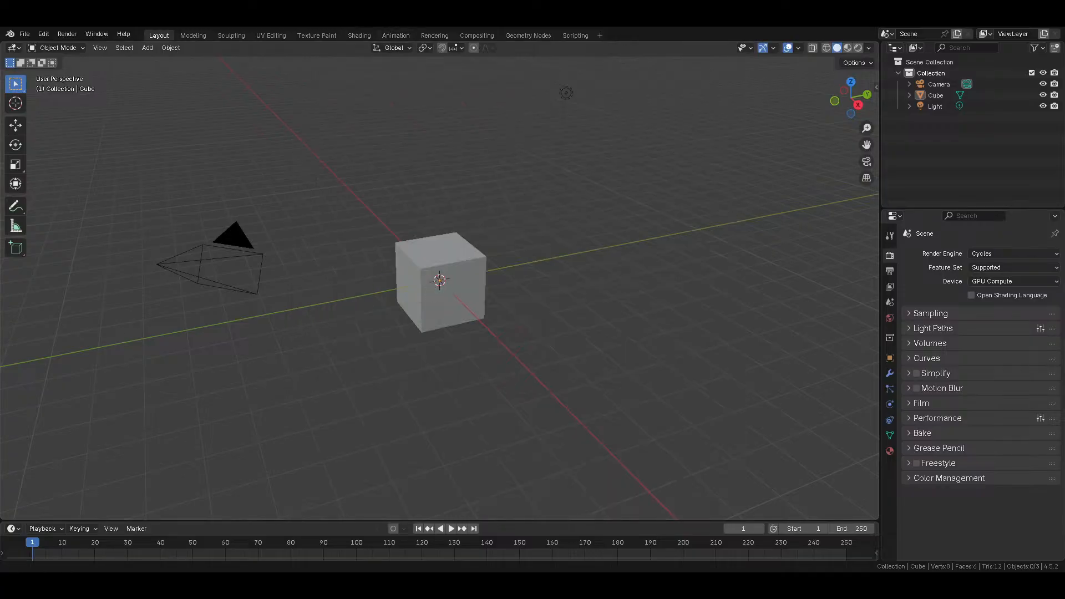
Step: Delete all the default objects from the scene
middle_drag(414, 197, 444, 259)
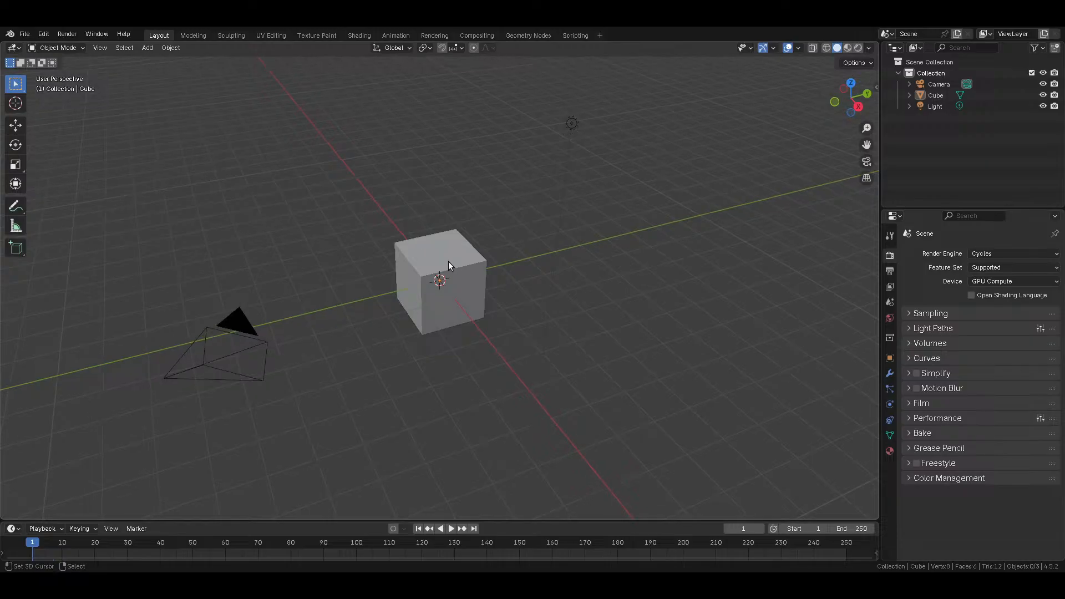
key(a)
key(x)
click(454, 264)
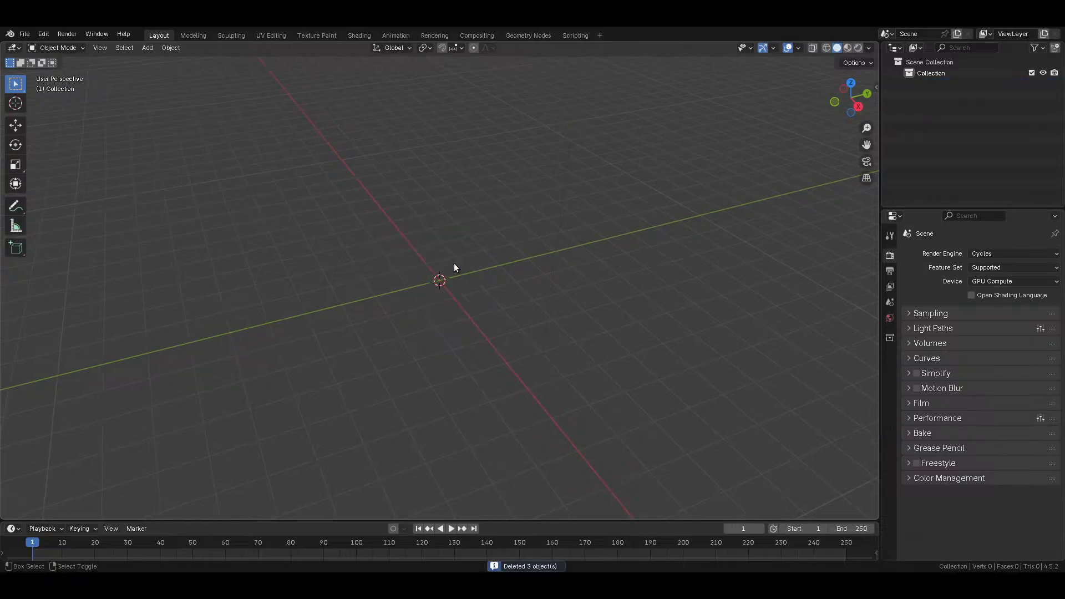
Step: Add a plane, scale its mesh by 10 in Edit Mode and subdivide it once
key(shift+a)
mouse_move(460, 277)
click(527, 277)
key(Tab)
text(s10)
key(Return)
key(w)
click(528, 278)
scroll(528, 277, down, 5)
Step: Extrude the plane's outer edge loop 10 units up along the global Z axis
key(alt+a)
alt+click(548, 251)
text(ez1)
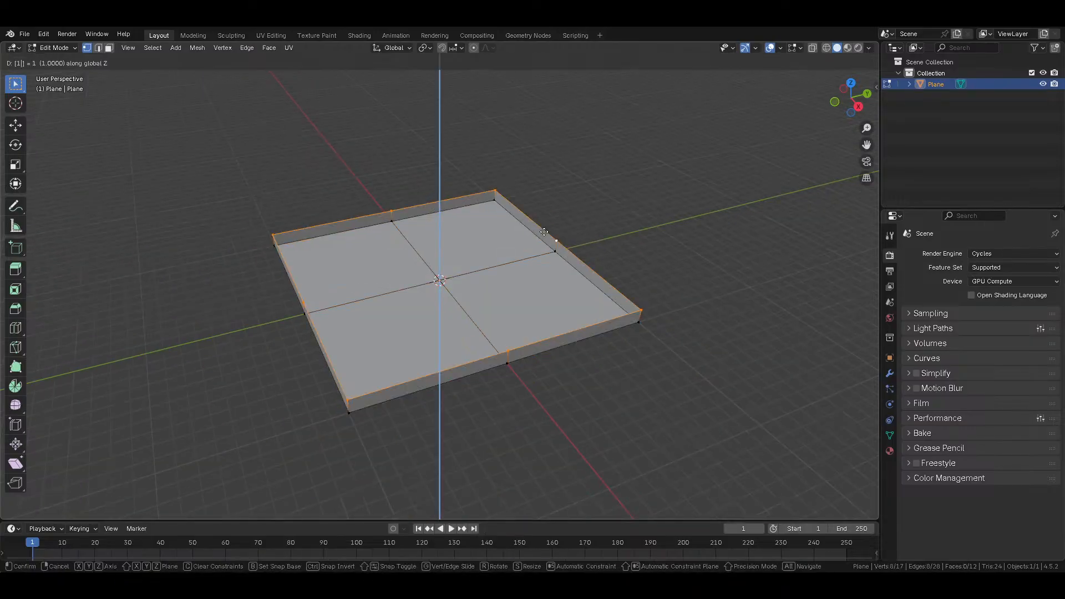
text(0)
key(Return)
Step: Close the box's open top with Grid Fill, adjust the fill offset to form an even two-by-two grid, and return to Object Mode
shift+middle_drag(536, 221, 518, 267)
key(F3)
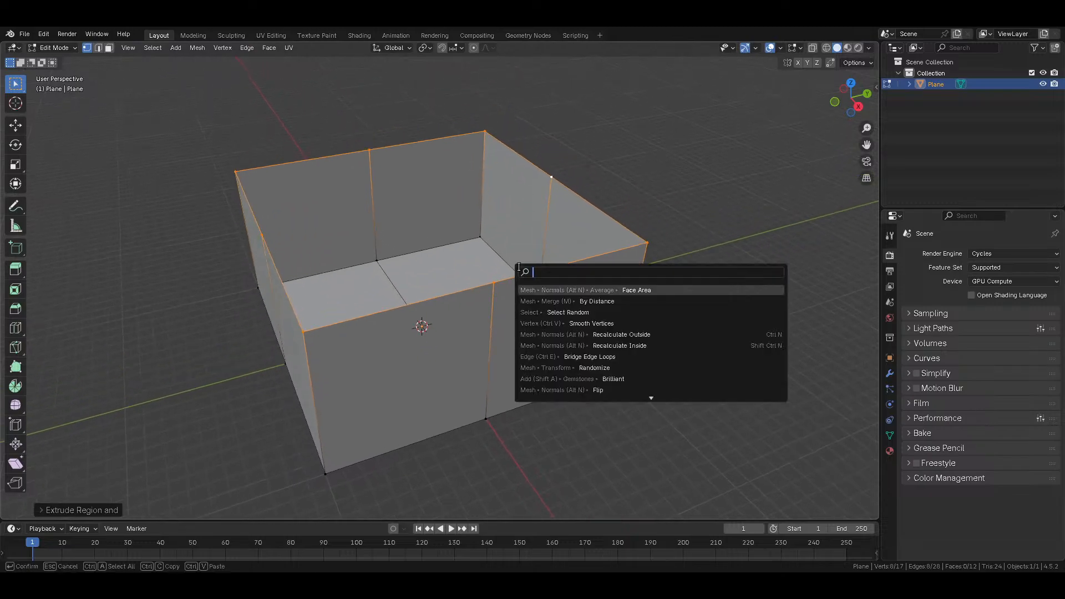
text(g)
click(592, 289)
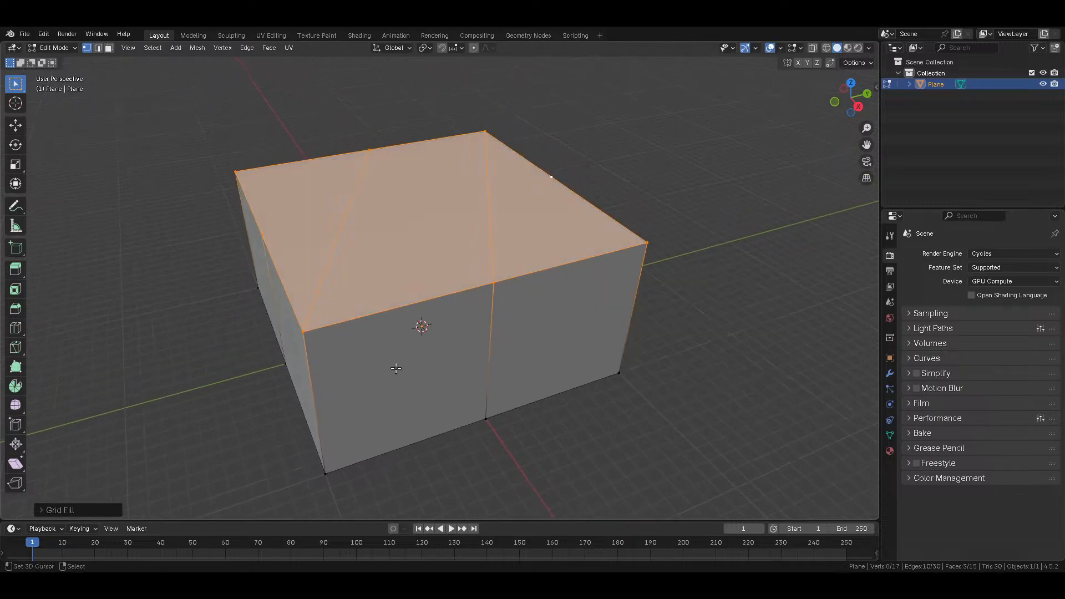
click(82, 509)
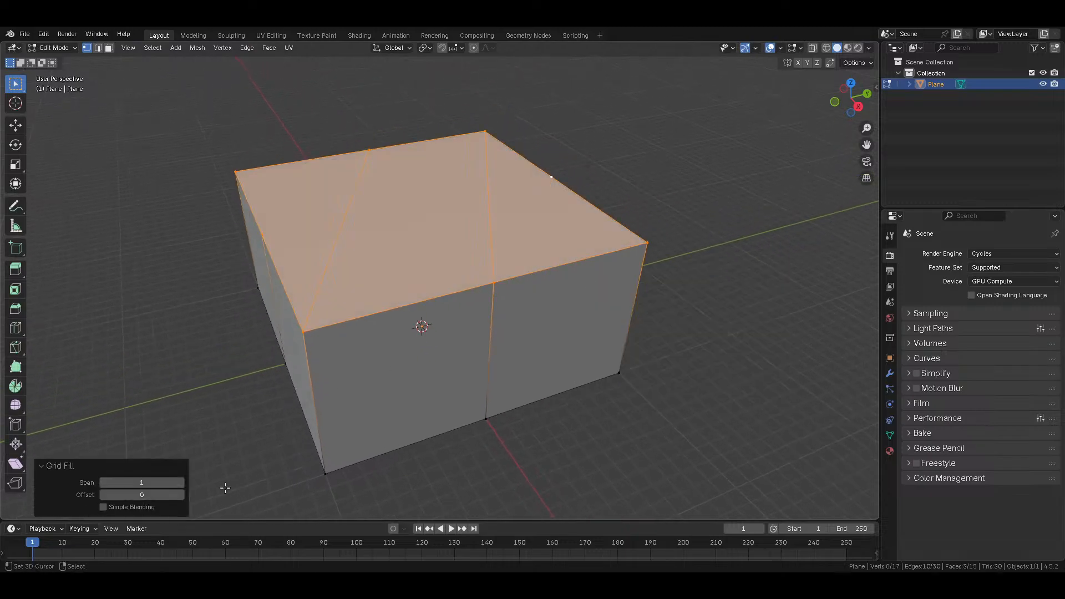
click(184, 494)
click(184, 494)
click(183, 494)
key(Tab)
middle_drag(548, 304, 520, 253)
scroll(503, 245, down, 4)
scroll(469, 237, up, 3)
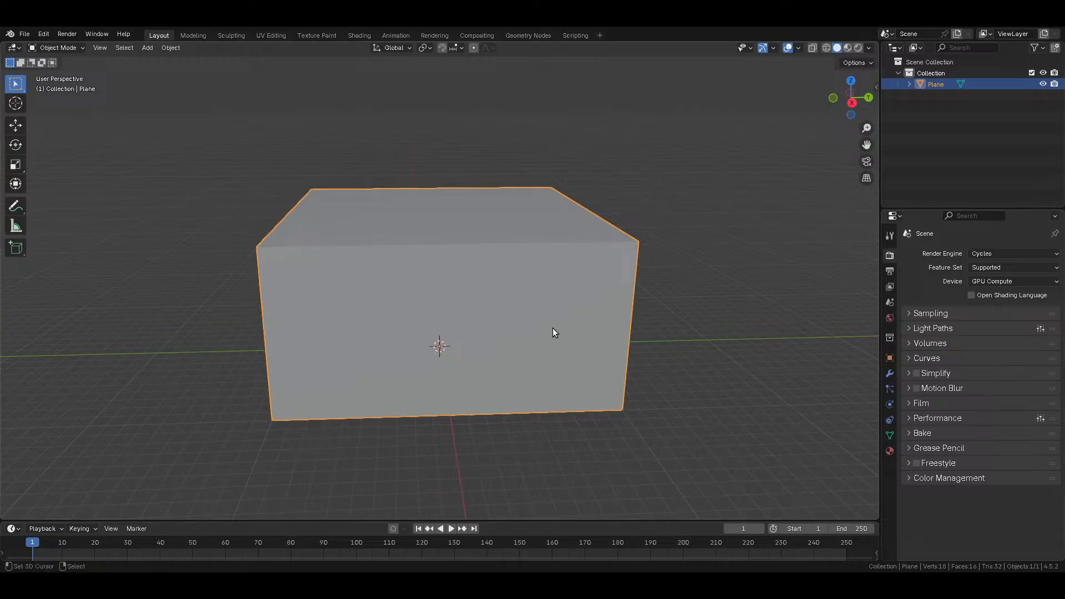
Step: Enable Dynamic Paint physics on the box and add a canvas with the Vertex surface format
middle_drag(382, 255, 432, 264)
click(890, 405)
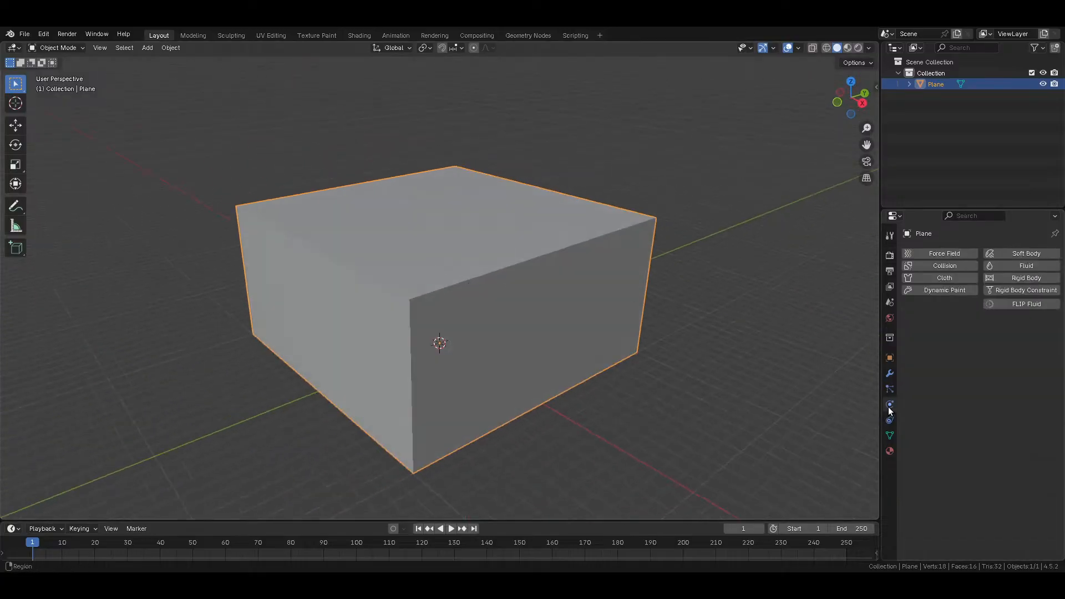
click(944, 289)
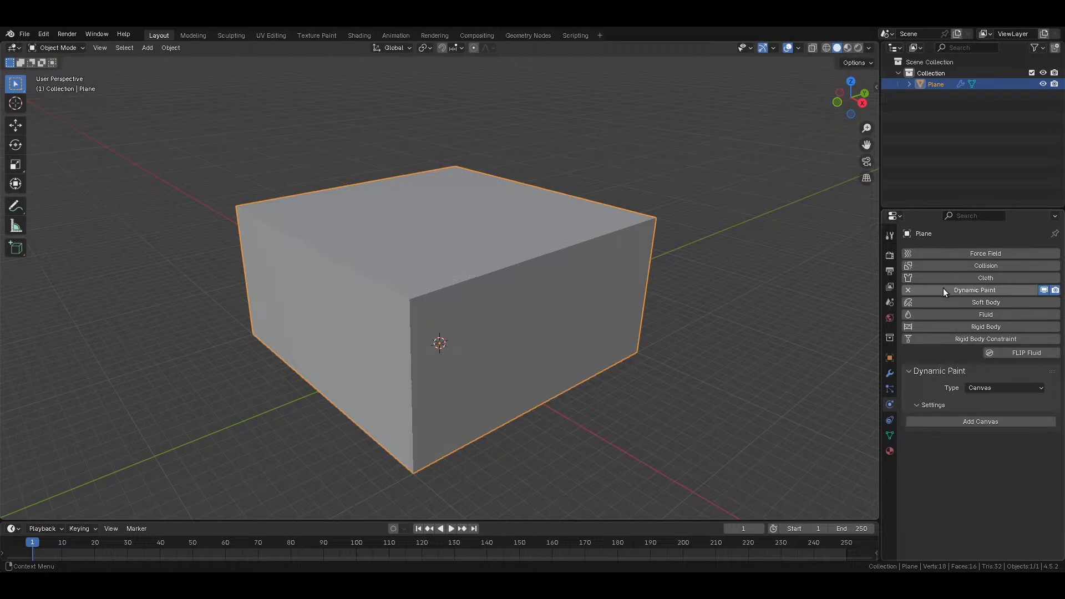
drag(880, 290, 836, 291)
click(975, 338)
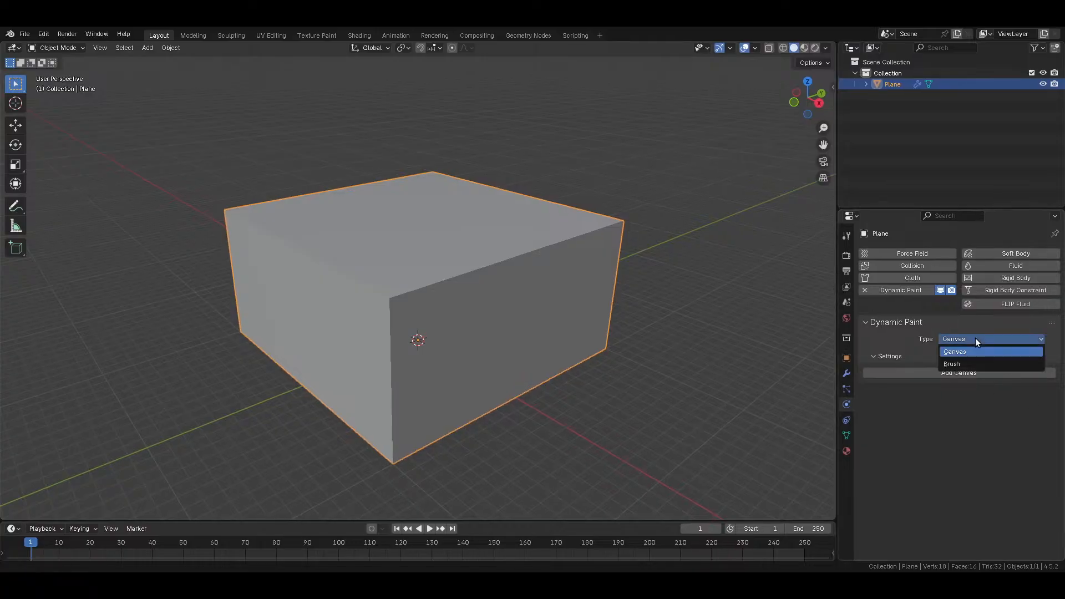
click(962, 352)
click(956, 373)
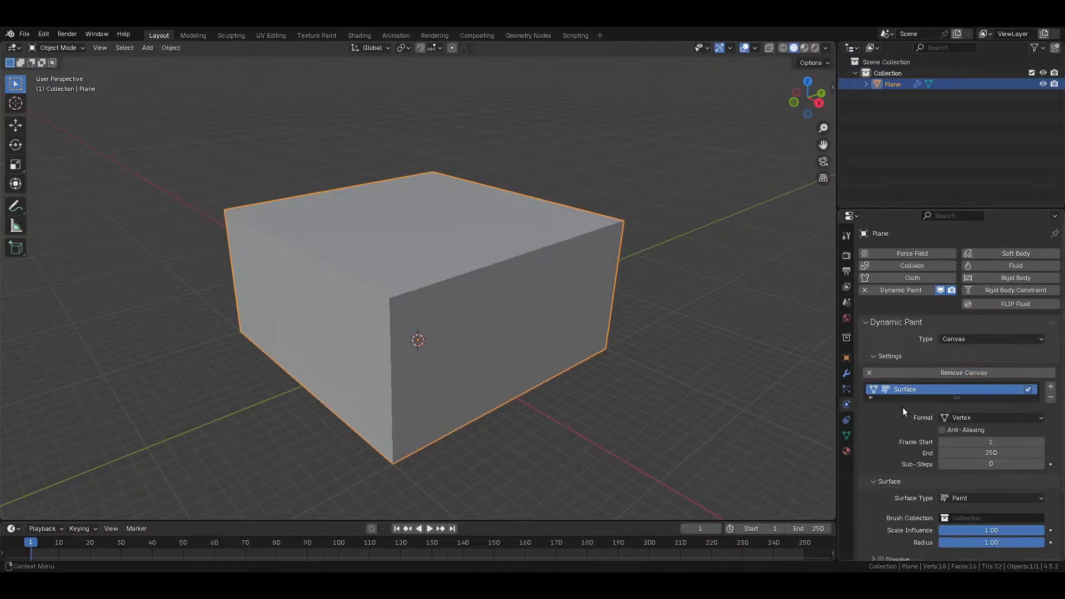
click(969, 417)
click(972, 415)
Step: Add a Simple Subdivision modifier above Dynamic Paint on the box, with viewport and render levels of 3
key(Tab)
key(Tab)
click(851, 373)
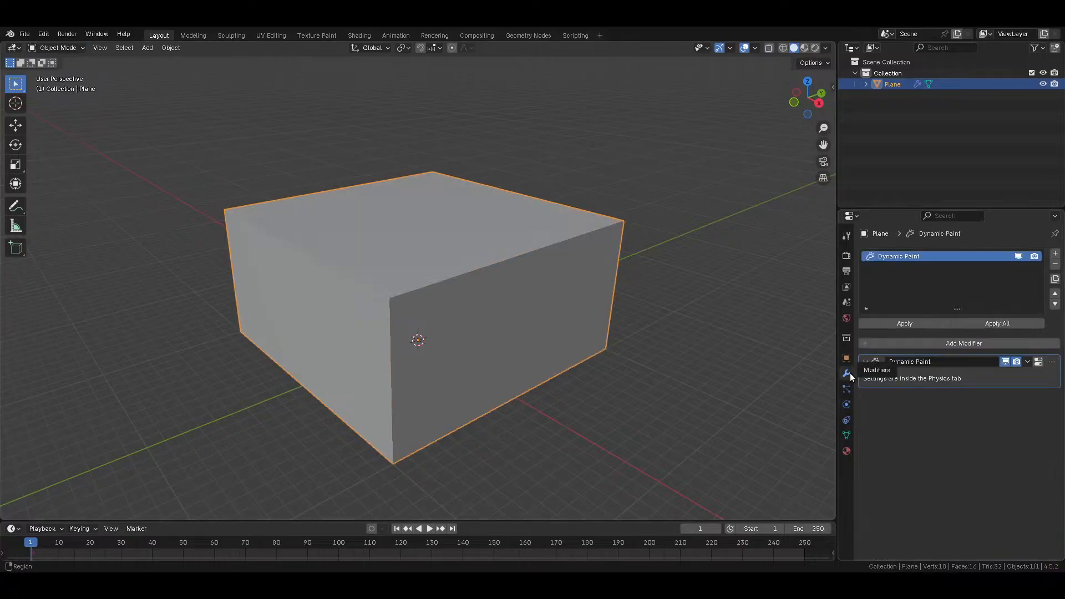
click(1053, 260)
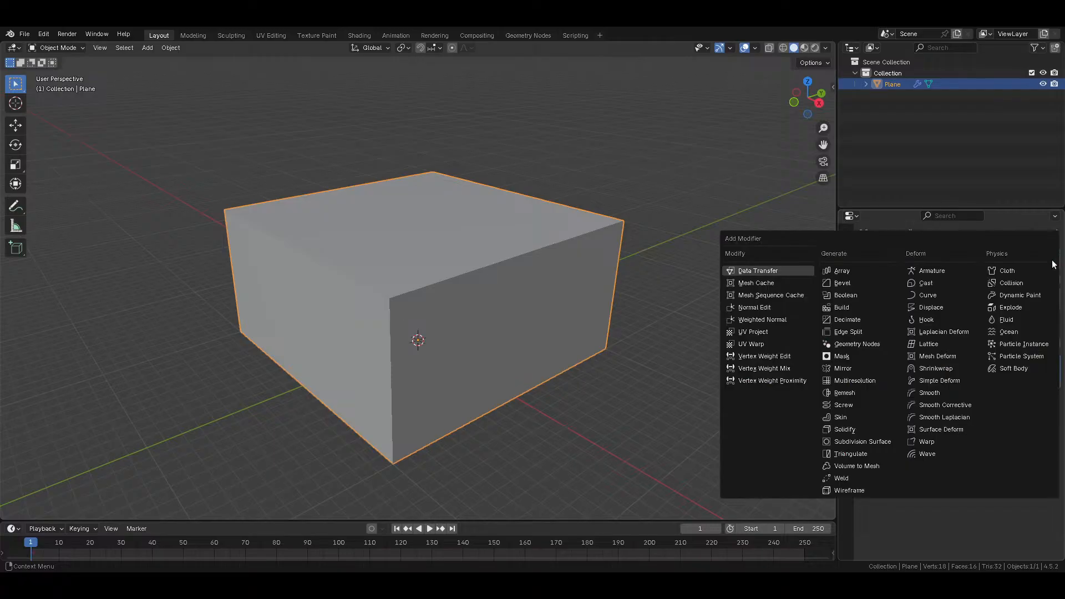
click(863, 441)
drag(1054, 399, 1052, 363)
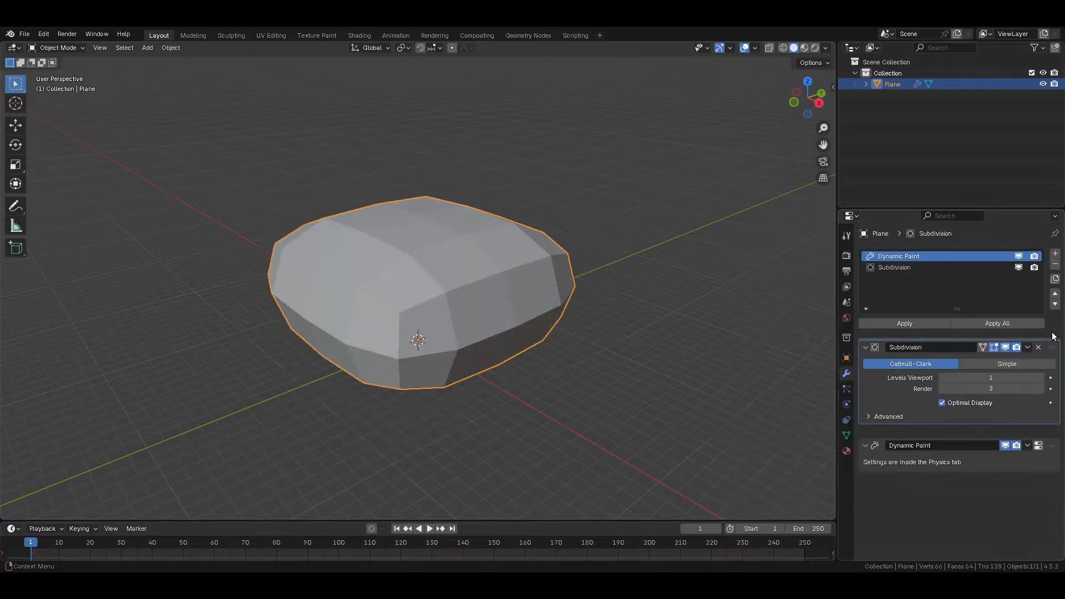
click(1007, 378)
double_click(1040, 394)
click(1041, 403)
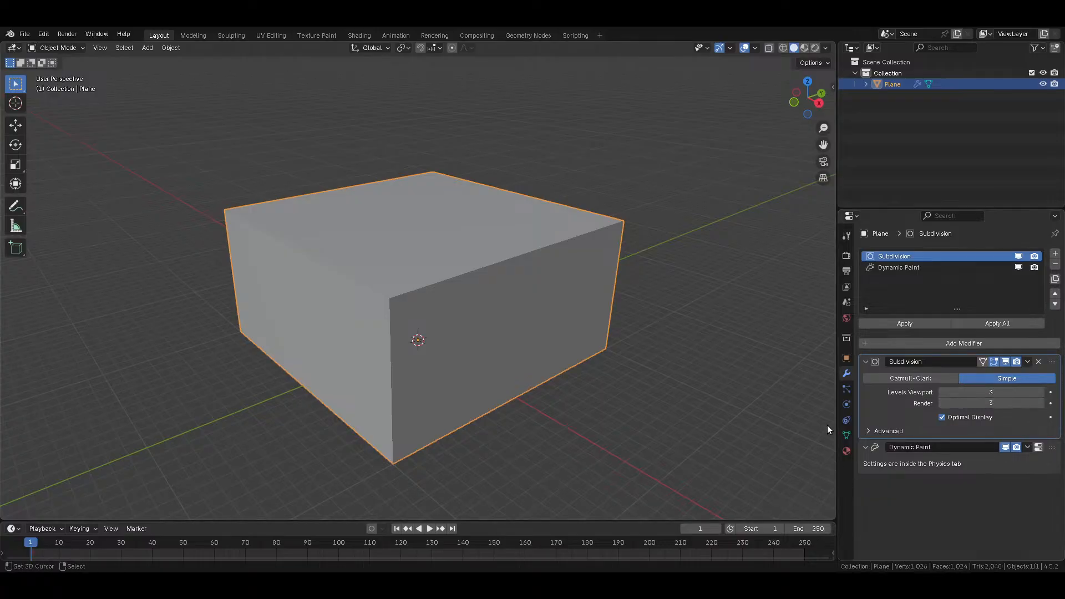
Step: Duplicate the Subdivision modifier and set the copy's viewport and render levels to 1, checking the mesh density in wireframe
key(shift+z)
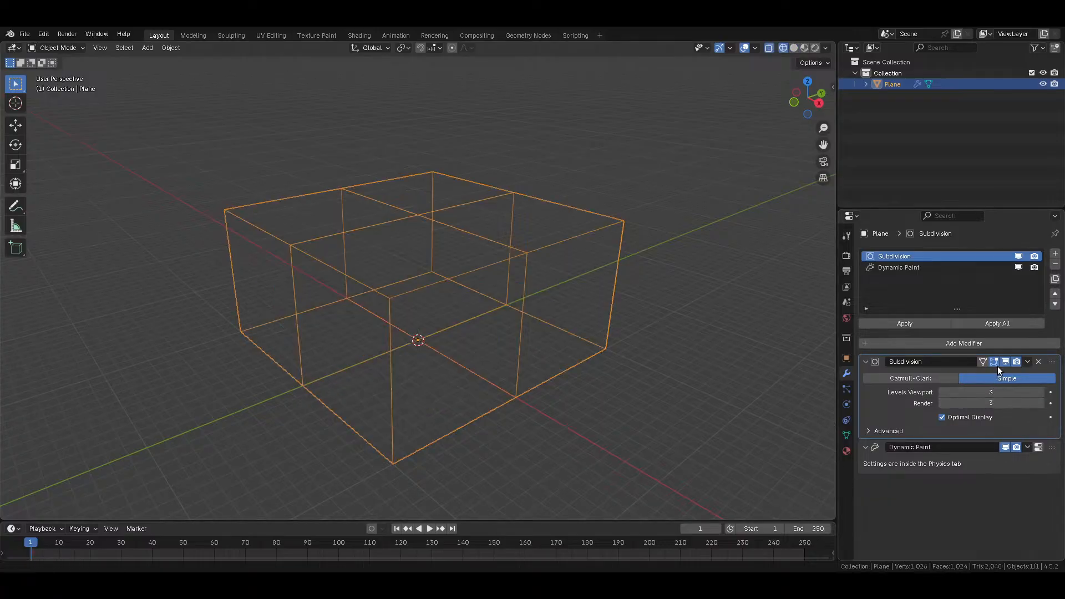
key(shift+d)
middle_drag(746, 352, 686, 349)
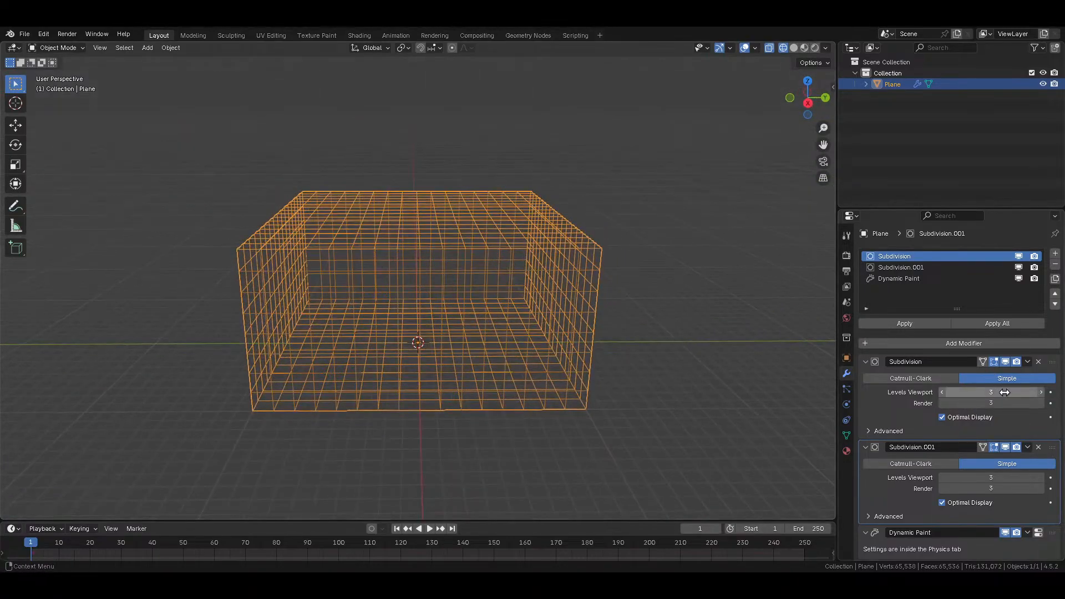
drag(990, 477, 991, 489)
text(1)
key(Return)
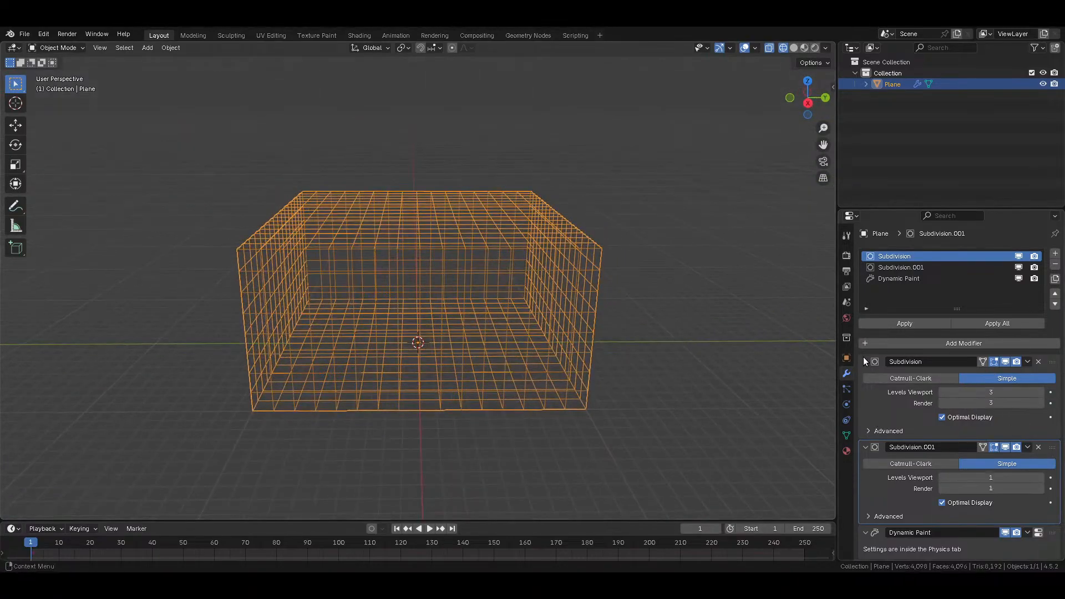
drag(864, 359, 861, 470)
key(shift+z)
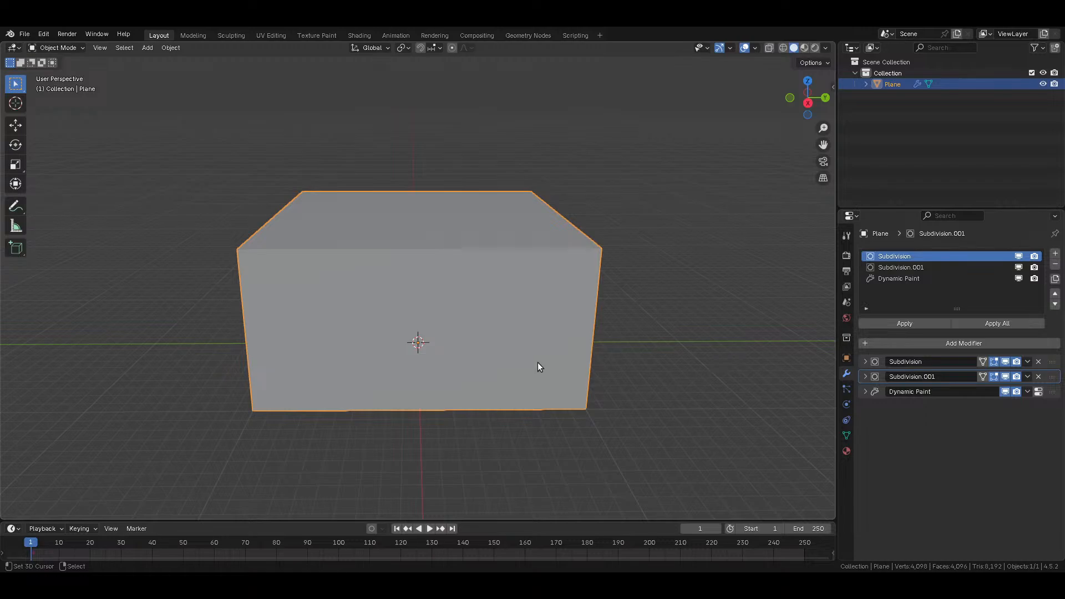
middle_drag(537, 366, 609, 380)
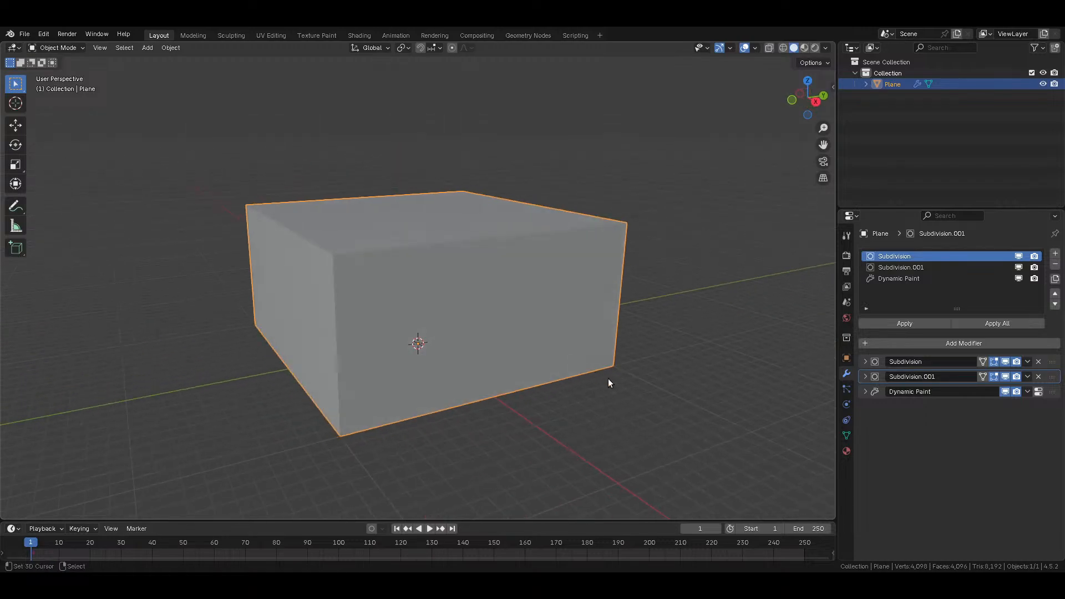
Step: Set the Dynamic Paint canvas's surface type to Weight
click(847, 405)
scroll(938, 441, down, 3)
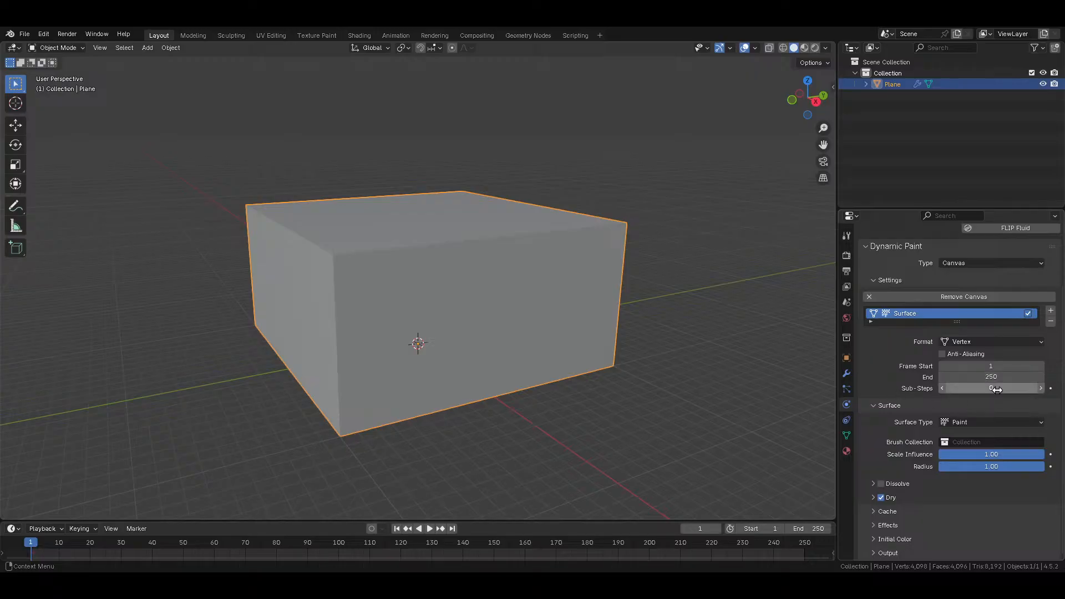
click(952, 422)
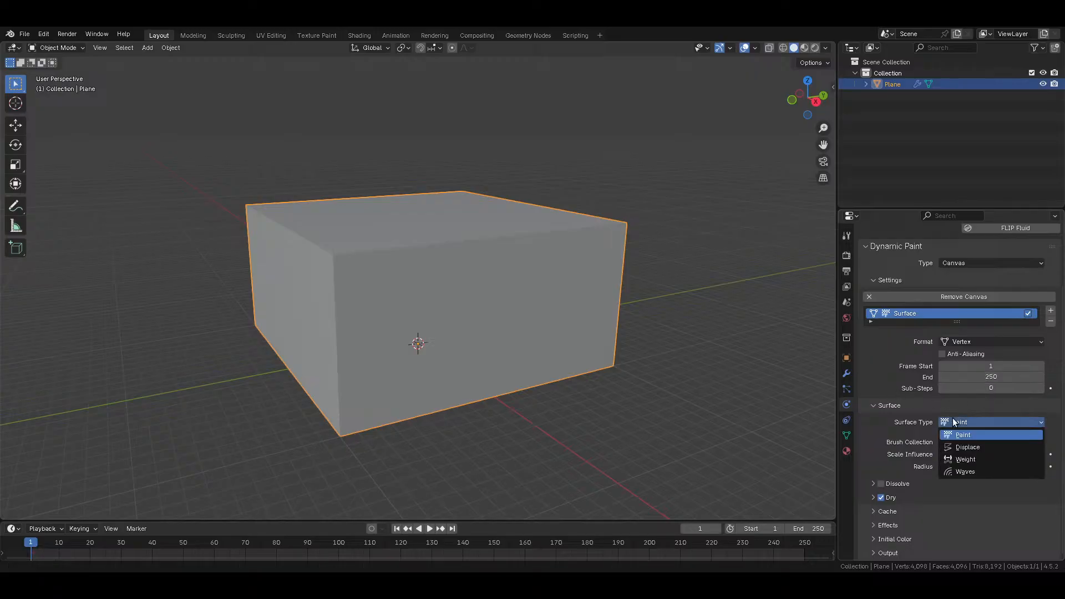
click(960, 460)
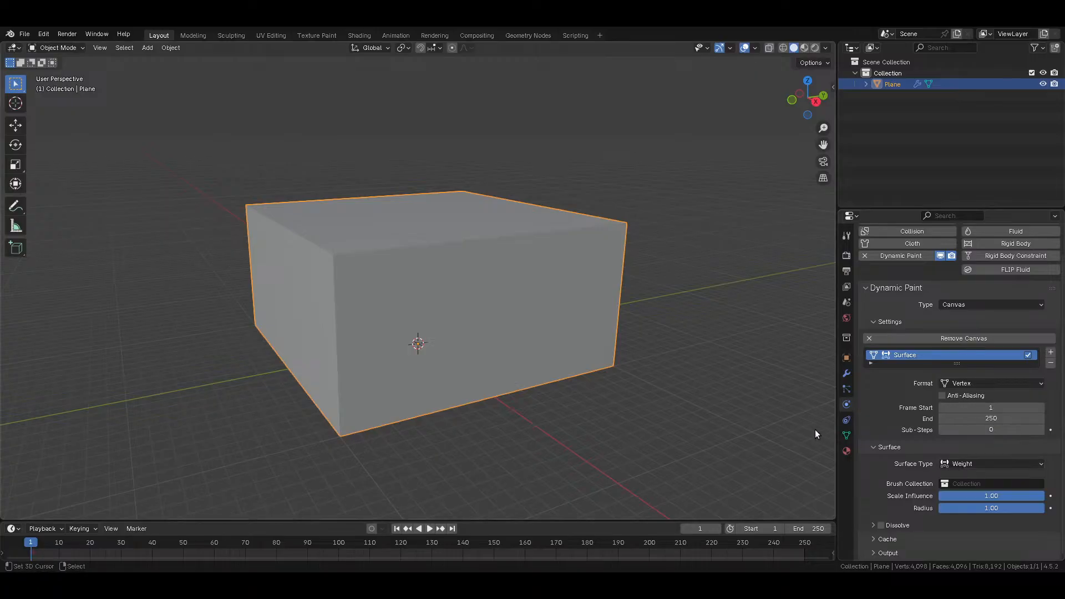
Step: Create a vertex group on the box and assign all its vertices with a weight of 0
click(847, 436)
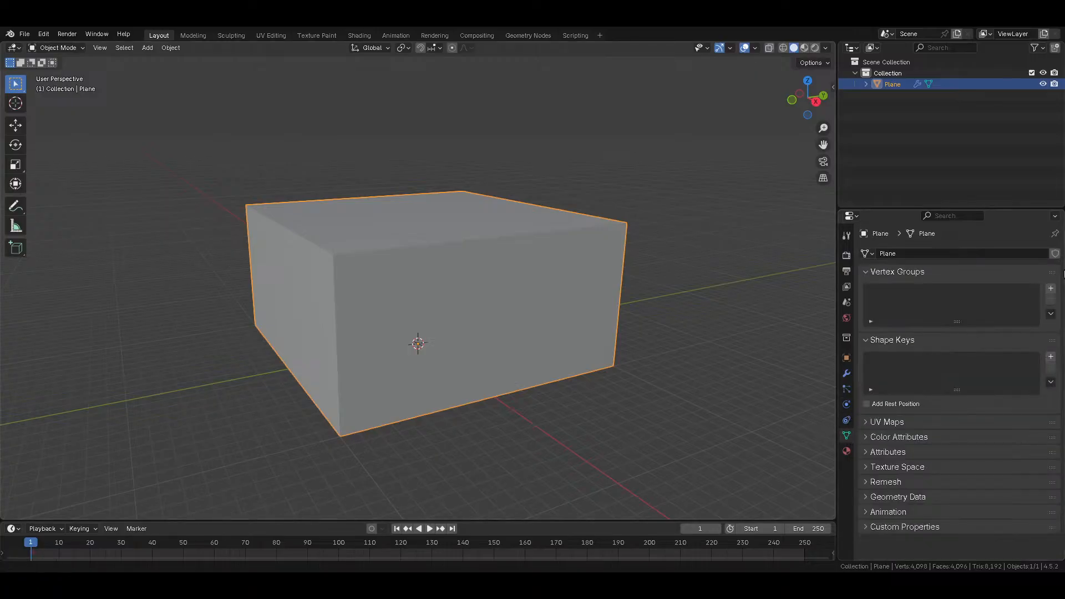
click(1051, 288)
key(Tab)
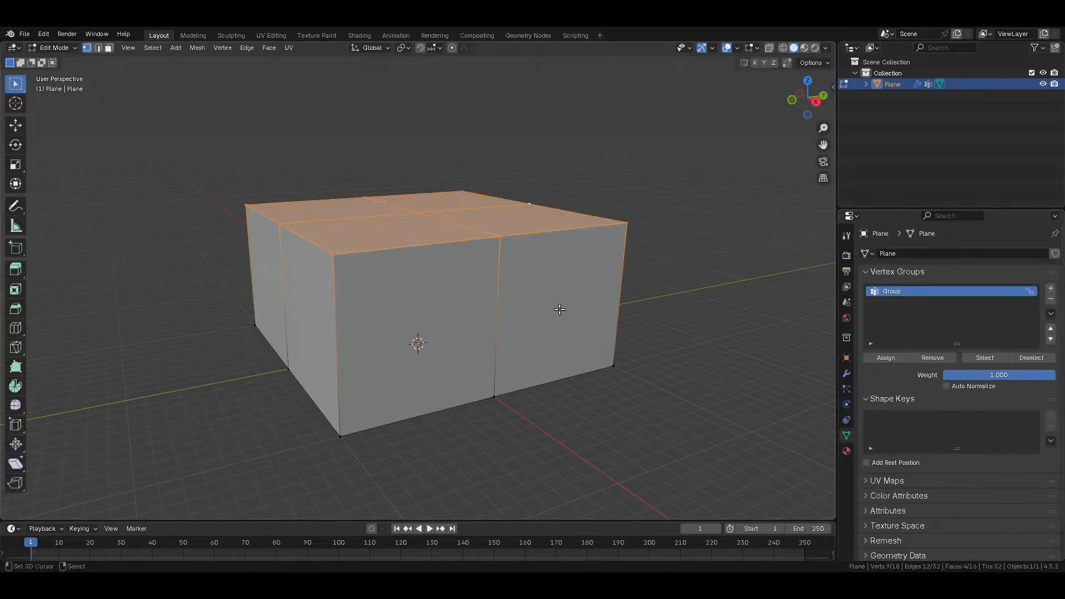
key(a)
click(943, 377)
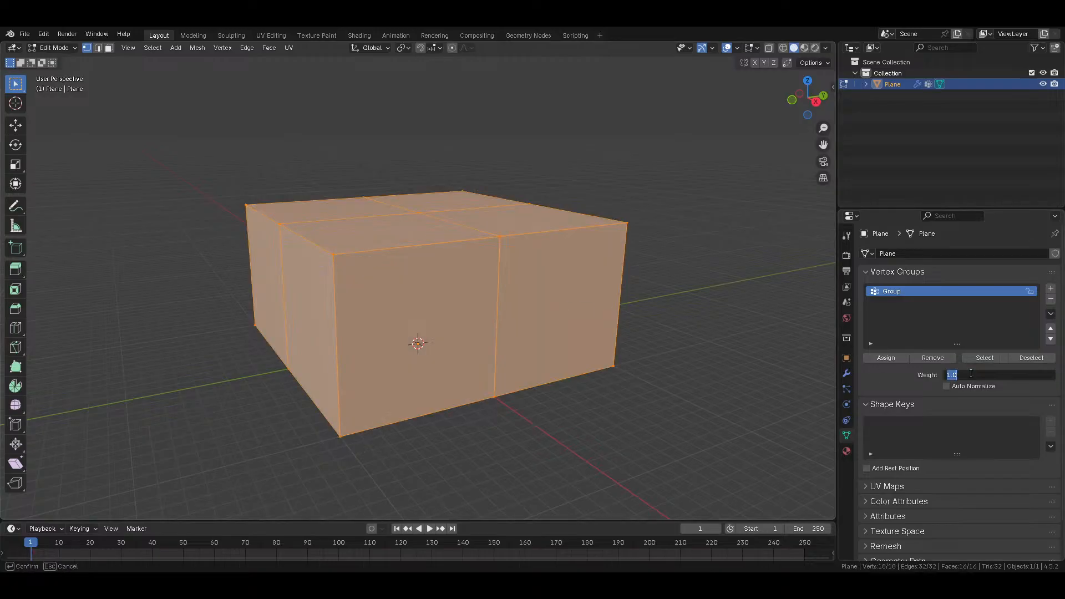
text(0)
key(Return)
click(886, 359)
Step: Rename the box's vertex group to Fungal A and return to Object Mode
double_click(896, 291)
text(Fungal)
key(Return)
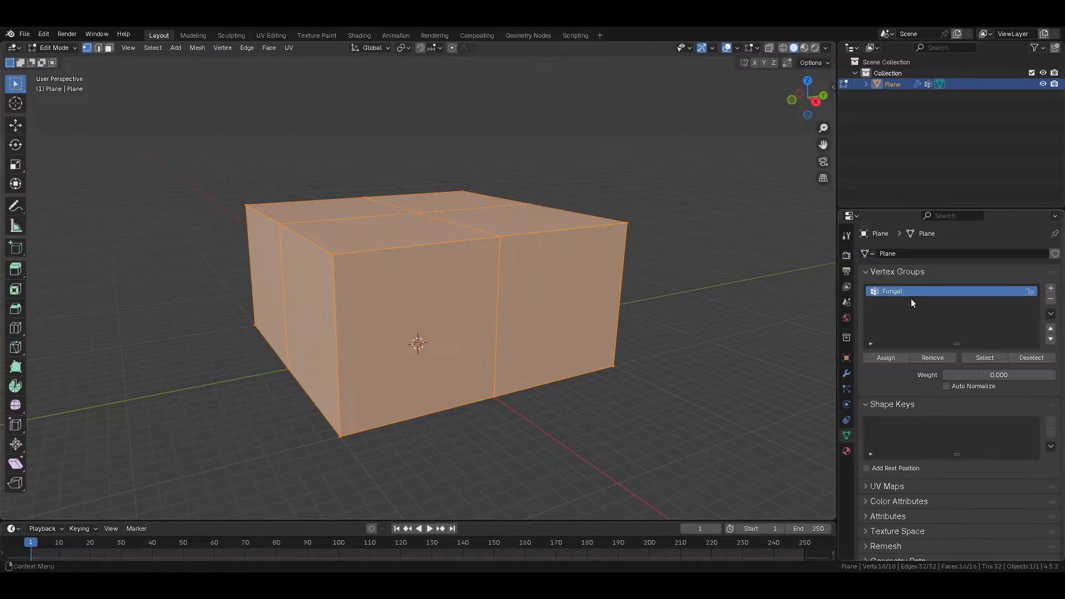
double_click(917, 291)
key(BackSpace)
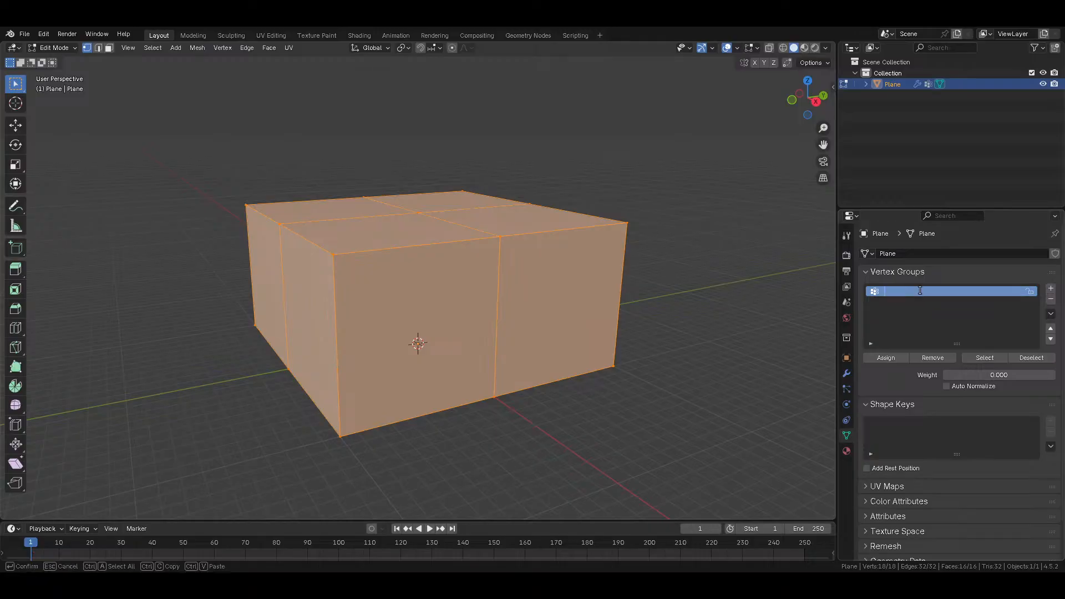
text(Fungal A)
key(Return)
key(Tab)
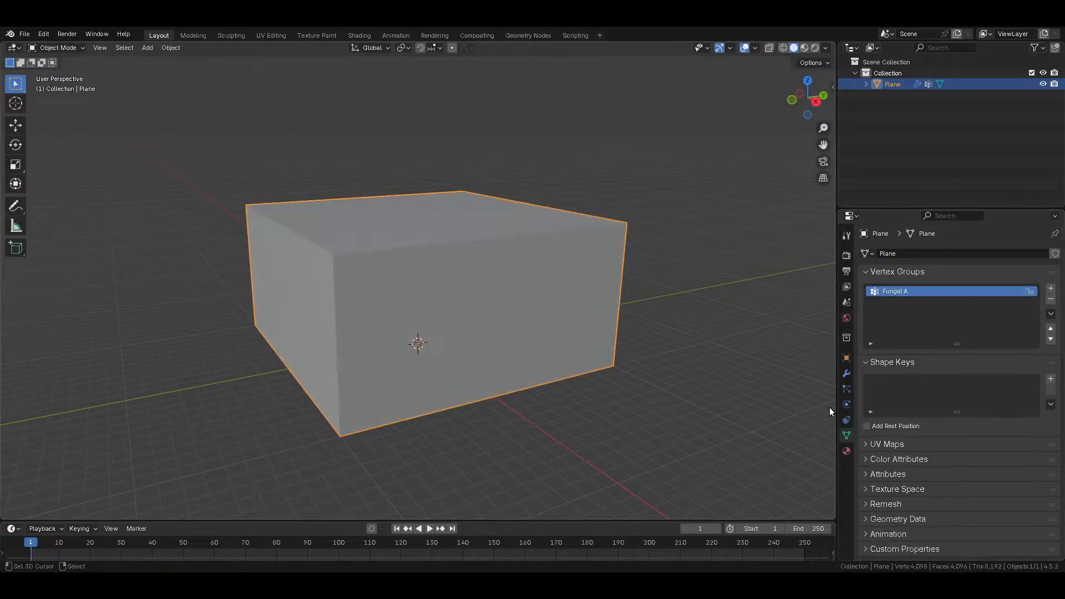
Step: Add a cube and move it so that it overlaps one of the large box's upper corners
click(846, 405)
key(shift+a)
mouse_move(559, 311)
click(601, 322)
scroll(494, 358, down, 3)
key(g)
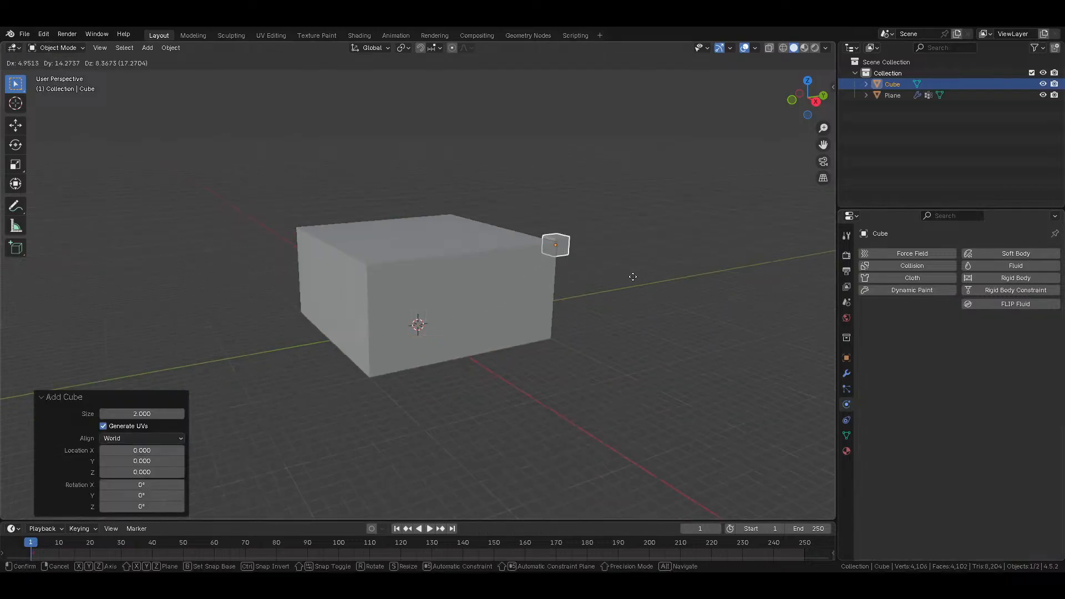
click(632, 275)
mouse_move(632, 275)
middle_down()
mouse_move(530, 307)
mouse_move(511, 331)
mouse_move(557, 281)
mouse_move(632, 293)
mouse_move(529, 305)
mouse_move(597, 308)
mouse_move(495, 283)
mouse_move(538, 273)
mouse_move(590, 328)
middle_up()
key(g)
click(506, 337)
key(g)
click(551, 269)
key(g)
click(496, 290)
scroll(565, 282, up, 5)
Step: Enable Dynamic Paint on the small cube and add it as a brush with Mesh Volume as the paint source
click(900, 291)
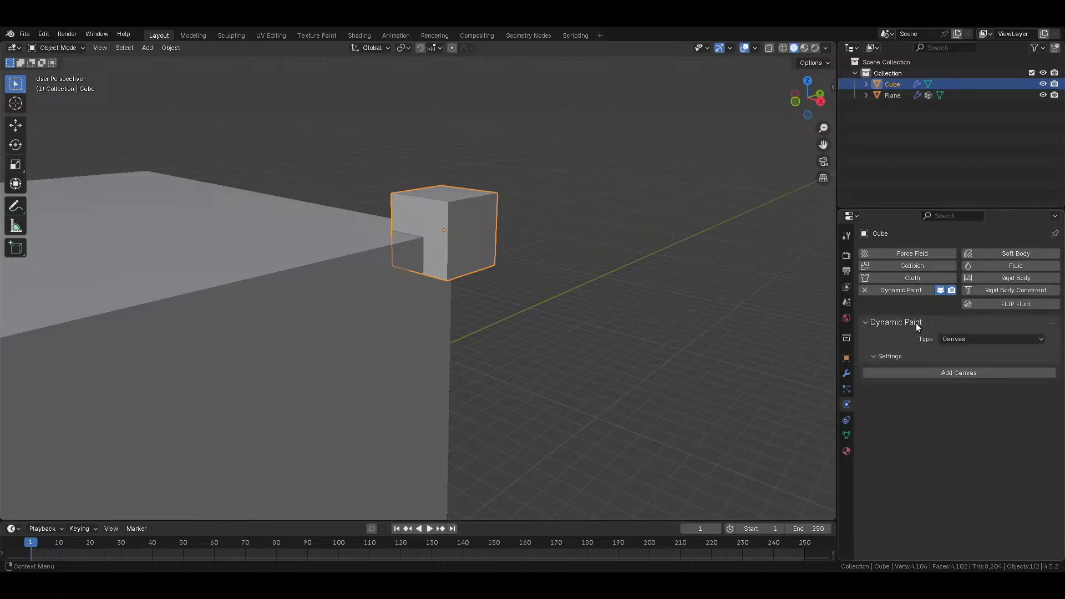
click(968, 340)
click(963, 361)
click(957, 372)
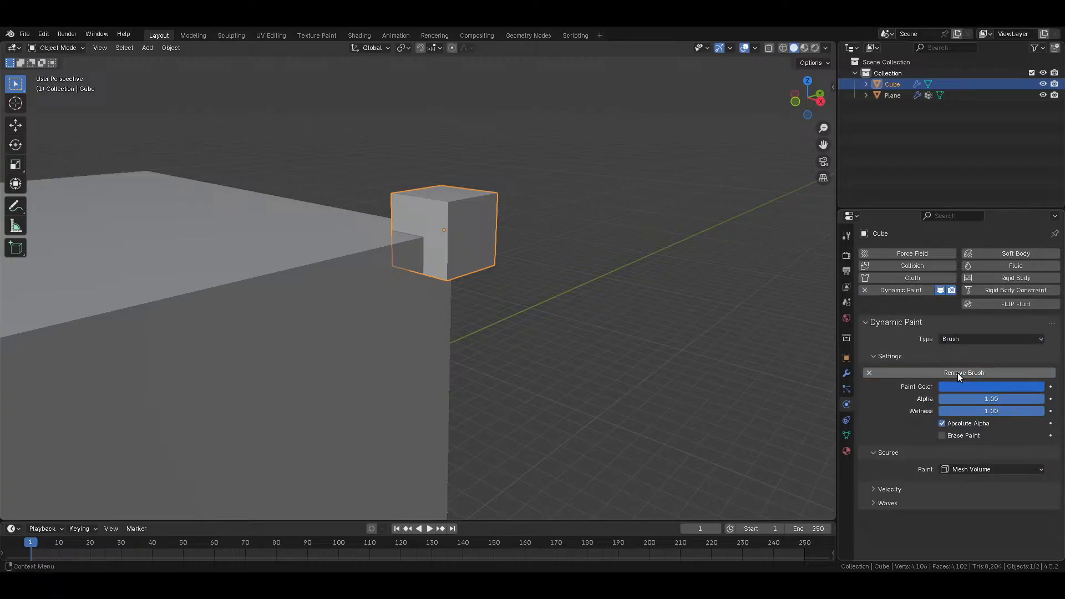
click(964, 467)
Step: Check the cube's overlap with the box in wireframe, and switch the large box to Weight Paint mode
scroll(570, 324, down, 3)
key(shift+z)
shift+middle_drag(423, 297, 525, 284)
key(shift+z)
click(447, 274)
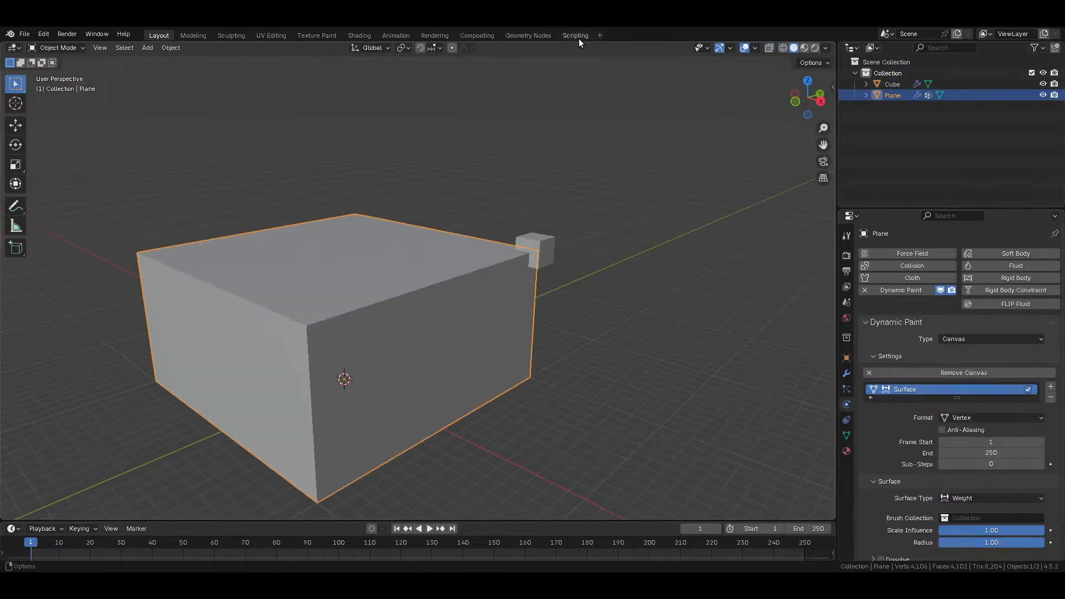
click(50, 46)
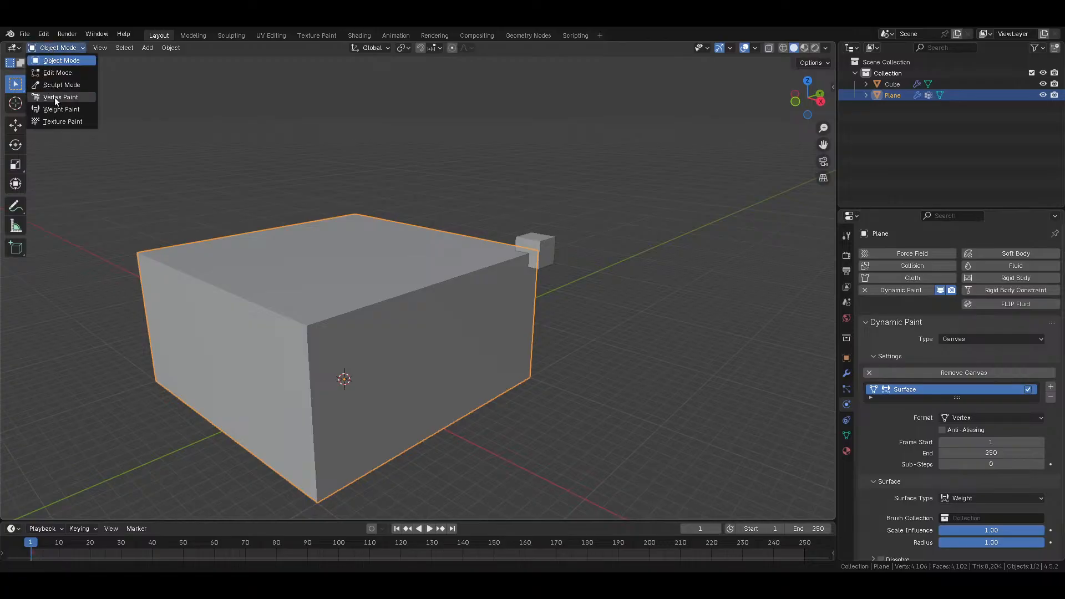
click(54, 110)
middle_drag(475, 202, 613, 274)
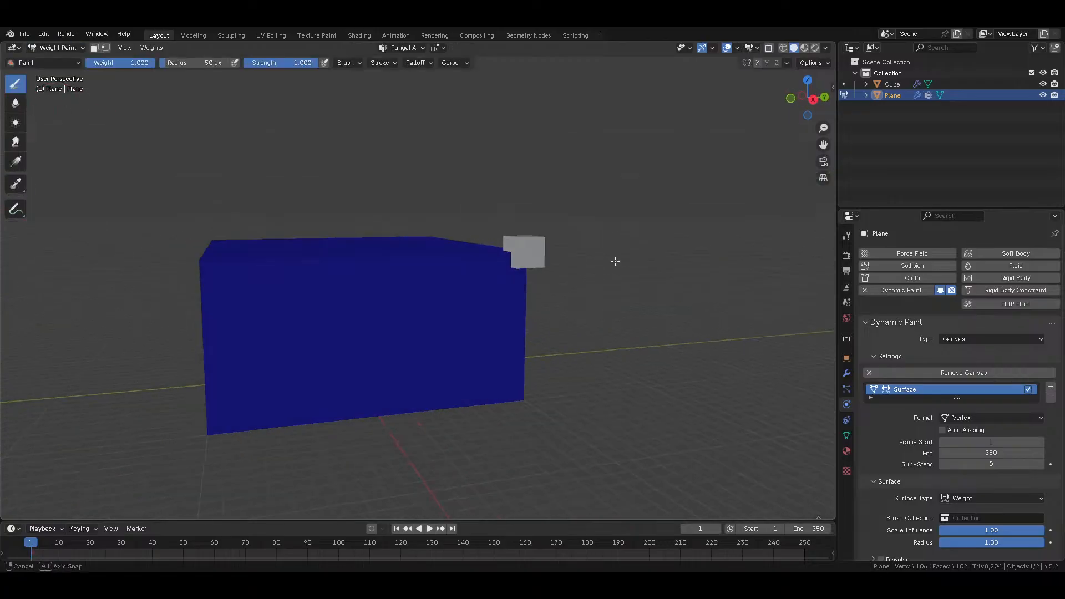
Step: Play the simulation and inspect in wireframe whether the small cube paints weight onto the box's corner, stopping playback
key(space)
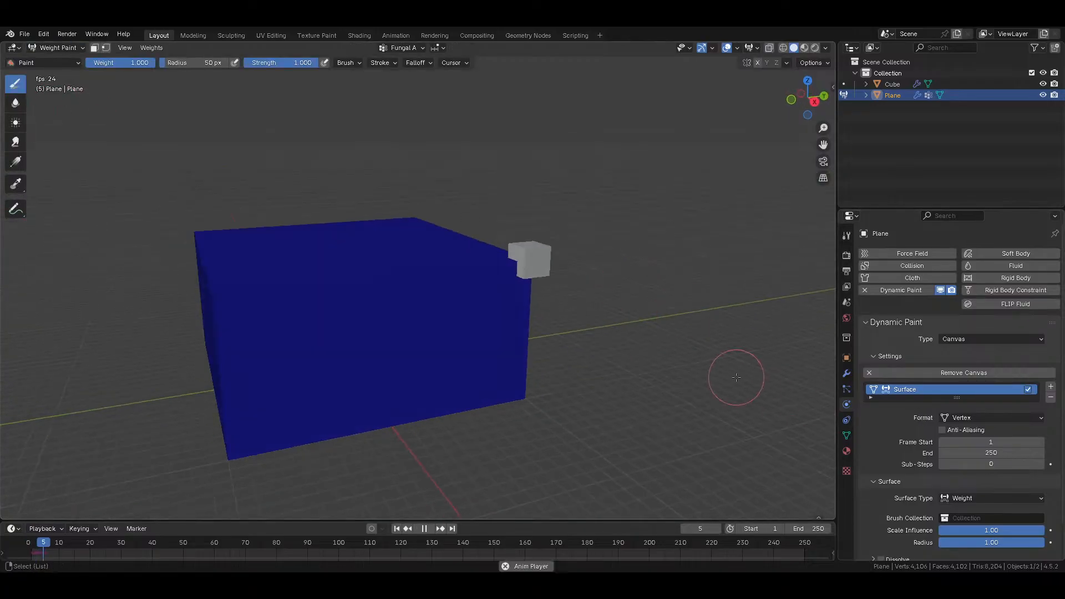
mouse_move(736, 377)
middle_down()
mouse_move(691, 336)
mouse_move(672, 353)
middle_up()
key(shift+z)
scroll(690, 335, up, 4)
key(space)
middle_drag(772, 380, 647, 226)
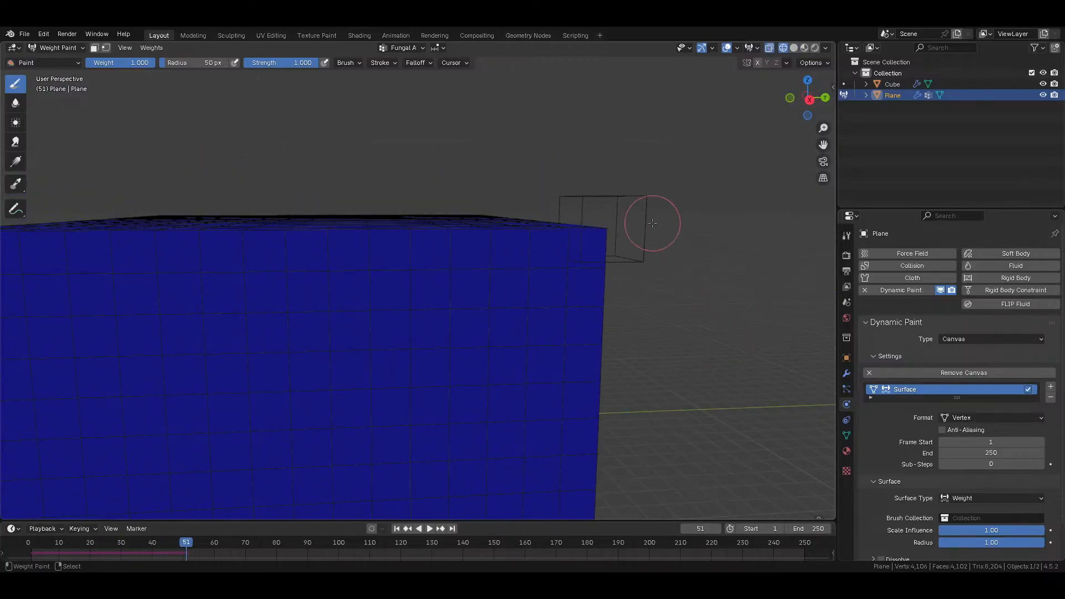
Step: Review the box's Dynamic Paint canvas settings for the weight surface and examine the cube's overlap again
click(847, 420)
click(847, 405)
scroll(944, 422, down, 2)
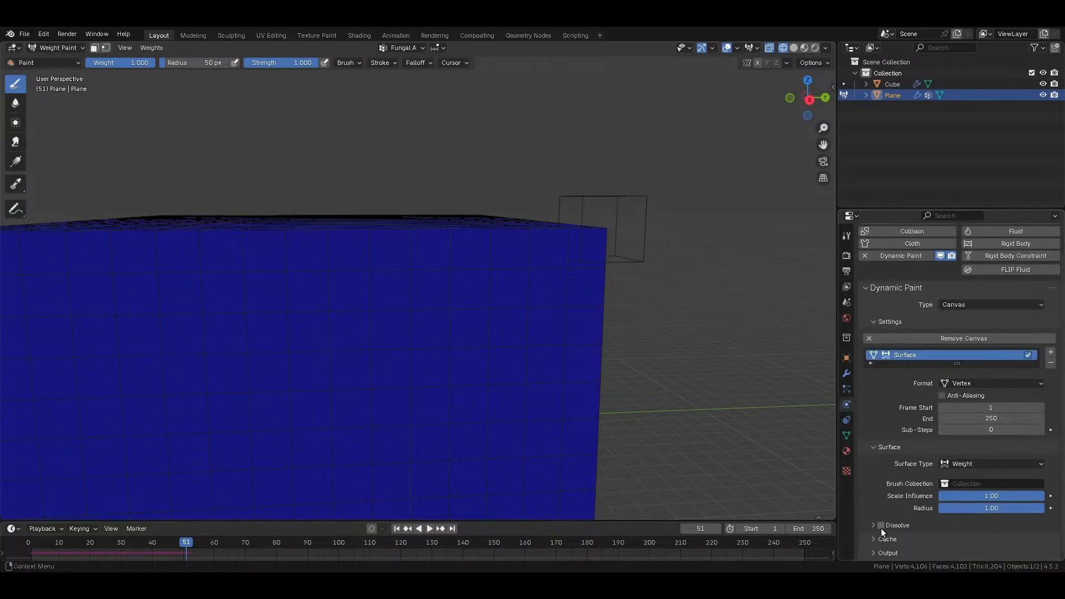
click(883, 449)
click(889, 481)
scroll(900, 487, down, 2)
scroll(673, 482, up, 2)
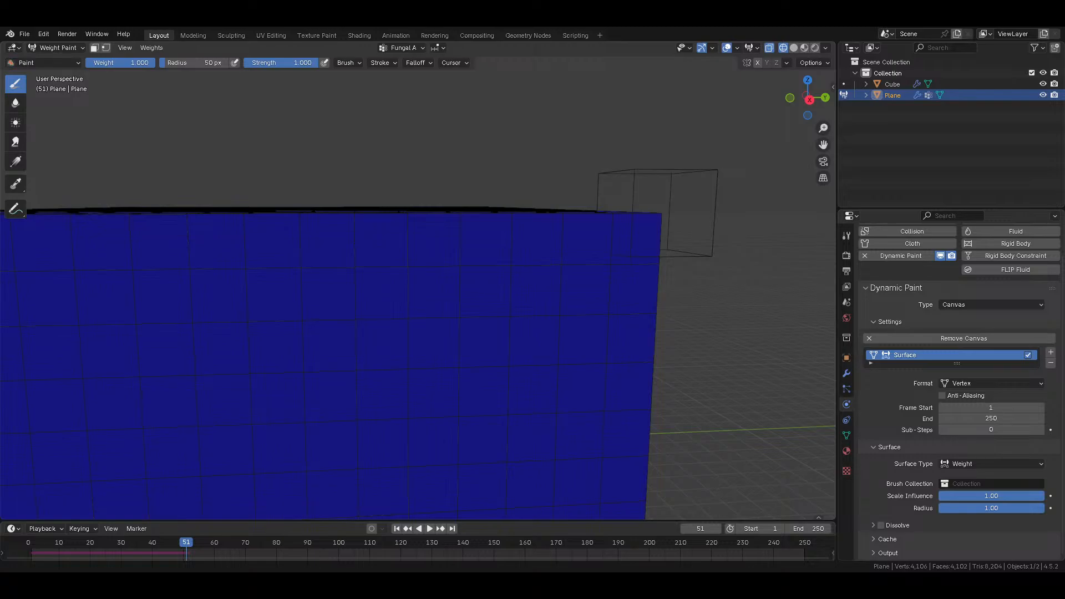
scroll(631, 378, down, 3)
middle_drag(633, 378, 685, 391)
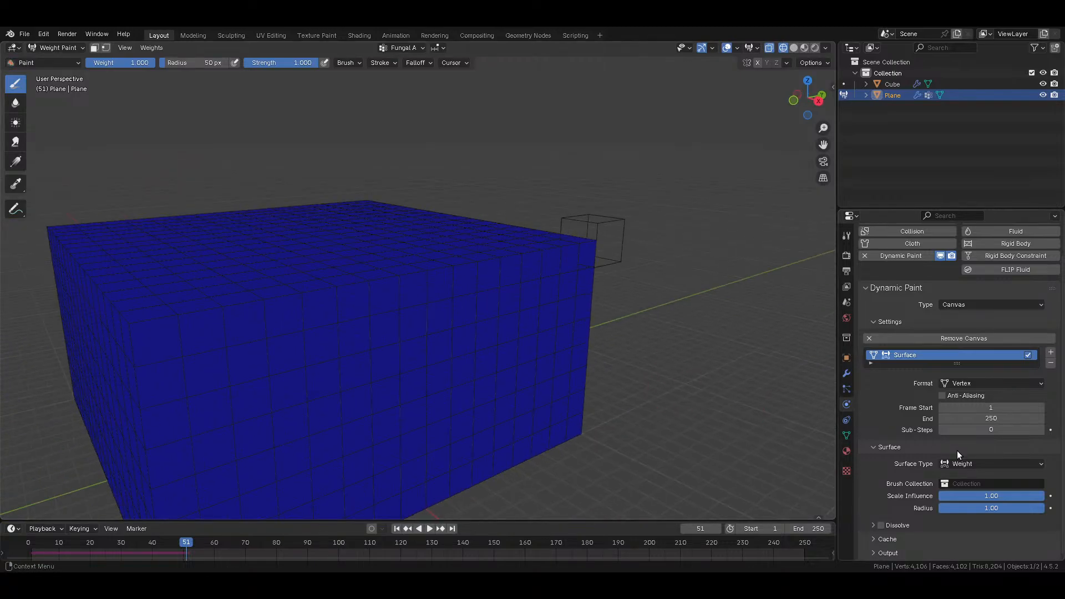
Step: Change the canvas surface type to Paint, enable the Spread effect and show its settings
click(964, 464)
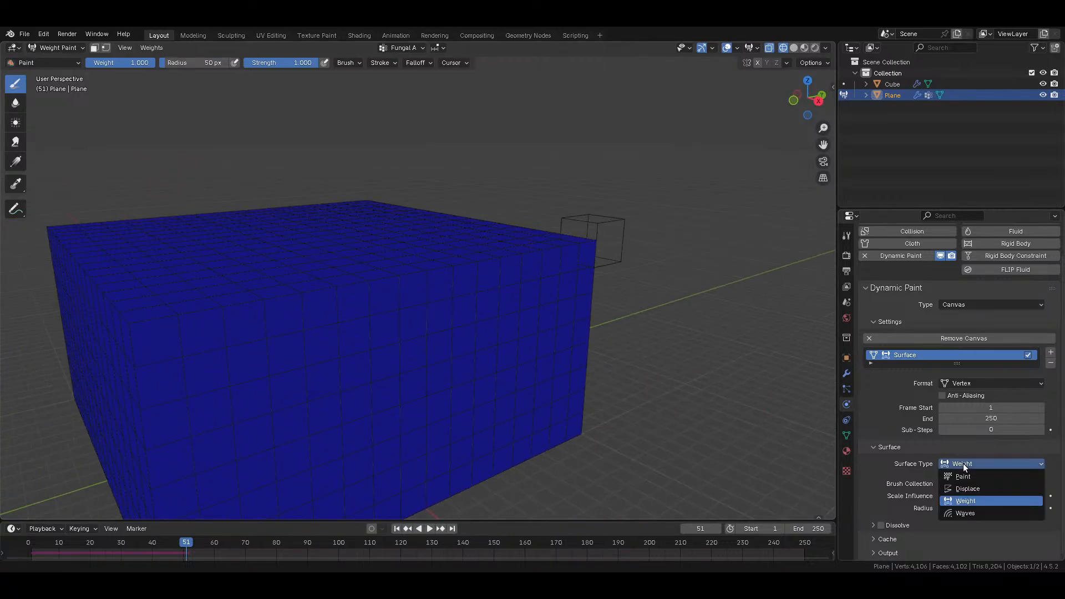
click(960, 476)
scroll(943, 479, down, 3)
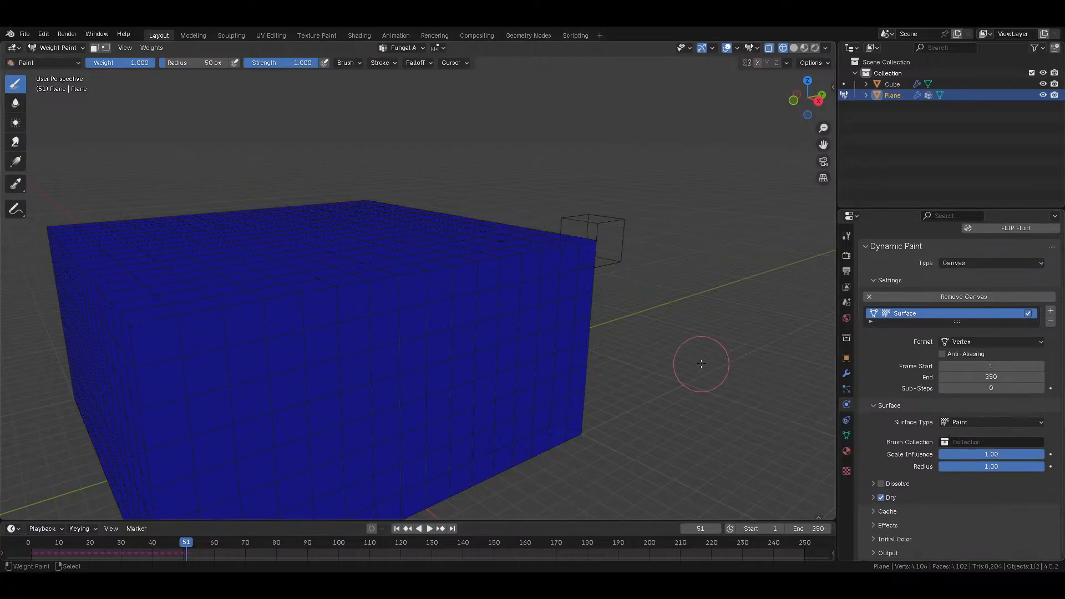
middle_drag(700, 364, 686, 366)
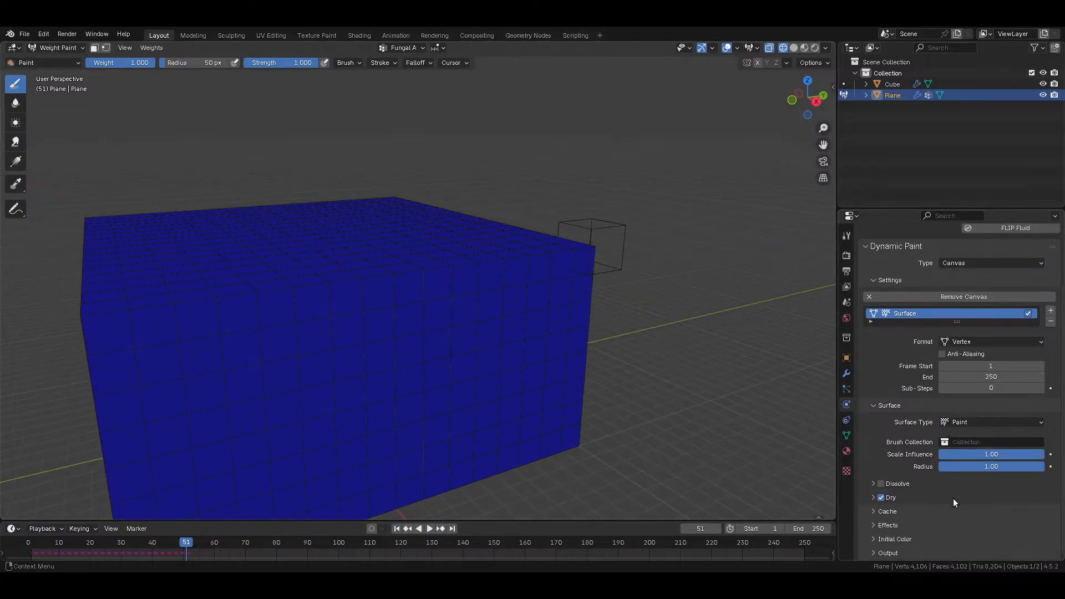
click(887, 524)
scroll(896, 505, down, 3)
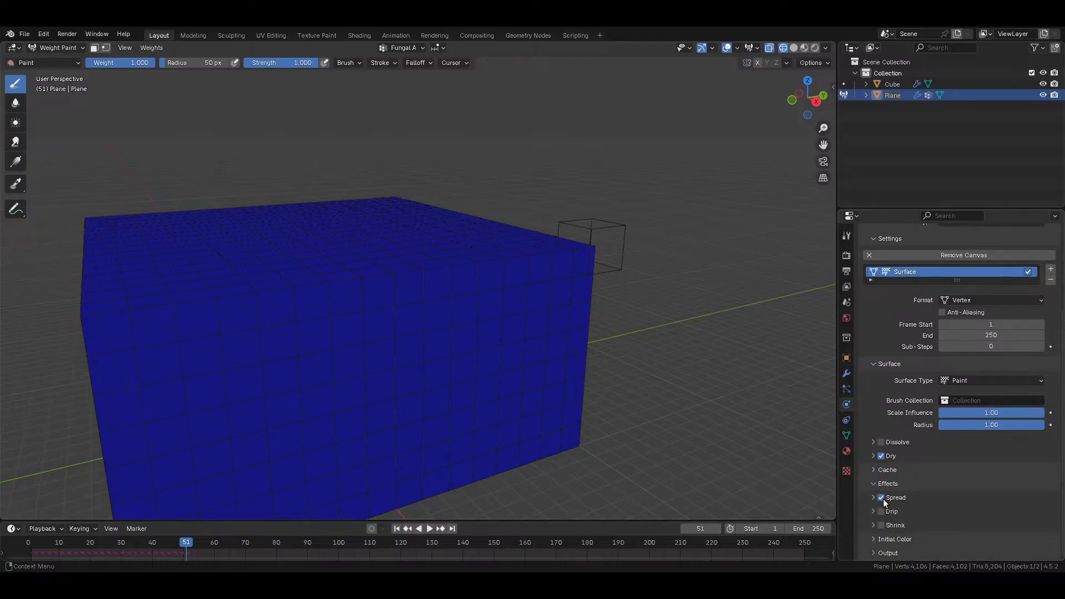
click(929, 497)
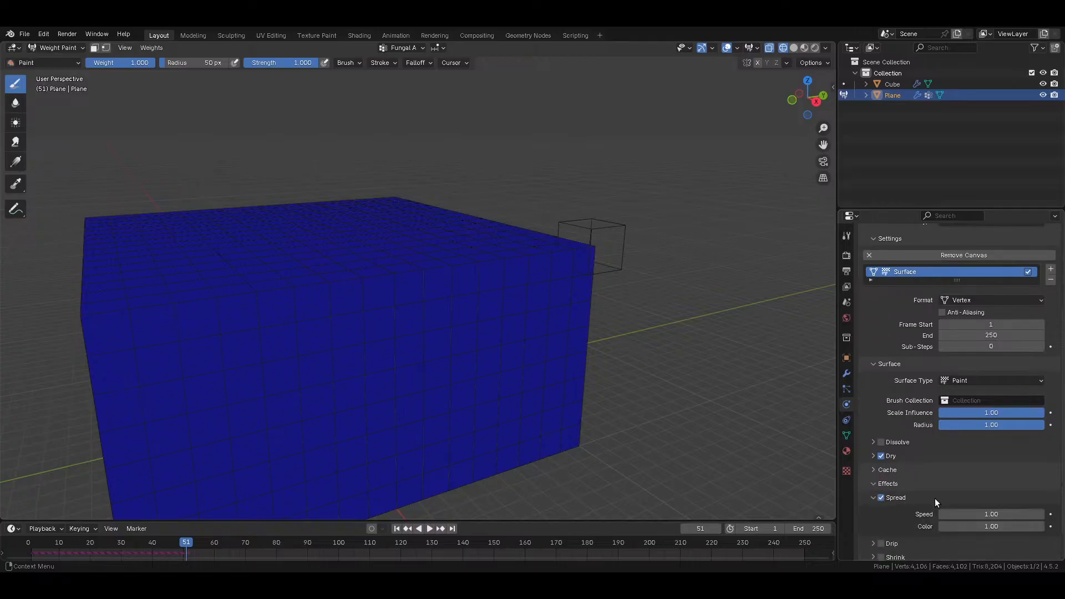
Step: Play the simulation from the first frame to check the spreading, and return the box to Object Mode with solid shading
click(398, 528)
key(space)
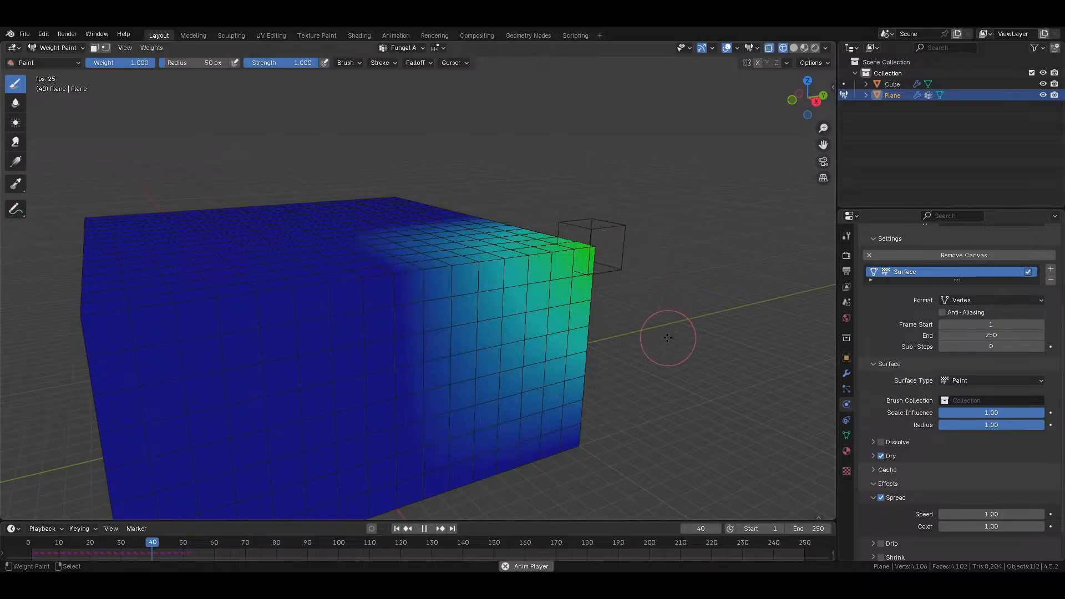
middle_drag(665, 348, 605, 351)
click(49, 47)
click(55, 60)
key(shift+z)
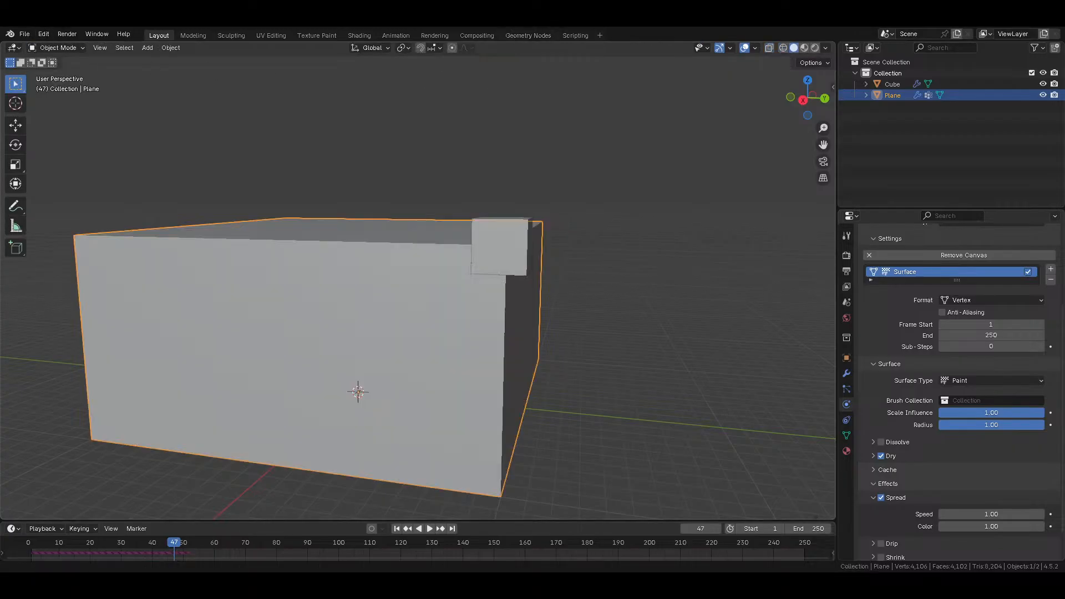
Step: Create a new material for the box in the Shading workspace, remove its Principled BSDF node and add an Attribute node
click(357, 35)
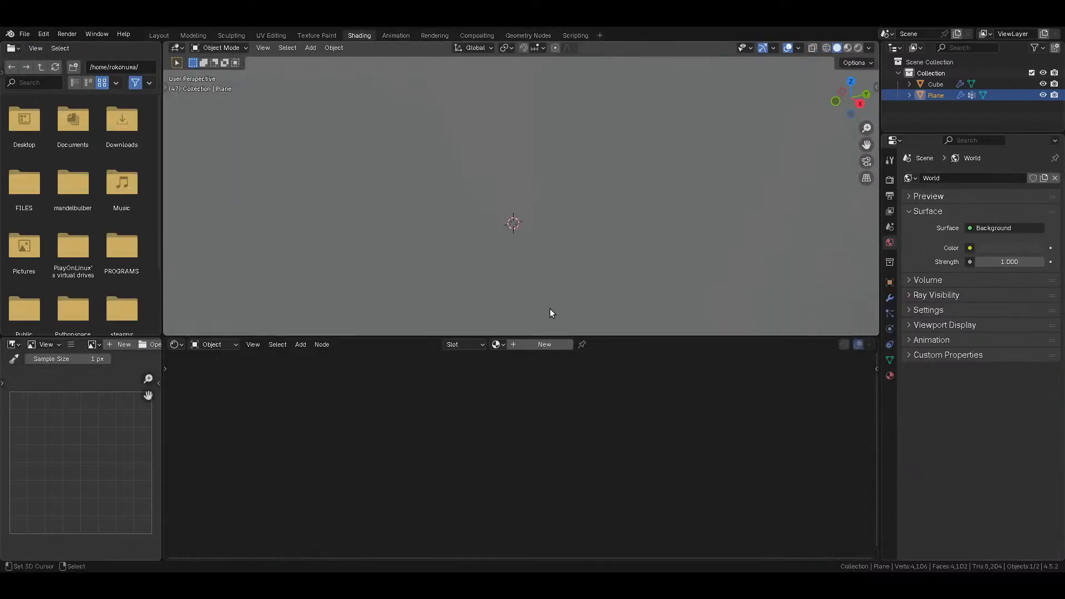
click(528, 344)
key(x)
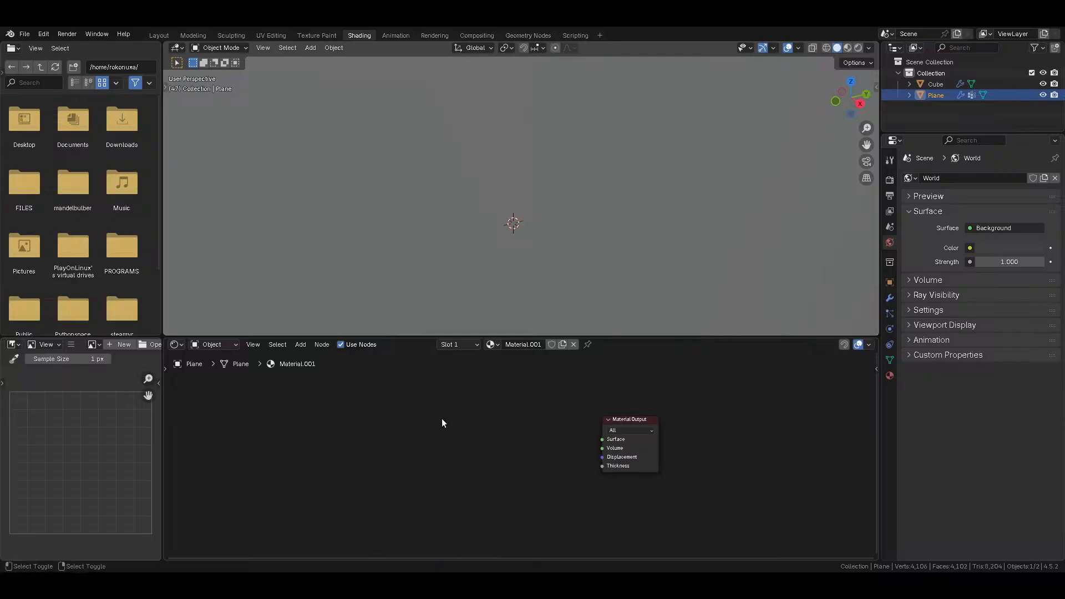
key(shift+a)
mouse_move(402, 434)
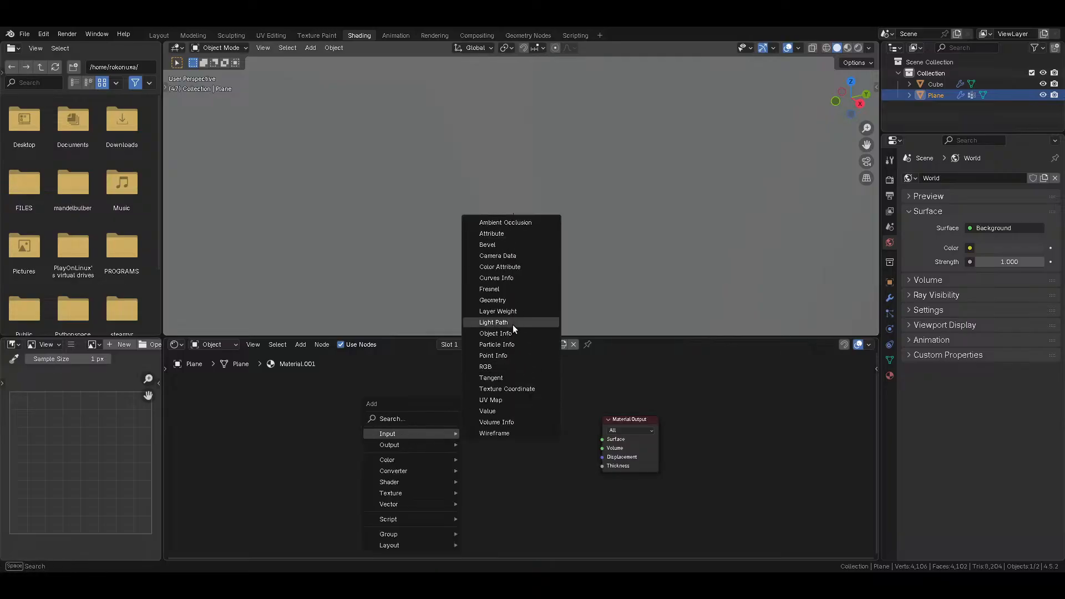
click(514, 245)
click(411, 416)
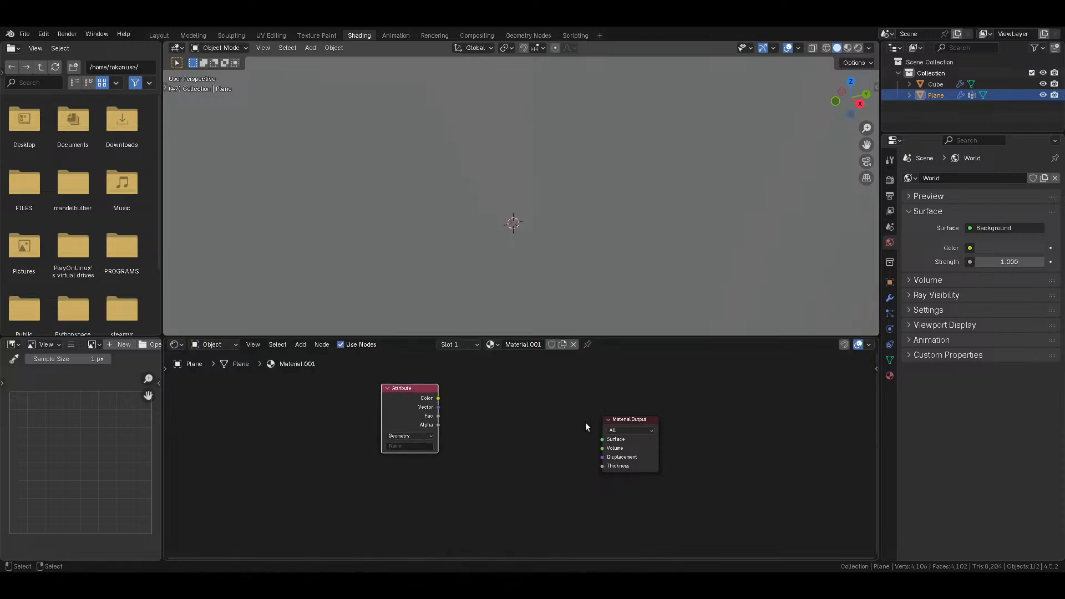
Step: Add the dp_paintmap and dp_wetmap output layers to the box's Dynamic Paint canvas
click(890, 329)
scroll(1039, 421, down, 3)
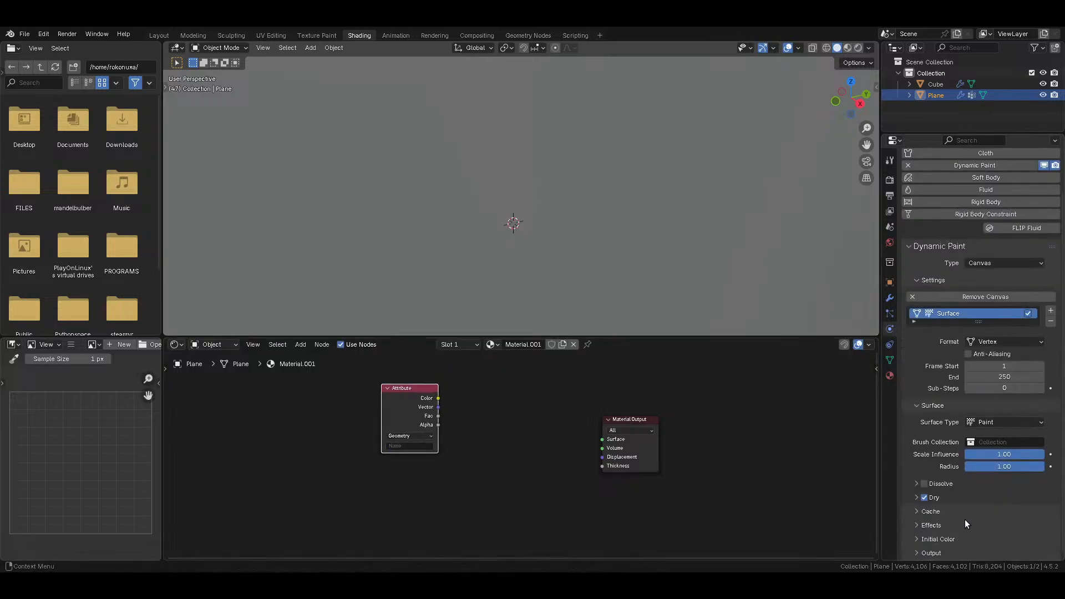
click(932, 553)
scroll(1007, 534, down, 2)
click(1039, 536)
click(1039, 550)
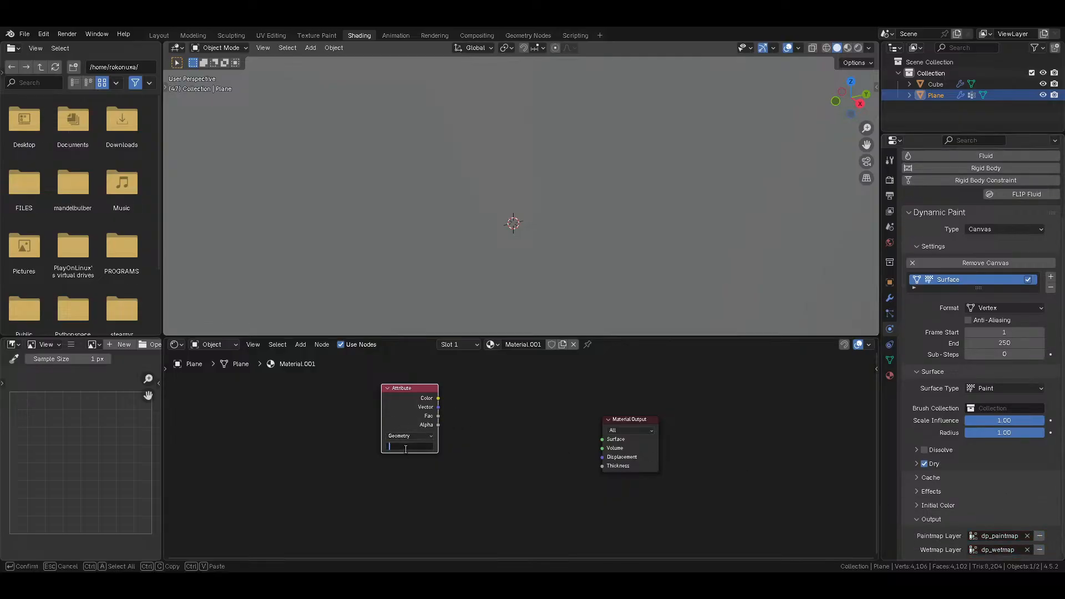
Step: Delete the Attribute node and add a fresh one to the material
key(x)
key(shift+a)
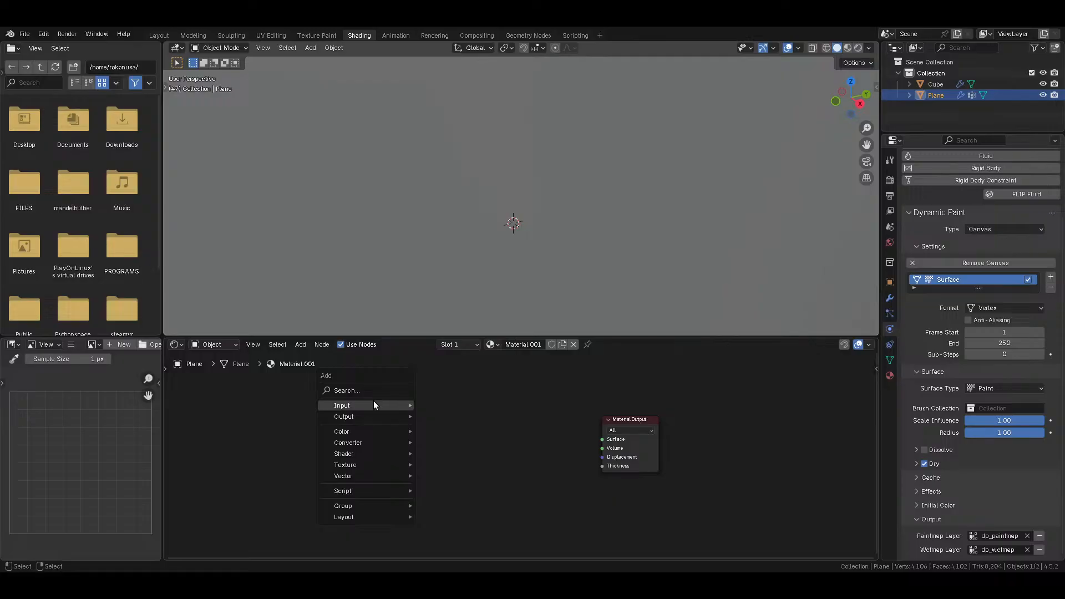
mouse_move(400, 411)
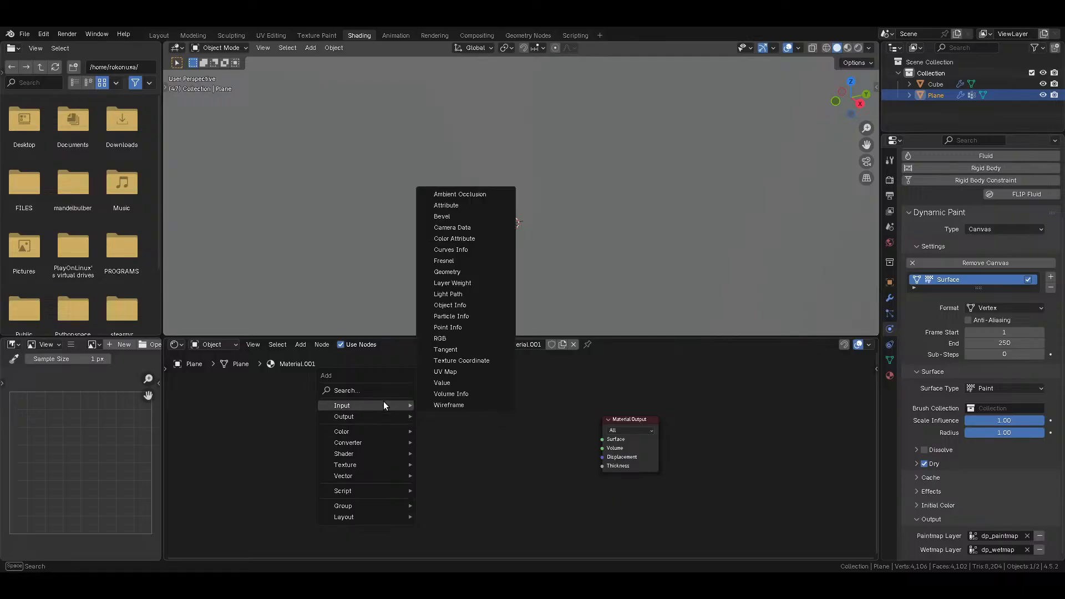
click(456, 205)
click(375, 370)
Step: Set the Attribute node's attribute name to dp_paintmap, matching the canvas's paintmap layer
click(999, 536)
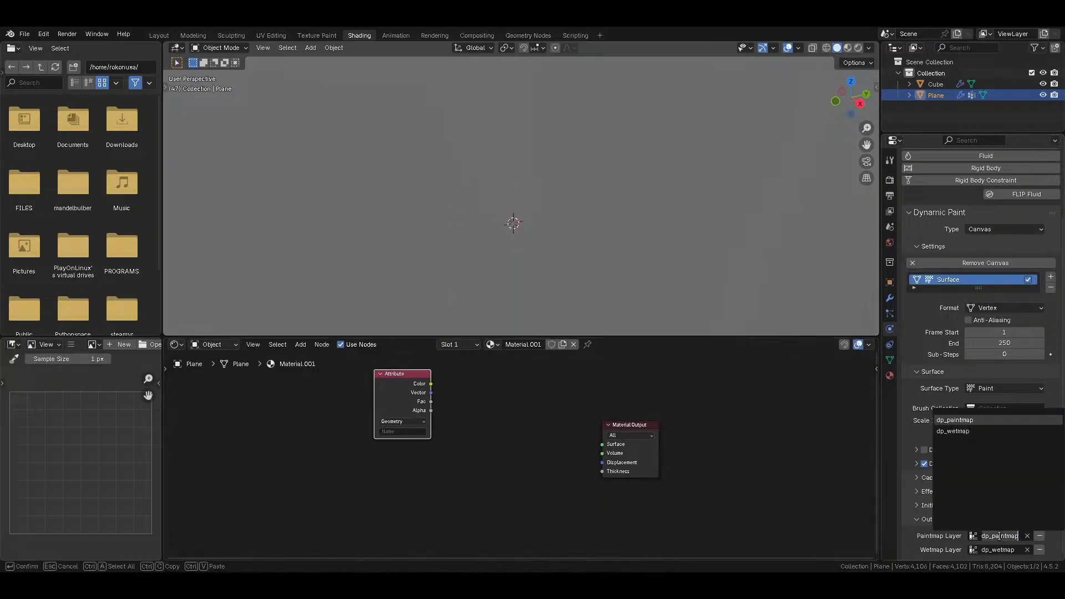
click(888, 515)
click(405, 432)
text(dp_paintmap)
click(486, 434)
Step: Duplicate the Attribute node, place the copy beneath the original and set its attribute name to dp_wetmap
key(shift+d)
click(399, 478)
click(391, 513)
key(Delete)
key(Delete)
key(Delete)
key(Delete)
key(Delete)
text(wet)
key(Return)
Step: Connect the dp_paintmap node's Color to the Material Output's Surface and show the box in rendered shading
drag(430, 384, 602, 444)
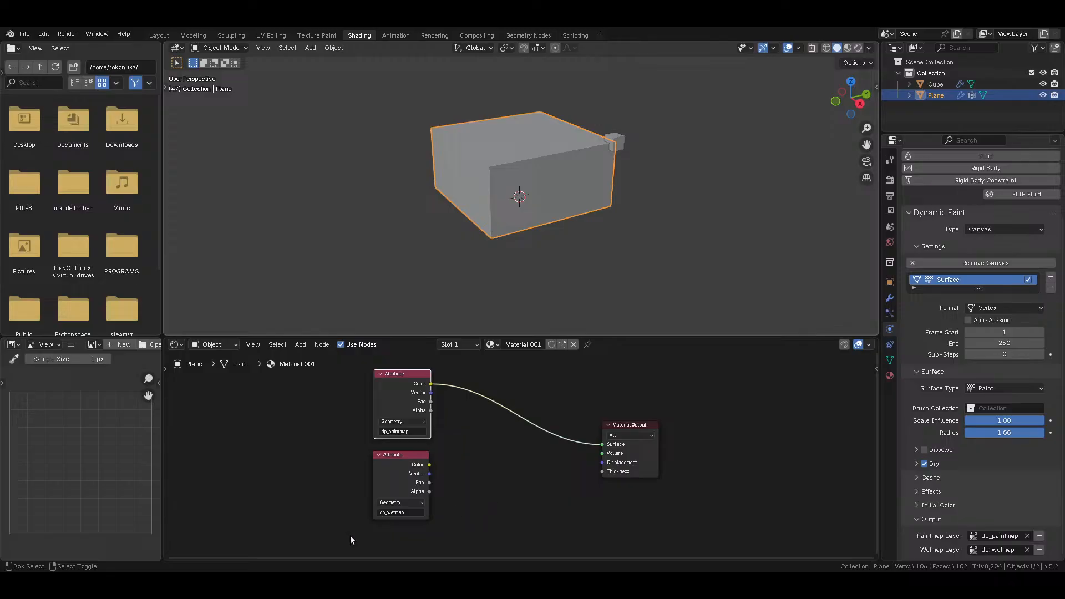
key(z)
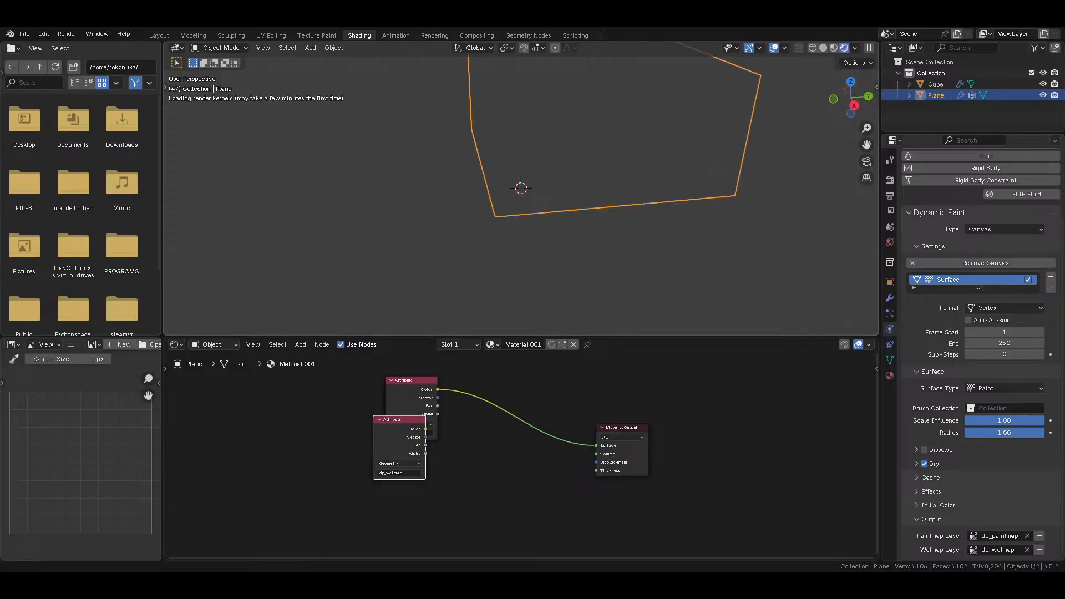
scroll(533, 458, down, 1)
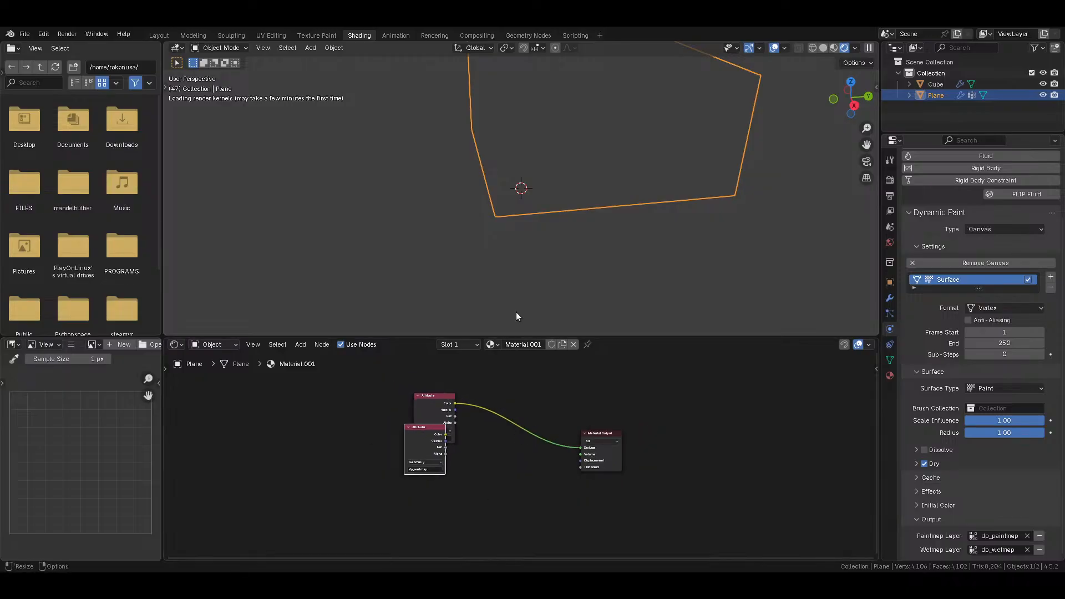
scroll(534, 224, down, 2)
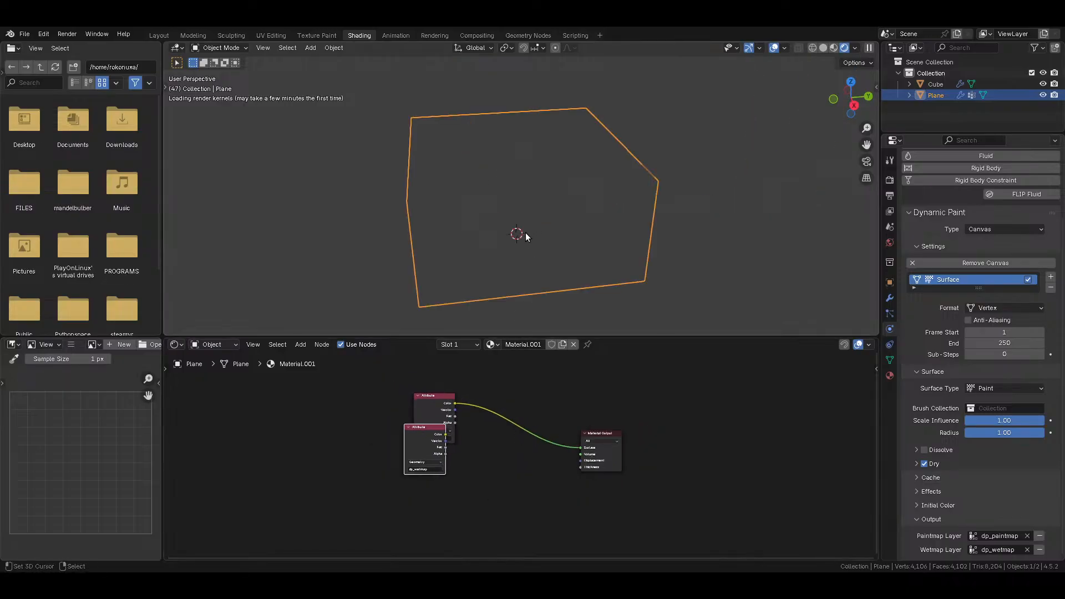
middle_drag(621, 240, 581, 176)
Step: Play the simulation in the rendered view to inspect how the paintmap spreads from the box's corner
key(space)
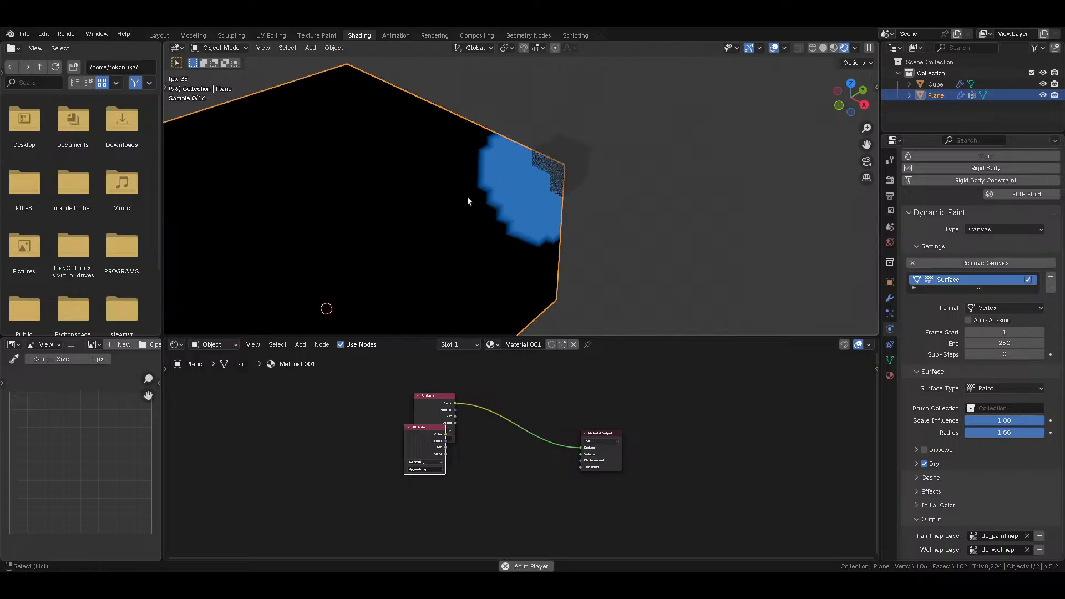
key(space)
middle_drag(514, 201, 406, 175)
shift+middle_drag(538, 165, 589, 189)
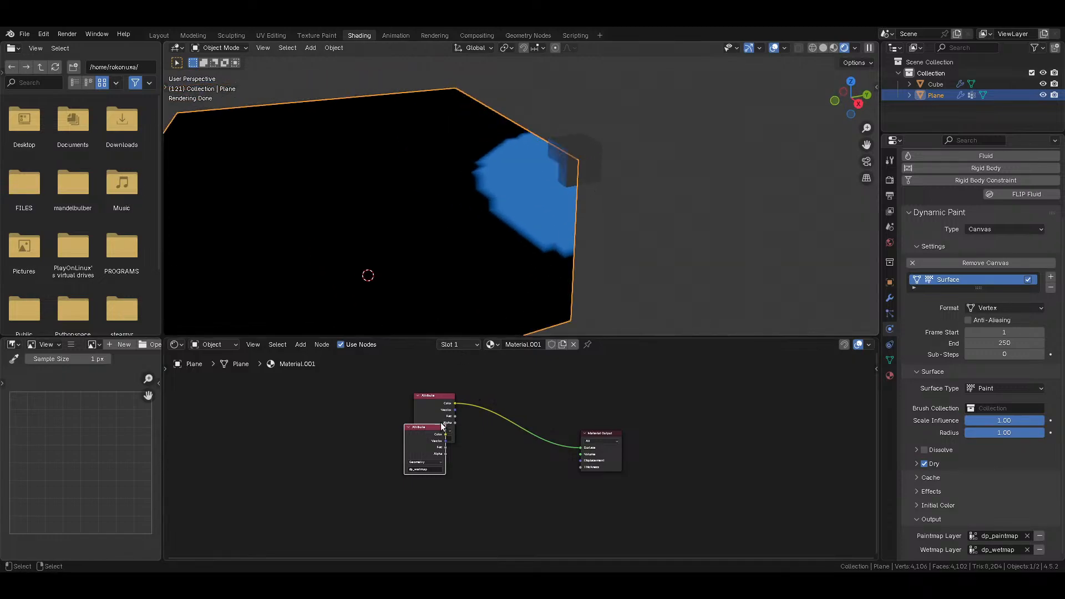
Step: Move the dp_wetmap node clear of dp_paintmap and preview both attributes through the Material Output, ending on dp_wetmap
drag(443, 425, 447, 447)
ctrl+shift+click(428, 468)
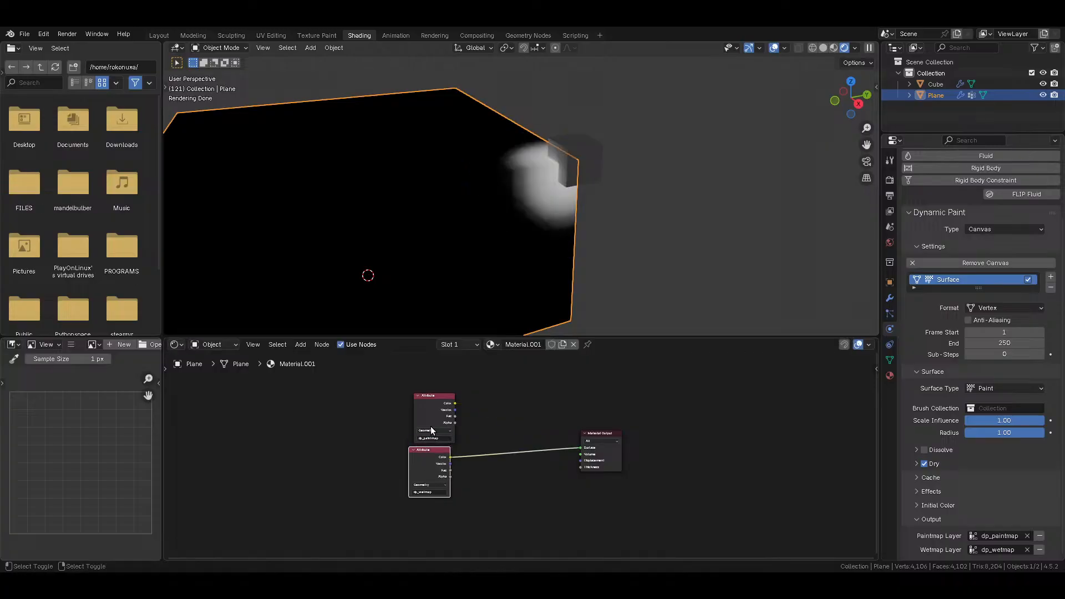
ctrl+shift+click(434, 405)
ctrl+shift+click(425, 464)
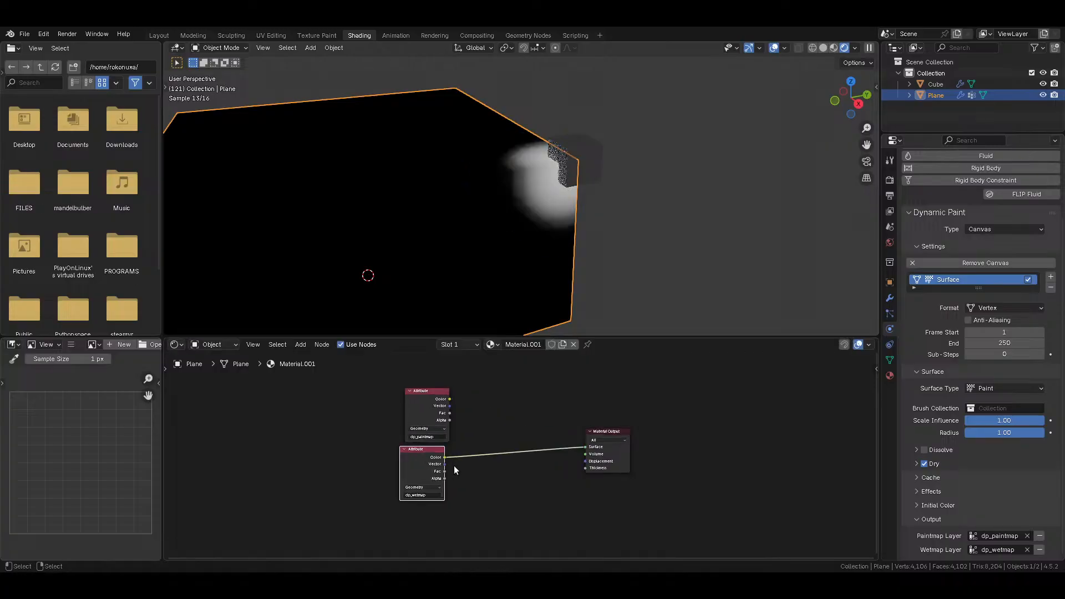
scroll(453, 466, up, 4)
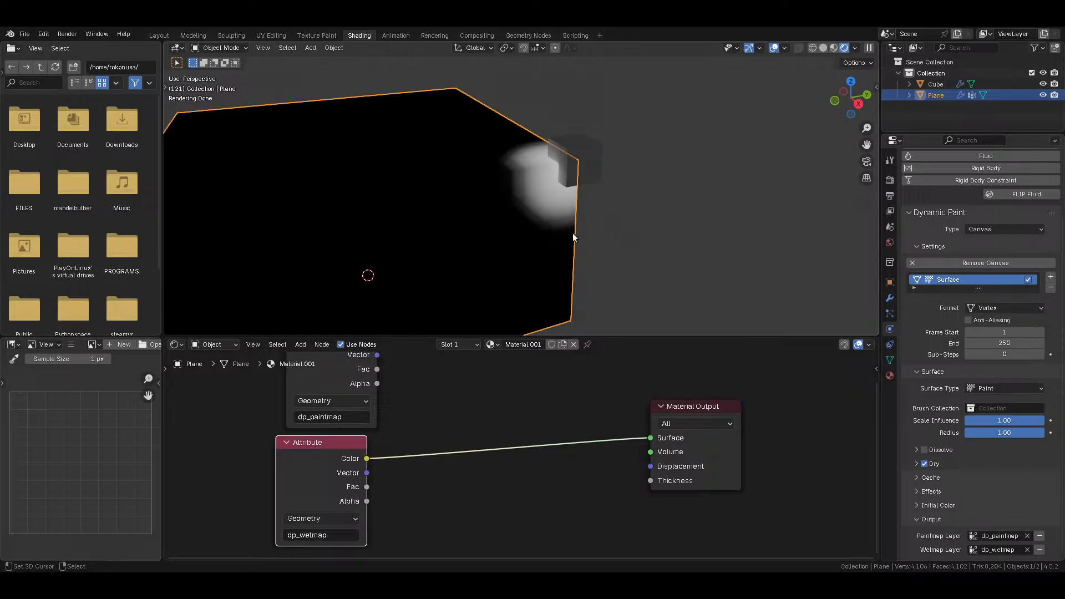
drag(337, 464, 347, 465)
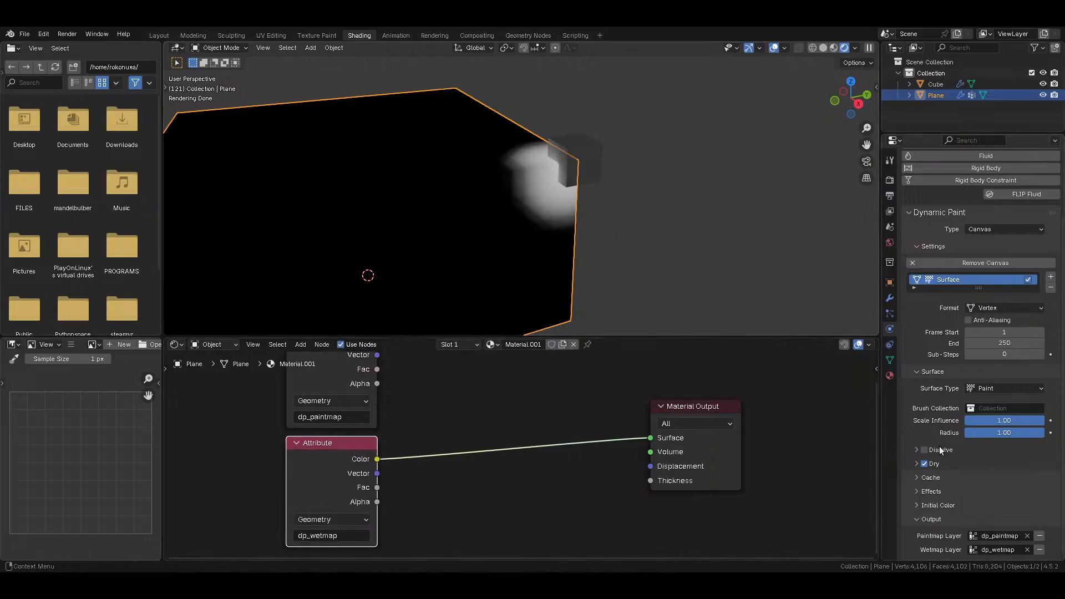
Step: Show the canvas's Dry settings and play the simulation to examine how the wetmap evolves
click(975, 465)
key(space)
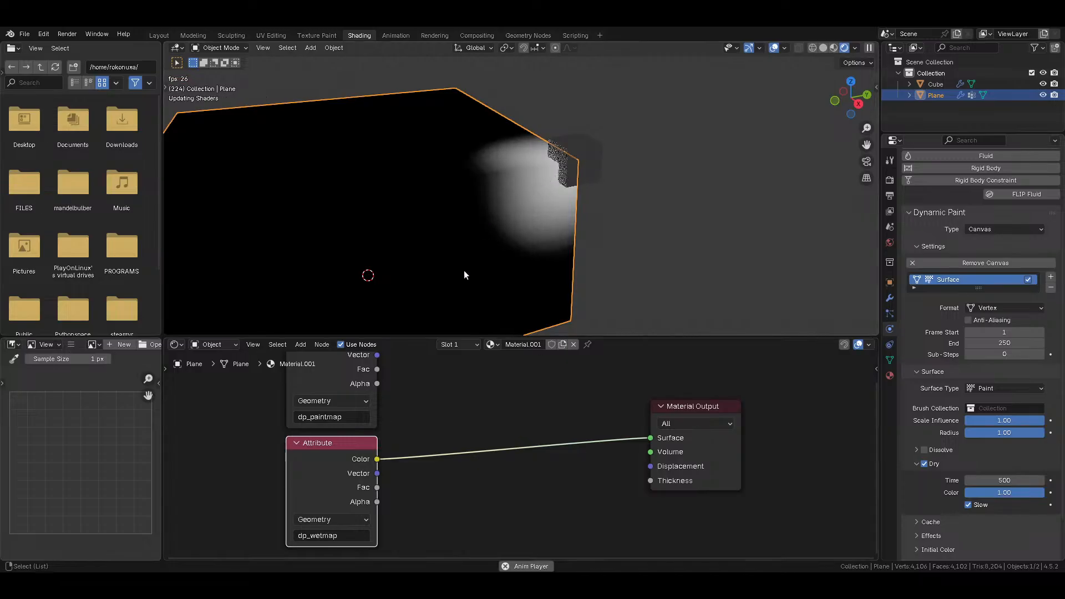
key(space)
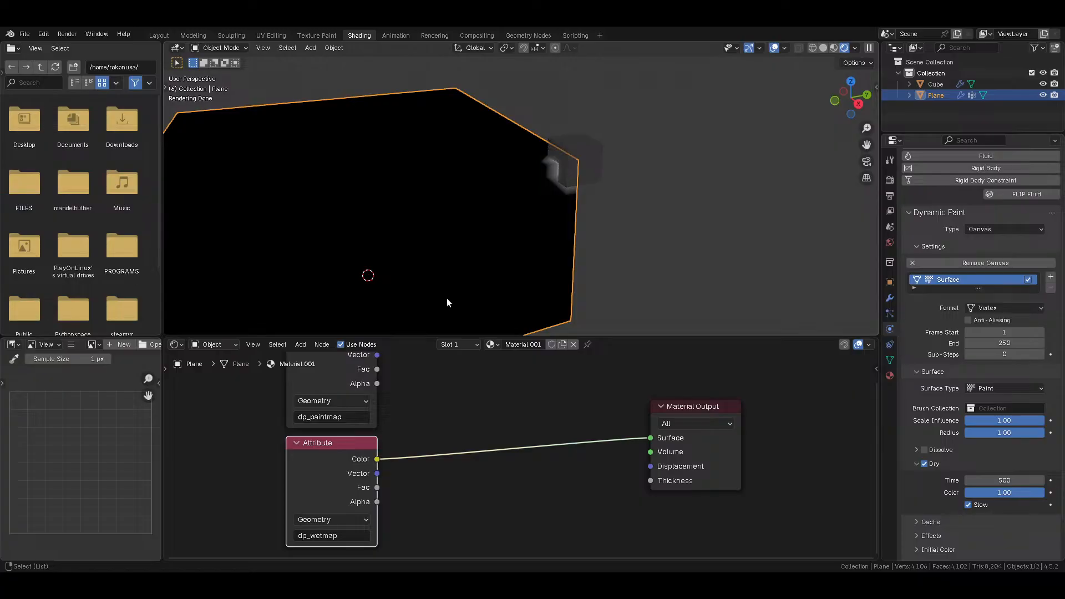
Step: Reconnect the dp_paintmap node's Color to the Material Output's Surface and play the simulation to check its spread
ctrl+shift+click(327, 368)
key(space)
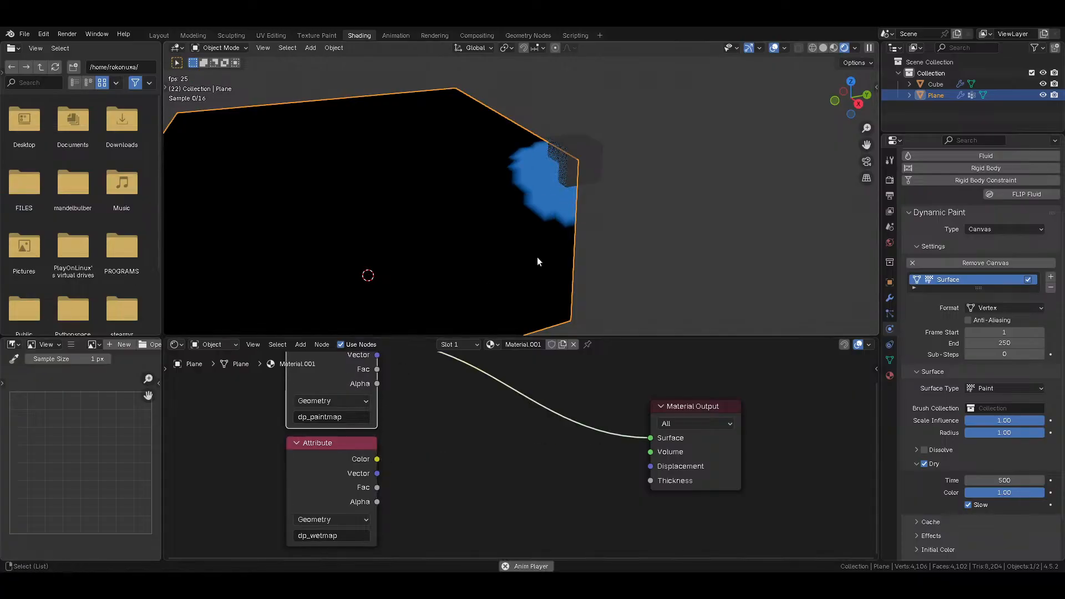
key(space)
Step: Add a Noise Texture node next to the attribute nodes
middle_drag(485, 356, 484, 411)
key(shift+a)
mouse_move(444, 468)
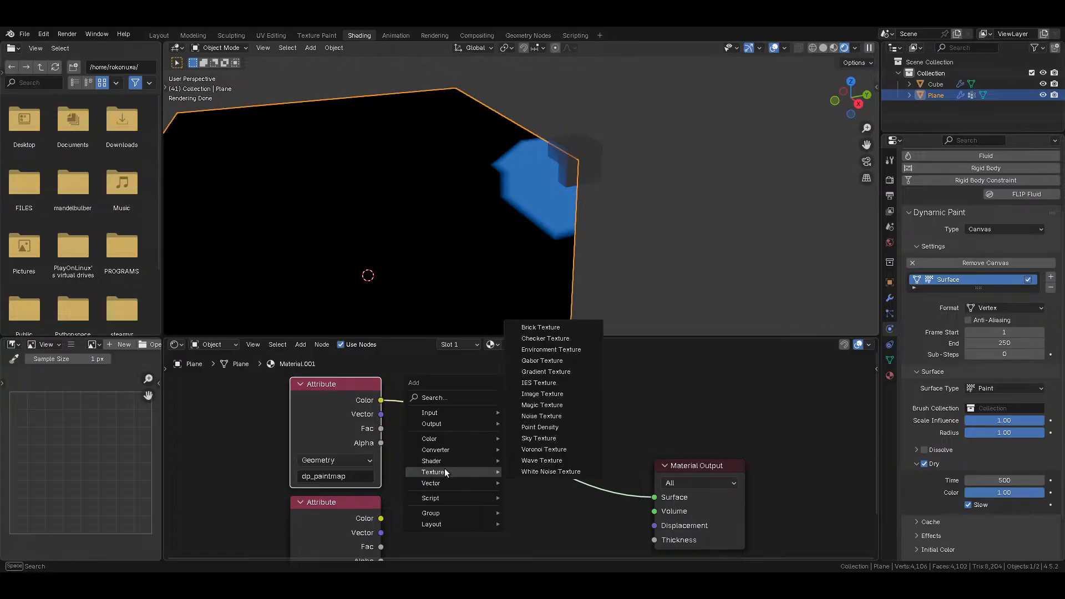
click(556, 416)
click(449, 499)
Step: Insert a Mix Color node set to Subtract between dp_paintmap and the Material Output, feeding the Noise Texture's Fac into B
key(shift+a)
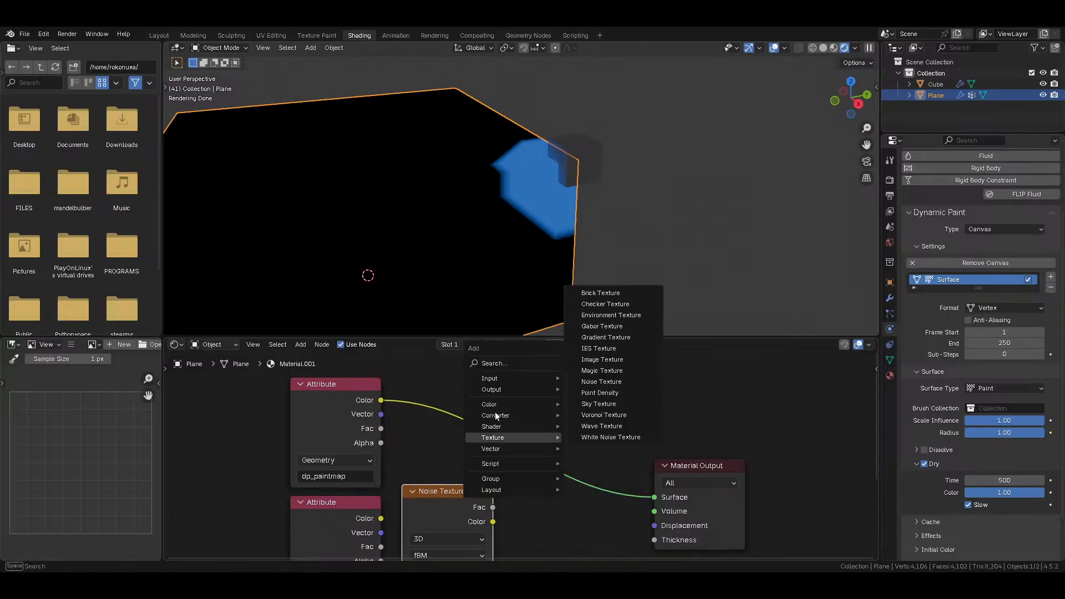
mouse_move(564, 413)
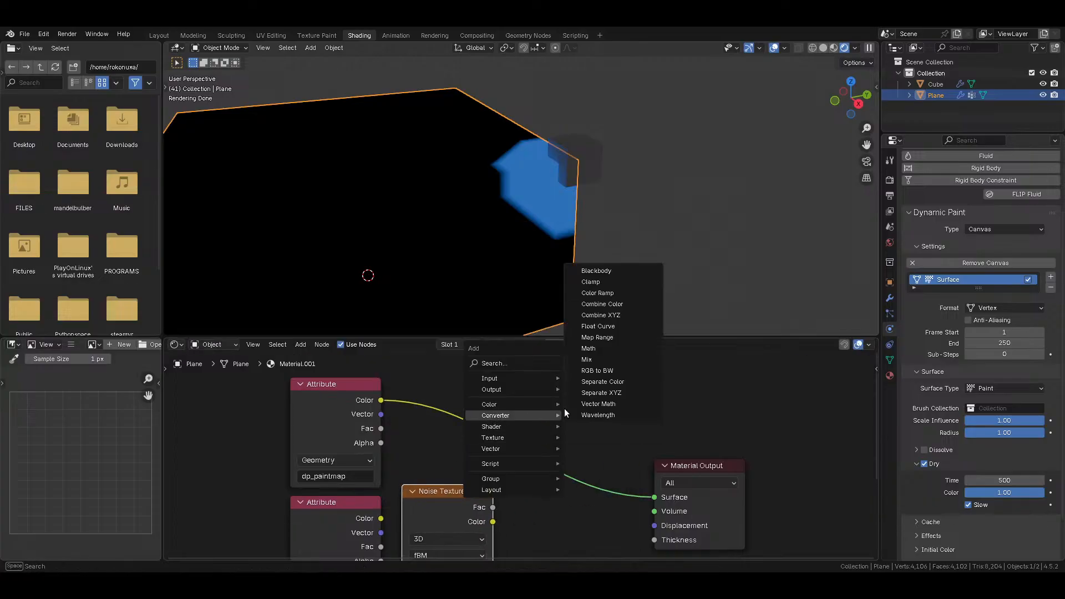
click(604, 359)
click(634, 382)
drag(642, 368, 581, 389)
click(588, 431)
key(s)
click(588, 431)
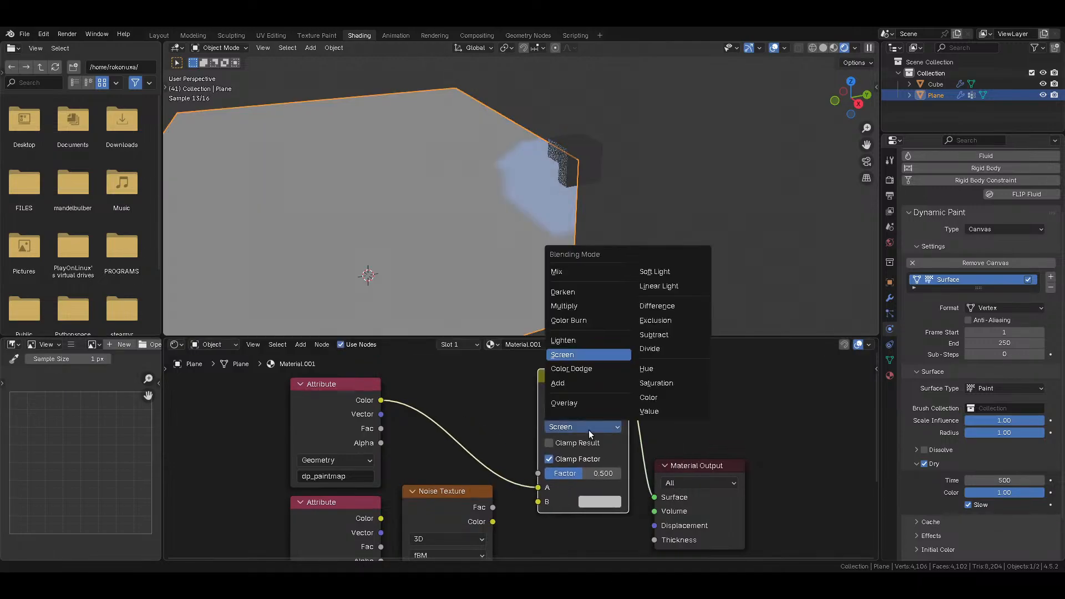
key(b)
drag(493, 507, 537, 502)
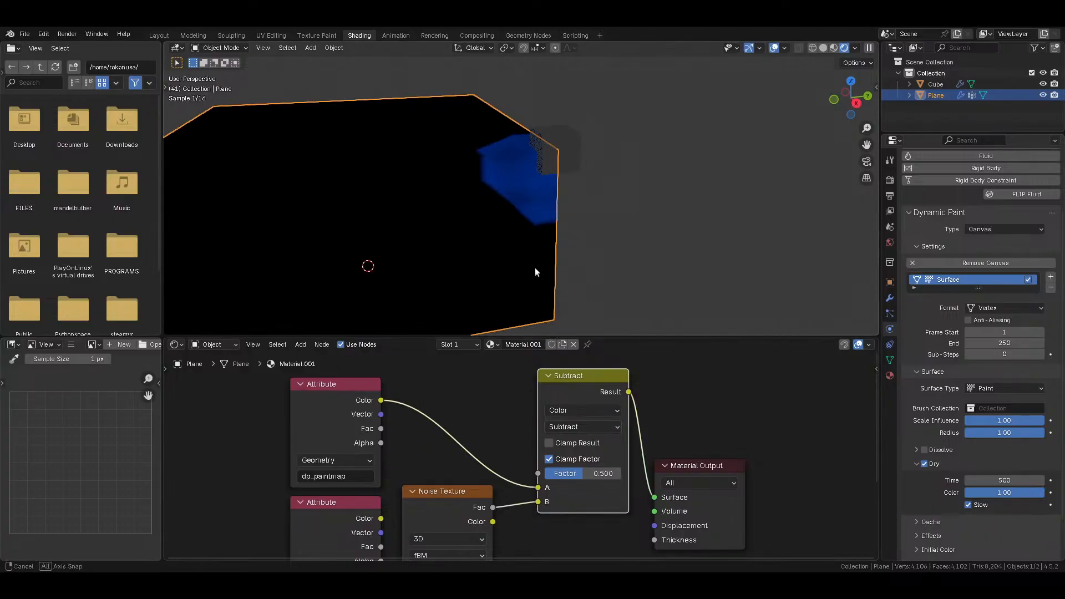
Step: Play the simulation to check the noise subtraction, move the Material Output aside, and set the Subtract node's Factor to 1
scroll(550, 275, up, 3)
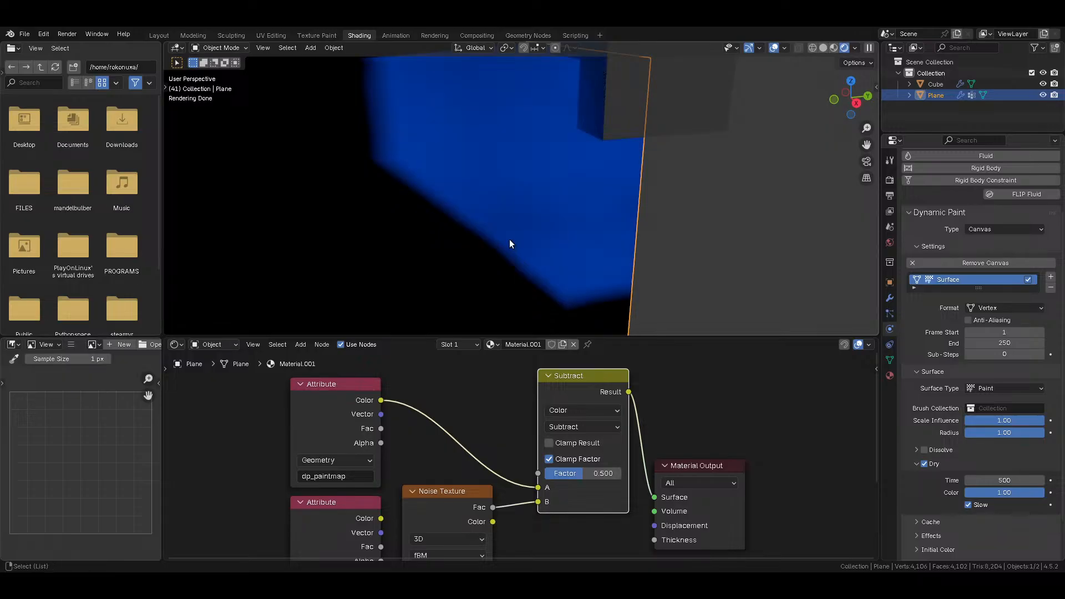
key(space)
key(space)
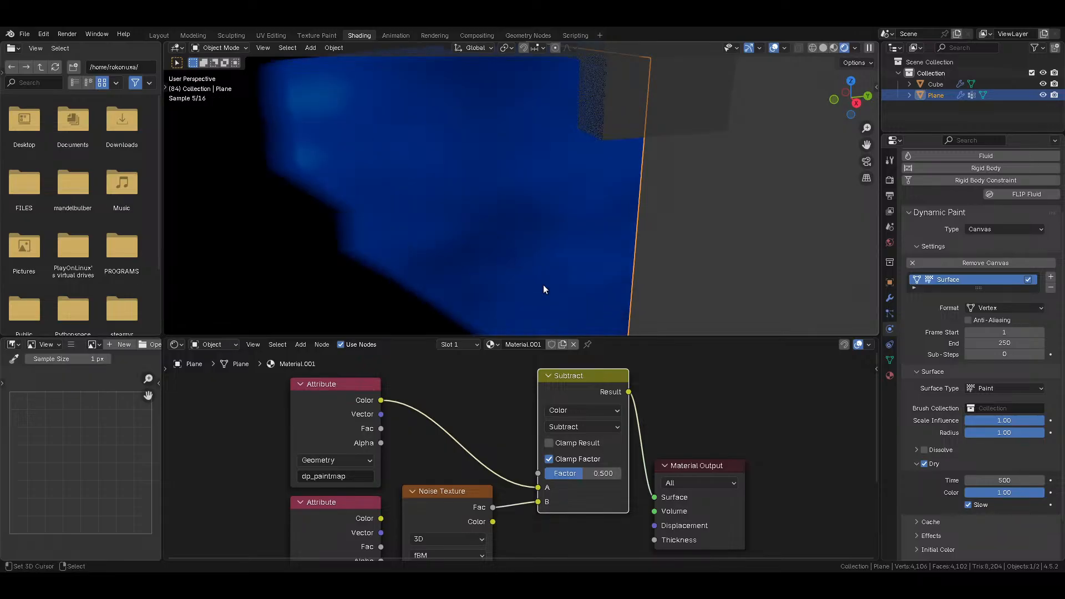
drag(694, 467, 733, 435)
click(594, 473)
text(1)
key(Return)
scroll(630, 234, down, 3)
scroll(517, 381, up, 2)
scroll(579, 251, up, 2)
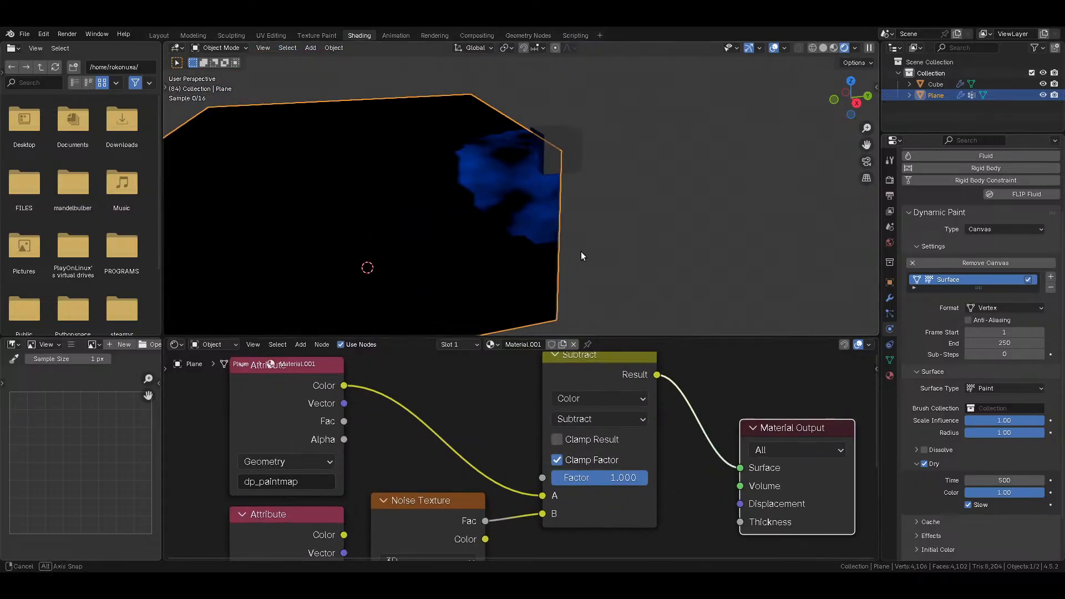
Step: Duplicate the Subtract color node and insert the copy between the original and the Material Output
scroll(514, 397, down, 2)
click(605, 385)
key(shift+d)
click(701, 415)
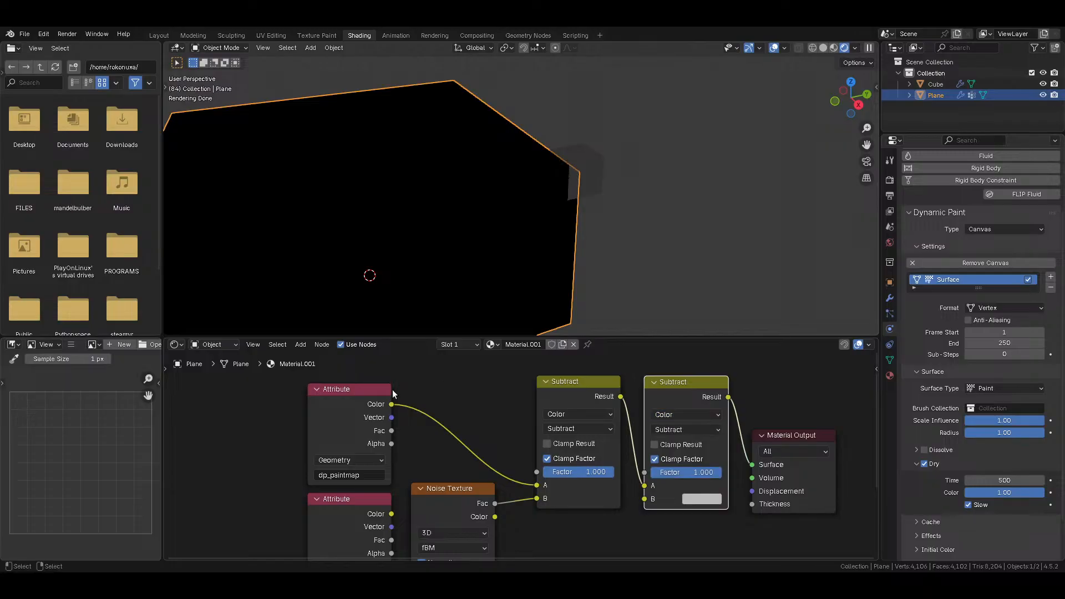
Step: Connect dp_wetmap's Color to the first Subtract node's Factor and insert a Math node on that link
drag(392, 513, 531, 469)
drag(460, 503, 470, 548)
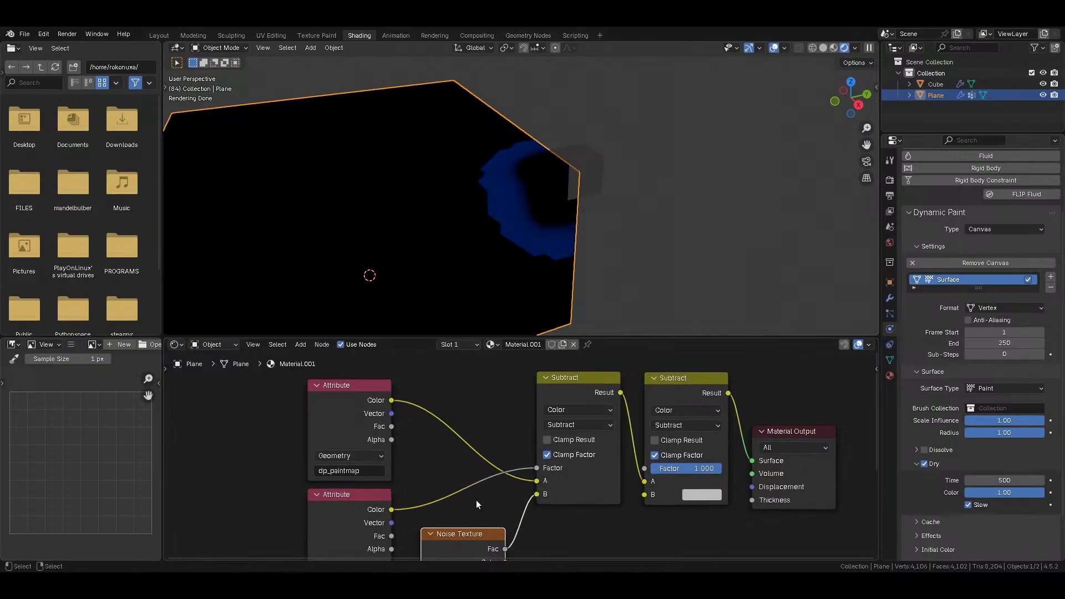
key(shift+a)
mouse_move(524, 370)
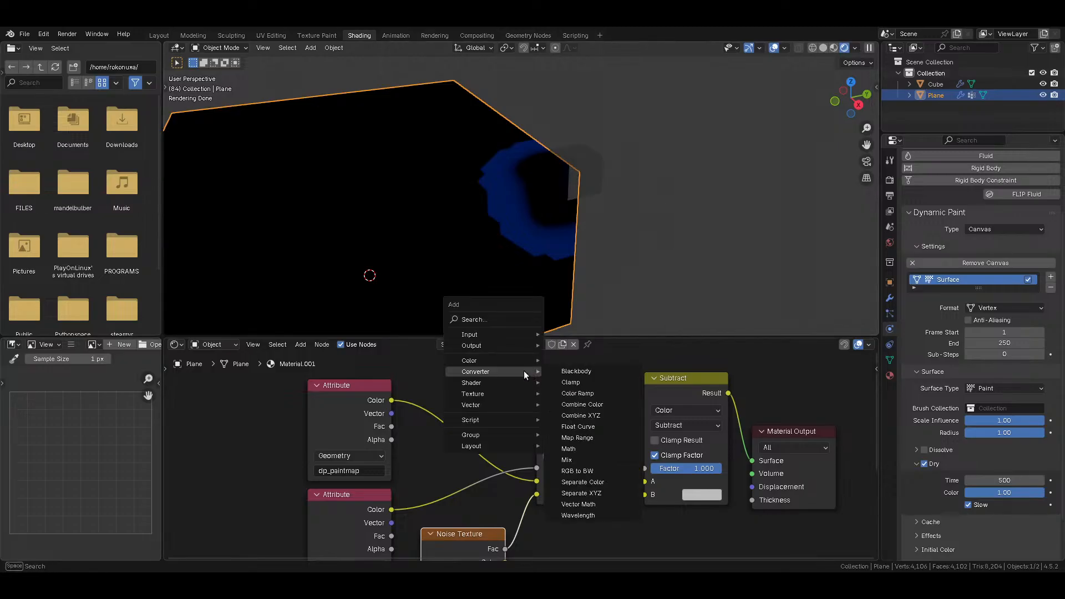
click(586, 448)
click(416, 458)
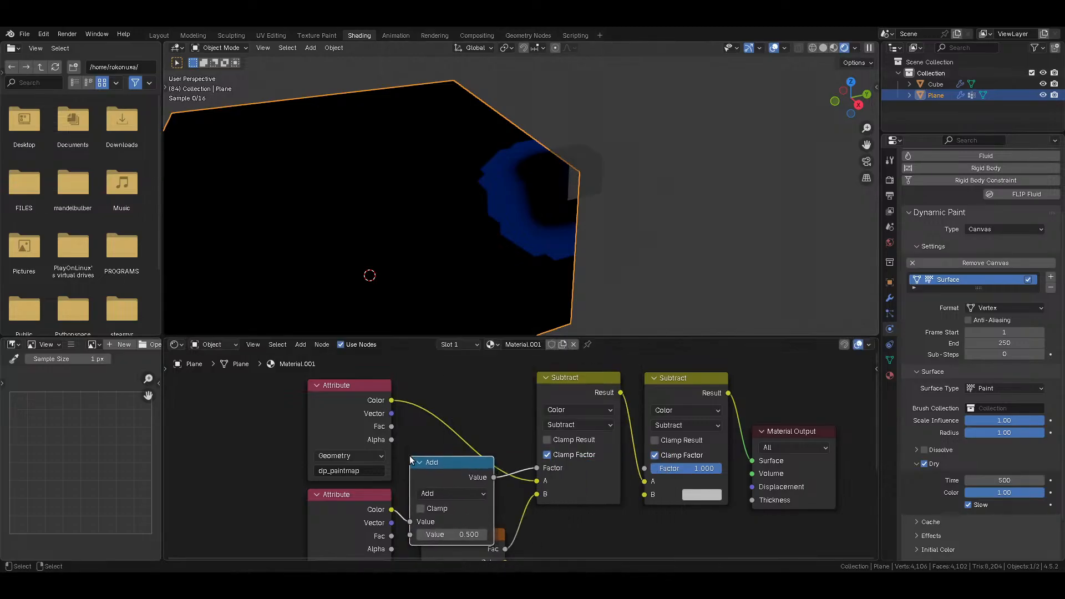
Step: Set the Math node to Subtract, moving the wetmap to its second value and entering 1 as the first
key(s)
right_click(442, 492)
click(446, 490)
key(s)
drag(417, 521, 417, 534)
click(470, 518)
text(1)
key(Return)
drag(464, 474, 469, 436)
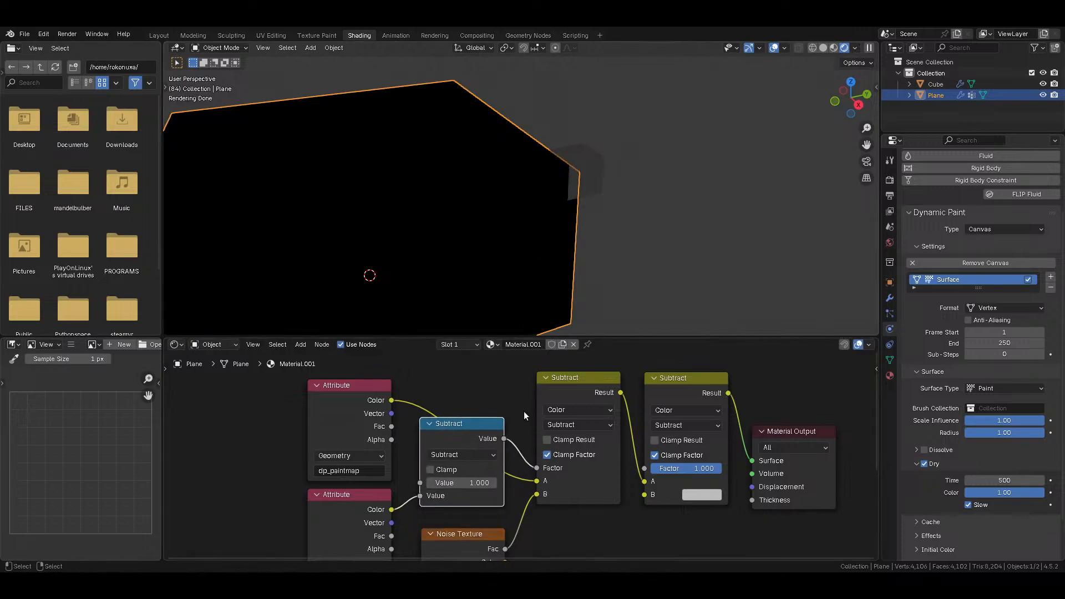
Step: Preview dp_wetmap and the Math Subtract output, and set the Math node's first value to 0.5
middle_drag(501, 480, 486, 444)
drag(477, 448, 556, 447)
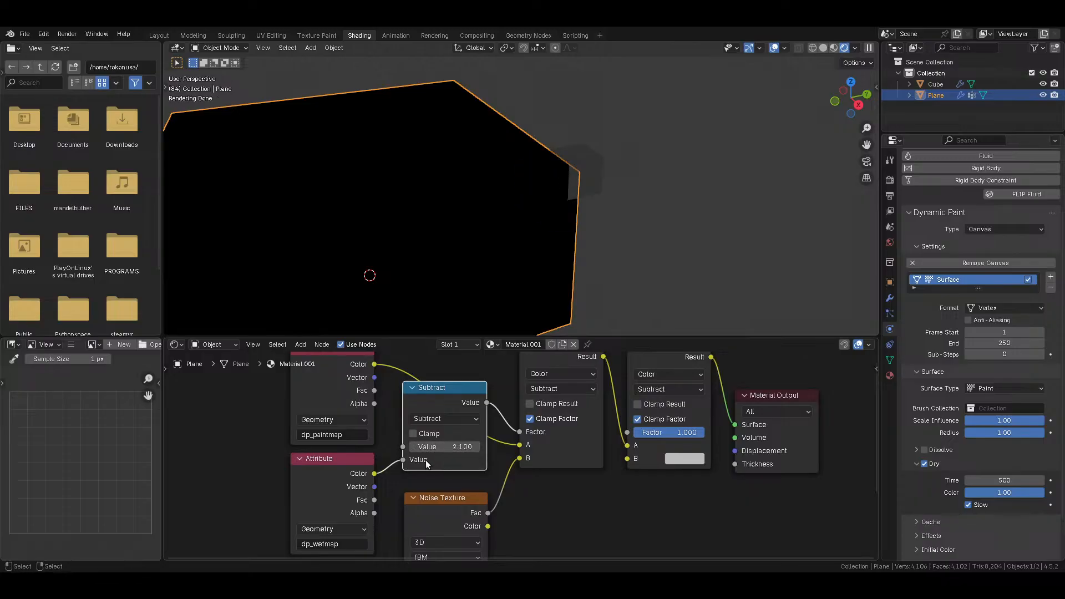
ctrl+shift+click(362, 482)
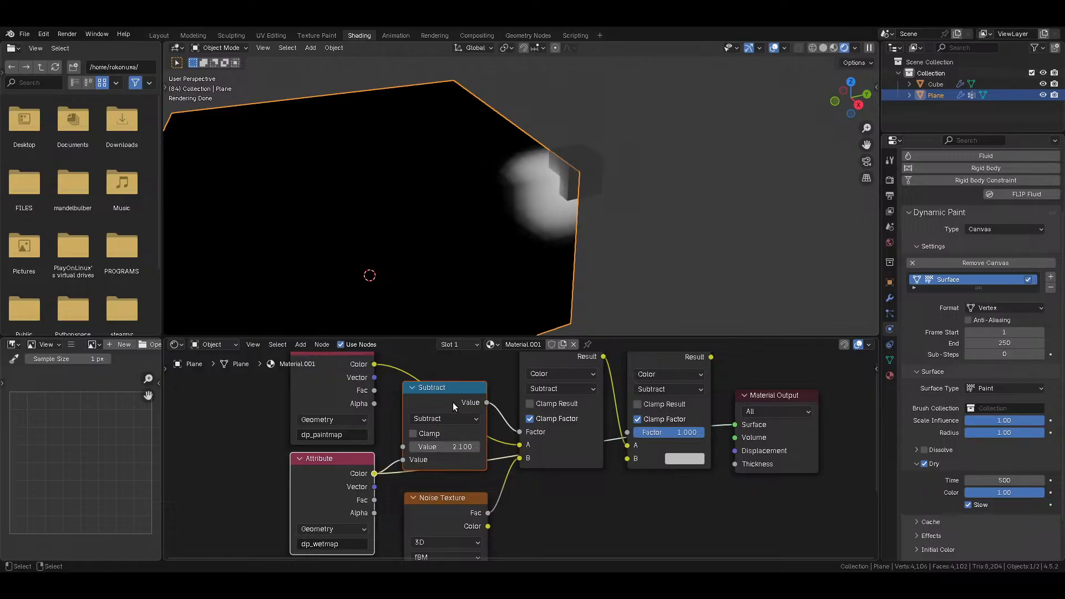
ctrl+shift+click(453, 401)
mouse_move(451, 449)
mouse_down()
mouse_move(392, 447)
mouse_move(469, 447)
mouse_up()
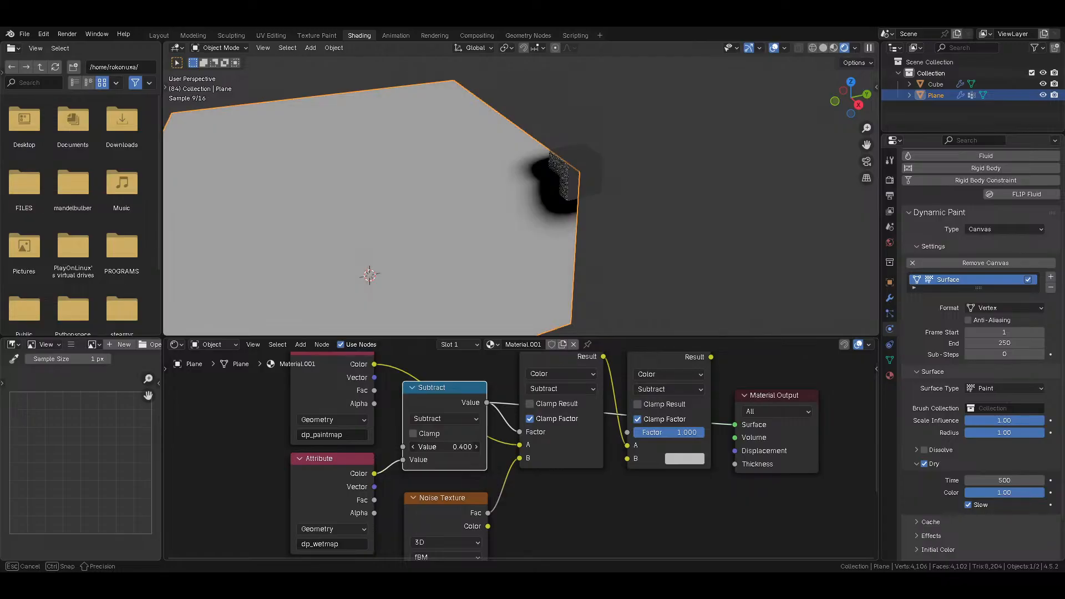
click(475, 447)
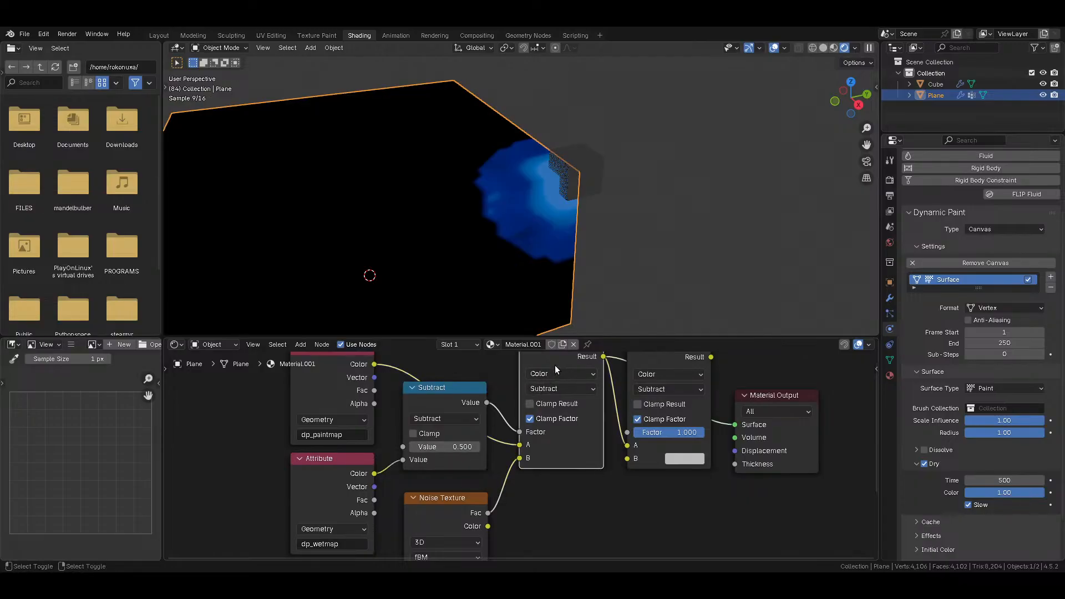
Step: Delete the duplicated Subtract color node, keeping the first one linked to the Material Output, and play the simulation
middle_drag(562, 394, 544, 424)
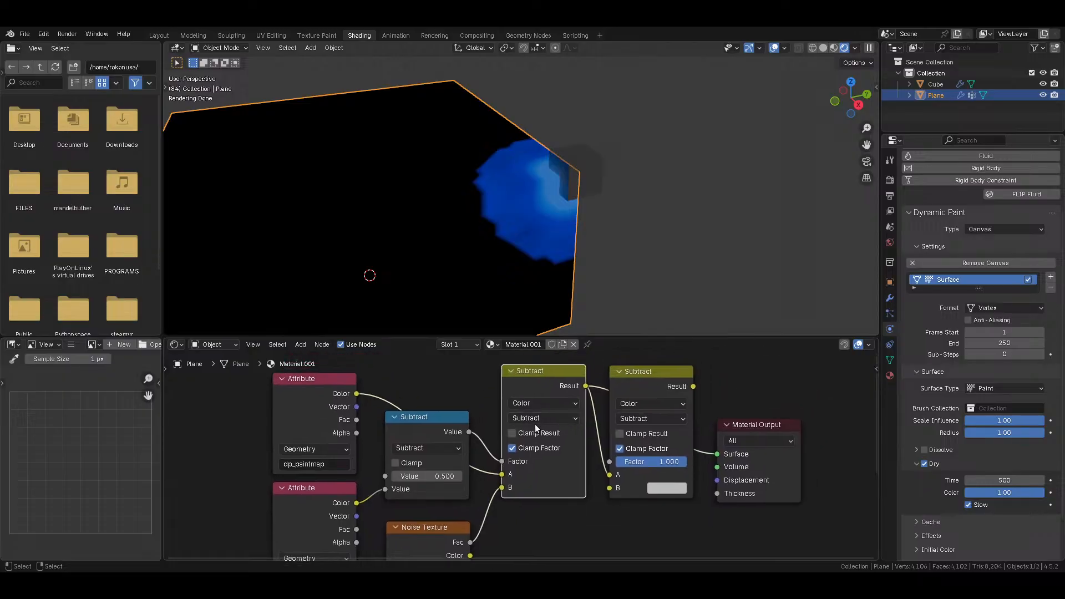
click(663, 392)
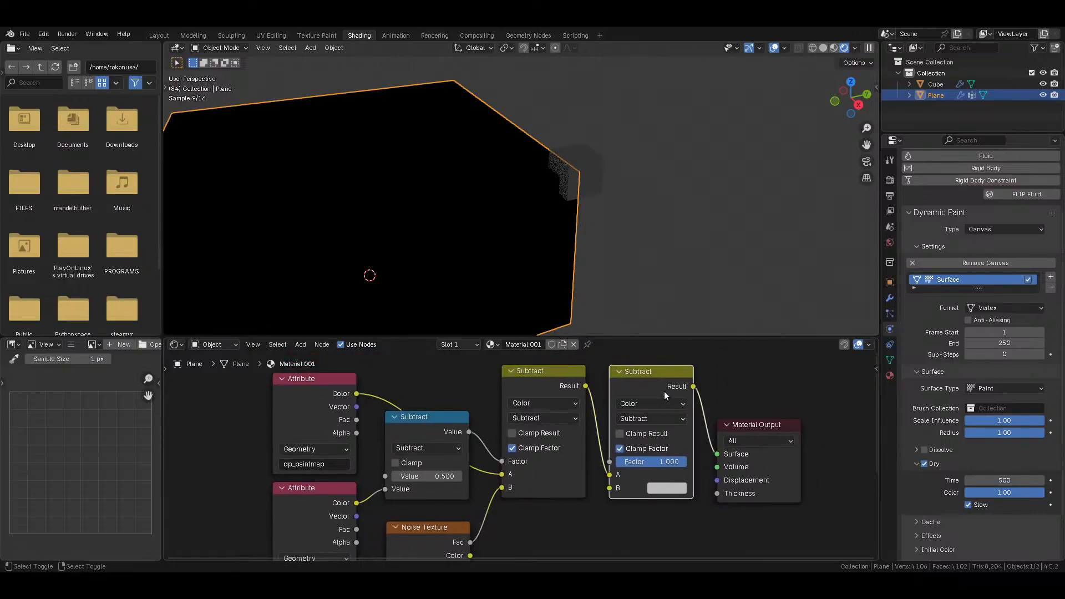
key(ctrl+x)
middle_drag(599, 315, 615, 268)
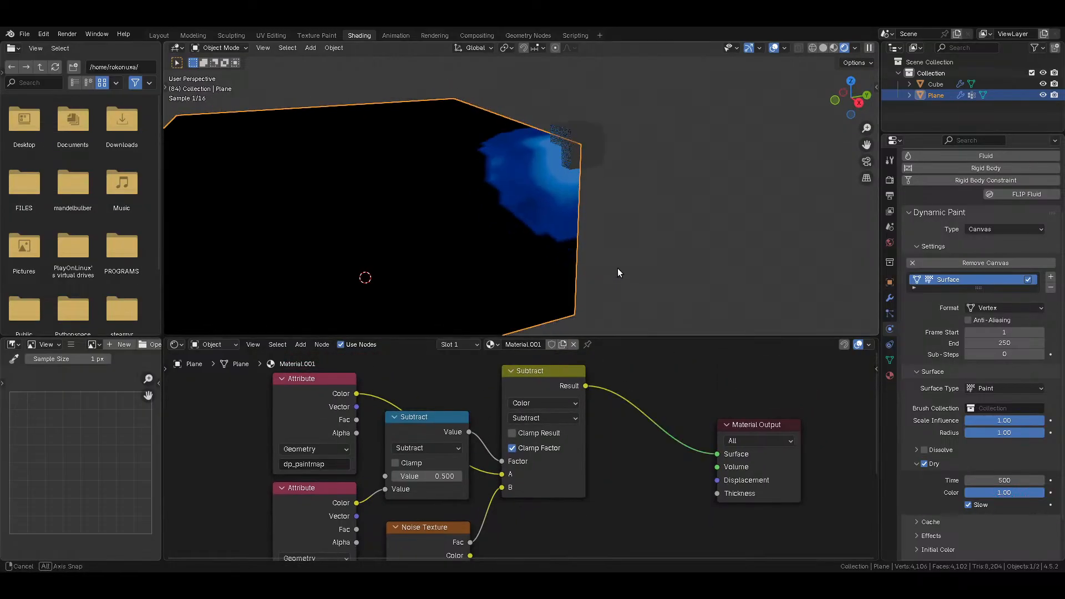
key(space)
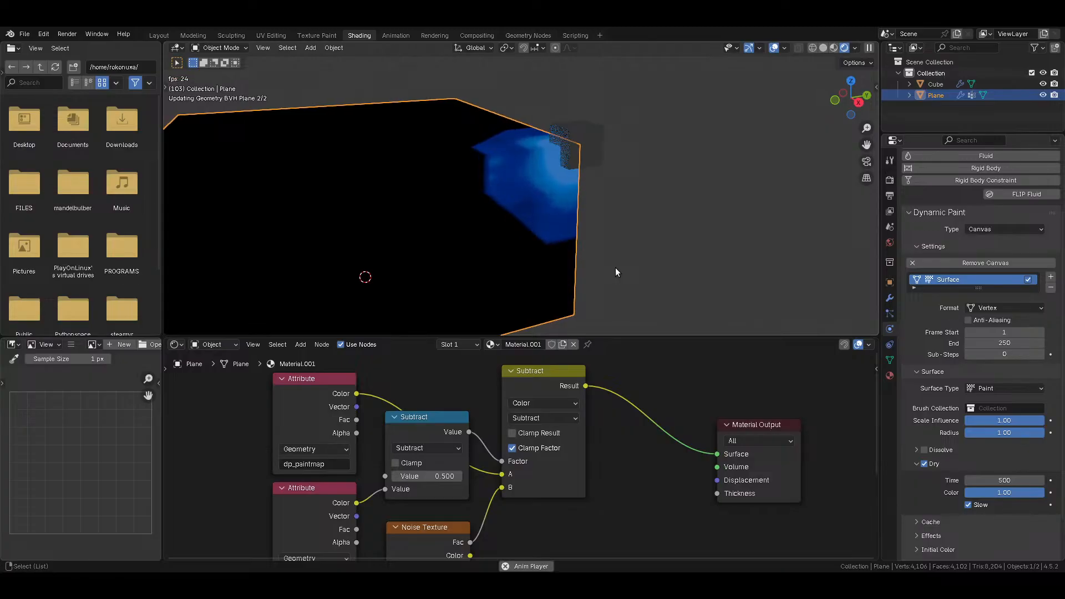
key(space)
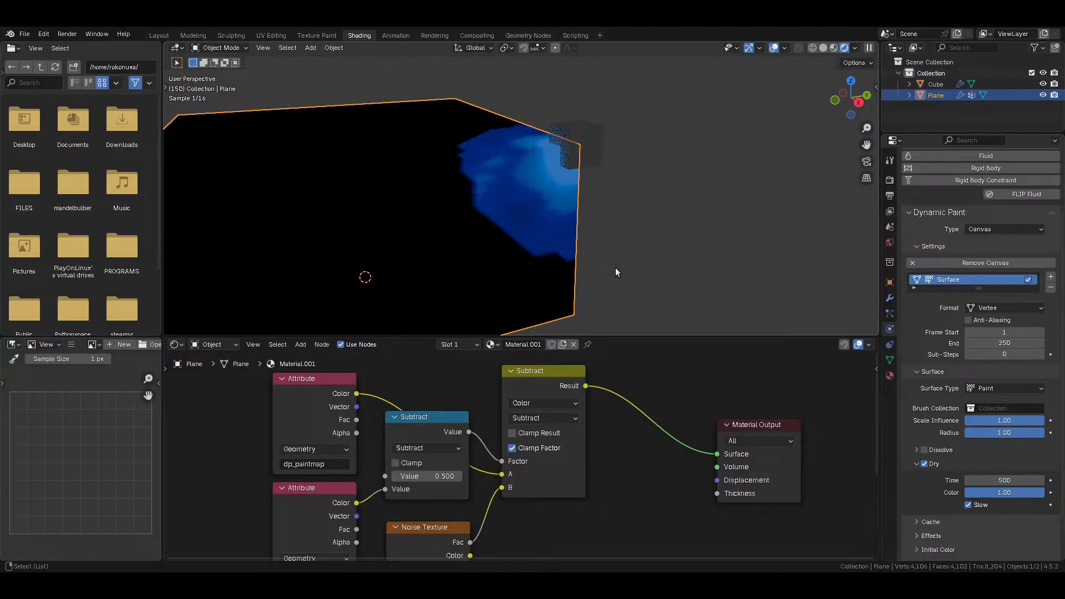
Step: Connect dp_wetmap's Color to input A of the Subtract color node in place of dp_paintmap, and delete the Math node
scroll(461, 499, down, 1)
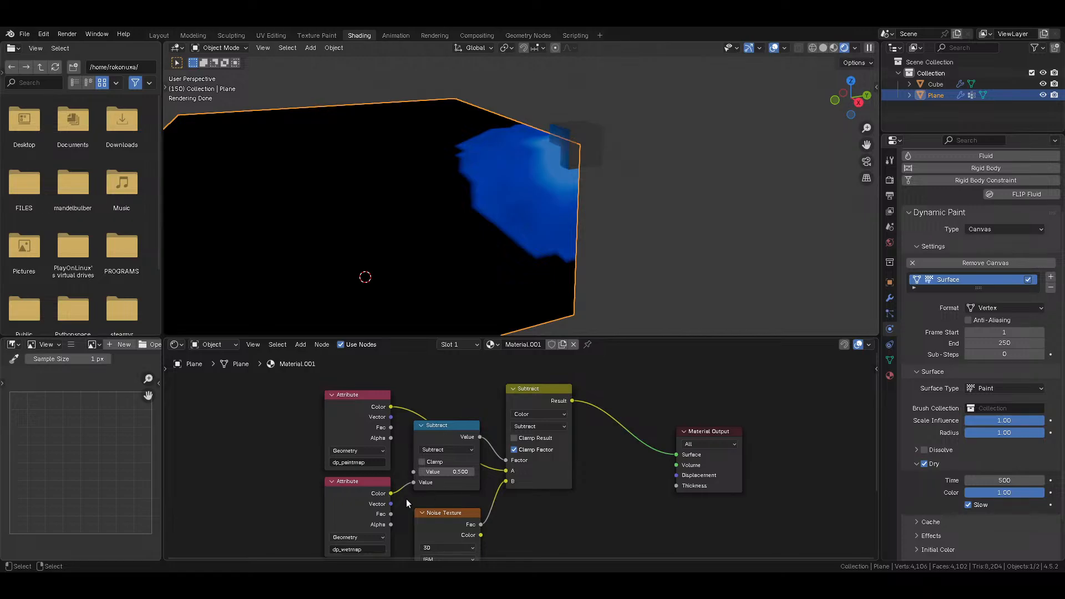
drag(391, 493, 506, 471)
click(451, 433)
key(x)
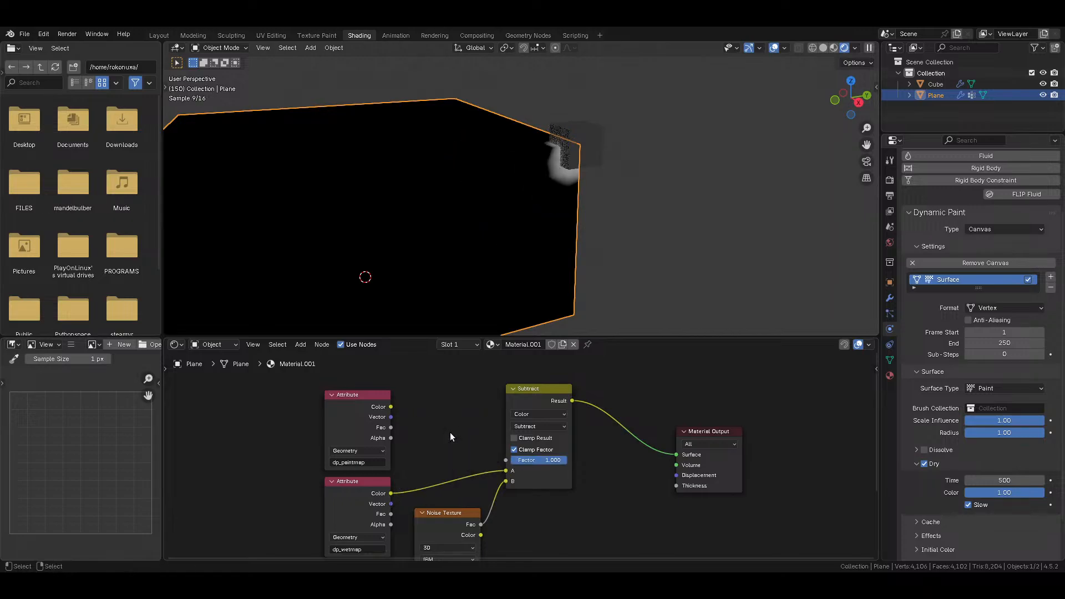
Step: Play the simulation to examine how the wetmap with noise subtracted evolves around the box's corner
key(space)
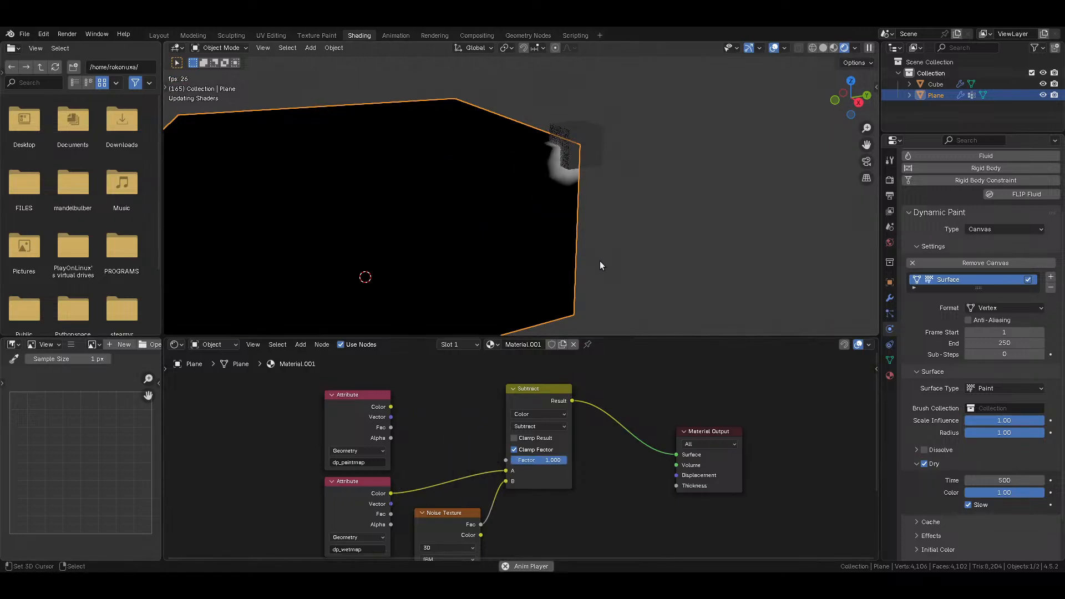
scroll(602, 251, up, 2)
scroll(602, 252, down, 3)
middle_drag(603, 252, 572, 269)
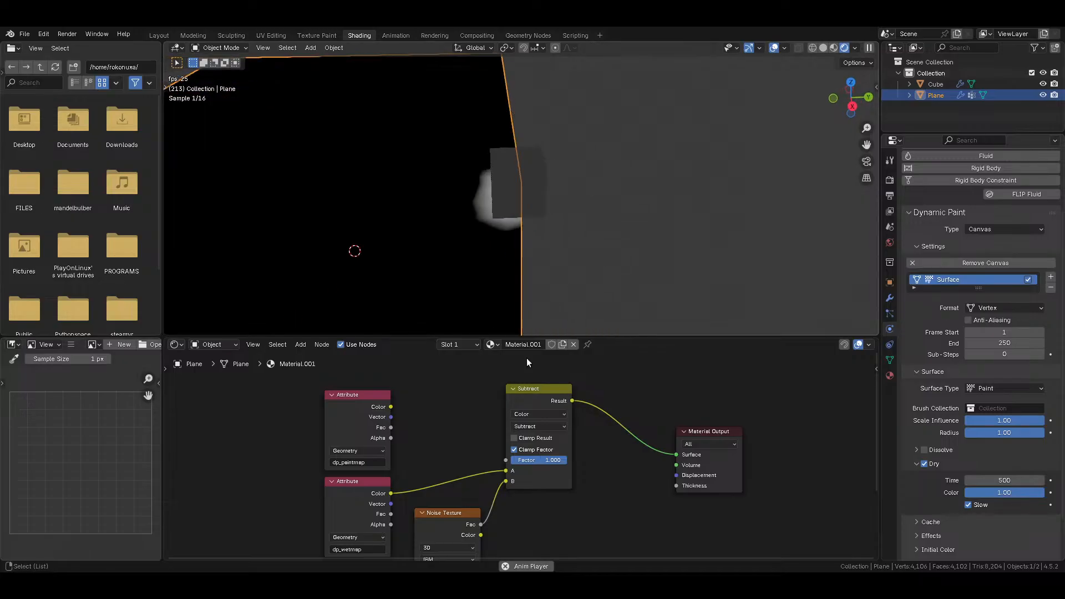
key(space)
middle_drag(525, 408, 511, 421)
key(space)
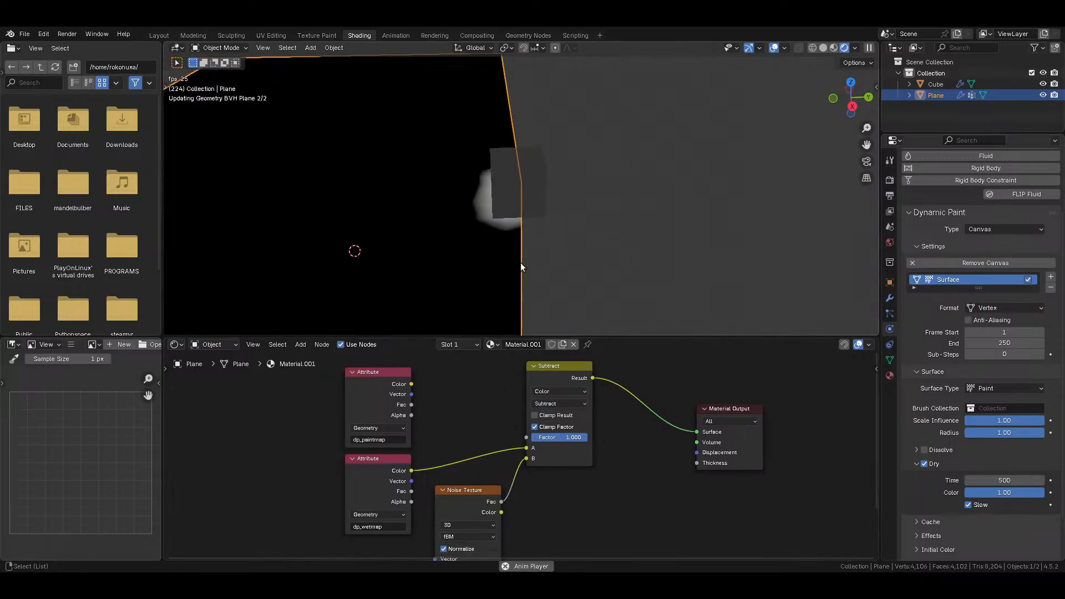
key(space)
Step: Set the Subtract color node's Factor to 0.5 and inspect the edge of the wet area
shift+scroll(541, 408, down, 1)
mouse_move(558, 419)
mouse_down()
mouse_move(519, 419)
mouse_move(556, 419)
mouse_up()
click(566, 420)
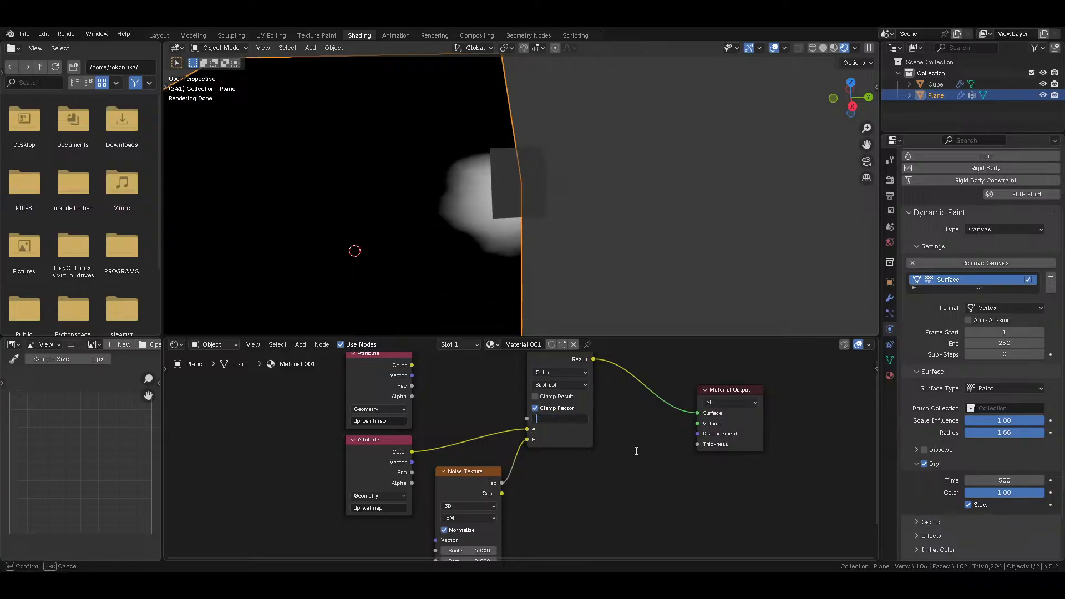
text(.5)
key(Return)
middle_drag(593, 209, 616, 202)
scroll(601, 250, up, 4)
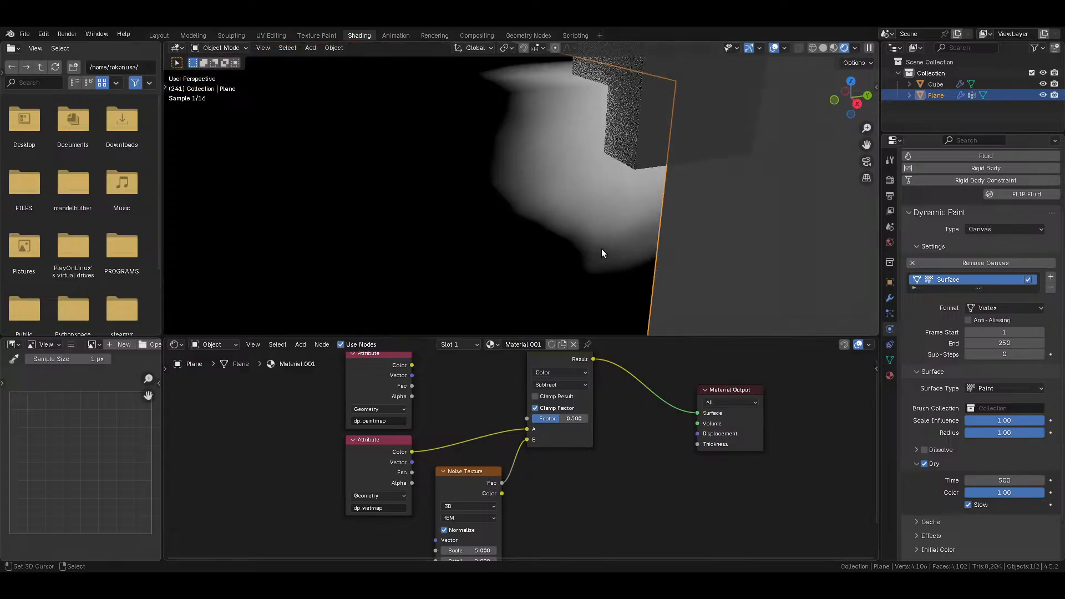
scroll(601, 248, down, 3)
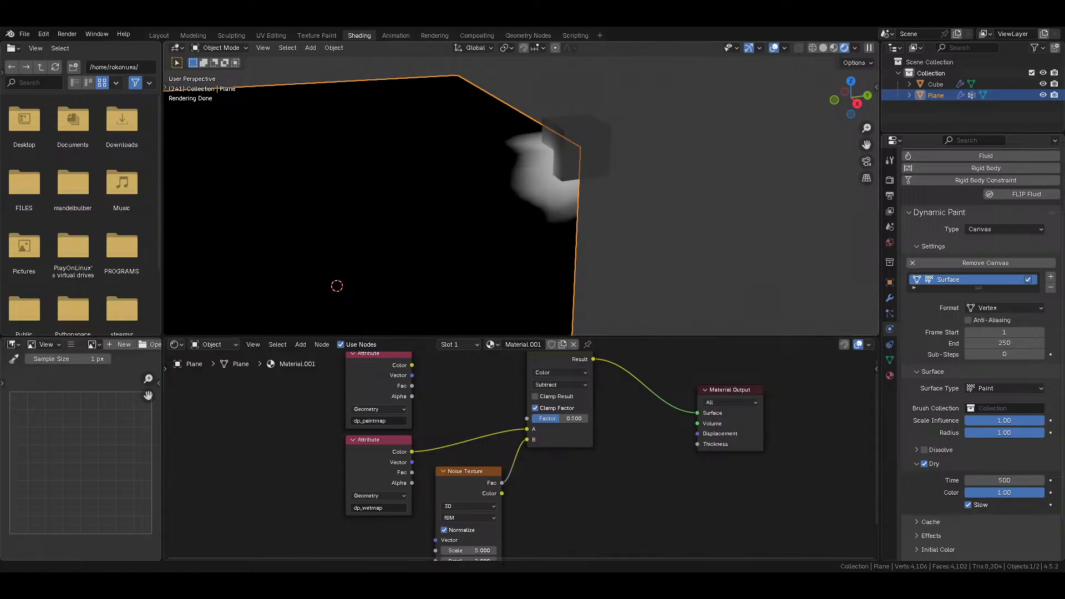
middle_drag(554, 265, 514, 285)
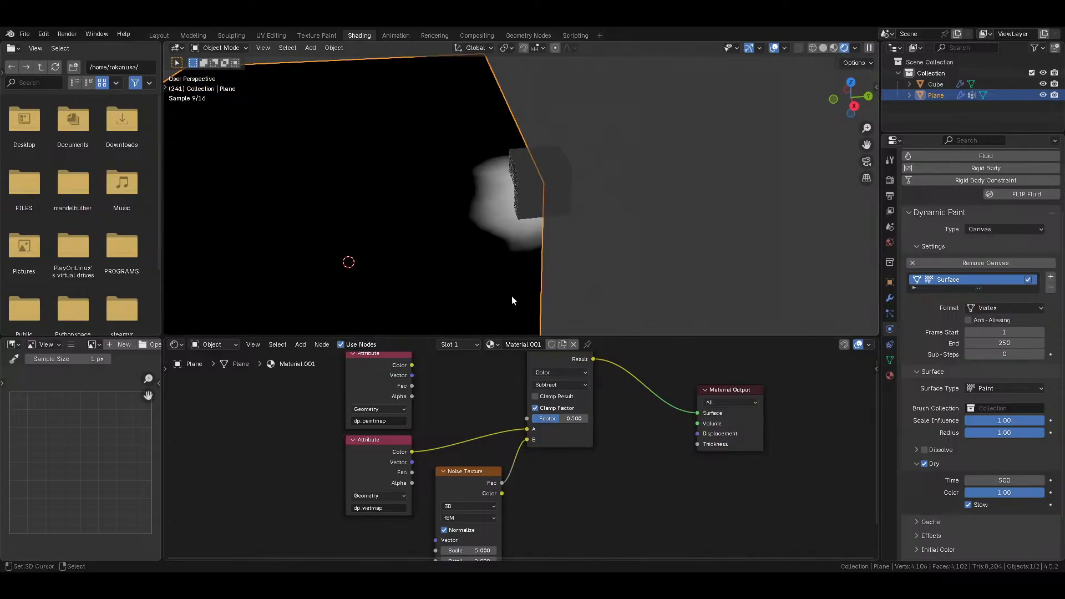
Step: Compare Detail values on the Noise Texture, including 8, and settle on 6
middle_drag(490, 529, 504, 468)
drag(491, 501, 544, 500)
scroll(531, 241, up, 12)
scroll(530, 241, down, 6)
mouse_move(531, 241)
middle_down()
mouse_move(542, 234)
mouse_move(530, 244)
middle_up()
drag(482, 500, 480, 500)
click(482, 500)
text(6)
key(Return)
click(482, 500)
text(8)
key(Return)
click(497, 500)
text(6)
key(Return)
Step: Adjust the Noise Texture's Roughness, and drive it with dp_wetmap's Color instead
mouse_move(497, 510)
mouse_down()
mouse_move(557, 510)
mouse_move(471, 511)
mouse_move(486, 510)
mouse_up()
scroll(458, 415, down, 1)
drag(440, 408, 460, 502)
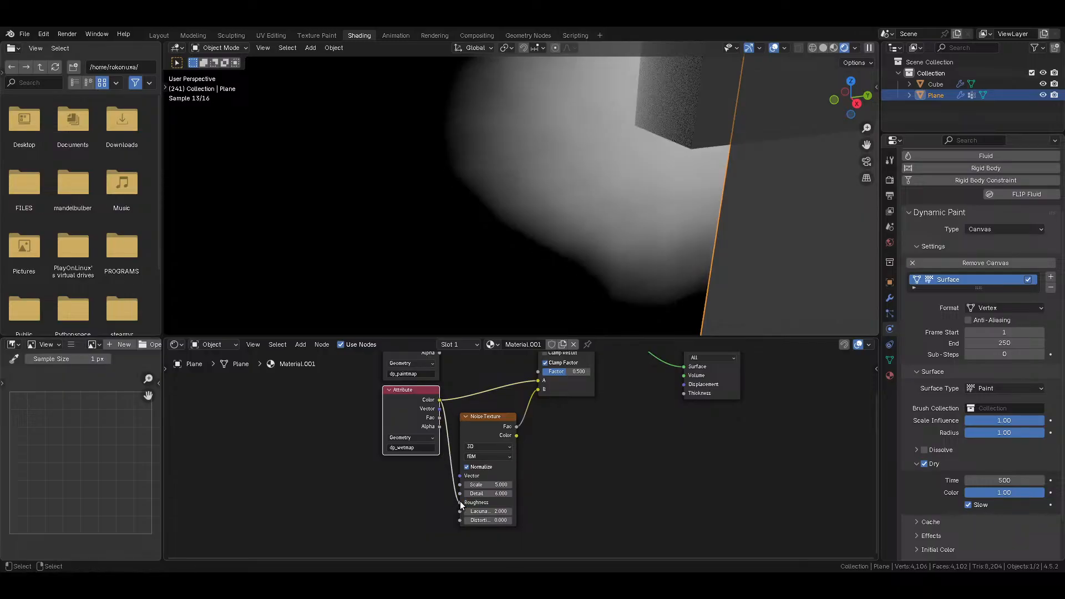
Step: Insert a Math node set to Subtract before the Noise Texture's Roughness, feeding dp_wetmap's Color into its second value
middle_drag(484, 439, 471, 453)
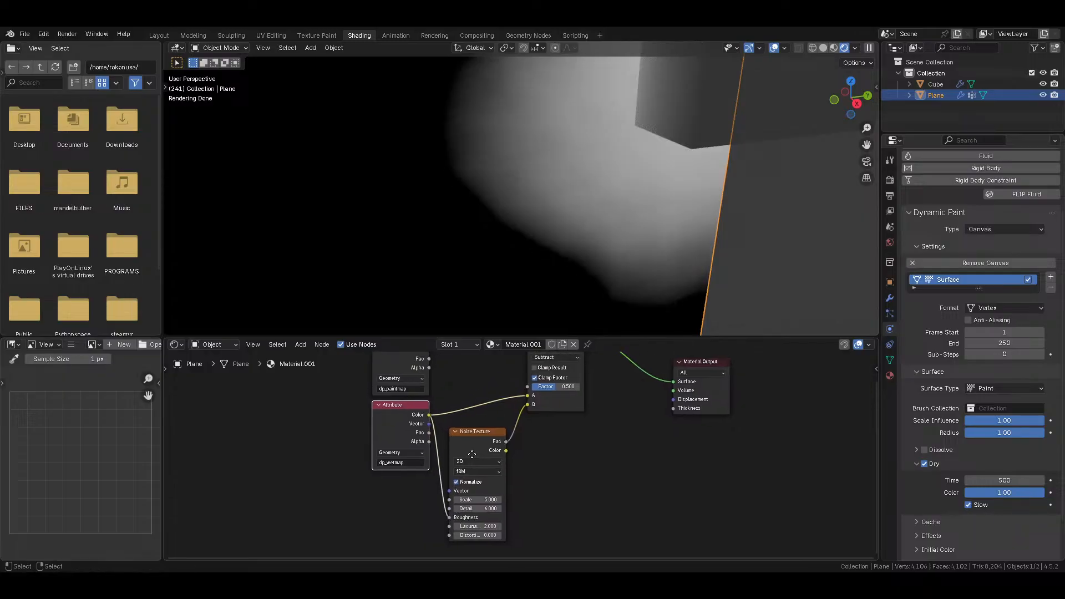
key(shift+a)
mouse_move(471, 454)
click(534, 387)
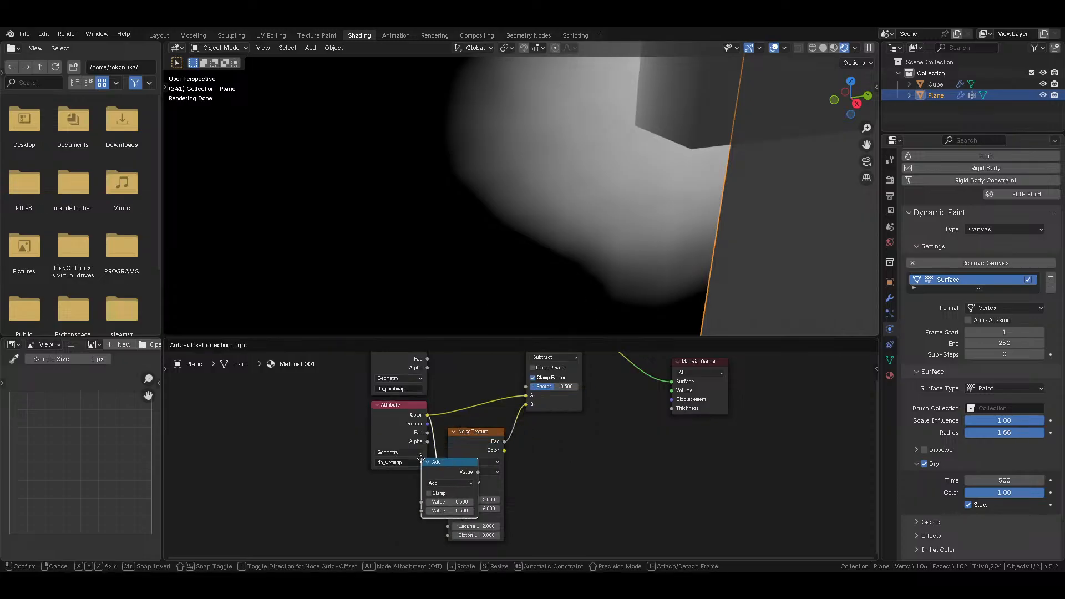
click(471, 492)
click(480, 491)
click(481, 502)
Step: Set the Math Subtract node's first value to 1.000 to invert the wetmap driving the Roughness
click(493, 509)
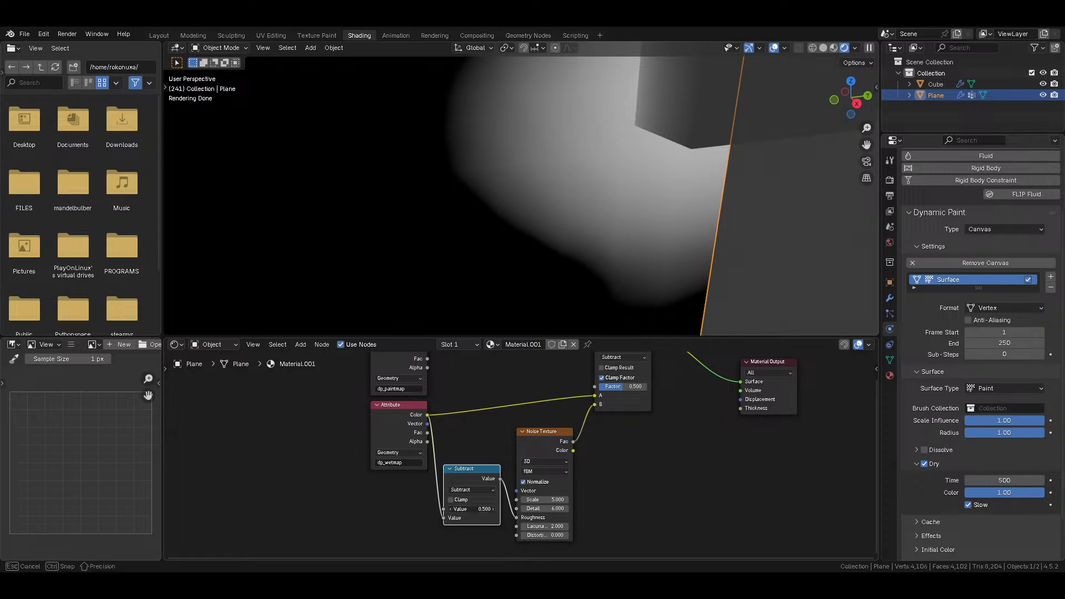
click(494, 508)
click(493, 508)
click(494, 508)
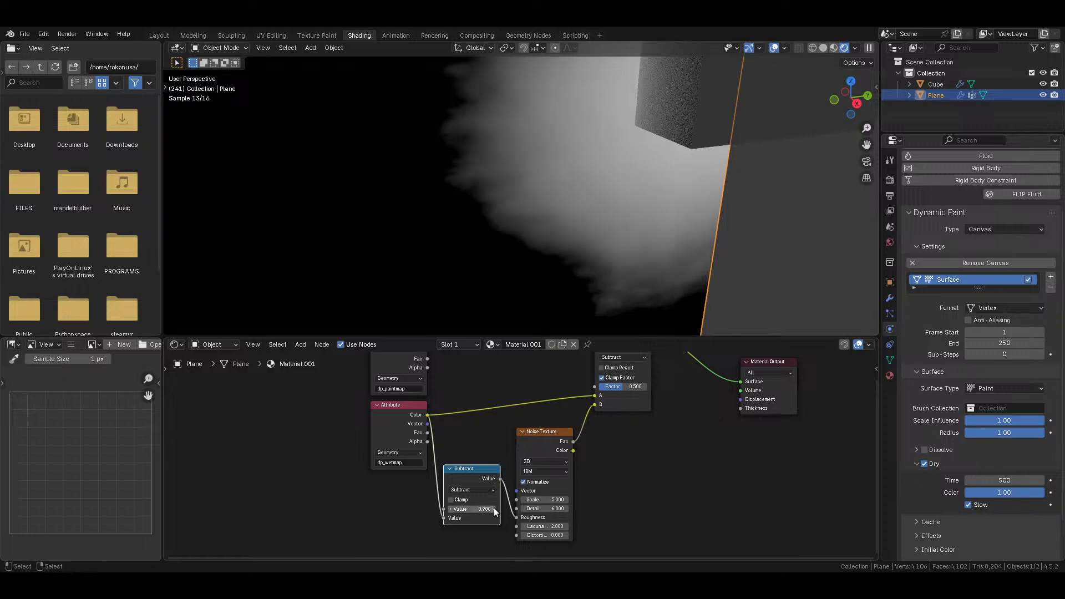
click(494, 508)
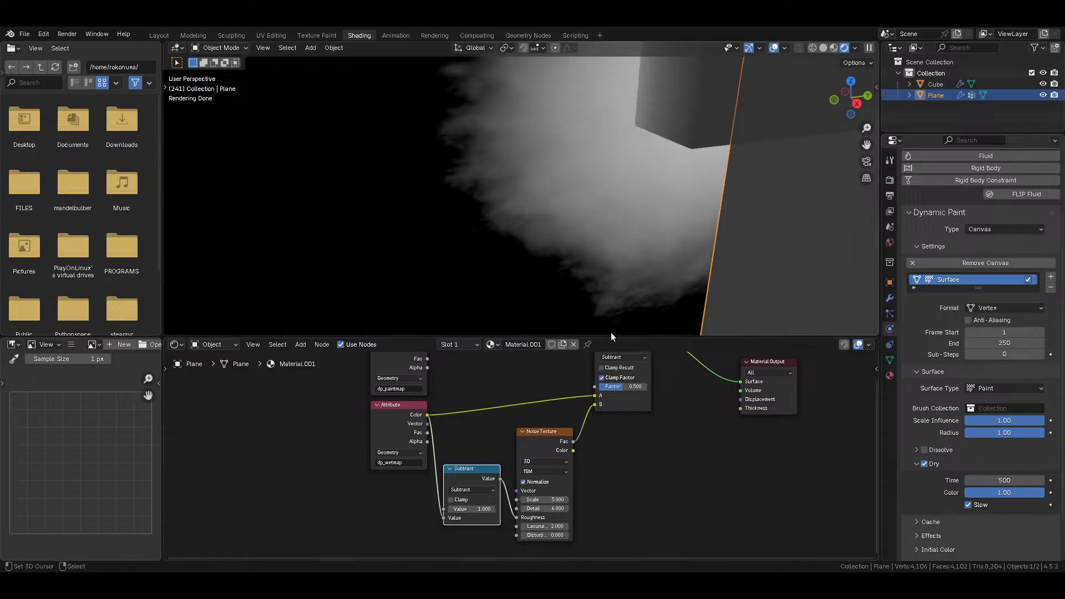
Step: Preview the Math Subtract and Noise Texture outputs in turn, and return the preview to the Subtract color node
ctrl+shift+click(473, 475)
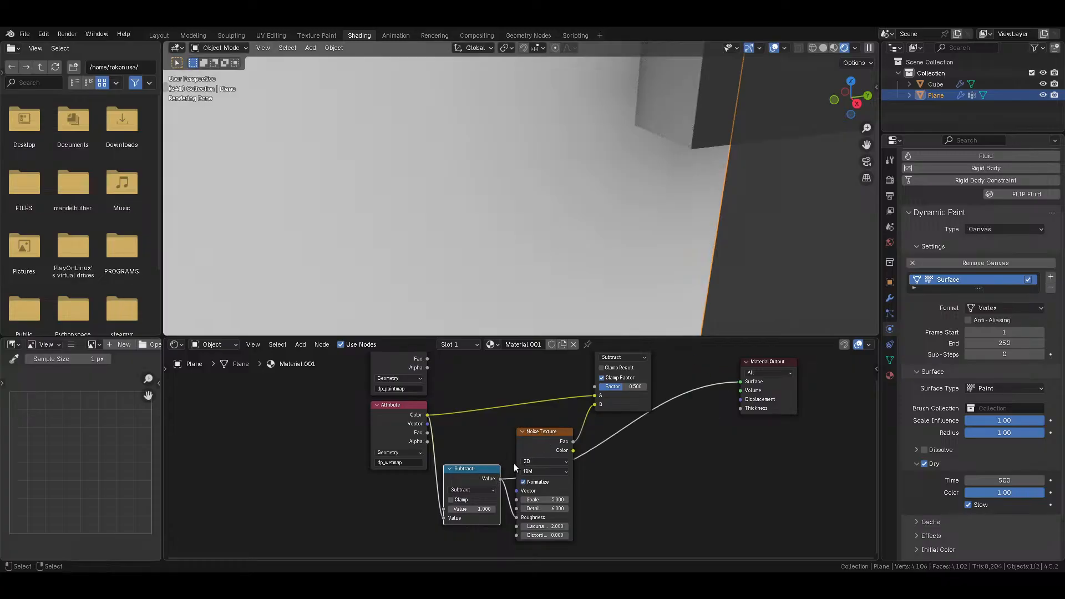
ctrl+shift+click(542, 442)
middle_drag(565, 427, 494, 478)
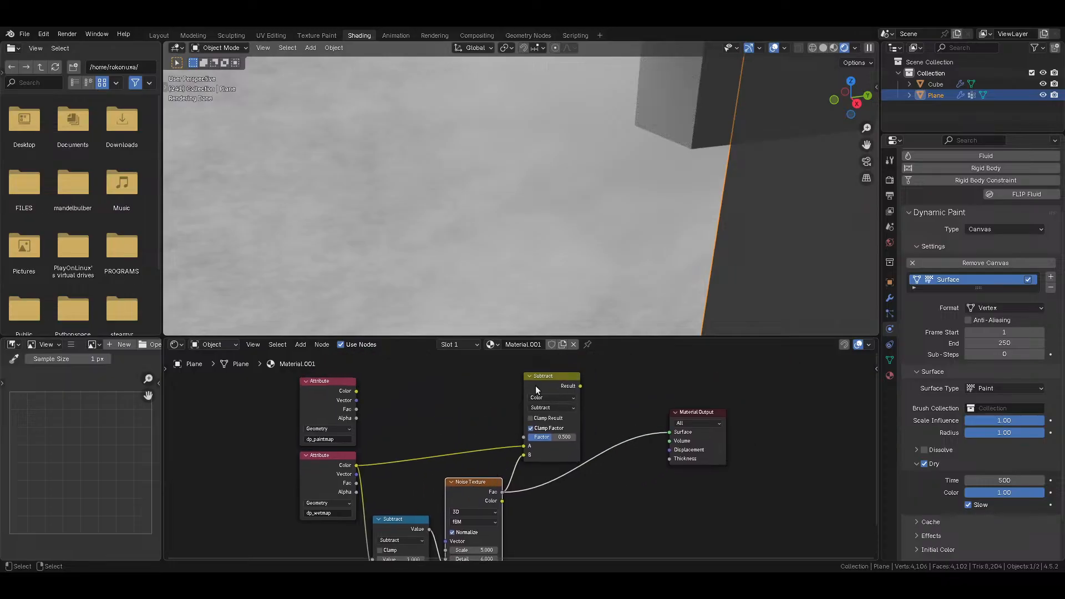
scroll(548, 177, down, 7)
scroll(554, 249, up, 7)
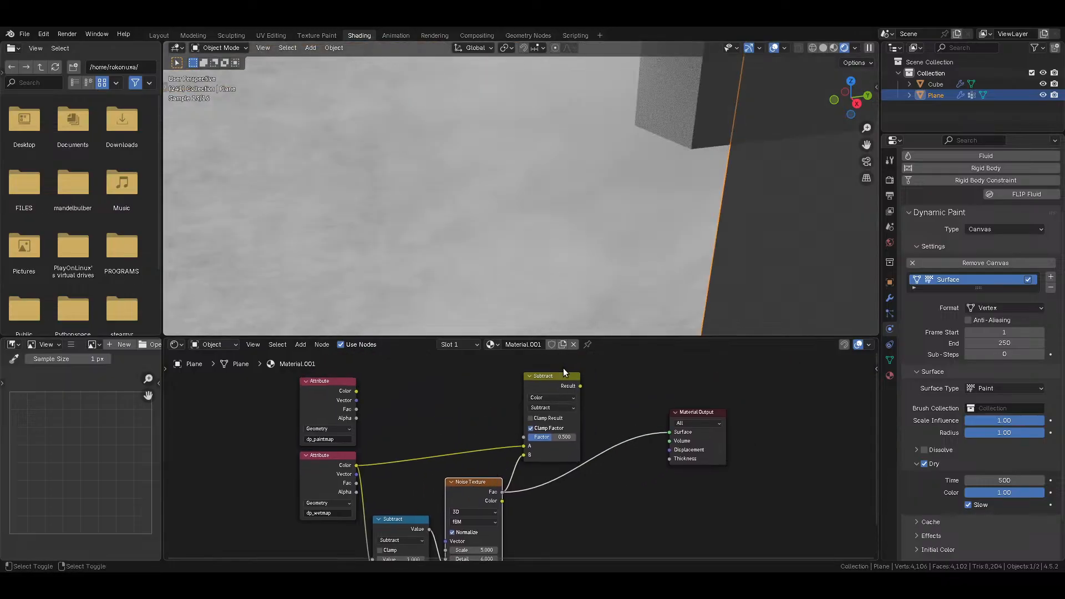
ctrl+shift+click(557, 380)
Step: Play the simulation briefly from the start and hide the Cube in the viewport
scroll(580, 241, down, 3)
key(space)
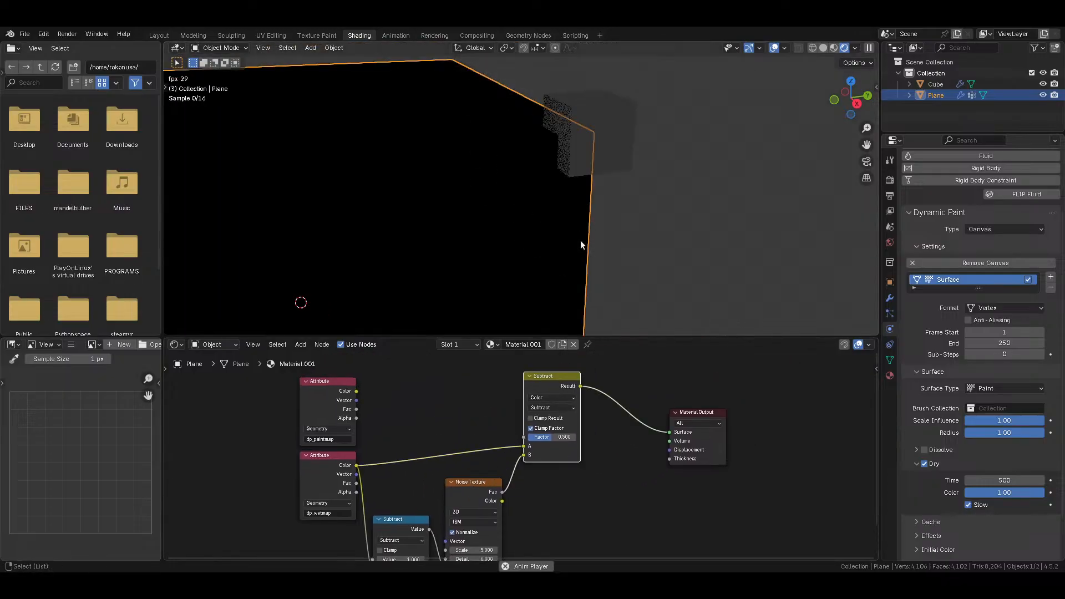
key(space)
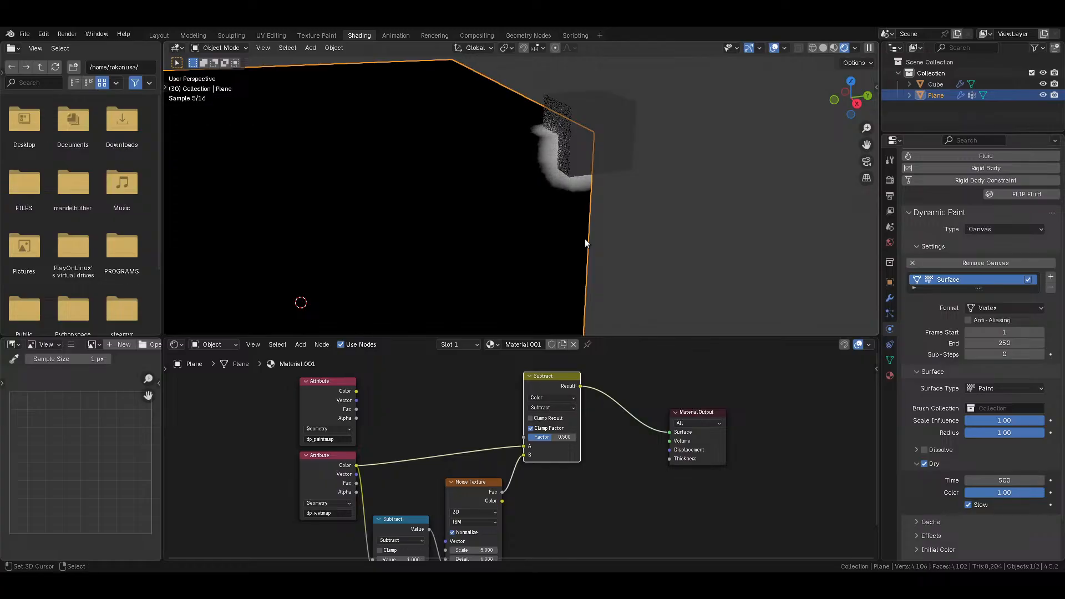
click(1043, 85)
Step: Play the simulation without the Cube to examine how the noisy wet edge spreads around the box's corner
key(space)
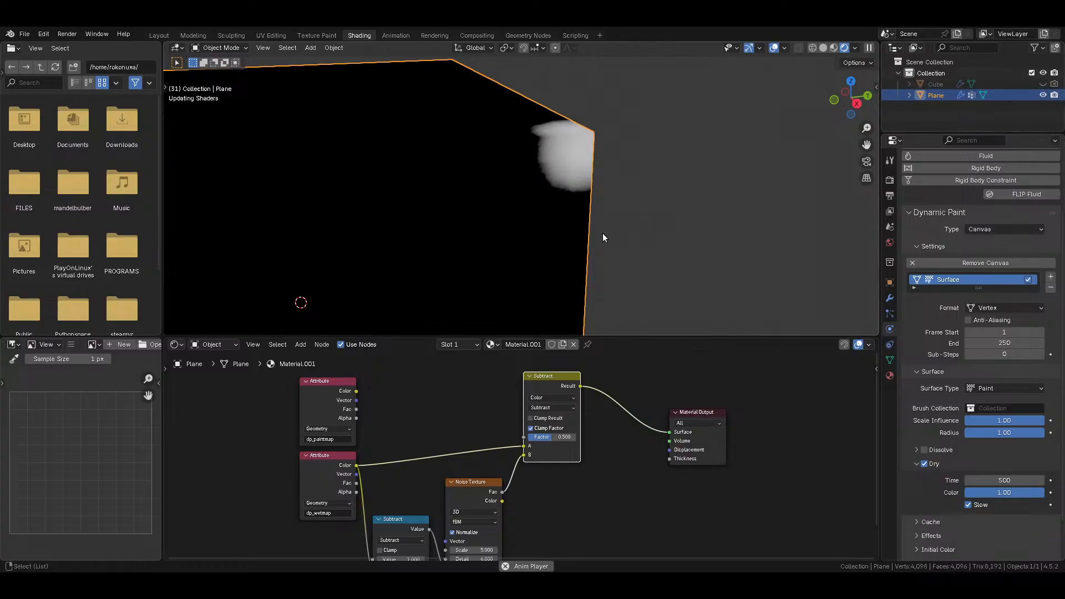
mouse_move(602, 233)
middle_down()
mouse_move(590, 244)
mouse_move(602, 241)
middle_up()
scroll(602, 242, up, 2)
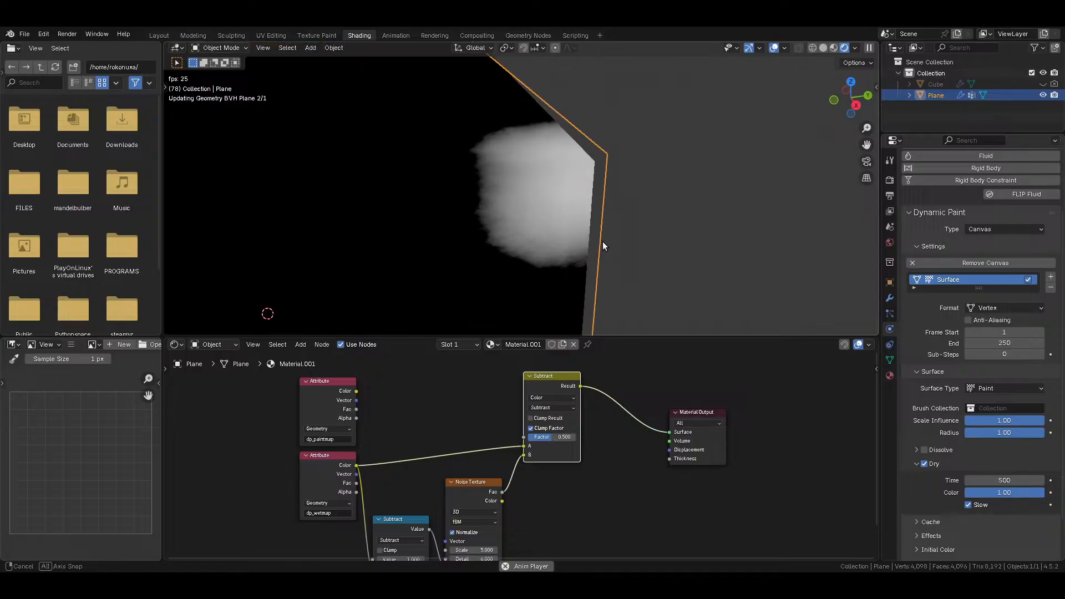
scroll(603, 241, up, 1)
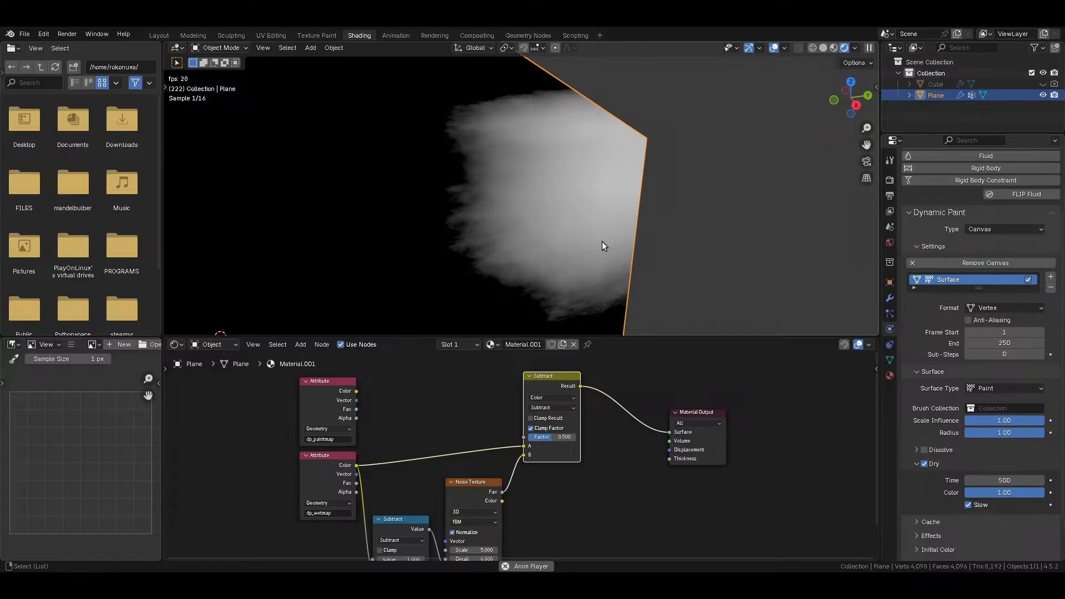
scroll(530, 242, down, 4)
mouse_move(530, 243)
middle_down()
mouse_move(441, 231)
mouse_move(448, 240)
mouse_move(527, 241)
middle_up()
scroll(423, 227, up, 4)
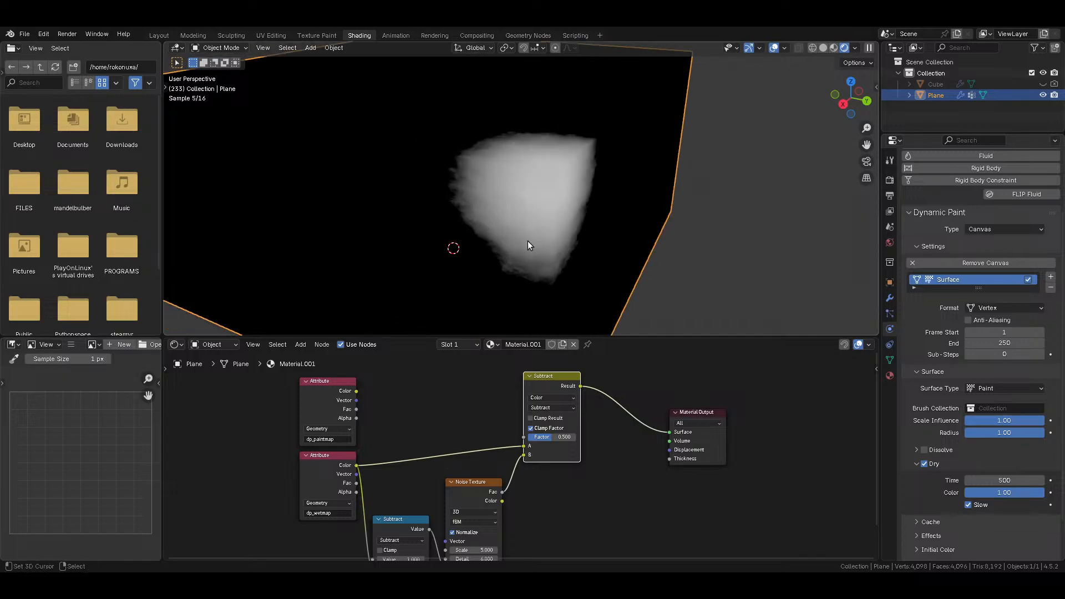
Step: Try Multifractal as the Noise Texture's type and inspect the wet area around the corner
middle_drag(546, 418, 541, 402)
middle_drag(465, 498, 481, 458)
click(477, 466)
click(476, 487)
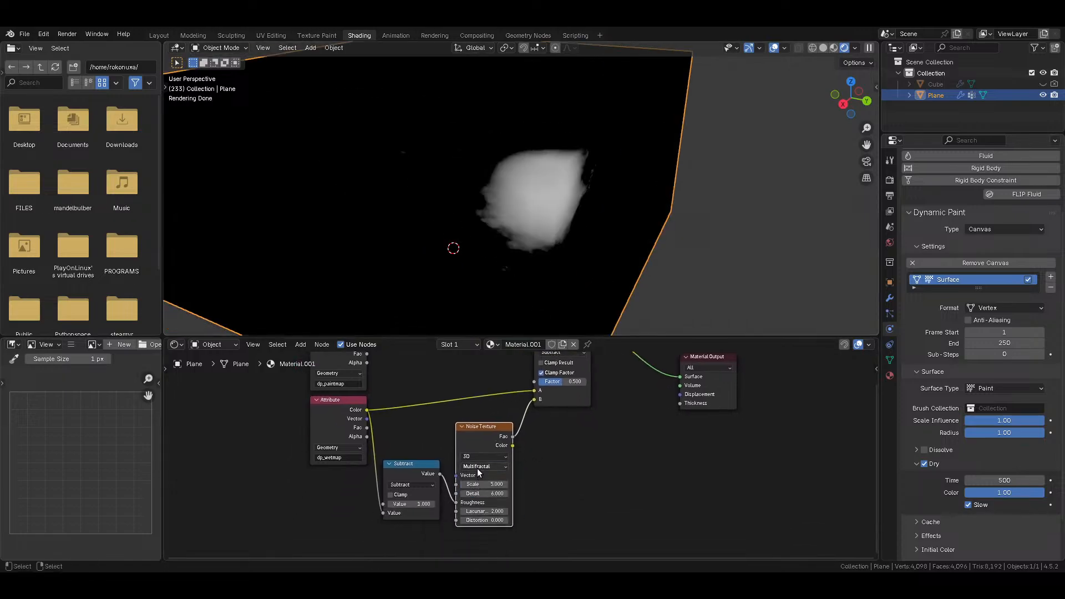
click(479, 468)
middle_drag(614, 178, 468, 221)
mouse_move(592, 207)
middle_down()
mouse_move(625, 204)
mouse_move(535, 221)
middle_up()
Step: Switch the Noise Texture to Ridged Multifractal, and set its Gain and Distortion to 0
click(482, 466)
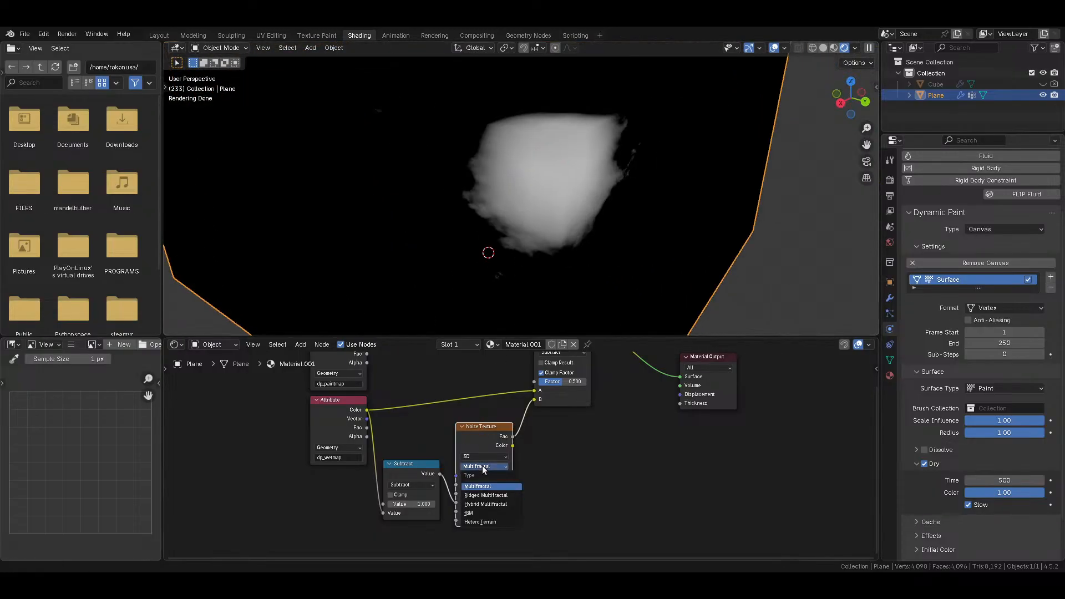
click(486, 496)
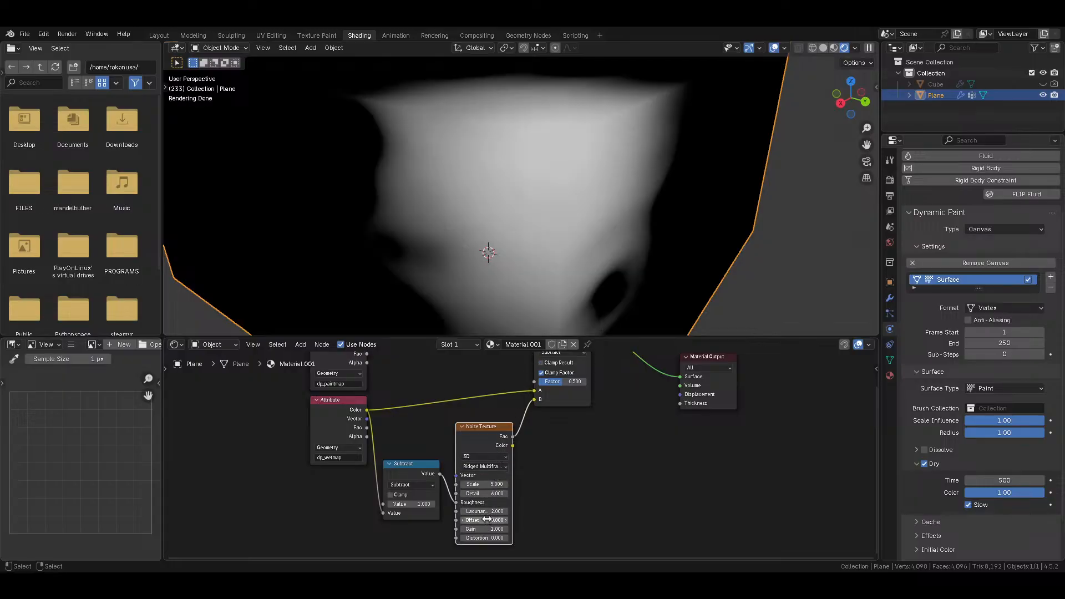
mouse_move(488, 529)
mouse_down()
mouse_move(513, 520)
mouse_move(472, 520)
mouse_move(488, 520)
mouse_move(488, 538)
mouse_move(513, 538)
mouse_move(491, 538)
mouse_up()
click(488, 537)
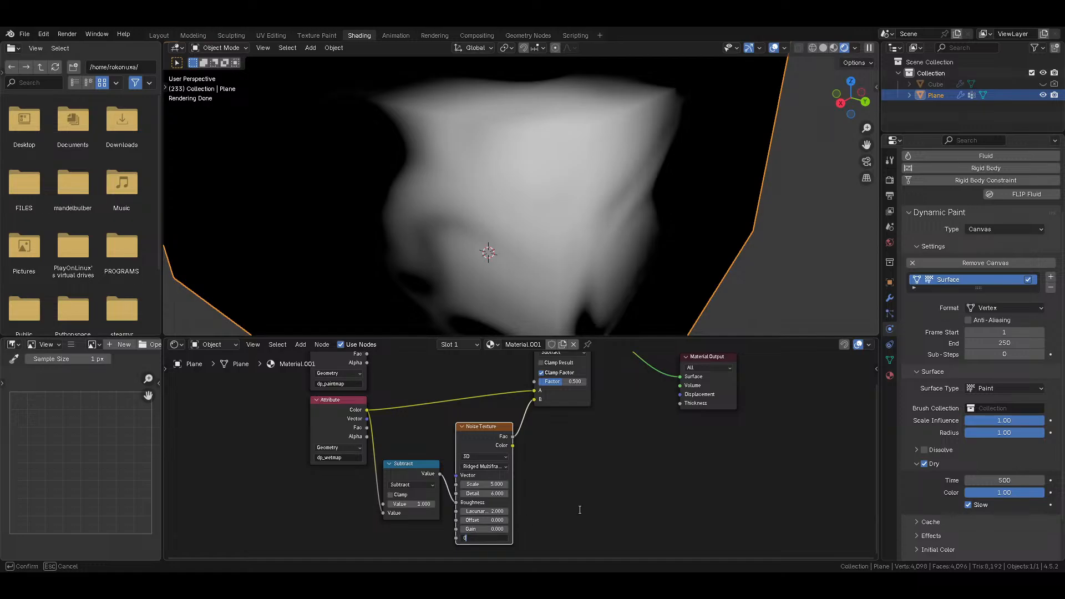
text(0)
key(Return)
Step: Try Hybrid Multifractal as the noise type, comparing the noise alone with the Subtract color node's result
click(481, 467)
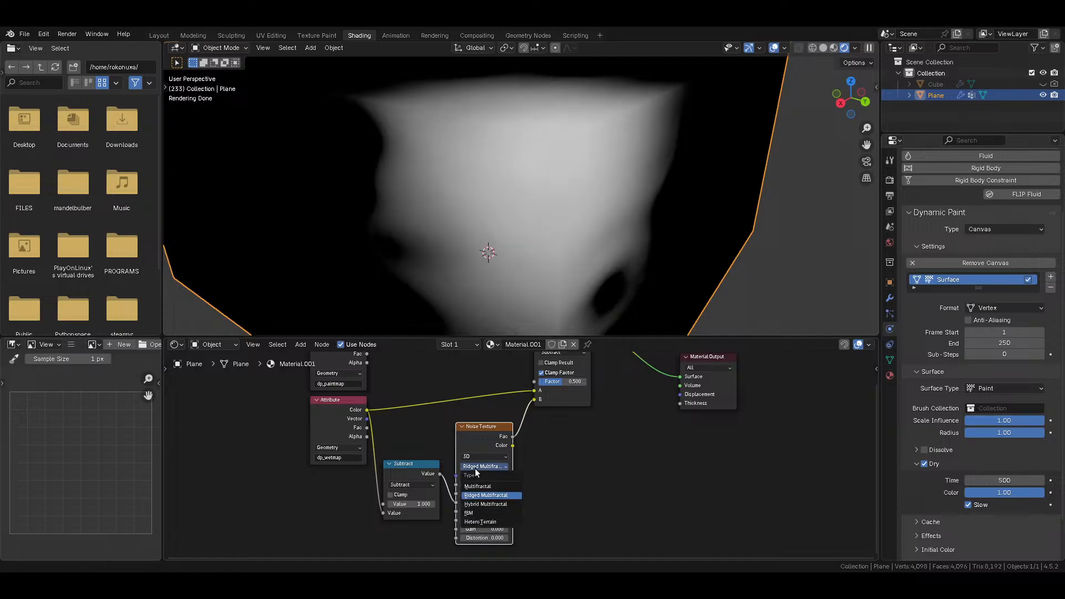
click(480, 504)
scroll(626, 252, down, 5)
middle_drag(627, 255, 649, 252)
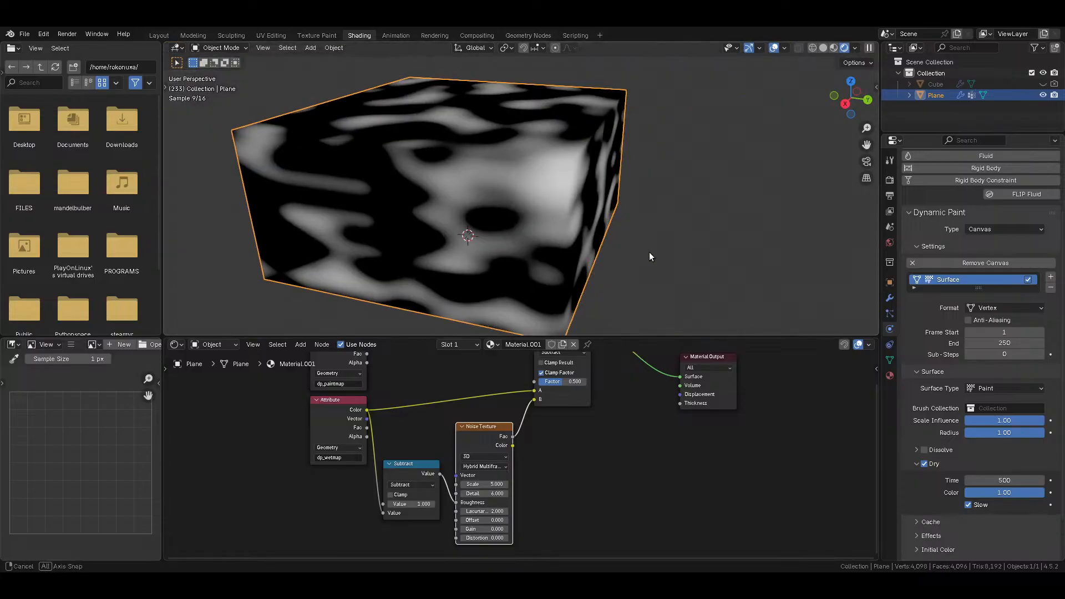
ctrl+shift+click(499, 435)
middle_drag(572, 401, 544, 424)
ctrl+shift+click(580, 372)
scroll(518, 451, up, 3)
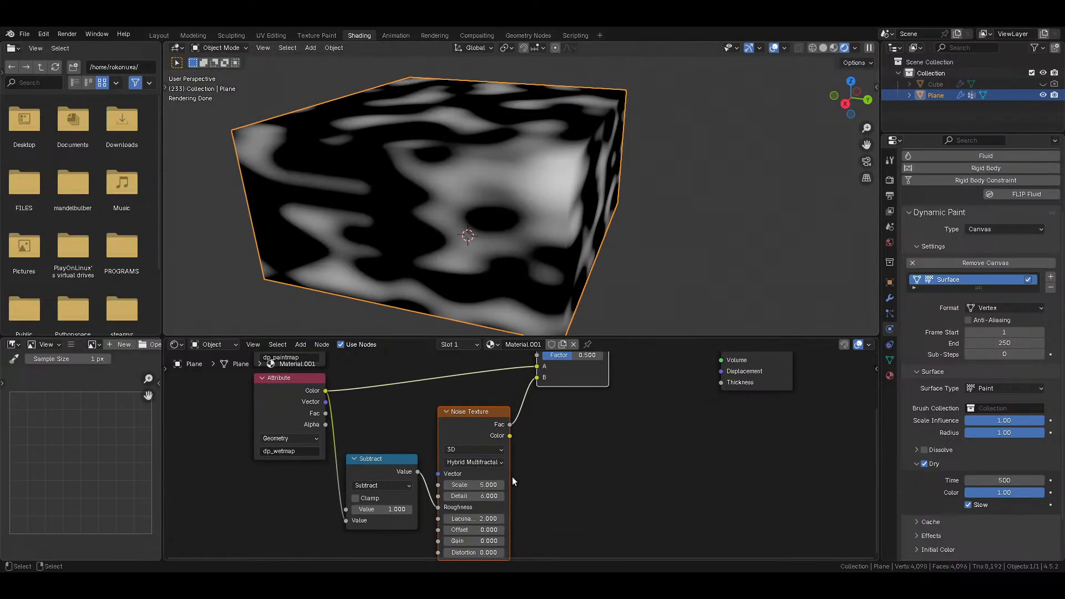
Step: Try the fBM and Hetero Terrain noise types and inspect the pattern near the box's corner
click(479, 459)
click(471, 525)
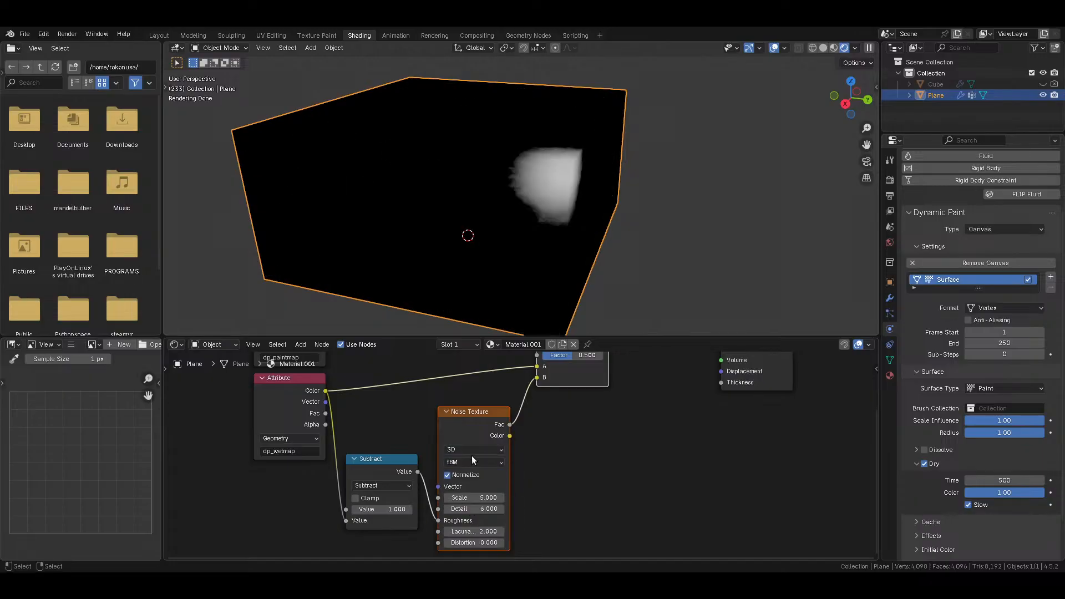
click(471, 461)
click(476, 531)
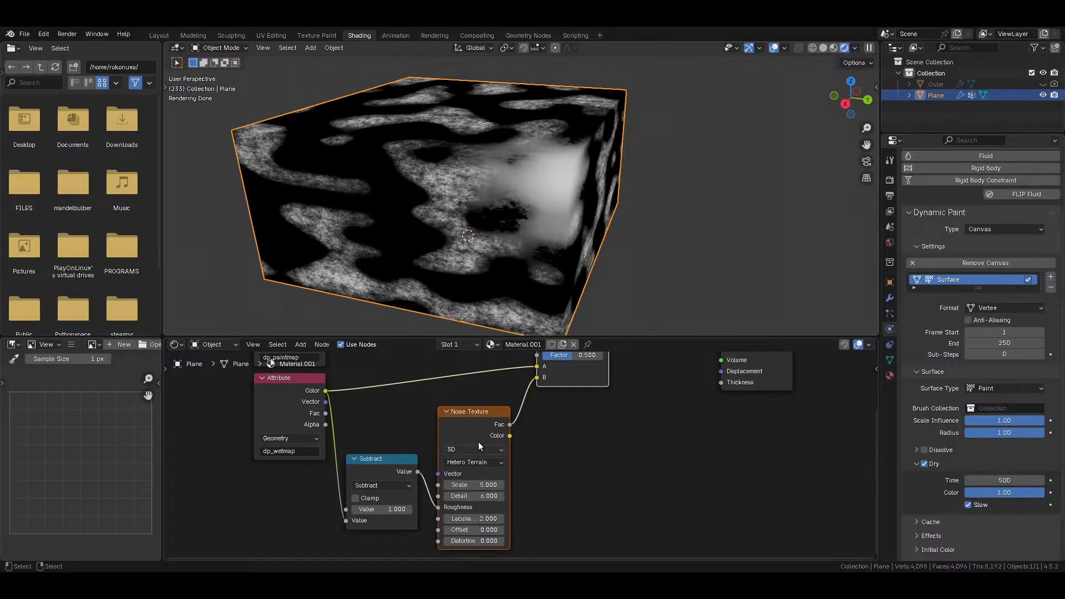
scroll(567, 222, up, 5)
middle_drag(585, 218, 665, 187)
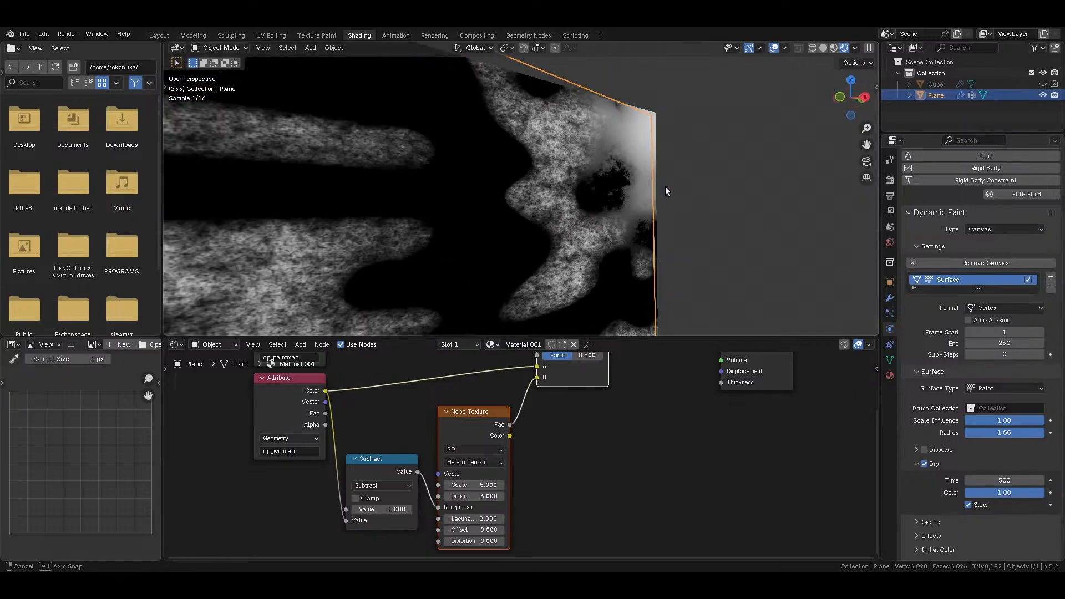
Step: Set the Noise Texture's type to Ridged Multifractal, with Lacunarity 4.5 and Scale 4
click(484, 464)
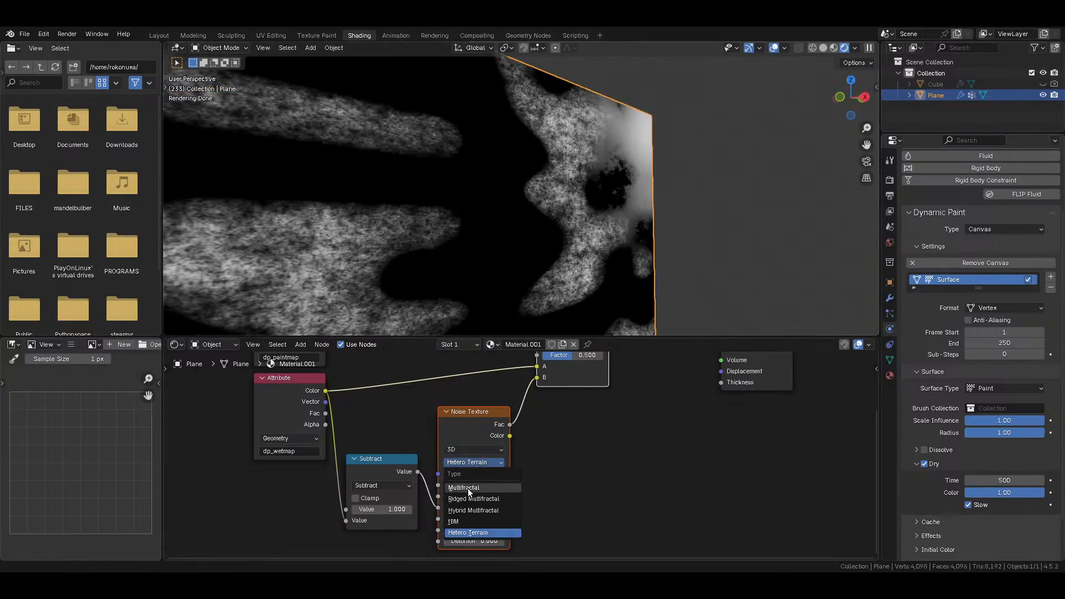
click(477, 497)
middle_drag(644, 229, 524, 248)
drag(475, 519, 652, 485)
click(484, 484)
text(4)
key(Return)
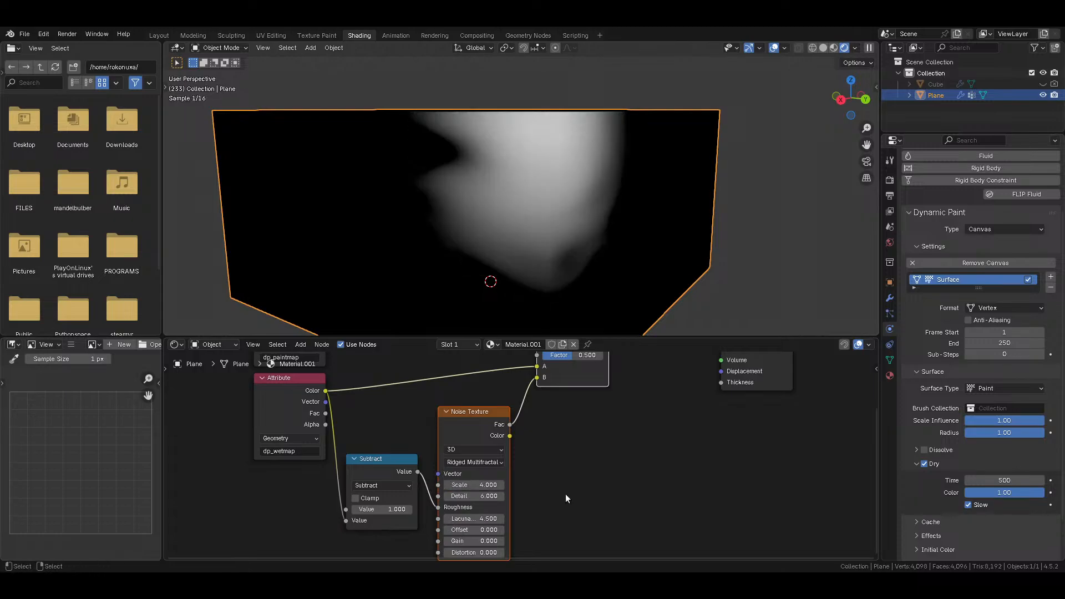
Step: Duplicate the Noise Texture with its Roughness link kept, and set the copy's Scale to 16
middle_drag(533, 429, 445, 421)
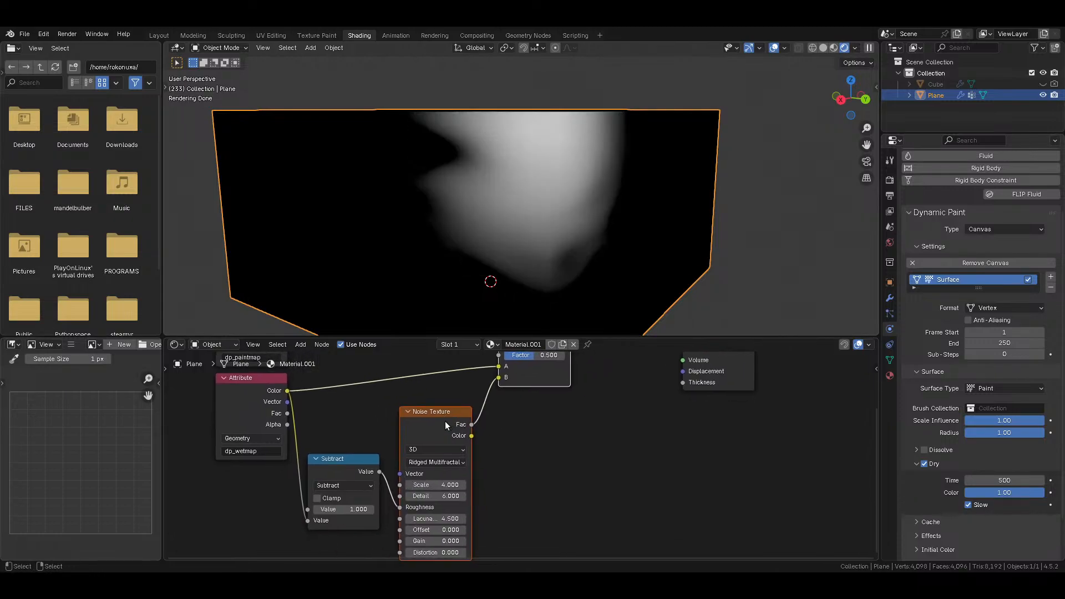
key(shift+d)
click(538, 497)
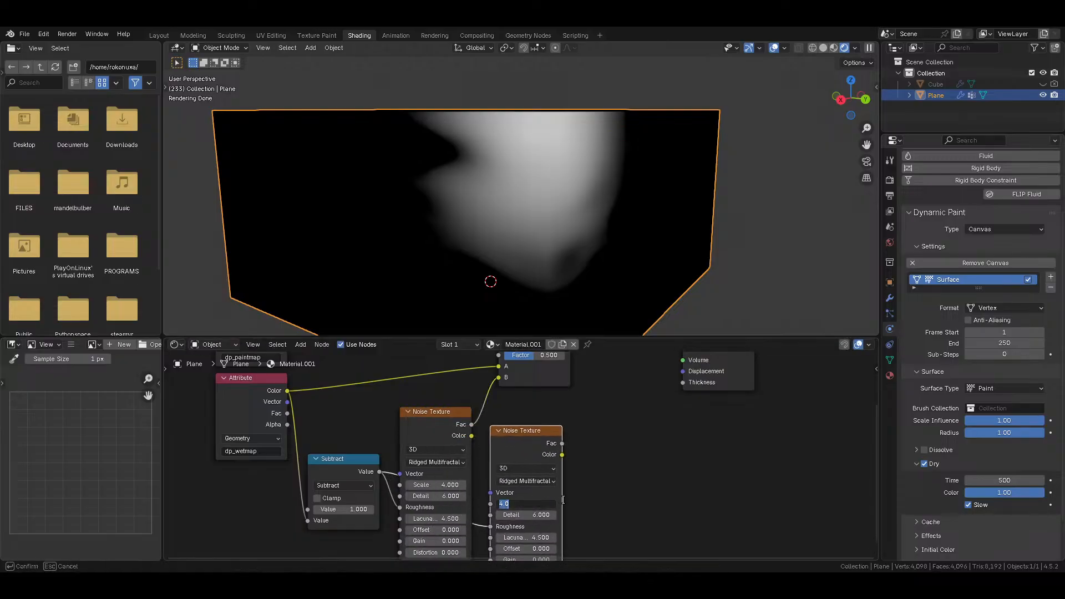
Step: Combine both Noise Textures' Fac outputs with a Math Add node feeding input B of the Subtract color node
scroll(581, 424, down, 3)
key(shift+a)
mouse_move(545, 449)
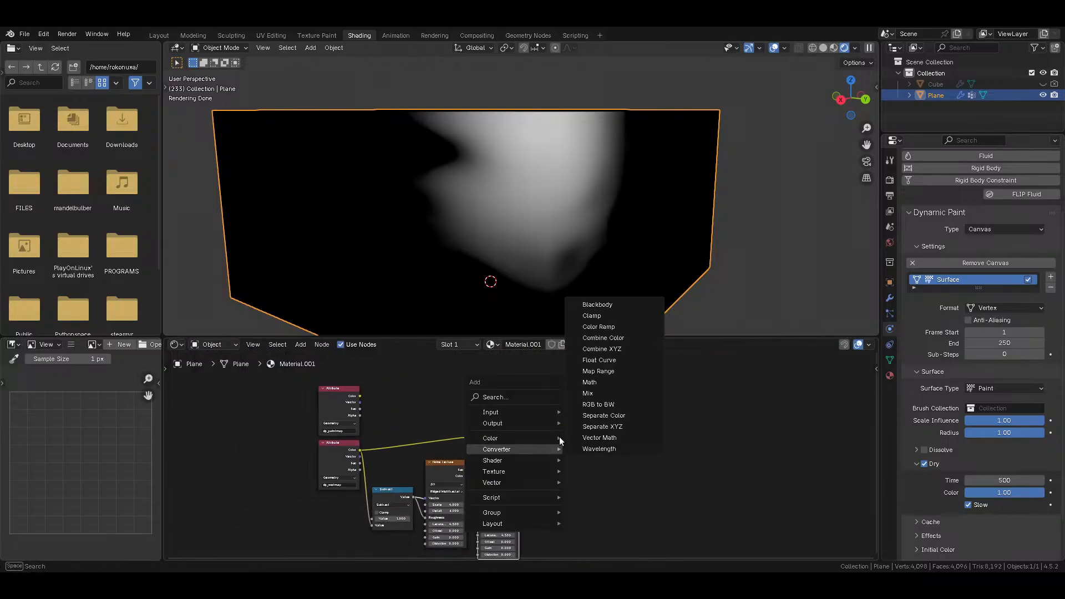
click(602, 383)
click(466, 456)
mouse_move(508, 467)
mouse_down()
mouse_move(556, 464)
mouse_move(530, 491)
mouse_up()
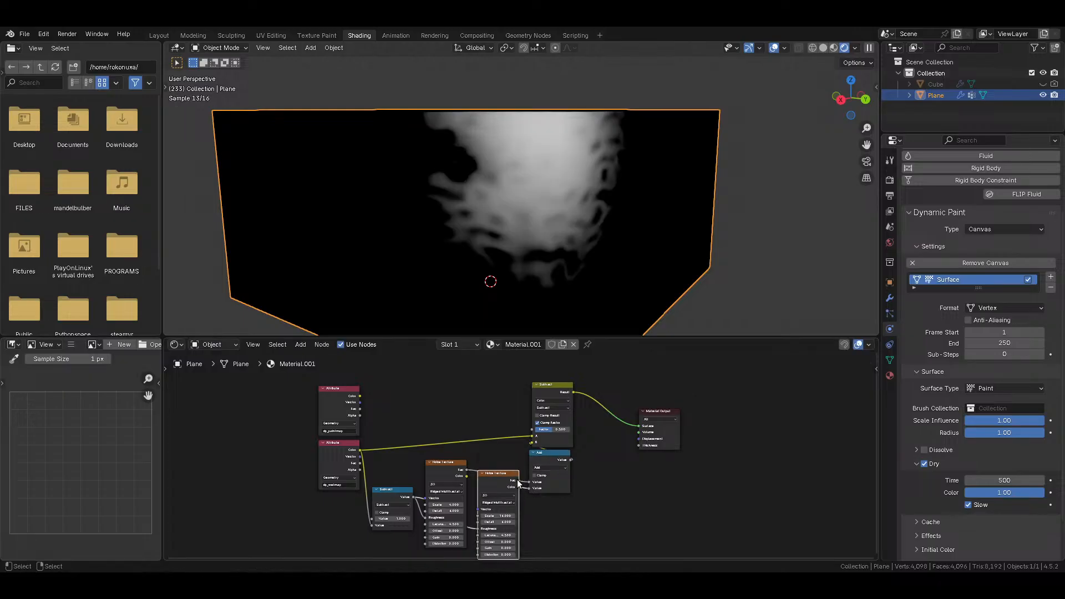
Step: Compare operations on the noise-combining Math node, including Minimum, settle on Maximum, and reposition the Subtract color node
scroll(548, 438, up, 1)
scroll(548, 440, up, 3)
click(562, 470)
key(m)
click(563, 471)
key(n)
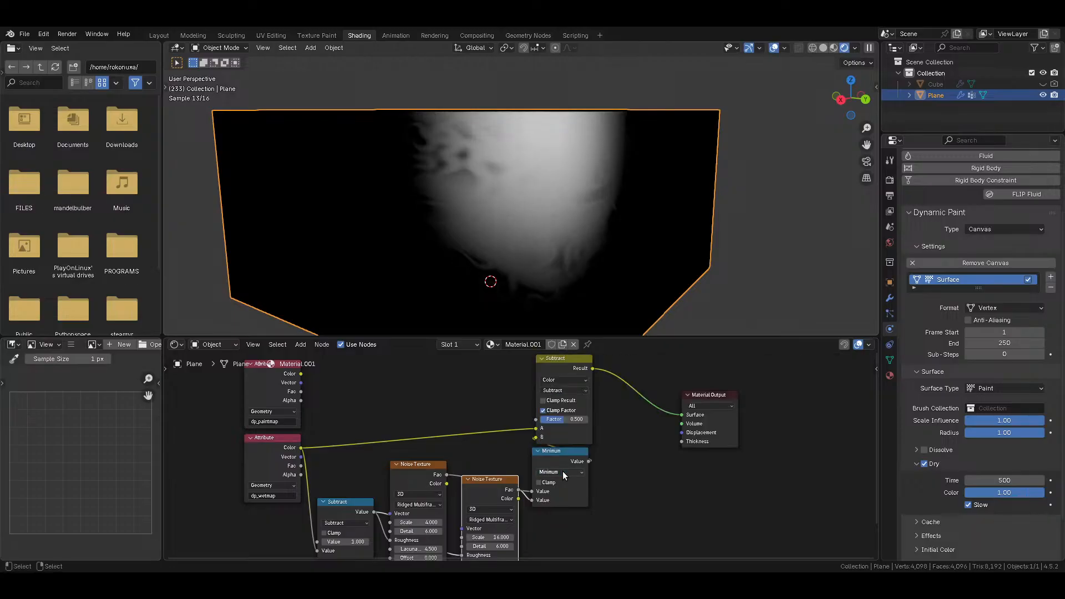
click(563, 471)
key(x)
middle_drag(608, 431, 517, 452)
drag(465, 390, 526, 388)
Step: Play the simulation to examine how the wet area grows with the two noises combined
scroll(583, 265, down, 3)
middle_drag(583, 265, 601, 290)
key(alt+a)
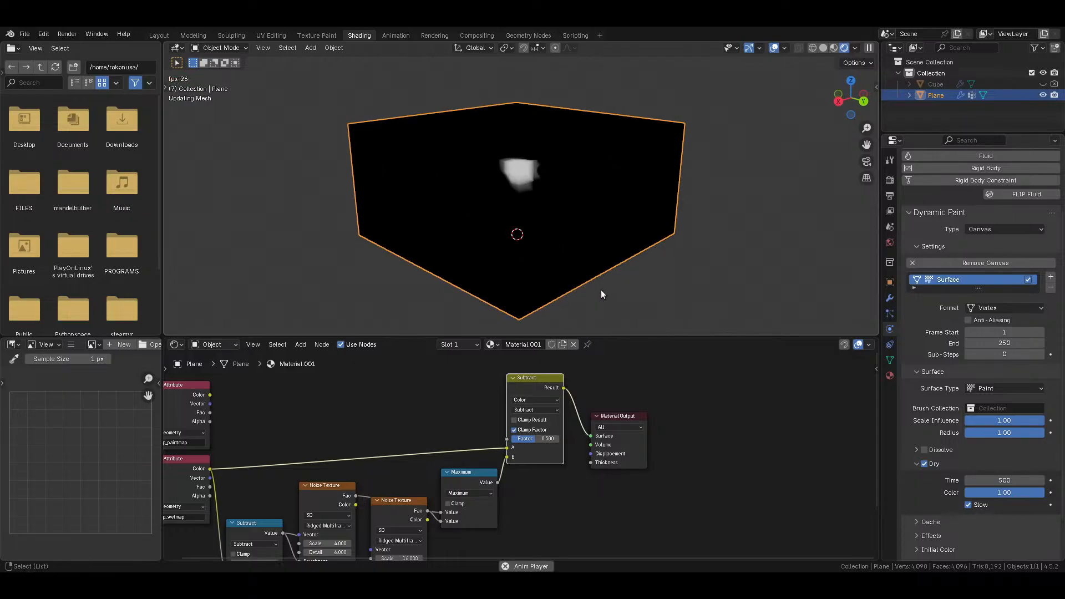
key(space)
middle_drag(536, 456, 642, 399)
scroll(504, 474, up, 1)
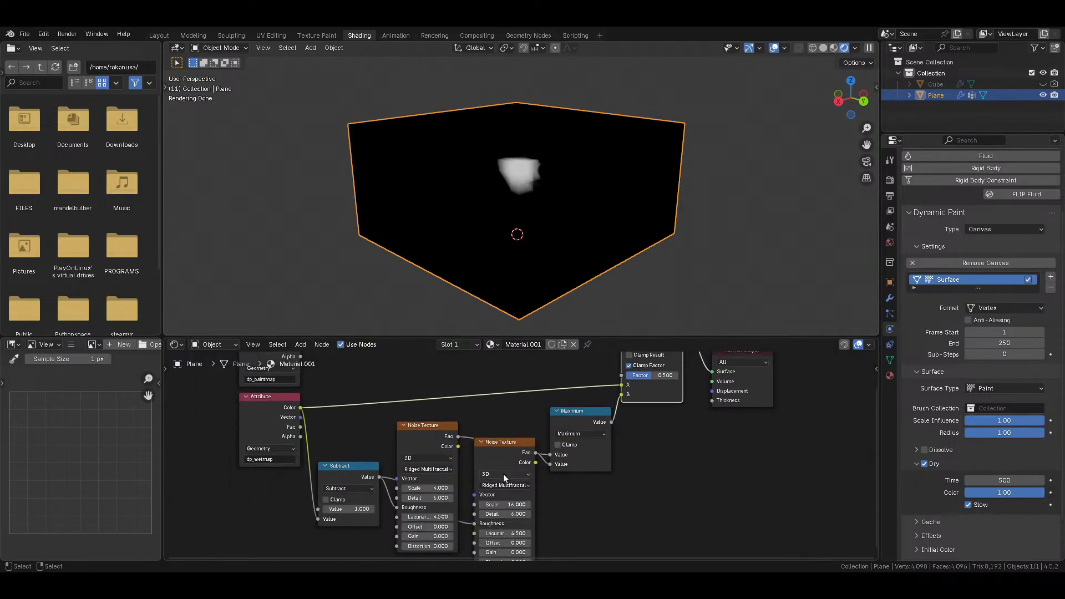
middle_drag(564, 256, 596, 252)
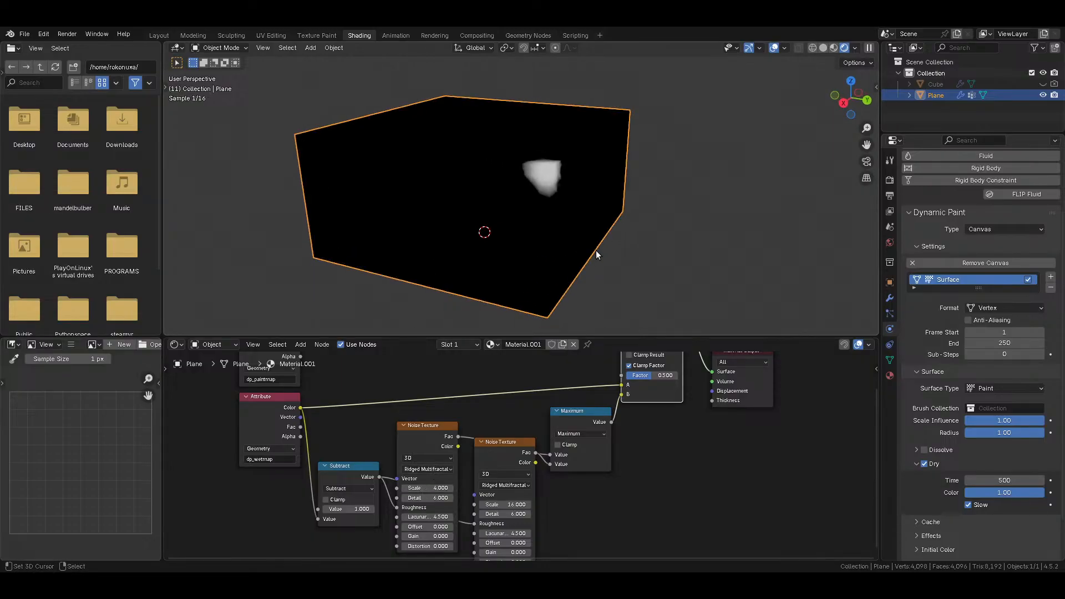
key(space)
scroll(595, 251, up, 4)
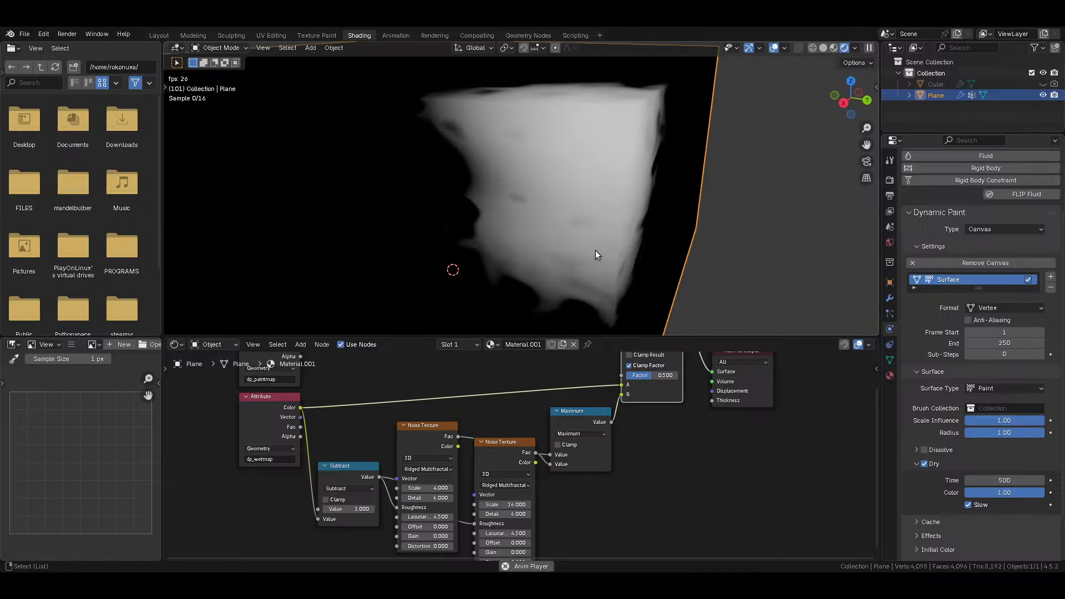
Step: Stop the playback and switch both Noise Textures to 4D
key(space)
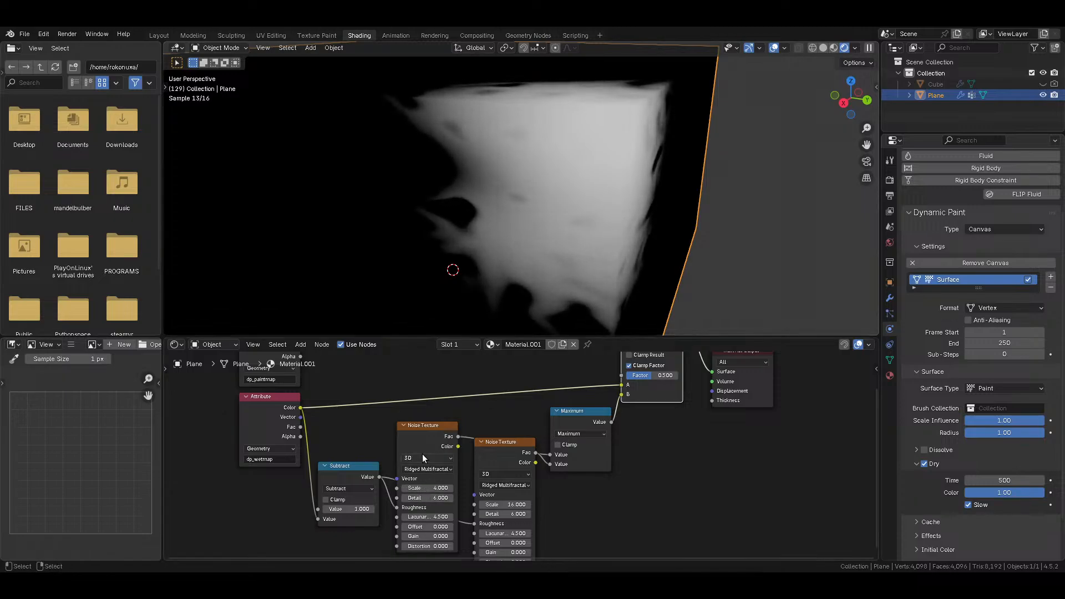
click(422, 458)
click(424, 511)
click(507, 473)
click(506, 527)
middle_drag(599, 510, 584, 464)
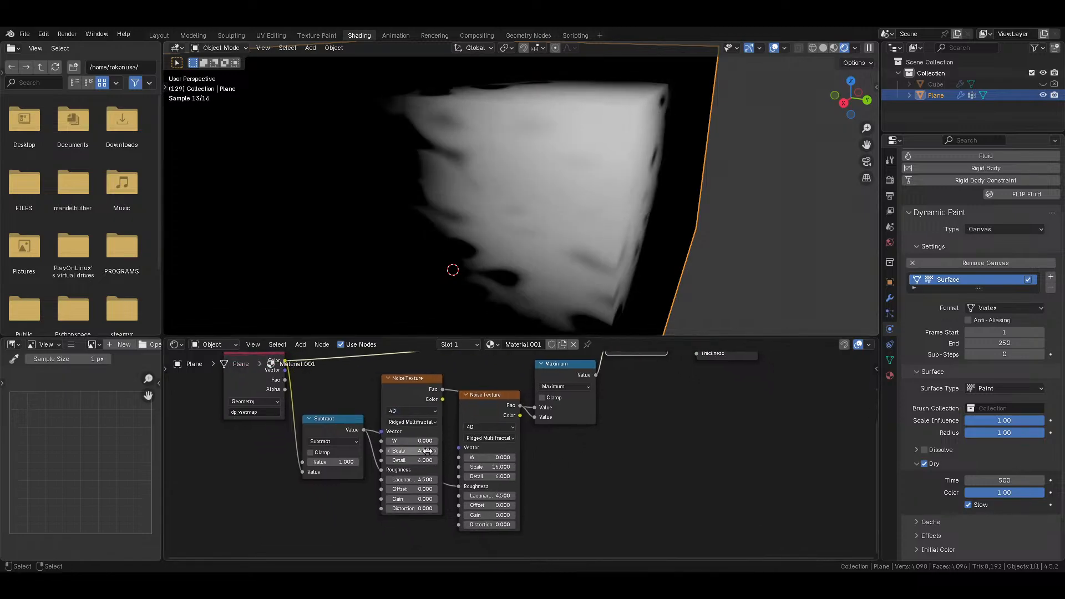
Step: Try out other W values on the Noise Texture with Scale 4, and return its W to 0
drag(411, 440, 449, 440)
click(411, 441)
text(0)
key(Return)
Step: Drive the W value of the Noise Texture with Scale 16 using #frame/320 and play the simulation
click(487, 455)
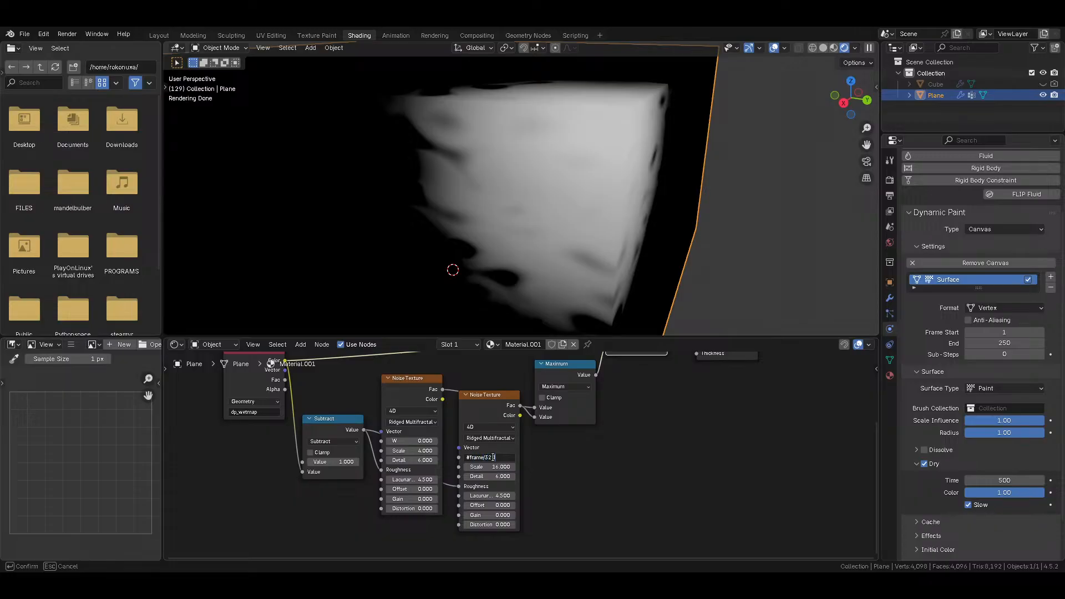
key(Return)
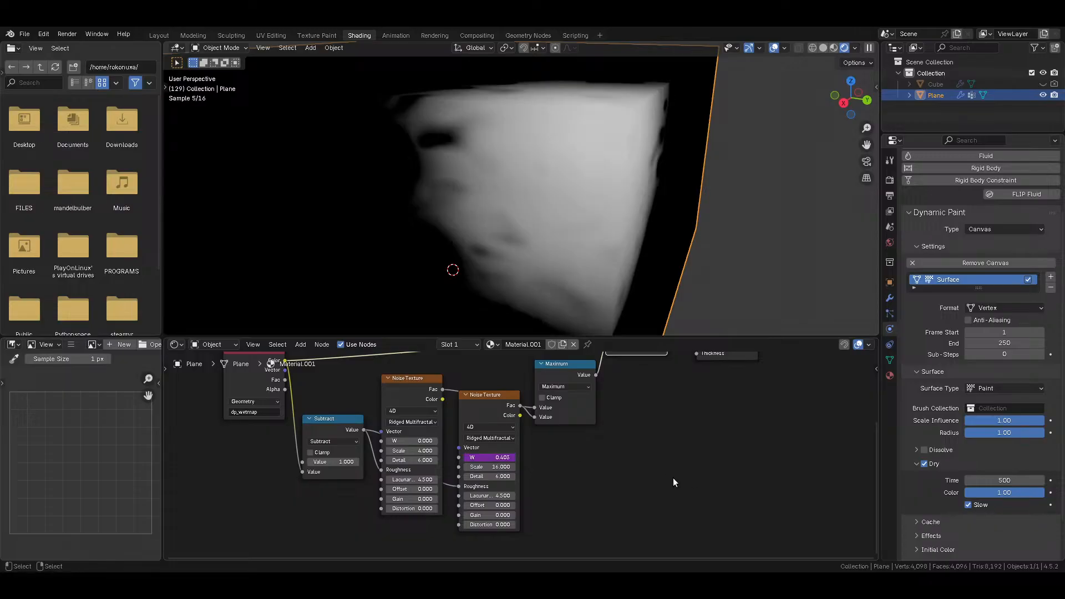
key(space)
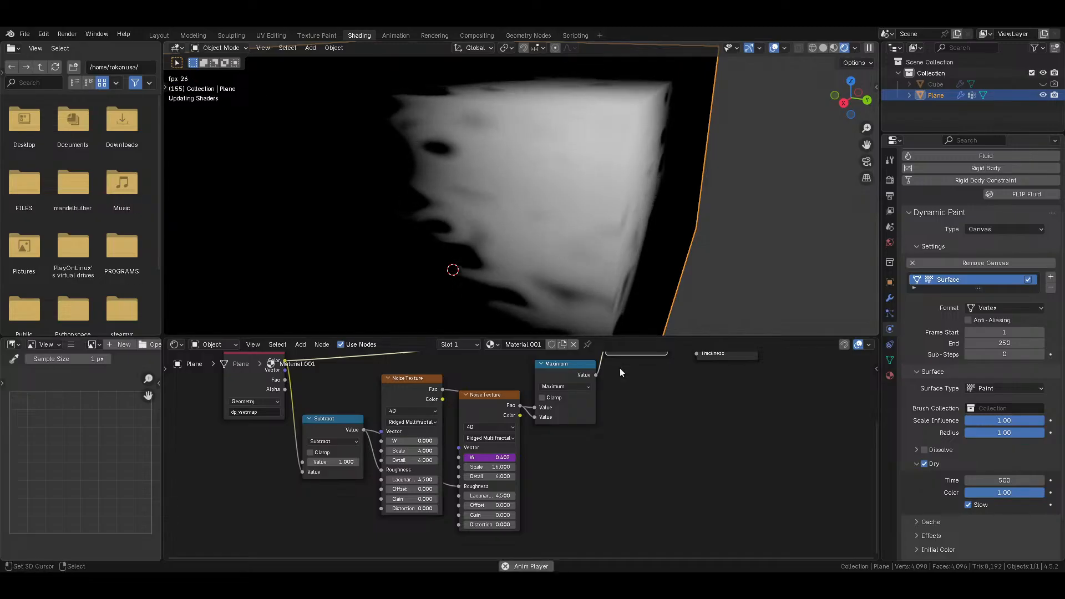
Step: Slow the second Noise Texture's W driver to #frame/3200, then to #frame/32000, and check the growth in playback
click(504, 458)
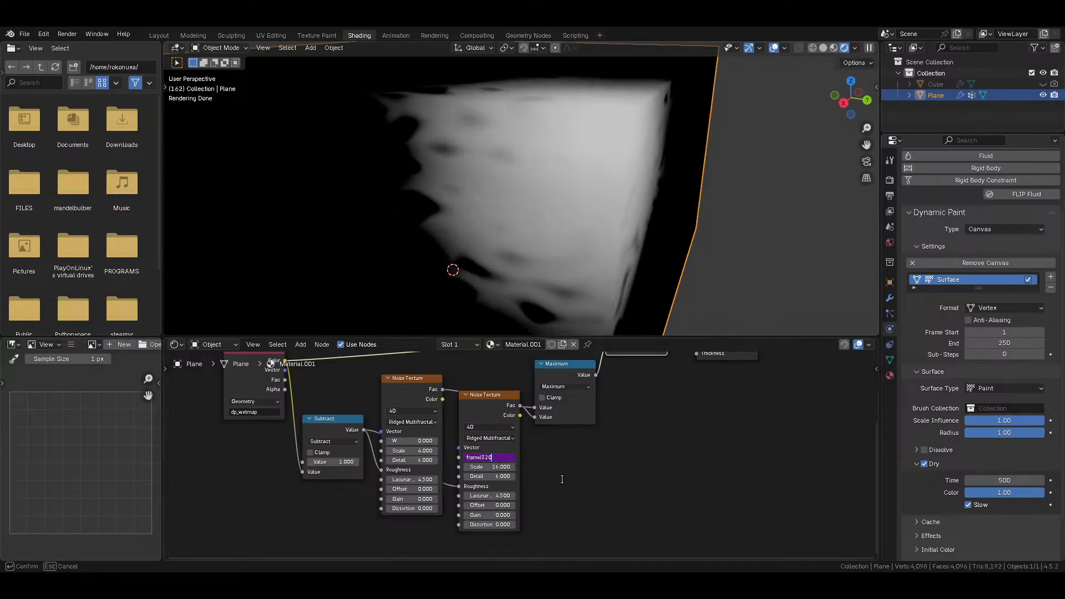
key(Return)
key(space)
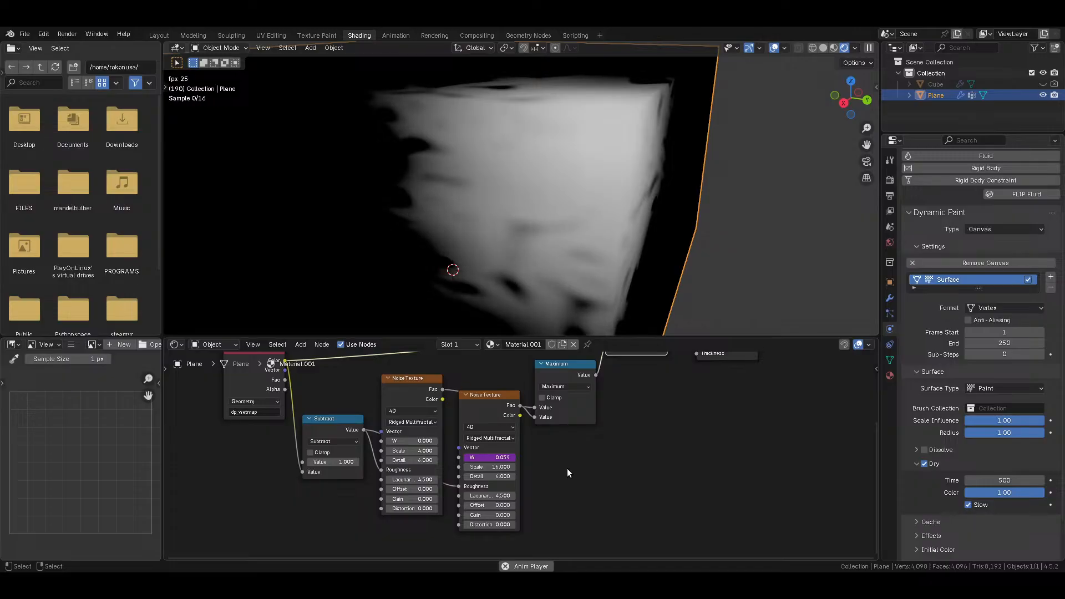
click(497, 458)
text(00)
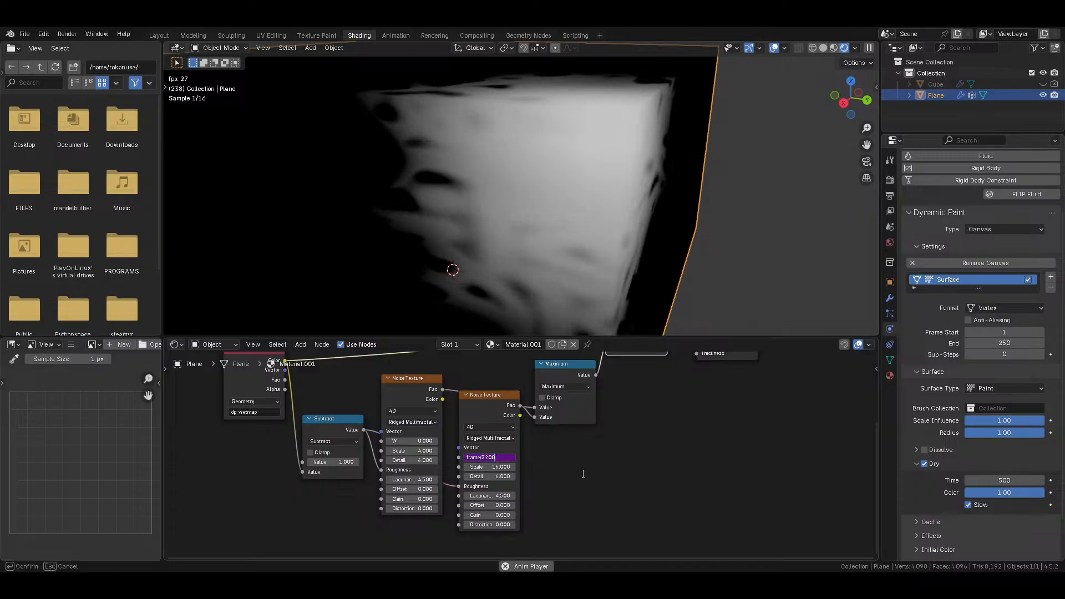
key(Return)
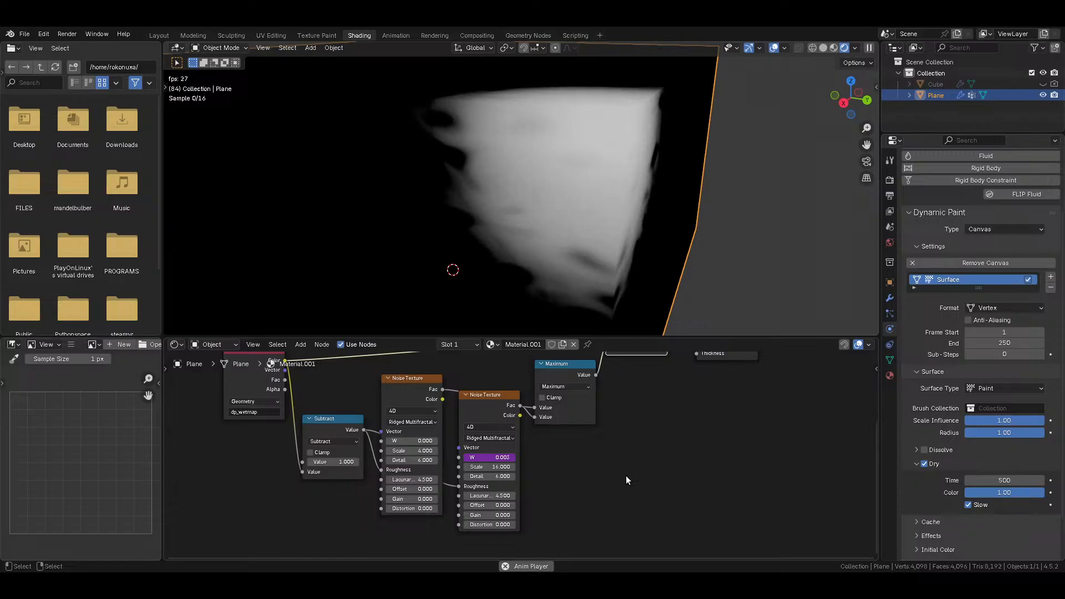
scroll(590, 259, down, 2)
middle_drag(590, 259, 618, 258)
key(space)
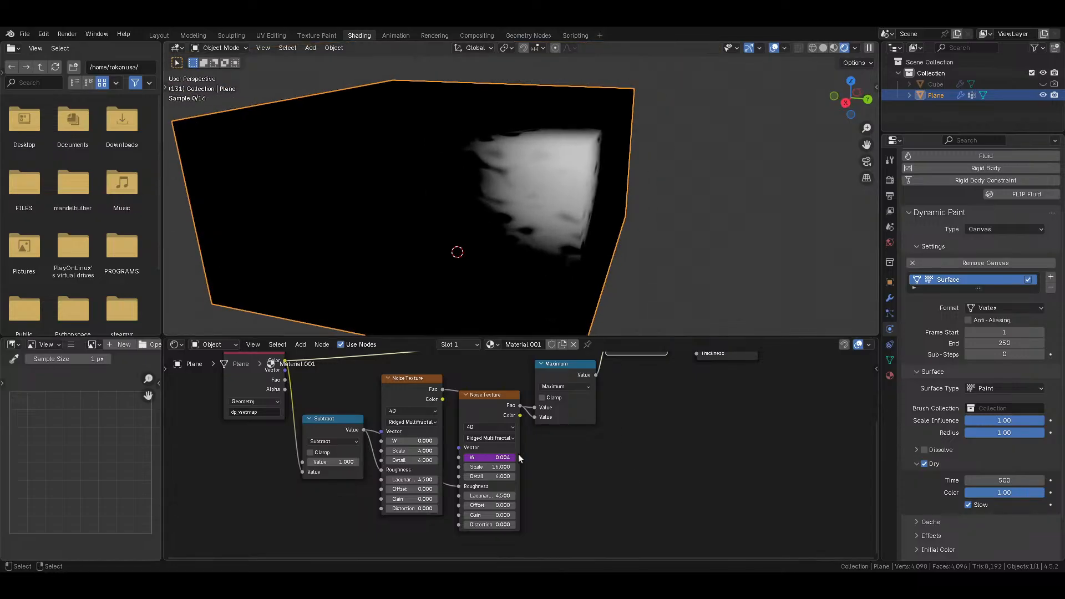
Step: Set the second Noise Texture's Scale to 64 and the first one's Scale to 8 with the simulation playing
click(494, 467)
text(64)
key(Return)
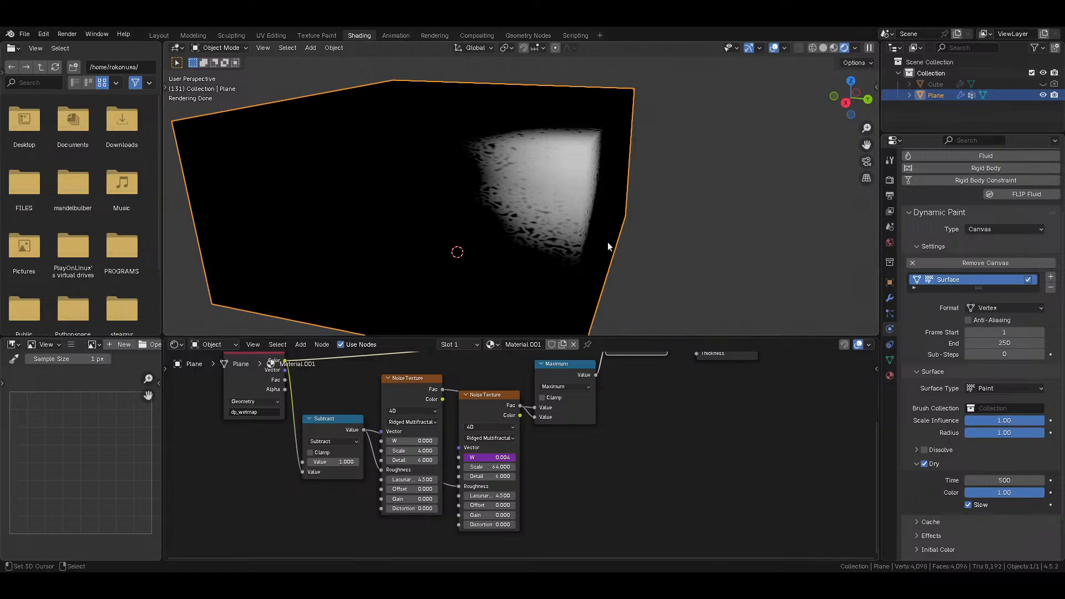
scroll(607, 241, up, 2)
key(space)
click(415, 451)
text(8)
key(Return)
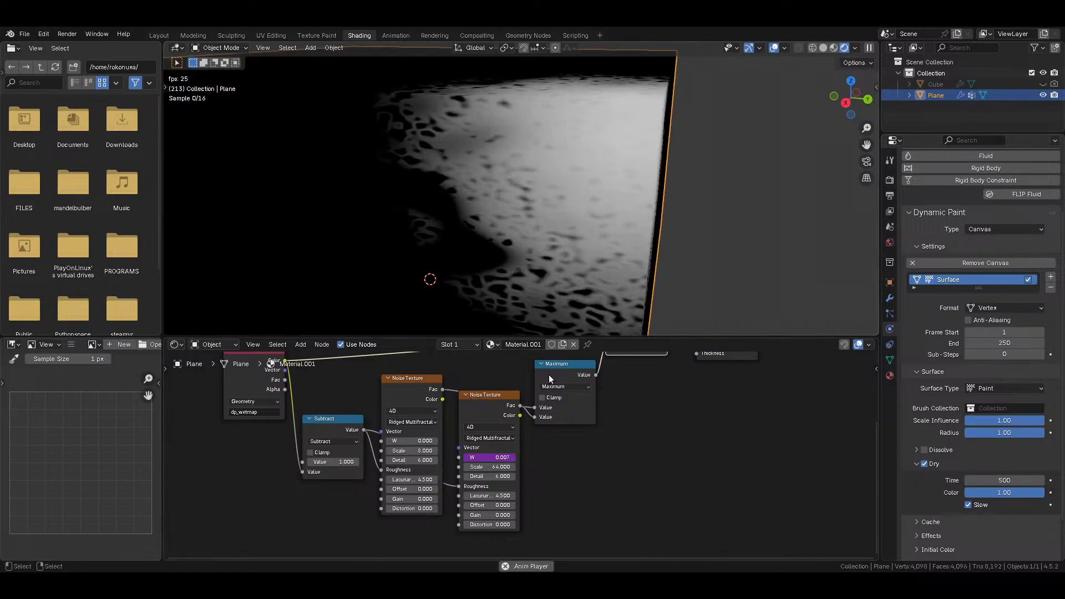
Step: Try fBM as the first Noise Texture's type, and settle on Hybrid Multifractal
click(407, 422)
click(408, 474)
middle_drag(640, 224, 563, 233)
scroll(578, 227, up, 3)
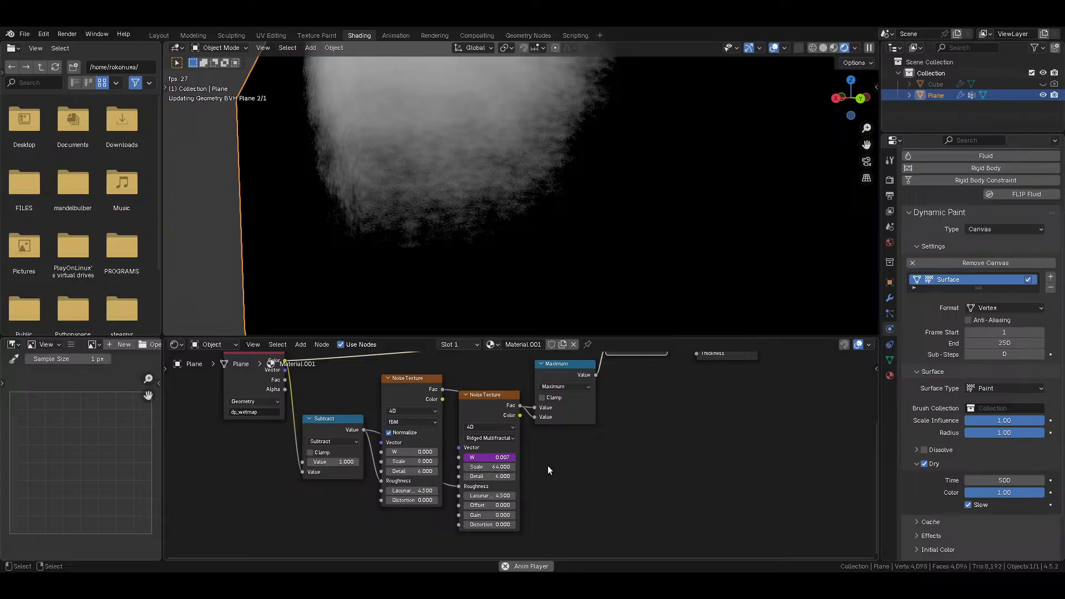
click(403, 420)
click(408, 463)
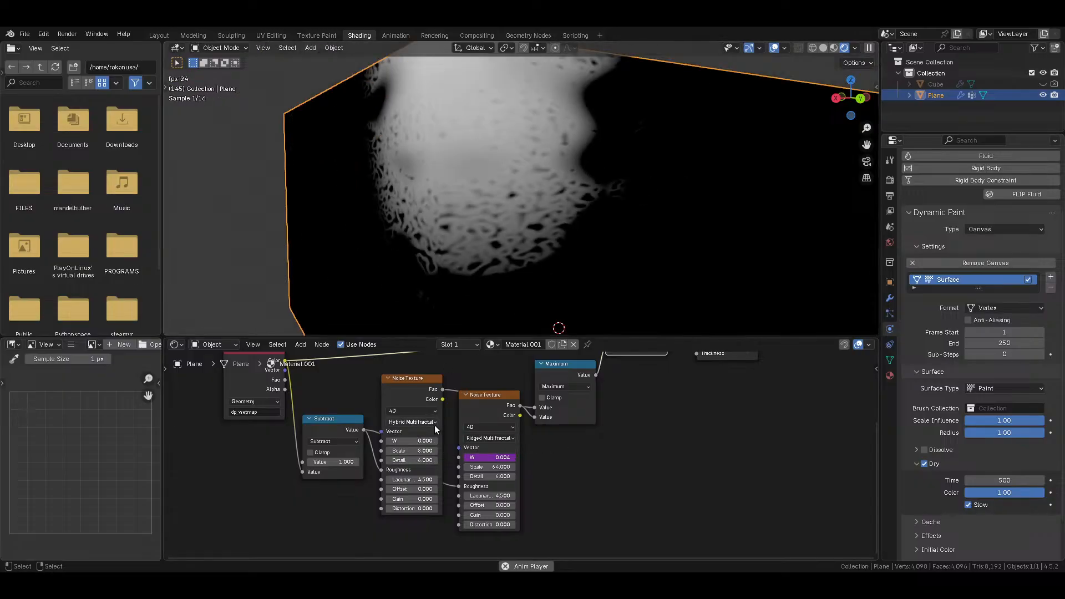
Step: Compare Scale values 4 and 12 on the Hybrid Multifractal Noise Texture, settle on 16, and examine the growth in playback
click(427, 450)
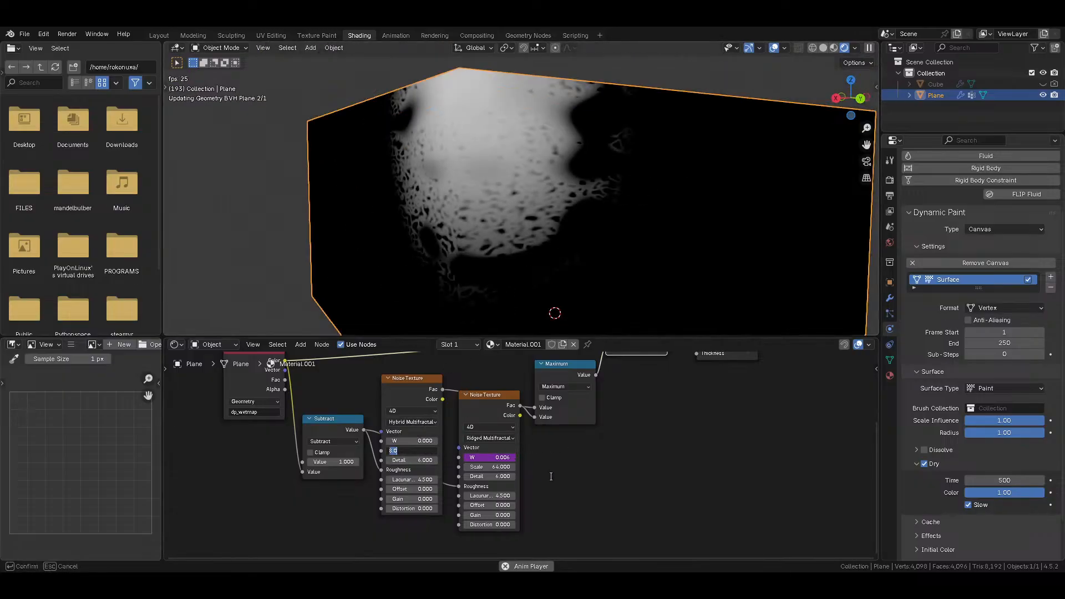
text(4)
key(Return)
click(426, 451)
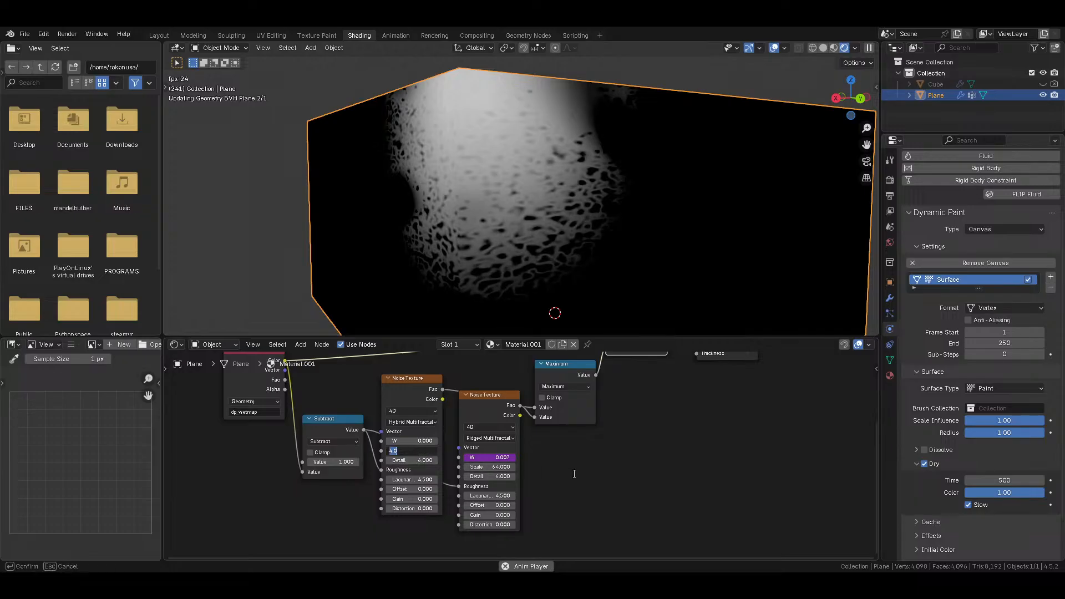
text(12)
key(Return)
click(426, 450)
text(16)
key(Return)
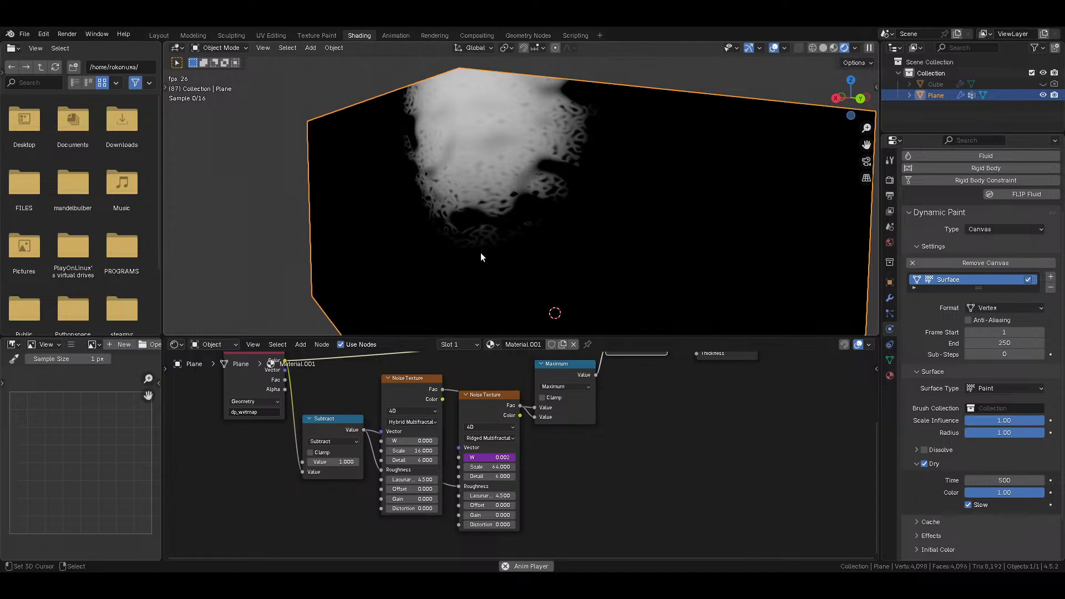
middle_drag(480, 253, 551, 260)
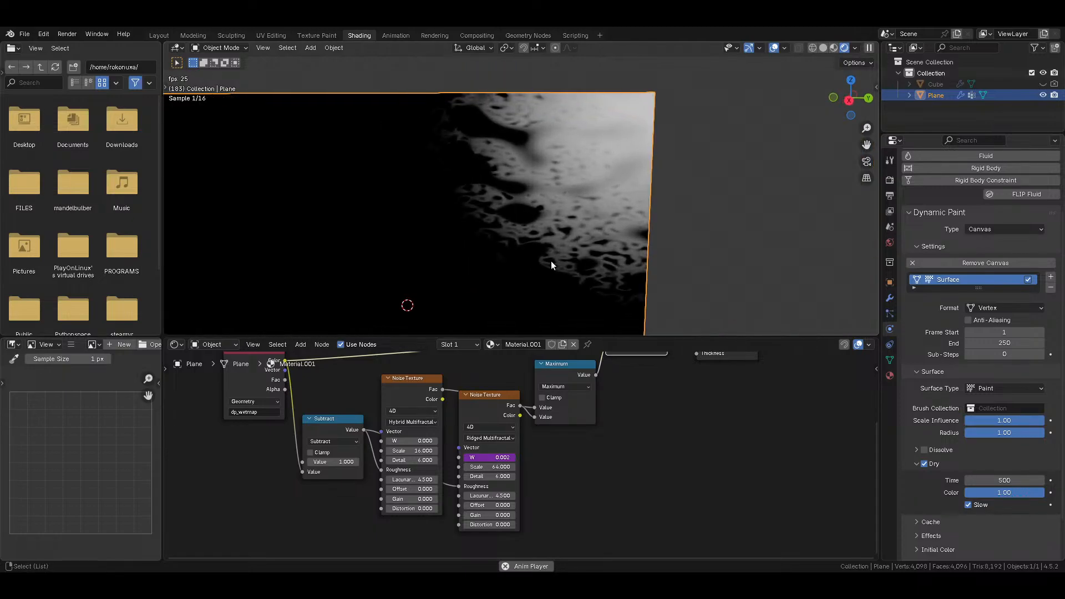
key(space)
Step: Raise the Subtract color node's Factor to 1 and insert a Math node between it and the Material Output
middle_drag(627, 355, 557, 443)
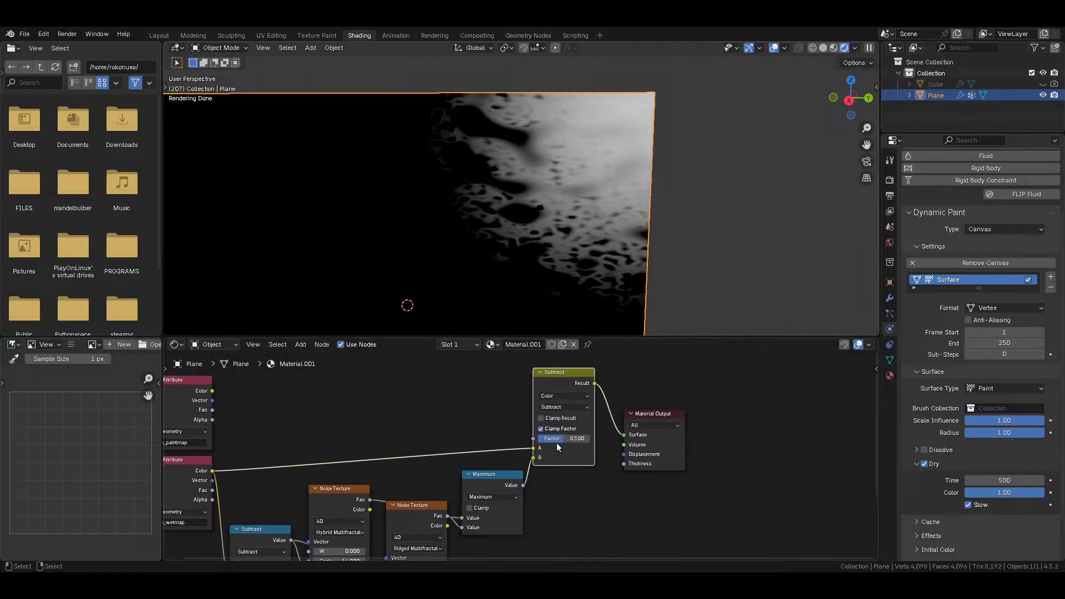
drag(563, 438, 589, 438)
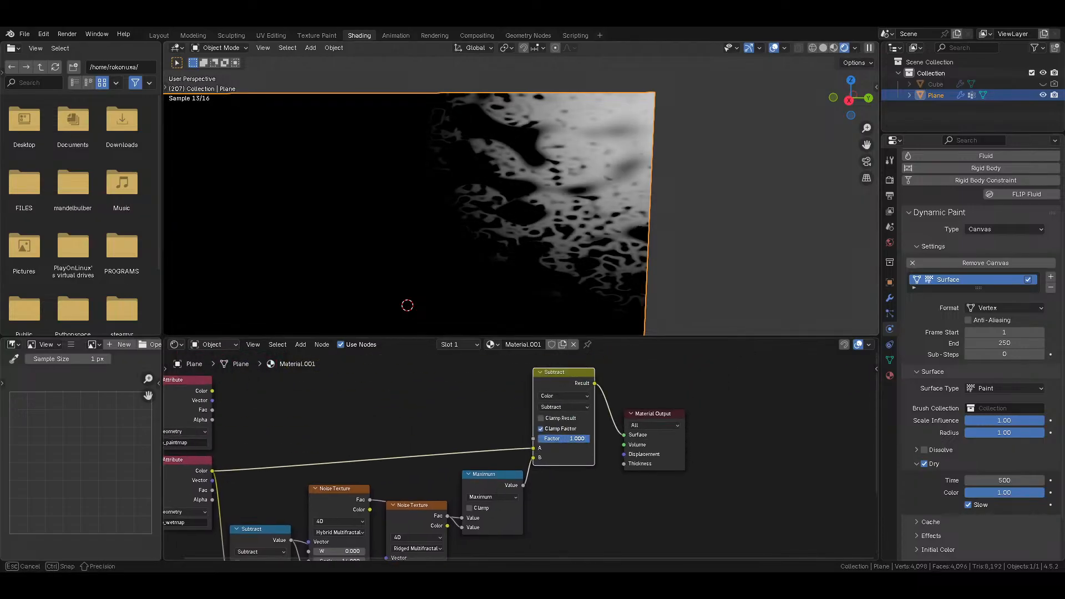
middle_drag(591, 441, 482, 453)
key(shift+a)
mouse_move(554, 420)
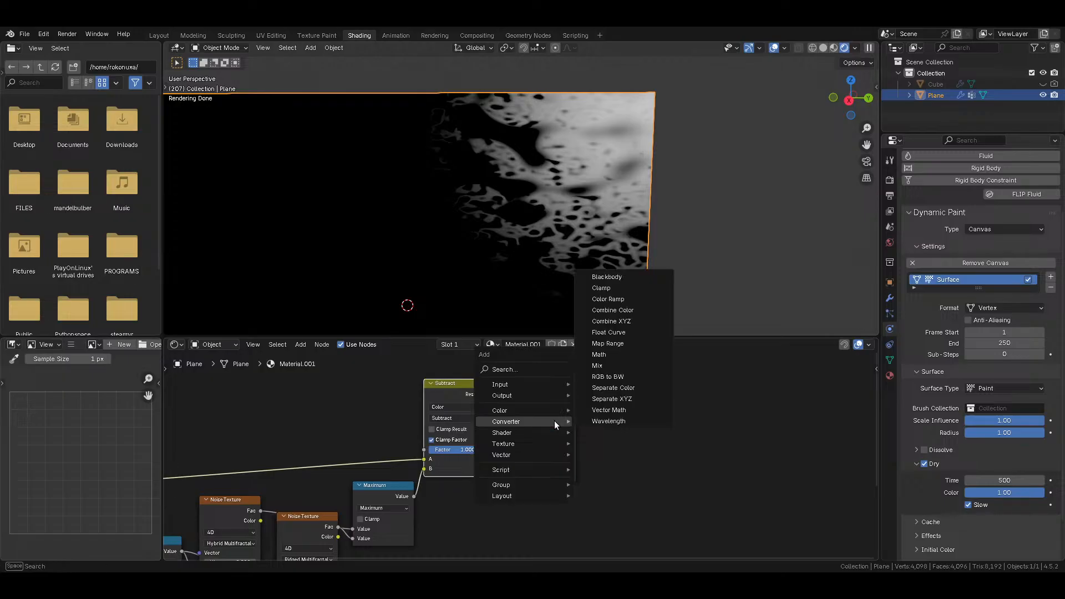
key(shift+a)
mouse_move(507, 401)
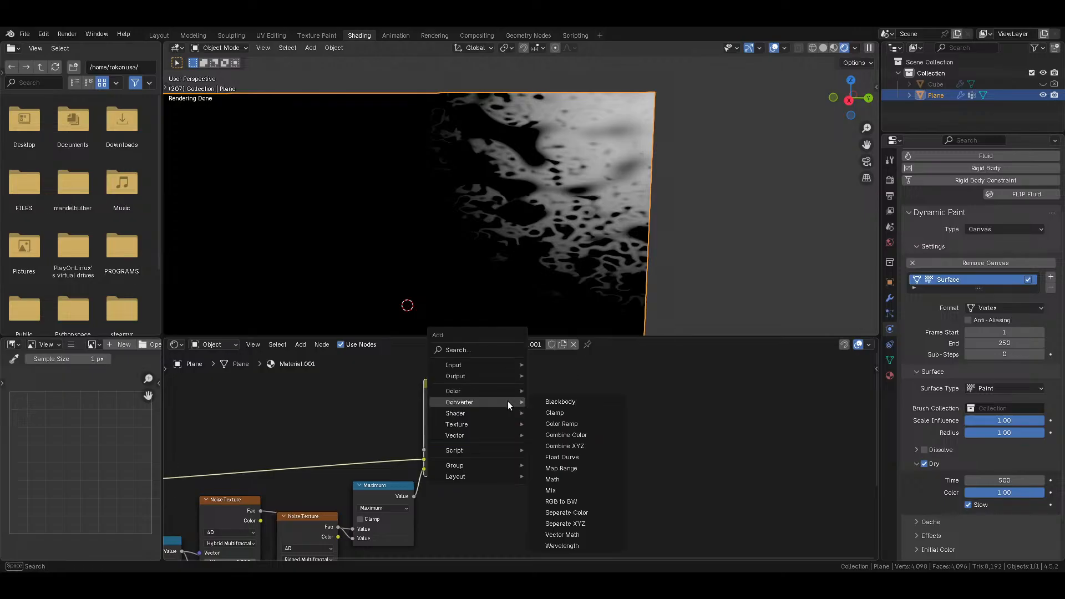
click(573, 480)
click(531, 408)
Step: Compare Ping-Pong and Wrap on the new Math node, choose Truncated Modulo, and play the simulation to inspect the pattern
click(542, 414)
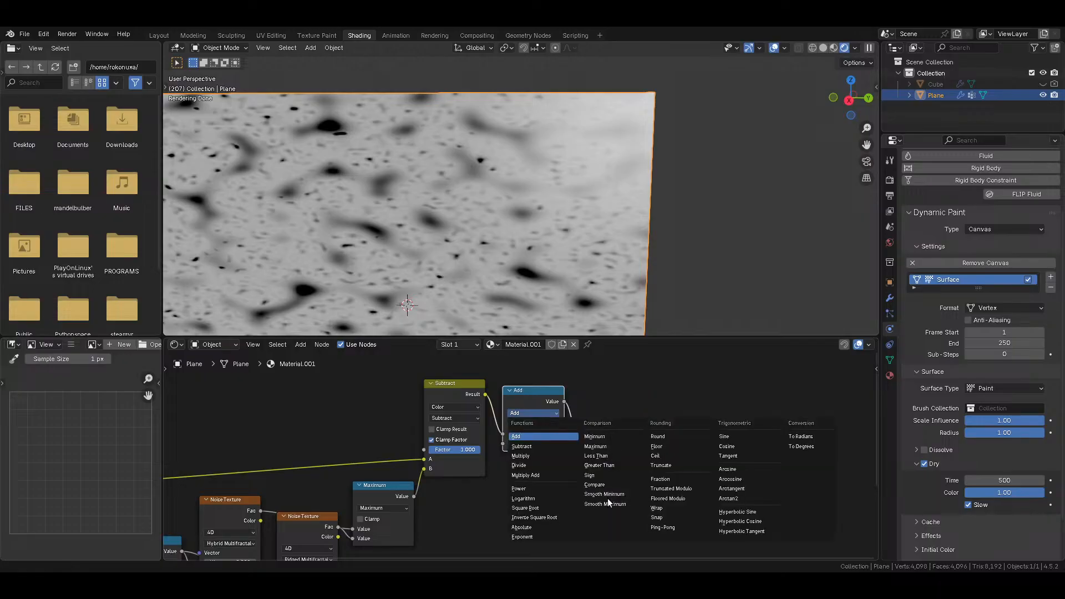
click(663, 527)
click(532, 413)
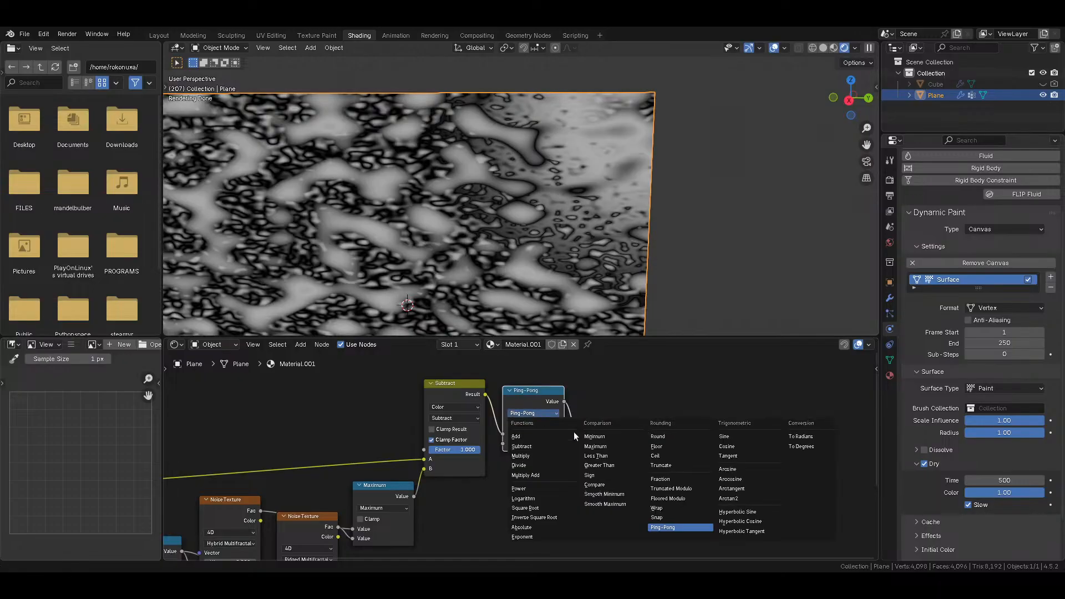
click(665, 509)
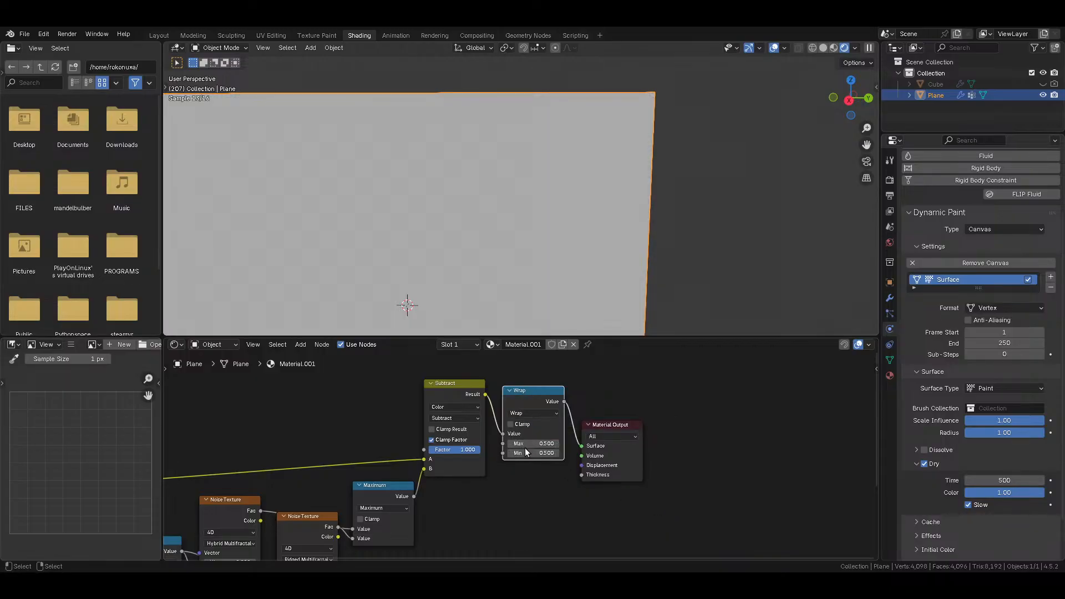
click(533, 411)
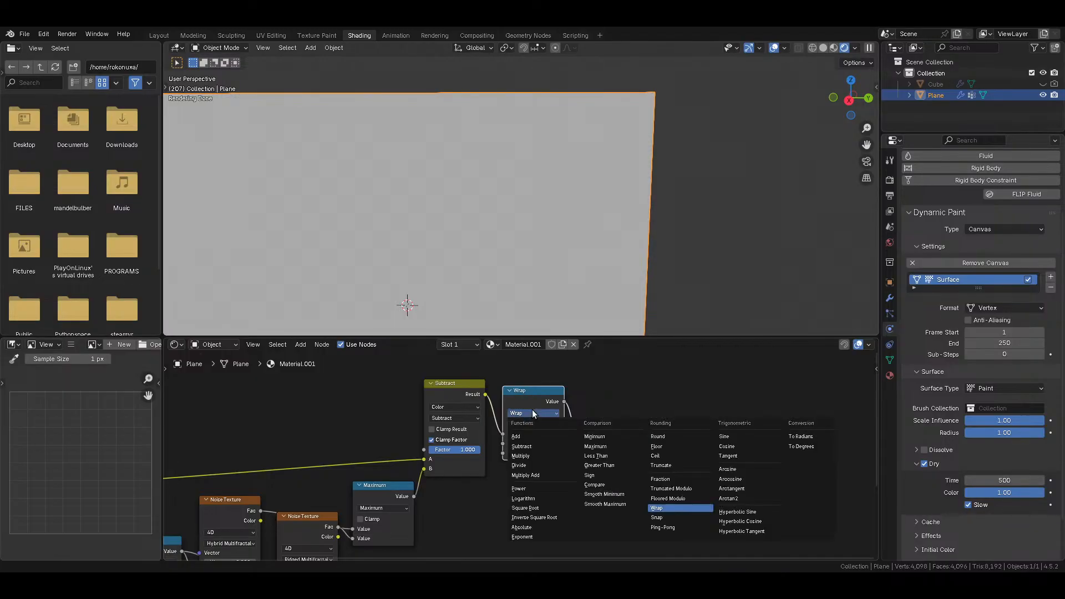
click(677, 489)
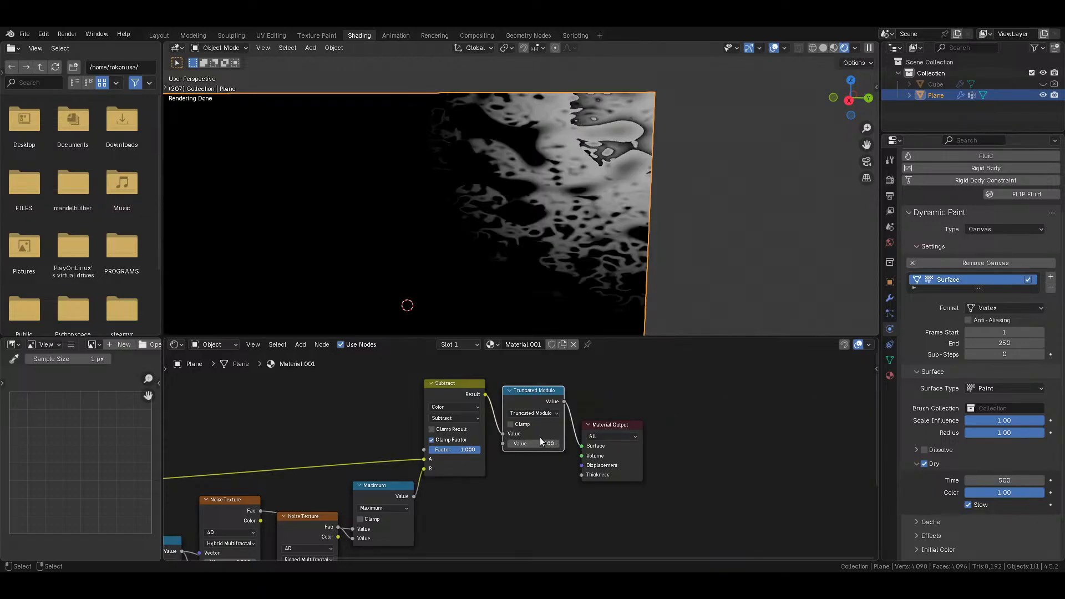
middle_drag(638, 244, 566, 269)
key(space)
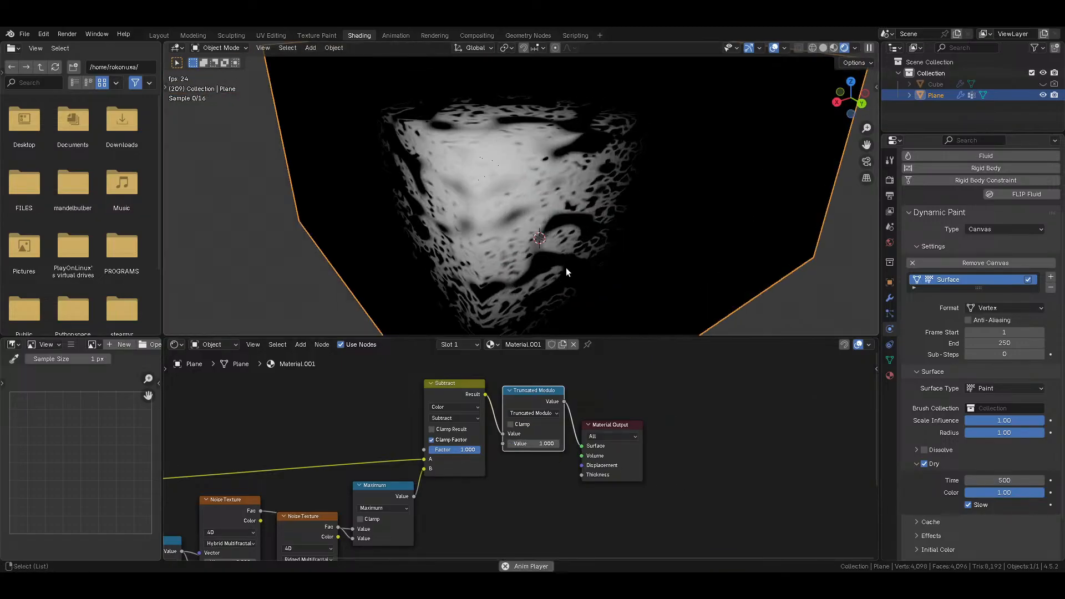
scroll(566, 267, up, 2)
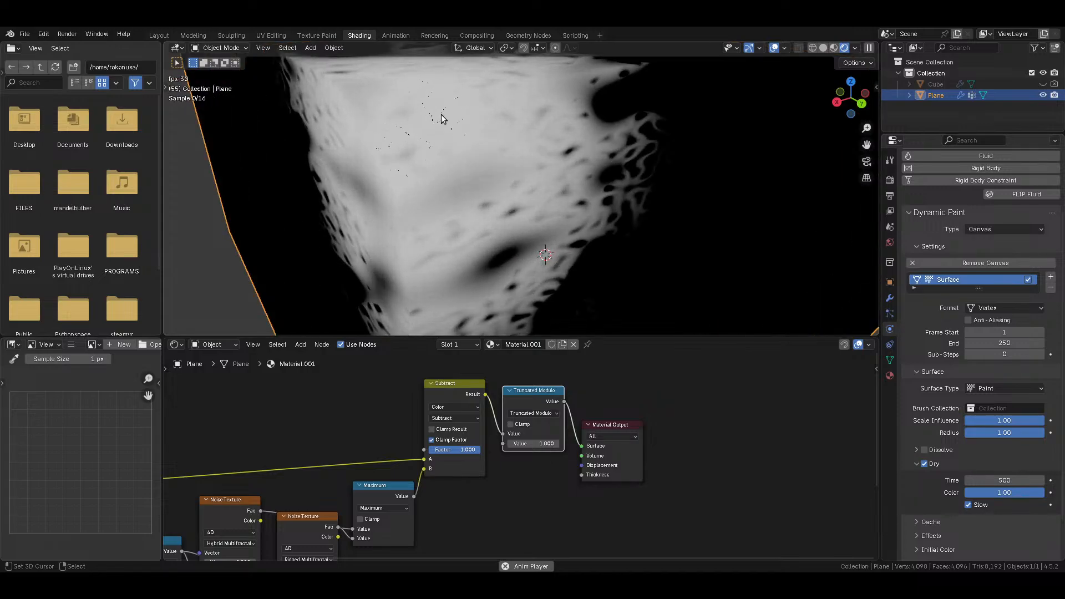
middle_drag(456, 135, 607, 281)
Step: Try a Value of 0.99 on the Truncated Modulo node during playback, and restore it to 1
drag(510, 444, 534, 485)
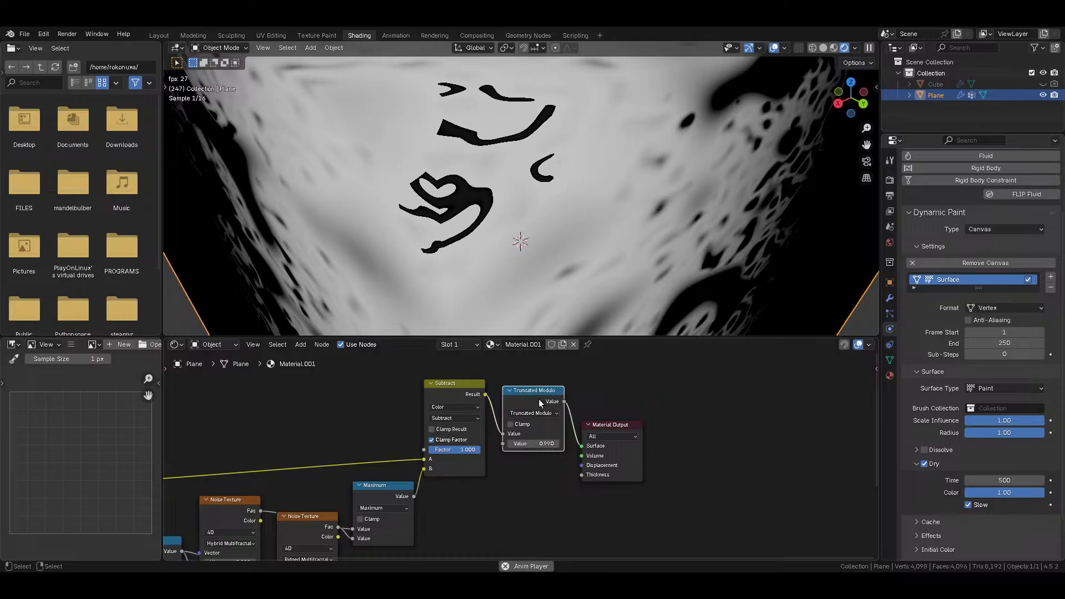
click(534, 443)
text(1)
key(Return)
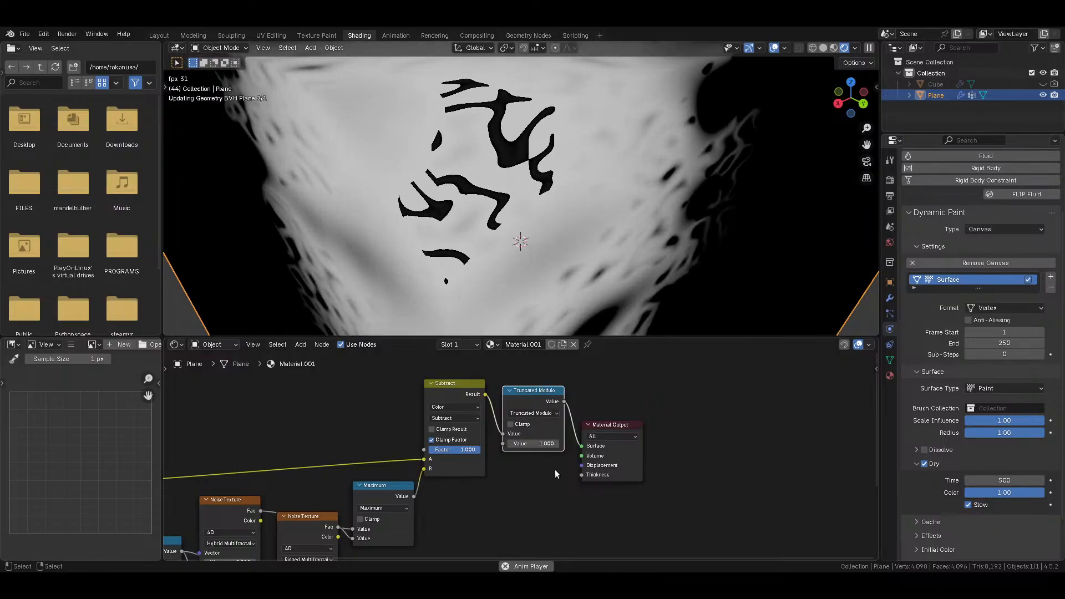
key(space)
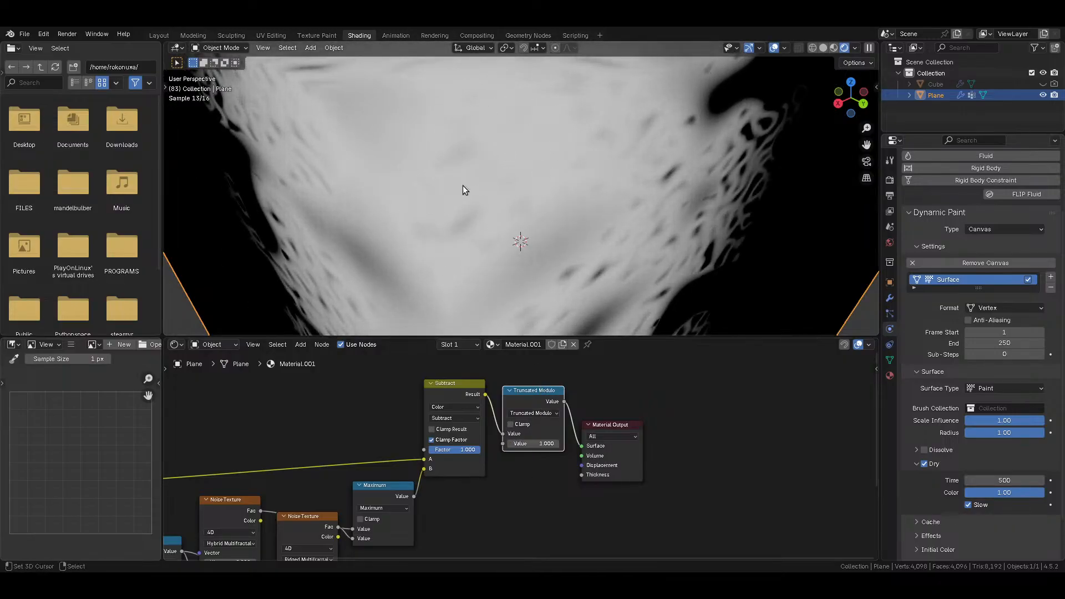
Step: Inspect the growth from far and near, and lower the Truncated Modulo node's Value to 0.9
scroll(484, 195, down, 6)
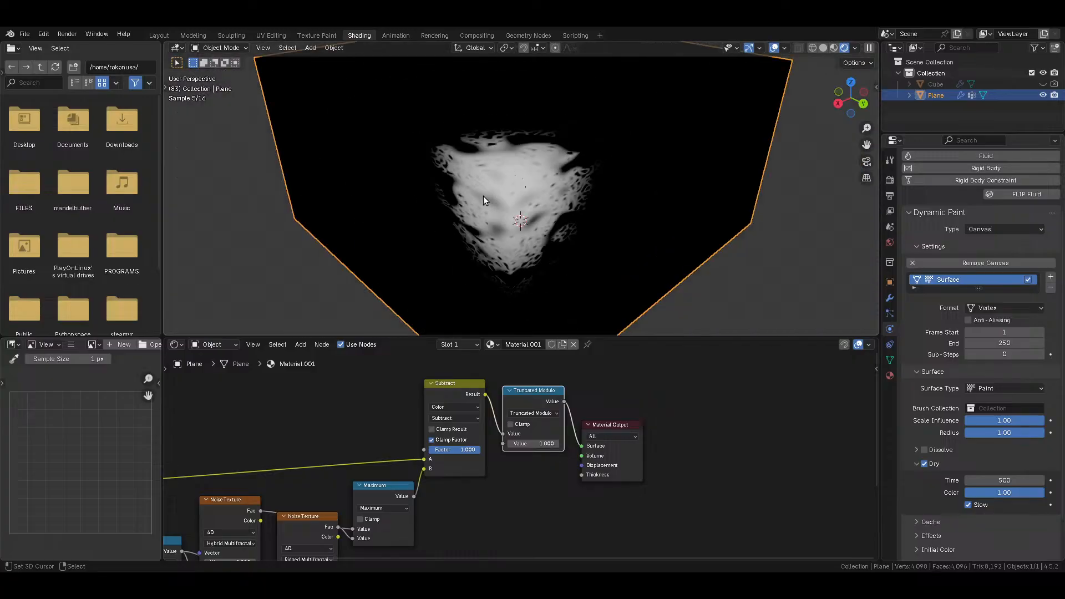
scroll(484, 195, up, 6)
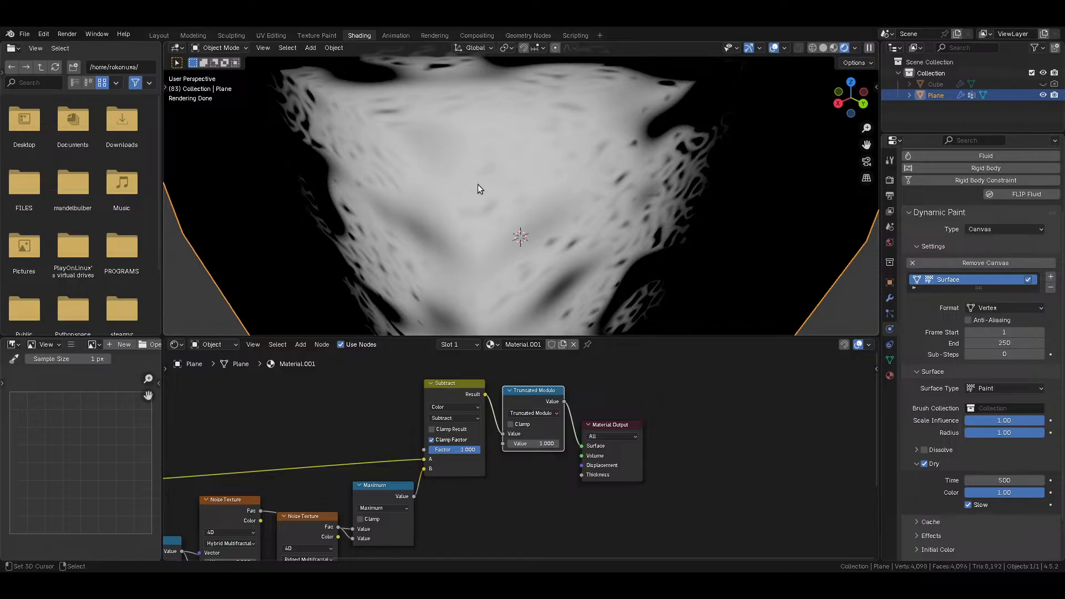
click(508, 443)
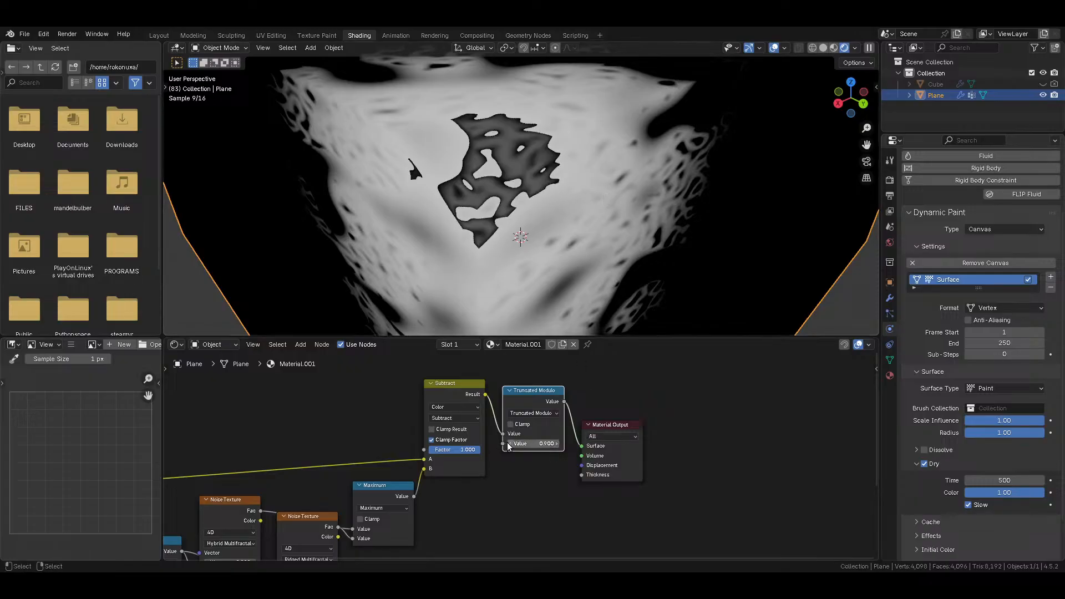
Step: Restore the Truncated Modulo node's Value to 1 and try Clamp Result on the Subtract color node, inspecting the growth up close
scroll(491, 206, down, 5)
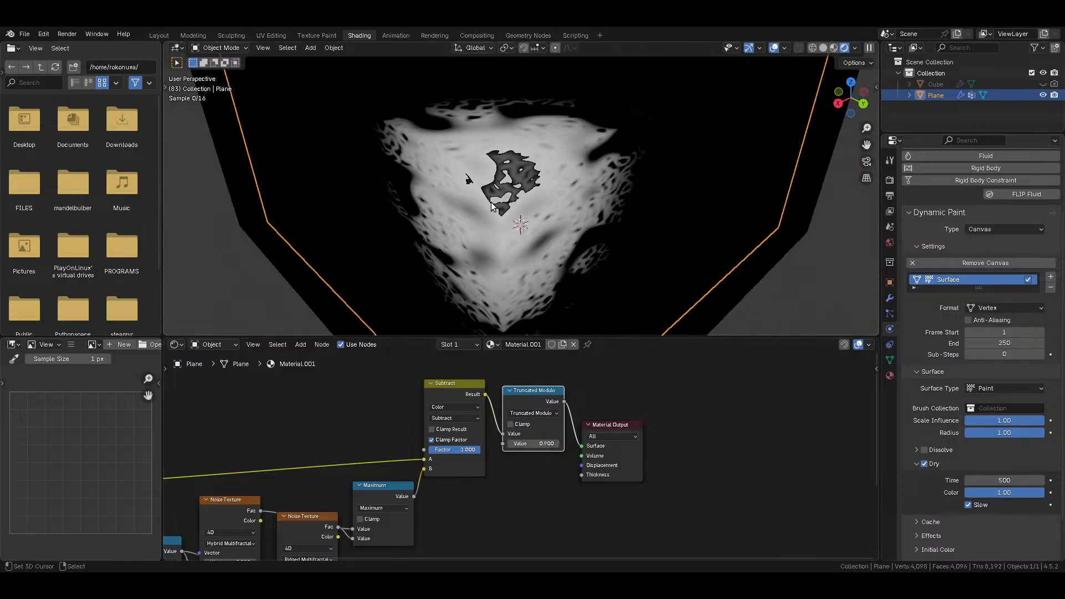
click(559, 443)
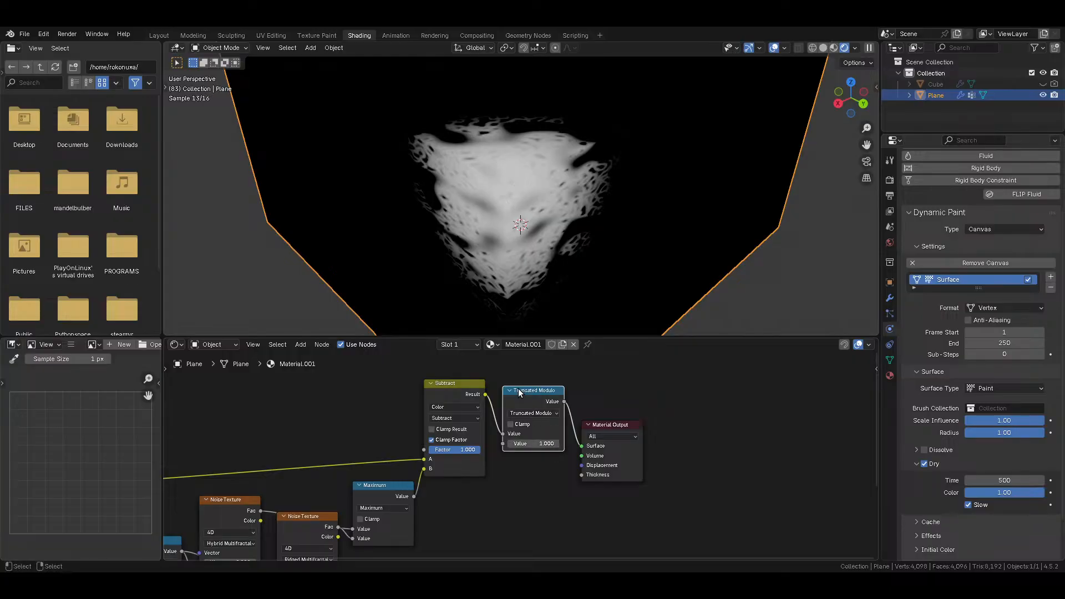
click(437, 431)
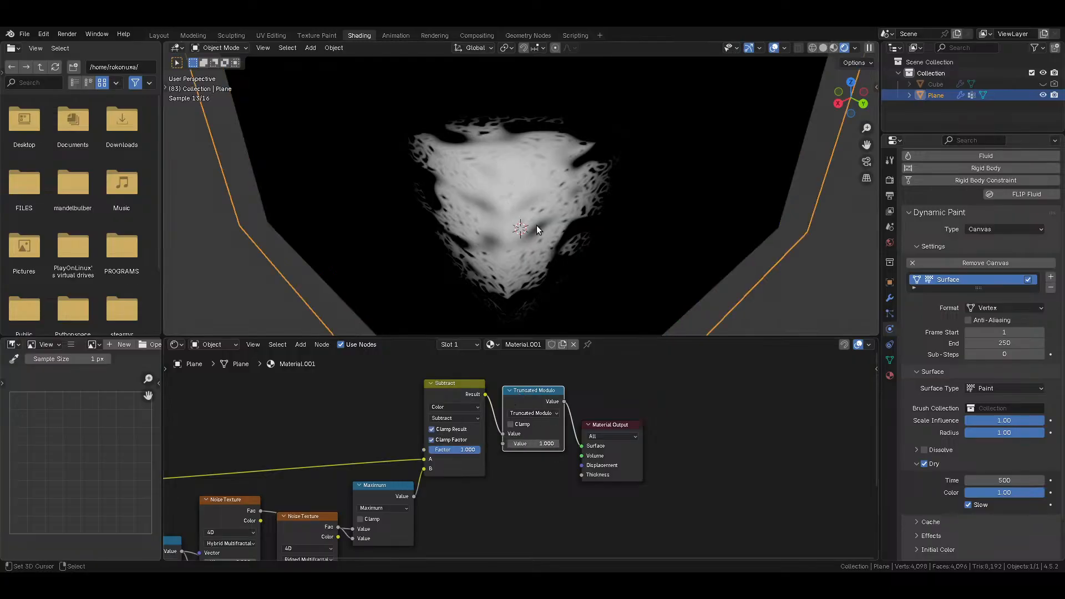
scroll(537, 228, up, 5)
click(509, 443)
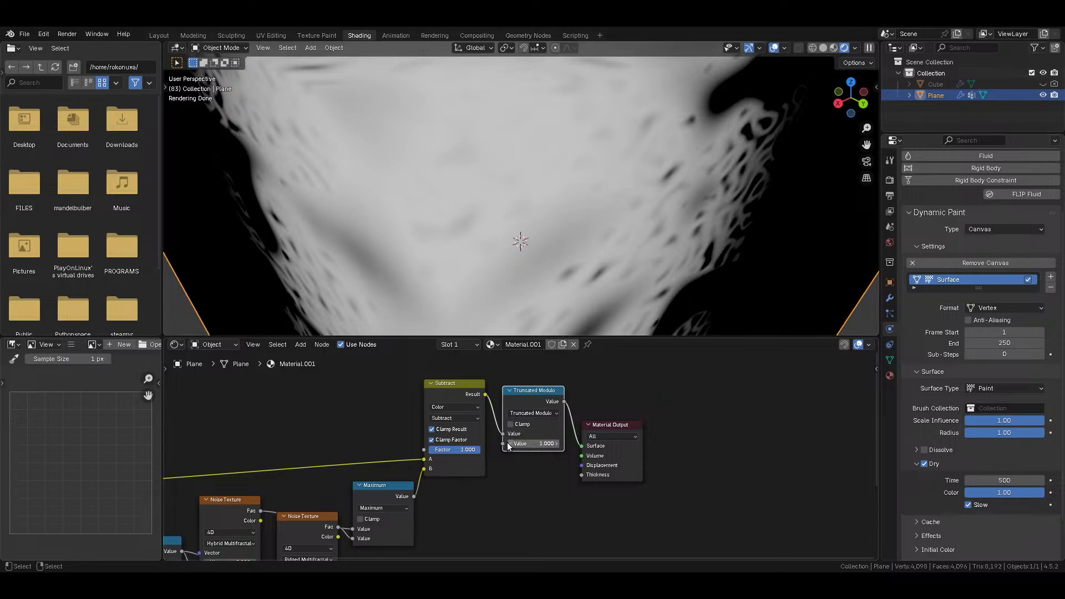
click(556, 444)
Step: Disable Clamp Result on the Subtract color node and dissolve the Truncated Modulo node, keeping the link to the Material Output
click(436, 430)
key(ctrl+x)
middle_drag(526, 327, 608, 272)
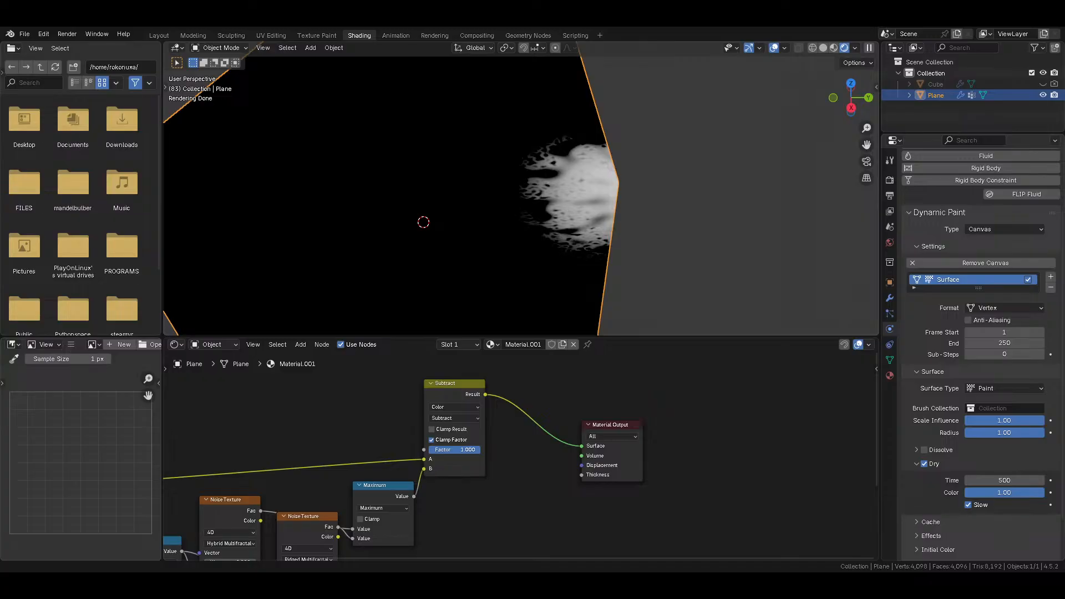
Step: Set the Distortion of both the Ridged Multifractal and Hybrid Multifractal Noise Texture nodes to 1
scroll(493, 484, down, 3)
middle_drag(506, 477, 574, 415)
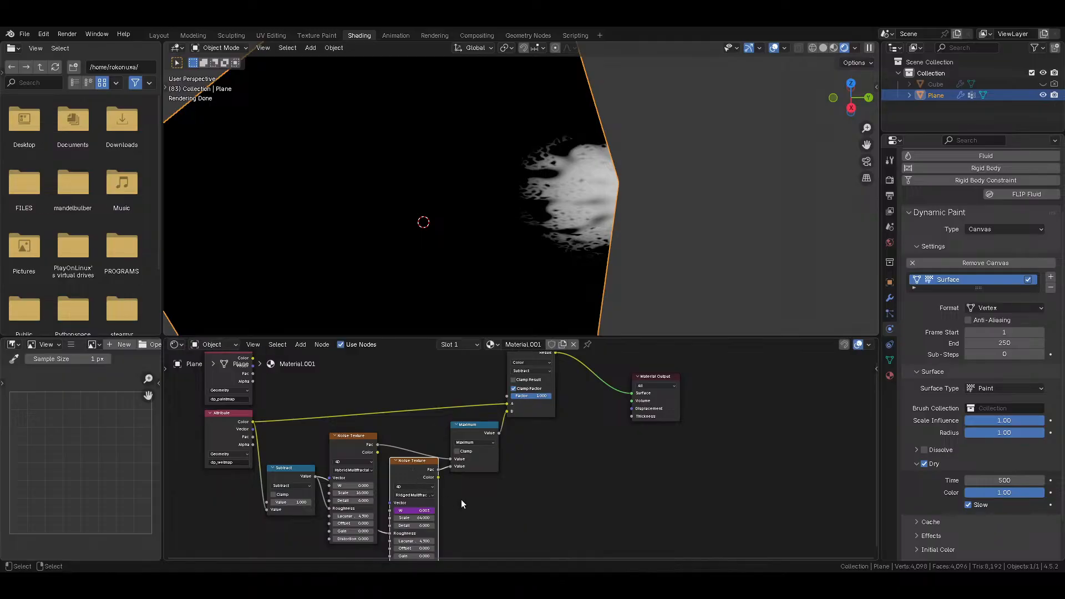
middle_drag(454, 499, 521, 418)
scroll(516, 427, up, 2)
click(431, 500)
text(1)
key(Return)
click(356, 462)
text(1)
key(Return)
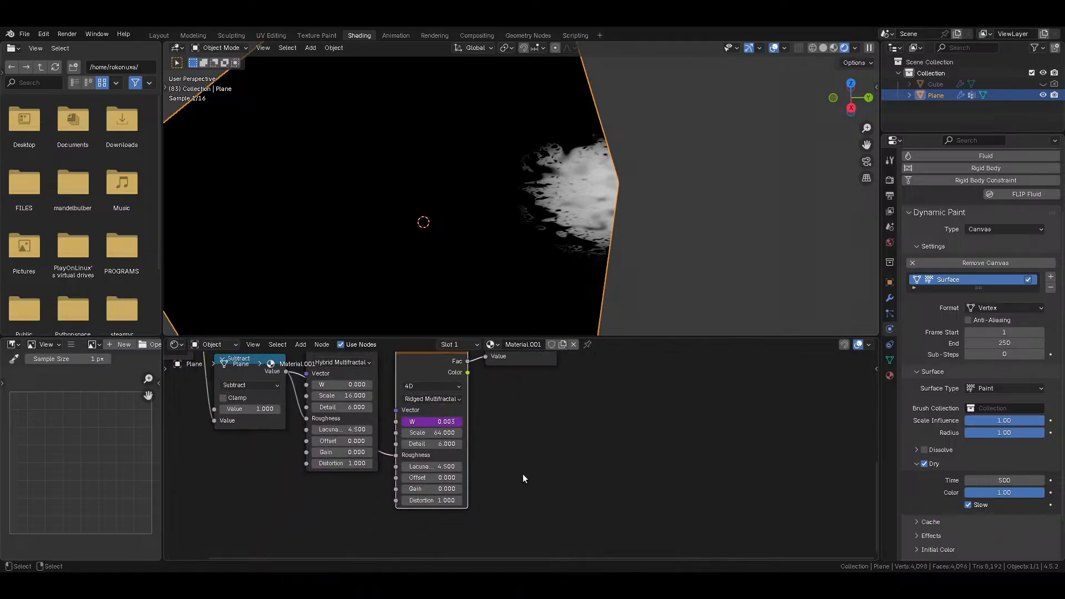
Step: Set the Ridged Multifractal noise's Distortion to 0 and play the simulation to inspect the growth up close
click(430, 499)
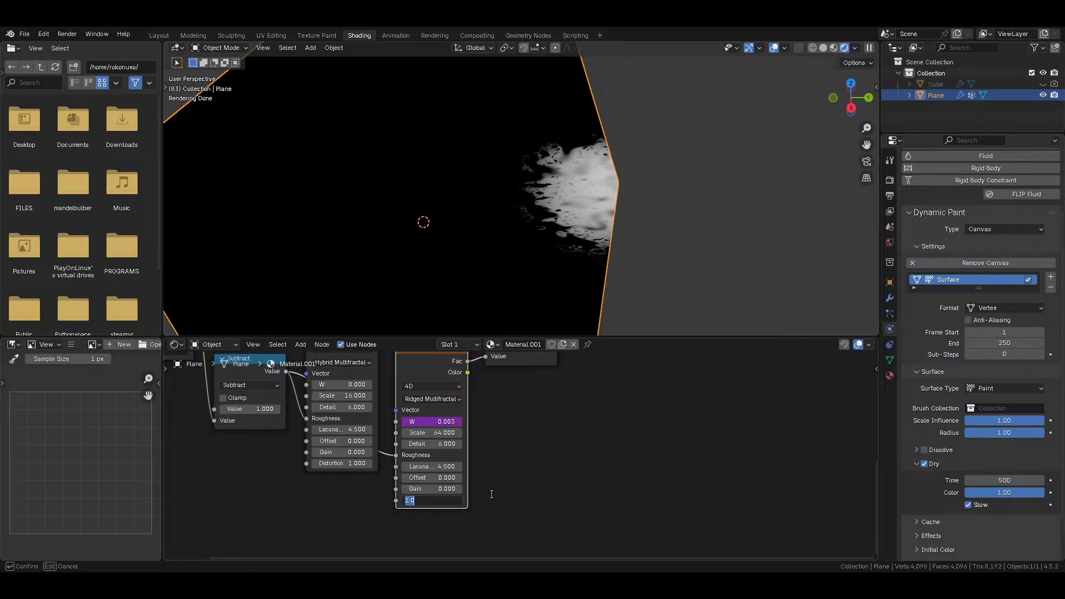
text(0)
key(Return)
key(space)
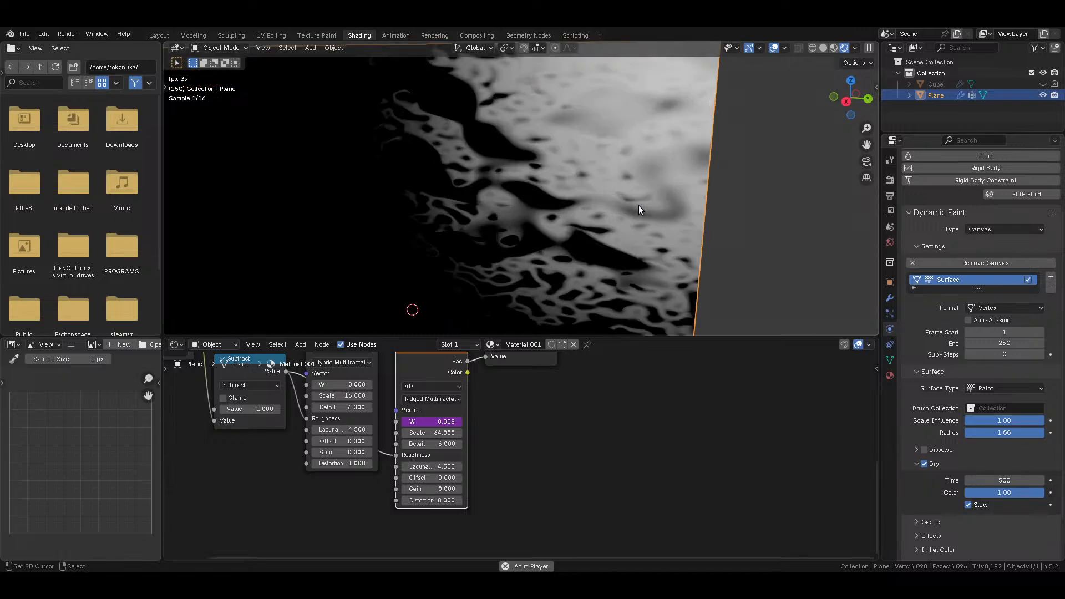
scroll(638, 205, up, 6)
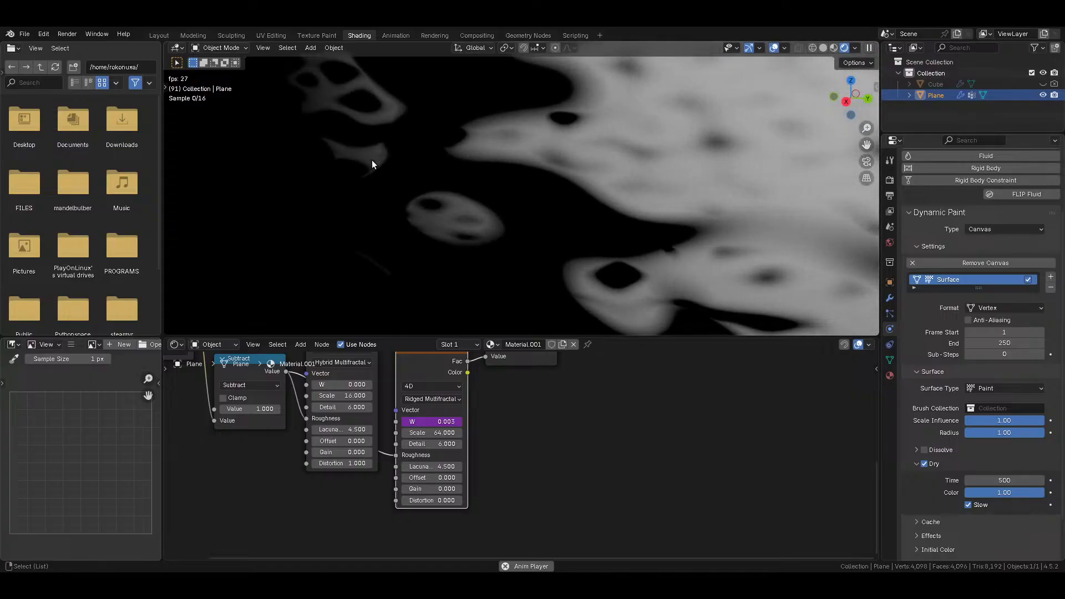
key(space)
Step: Add a Voronoi Texture node beside the Maximum node and preview its Distance output on the box
scroll(519, 447, down, 4)
middle_drag(556, 388, 511, 447)
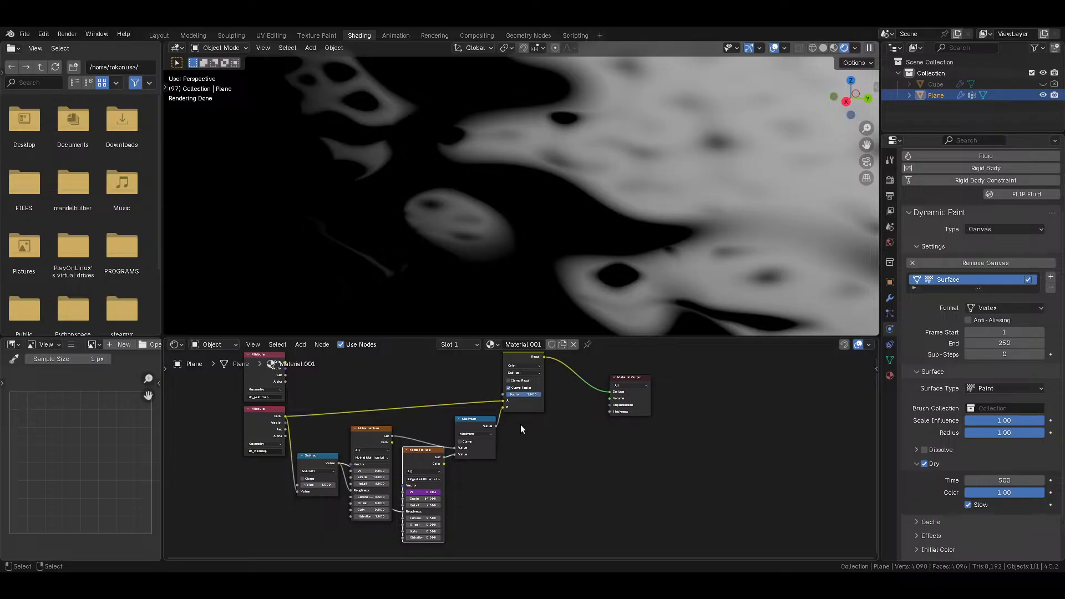
middle_drag(549, 486, 533, 538)
scroll(499, 448, down, 2)
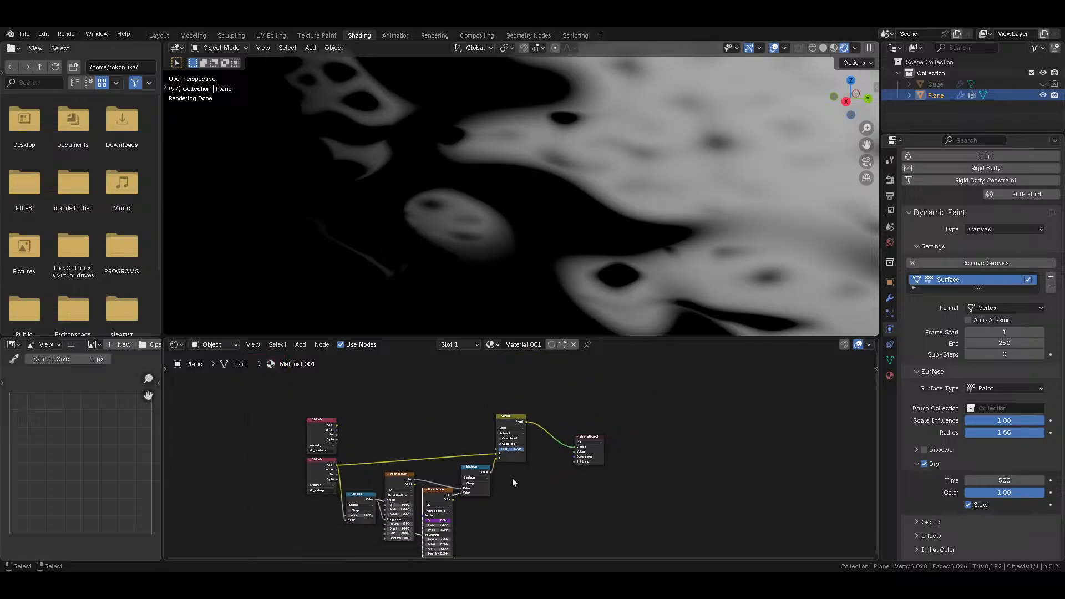
middle_drag(509, 474, 514, 433)
key(shift+a)
mouse_move(514, 432)
mouse_move(476, 450)
click(556, 430)
click(513, 433)
ctrl+shift+click(513, 431)
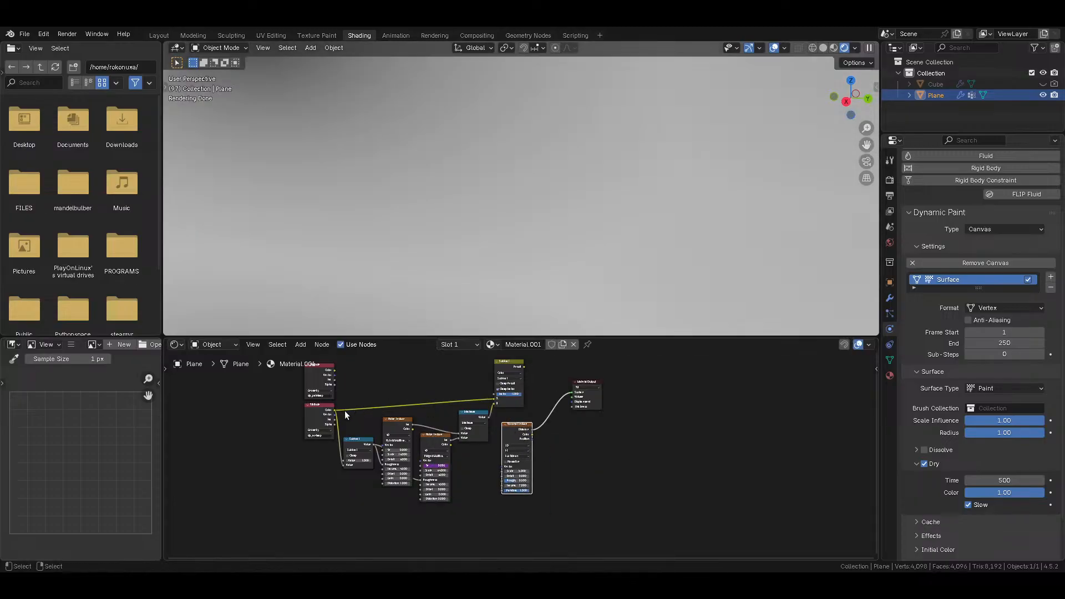
scroll(525, 458, up, 2)
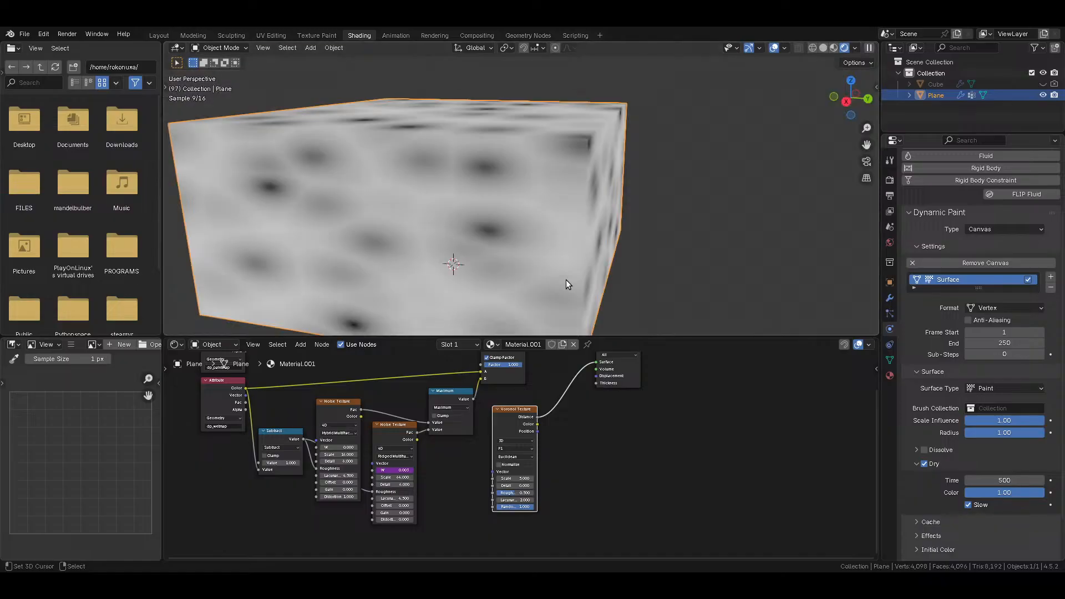
Step: Add a Texture Coordinate node and connect its Object output to the Vector inputs of both Noise Texture nodes
middle_drag(437, 437, 513, 440)
key(shift+a)
mouse_move(393, 376)
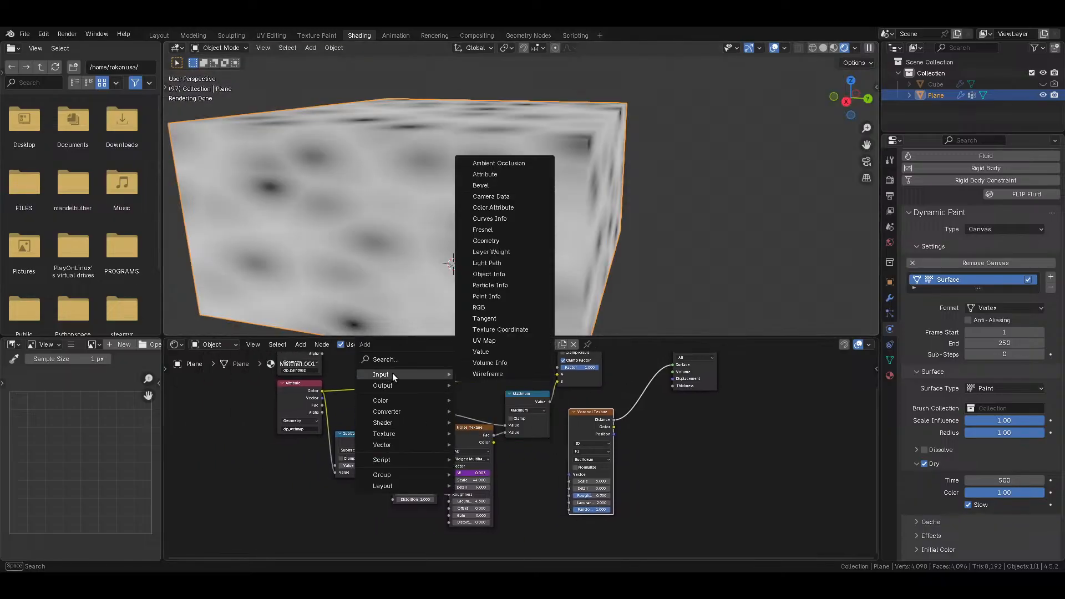
click(525, 329)
click(276, 442)
drag(320, 477, 381, 438)
drag(322, 472, 450, 466)
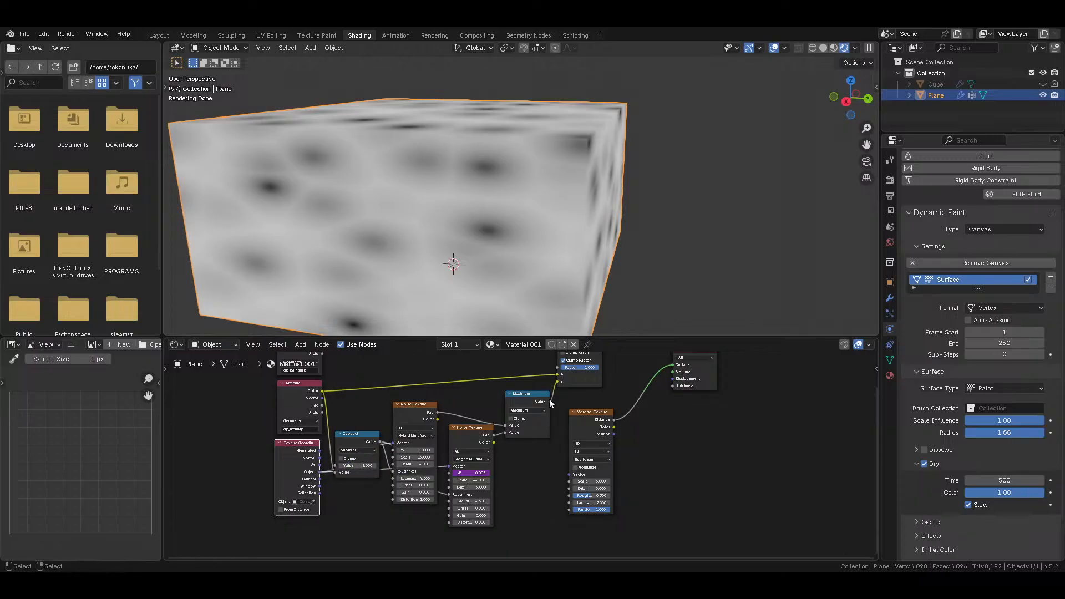
Step: Preview the Subtract color node again and set the noise Scales to 16 for Ridged Multifractal and 4 for Hybrid Multifractal
ctrl+shift+click(570, 385)
scroll(591, 241, up, 2)
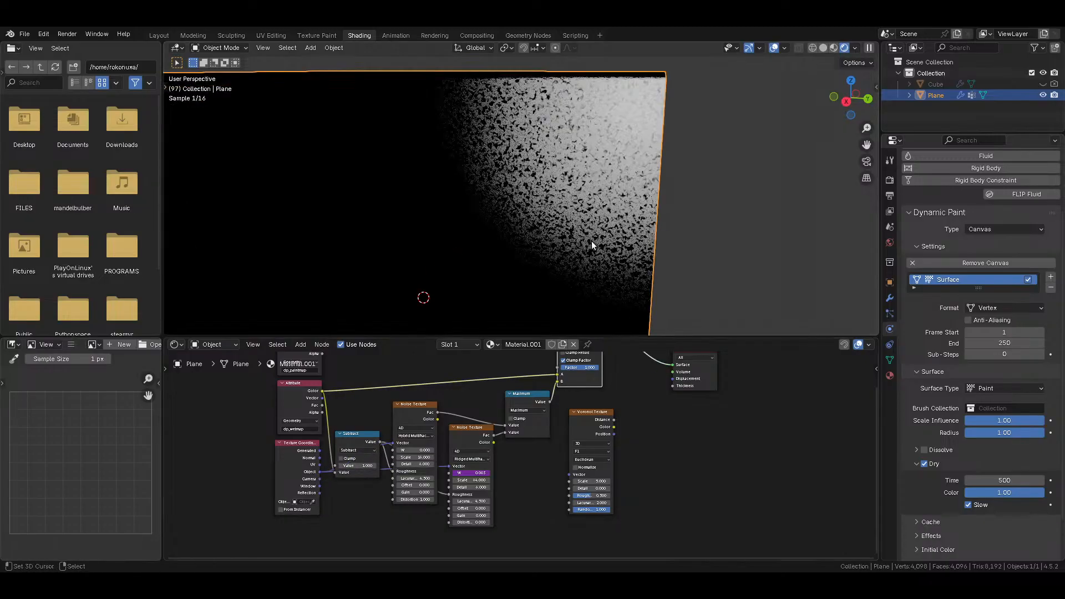
scroll(450, 501, up, 4)
double_click(463, 489)
text(16)
key(Return)
double_click(394, 458)
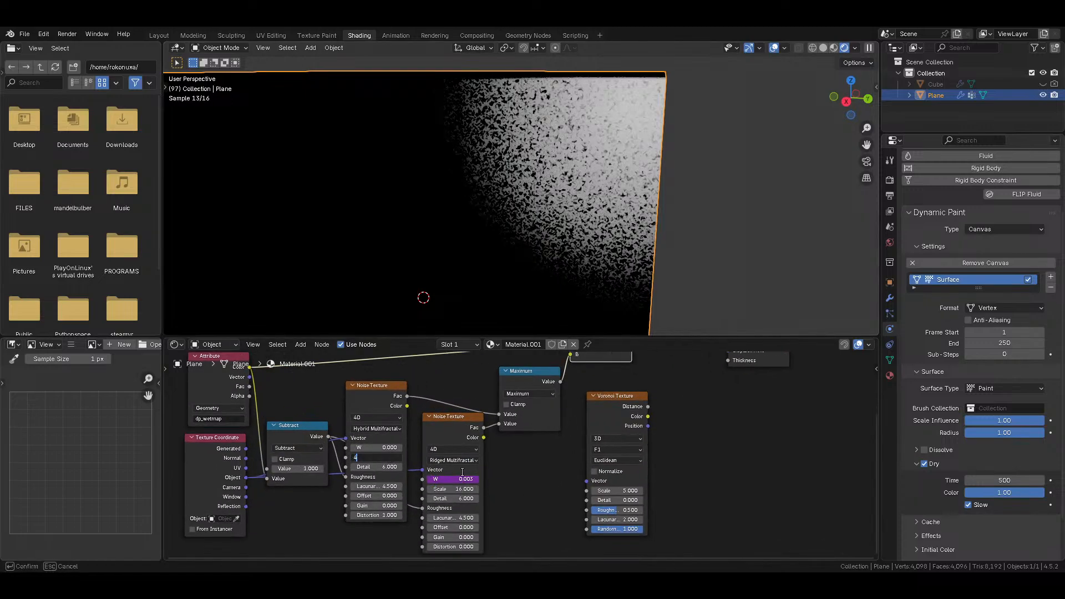
text(4)
key(Return)
Step: Play the simulation and set the Hybrid Multifractal noise's Scale to 3
key(space)
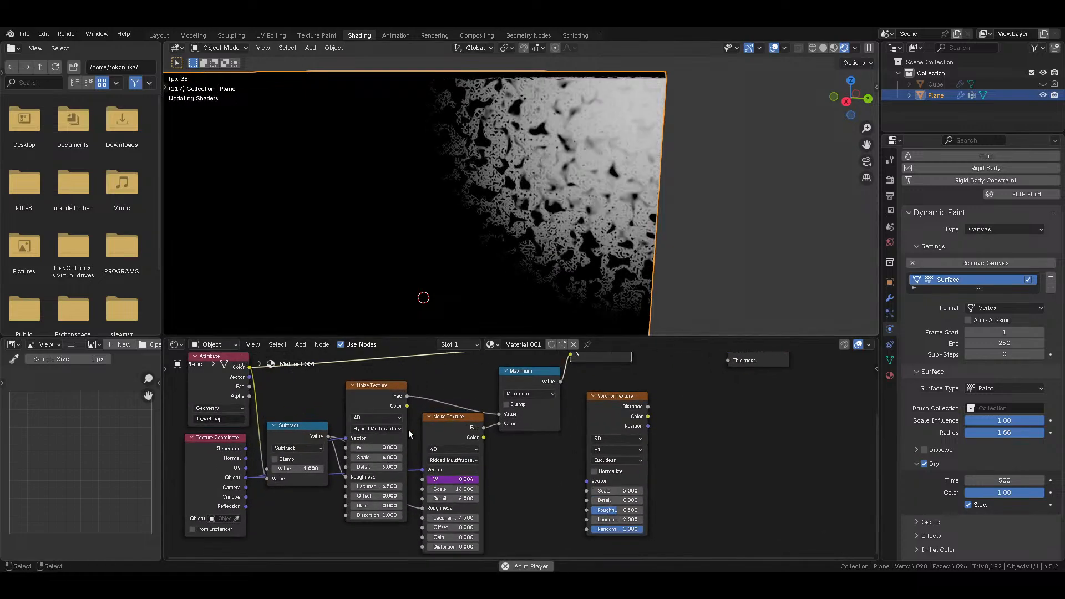
double_click(385, 457)
text(3)
key(Return)
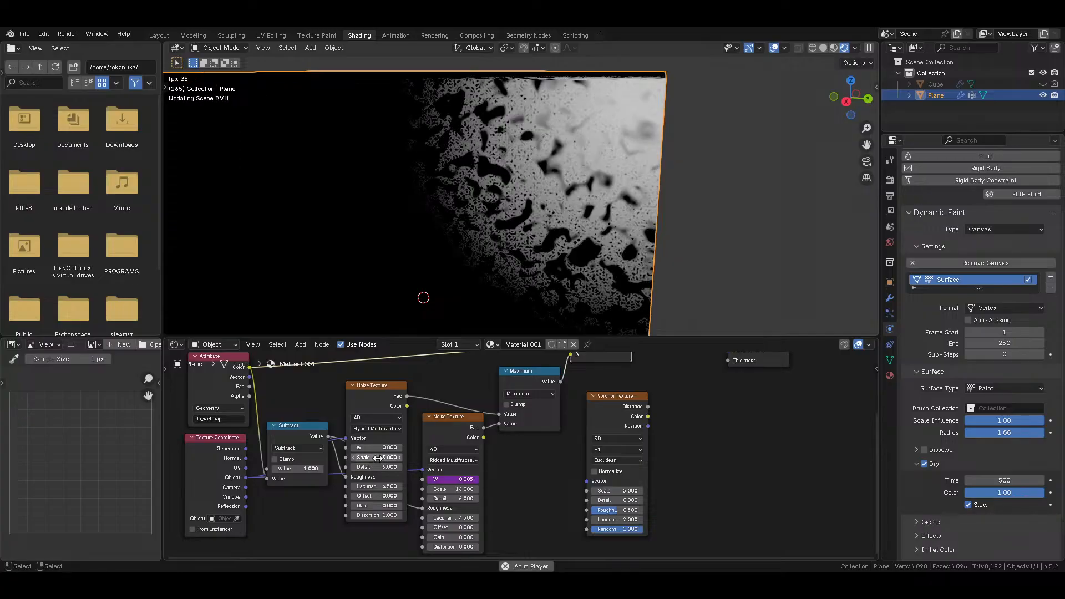
double_click(472, 490)
key(Return)
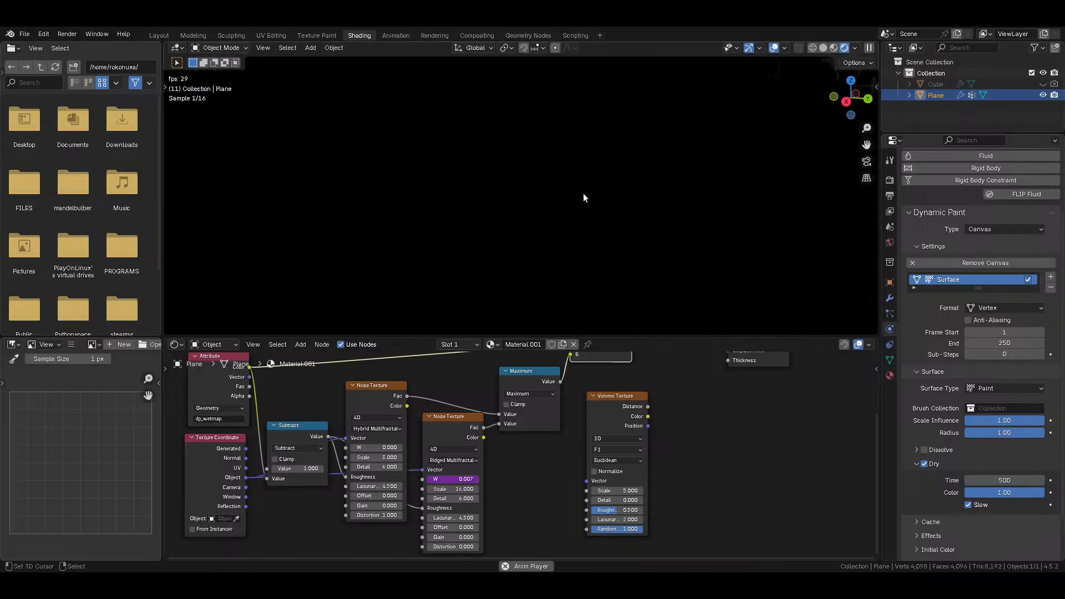
Step: Try a Scale of 12 on the Ridged Multifractal noise during playback, and settle on 8
double_click(456, 491)
text(12)
key(Return)
double_click(461, 489)
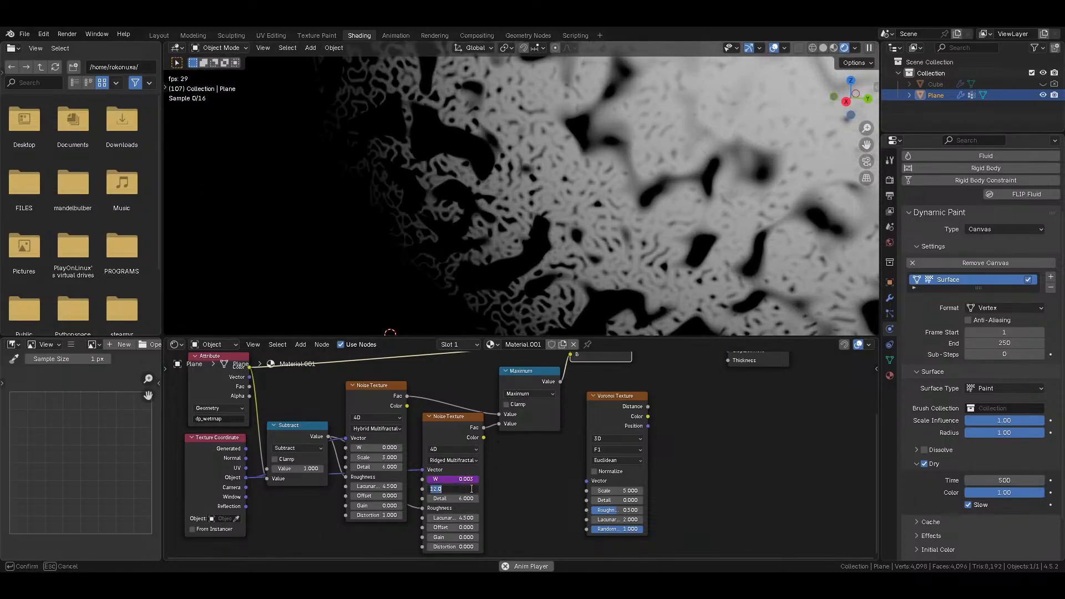
text(8)
key(Return)
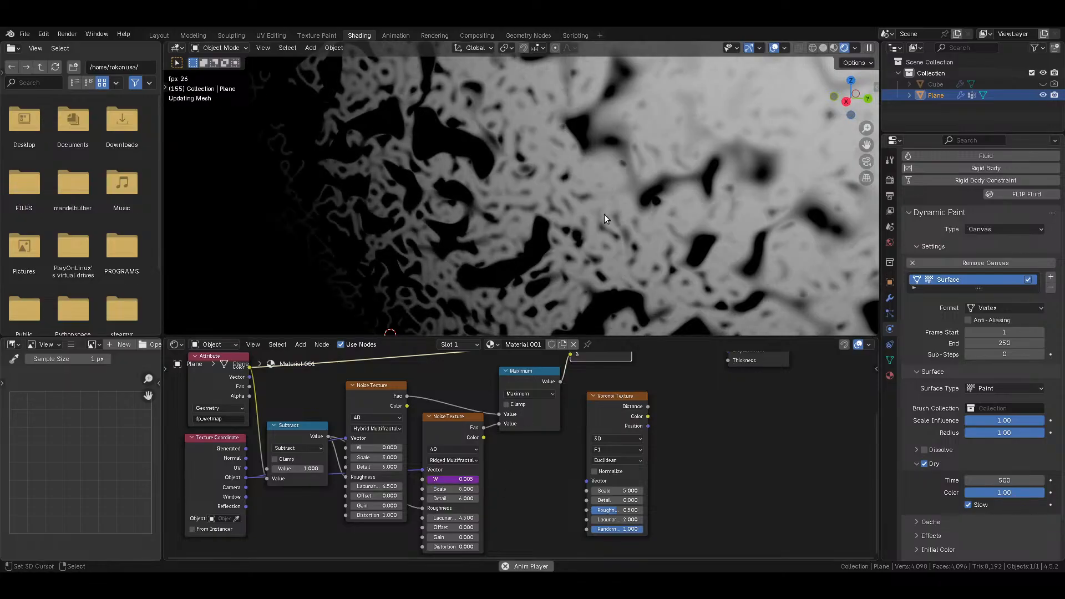
Step: Duplicate the Texture Coordinate node, connect its Object output to the Voronoi Texture's Vector input, and preview the Voronoi pattern
scroll(581, 231, down, 5)
scroll(495, 450, down, 2)
click(288, 476)
key(shift+d)
drag(554, 476, 573, 476)
ctrl+shift+click(607, 424)
scroll(631, 254, up, 4)
middle_drag(631, 254, 690, 223)
Step: Set the Voronoi Texture's feature to Smooth F1 and its dimensions to 4D
middle_drag(653, 466, 539, 468)
scroll(521, 454, up, 2)
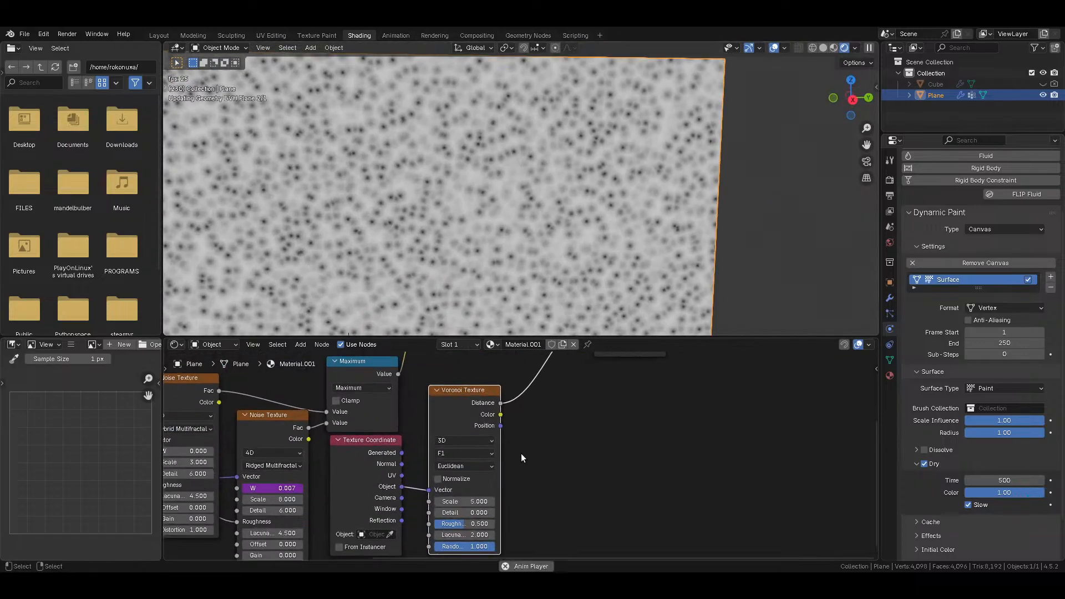
click(468, 453)
click(467, 501)
middle_drag(600, 444, 507, 441)
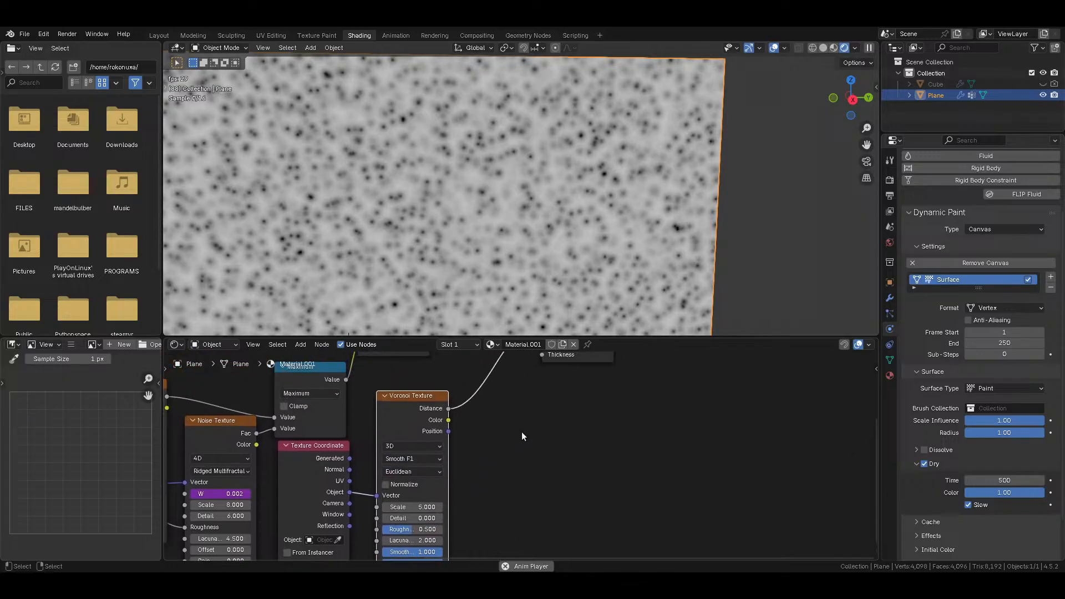
scroll(534, 434, down, 5)
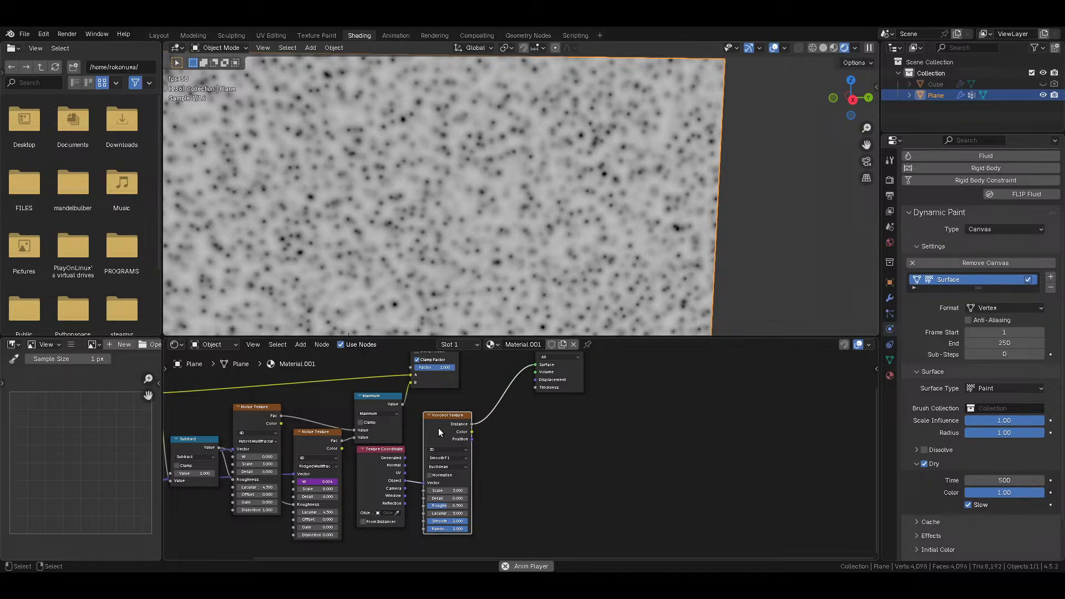
drag(439, 427, 430, 416)
scroll(554, 241, down, 4)
mouse_move(555, 241)
middle_down()
mouse_move(467, 278)
mouse_move(561, 226)
middle_up()
scroll(467, 279, up, 3)
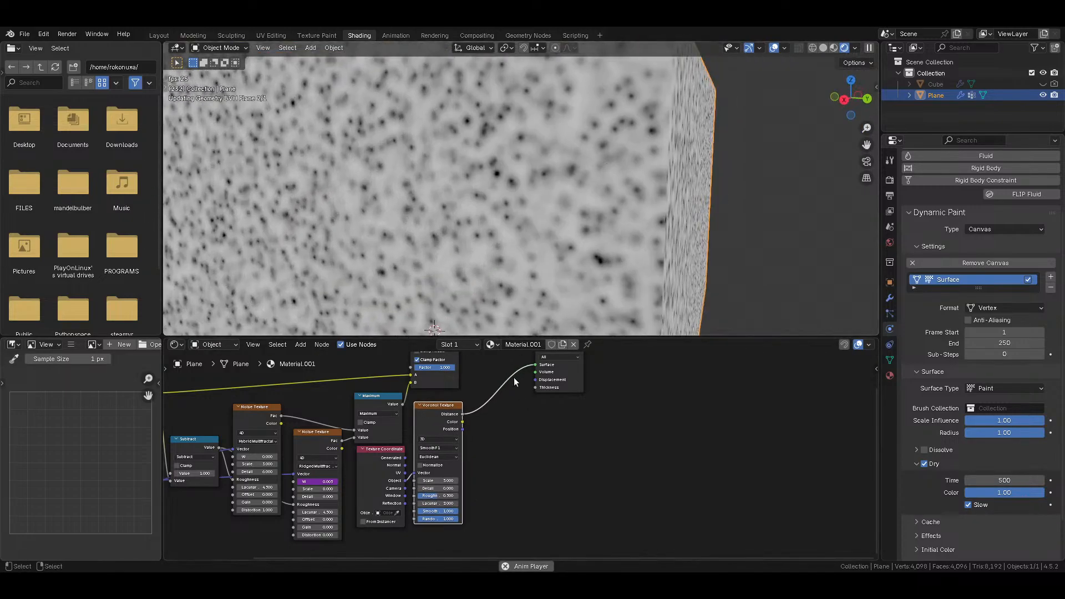
click(436, 439)
click(437, 477)
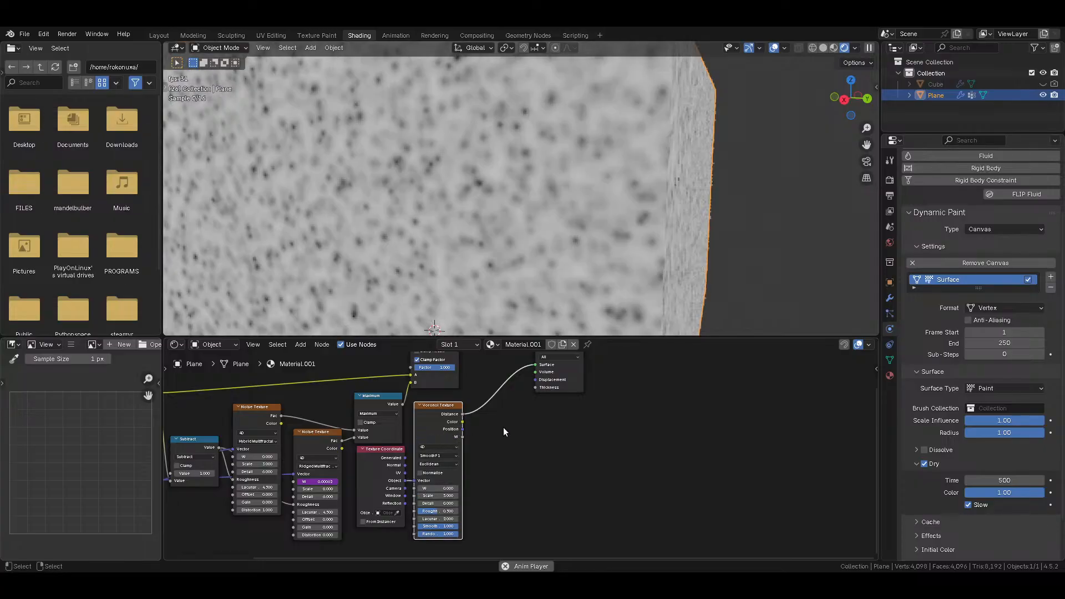
key(shift+a)
mouse_move(481, 465)
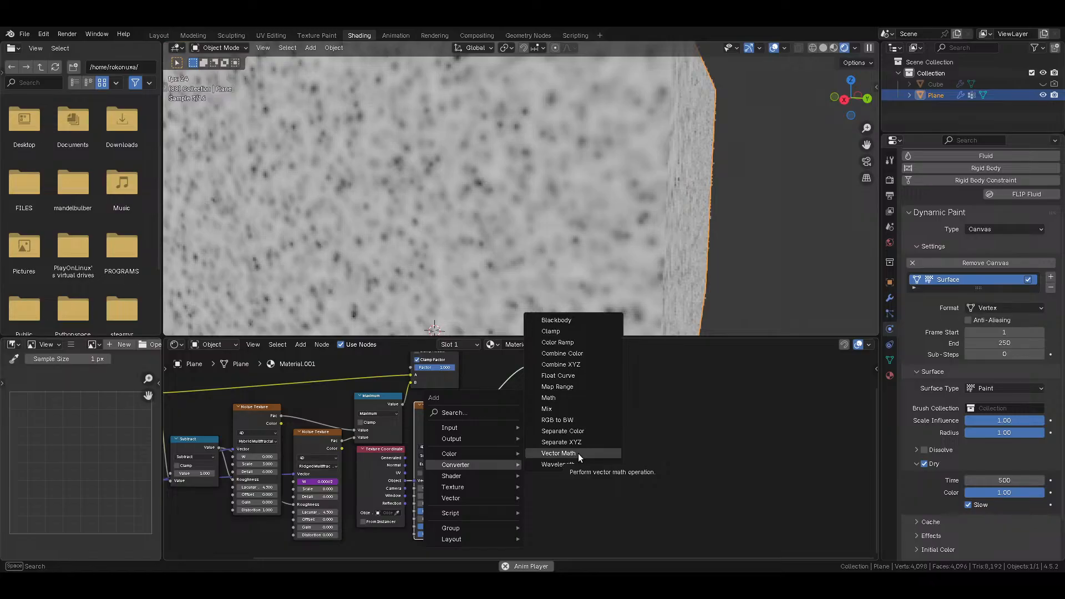
click(566, 405)
right_click(565, 405)
key(shift+a)
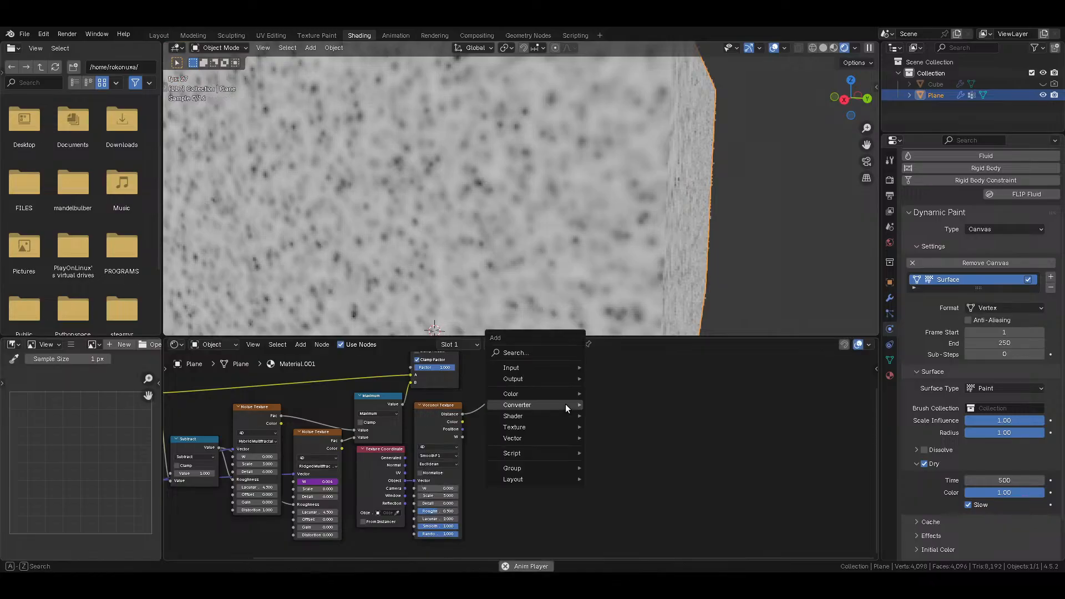
middle_drag(424, 372, 425, 403)
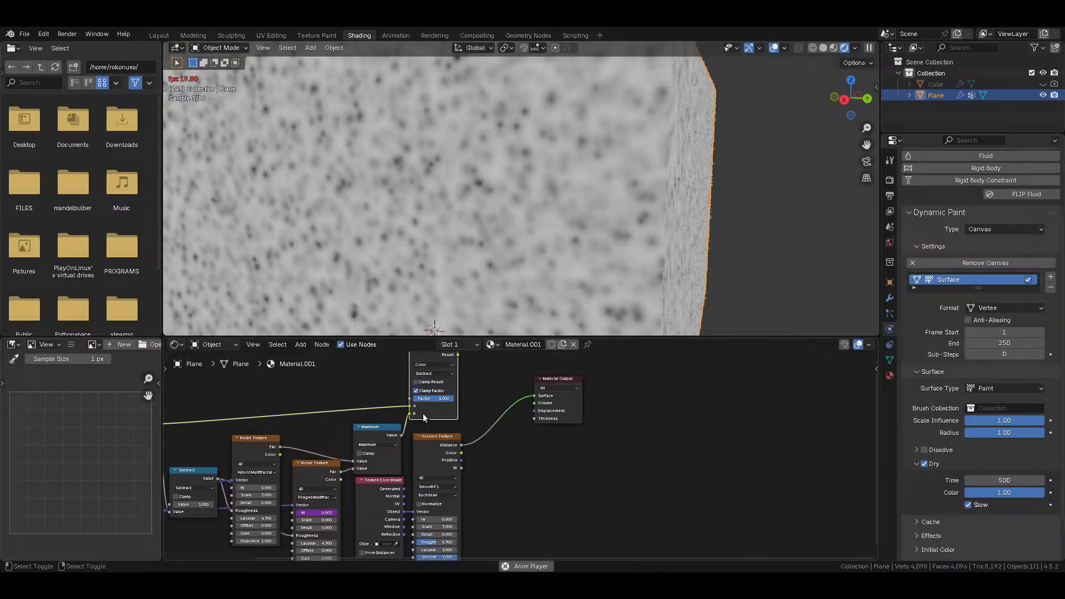
key(shift+d)
click(603, 479)
click(615, 436)
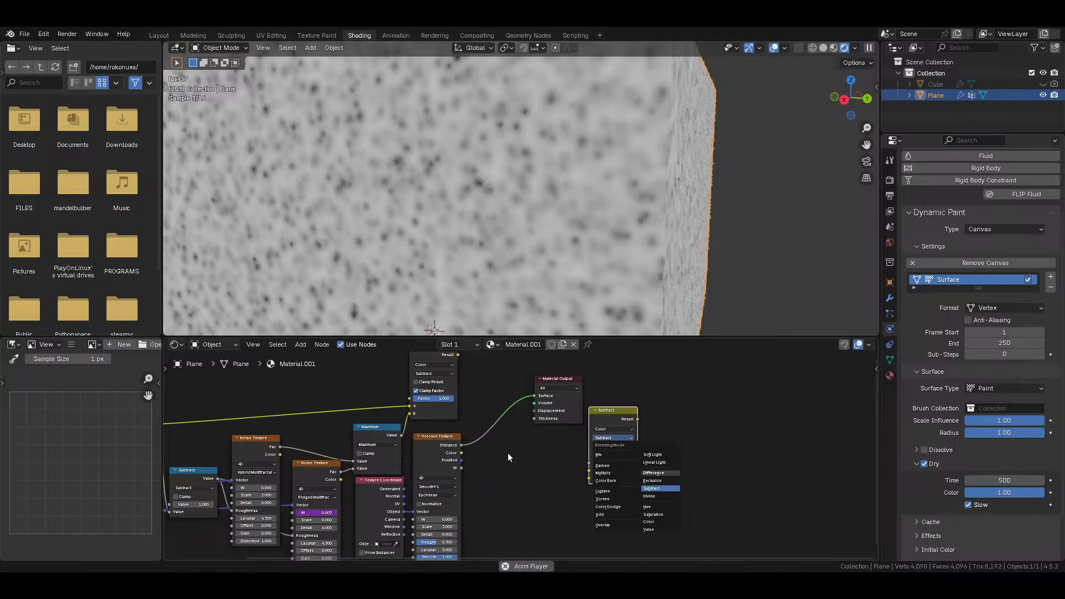
key(x)
Step: Insert a duplicate of the Maximum math node between the Voronoi Texture and the Material Output, and set it to Minimum
click(371, 429)
key(shift+d)
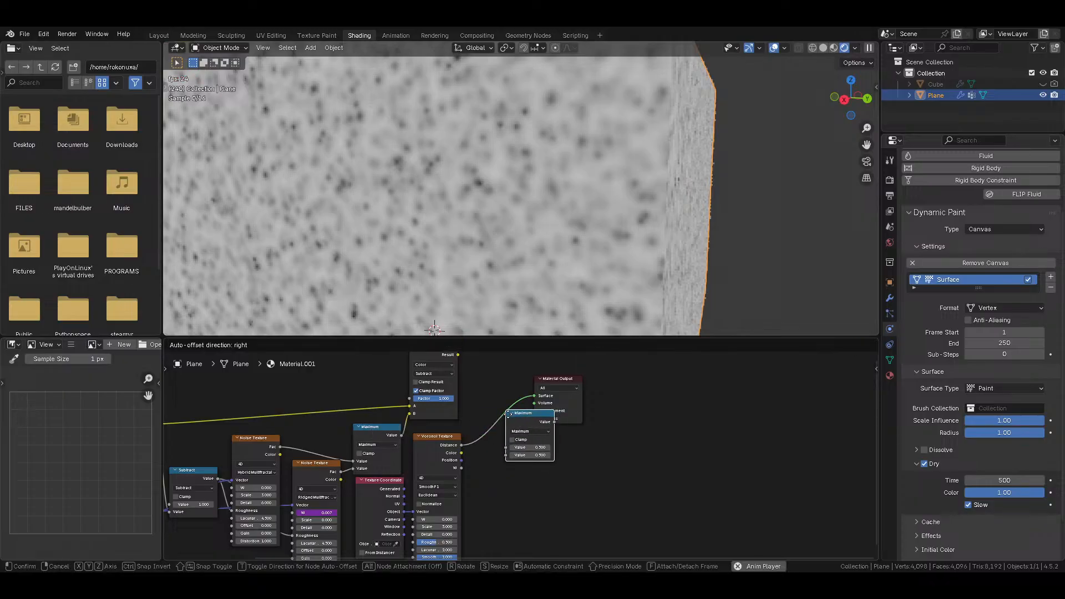
click(492, 411)
click(512, 429)
click(566, 451)
click(452, 448)
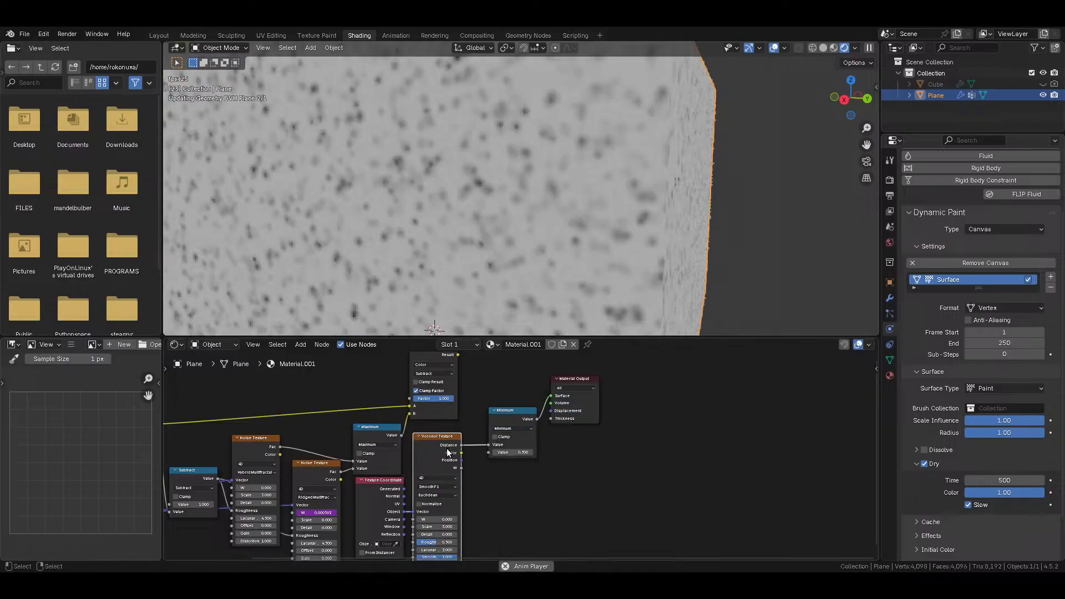
key(shift+d)
click(513, 474)
key(x)
Step: Duplicate the Voronoi Texture, set the copy's Scale to 16, and connect its Distance output to the Minimum node's second value input
click(444, 455)
key(shift+d)
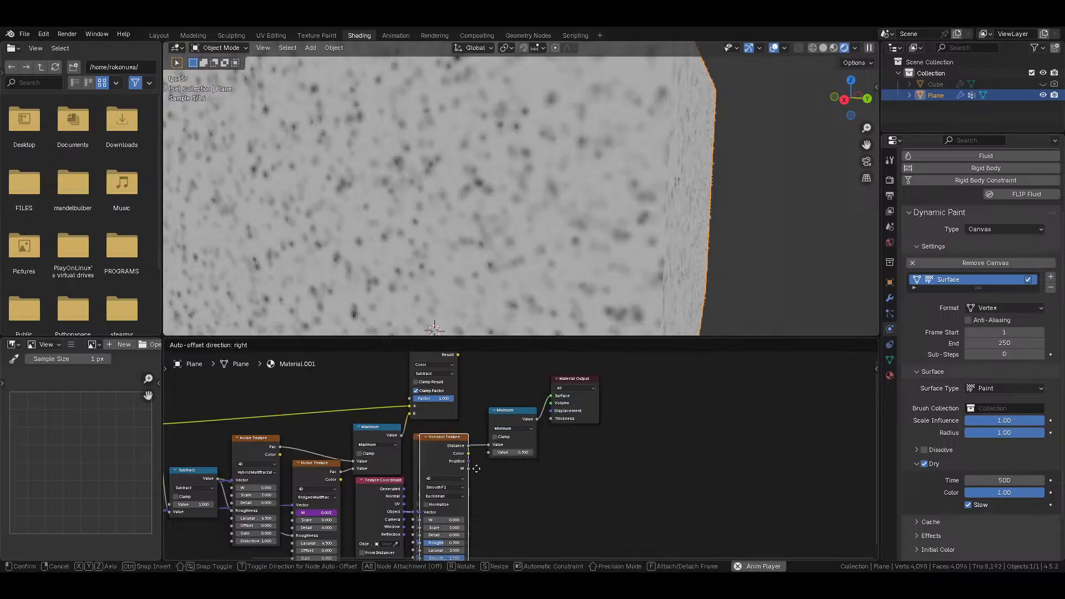
click(508, 484)
click(499, 554)
text(10)
key(Return)
drag(526, 472, 488, 452)
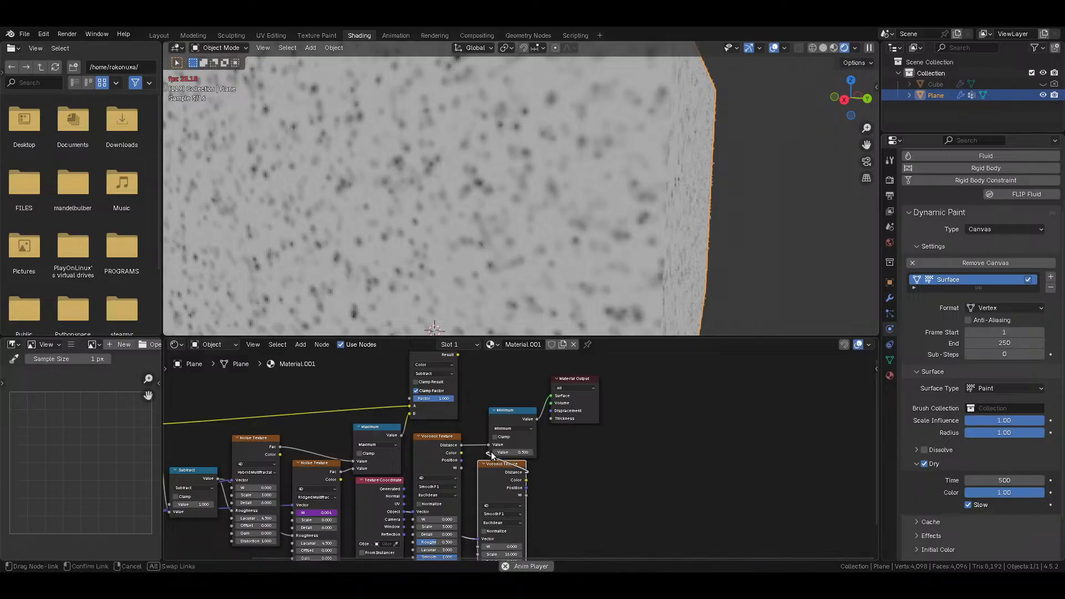
click(511, 428)
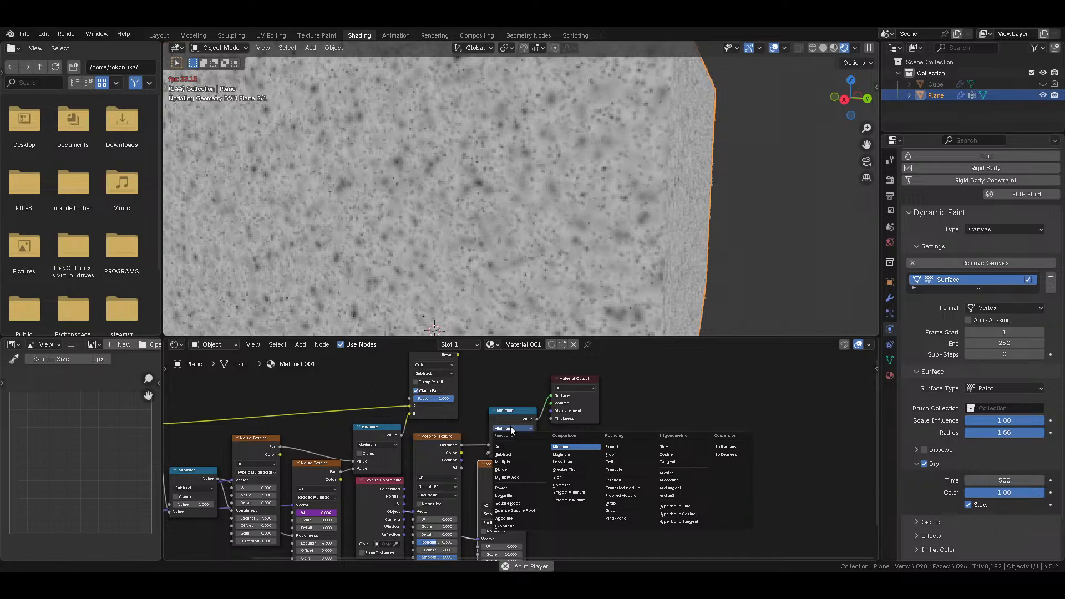
Step: Stop the animation playback and examine the combined Voronoi pattern on the box up close
scroll(579, 242, down, 2)
middle_drag(579, 242, 566, 253)
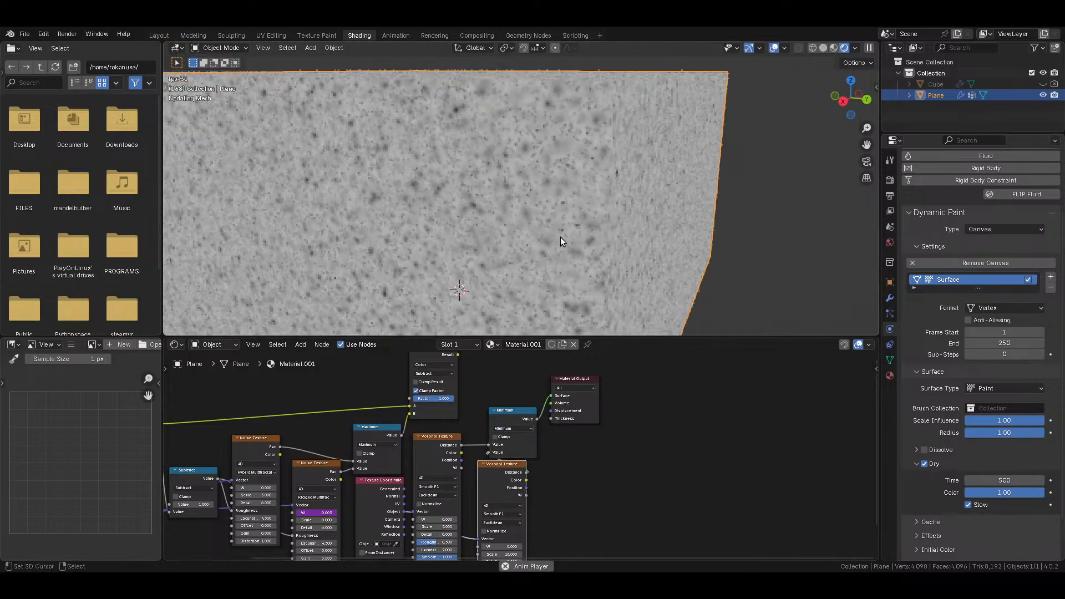
middle_drag(591, 485, 575, 420)
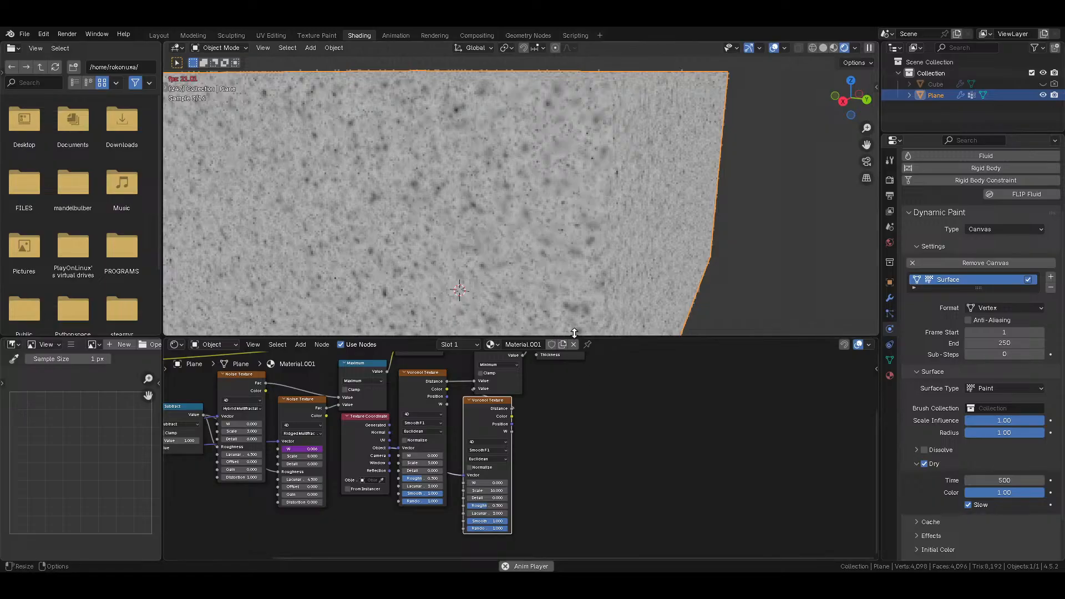
key(space)
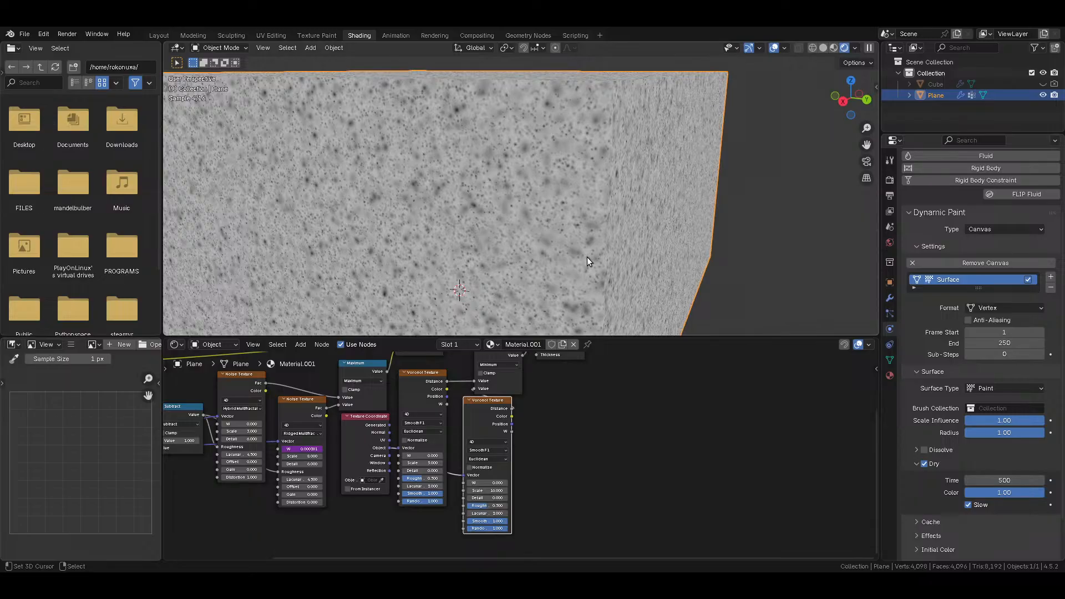
scroll(587, 258, up, 2)
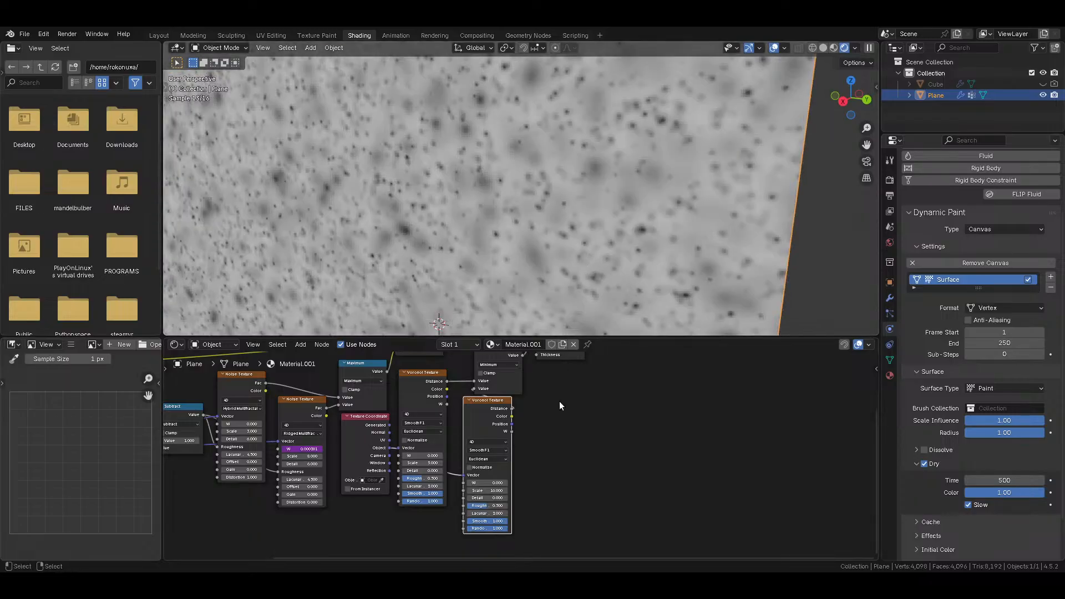
Step: Move the second Voronoi Texture node clear of the Minimum node
scroll(534, 395, up, 3)
middle_drag(471, 457, 515, 448)
drag(446, 465, 472, 496)
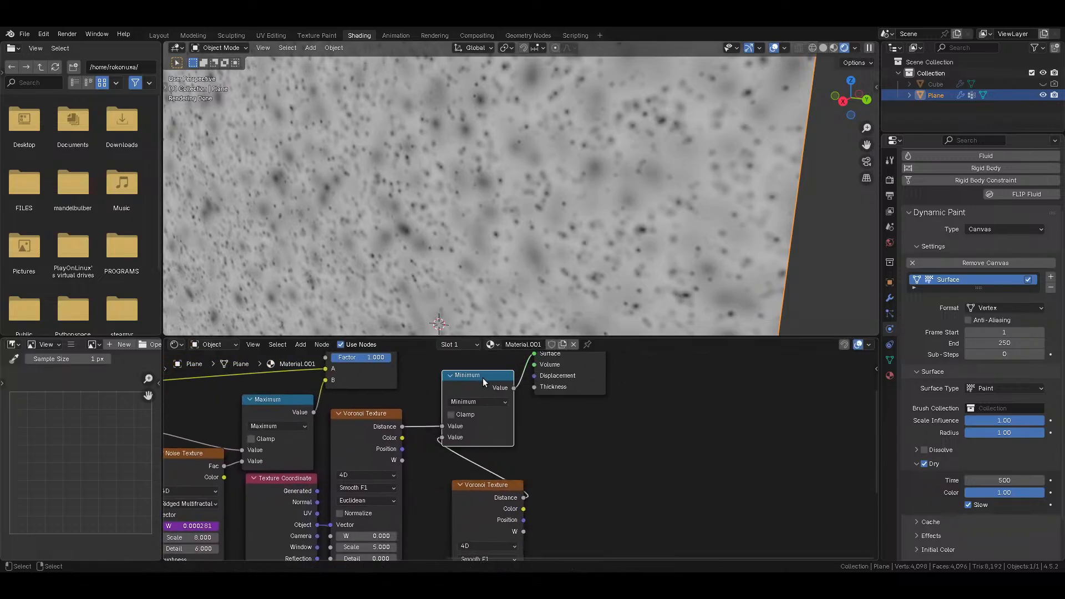
Step: Try a Multiply node between the first Voronoi Texture and Minimum with values of 2 and 1, and delete it
click(483, 378)
key(shift+d)
click(379, 408)
click(459, 427)
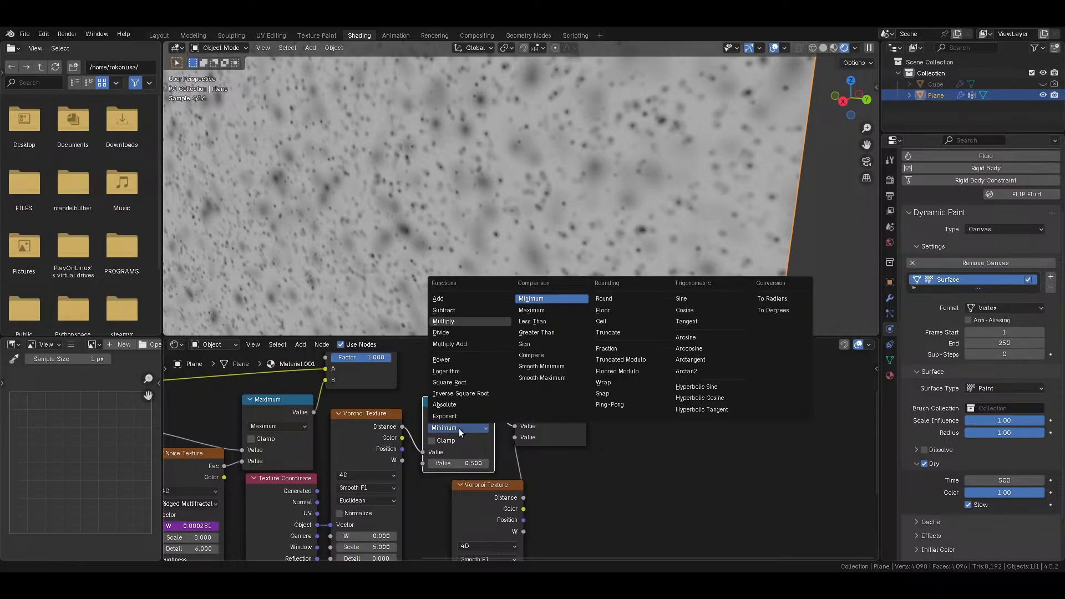
click(469, 322)
drag(469, 463, 588, 476)
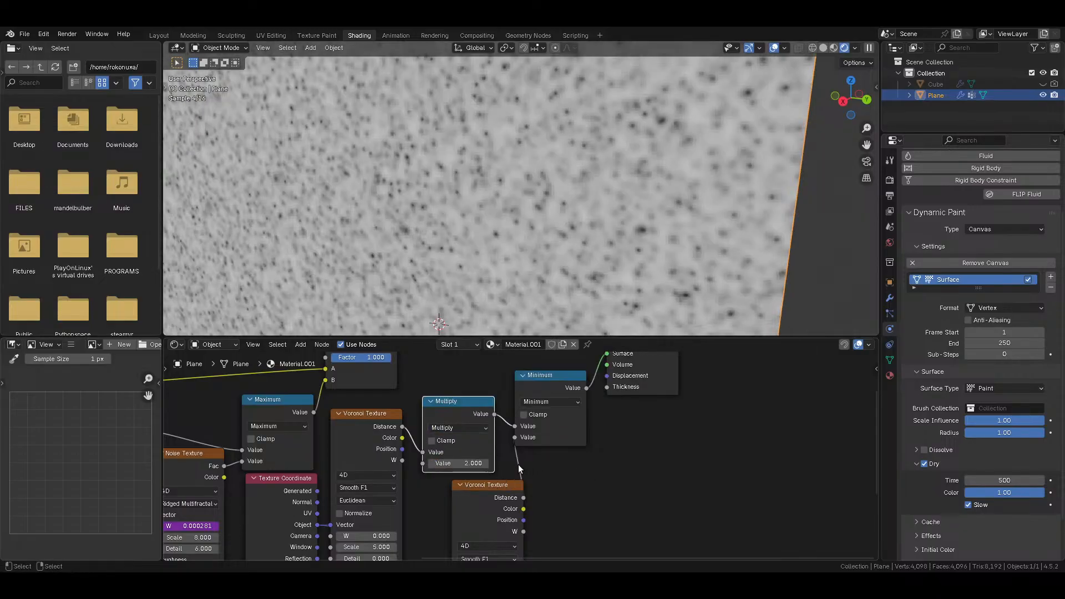
double_click(470, 464)
text(1)
click(597, 475)
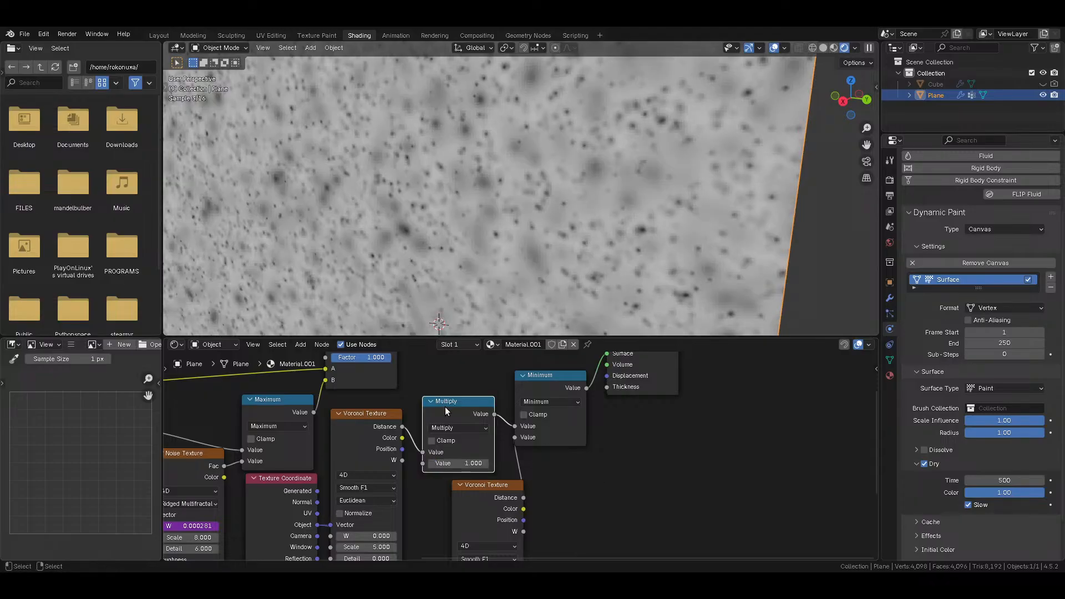
key(ctrl+x)
key(shift+a)
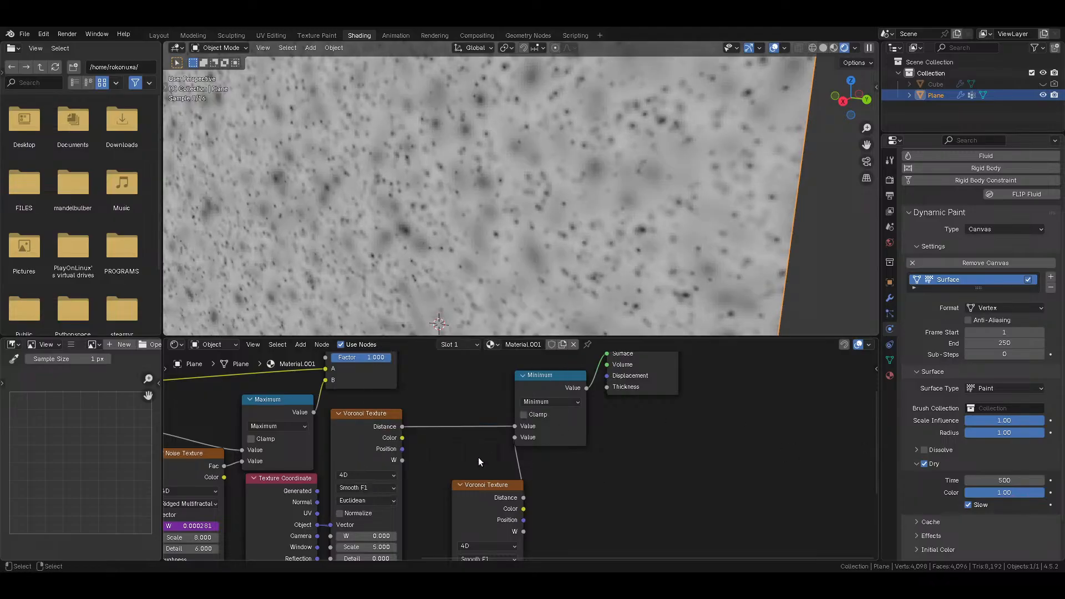
Step: Insert a duplicate of the Minimum node after the second Voronoi Texture, set it to Divide, and use a value of 2
click(566, 386)
key(shift+d)
click(562, 478)
click(582, 493)
key(d)
double_click(583, 528)
text(2)
click(665, 524)
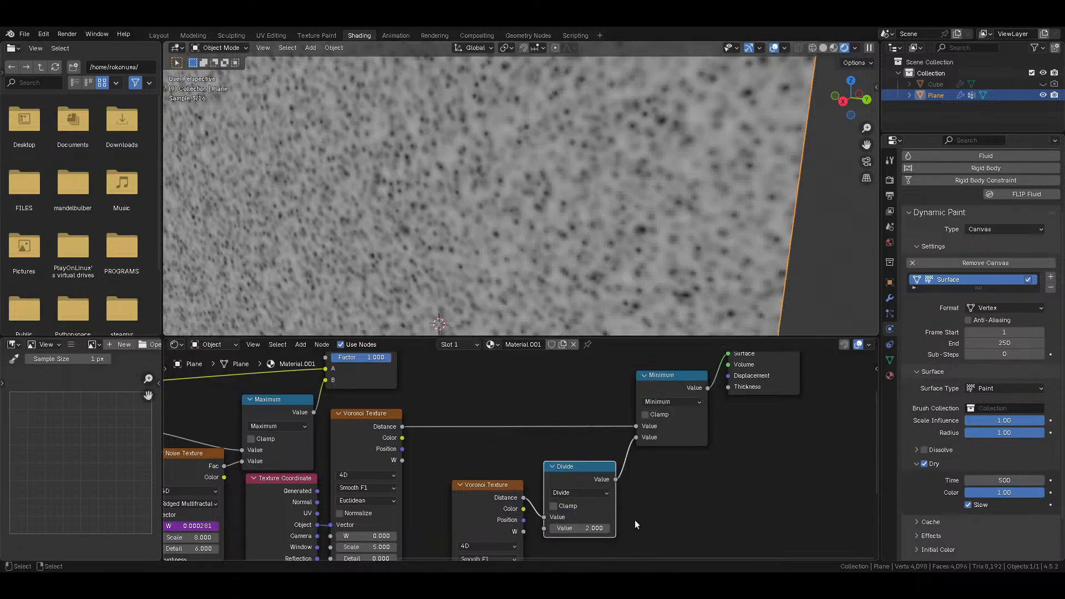
Step: Lower the Divide node's value to 1.3
drag(576, 529, 555, 530)
click(550, 529)
click(551, 528)
click(550, 529)
click(551, 528)
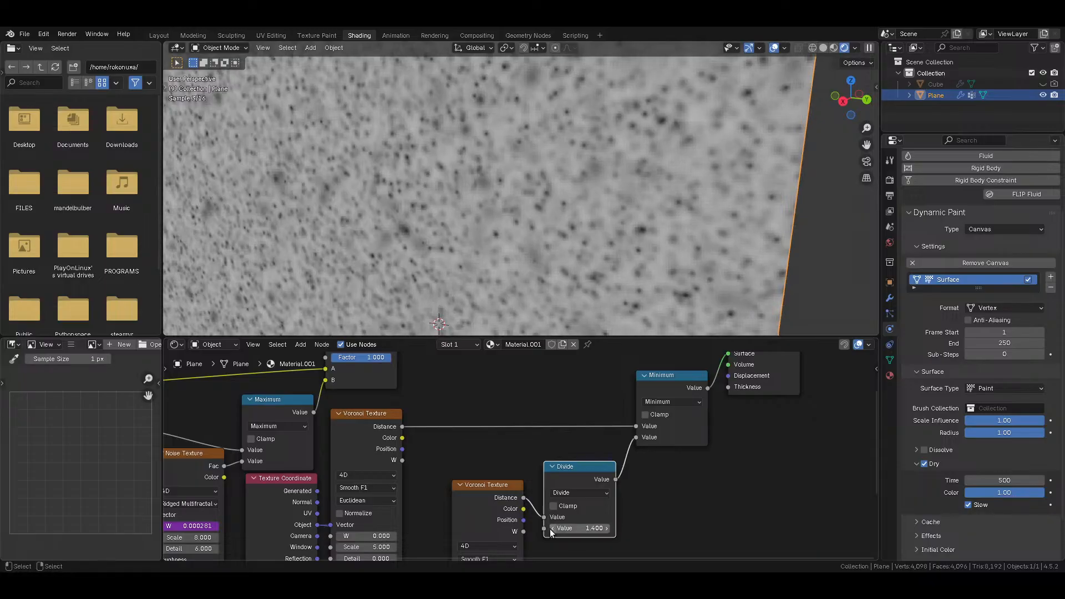
click(551, 528)
scroll(552, 480, down, 2)
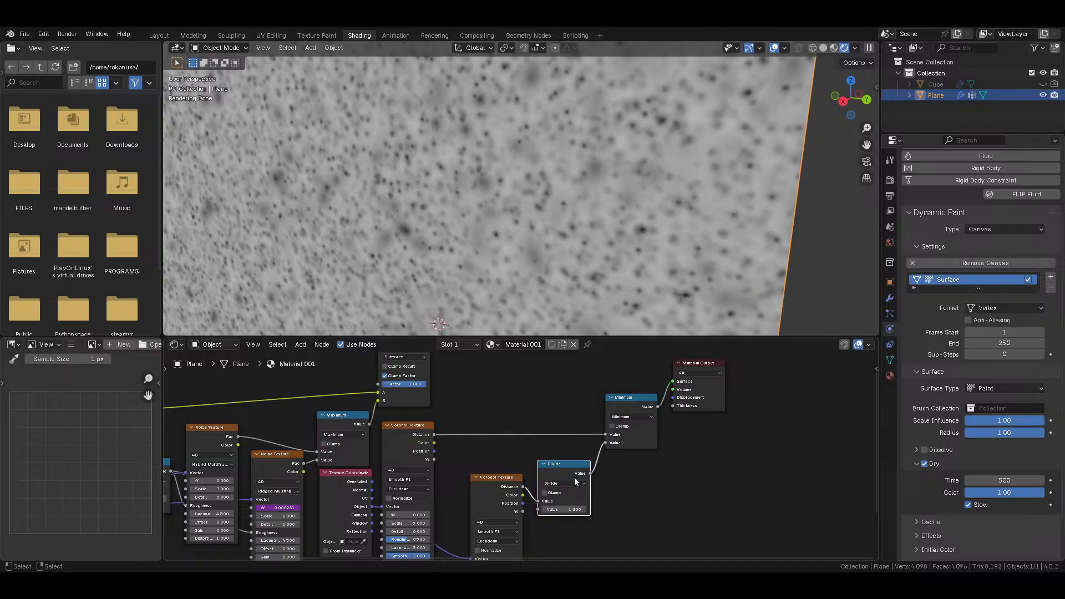
Step: Insert an unclamped Map Range after the first Voronoi Texture, and replace the Divide node after the second one with a duplicate of it
key(shift+a)
mouse_move(560, 442)
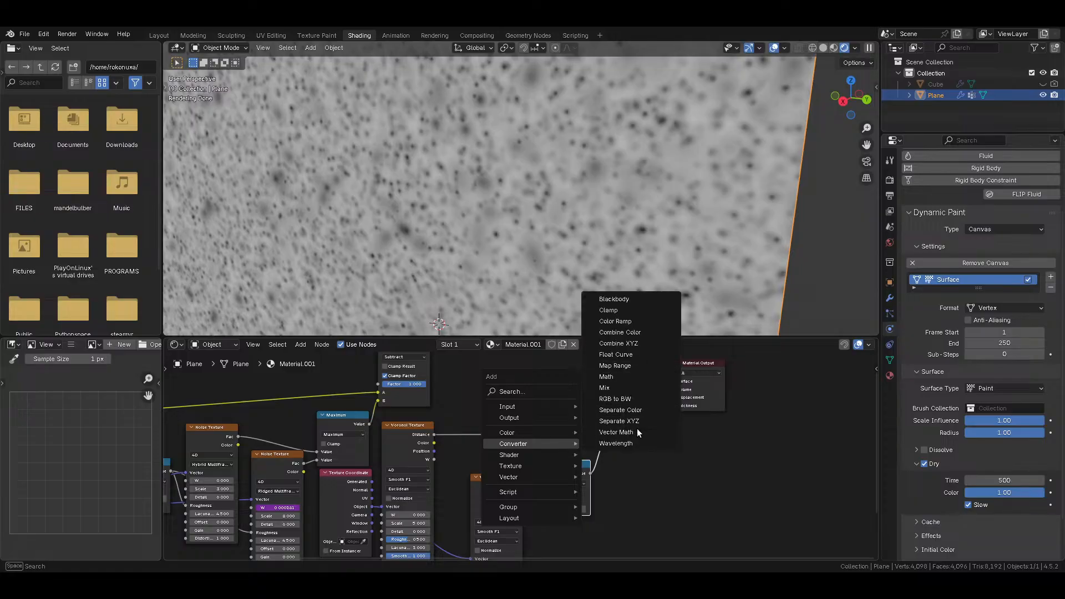
click(629, 365)
click(461, 376)
click(559, 465)
key(ctrl+x)
key(shift+d)
click(584, 459)
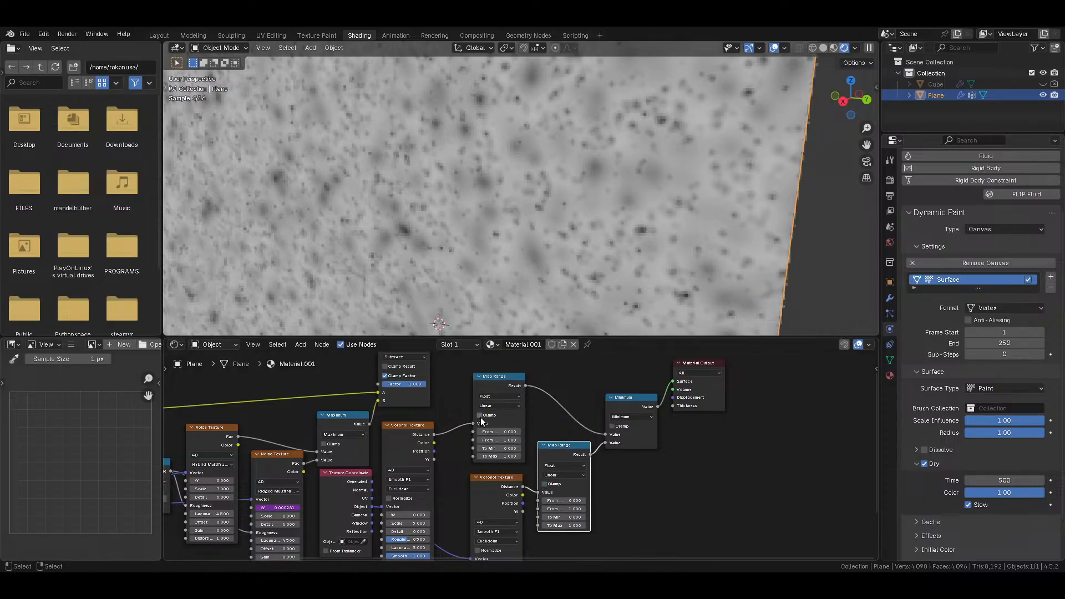
Step: Try a To Min of -0.2 on the first Map Range and a To Max of 1.2 on the second
scroll(516, 447, up, 2)
drag(460, 446, 444, 446)
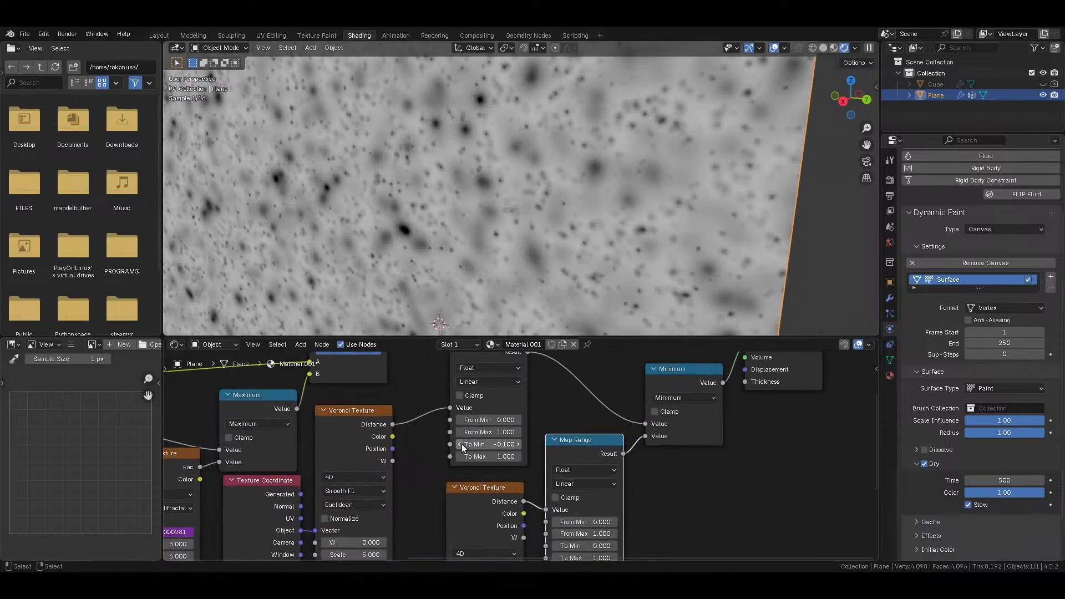
scroll(631, 214, down, 6)
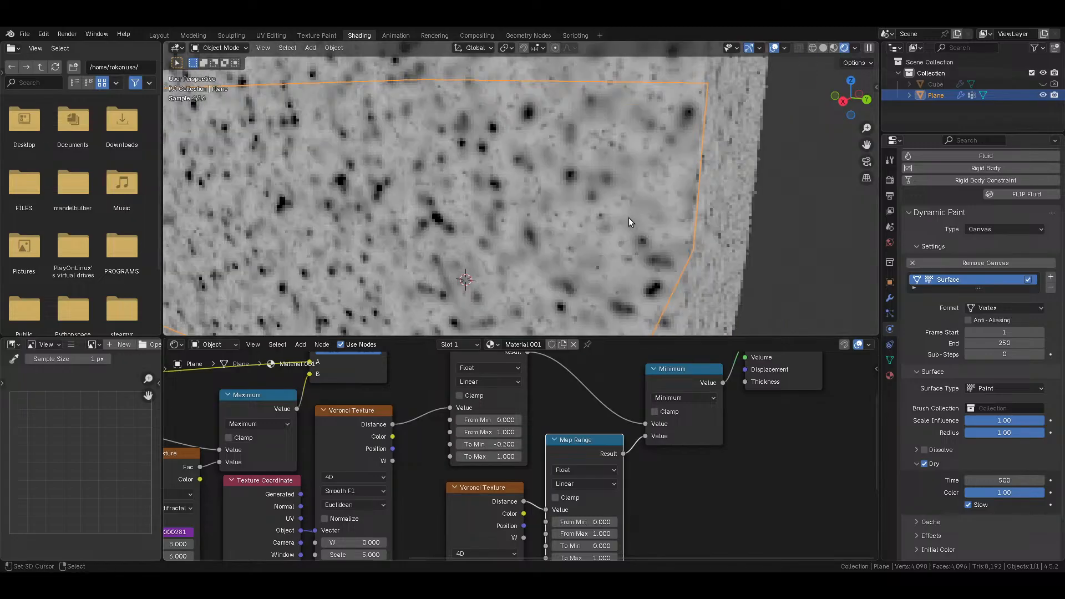
middle_drag(605, 533, 518, 446)
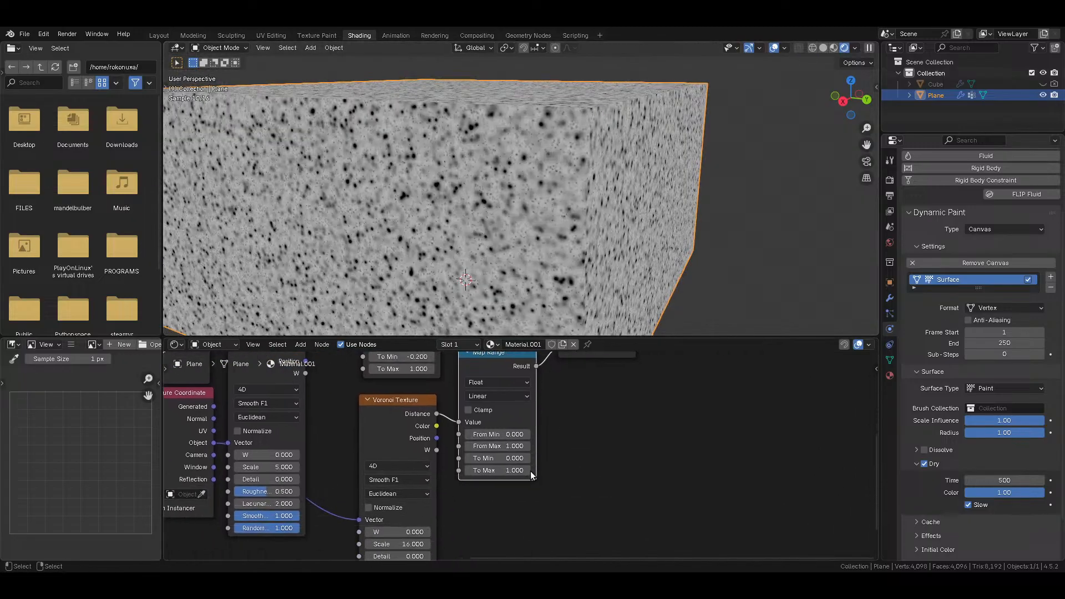
mouse_move(530, 471)
mouse_down()
mouse_move(544, 472)
mouse_move(530, 473)
mouse_up()
scroll(599, 208, up, 8)
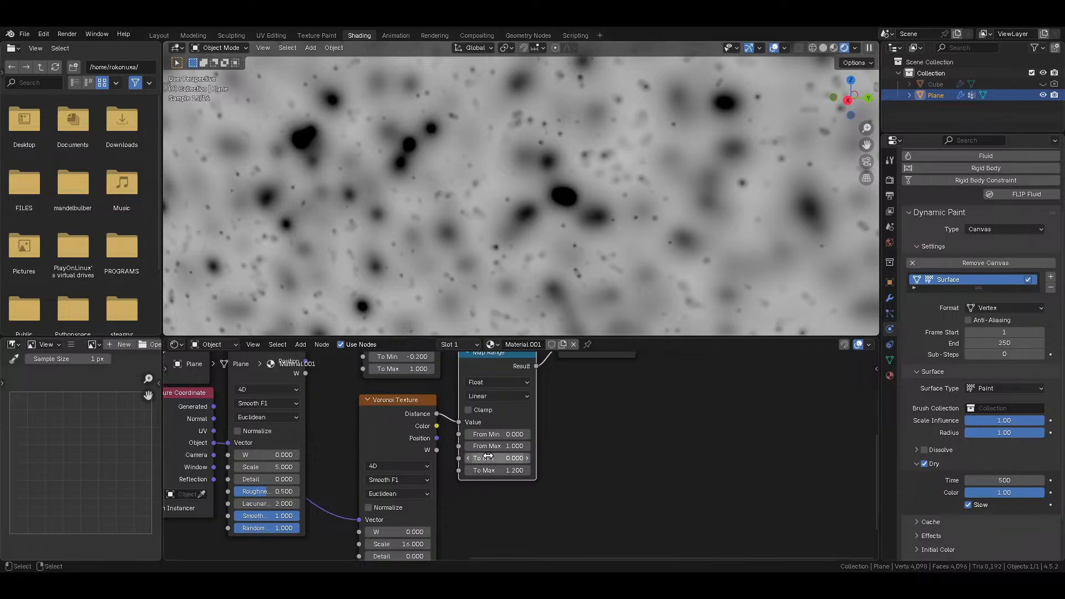
middle_drag(434, 532, 492, 456)
scroll(432, 447, down, 3)
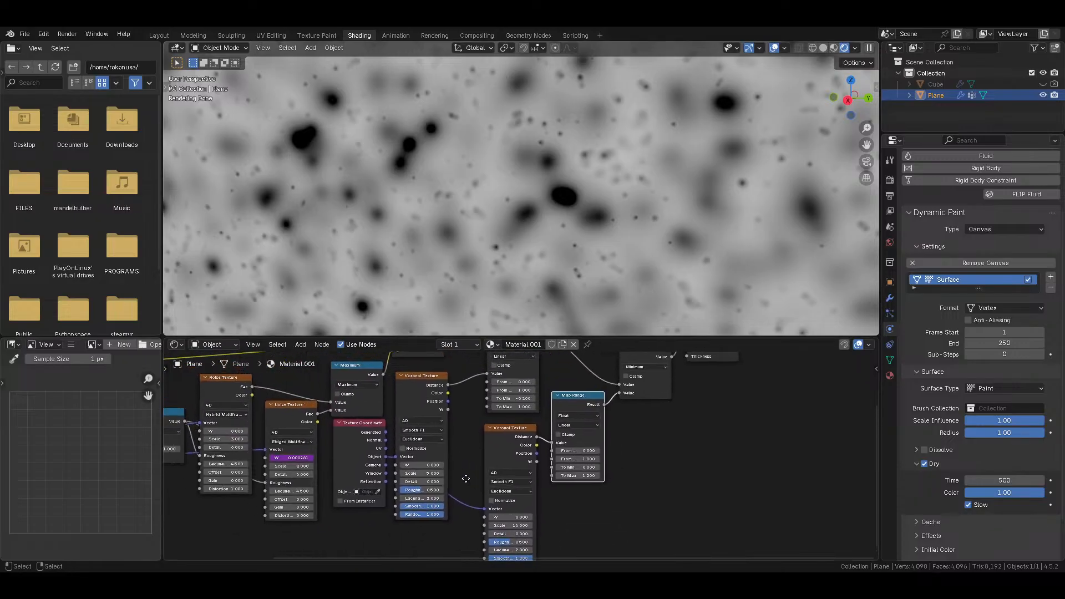
Step: Reposition the first Voronoi Texture, and set its Map Range's From Min to 0.2 and To Min to 0
drag(431, 394, 454, 387)
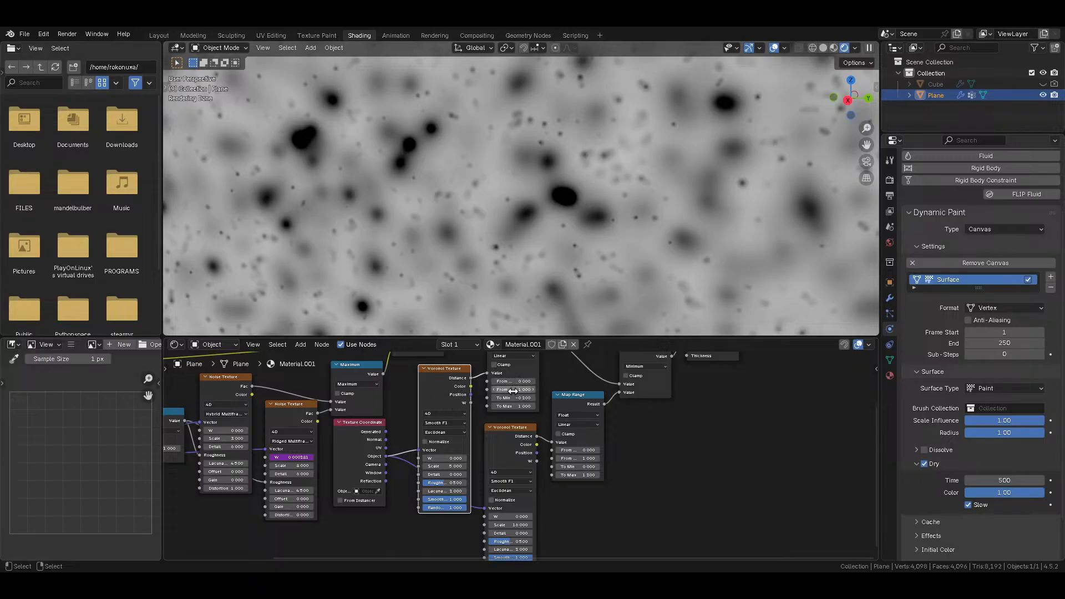
scroll(624, 410, up, 4)
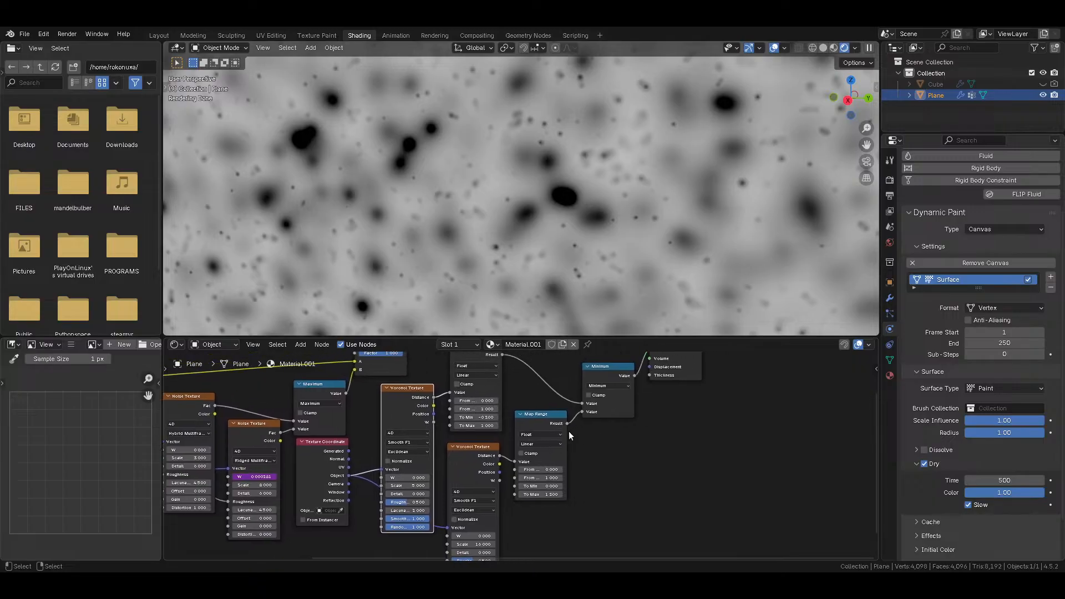
click(461, 416)
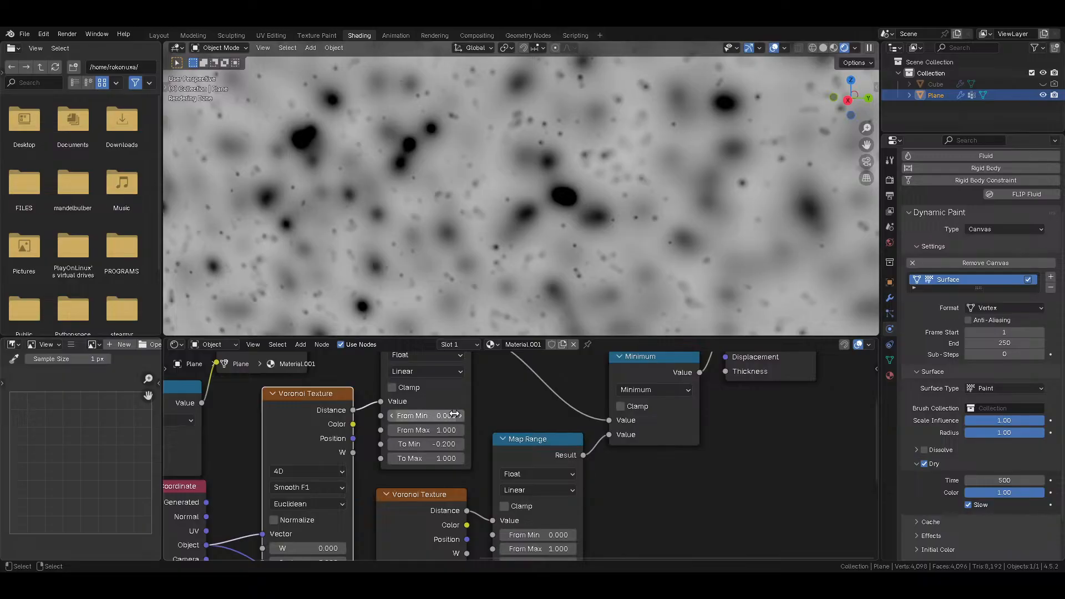
key(ctrl+z)
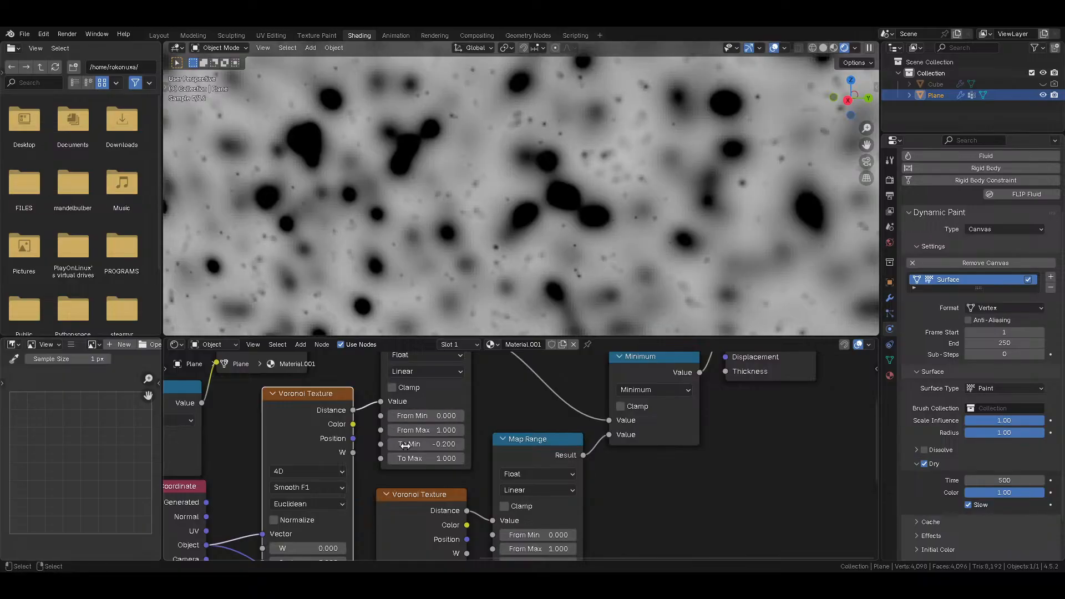
double_click(458, 444)
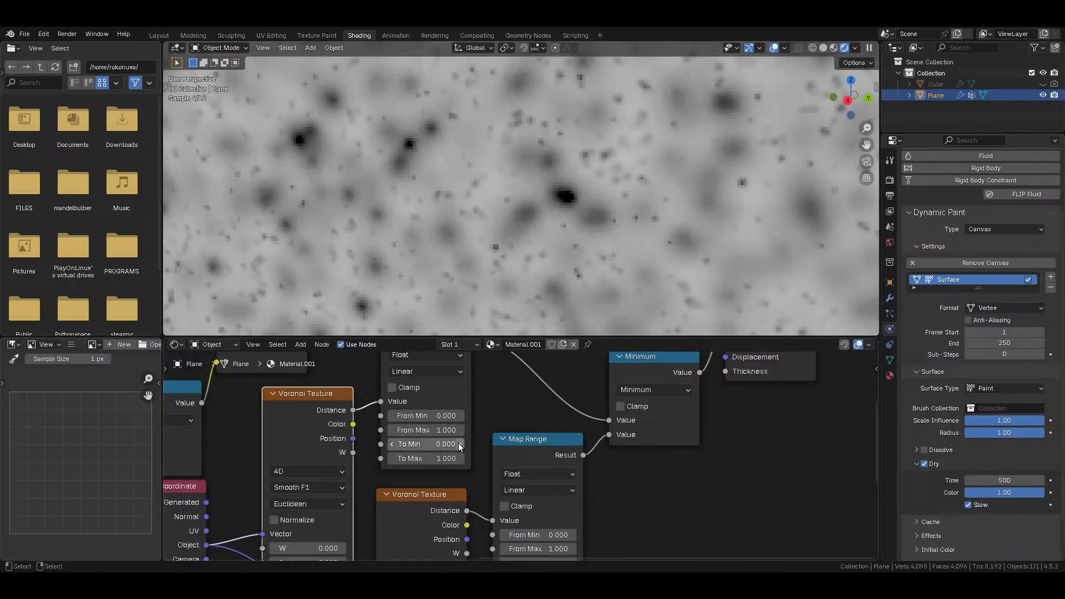
click(461, 414)
click(461, 414)
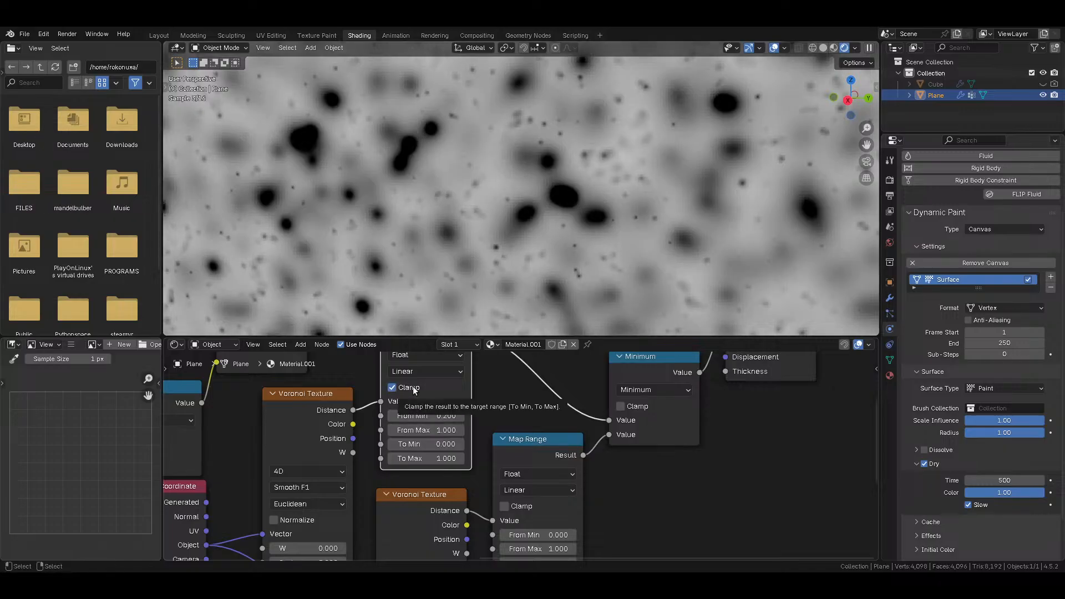
Step: On the second Map Range, enable Clamp and set From Max to 0.8 and To Max to 1
middle_drag(548, 488, 515, 421)
click(487, 440)
click(471, 481)
click(471, 481)
click(471, 509)
click(471, 510)
scroll(607, 231, down, 6)
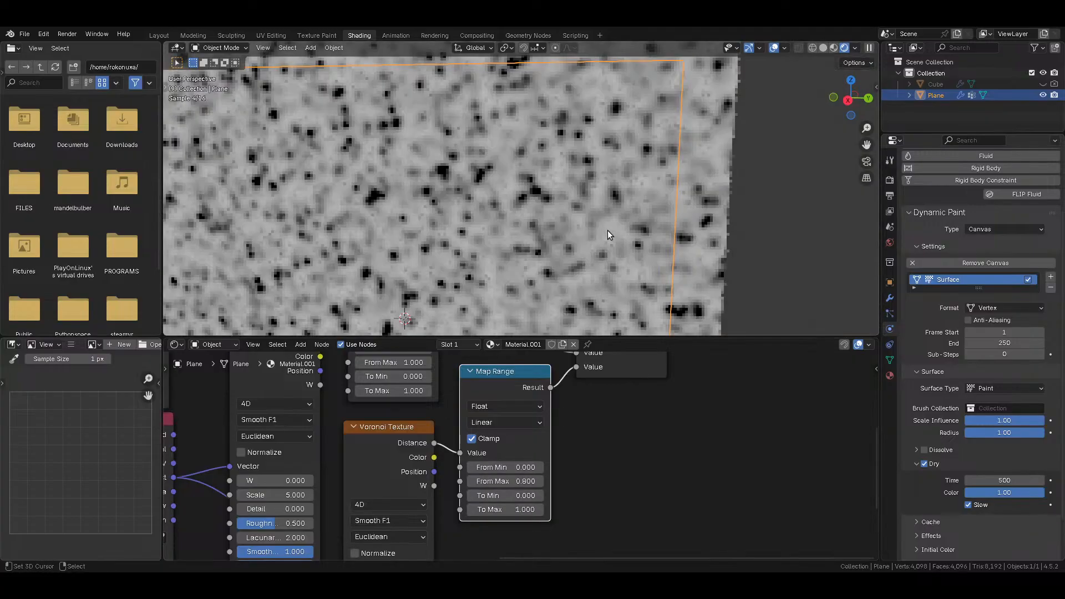
middle_drag(607, 231, 596, 318)
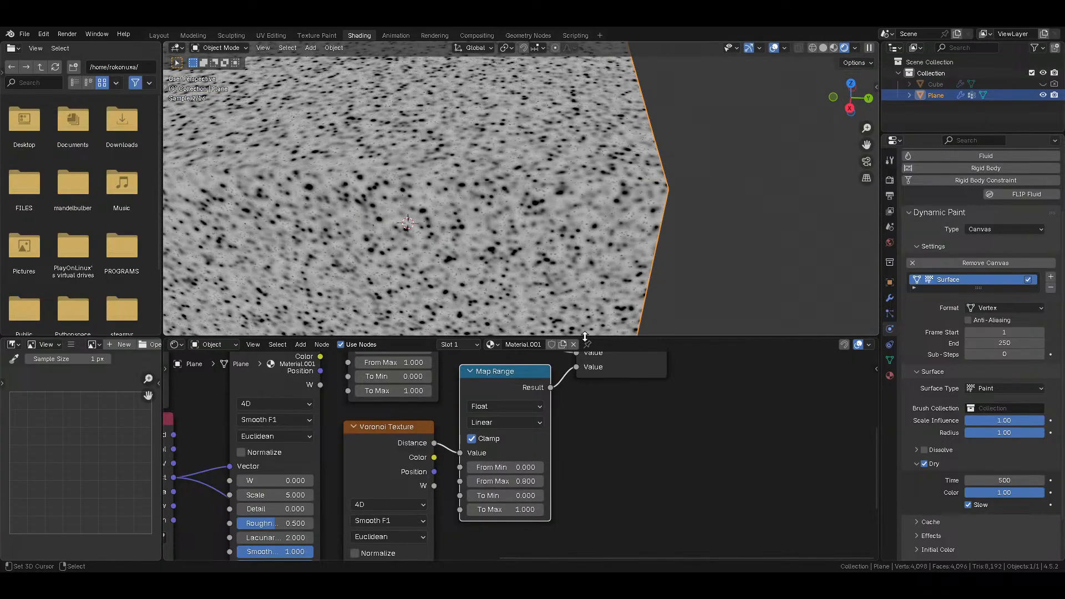
Step: Preview the second Voronoi Texture's outputs on the box, and switch the preview back to the Minimum node
scroll(471, 429, down, 2)
middle_drag(458, 454, 476, 433)
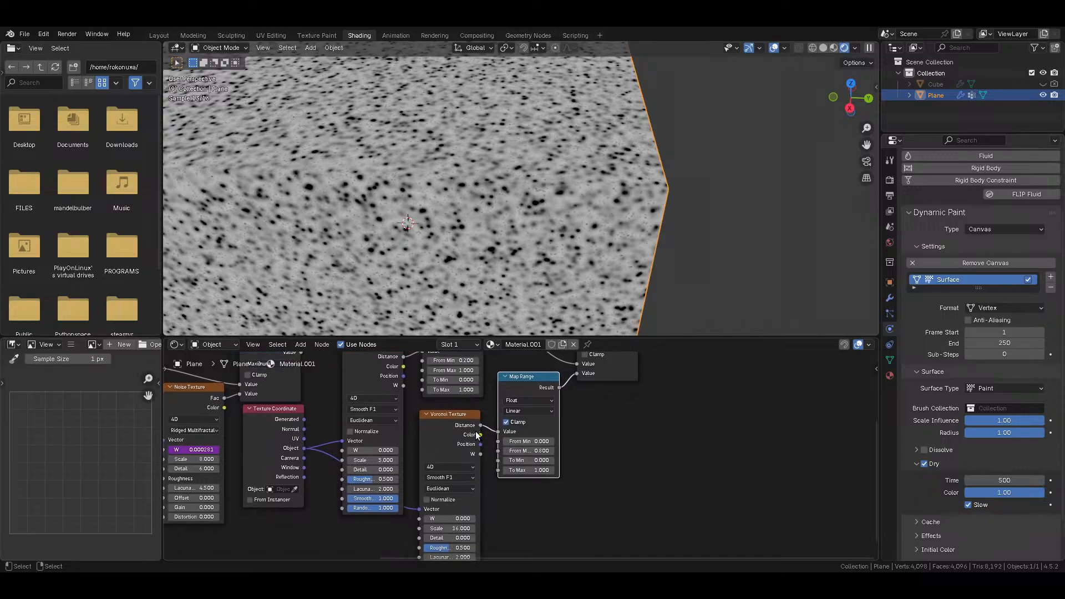
ctrl+shift+click(448, 438)
ctrl+shift+click(448, 437)
ctrl+shift+click(448, 438)
ctrl+shift+click(448, 437)
ctrl+shift+click(448, 437)
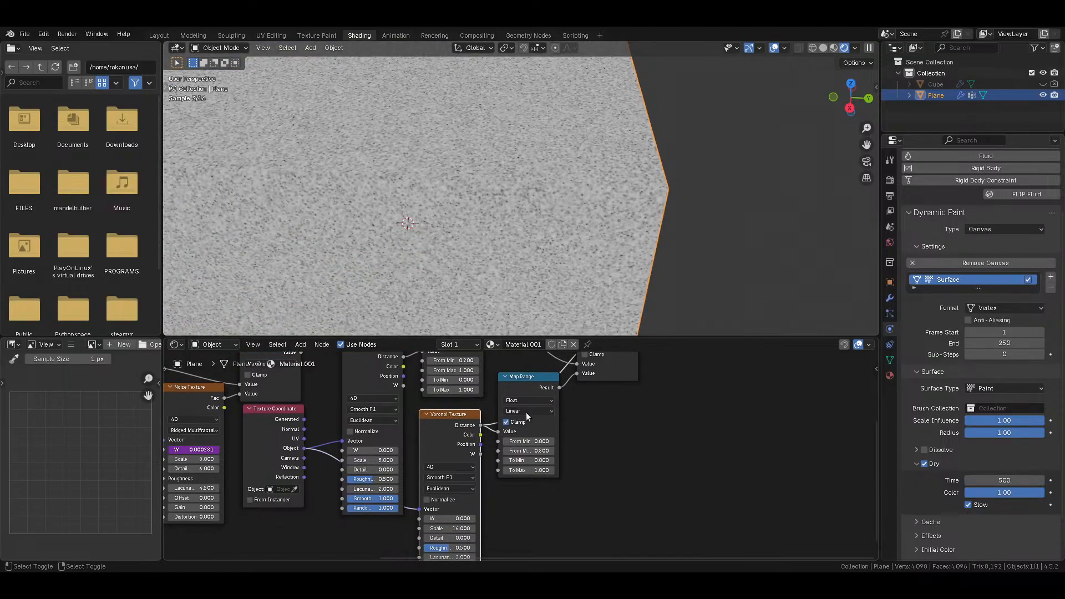
middle_drag(582, 387, 524, 511)
ctrl+shift+click(549, 468)
Step: Connect the Ridged Multifractal noise's Color output to the first Voronoi Texture's W input, and preview the Voronoi and Minimum results
middle_drag(456, 452, 620, 388)
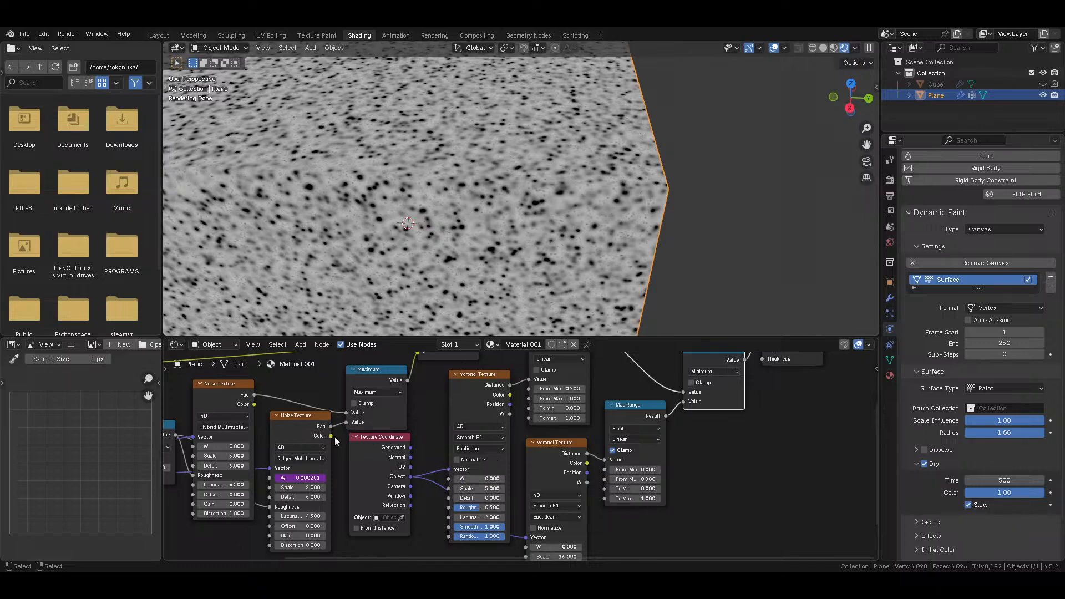
drag(331, 436, 449, 417)
middle_drag(470, 371, 437, 441)
ctrl+shift+click(444, 403)
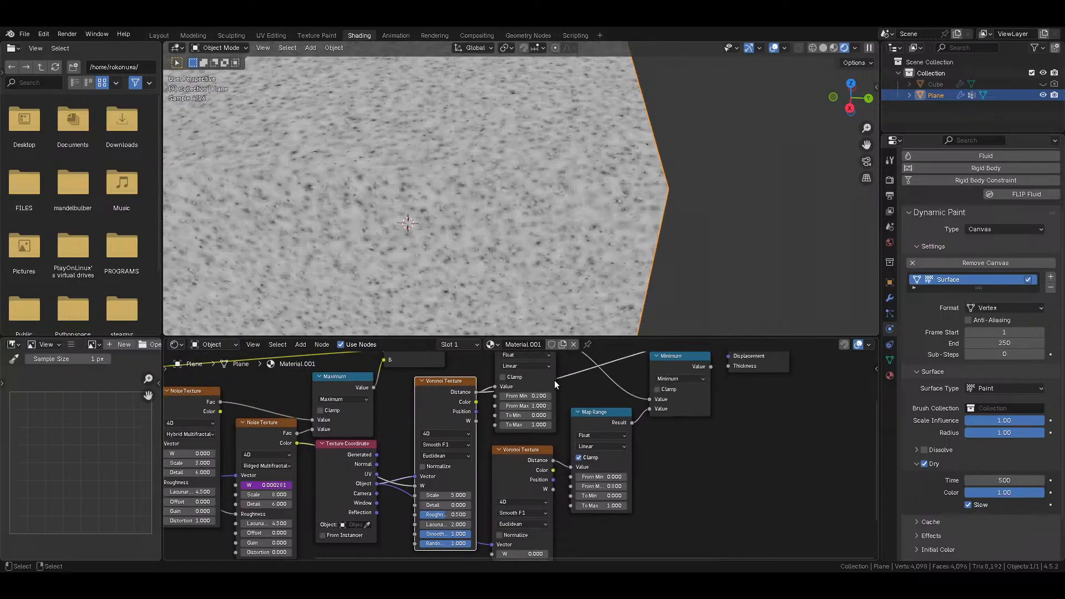
middle_drag(587, 388, 550, 437)
ctrl+shift+click(637, 422)
scroll(571, 240, up, 5)
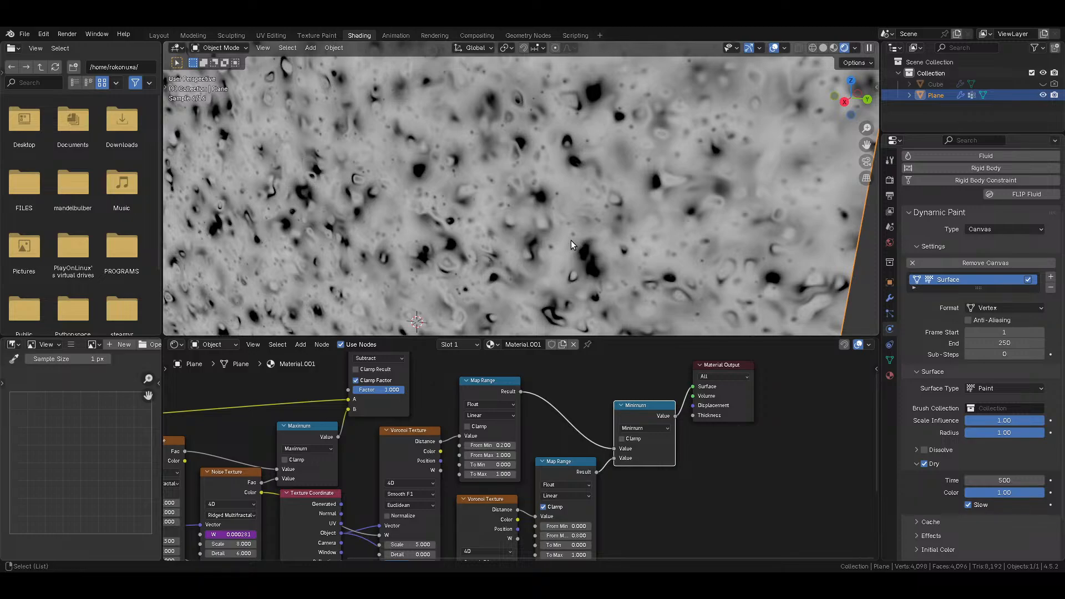
Step: Play the animation briefly to check the texture's motion, and move the Voronoi textures' Texture Coordinate node clear below the other nodes
key(space)
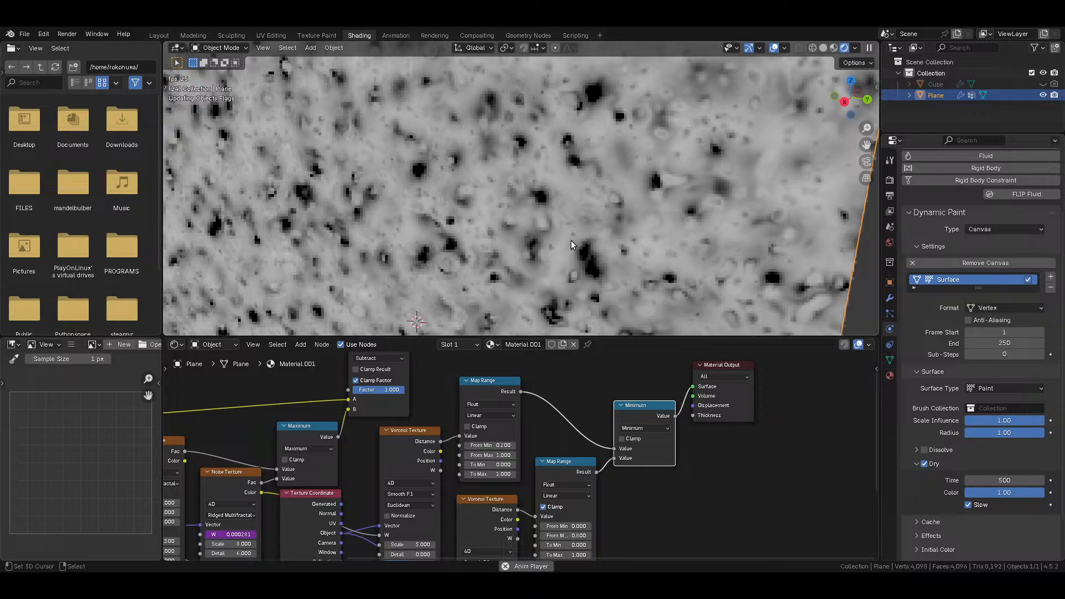
key(space)
middle_drag(565, 535, 629, 408)
drag(378, 420, 207, 553)
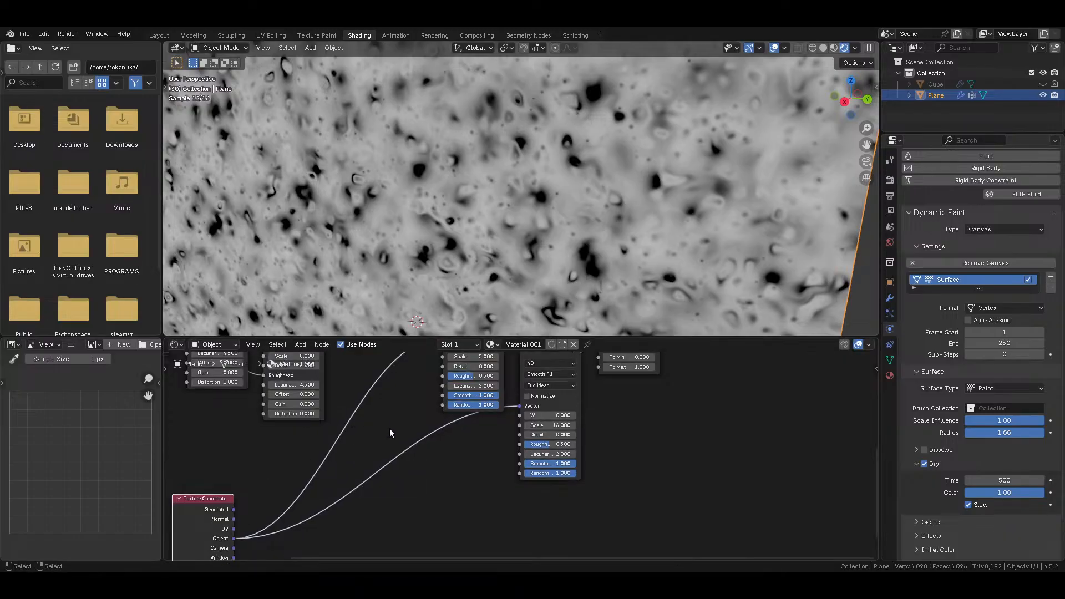
Step: Add a Reroute and run the lower Texture Coordinate's Object output through it into both Voronoi Textures' Vector inputs
key(shift+a)
text(rer)
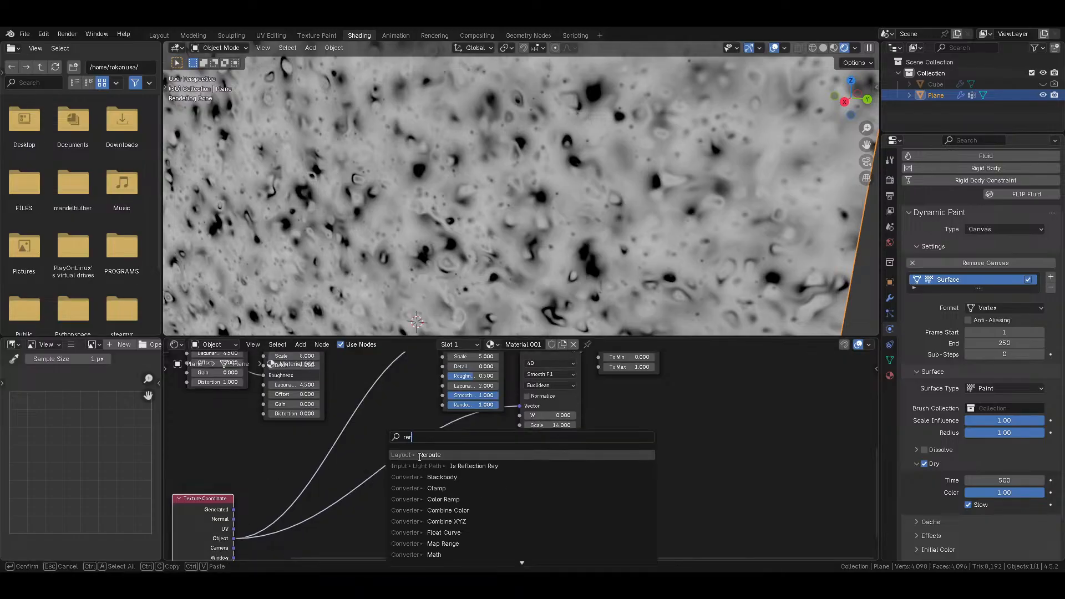
click(420, 456)
click(347, 428)
drag(347, 428, 529, 411)
drag(349, 426, 458, 442)
Step: Duplicate the Subtract color node and insert the copy in the link between the lower Texture Coordinate and the Reroute
scroll(488, 500, down, 3)
scroll(523, 456, down, 2)
click(503, 366)
key(shift+d)
click(477, 478)
scroll(477, 478, up, 5)
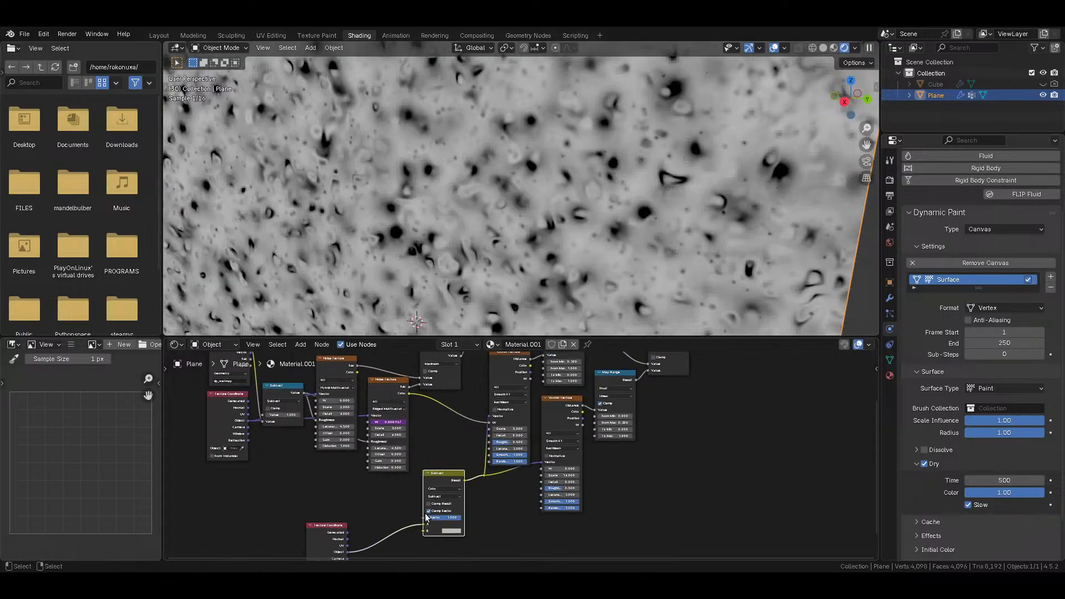
middle_drag(419, 510, 507, 498)
drag(417, 517, 385, 470)
Step: Move the lower Texture Coordinate out of the way, and place a duplicate of the Hybrid Multifractal Noise Texture below the original
middle_drag(426, 418, 429, 383)
click(422, 388)
drag(368, 504, 311, 538)
scroll(427, 382, down, 2)
middle_drag(428, 376, 416, 404)
mouse_move(421, 390)
mouse_down()
mouse_move(422, 414)
mouse_move(423, 382)
mouse_up()
key(shift+d)
click(415, 471)
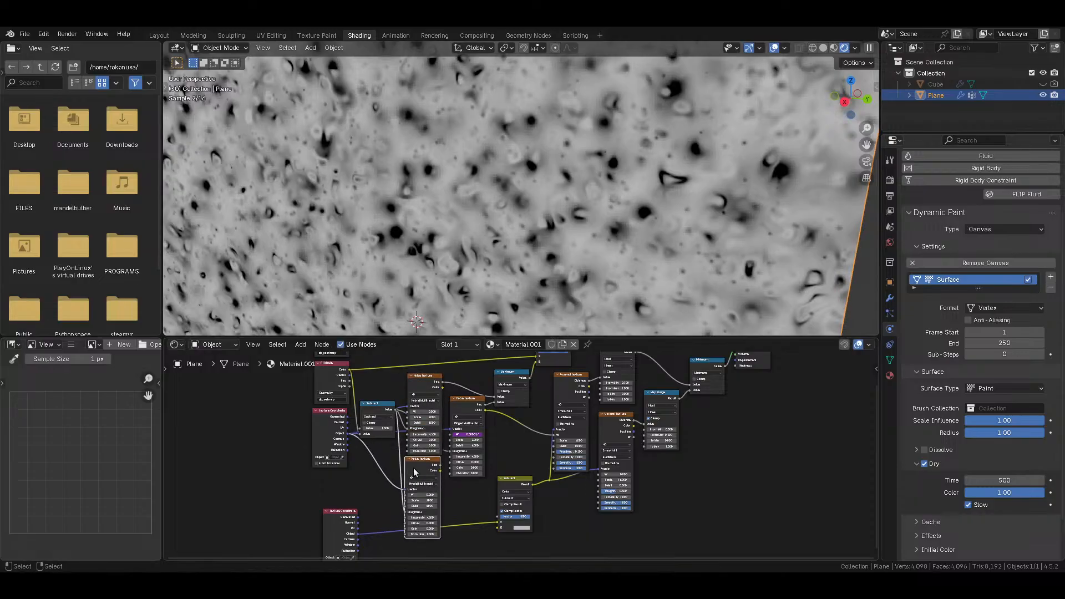
Step: Set the duplicated Noise Texture's type to fBM and connect its Color output to the duplicated Subtract node's B input
scroll(404, 513, up, 3)
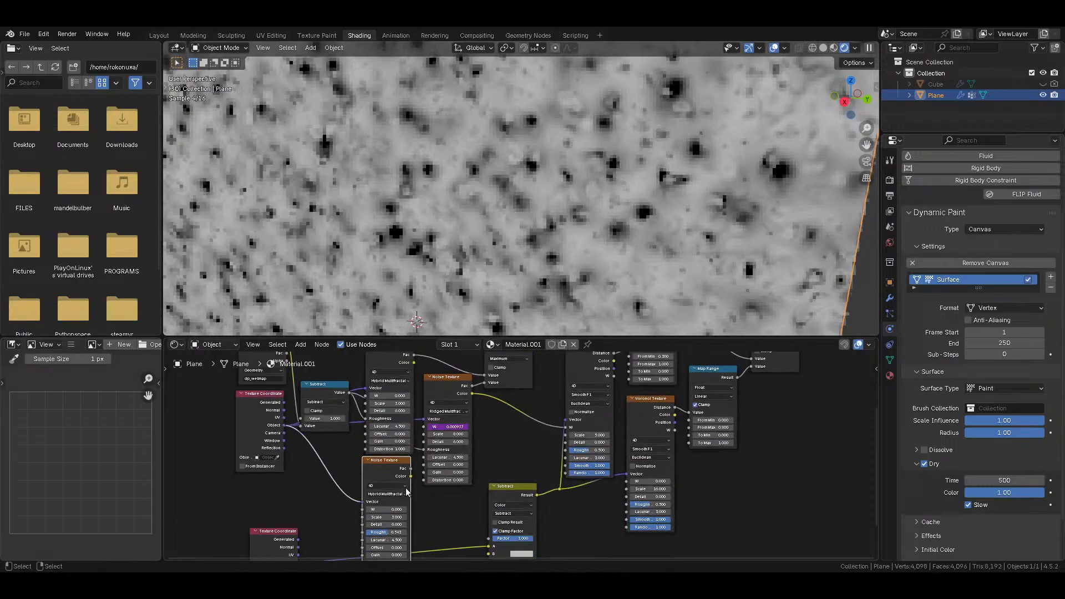
click(346, 511)
click(342, 488)
middle_drag(398, 522, 417, 452)
drag(368, 406, 497, 521)
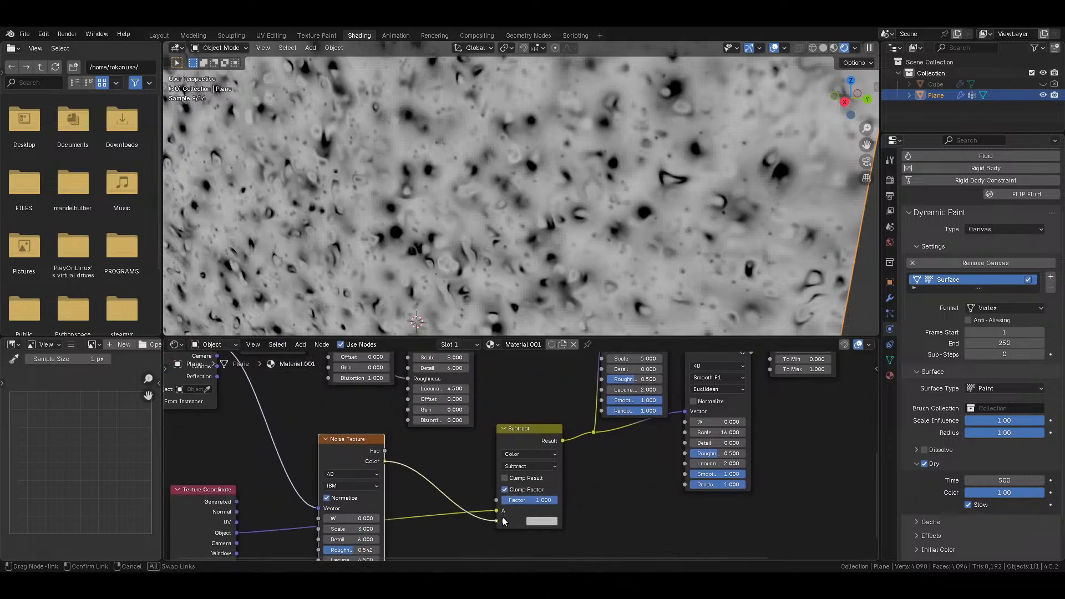
Step: Change the duplicated Subtract node's blend mode to Mix and set its Factor to 0.25
click(526, 467)
key(m)
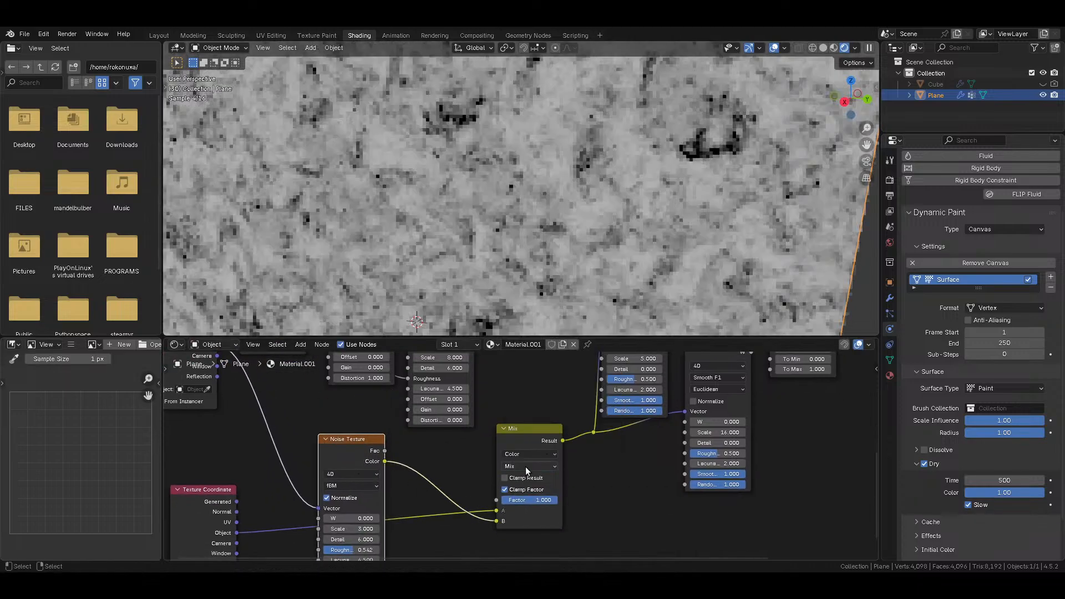
click(529, 499)
text(0.5)
key(Return)
click(541, 500)
key(BackSpace)
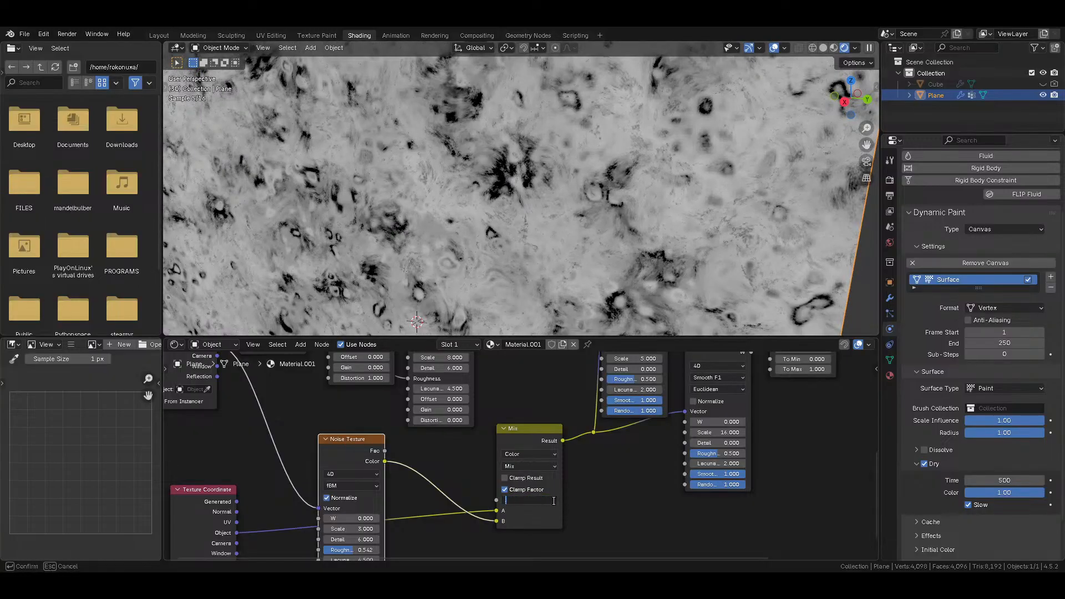
text(.25)
key(Return)
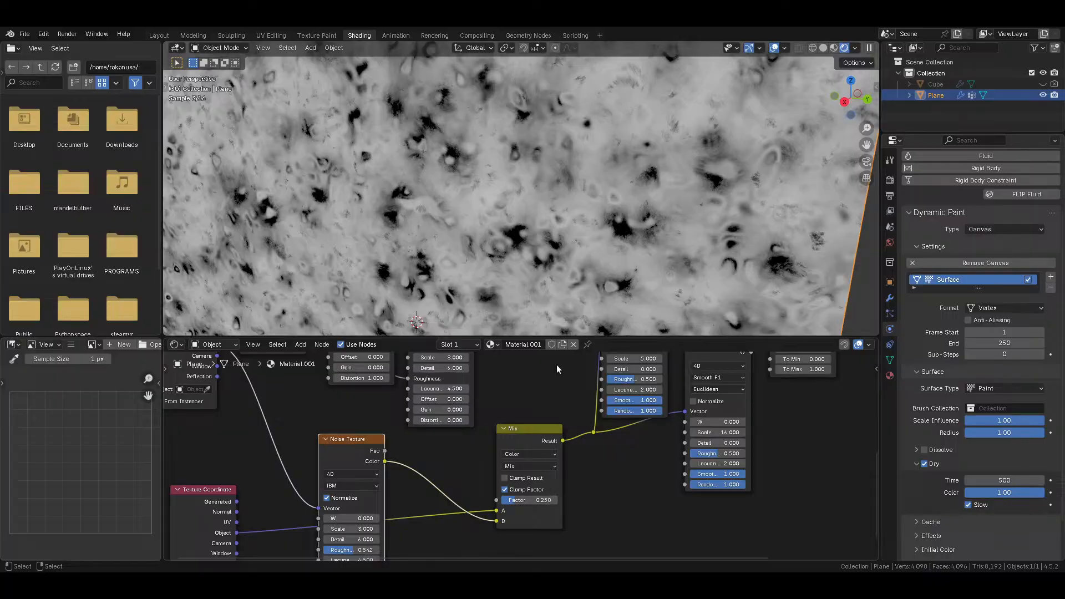
Step: Move the fBM Noise Texture up, and set its Scale to 5, Roughness to 0.5 and Lacunarity to 2
scroll(577, 305, up, 2)
scroll(578, 304, down, 1)
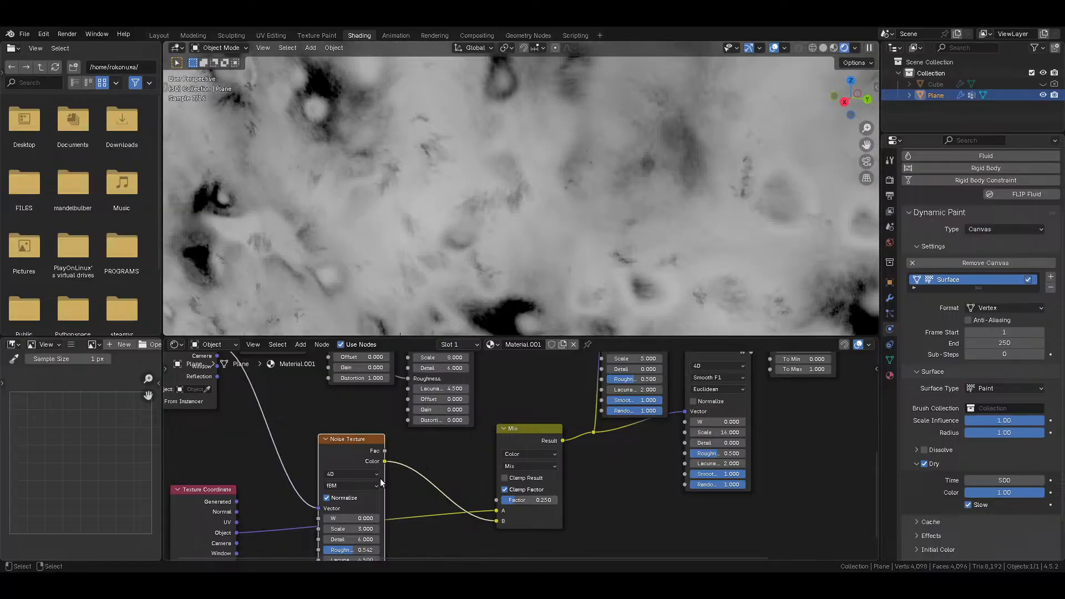
drag(348, 458, 358, 414)
double_click(370, 483)
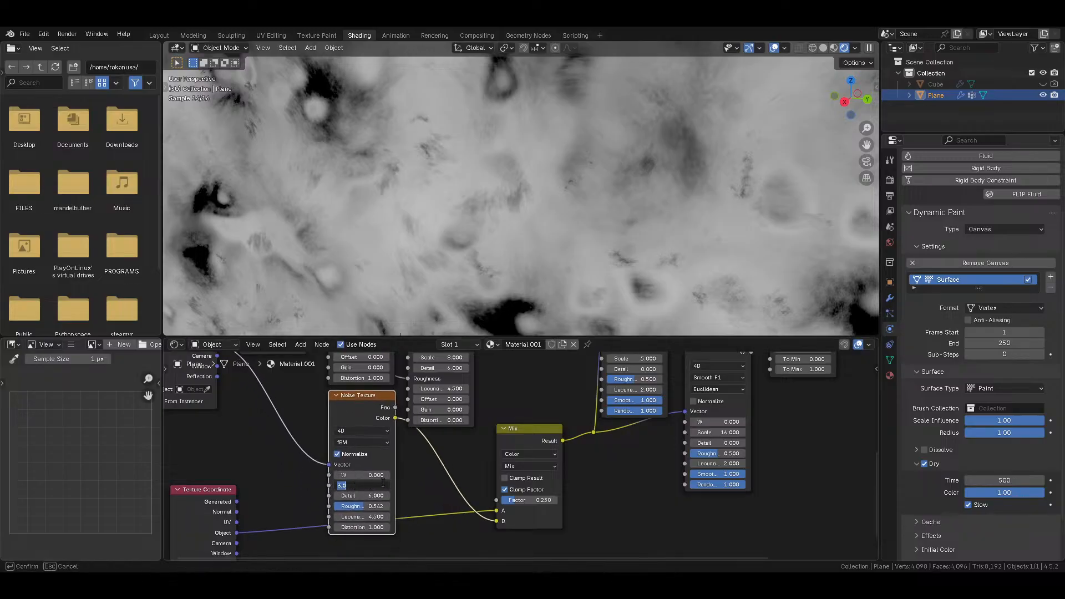
text(5)
key(Return)
double_click(364, 505)
key(BackSpace)
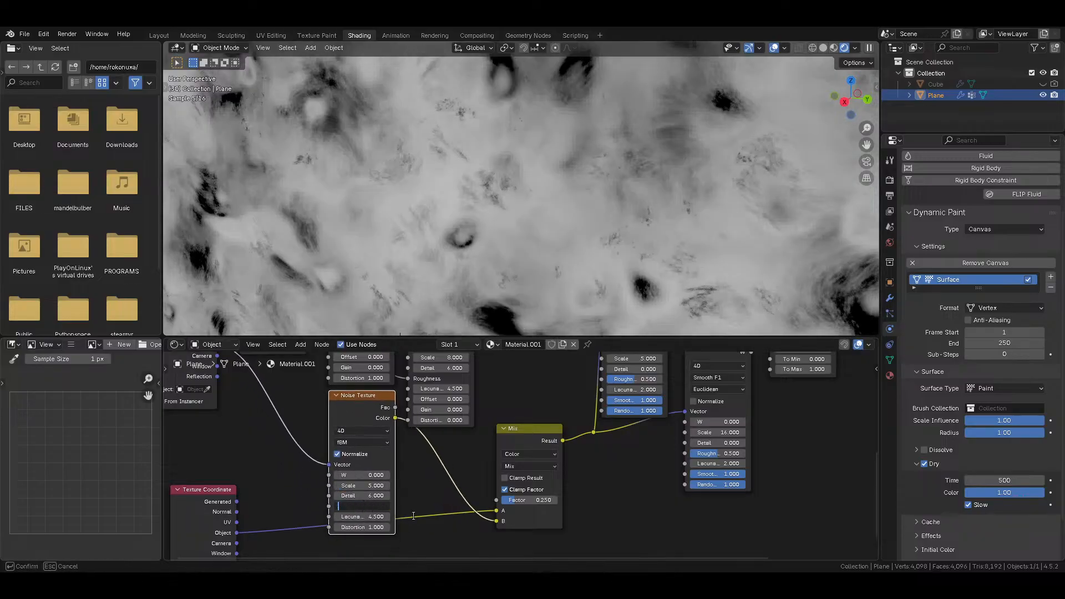
text(.5)
key(Tab)
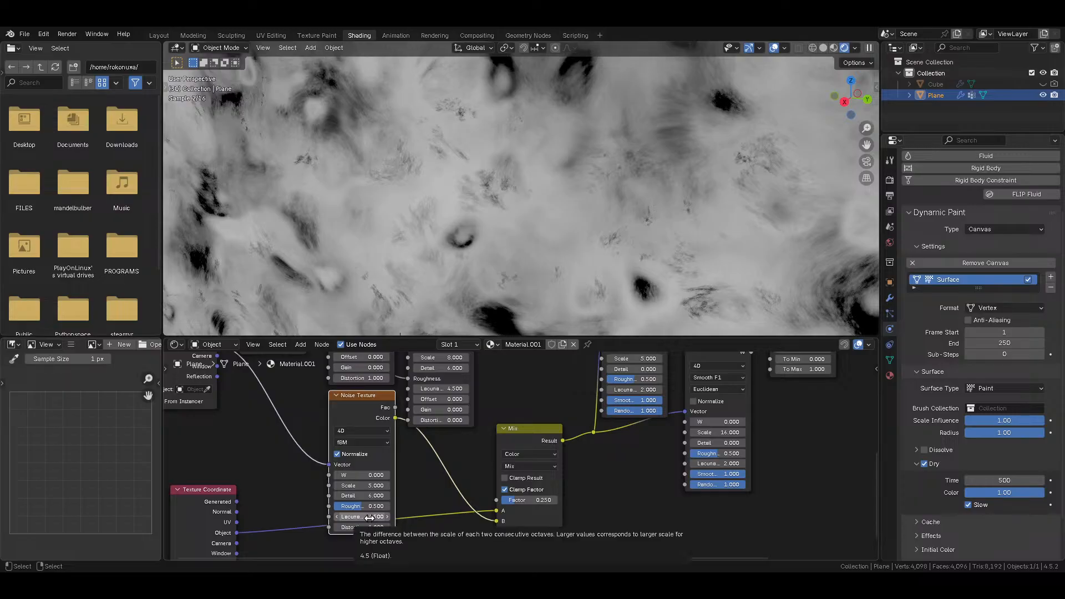
key(Return)
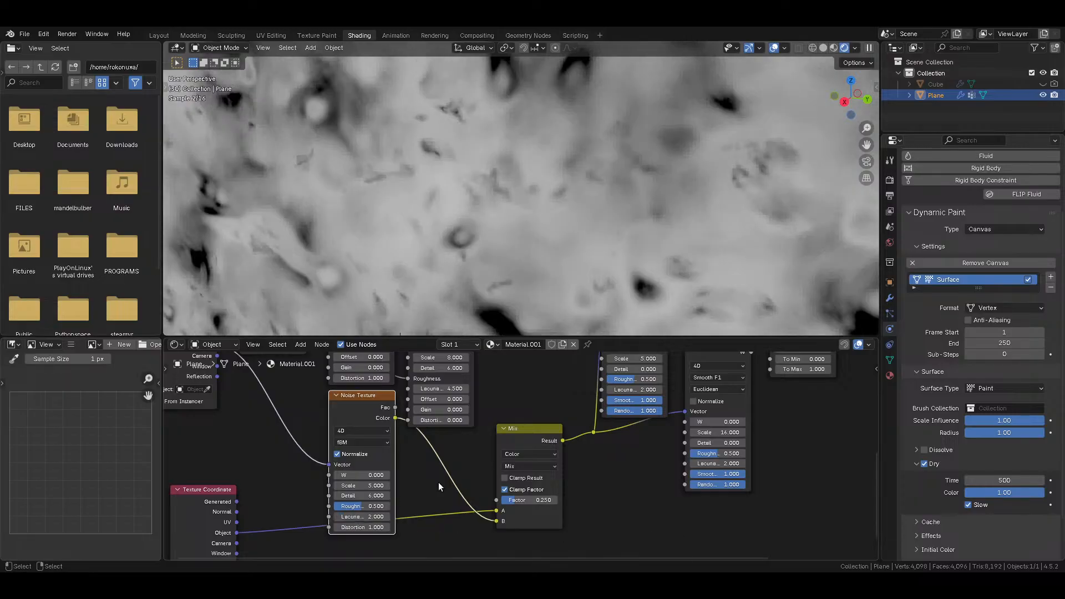
Step: Preview the wetmap Subtract node and the Minimum node on the whole box, and save the file
scroll(596, 233, down, 6)
middle_drag(596, 233, 542, 233)
scroll(543, 228, down, 3)
scroll(592, 375, down, 3)
middle_drag(599, 375, 475, 475)
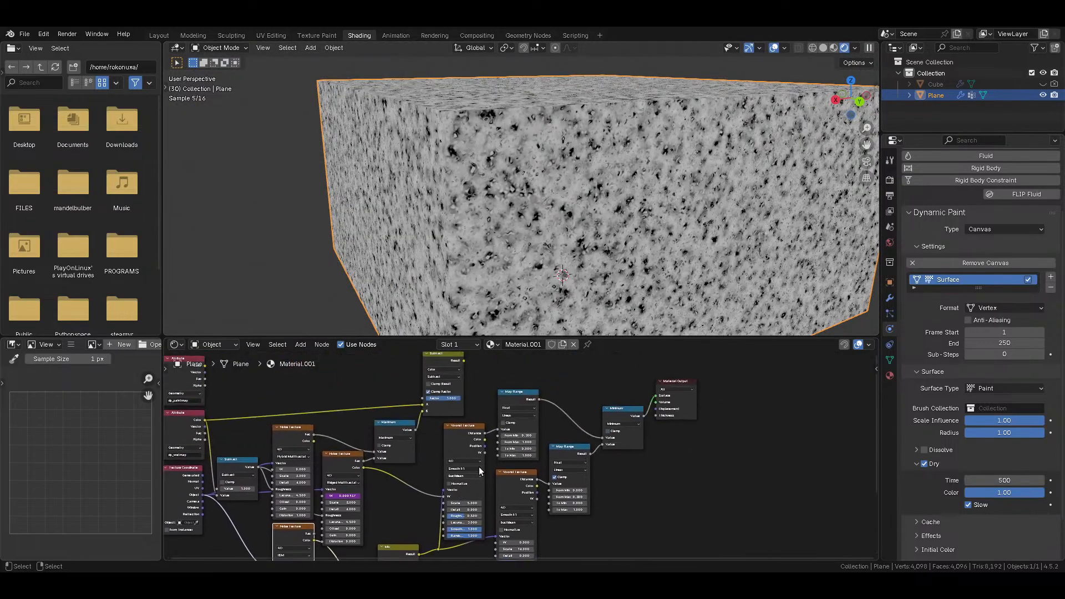
middle_drag(540, 412, 514, 450)
ctrl+shift+click(416, 392)
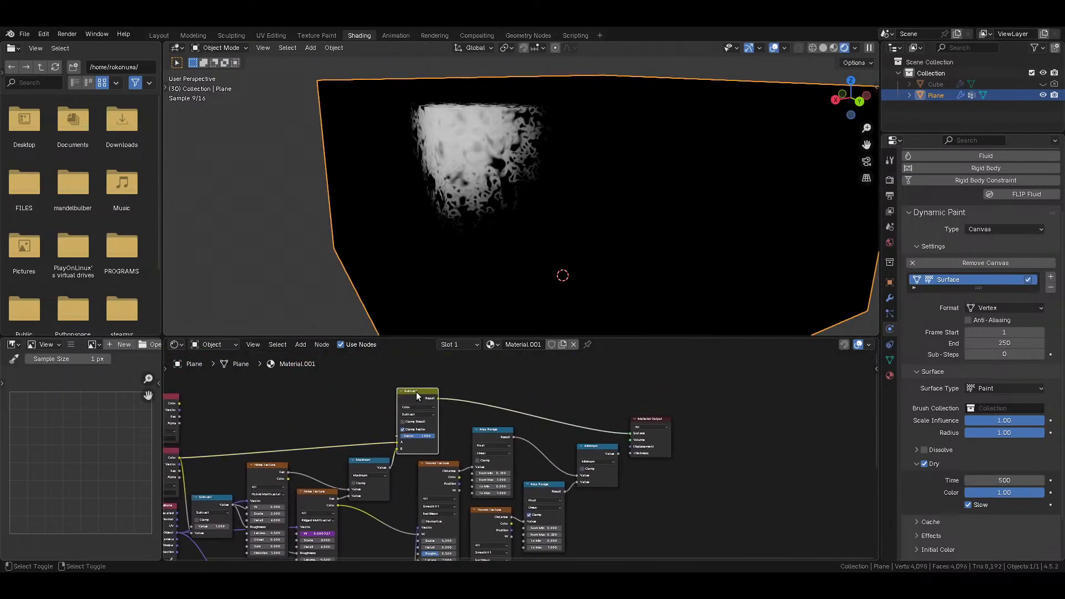
ctrl+shift+click(580, 461)
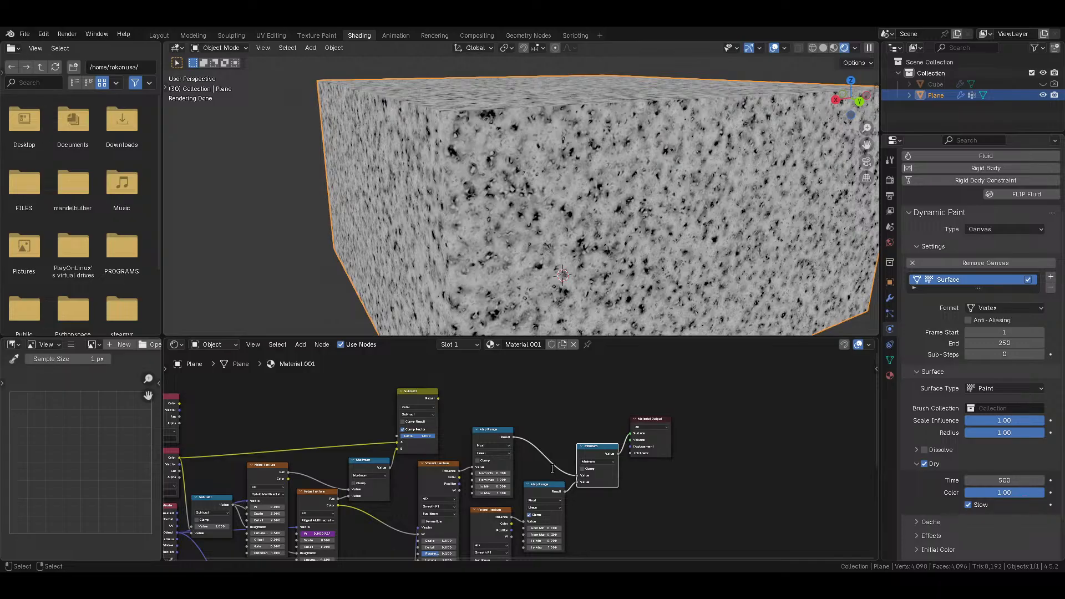
key(ctrl+s)
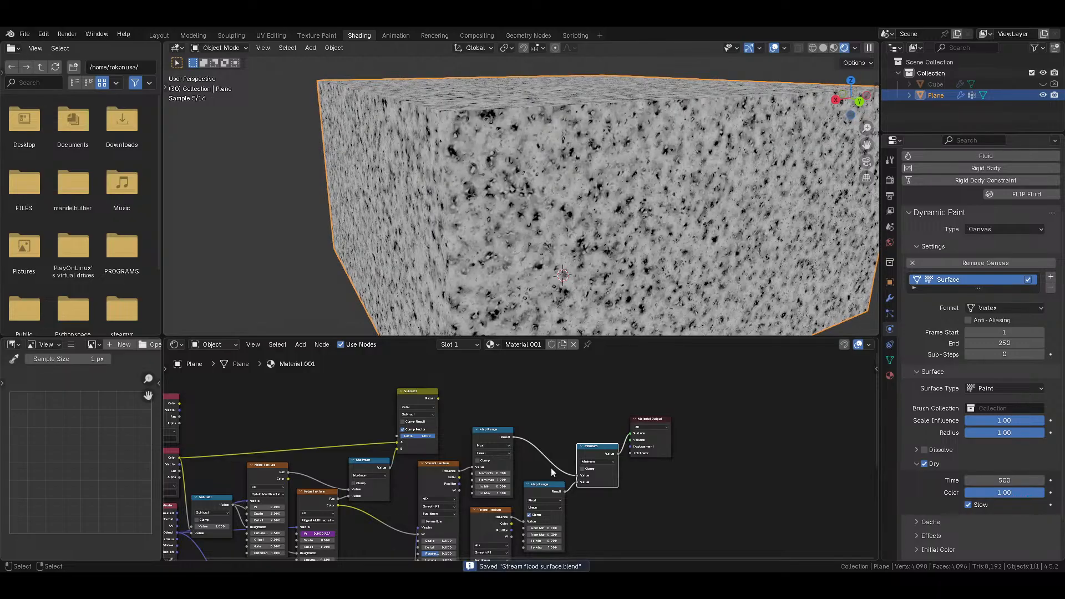
Step: Add a Mix Color node to the right of the Material Output
scroll(543, 432, up, 3)
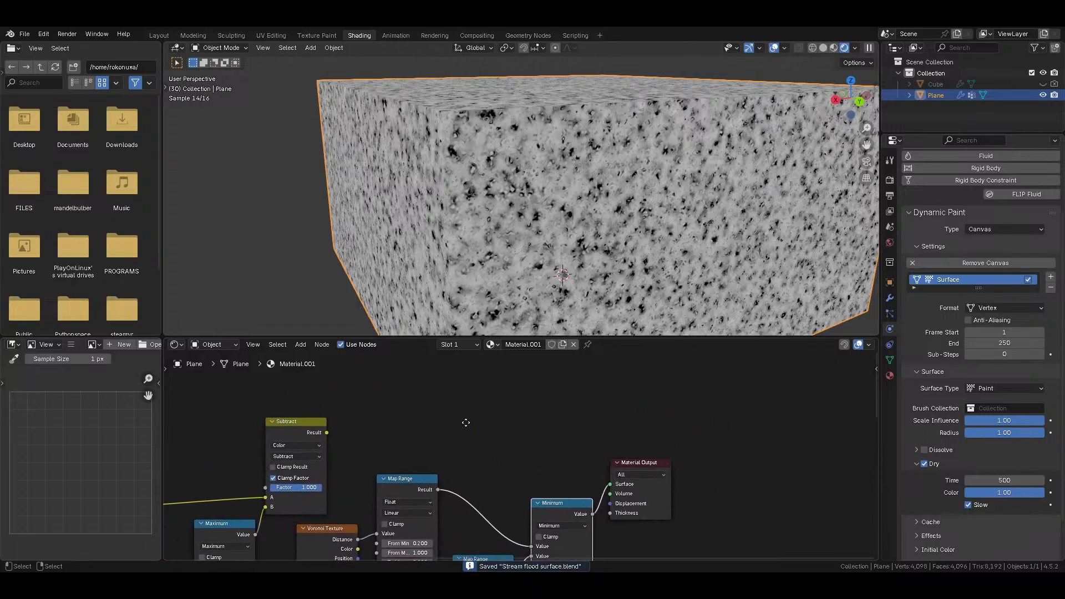
key(shift+a)
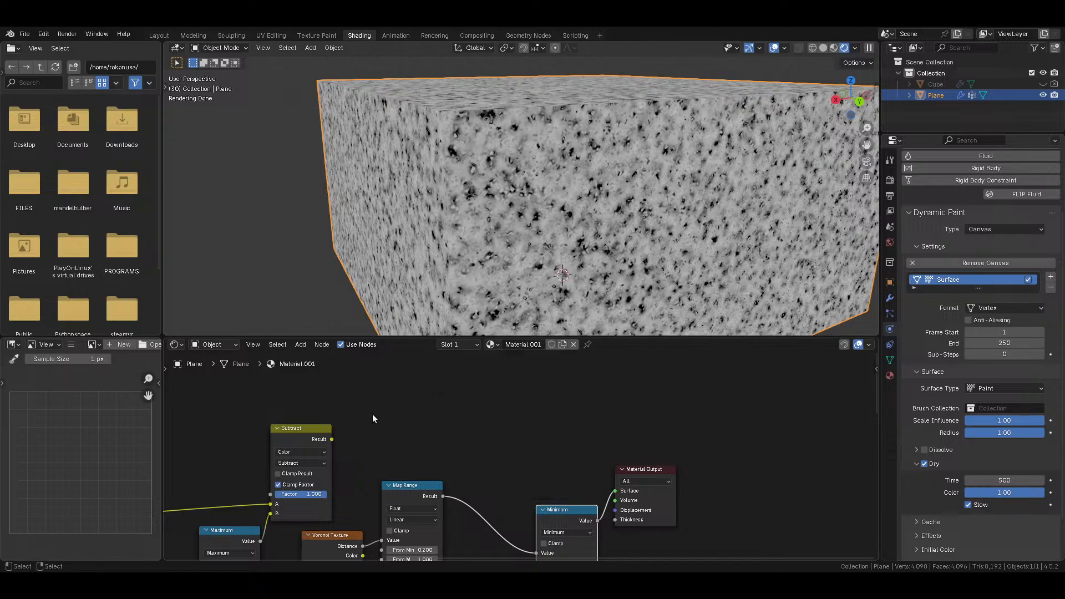
scroll(591, 470, down, 3)
middle_drag(590, 470, 487, 419)
scroll(485, 451, up, 3)
key(shift+a)
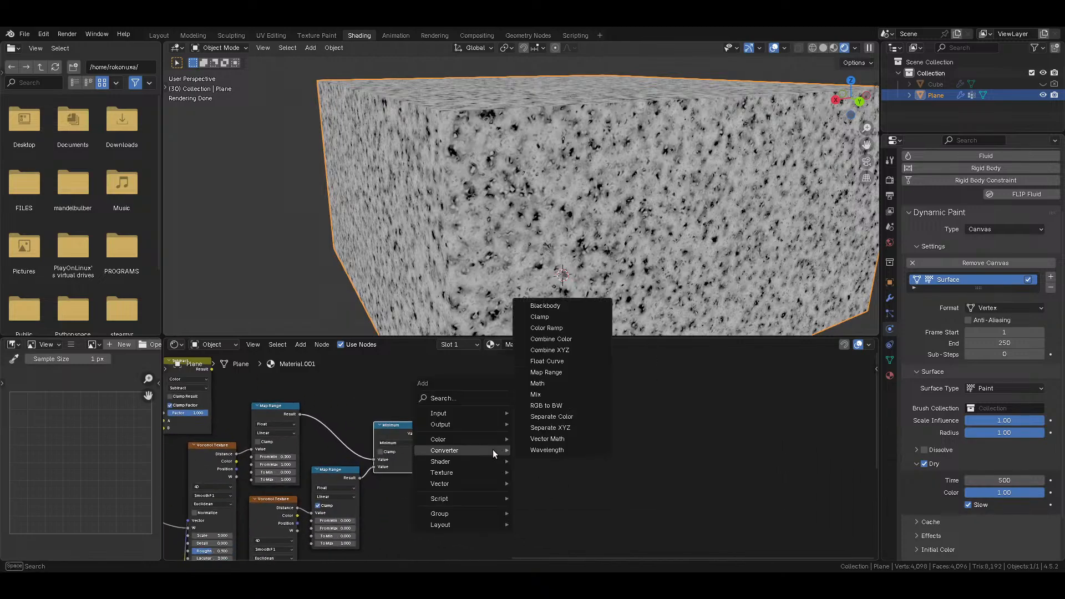
mouse_move(440, 437)
click(590, 493)
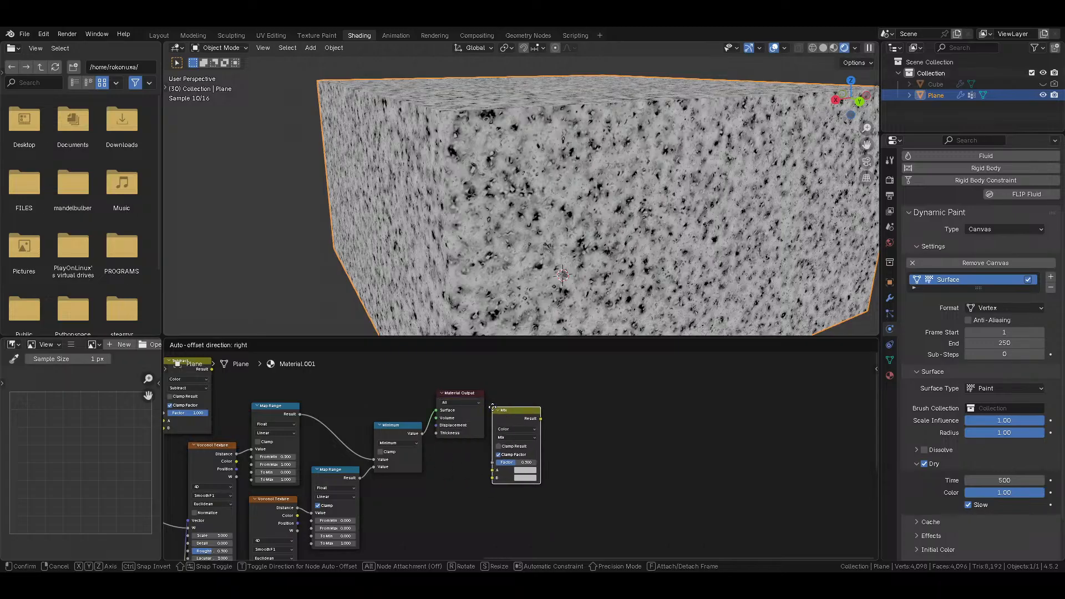
click(537, 420)
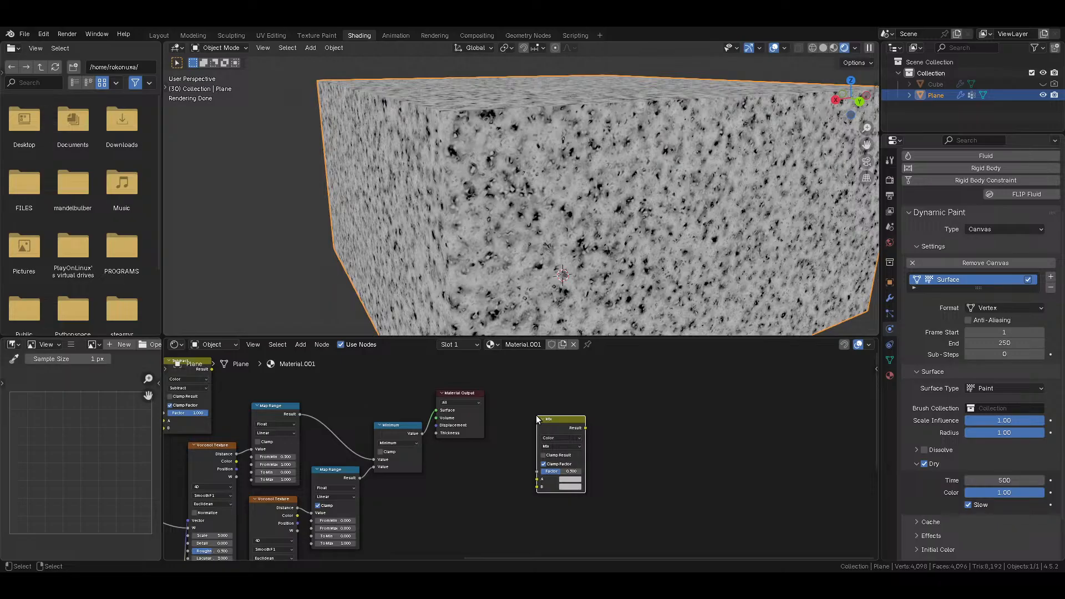
Step: Set the new Mix Color node's blend mode to Color and insert it between the Minimum node and the Material Output
click(567, 437)
click(568, 438)
click(565, 446)
click(563, 489)
click(565, 446)
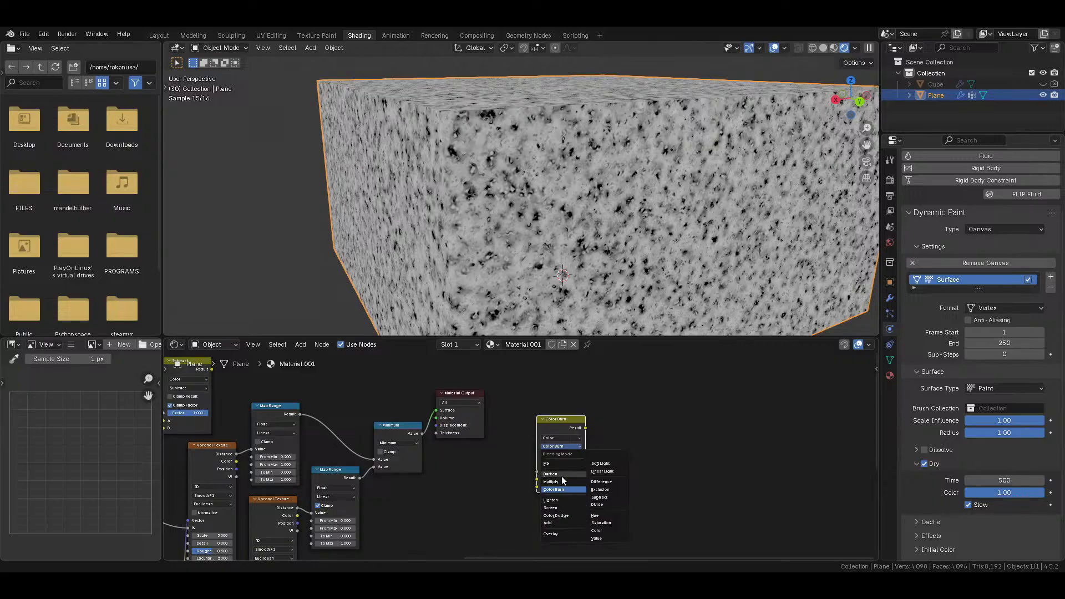
click(608, 530)
drag(565, 466, 465, 442)
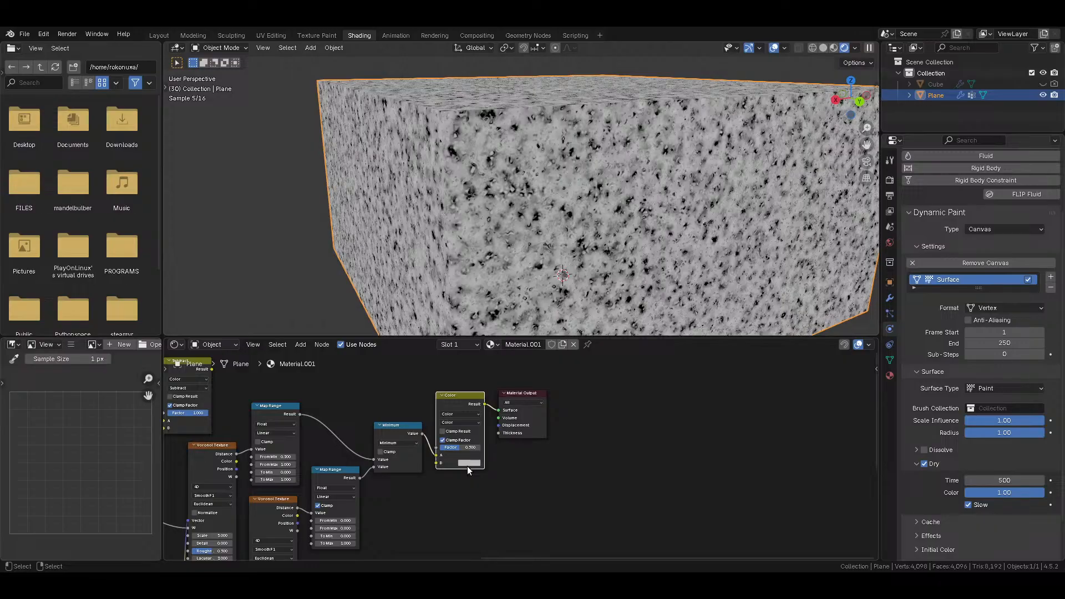
Step: Set the Color blend node's B color to a fully saturated red and its Factor to 1
click(468, 464)
mouse_move(481, 385)
mouse_down()
mouse_move(466, 377)
mouse_move(474, 359)
mouse_move(512, 364)
mouse_move(488, 404)
mouse_up()
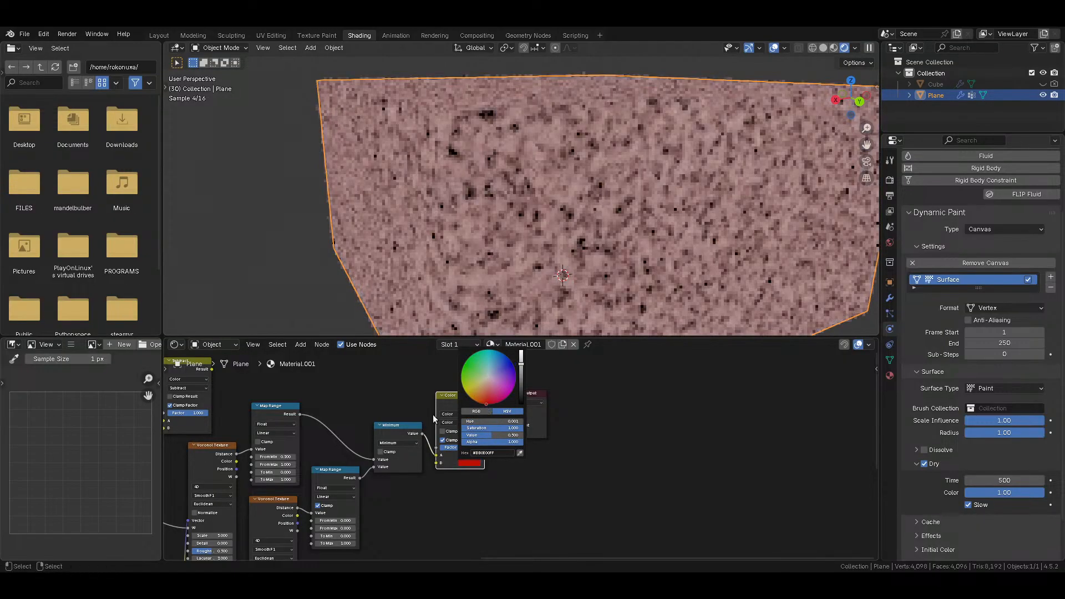
click(469, 448)
text(1)
key(Return)
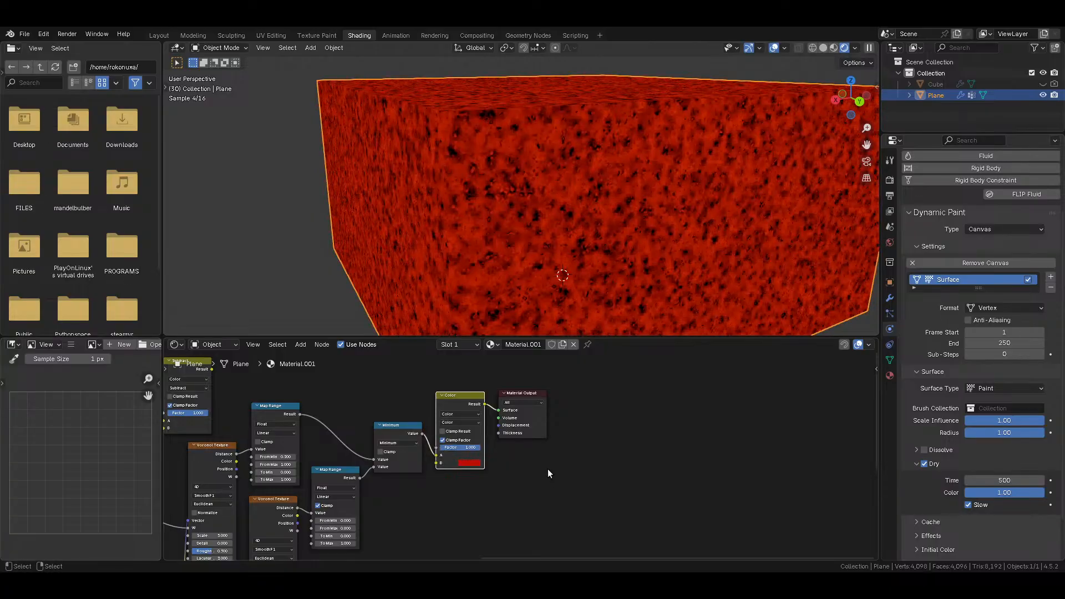
Step: Duplicate the Color blend node, set the copy to Mix, and connect its Result to the original's B input
middle_drag(431, 413, 498, 407)
key(shift+d)
click(438, 497)
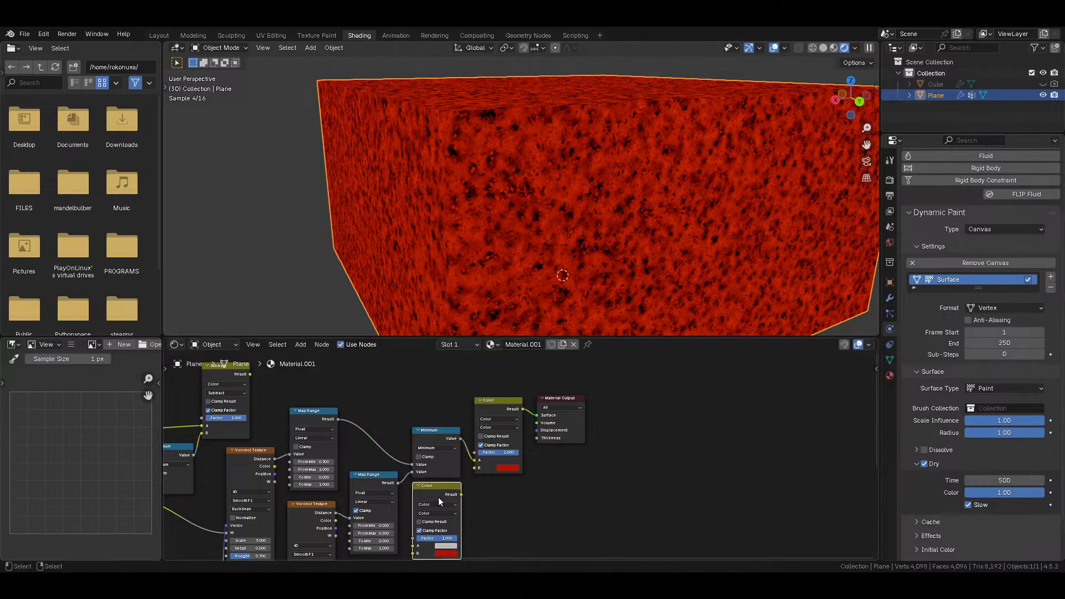
click(434, 513)
click(439, 431)
drag(461, 495, 474, 468)
Step: Set the new Mix node's A color to a muted yellow and its B color to dark green #2A3C1F
middle_drag(484, 465, 521, 406)
scroll(491, 452, up, 2)
click(478, 452)
drag(501, 335, 490, 351)
click(482, 464)
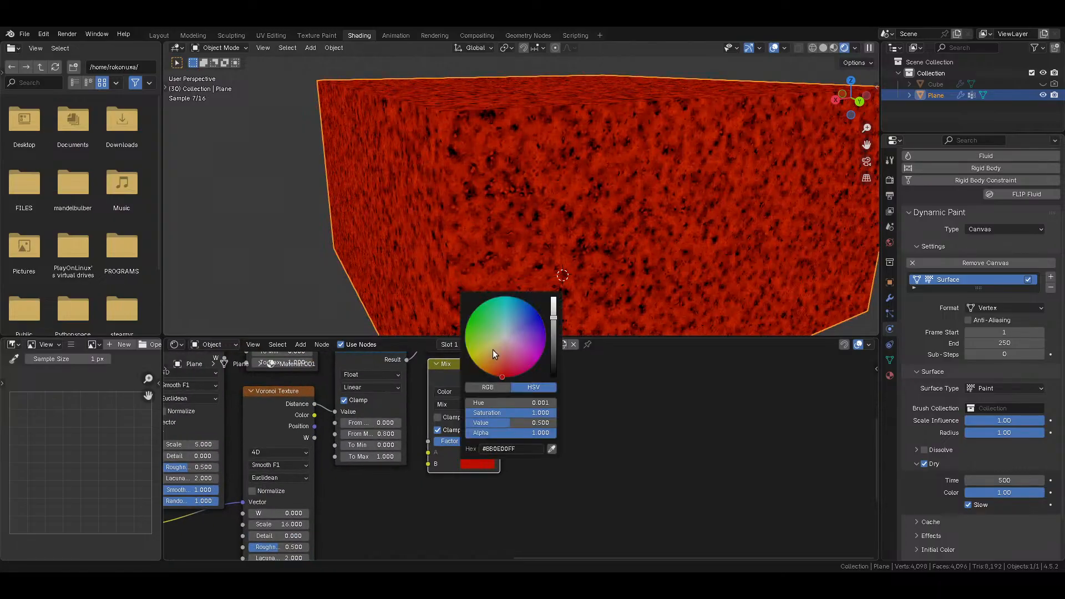
click(484, 335)
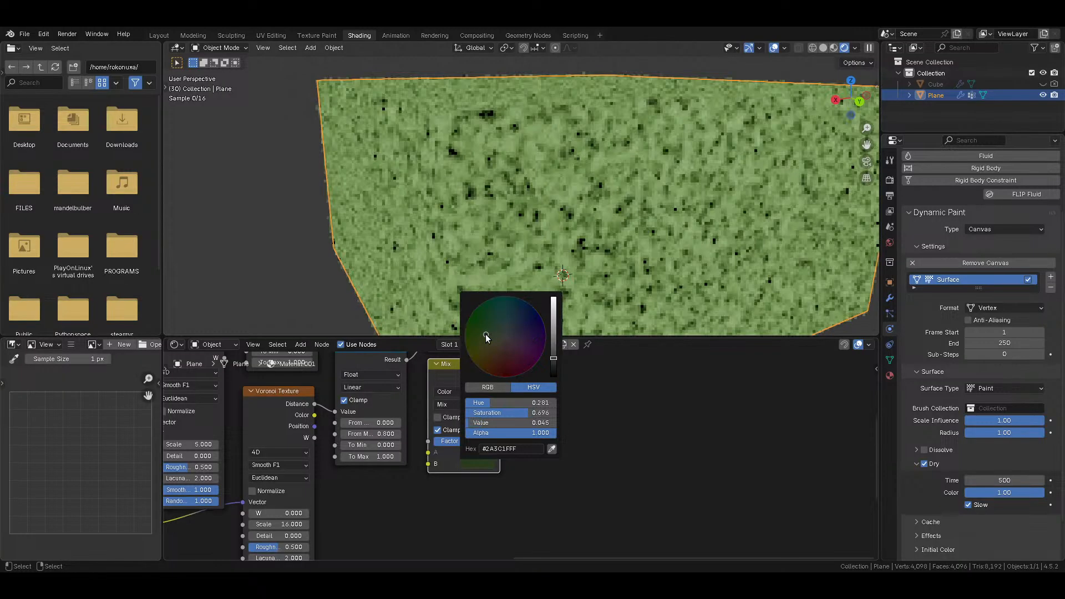
Step: Add a Noise Texture below the second Map Range and connect its Fac output to the yellow-green Mix node's Factor
scroll(567, 453, down, 2)
key(shift+a)
mouse_move(529, 454)
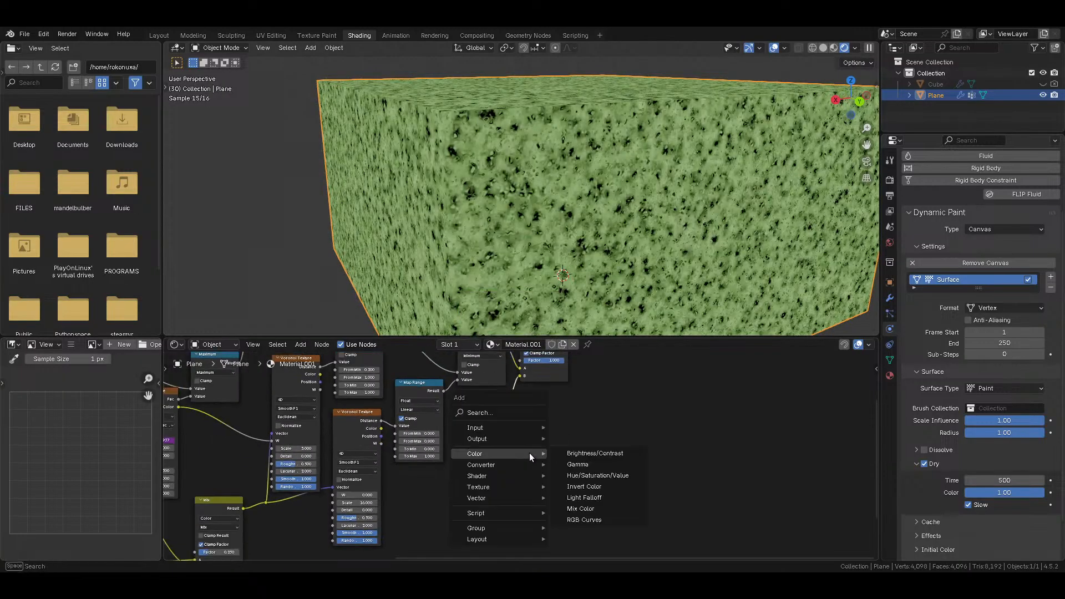
mouse_move(490, 488)
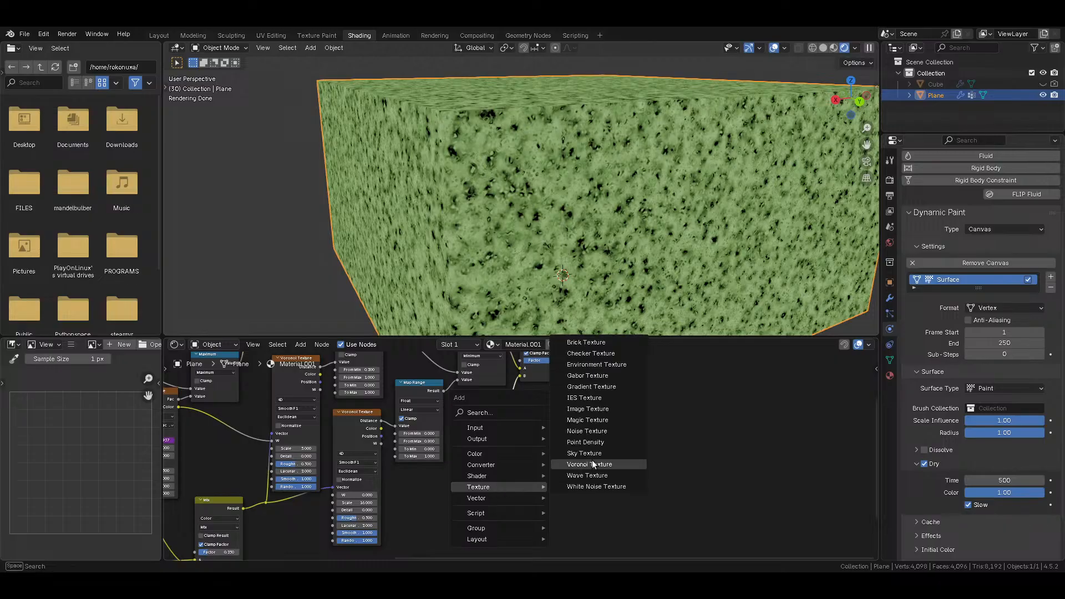
click(603, 431)
click(394, 468)
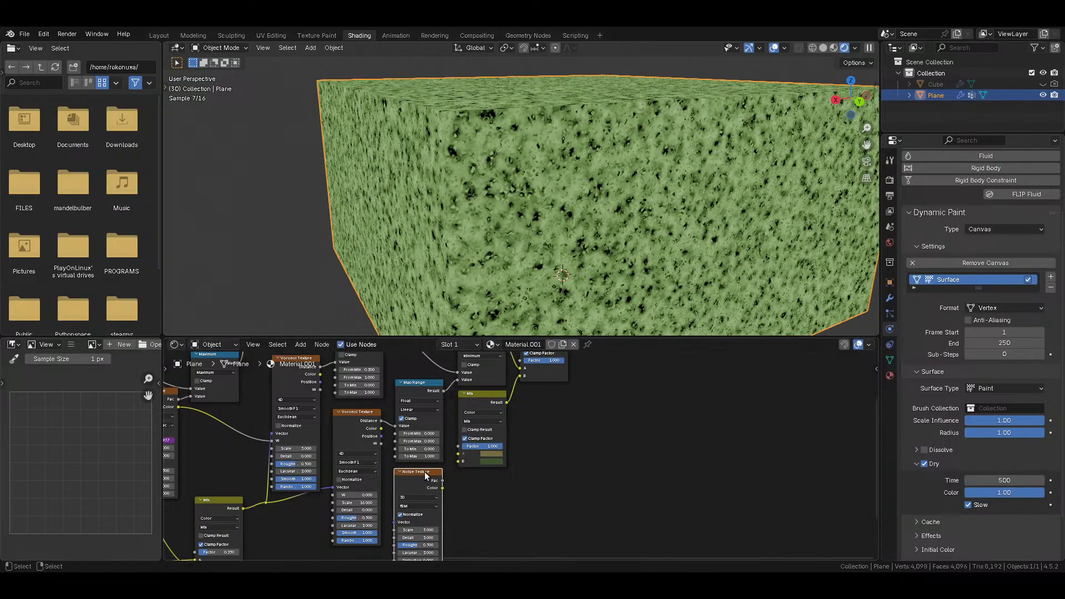
drag(443, 480, 458, 446)
Step: Connect the coordinate Mix node's Result to the new Noise Texture's Vector, and place that noise below the second Voronoi Texture
middle_drag(478, 494, 536, 433)
scroll(514, 441, up, 1)
scroll(513, 442, down, 2)
middle_drag(350, 462, 389, 455)
scroll(388, 454, down, 2)
drag(380, 441, 494, 451)
drag(517, 417, 470, 483)
scroll(477, 477, up, 4)
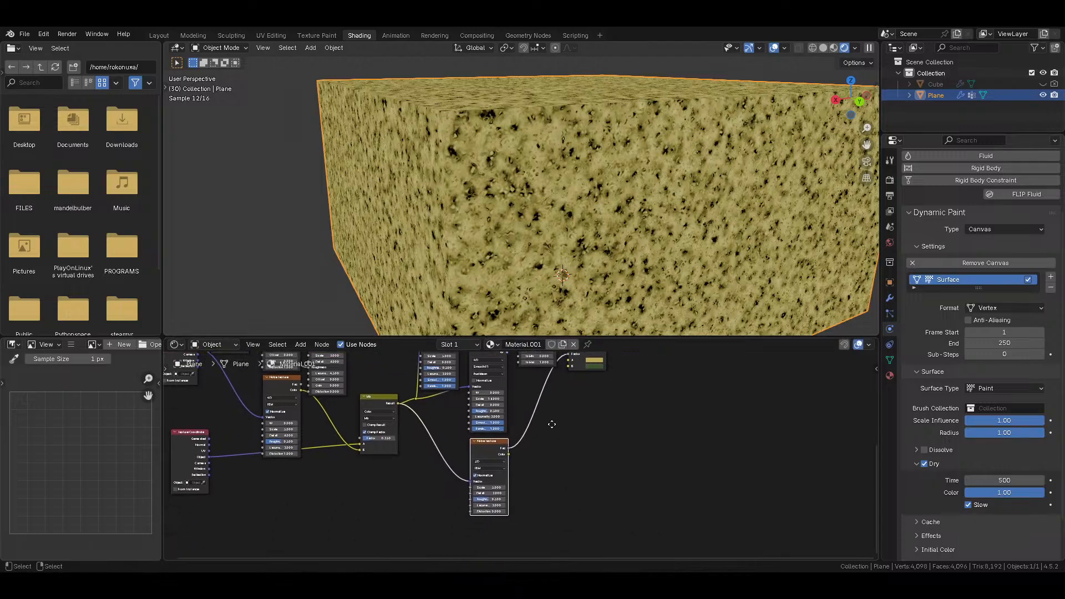
Step: Insert a Brightness/Contrast node between the new Noise Texture and the yellow-green Mix node's Factor, set Contrast to 16, and save
double_click(473, 480)
key(Escape)
scroll(557, 417, down, 3)
key(shift+a)
mouse_move(477, 424)
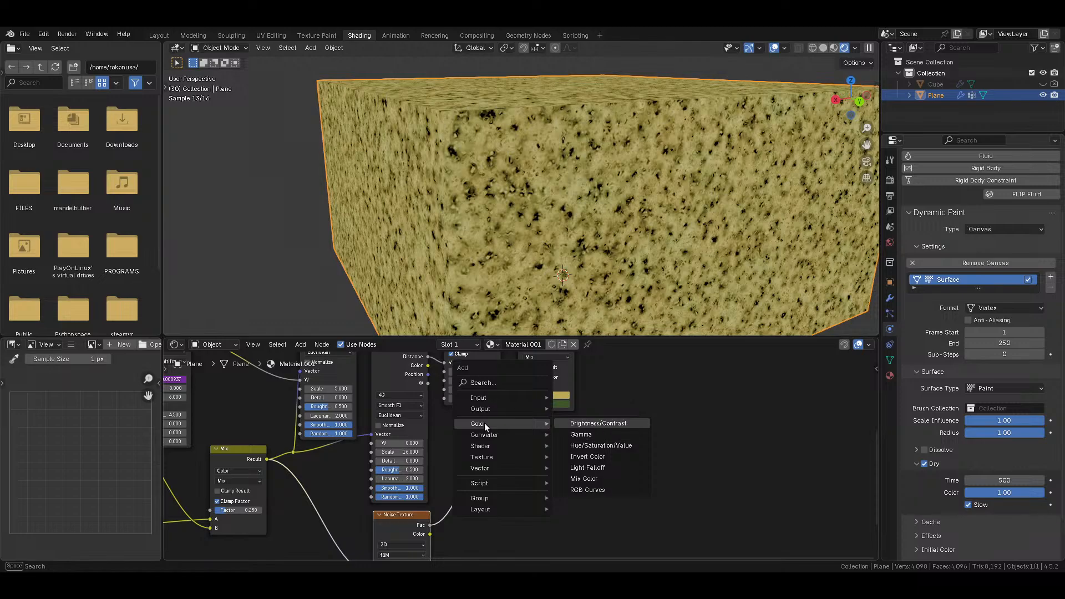
click(591, 424)
click(482, 477)
double_click(474, 486)
text(16)
key(Return)
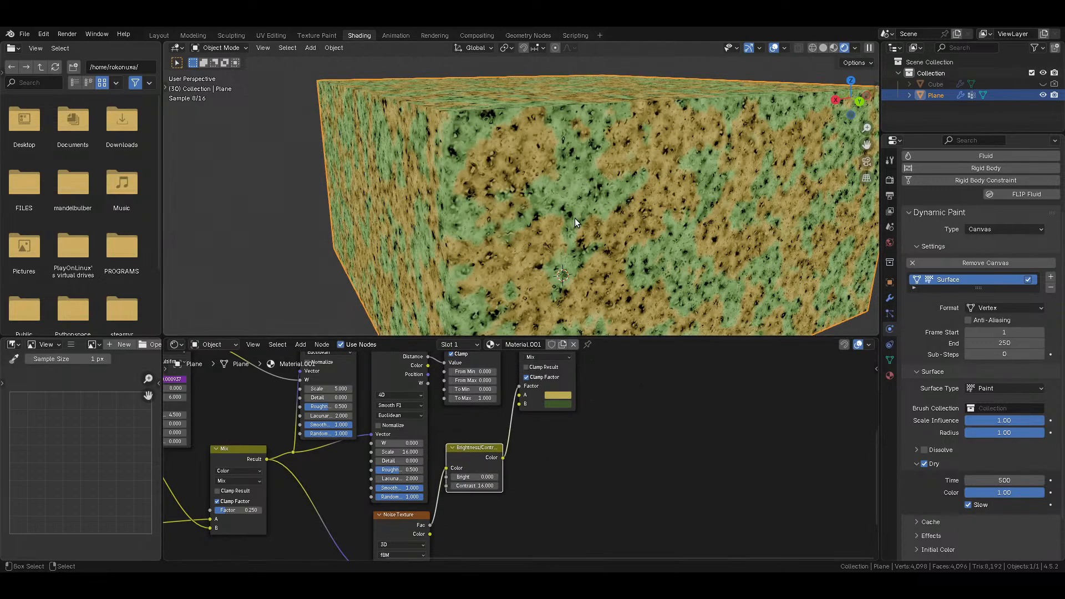
key(ctrl+s)
Step: Set the color-mixing Noise Texture's Detail to 1 and the Brightness/Contrast node's Contrast to 2
scroll(567, 387, down, 3)
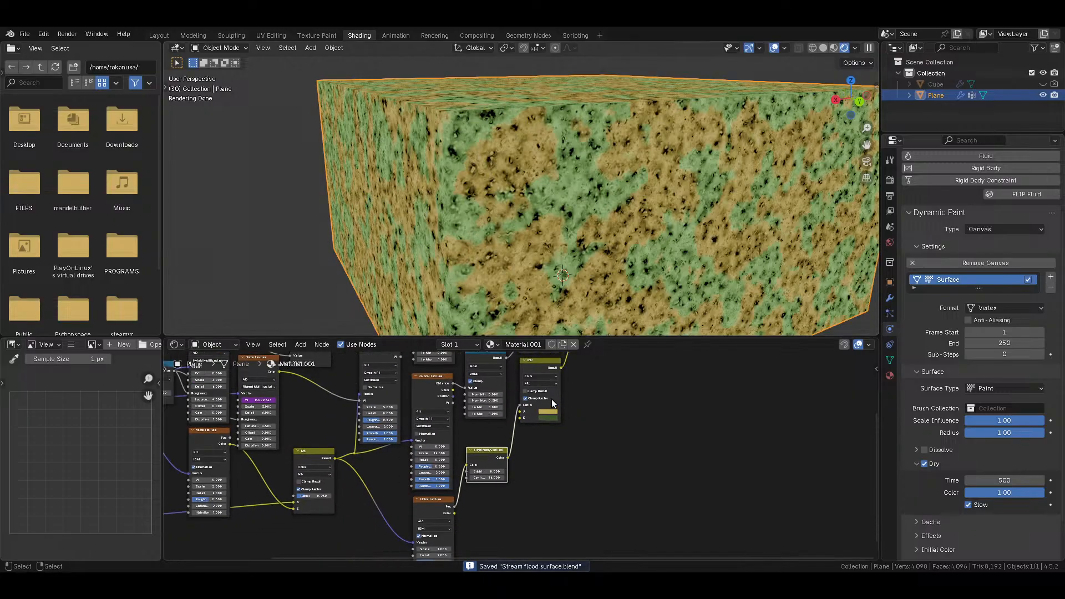
scroll(502, 476, up, 4)
double_click(424, 474)
click(480, 451)
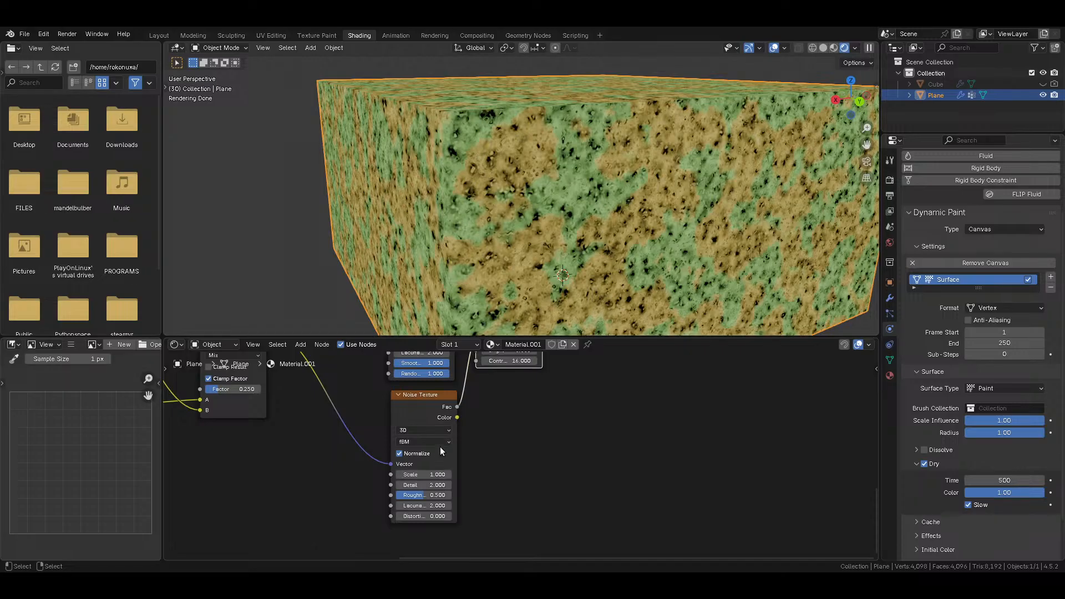
click(423, 485)
text(1)
click(506, 482)
middle_drag(518, 381, 530, 492)
click(502, 410)
text(2)
click(520, 454)
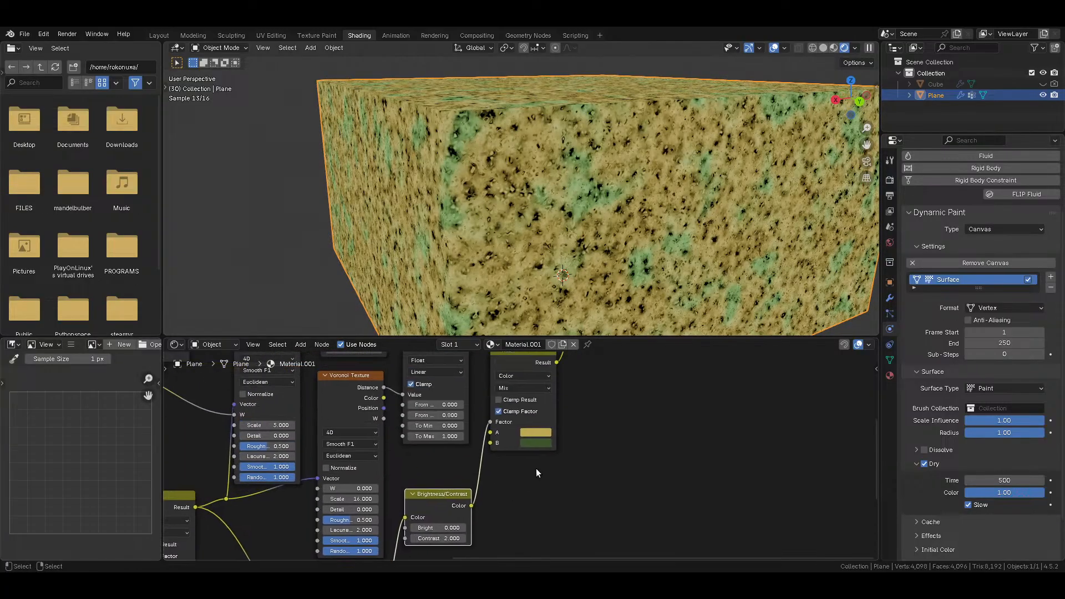
Step: Save the project file with the adjusted color mixing
middle_drag(615, 400, 600, 441)
middle_drag(576, 405, 523, 500)
middle_drag(638, 246, 625, 245)
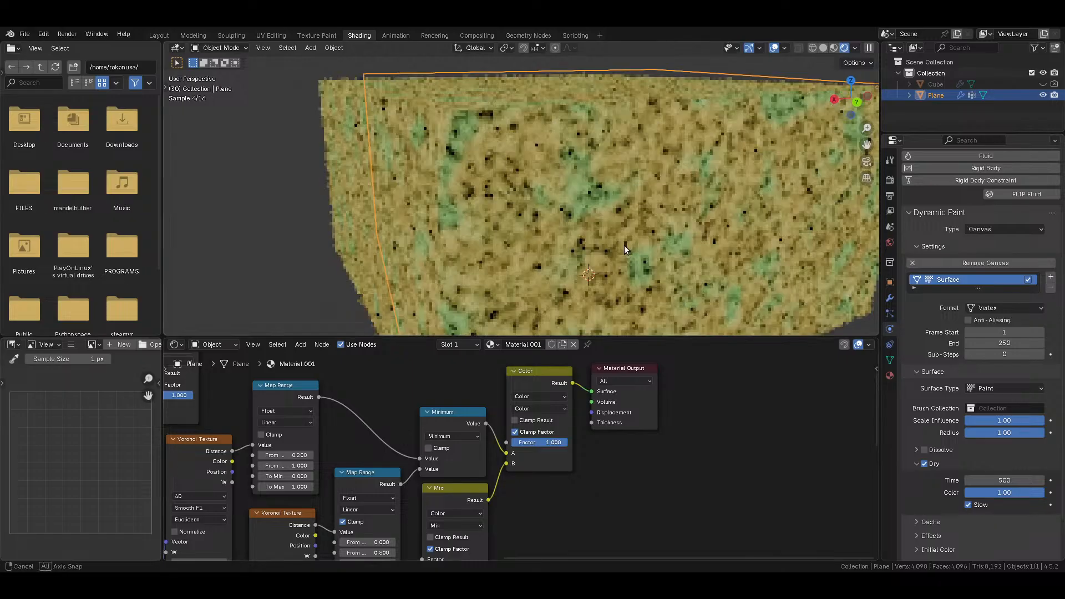
scroll(624, 245, down, 5)
key(ctrl+s)
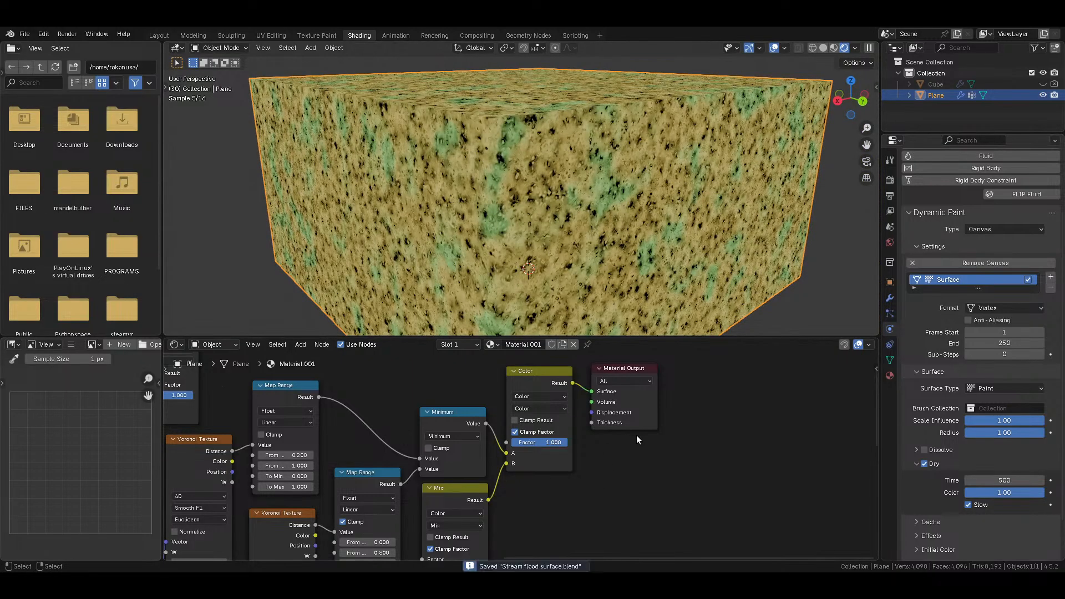
Step: Insert a Principled BSDF between the Color blend node and the Material Output
middle_drag(632, 442, 512, 459)
key(shift+a)
mouse_move(577, 436)
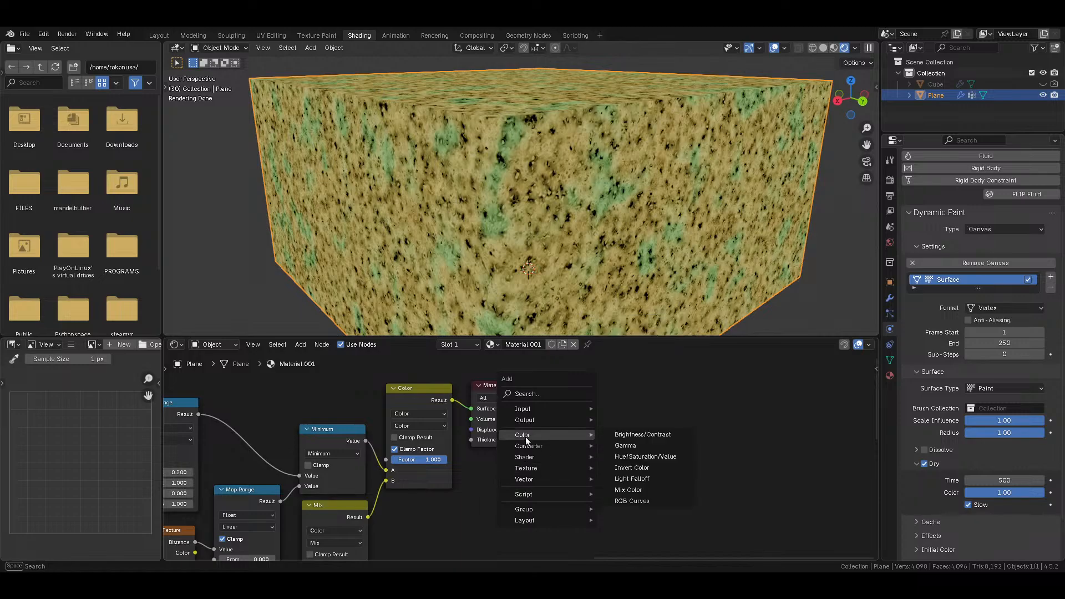
mouse_move(531, 458)
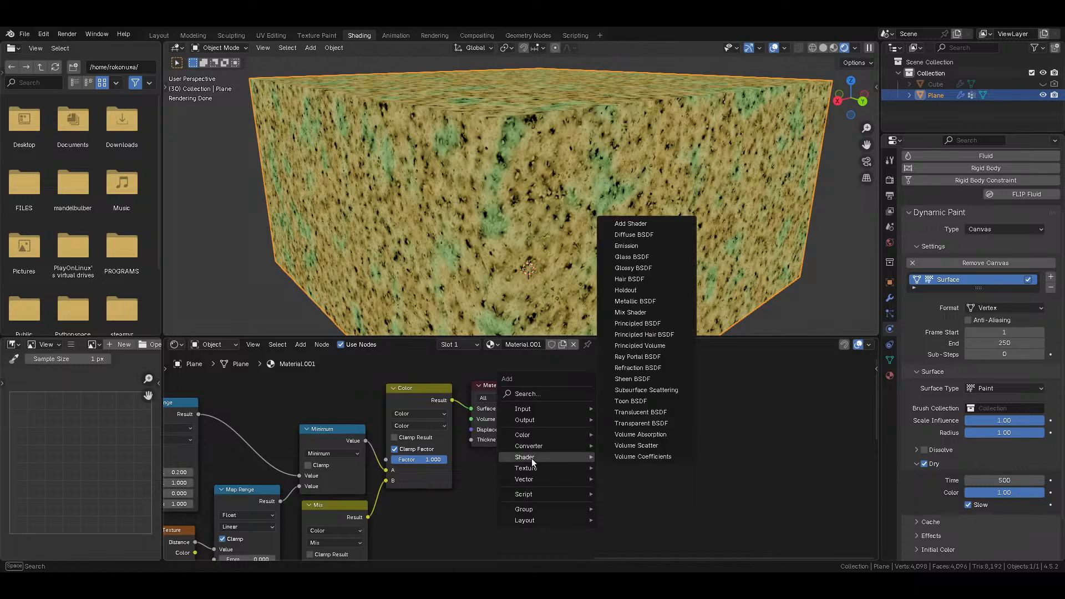
click(649, 322)
click(451, 370)
Step: Try the Subtract node's Result as the Principled BSDF's Base Color, and reconnect the Color blend's Result
middle_drag(250, 393, 401, 424)
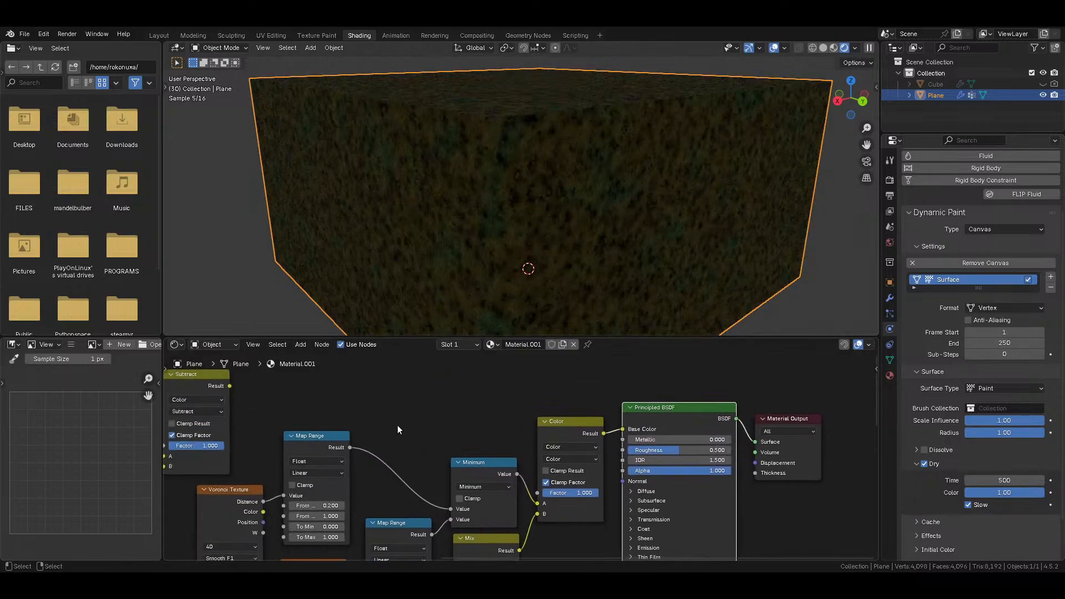
drag(229, 386, 622, 430)
middle_drag(312, 424, 316, 464)
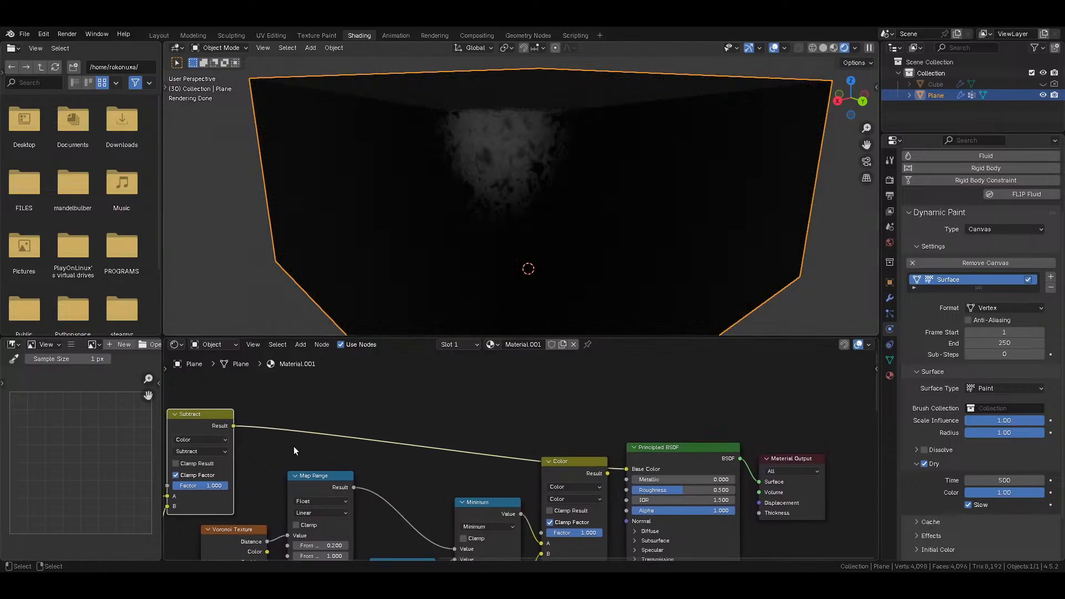
key(shift+a)
mouse_move(507, 416)
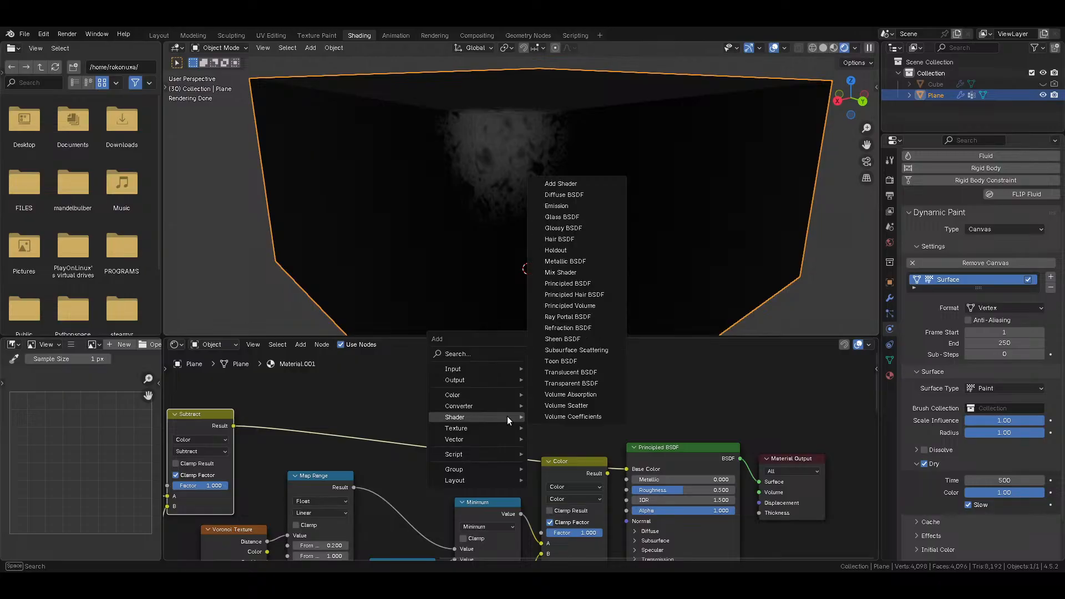
drag(608, 473, 626, 470)
Step: Add a Bump node, feed the Minimum node's Value into its Height, and connect its Normal output to the Principled BSDF's Normal
middle_drag(616, 454, 507, 383)
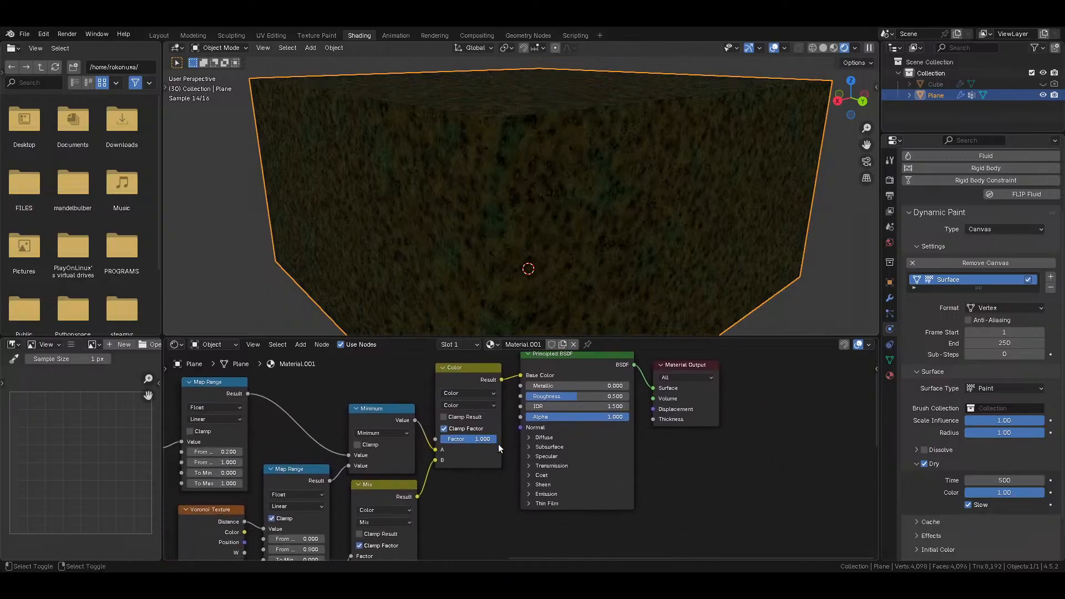
key(shift+a)
mouse_move(454, 468)
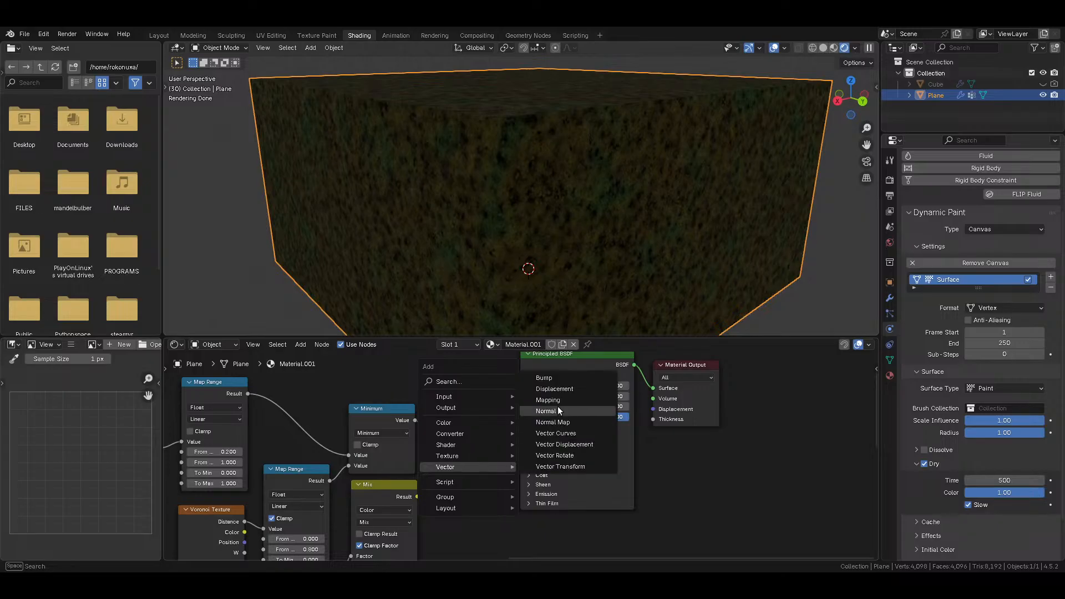
click(555, 378)
click(442, 473)
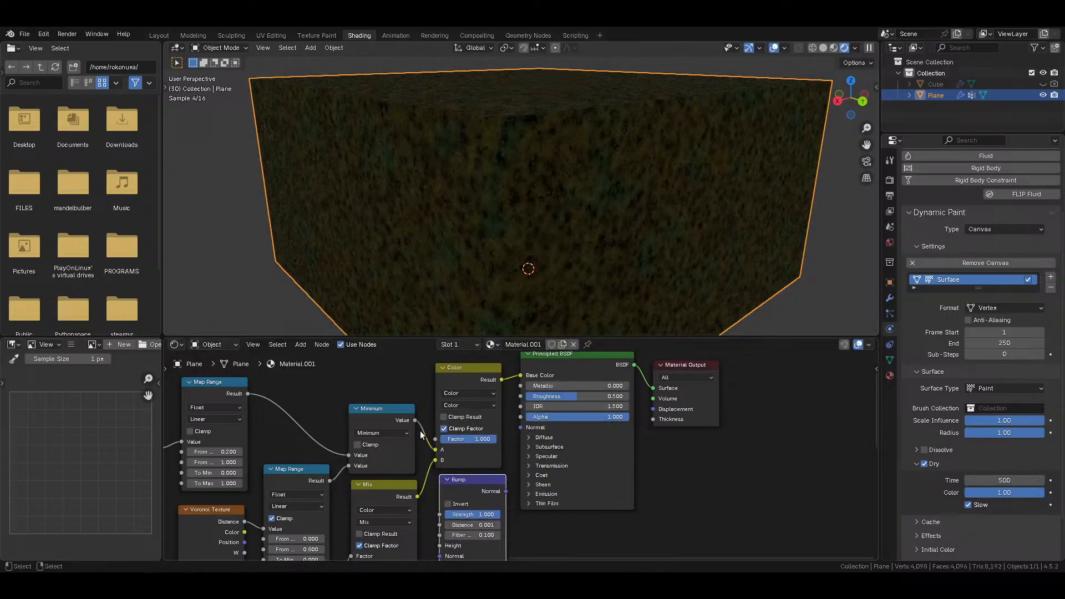
drag(414, 420, 443, 487)
middle_drag(490, 431, 493, 493)
drag(510, 495, 524, 431)
Step: Use a Nishita Sky Texture as the world background color and set its Sun Intensity to 0.1
key(shift+a)
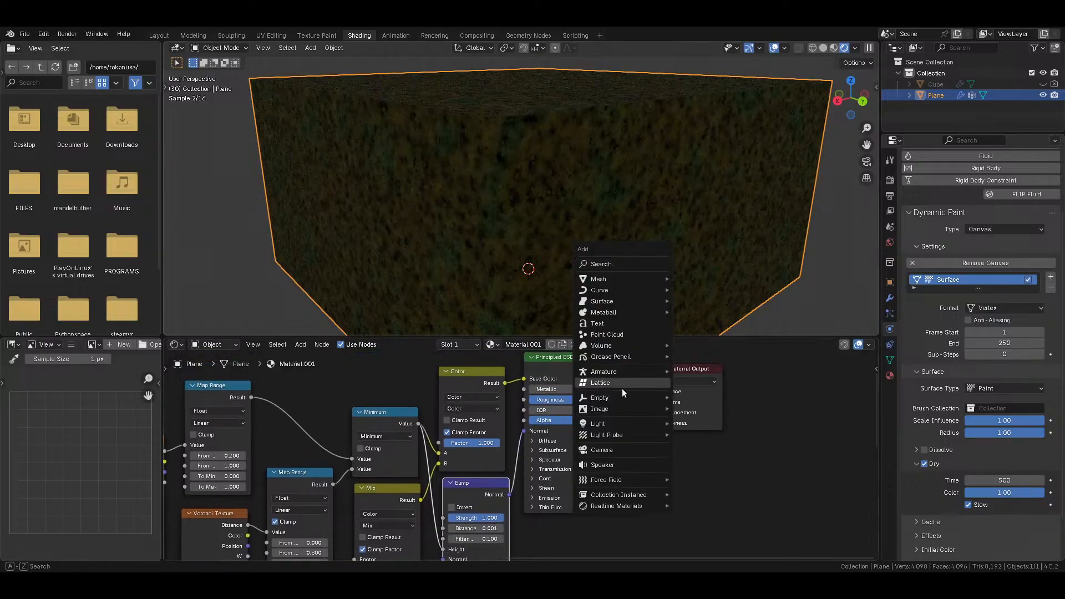
click(890, 243)
click(975, 247)
click(716, 381)
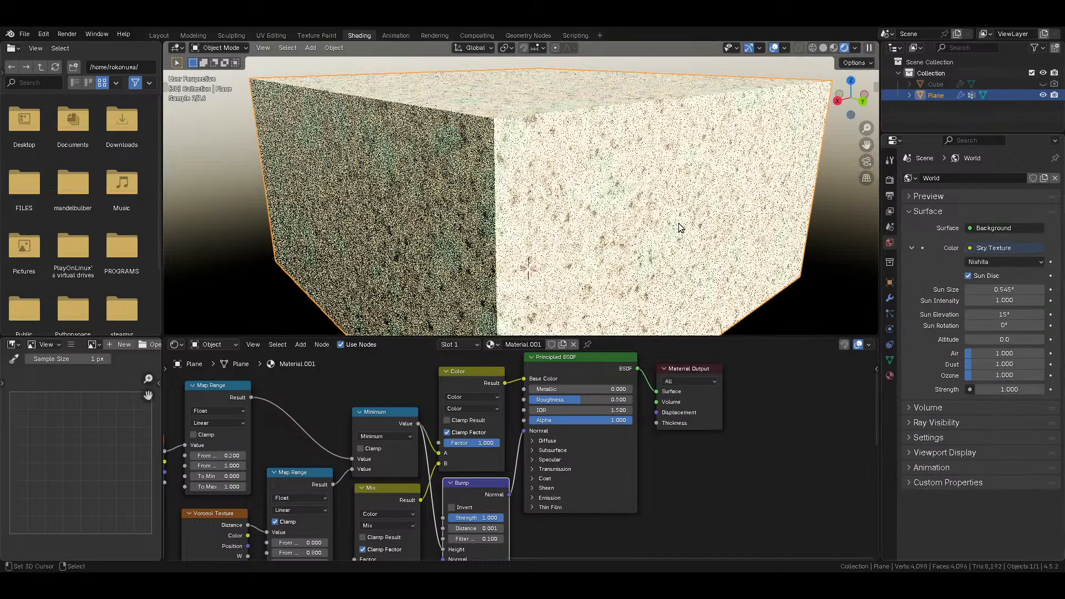
click(1021, 388)
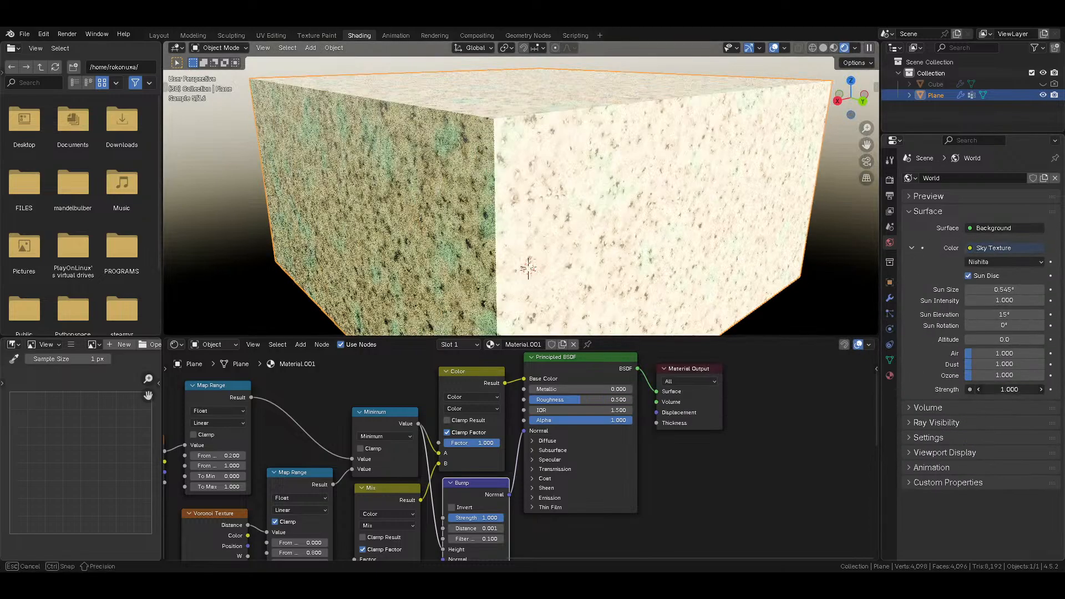
key(Return)
click(1004, 300)
text(.1)
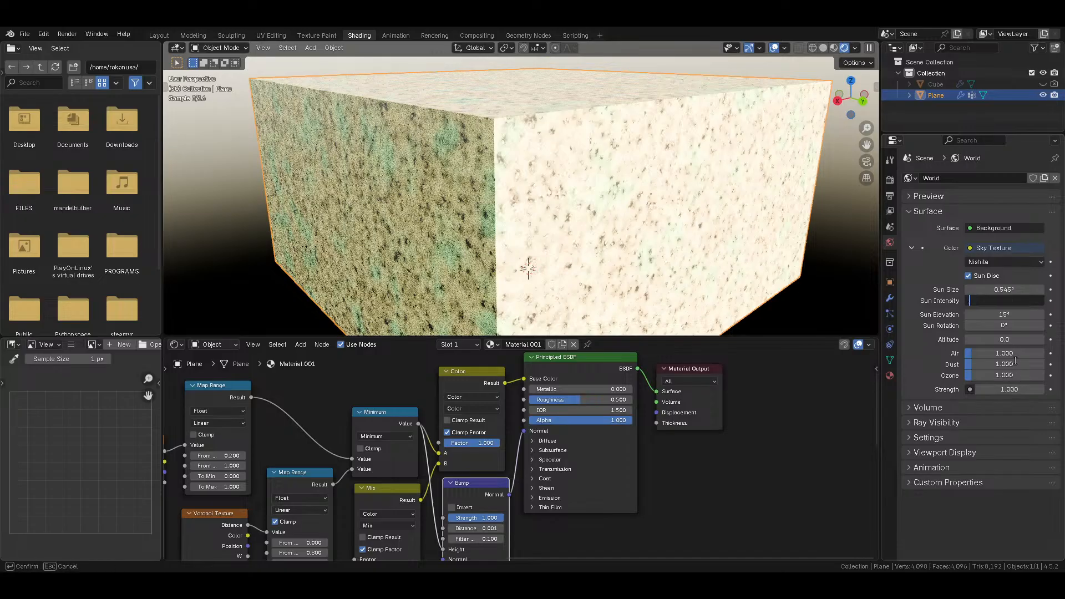
key(Return)
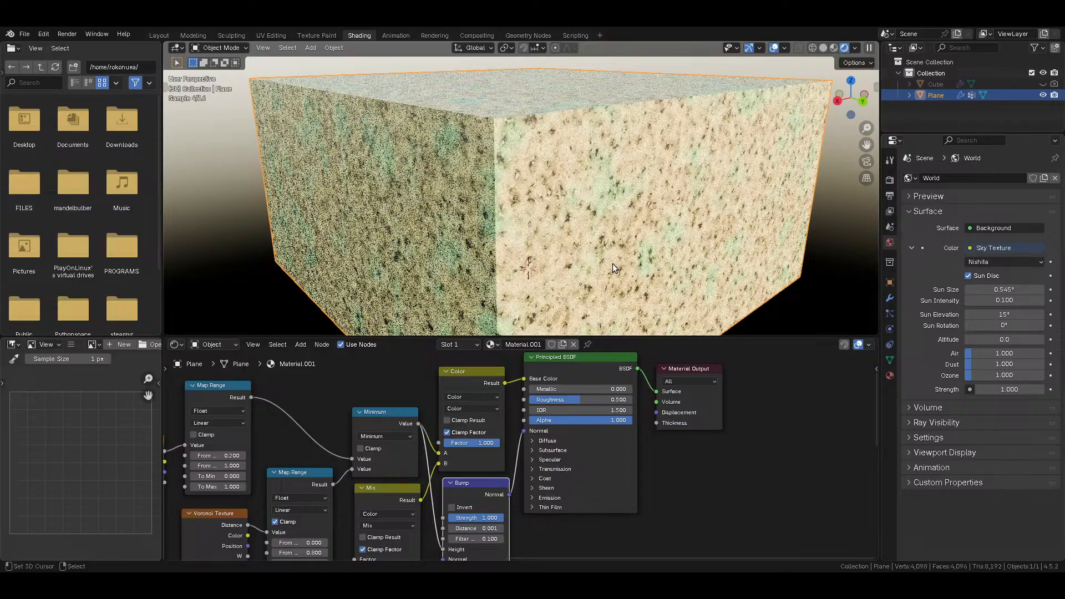
Step: Preview the Bump node's Normal output and the Minimum node's Value on the box to compare them, saving the file
ctrl+shift+click(491, 495)
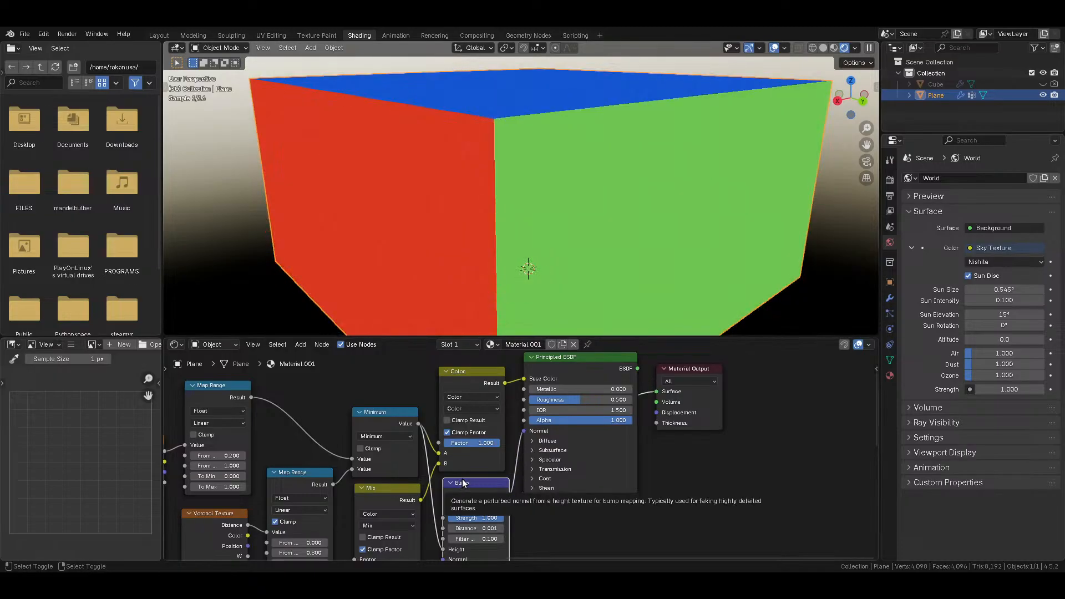
middle_drag(549, 518, 613, 460)
key(ctrl+s)
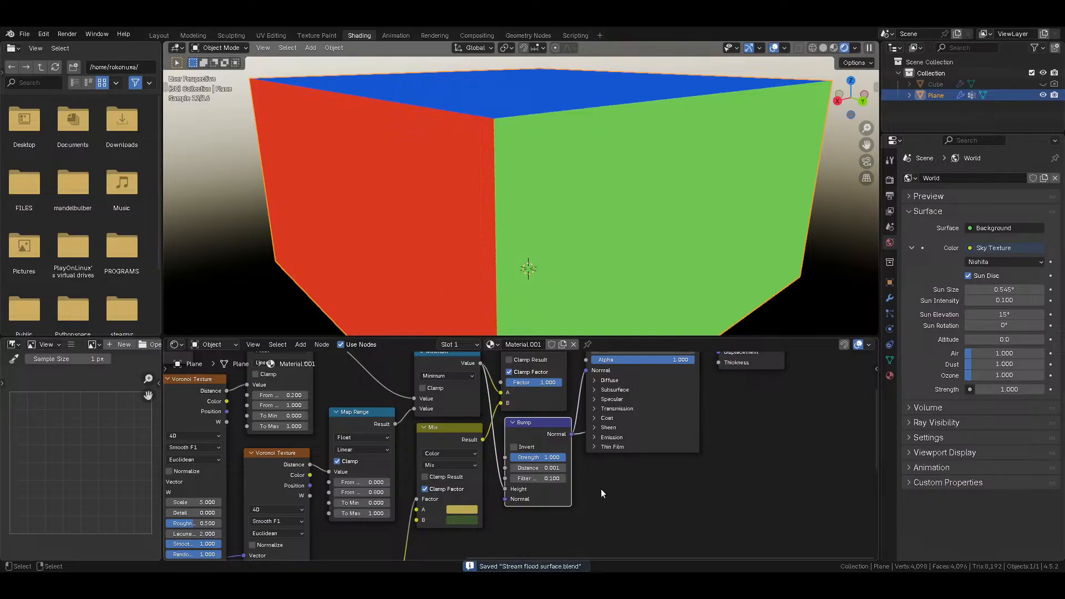
scroll(601, 198, down, 5)
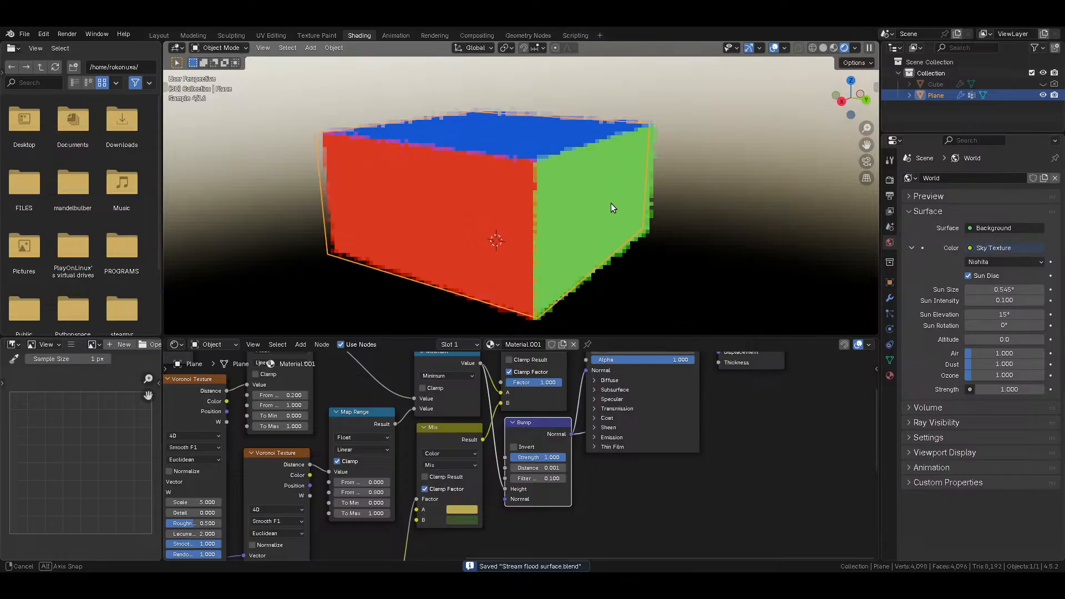
middle_drag(560, 231, 578, 255)
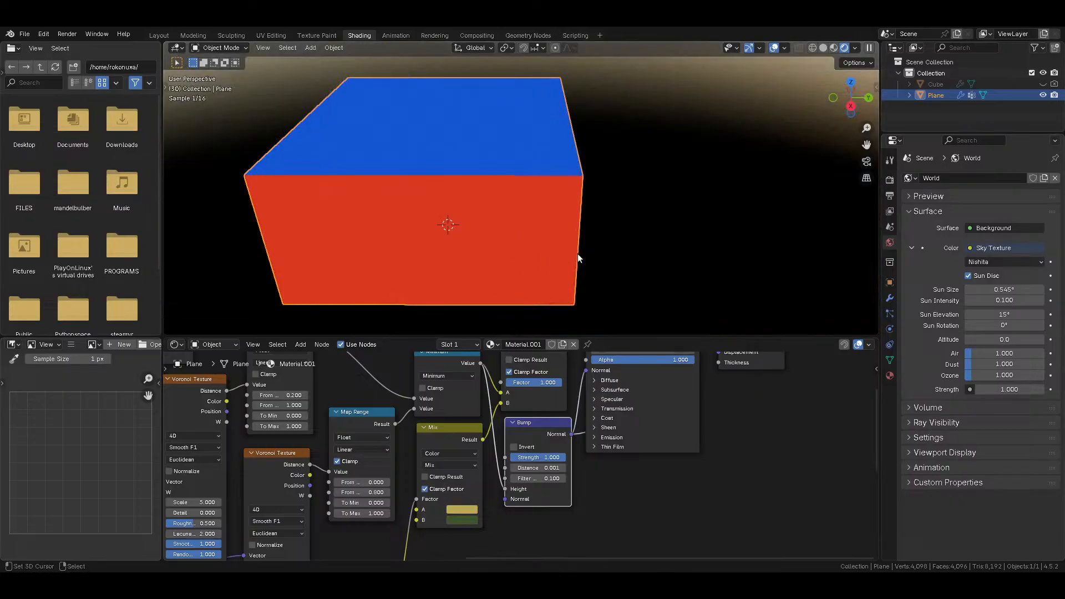
middle_drag(463, 386, 451, 425)
ctrl+shift+click(426, 398)
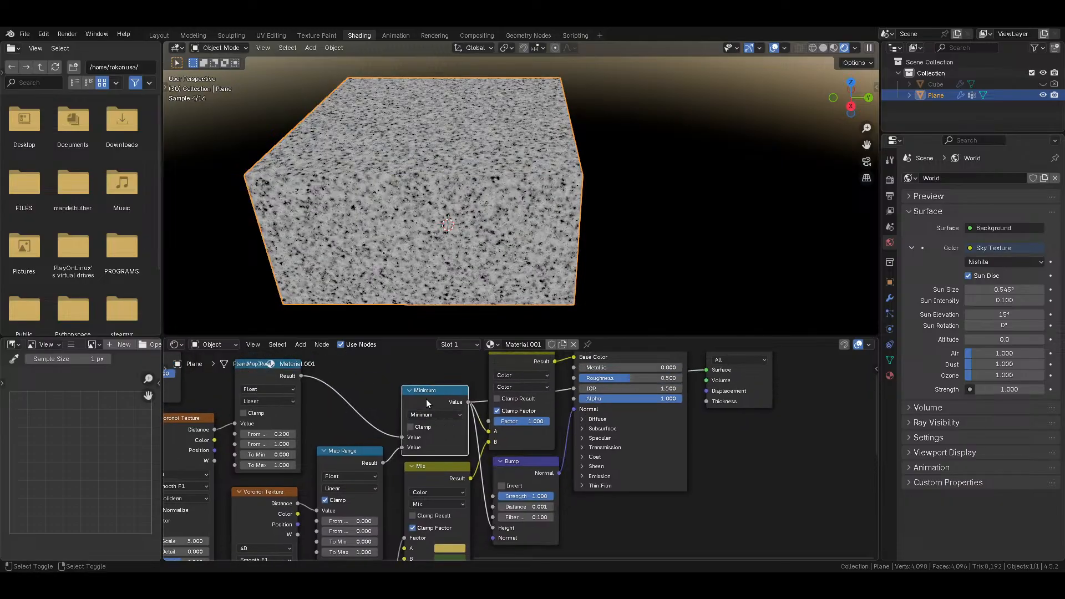
ctrl+shift+click(532, 474)
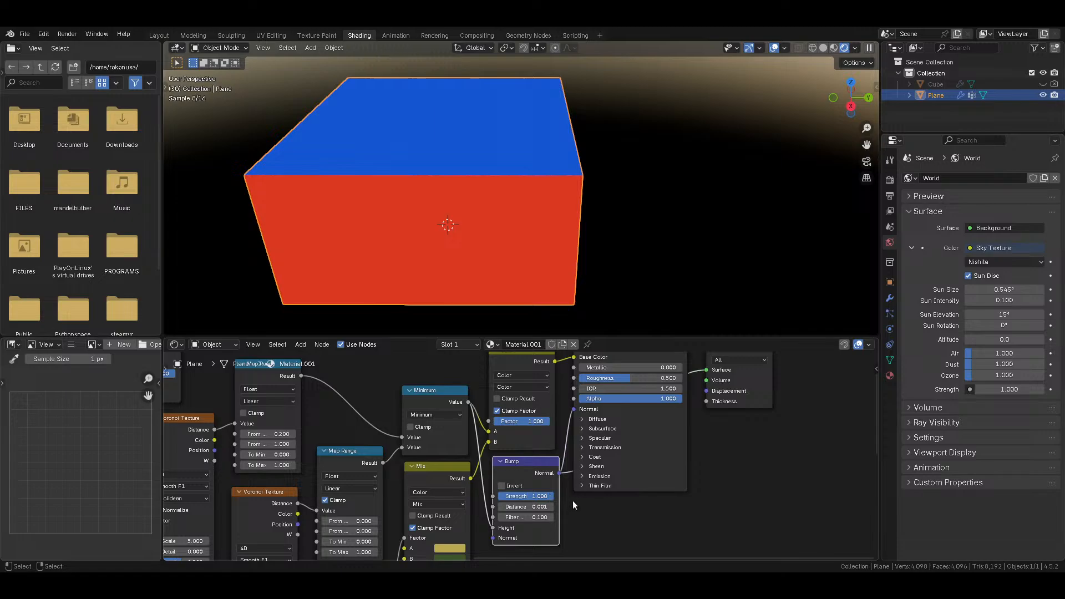
Step: Set the Bump node's Filter Width to 0.1
middle_drag(524, 530, 502, 449)
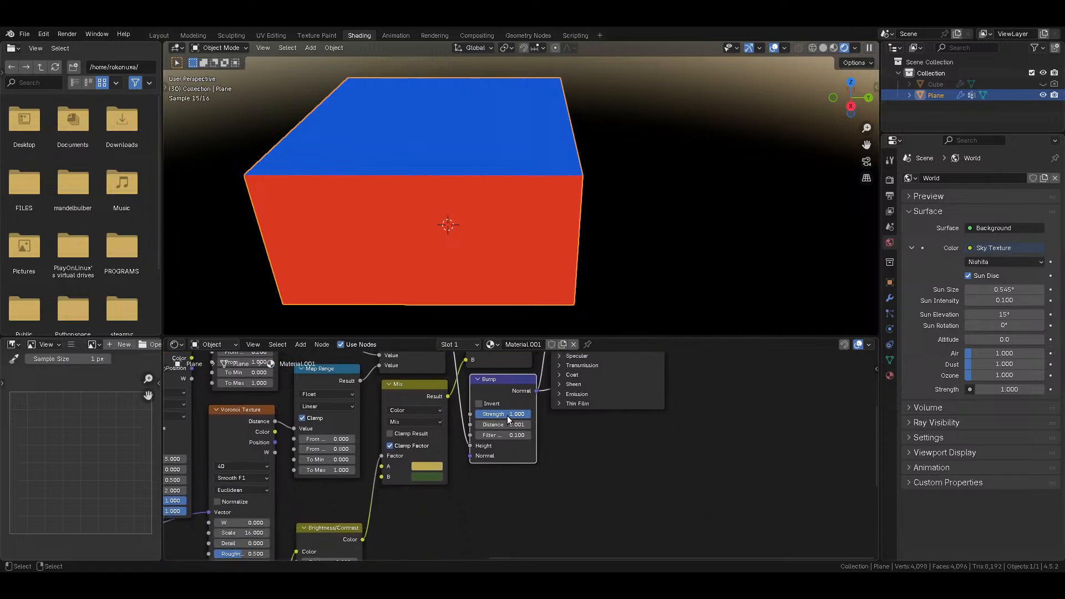
drag(470, 446, 488, 436)
click(486, 436)
text(.1)
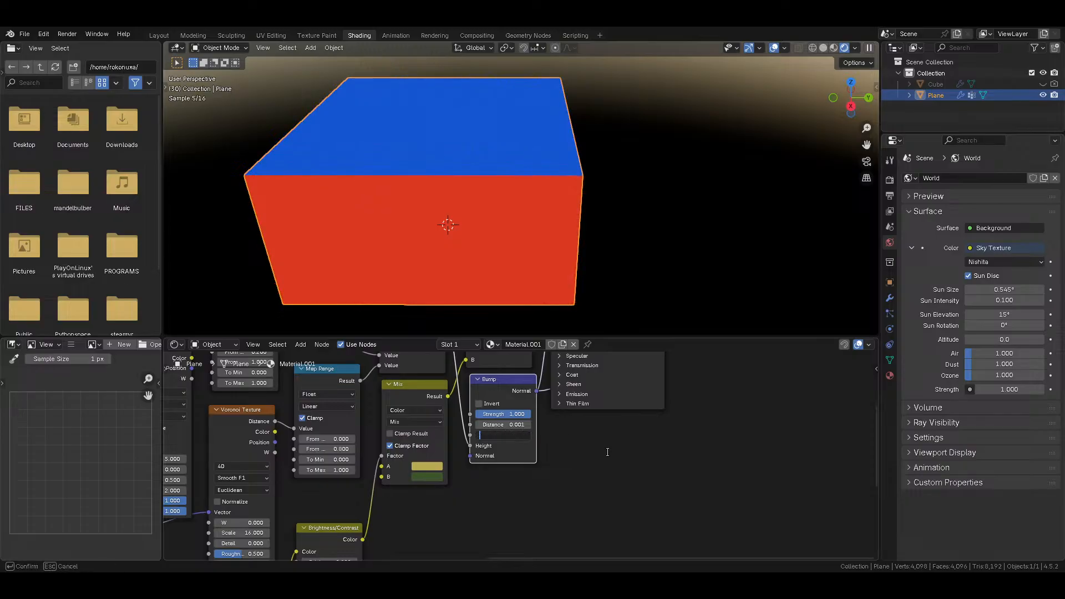
key(Return)
Step: Delete the Bump node and route the Principled BSDF back to the material's surface
middle_drag(585, 416, 567, 524)
key(x)
middle_drag(584, 480, 577, 437)
key(shift+a)
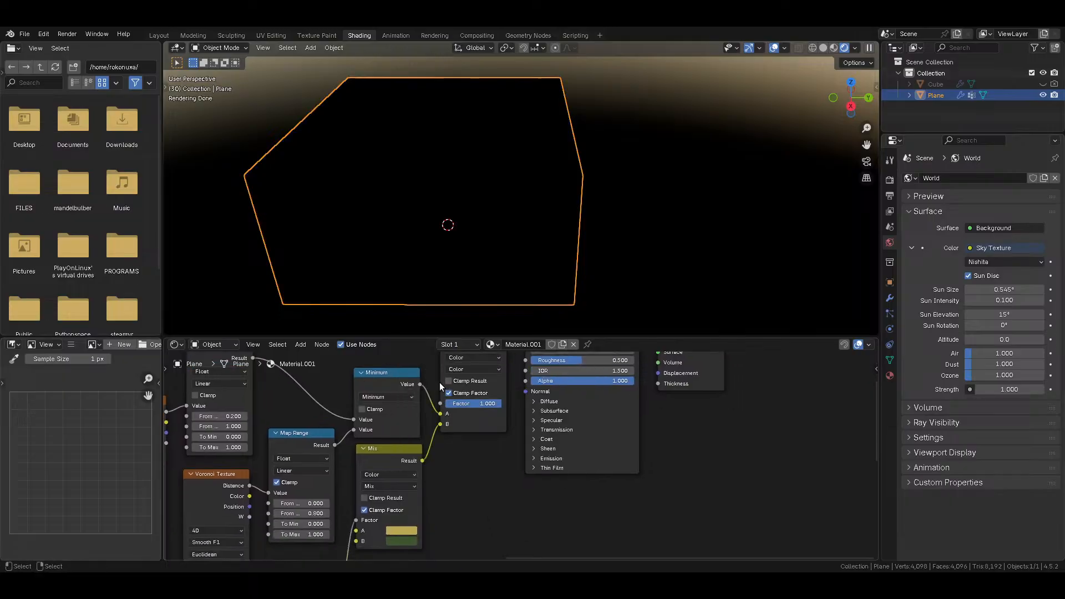
middle_drag(436, 382, 431, 445)
drag(415, 449, 501, 502)
ctrl+shift+click(583, 395)
Step: Add a Displacement node below the Color blend node and connect the Minimum node's Value to its Height
middle_drag(497, 507, 482, 462)
key(shift+a)
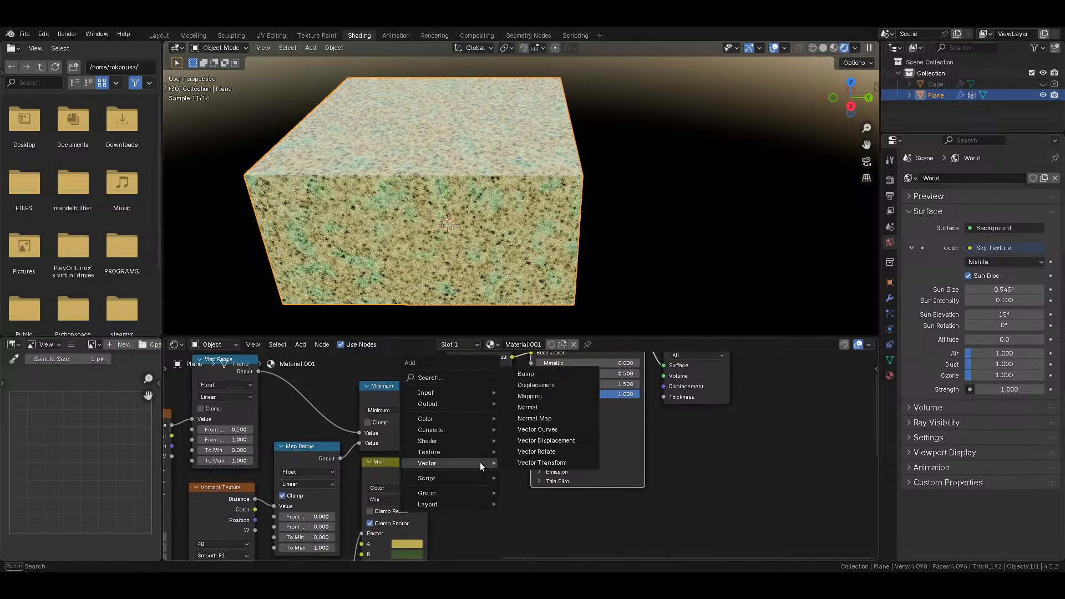
mouse_move(433, 463)
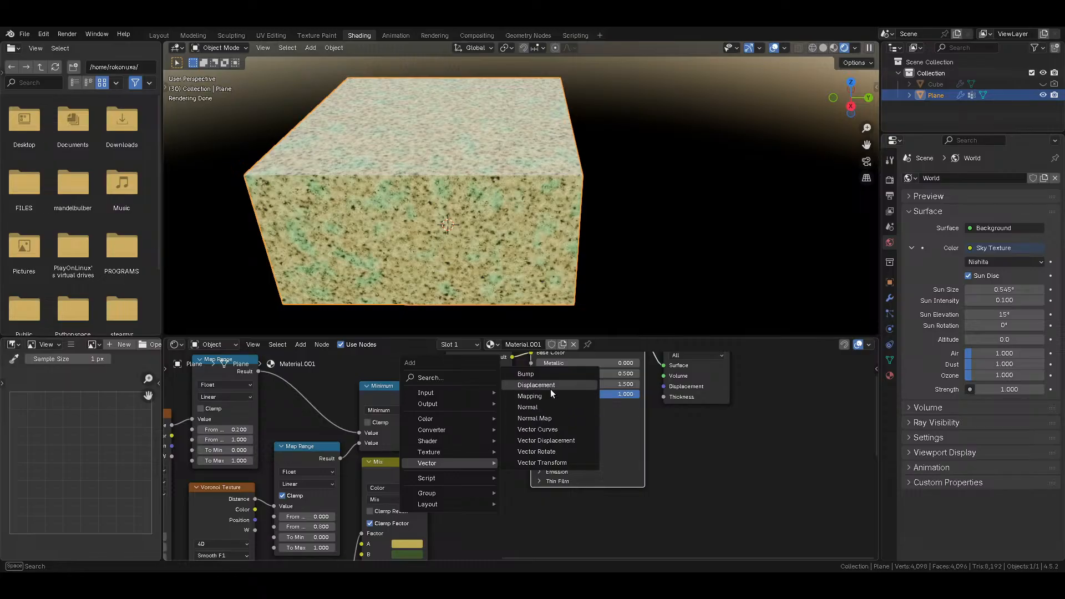
click(536, 385)
click(483, 472)
drag(426, 398, 451, 498)
Step: Examine the Displacement node's output on the box, its Object Space setting, and the Material Output connections
middle_drag(601, 230, 487, 261)
scroll(516, 459, down, 3)
middle_drag(516, 460, 530, 438)
scroll(444, 454, up, 5)
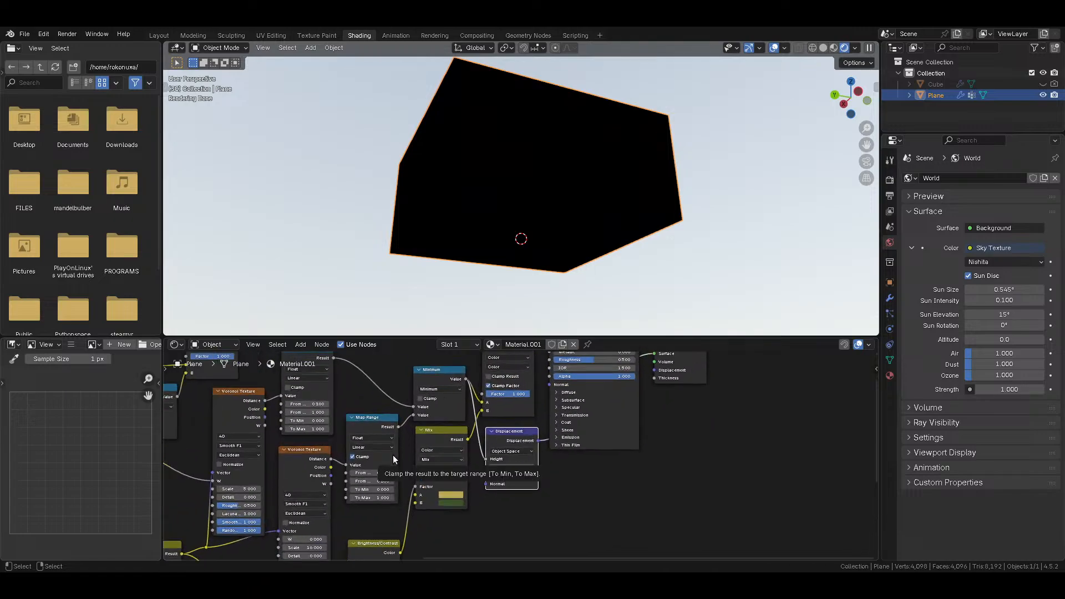
scroll(510, 438, up, 3)
click(506, 450)
click(506, 451)
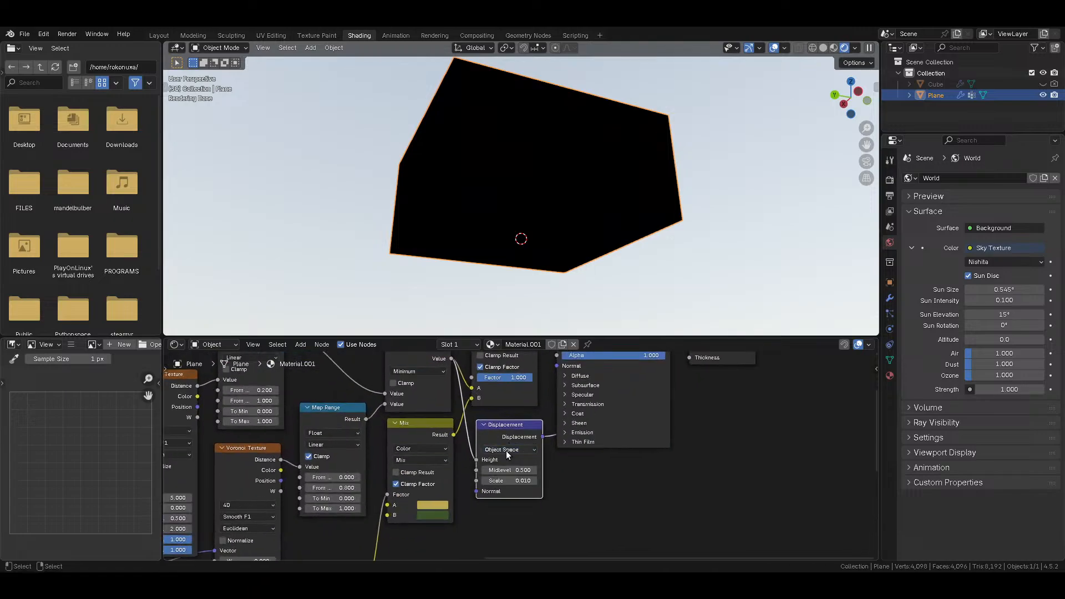
middle_drag(573, 477, 440, 526)
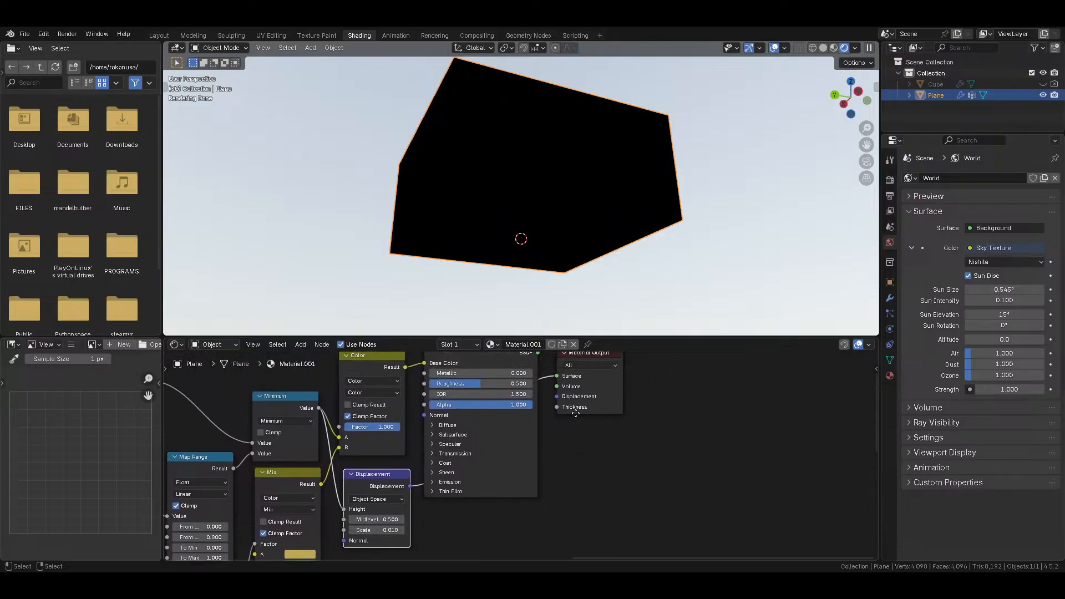
middle_drag(584, 379, 573, 445)
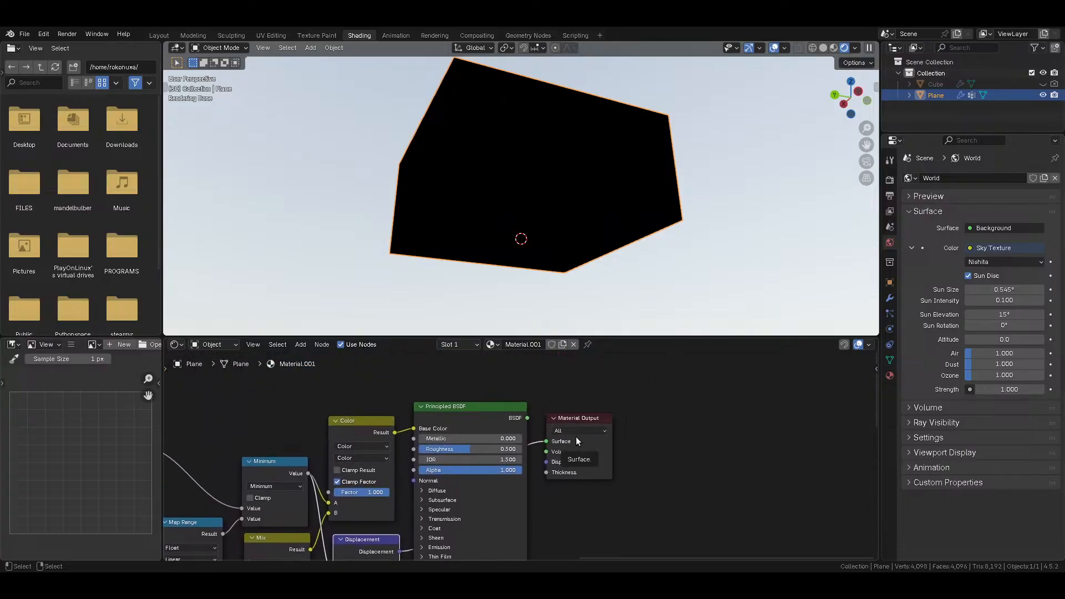
Step: Open the material's preview in its properties and return the viewport to solid shading
click(890, 181)
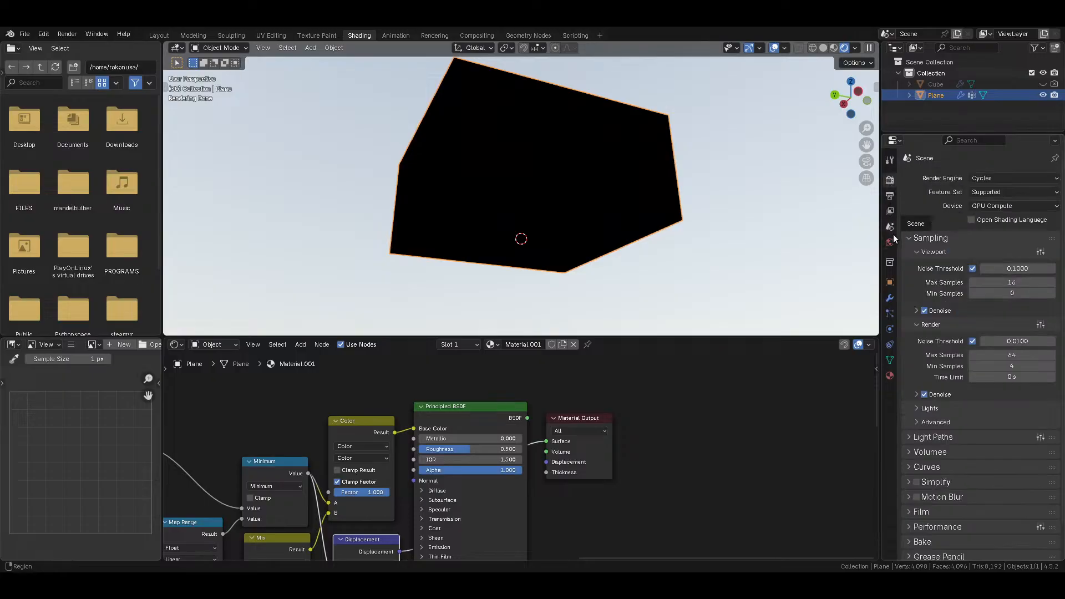
click(890, 375)
click(934, 248)
drag(934, 248, 940, 310)
click(948, 246)
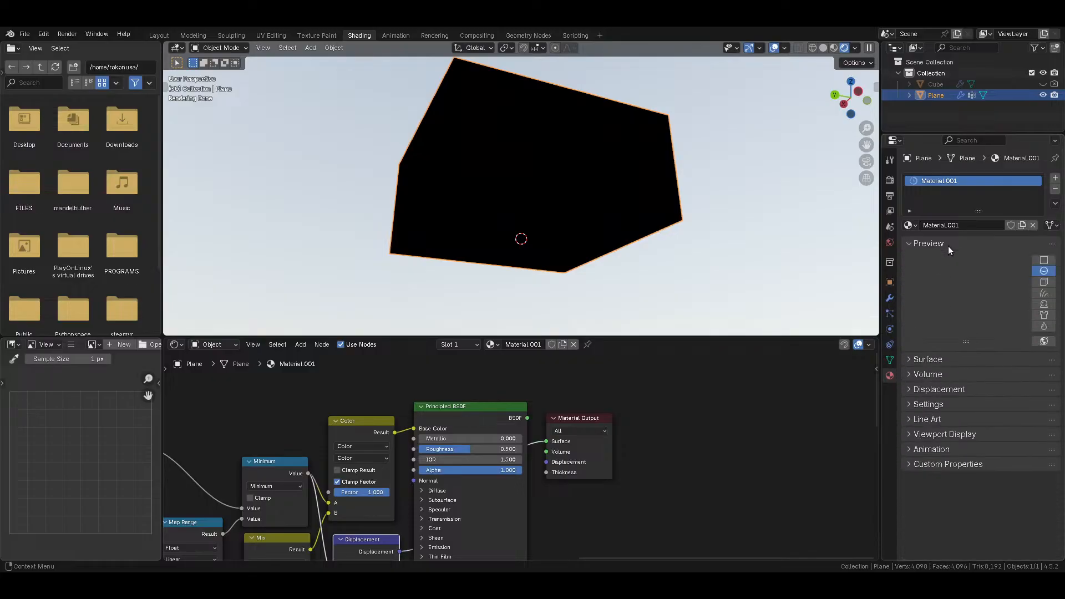
key(shift+z)
key(shift+z)
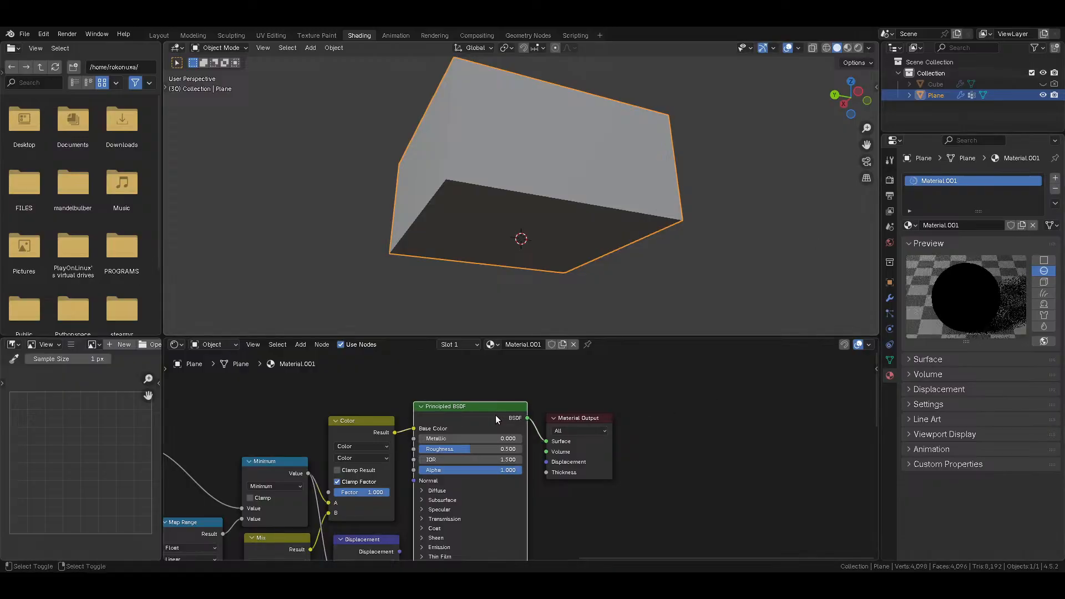
Step: Try feeding the Displacement node's output into the Principled BSDF's Normal input
middle_drag(400, 477, 429, 427)
drag(428, 501, 442, 431)
click(443, 430)
key(ctrl+z)
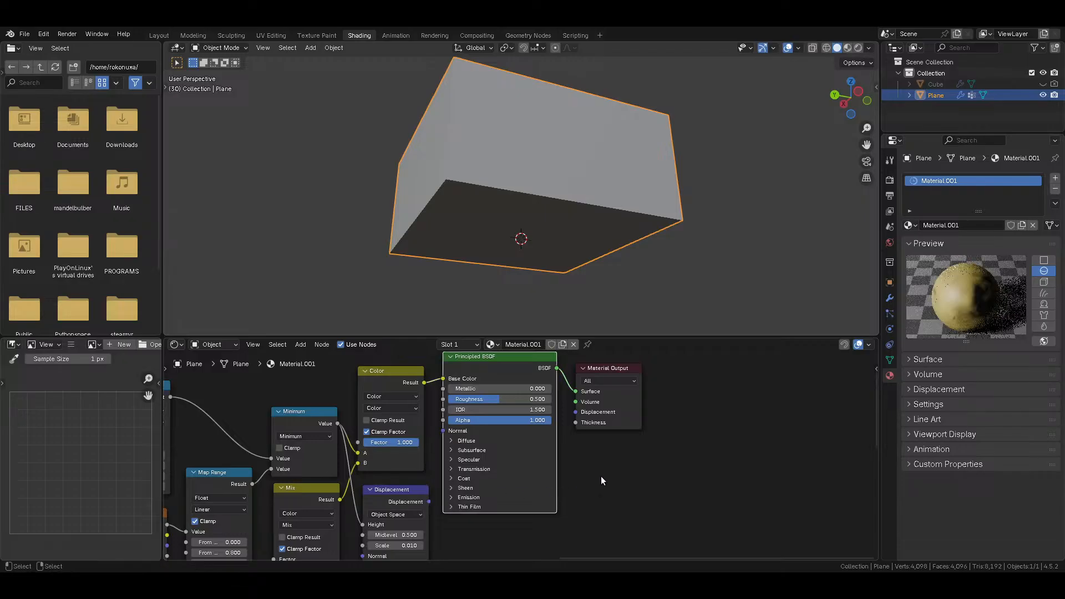
Step: Delete the Displacement node below the Color blend node and save the file
click(399, 499)
middle_drag(390, 492, 543, 420)
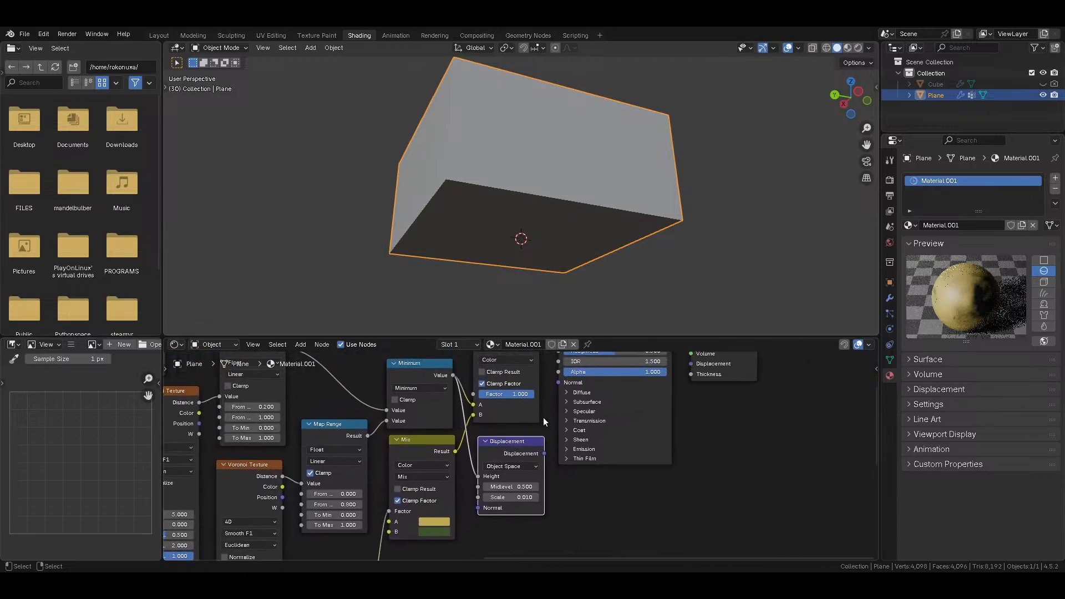
key(Delete)
key(ctrl+s)
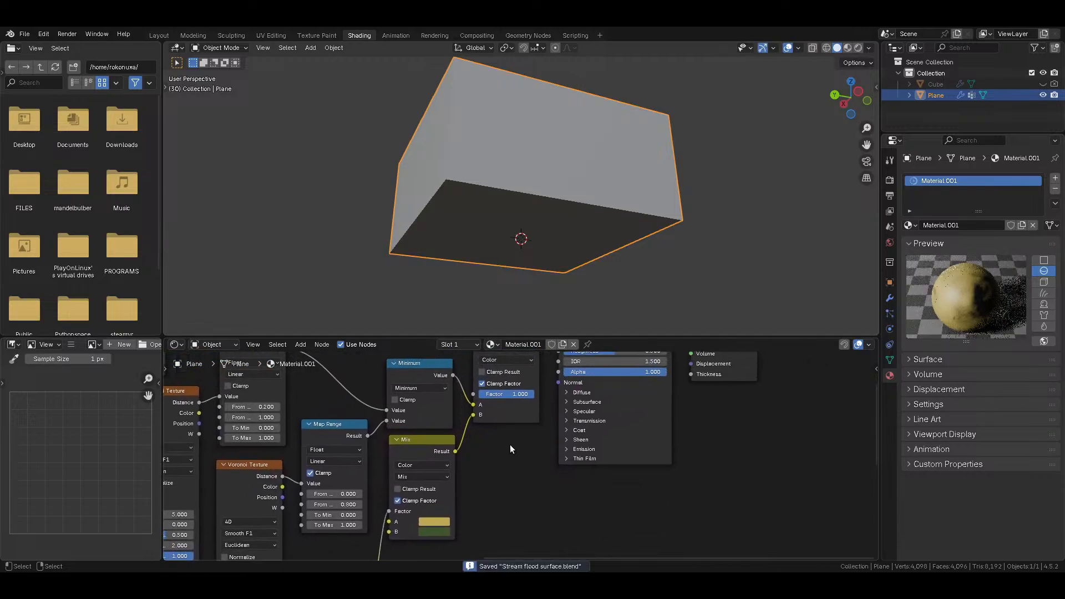
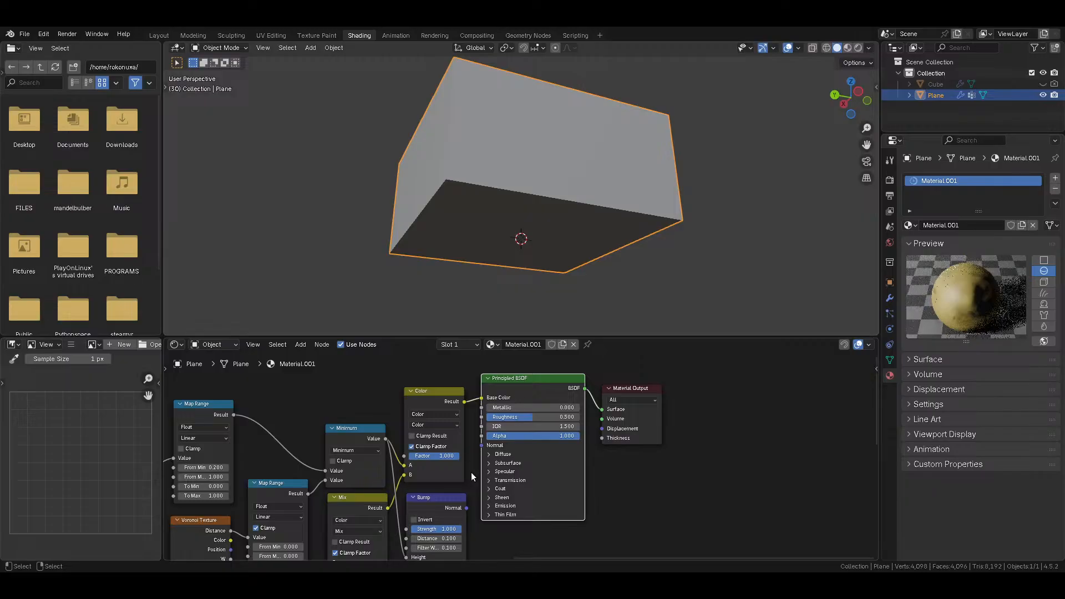
Step: Connect the Bump node's Normal output to the Principled BSDF's Normal input and inspect the box in rendered shading
drag(466, 507, 478, 447)
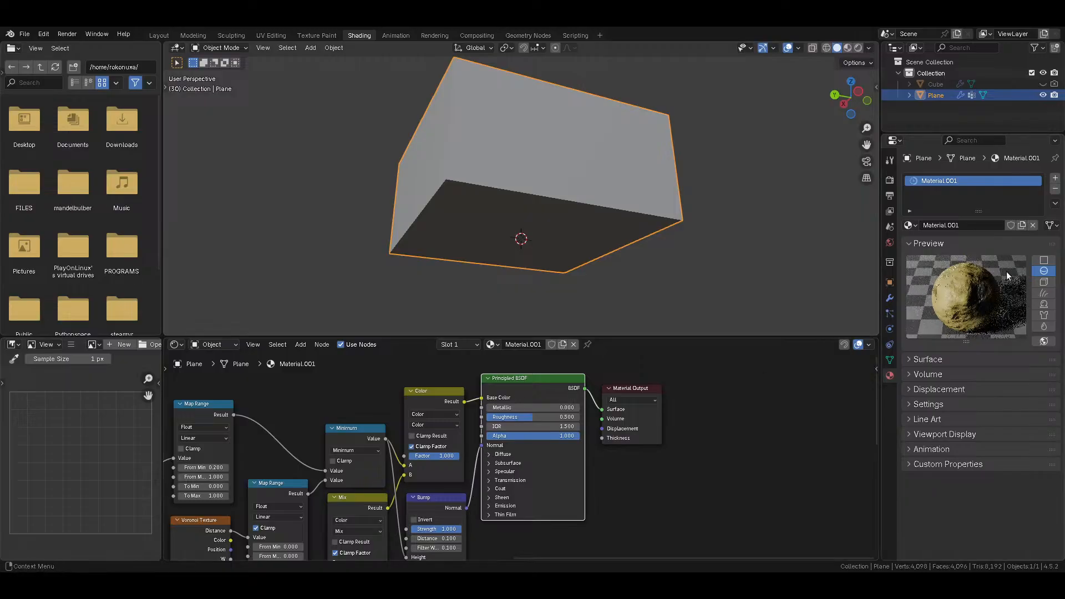
click(967, 242)
middle_drag(832, 238, 680, 237)
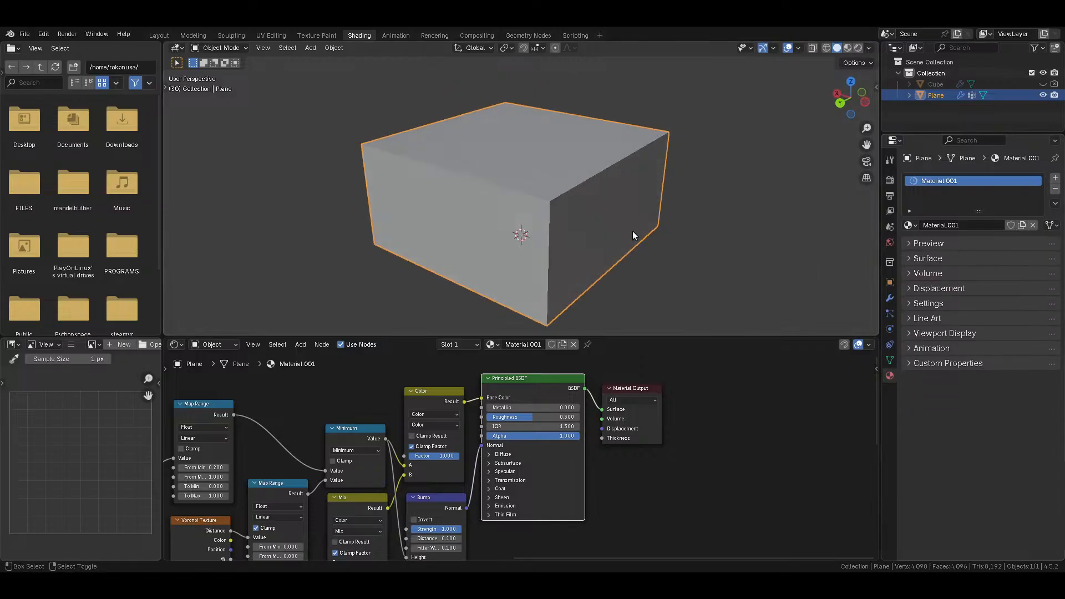
key(shift+z)
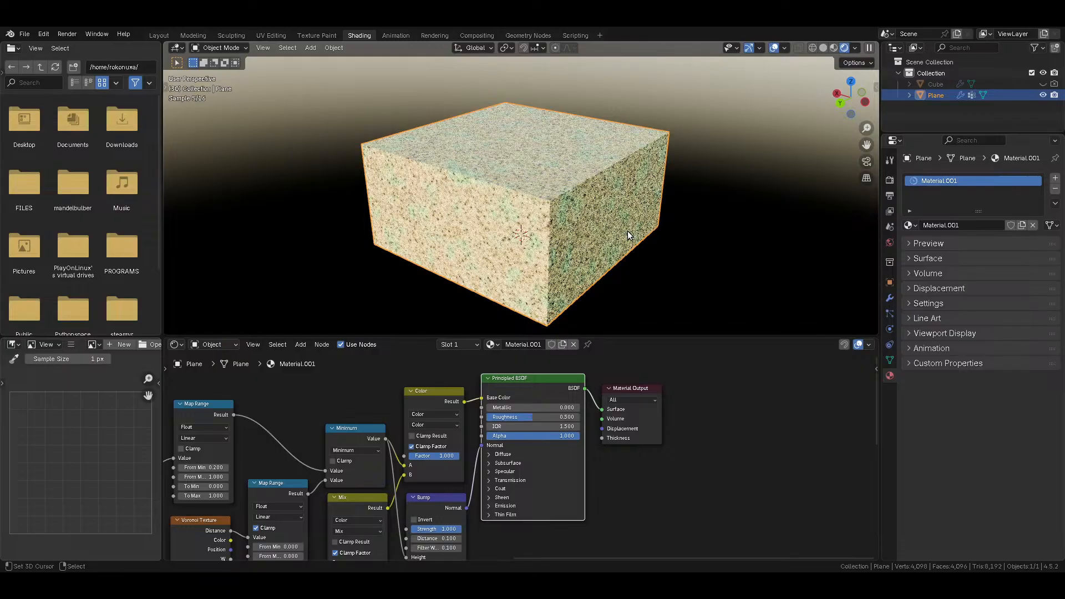
scroll(628, 230, up, 4)
middle_drag(620, 254, 610, 251)
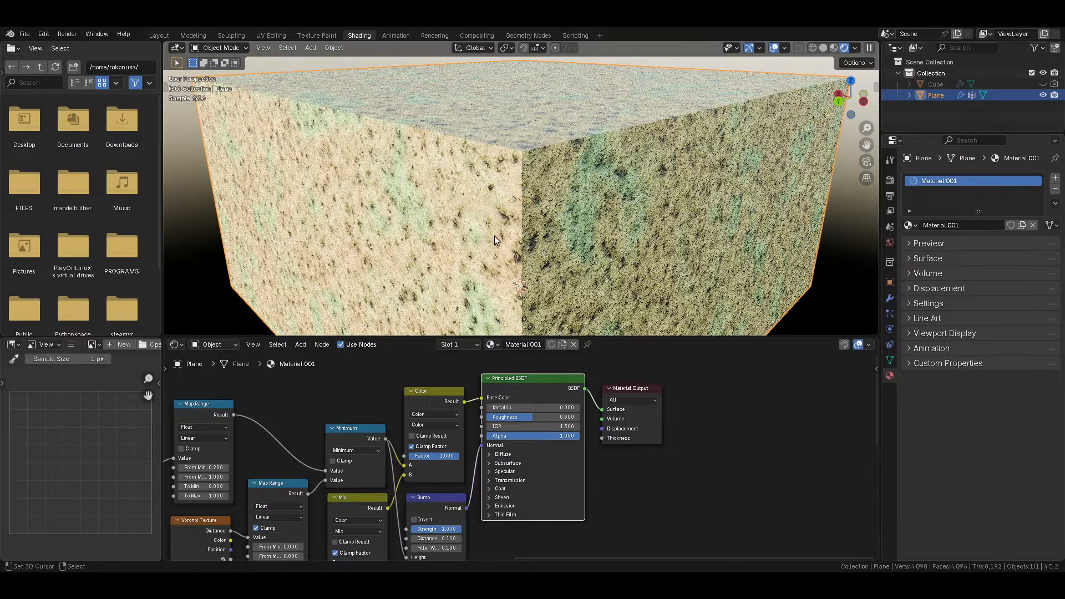
key(z)
key(z)
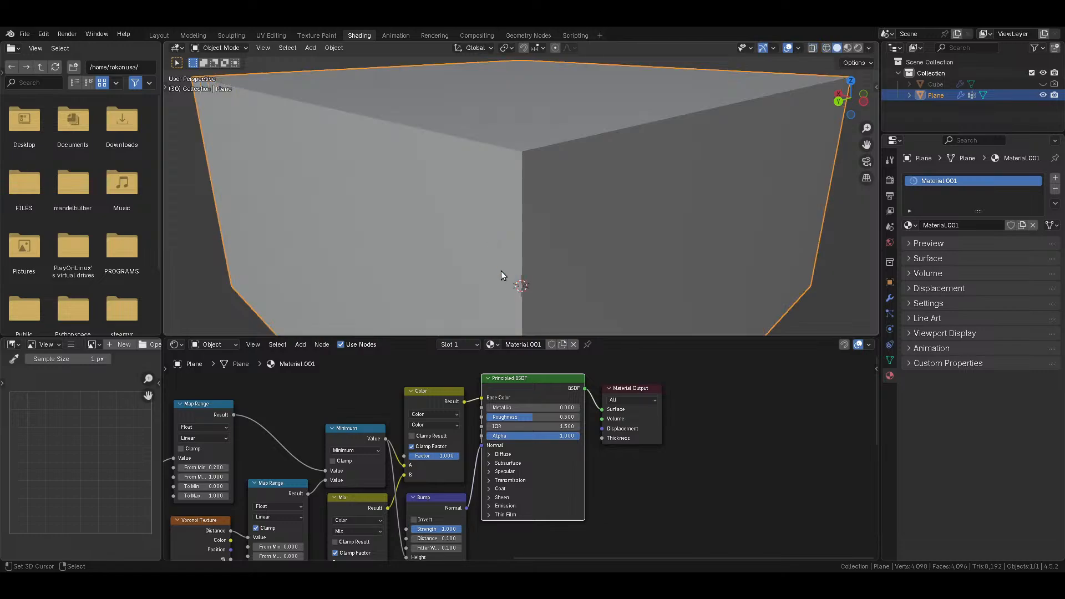
scroll(499, 264, down, 7)
Step: Preview the Color blend node in rendered shading and place a duplicate above the Principled BSDF, with the original's Result feeding its A input
click(431, 401)
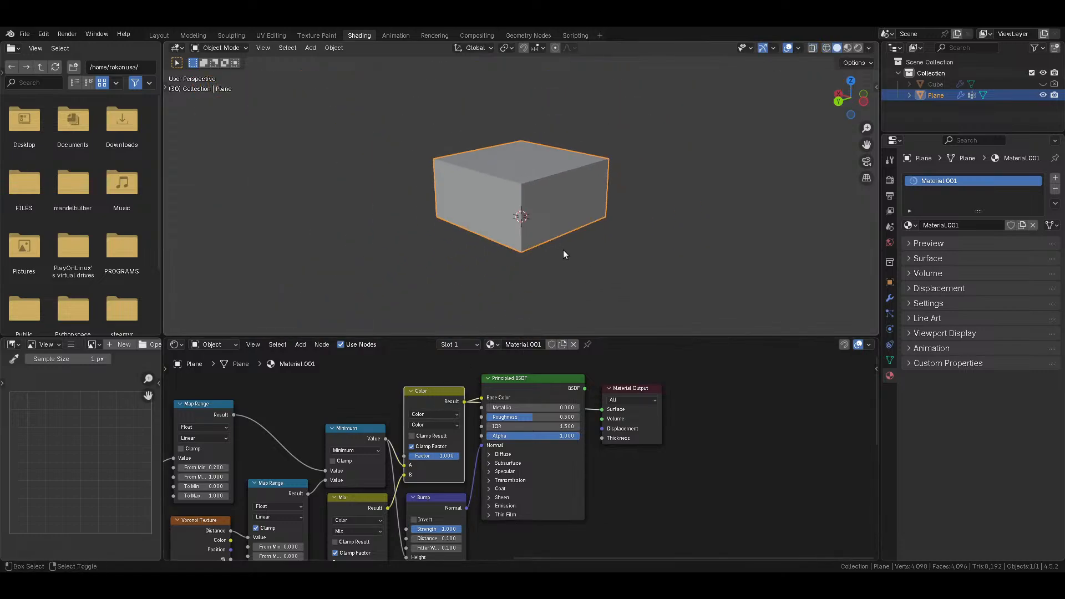
key(z)
middle_drag(434, 404, 497, 463)
key(shift+d)
click(673, 412)
key(g)
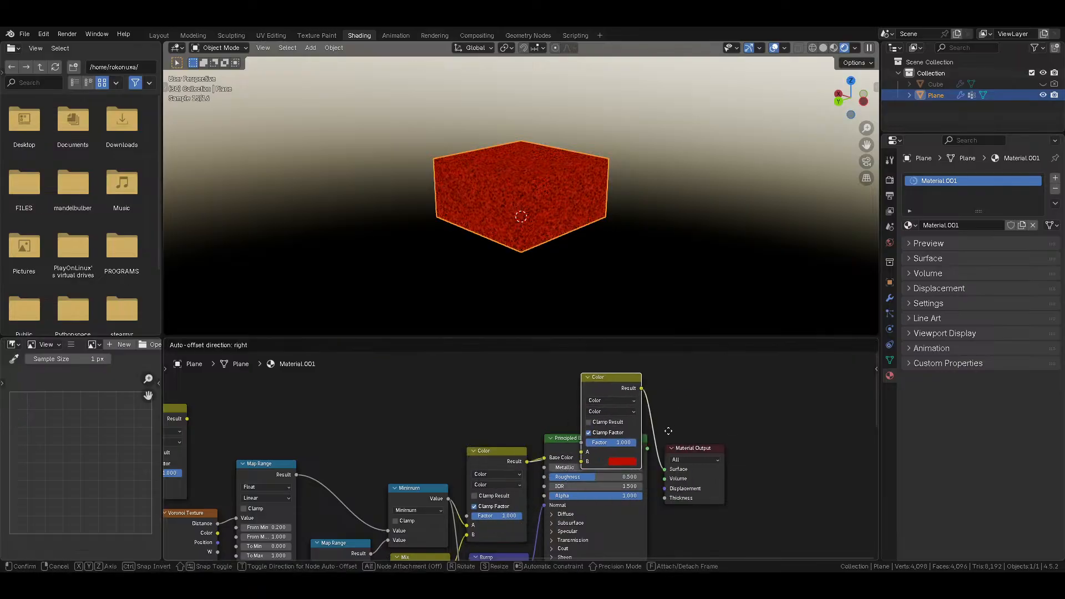
click(649, 420)
key(shift+a)
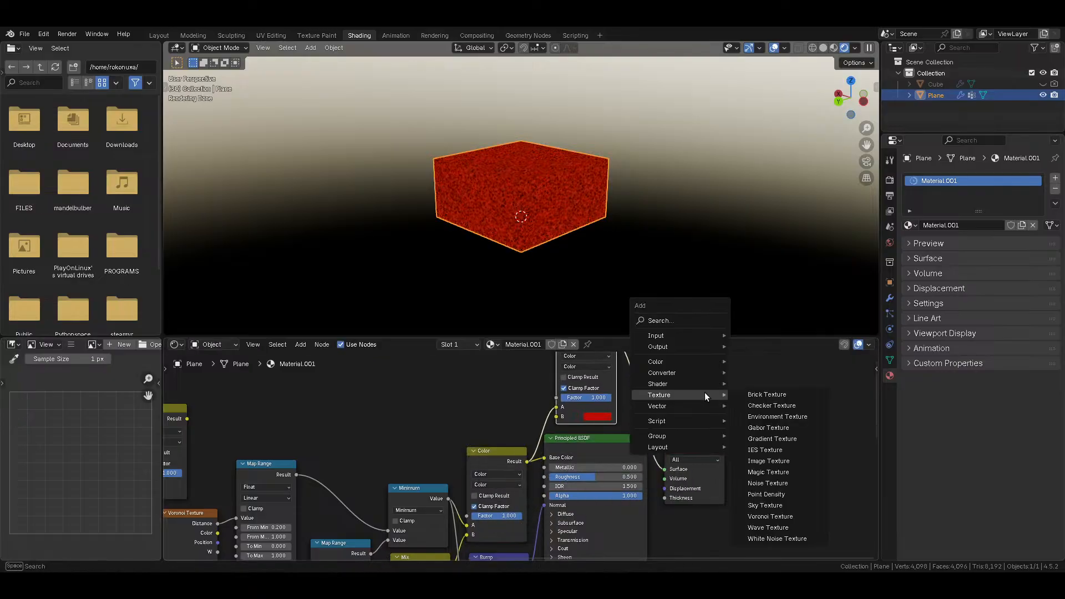
mouse_move(666, 384)
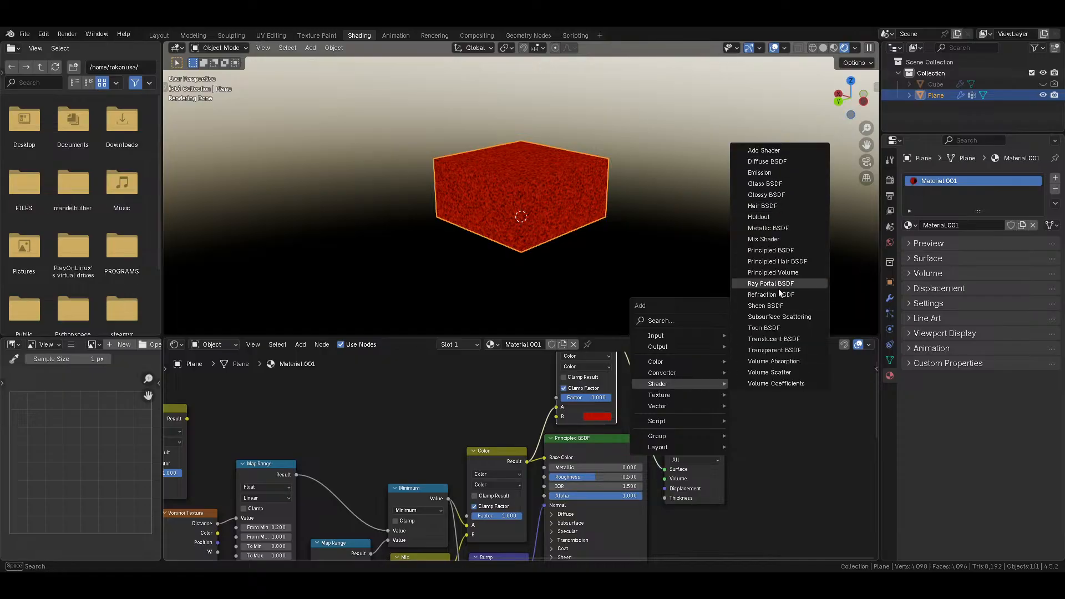
click(763, 239)
click(695, 392)
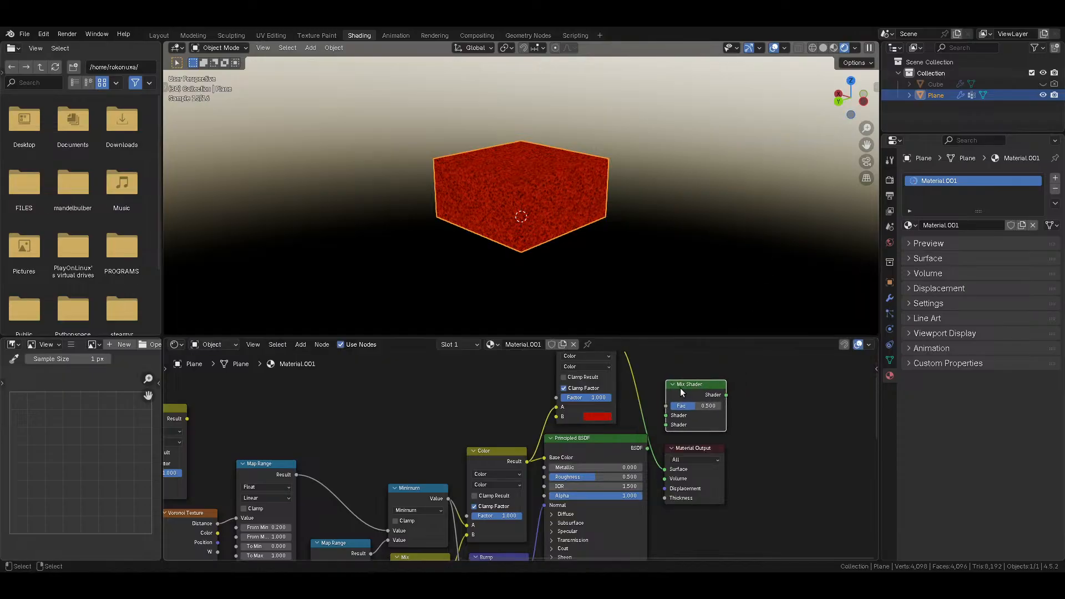
key(x)
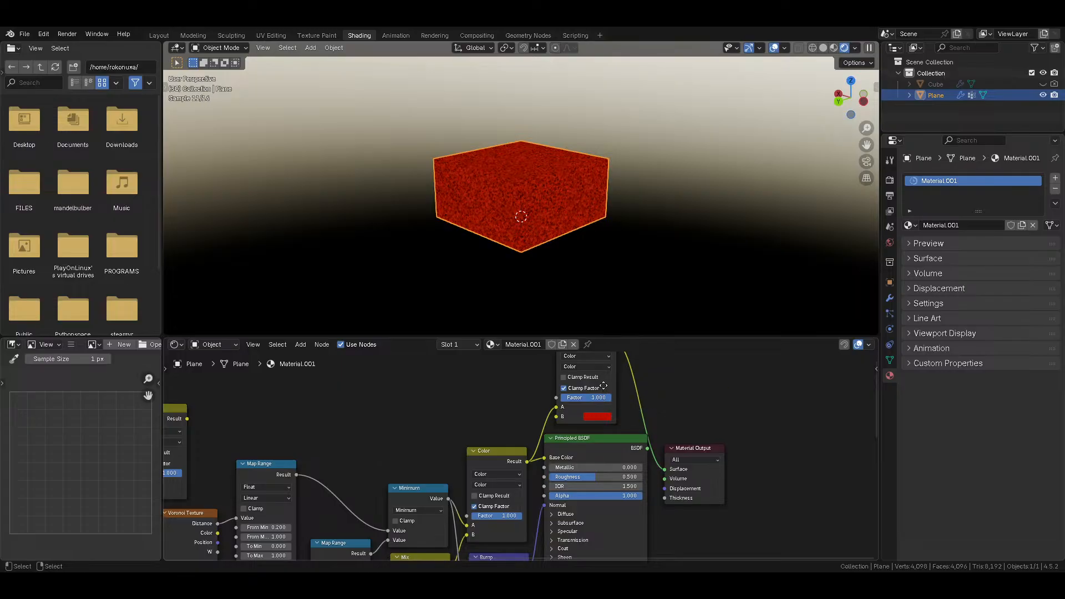
Step: Reset the duplicated blend node to Mix mode and preview the Subtract node's result on the box
middle_drag(581, 370, 582, 383)
key(BackSpace)
middle_drag(340, 494, 366, 481)
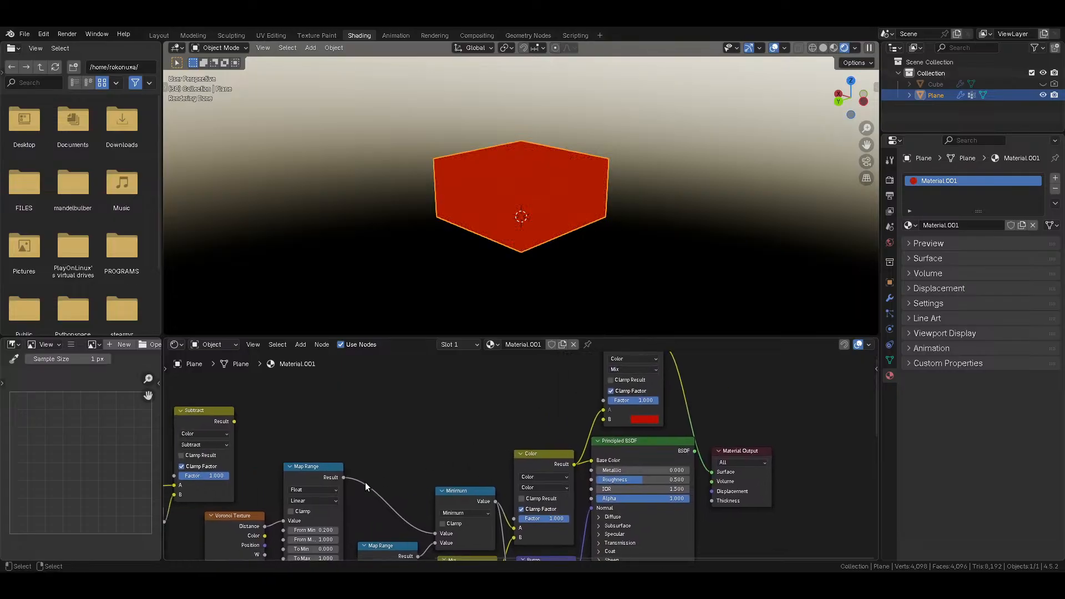
ctrl+shift+click(219, 413)
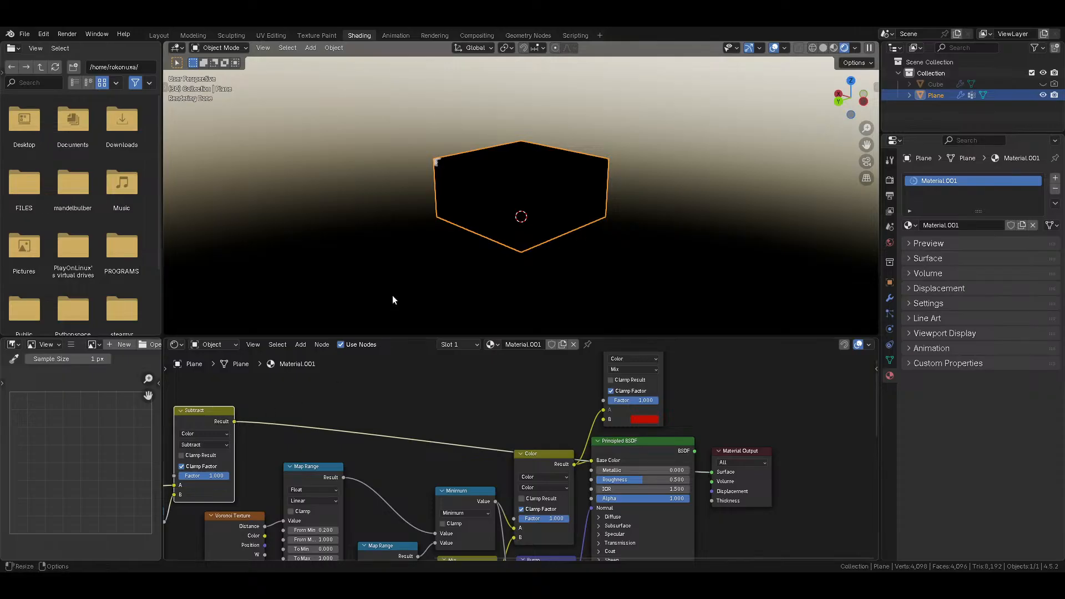
scroll(557, 176, up, 5)
Step: Drive the new Mix node's Factor with the Subtract Result, keep the Color result in B, and preview the Mix node
drag(235, 422, 609, 416)
middle_drag(673, 396, 662, 424)
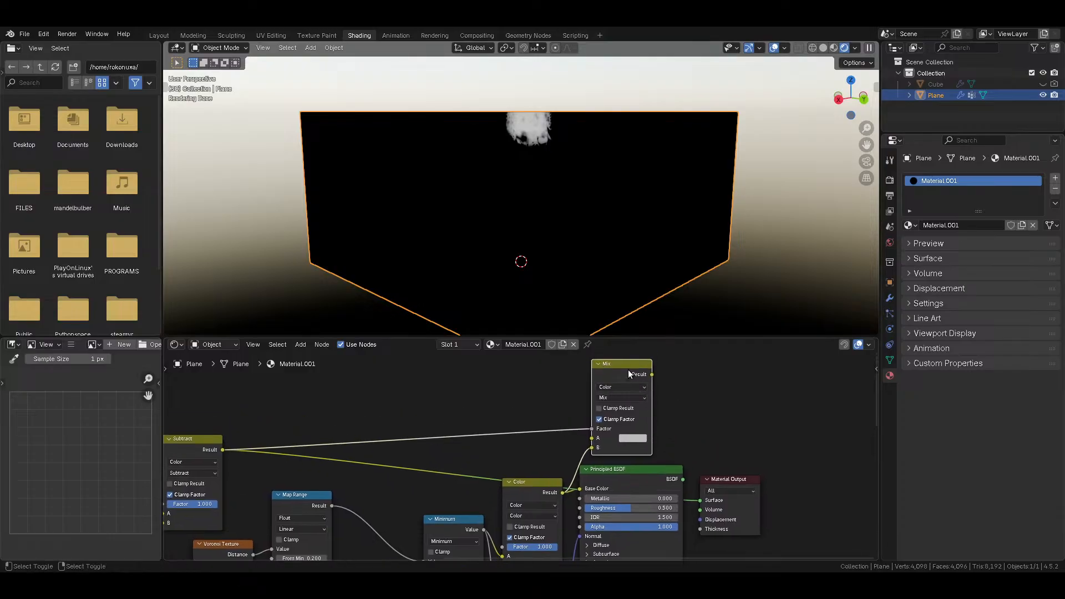
ctrl+shift+click(623, 370)
Step: Add a Checker Texture node and connect its Color to the new Mix node's A input
key(shift+a)
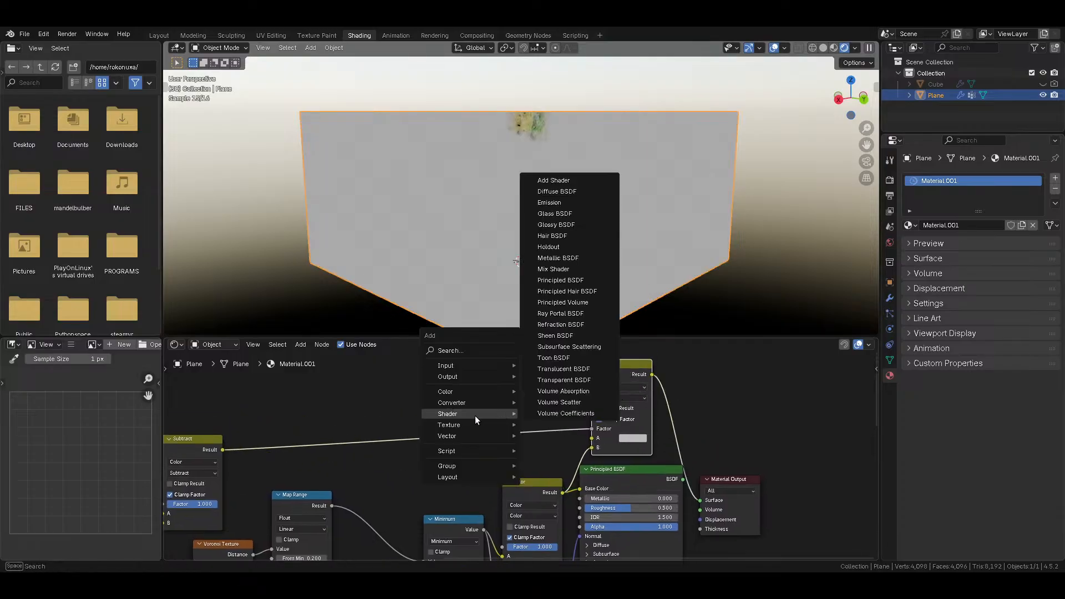
mouse_move(451, 425)
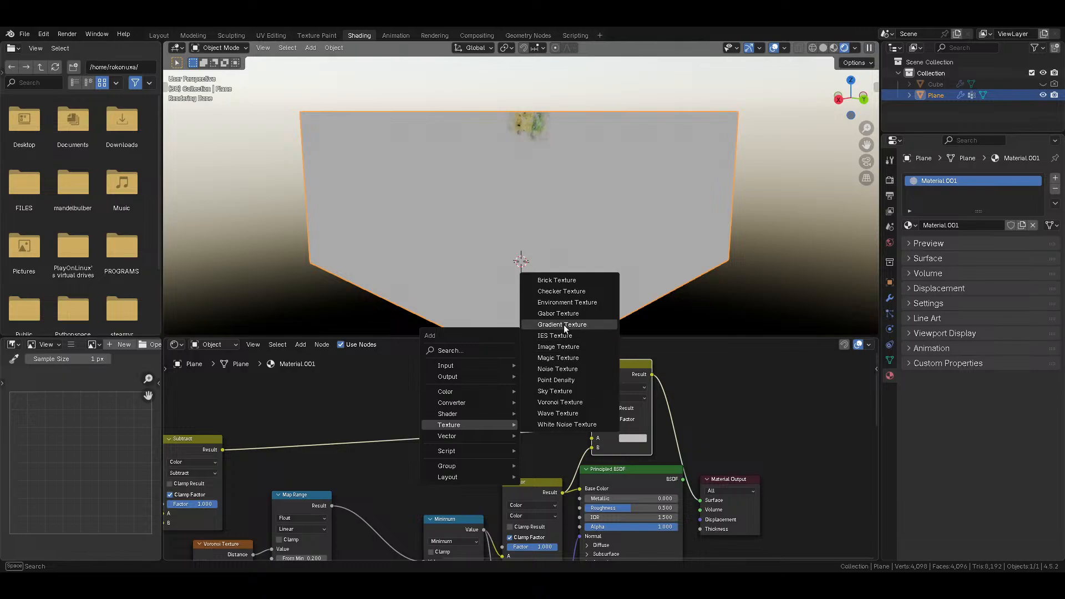
click(568, 294)
click(498, 367)
drag(498, 364, 596, 438)
middle_drag(516, 211, 543, 242)
Step: Add a Texture Coordinate node and connect its Object output to the Checker Texture's Vector
middle_drag(334, 387, 418, 408)
key(shift+a)
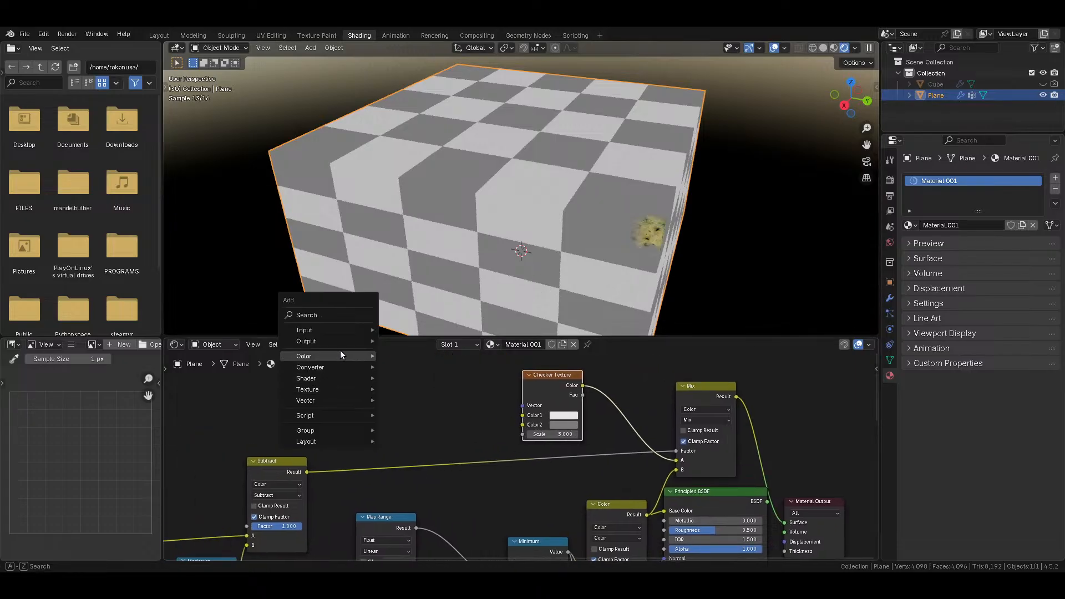
mouse_move(331, 331)
click(424, 496)
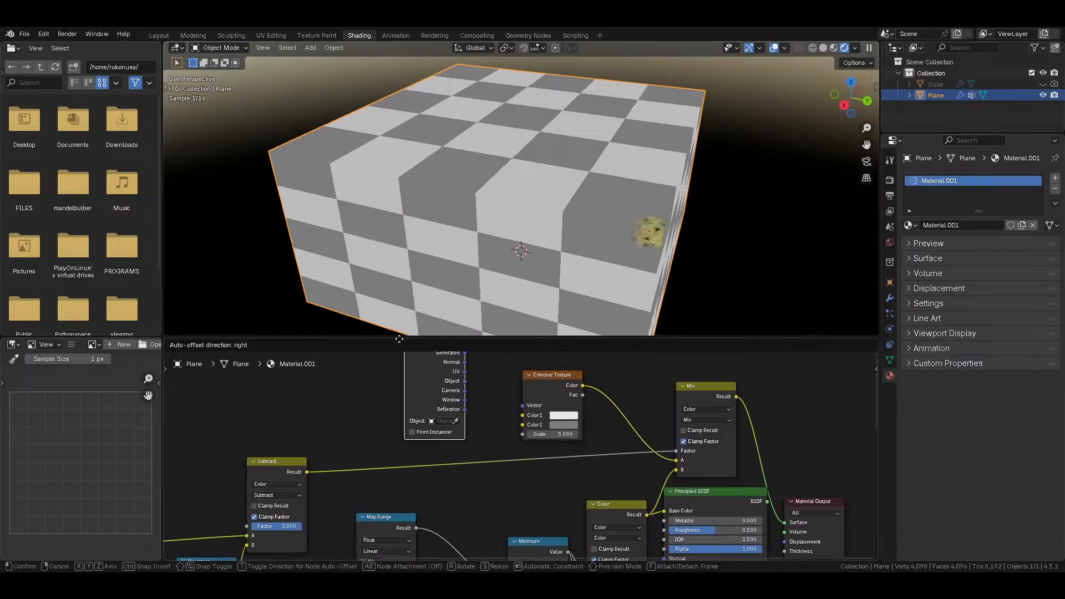
click(390, 382)
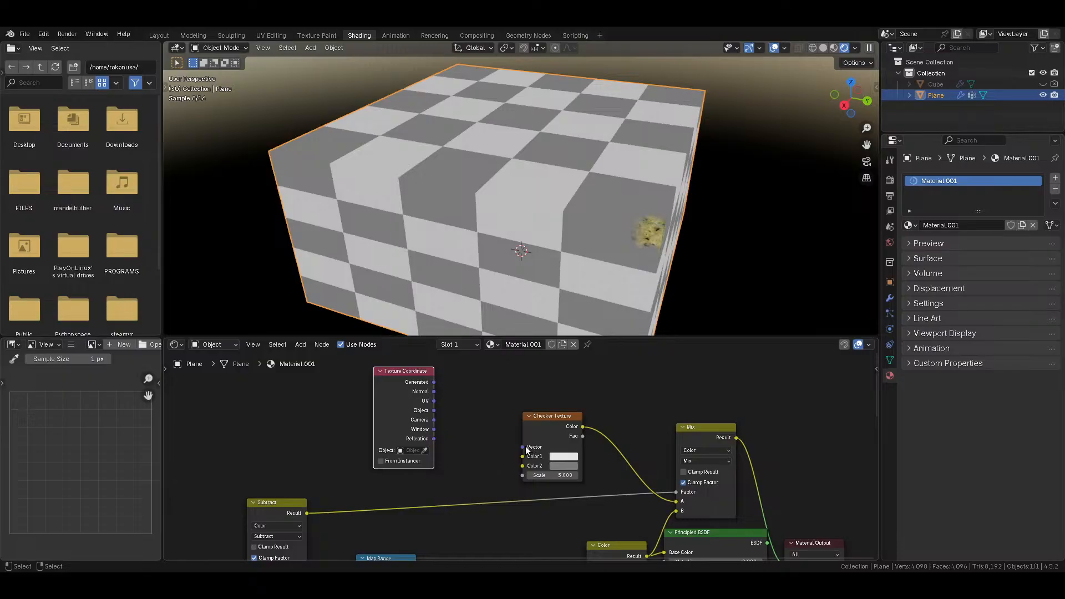
drag(524, 448, 433, 410)
Step: Set the Checker Texture's Scale to 1 and inspect the pattern around the fungal patch on the box
middle_drag(683, 261, 535, 229)
double_click(552, 475)
text(1)
key(Return)
scroll(597, 165, up, 8)
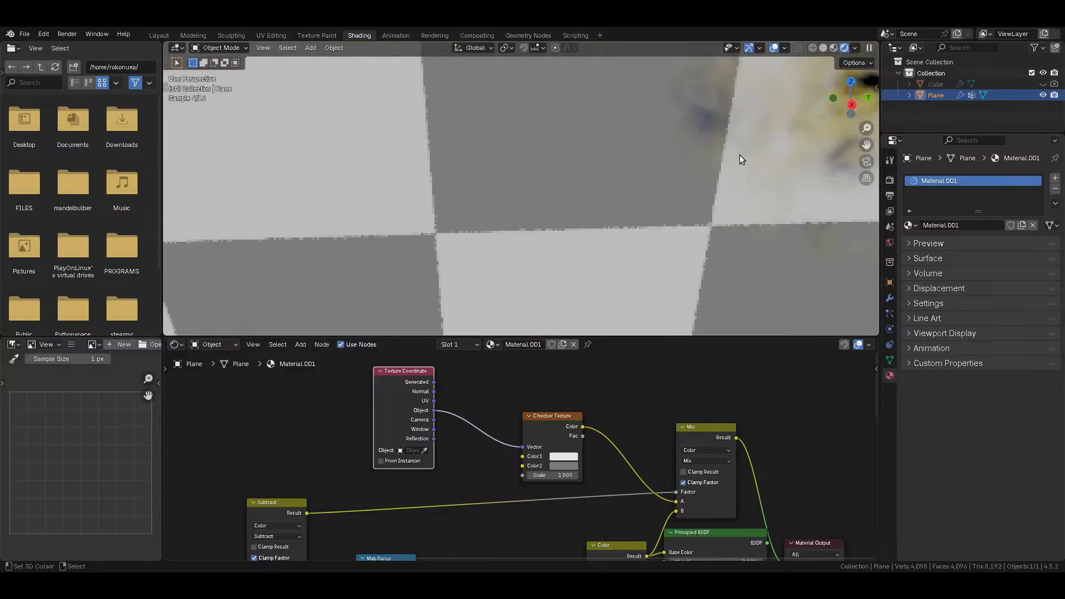
scroll(694, 145, down, 8)
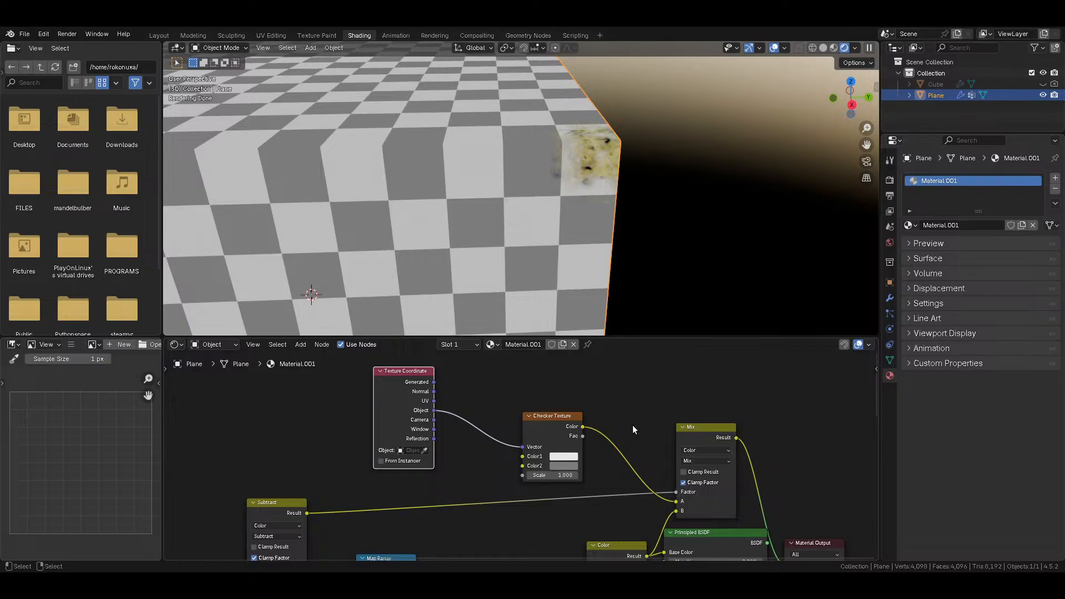
Step: Preview the lower Attribute node's Color output on the box and save the file
scroll(632, 425, down, 6)
scroll(413, 514, up, 3)
middle_drag(413, 514, 566, 424)
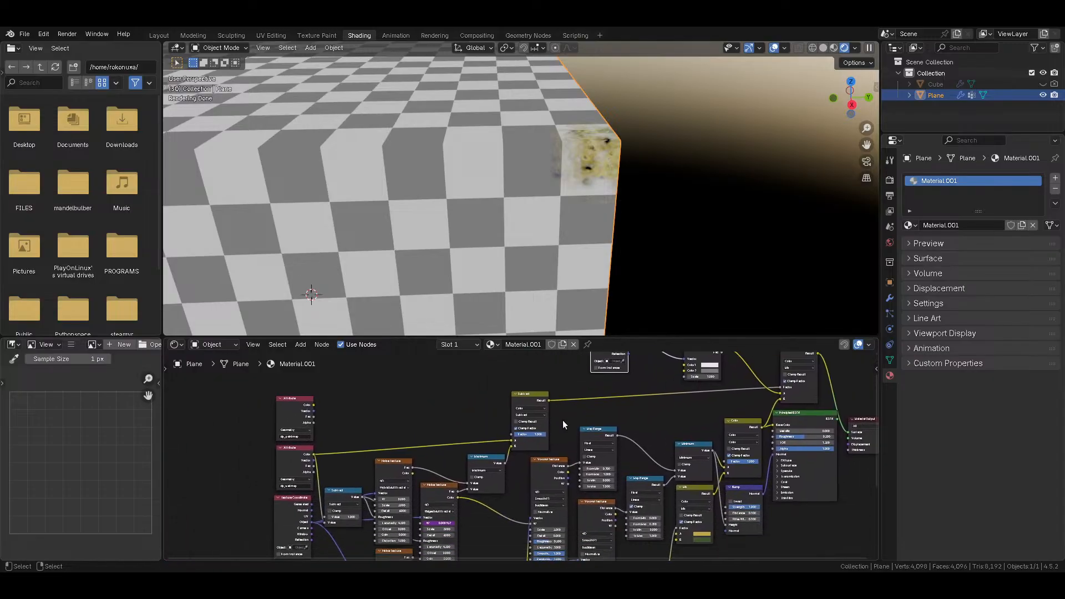
ctrl+shift+click(290, 453)
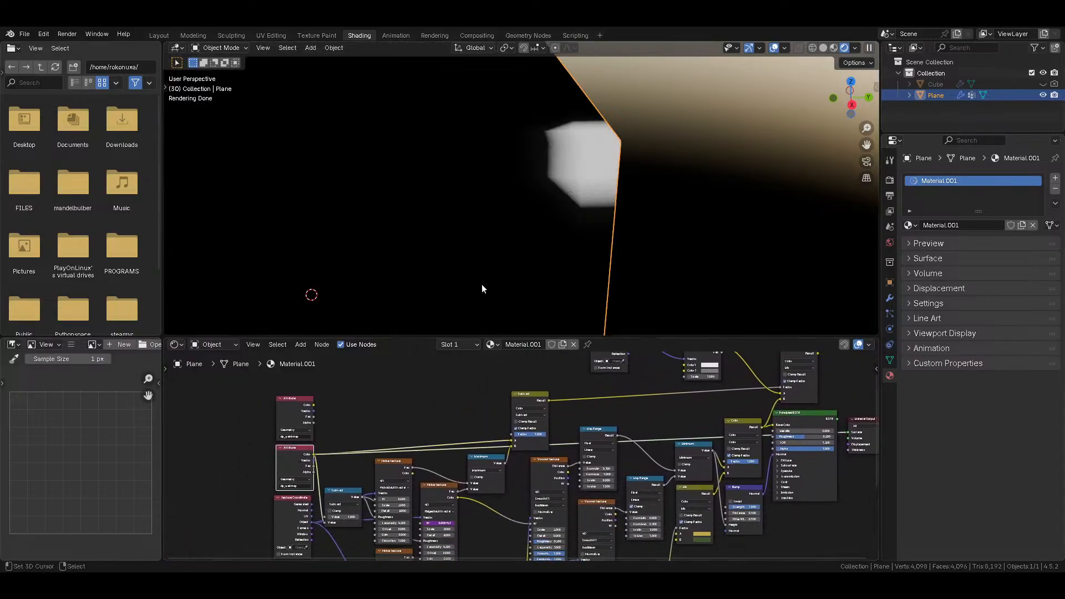
key(ctrl+s)
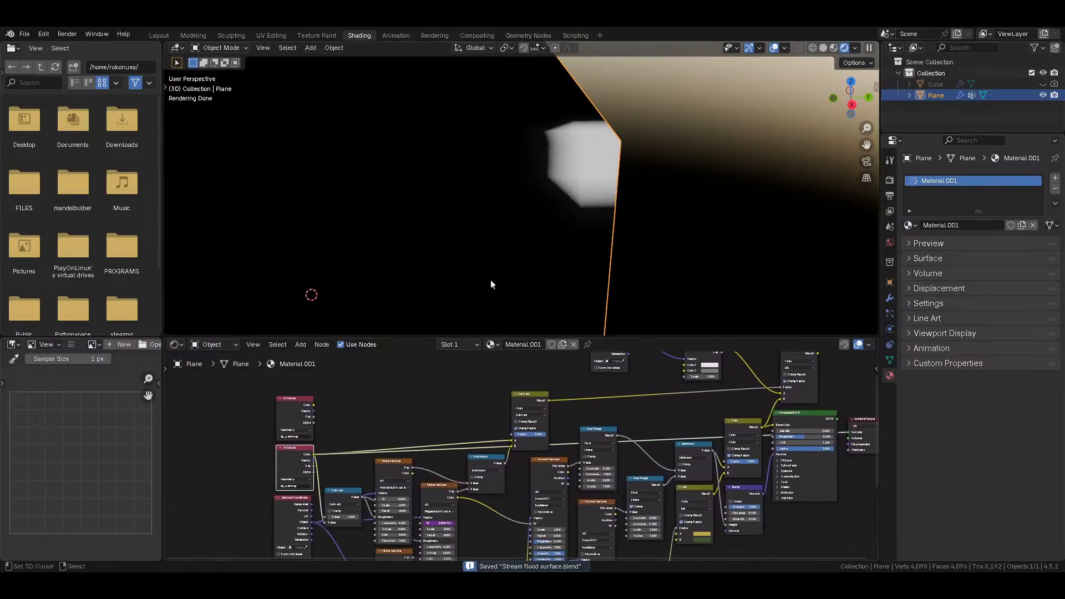
Step: Rename the material as flood
click(530, 345)
text(fl)
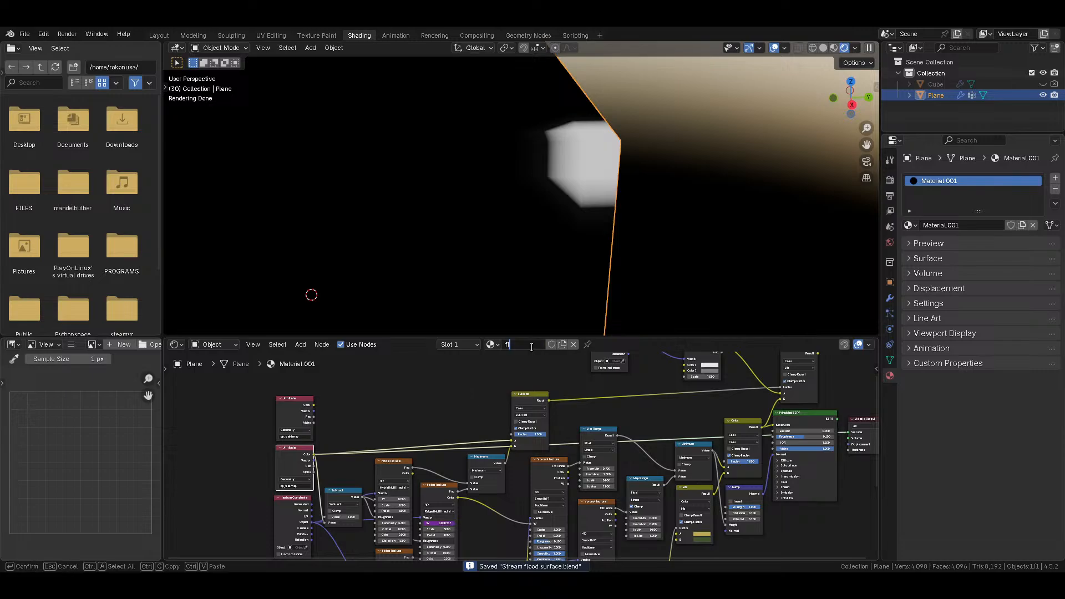
text(ood)
key(Return)
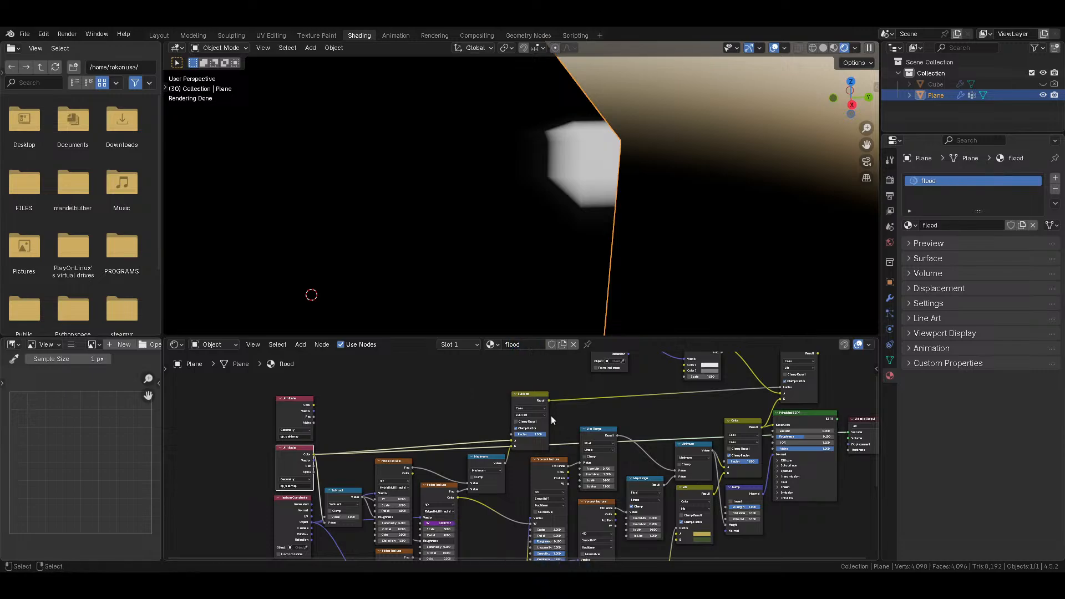
Step: Frame the whole node tree, switch to the Layout workspace, and bring the entire box into view
key(Home)
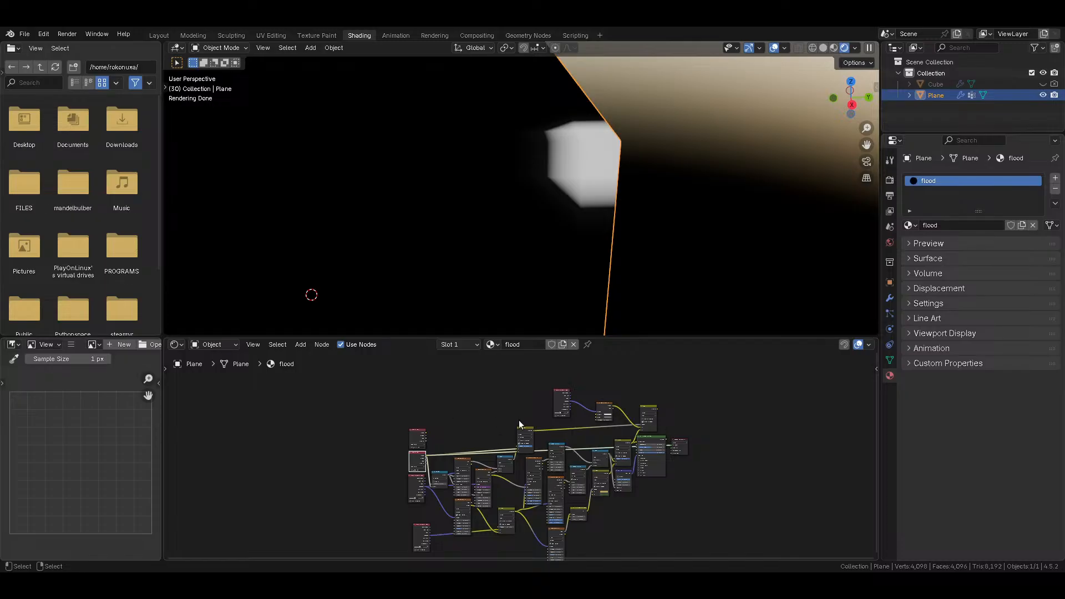
click(158, 36)
scroll(452, 297, down, 4)
middle_drag(453, 298, 494, 319)
key(z)
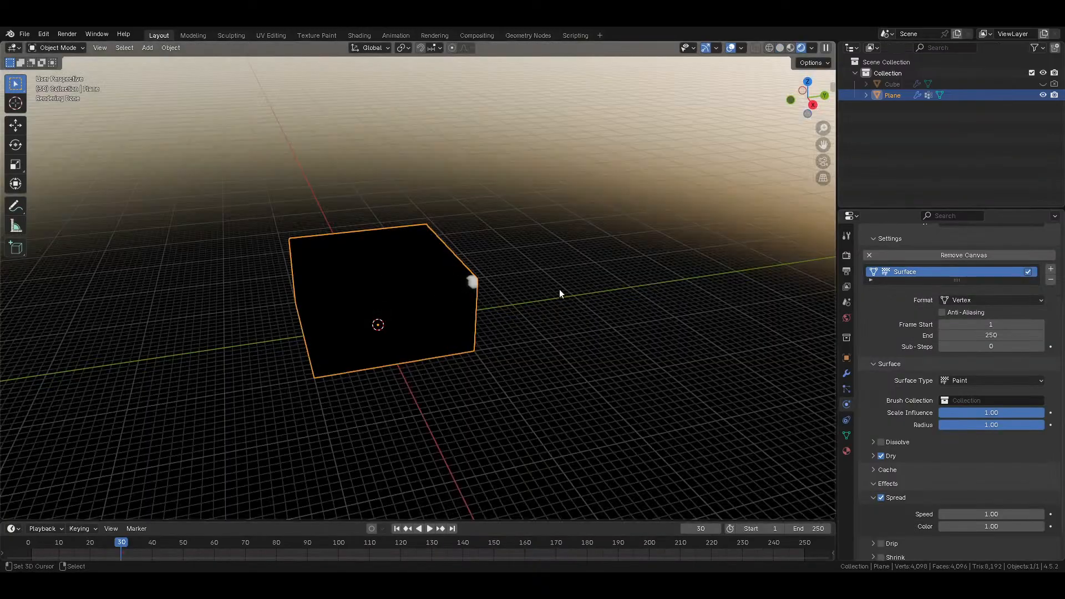
Step: Collapse the box's Dynamic Paint sections, check the hidden Cube's brush settings, and reselect the box
scroll(588, 292, up, 5)
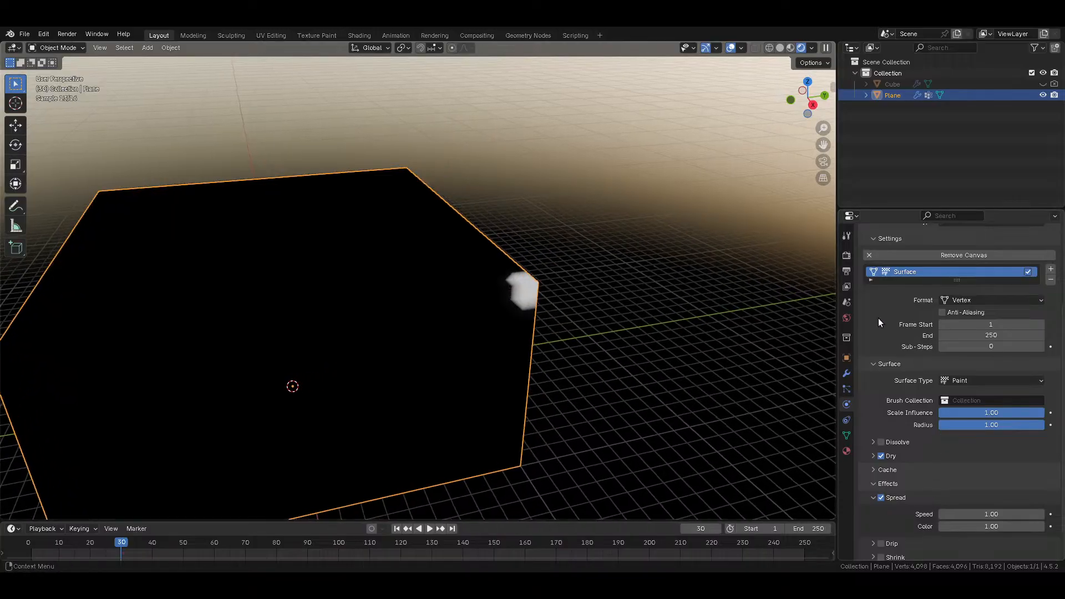
scroll(983, 364, up, 5)
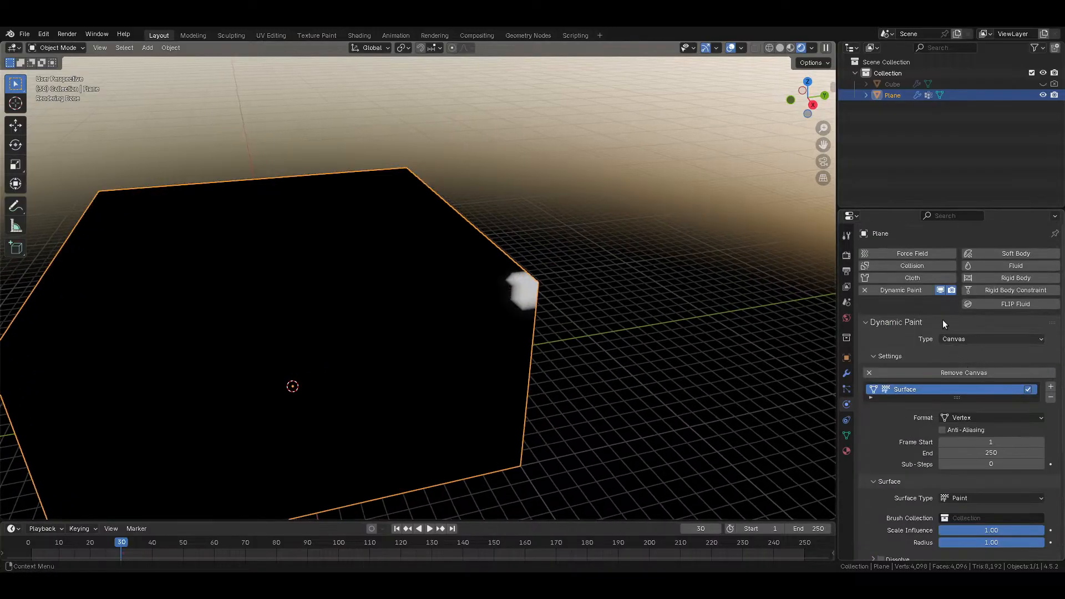
click(890, 356)
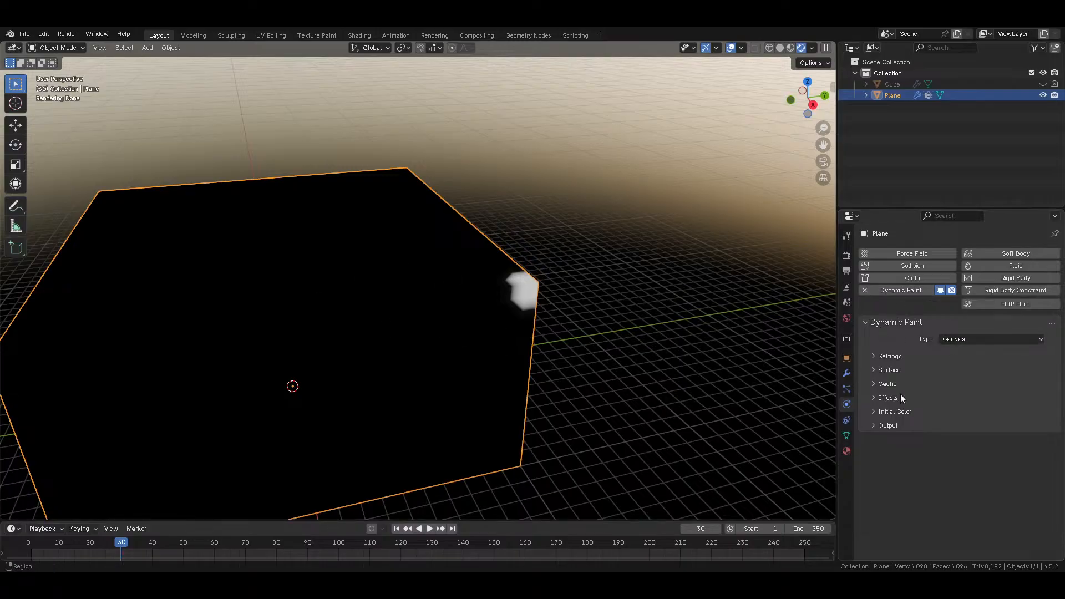
click(964, 339)
click(957, 348)
click(884, 85)
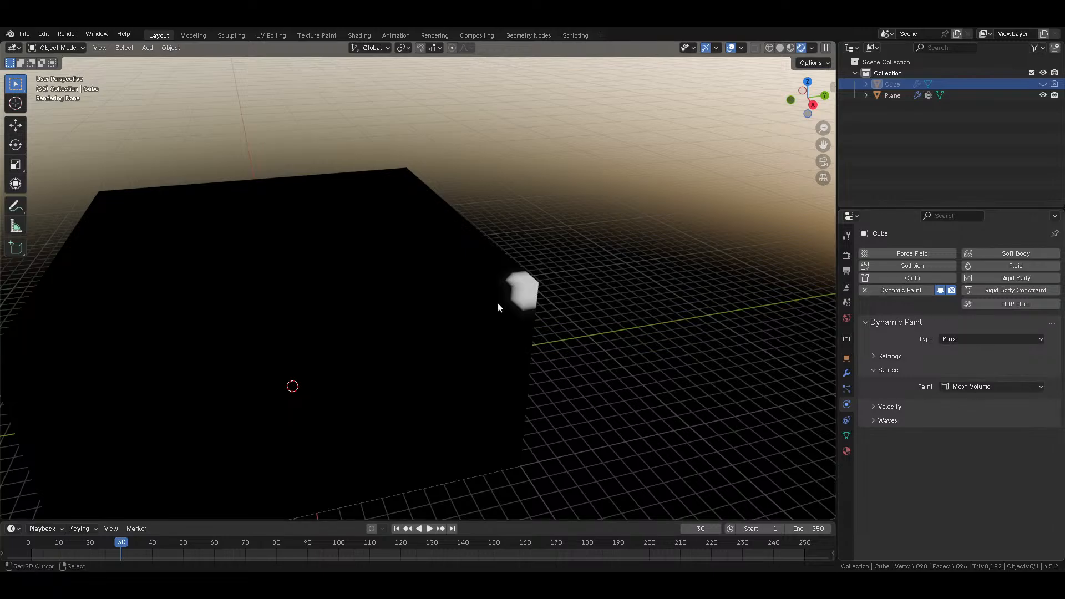
click(383, 269)
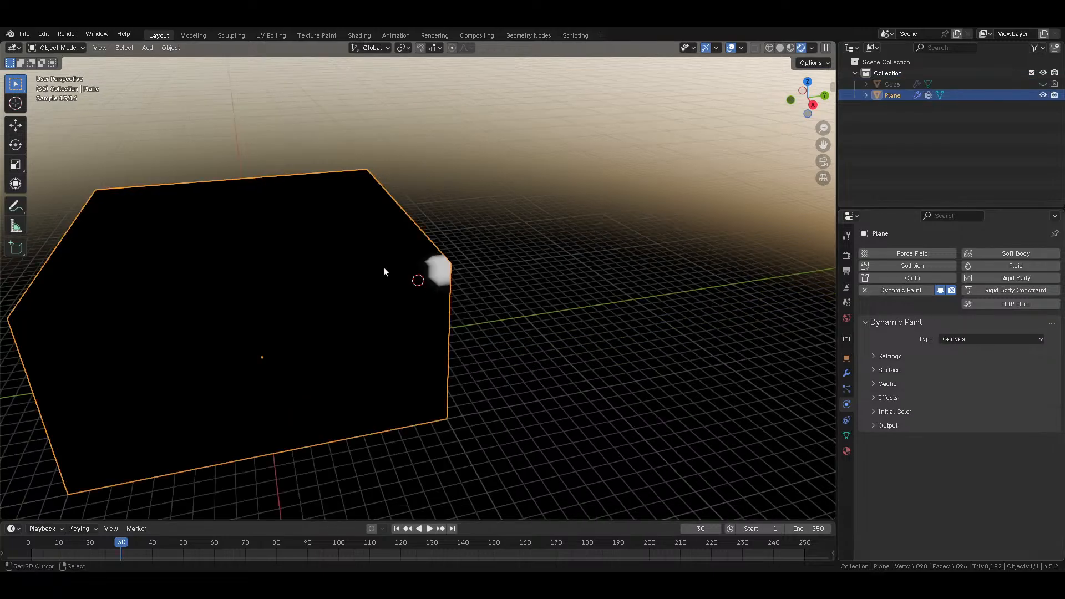
Step: Review the box canvas's Format, Surface Type, Cache and Spread effect settings
click(890, 356)
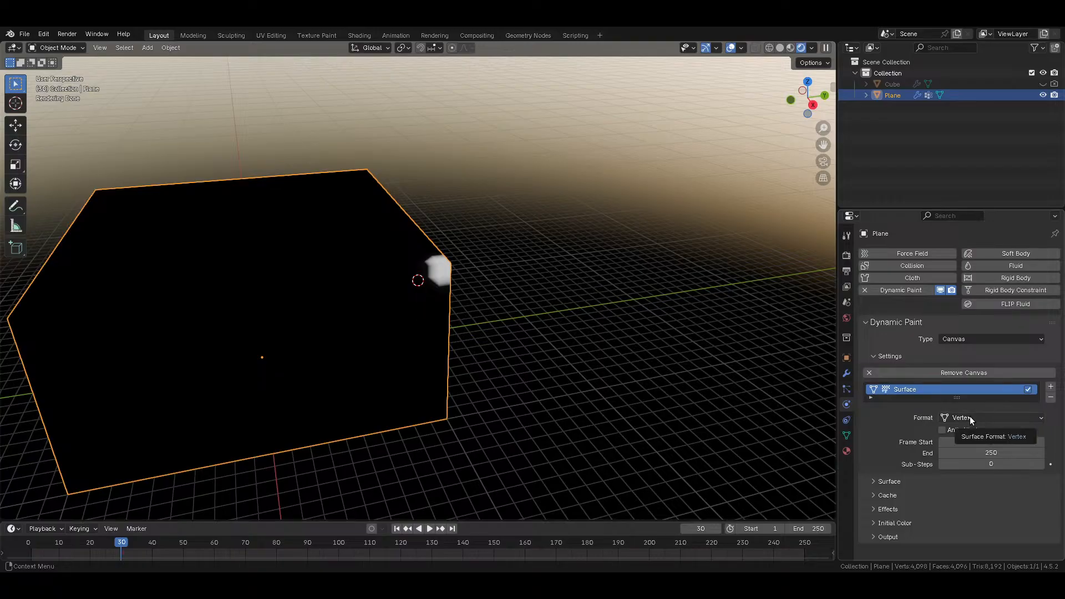
click(971, 419)
click(897, 358)
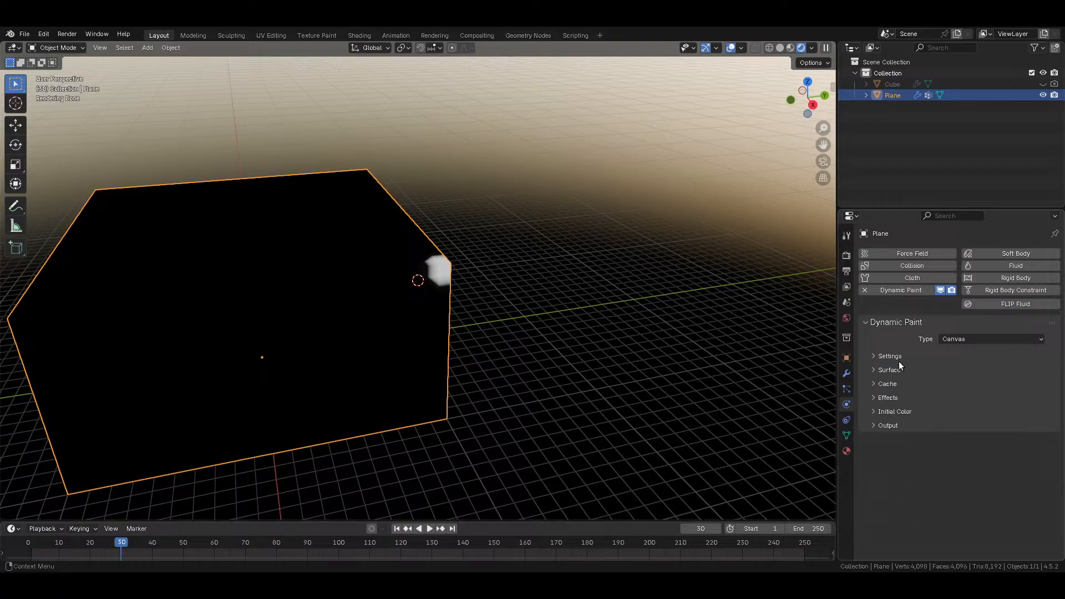
click(899, 372)
click(970, 383)
click(970, 384)
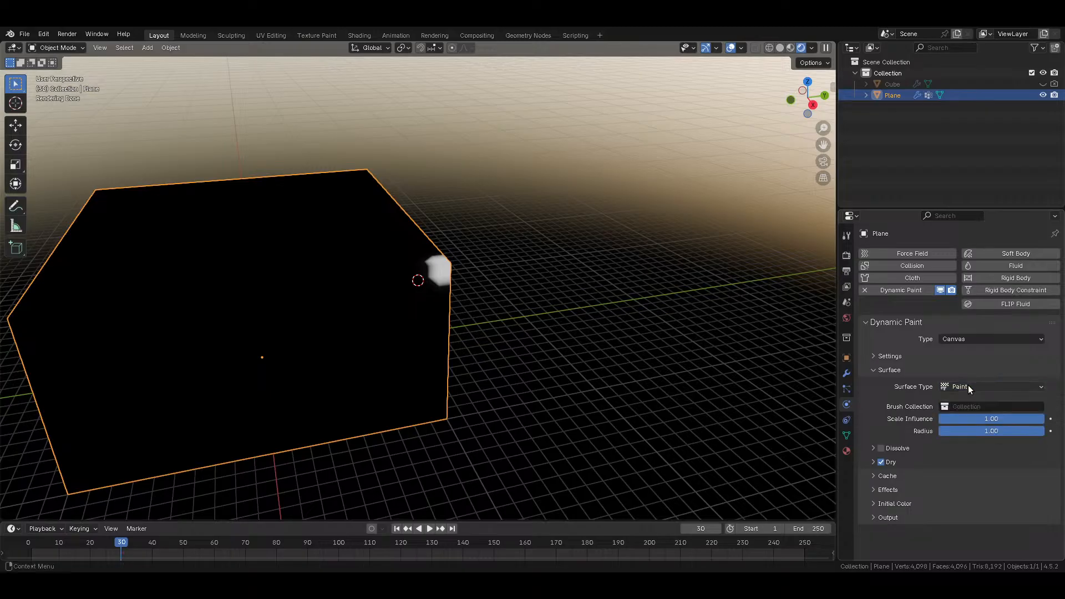
click(893, 477)
click(893, 477)
click(907, 489)
scroll(913, 490, down, 2)
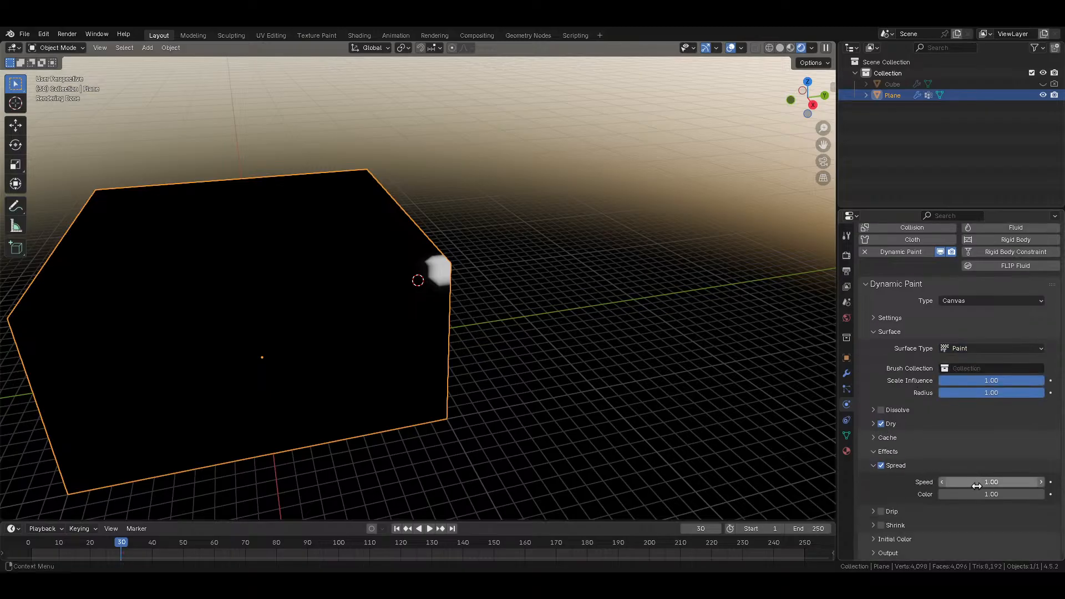
Step: Enable the Drip effect on the box's canvas with Velocity 1 and save the file
click(881, 511)
drag(943, 528, 990, 529)
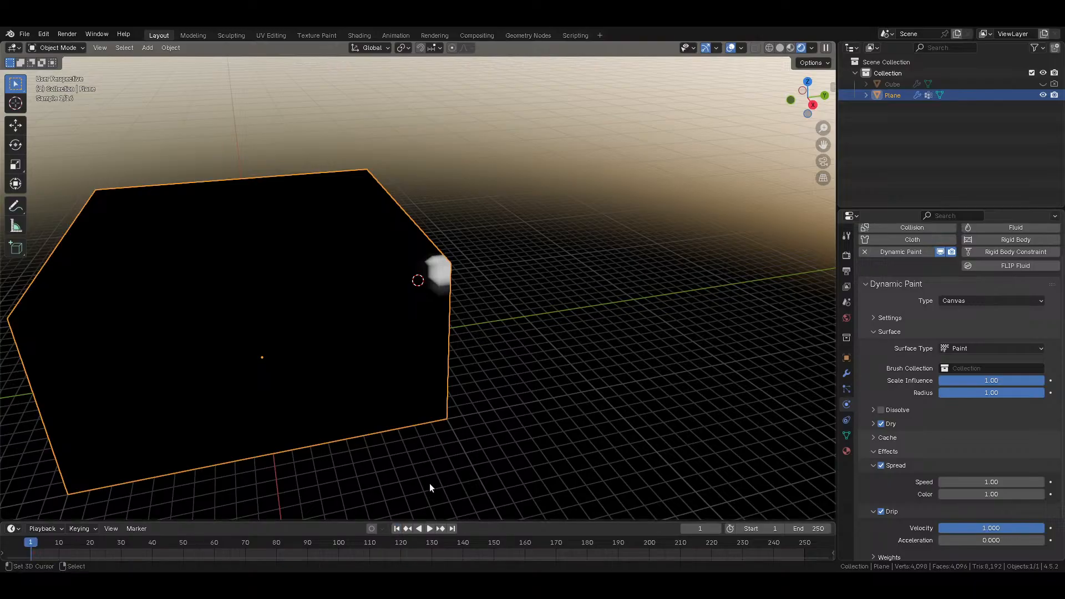
key(ctrl+s)
Step: Play the animation and examine how the paint drips down the side and across the underside of the box
key(space)
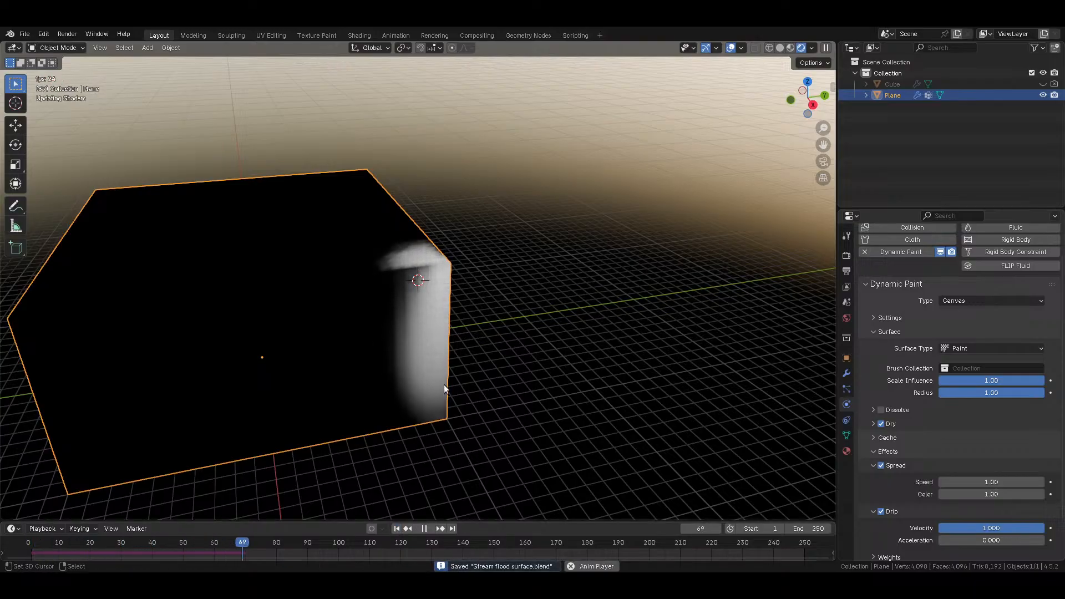
key(space)
middle_drag(444, 384, 508, 305)
key(space)
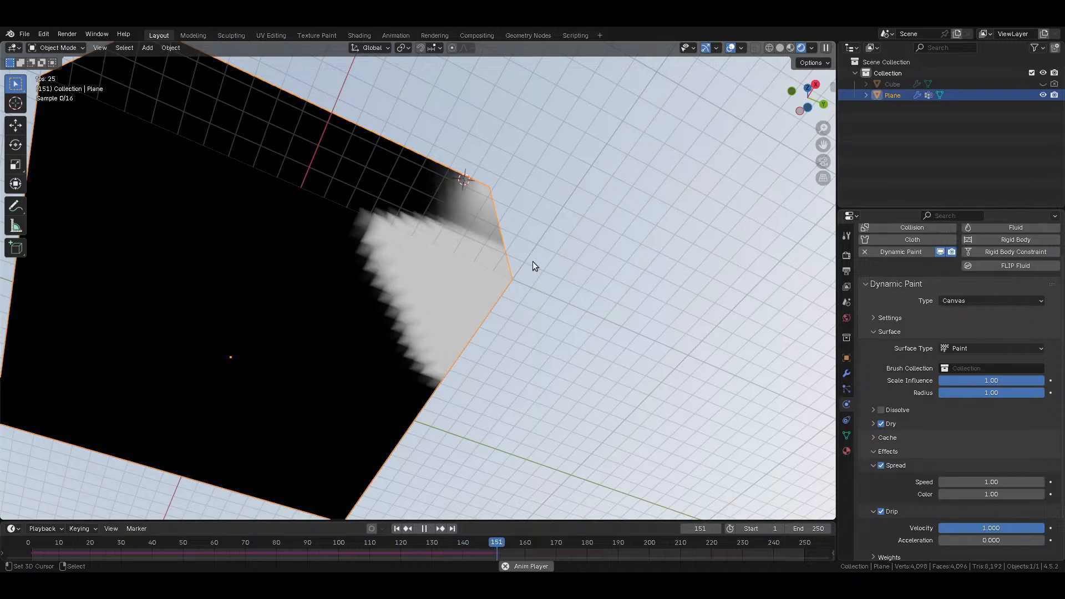
middle_drag(533, 261, 502, 219)
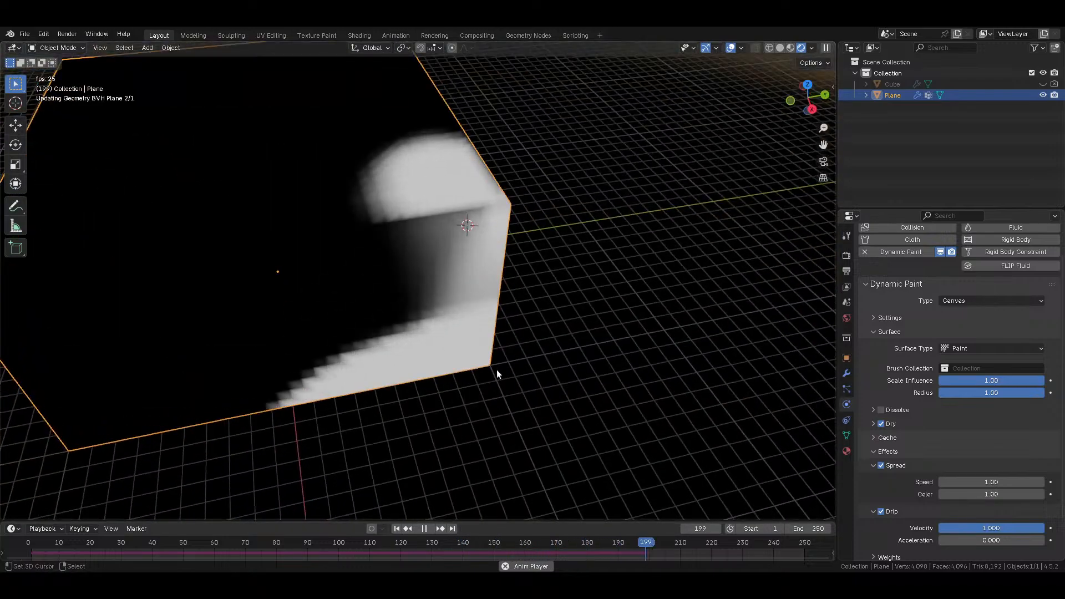
middle_drag(538, 379, 561, 390)
key(space)
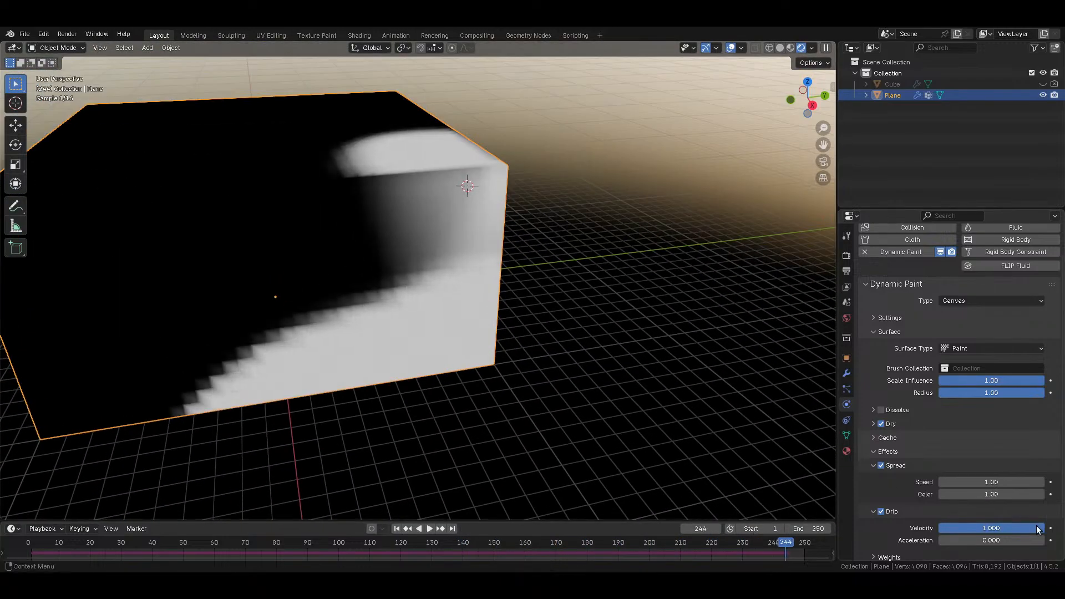
Step: Set the Drip Velocity to 0.2 and Acceleration to 1, and play the animation while viewing the box from below
click(1038, 529)
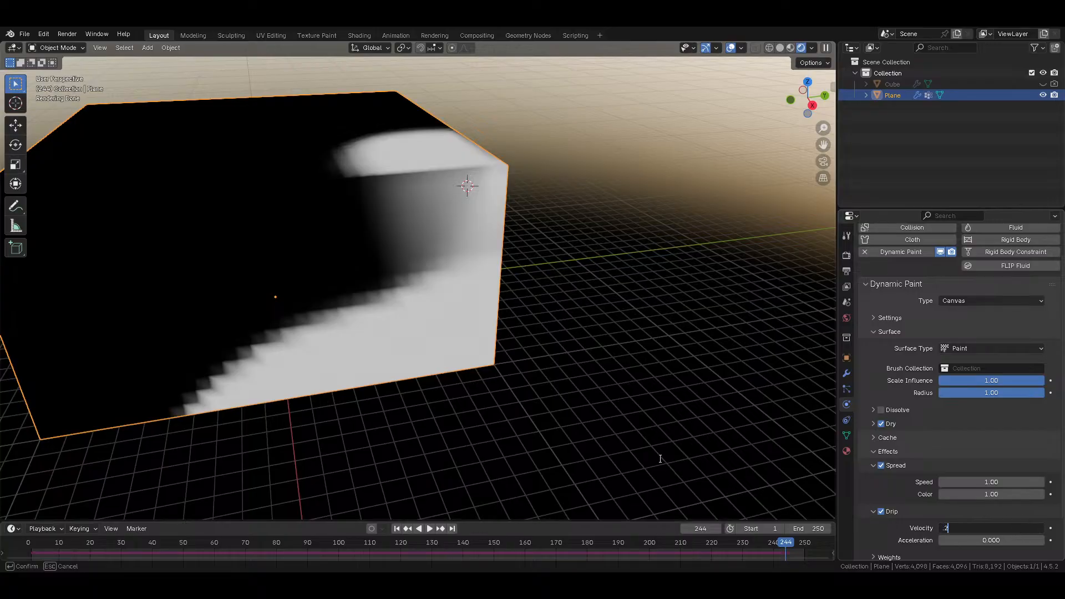
key(Return)
click(990, 540)
text(1)
key(Return)
key(space)
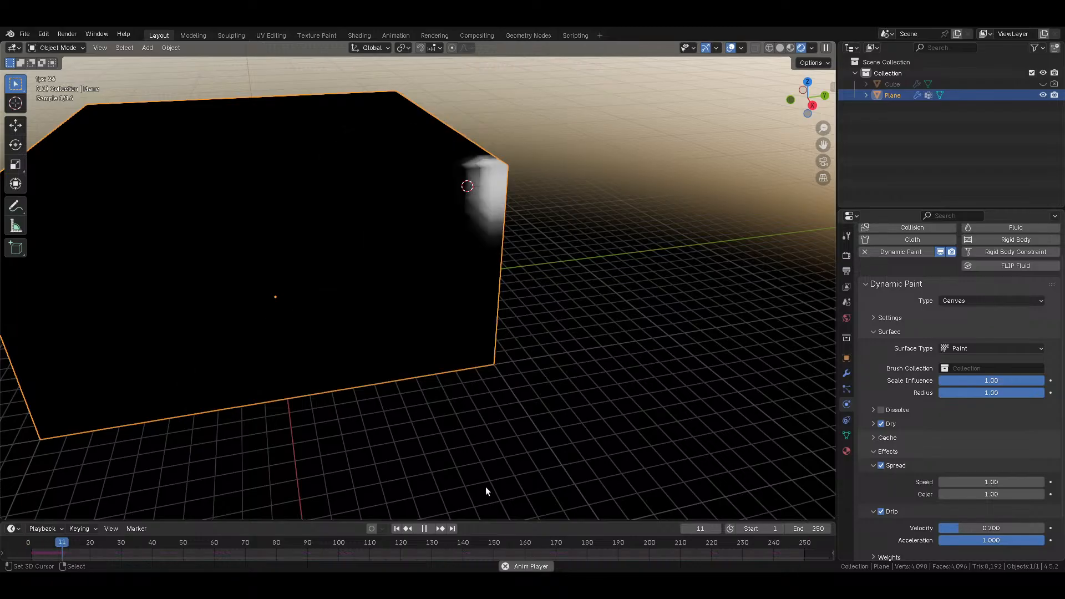
middle_drag(537, 447, 583, 369)
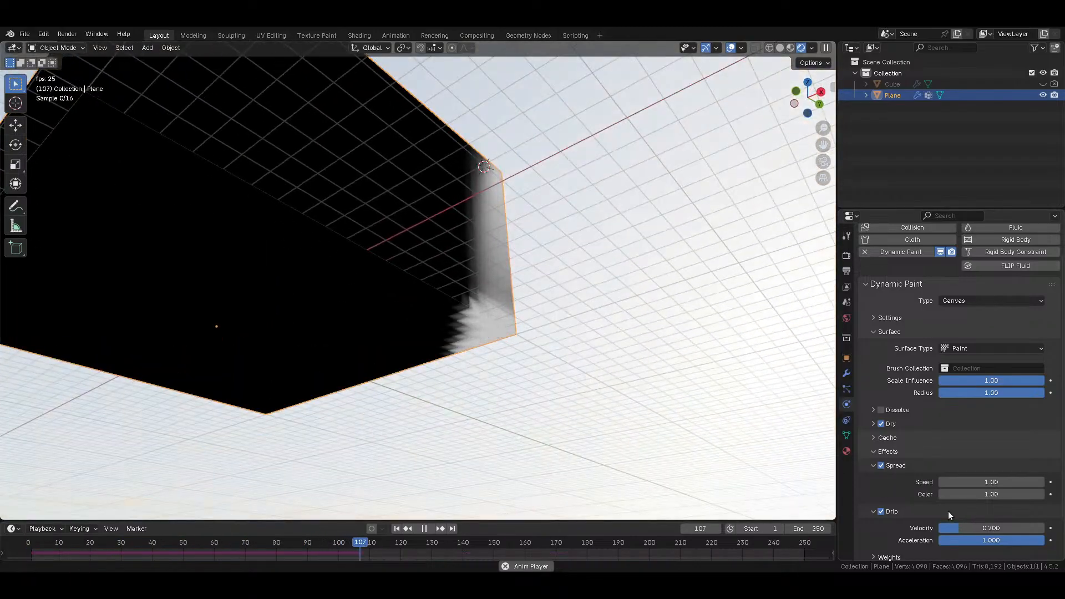
key(space)
Step: Set the Drip Acceleration to 0 and replay the animation from the first frame
drag(990, 539, 965, 539)
key(space)
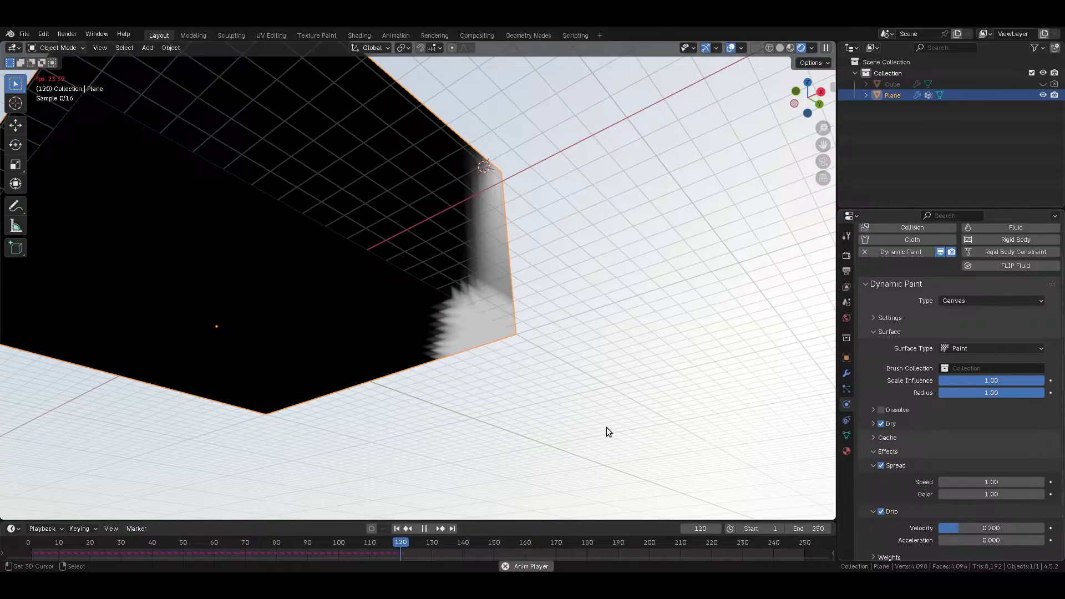
key(shift+Left)
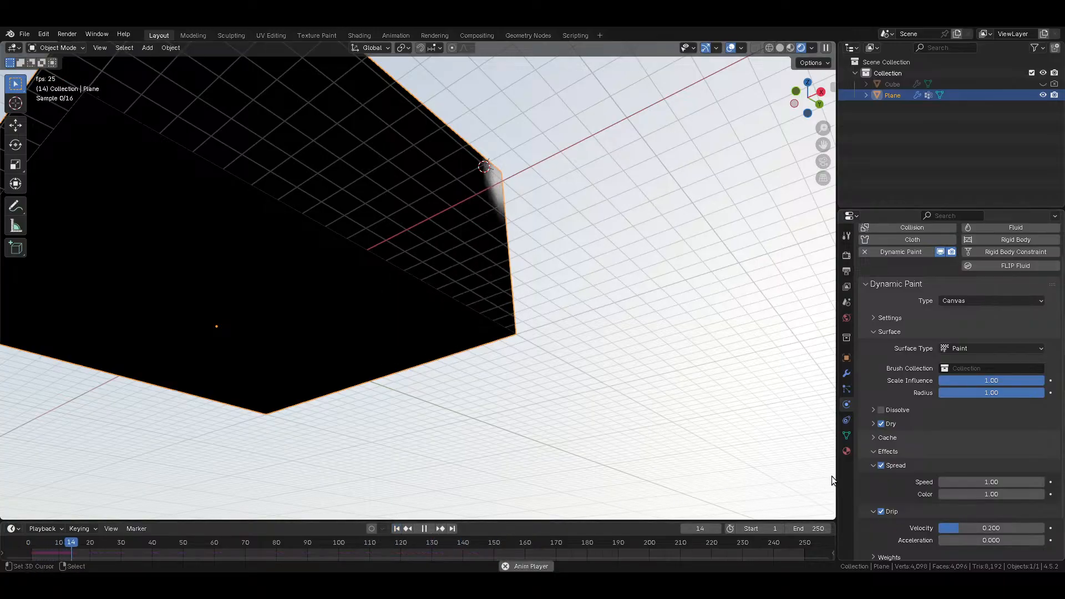
Step: Set the Drip Velocity to 0.01 and replay the animation from the start to check the drip on the box's side
click(964, 525)
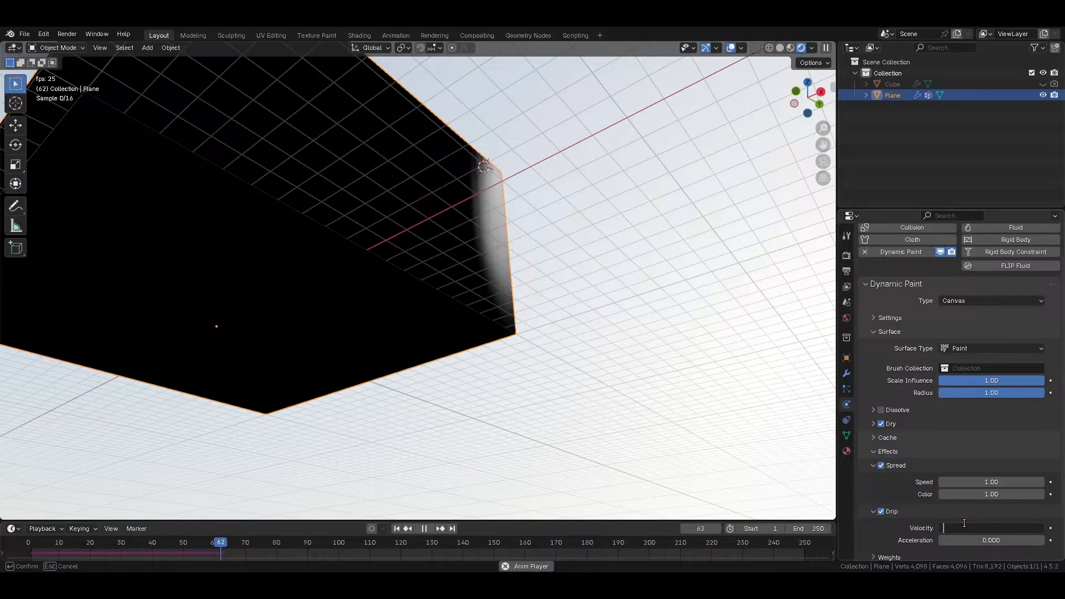
text(0)
key(Return)
click(964, 524)
text(0.01)
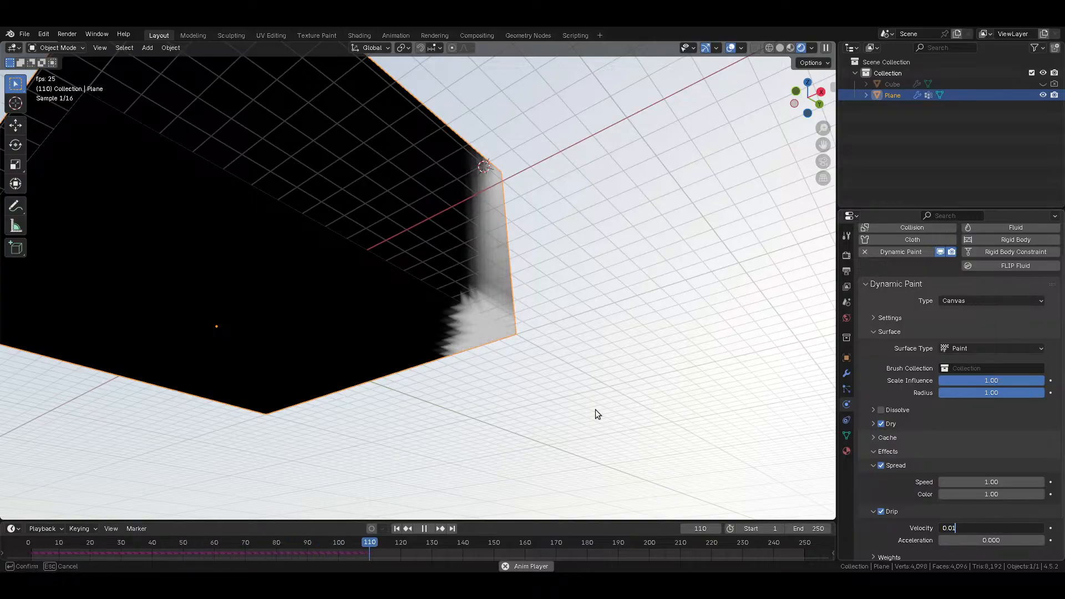
key(Return)
key(space)
key(shift+Left)
key(space)
mouse_move(468, 444)
middle_down()
mouse_move(535, 393)
mouse_move(623, 429)
middle_up()
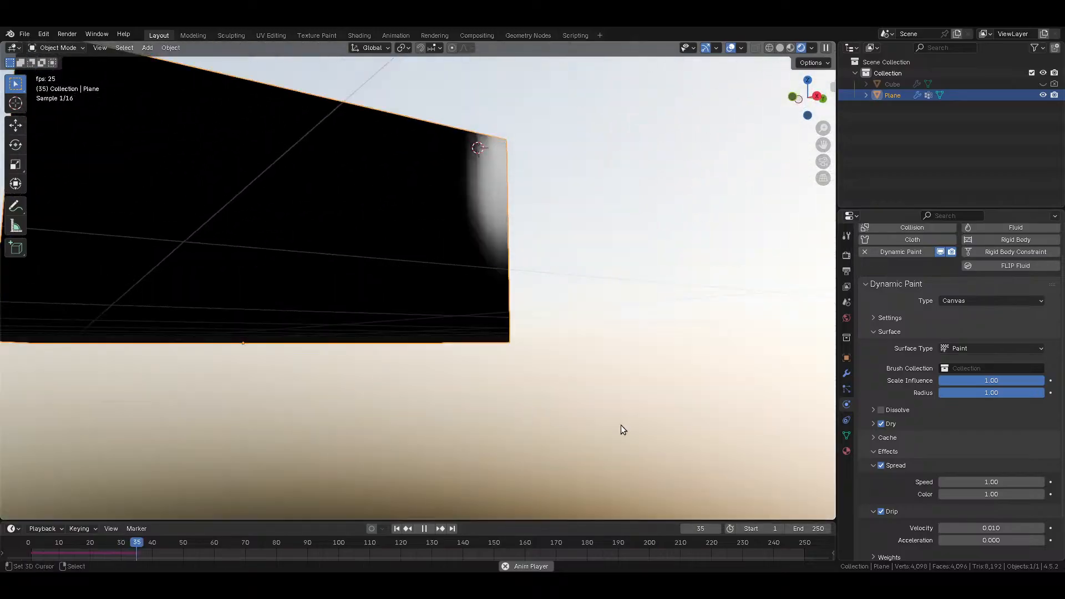
Step: Toggle the Drip effect off and on, set its Velocity to -1, and inspect the playback from below
click(881, 511)
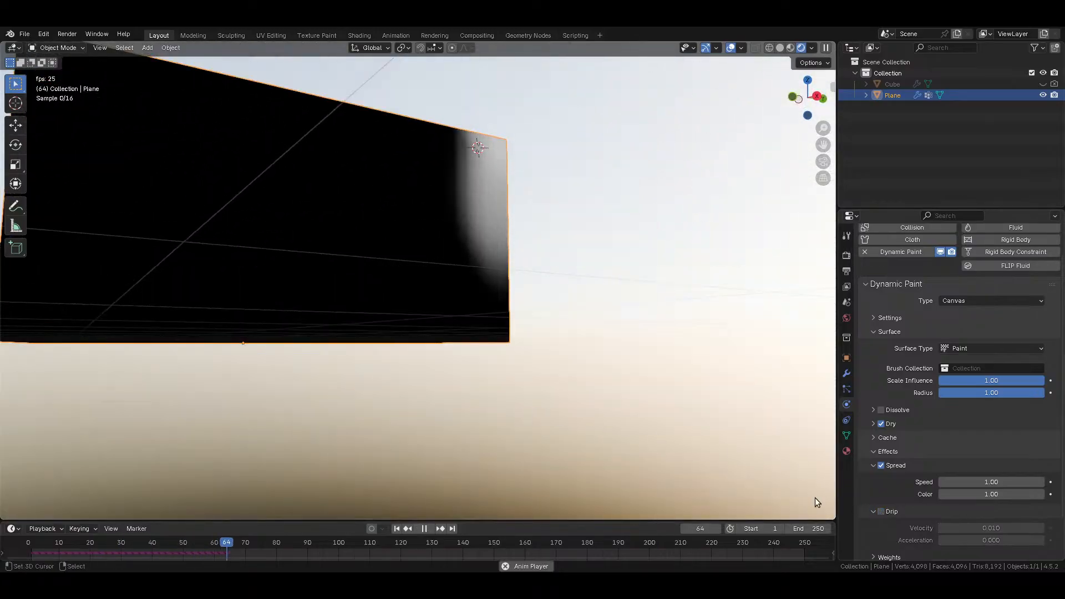
click(882, 512)
click(1003, 529)
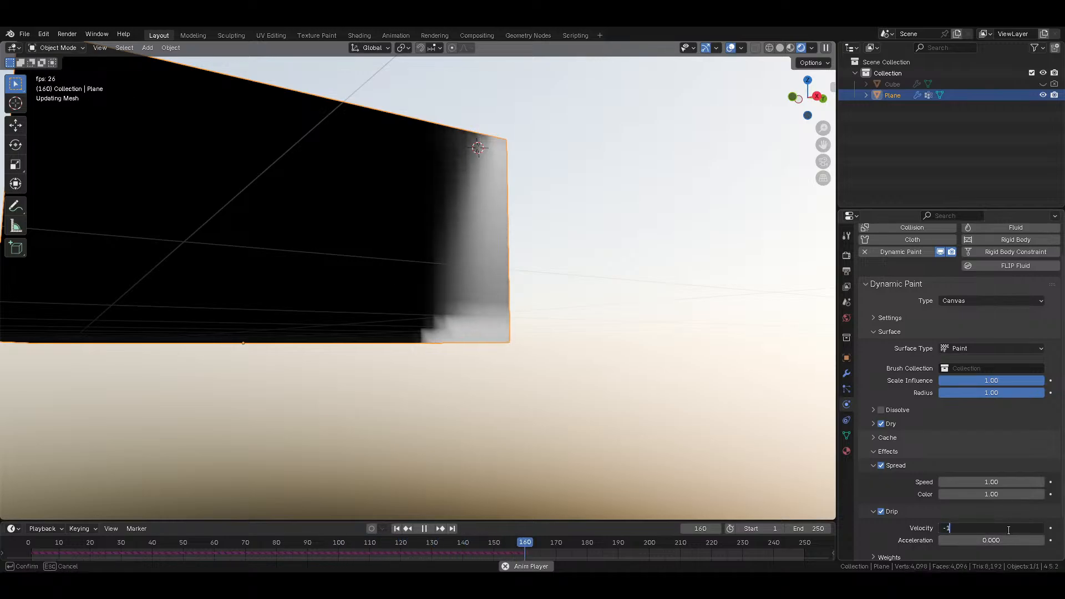
text(-1)
key(Return)
middle_drag(581, 388, 563, 297)
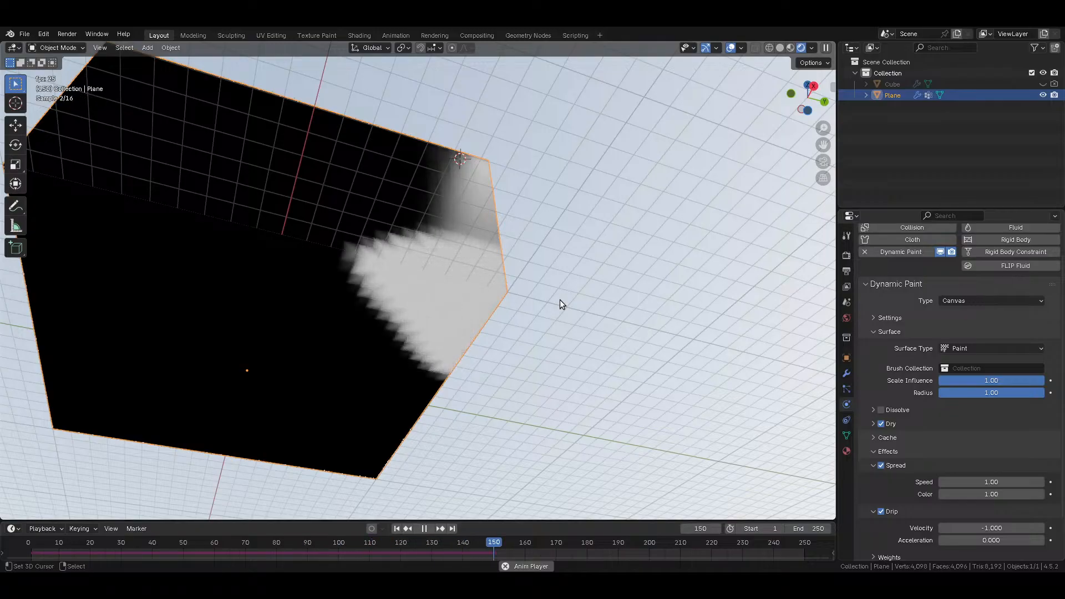
middle_drag(560, 300, 575, 355)
key(space)
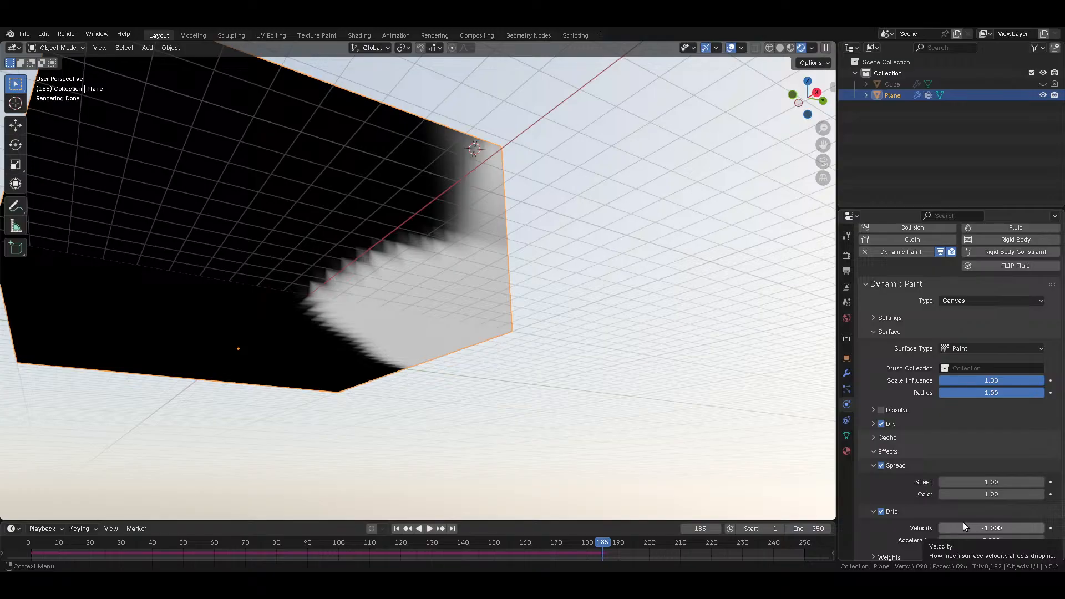
Step: Set the Drip Velocity to 0 and try moving the box in the viewport
click(966, 527)
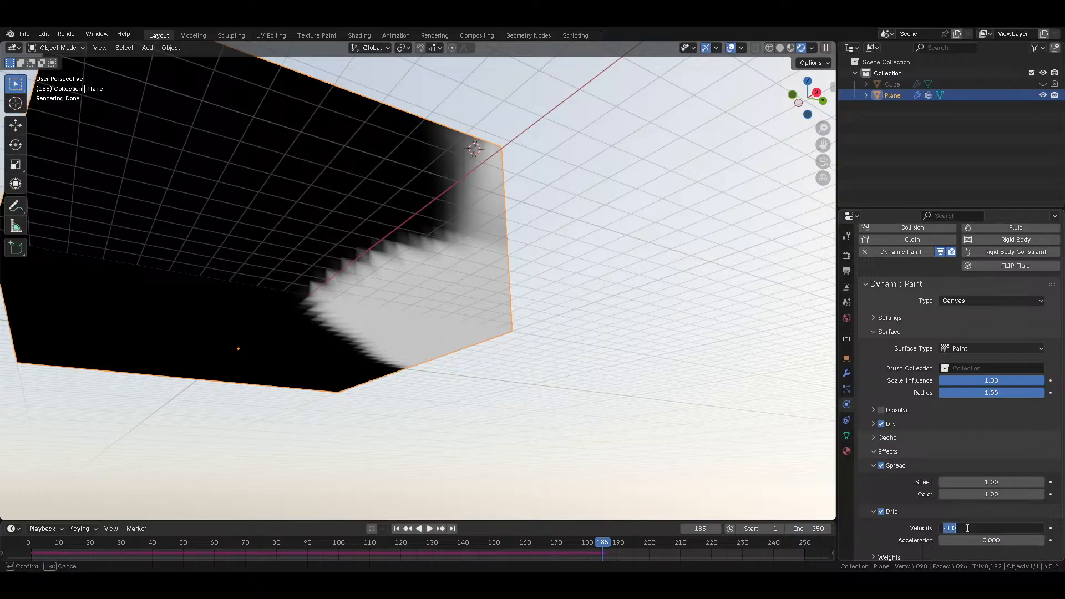
key(Return)
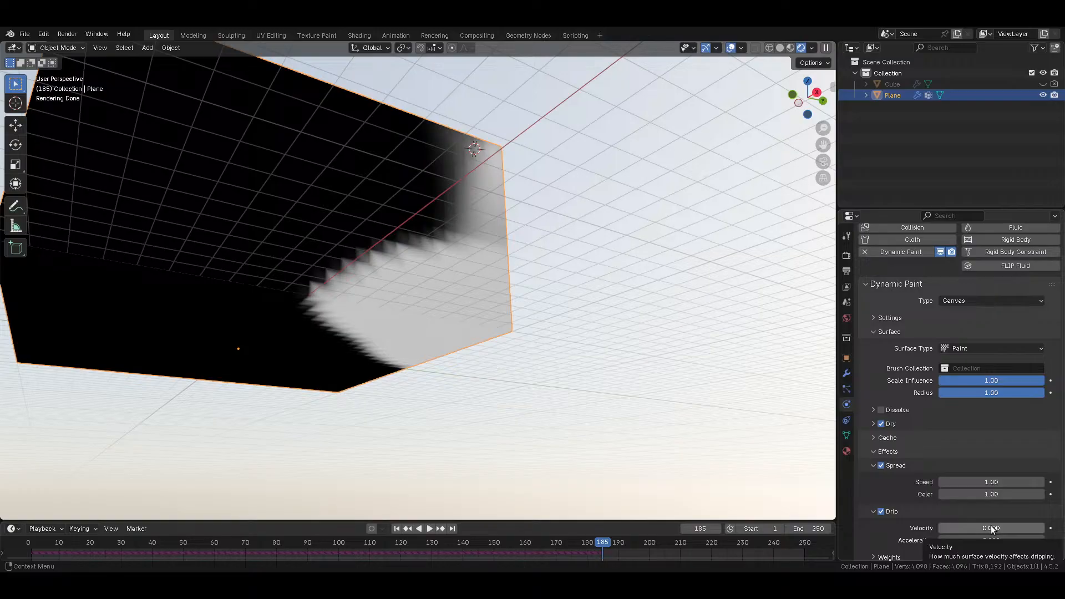
key(g)
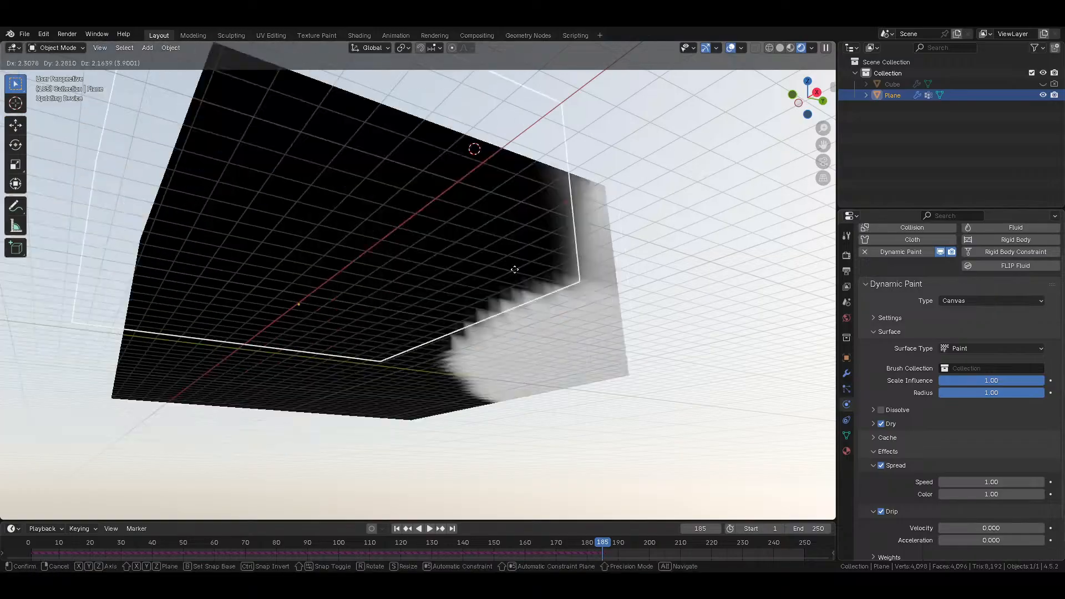
click(705, 302)
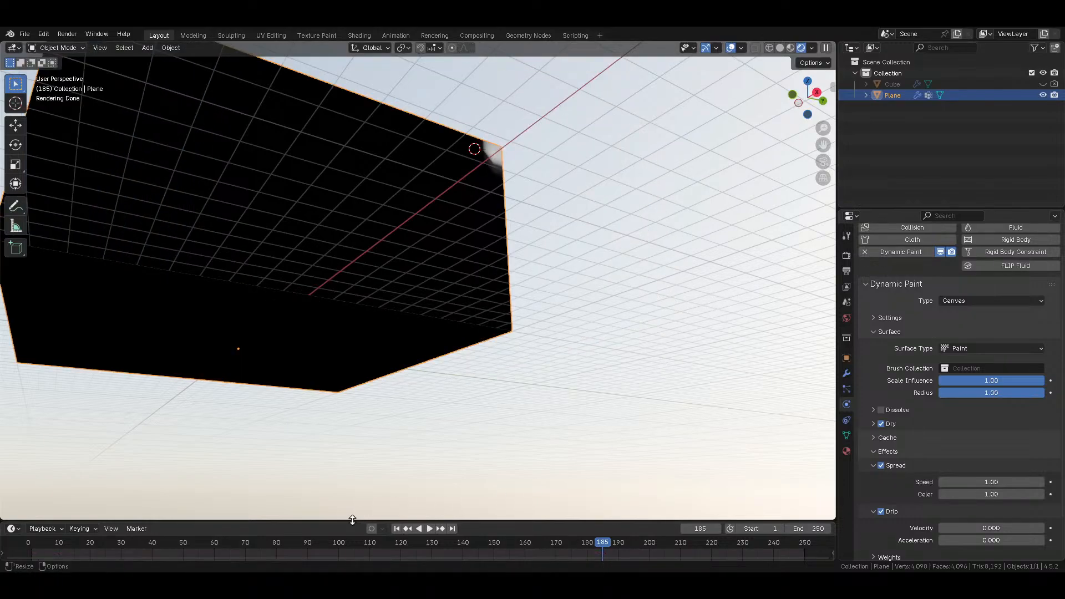
Step: Set the Drip effect's Gravity weight to 0.1 and play the animation to check the slower drip
scroll(981, 513, down, 2)
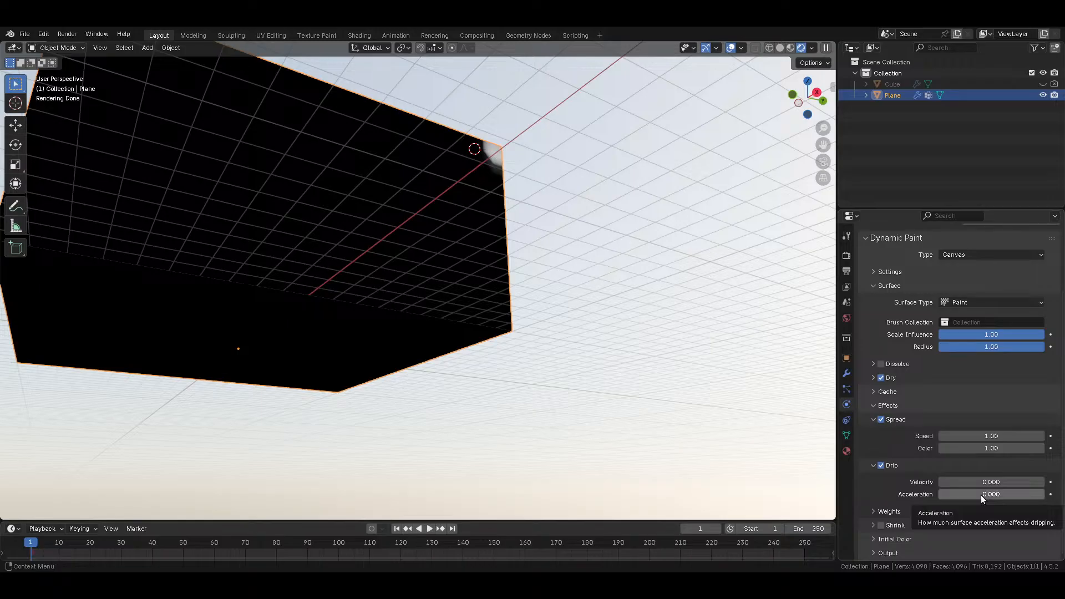
click(890, 510)
scroll(897, 505, down, 6)
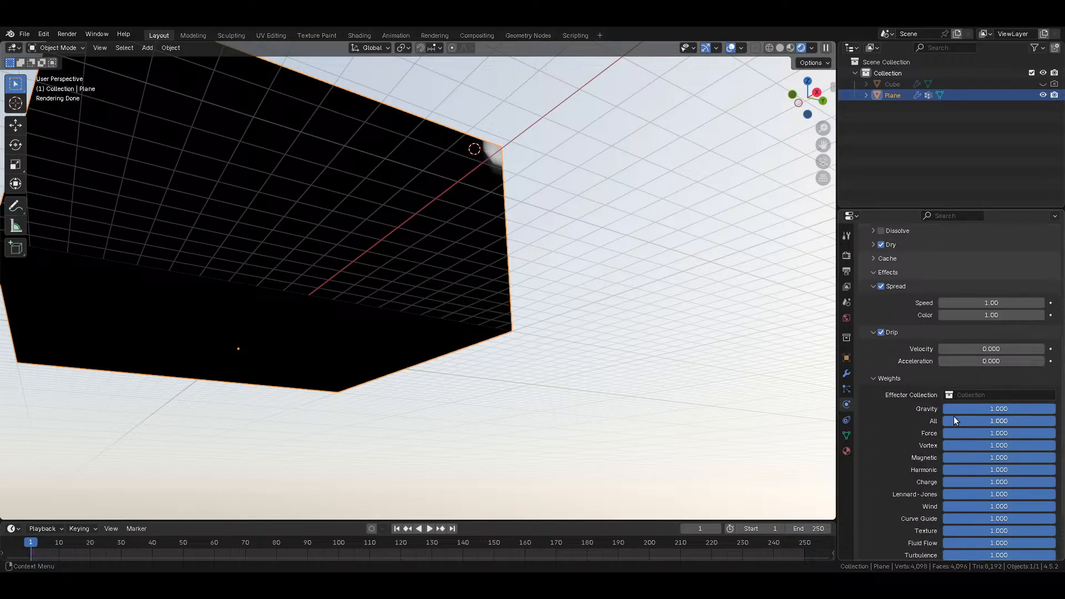
click(978, 408)
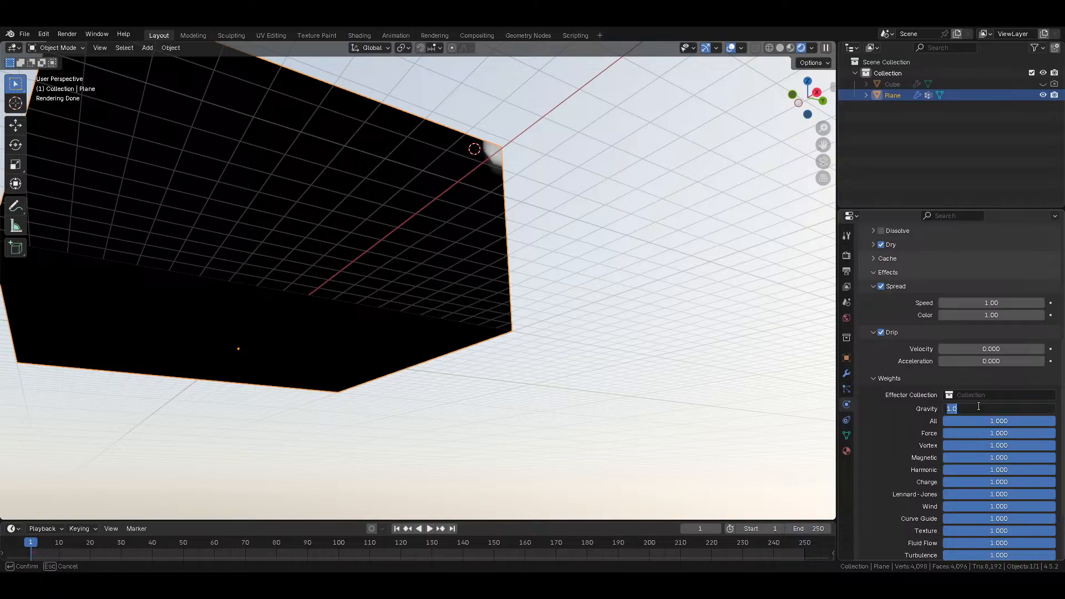
text(0.1)
key(Return)
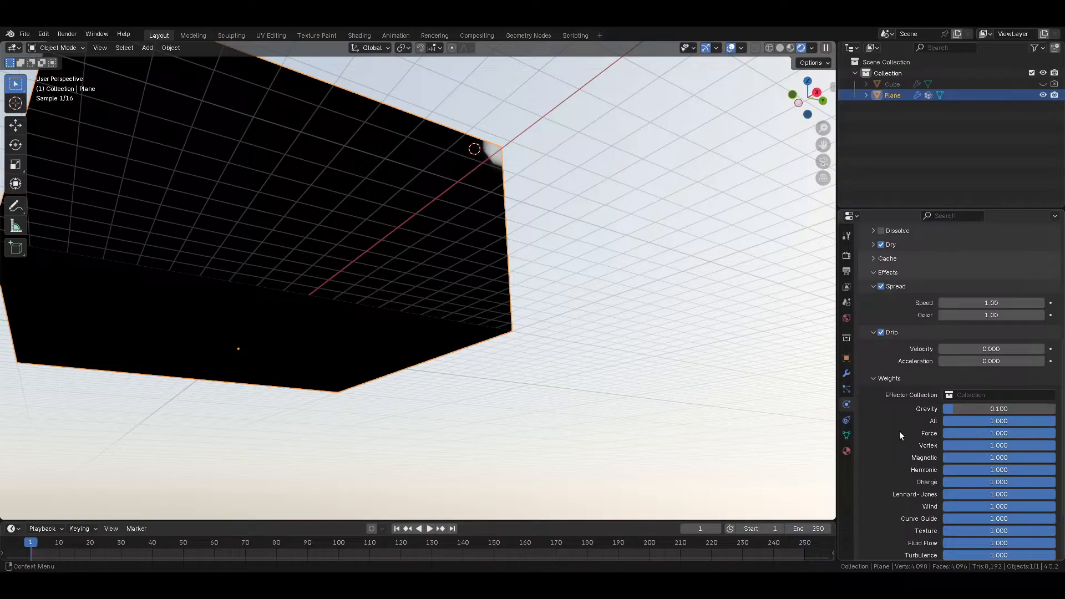
key(space)
middle_drag(511, 334, 440, 204)
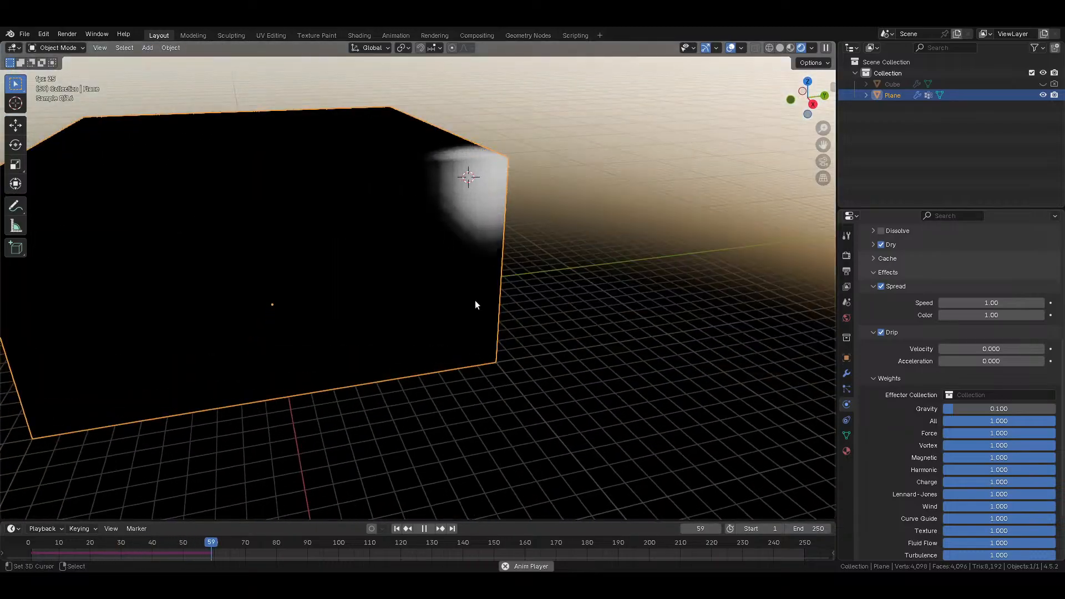
Step: Add a Turbulence force field at the 3D cursor near the box's corner and set its Size and Strength to 5
middle_drag(475, 294, 515, 319)
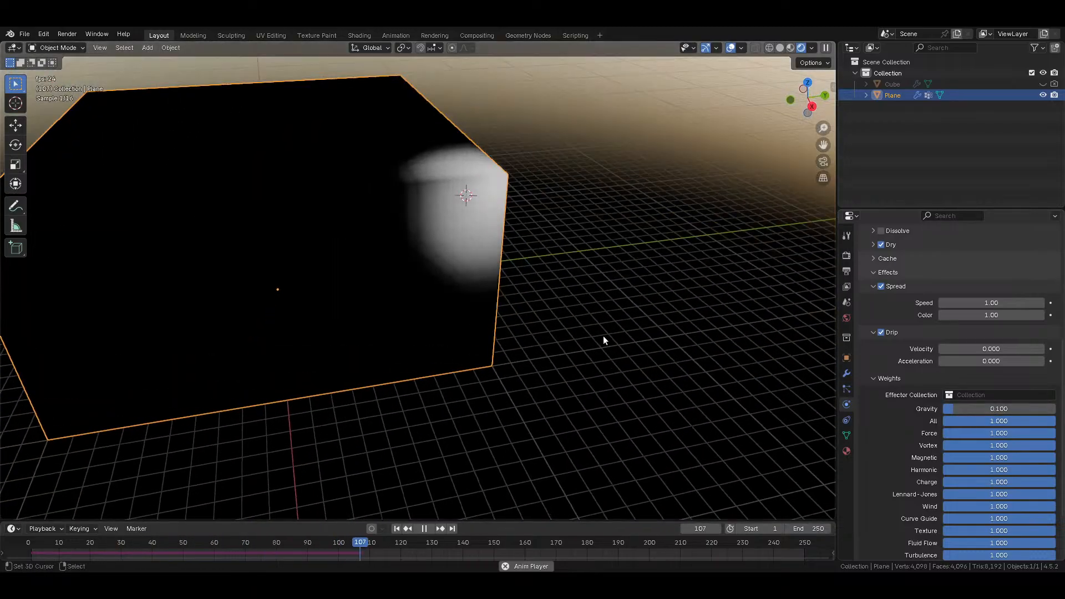
key(shift+a)
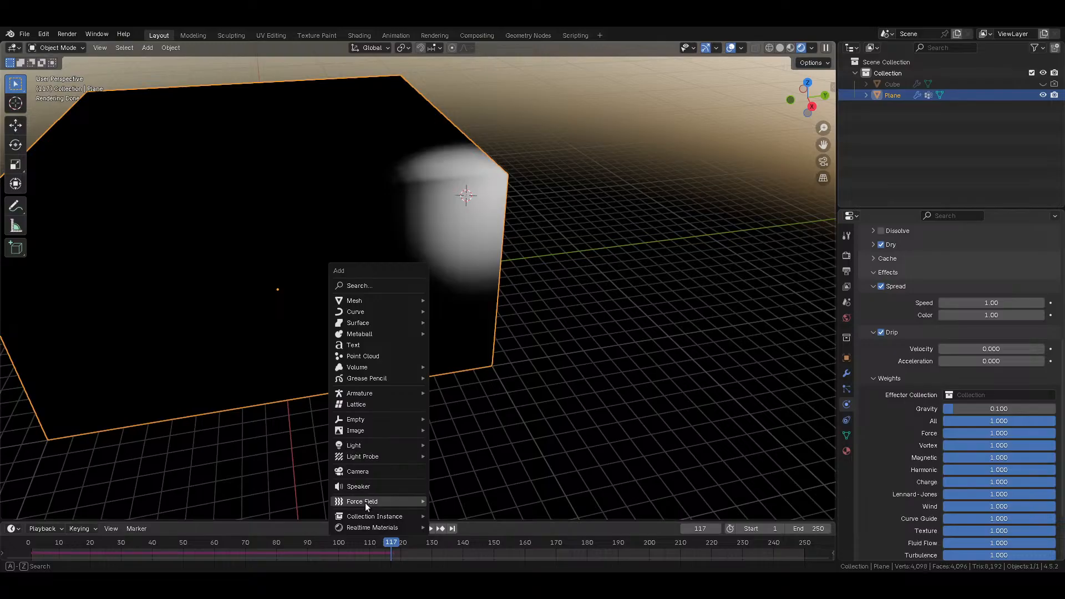
mouse_move(368, 502)
click(499, 480)
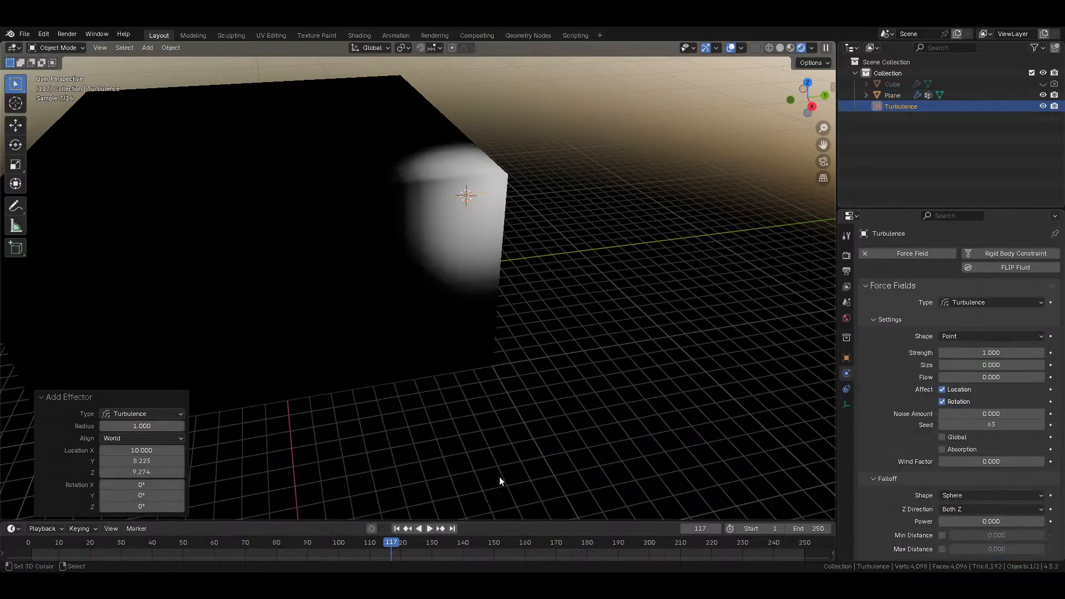
text(5)
key(Return)
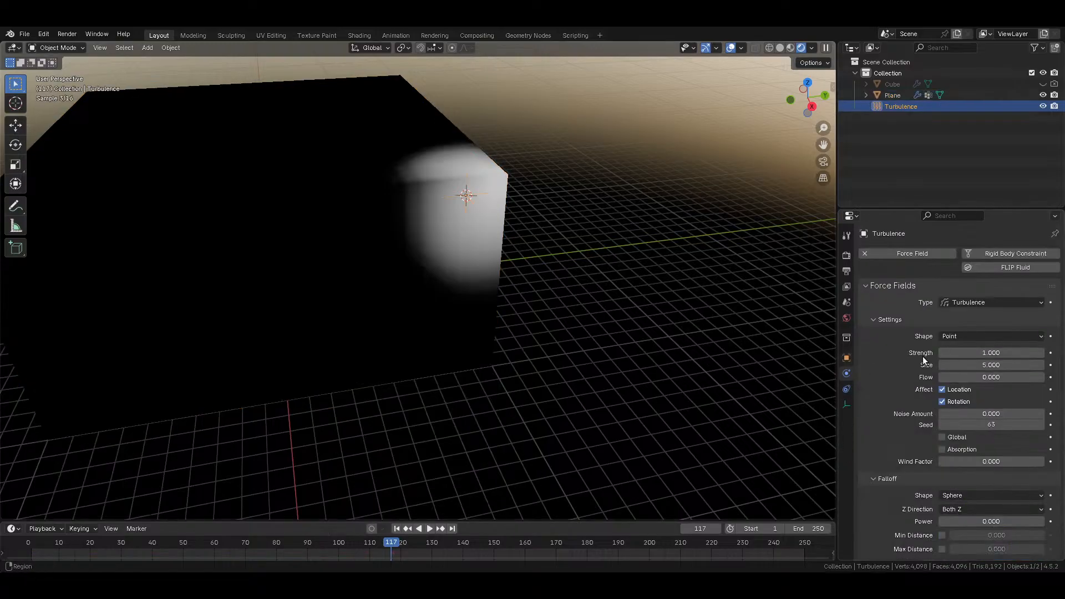
text(5)
key(Return)
Step: Play the animation and inspect from several angles how the turbulence shapes the growth mask on the box
key(space)
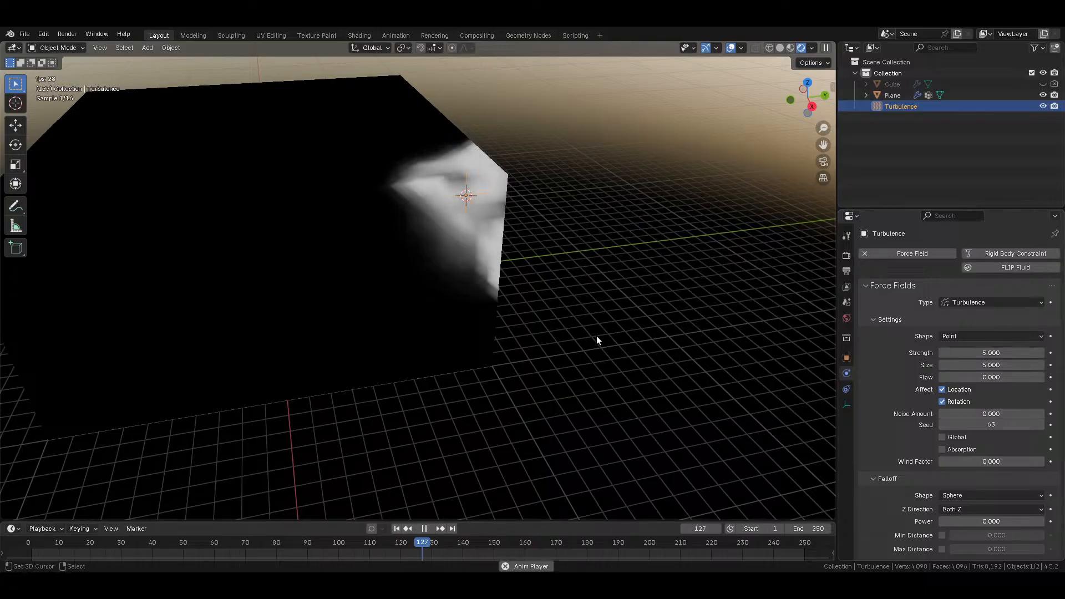
middle_drag(427, 261, 447, 248)
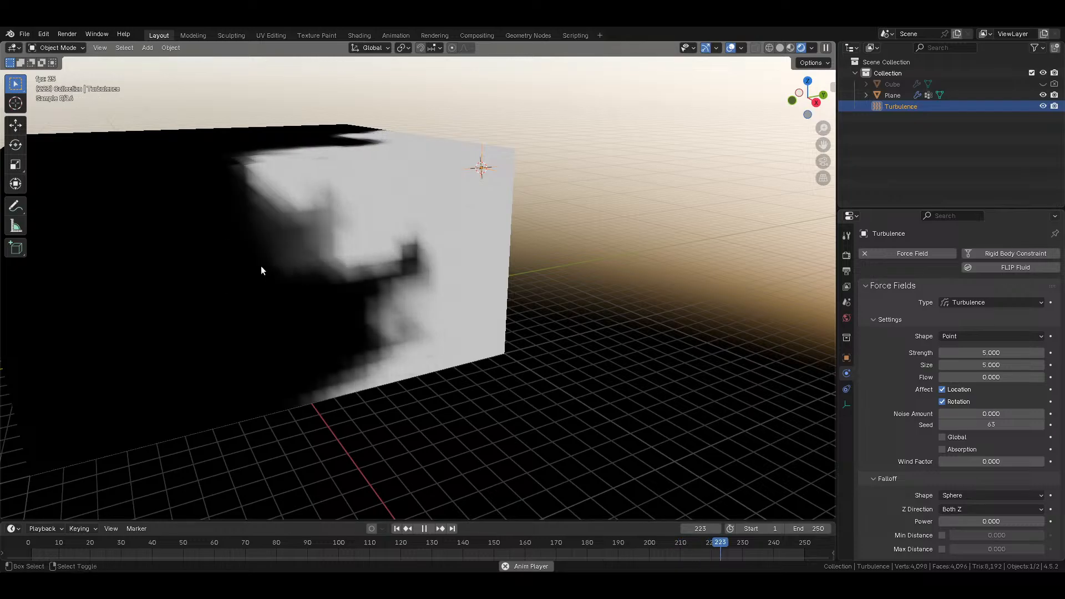
shift+middle_drag(261, 265, 348, 301)
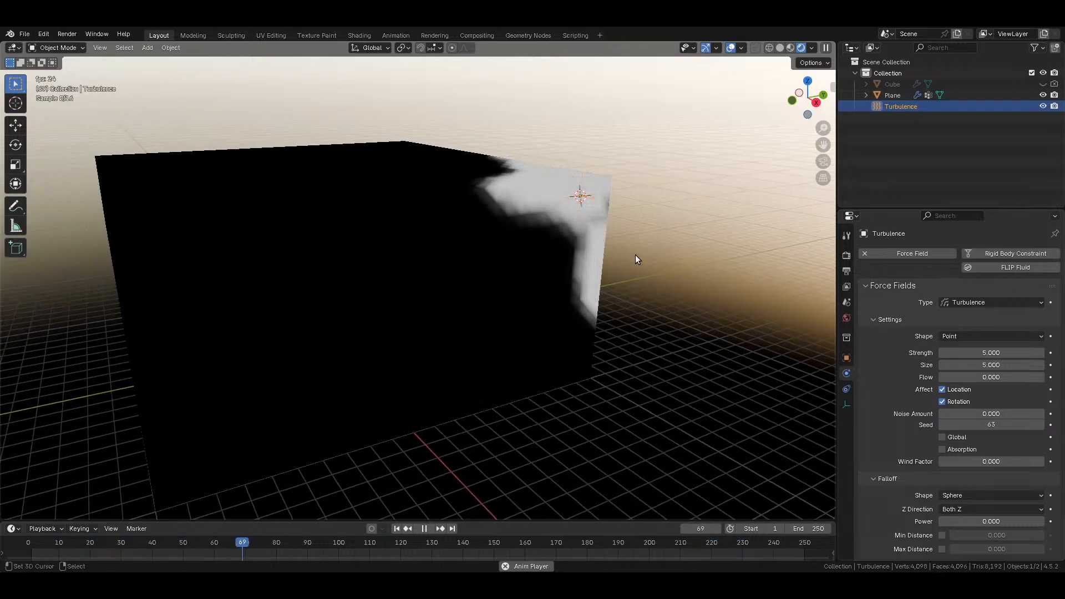
middle_drag(584, 272, 541, 312)
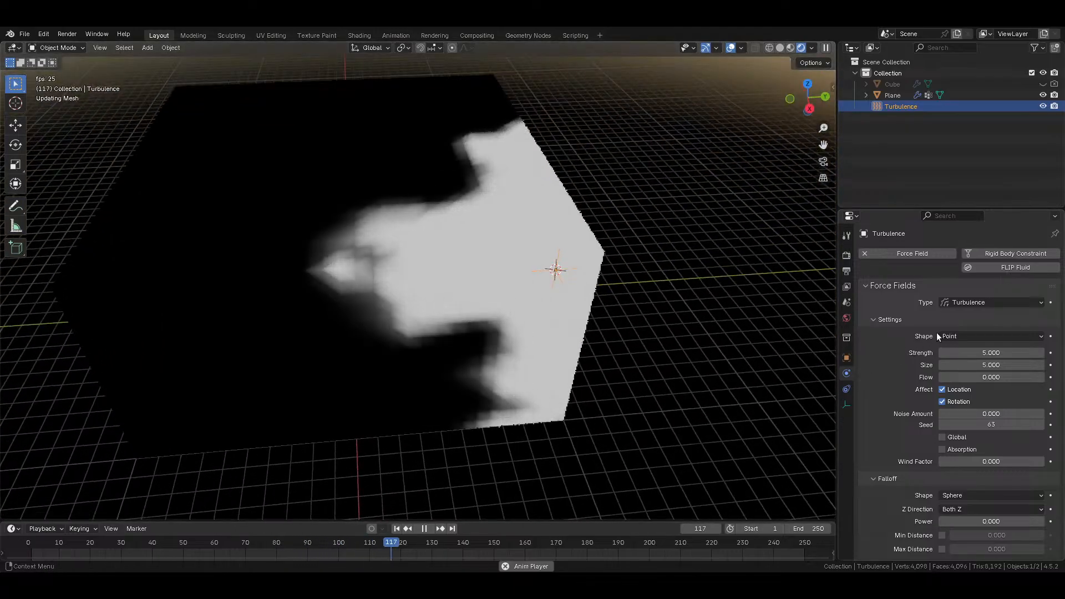
key(space)
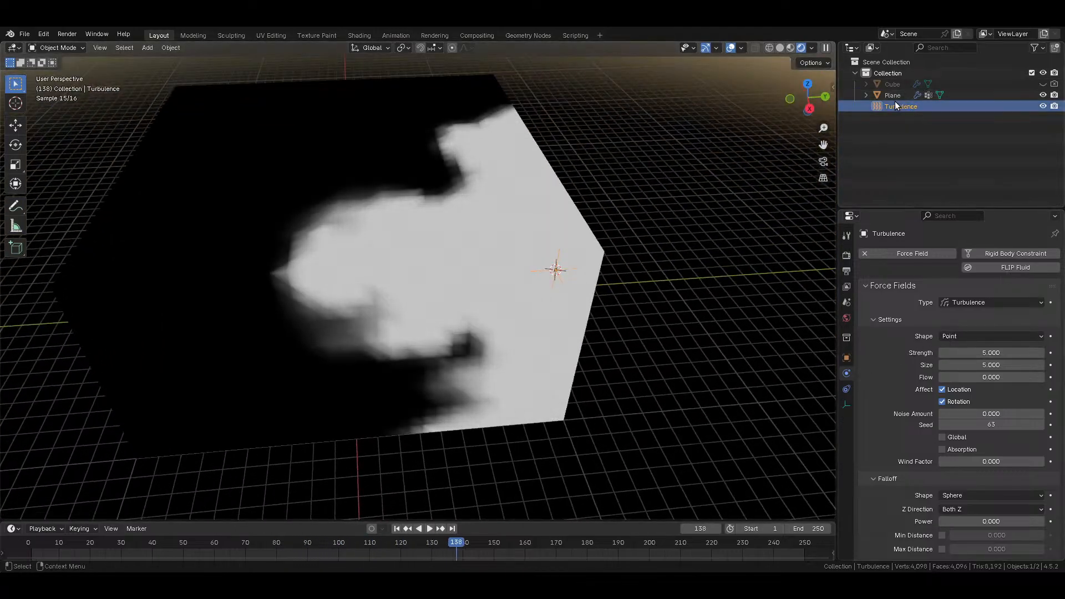
Step: Delete the turbulence force field and select the box to return to its dynamic paint Spread and Drip effects
key(Delete)
click(526, 279)
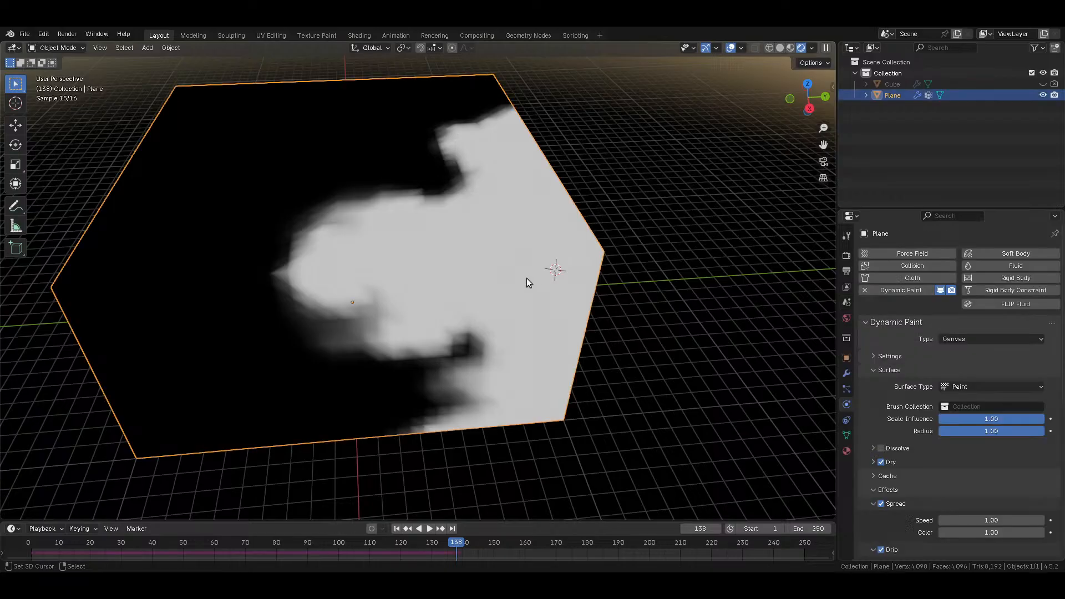
scroll(921, 514, down, 4)
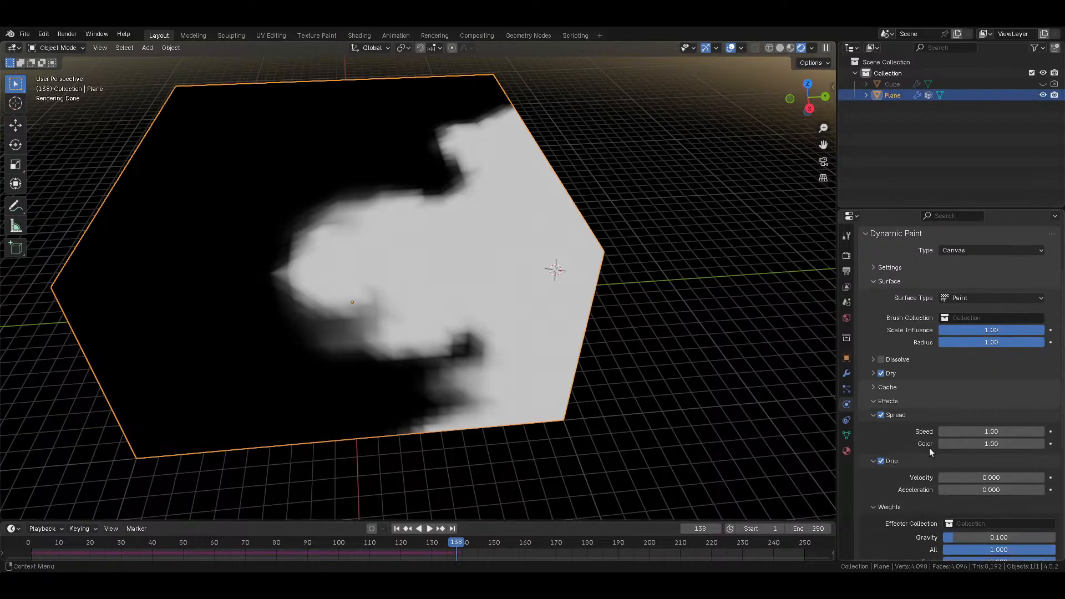
Step: Add a Vortex force field at the world origin and play the animation to inspect its effect on the paint
click(938, 416)
scroll(960, 468, down, 4)
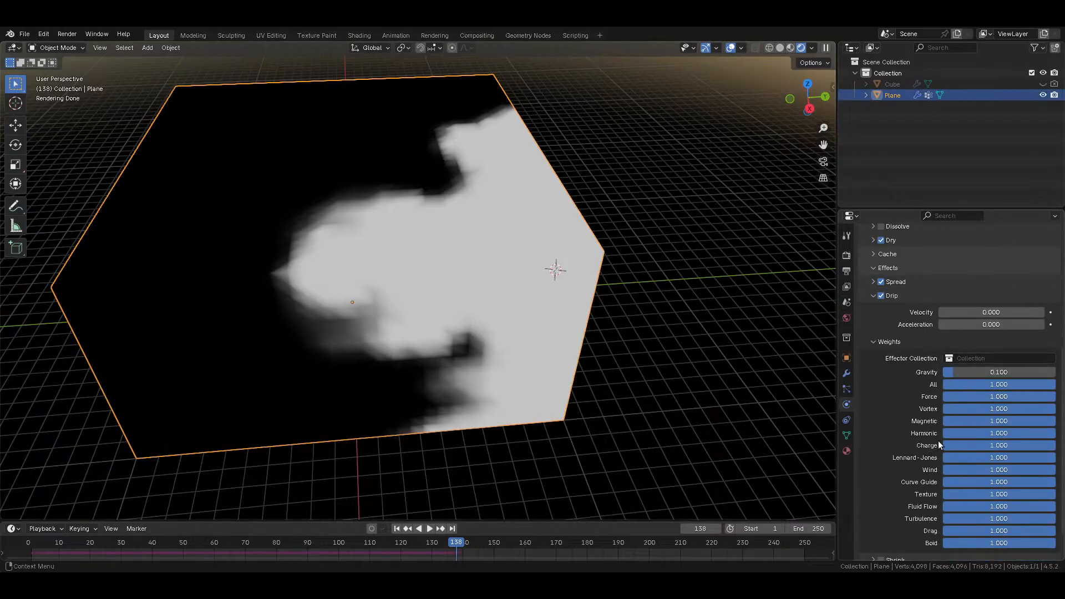
key(shift+a)
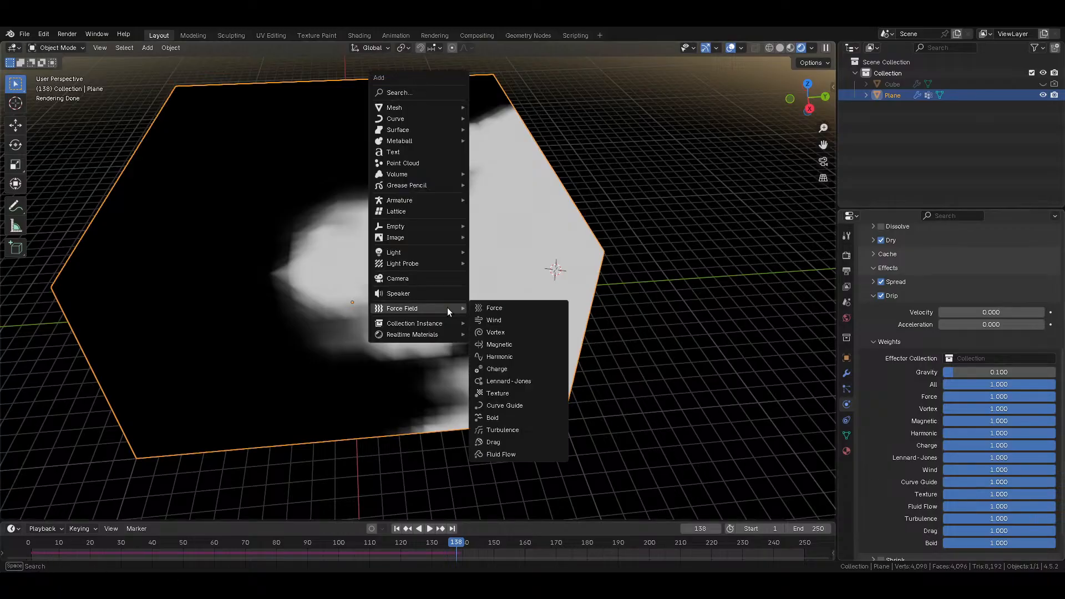
key(shift+c)
key(shift+a)
mouse_move(539, 357)
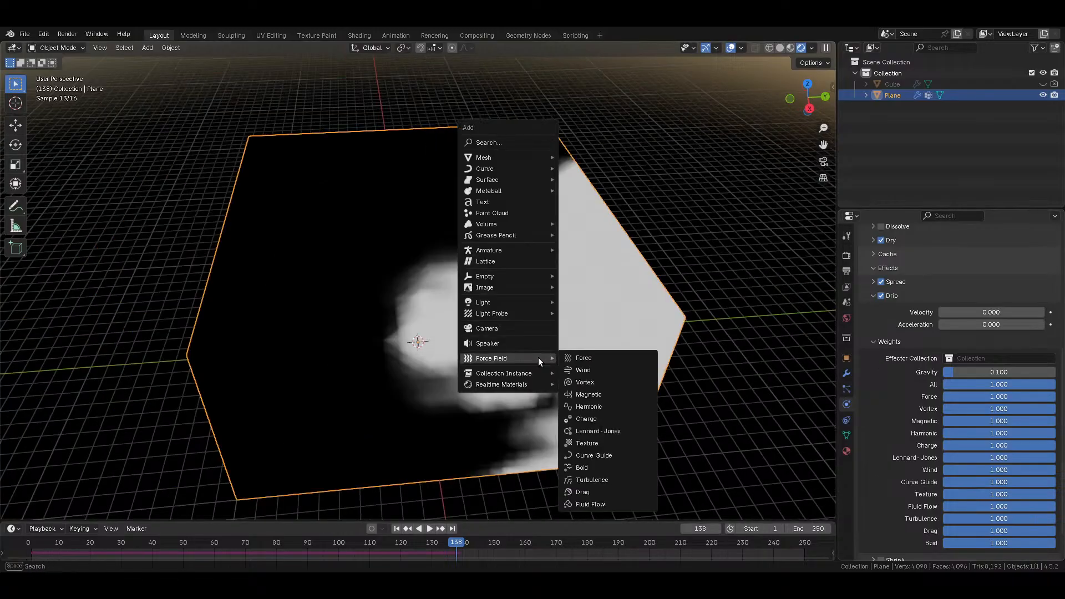
click(600, 383)
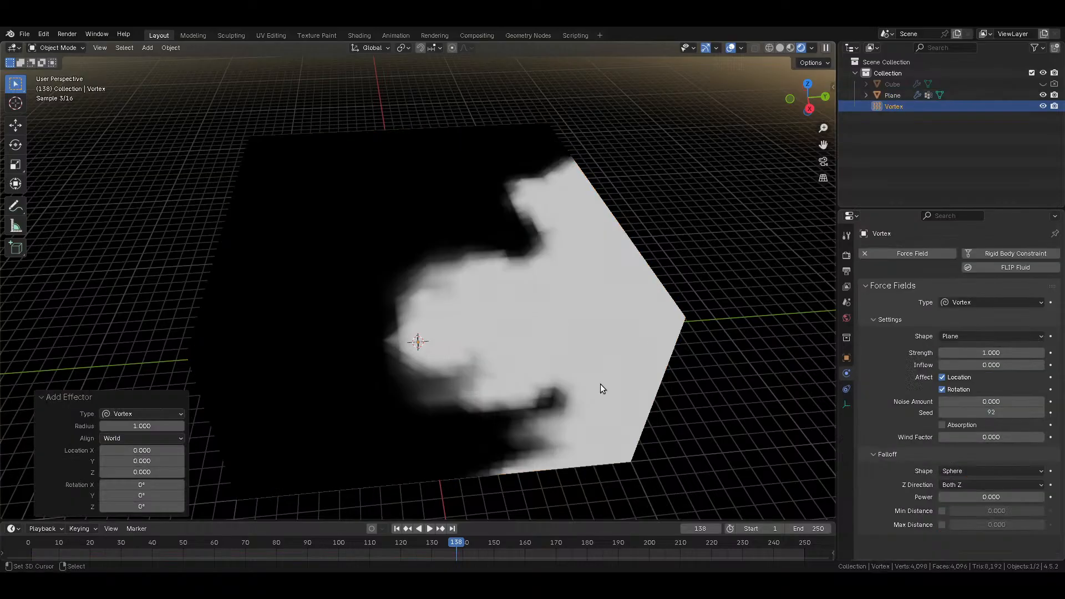
key(space)
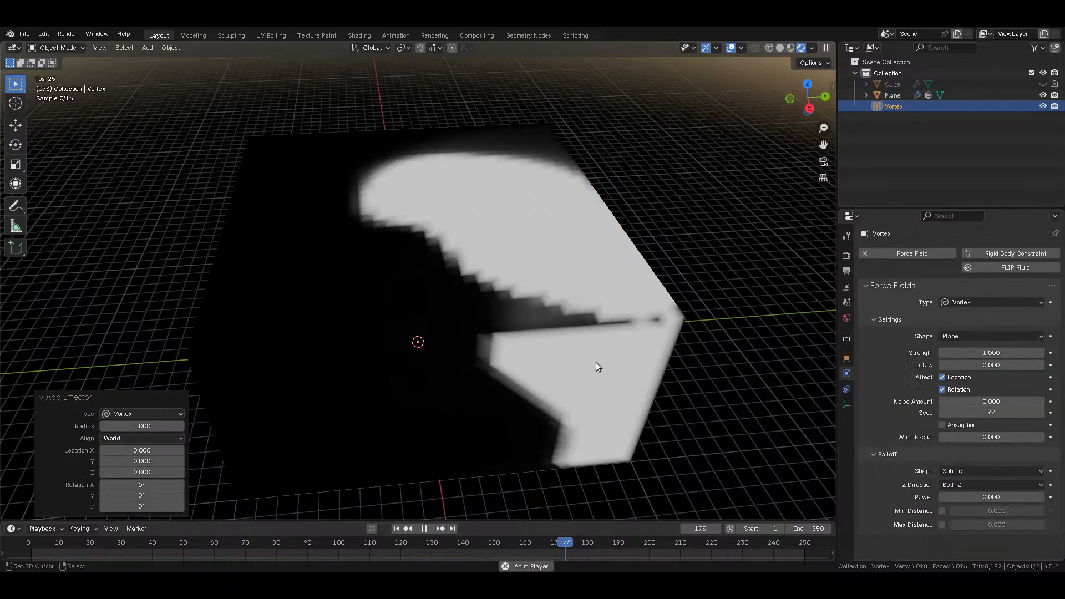
scroll(578, 320, down, 3)
middle_drag(578, 321, 365, 339)
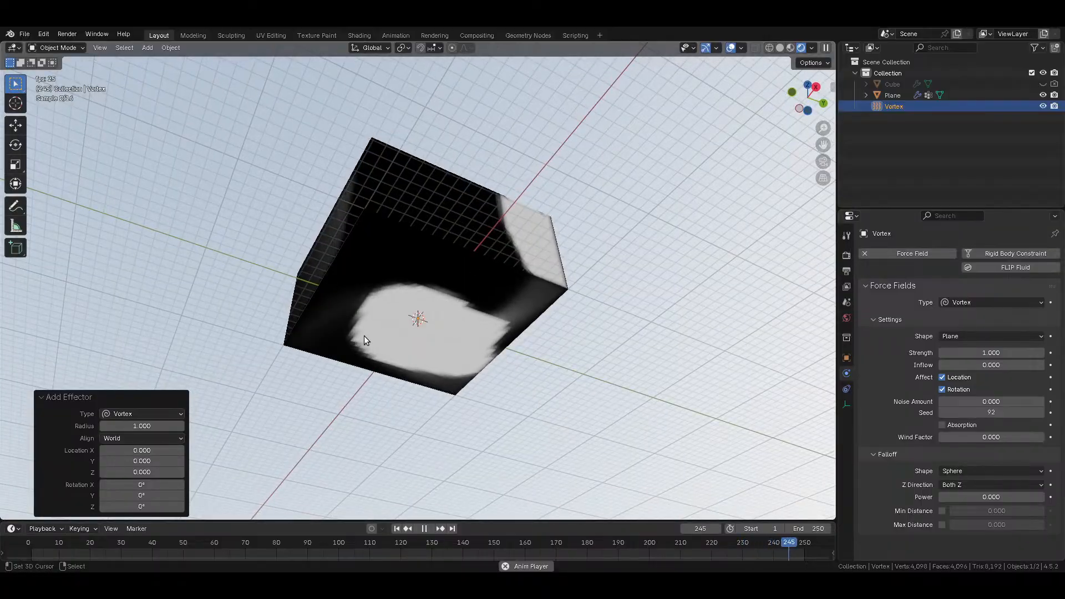
Step: Set the vortex force field's shape to Point and replay the animation from the first frame
click(994, 334)
click(978, 341)
middle_drag(652, 279, 562, 355)
click(396, 529)
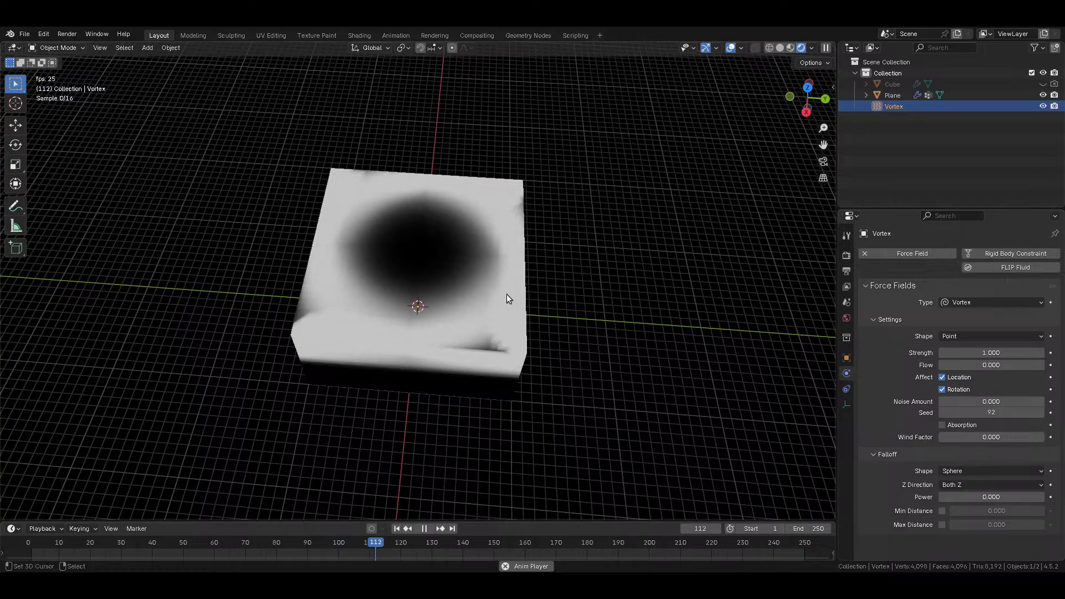
Step: Delete the vortex force field and play the animation while viewing the canvas box from several sides
key(Delete)
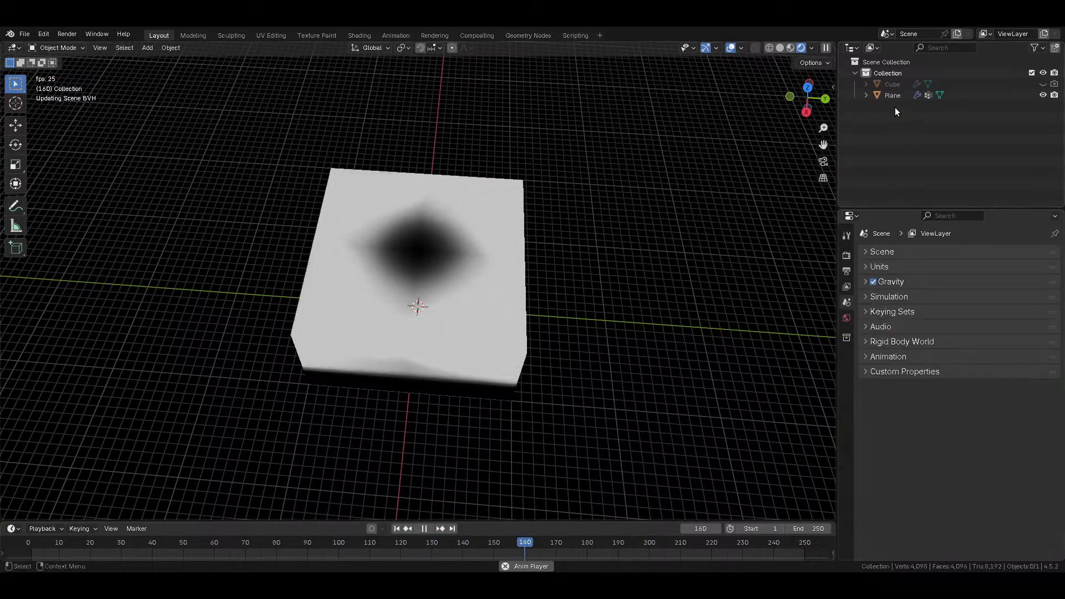
key(space)
middle_drag(584, 324, 644, 281)
key(space)
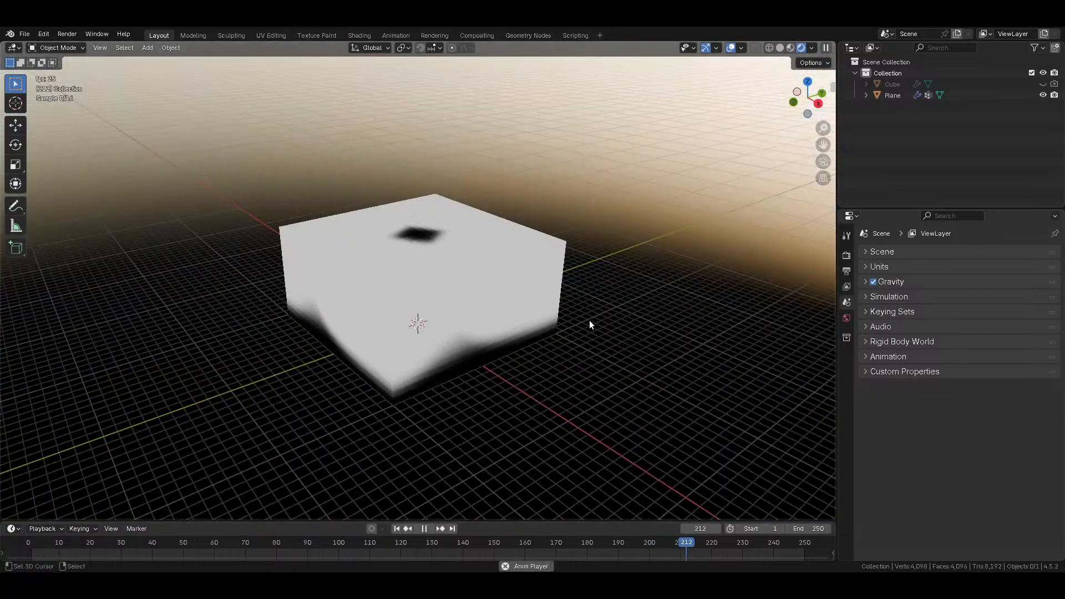
key(space)
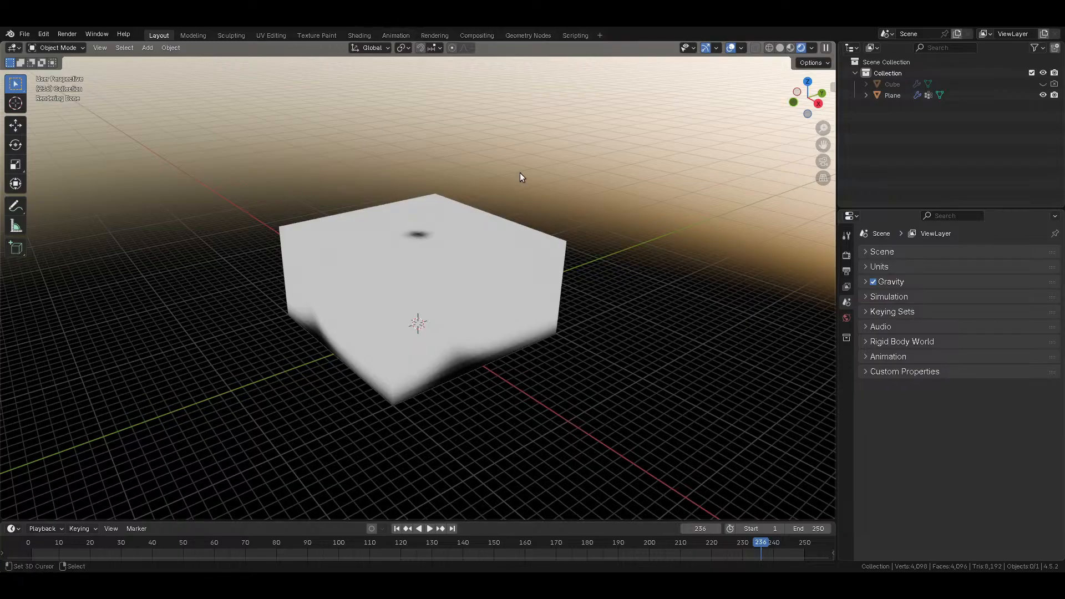
key(space)
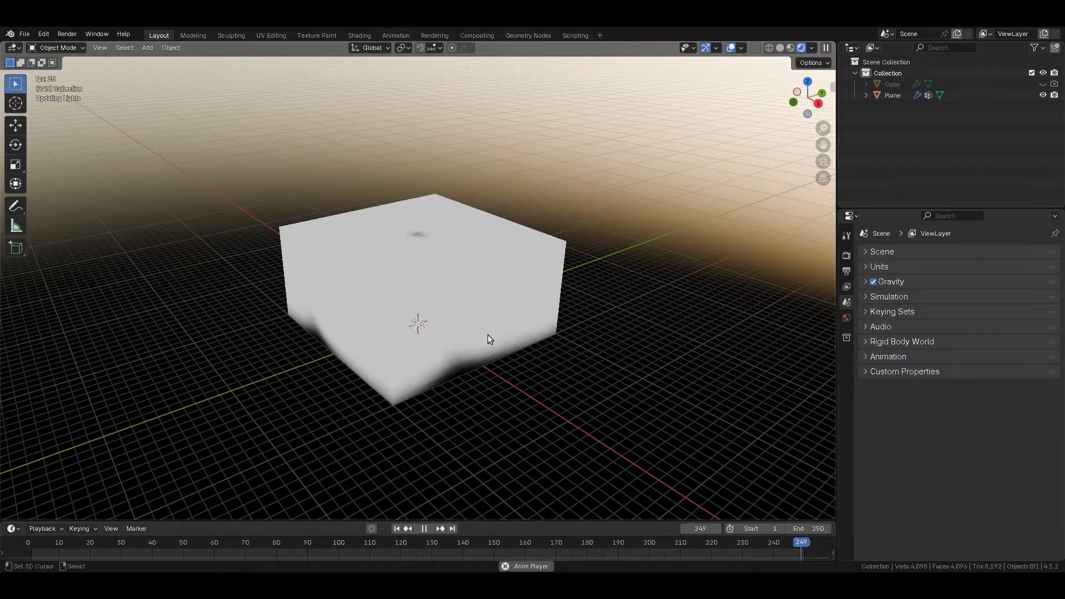
middle_drag(527, 337, 479, 271)
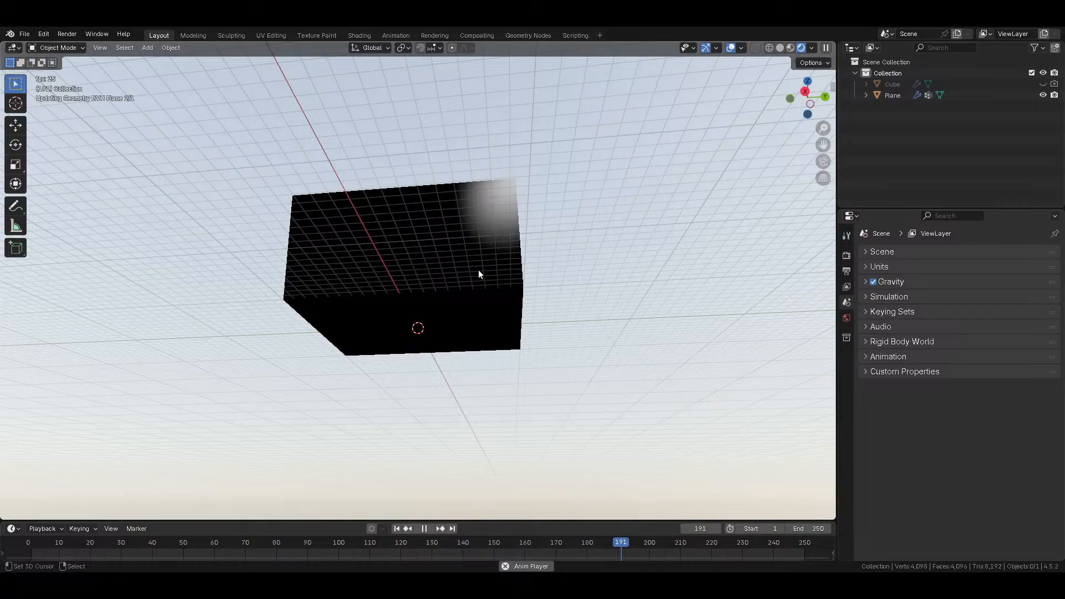
Step: Select the canvas box and enable the Shrink effect in its Dynamic Paint settings
middle_drag(479, 301, 562, 327)
scroll(479, 395, up, 3)
shift+middle_drag(744, 288, 597, 322)
click(482, 311)
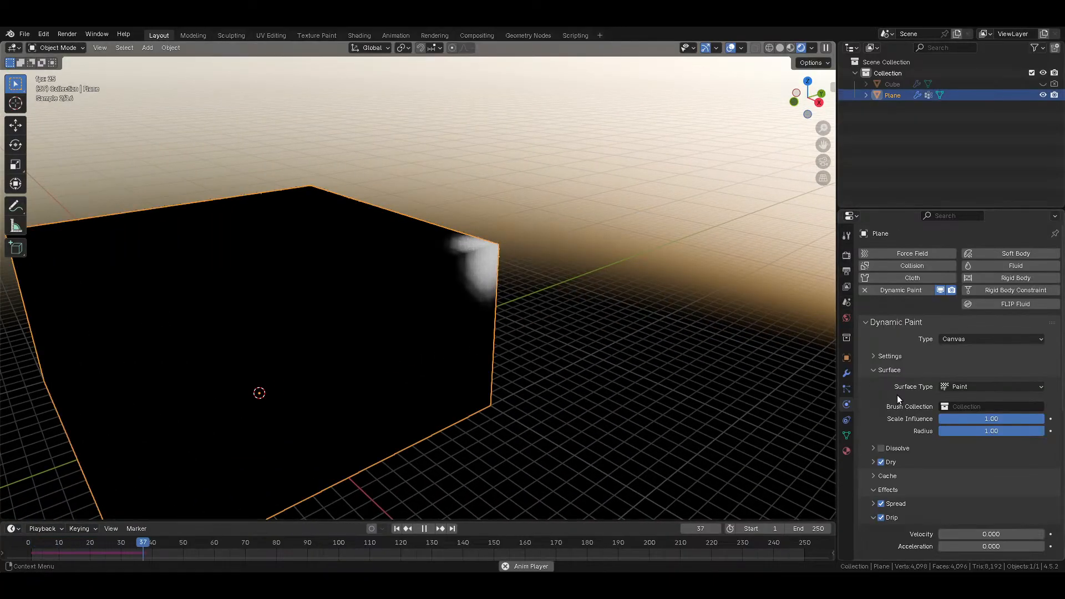
scroll(958, 440, down, 6)
click(923, 524)
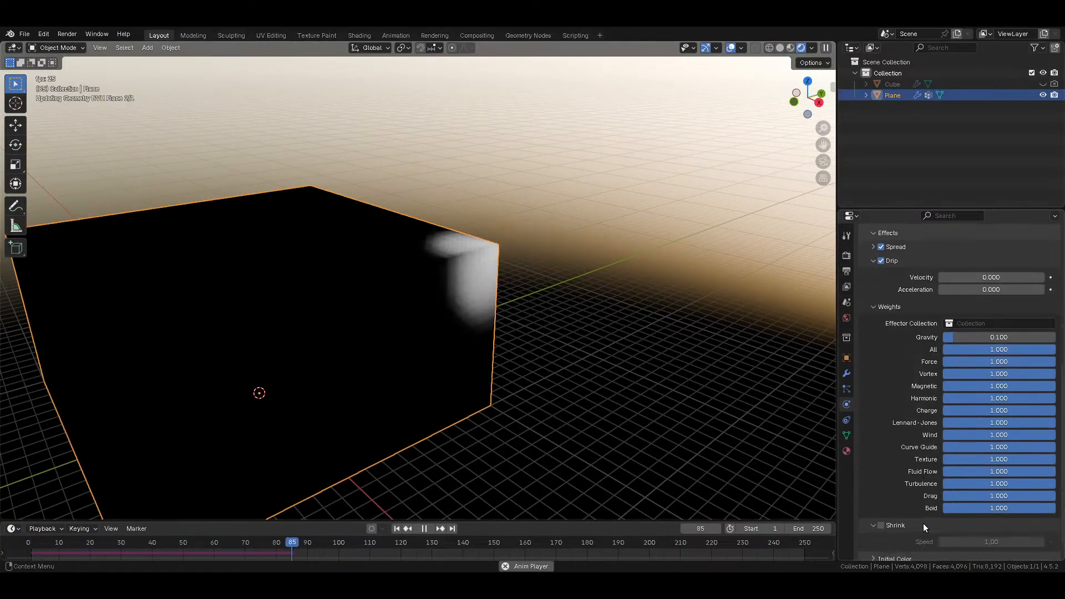
scroll(923, 522, down, 1)
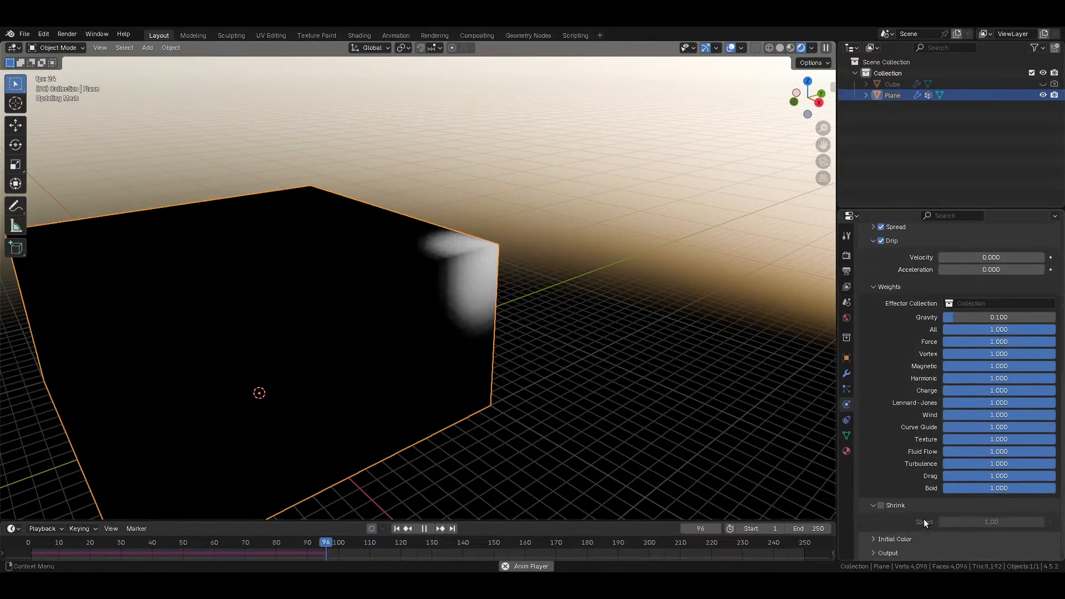
click(881, 506)
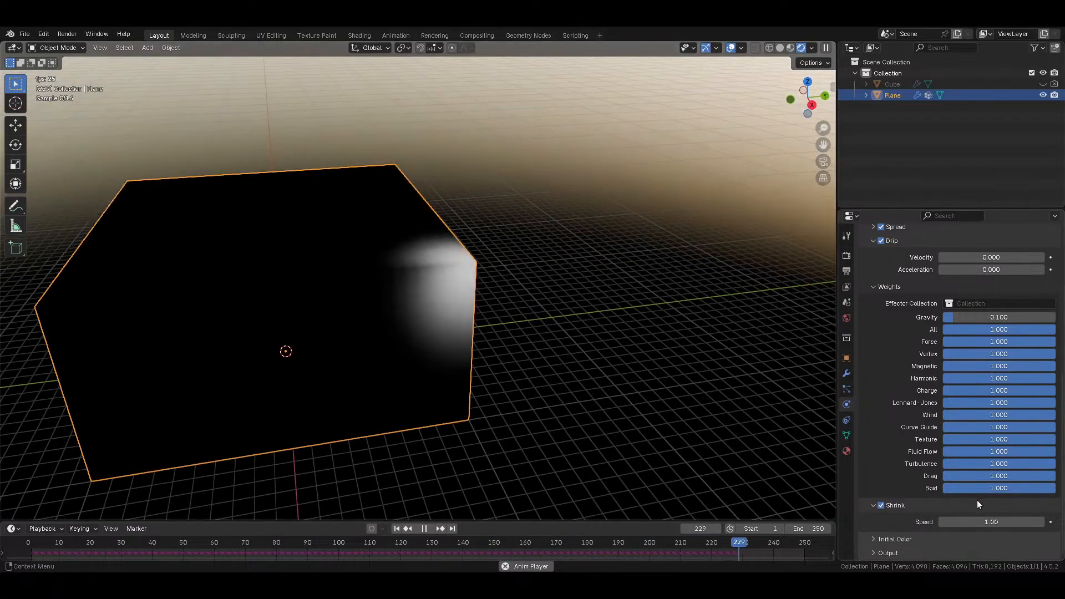
Step: Set the Shrink effect's speed to 0.1 and inspect the paint from the other side of the box
click(981, 519)
text(0.1)
key(Return)
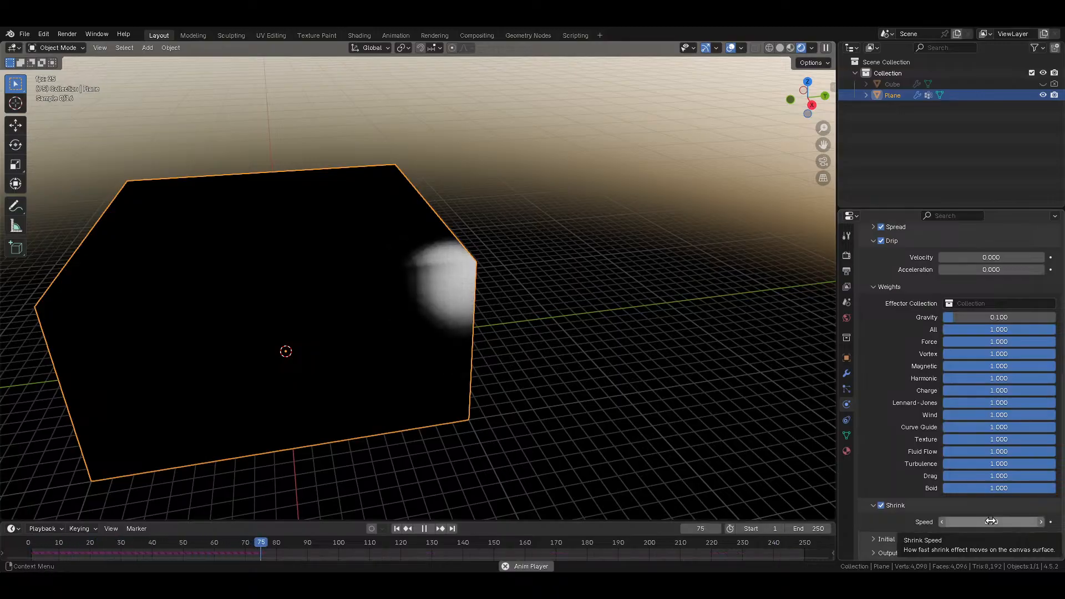
middle_drag(582, 380, 293, 300)
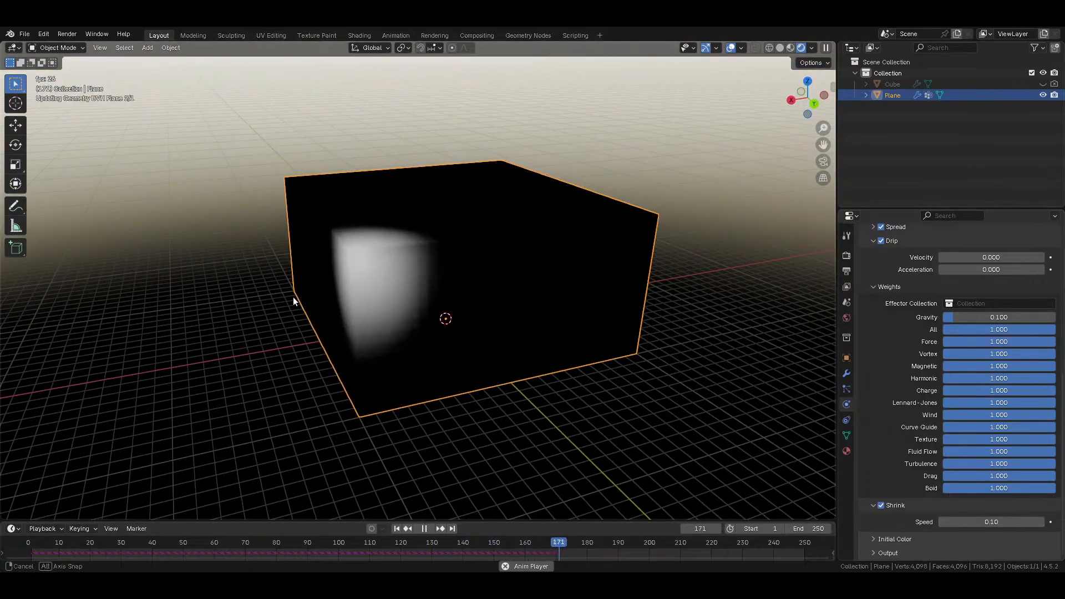
Step: Collapse the Weights, Drip and Shrink settings, check the Spread settings, and collapse the Effects section
click(937, 289)
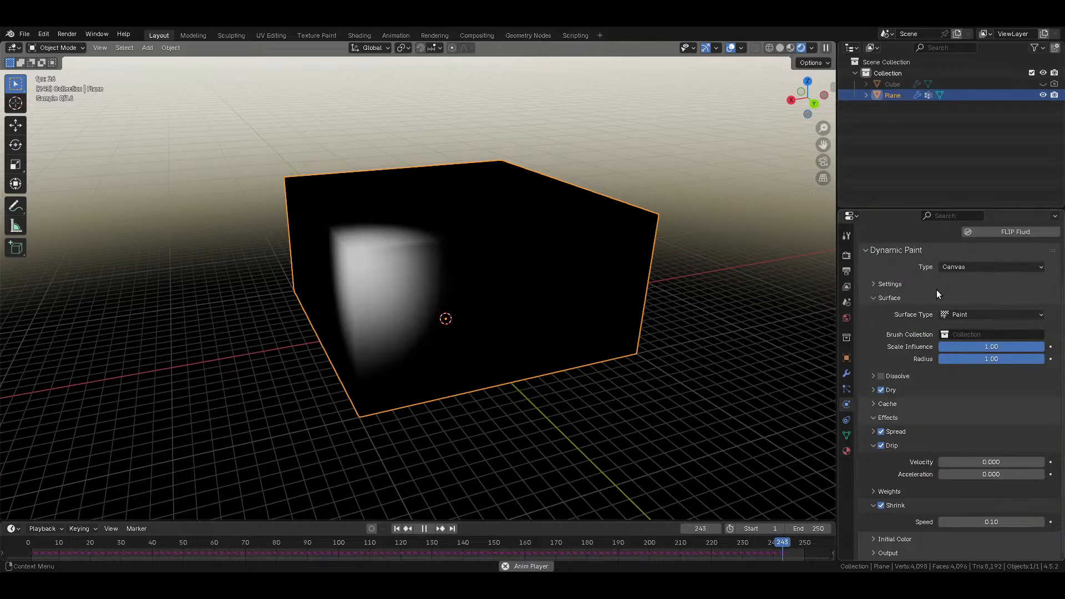
click(924, 449)
click(923, 501)
click(917, 492)
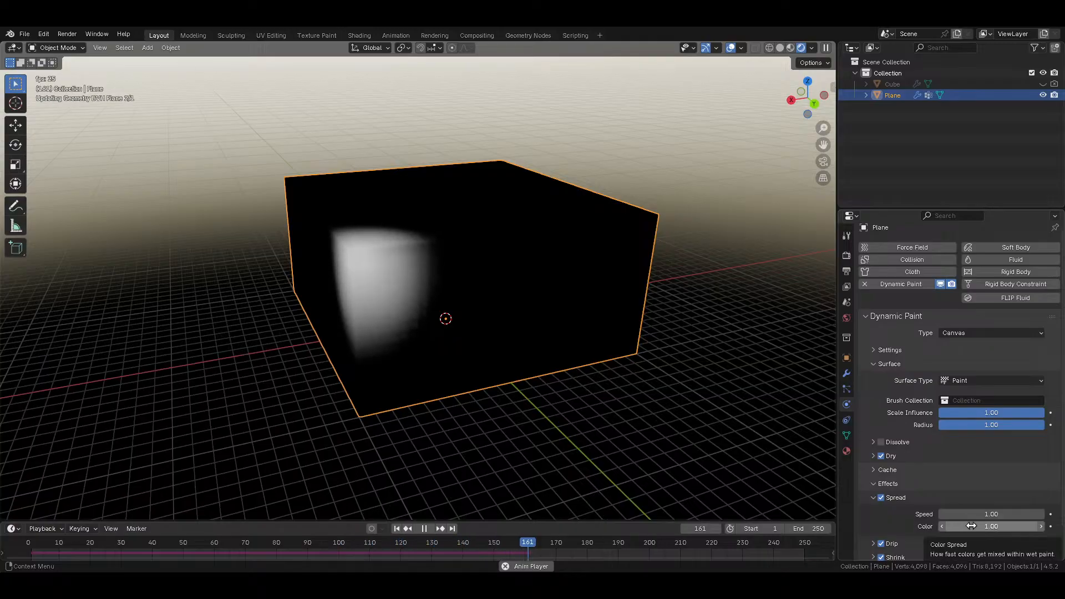
click(920, 492)
click(899, 483)
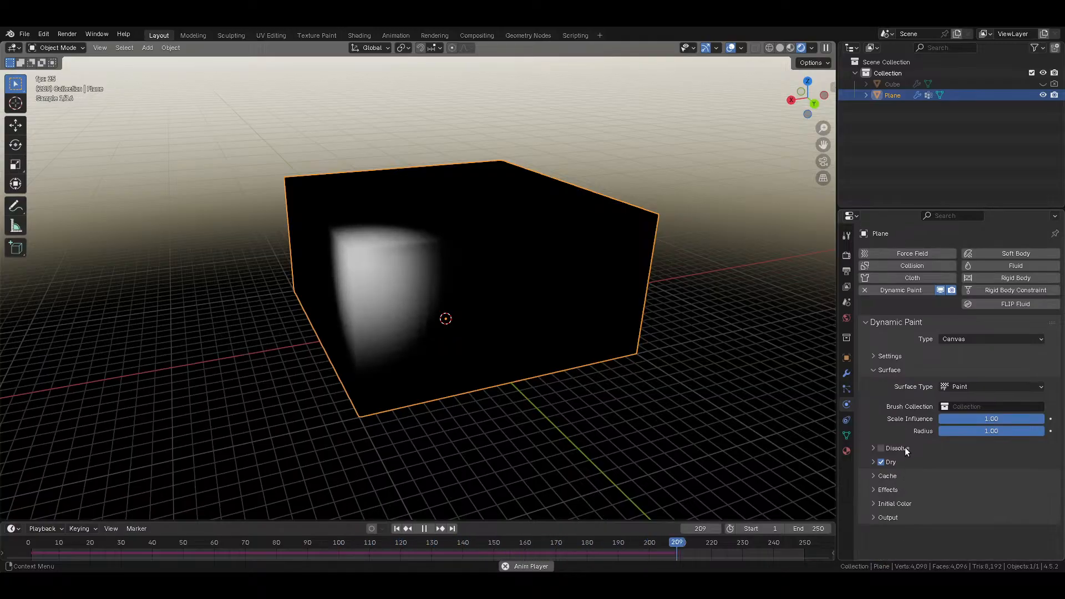
Step: Enable Dissolve on the paint surface with a time of 64 and inspect the painted corner
click(939, 449)
click(882, 448)
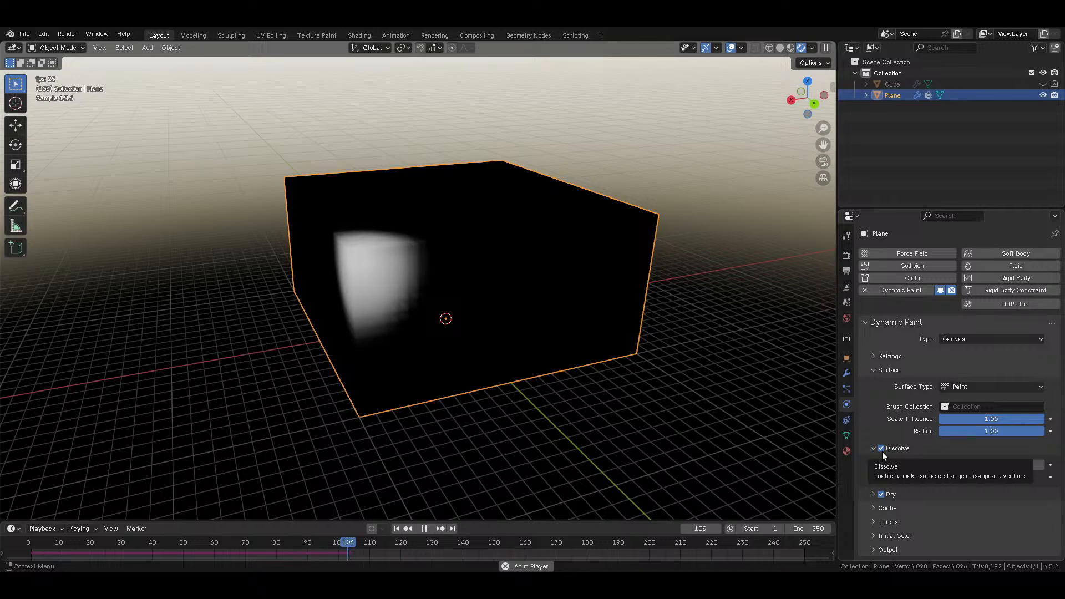
click(985, 465)
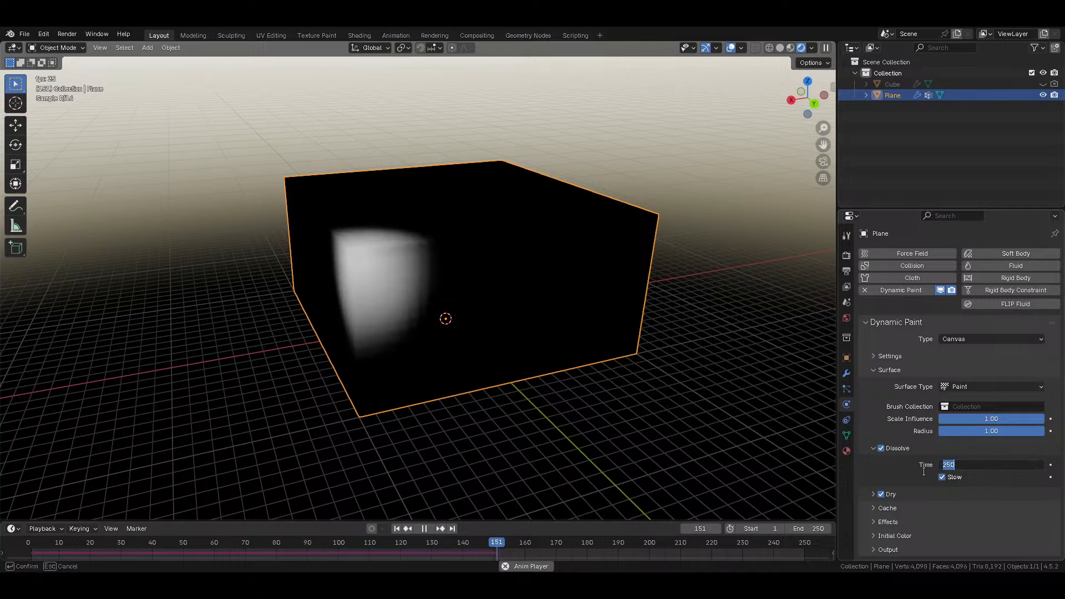
text(64)
key(Return)
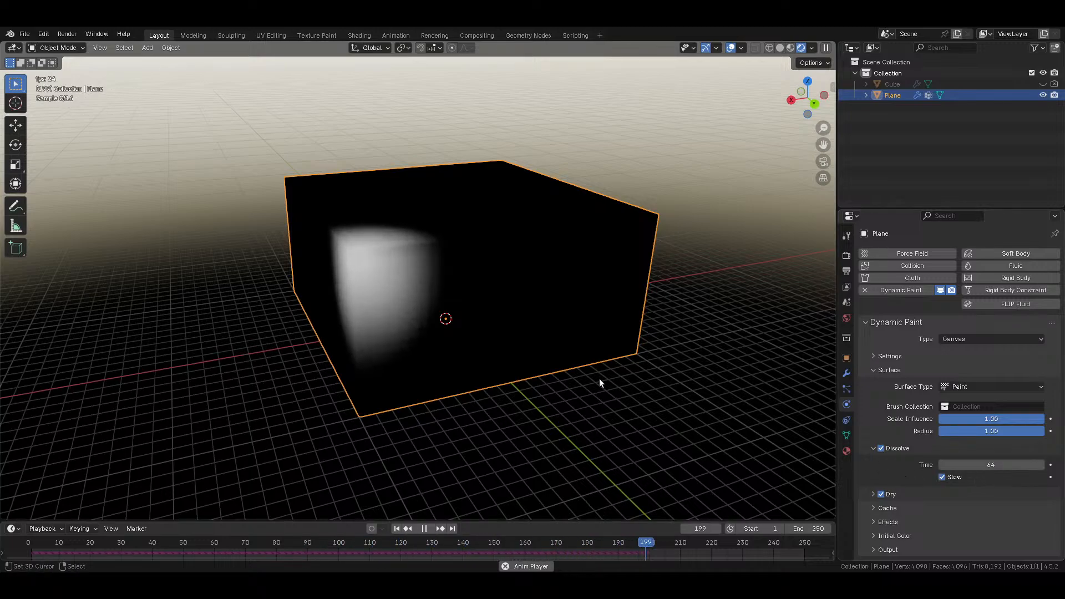
scroll(530, 364, up, 5)
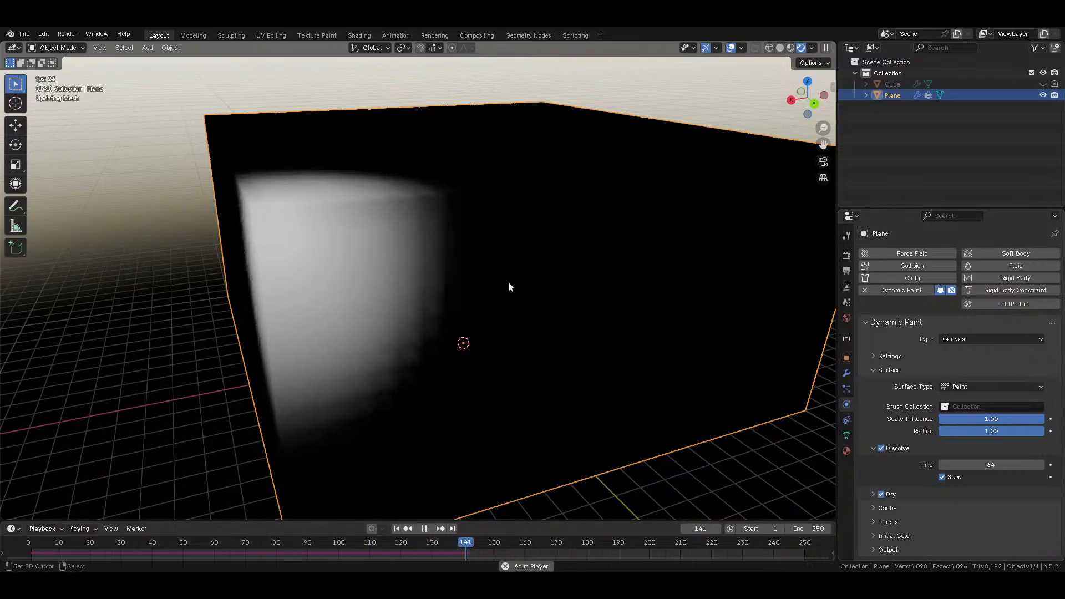
scroll(365, 348, down, 6)
middle_drag(371, 351, 496, 367)
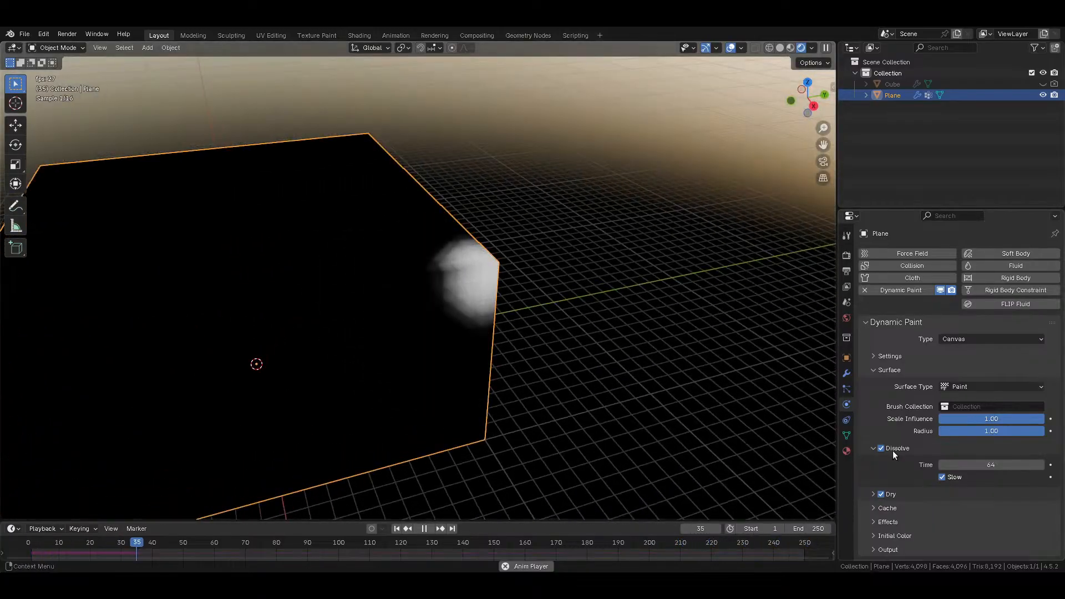
Step: Expand the Dry settings and try drying times of 32, 64 and 129
click(910, 448)
click(901, 461)
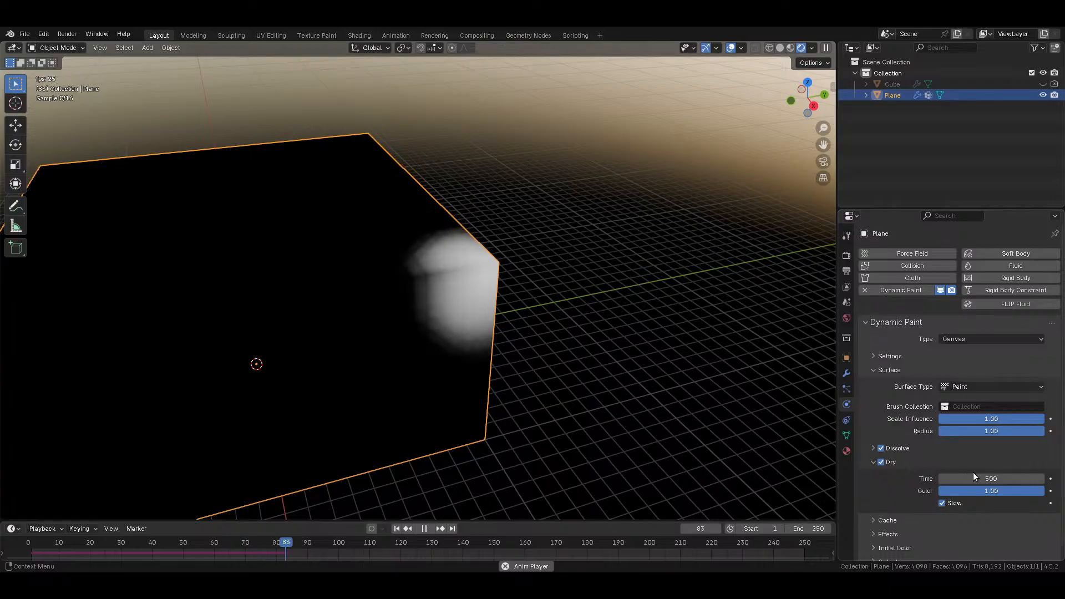
drag(973, 476, 902, 483)
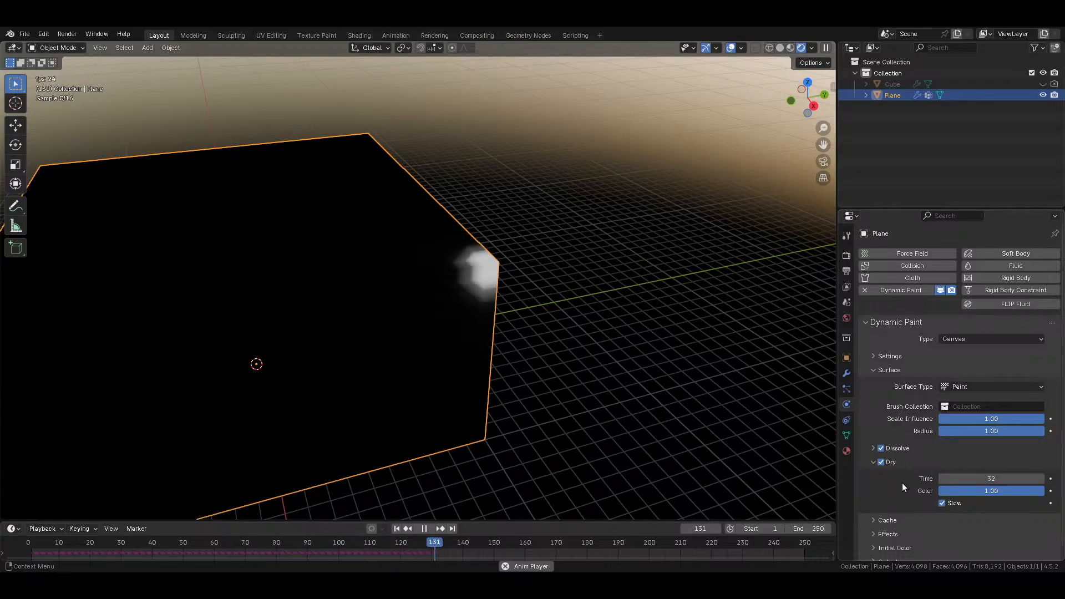
double_click(973, 478)
text(60)
key(Return)
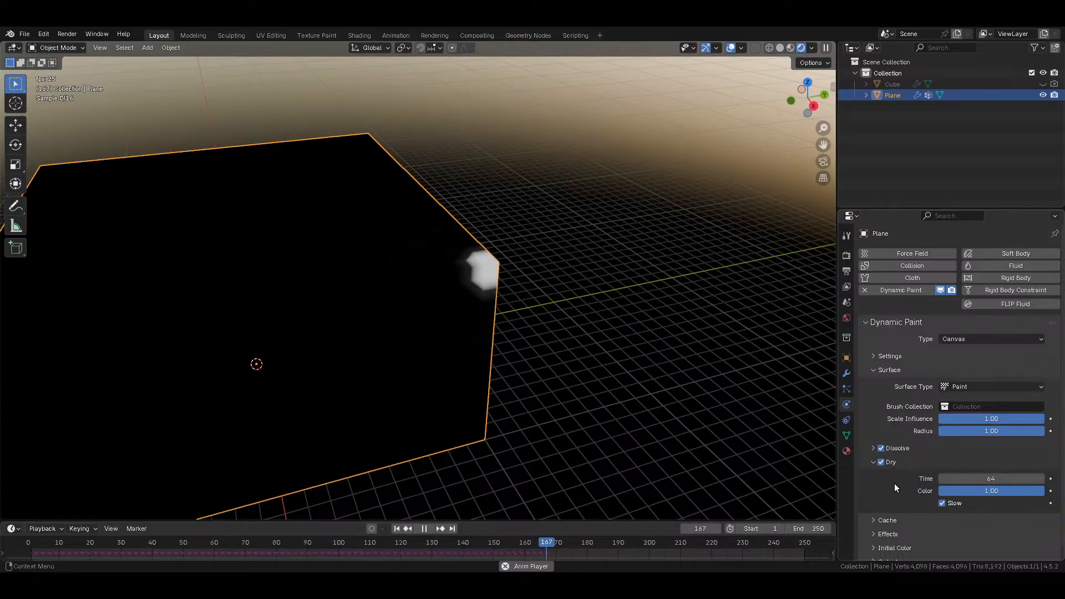
double_click(990, 478)
text(129)
key(Return)
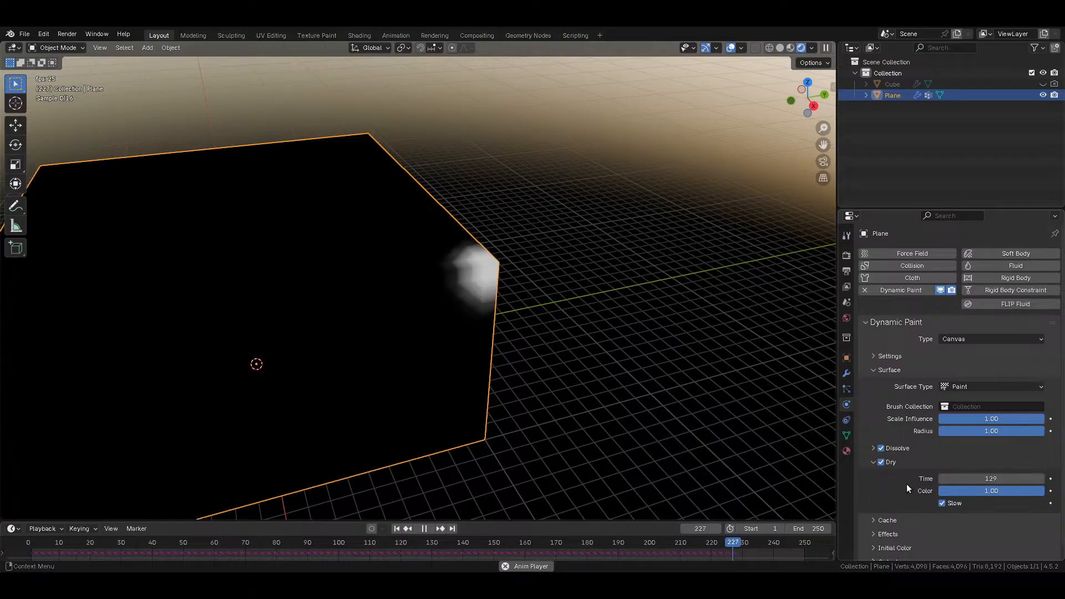
Step: Set the Dry time of the paint surface to 128
drag(946, 478, 937, 478)
double_click(1014, 478)
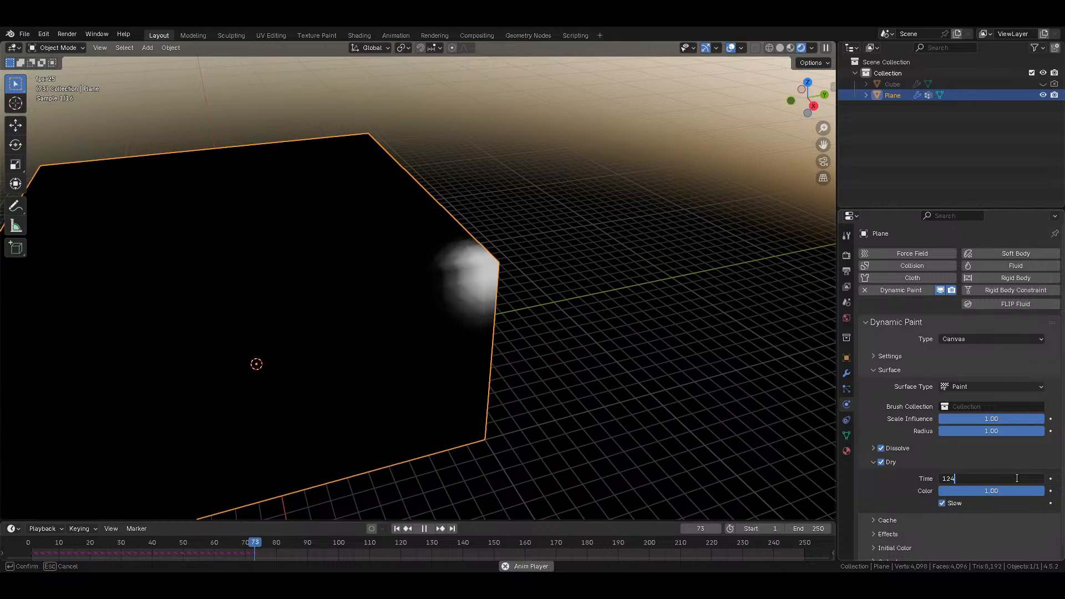
key(BackSpace)
text(8)
key(Return)
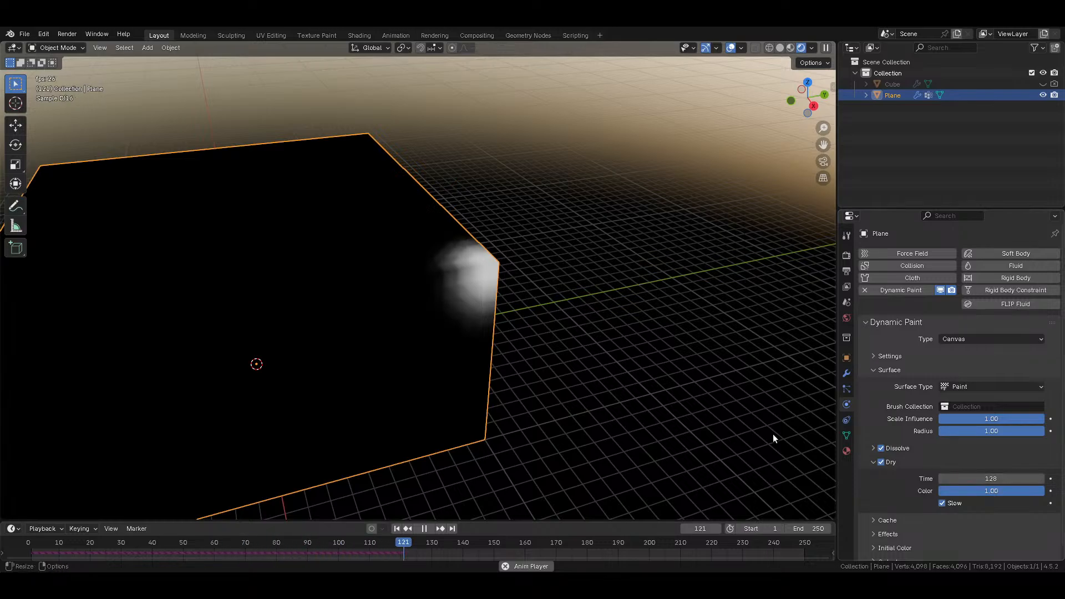
Step: Disable Dissolve and Dry on the paint surface and collapse the Dry settings
middle_drag(596, 396, 410, 517)
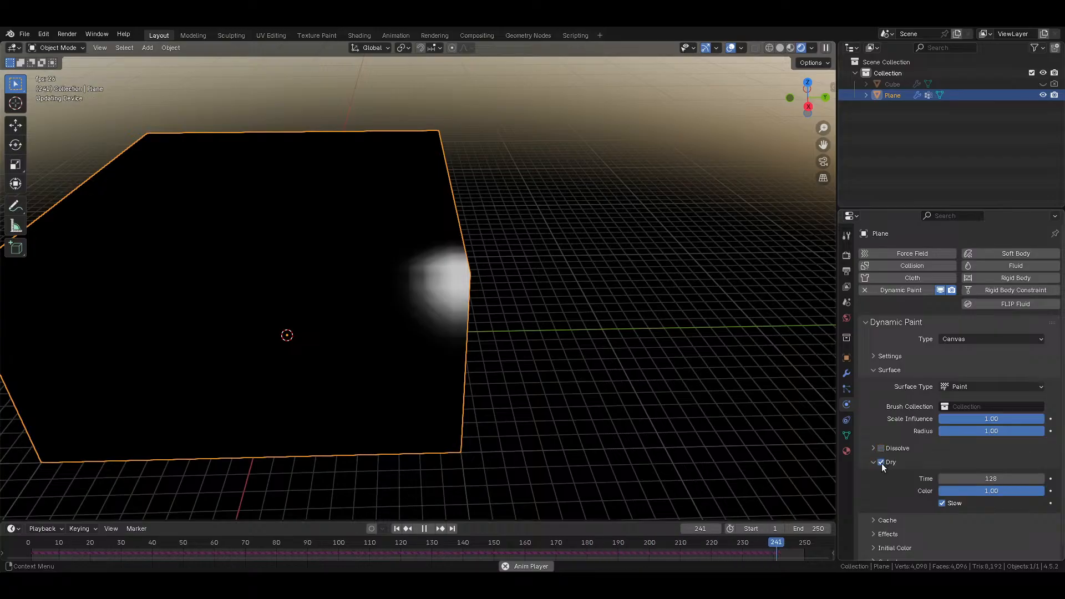
click(881, 462)
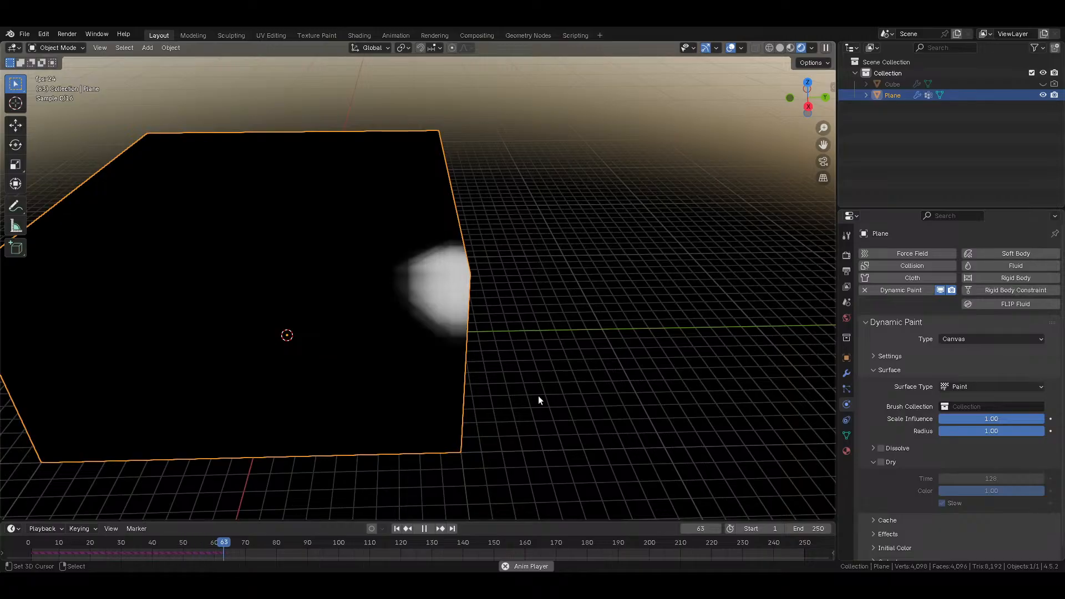
click(871, 462)
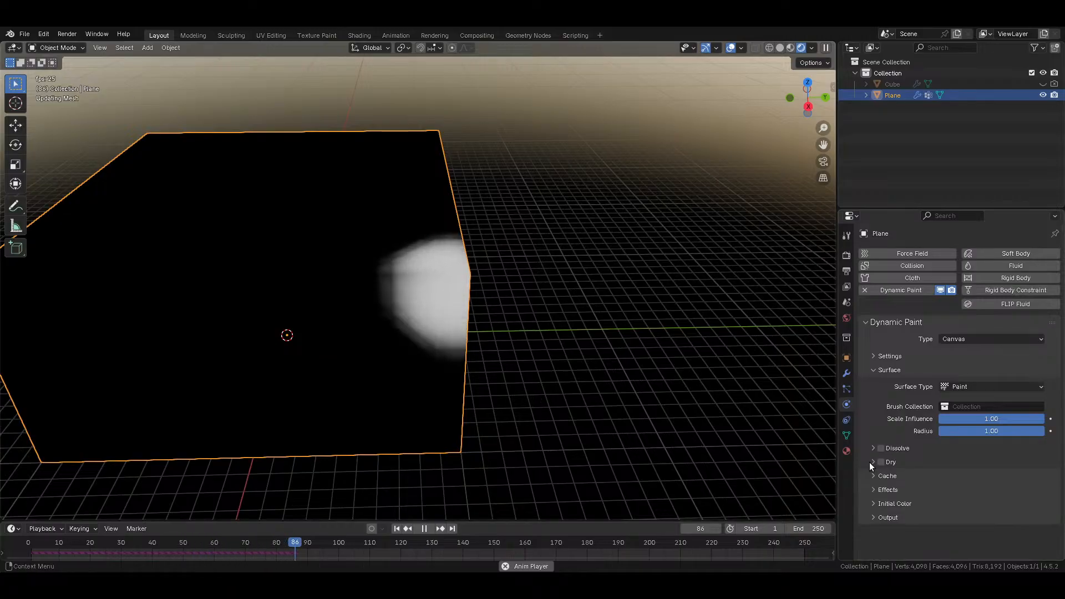
Step: Collapse the Surface settings, add a Turbulence force field to the scene and set its size to 5
click(895, 367)
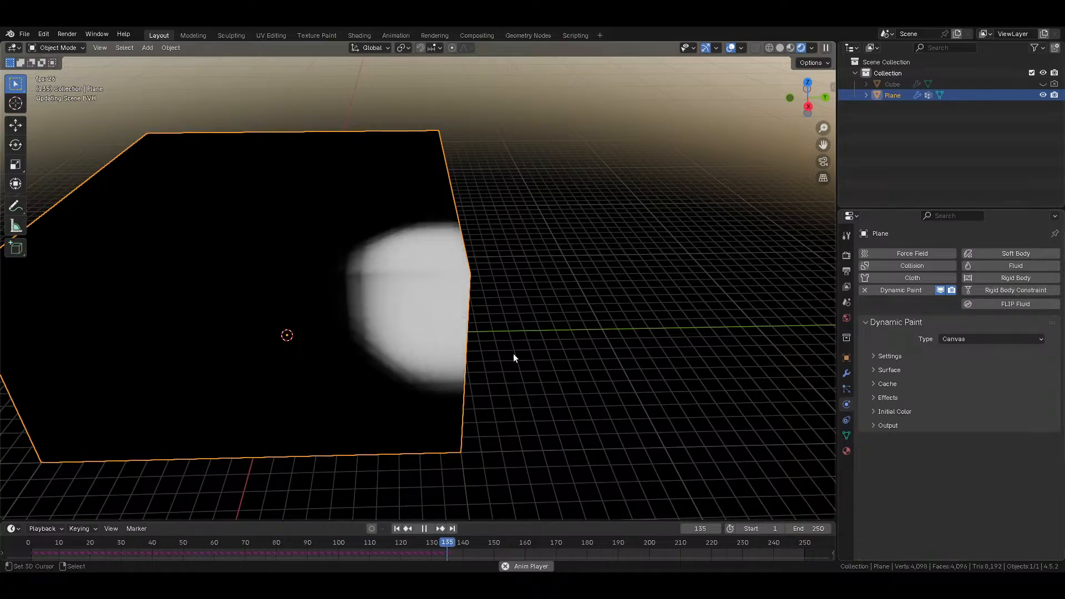
key(shift+a)
mouse_move(508, 354)
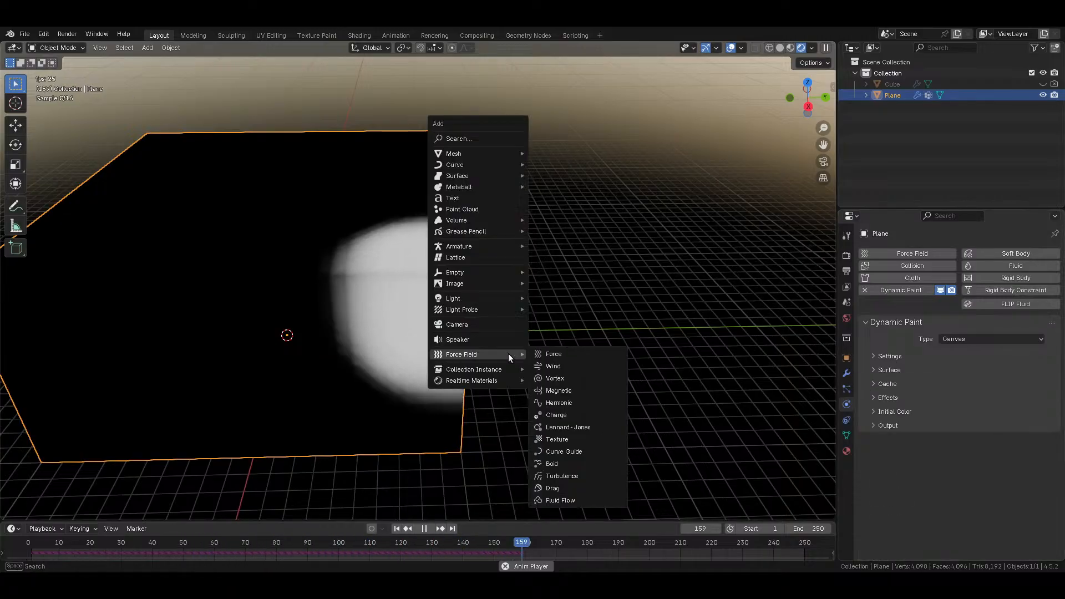
click(590, 477)
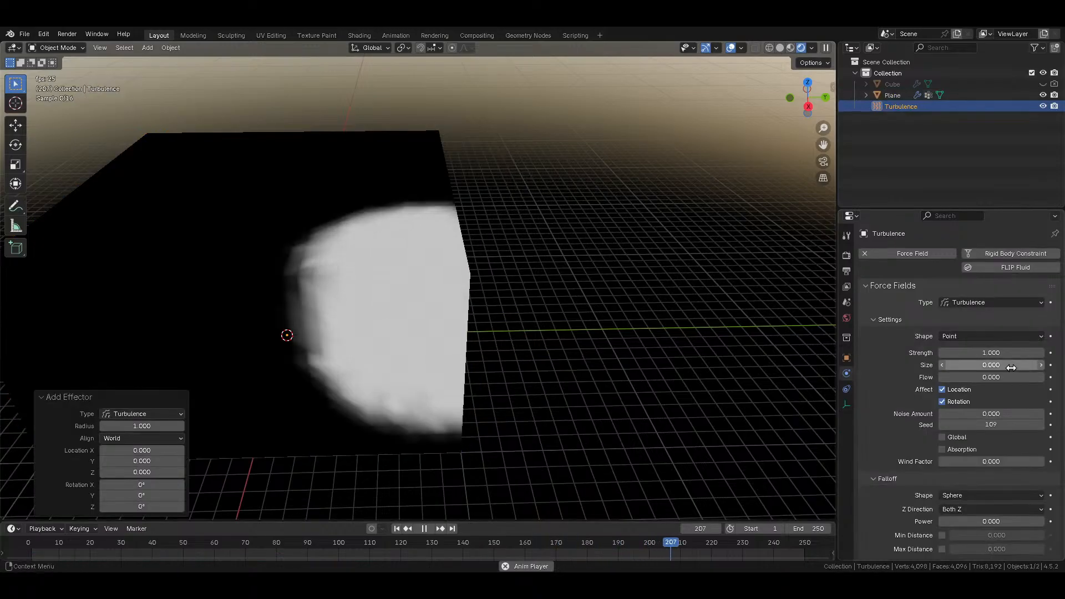
drag(1001, 366, 1043, 366)
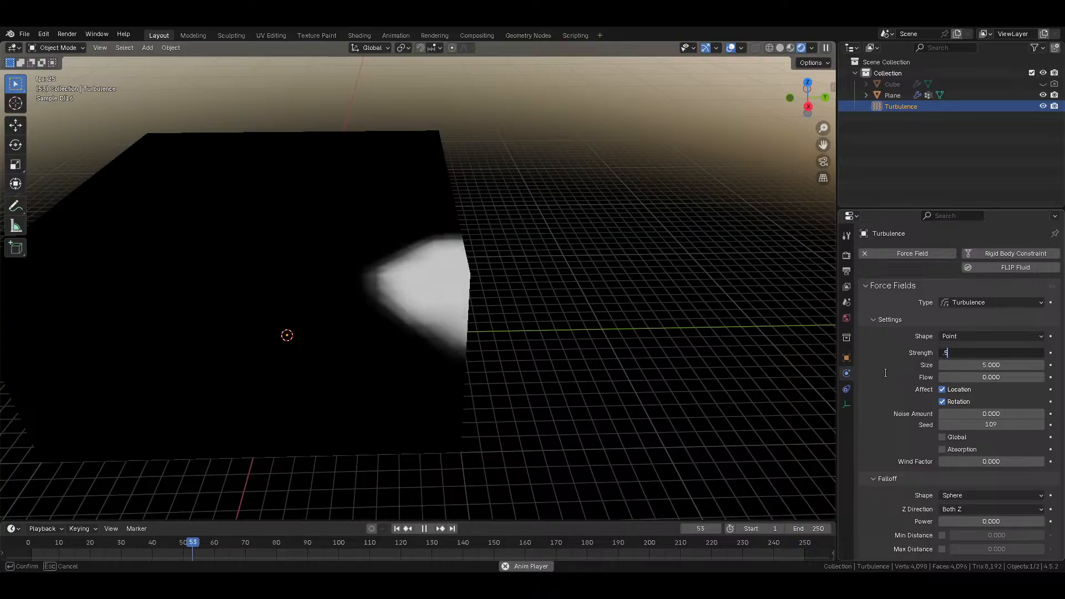
Step: Set the turbulence field's strength to 0.5 and its flow to 1 while watching the paint spread
text(0.5)
key(Return)
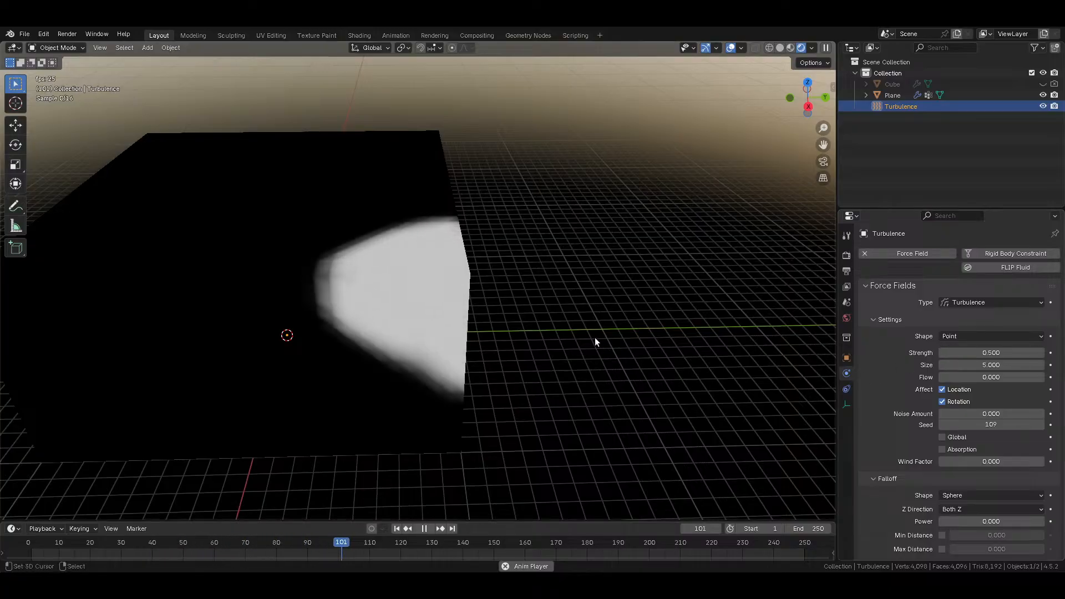
scroll(594, 338, down, 2)
middle_drag(553, 343, 521, 345)
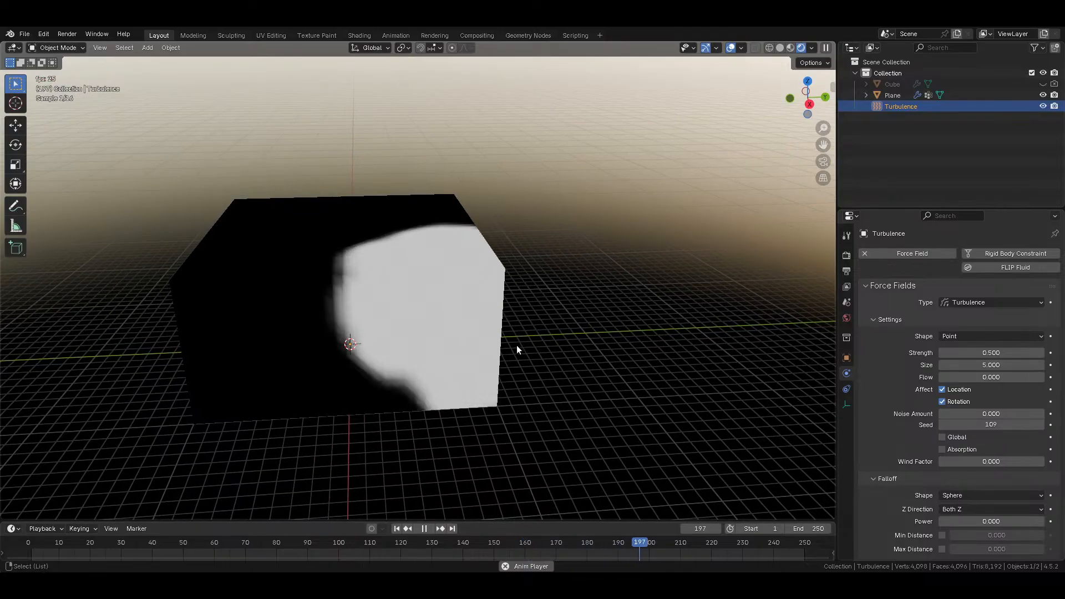
double_click(979, 377)
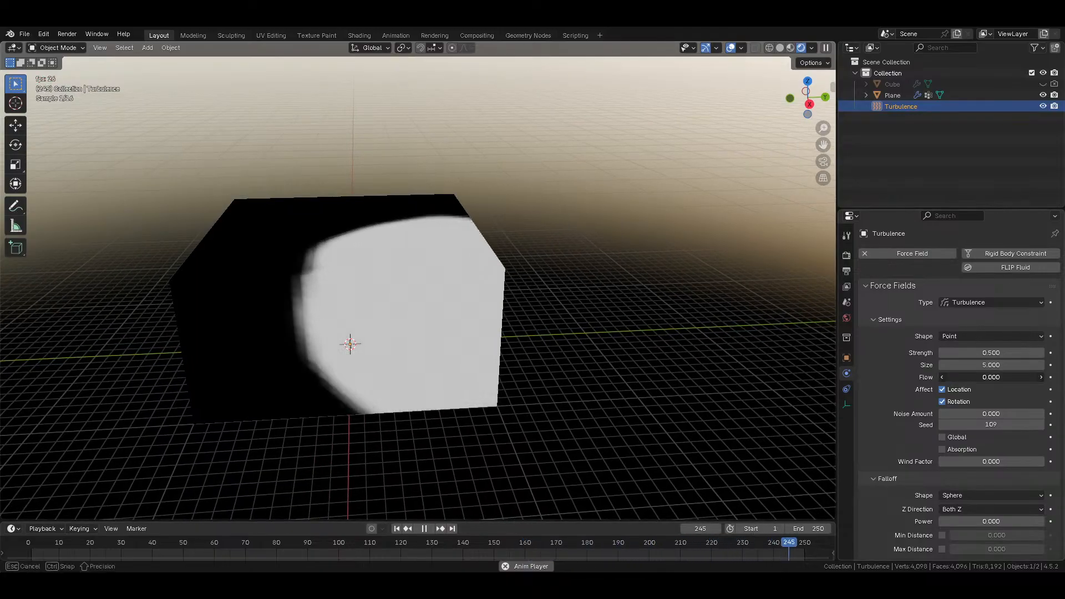
text(1)
key(Return)
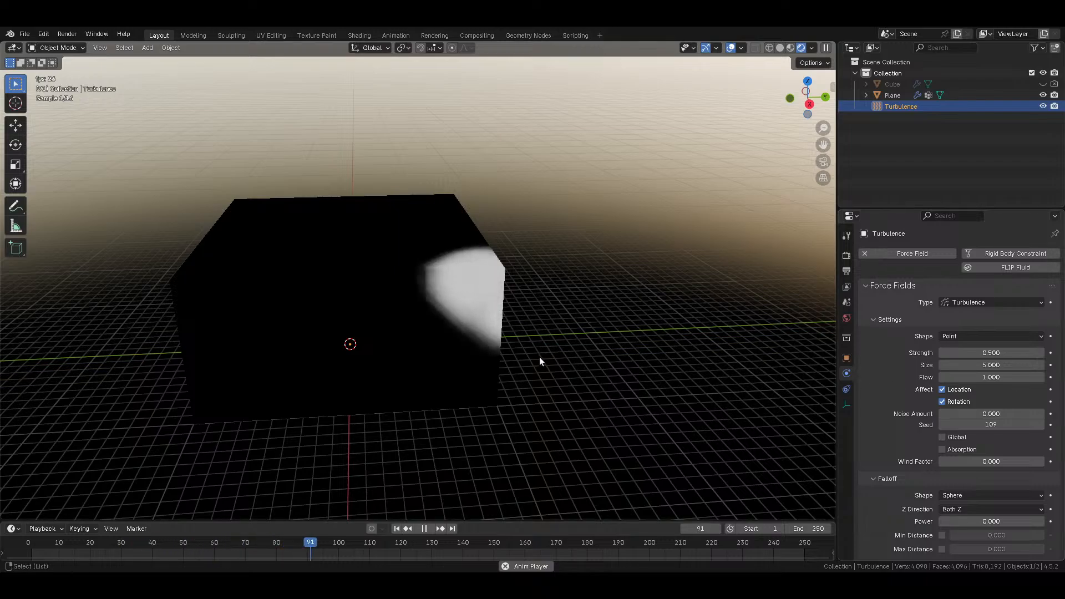
Step: Set the turbulence strength to 5, play the animation to check the spread and save the file
key(space)
click(995, 352)
text(5)
key(Return)
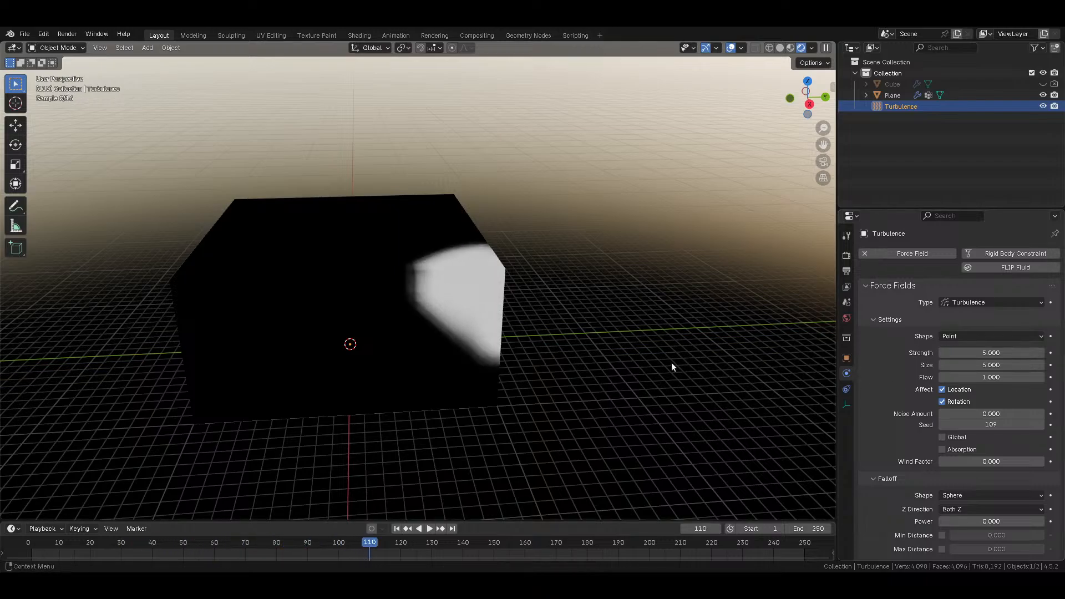
key(space)
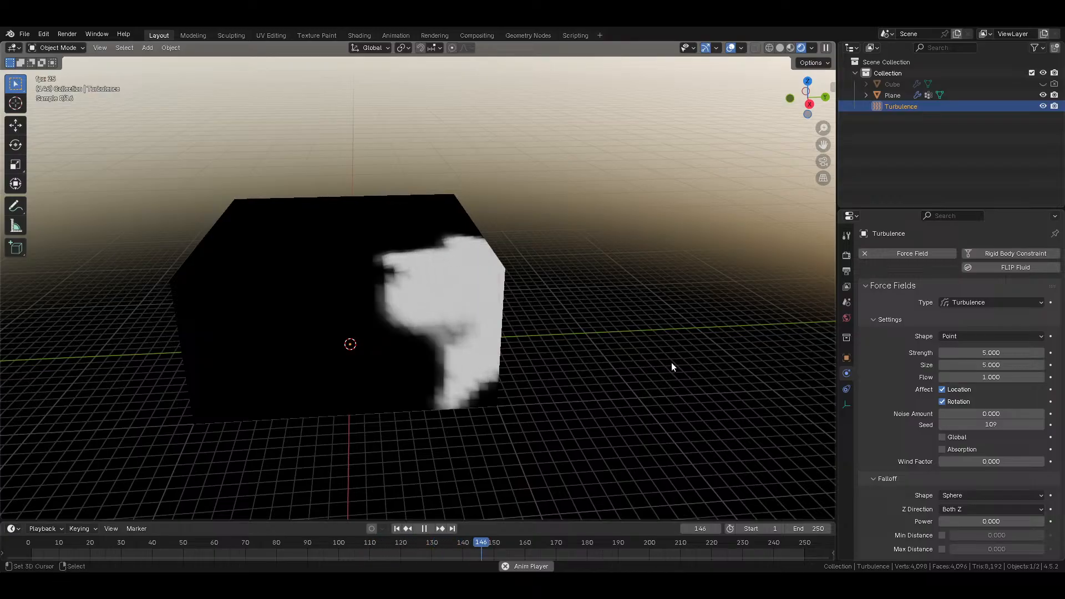
key(space)
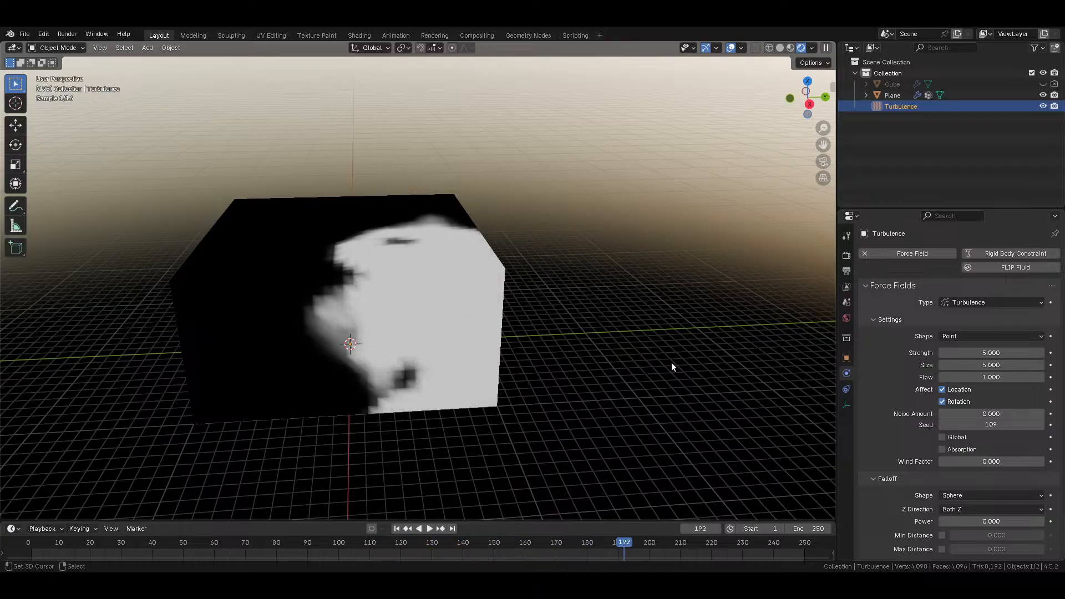
key(ctrl+s)
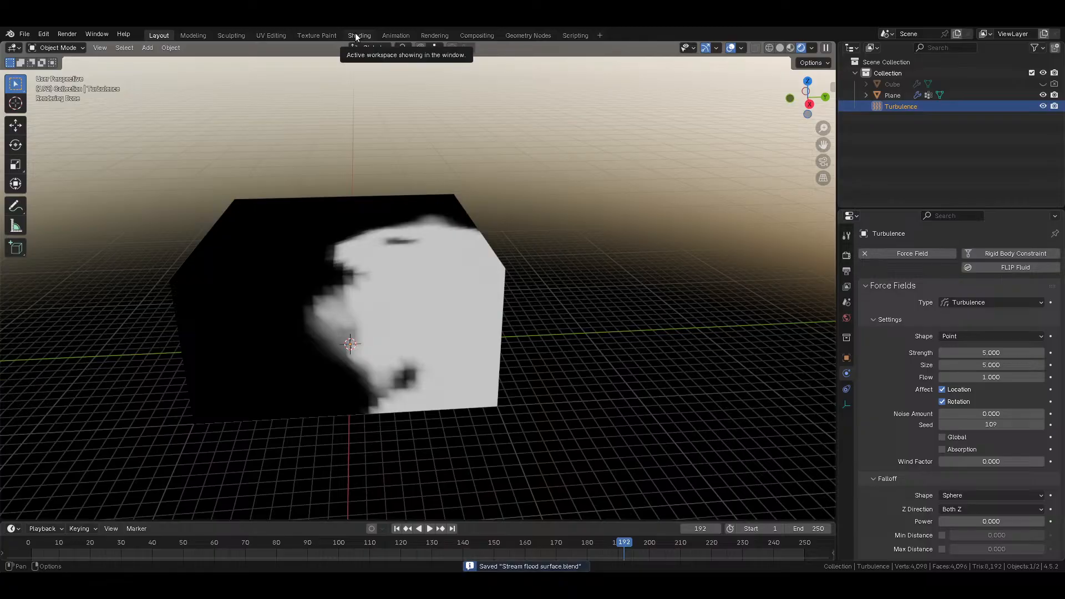
Step: Switch to the Shading workspace, preview the plane's checker and flood Mix node on the box and play the animation
click(355, 33)
click(564, 231)
scroll(555, 228, down, 5)
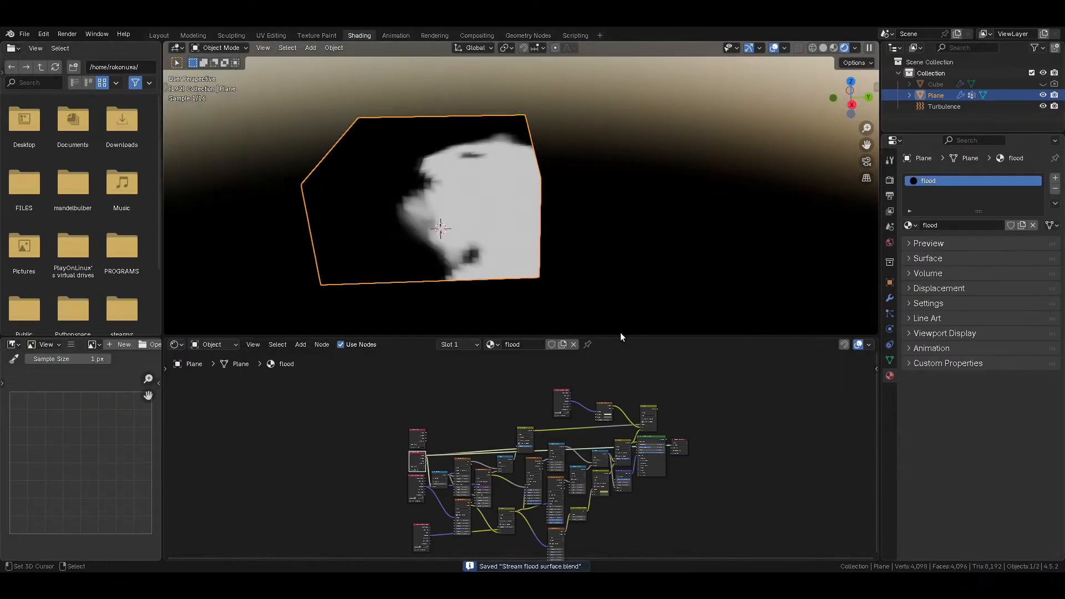
ctrl+shift+click(651, 412)
middle_drag(539, 223, 569, 214)
scroll(526, 202, up, 6)
scroll(505, 256, down, 5)
scroll(567, 214, up, 3)
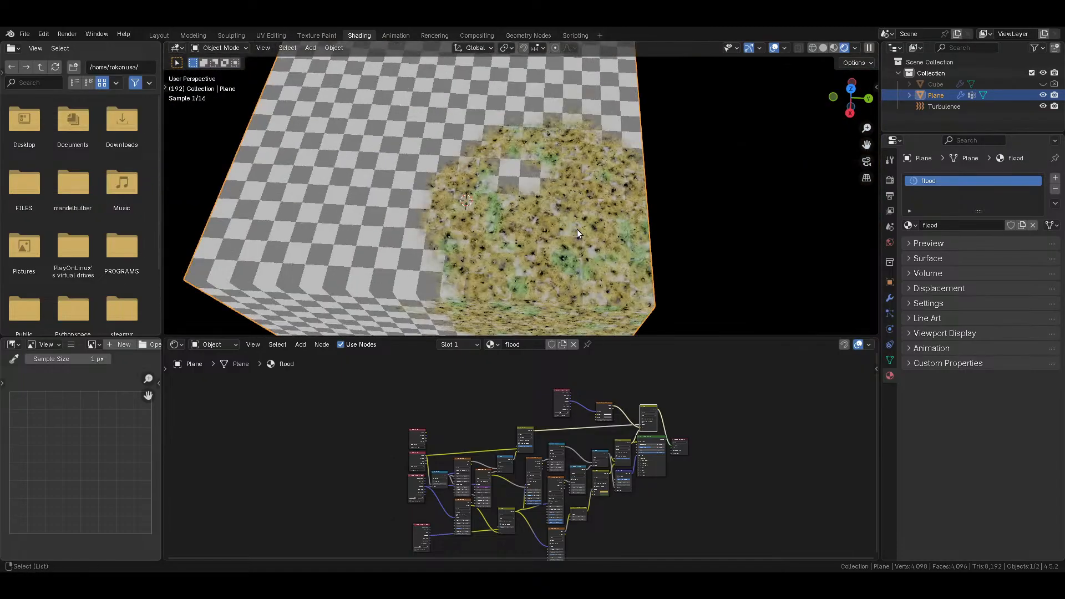
key(space)
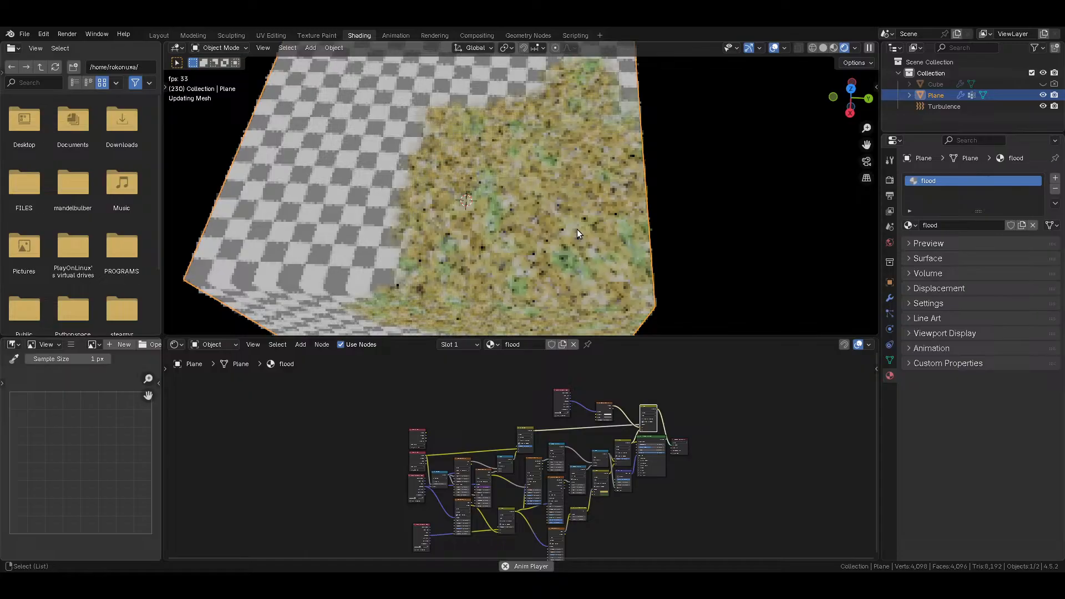
key(space)
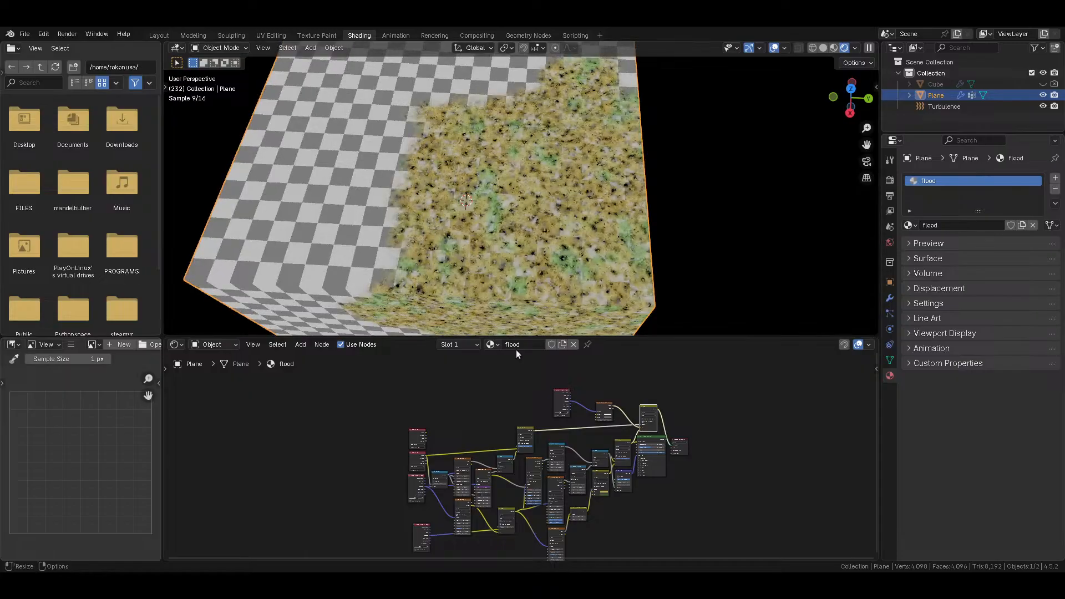
Step: Preview the dp_paintmap and dp_wetmap Attribute nodes of the flood material on the box
scroll(422, 430, up, 3)
ctrl+shift+click(442, 457)
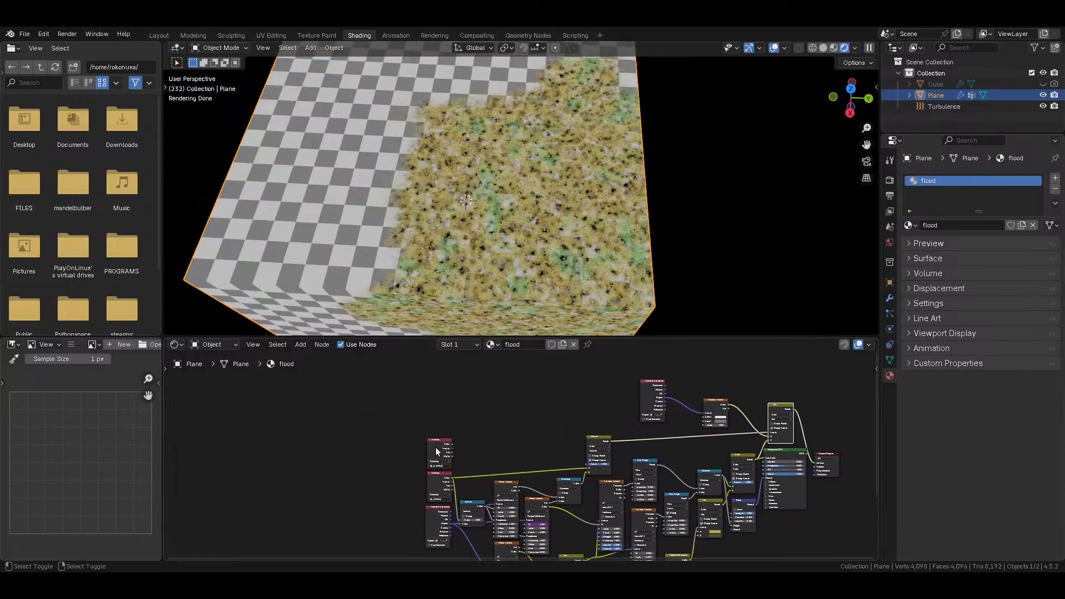
ctrl+shift+click(439, 490)
ctrl+shift+click(445, 448)
ctrl+shift+click(442, 487)
scroll(475, 435, up, 3)
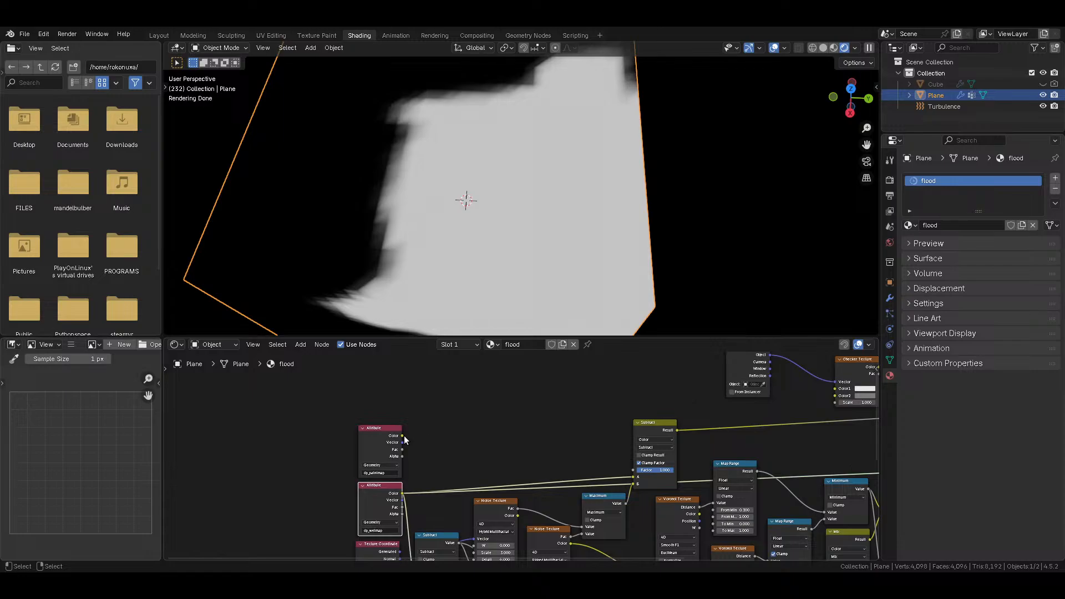
Step: Change the Cube brush's Dynamic Paint color to white by reducing its saturation to zero
click(936, 84)
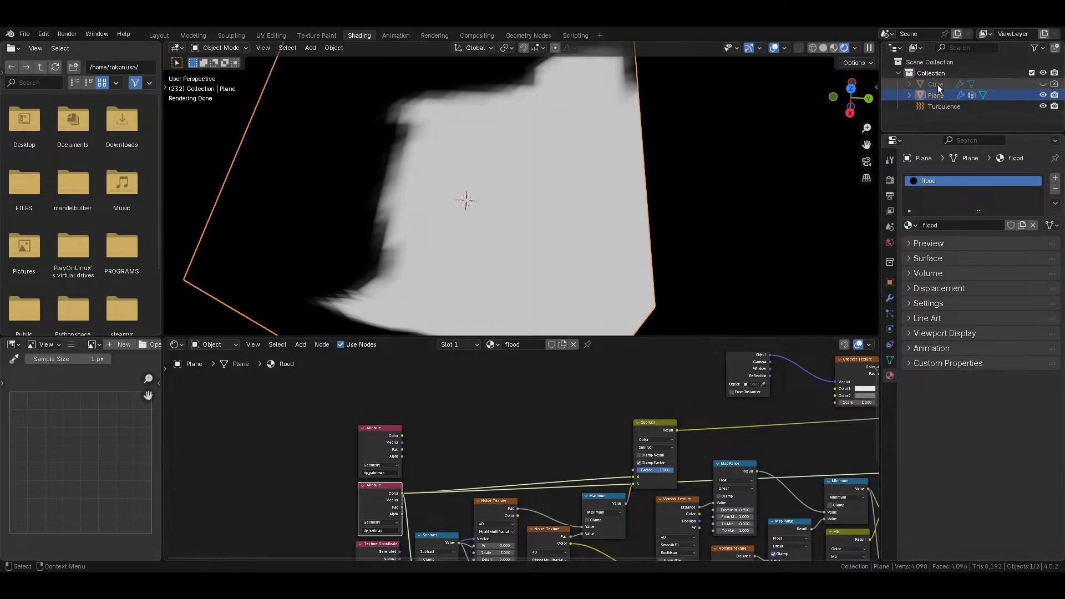
click(890, 330)
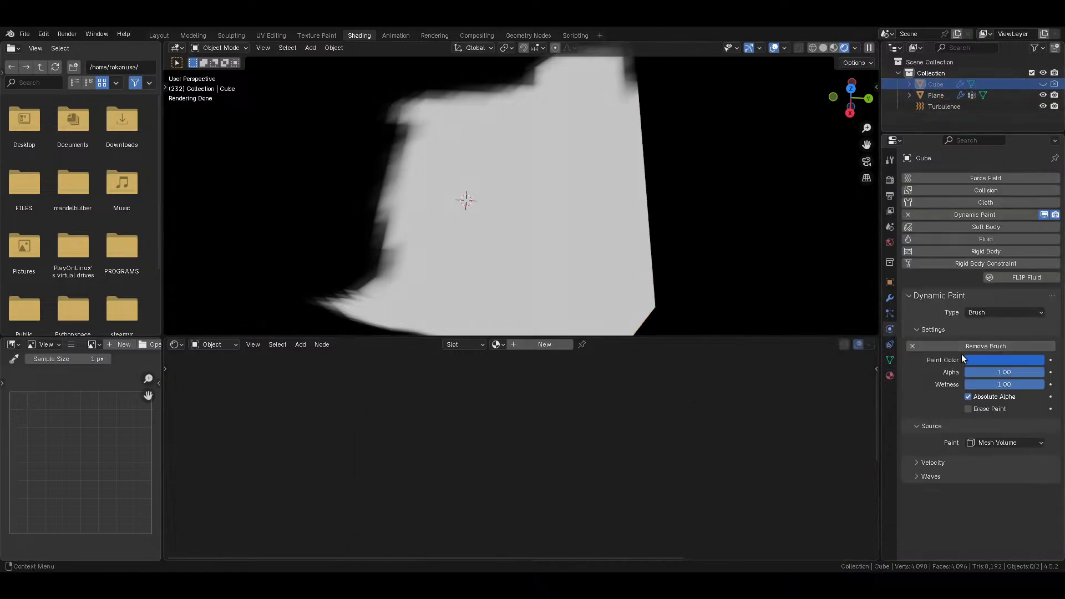
click(995, 360)
ctrl+scroll(1010, 226, up, 4)
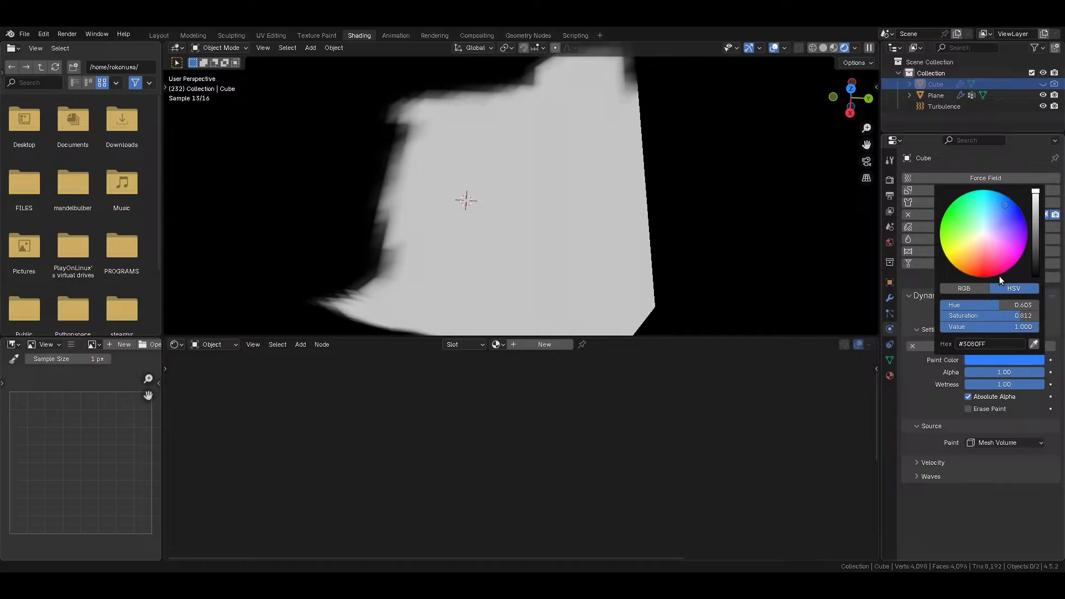
drag(1006, 315, 937, 314)
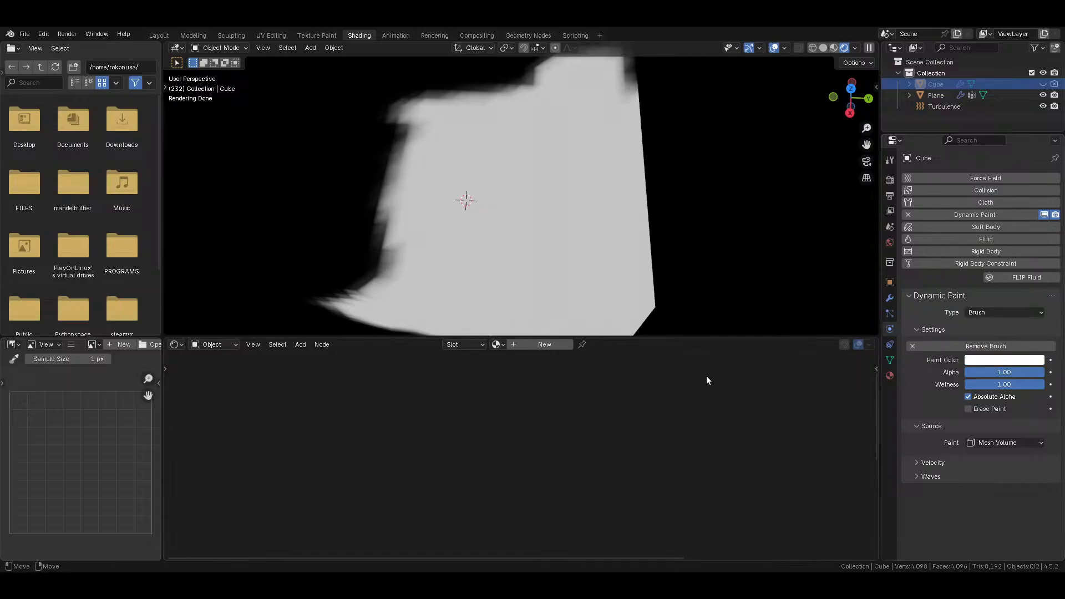
Step: Select the plane, preview its dp_paintmap attribute and replay the animation to check the new paint color
click(611, 228)
ctrl+shift+click(372, 432)
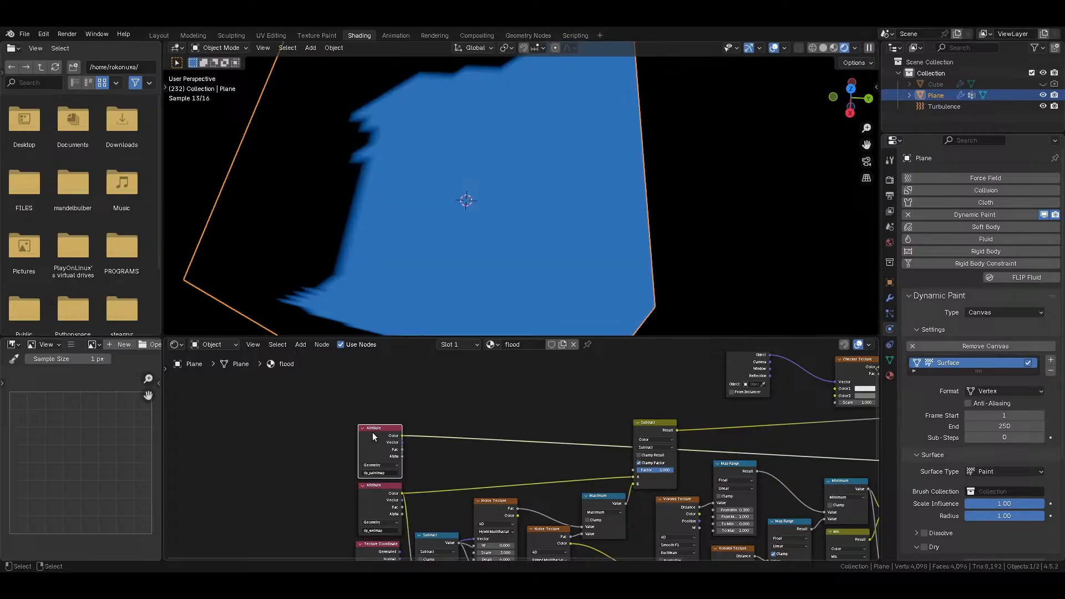
key(space)
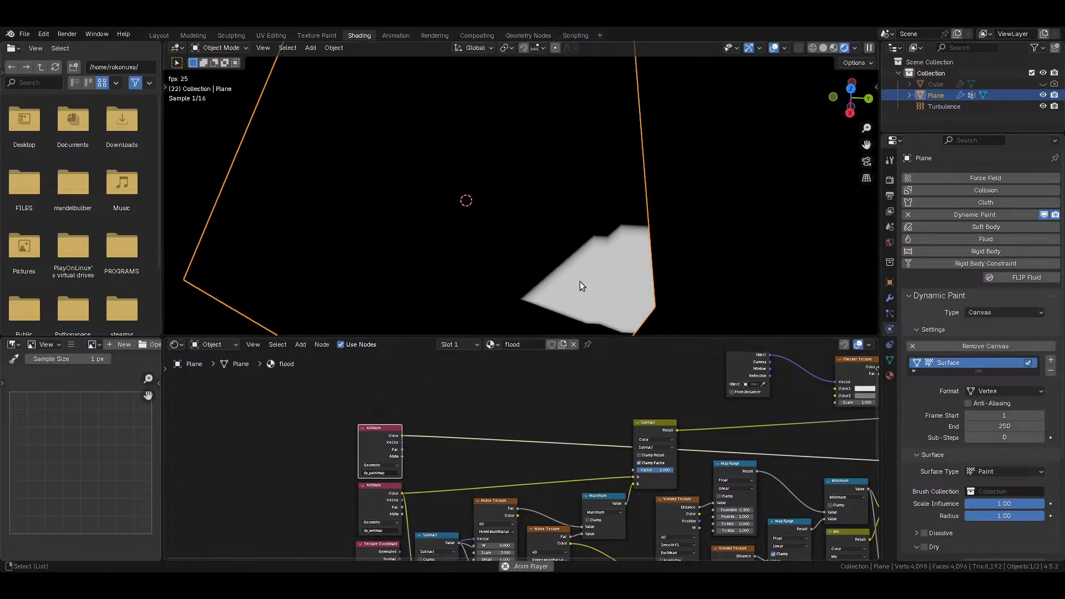
key(space)
Step: Duplicate the Maximum node and insert the copy on the dp_paintmap attribute's output link
click(597, 502)
key(shift+d)
click(495, 428)
scroll(492, 427, up, 4)
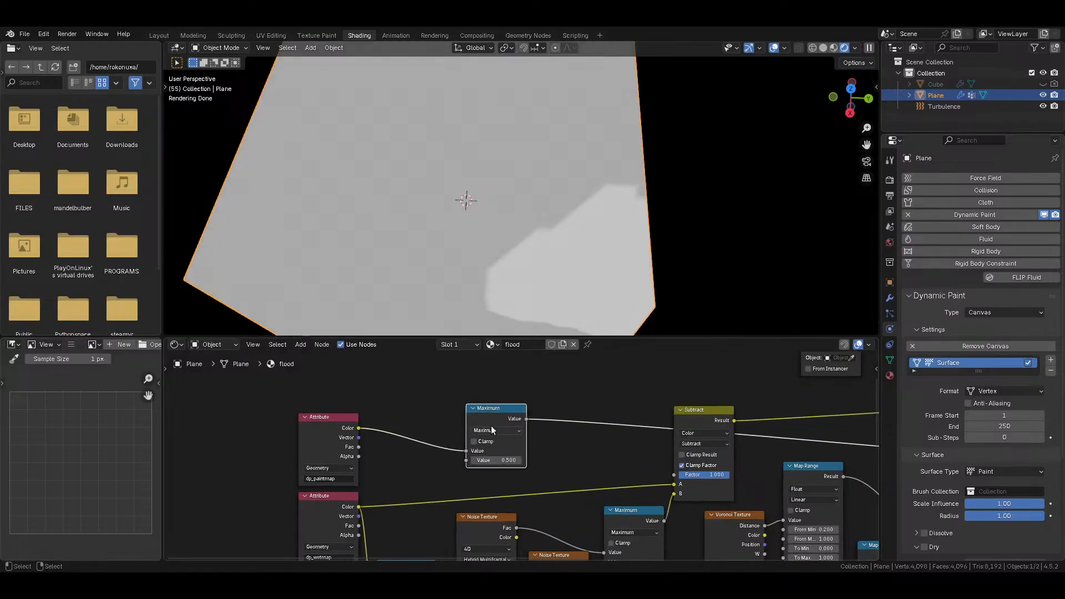
Step: Change the duplicated math node to Subtract, feed dp_wetmap's color into its second value and play the animation
click(491, 426)
key(s)
drag(359, 506, 465, 460)
key(space)
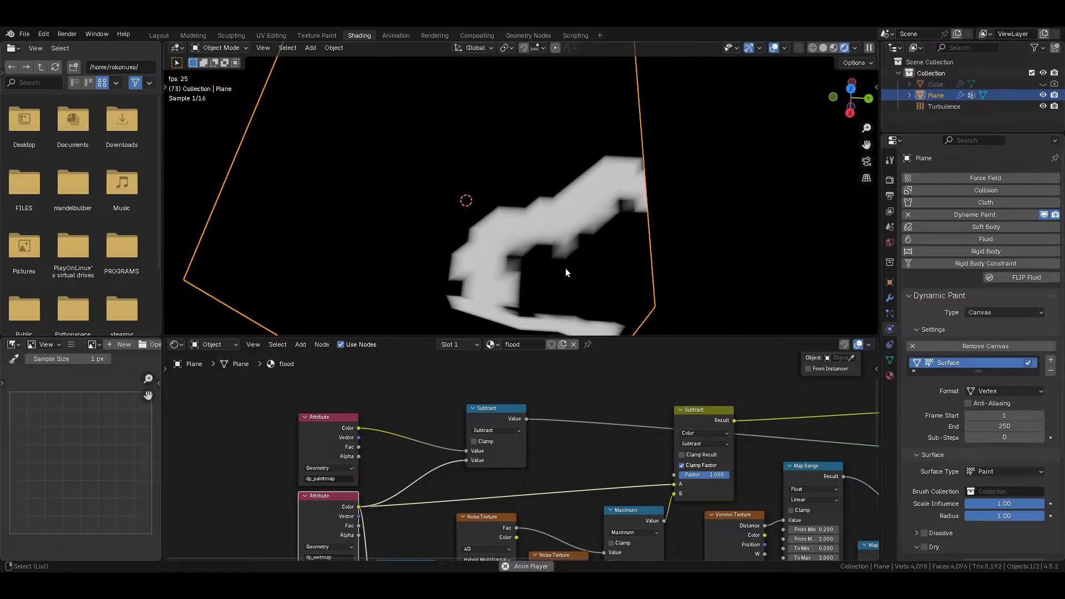
key(space)
Step: Preview successive nodes of the flood material, including the checker Mix, and finish with the Principled BSDF
scroll(676, 400, down, 5)
middle_drag(677, 396, 363, 404)
scroll(594, 458, up, 2)
middle_drag(589, 447, 574, 521)
ctrl+shift+click(561, 416)
middle_drag(478, 514, 482, 445)
ctrl+shift+click(503, 434)
middle_drag(604, 417, 598, 457)
ctrl+shift+click(571, 383)
ctrl+shift+click(582, 460)
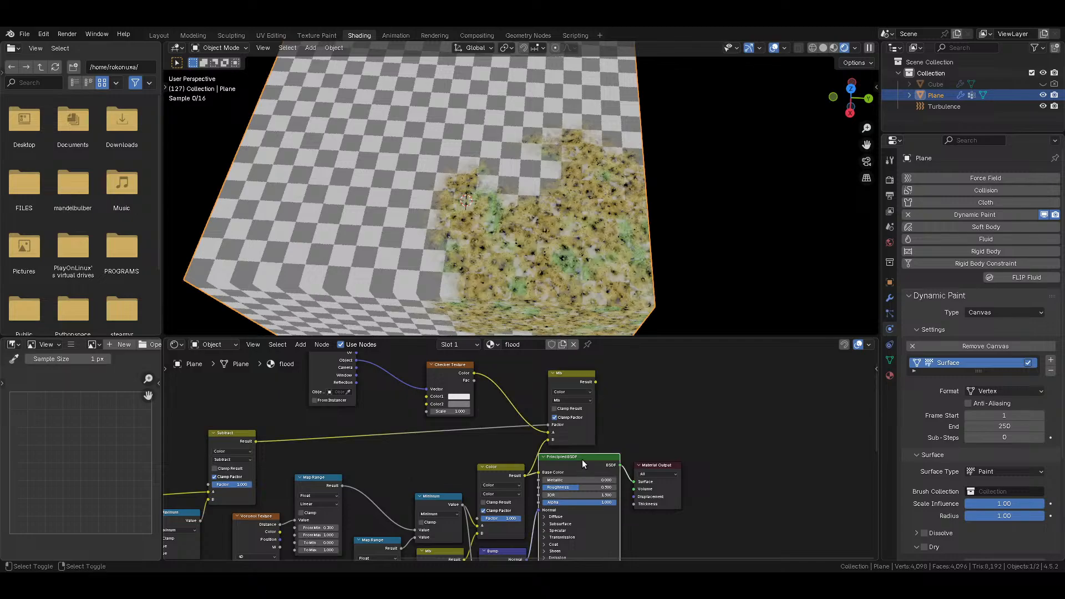
Step: Move the checker Mix node aside and place a Reroute on the Color node's result link
click(579, 381)
drag(579, 380, 624, 420)
key(shift+a)
text(rer)
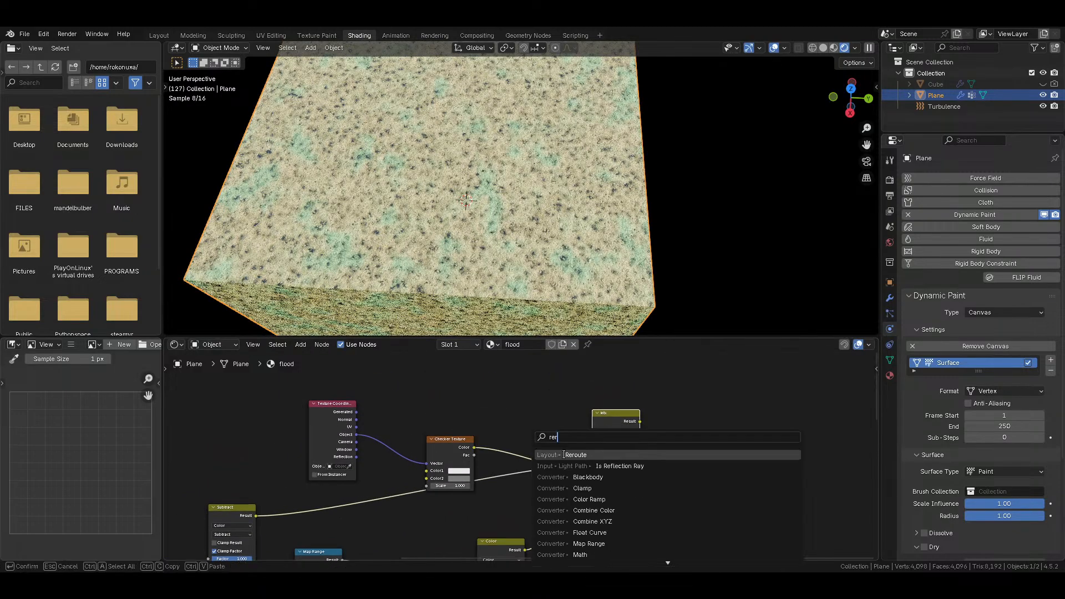
key(Return)
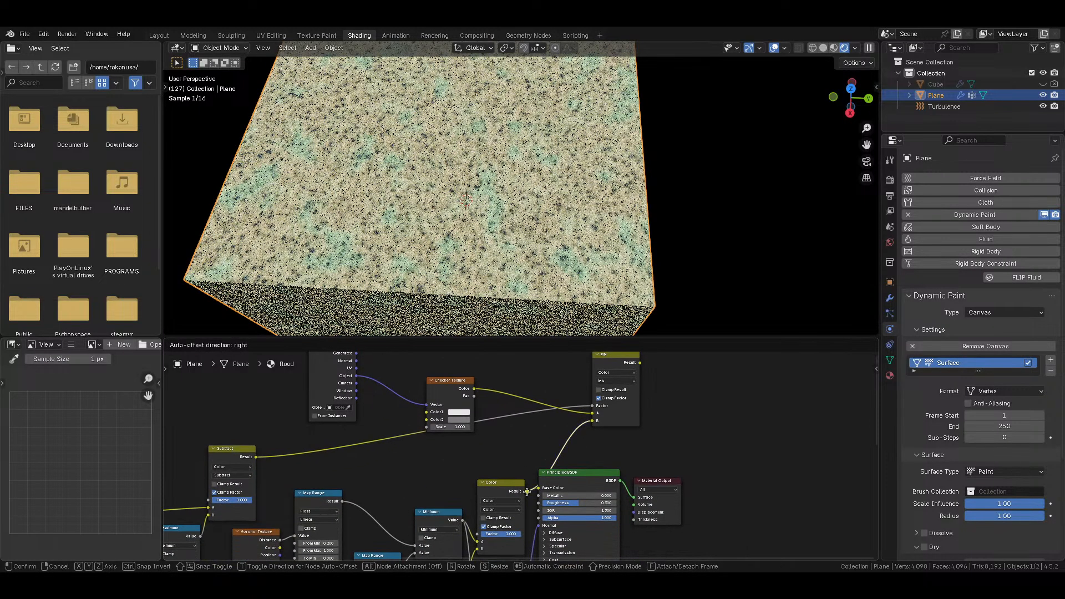
click(540, 490)
Step: Move the Principled BSDF, Material Output and Reroute farther from the Color node to make room between them
drag(540, 490, 571, 486)
drag(668, 478, 727, 474)
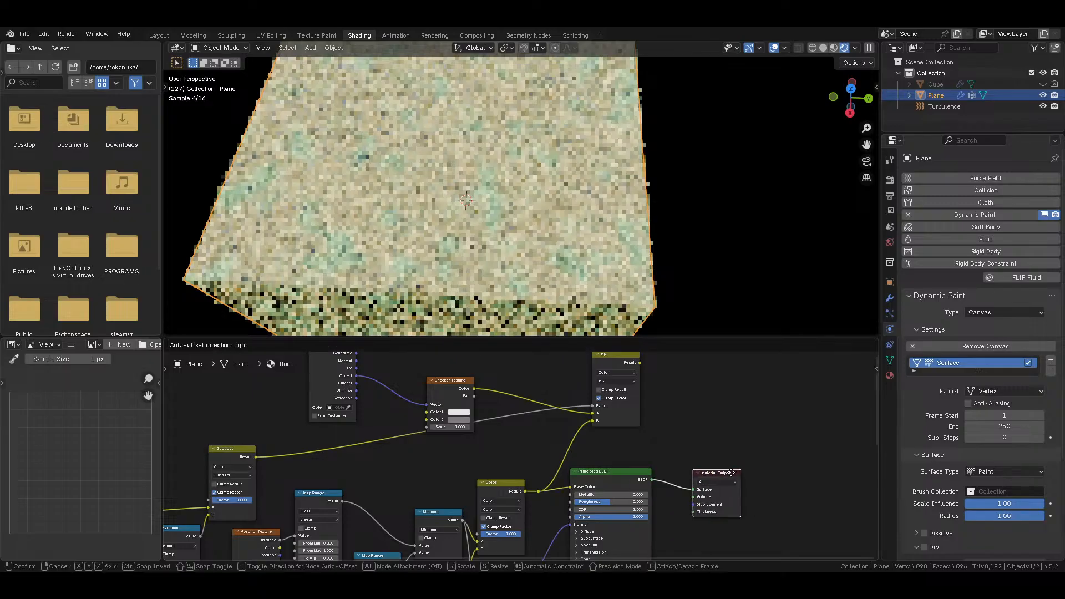
middle_drag(587, 473, 631, 442)
mouse_move(583, 459)
mouse_down()
mouse_move(591, 469)
mouse_move(605, 459)
mouse_up()
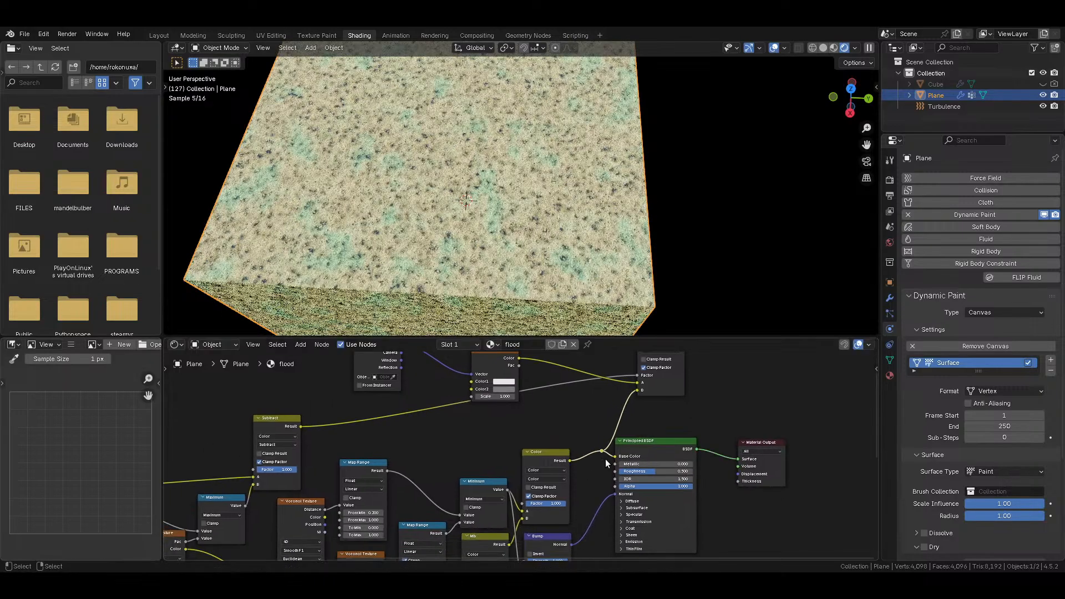
Step: Preview the checker Mix node, then duplicate the Color node and insert the copy before the Reroute
ctrl+shift+click(660, 384)
click(539, 458)
key(shift+d)
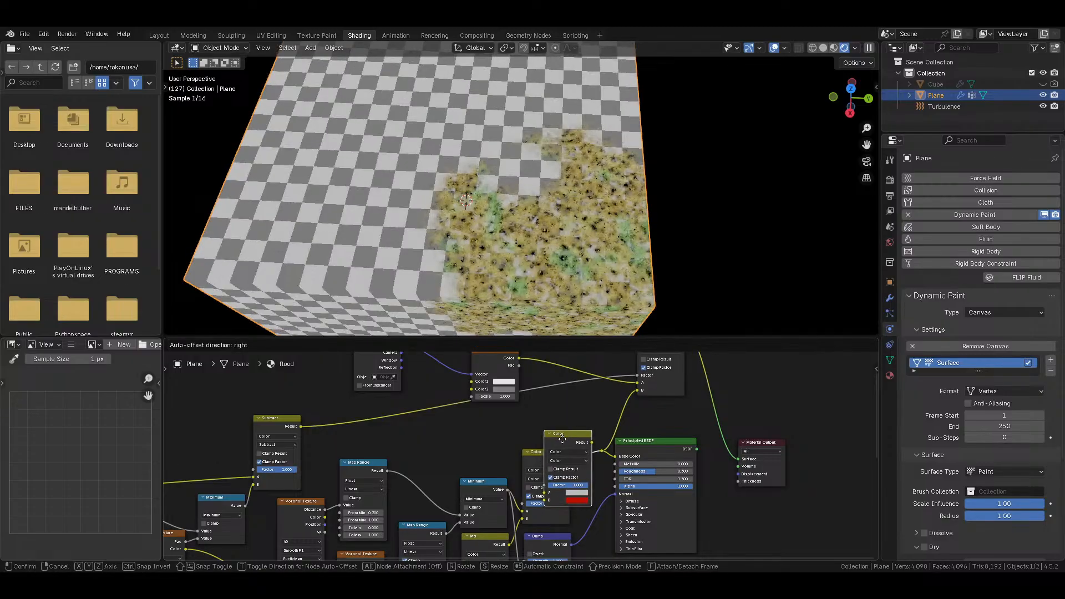
click(606, 450)
Step: Connect the paintmap-minus-wetmap Subtract value to the duplicated Color node's factor and inspect the flood's edge up close
middle_drag(184, 446, 259, 441)
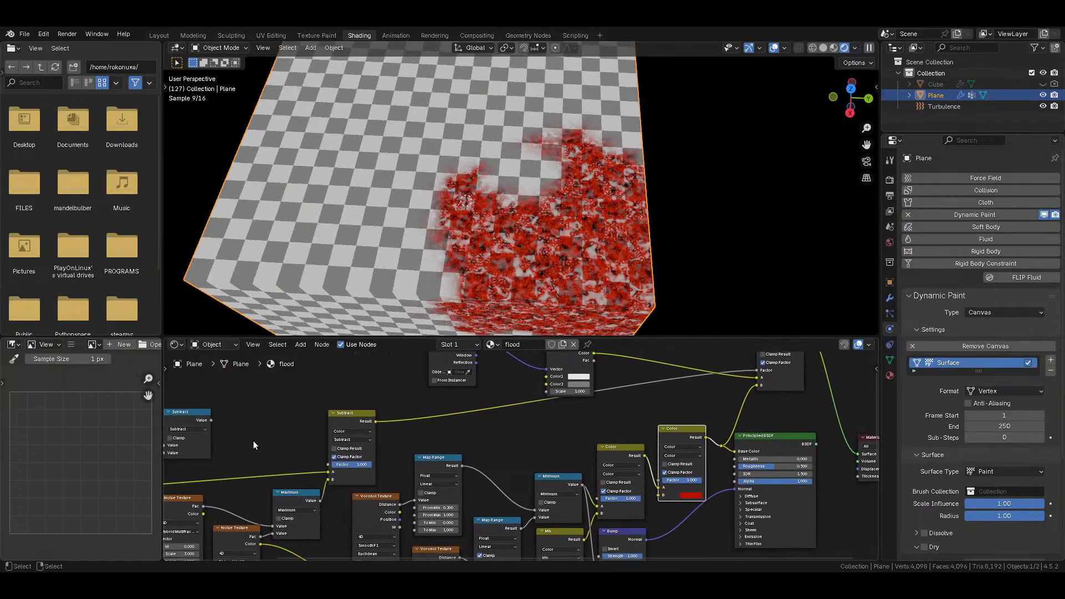
drag(212, 421, 653, 482)
scroll(525, 243, up, 8)
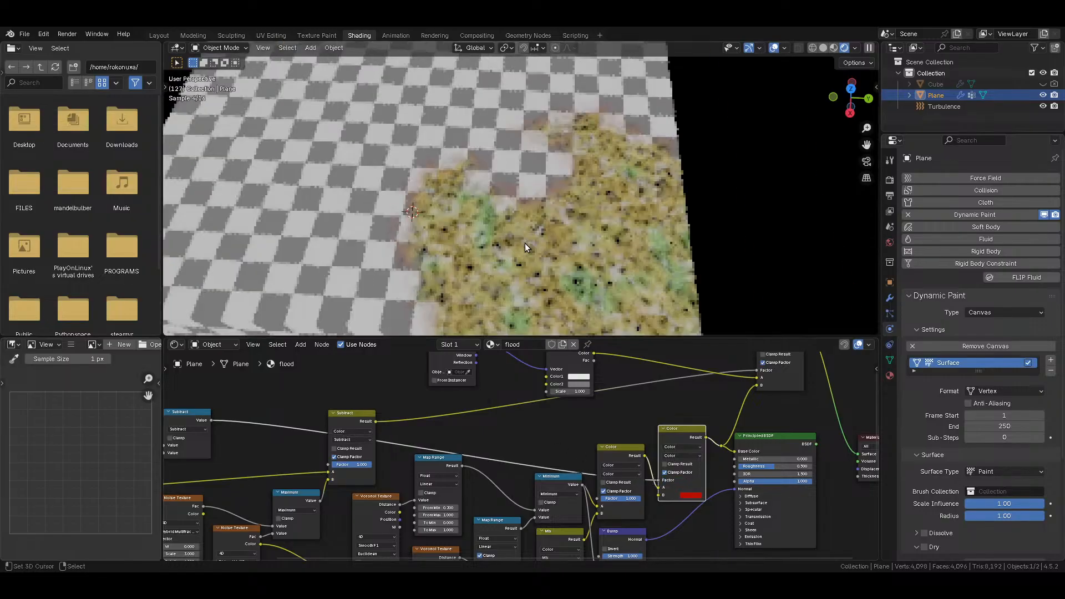
middle_drag(339, 400, 548, 384)
scroll(548, 384, up, 4)
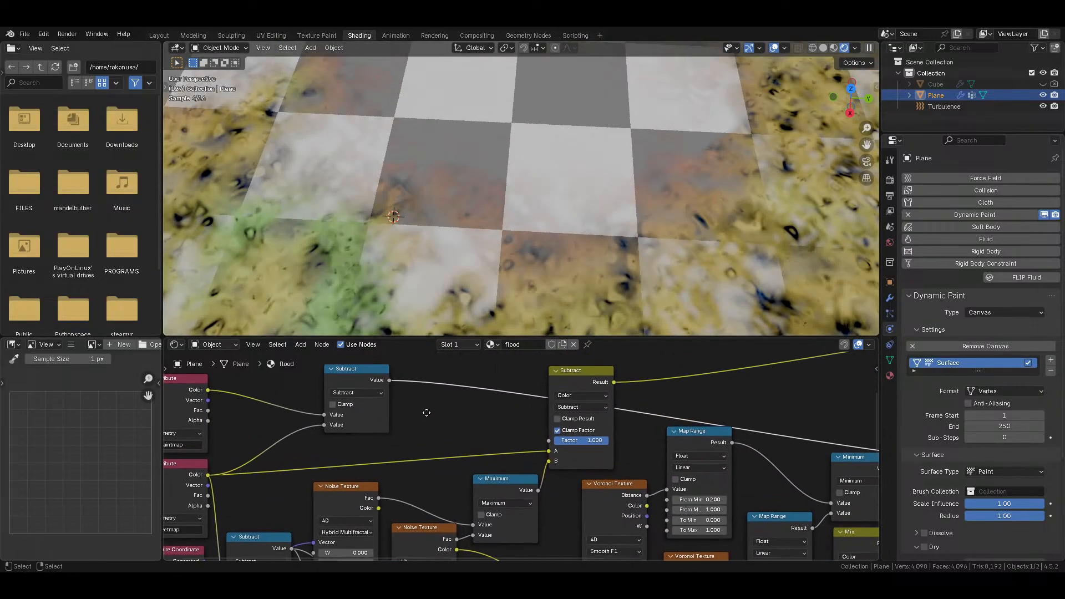
Step: Insert a Multiply math node between the wetmap Attribute and the paintmap-minus-wetmap Subtract node, with its value set to 2
middle_drag(418, 409, 549, 429)
drag(485, 385, 408, 427)
click(425, 454)
key(Return)
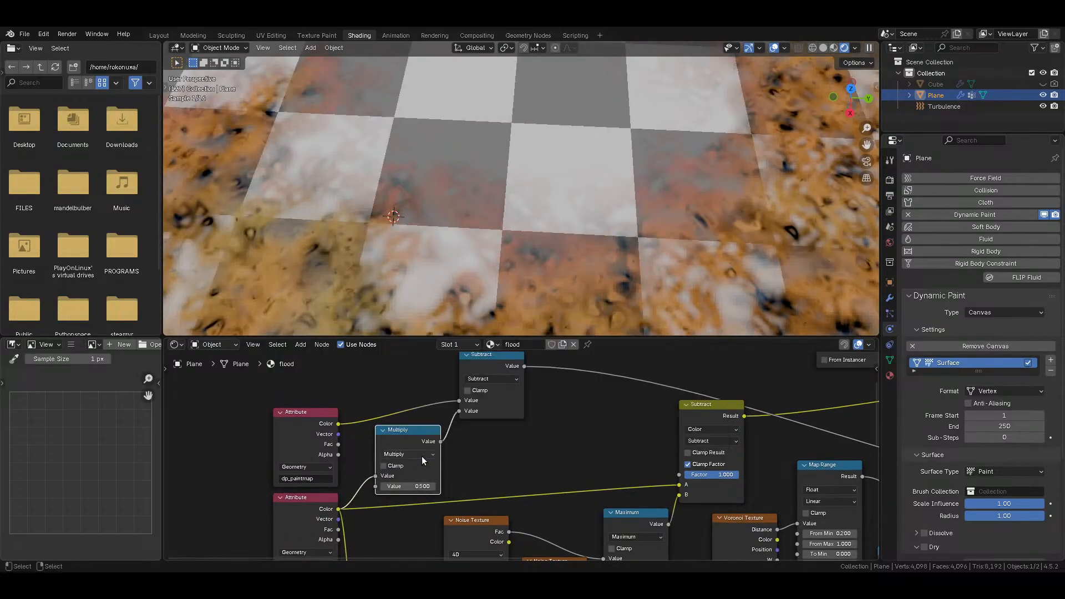
scroll(608, 208, down, 8)
click(407, 485)
text(2)
key(Return)
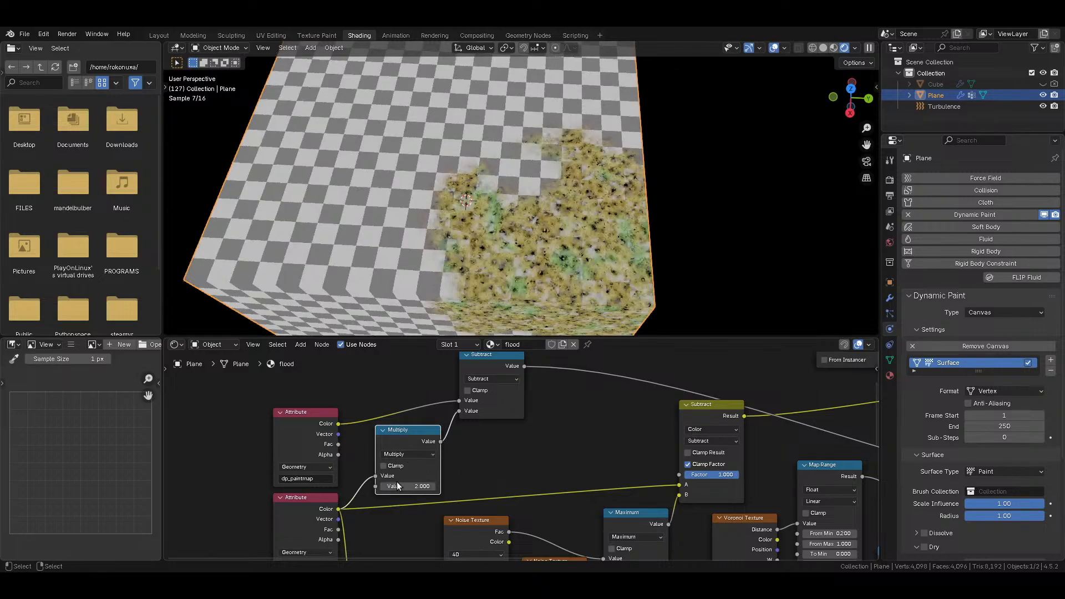
Step: Preview the wetmap Attribute, the paintmap Attribute and the Subtract node's output one after another
ctrl+shift+click(313, 505)
ctrl+shift+click(305, 424)
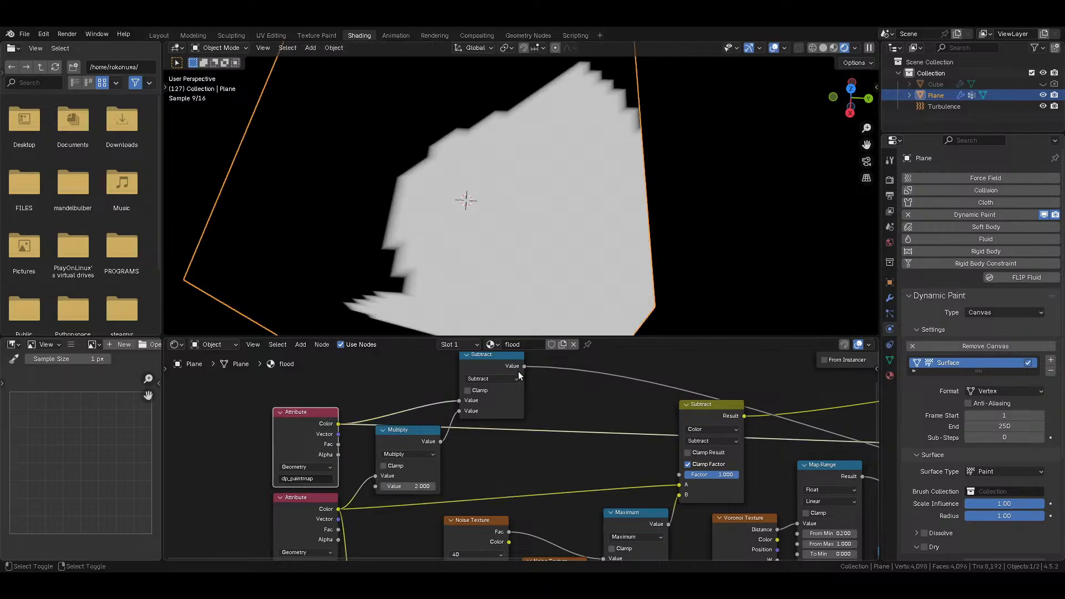
ctrl+shift+click(499, 367)
Step: Switch the wetmap's Multiply node to Divide and set its value to 1
drag(413, 481, 392, 488)
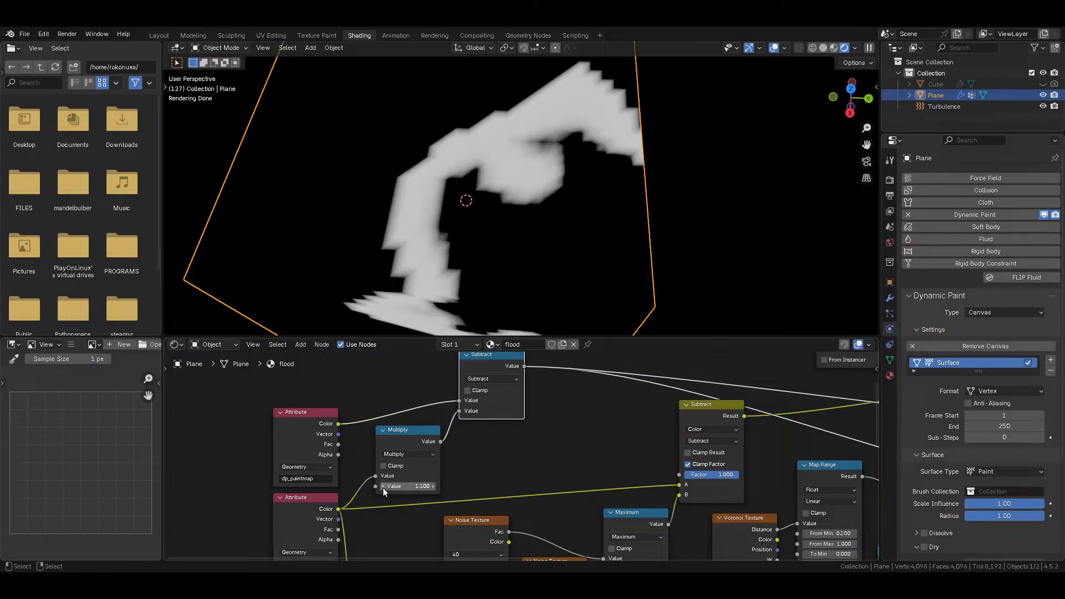
click(383, 487)
click(391, 452)
click(392, 455)
click(432, 486)
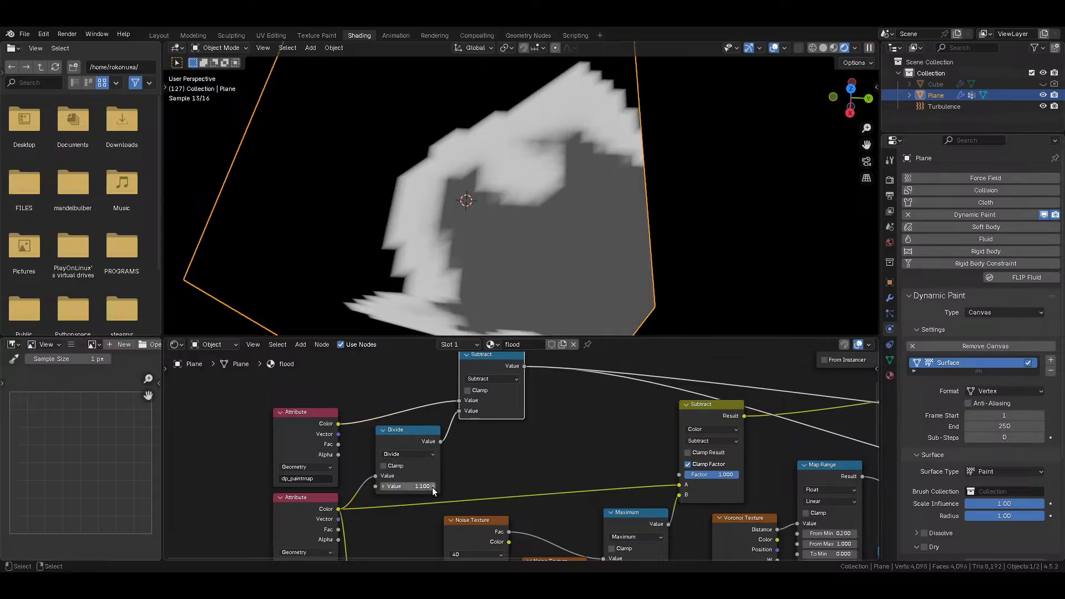
click(383, 488)
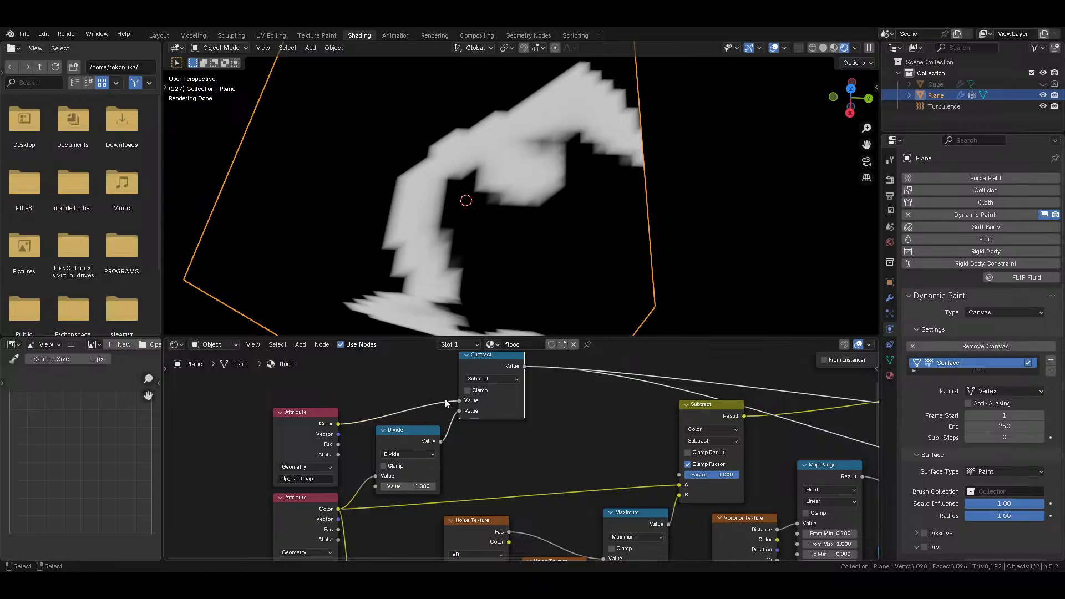
Step: Try Multiply in the node combining the two maps and compare its preview with the paintmap and wetmap
middle_drag(475, 381, 469, 402)
click(480, 398)
key(m)
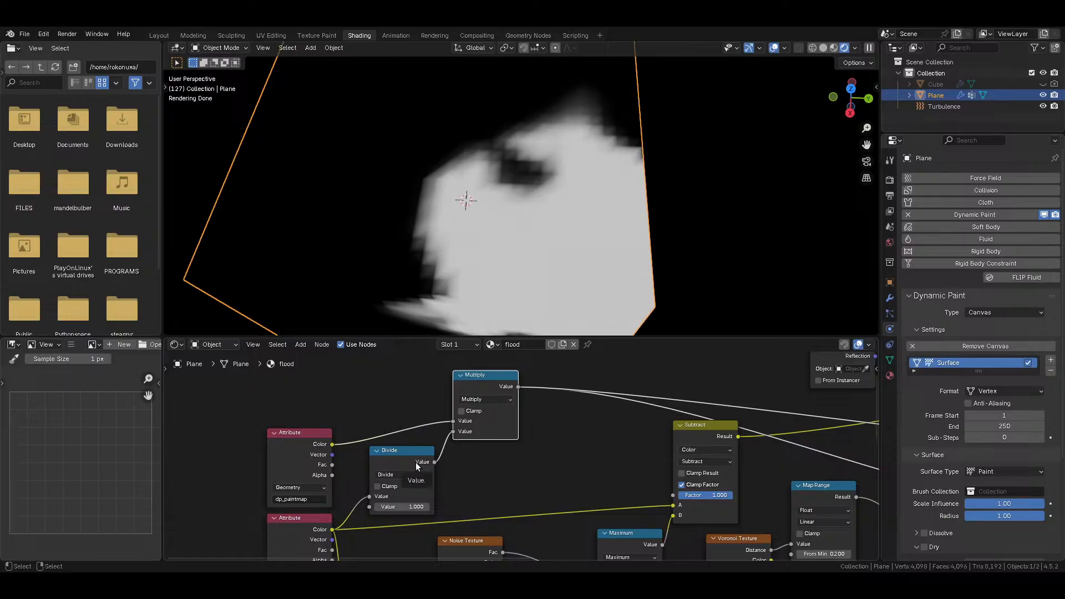
ctrl+shift+click(302, 519)
ctrl+shift+click(301, 434)
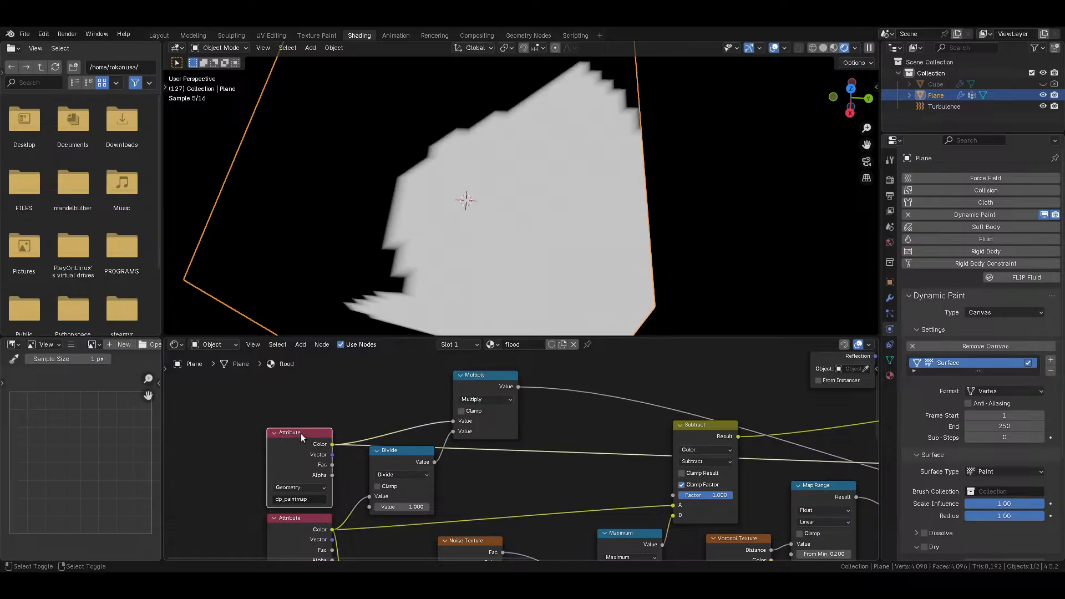
ctrl+shift+click(299, 524)
ctrl+shift+click(478, 391)
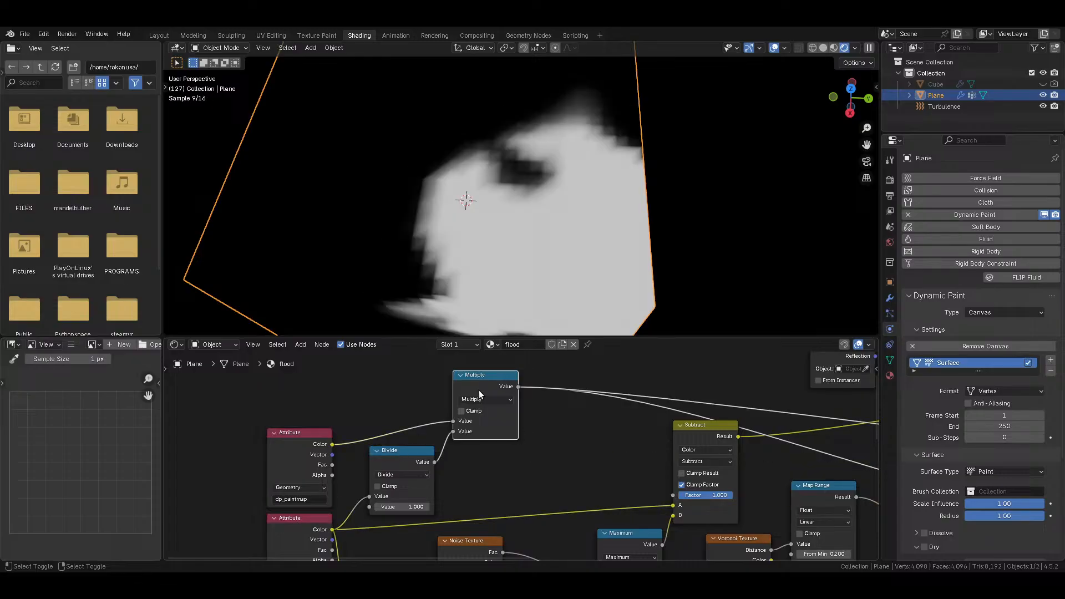
ctrl+shift+click(319, 443)
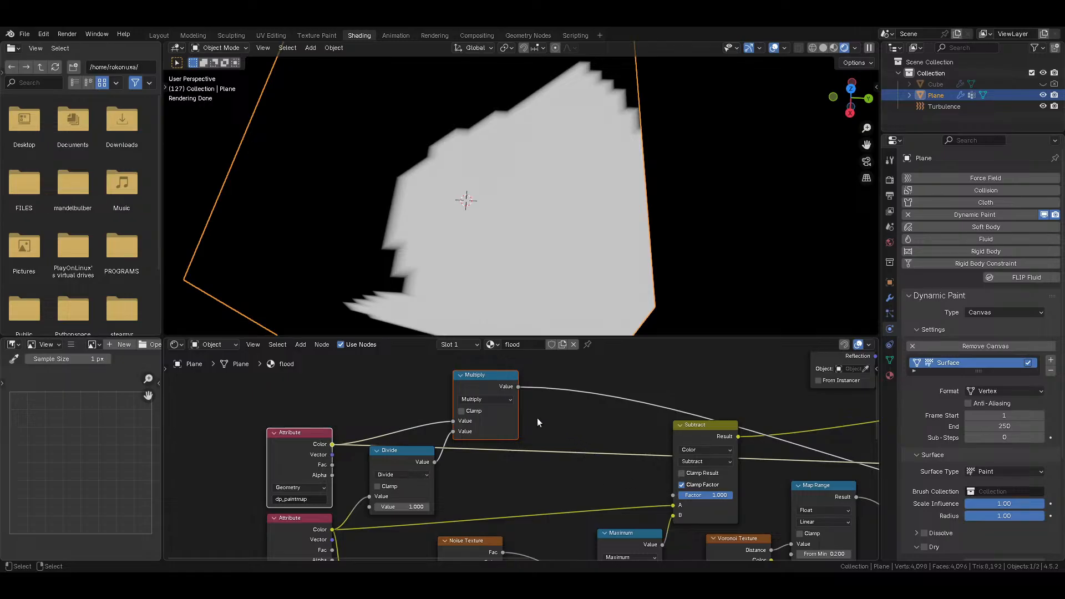
Step: Try Maximum in the node combining the paintmap and wetmap, then return it to Subtract
click(498, 398)
click(497, 397)
click(497, 396)
click(497, 396)
click(497, 397)
click(497, 396)
click(489, 399)
key(x)
ctrl+shift+click(312, 441)
ctrl+shift+click(494, 378)
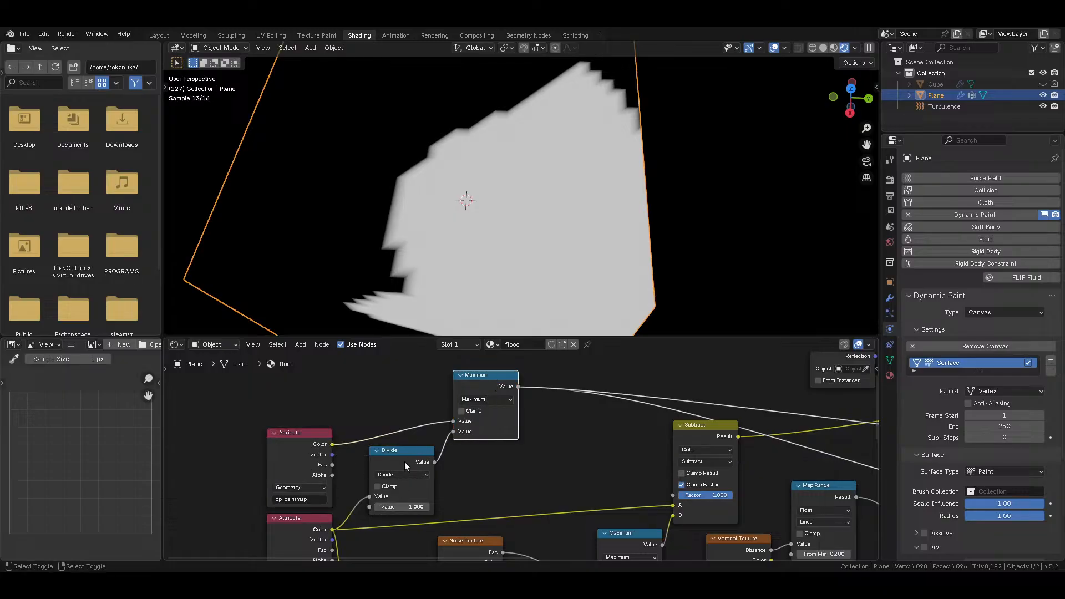
click(484, 399)
click(484, 401)
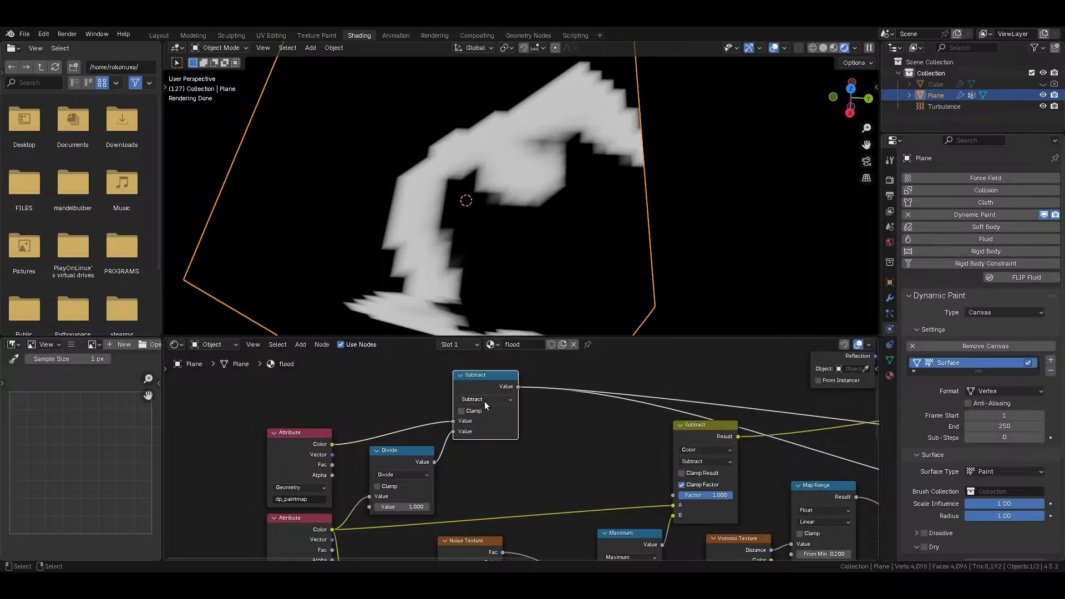
Step: Preview the checker Mix node, then duplicate the map-combining Subtract node, insert the copy after it and make it a Multiply
middle_drag(490, 385, 482, 415)
key(Home)
ctrl+shift+click(739, 379)
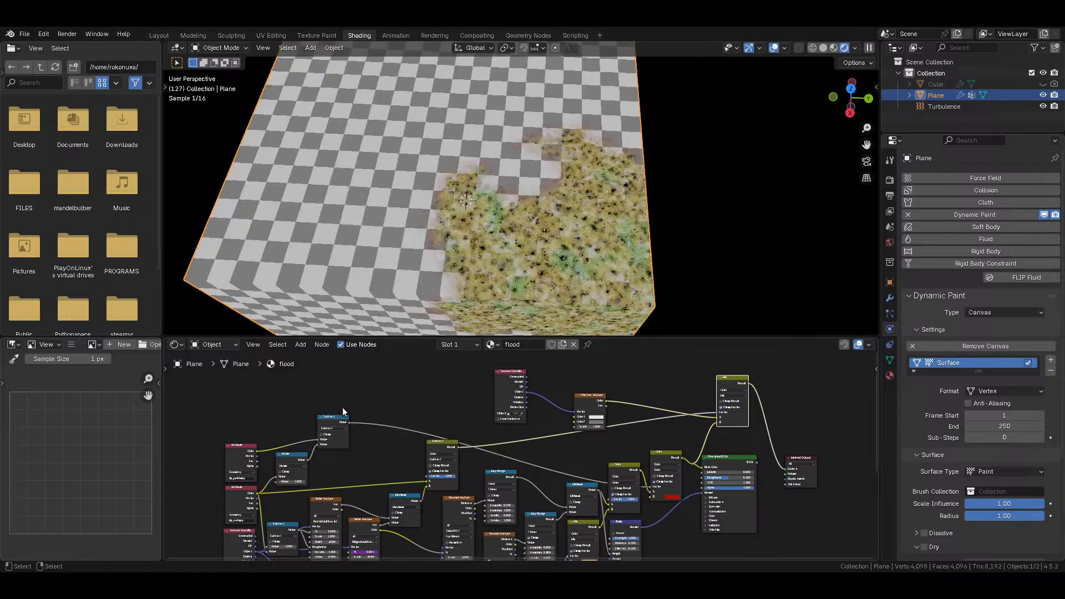
scroll(357, 417, up, 5)
middle_drag(357, 420, 451, 410)
click(408, 399)
key(shift+d)
click(468, 400)
click(474, 418)
click(477, 448)
Step: Set the new Multiply node's value to 16 and examine the flood's edge up close
click(486, 440)
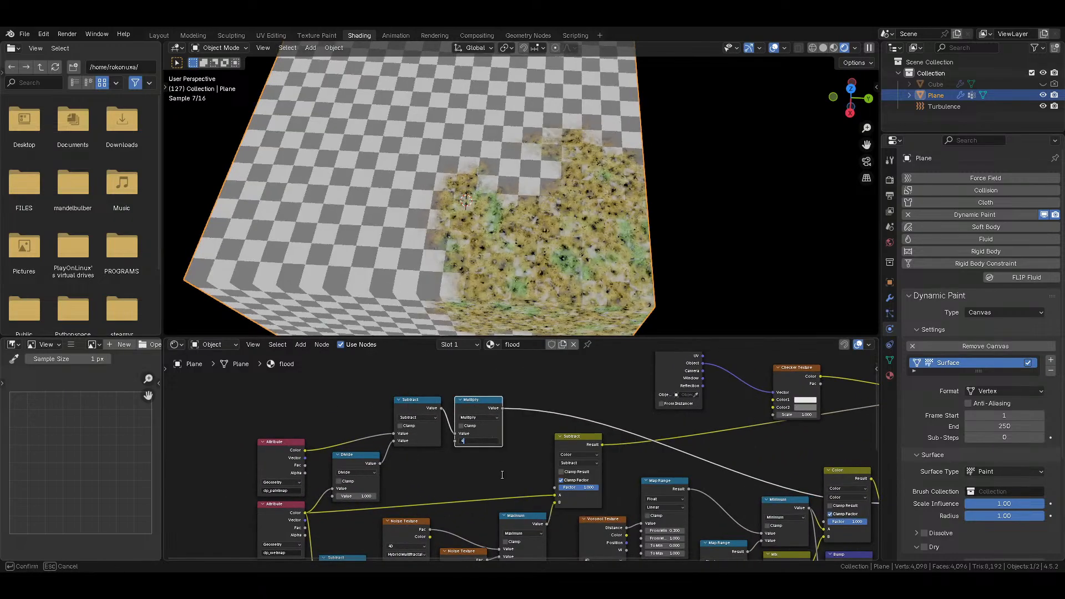
key(Return)
click(492, 442)
text(8)
key(Return)
scroll(517, 253, up, 5)
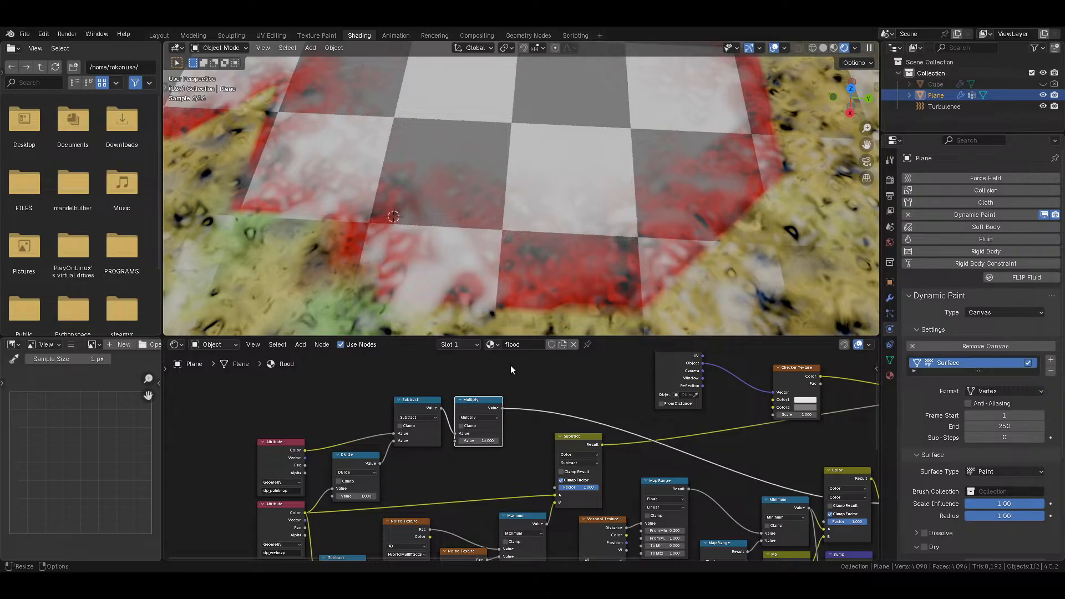
Step: Insert a copy of the Multiply node before the original, drive its second value with the Noise Texture's Fac, and save the file
drag(467, 398, 537, 398)
key(shift+d)
click(477, 398)
drag(430, 536, 458, 436)
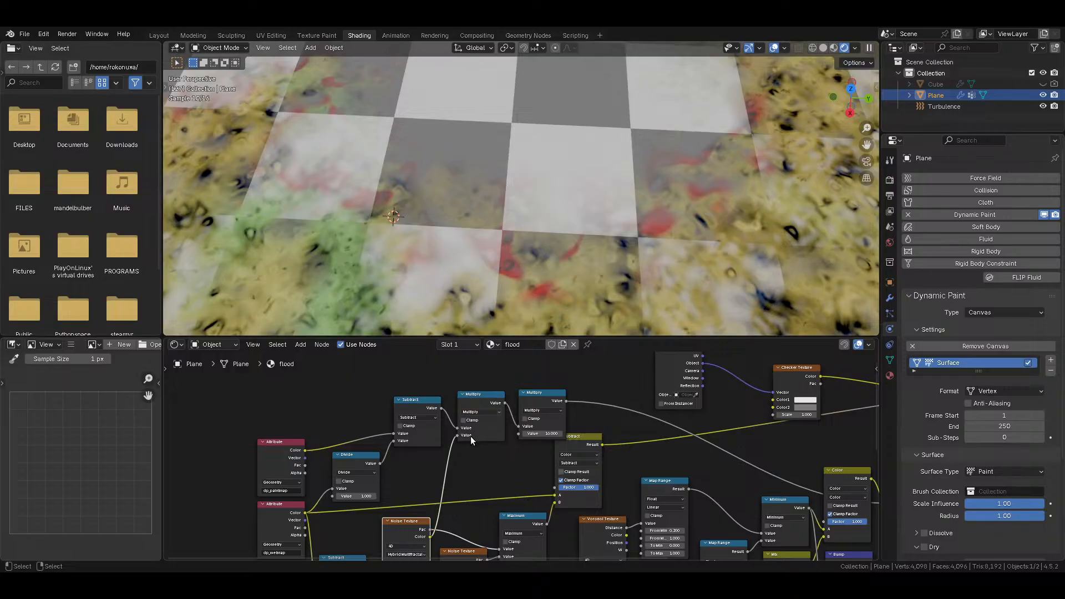
scroll(470, 437, up, 1)
drag(410, 544, 448, 435)
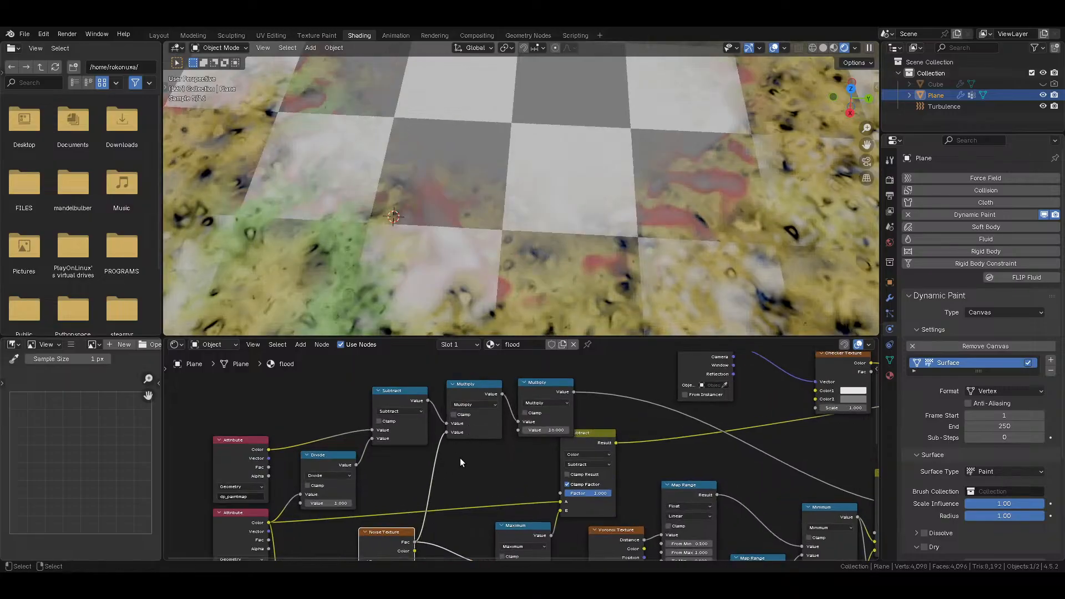
key(ctrl+s)
Step: Set the B colour of the duplicated Color node to bright yellow and inspect the flood's edge
scroll(609, 235, down, 3)
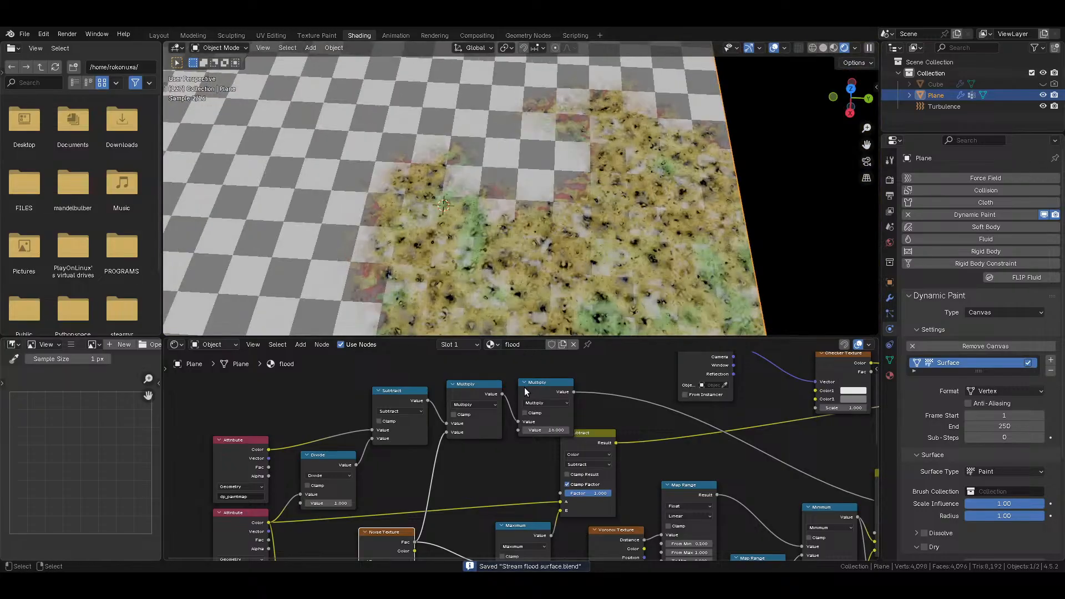
scroll(544, 430, up, 1)
scroll(674, 443, down, 3)
middle_drag(821, 490, 477, 458)
scroll(543, 454, up, 2)
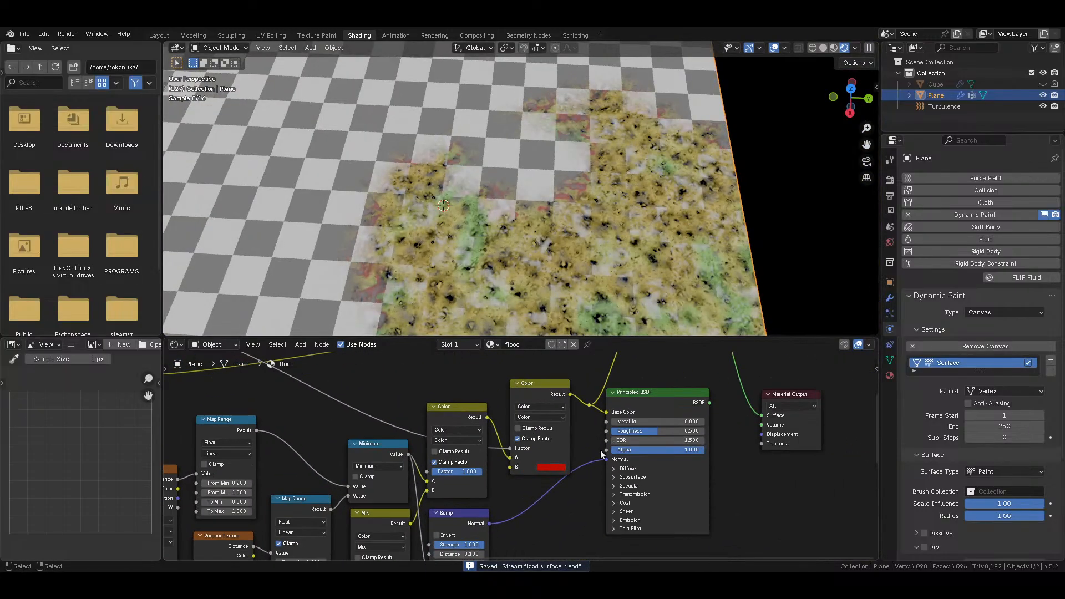
click(545, 468)
mouse_move(575, 333)
mouse_down()
mouse_move(544, 348)
mouse_move(544, 381)
mouse_up()
click(559, 467)
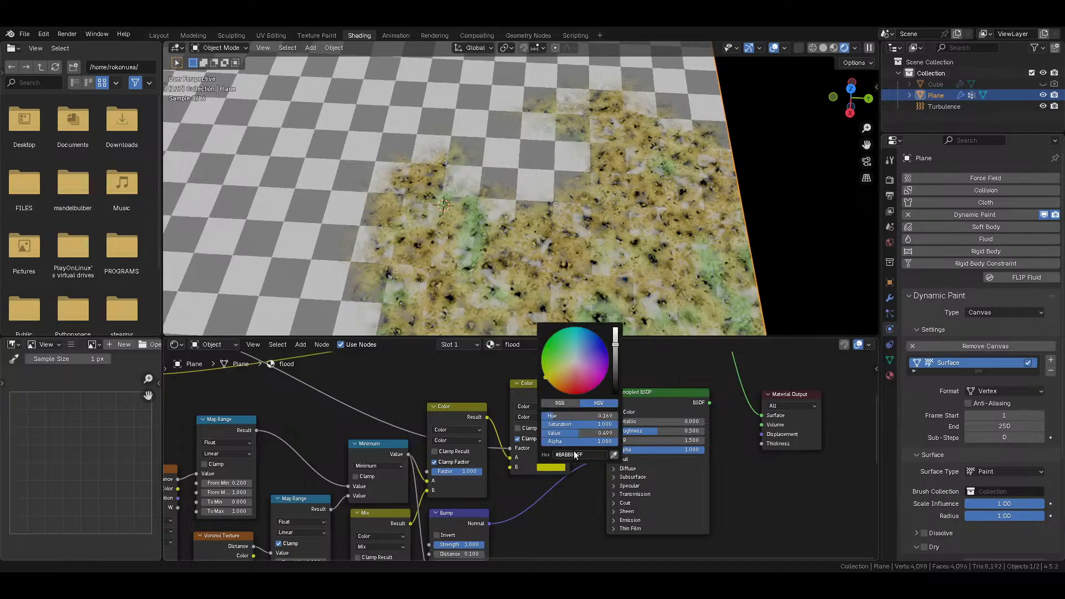
drag(595, 434, 634, 434)
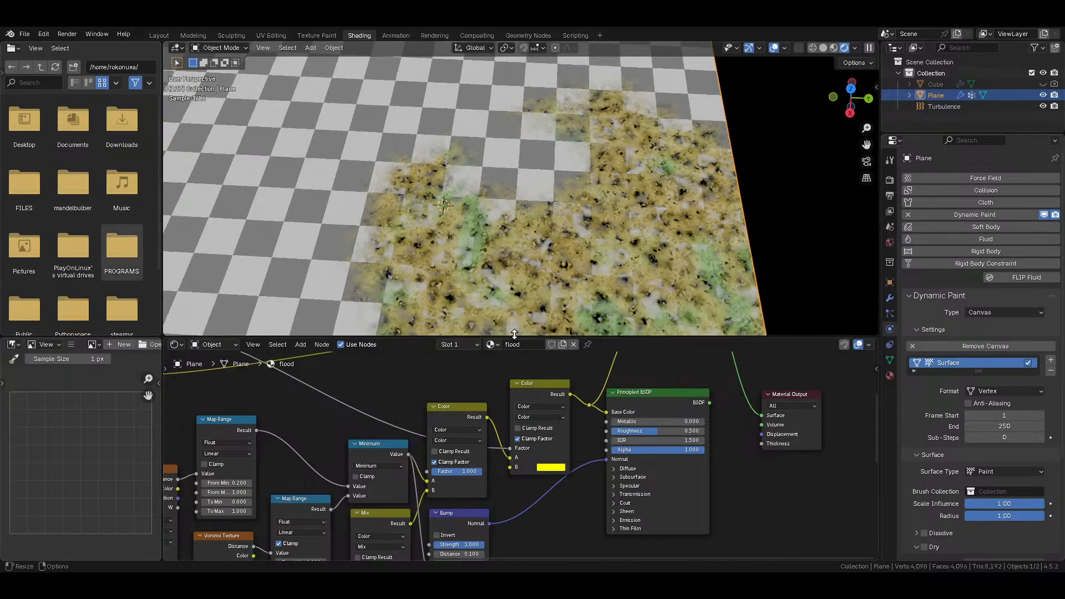
scroll(564, 195, up, 2)
scroll(563, 195, up, 1)
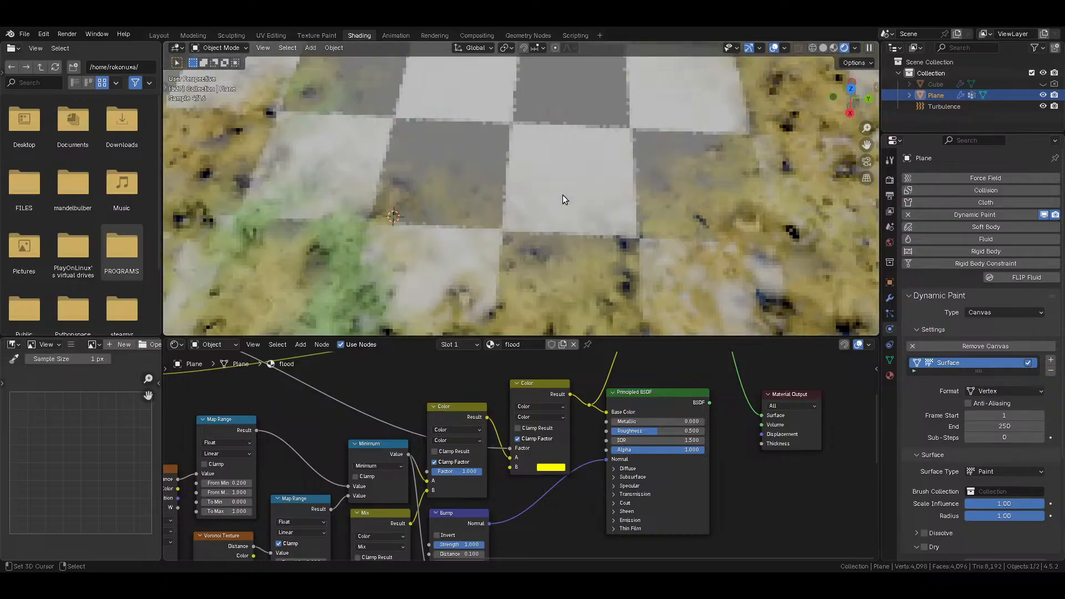
scroll(548, 254, down, 3)
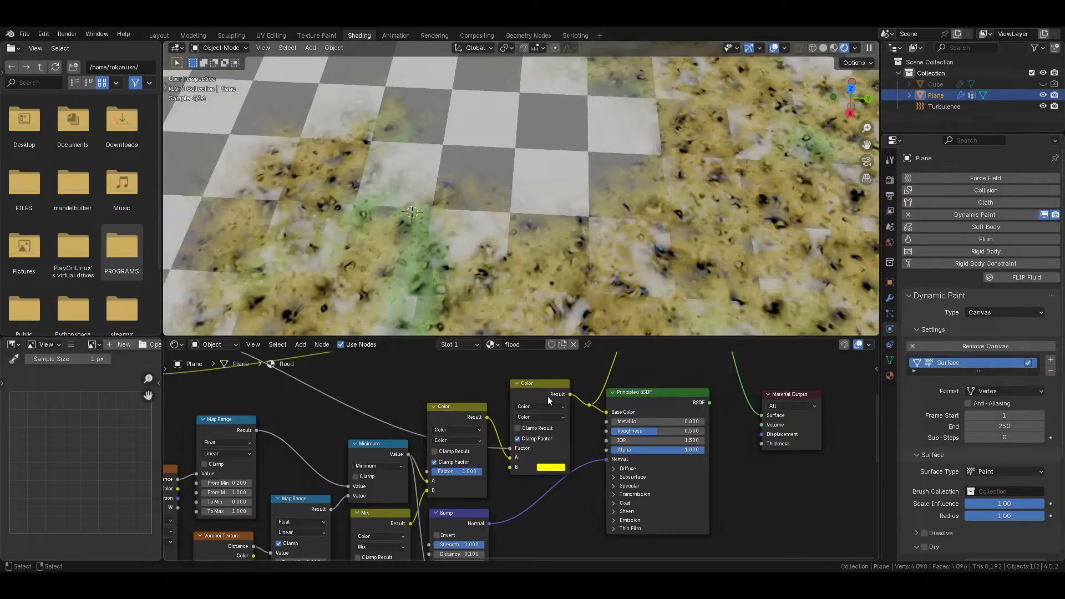
Step: Set the B colour of the duplicated Color node to light green
click(552, 468)
mouse_move(581, 386)
mouse_down()
mouse_move(608, 347)
mouse_move(570, 328)
mouse_move(549, 337)
mouse_move(563, 366)
mouse_move(557, 349)
mouse_up()
click(558, 354)
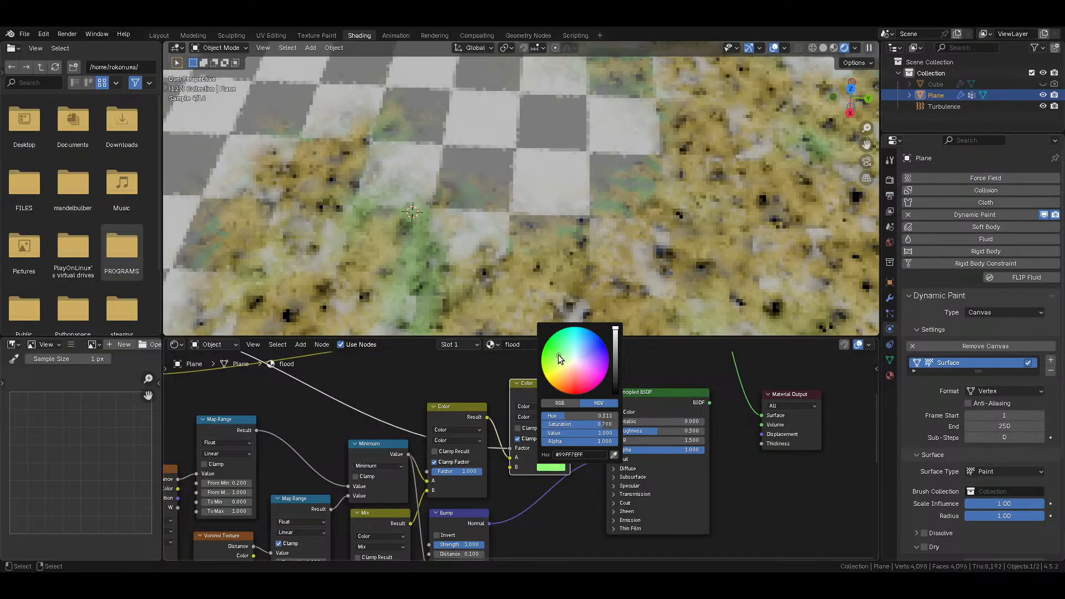
Step: Deselect the plane and play the flood animation to frame 152
scroll(538, 232, down, 9)
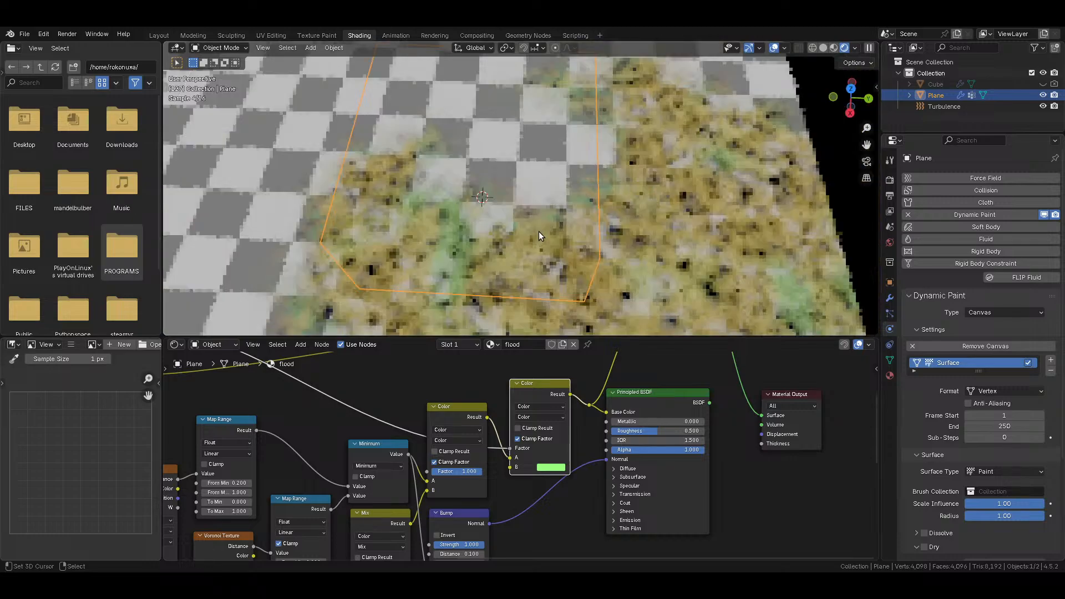
key(alt+a)
key(space)
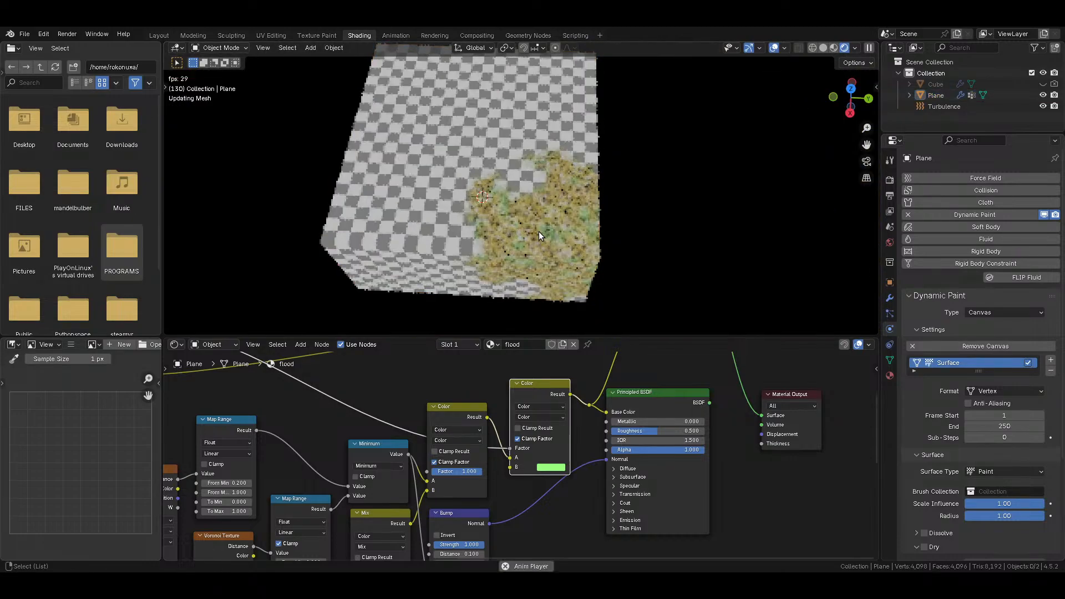
Step: Insert an Add copy of the noise-driven Multiply node after it and connect the Subtract node's value to its second input
middle_drag(436, 372, 853, 385)
middle_drag(510, 382, 498, 436)
drag(488, 383, 495, 407)
click(399, 427)
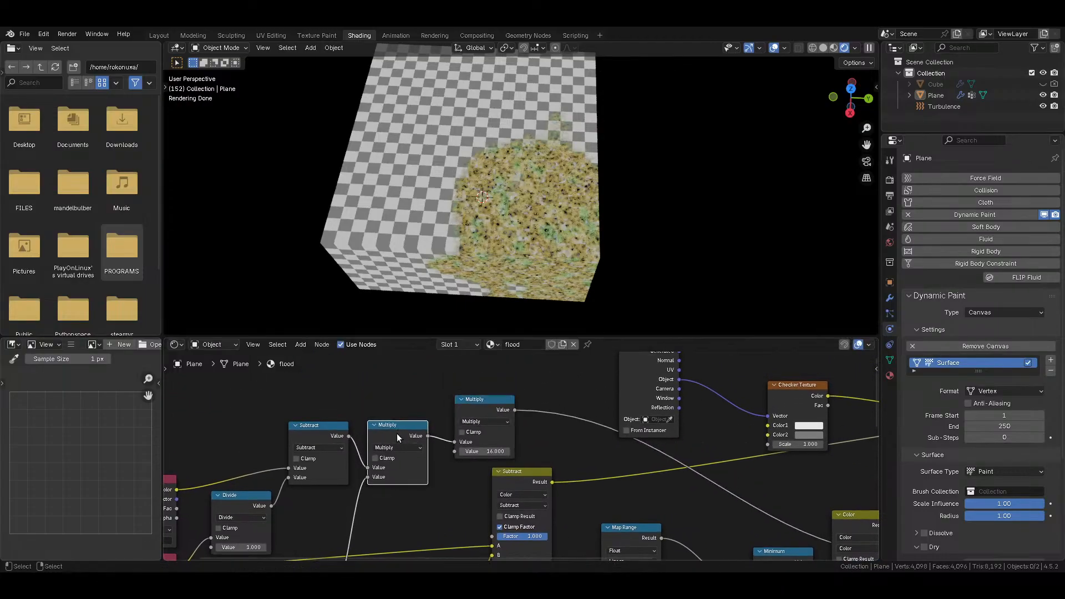
key(shift+d)
click(483, 415)
click(476, 426)
click(469, 443)
drag(349, 436, 447, 456)
scroll(578, 289, up, 1)
Step: Set the B colour of the duplicated Color node to blue (#2F82FFFF) and save the file
middle_drag(744, 393, 376, 406)
middle_drag(655, 497, 463, 405)
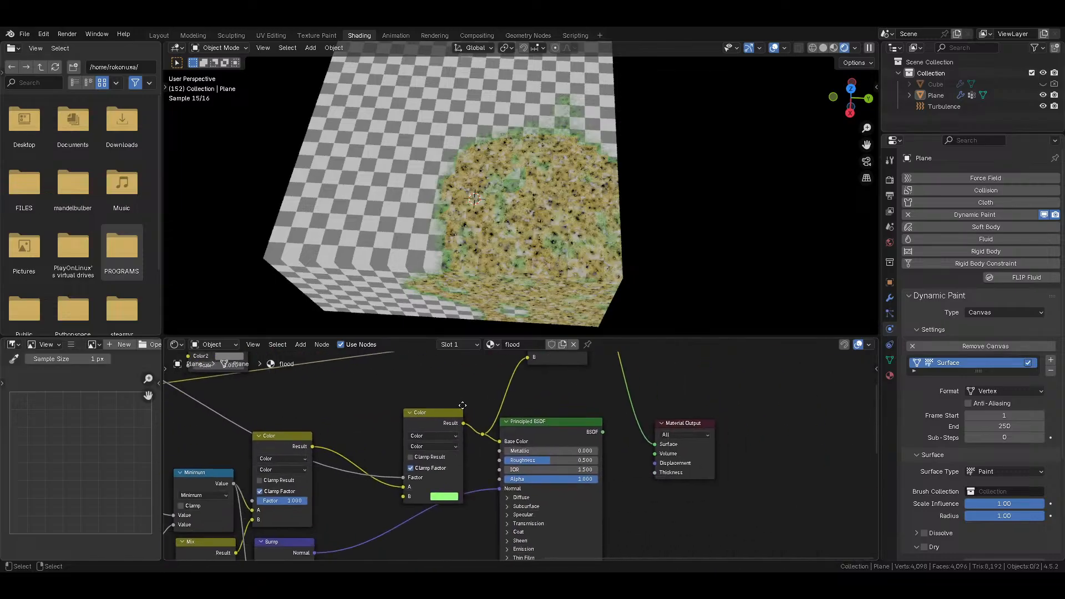
click(446, 496)
click(484, 366)
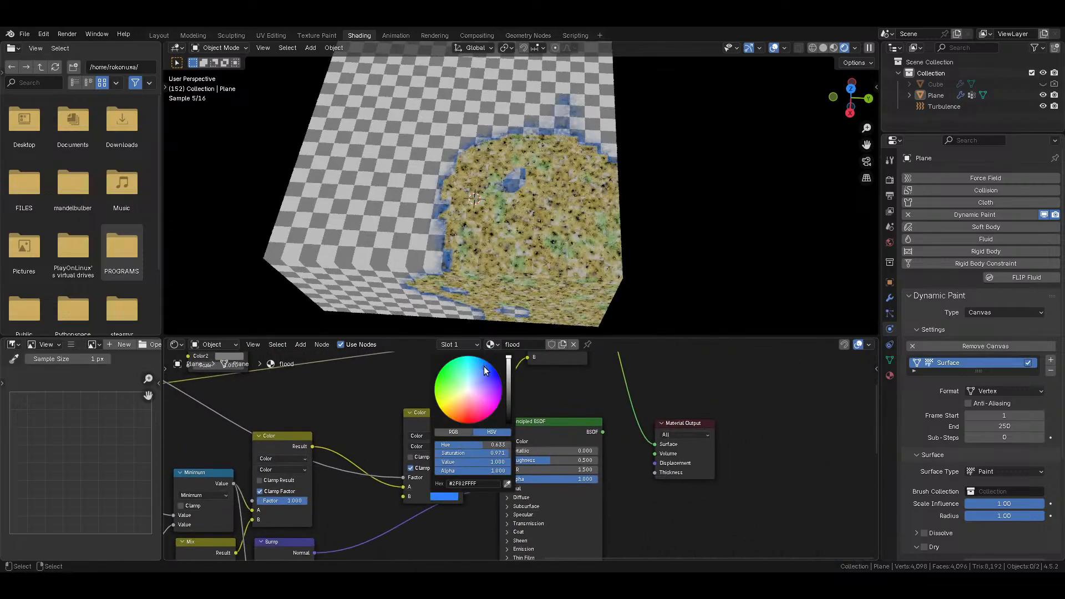
key(ctrl+s)
Step: Try Minimum and Maximum as the operation of the Add node before the 16x Multiply, watching the flood's edge
mouse_move(564, 252)
middle_down()
mouse_move(592, 177)
mouse_move(587, 211)
mouse_move(548, 228)
mouse_move(538, 258)
middle_up()
scroll(577, 206, up, 5)
middle_drag(328, 396, 906, 428)
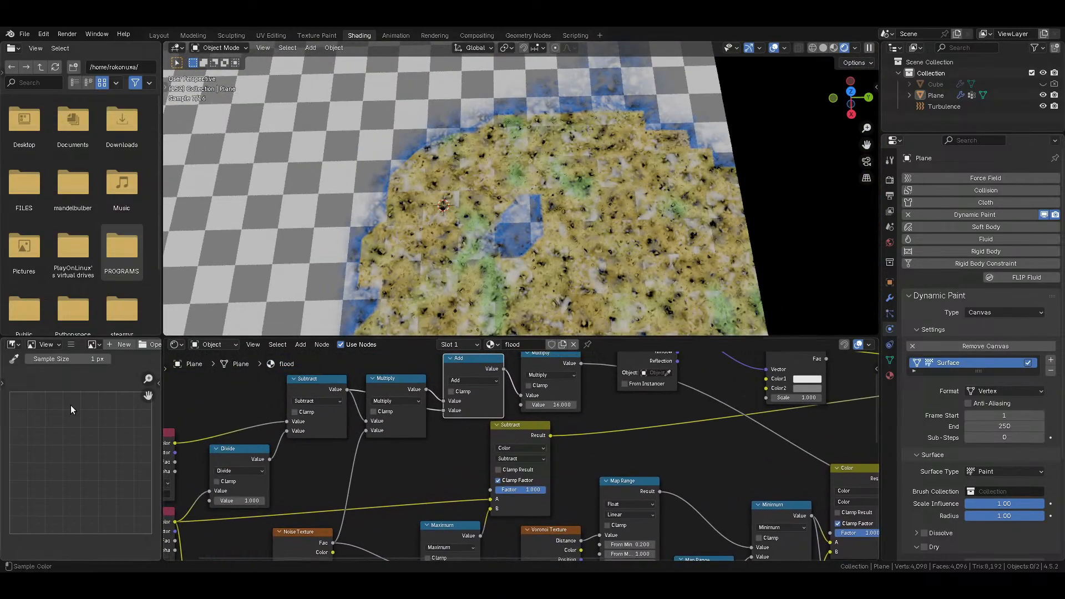
middle_drag(454, 421, 577, 458)
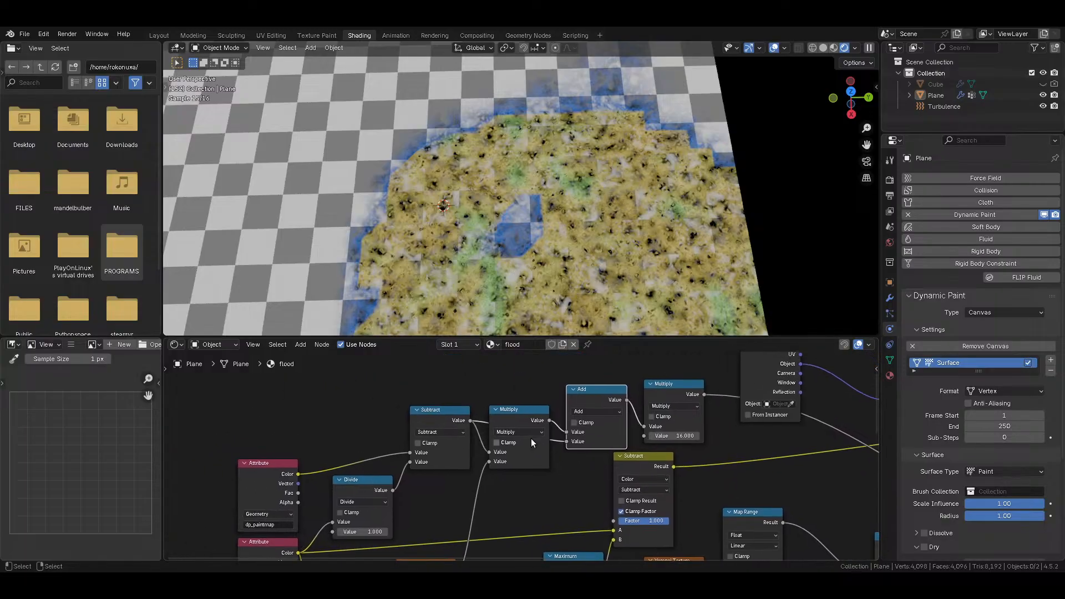
click(603, 411)
key(n)
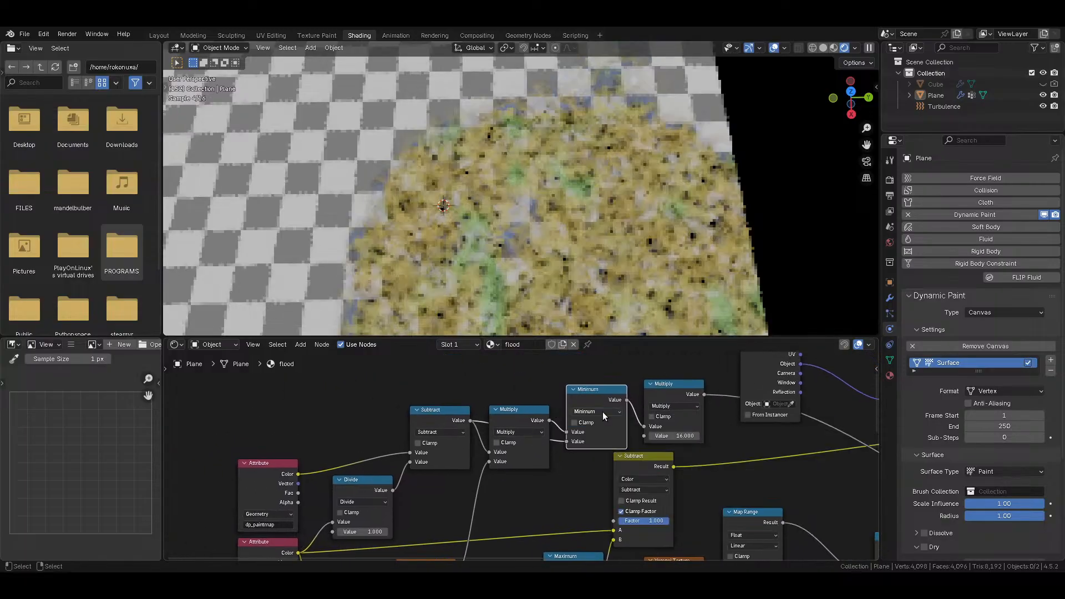
click(602, 412)
key(x)
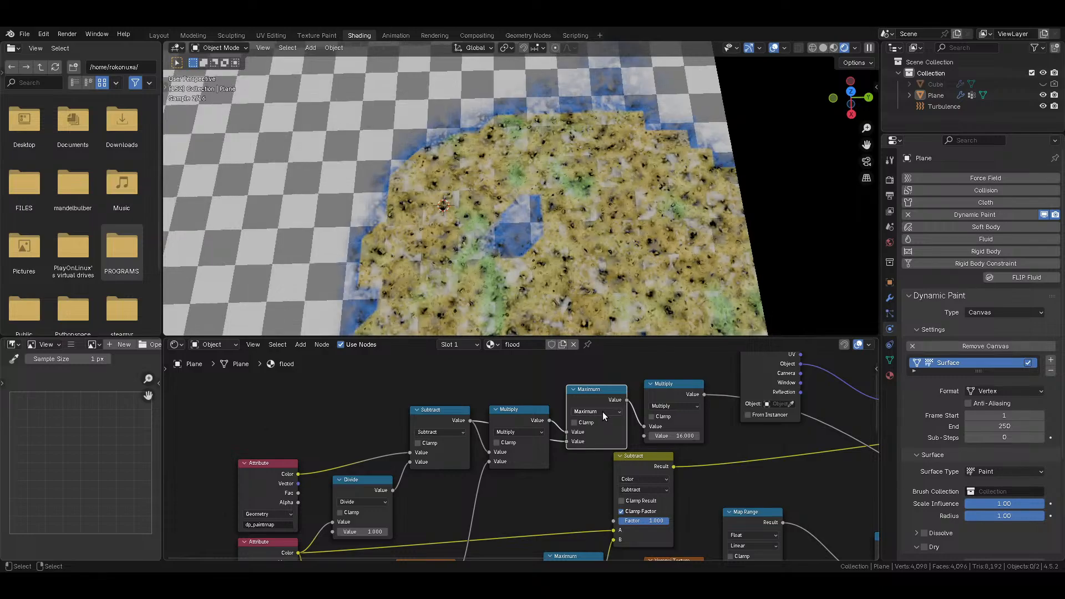
Step: Compare Add and Subtract in the math node before the 16x Multiply, leaving it on Add
click(602, 412)
key(a)
click(603, 412)
key(s)
click(602, 412)
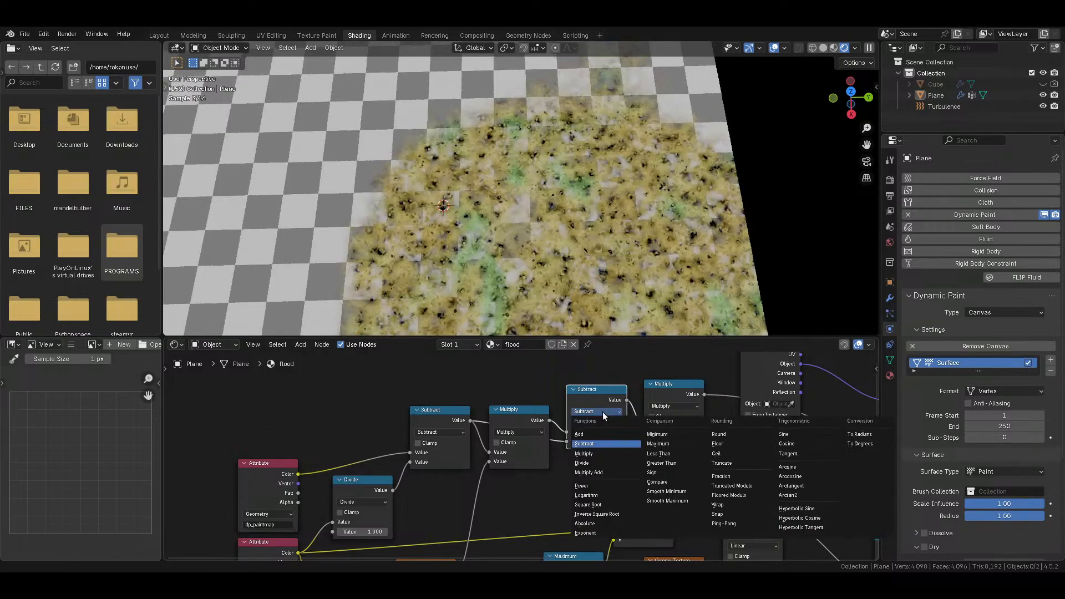
key(a)
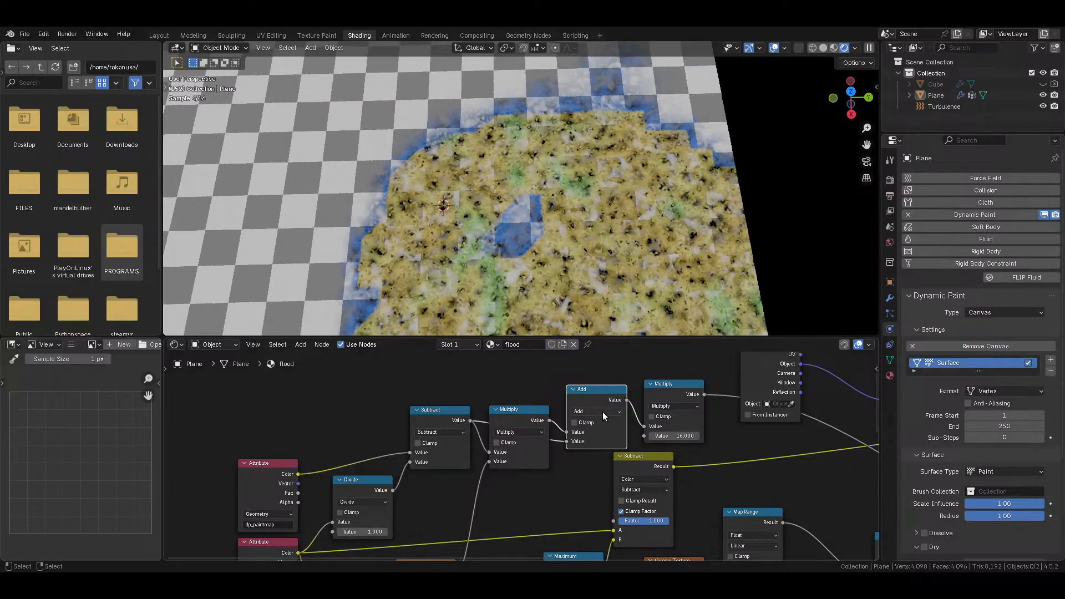
Step: Replace the Add node before the 16x Multiply with a copy of the colour Subtract node set to Mix blending, saving the file first
key(ctrl+s)
key(ctrl+x)
drag(657, 401, 632, 399)
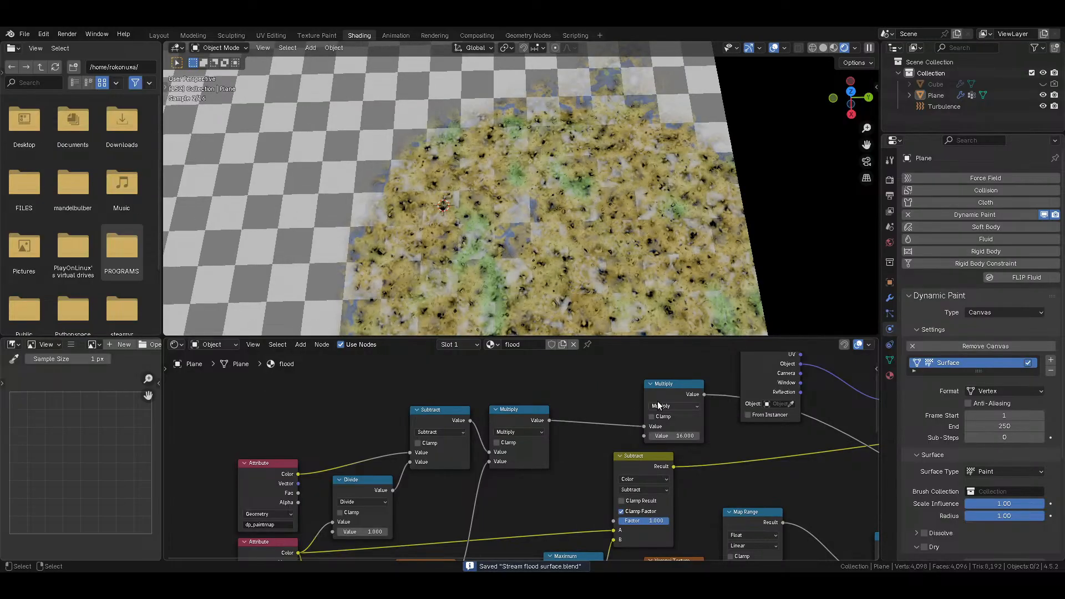
scroll(634, 468, down, 1)
click(644, 467)
key(shift+d)
click(575, 391)
click(581, 404)
click(588, 425)
Step: Connect the math Subtract node's value to the new Mix node's B input, set its Factor to 0.5 and save the file
drag(477, 424, 580, 434)
click(600, 434)
key(BackSpace)
text(.5)
key(Return)
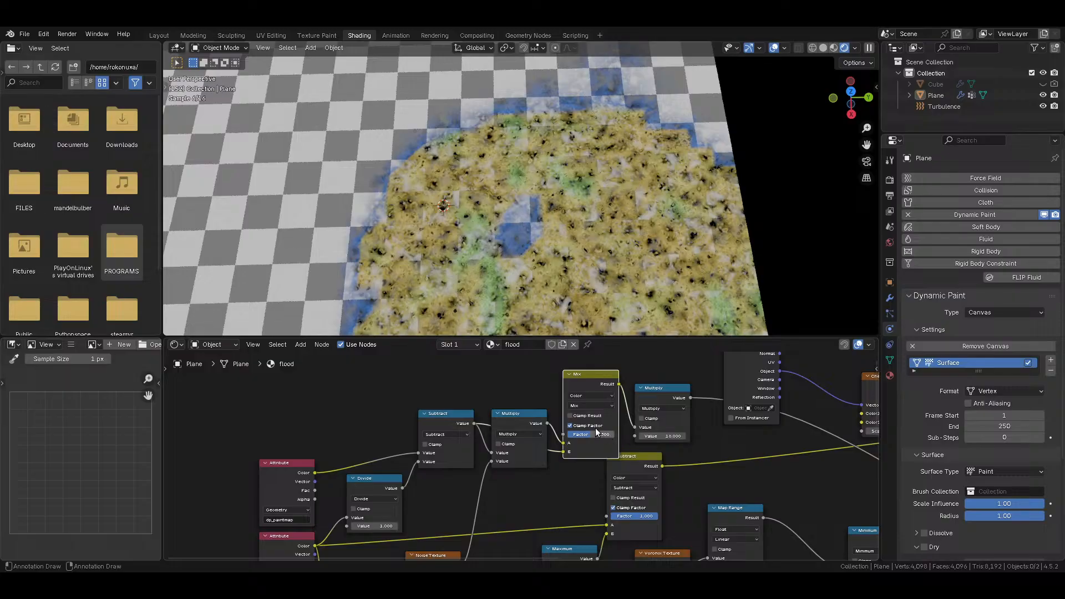
key(ctrl+s)
scroll(495, 270, up, 4)
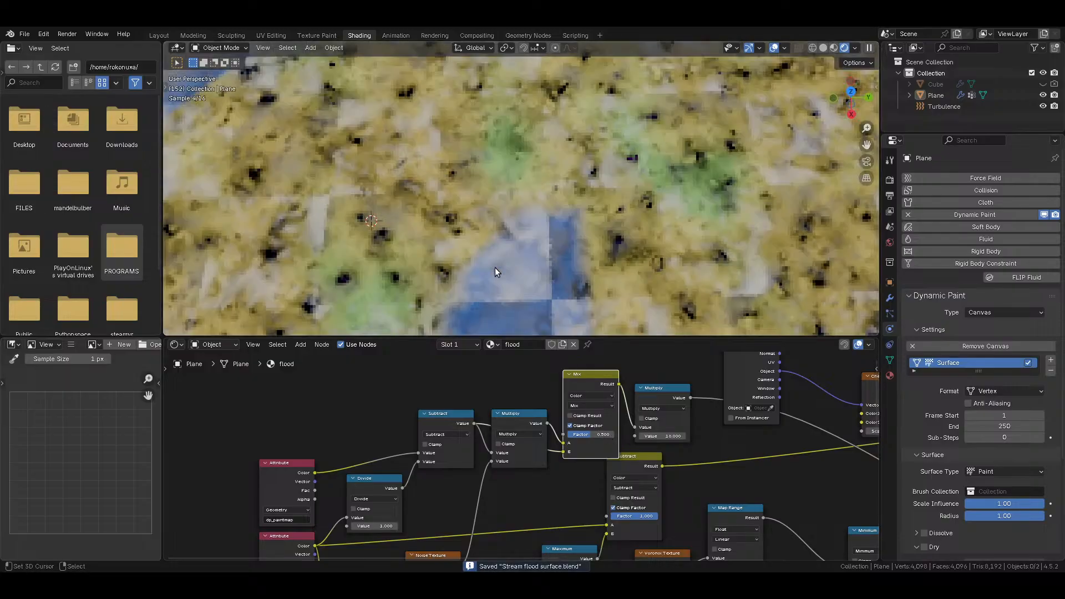
scroll(496, 270, down, 5)
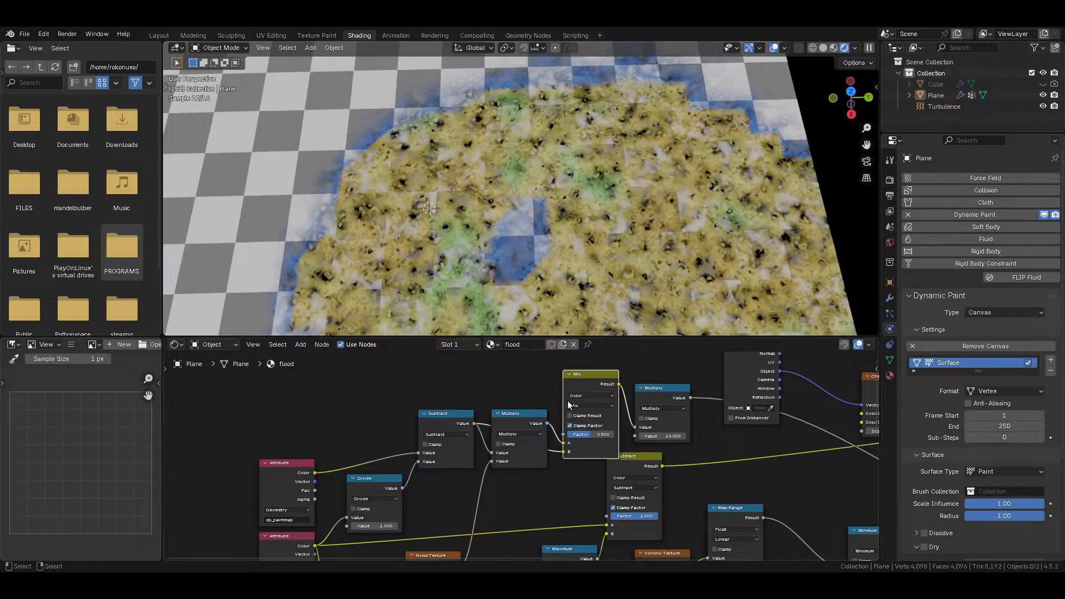
Step: Set the new Mix node's Factor to 0.25, comparing it with a lower setting, and save the file
click(598, 435)
text(.25)
key(Return)
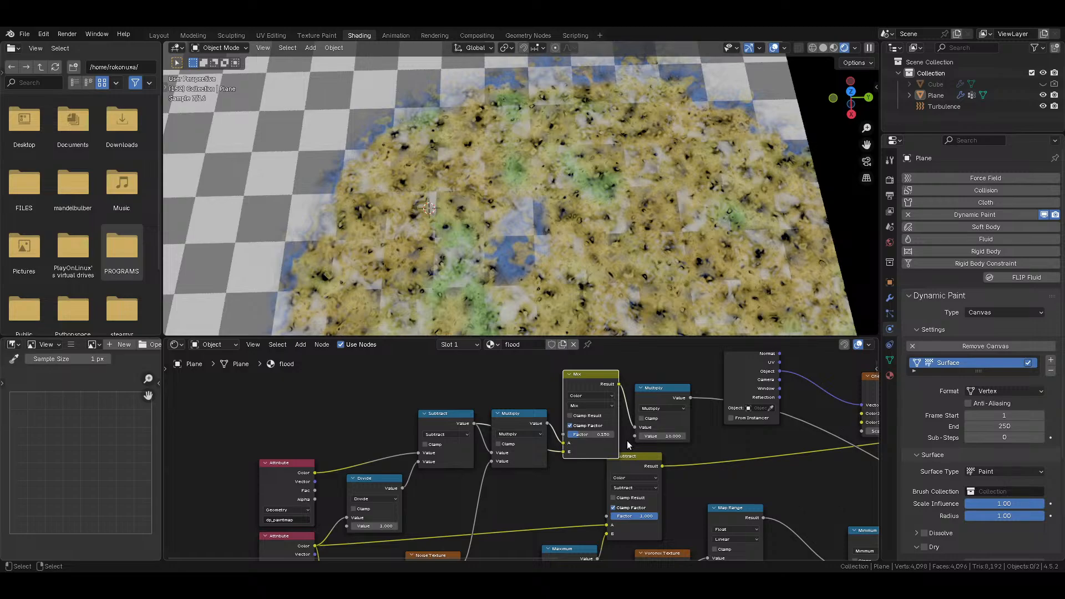
drag(612, 438, 569, 438)
click(580, 434)
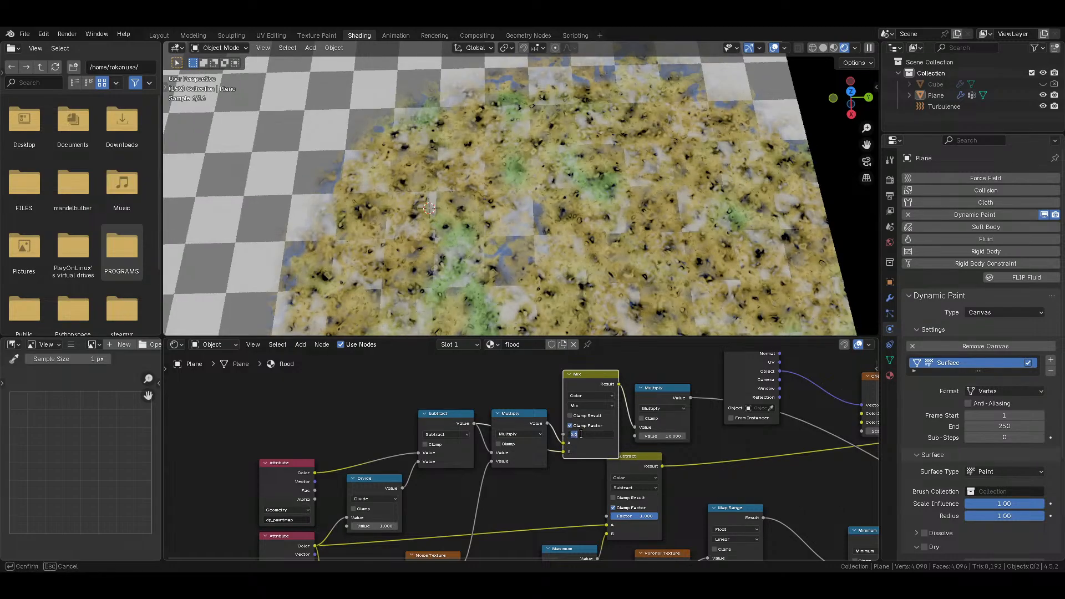
text(.25)
key(Return)
key(ctrl+s)
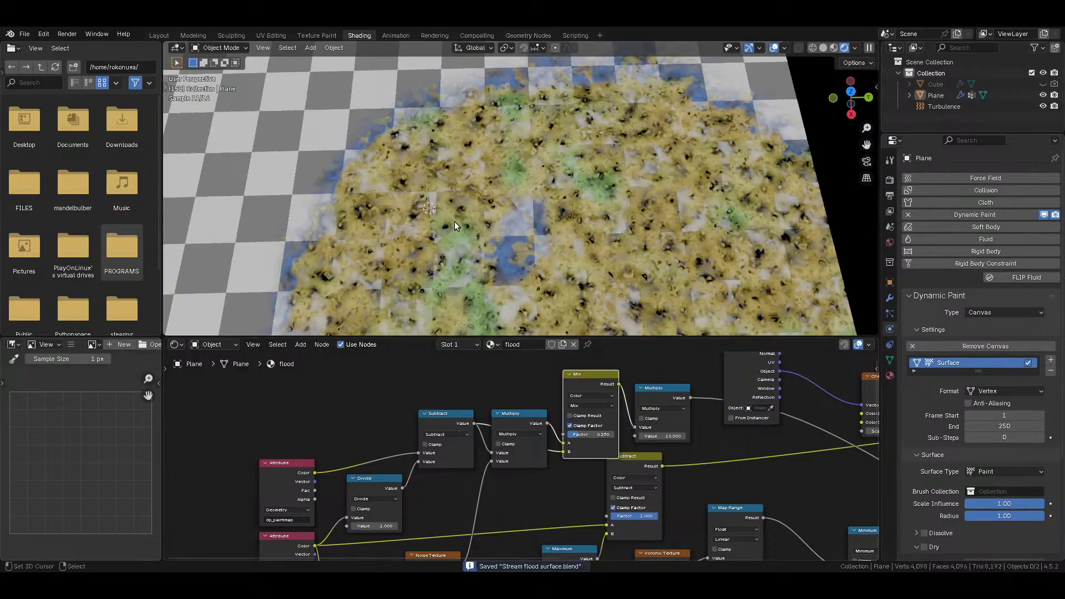
Step: Feed the first Color node's result directly into the Principled BSDF's Base Color, bypassing the blue Color node, and reposition the bypassed node
scroll(536, 495, down, 15)
middle_drag(698, 476, 525, 439)
scroll(461, 441, up, 4)
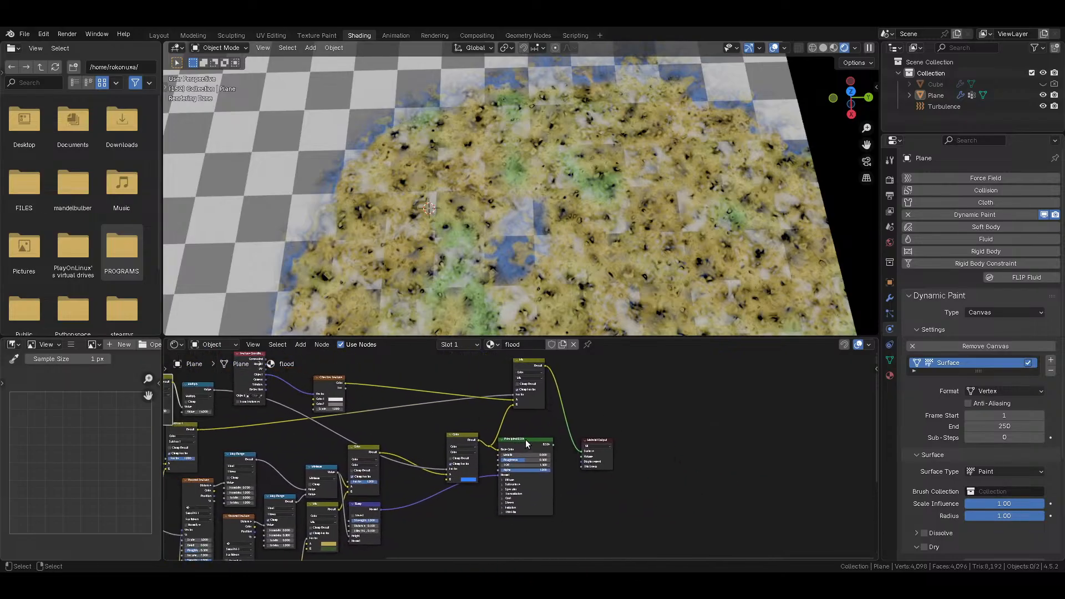
scroll(477, 444, up, 3)
drag(441, 413, 388, 379)
drag(285, 438, 488, 426)
drag(405, 379, 413, 458)
middle_drag(438, 479, 447, 450)
Step: Set the bypassed Color node's B colour to red and connect its result to the Principled BSDF's Emission Color
click(423, 499)
drag(461, 370, 446, 428)
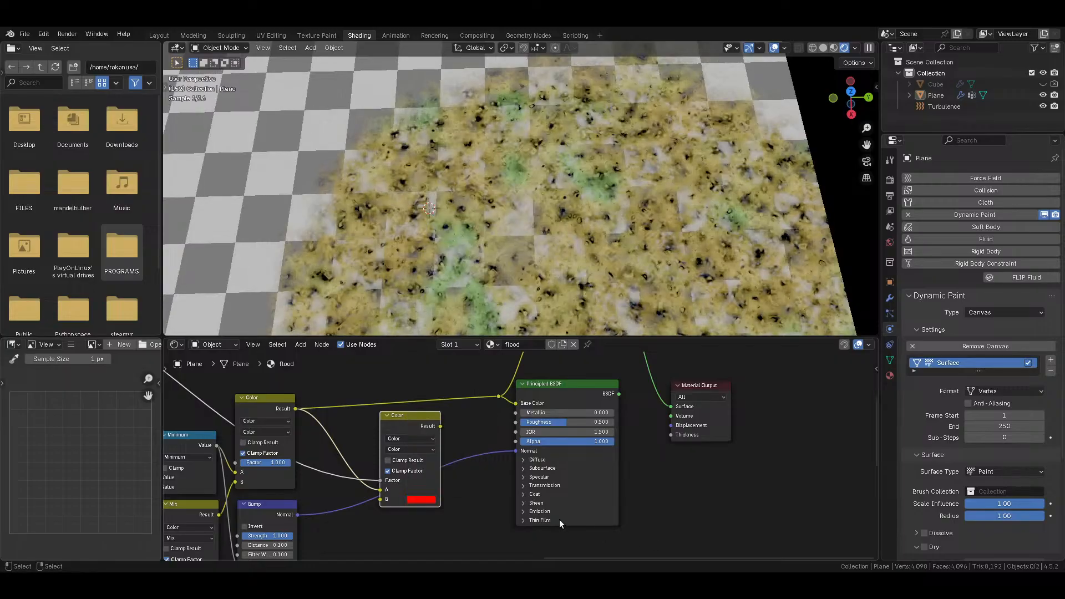
click(522, 511)
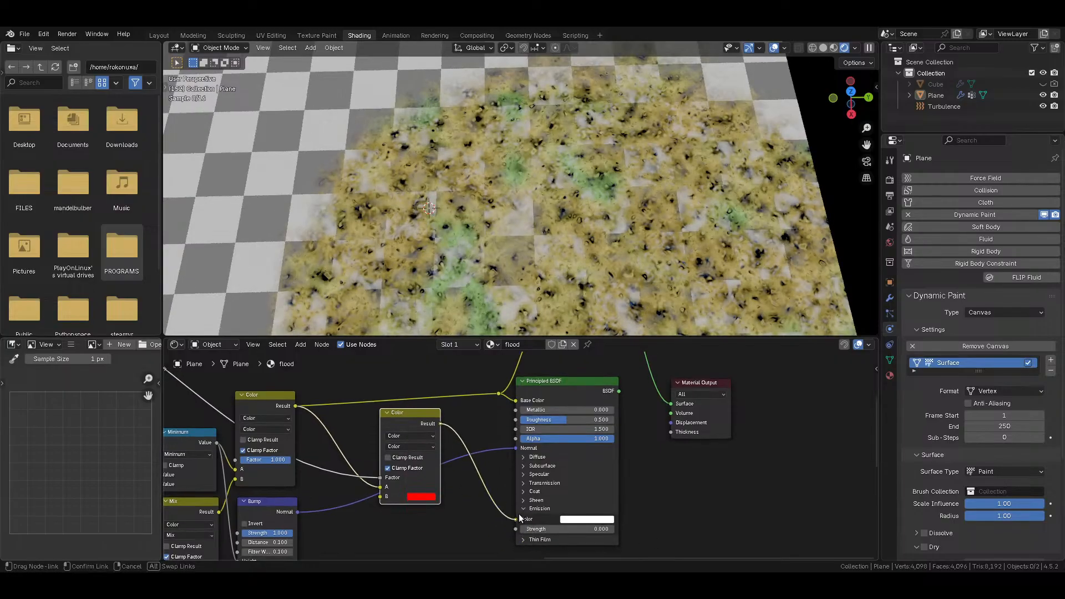
Step: Preview the edge mask from the 16x Multiply node and from the Mix node before it
scroll(448, 468, down, 3)
middle_drag(420, 446, 542, 458)
scroll(452, 456, up, 3)
scroll(440, 448, down, 3)
middle_drag(269, 431, 404, 442)
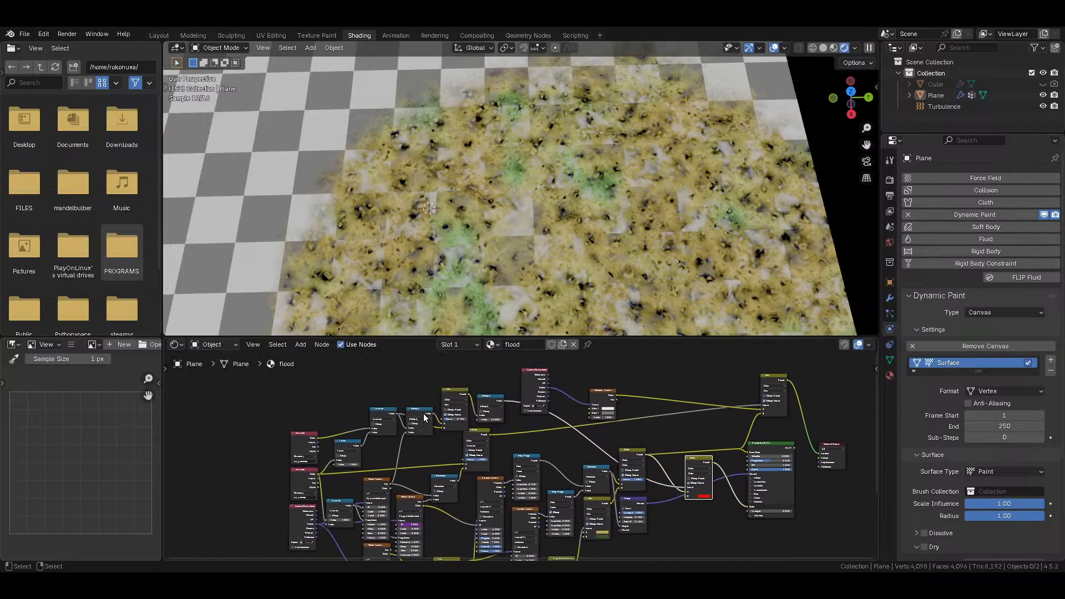
ctrl+shift+click(493, 399)
middle_drag(601, 437, 449, 427)
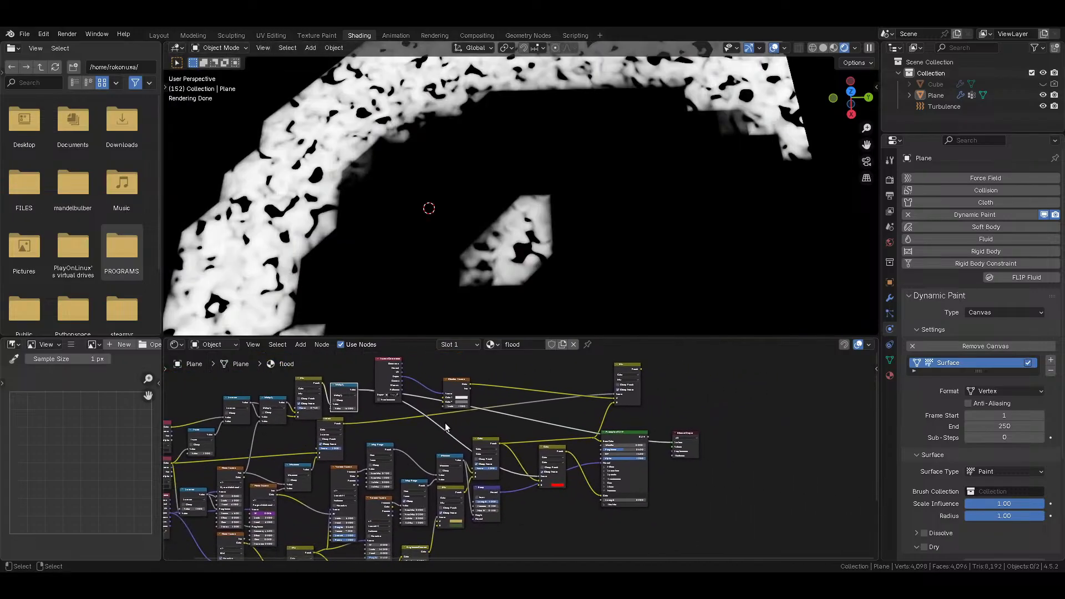
ctrl+shift+click(311, 384)
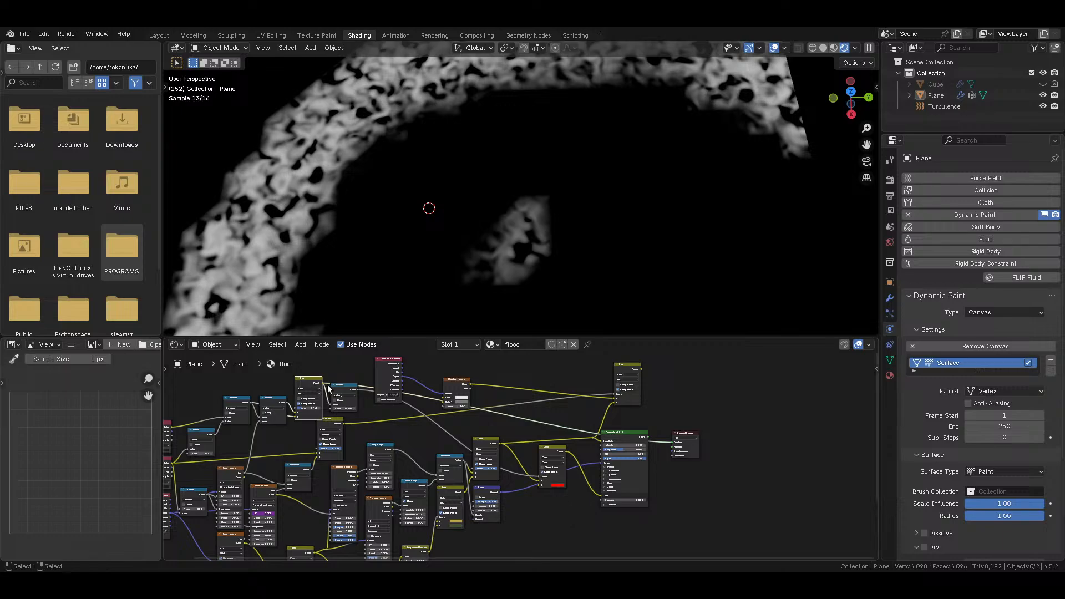
Step: Connect the edge mask Mix node's result to Emission Strength, output the Principled BSDF to the material surface and save the file
drag(323, 384, 601, 498)
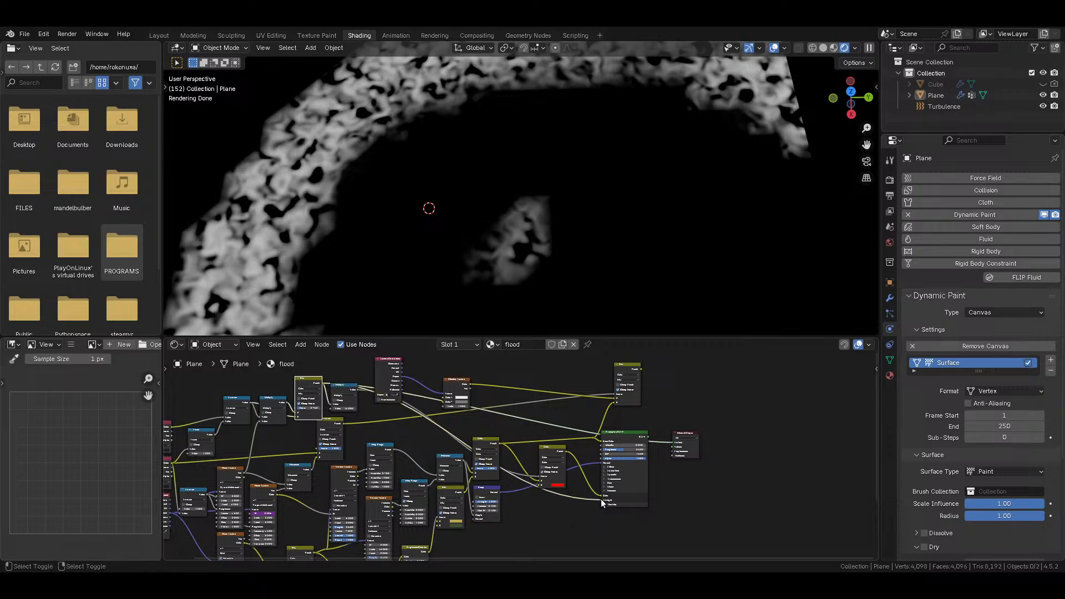
click(619, 437)
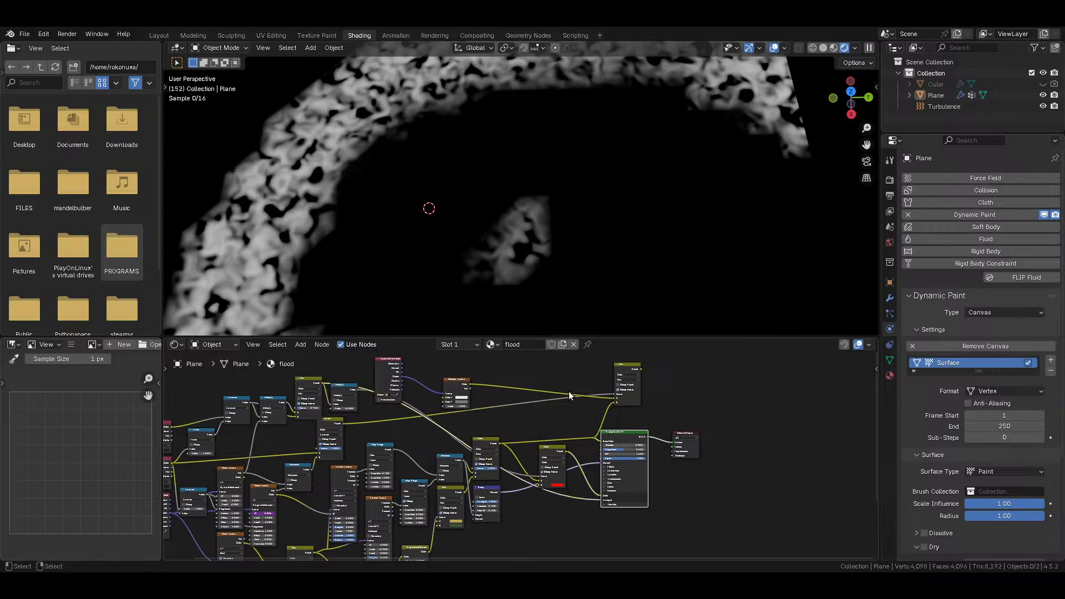
key(ctrl+s)
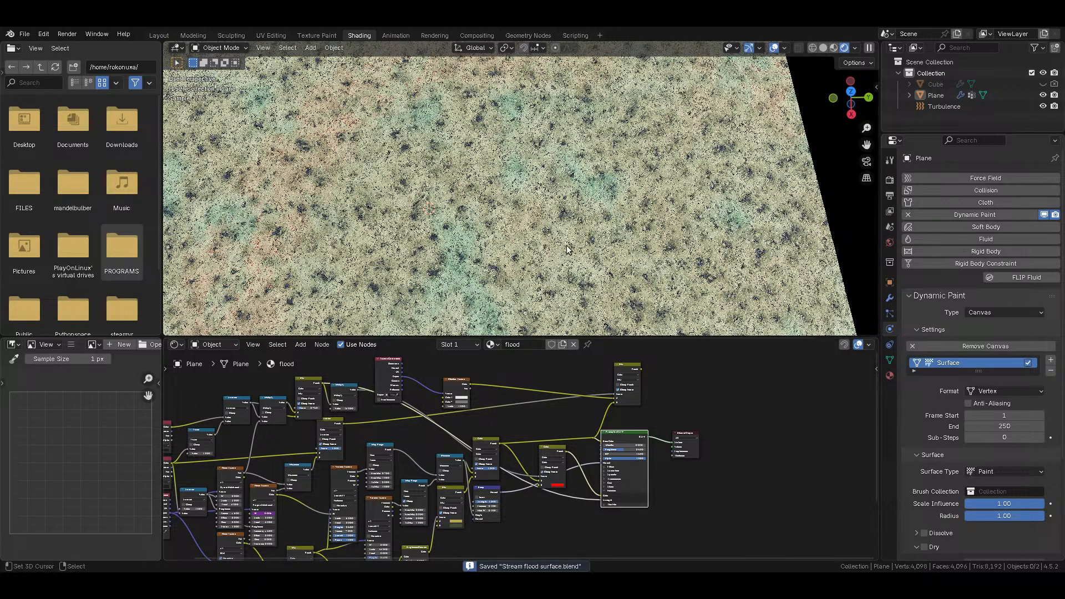
Step: Connect the checker Mix node's result to the Principled BSDF's Base Color and inspect the flood's edge
scroll(578, 322, down, 8)
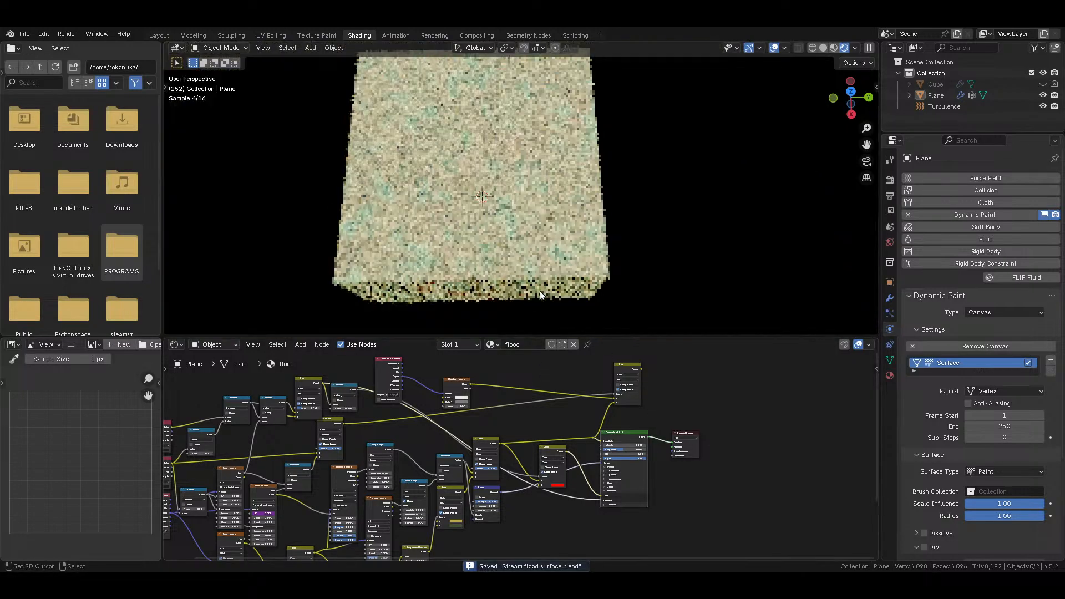
scroll(640, 377, up, 2)
drag(661, 355, 615, 438)
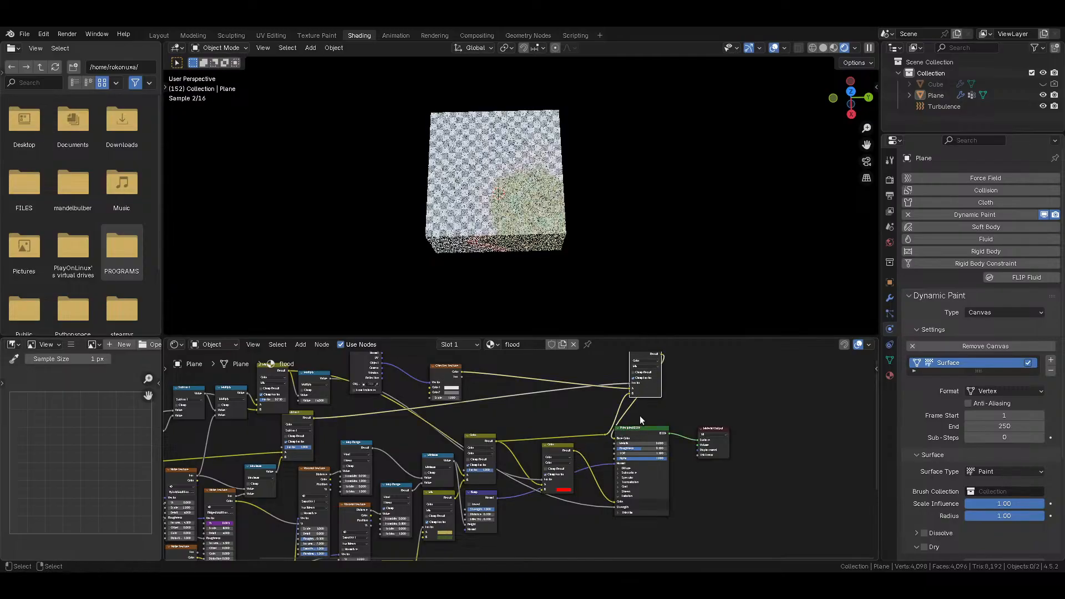
scroll(573, 215, up, 8)
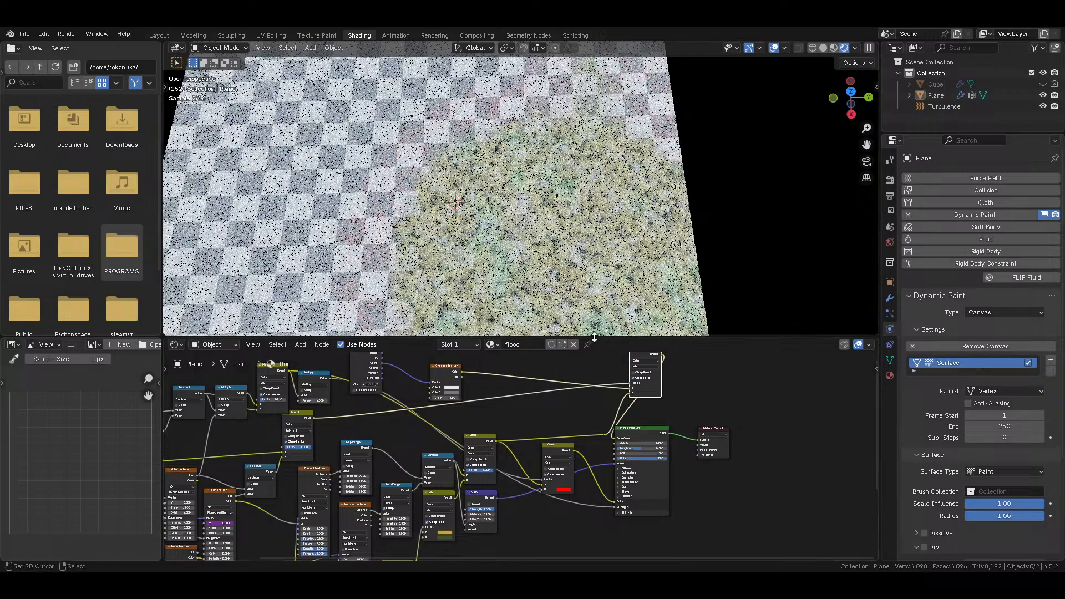
Step: Insert a copy of the Multiply node before Emission Strength, set its value to 2, move it under the red Color node and save
scroll(637, 494, down, 4)
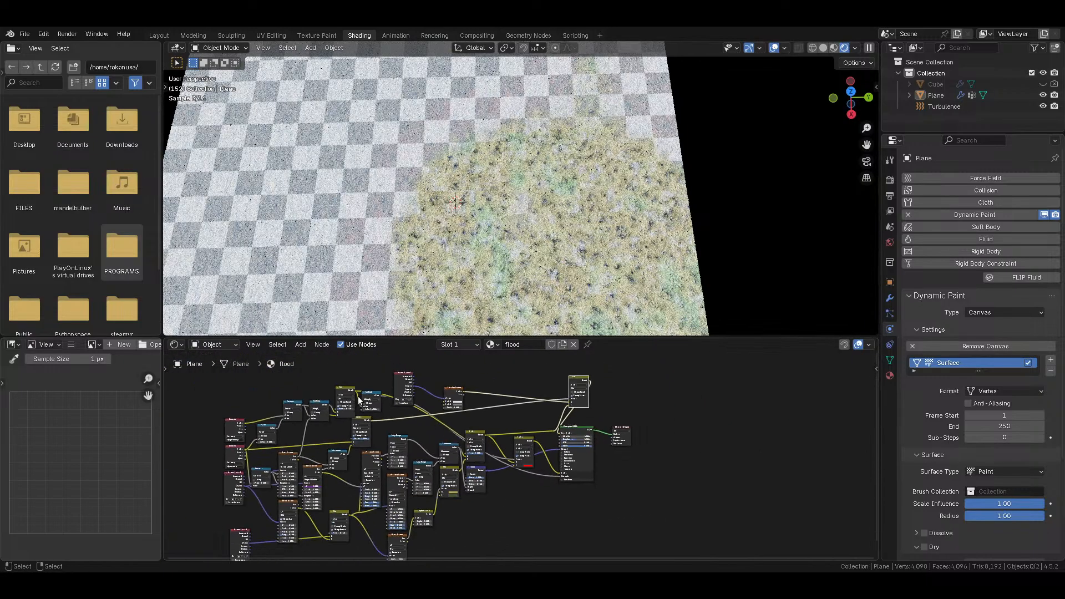
scroll(359, 400, up, 2)
click(307, 364)
key(shift+d)
click(563, 486)
scroll(618, 512, up, 2)
click(524, 483)
text(2)
key(Return)
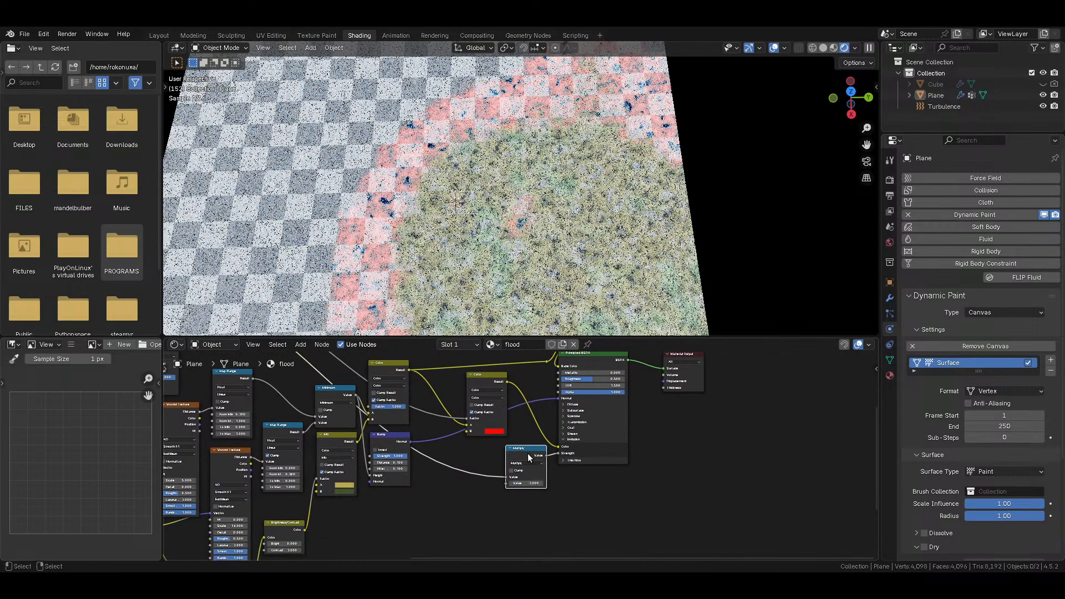
drag(533, 455, 492, 455)
key(ctrl+s)
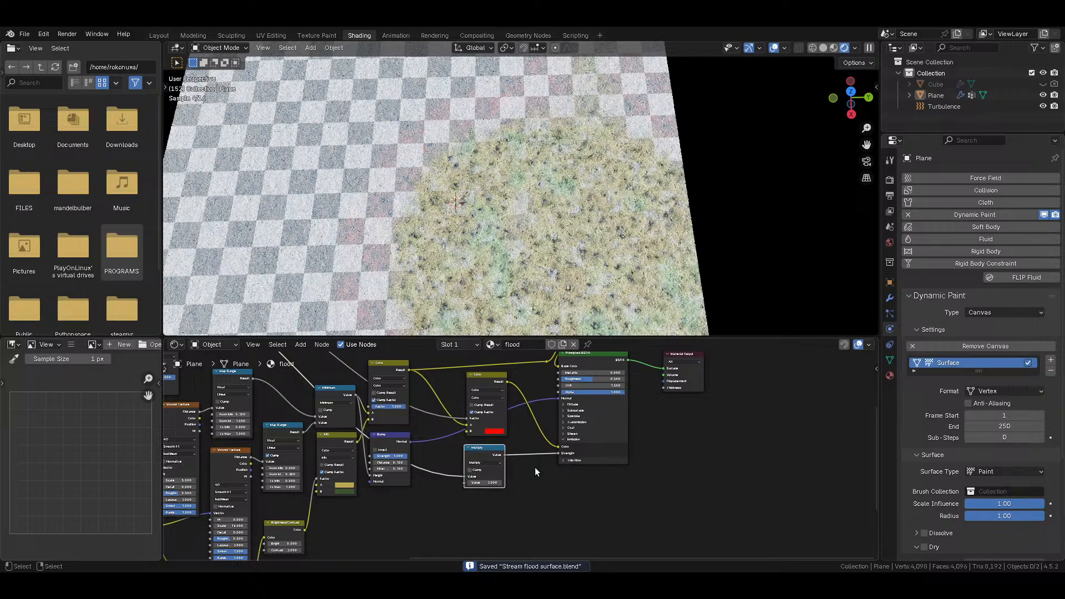
Step: Test the world background Strength at 0 and 0.1 to judge the red emission, and return it to 1
scroll(633, 197, down, 6)
middle_drag(640, 252, 614, 225)
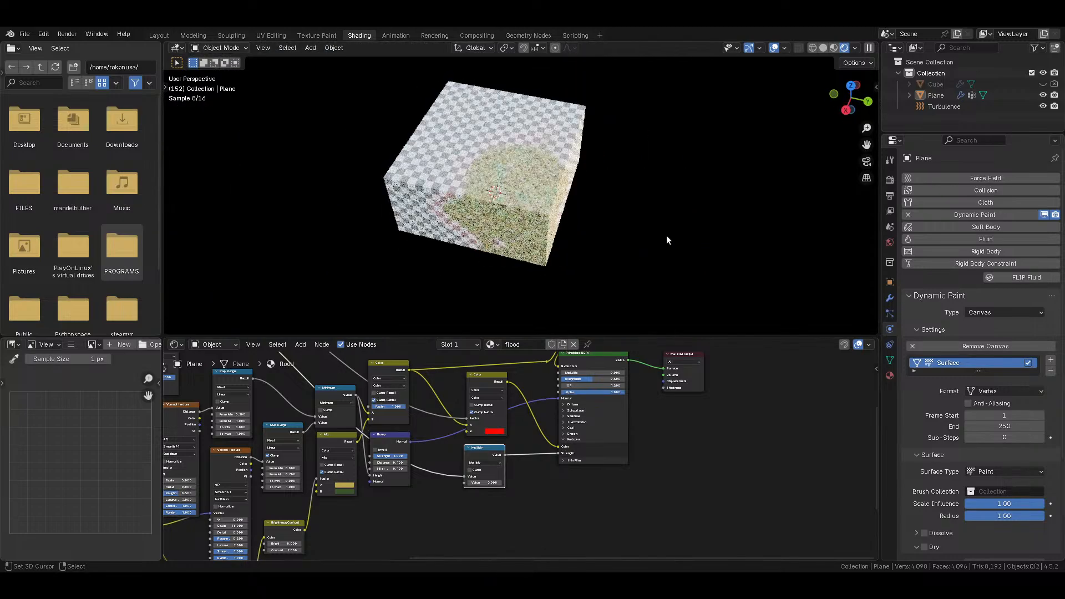
click(890, 242)
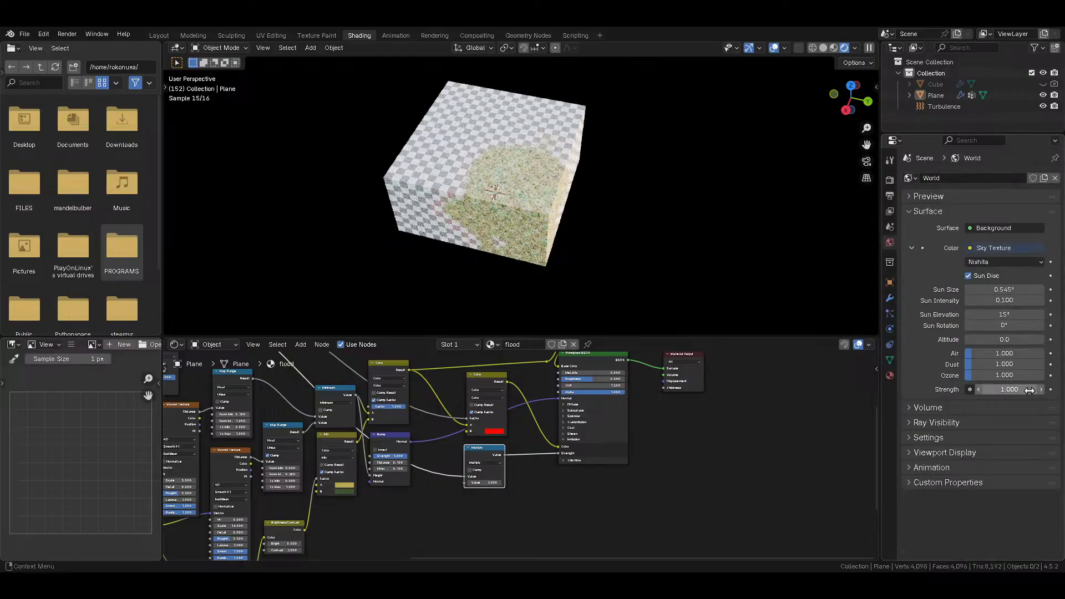
drag(1029, 390, 976, 390)
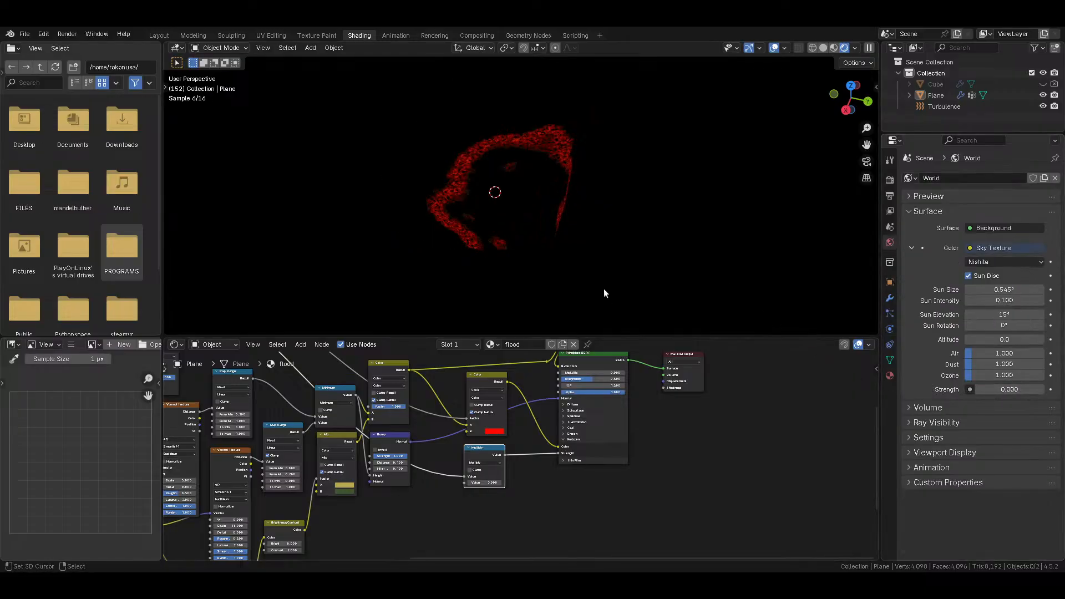
middle_drag(622, 381, 611, 455)
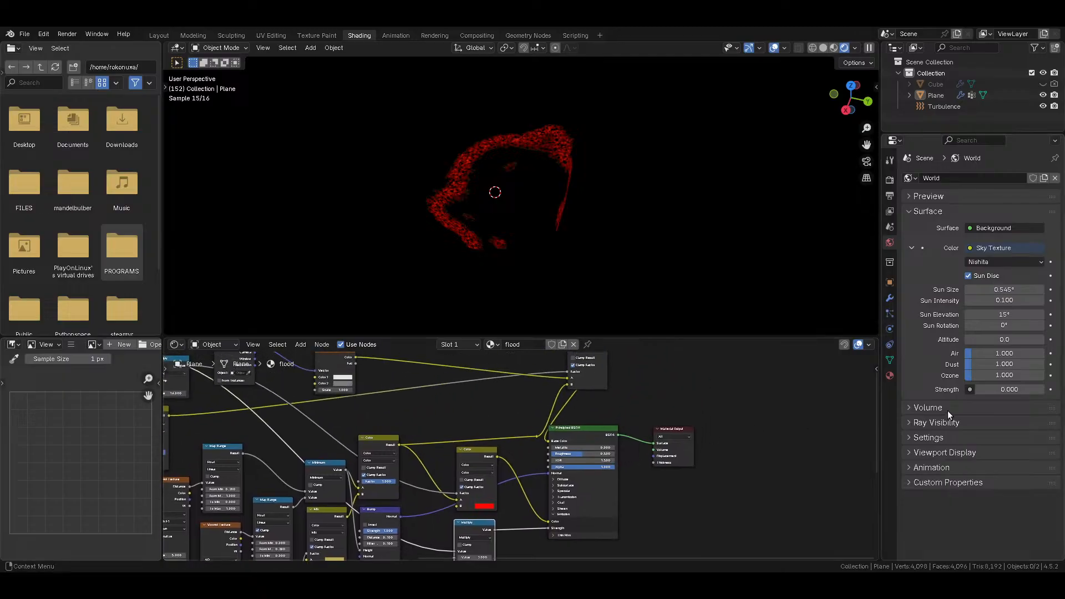
click(1024, 392)
text(0.1)
key(Return)
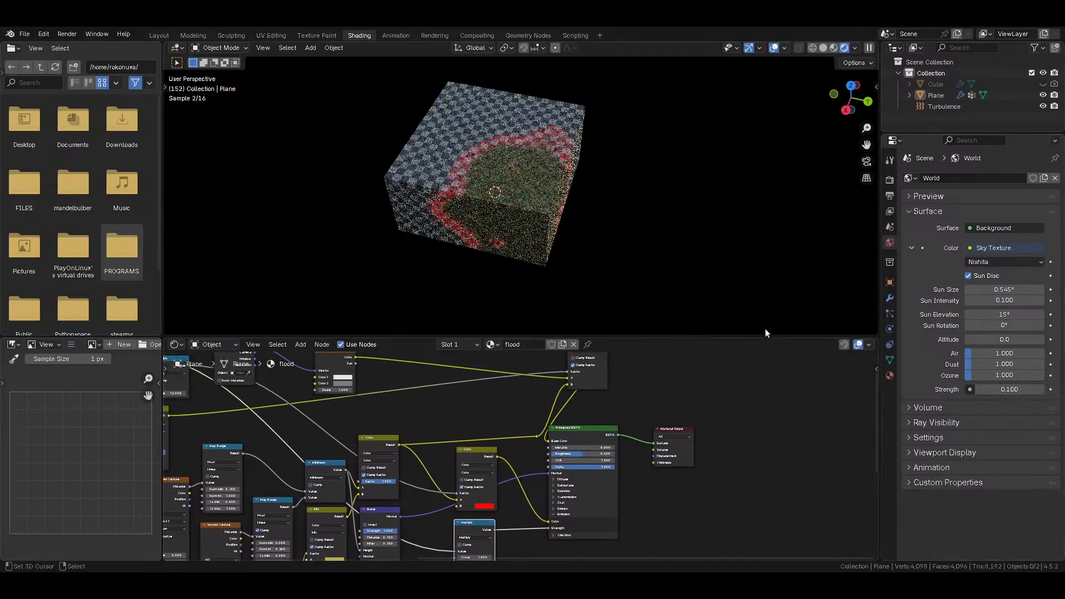
click(1009, 389)
text(1)
key(Return)
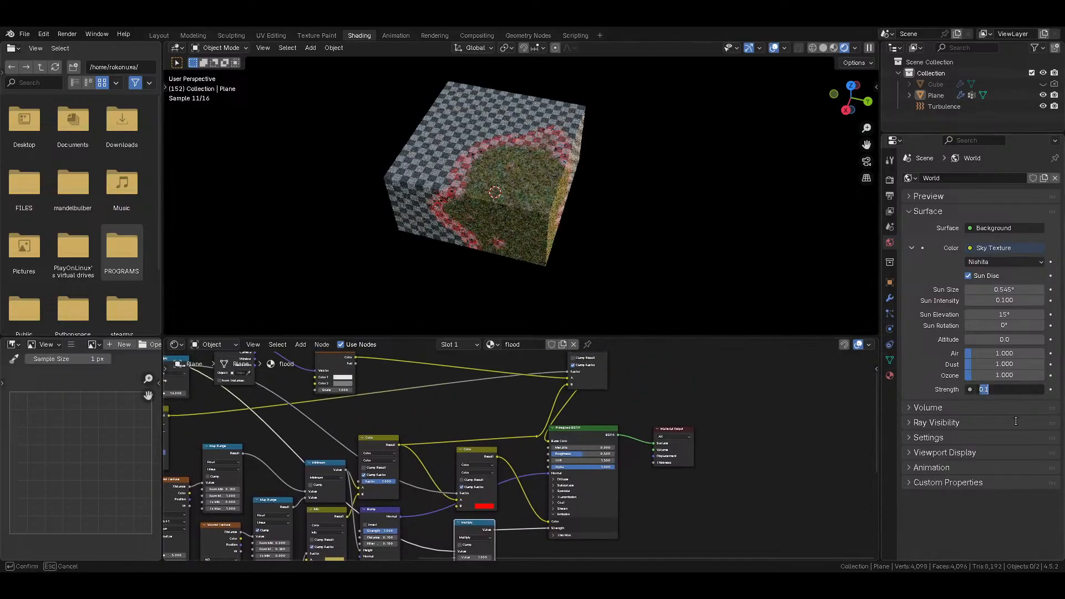
Step: Switch the Shading workspace's viewport to solid shading, frame the plane object in view and save the file
click(623, 256)
key(alt+Home)
key(shift+z)
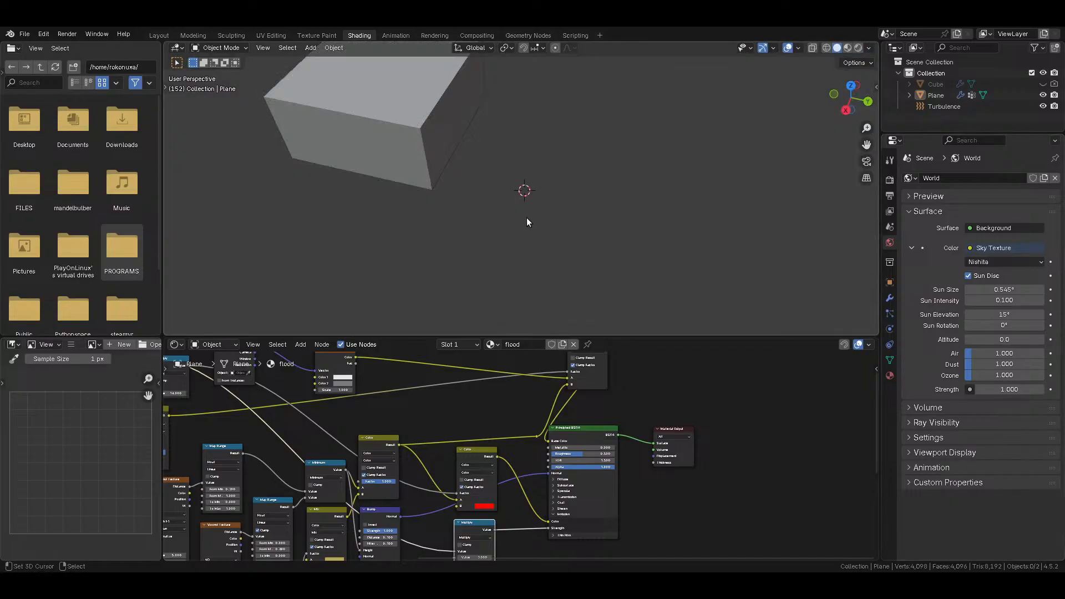
key(KP_Decimal)
key(ctrl+s)
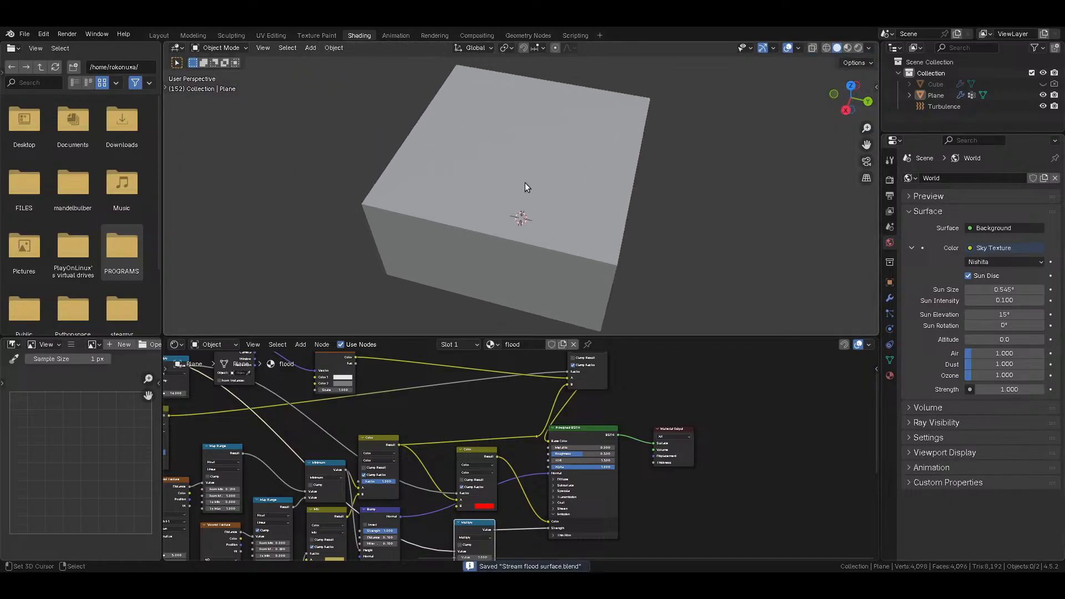
Step: Switch the Layout workspace's viewport to solid shading and return to the Shading workspace
click(166, 35)
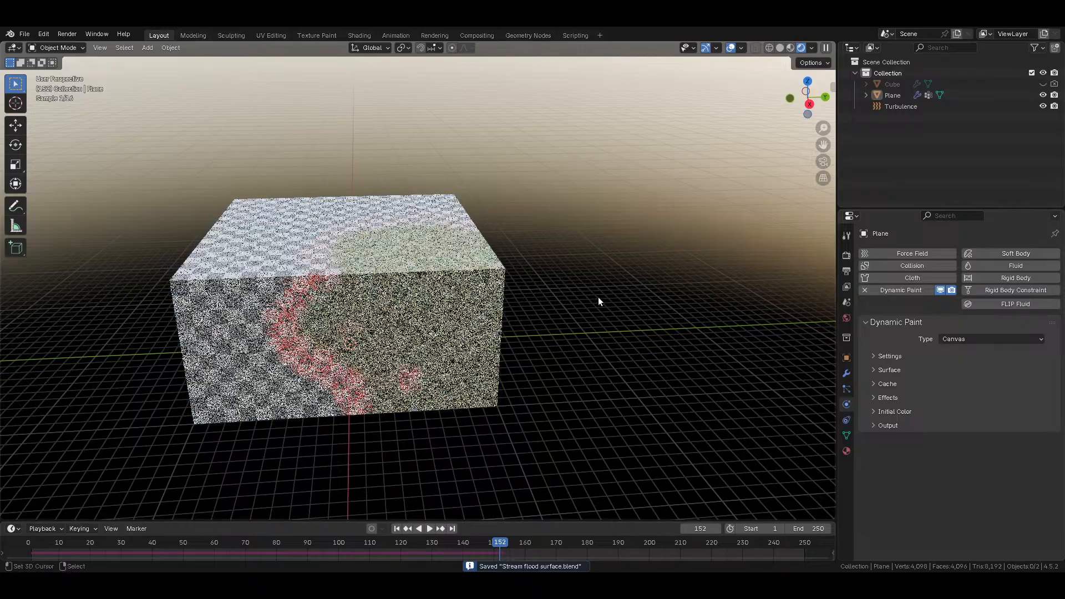
key(shift+z)
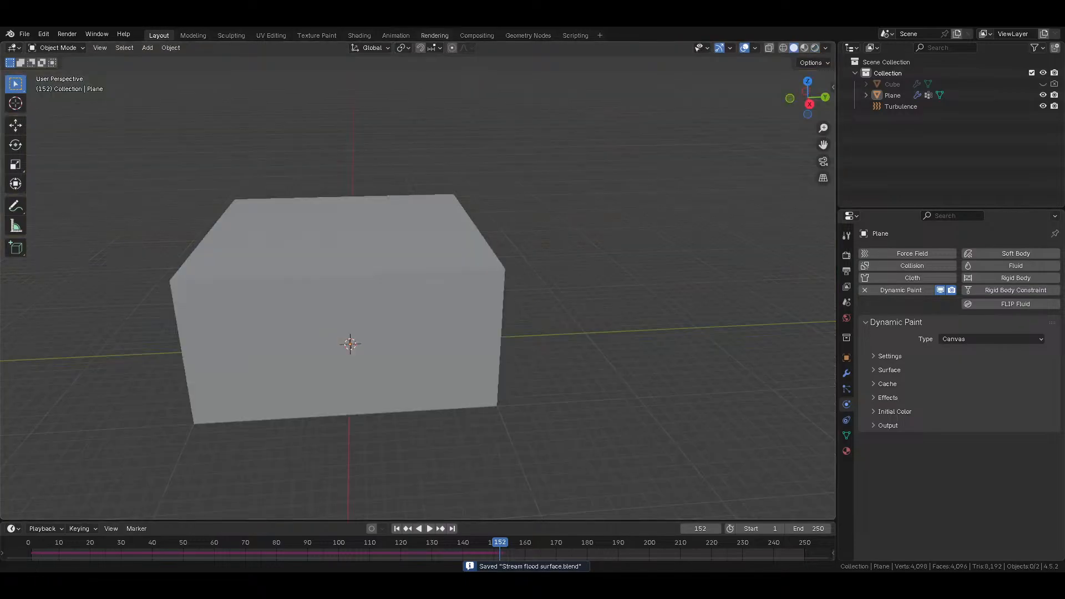
click(359, 36)
Step: Restore rendered shading in the viewport and output the checker Mix node directly to the material surface
scroll(421, 444, down, 4)
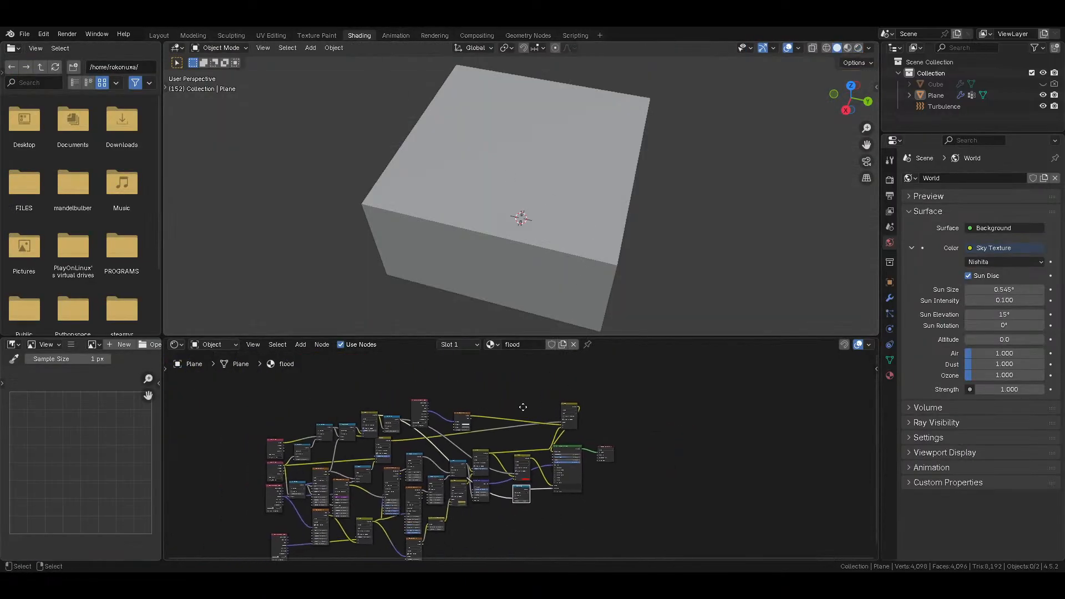
scroll(422, 445, up, 4)
key(shift+z)
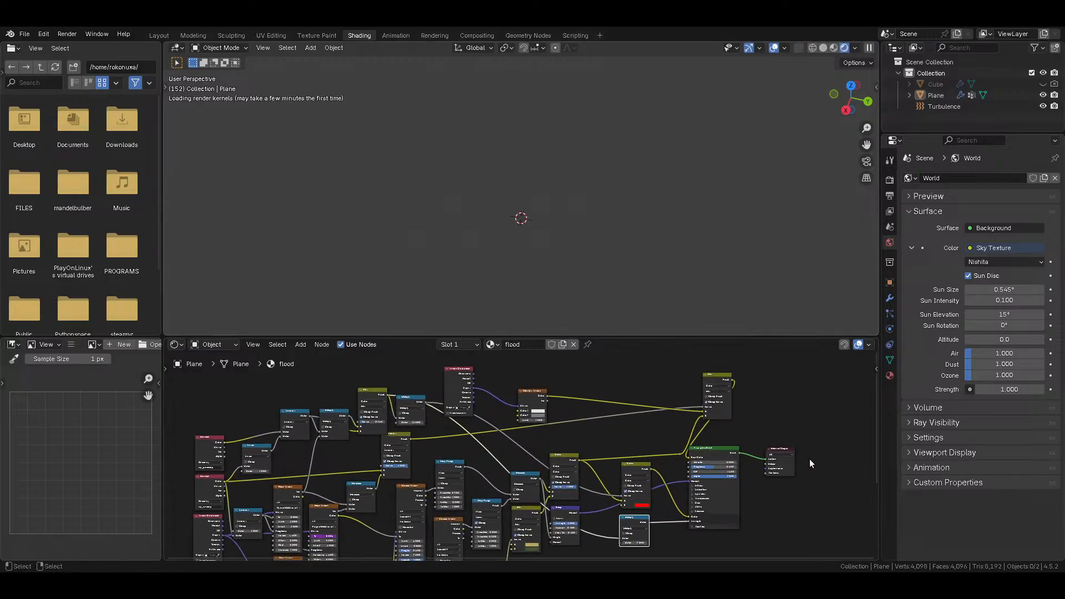
ctrl+shift+click(724, 386)
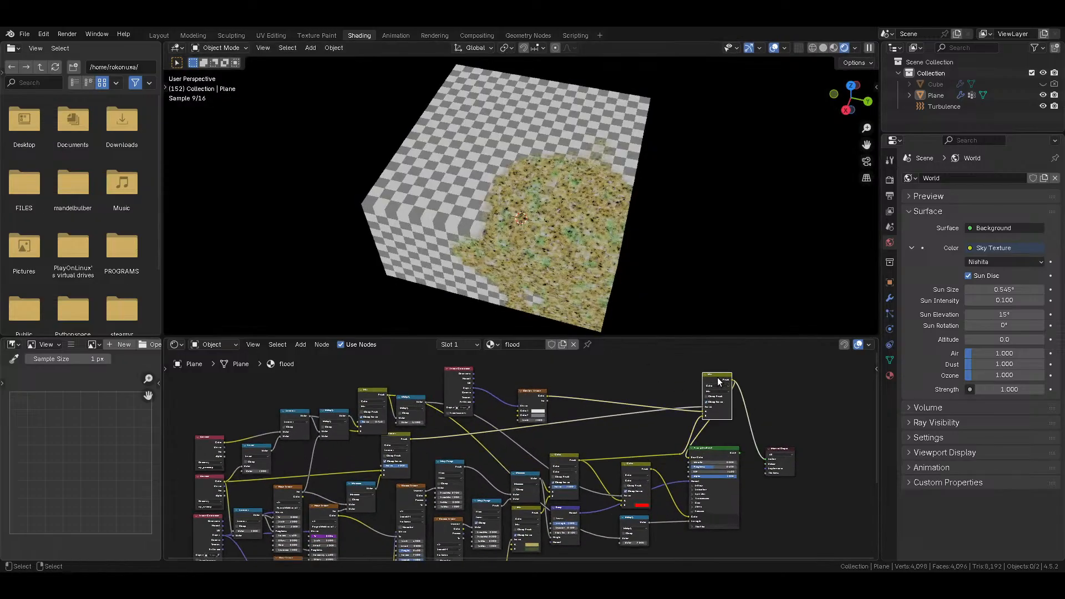
Step: Preview the paint map, wet map, edge Subtract and noise Multiply nodes, finish on the Subtract colour mix, and save the file
middle_drag(598, 232, 577, 264)
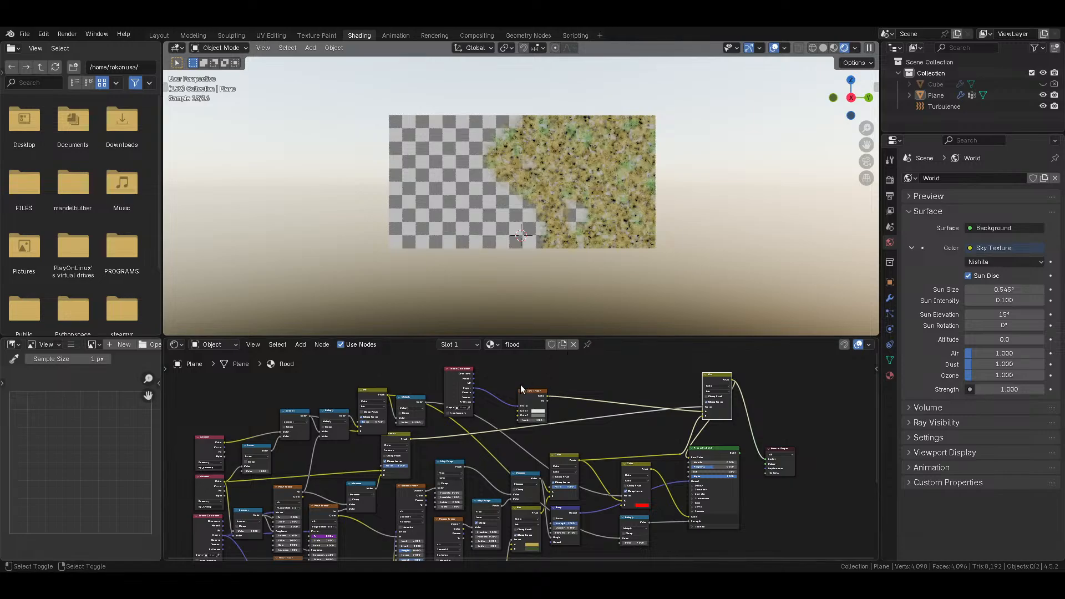
ctrl+shift+click(397, 442)
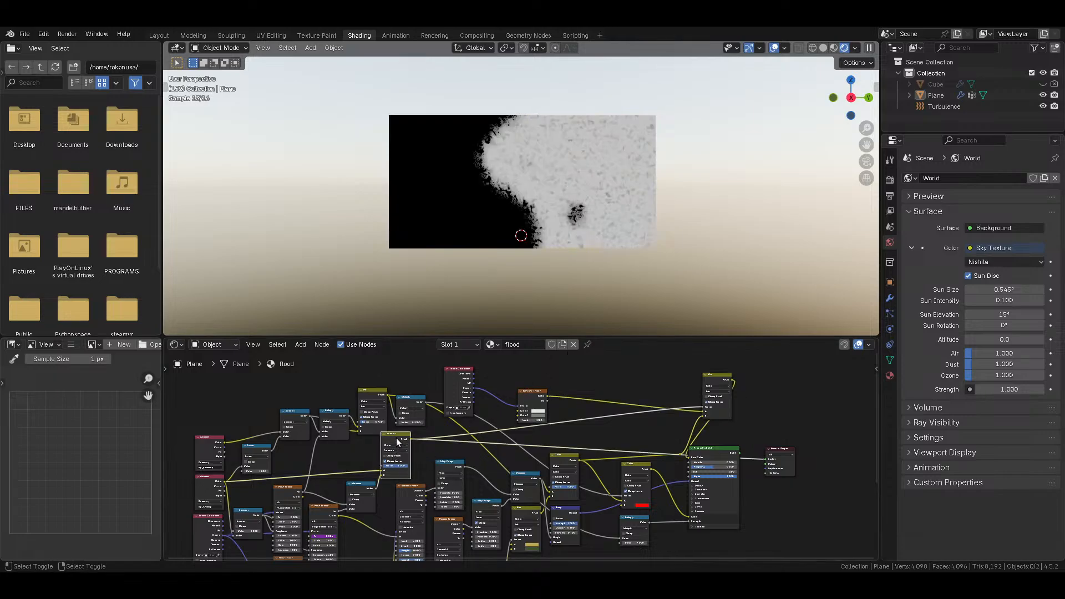
ctrl+shift+click(214, 490)
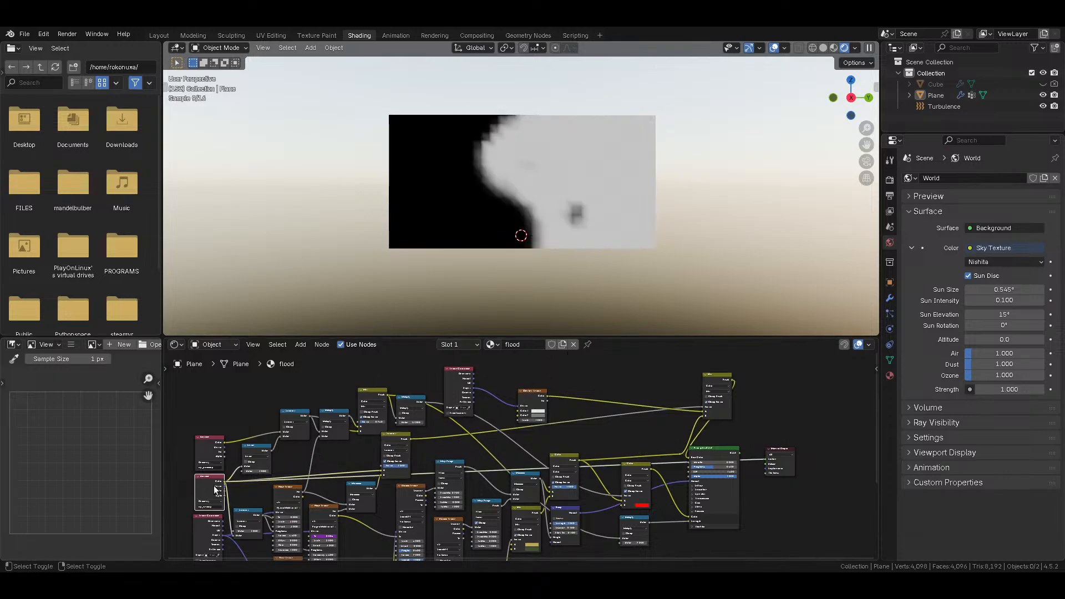
ctrl+shift+click(205, 438)
ctrl+shift+click(300, 417)
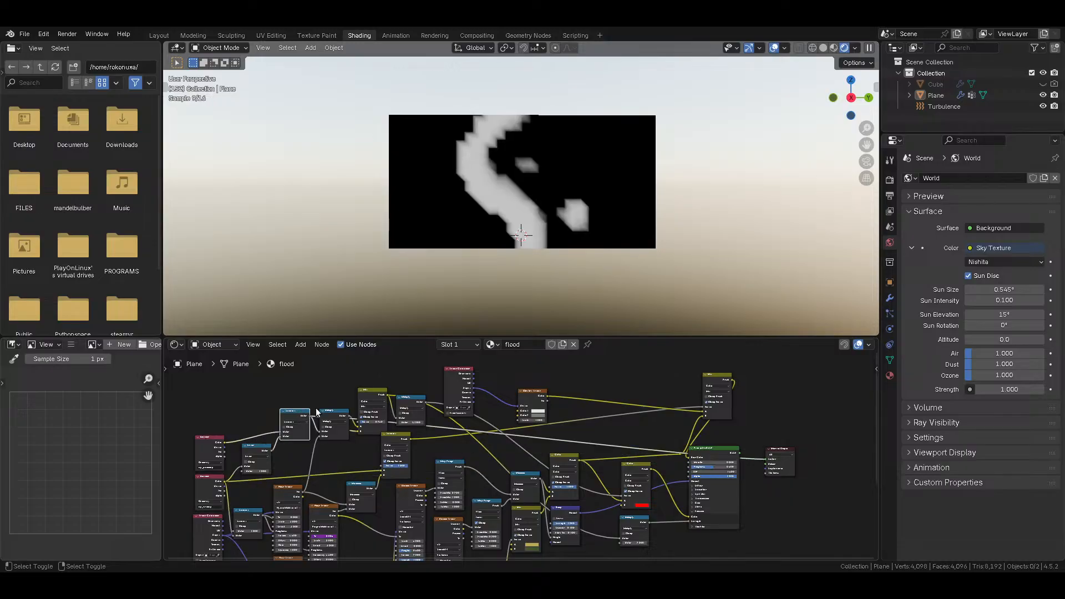
ctrl+shift+click(341, 415)
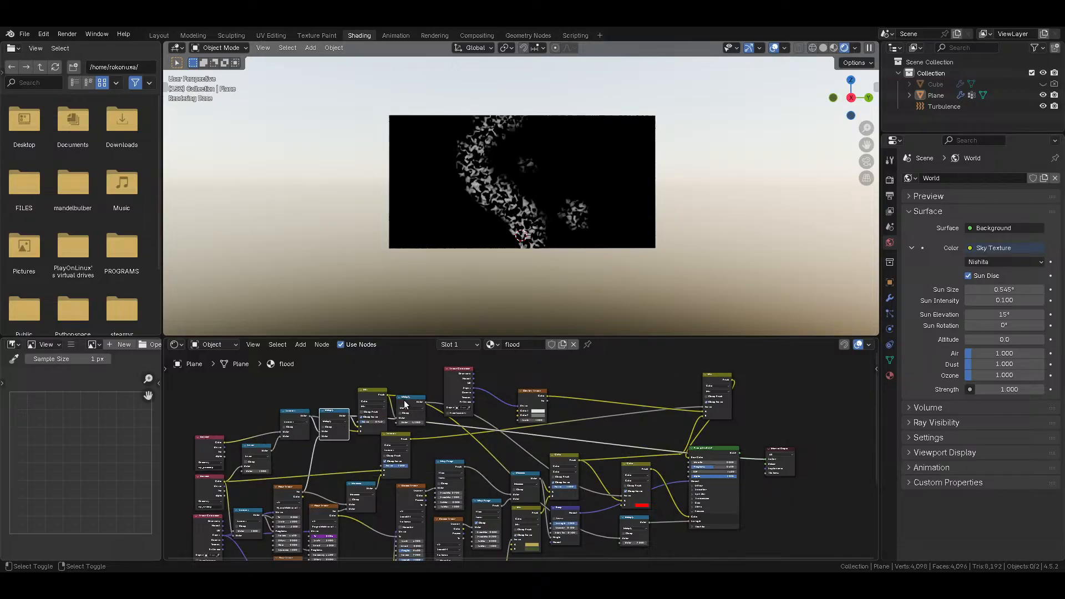
ctrl+shift+click(403, 441)
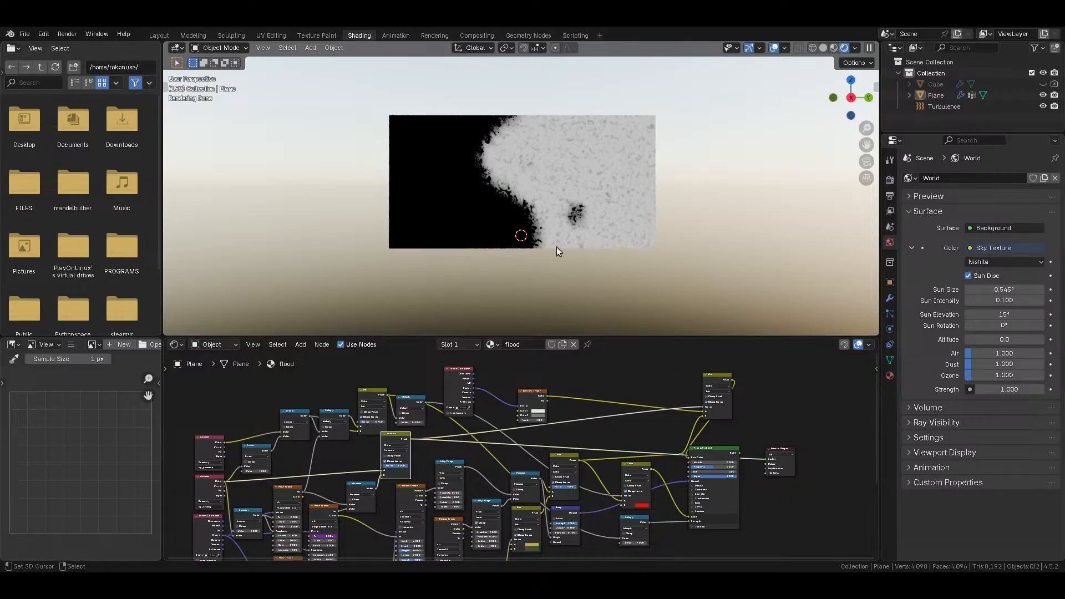
key(ctrl+s)
scroll(561, 231, up, 5)
middle_drag(561, 231, 577, 265)
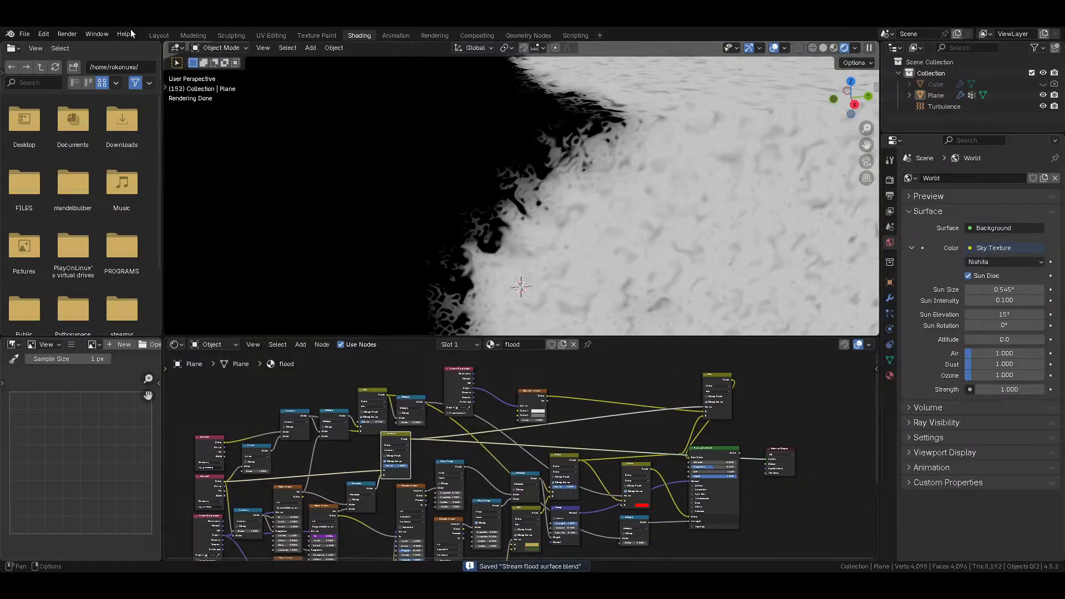
Step: View the plane object in the Layout workspace, then create a new node tree for it in the Geometry Nodes workspace
click(157, 35)
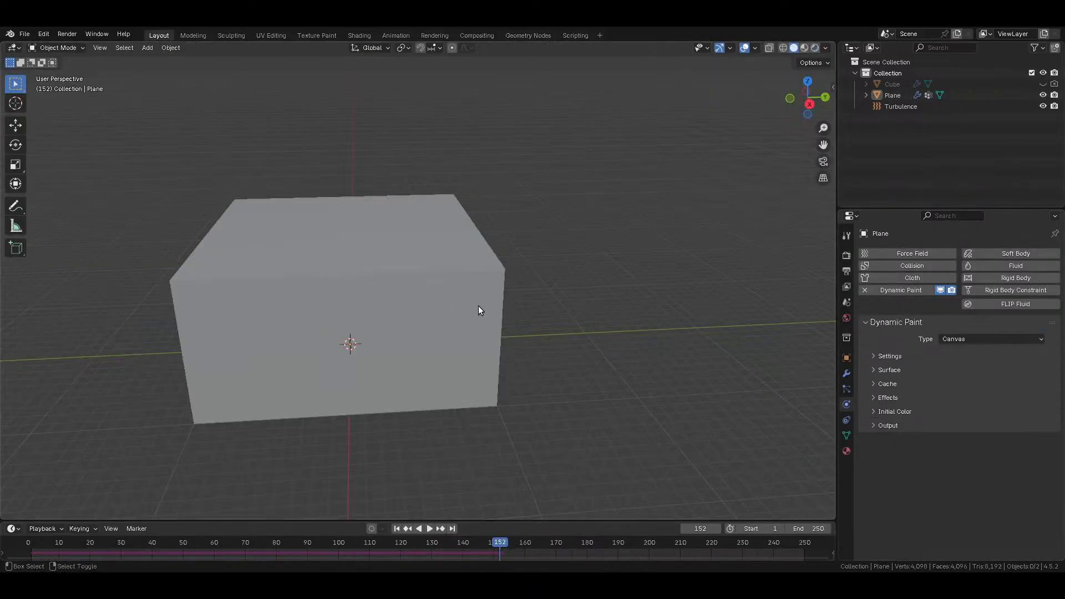
key(shift+c)
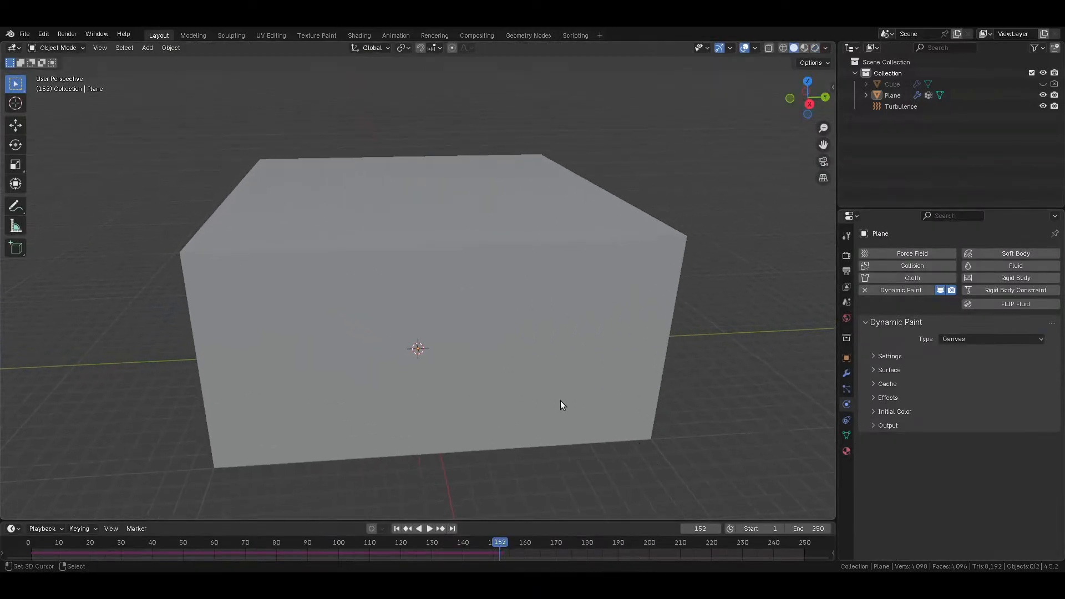
scroll(569, 405, down, 4)
middle_drag(511, 380, 532, 388)
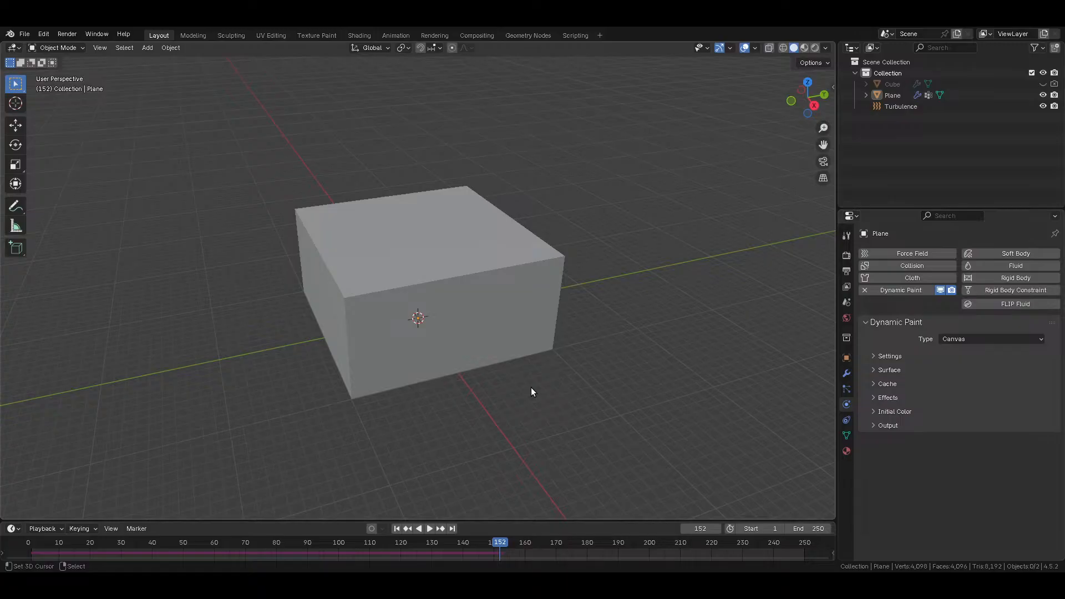
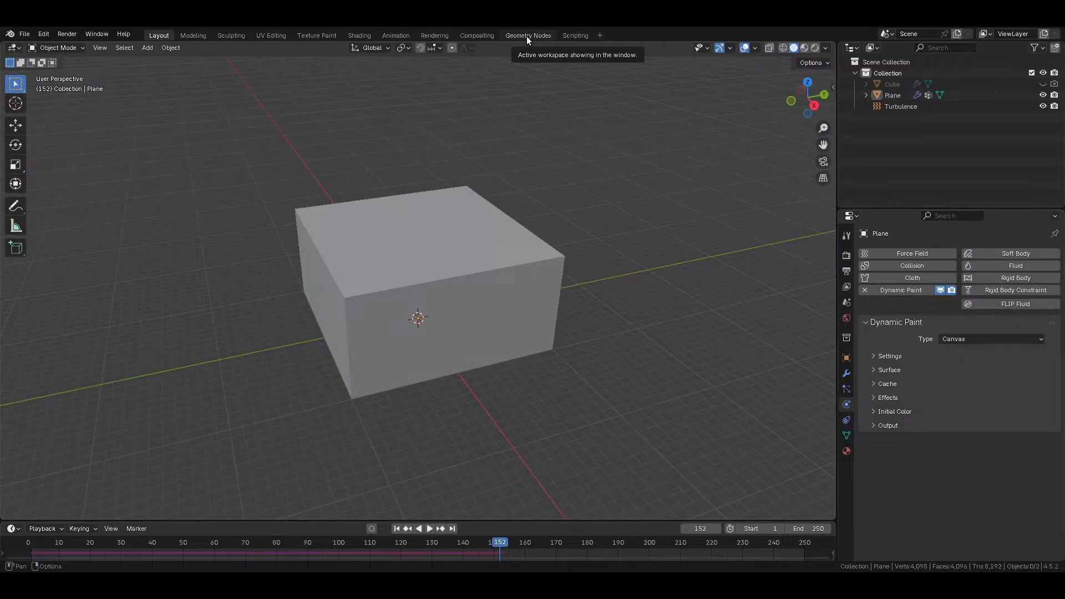
click(527, 36)
click(422, 288)
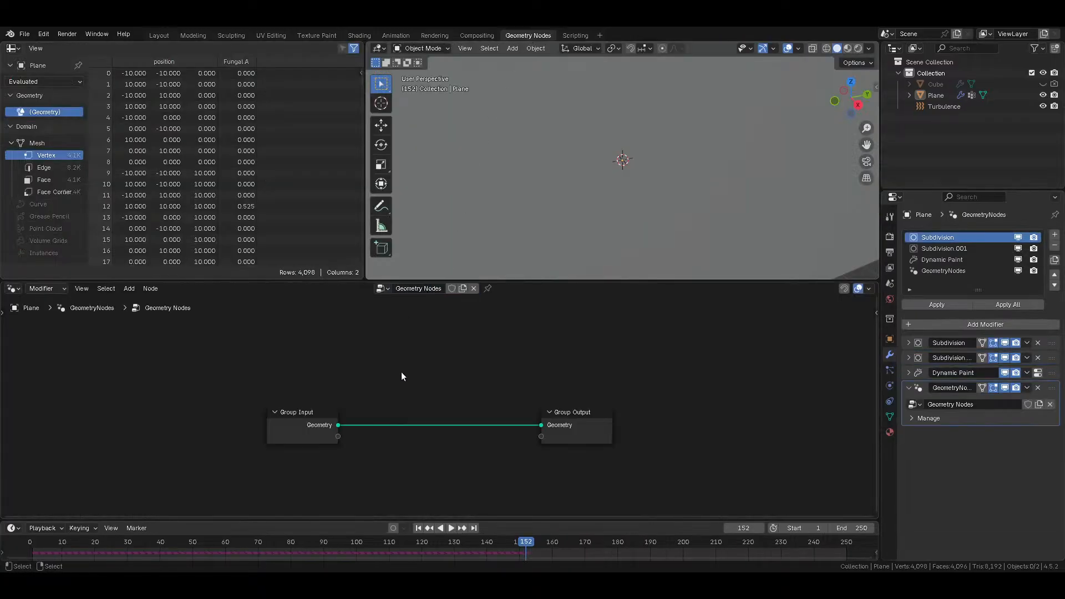
Step: Try a Capture Attribute node, then add a Store Named Attribute node above the group nodes
key(shift+a)
mouse_move(364, 357)
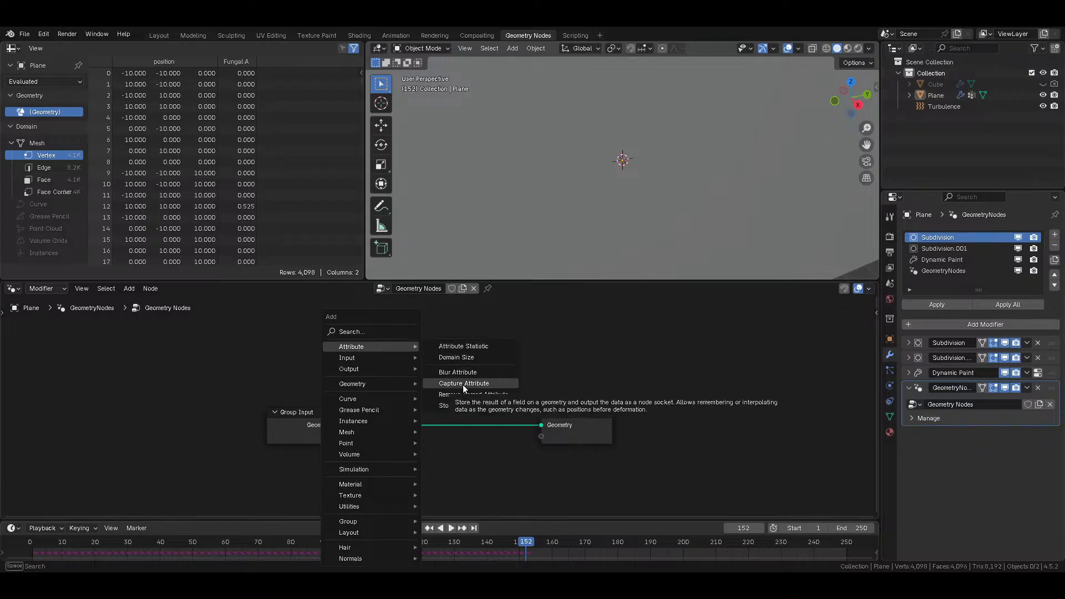
click(463, 384)
key(Escape)
key(shift+a)
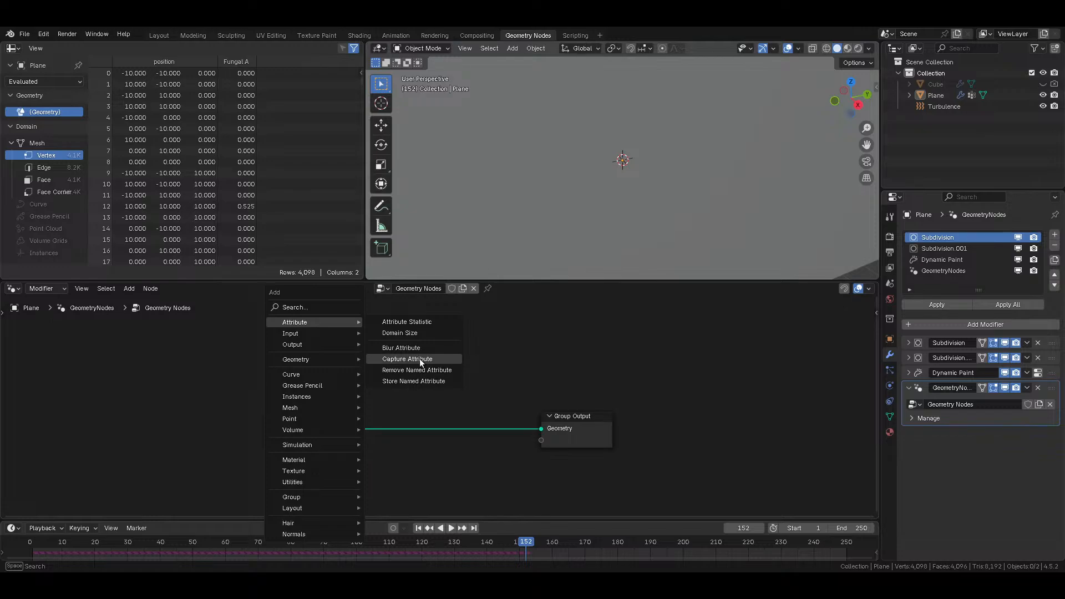
click(424, 381)
click(311, 313)
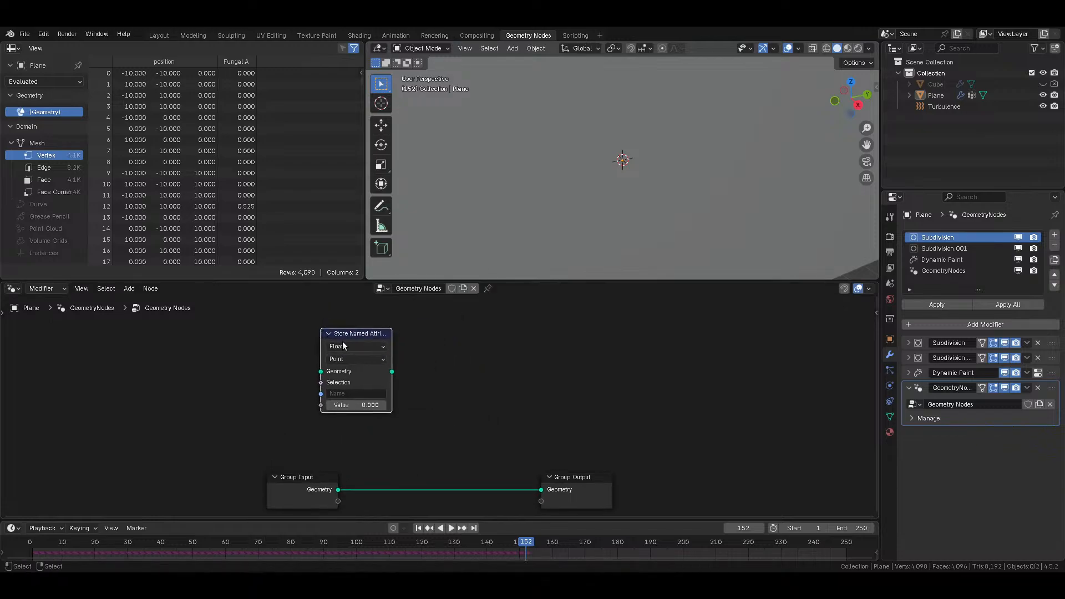
Step: Add a Named Attribute node that reads the dp_wetmap colour attribute
key(shift+a)
click(400, 330)
text(name)
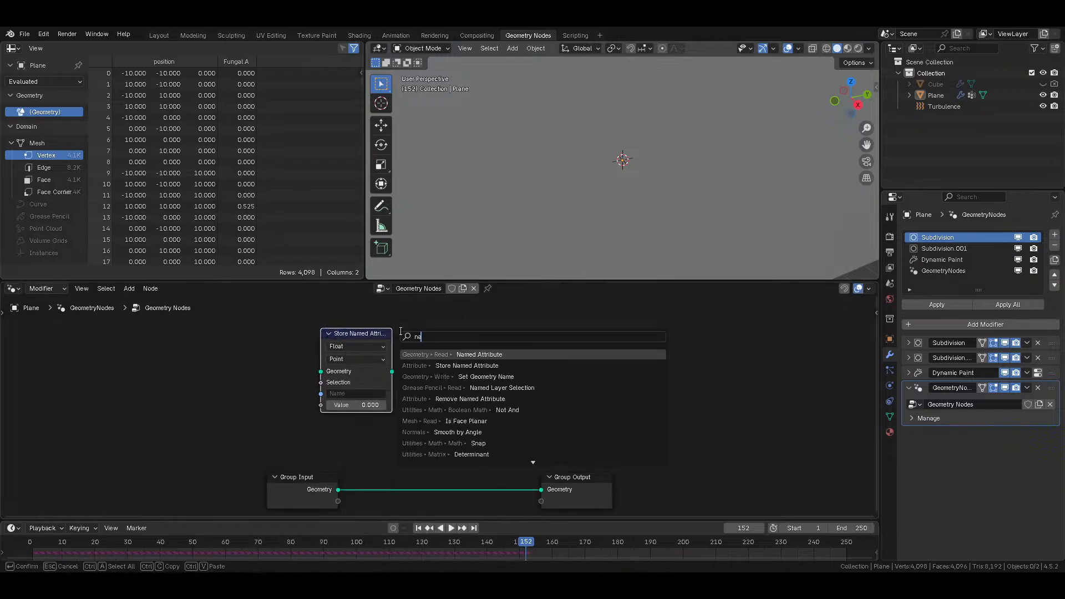
click(449, 354)
click(446, 359)
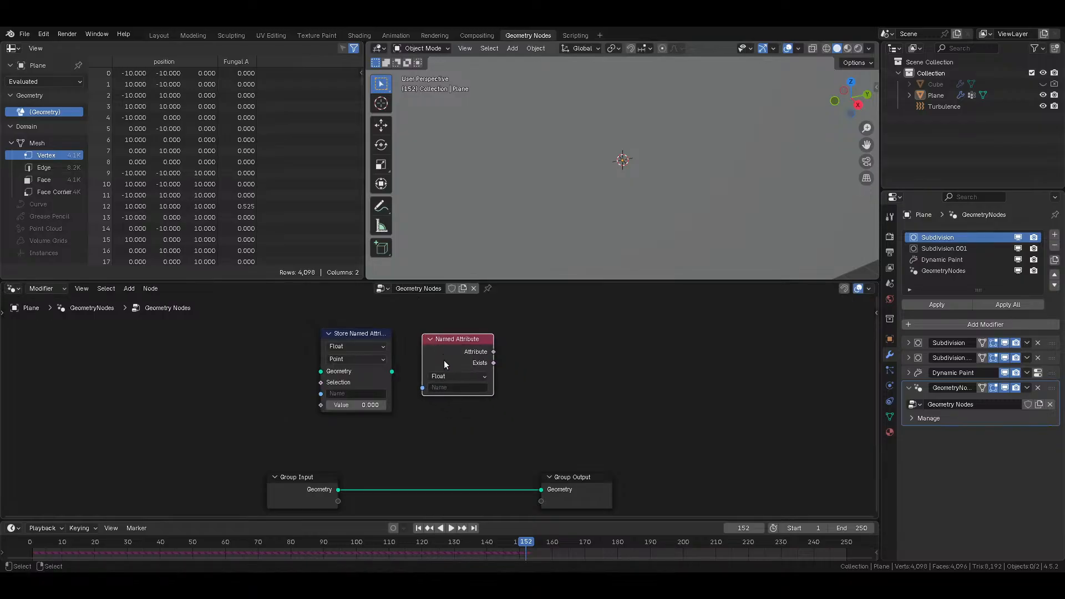
click(449, 386)
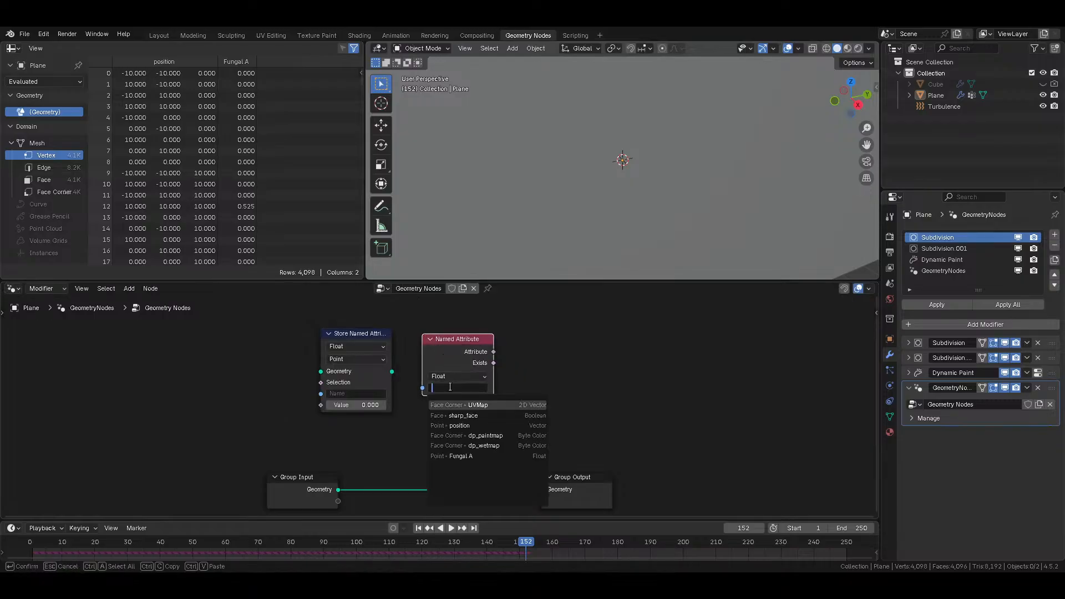
click(482, 446)
Step: Delete the Store Named Attribute node and move the Named Attribute node above the Group Input
click(361, 334)
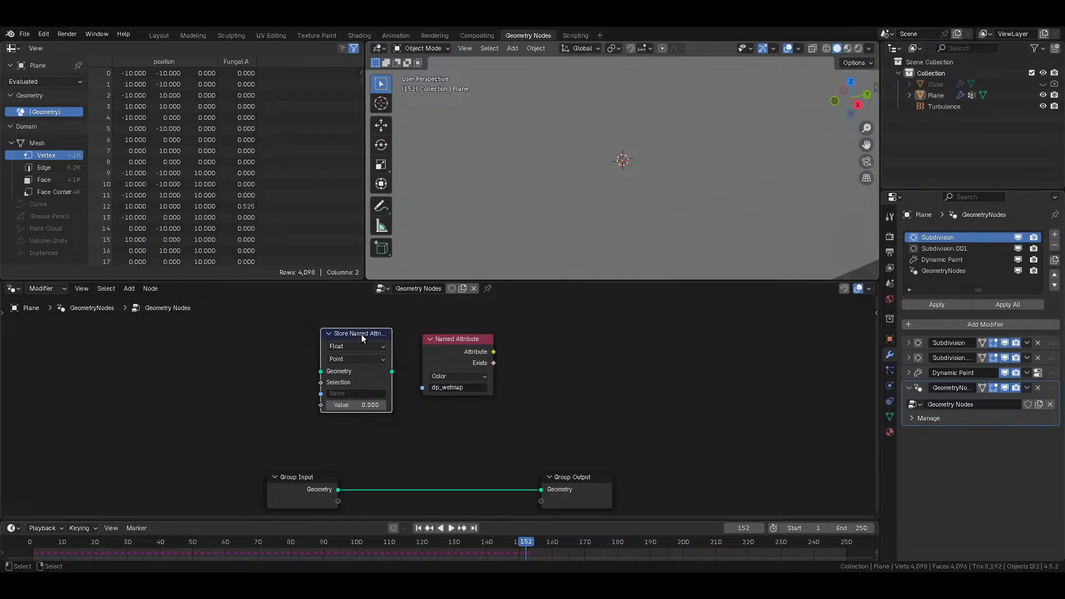
key(x)
drag(465, 346, 315, 379)
Step: Preview dp_wetmap on the Group Input geometry with a Viewer node beside the Named Attribute node, and save the file
key(shift+a)
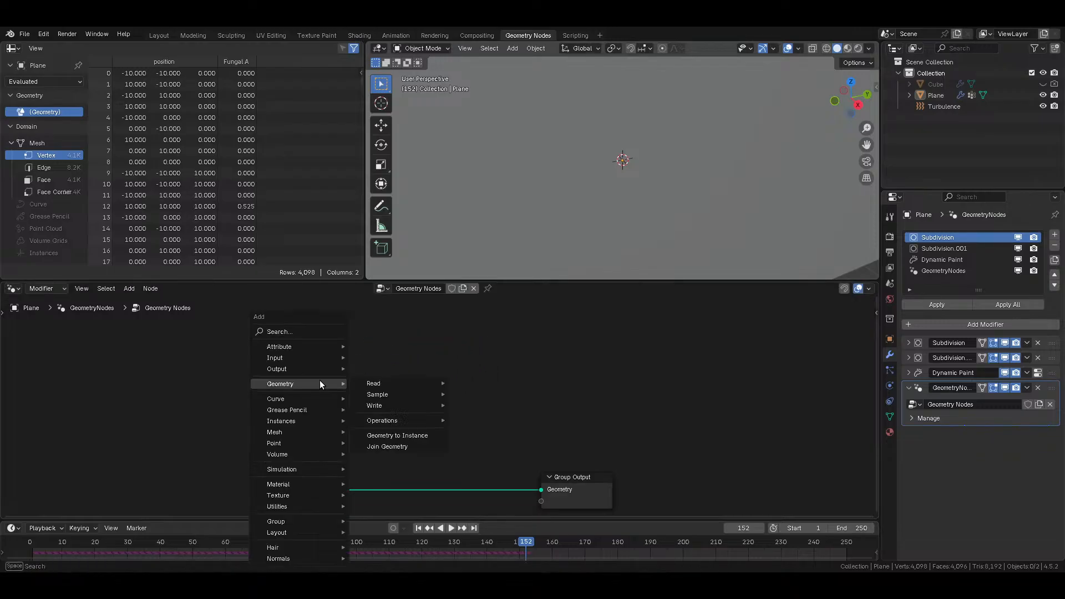
ctrl+shift+click(311, 397)
ctrl+shift+click(308, 489)
scroll(595, 171, down, 4)
middle_drag(596, 171, 596, 197)
key(ctrl+s)
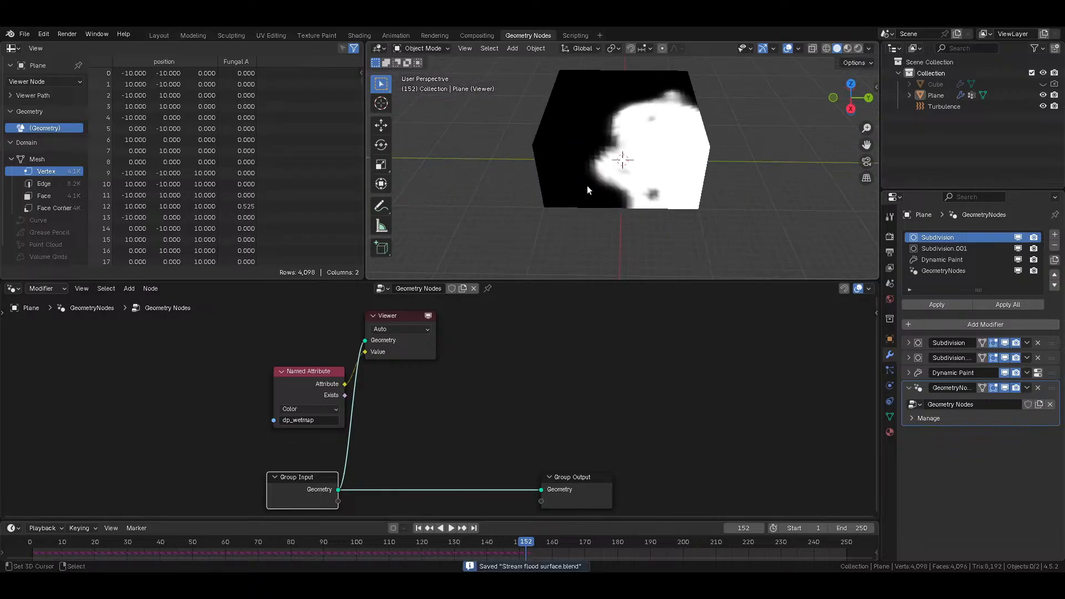
drag(401, 316, 407, 377)
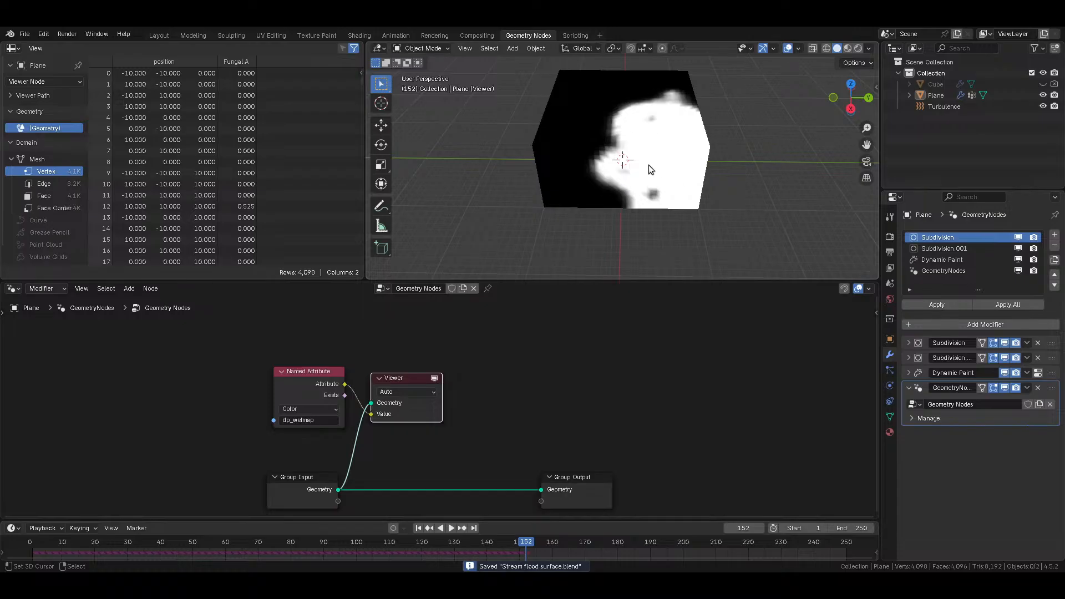
Step: Delete the Viewer node and place the Named Attribute node directly above the Group Input
key(x)
drag(309, 371, 300, 399)
key(shift+a)
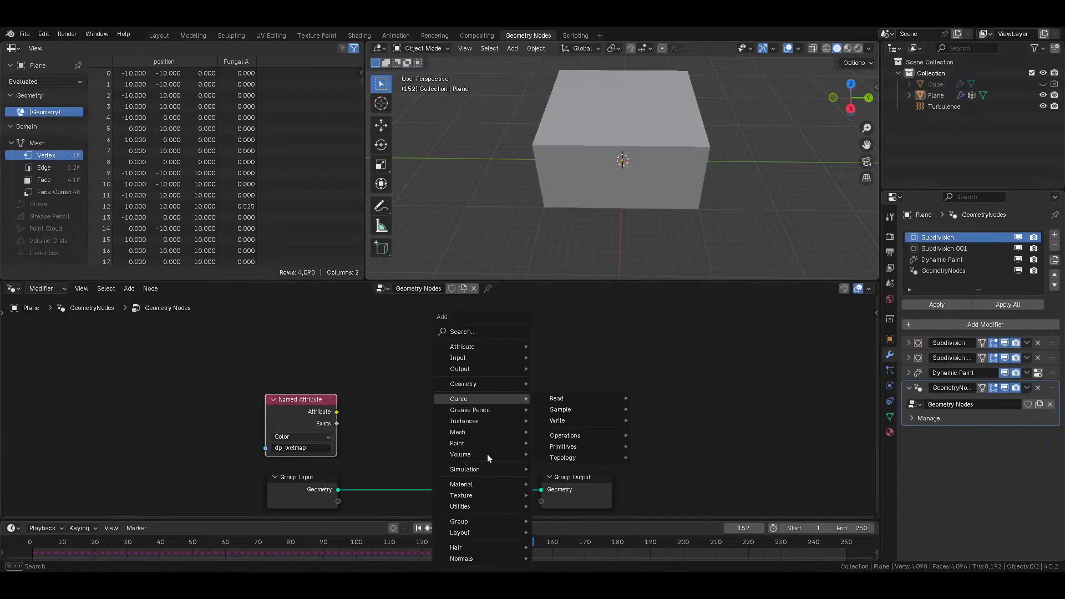
mouse_move(483, 467)
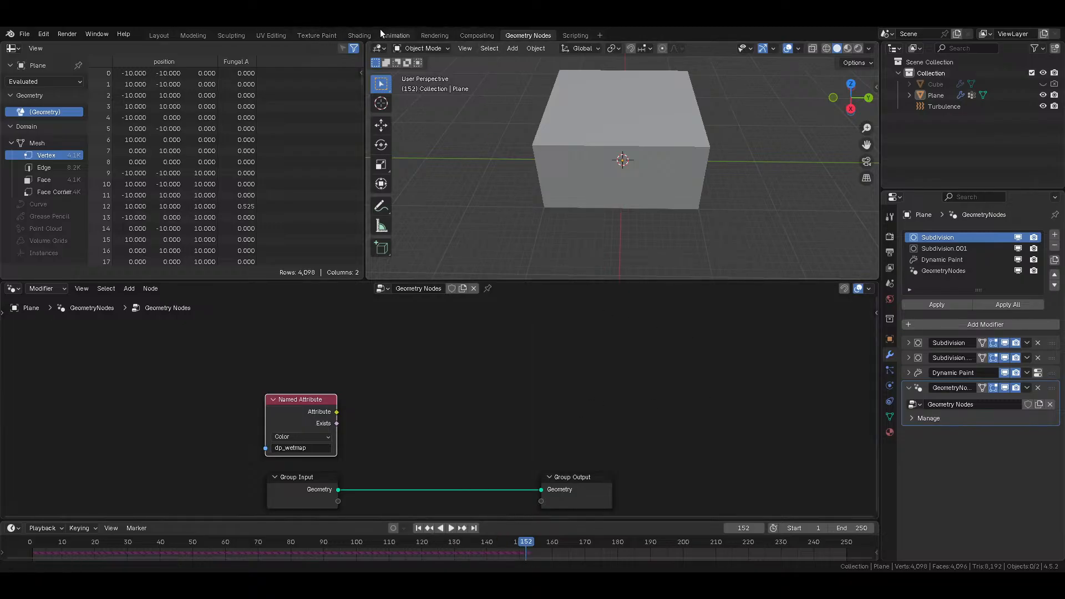
Step: In the Shading workspace, copy the flood material's nodes except the Principled BSDF, Material Output and the paint map and wet map attribute nodes
click(368, 35)
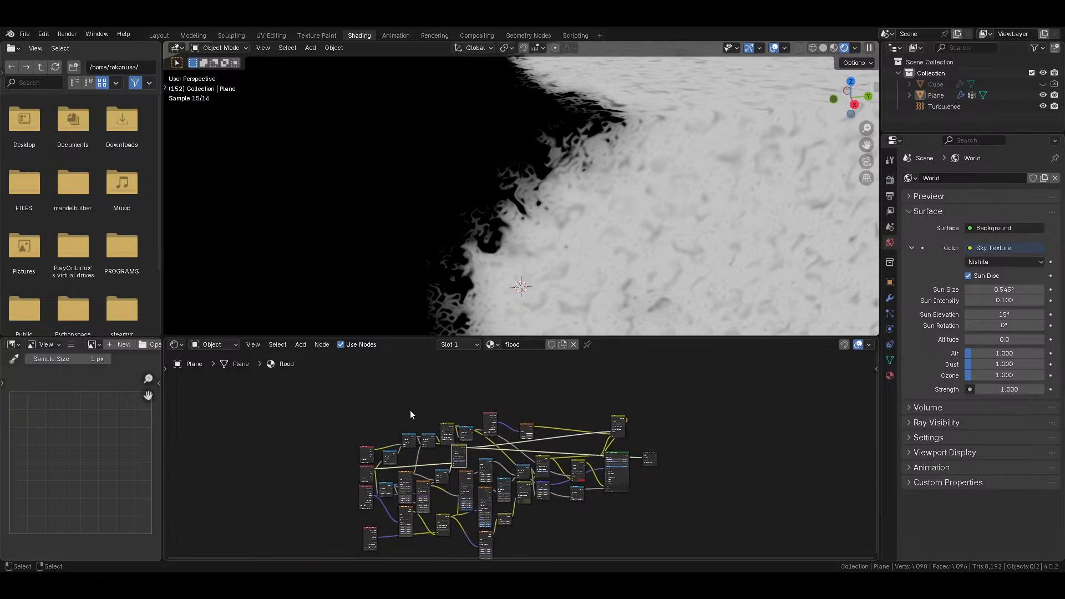
middle_drag(484, 443, 452, 400)
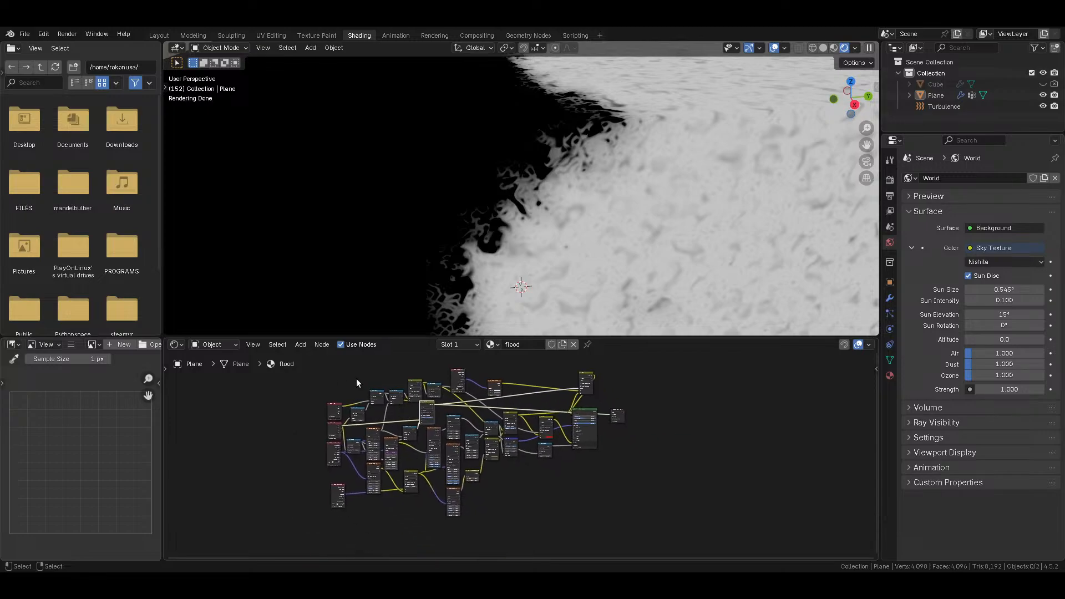
drag(321, 364, 587, 532)
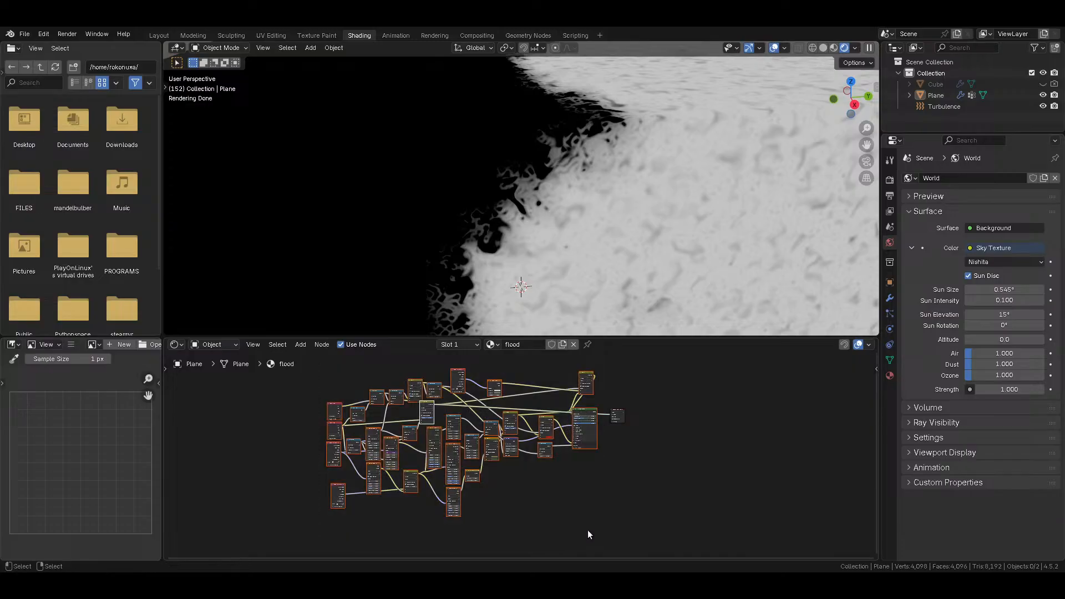
click(592, 414)
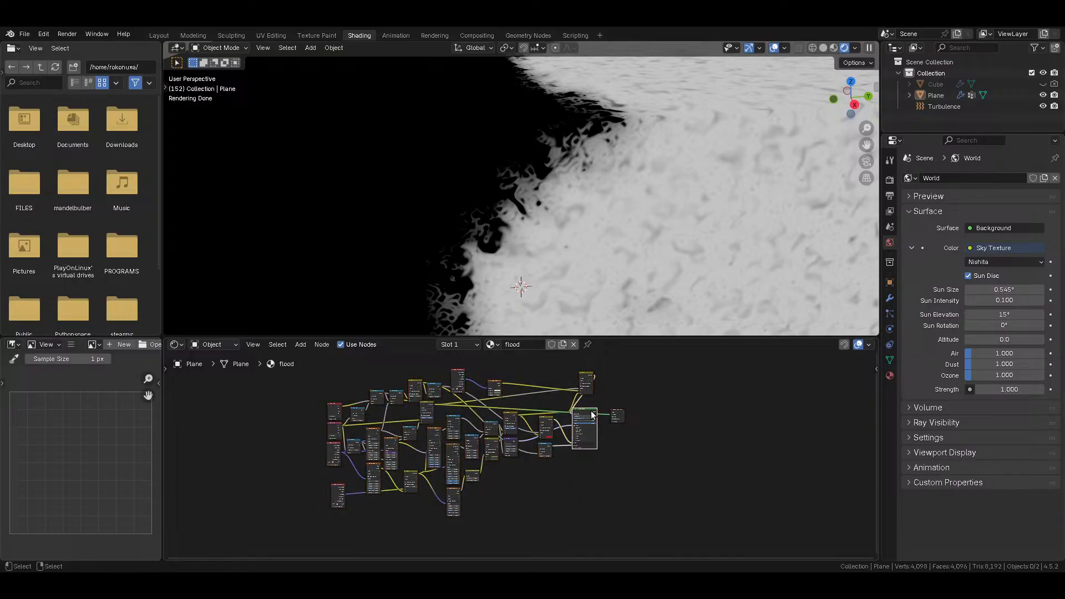
key(ctrl+z)
shift+click(590, 414)
shift+click(590, 413)
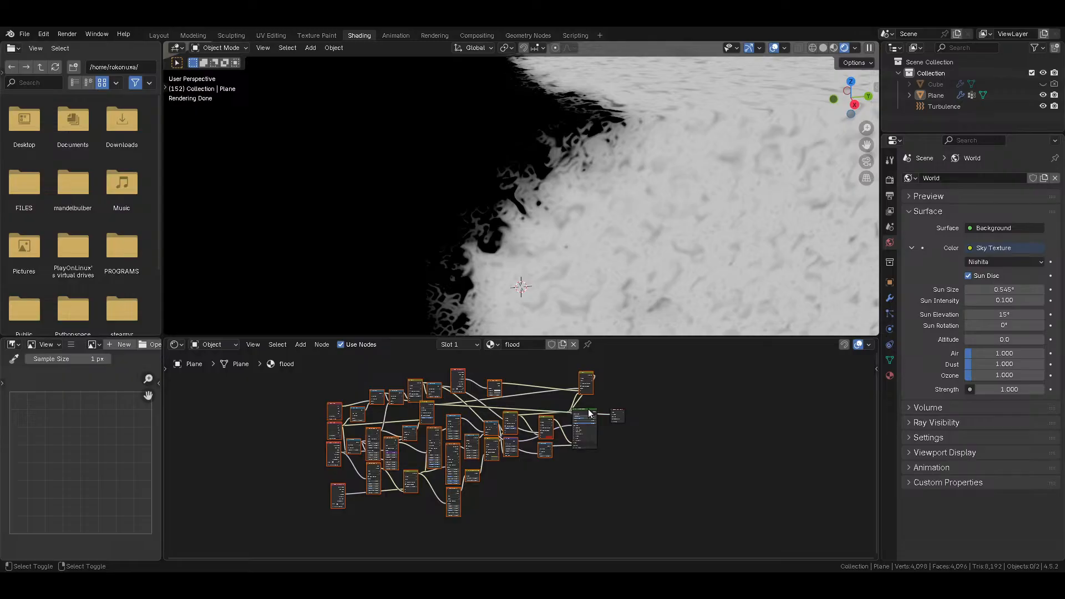
shift+click(335, 405)
shift+click(335, 405)
shift+click(334, 427)
shift+click(334, 429)
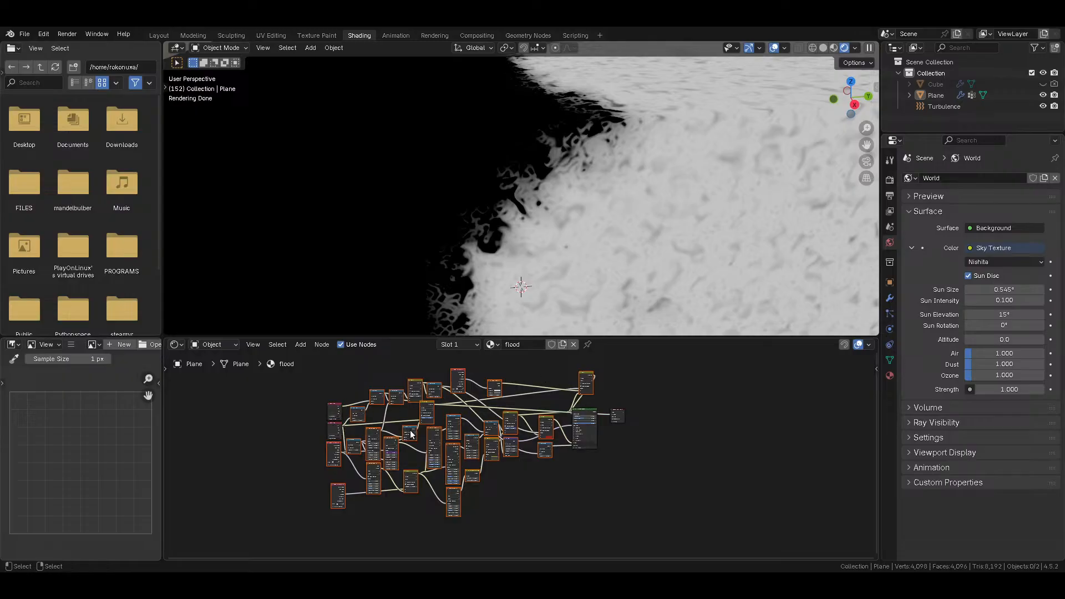
Step: Paste the copied shader nodes into the plane's Geometry Nodes tree and position them around the existing group nodes
click(528, 35)
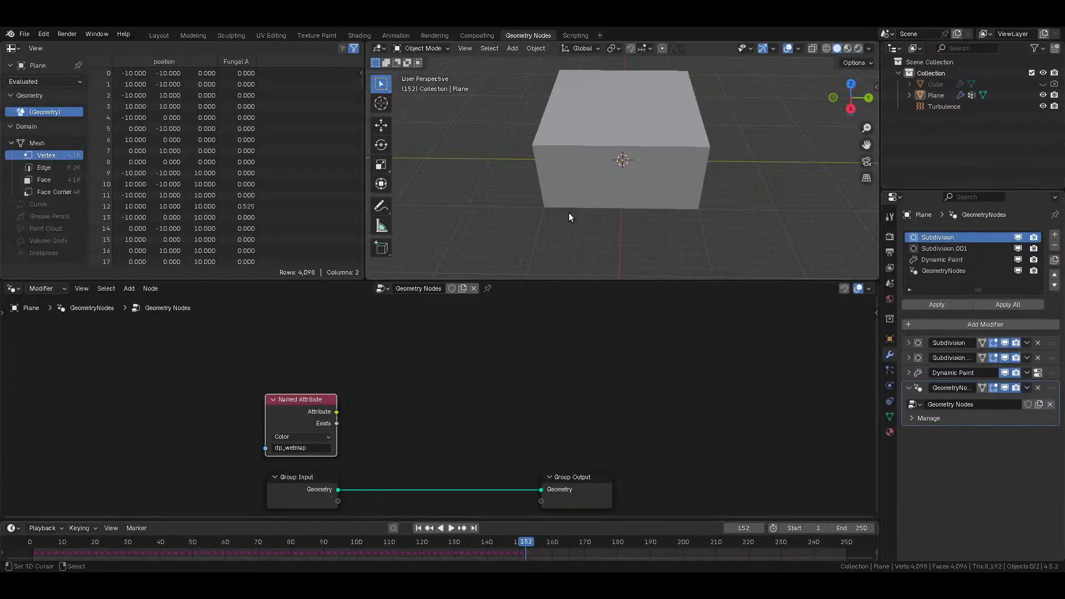
key(ctrl+v)
scroll(501, 413, down, 10)
key(g)
click(459, 395)
scroll(433, 399, up, 4)
middle_drag(431, 398, 444, 505)
scroll(538, 445, up, 2)
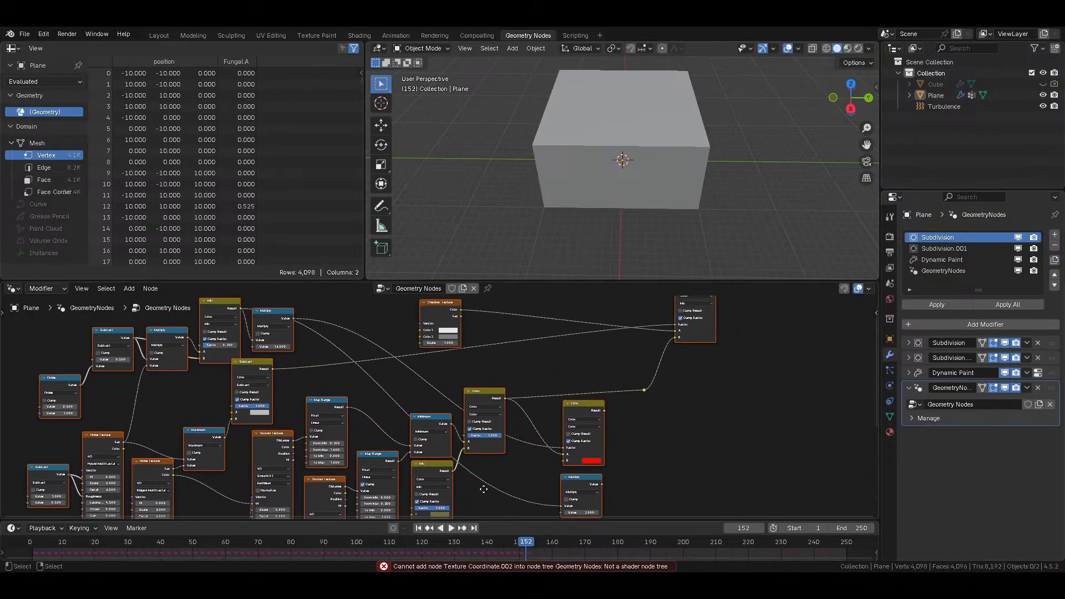
Step: Move the dp_wetmap Named Attribute node to the left of the pasted Divide and Subtract nodes
middle_drag(423, 445, 719, 322)
middle_drag(606, 493, 597, 518)
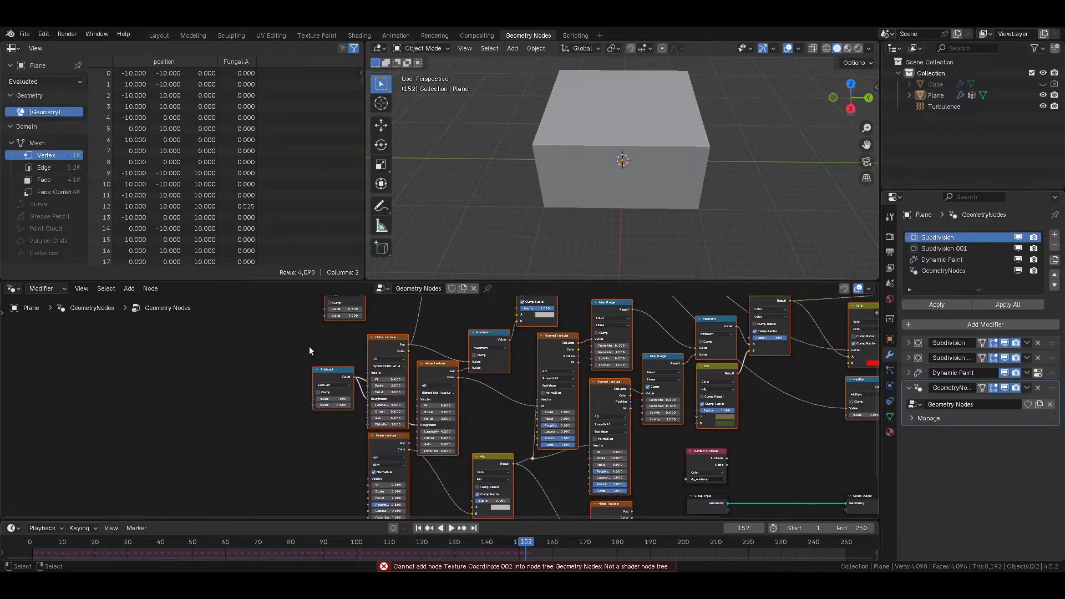
middle_drag(347, 373, 429, 393)
middle_drag(351, 381, 175, 381)
scroll(581, 413, down, 2)
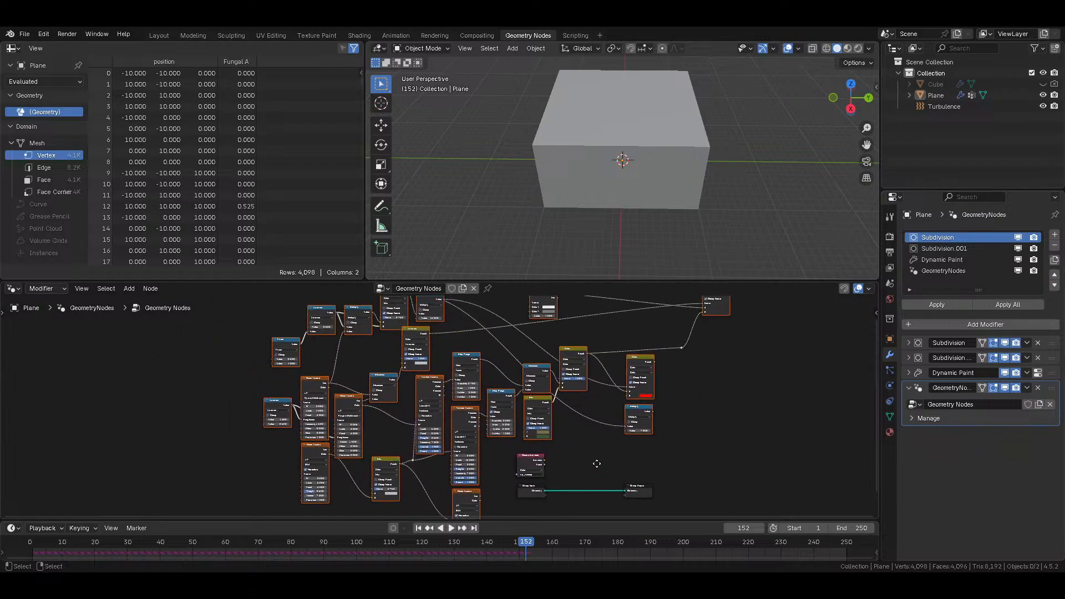
drag(531, 472, 222, 375)
scroll(246, 379, up, 4)
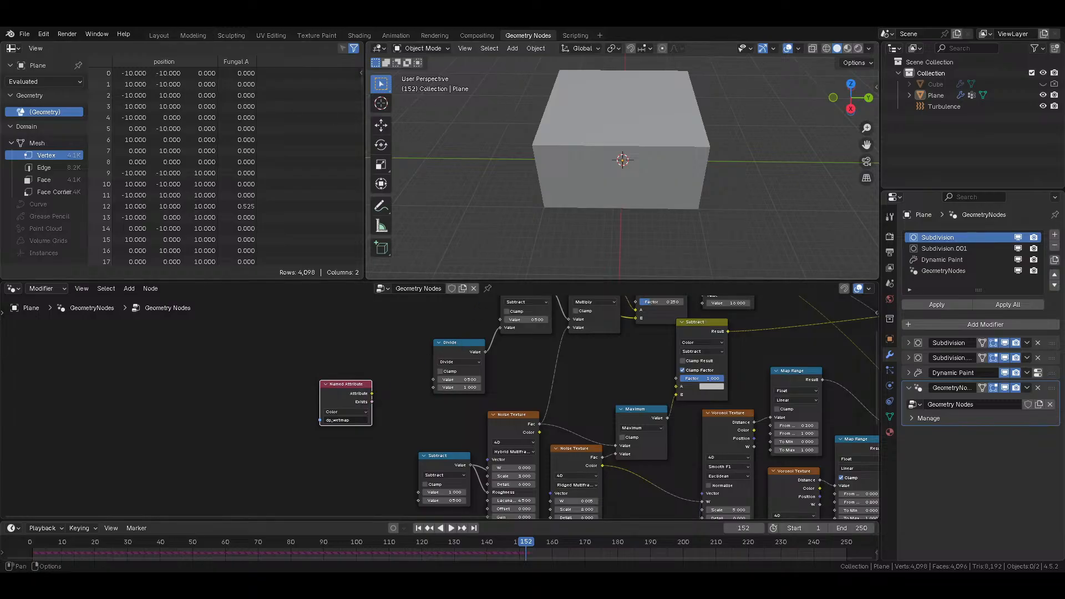
Step: Split the Geometry Nodes editor side by side and switch the left half to the Shader Editor showing the flood material
drag(3, 285, 458, 304)
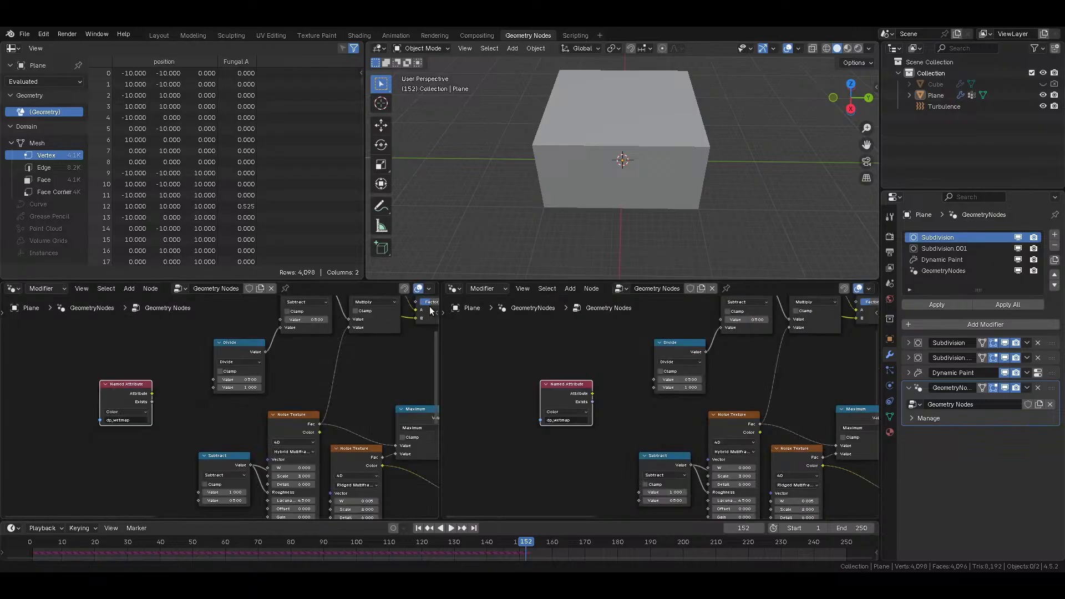
click(31, 290)
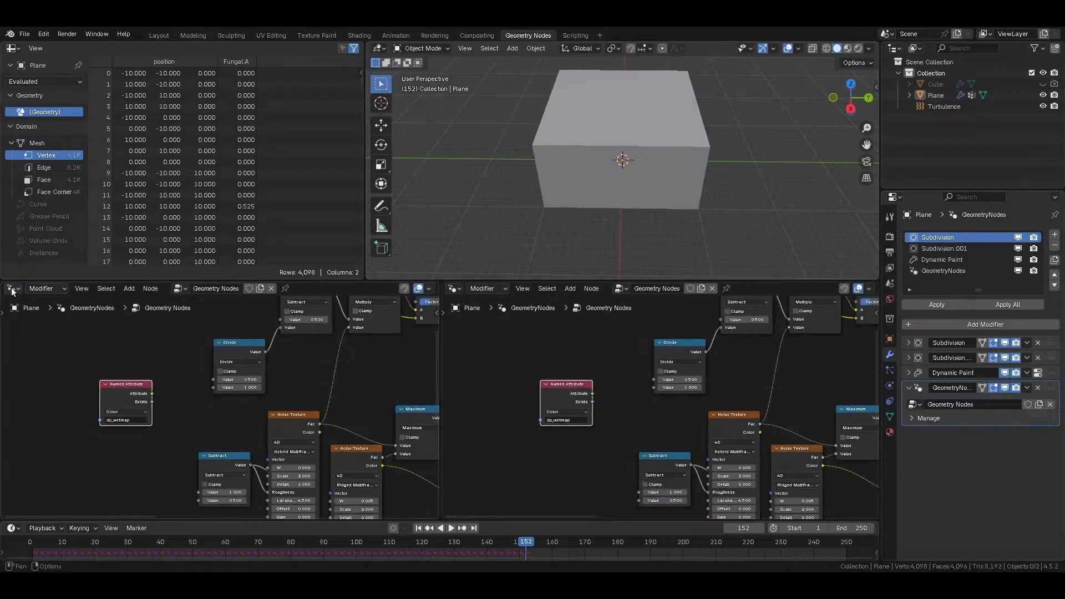
click(13, 288)
click(46, 378)
scroll(221, 403, down, 13)
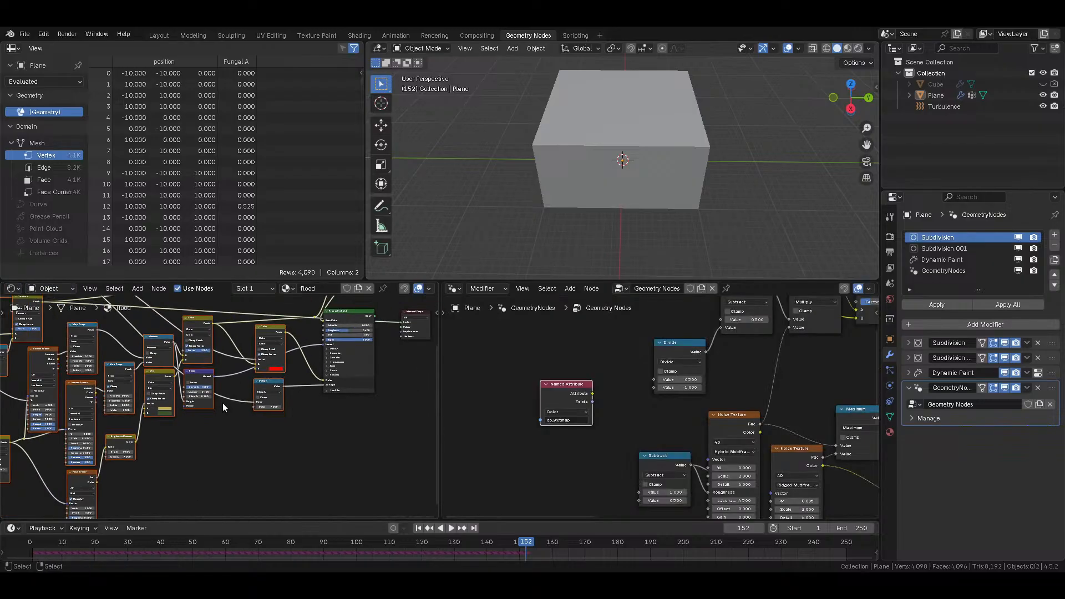
scroll(654, 413, down, 9)
middle_drag(652, 412, 495, 374)
scroll(538, 386, down, 10)
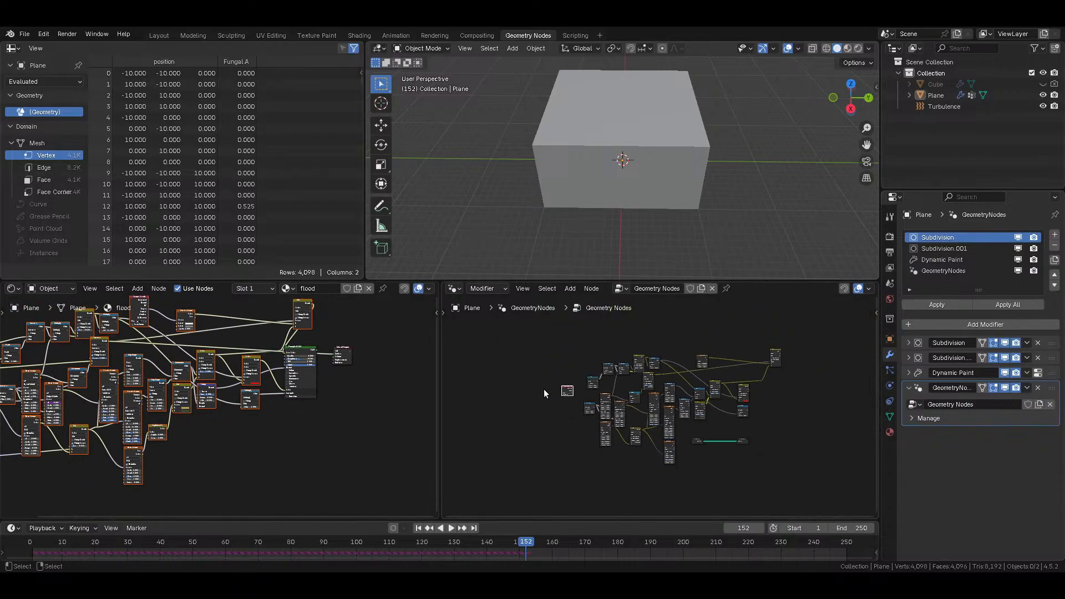
Step: Move the Group Input and Group Output nodes to the far end of the tree, just past the last Mix node
scroll(669, 389, up, 5)
middle_drag(726, 380, 628, 386)
scroll(629, 390, up, 2)
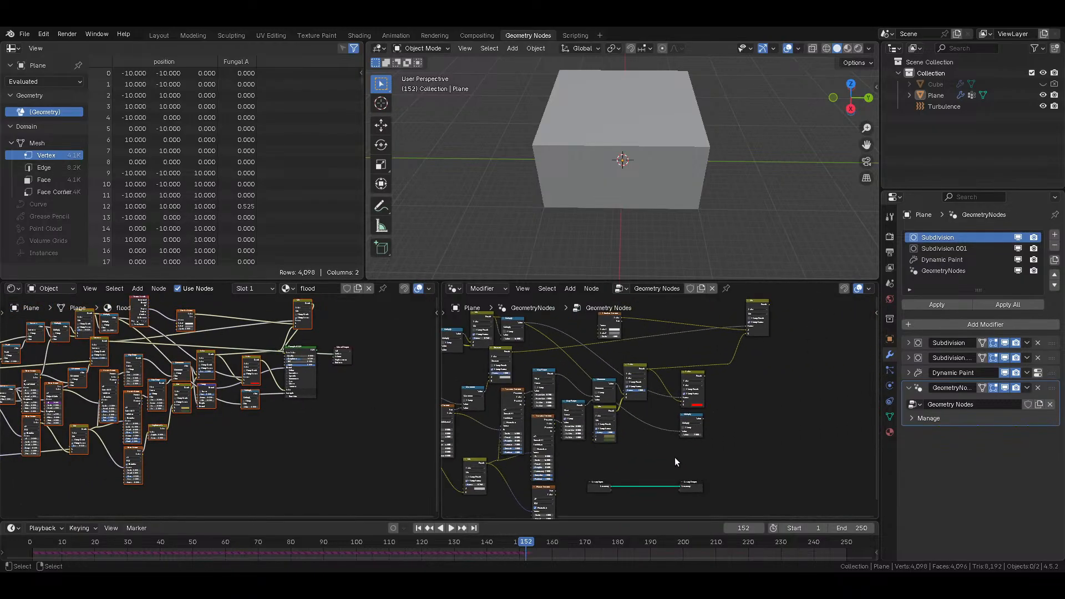
drag(740, 475, 585, 501)
key(g)
click(794, 359)
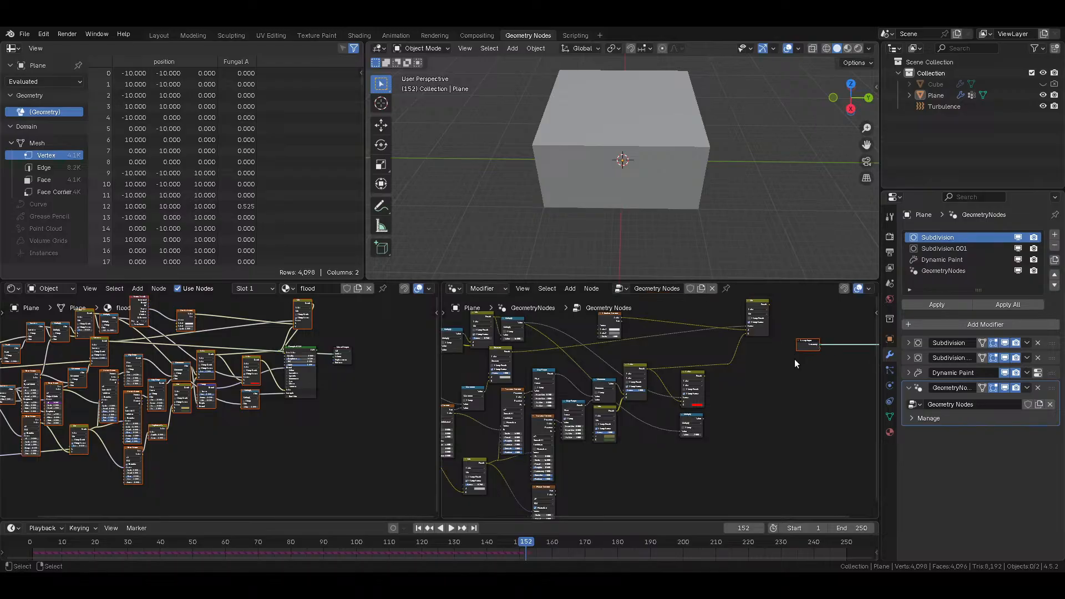
Step: Preview the last Mix node's result on the plane with a Viewer node placed above the group nodes and fed by the Group Input geometry
middle_drag(786, 353, 603, 426)
scroll(604, 430, up, 2)
ctrl+shift+click(537, 357)
key(g)
click(663, 357)
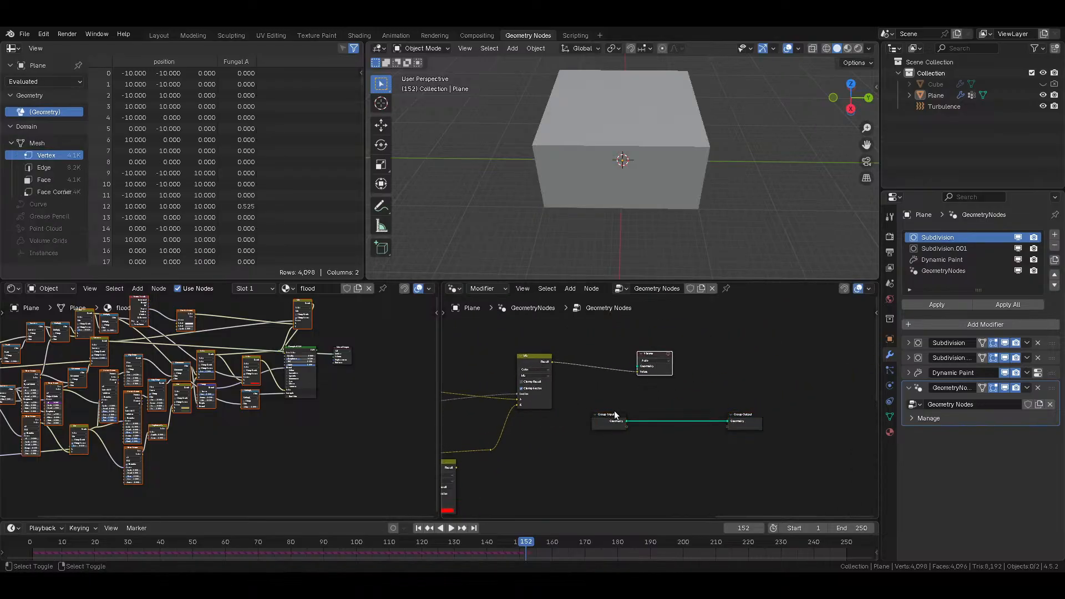
ctrl+shift+click(607, 422)
middle_drag(631, 219, 598, 198)
scroll(569, 189, up, 5)
scroll(572, 188, down, 3)
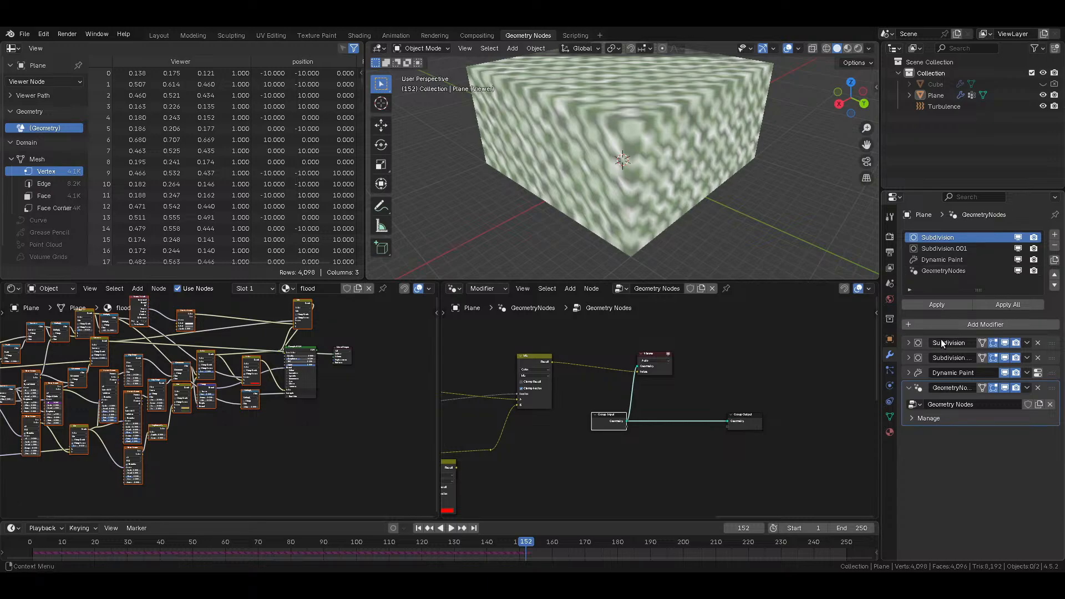
Step: Set the viewport and render levels of the second Subdivision modifier to 3 and save the file
click(908, 358)
drag(1013, 400, 1013, 388)
text(3)
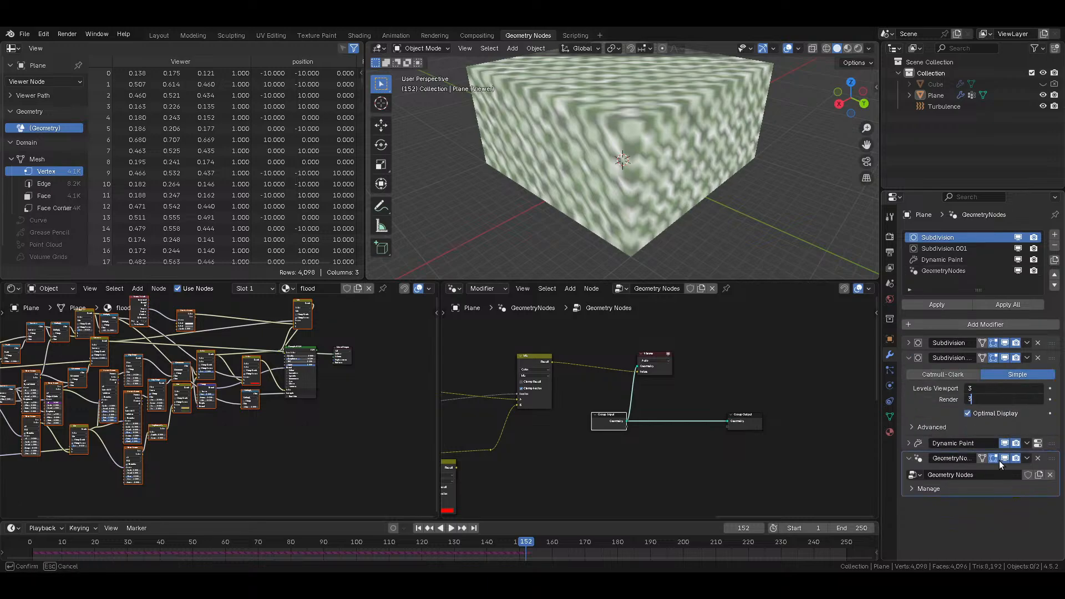
key(Return)
scroll(679, 162, up, 3)
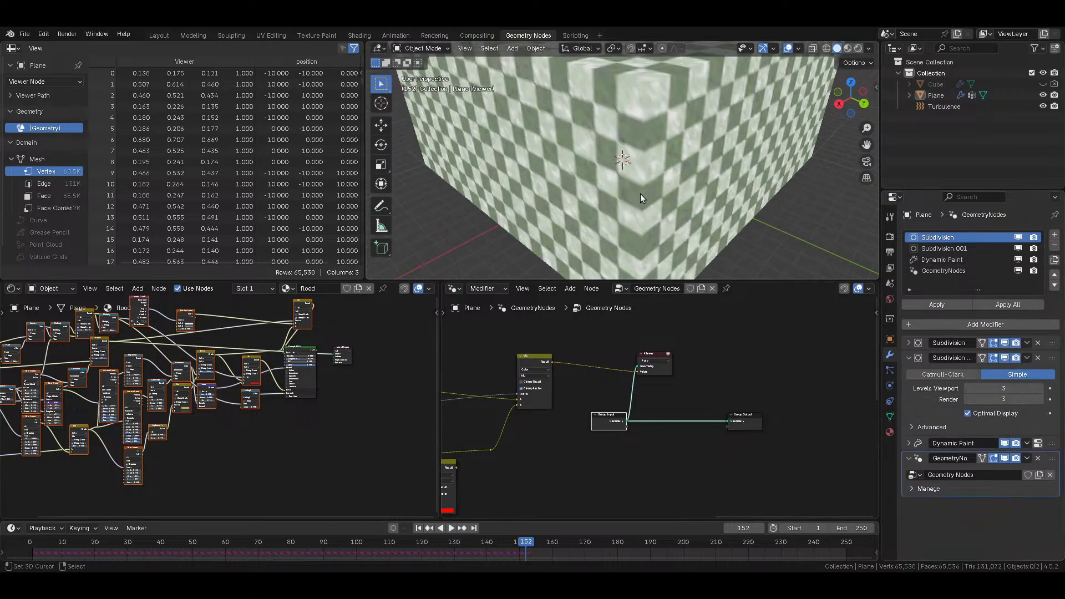
scroll(644, 155, down, 3)
key(ctrl+s)
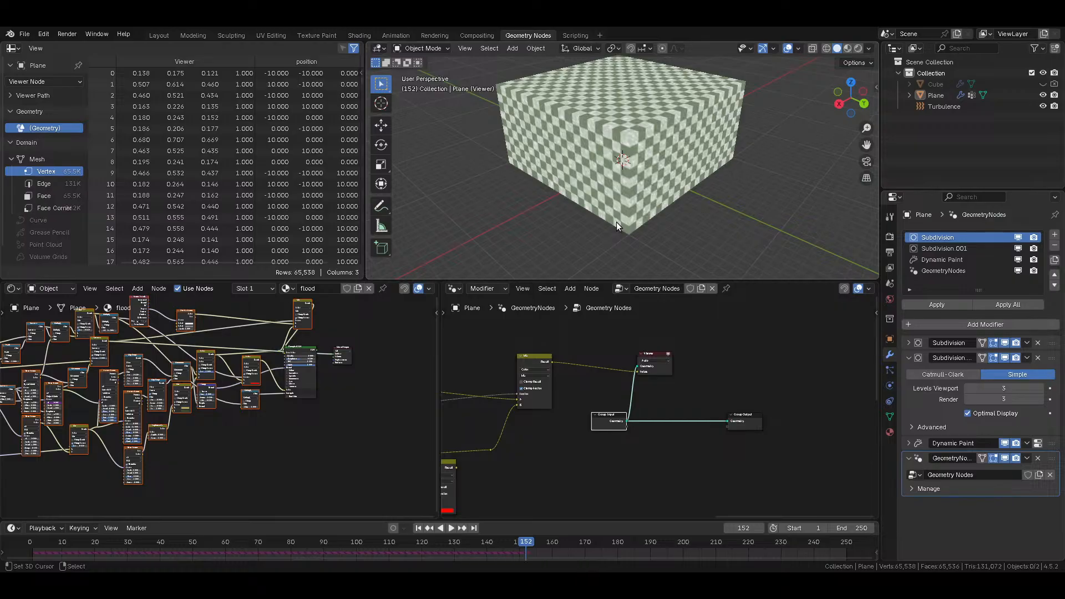
Step: Move the Checker Texture node beside the last Mix node that it feeds
scroll(599, 409, down, 6)
middle_drag(599, 411, 832, 405)
scroll(703, 372, up, 5)
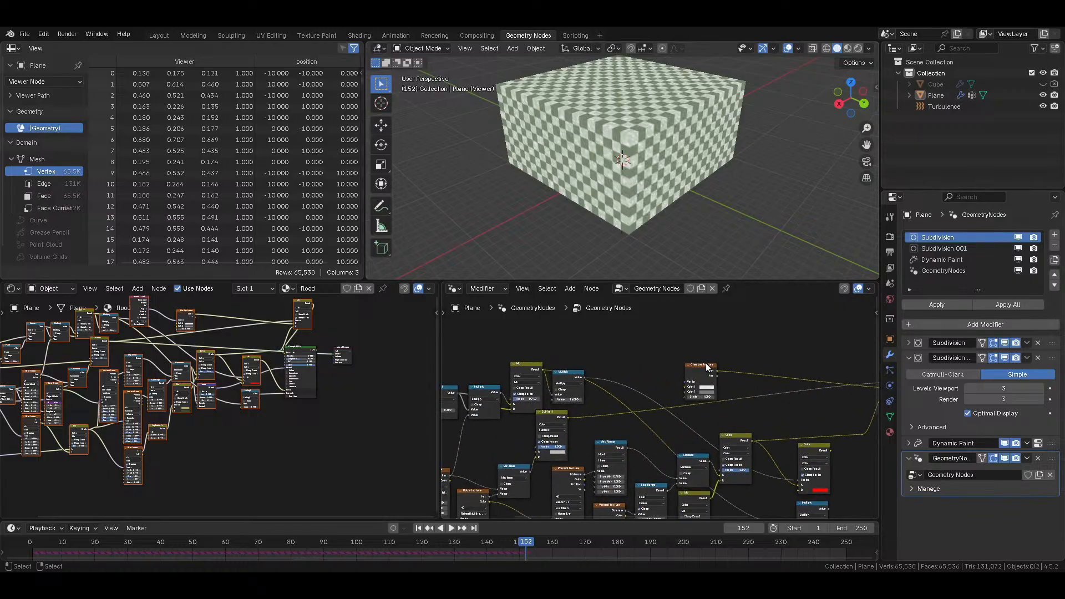
drag(707, 373, 811, 341)
middle_drag(752, 362, 591, 381)
key(g)
click(630, 383)
Step: Connect the dp_wetmap attribute to the second value of the Subtract node that feeds the Noise Texture roughness
scroll(630, 383, down, 3)
scroll(587, 390, up, 5)
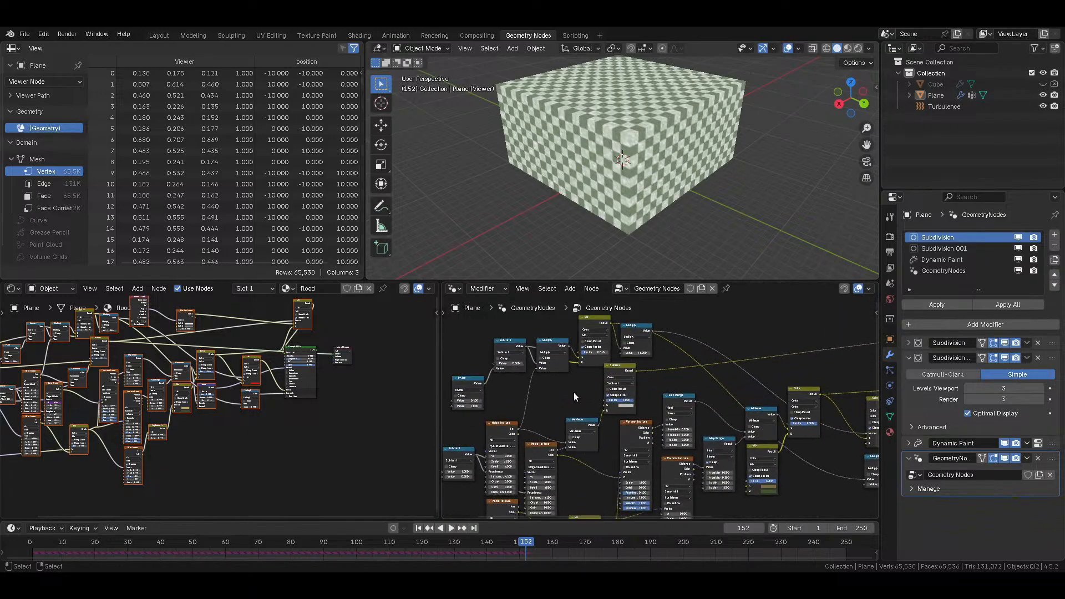
scroll(592, 396, up, 3)
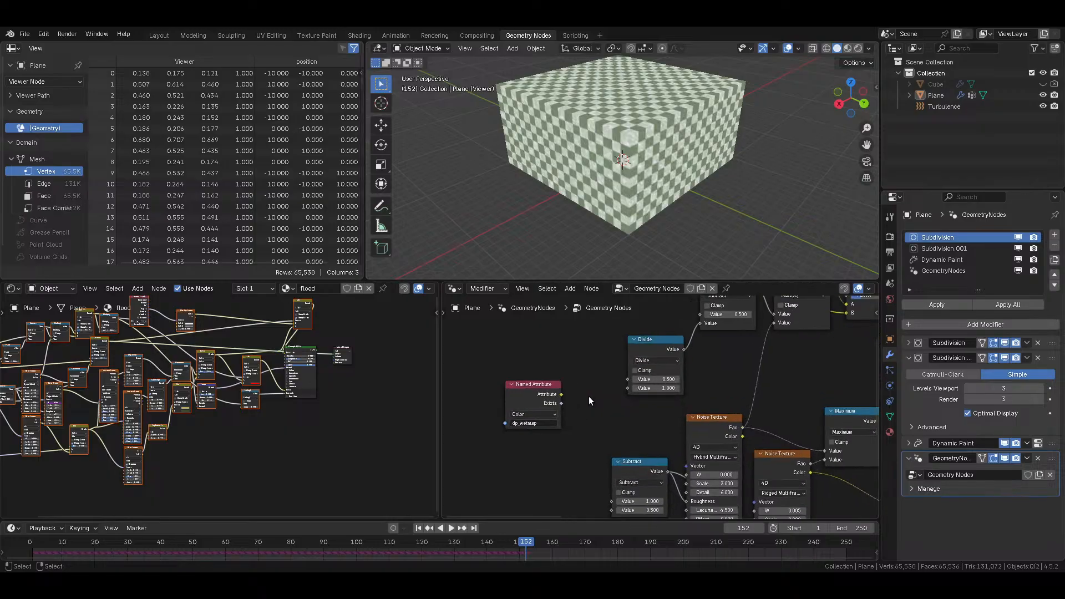
middle_drag(561, 397, 599, 409)
middle_drag(259, 433, 95, 450)
scroll(239, 406, up, 5)
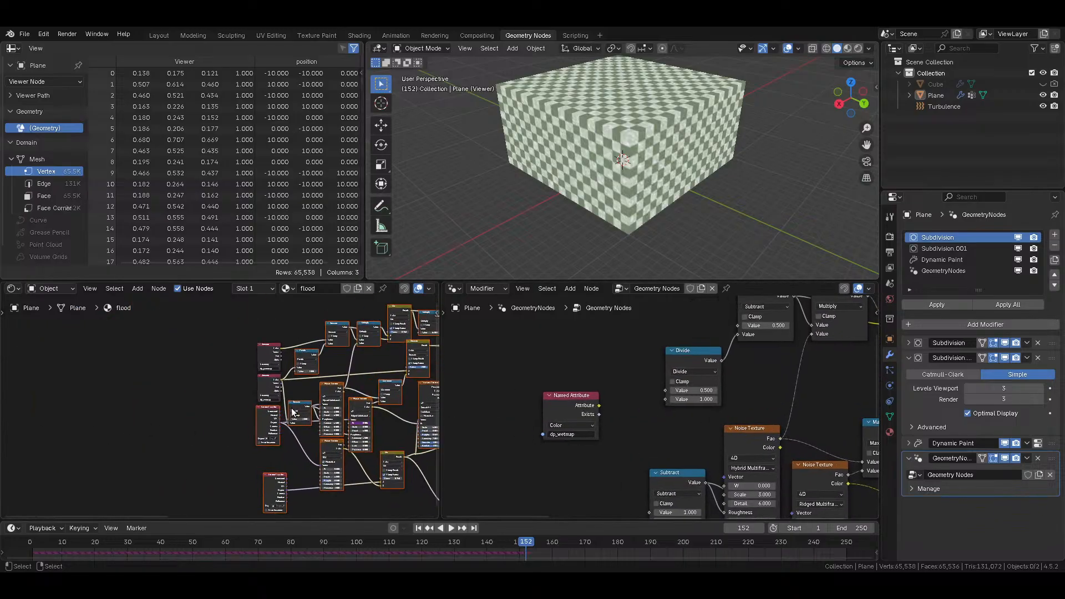
middle_drag(736, 408, 647, 410)
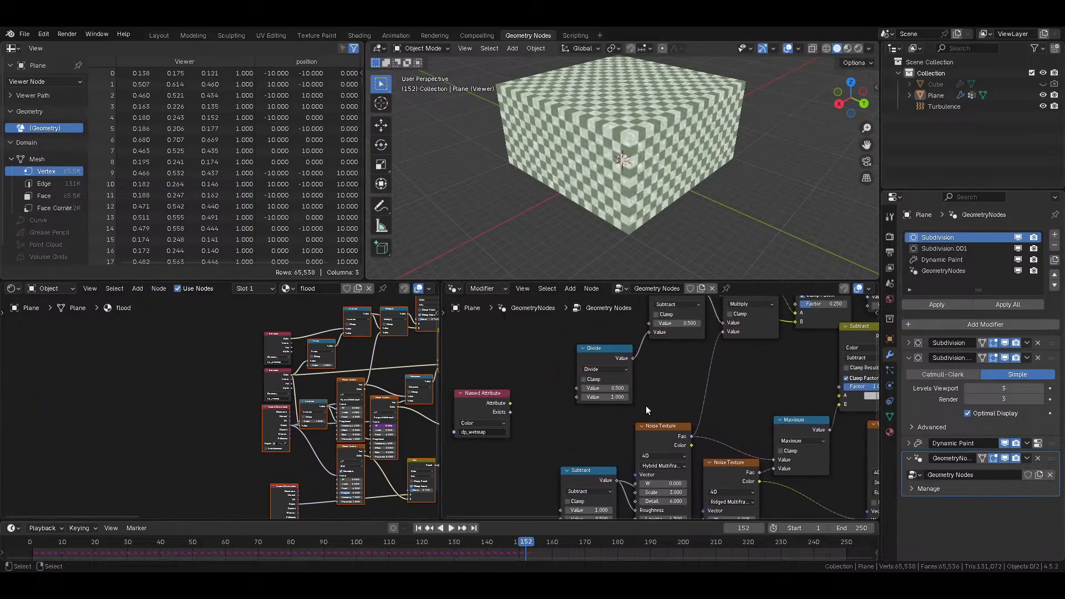
drag(511, 403, 565, 408)
scroll(269, 388, up, 4)
scroll(338, 384, up, 2)
middle_drag(398, 356, 300, 371)
middle_drag(602, 426, 613, 391)
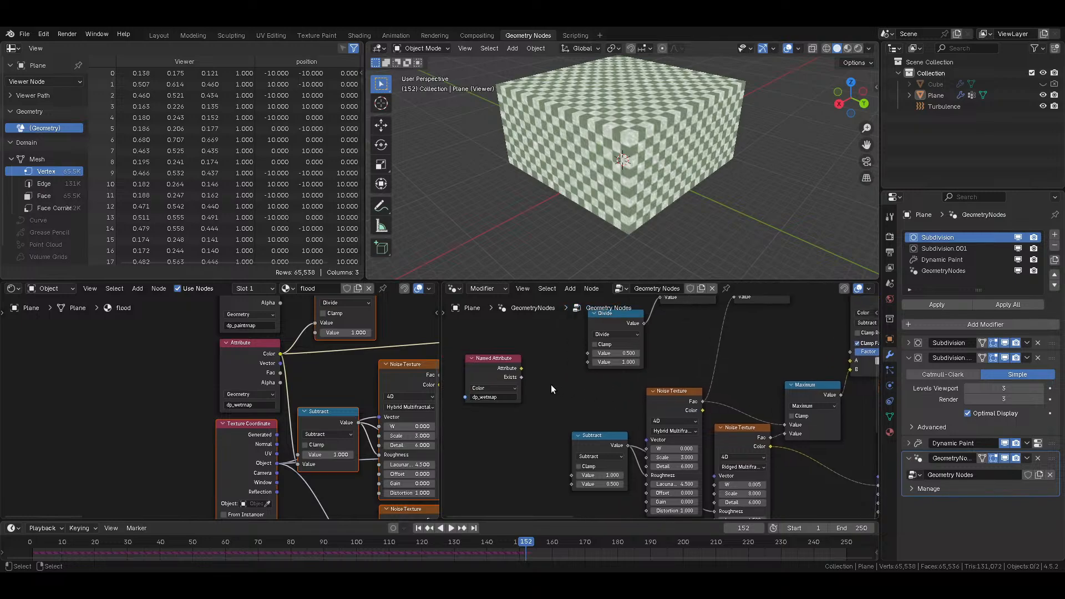
mouse_move(327, 413)
mouse_down()
mouse_move(330, 430)
mouse_move(333, 393)
mouse_up()
drag(520, 368, 571, 483)
Step: Connect the dp_wetmap attribute to the Divide node's first value and to the A input of the color Subtract node
middle_drag(574, 399, 554, 432)
drag(506, 411, 587, 423)
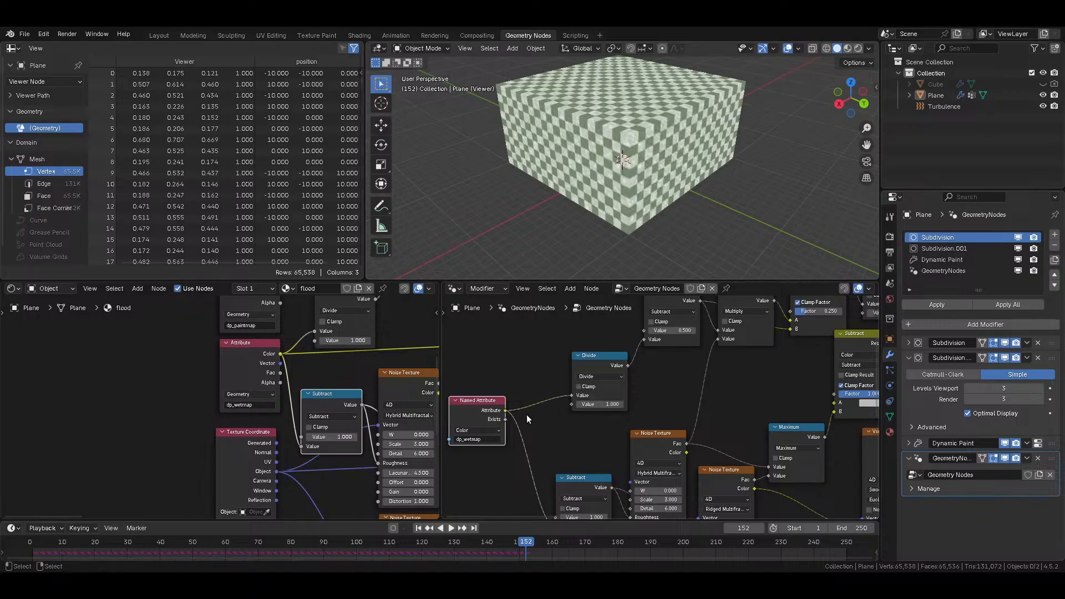
drag(507, 411, 837, 407)
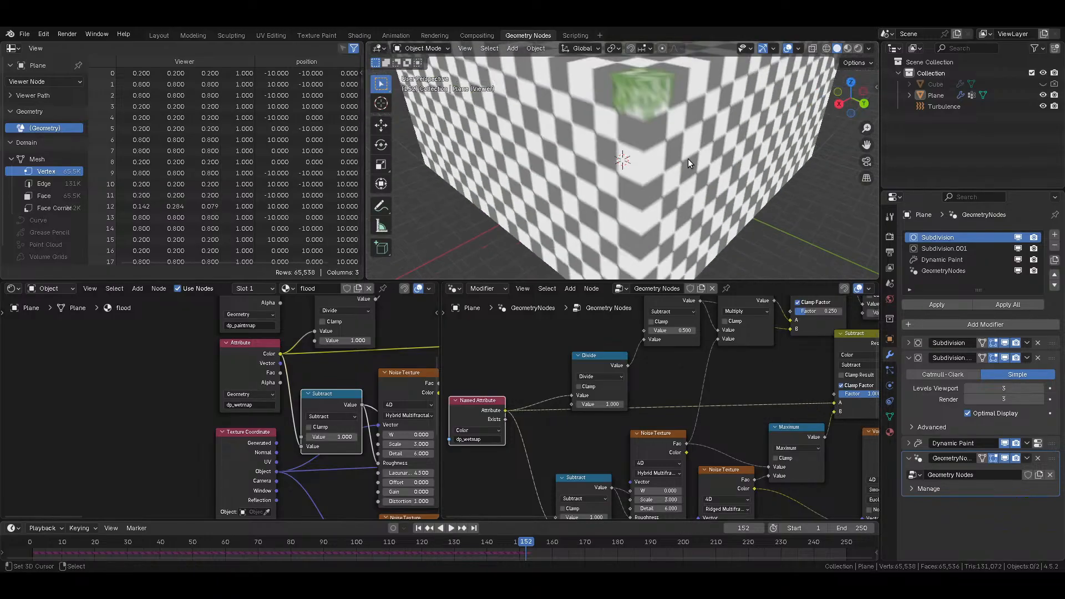
Step: Duplicate the Named Attribute node above the original, set it to dp_paintmap and connect it to the upper Subtract node's first value
middle_drag(609, 367, 626, 418)
scroll(303, 351, down, 3)
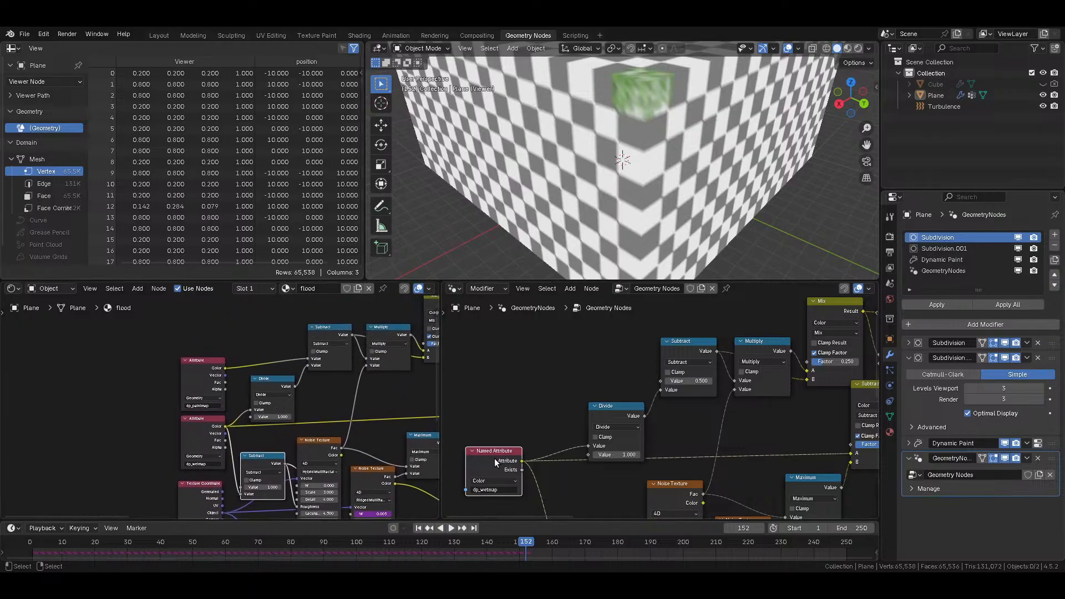
key(shift+d)
click(492, 385)
click(492, 421)
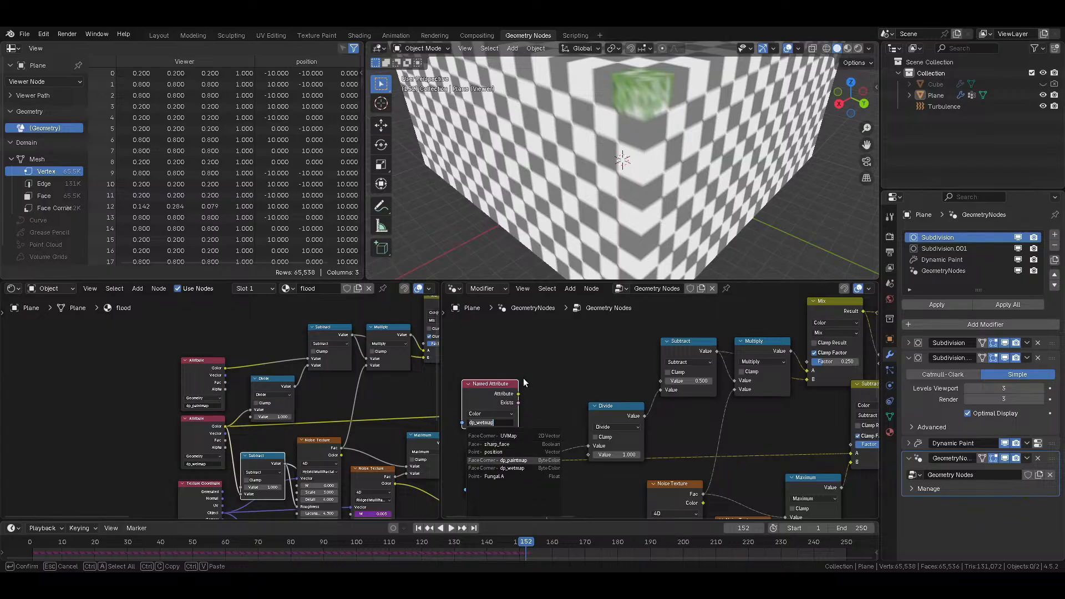
key(Return)
drag(519, 393, 654, 378)
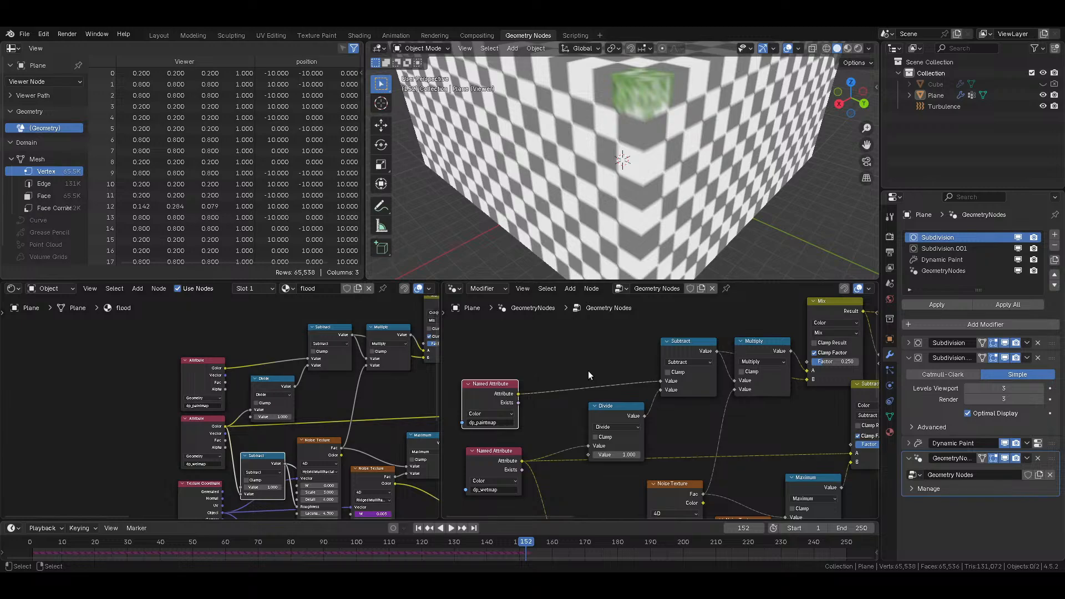
Step: Add a Position node and connect it to the lower Noise Texture's Vector and the A input of the adjacent Mix node
scroll(588, 370, down, 2)
middle_drag(329, 448, 211, 447)
middle_drag(541, 459, 544, 252)
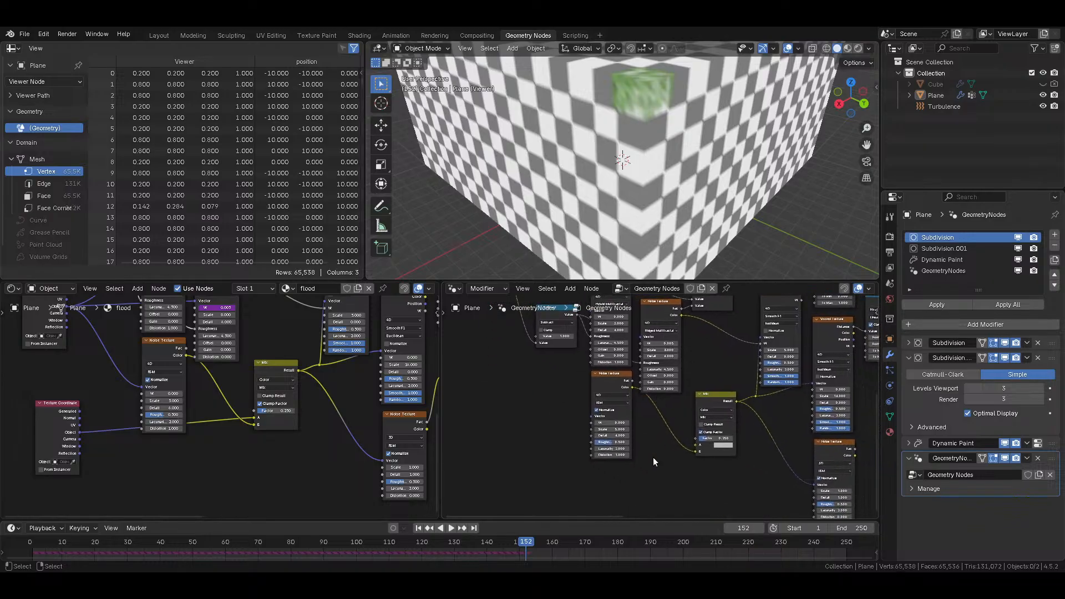
key(shift+a)
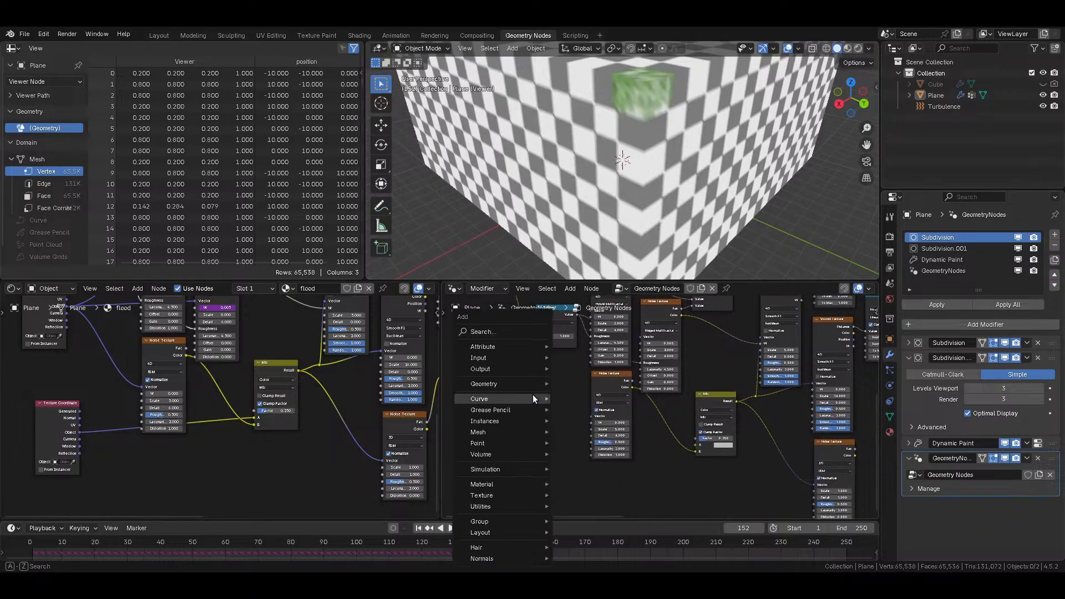
click(493, 332)
text(pos)
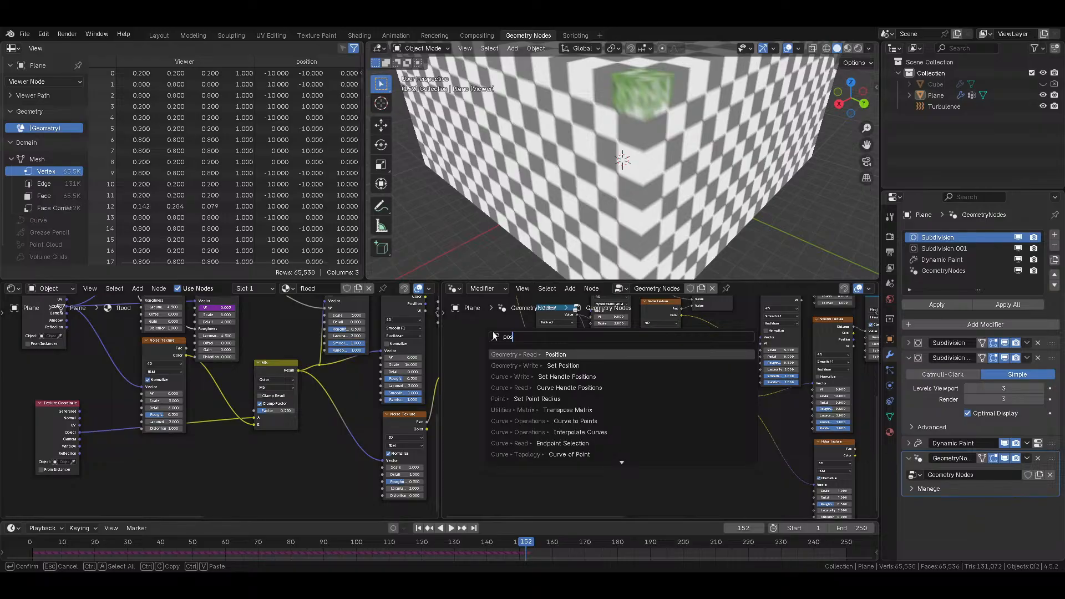
key(Return)
click(533, 444)
scroll(546, 449, up, 2)
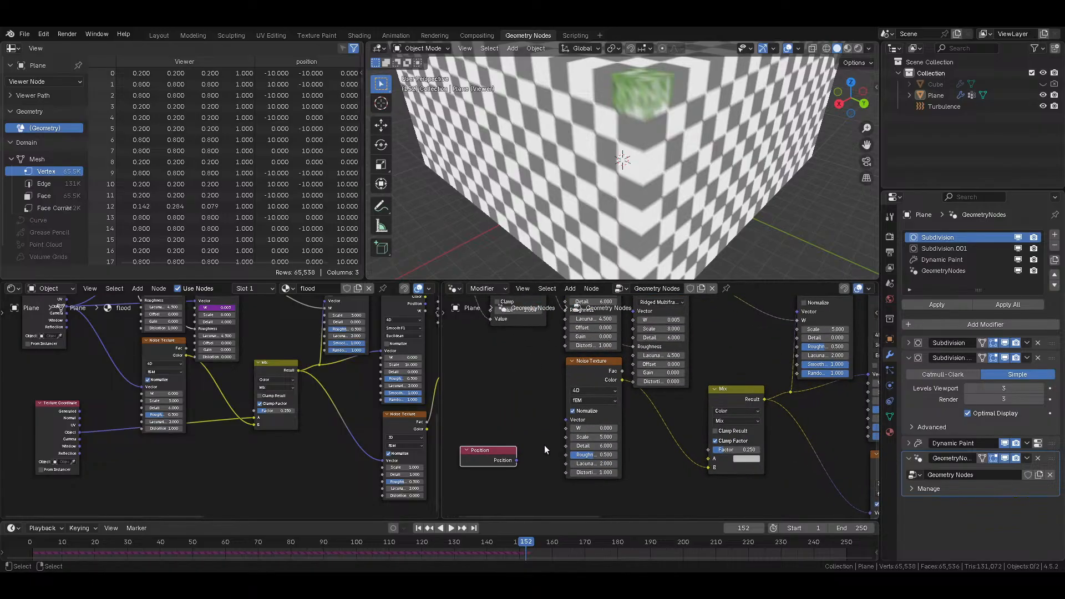
drag(517, 460, 566, 420)
drag(517, 460, 708, 456)
Step: In the flood shader, feed the Mix node from the upper Texture Coordinate node and delete the redundant lower Texture Coordinate node
middle_drag(114, 363, 133, 417)
drag(106, 444, 99, 438)
drag(112, 371, 272, 464)
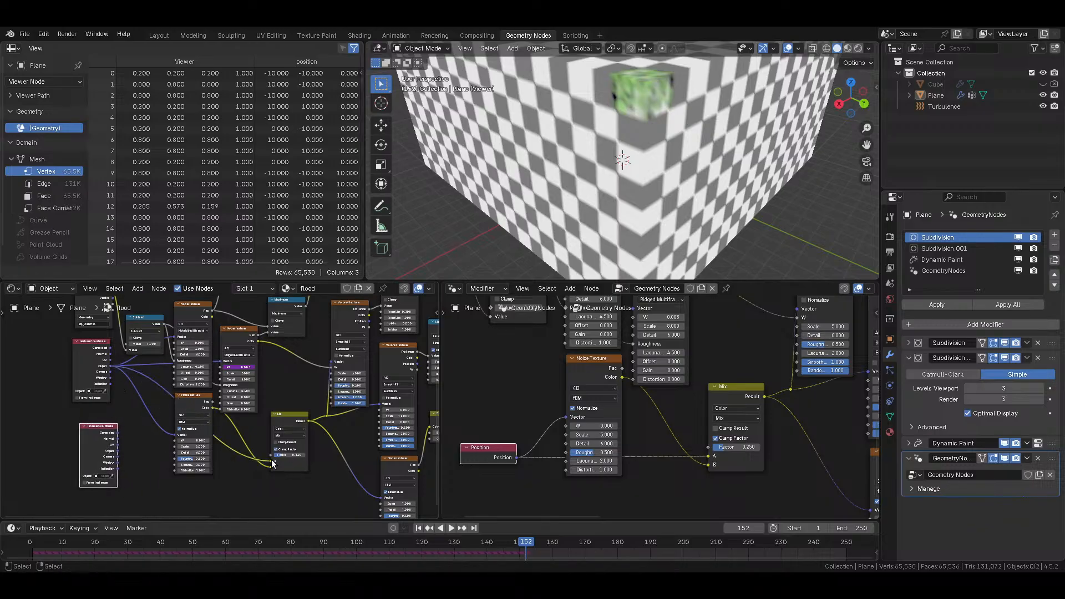
key(x)
Step: Connect the Position node to the Vector inputs of the upper Noise Texture nodes and place it below the Subtract node
middle_drag(653, 395, 666, 451)
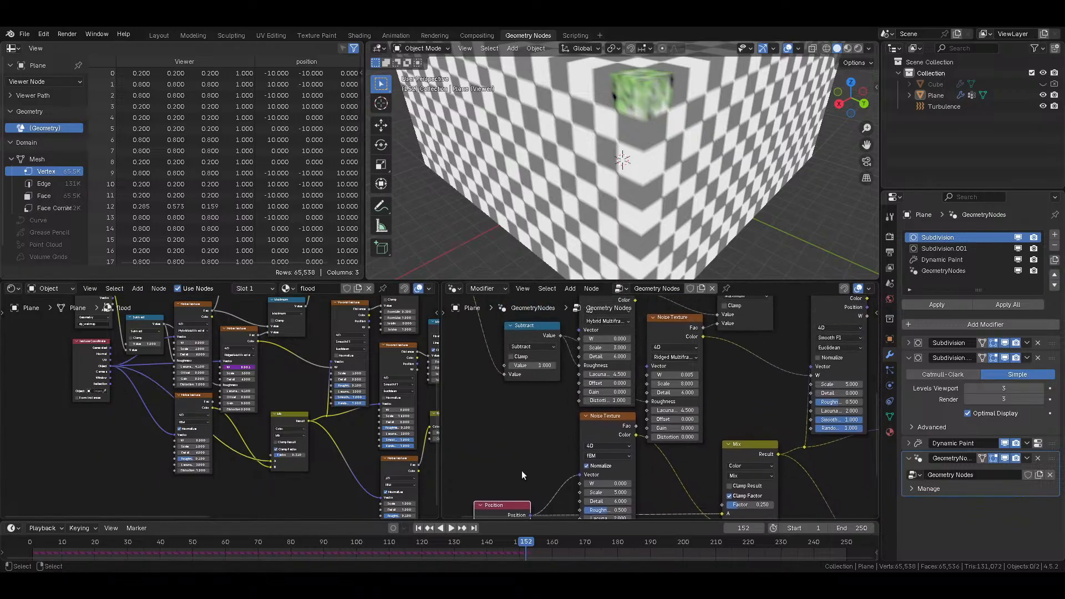
drag(526, 515, 643, 367)
drag(541, 414, 538, 415)
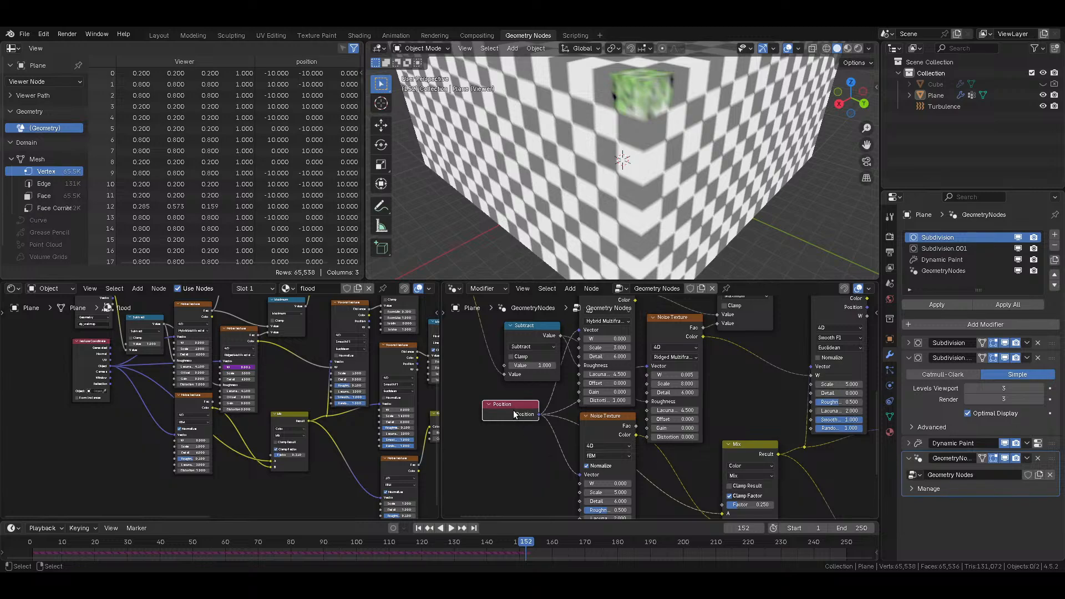
drag(88, 359, 101, 394)
Step: Duplicate the Position node in front of the Checker Texture node and connect it to the checker's Vector input
scroll(521, 419, down, 4)
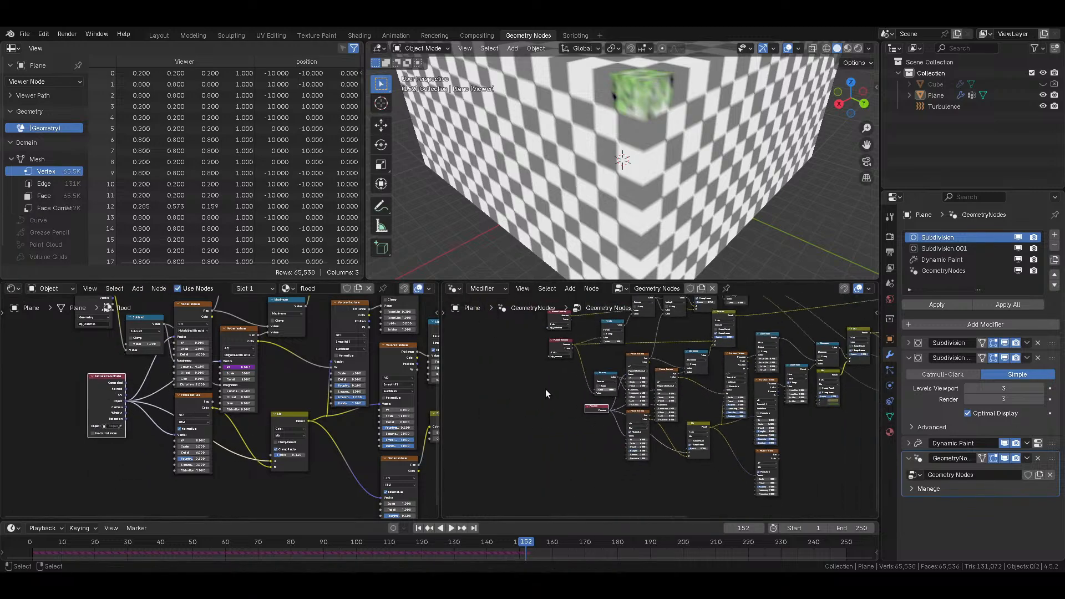
scroll(386, 410, down, 5)
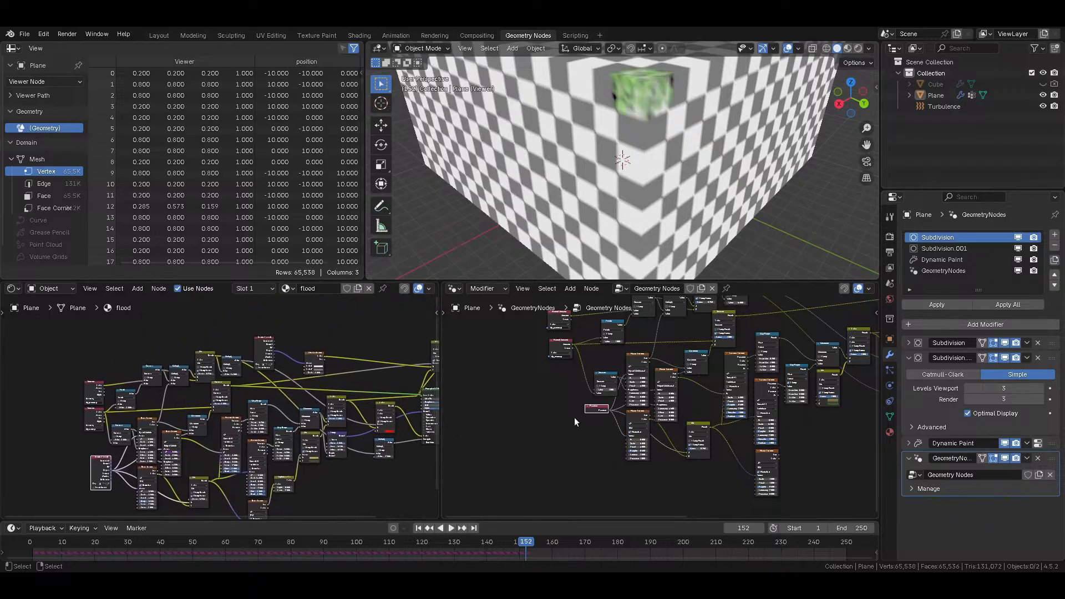
key(Home)
key(shift+d)
click(840, 321)
drag(804, 333, 843, 322)
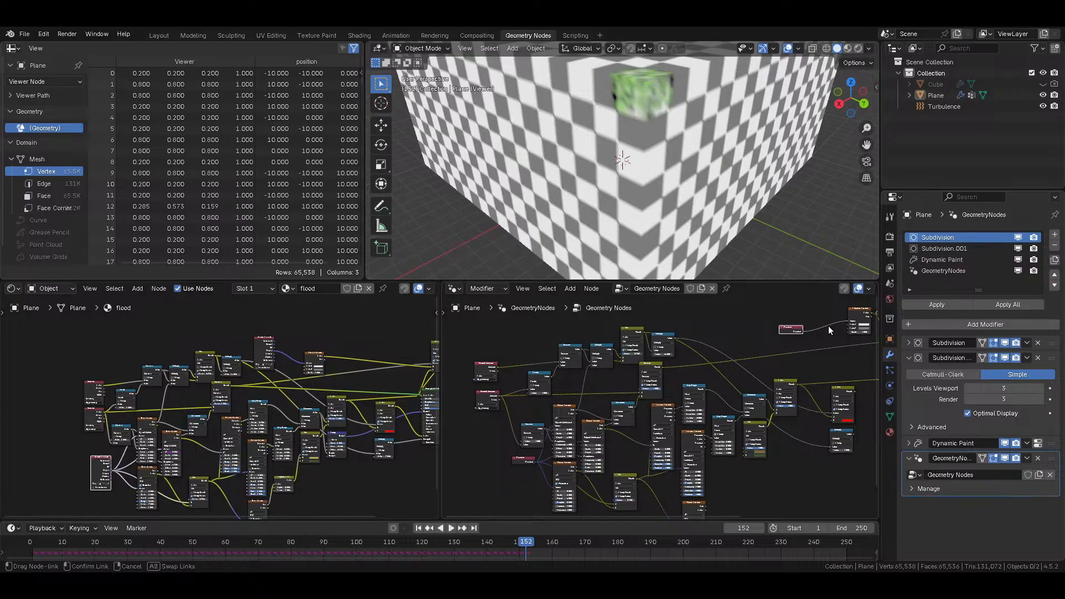
Step: Save the Stream flood surface.blend file with the rewired node tree
middle_drag(353, 480, 295, 418)
scroll(308, 408, up, 1)
scroll(248, 386, up, 2)
middle_drag(810, 447, 641, 444)
middle_drag(720, 422, 659, 450)
scroll(617, 421, up, 2)
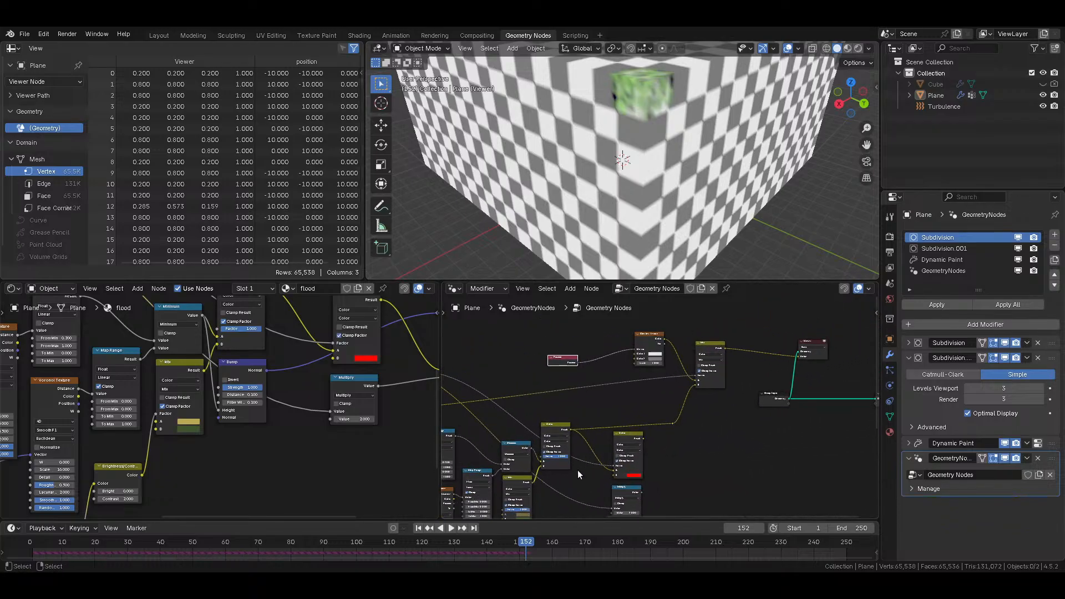
key(ctrl+s)
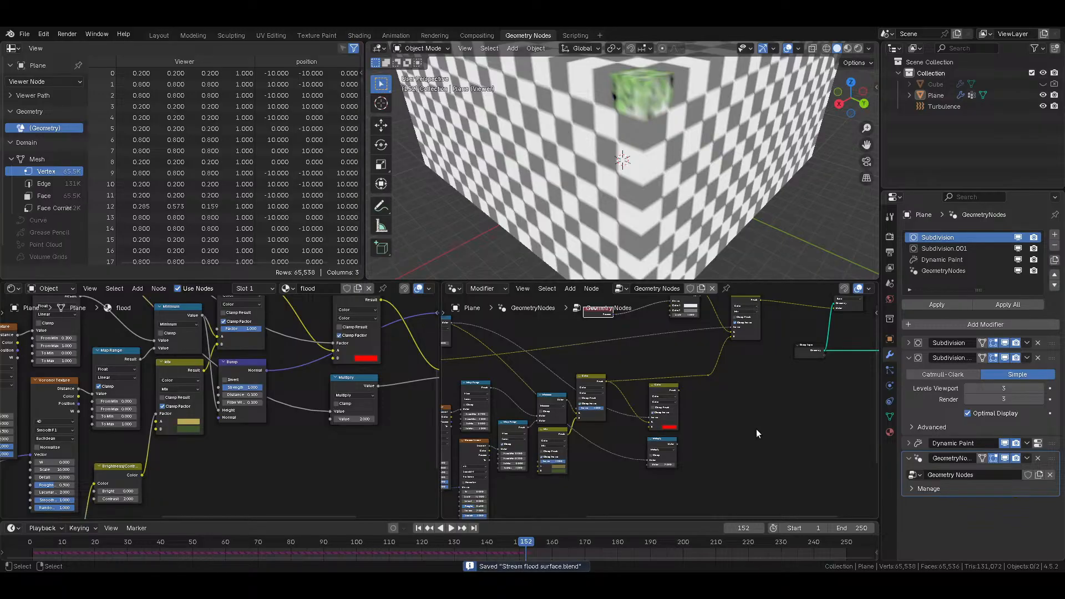
middle_drag(412, 430, 251, 461)
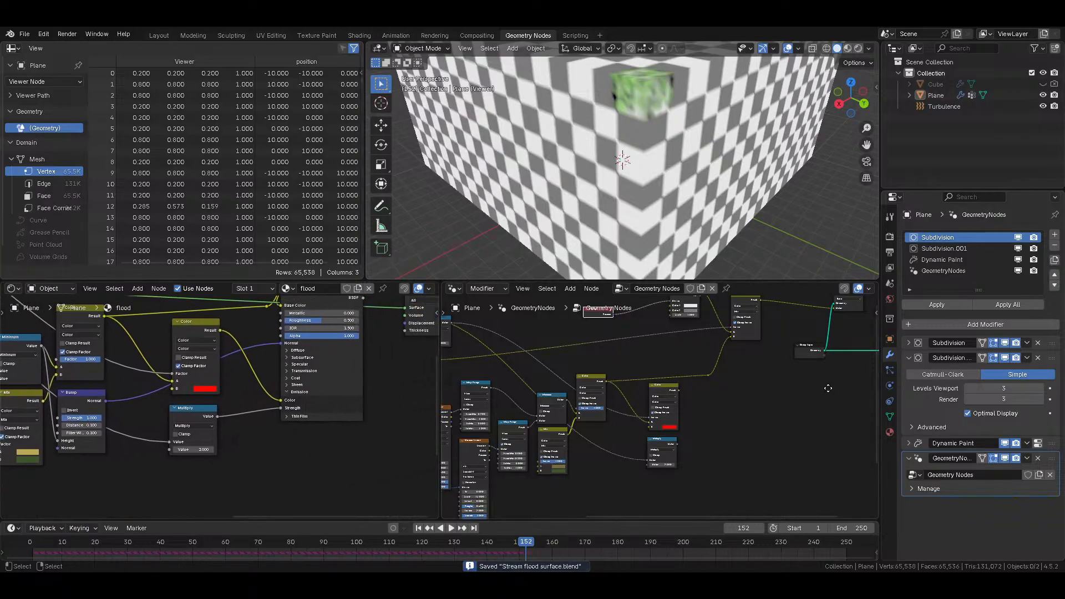
Step: Play the flood animation briefly from frame 1 with the whole checkered box in view, and save the file
middle_drag(829, 388, 681, 437)
middle_drag(622, 366, 697, 390)
scroll(266, 398, down, 2)
middle_drag(267, 398, 429, 478)
middle_drag(461, 477, 553, 483)
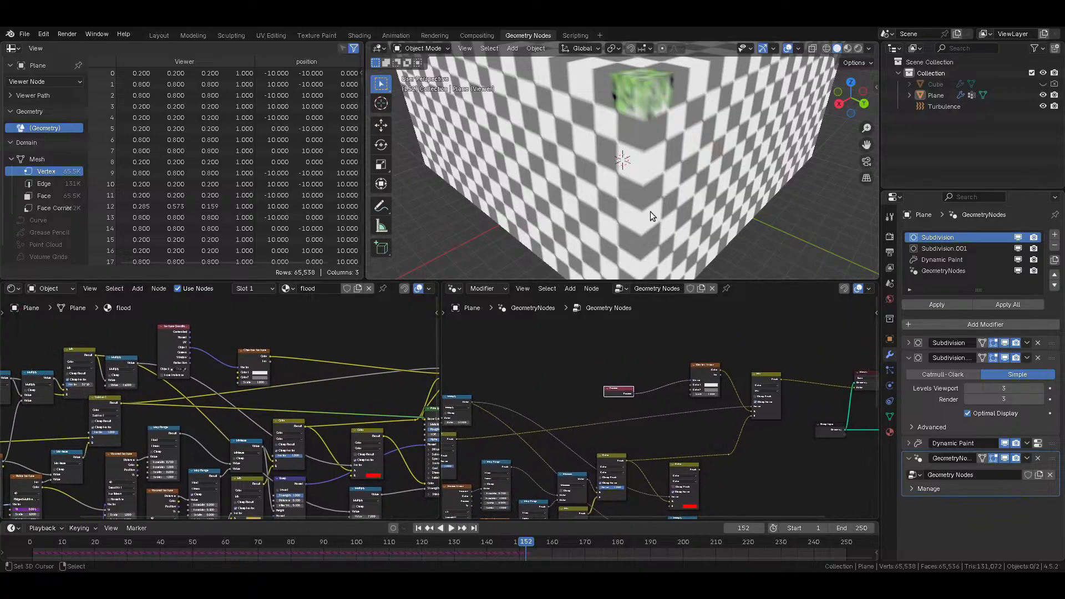
scroll(654, 230, down, 5)
middle_drag(657, 235, 689, 230)
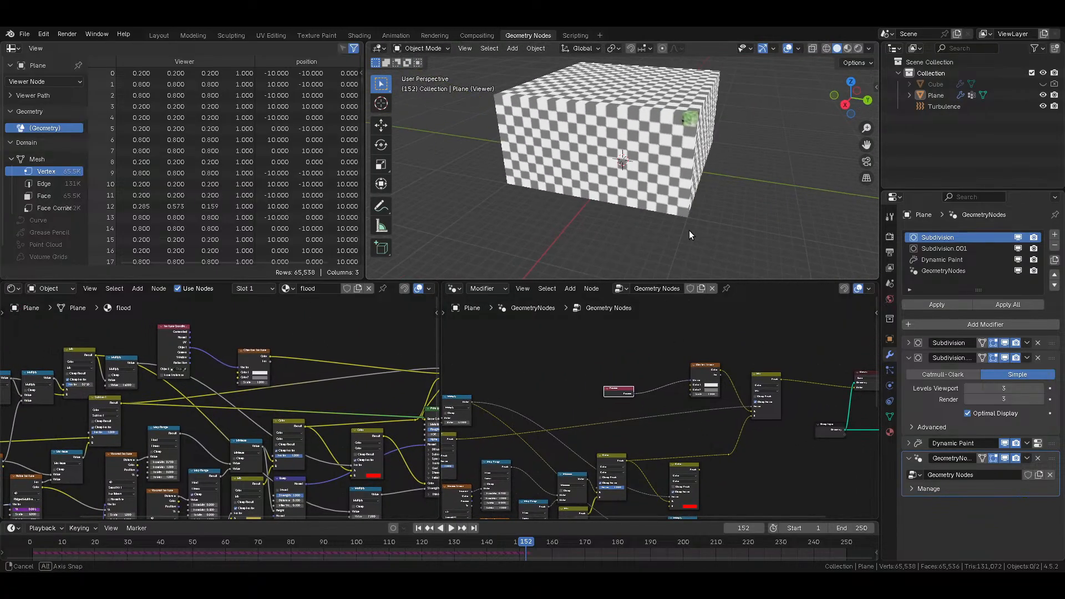
click(418, 528)
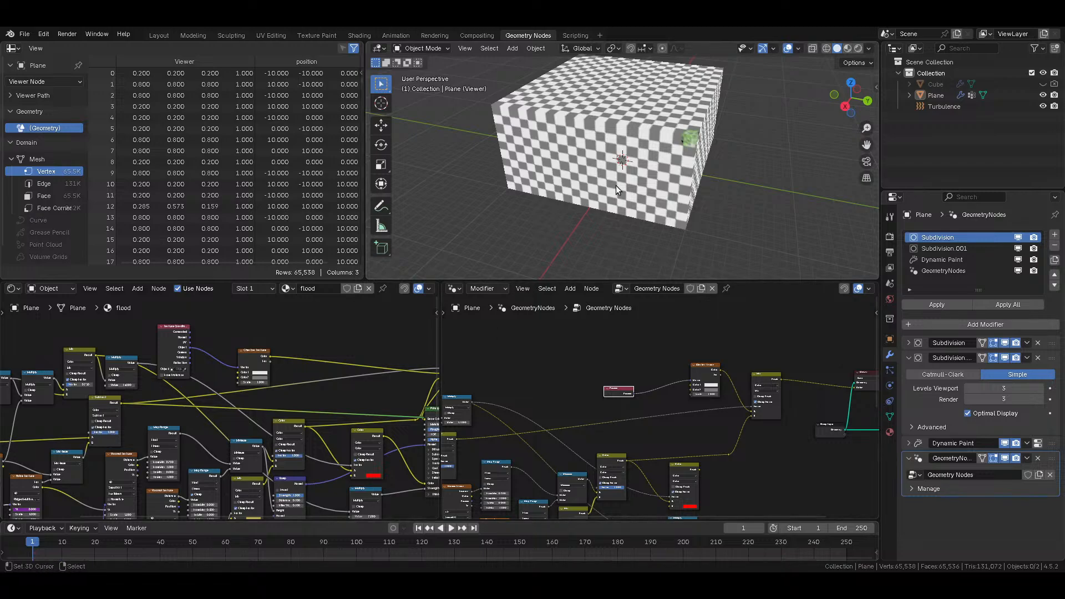
key(space)
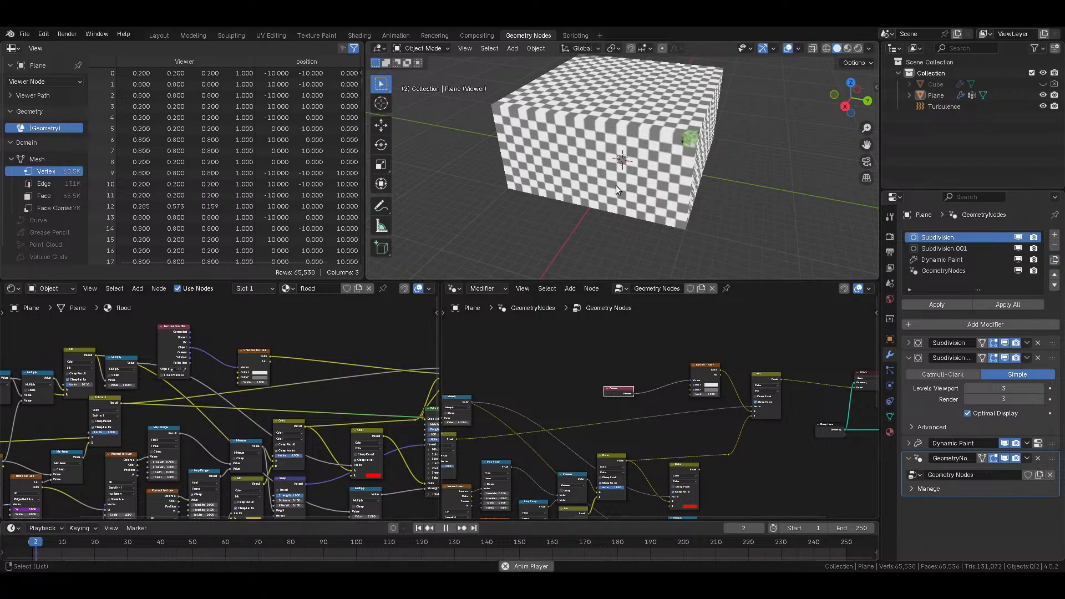
key(space)
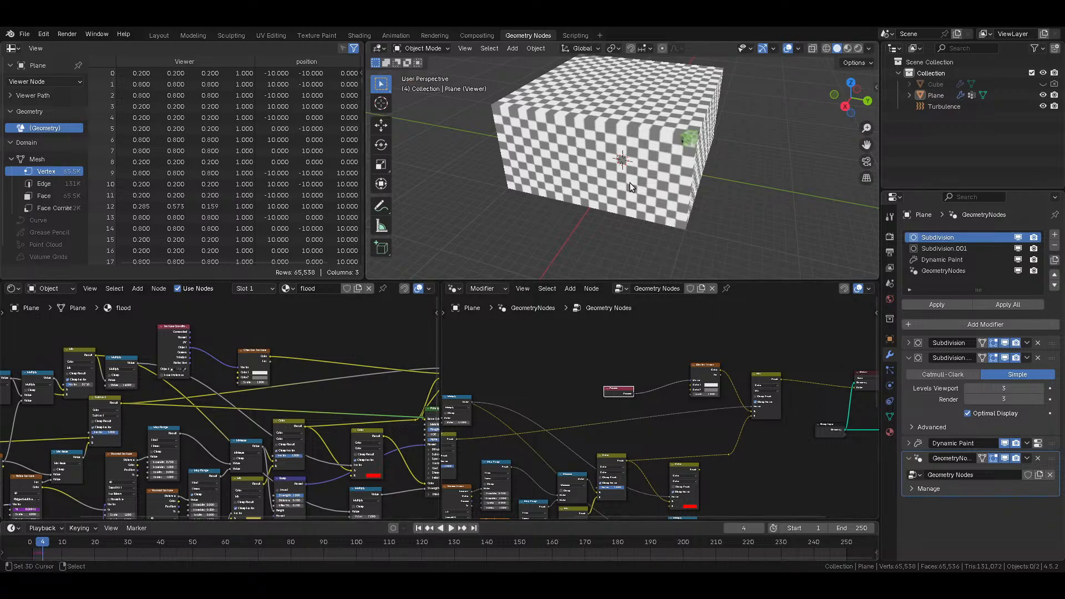
key(ctrl+s)
Step: Play a few more frames close up on the green corner to check how the growth spreads
scroll(707, 206, up, 3)
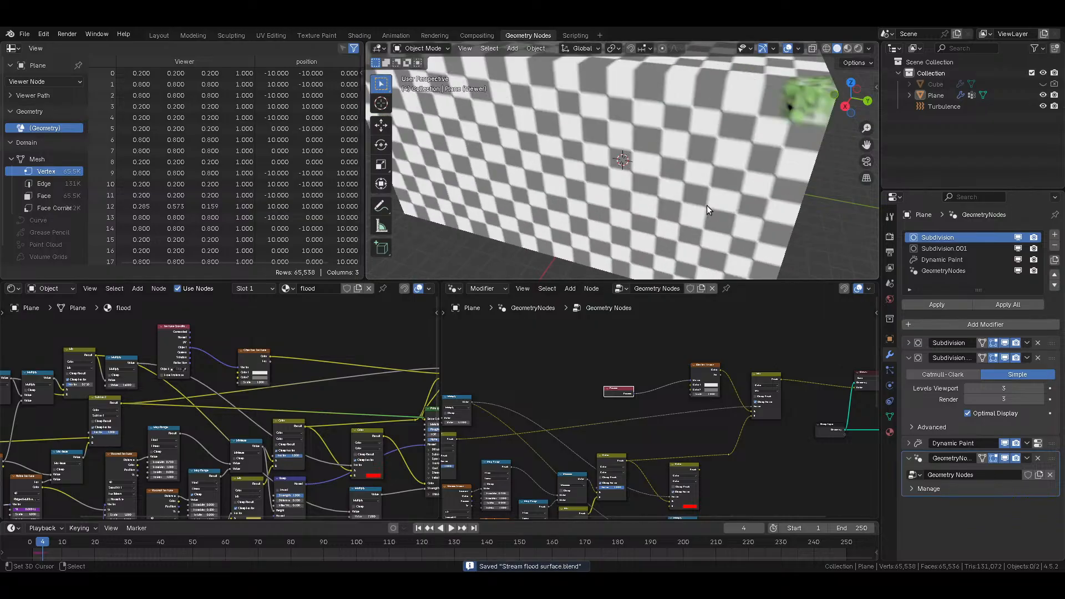
shift+middle_drag(707, 205, 634, 235)
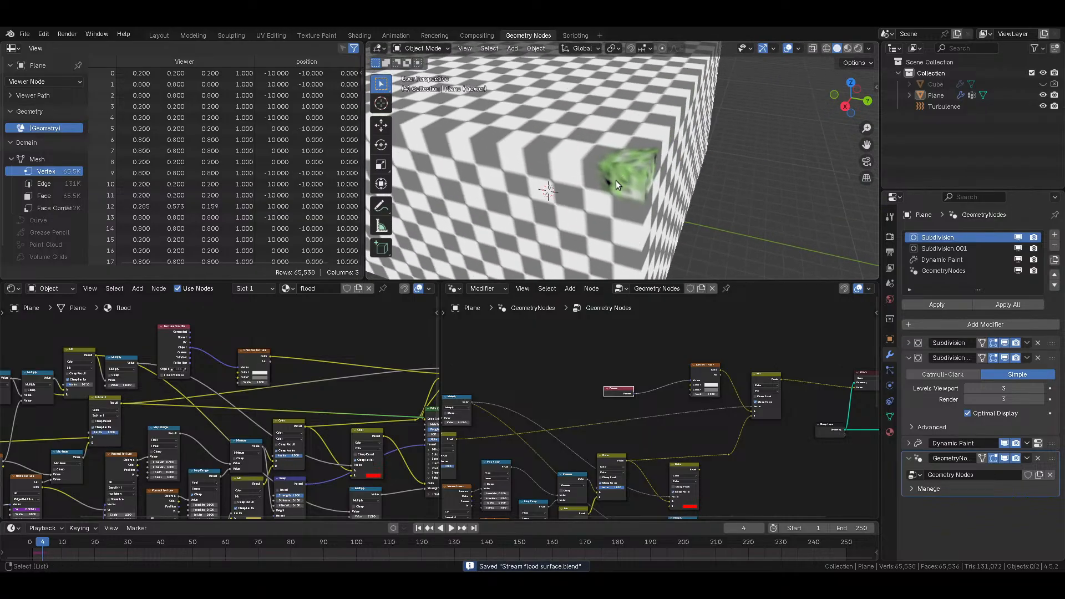
key(space)
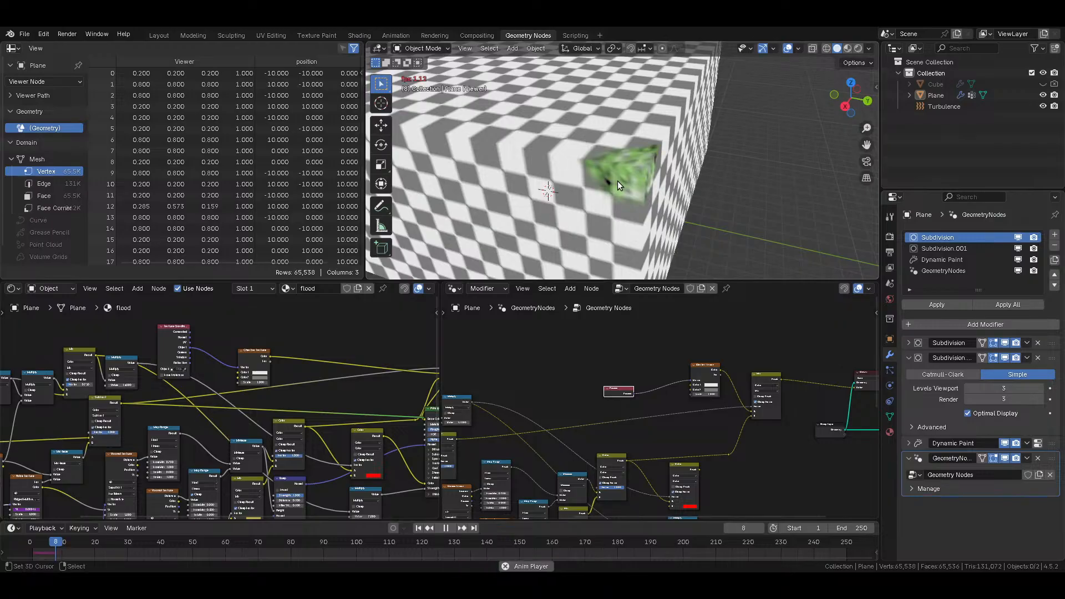
key(space)
Step: Try to bake the Dynamic Paint canvas cache of the plane with the GeometryNodes modifier still active
click(890, 386)
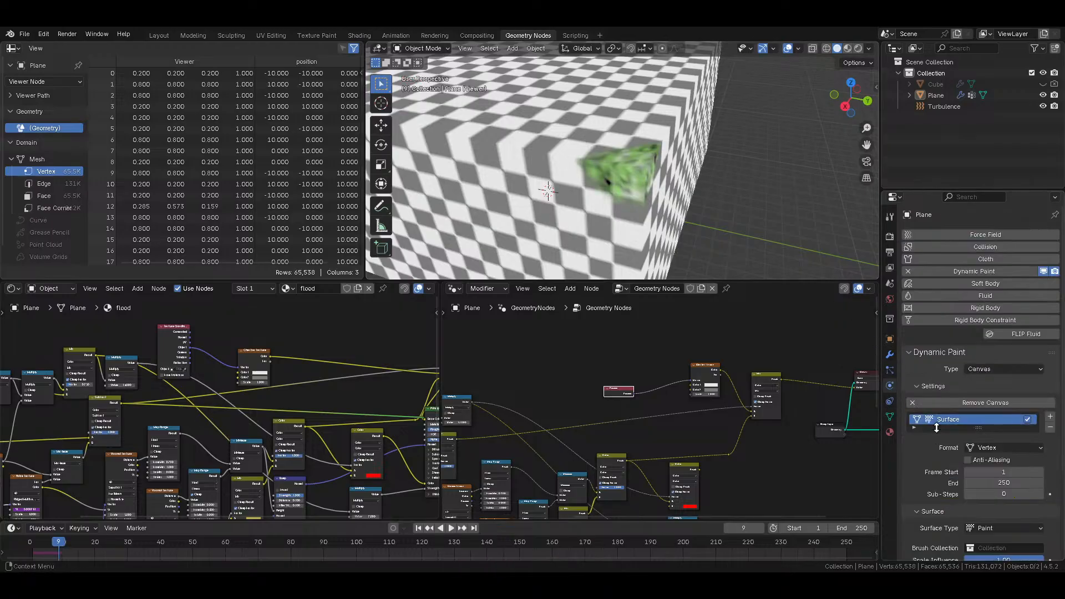
scroll(937, 444, down, 5)
click(942, 511)
scroll(943, 513, down, 5)
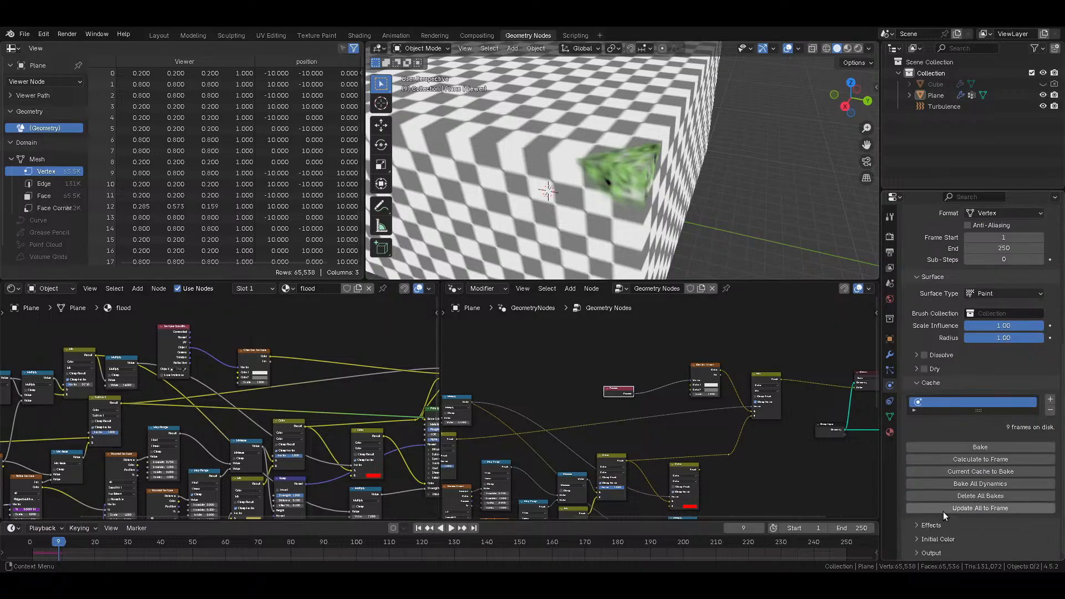
click(980, 447)
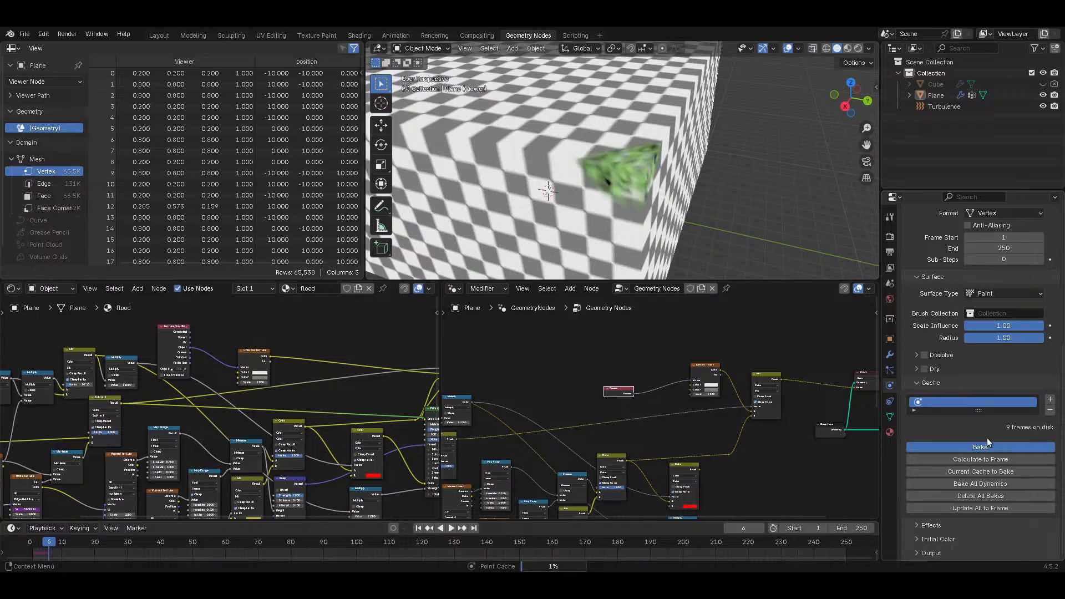
key(Escape)
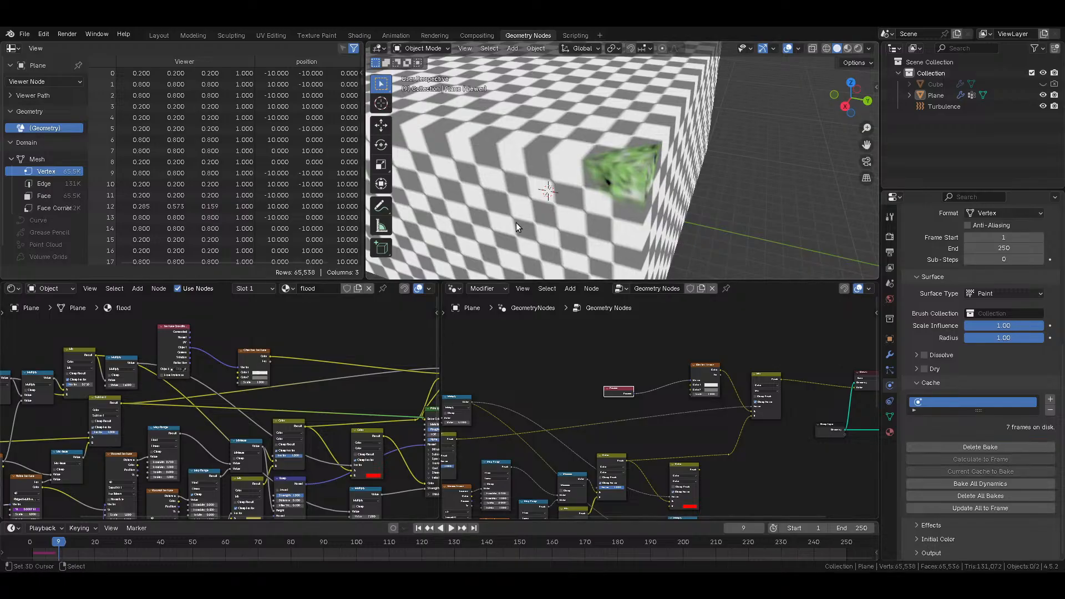
Step: Disable the GeometryNodes modifier in the viewport and rebake the plane's Dynamic Paint cache for frames 1 to 250
scroll(658, 205, down, 6)
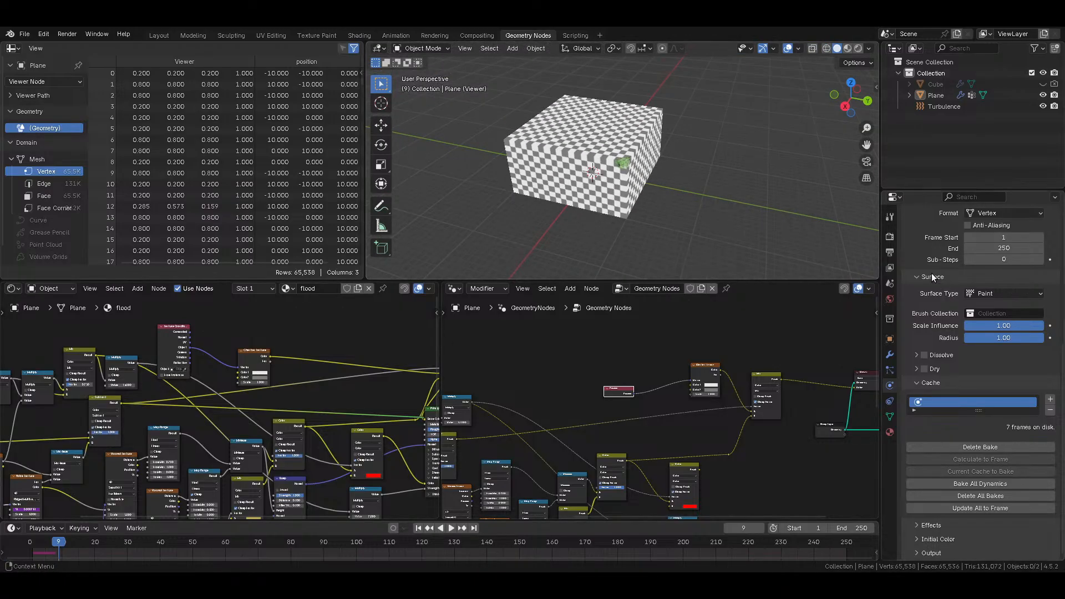
click(889, 355)
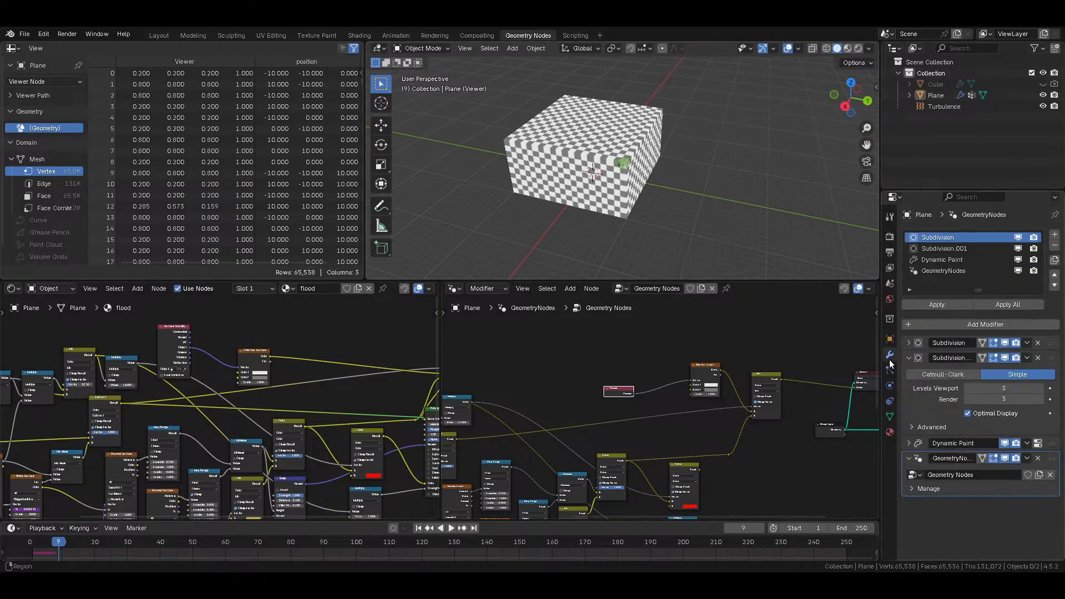
click(1020, 272)
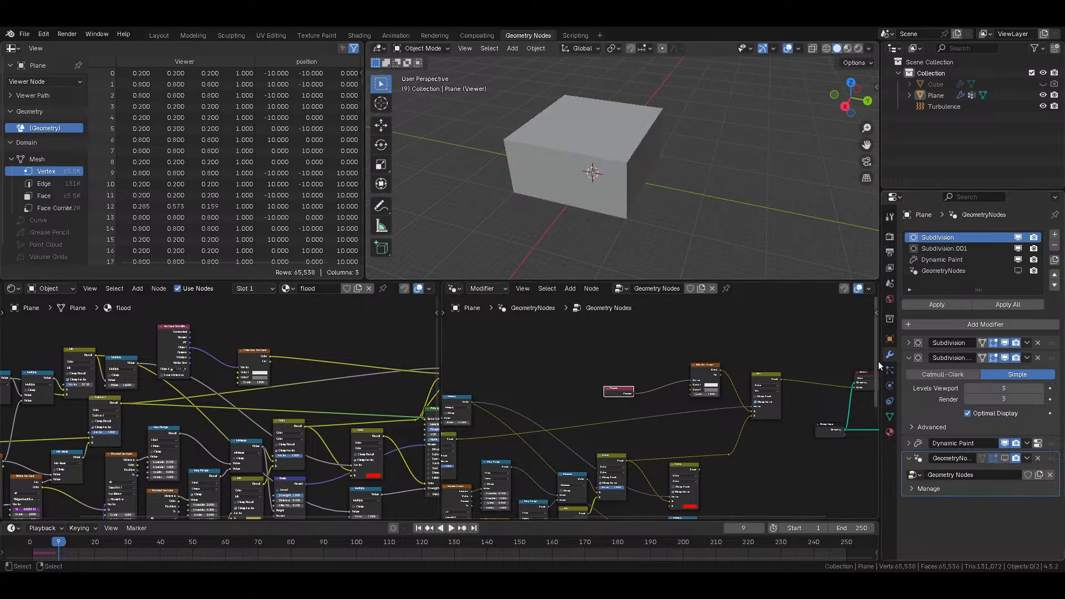
click(890, 387)
scroll(982, 540, down, 10)
click(980, 447)
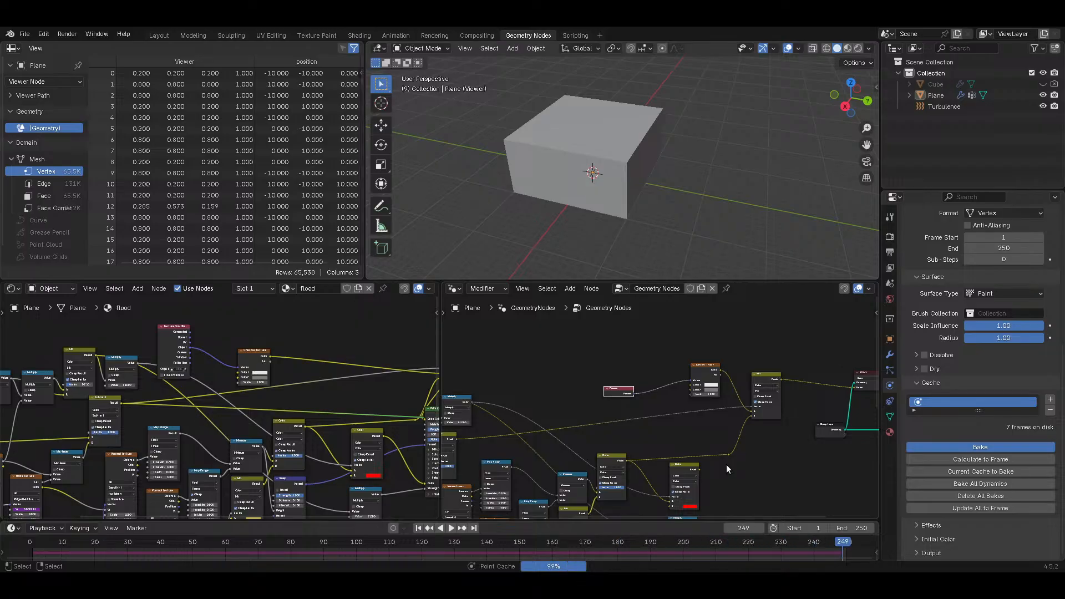
Step: Enable the GeometryNodes modifier in the viewport again and go to frame 94 of the baked animation
click(891, 282)
click(890, 354)
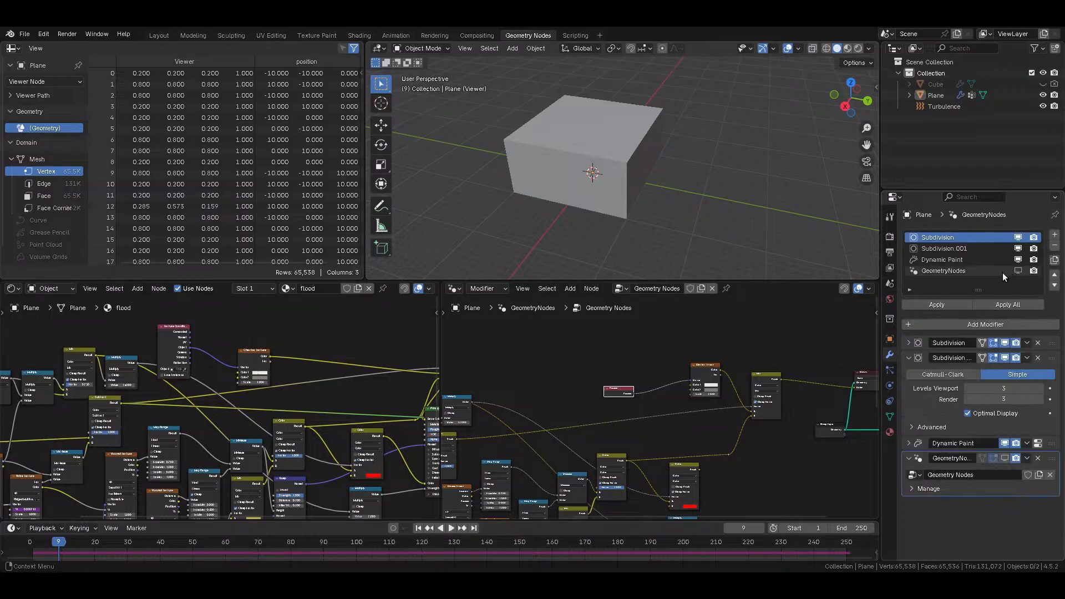
key(space)
click(335, 548)
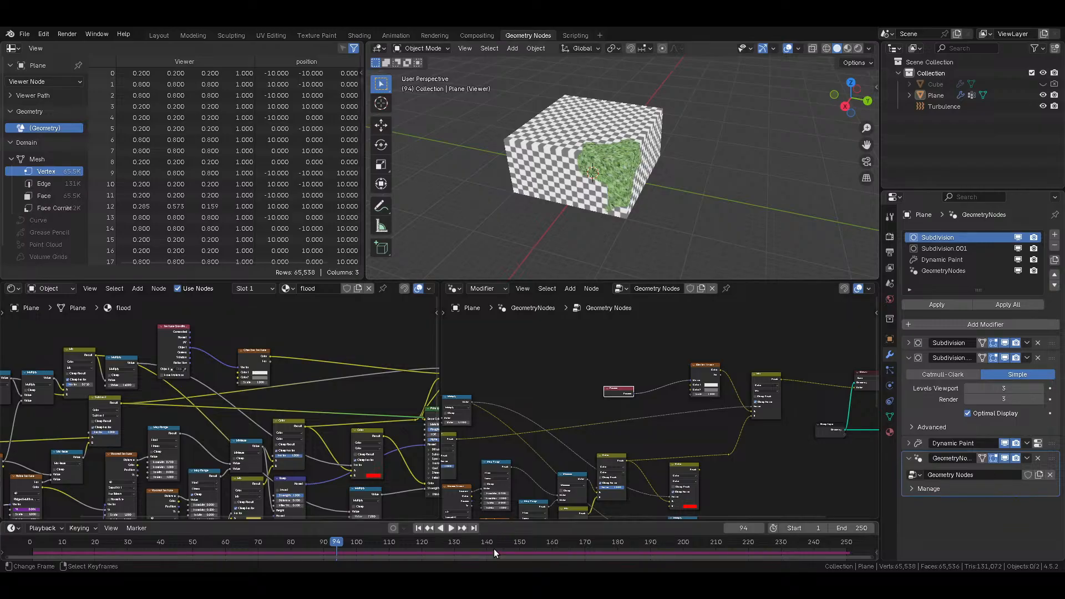
Step: Go to frame 142, inspect the green area close up and save the file
click(494, 548)
scroll(607, 131, up, 6)
mouse_move(607, 142)
middle_down()
mouse_move(634, 189)
mouse_move(587, 185)
mouse_move(634, 335)
mouse_move(542, 360)
middle_up()
key(ctrl+s)
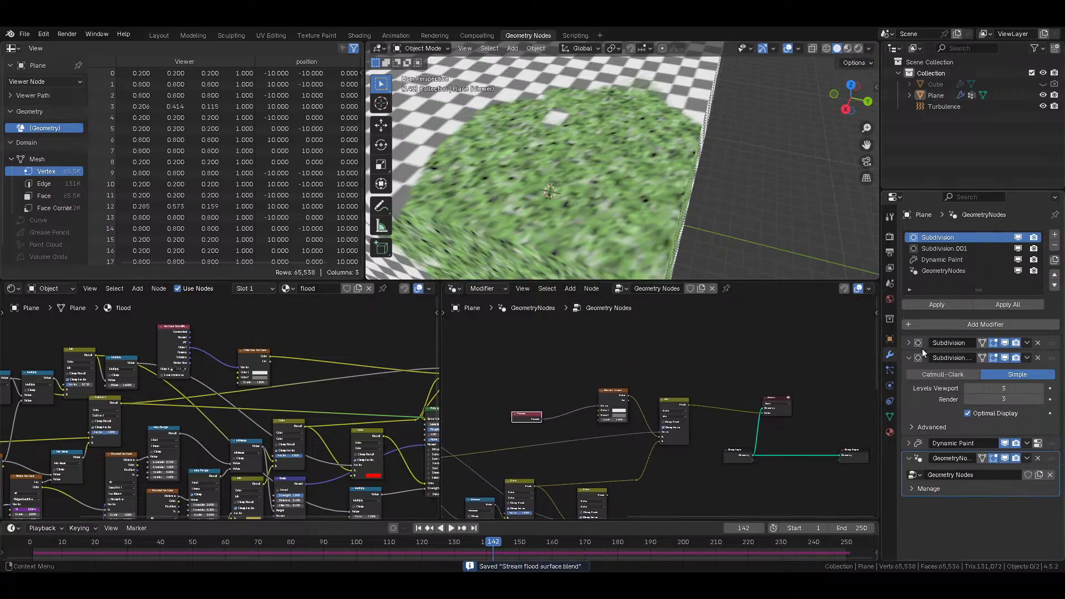
Step: Try setting the second Subdivision modifier's viewport and render levels to 4, and undo the change
scroll(684, 186, down, 4)
drag(1021, 399, 1013, 388)
text(4)
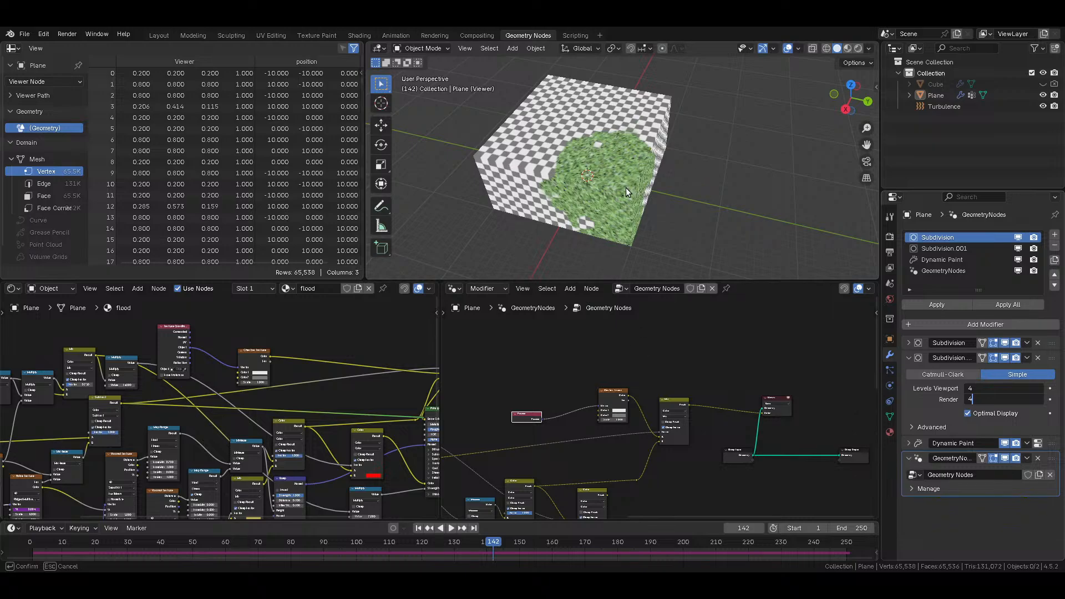
key(Return)
scroll(626, 192, up, 2)
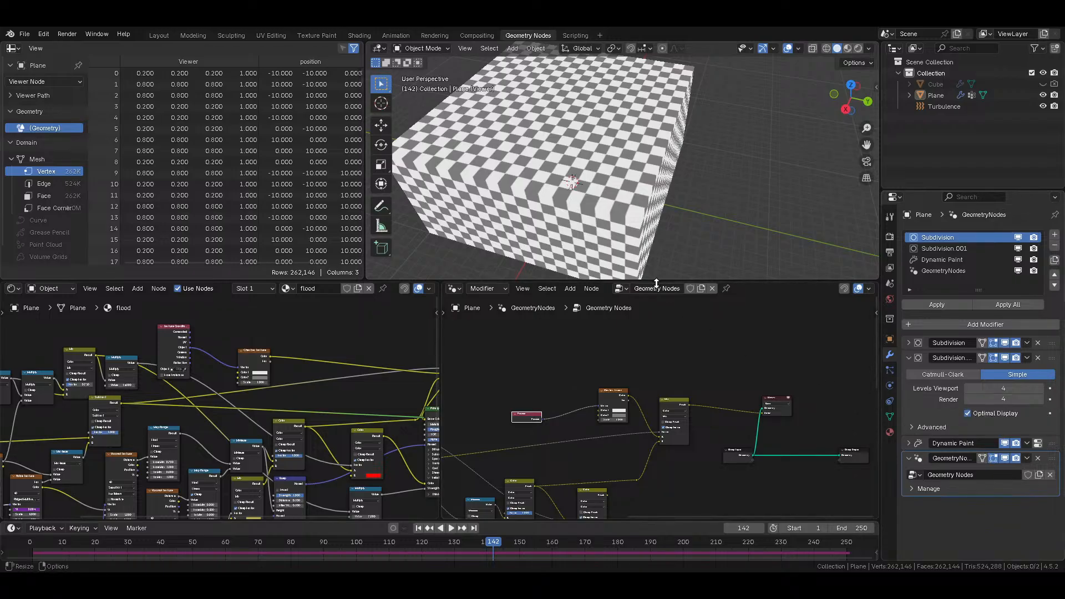
key(ctrl+z)
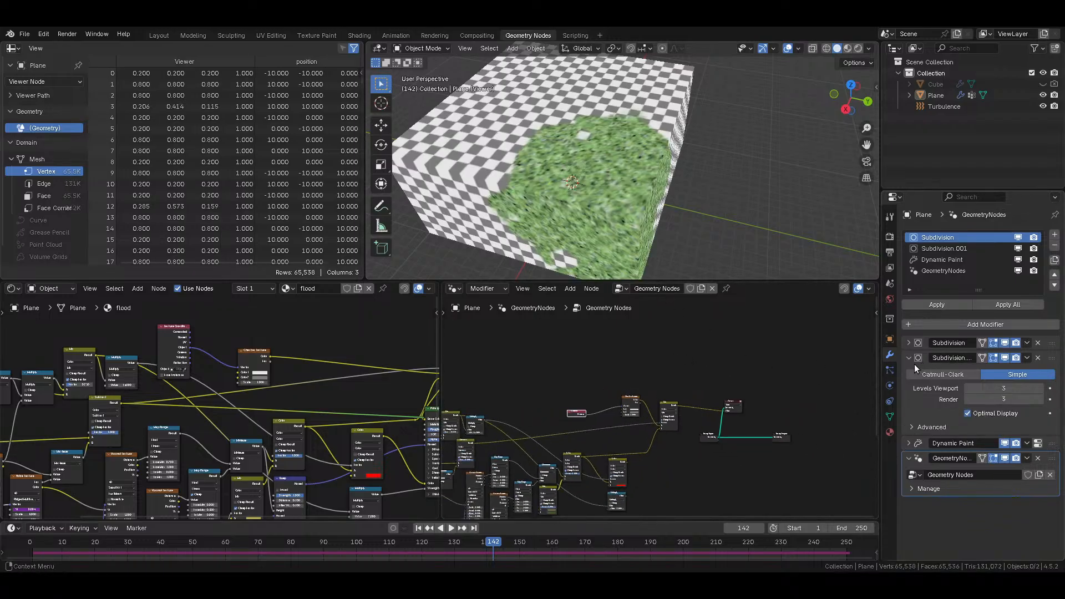
Step: Add a third Subdivision modifier between Dynamic Paint and GeometryNodes, set to Simple with viewport and render levels of 2
click(964, 324)
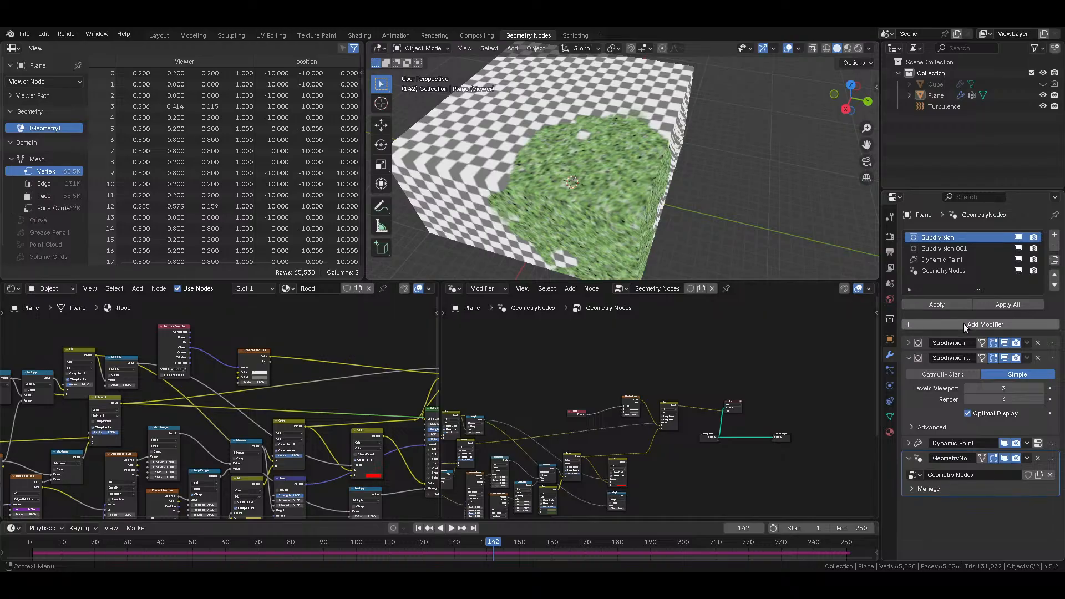
mouse_move(934, 365)
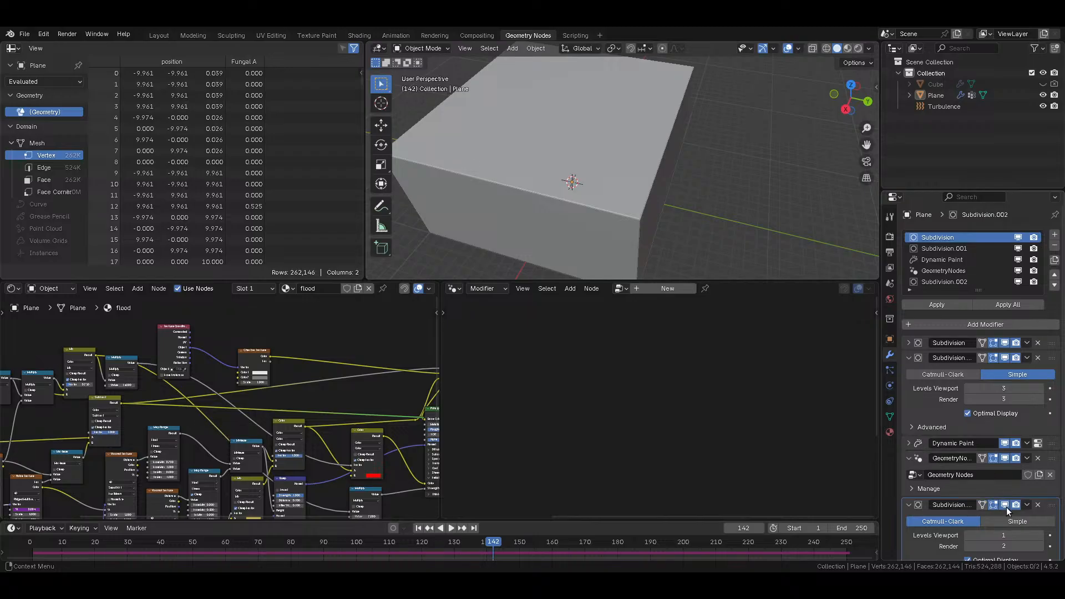
click(1010, 523)
drag(1051, 504, 1050, 454)
click(968, 501)
click(1042, 490)
click(1041, 500)
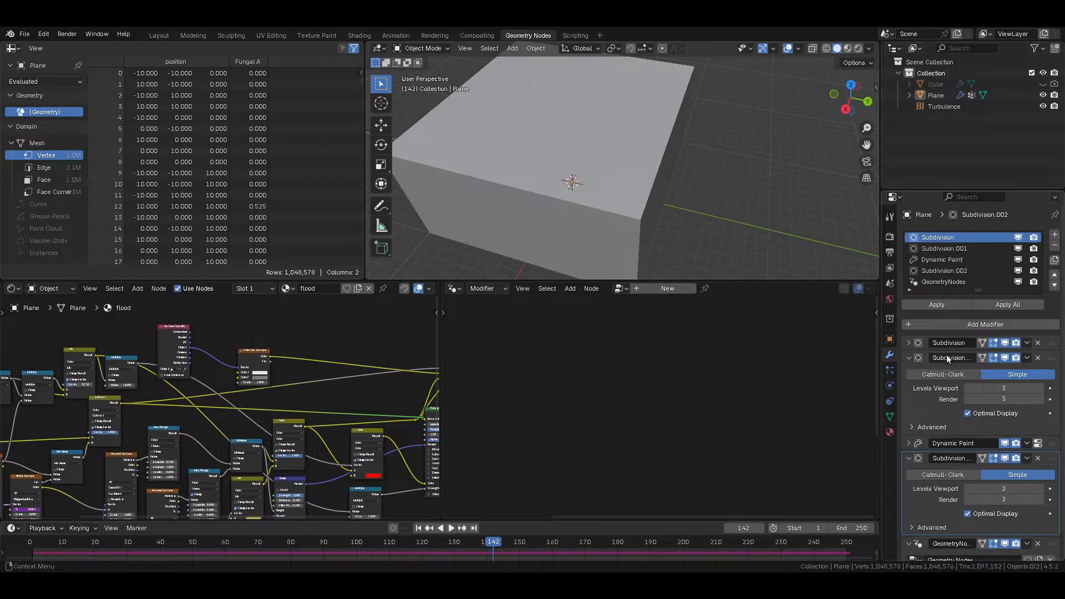
Step: Delete the existing Dynamic Paint bake and bake the cache again
click(890, 387)
scroll(991, 499, down, 6)
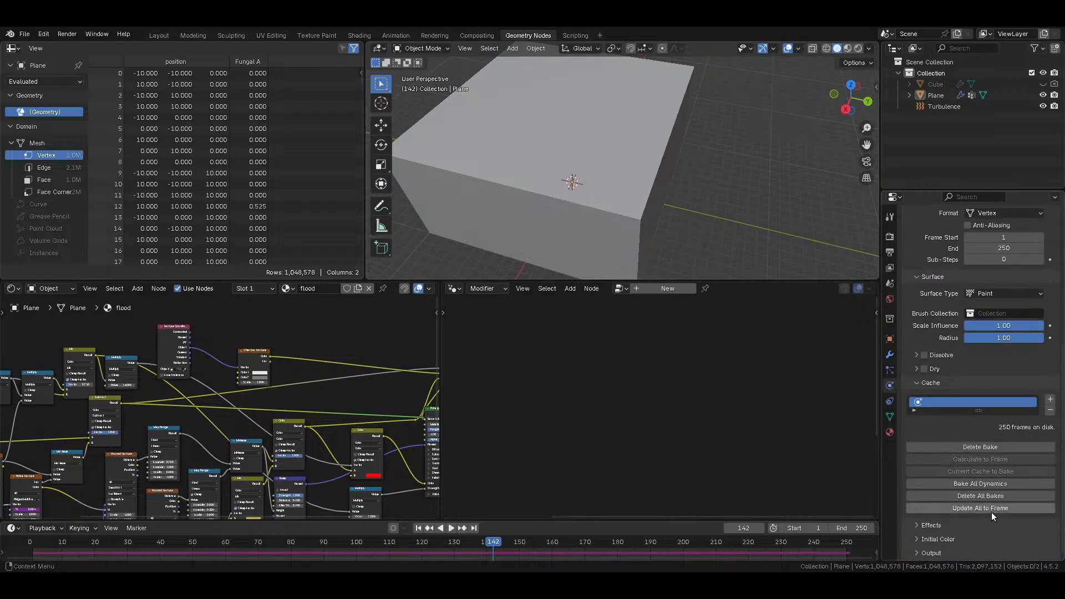
click(982, 444)
click(984, 449)
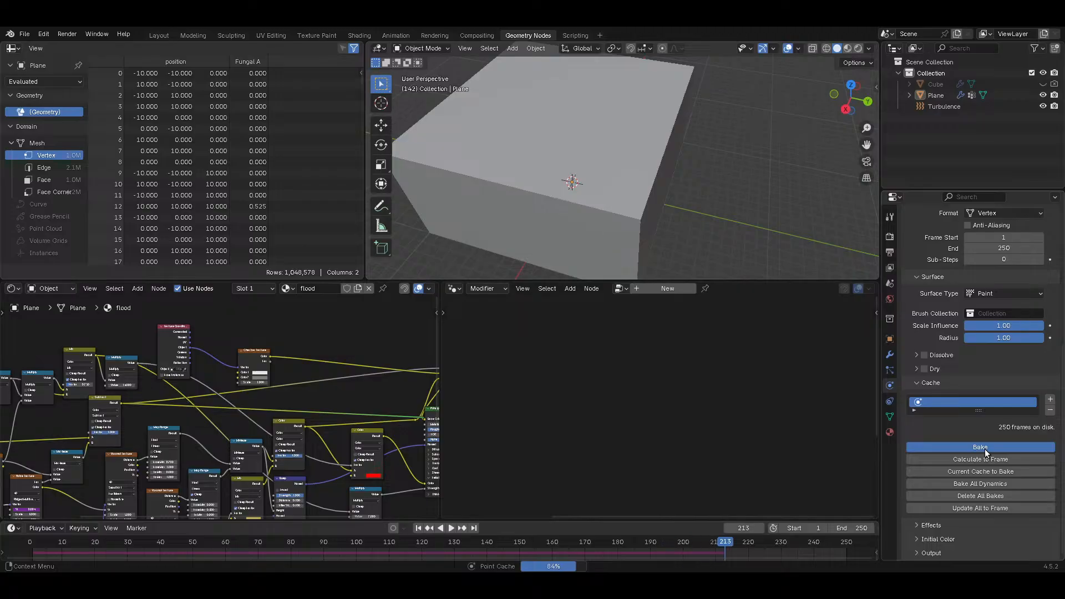
Step: Collapse the modifier settings, make the plane's GeometryNodes modifier active and preview its Viewer node output
click(889, 354)
drag(917, 425, 920, 361)
click(1005, 403)
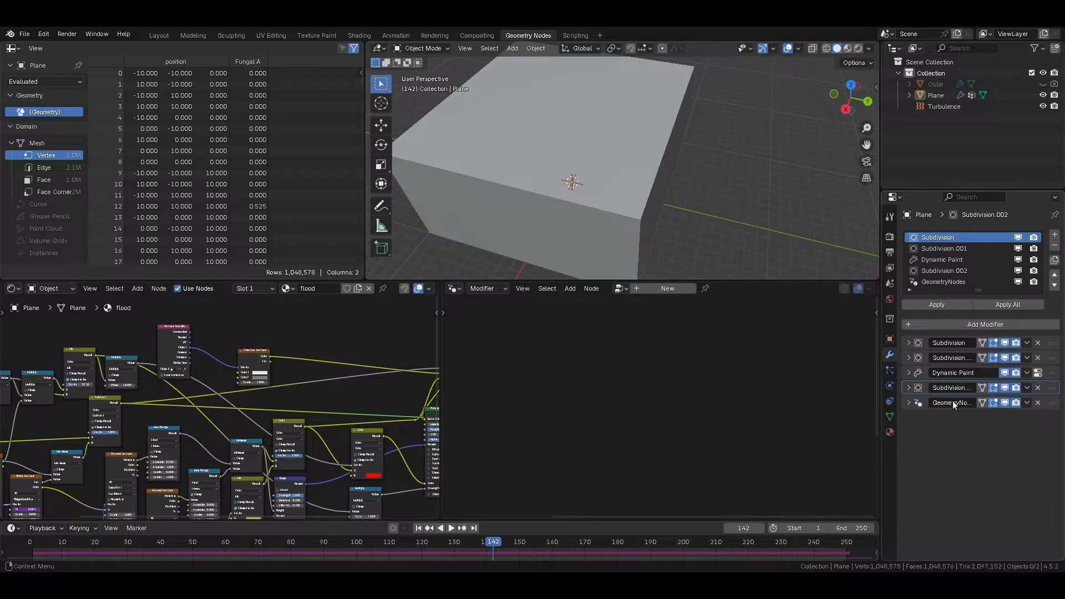
click(613, 242)
click(916, 401)
scroll(710, 399, up, 8)
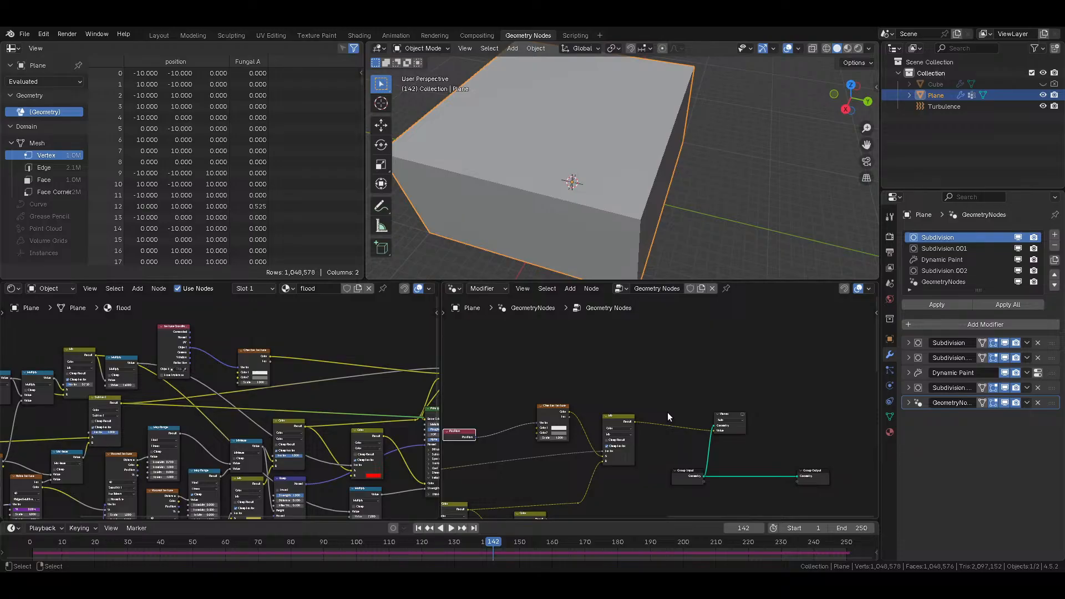
scroll(667, 411, up, 2)
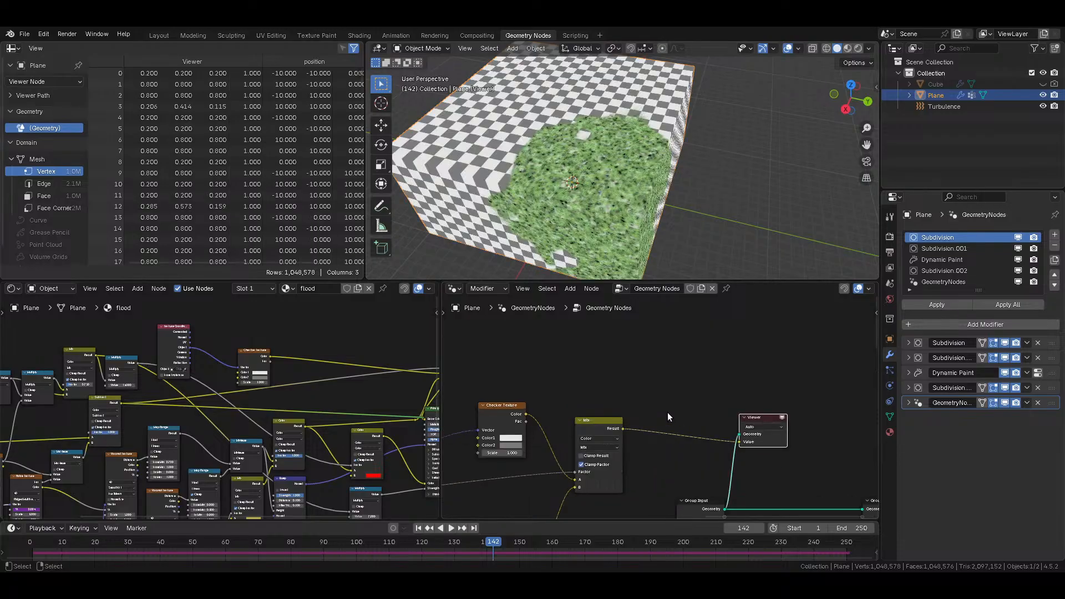
Step: Examine the green noise pattern and its border with the checker on the more finely subdivided box
scroll(635, 225, up, 4)
middle_drag(635, 225, 668, 219)
scroll(667, 219, up, 2)
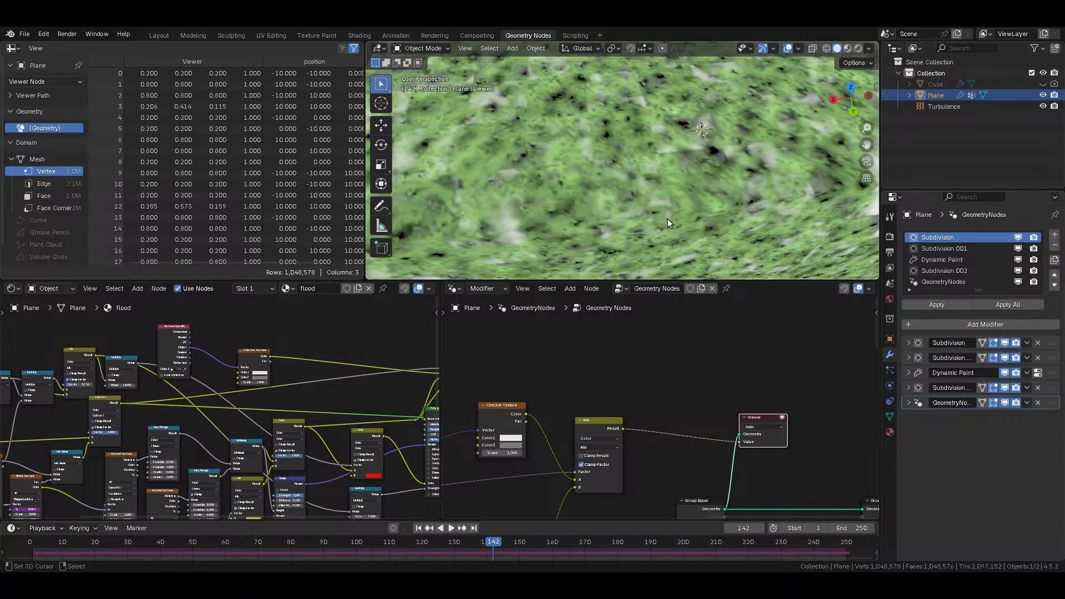
scroll(610, 201, down, 5)
middle_drag(610, 201, 715, 228)
scroll(543, 384, down, 2)
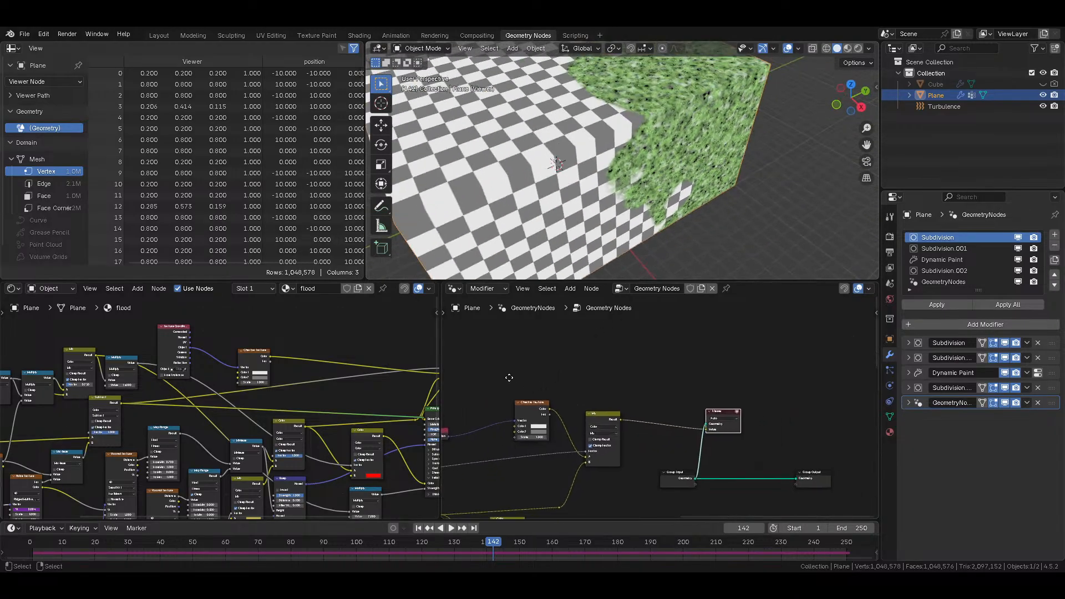
Step: Merge the two node editors so that the Geometry Nodes editor takes over the Shader Editor's area
right_click(437, 370)
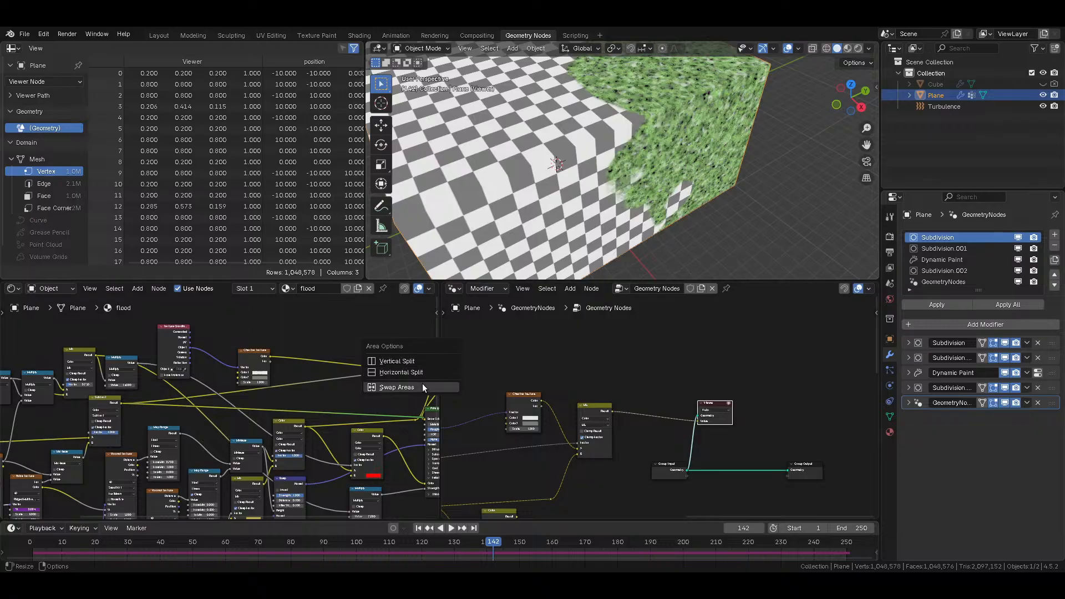
drag(443, 347, 17, 346)
right_click(17, 346)
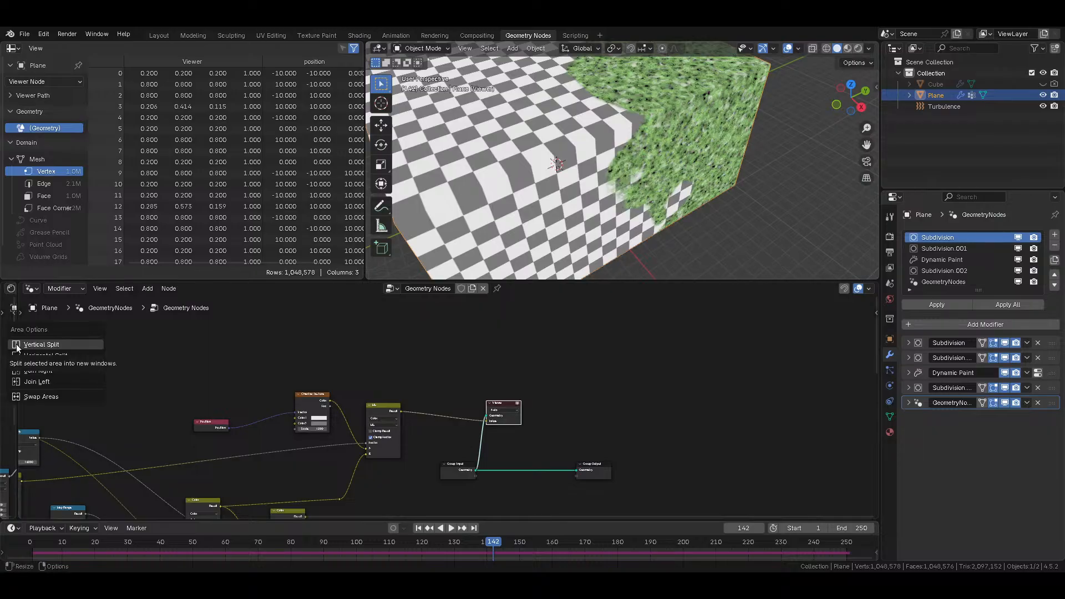
click(32, 381)
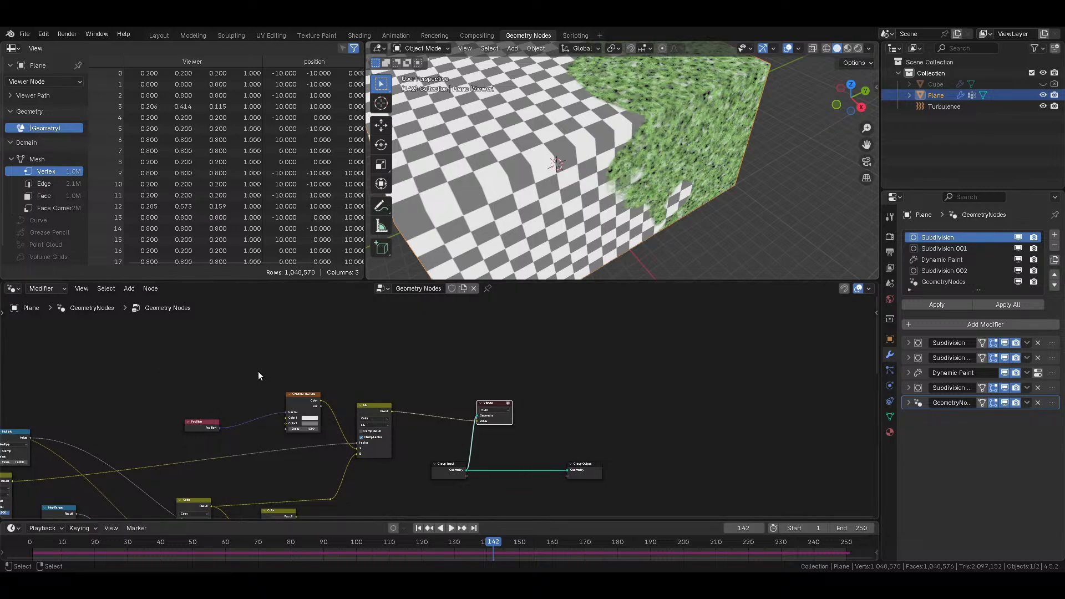
Step: Save the file and look over the whole Geometry Nodes tree up to its Viewer node
key(ctrl+s)
scroll(566, 351, down, 4)
middle_drag(567, 352, 505, 371)
scroll(613, 413, up, 5)
middle_drag(614, 412, 538, 376)
scroll(449, 396, up, 5)
scroll(452, 400, down, 11)
middle_drag(425, 416, 537, 394)
scroll(537, 394, up, 2)
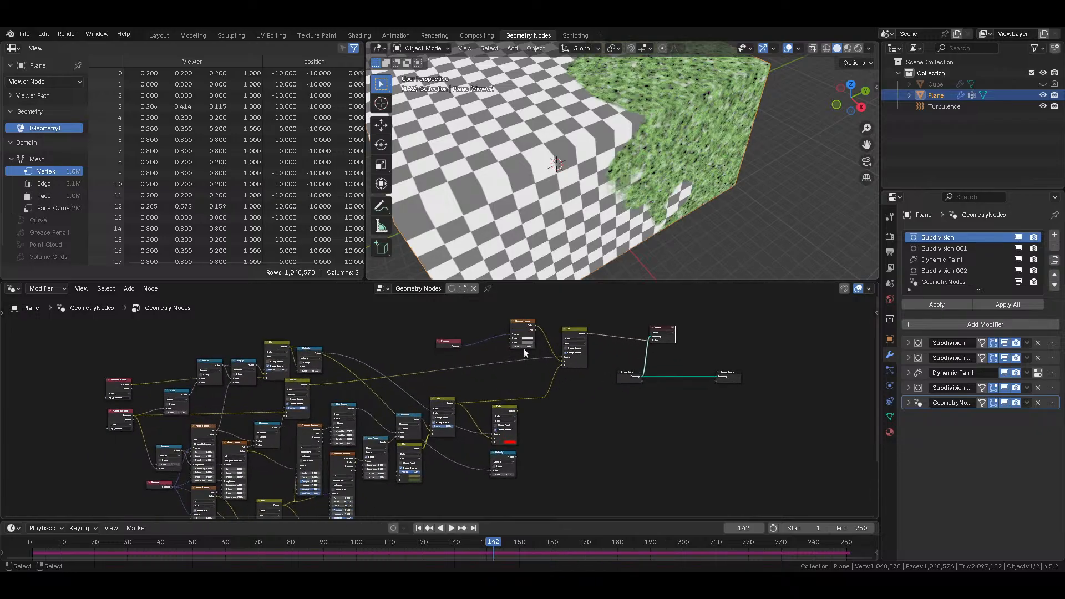
scroll(441, 397, up, 2)
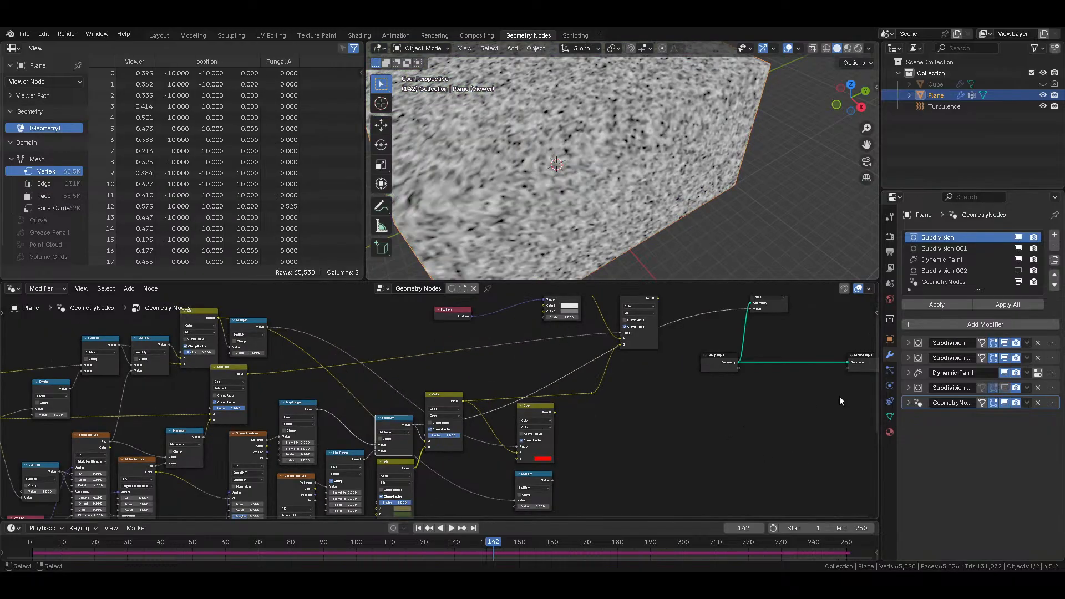
Step: Delete the colour Mix nodes after the Minimum node, plus the Checker Texture, its Position input and the final Mix node
scroll(760, 404, down, 1)
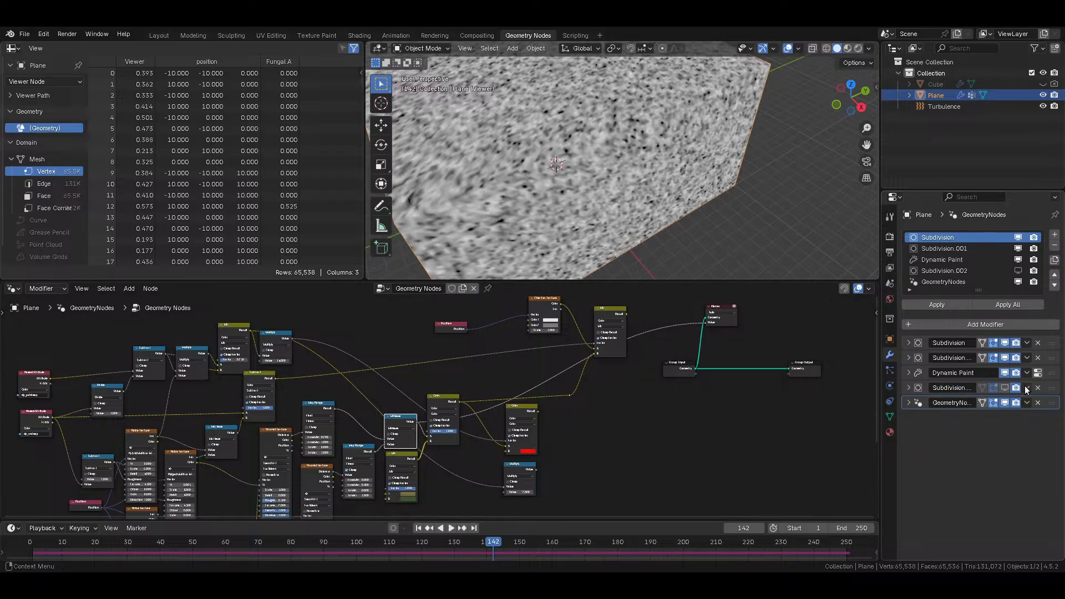
click(408, 465)
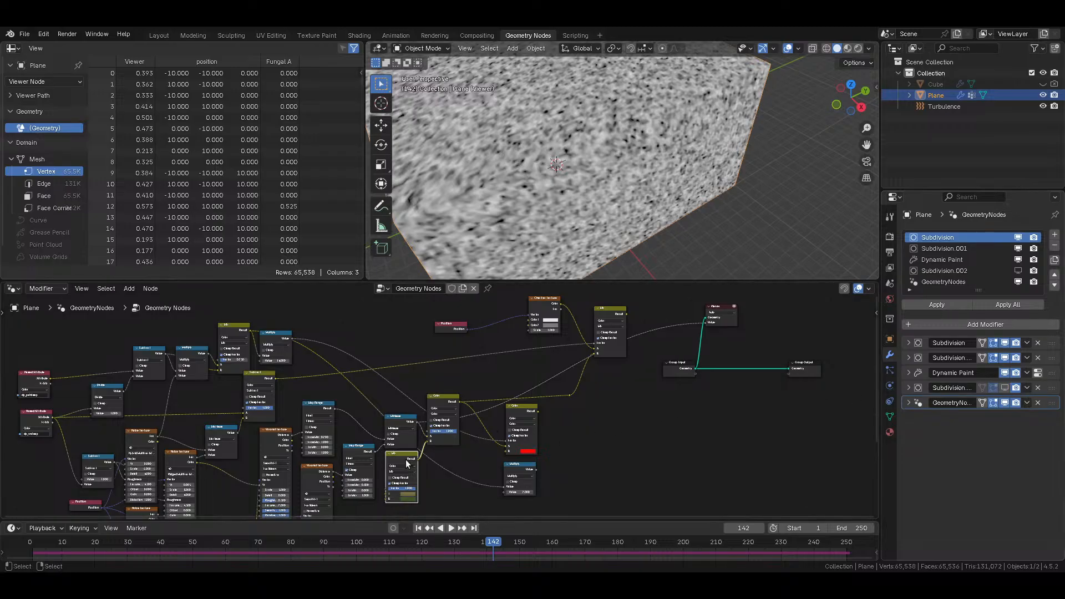
key(x)
click(444, 398)
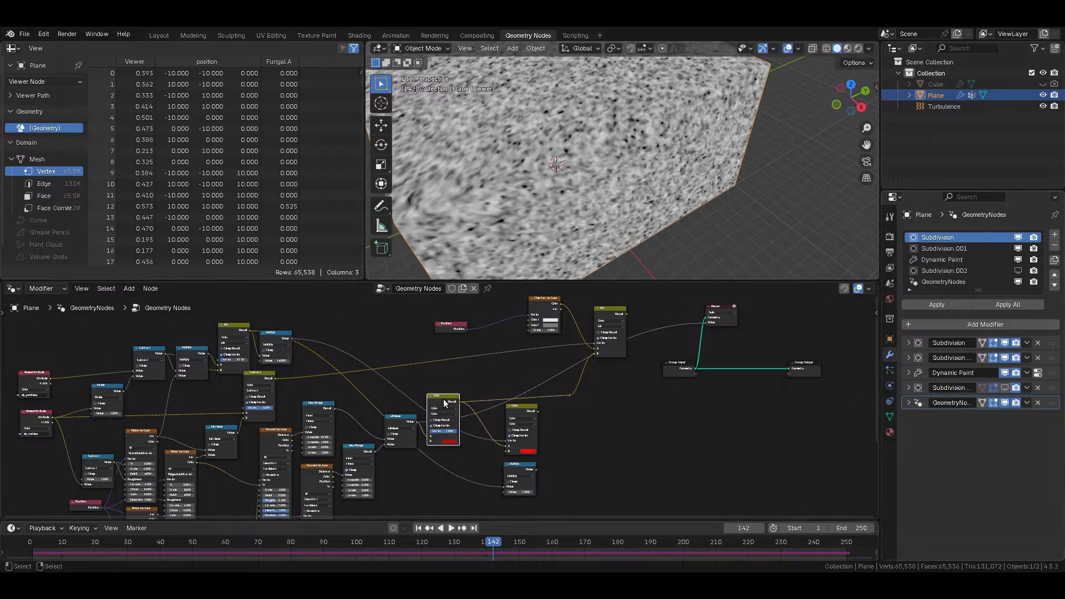
key(x)
click(523, 411)
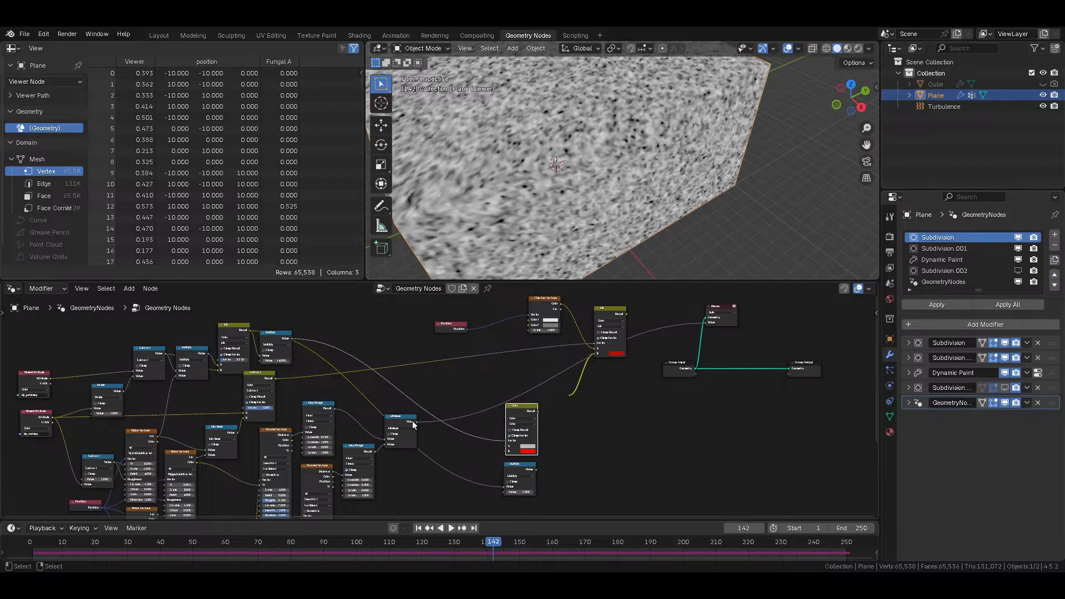
key(x)
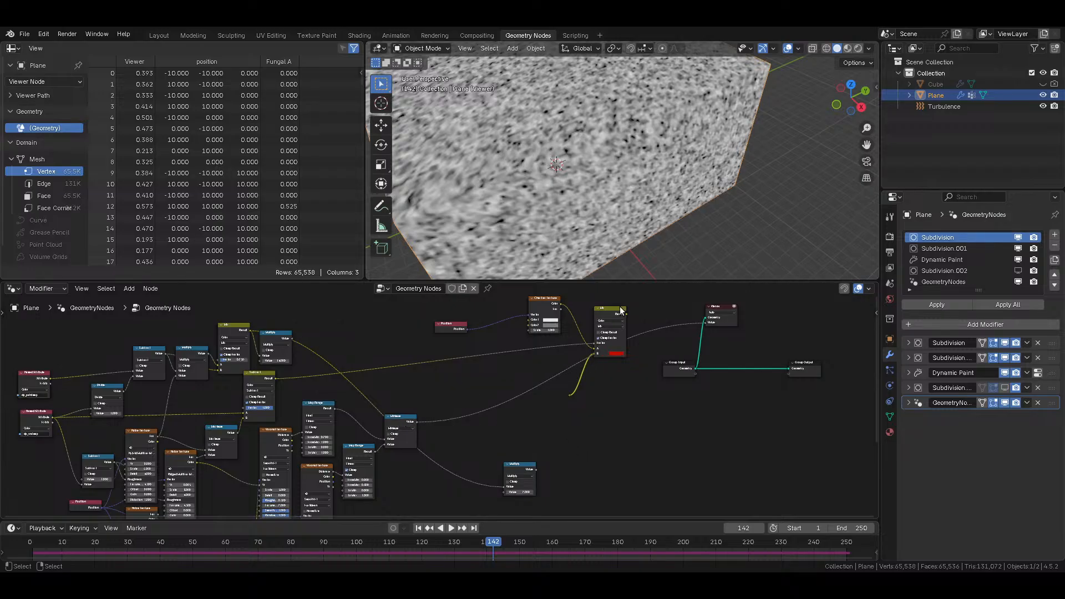
middle_drag(638, 287, 633, 315)
drag(632, 315, 429, 450)
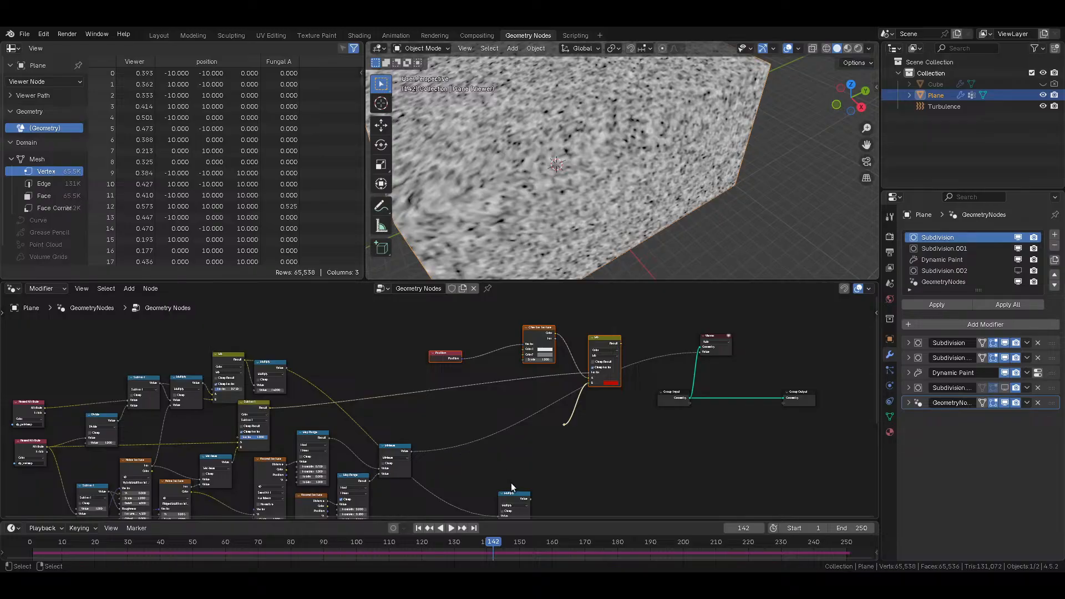
key(x)
Step: Move the loose Multiply node above the Minimum node and preview the Multiply, Minimum and Subtract outputs in turn
middle_drag(519, 489, 528, 460)
drag(527, 464, 411, 355)
ctrl+shift+click(412, 354)
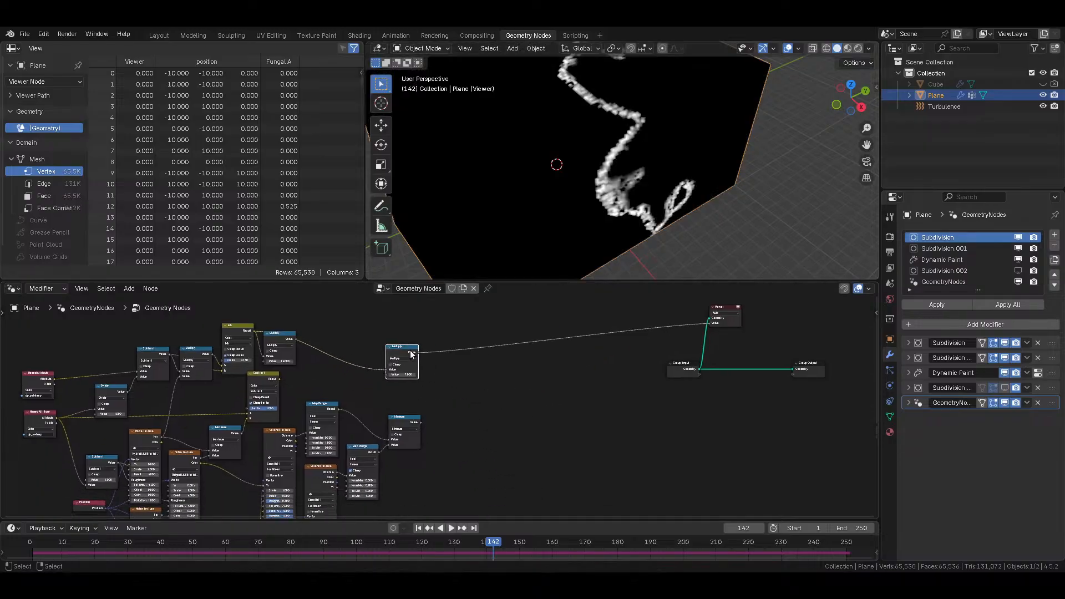
ctrl+shift+click(408, 427)
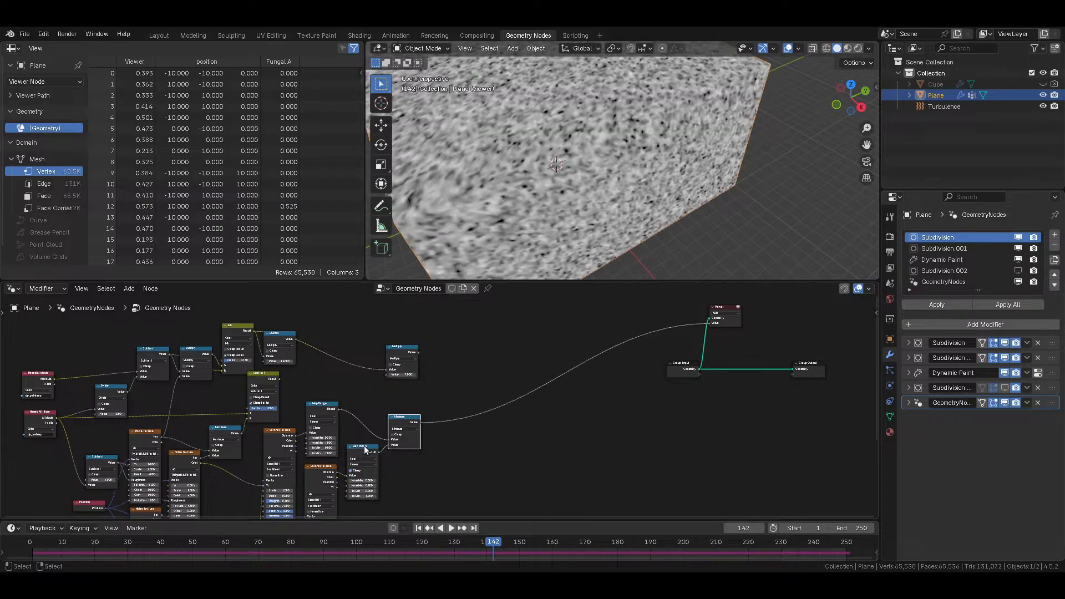
scroll(364, 452, left, 5)
ctrl+shift+click(319, 378)
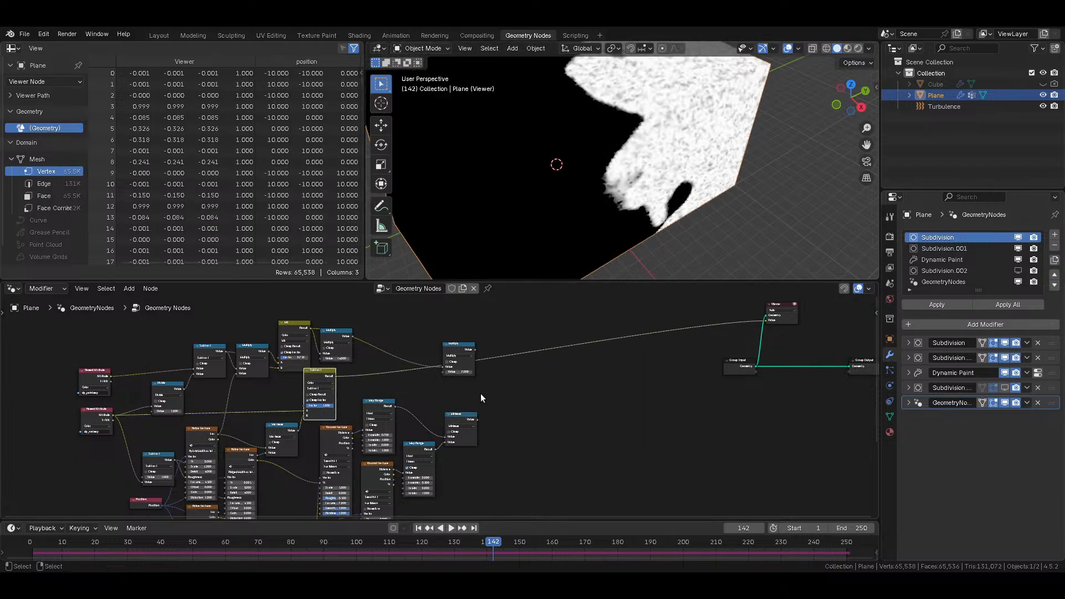
scroll(475, 411, up, 2)
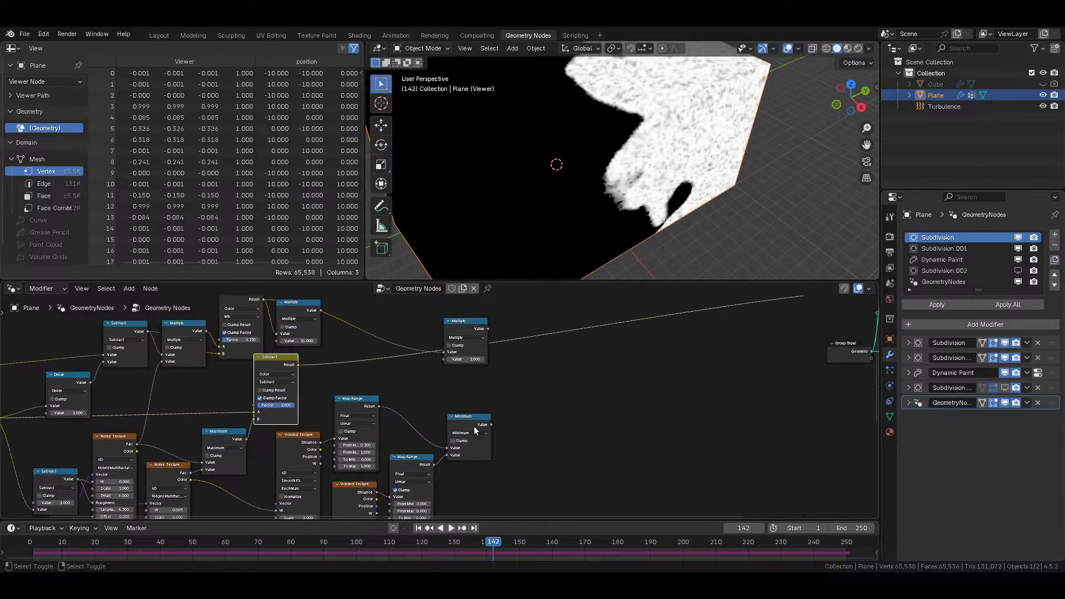
ctrl+shift+click(469, 419)
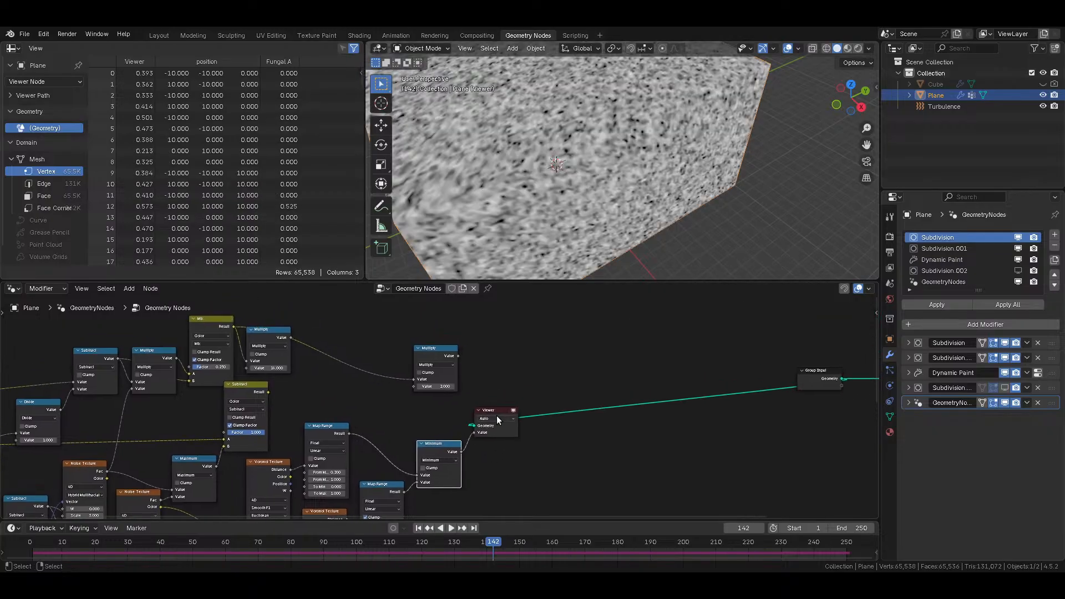
Step: Replace the Viewer node with a new one that shows the Multiply value on the Group Input geometry
drag(502, 411, 625, 401)
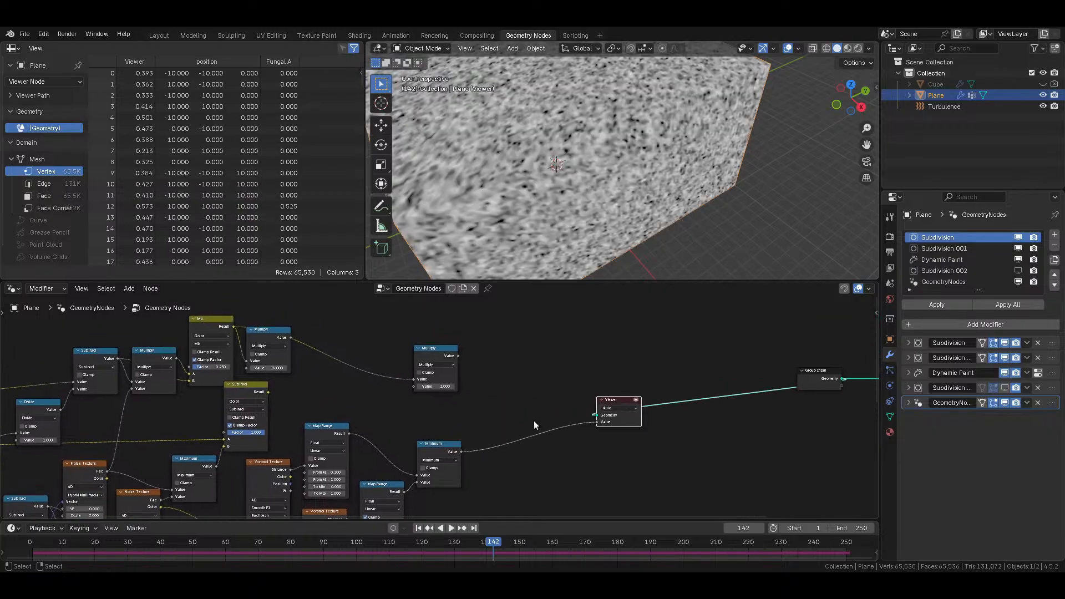
key(x)
ctrl+shift+click(438, 355)
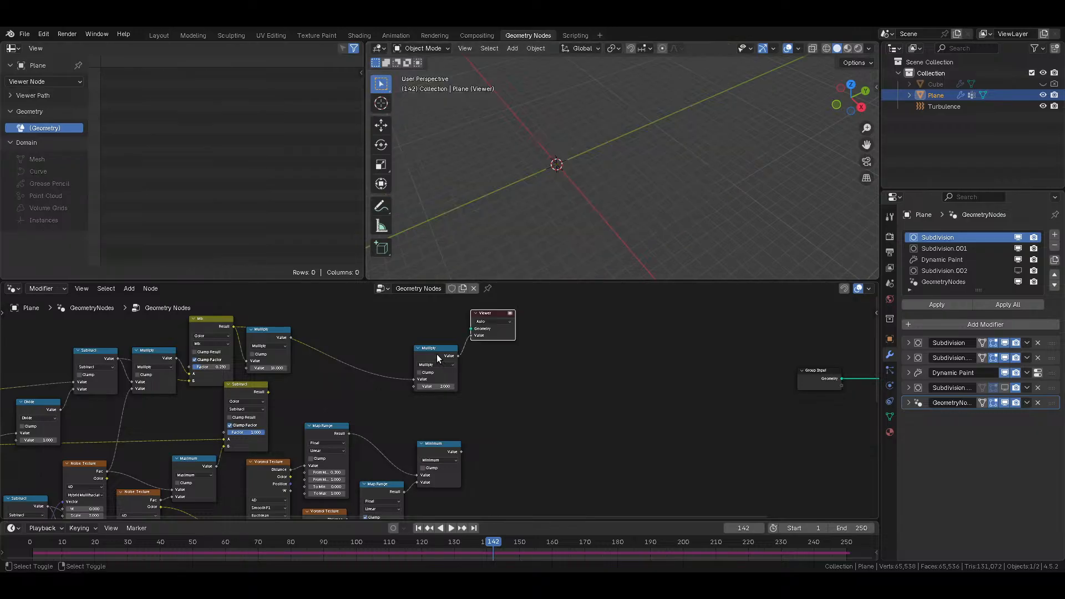
ctrl+shift+click(802, 371)
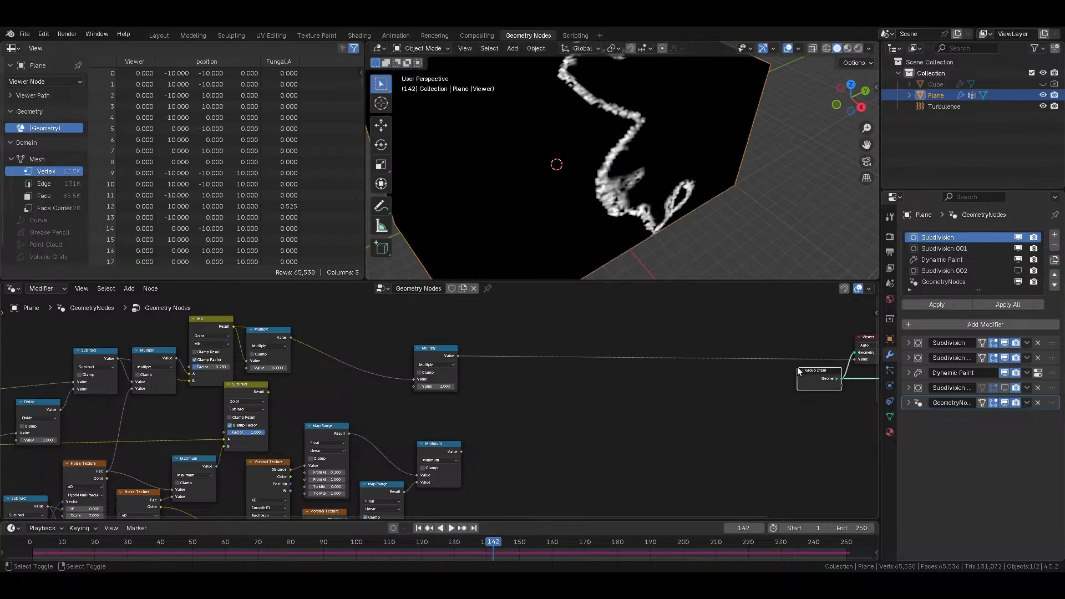
Step: Dissolve the Multiply node directly after the Mix node and put the Multiply node with value 2 in its place
key(shift+a)
drag(441, 355, 308, 315)
click(256, 335)
key(ctrl+x)
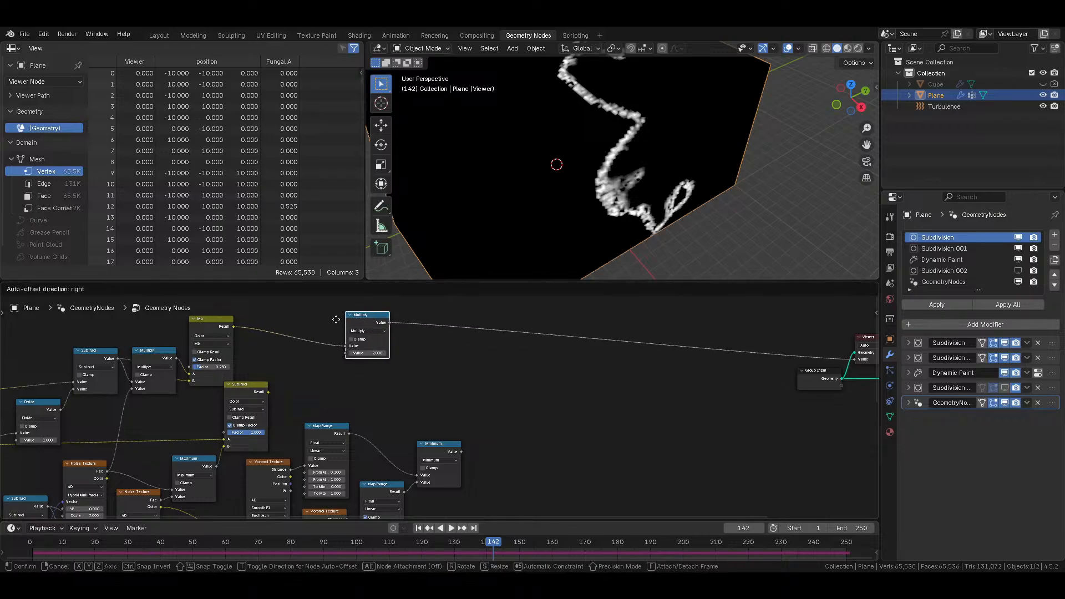
Step: Duplicate the Multiply node into the link to the Viewer, set it to Add and connect the Subtract result to it
key(shift+d)
click(488, 327)
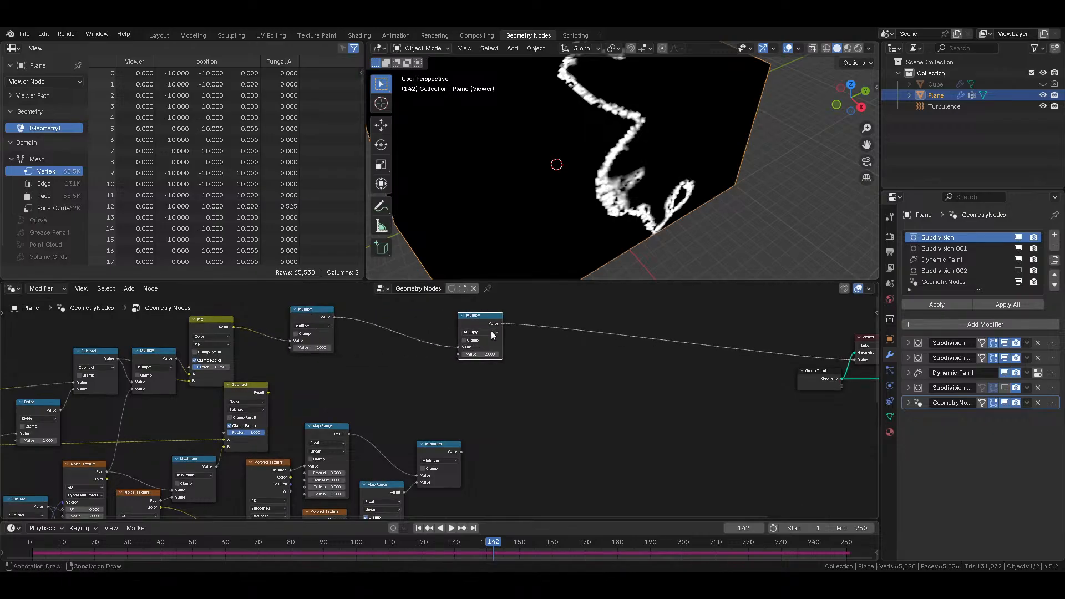
key(ctrl+KP_Add)
drag(268, 392, 526, 372)
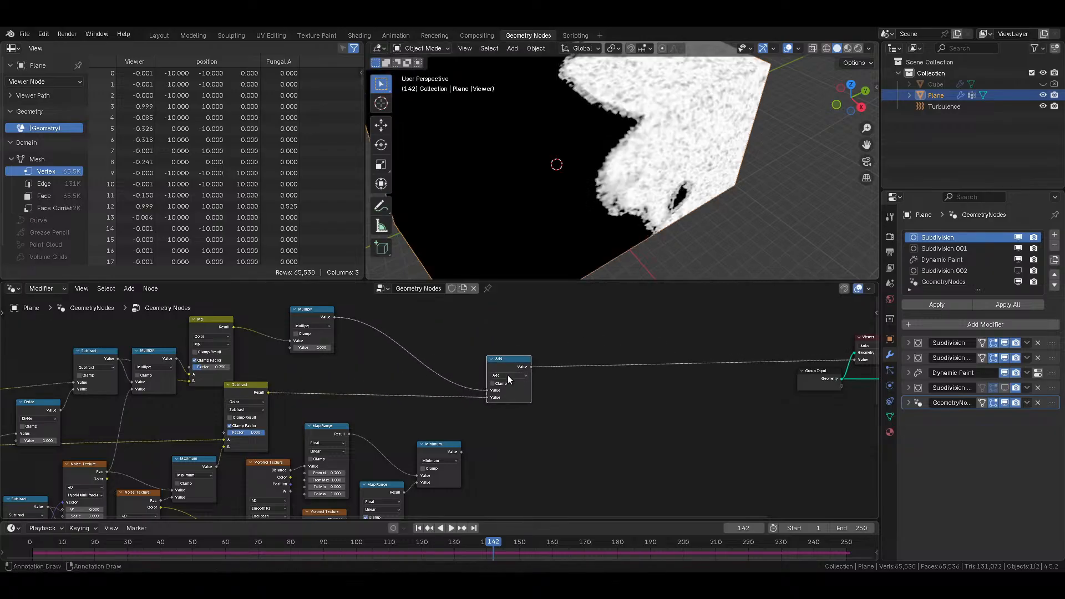
Step: Compare the Minimum output with the Add output in the viewport, and make room between the Add and Viewer nodes
ctrl+shift+click(444, 451)
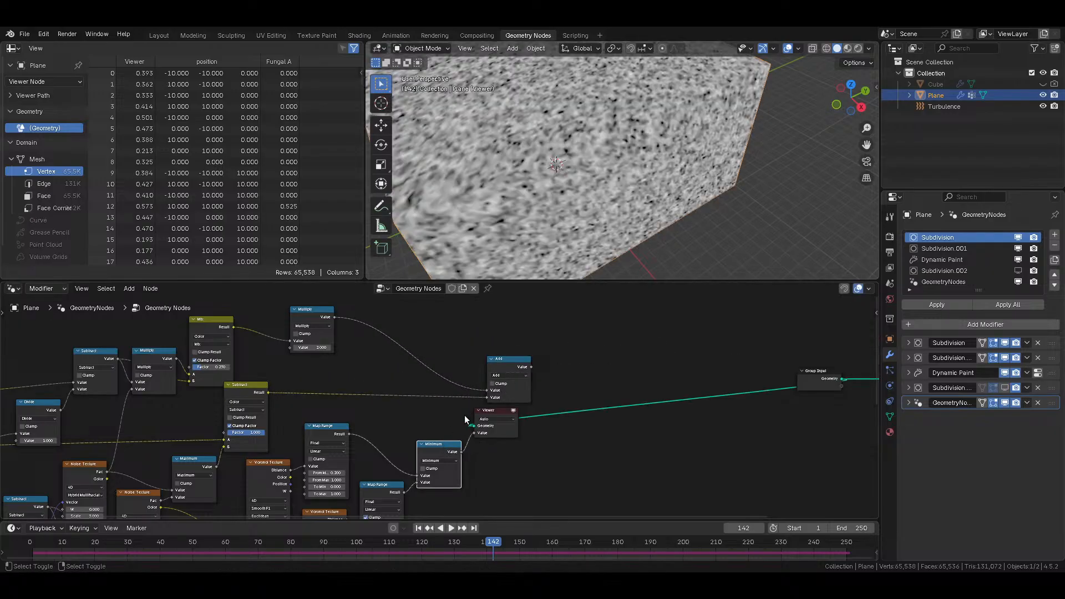
ctrl+shift+click(519, 360)
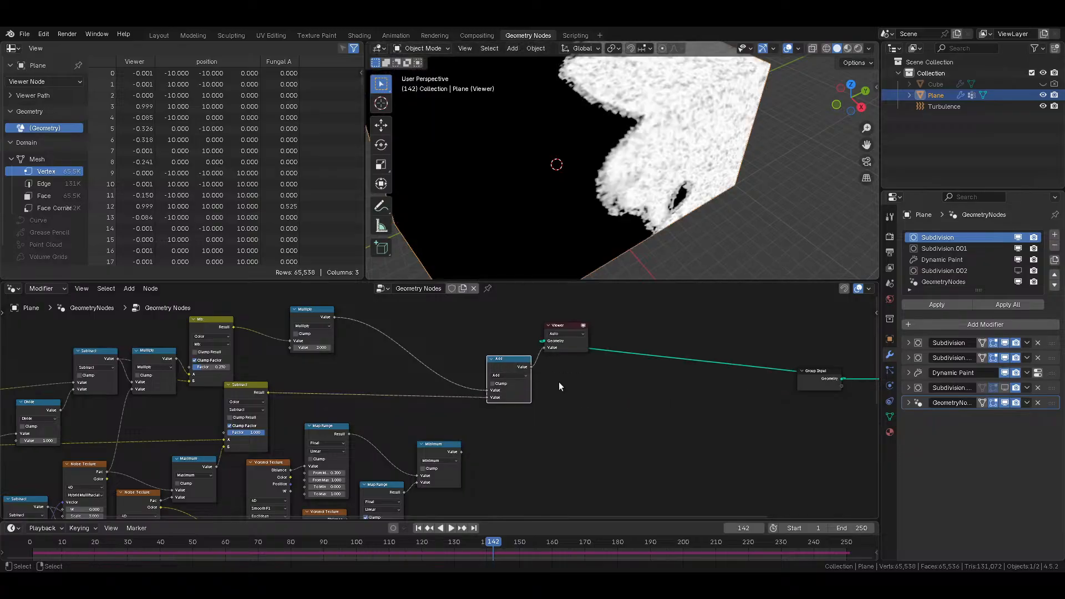
middle_drag(561, 381, 492, 394)
drag(498, 343, 594, 352)
Step: Try combining the Add and Minimum outputs through a duplicated Math node set to Minimum before the Viewer
click(438, 379)
key(shift+d)
click(498, 380)
click(499, 389)
click(549, 406)
drag(393, 464, 477, 411)
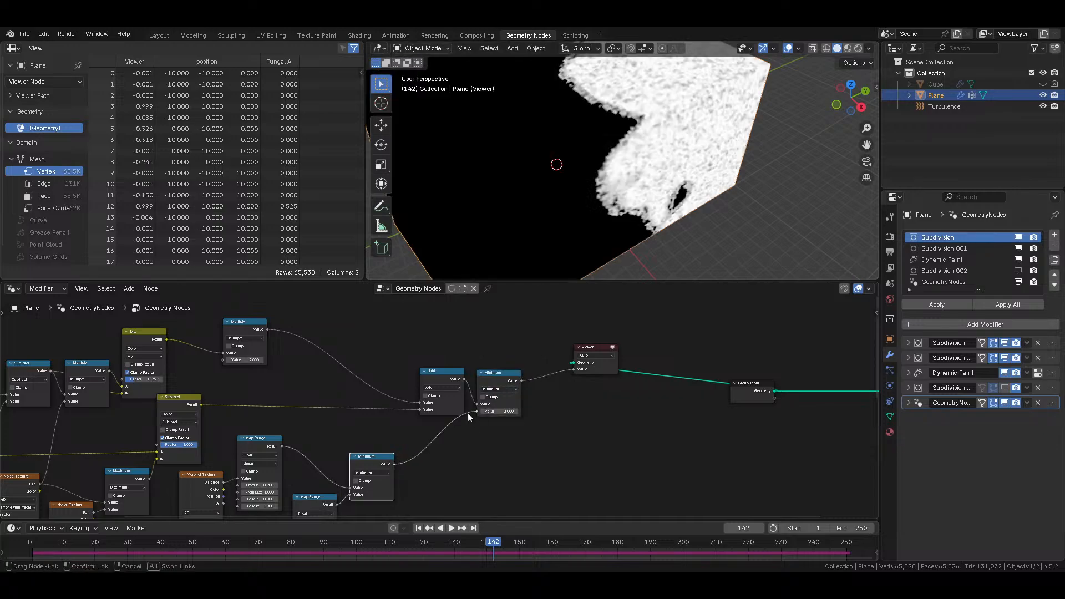
Step: Switch the combining Math node to Multiply, space the Add node away from it and inspect the masked pattern on the box
click(507, 389)
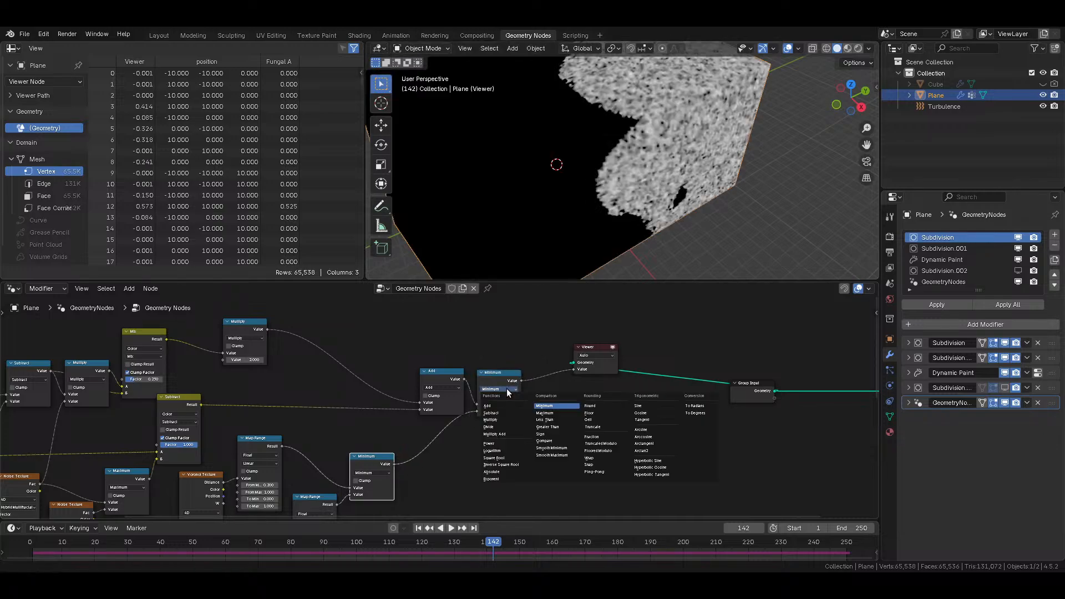
click(500, 422)
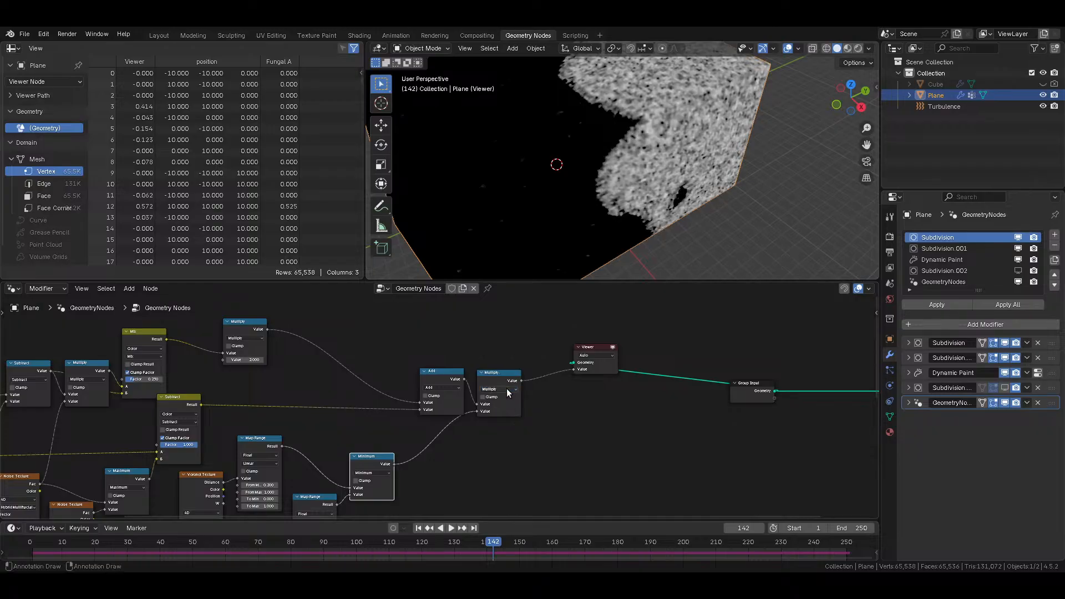
drag(442, 371, 385, 364)
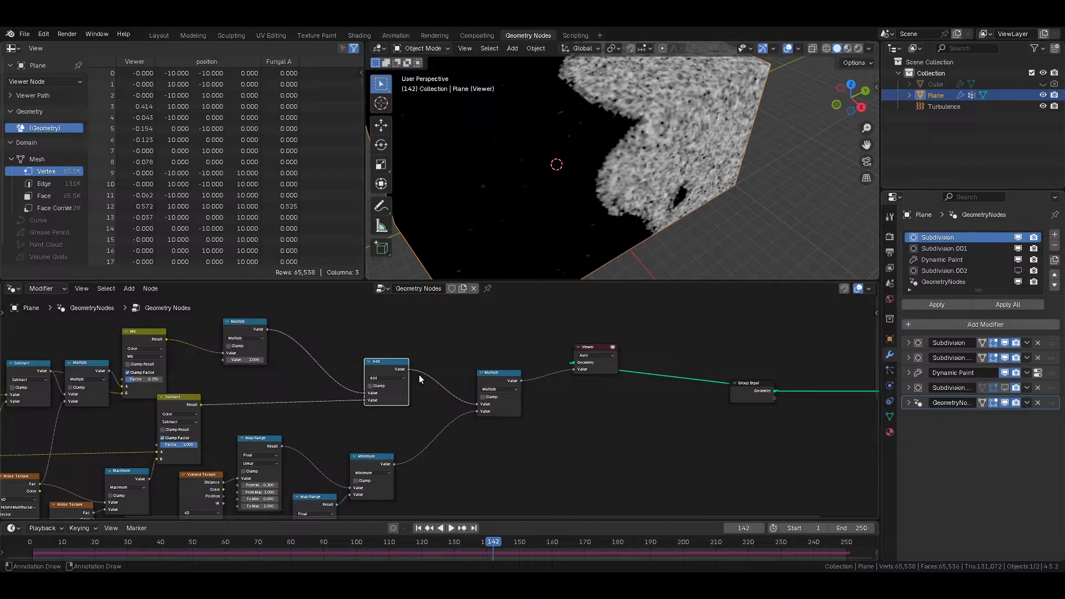
middle_drag(412, 378, 352, 395)
middle_drag(558, 187, 615, 169)
middle_drag(612, 228, 607, 227)
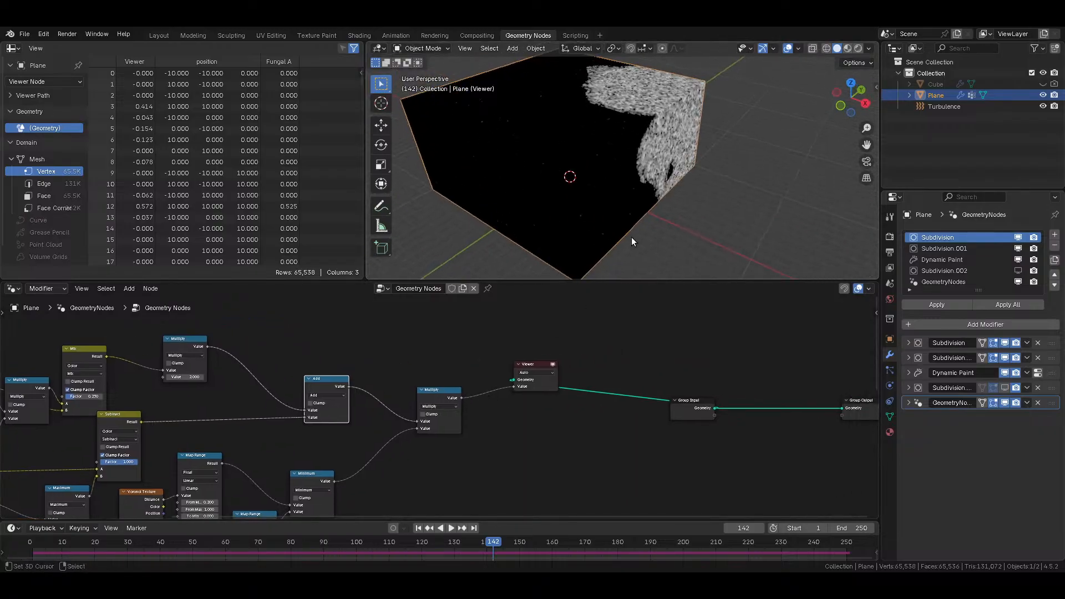
Step: Set the Subdivision.002 modifier's viewport and render levels to 1 and turn its viewport display back on
click(908, 388)
drag(1004, 430, 1004, 418)
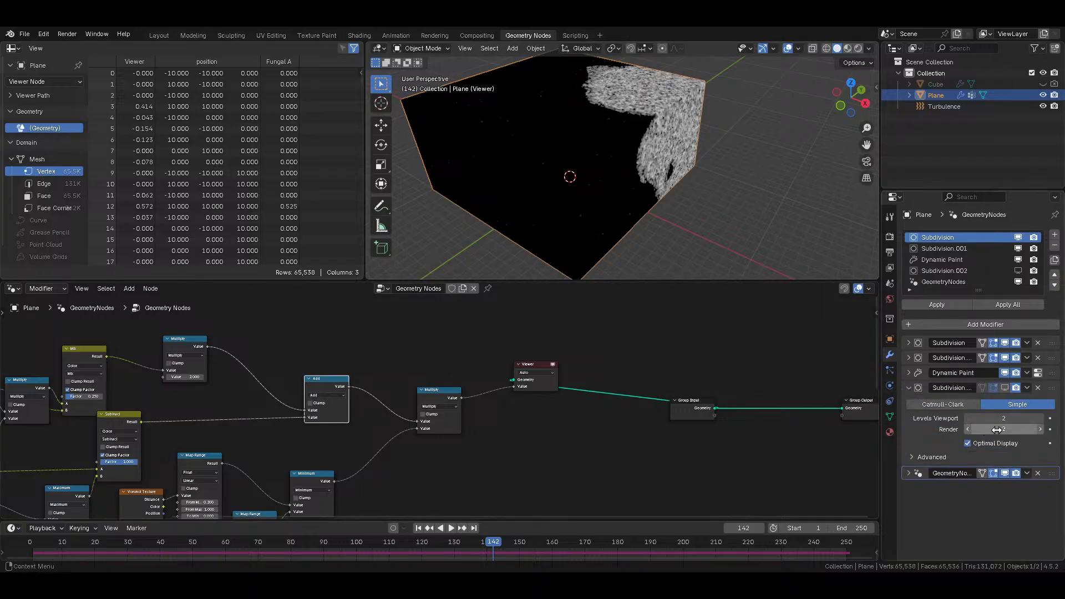
text(1)
key(Return)
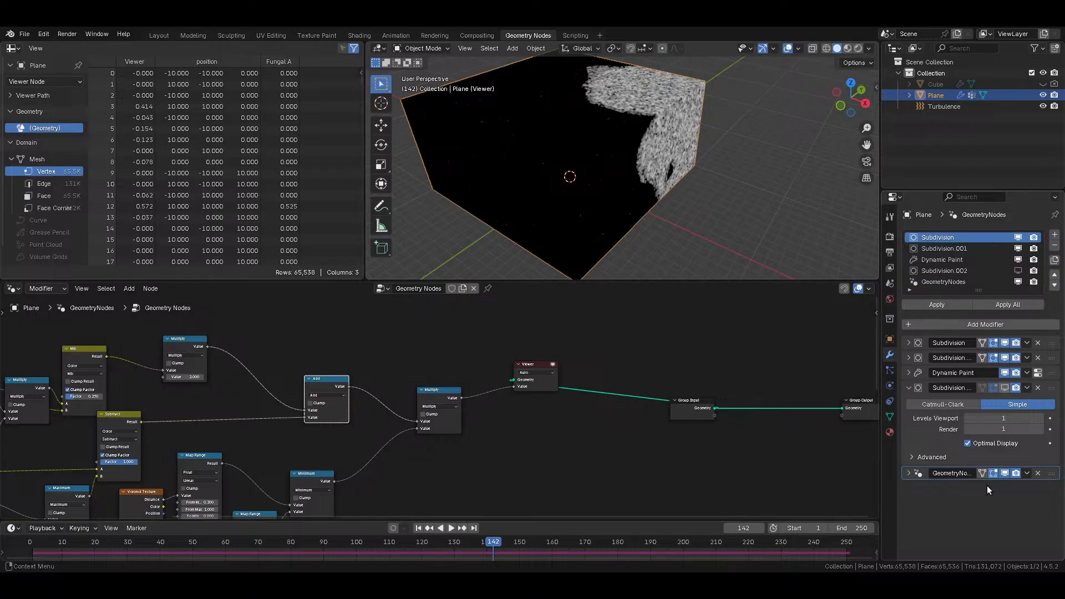
scroll(584, 241, up, 5)
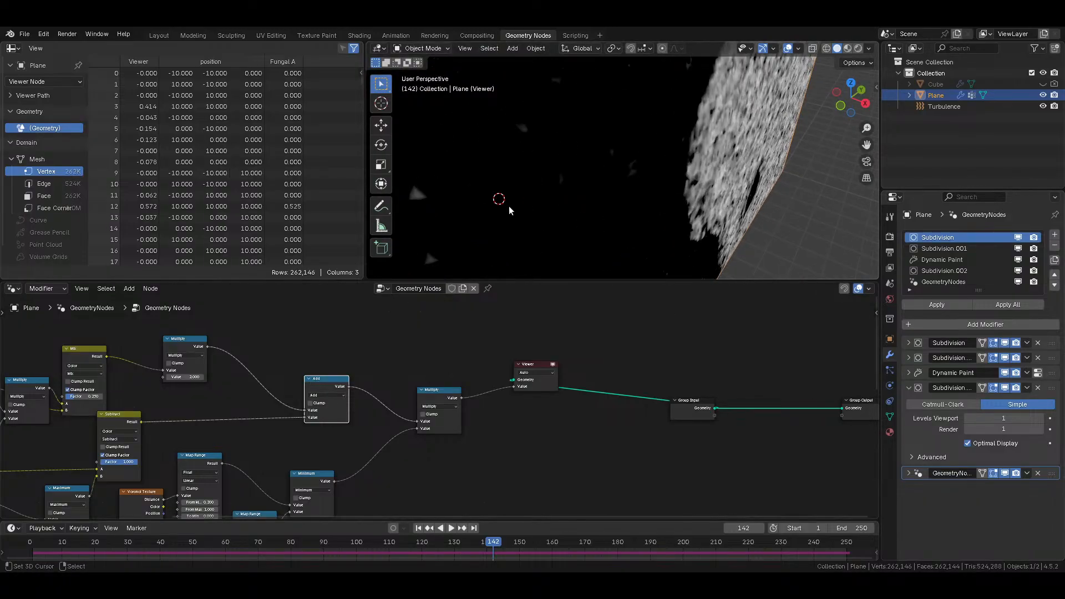
Step: Delete the Multiply node that joins the Add and Minimum outputs
click(309, 481)
middle_drag(309, 480, 488, 355)
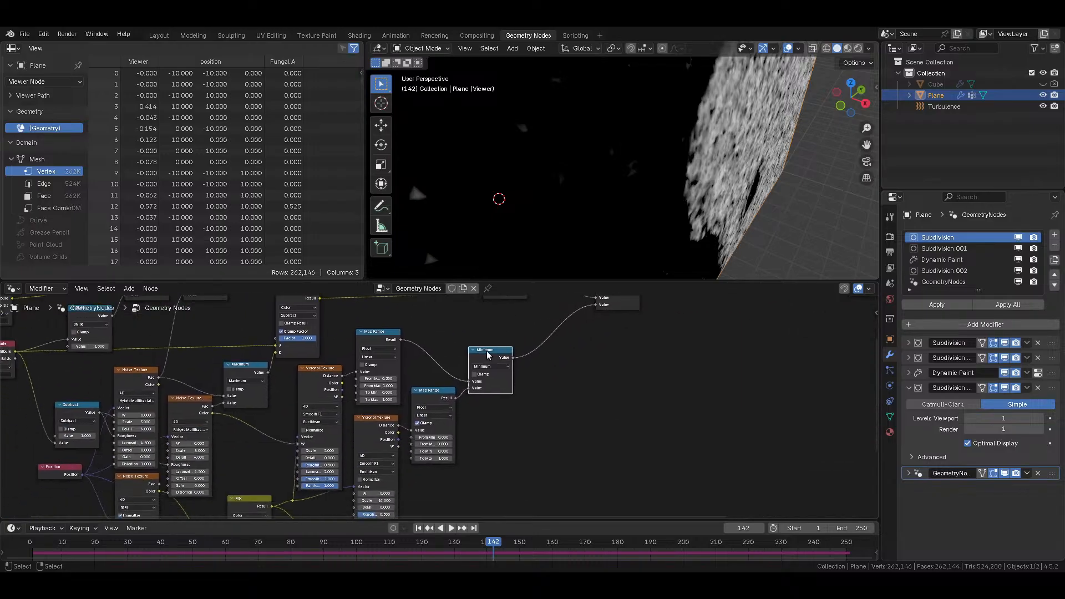
scroll(488, 355, down, 2)
drag(504, 353, 365, 474)
click(564, 310)
key(x)
Step: Preview the Add node's output and examine the edge of the white growth mask up close
middle_drag(530, 366, 449, 446)
ctrl+shift+click(406, 386)
middle_drag(646, 245, 589, 237)
middle_drag(609, 345, 584, 352)
scroll(586, 355, up, 4)
Step: Move the Group Input node next to the Add node and delete the Viewer node
drag(715, 394, 445, 409)
drag(564, 358, 732, 348)
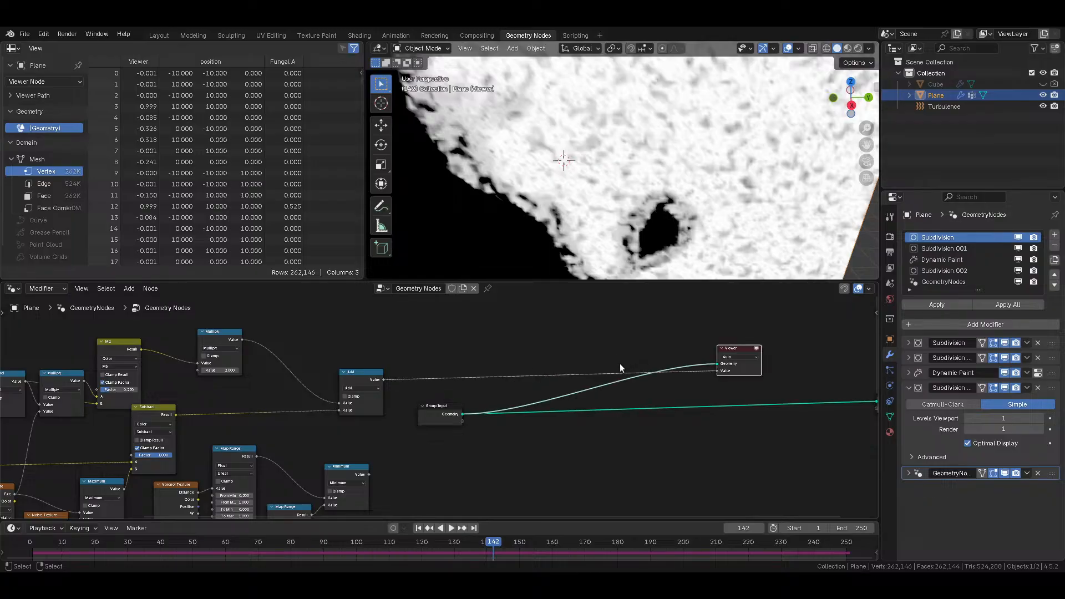
middle_drag(625, 364, 517, 358)
drag(632, 343, 586, 316)
key(x)
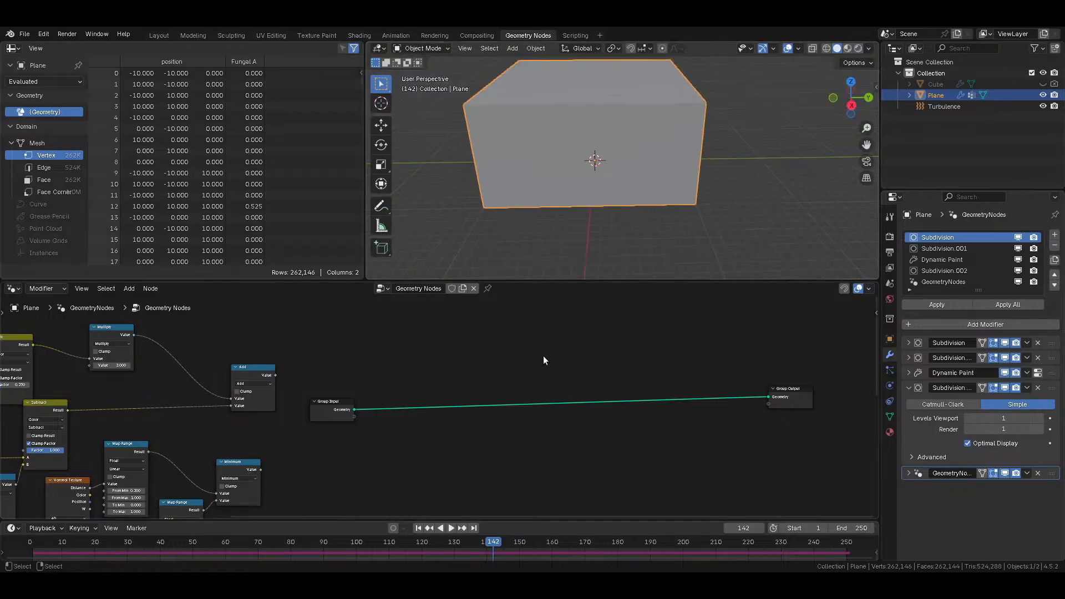
Step: Add a Set Position node on the geometry link between Group Input and Group Output
key(shift+a)
text(set pos)
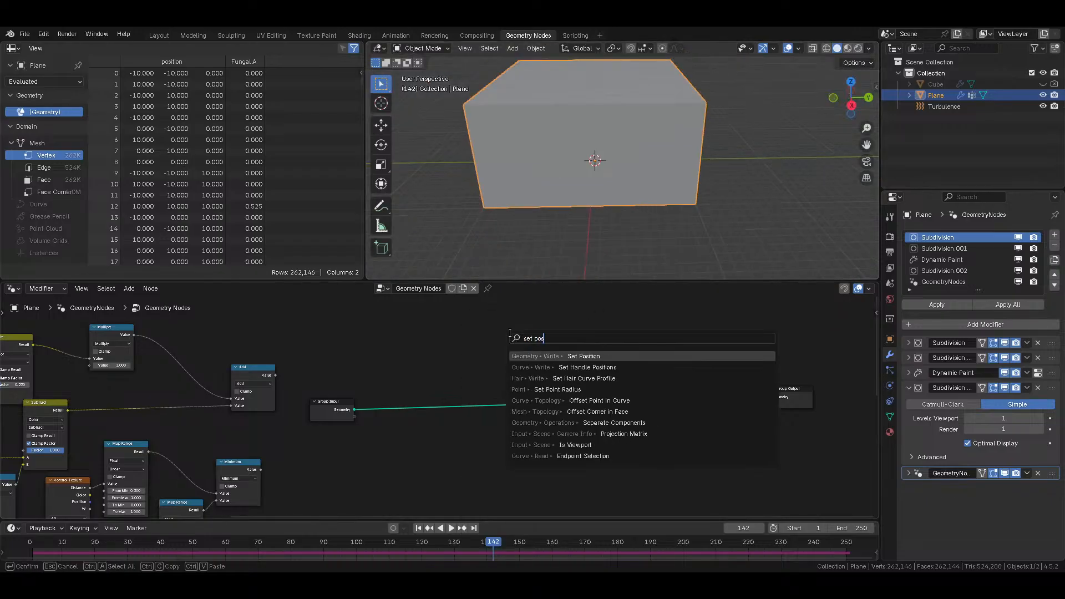
key(Return)
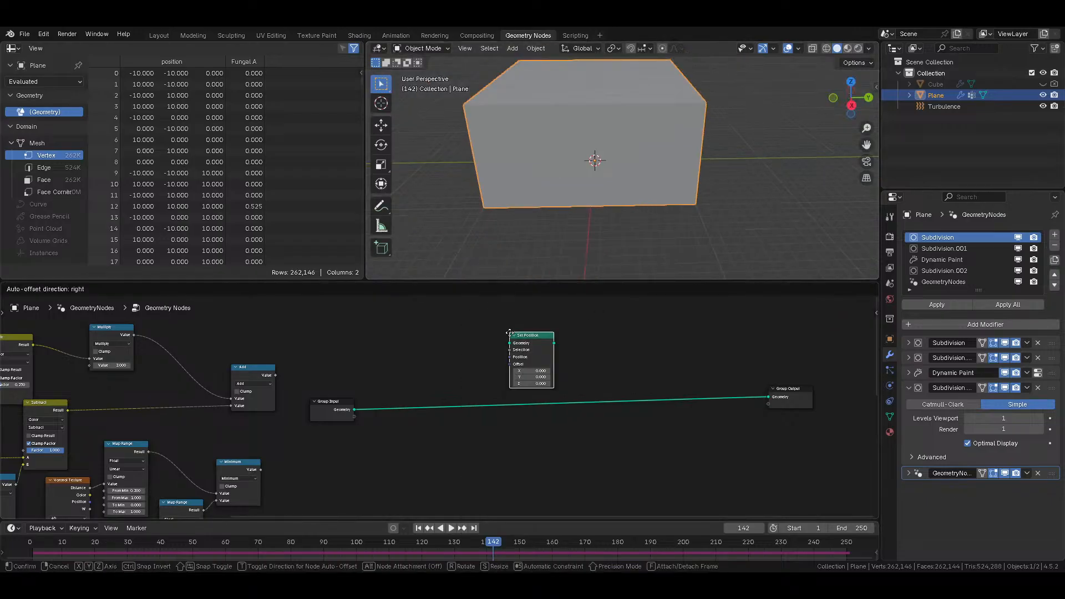
click(469, 375)
scroll(445, 389, up, 2)
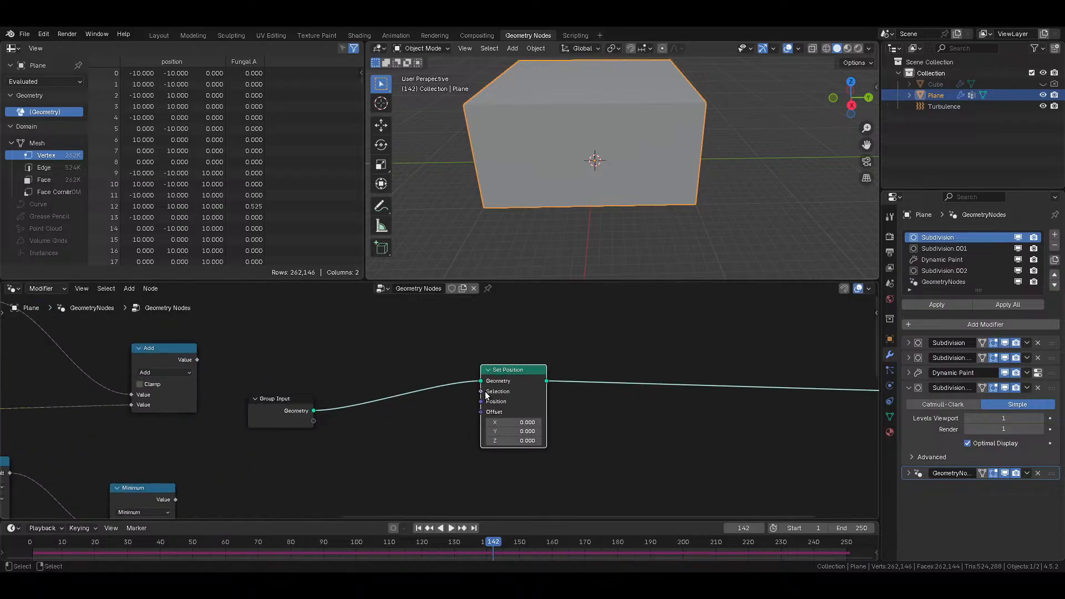
Step: Add a Position node below Group Input and connect its output to Set Position's Offset
key(shift+a)
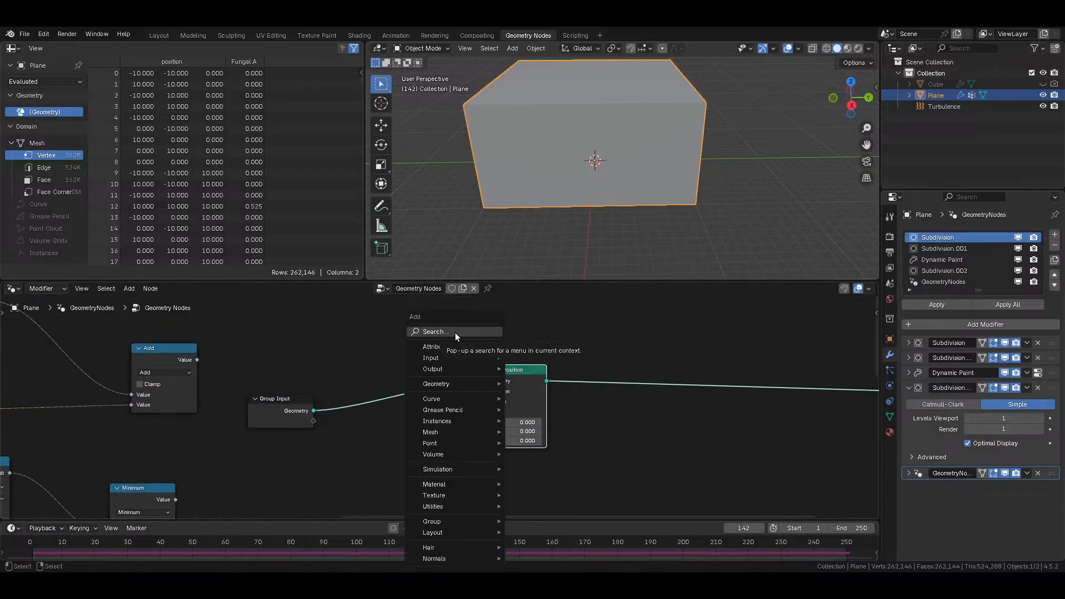
mouse_move(452, 441)
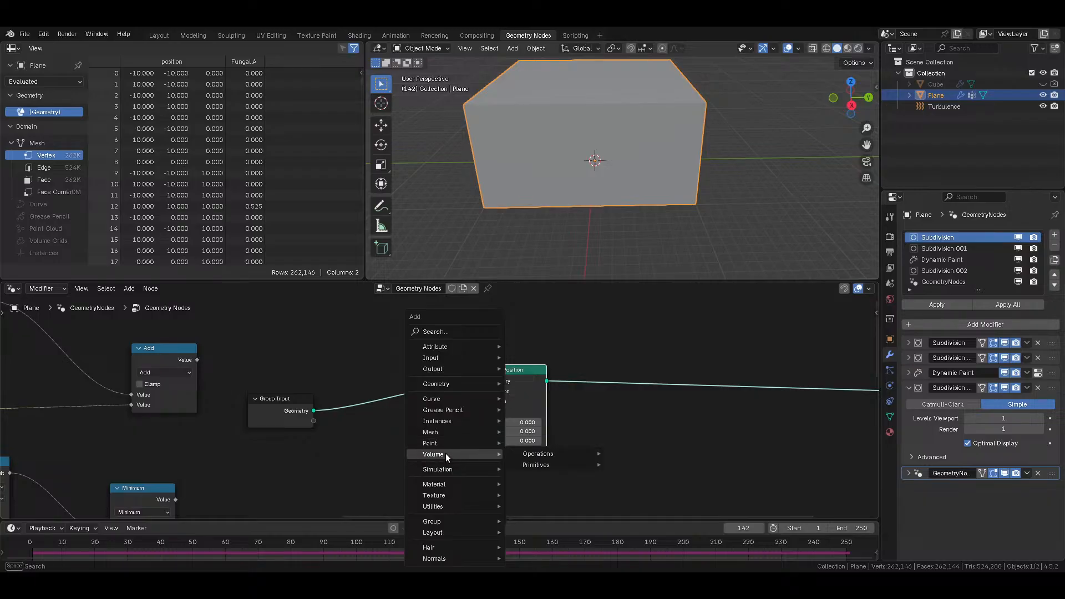
mouse_move(447, 468)
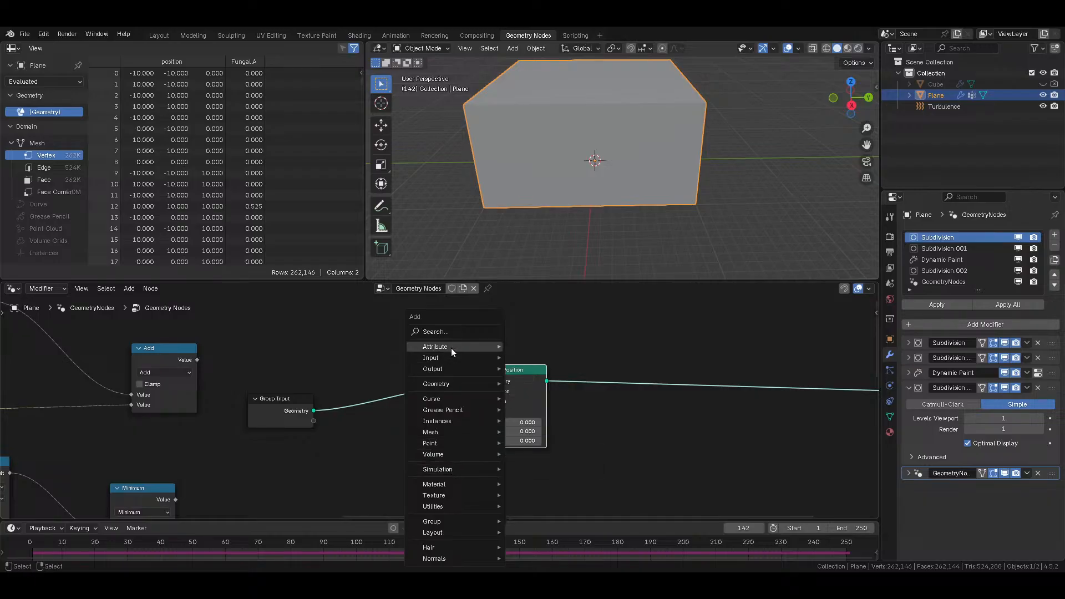
click(461, 334)
text(pos)
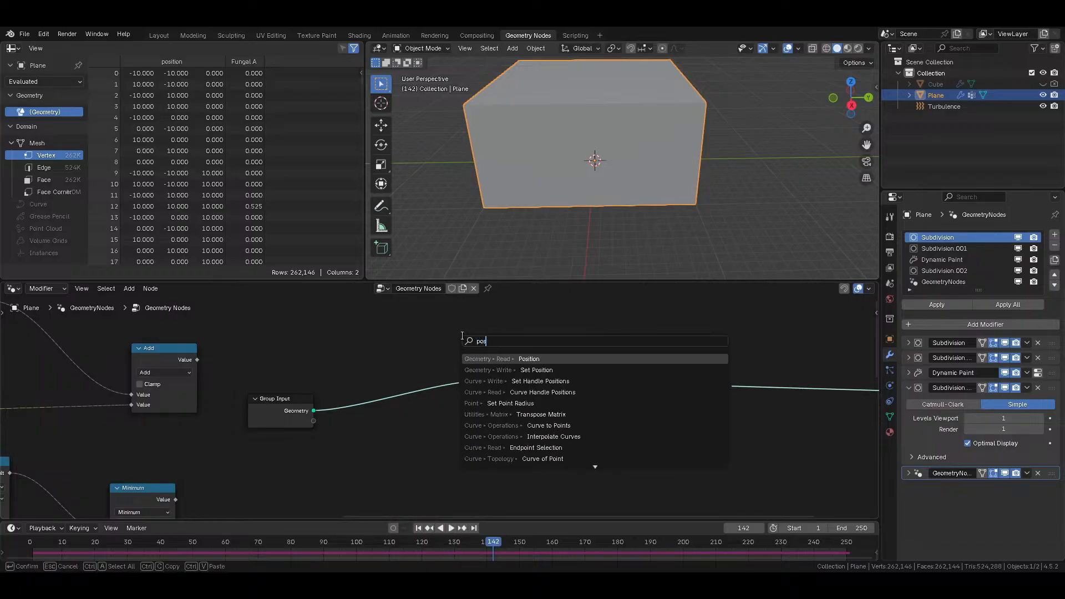
key(Return)
click(370, 443)
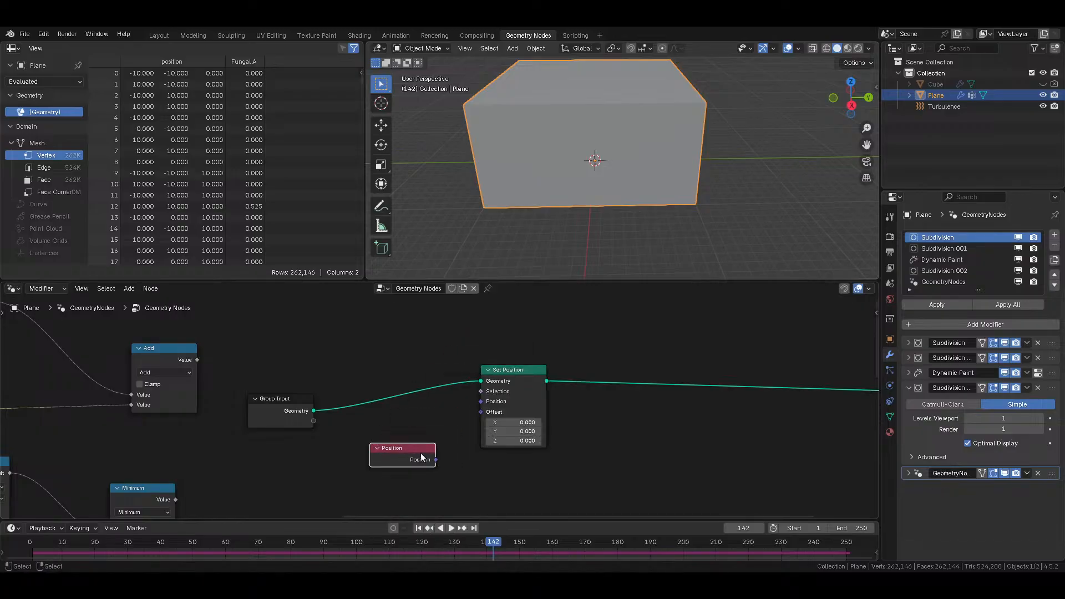
drag(436, 459, 481, 411)
drag(388, 460, 277, 474)
scroll(615, 184, down, 6)
scroll(621, 181, up, 2)
middle_drag(620, 179, 608, 228)
Step: Insert a Vector Math Add node between Position and Set Position, and feed the mask Add node's value into its second input
key(shift+a)
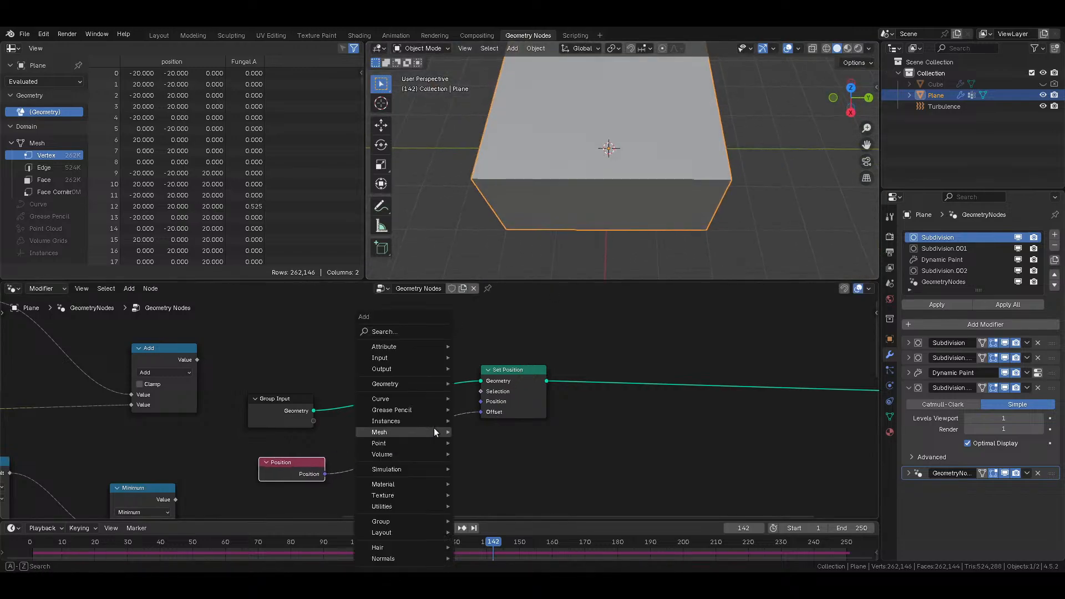
text(math)
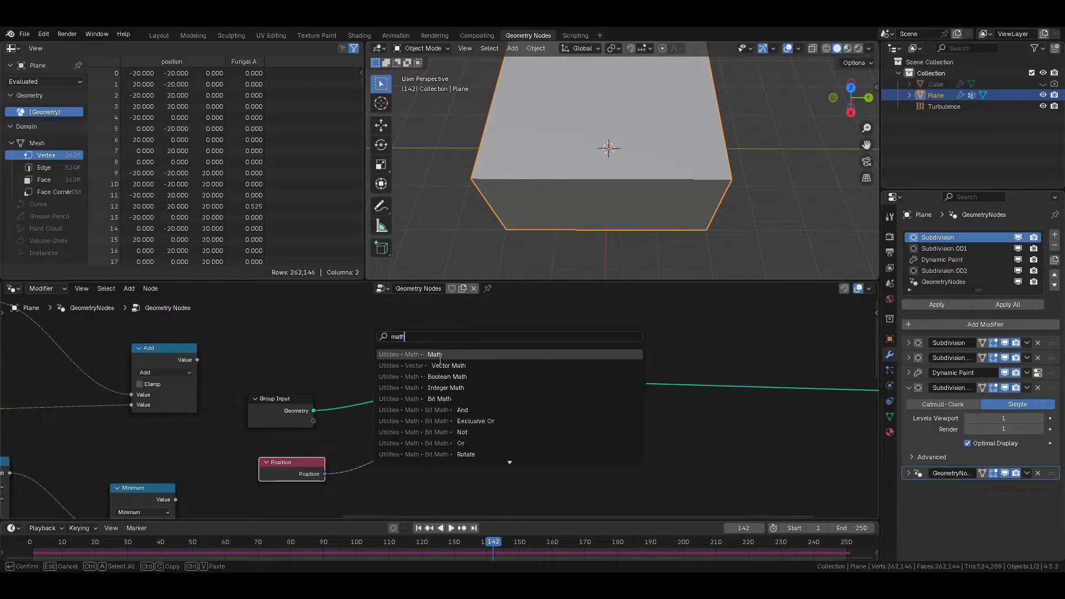
click(450, 365)
click(389, 409)
drag(197, 360, 373, 456)
mouse_move(593, 244)
middle_down()
mouse_move(637, 206)
mouse_move(628, 199)
mouse_move(573, 244)
middle_up()
middle_drag(616, 205, 528, 241)
drag(381, 418, 388, 421)
Step: Enable Clamp on the mask Add node and save the file
middle_drag(207, 373, 467, 377)
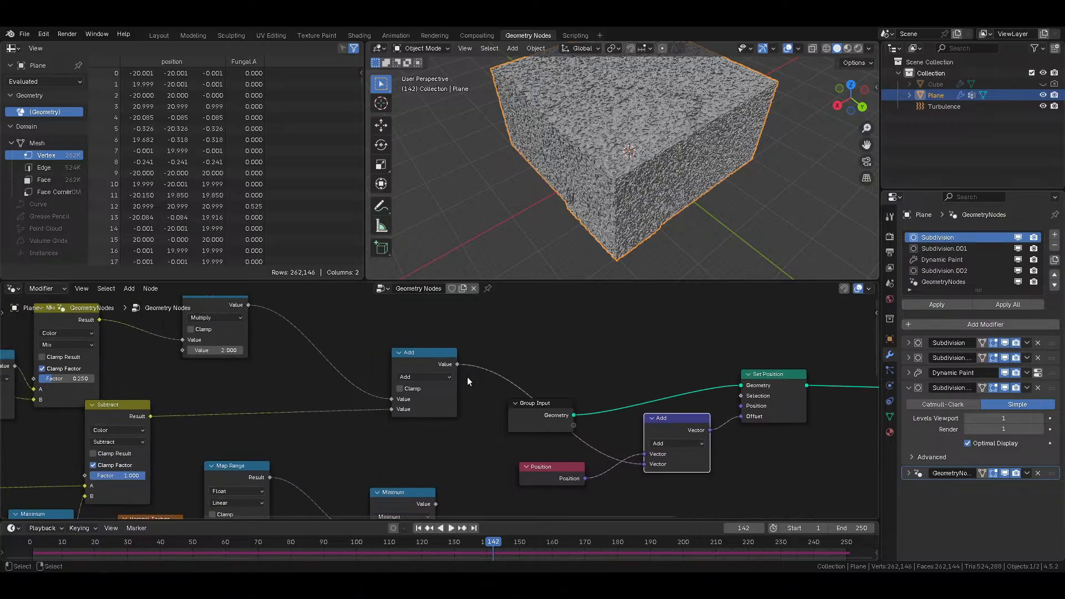
click(411, 388)
middle_drag(710, 199, 661, 136)
key(ctrl+s)
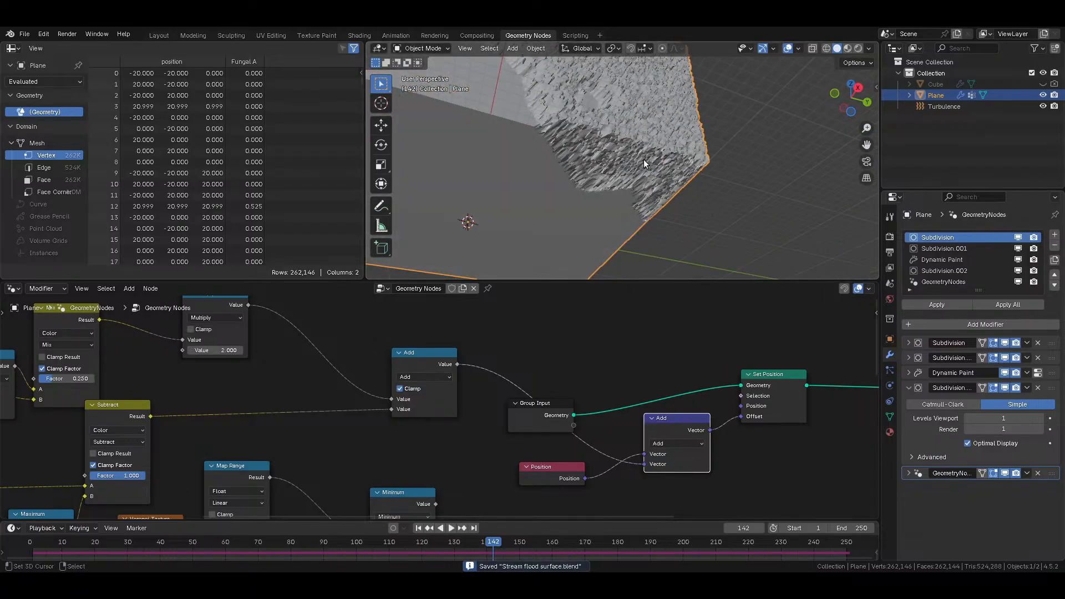
Step: Add a Normal node under Position and connect its Normal output to the vector Add node's first input
middle_drag(567, 447, 504, 421)
click(495, 444)
middle_drag(604, 397, 464, 395)
key(shift+a)
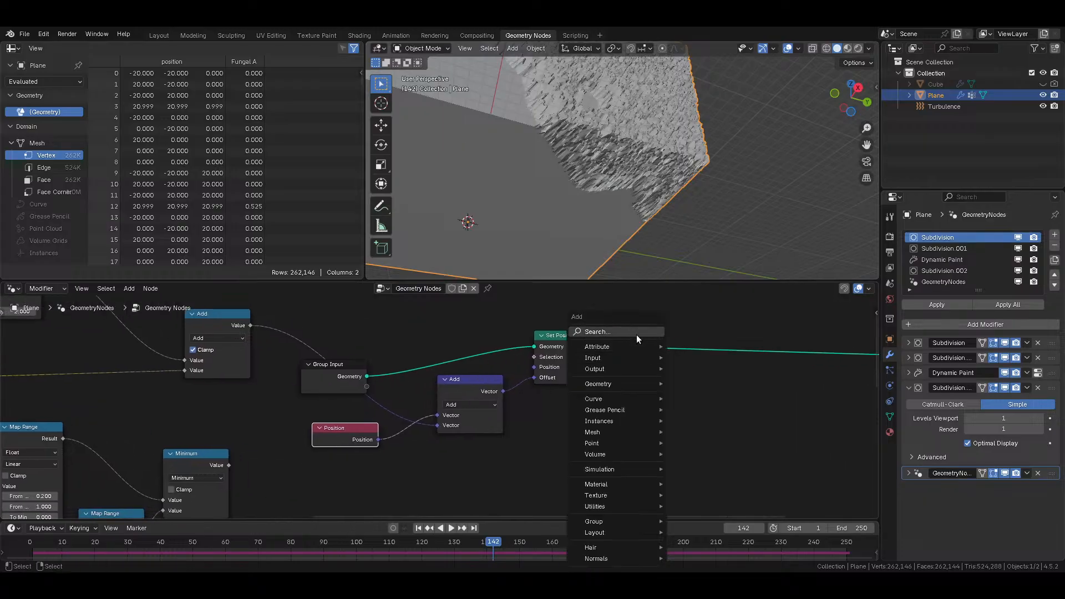
text(norma)
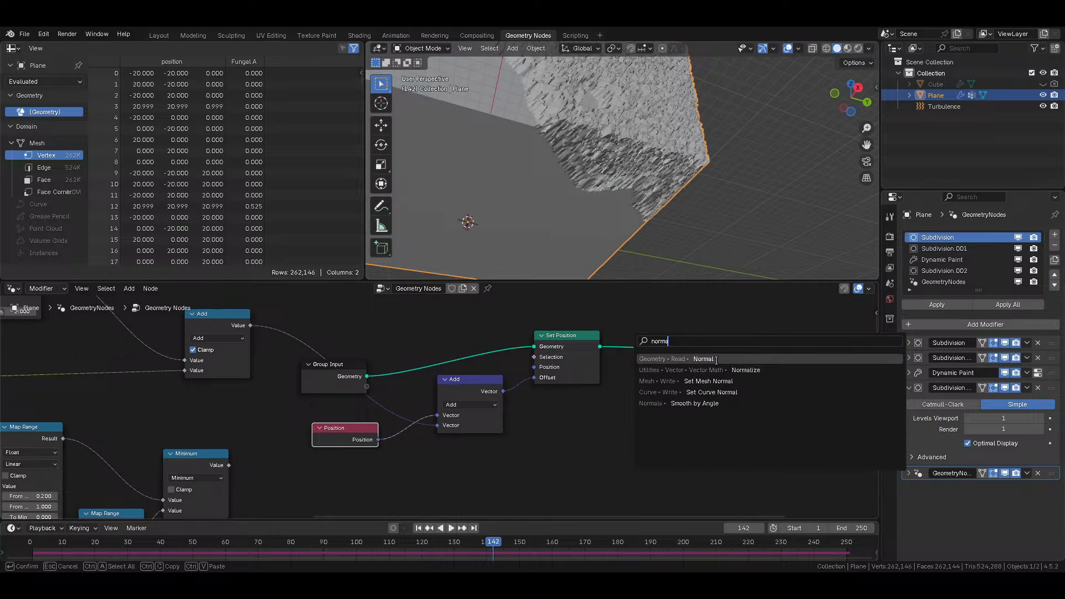
click(704, 359)
click(369, 467)
drag(377, 469, 428, 411)
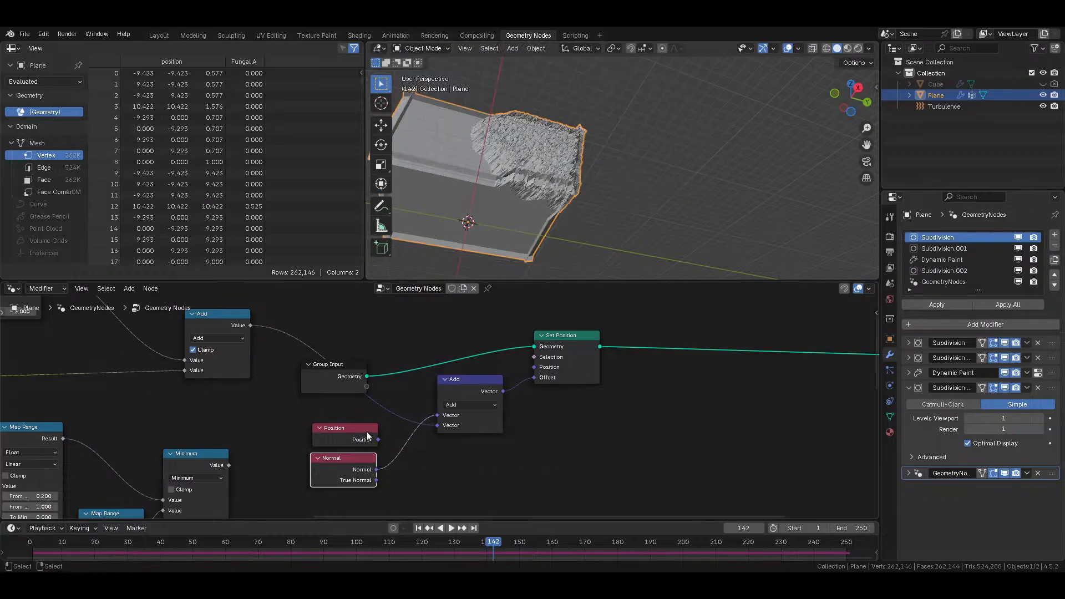
Step: Delete the Position node and move the Normal node up into its place
click(358, 433)
key(x)
drag(349, 458, 347, 414)
scroll(542, 201, down, 3)
middle_drag(541, 202, 572, 224)
scroll(572, 225, up, 4)
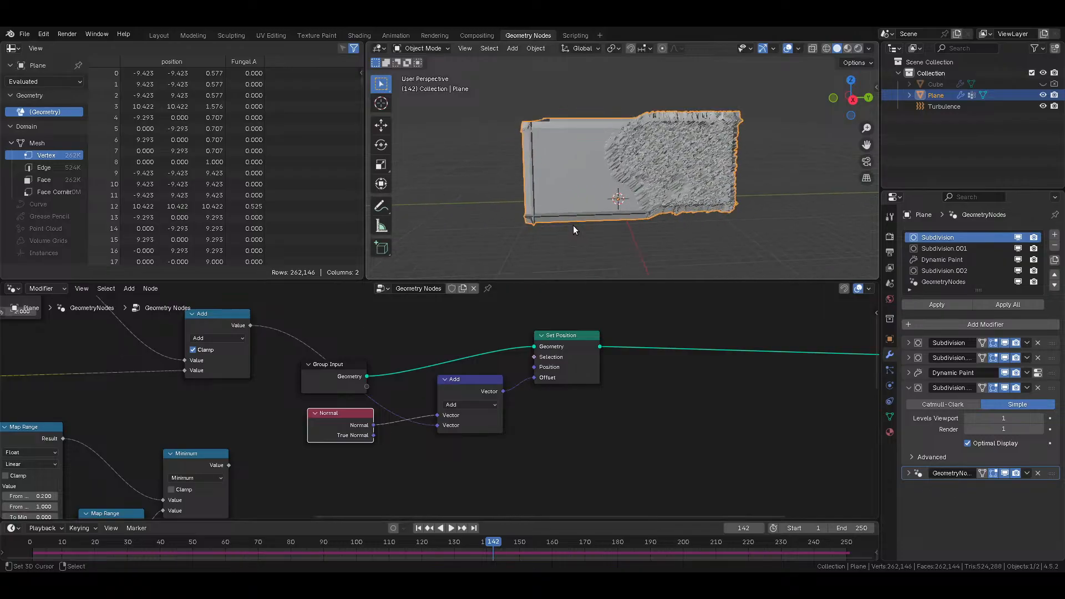
Step: Try a Normalize node between the mask Add output and the vector Add node, and remove it
key(shift+a)
mouse_move(609, 420)
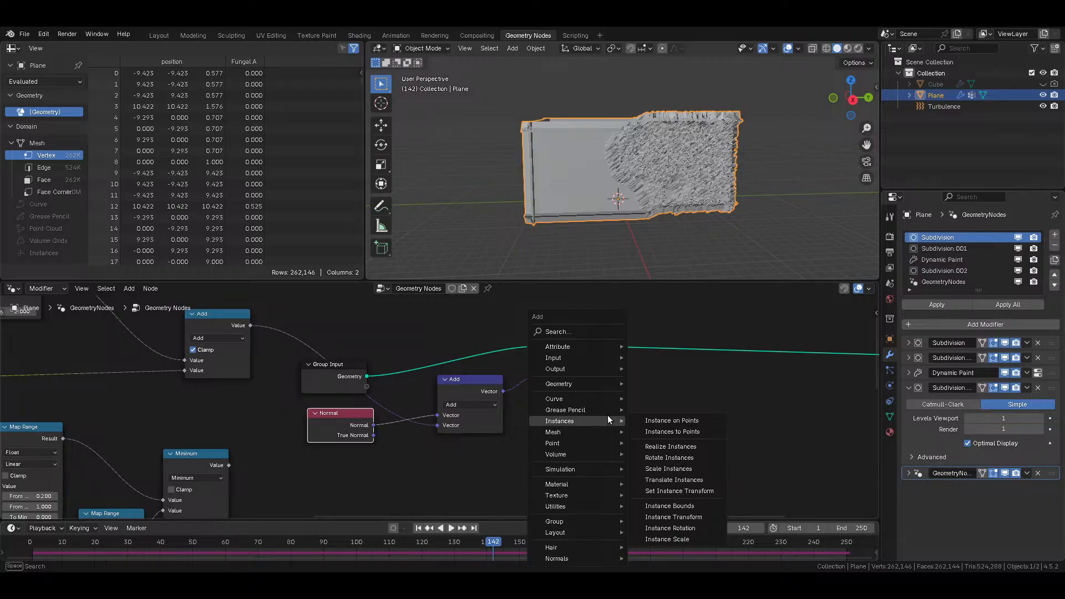
text(normal)
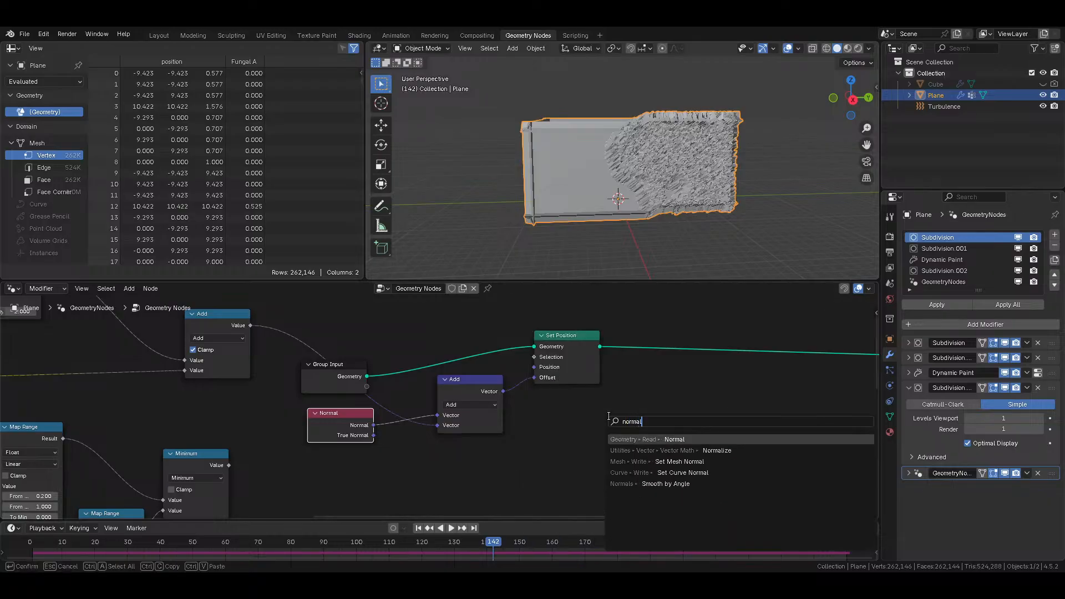
click(677, 451)
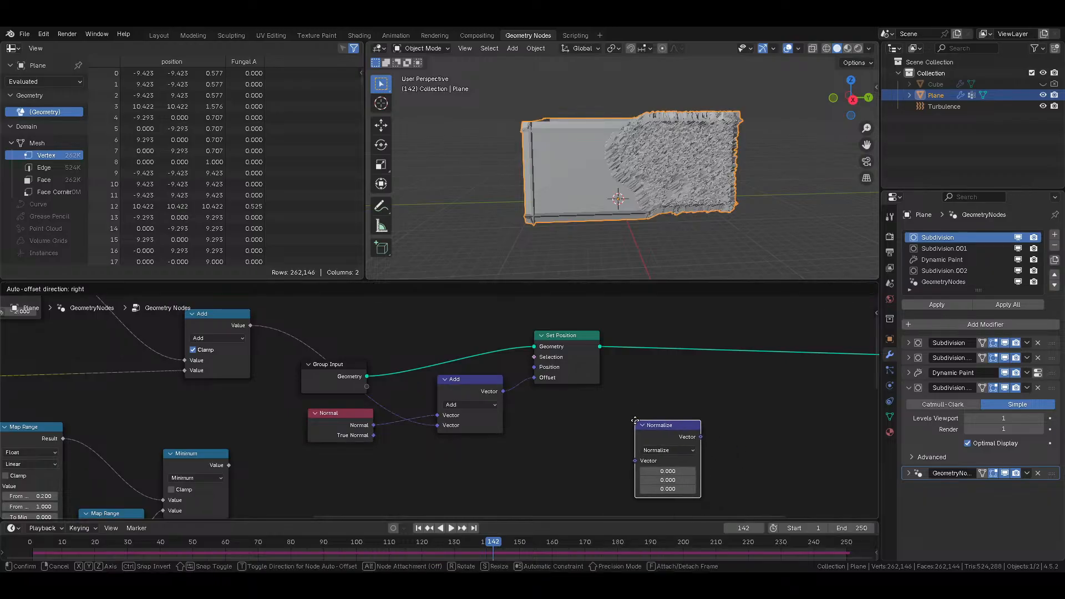
click(354, 426)
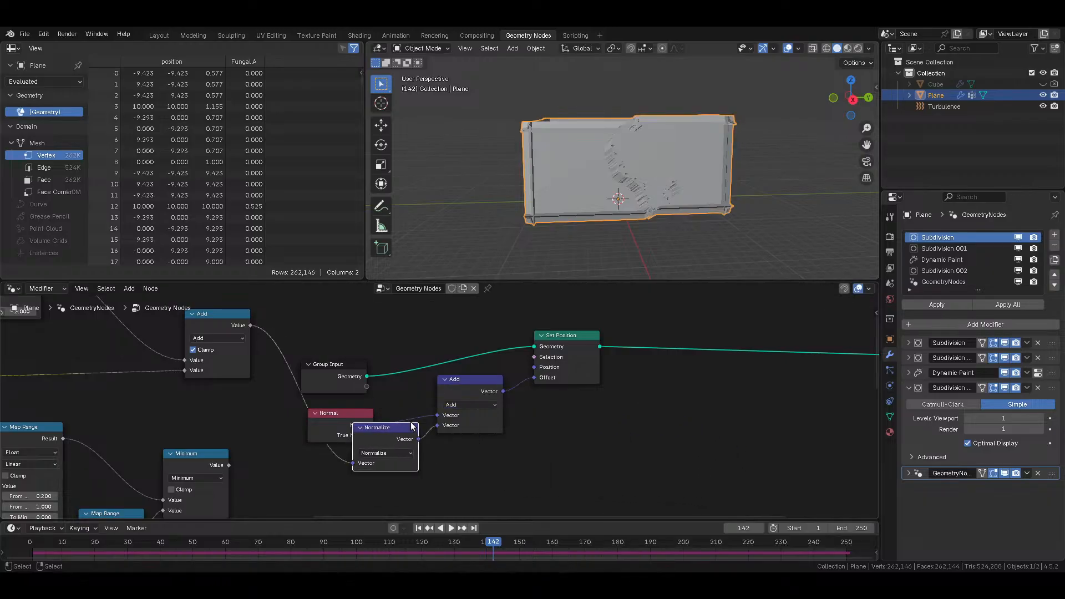
middle_drag(708, 119, 695, 168)
middle_drag(610, 239, 582, 267)
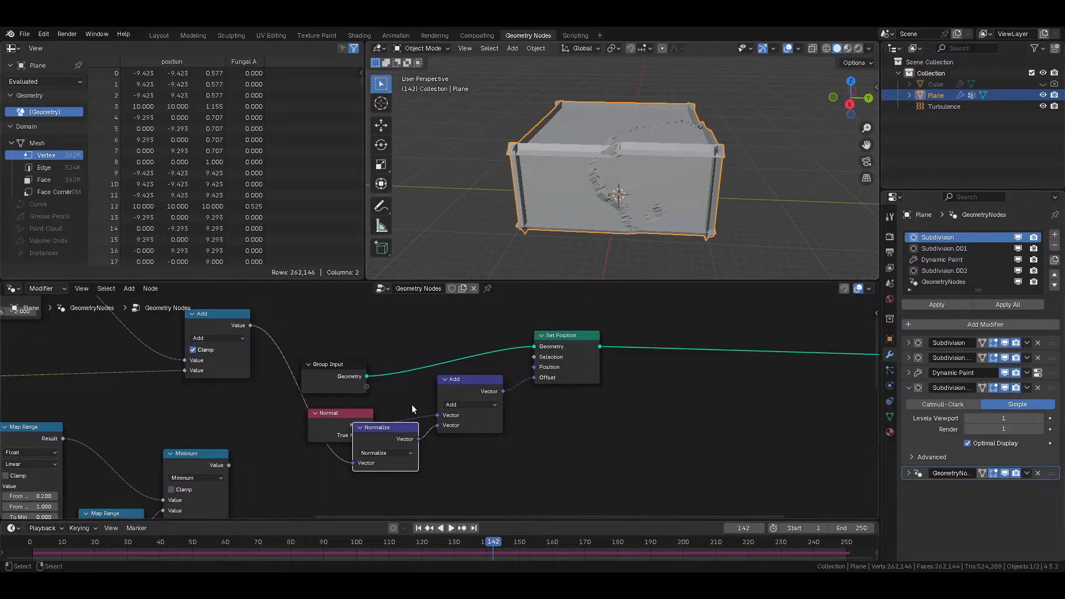
key(ctrl+x)
Step: Try a Rotation to Euler node between the Normal node and the vector Add node, and delete it
key(shift+a)
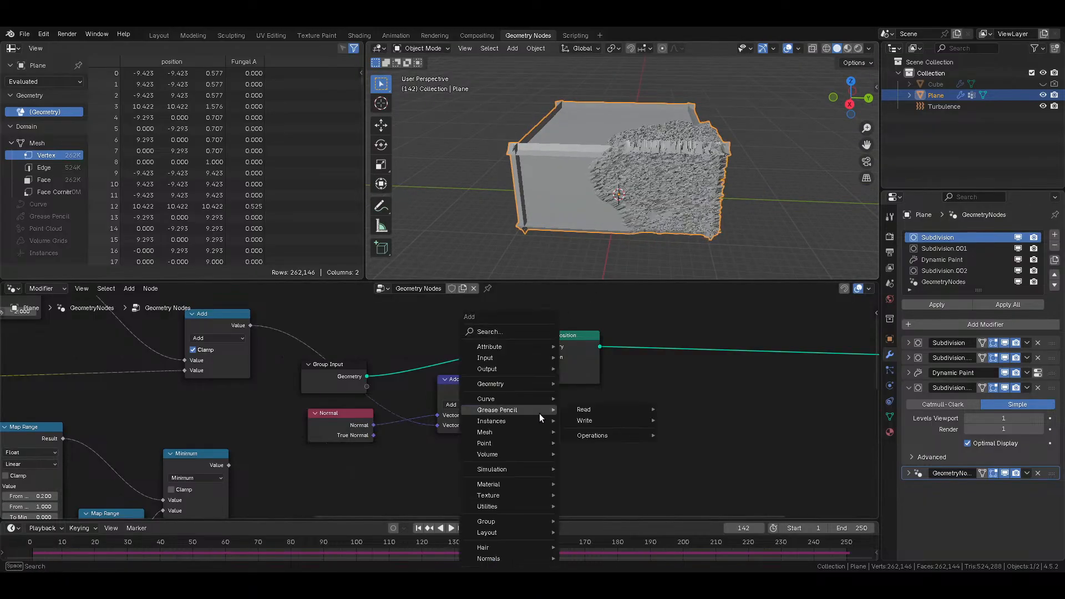
mouse_move(497, 506)
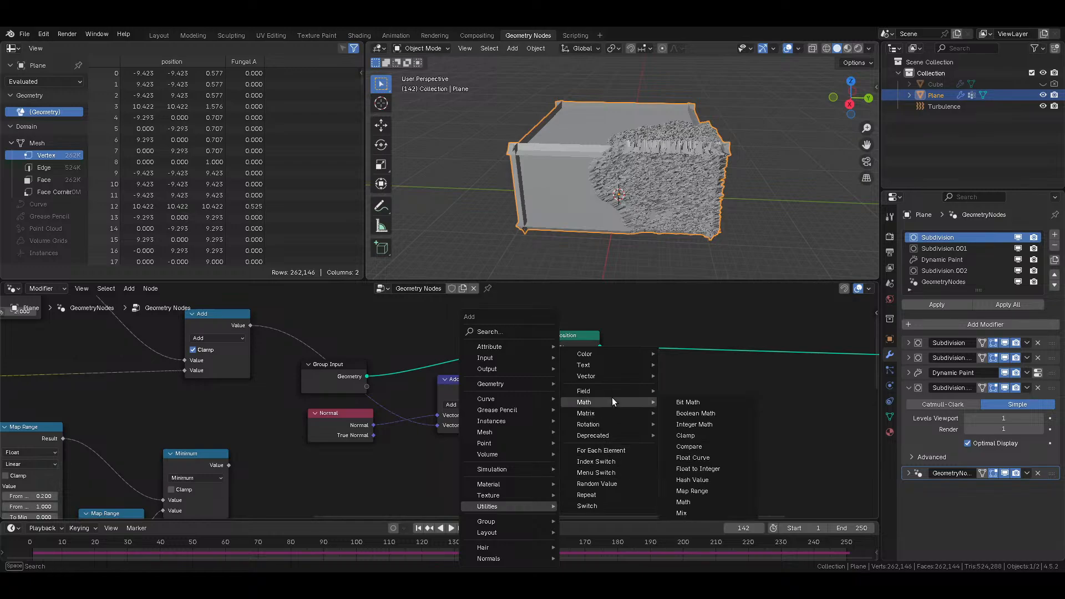
mouse_move(607, 375)
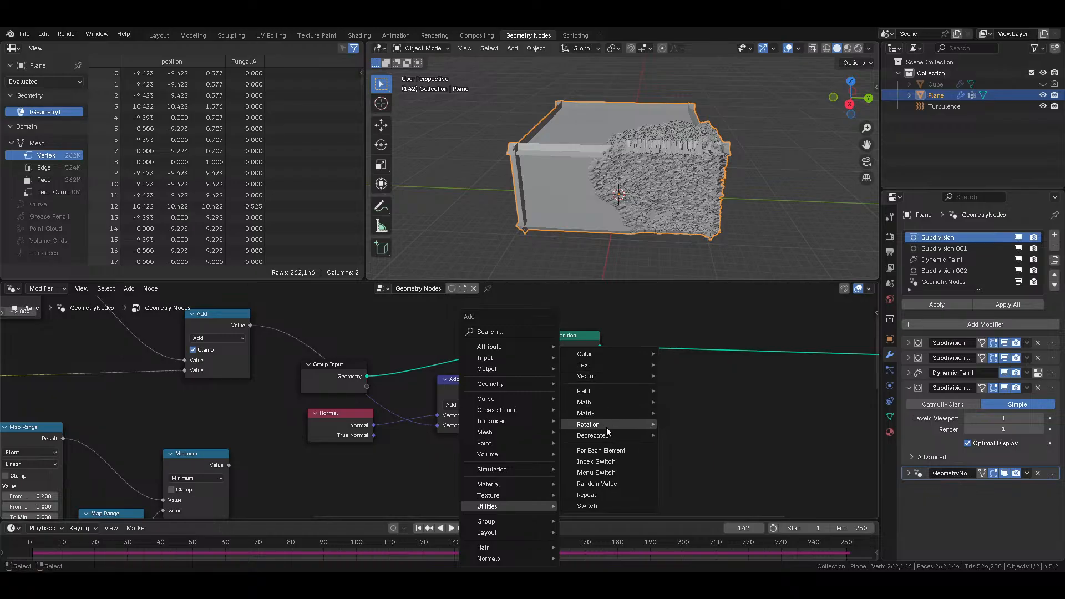
mouse_move(607, 435)
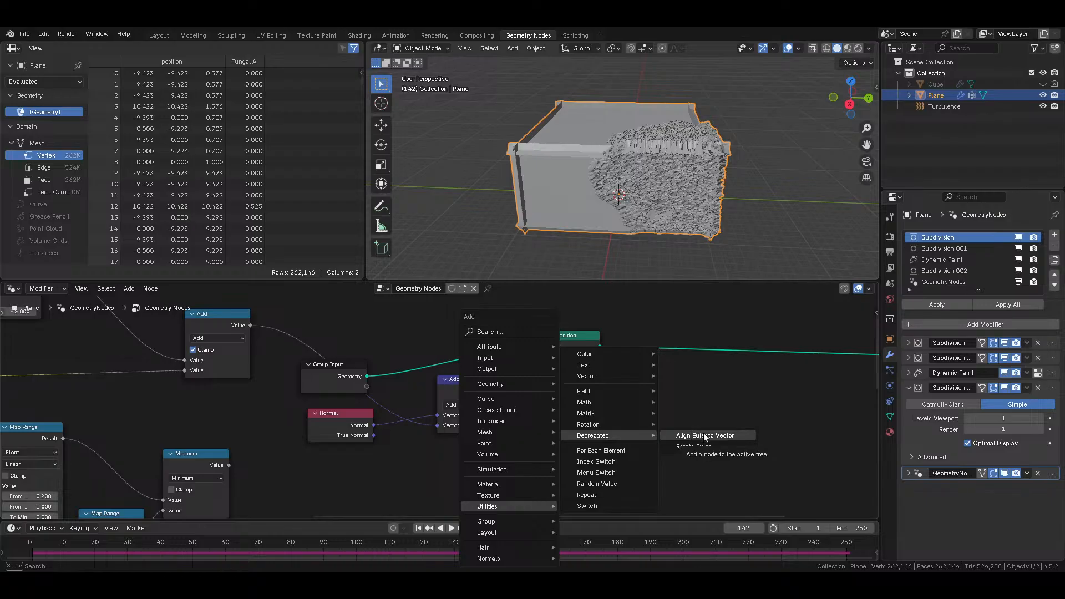
click(518, 329)
text(euler)
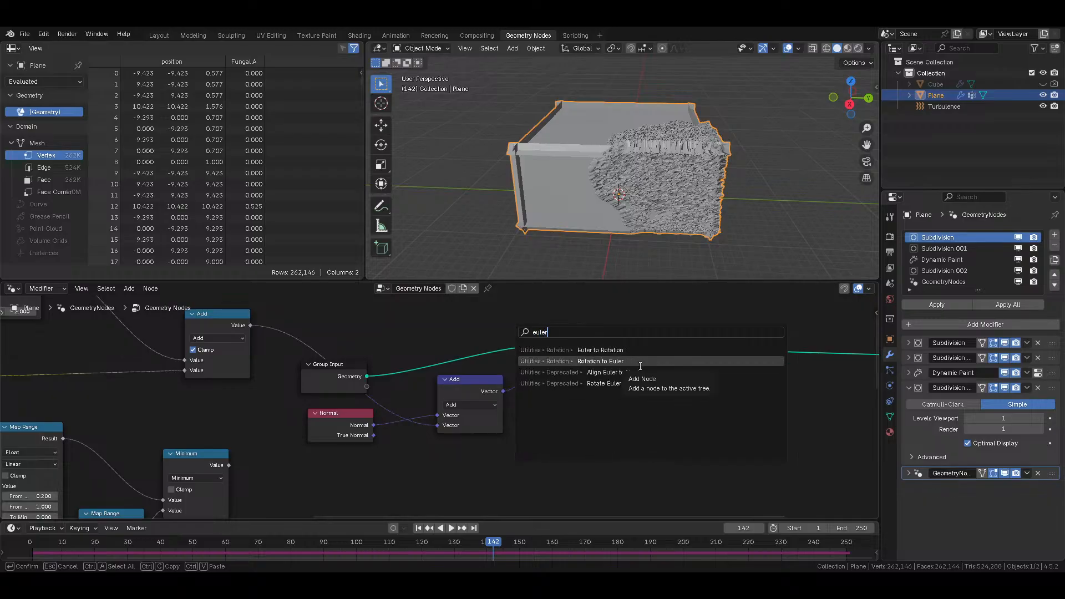
click(639, 361)
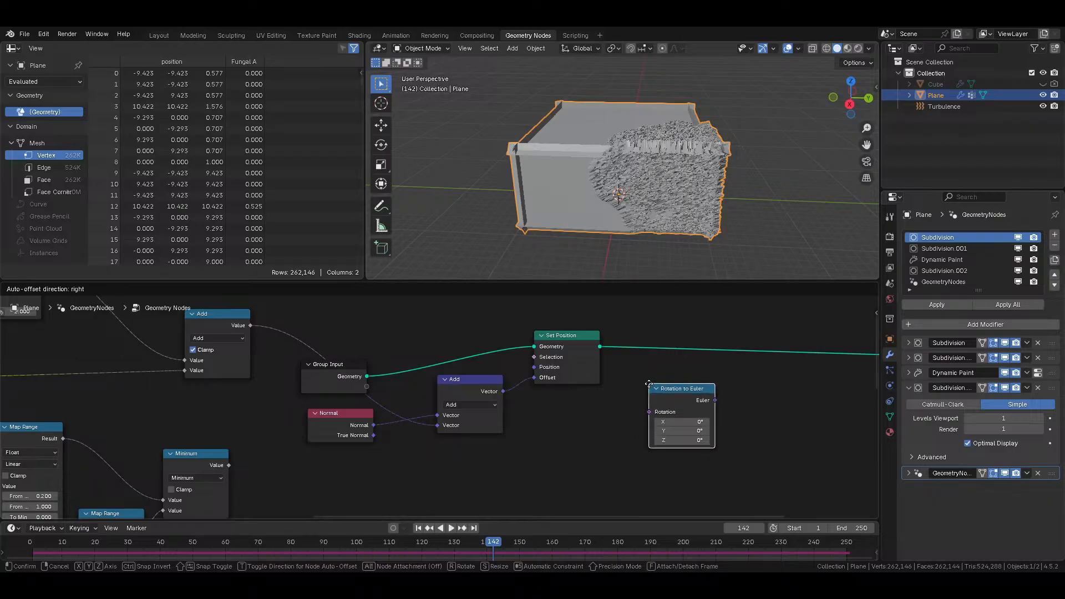
click(359, 423)
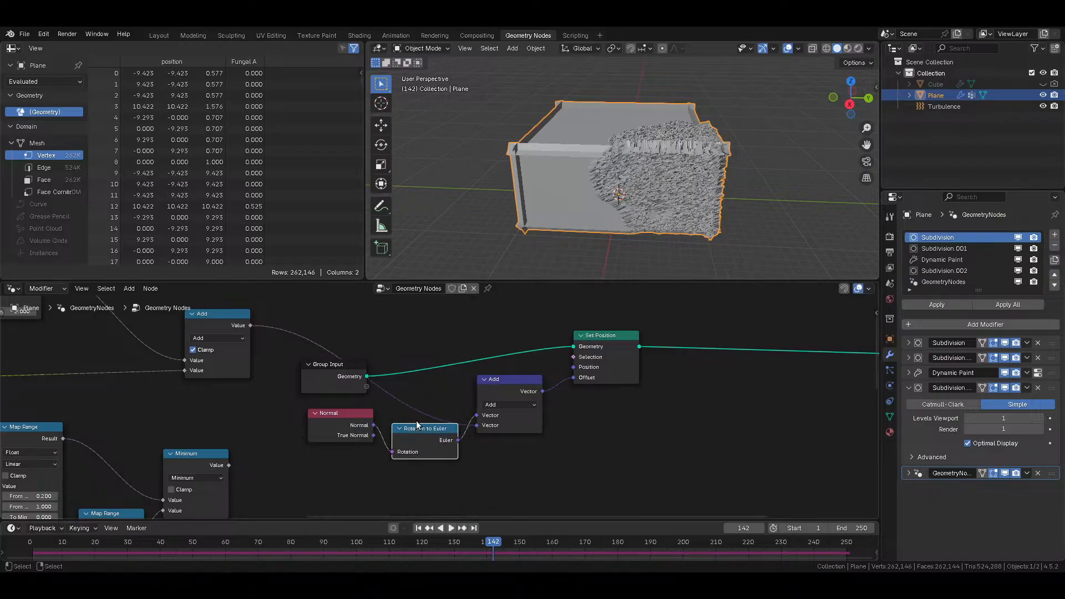
key(x)
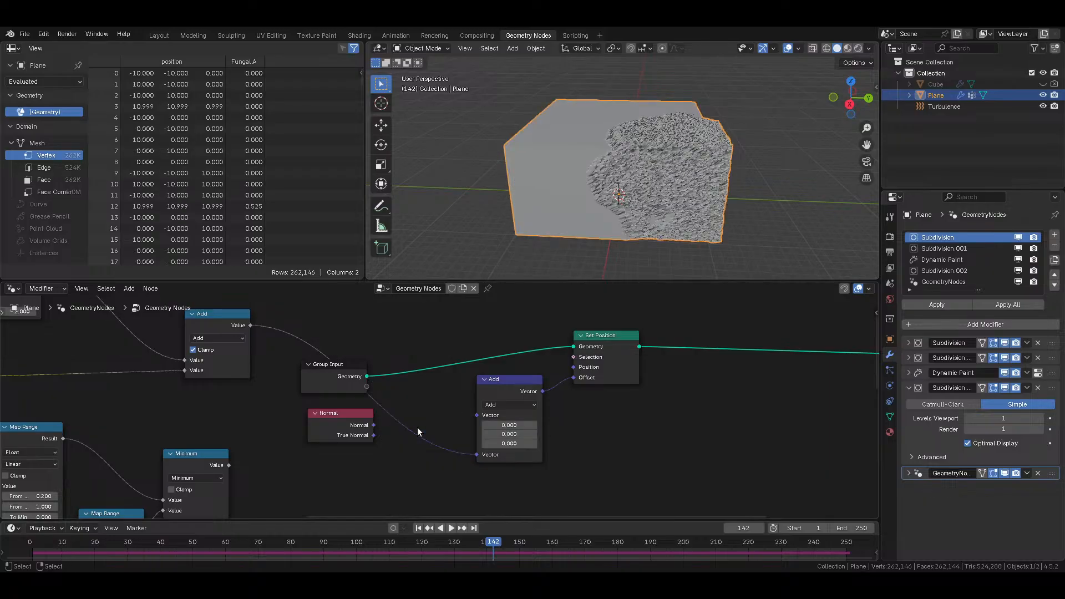
Step: Switch the vector math node to Multiply and then to Distance, and connect the Normal output to its first input
click(501, 406)
key(m)
click(501, 406)
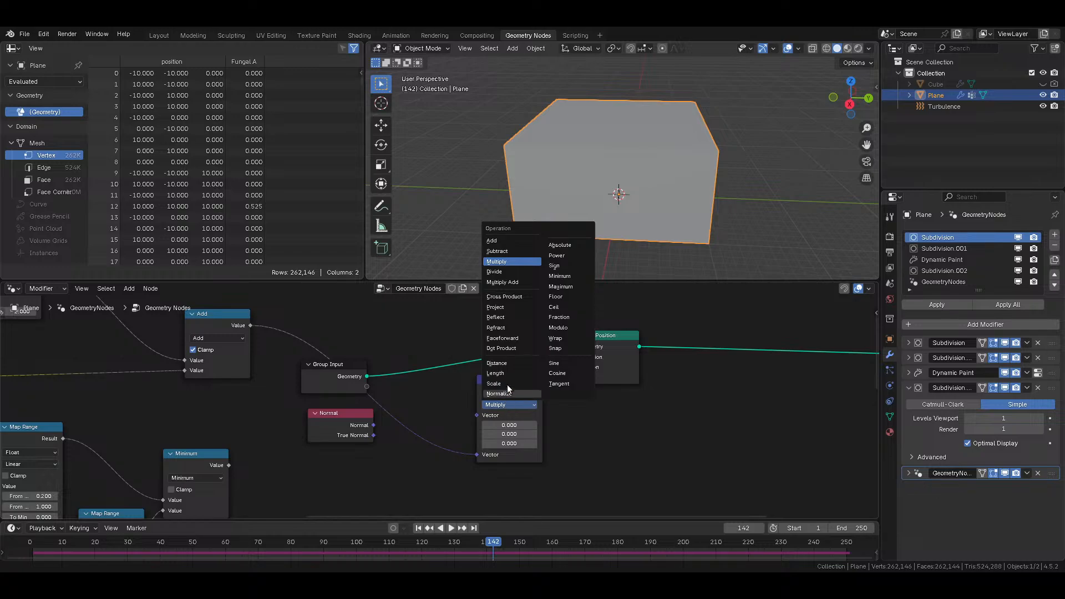
click(497, 363)
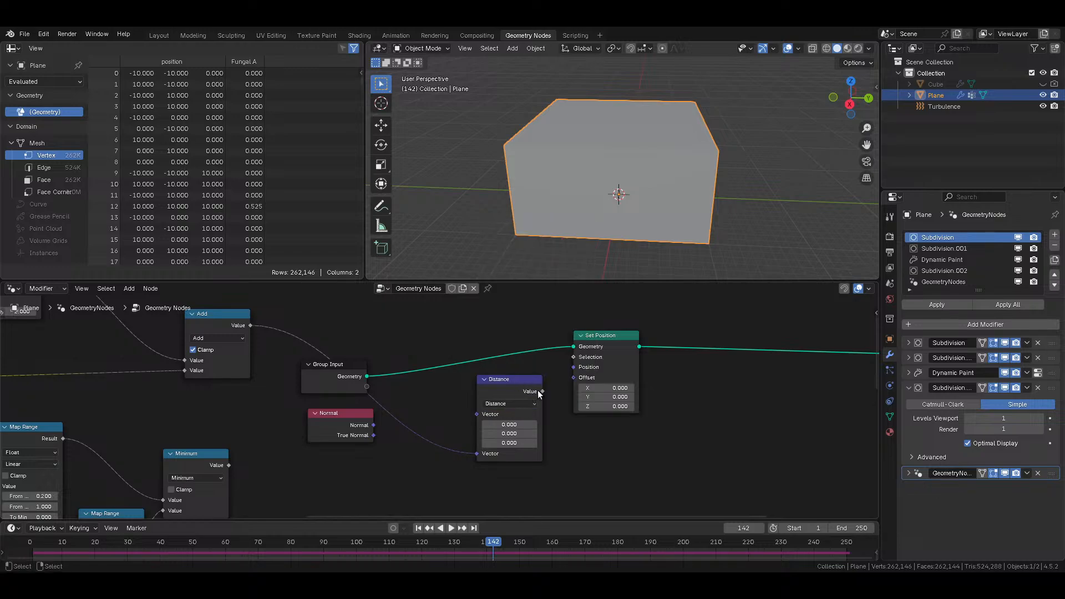
drag(530, 395, 506, 398)
drag(374, 425, 454, 417)
Step: Preview the Distance and Set Position nodes with a Viewer, and connect the Distance value to Set Position's Offset
ctrl+shift+click(493, 387)
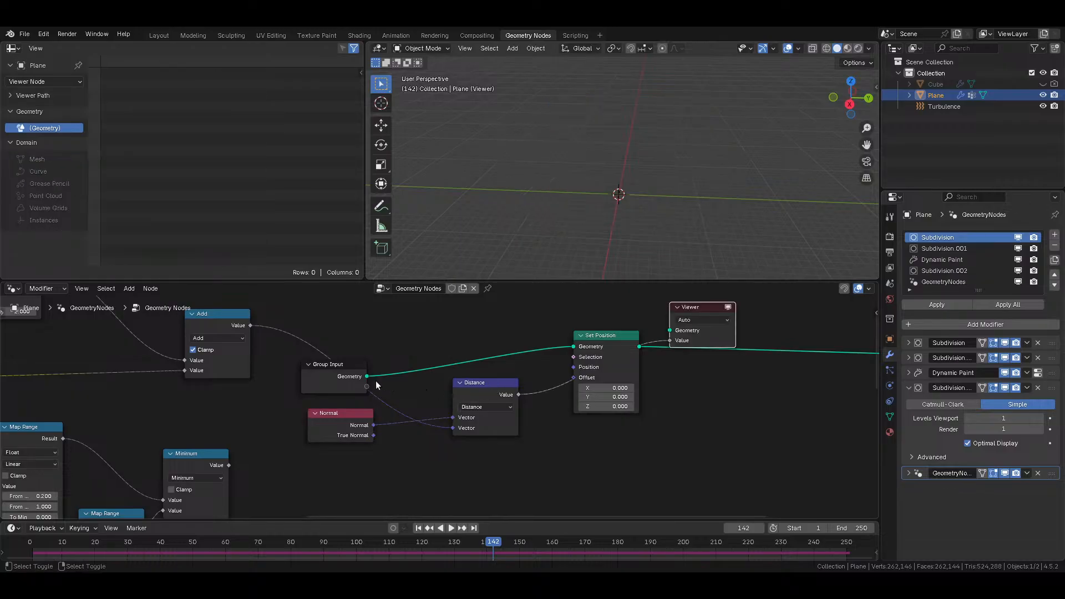
click(617, 340)
drag(518, 395, 565, 380)
middle_drag(663, 259, 722, 222)
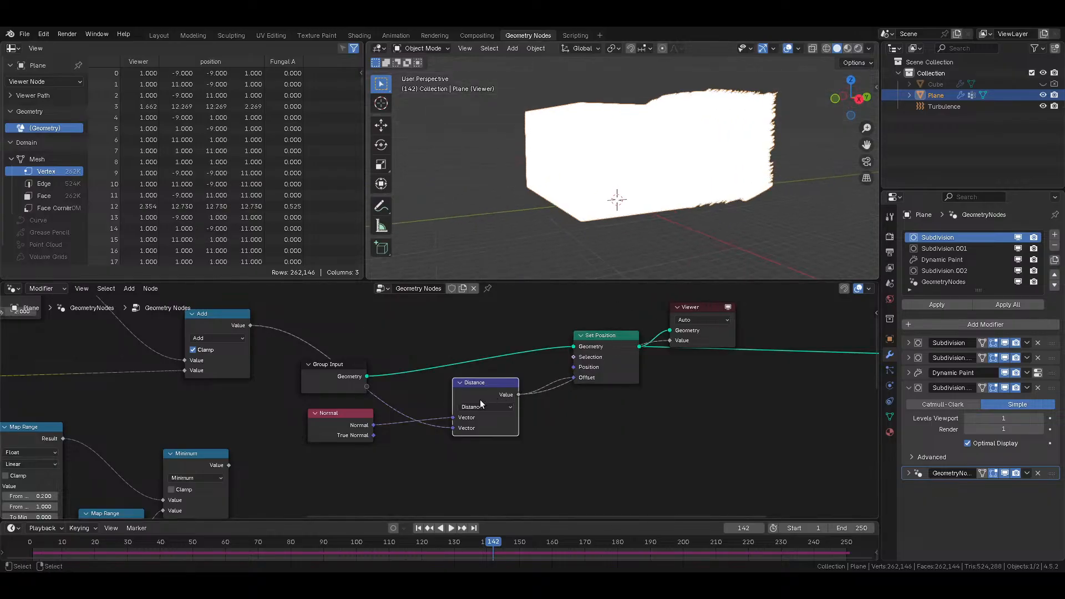
Step: Delete the Distance node and the Viewer node
key(Delete)
click(714, 308)
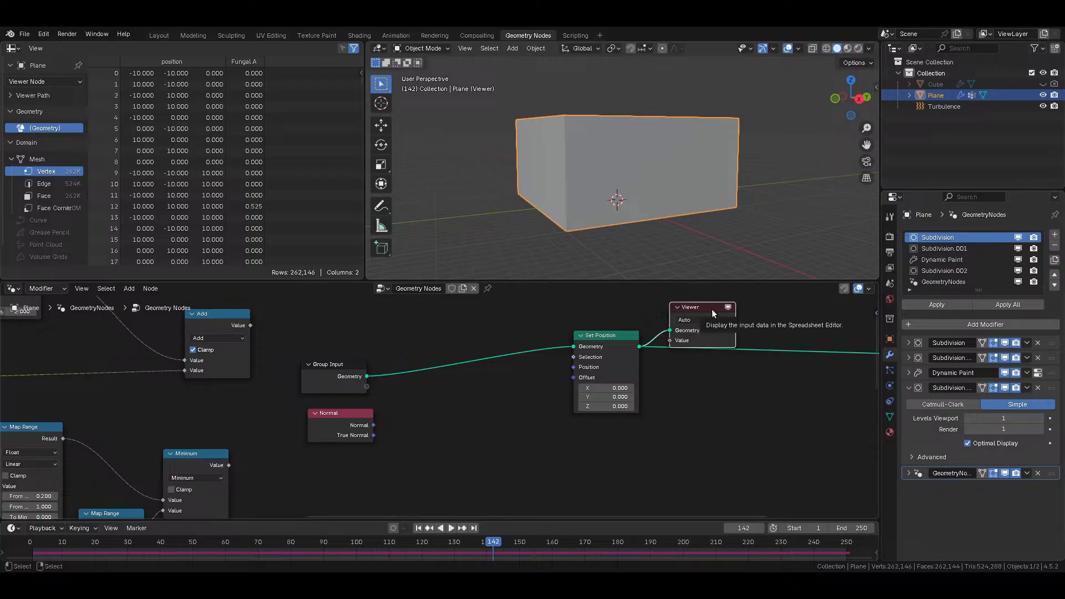
key(Delete)
Step: Add a Blur Attribute node and wire it from the Normal output into Set Position's Offset
middle_drag(376, 380, 381, 401)
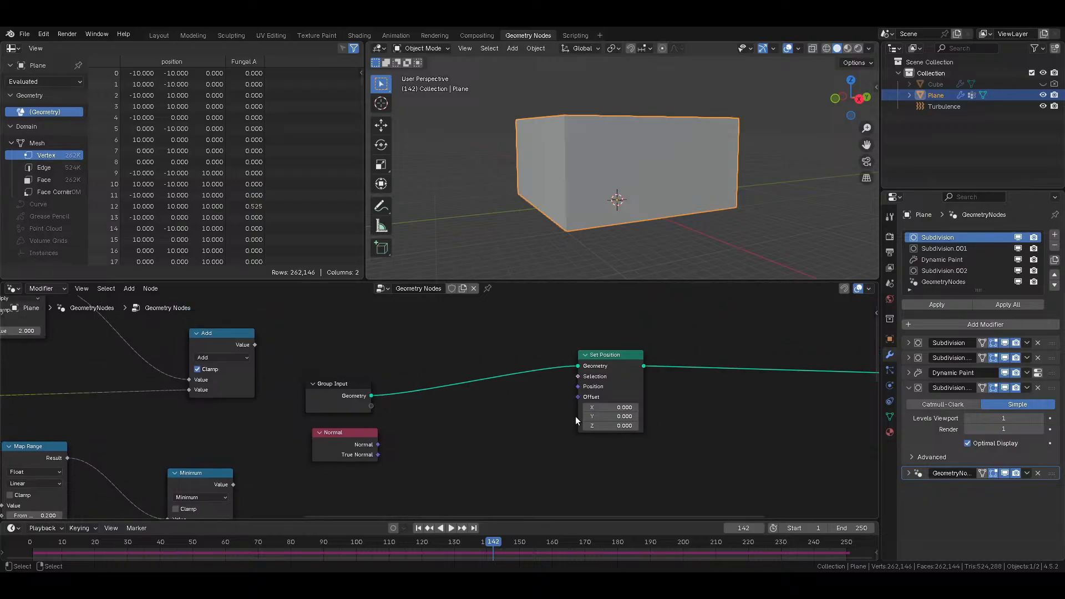
middle_drag(734, 112, 642, 168)
middle_drag(551, 184, 624, 138)
key(shift+a)
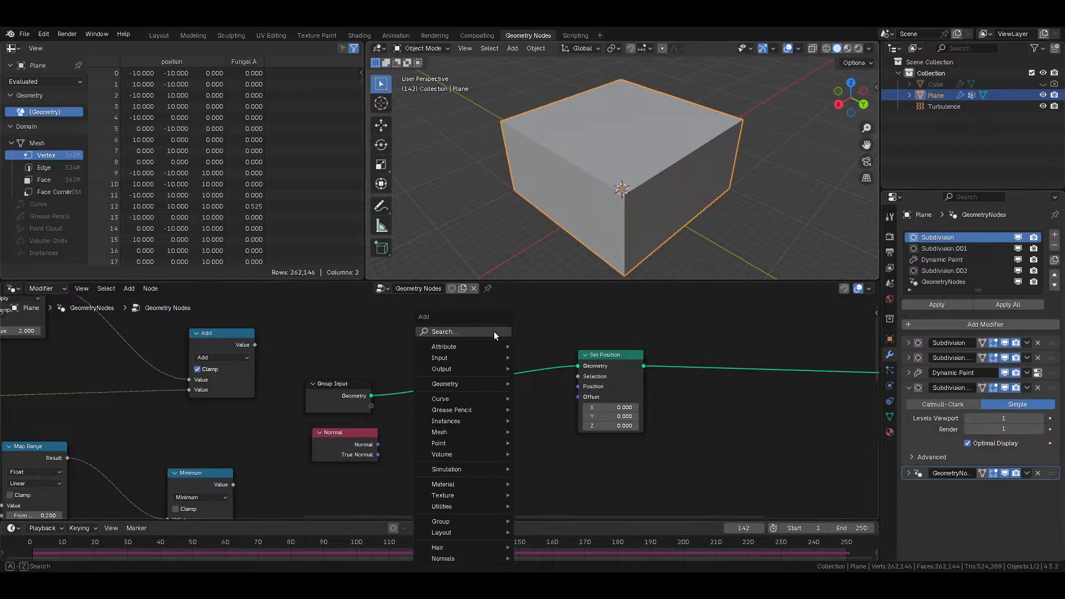
click(494, 331)
text(b)
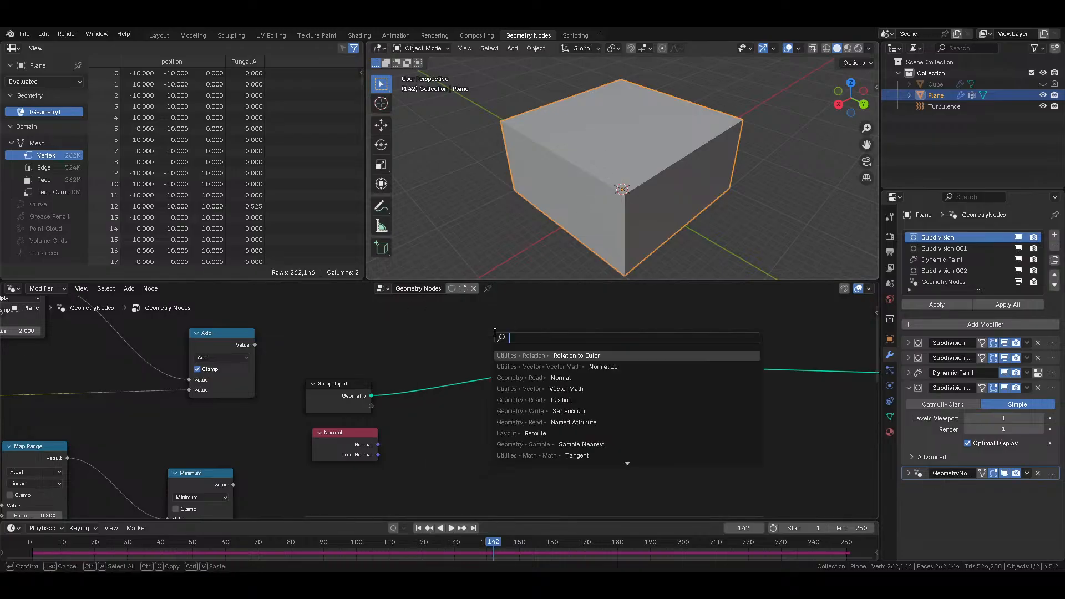
key(Return)
click(484, 456)
drag(377, 444, 453, 428)
drag(519, 428, 580, 398)
Step: Set the Blur Attribute node's Iterations to 5
click(483, 438)
text(5)
key(Return)
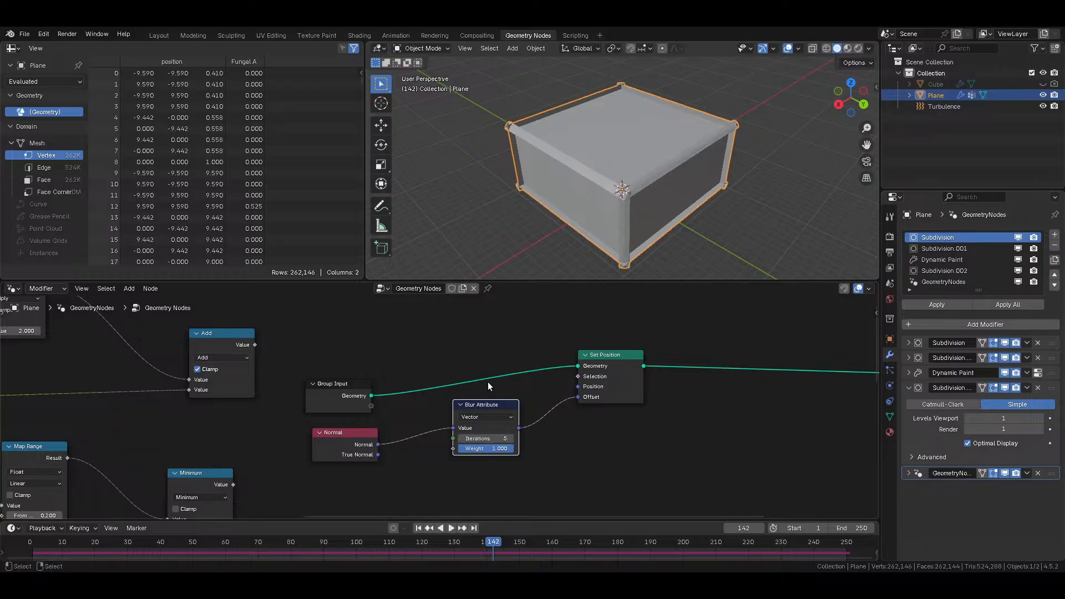
Step: Duplicate the Blur Attribute node, feed it the Add value, set its data type to Float, and place it below the original
drag(486, 408, 469, 424)
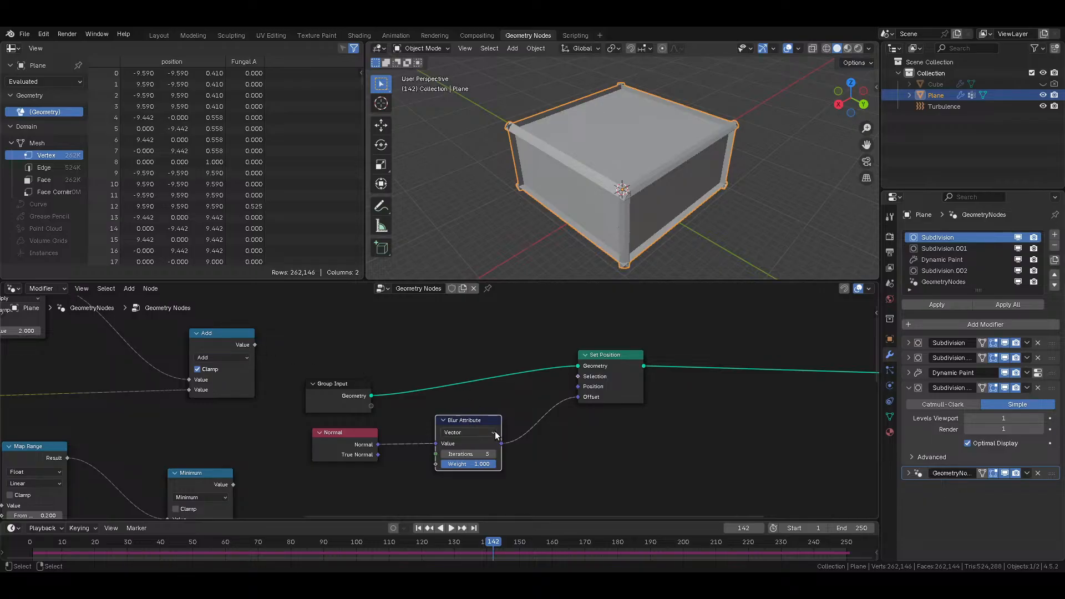
key(shift+d)
click(348, 326)
drag(255, 345, 310, 346)
click(339, 335)
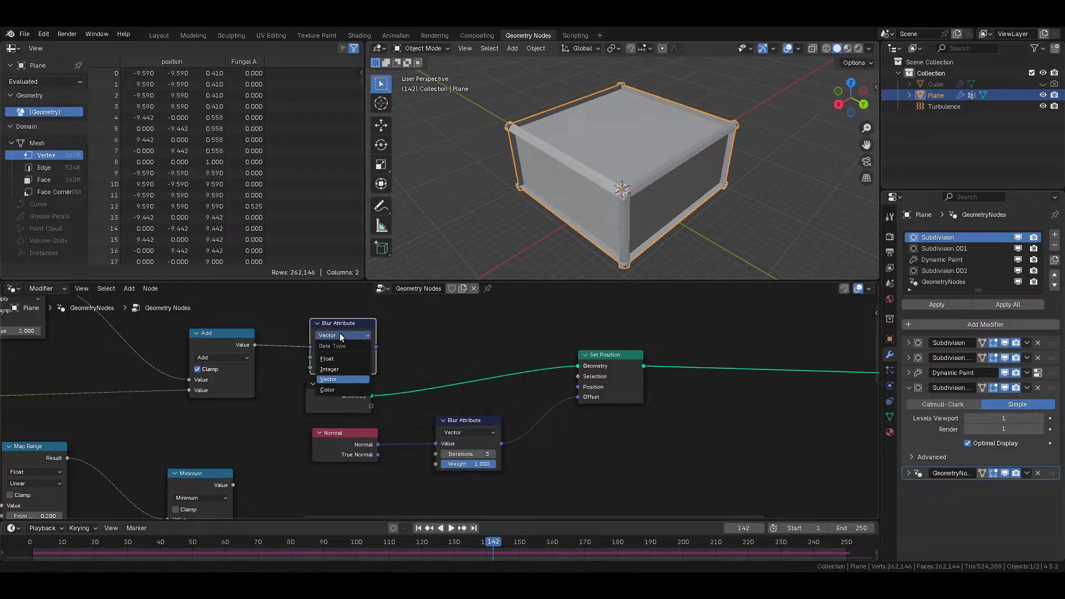
click(341, 368)
click(332, 336)
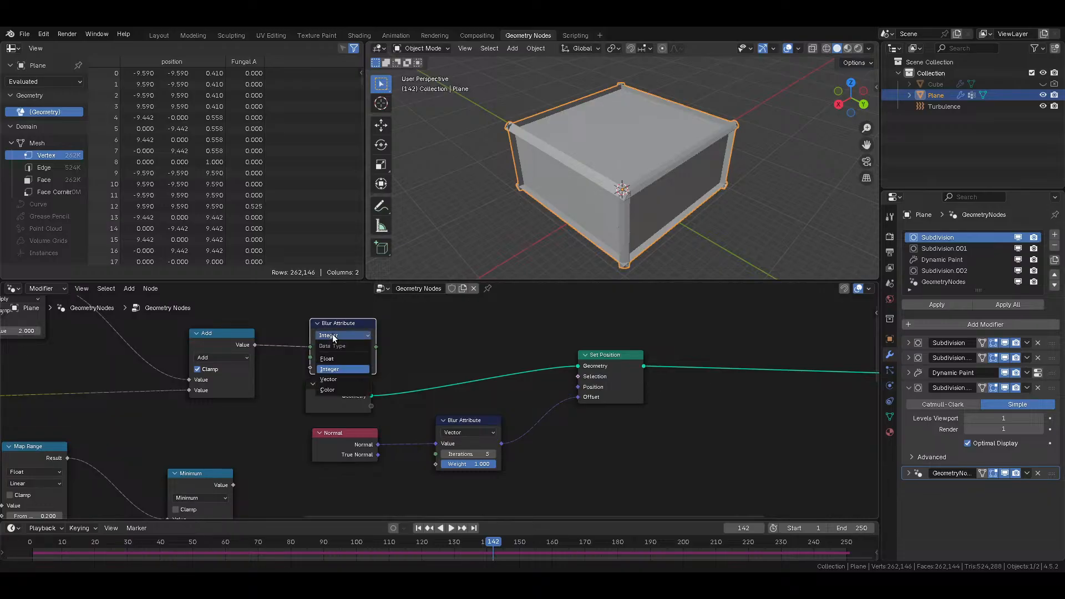
click(341, 358)
drag(355, 324, 493, 484)
middle_drag(572, 440, 491, 418)
Step: Replace the Normal node with a Position node wired into the vector Blur Attribute's Value input
key(shift+a)
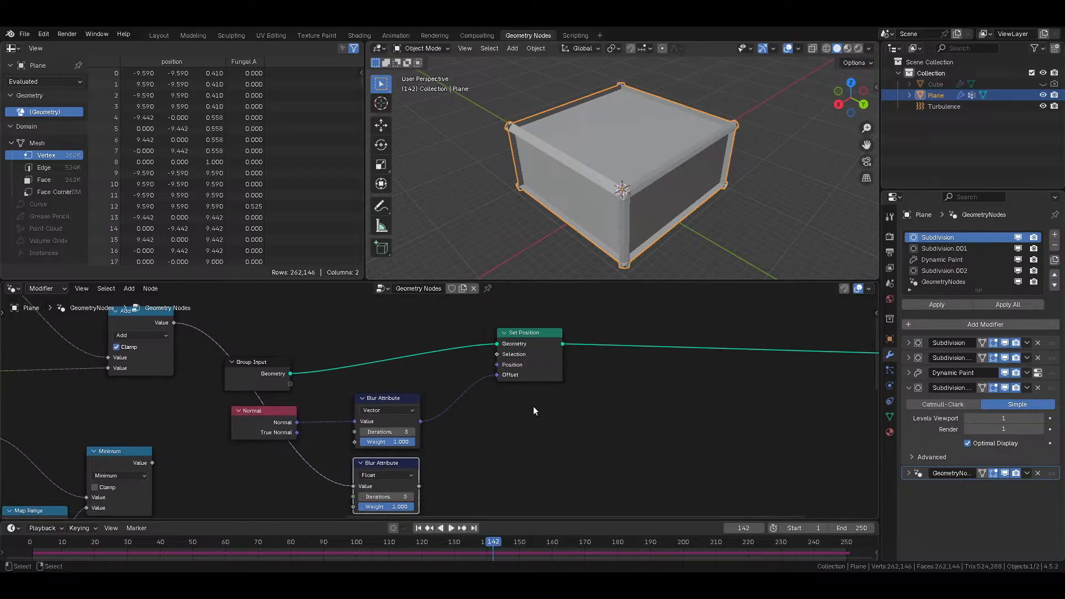
click(278, 419)
key(x)
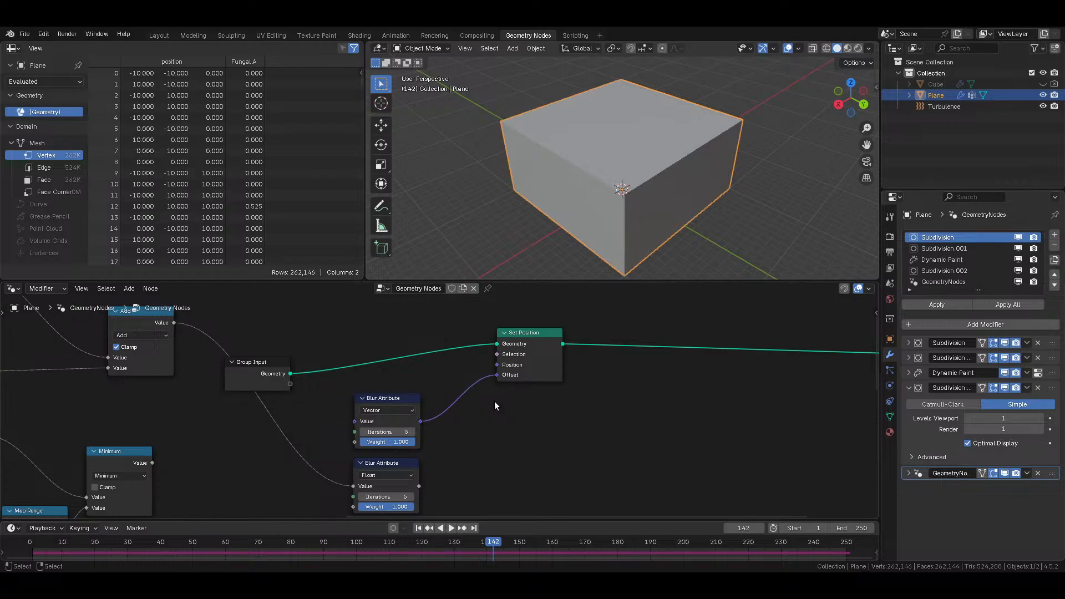
key(shift+a)
click(478, 335)
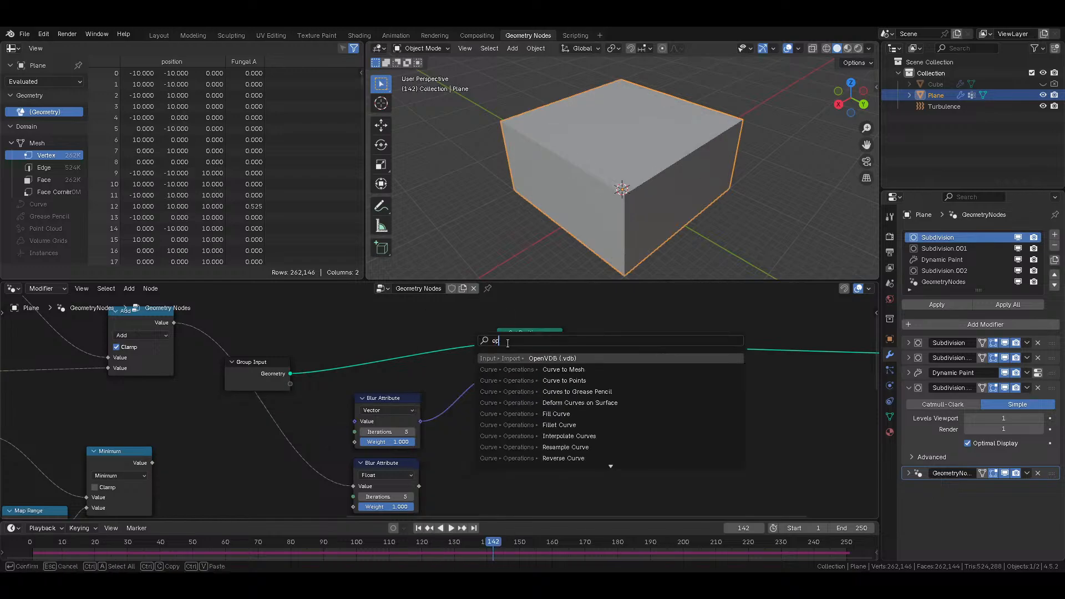
text(posit)
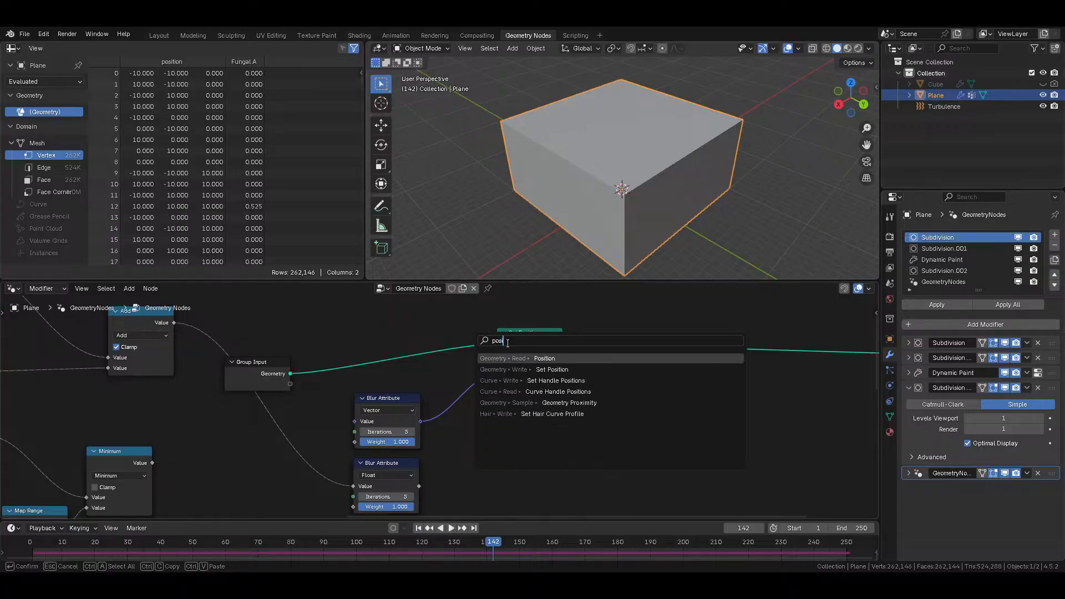
key(Return)
click(280, 411)
drag(294, 420, 355, 421)
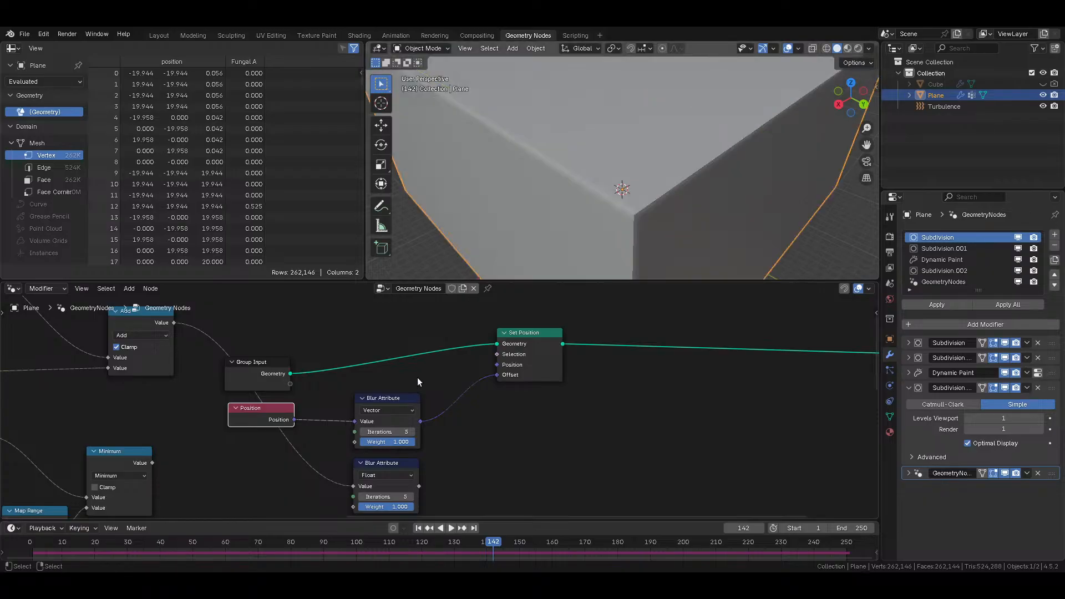
Step: Set the vector Blur Attribute's Iterations to 2
scroll(635, 182, down, 3)
middle_drag(607, 202, 731, 155)
drag(387, 432, 526, 431)
key(2)
click(400, 435)
text(2)
key(Return)
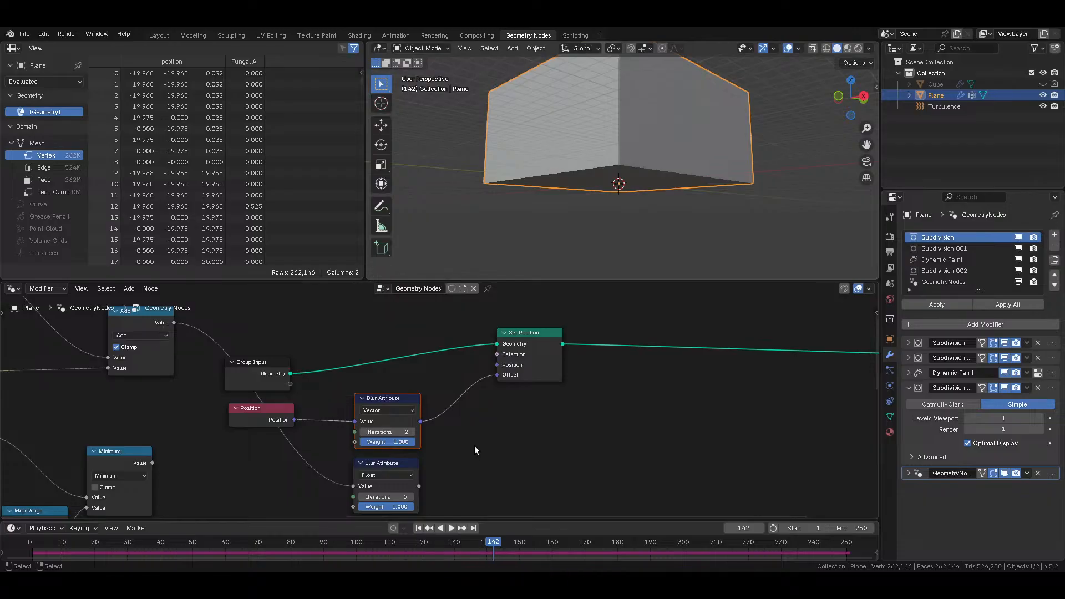
Step: Connect the Add value to Set Position's Selection, and check the mesh in Edit Mode and wireframe
scroll(326, 383, down, 1)
middle_drag(326, 383, 350, 395)
drag(236, 348, 514, 375)
middle_drag(655, 200, 640, 227)
scroll(516, 394, up, 2)
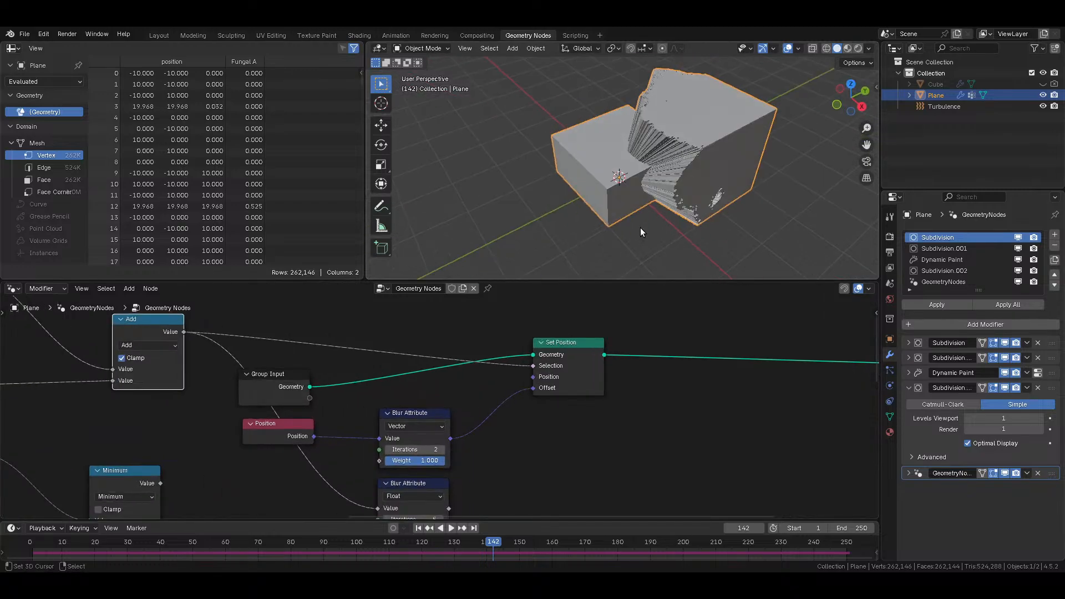
key(Tab)
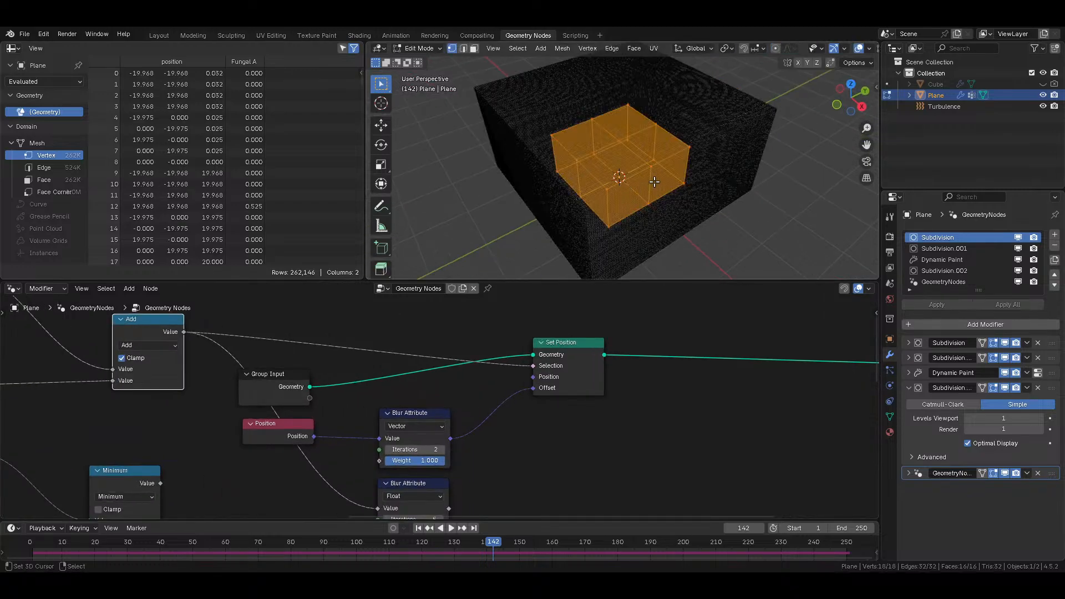
key(Tab)
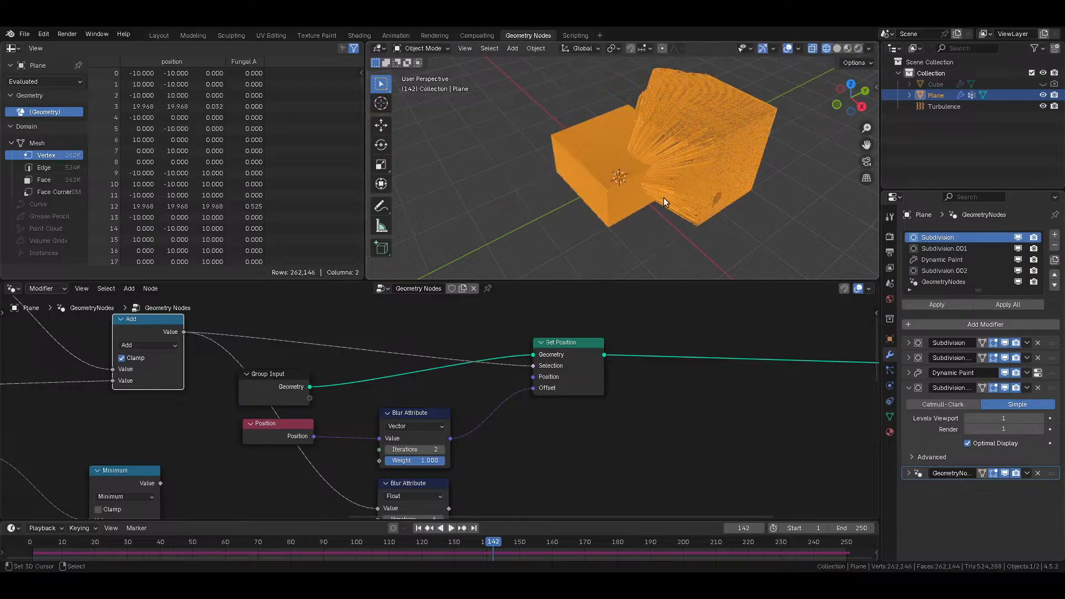
key(shift+z)
mouse_move(695, 188)
middle_down()
mouse_move(657, 186)
mouse_move(606, 204)
mouse_move(745, 171)
mouse_move(599, 321)
middle_up()
Step: Set the vector Blur Attribute's Iterations to 5 and inspect the displaced mesh
click(413, 450)
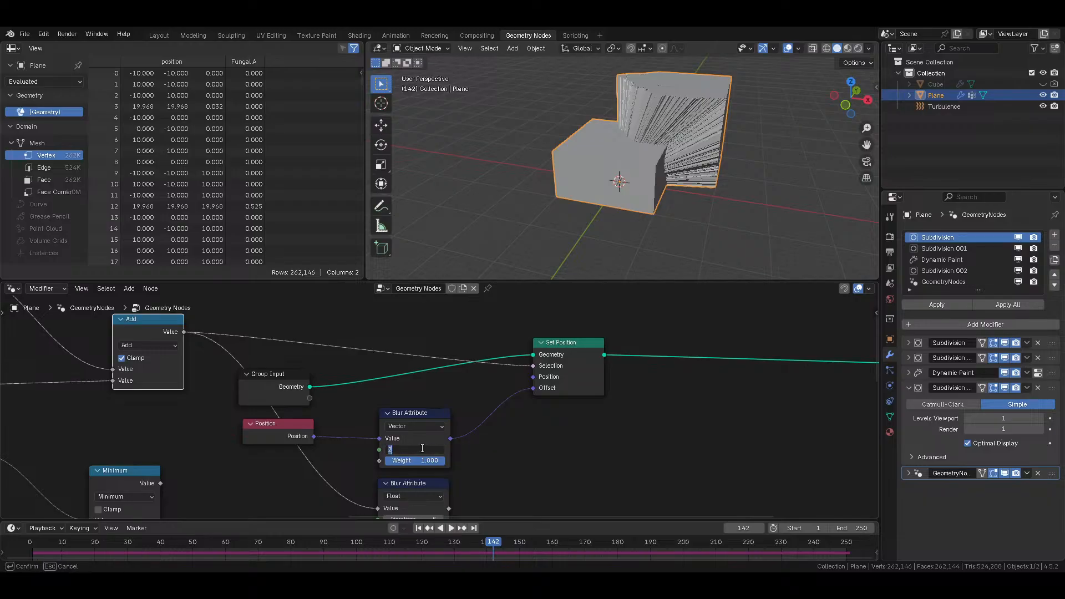
text(5)
key(Return)
middle_drag(618, 186, 560, 178)
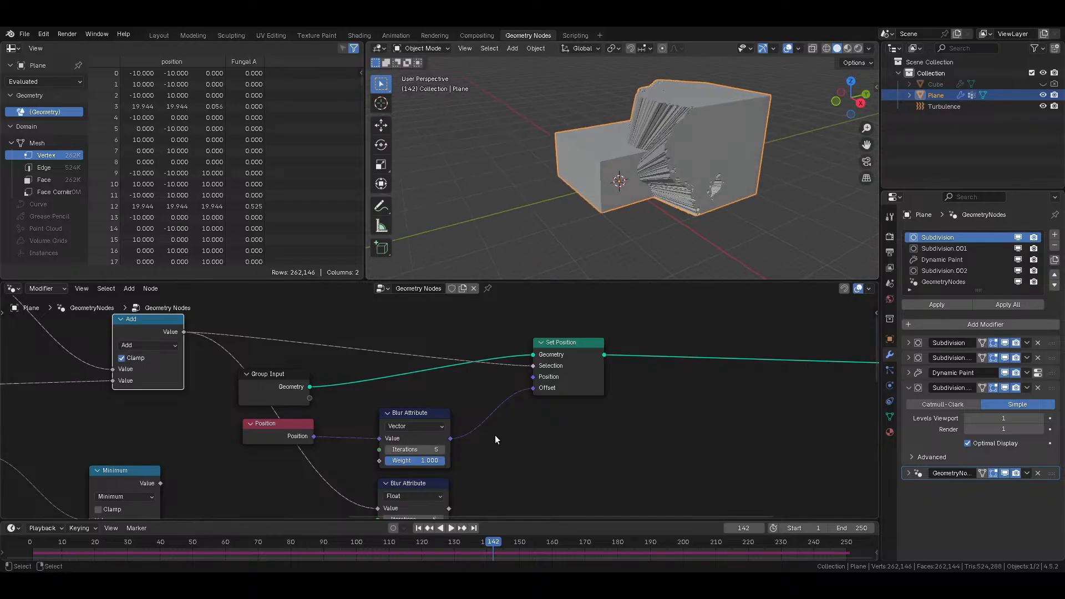
shift+scroll(477, 449, down, 1)
shift+scroll(444, 487, down, 1)
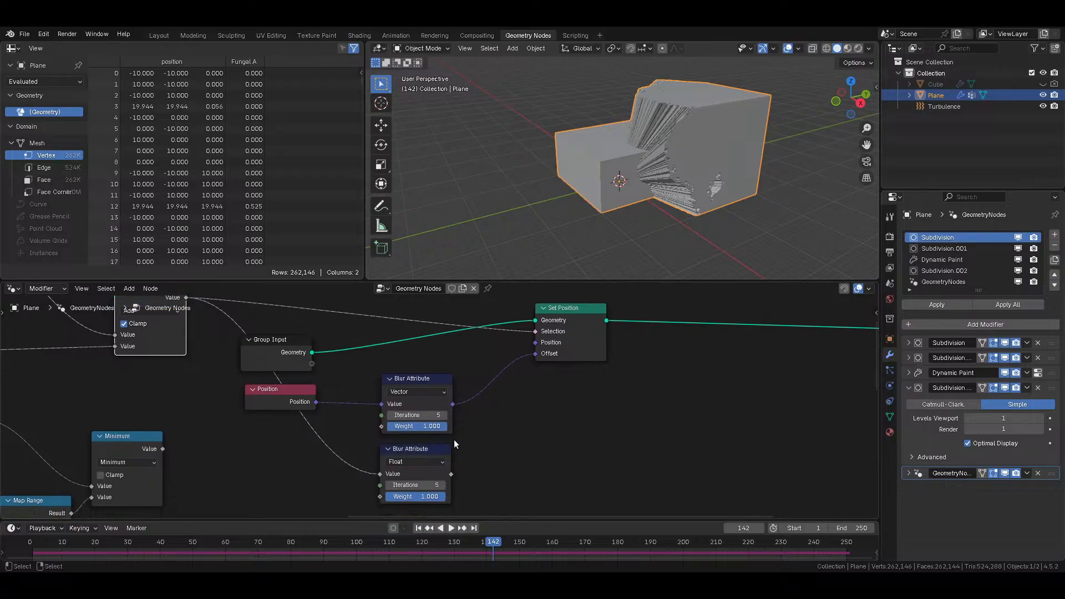
drag(452, 474, 545, 436)
middle_drag(519, 390, 509, 408)
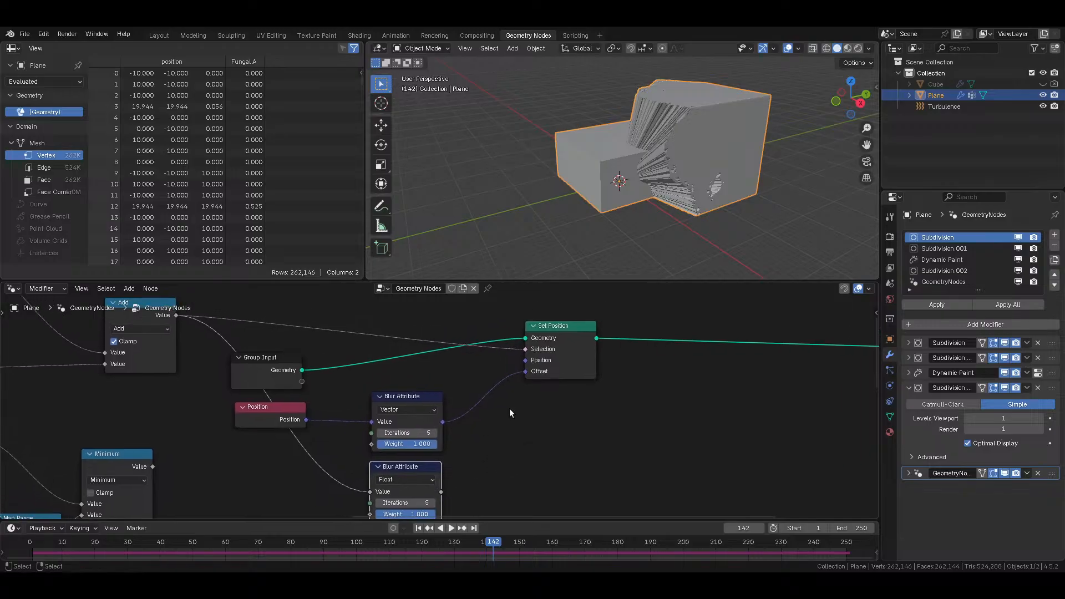
Step: Connect the Position node's output directly to Set Position's Position input
click(563, 351)
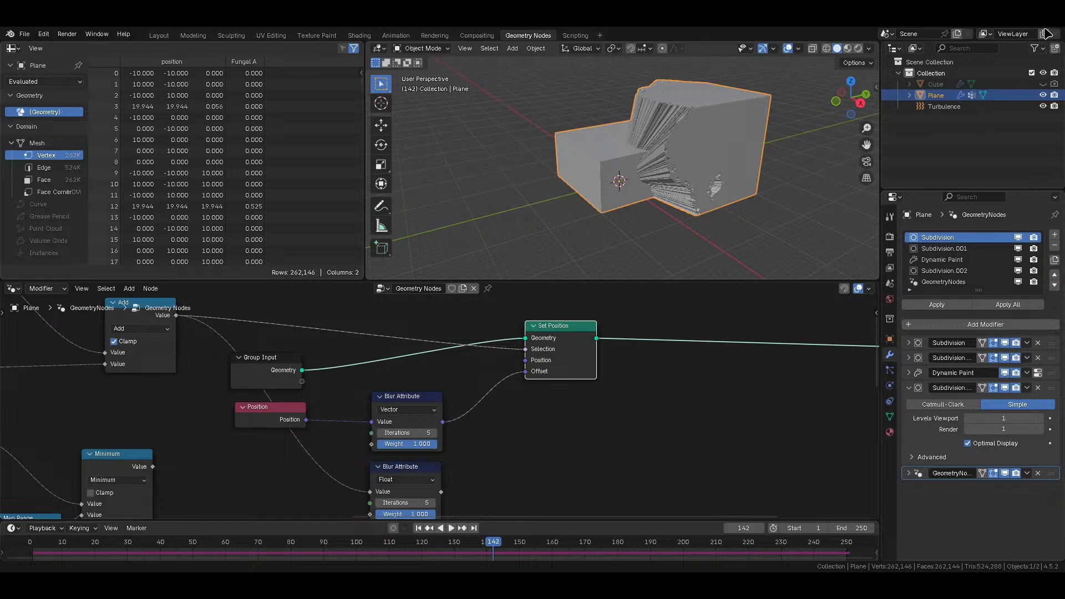
scroll(463, 410, down, 2)
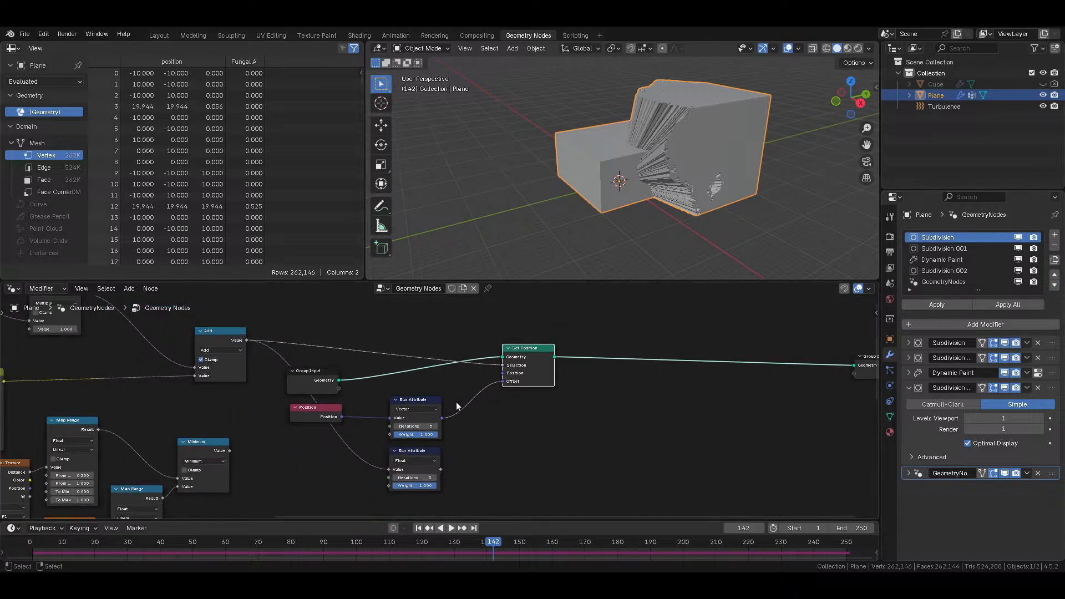
click(317, 418)
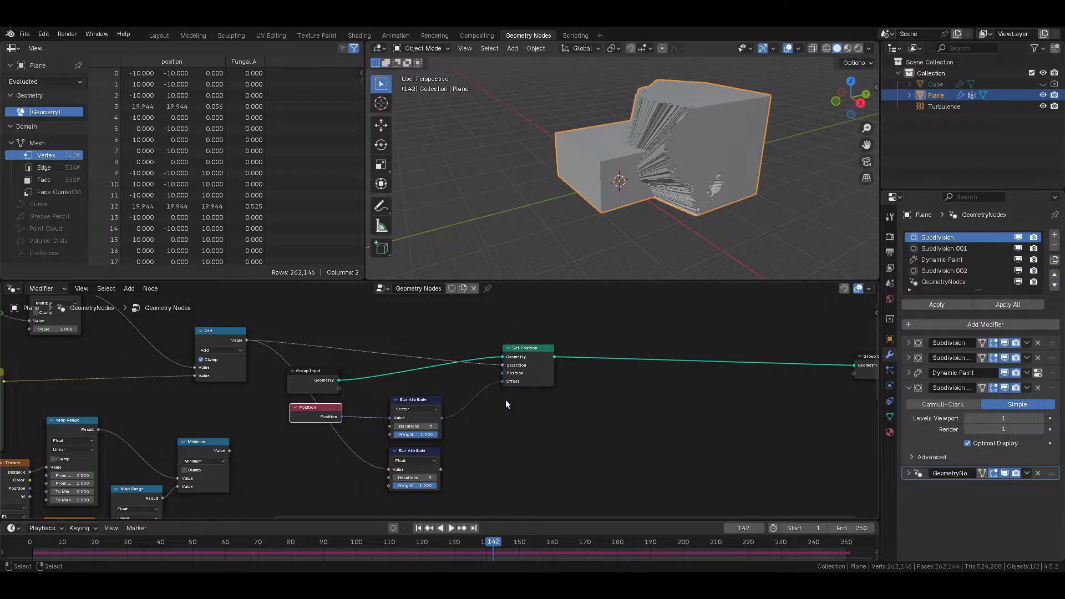
drag(467, 406, 465, 444)
drag(342, 417, 505, 374)
Step: Delete both Blur Attribute nodes and move the Position node further below Group Input
drag(444, 416, 418, 465)
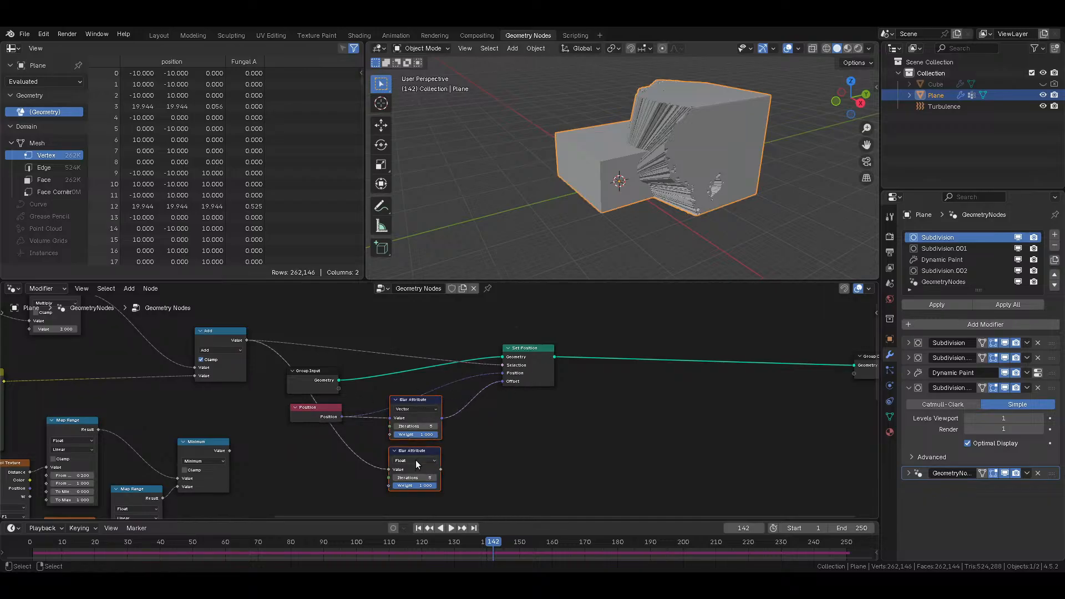
key(x)
scroll(460, 404, up, 2)
drag(263, 422, 263, 460)
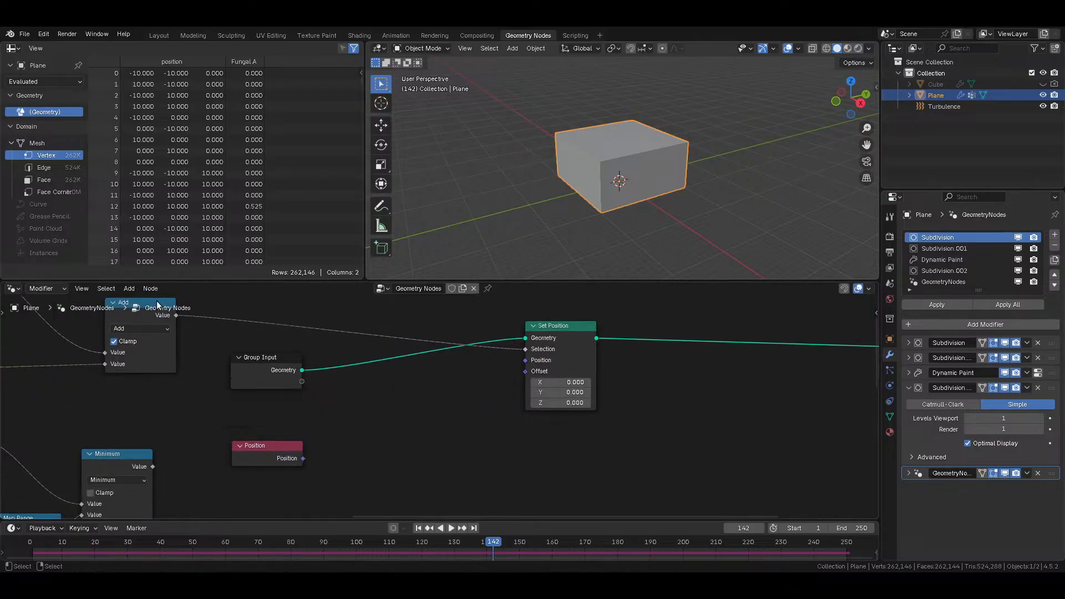
Step: Disconnect the Add value from Set Position's Selection input
middle_drag(158, 303, 192, 344)
drag(567, 386, 481, 398)
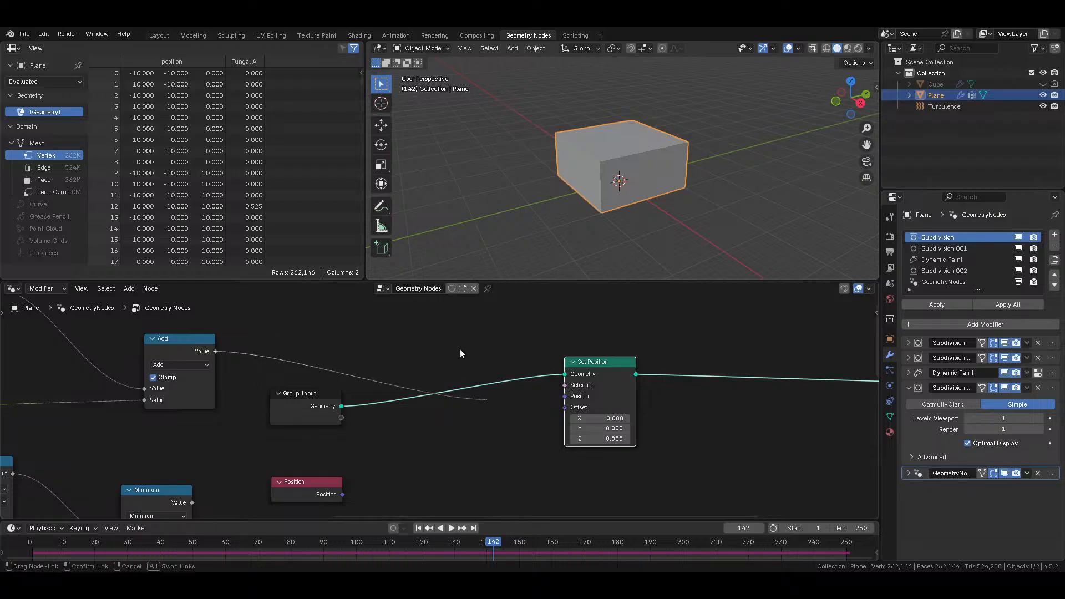
mouse_move(604, 373)
mouse_down()
mouse_move(571, 367)
mouse_move(588, 367)
mouse_up()
Step: Add a Vector Math node between the Position node and Set Position
middle_drag(436, 455, 458, 420)
key(shift+a)
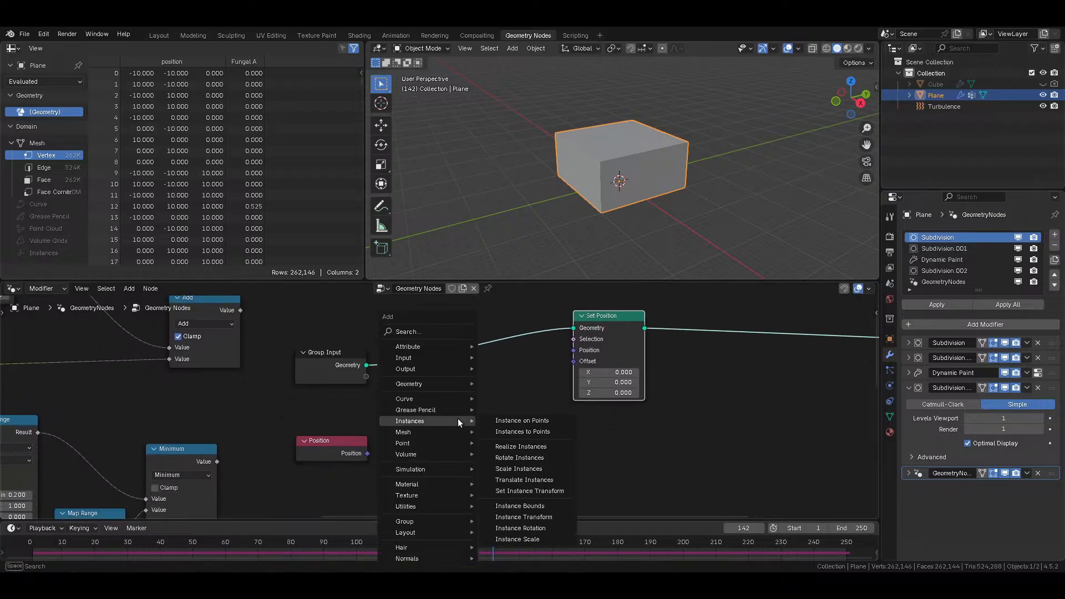
mouse_move(433, 411)
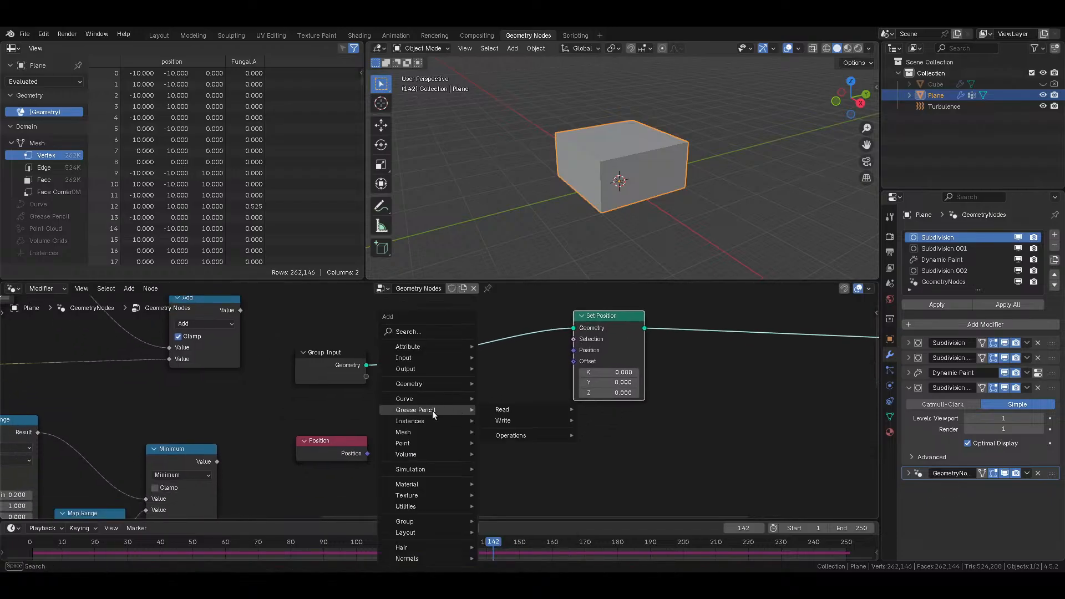
click(408, 332)
text(ma)
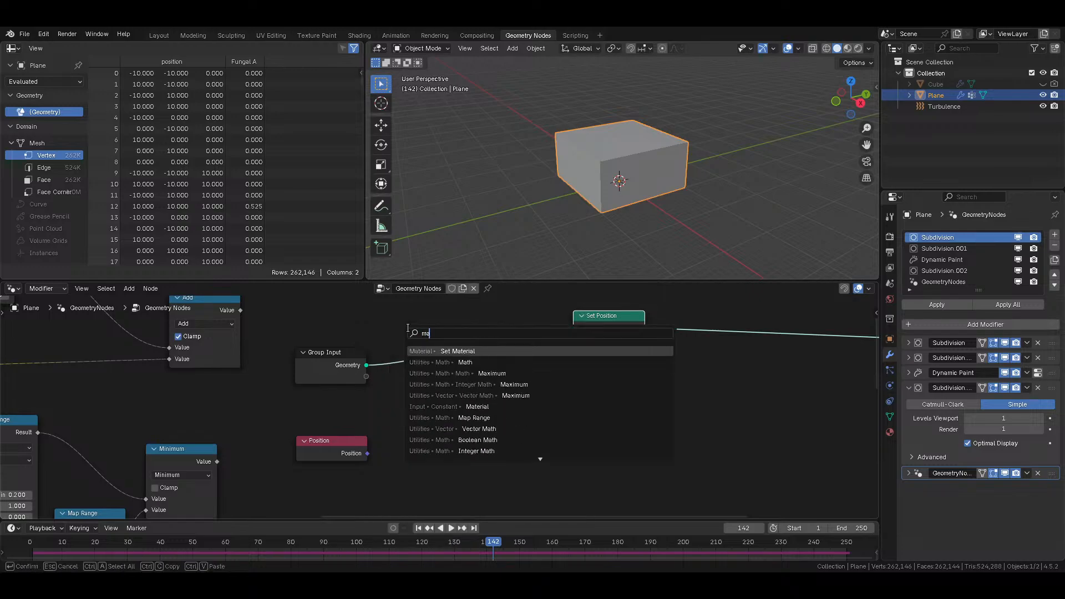
key(BackSpace)
key(BackSpace)
text(vm)
click(477, 353)
click(457, 386)
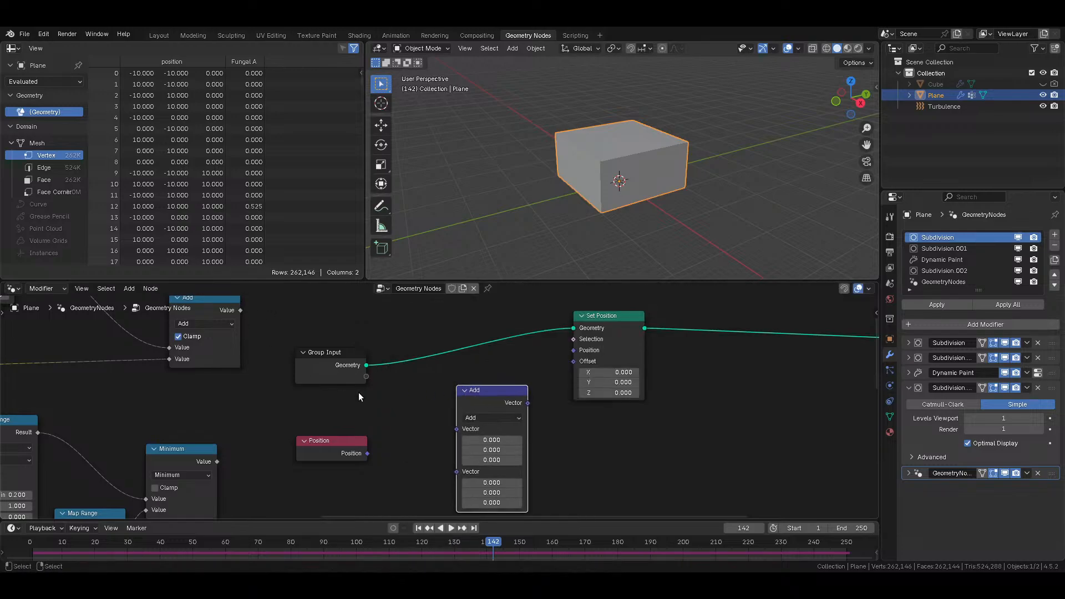
Step: Set the Vector Math node to Multiply, wire Position and the Add value into it, and place it beside the Position node
drag(367, 453, 456, 429)
click(492, 417)
click(477, 261)
drag(241, 310, 465, 438)
drag(491, 402, 434, 471)
Step: Add a Mix node before Set Position and set its data type to Vector
key(shift+a)
text(mix)
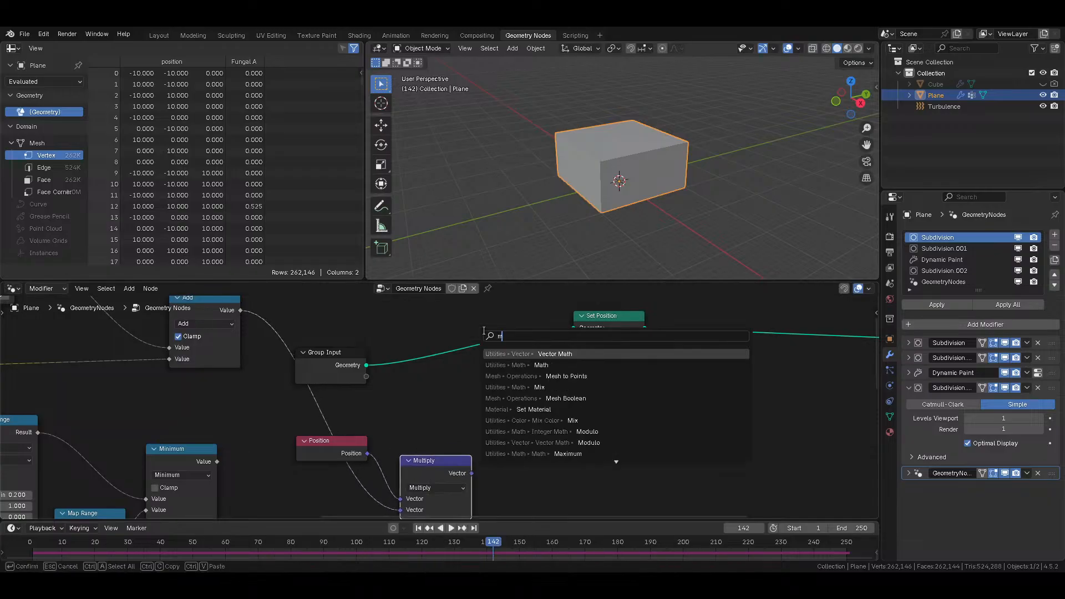
key(Return)
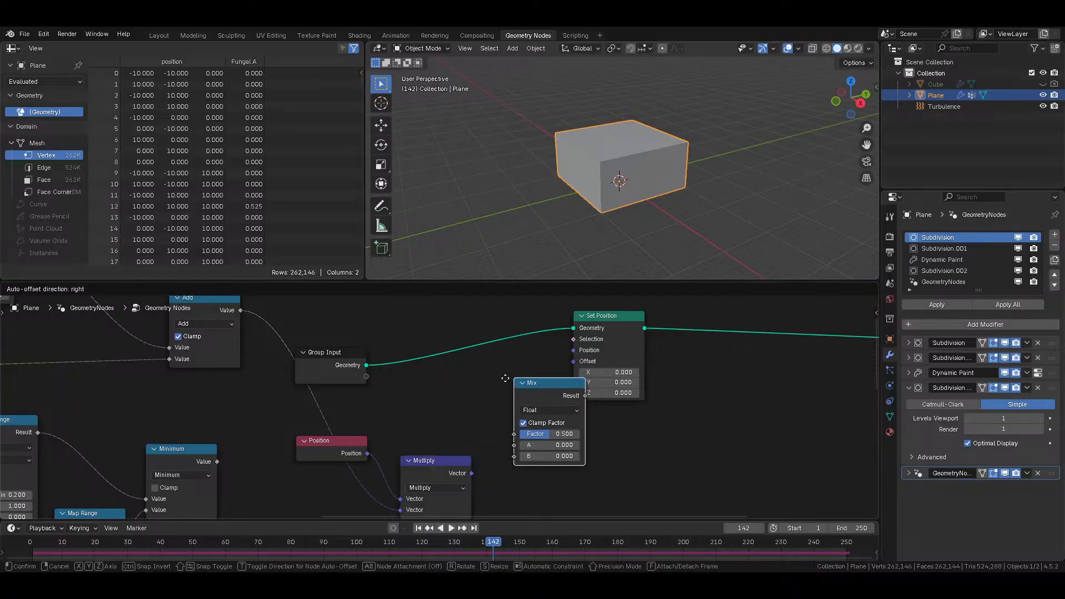
click(471, 378)
click(511, 405)
click(499, 443)
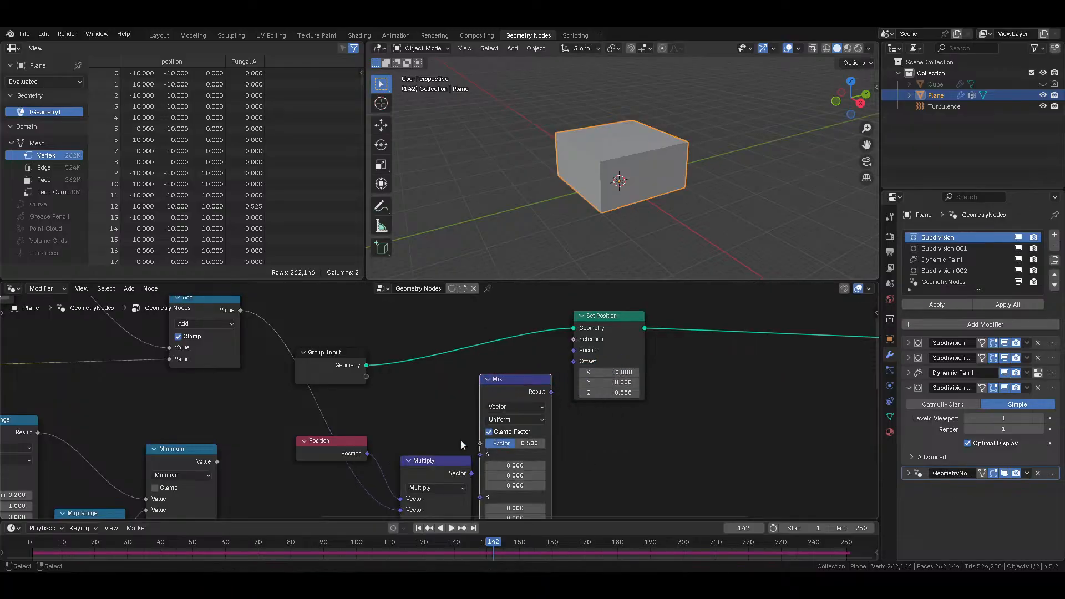
Step: Wire Position into the Mix node's A, the Multiply vector into B, and the Mix result into Set Position's Offset
drag(471, 473, 477, 496)
drag(370, 450, 479, 450)
drag(551, 389, 567, 360)
drag(514, 390, 524, 366)
drag(471, 469, 489, 437)
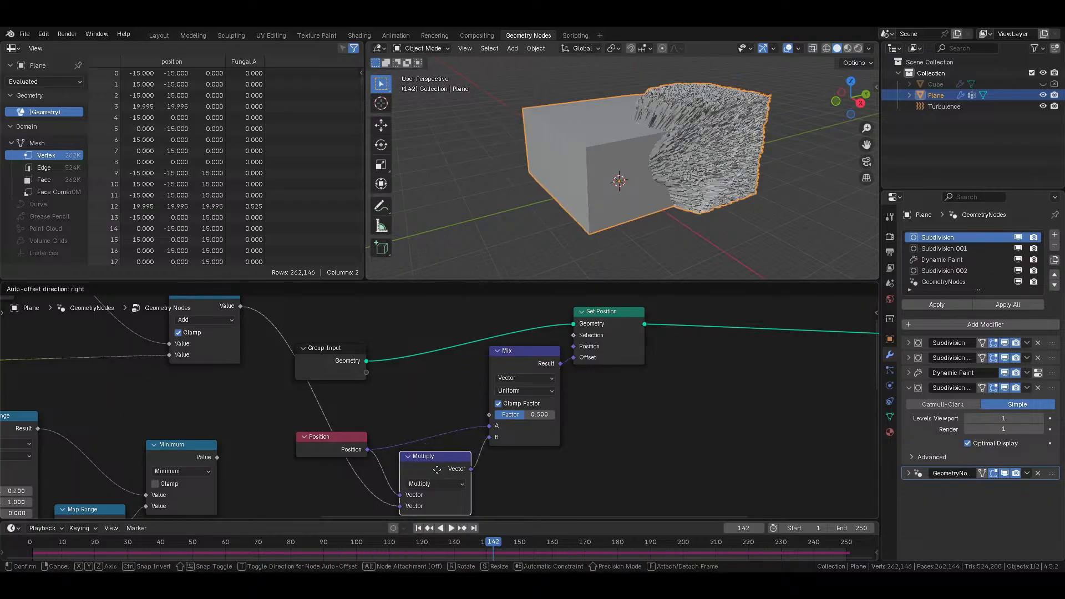
drag(450, 470, 435, 472)
Step: Duplicate the Multiply node, set the copy to Divide, and insert it between the Add value and the Multiply node
middle_drag(666, 167, 637, 172)
scroll(635, 172, up, 2)
middle_drag(464, 459, 474, 427)
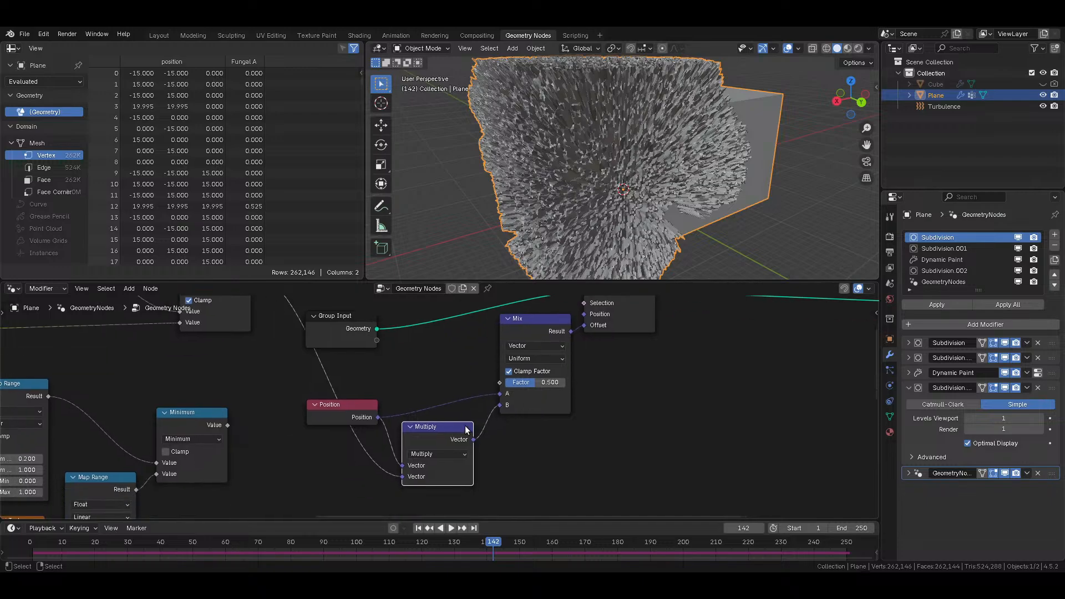
key(shift+d)
click(336, 461)
click(340, 471)
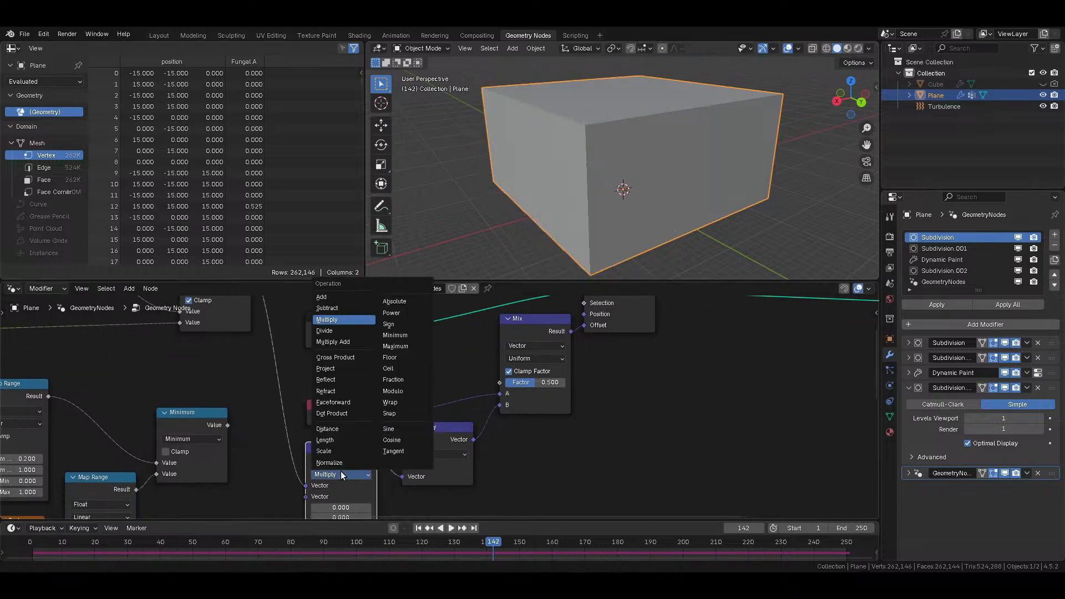
key(d)
middle_drag(338, 473, 351, 365)
Step: Set all three components of the Divide node's second vector to 4
drag(361, 399, 363, 420)
text(4)
key(Return)
middle_drag(501, 228, 666, 227)
Step: Set all three components of the Divide node's second vector to 16 and save the file
drag(355, 419, 355, 399)
text(16)
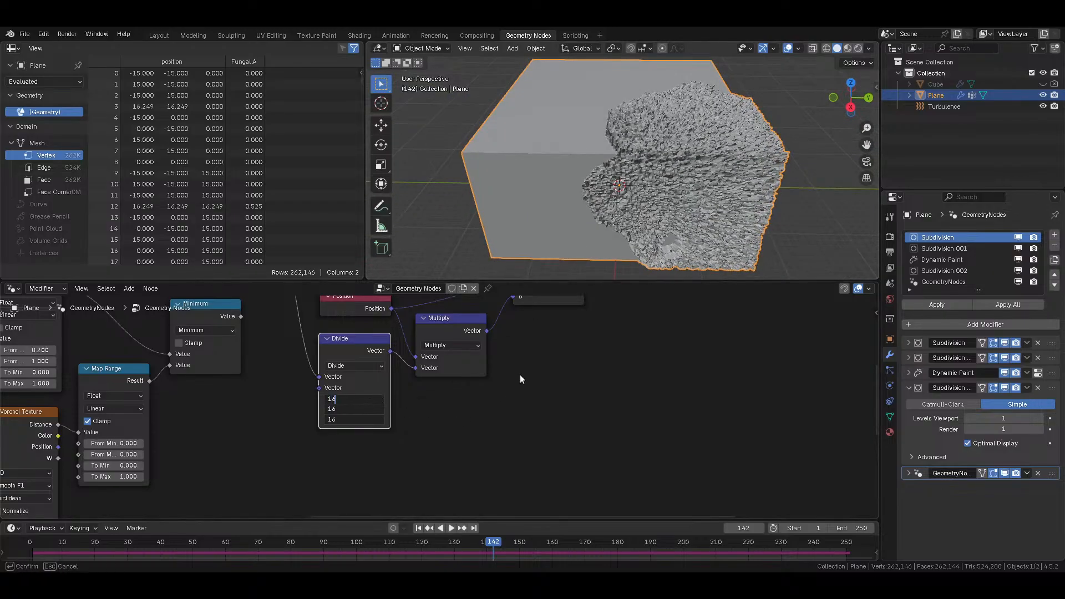
key(Return)
middle_drag(632, 214, 600, 156)
key(ctrl+s)
Step: Set the Mix node's Factor to 1.000 and inspect the displaced mesh in wireframe
scroll(600, 156, up, 3)
middle_drag(444, 367, 434, 418)
middle_drag(485, 395, 447, 437)
drag(494, 393, 521, 392)
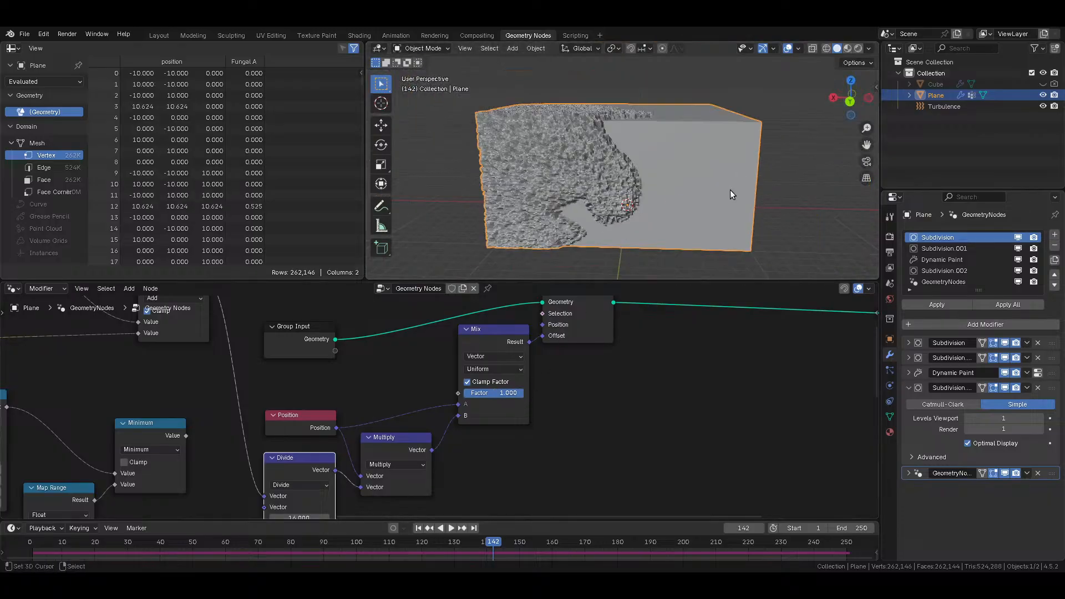
middle_drag(391, 443, 373, 521)
mouse_move(632, 225)
middle_down()
mouse_move(580, 244)
mouse_move(636, 138)
mouse_move(644, 92)
mouse_move(665, 198)
mouse_move(635, 141)
mouse_move(648, 191)
middle_up()
scroll(585, 236, up, 5)
scroll(639, 112, down, 6)
key(shift+z)
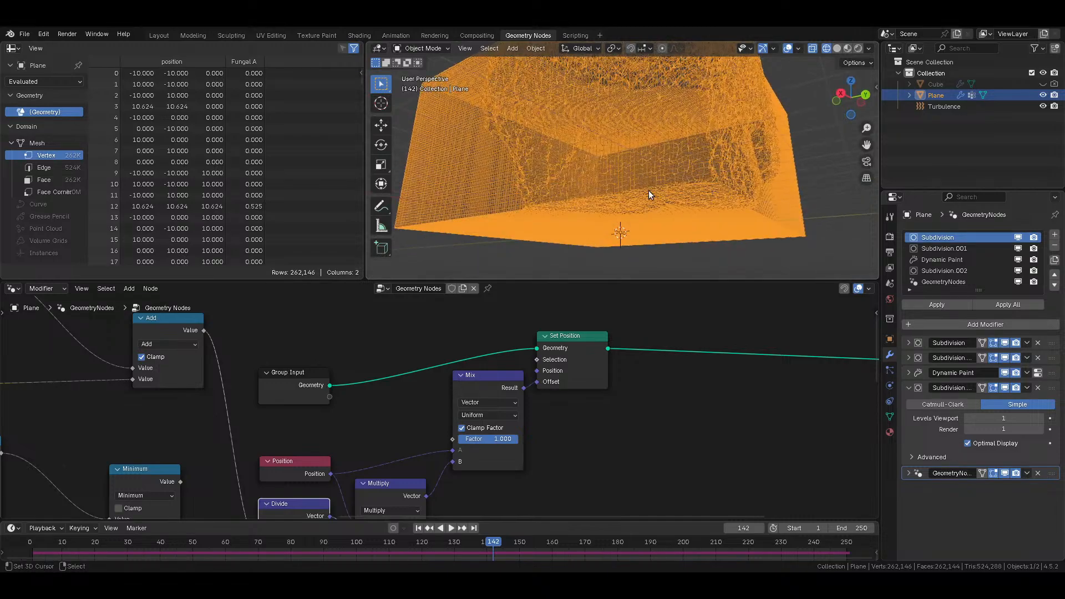
Step: Return the viewport to solid shading and set the Mix node's Factor to 0.5
key(shift+z)
middle_drag(524, 308, 568, 259)
double_click(539, 390)
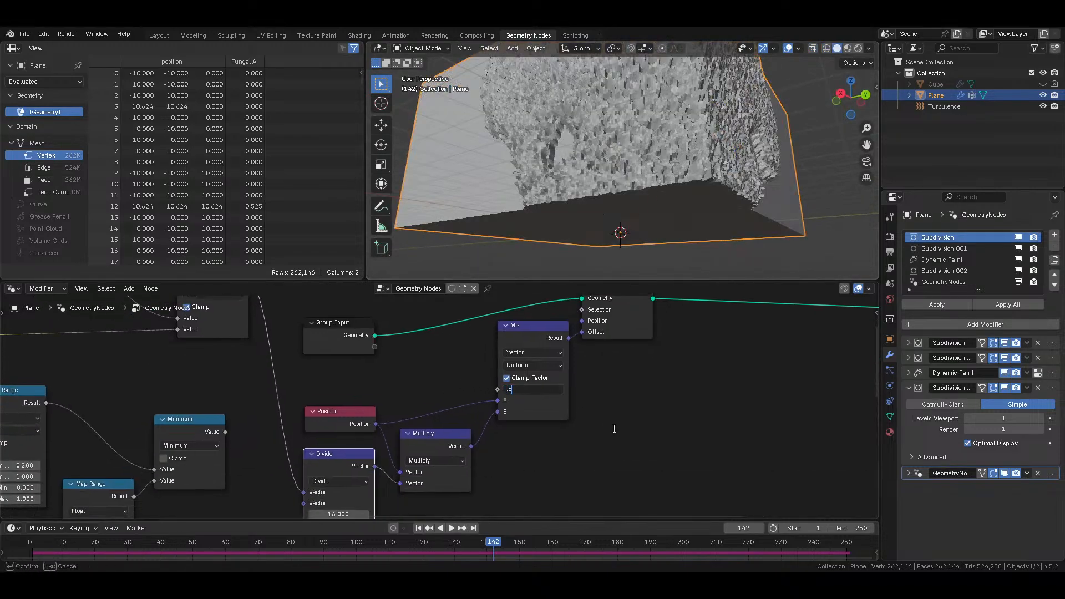
text(.5)
key(Return)
scroll(513, 307, down, 2)
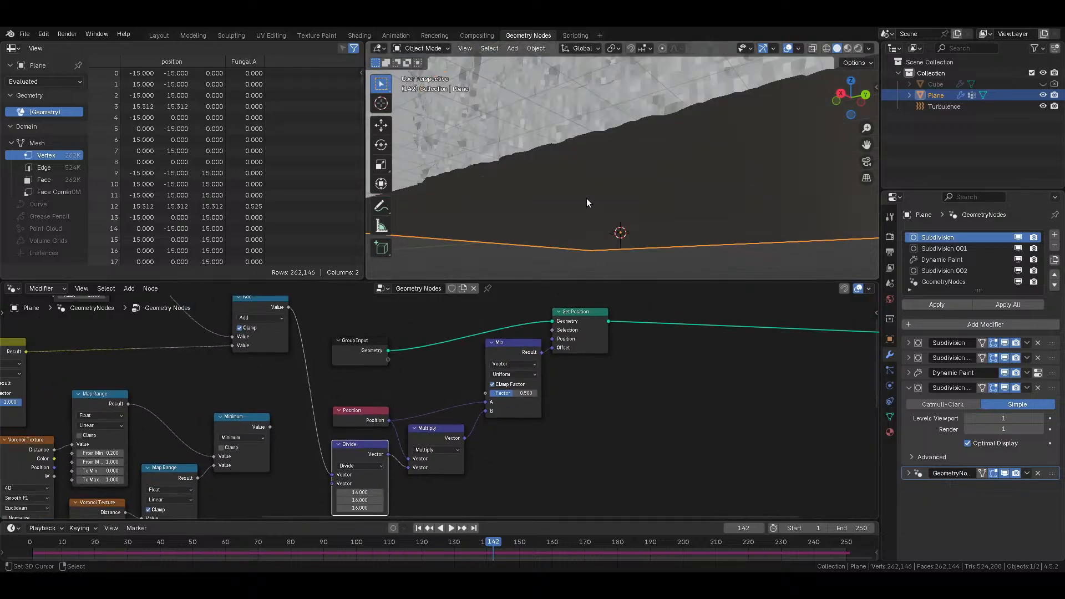
Step: Set the Mix node's Factor to 0.000 and compare the result with the original mesh in Edit Mode using X-ray
scroll(583, 204, down, 3)
drag(526, 393, 491, 396)
key(Tab)
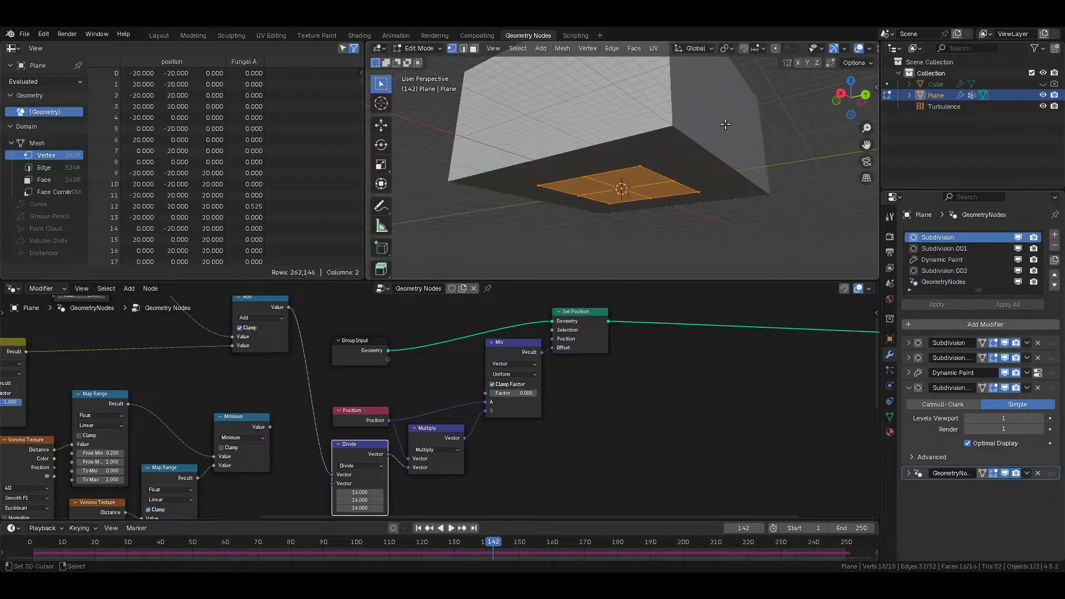
key(alt+z)
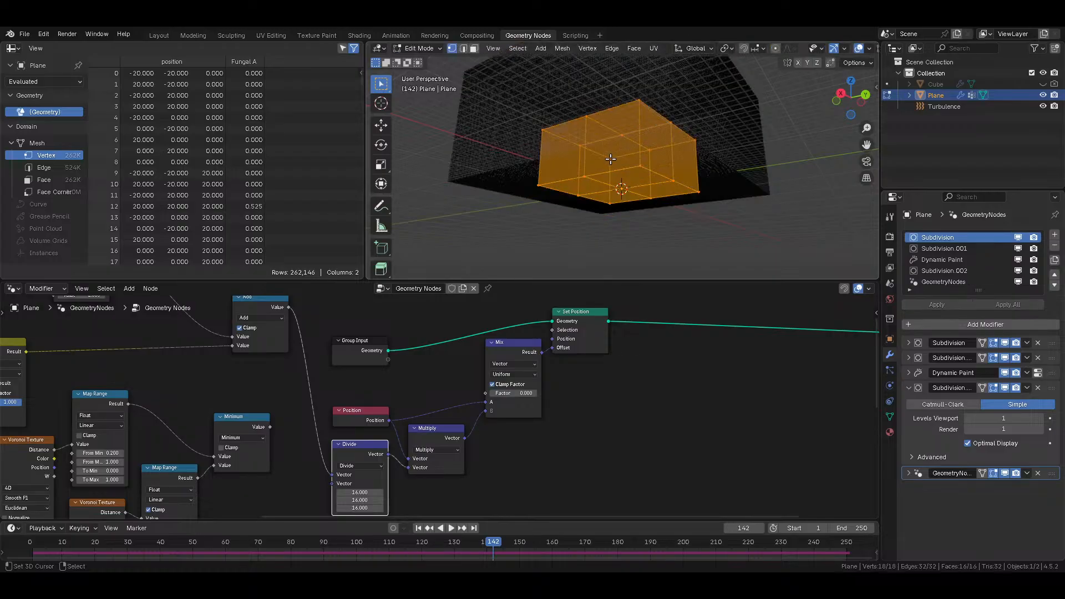
key(alt+z)
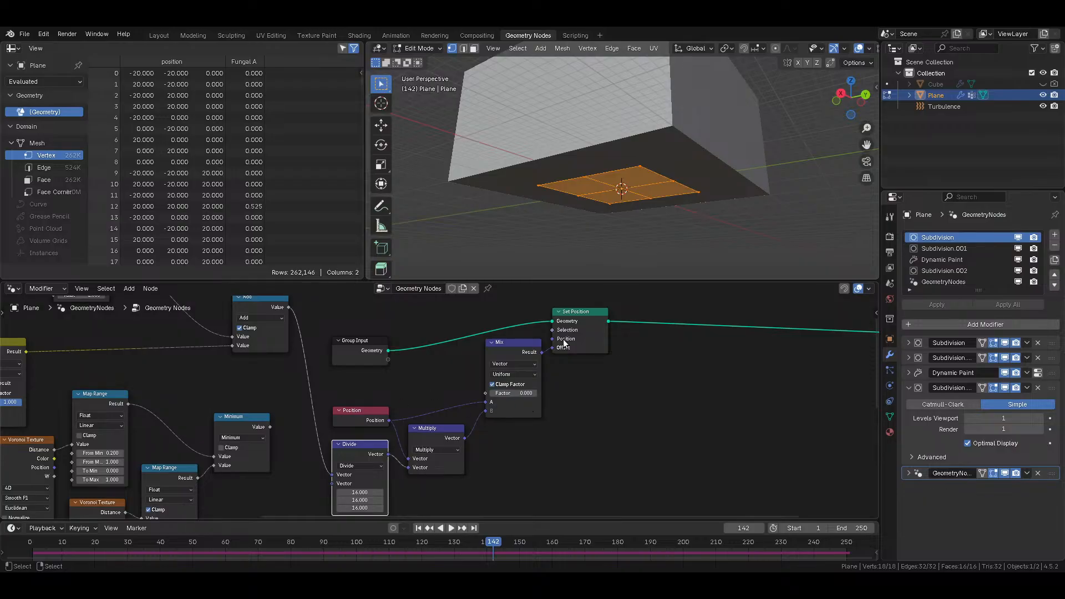
Step: Move the Mix result link from Set Position's Offset input to its Position input and return to Object Mode
mouse_move(556, 350)
drag(557, 348, 555, 345)
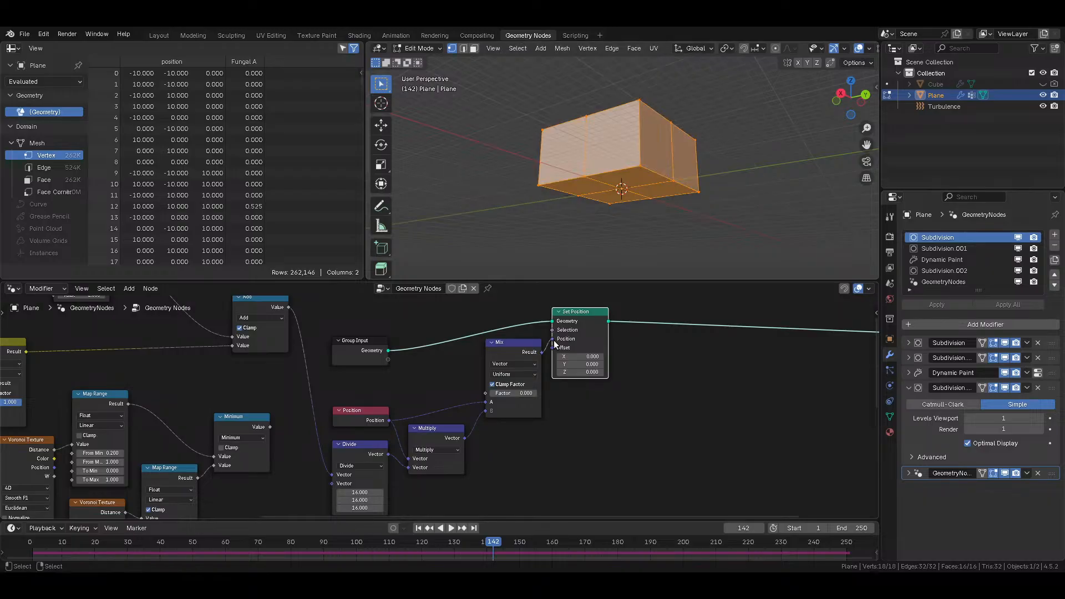
scroll(455, 355, down, 4)
middle_drag(296, 456, 316, 414)
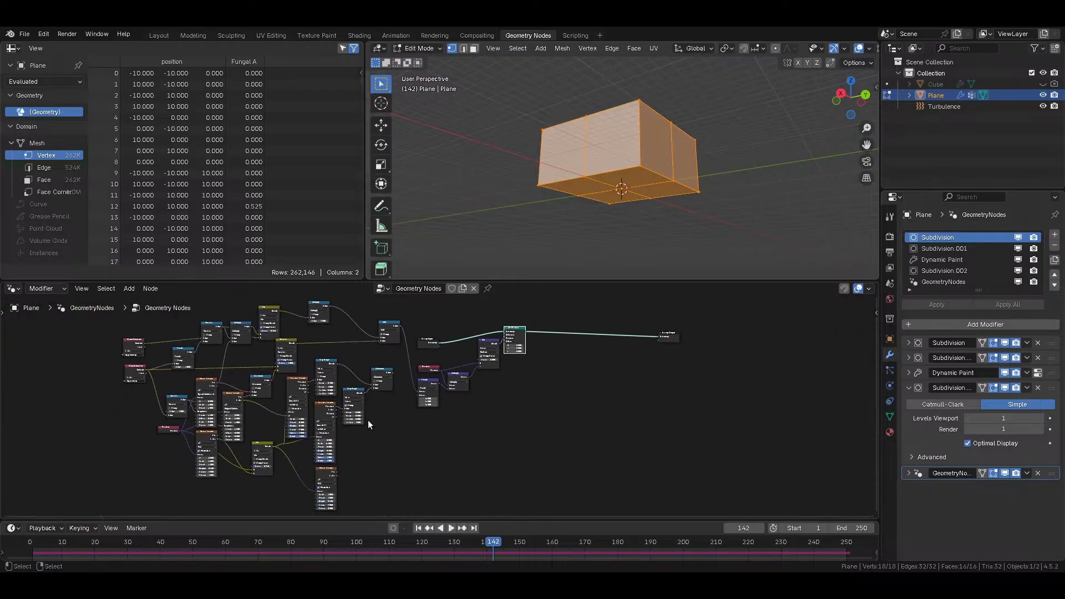
key(Tab)
Step: Set the Mix node's Factor to 0.5 and compare the displaced mesh with its original cage in Edit Mode
scroll(657, 183, down, 5)
scroll(617, 208, up, 5)
key(shift+z)
key(shift+z)
scroll(653, 163, up, 5)
middle_drag(540, 348, 558, 381)
scroll(480, 392, up, 5)
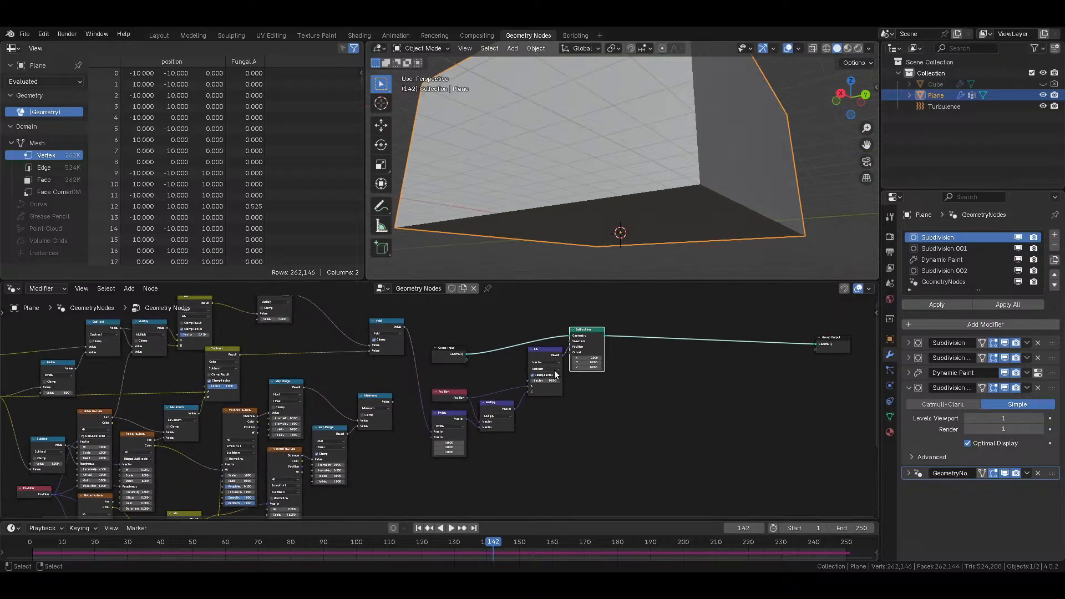
click(603, 365)
text(0.5)
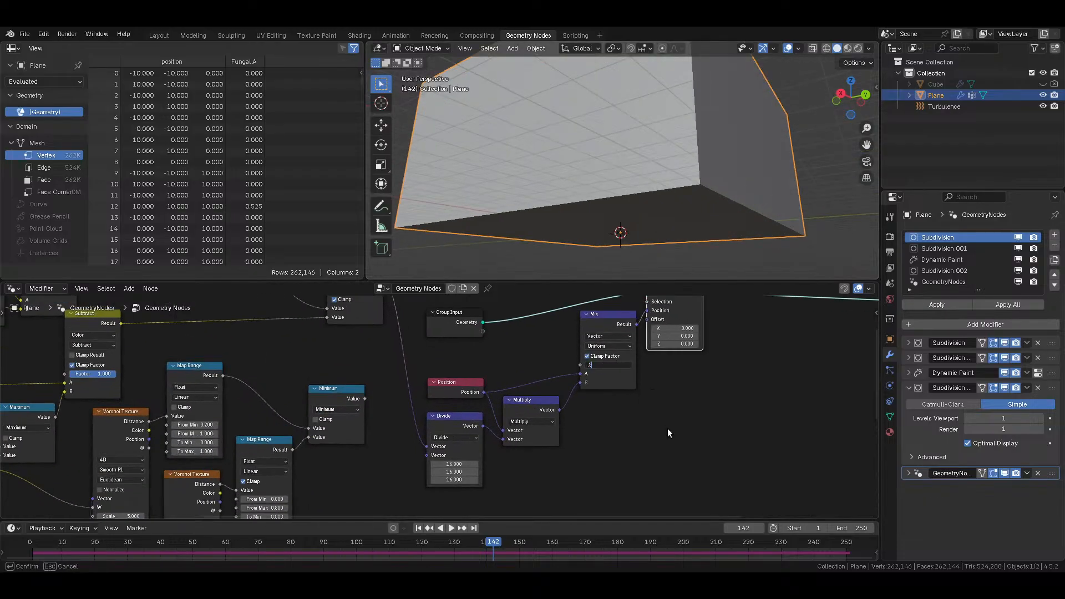
key(Return)
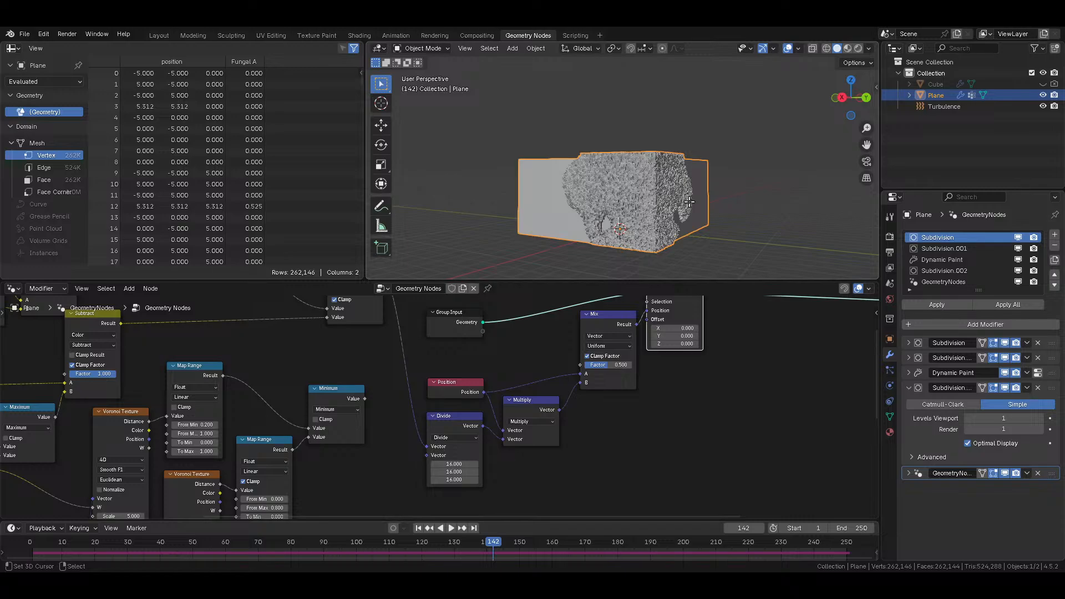
key(Tab)
key(Tab)
Step: Change the vector Multiply node feeding Mix input B to Add and inspect the surface displacement from several sides
middle_drag(629, 410, 565, 427)
scroll(531, 408, up, 3)
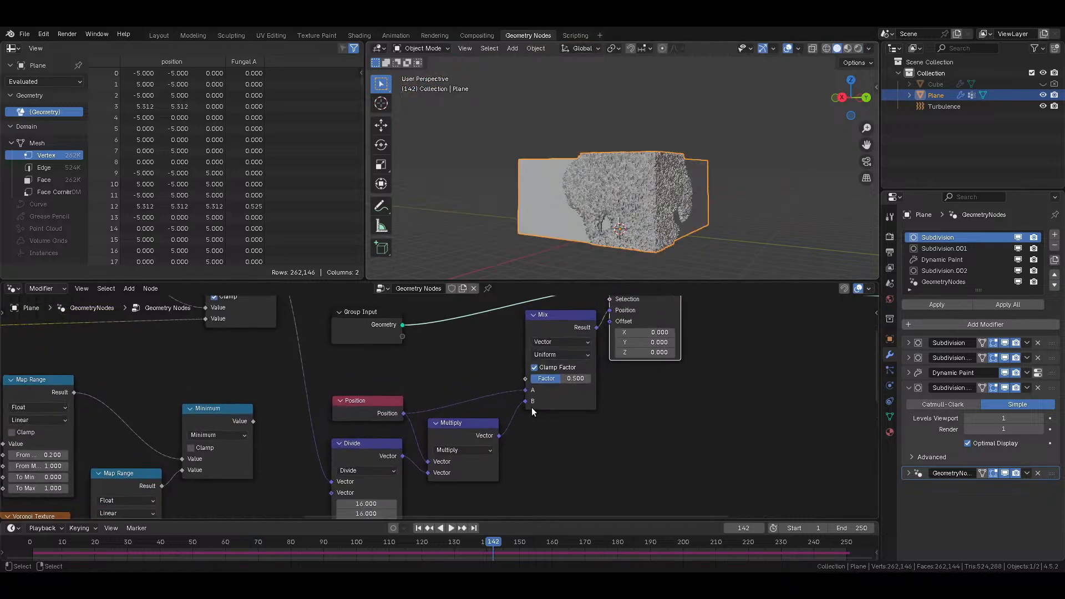
middle_drag(342, 471, 343, 442)
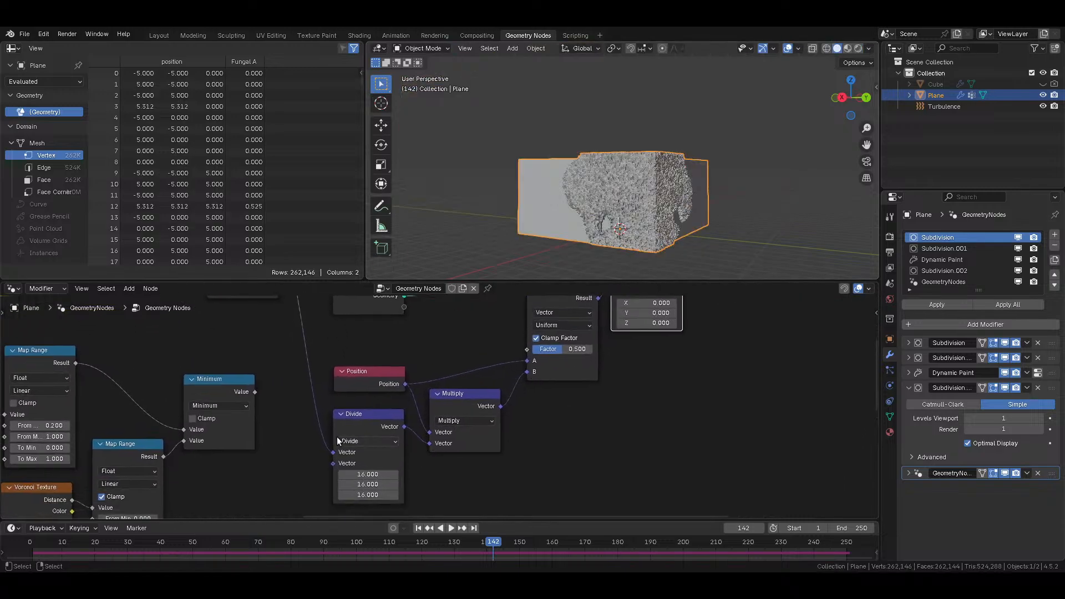
scroll(381, 404, down, 8)
scroll(382, 404, up, 5)
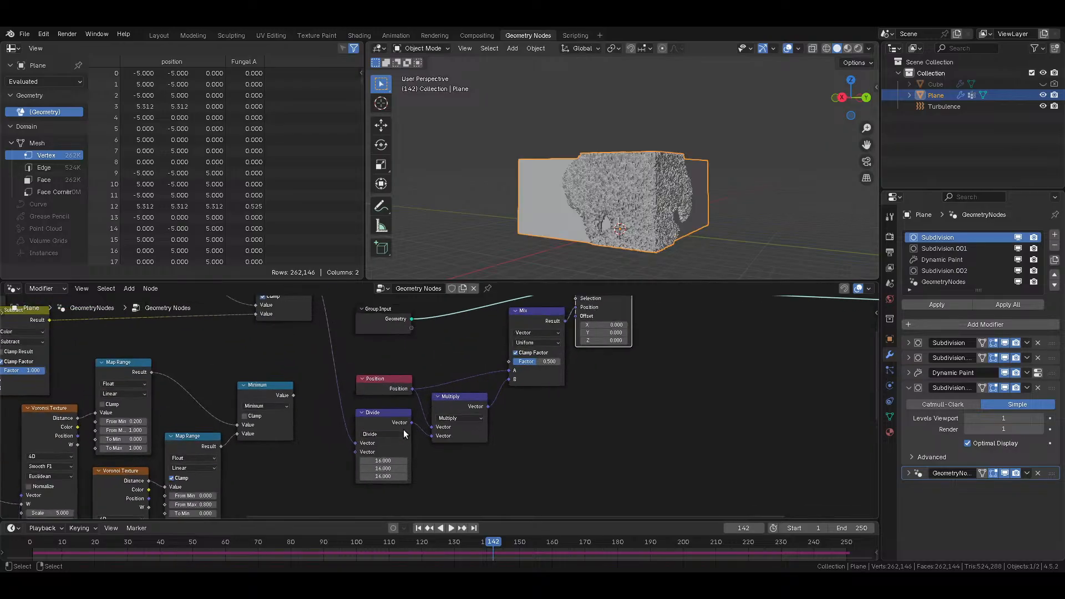
click(473, 418)
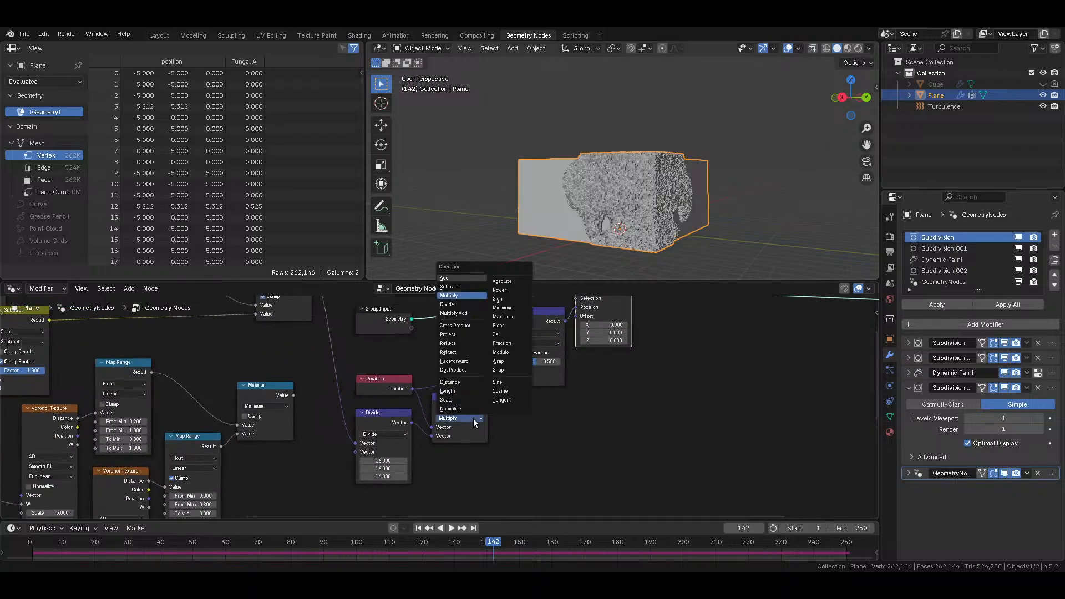
click(462, 278)
middle_drag(598, 226, 527, 160)
scroll(568, 154, up, 5)
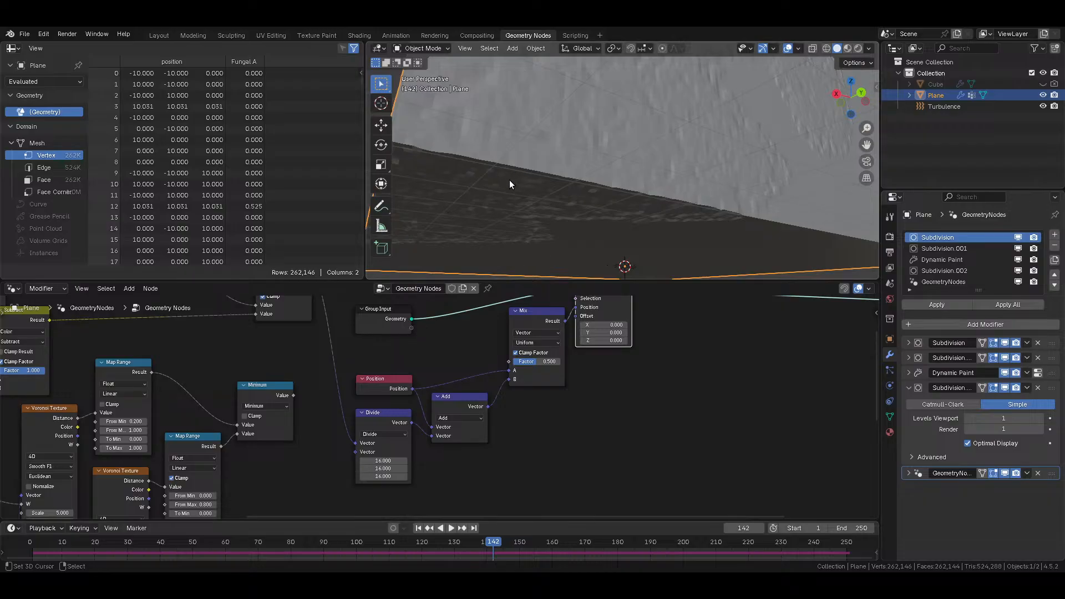
scroll(561, 178, down, 3)
middle_drag(572, 149, 604, 135)
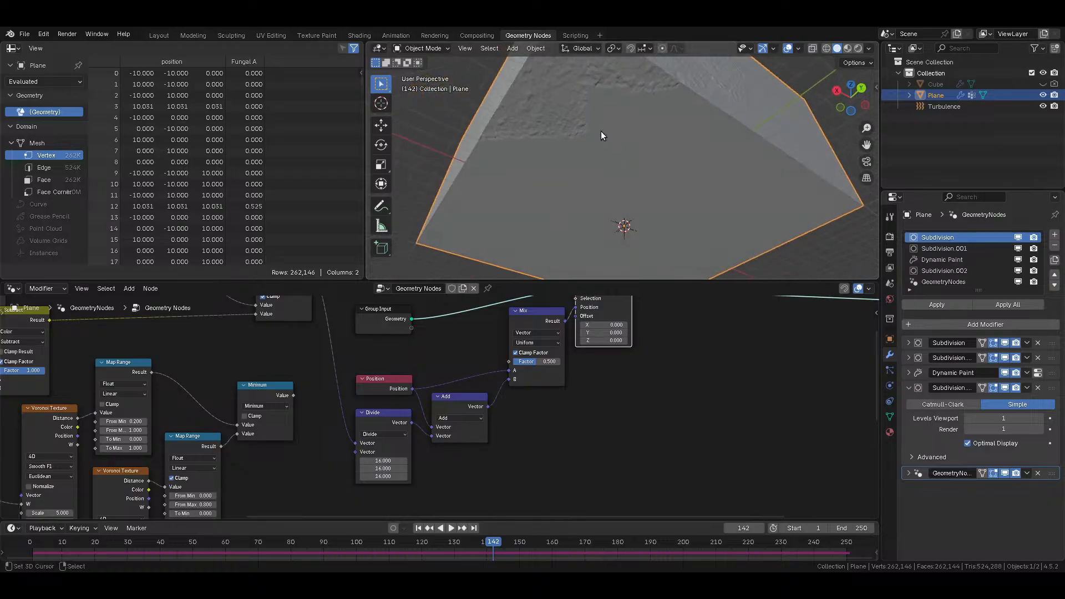
middle_drag(540, 118, 613, 228)
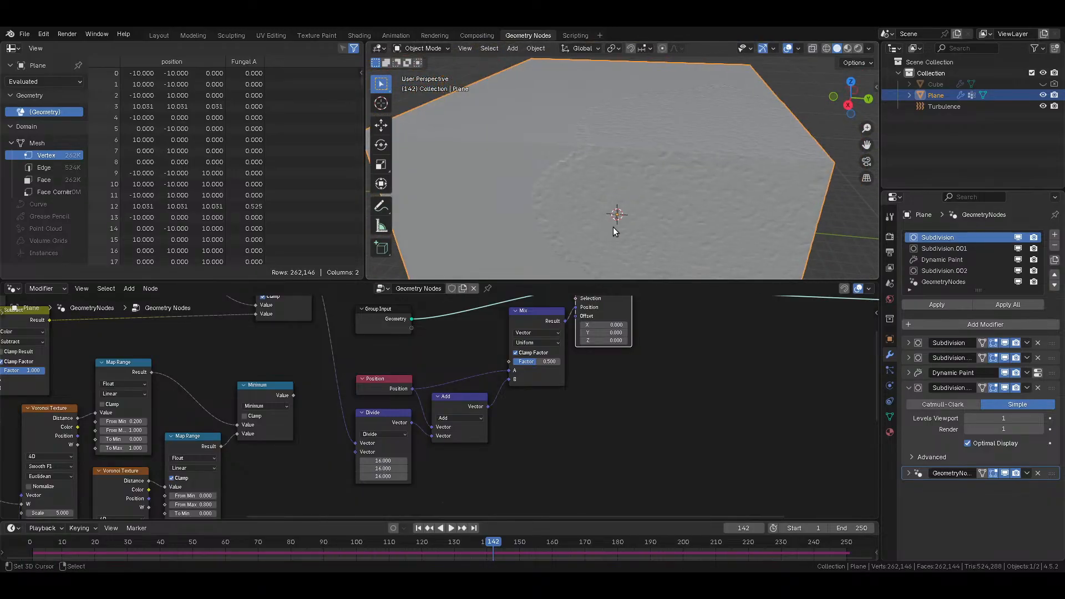
Step: Set all three components of the vector Divide node to 4, change its operation to Multiply, and save the file
drag(397, 460, 397, 476)
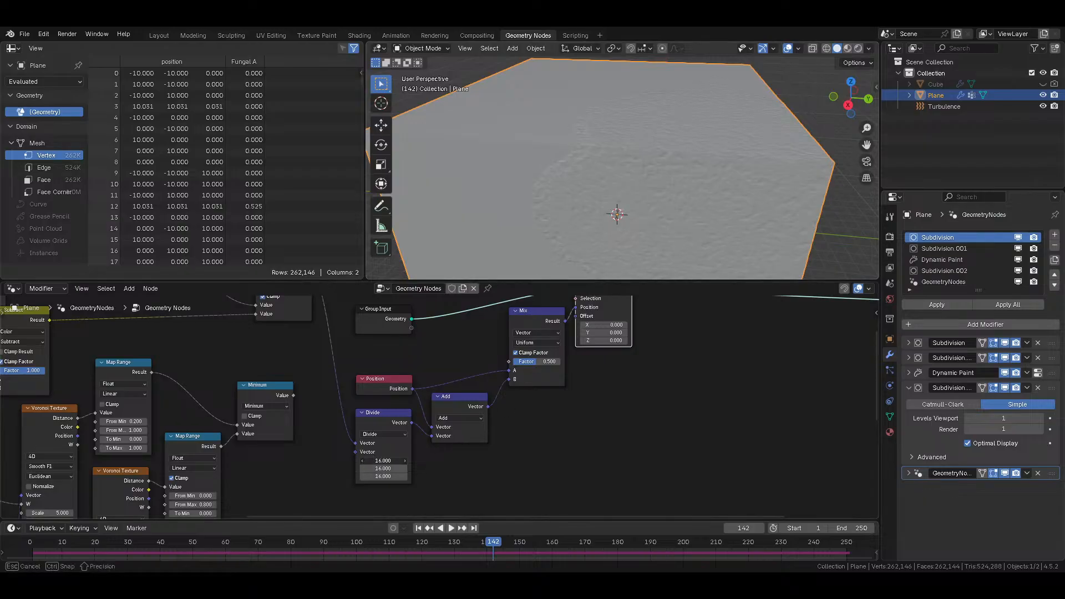
text(4)
key(Return)
middle_drag(620, 182, 594, 226)
click(368, 435)
click(372, 312)
key(ctrl+s)
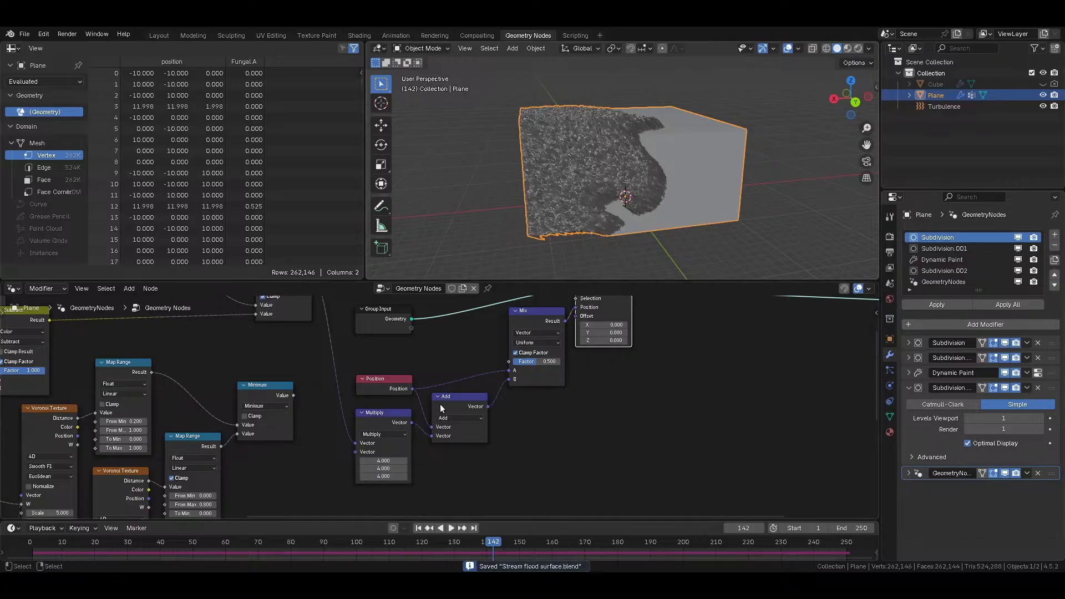
Step: Try the Multiply operation on the vector Add node feeding Mix, inspect the mesh, and restore Add
middle_drag(414, 390, 394, 435)
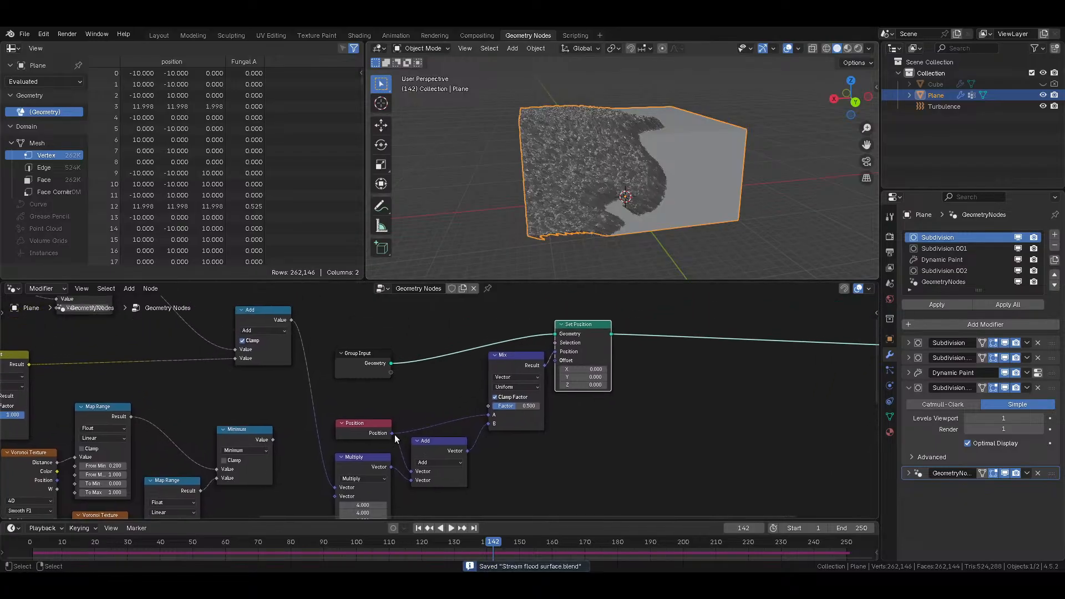
click(433, 465)
key(m)
middle_drag(574, 228, 502, 224)
click(439, 463)
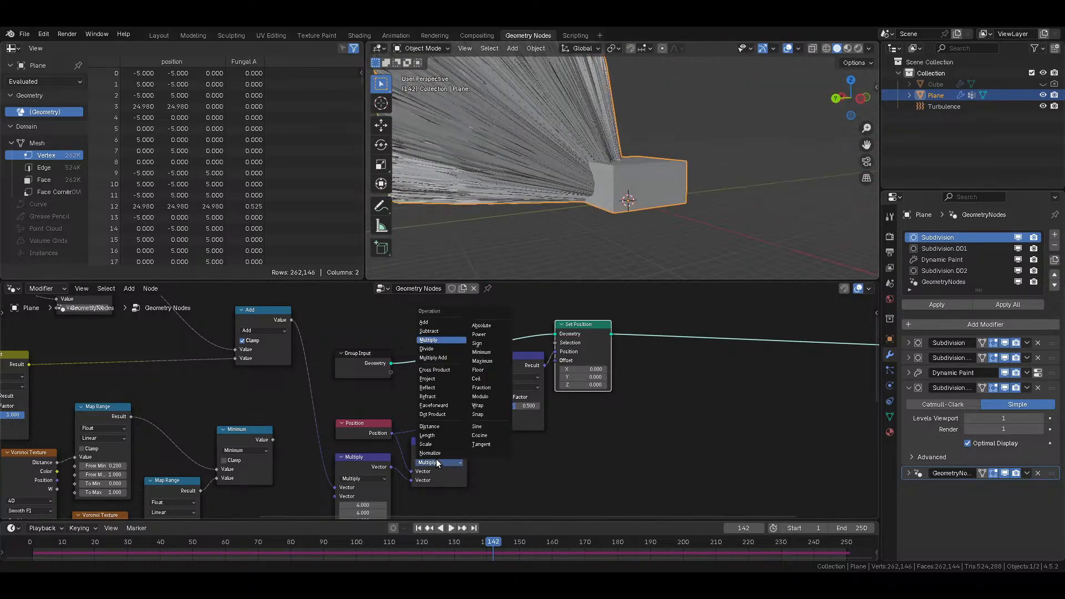
click(424, 322)
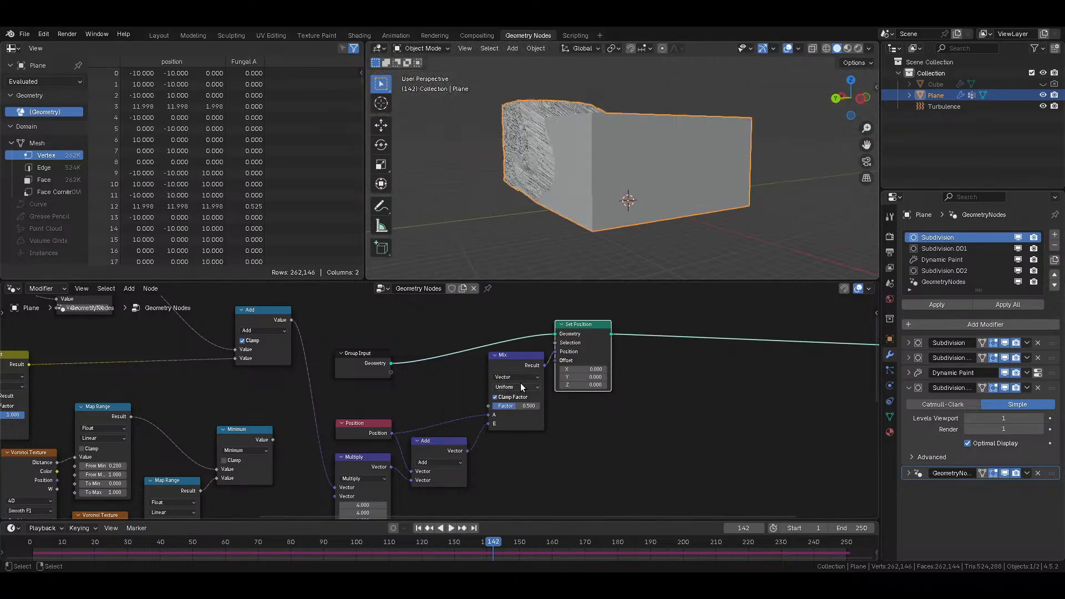
Step: Try the Non-Uniform factor mode on the Mix node and restore Uniform
click(521, 386)
click(513, 415)
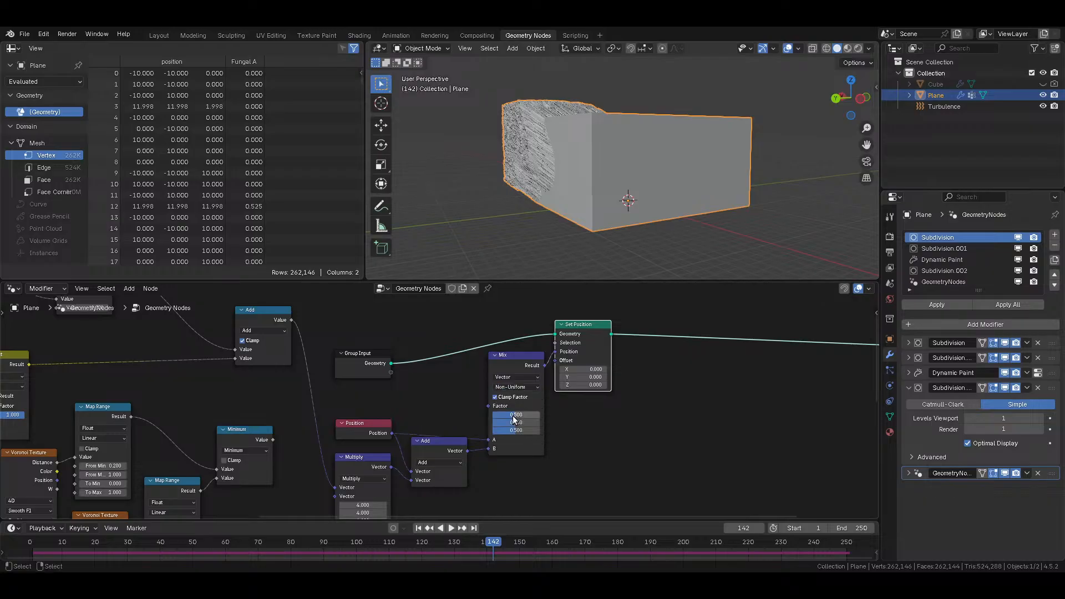
click(519, 387)
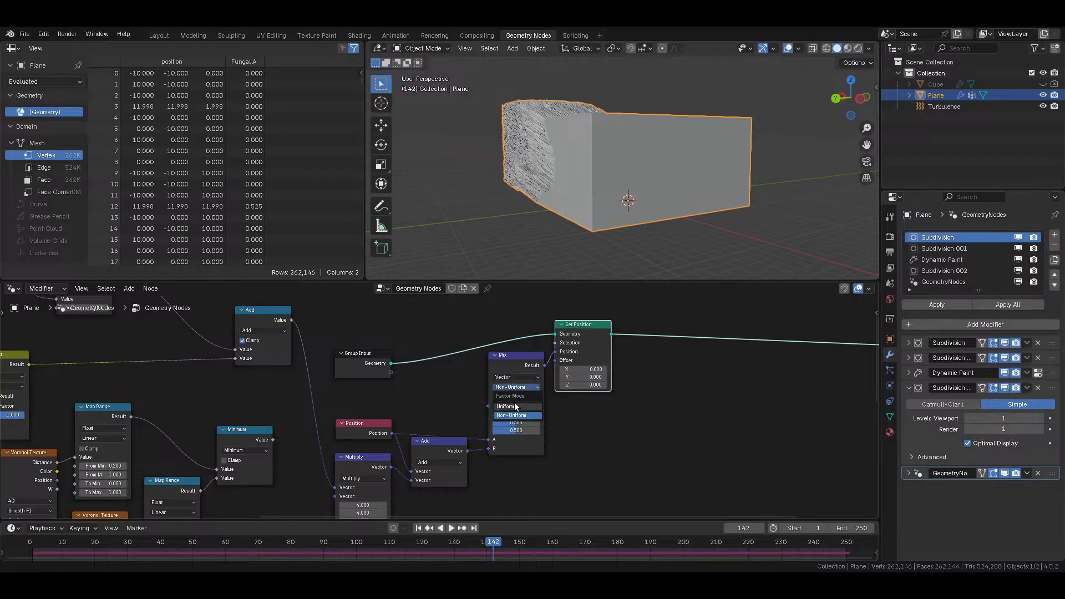
click(515, 407)
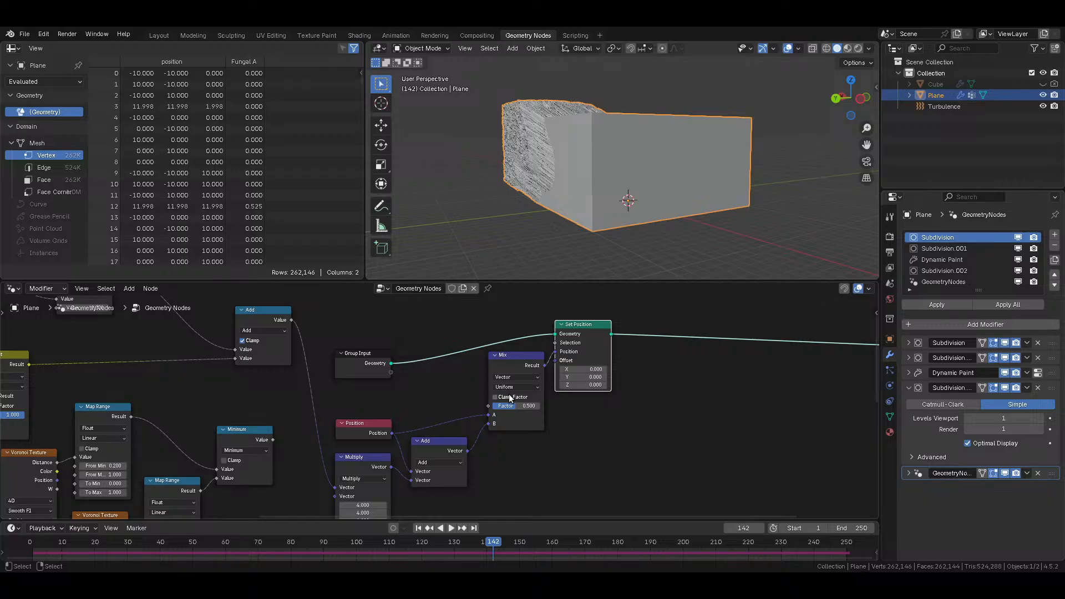
Step: Try a Mix Factor of 2 with Clamp Factor off, and restore the clamped Factor of 0.5
click(510, 397)
click(513, 405)
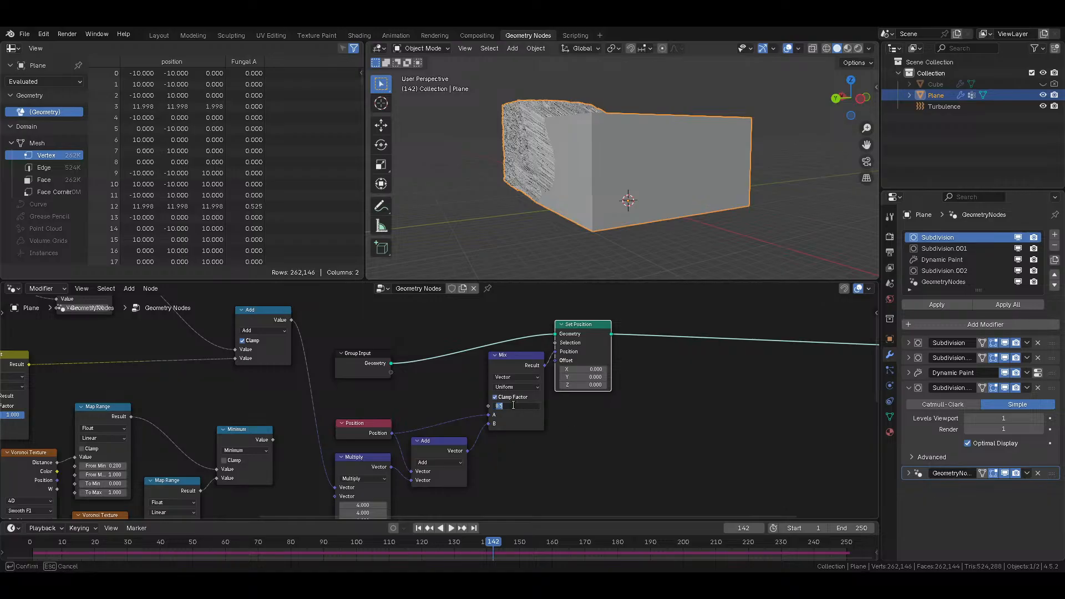
text(2)
key(Return)
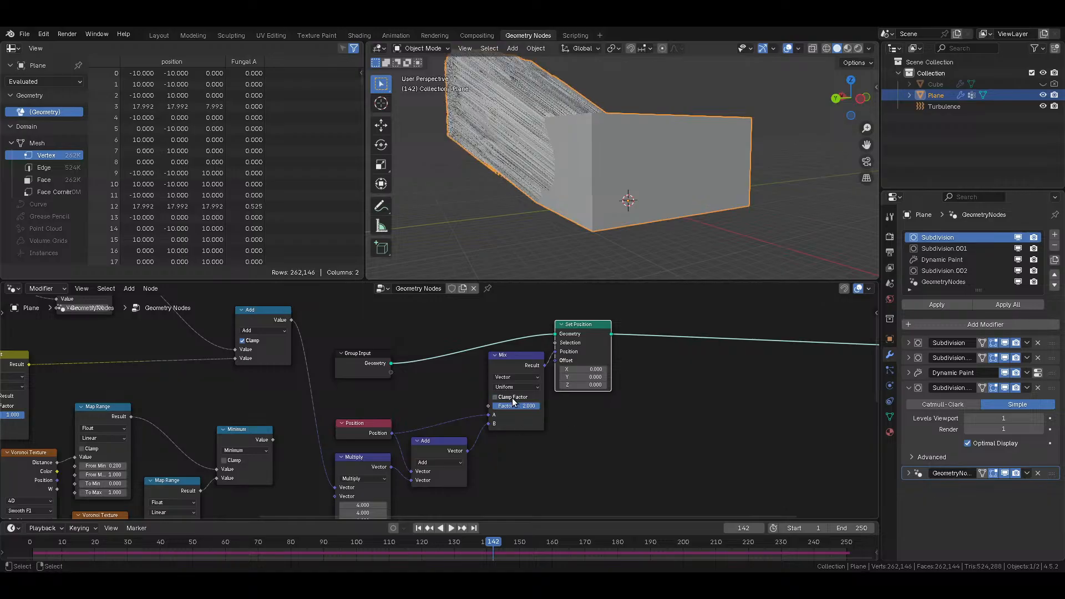
click(513, 406)
key(BackSpace)
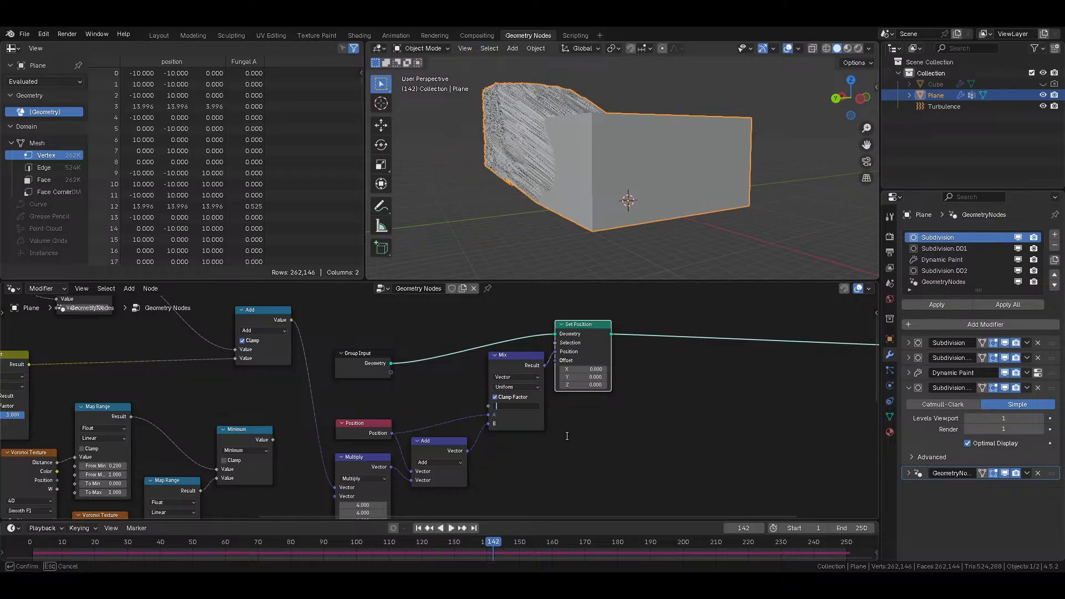
text(.5)
key(Return)
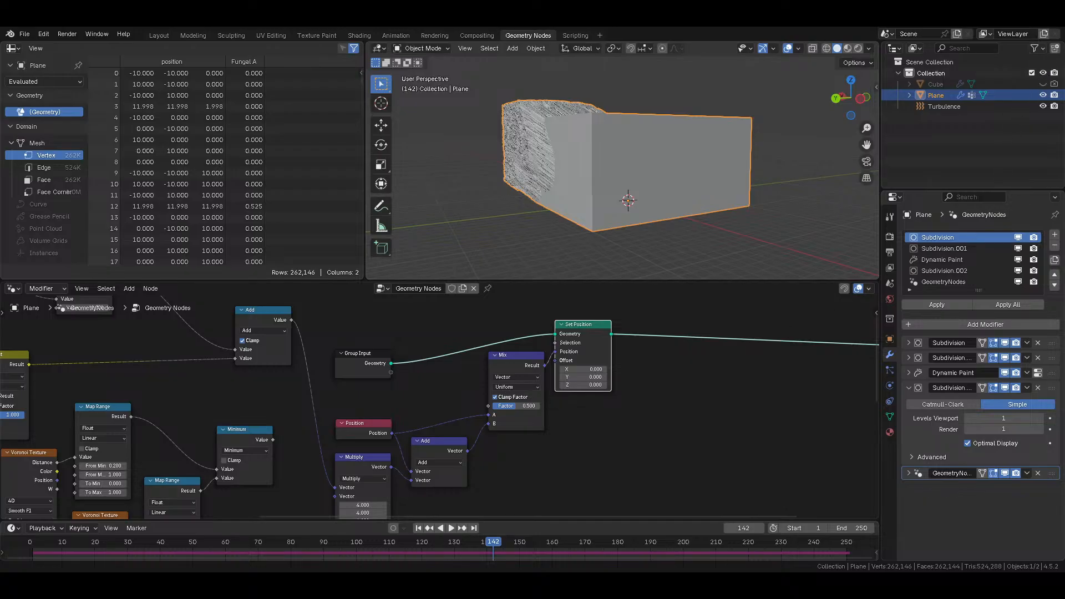
Step: Delete the Mix node while keeping its links, and change the vector Add node's operation to Scale
click(528, 360)
key(ctrl+x)
click(422, 463)
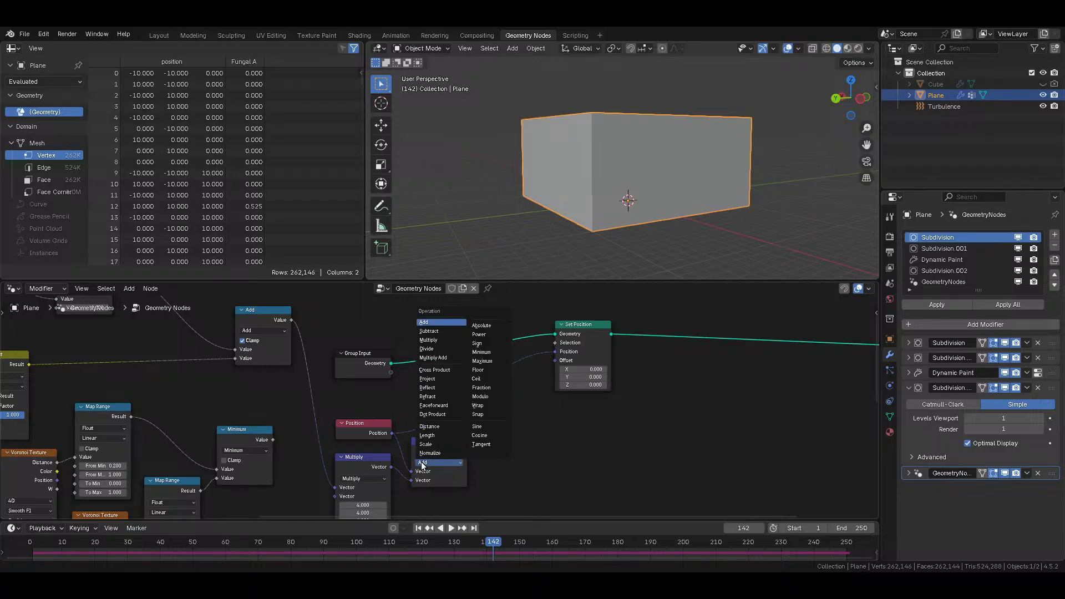
click(426, 444)
drag(430, 443, 450, 419)
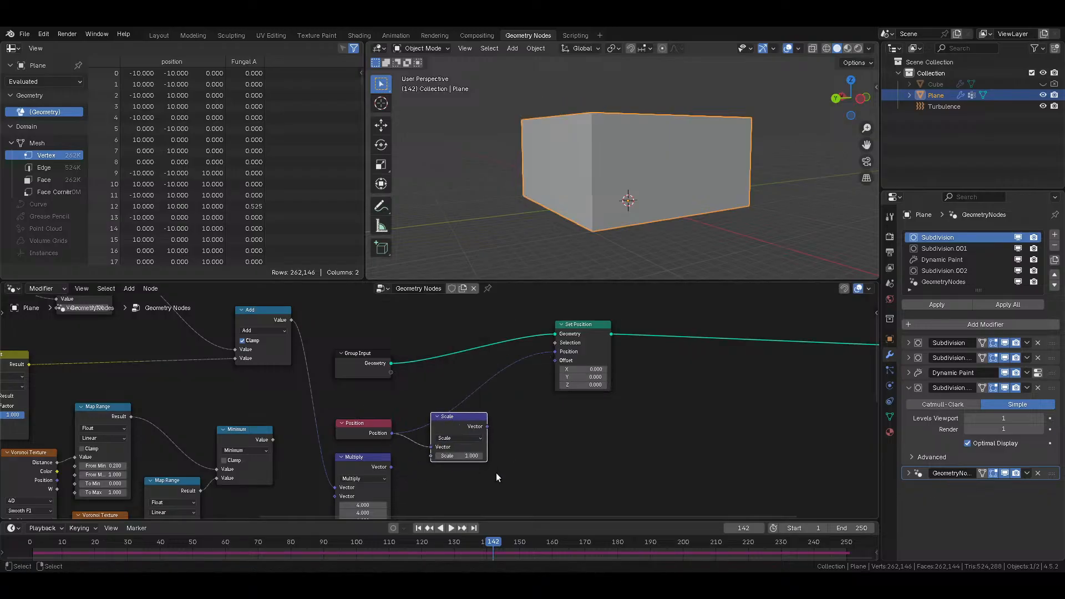
Step: Connect the Add value to the Scale node's Scale input and the Scale result to Set Position's Offset
drag(291, 321, 432, 461)
drag(486, 426, 555, 360)
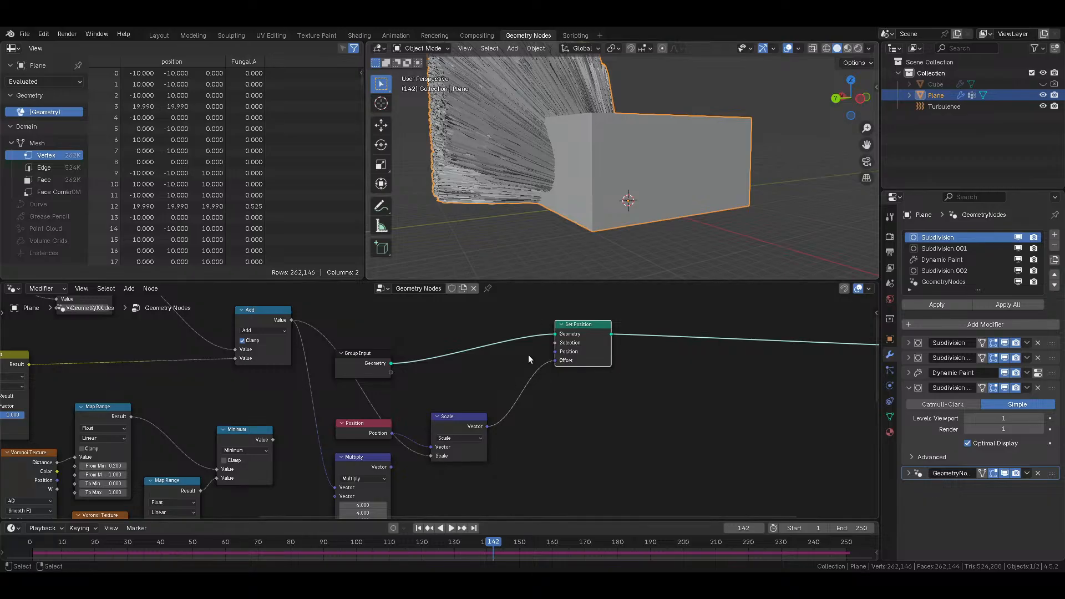
drag(350, 428, 355, 407)
middle_drag(464, 247, 581, 55)
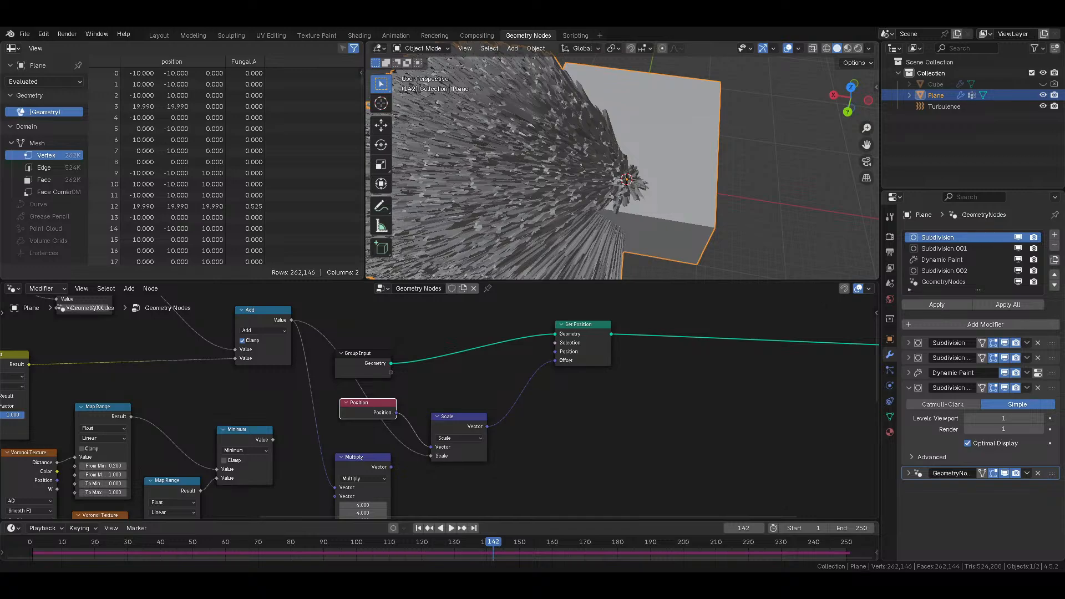
Step: Move the unused vector Multiply node aside and insert a duplicate of the math Add node before the Scale input
drag(365, 472, 317, 487)
click(257, 313)
key(shift+d)
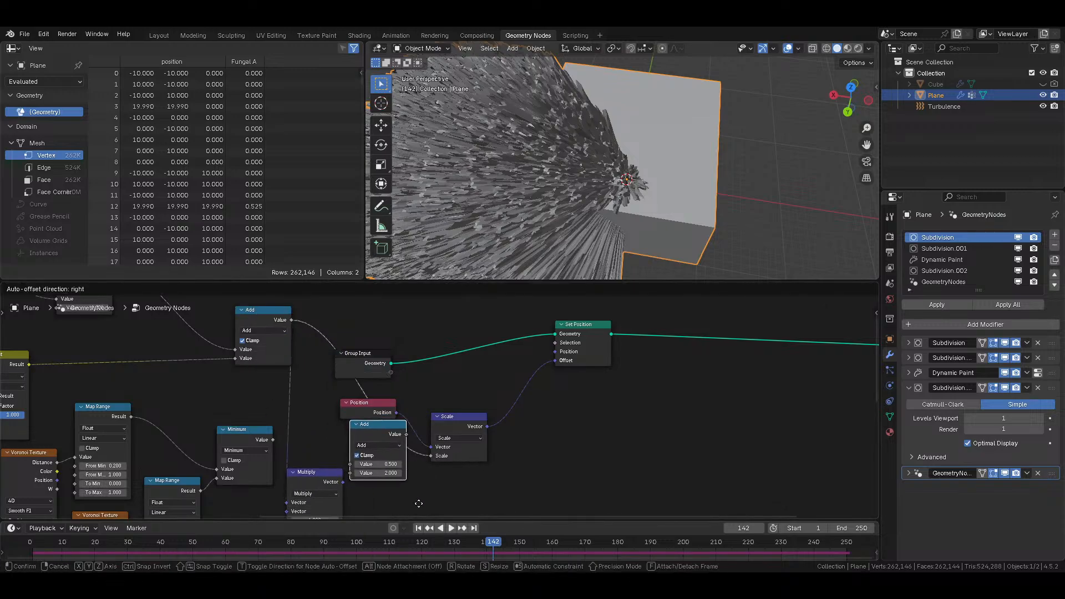
click(419, 502)
Step: Set the duplicated math node to Multiply with Clamp off and a value of -0.5
click(388, 461)
click(385, 482)
click(361, 471)
click(387, 489)
text(-0.5)
key(Return)
middle_drag(602, 147, 710, 145)
scroll(710, 145, up, 3)
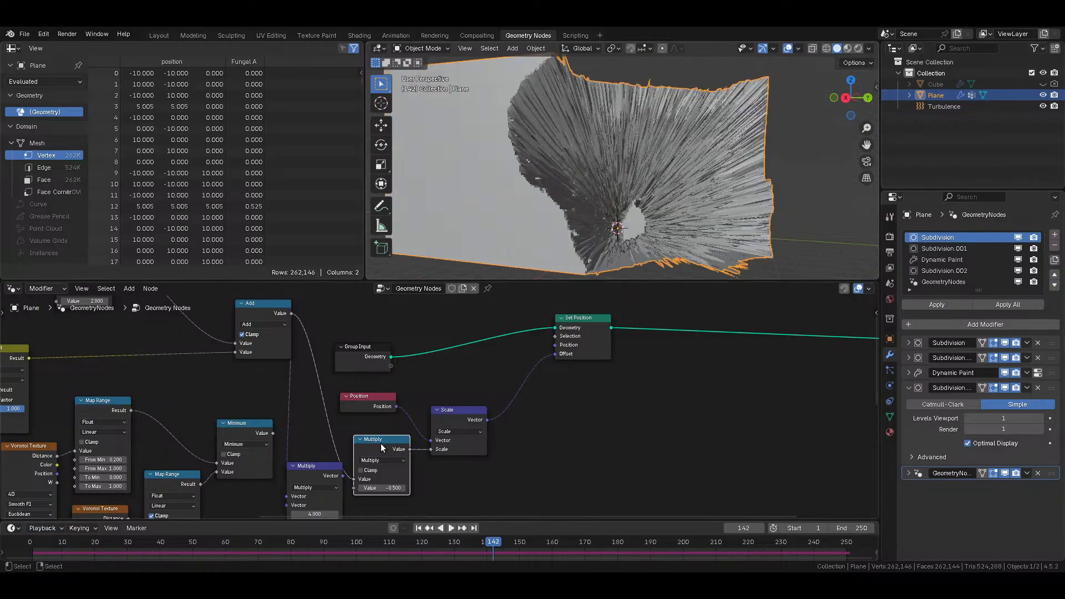
Step: Duplicate the -0.5 Multiply node, insert the copy before the Scale input, and set it to Divide by 4
key(shift+d)
click(467, 469)
click(467, 469)
key(d)
double_click(460, 497)
text(4)
key(Return)
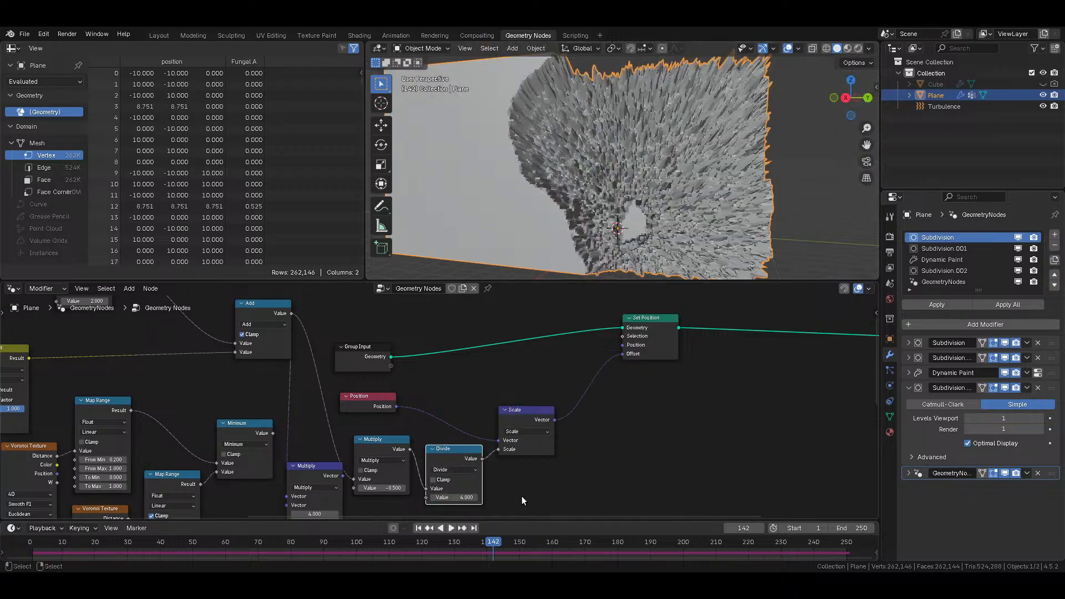
Step: Set the math Divide node's value to 8, save the file, and inspect the inward displacement on the whole mesh
click(455, 498)
text(8)
key(Return)
middle_drag(617, 214, 608, 125)
scroll(583, 138, up, 3)
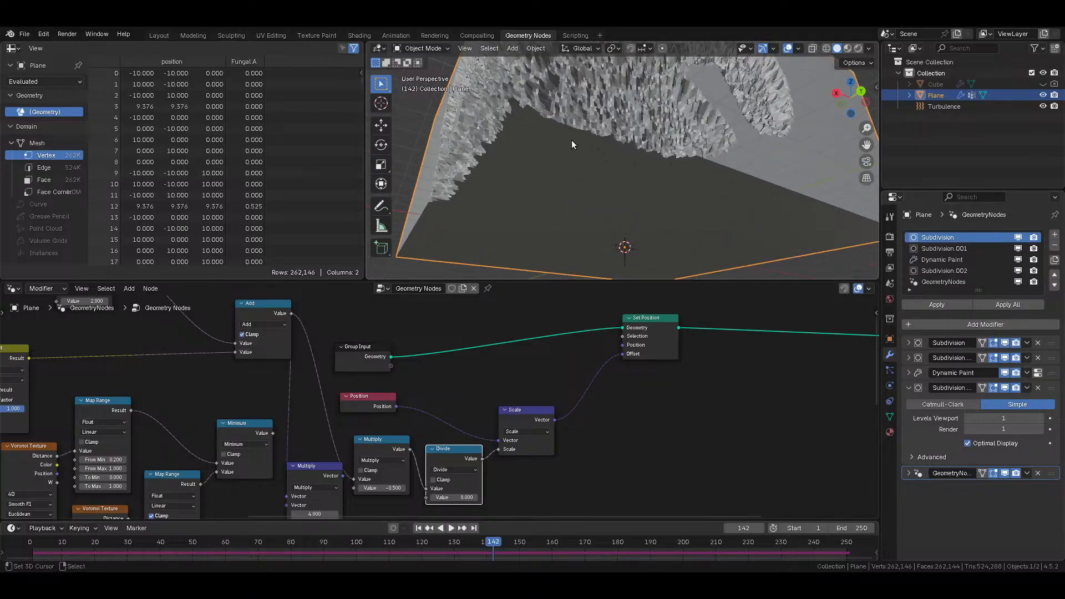
key(ctrl+s)
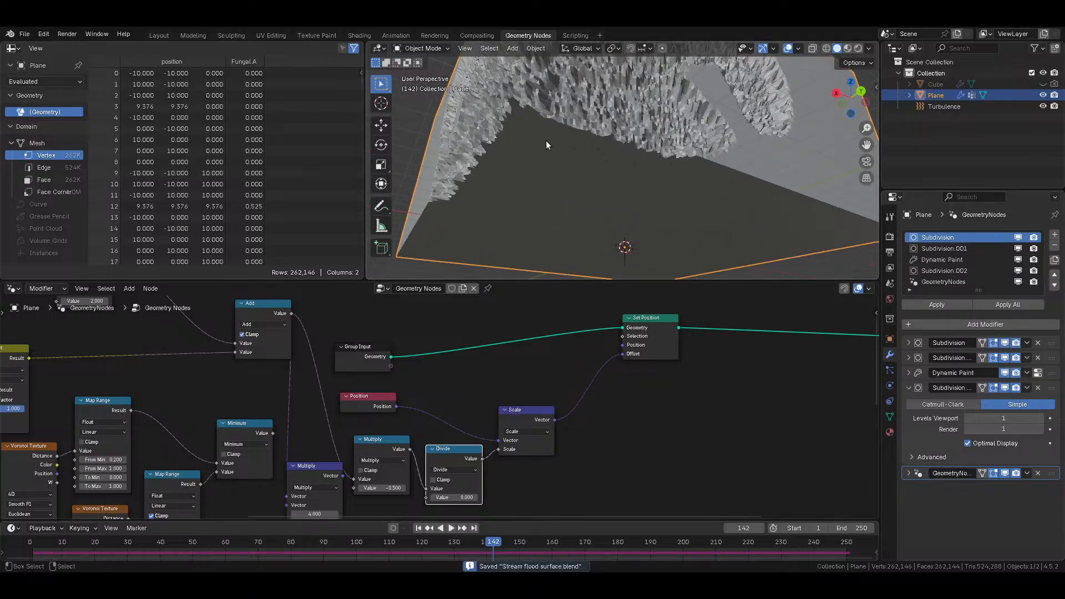
key(KP_Decimal)
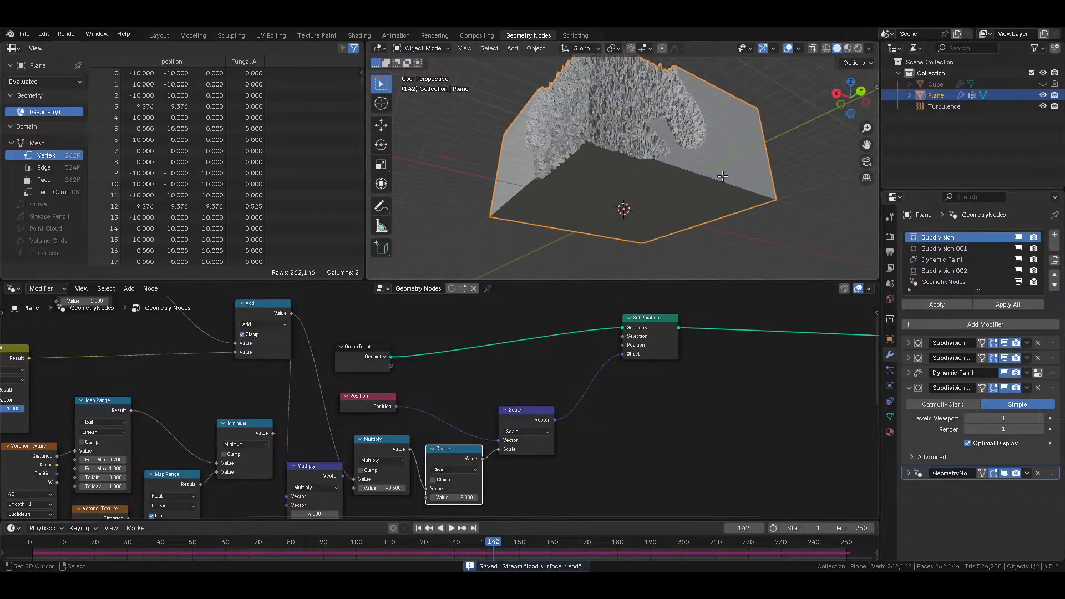
key(Tab)
key(Tab)
middle_drag(722, 175, 644, 194)
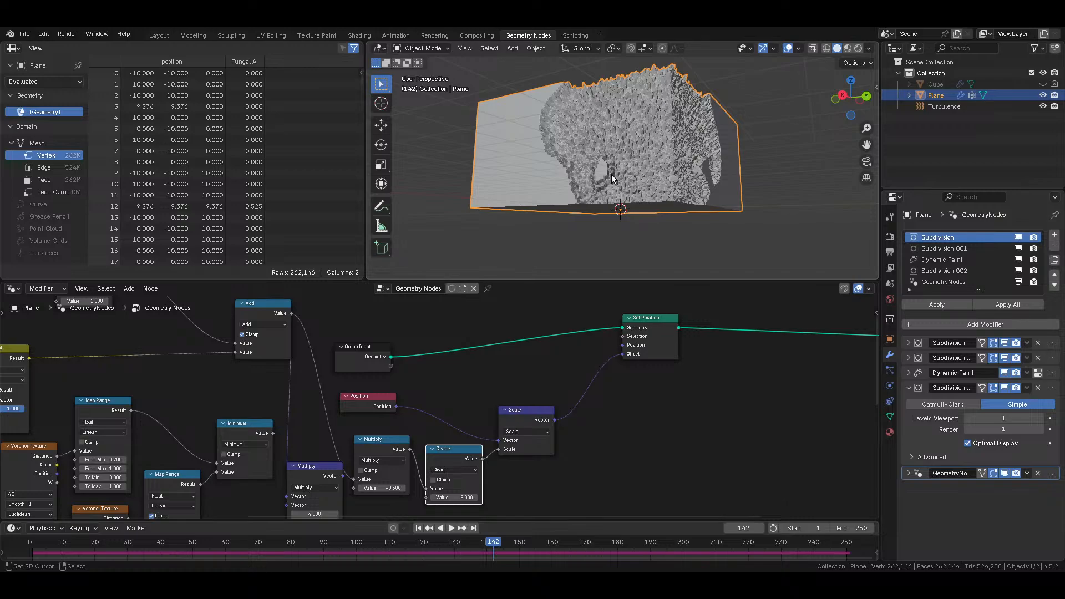
Step: Replace the Position node with a Normal node whose Normal output feeds the Scale node's Vector input
drag(299, 487, 310, 493)
drag(392, 405, 413, 406)
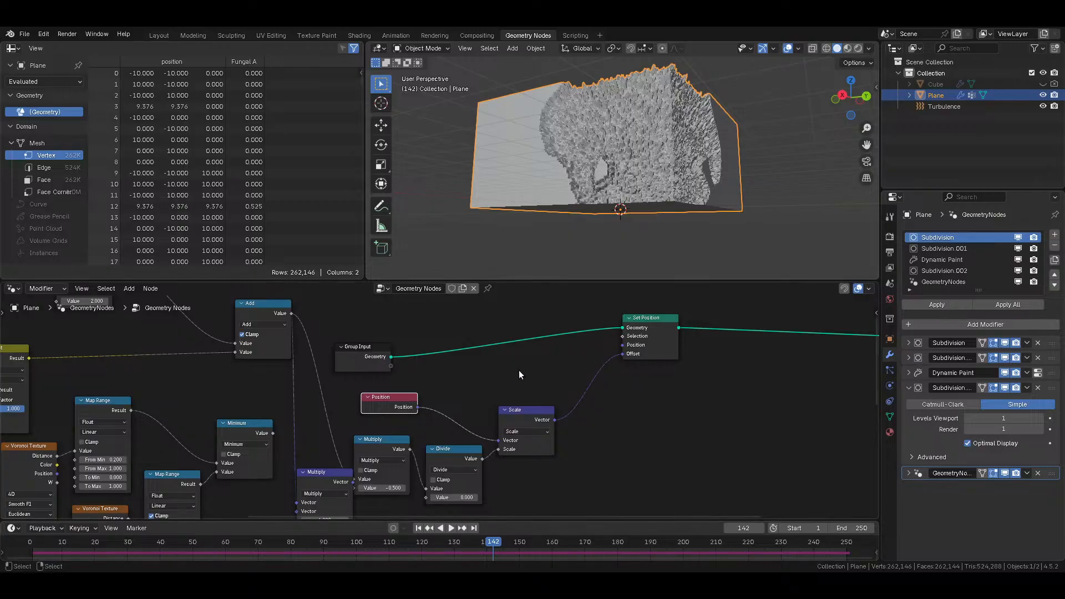
key(x)
key(shift+a)
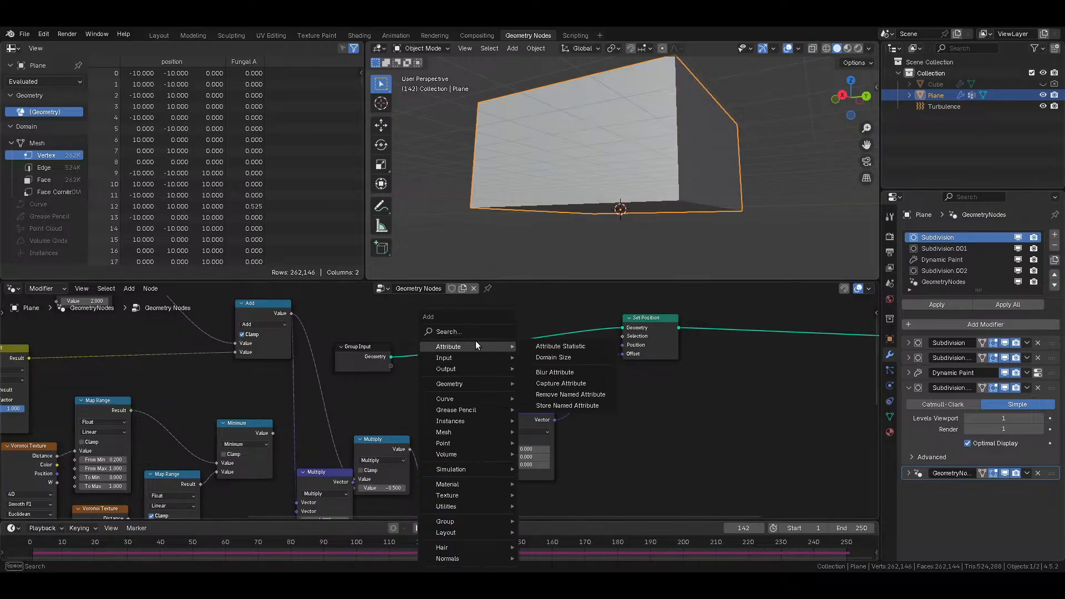
text(m)
key(BackSpace)
text(norma)
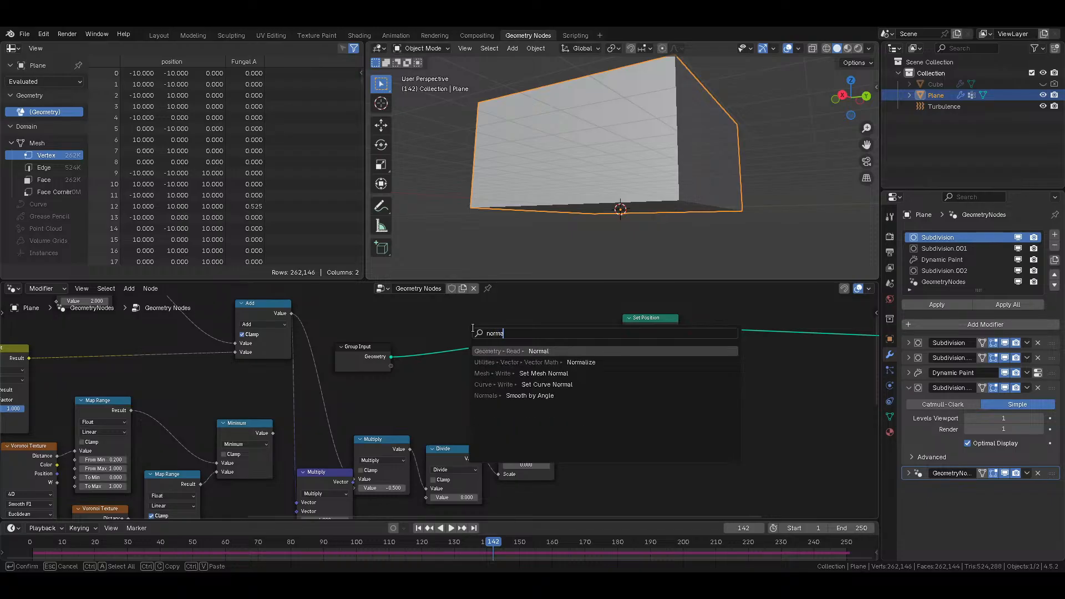
key(Return)
click(484, 404)
drag(472, 402, 499, 440)
Step: Set the Divide node's value to 2 and inspect the displaced surface
scroll(650, 180, up, 2)
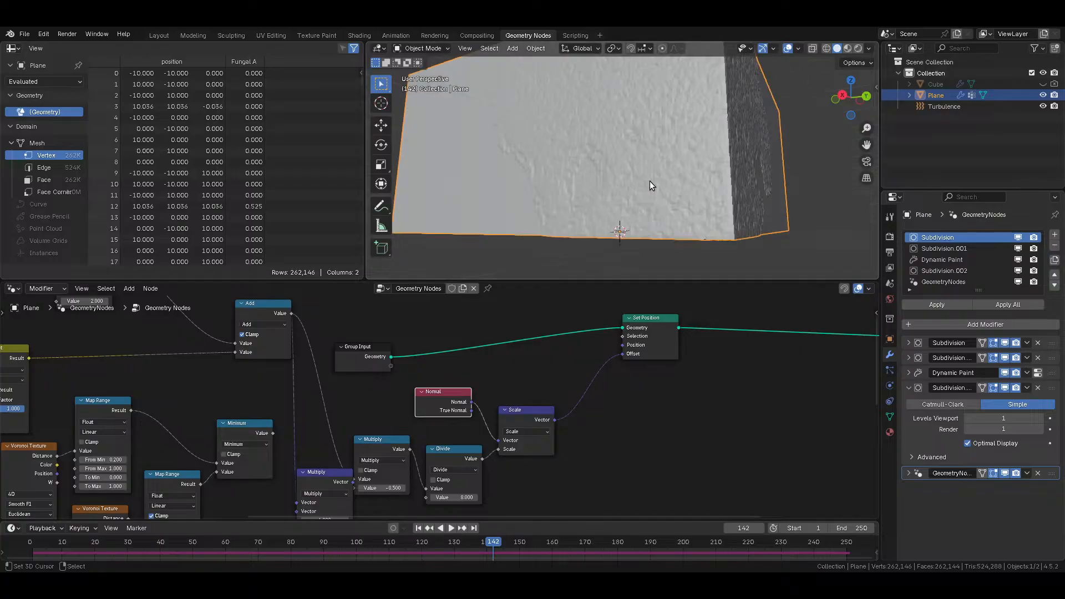
click(464, 498)
text(2)
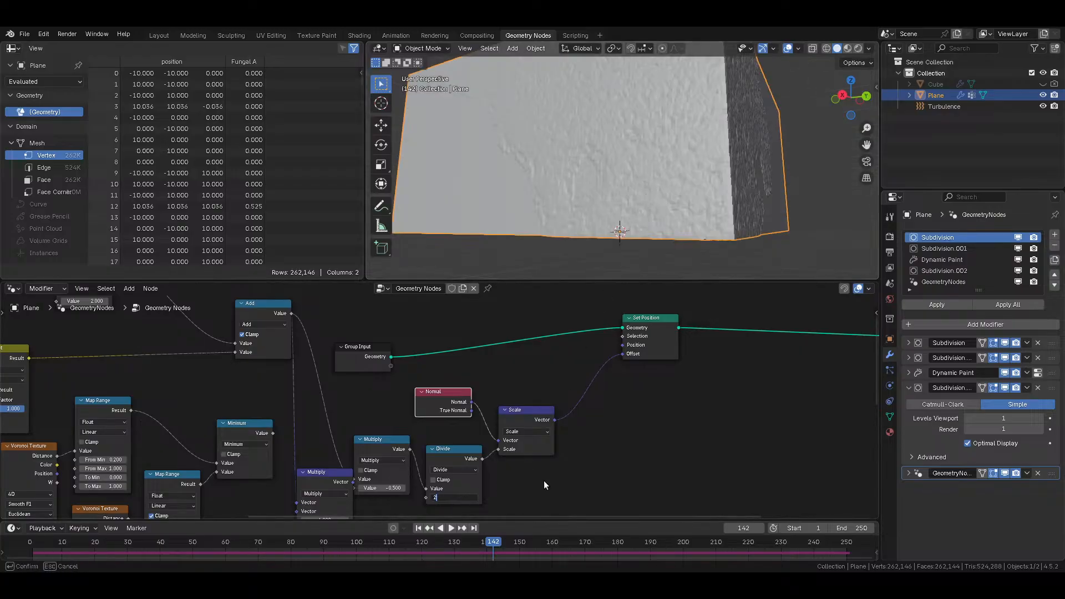
key(Return)
middle_drag(654, 194, 610, 227)
scroll(610, 228, up, 2)
Step: Delete the unused vector Multiply node and shift the Multiply and Divide nodes away from Scale
drag(338, 475, 321, 493)
key(x)
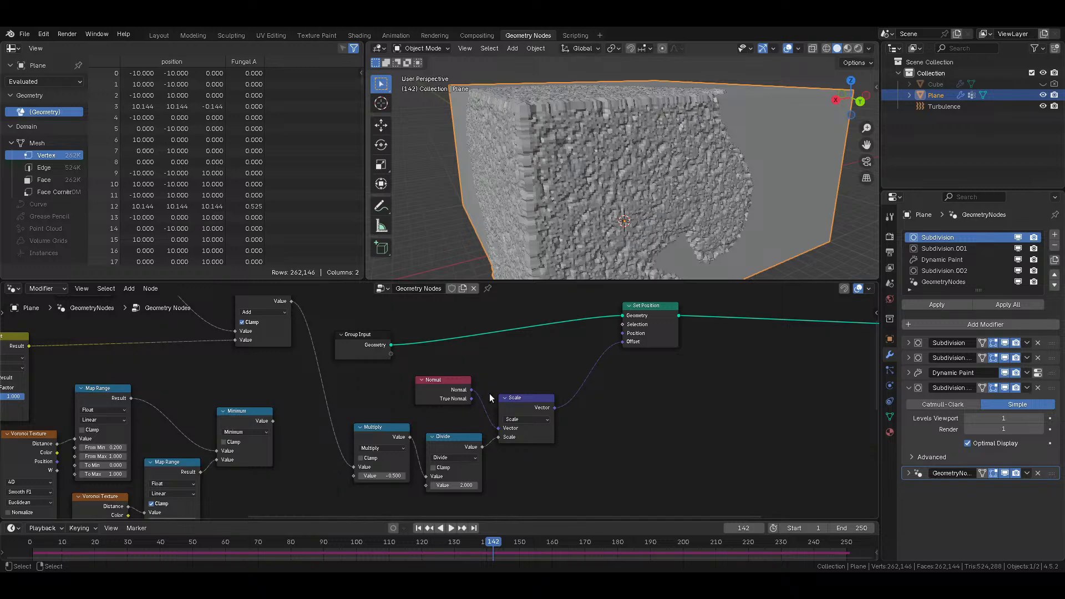
drag(480, 423, 355, 491)
drag(401, 465, 374, 461)
Step: Insert a Blur Attribute node between Divide and Scale and set its iterations to 2
key(shift+a)
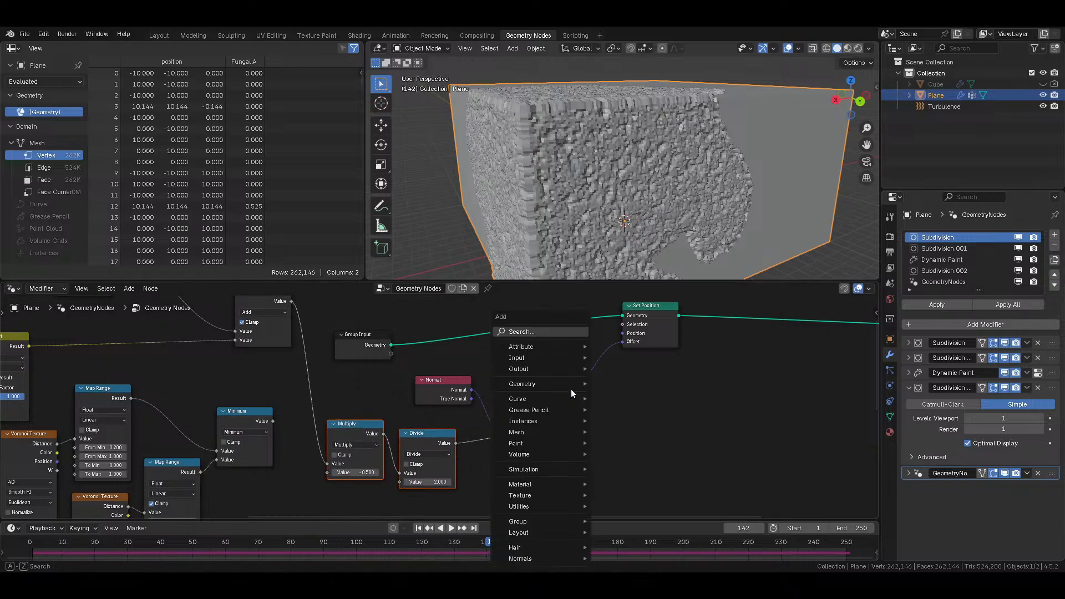
text(blur)
key(Return)
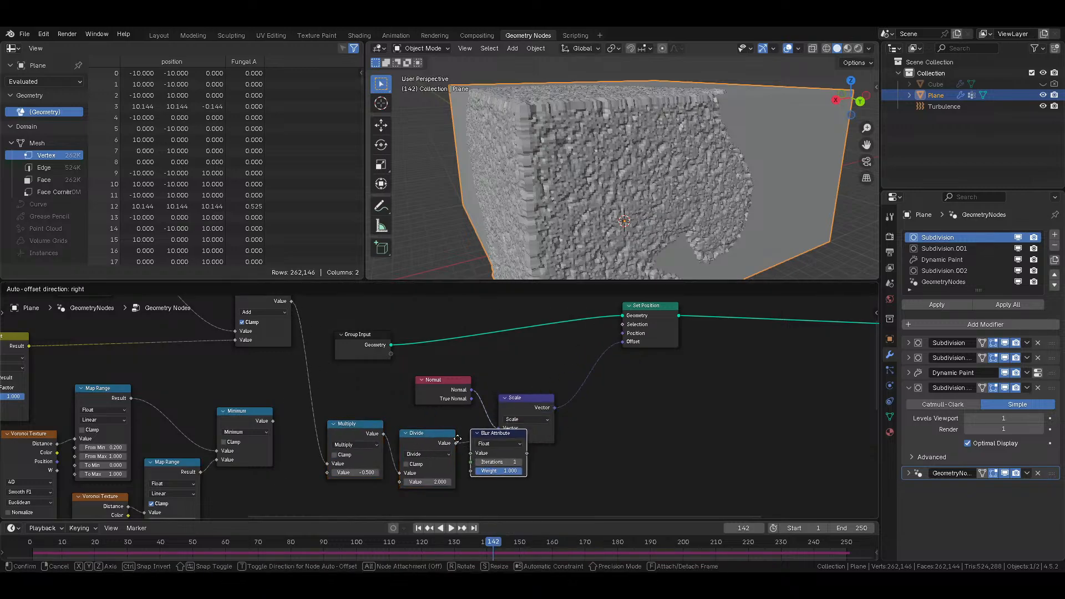
click(542, 457)
double_click(504, 470)
text(2)
key(Return)
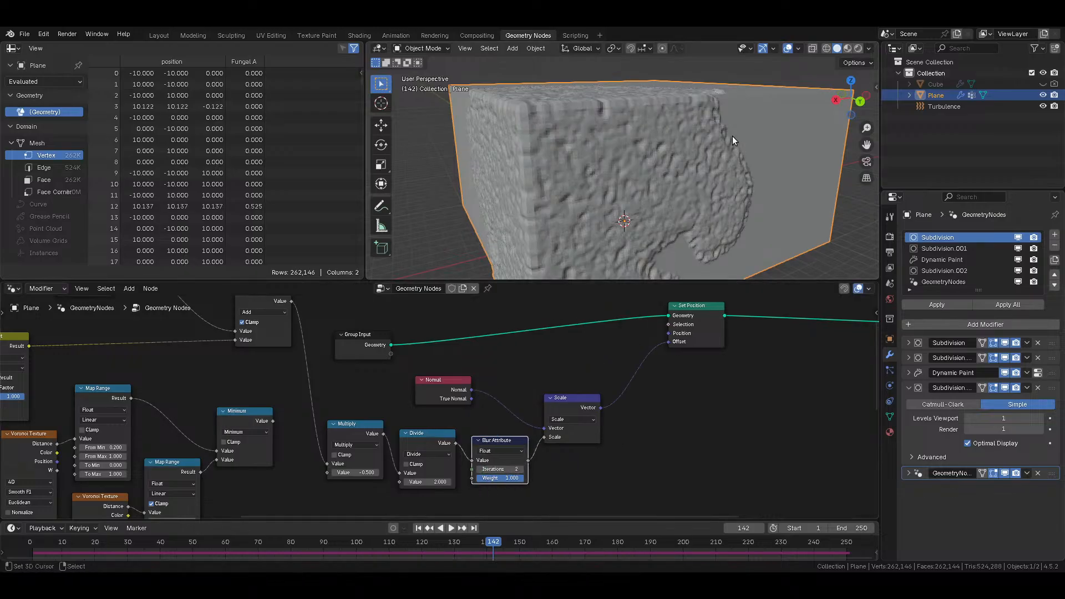
Step: Shade the plane object smooth and add a Smooth by Angle modifier to it
key(F3)
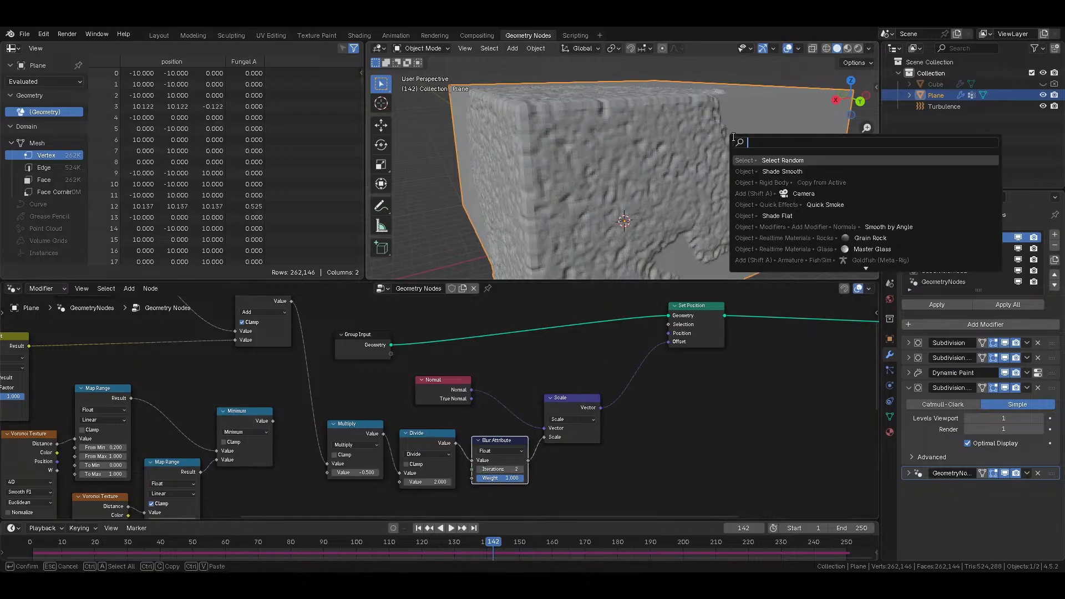
click(790, 171)
mouse_move(790, 171)
middle_down()
mouse_move(643, 188)
mouse_move(658, 189)
middle_up()
key(F3)
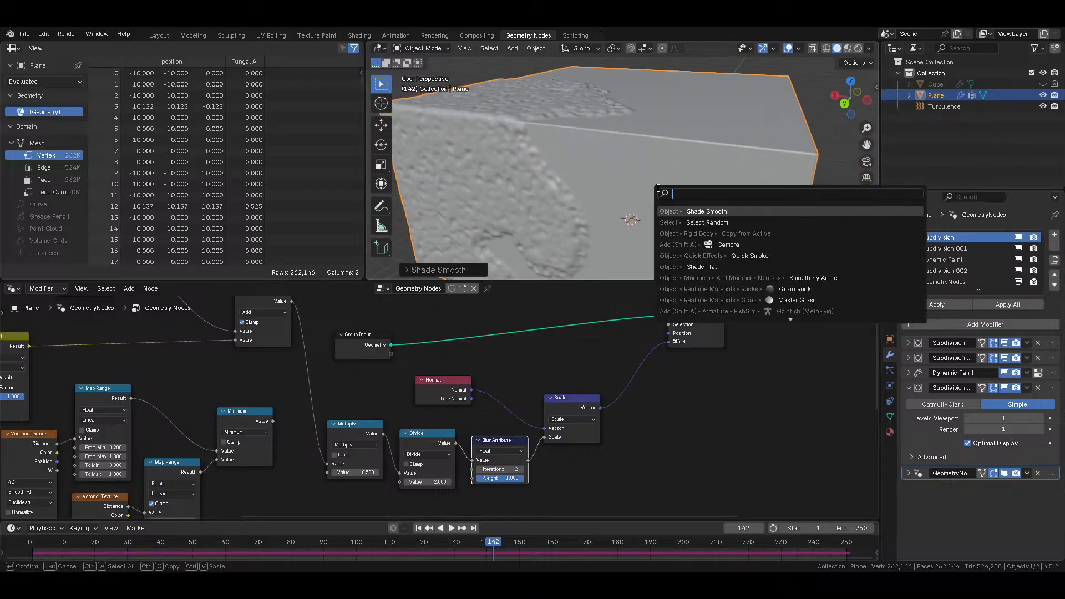
click(740, 276)
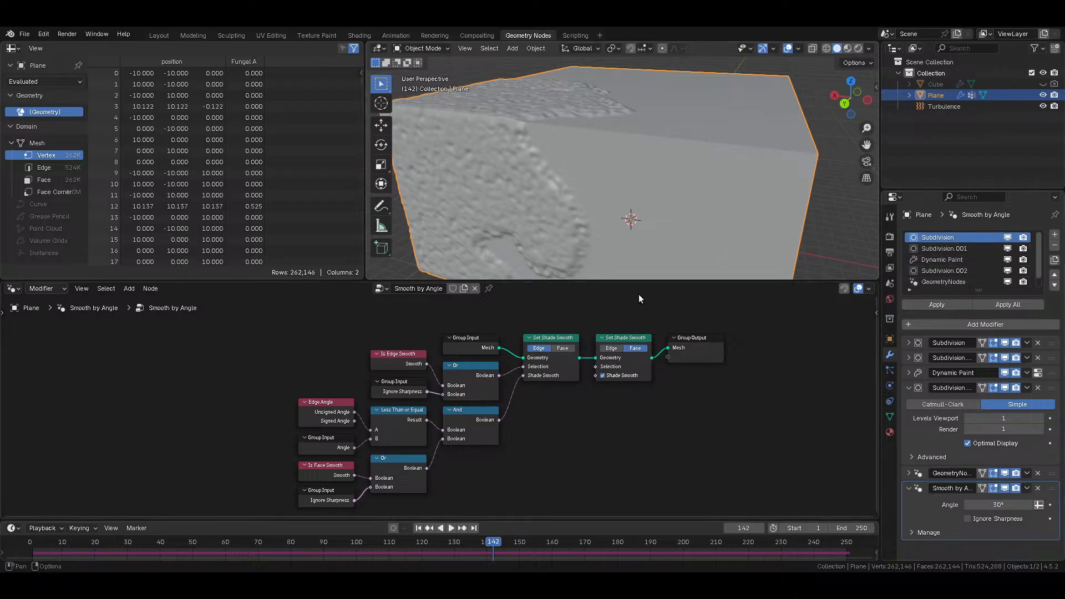
Step: Save the file and move the GeometryNodes modifier below Smooth by Angle in the stack
scroll(967, 262, down, 1)
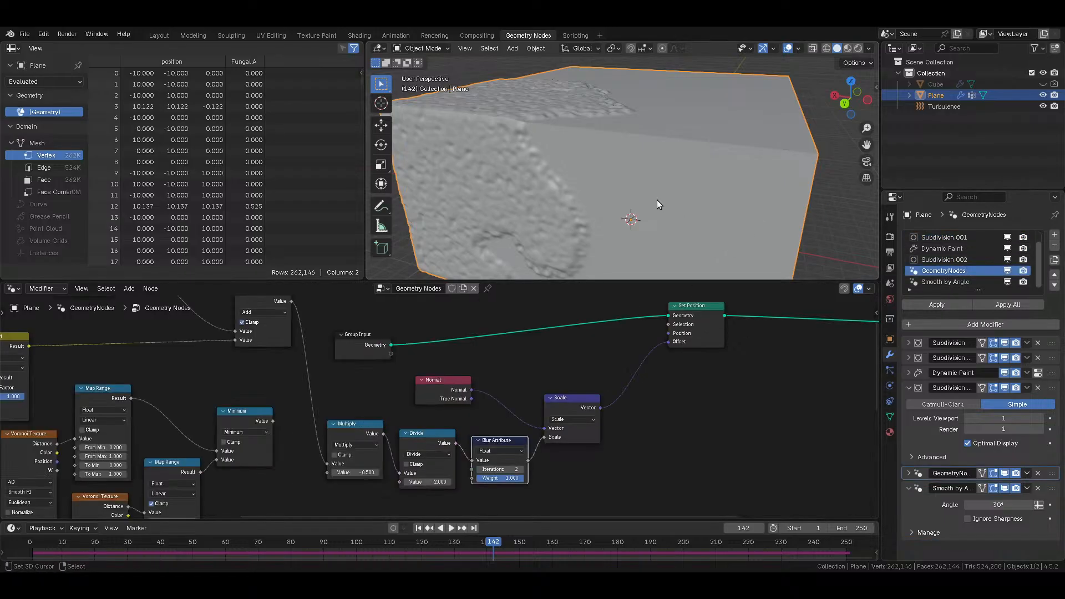
key(ctrl+s)
middle_drag(535, 178, 640, 202)
scroll(640, 202, up, 3)
scroll(640, 202, down, 2)
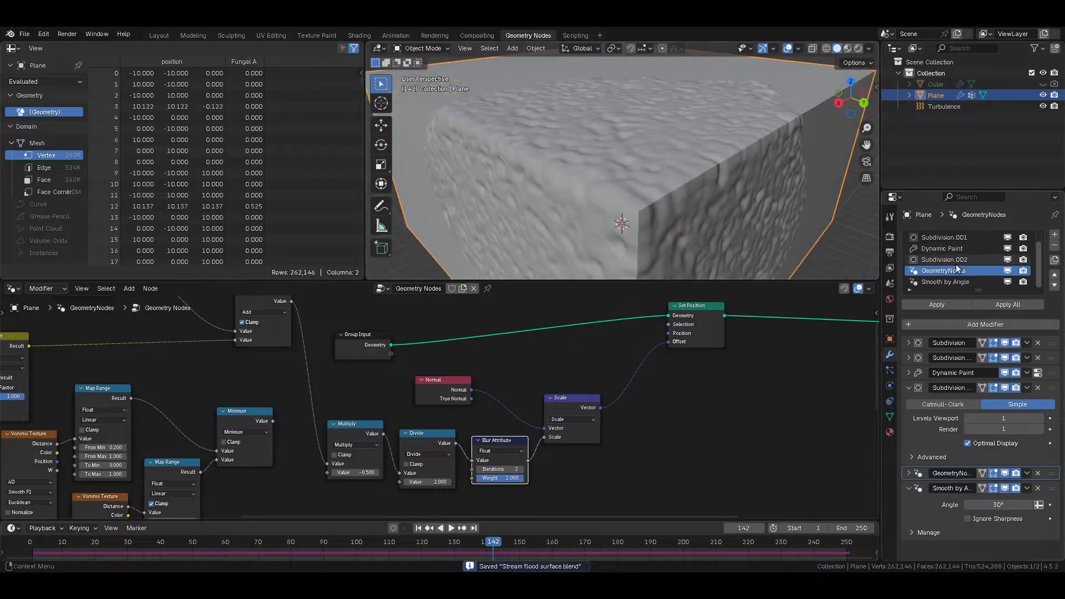
click(1055, 285)
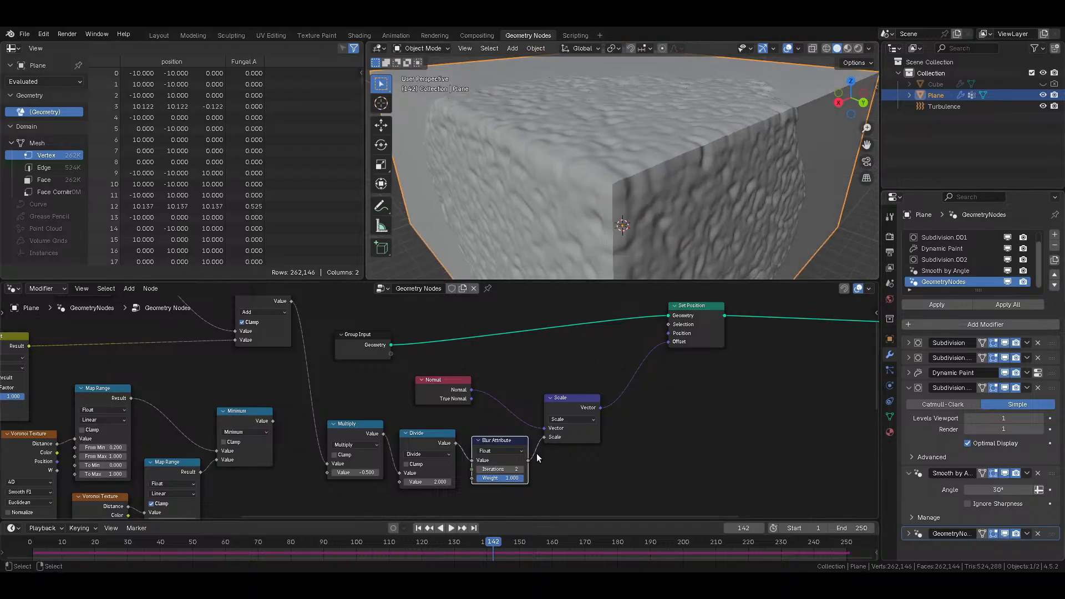
Step: Duplicate the Divide node into the link before Blur Attribute, switch the copy to Subtract, and set its value to 0.1
click(444, 444)
key(shift+d)
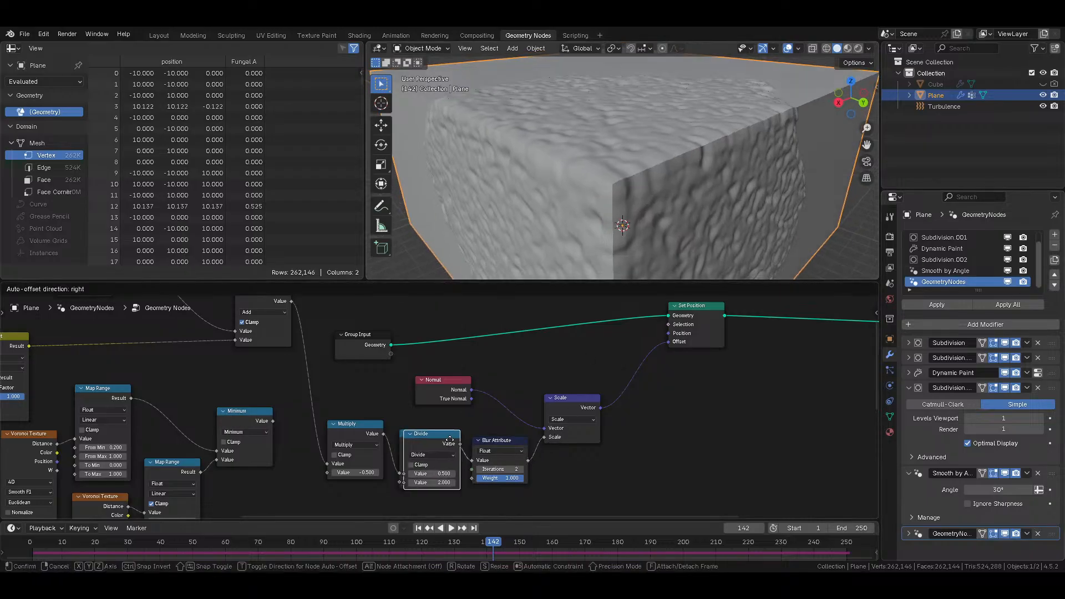
click(503, 455)
click(490, 361)
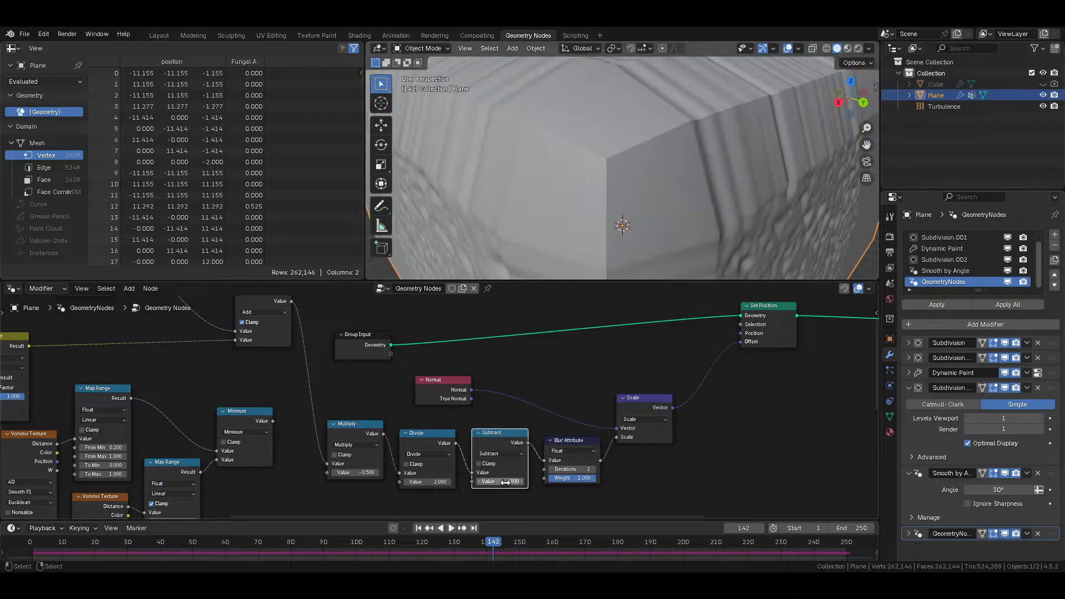
scroll(631, 214, down, 5)
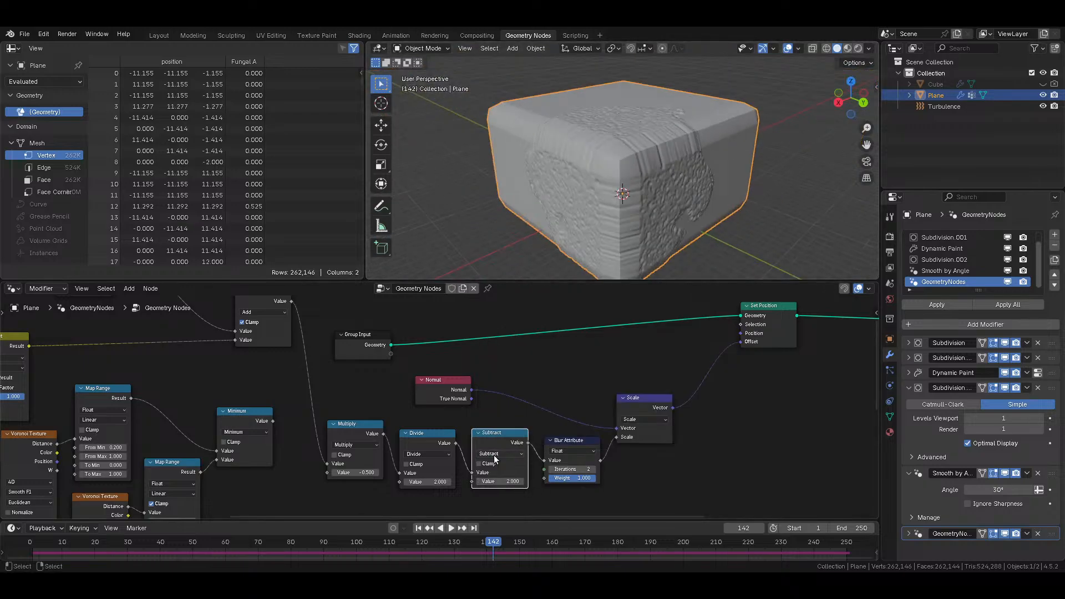
click(510, 481)
key(BackSpace)
text(0.1)
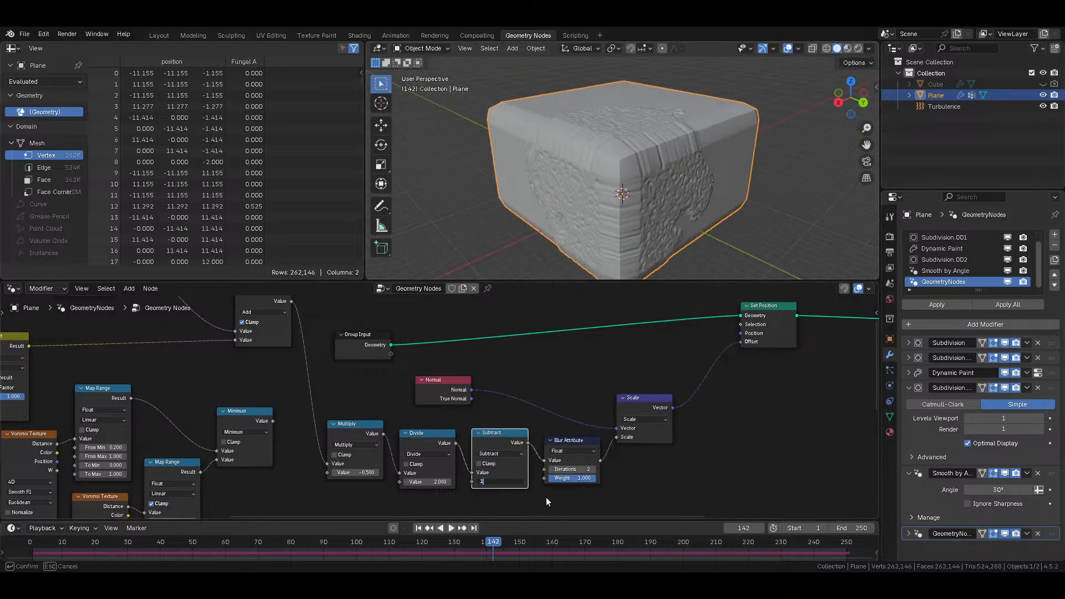
key(Return)
Step: Try subtracting the Divide result from 1 by rewiring the Subtract node, and dissolve that node keeping the link
drag(472, 472, 472, 482)
click(497, 473)
key(BackSpace)
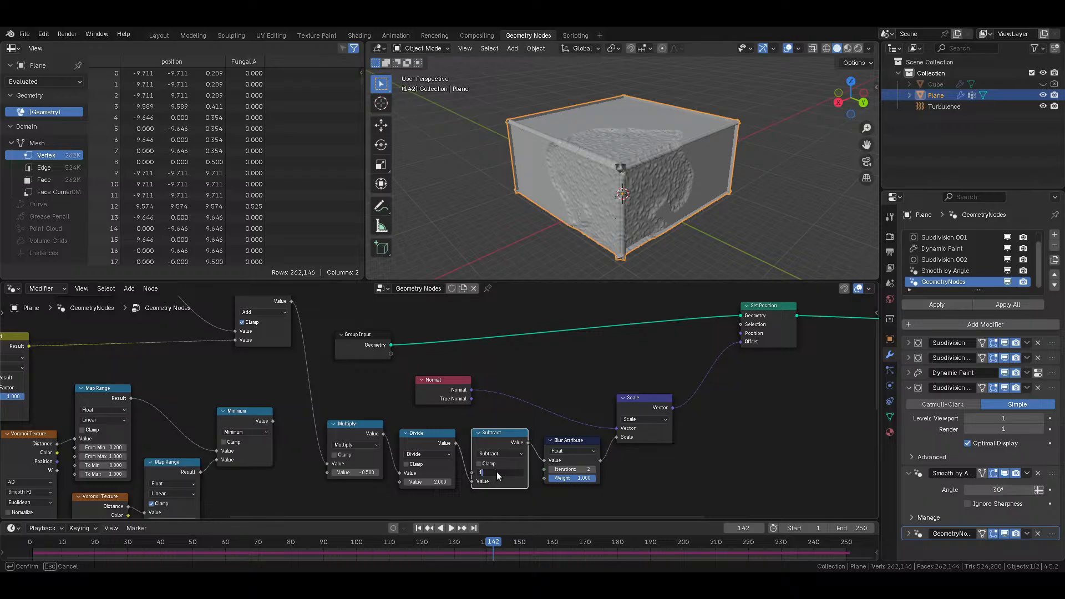
text(1)
key(Return)
key(ctrl+x)
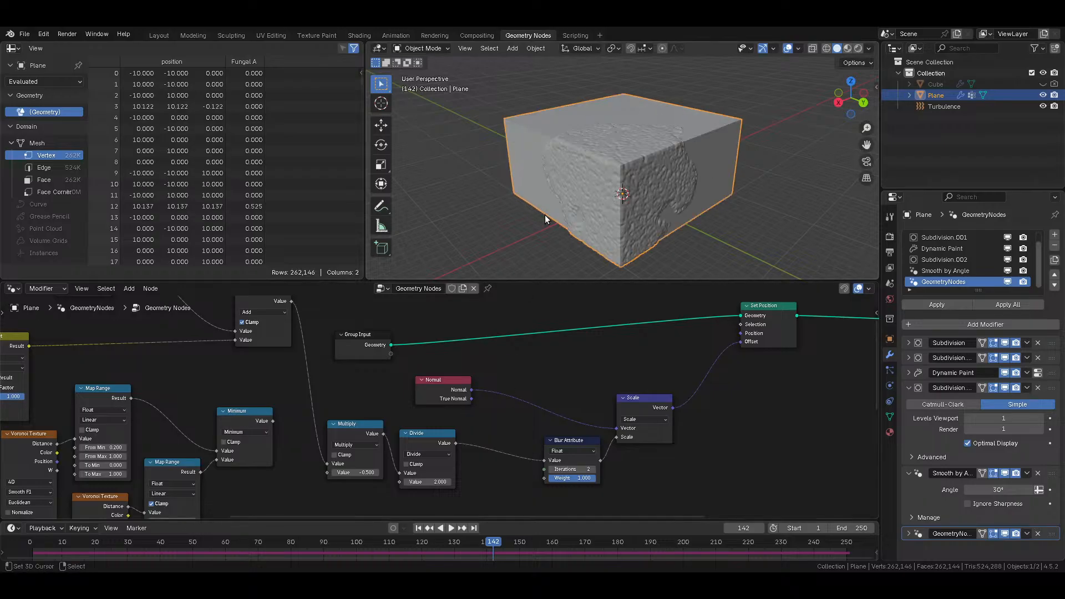
Step: Save the file and move the Blur Attribute node closer to the Divide node
scroll(643, 144, up, 5)
middle_drag(647, 142, 710, 164)
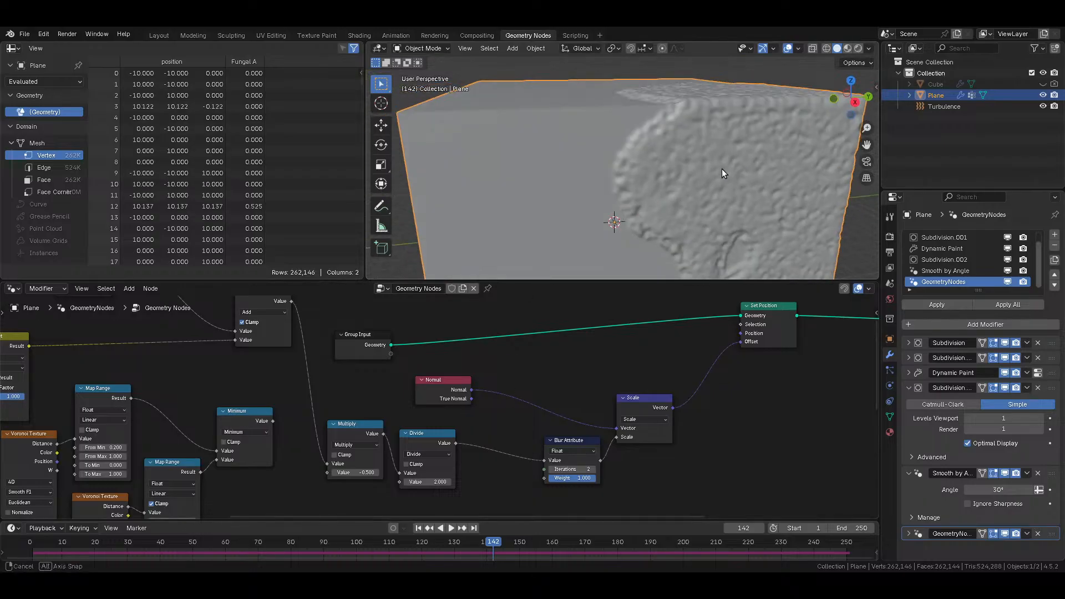
click(579, 478)
key(Return)
key(ctrl+s)
scroll(499, 413, down, 2)
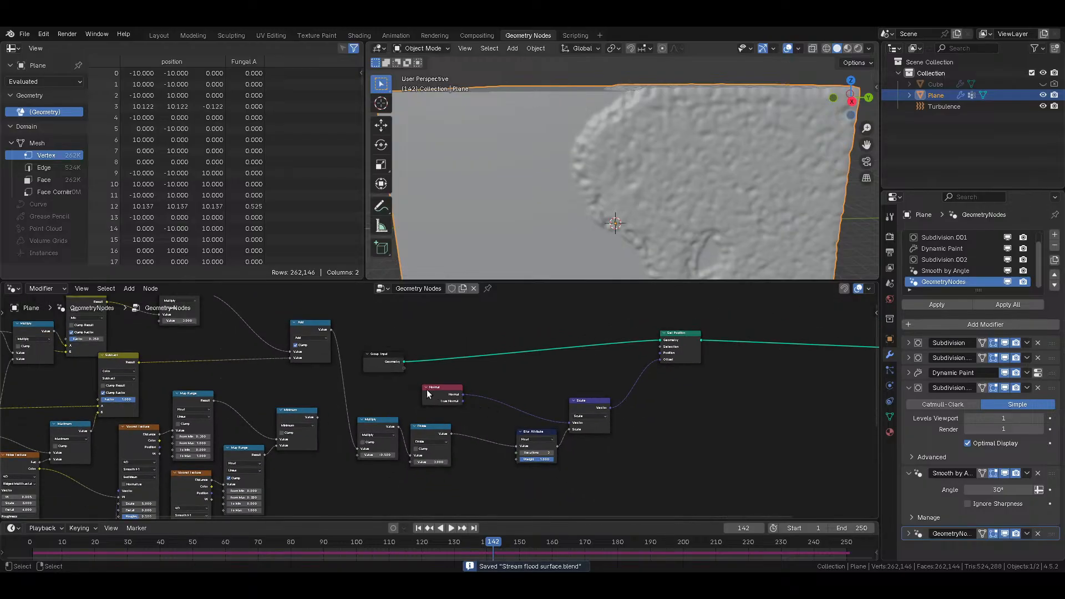
drag(537, 433, 497, 422)
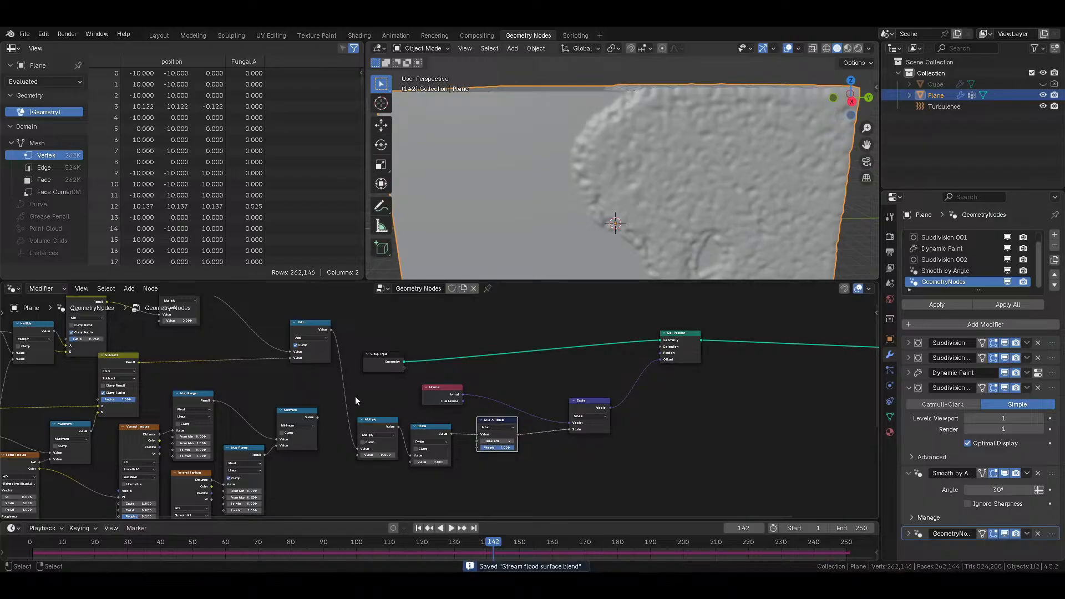
Step: Preview the output of the Multiply node after Mix on the geometry with a Viewer node, and delete the Viewer
middle_drag(301, 397, 393, 407)
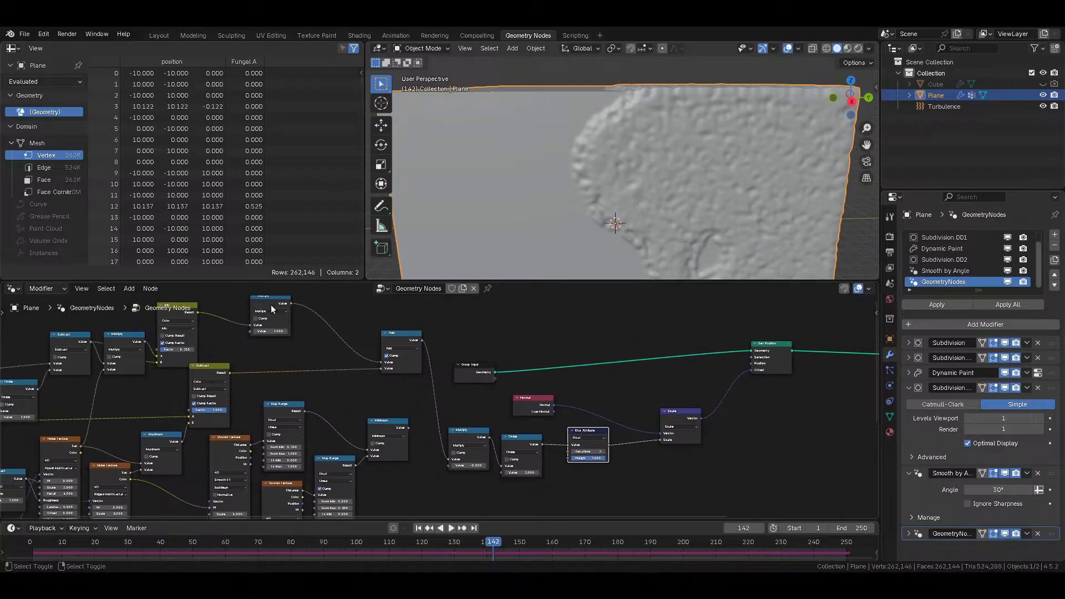
ctrl+shift+click(463, 374)
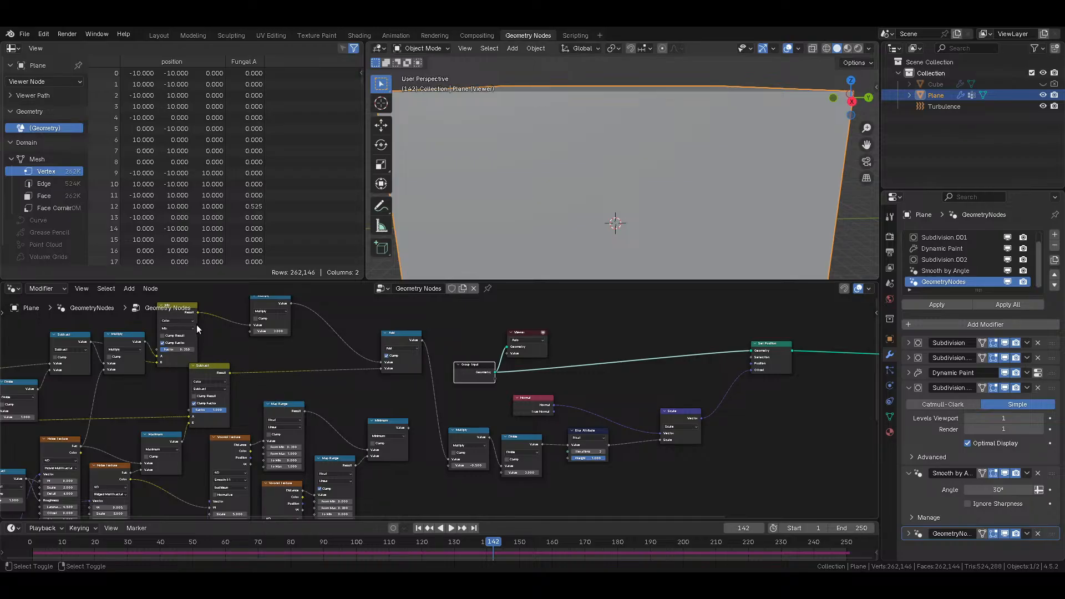
ctrl+shift+click(280, 307)
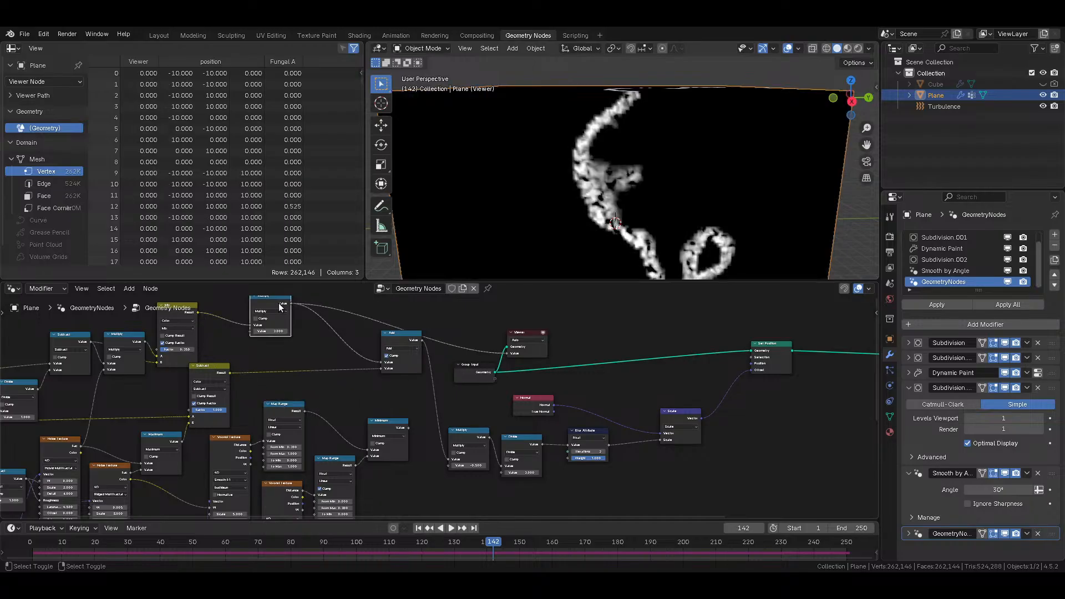
click(532, 333)
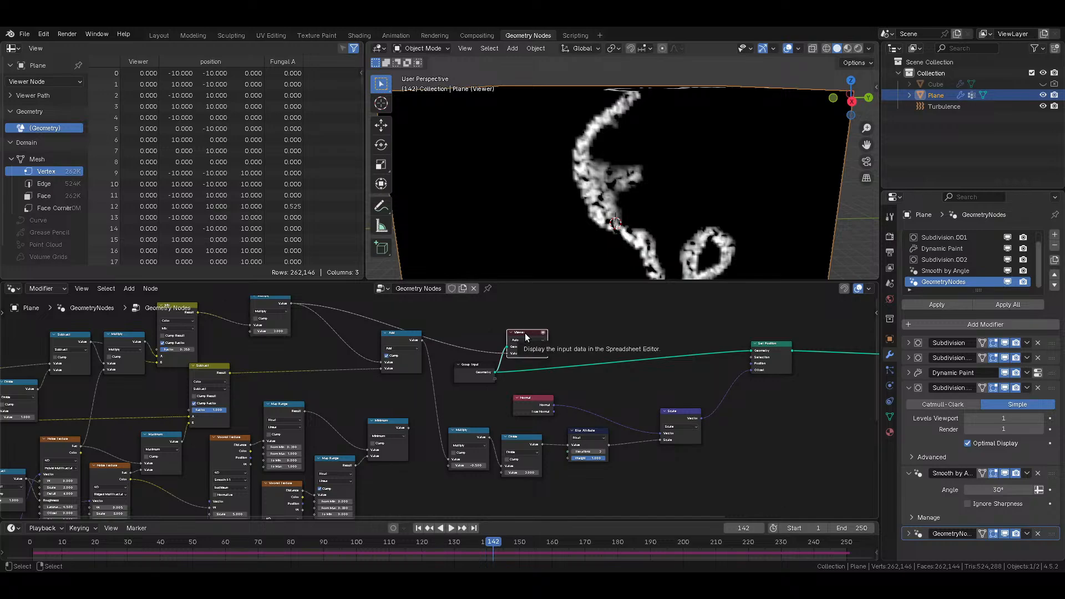
key(x)
Step: Connect the output of the Multiply node after Mix to the Blur Attribute's Weight input
drag(290, 304, 570, 455)
middle_drag(637, 261, 593, 225)
scroll(557, 394, up, 3)
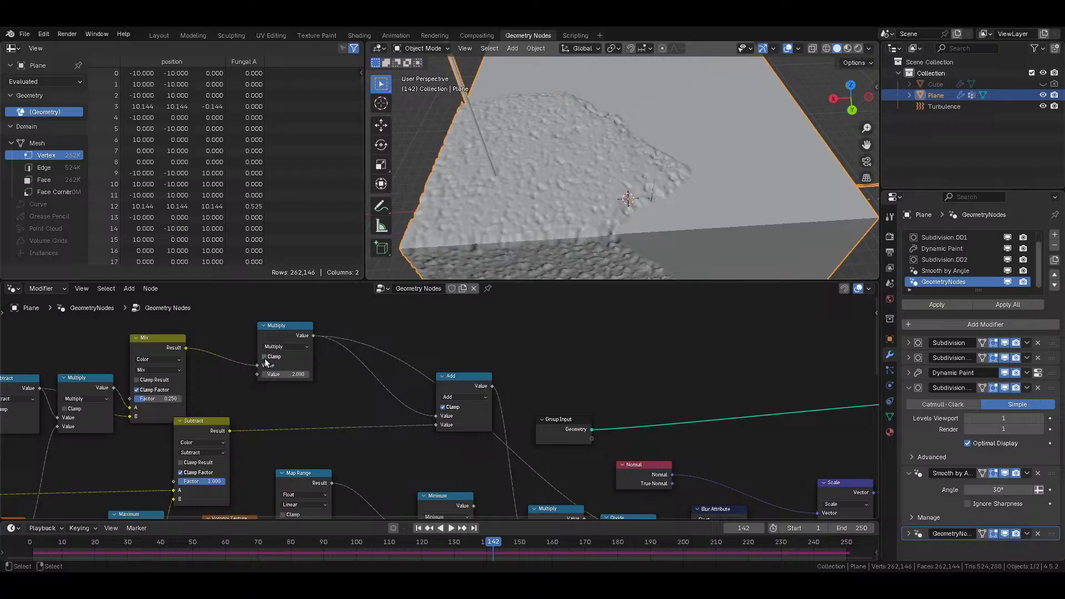
Step: Duplicate the Multiply node after Mix into the Weight link, enable Clamp on the copy, and set its value to 4
click(297, 327)
middle_drag(583, 409, 488, 322)
key(g)
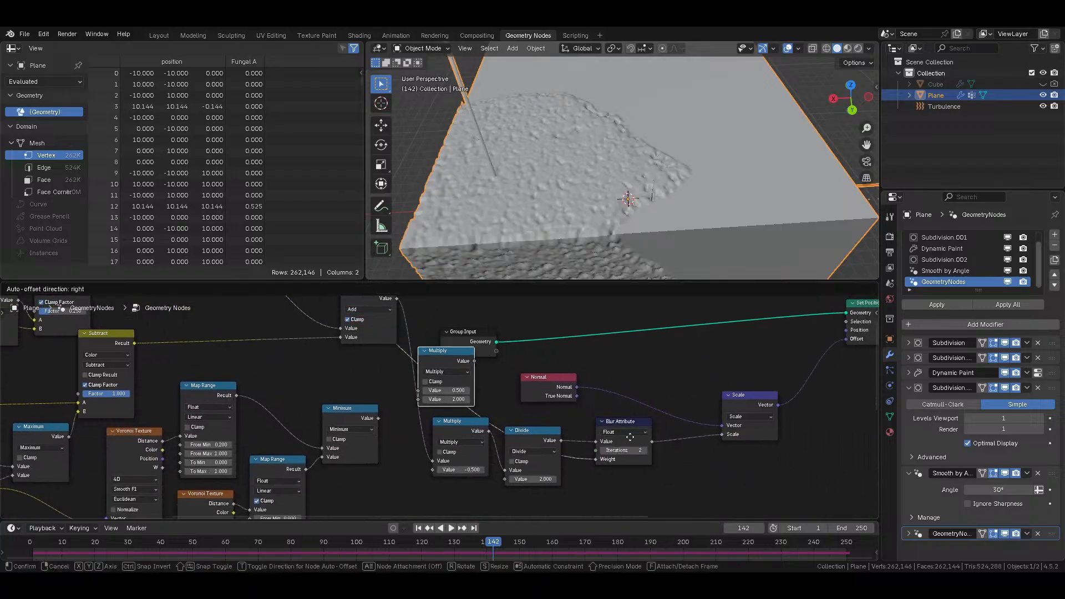
click(475, 410)
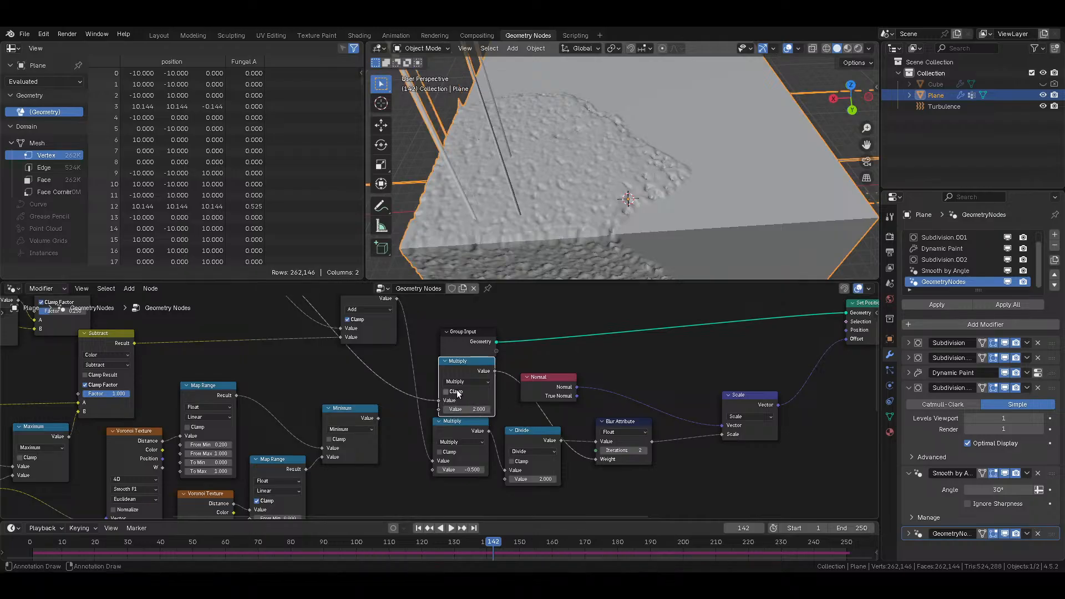
click(457, 391)
drag(469, 437, 475, 455)
click(466, 408)
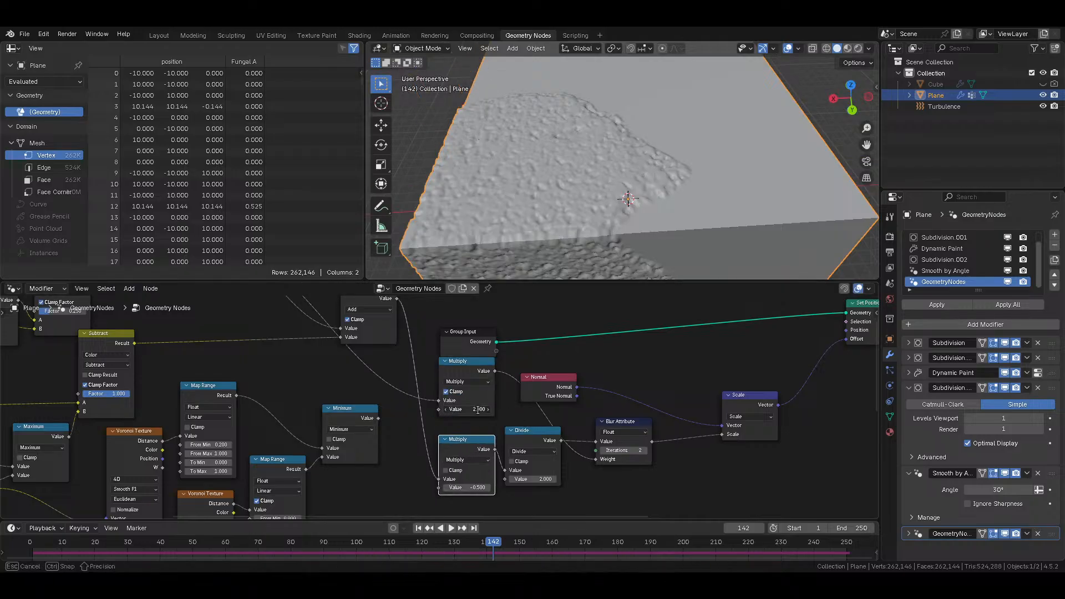
text(4)
key(Return)
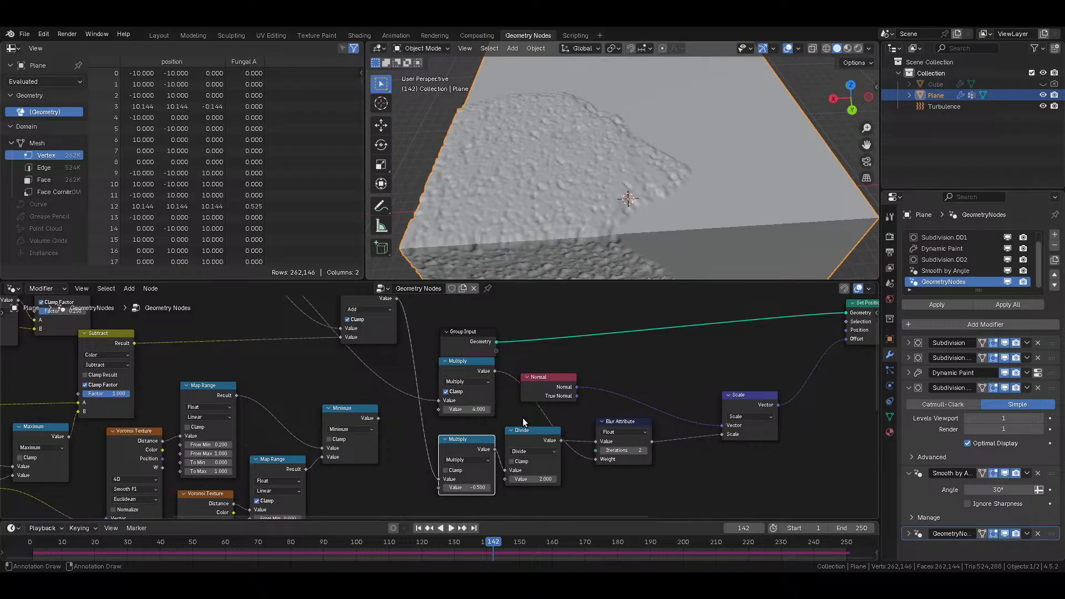
Step: Relink the clamped Multiply to the blur's Weight, set the Blur Attribute iterations to 10, and save the file
drag(600, 458, 578, 465)
drag(494, 370, 596, 460)
click(630, 451)
key(Return)
click(629, 450)
text(10)
key(Return)
key(ctrl+s)
scroll(625, 216, down, 5)
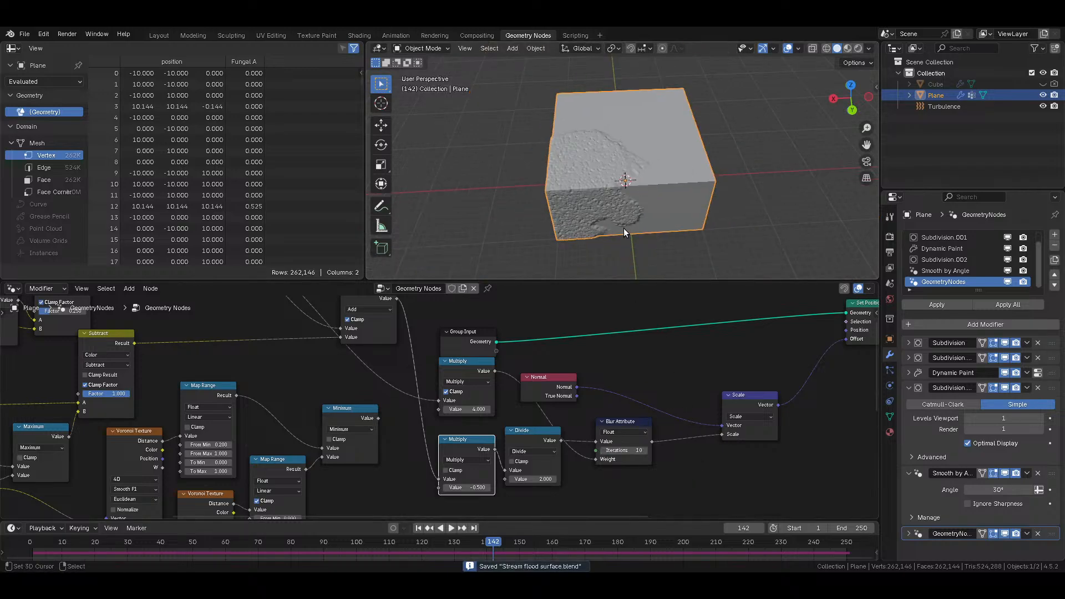
middle_drag(625, 216, 692, 166)
scroll(684, 178, up, 3)
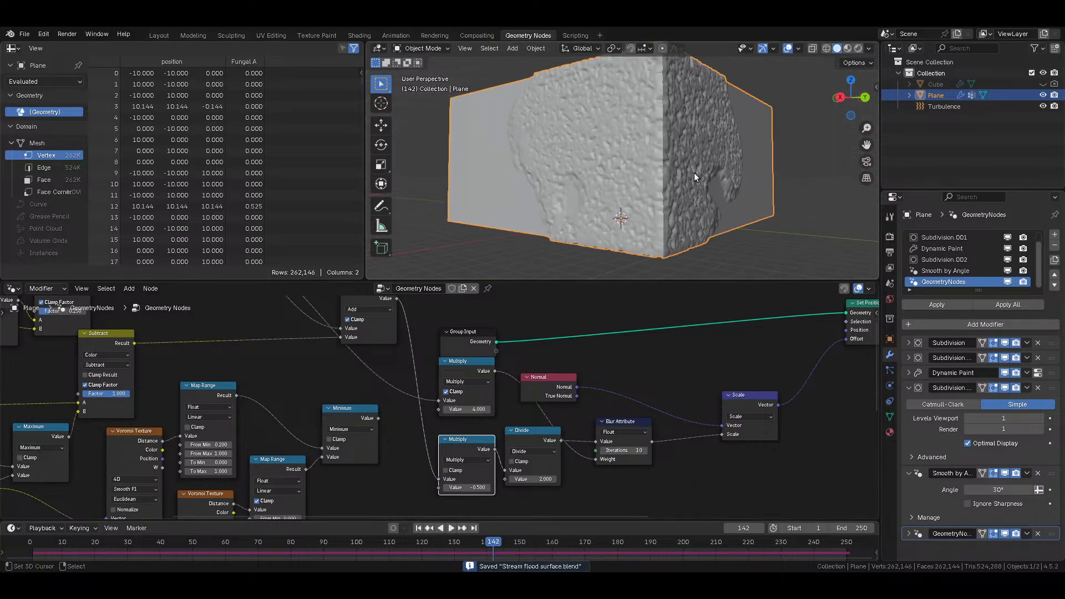
Step: Examine the plane's displaced growth surface from several angles in solid view and with its flood material in rendered shading
key(shift+z)
middle_drag(659, 169, 719, 212)
key(shift+z)
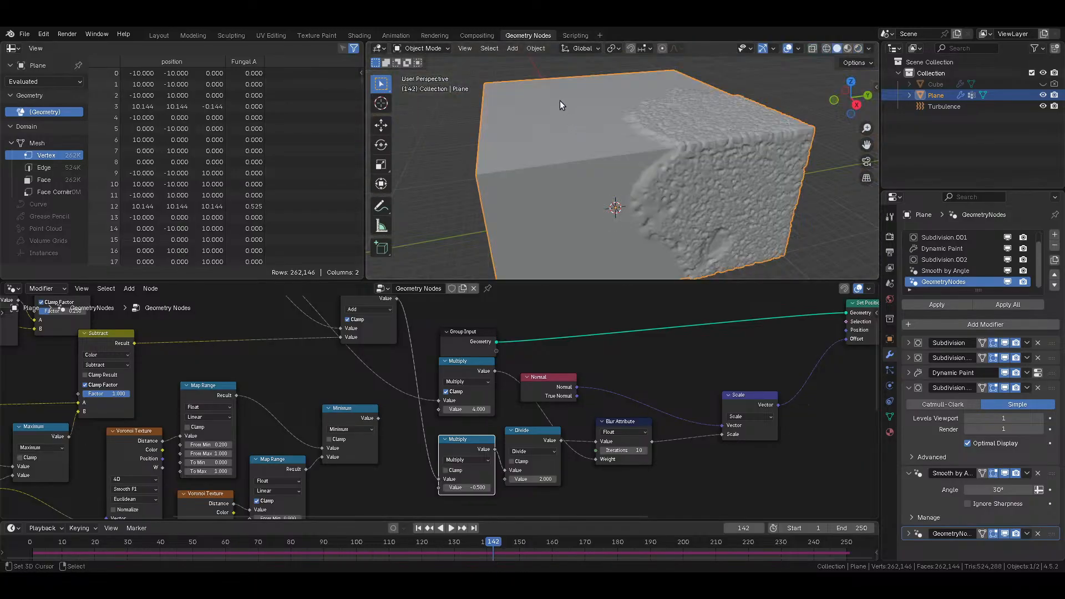
click(360, 34)
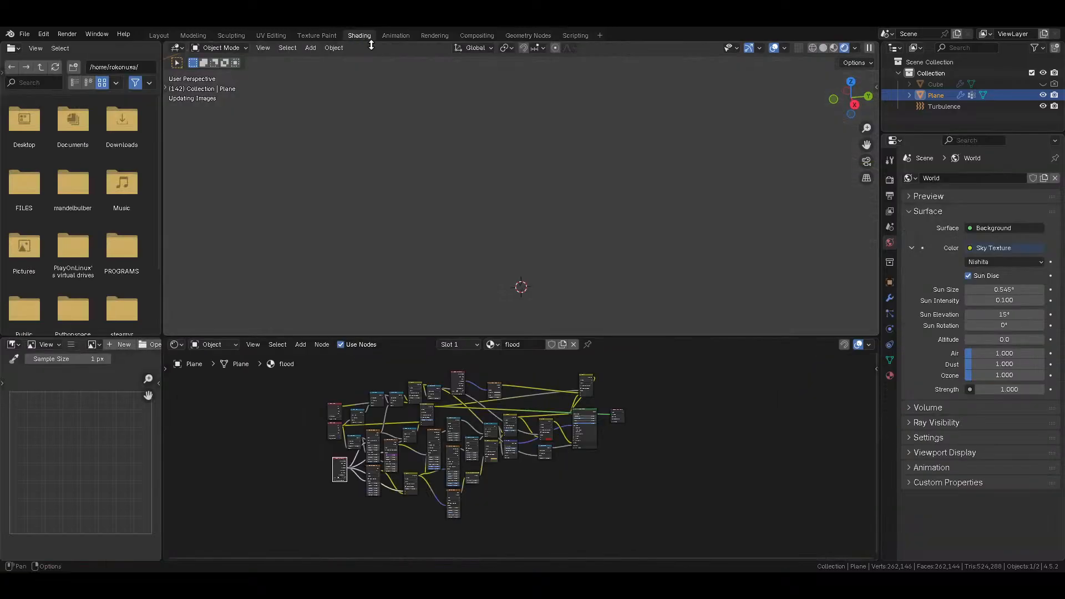
key(KP_Decimal)
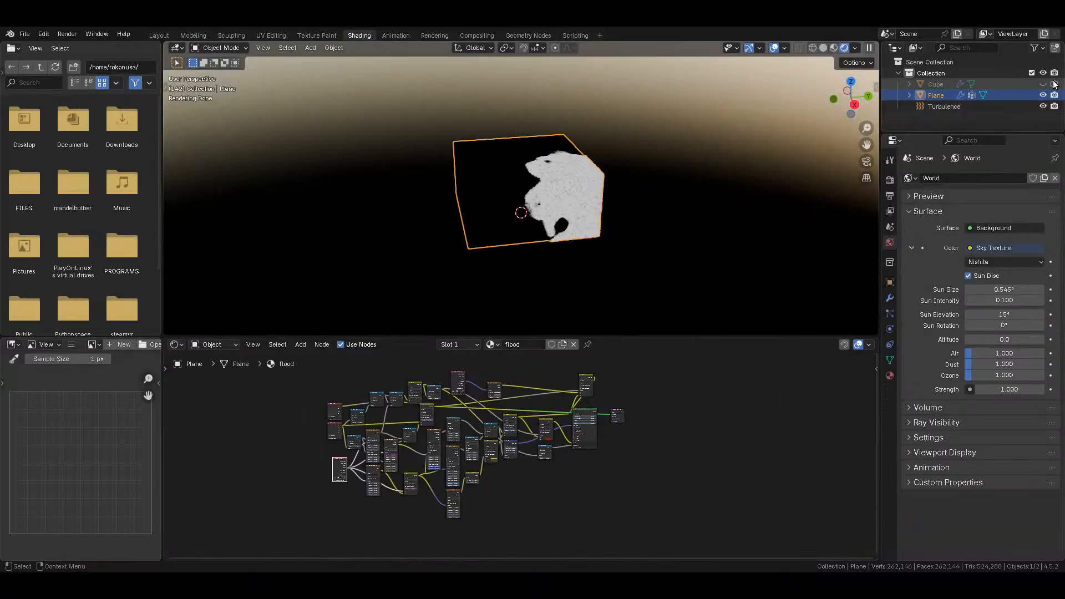
click(591, 413)
middle_drag(648, 217, 595, 212)
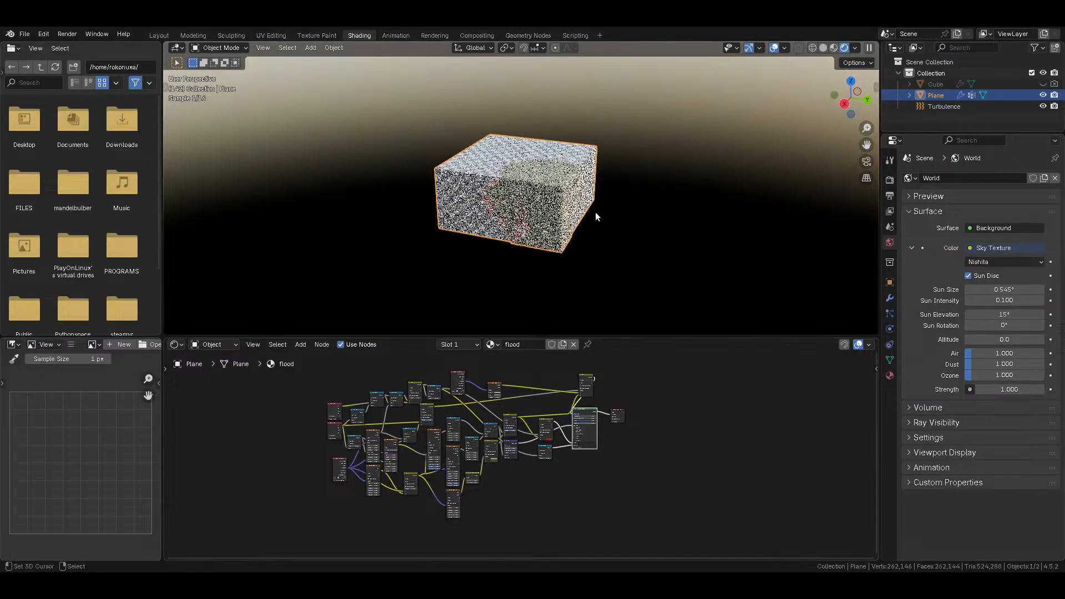
key(shift+z)
key(shift+z)
Step: Add a camera and align it to a view of the growth from inside the room
scroll(555, 220, up, 6)
mouse_move(535, 224)
middle_down()
mouse_move(722, 198)
mouse_move(680, 207)
mouse_move(691, 204)
middle_up()
key(F3)
text(ca)
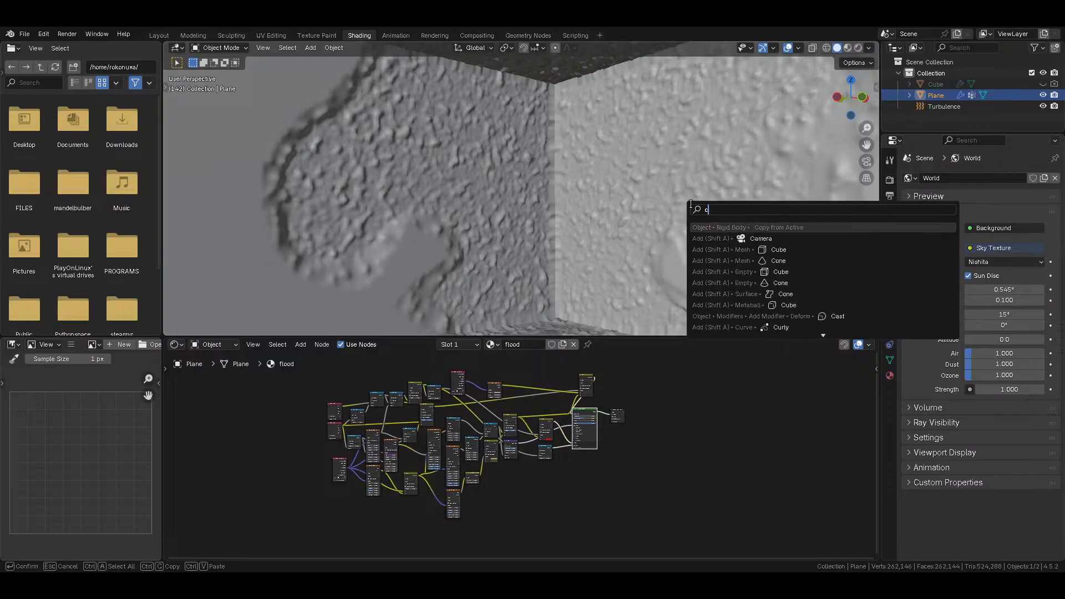
key(Down)
key(Return)
key(ctrl+alt+KP_0)
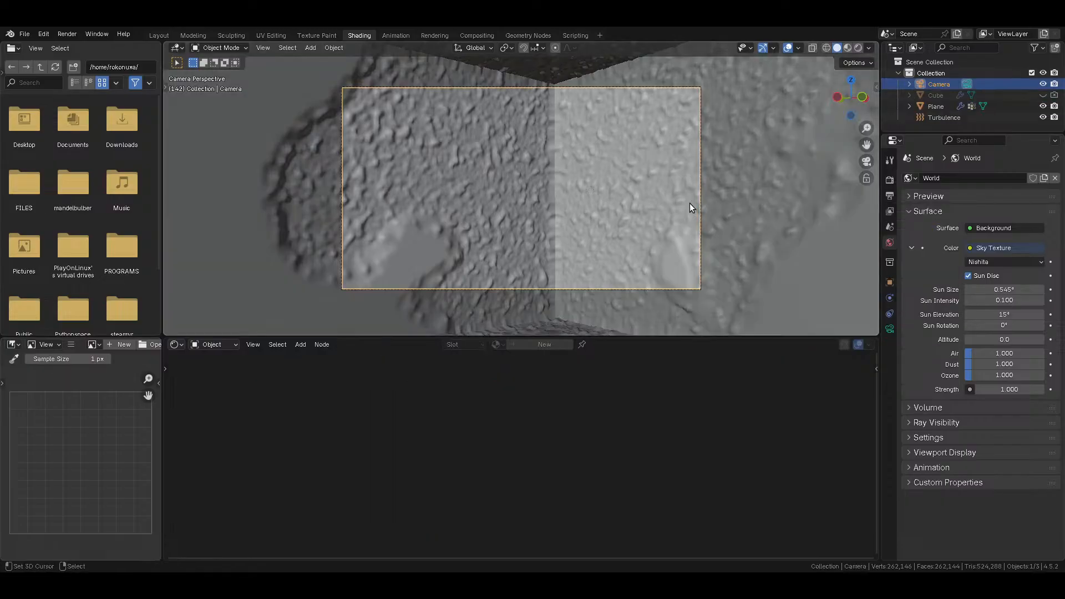
Step: Reposition the camera with walk navigation so it faces the overgrown corner of the room
key(shift+grave)
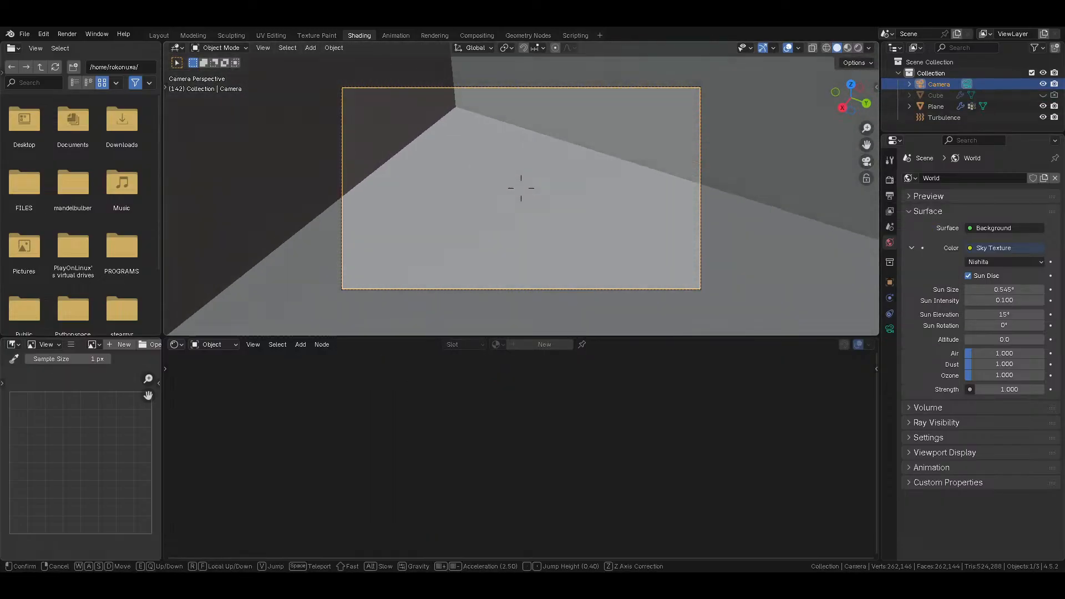
key(space)
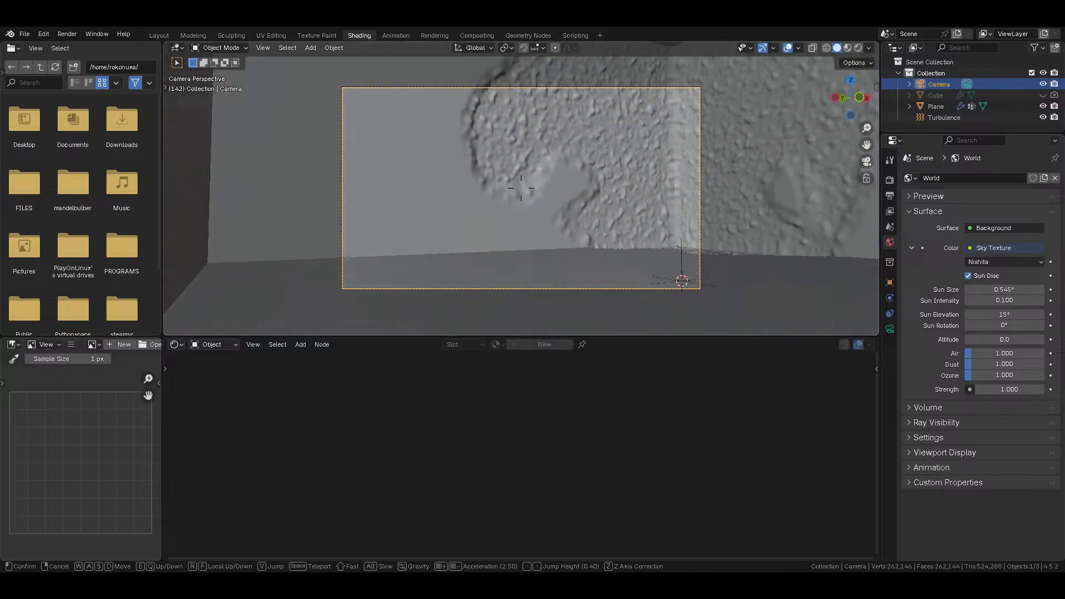
click(521, 187)
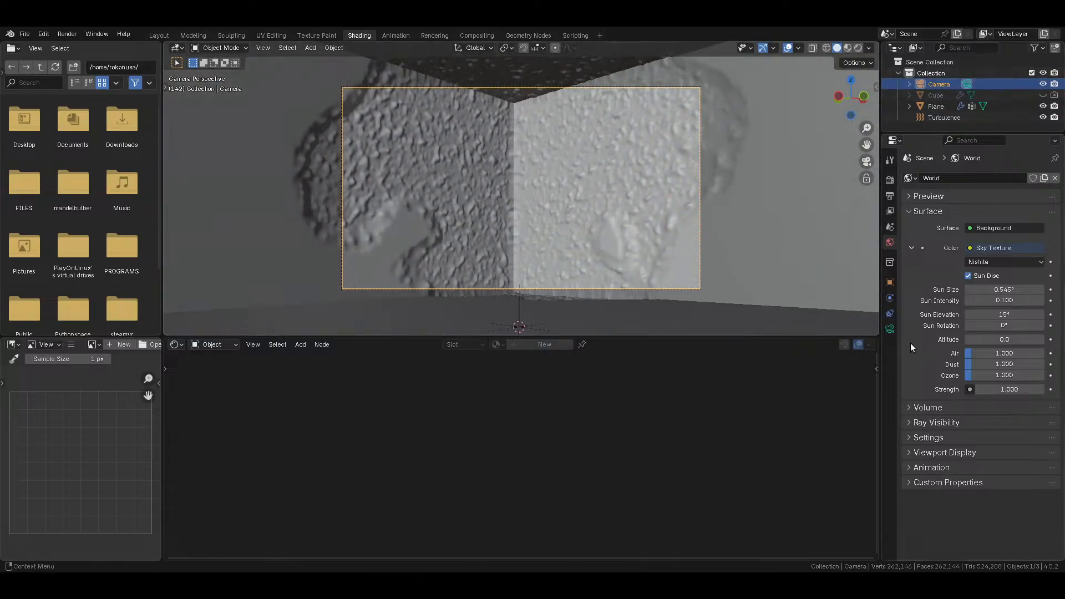
Step: Set the camera's focal length to 24 mm, change its type to Panoramic with a 24 mm fisheye equisolid lens, and save the file
click(888, 331)
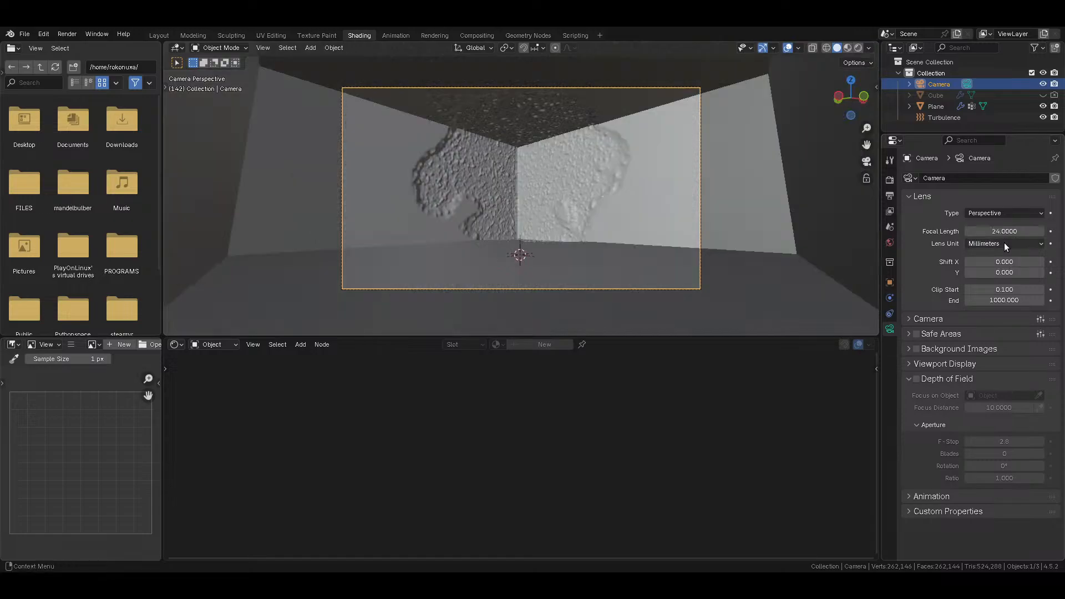
click(1004, 213)
click(984, 251)
drag(998, 244, 998, 245)
key(ctrl+s)
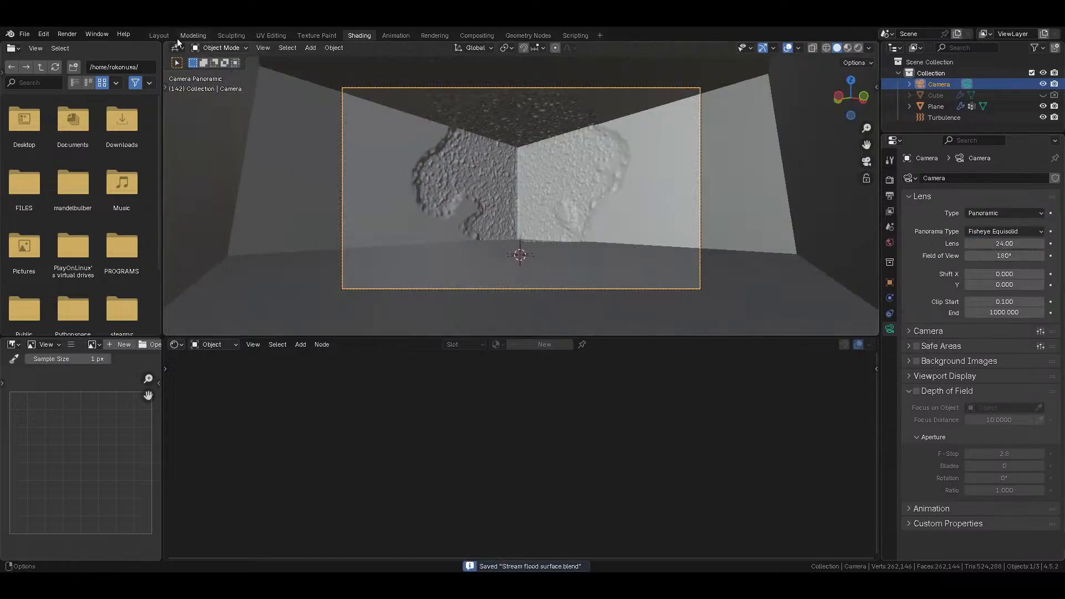
Step: In the Layout workspace, add a point light at the origin and raise it about 8.9 m along global Z
click(159, 37)
key(KP_0)
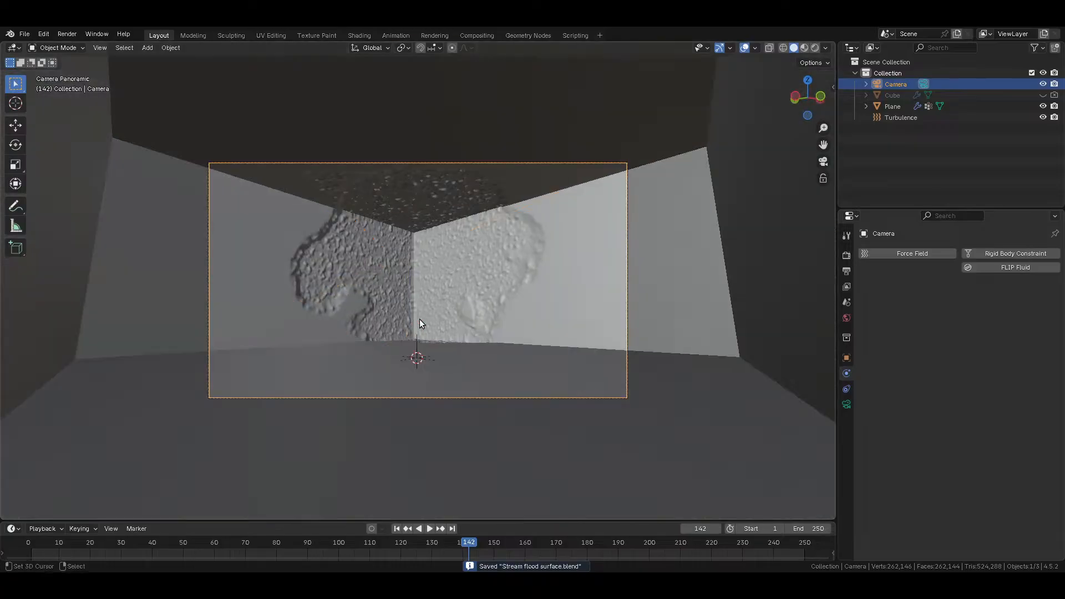
click(847, 270)
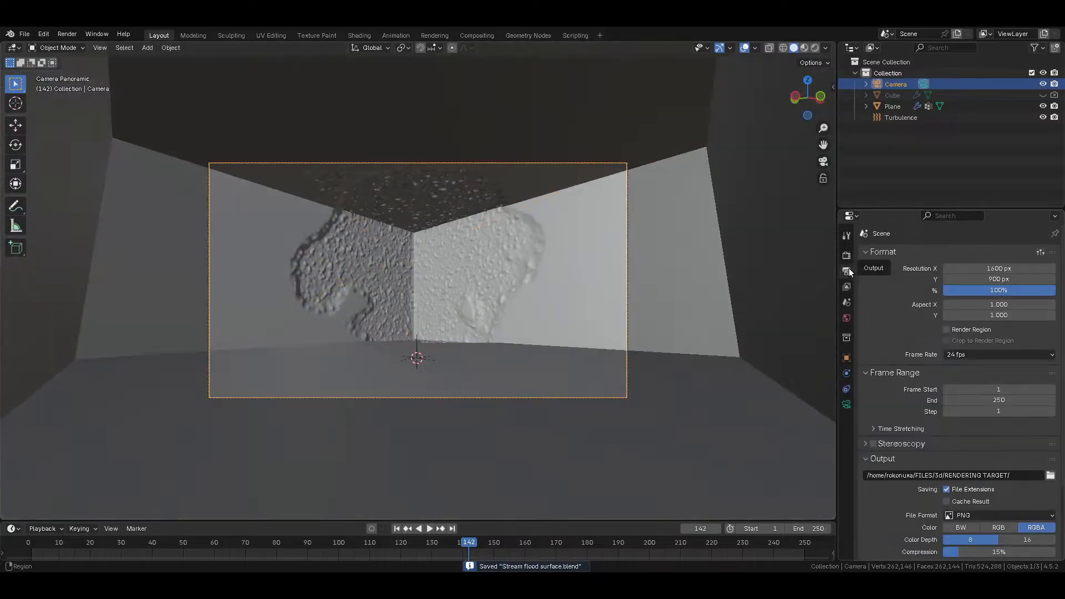
key(shift+a)
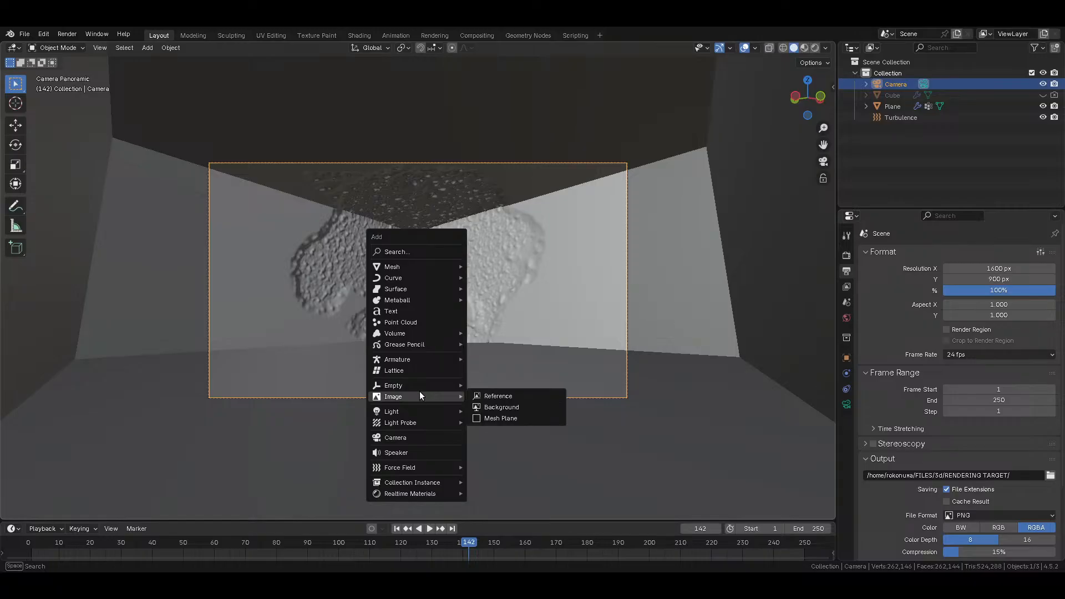
mouse_move(422, 412)
click(492, 411)
key(g)
key(z)
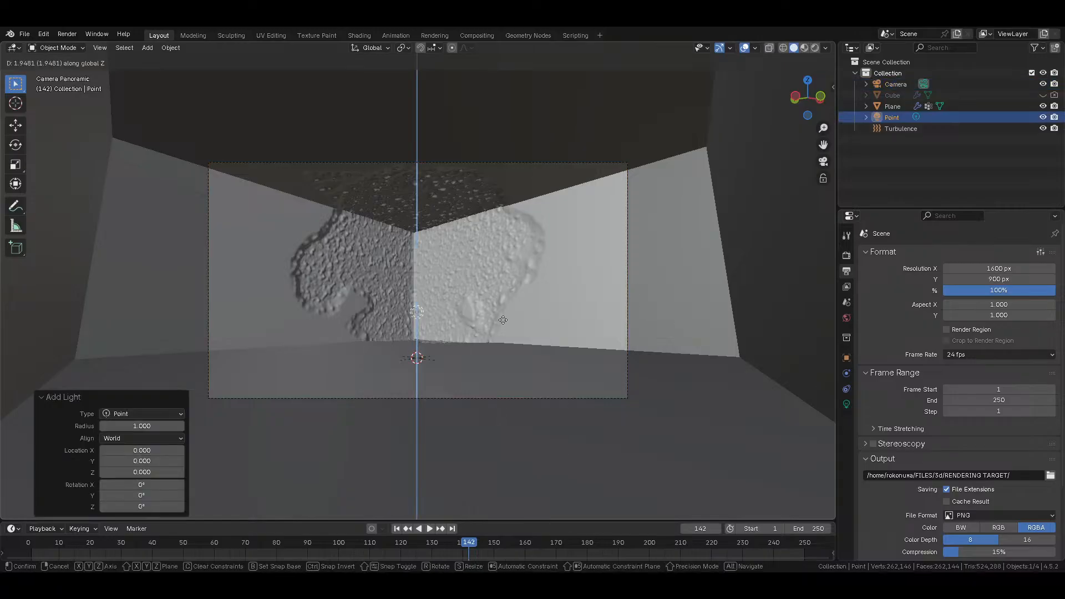
click(504, 218)
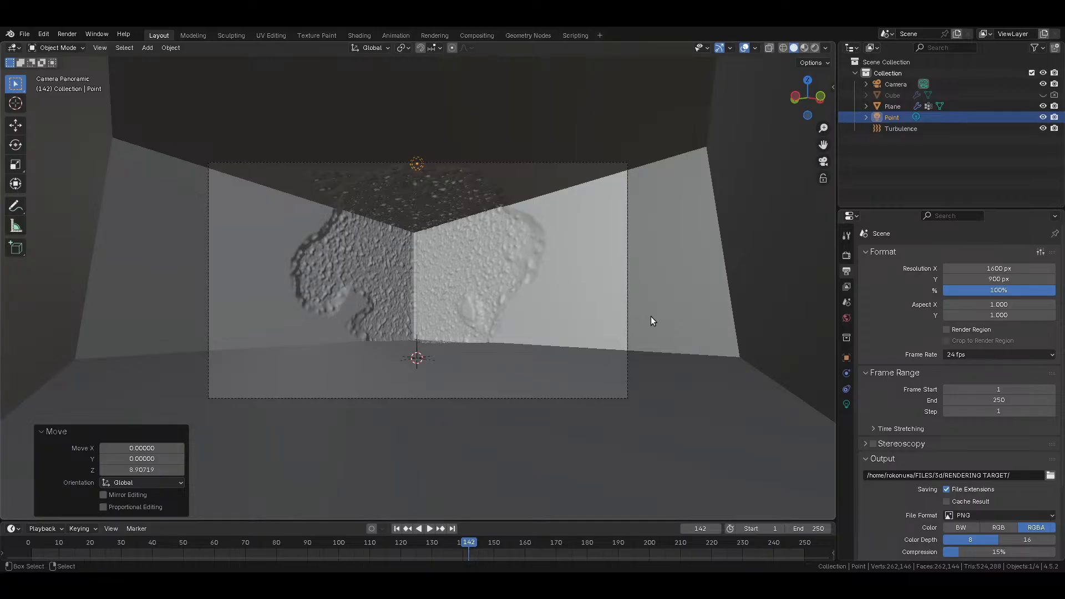
Step: Save the file and start a test render of frame 142 through the camera
key(ctrl+s)
key(F12)
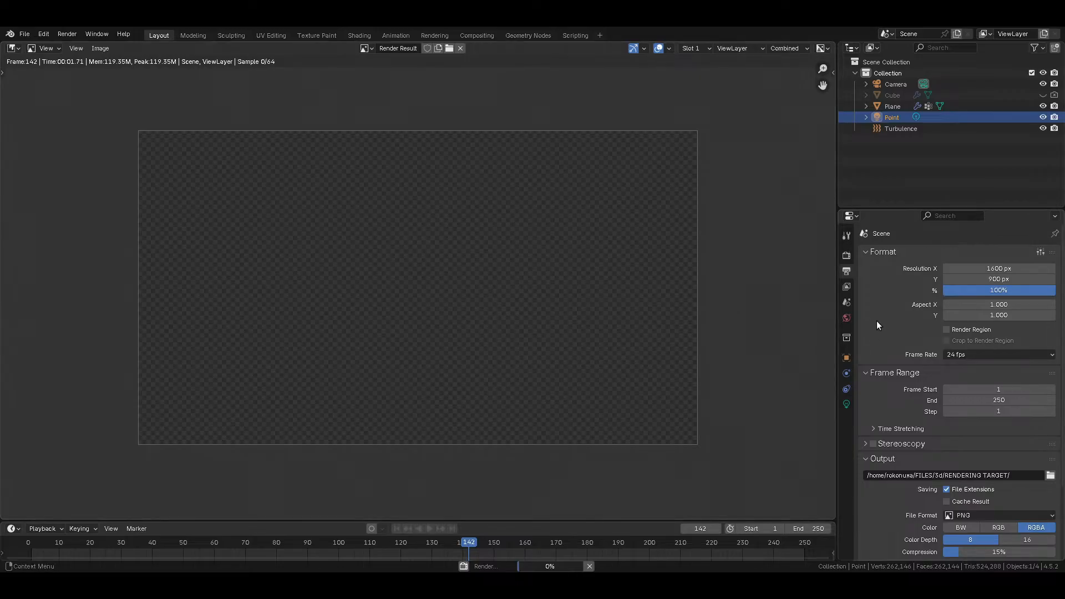
scroll(911, 436, down, 4)
scroll(898, 399, up, 4)
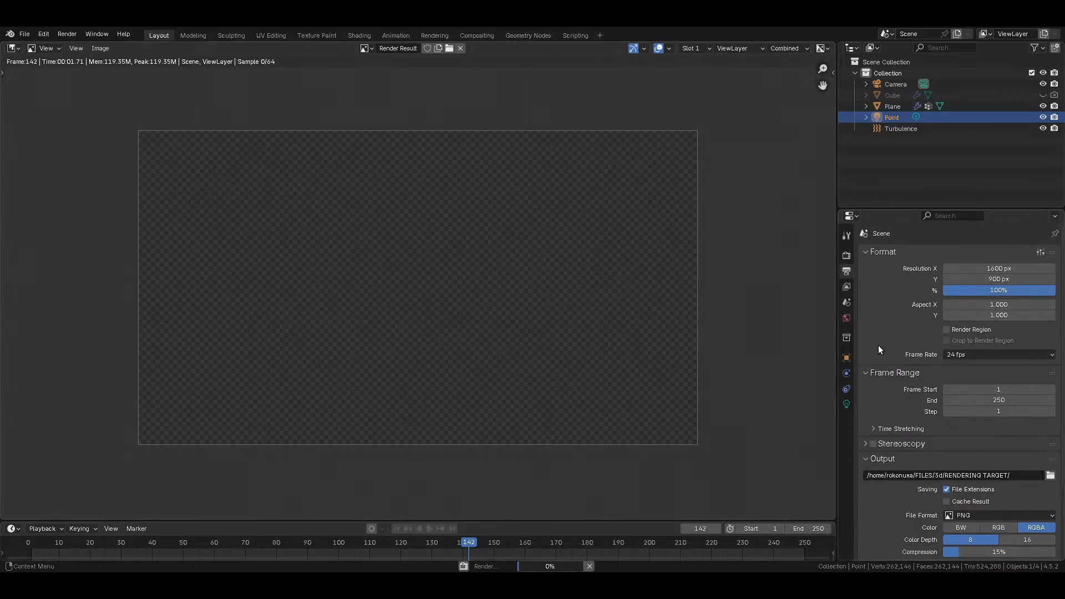
Step: Cancel the running render, set the render tile size to 512, and save the file
click(847, 257)
click(904, 413)
scroll(909, 422, down, 4)
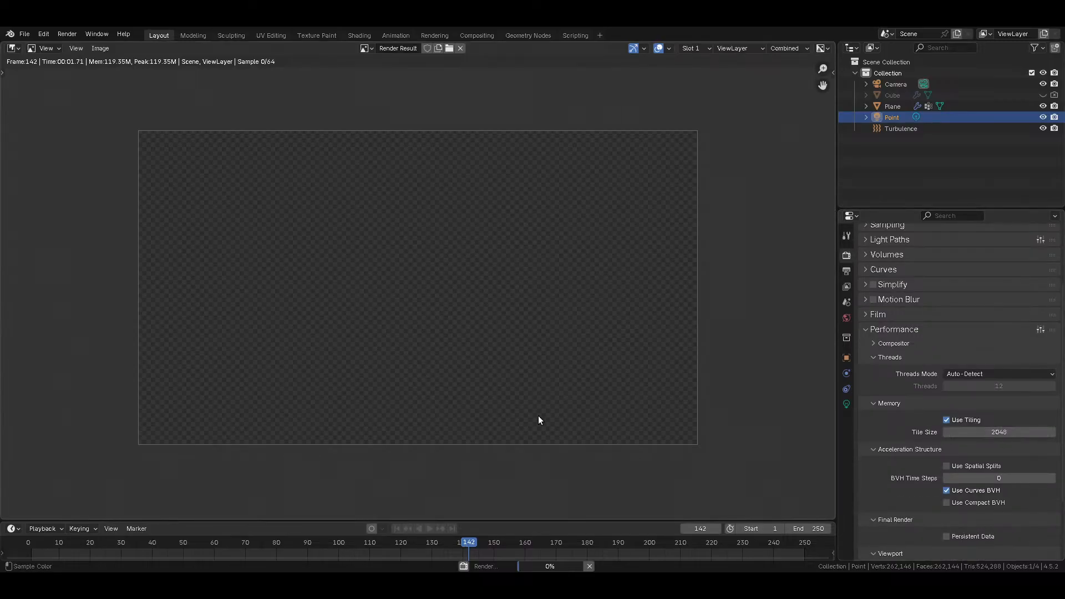
click(589, 565)
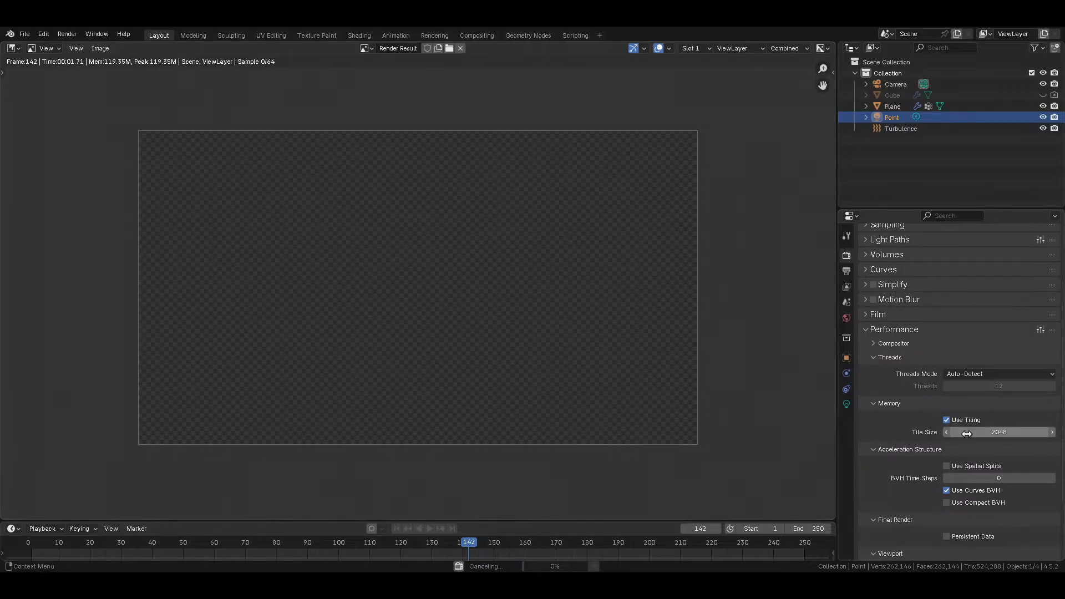
click(1000, 431)
text(512)
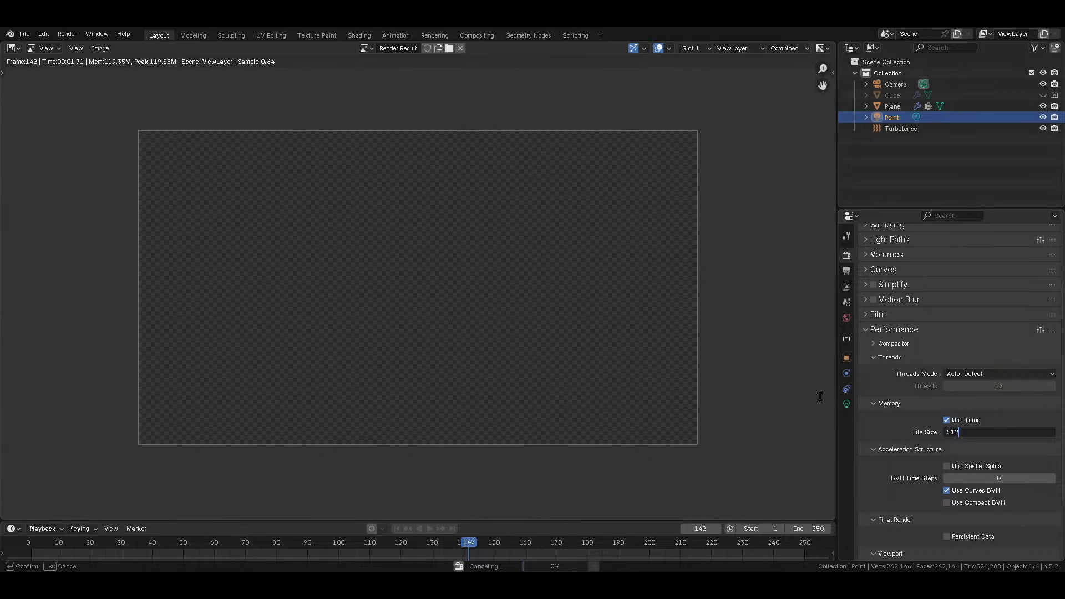
key(Return)
key(ctrl+s)
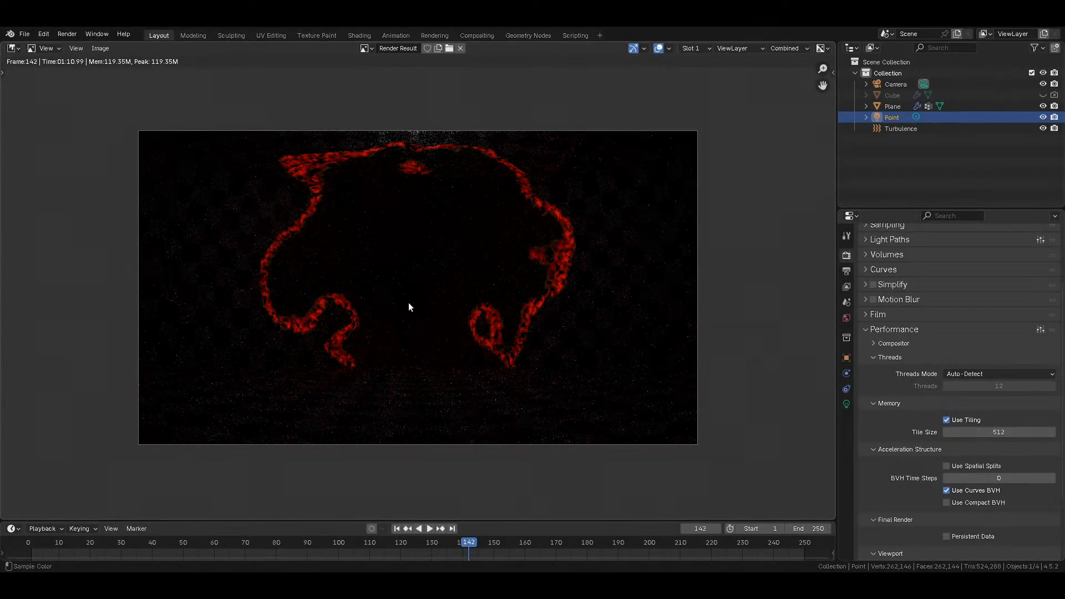
Step: Inspect the partial render, set the point light's power to 64, and save the file
scroll(409, 303, up, 3)
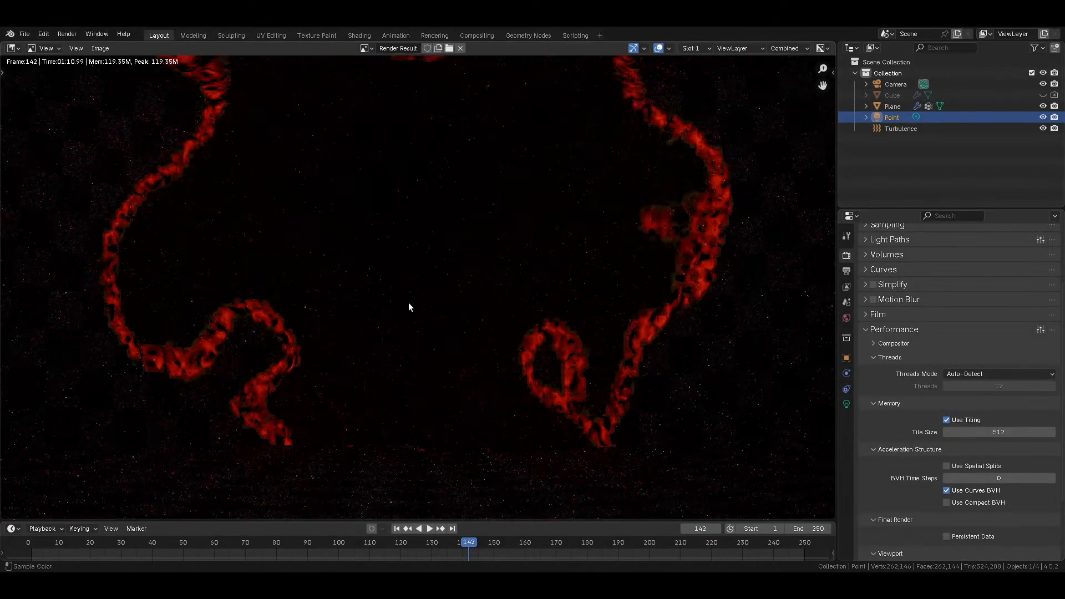
scroll(410, 307, down, 3)
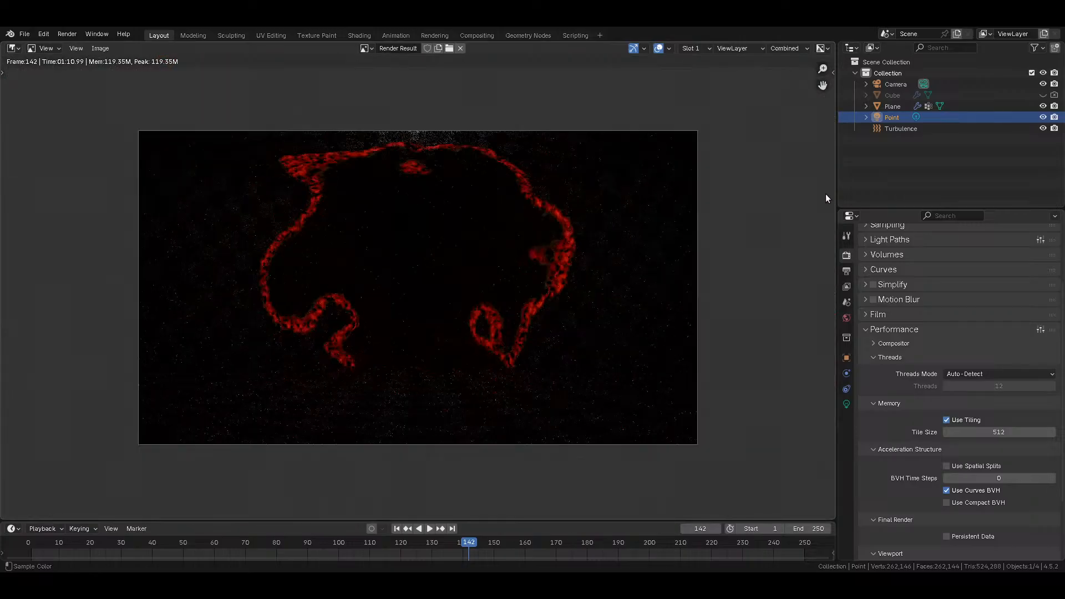
click(847, 404)
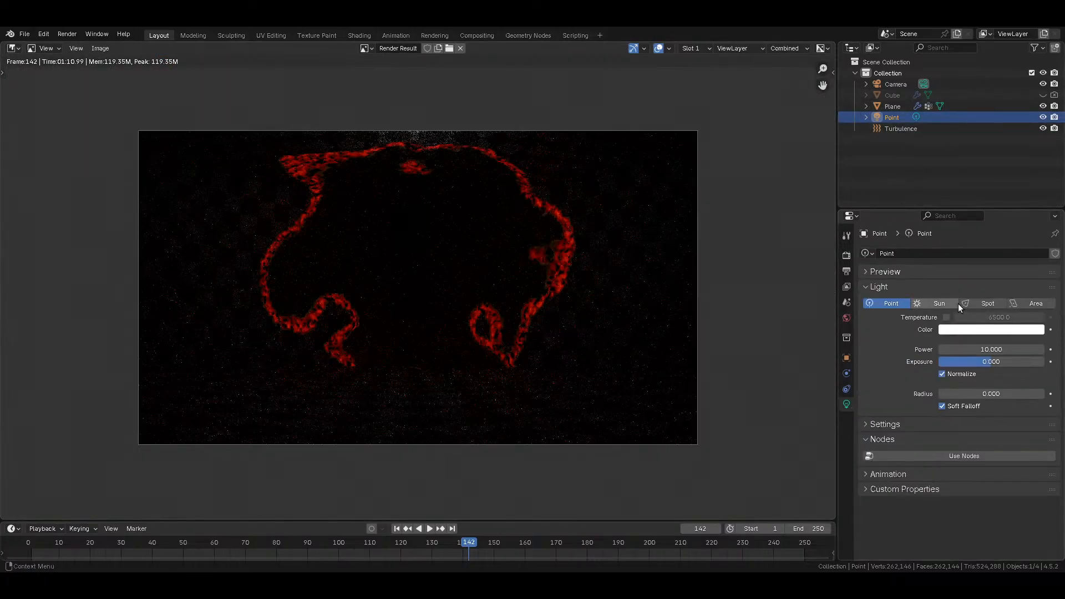
double_click(991, 350)
text(64)
key(Return)
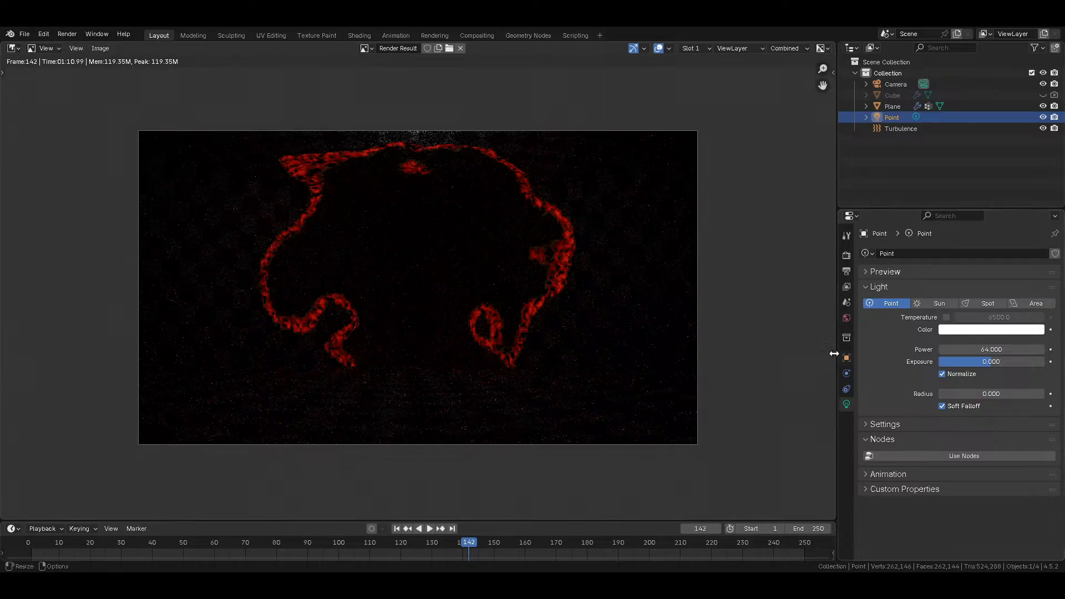
key(ctrl+s)
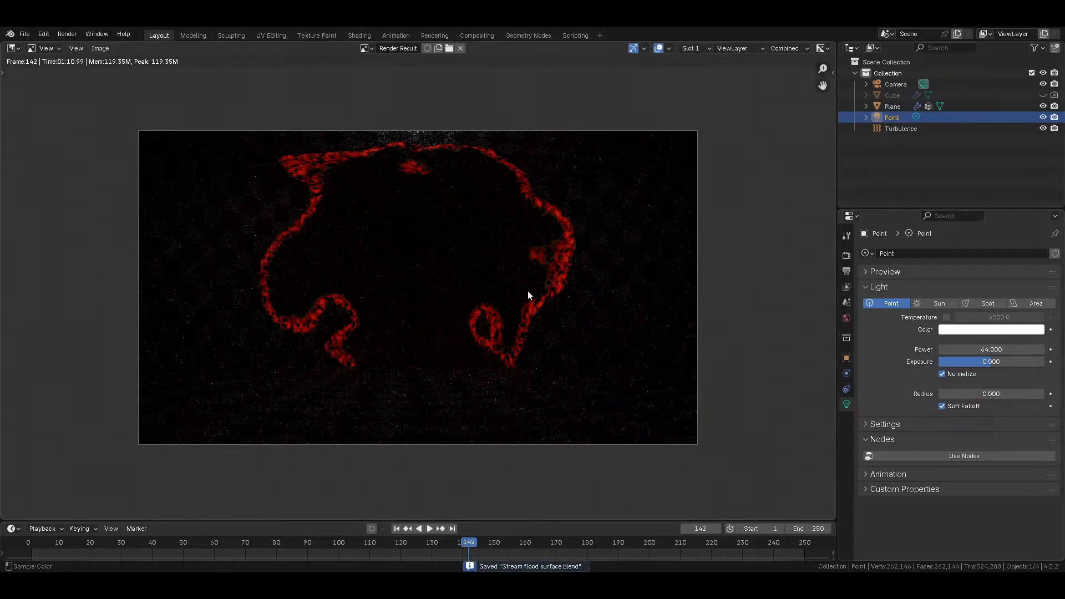
Step: Render frame 142 again and inspect the first rendered tile up close
key(F12)
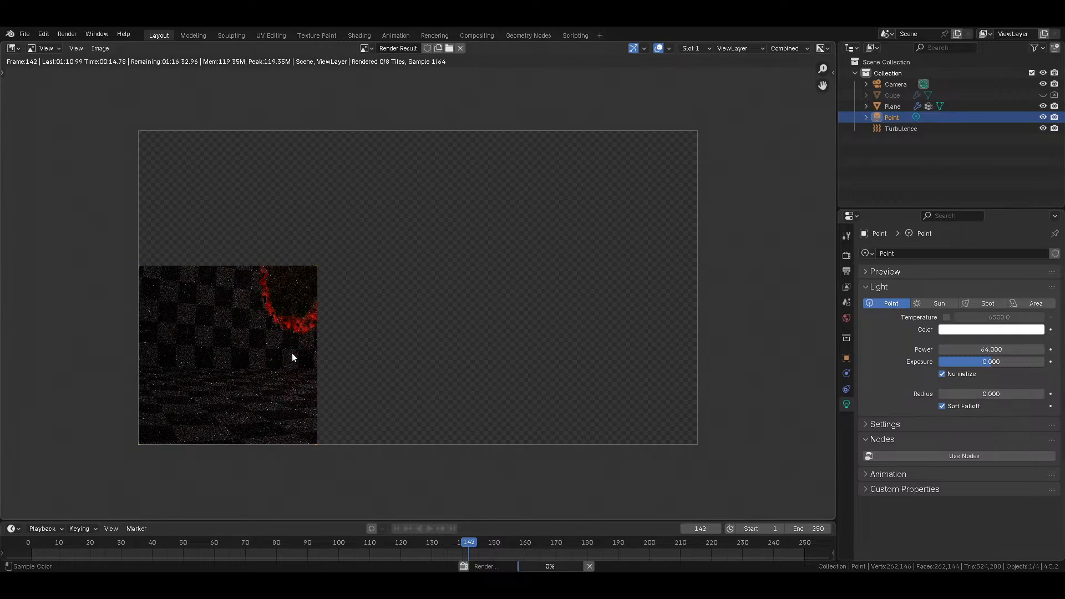
scroll(293, 357, up, 2)
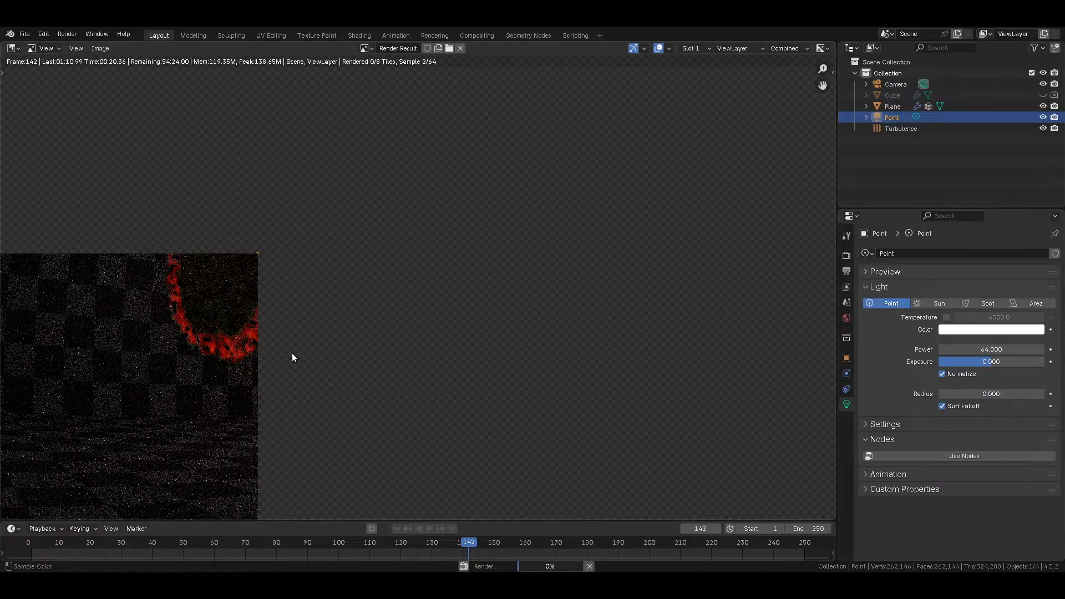
middle_drag(268, 358, 345, 350)
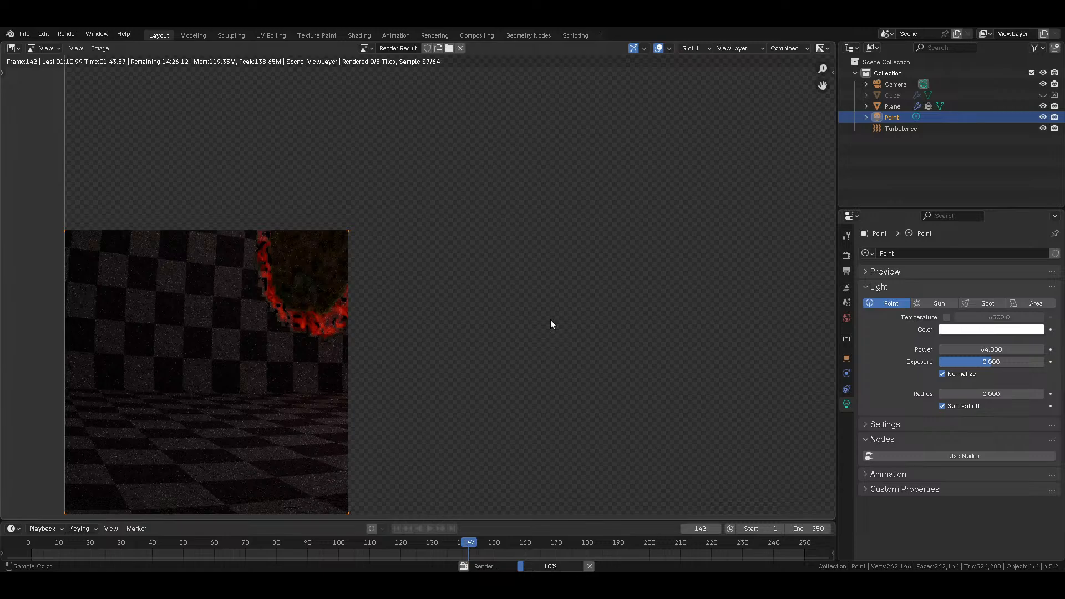
Step: Review the displacement method options in the settings of the plane's flood material
click(890, 107)
click(847, 451)
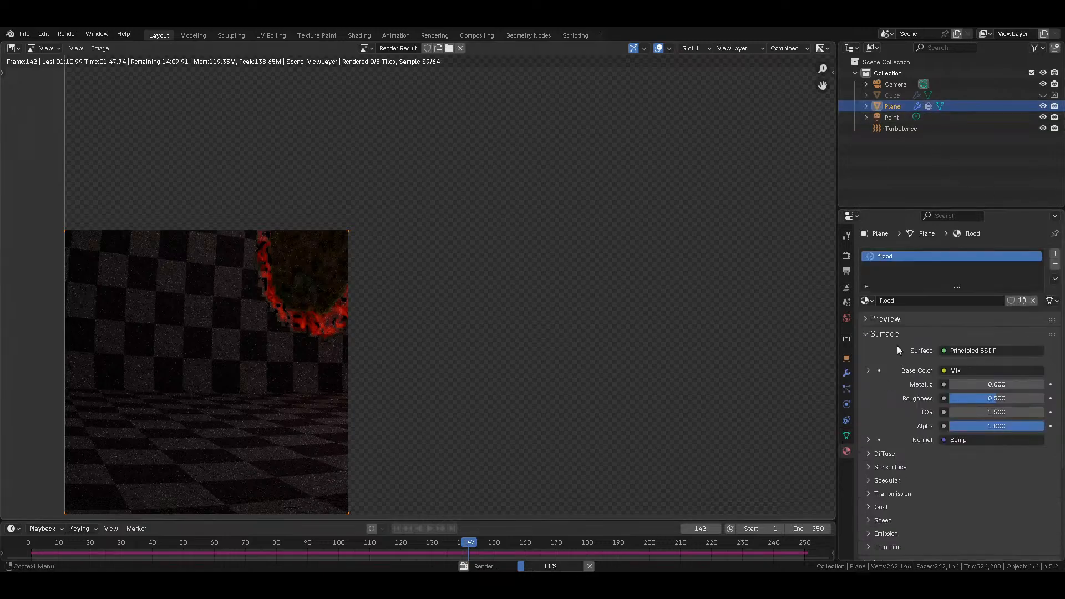
click(888, 333)
click(902, 367)
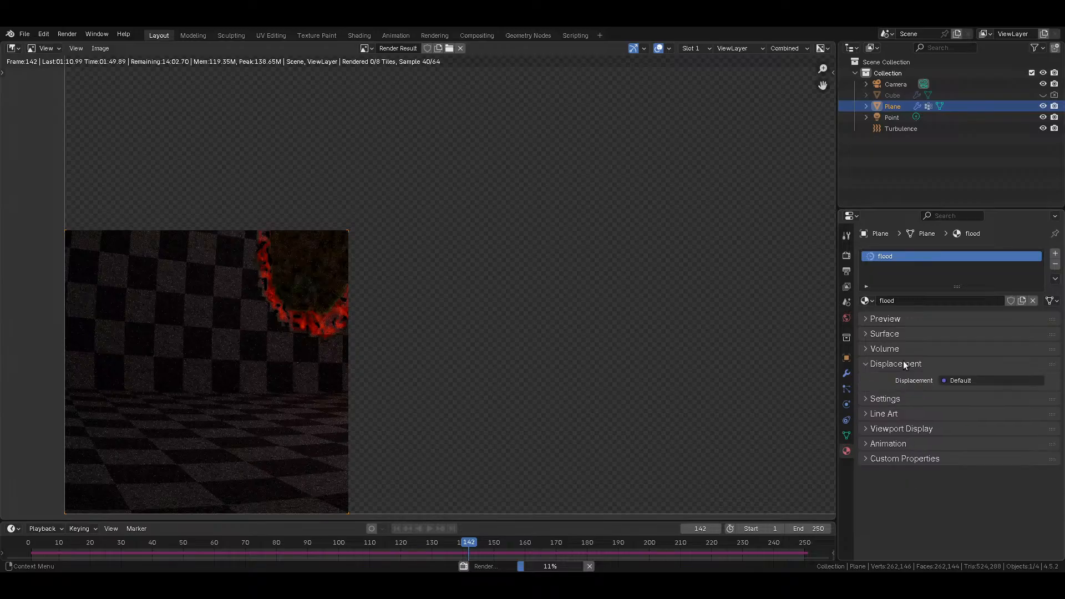
click(890, 399)
click(959, 449)
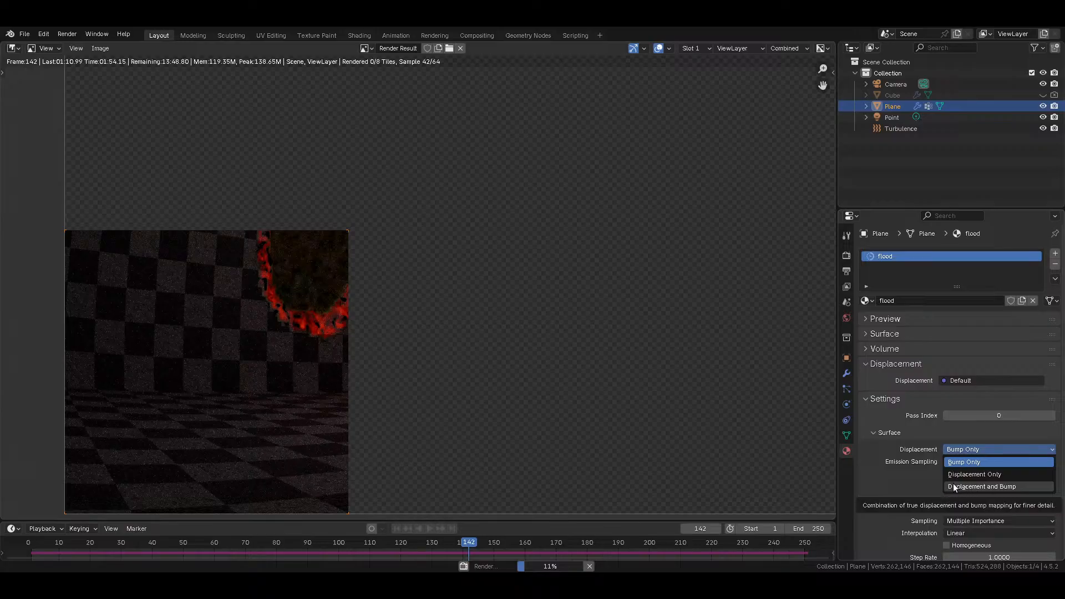
click(888, 363)
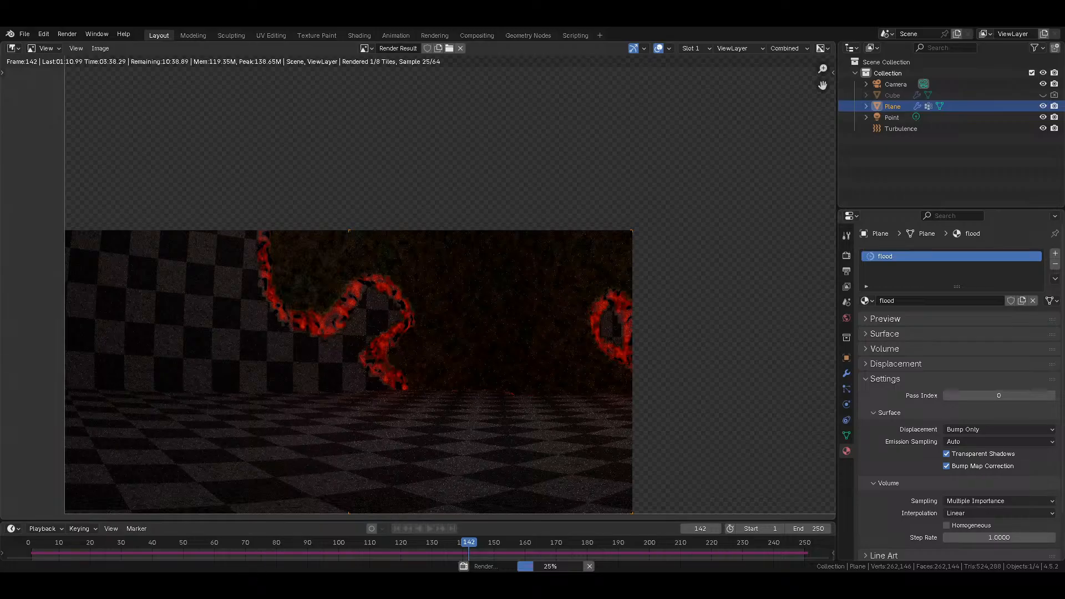
Step: Examine the rendered growth area between the glowing red edges up close
middle_drag(433, 398, 334, 366)
scroll(341, 357, up, 4)
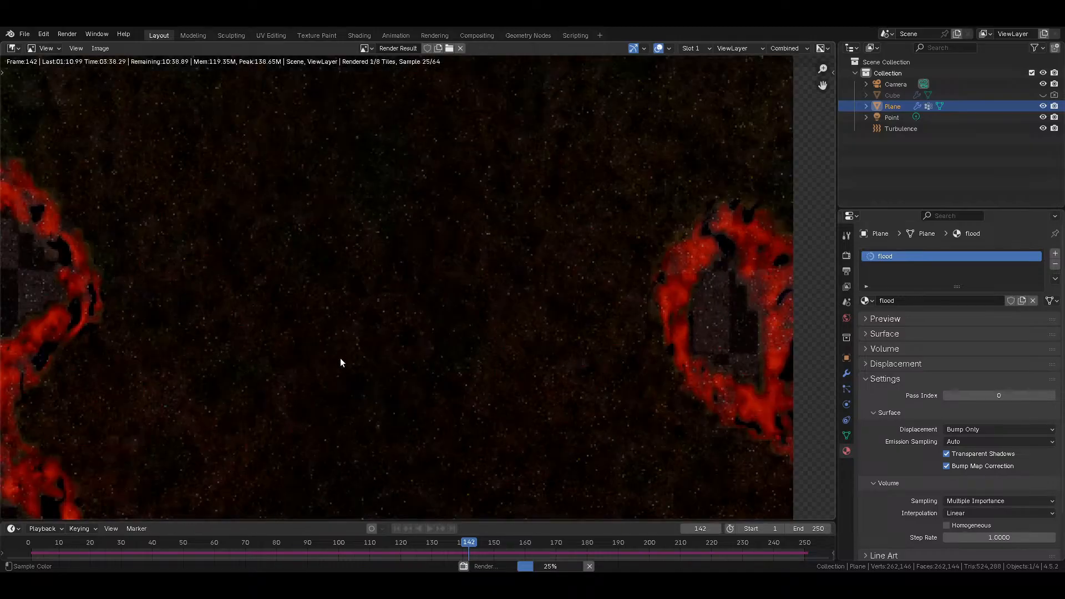
Step: Check the whole frame 142 render in progress and review the plane's Dynamic Paint physics and modifier stack
scroll(341, 360, down, 1)
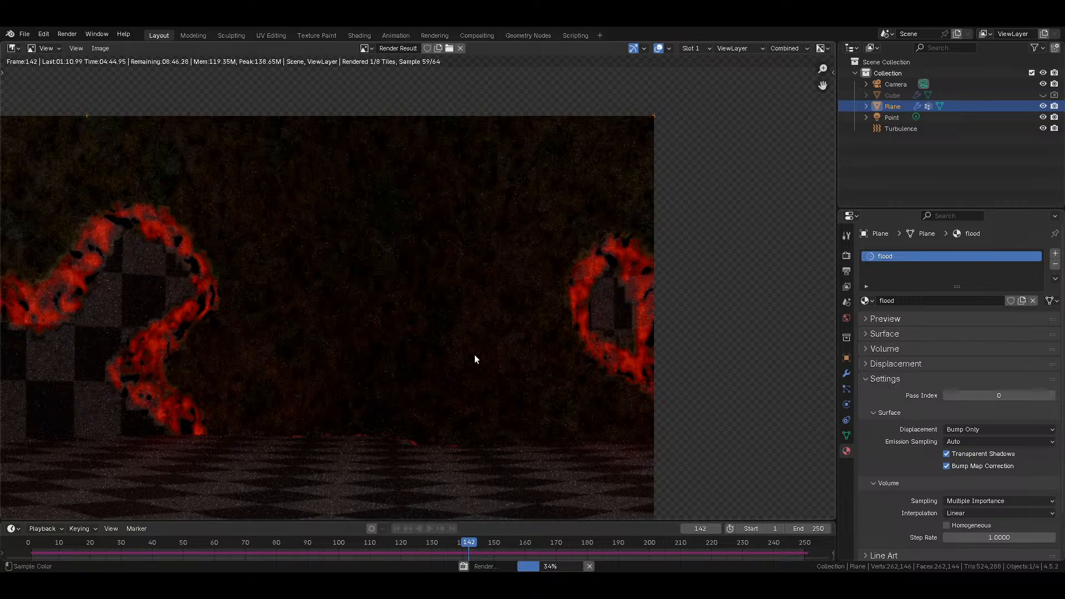
scroll(474, 359, down, 4)
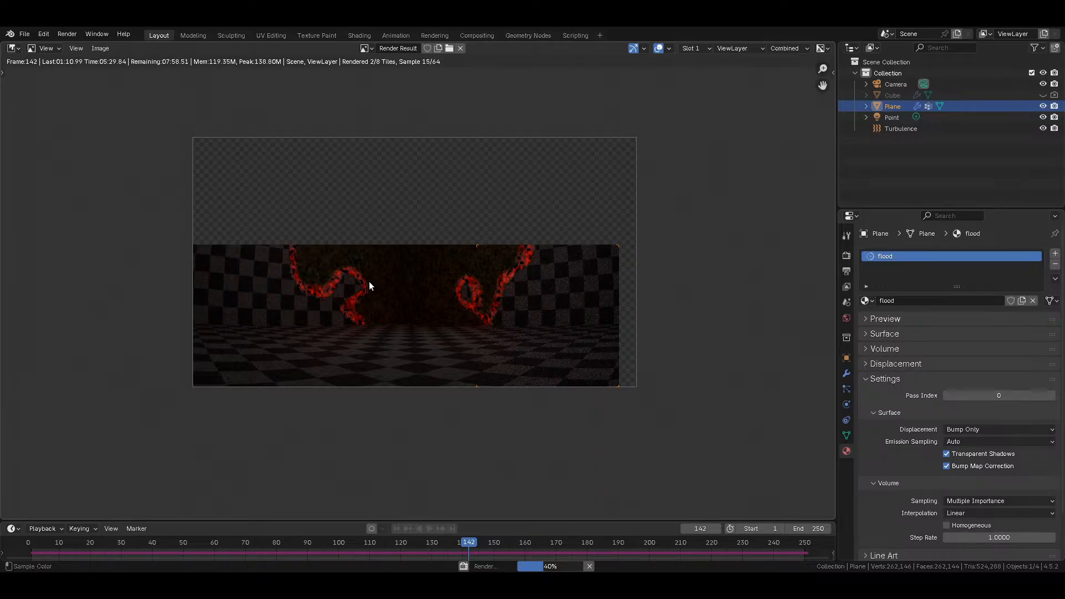
mouse_move(542, 566)
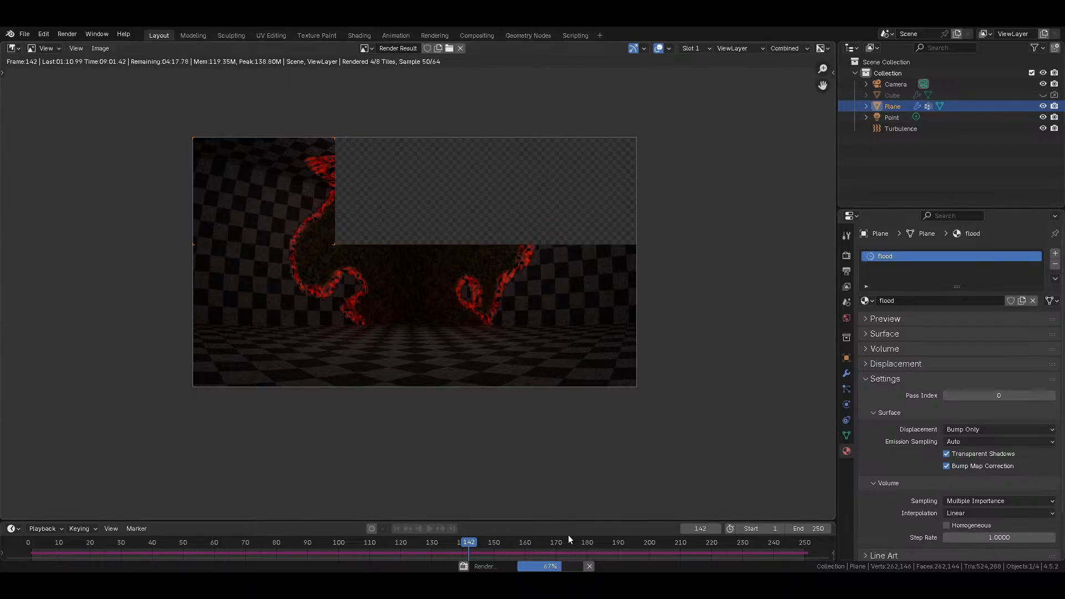
click(846, 404)
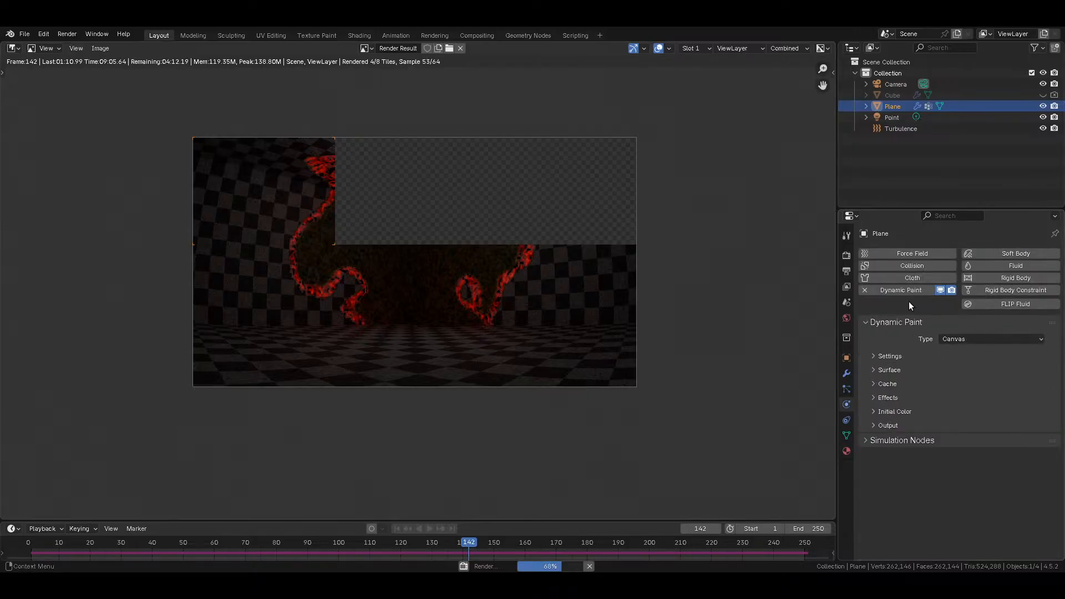
click(847, 373)
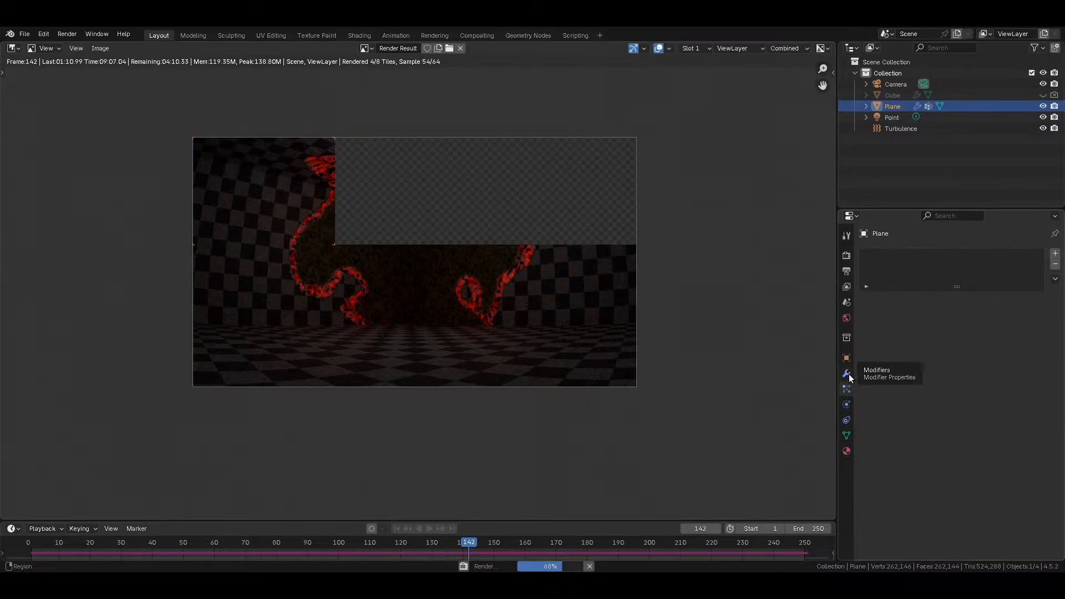
Step: Inspect the rendered growth on the back wall and its glowing edge along the ceiling up close
scroll(425, 258, up, 3)
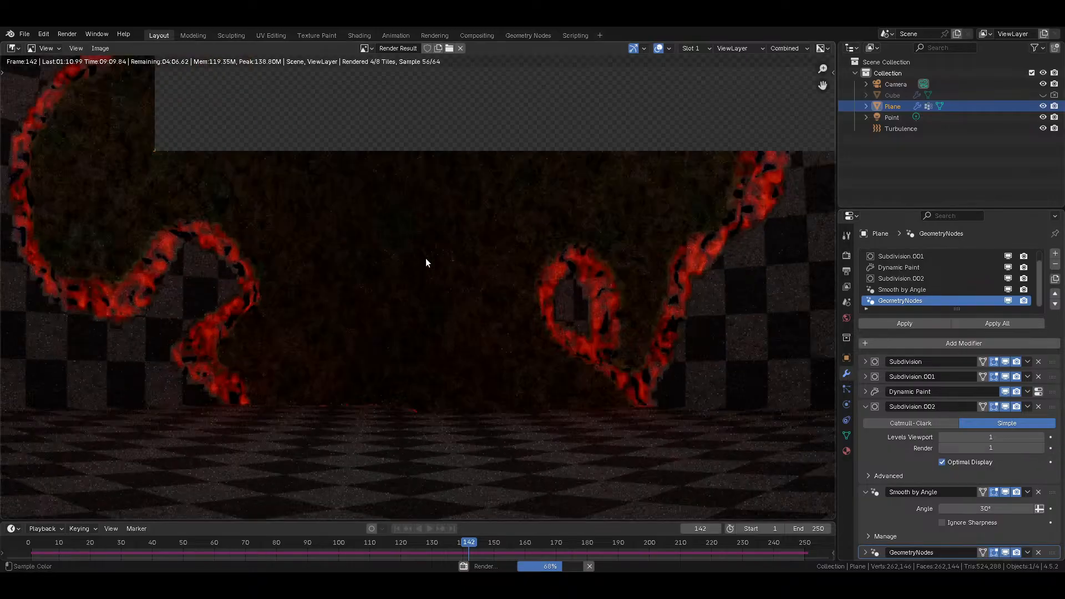
scroll(425, 258, down, 2)
middle_drag(444, 394, 444, 431)
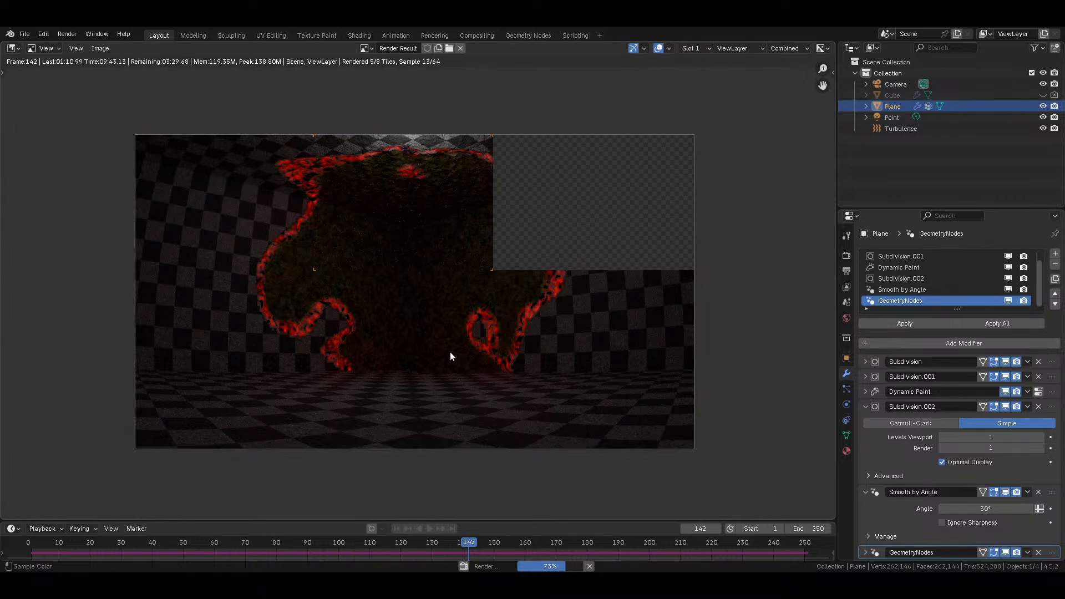
scroll(450, 352, up, 6)
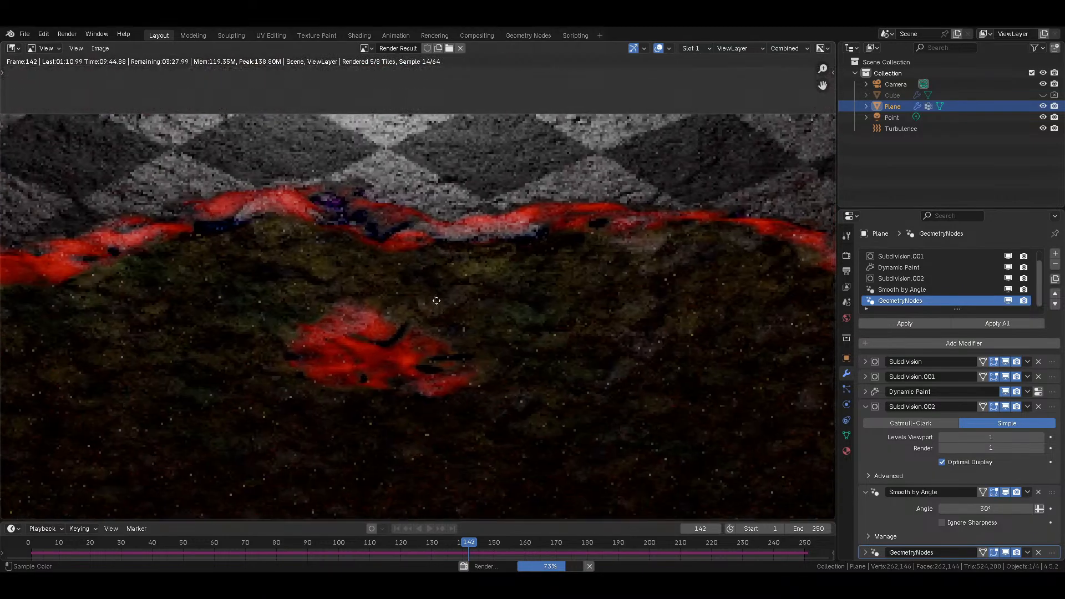
middle_drag(436, 300, 435, 319)
middle_drag(263, 227, 411, 280)
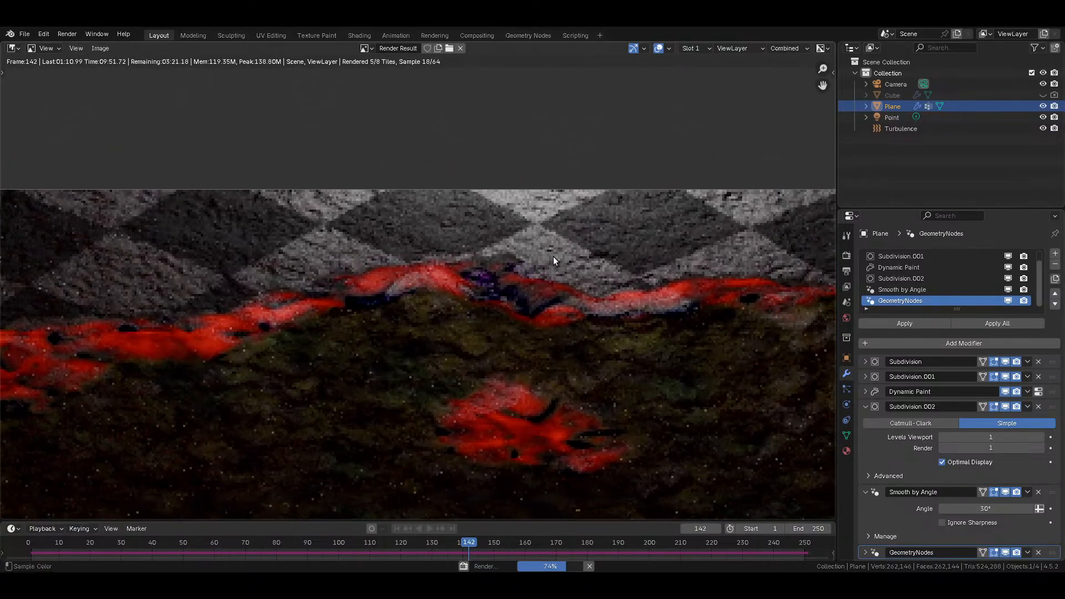
scroll(588, 285, down, 8)
middle_drag(552, 333, 532, 267)
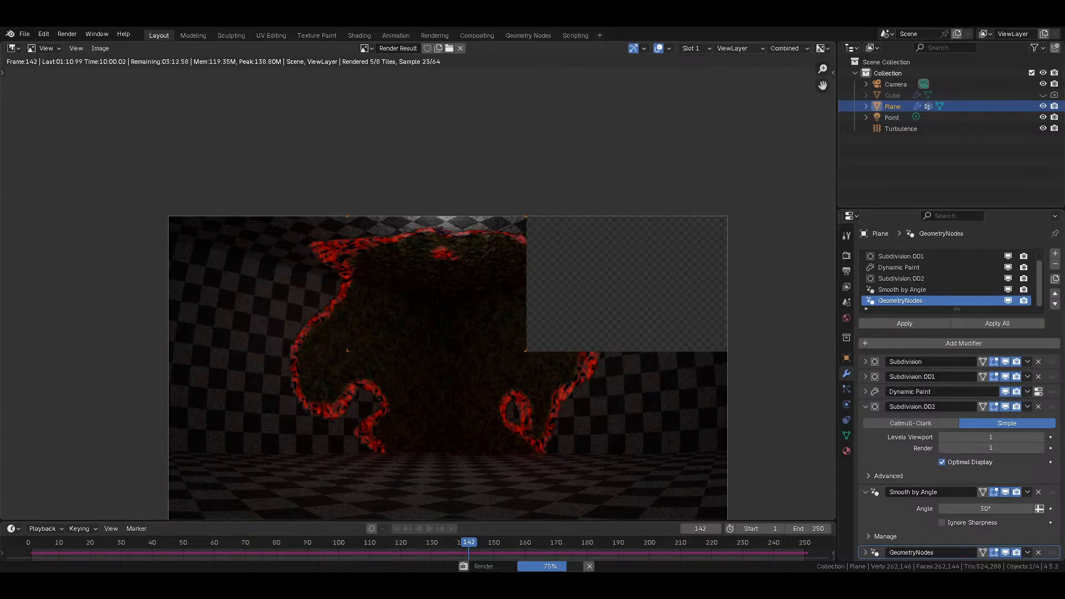
Step: Examine the glowing borders on both sides of the growth and the ring-shaped opening near the floor
scroll(569, 308, up, 5)
middle_drag(554, 265, 466, 420)
middle_drag(501, 350, 264, 258)
middle_drag(264, 258, 825, 285)
middle_drag(477, 413, 54, 428)
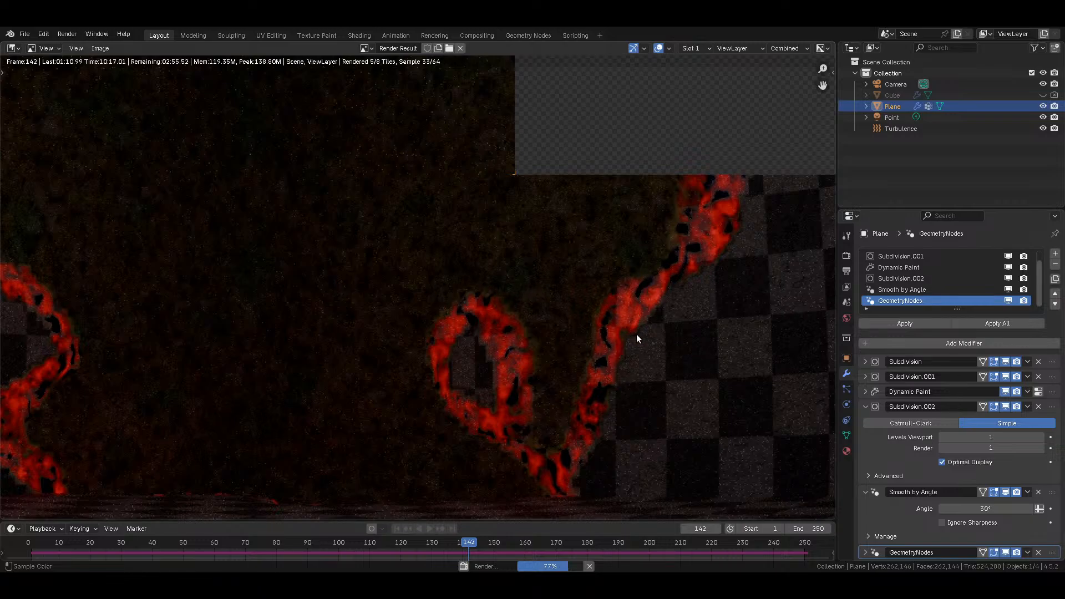
scroll(255, 364, down, 6)
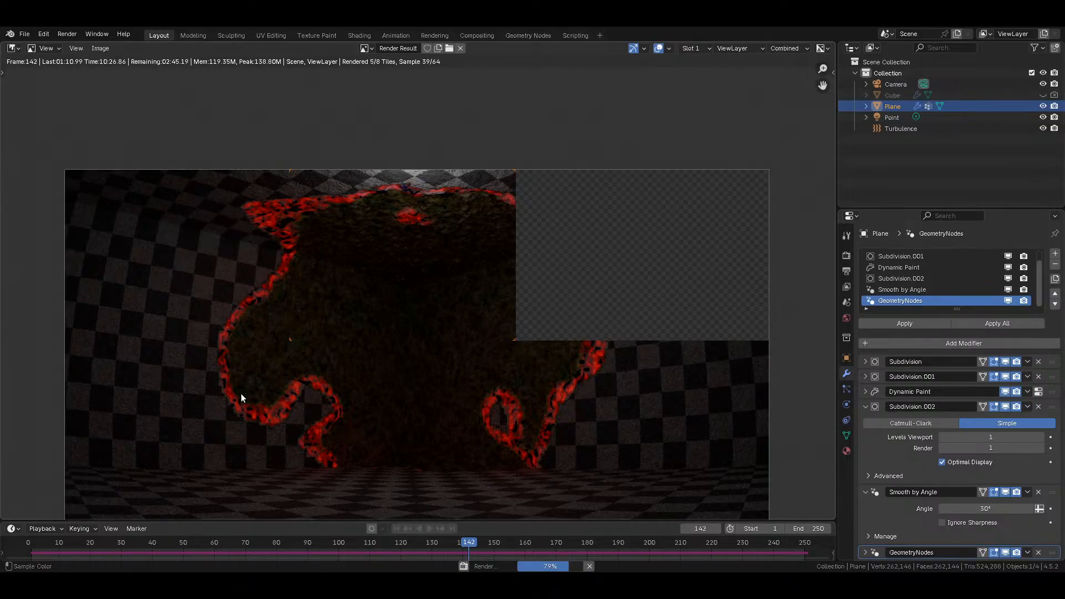
Step: Open the program preferences for review while the frame is rendering
click(64, 34)
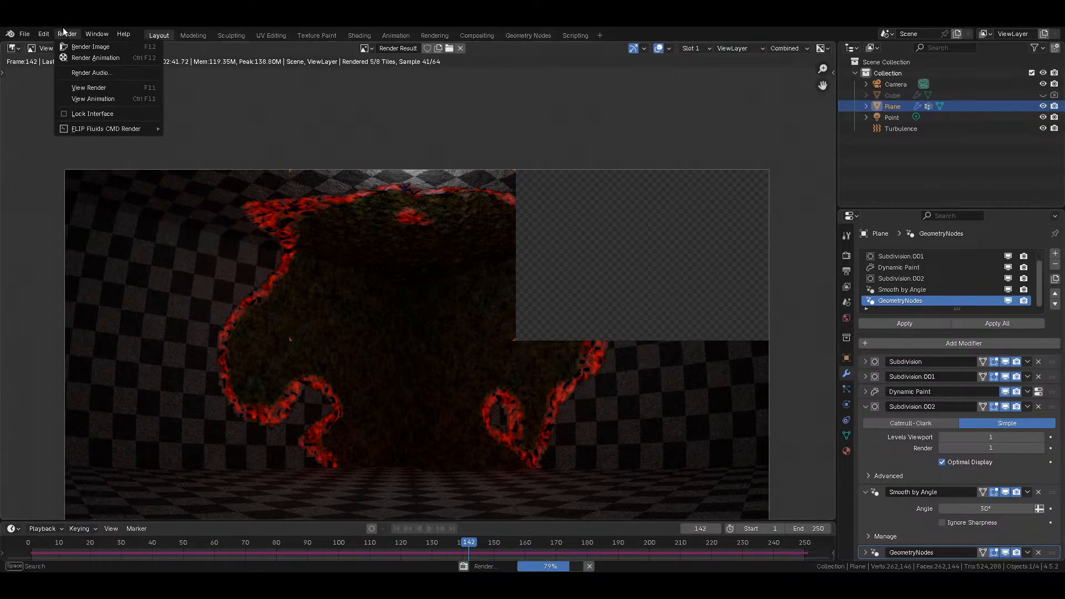
mouse_move(43, 36)
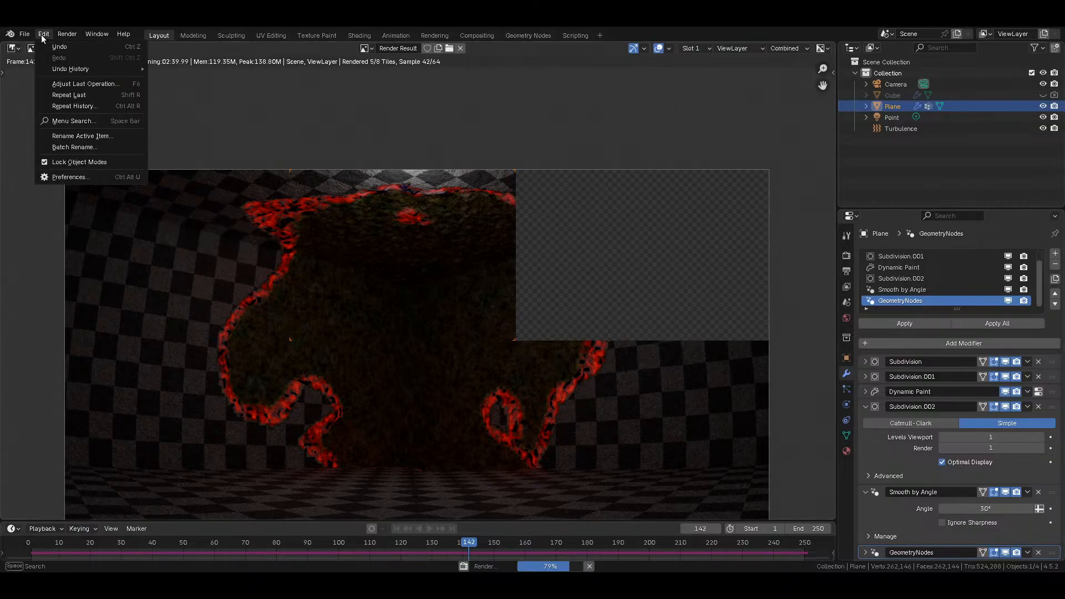
click(62, 176)
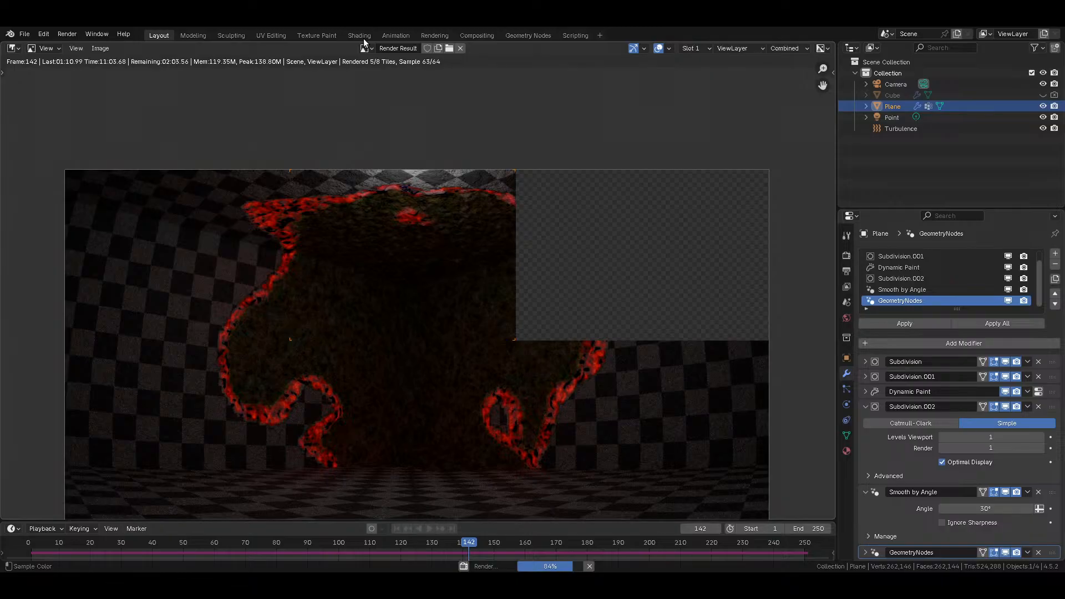
Step: Review the plane's Dynamic Paint physics, collapse its settings, and check the newly rendered tile
key(n)
key(n)
click(846, 405)
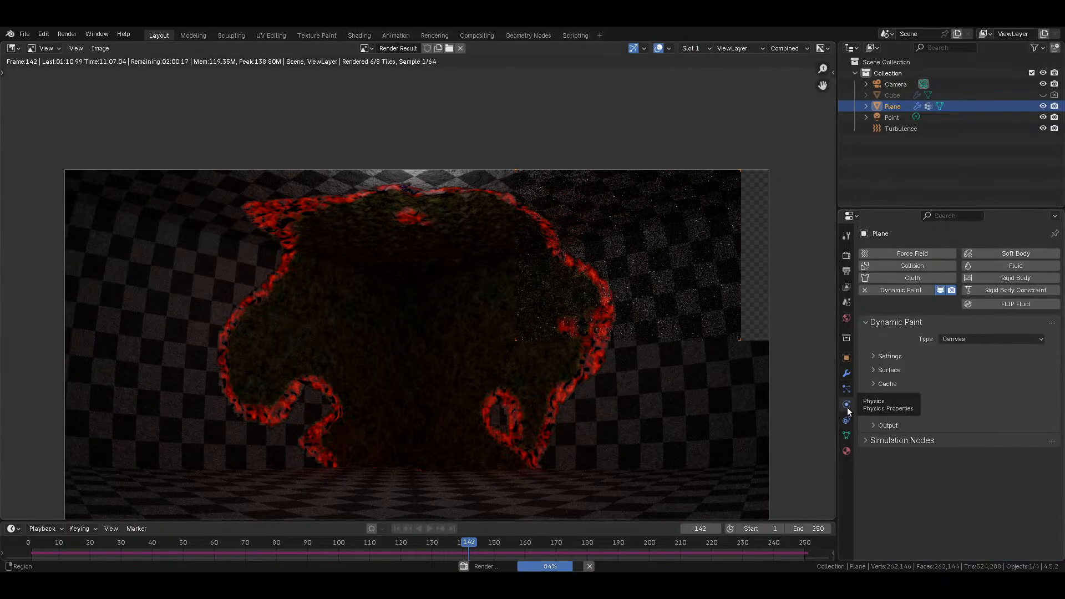
click(879, 325)
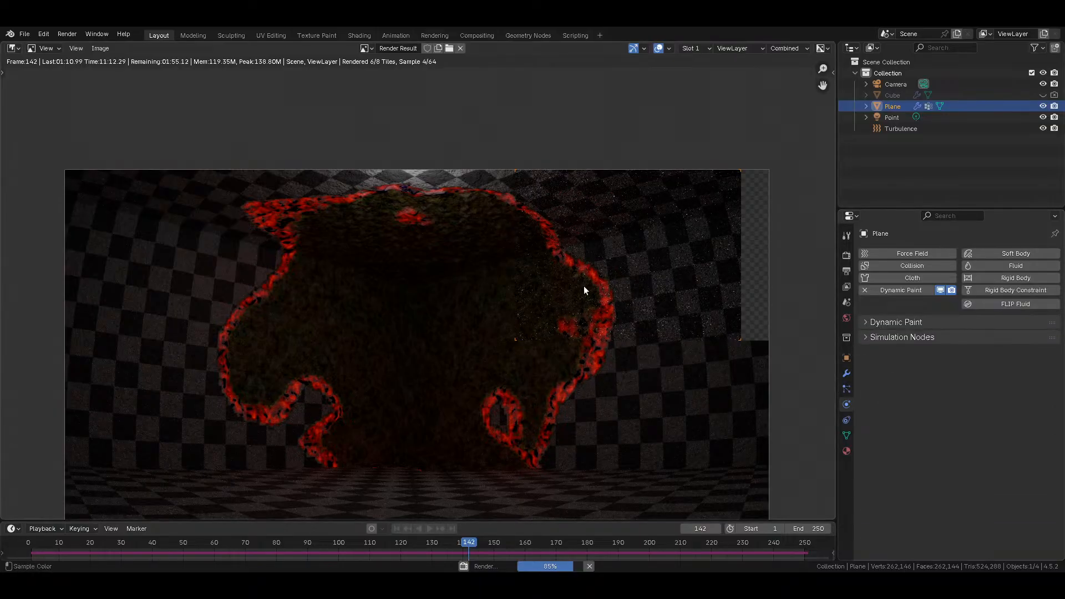
key(n)
key(n)
mouse_move(591, 285)
middle_down()
mouse_move(388, 224)
mouse_move(633, 289)
mouse_move(590, 268)
middle_up()
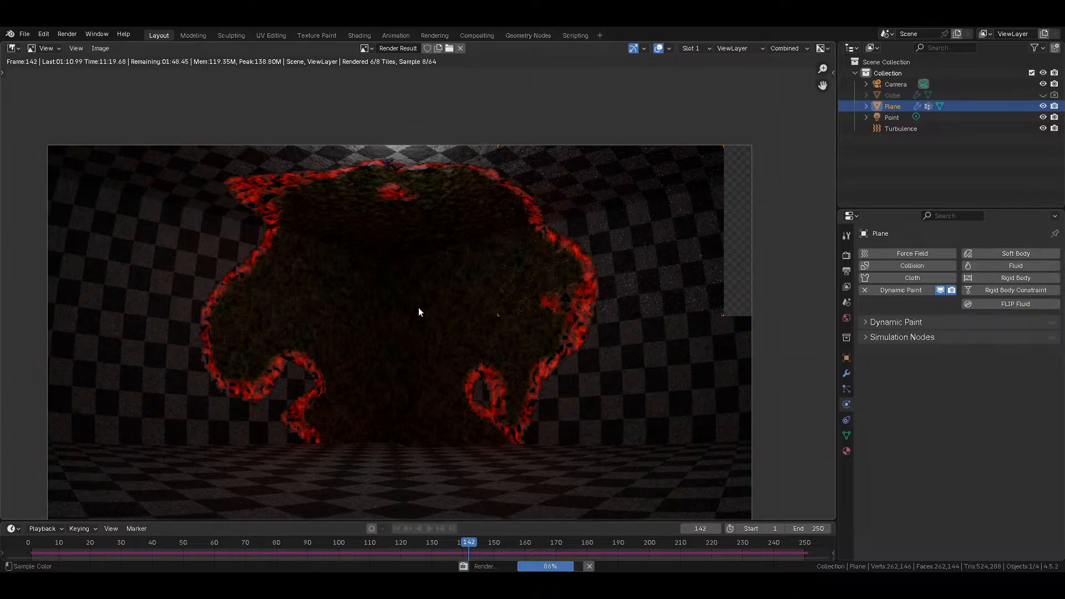
middle_drag(637, 225, 556, 241)
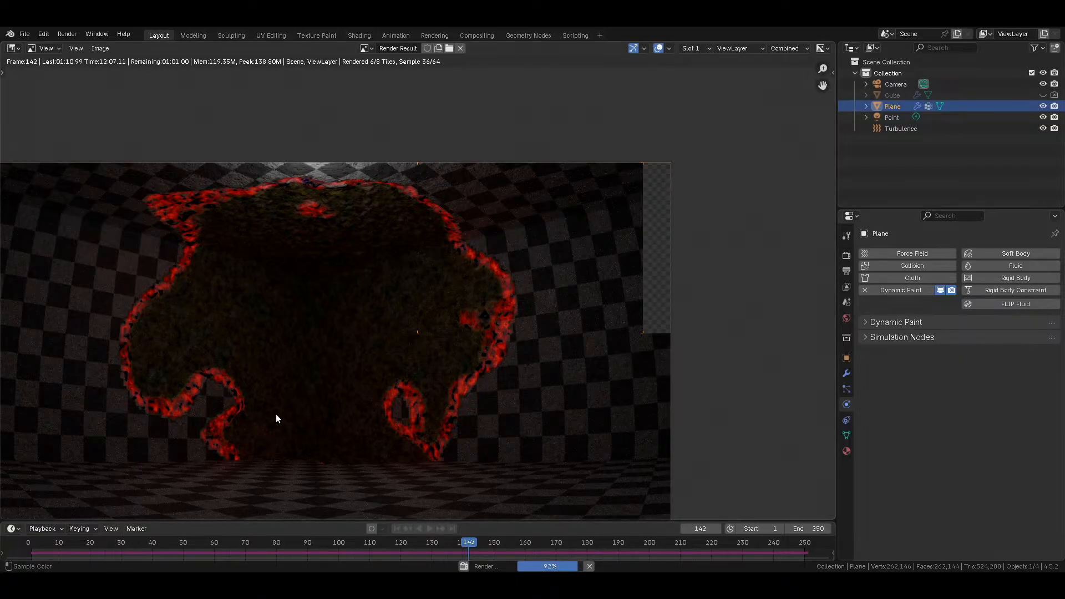
Step: Examine the bumpy ceiling texture, the growth's glowing edge and the isolated red patch beneath it up close
scroll(419, 340, up, 4)
middle_drag(418, 340, 571, 168)
scroll(558, 202, up, 5)
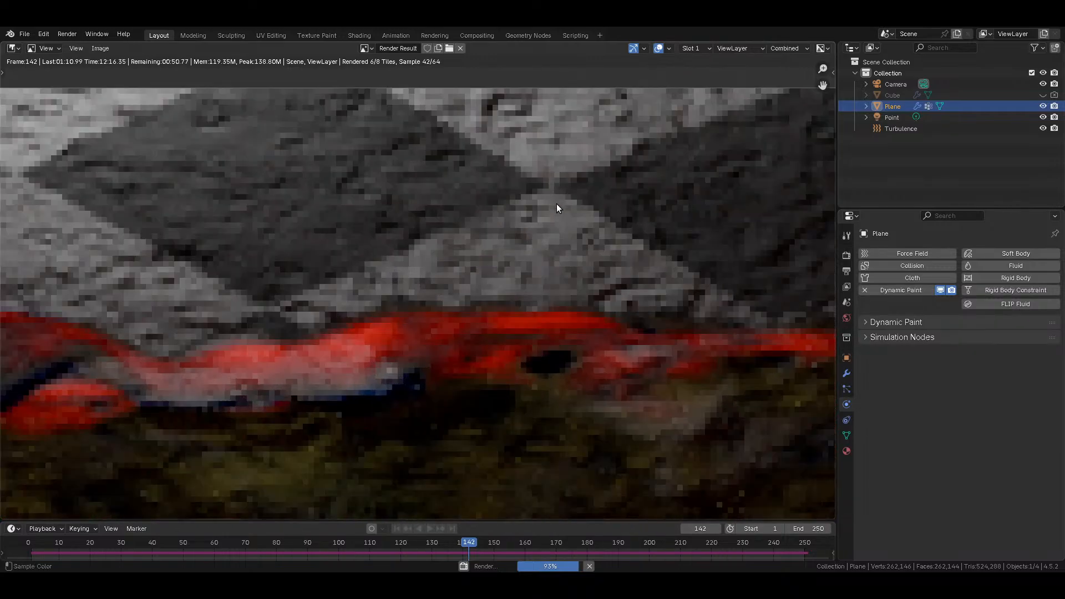
scroll(557, 204, down, 2)
middle_drag(542, 225, 713, 127)
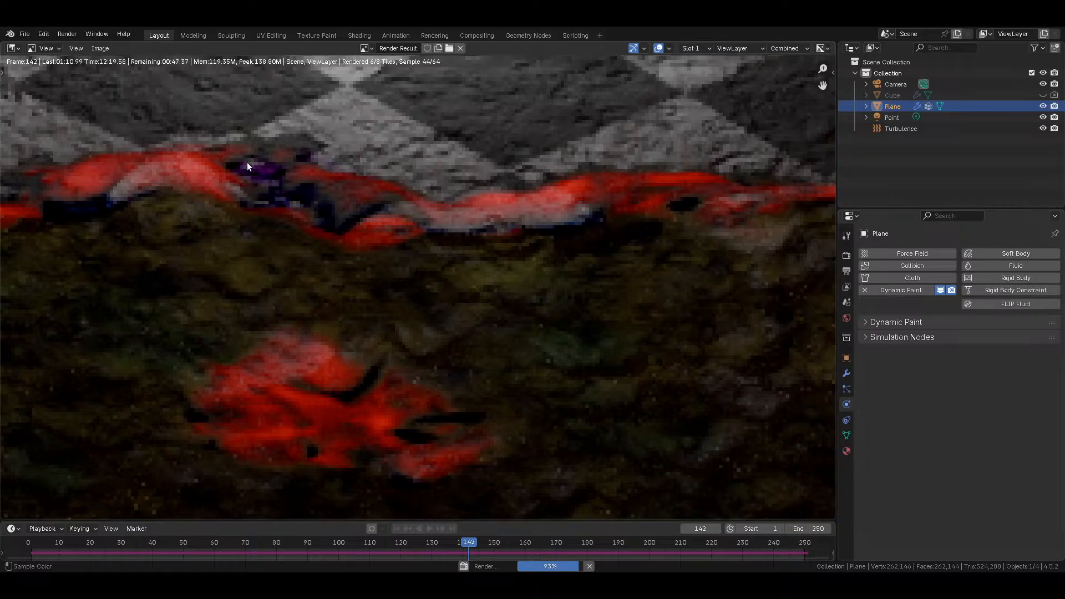
middle_drag(373, 264, 687, 437)
middle_drag(444, 410, 294, 456)
scroll(304, 397, down, 1)
scroll(304, 398, down, 5)
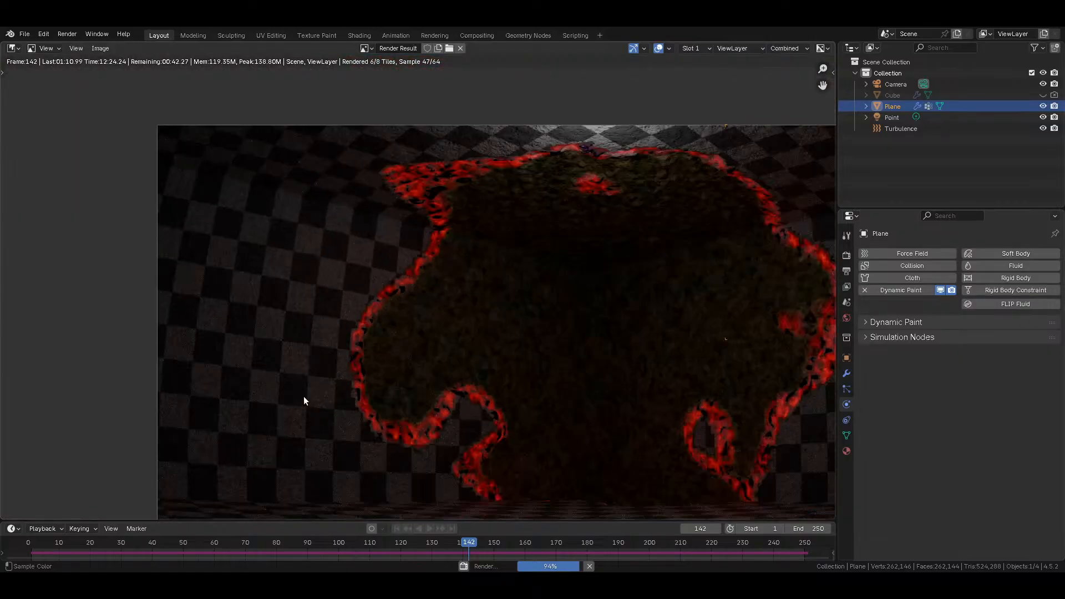
Step: Examine the growth's glowing border along the room's right wall up close, including its jagged outline
middle_drag(304, 396, 255, 360)
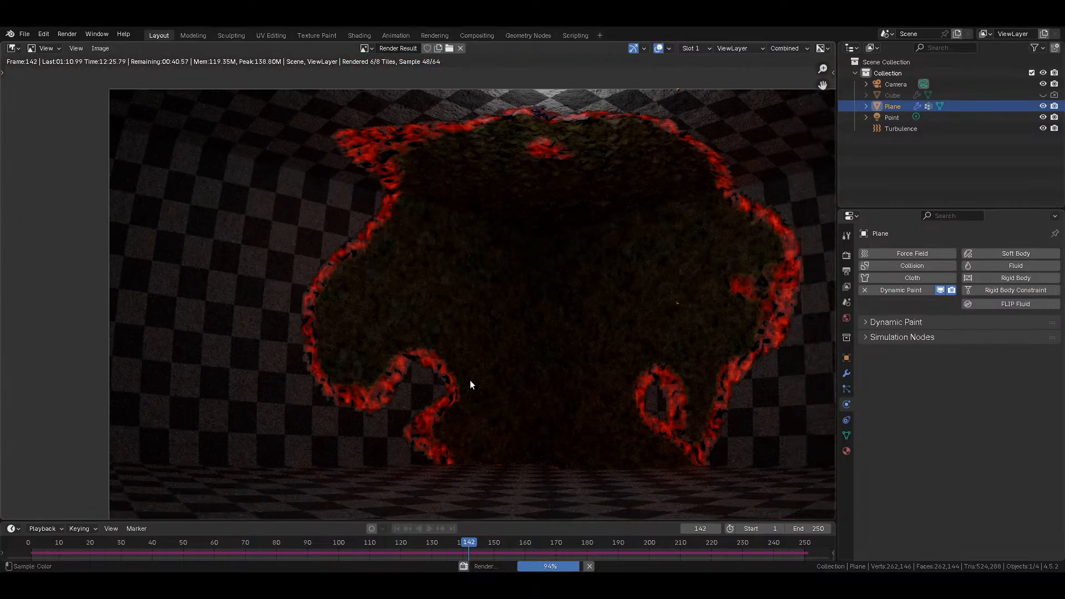
middle_drag(409, 331, 43, 315)
middle_drag(104, 344, 167, 436)
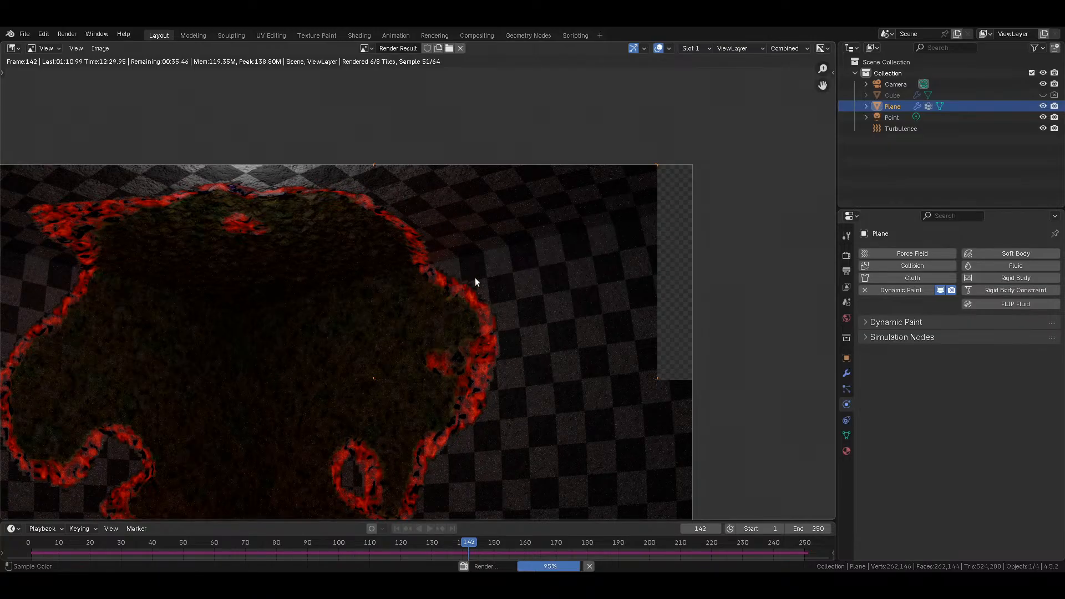
scroll(475, 278, up, 3)
middle_drag(475, 279, 304, 257)
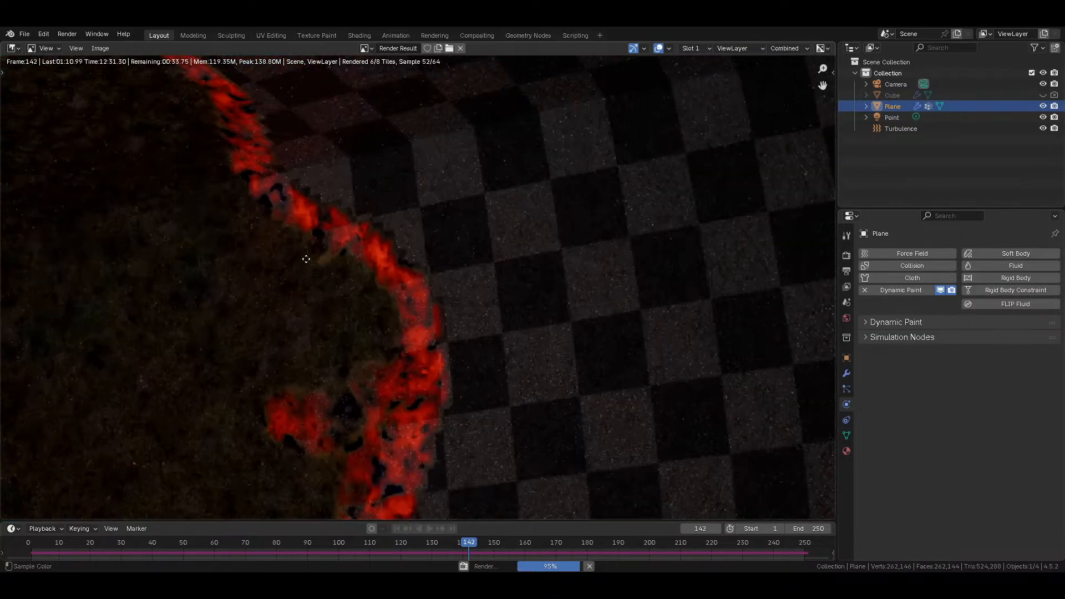
scroll(418, 314, up, 3)
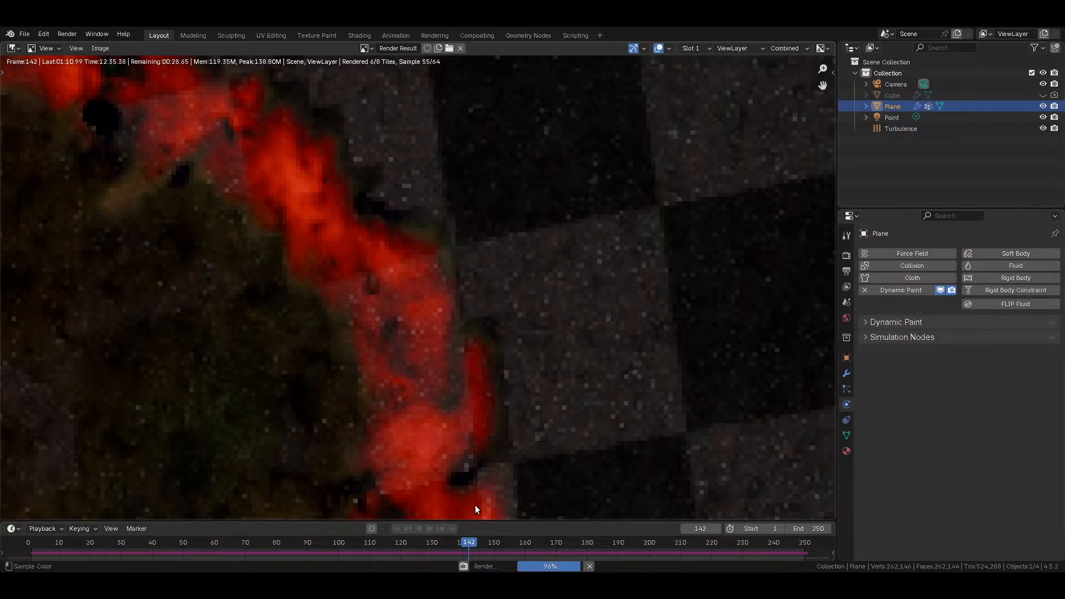
scroll(474, 504, down, 5)
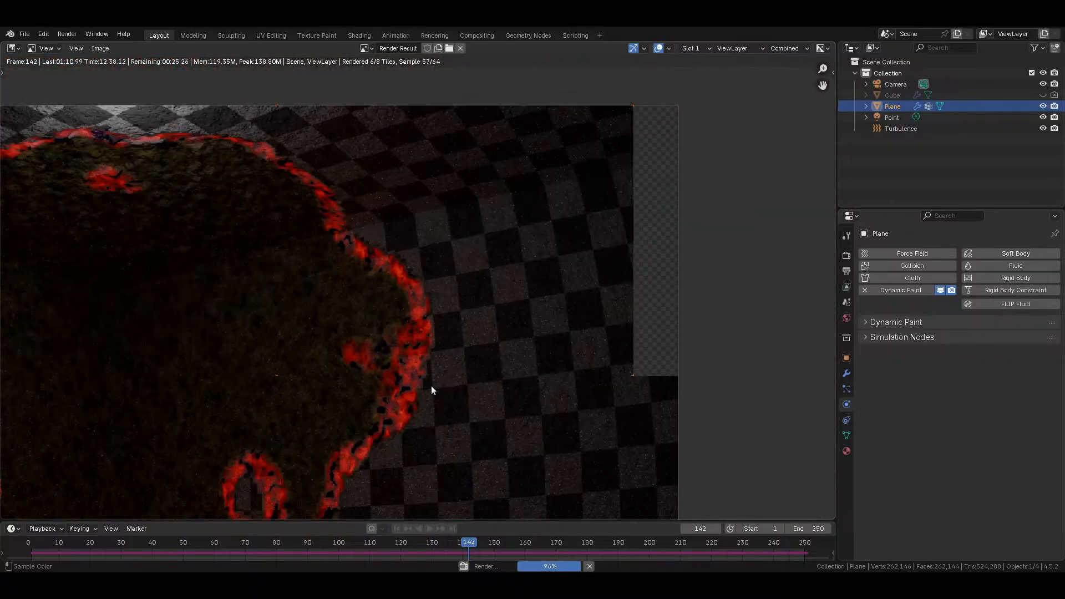
middle_drag(410, 284, 447, 317)
scroll(418, 287, up, 5)
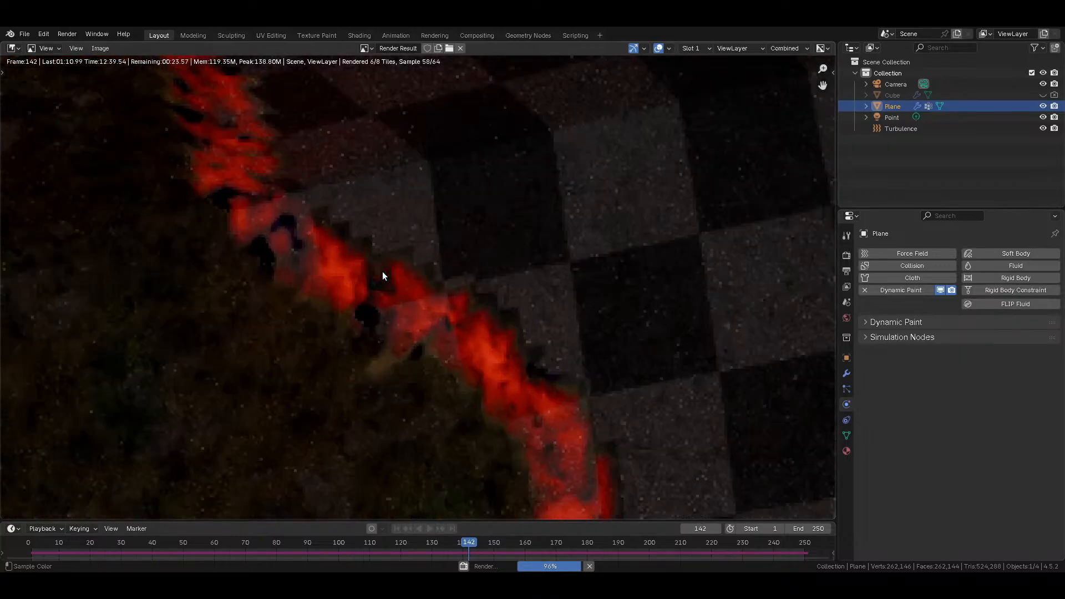
middle_drag(382, 271, 411, 310)
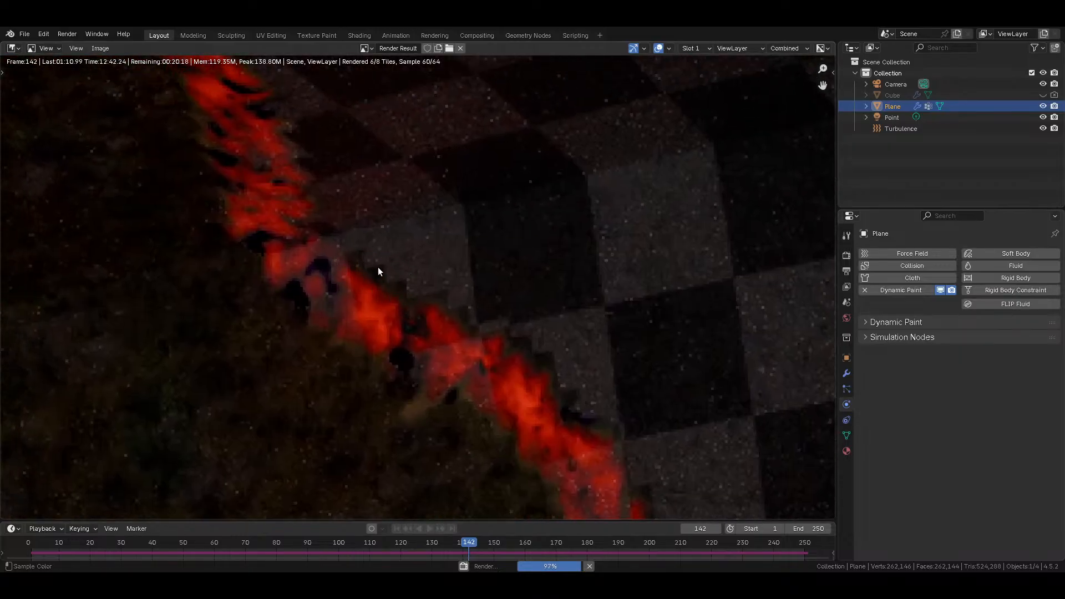
scroll(553, 358, down, 8)
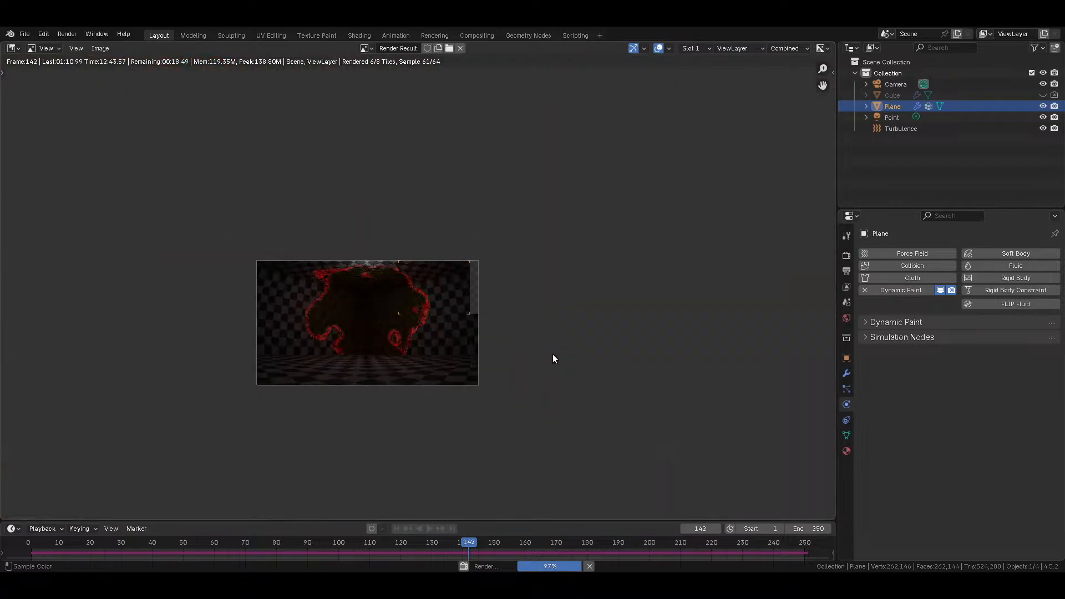
Step: Review the whole composition of the rendered room while the last tile finishes
scroll(514, 366, up, 6)
middle_drag(508, 374, 507, 270)
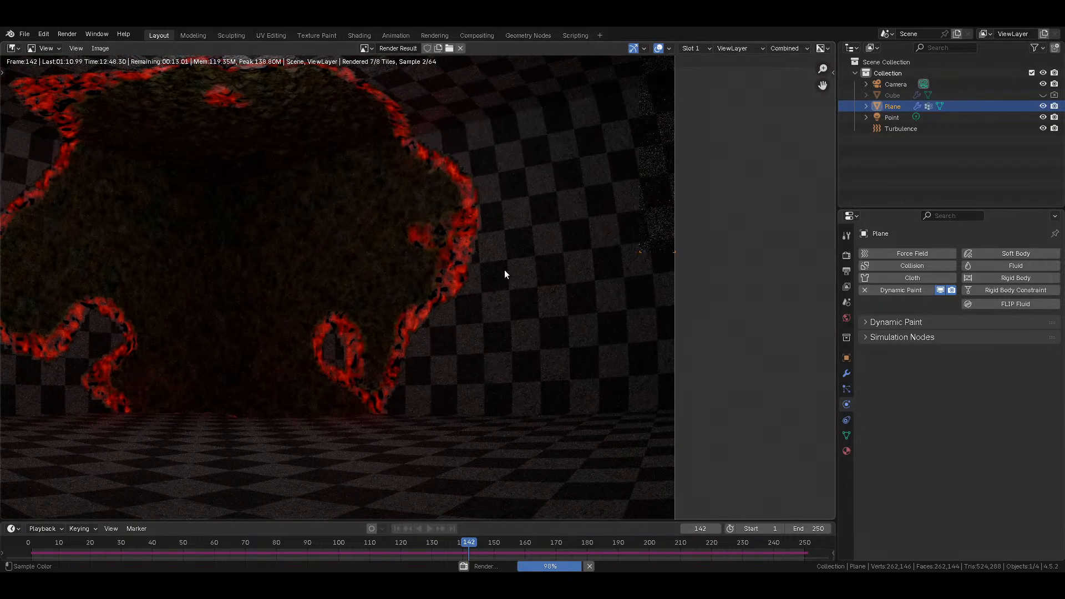
middle_drag(494, 281, 473, 325)
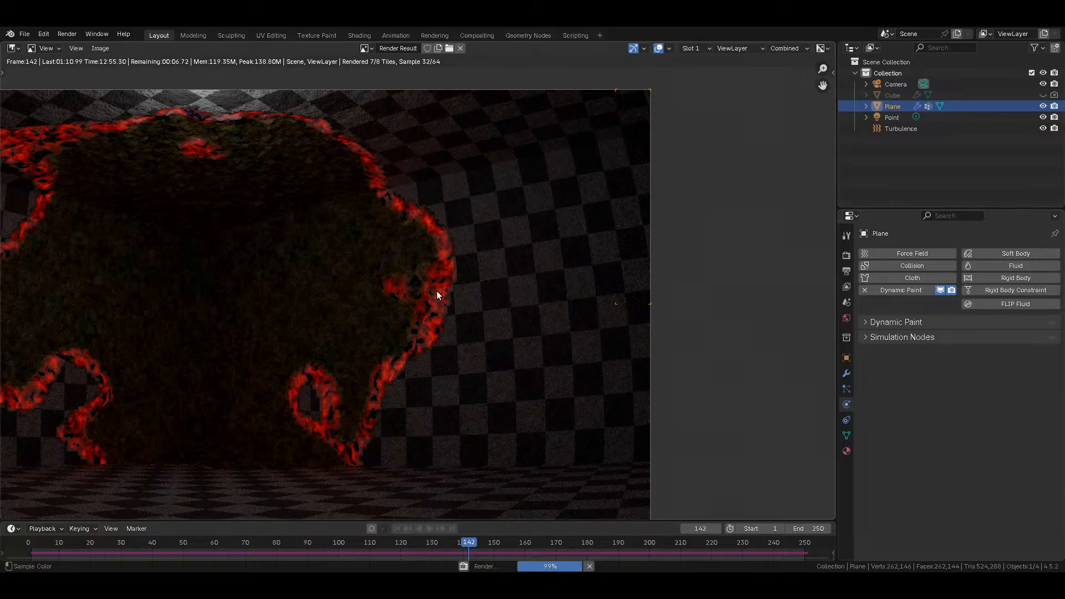
key(Home)
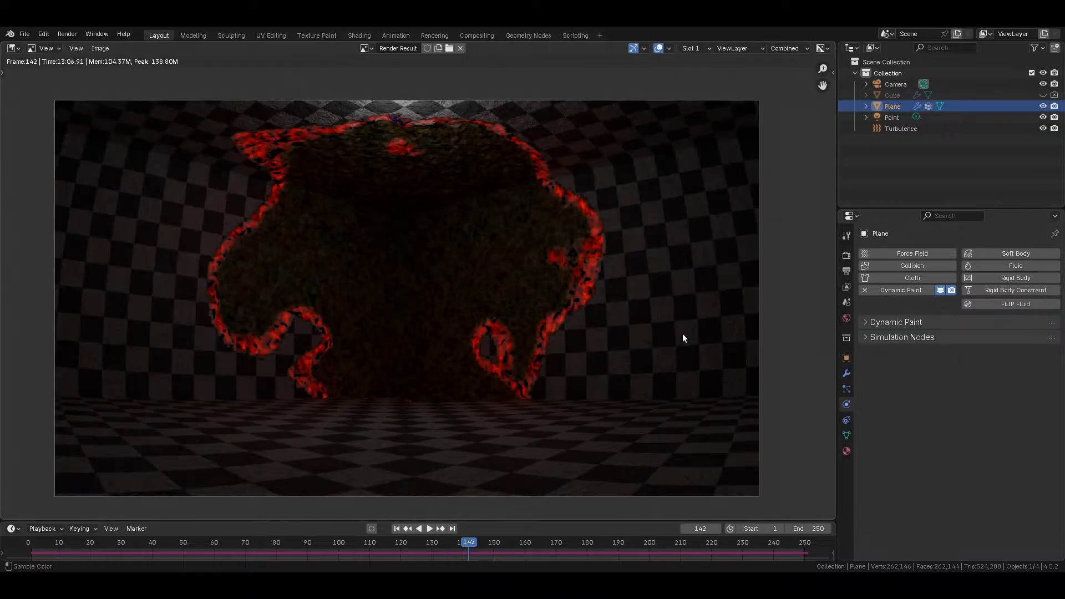
Step: Check the growth's upper edge up close in the finished render and save the rendered image to a file
scroll(535, 252, up, 5)
middle_drag(534, 251, 756, 275)
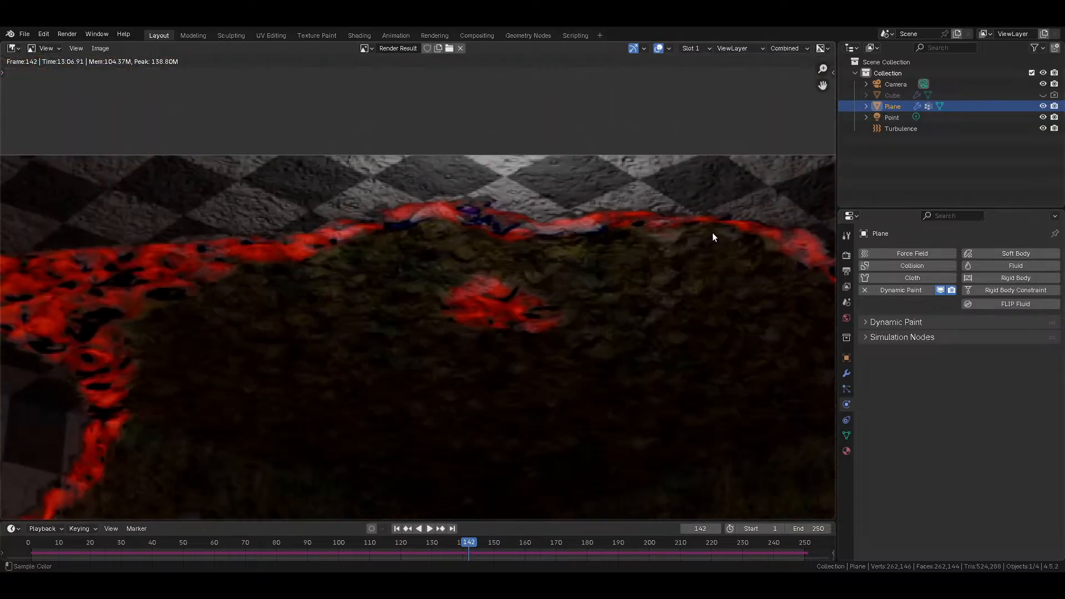
click(97, 47)
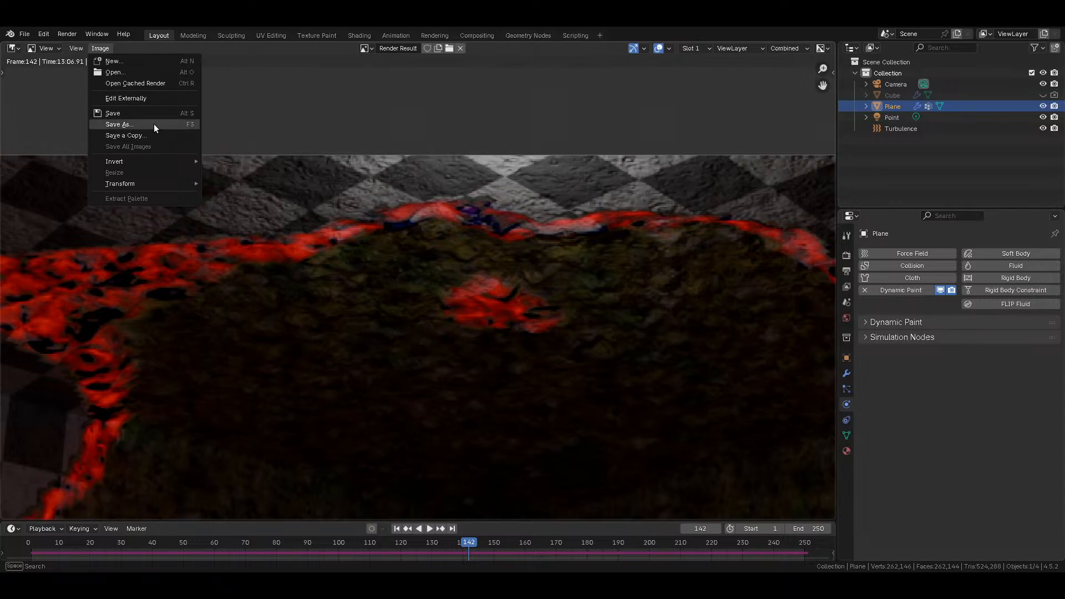
click(154, 125)
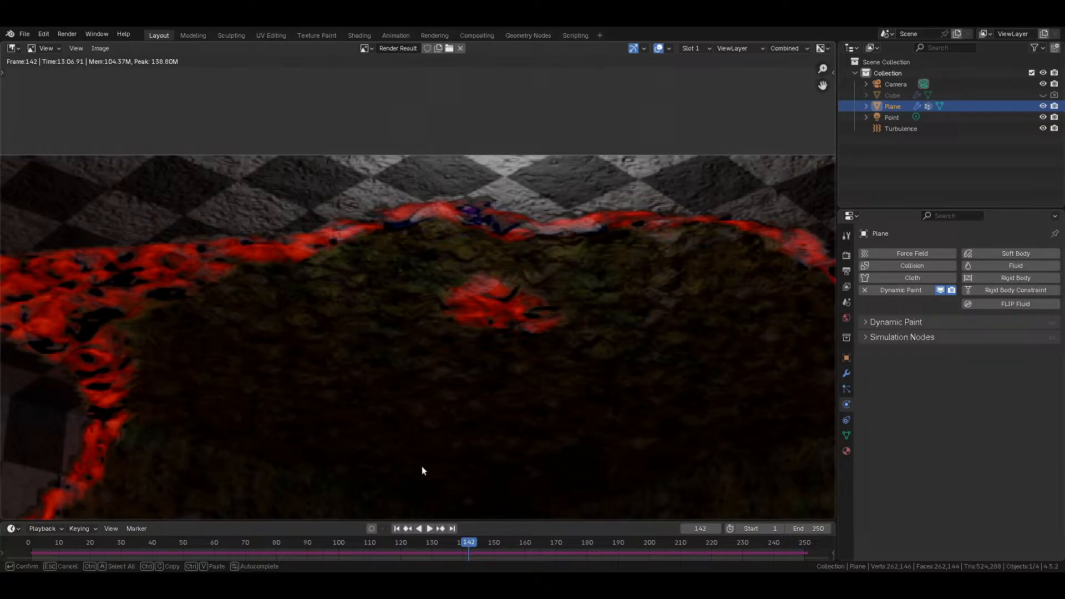
key(Return)
Step: Save the project, leave the render result and bring up the plane's geometry node setup
scroll(431, 311, down, 4)
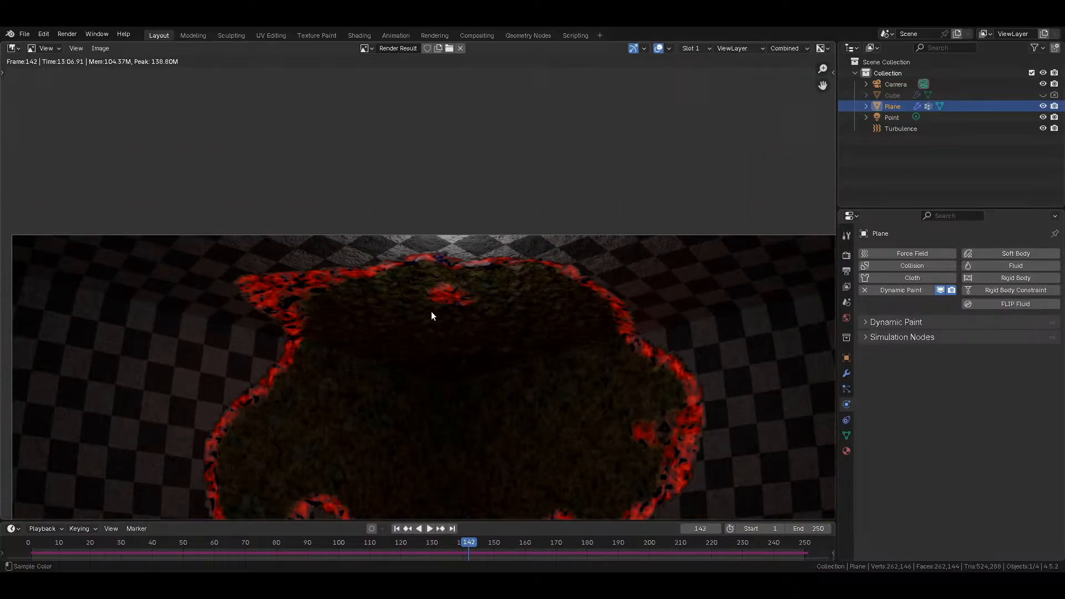
middle_drag(431, 311, 348, 201)
key(ctrl+s)
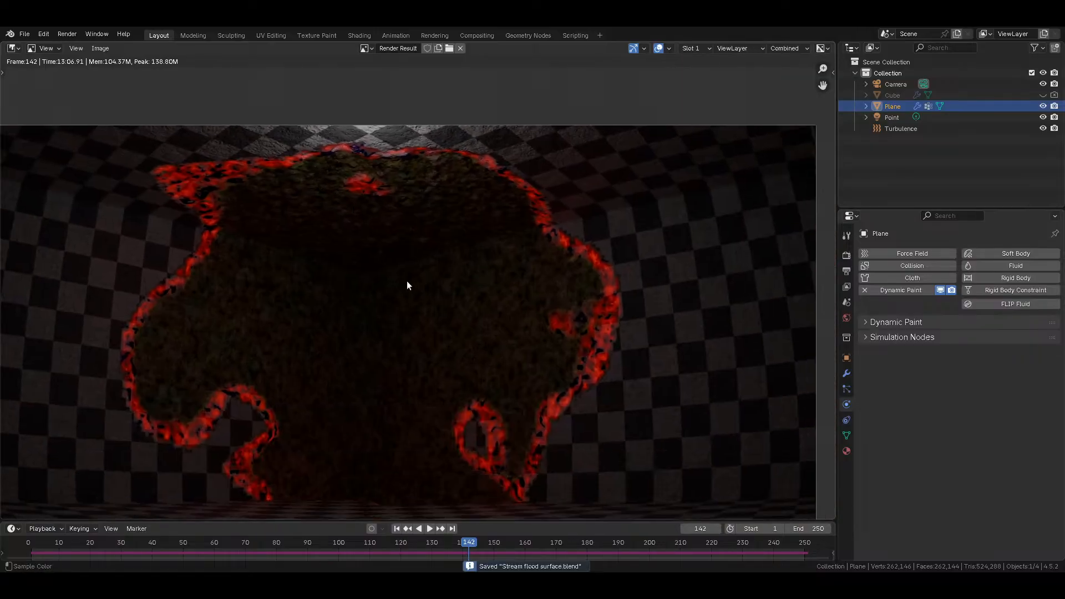
key(Escape)
middle_drag(431, 276, 395, 232)
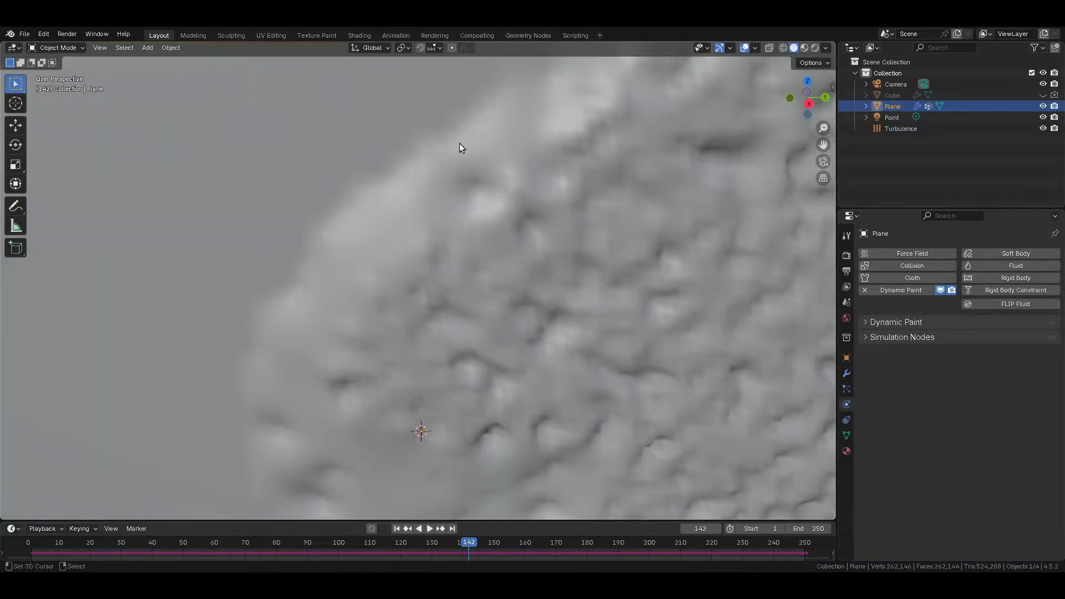
scroll(501, 254, down, 5)
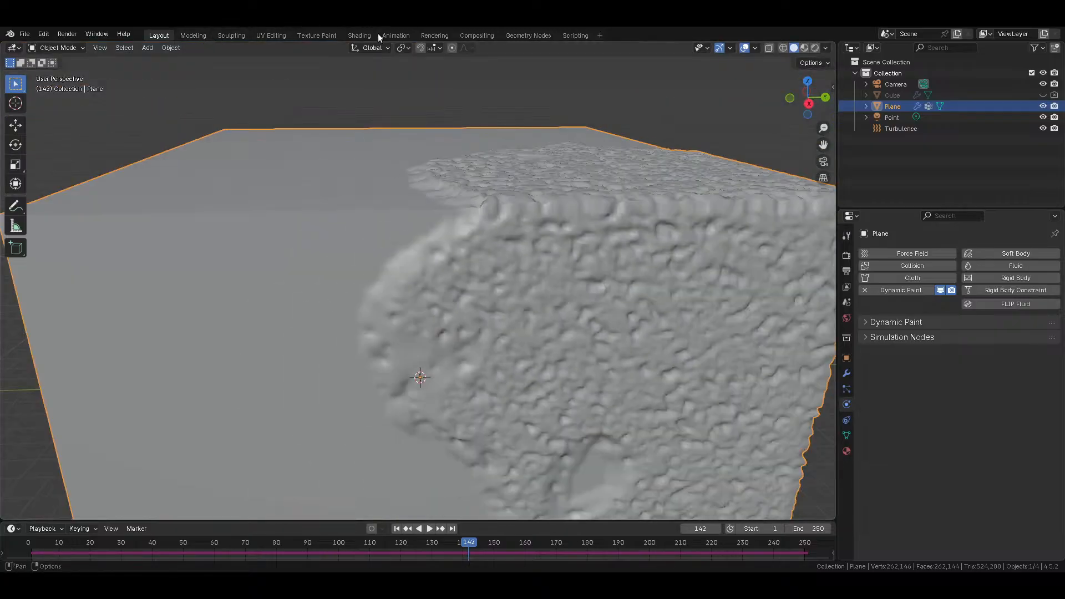
click(515, 35)
scroll(574, 317, down, 3)
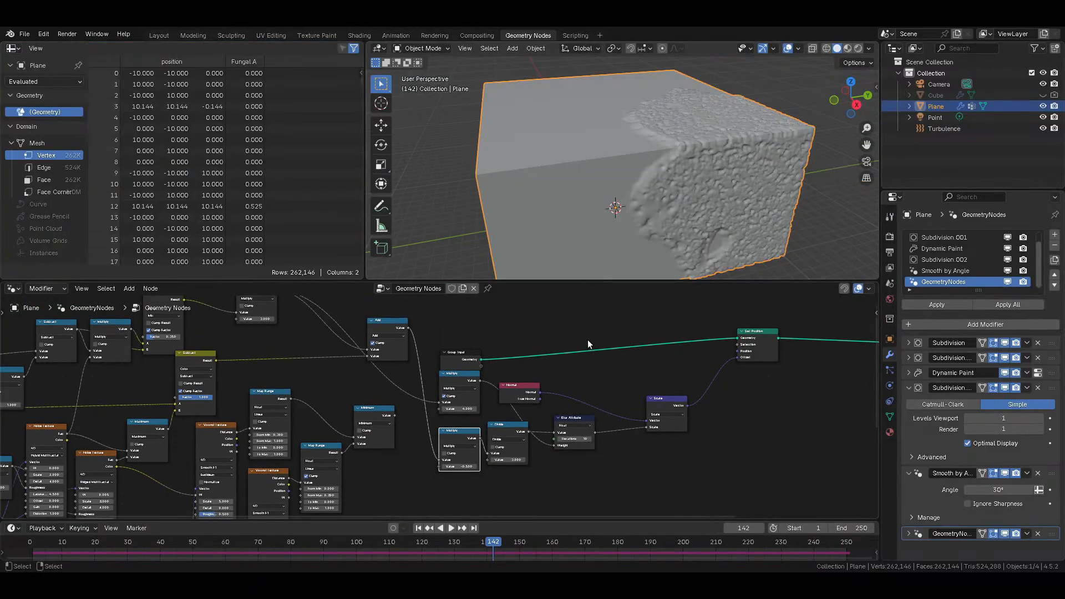
Step: Move the Group Input and Normal nodes clear of the stacked math nodes
drag(407, 385, 564, 332)
scroll(560, 364, up, 4)
middle_drag(573, 392, 537, 354)
middle_drag(462, 352, 464, 370)
drag(445, 386, 503, 347)
Step: Set the Blur Attribute iterations to 4 and save the project
mouse_move(578, 229)
middle_down()
mouse_move(540, 208)
mouse_move(587, 214)
middle_up()
scroll(540, 209, up, 4)
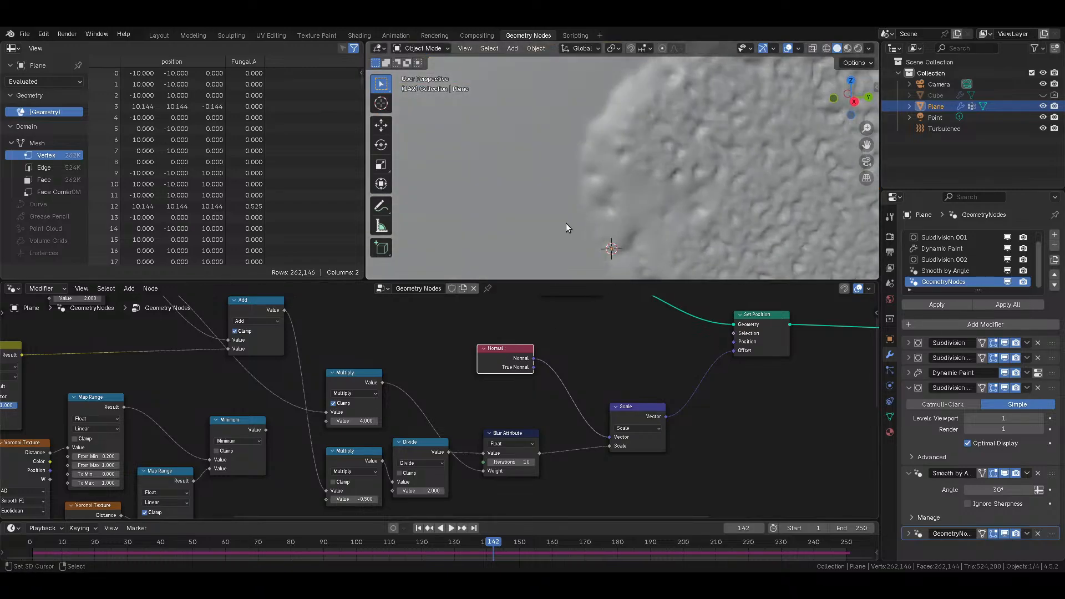
double_click(523, 460)
text(4)
key(Return)
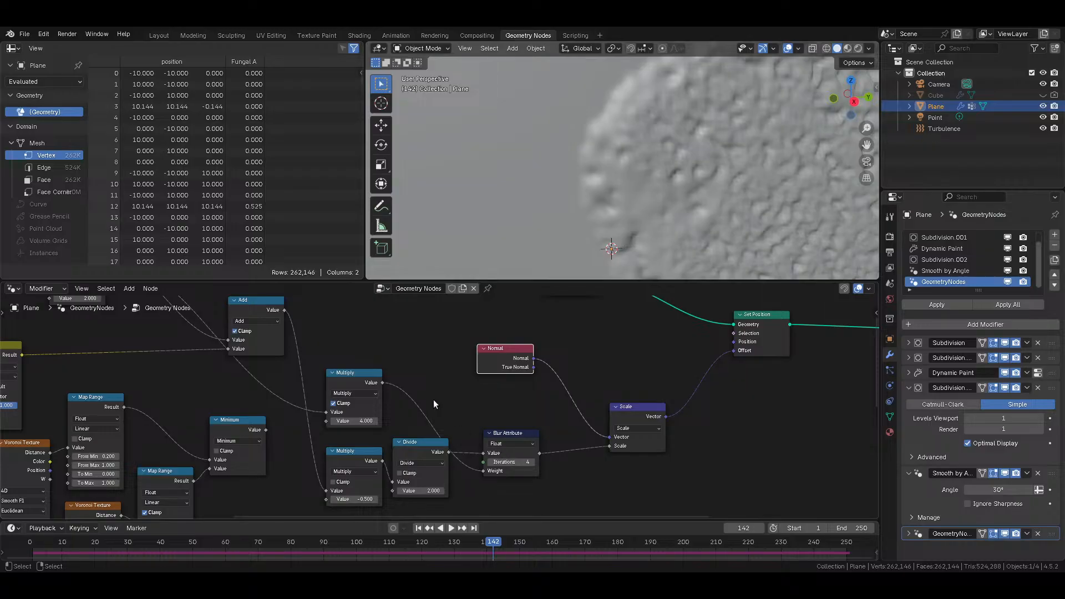
key(ctrl+s)
Step: Preview the clamped Multiply, Set Position, Divide and Blur Attribute outputs on the plane in turn
middle_drag(434, 397, 444, 443)
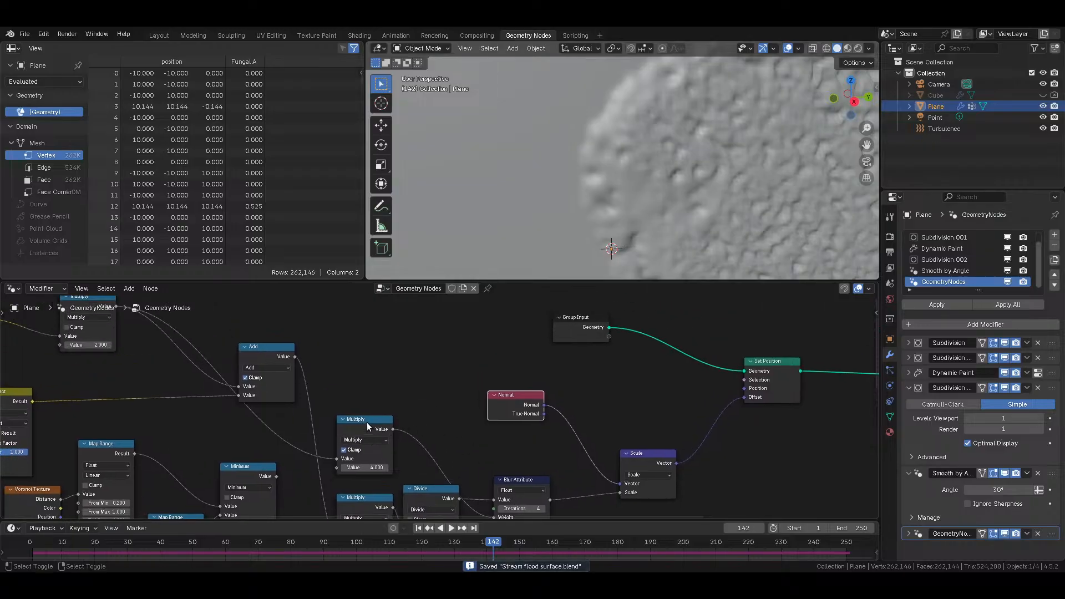
ctrl+shift+click(368, 421)
ctrl+shift+click(779, 364)
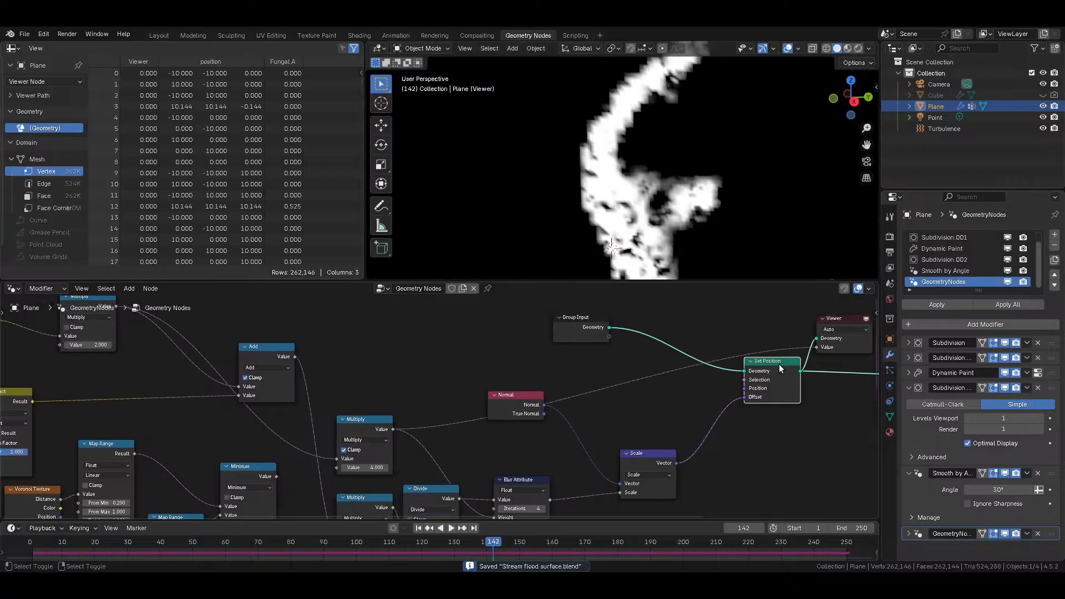
ctrl+shift+click(440, 497)
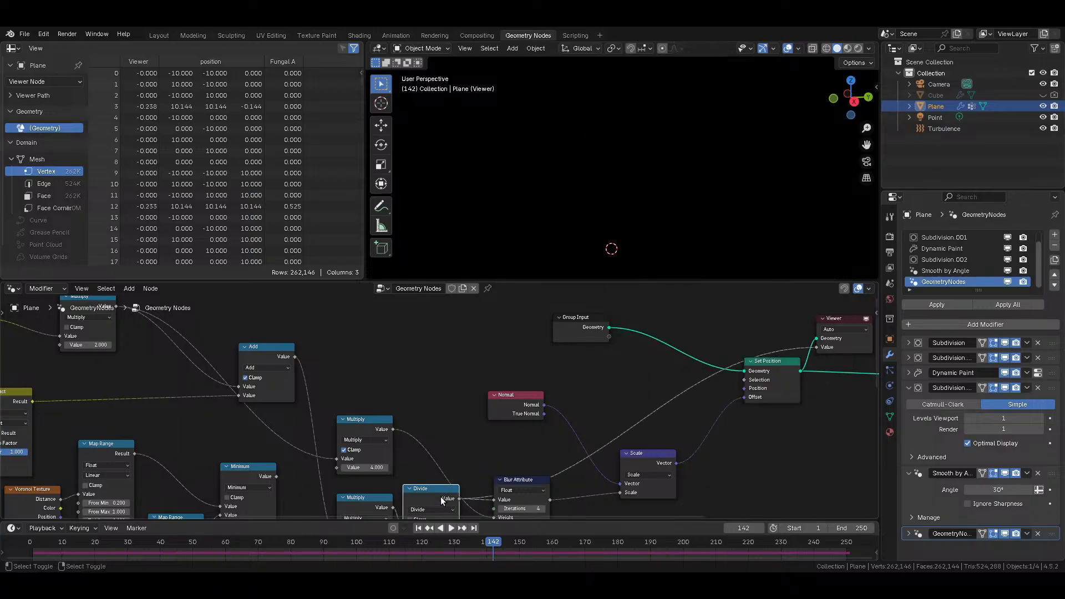
ctrl+shift+click(535, 480)
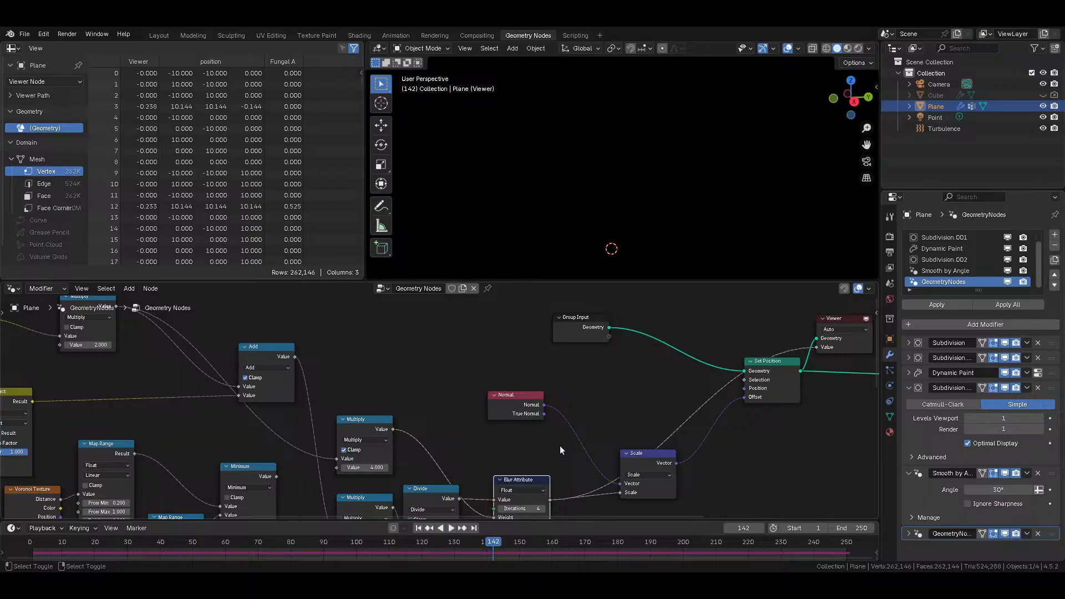
middle_drag(690, 183, 540, 193)
Step: Preview the -0.500 Multiply, the clamped Multiply and the Add node outputs on the plane
middle_drag(451, 476, 449, 406)
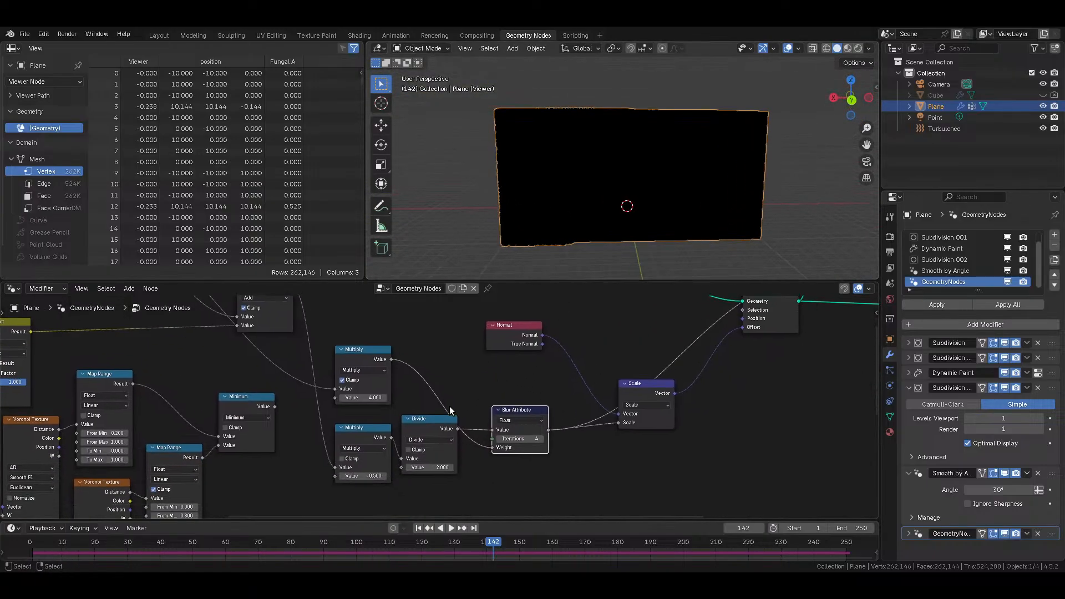
ctrl+shift+click(367, 437)
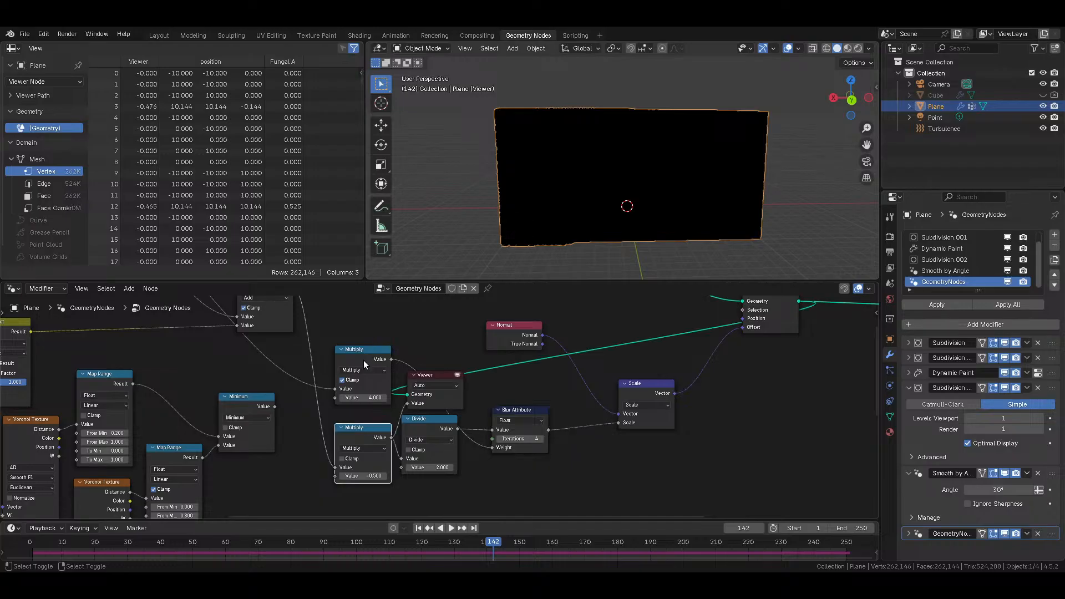
ctrl+shift+click(364, 361)
middle_drag(314, 303, 313, 375)
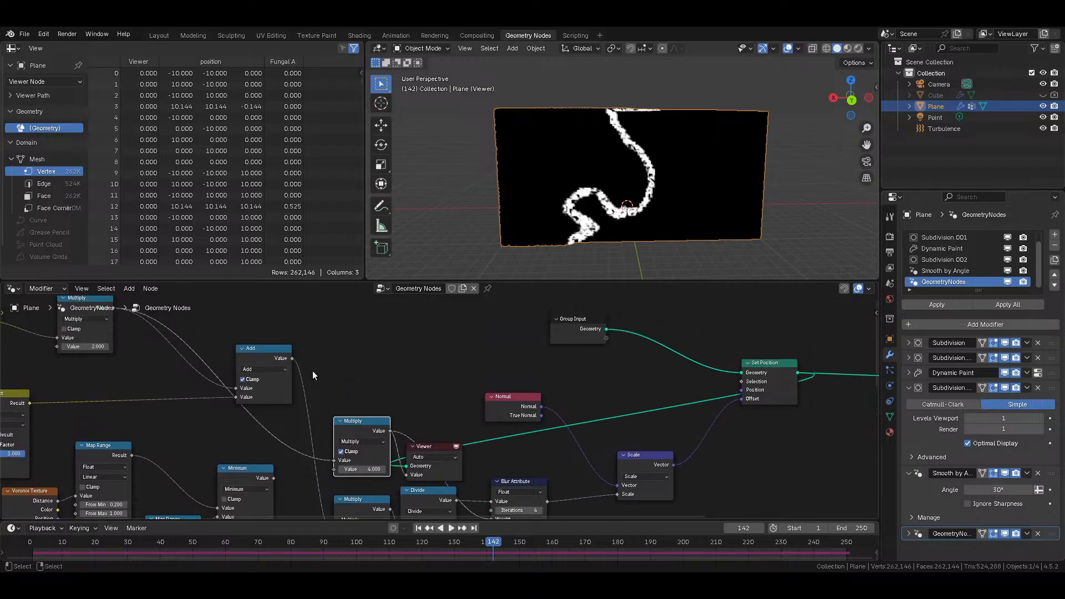
ctrl+shift+click(276, 359)
middle_drag(439, 371, 512, 379)
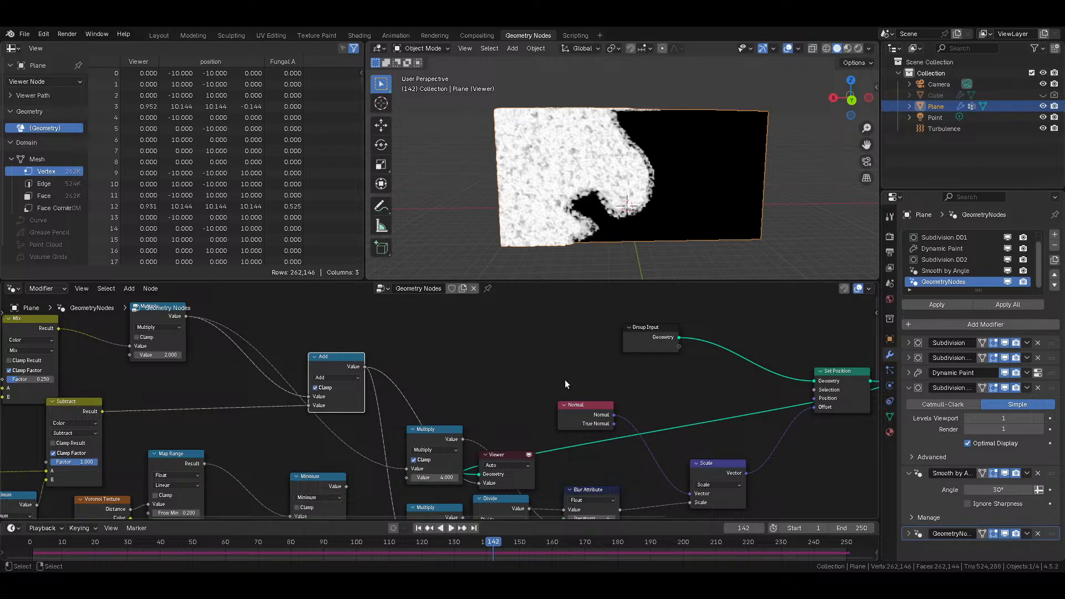
Step: Set the Divide node's divisor to 4 and move the Viewer node beside Set Position
middle_drag(684, 391, 510, 383)
middle_drag(530, 418, 495, 383)
click(335, 478)
text(4)
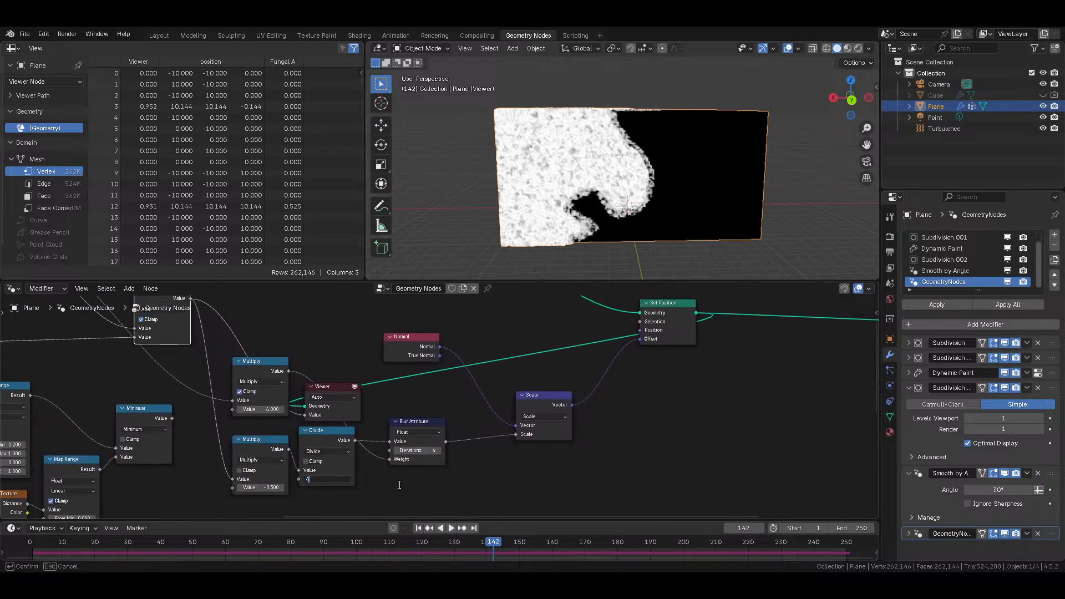
key(Return)
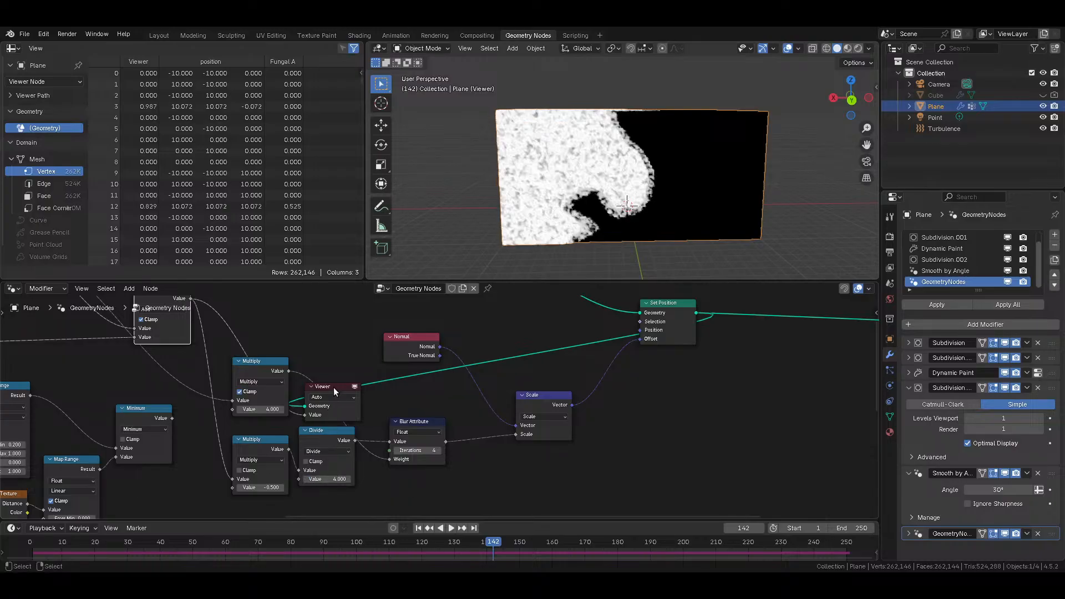
drag(336, 386, 629, 339)
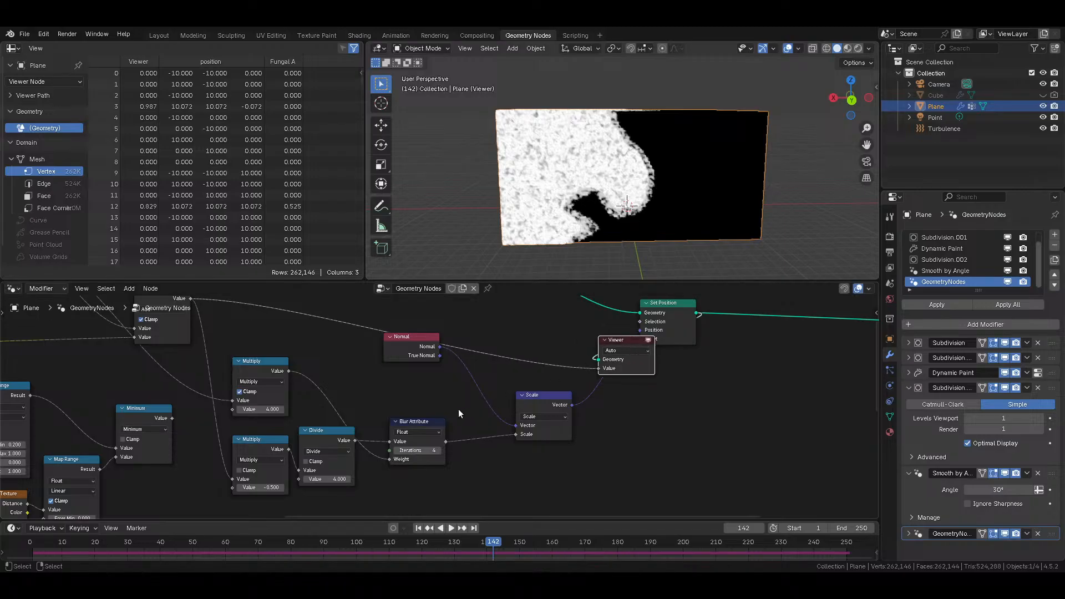
Step: Duplicate the Blur Attribute node and place the copy directly below the original
click(413, 427)
middle_drag(413, 428, 417, 375)
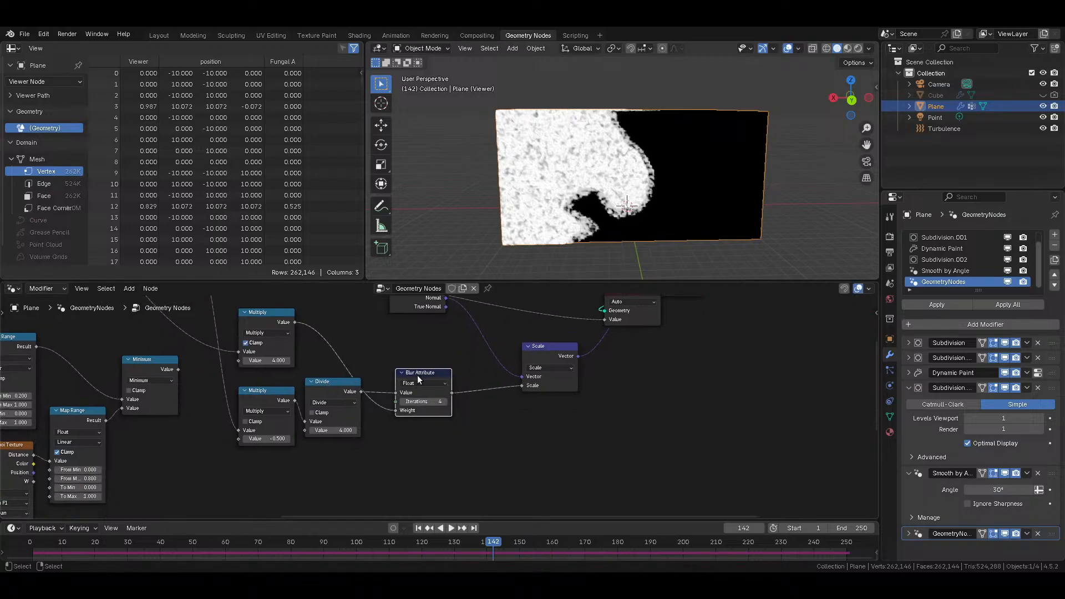
key(shift+d)
click(420, 442)
drag(361, 392, 380, 457)
right_click(381, 458)
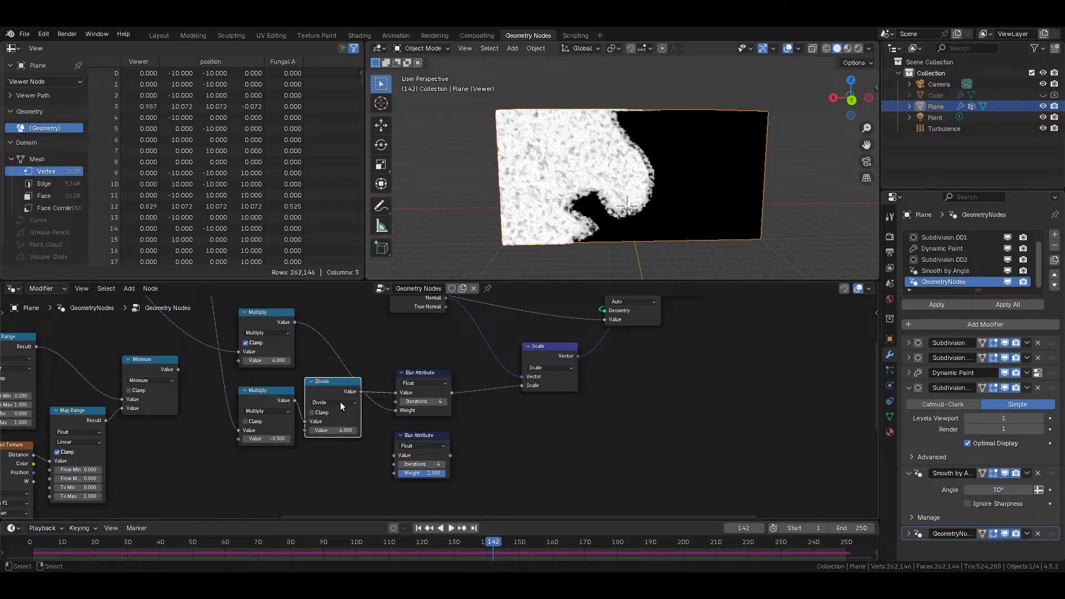
Step: Connect the clamped Multiply's output to the duplicated Blur Attribute's value and preview the blurred result on the plane
middle_drag(334, 370, 351, 425)
scroll(288, 346, down, 2)
click(228, 314)
ctrl+shift+click(309, 381)
drag(329, 382, 413, 493)
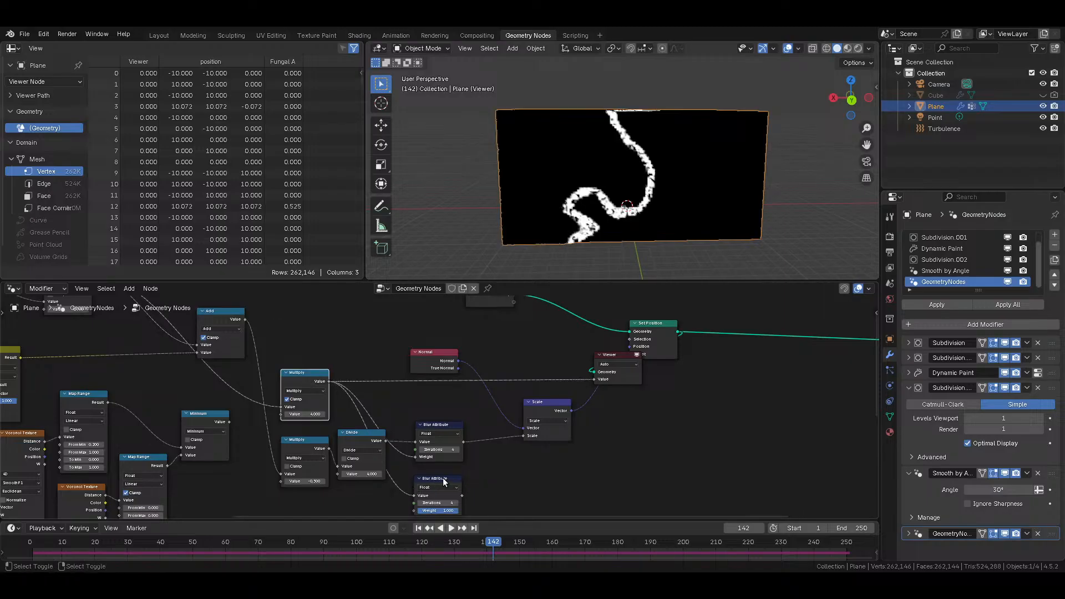
ctrl+shift+click(442, 477)
Step: Try 32 and 64 iterations on the duplicated Blur Attribute node
middle_drag(519, 495, 491, 472)
click(410, 480)
text(32)
key(Return)
click(412, 480)
text(64)
key(Return)
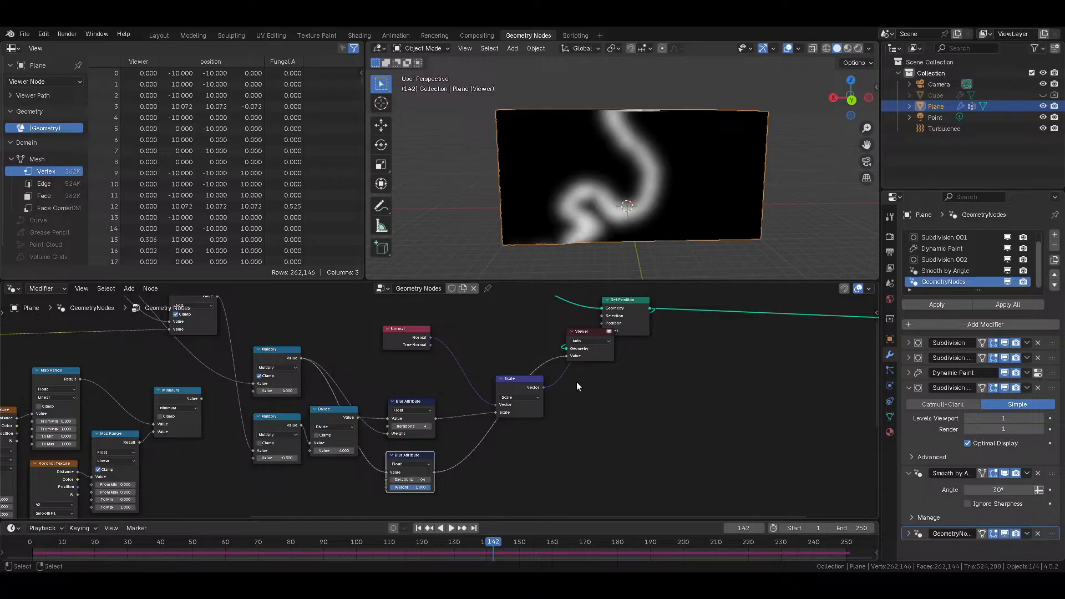
Step: Move the Viewer node beyond Set Position and set the duplicated Blur Attribute's iterations to 256
middle_drag(577, 381, 519, 431)
drag(525, 381, 650, 387)
middle_drag(557, 426, 595, 375)
click(388, 477)
text(256)
key(Return)
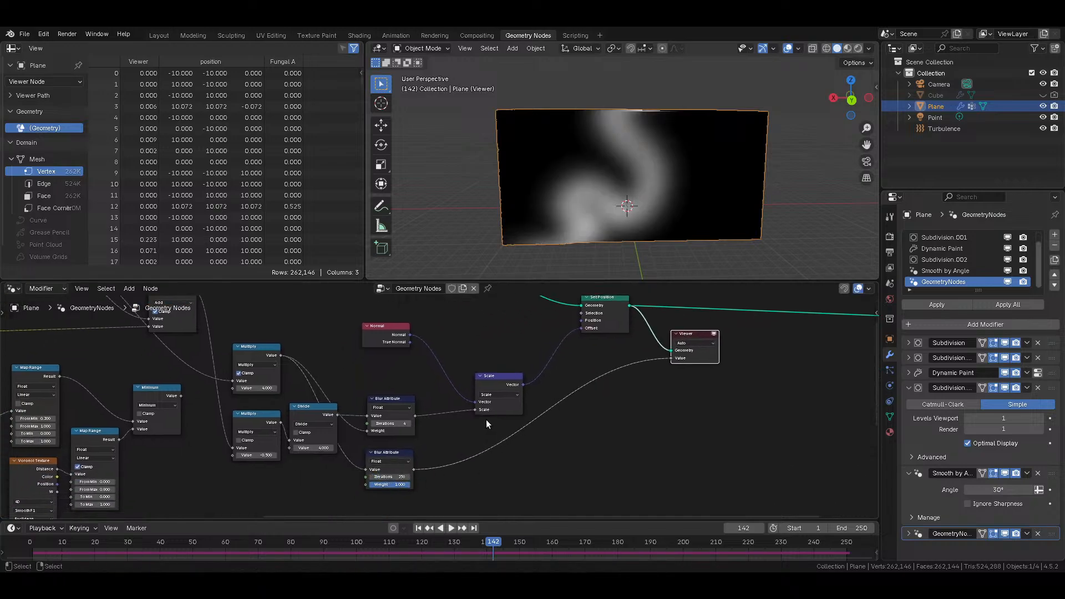
Step: Duplicate the -0.500 Multiply node, insert it after the 256-iteration blur and feed the blur into its second value
scroll(458, 428, up, 1)
middle_drag(545, 206, 629, 176)
scroll(434, 413, up, 1)
middle_drag(436, 404, 429, 363)
click(273, 382)
click(180, 381)
key(shift+d)
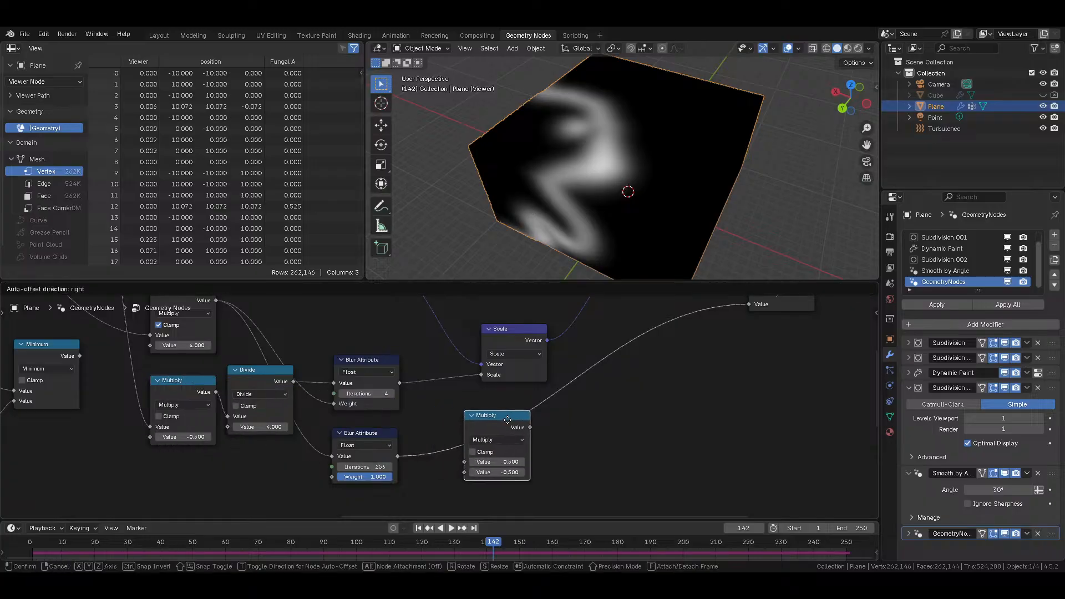
click(495, 468)
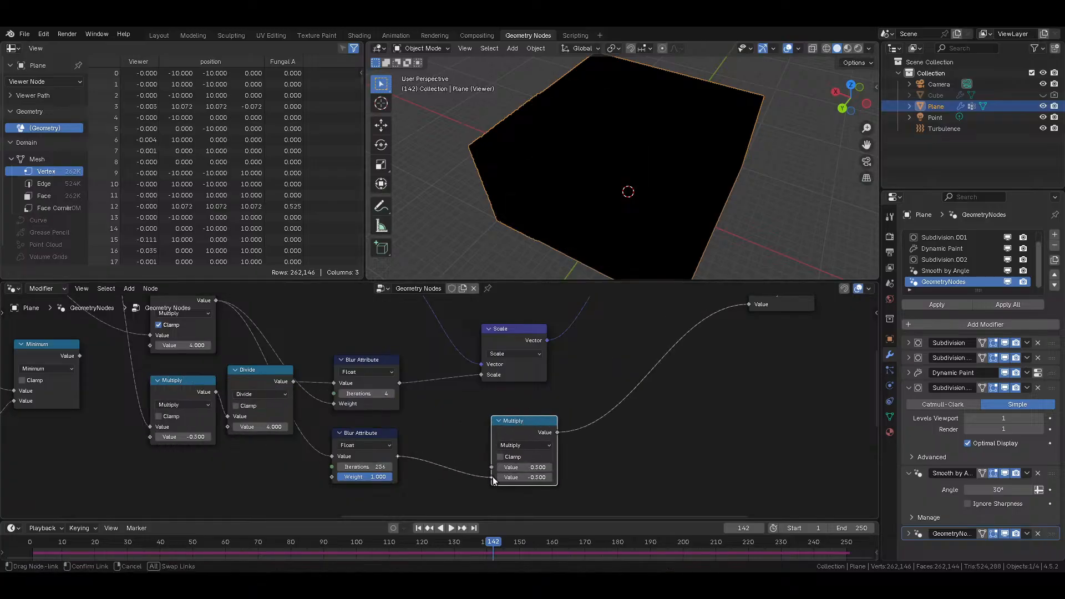
Step: Switch the duplicated Multiply to Subtract with a first value of 1 and place it beside the blur
click(524, 446)
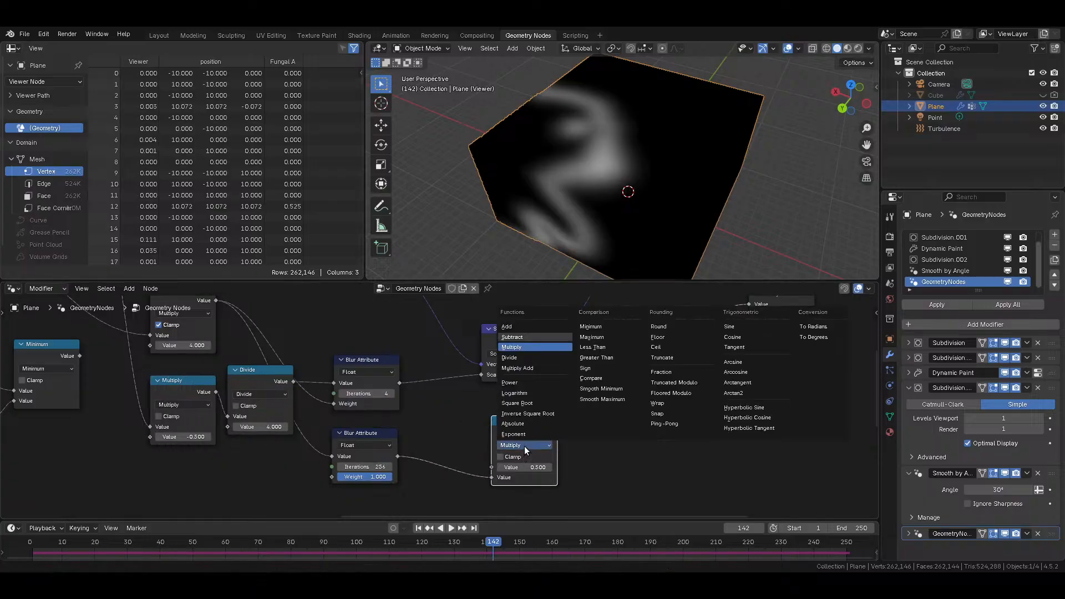
click(522, 335)
click(531, 467)
text(1)
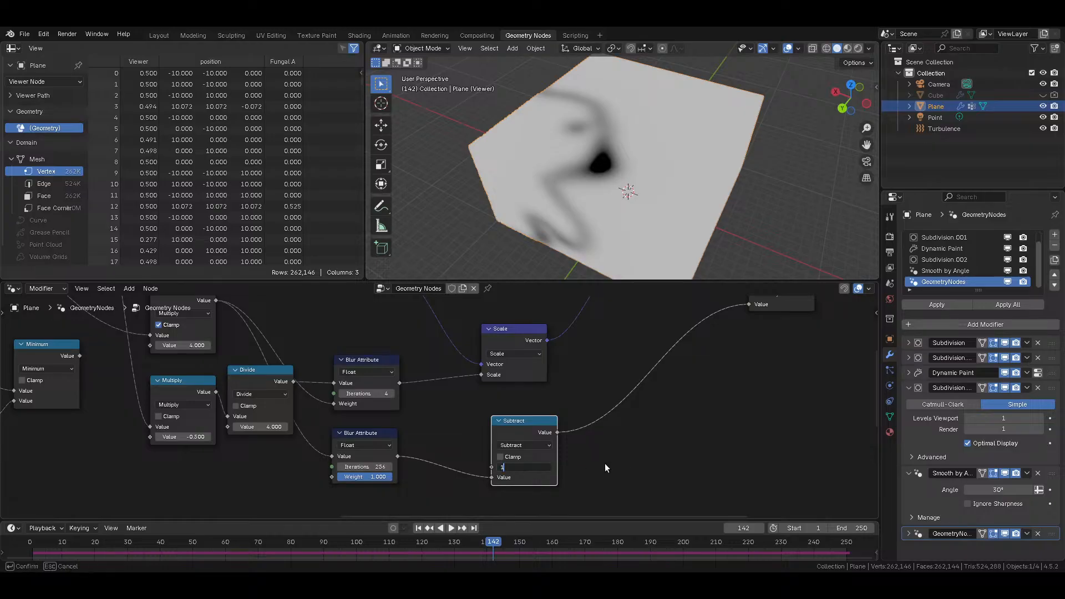
key(Return)
drag(523, 428, 436, 445)
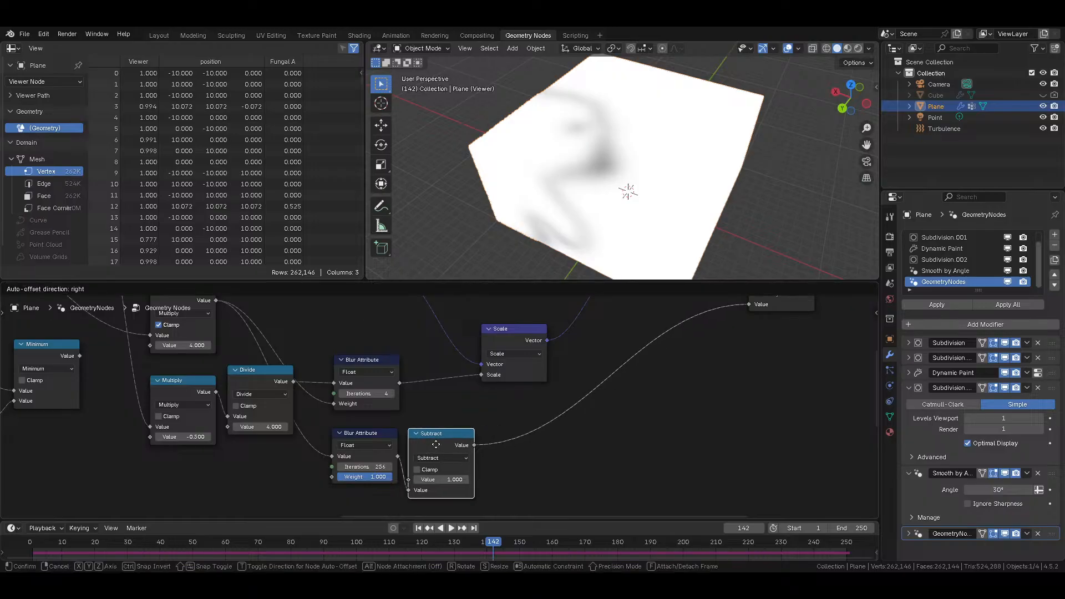
Step: Duplicate the Subtract node, chain the copy after the first one and set its subtracted value to 0.9
key(shift+d)
click(520, 443)
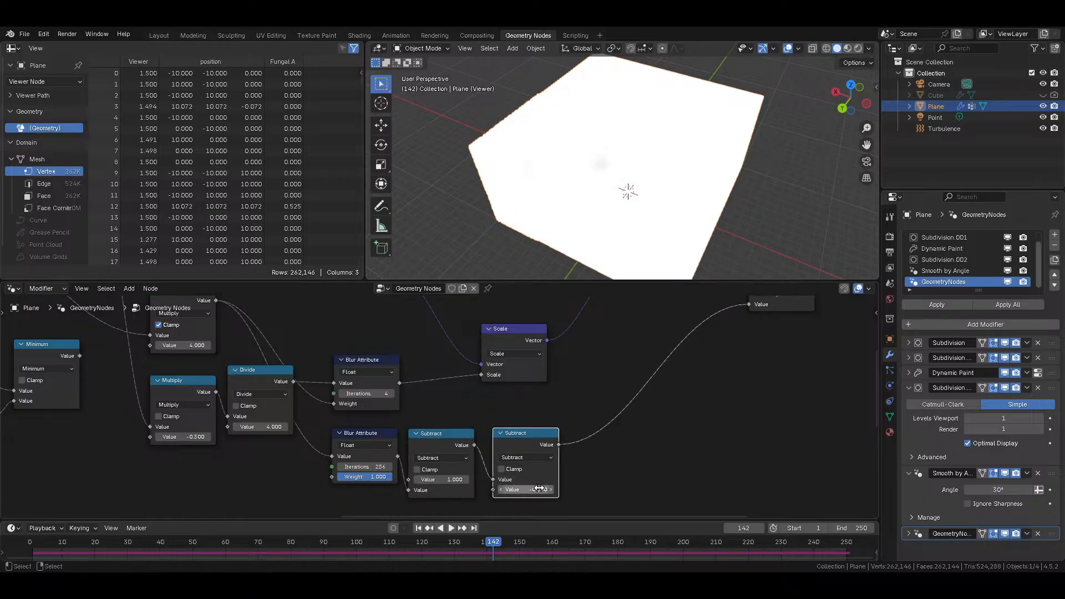
click(539, 490)
text(1)
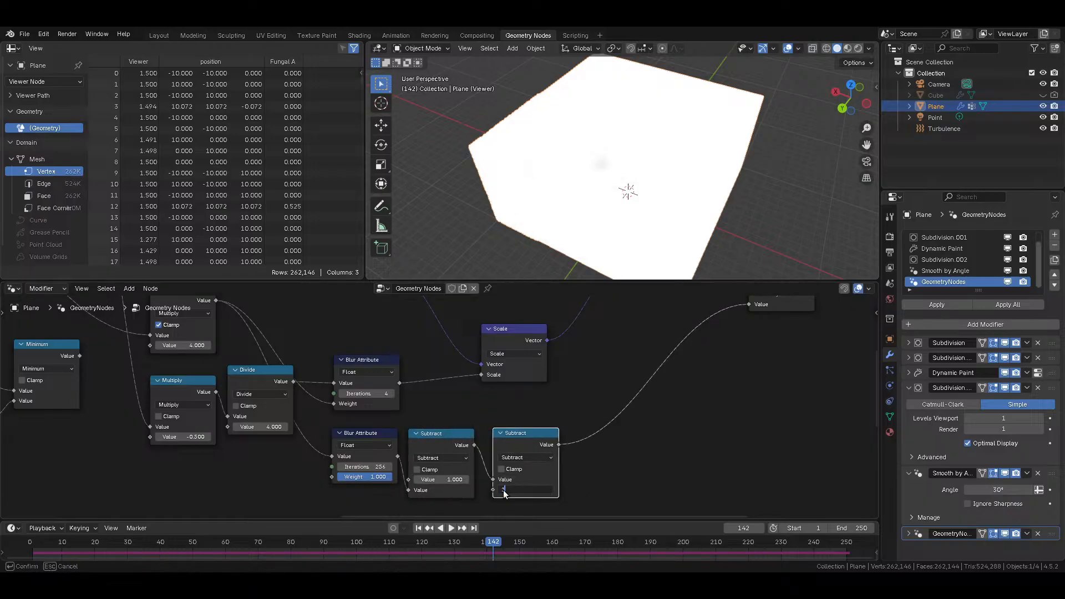
key(Return)
drag(498, 495, 551, 494)
Step: Make room before Scale, insert a copy of the Divide node between the 4-iteration blur and Scale, and switch it to Multiply
scroll(558, 388, down, 2)
middle_drag(564, 373, 514, 431)
drag(457, 392, 530, 364)
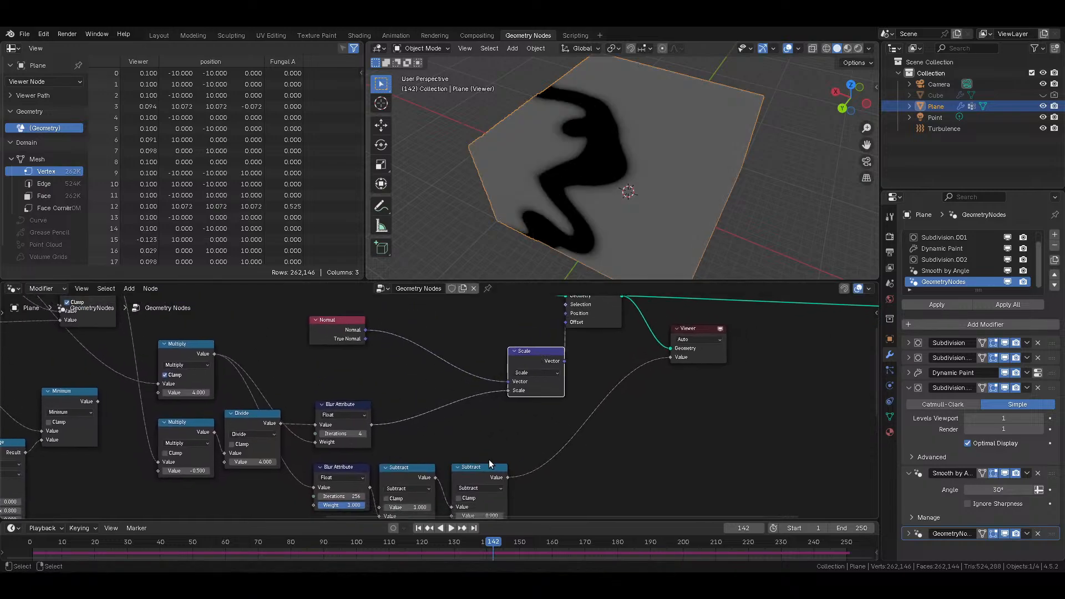
click(250, 413)
key(shift+d)
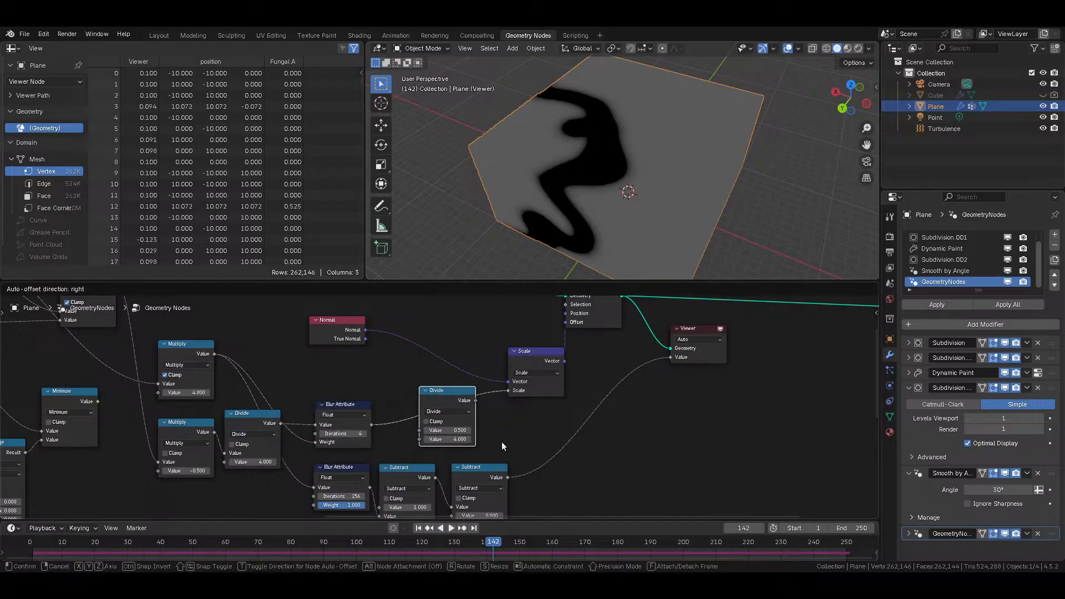
click(455, 422)
click(447, 412)
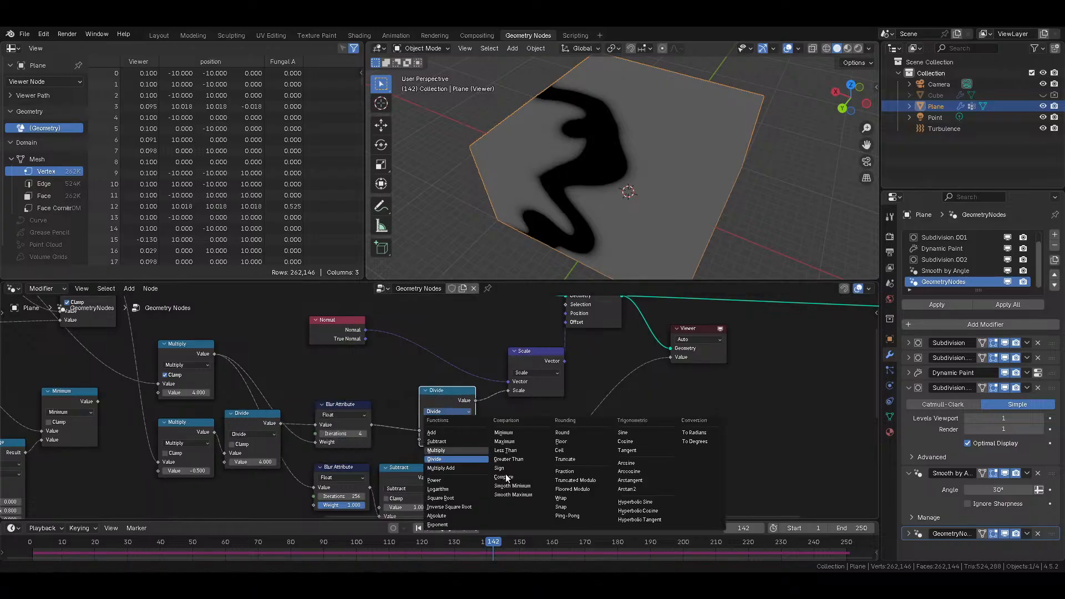
click(436, 451)
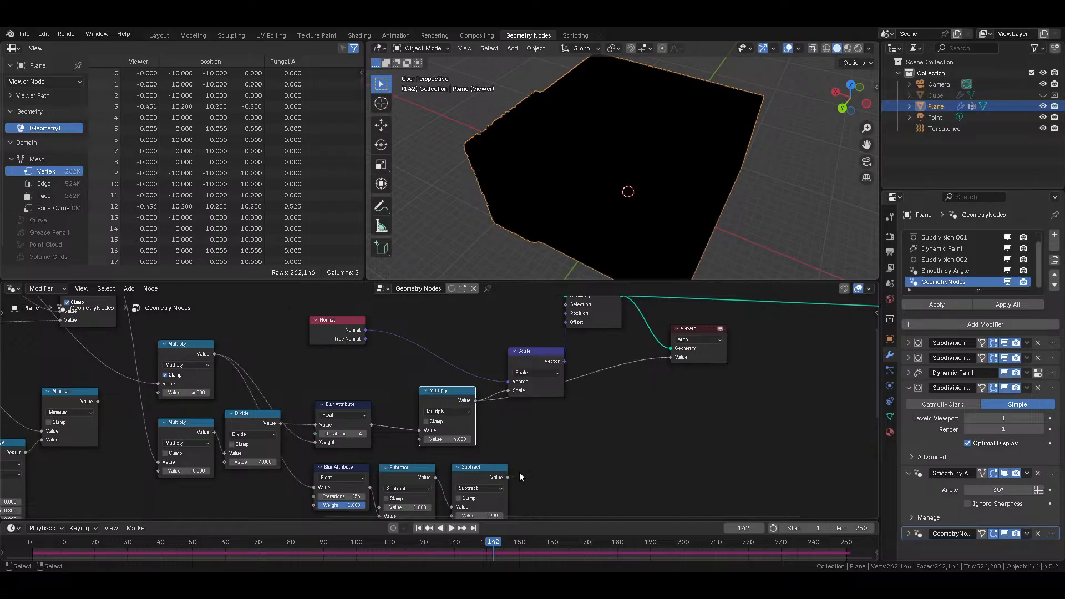
Step: Feed the second Subtract's output into the new Multiply's second value and delete the Viewer node
drag(508, 478, 516, 415)
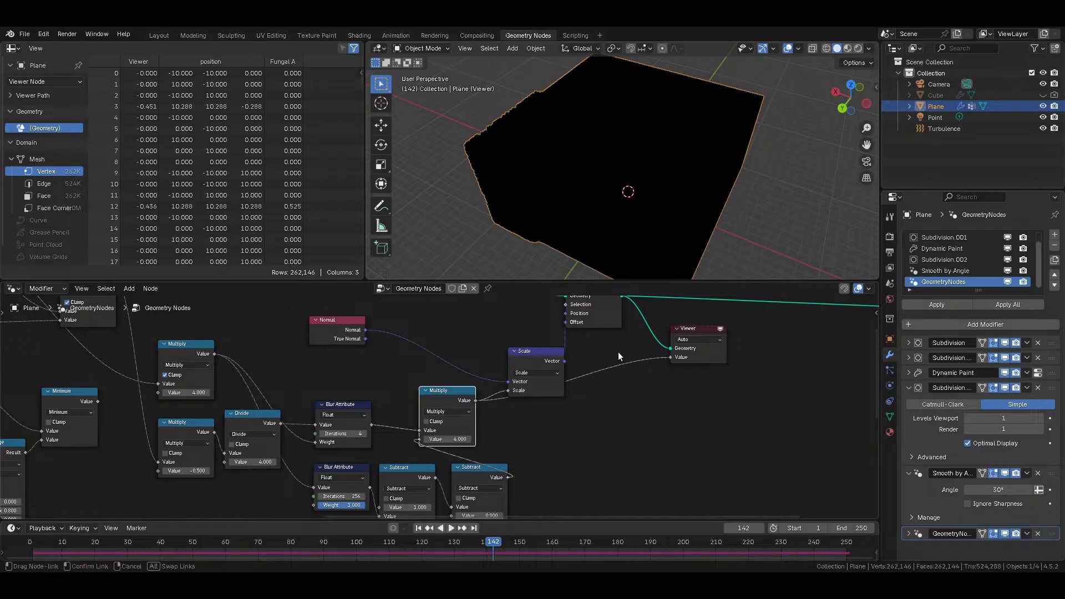
middle_drag(605, 348, 500, 427)
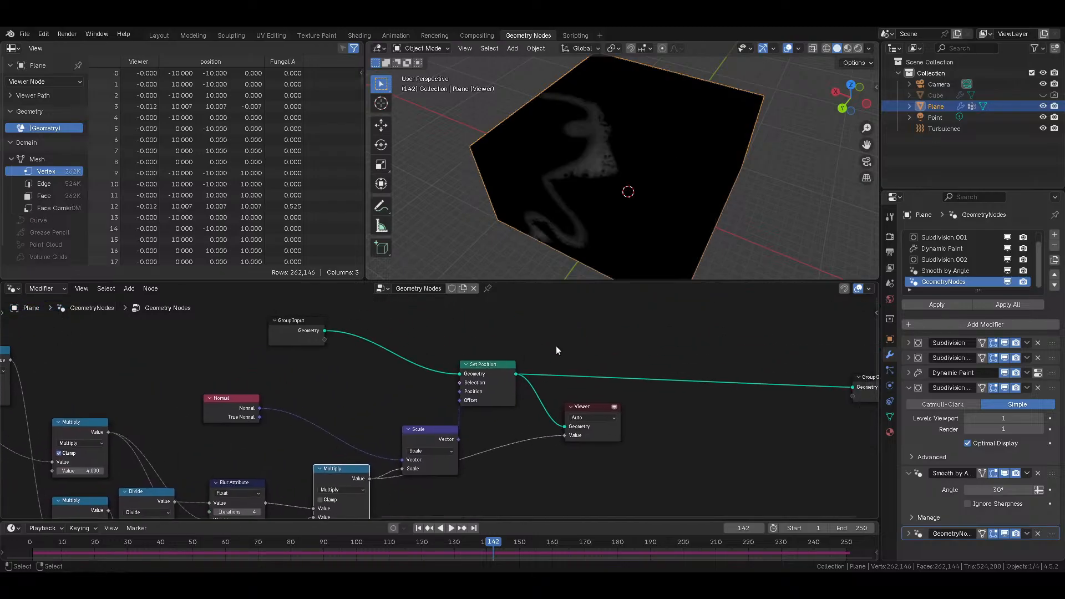
click(598, 407)
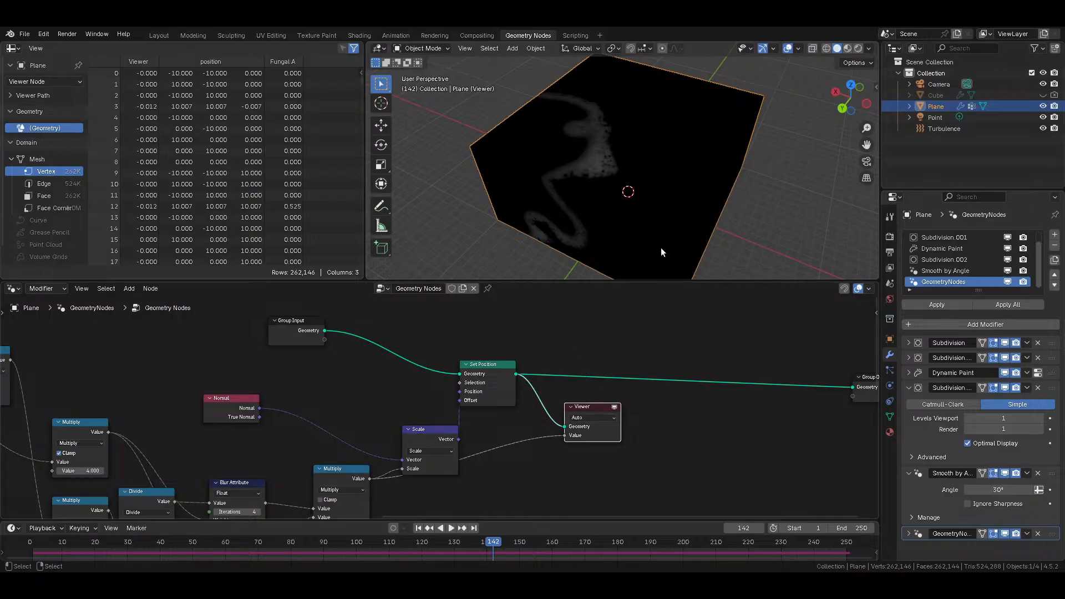
key(Delete)
middle_drag(646, 214, 658, 245)
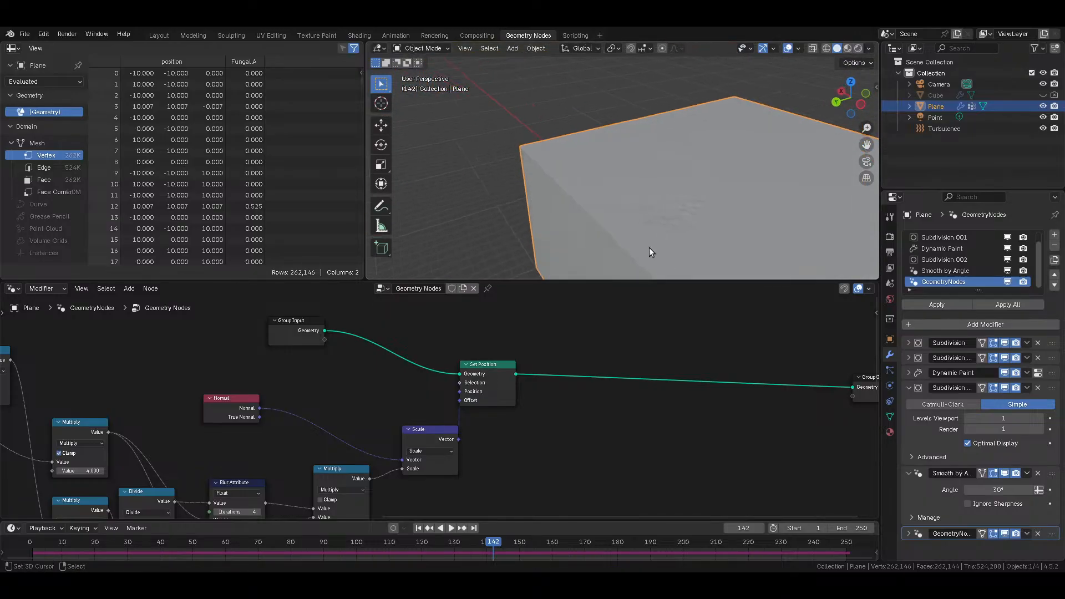
Step: Attach a new Viewer to the Scale vector and the Set Position geometry to preview the displacement
middle_drag(423, 442, 471, 416)
ctrl+shift+click(471, 416)
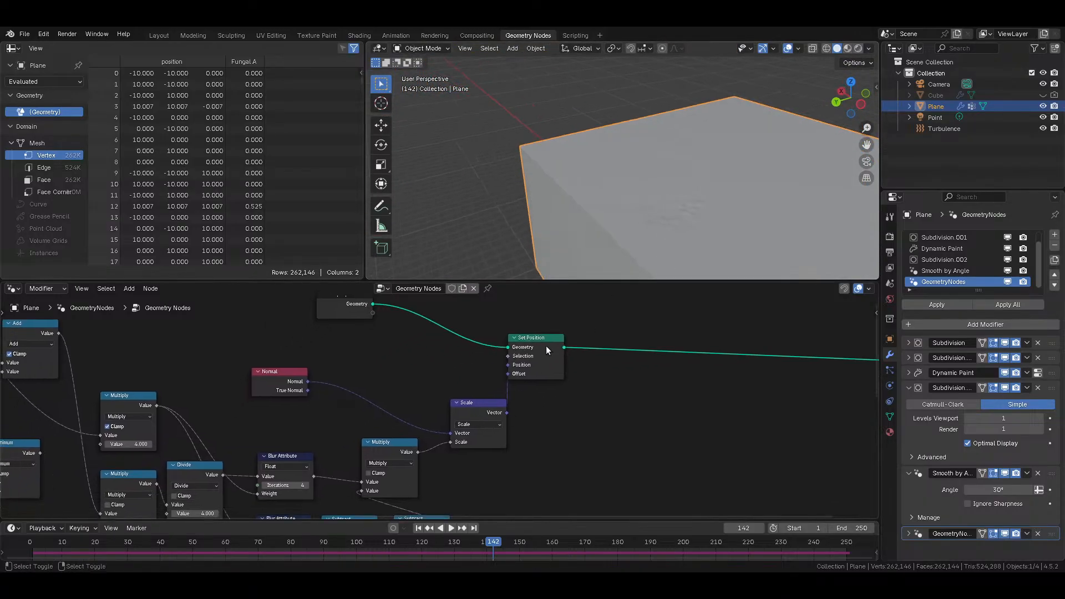
ctrl+shift+click(537, 355)
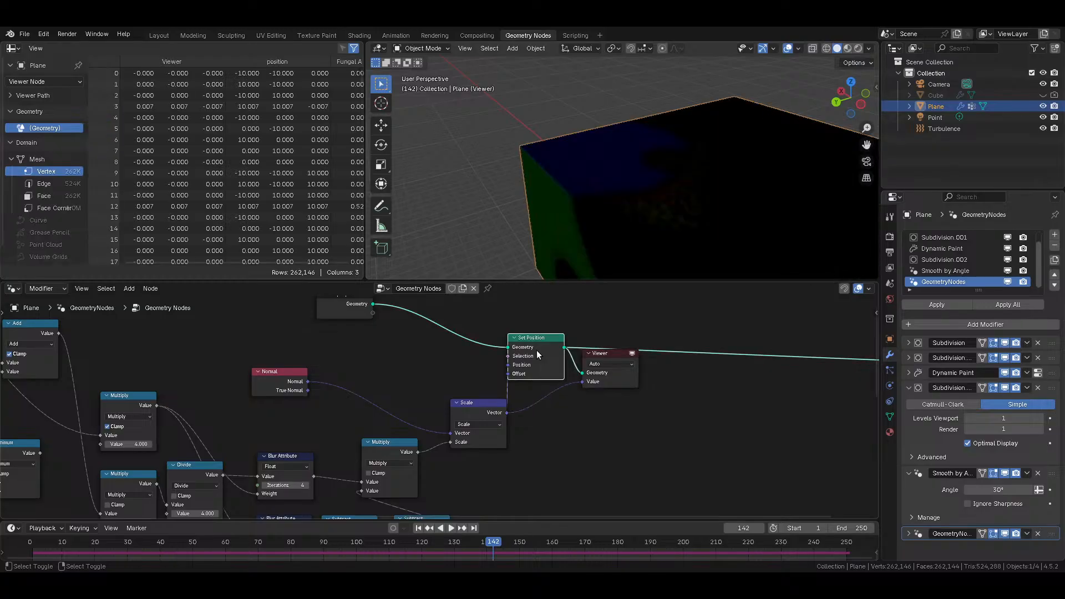
middle_drag(610, 192, 515, 168)
scroll(511, 181, up, 2)
middle_drag(376, 370, 465, 351)
Step: Set the factor of the Multiply node before Divide to 1 and inspect the displaced surface
middle_drag(355, 458, 427, 418)
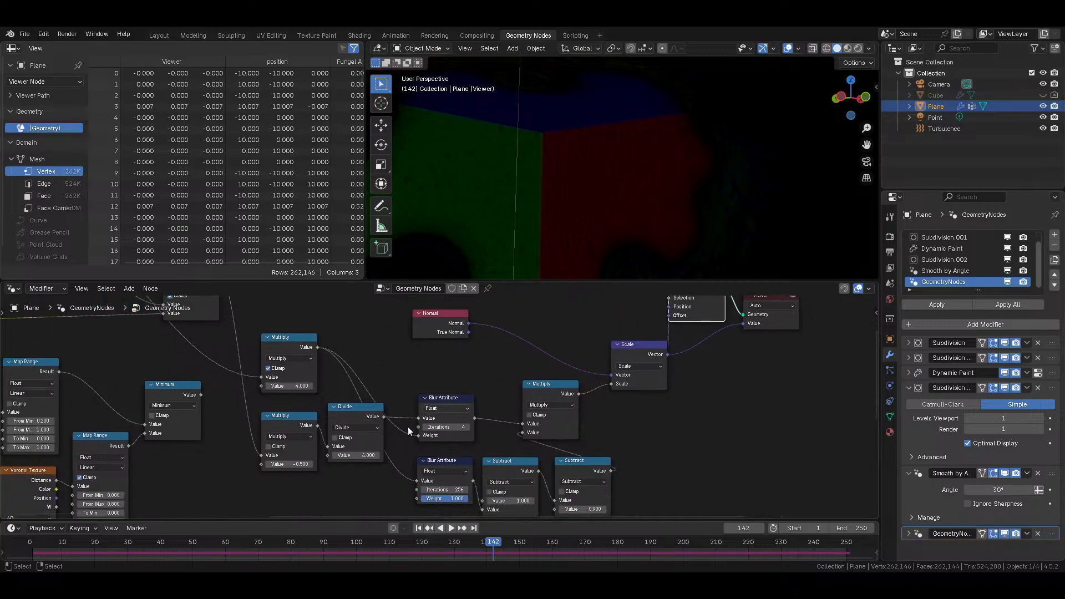
click(289, 465)
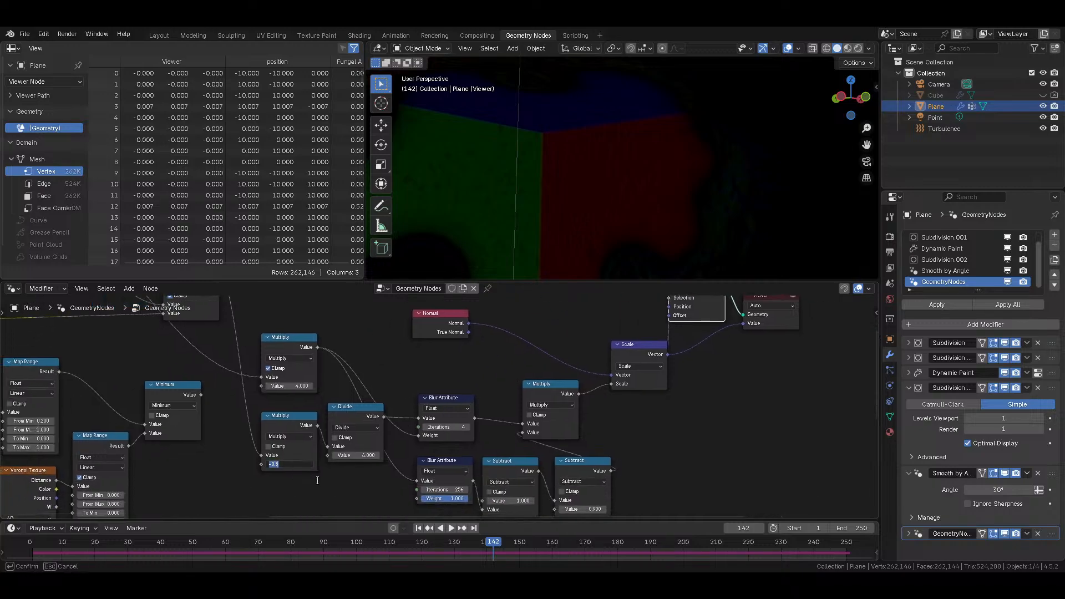
text(1)
key(Return)
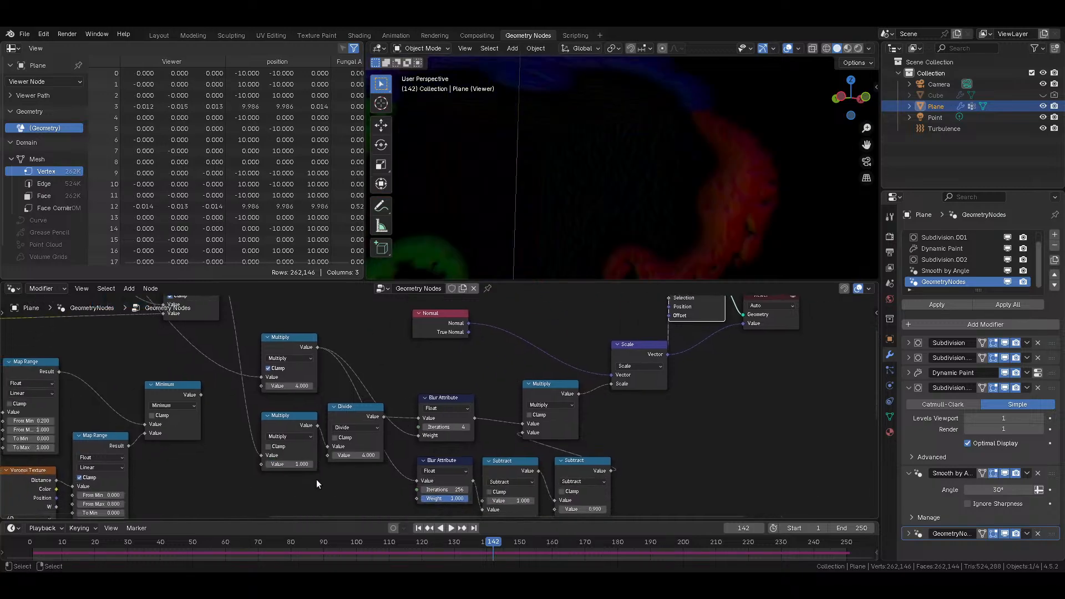
scroll(727, 151, down, 5)
middle_drag(726, 150, 598, 135)
scroll(574, 171, up, 6)
middle_drag(545, 388, 482, 364)
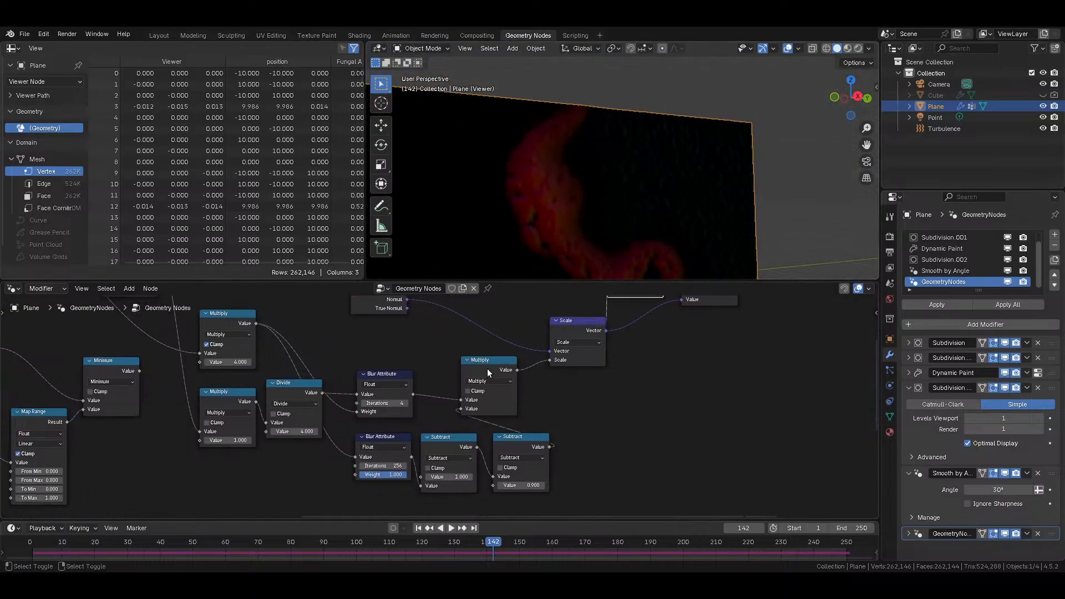
Step: Preview the output of the Multiply node that feeds Scale on the surface
ctrl+shift+click(487, 368)
middle_drag(699, 189, 683, 166)
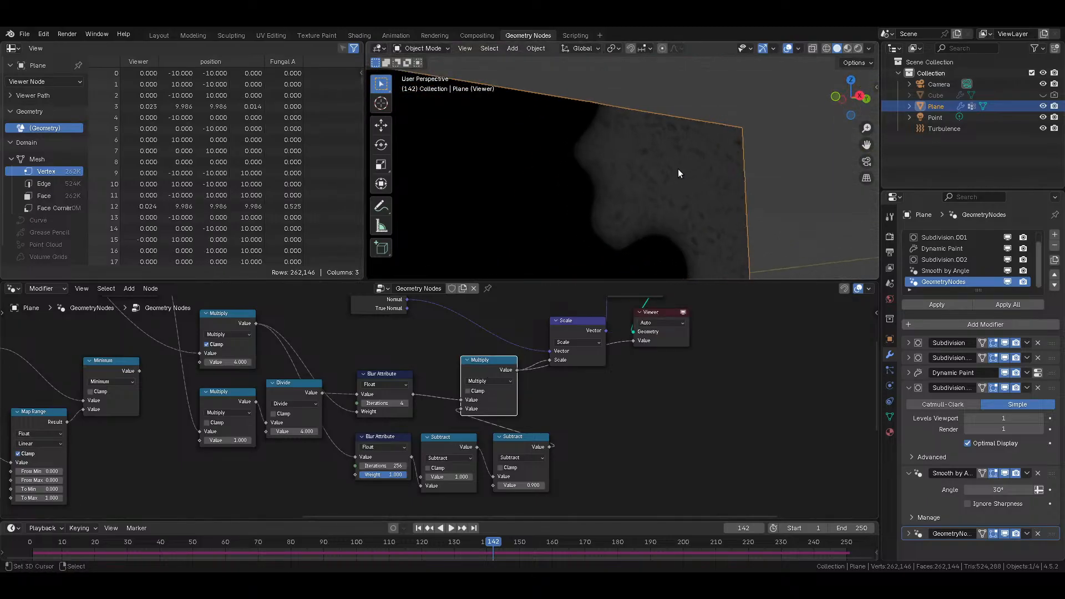
middle_drag(648, 317, 591, 373)
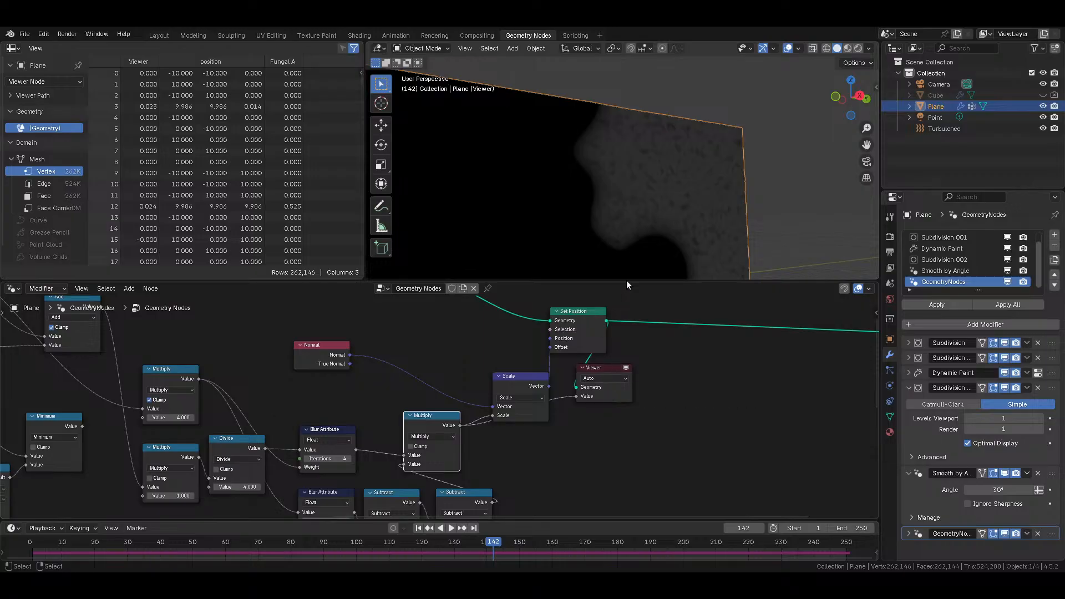
Step: Preview the second Subtract node's output and set its subtracted value to 0.8
middle_drag(469, 459, 498, 387)
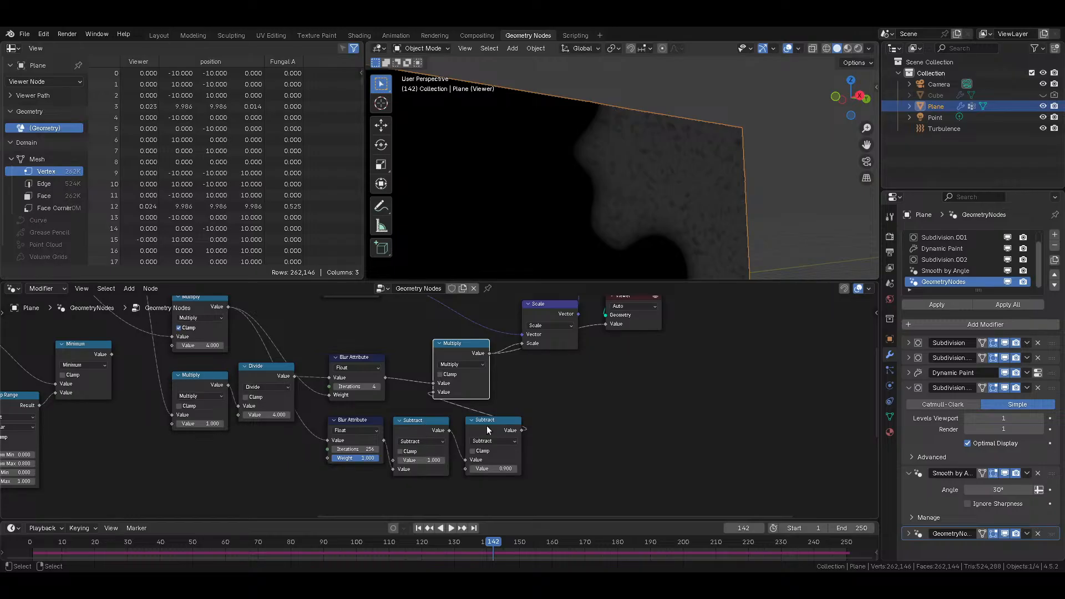
ctrl+shift+click(507, 472)
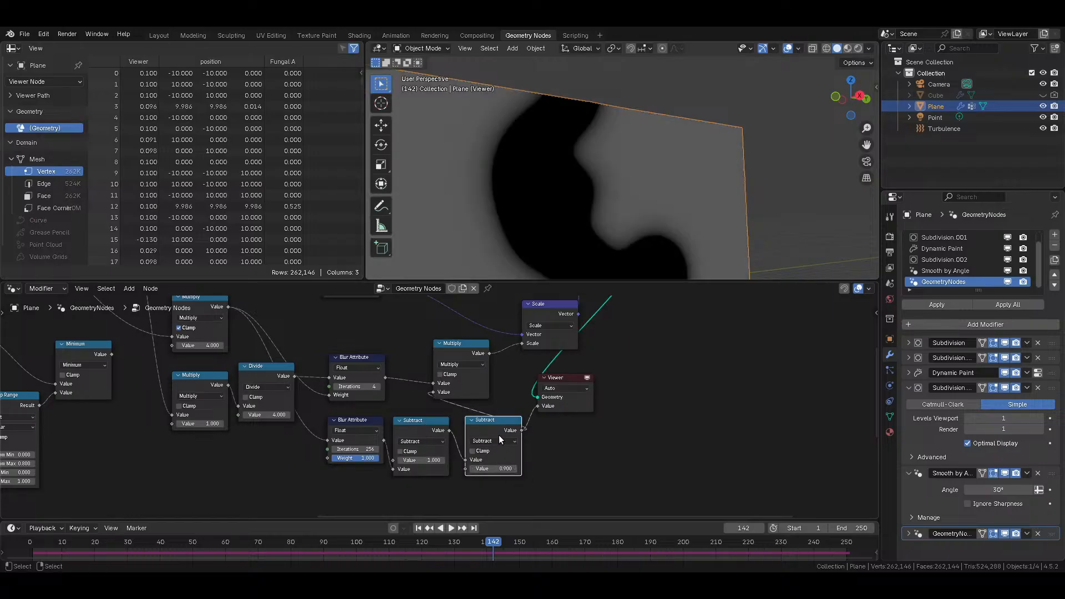
drag(515, 472, 461, 470)
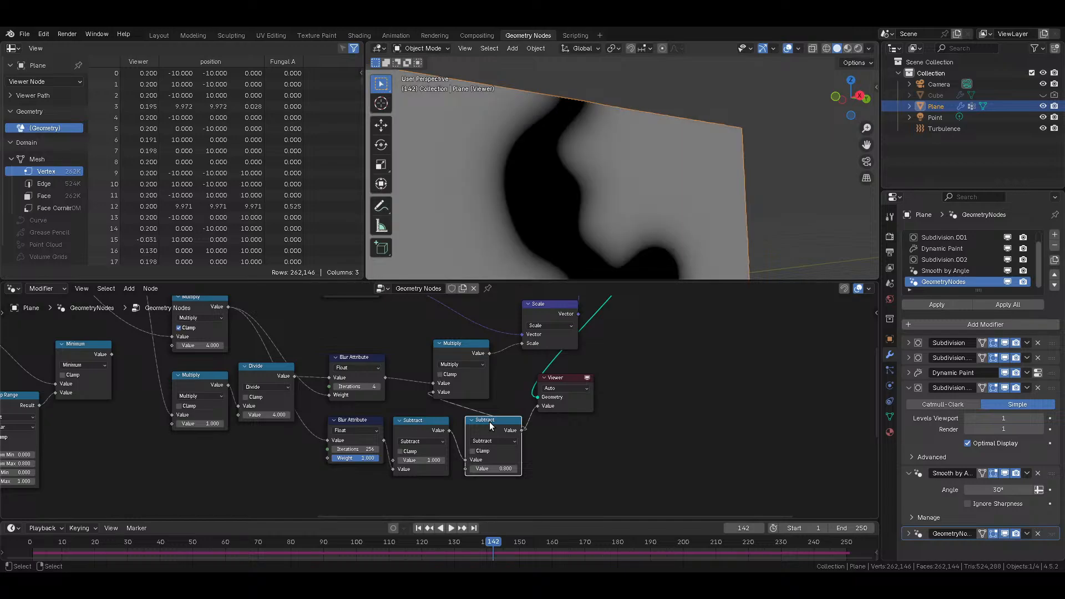
Step: Replace the second Subtract with a copy of the remaining Subtract, switched to Multiply with a value of 2
key(ctrl+x)
middle_drag(506, 412, 466, 438)
scroll(464, 440, down, 2)
click(388, 447)
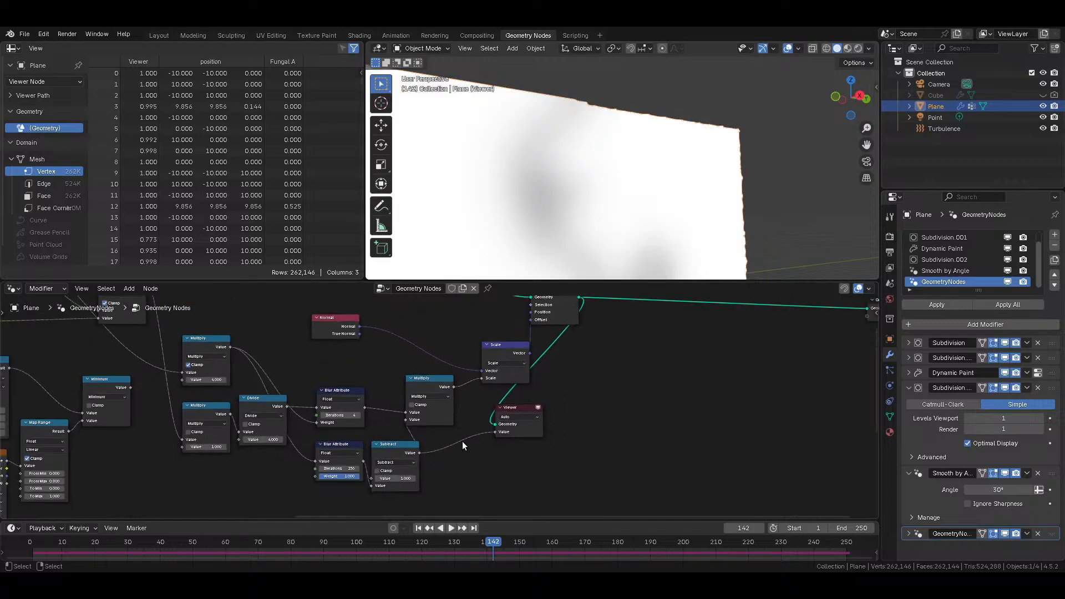
key(shift+d)
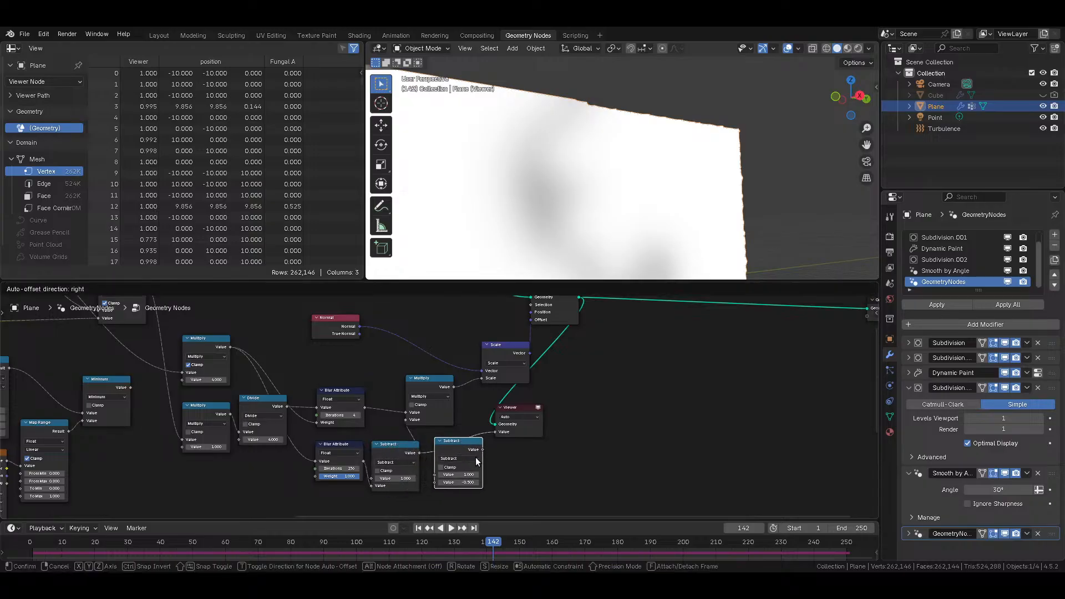
click(476, 460)
click(475, 458)
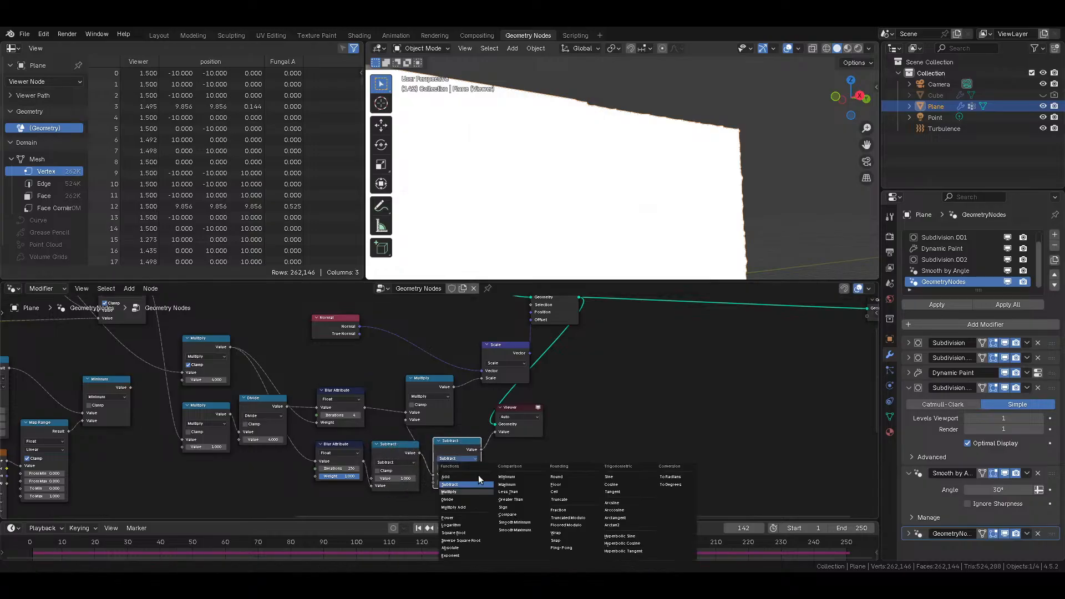
click(450, 492)
click(456, 482)
text(2)
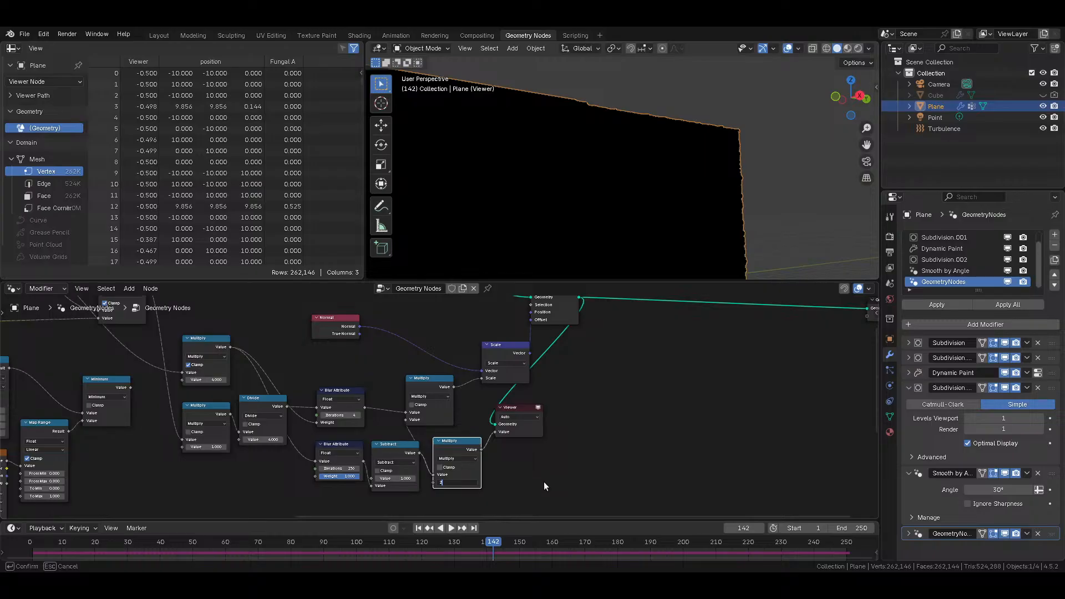
key(Return)
Step: Duplicate the 2.000 Multiply, then switch the earlier one to Subtract with a first value of 1 and the mask as its second value
middle_drag(668, 153, 629, 235)
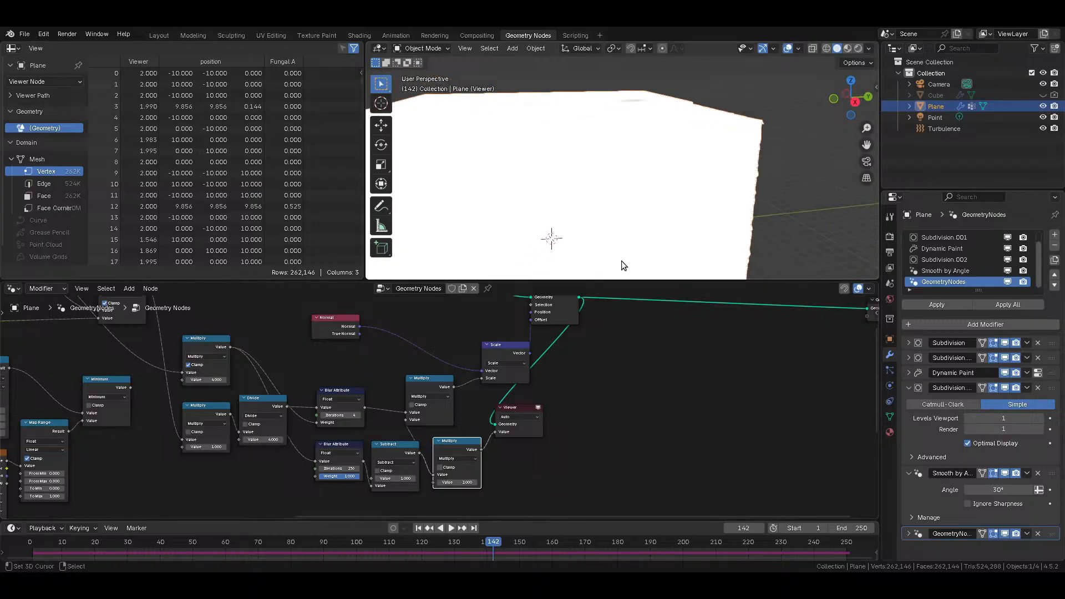
scroll(484, 444, down, 2)
scroll(568, 232, down, 4)
middle_drag(588, 186, 535, 271)
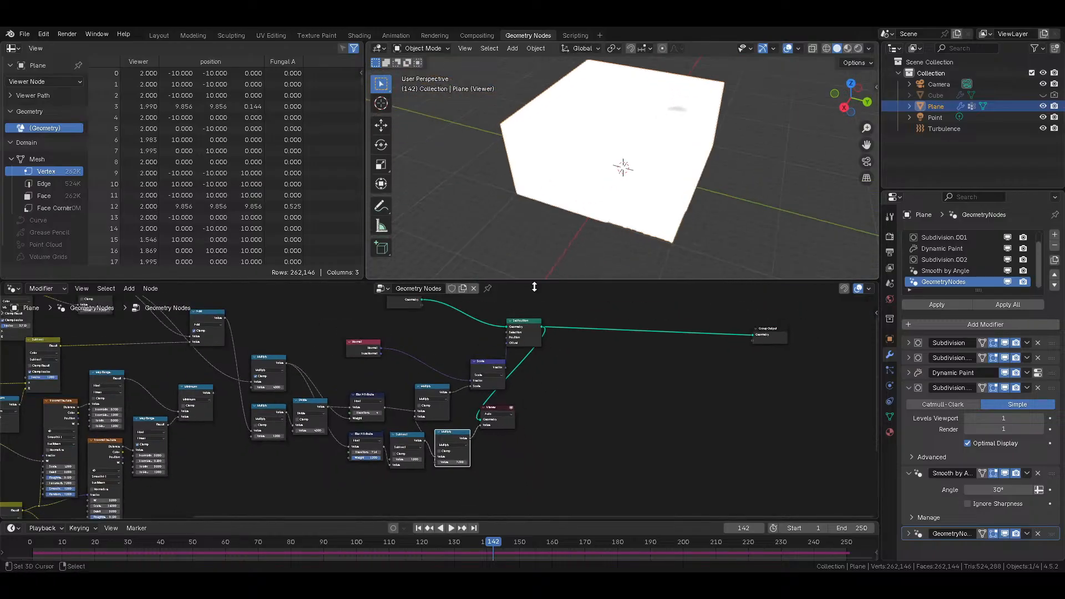
scroll(536, 357, up, 1)
drag(453, 444, 464, 459)
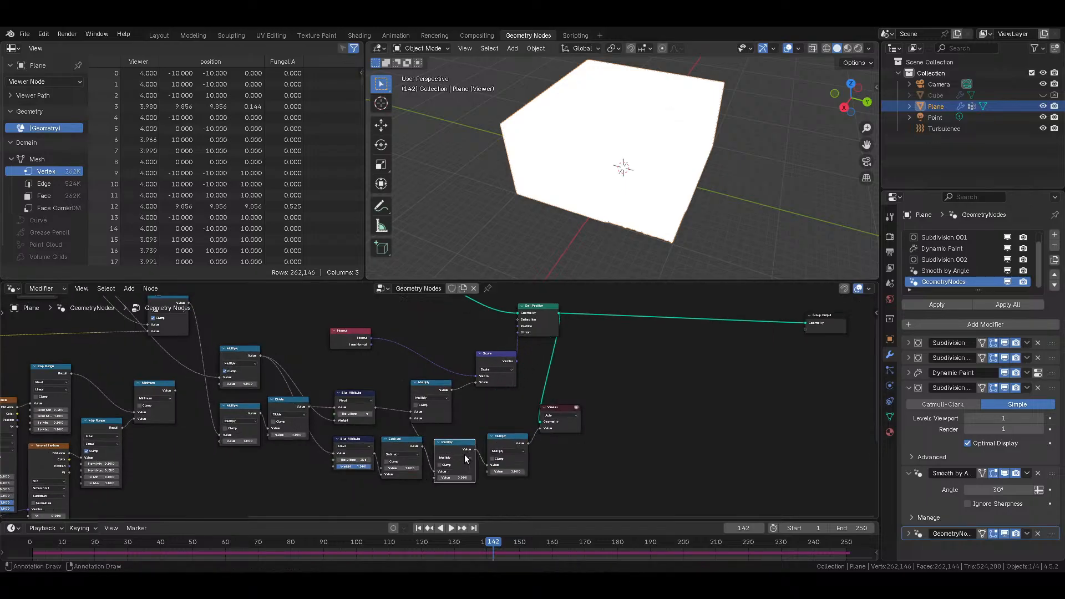
click(464, 458)
click(439, 479)
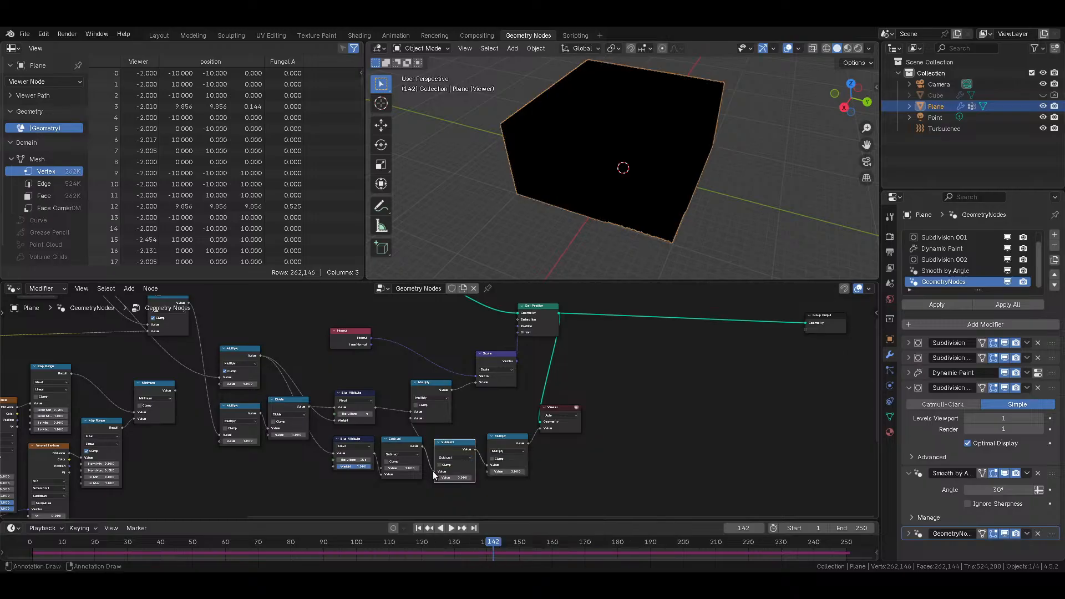
drag(453, 476, 452, 477)
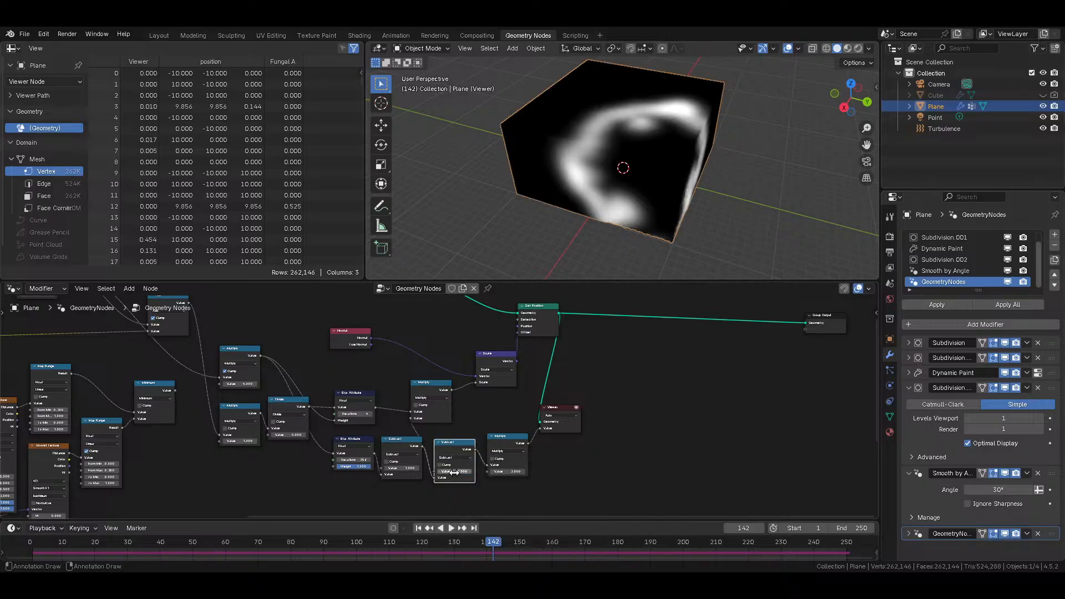
Step: Set the value of the last Multiply before the Viewer to 4 and inspect the border mask
click(506, 471)
text(4)
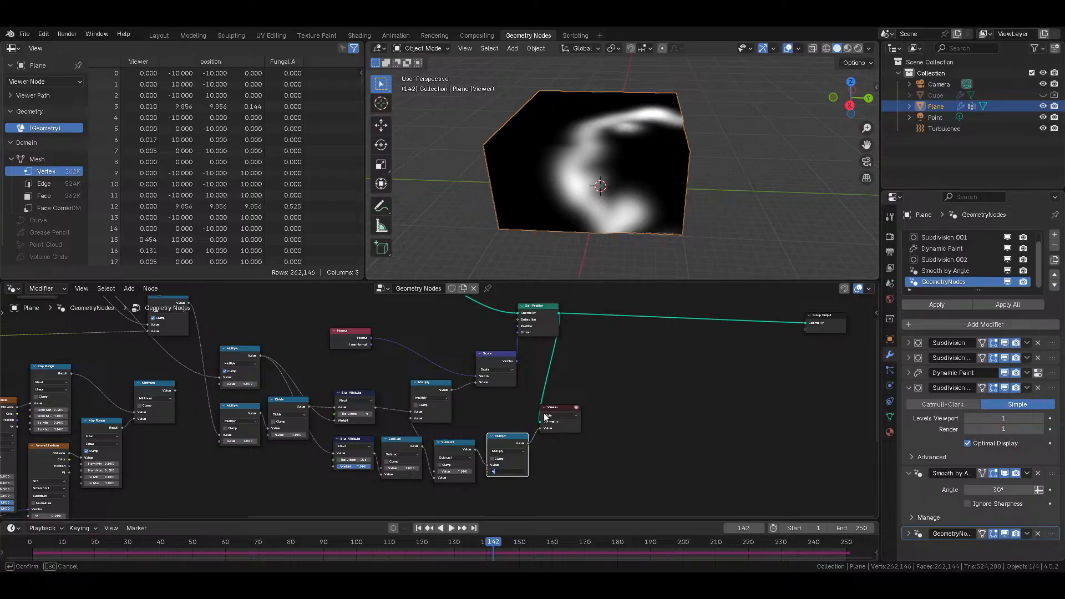
key(Return)
scroll(533, 422, up, 2)
middle_drag(575, 278, 605, 230)
scroll(578, 498, up, 1)
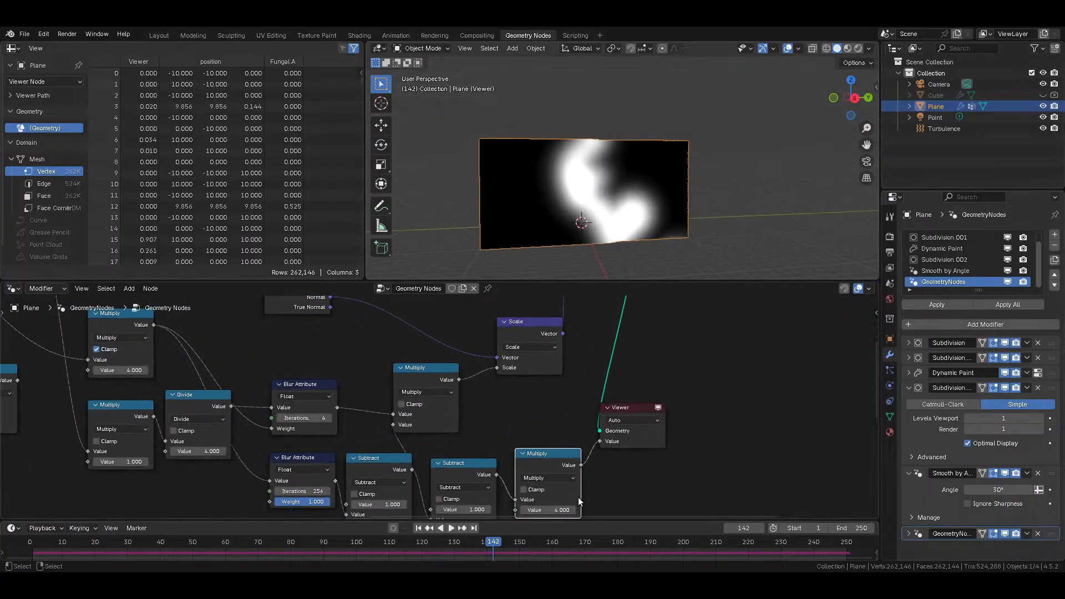
Step: Preview the Multiply feeding Scale and insert a copy of the last 4.000 Multiply between the lower Blur Attribute and its Subtract
ctrl+shift+click(429, 374)
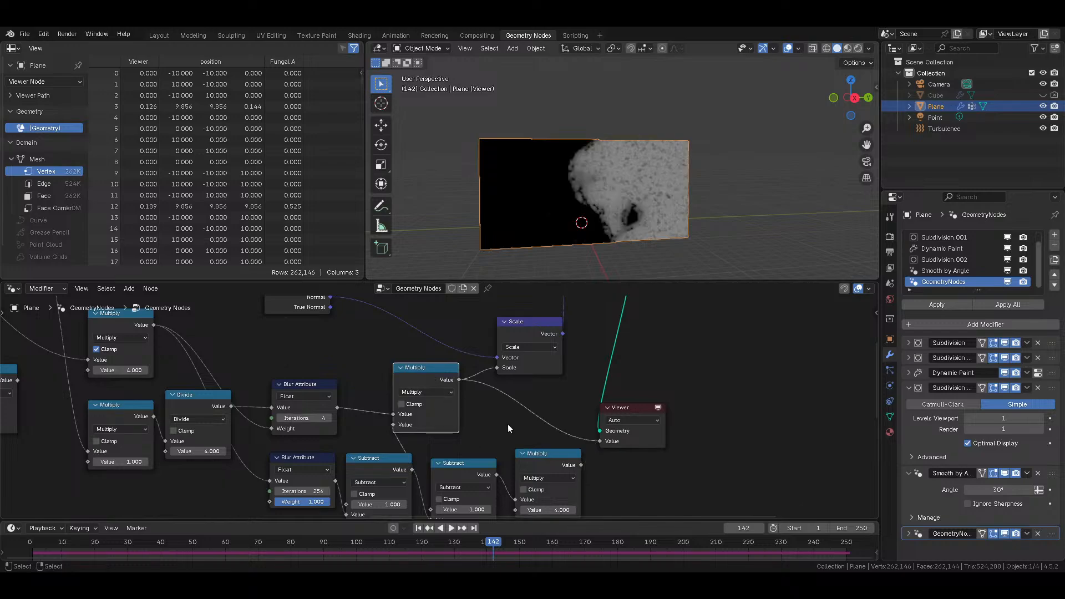
middle_drag(507, 461, 497, 434)
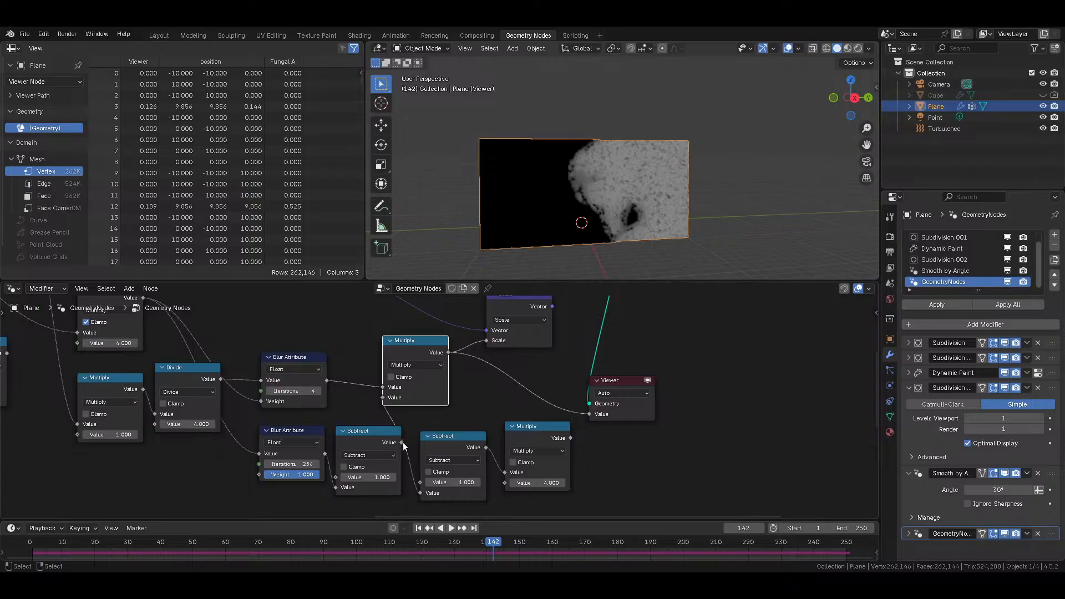
click(546, 444)
key(shift+d)
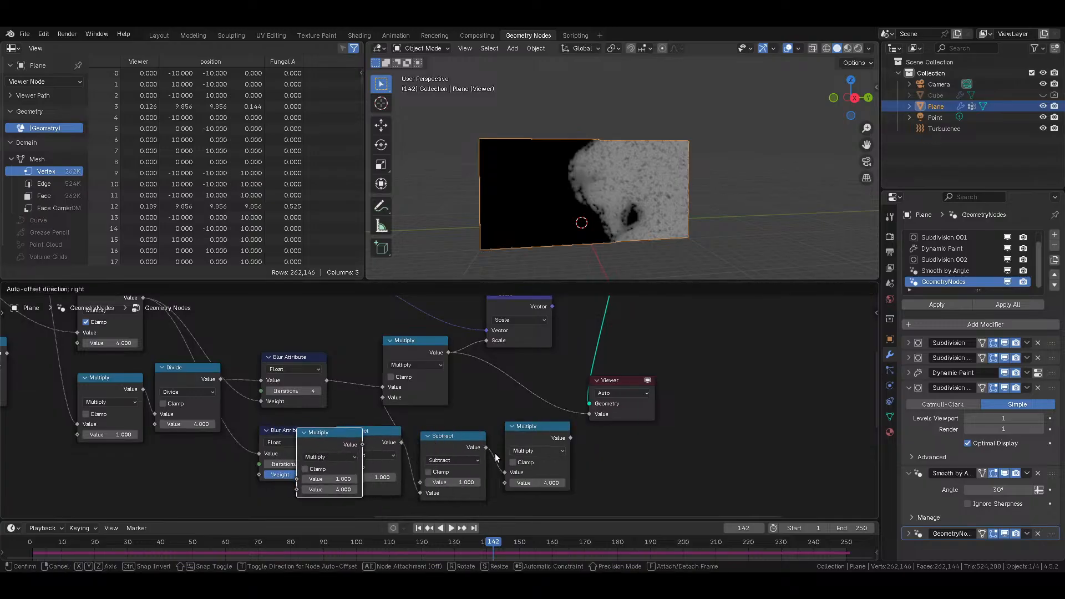
click(464, 454)
Step: Delete the leftover Subtract and Multiply nodes at the end of the lower mask chain
click(509, 342)
drag(649, 406, 548, 473)
key(x)
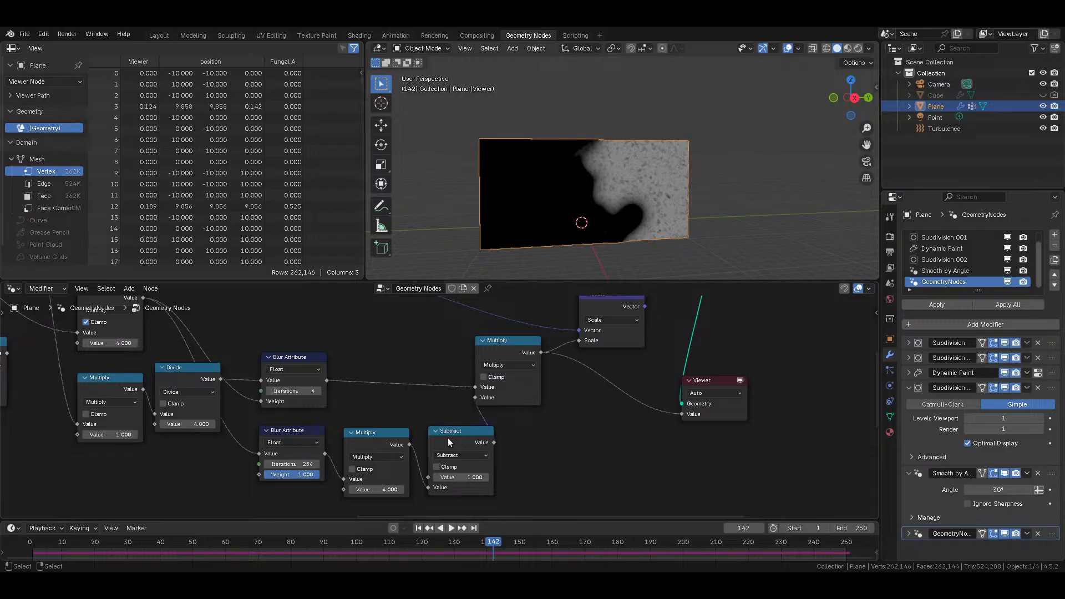
middle_drag(499, 377, 386, 482)
middle_drag(627, 380, 561, 368)
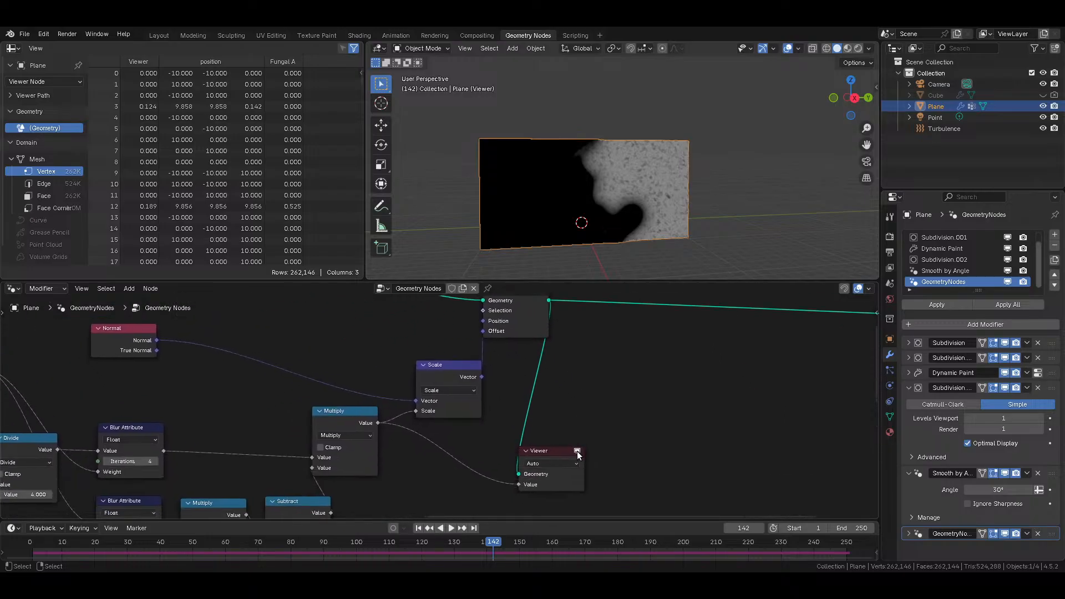
Step: Turn off the Viewer preview and inspect the displaced surface close up around the box's corner
click(578, 452)
scroll(645, 144, up, 5)
middle_drag(646, 144, 605, 260)
Step: Set the value of the lower Multiply node feeding the Divide to -0.5 and save the file
mouse_move(466, 408)
middle_down()
mouse_move(491, 385)
mouse_move(597, 357)
middle_up()
middle_drag(273, 458, 359, 425)
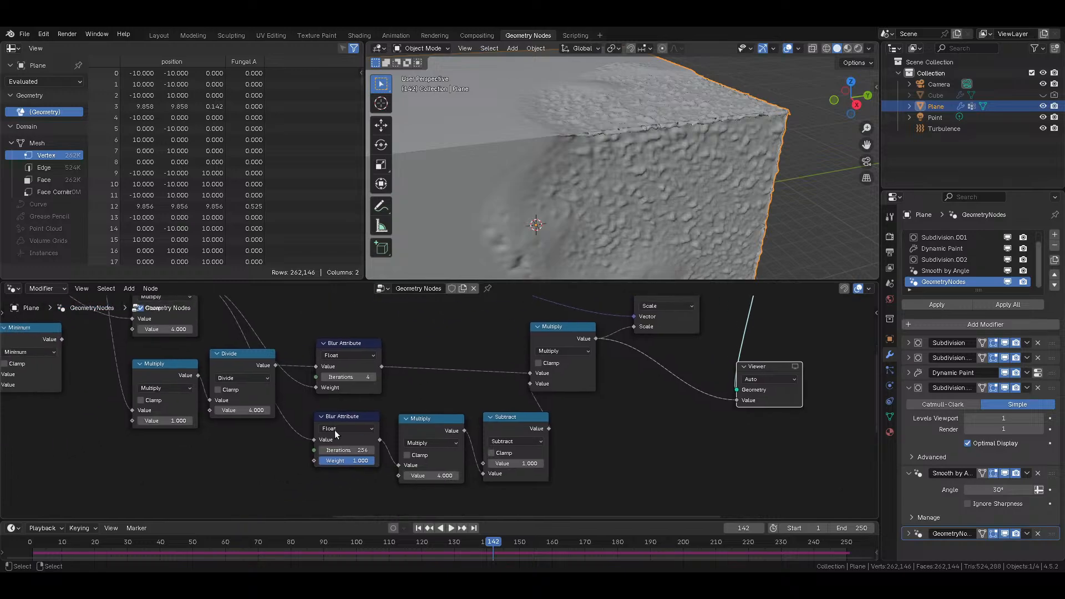
click(168, 425)
key(BackSpace)
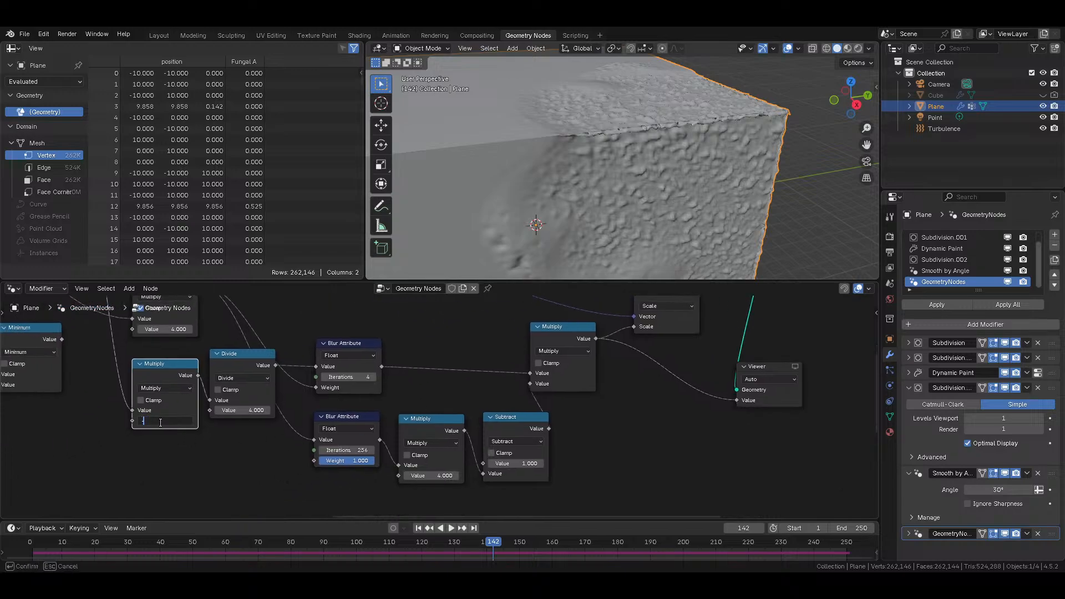
key(Return)
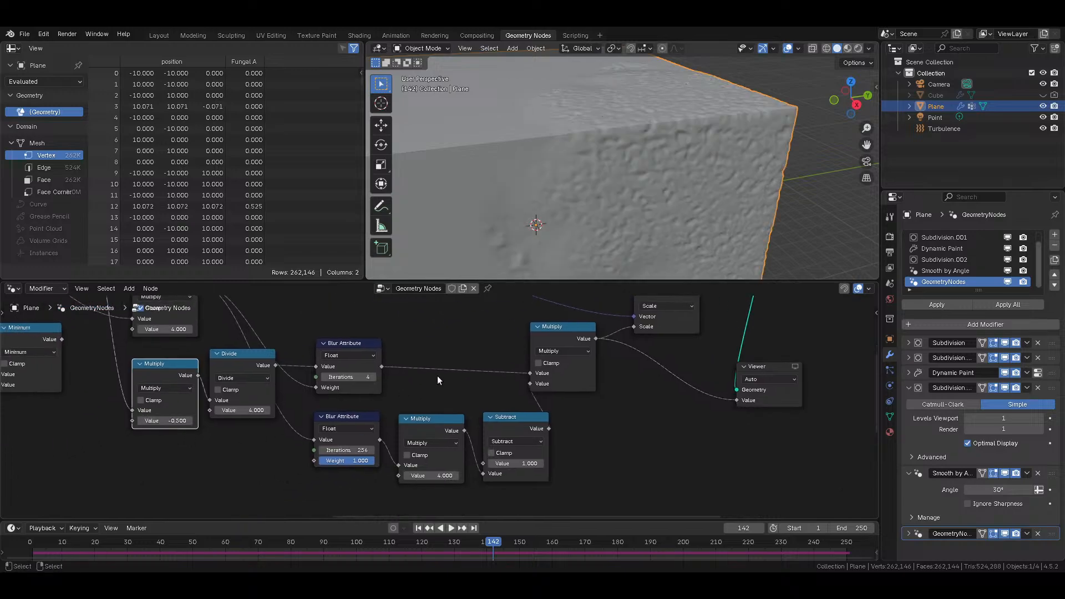
middle_drag(568, 152, 520, 164)
key(ctrl+s)
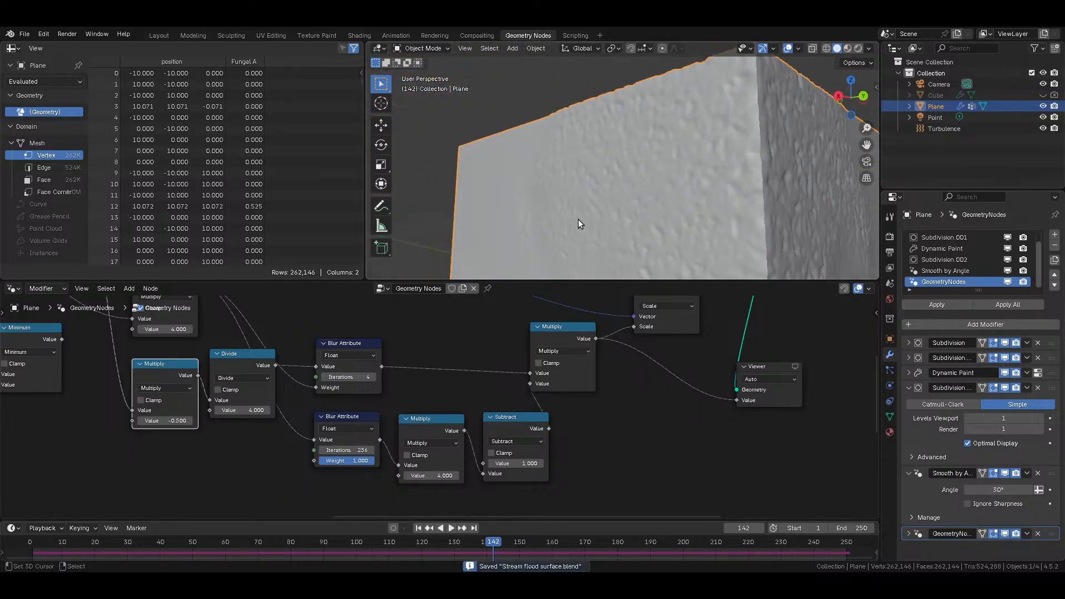
Step: Delete the Viewer node from the geometry node tree and save the file
scroll(581, 223, down, 4)
middle_drag(591, 212, 608, 224)
scroll(621, 427, down, 4)
middle_drag(627, 422, 471, 436)
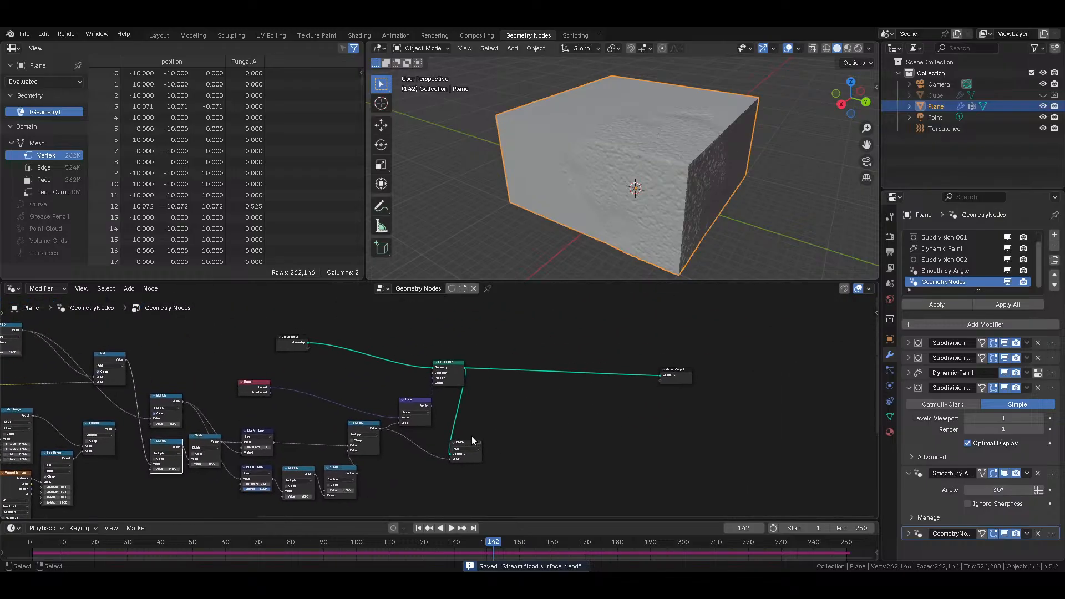
click(464, 470)
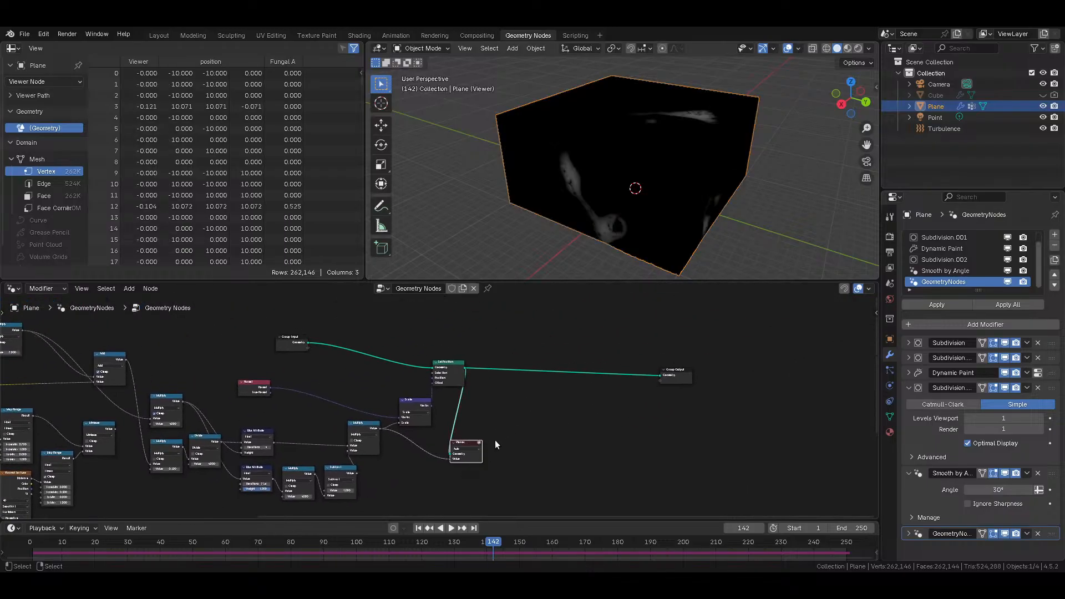
key(x)
scroll(493, 439, down, 2)
key(ctrl+s)
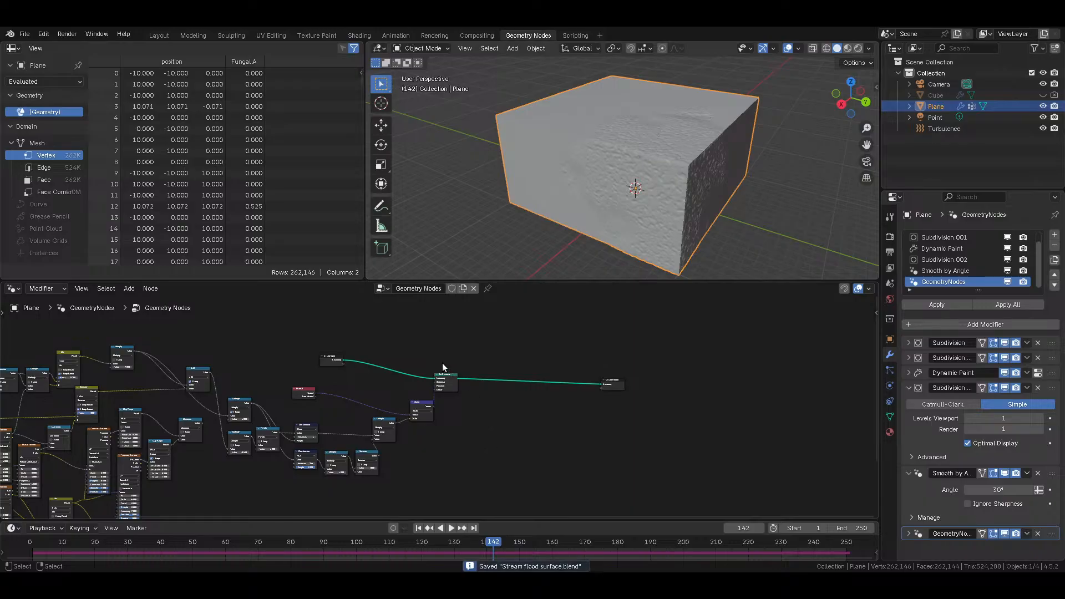
Step: Hide the GeometryNodes and Subdivision.002 modifiers in the viewport, collapse the expanded modifier settings and save the file
middle_drag(618, 217, 748, 296)
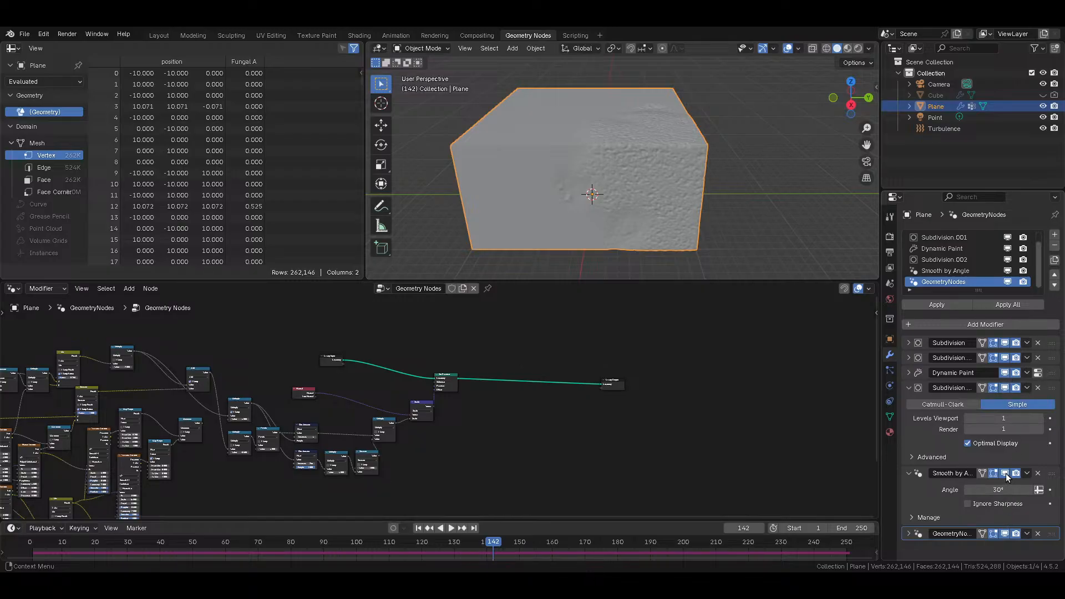
click(1005, 534)
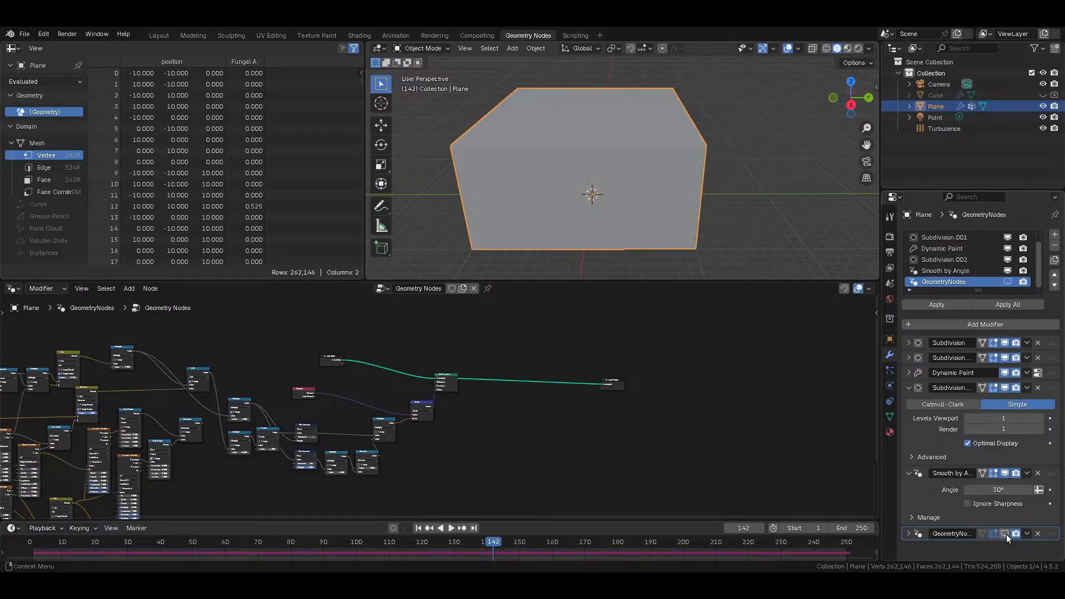
click(1005, 388)
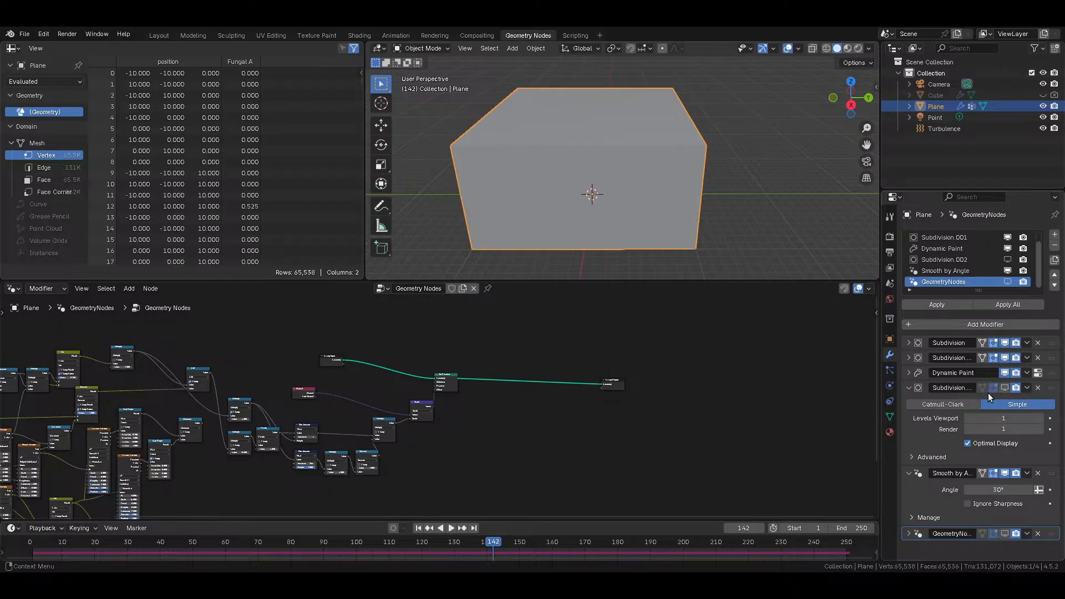
drag(914, 388, 908, 490)
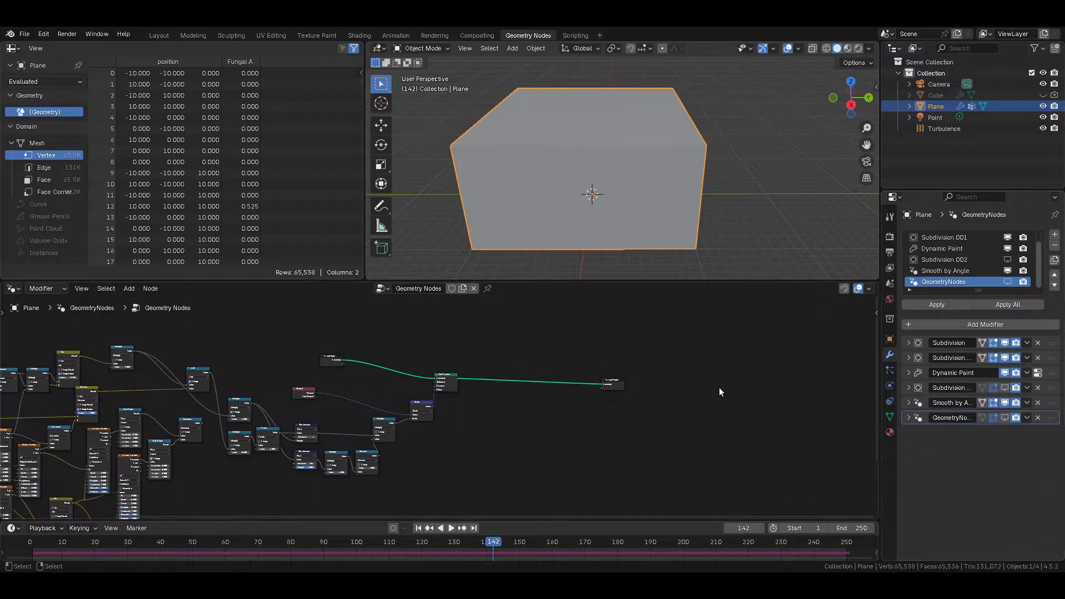
key(ctrl+s)
Step: Switch to the Layout workspace and subdivide the whole Plane mesh with one cut in Edit Mode
click(164, 34)
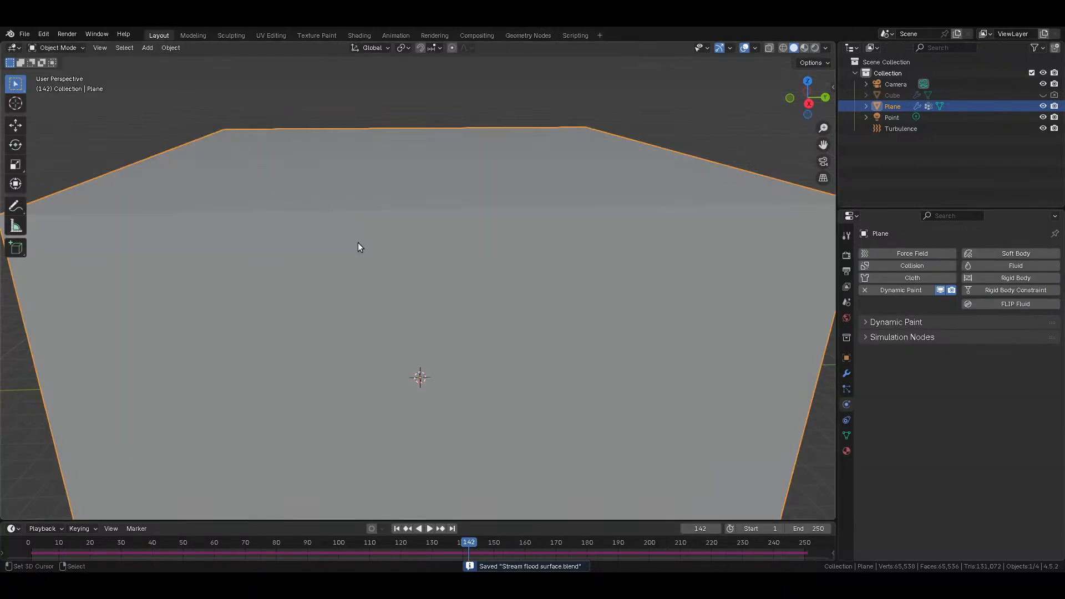
middle_drag(356, 238, 472, 260)
scroll(444, 278, down, 3)
key(Tab)
middle_drag(407, 294, 440, 316)
click(385, 327)
key(a)
right_click(321, 316)
click(323, 330)
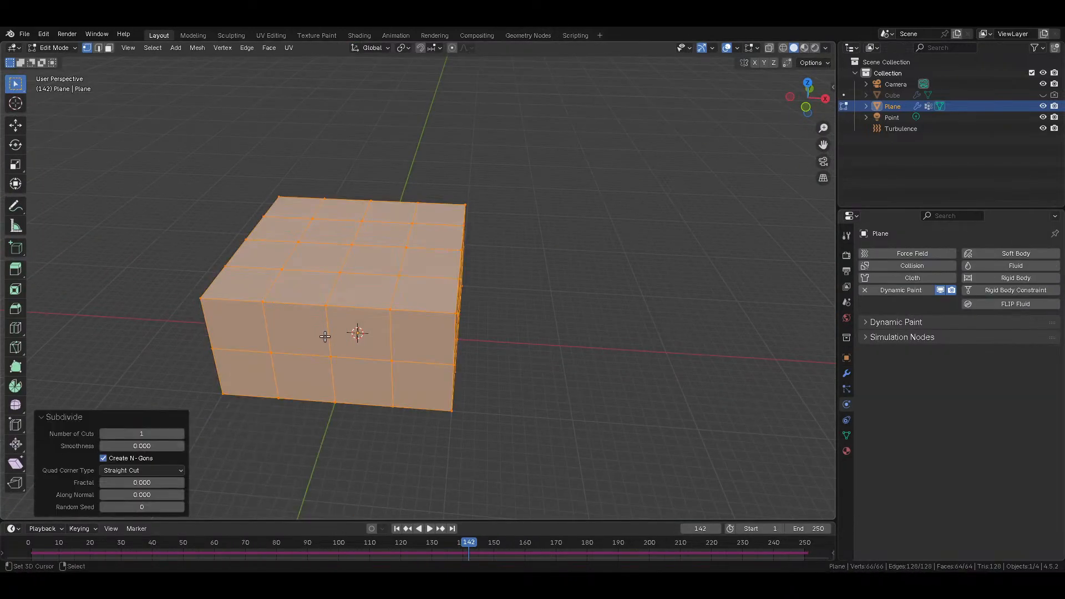
Step: Select the second face in the lower row of the box's front side and extrude it outward with a value of -5
click(273, 399)
shift+click(353, 403)
shift+click(329, 365)
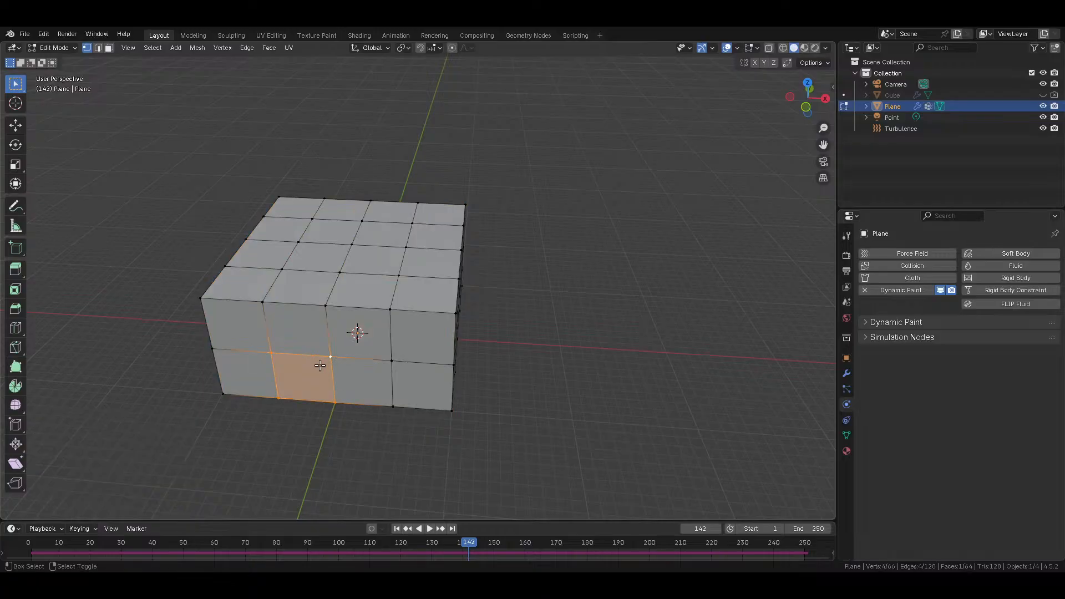
text(e-5)
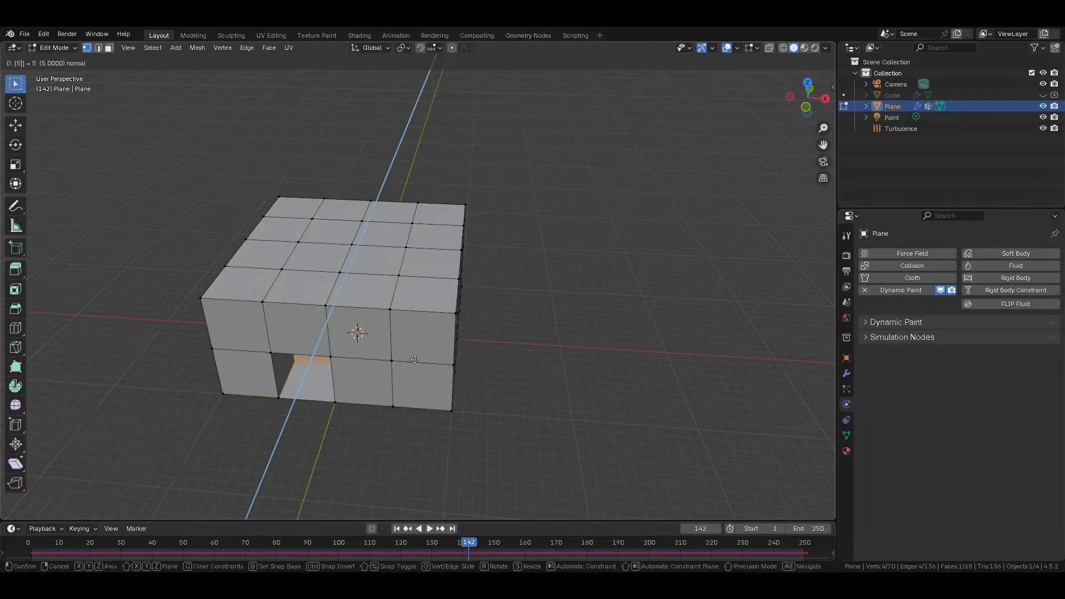
key(Return)
Step: Recalculate the normals of the whole mesh to the inside and clear the selection
key(a)
key(F3)
text(ins)
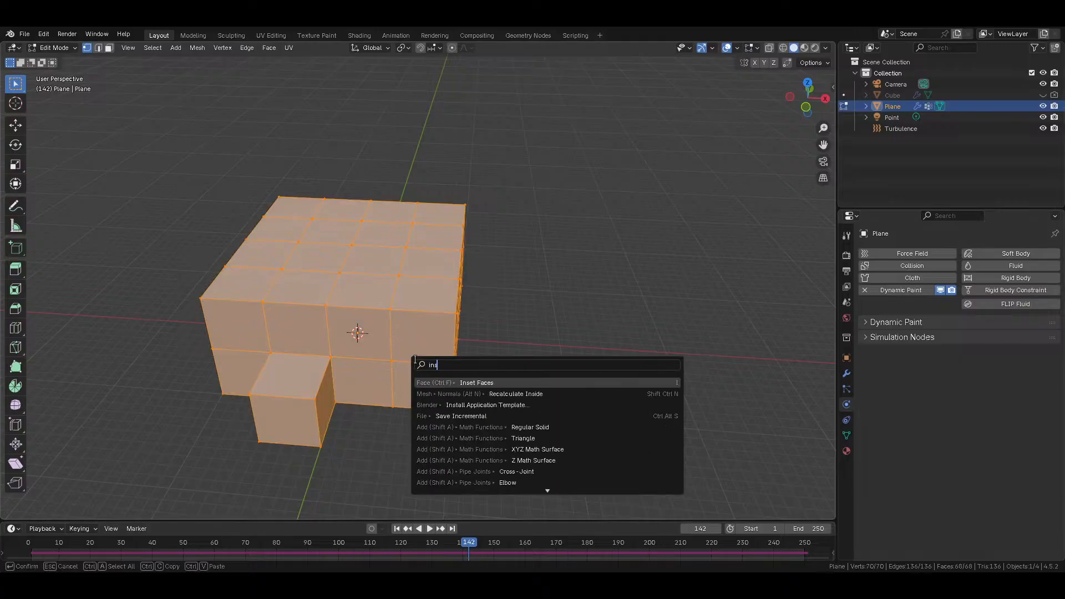
text(i)
key(Return)
key(alt+a)
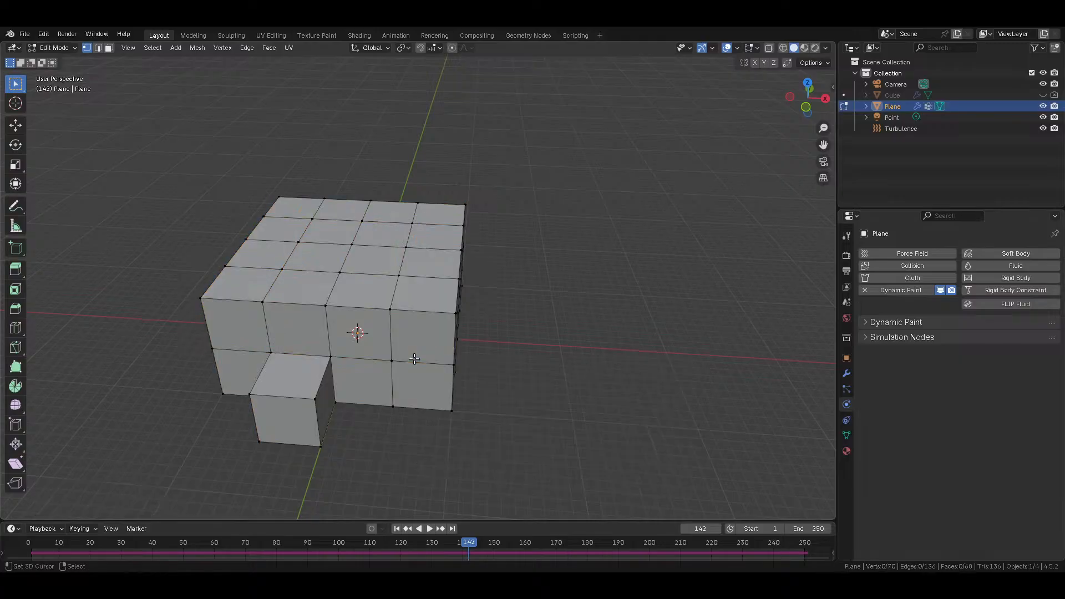
Step: Switch to face selection and move the extruded block's front face 4 along the Y axis
click(109, 47)
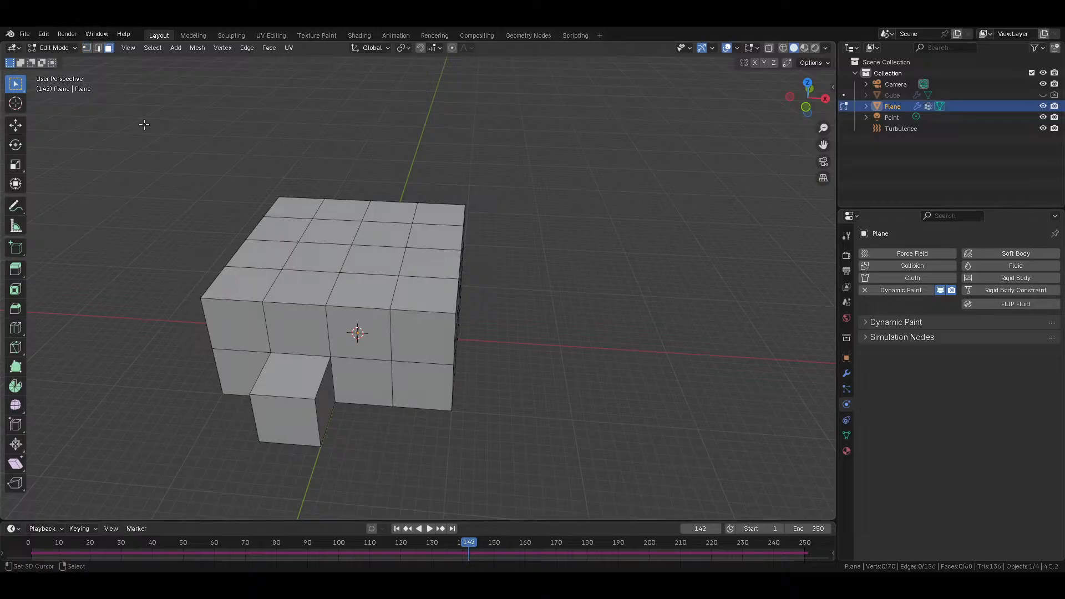
click(281, 417)
key(g)
key(y)
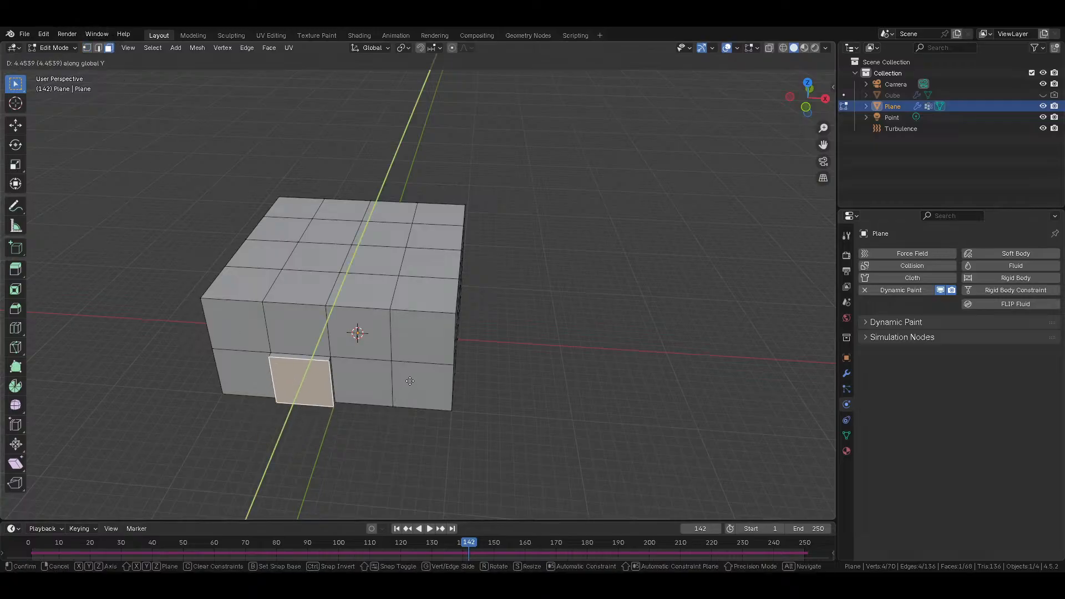
key(4)
key(Return)
middle_drag(410, 382, 355, 387)
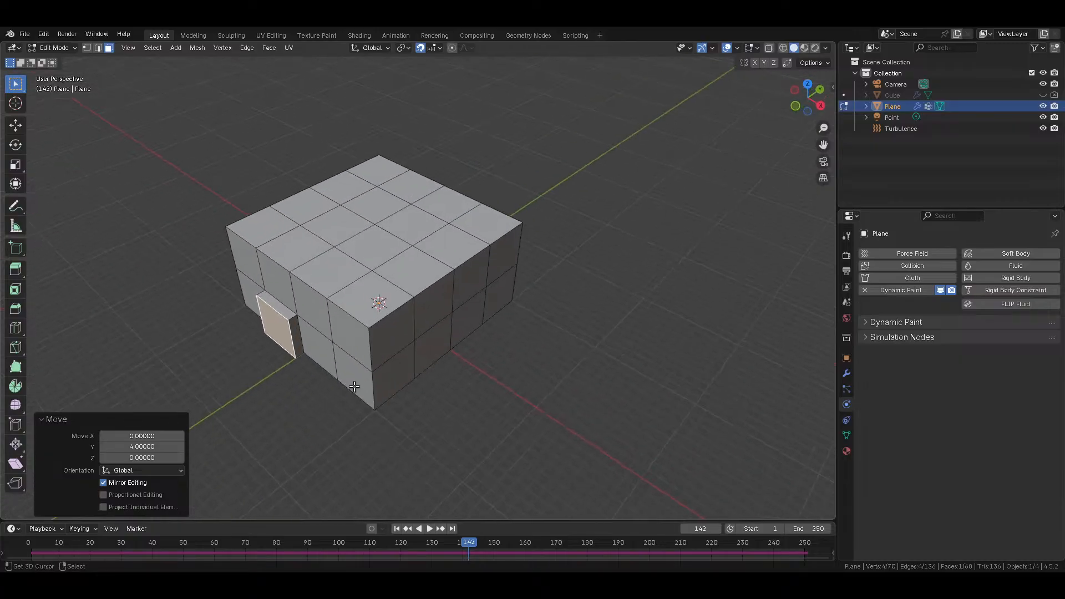
Step: Extrude the short block's front face outward with a value of -4
key(e)
key(4)
key(minus)
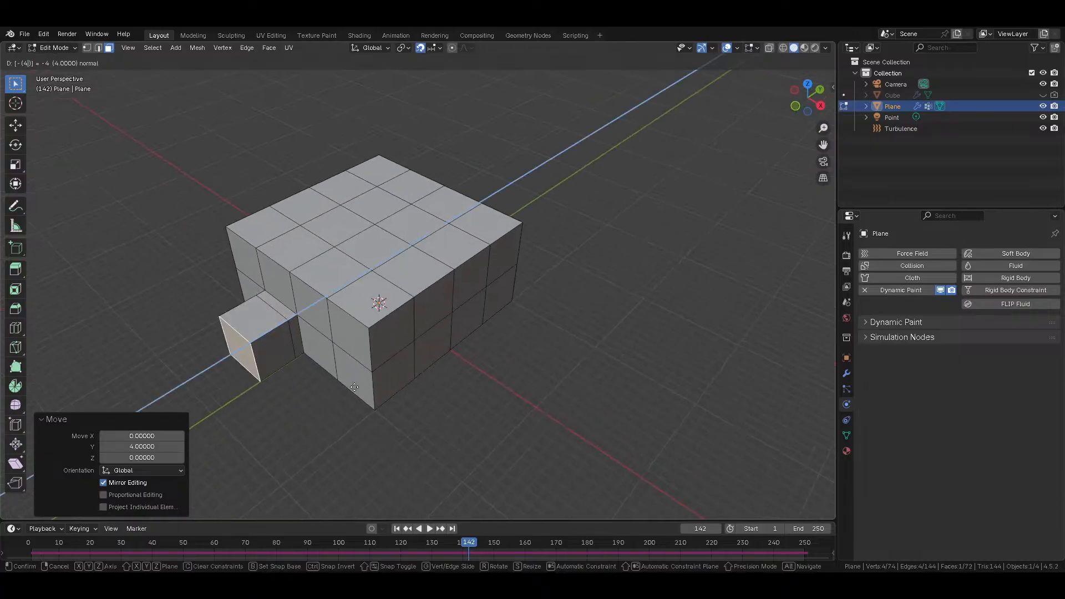
key(Return)
Step: Recalculate the normals of the whole mesh to the outside and clear the selection
key(a)
key(F3)
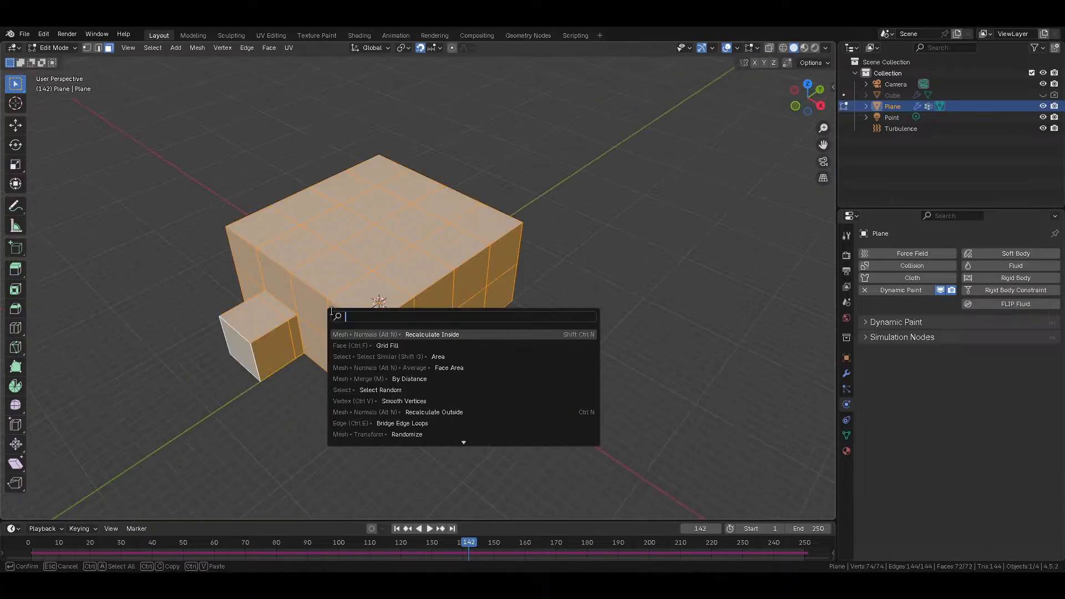
text(i)
key(BackSpace)
text(outs)
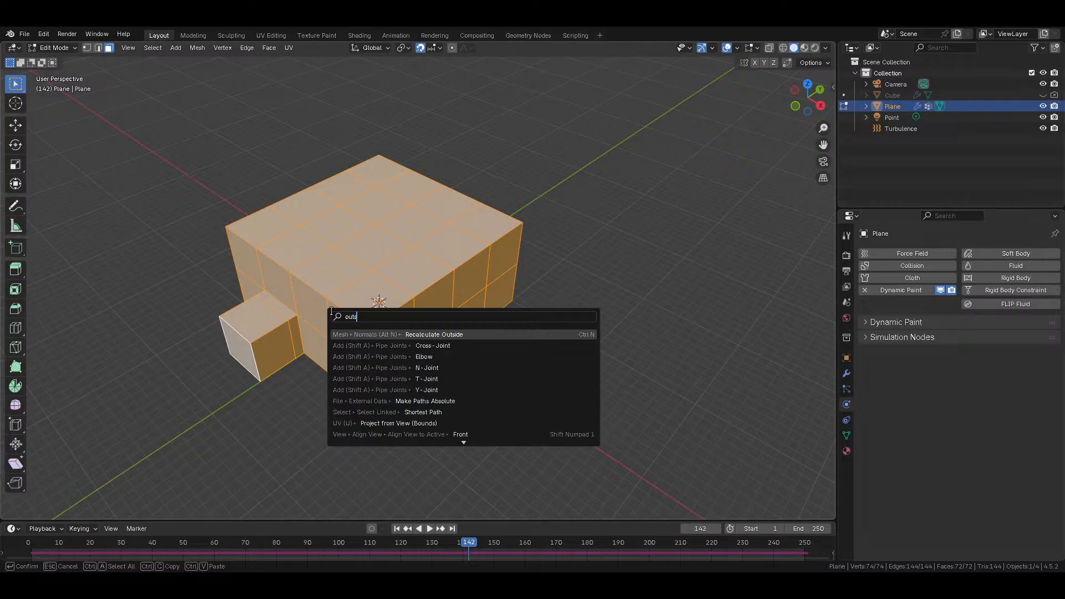
key(Return)
key(alt+a)
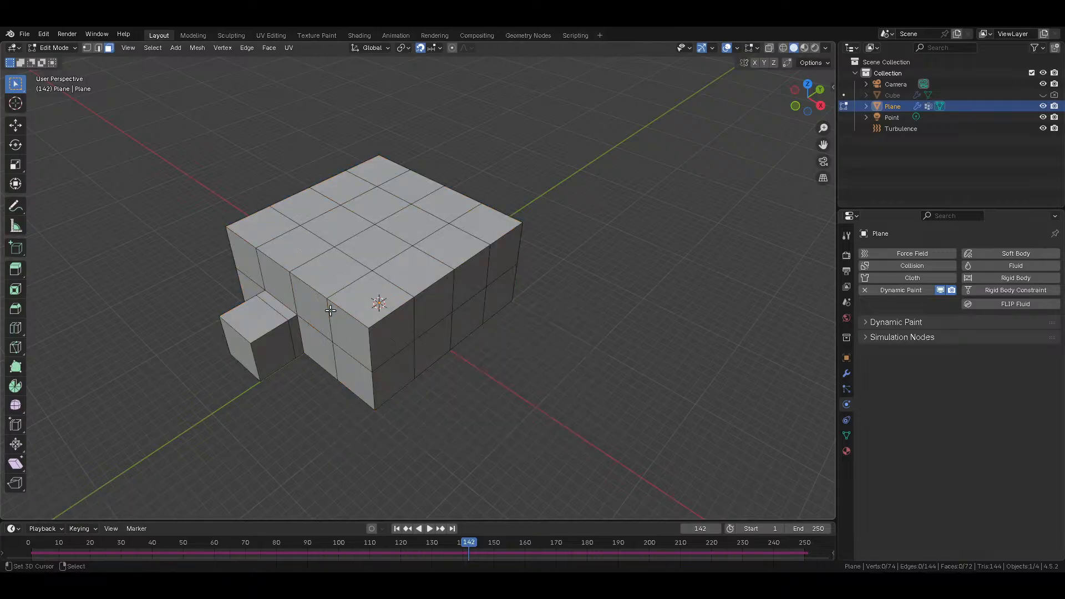
Step: Extrude the small block's end face outward, and extend the block along one side by extruding its side faces 5
click(273, 353)
click(243, 355)
key(e)
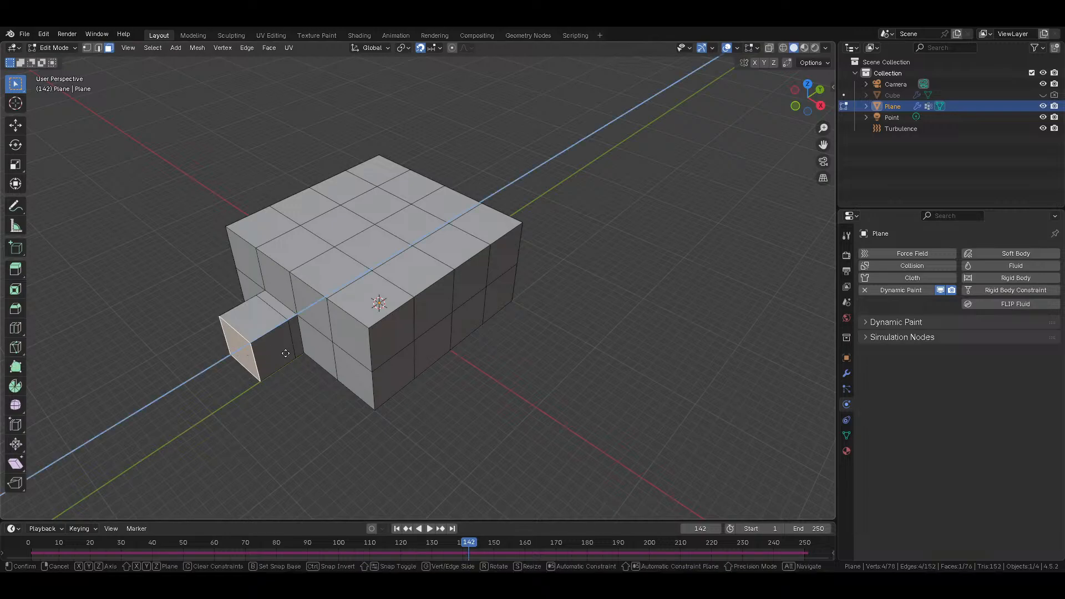
click(256, 370)
text(e5)
key(Return)
middle_drag(316, 361, 424, 344)
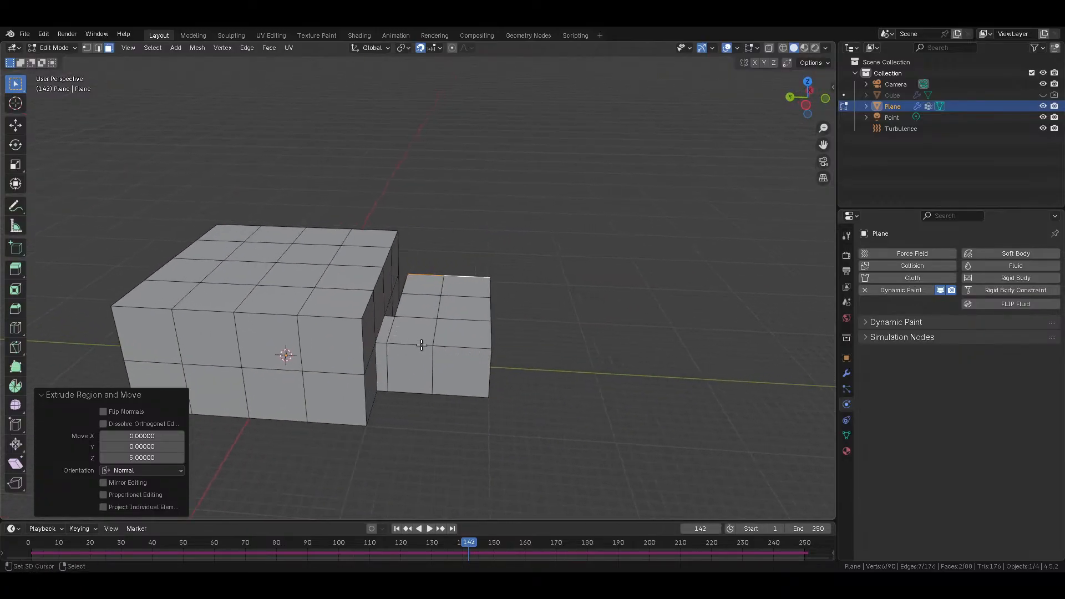
Step: Extrude the two faces on the small block's opposite side by 5
key(alt+a)
click(421, 364)
shift+click(452, 362)
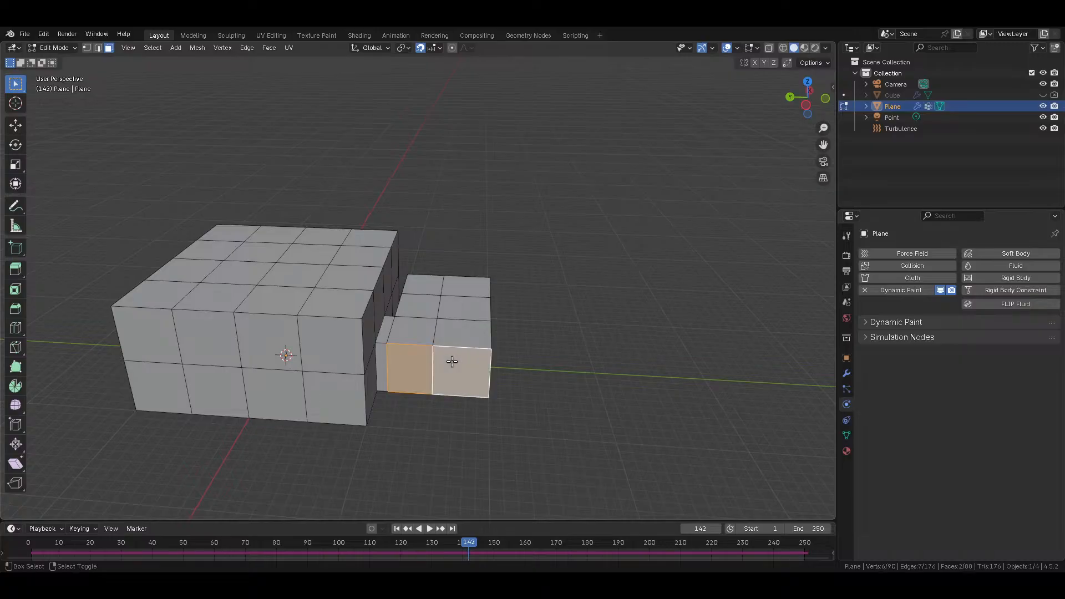
text(e5)
key(Return)
middle_drag(511, 364, 457, 368)
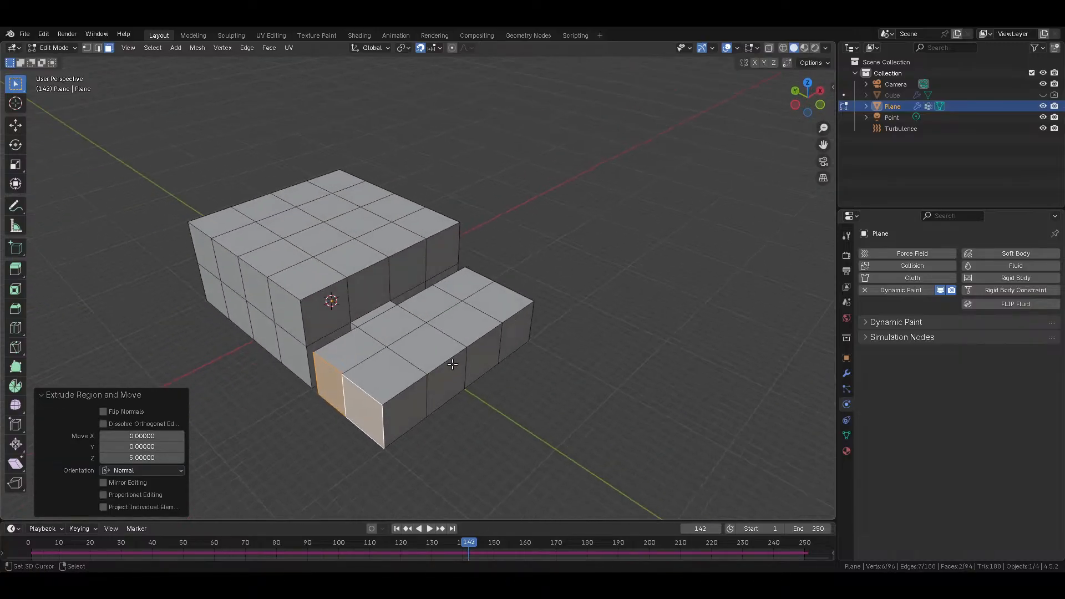
Step: Select the small block's top faces, extrude them slightly upward, return to Object Mode and save the file
key(alt+a)
key(c)
drag(389, 348, 468, 304)
right_click(470, 303)
key(e)
key(Return)
key(Tab)
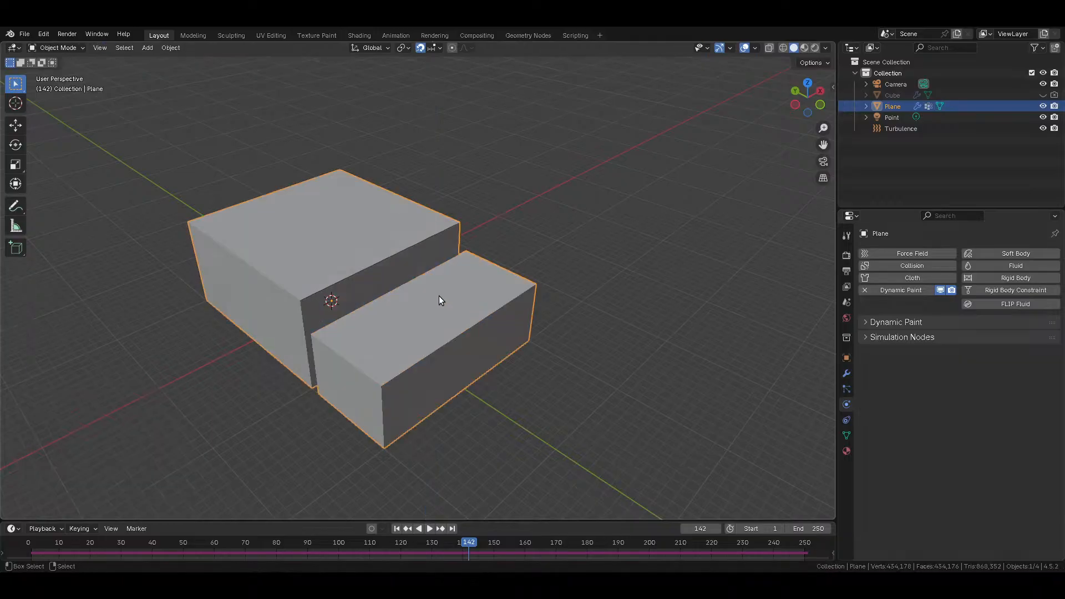
key(ctrl+s)
Step: Show the Dynamic Paint cache settings, rewind the timeline to frame 1 and save the file
middle_drag(578, 294, 461, 320)
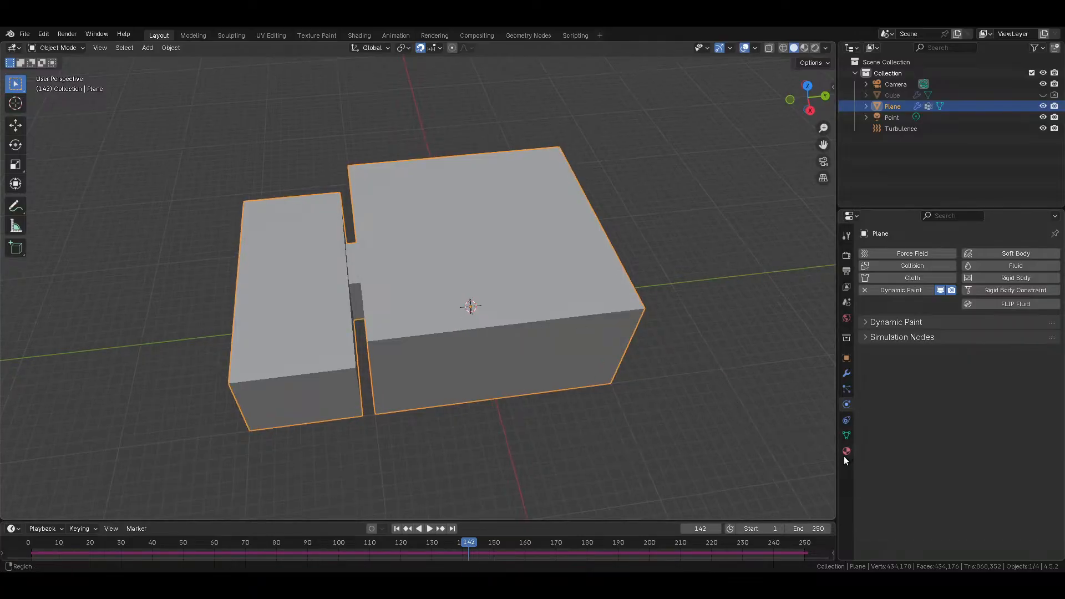
click(887, 341)
click(887, 338)
click(889, 327)
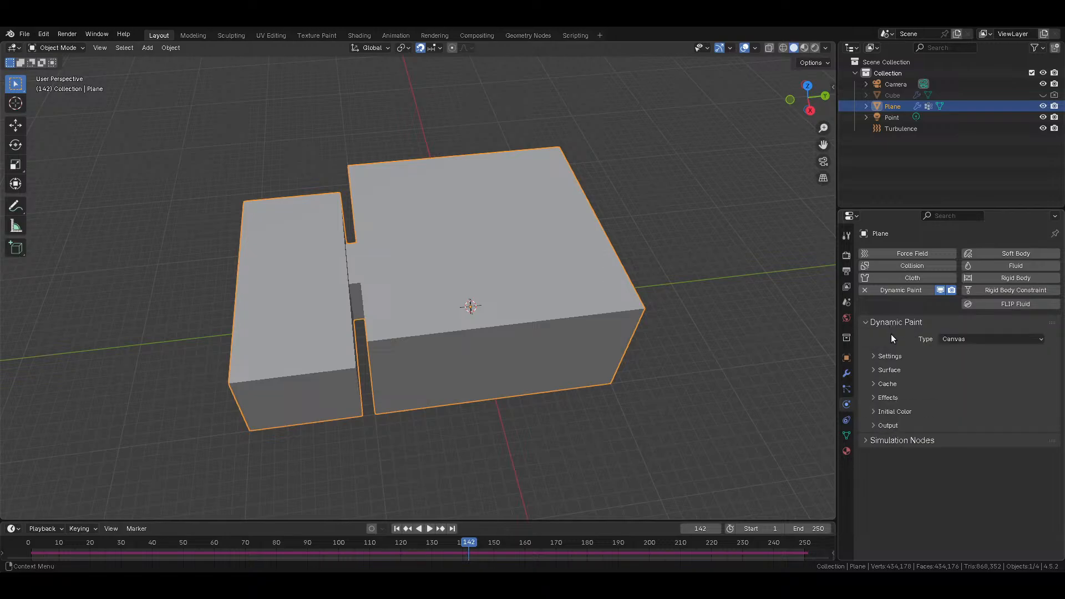
click(888, 384)
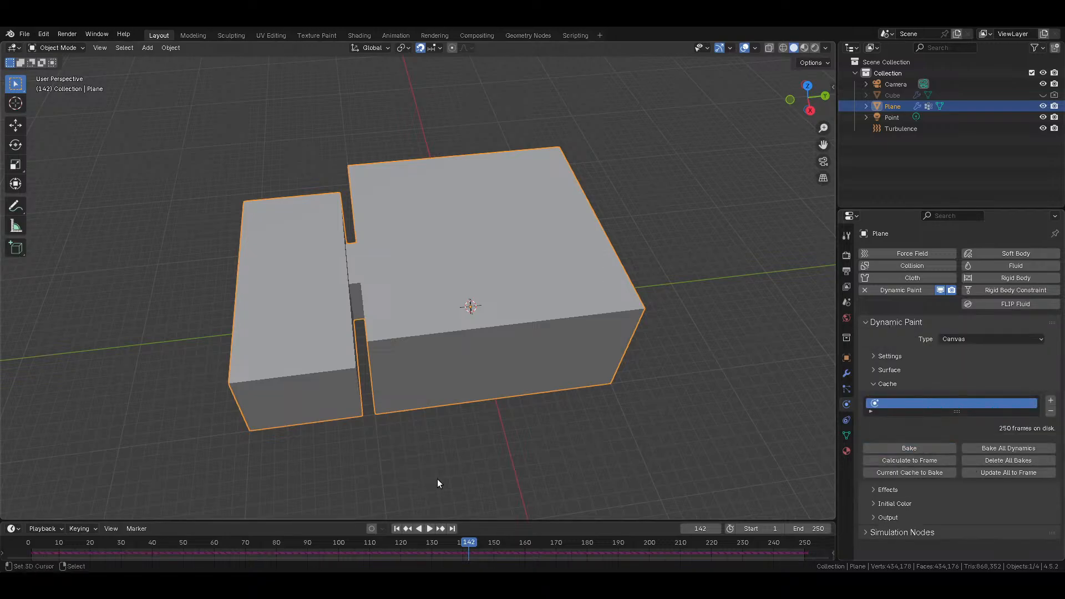
click(406, 528)
key(shift+Left)
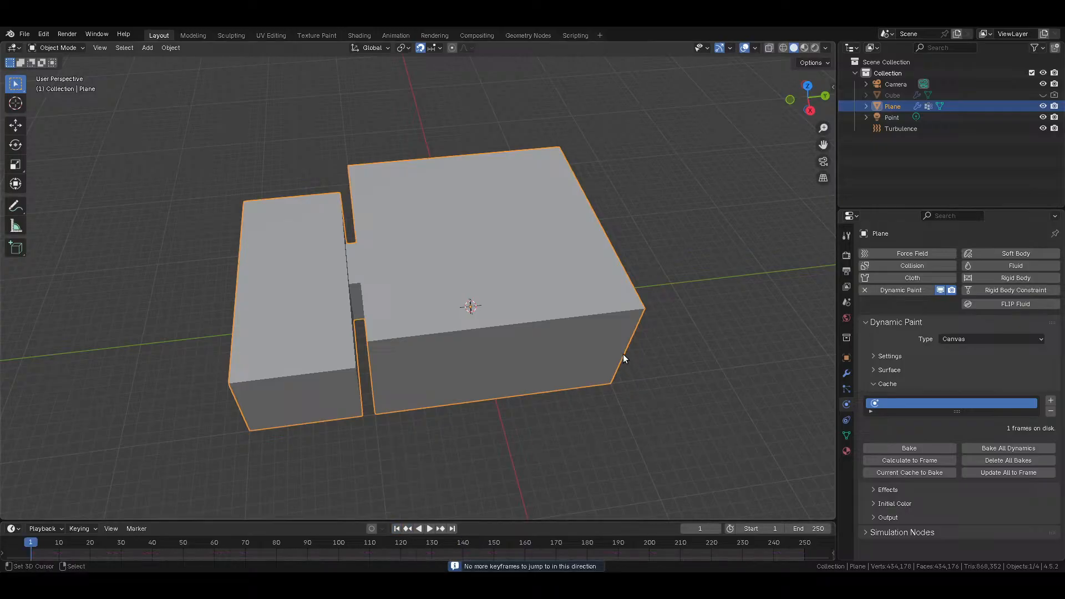
middle_drag(584, 275, 655, 314)
key(ctrl+s)
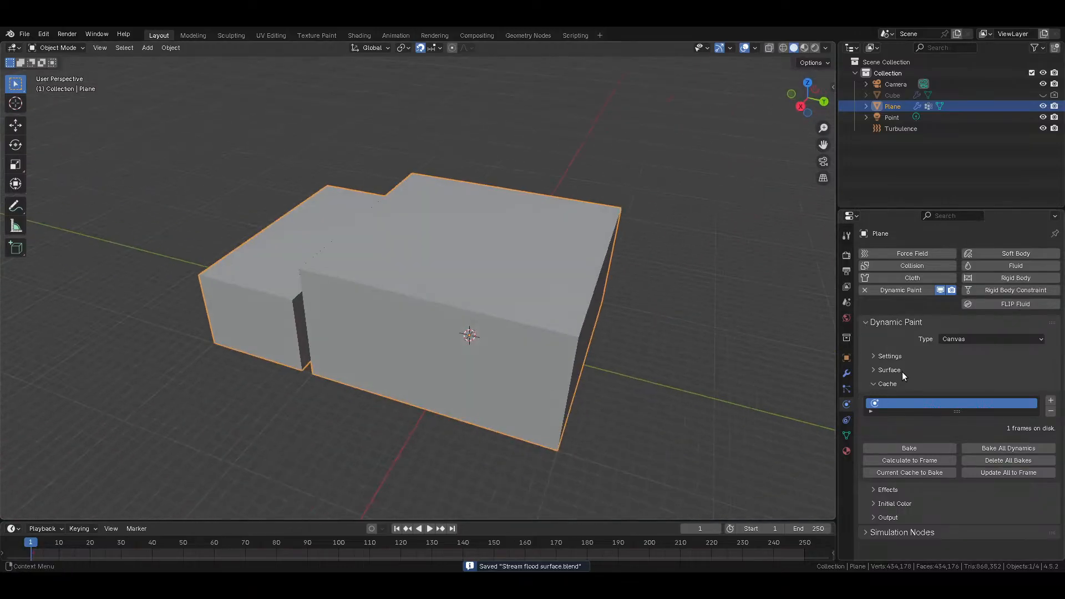
Step: Set the Dynamic Paint spread speed to 4 and bake the cache, stopping the bake at about frame 131
click(894, 489)
click(954, 520)
text(4)
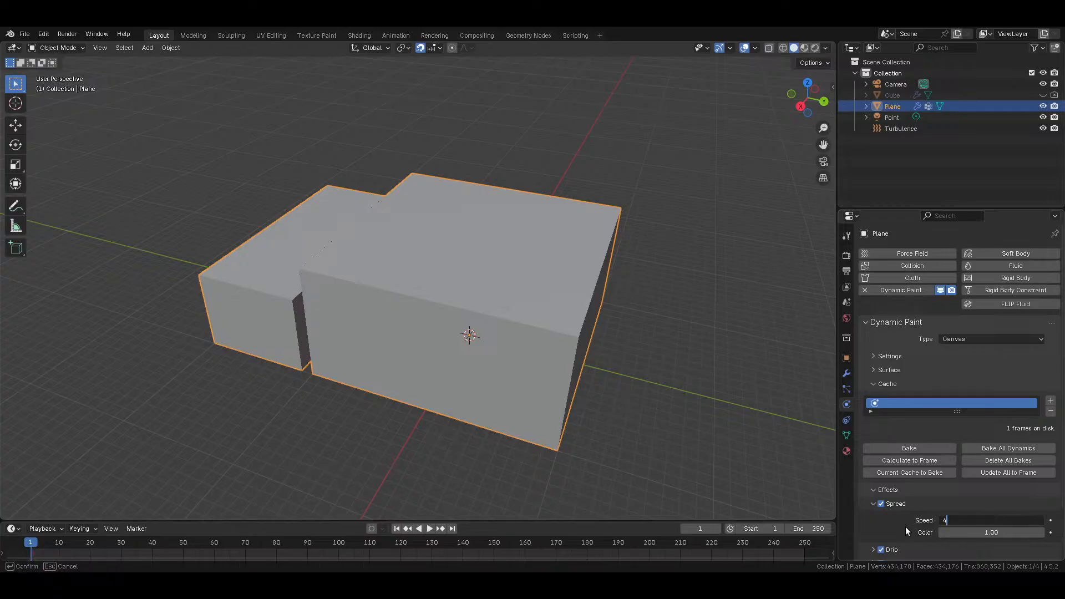
key(Return)
click(900, 448)
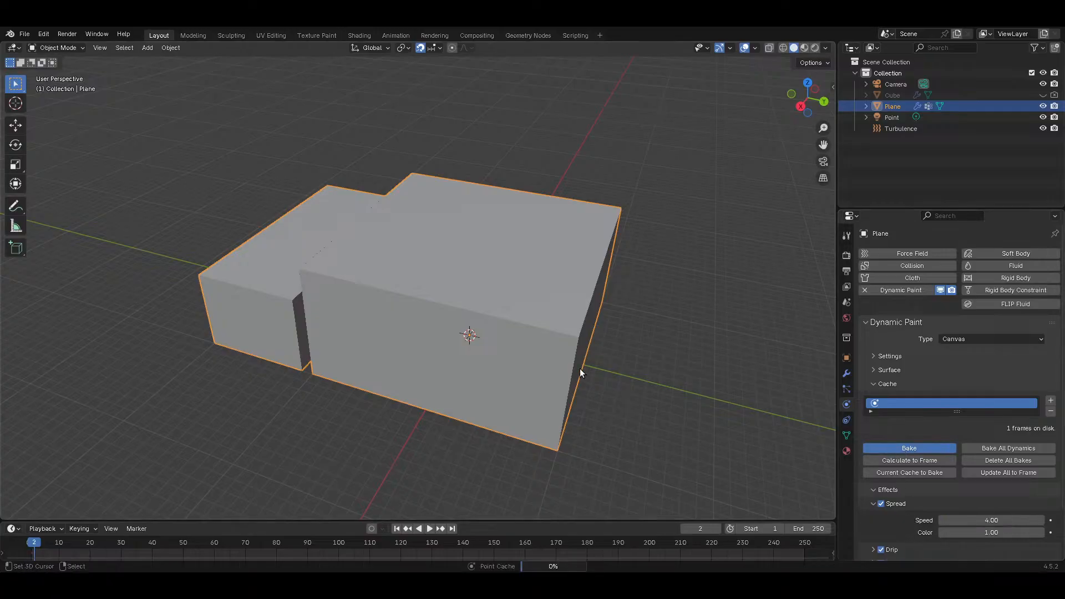
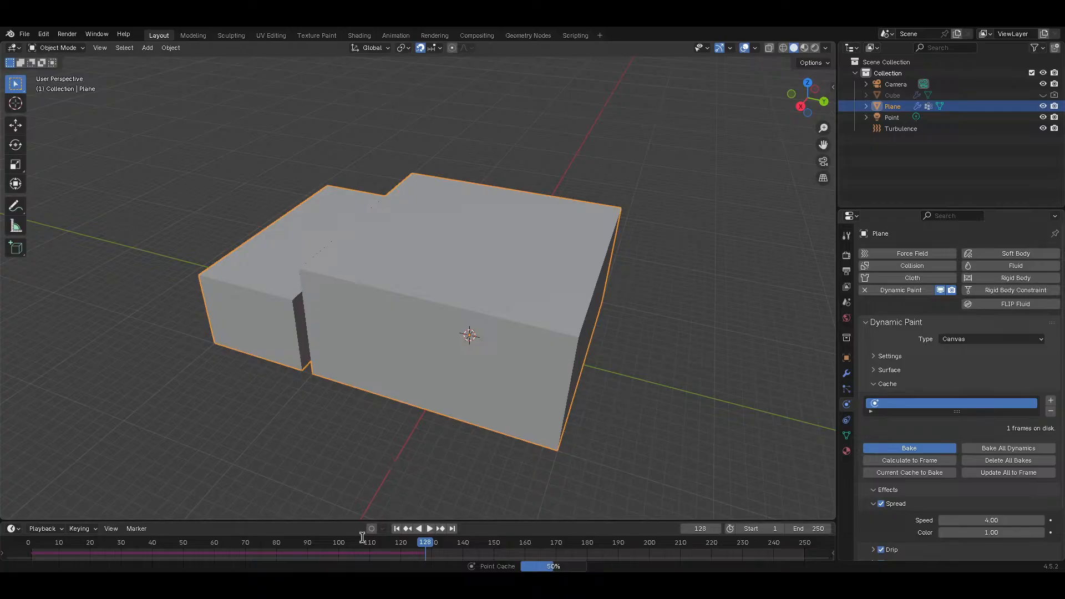
key(Escape)
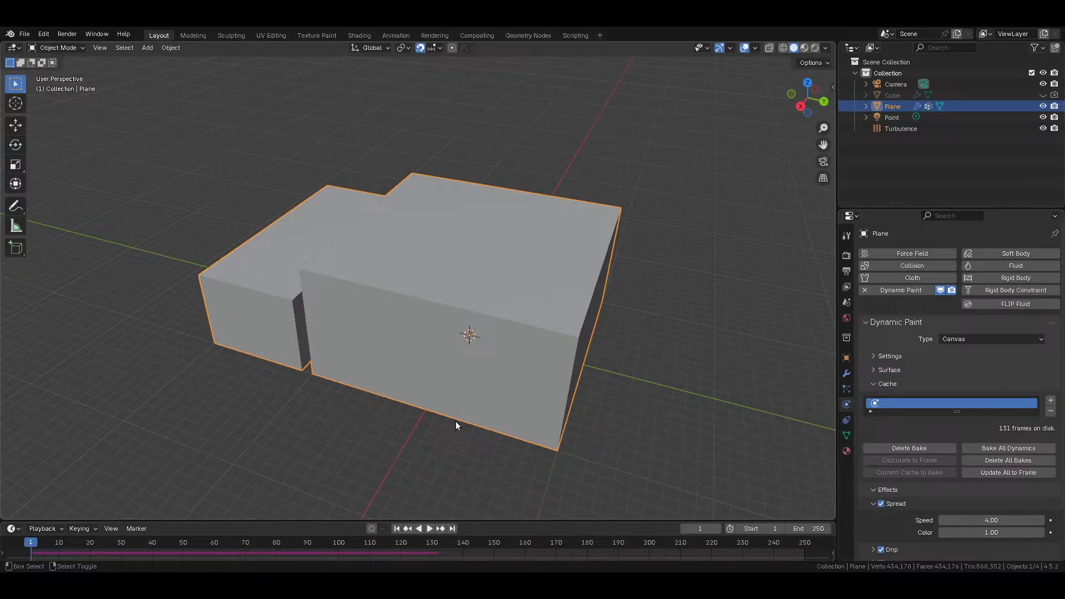
Step: In the Shading workspace, send the flood material's Subtract node output directly to the material output and preview it with rendered shading
key(shift+z)
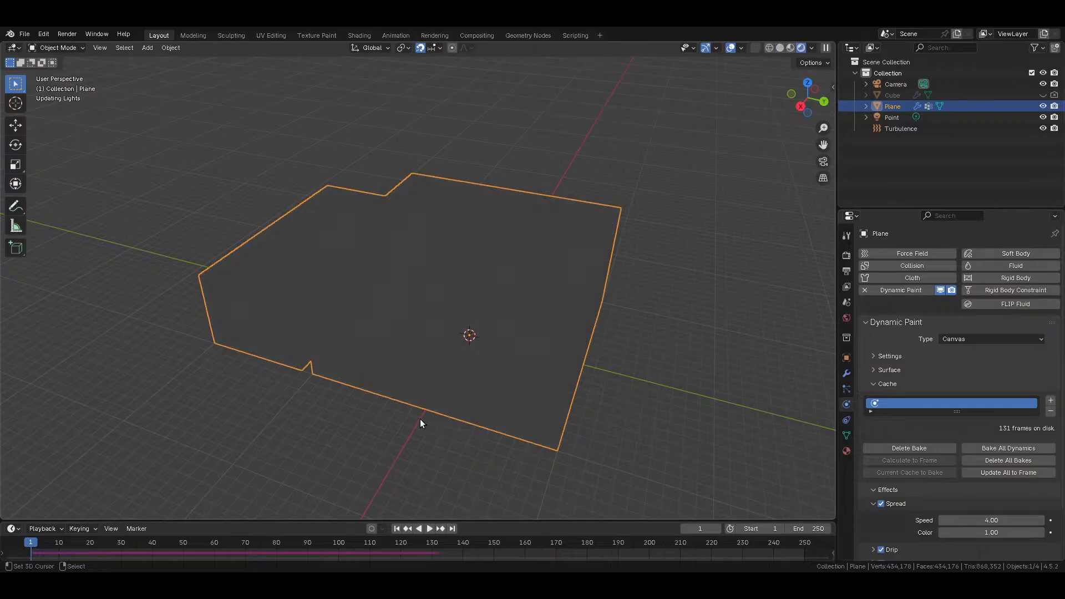
key(shift+z)
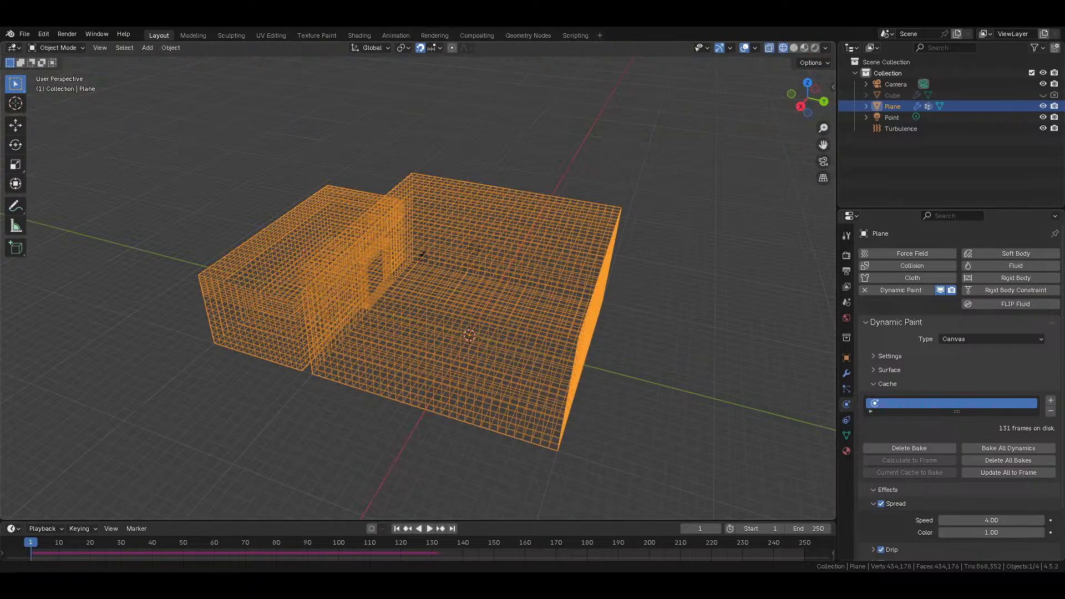
click(361, 35)
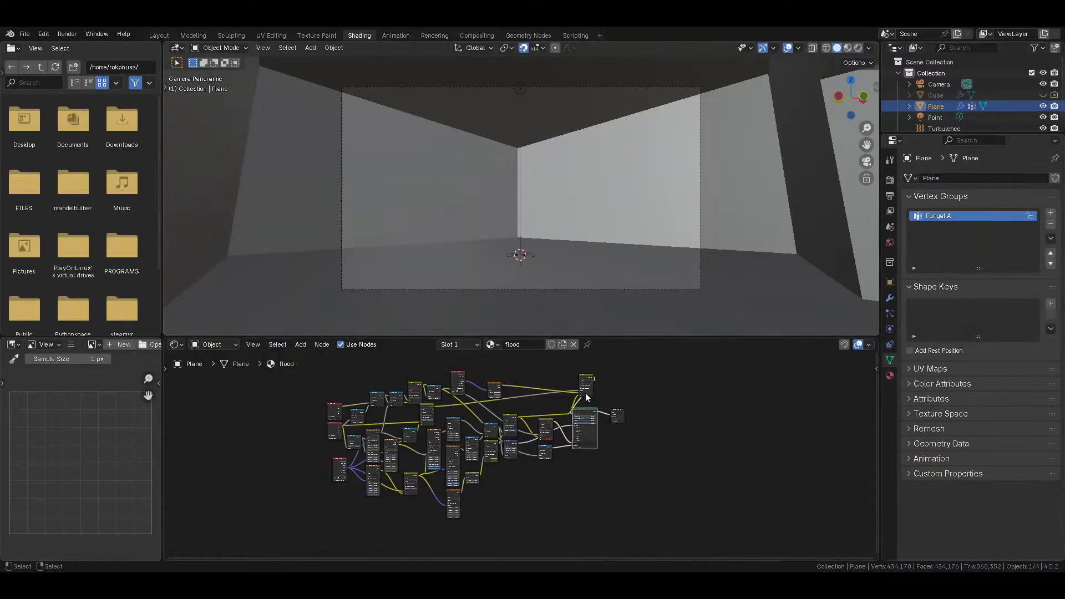
scroll(586, 393, up, 6)
middle_drag(571, 383, 511, 438)
scroll(510, 437, up, 5)
middle_drag(444, 385, 508, 417)
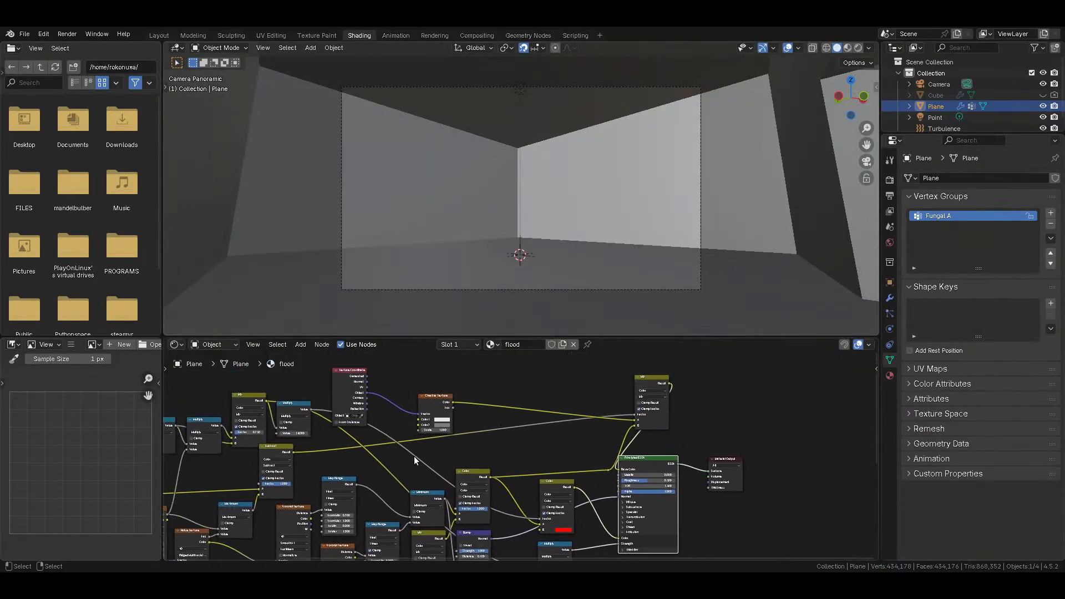
ctrl+shift+click(285, 452)
key(shift+z)
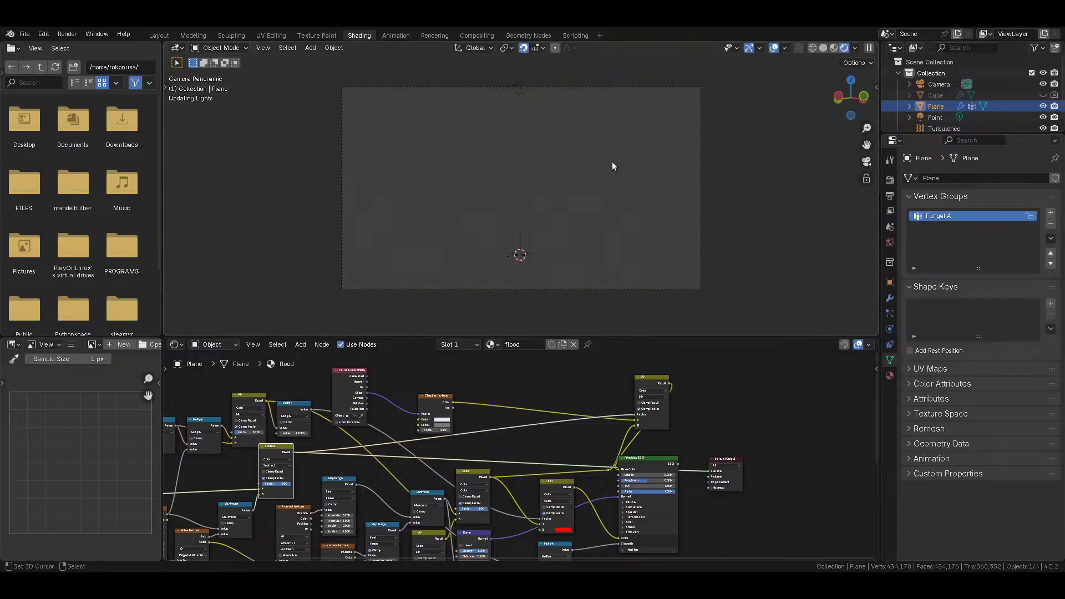
Step: Examine the baked spread on the mesh in the Layout workspace with rendered shading, checking frames up to about 100 and frame 88
click(159, 35)
middle_drag(604, 274, 580, 279)
key(z)
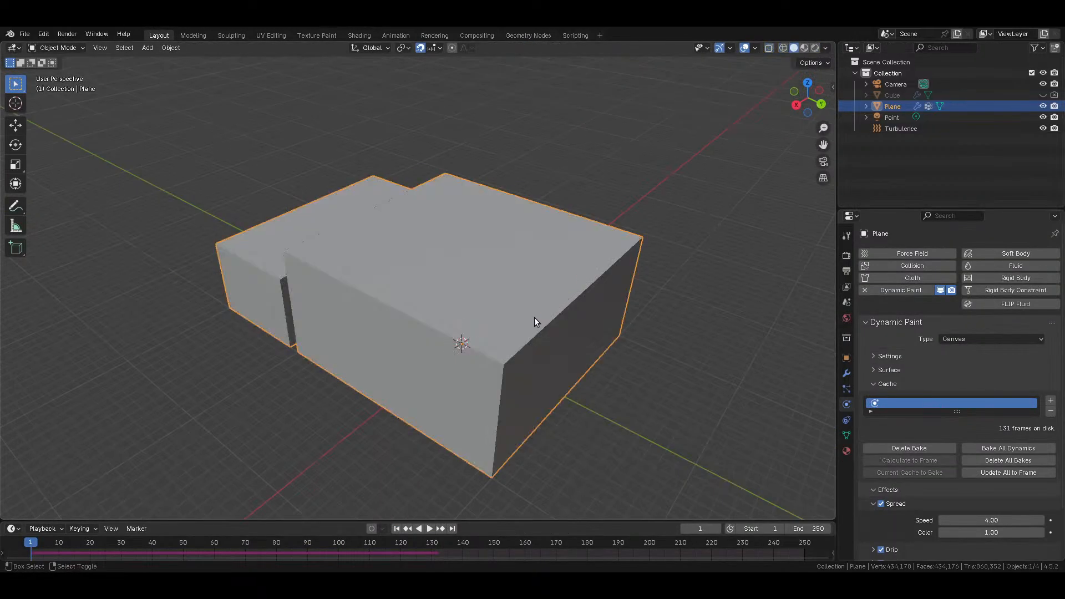
key(shift+z)
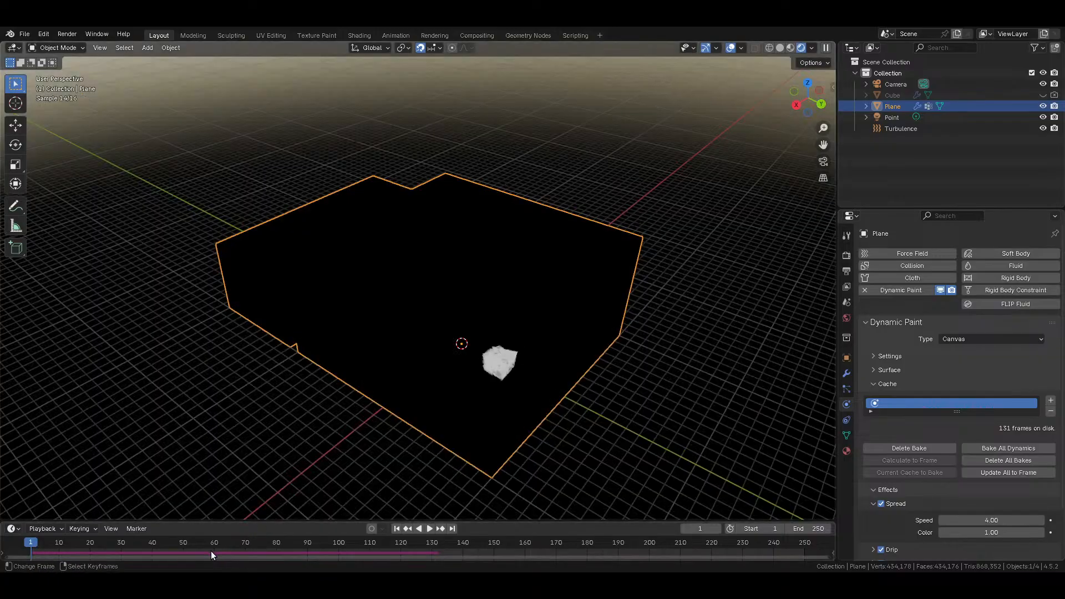
click(211, 550)
middle_drag(430, 395, 513, 426)
click(335, 548)
mouse_move(382, 438)
middle_down()
mouse_move(410, 378)
mouse_move(388, 375)
mouse_move(384, 346)
mouse_move(411, 289)
mouse_move(391, 260)
mouse_move(463, 328)
middle_up()
scroll(388, 375, up, 3)
scroll(444, 361, up, 4)
drag(321, 548, 301, 548)
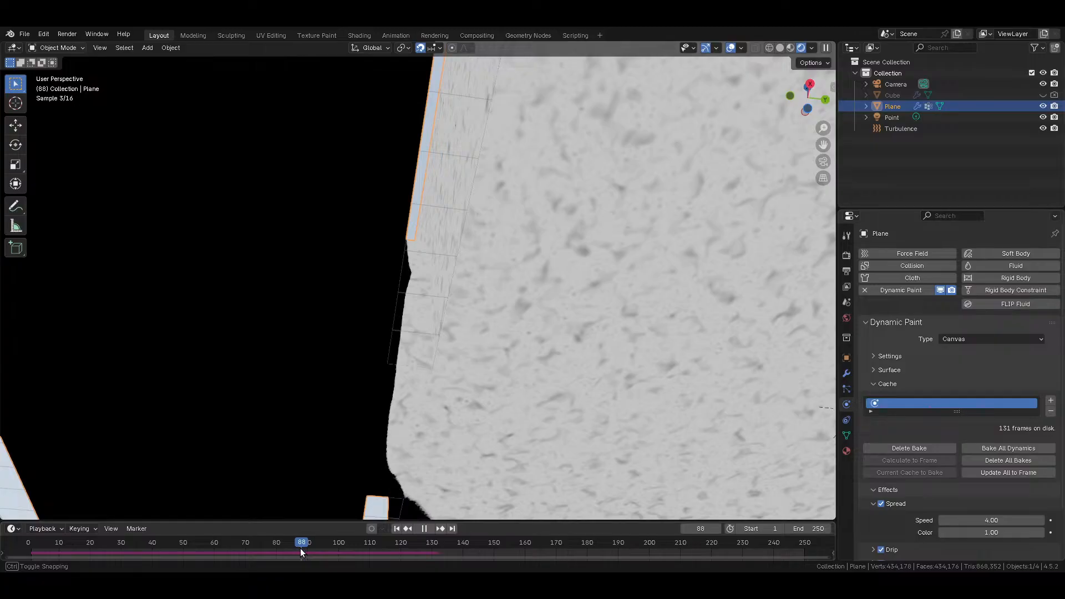
Step: Inspect the spread's edge where it crosses the opening between the two blocks at frames 88, 110 and 130
mouse_move(411, 458)
middle_down()
mouse_move(424, 391)
mouse_move(411, 427)
mouse_move(471, 301)
middle_up()
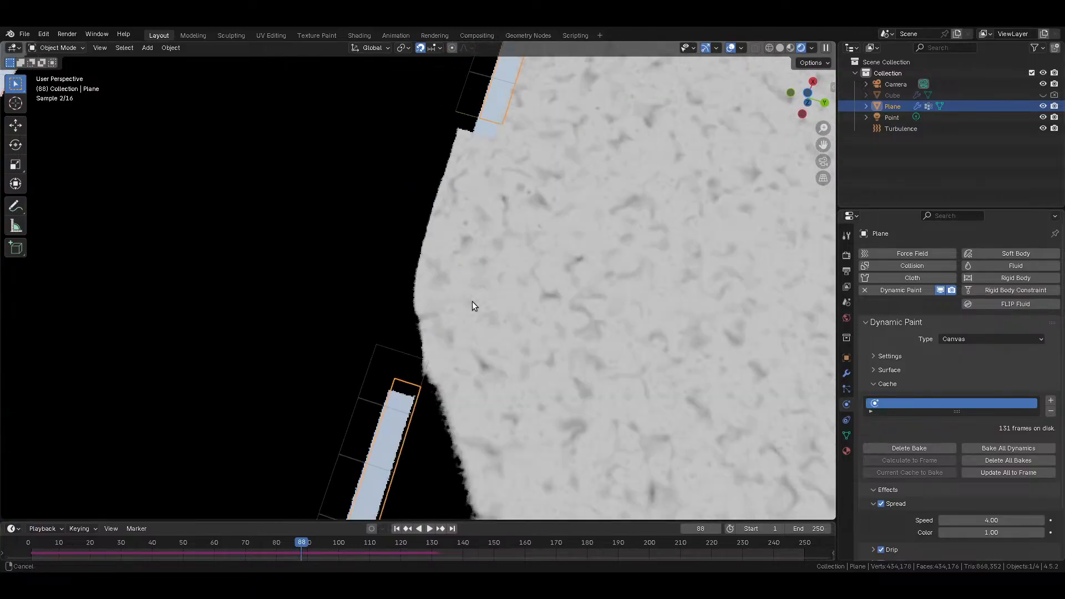
scroll(471, 301, up, 5)
mouse_move(452, 441)
shift+middle_down()
mouse_move(415, 278)
mouse_move(444, 357)
mouse_move(435, 466)
mouse_move(438, 326)
shift+middle_up()
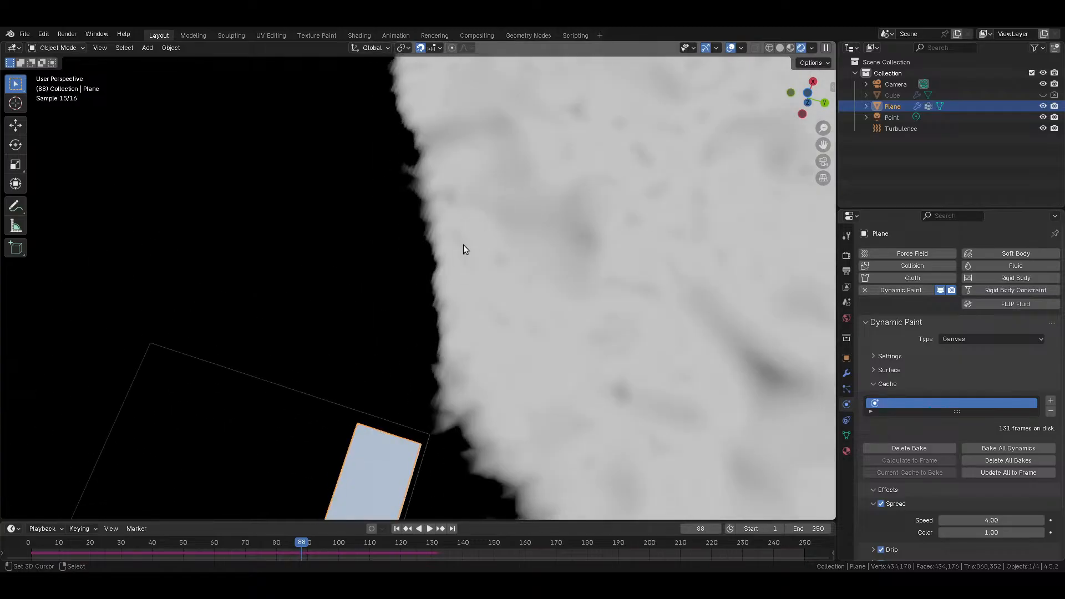
scroll(464, 245, down, 2)
mouse_move(463, 244)
middle_down()
mouse_move(452, 304)
mouse_move(412, 341)
mouse_move(498, 354)
mouse_move(504, 367)
mouse_move(474, 423)
mouse_move(513, 442)
mouse_move(487, 443)
mouse_move(498, 451)
middle_up()
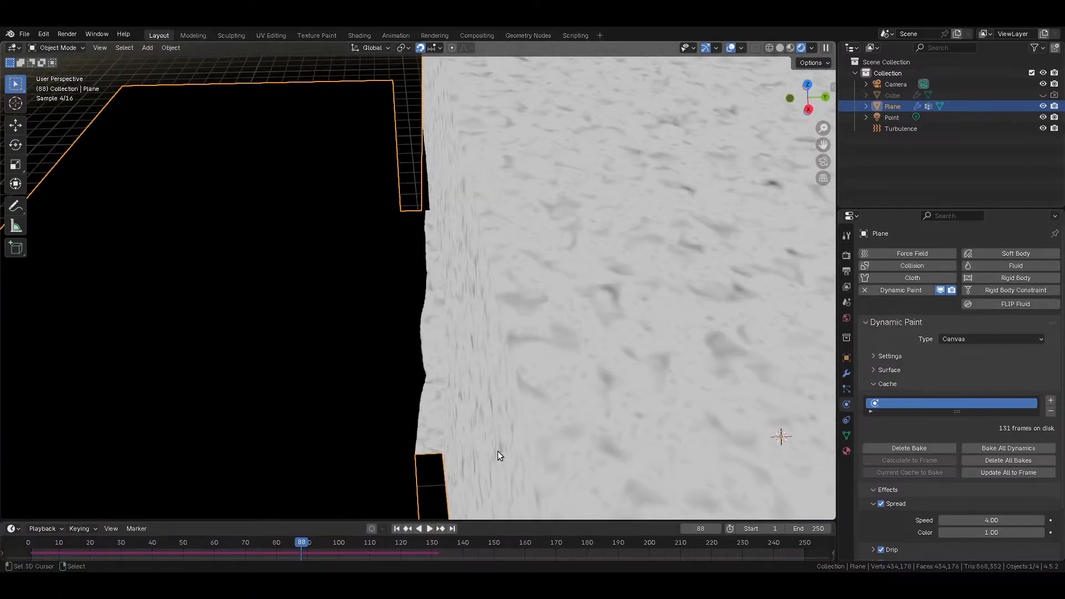
click(369, 548)
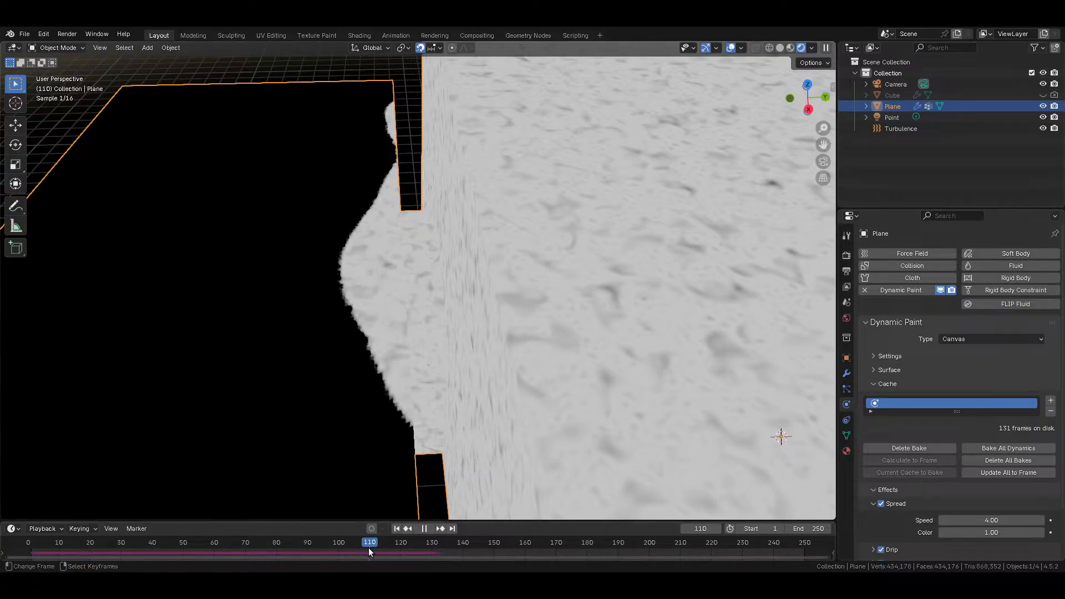
drag(368, 547, 431, 552)
middle_drag(423, 419, 594, 406)
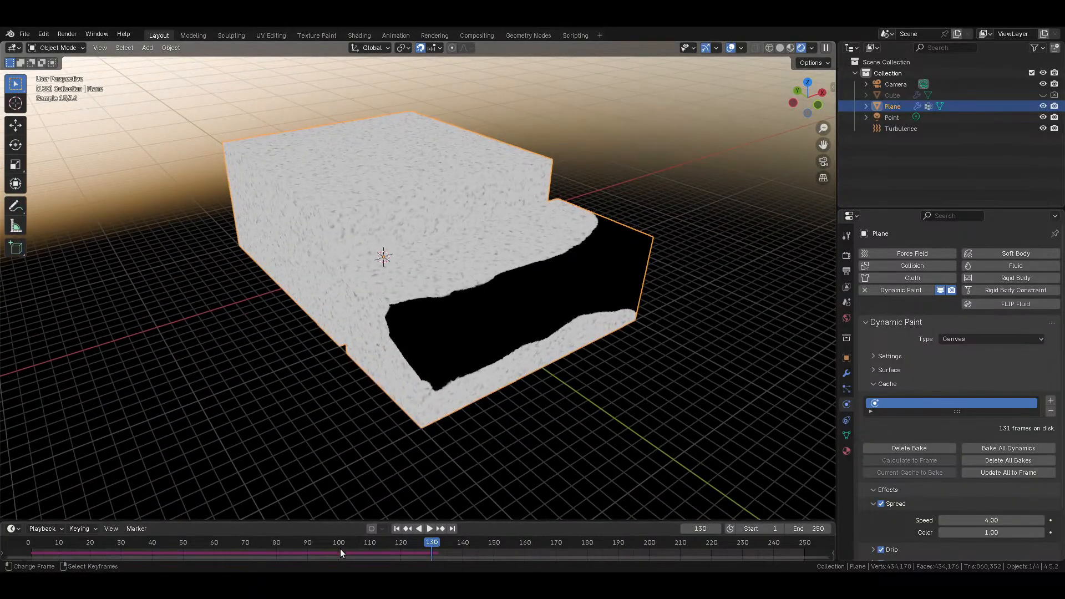
Step: Check the spread at frames 100, 90 and 80, look through the camera at frame 80 and save the file
click(339, 551)
mouse_move(318, 434)
middle_down()
mouse_move(433, 347)
mouse_move(423, 299)
middle_up()
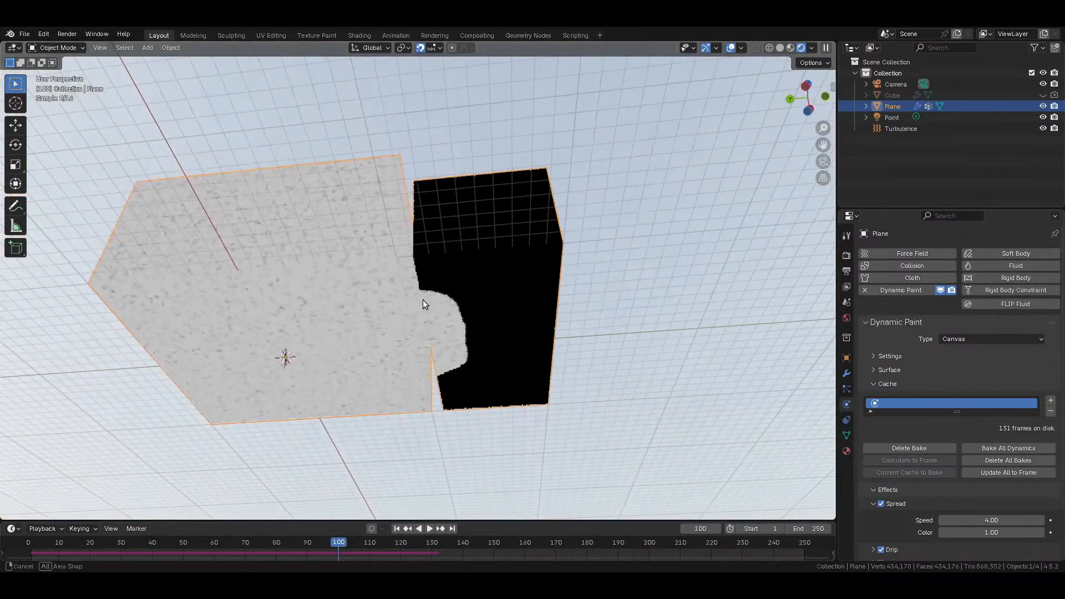
click(308, 549)
mouse_move(453, 384)
middle_down()
mouse_move(462, 461)
mouse_move(448, 395)
mouse_move(304, 381)
middle_up()
middle_drag(371, 407, 331, 464)
click(276, 548)
mouse_move(305, 518)
middle_down()
mouse_move(484, 425)
mouse_move(434, 391)
mouse_move(417, 362)
middle_up()
key(KP_0)
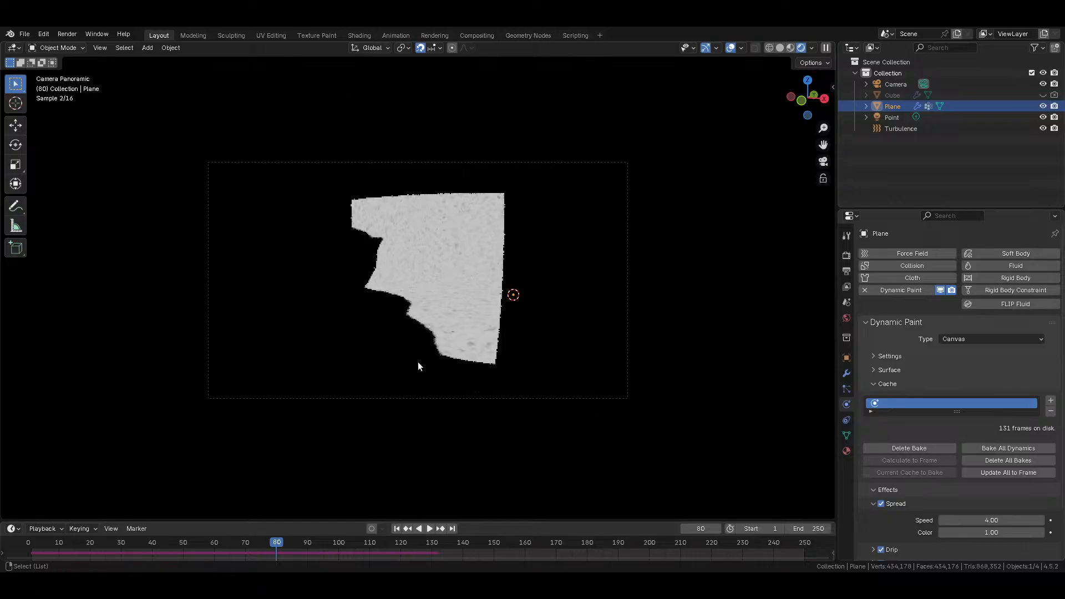
key(ctrl+s)
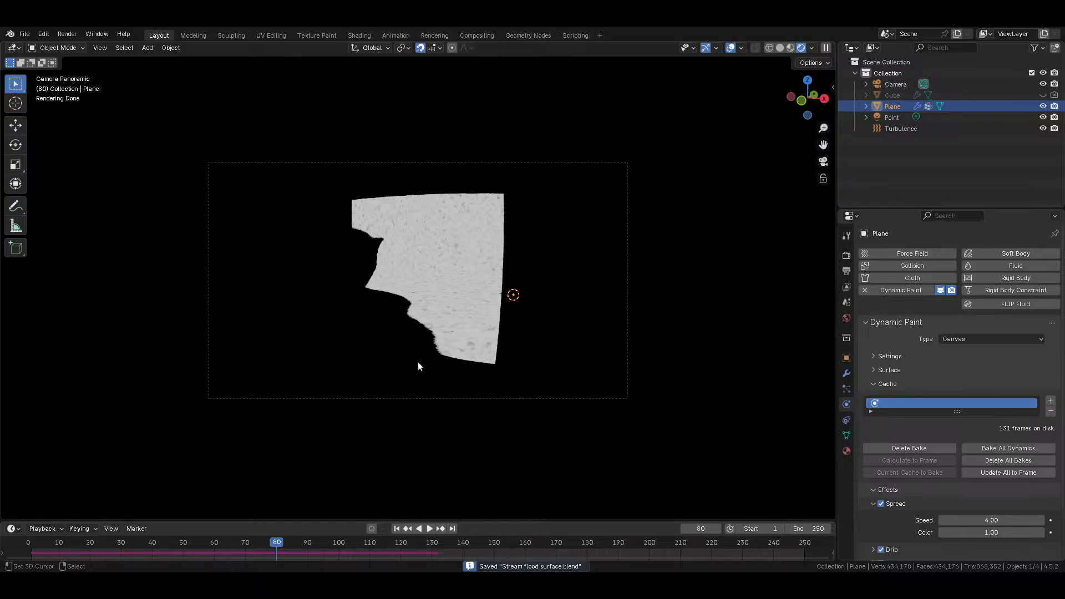
Step: Return the viewport to solid shading and delete the point light
key(shift+z)
key(shift+z)
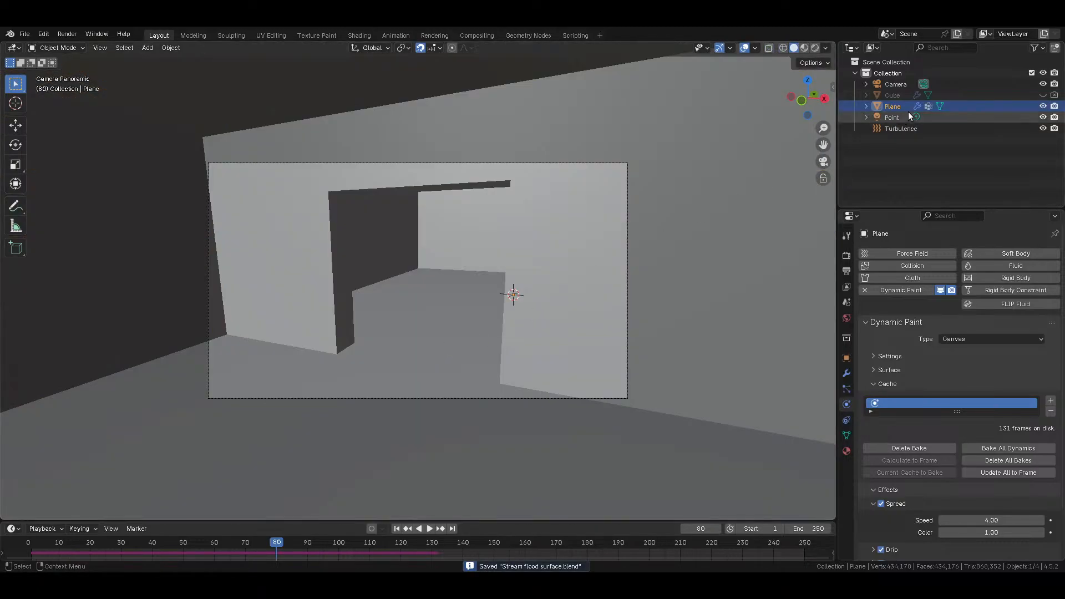
click(891, 116)
key(Delete)
scroll(459, 288, down, 4)
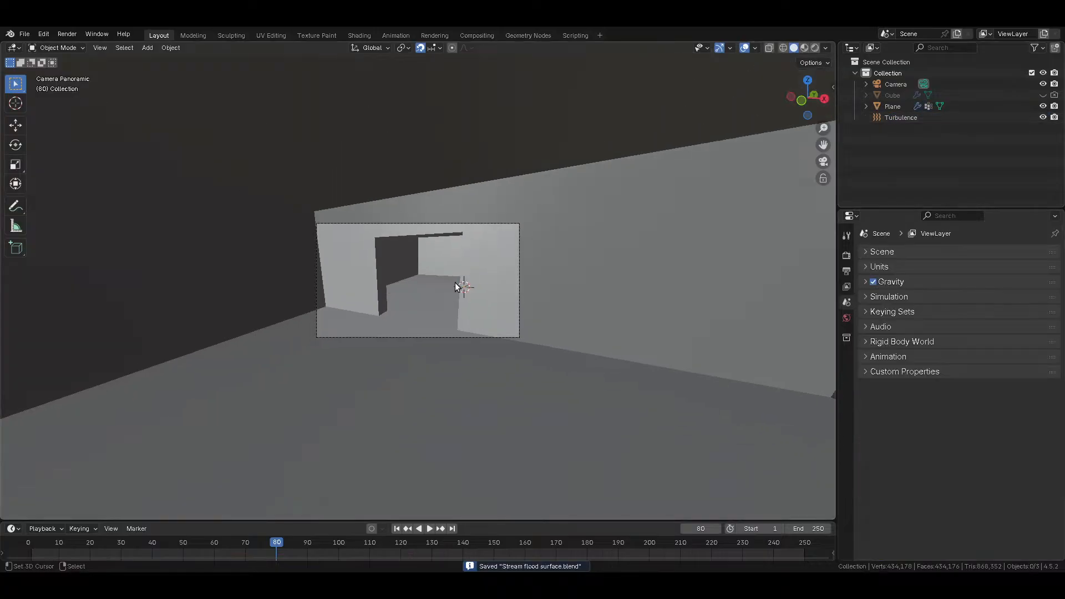
Step: Reset the 3D cursor to the world origin, add a spot light there and move it along Y into the small block beside the camera
key(shift+z)
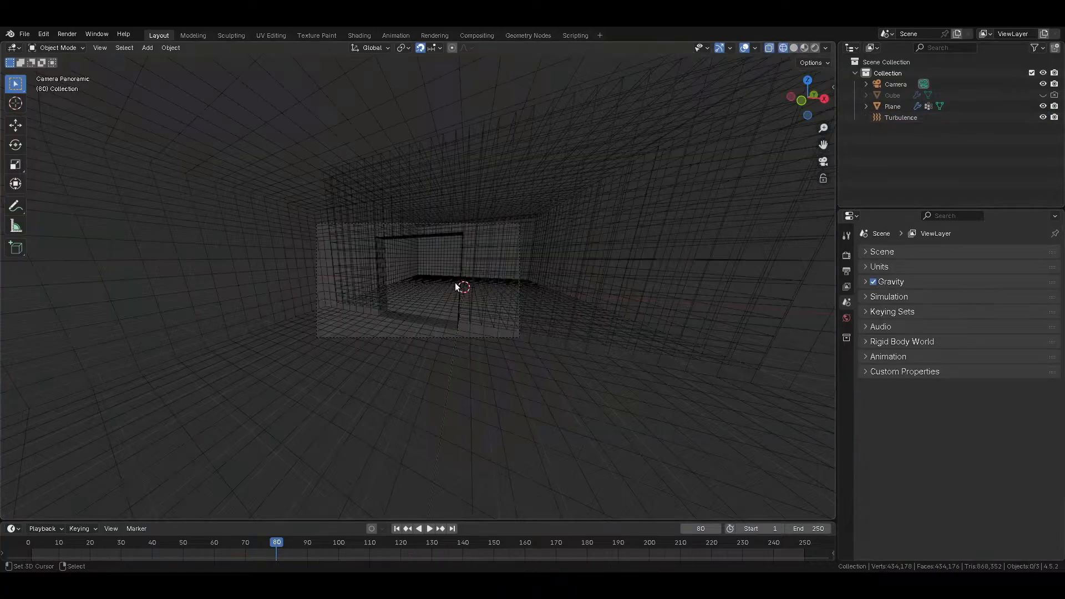
key(KP_7)
scroll(455, 284, down, 10)
key(shift+c)
key(shift+a)
mouse_move(430, 284)
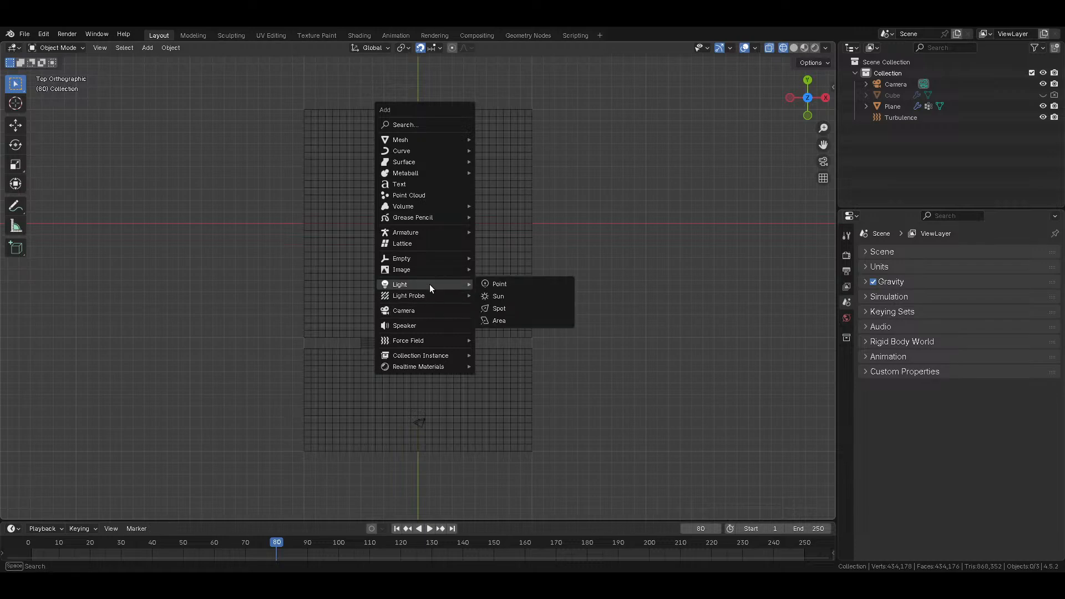
click(499, 308)
key(g)
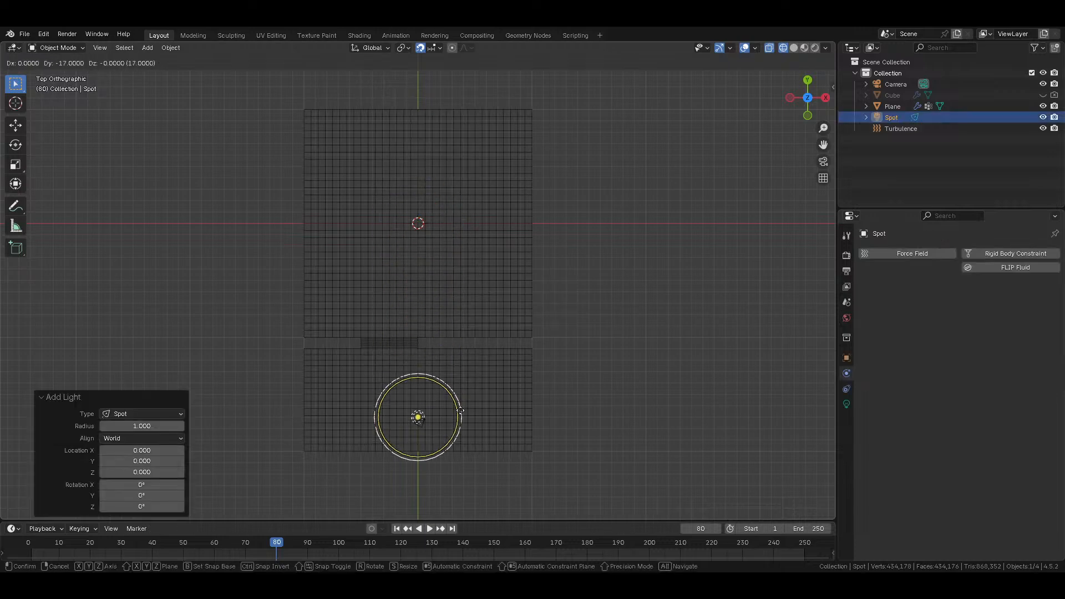
click(457, 410)
Step: Move the spot light -1 along Y and 4 up, and rotate it about 84° in side view to face the large block
key(KP_3)
key(g)
click(452, 367)
key(r)
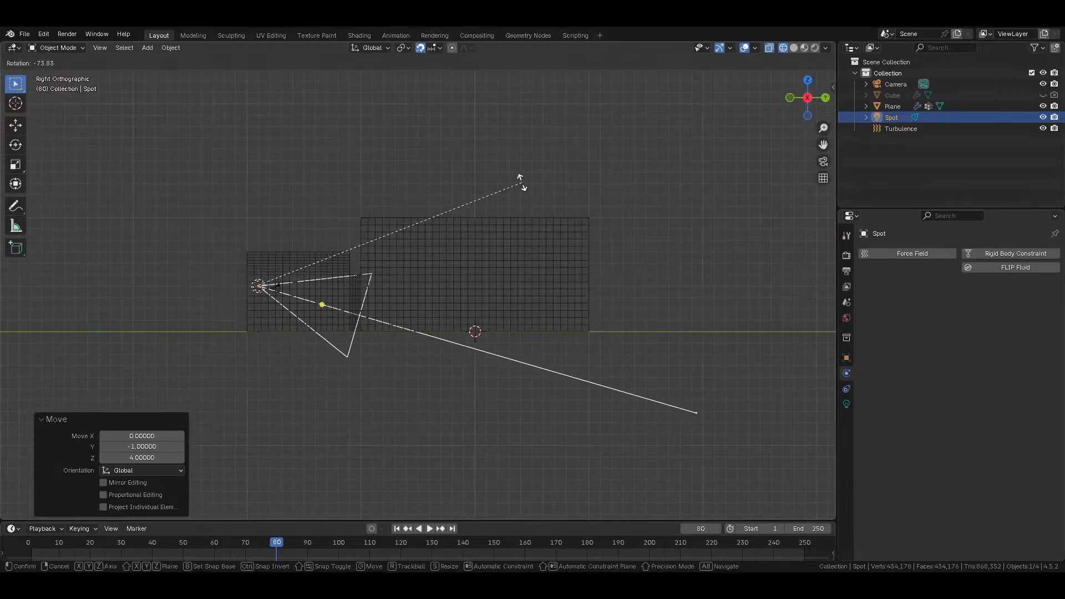
click(502, 138)
Step: Rotate the spot light about 18.8° in top view toward the opening and lower it by 1 along Z
key(KP_7)
key(r)
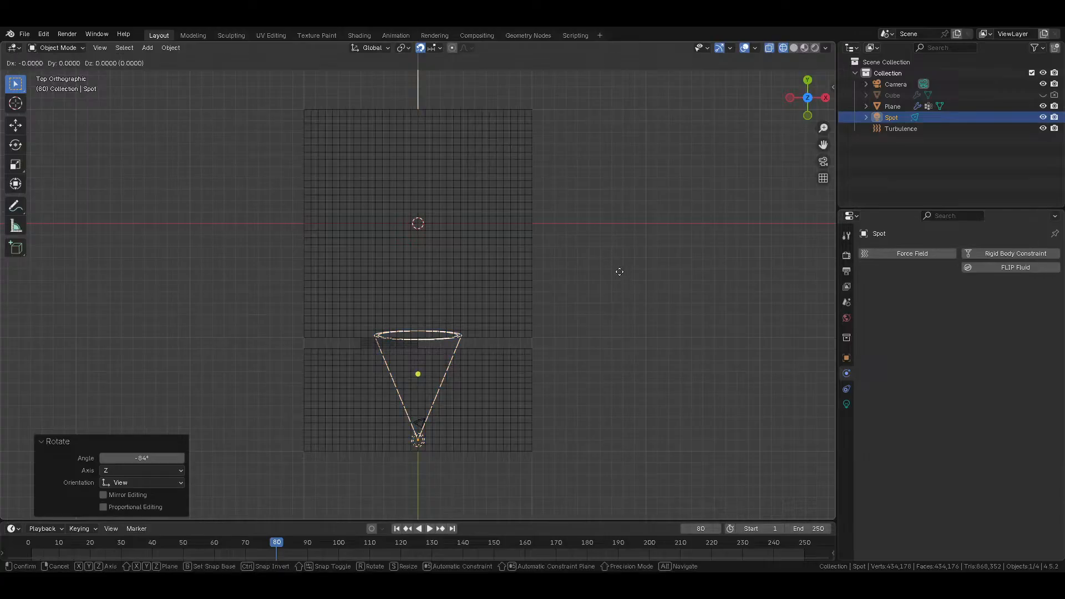
click(561, 265)
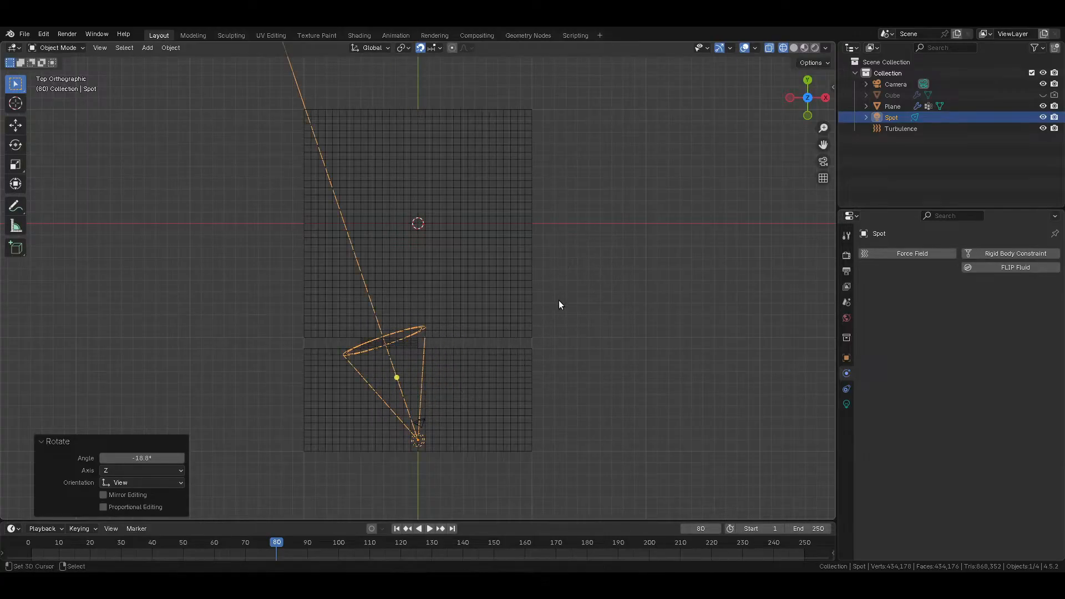
key(KP_0)
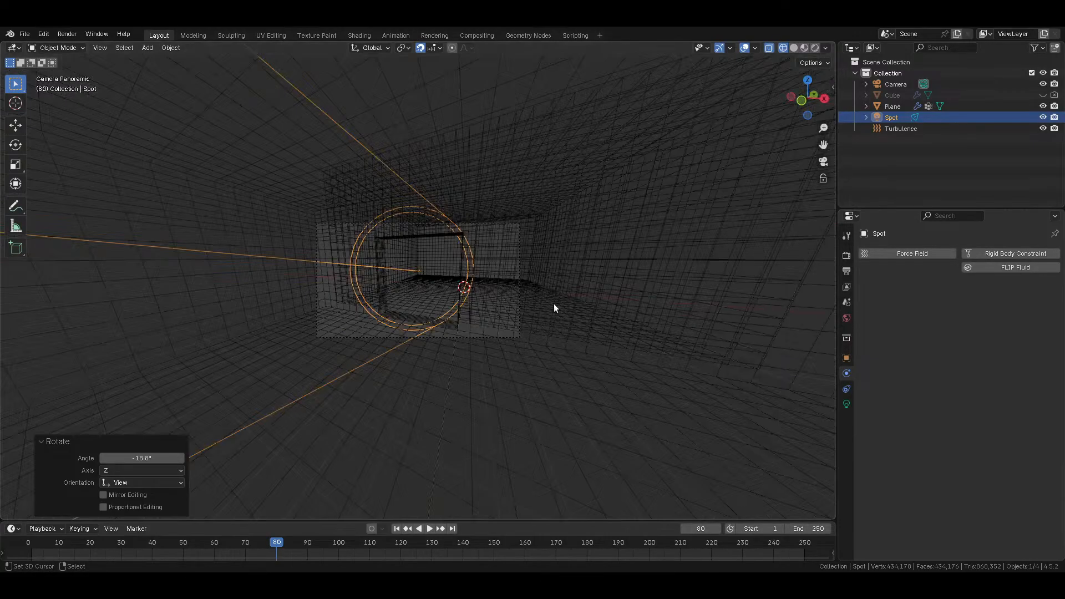
text(gz-1)
key(Return)
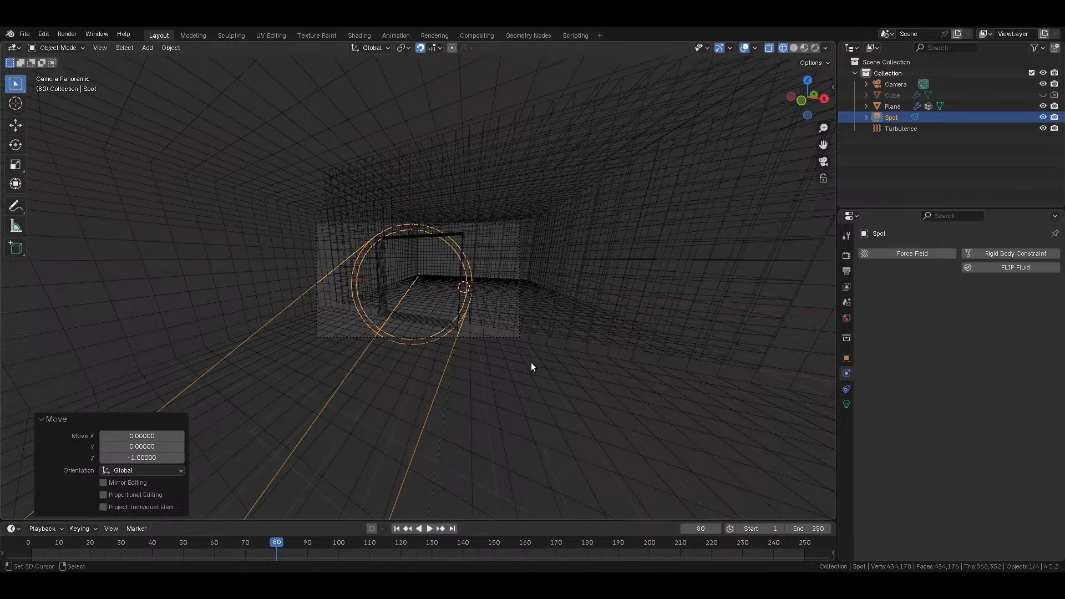
Step: Set the spot light's beam size to 90° and its power to 64 in solid shading
key(shift+z)
click(846, 404)
click(1025, 438)
text(90)
key(Return)
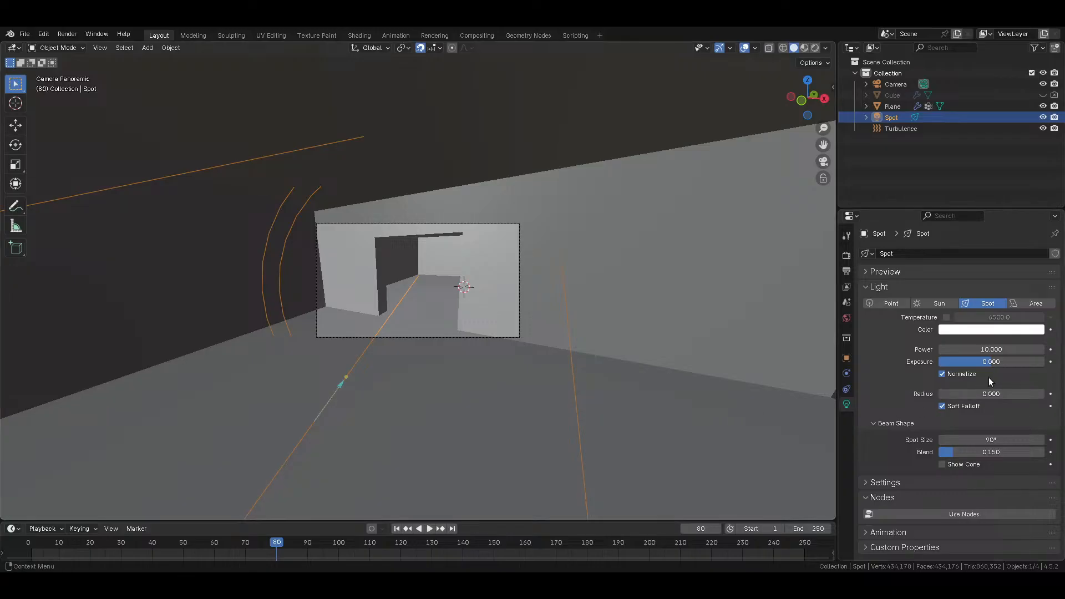
click(987, 350)
text(64)
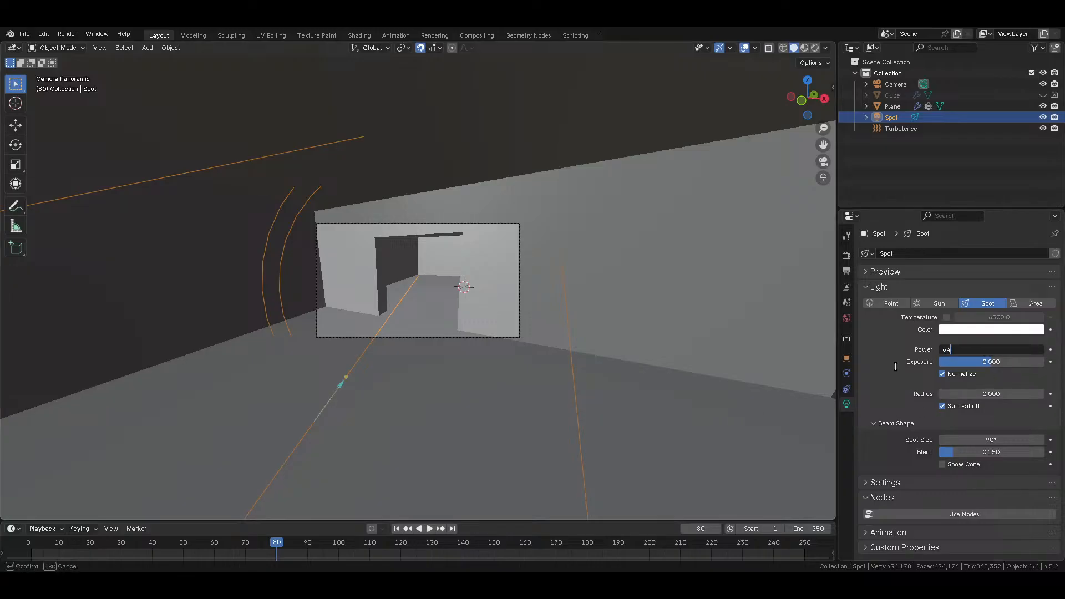
key(Return)
Step: Duplicate the spot light in place and give the copy a spot size of 45° and a power of 256
key(shift+d)
key(Escape)
click(1015, 439)
text(45)
key(Return)
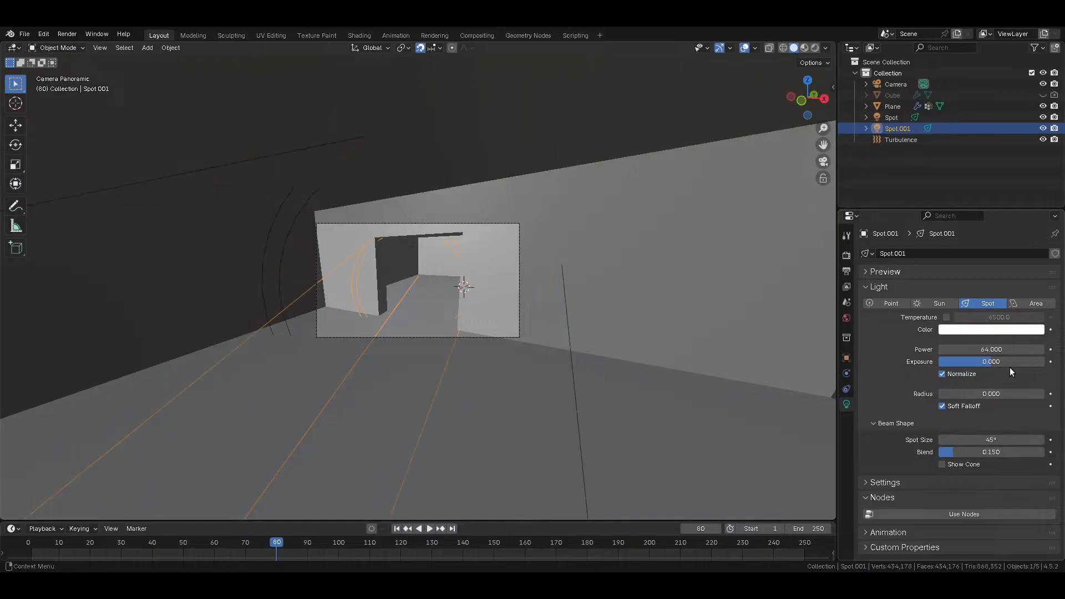
click(998, 349)
text(256)
key(Return)
Step: Set the original 90° spot light's blend to 0.5 and save the file
click(892, 118)
click(991, 452)
text(0.5)
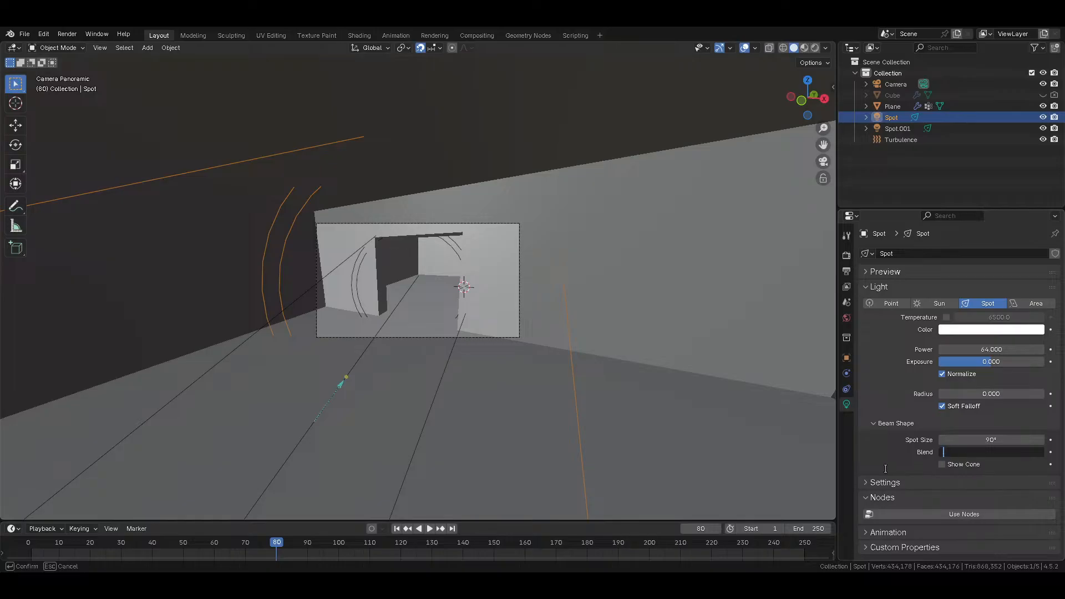
key(Return)
key(ctrl+s)
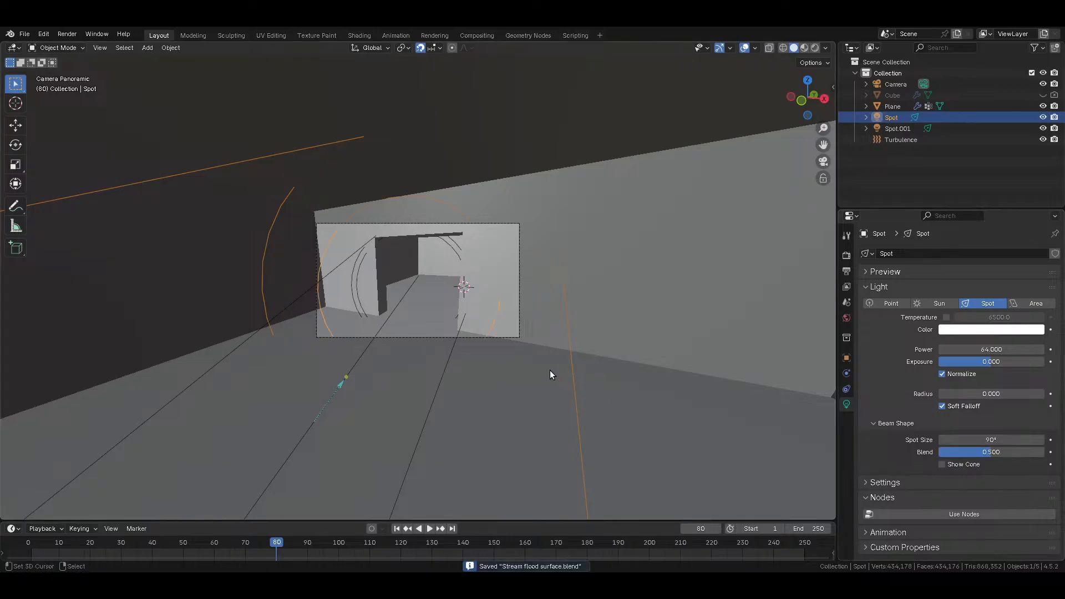
Step: Set the output resolution to 800 × 800 px
click(846, 271)
click(1009, 268)
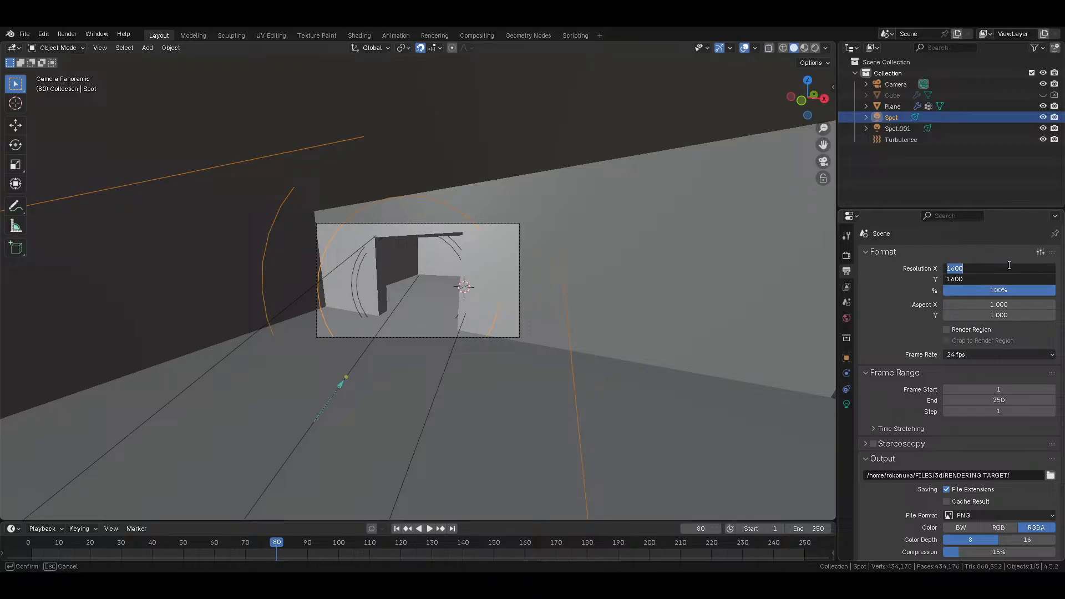
text(800)
key(Tab)
text(800)
key(Return)
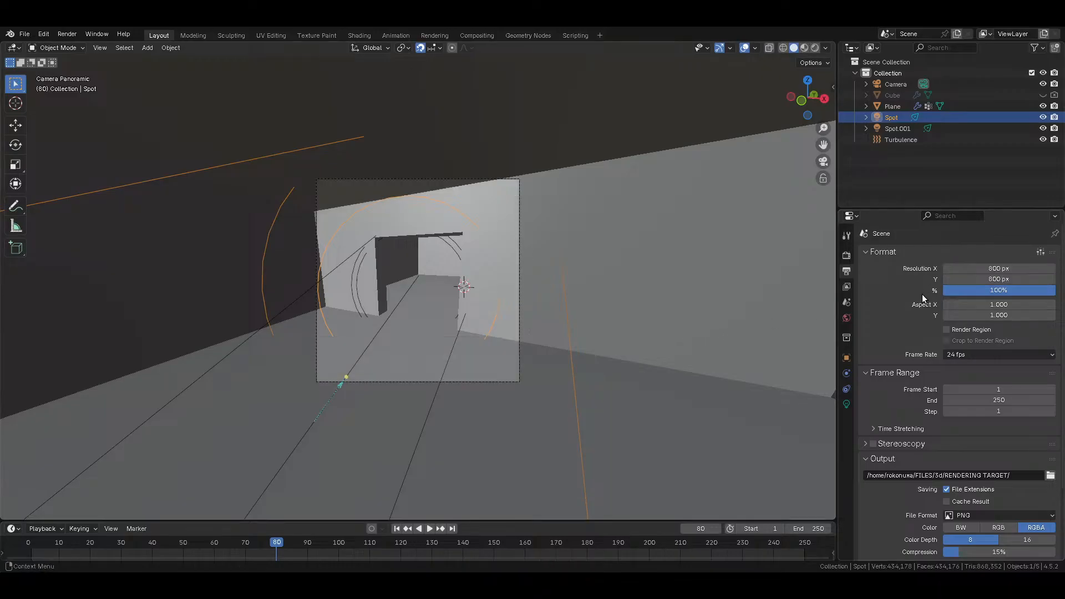
Step: Set the output resolution to 512 × 512 px and, after saving the file, render frame 80
drag(923, 254, 930, 407)
click(969, 253)
drag(1004, 267, 1004, 279)
text(512)
key(Return)
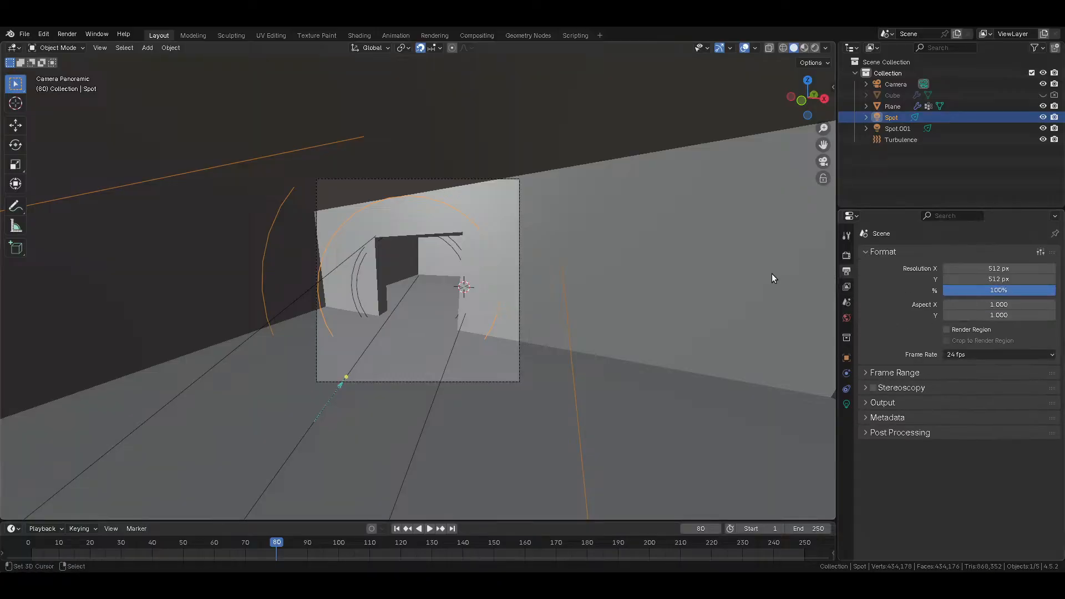
key(ctrl+s)
key(F12)
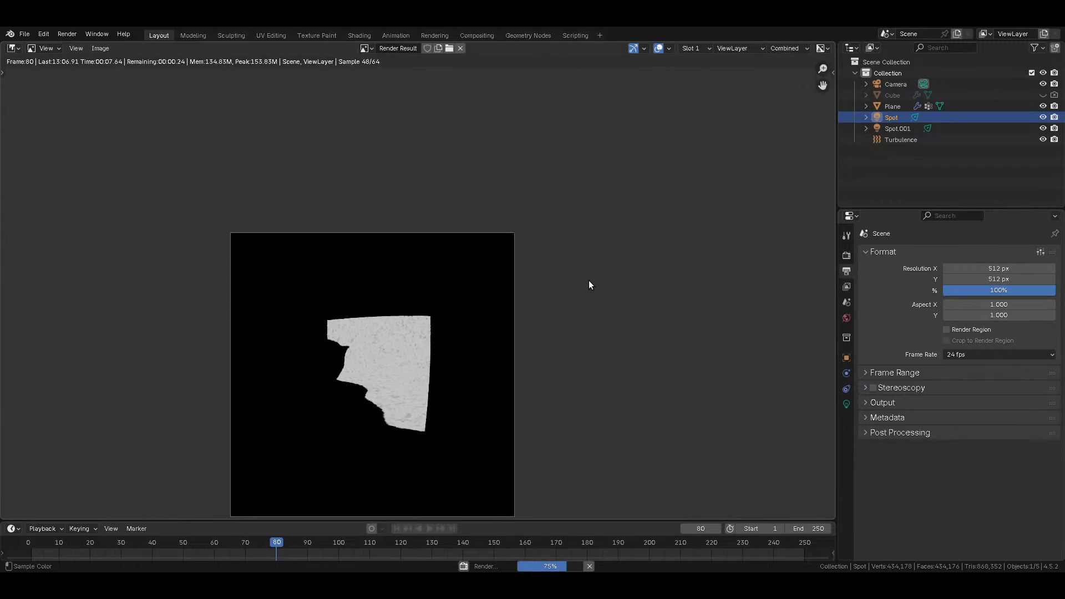
Step: Reconnect the Principled BSDF node to the Material Output in the plane's flood material
click(431, 34)
click(395, 35)
click(359, 35)
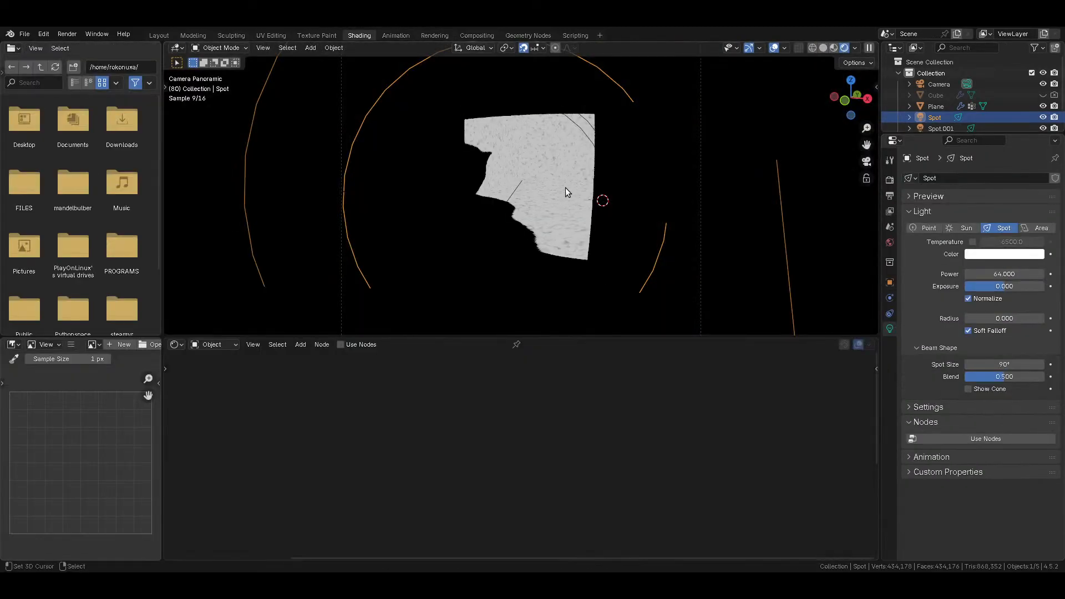
key(shift+z)
click(588, 206)
click(649, 457)
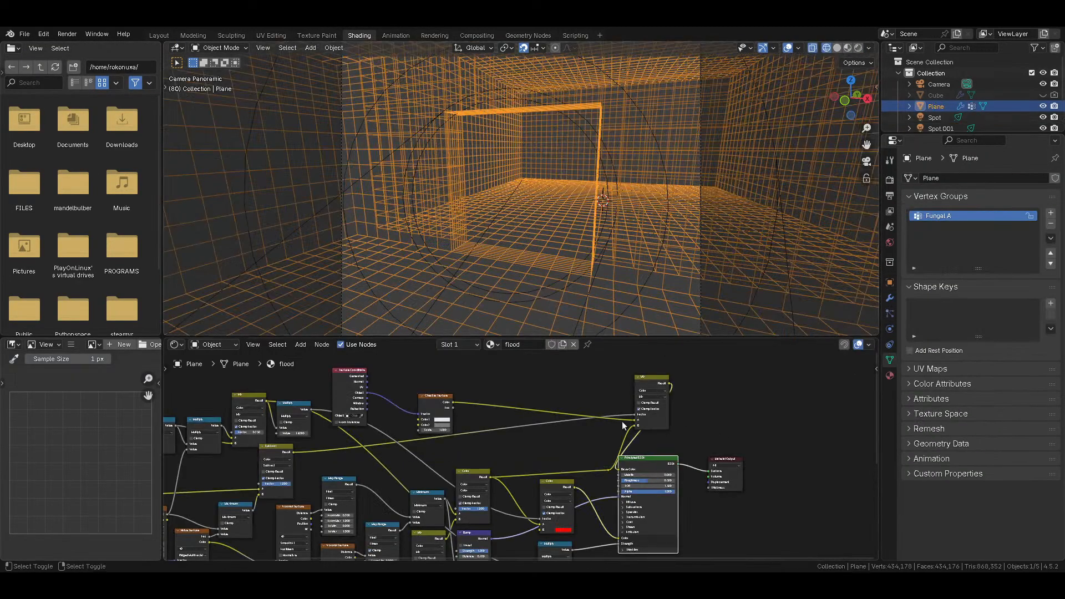
Step: Render frame 80 again in the Layout workspace, stop it early, and examine the lit checkered walls and the red growth edge
click(162, 36)
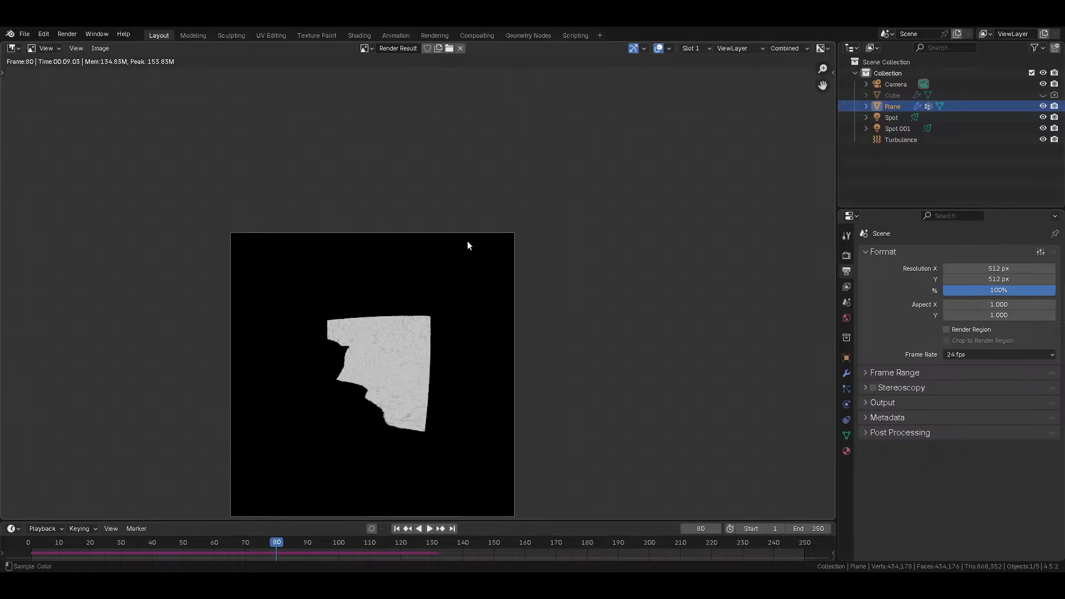
key(F12)
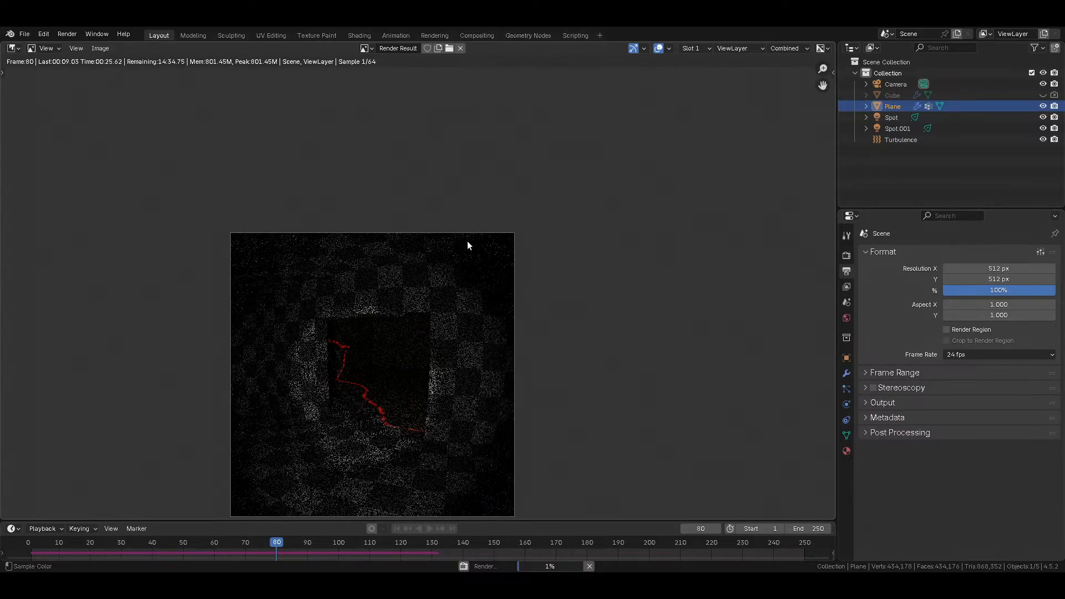
scroll(438, 302, up, 2)
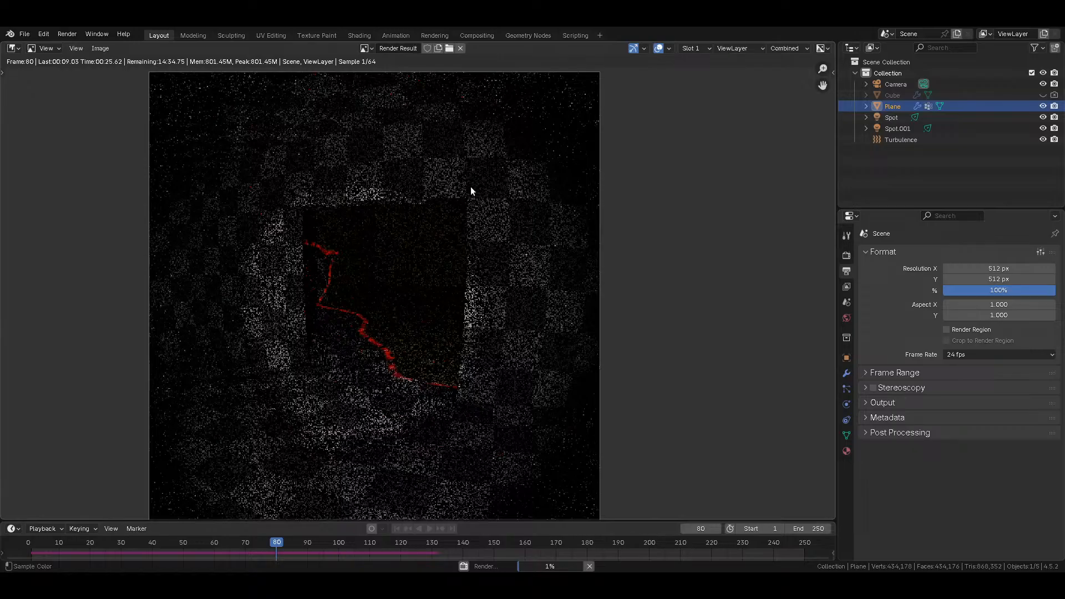
scroll(471, 188, down, 1)
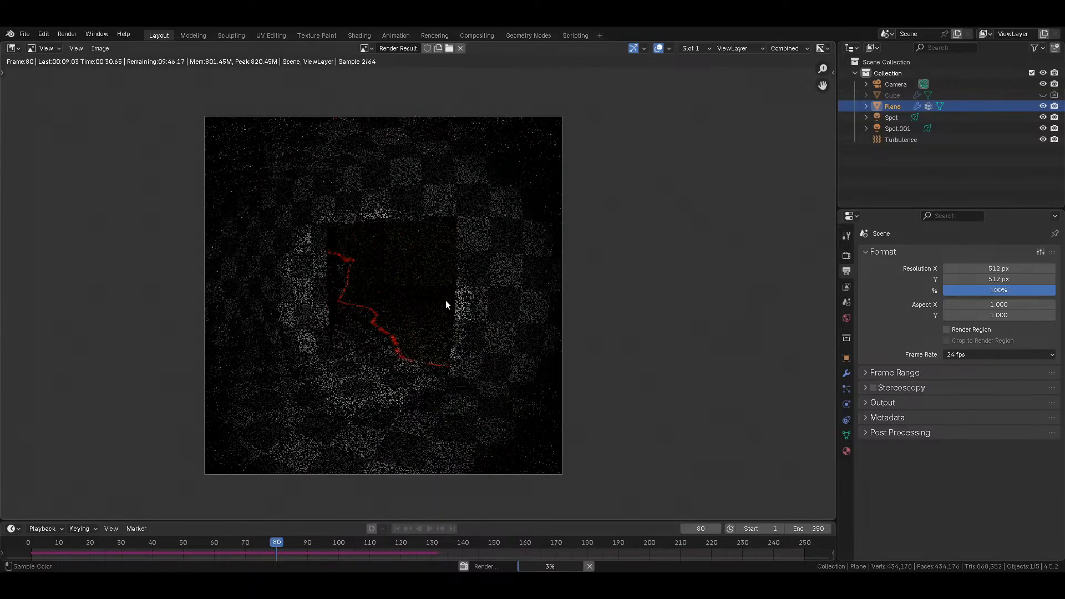
scroll(445, 301, up, 3)
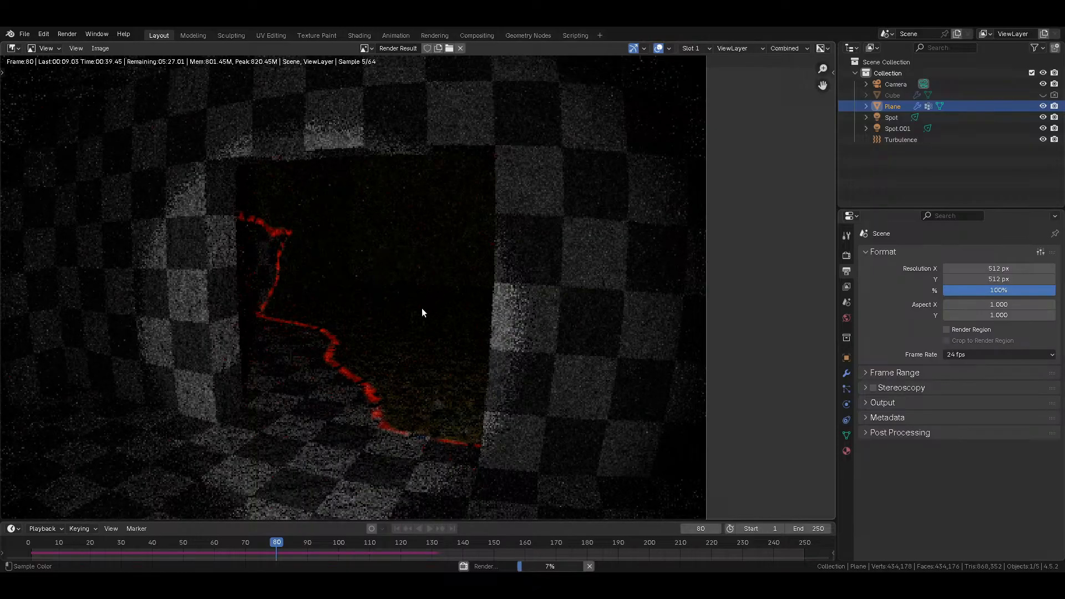
key(Escape)
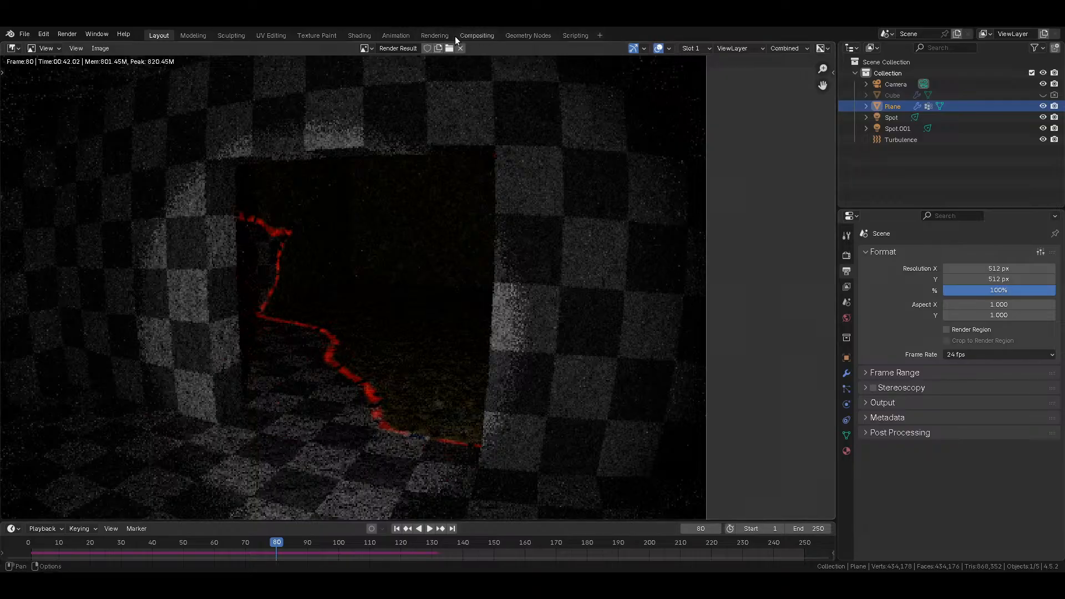
middle_drag(403, 355, 513, 349)
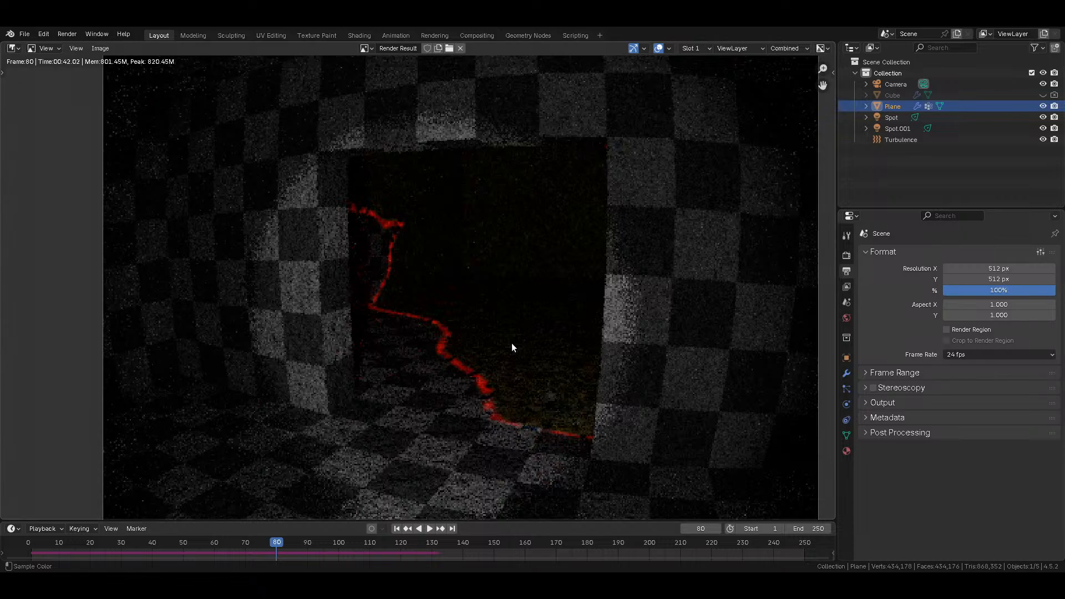
scroll(511, 347, down, 2)
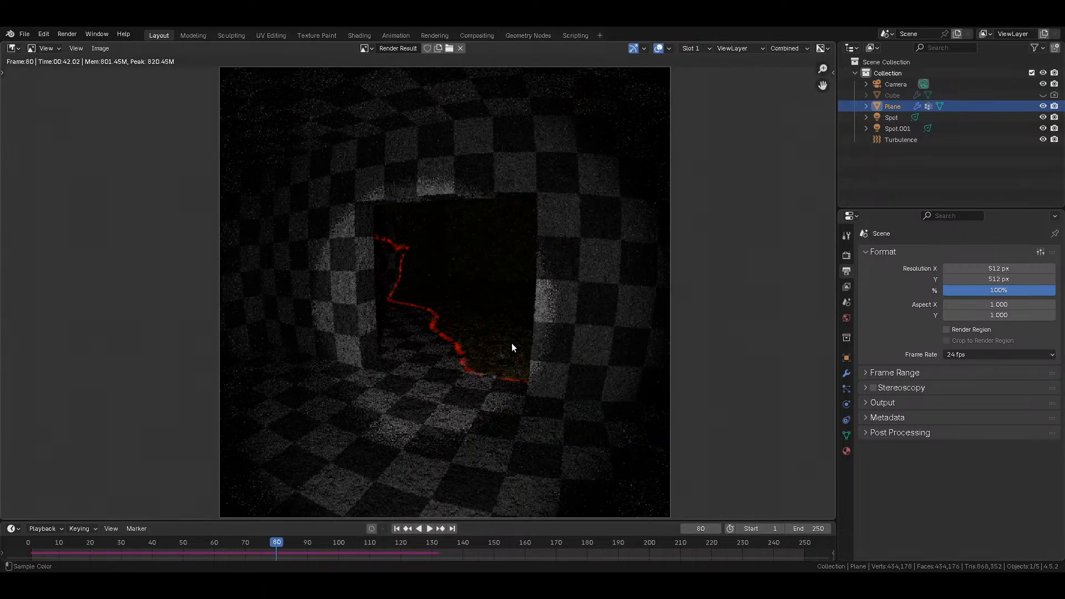
scroll(512, 347, up, 2)
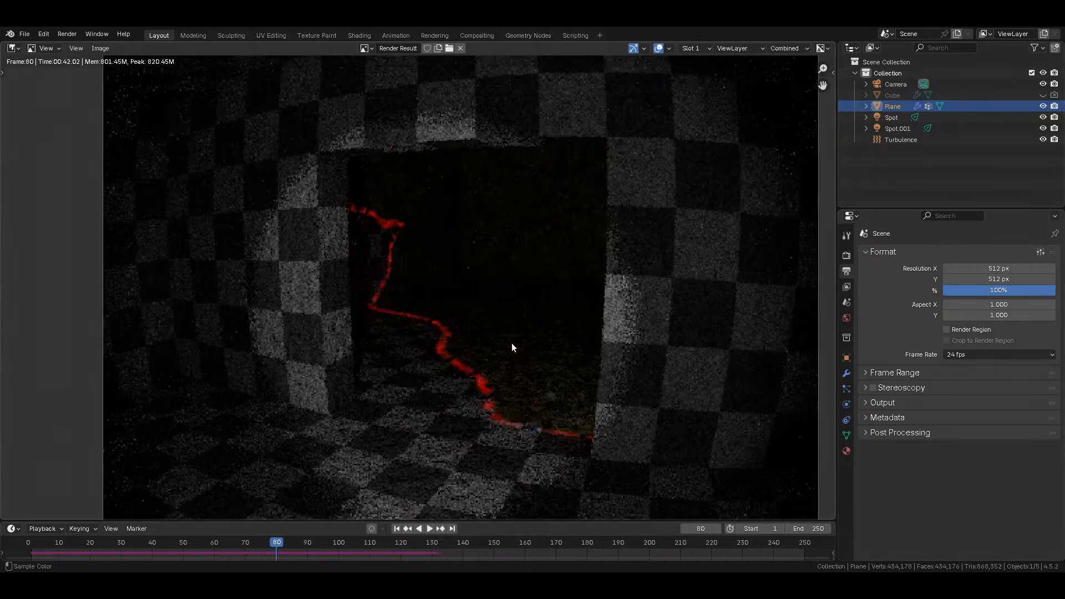
Step: Close the render result to return to the 3D scene and save the file
key(Escape)
middle_drag(512, 343, 507, 366)
scroll(411, 375, down, 8)
key(ctrl+s)
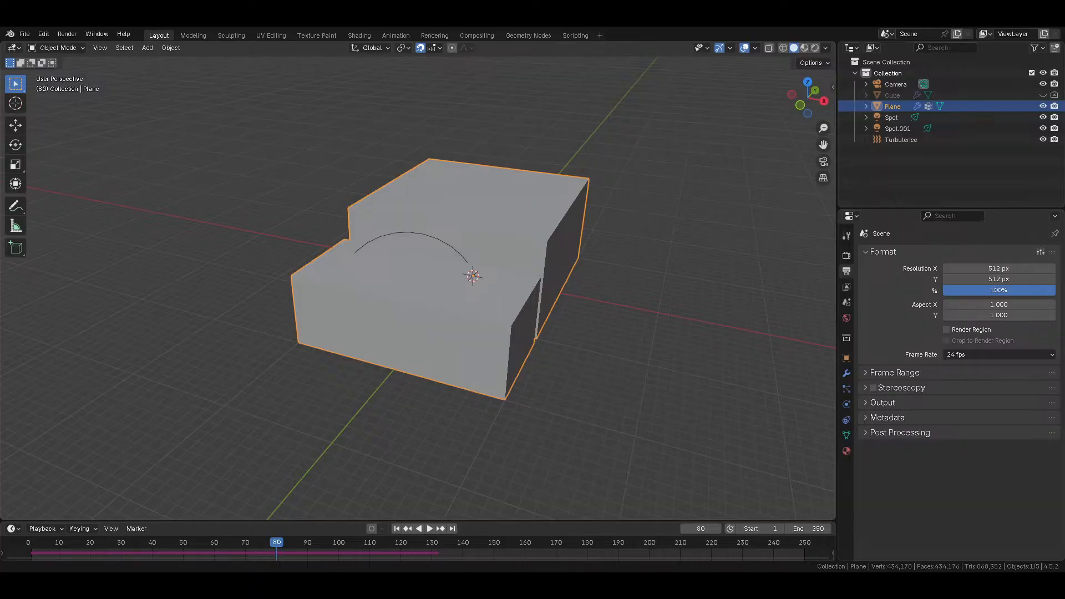
key(ctrl+v)
scroll(472, 381, down, 4)
scroll(518, 391, up, 6)
key(shift+z)
key(shift+z)
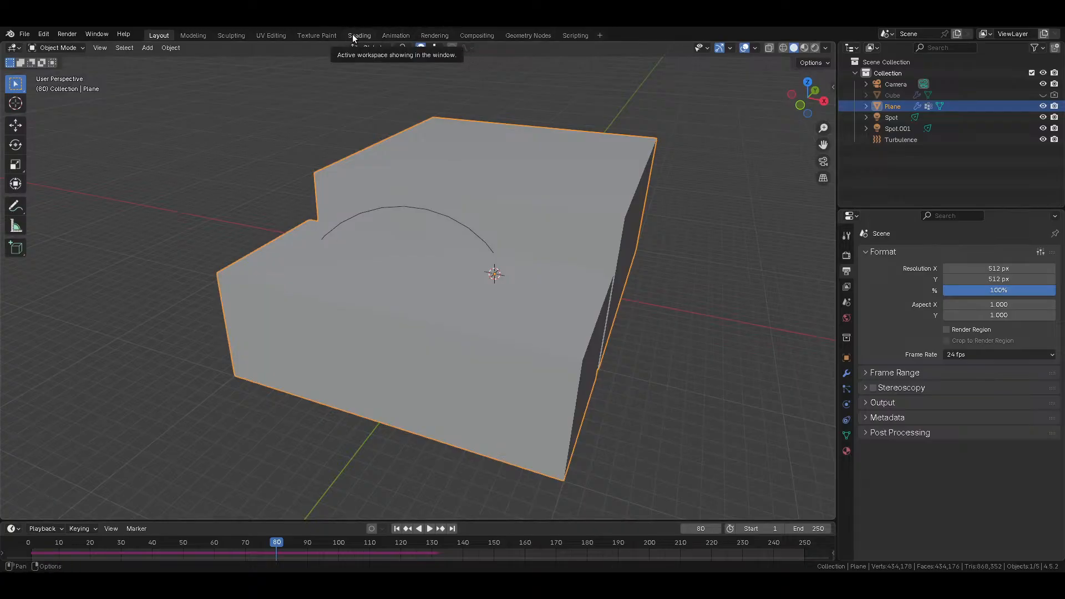
click(268, 35)
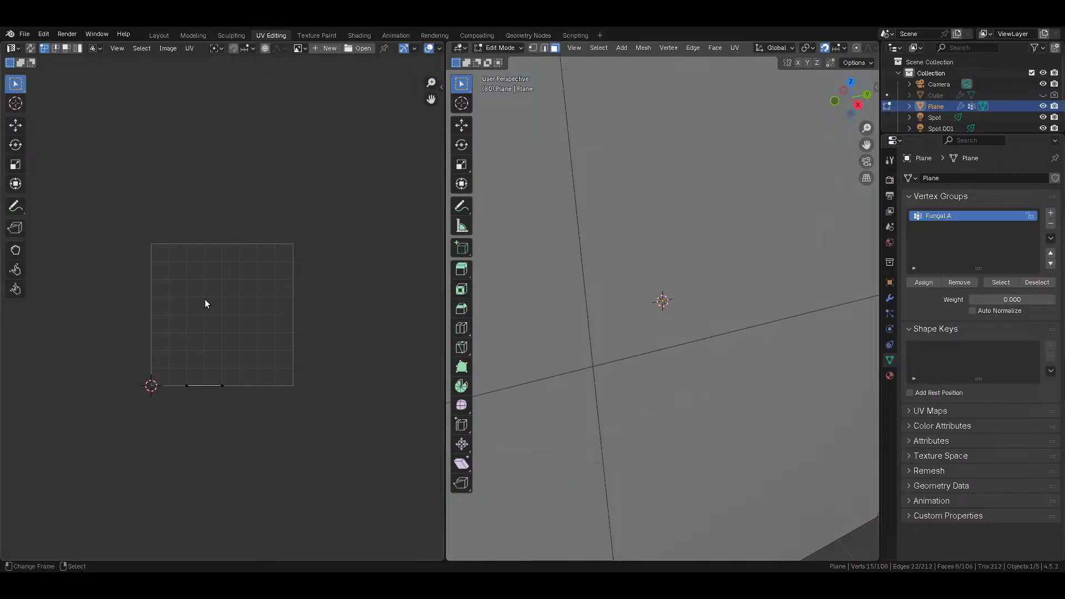
scroll(205, 300, down, 3)
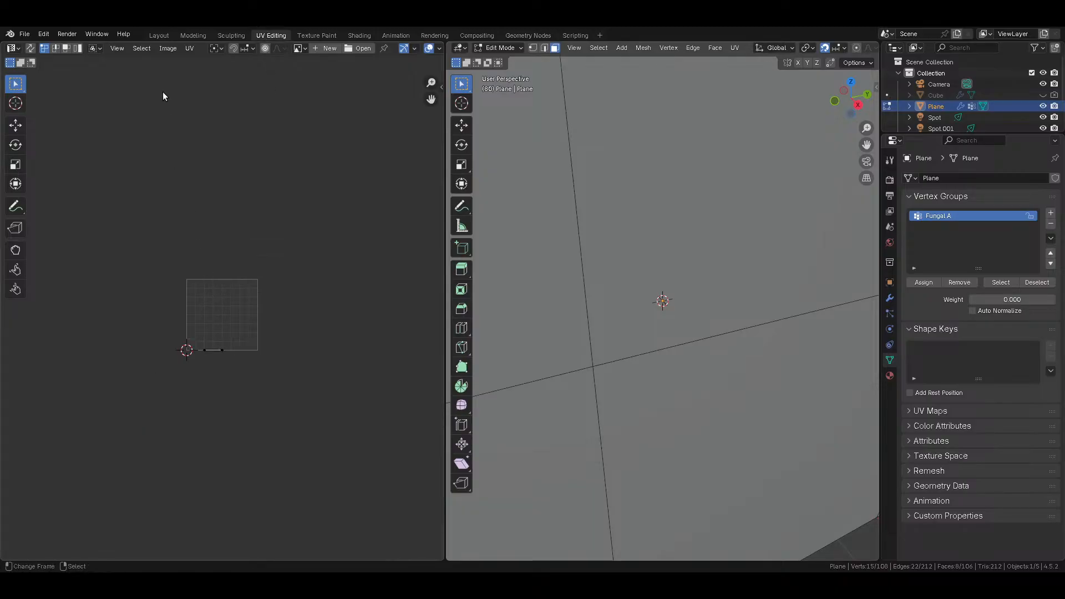
click(173, 48)
click(190, 47)
click(190, 47)
Step: Create a blank 1024 × 1024 px image named Untitled with alpha in the Texture Paint workspace
click(316, 37)
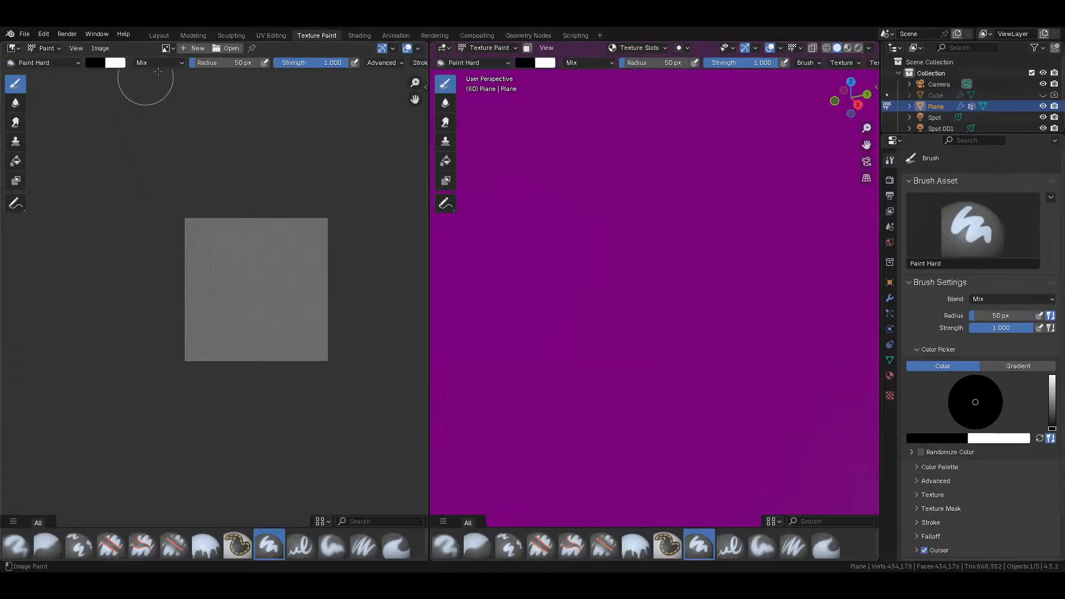
click(92, 50)
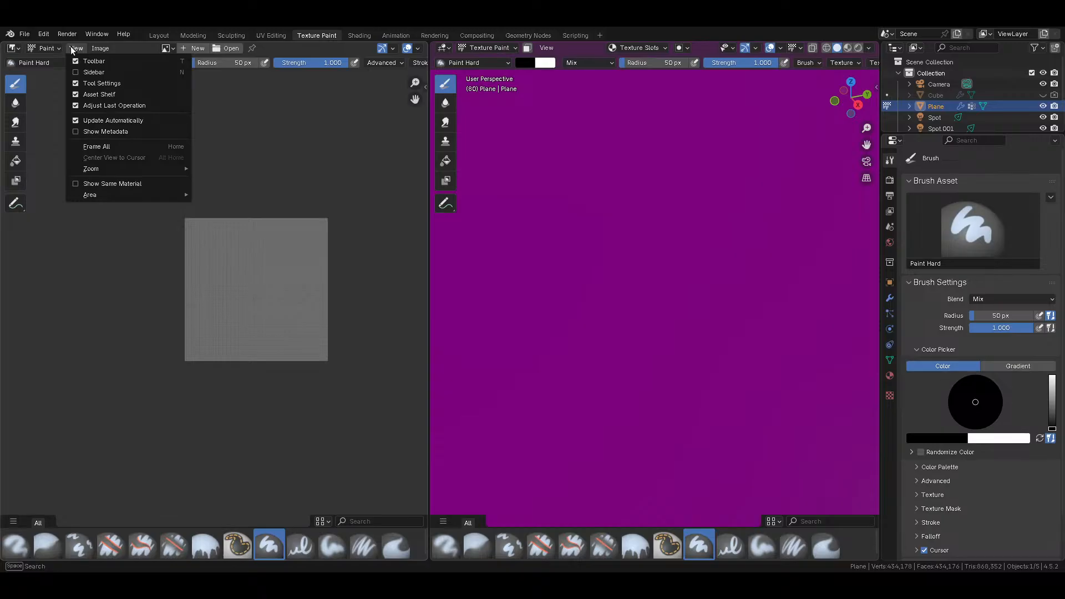
click(73, 50)
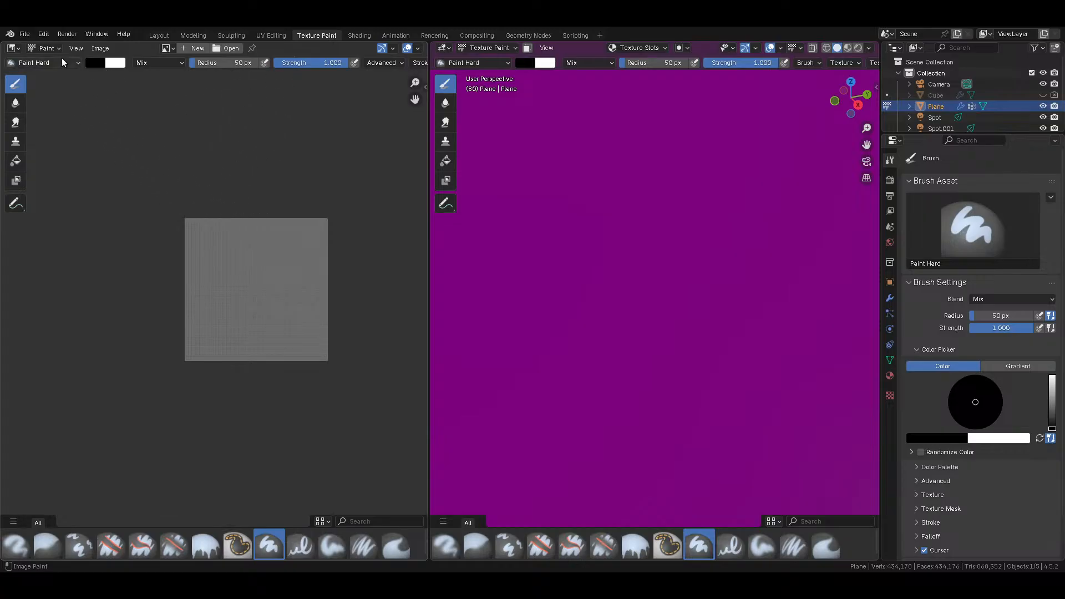
scroll(157, 329, down, 1)
scroll(167, 224, up, 4)
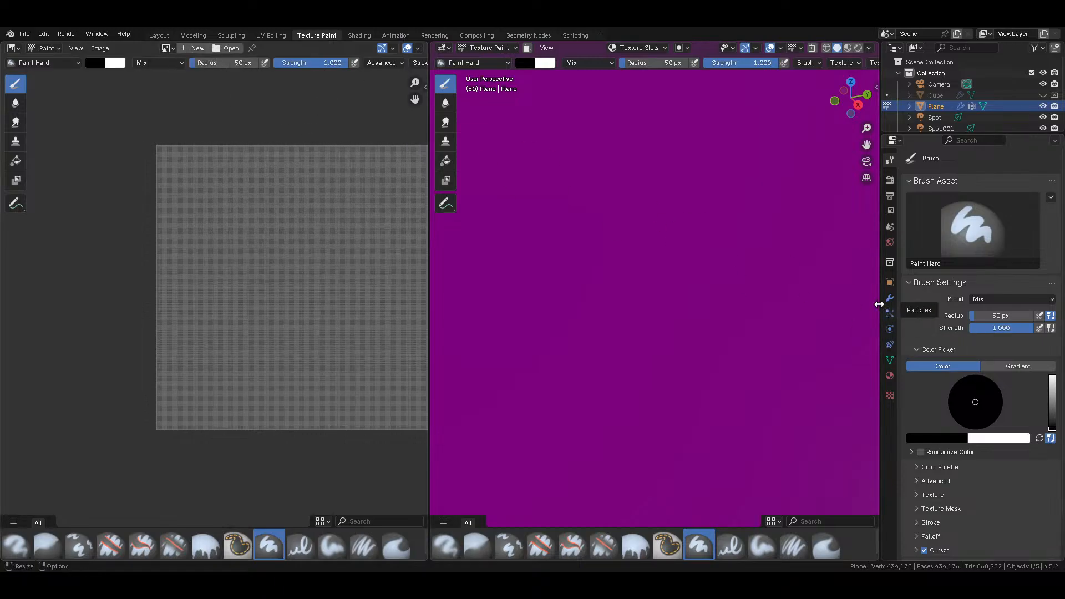
click(196, 50)
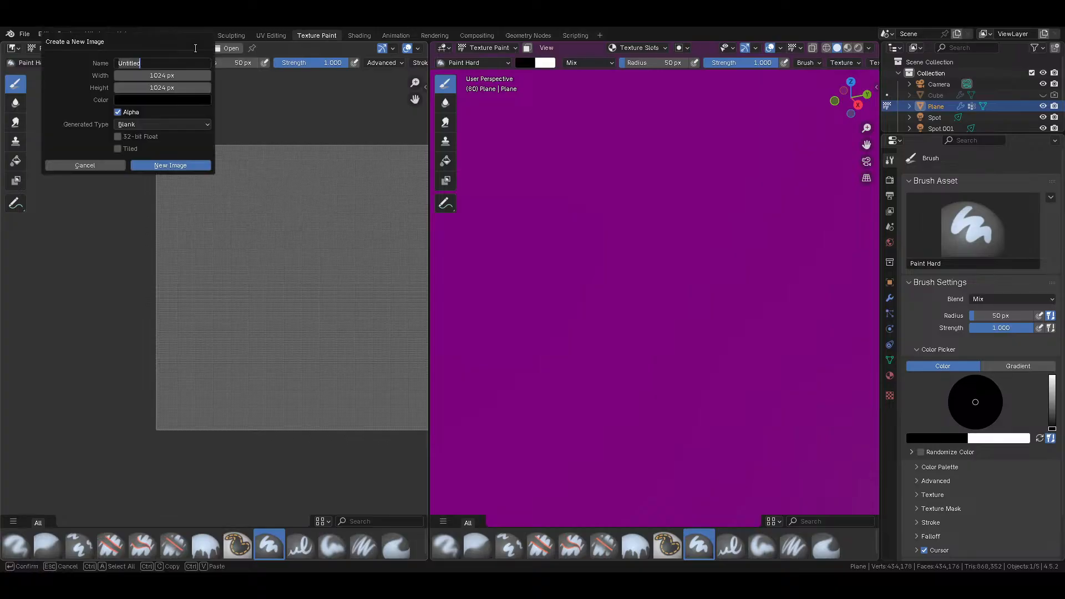
click(157, 165)
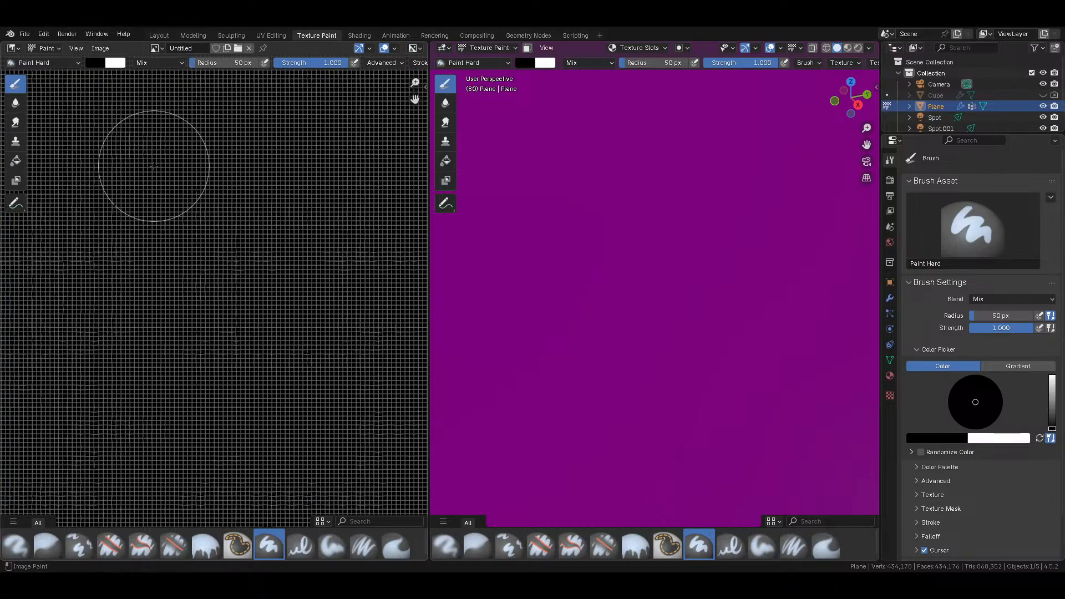
scroll(183, 228, down, 3)
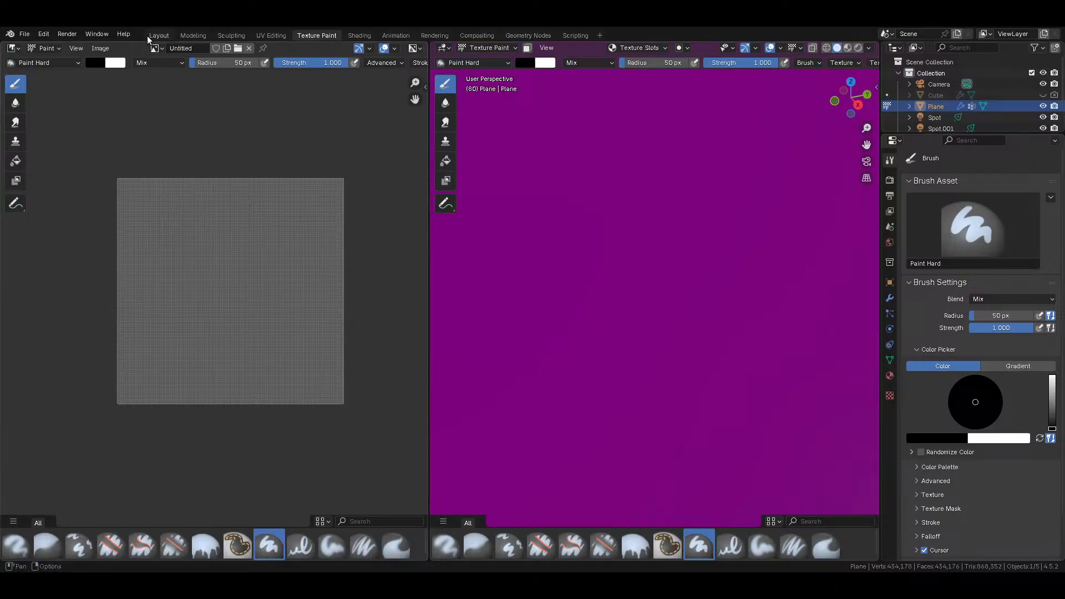
click(149, 36)
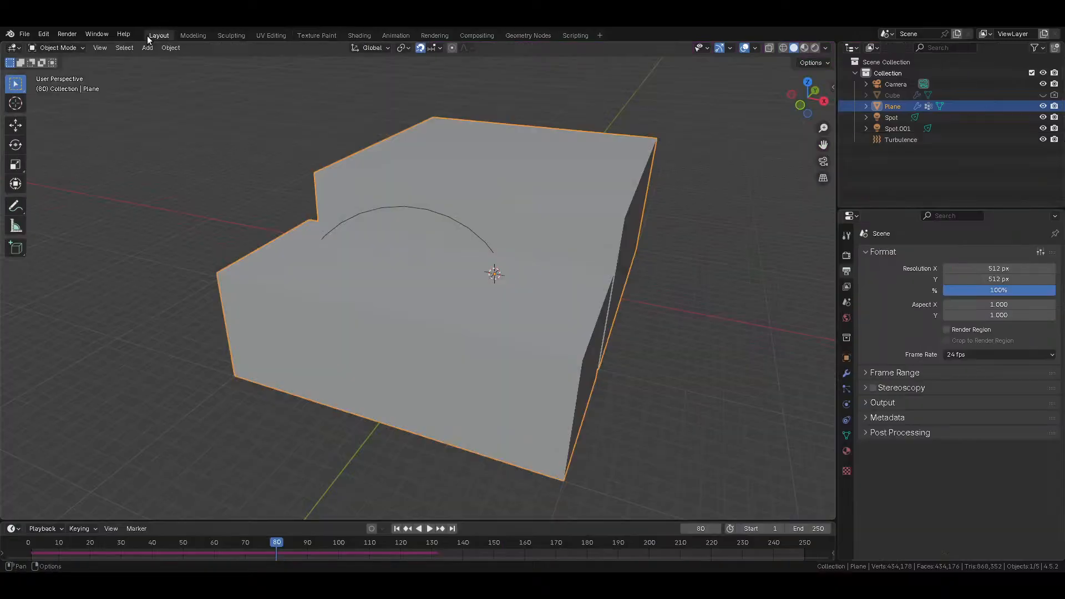
Step: Select all faces of the plane mesh in the UV Editing workspace and unwrap them with Lightmap Pack at a 0.10 margin
click(270, 35)
scroll(287, 275, up, 4)
key(Home)
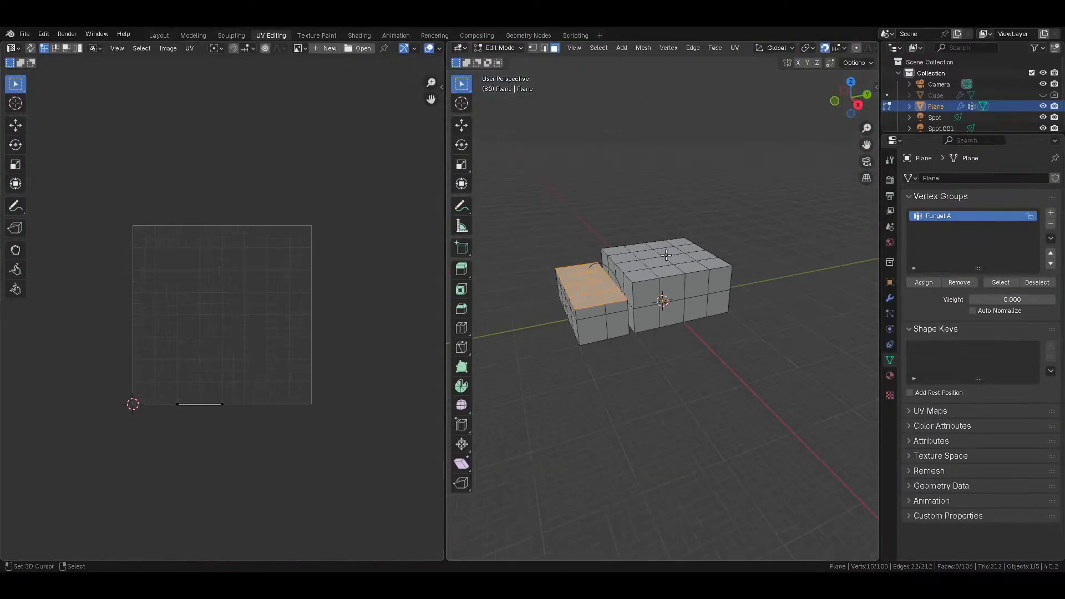
key(Tab)
key(Tab)
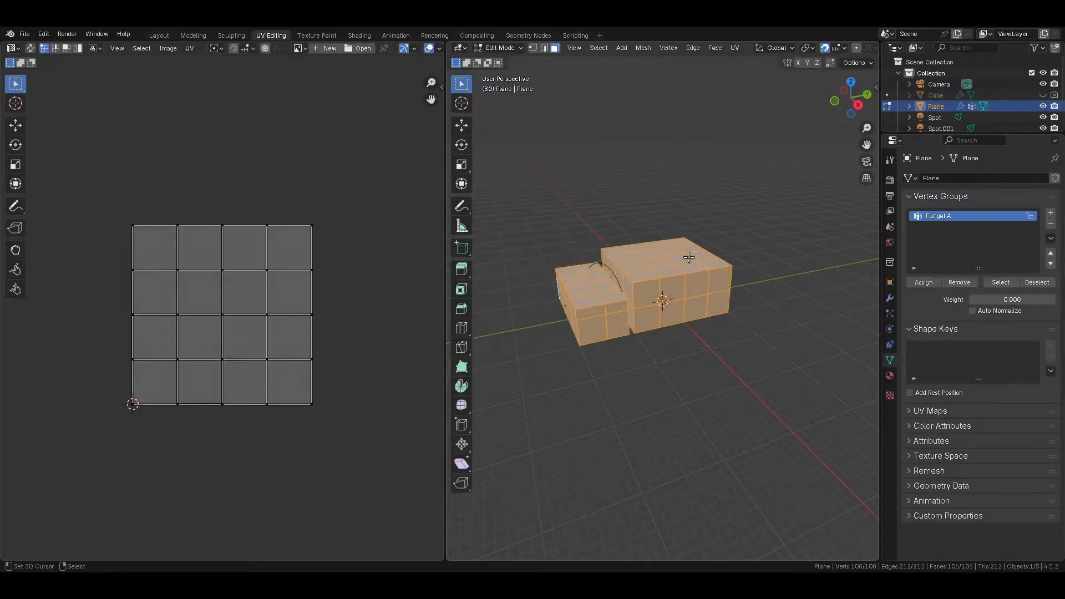
key(u)
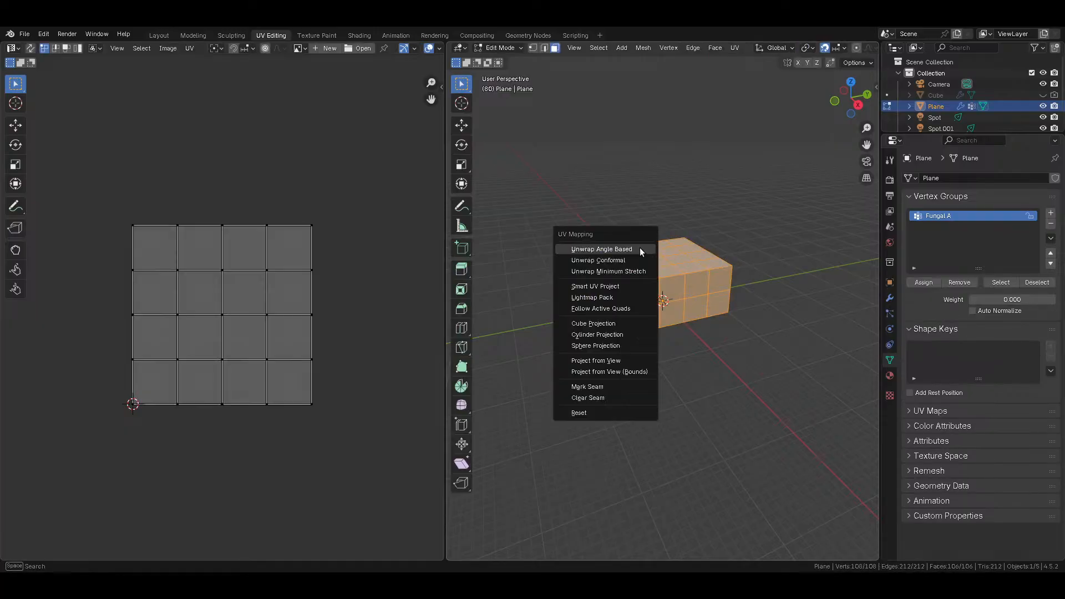
click(605, 294)
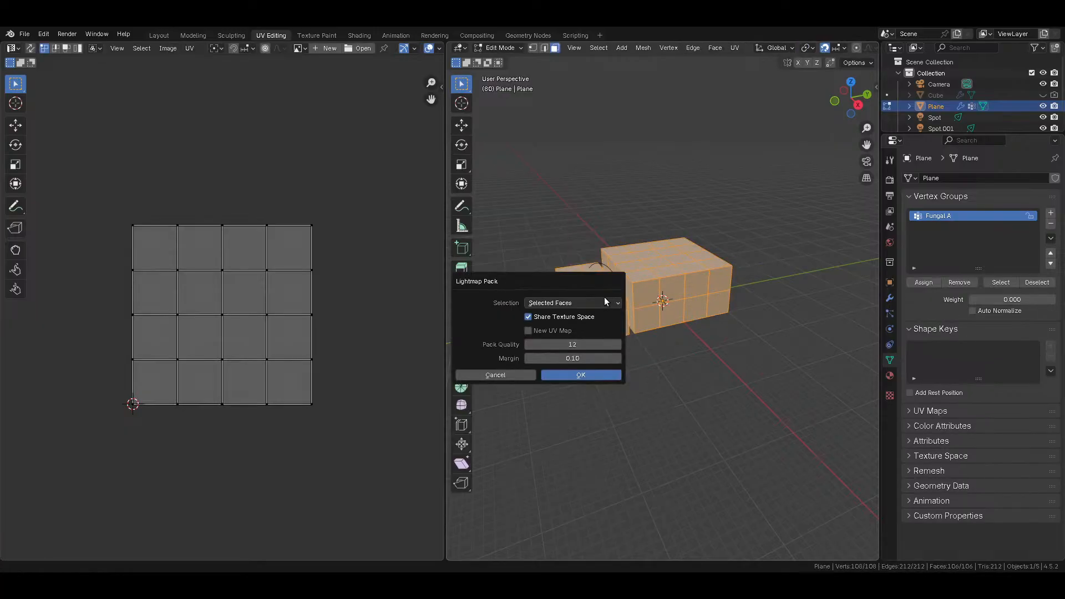
click(577, 374)
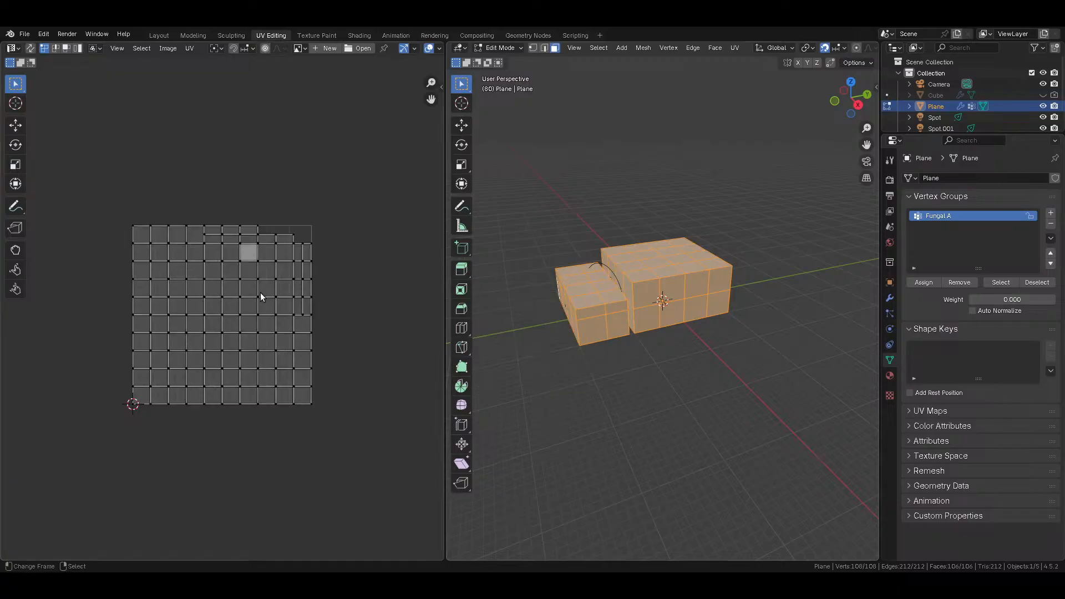
Step: Repeat the Lightmap Pack on all selected faces with the margin set to 0.20
key(u)
click(608, 299)
click(582, 360)
text(0.1)
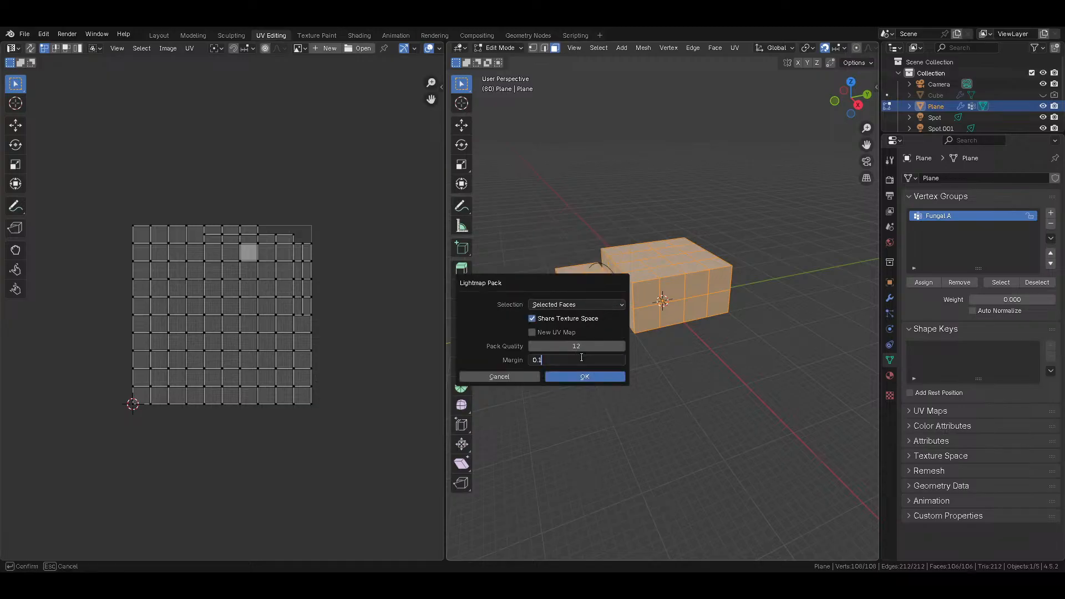
key(BackSpace)
text(2)
key(Return)
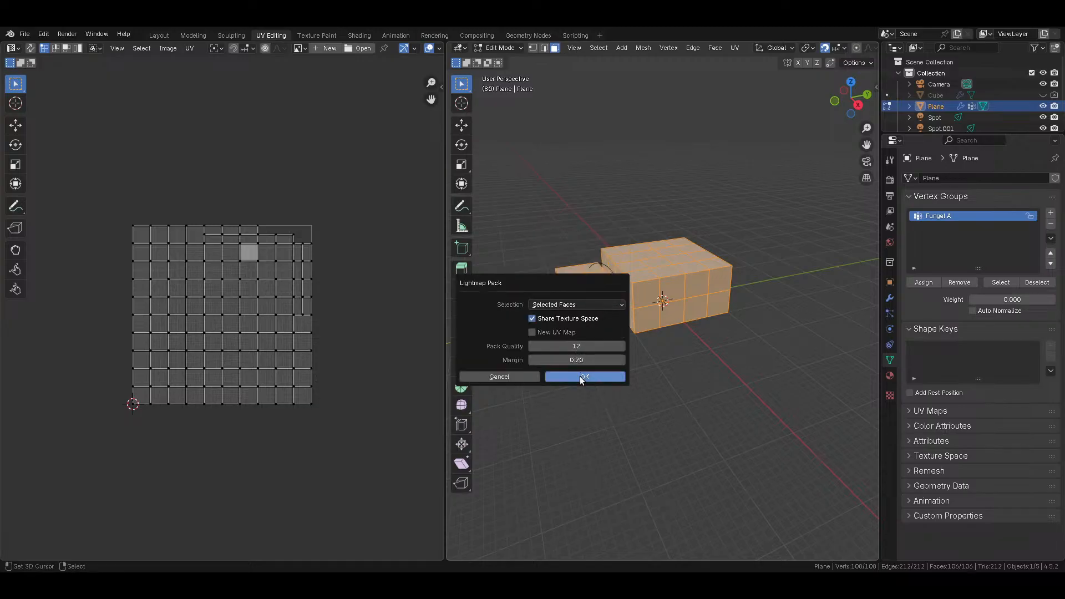
click(580, 376)
scroll(217, 298, up, 2)
scroll(217, 300, up, 2)
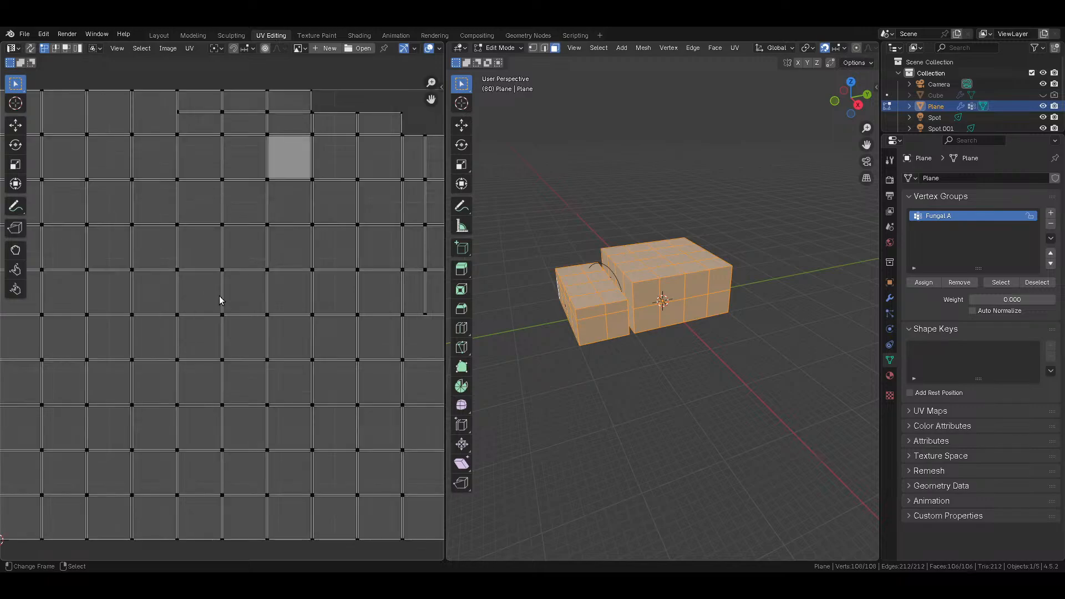
Step: Check the unwrapped plane mesh from several angles, return it to Object Mode and save the file
middle_drag(506, 309, 513, 331)
scroll(730, 326, up, 3)
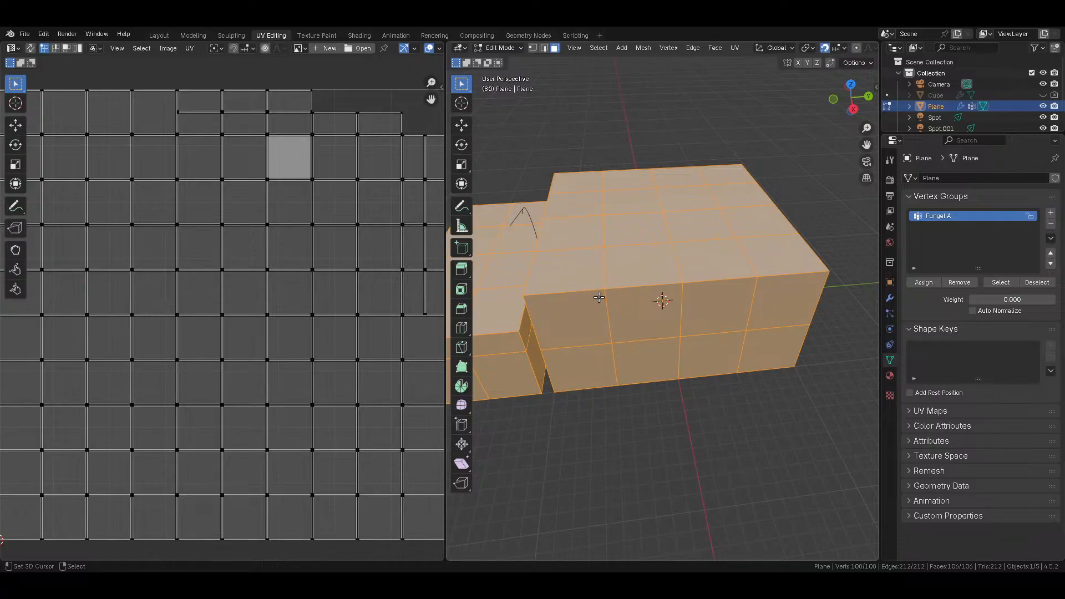
middle_drag(656, 299, 662, 324)
key(Tab)
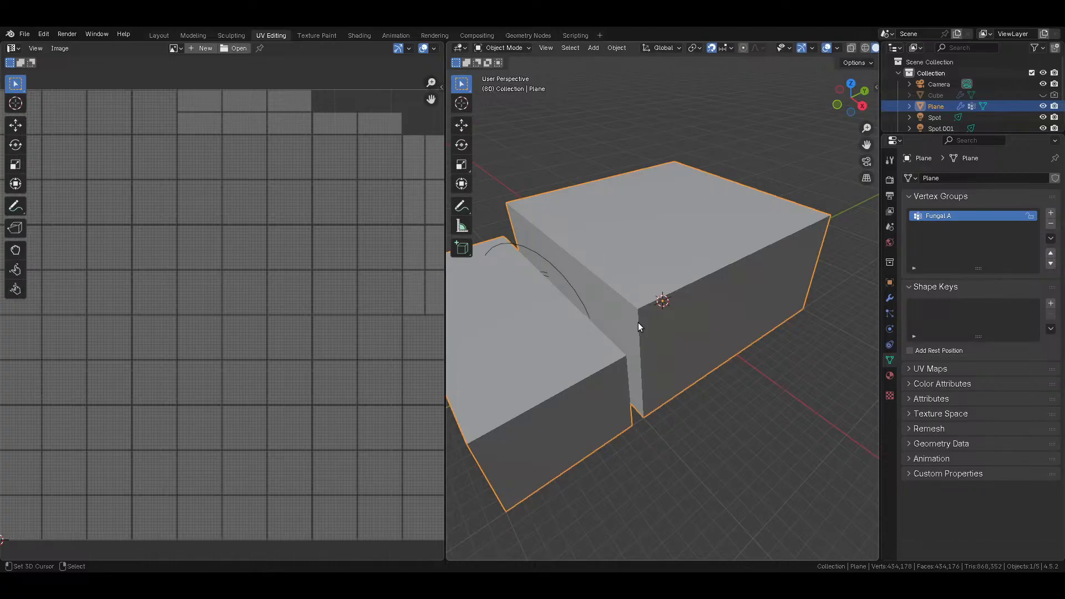
key(ctrl+s)
Step: Display the Untitled image in the UV Editing workspace's image editor and inspect the gaps between the UV islands
scroll(355, 295, up, 6)
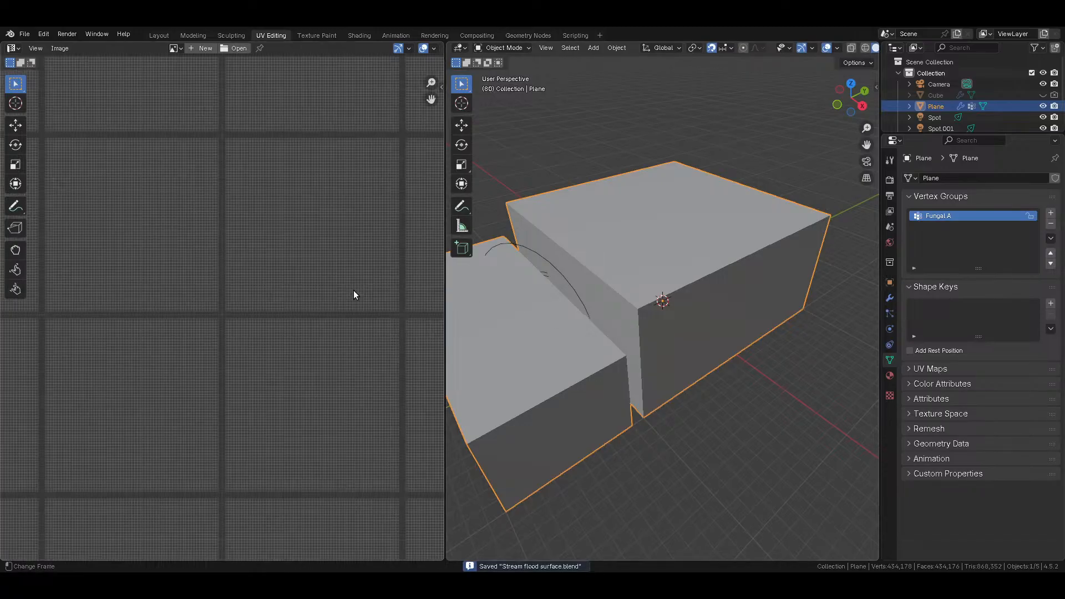
scroll(354, 291, up, 4)
scroll(278, 257, up, 2)
click(175, 48)
click(194, 76)
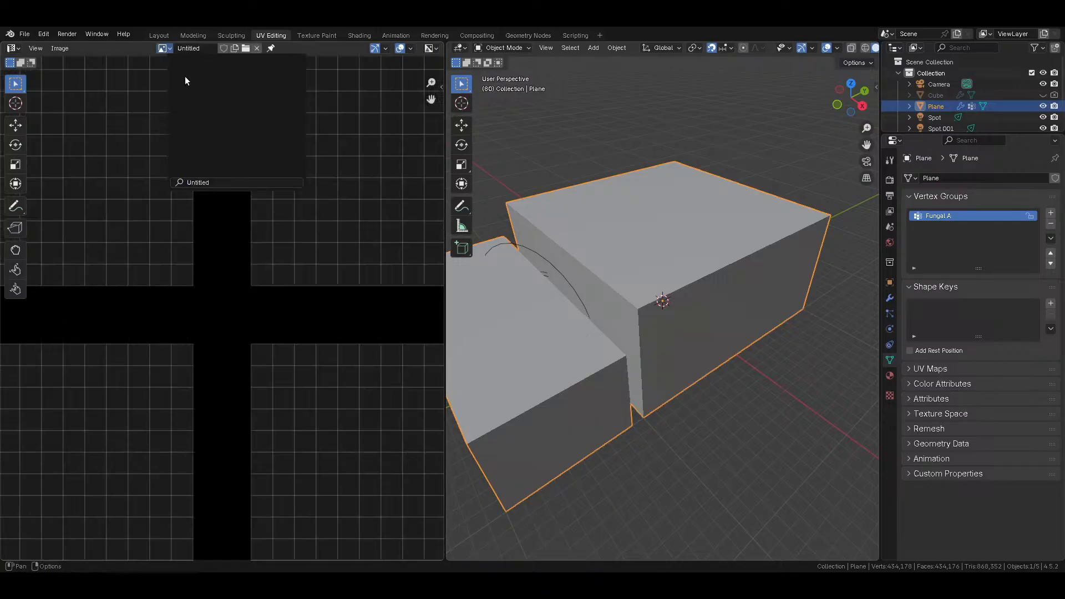
scroll(275, 291, up, 5)
scroll(270, 272, down, 5)
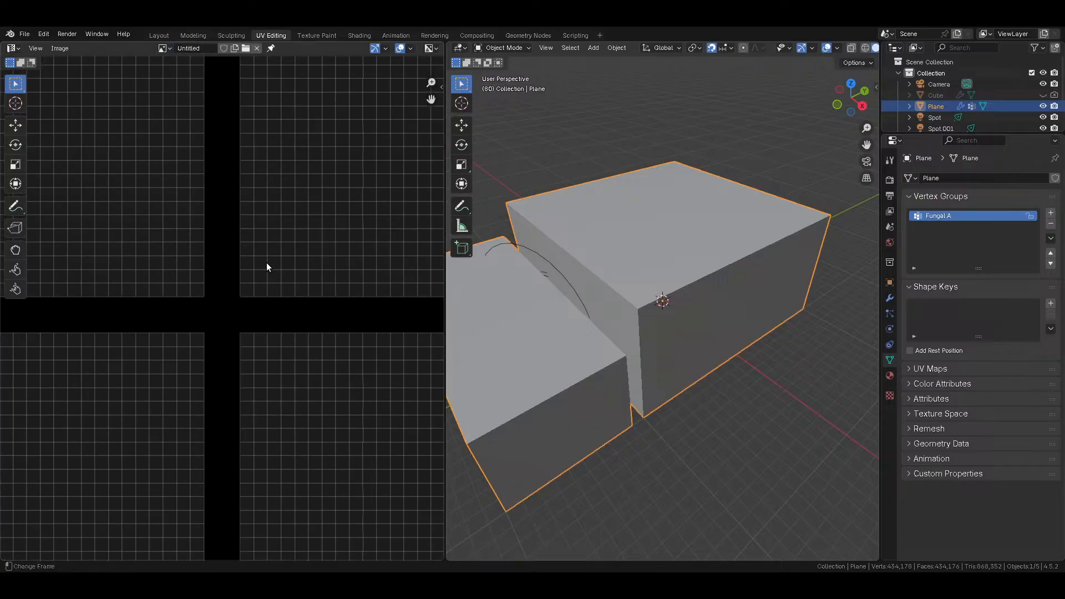
scroll(265, 289, down, 3)
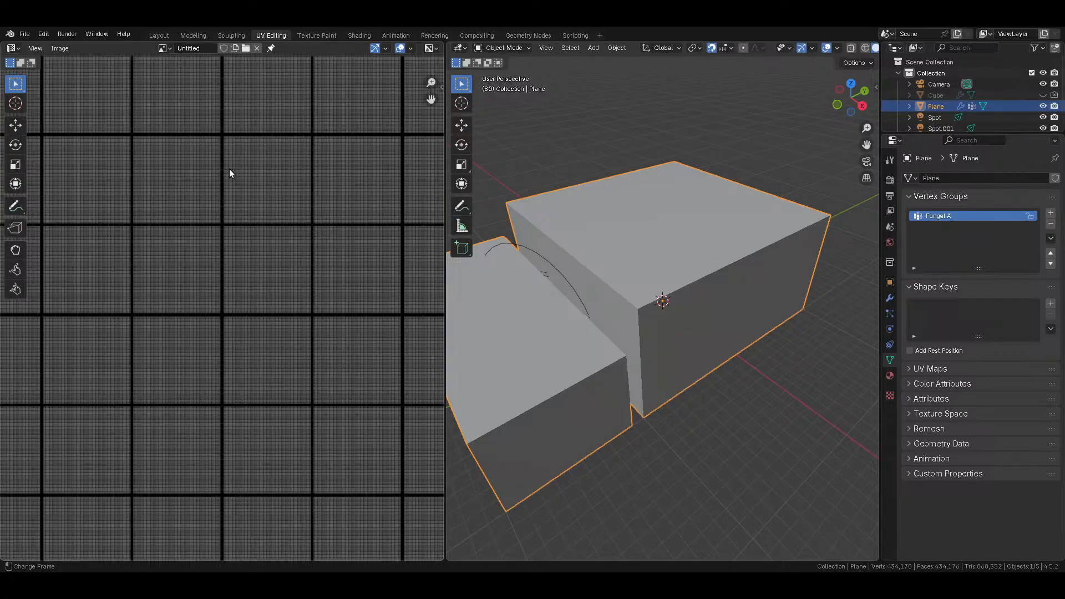
Step: Select all of the plane's UVs in Edit Mode and snap the 2D cursor and the selected UVs to pixels
key(Tab)
key(a)
key(shift+s)
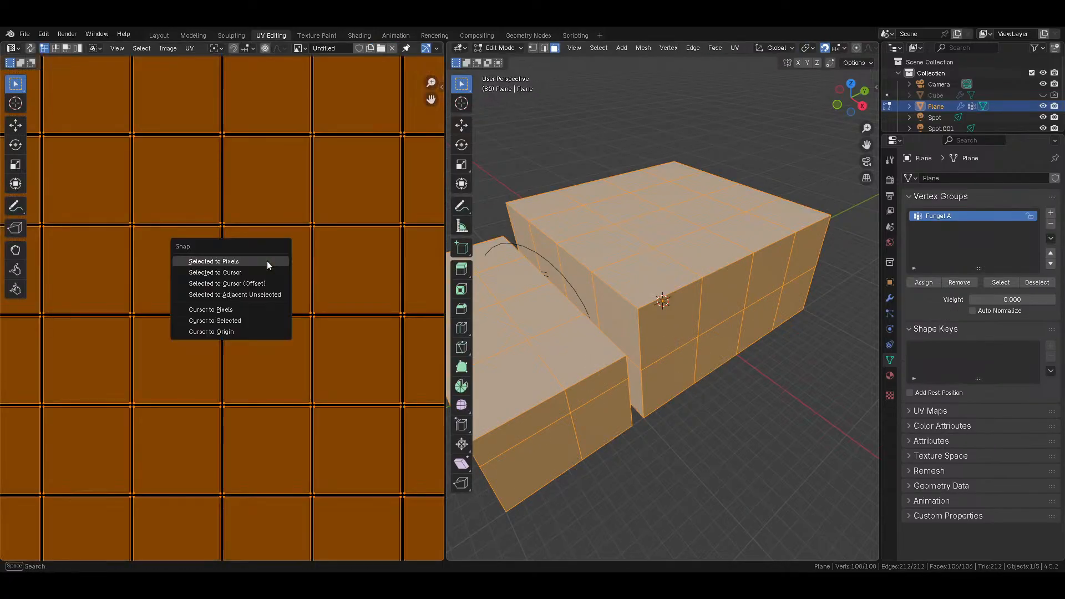
click(254, 309)
scroll(255, 309, up, 4)
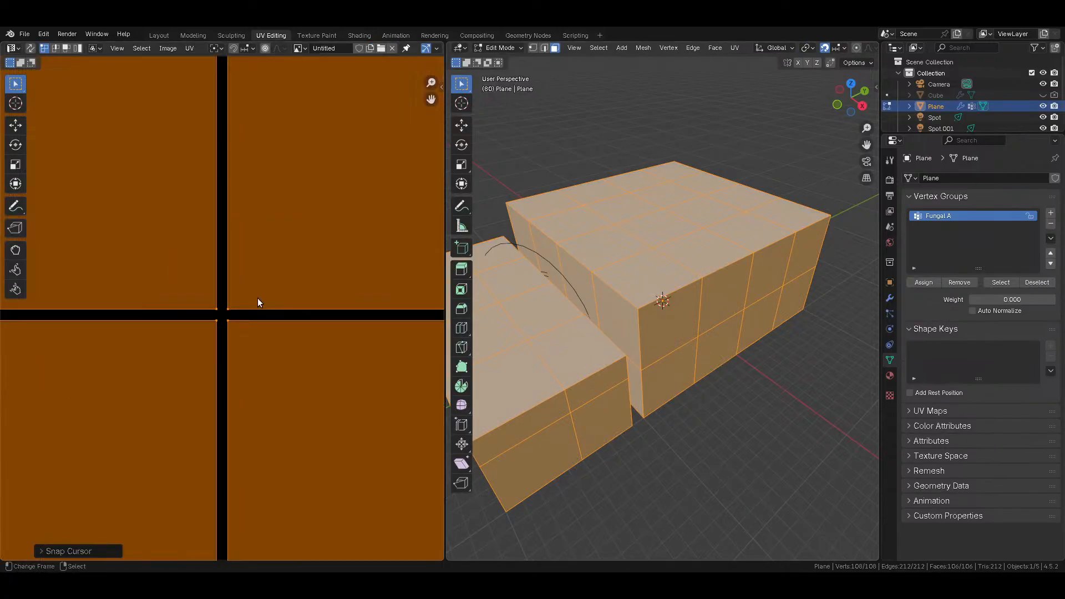
key(shift+s)
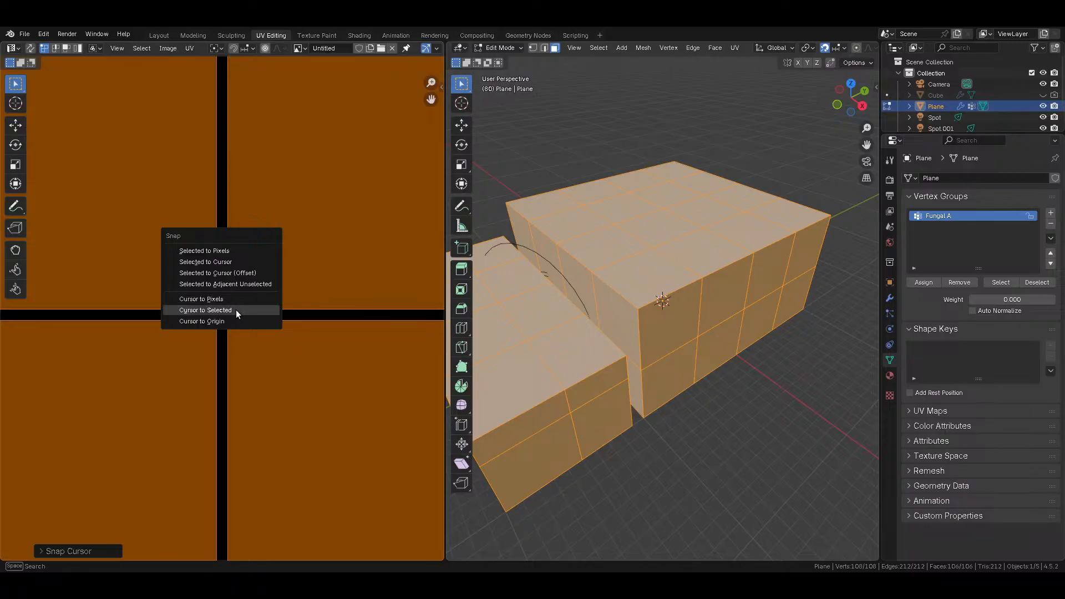
click(227, 251)
scroll(228, 259, down, 8)
scroll(244, 264, up, 8)
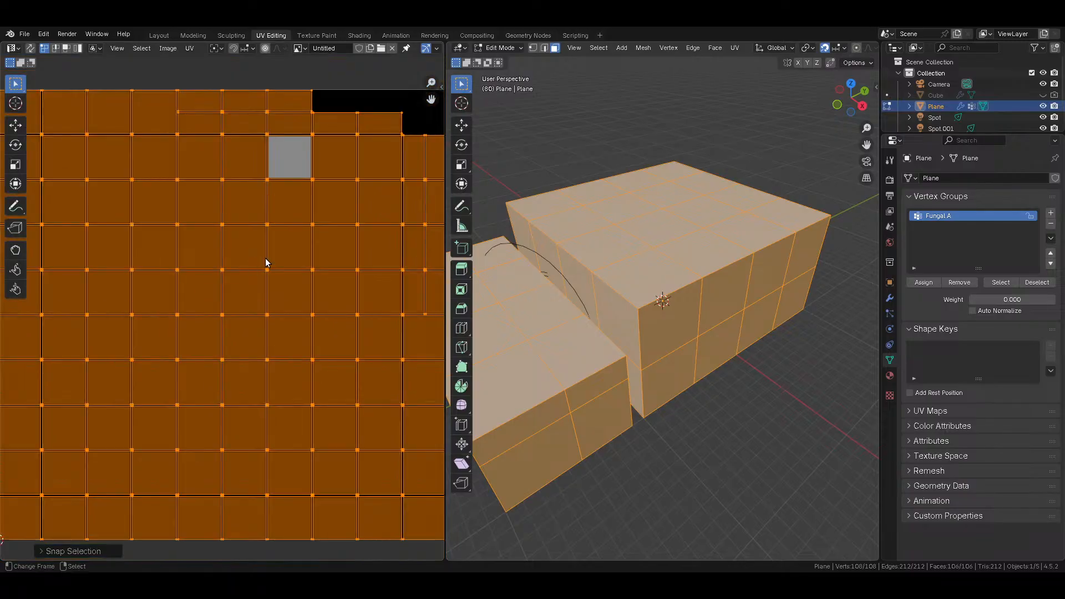
middle_drag(228, 221, 154, 116)
middle_drag(587, 209, 587, 202)
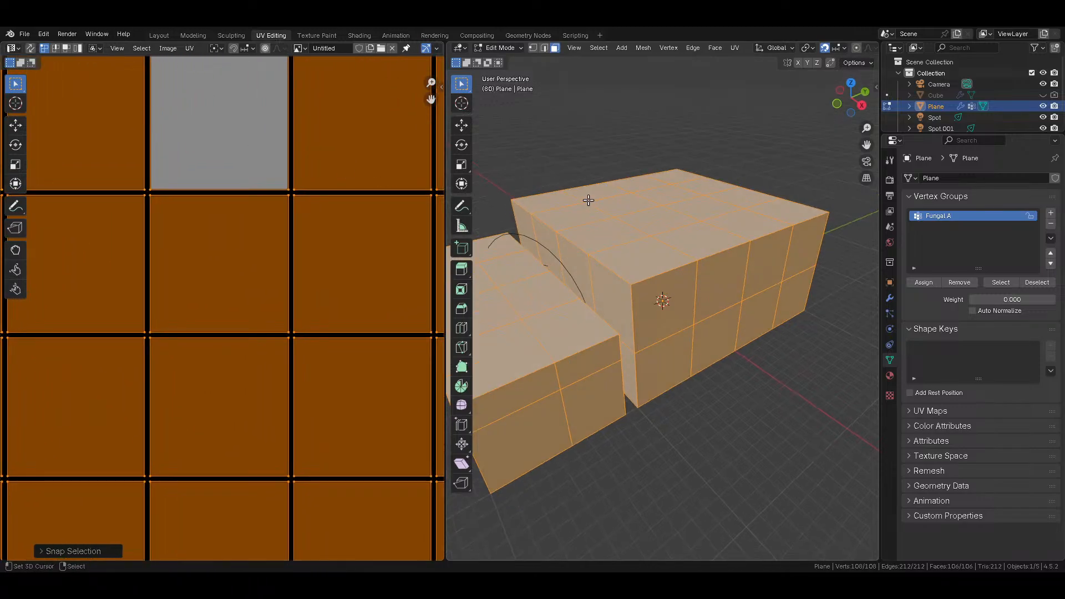
Step: Save the file and return to the Layout workspace with the plane in Object Mode
key(ctrl+s)
key(Tab)
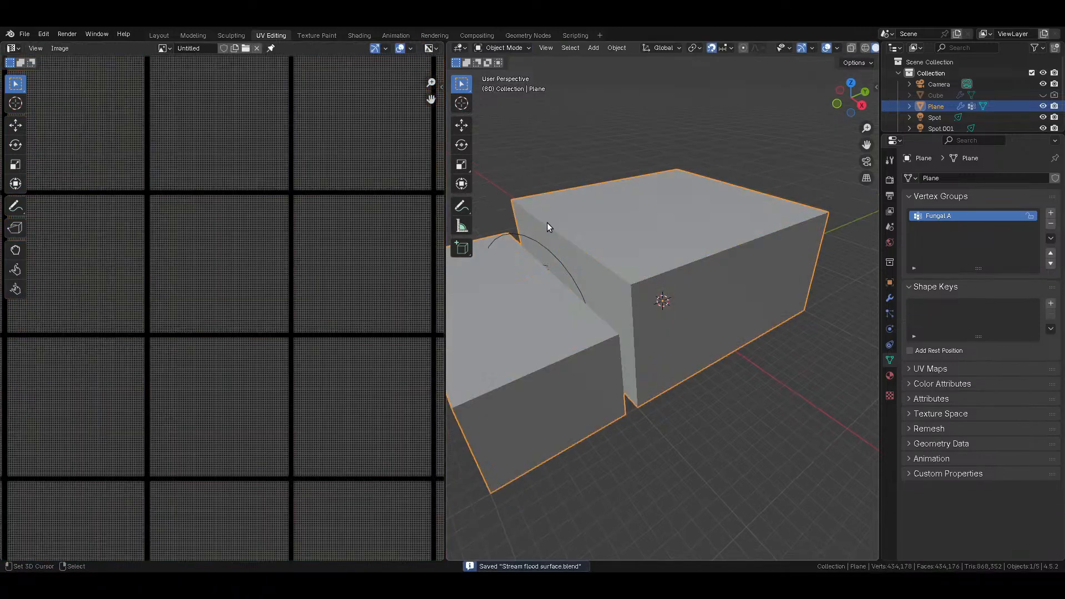
click(160, 36)
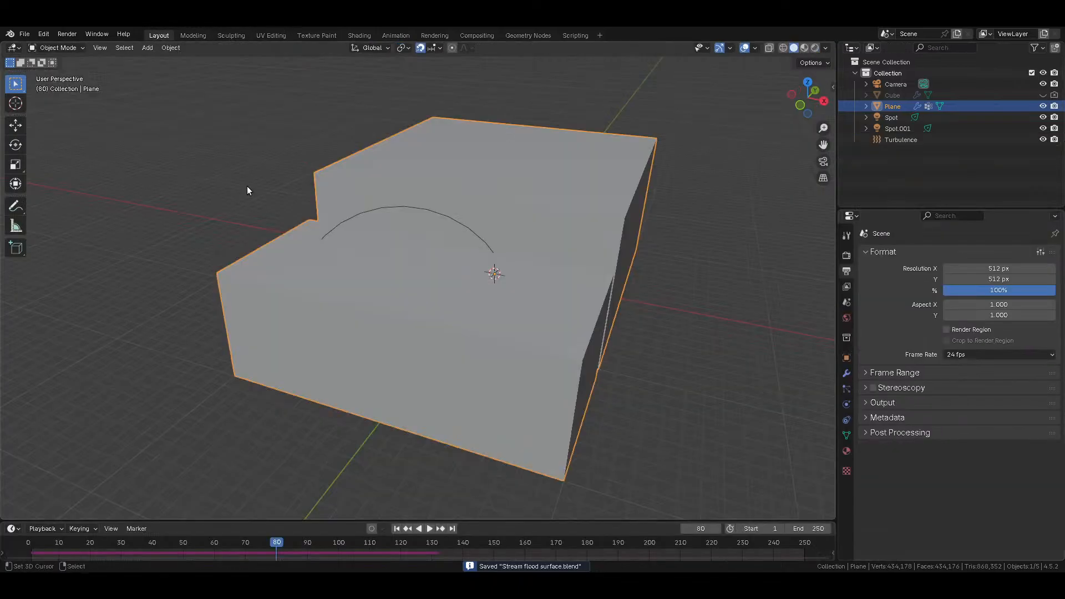
middle_drag(418, 297, 527, 272)
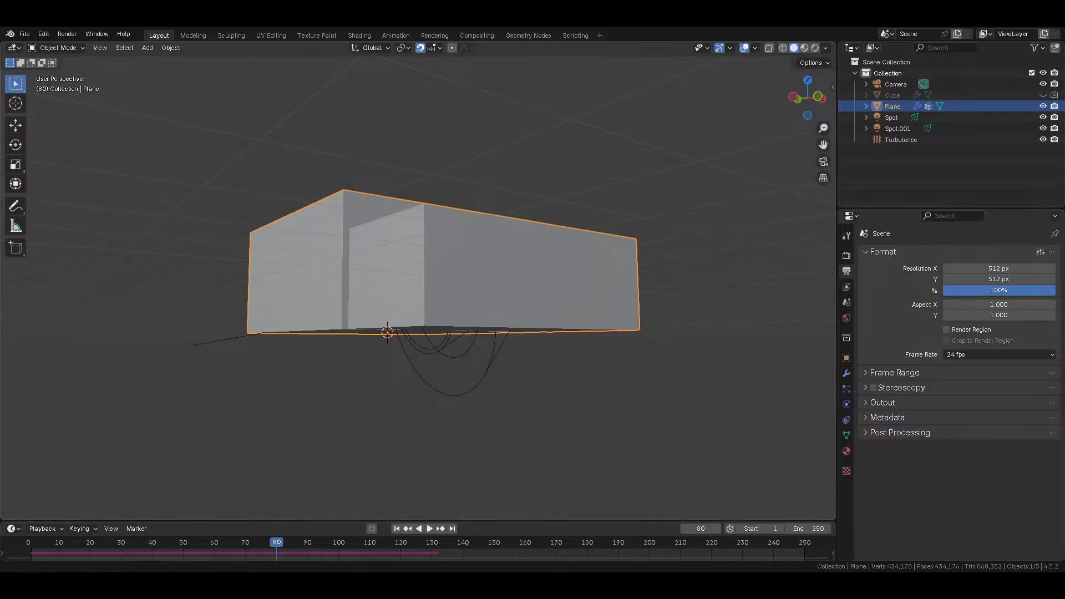
Step: Add an image empty at the world origin and try to paste the copied image into the scene
key(F3)
text(image)
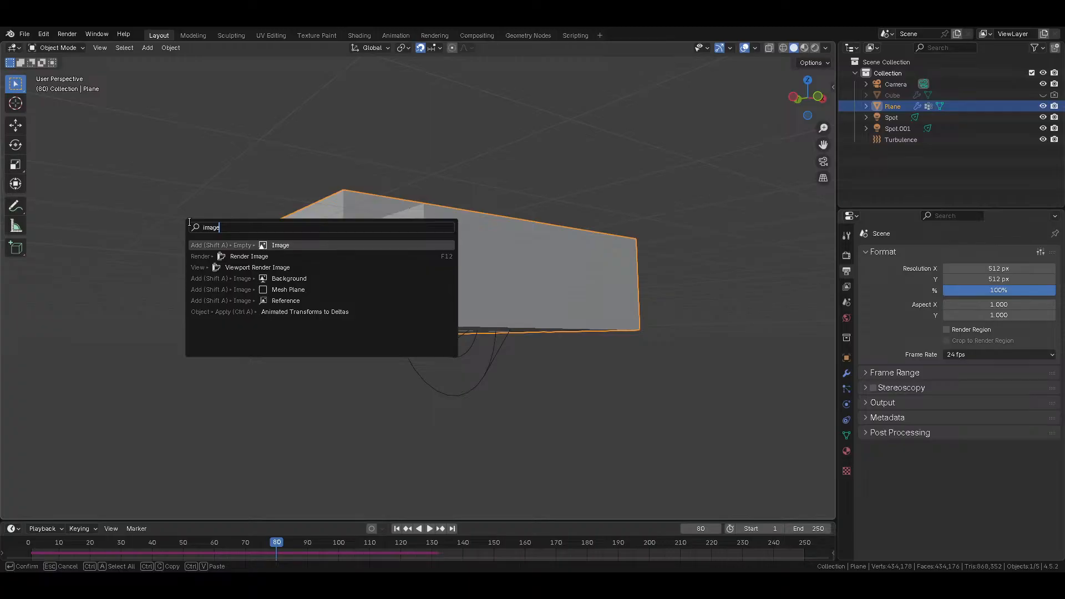
key(Return)
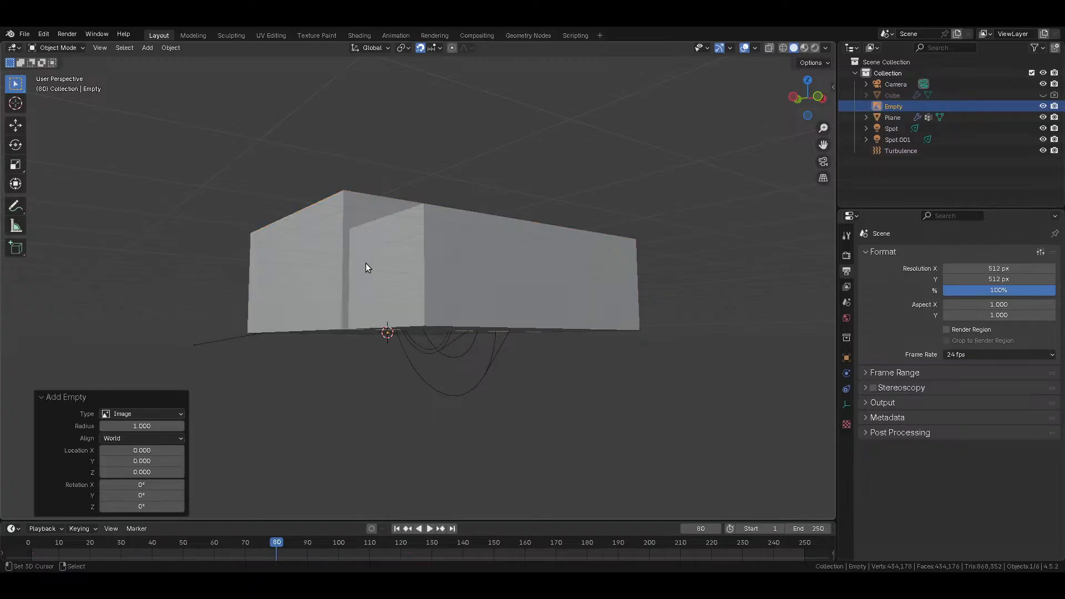
click(847, 425)
key(ctrl+v)
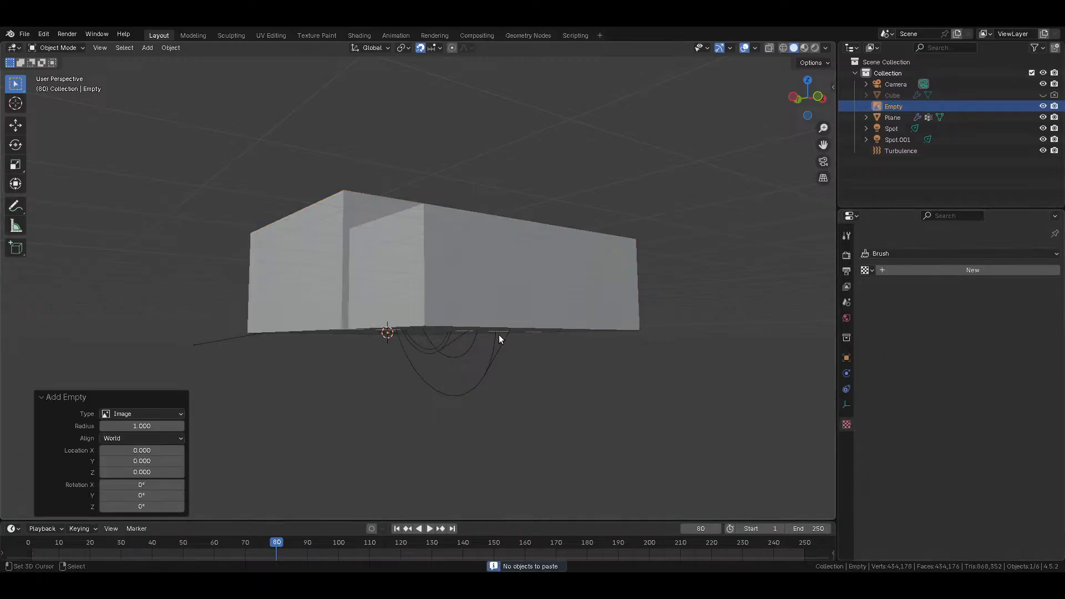
click(147, 48)
mouse_move(163, 49)
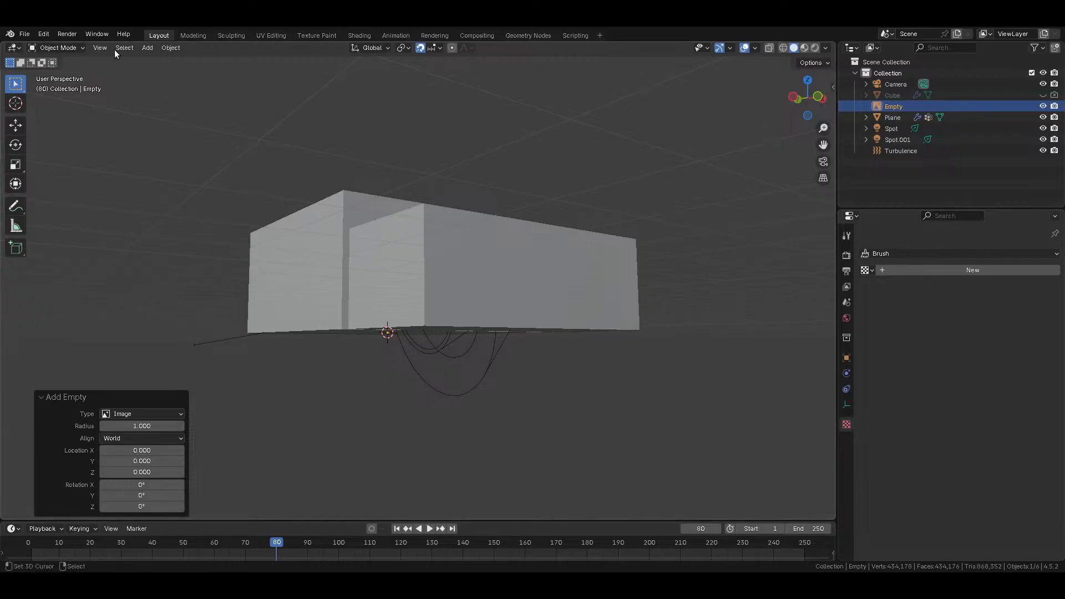
Step: Install the imagepaste add-on from disk through the Preferences
click(47, 34)
click(87, 187)
click(44, 35)
click(70, 177)
click(184, 57)
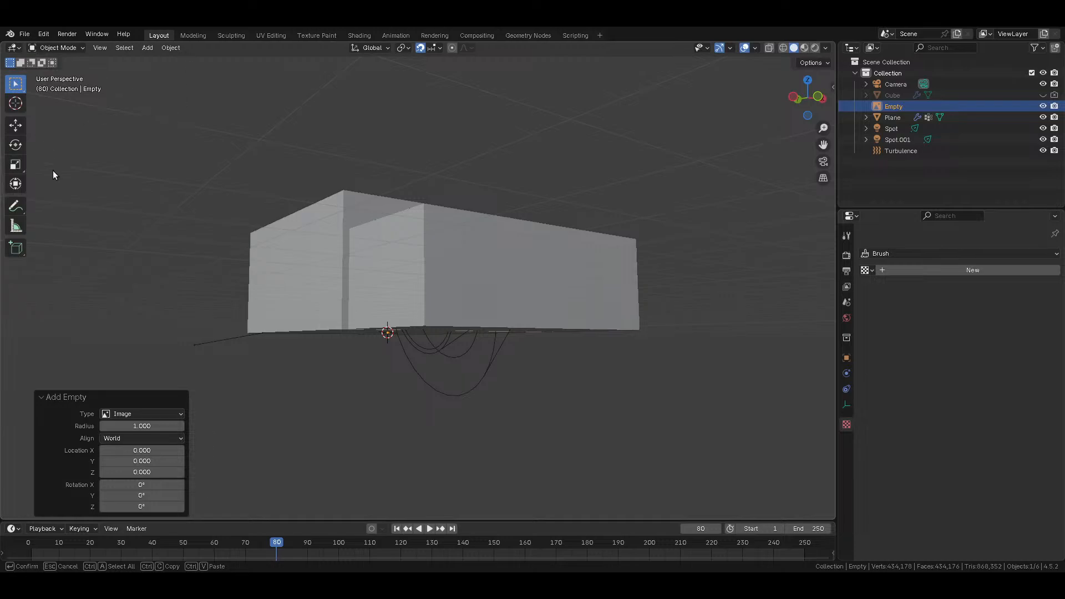
click(44, 138)
click(149, 57)
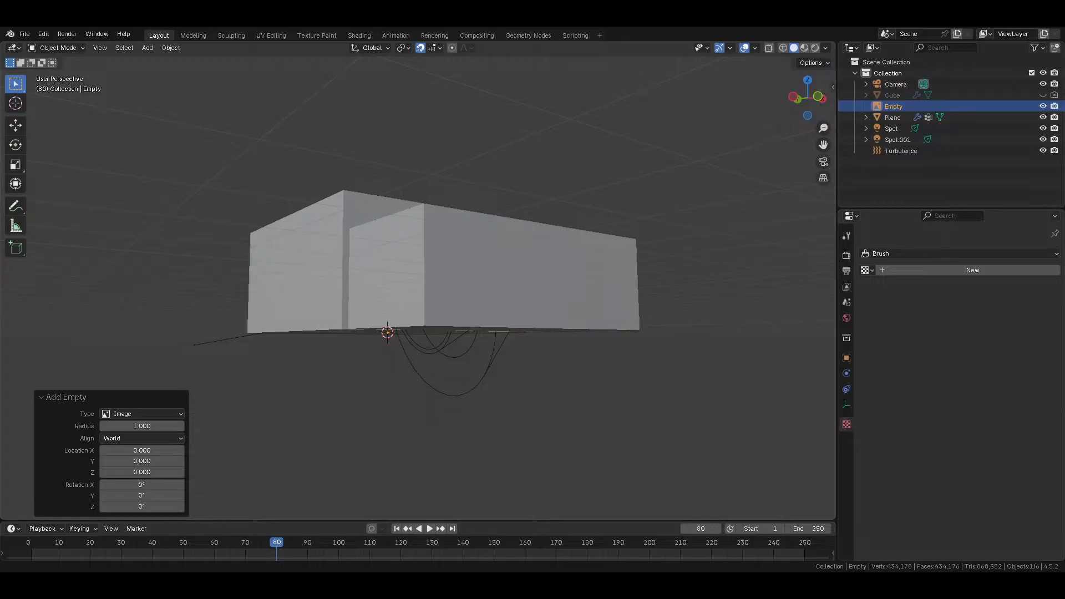
click(49, 33)
click(86, 175)
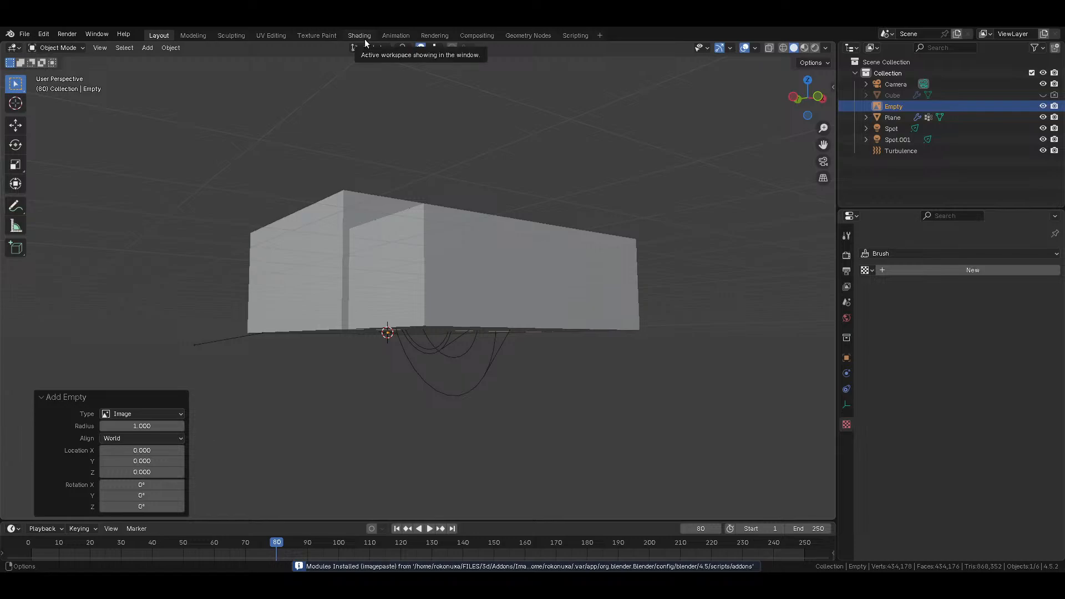
Step: Try to paste the clipboard image into the scene directly, as a plane, and as a reference
key(ctrl+v)
click(444, 311)
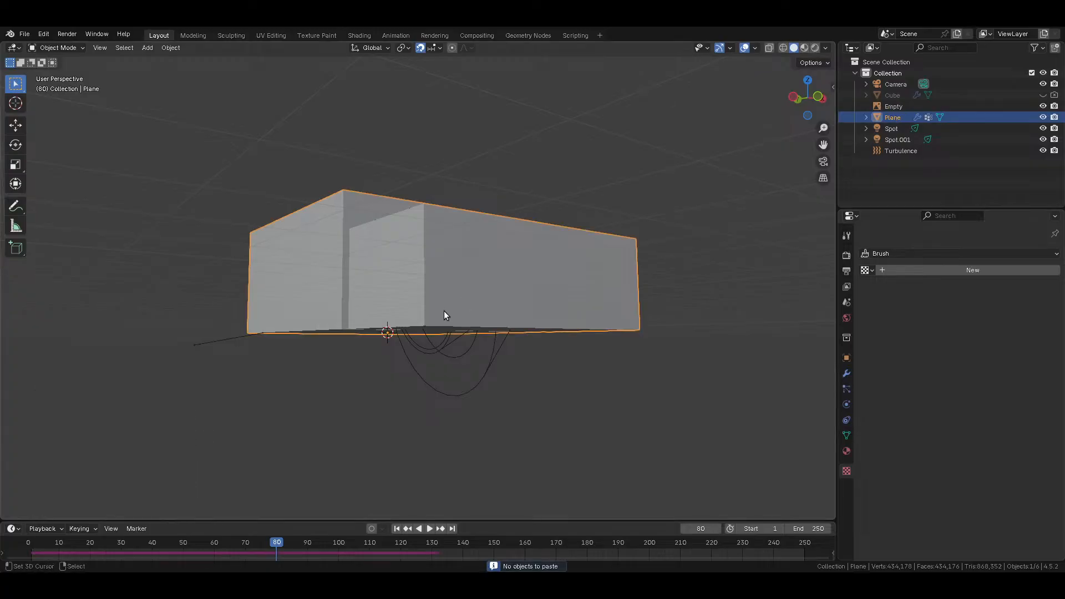
key(F3)
text(paste)
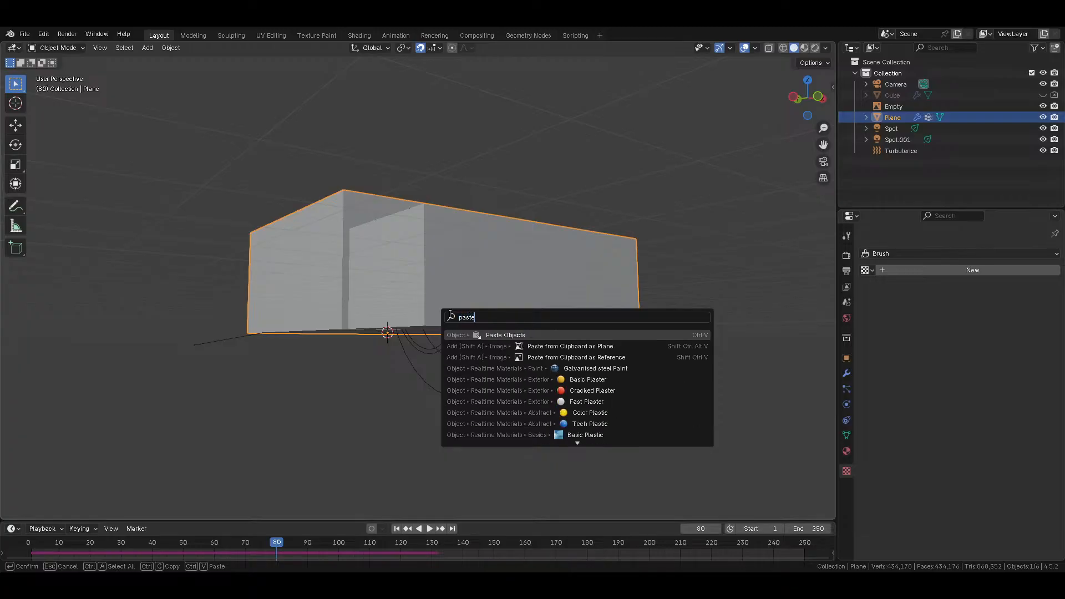
key(Down)
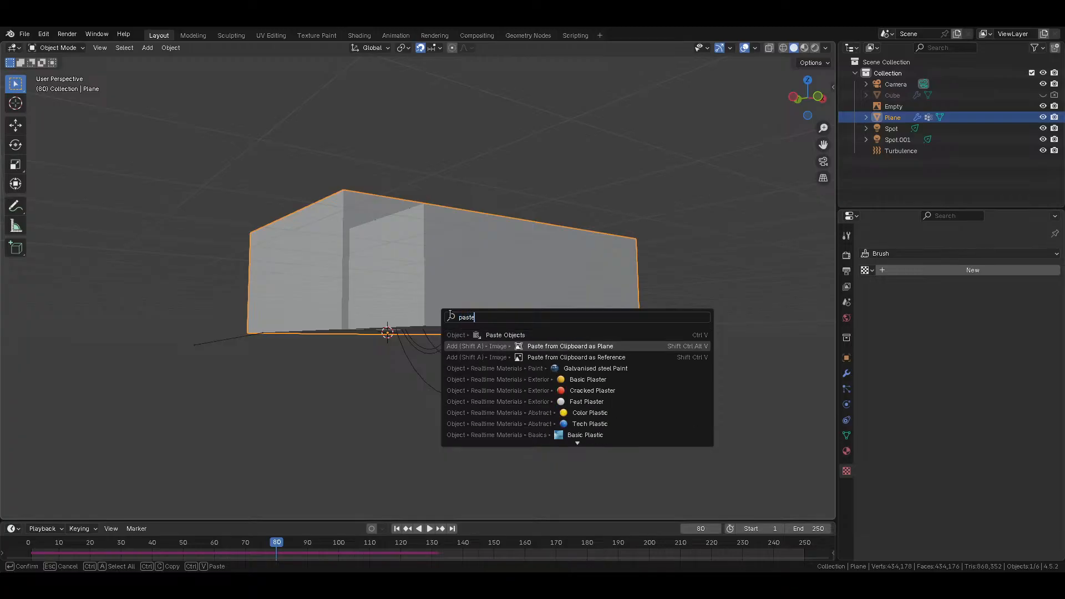
key(Return)
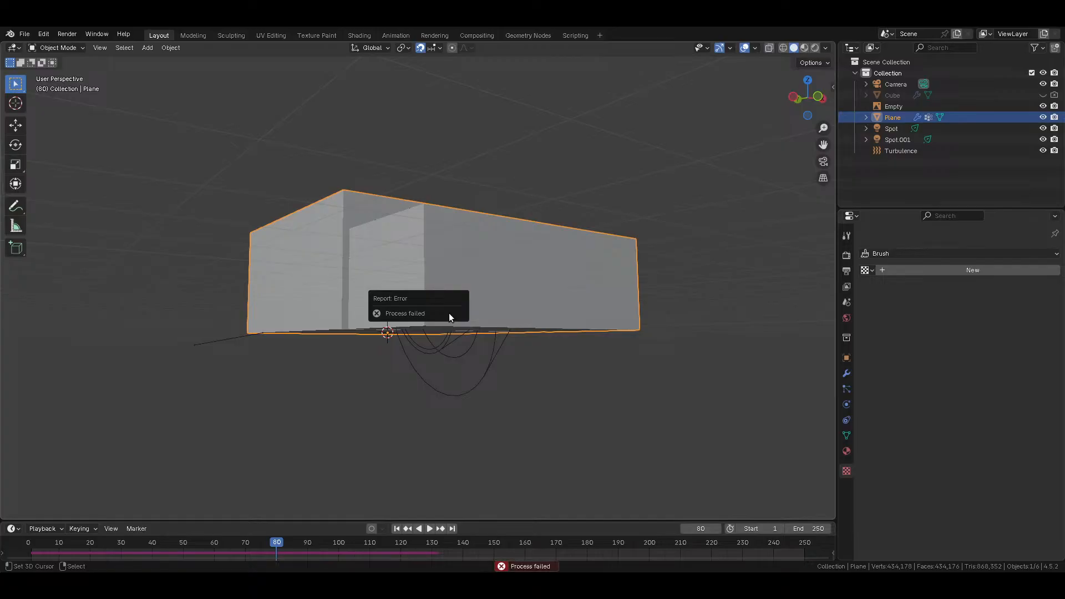
key(F3)
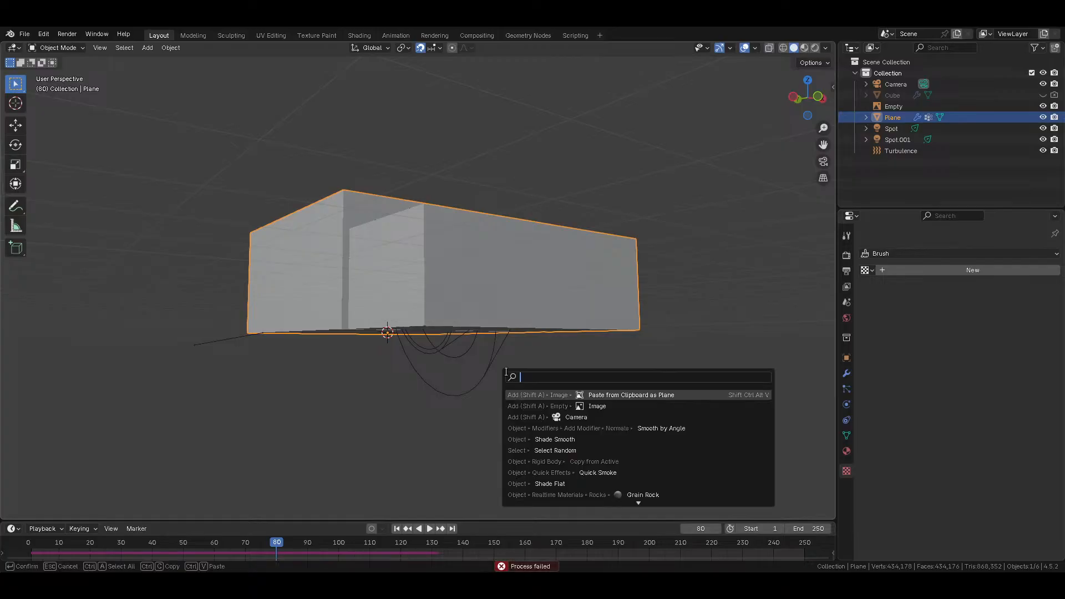
text(paste)
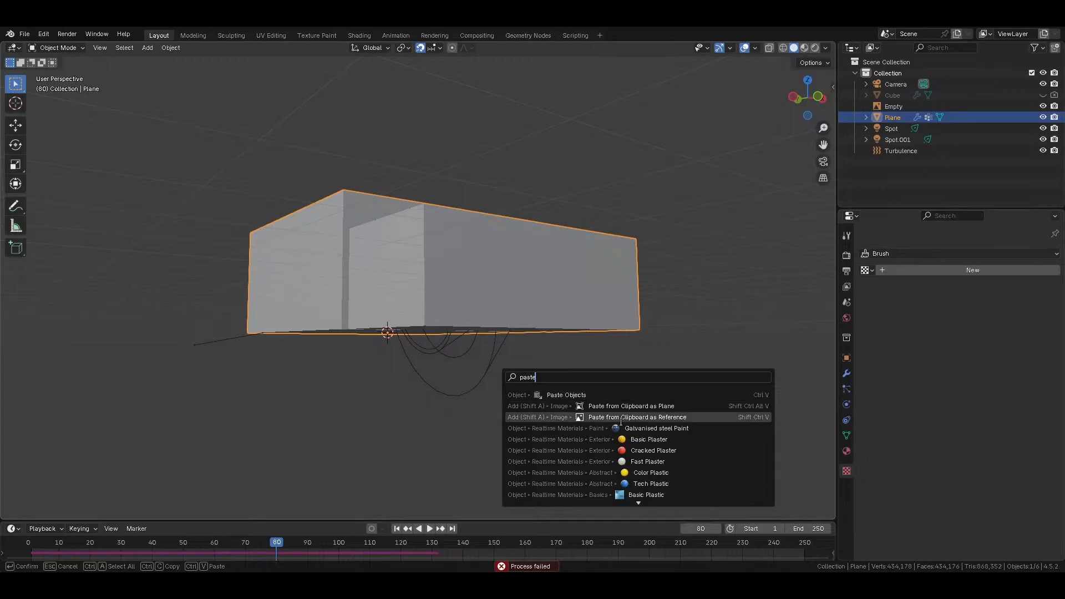
click(620, 418)
Step: Switch the viewport to wireframe display to look through the plane mesh for a pasted image
key(shift+z)
mouse_move(520, 370)
middle_down()
mouse_move(479, 360)
mouse_move(520, 387)
middle_up()
key(shift+z)
key(shift+z)
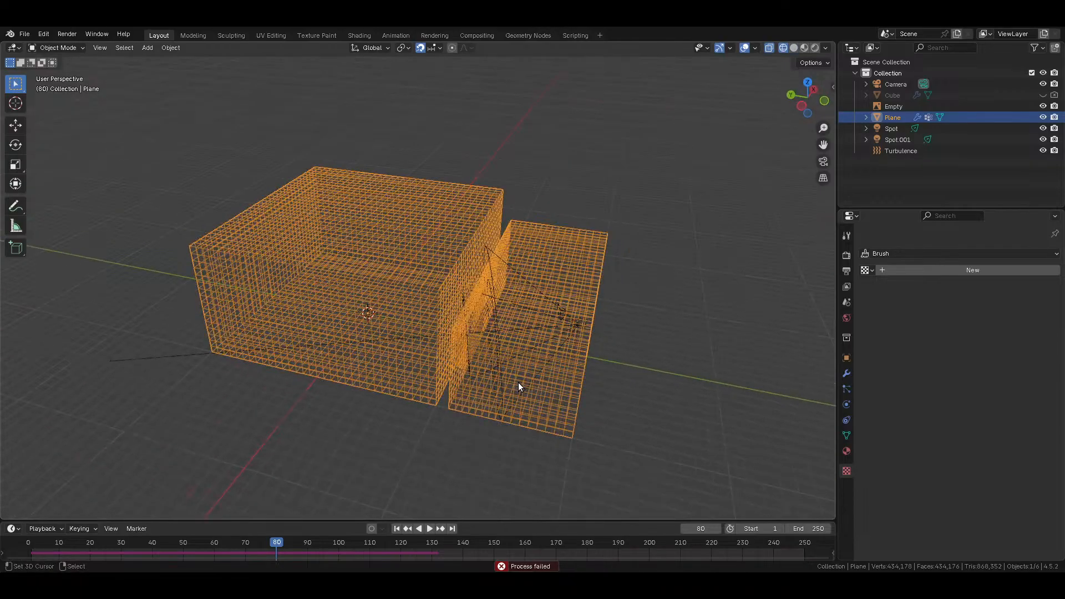
scroll(518, 382, up, 6)
Step: Delete the blank image empty at the world origin and save the file
click(891, 107)
key(shift+z)
key(KP_Decimal)
key(shift+z)
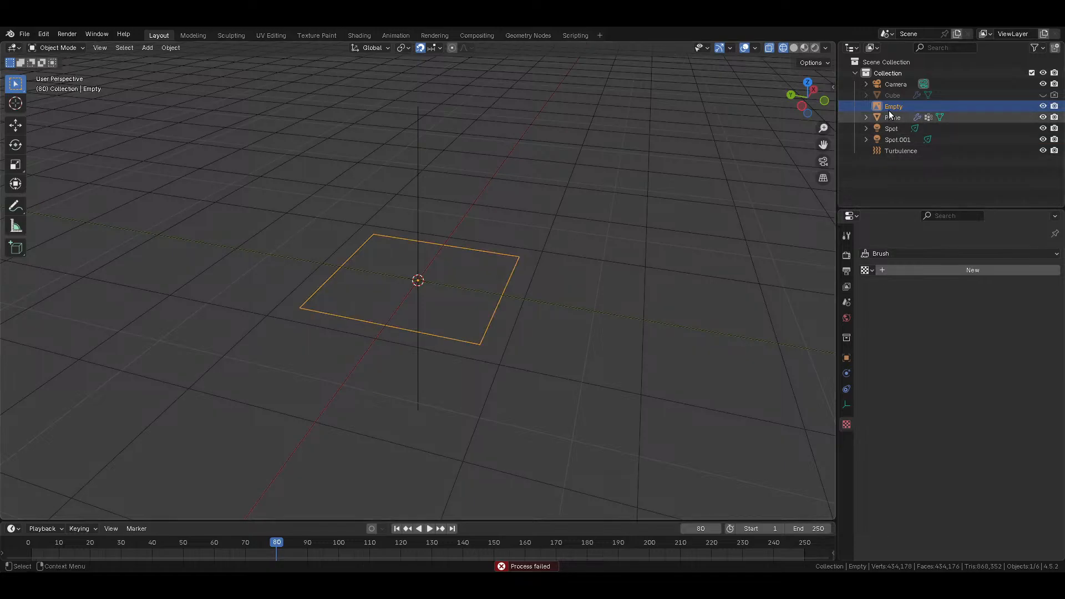
key(Delete)
scroll(514, 278, down, 8)
key(ctrl+s)
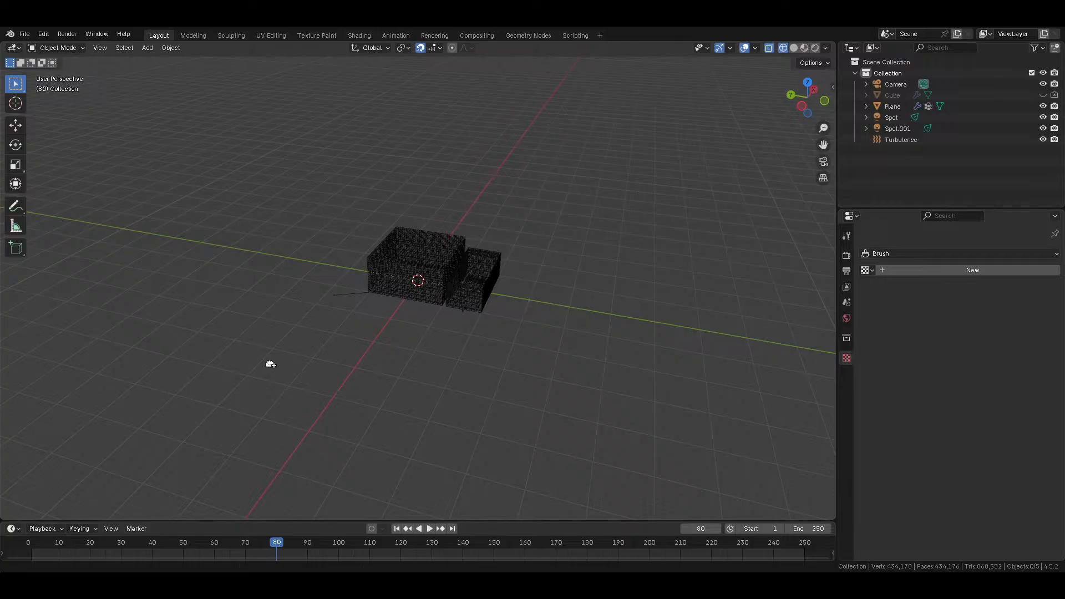
Step: Drop the creature painting in as a view-aligned image empty at about X -23.5, Y 34.1, Z -19.0 and examine it
drag(270, 364, 269, 362)
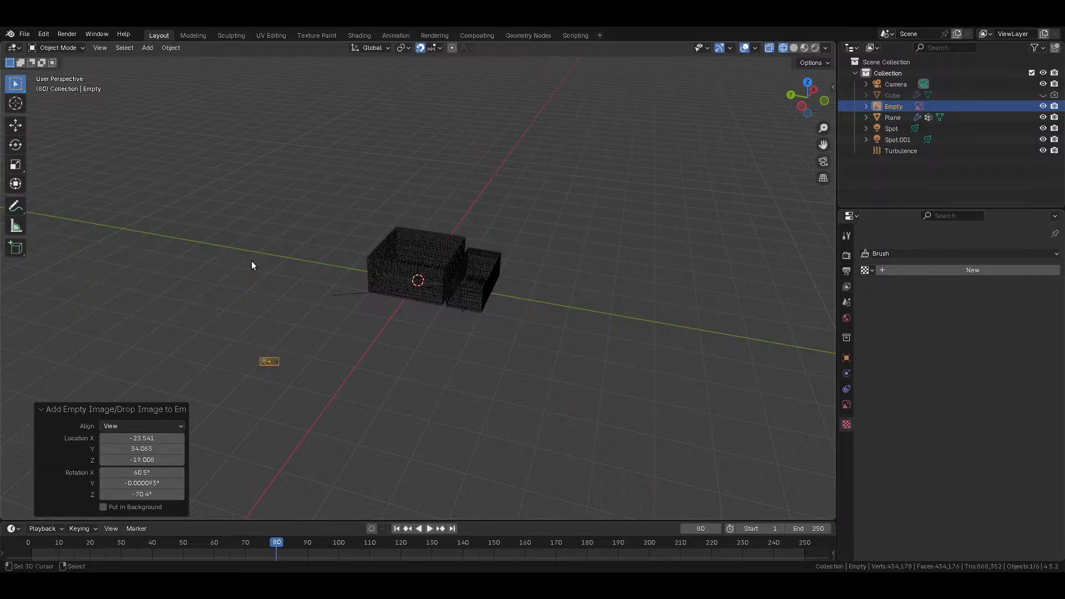
key(KP_Decimal)
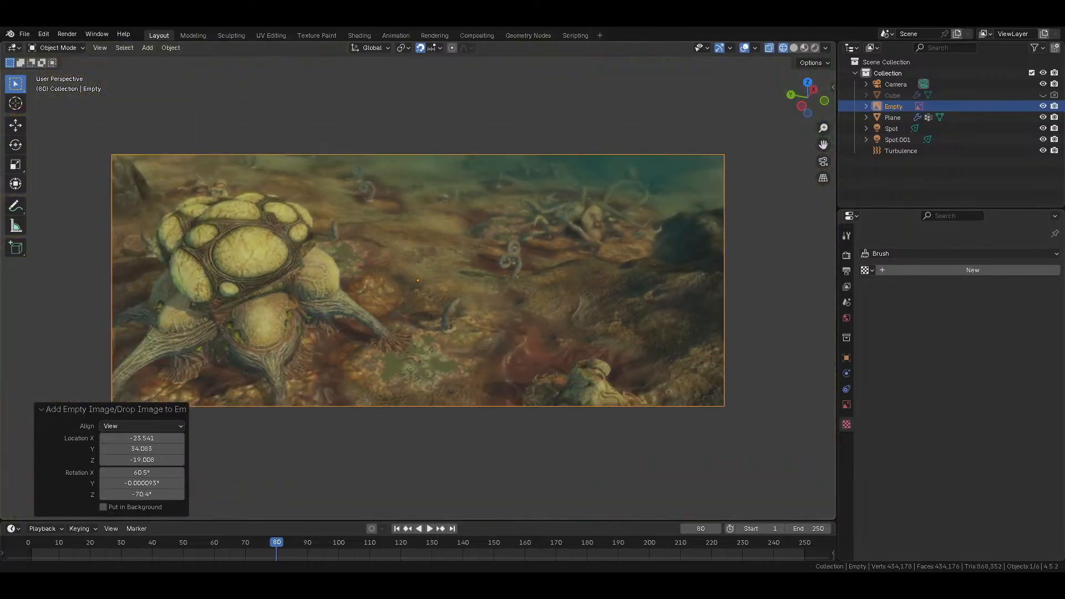
scroll(409, 297, up, 3)
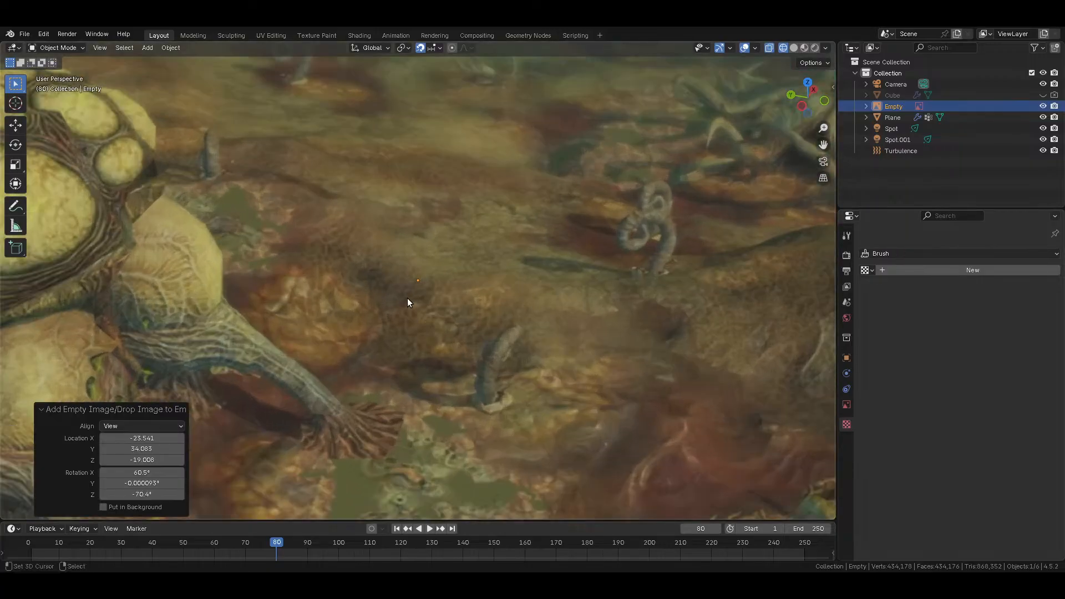
scroll(372, 315, down, 3)
scroll(372, 315, up, 4)
scroll(373, 315, down, 5)
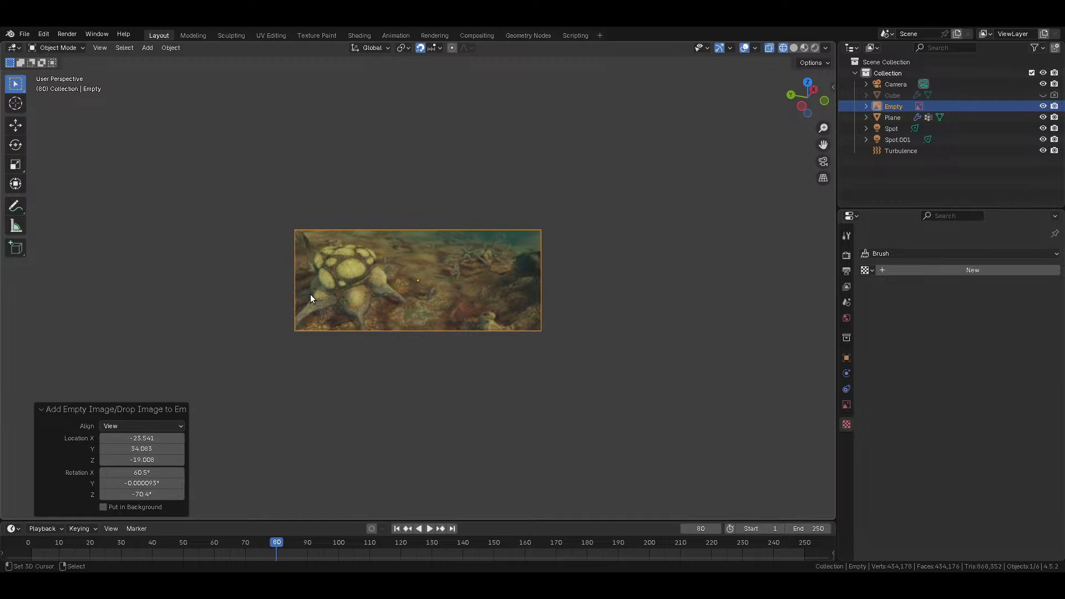
scroll(311, 297, down, 20)
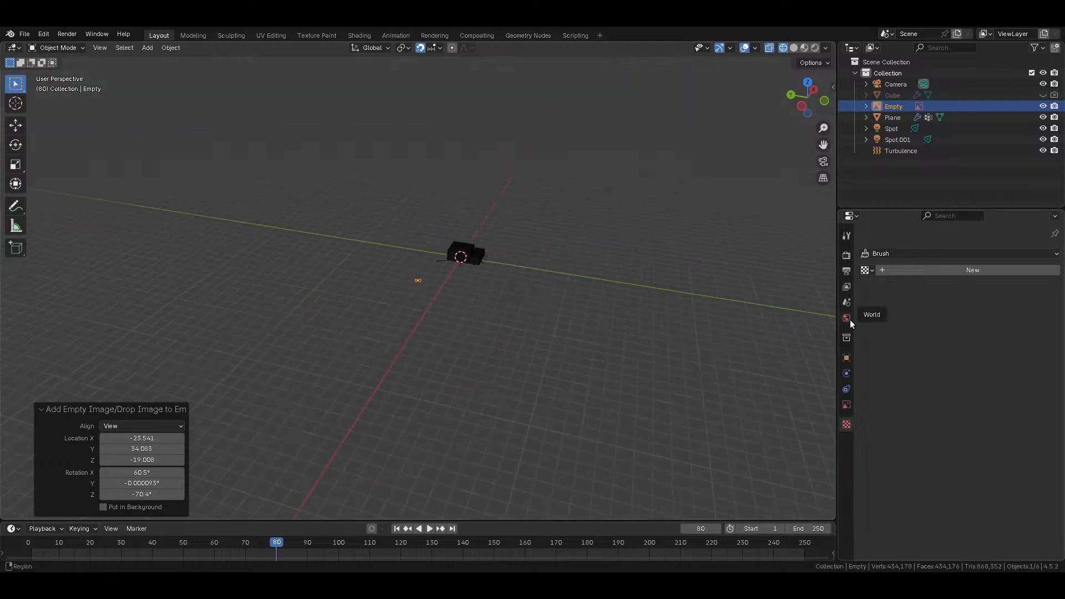
Step: Set the painting empty's X, Y and Z location to 0 and its X, Y and Z rotation to 0°
click(847, 370)
click(846, 358)
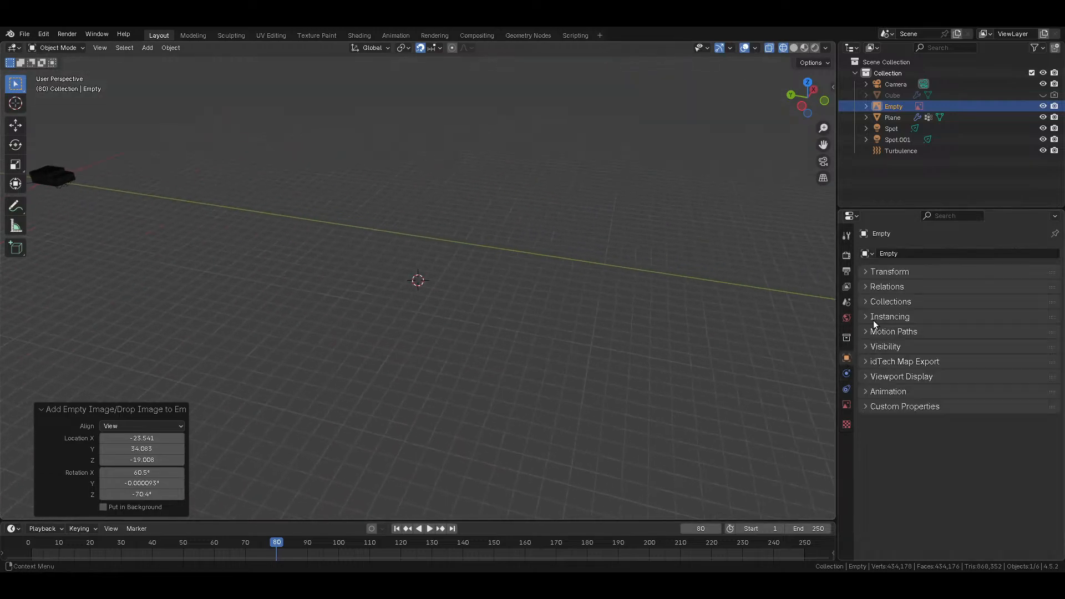
click(917, 275)
drag(965, 289, 920, 348)
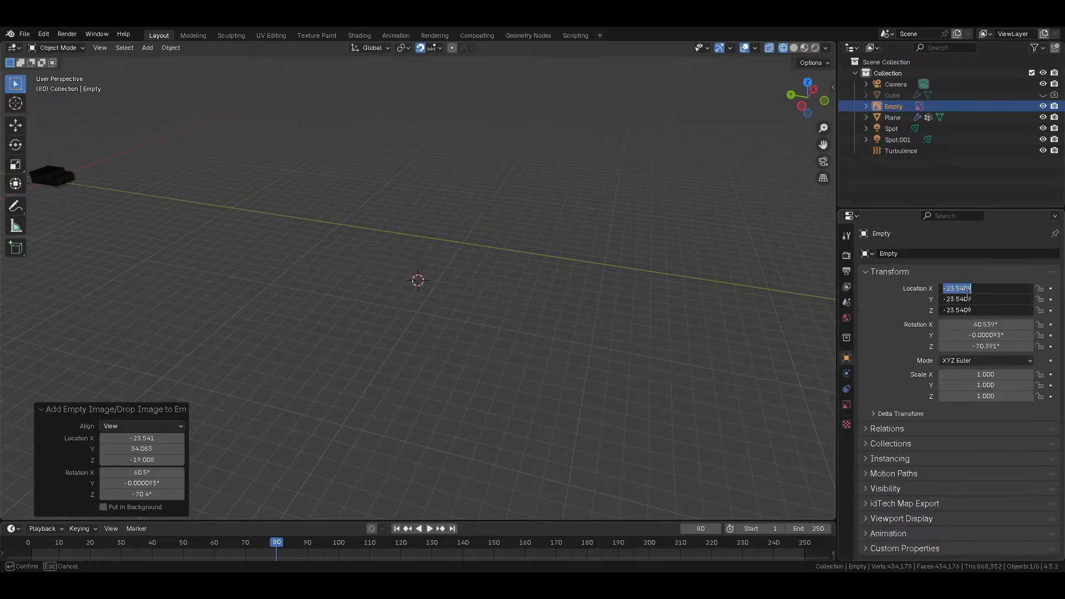
text(0)
key(Return)
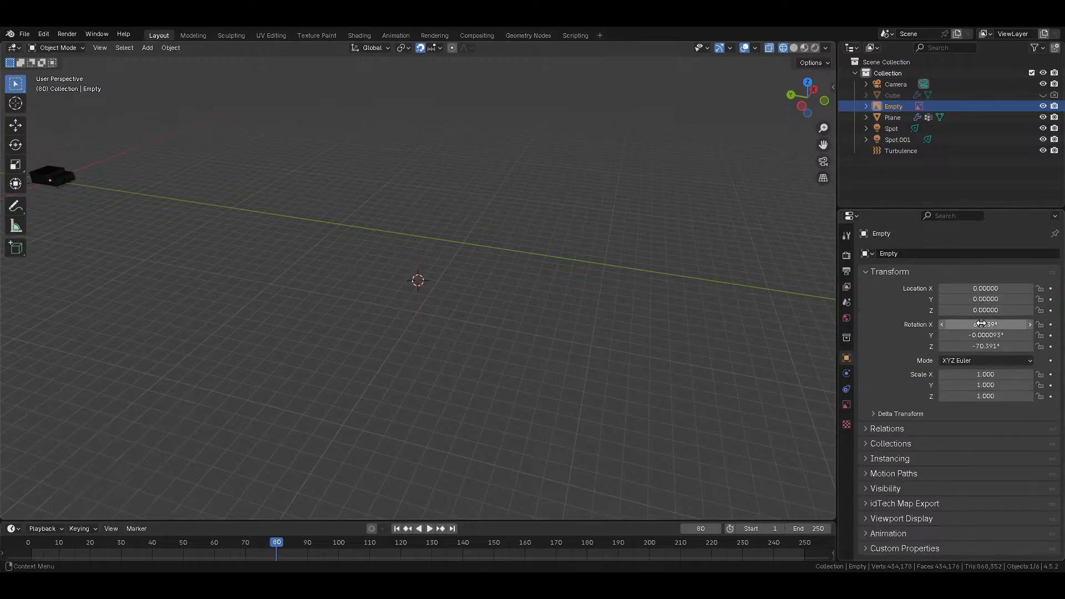
drag(981, 324, 981, 347)
text(0)
key(Return)
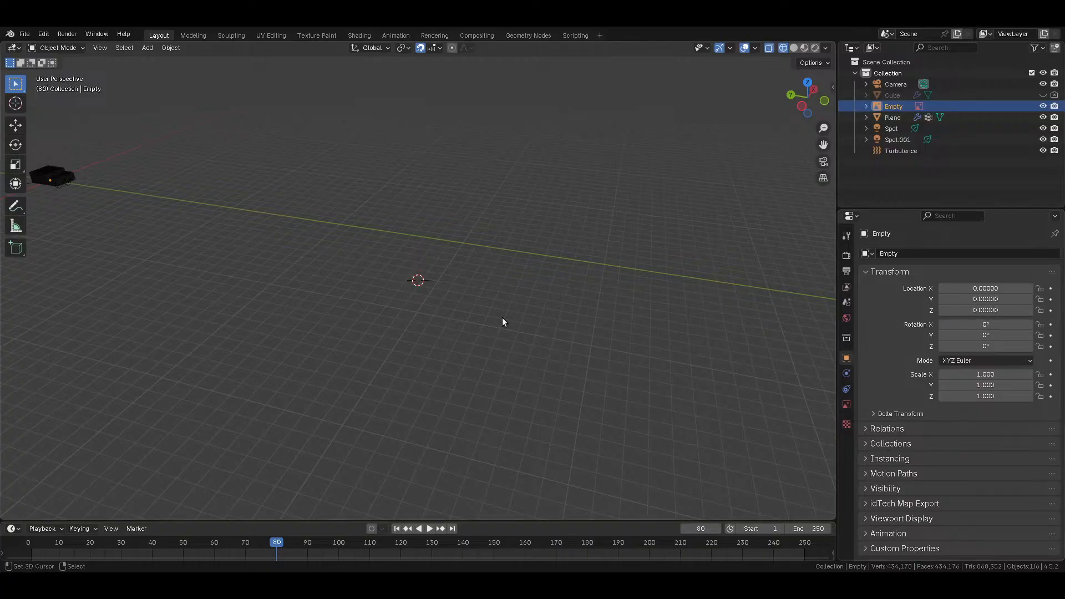
Step: Recentre the 3D cursor, then raise the painting empty 1 m along Z with the viewport in solid shading
key(shift+c)
scroll(467, 308, up, 6)
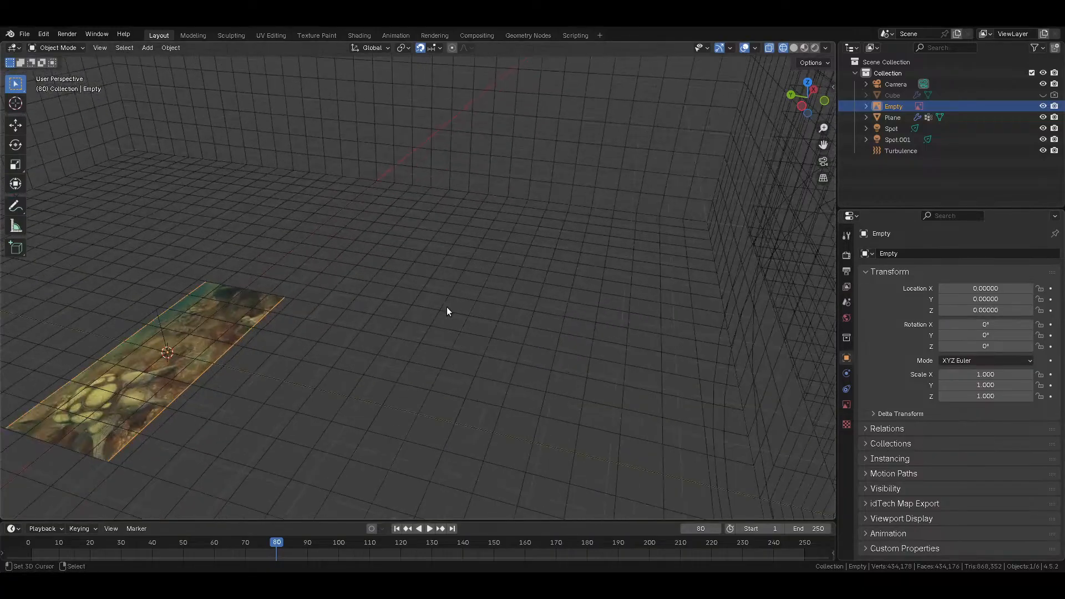
middle_drag(451, 307, 437, 277)
key(shift+z)
mouse_move(331, 306)
shift+middle_down()
mouse_move(436, 278)
mouse_move(406, 313)
mouse_move(444, 357)
mouse_move(303, 464)
shift+middle_up()
key(g)
key(z)
key(1)
key(Return)
middle_drag(357, 427, 356, 428)
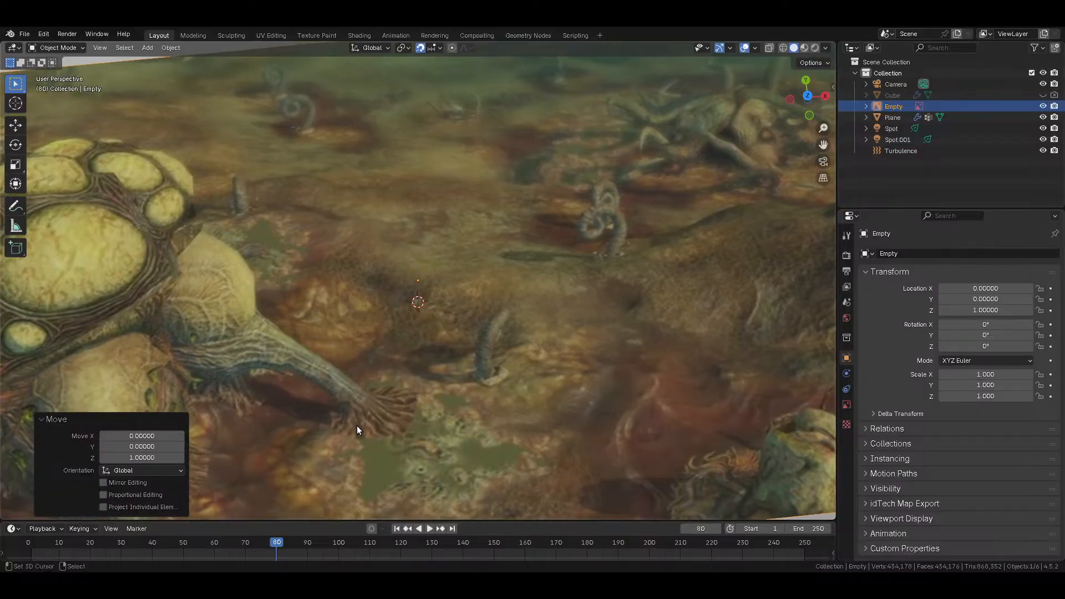
Step: Examine the ground texture and colours around the creature in the painting from above
scroll(358, 423, down, 3)
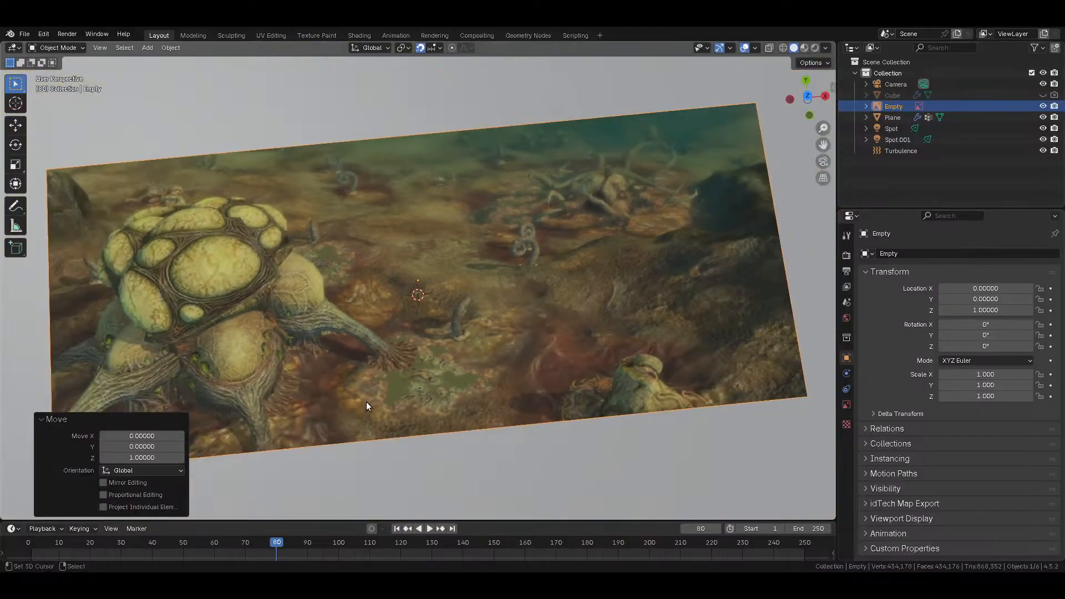
scroll(366, 402, up, 4)
middle_drag(575, 324, 164, 293)
scroll(446, 328, up, 5)
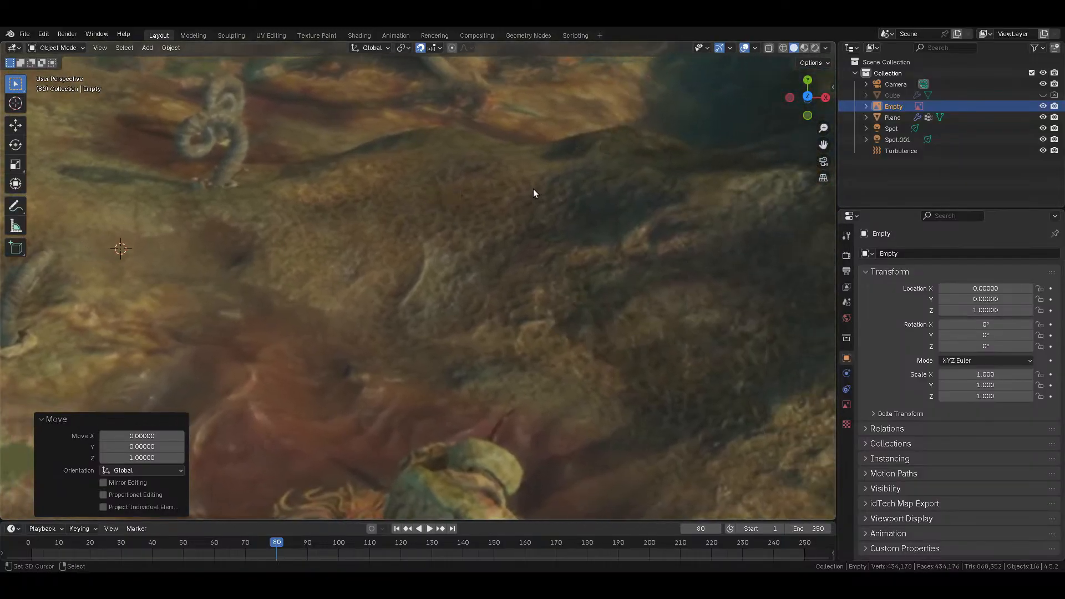
shift+middle_drag(254, 387, 524, 279)
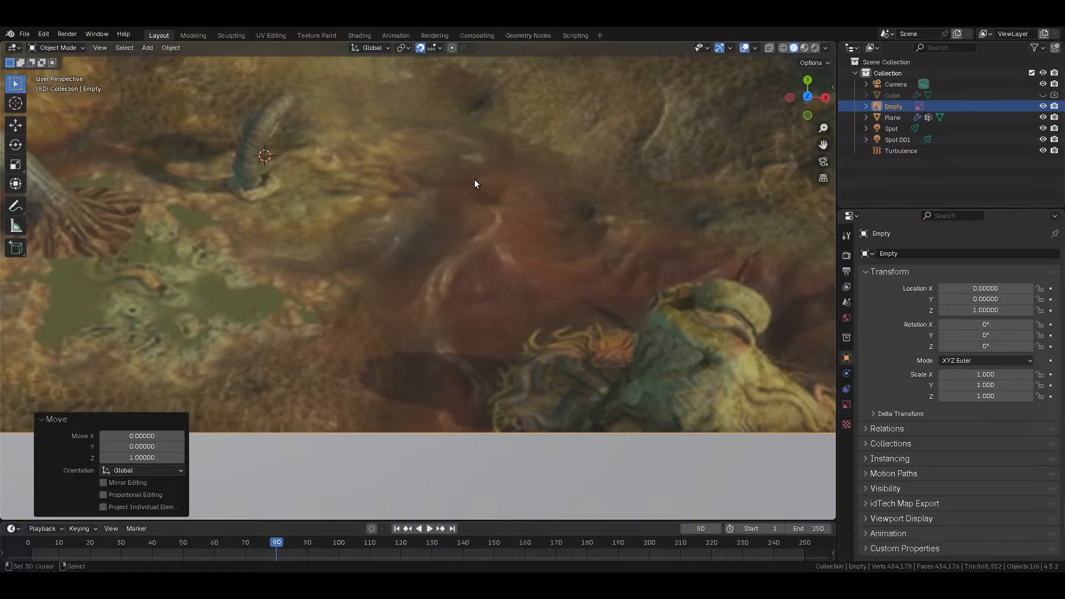
shift+middle_drag(243, 295, 342, 76)
scroll(404, 154, down, 5)
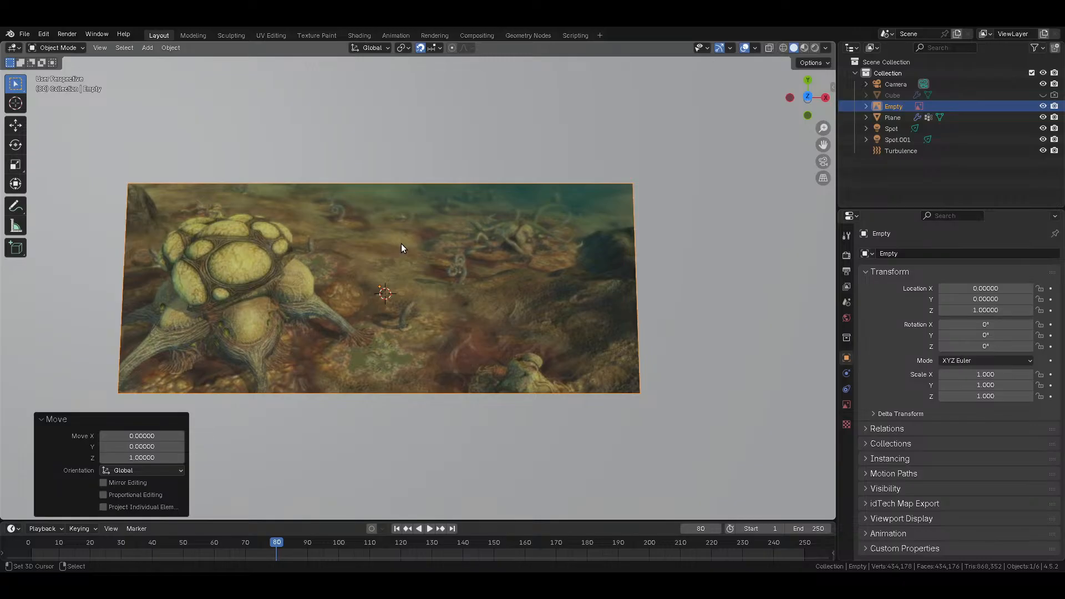
Step: Exclude the original collection from the view layer and create a new collection in the scene
scroll(401, 244, down, 14)
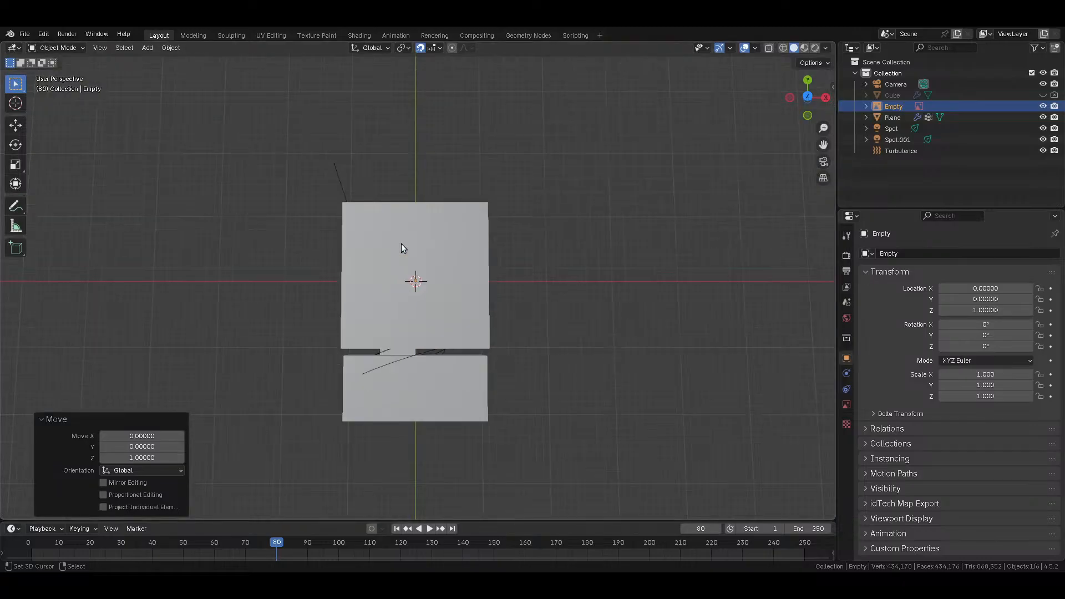
scroll(401, 244, up, 4)
key(KP_7)
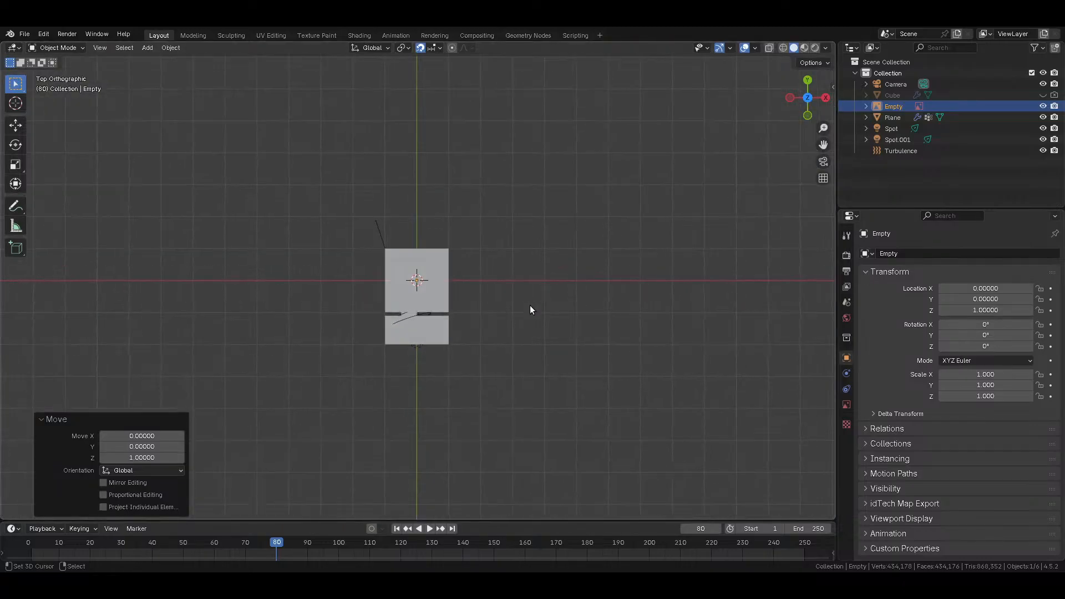
scroll(454, 313, up, 4)
click(448, 313)
middle_drag(447, 312, 534, 222)
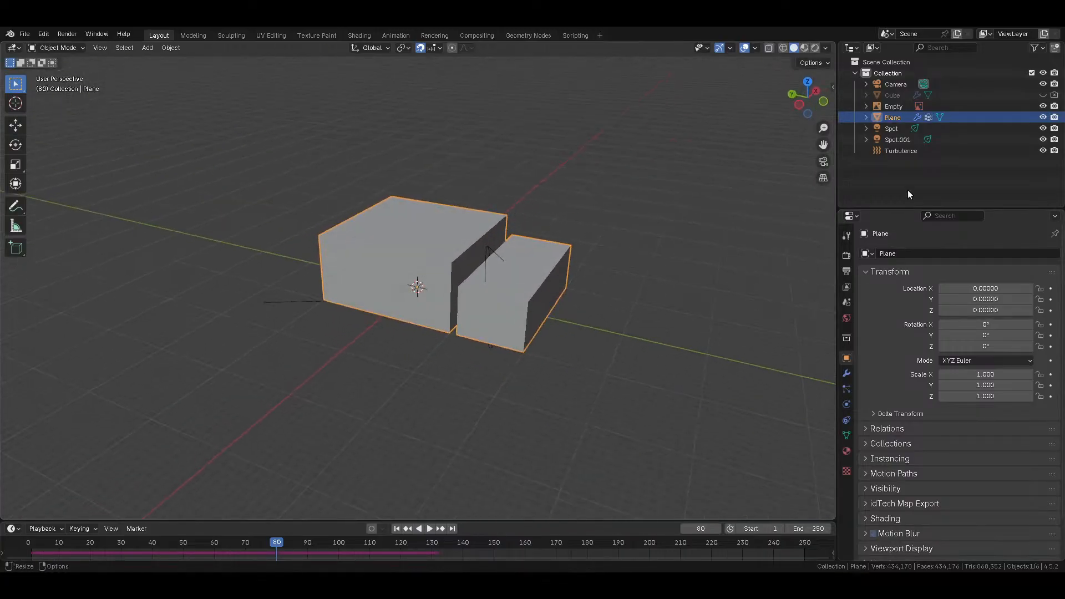
click(1032, 73)
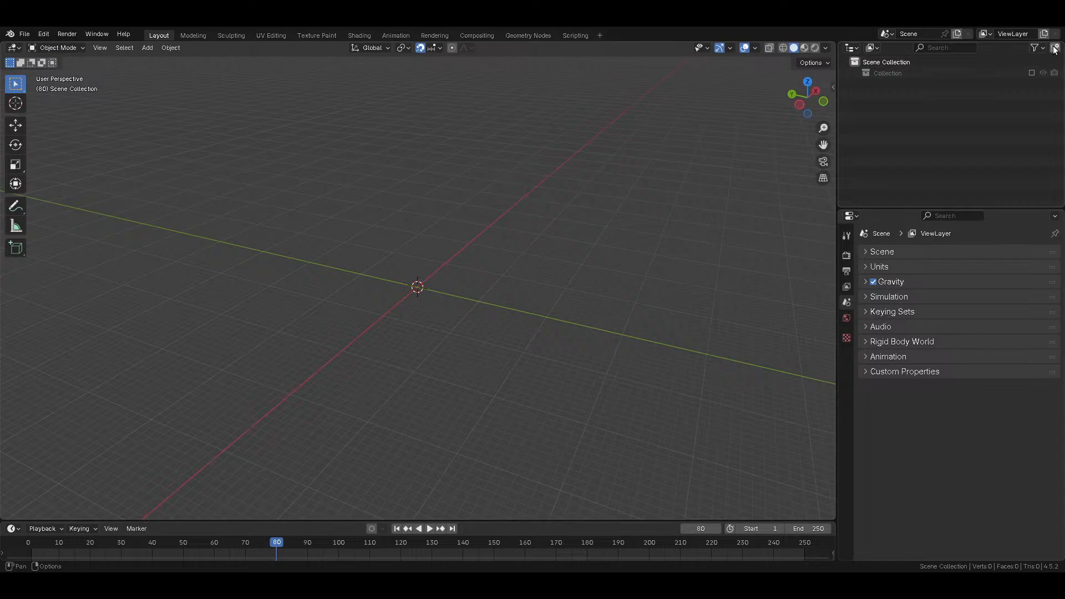
click(1055, 48)
Step: Add a plane to Collection 2 and scale its mesh by 10 in Edit Mode
click(899, 84)
key(shift+a)
mouse_move(388, 71)
click(443, 69)
key(Tab)
text(s10)
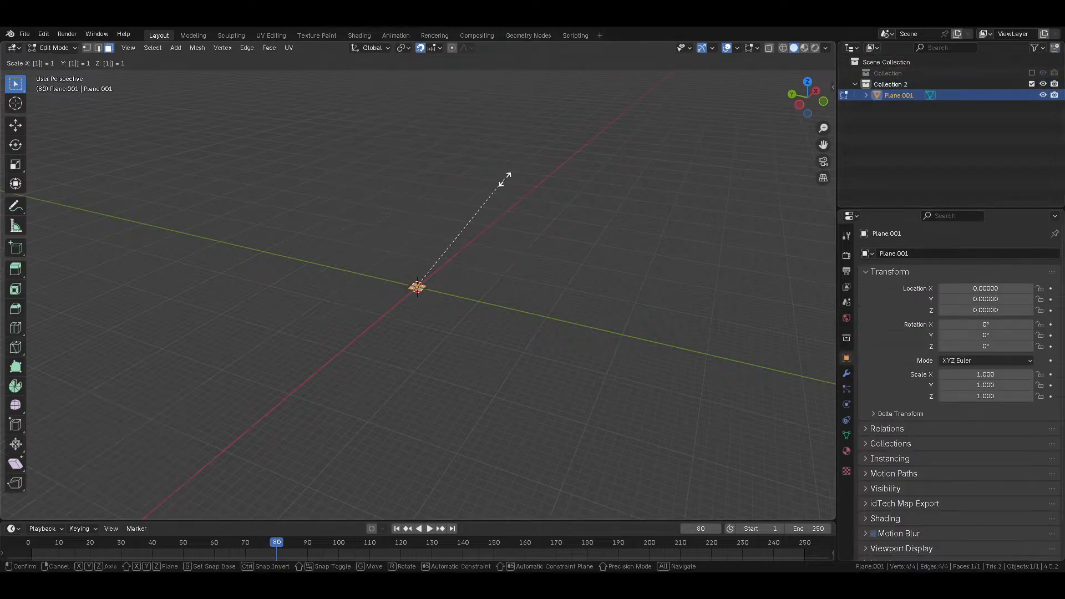
key(Return)
key(Tab)
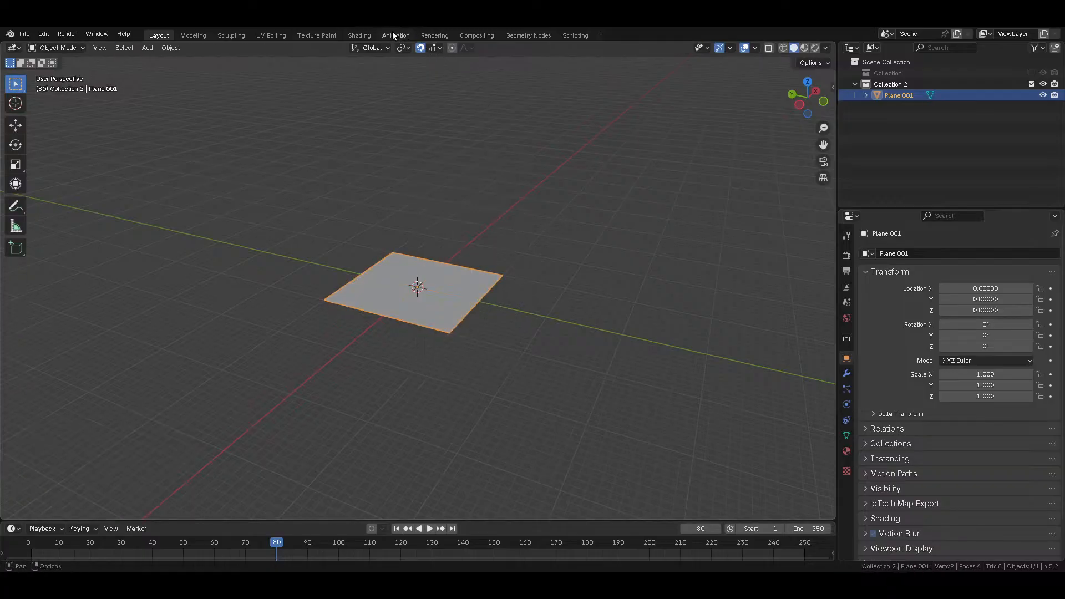
Step: Assign the existing Material to the new plane in the Shading workspace and rename it "better flood surface"
click(359, 35)
click(504, 344)
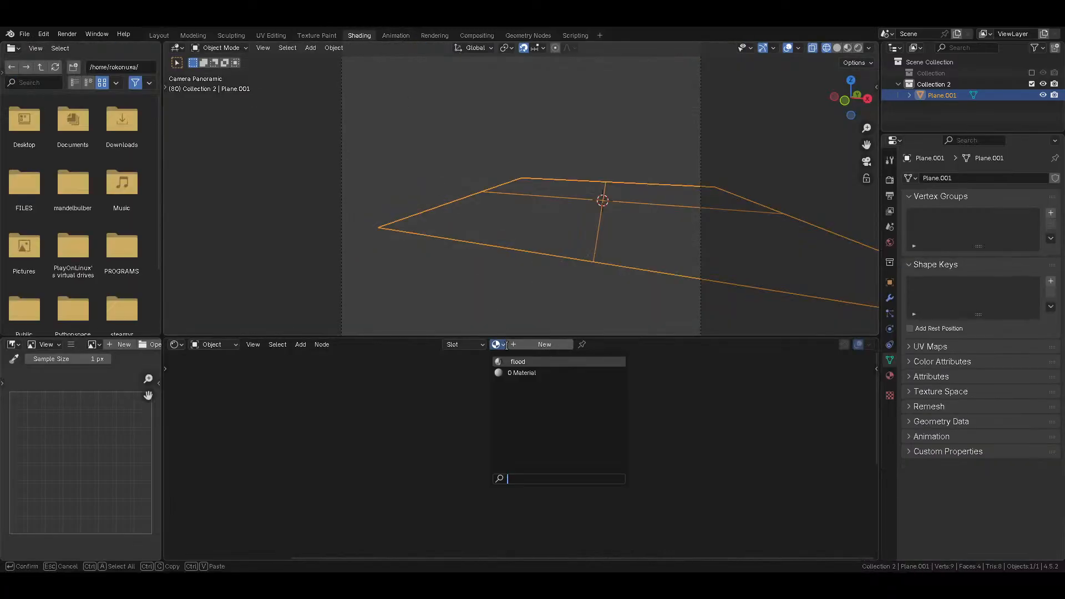
click(515, 374)
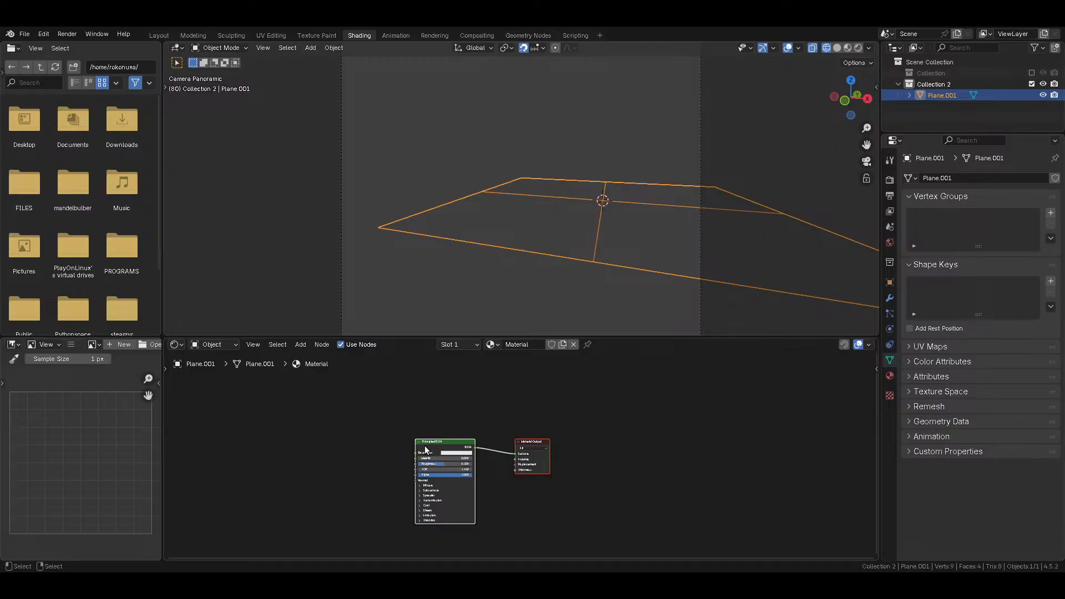
click(526, 345)
text(better f)
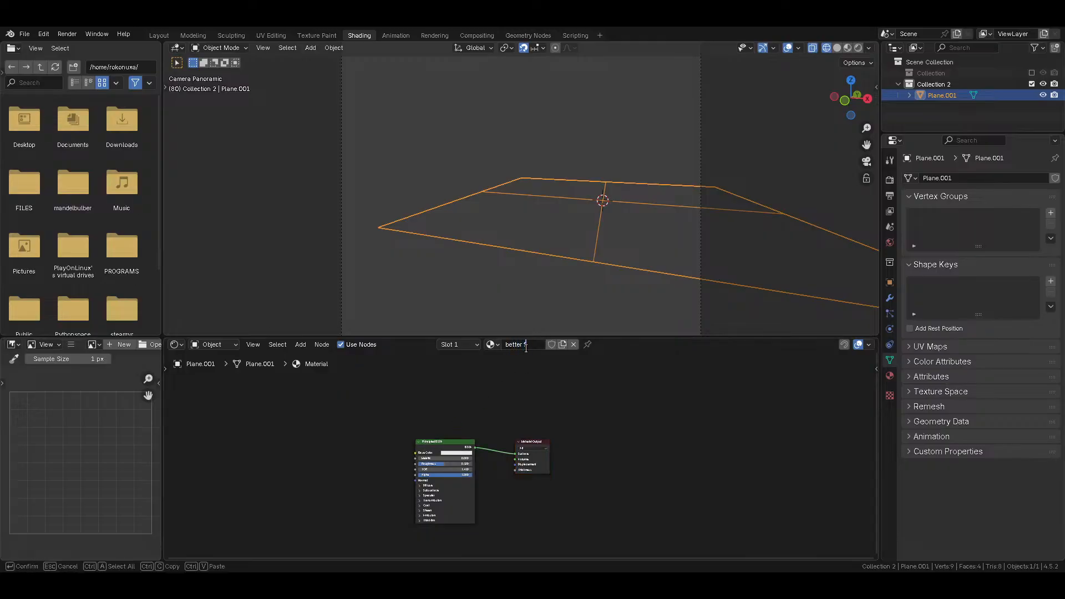
text(lood surface)
key(Return)
Step: Show HW-9_The_Flood.jpg in the image editor and widen that area to fit more of the painting
click(13, 345)
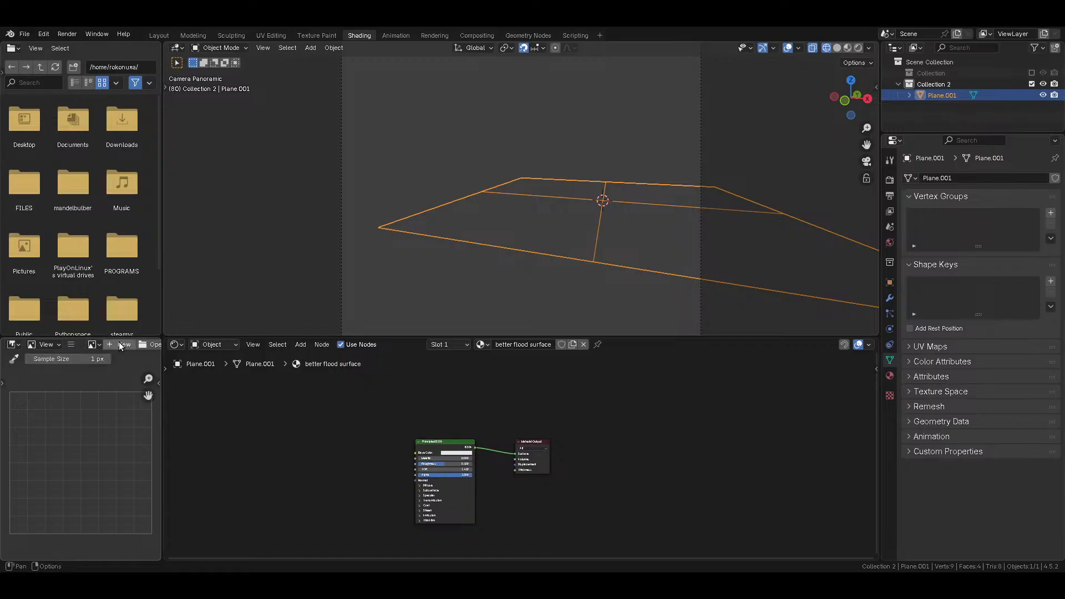
click(92, 344)
click(97, 363)
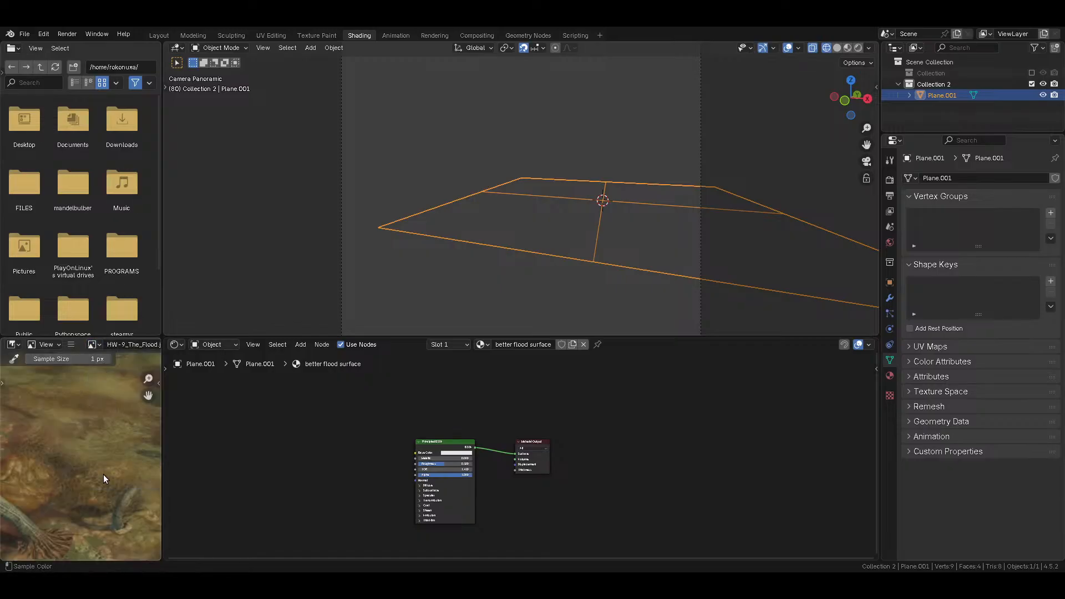
drag(164, 455, 299, 455)
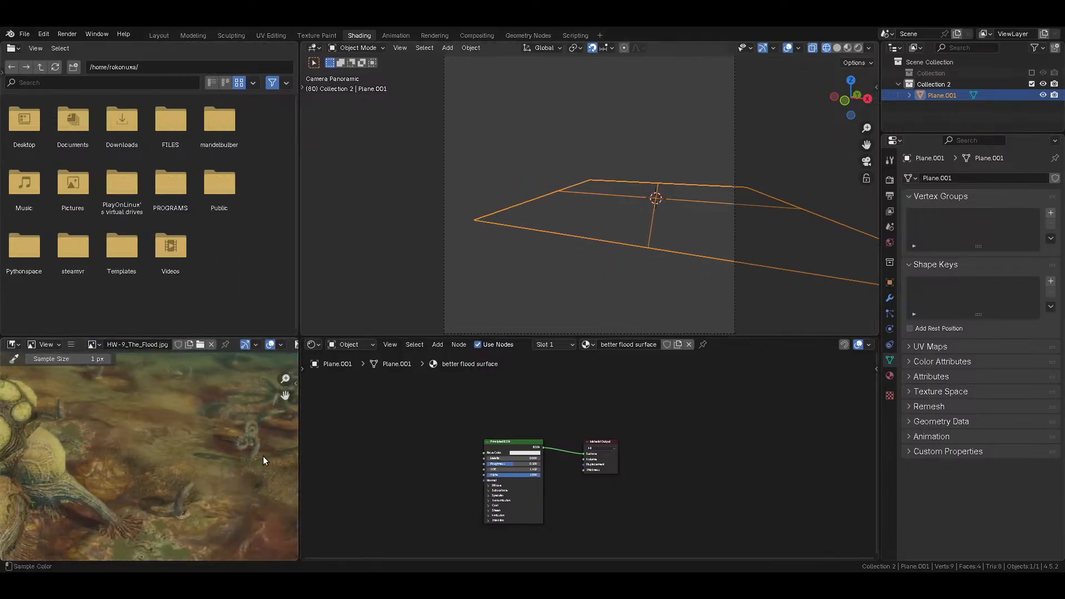
scroll(157, 436, down, 6)
Step: Frame the plane outside the camera view, save the file and switch the viewport to rendered shading
mouse_move(771, 212)
middle_down()
mouse_move(706, 238)
mouse_move(634, 179)
mouse_move(607, 189)
middle_up()
key(shift+z)
key(ctrl+s)
key(shift+z)
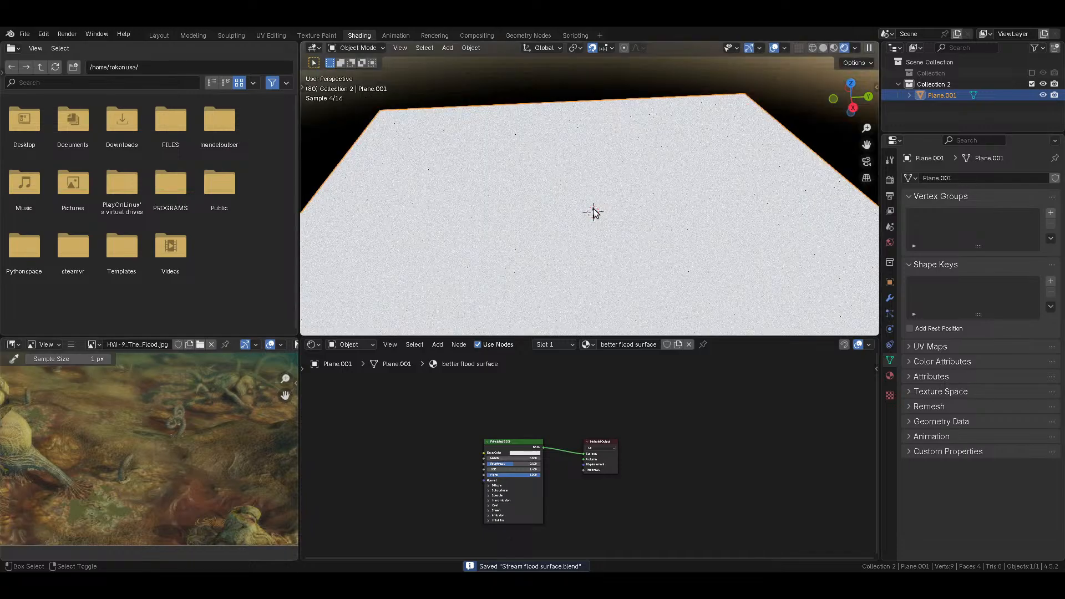
Step: Replace the Principled BSDF with a Texture Coordinate node and preview its Object output on the plane
click(504, 444)
key(x)
key(shift+a)
mouse_move(400, 443)
click(528, 409)
click(398, 446)
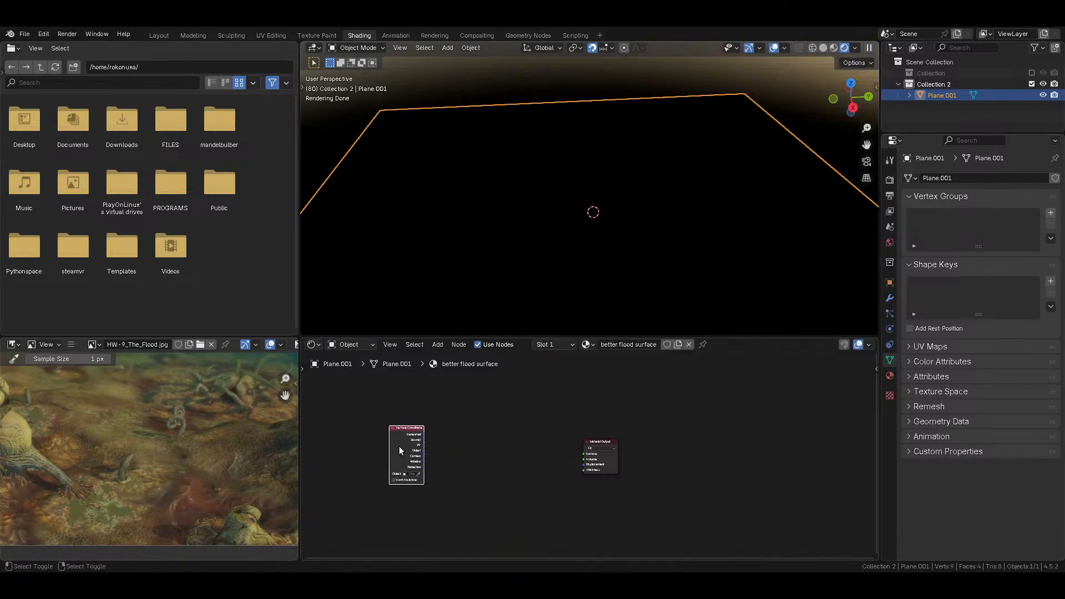
ctrl+shift+click(398, 446)
Step: Insert a Voronoi Texture node between the Texture Coordinate node and the Material Output
key(shift+a)
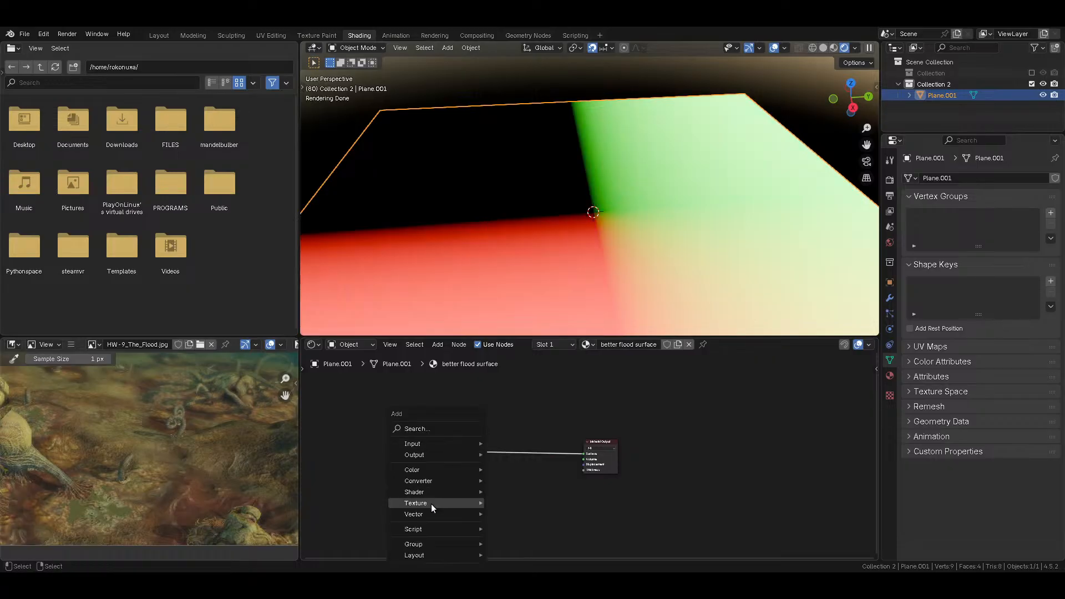
mouse_move(431, 504)
click(531, 478)
click(456, 417)
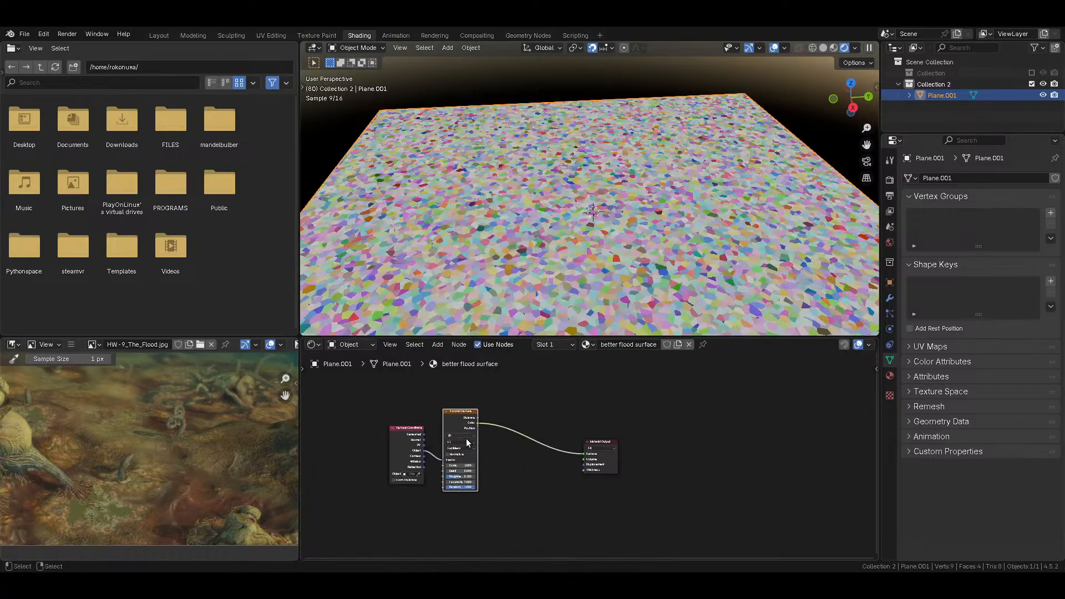
Step: Set the Voronoi Texture's feature to Smooth F1 and its scale to 1
scroll(465, 437, up, 5)
click(375, 432)
click(379, 471)
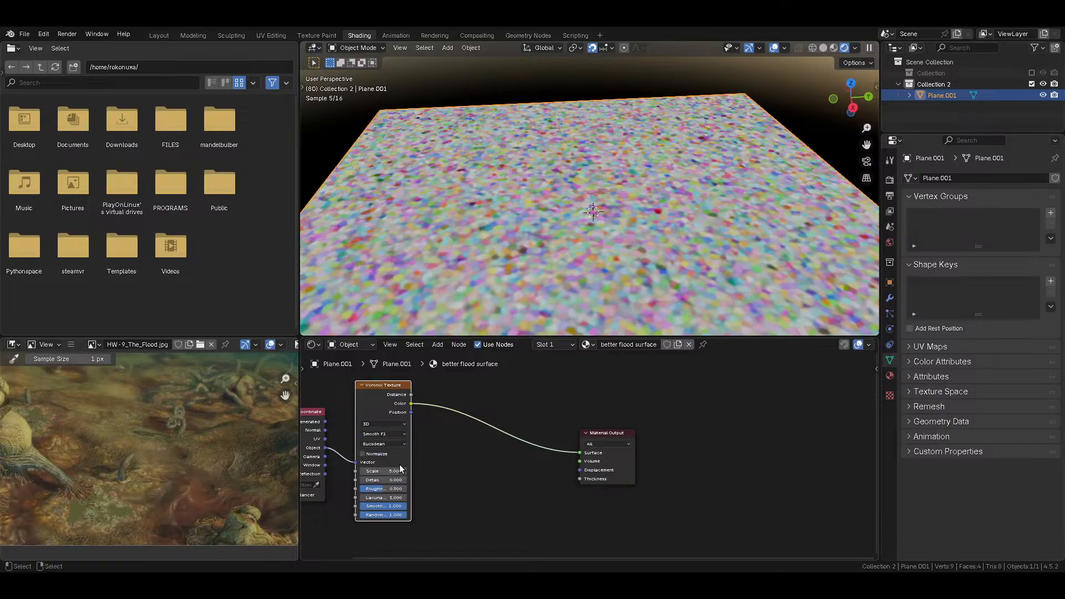
click(380, 471)
text(1)
key(Return)
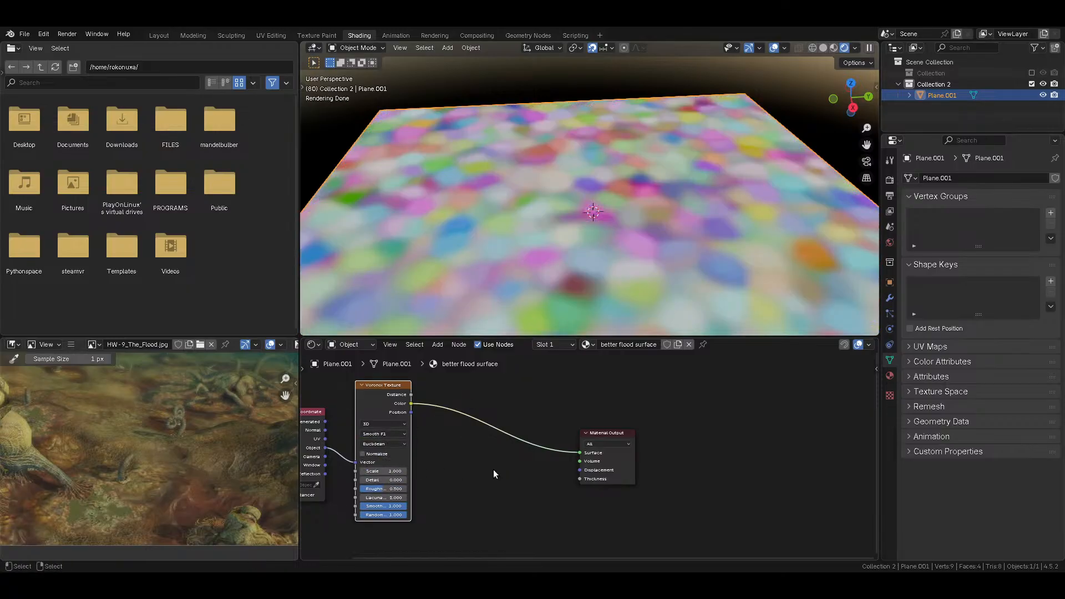
Step: Preview the Voronoi's Distance output, compare it with the painted ground, and set its smoothness to 0.2
ctrl+shift+click(381, 409)
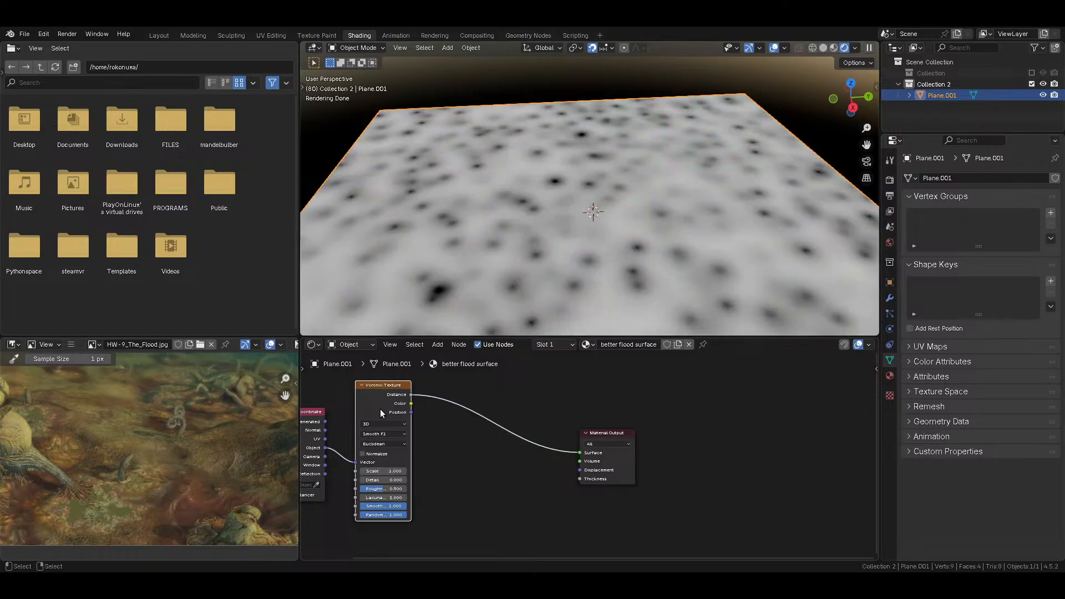
scroll(271, 481, up, 5)
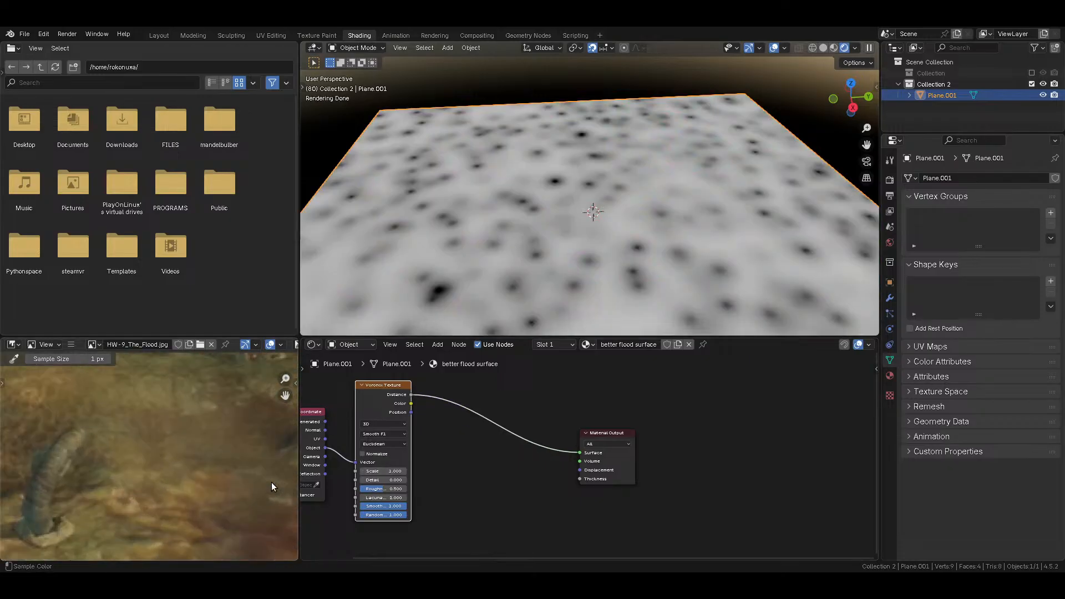
middle_drag(249, 436, 132, 438)
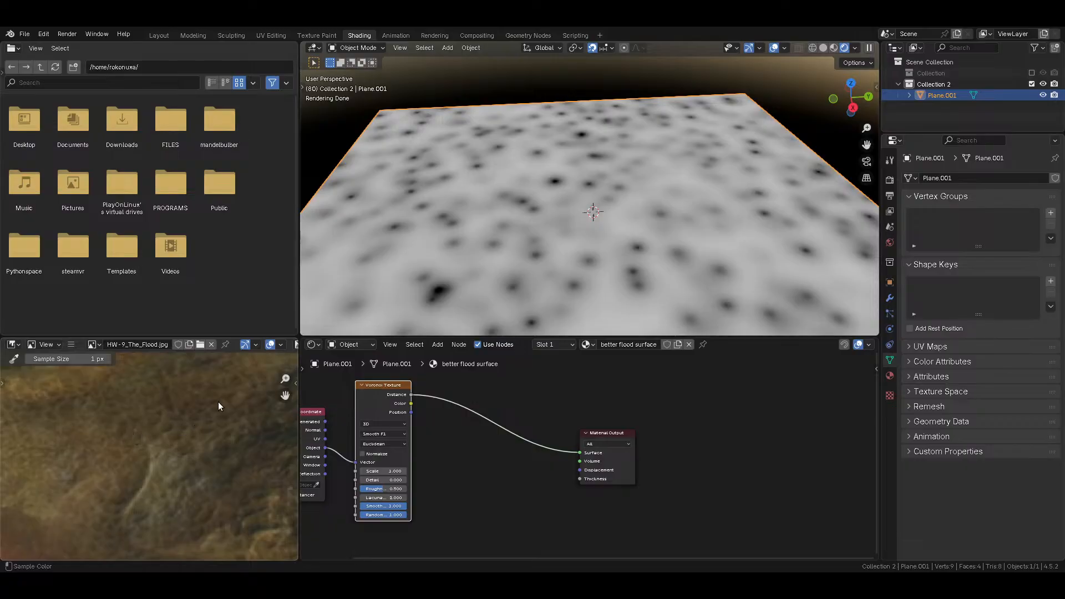
click(384, 506)
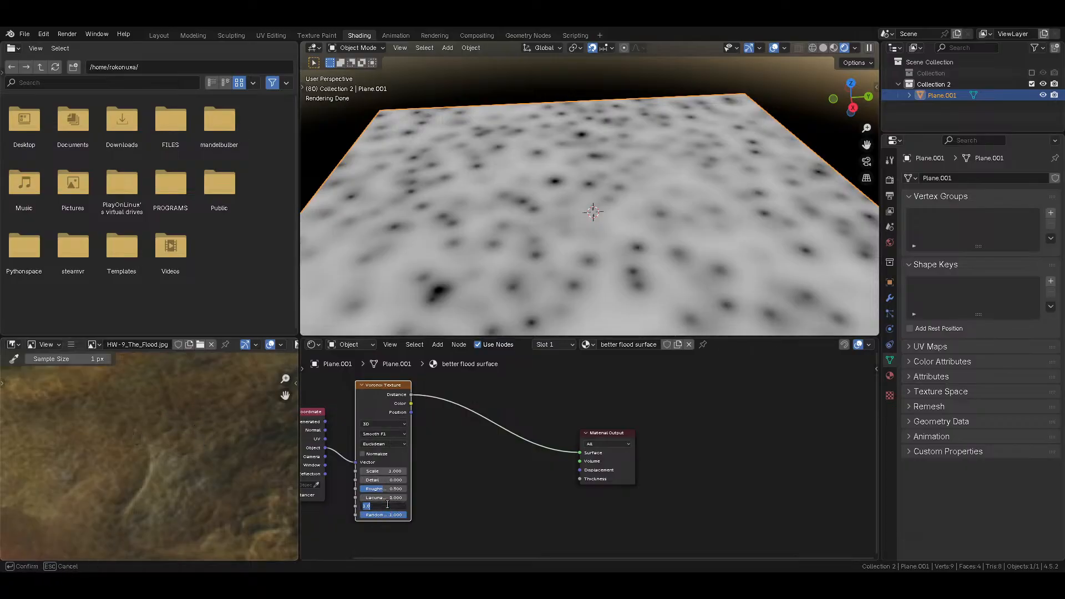
text(0.2)
key(Return)
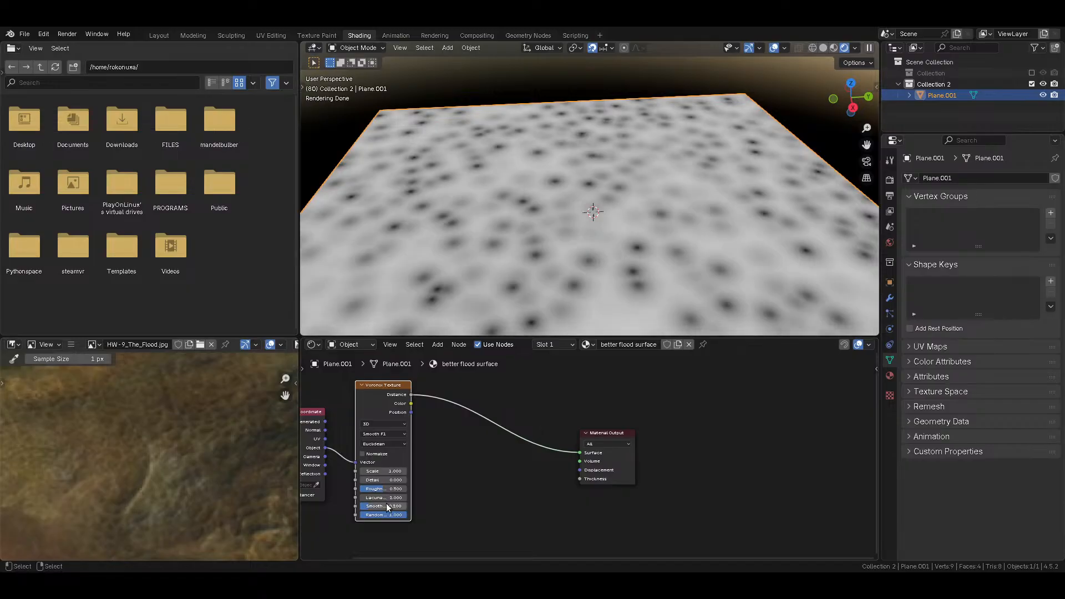
Step: Insert a Color Ramp after the Voronoi Texture and move its black stop to about 0.495
key(shift+a)
mouse_move(442, 386)
mouse_move(419, 363)
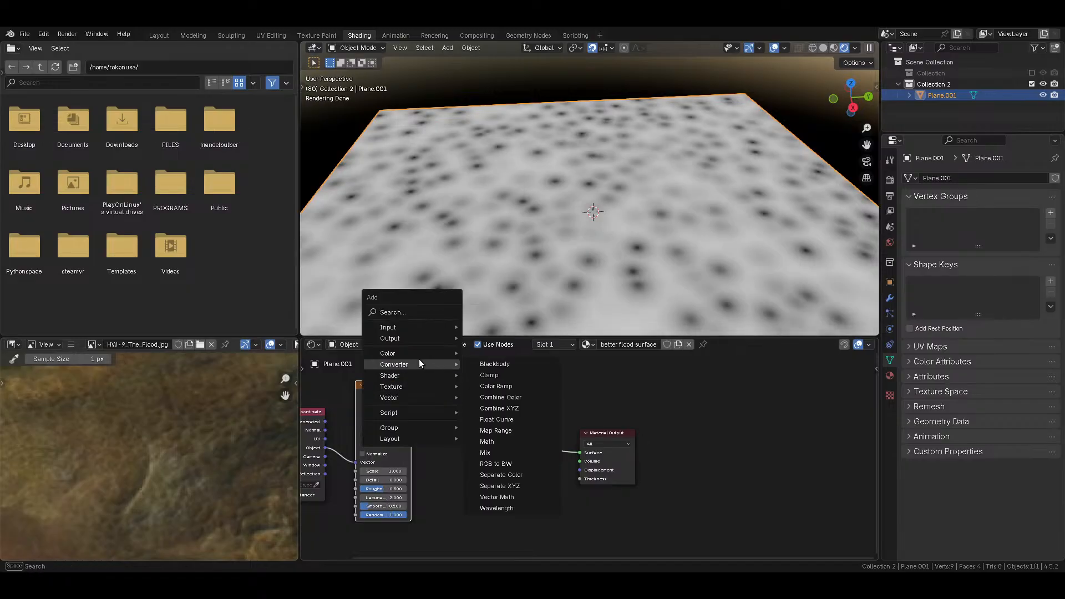
click(514, 385)
click(435, 362)
drag(449, 406, 484, 404)
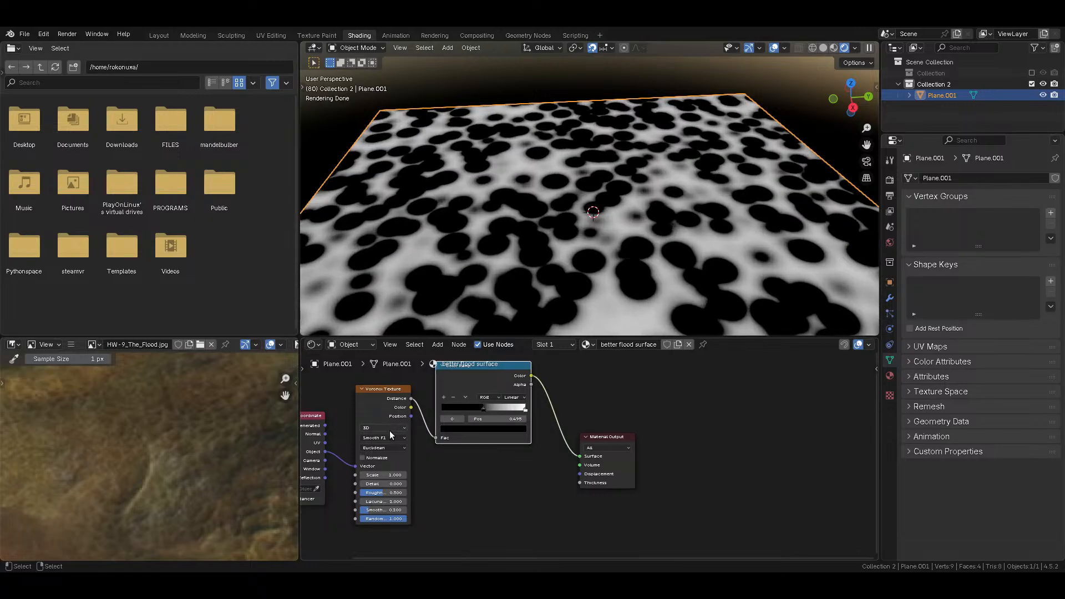
Step: Try the Manhattan distance metric on the Voronoi Texture and set it back to Euclidean
click(383, 448)
click(380, 475)
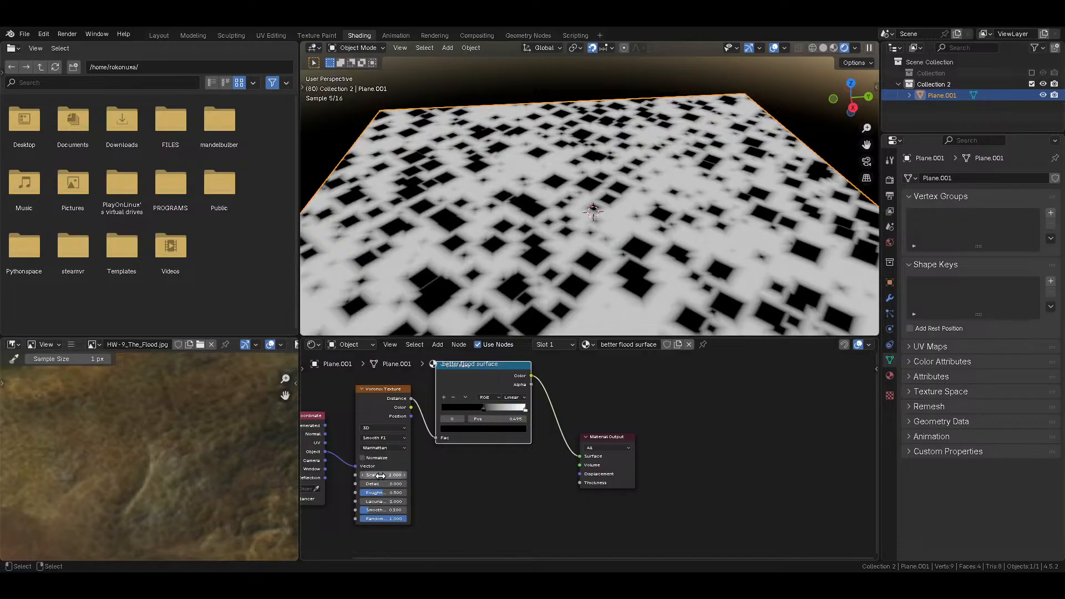
click(384, 447)
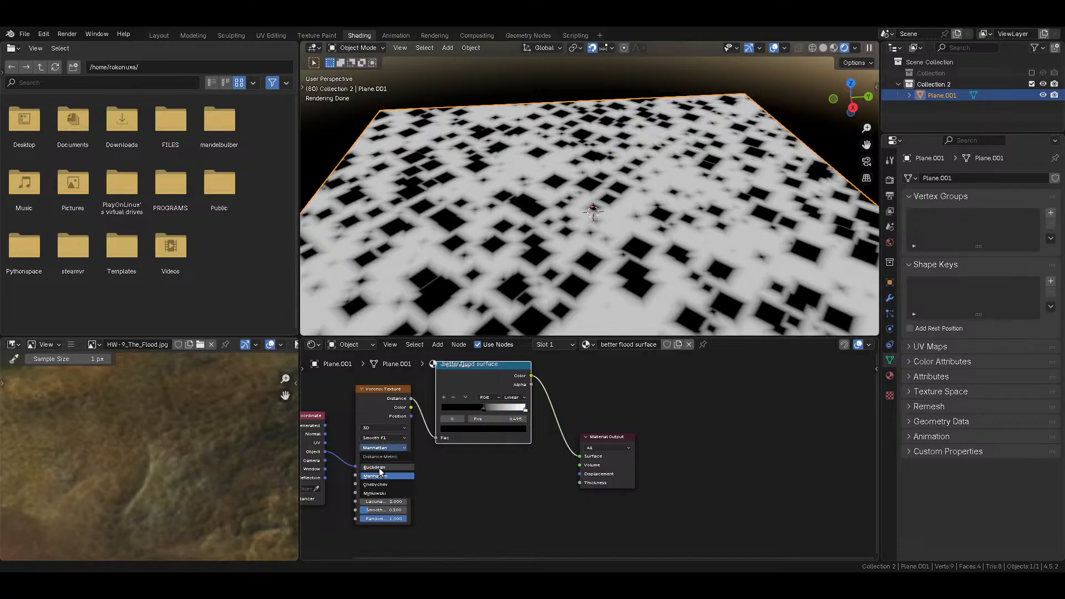
click(402, 456)
Step: Move the Color Ramp's white stop to about 0.66 and set the Voronoi Texture's feature to Distance to Edge
mouse_move(486, 407)
mouse_down()
mouse_move(463, 408)
mouse_move(498, 408)
mouse_up()
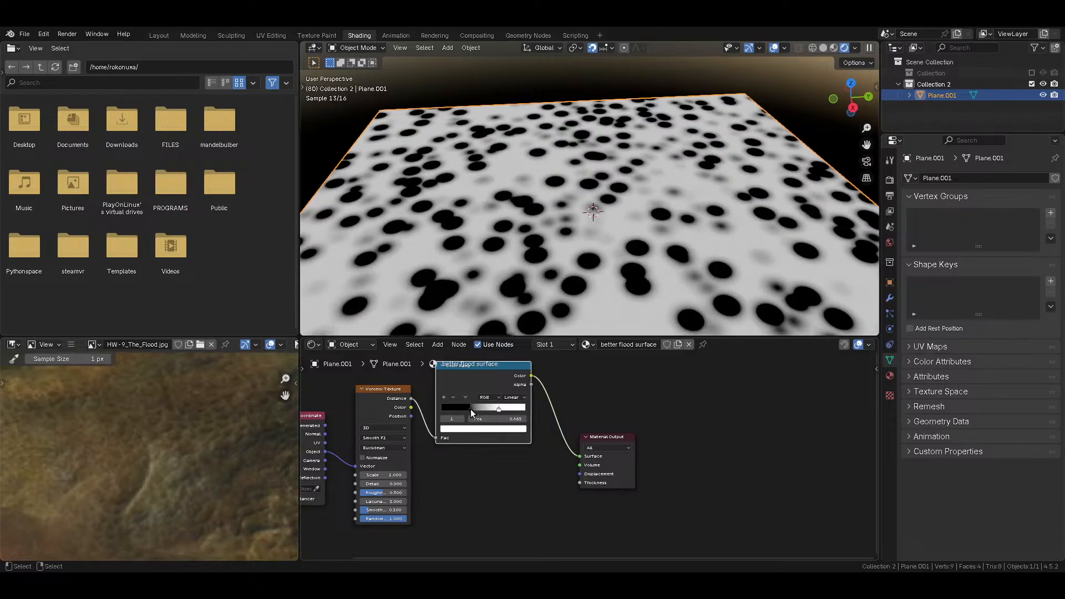
click(382, 438)
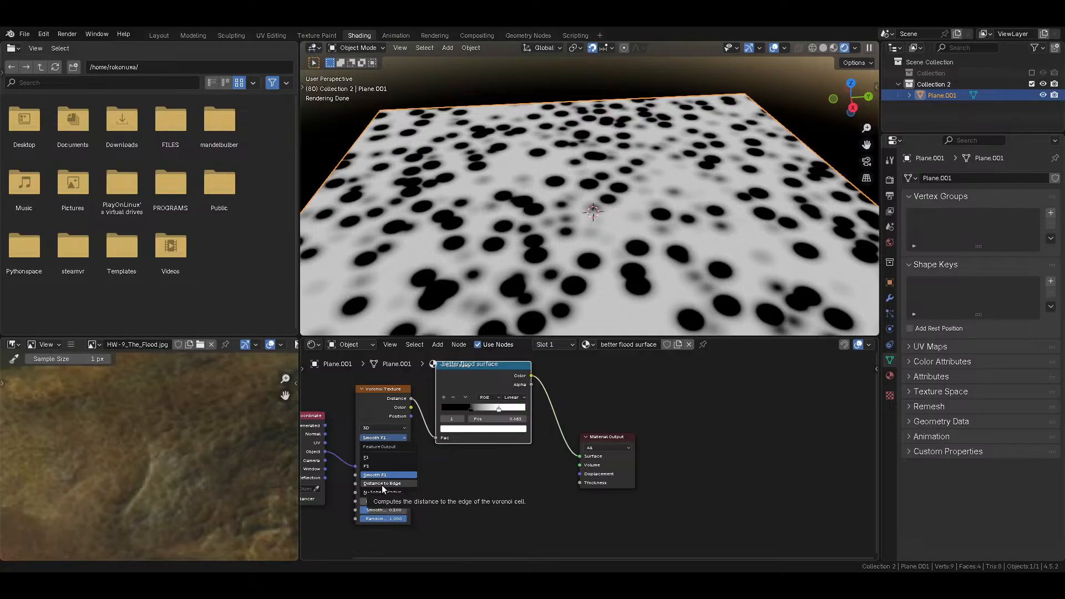
click(391, 465)
Step: Flip the Color Ramp so white comes first, place its black stop at 0.182, and save the file
drag(471, 409, 397, 414)
click(467, 397)
click(472, 405)
drag(520, 408, 456, 412)
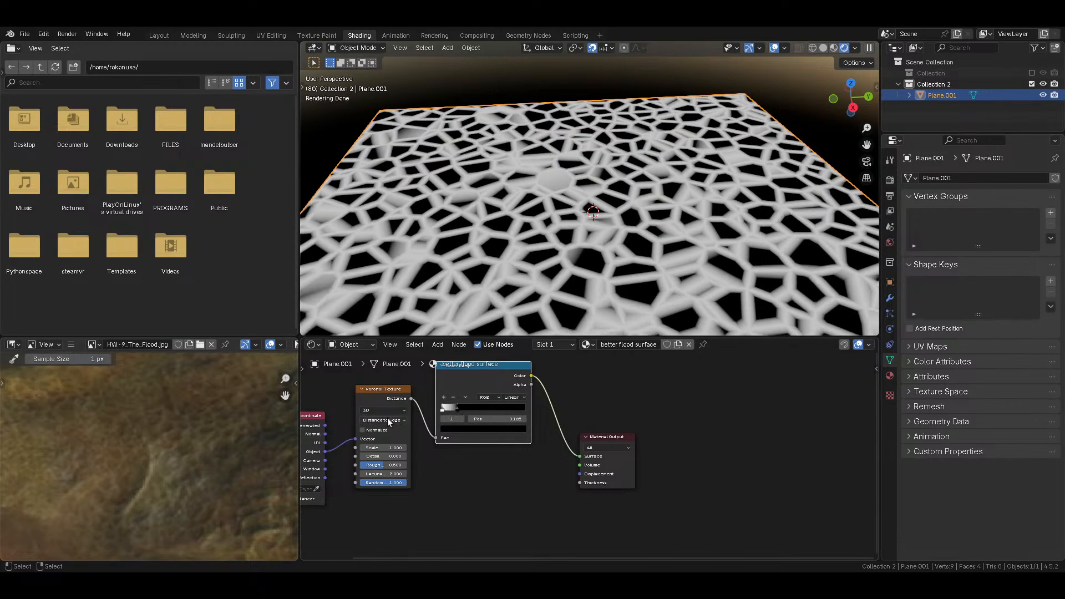
scroll(443, 416, up, 2)
key(ctrl+s)
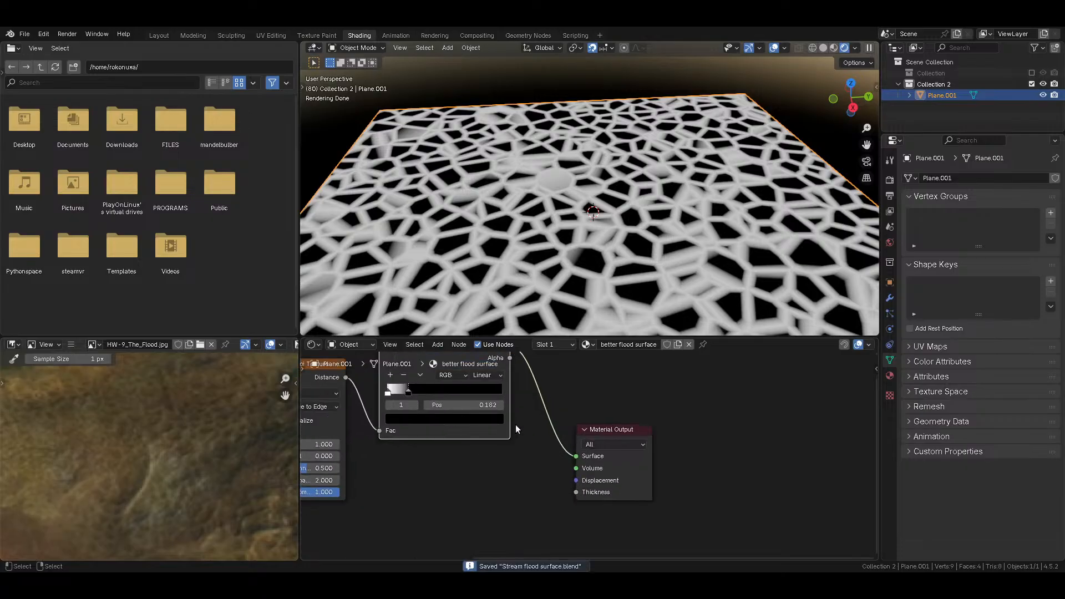
middle_drag(515, 424, 554, 455)
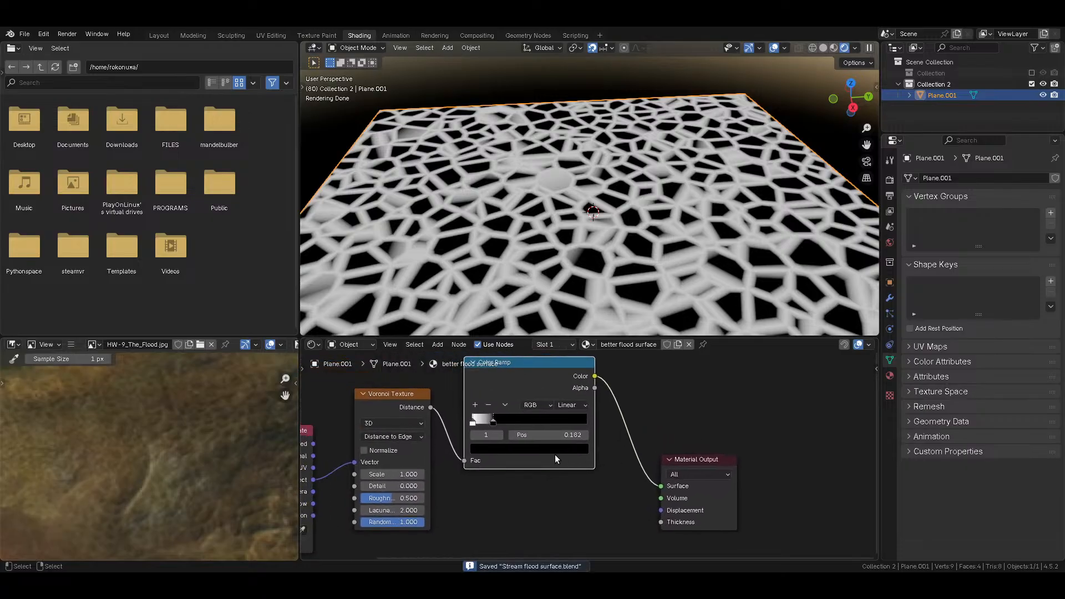
Step: Try the N-Sphere Radius feature on the Voronoi Texture and return it to Distance to Edge
click(409, 438)
click(408, 439)
click(408, 438)
click(411, 513)
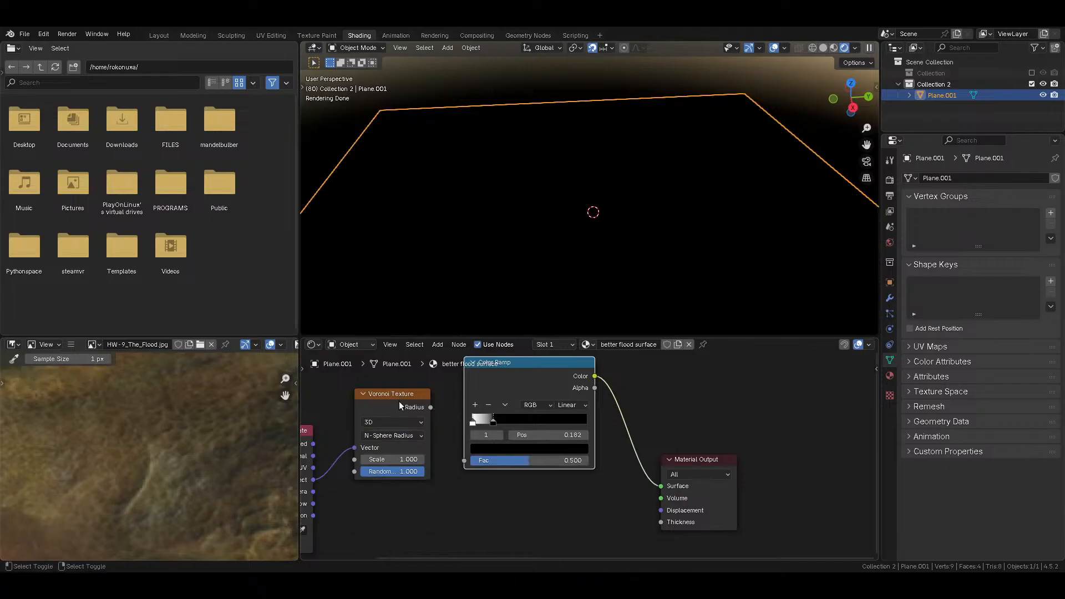
click(383, 435)
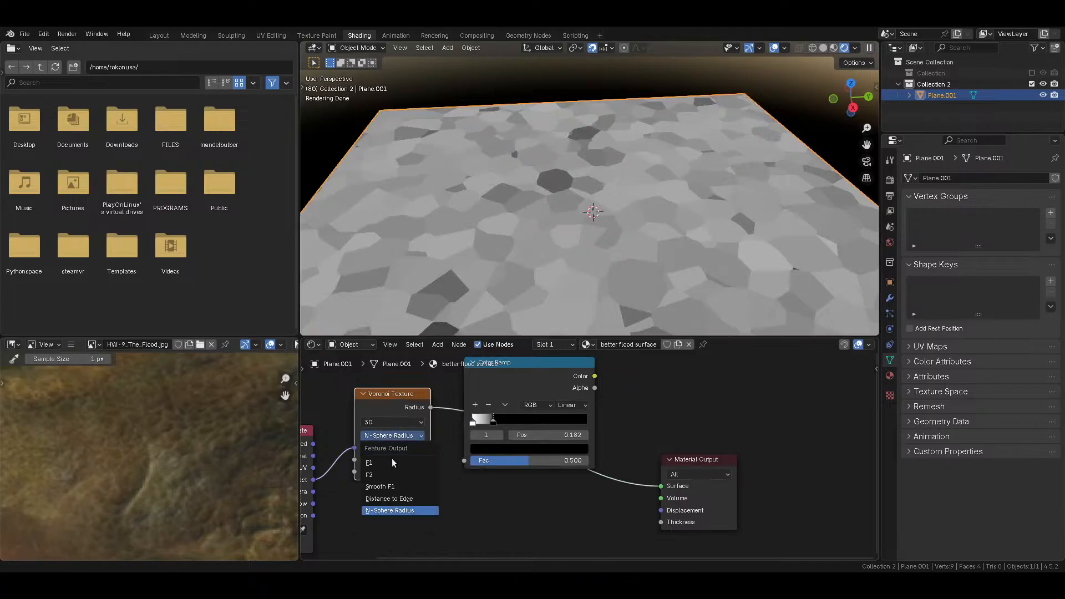
click(392, 498)
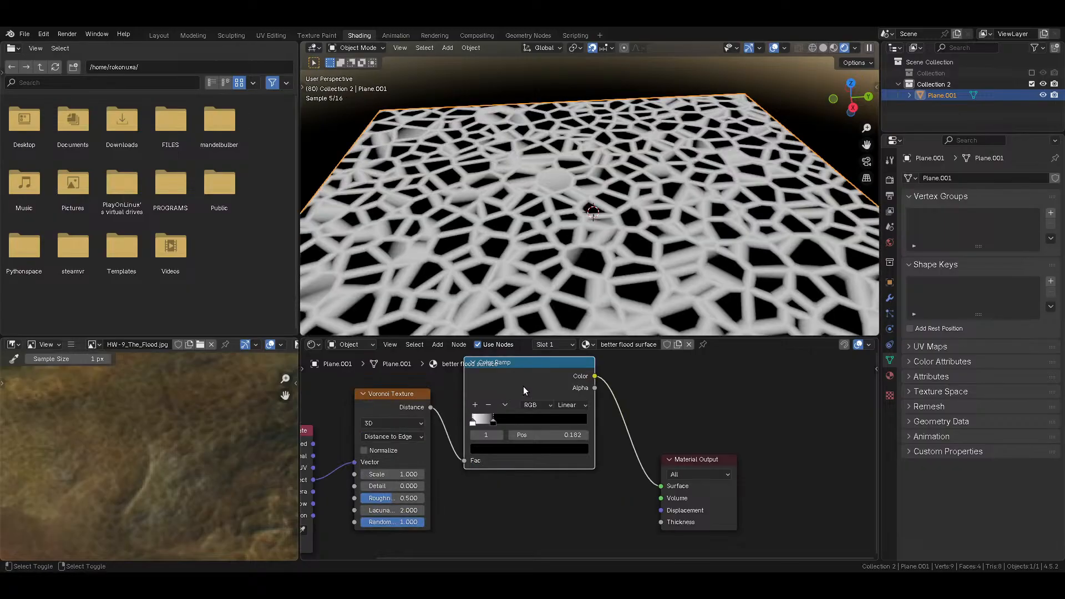
Step: Compare the pattern with the painting, switch the Voronoi Texture to 2D, and inspect the plane from several angles
middle_drag(403, 468, 534, 465)
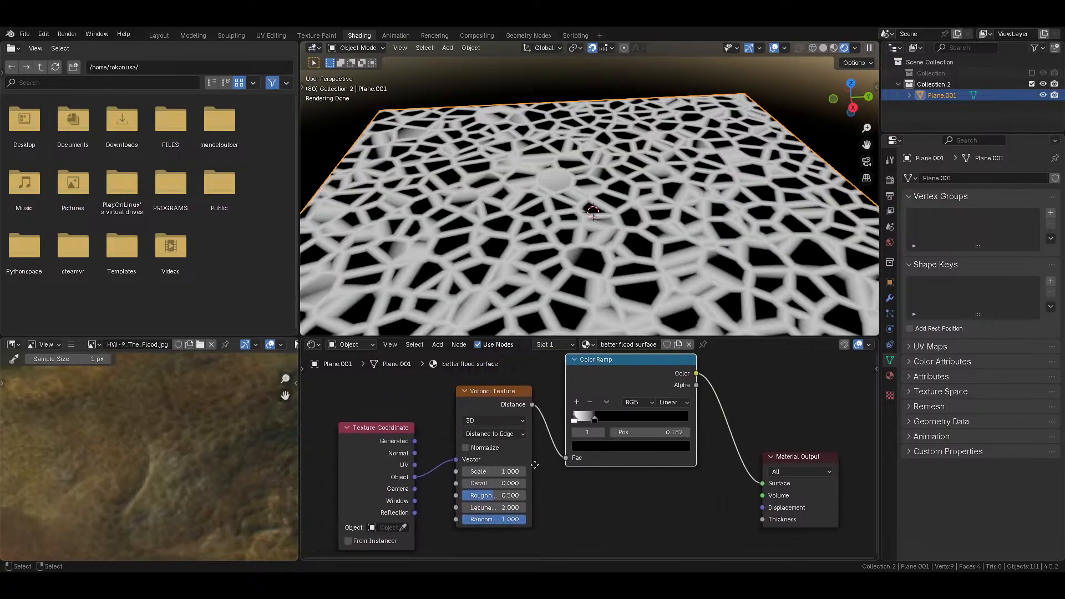
middle_drag(209, 432, 125, 526)
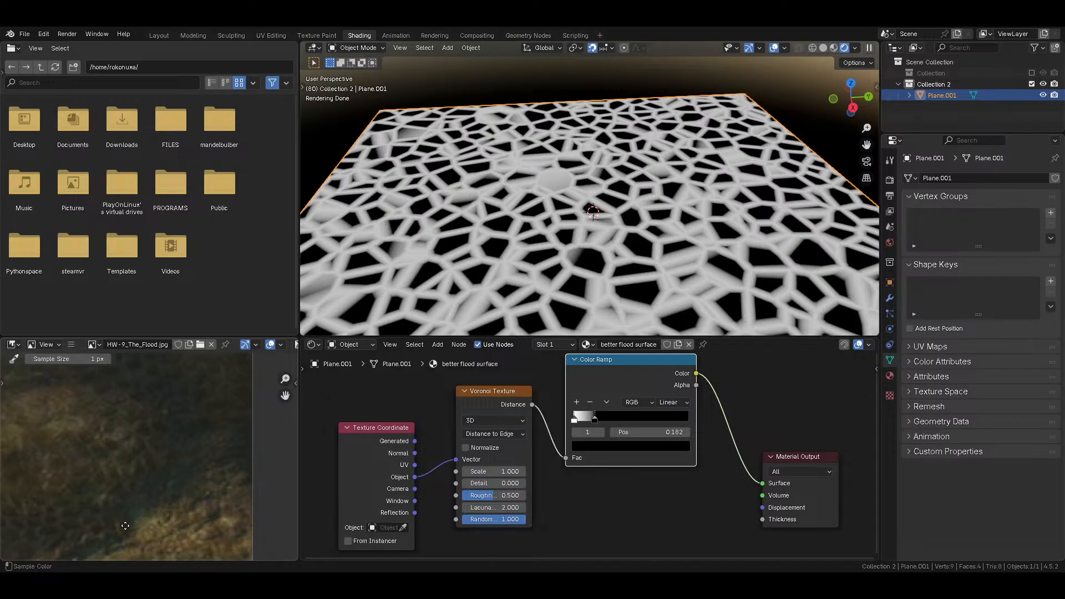
click(507, 420)
key(2)
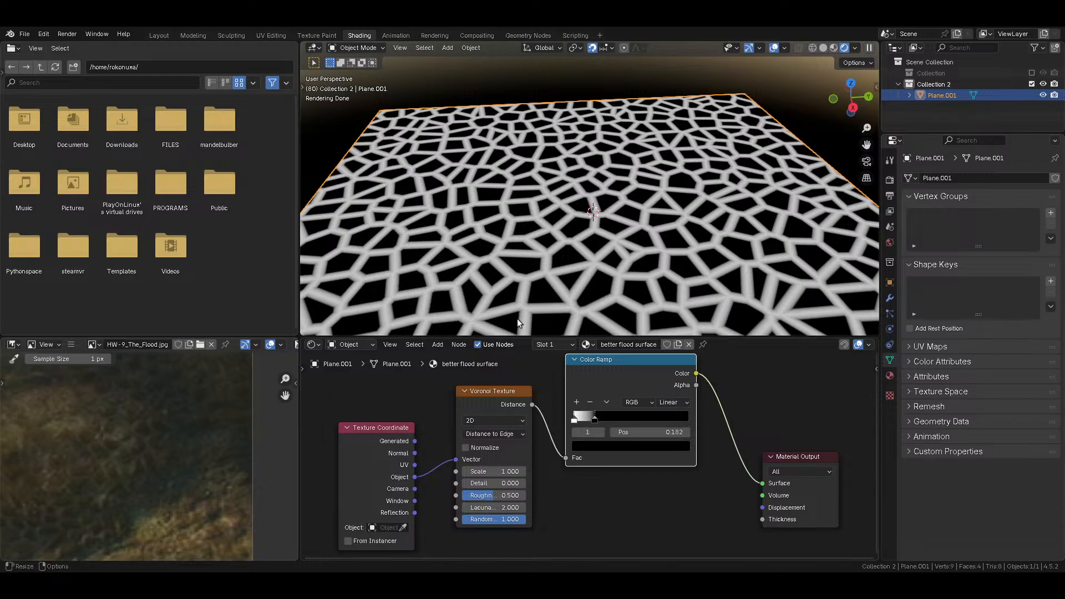
scroll(537, 252, down, 5)
middle_drag(537, 252, 528, 295)
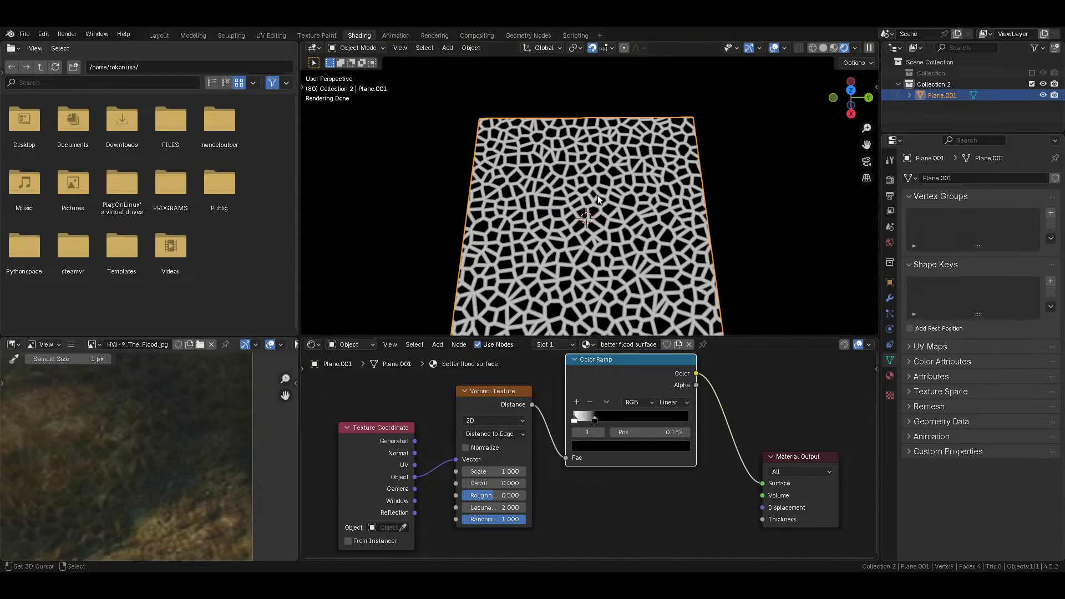
middle_drag(641, 252, 600, 278)
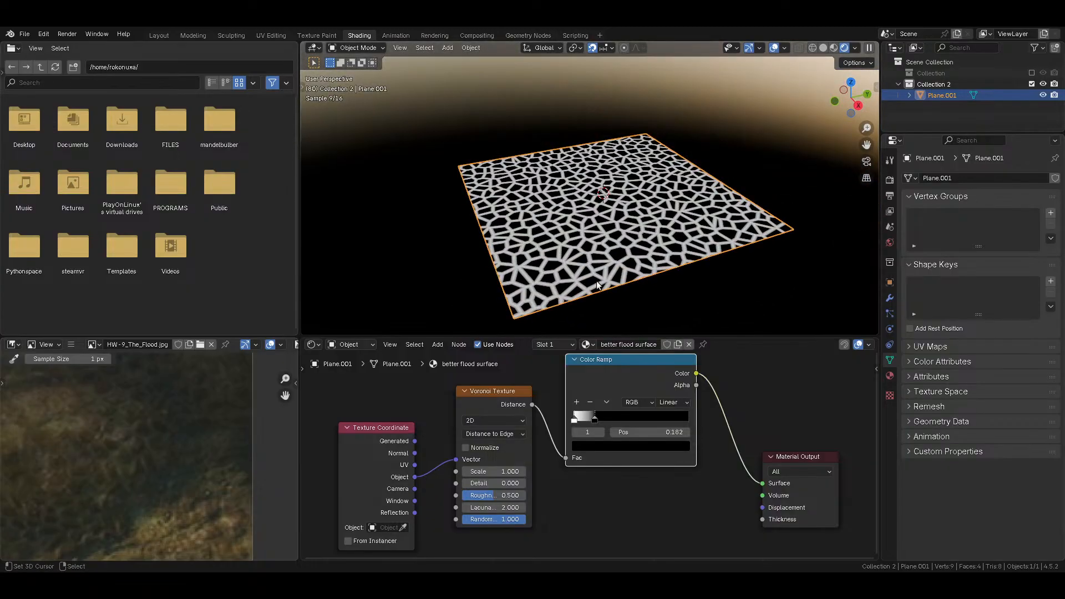
scroll(597, 279, up, 3)
scroll(595, 282, up, 2)
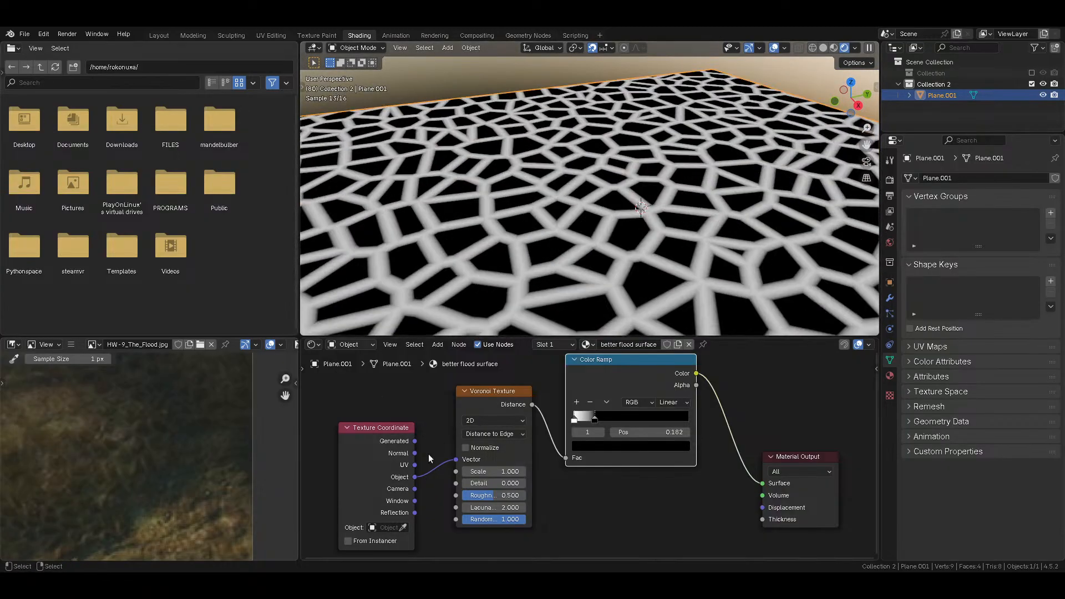
Step: Drive the Voronoi Texture with UV coordinates and try Angle Based unwrapping and Lightmap Pack on the plane
drag(420, 469, 415, 465)
scroll(601, 189, down, 5)
key(Tab)
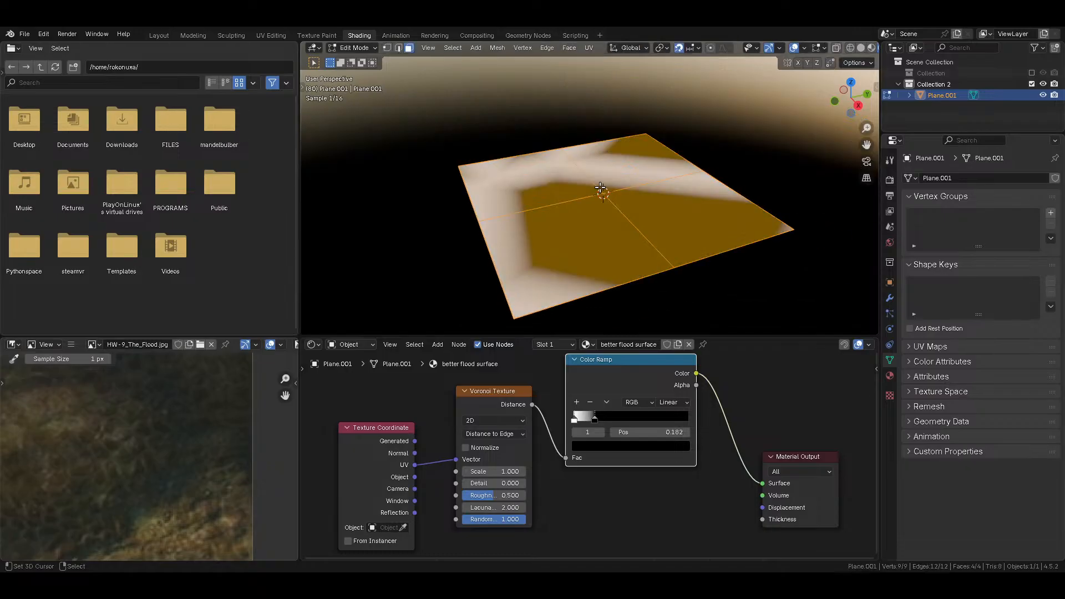
key(u)
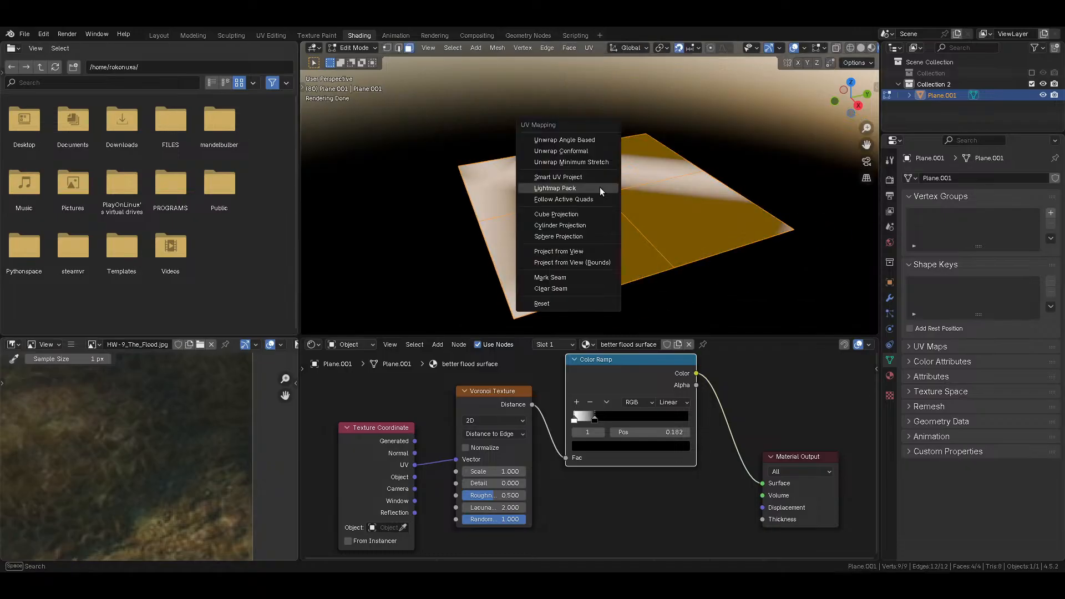
click(587, 140)
key(u)
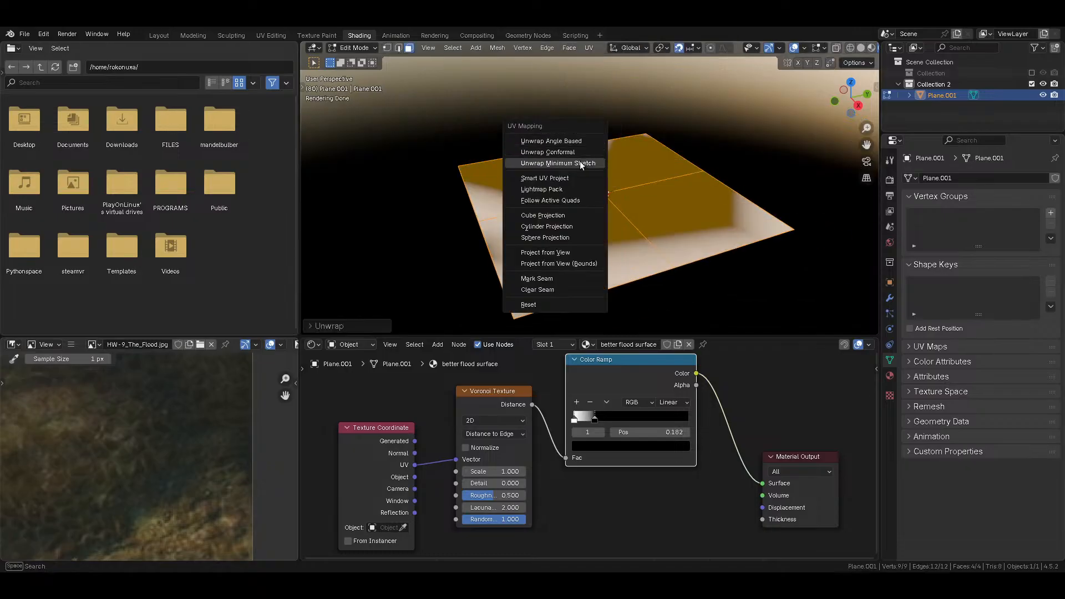
click(558, 189)
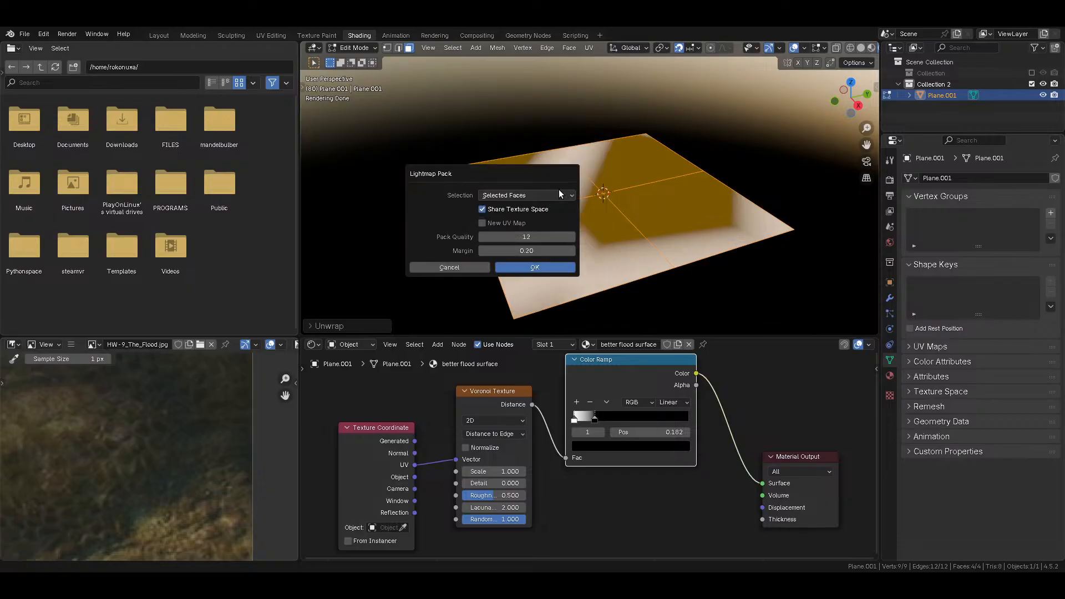
click(523, 266)
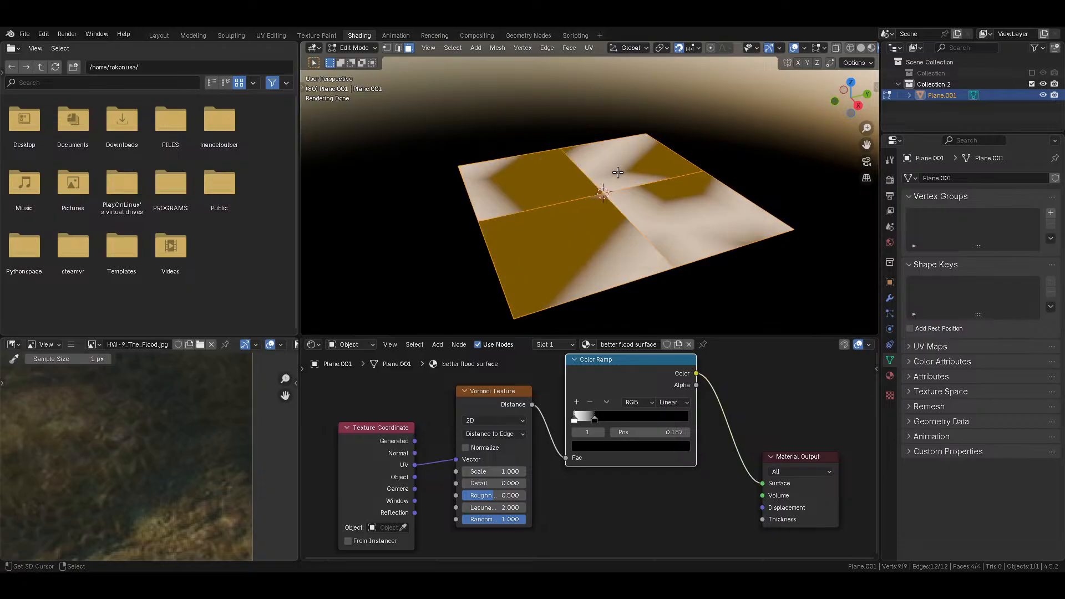
Step: Unwrap the plane's faces again with the Angle Based method
middle_drag(589, 181, 576, 220)
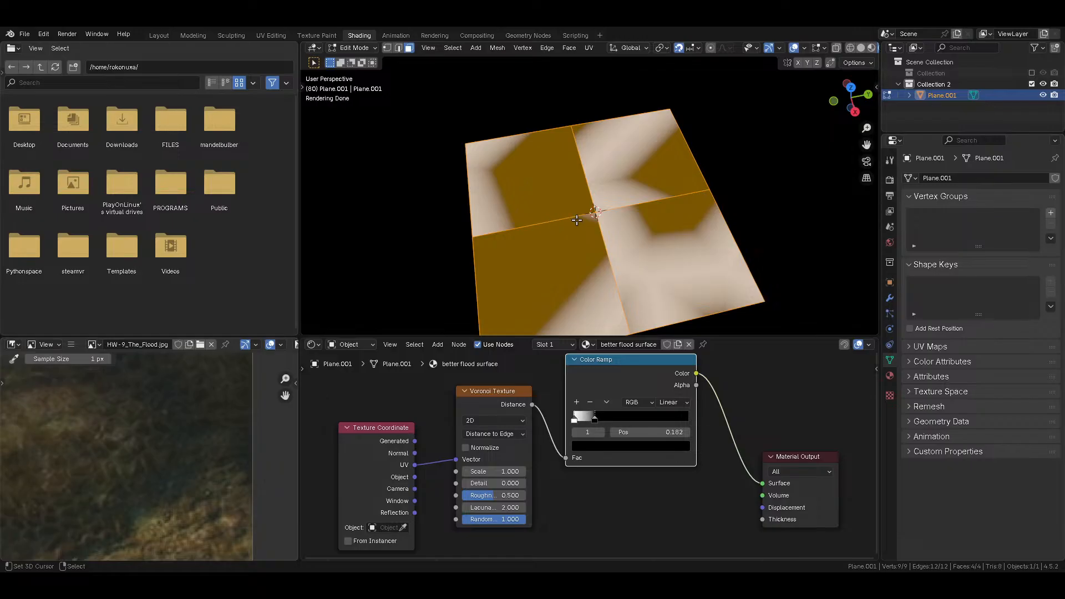
key(u)
click(558, 173)
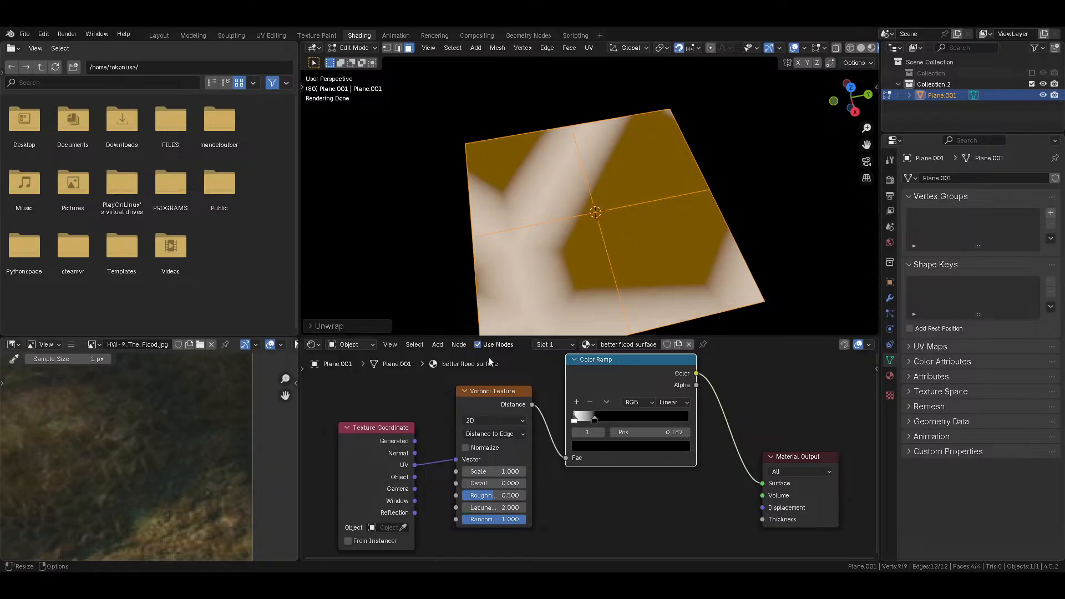
Step: Reconnect the Object coordinates to the Voronoi Texture's Vector input, return to Object Mode, and save the file
drag(414, 476, 456, 460)
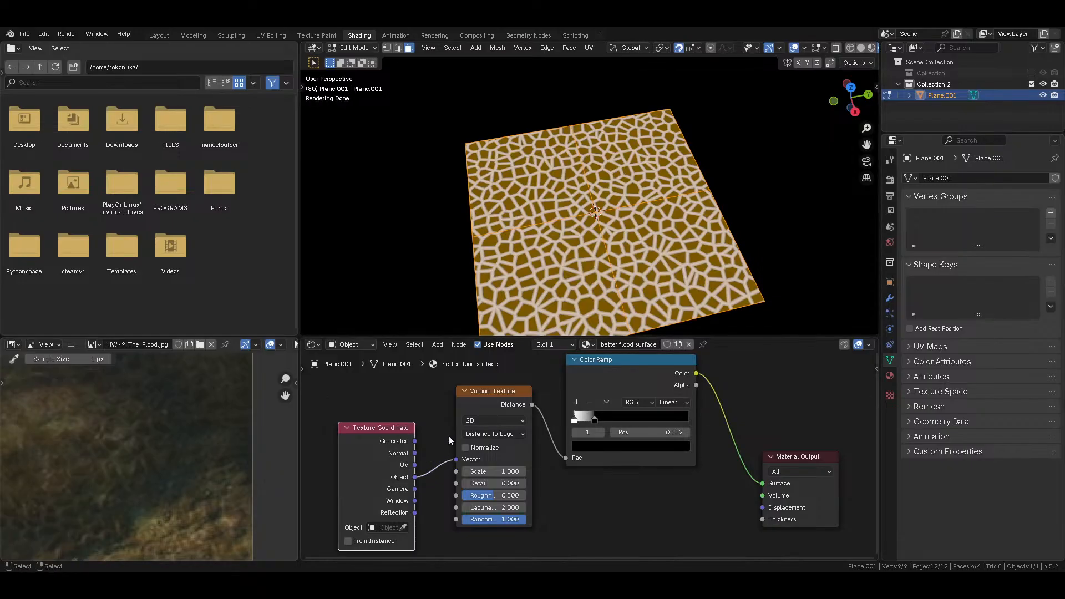
key(Tab)
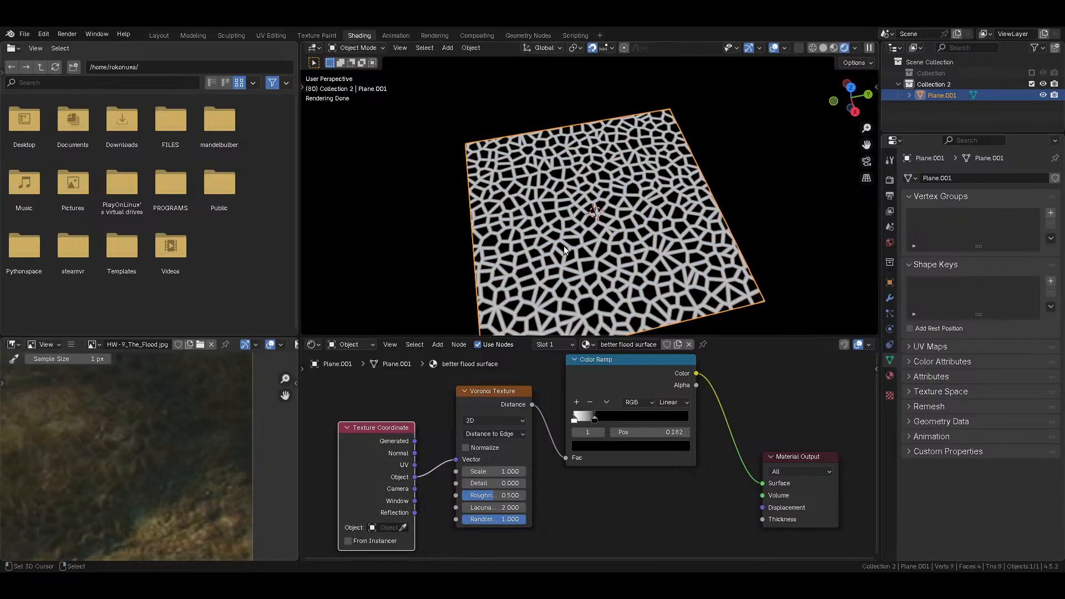
key(ctrl+s)
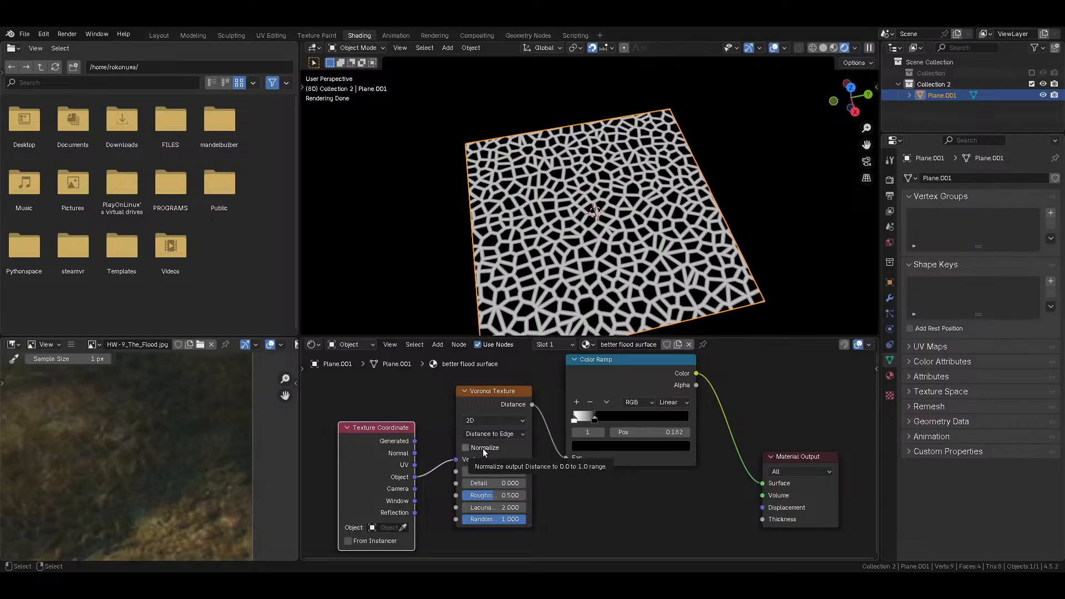
Step: Try the Camera coordinates as the Voronoi Texture's vector and switch back to Object coordinates
drag(415, 489, 456, 459)
middle_drag(594, 222, 633, 211)
drag(415, 477, 456, 460)
middle_drag(622, 244, 604, 288)
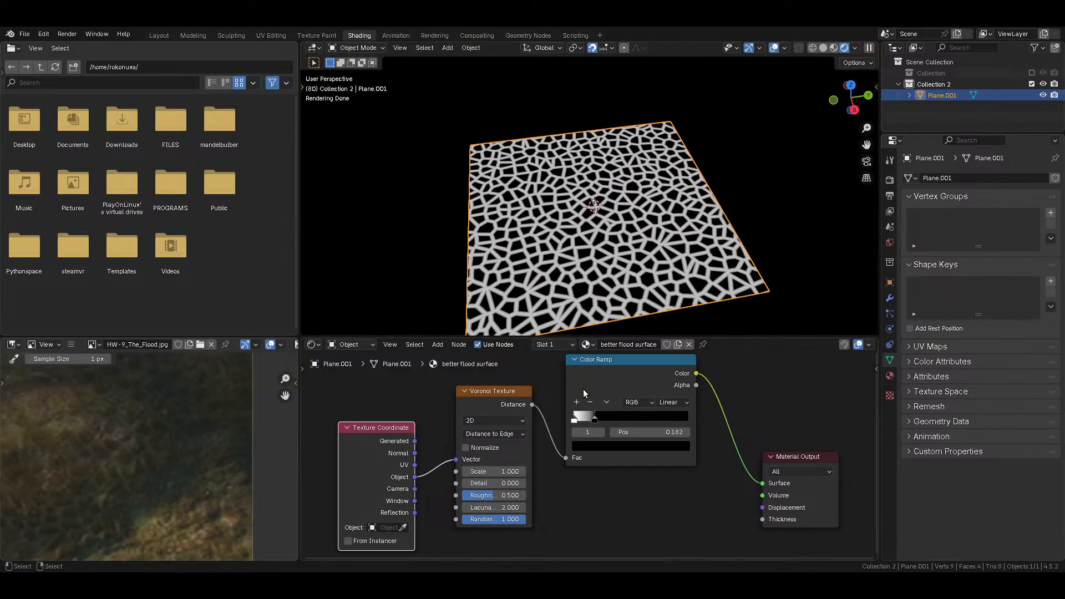
Step: Add a Noise Texture below the Voronoi Texture and feed its Vector input from the Object coordinates
mouse_move(214, 439)
middle_down()
mouse_move(278, 444)
mouse_move(289, 460)
mouse_move(35, 474)
mouse_move(134, 463)
mouse_move(113, 467)
mouse_move(250, 491)
mouse_move(14, 499)
mouse_move(84, 368)
mouse_move(284, 422)
mouse_move(249, 412)
middle_up()
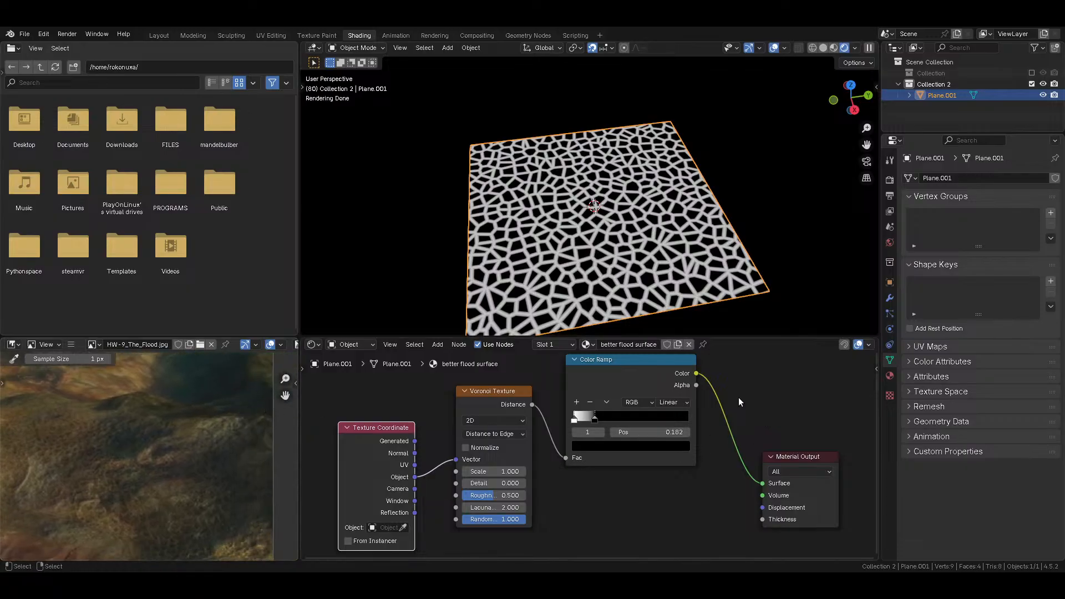
middle_drag(739, 398, 657, 409)
scroll(214, 470, down, 3)
mouse_move(214, 470)
middle_down()
mouse_move(227, 461)
mouse_move(281, 470)
middle_up()
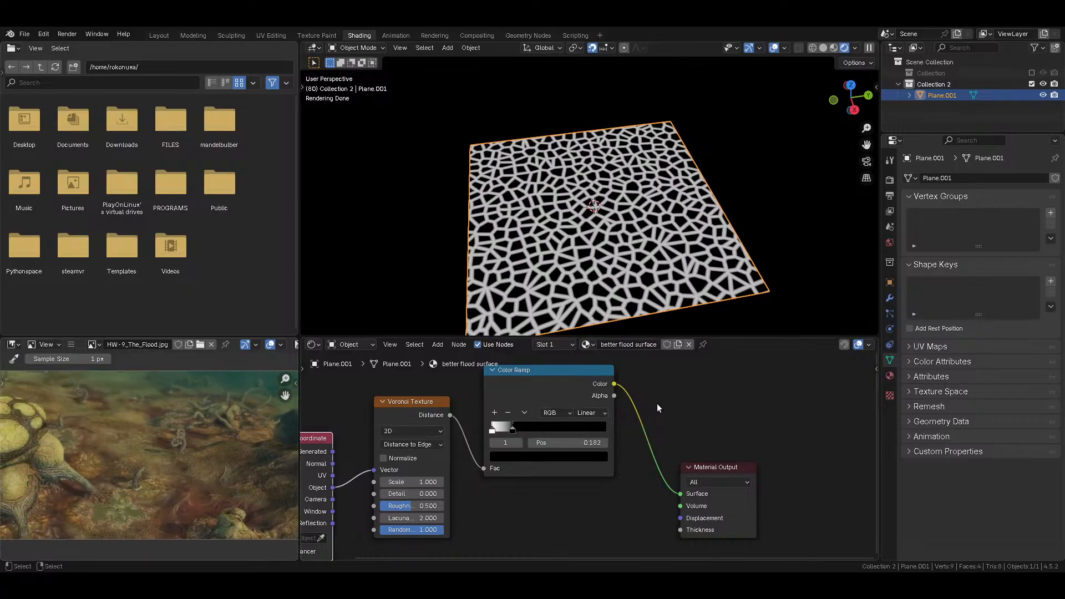
key(shift+a)
mouse_move(657, 408)
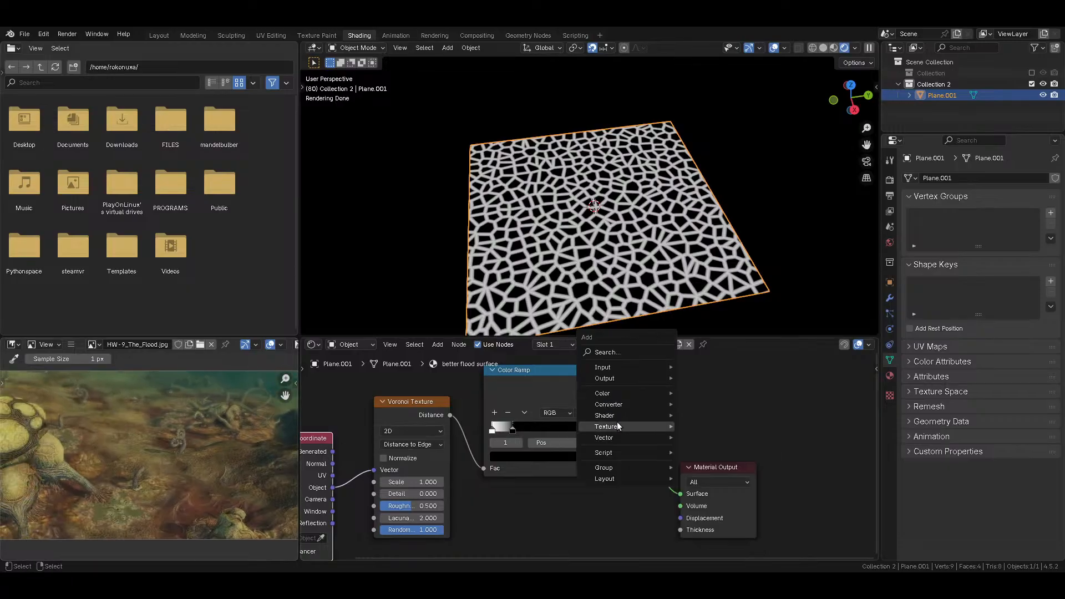
mouse_move(627, 424)
click(713, 370)
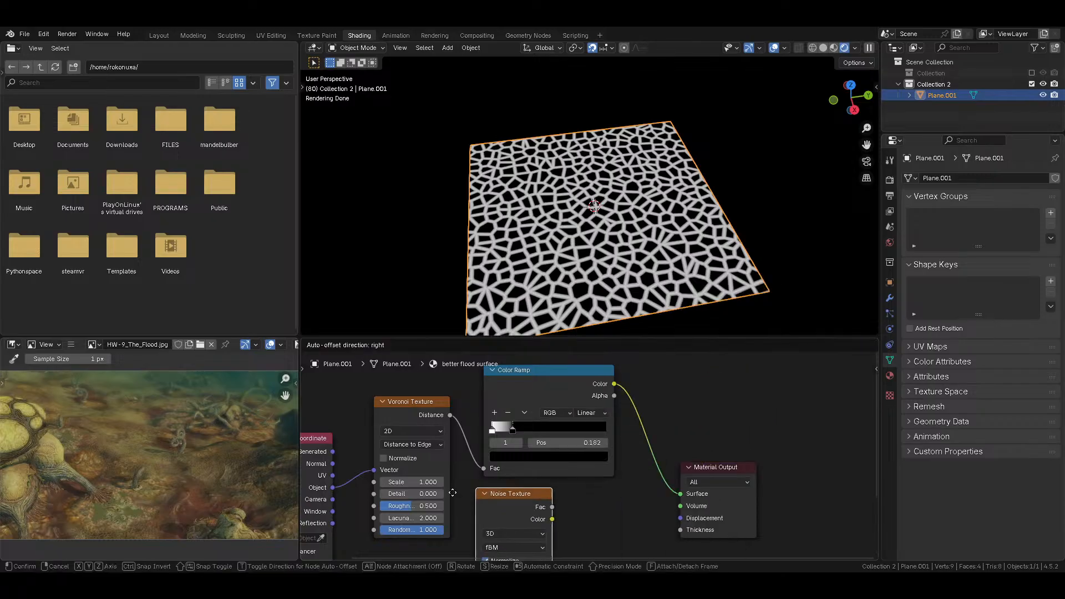
click(508, 489)
middle_drag(374, 495, 441, 437)
drag(398, 428, 531, 513)
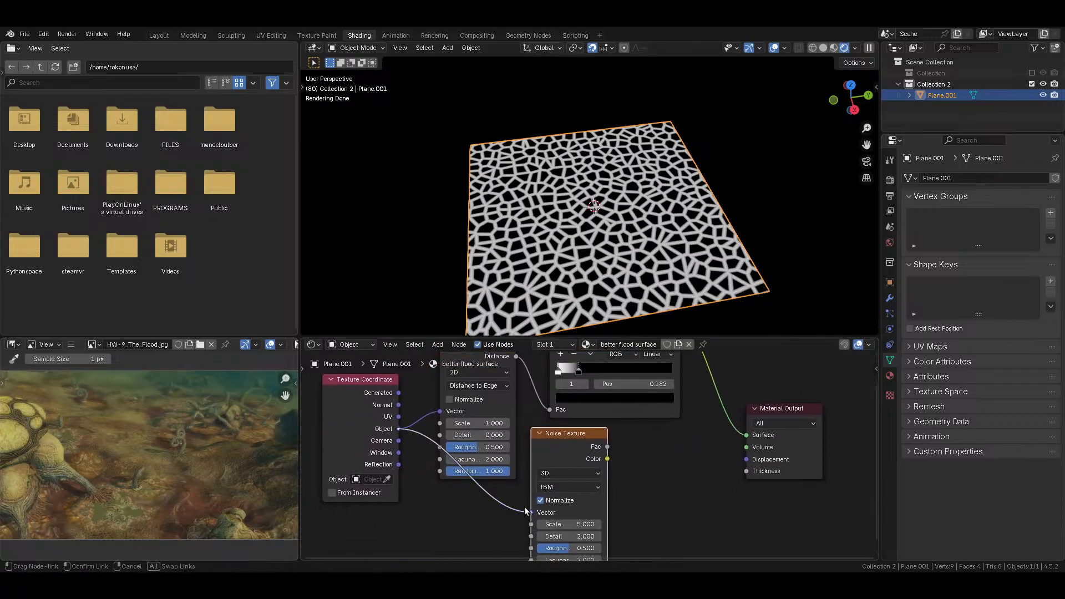
Step: Preview the Noise Texture on the plane, set its scale to 0.5, and reposition the node beneath the Voronoi Texture
ctrl+shift+click(574, 457)
middle_drag(575, 457, 543, 433)
click(549, 500)
key(BackSpace)
text(.5)
key(Return)
drag(554, 435, 468, 499)
Step: Insert a Brightness/Contrast node between the Noise Texture and the Material Output, with contrast 4
key(shift+a)
mouse_move(555, 469)
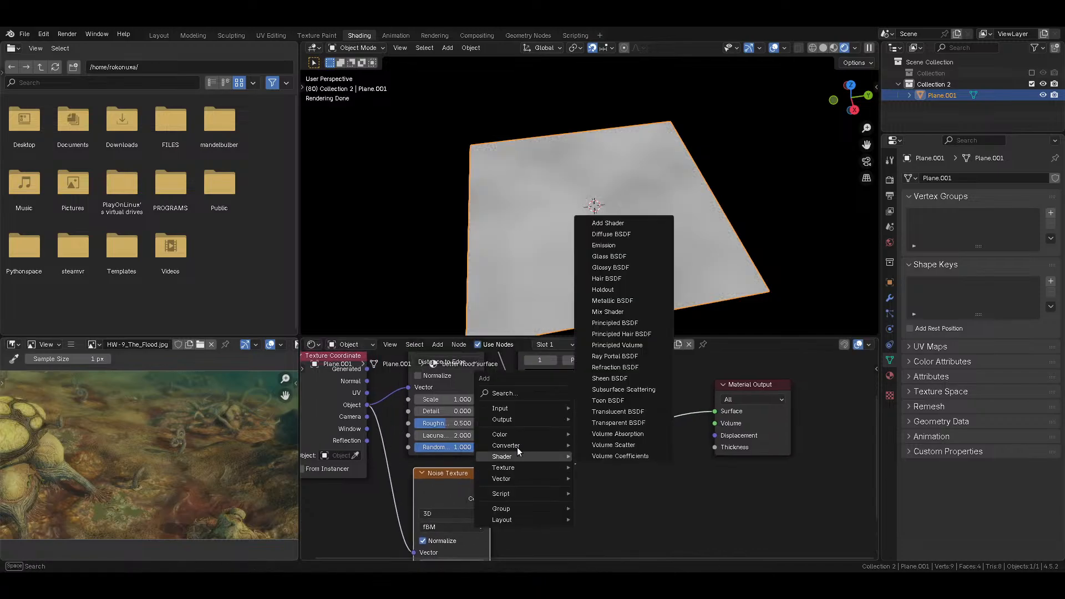
mouse_move(521, 447)
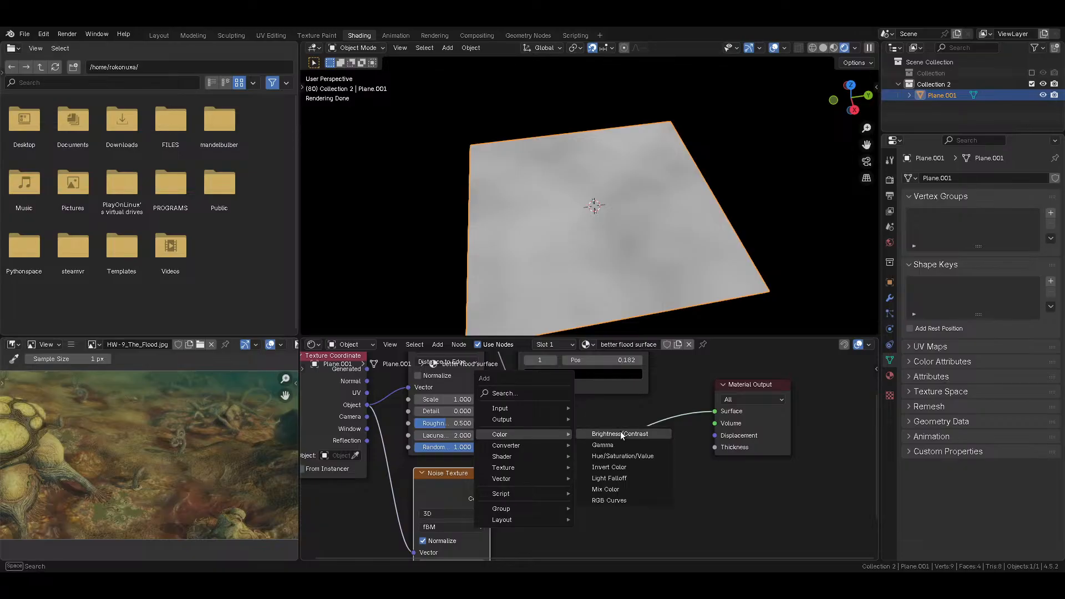
click(617, 432)
click(529, 461)
double_click(566, 513)
text(4)
key(Return)
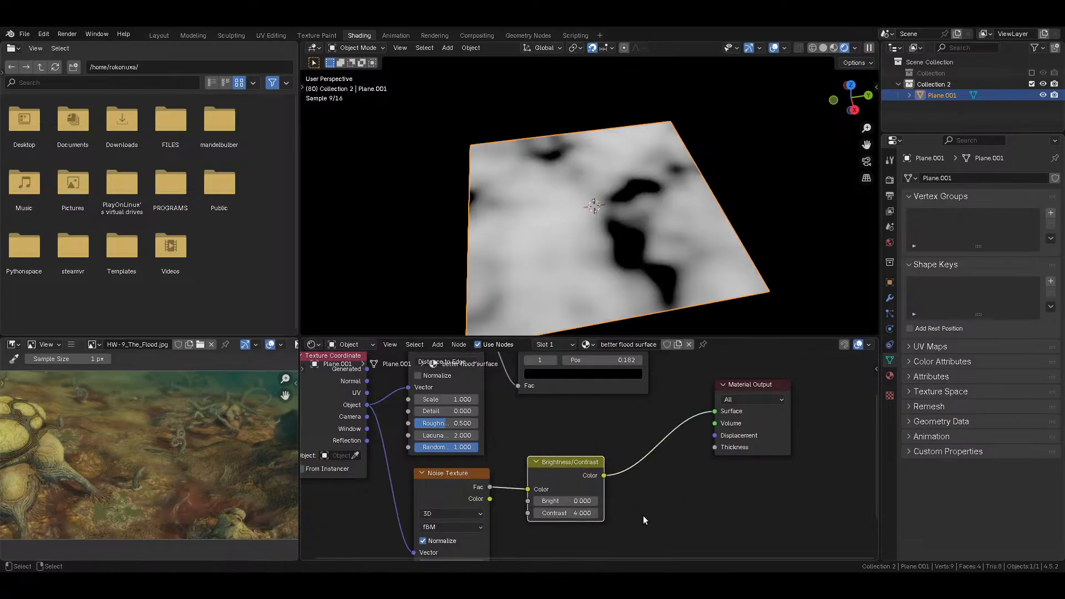
Step: Set the Noise Texture's detail to 4 and inspect the pattern on the plane
middle_drag(495, 516, 498, 435)
double_click(459, 496)
text(4)
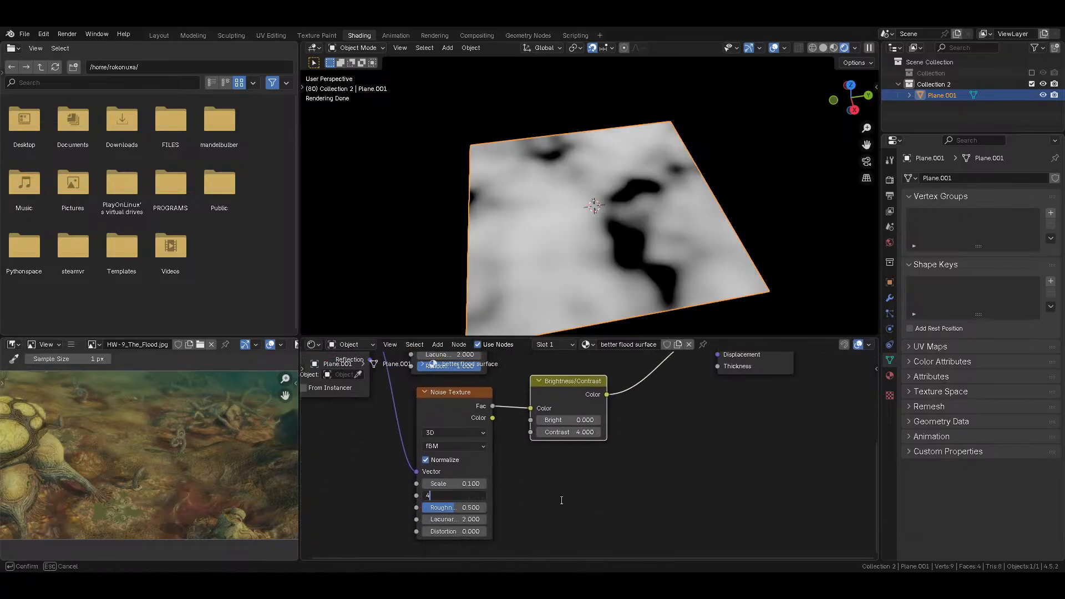
key(Return)
middle_drag(490, 62, 464, 88)
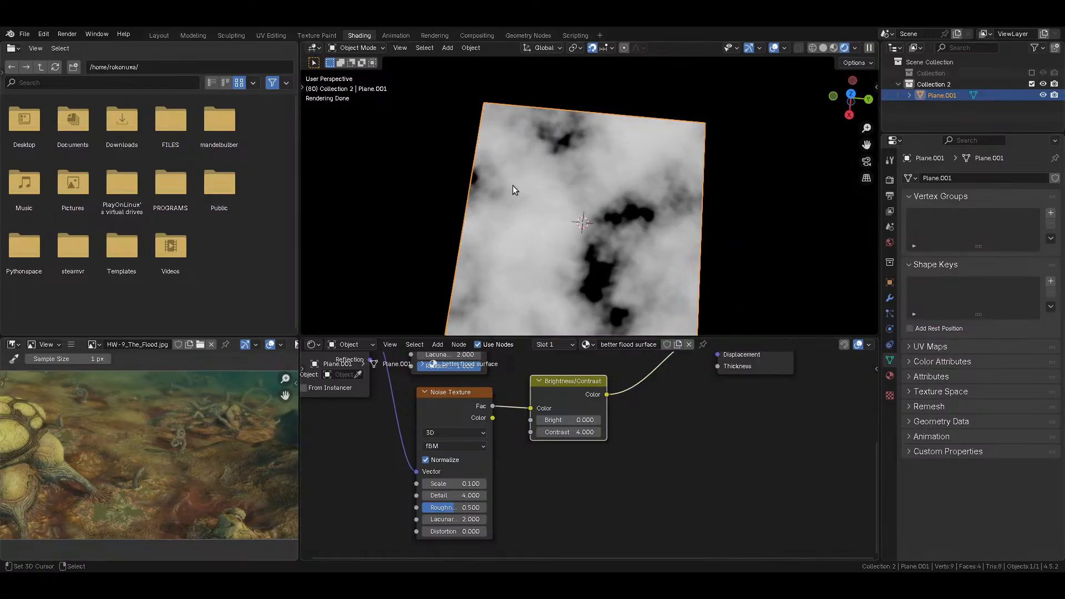
middle_drag(503, 171, 536, 156)
Step: Feed the Noise Texture's Color output into the Brightness/Contrast node and insert a Separate Color node before the Material Output
drag(492, 417, 531, 409)
middle_drag(571, 401, 492, 483)
key(shift+a)
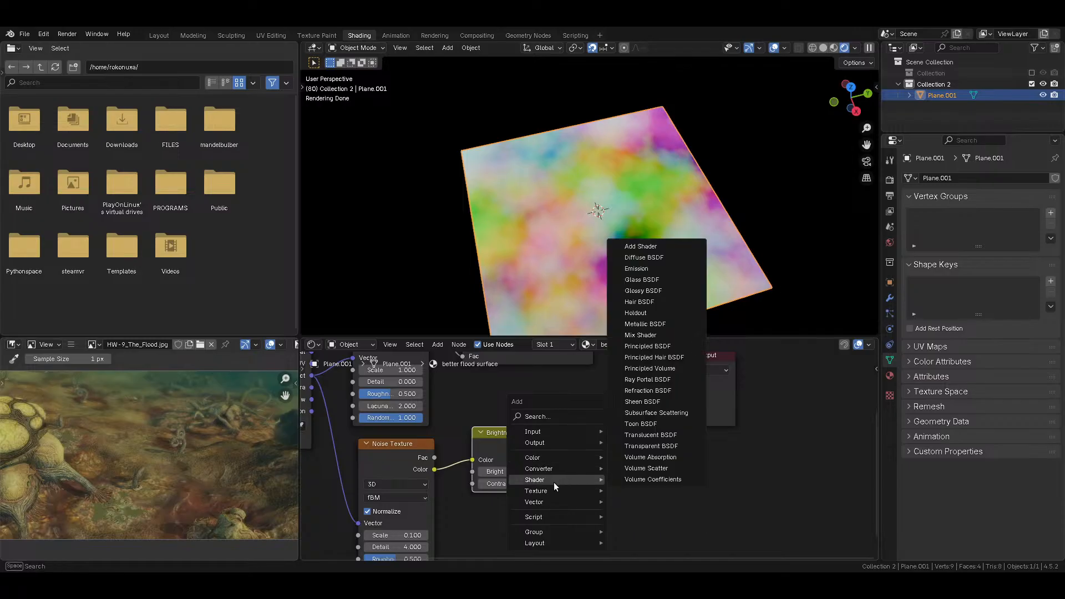
mouse_move(541, 492)
mouse_move(545, 456)
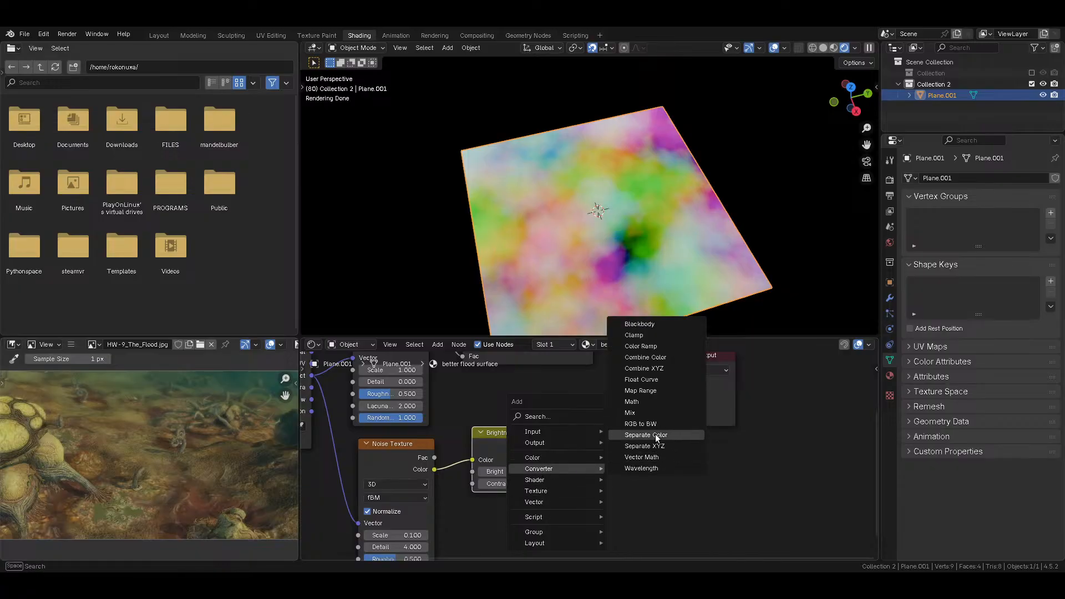
click(644, 437)
click(608, 435)
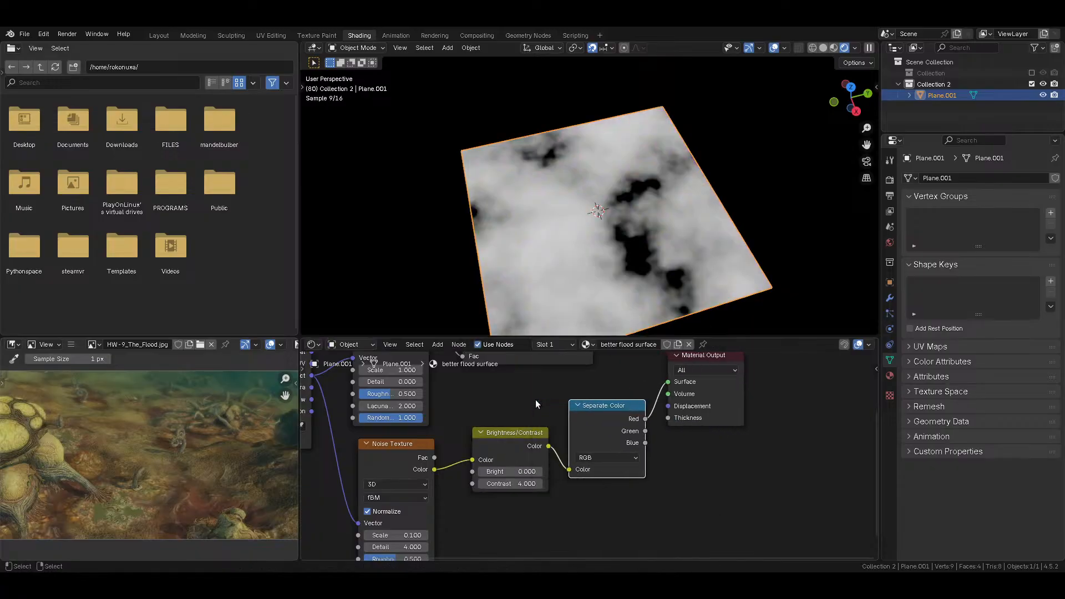
Step: Preview the Separate Color node's channels on the plane and move the Material Output farther away from it
ctrl+shift+click(617, 420)
ctrl+shift+click(618, 421)
drag(717, 361, 824, 369)
middle_drag(694, 392, 639, 437)
ctrl+shift+click(543, 472)
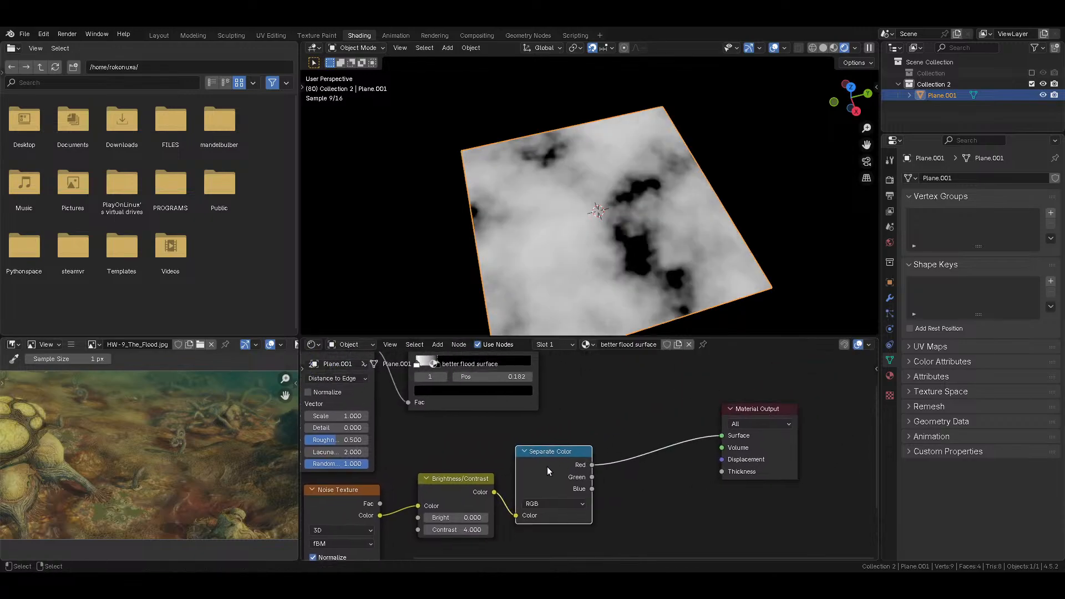
scroll(544, 470, down, 3)
drag(530, 365, 488, 364)
middle_drag(590, 407, 556, 411)
Step: Insert a Mix Color node before the Material Output, drive its Factor with the Red channel, and set color A to green
key(shift+a)
mouse_move(516, 411)
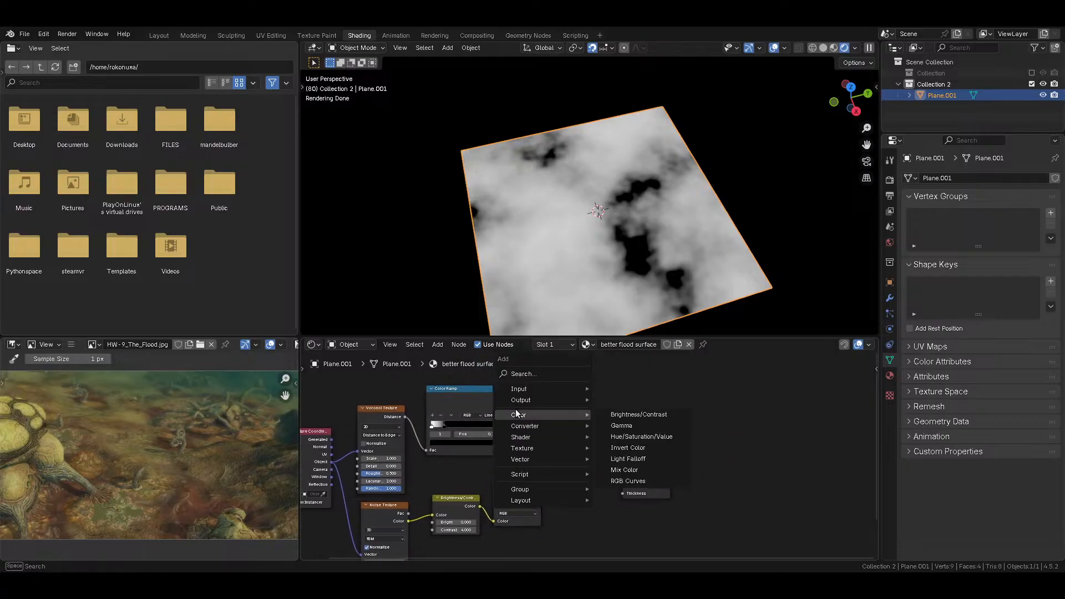
click(635, 469)
click(564, 425)
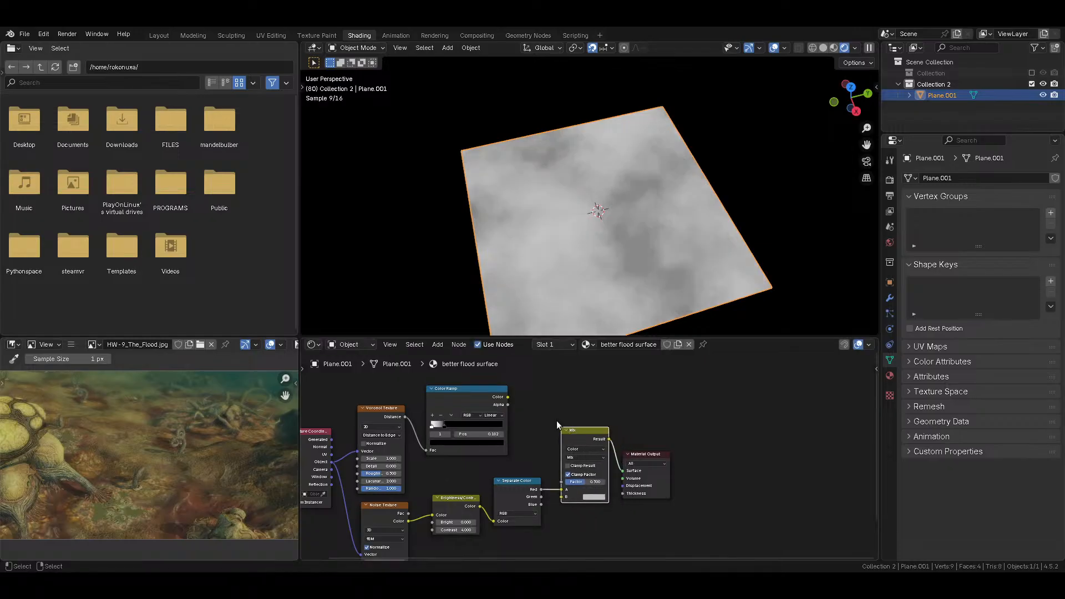
drag(562, 489, 563, 482)
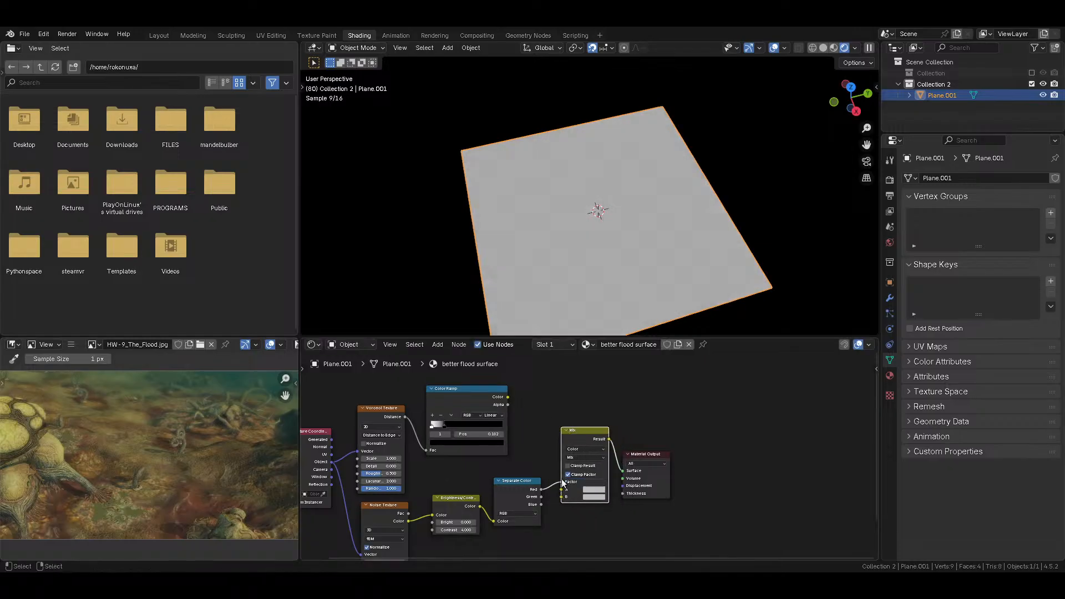
click(594, 490)
click(592, 395)
Step: Duplicate the Mix node in line after the first and drive the copy's Factor with the Green channel
middle_drag(582, 437, 562, 430)
key(shift+d)
click(623, 432)
drag(522, 491, 603, 477)
Step: Set color B to orange on the first Mix node and to magenta on the second
click(580, 493)
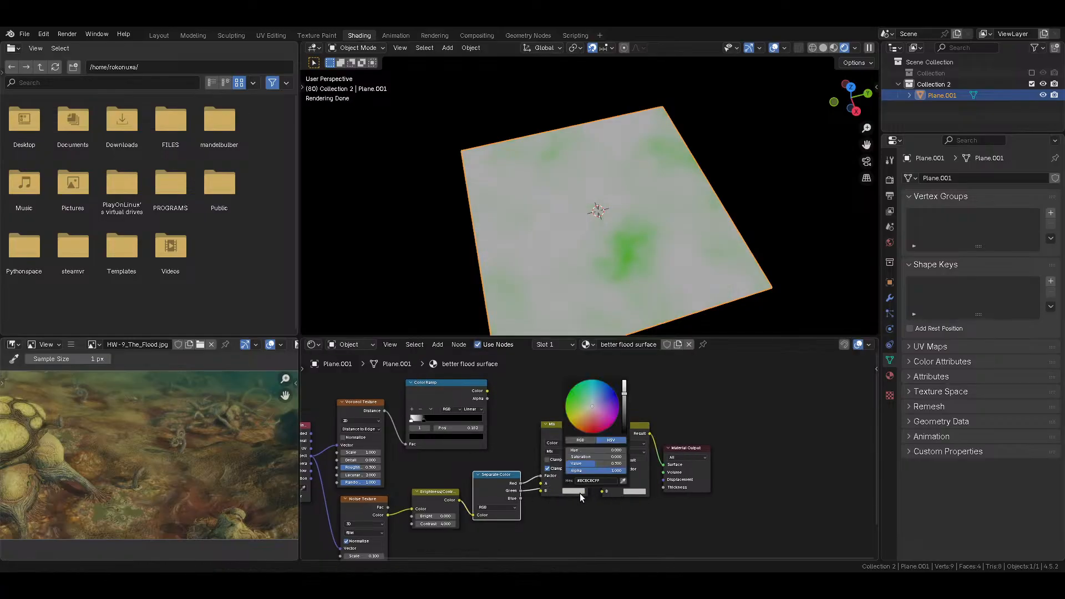
click(580, 426)
click(627, 492)
click(665, 425)
Step: Duplicate the second Mix node to add a third one before the Material Output
key(shift+d)
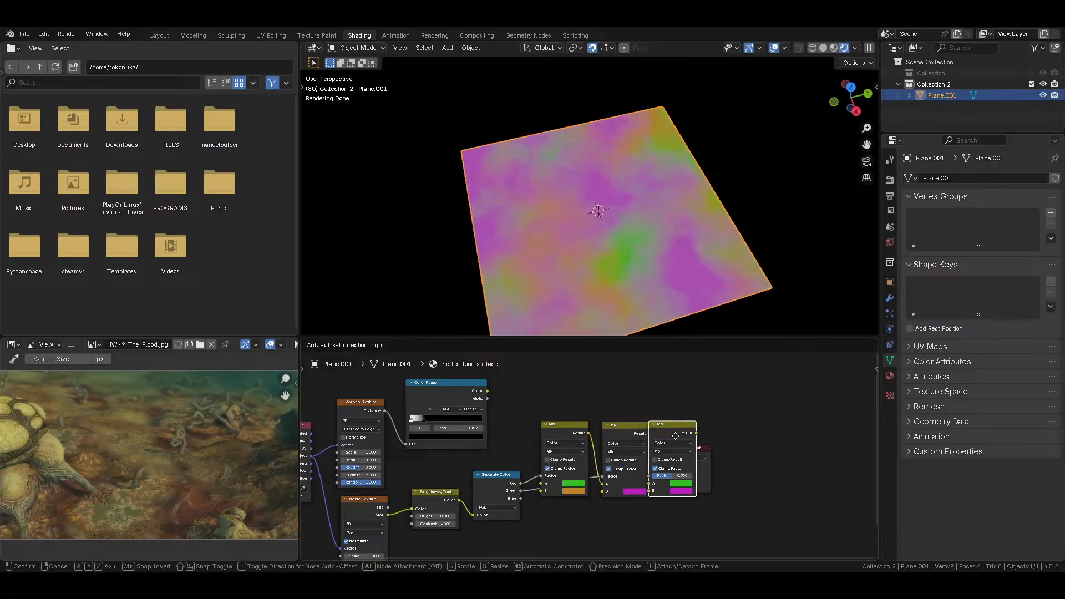
Step: Insert a third Mix node before the Material Output, connect Separate Color's Blue to its Factor, and make its B colour blue
click(685, 435)
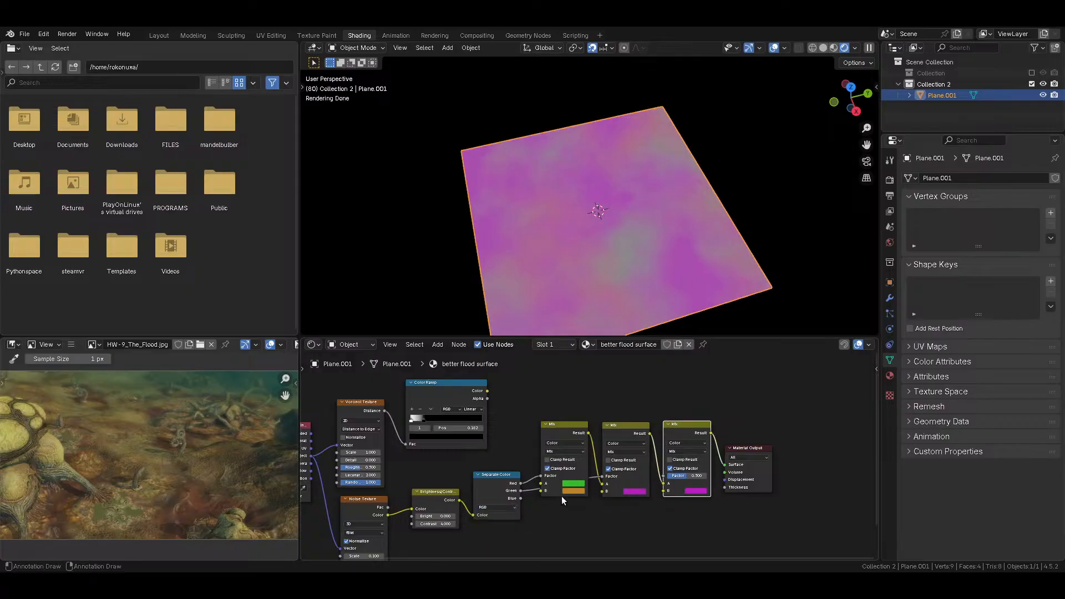
drag(520, 498, 669, 479)
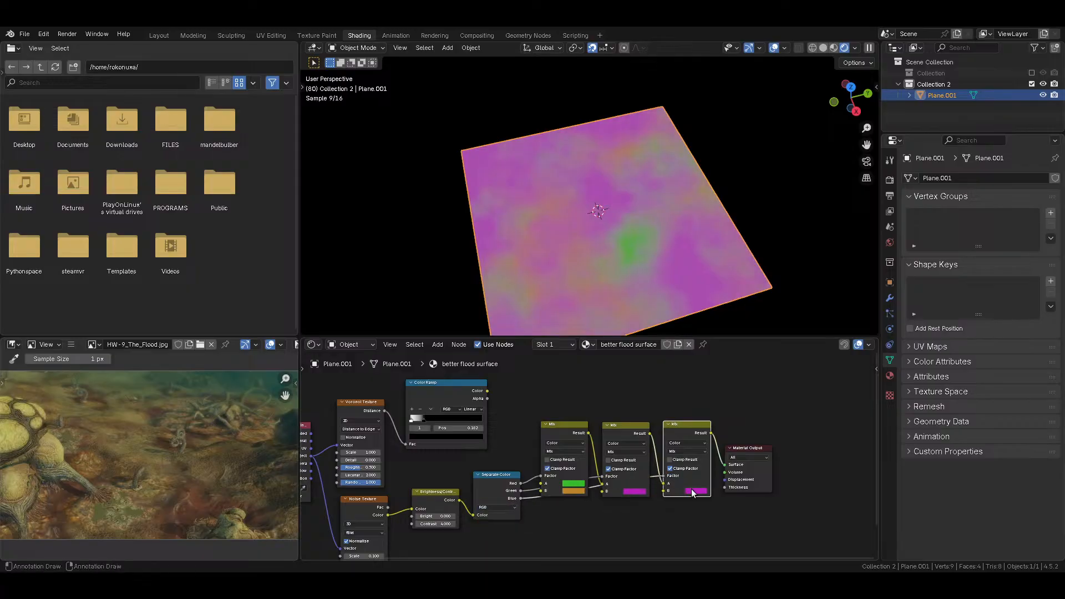
click(697, 491)
click(729, 392)
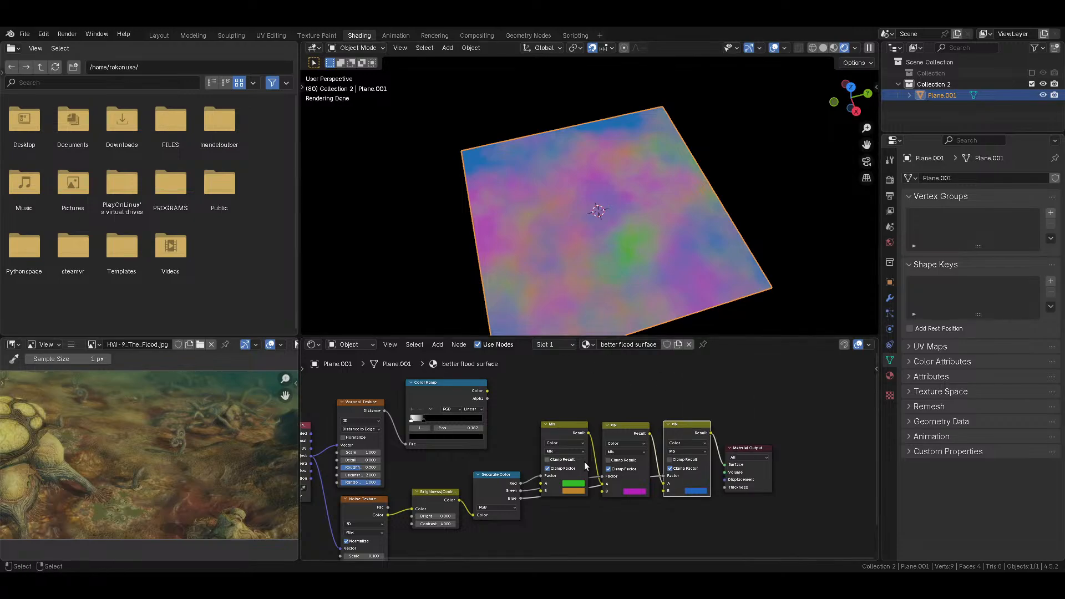
Step: Arrange the three Mix nodes in a compact stagger above the Separate Color node and save the file
middle_drag(571, 465, 513, 466)
drag(507, 428, 520, 486)
middle_drag(626, 493, 615, 442)
mouse_move(614, 442)
mouse_down()
mouse_move(615, 466)
mouse_move(609, 459)
mouse_up()
drag(620, 412, 498, 509)
key(g)
click(491, 440)
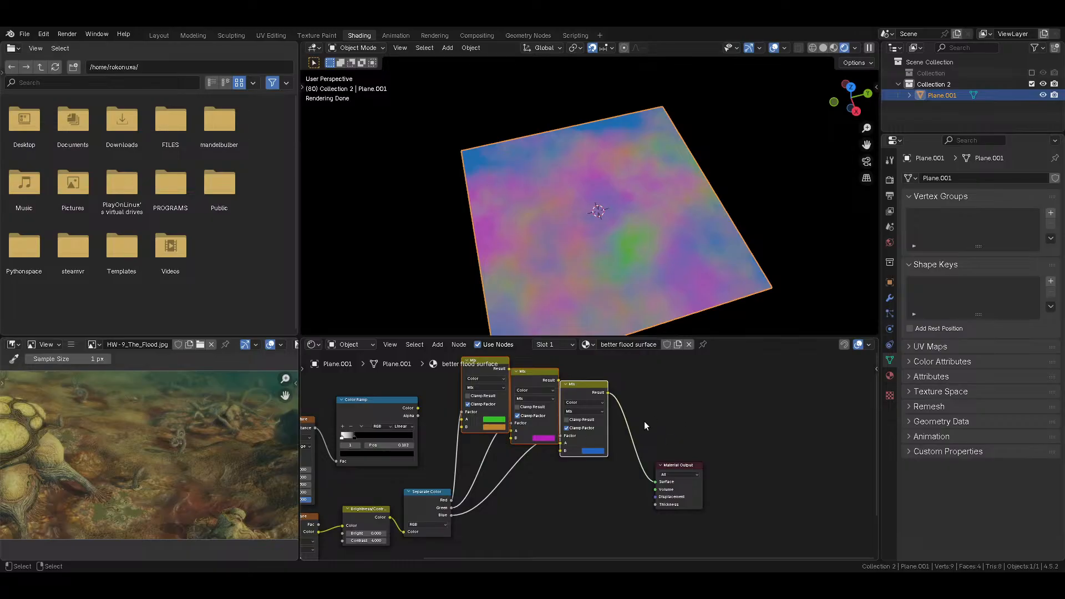
key(ctrl+s)
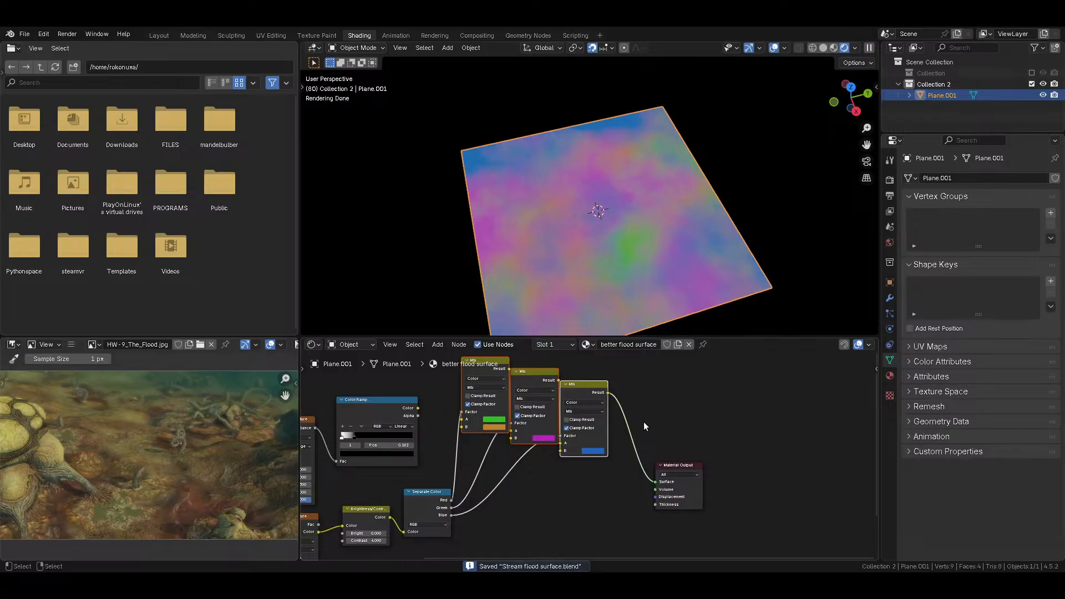
Step: Disconnect the Noise Texture's Vector input and set the texture's Scale to 2
key(Home)
drag(431, 499, 400, 479)
click(462, 505)
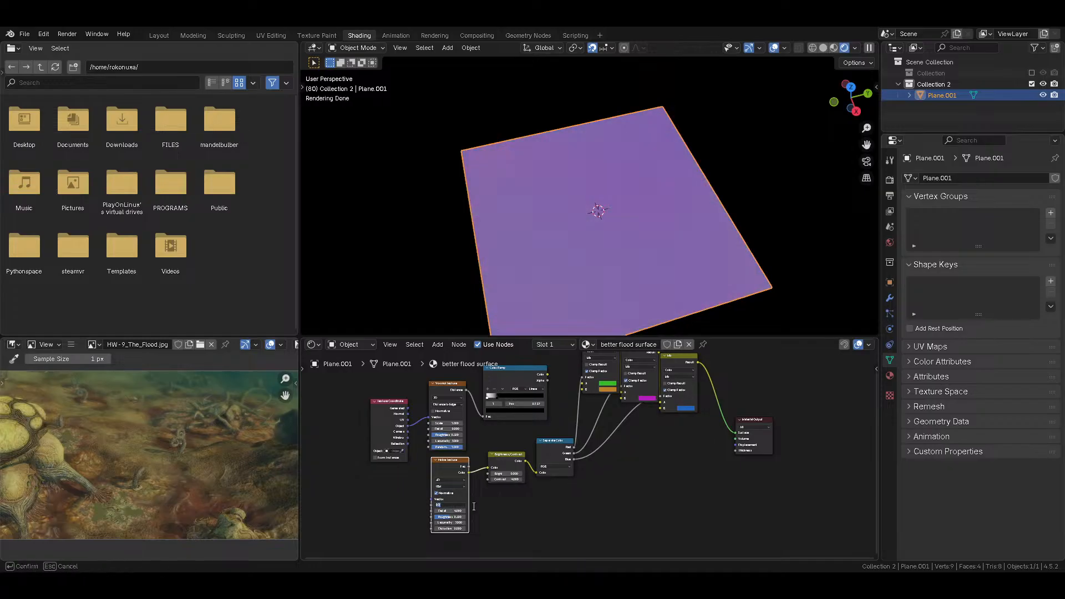
text(1)
key(Return)
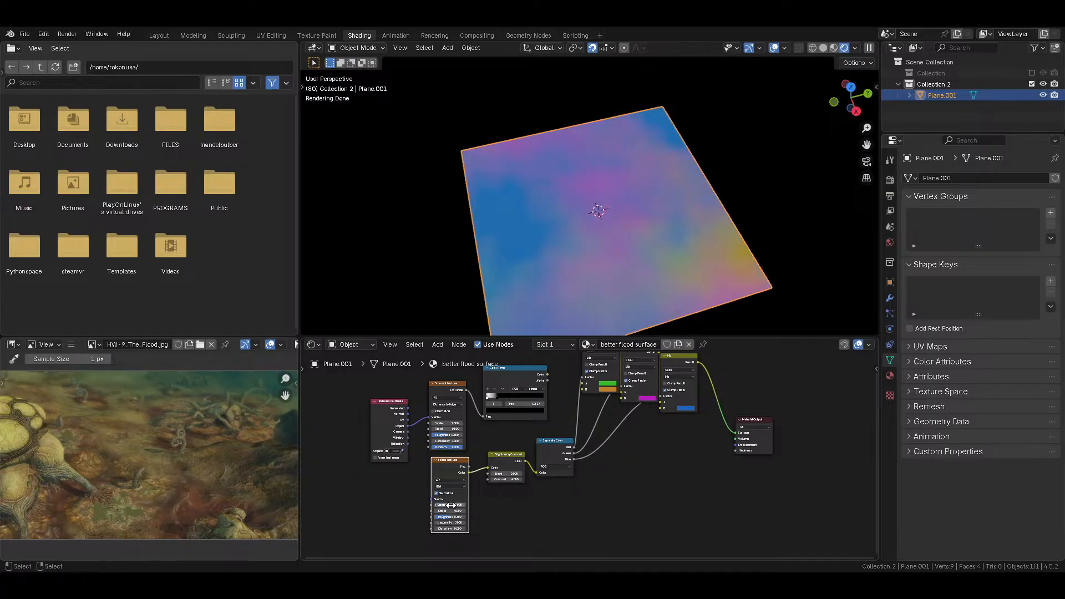
click(463, 506)
text(2)
key(Return)
Step: Gather the noise, Brightness/Contrast, Separate Color and three Mix nodes together and combine them into a node group
drag(453, 461, 466, 460)
drag(583, 507, 523, 441)
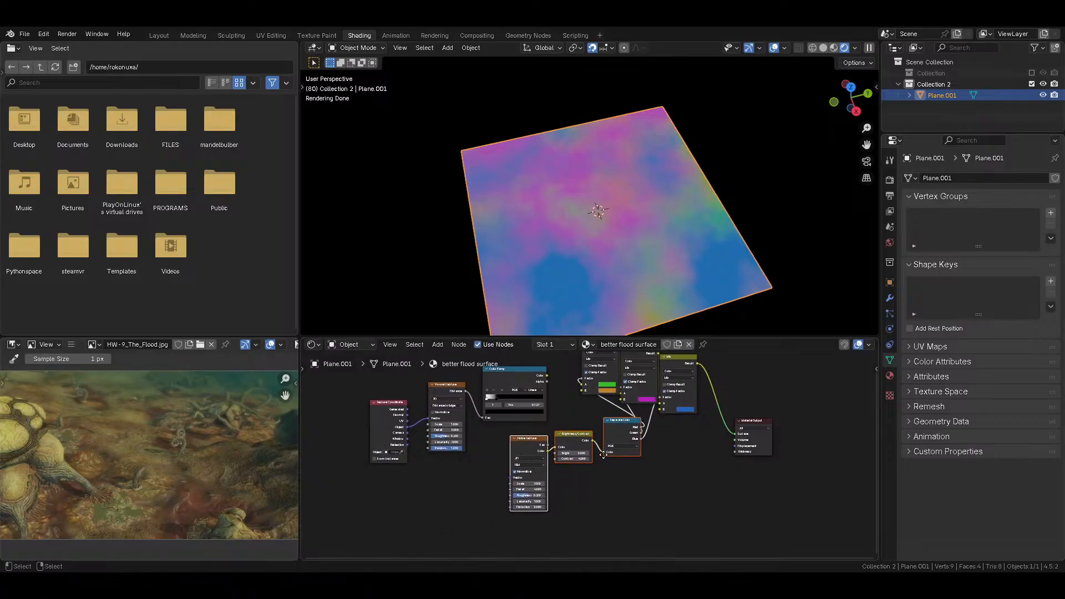
middle_drag(541, 388, 521, 418)
click(521, 418)
drag(482, 401, 447, 386)
drag(519, 365, 640, 530)
key(ctrl+g)
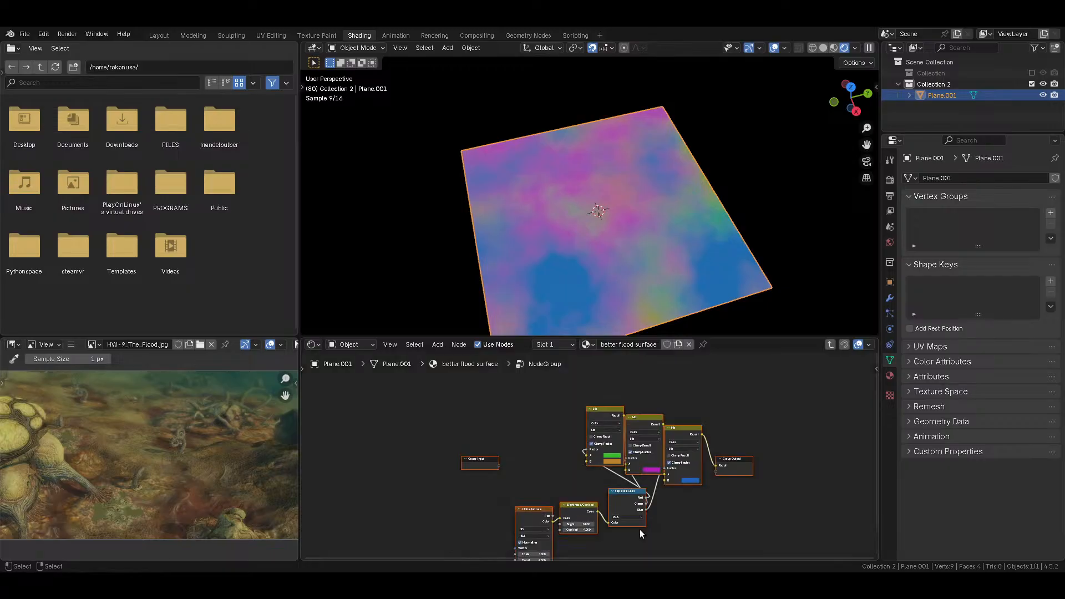
Step: Expose the first Mix node's A and B and the other two Mix nodes' B colours as group inputs, then exit the group and save
drag(493, 453, 585, 454)
drag(455, 479, 594, 463)
drag(455, 487, 708, 495)
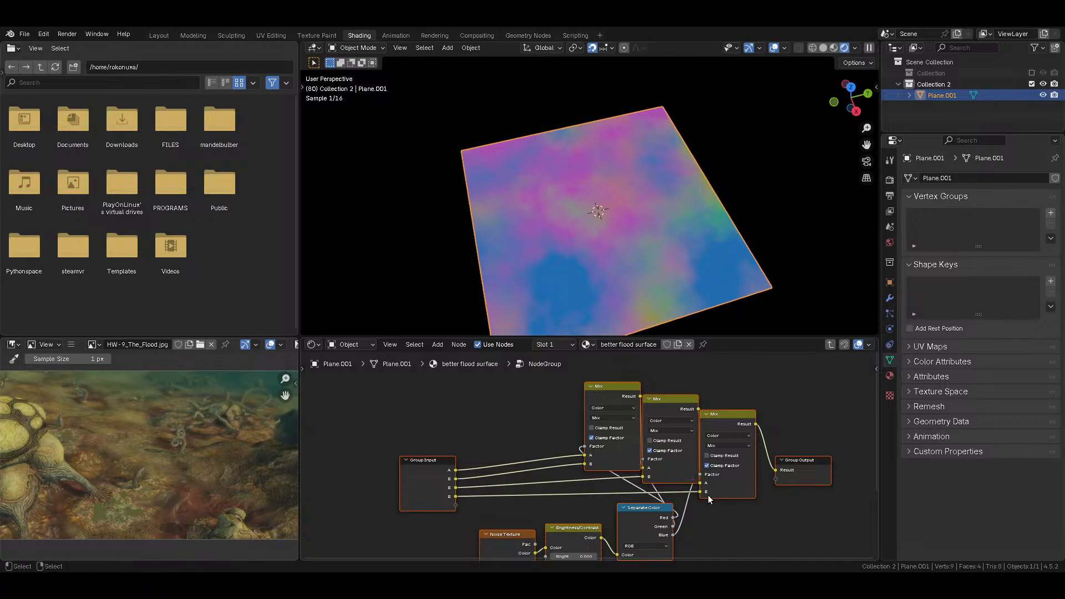
click(832, 345)
key(ctrl+s)
Step: Tidy the nodes around the group and connect the Voronoi branch's Color Ramp colour to the group's A input
middle_drag(783, 425, 779, 503)
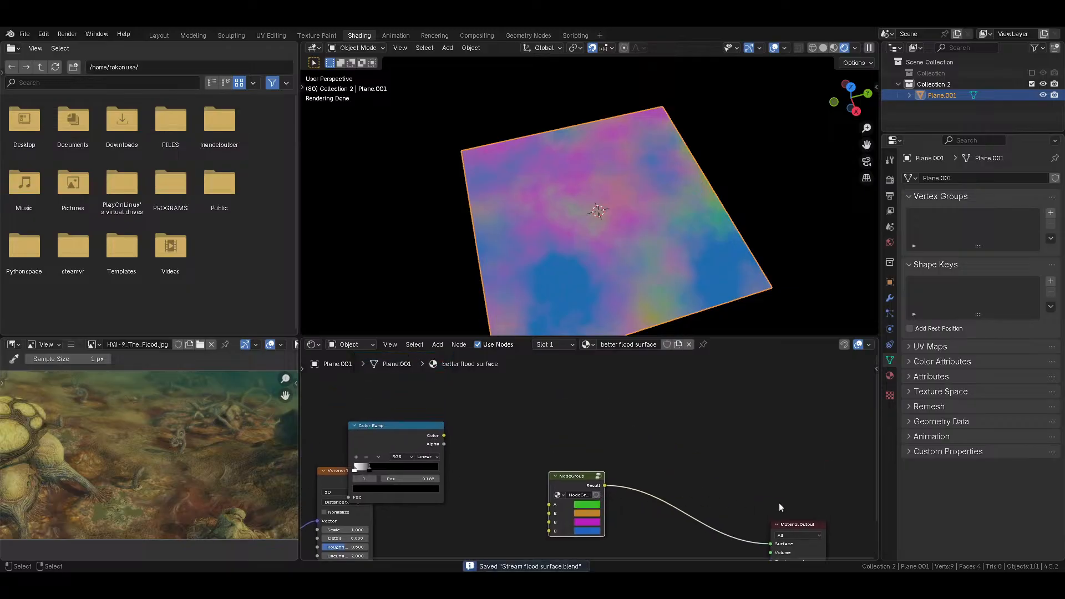
drag(802, 527, 679, 477)
drag(565, 484, 507, 426)
middle_drag(456, 446, 521, 439)
drag(475, 422, 555, 439)
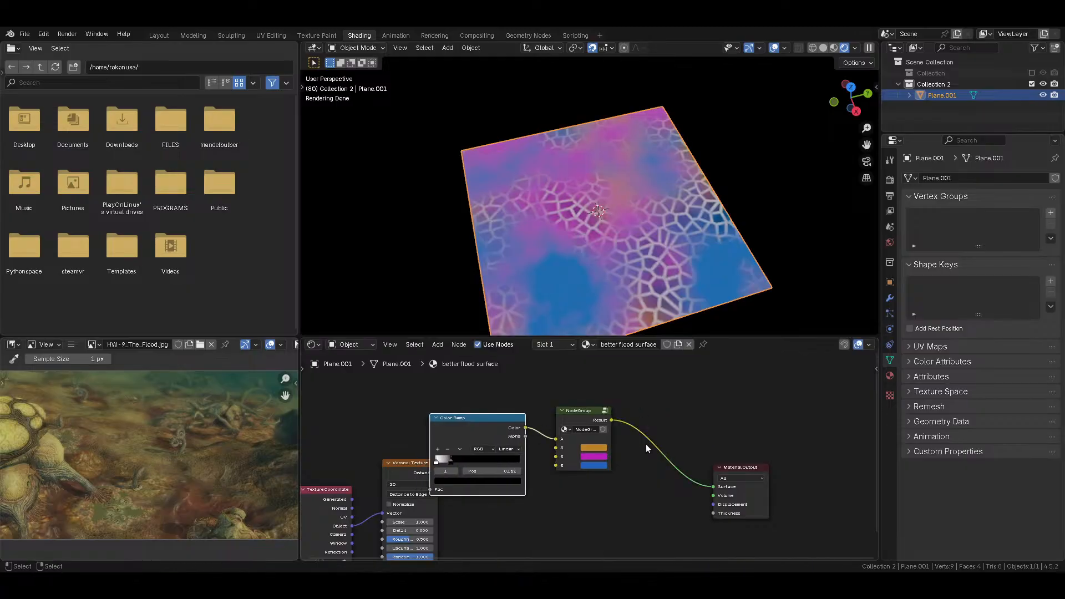
drag(483, 416, 527, 410)
Step: Expose the Brightness/Contrast node's Contrast as a group input and set it to 8 on the group node
click(605, 411)
middle_drag(462, 491, 451, 412)
drag(444, 426, 594, 474)
click(831, 344)
click(596, 473)
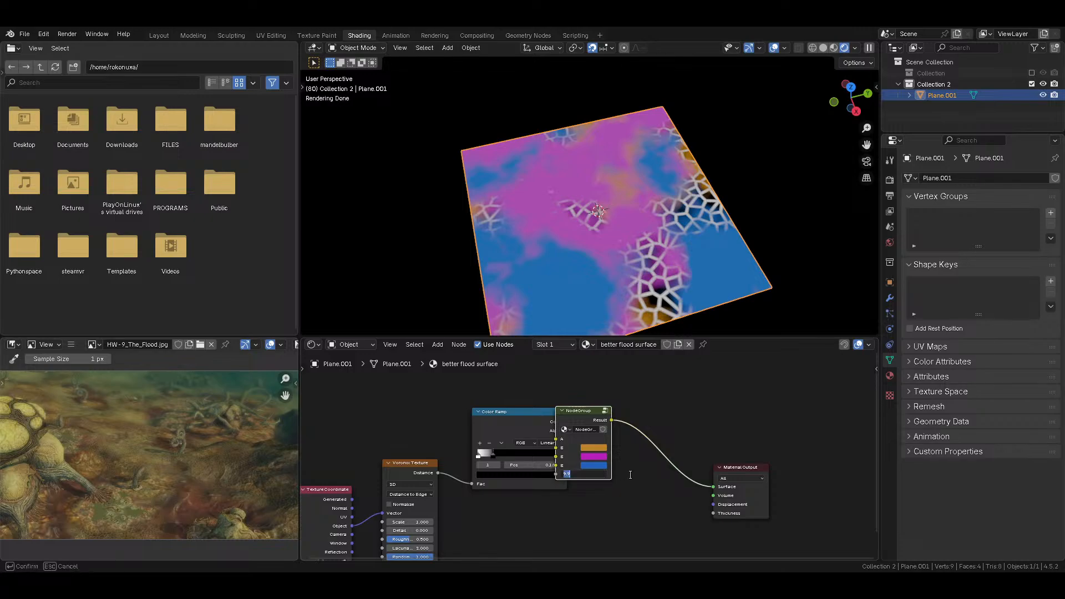
text(8)
key(Return)
Step: Spread out the group, Voronoi Texture and Color Ramp nodes to make room below them, saving the file
drag(578, 417, 634, 403)
key(ctrl+s)
middle_drag(514, 497, 554, 485)
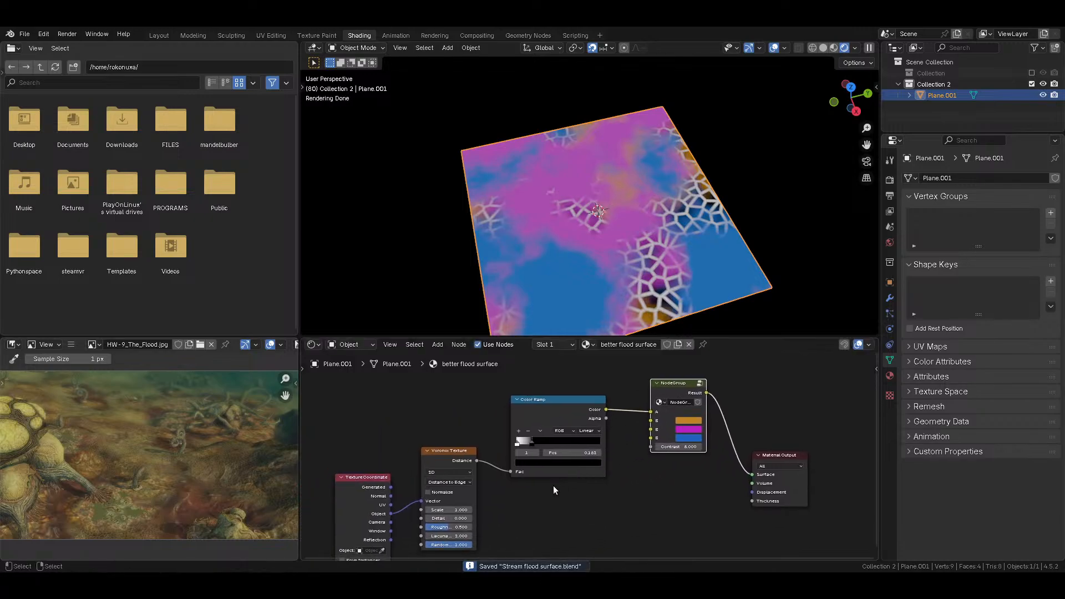
drag(456, 461, 460, 411)
drag(575, 419, 578, 381)
key(shift+a)
mouse_move(559, 484)
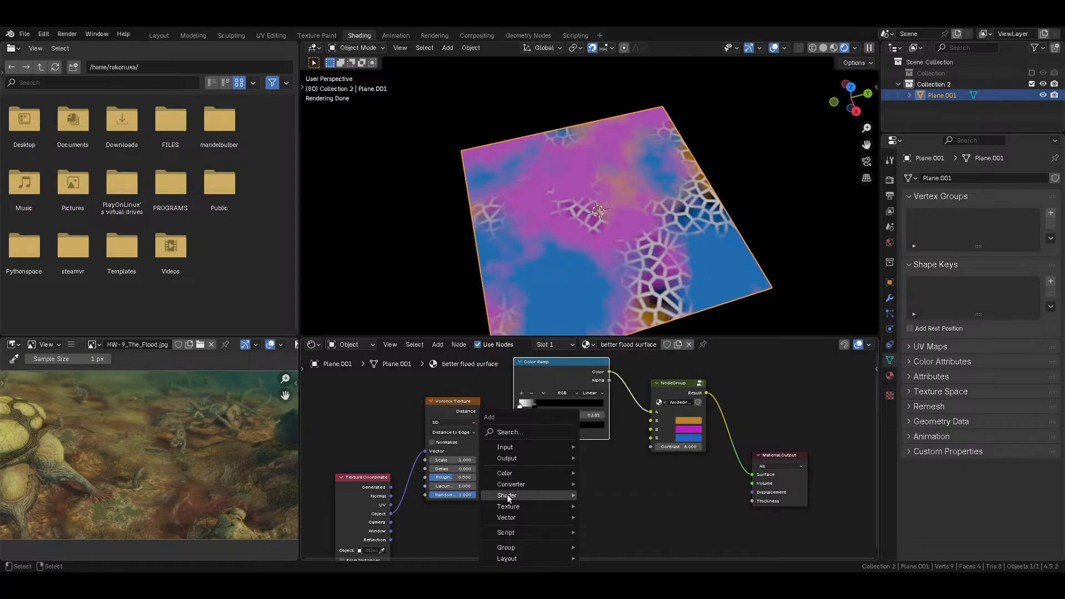
mouse_move(512, 507)
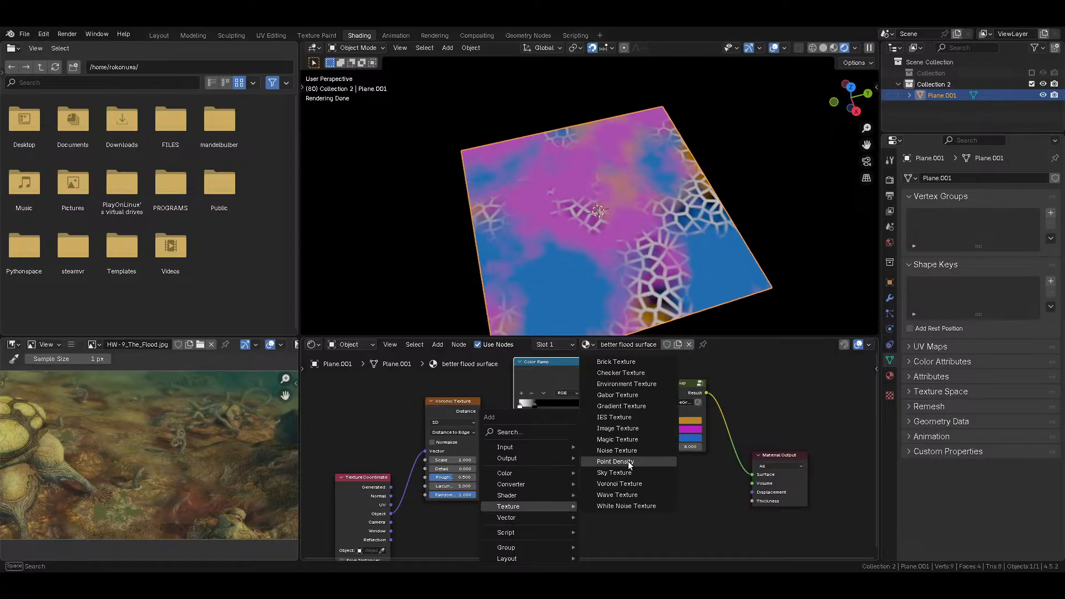
click(627, 465)
click(531, 458)
key(ctrl+z)
Step: Add a Noise Texture below the Voronoi Texture, feed it the Object coordinates, and preview its output on the plane
key(shift+a)
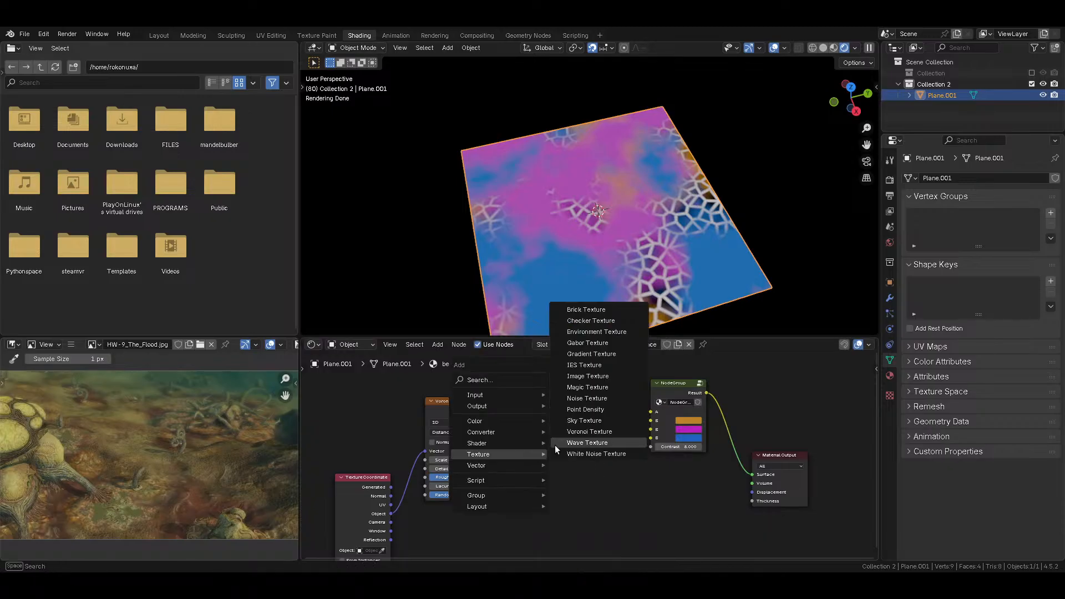
click(557, 409)
click(497, 466)
middle_drag(516, 506, 564, 454)
drag(438, 461, 550, 477)
ctrl+shift+click(580, 425)
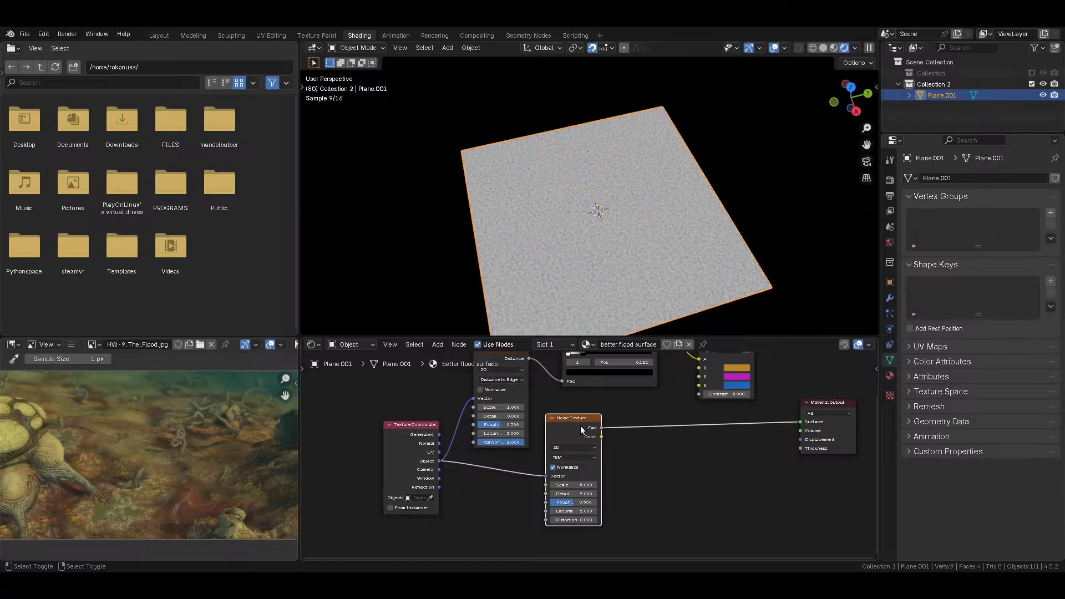
Step: Set the new Noise Texture's Distortion to 2 and its Scale to 0.2
middle_drag(640, 446, 587, 439)
mouse_move(530, 479)
mouse_down()
mouse_move(510, 478)
mouse_move(521, 487)
mouse_up()
click(542, 516)
click(538, 515)
text(2)
key(Return)
click(527, 477)
text(0.2)
key(Return)
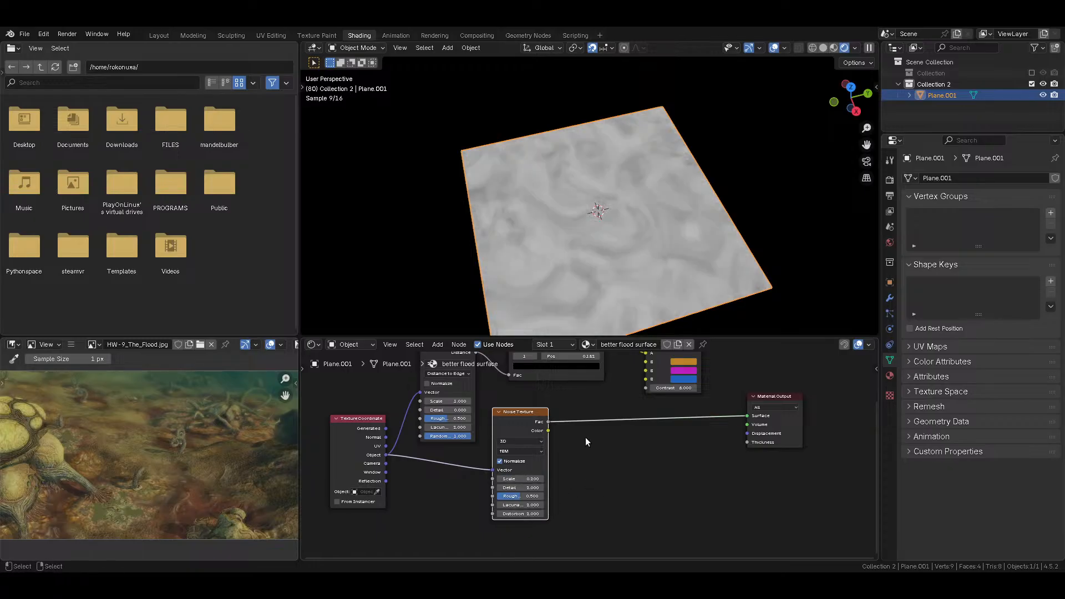
Step: Reposition the Noise Texture under the Voronoi Texture, adjust its Detail for a softer pattern, and save the file
drag(526, 417, 503, 445)
drag(499, 513, 466, 513)
drag(522, 463, 486, 476)
drag(474, 527, 540, 524)
key(ctrl+s)
Step: Route the Noise Texture through a duplicate of the Color Ramp into the group's first B input and preview the group
middle_drag(558, 439, 501, 476)
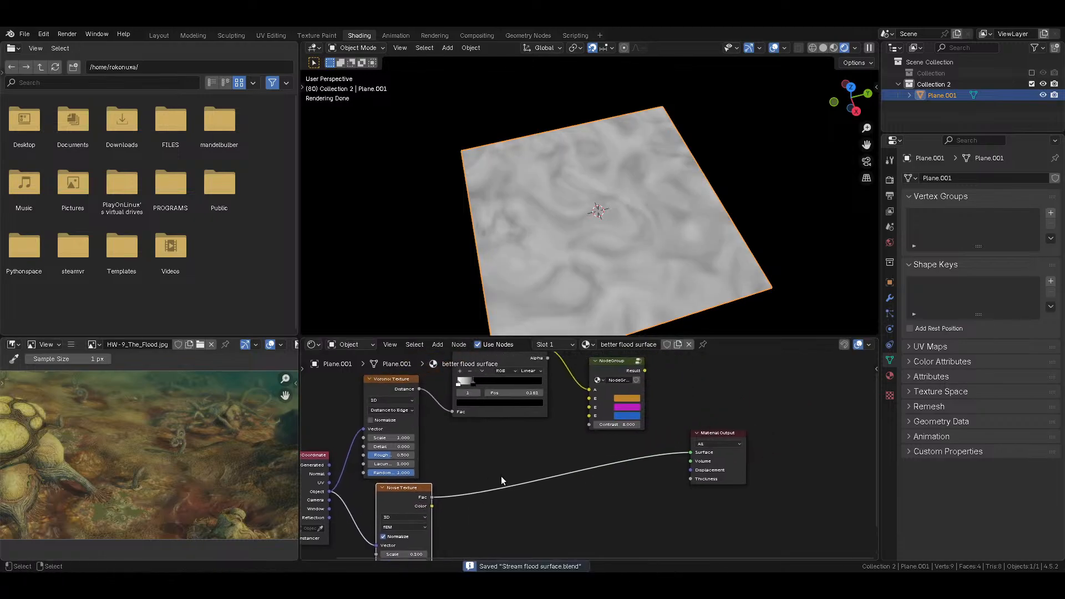
drag(432, 497, 592, 397)
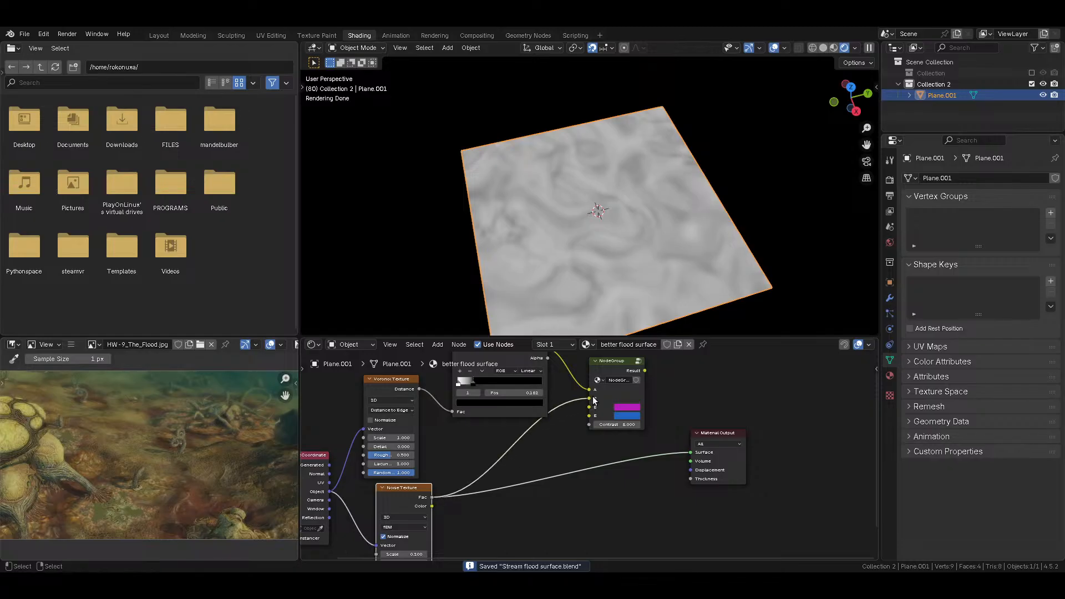
middle_drag(536, 383, 517, 407)
click(494, 385)
key(shift+d)
click(511, 469)
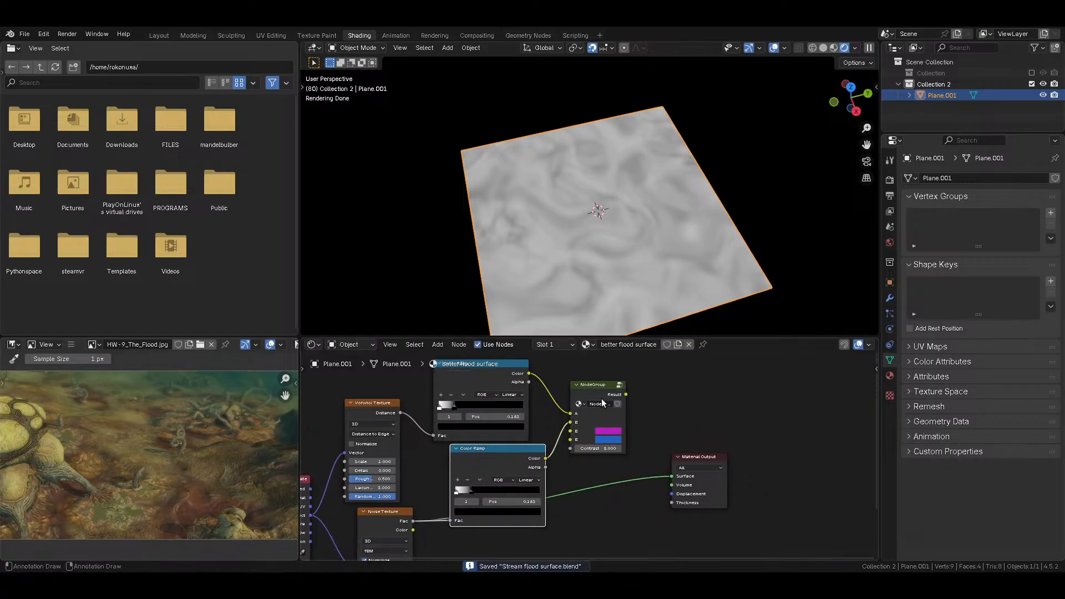
ctrl+shift+click(601, 392)
ctrl+shift+click(516, 457)
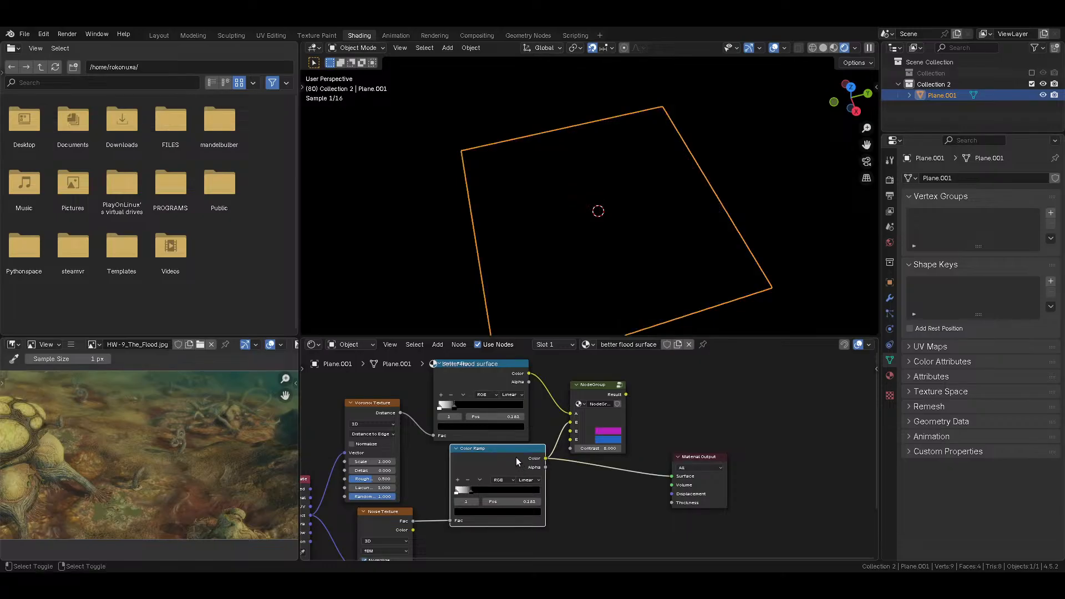
ctrl+shift+click(610, 386)
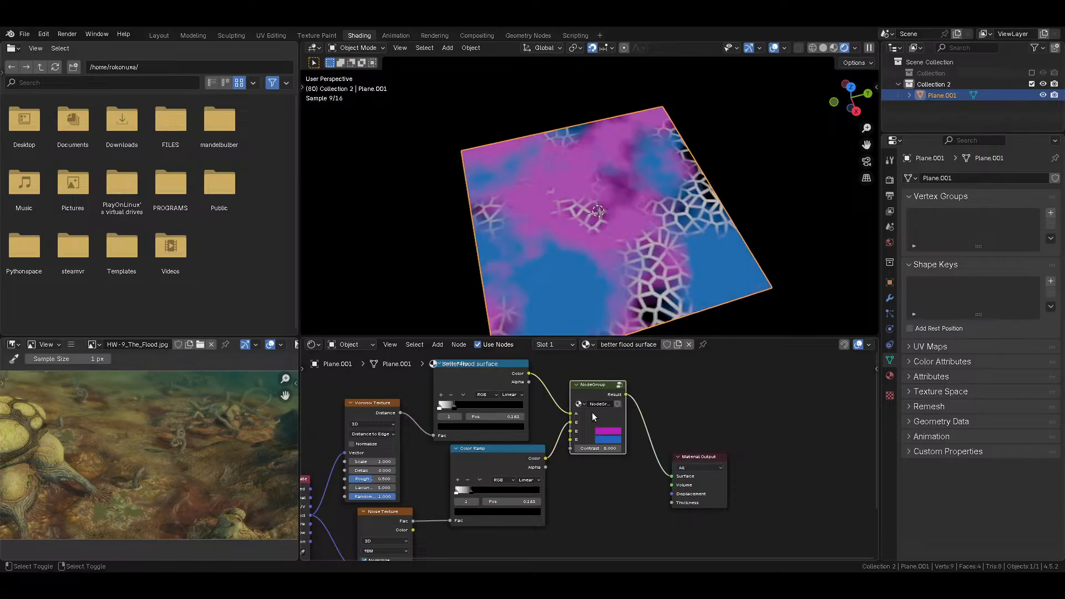
Step: Reshape the noise branch's Color Ramp into a white band between two black stops and set its interpolation to B-Spline
drag(474, 490, 504, 488)
click(459, 481)
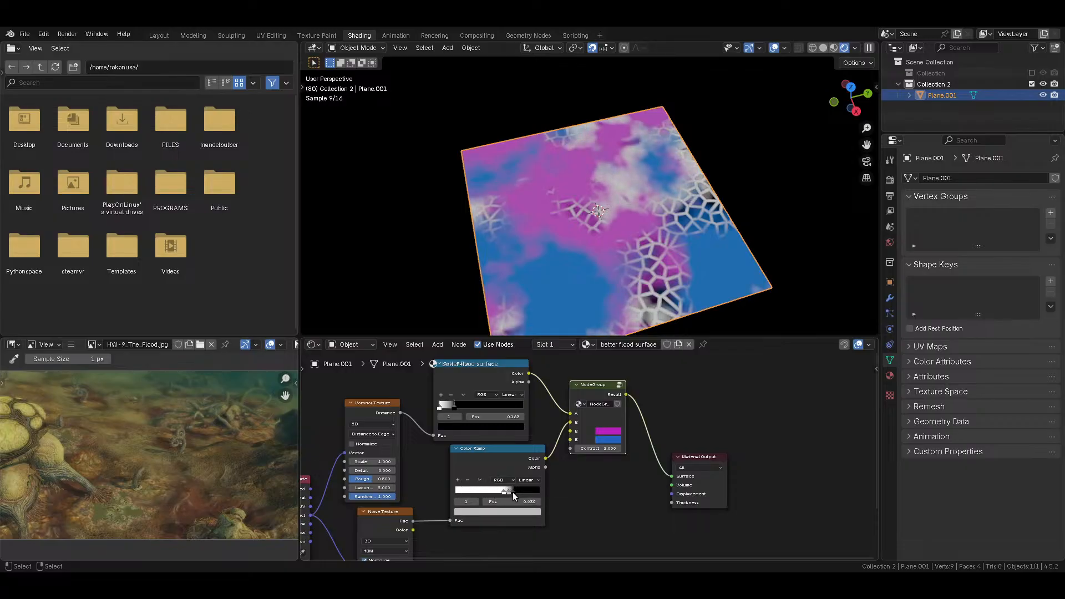
click(523, 511)
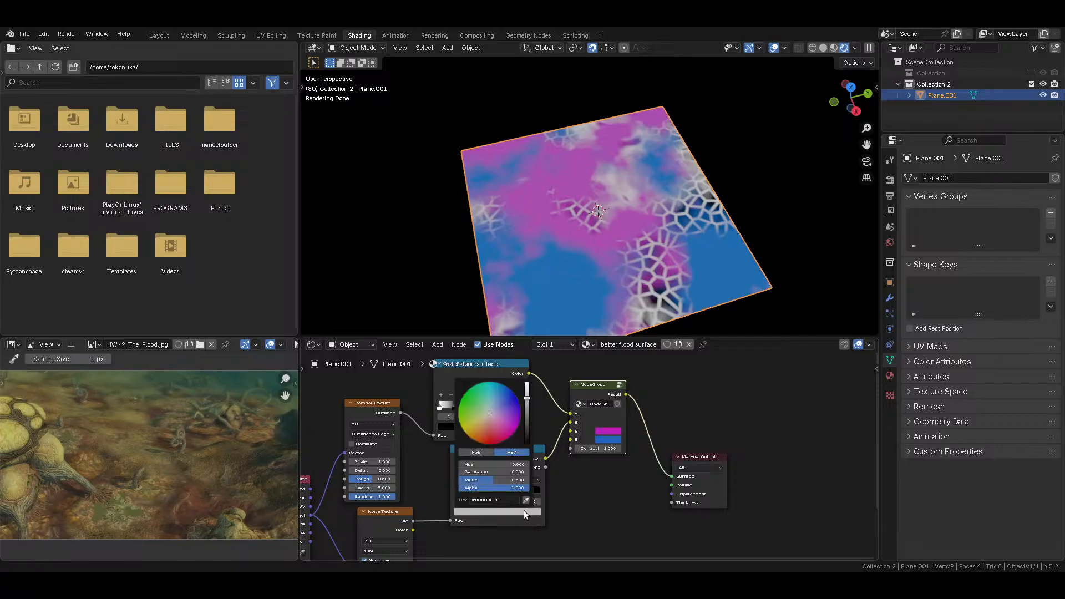
scroll(524, 511, down, 15)
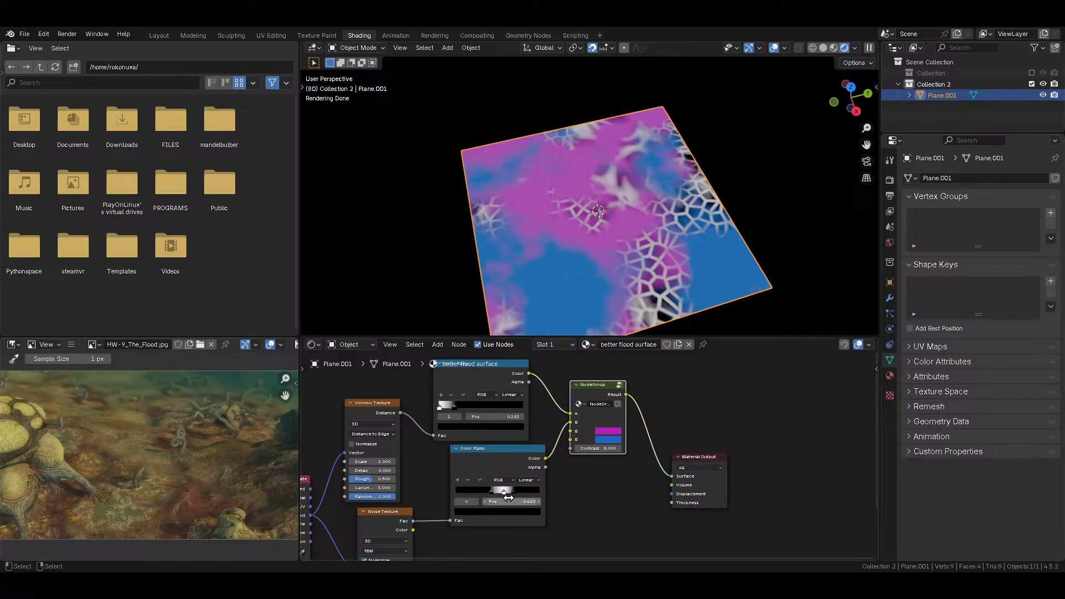
drag(504, 494, 506, 492)
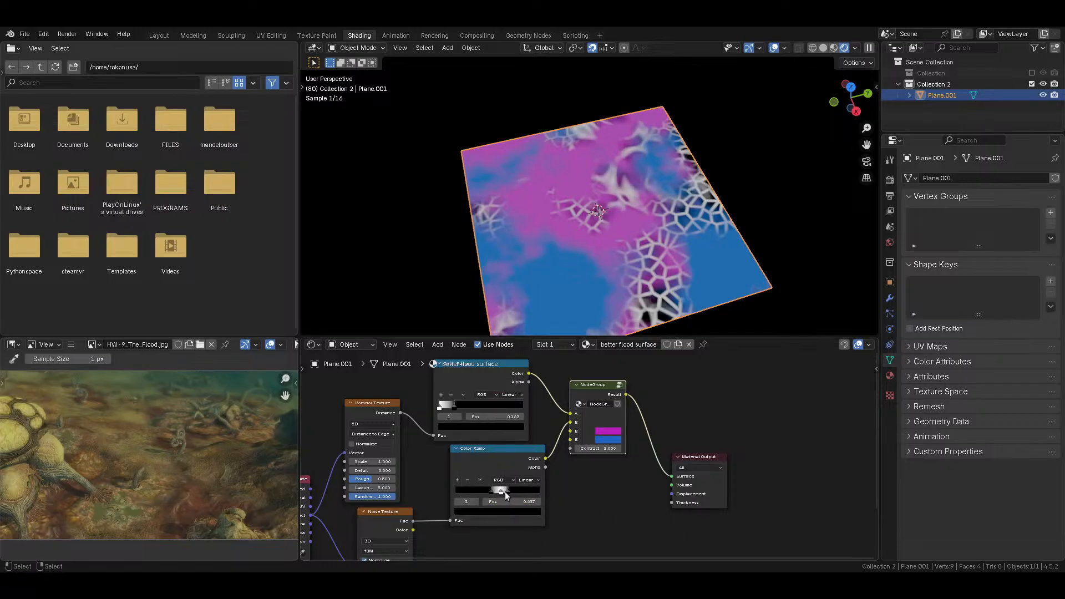
click(528, 480)
click(527, 526)
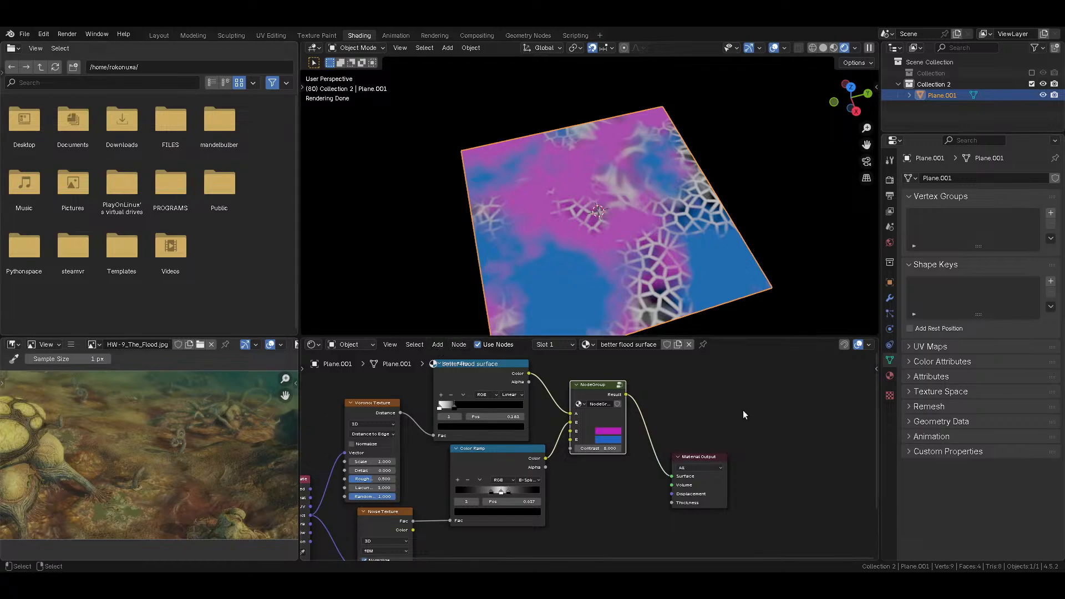
Step: Set the position of the noise Color Ramp's first black stop to 0.4
scroll(608, 471, up, 3)
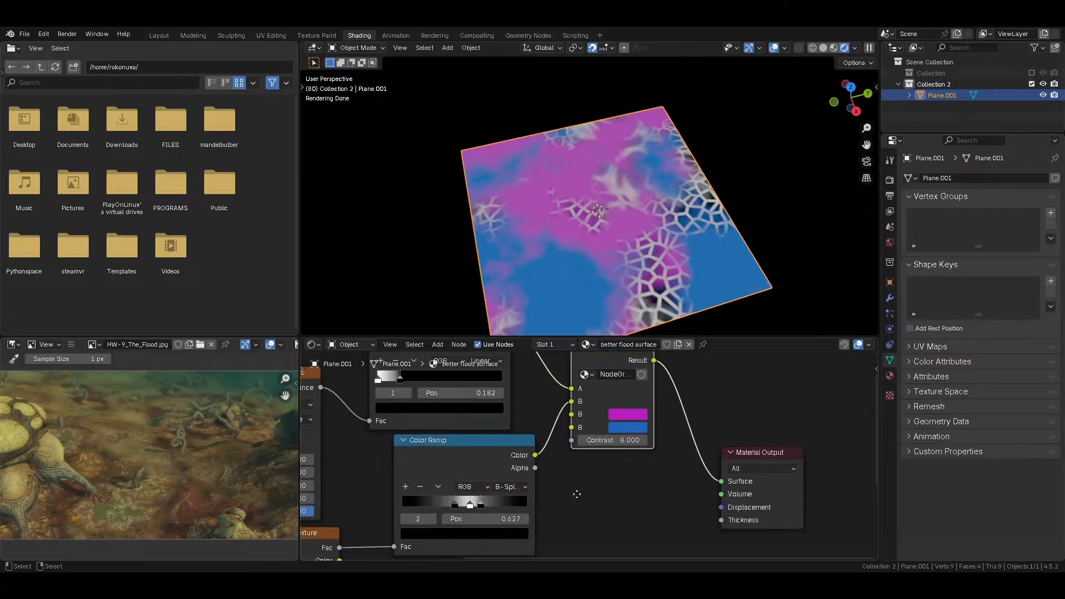
click(536, 477)
click(535, 478)
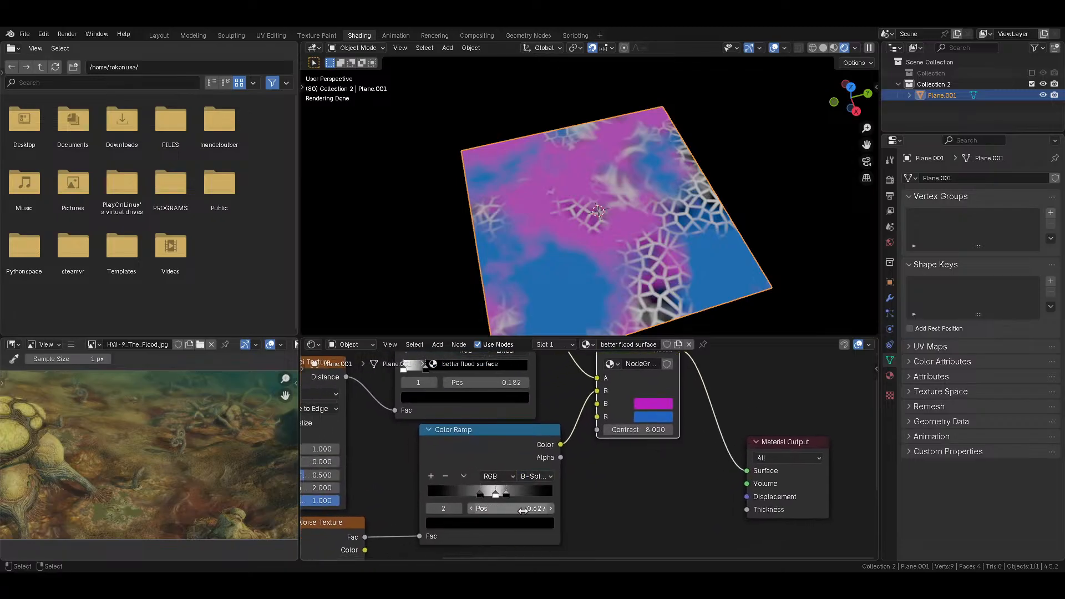
click(429, 508)
click(430, 508)
click(524, 511)
text(.4)
key(Return)
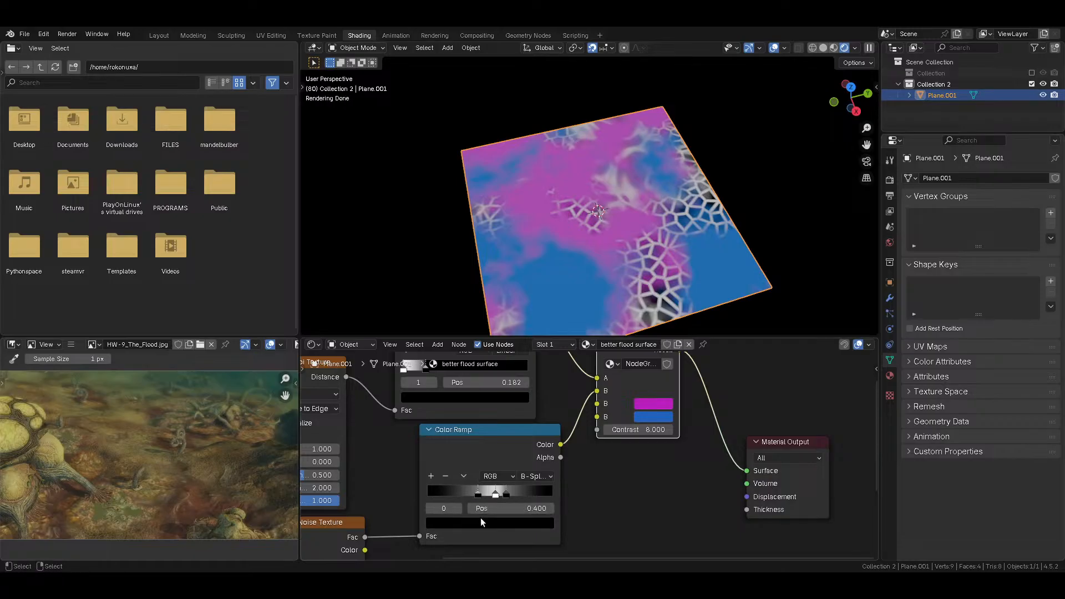
Step: Set the noise Color Ramp's white stop to 0.5 and its last black stop to 0.6, and preview the ramp on the plane
click(459, 511)
click(503, 504)
text(.5)
key(Return)
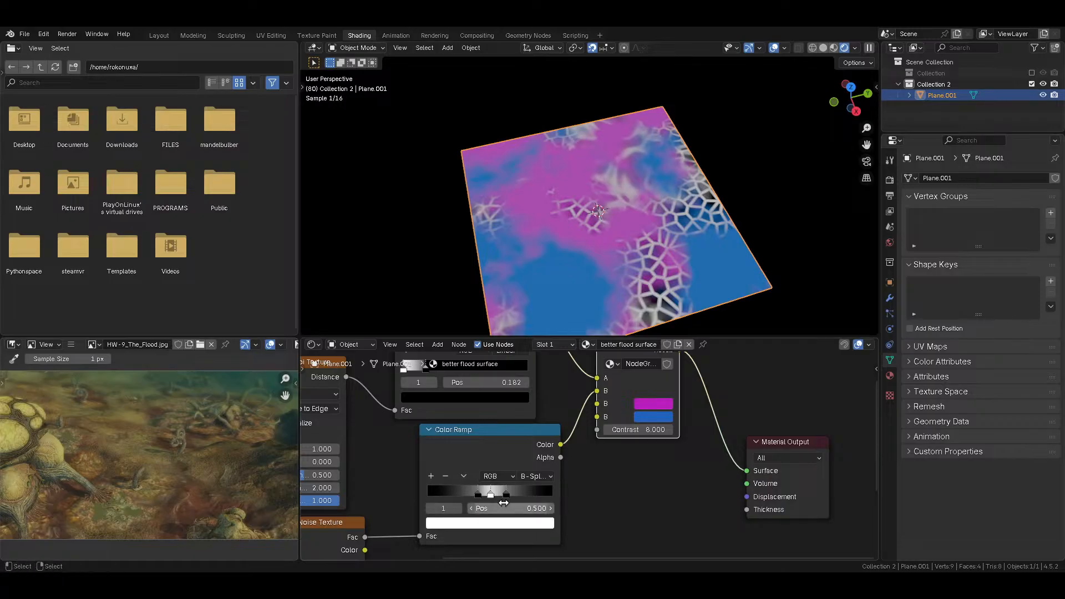
click(506, 493)
click(505, 508)
text(.6)
key(Return)
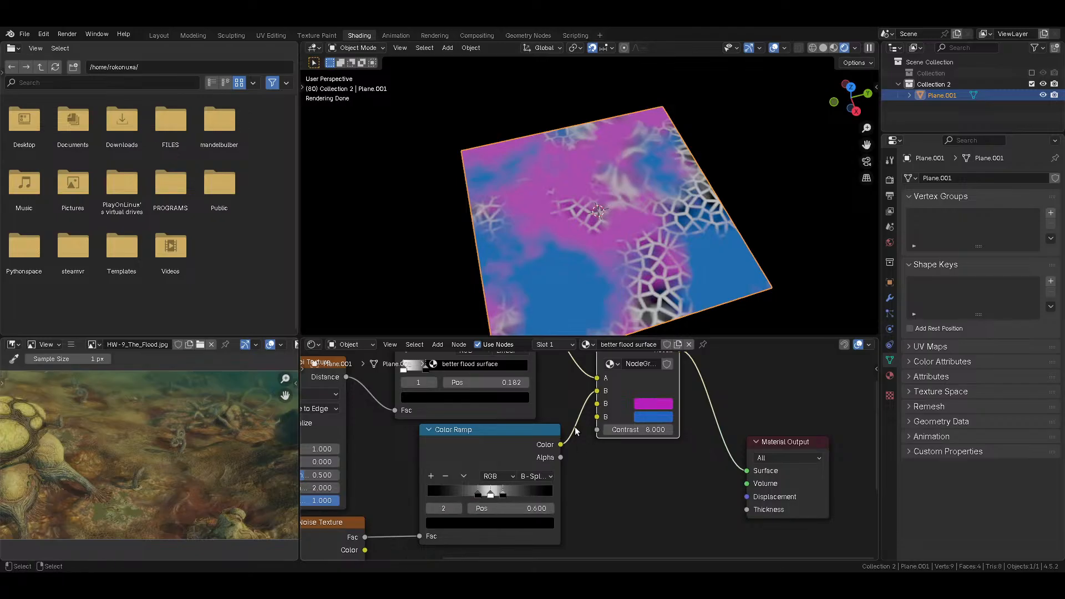
ctrl+shift+click(527, 448)
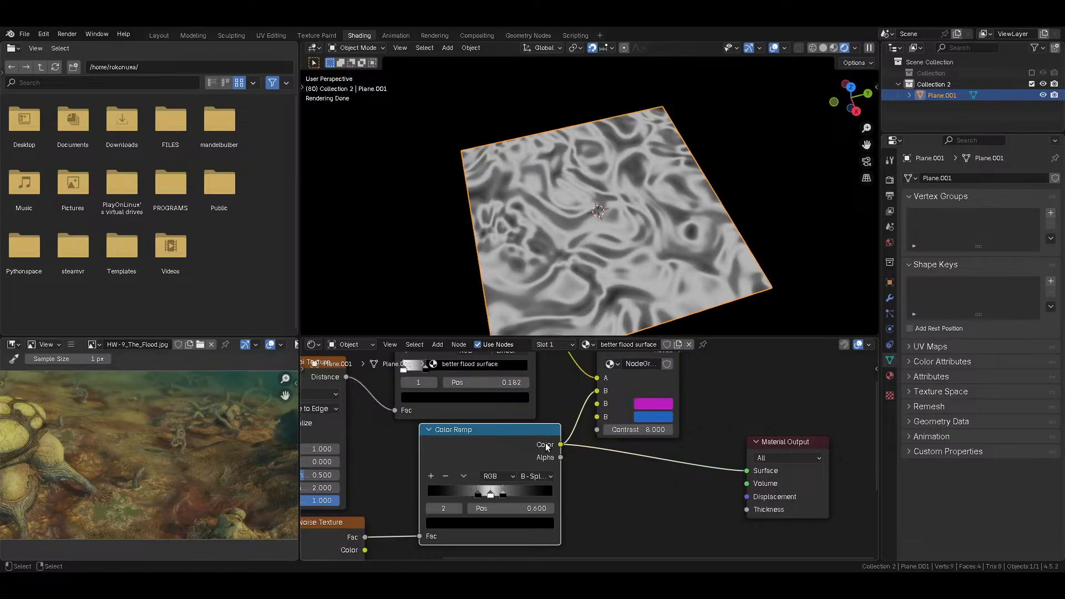
Step: Preview the node group on the plane and insert a duplicate of the noise Color Ramp between that ramp and the group
scroll(567, 441, down, 2)
ctrl+shift+click(627, 374)
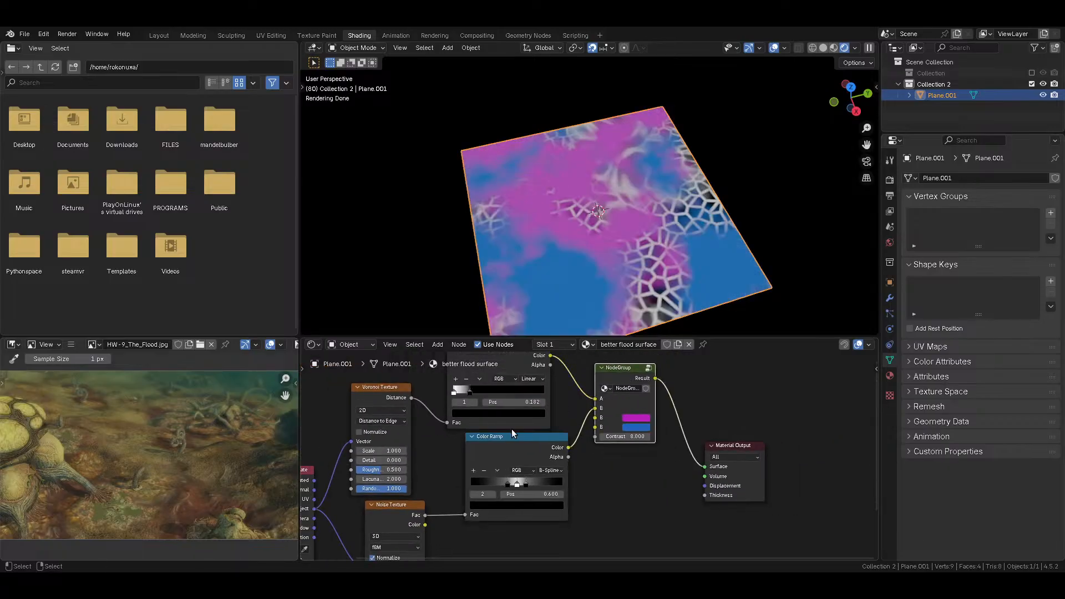
drag(501, 453, 481, 473)
key(shift+d)
click(553, 468)
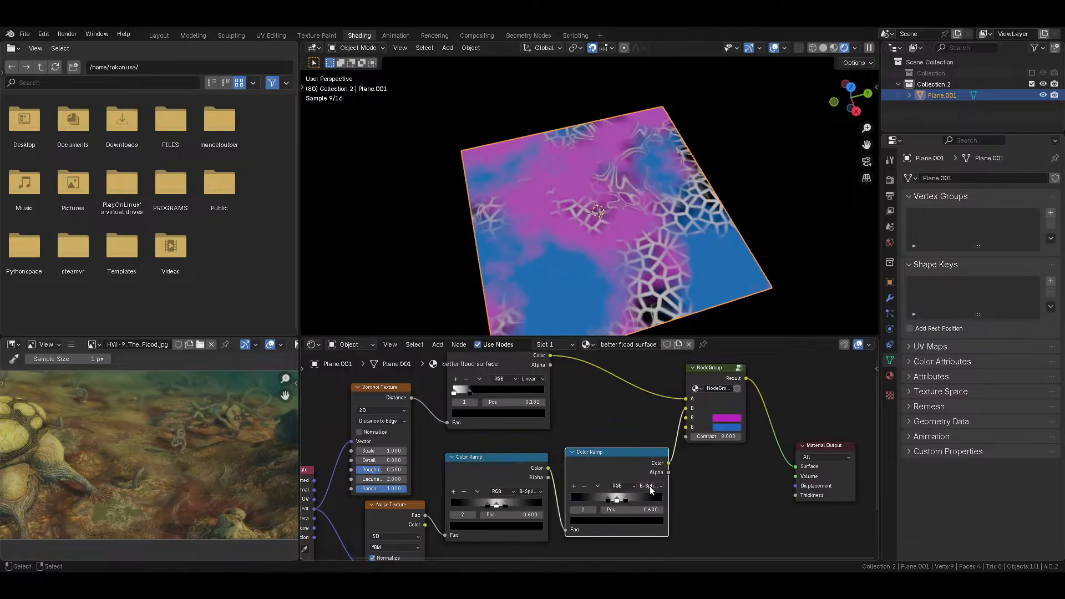
Step: Reset the duplicated noise Color Ramp to its default stops and set its interpolation to Ease
click(597, 485)
click(624, 536)
click(647, 486)
click(645, 507)
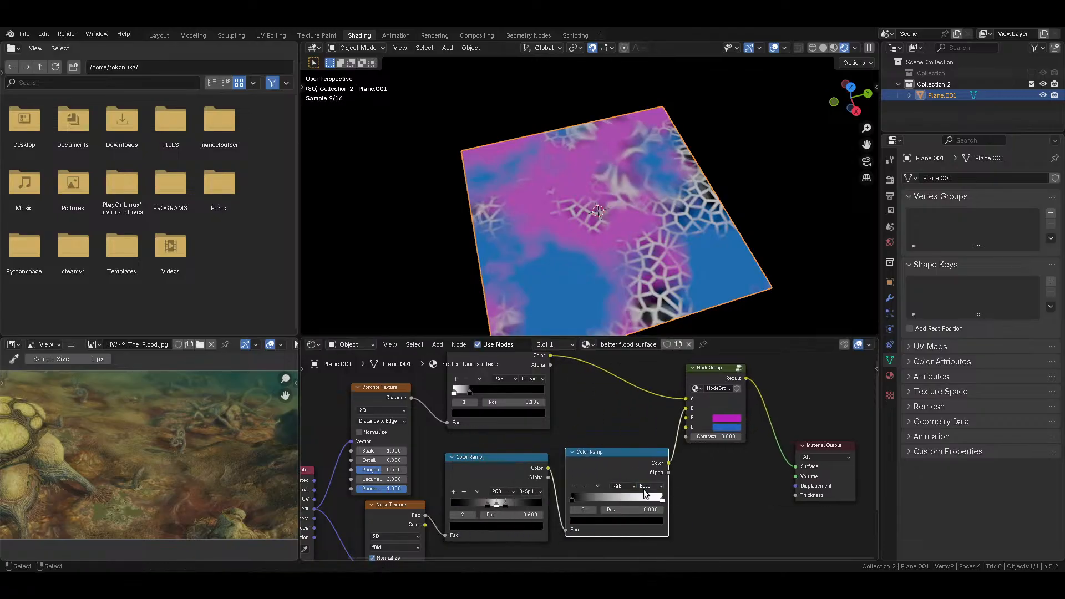
Step: Compare the two noise Color Ramps on the plane, restore the node group's preview and save the file
ctrl+shift+click(625, 458)
click(516, 465)
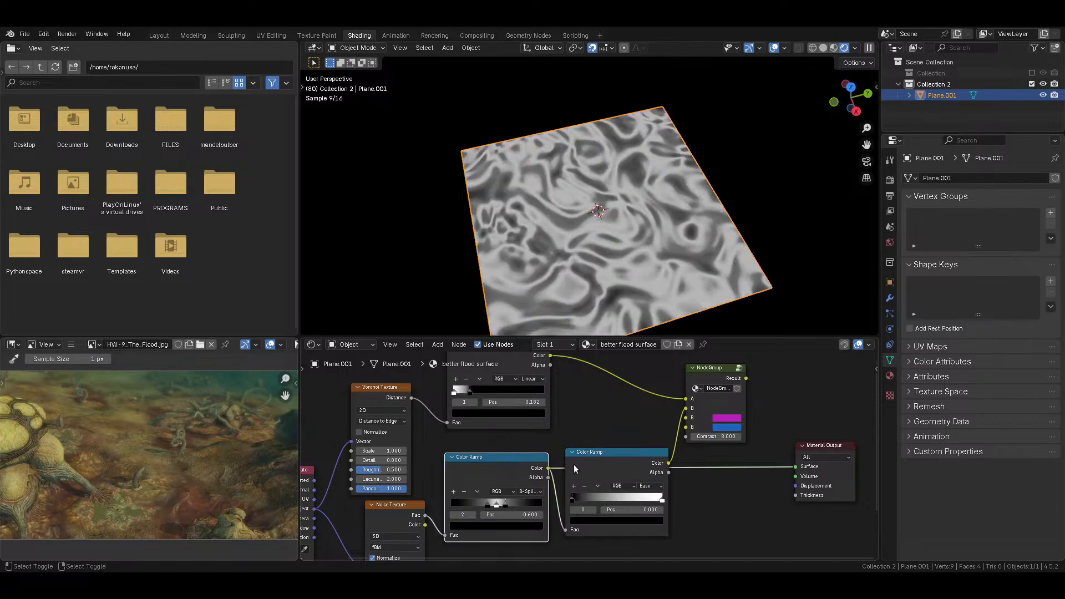
ctrl+shift+click(704, 370)
key(ctrl+s)
Step: Move the Voronoi and Noise Texture nodes together with their Color Ramps upward to free space below
scroll(627, 421, down, 4)
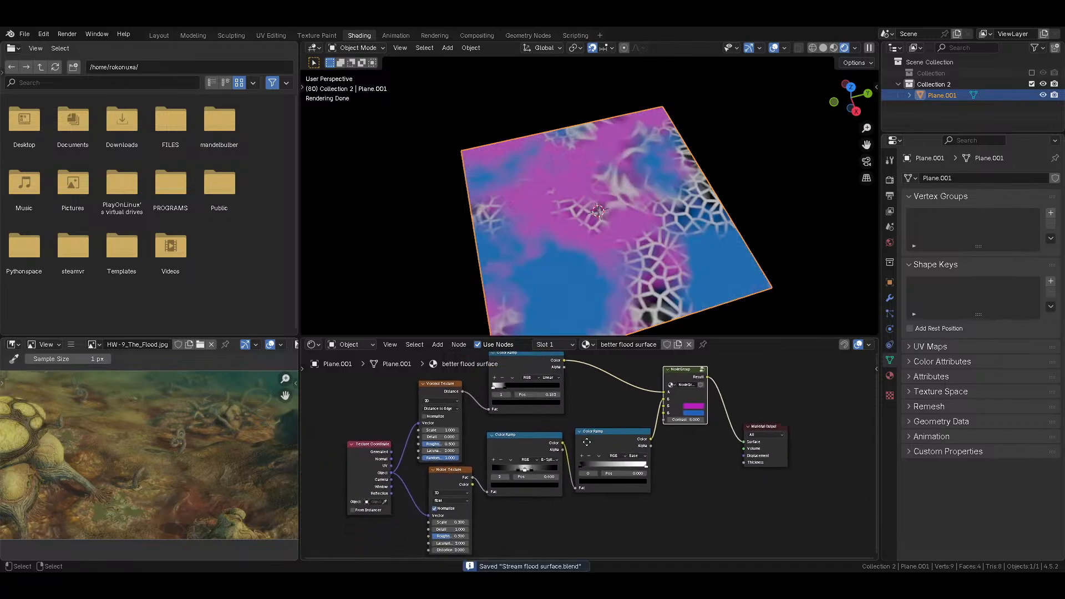
drag(453, 381, 584, 525)
key(g)
click(578, 449)
scroll(597, 411, up, 3)
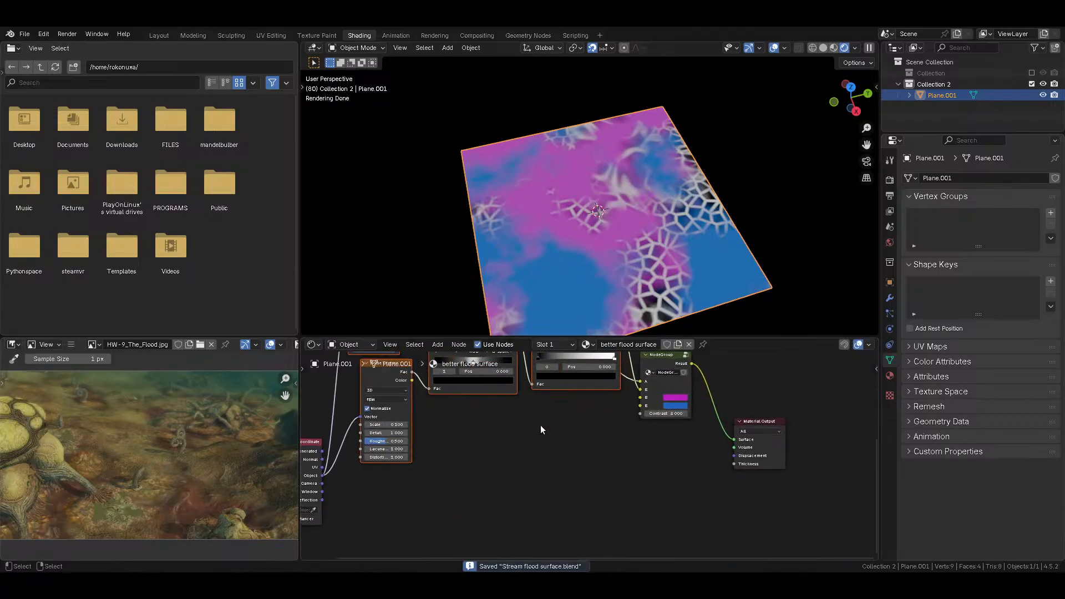
key(shift+a)
mouse_move(531, 432)
Step: Duplicate the node group and place the copy below the Noise Texture node
middle_drag(477, 441, 505, 495)
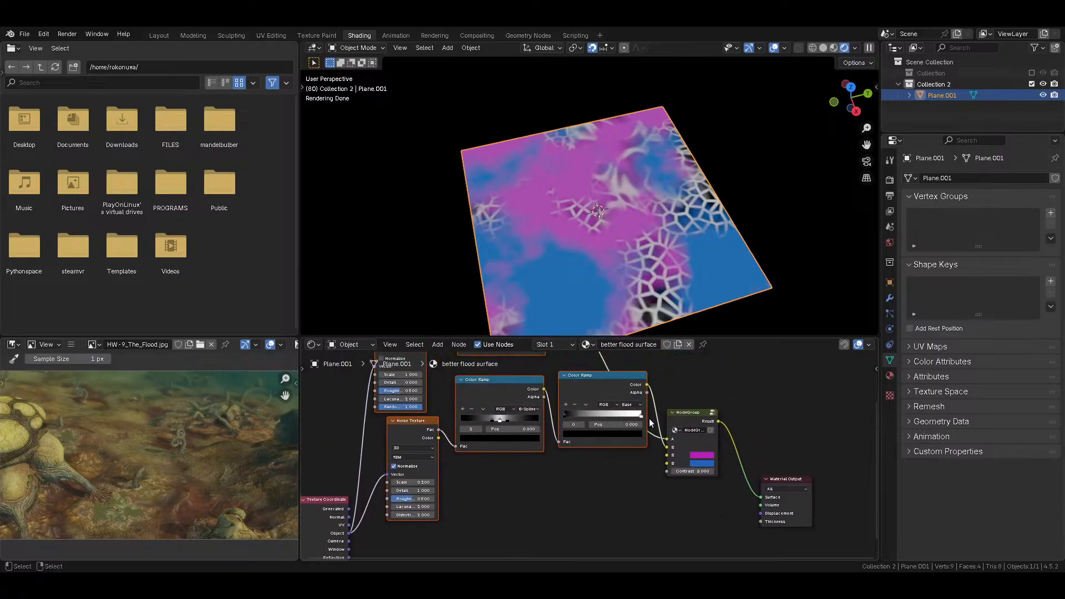
mouse_move(702, 459)
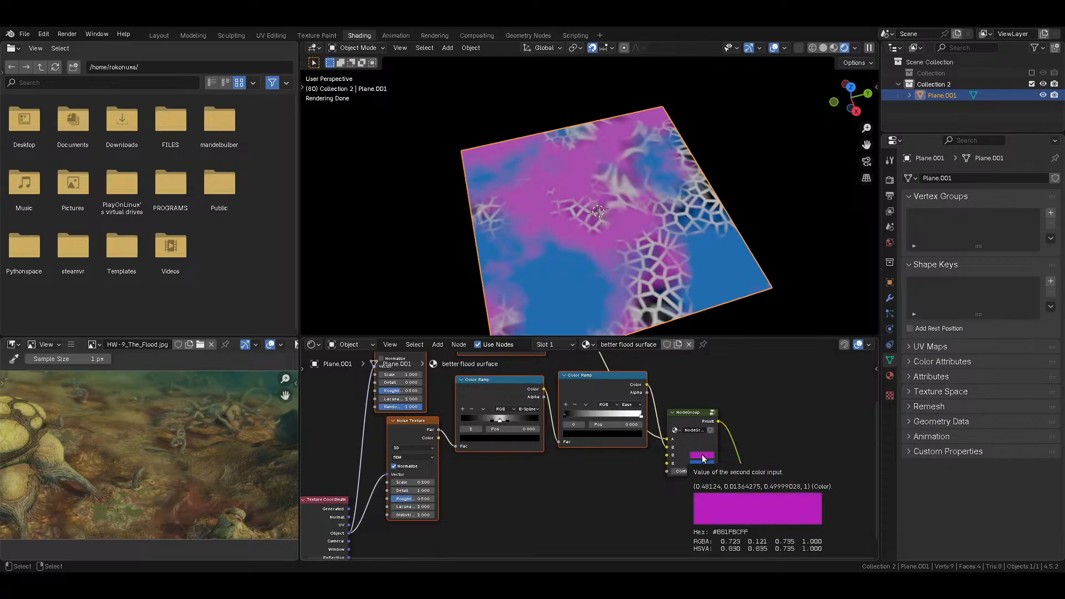
click(692, 421)
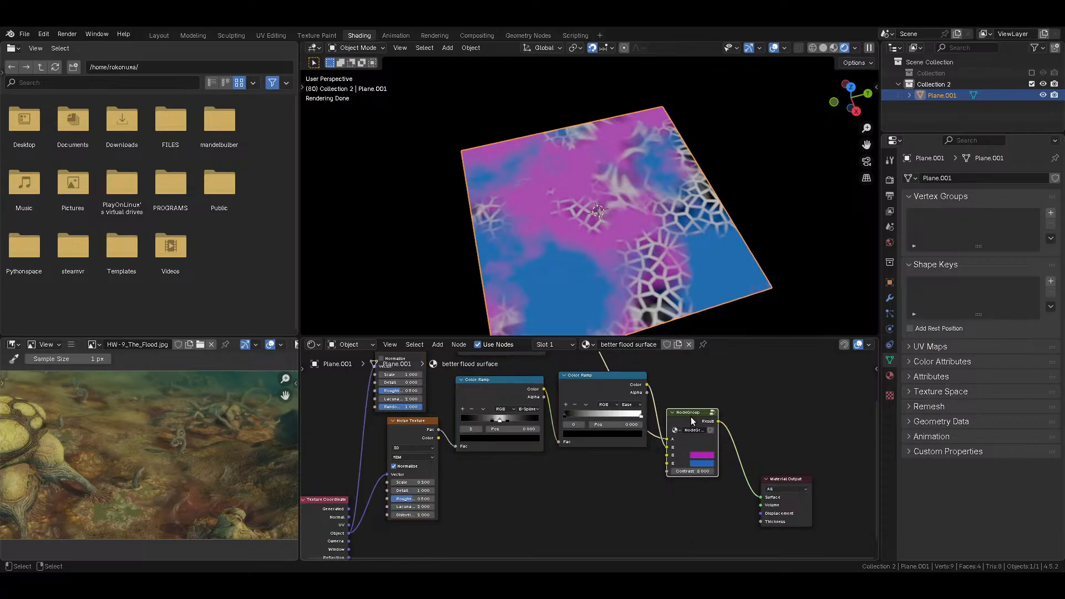
key(shift+d)
middle_drag(481, 485, 487, 480)
Step: Set the duplicate group's A, first B and third B colors to black and its second B color to white
click(488, 483)
scroll(488, 479, down, 15)
click(483, 492)
scroll(482, 492, down, 15)
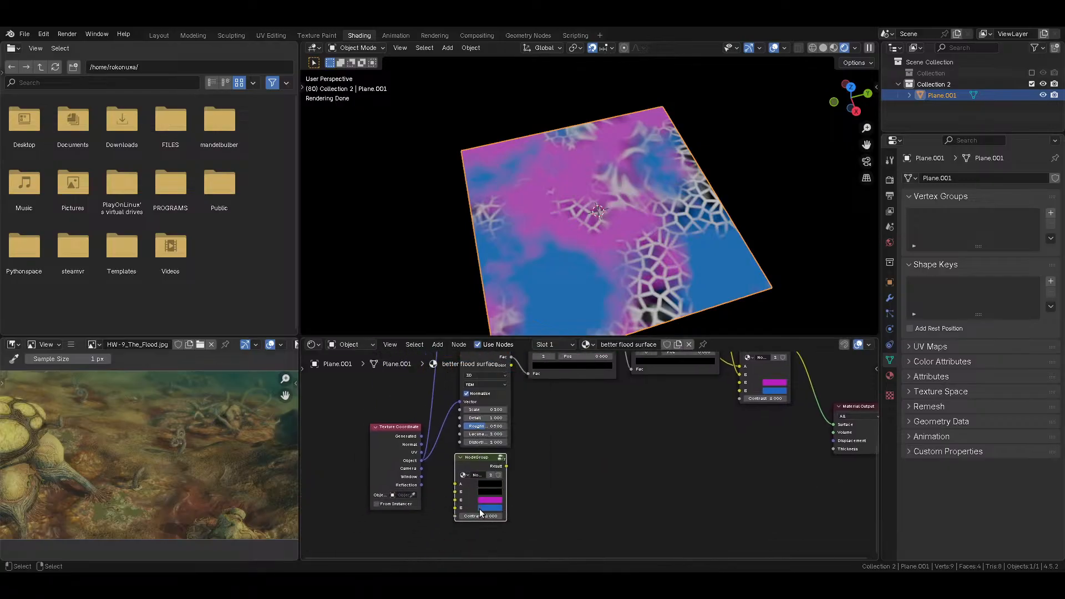
click(480, 508)
scroll(479, 507, down, 15)
click(494, 501)
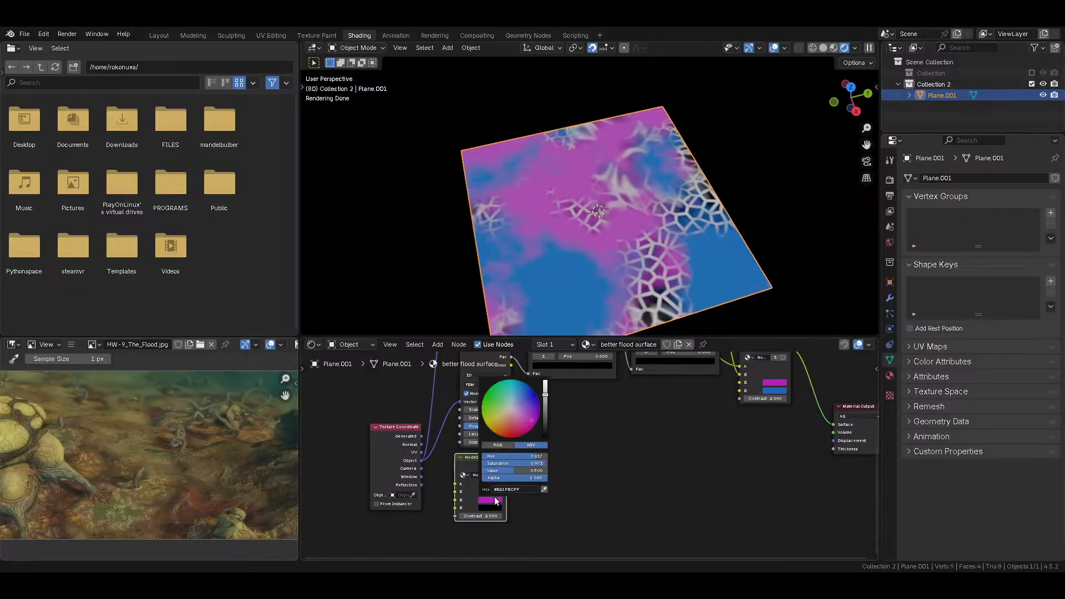
mouse_move(528, 463)
mouse_down()
mouse_move(478, 463)
mouse_move(547, 469)
mouse_up()
Step: Connect the duplicate group's Result to the original group's second B input, keeping the original group as the material preview
ctrl+shift+click(497, 471)
ctrl+shift+click(774, 361)
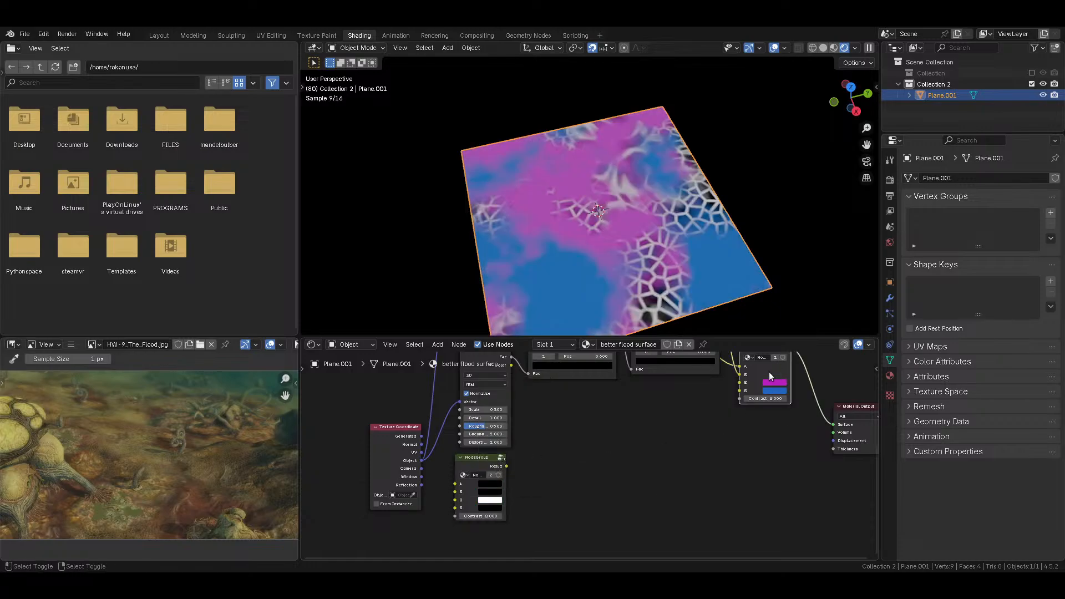
middle_drag(566, 434, 518, 467)
drag(458, 501, 692, 418)
middle_drag(555, 443, 570, 385)
drag(457, 442, 464, 473)
Step: Add a Color Ramp on the link between the duplicate group and the original group
key(shift+a)
mouse_move(579, 432)
mouse_move(536, 411)
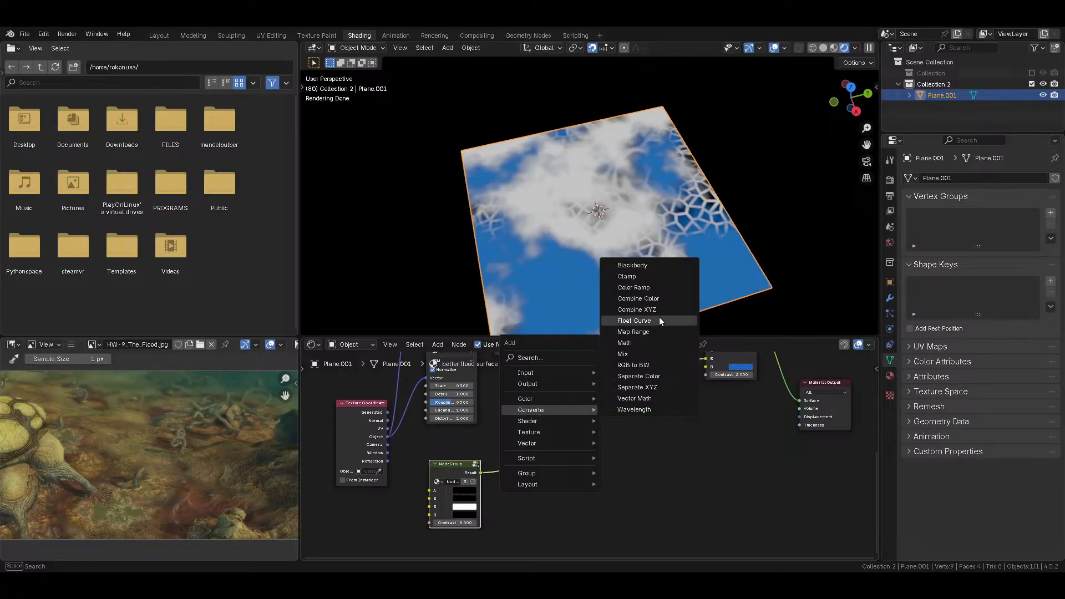
click(651, 290)
click(530, 405)
Step: Flip the new Color Ramp, move its black stop to the far end and its white stop to about 0.68
mouse_move(539, 452)
mouse_down()
mouse_move(592, 444)
mouse_move(571, 445)
mouse_up()
click(558, 440)
click(573, 447)
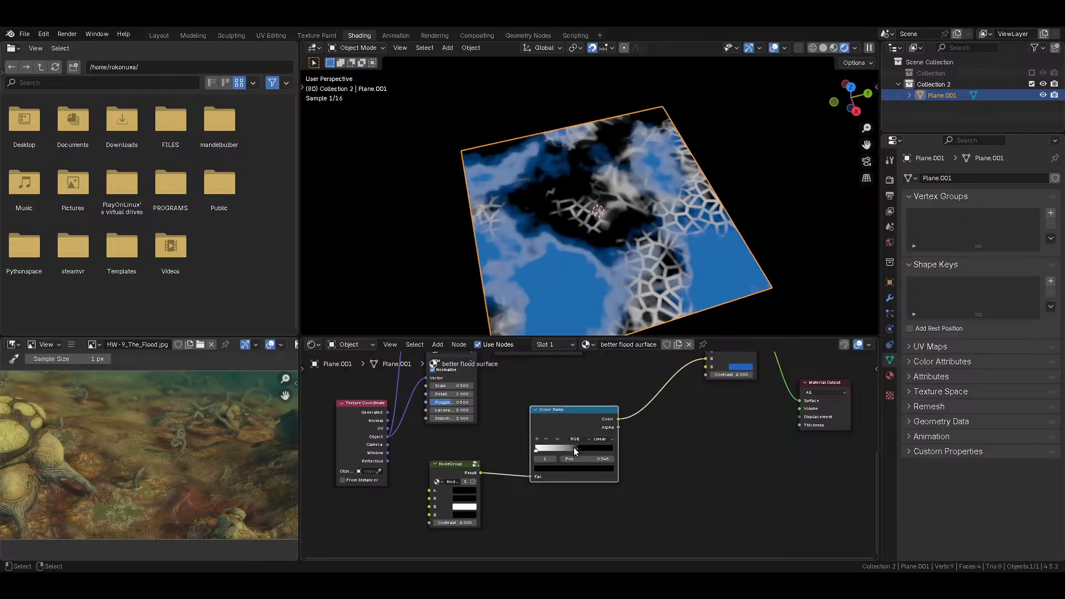
drag(577, 448, 650, 448)
drag(563, 448, 590, 451)
Step: Set the interpolation of the duplicate group's Color Ramp to B-Spline
click(605, 439)
click(604, 454)
click(604, 439)
click(605, 481)
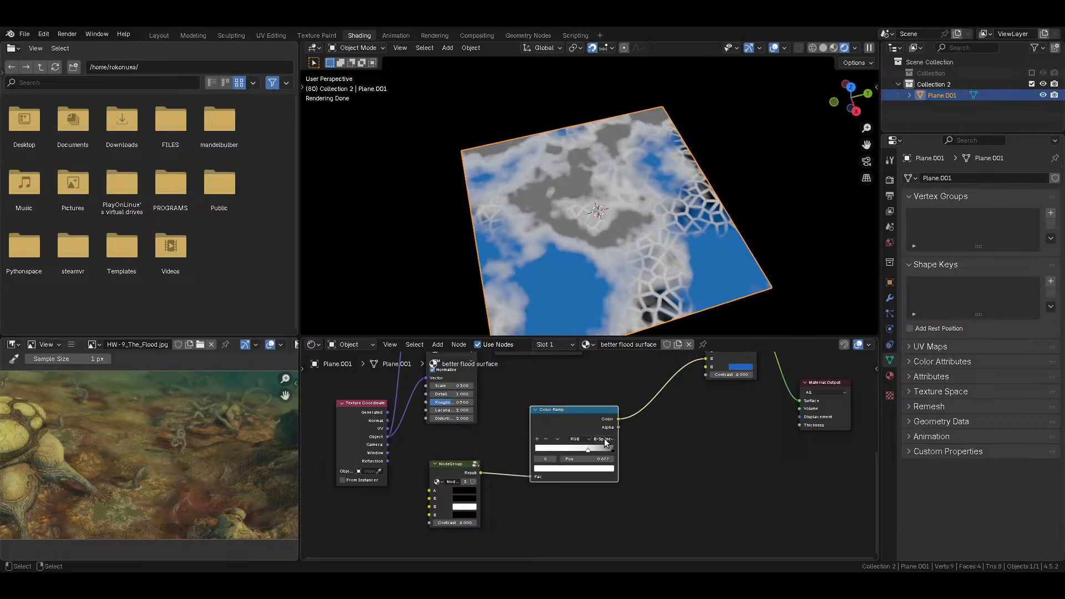
Step: Reposition the duplicate group's Color Ramp node and set its black stop's position to 0.9
drag(584, 419, 601, 470)
click(599, 482)
key(BackSpace)
text(0)
key(Return)
click(573, 481)
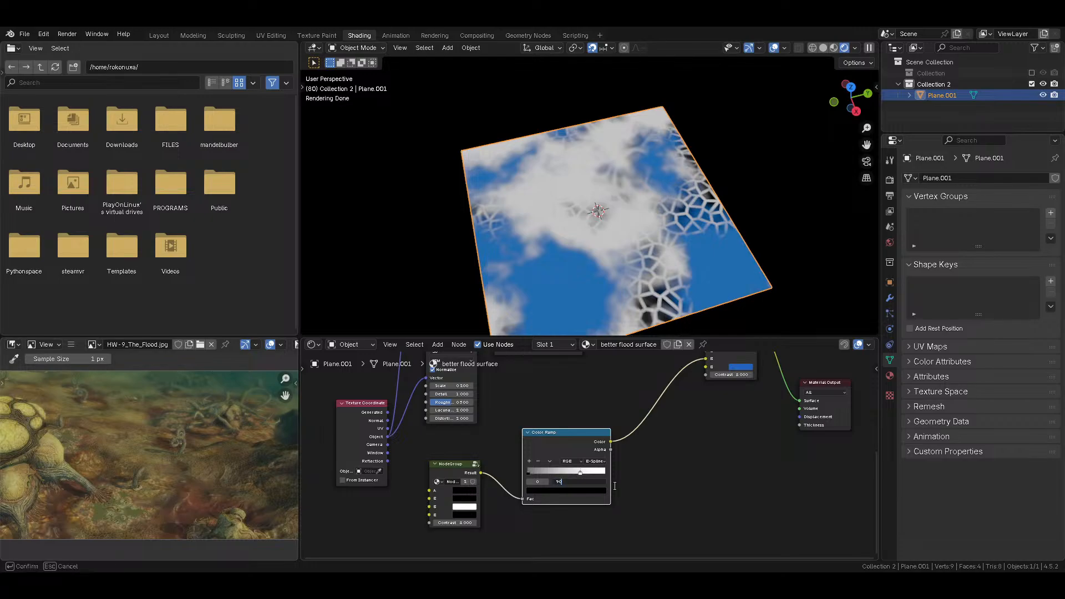
text(.9)
key(Return)
Step: Tidy the duplicate group and its Color Ramp beneath the noise branch and save the file
drag(461, 467, 458, 440)
key(ctrl+s)
middle_drag(547, 403, 517, 459)
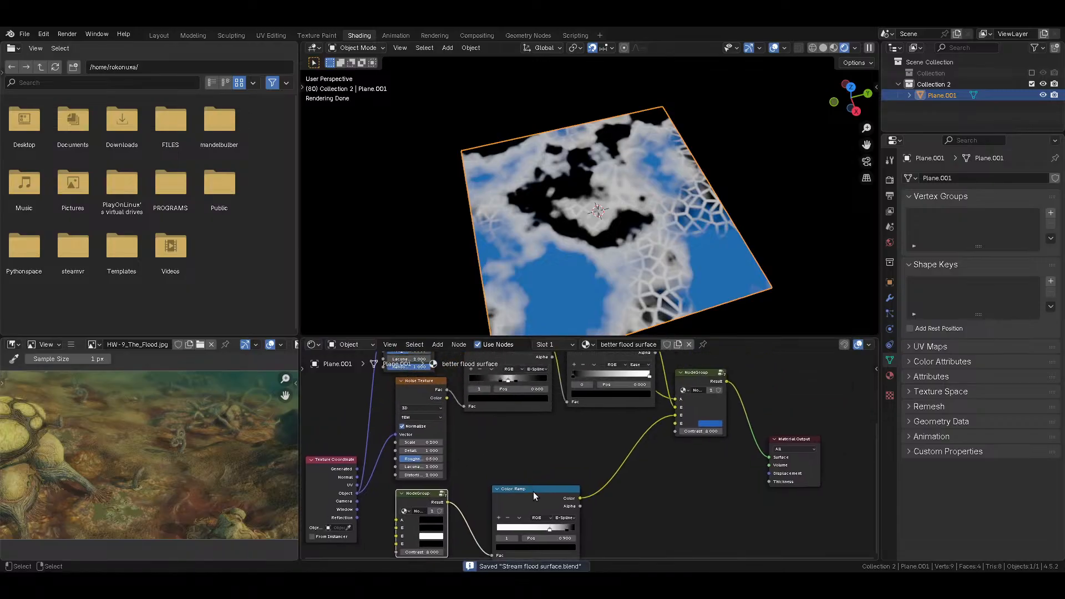
drag(531, 490, 503, 430)
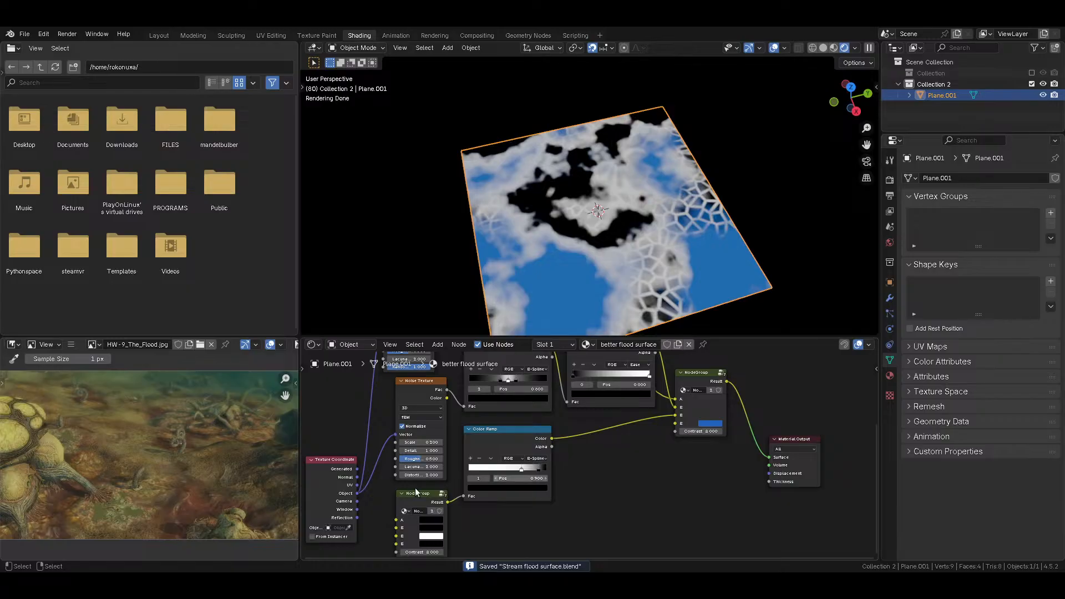
Step: Duplicate the Voronoi Texture and its Color Ramp below the other branches and connect the copy to the original group's last B input
scroll(141, 447, up, 4)
scroll(125, 501, up, 3)
middle_drag(125, 501, 79, 460)
middle_drag(571, 400, 567, 437)
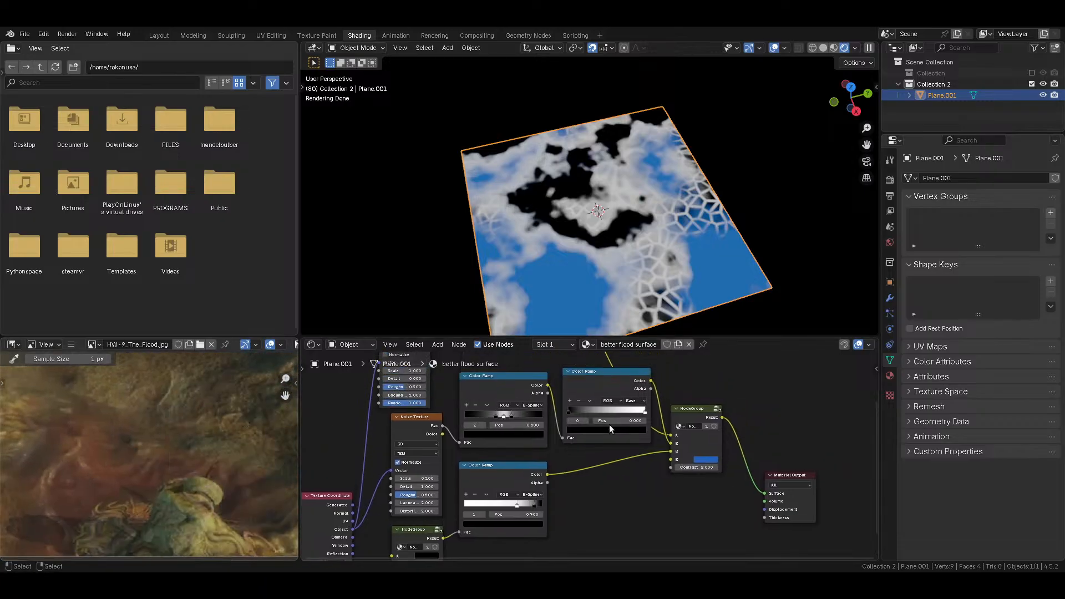
mouse_move(135, 447)
middle_down()
mouse_move(139, 516)
mouse_move(144, 466)
mouse_move(46, 526)
mouse_move(214, 388)
mouse_move(236, 391)
middle_up()
scroll(611, 475, down, 4)
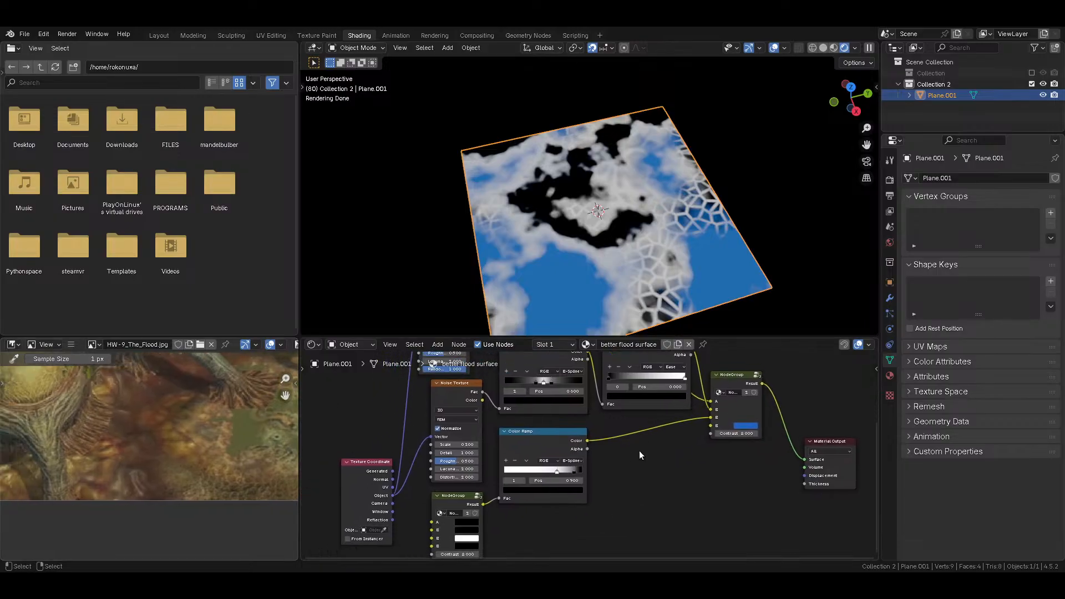
drag(530, 362, 560, 391)
key(shift+d)
click(565, 519)
scroll(564, 519, up, 3)
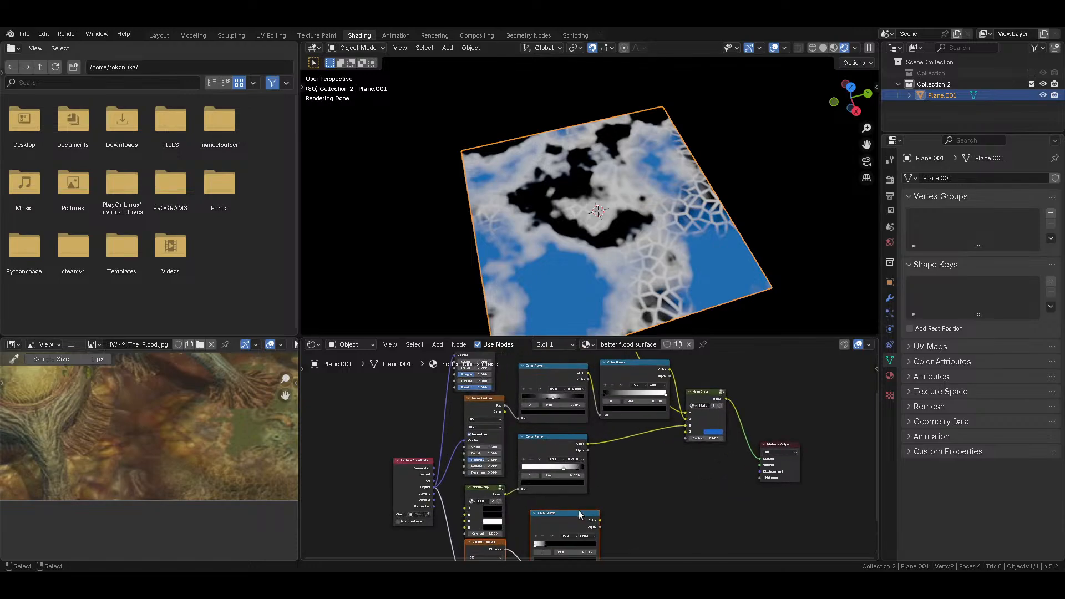
drag(601, 521, 690, 432)
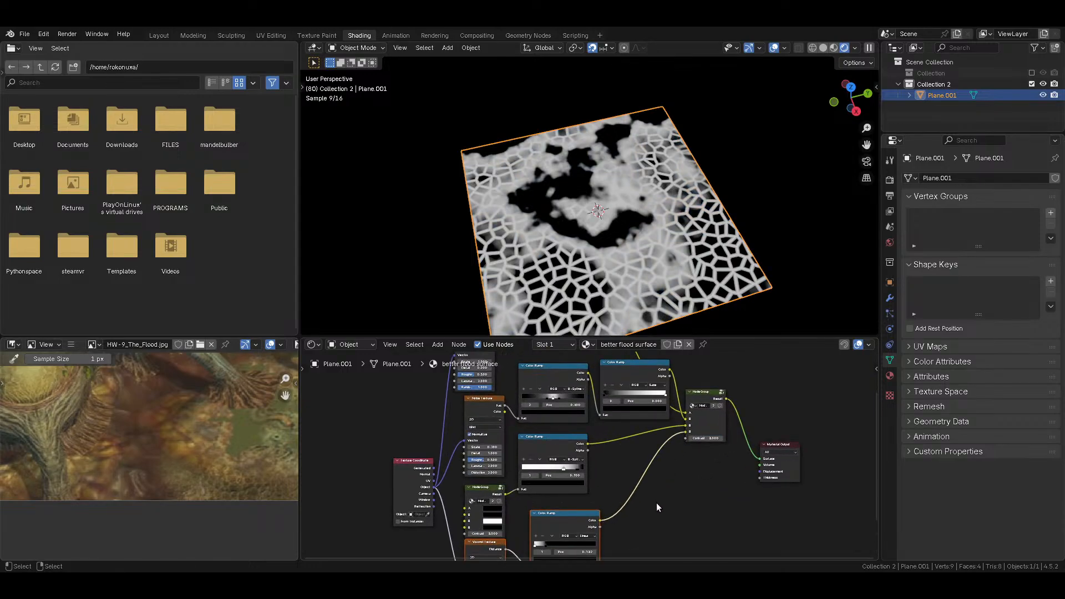
Step: Reset the duplicated Voronoi Color Ramp and place its black stop at about 0.077 and its white stop at about 0.282
middle_drag(656, 501, 678, 410)
scroll(597, 430, up, 3)
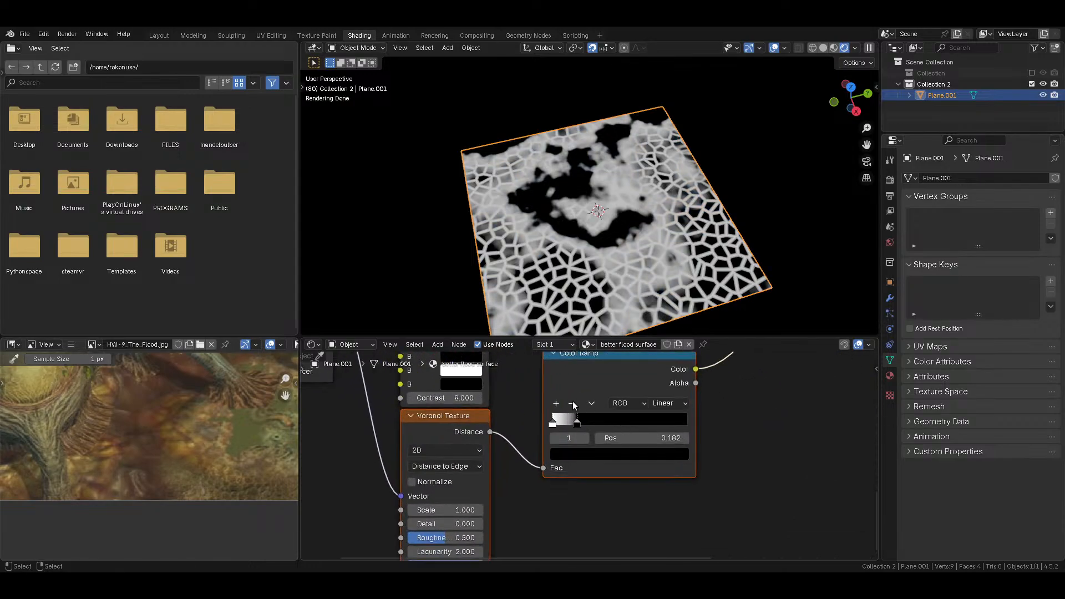
click(592, 403)
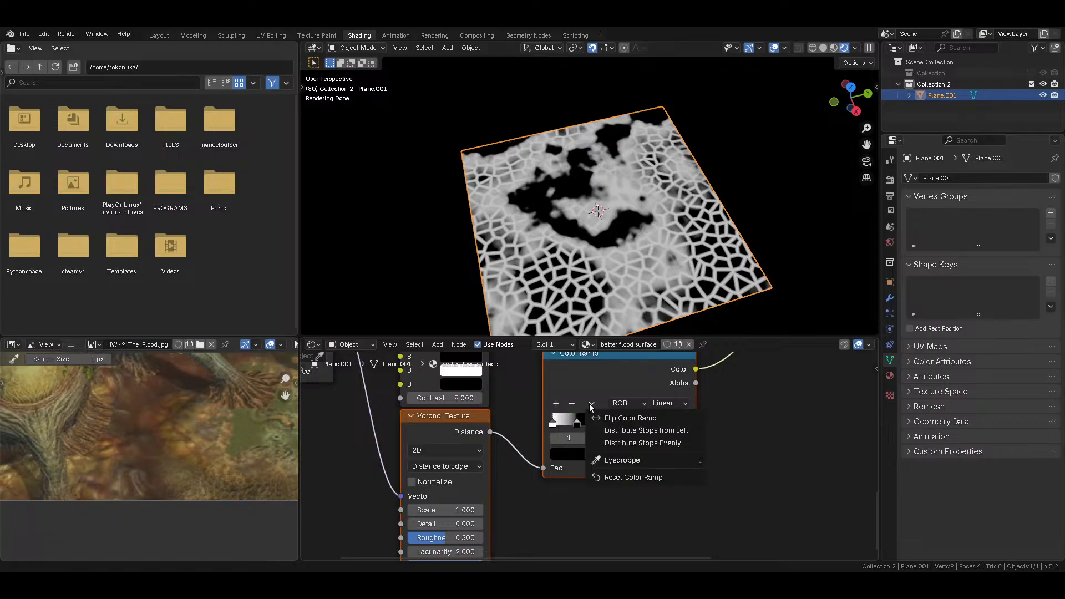
click(625, 481)
drag(553, 420, 564, 419)
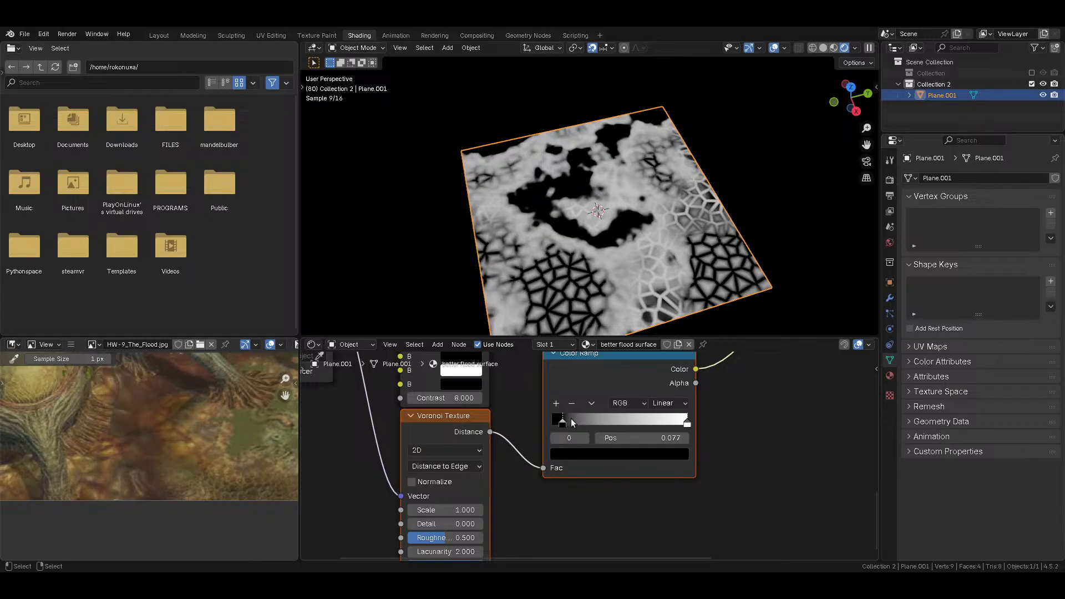
drag(680, 422, 590, 421)
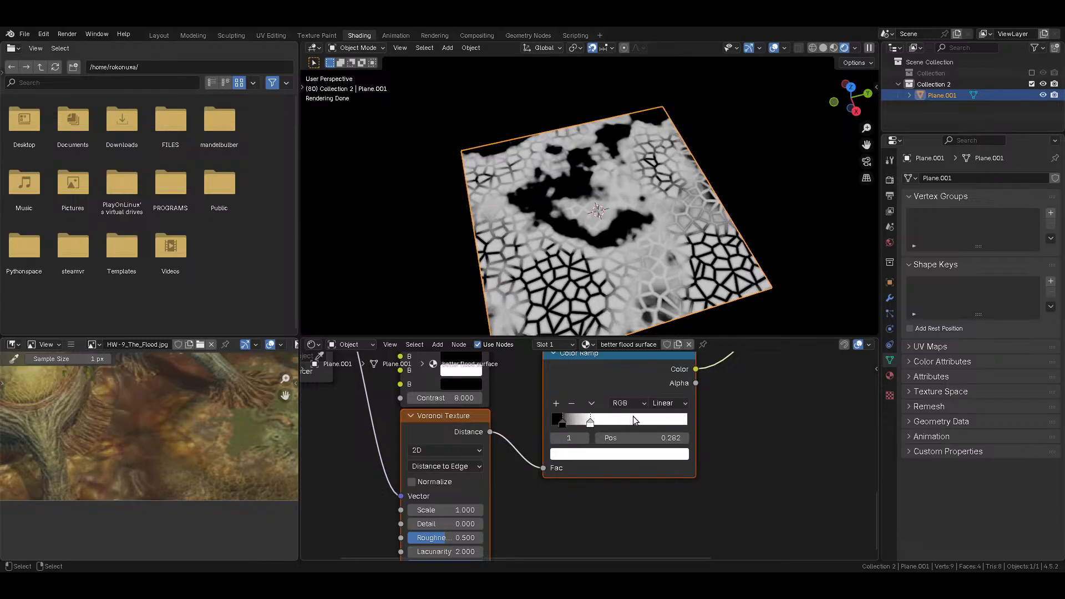
Step: Set the duplicated Voronoi Color Ramp to B-Spline, add a middle stop and place the last white stop at position 1
click(654, 403)
click(666, 461)
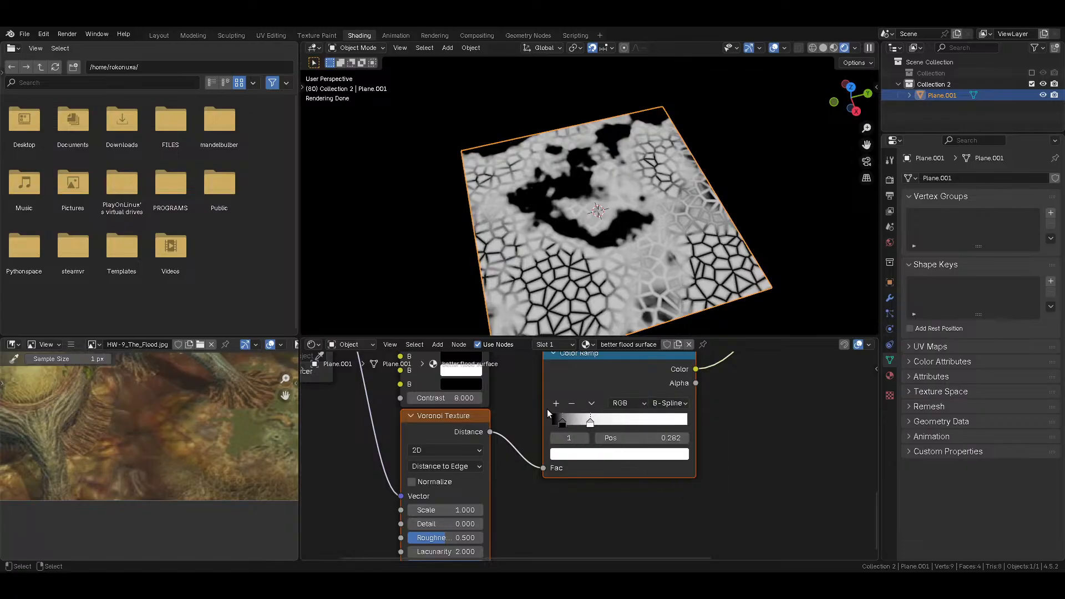
click(556, 404)
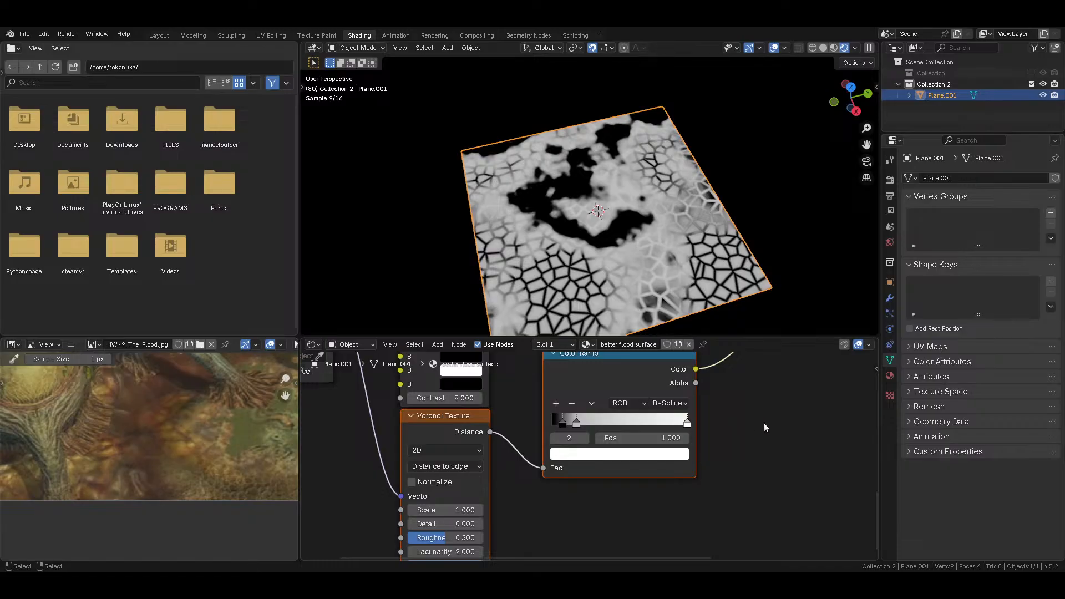
Step: Set the duplicated Voronoi Texture's scale to 2 and save the file
middle_drag(688, 314, 599, 311)
click(443, 510)
text(2)
key(Return)
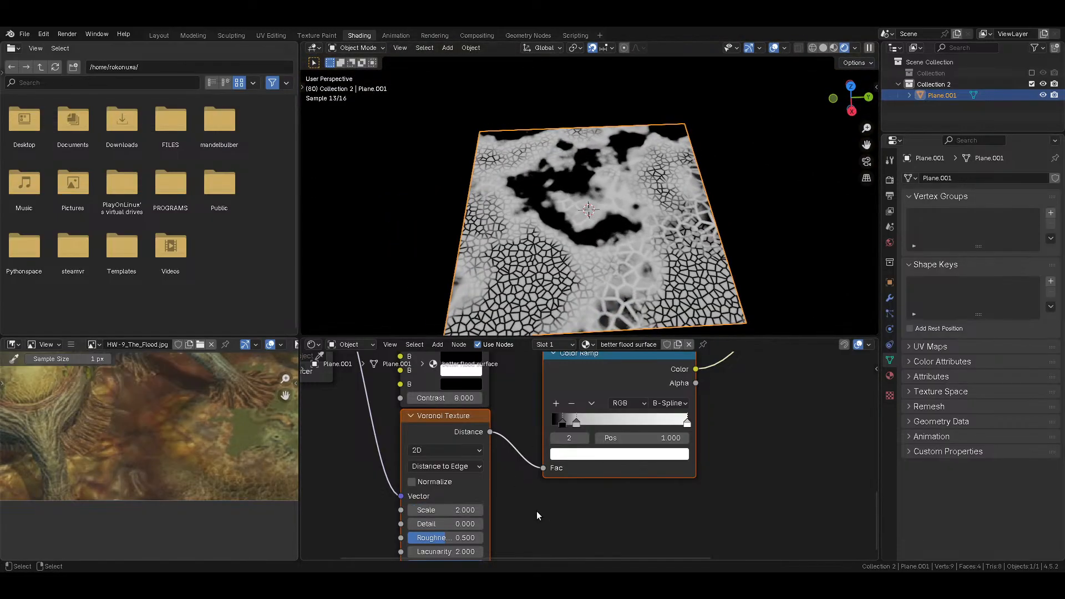
key(ctrl+s)
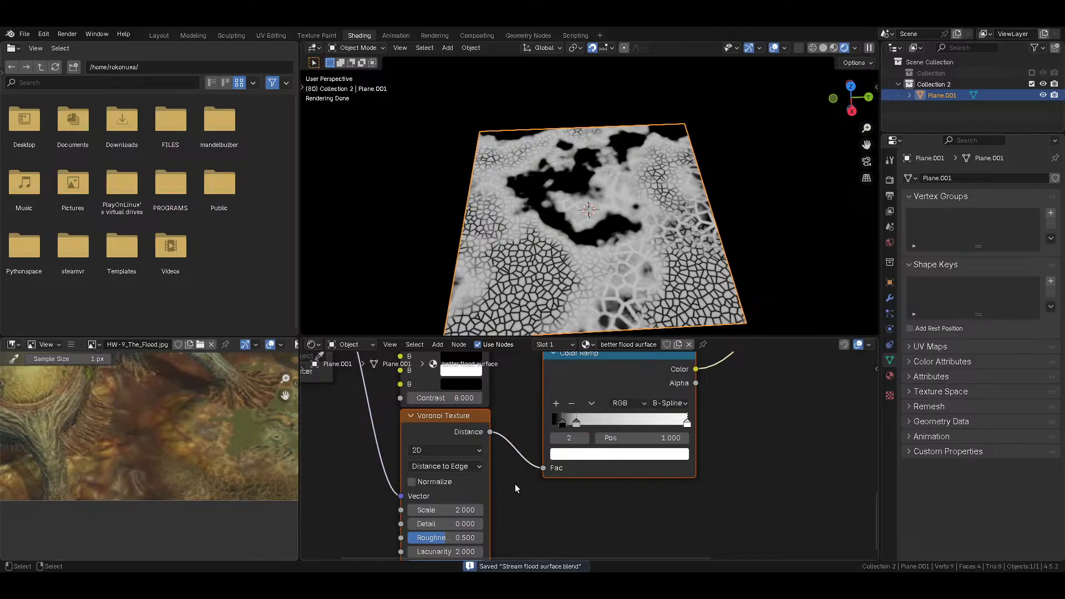
Step: Rearrange the main node group and the Material Output beyond the Color Ramps and save the file
scroll(597, 450, down, 8)
middle_drag(657, 399, 497, 499)
middle_drag(606, 419, 568, 477)
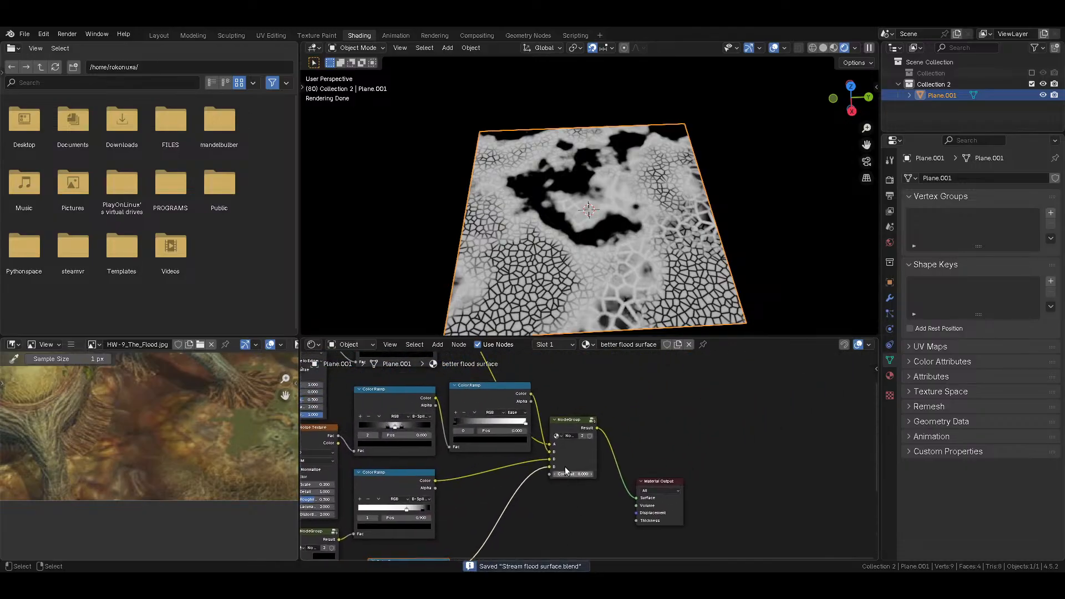
drag(569, 438, 597, 429)
drag(655, 481, 707, 414)
drag(590, 439, 631, 383)
drag(639, 431, 634, 465)
key(ctrl+s)
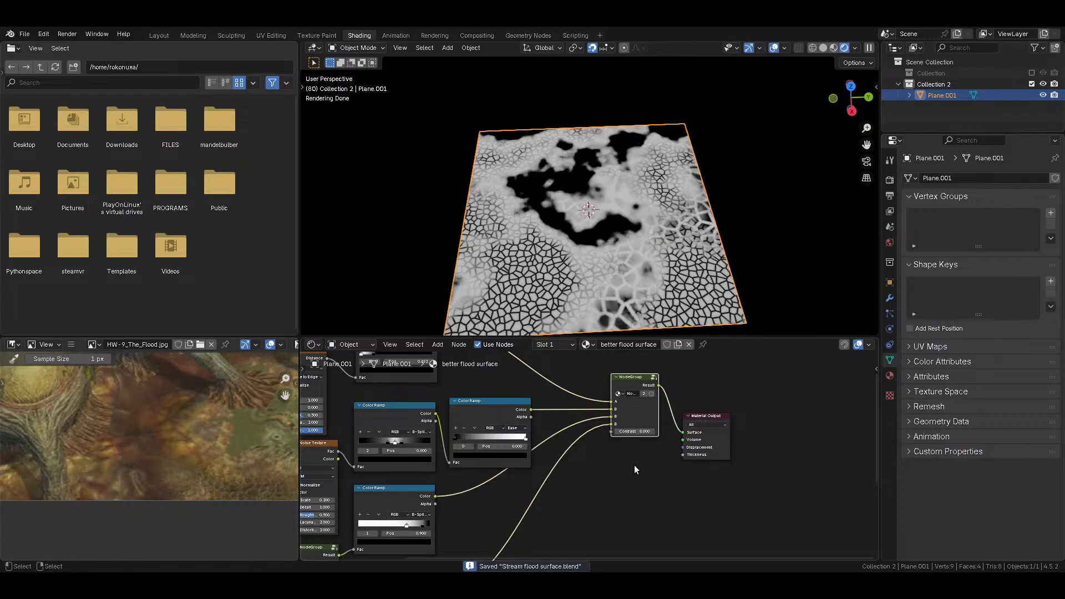
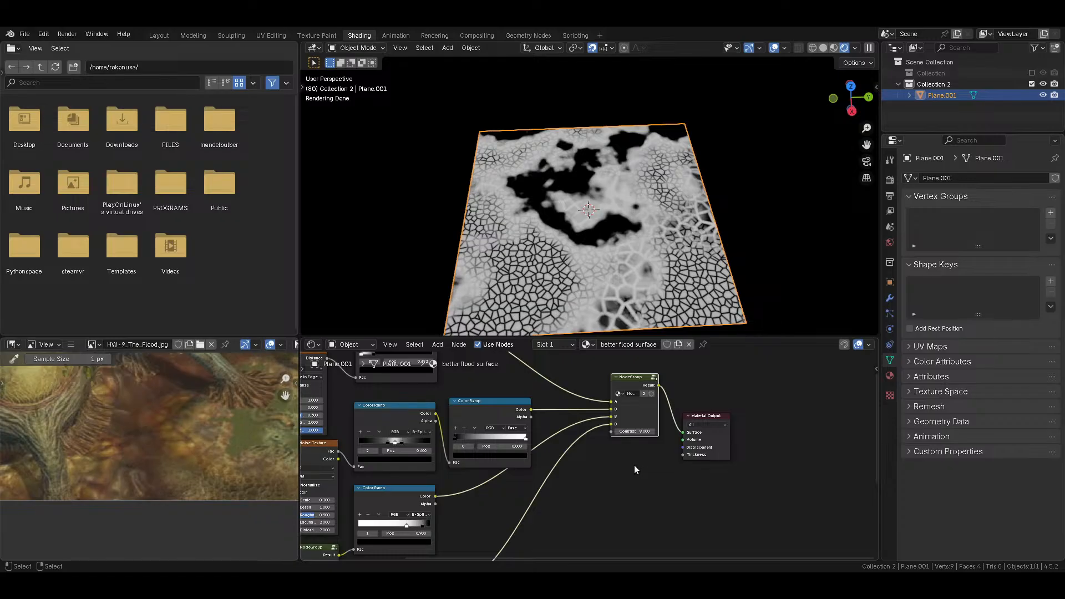
Step: Insert a Mix Color node with the Color blend mode on the link between the top Color Ramp and the main node group
middle_drag(600, 441, 571, 494)
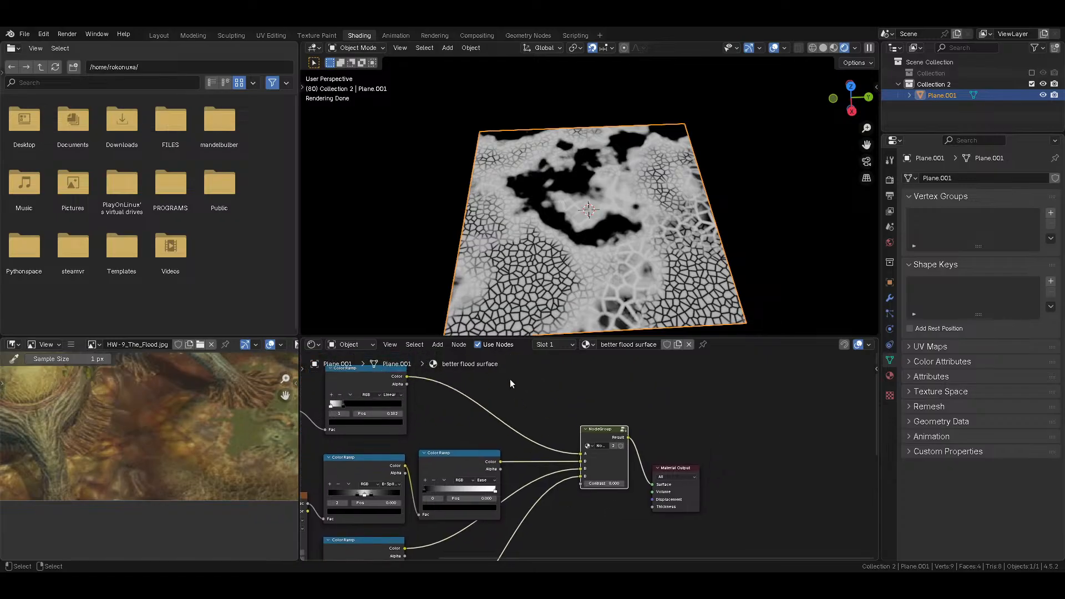
key(shift+a)
text(c)
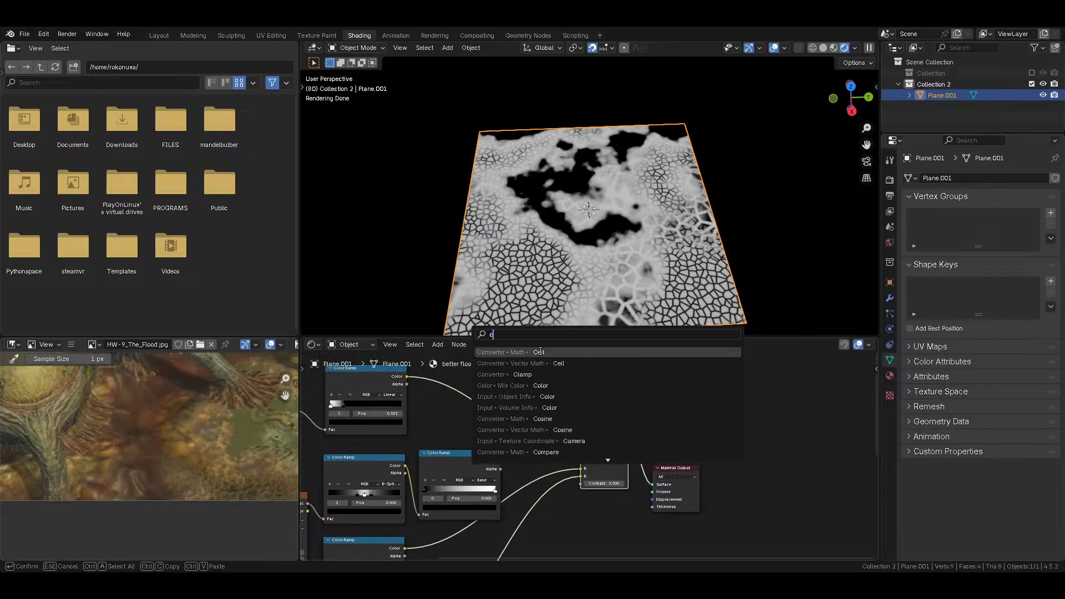
click(542, 385)
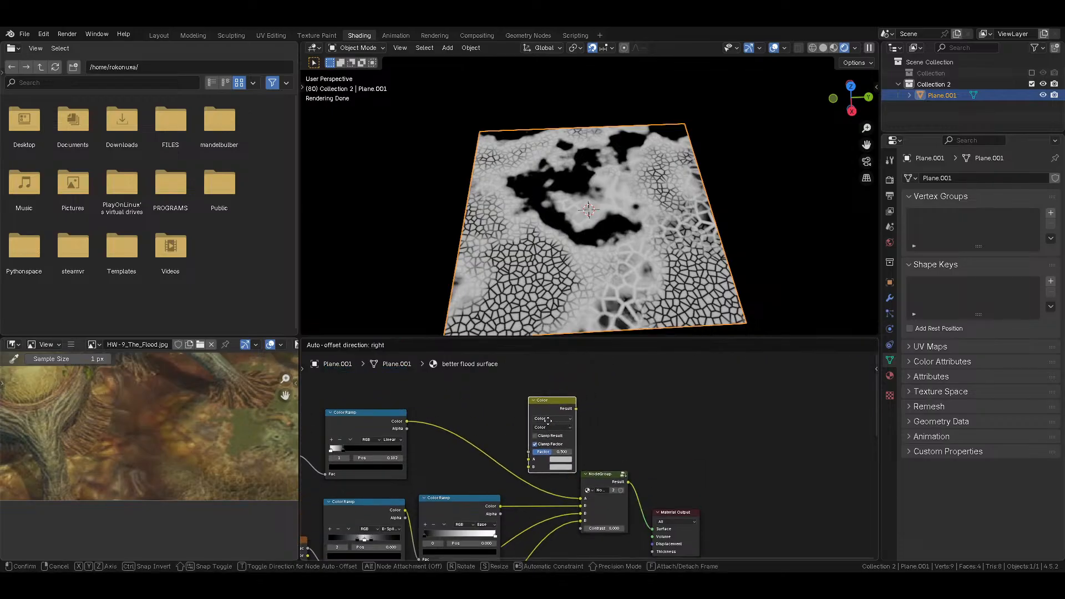
click(535, 438)
Step: Set the new colour node's B input to the orange #BC6747 and its factor to 1
middle_drag(536, 471, 627, 431)
scroll(627, 432, up, 3)
mouse_move(186, 368)
middle_down()
mouse_move(243, 540)
mouse_move(195, 557)
middle_up()
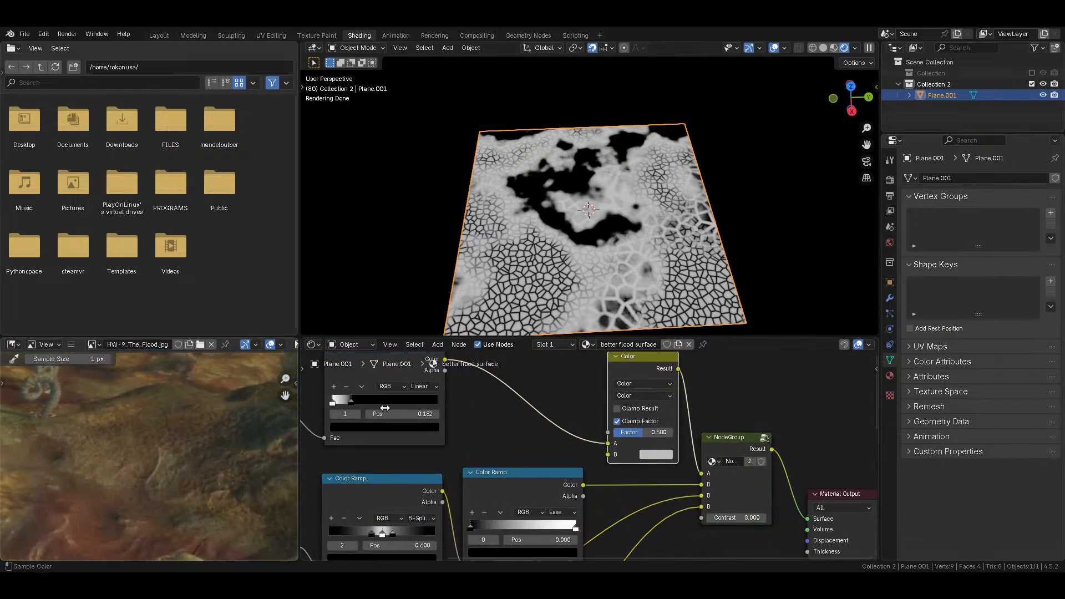
click(660, 455)
click(677, 352)
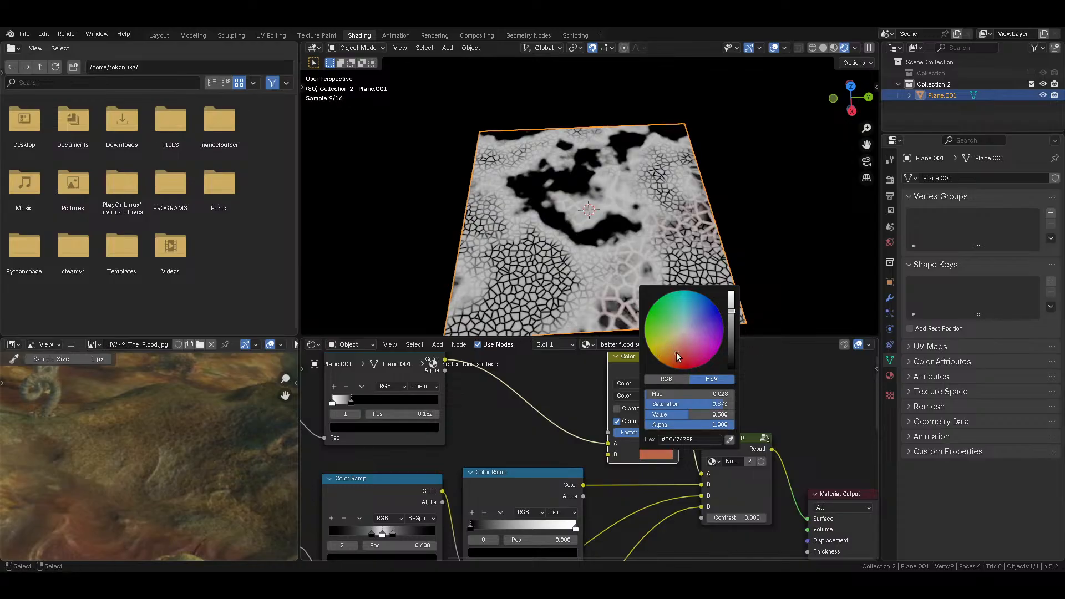
drag(662, 430, 673, 431)
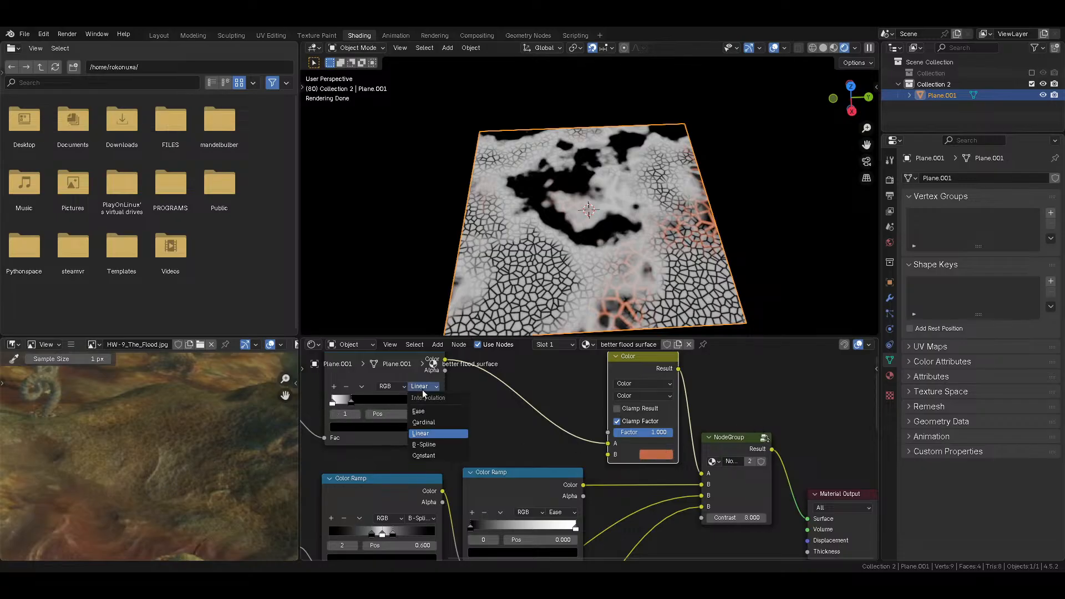
Step: Set the top Color Ramp to B-Spline, with the black stop at about 0.555 and the white stop at about 0.127
ctrl+scroll(421, 390, down, 1)
drag(352, 402, 393, 402)
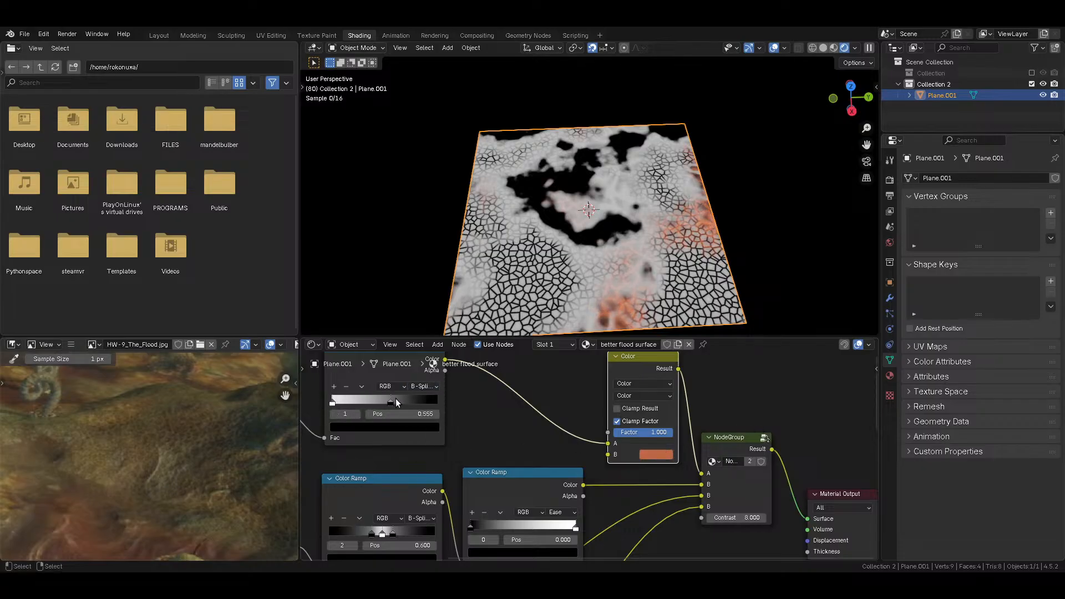
drag(330, 403, 333, 404)
drag(334, 402, 342, 403)
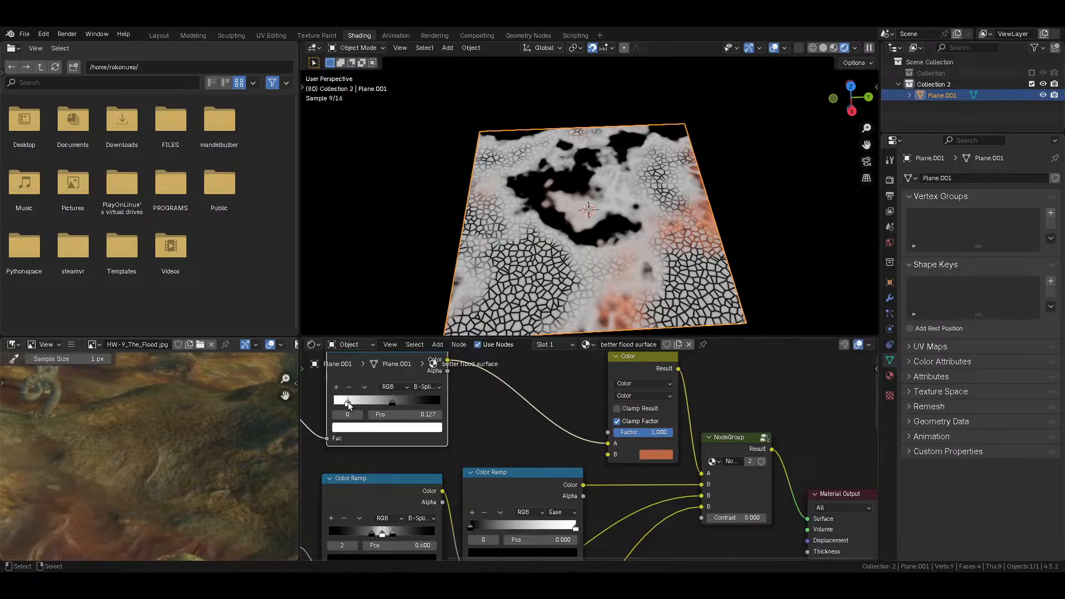
Step: Set the scale of the Voronoi Texture feeding the top Color Ramp to 4
middle_drag(389, 441, 721, 454)
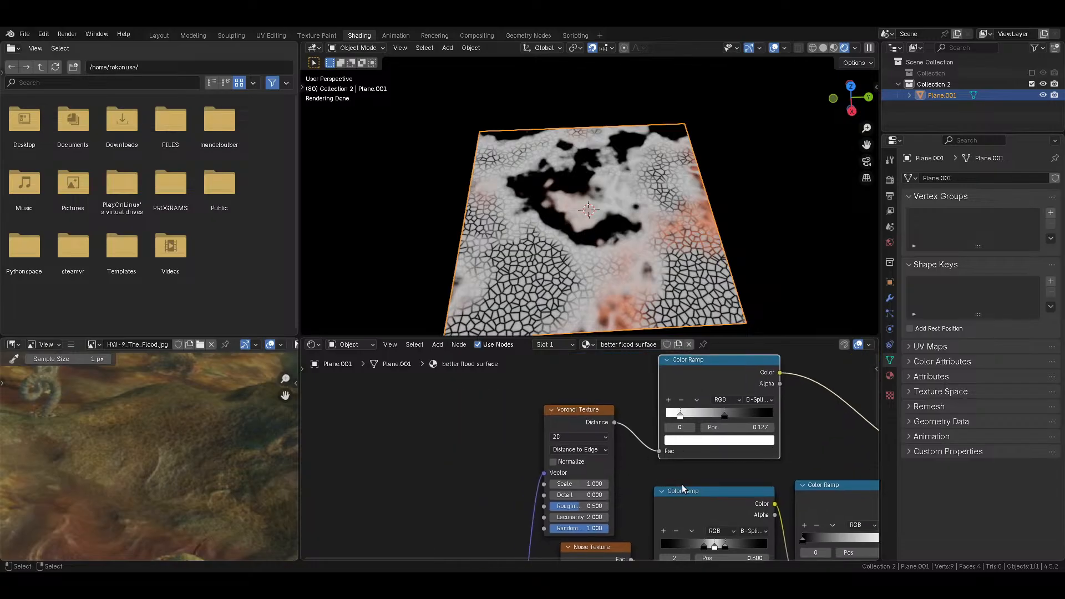
double_click(582, 484)
text(4)
key(Return)
Step: Try a scale of 1 on the bottom Voronoi Texture, set it back to 2 and save the file
middle_drag(654, 491, 478, 394)
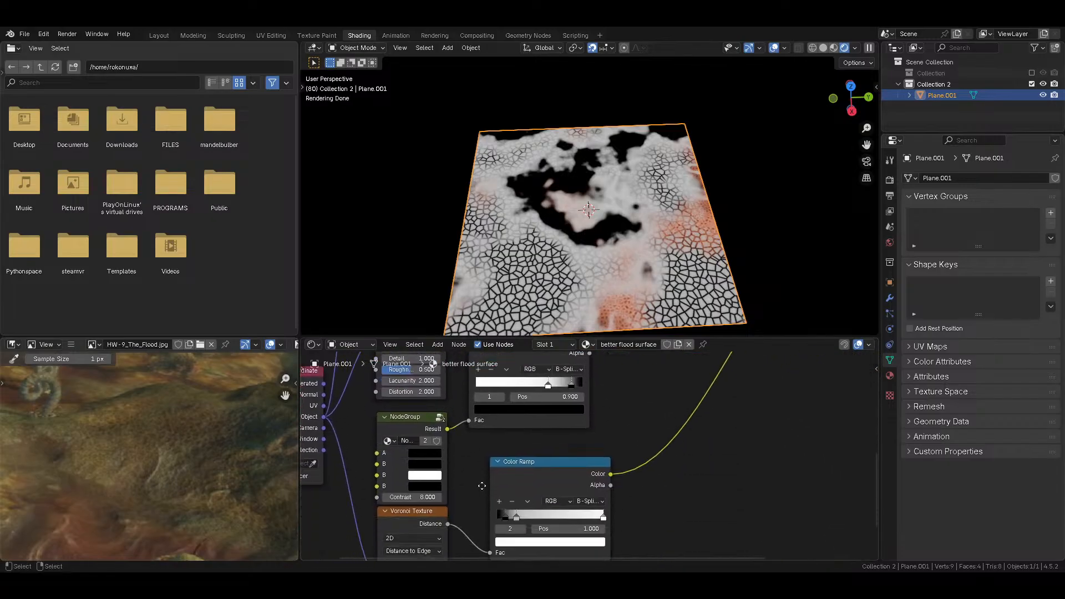
middle_drag(482, 490, 480, 429)
double_click(410, 525)
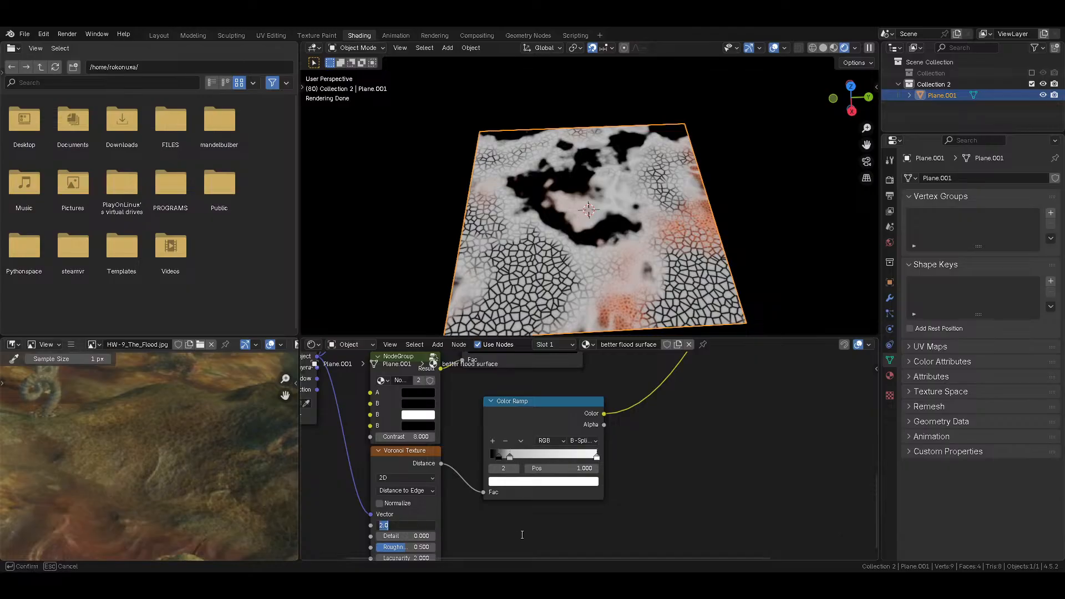
text(1)
key(Return)
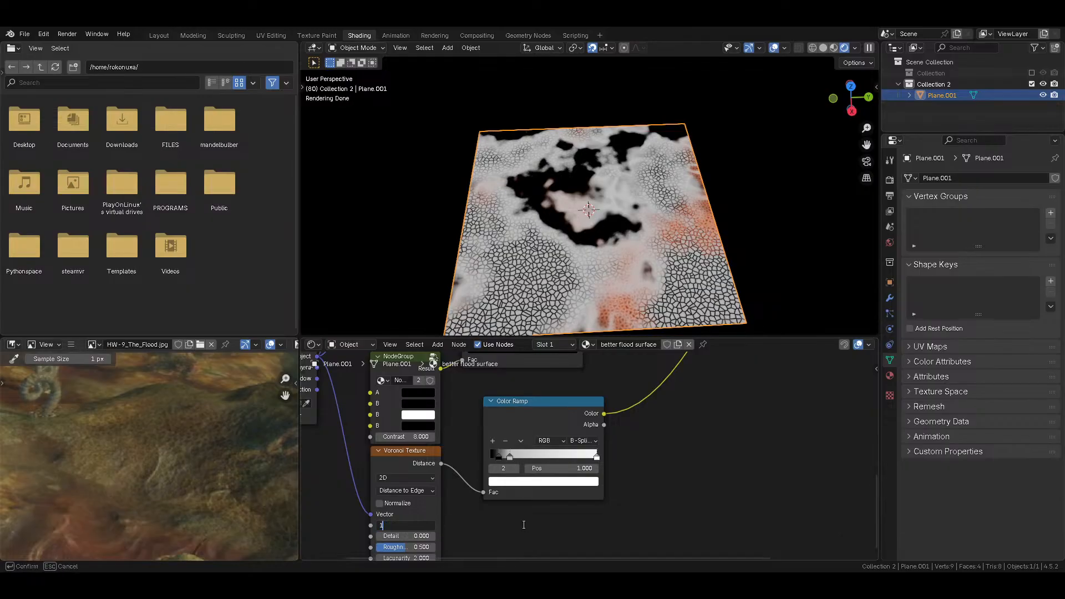
double_click(416, 525)
text(2)
key(Return)
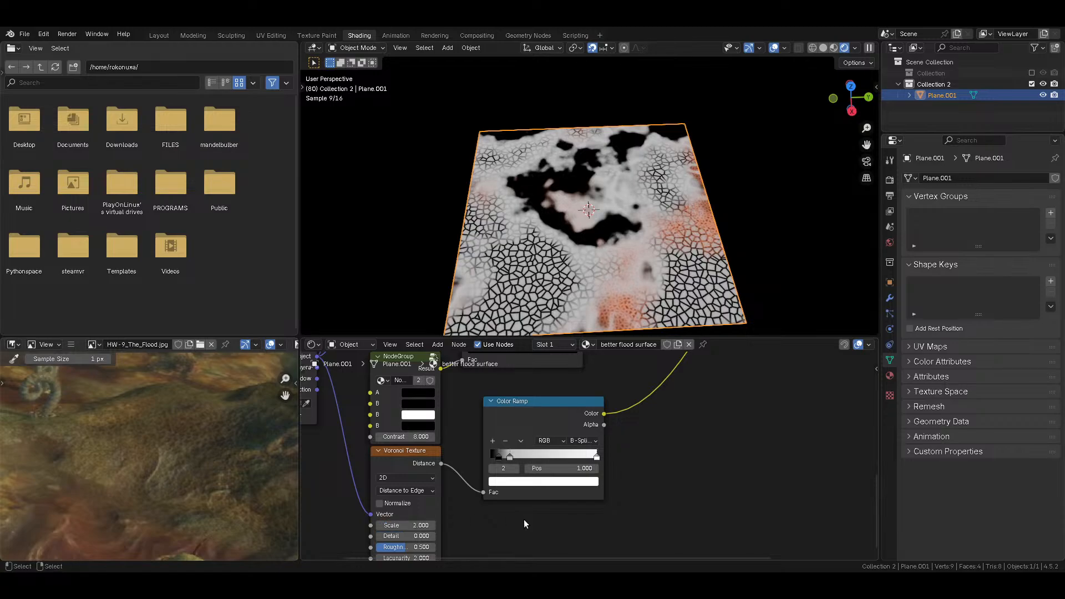
key(ctrl+s)
Step: Move the Texture Coordinate node aside and insert a Noise Texture between it and the bottom Voronoi Texture's vector input
scroll(464, 444, down, 5)
click(444, 402)
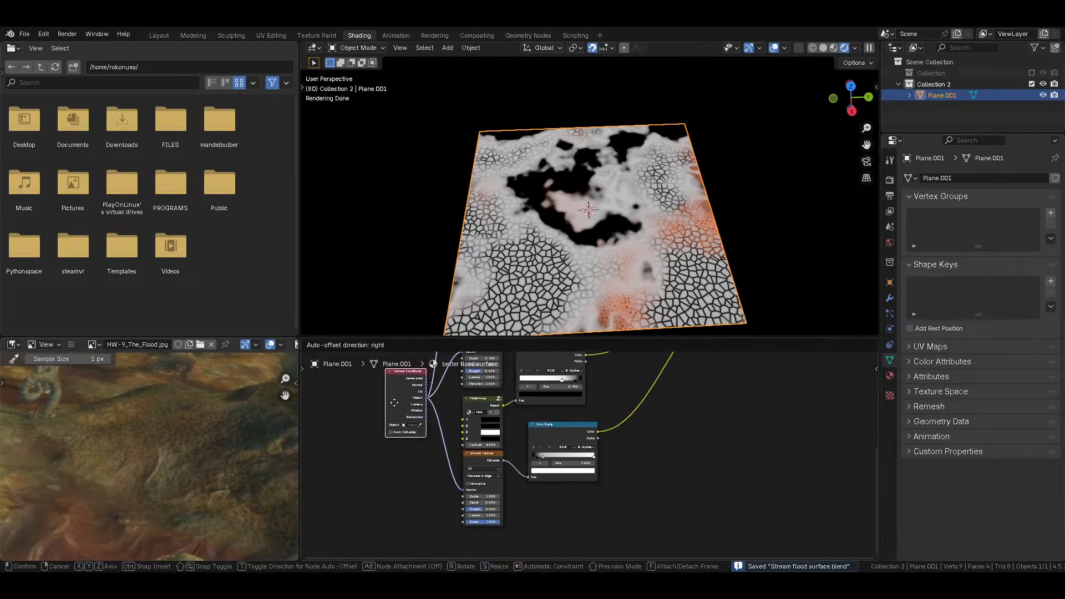
drag(520, 375, 476, 464)
scroll(476, 464, up, 2)
scroll(444, 460, up, 3)
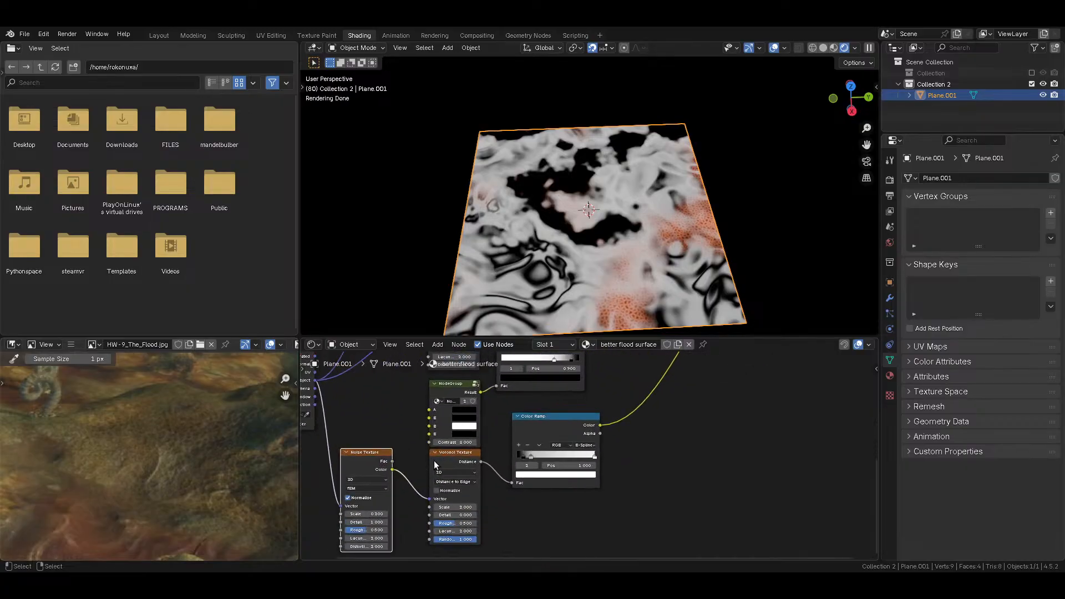
Step: Insert a Mix Color node between the new Noise Texture and the bottom Voronoi Texture, feed it Object coordinates as well, and save
key(shift+a)
mouse_move(471, 487)
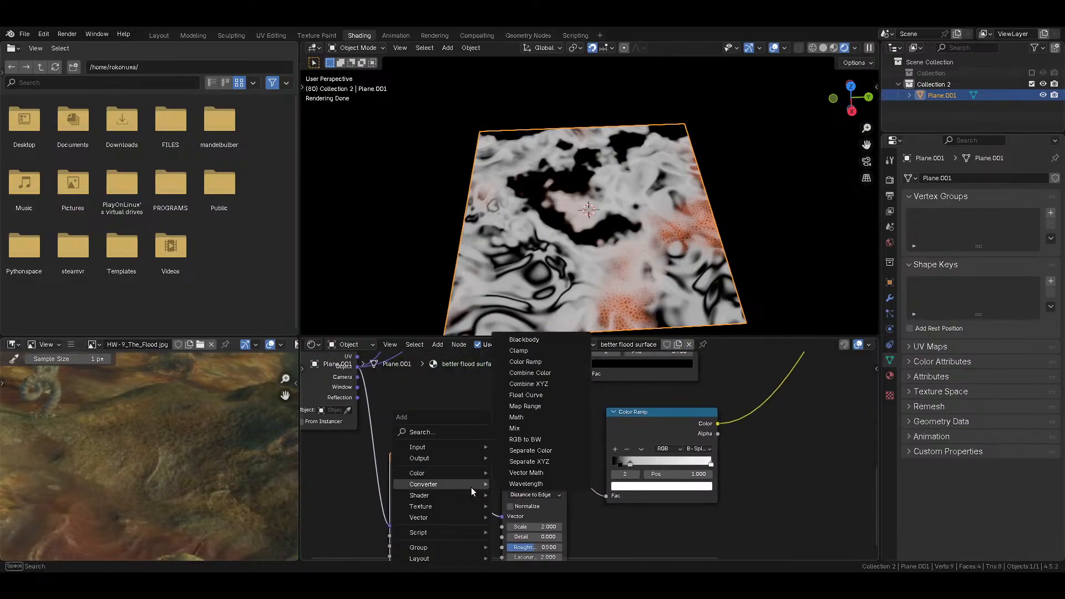
click(521, 428)
click(779, 483)
click(781, 526)
key(g)
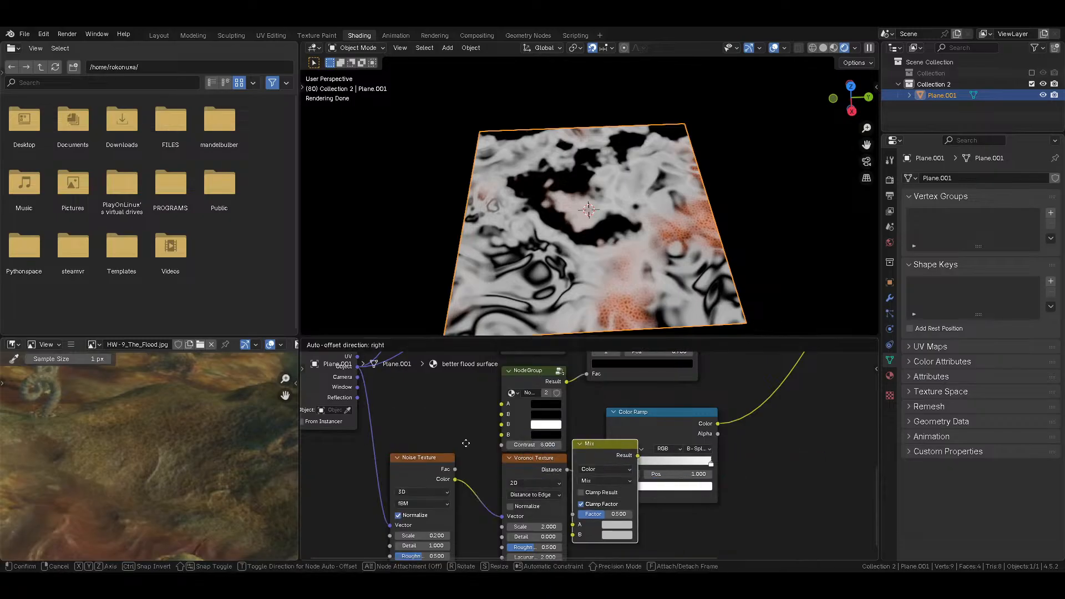
click(441, 487)
drag(358, 367, 520, 531)
key(g)
click(494, 485)
key(ctrl+s)
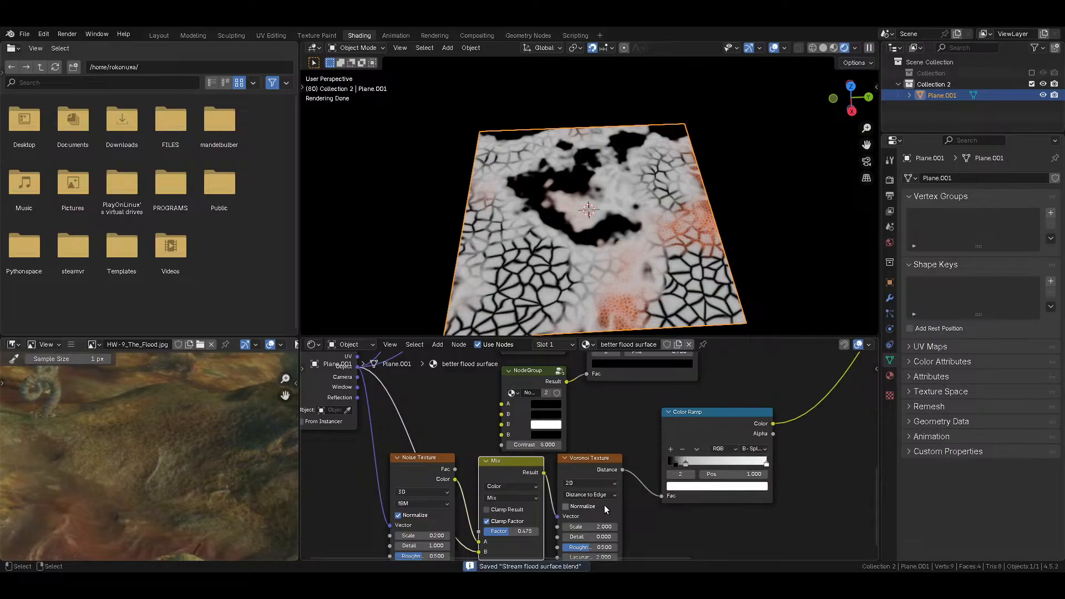
Step: Set the Mix node's factor to 0.25 and the bottom Voronoi Texture's scale to 4
click(525, 531)
key(BackSpace)
text(.25)
key(Return)
click(587, 527)
text(4)
key(Return)
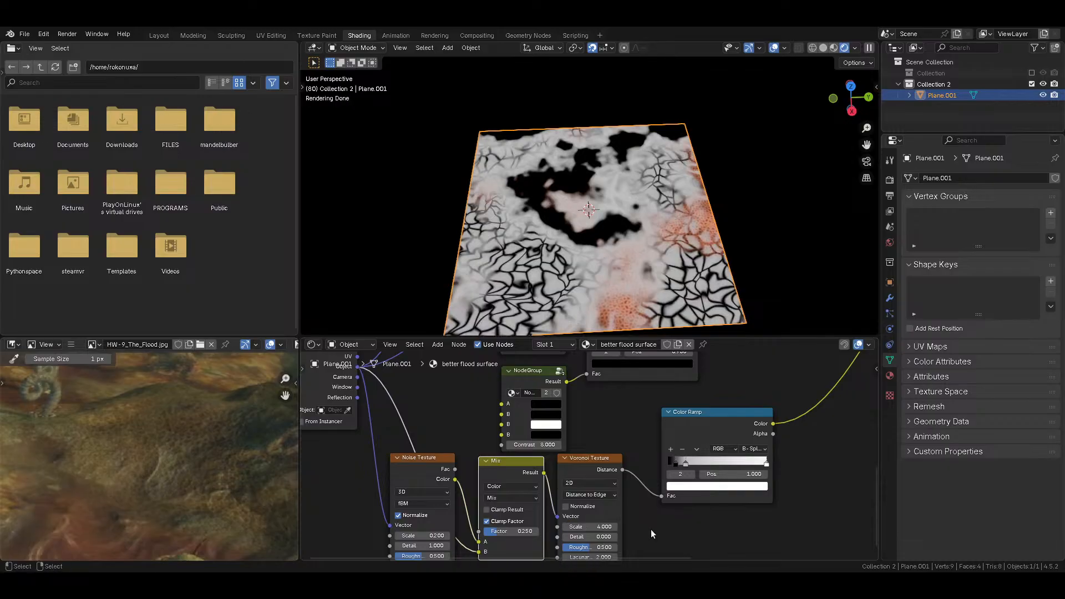
Step: Set the new Noise Texture's detail to 4 and distortion to 0, and save the file
middle_drag(476, 524, 489, 485)
click(435, 508)
text(4)
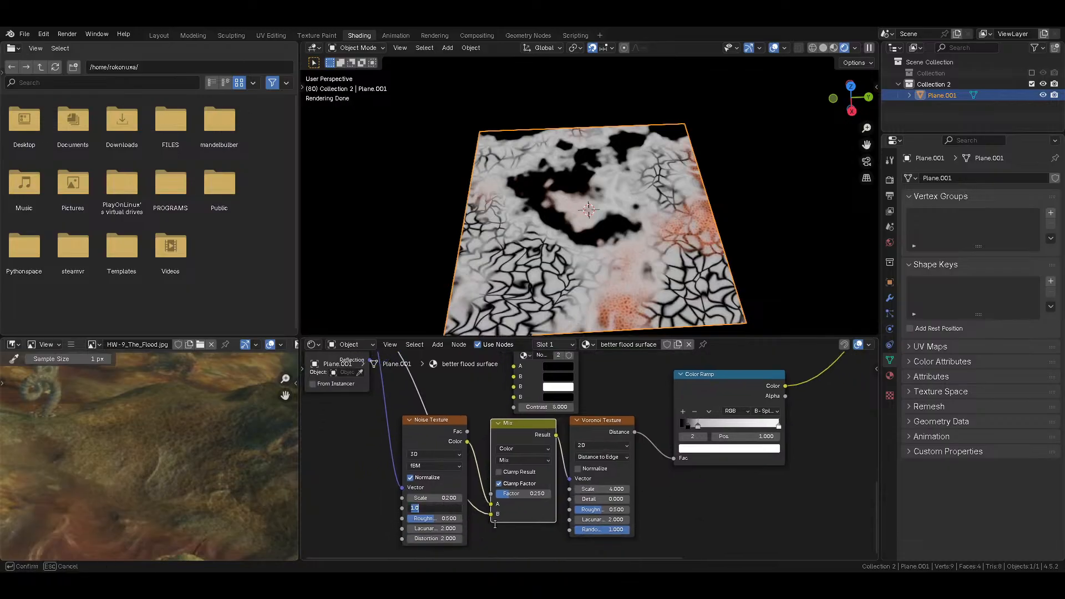
key(Return)
key(ctrl+s)
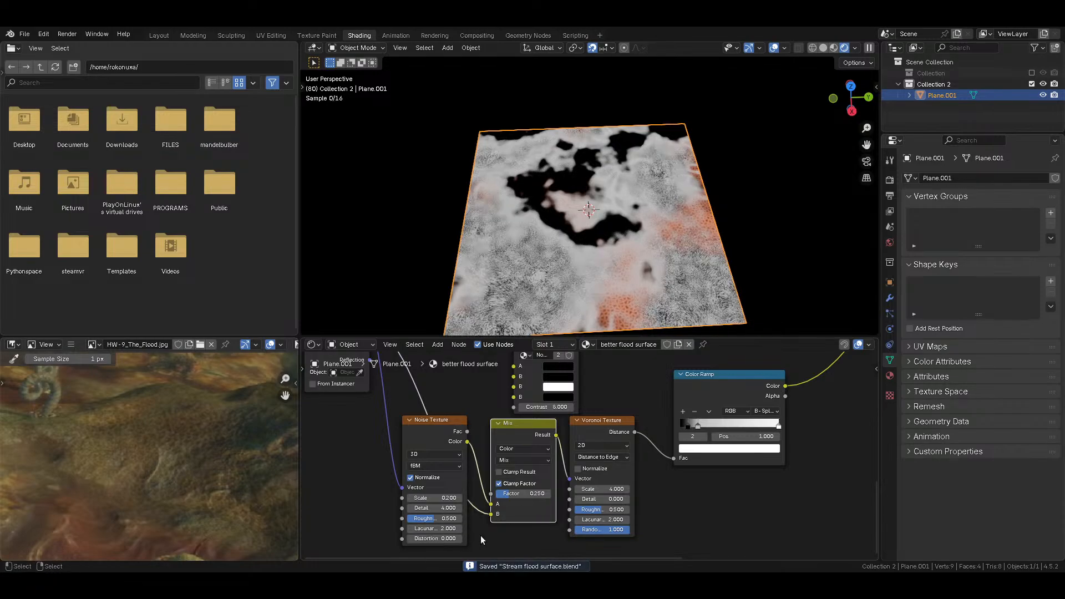
Step: Review the node tree, preview the second row's last Color Ramp on the plane, restore the node group's output and examine the reference painting
scroll(590, 481, down, 4)
middle_drag(665, 421, 537, 491)
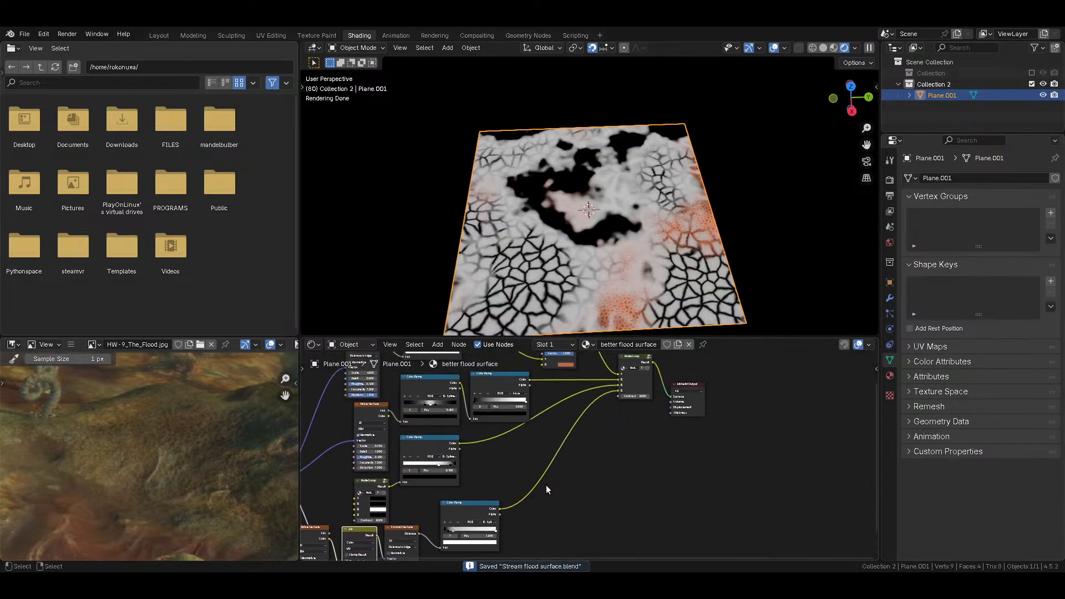
middle_drag(580, 392, 558, 478)
click(616, 447)
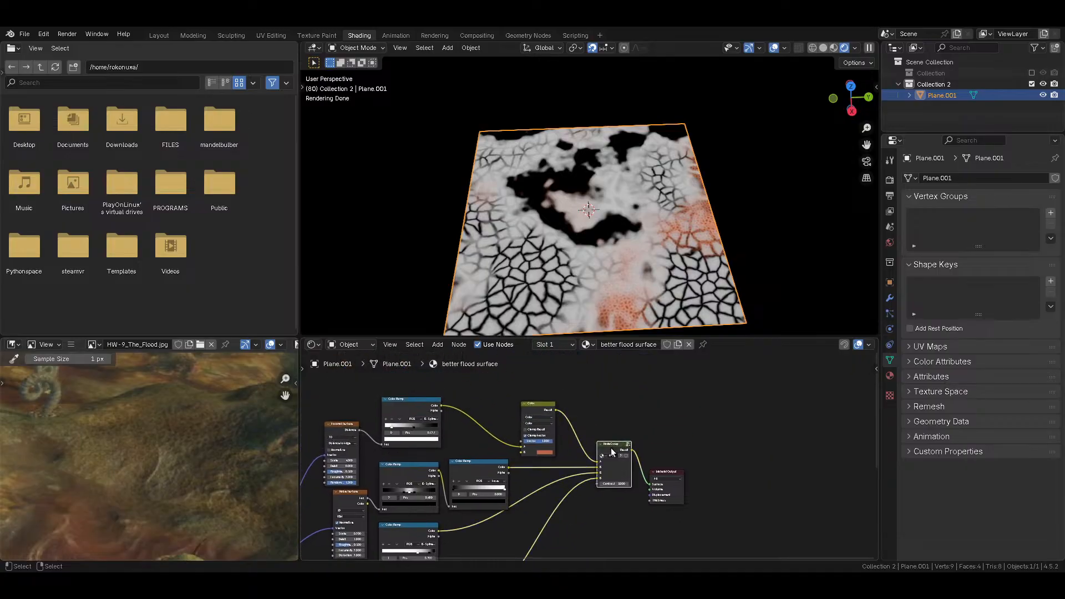
middle_drag(610, 448, 840, 293)
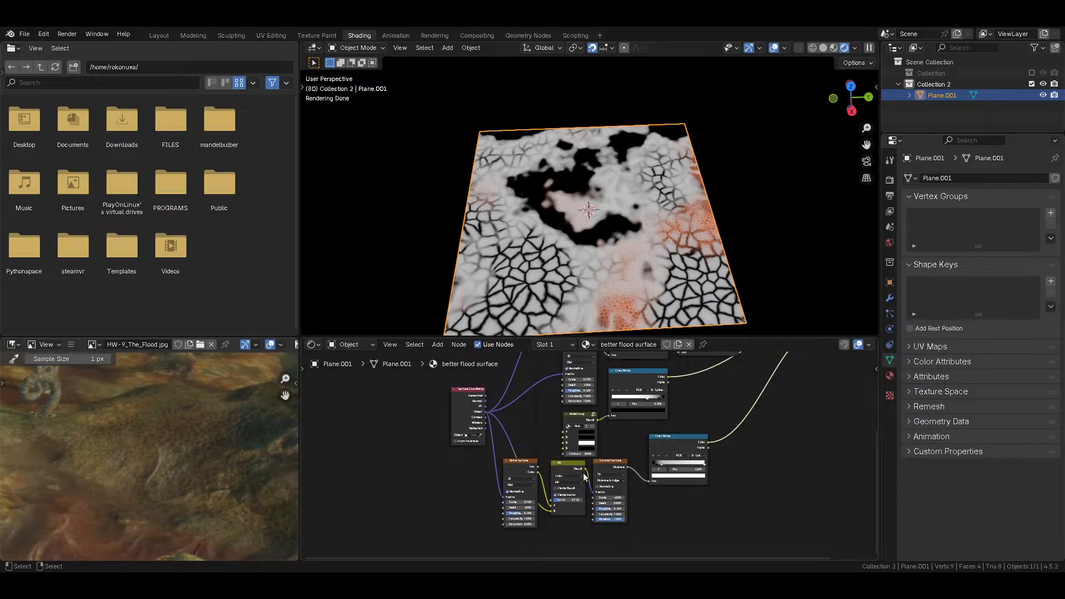
scroll(585, 476, up, 3)
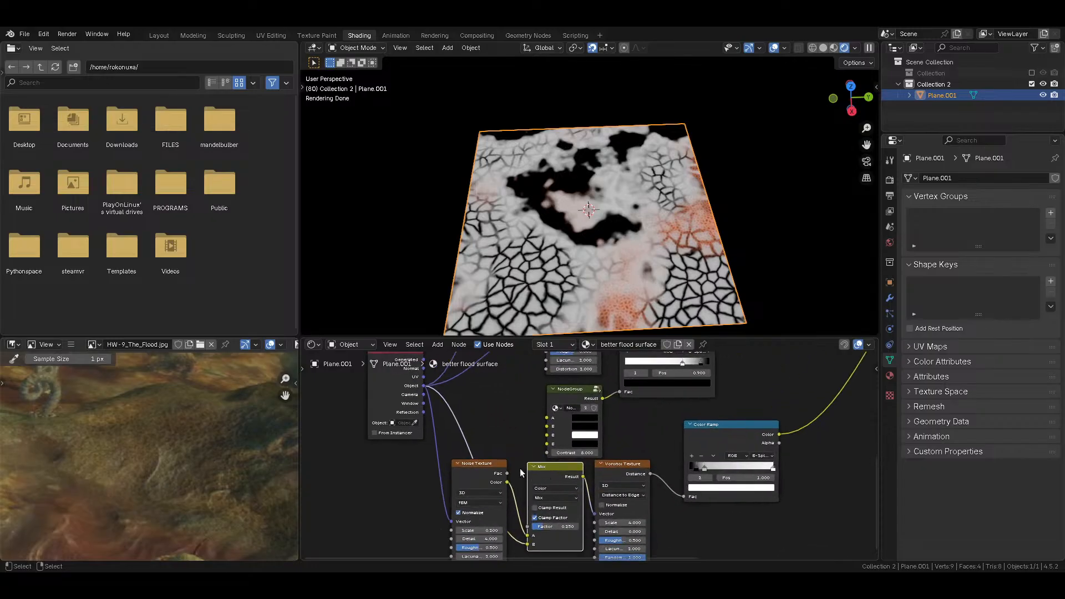
middle_drag(648, 437, 431, 464)
middle_drag(572, 412, 532, 544)
ctrl+shift+click(434, 448)
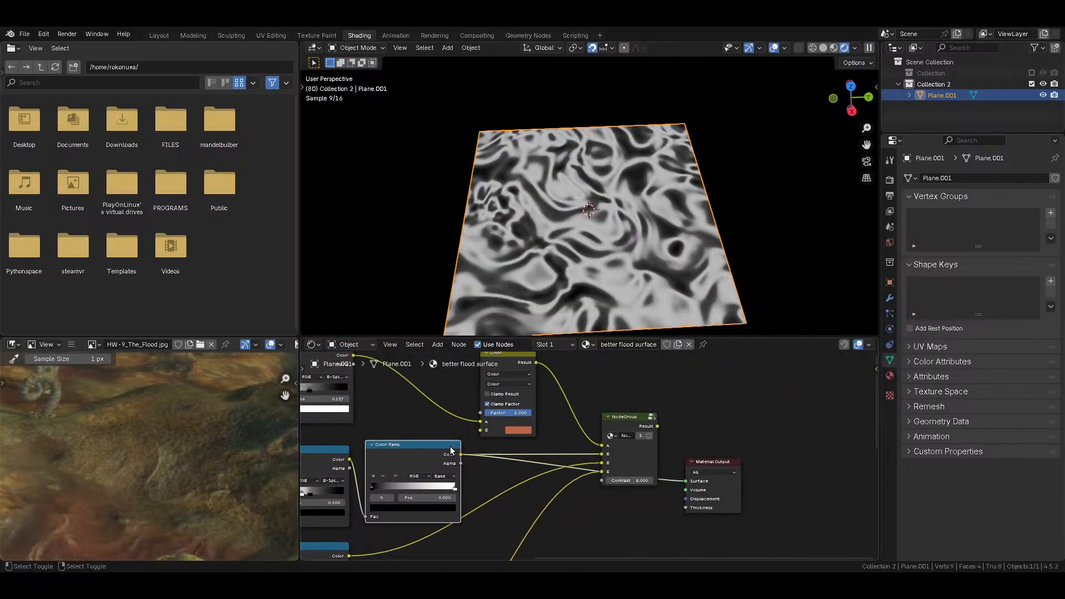
ctrl+shift+click(634, 431)
middle_drag(134, 445, 137, 372)
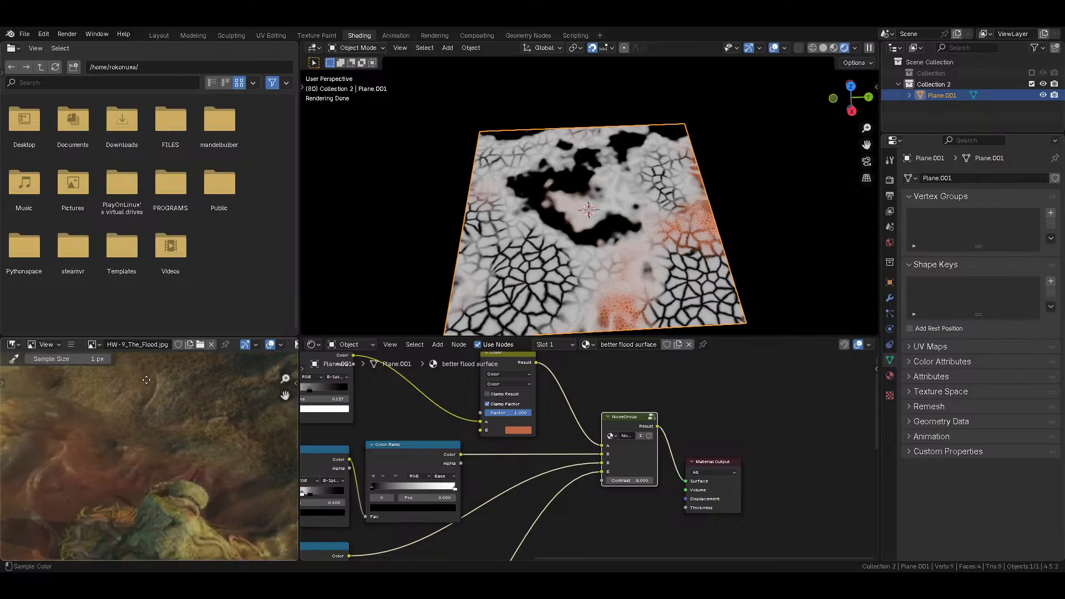
Step: Reposition the top colour node and change its B colour to a muted olive green
drag(514, 359, 518, 347)
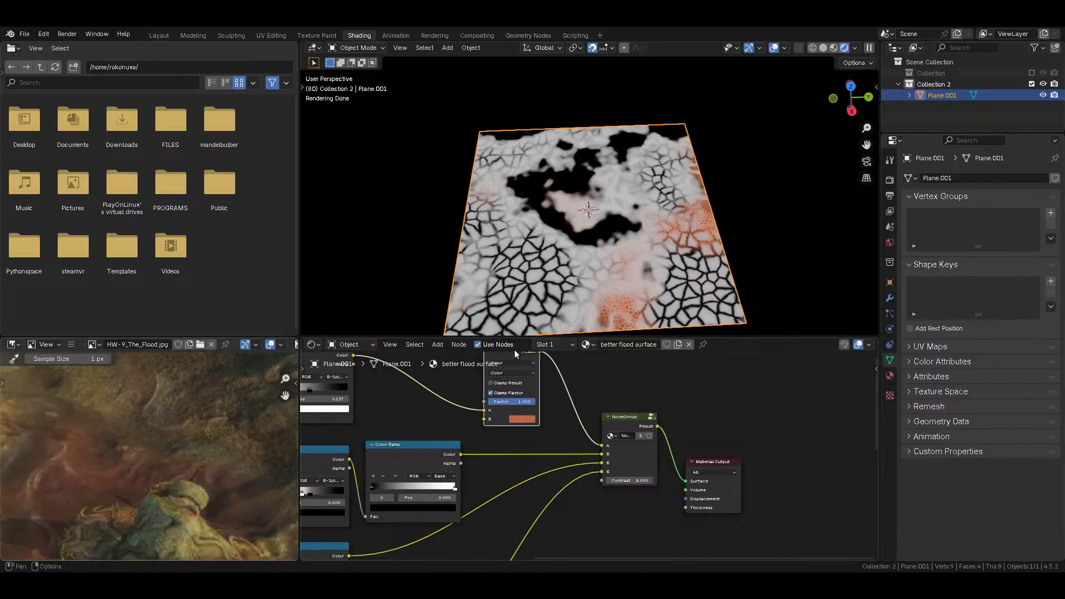
middle_drag(518, 415, 529, 445)
click(531, 448)
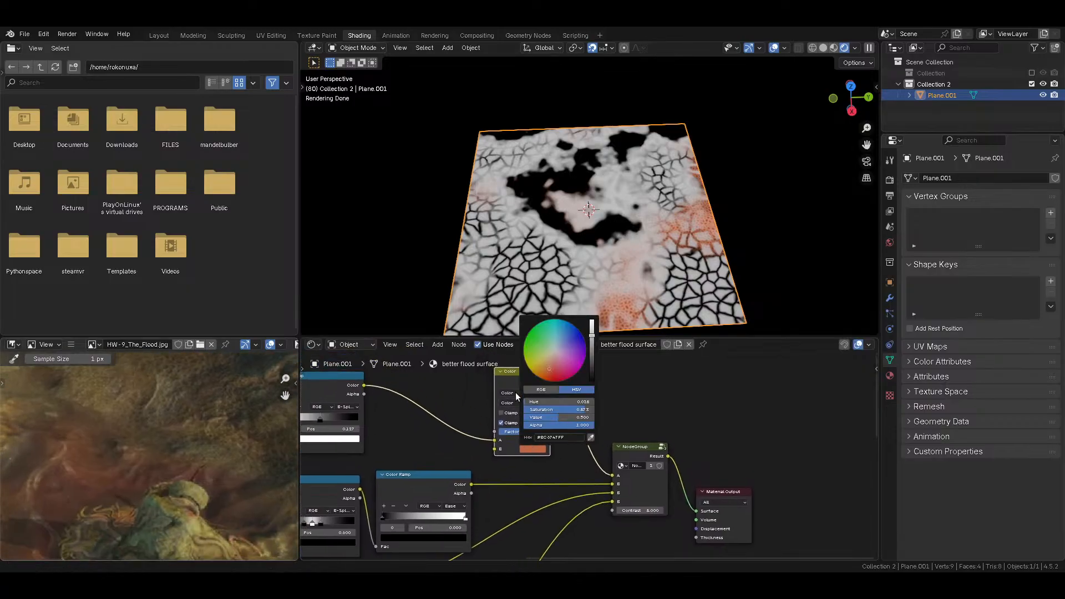
click(535, 355)
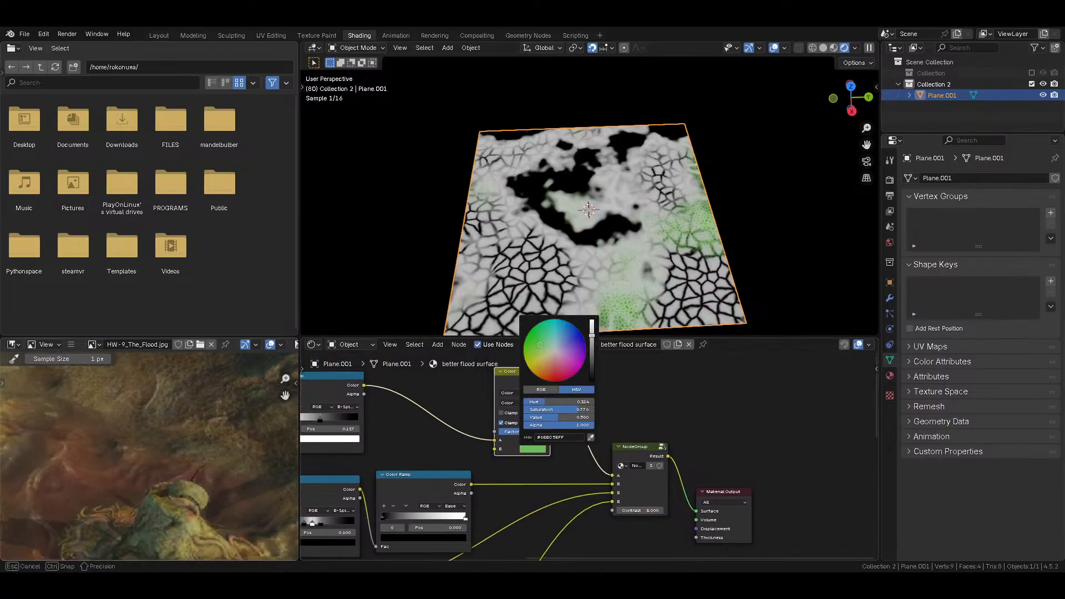
click(531, 451)
drag(537, 368, 537, 351)
scroll(537, 351, down, 10)
scroll(537, 354, up, 8)
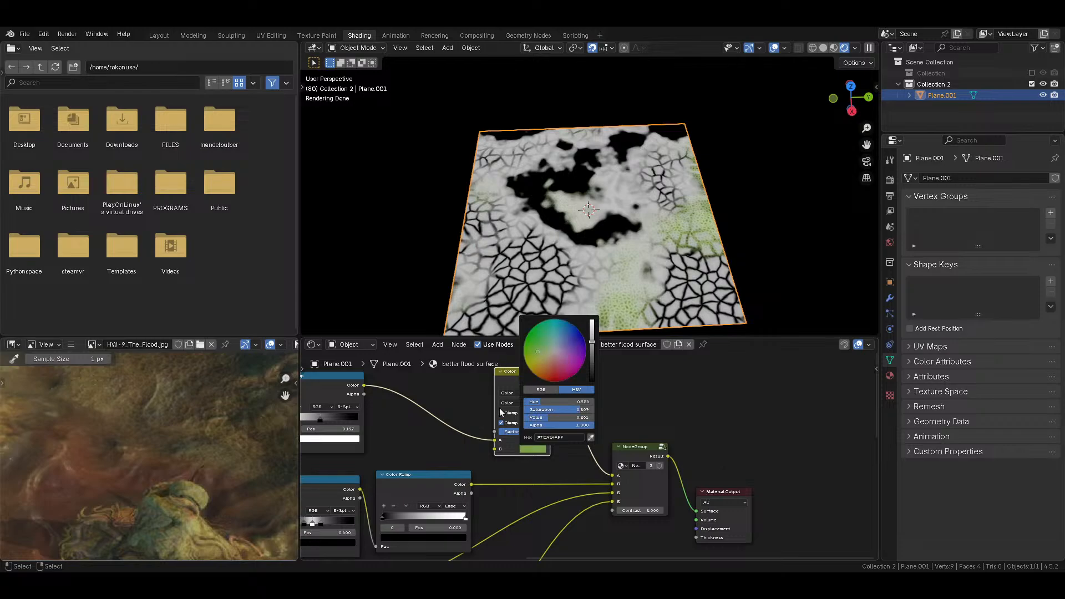
Step: Route the top Color Ramp into the colour node's Factor, give A a yellow-green colour and set the blend mode to Mix
drag(516, 371, 517, 365)
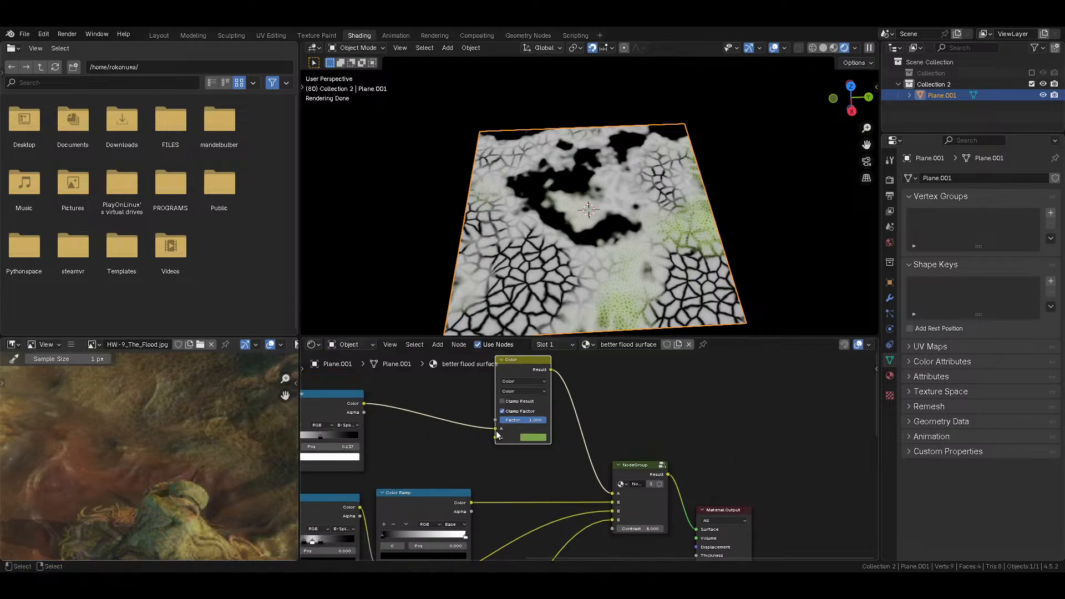
click(530, 428)
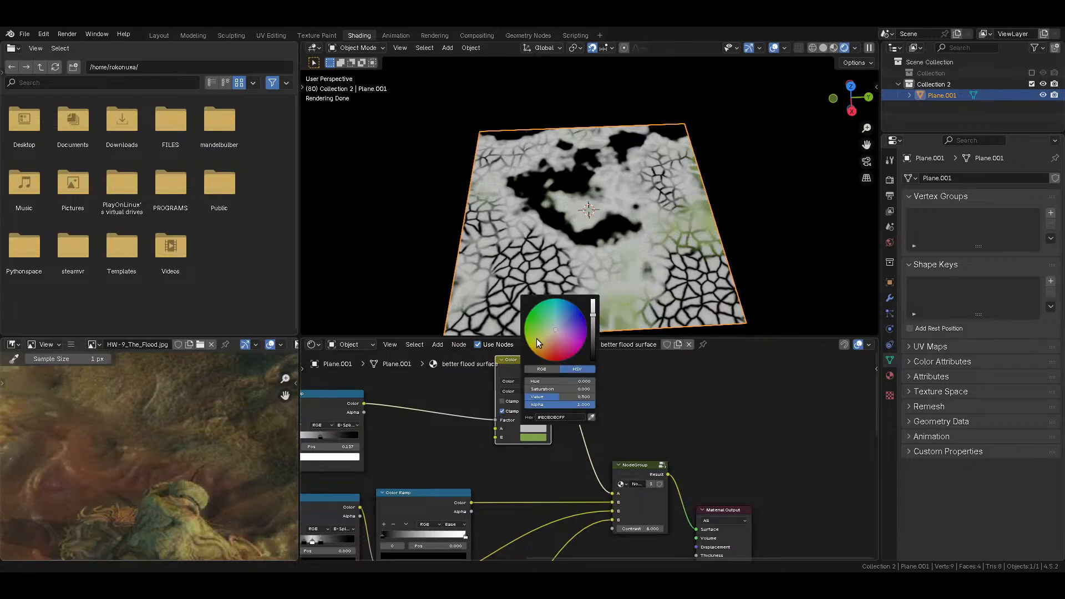
click(518, 391)
key(m)
Step: Duplicate the Mix node onto the second row's link to the node group, with that row's Color Ramp driving its Factor
key(shift+d)
click(527, 482)
middle_drag(528, 514, 536, 453)
drag(508, 474, 506, 466)
Step: Sample a dark brown for A and a reddish brown for B of the second-row Mix node from the painting and preview the node group
click(543, 475)
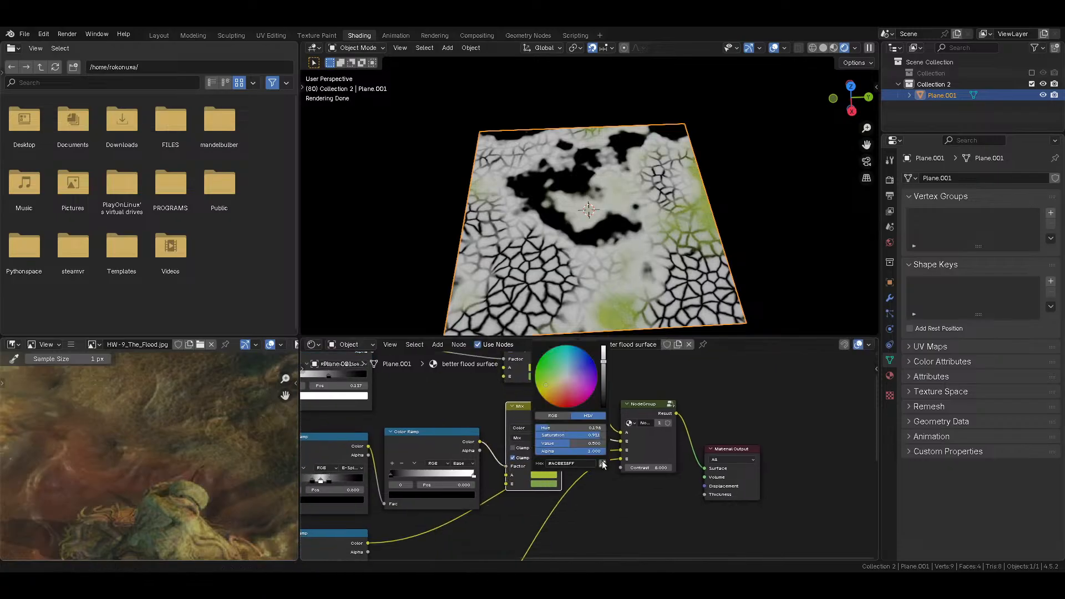
click(603, 464)
click(88, 422)
click(542, 476)
click(601, 464)
click(92, 472)
click(553, 481)
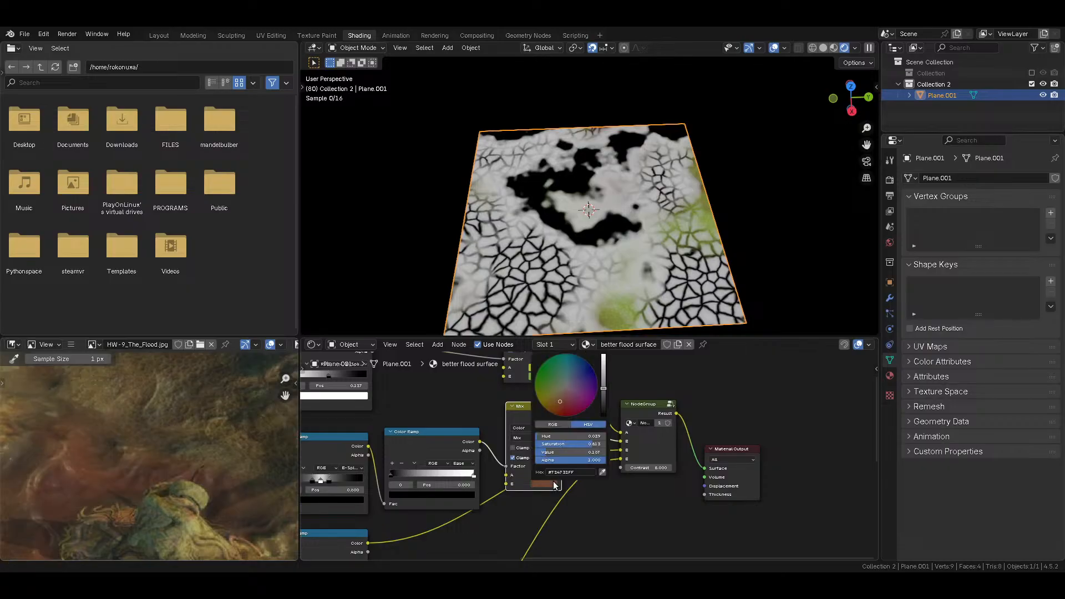
ctrl+shift+click(658, 409)
Step: Try a Contrast of 4 on the node group, restore it to 8 and save the file
click(648, 469)
text(4)
key(Return)
click(658, 468)
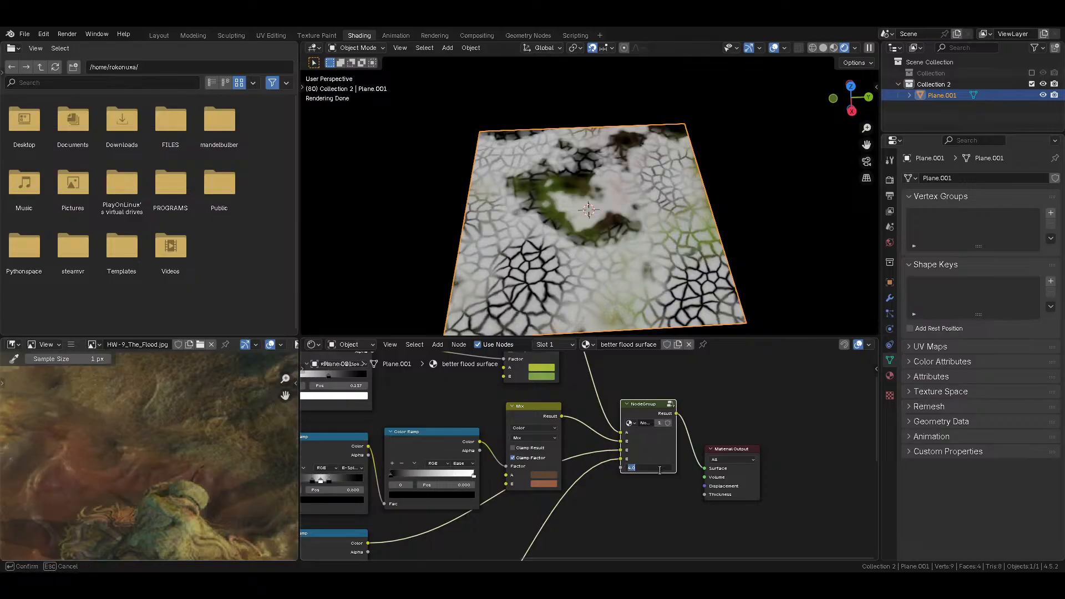
text(8)
key(Return)
key(ctrl+s)
Step: Duplicate the Mix node onto the third row's link to the node group, with that row's Color Ramp driving its Factor
middle_drag(348, 512, 578, 391)
mouse_move(592, 438)
middle_down()
mouse_move(326, 512)
mouse_move(315, 543)
middle_up()
mouse_move(149, 473)
middle_down()
mouse_move(259, 475)
mouse_move(85, 480)
mouse_move(171, 445)
middle_up()
drag(472, 401, 469, 392)
key(shift+d)
click(463, 474)
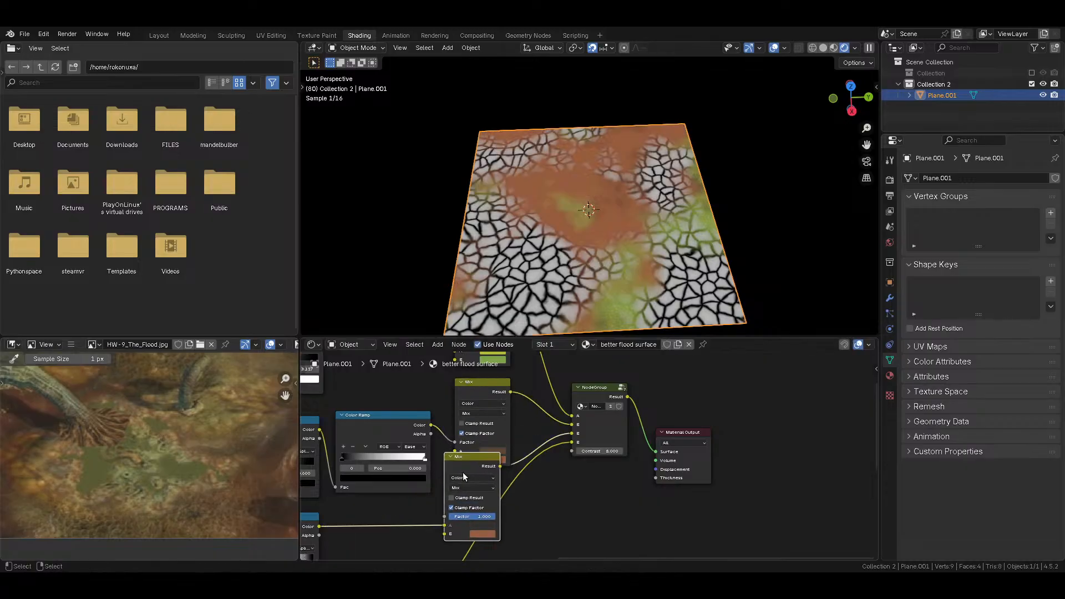
middle_drag(462, 472, 541, 434)
drag(524, 488, 524, 480)
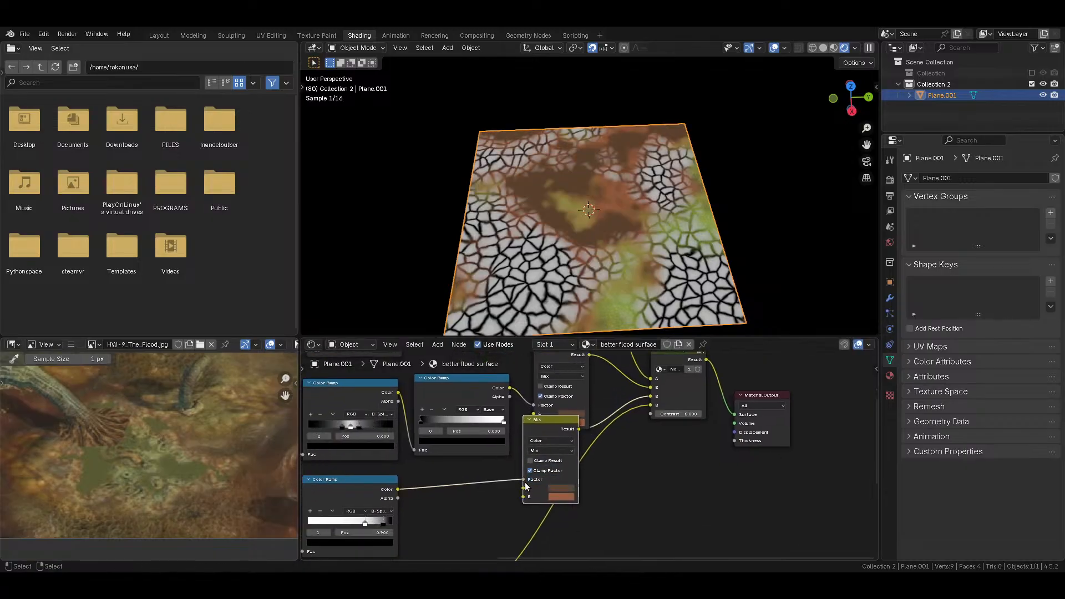
Step: Sample a light olive for the third-row Mix node's A colour and a darker olive for B from the painting
click(559, 488)
click(619, 477)
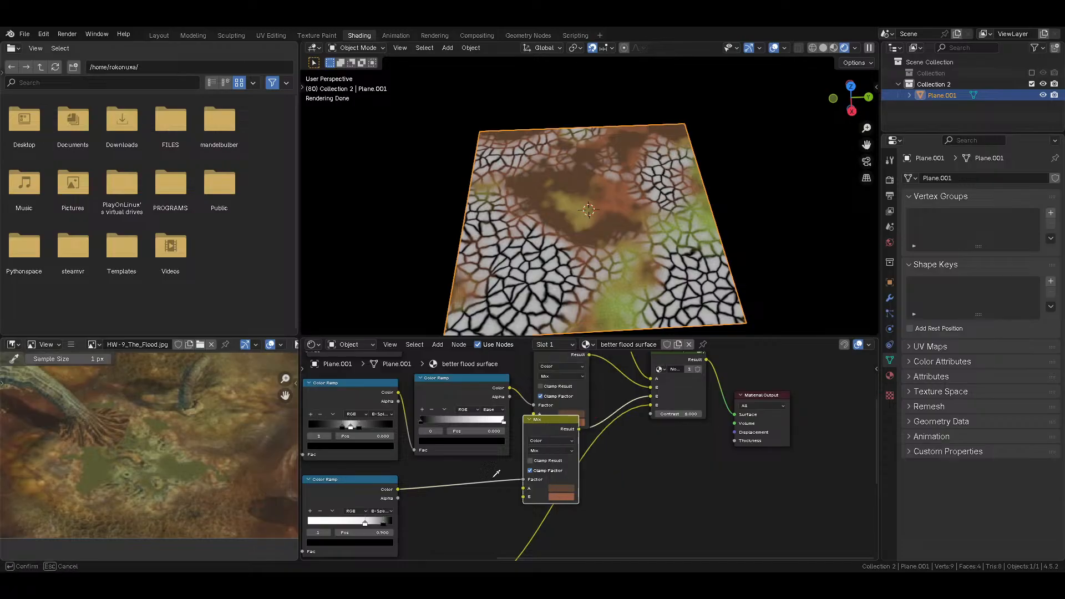
click(187, 454)
click(561, 497)
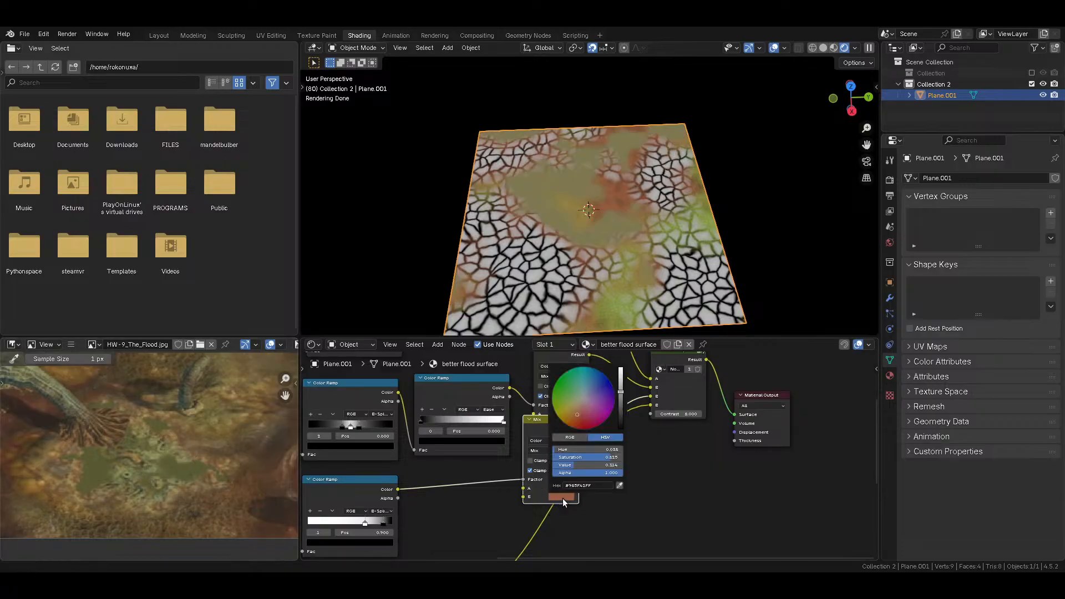
click(620, 485)
click(100, 468)
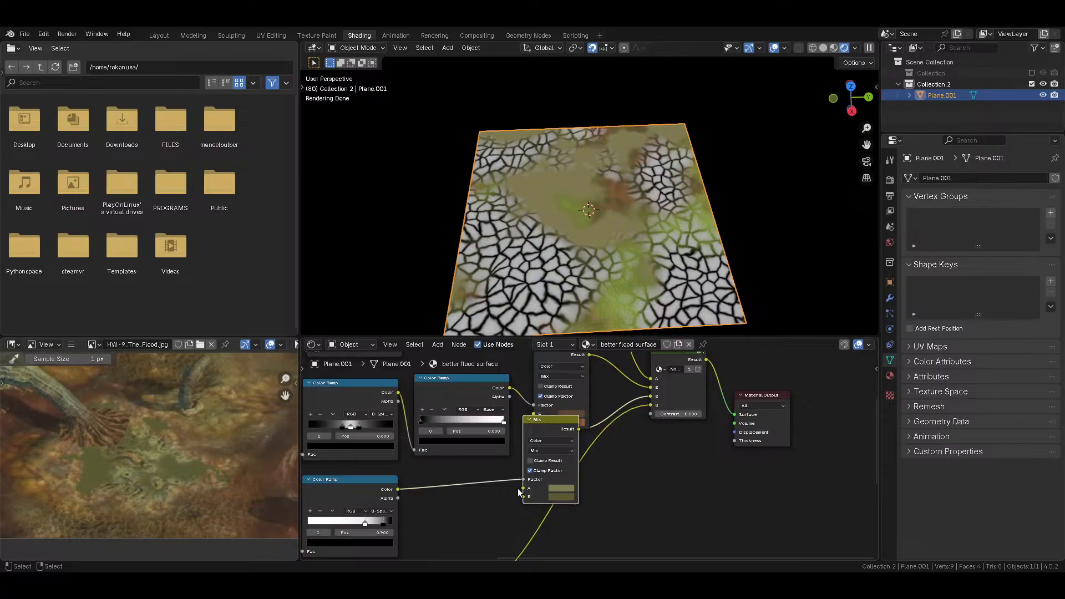
Step: Copy the third-row Mix node's B colour onto A, sample a pale khaki from the painting for B and save the file
click(568, 494)
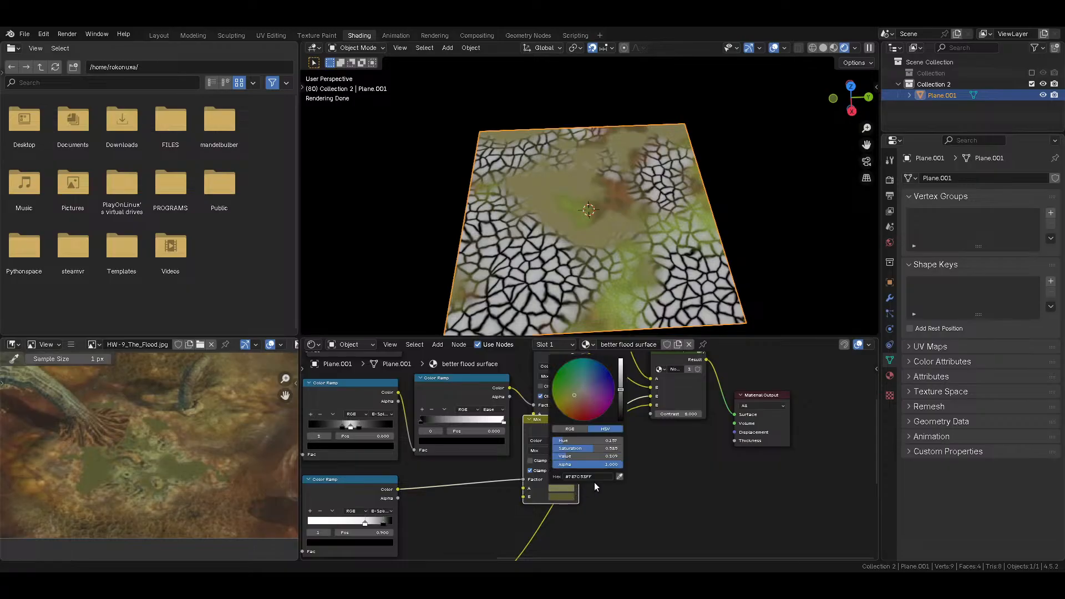
drag(561, 490, 561, 488)
click(561, 487)
click(564, 496)
click(619, 485)
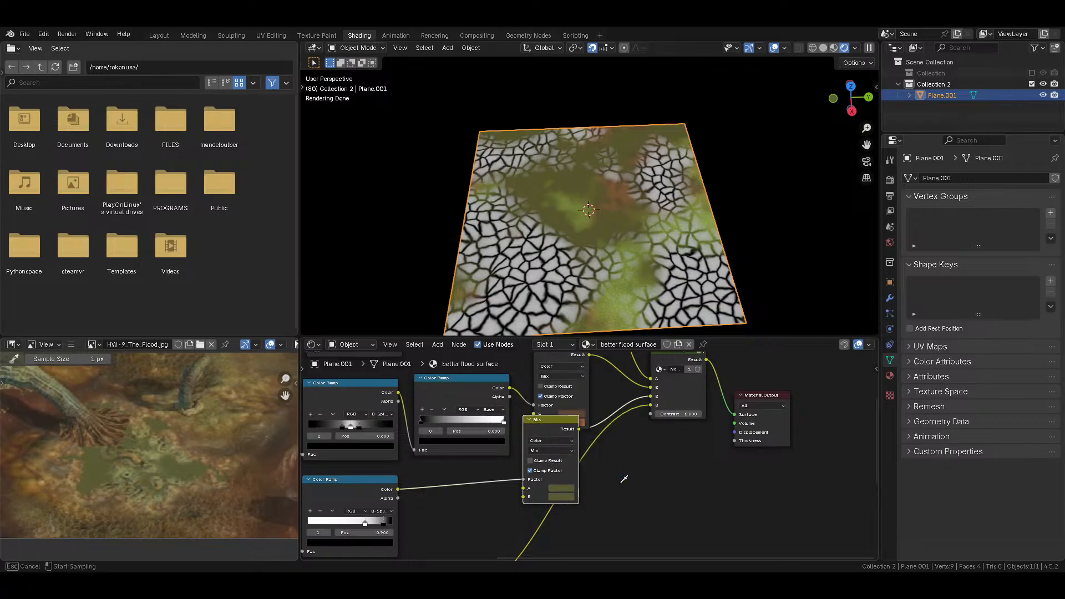
click(178, 442)
middle_drag(654, 443, 581, 477)
key(ctrl+s)
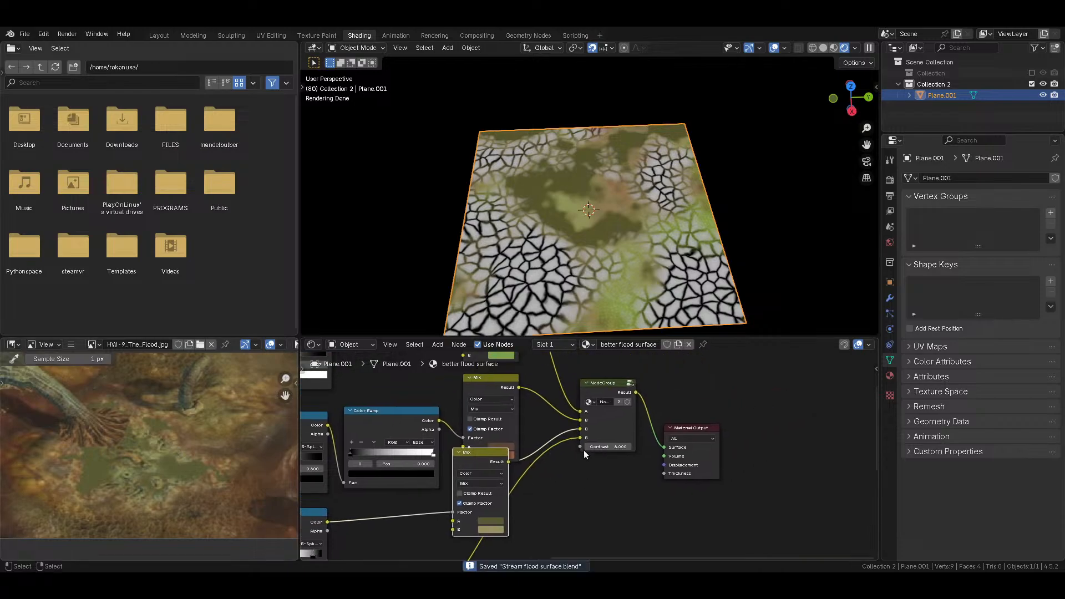
Step: Move the third-row Mix node below the second one and duplicate the node group with its input links, placing the copy underneath
scroll(548, 484, down, 1)
scroll(548, 484, down, 2)
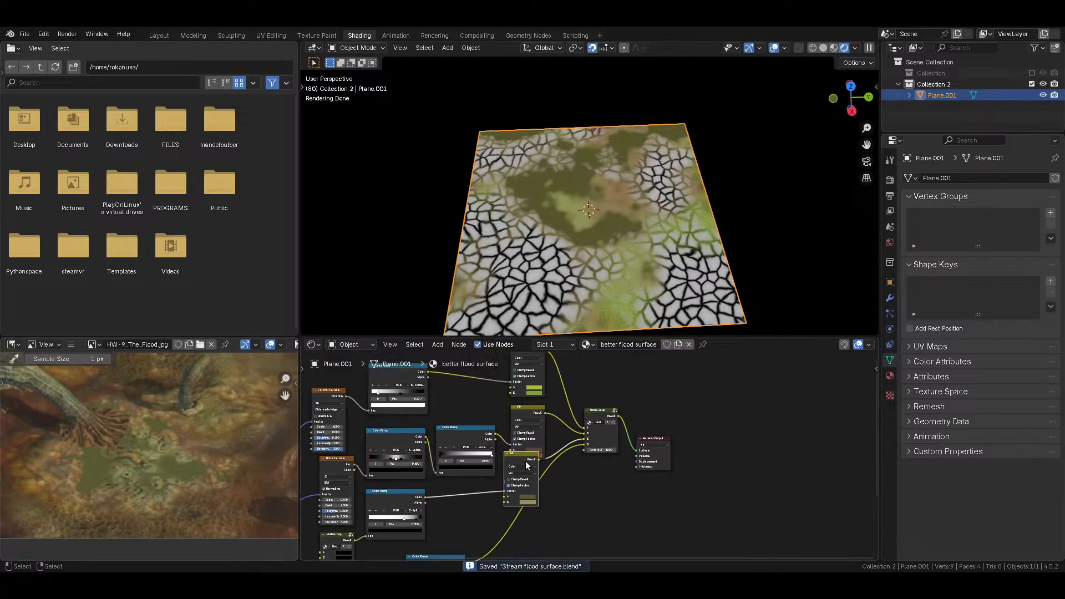
click(509, 454)
click(508, 455)
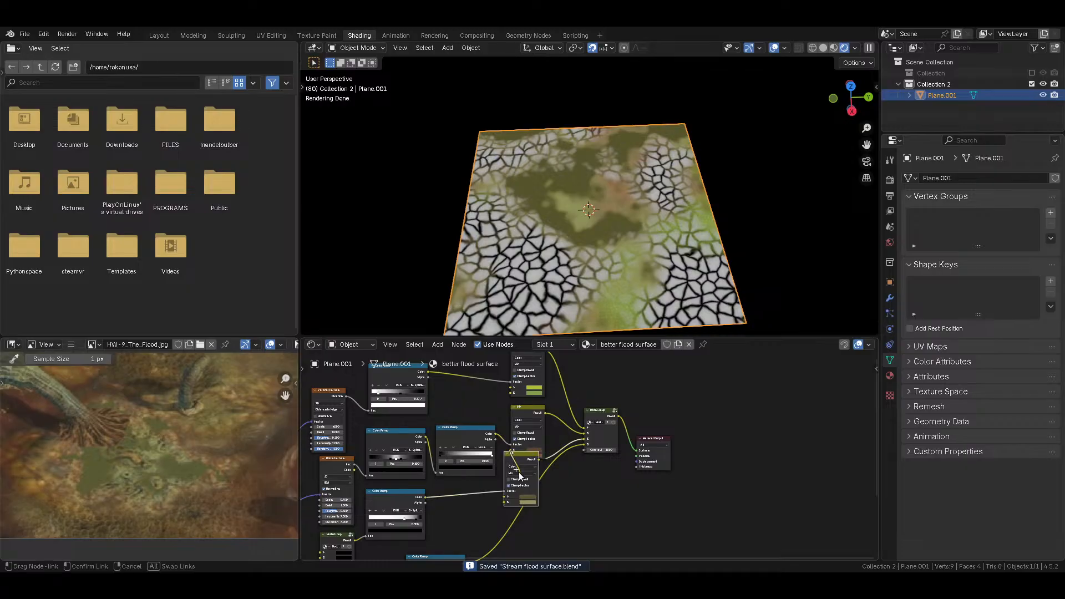
drag(520, 462, 524, 477)
click(601, 419)
key(ctrl+shift+d)
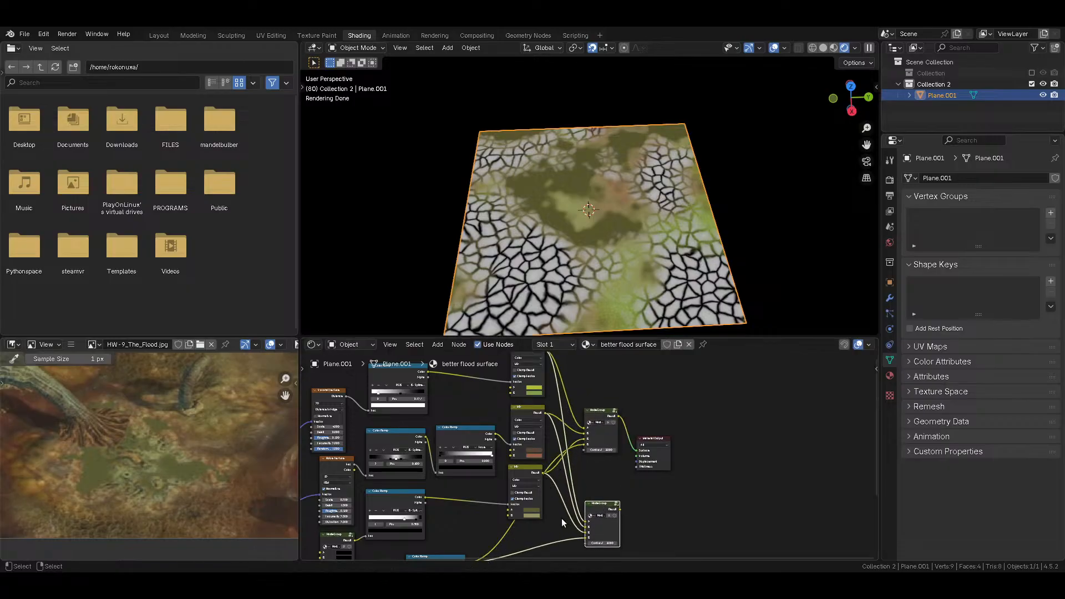
Step: Link the top three rows' Color Ramps directly into the duplicate node group's first three inputs, preview both groups and save the file
drag(426, 497, 586, 532)
drag(496, 439, 585, 527)
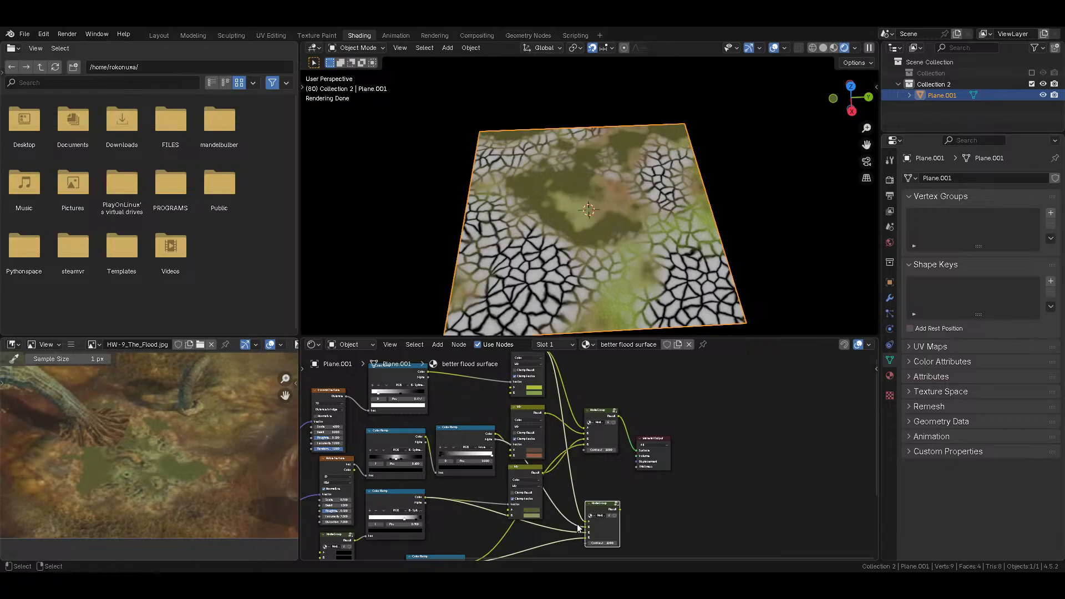
middle_drag(539, 368, 534, 401)
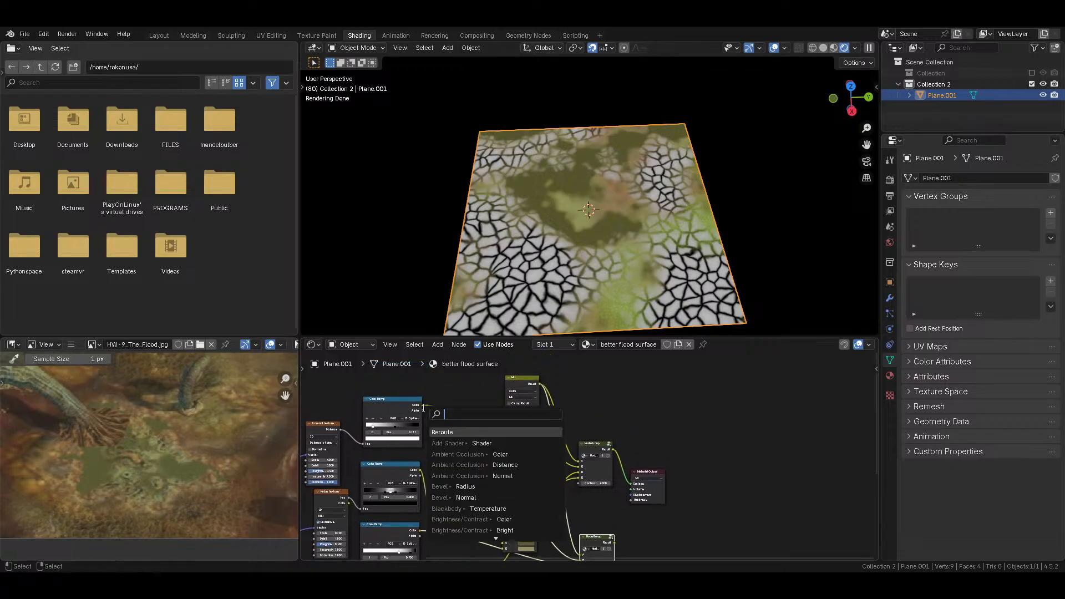
drag(422, 405, 583, 513)
ctrl+shift+click(600, 491)
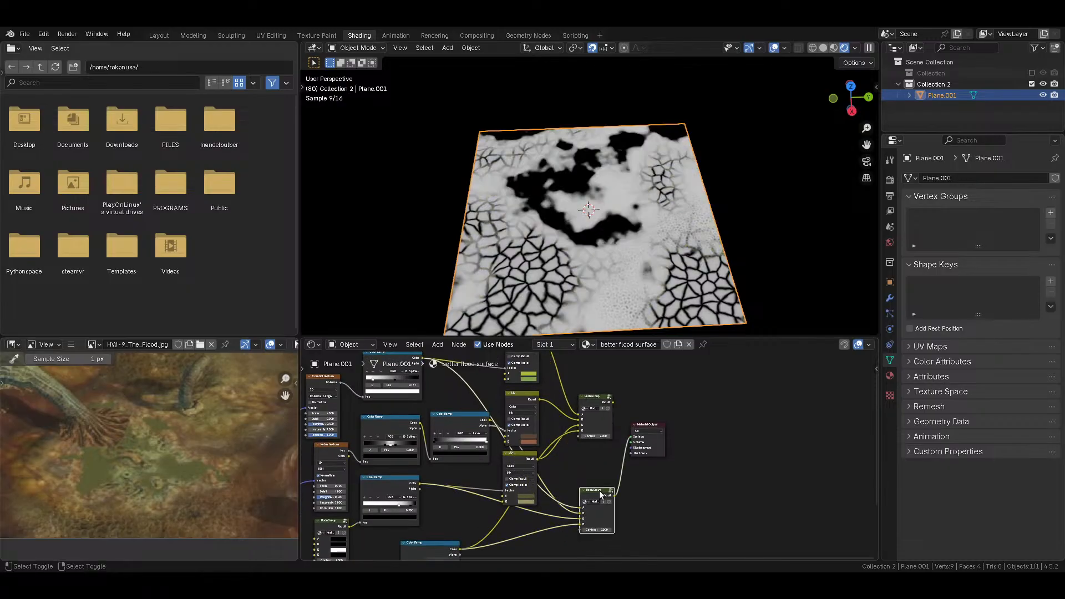
ctrl+shift+click(602, 401)
key(ctrl+s)
Step: Duplicate the Mix node onto the fourth row's link to the coloured node group, preview it and drive its Factor with that row's Color Ramp
middle_drag(547, 502, 542, 453)
click(517, 412)
key(shift+d)
click(518, 470)
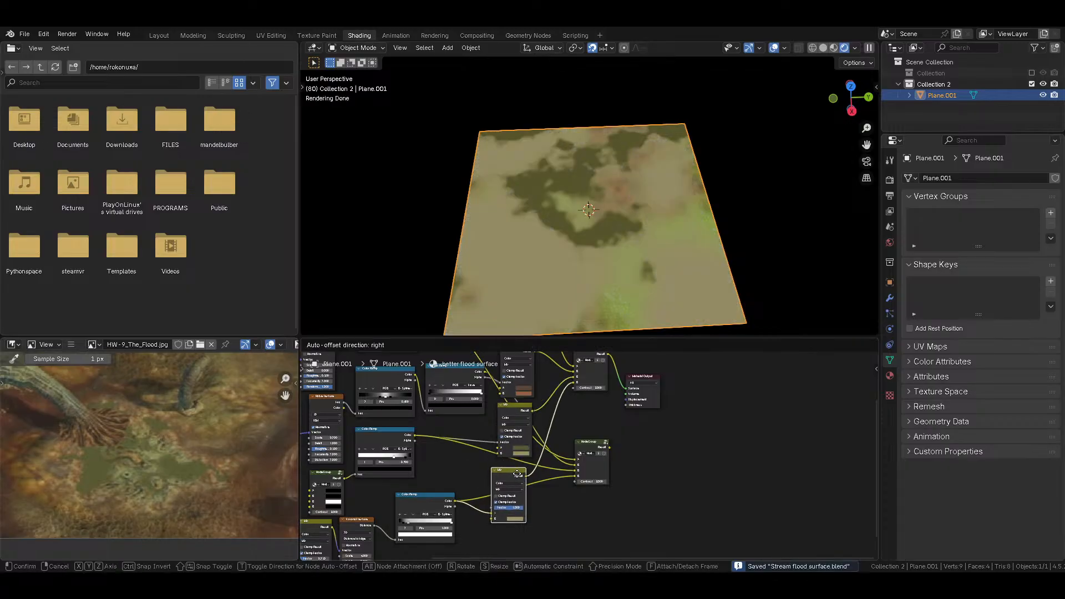
ctrl+shift+click(425, 498)
ctrl+shift+click(518, 470)
scroll(102, 504, up, 1)
mouse_move(91, 506)
middle_down()
mouse_move(291, 495)
mouse_move(83, 451)
mouse_move(203, 449)
mouse_move(287, 406)
mouse_move(194, 478)
mouse_move(62, 413)
middle_up()
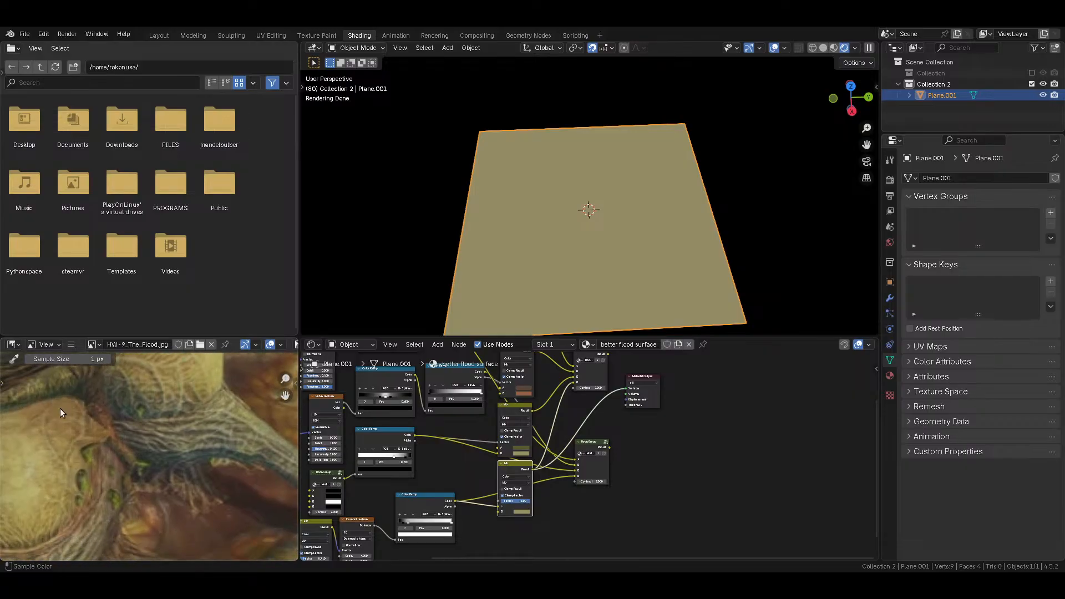
middle_drag(125, 471, 211, 492)
scroll(481, 498, up, 3)
drag(470, 502, 469, 494)
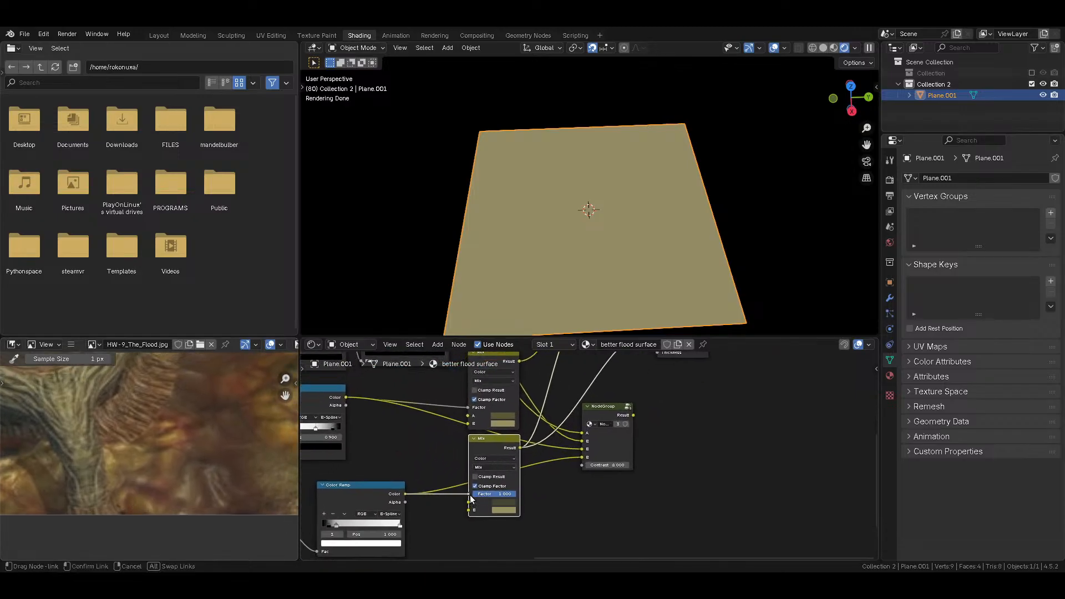
Step: Sample a golden tan for the fourth-row Mix node's A colour and a dark brown for B from the painting
click(505, 509)
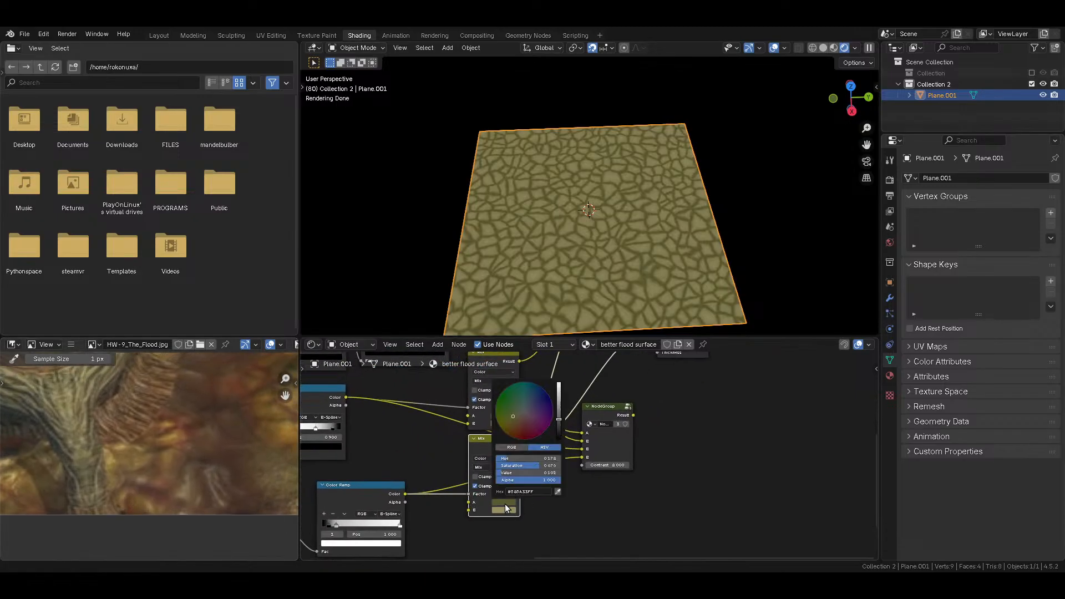
click(558, 492)
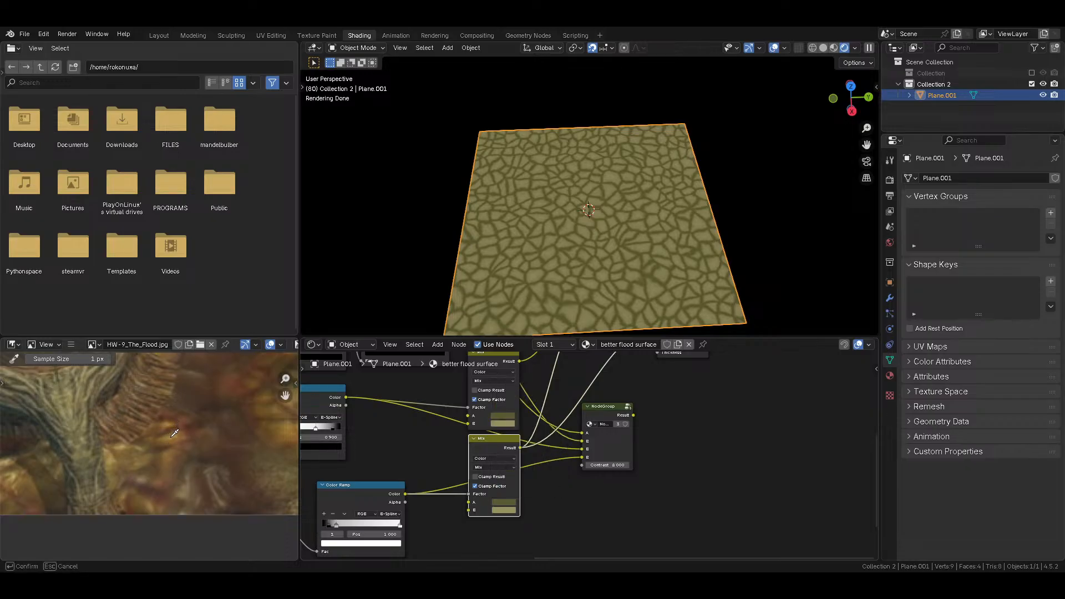
click(171, 436)
click(504, 510)
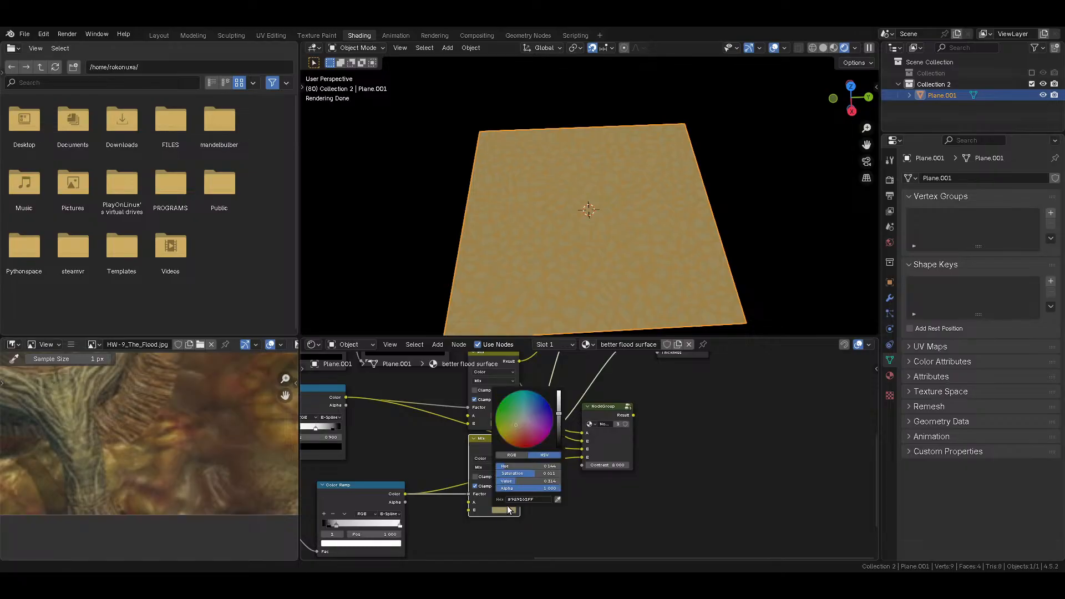
click(558, 500)
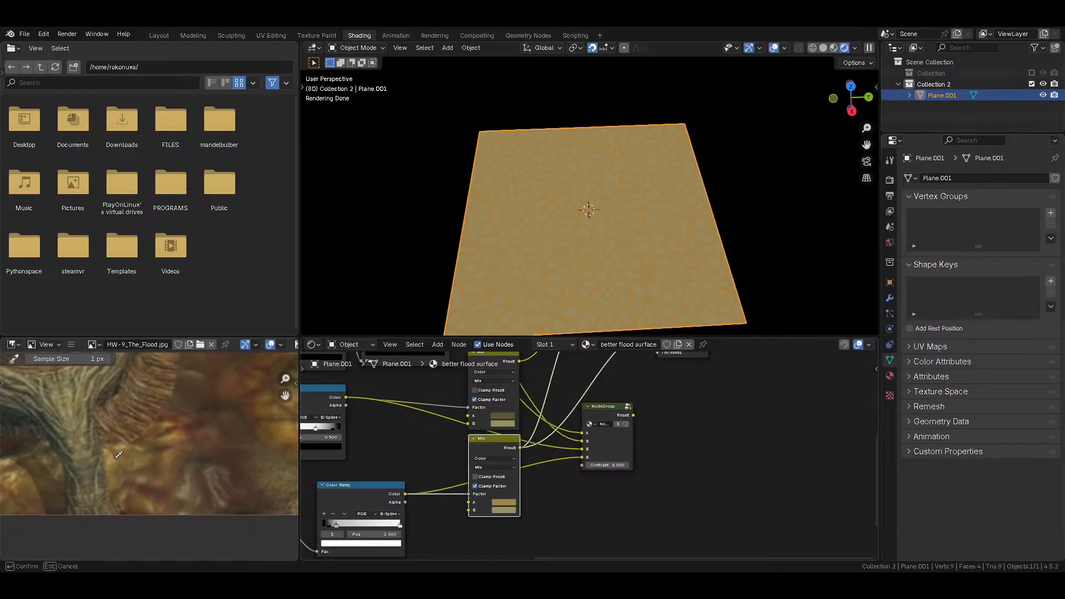
click(139, 466)
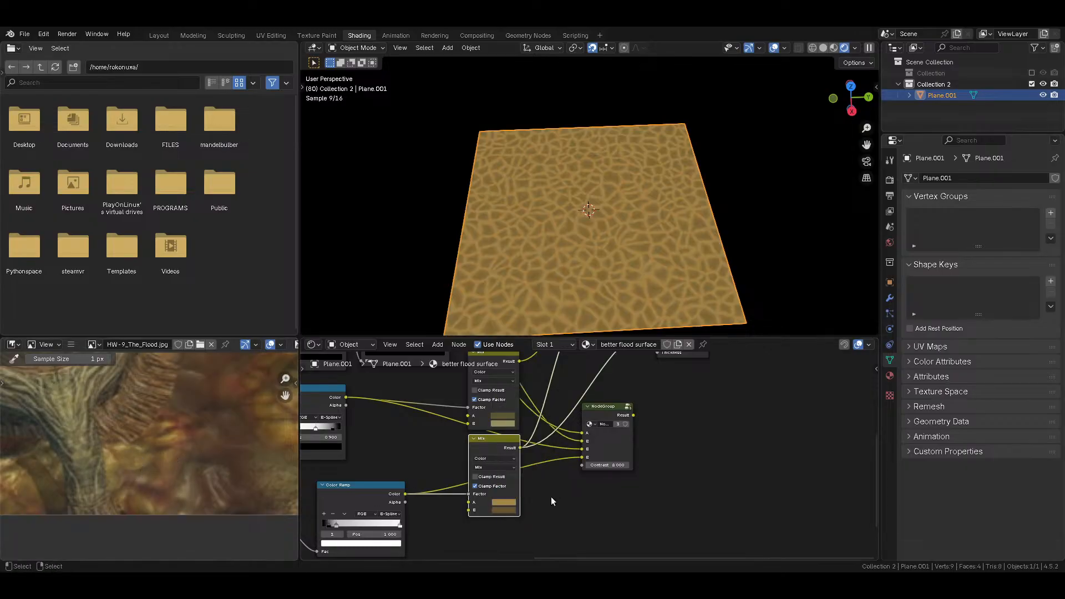
Step: Copy the fourth-row Mix node's B colour onto A and sample a lighter tan from the painting for B
drag(502, 511, 504, 503)
click(509, 510)
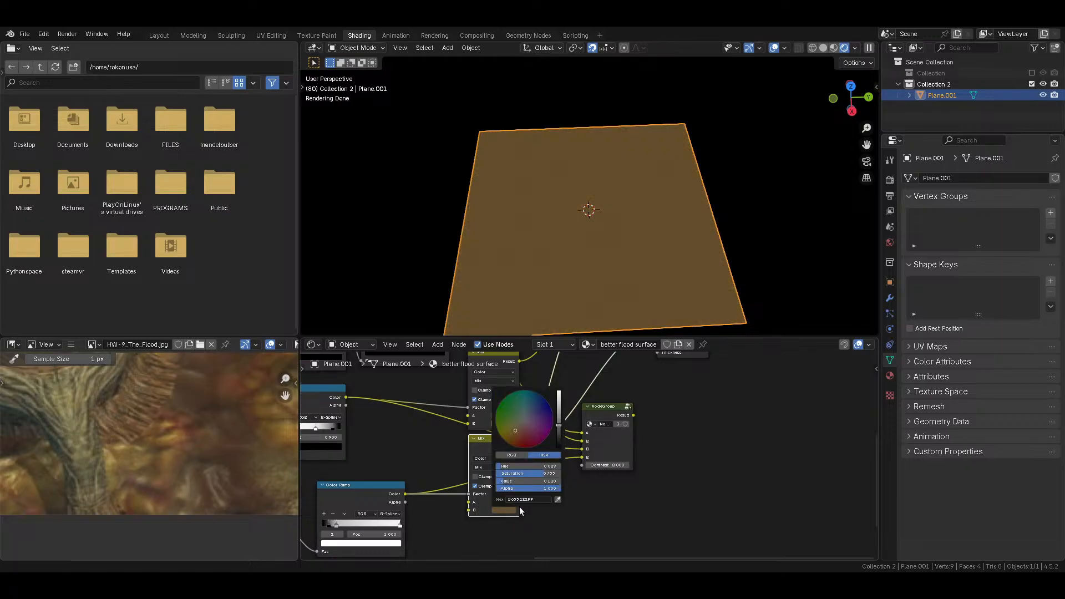
click(558, 500)
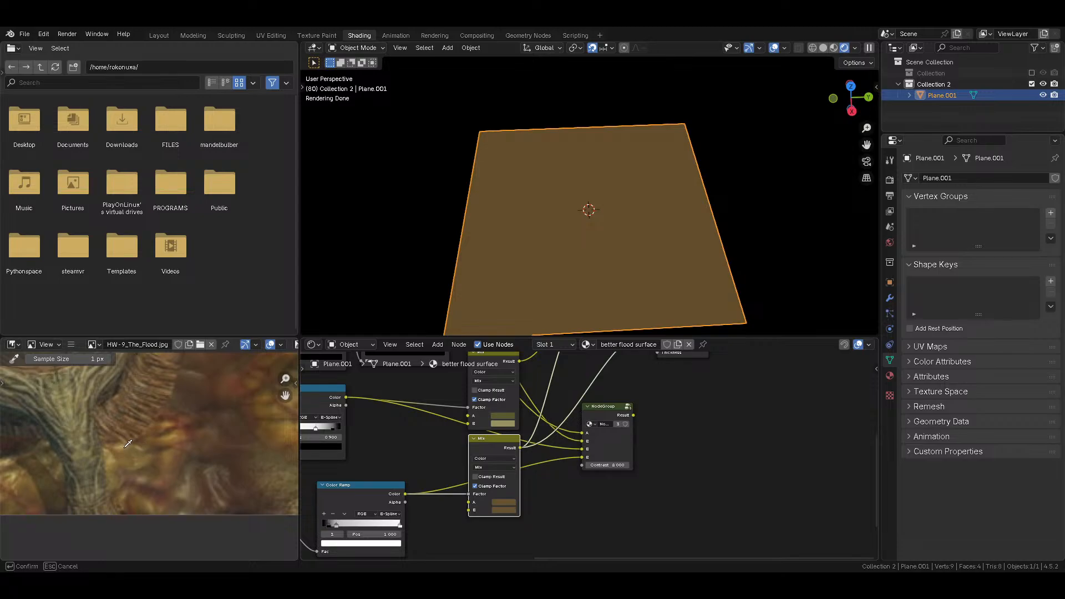
click(127, 441)
Step: Preview the coloured node group and its greyscale duplicate, move the Material Output farther from the groups and save the file
middle_drag(615, 351, 520, 359)
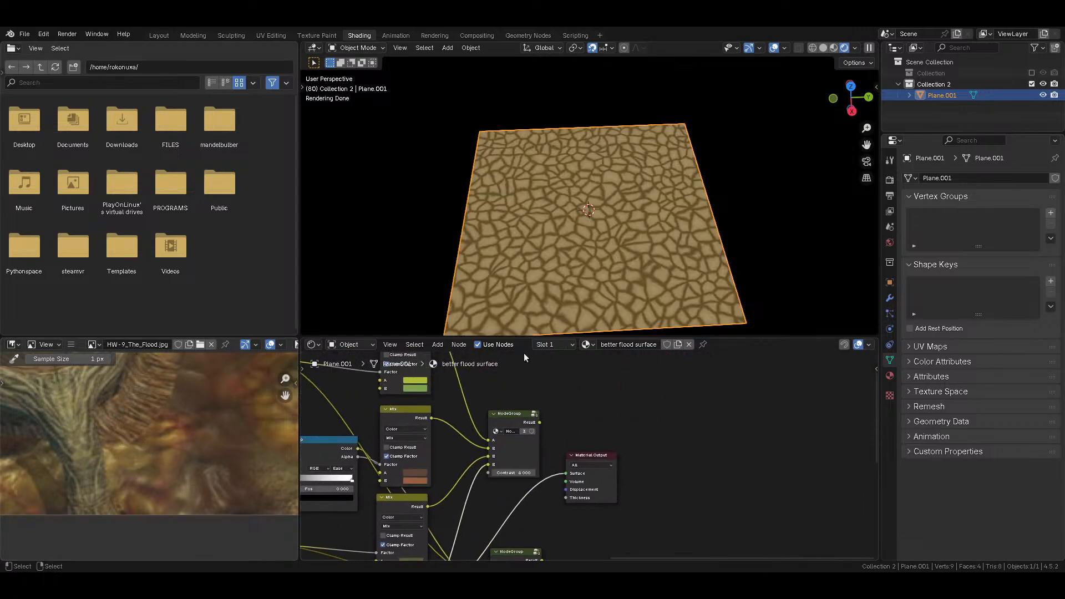
middle_drag(572, 449, 577, 402)
ctrl+shift+click(520, 375)
ctrl+shift+click(517, 506)
drag(582, 411, 650, 408)
key(ctrl+s)
scroll(605, 434, down, 3)
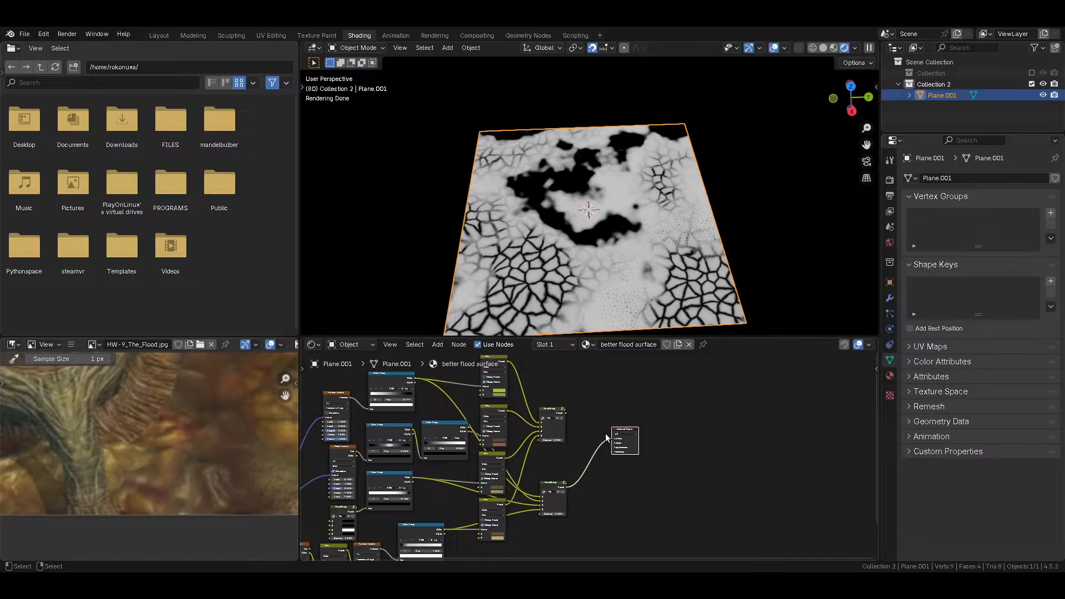
scroll(222, 438, down, 3)
middle_drag(230, 431, 122, 470)
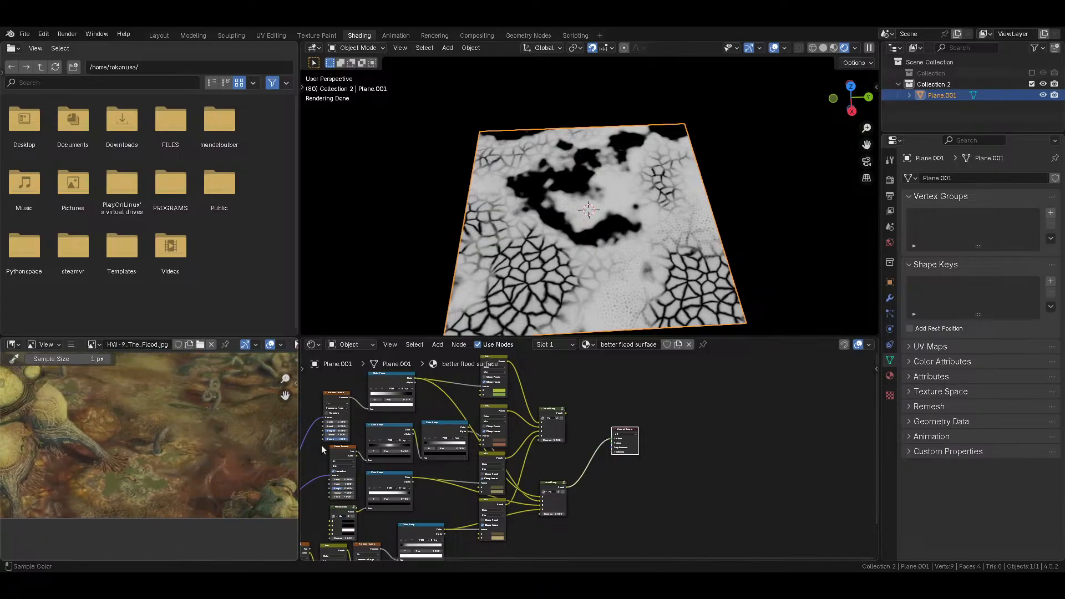
scroll(590, 451, up, 3)
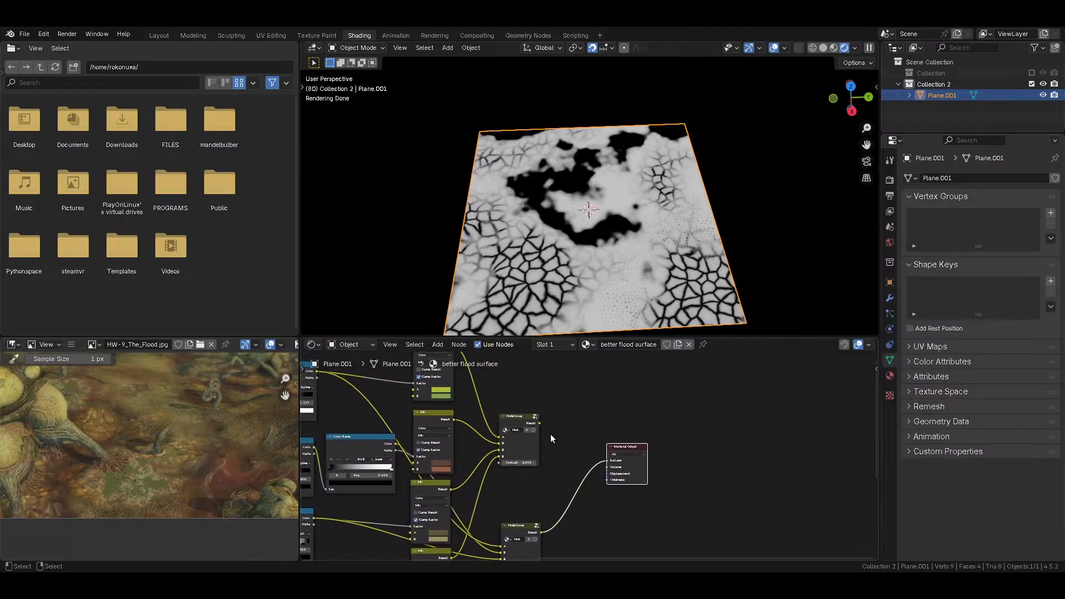
Step: Add a Principled BSDF before the Material Output, with the coloured node group feeding its Base Color, and space the two nodes farther out
key(shift+a)
mouse_move(560, 449)
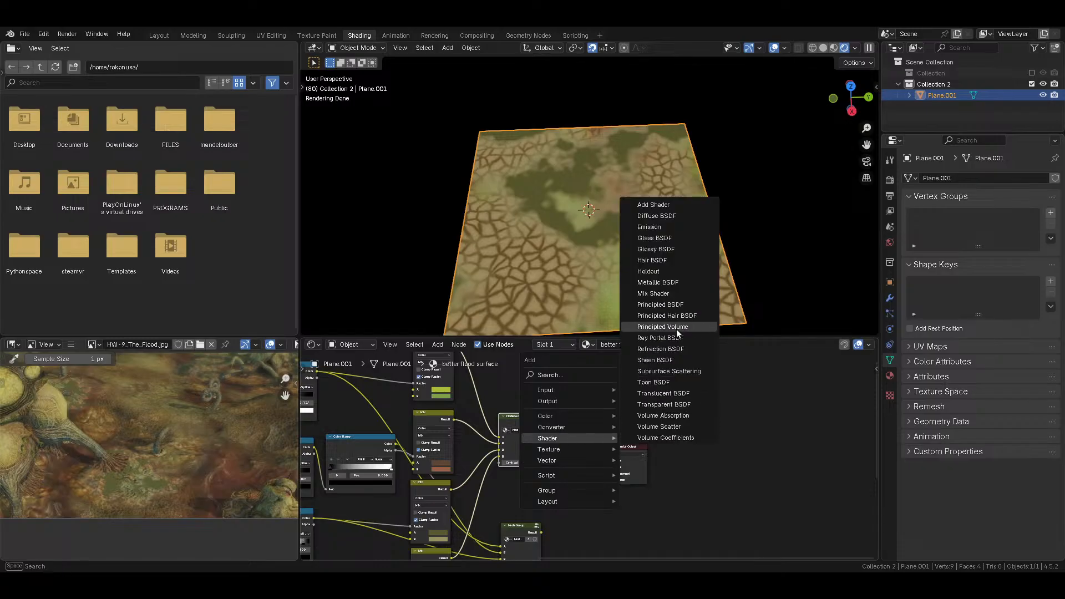
click(681, 308)
click(555, 472)
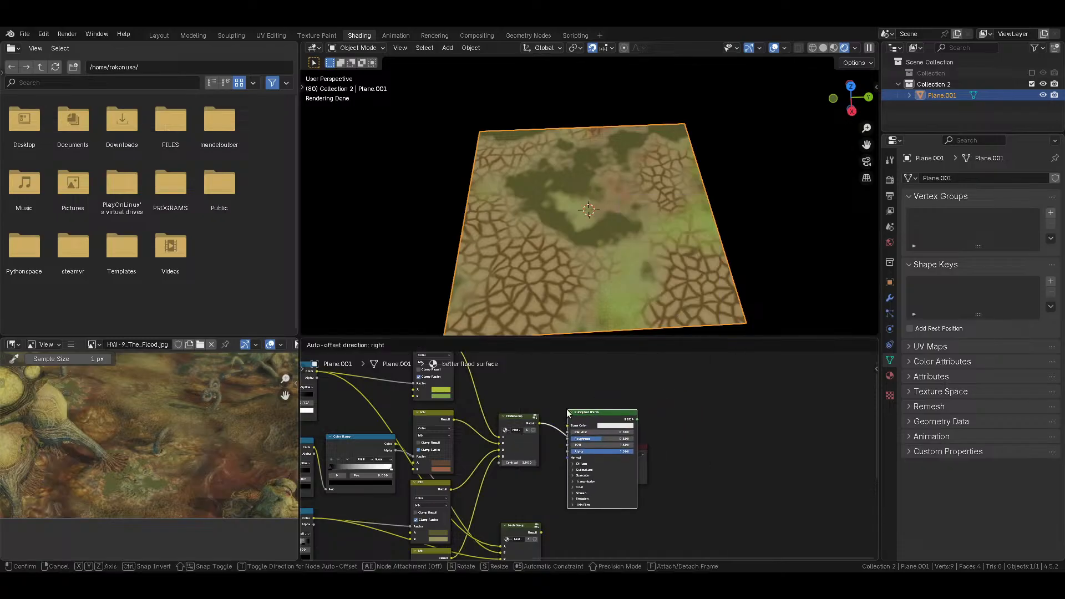
key(shift+a)
drag(713, 388, 628, 474)
key(g)
click(716, 461)
Step: Add a Bump node with the greyscale group feeding its Height and its output linked to the Principled BSDF's Normal
key(shift+a)
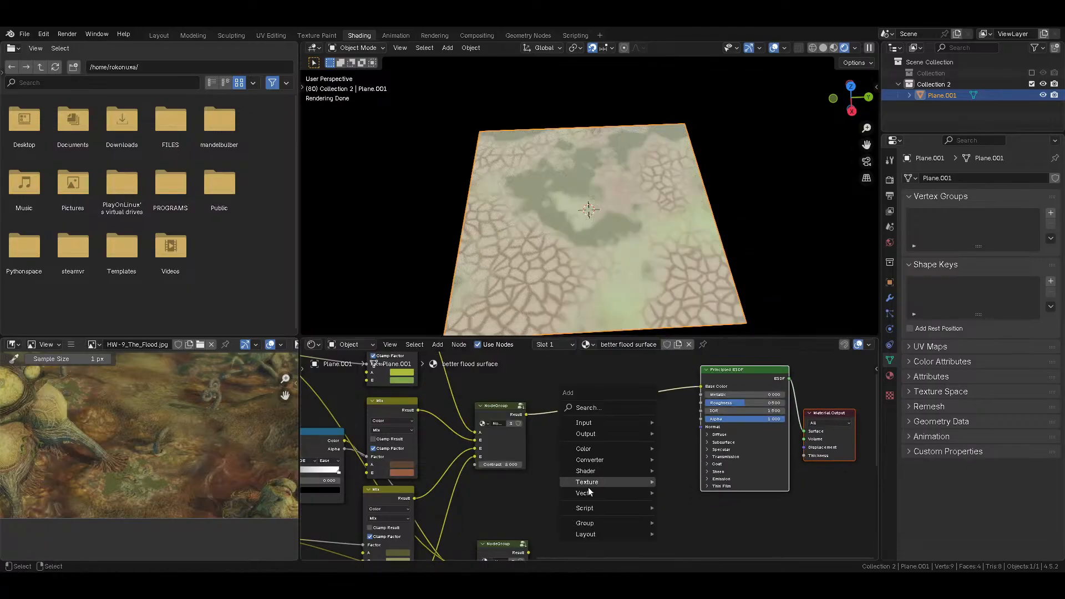
mouse_move(587, 492)
click(723, 401)
click(577, 455)
drag(529, 552, 558, 501)
drag(614, 456, 691, 427)
Step: Set the Bump node's Distance to 0.1, check the relief on the plane up close and save the file
click(592, 485)
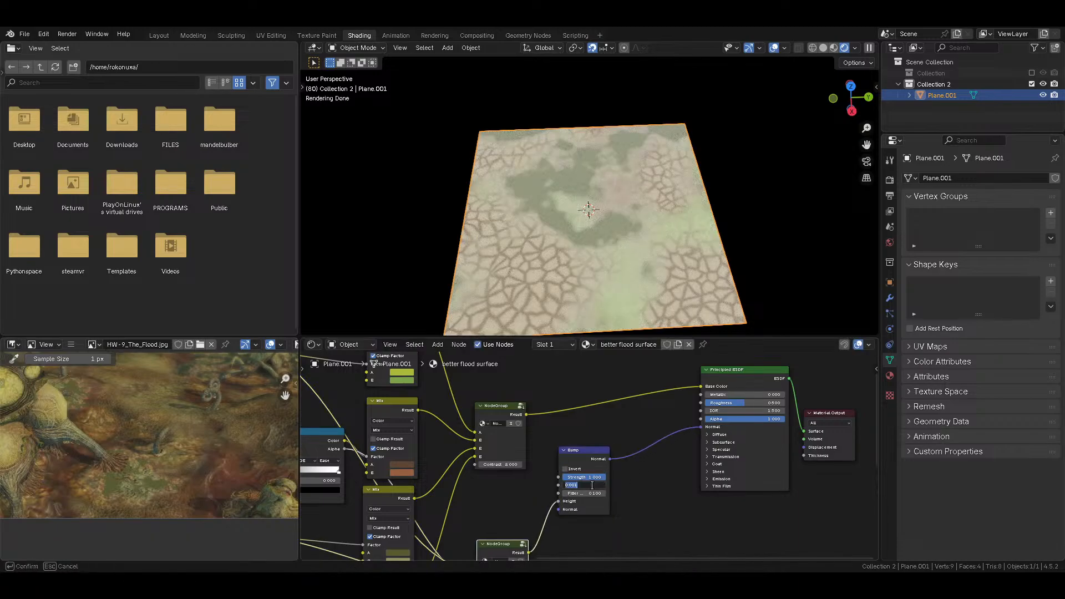
key(Return)
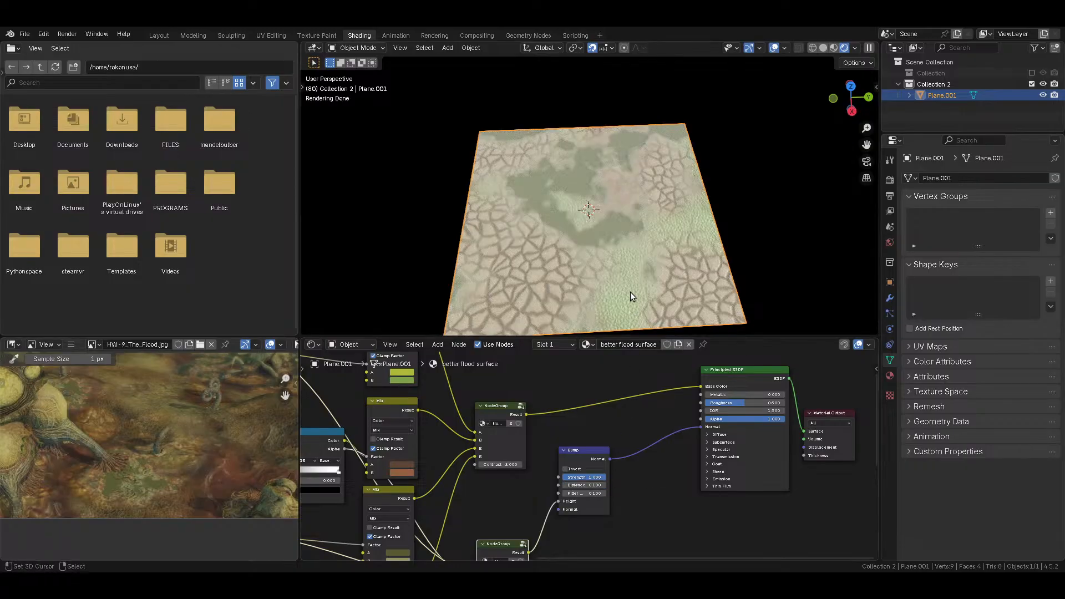
middle_drag(630, 291, 620, 250)
scroll(620, 251, up, 4)
key(ctrl+s)
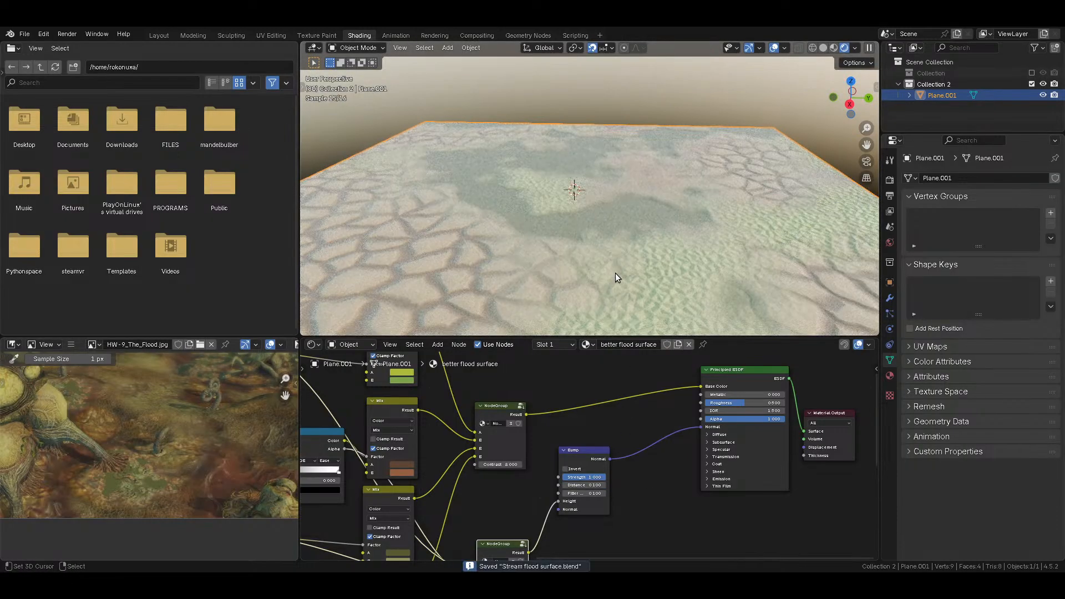
scroll(614, 400, down, 3)
scroll(477, 473, up, 3)
Step: Preview the lower Color Ramp's mask, link it to the Principled BSDF's Roughness, restore the shaded output and save the file
ctrl+shift+click(405, 495)
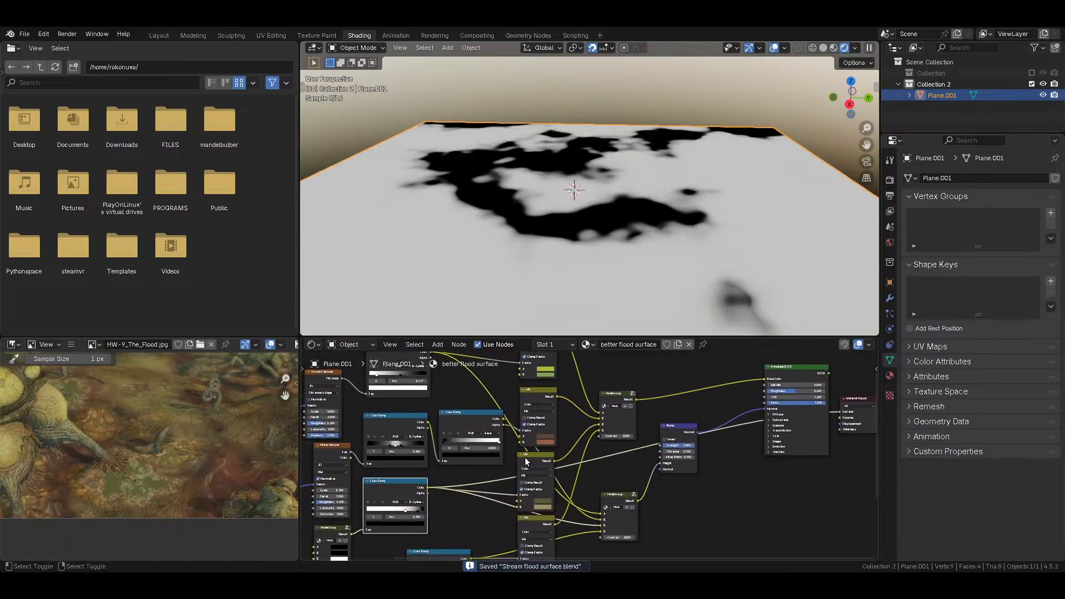
middle_drag(502, 467, 437, 491)
drag(369, 511, 715, 415)
ctrl+shift+click(737, 394)
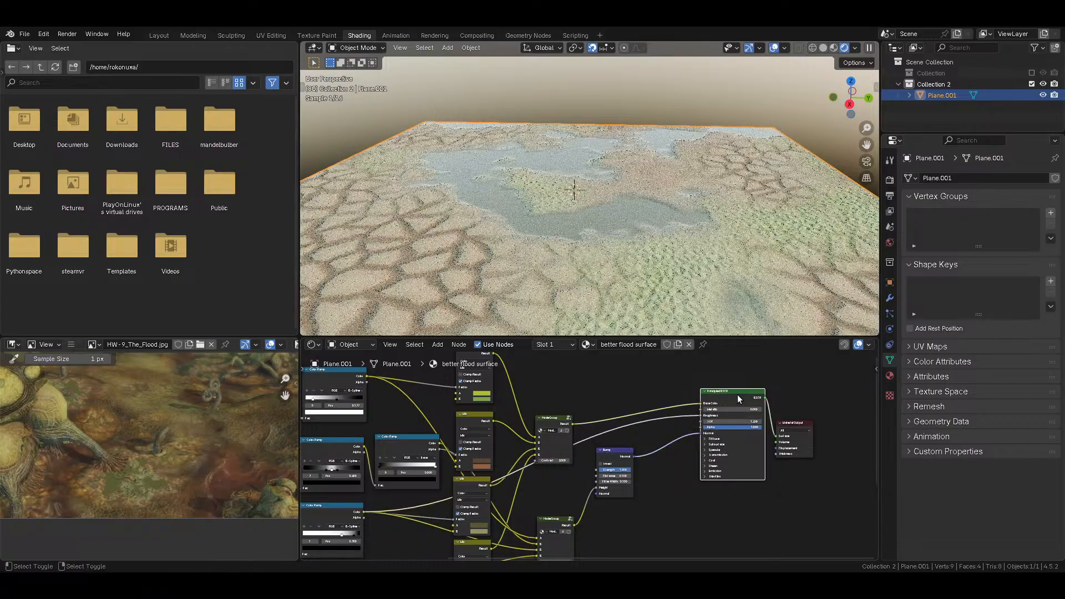
middle_drag(674, 257, 610, 212)
key(ctrl+s)
scroll(707, 242, down, 2)
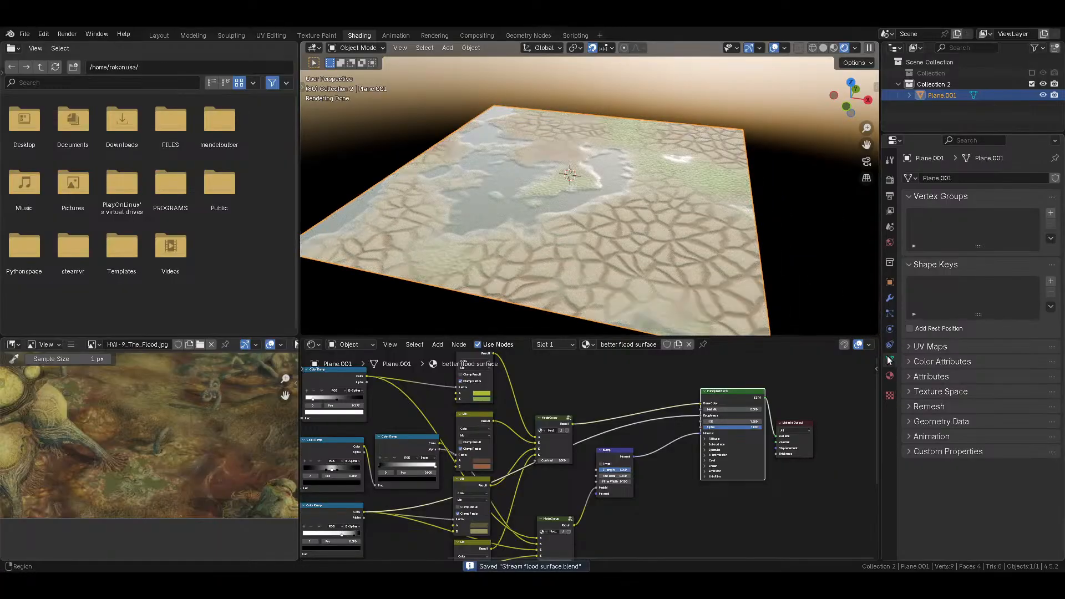
Step: Subdivide the entire plane mesh repeatedly to 1,024 faces and return to Object Mode
key(Tab)
key(a)
right_click(649, 229)
click(649, 229)
right_click(614, 154)
click(613, 153)
text(s2)
key(Return)
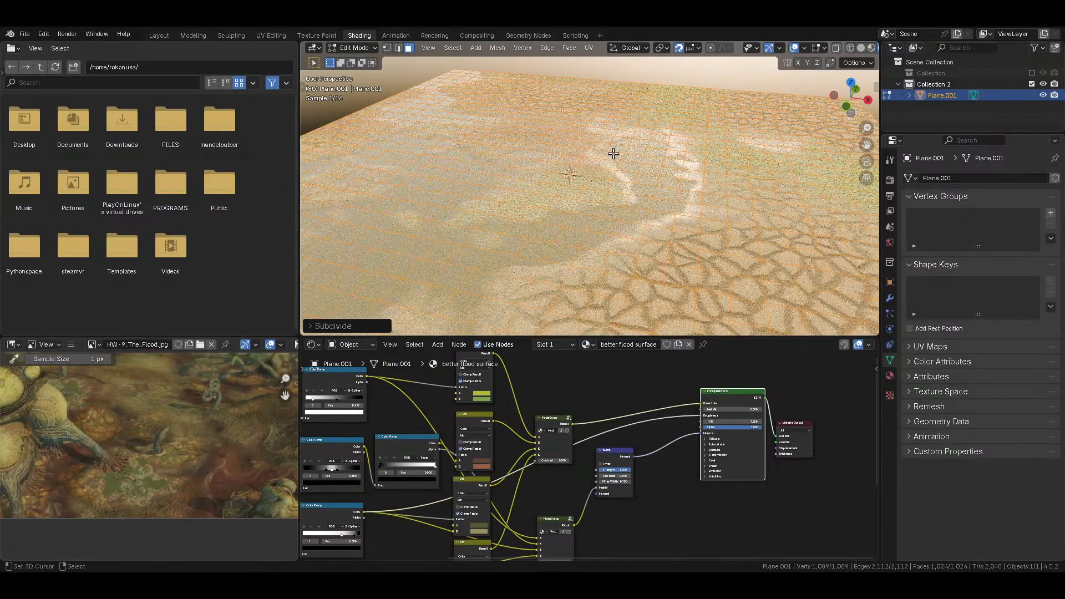
key(Tab)
scroll(624, 197, down, 5)
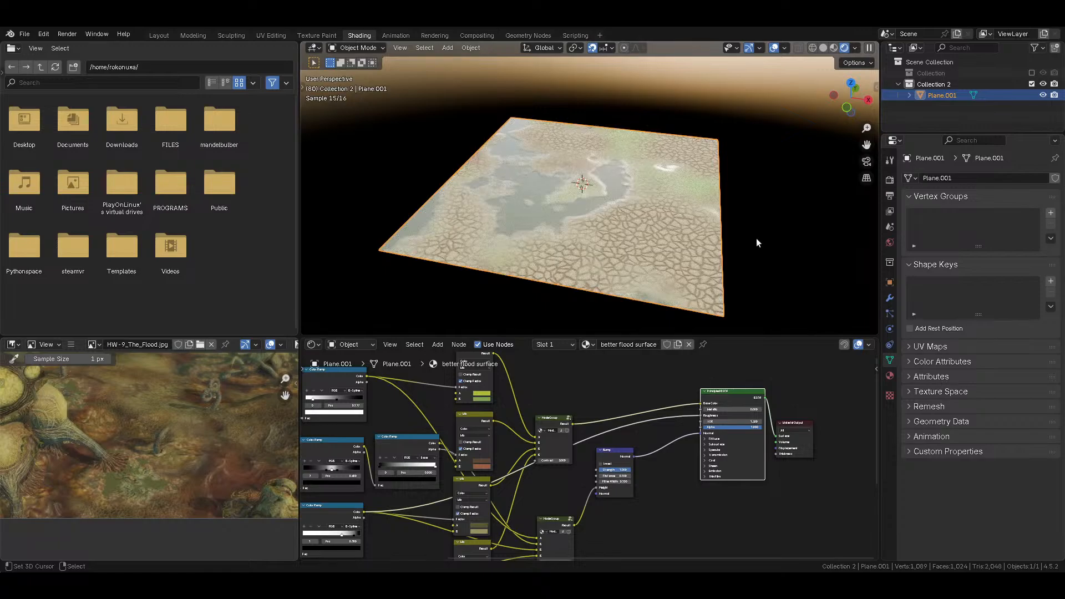
Step: Add a Displace modifier with a new texture to the plane and set the texture type to Clouds
click(890, 298)
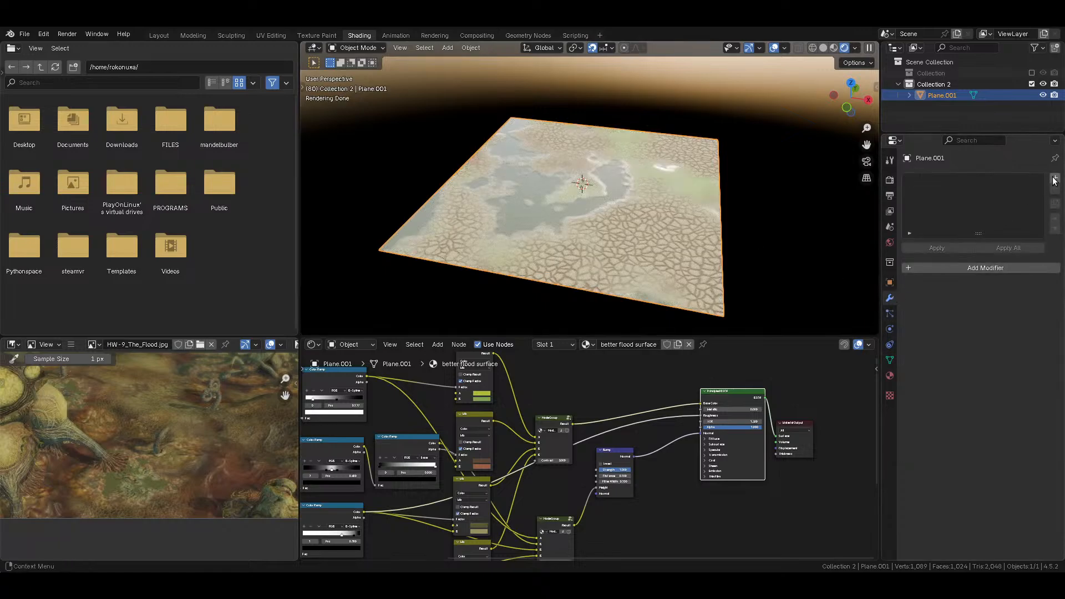
click(976, 268)
click(940, 248)
click(983, 303)
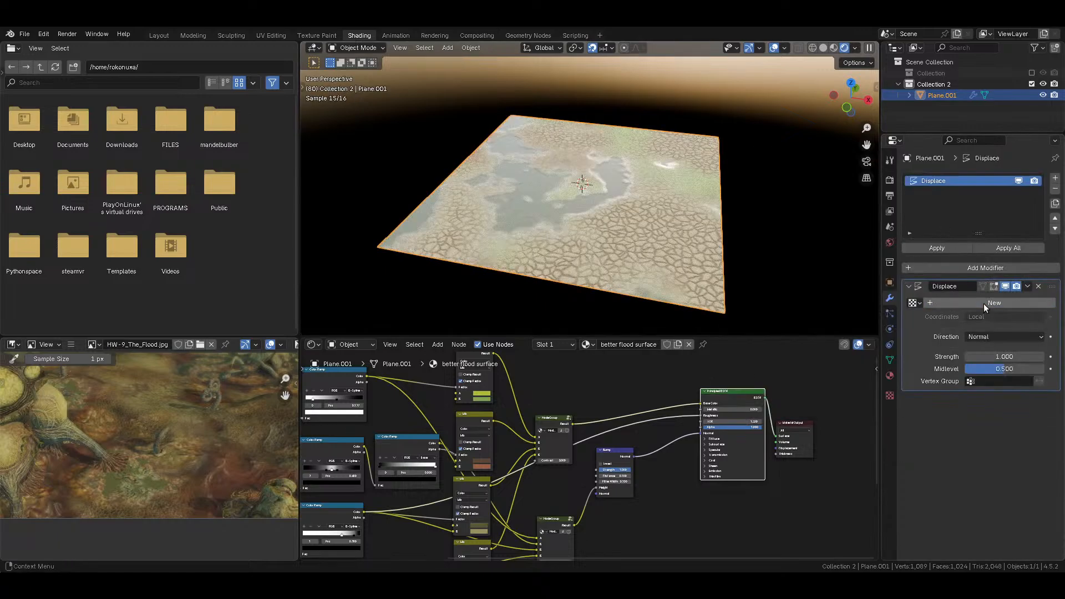
click(890, 396)
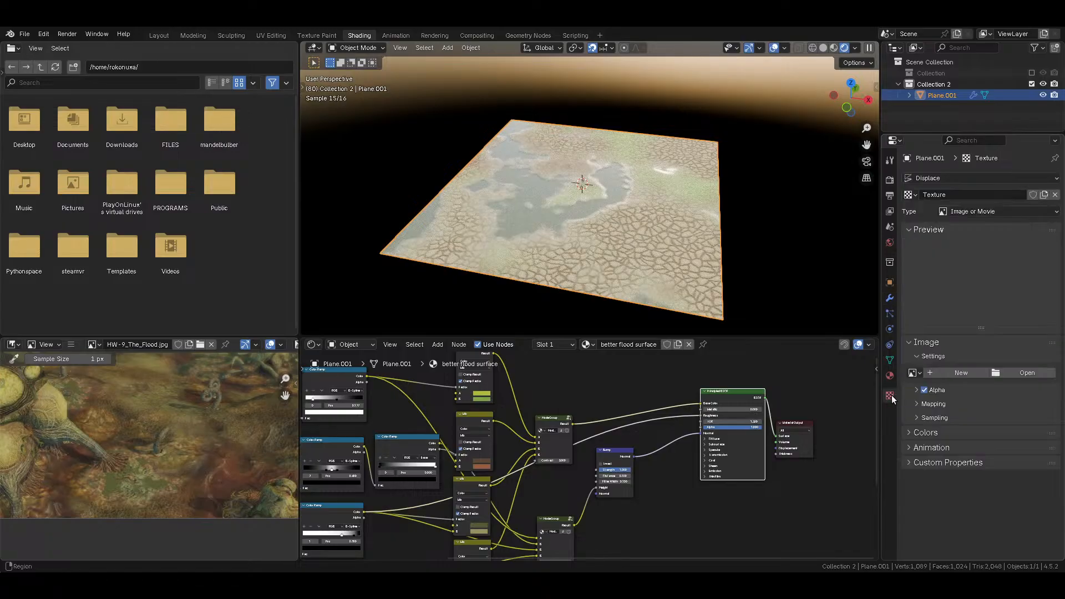
click(972, 231)
click(981, 214)
click(983, 238)
Step: Try a Size of 8 for the Clouds texture
click(1005, 311)
text(5)
key(Return)
click(1017, 314)
text(8)
key(Return)
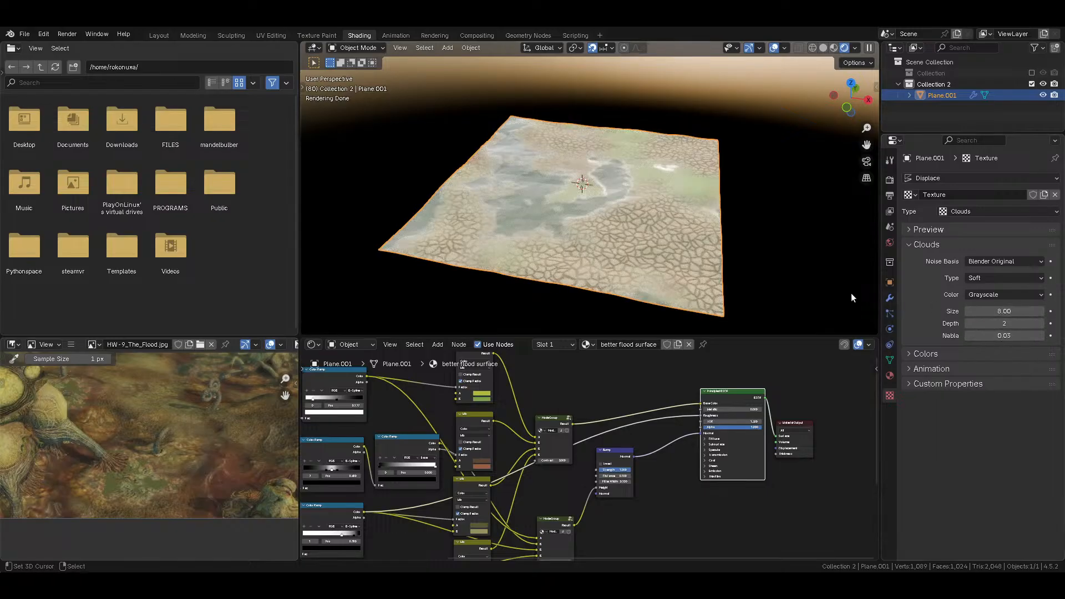
Step: Set the Clouds texture's Depth to 8 and Size to 16
click(1013, 325)
text(8)
key(Return)
click(1009, 315)
text(16)
key(Return)
middle_drag(681, 242, 655, 215)
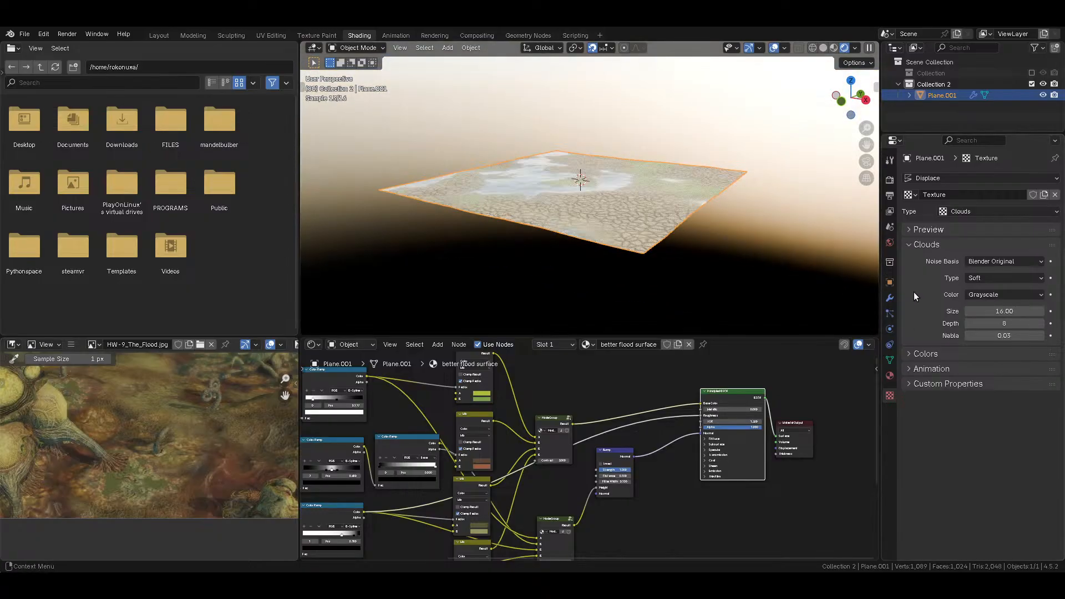
Step: Set the Displace modifier's direction to Z and its Strength to 4
click(890, 297)
click(1006, 368)
text(4)
key(Return)
middle_drag(780, 288, 751, 298)
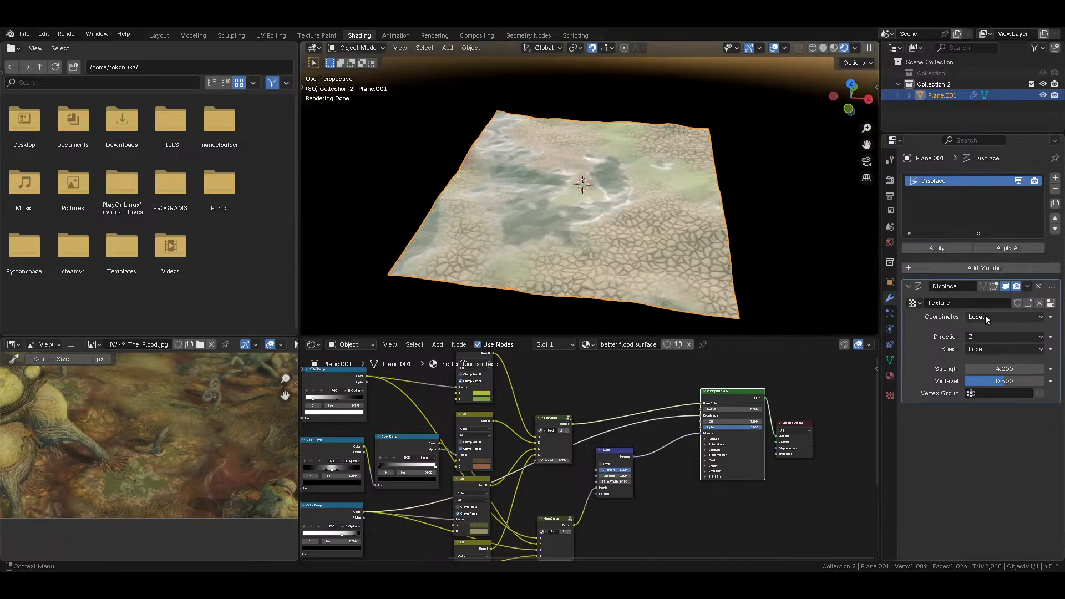
Step: Duplicate the Displace modifier, collapse both copies, shade the plane smooth and save the file
key(shift+d)
drag(909, 288, 898, 379)
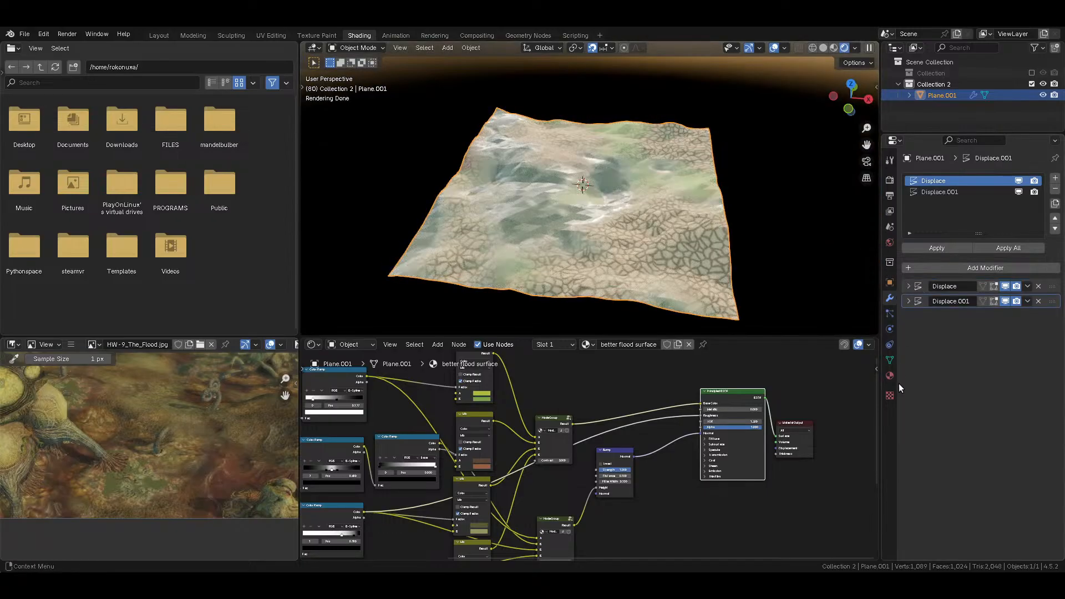
key(F3)
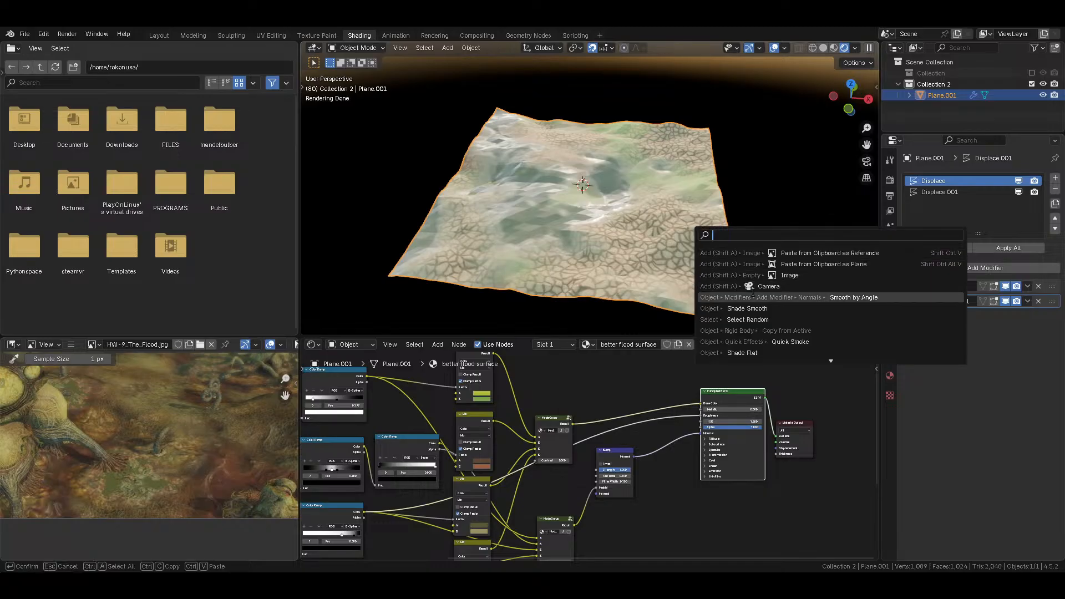
click(758, 309)
key(ctrl+s)
Step: Subdivide the plane mesh once more to 4,096 faces, return to Object Mode and save the file
middle_drag(704, 267, 672, 213)
key(alt+a)
key(w)
key(Escape)
click(671, 213)
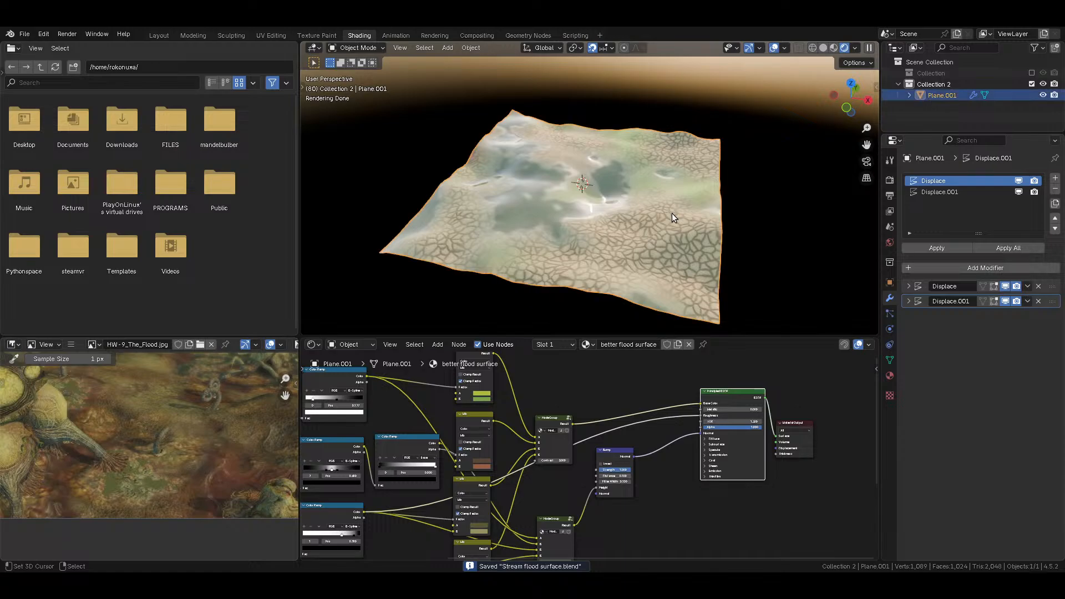
key(Tab)
right_click(671, 213)
key(Escape)
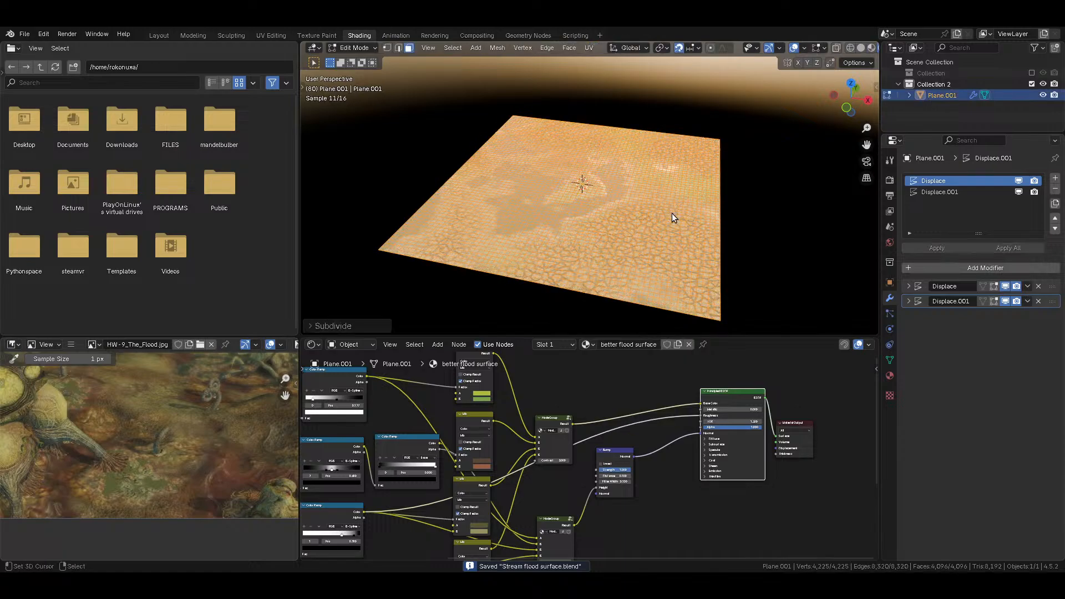
key(Tab)
middle_drag(671, 213, 630, 191)
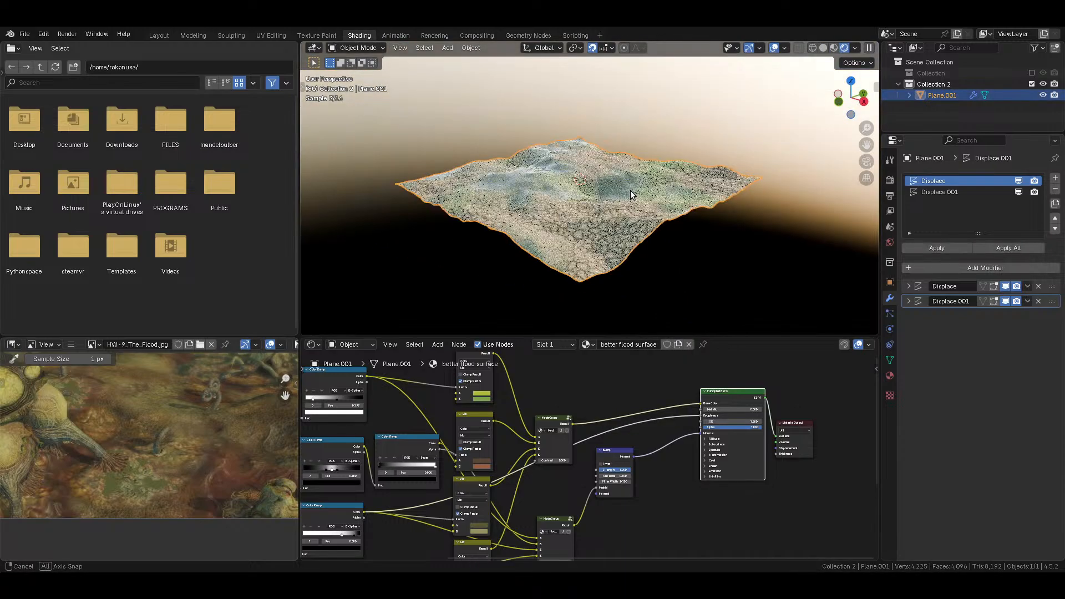
key(ctrl+s)
Step: Enable the Color Ramp in the Clouds texture's colour settings and add a stop at position 0.8
click(890, 395)
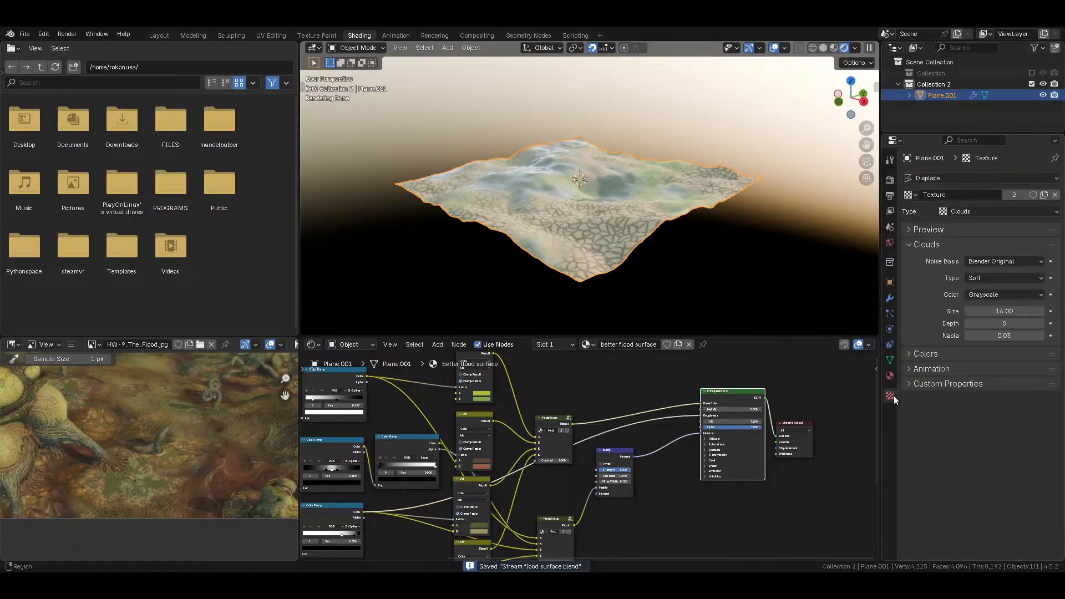
click(921, 354)
click(931, 461)
click(924, 462)
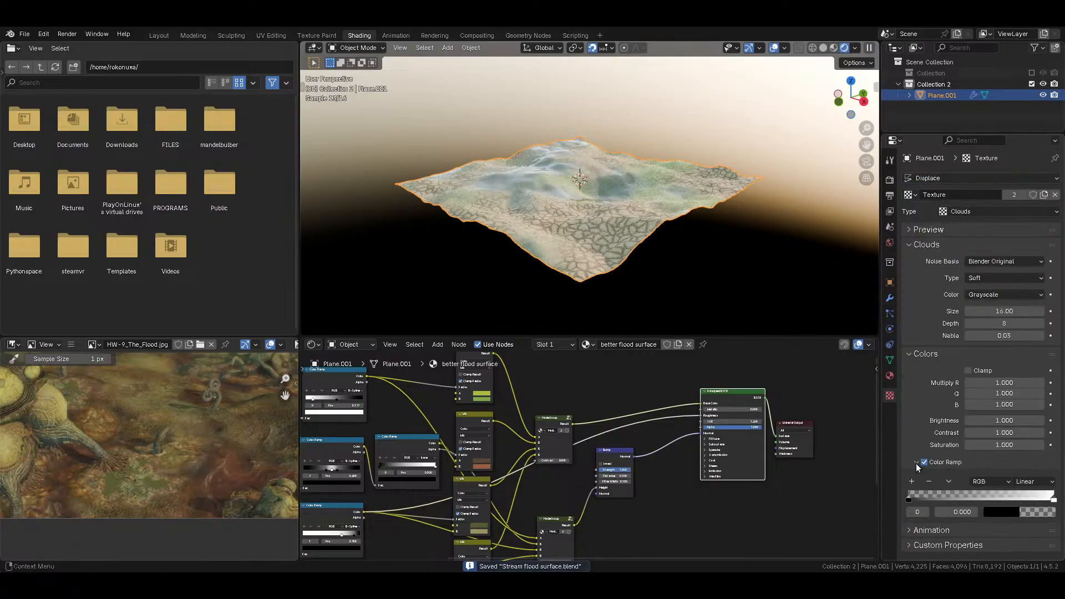
click(912, 481)
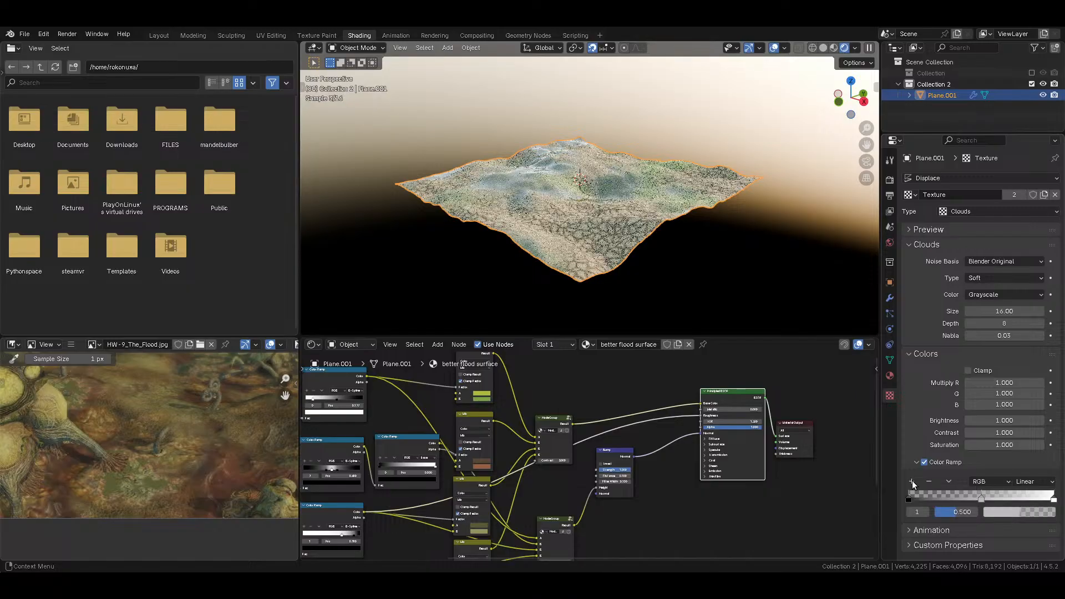
click(966, 511)
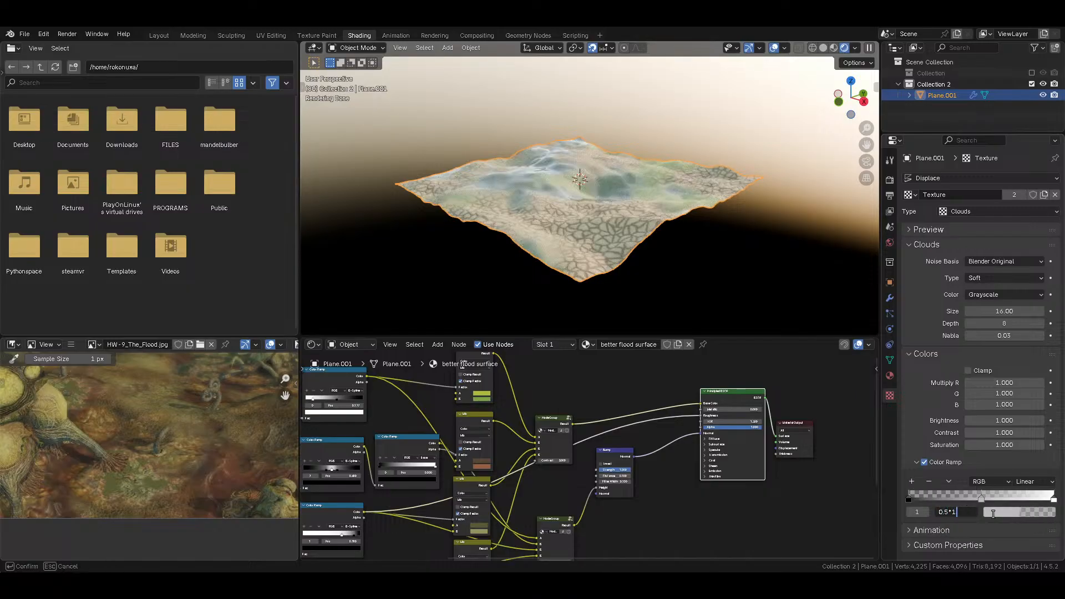
text(*1.6)
key(Return)
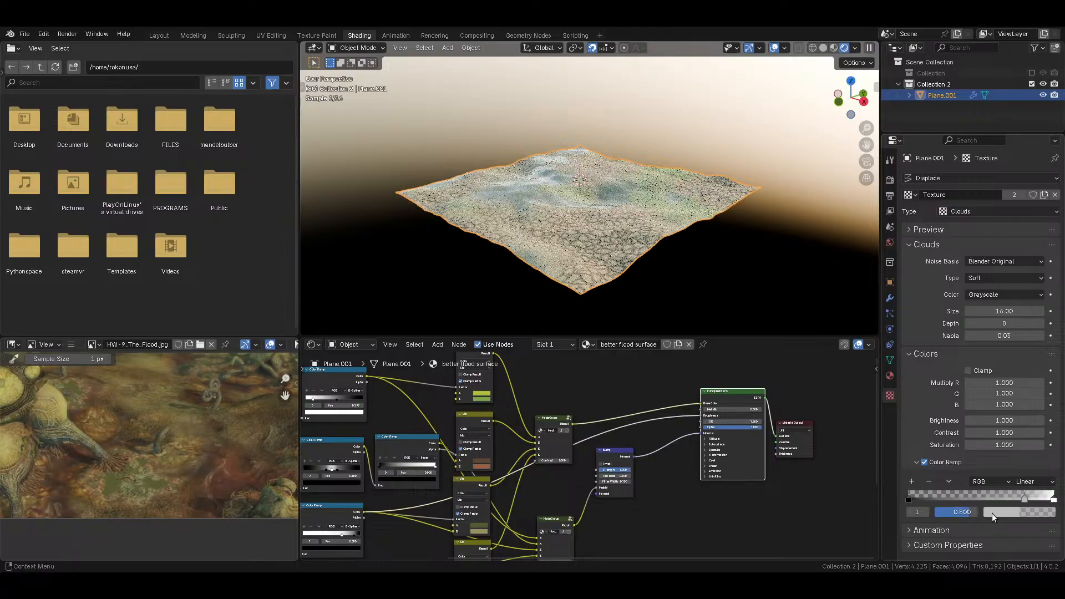
Step: Add further stops to the texture's Color Ramp, one at 0.64 and the lowest at 0.41
click(913, 481)
click(954, 511)
text(*1.6)
key(Return)
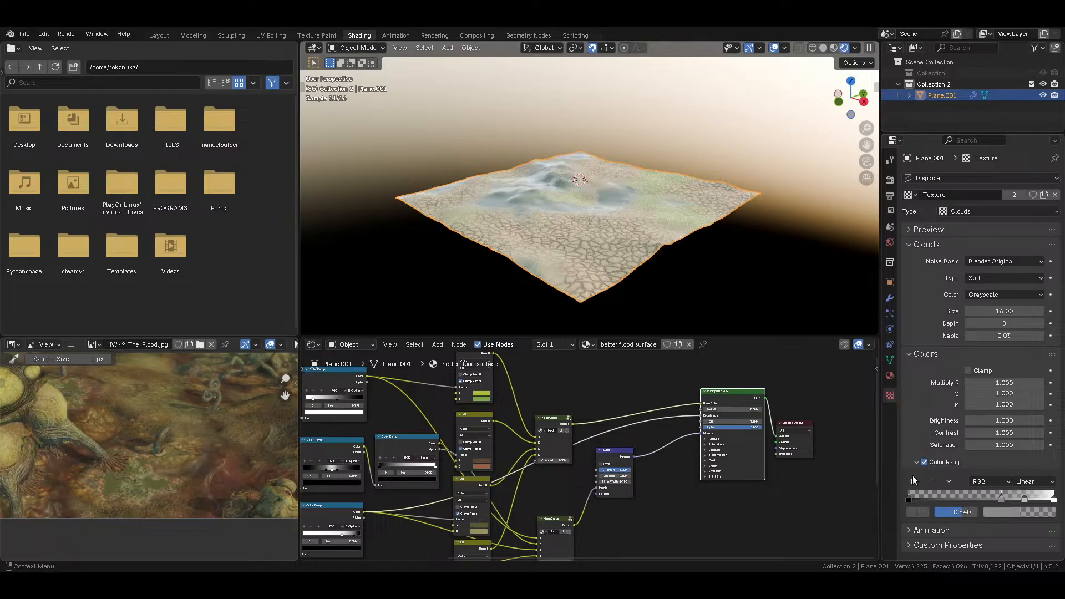
click(913, 481)
click(968, 510)
click(968, 511)
text(*0.8)
key(Return)
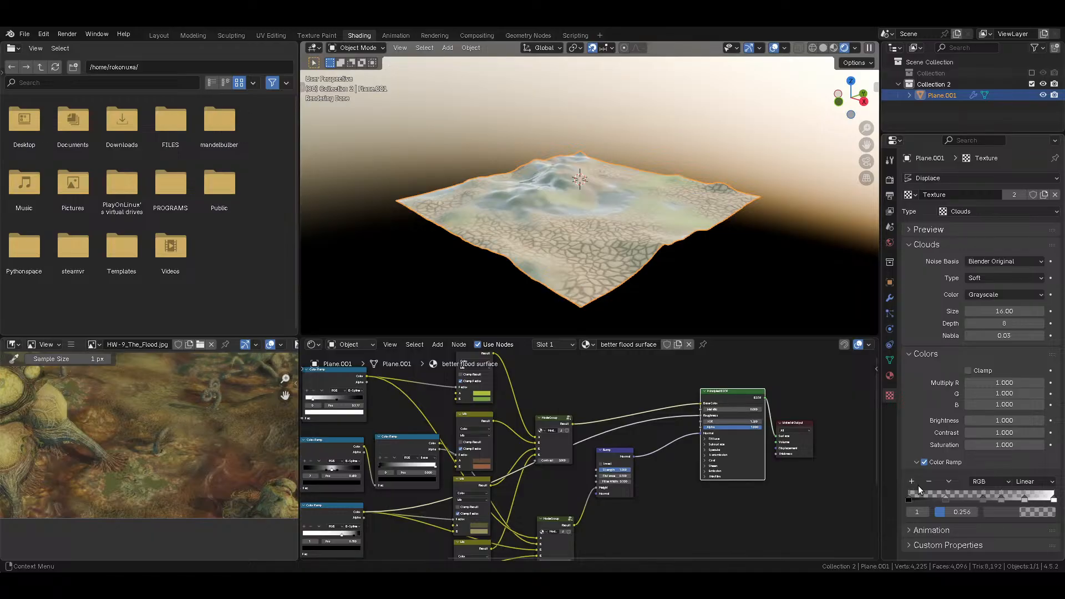
click(968, 513)
text(*1.6)
key(Return)
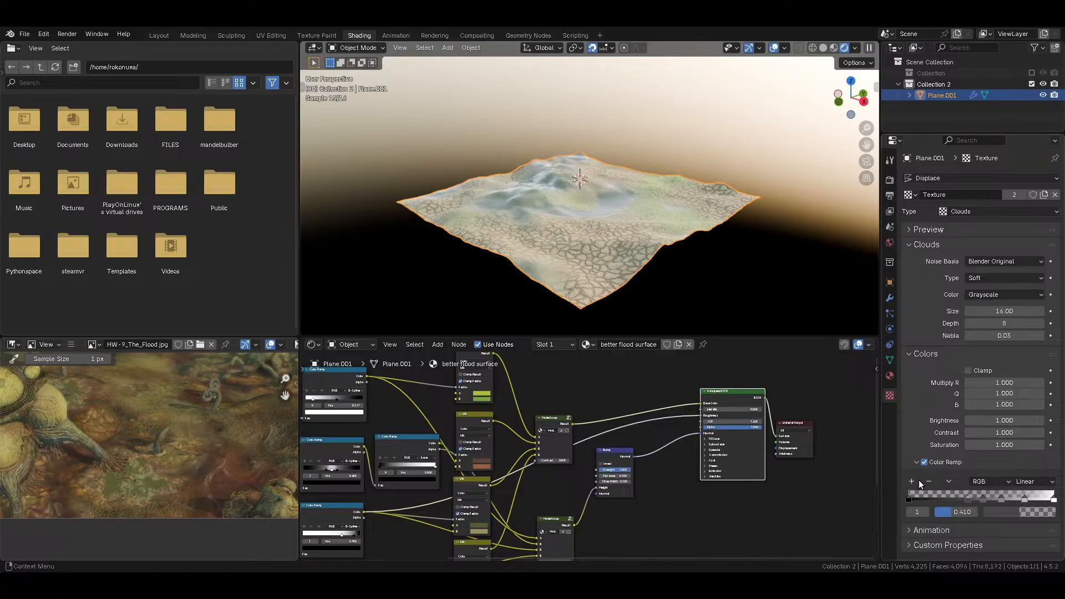
Step: Add more stops at the low end of the texture's Color Ramp, multiplying each new stop's position by 1.6
click(913, 482)
click(967, 513)
click(968, 513)
text(*1.6)
key(Return)
click(911, 481)
click(967, 512)
click(968, 512)
text(*1.6)
key(Return)
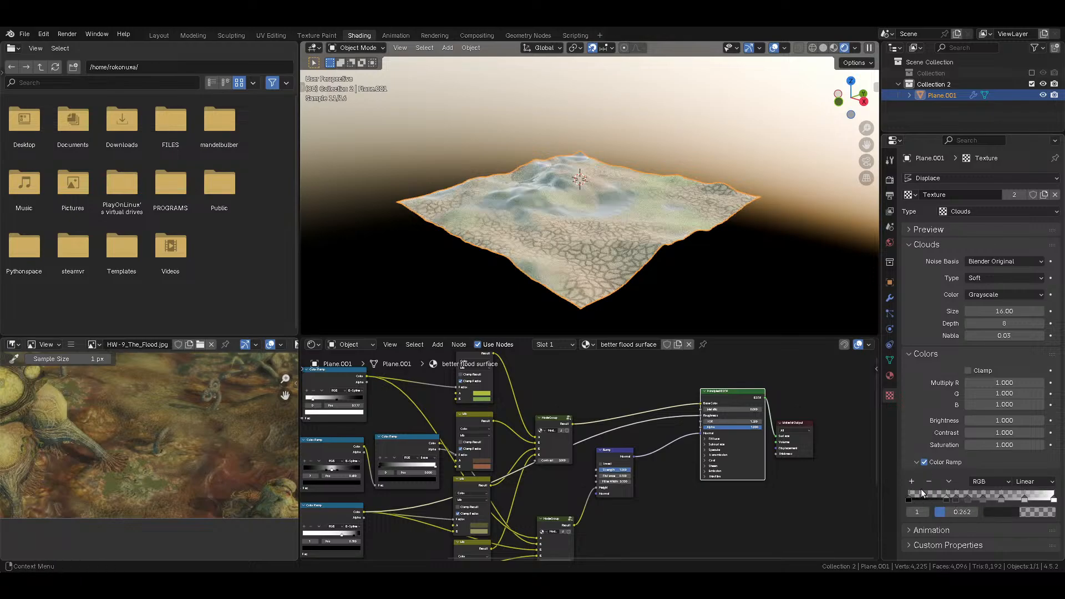
click(979, 515)
click(979, 514)
text(*1.6)
key(Return)
Step: Duplicate the second Displace modifier twice
click(889, 299)
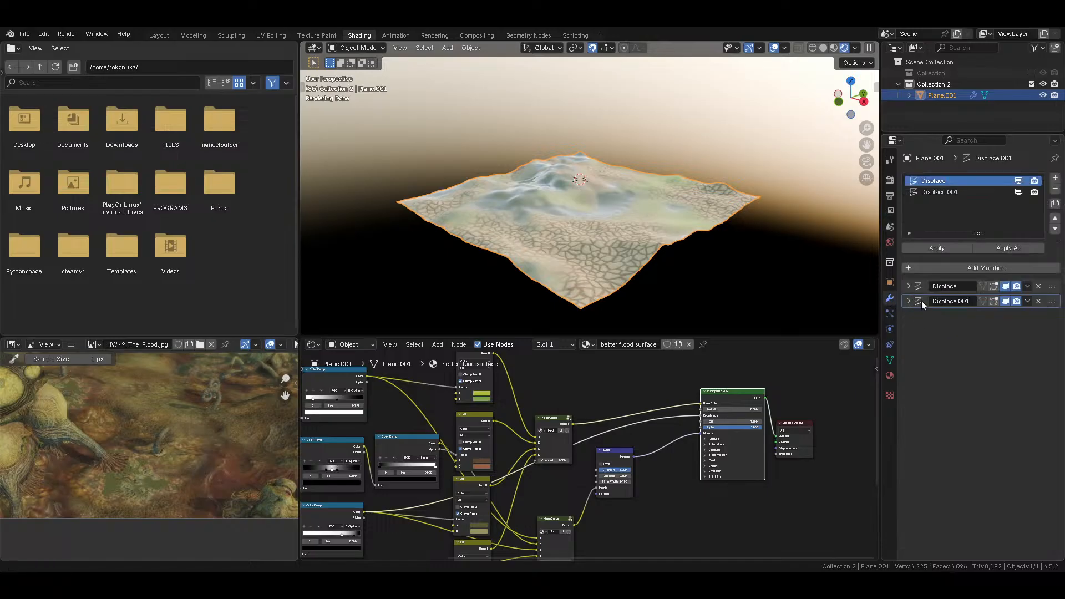
click(971, 192)
click(1055, 203)
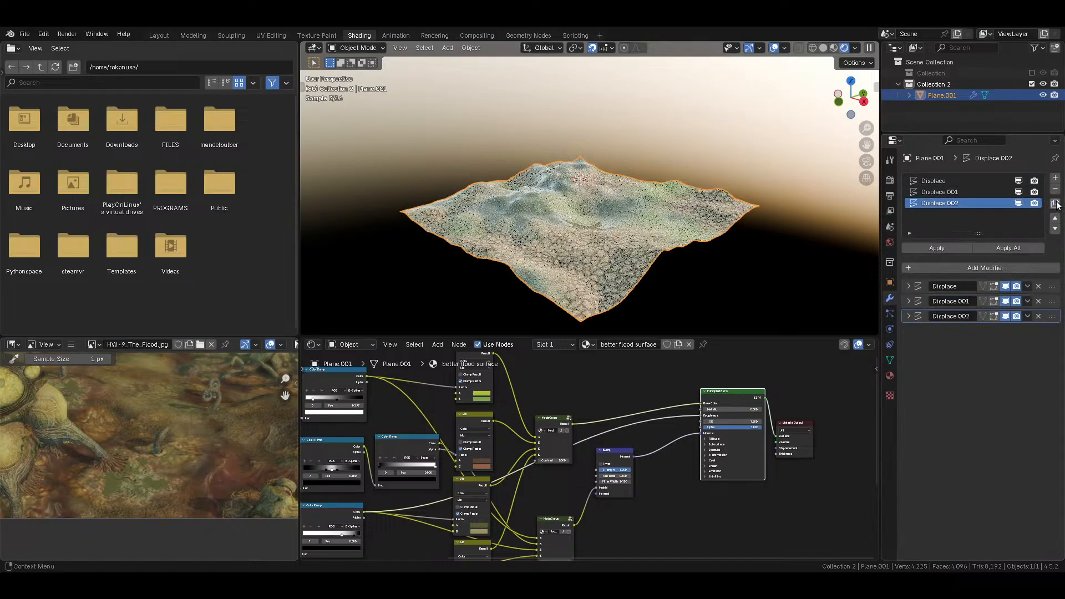
click(1055, 203)
Step: Delete all the duplicated Displace modifiers, keeping only the original one
click(1038, 301)
click(1039, 301)
click(1038, 301)
Step: Set the remaining Displace modifier's Midlevel to 0 and its Strength to 2
click(909, 286)
drag(1011, 382, 960, 381)
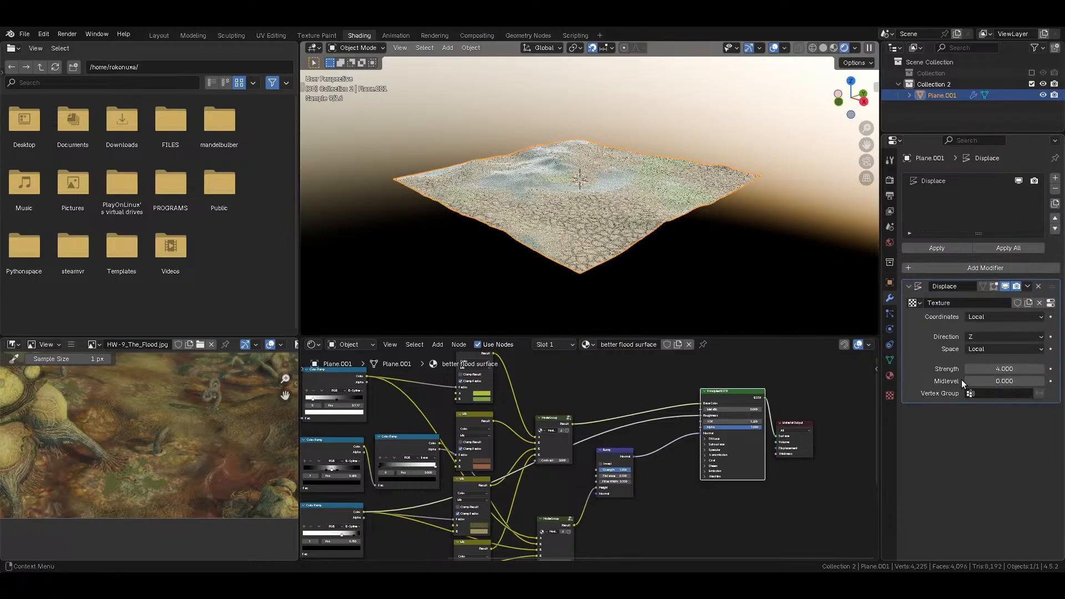
double_click(1000, 368)
text(2)
key(Return)
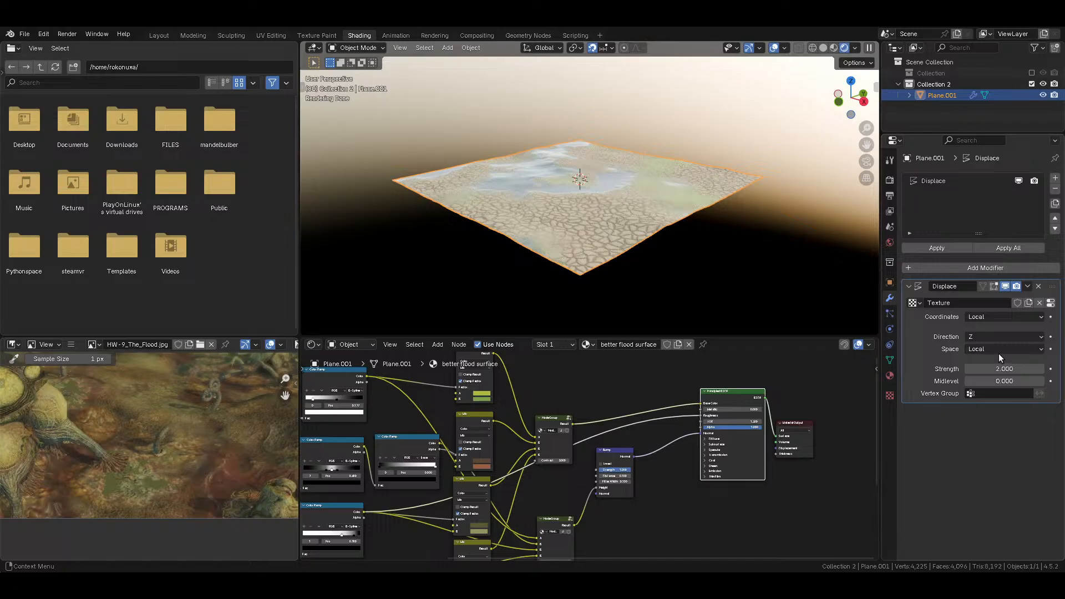
Step: Save the file and duplicate the Displace modifier ten times on the plane
click(909, 287)
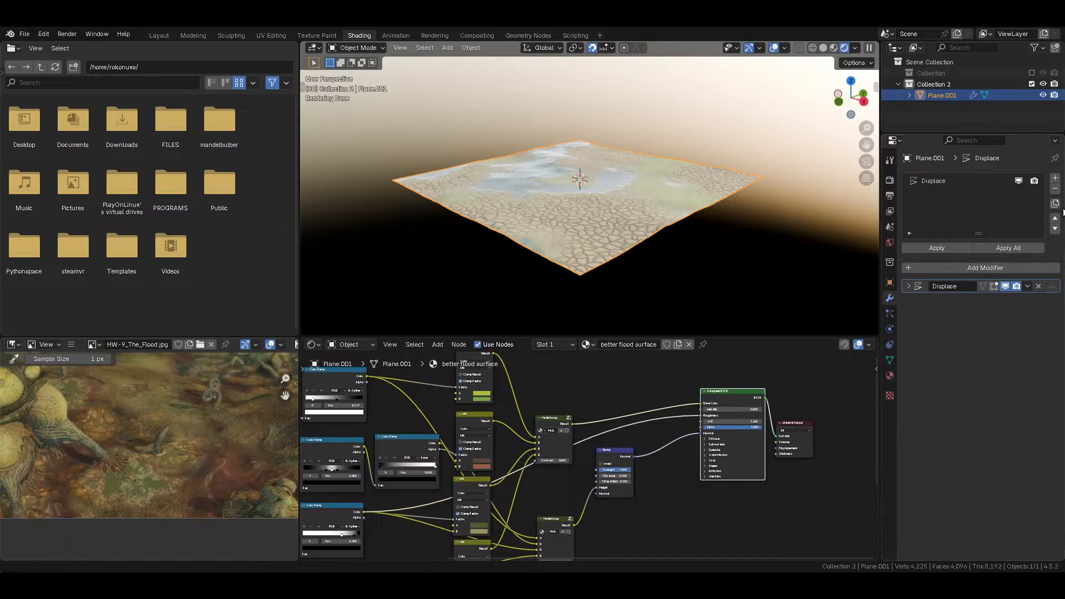
click(1055, 204)
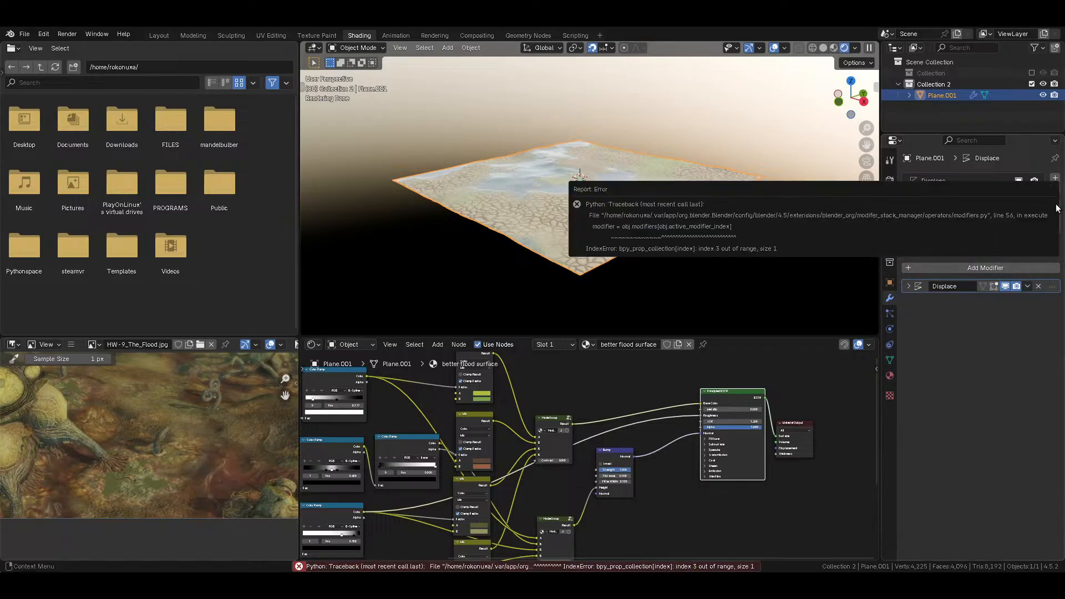
key(ctrl+s)
click(948, 180)
click(1056, 204)
click(1055, 204)
click(1055, 204)
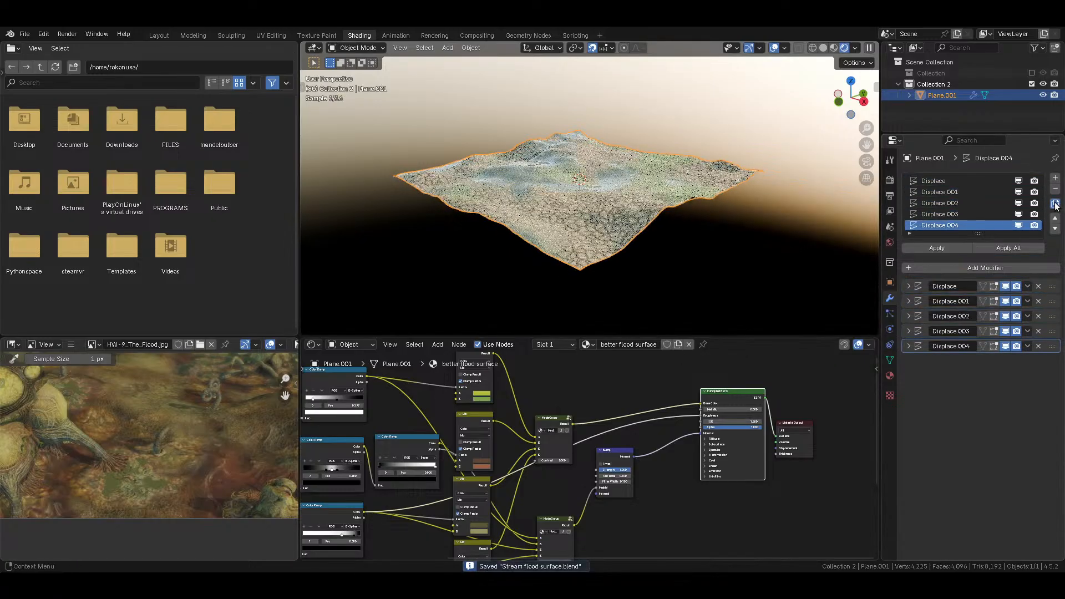
click(1056, 205)
click(1056, 204)
click(1056, 204)
click(1056, 204)
click(1056, 204)
click(1056, 204)
click(1056, 204)
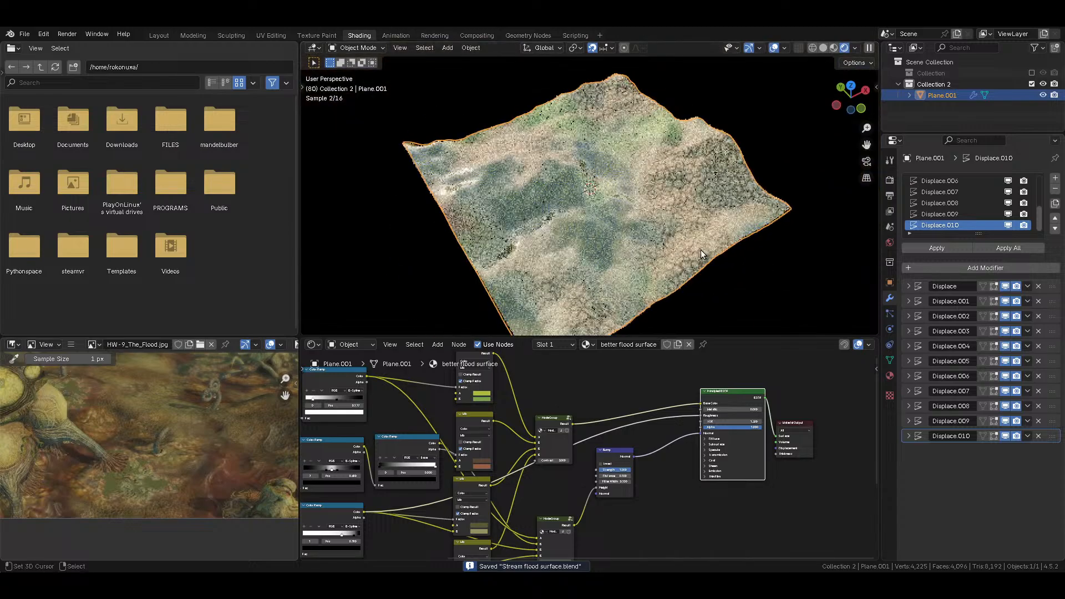
Step: Examine the displaced terrain from several angles and distances, switching between wireframe and rendered shading
right_click(631, 242)
key(shift+z)
middle_drag(630, 242, 522, 240)
scroll(618, 215, up, 5)
key(shift+z)
scroll(618, 215, down, 5)
mouse_move(621, 230)
middle_down()
mouse_move(614, 218)
mouse_move(638, 208)
middle_up()
scroll(613, 218, up, 5)
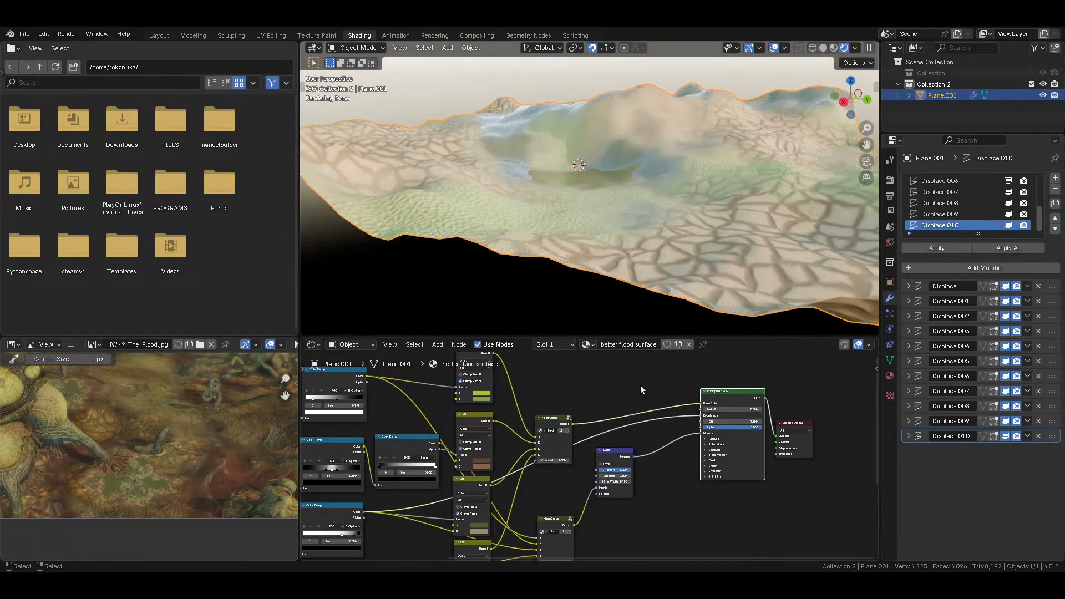
Step: Set the Principled BSDF's Metallic value to 0.5 and save the file
scroll(640, 385, down, 6)
middle_drag(640, 385, 584, 404)
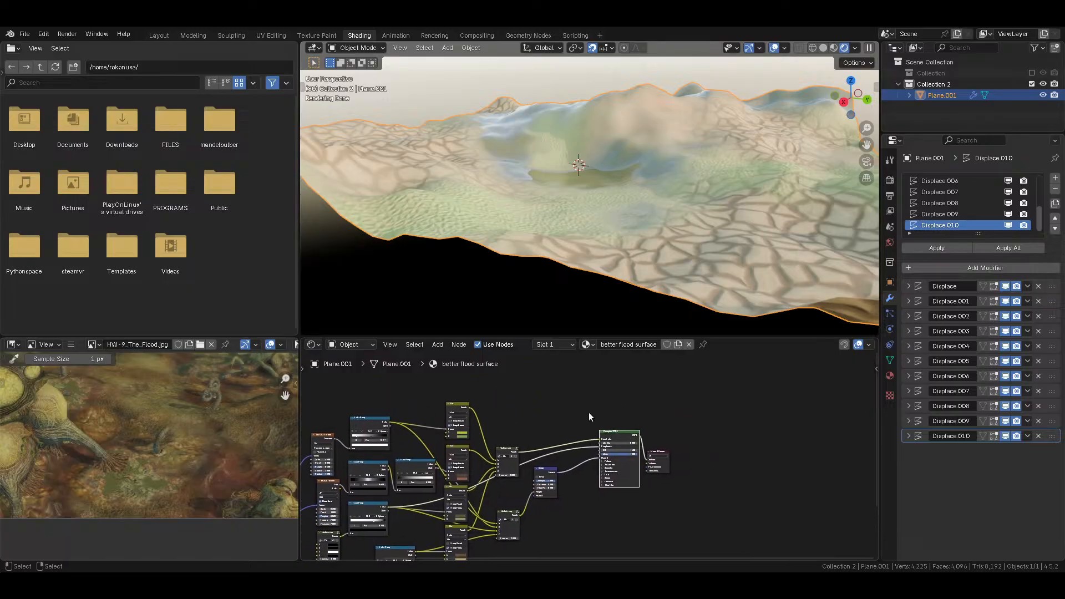
scroll(588, 412, up, 10)
drag(655, 424, 682, 428)
click(681, 428)
text(.5)
key(Return)
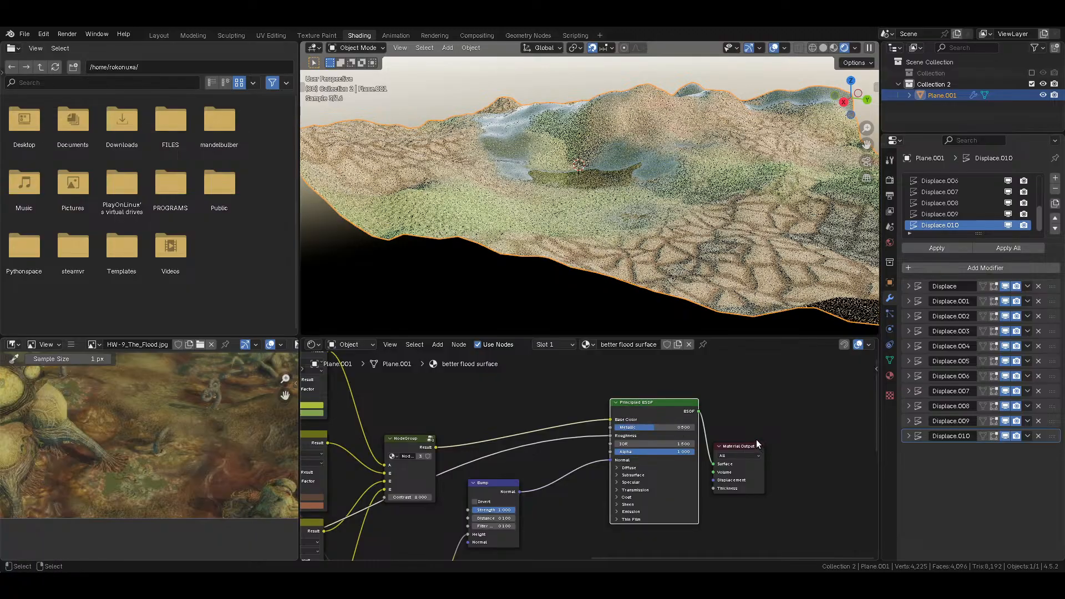
key(ctrl+s)
Step: Try several higher Contrast values on the node group feeding the Base Color
scroll(571, 261, down, 5)
middle_drag(570, 262, 684, 298)
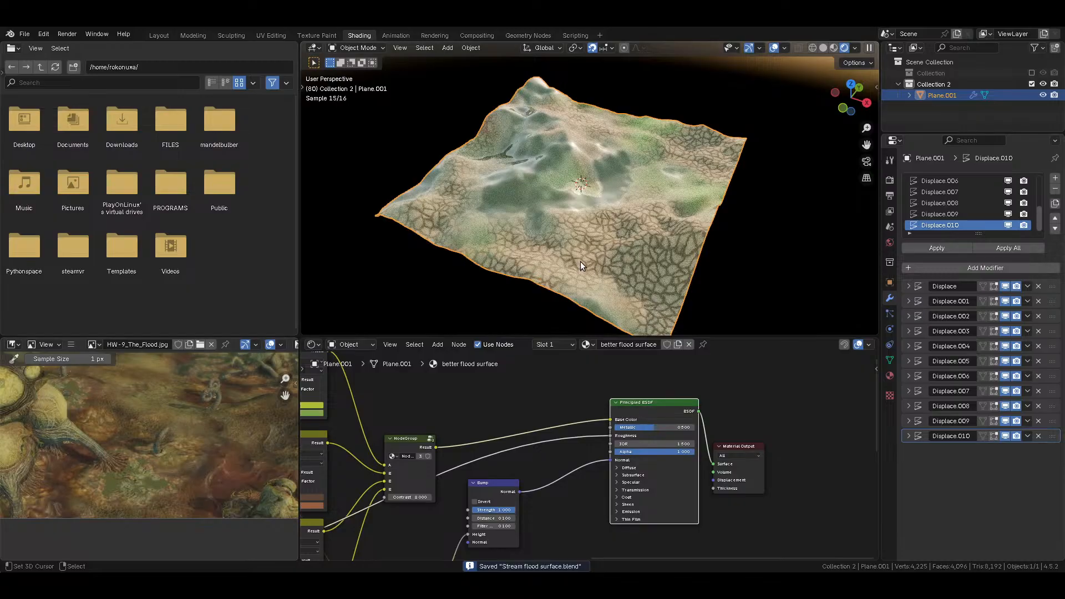
scroll(581, 262, up, 5)
middle_drag(513, 394, 695, 355)
drag(597, 406, 611, 388)
click(608, 440)
text(12)
key(Return)
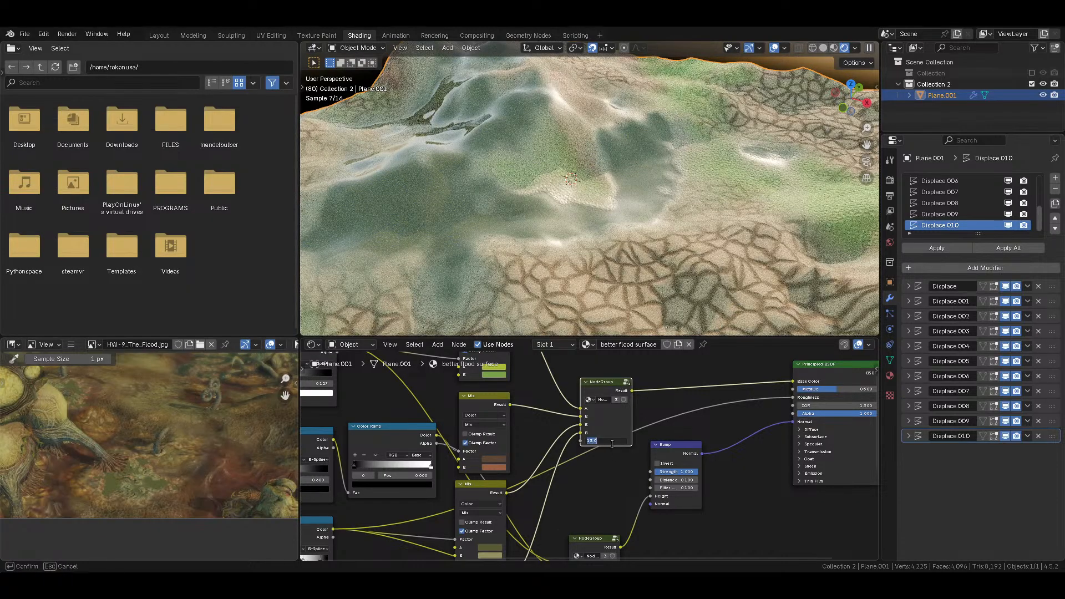
click(616, 440)
text(5)
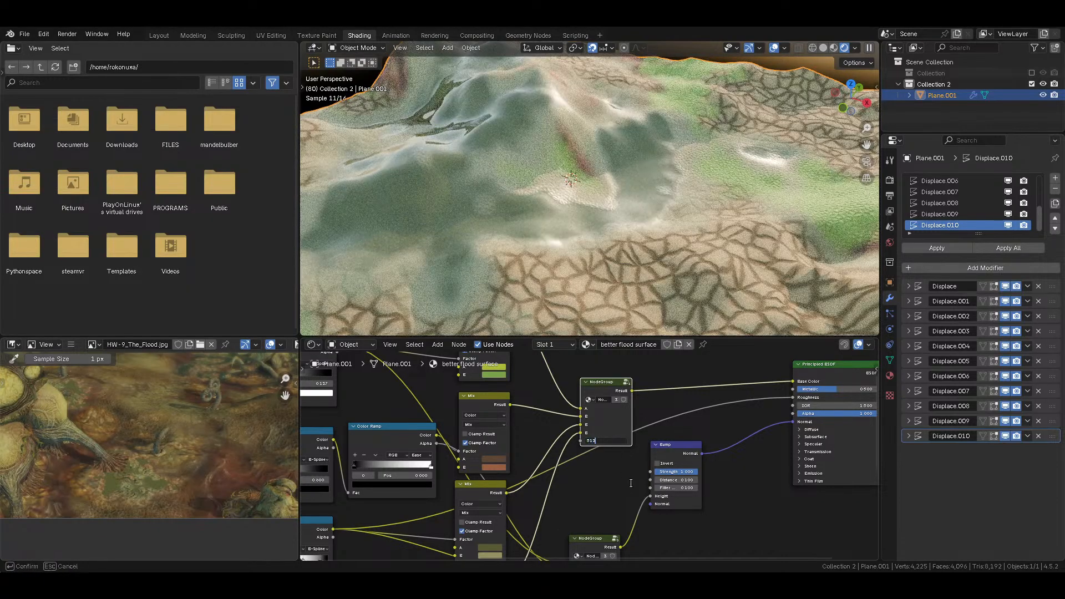
key(Return)
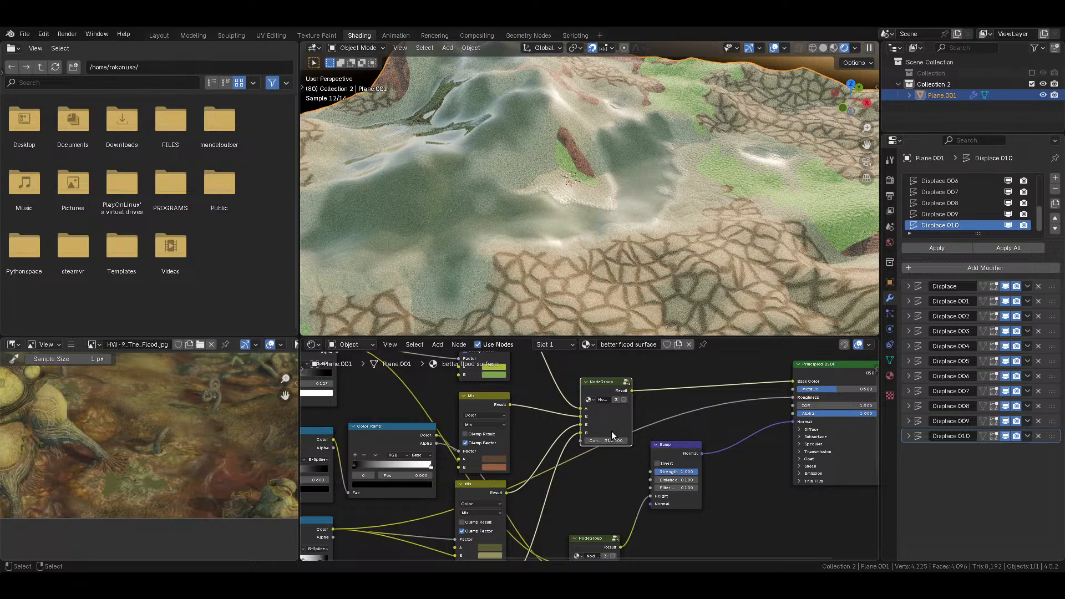
click(612, 440)
text(1)
key(Return)
click(608, 441)
key(Return)
scroll(635, 222, down, 6)
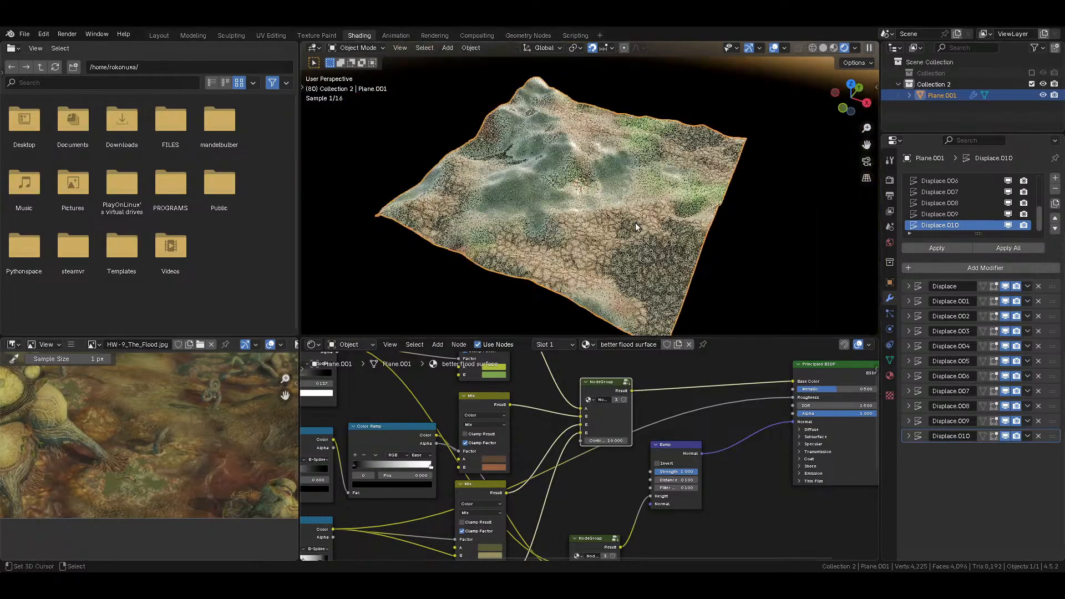
Step: Preview the Base Color node group, set its Contrast to 32, restore the Principled BSDF output and save
ctrl+shift+click(601, 381)
click(616, 440)
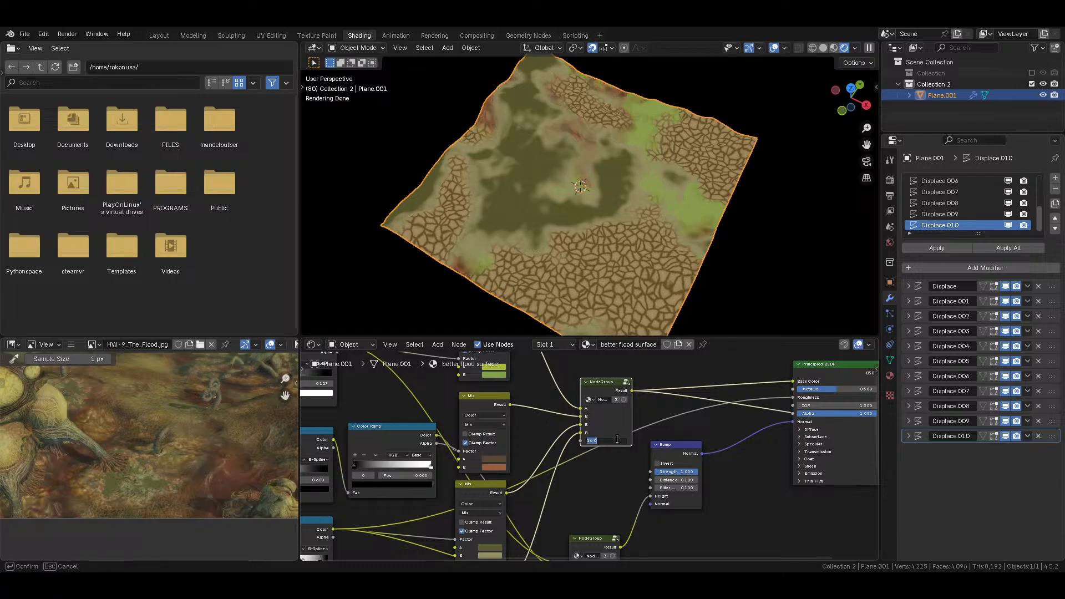
text(32)
key(Return)
middle_drag(750, 384, 586, 446)
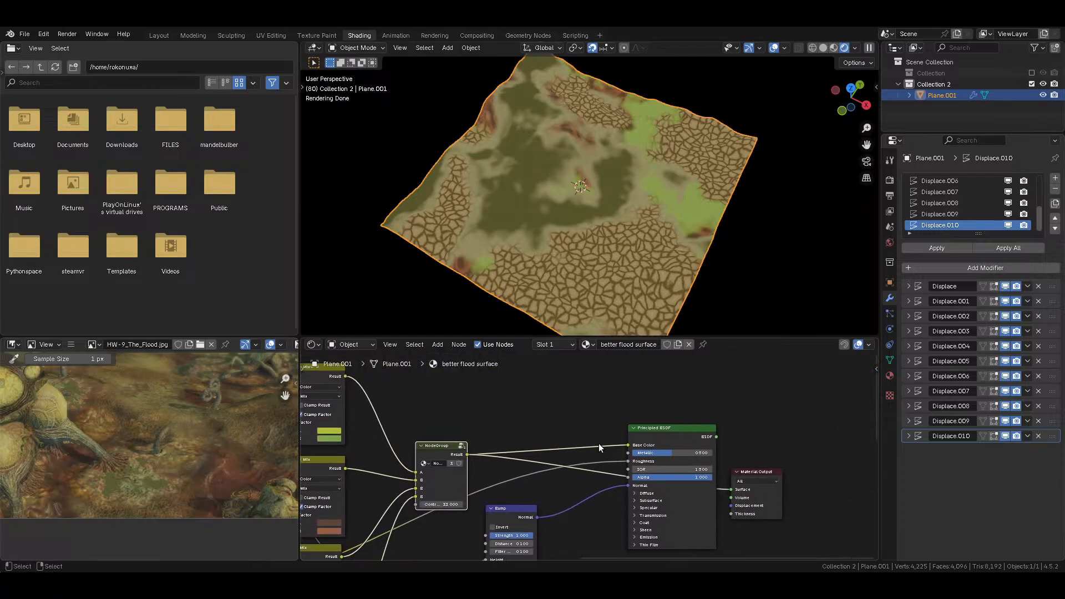
ctrl+shift+click(664, 435)
key(ctrl+s)
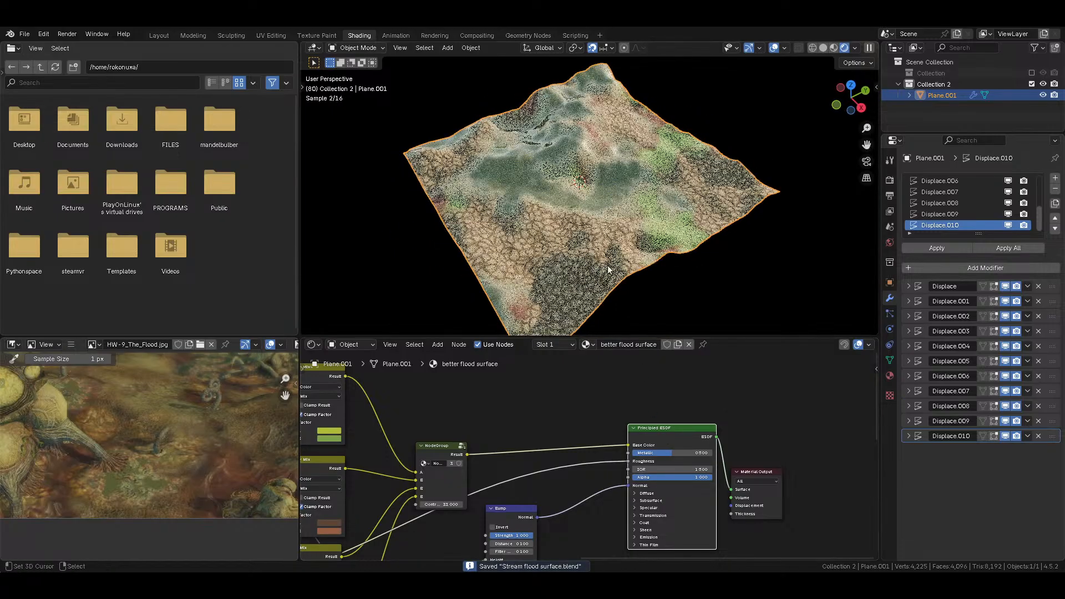
Step: Scale the plane's mesh up by a factor of 2 twice in Edit Mode
key(Tab)
text(s2)
key(Return)
text(s2)
key(Return)
key(Tab)
middle_drag(780, 212, 664, 198)
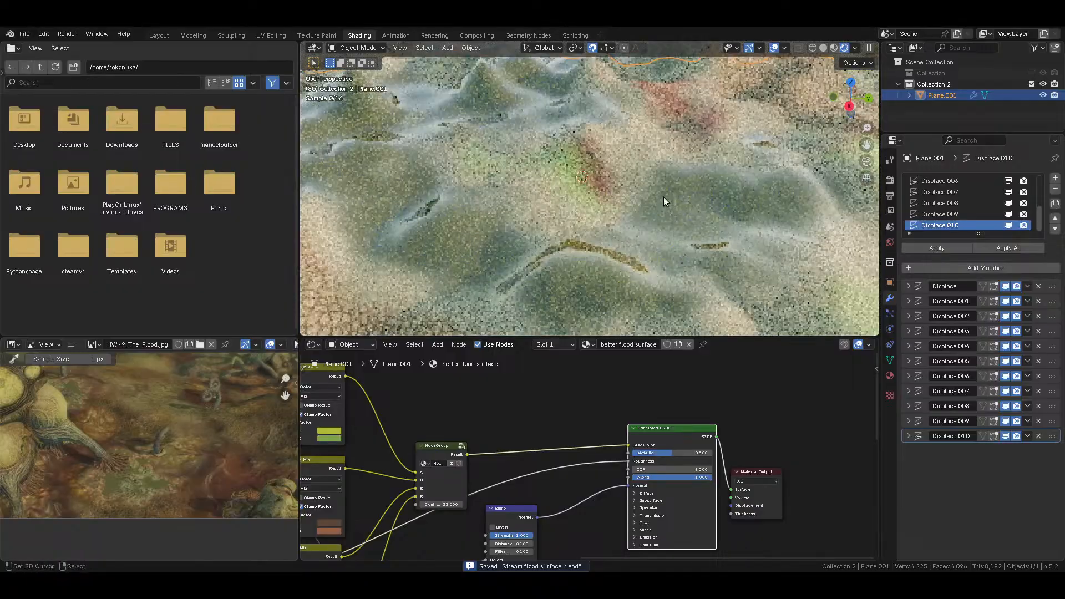
Step: Subdivide the plane's whole mesh once and return to Object Mode
scroll(664, 198, down, 5)
key(Tab)
right_click(664, 197)
click(664, 200)
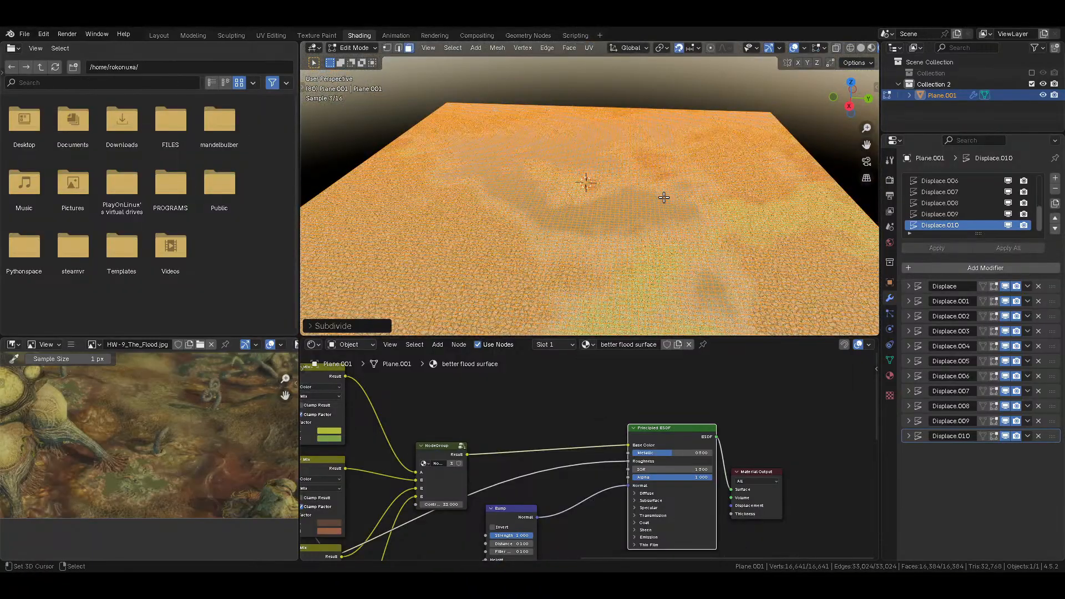
key(Tab)
Step: Set the Clouds texture's Size to 64 and save the file
click(889, 396)
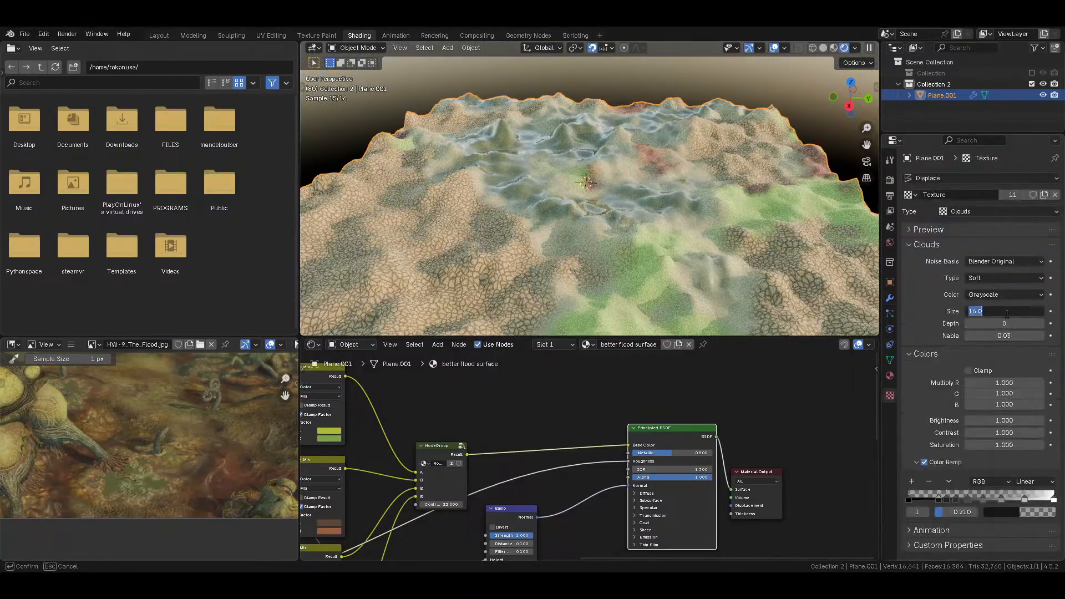
middle_drag(724, 270, 582, 258)
key(ctrl+s)
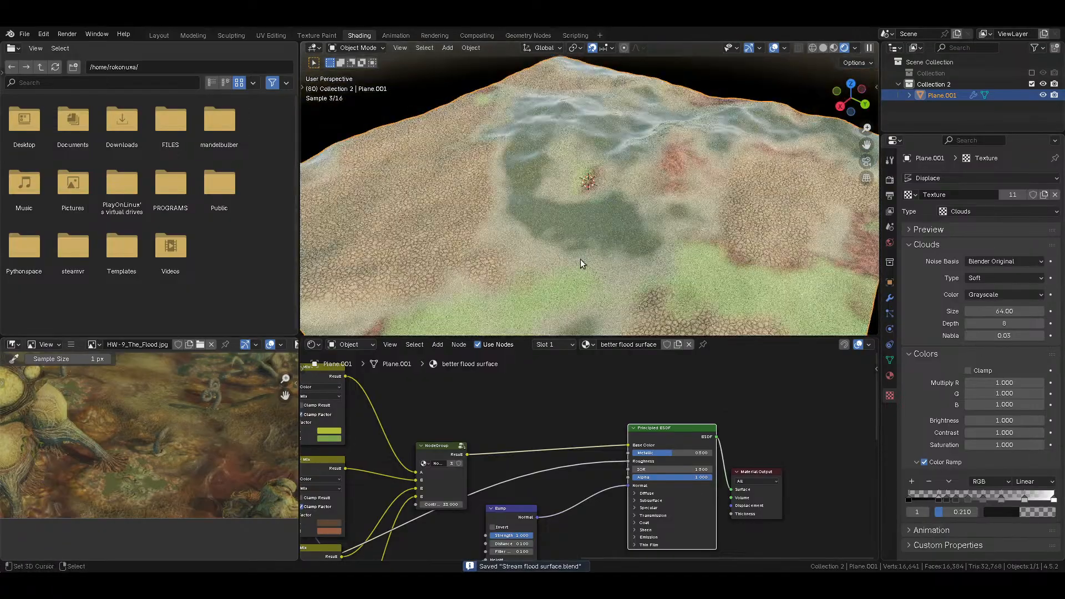
Step: Try Contrast values such as 32 and 64 on the node group feeding the Bump height
scroll(541, 425, down, 2)
middle_drag(498, 483, 613, 444)
scroll(605, 455, up, 5)
middle_drag(640, 480, 591, 426)
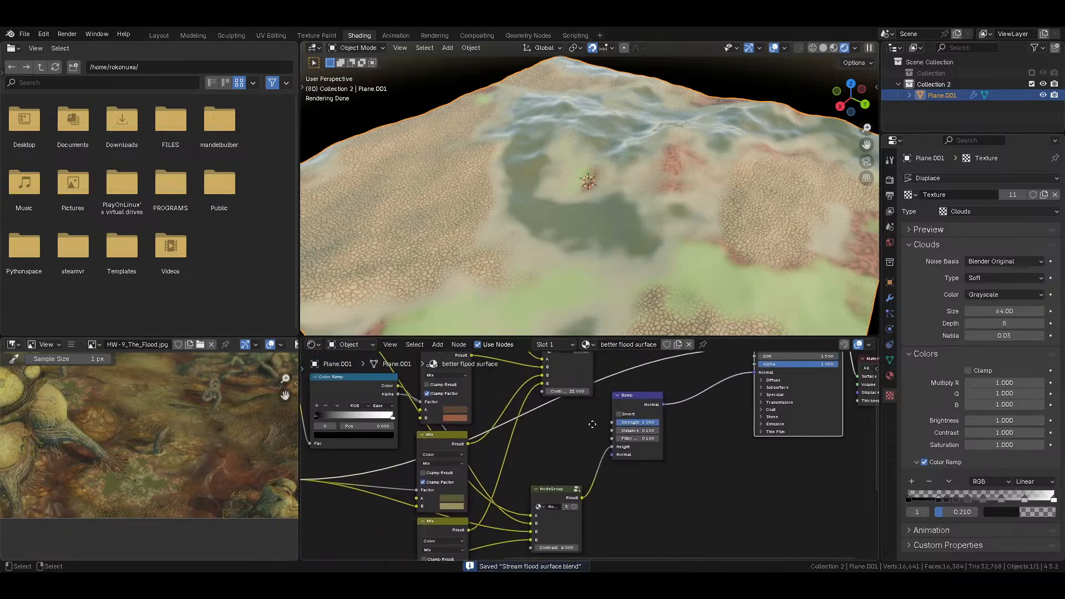
middle_drag(574, 502, 584, 434)
click(566, 480)
text(32)
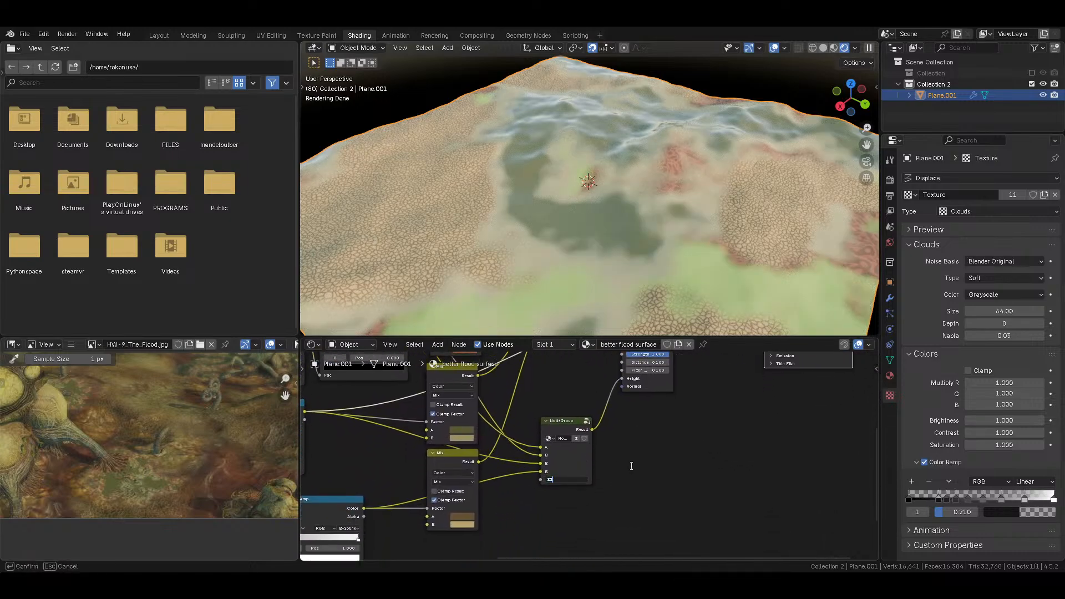
key(Return)
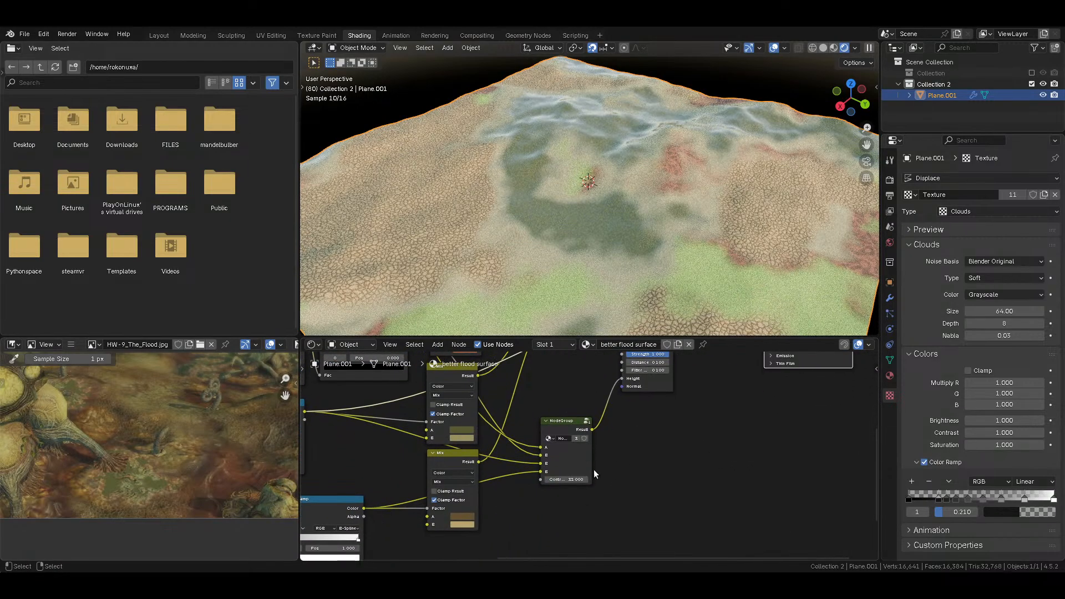
click(566, 479)
text(64)
key(Return)
click(568, 477)
text(9)
key(Return)
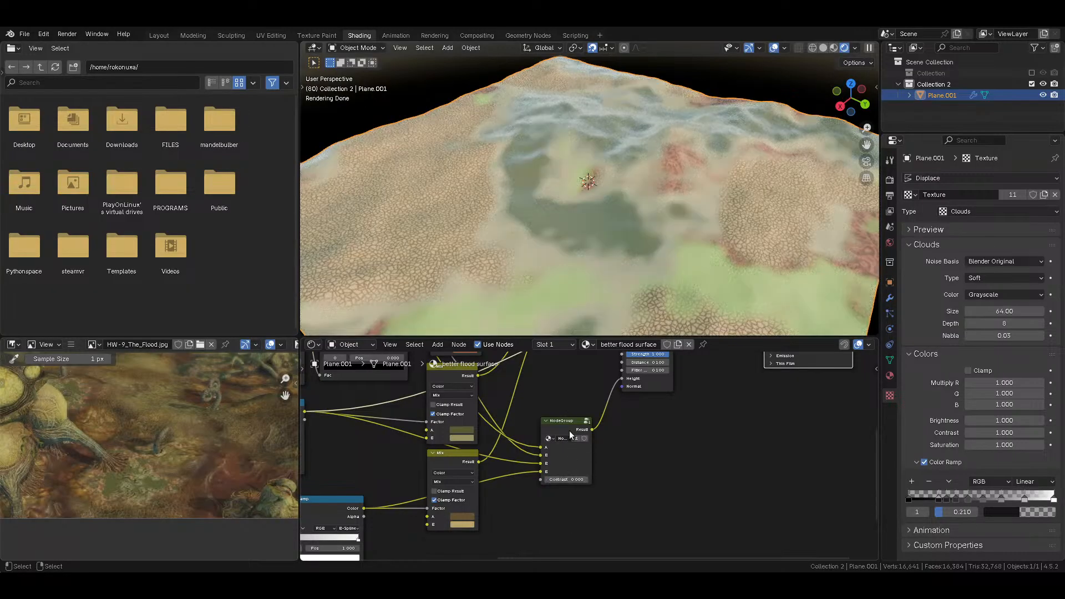
Step: Preview the Bump height node group, set its Contrast to 8, restore the Principled BSDF output and save
ctrl+shift+click(566, 449)
scroll(588, 456, down, 3)
drag(574, 470, 601, 470)
scroll(620, 474, up, 4)
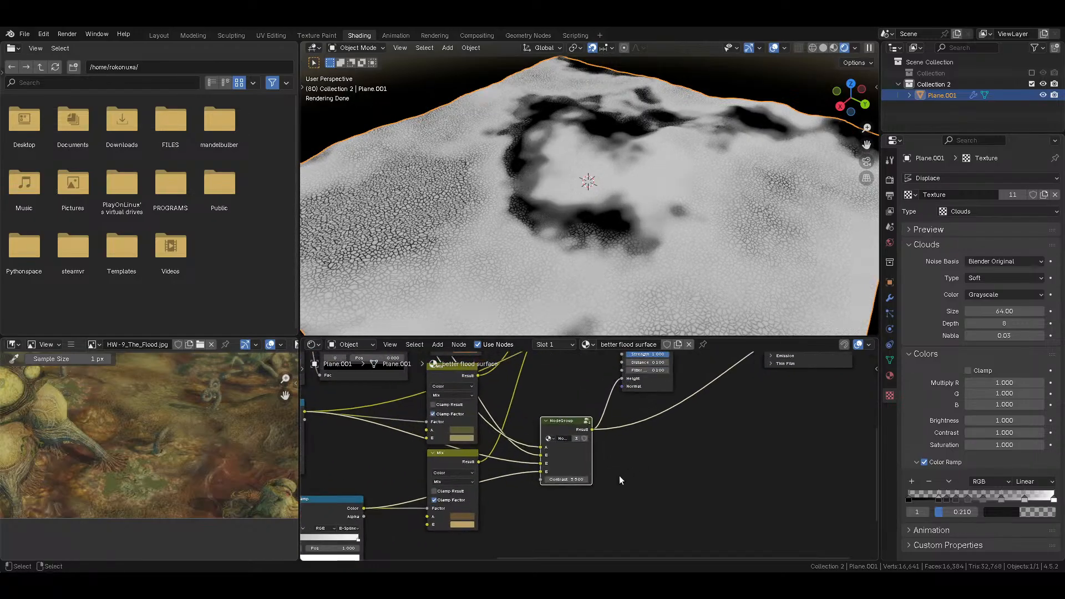
click(571, 488)
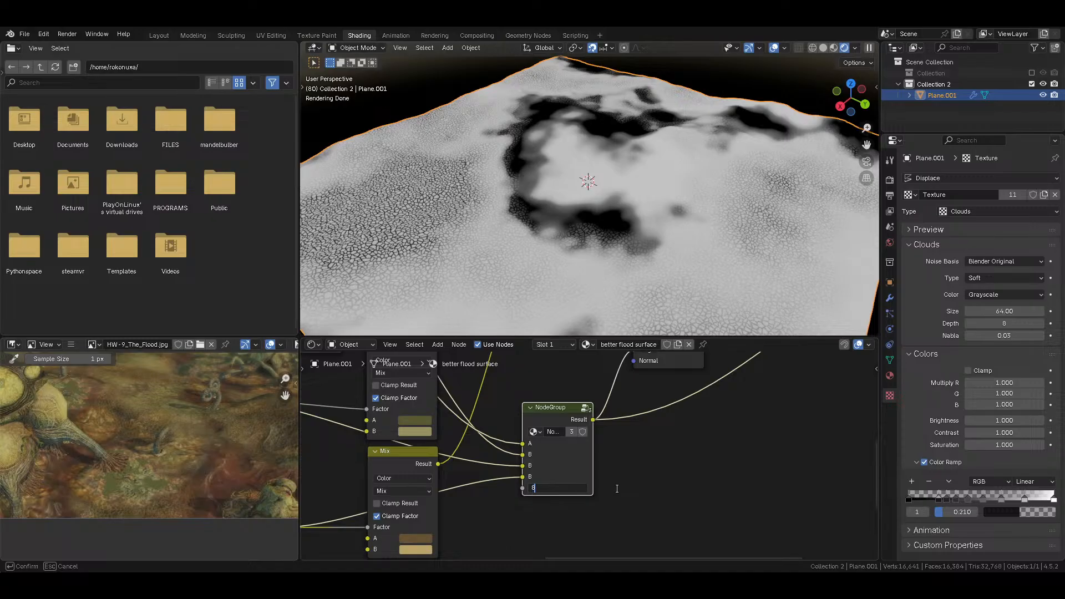
key(Return)
scroll(627, 468, down, 6)
middle_drag(620, 448, 487, 529)
ctrl+shift+click(617, 398)
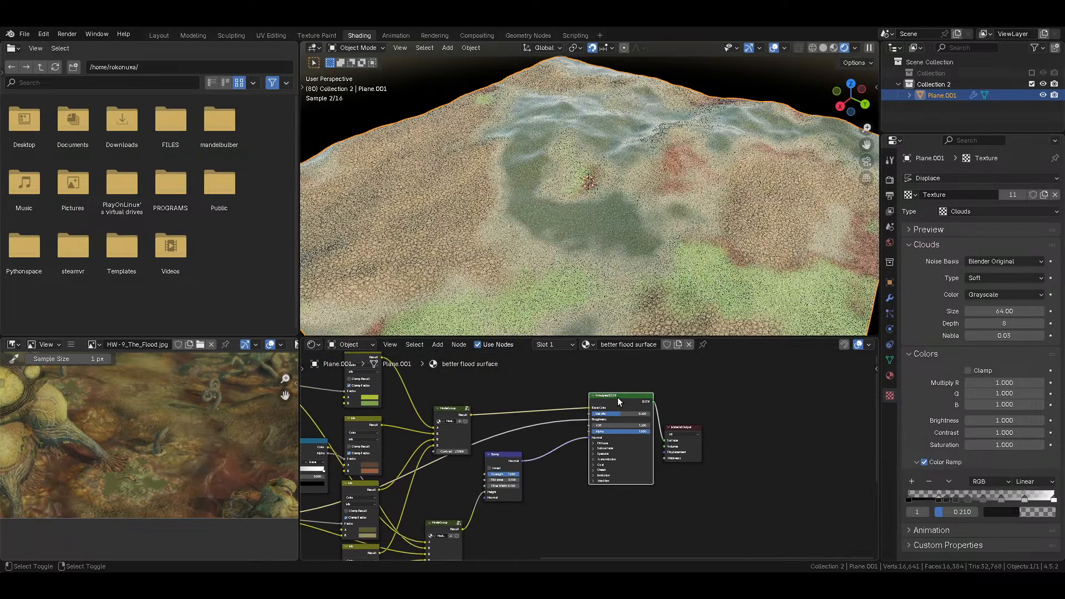
key(ctrl+s)
Step: Inspect the terrain up close and shift the Material Output node slightly away from the Principled BSDF
middle_drag(654, 255, 603, 228)
scroll(657, 247, up, 6)
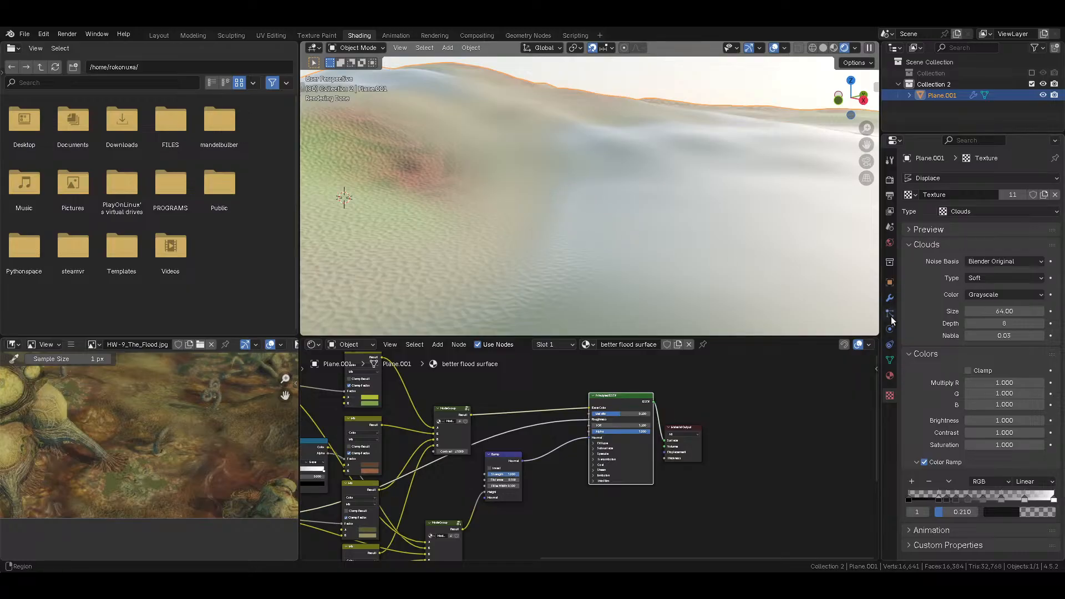
scroll(657, 233, down, 10)
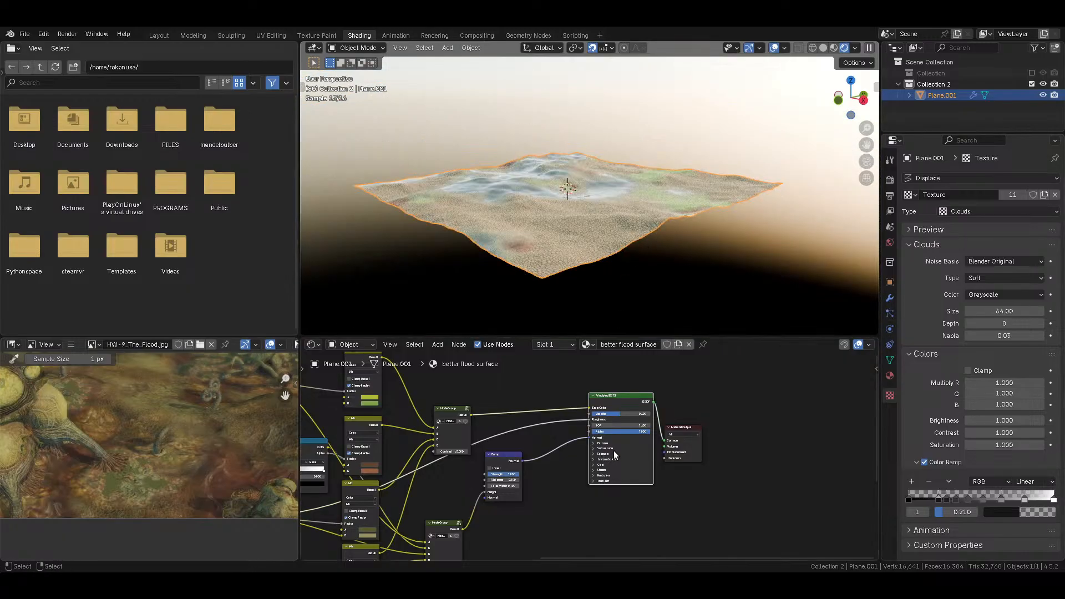
drag(680, 451, 695, 441)
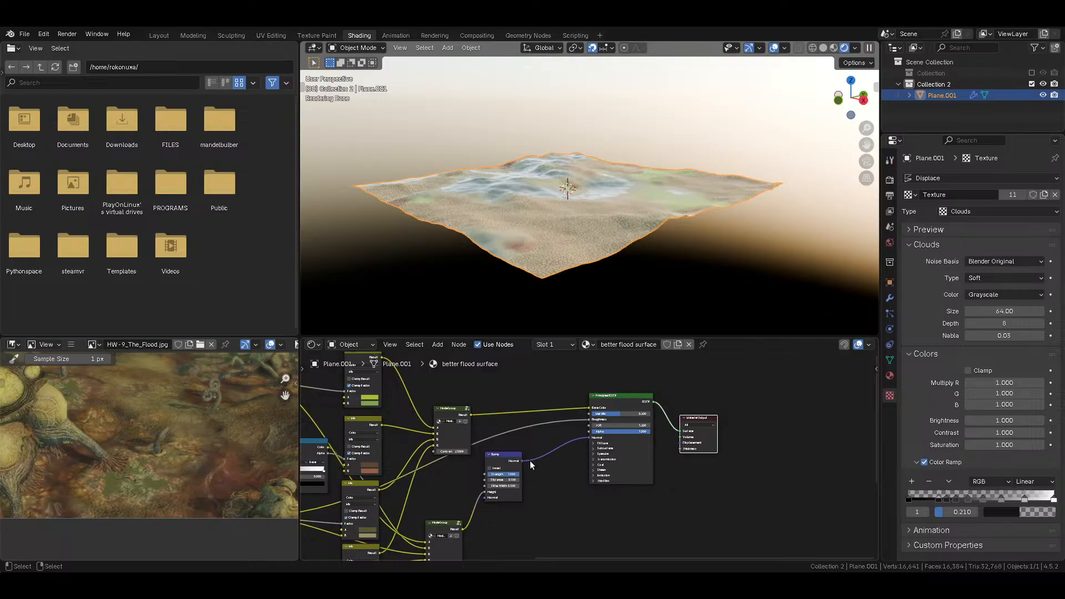
Step: Preview the third stacked Color Ramp's mask on the terrain and restore the Principled BSDF output
middle_drag(430, 463, 632, 432)
ctrl+shift+click(425, 487)
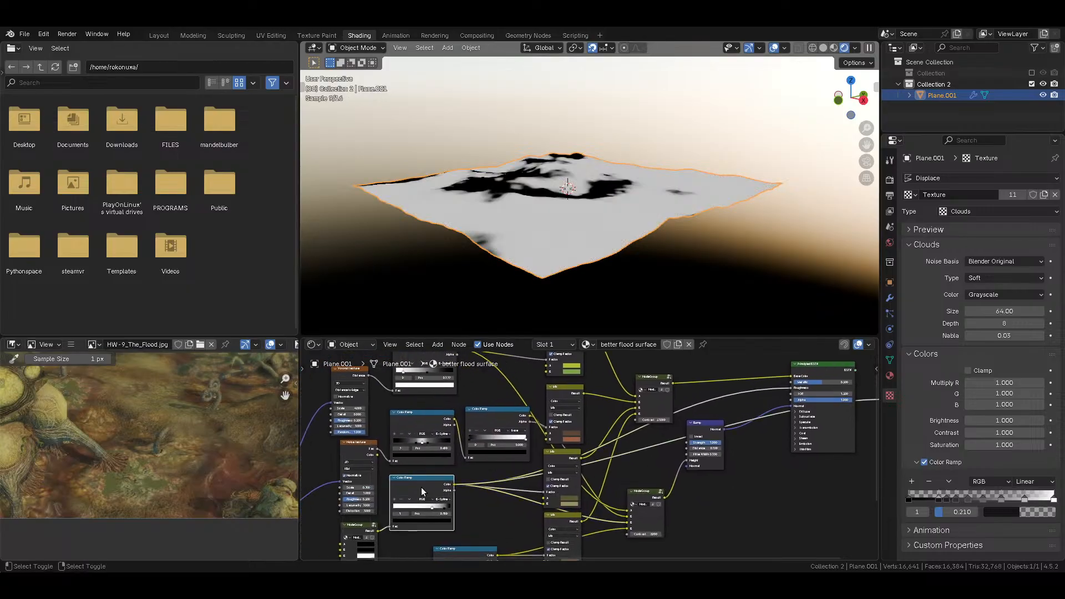
middle_drag(577, 311, 541, 237)
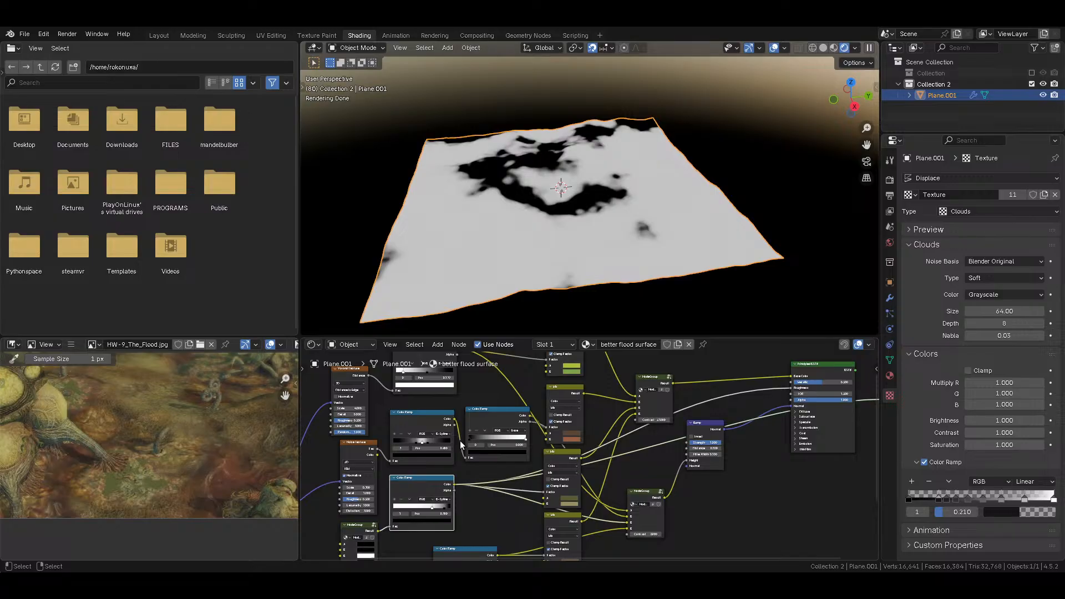
scroll(619, 272, up, 5)
middle_drag(663, 408, 554, 424)
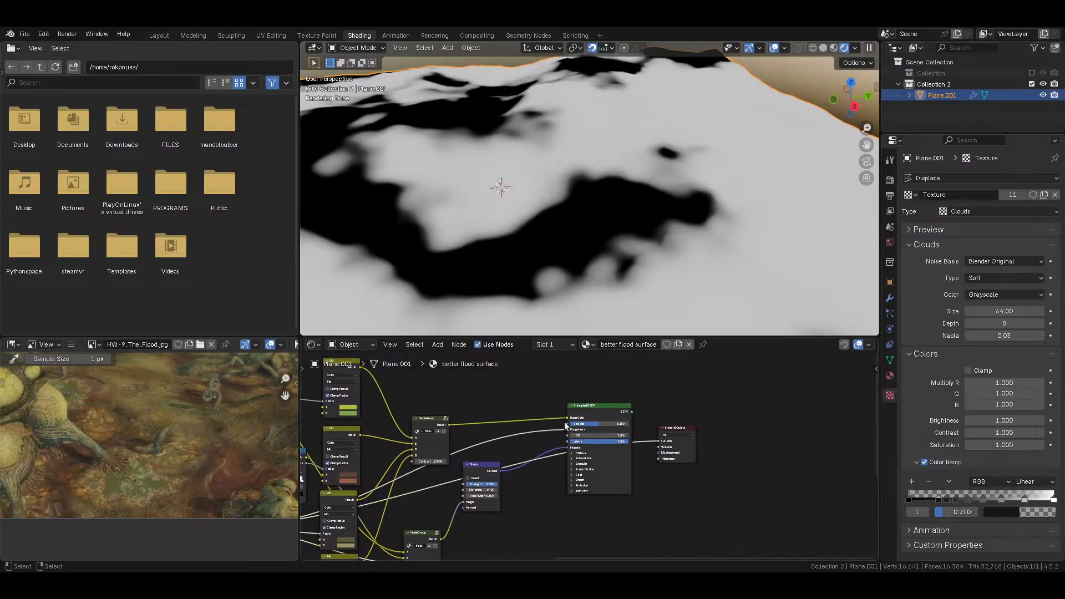
ctrl+shift+click(594, 405)
Step: Compare the terrain's colours with the reference painting from closer and wider views
scroll(172, 445, up, 3)
scroll(172, 445, down, 2)
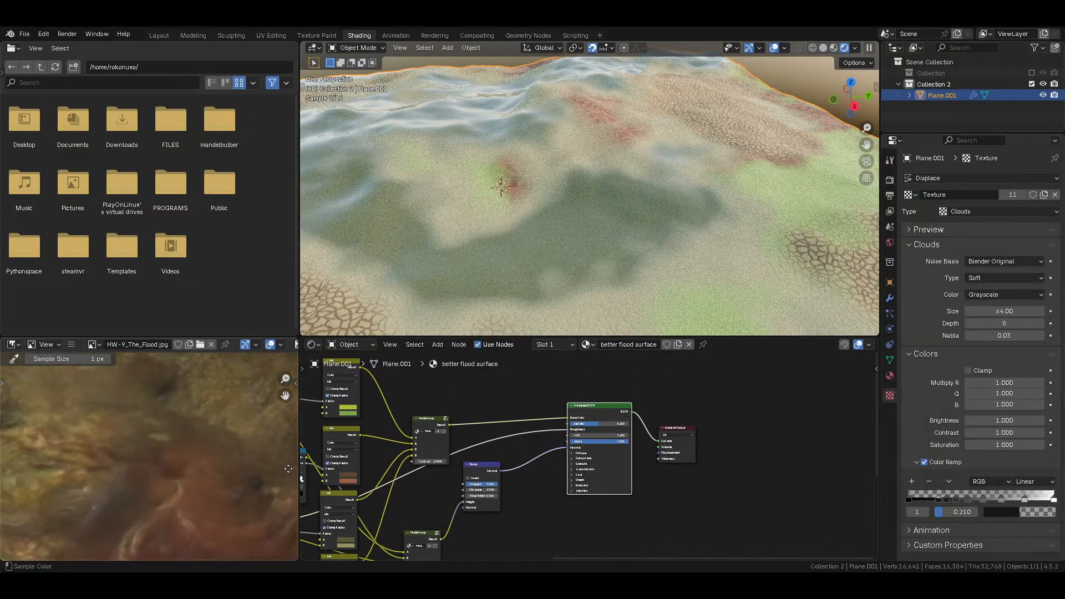
scroll(371, 441, down, 2)
scroll(204, 421, down, 3)
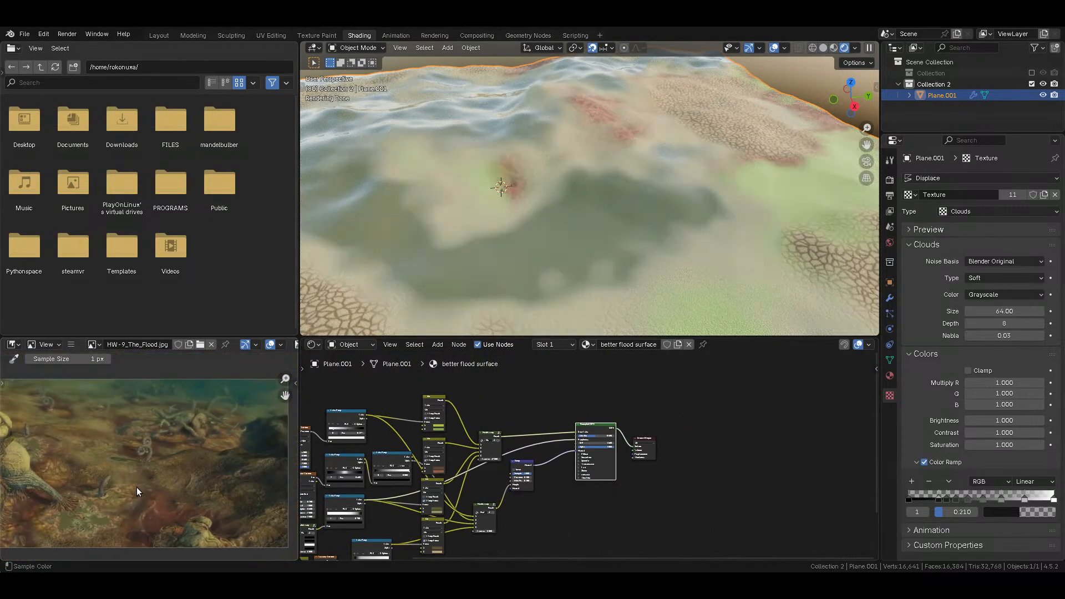
scroll(601, 251, down, 5)
middle_drag(601, 252, 690, 254)
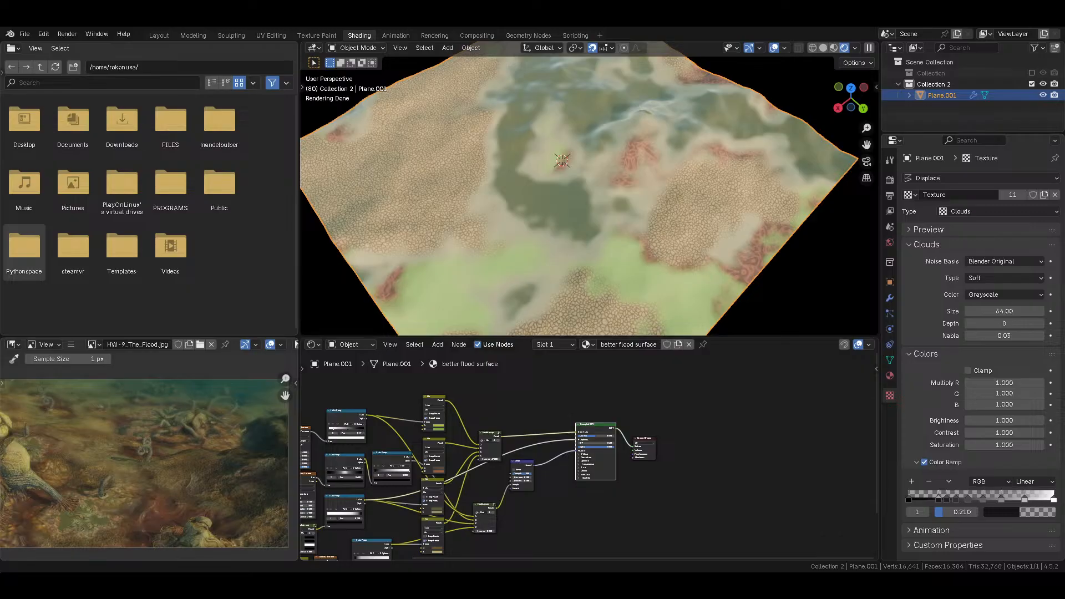
Step: Save the file and duplicate the Noise Texture and Mix pair that feeds the Voronoi Texture, keeping its input links
middle_drag(571, 484, 545, 485)
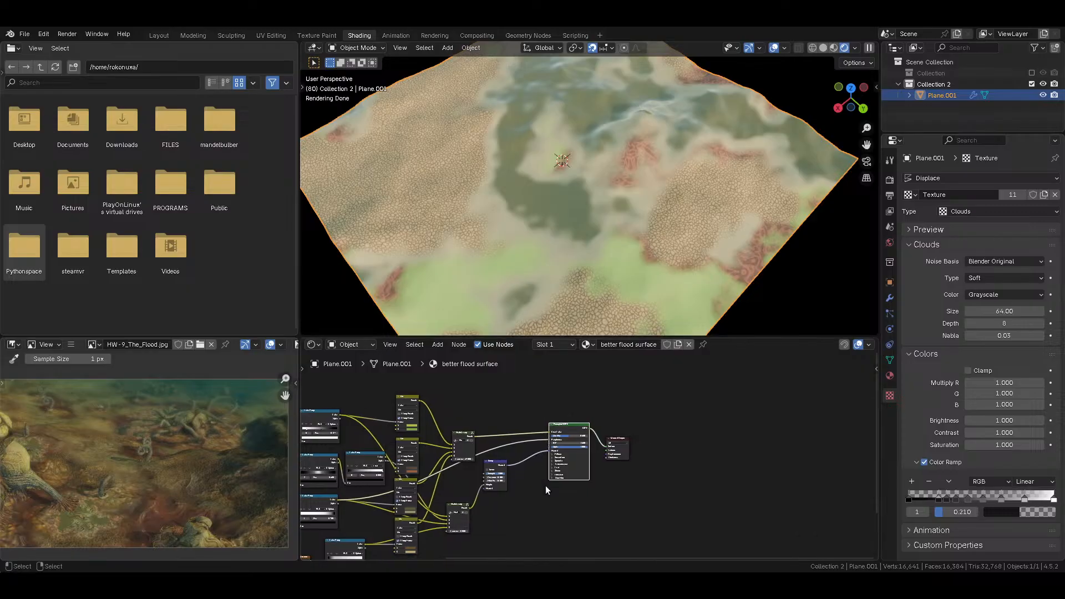
key(ctrl+s)
scroll(704, 182, up, 2)
middle_drag(705, 182, 717, 156)
middle_drag(386, 434, 703, 513)
scroll(628, 482, up, 4)
key(b)
drag(511, 473, 459, 420)
key(ctrl+shift+d)
click(602, 536)
Step: Insert a copied Mix node before the Voronoi Texture, delete the spare duplicated Mix, and connect the duplicated Noise Texture's Fac to B
click(557, 512)
key(shift+d)
click(593, 436)
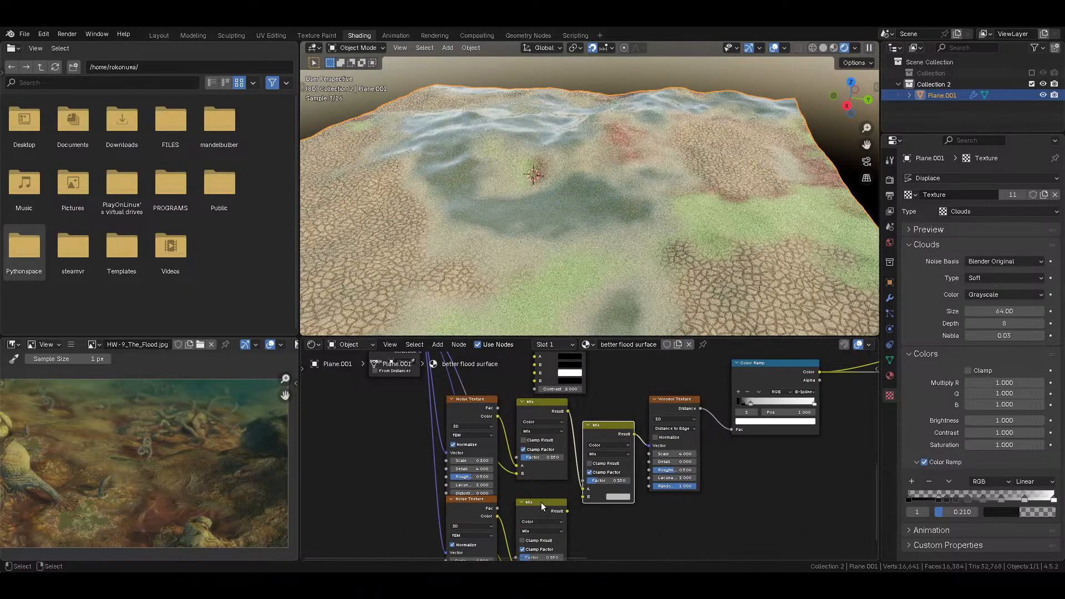
click(540, 502)
key(x)
drag(496, 508, 583, 497)
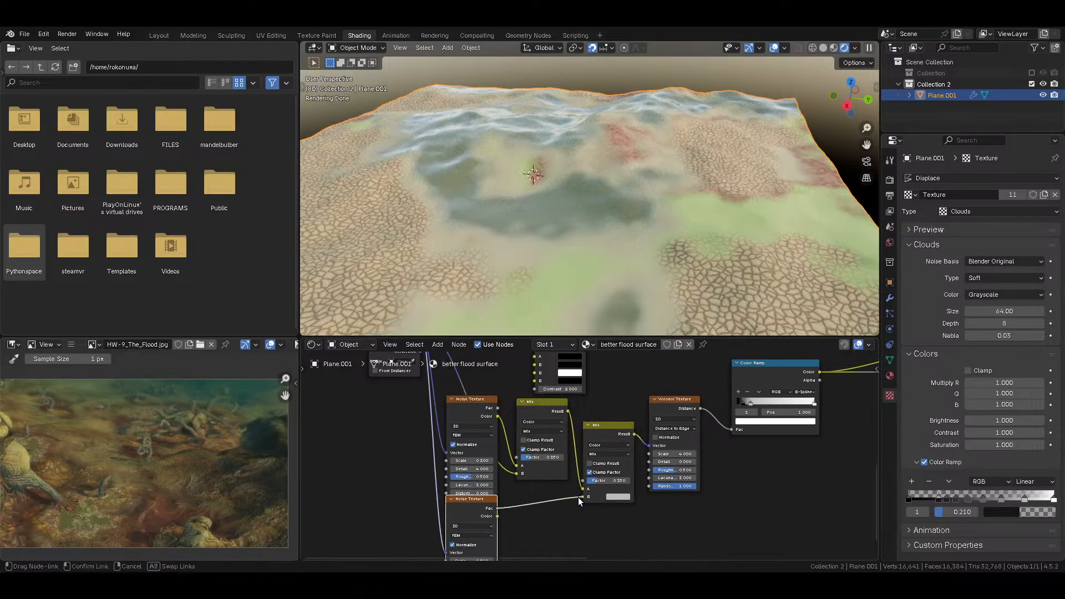
Step: Set the duplicated Noise Texture's Scale to 0.05 and the new Mix node's Factor to 0.5, and save
middle_drag(503, 535, 523, 493)
click(501, 519)
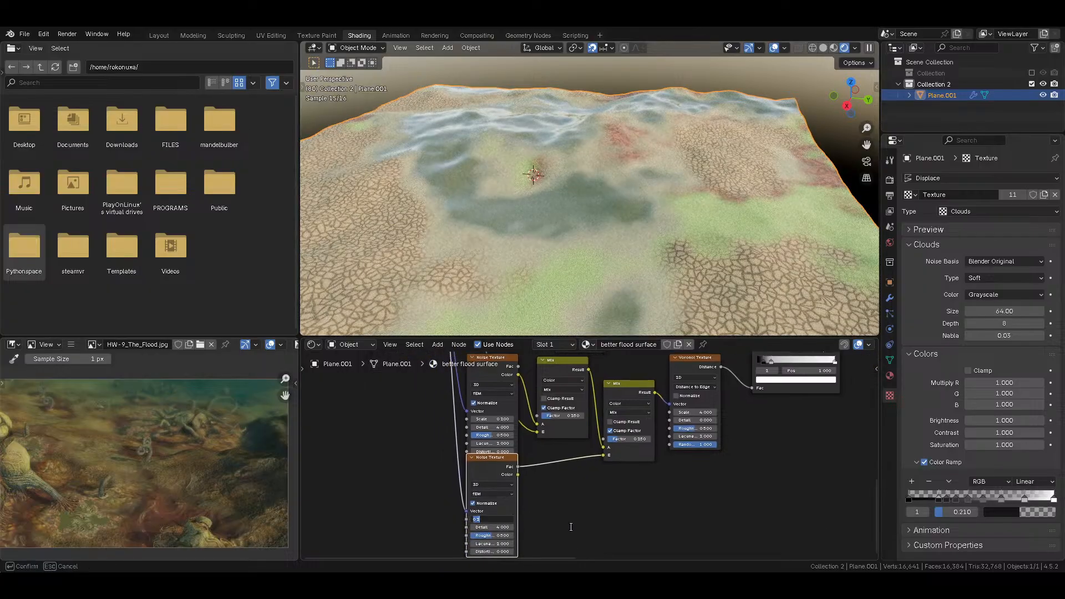
text(0.05)
key(Return)
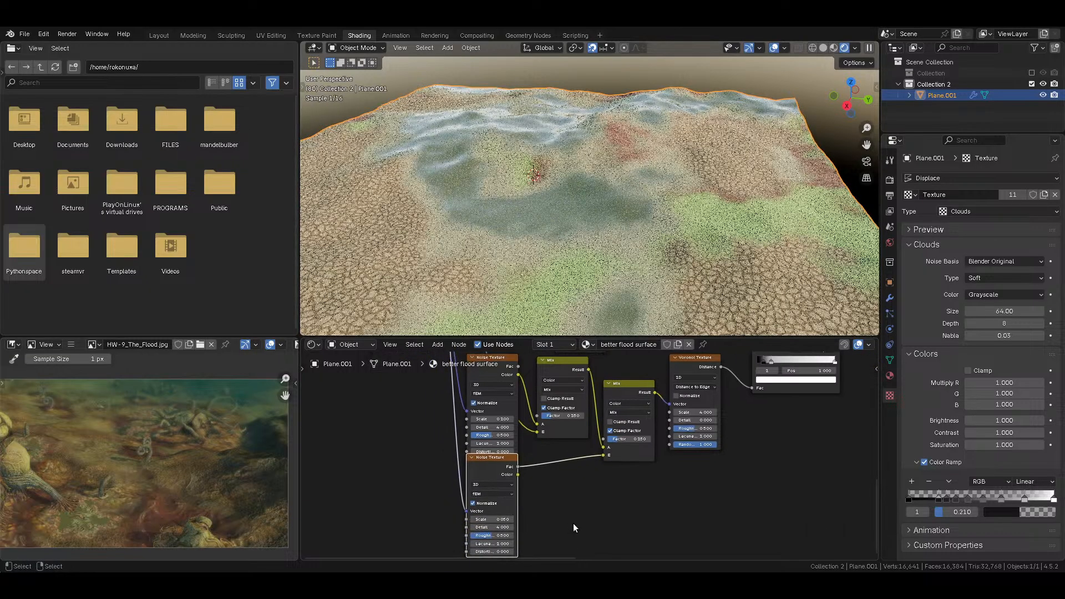
click(630, 439)
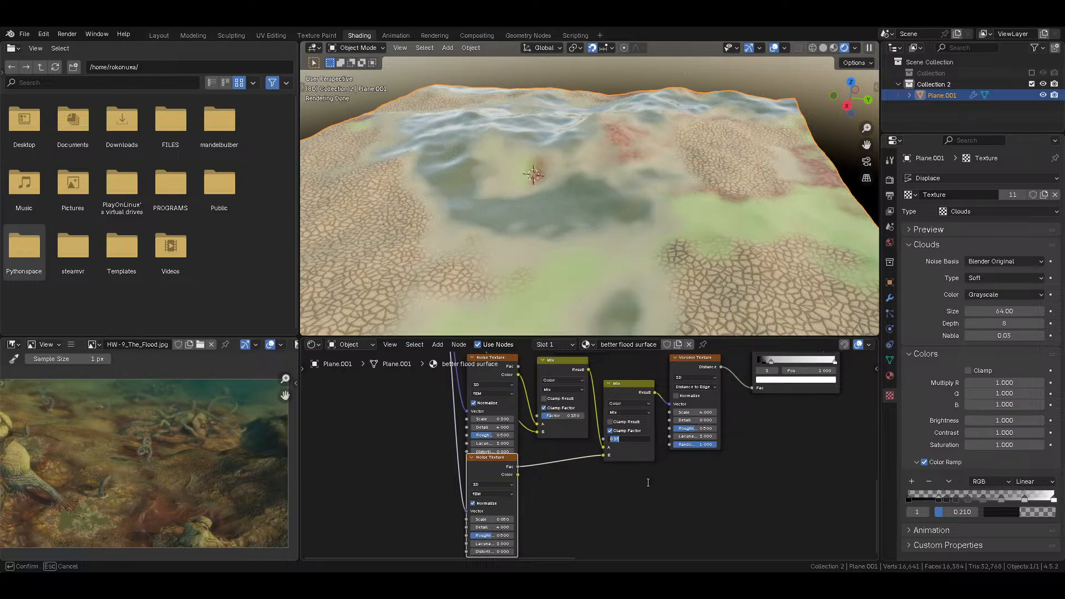
text(0.5)
key(Return)
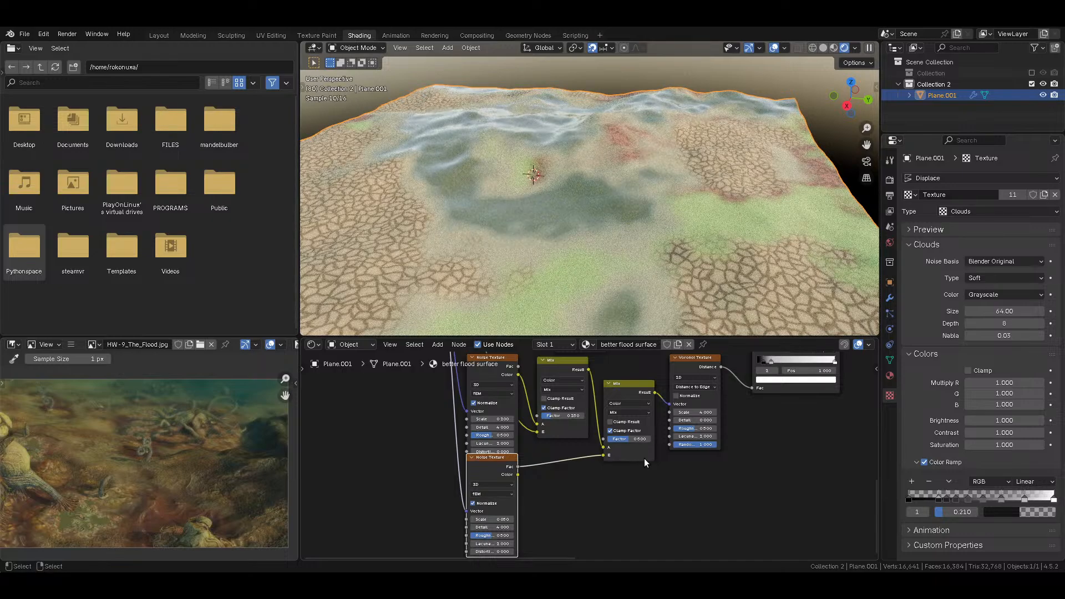
key(ctrl+s)
Step: Set the crack pattern's Voronoi Texture Scale to 8
click(695, 412)
text(8)
key(Return)
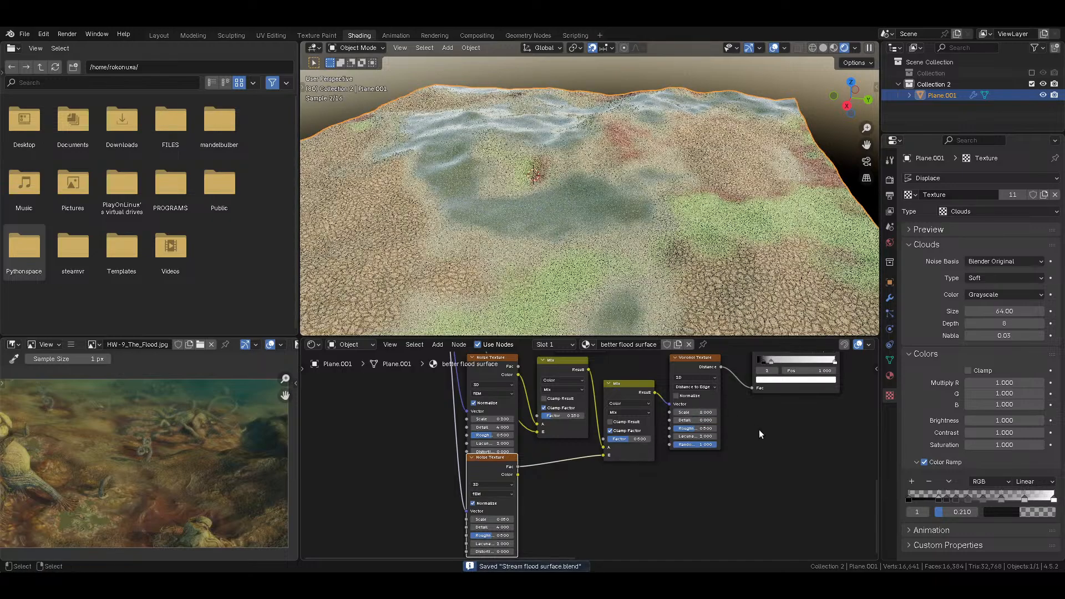
middle_drag(761, 441, 632, 458)
middle_drag(782, 459, 394, 437)
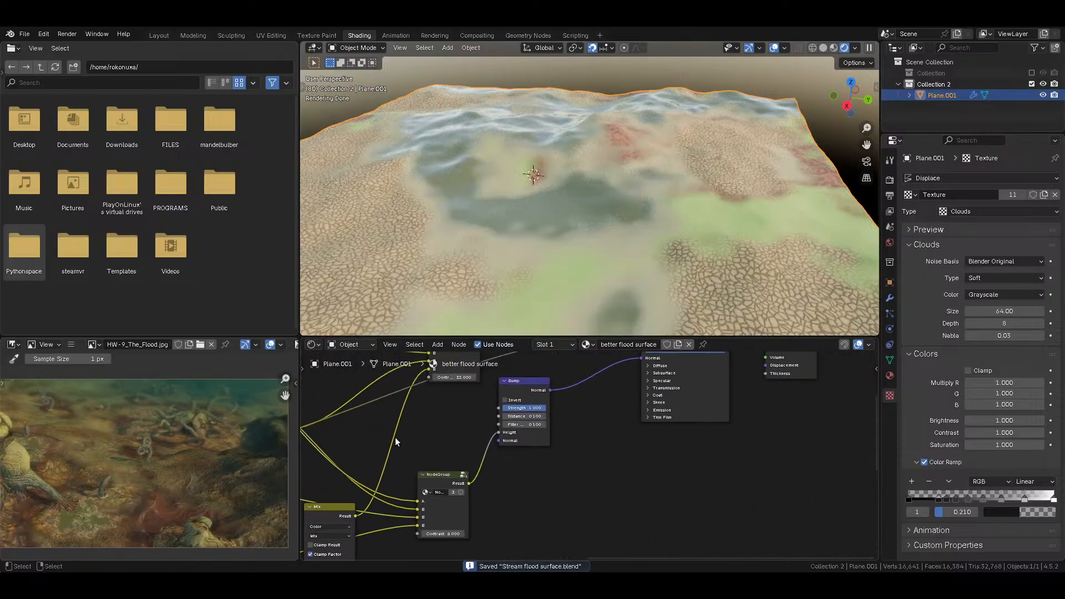
Step: Try a Bump Distance of 1, settle on 0.2, and save the file
click(523, 416)
text(1)
key(Return)
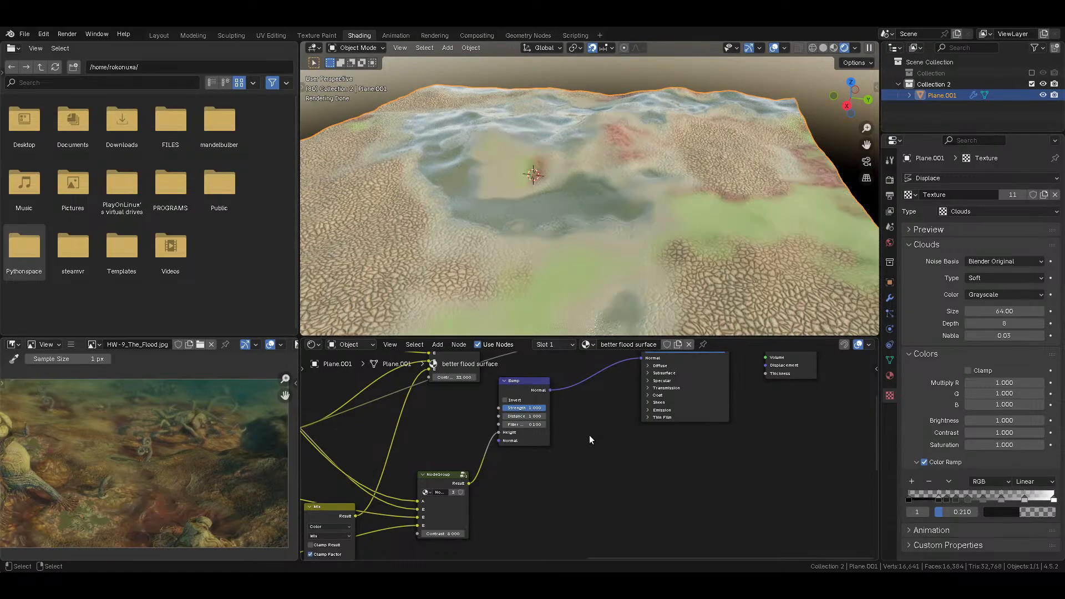
scroll(589, 435, up, 2)
click(511, 402)
text(0.5)
key(Return)
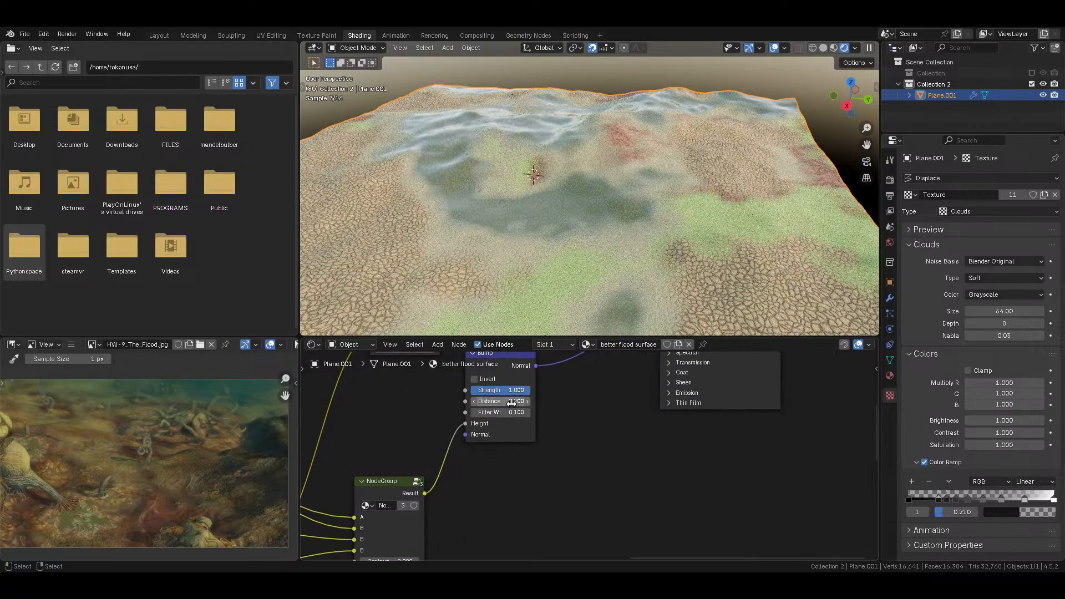
key(ctrl+s)
Step: Move the duplicated Noise Texture node slightly down, clear of the original Noise Texture above it
scroll(545, 405, down, 2)
scroll(477, 424, down, 4)
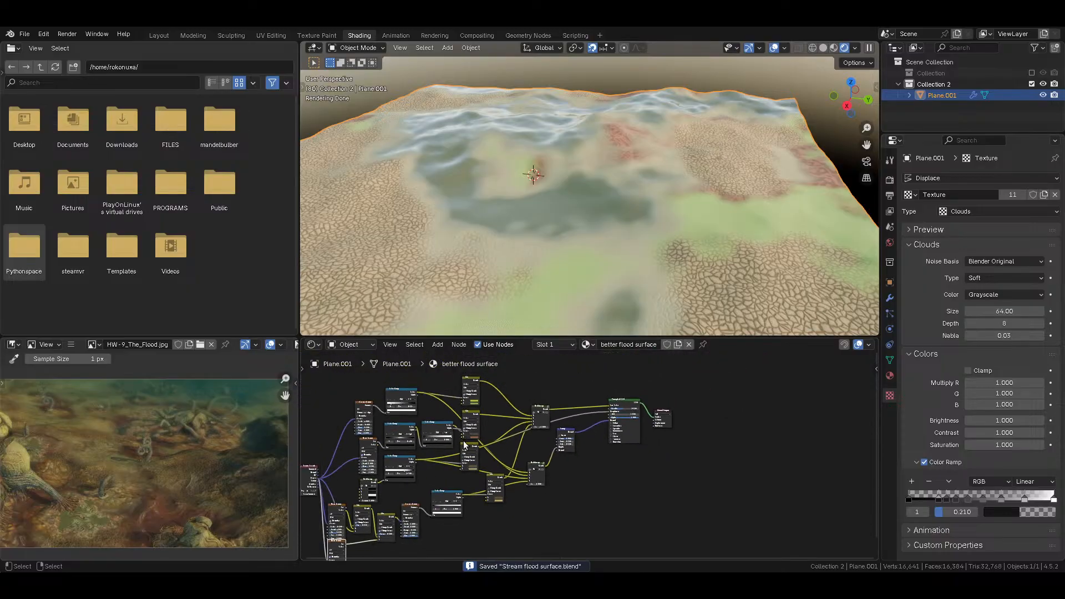
middle_drag(424, 464, 520, 449)
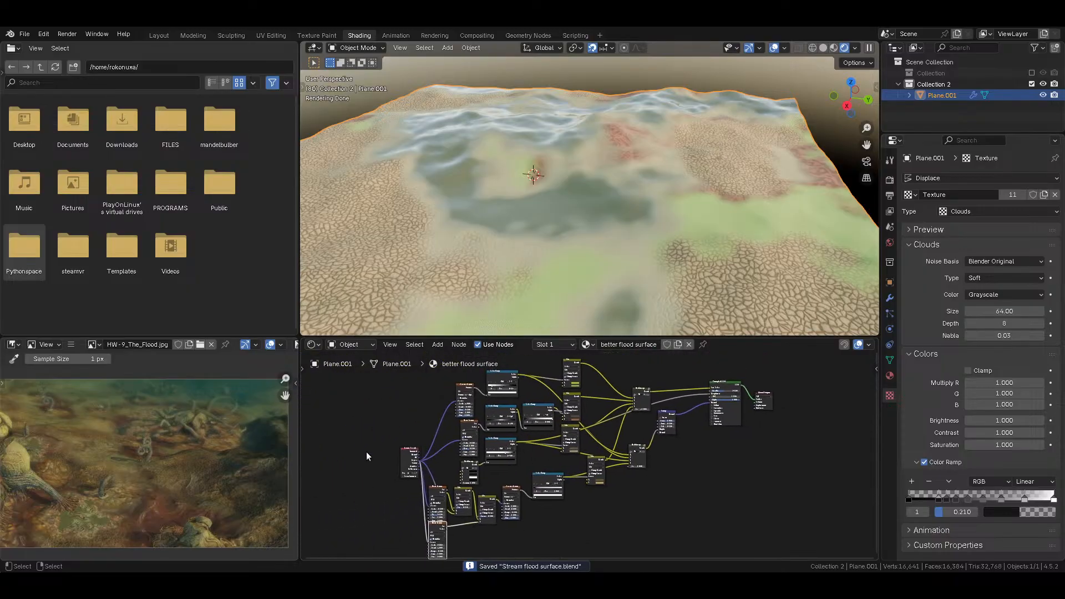
middle_drag(483, 406, 444, 426)
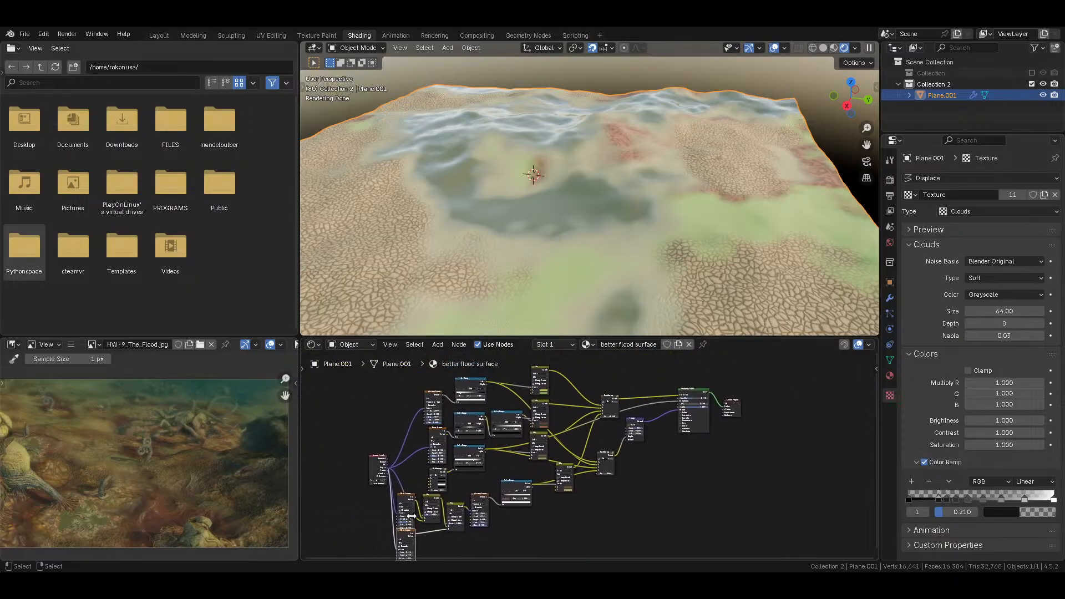
mouse_move(402, 532)
mouse_down()
mouse_move(402, 547)
mouse_move(401, 527)
mouse_up()
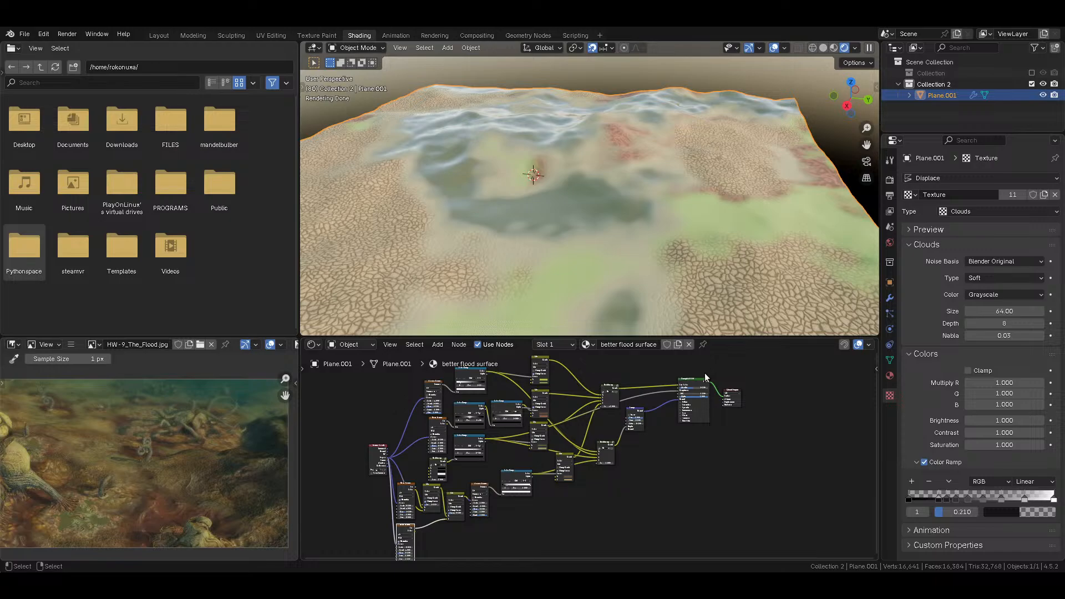
scroll(704, 373, up, 3)
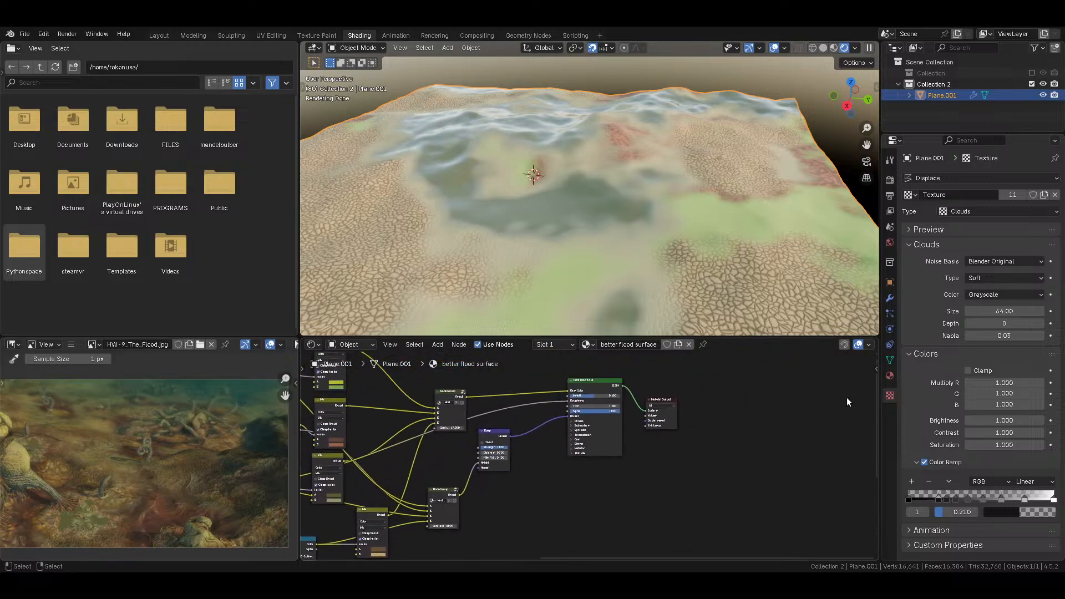
Step: Compare the terrain in solid and rendered shading, and examine the rendered surface from wide and close views
key(z)
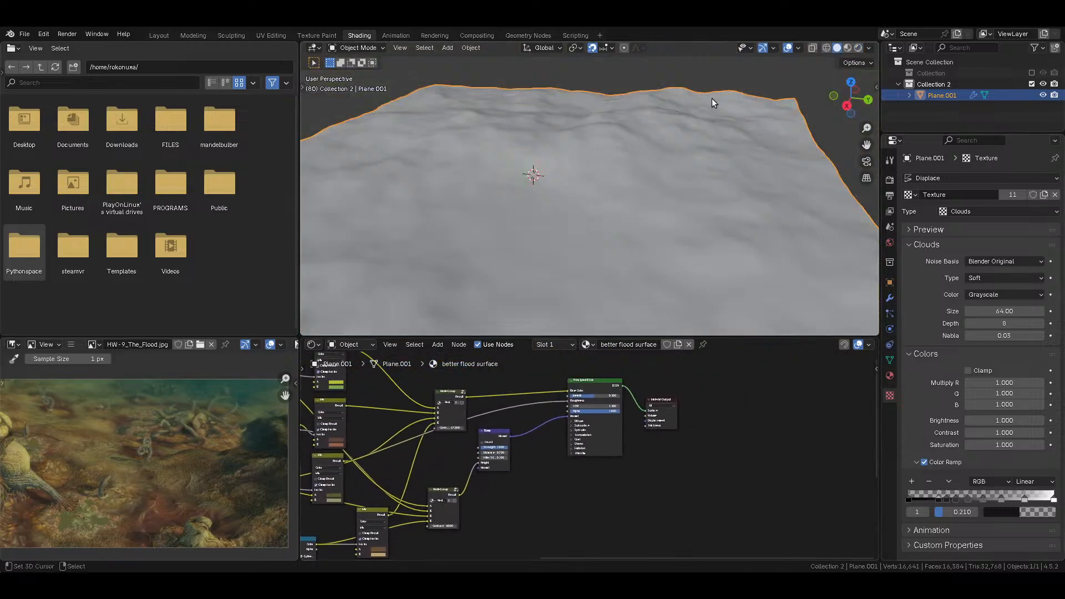
key(z)
key(z)
key(shift+z)
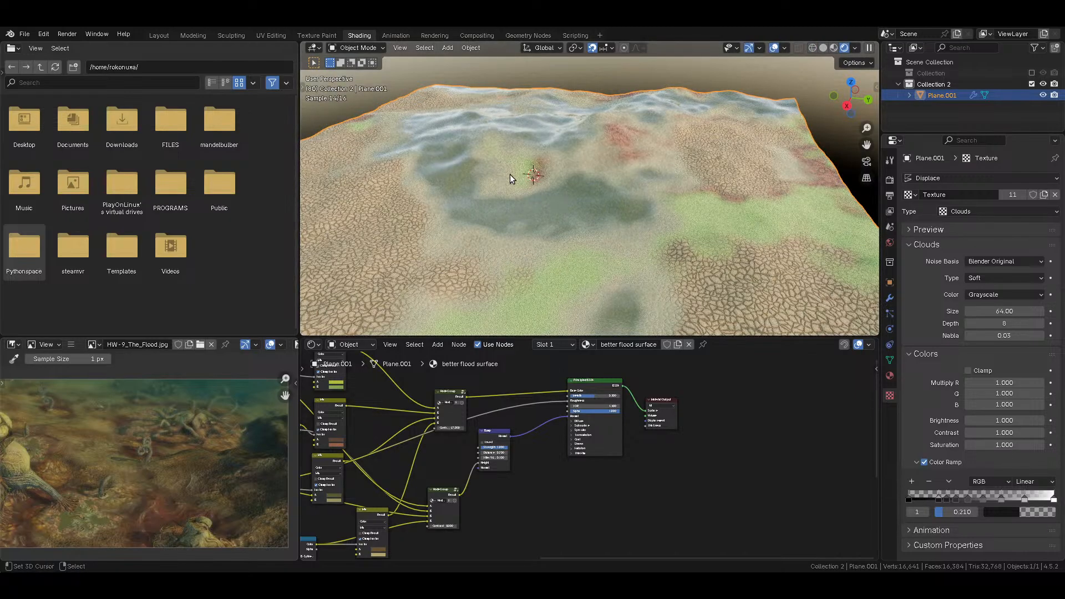
mouse_move(586, 200)
middle_down()
mouse_move(558, 214)
mouse_move(567, 195)
middle_up()
scroll(567, 195, down, 5)
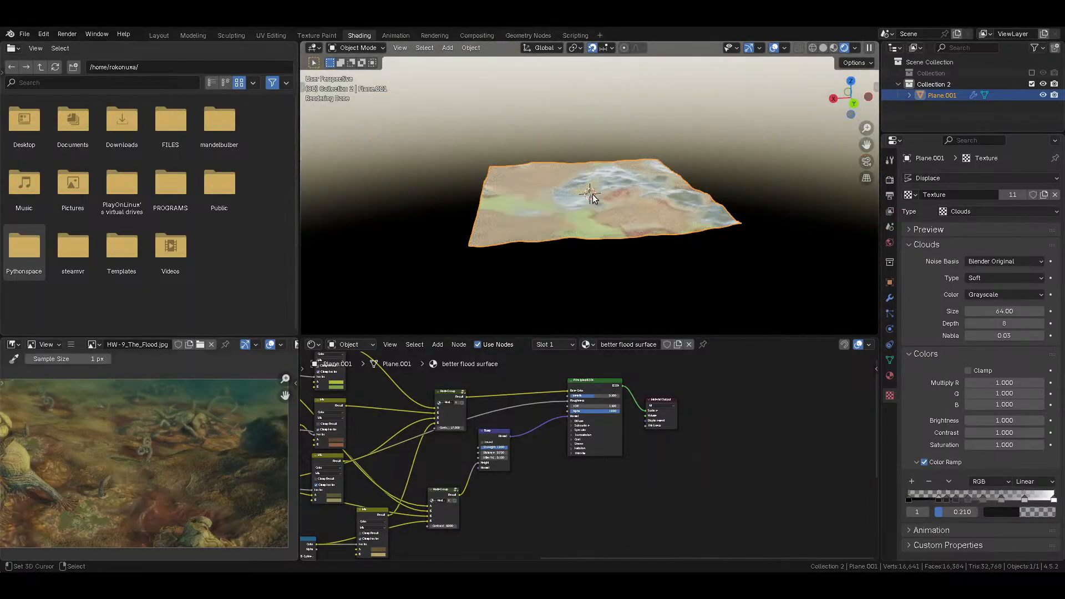
scroll(589, 195, up, 6)
scroll(644, 448, up, 2)
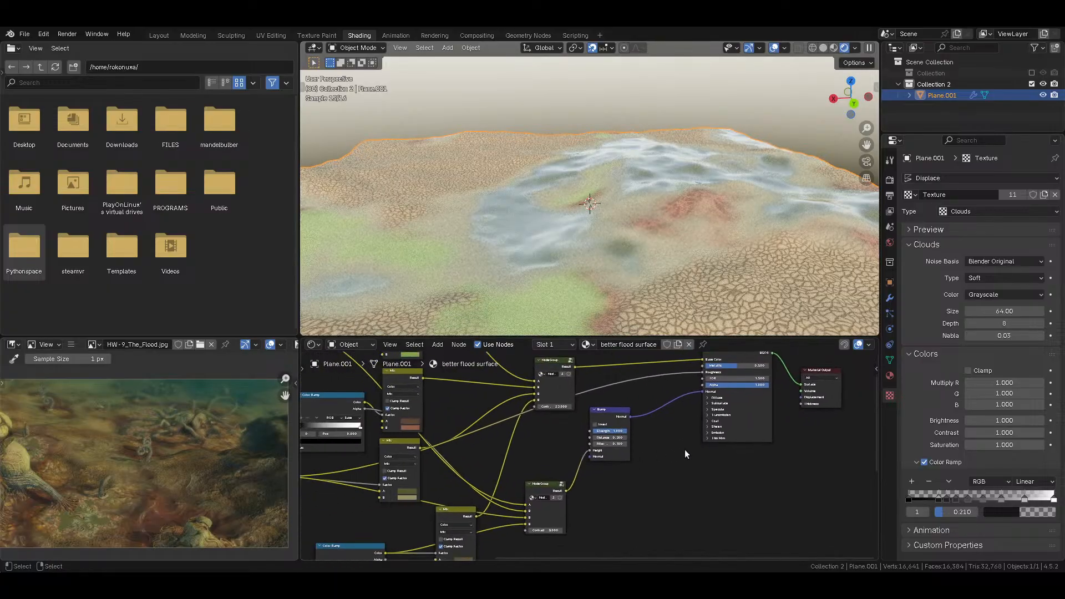
Step: Add a Displacement node just below the Bump node
key(shift+a)
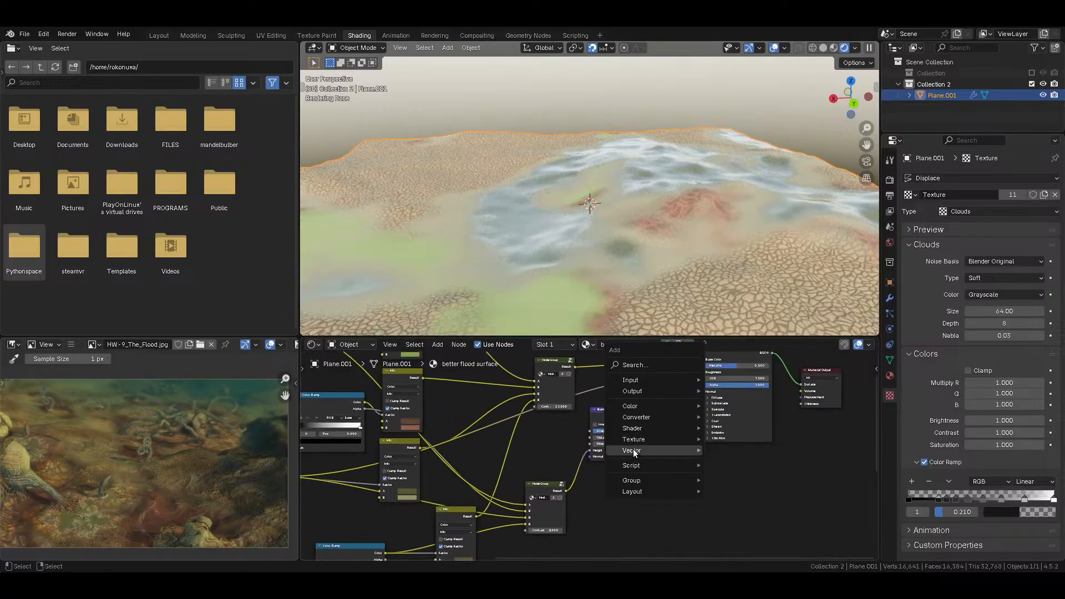
mouse_move(638, 449)
click(737, 462)
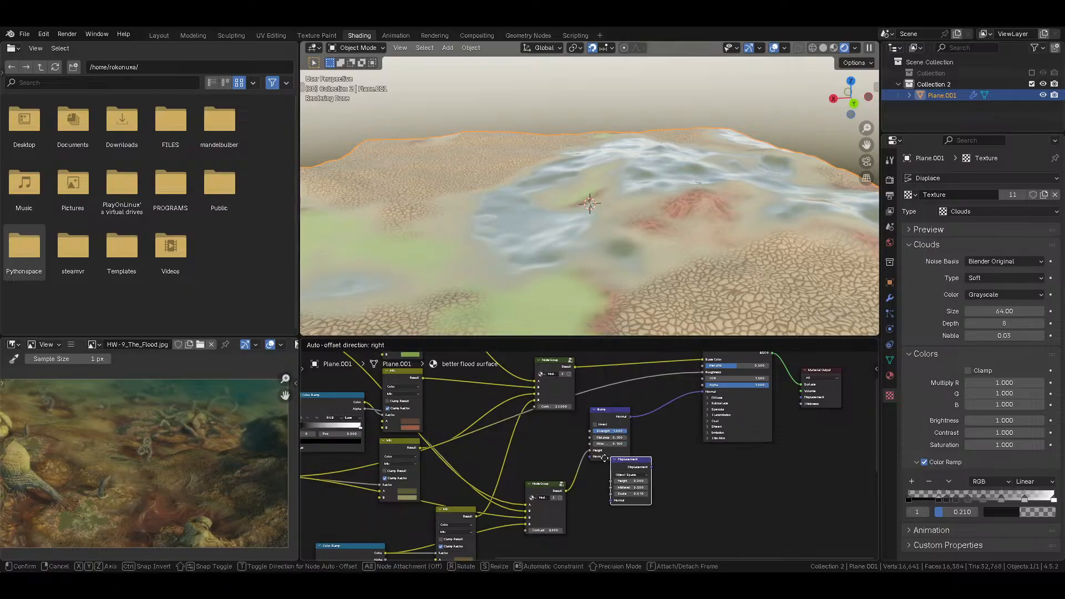
click(615, 488)
Step: Preview the water mask's node group and Color Ramp, and connect the node group's Result to the Displacement node's Height
ctrl+shift+click(336, 473)
middle_drag(370, 475, 431, 470)
ctrl+shift+click(409, 506)
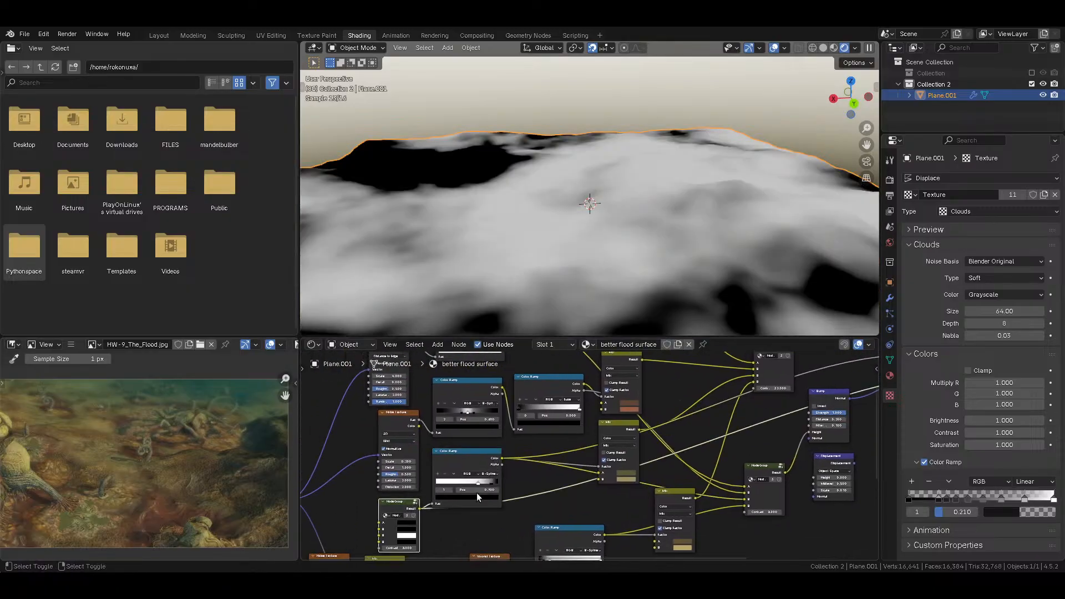
ctrl+shift+click(474, 454)
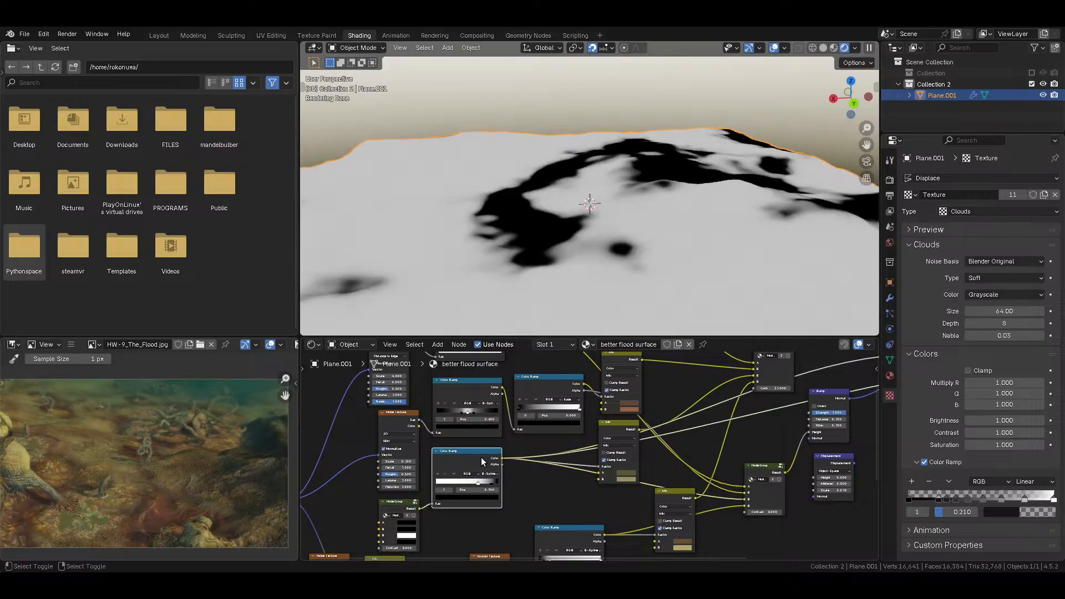
drag(467, 458, 485, 461)
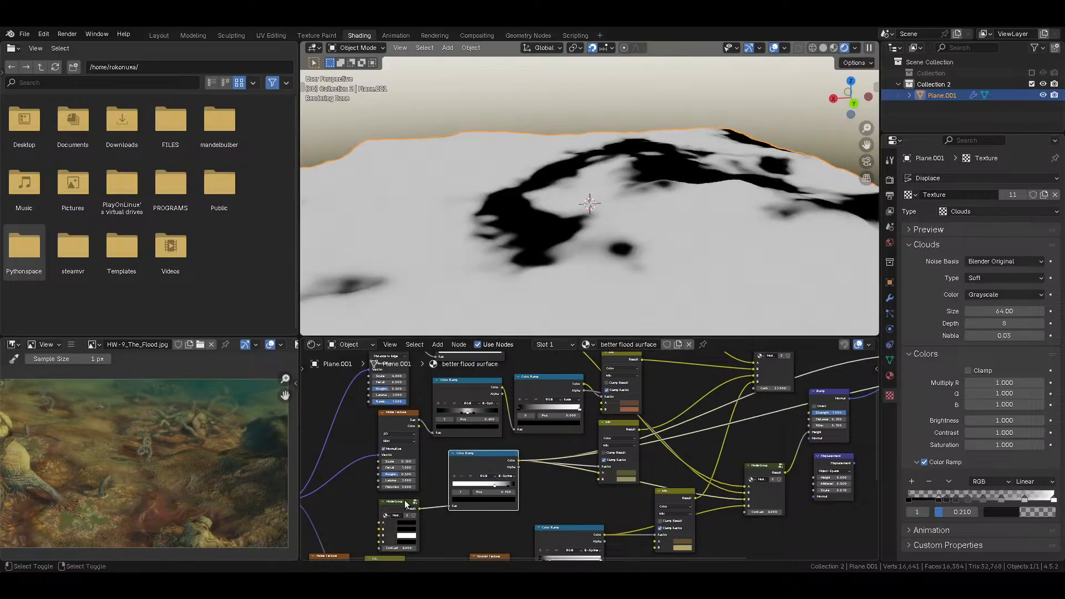
ctrl+shift+click(405, 503)
drag(420, 509, 813, 478)
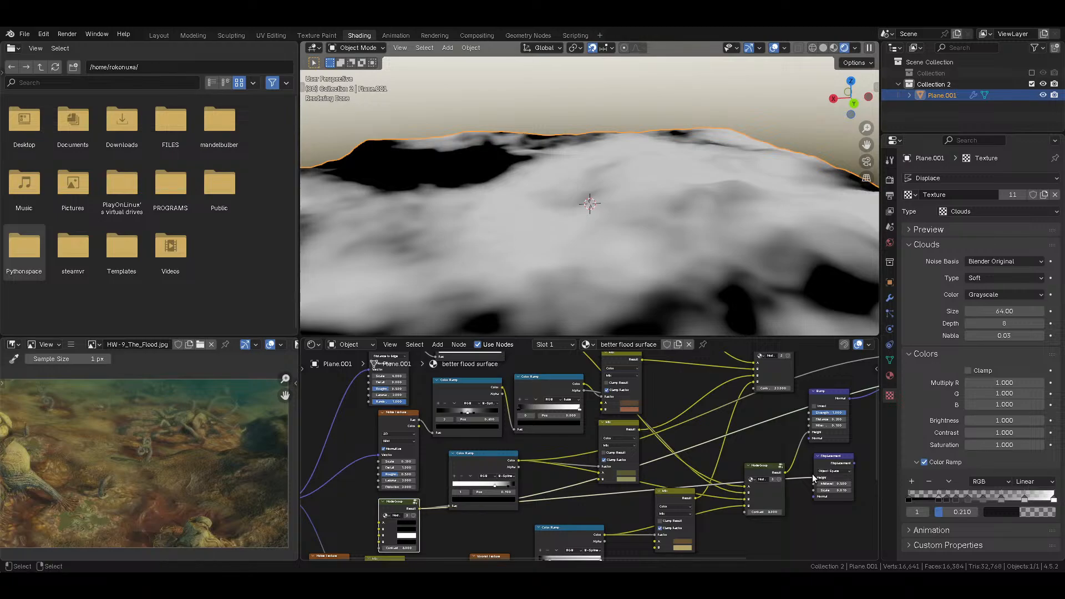
Step: Connect the Displacement node to the Material Output's Displacement input and restore the Principled BSDF surface output
ctrl+shift+click(837, 466)
middle_drag(836, 468, 373, 476)
drag(557, 373, 554, 386)
middle_drag(520, 360, 546, 420)
ctrl+shift+click(531, 395)
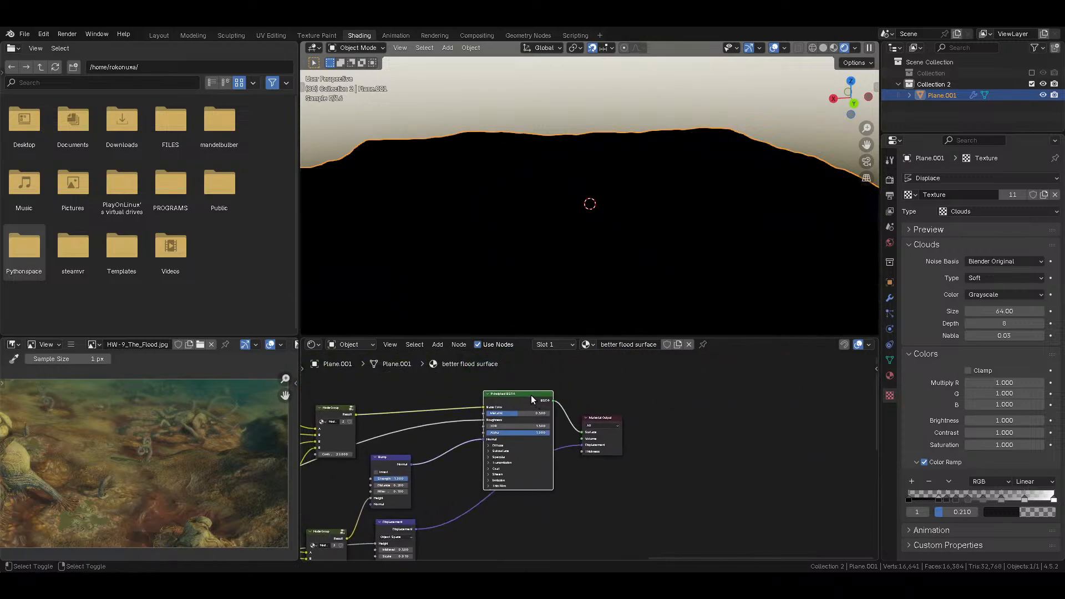
Step: Disable all the Displace modifiers in the viewport and set the material's displacement method to Displacement Only
click(891, 296)
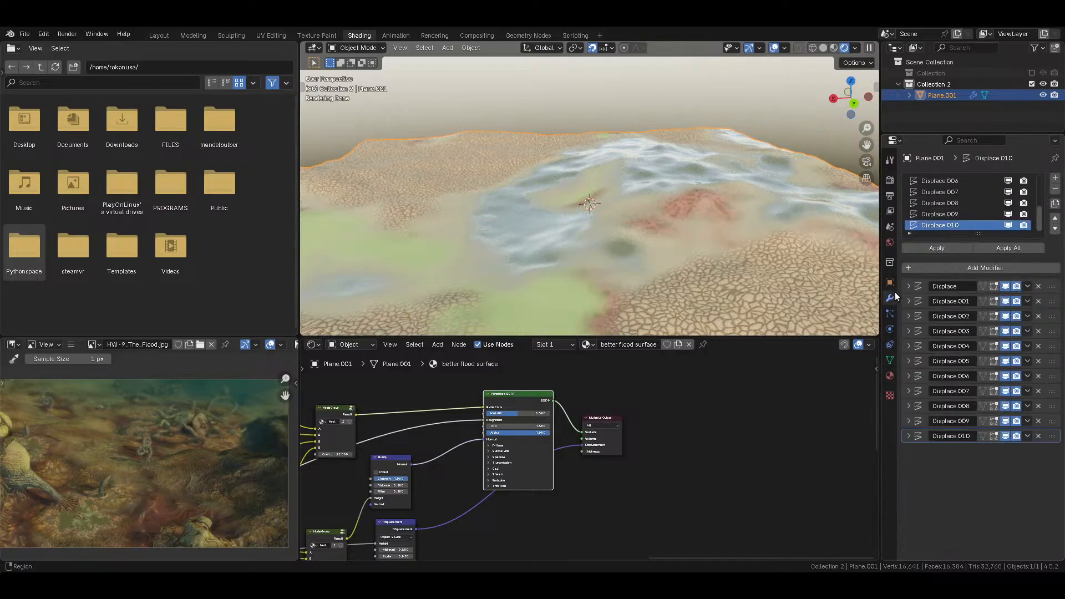
drag(1006, 287, 1003, 435)
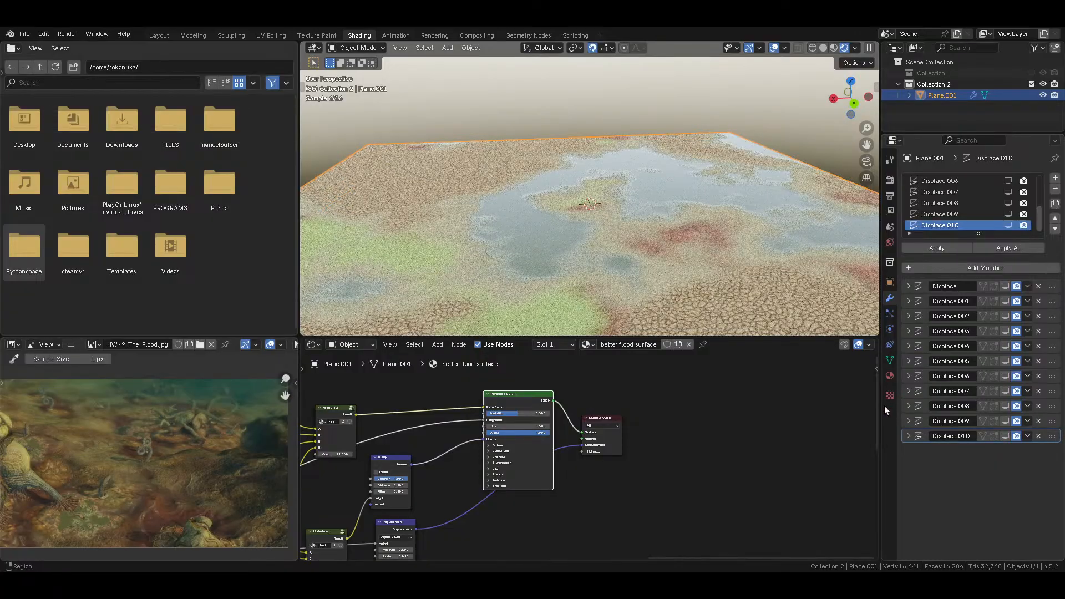
click(890, 376)
click(928, 303)
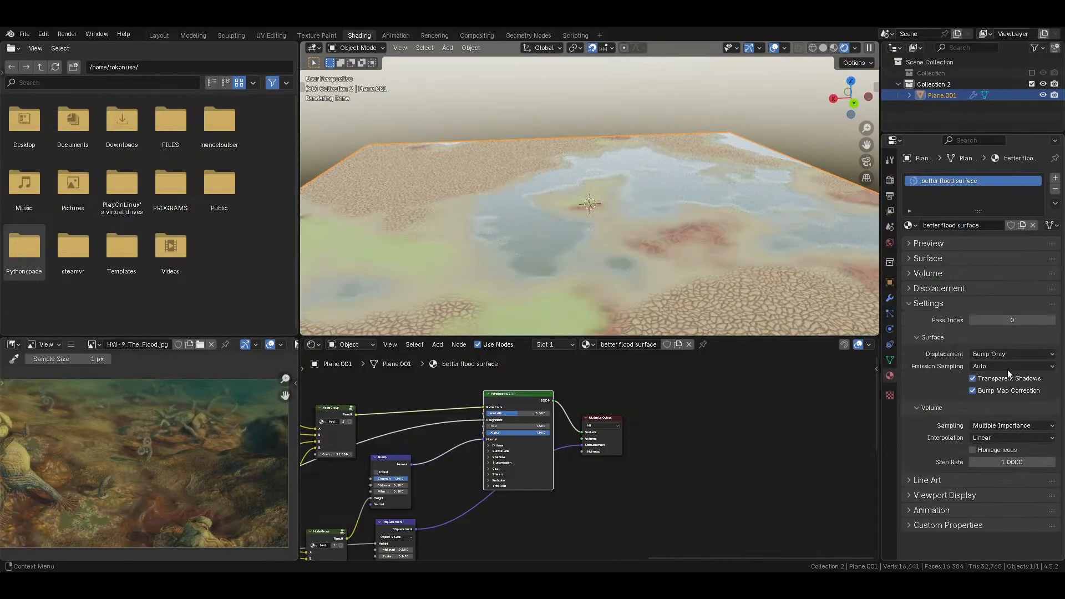
click(1009, 357)
click(1000, 378)
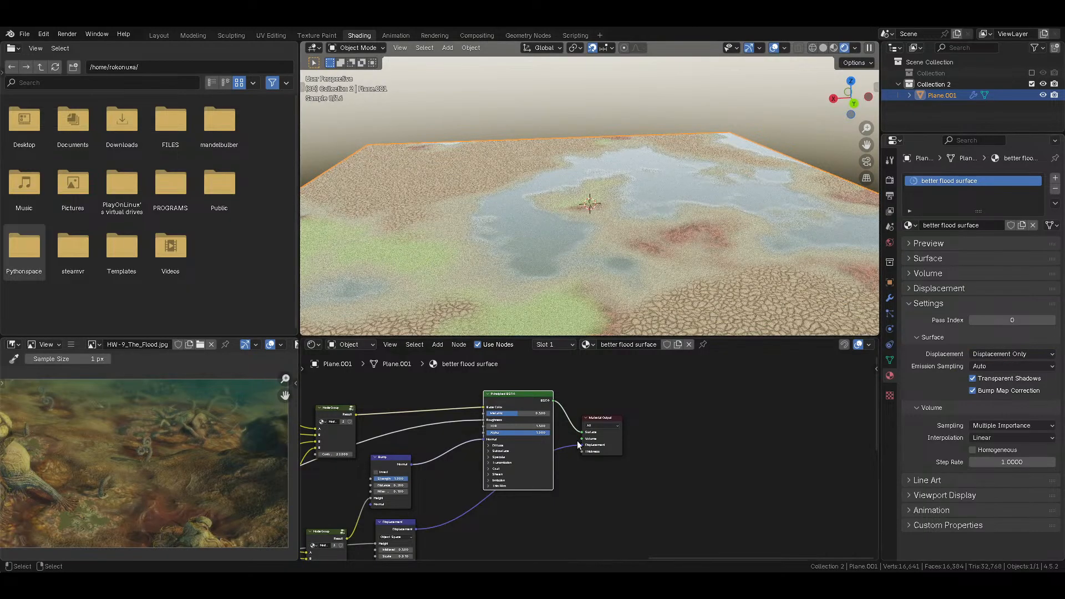
Step: Set the Displacement node's Scale to -16
middle_drag(563, 445, 661, 379)
scroll(587, 459, up, 9)
drag(396, 519, 499, 519)
middle_drag(411, 517, 598, 475)
click(598, 476)
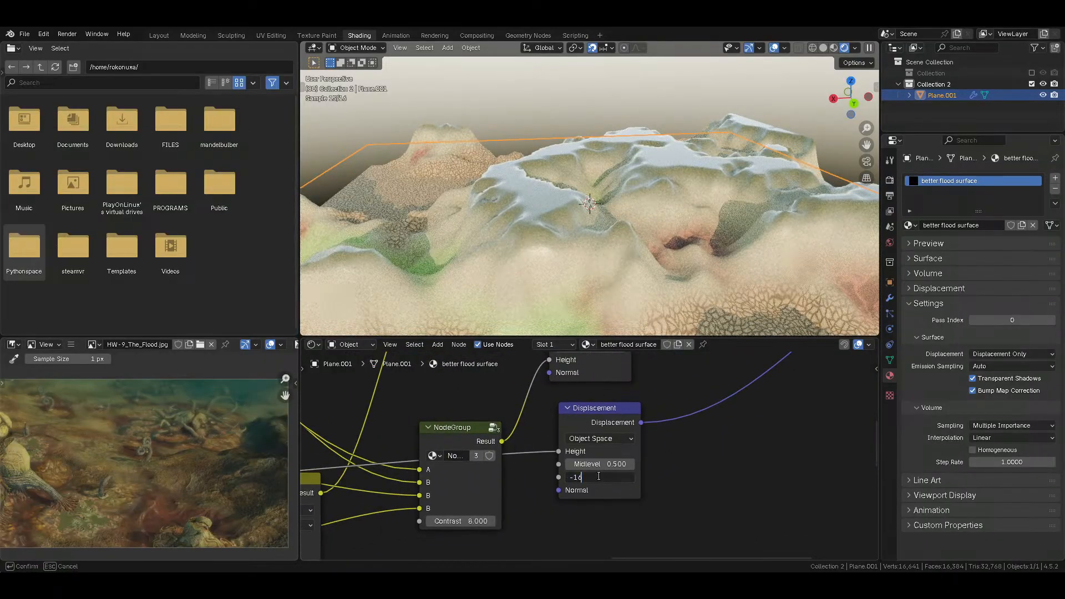
key(Return)
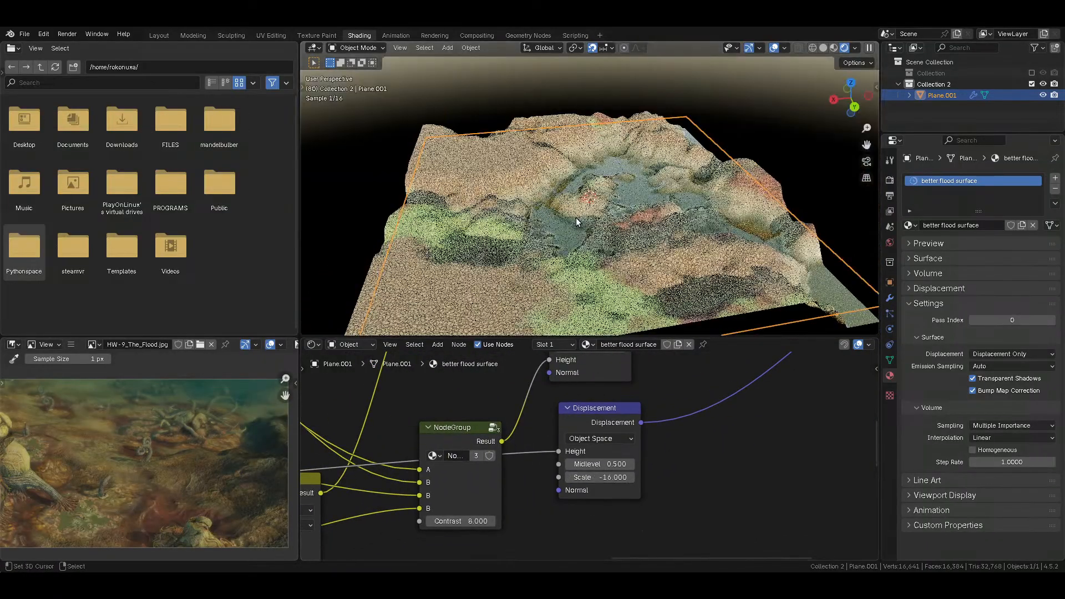
Step: Move the Displacement node lower beneath the Bump node and view the displaced terrain from another angle
scroll(594, 457, down, 3)
drag(588, 424, 566, 462)
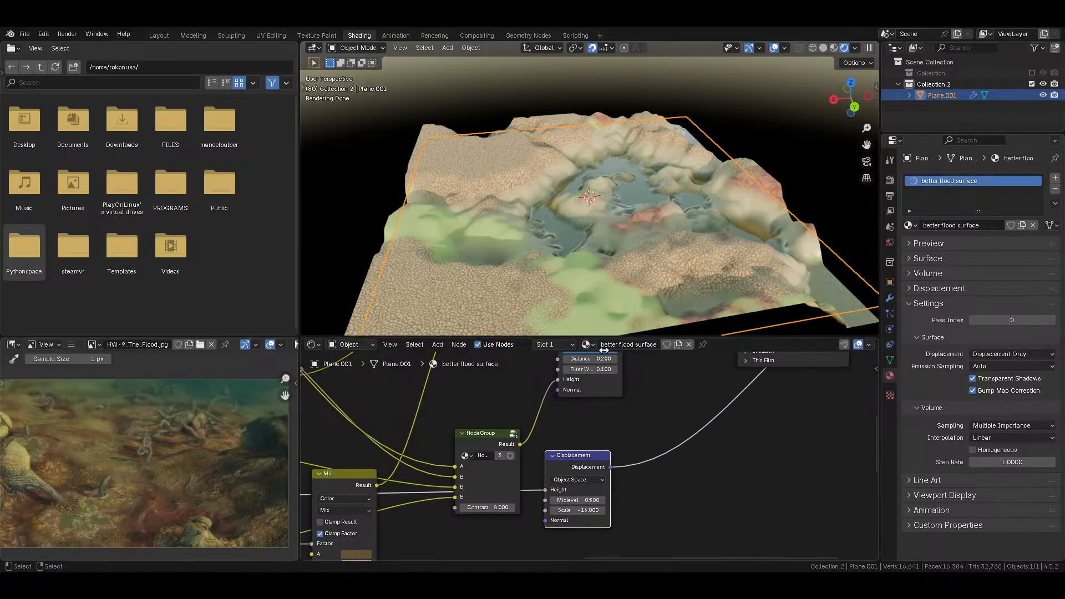
middle_drag(676, 208, 577, 242)
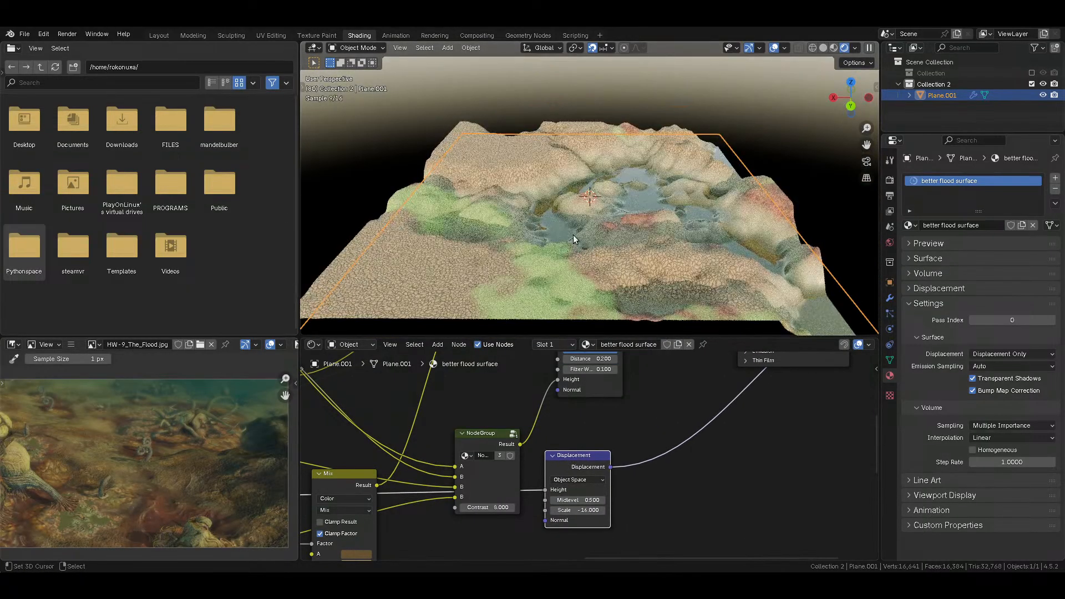
Step: Examine the displaced terrain from several angles and compare it with its wireframe and editable mesh
middle_drag(580, 205, 462, 197)
scroll(550, 213, down, 2)
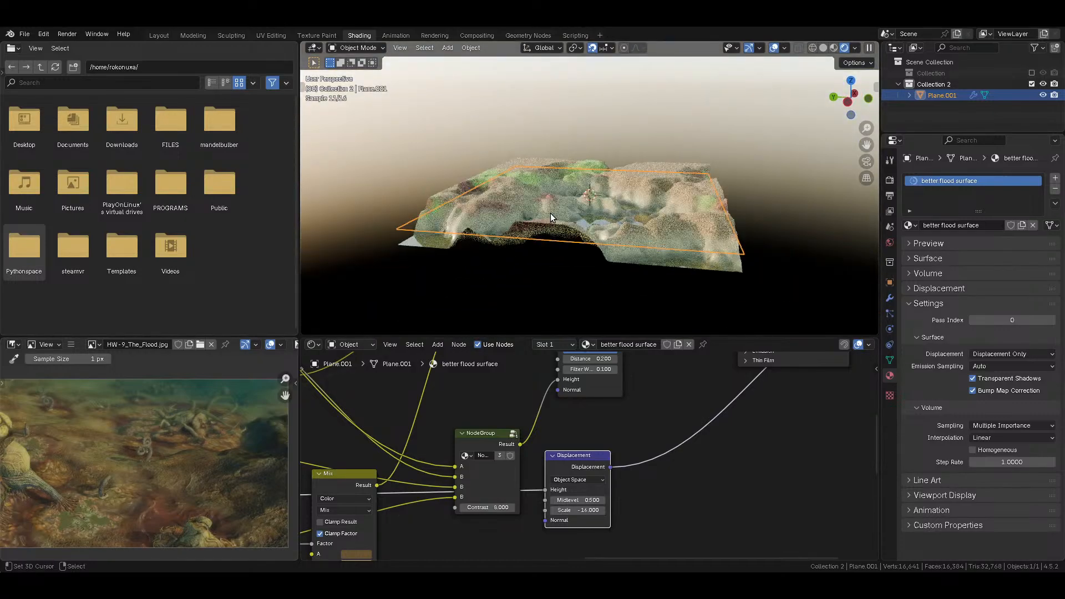
key(shift+z)
key(Tab)
key(Tab)
key(shift+z)
scroll(693, 220, up, 3)
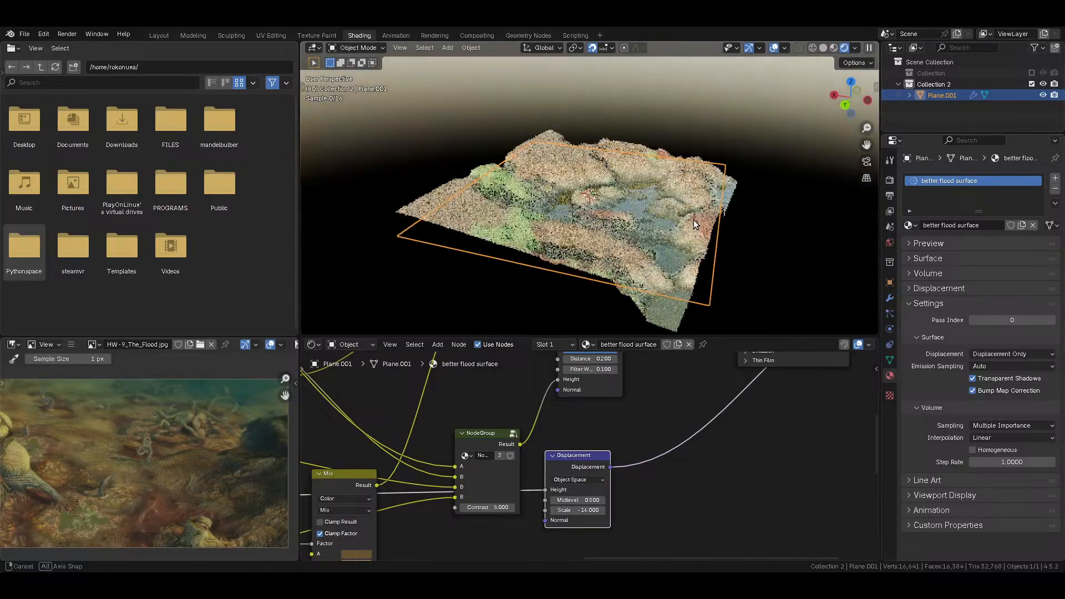
Step: Set the Displacement node's Scale to -8 and weaken it further after checking the terrain from a lower angle
click(589, 510)
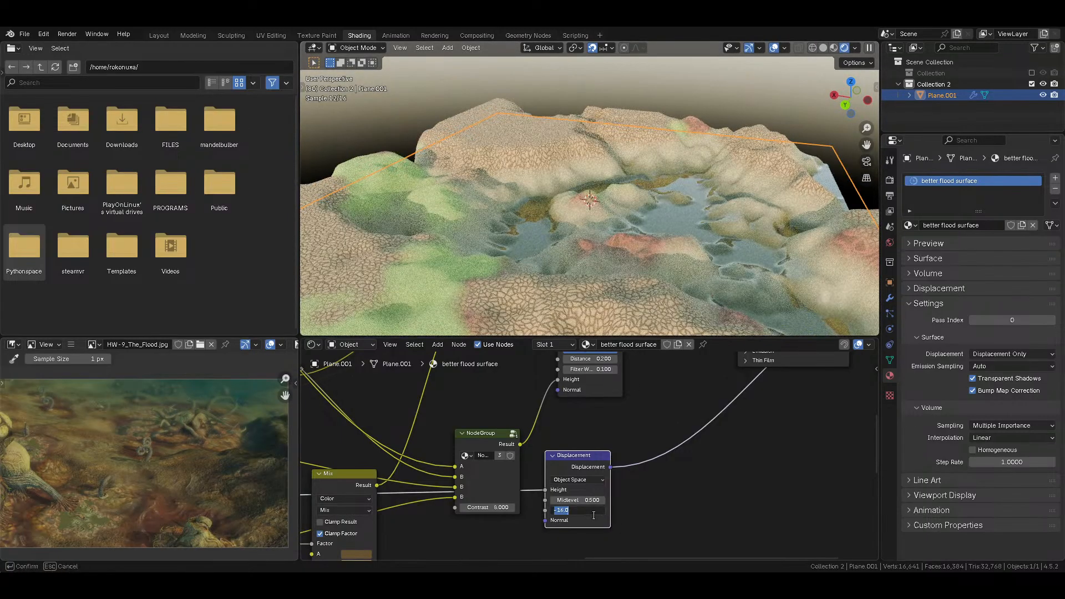
text(-8)
key(Return)
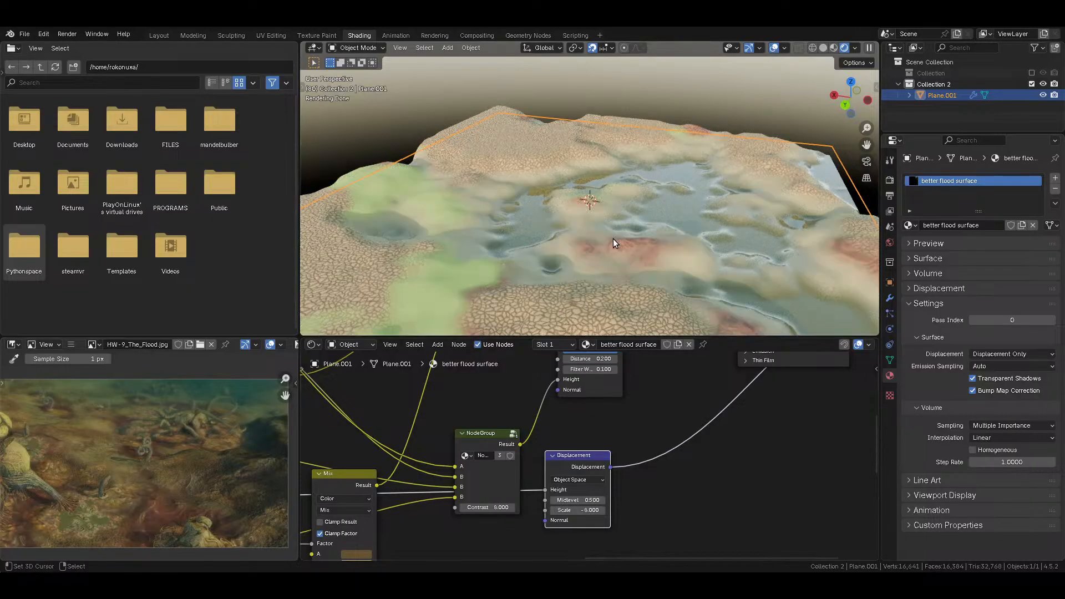
middle_drag(614, 238, 547, 213)
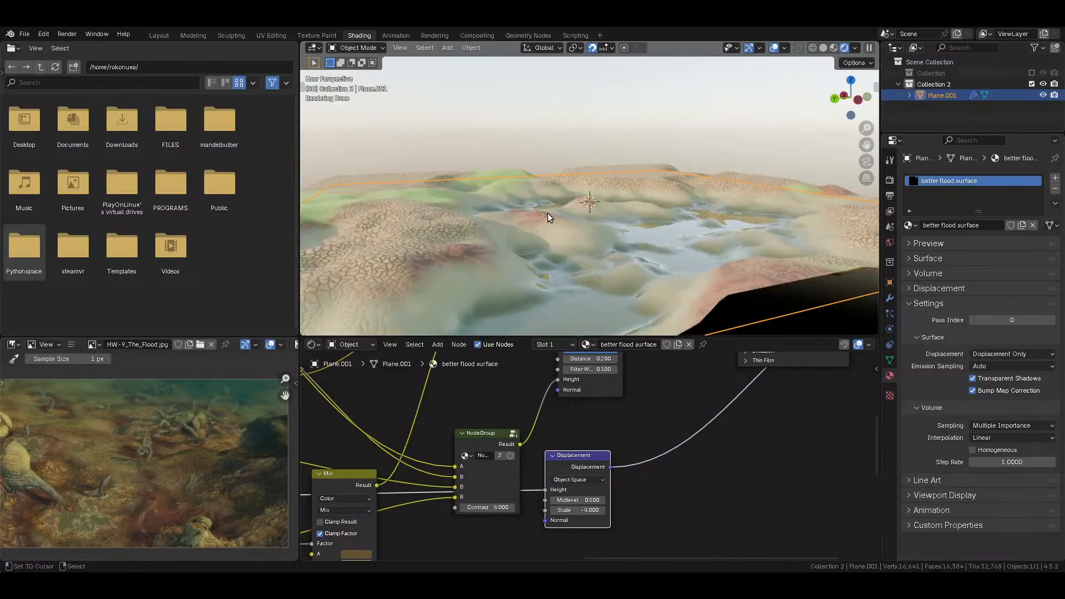
click(583, 511)
key(Return)
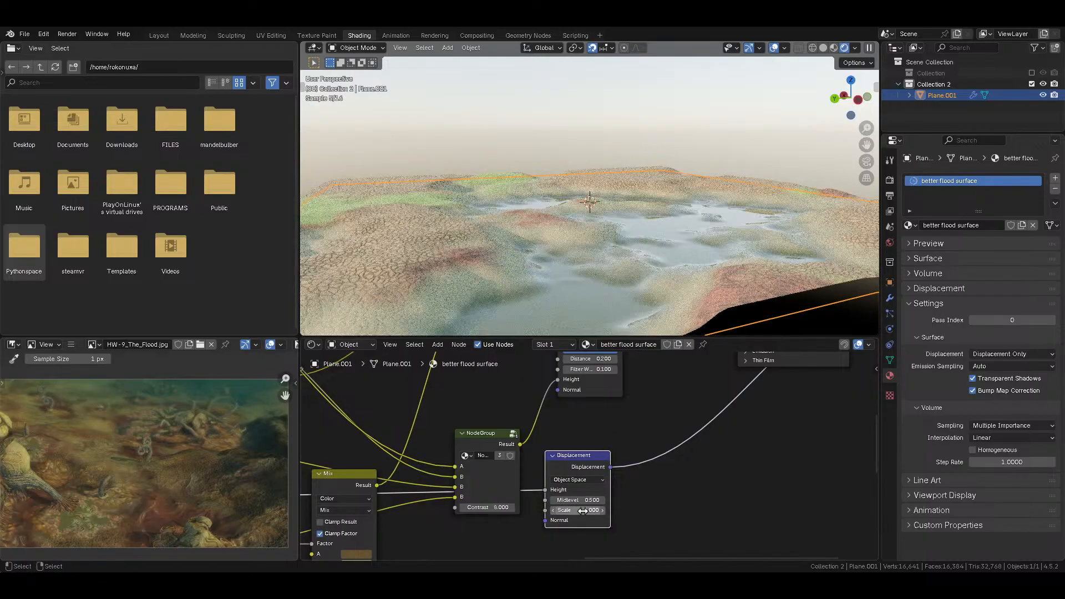
Step: Try disabling Clamp Factor on the three Mix nodes inside the node group, and switch it back on
key(Home)
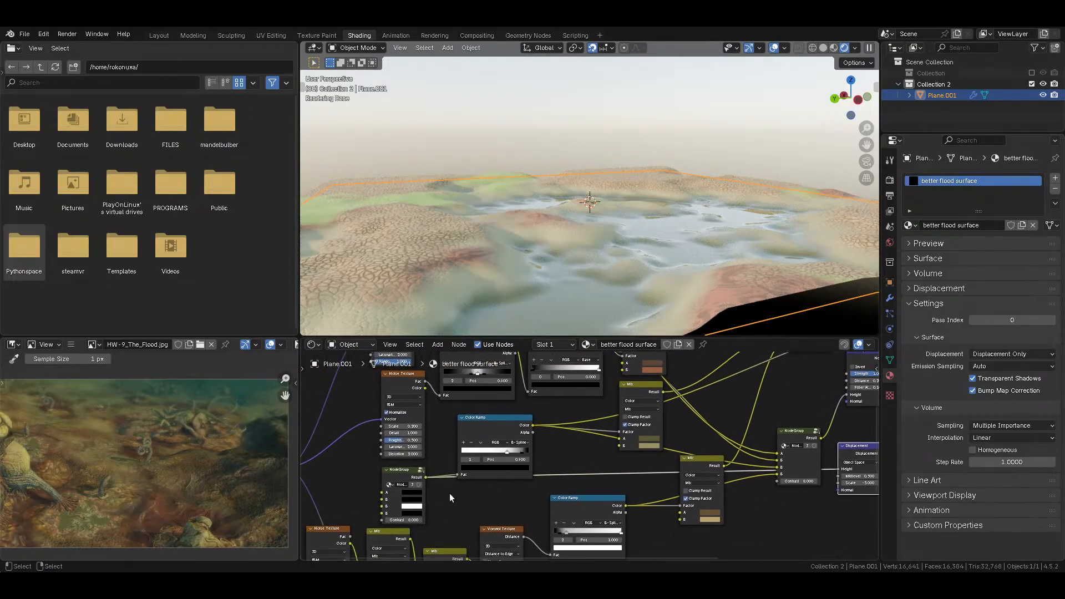
click(419, 470)
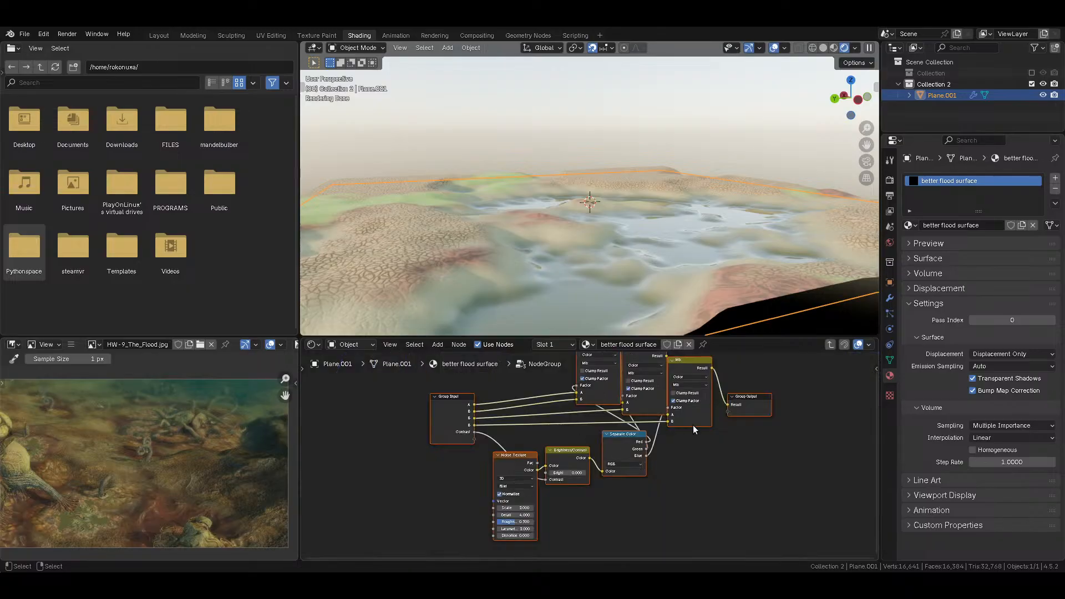
click(679, 401)
click(634, 388)
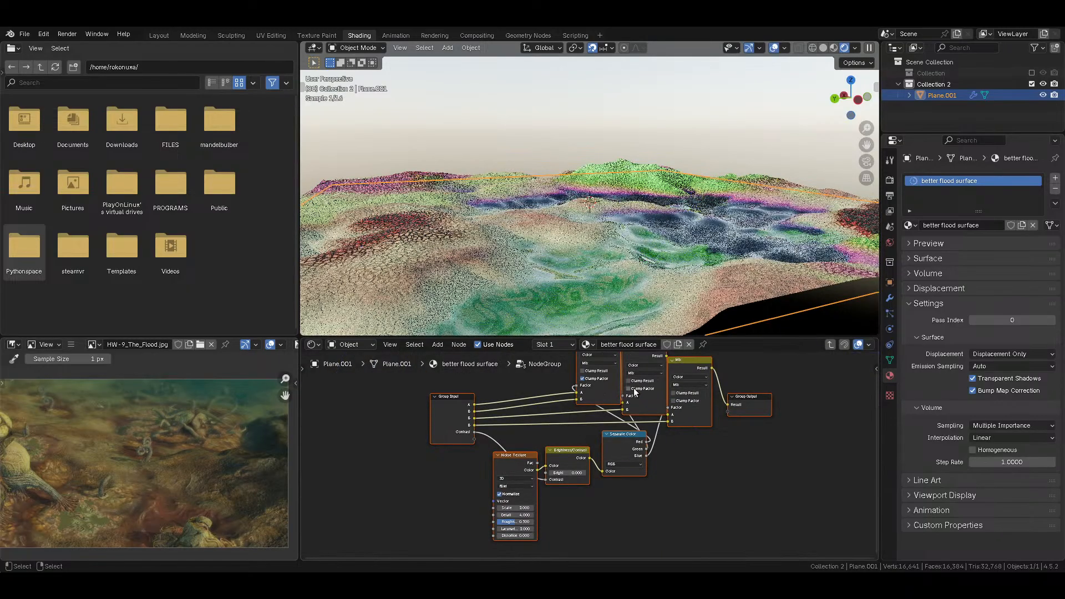
click(585, 380)
click(585, 379)
click(630, 388)
click(674, 400)
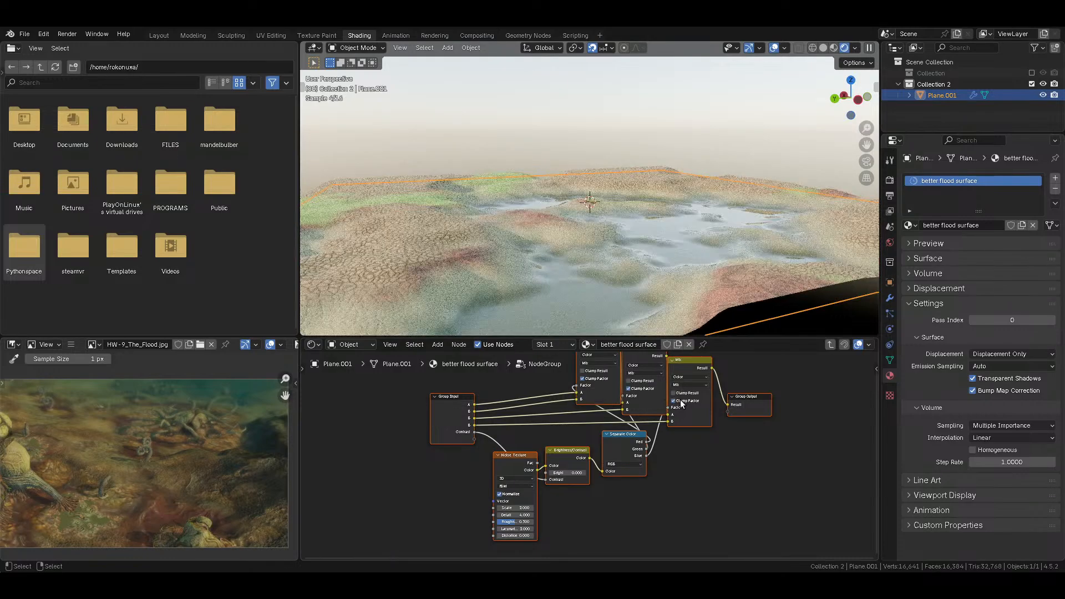
Step: Preview the Separate Color channels inside the node group and the output of the black-and-white mask group outside it
scroll(591, 395, up, 2)
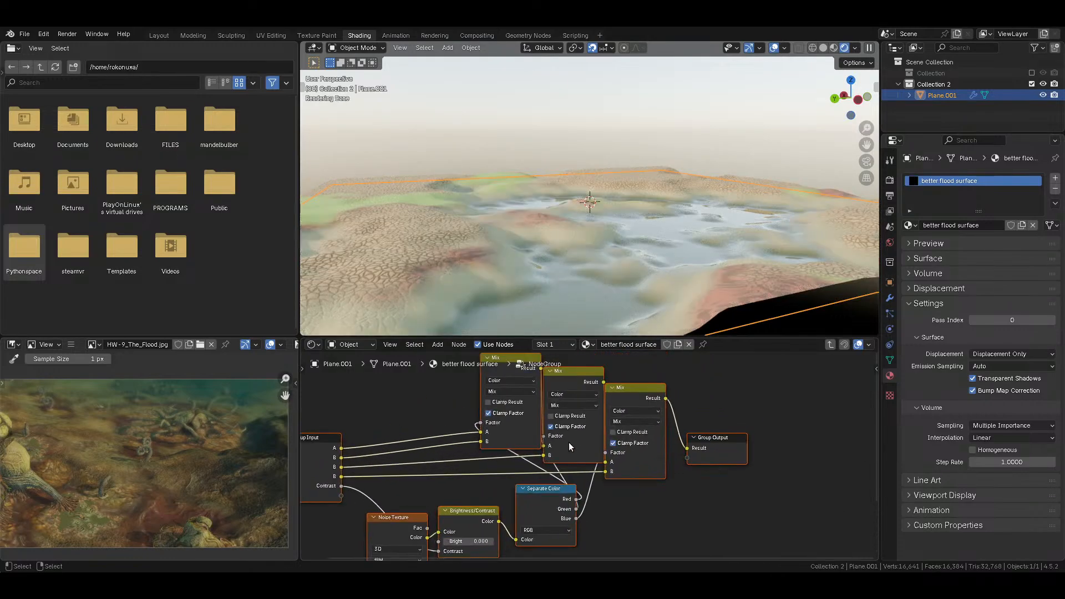
middle_drag(527, 487, 625, 406)
ctrl+shift+click(626, 429)
ctrl+shift+click(626, 429)
ctrl+shift+click(627, 429)
middle_drag(858, 353, 731, 414)
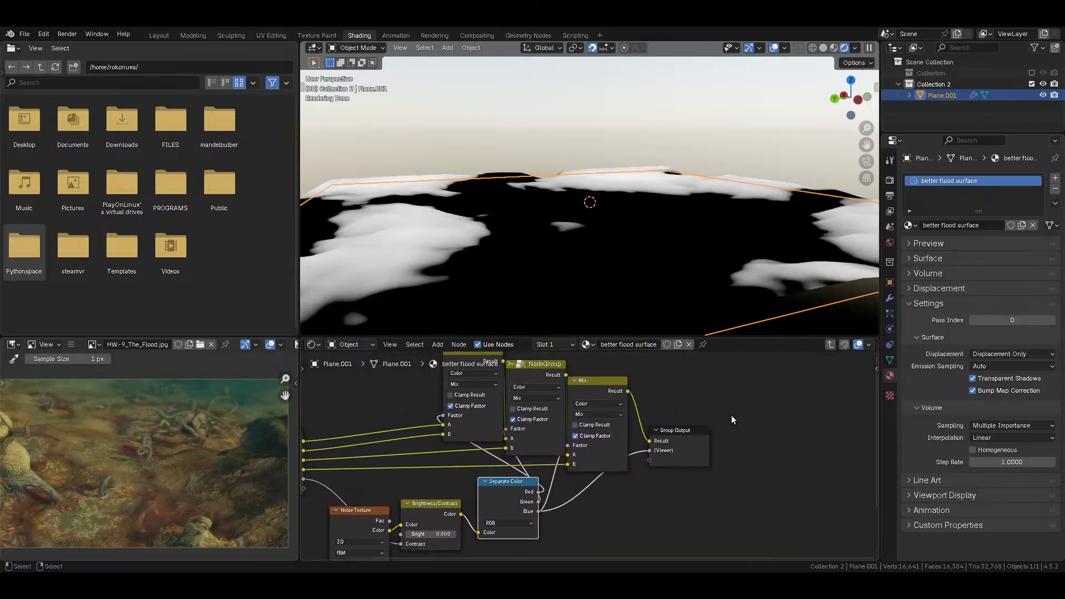
click(833, 348)
scroll(604, 457, down, 3)
ctrl+shift+click(447, 476)
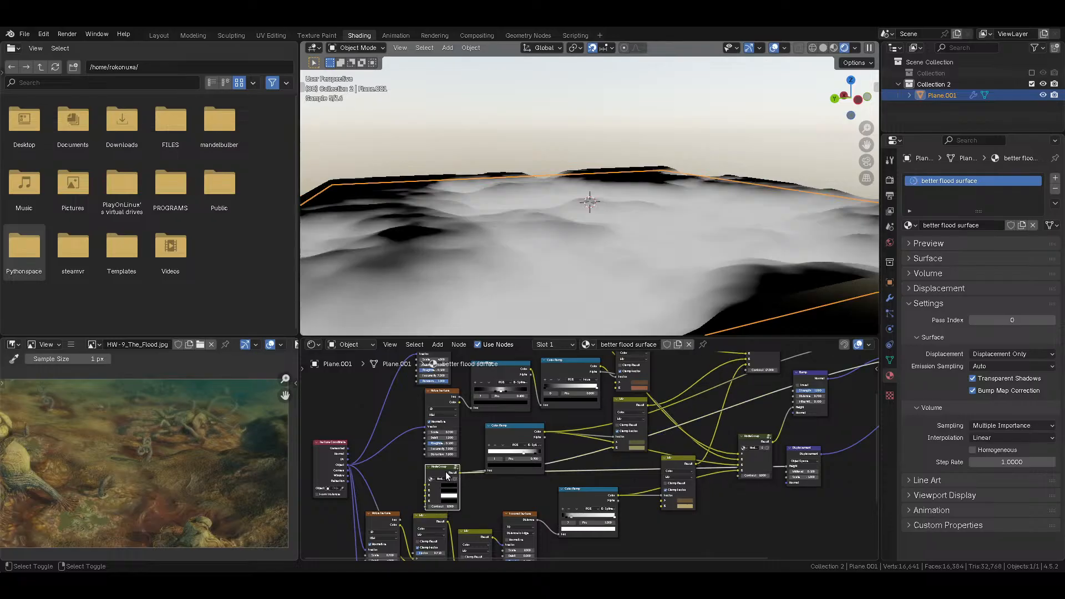
Step: Insert a Divide Math node between Brightness/Contrast and Separate Color inside the group, with the group's Contrast input as divisor
key(Tab)
scroll(482, 486, up, 4)
scroll(482, 482, up, 2)
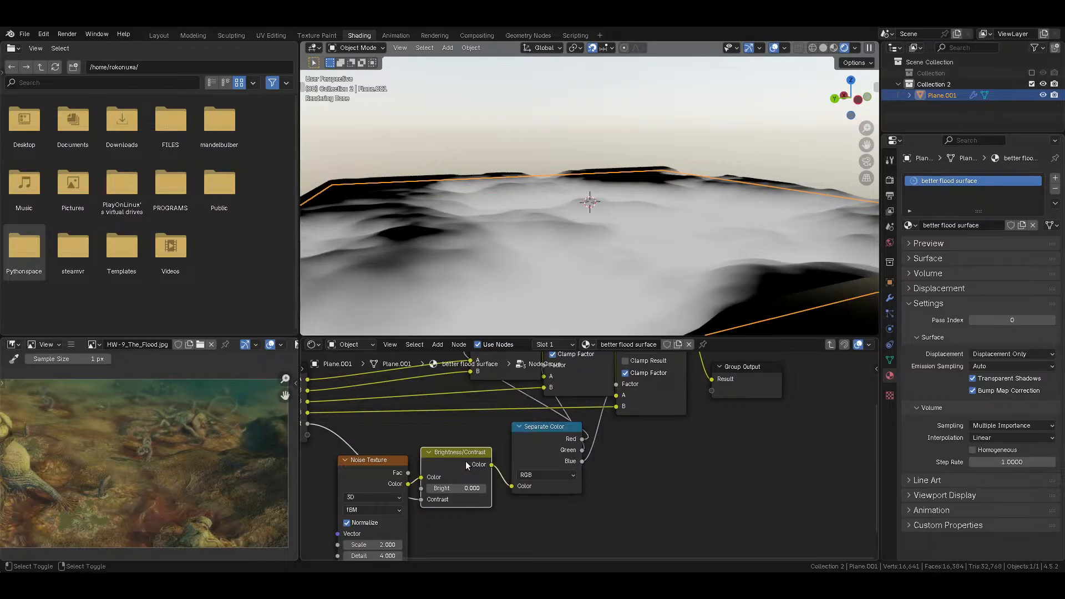
middle_drag(465, 461, 496, 441)
key(shift+a)
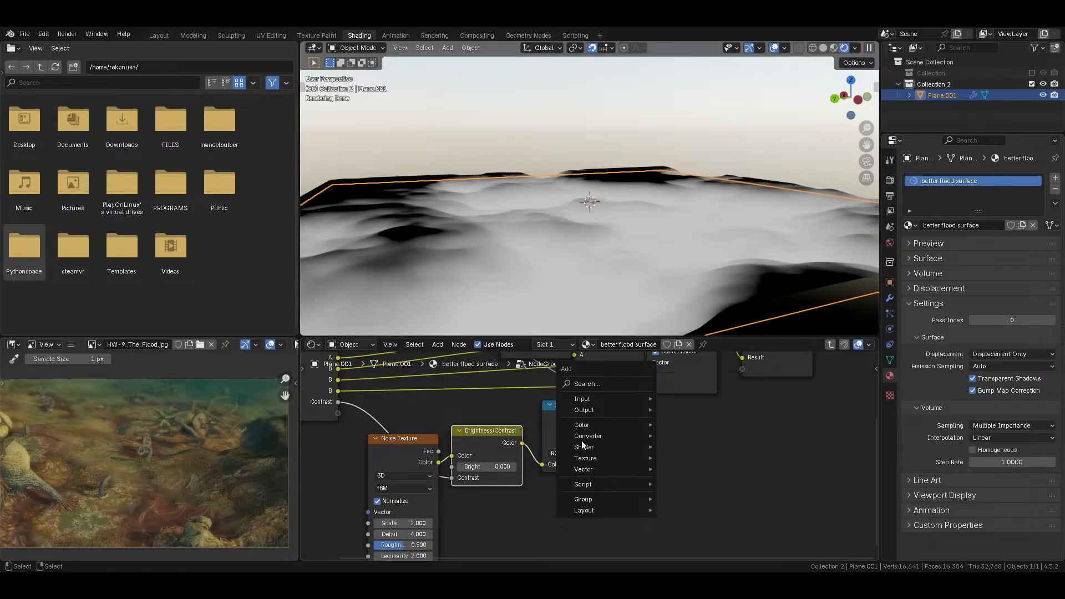
mouse_move(610, 436)
click(695, 371)
click(687, 447)
click(728, 477)
key(d)
drag(721, 463, 575, 439)
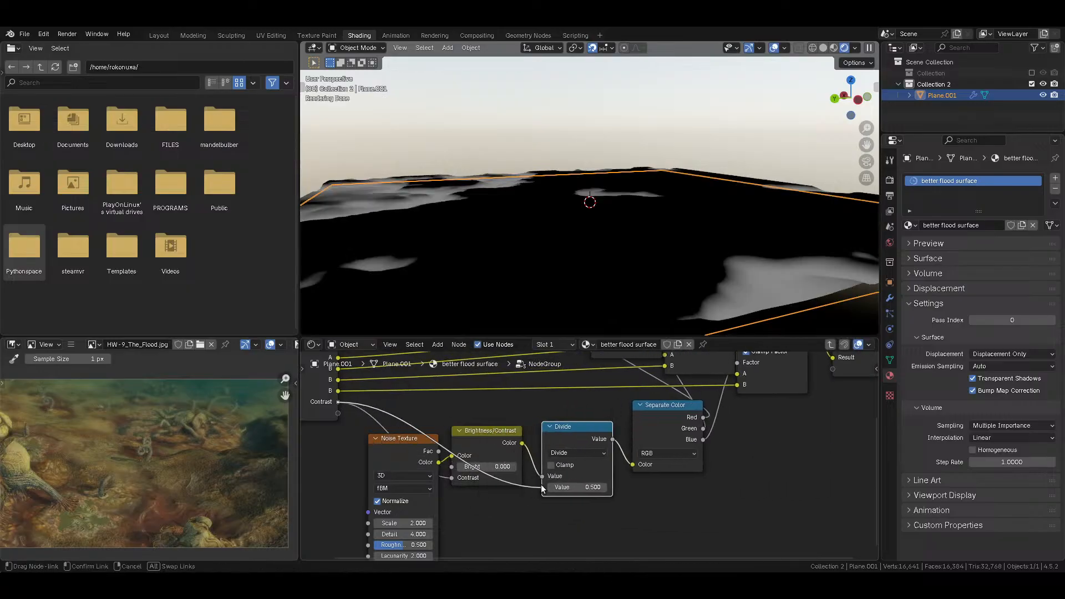
click(830, 344)
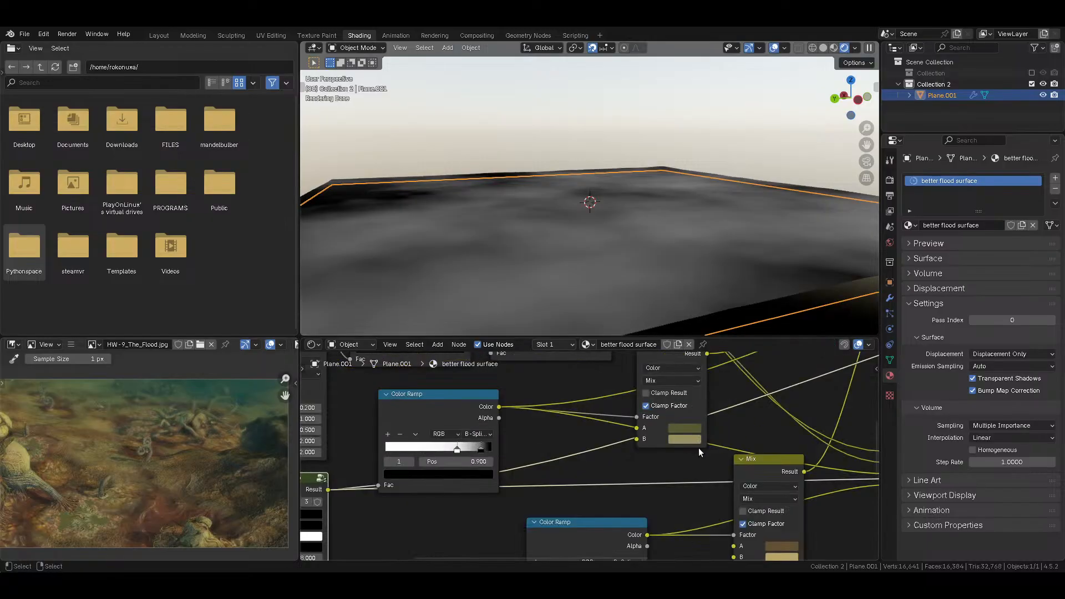
Step: Compare the previews of the Principled BSDF, the colour node group and the mask node group with the Divide node in place
scroll(698, 447, down, 4)
ctrl+shift+click(677, 398)
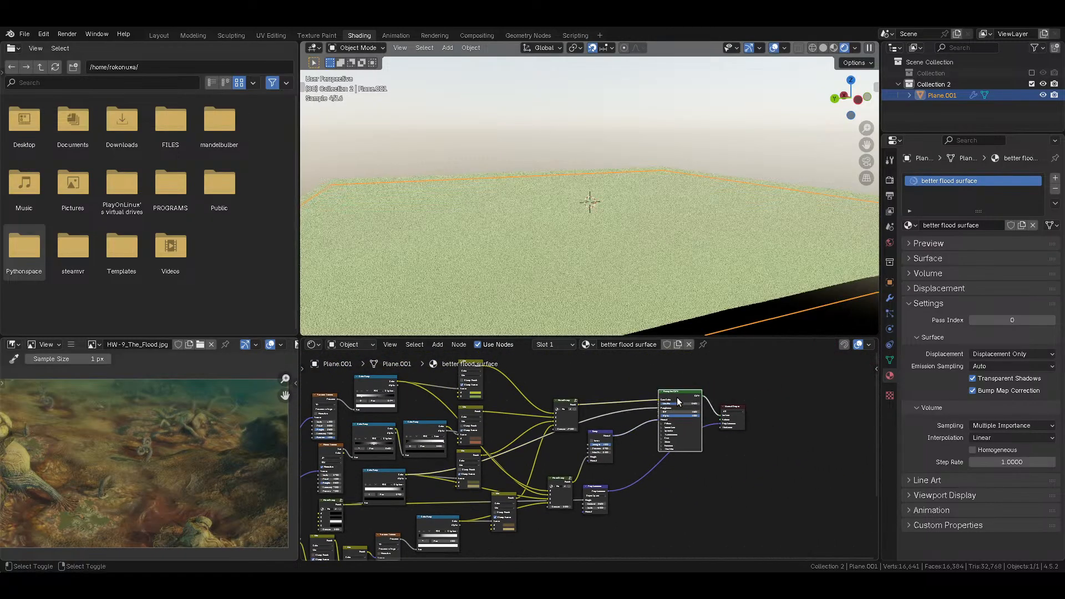
scroll(597, 478, up, 5)
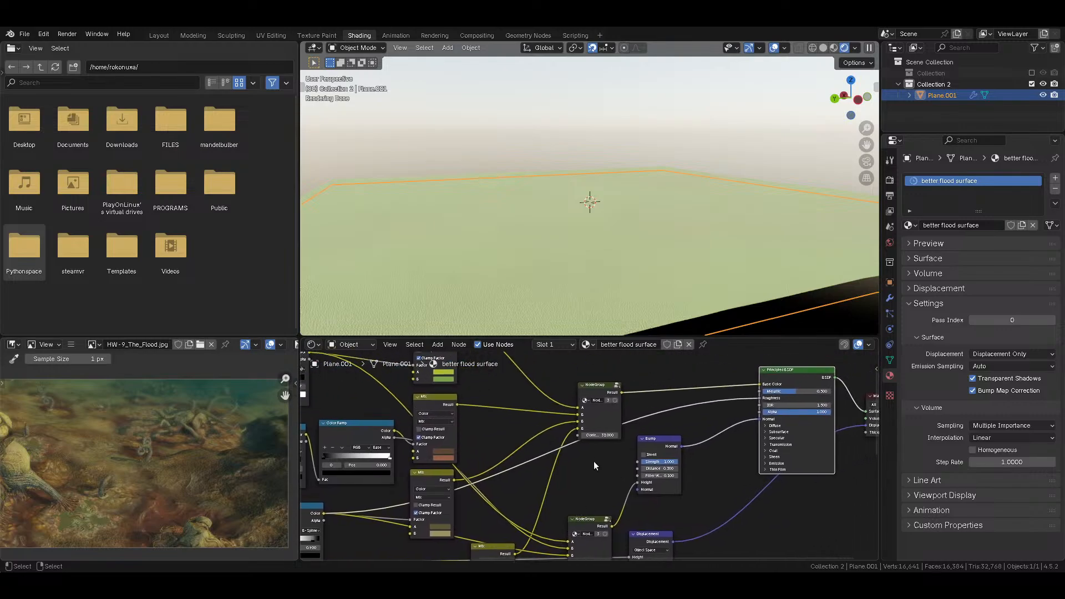
middle_drag(621, 424, 503, 496)
ctrl+shift+click(496, 425)
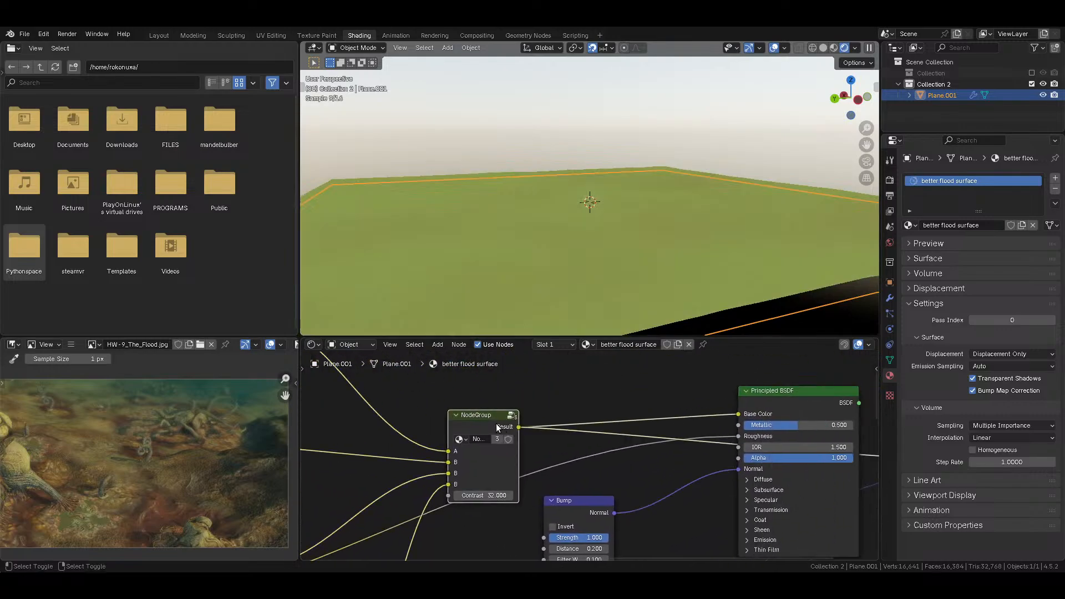
scroll(545, 466, down, 4)
scroll(546, 466, down, 4)
ctrl+shift+click(543, 527)
middle_drag(363, 542, 528, 473)
ctrl+shift+click(459, 482)
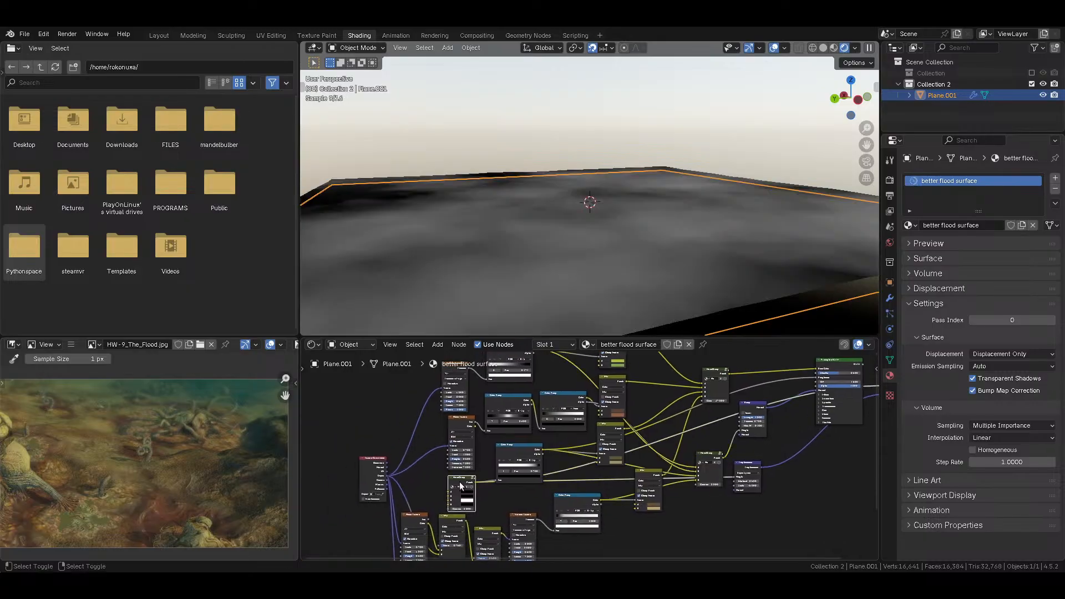
scroll(541, 482, up, 2)
middle_drag(609, 445, 411, 449)
middle_drag(695, 424, 576, 447)
ctrl+shift+click(660, 390)
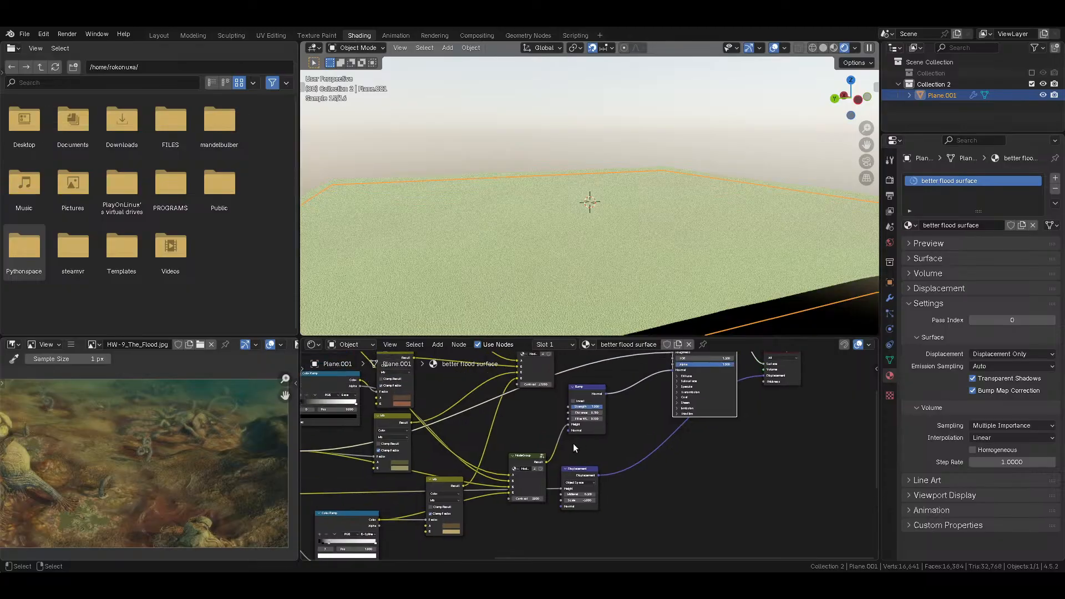
Step: Duplicate the Divide node onto the Contrast link feeding the first Divide inside the group and set its divisor to 2
middle_drag(529, 387, 527, 432)
click(549, 384)
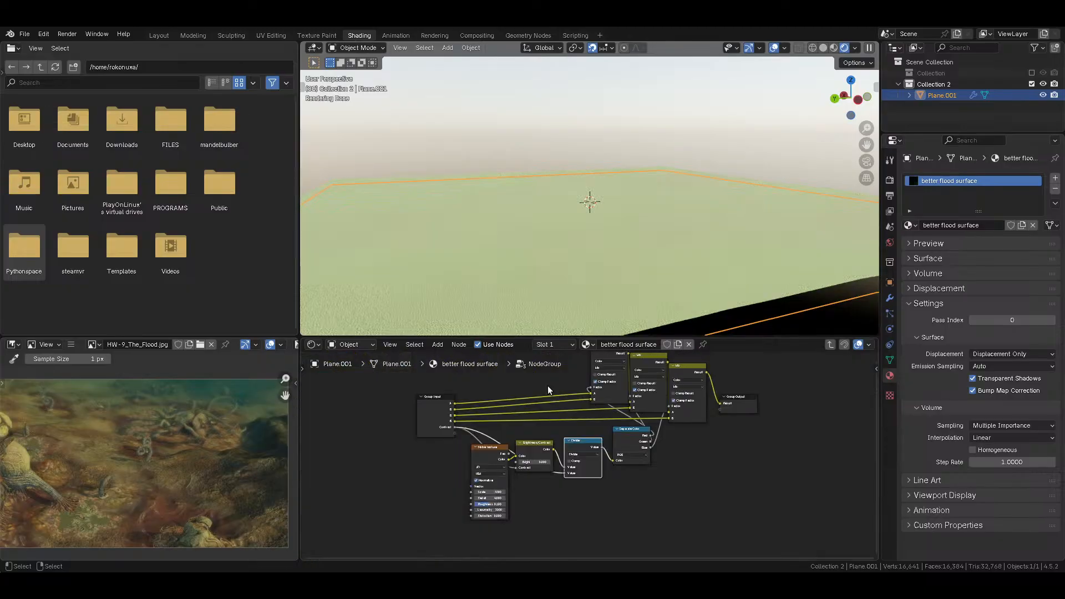
key(shift+d)
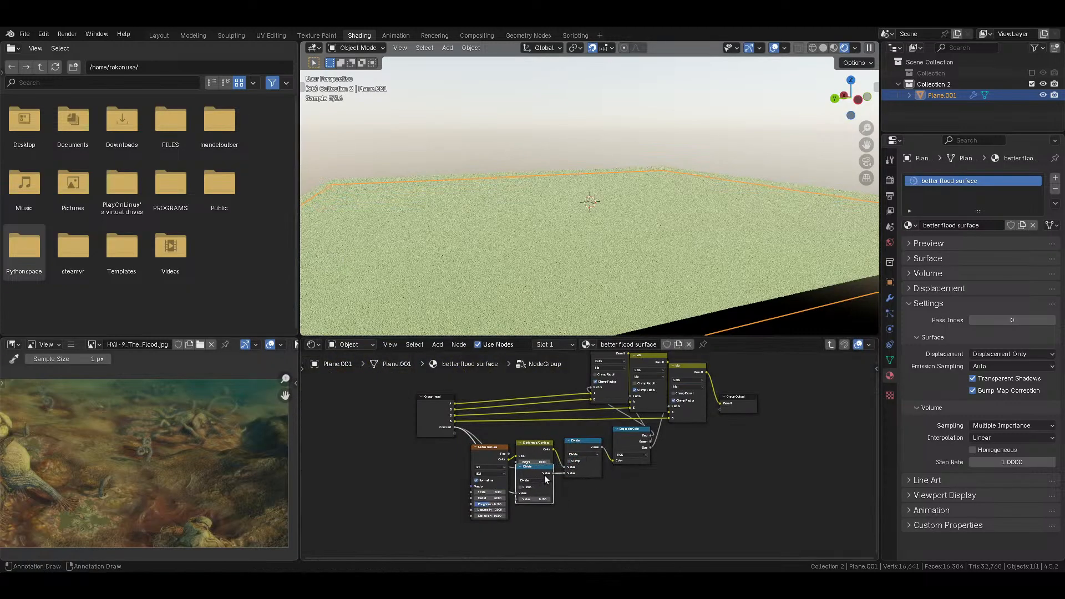
click(543, 492)
scroll(561, 523, up, 2)
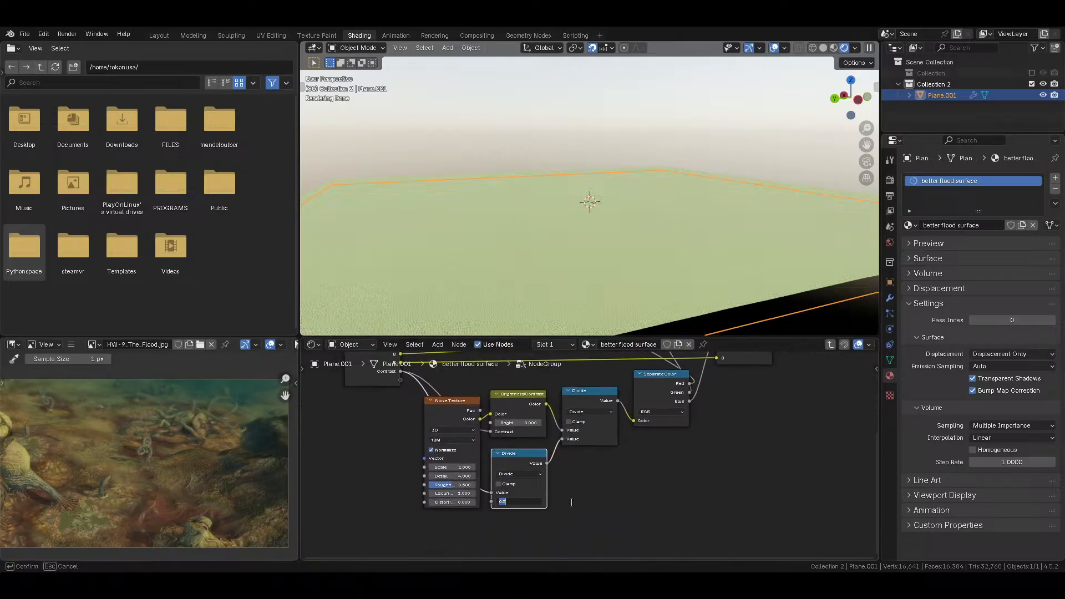
mouse_move(508, 501)
mouse_down()
mouse_move(663, 502)
mouse_move(508, 503)
mouse_up()
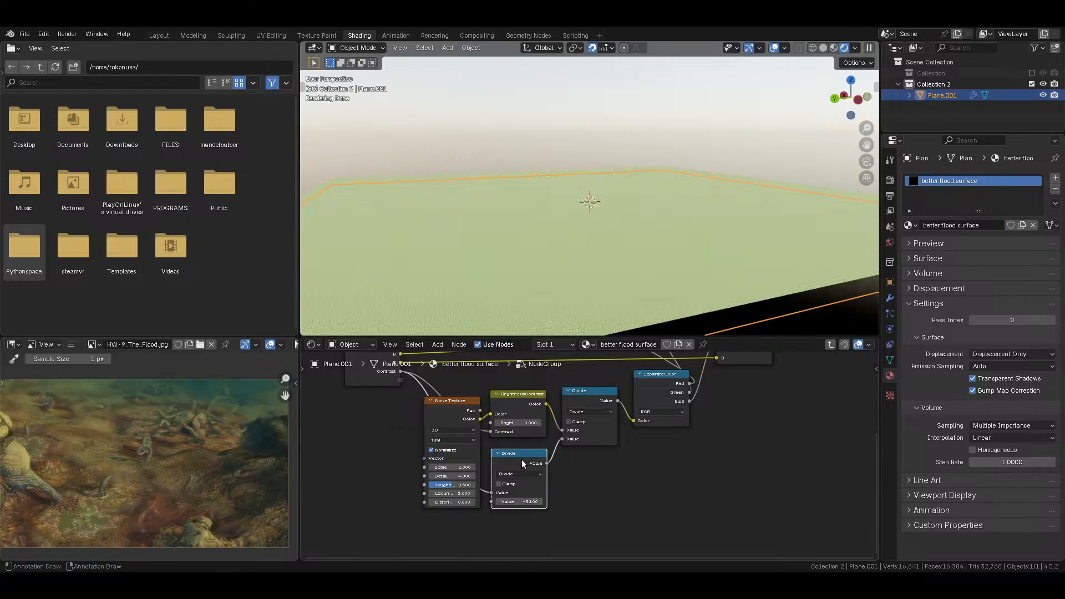
click(519, 502)
text(2)
key(Return)
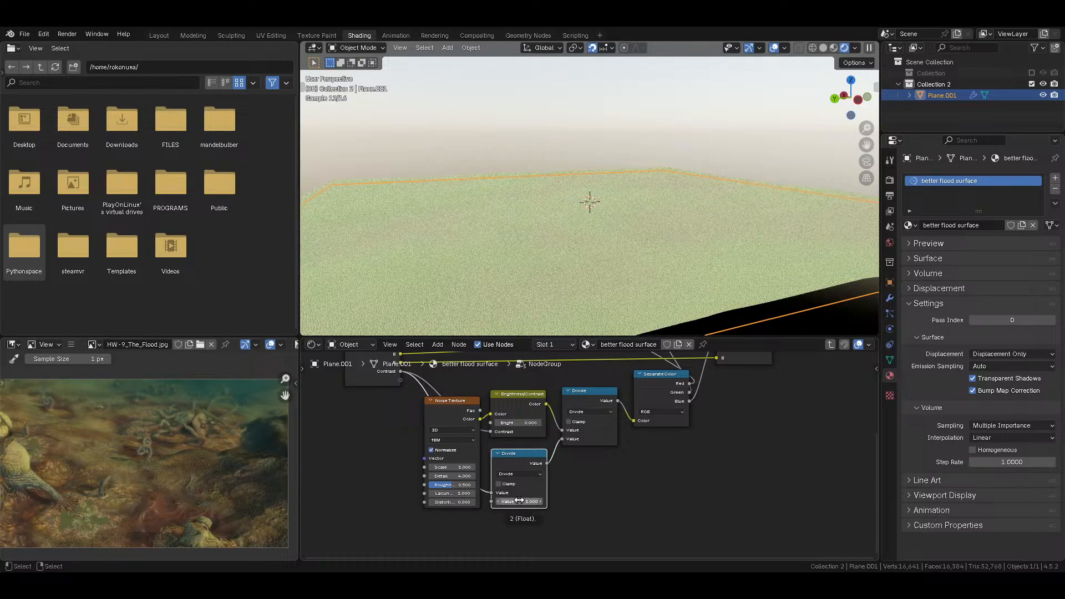
click(832, 345)
Step: Try a different Contrast on the black-and-white mask node group feeding the Color Ramp
scroll(544, 467, up, 4)
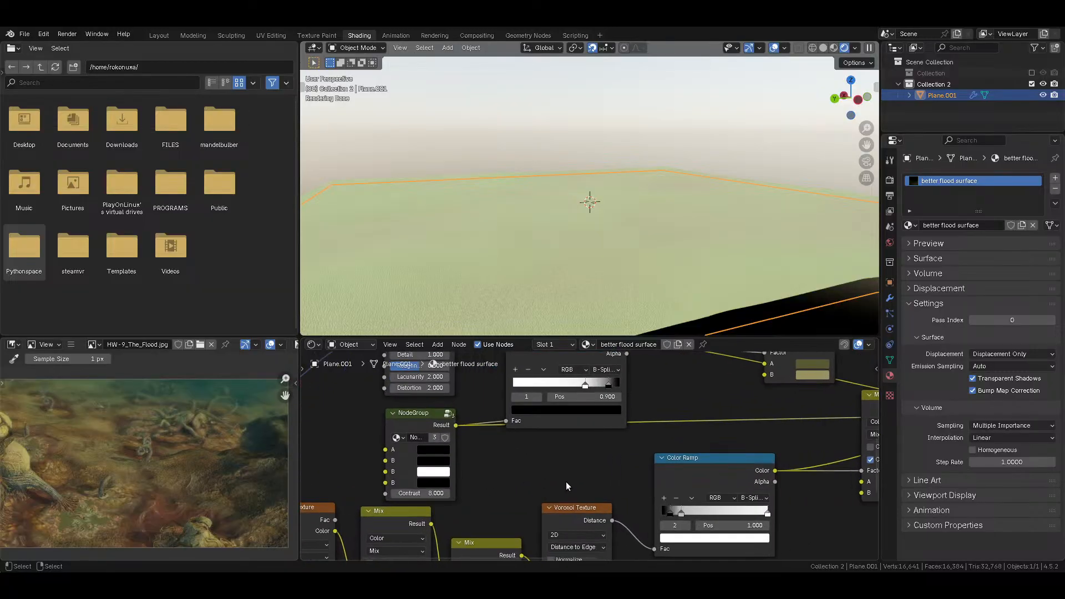
drag(432, 493, 474, 493)
click(424, 493)
key(Return)
Step: Delete both Divide nodes inside the node group while keeping Brightness/Contrast linked to Separate Color
scroll(508, 485, down, 4)
middle_drag(509, 484, 756, 517)
middle_drag(843, 401, 674, 414)
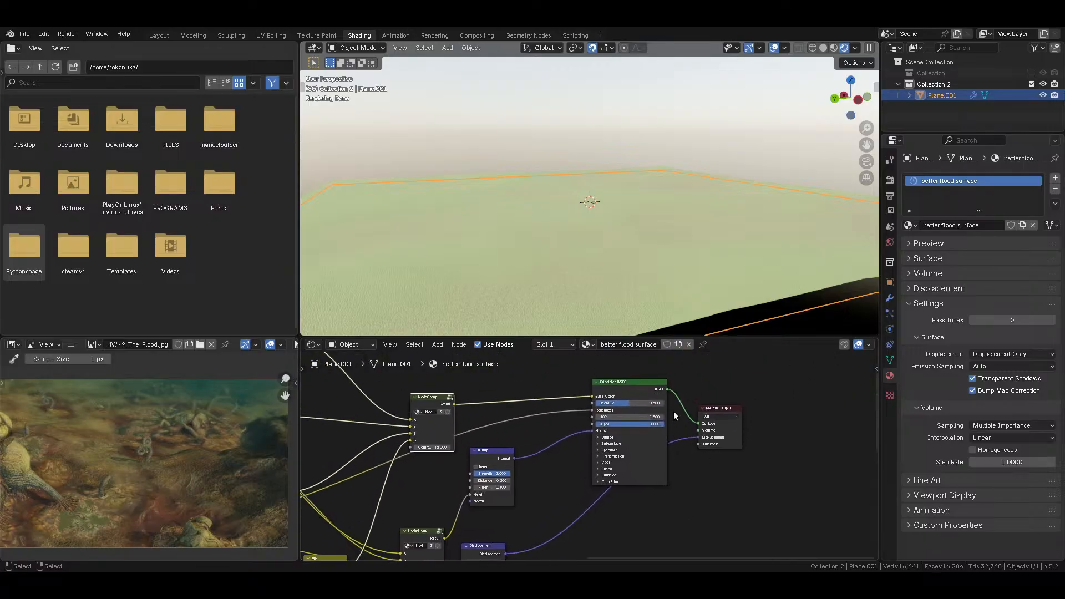
middle_drag(530, 464, 545, 457)
click(464, 389)
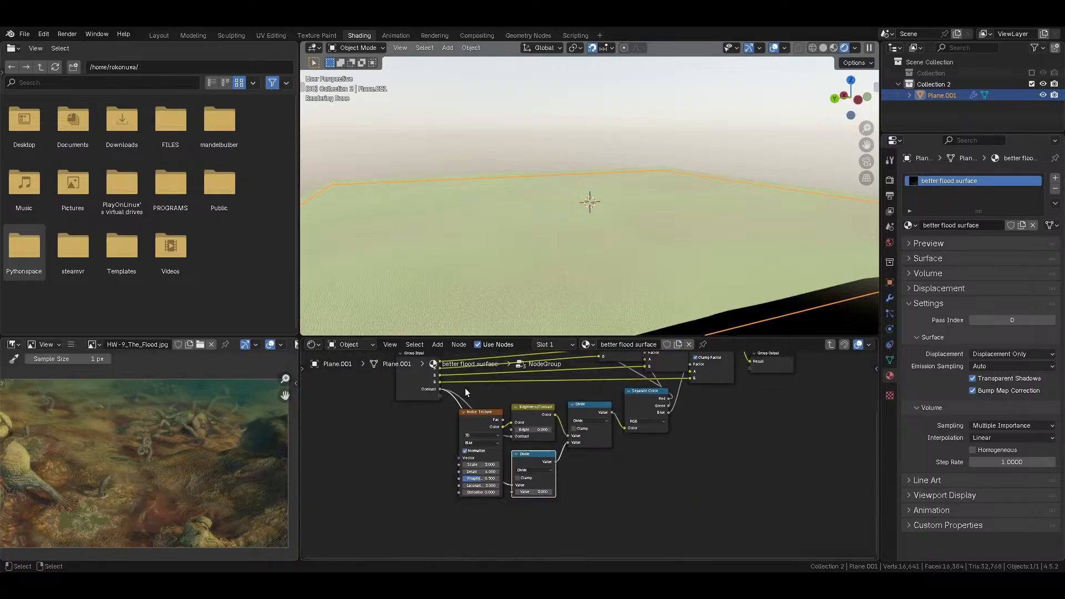
middle_drag(630, 399, 581, 449)
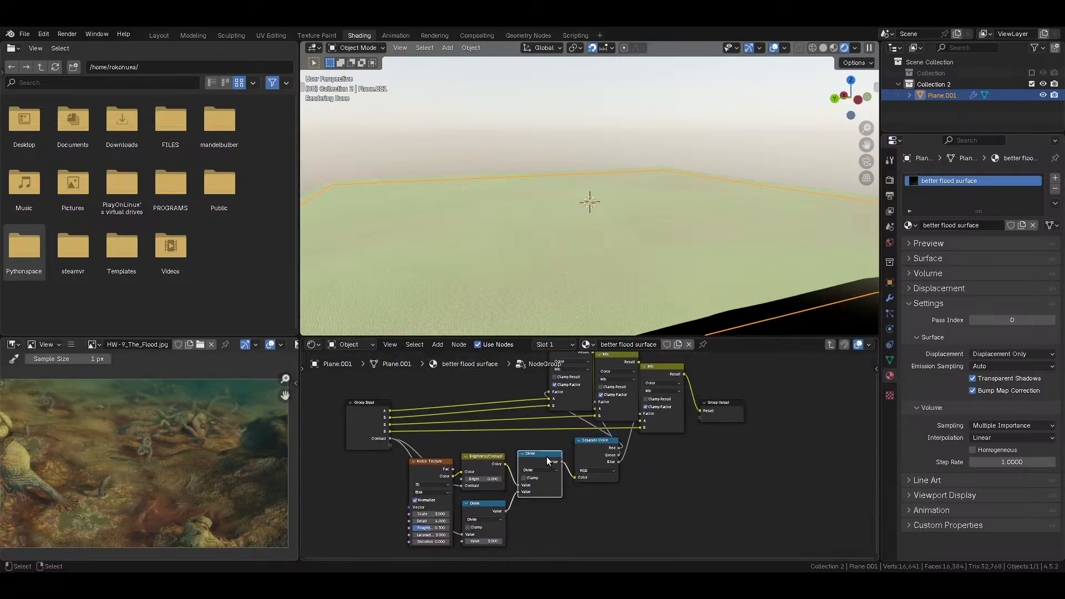
key(ctrl+x)
click(481, 514)
key(ctrl+x)
Step: Check the displaced terrain from a higher angle and save the blend file
middle_drag(588, 298, 594, 318)
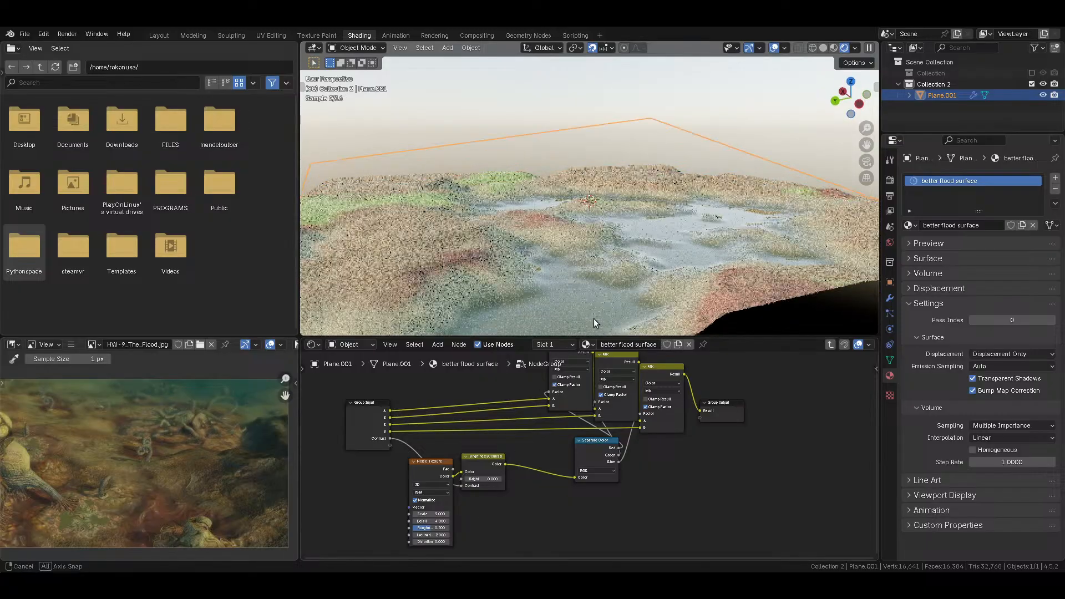
scroll(546, 456, up, 1)
key(ctrl+s)
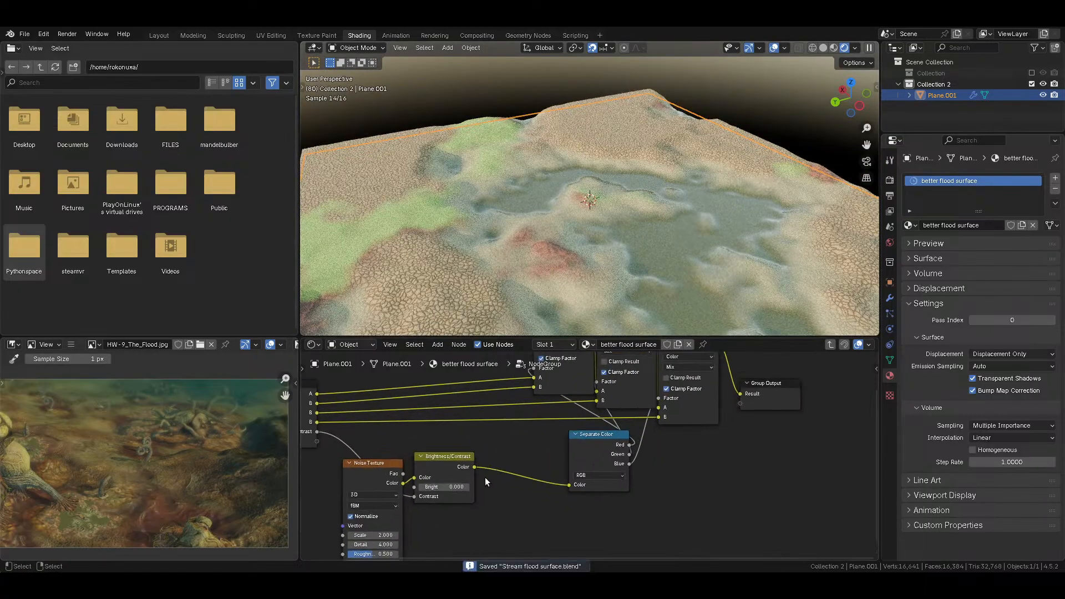
Step: Insert a Math node between Brightness/Contrast and Separate Color inside the group and set its operation to Ping-Pong
key(shift+a)
mouse_move(560, 448)
click(616, 382)
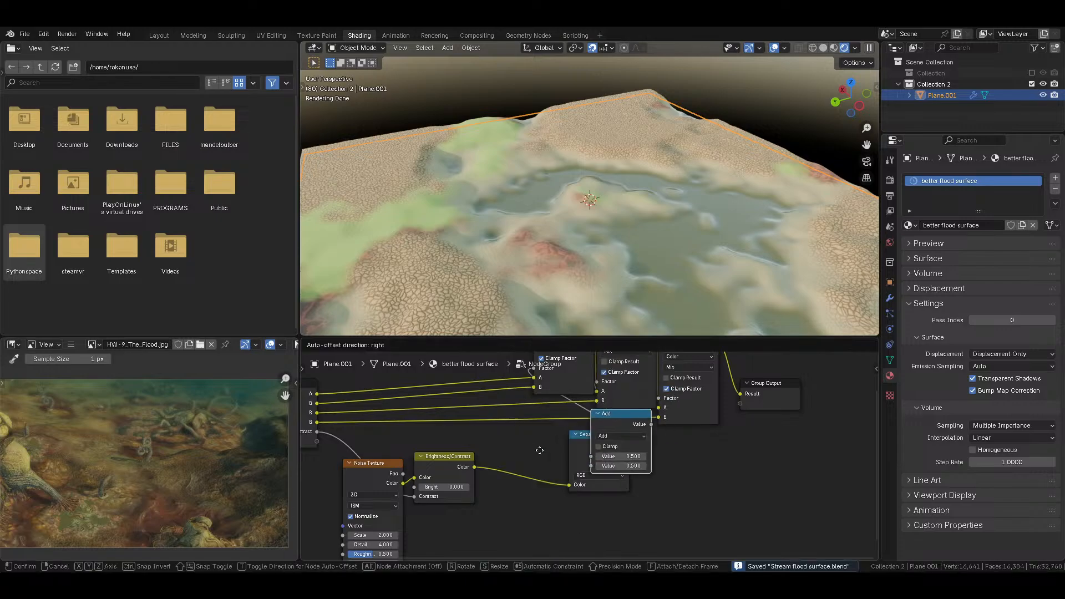
click(512, 469)
click(538, 479)
click(666, 460)
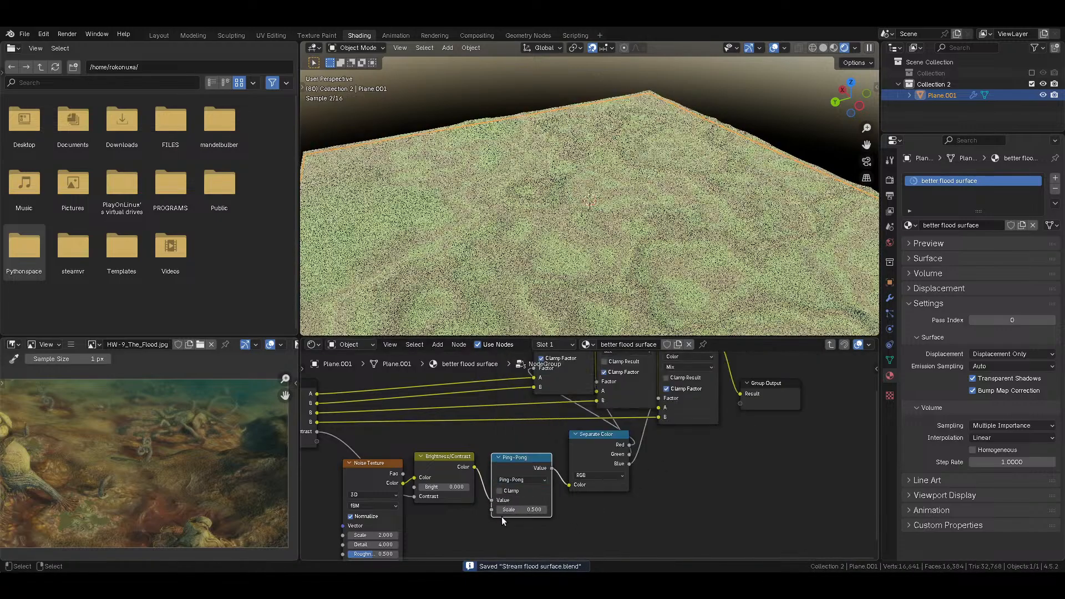
Step: Try Scale values of 1, 2 and 1.1 on the Ping-Pong node inside the group
double_click(513, 509)
text(1)
key(Return)
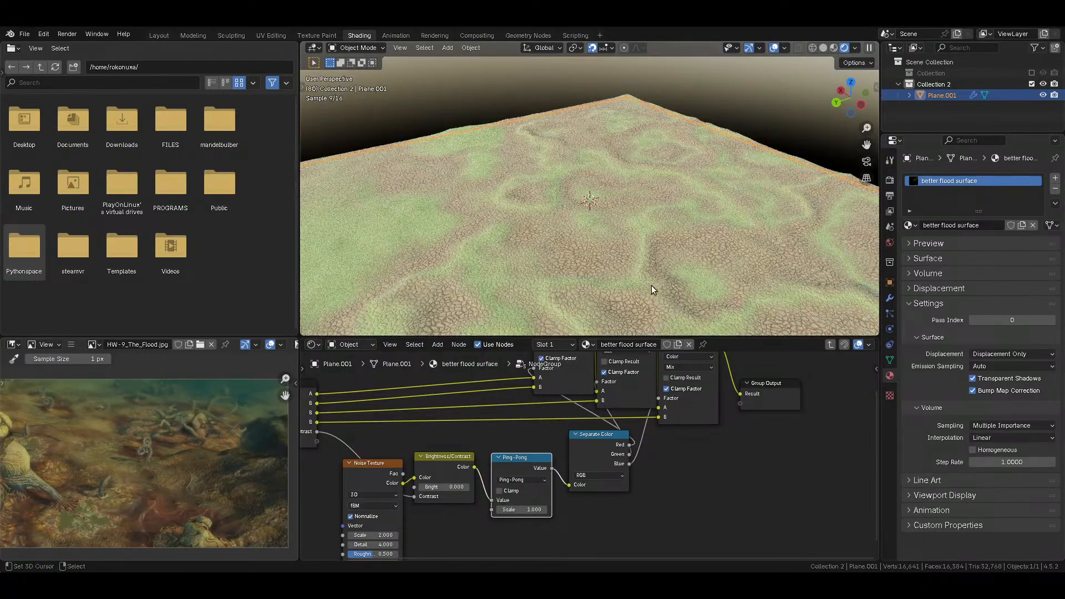
scroll(650, 286, down, 5)
scroll(601, 315, up, 4)
middle_drag(598, 312, 574, 318)
drag(525, 508, 573, 508)
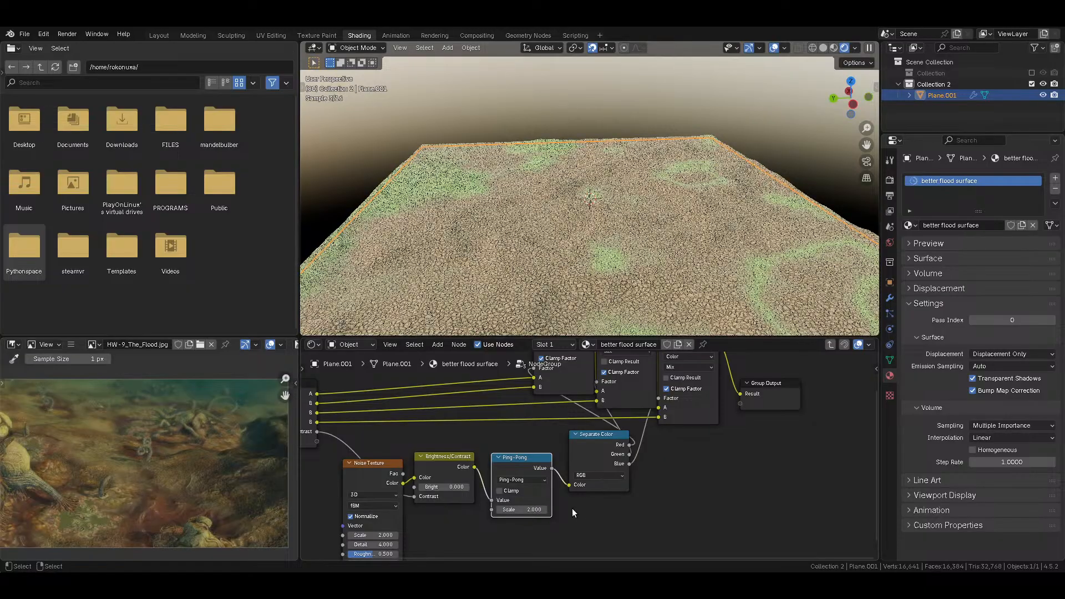
click(523, 510)
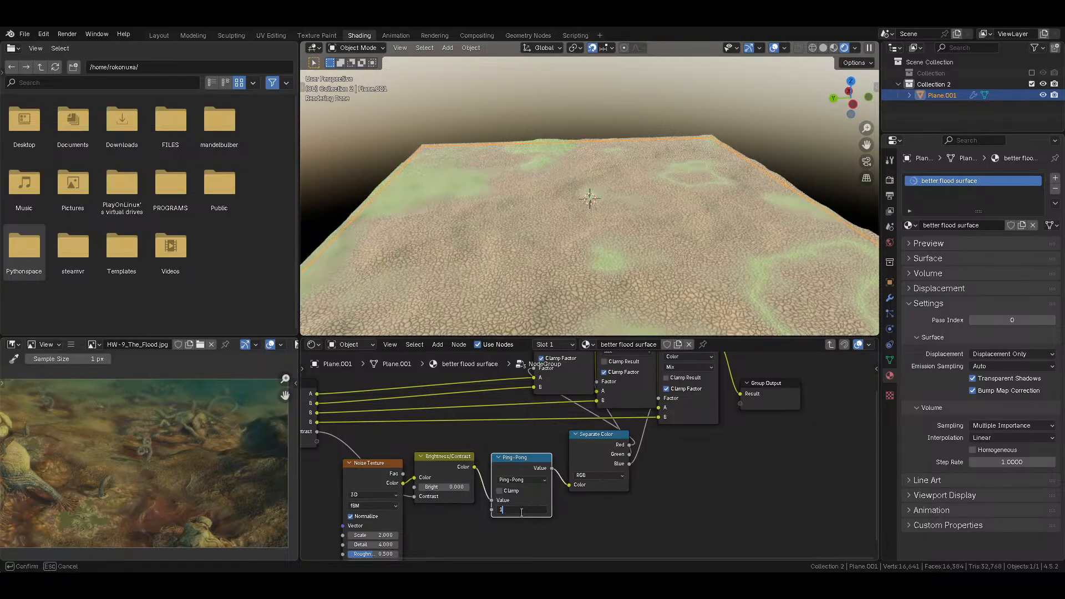
text(1.1)
key(Return)
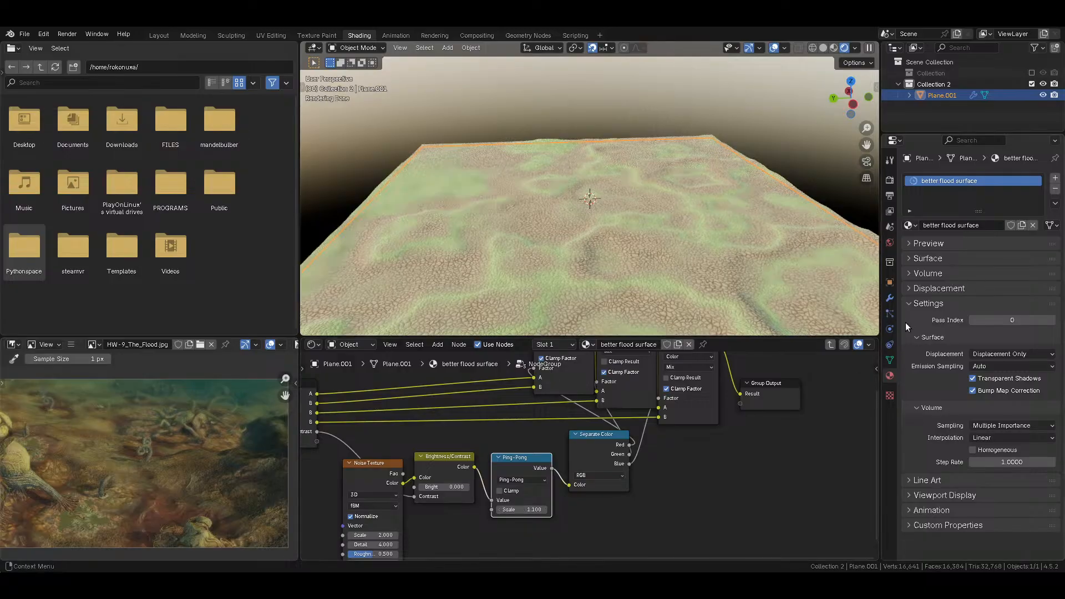
Step: Disconnect the Displacement node from Material Output and enable all Displace modifiers in the viewport
click(890, 298)
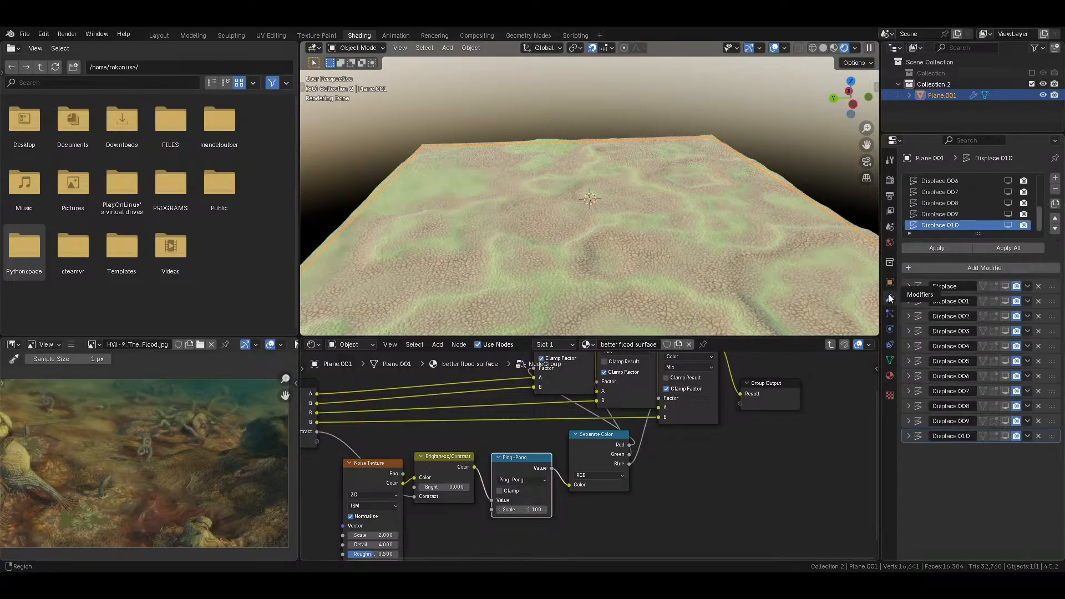
click(830, 344)
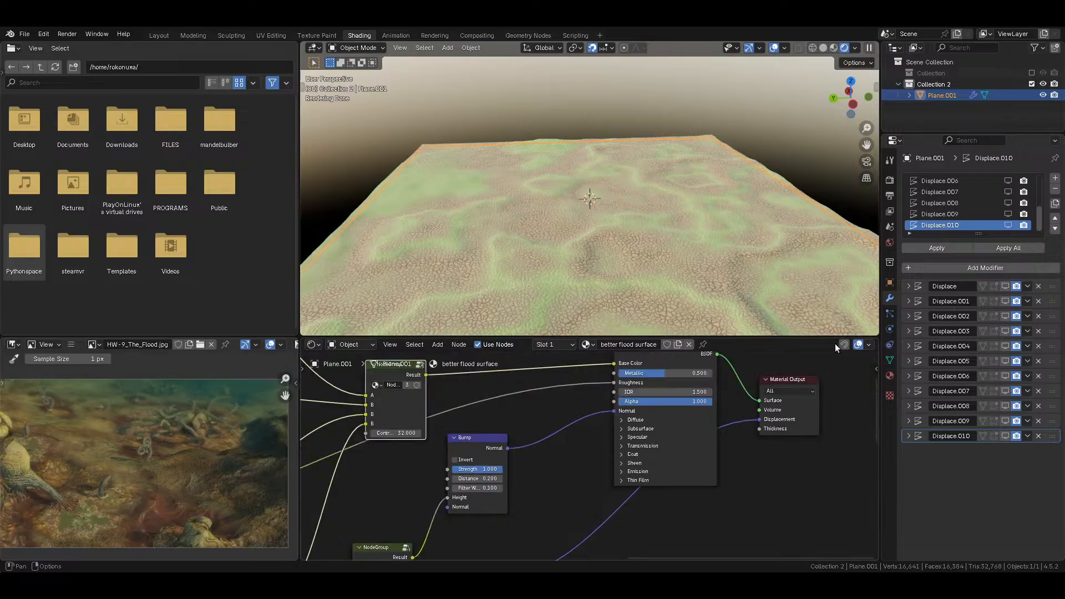
scroll(638, 444, up, 3)
drag(647, 434, 625, 476)
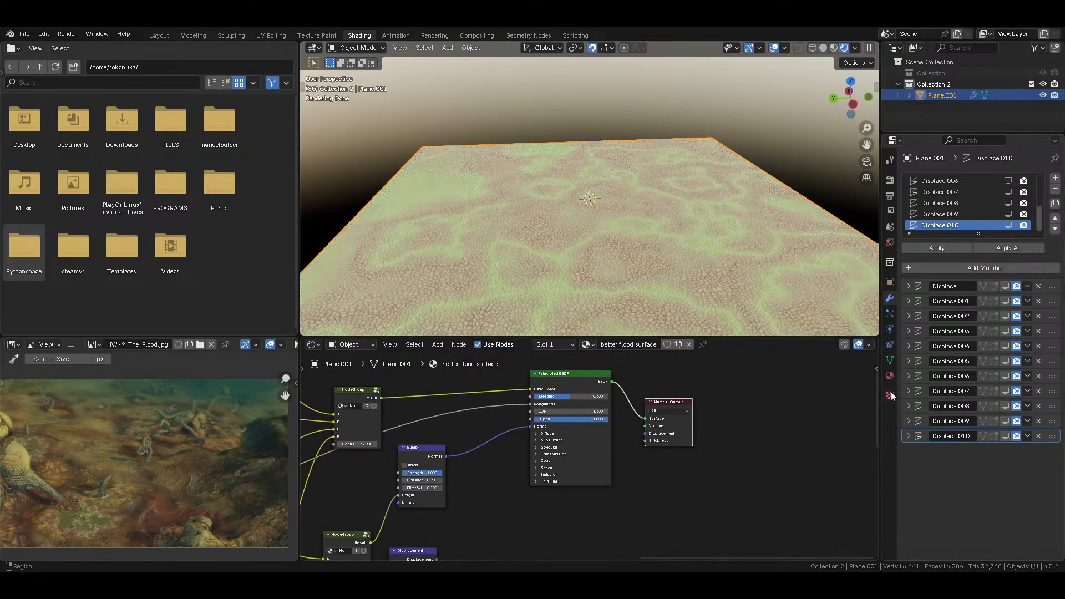
drag(1004, 287, 1005, 444)
middle_drag(562, 464, 752, 477)
scroll(577, 462, up, 5)
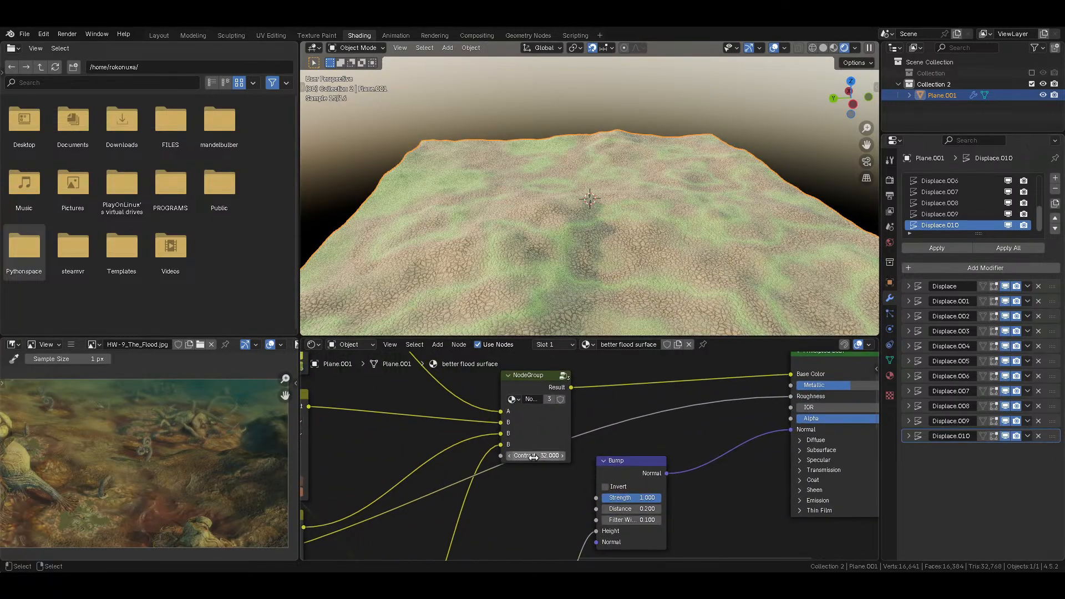
Step: Preview the colour node group, the colour Mix nodes and the mask Color Ramp one after another on the surface
ctrl+shift+click(547, 382)
scroll(546, 384, down, 7)
middle_drag(442, 463, 557, 454)
ctrl+shift+click(520, 372)
ctrl+shift+click(520, 437)
ctrl+shift+click(527, 507)
middle_drag(528, 507, 556, 391)
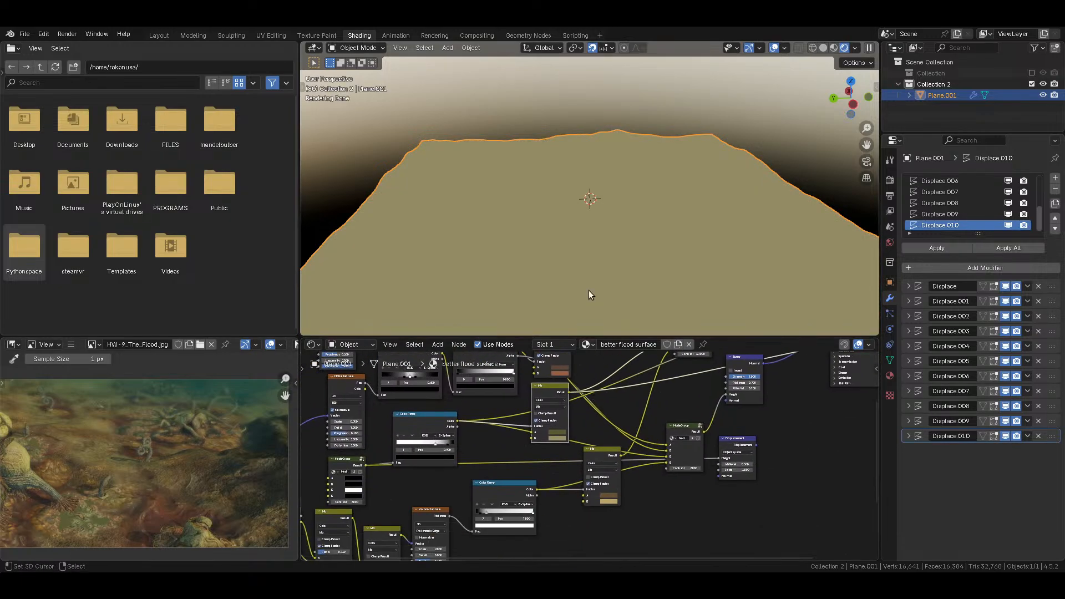
middle_drag(454, 438, 561, 444)
ctrl+shift+click(521, 422)
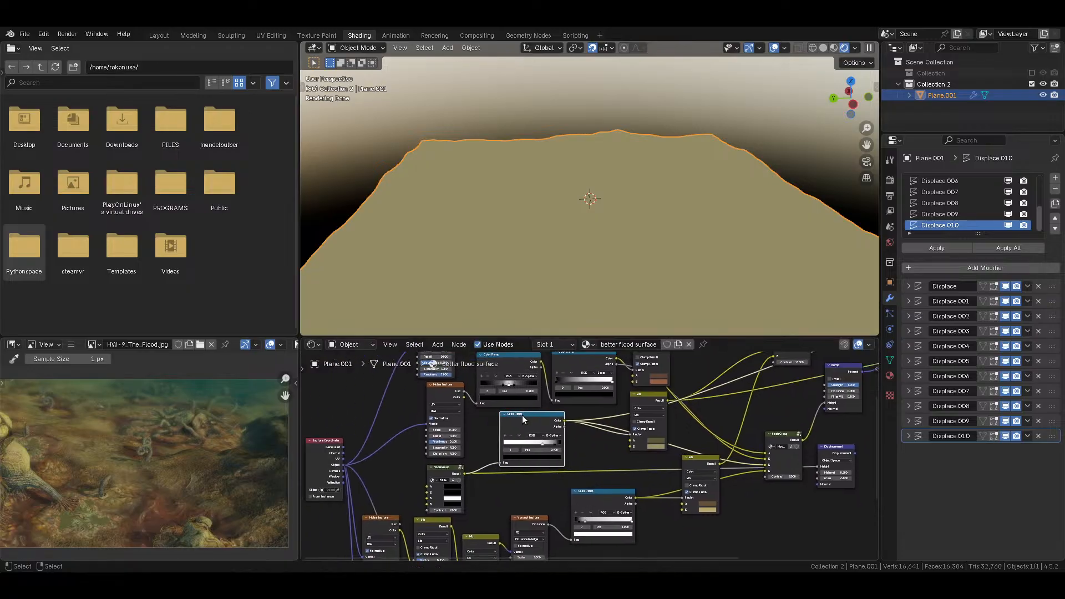
Step: Set the Contrast of the black-and-white mask node group to 16
scroll(456, 503, up, 4)
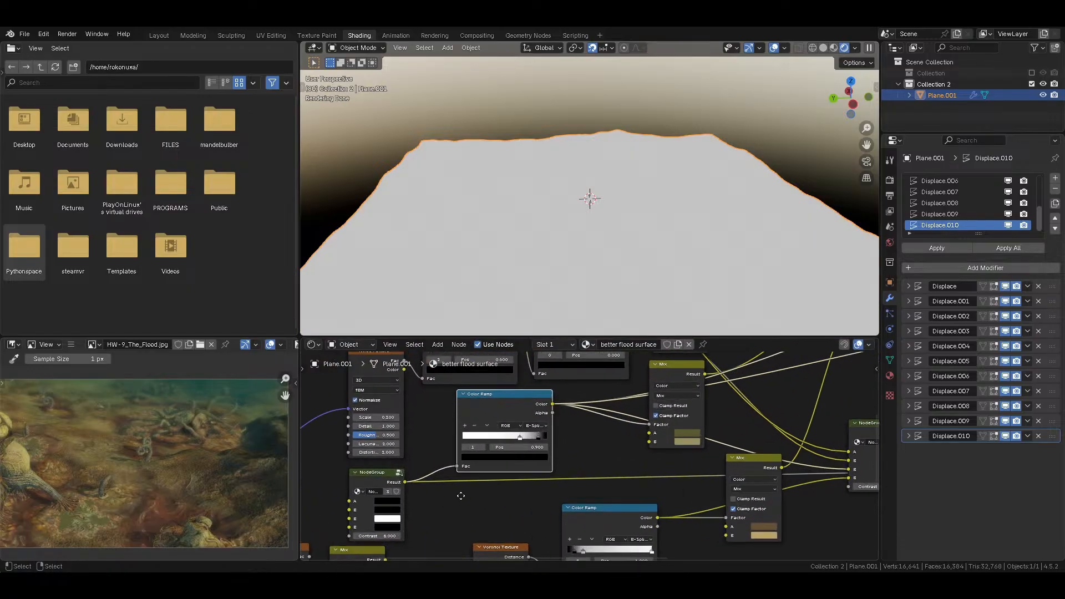
click(452, 494)
mouse_move(446, 489)
mouse_down()
mouse_move(466, 488)
mouse_move(455, 489)
mouse_up()
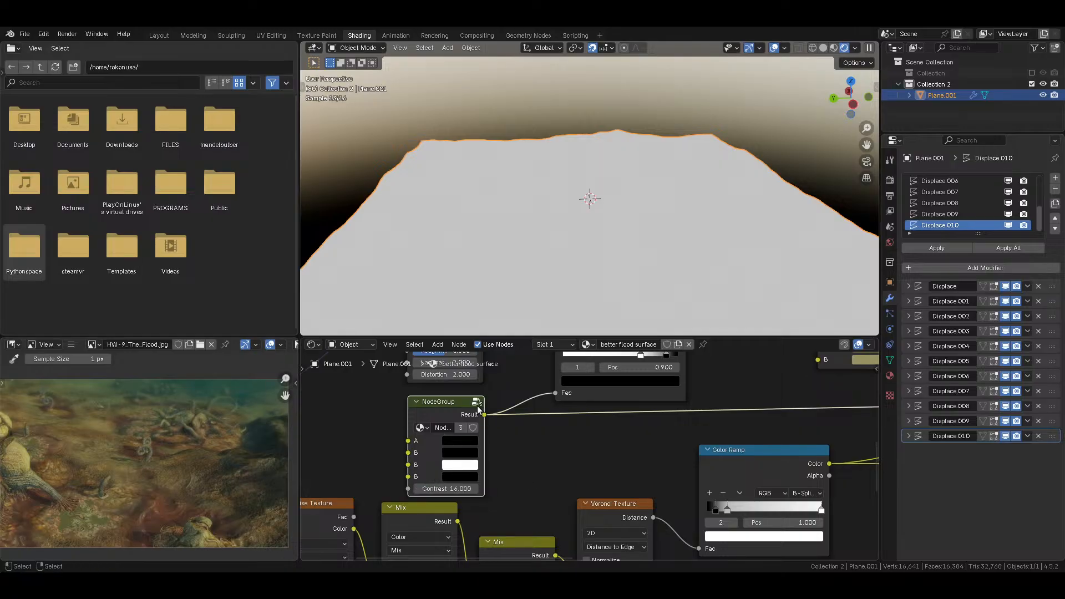
Step: Open the mask node group and preview the individual channels of its Separate Color node on the surface
click(476, 403)
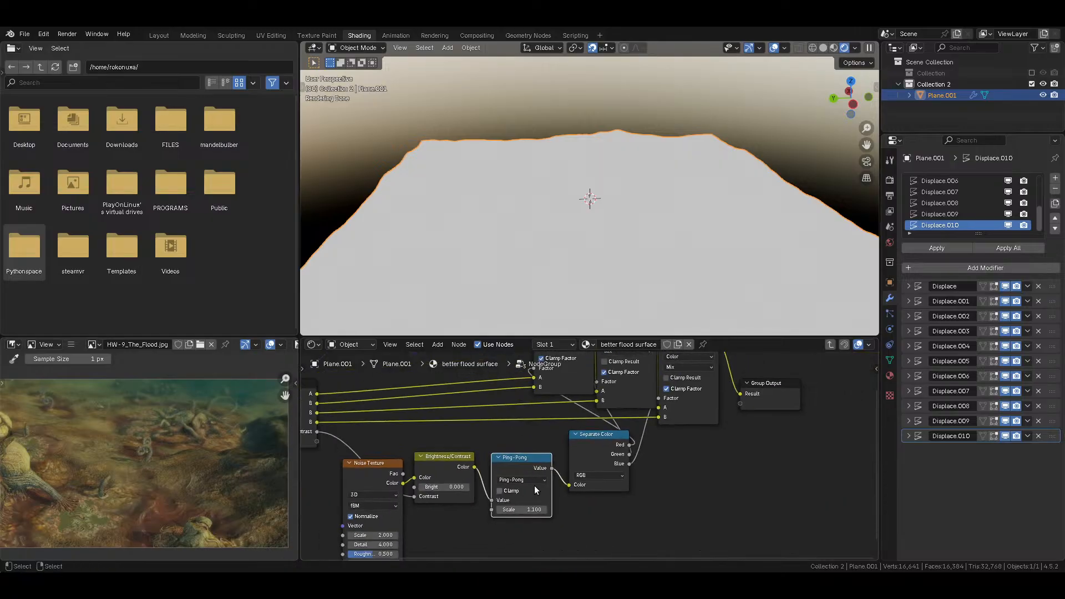
middle_drag(590, 409, 550, 465)
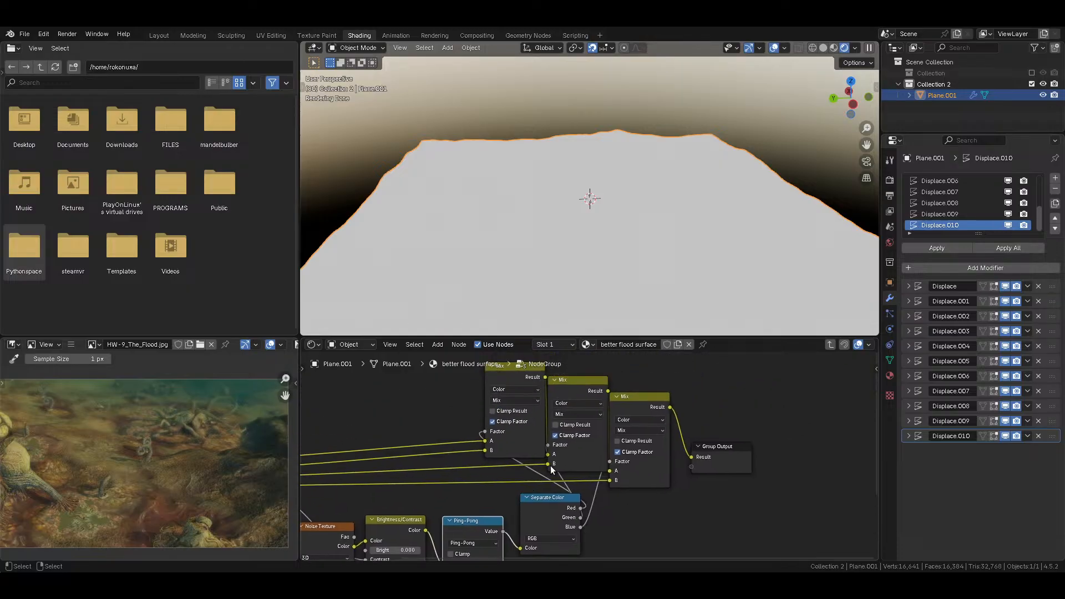
ctrl+shift+click(544, 512)
ctrl+shift+click(558, 507)
ctrl+shift+click(558, 507)
ctrl+shift+click(558, 507)
ctrl+shift+click(558, 507)
ctrl+shift+click(558, 507)
ctrl+shift+click(558, 507)
ctrl+shift+click(558, 507)
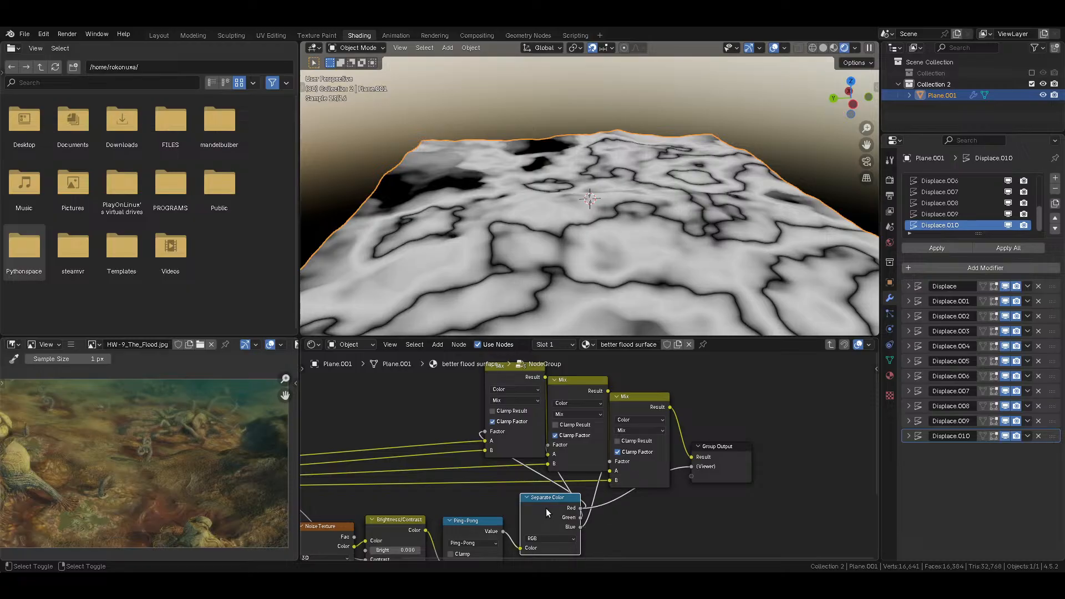
Step: Delete the Ping-Pong node while keeping its link, and move Separate Color closer to Brightness/Contrast
middle_drag(549, 507, 555, 438)
click(528, 457)
key(ctrl+x)
key(shift+a)
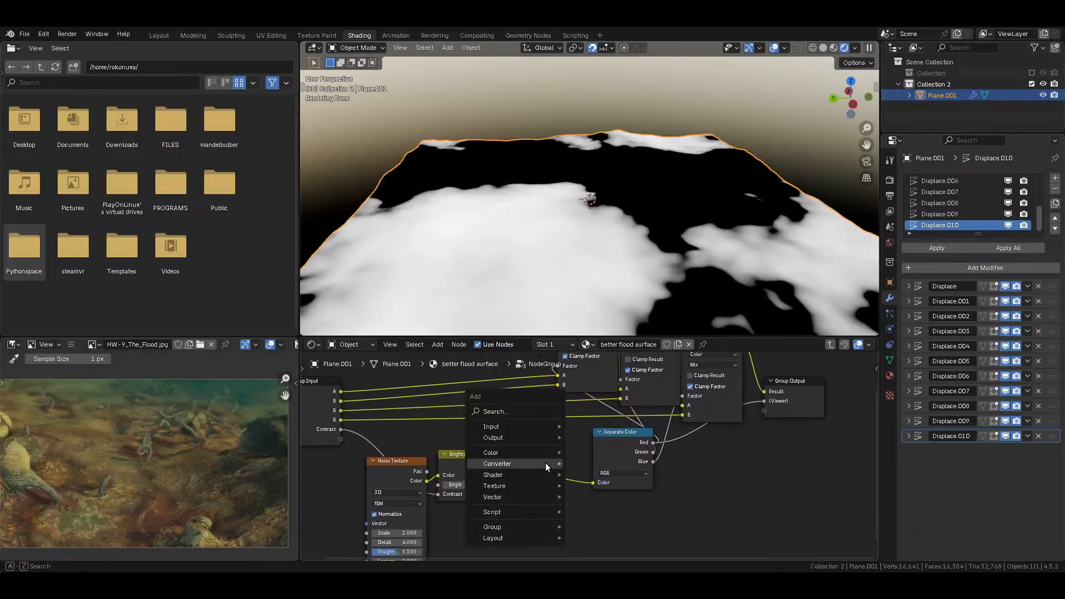
drag(626, 442, 549, 458)
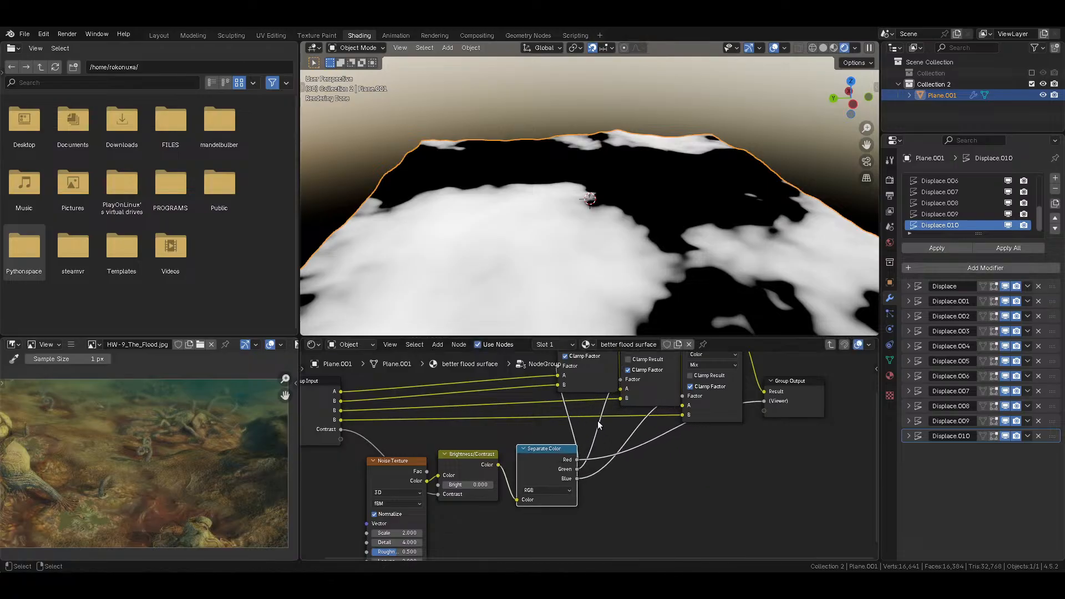
Step: Insert a Math node on Separate Color's Red link to the first Mix factor, set to Ping-Pong with Scale 1
key(shift+a)
mouse_move(601, 451)
click(670, 385)
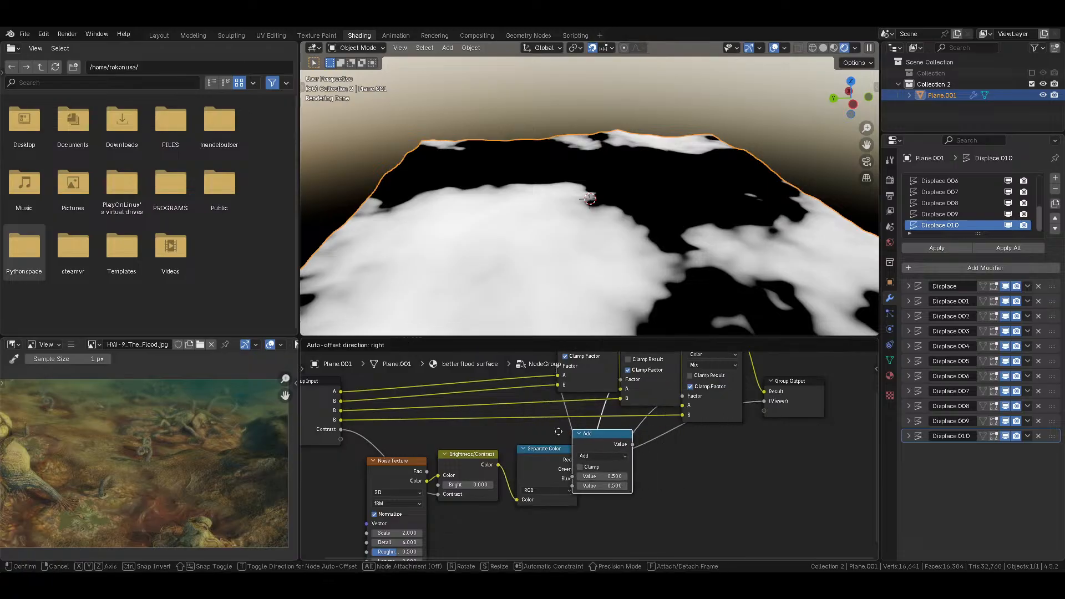
click(610, 443)
click(624, 457)
click(771, 438)
double_click(619, 487)
drag(640, 448, 631, 388)
Step: Duplicate the Ping-Pong node onto the Green and Blue links to the other Mix factors and preview the last Mix node
key(shift+d)
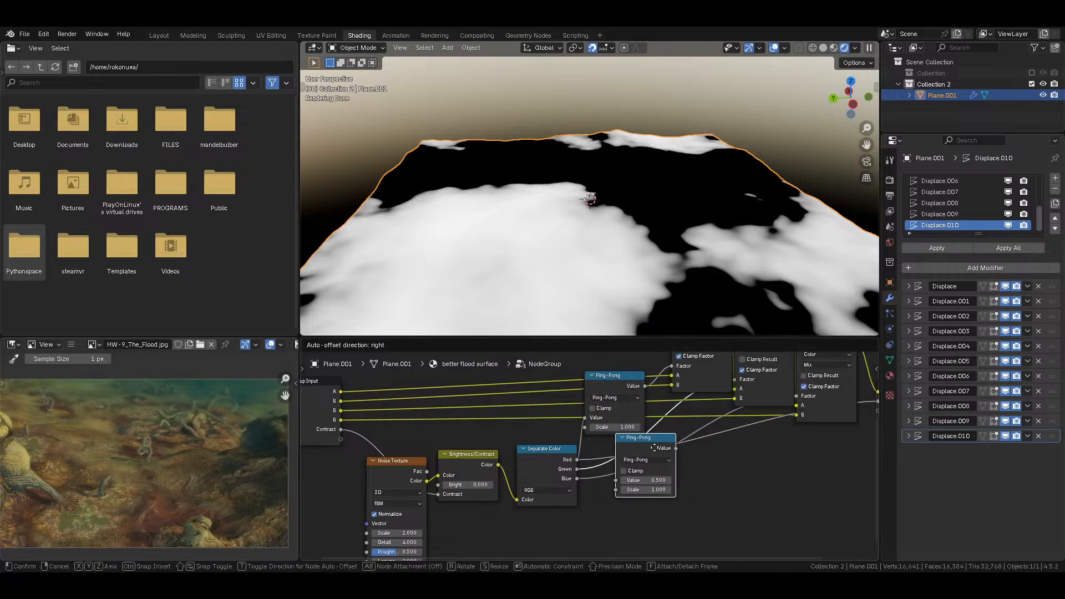
click(676, 469)
drag(676, 469, 664, 520)
middle_drag(772, 469, 516, 505)
ctrl+shift+click(579, 398)
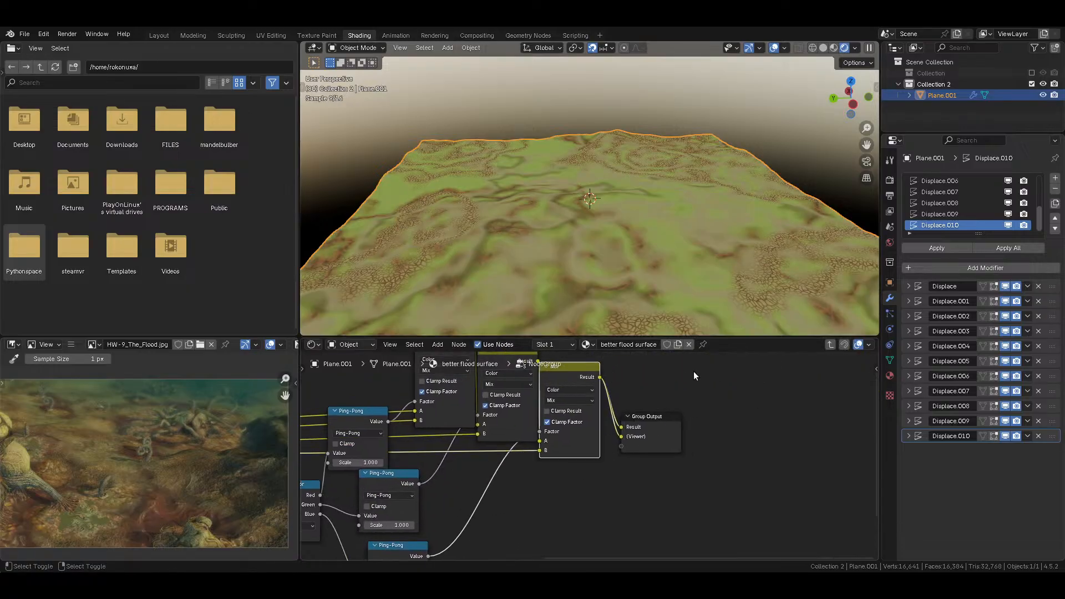
Step: Leave the group, preview the black-and-white mask node group, and set its Contrast to 8
key(Tab)
scroll(697, 413, down, 3)
middle_drag(697, 414, 495, 450)
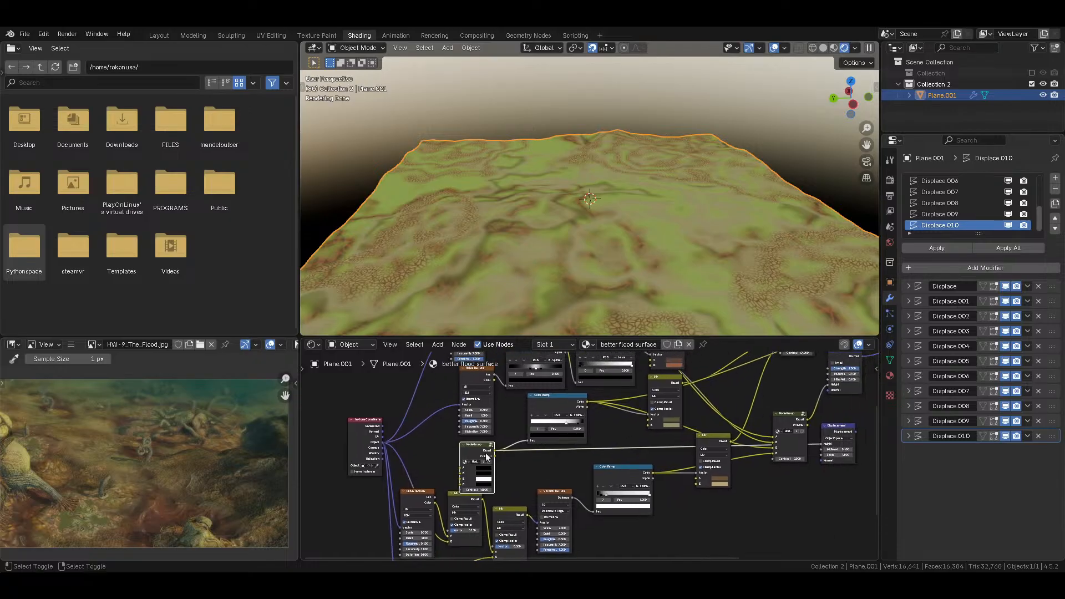
ctrl+shift+click(475, 456)
scroll(488, 481, up, 5)
drag(459, 494, 459, 493)
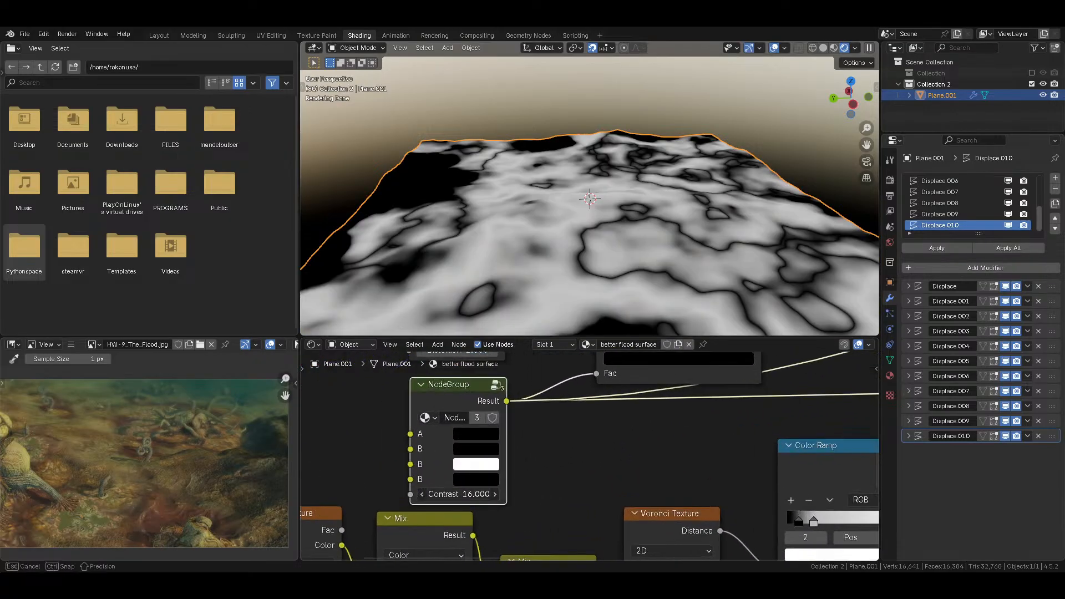
text(8)
key(Return)
Step: Preview the brown and olive Mix nodes, and reconnect the Principled BSDF to the Material Output surface
scroll(555, 487, down, 4)
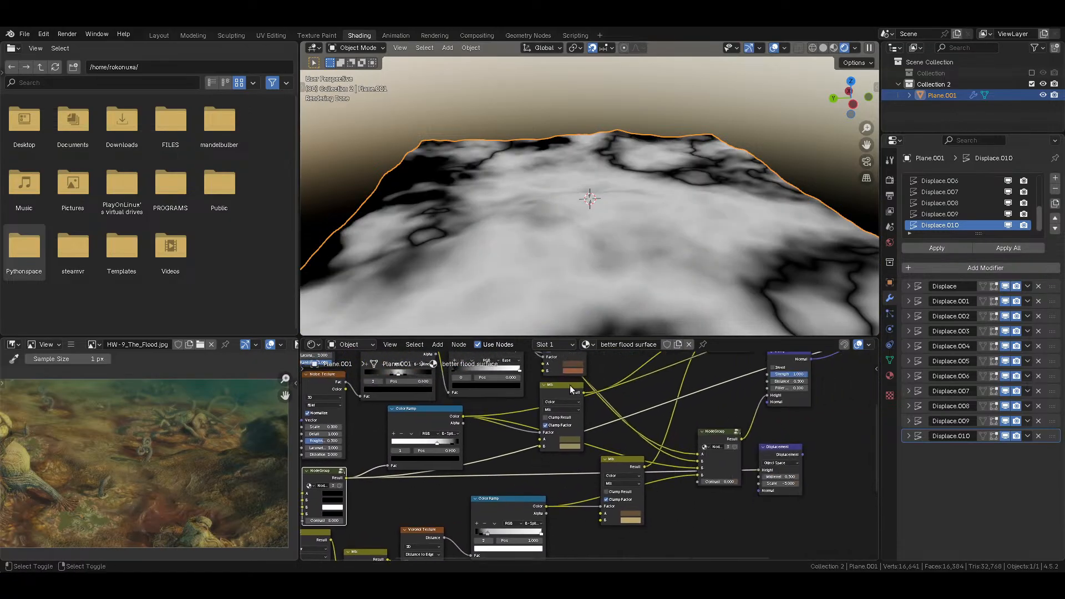
ctrl+shift+click(624, 463)
middle_drag(640, 418, 580, 469)
ctrl+shift+click(498, 436)
middle_drag(624, 412, 493, 454)
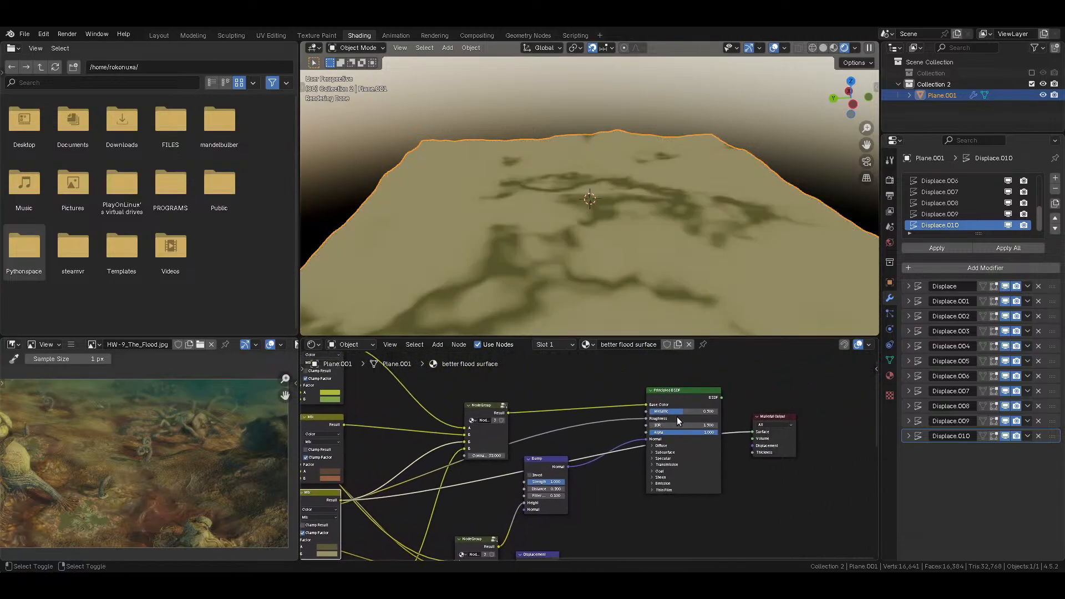
ctrl+shift+click(688, 394)
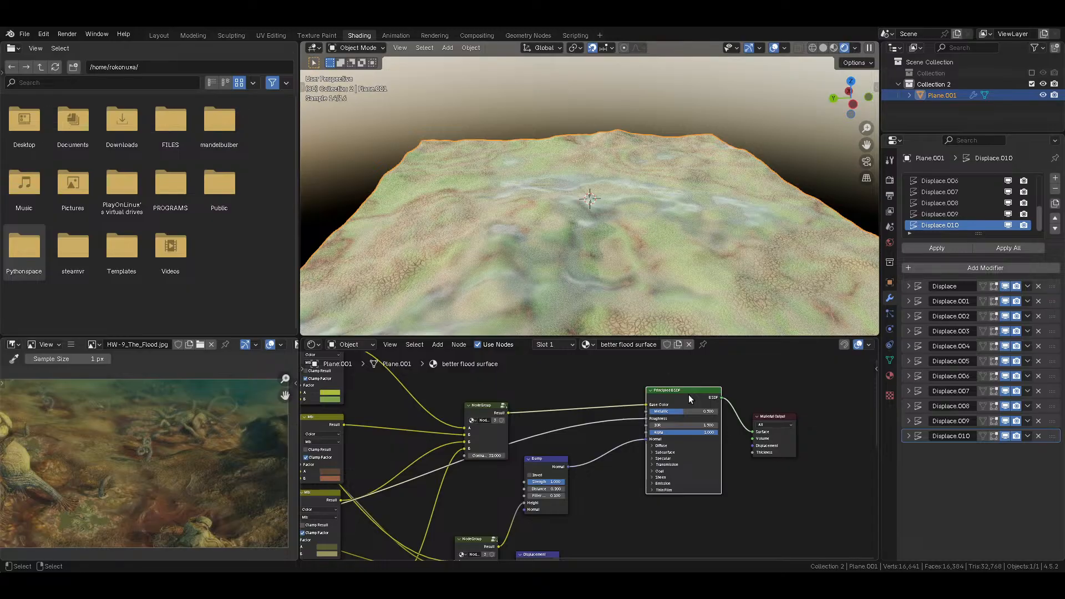
Step: Disable all Displace modifiers in the viewport and save the blend file
drag(1006, 286, 1007, 431)
middle_drag(730, 262, 675, 249)
key(ctrl+s)
scroll(676, 250, down, 6)
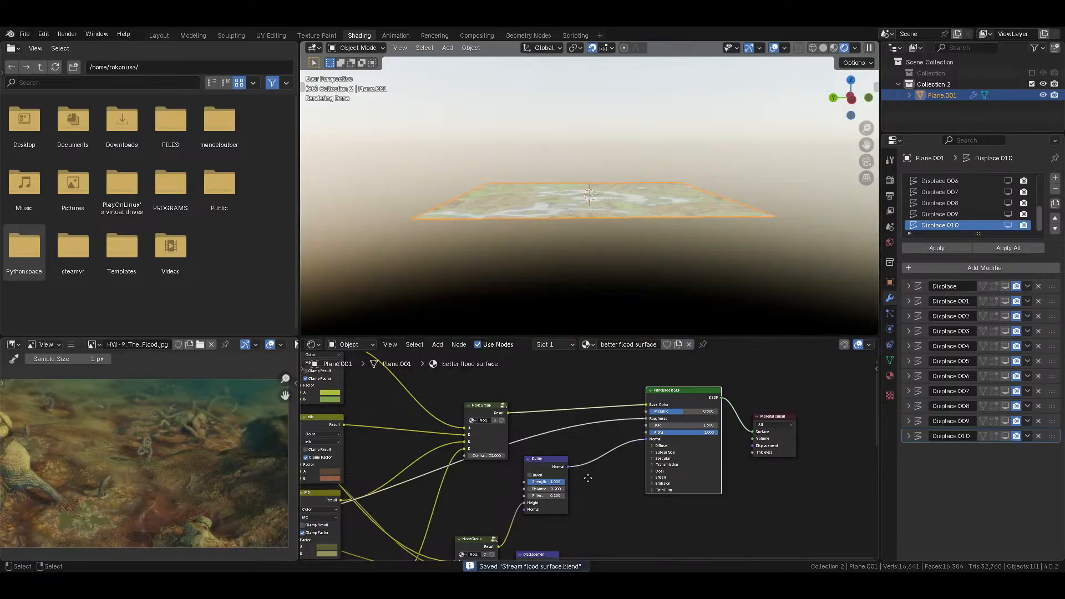
Step: Move the Displacement node below the Principled BSDF, connect it to Material Output's Displacement input, and save the file
middle_drag(588, 481, 619, 424)
scroll(619, 423, up, 5)
middle_drag(595, 511, 538, 467)
scroll(517, 484, down, 10)
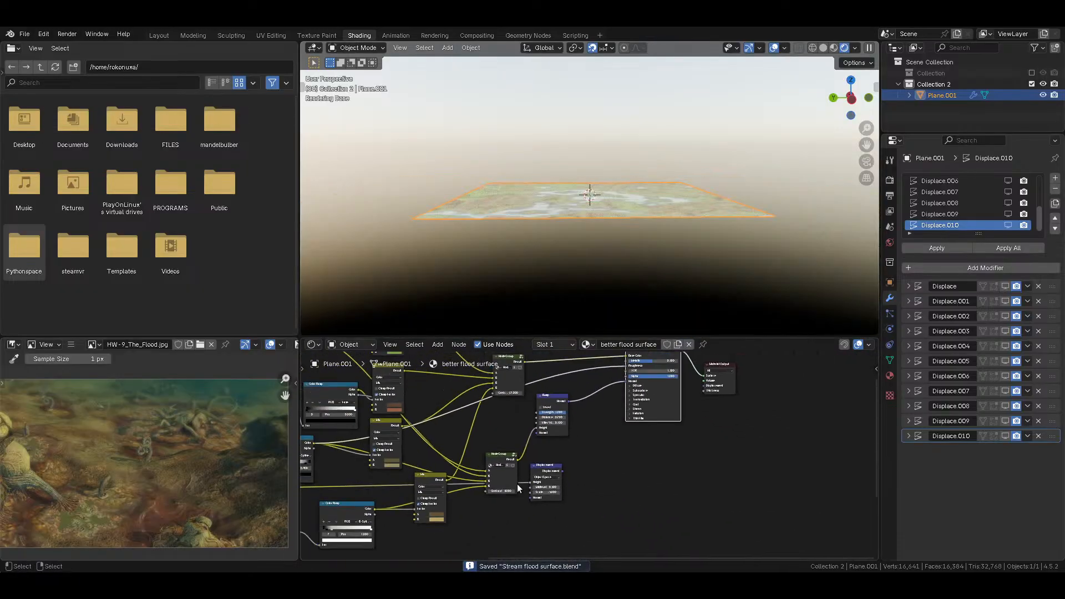
drag(557, 464, 648, 439)
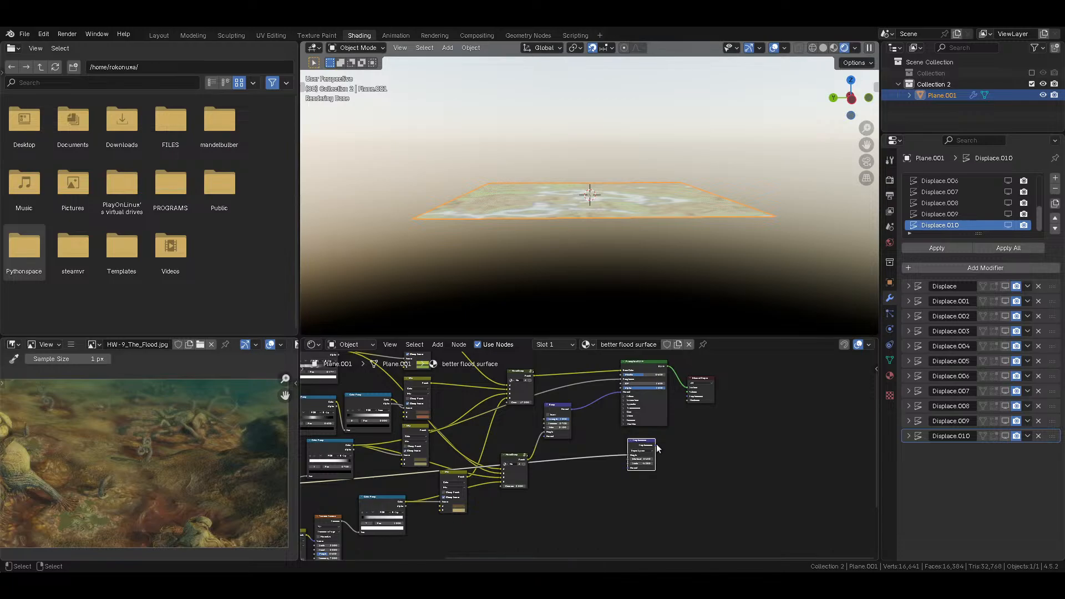
drag(688, 397, 688, 396)
middle_drag(640, 232, 547, 244)
scroll(658, 255, up, 5)
key(ctrl+s)
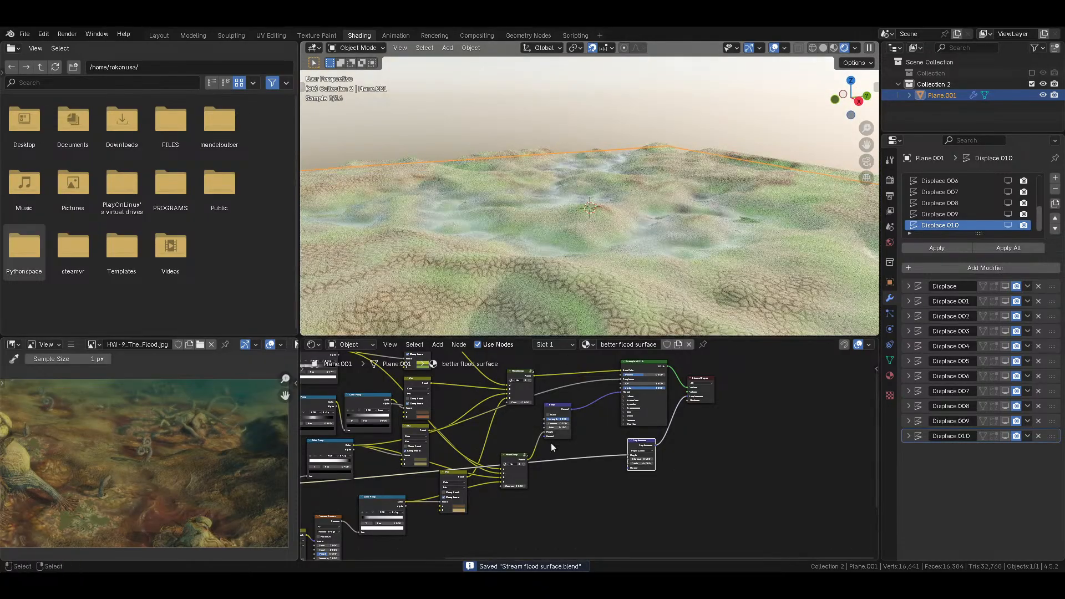
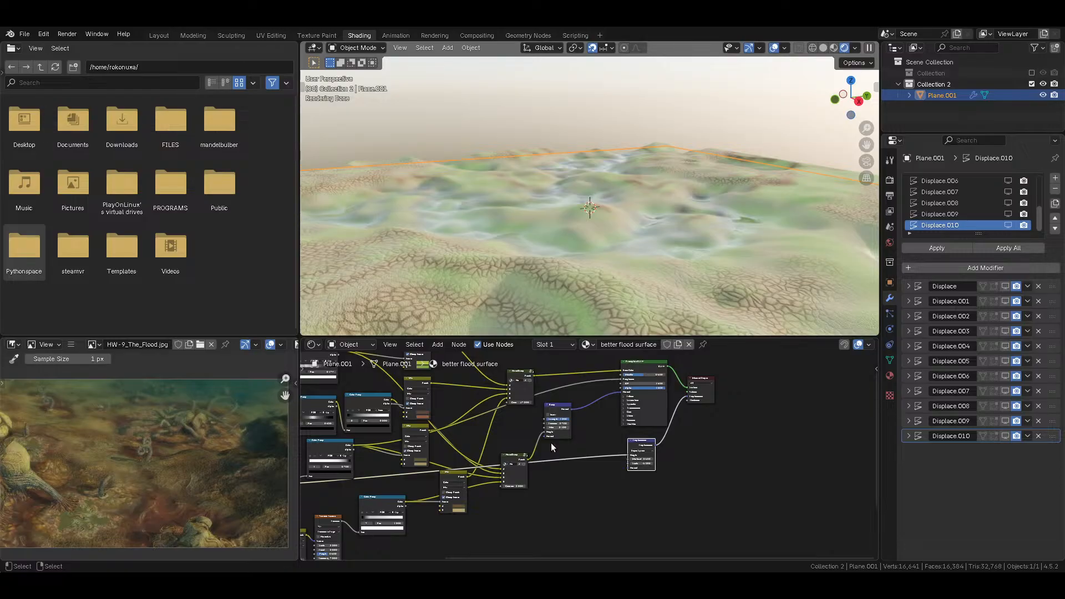
Step: Set the Noise Texture Detail inside the node group to 8, leave the group, and save the file
scroll(640, 443, up, 1)
scroll(619, 438, up, 5)
middle_drag(544, 458, 347, 387)
click(496, 420)
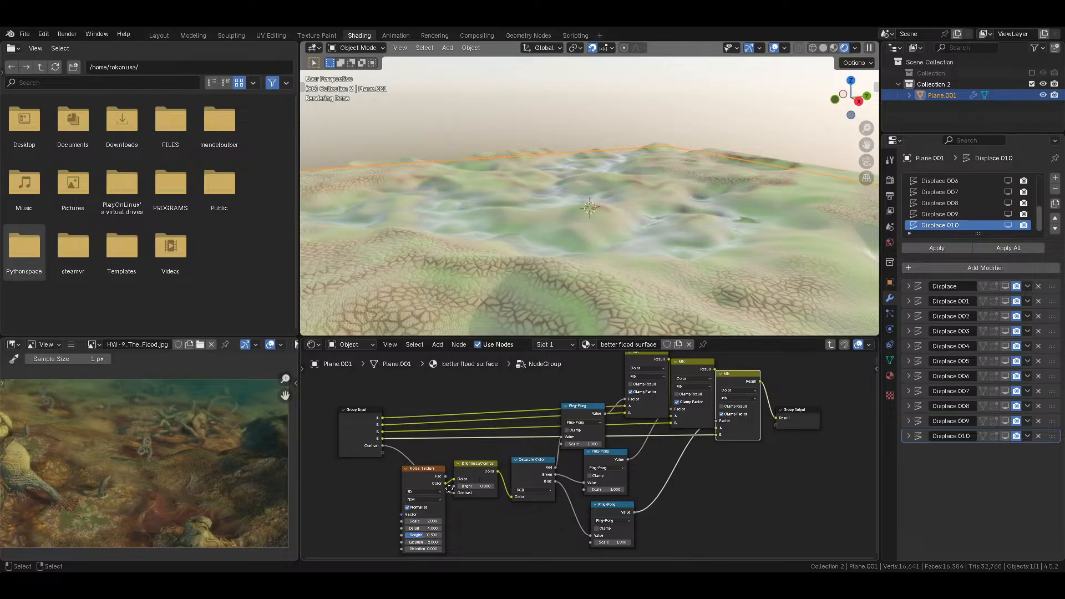
scroll(443, 491, up, 3)
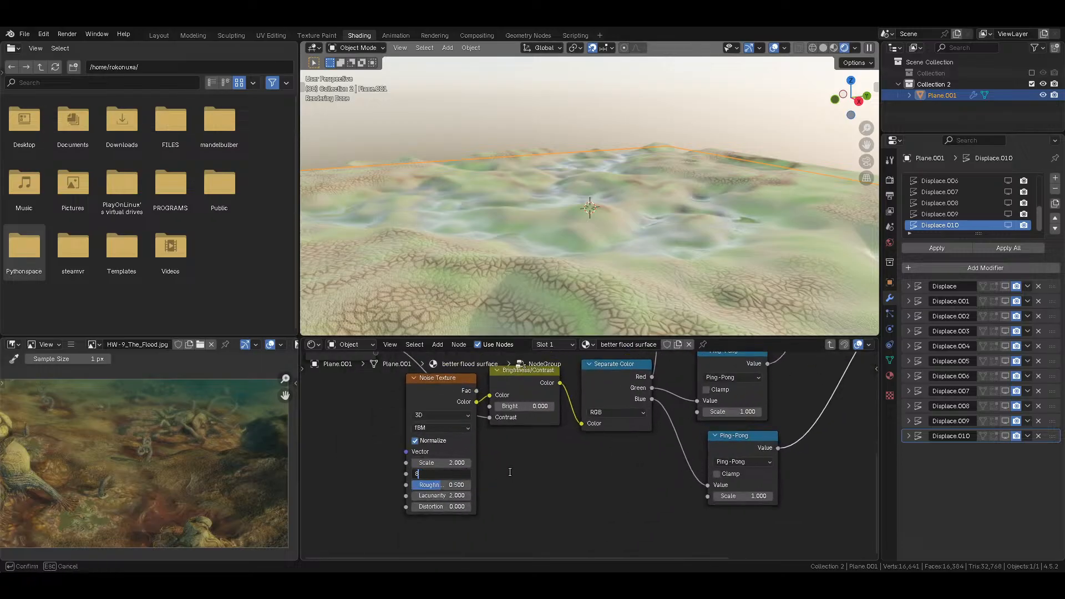
key(Return)
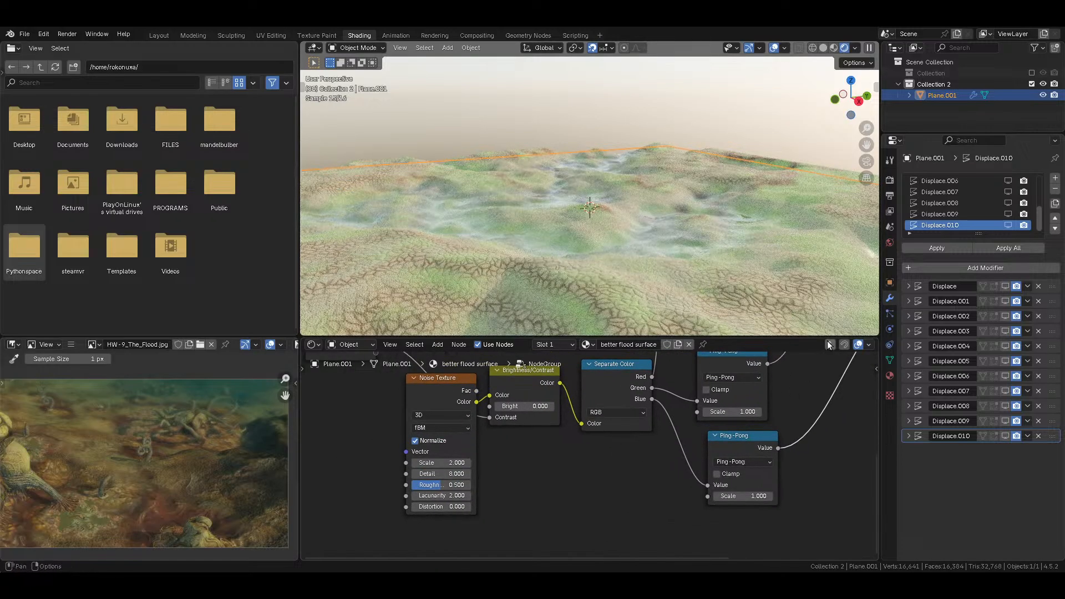
click(830, 345)
scroll(570, 431, down, 3)
key(ctrl+s)
Step: Preview the Noise Texture, Brightness/Contrast, Separate Color and blue-channel Ping-Pong outputs inside the node group, and save the file
middle_drag(477, 479, 473, 480)
middle_drag(643, 454, 543, 485)
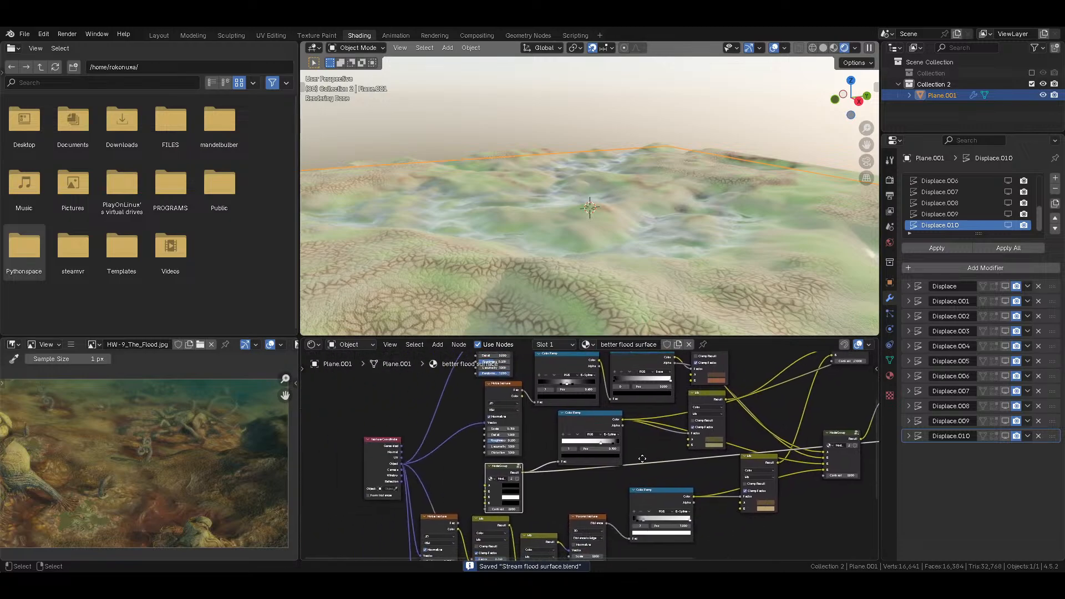
scroll(542, 485, up, 2)
click(492, 471)
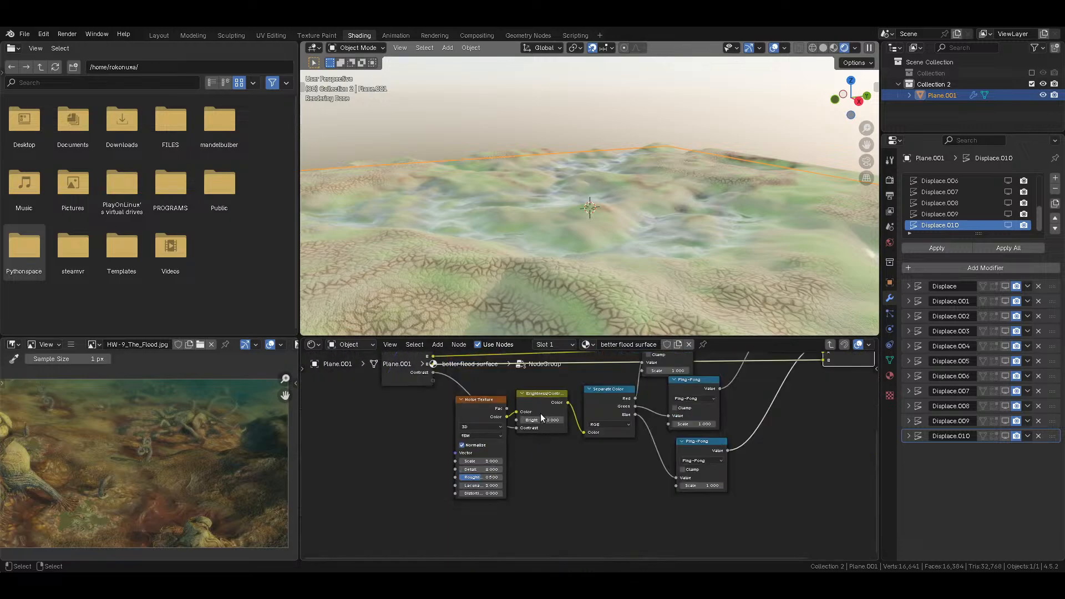
ctrl+shift+click(490, 401)
ctrl+shift+click(550, 398)
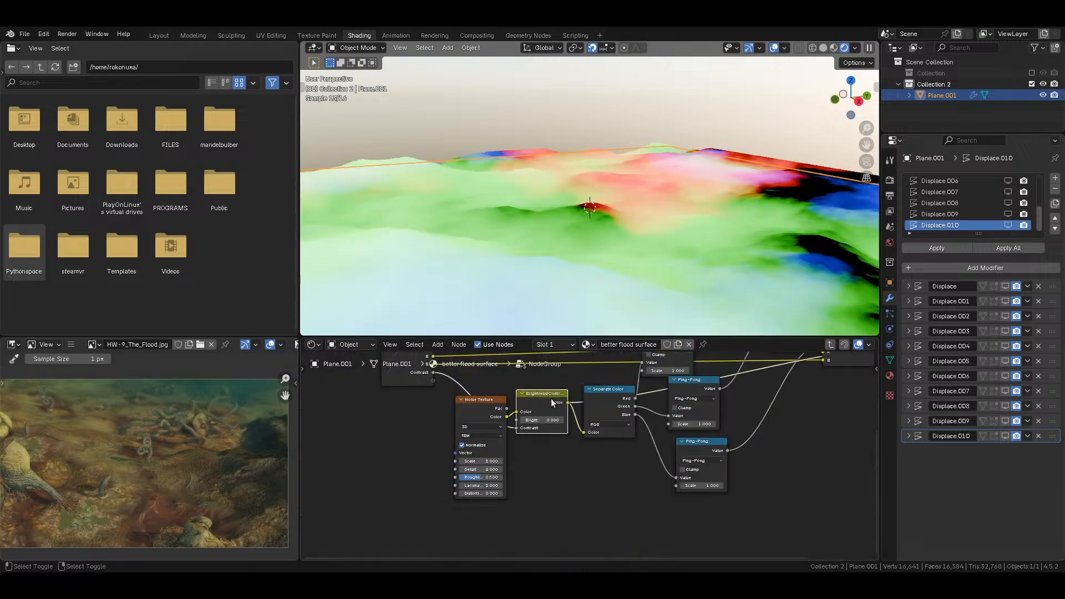
ctrl+shift+click(610, 398)
ctrl+shift+click(715, 454)
middle_drag(687, 394, 652, 417)
middle_drag(652, 298, 664, 256)
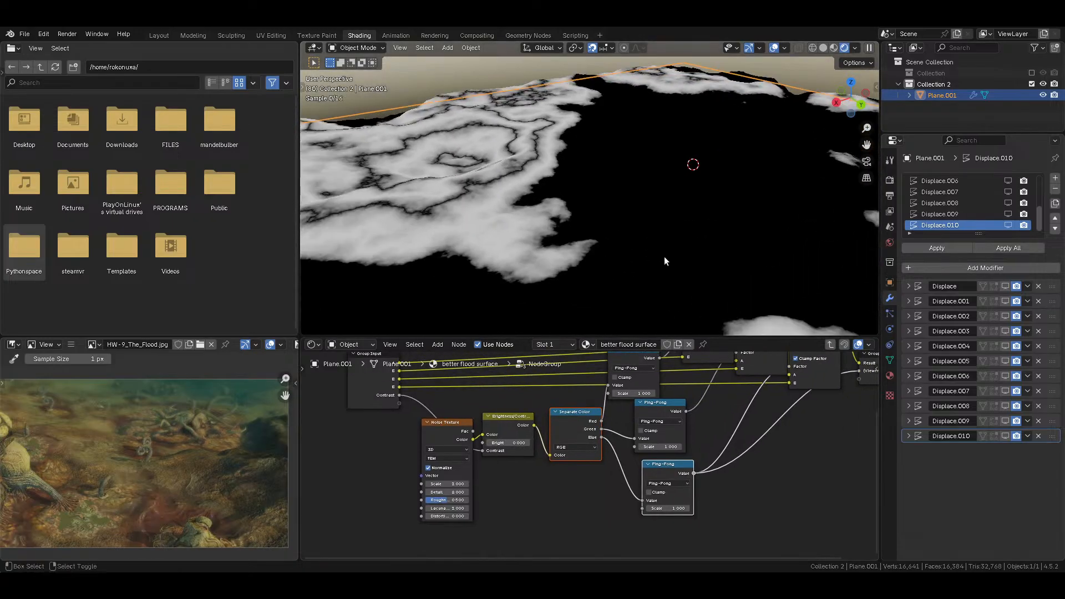
key(ctrl+s)
Step: Set the Scale of all three Ping-Pong nodes in the group to 1.1
middle_drag(582, 256, 617, 192)
middle_drag(716, 443, 622, 455)
scroll(571, 404, up, 3)
click(550, 394)
click(584, 462)
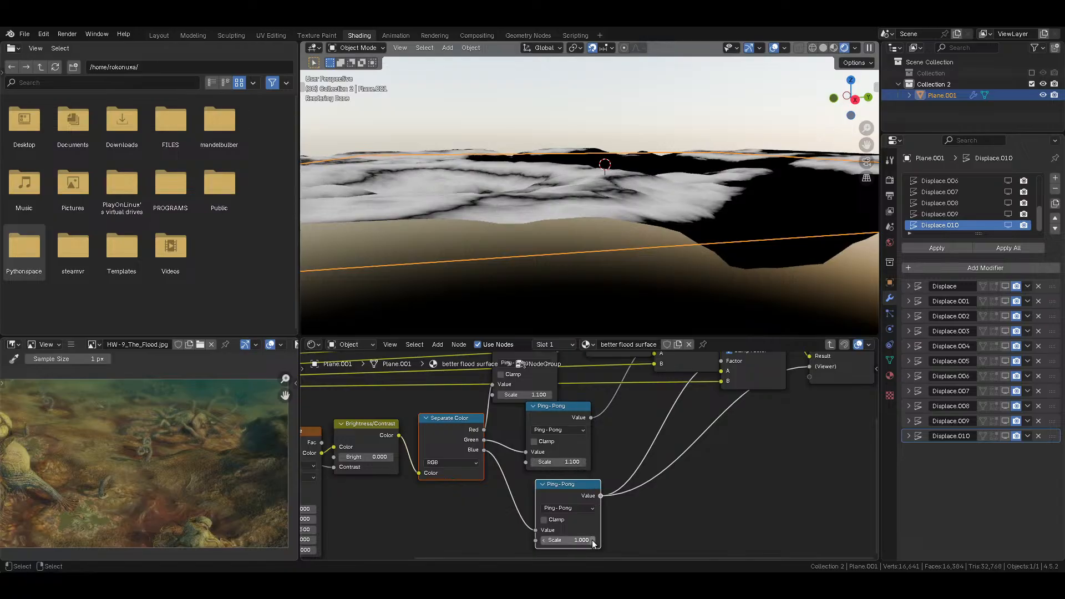
click(593, 540)
Step: Disable Clamp Factor on the last two Mix nodes in the group's chain, and leave the node group
middle_drag(644, 401, 610, 460)
middle_drag(698, 413, 683, 443)
click(683, 441)
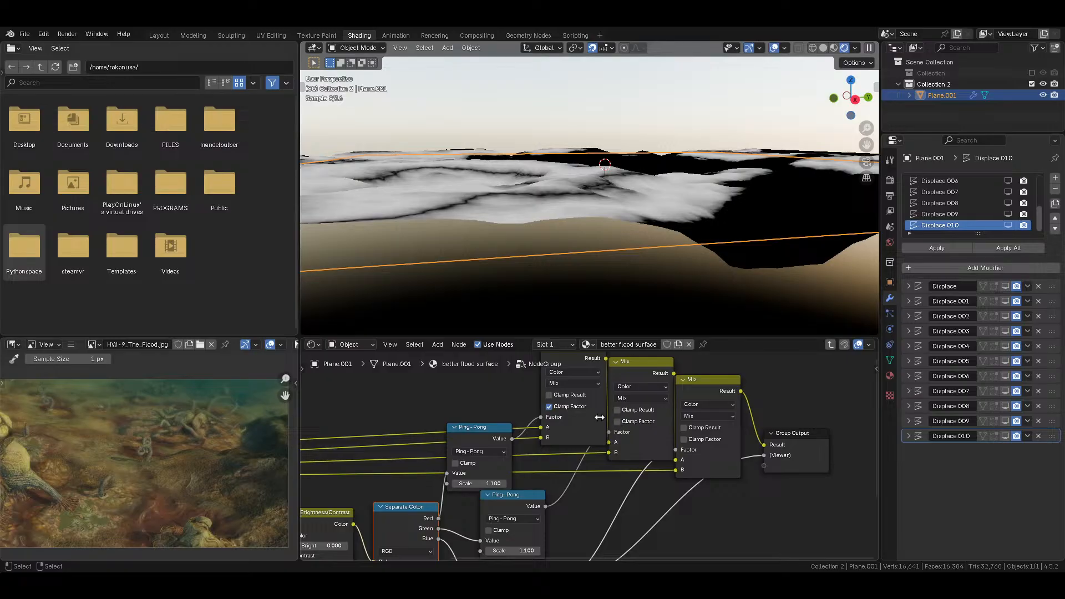
click(832, 344)
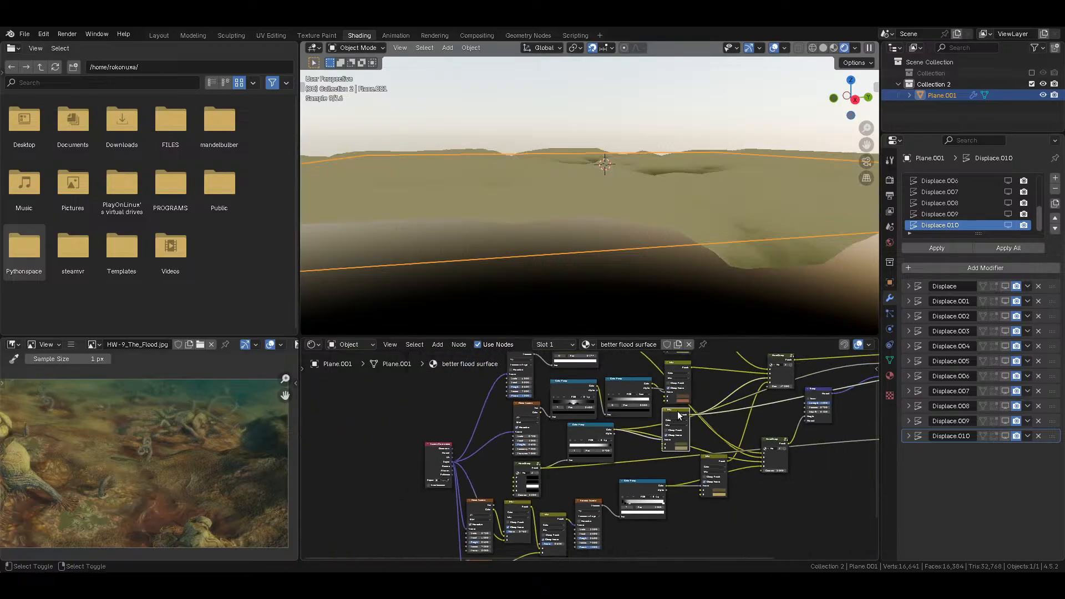
Step: Reconnect the Principled BSDF to the Material Output surface and save the blend file
middle_drag(741, 399, 527, 468)
click(695, 420)
middle_drag(708, 285, 554, 244)
scroll(666, 221, down, 3)
key(ctrl+s)
scroll(565, 244, up, 5)
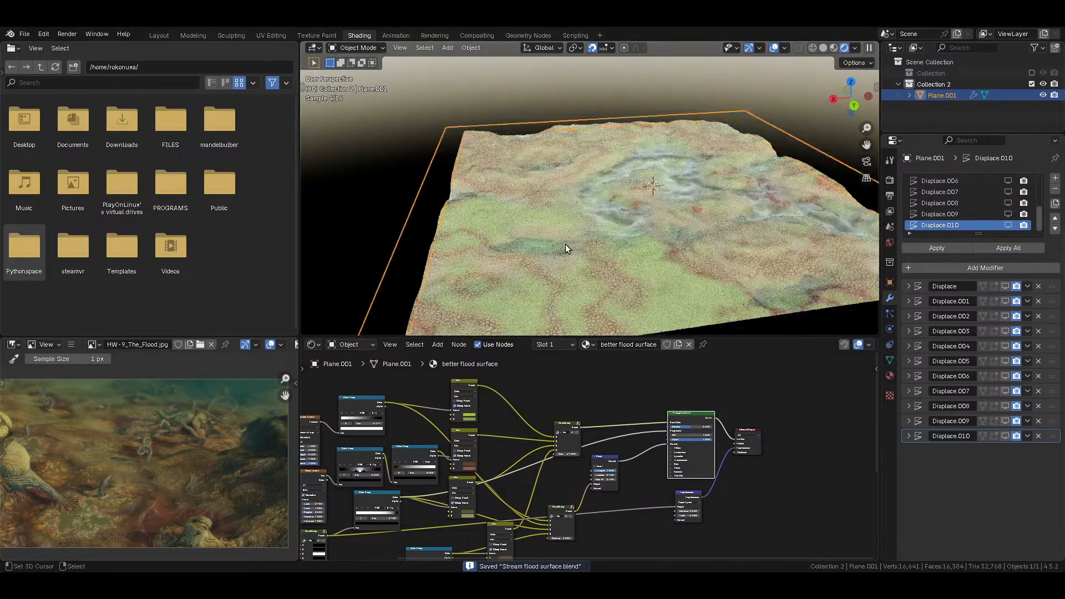
Step: Scale the plane's mesh by 0.1 in Edit Mode, return to Object Mode, and frame the plane
middle_drag(674, 234, 673, 210)
scroll(672, 210, down, 4)
key(Tab)
text(s.1)
key(Return)
key(Tab)
key(KP_Decimal)
scroll(678, 211, up, 4)
middle_drag(682, 215, 675, 257)
middle_drag(618, 221, 601, 241)
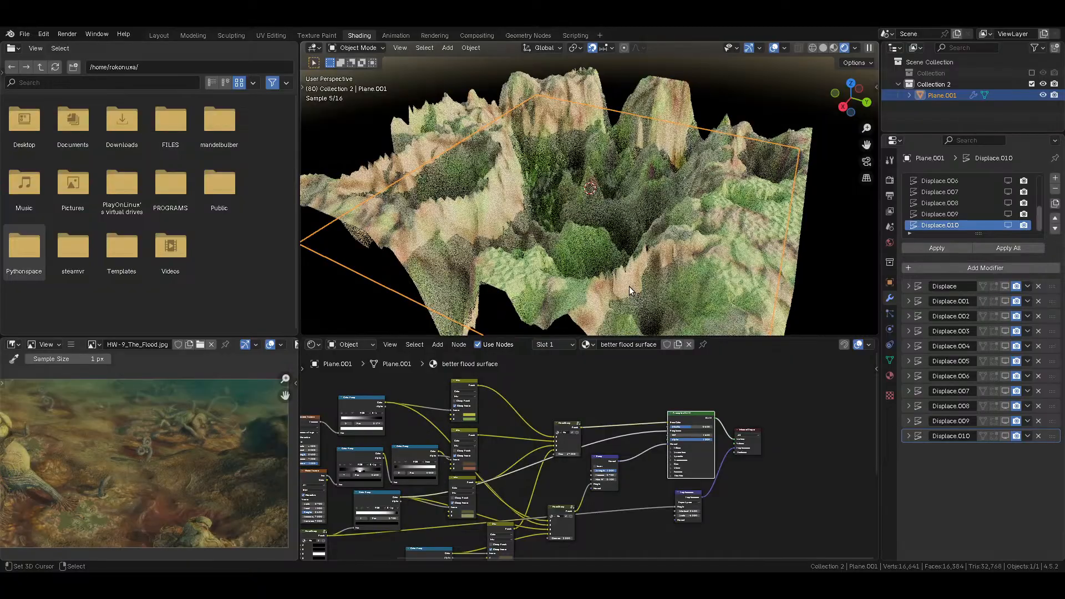
Step: Set the Displacement node's Scale to 1
scroll(610, 458, up, 6)
middle_drag(714, 485, 528, 432)
scroll(528, 431, up, 3)
click(487, 527)
text(1)
key(Return)
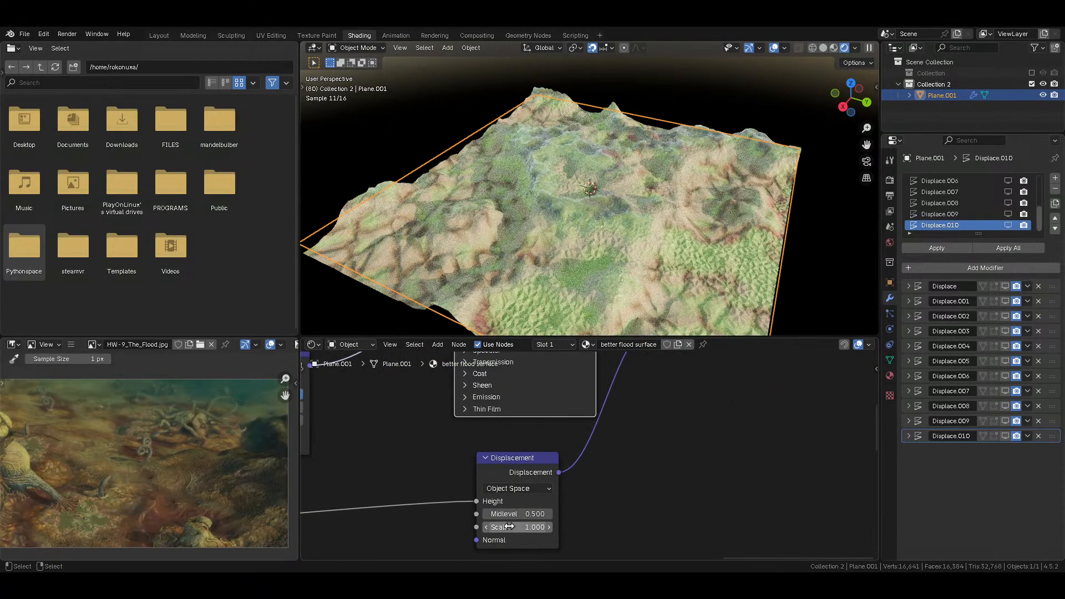
Step: Try Scale values of -2 and -1 on the Displacement node
click(525, 526)
text(-)
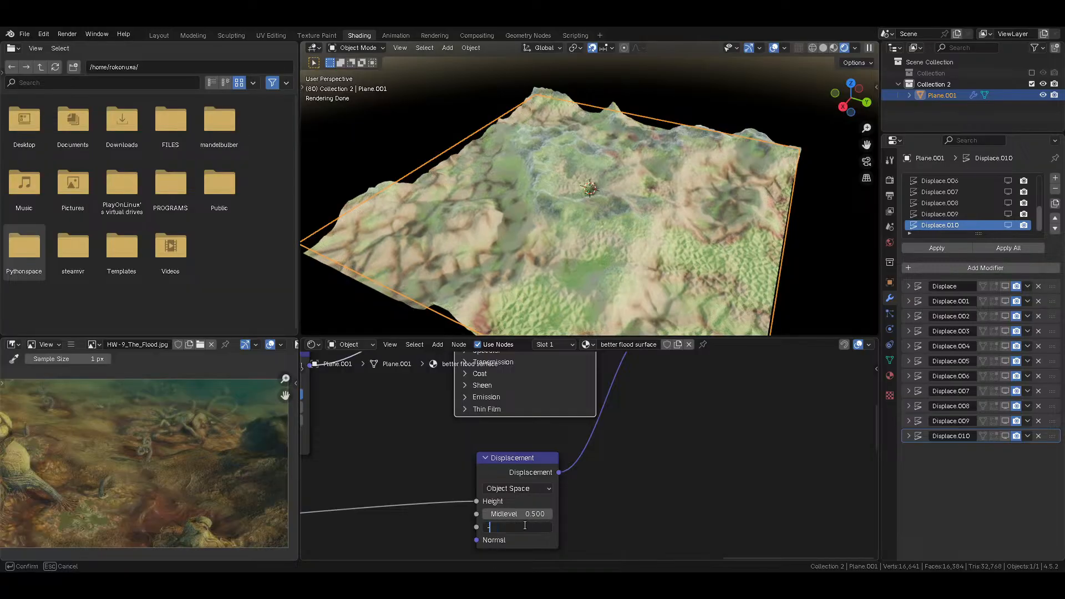
text(2)
key(Return)
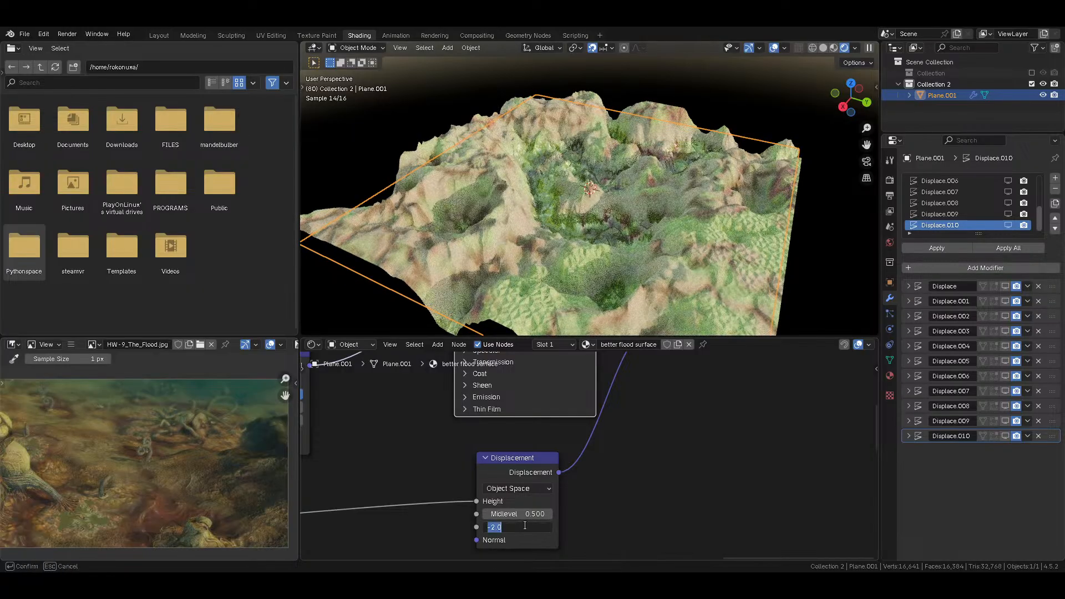
key(Return)
middle_drag(622, 249, 601, 385)
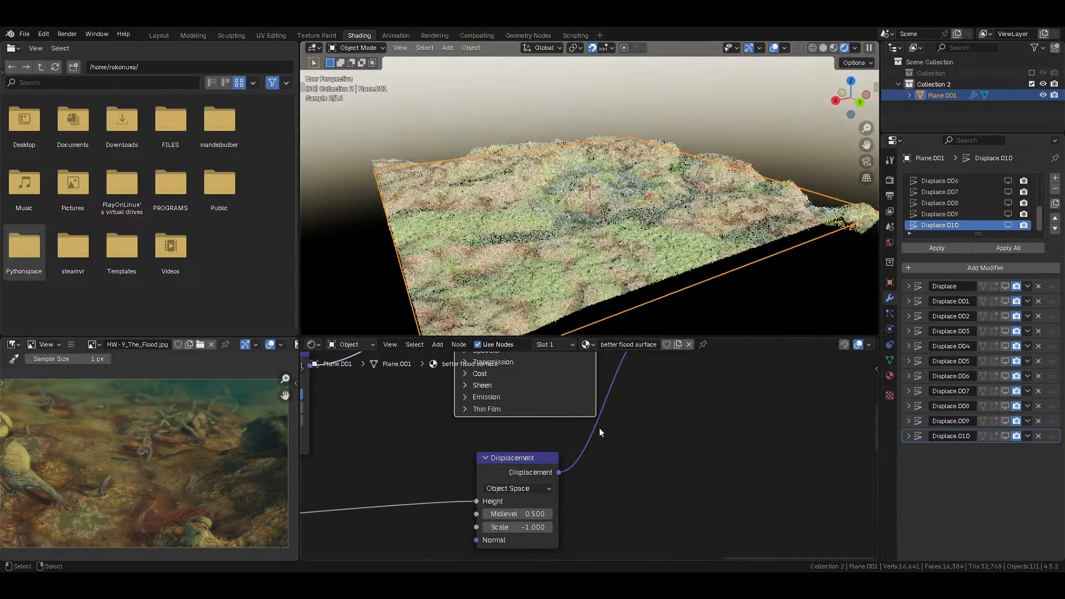
Step: Set the Displacement node's Scale to -10
click(523, 527)
text(-10)
key(Return)
scroll(651, 168, down, 4)
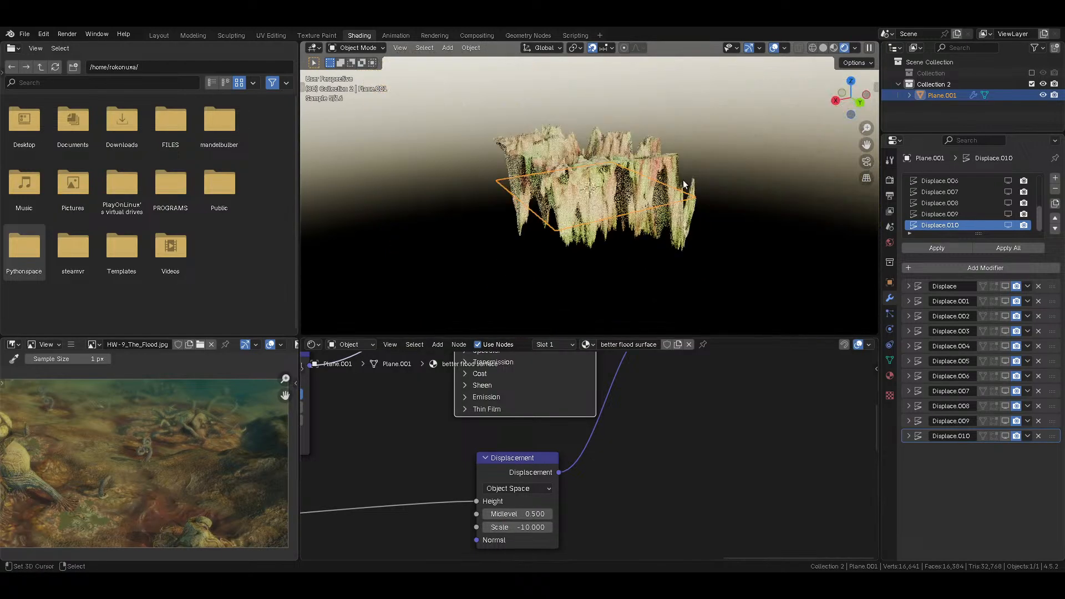
Step: Scale the plane's mesh by 10 in Edit Mode, return to Object Mode, and save the file
key(Tab)
text(s10)
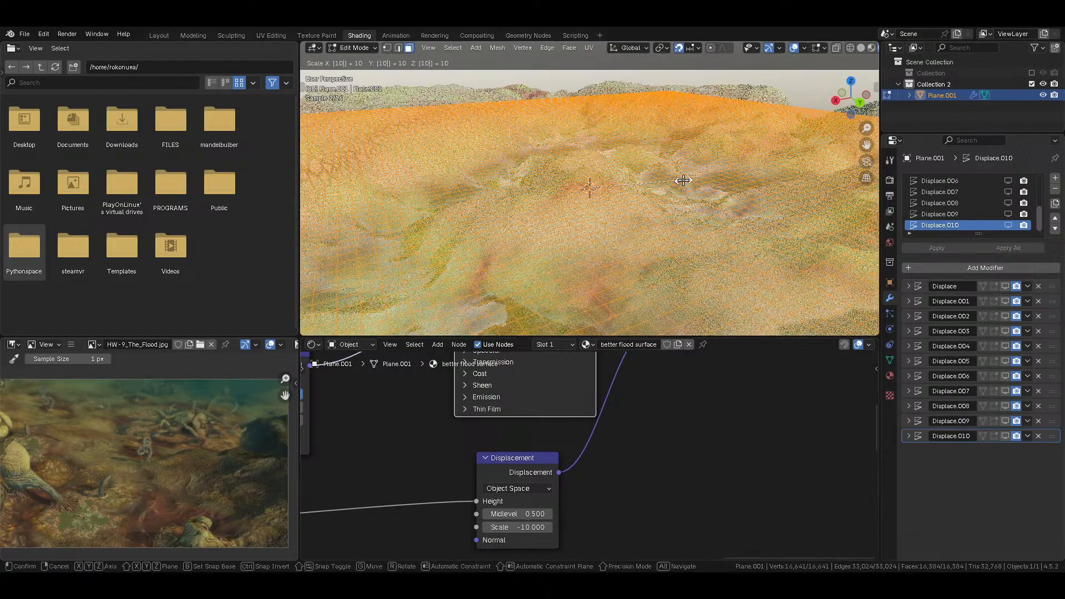
key(Return)
scroll(684, 180, down, 6)
scroll(683, 179, down, 5)
key(Tab)
middle_drag(683, 180, 584, 184)
key(ctrl+s)
scroll(677, 221, up, 9)
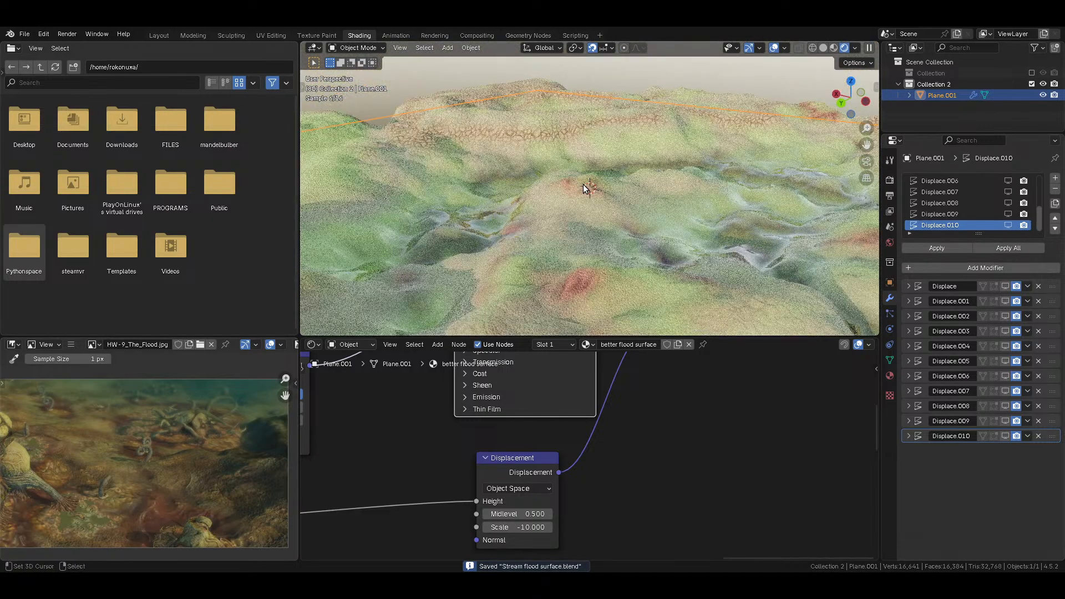
Step: Set the Cycles viewport Max Samples to 4, denoise Start Sample to 0 and denoise Quality to Fast, and save the file
click(889, 181)
click(1005, 281)
text(4)
key(Return)
click(964, 310)
click(1022, 364)
click(1022, 367)
drag(1022, 376, 1017, 376)
click(1018, 364)
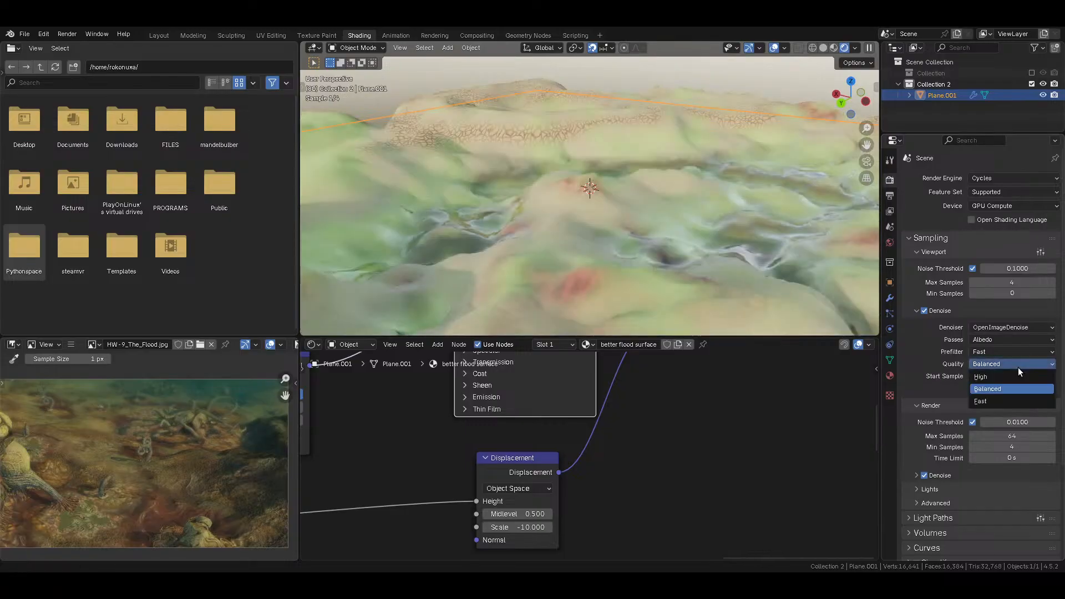
click(987, 401)
middle_drag(528, 162, 557, 163)
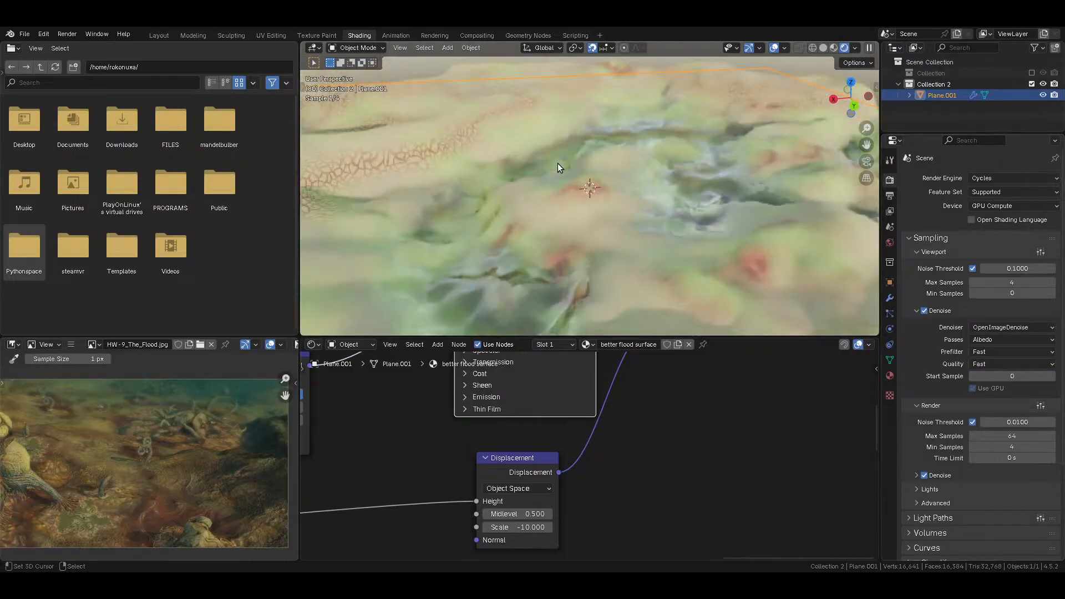
key(ctrl+s)
Step: Examine the displaced terrain up close, preview the green Mix node, and reconnect the Principled BSDF
scroll(644, 247, down, 5)
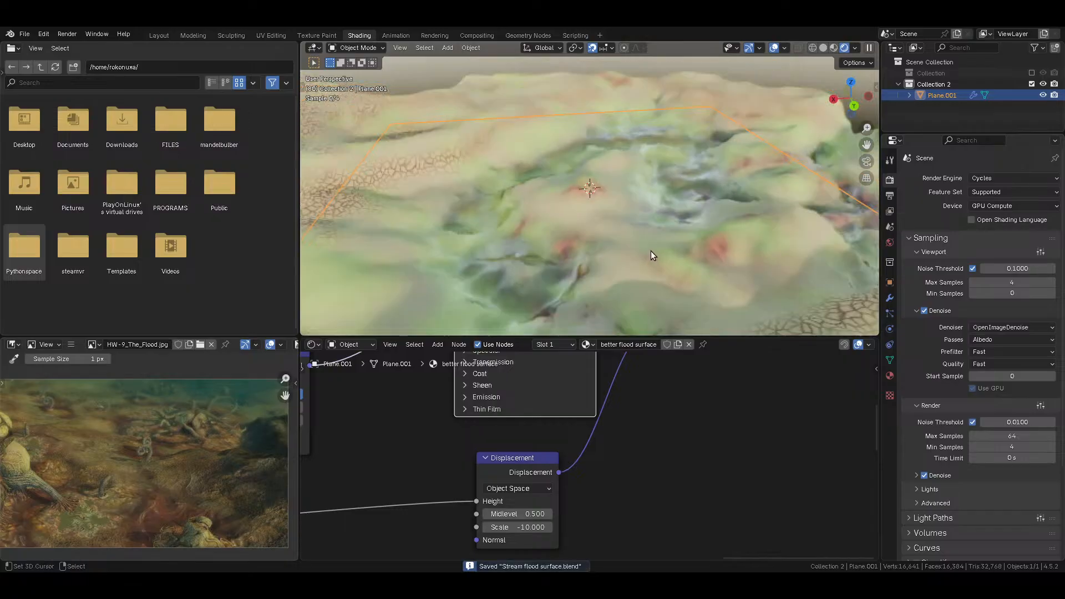
middle_drag(652, 251, 644, 233)
scroll(671, 219, up, 4)
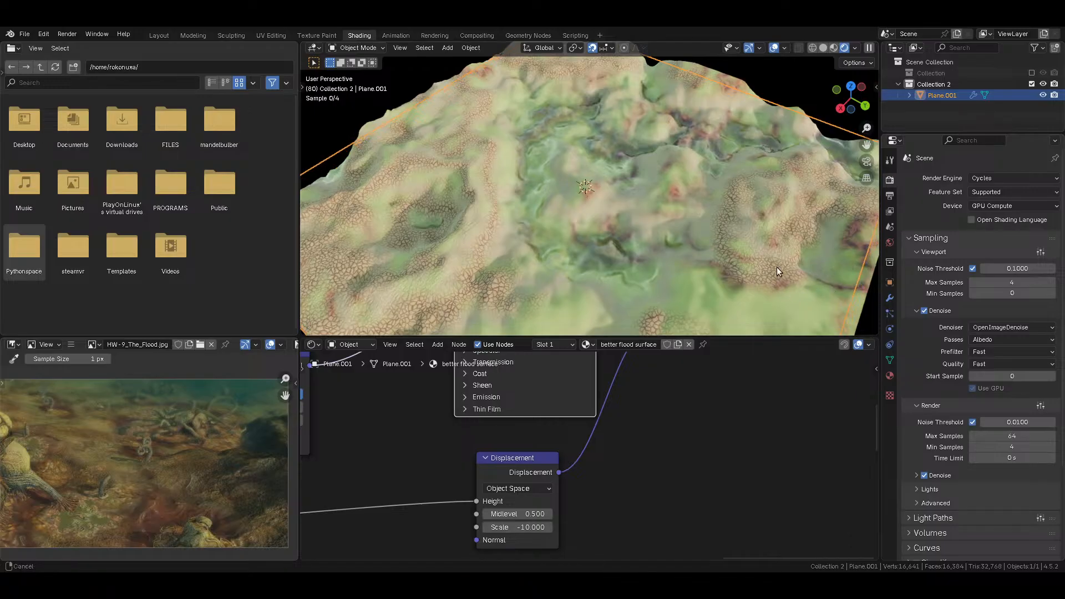
middle_drag(788, 275, 667, 235)
scroll(667, 236, up, 5)
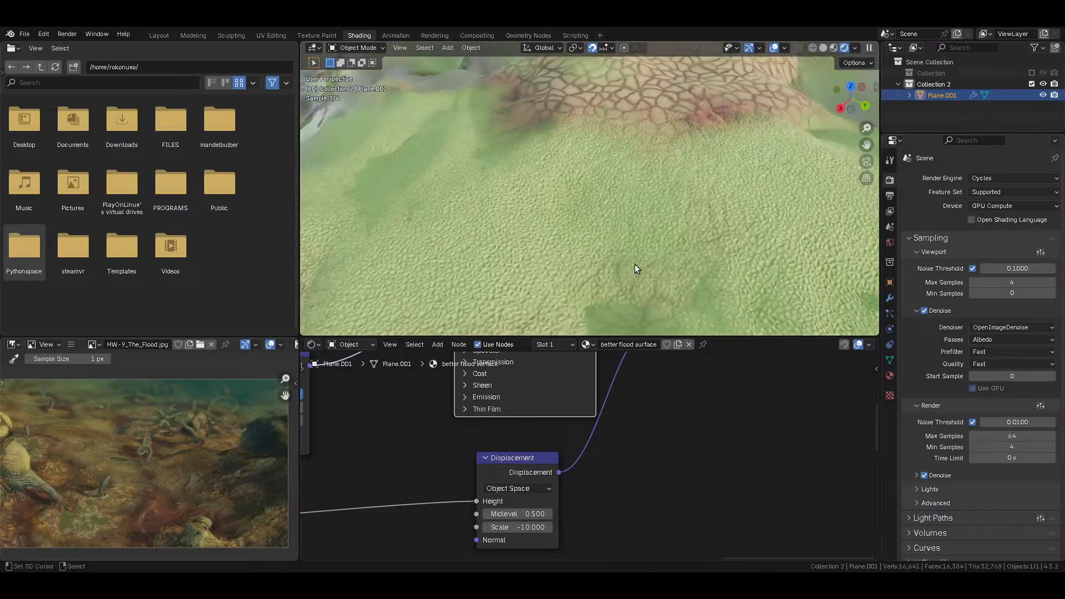
middle_drag(452, 430, 724, 472)
scroll(634, 435, down, 8)
middle_drag(599, 436, 777, 461)
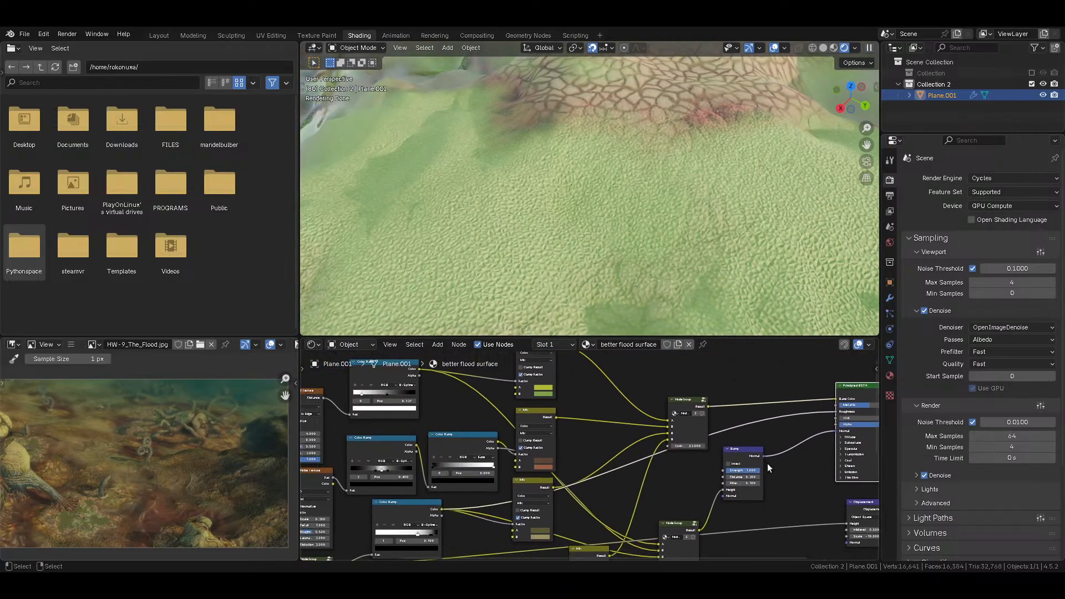
scroll(600, 451, up, 2)
middle_drag(595, 421, 585, 507)
ctrl+shift+click(509, 409)
middle_drag(687, 436, 383, 424)
ctrl+shift+click(580, 460)
Step: Darken colour B of the green Mix node
scroll(691, 434, up, 10)
mouse_move(482, 442)
middle_down()
mouse_move(691, 435)
mouse_move(611, 448)
middle_up()
click(611, 448)
scroll(612, 448, down, 10)
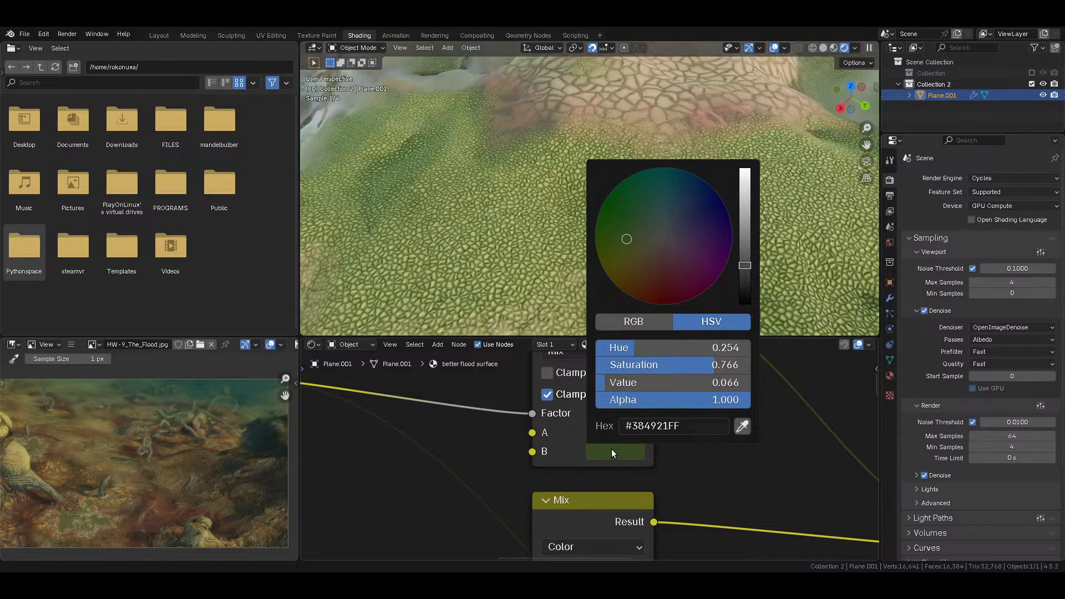
scroll(611, 448, up, 3)
scroll(611, 448, down, 1)
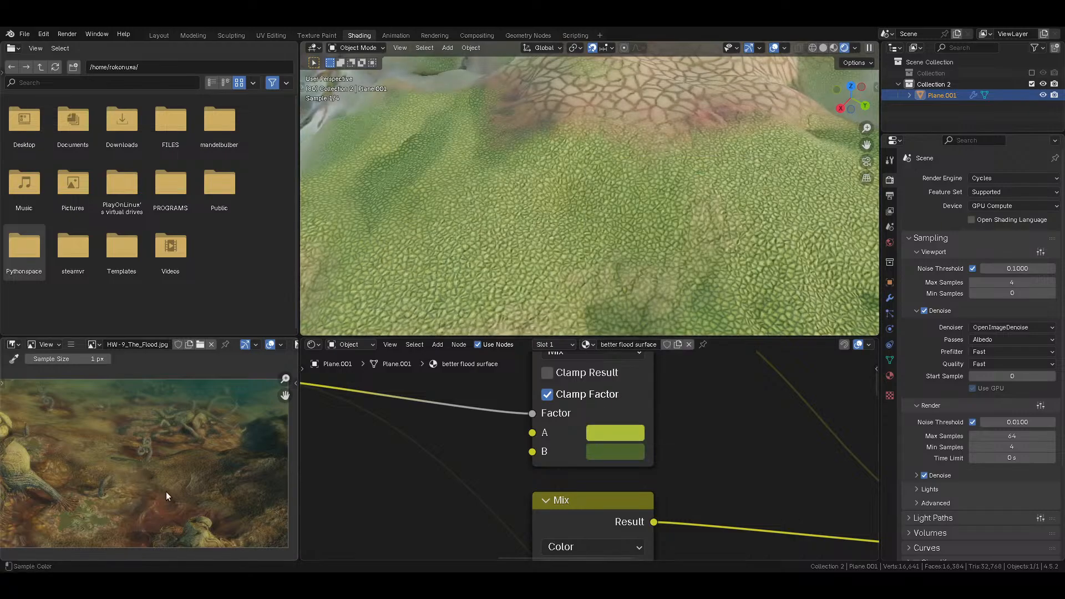
scroll(133, 493, down, 1)
Step: Darken colour A of the green Mix node to olive, matching the reference painting
click(628, 437)
scroll(628, 437, down, 10)
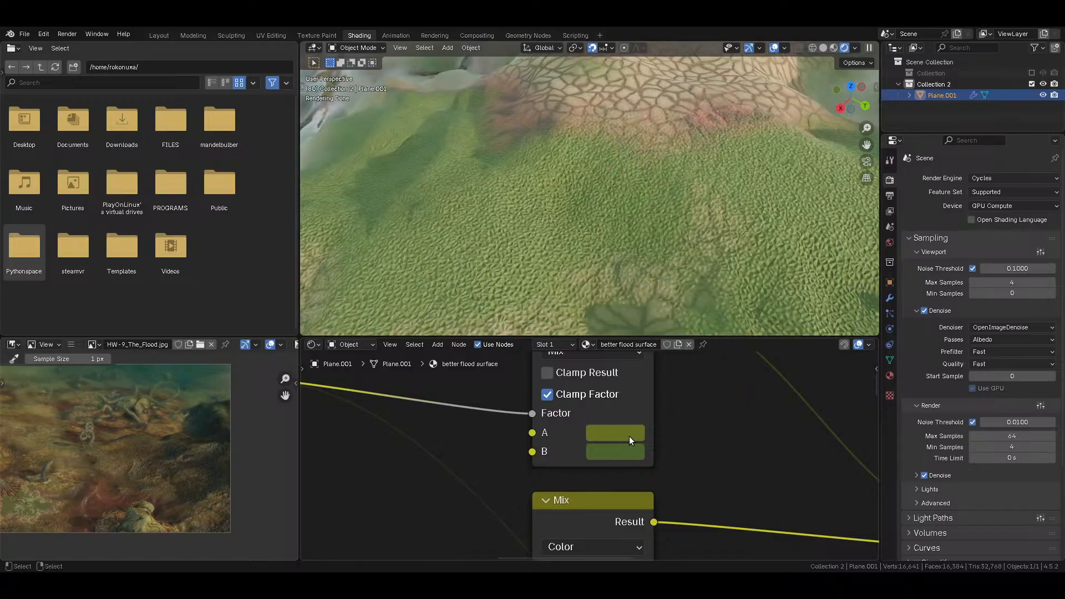
click(629, 436)
scroll(629, 436, down, 10)
Step: Set the green Mix node's colour B to a very dark green and colour A to dark olive, and save the file
click(615, 452)
scroll(616, 451, down, 10)
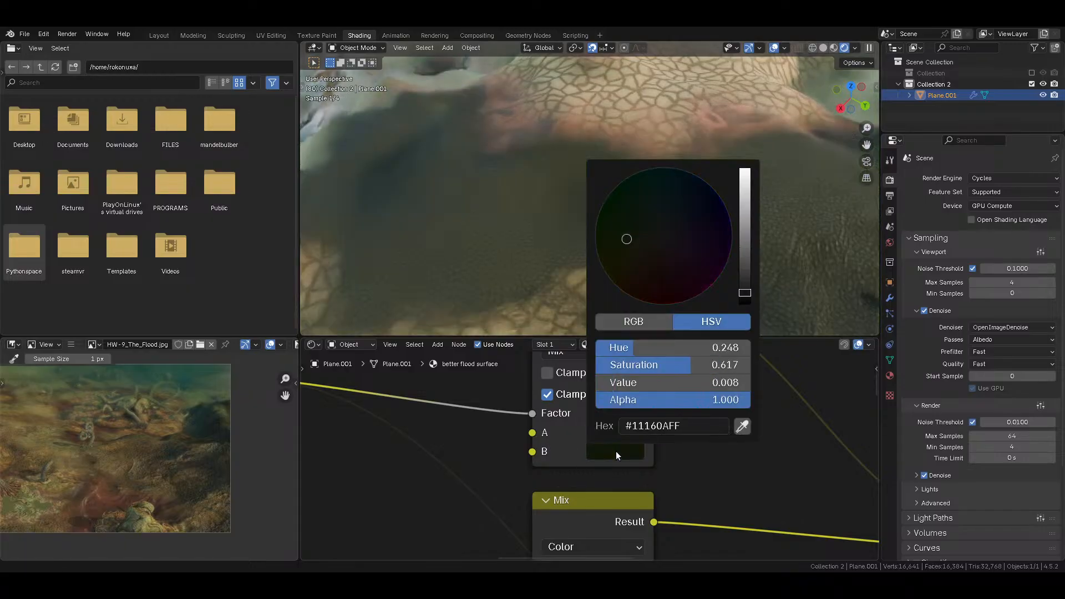
click(624, 431)
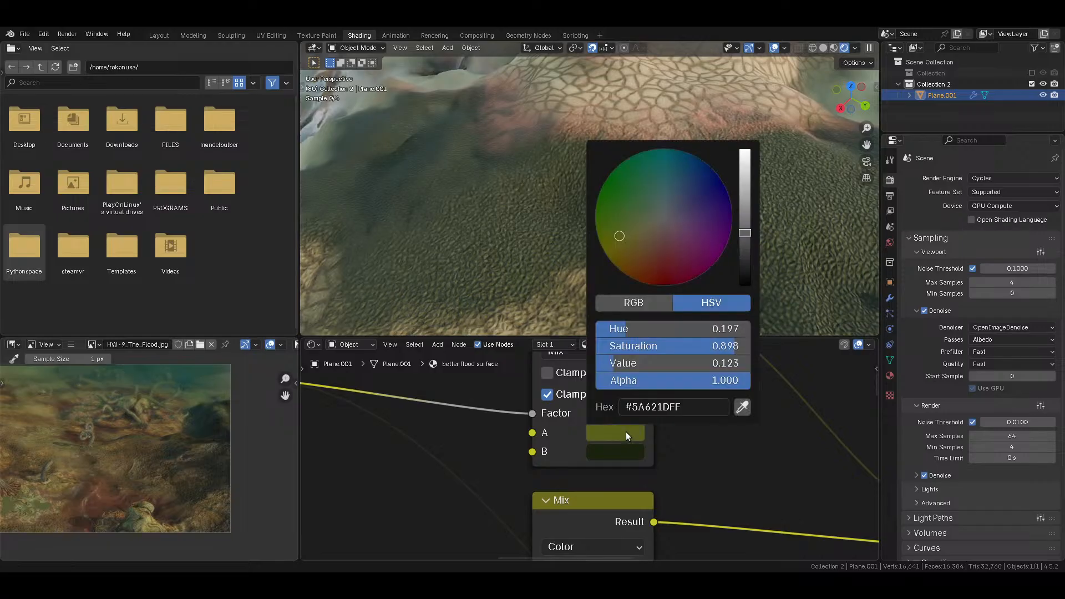
scroll(626, 432, up, 5)
key(ctrl+s)
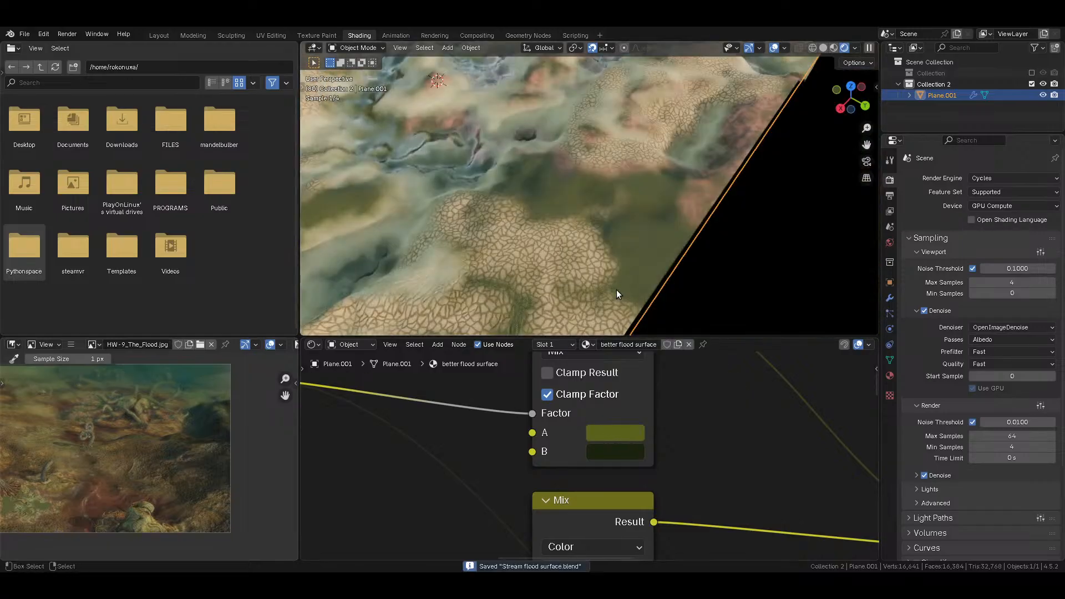
Step: Review the terrain from several angles and brighten colour B of the brown Mix node to orange-brown
middle_drag(615, 289, 654, 236)
scroll(627, 271, down, 5)
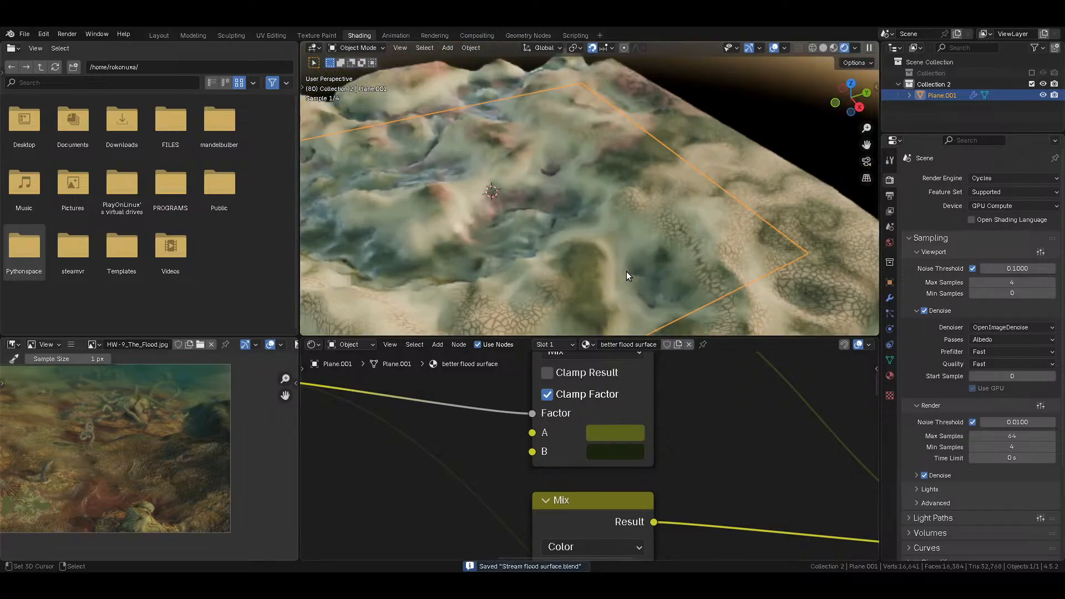
middle_drag(631, 275, 685, 243)
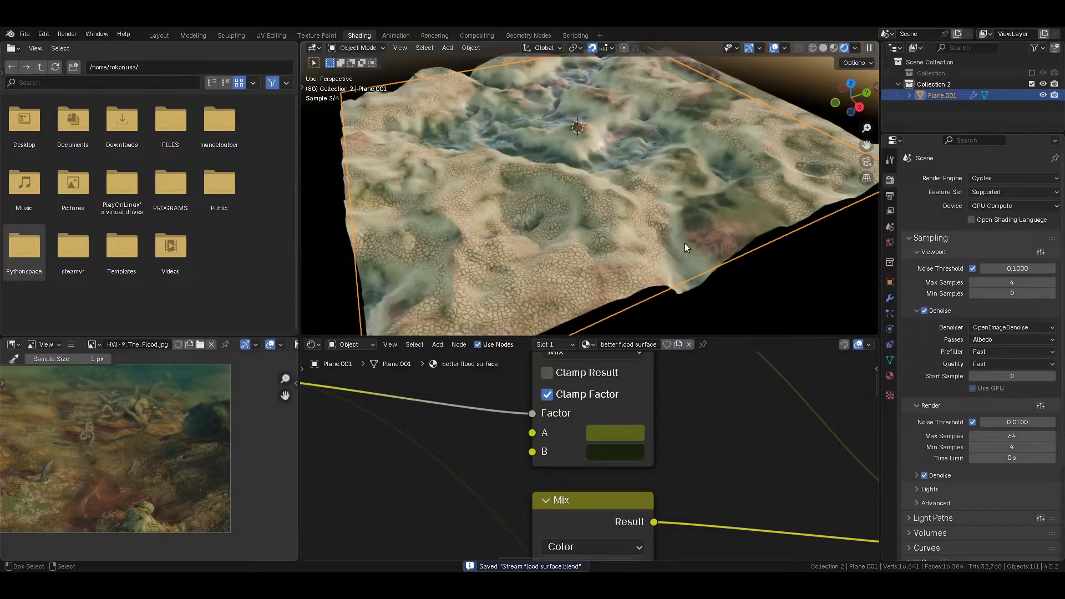
middle_drag(408, 492, 340, 502)
click(602, 464)
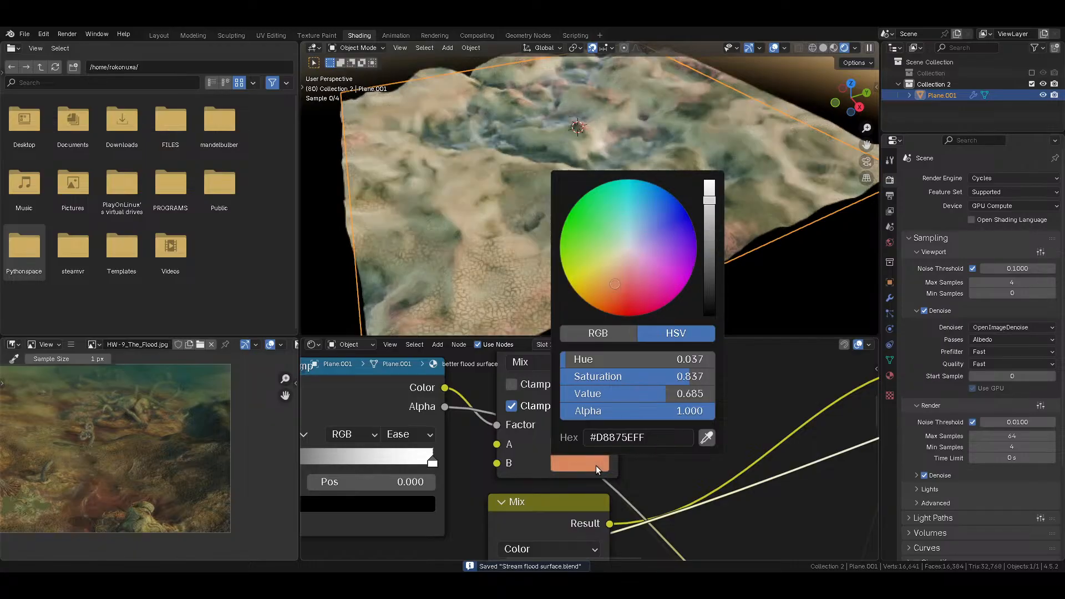
scroll(692, 482, down, 4)
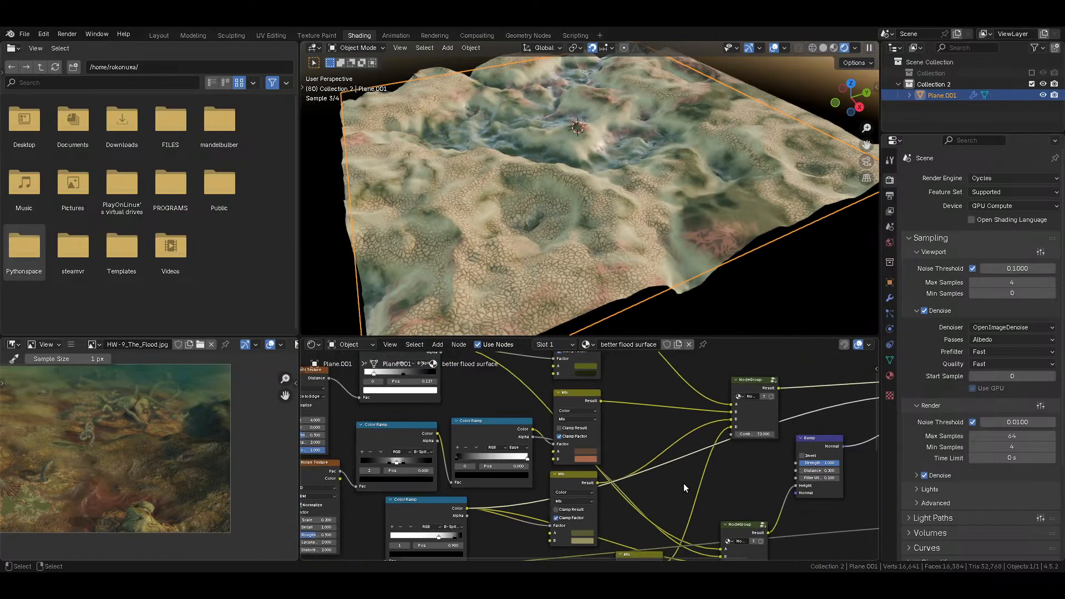
Step: Check the tan Mix node in an isolated preview and brighten its colour B to pale yellow
ctrl+shift+click(650, 484)
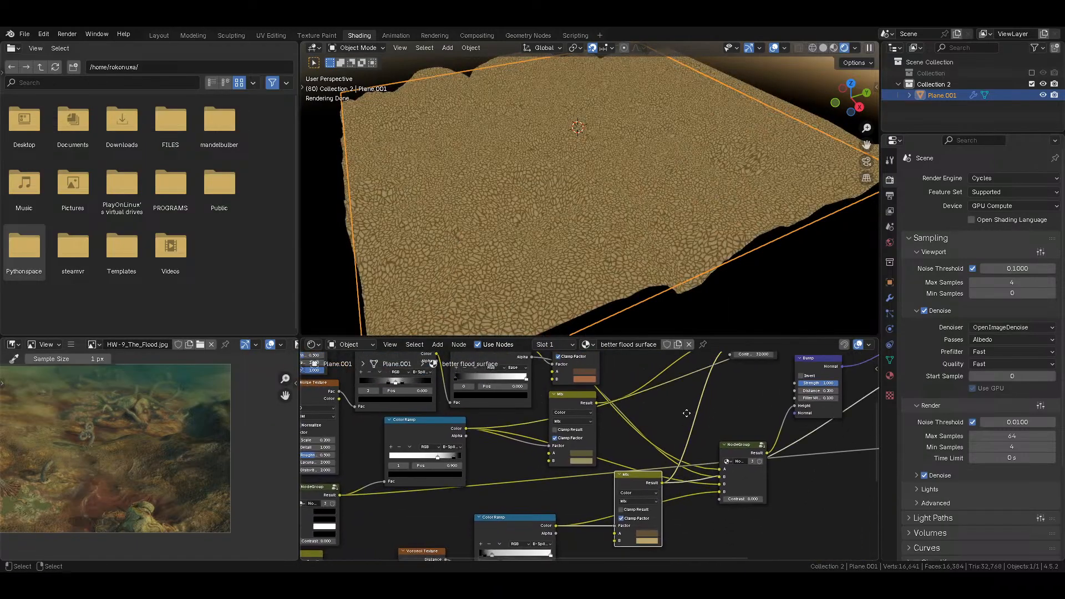
middle_drag(690, 411, 588, 510)
ctrl+shift+click(854, 382)
scroll(618, 518, up, 5)
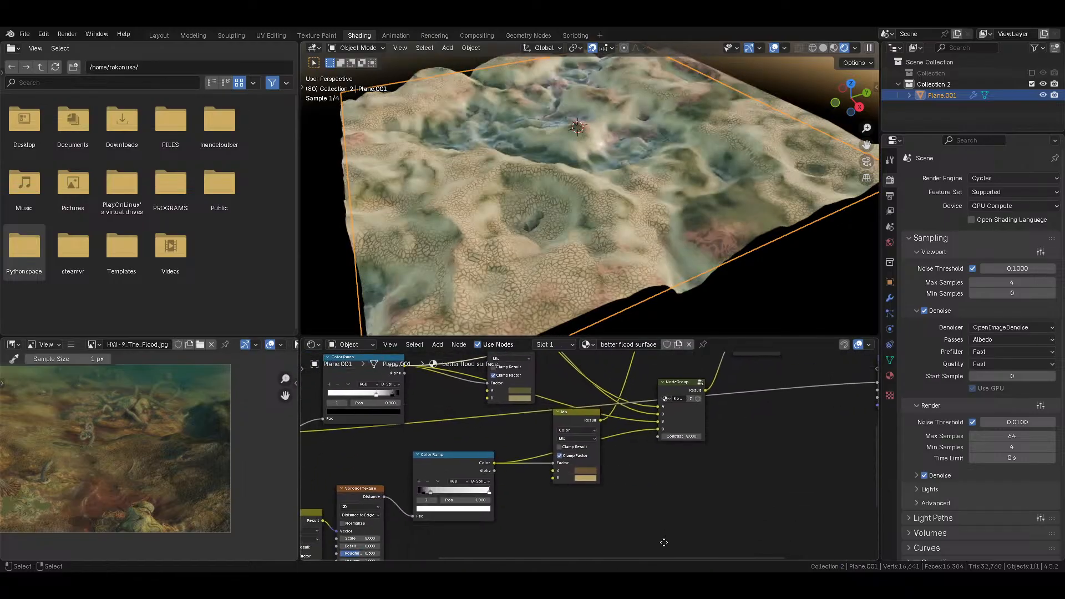
click(590, 498)
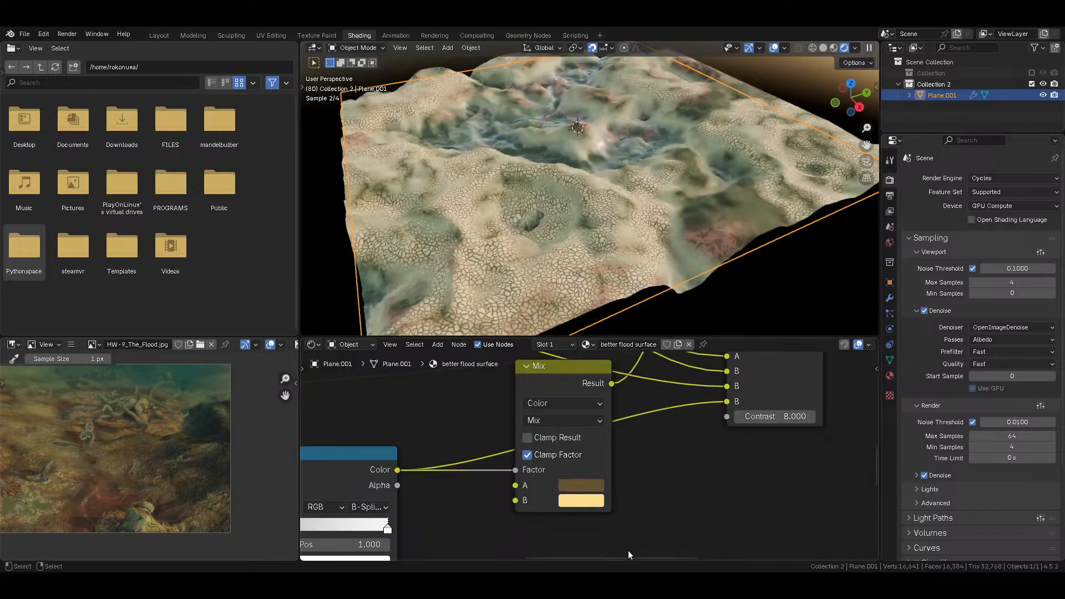
Step: Brighten colour A of the tan Mix node to a lighter brown and save the file
click(586, 489)
scroll(586, 490, down, 4)
scroll(581, 489, down, 1)
scroll(580, 488, up, 4)
click(591, 484)
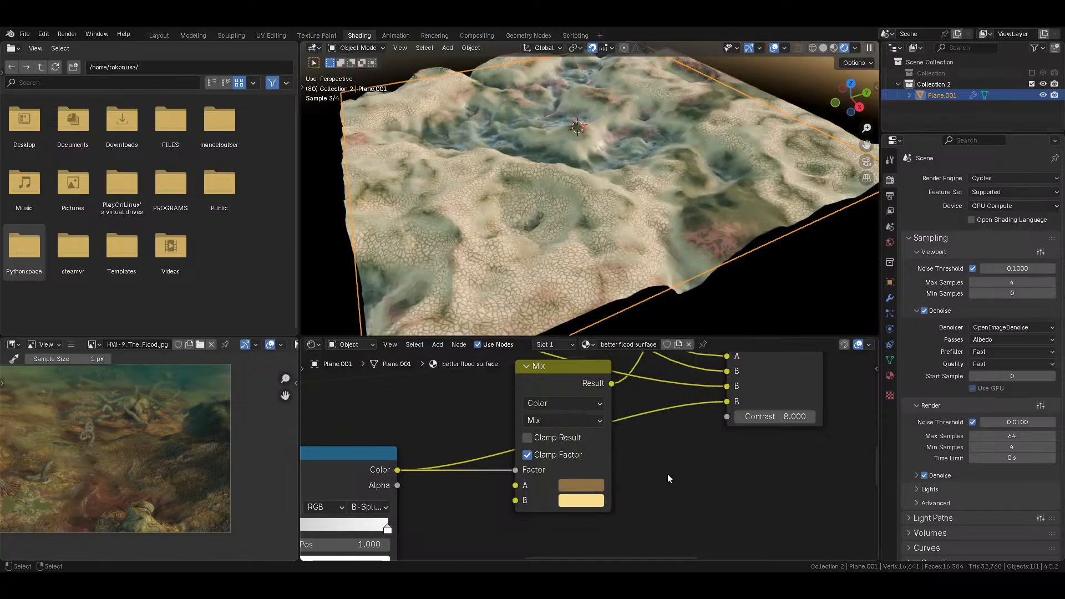
key(ctrl+s)
Step: Insert a Brightness/Contrast node on the tan Mix node's result, ahead of the colour blending group
scroll(668, 475, down, 3)
middle_drag(667, 474, 629, 497)
drag(541, 434, 499, 471)
key(shift+a)
mouse_move(605, 483)
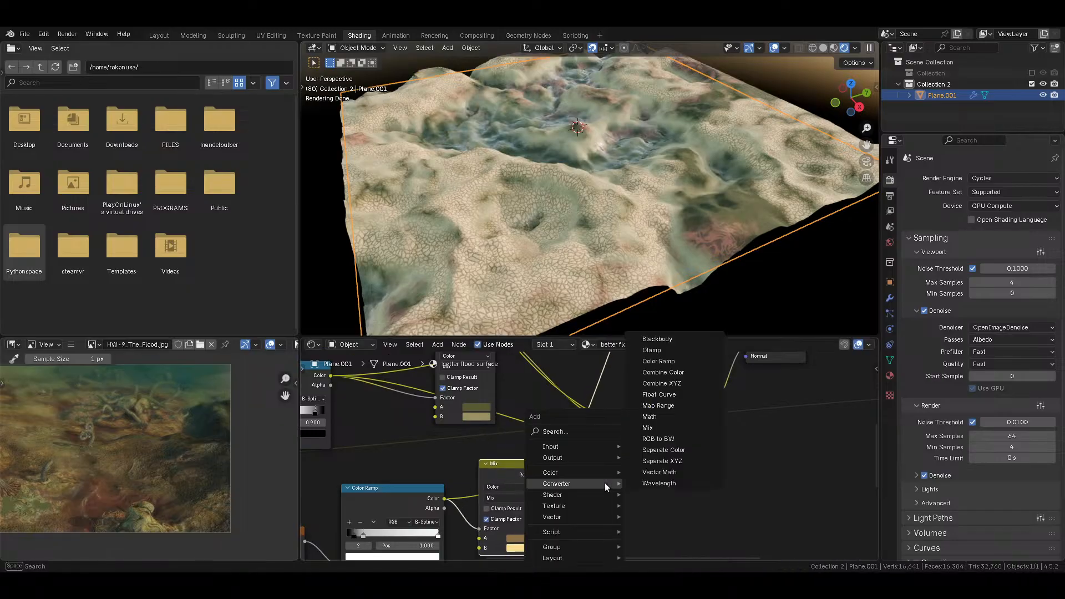
mouse_move(572, 473)
click(684, 470)
click(560, 468)
Step: Duplicate the Noise Texture, place the copy below the Color Ramp, and connect its Color output to the Brightness/Contrast node's Bright input
middle_drag(583, 507, 676, 454)
scroll(593, 465, down, 5)
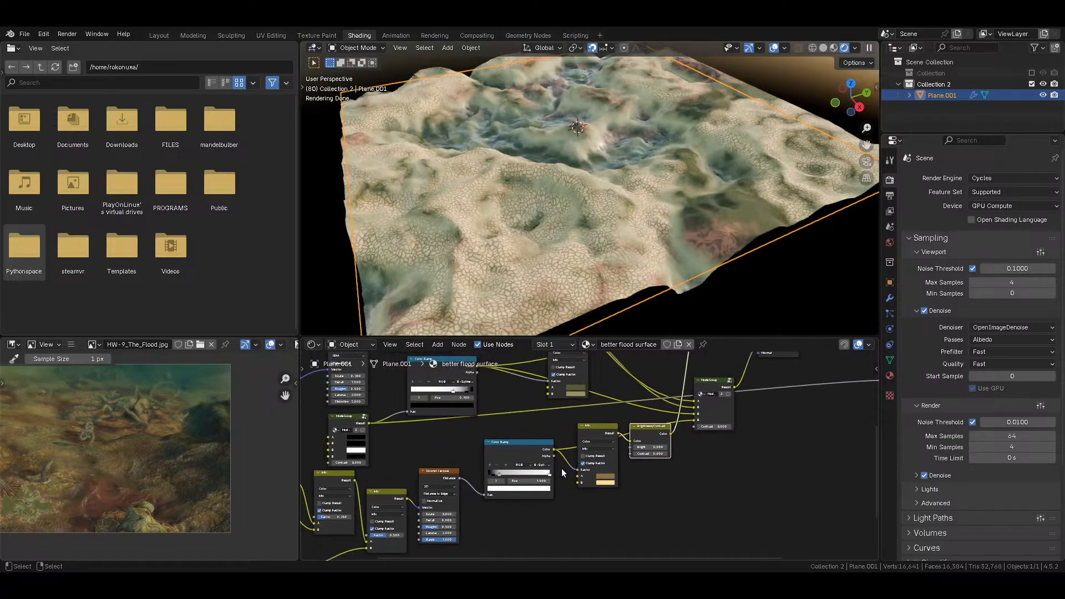
middle_drag(472, 501, 516, 462)
scroll(533, 452, up, 2)
middle_drag(497, 407, 551, 391)
click(330, 389)
key(shift+d)
click(698, 454)
drag(505, 422, 618, 493)
middle_drag(696, 461, 525, 506)
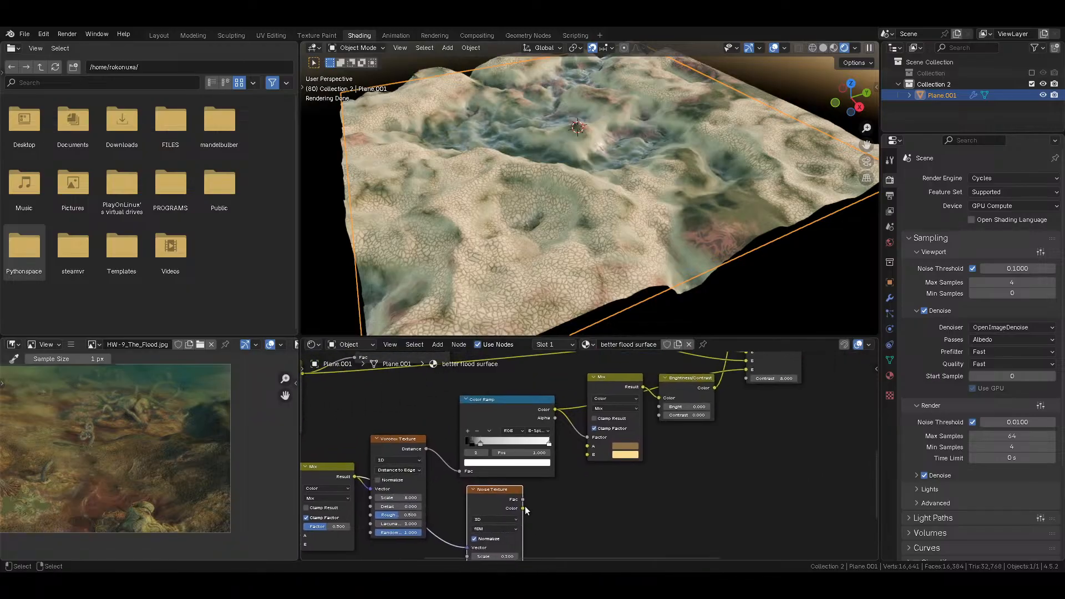
drag(523, 509, 660, 408)
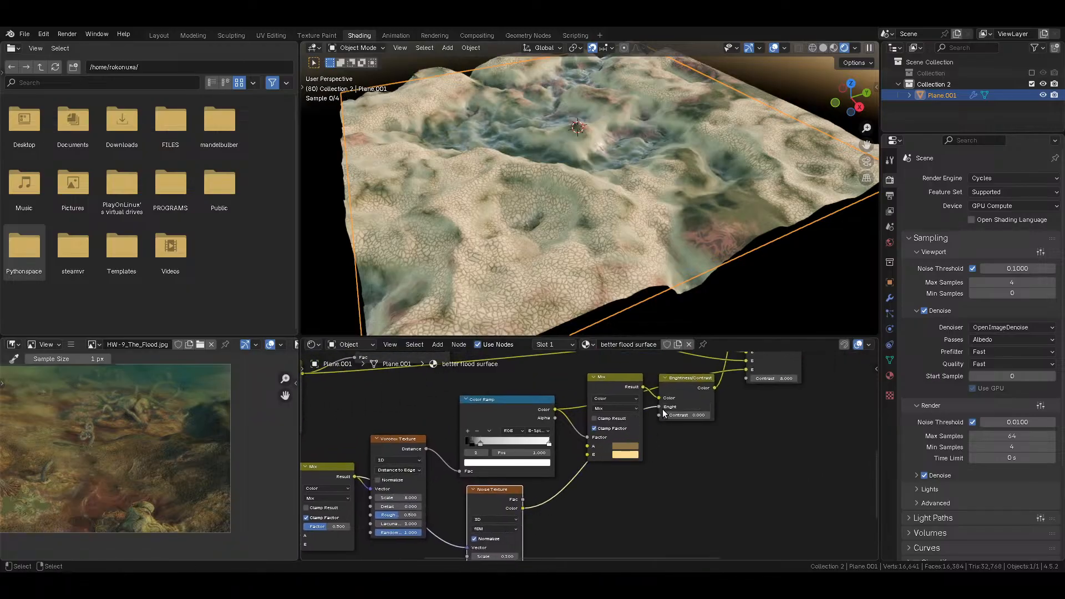
Step: Set the duplicated Noise Texture's scale to 0.05
middle_drag(607, 496, 614, 451)
click(507, 513)
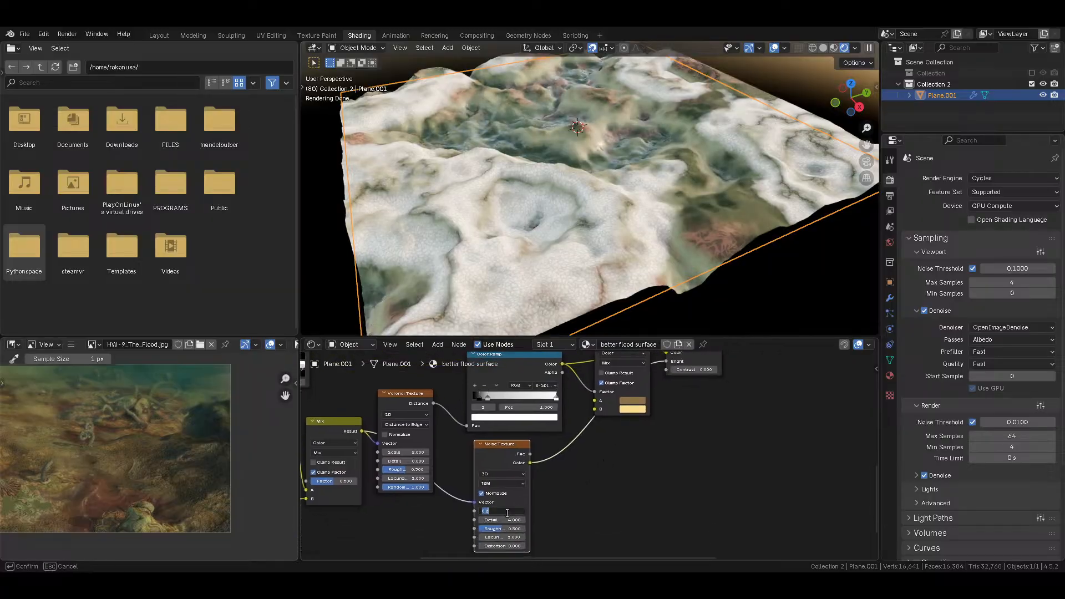
text(.05)
key(Return)
Step: Insert a Math node set to Subtract 0.5 between the duplicated Noise Texture and the Bright input
middle_drag(597, 437, 584, 468)
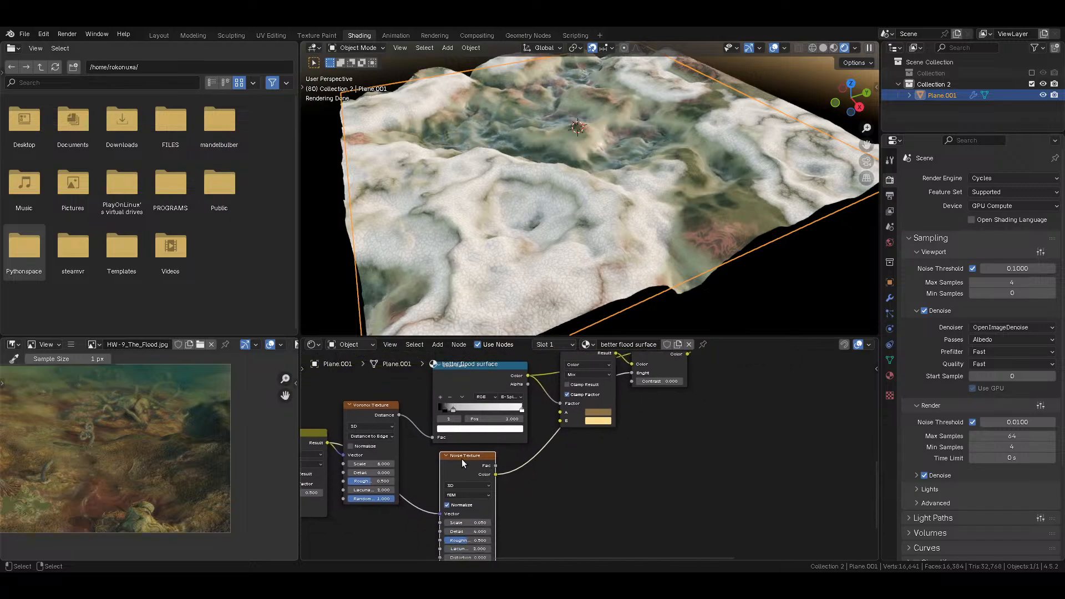
scroll(567, 452, down, 2)
key(shift+a)
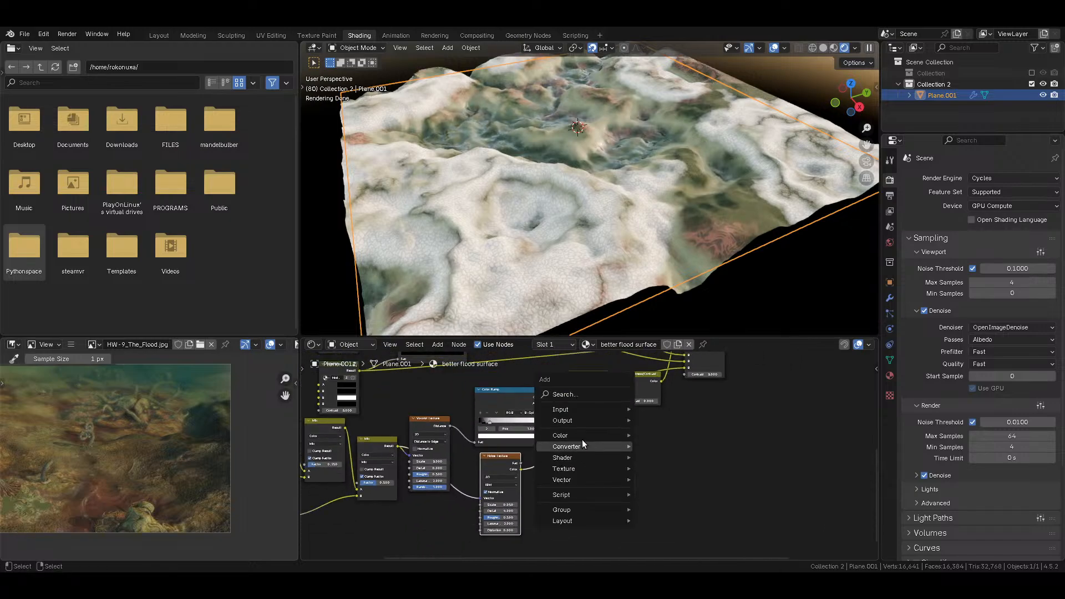
mouse_move(564, 450)
click(659, 379)
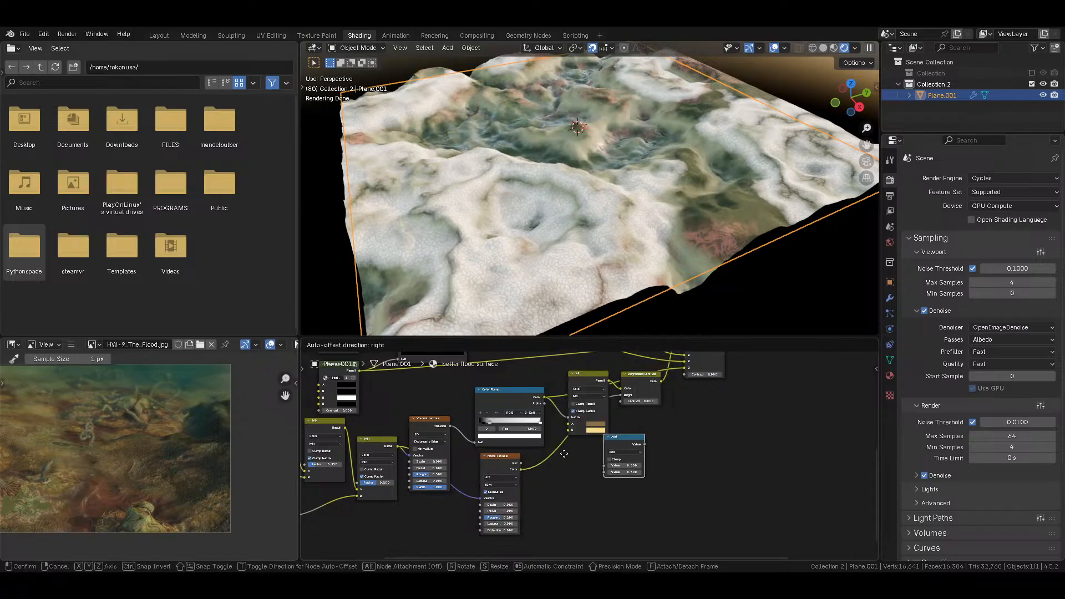
click(555, 456)
click(563, 467)
click(544, 487)
scroll(568, 453, up, 2)
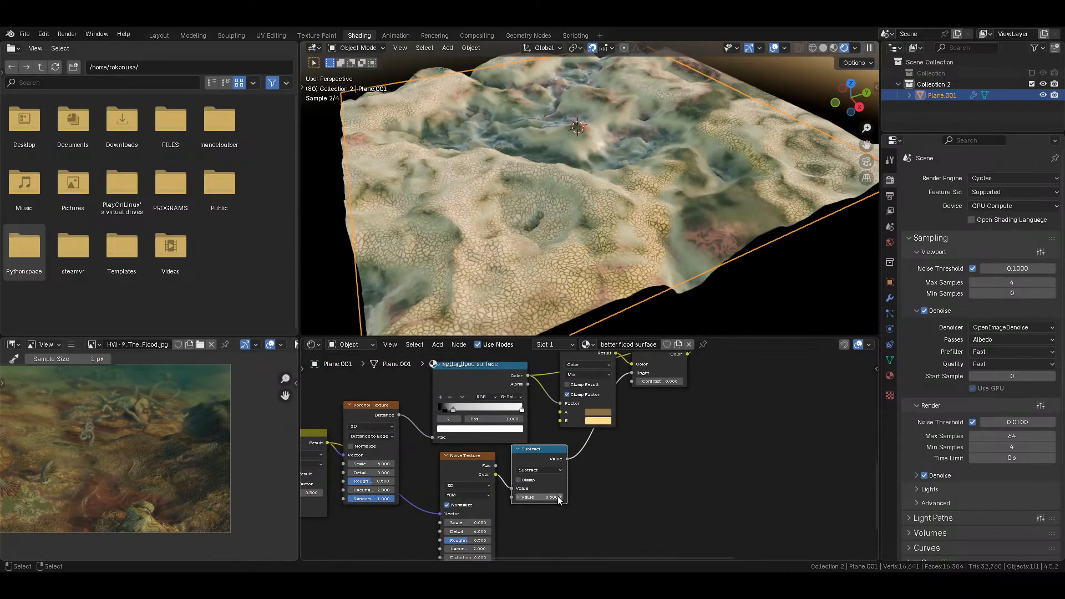
Step: Preview the Brightness/Contrast output while raising the Subtract value to 0.8 and the duplicated Noise Texture's scale to 0.35
middle_drag(659, 425, 634, 489)
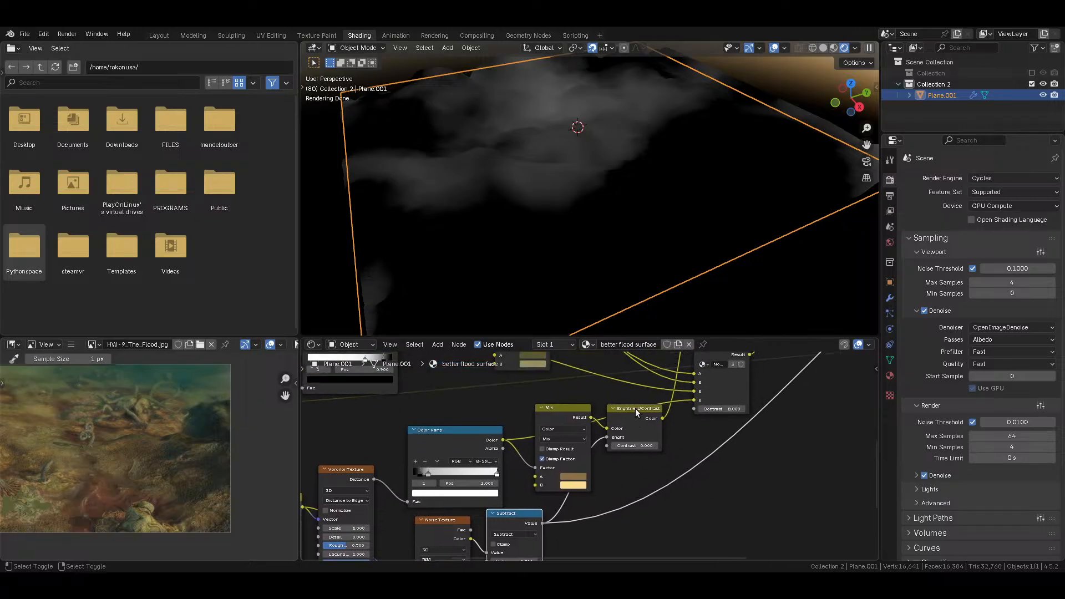
ctrl+shift+click(635, 409)
middle_drag(562, 544, 610, 491)
click(582, 507)
click(583, 507)
click(582, 507)
mouse_move(508, 533)
mouse_down()
mouse_move(499, 533)
mouse_move(513, 536)
mouse_up()
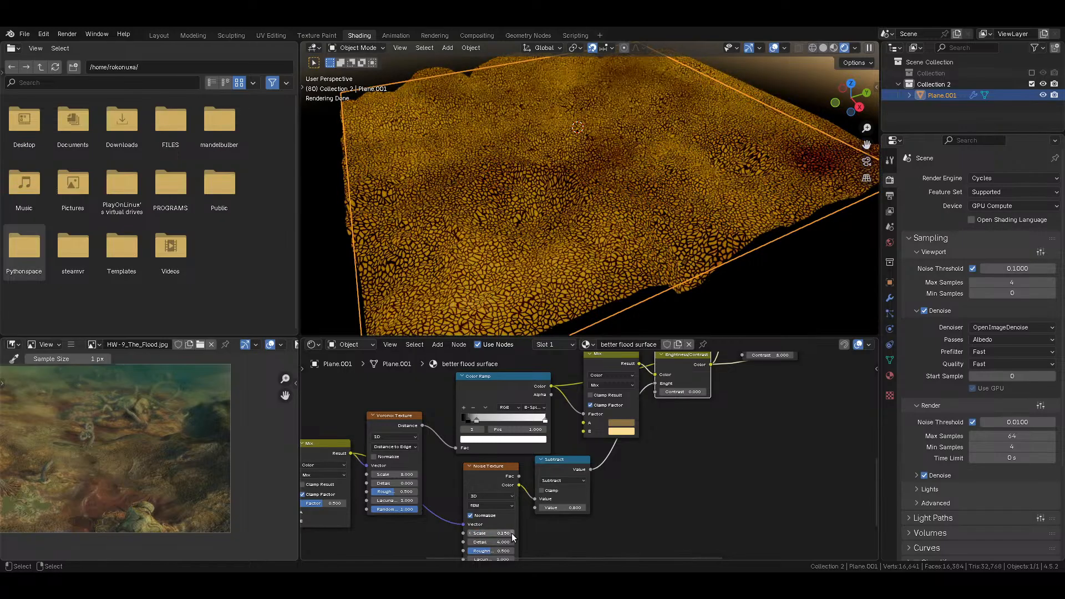
click(513, 533)
click(513, 533)
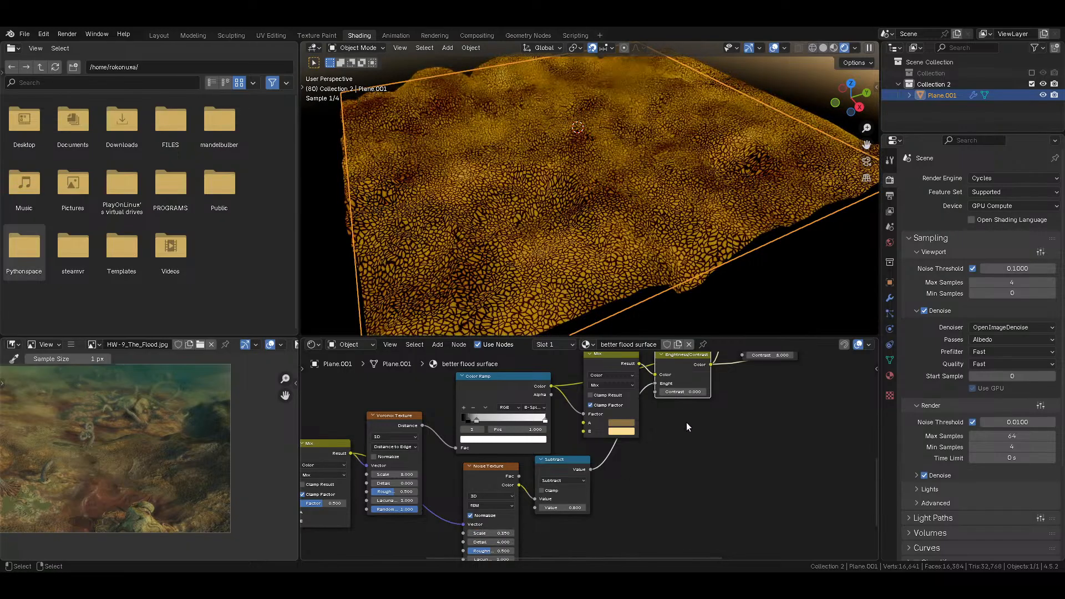
Step: Preview the colour blending group, restore the full shader preview, and save the file
middle_drag(686, 422, 607, 471)
middle_drag(699, 416, 501, 437)
ctrl+shift+click(510, 420)
middle_drag(646, 394, 359, 508)
ctrl+shift+click(659, 422)
key(ctrl+s)
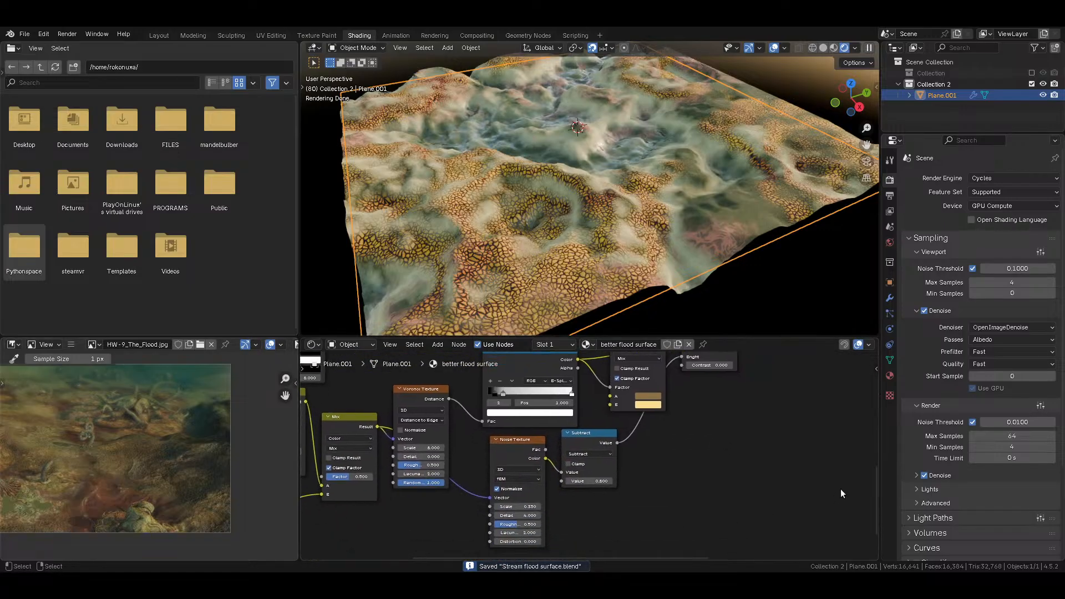
Step: Inspect the terrain from another angle and adjust the factor of the second Mix node feeding the Voronoi Texture
click(643, 407)
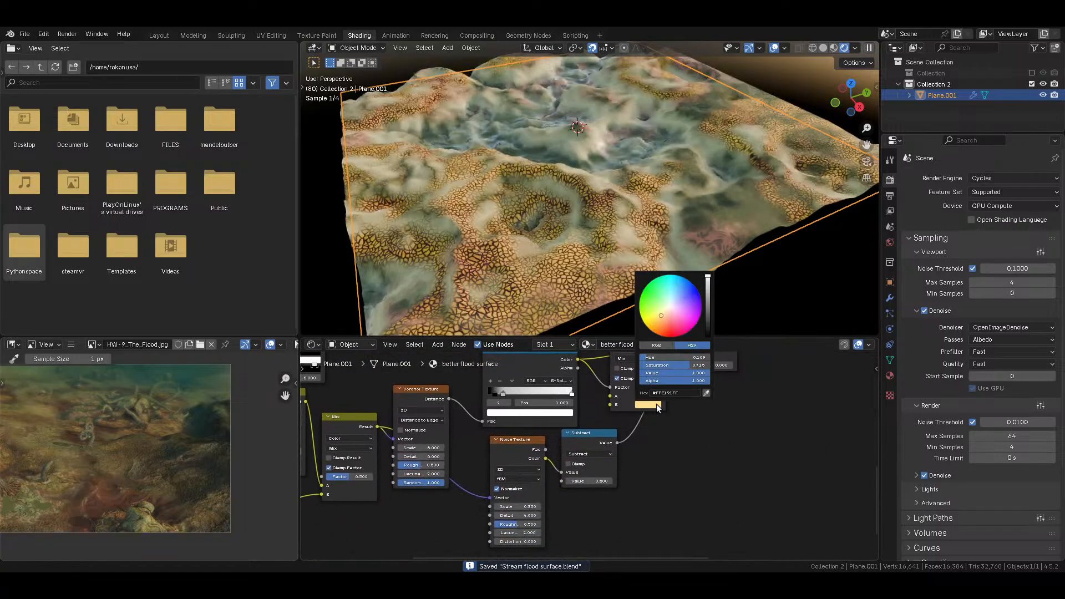
middle_drag(684, 404, 614, 438)
middle_drag(604, 310, 555, 271)
middle_drag(533, 426, 310, 514)
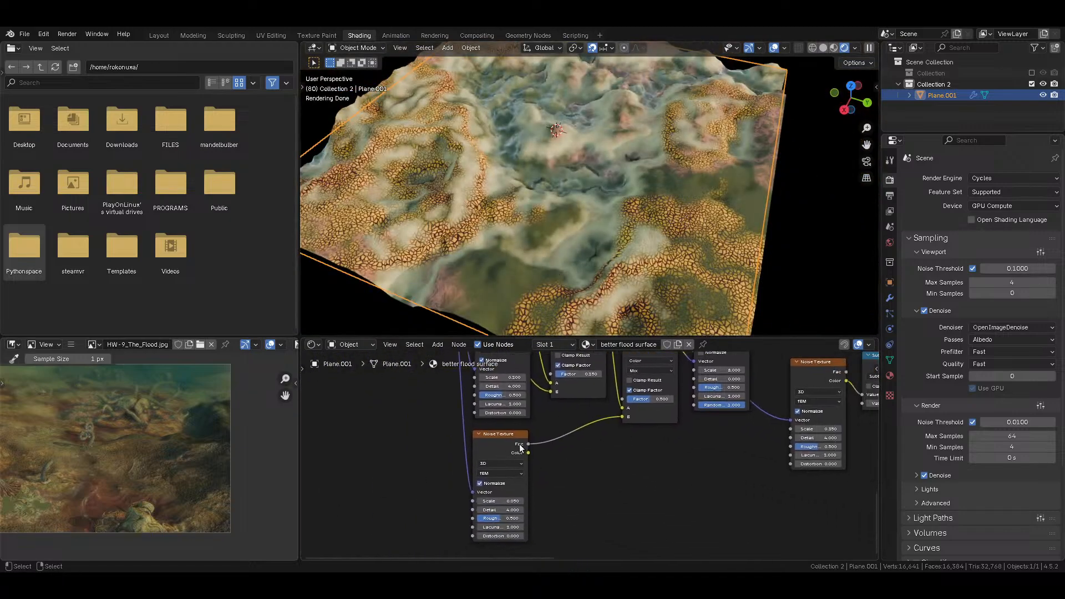
middle_drag(593, 429, 552, 462)
drag(605, 438, 571, 447)
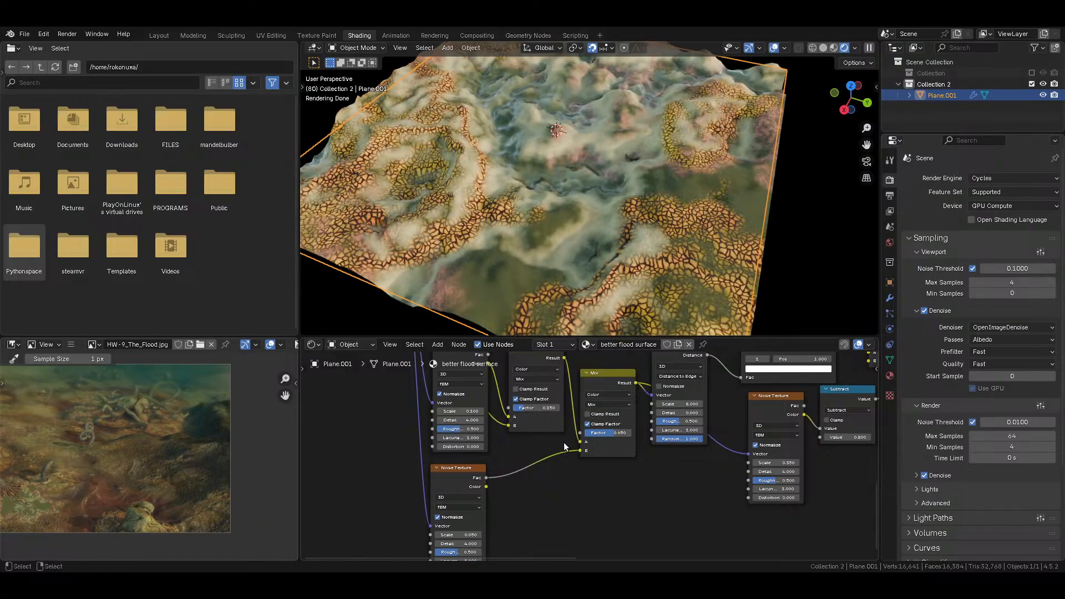
Step: Try factors of 0.2, 0.4 and 0.5 on the first Mix node distorting the Voronoi coordinates
click(533, 408)
text(0.2)
key(Return)
click(534, 408)
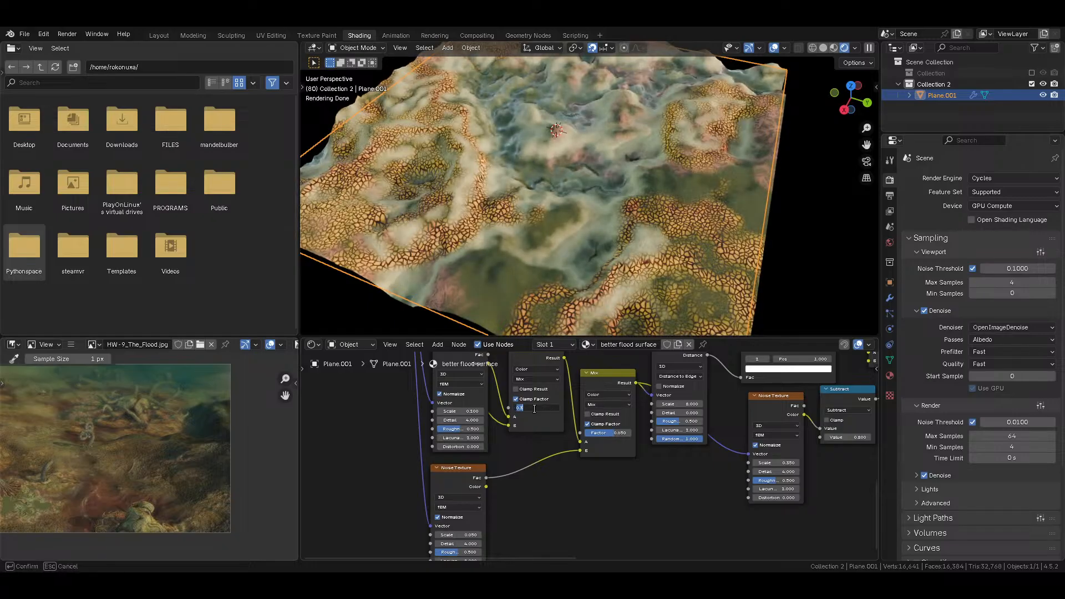
text(0.4)
key(Return)
click(534, 408)
text(0.5)
key(Return)
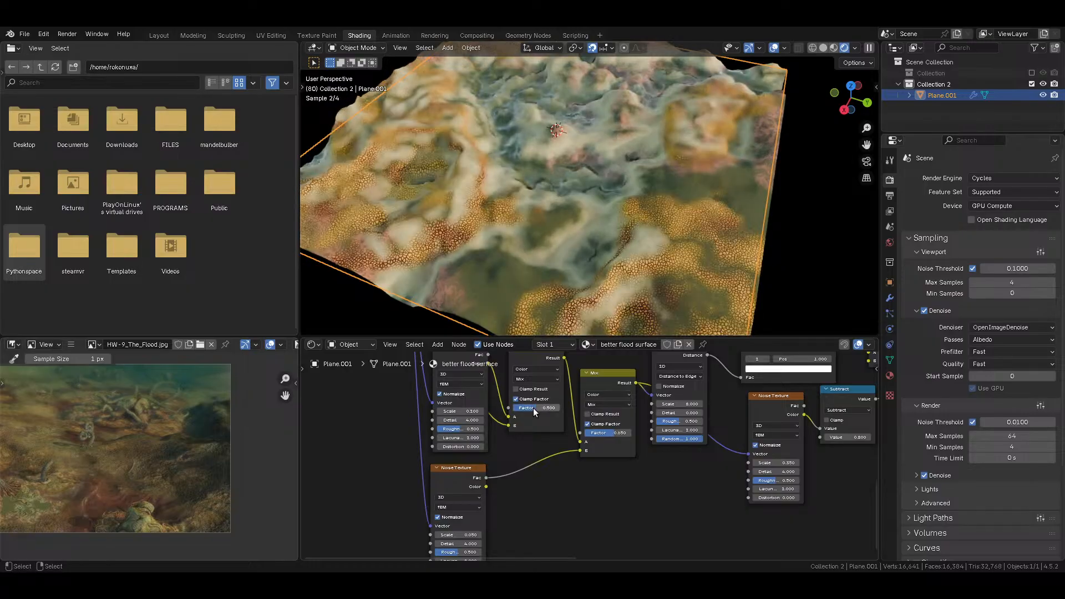
Step: Try Voronoi Texture scales of 4, 7 and 6, and save the file
middle_drag(700, 437, 669, 459)
middle_drag(670, 459, 635, 469)
click(614, 435)
text(4)
key(Return)
click(613, 435)
text(7)
key(Return)
click(613, 435)
text(6)
key(Return)
key(ctrl+s)
Step: Inspect the cracks up close and lower the factor of the first Mix node distorting the Voronoi coordinates
scroll(640, 304, up, 3)
shift+middle_drag(681, 280, 564, 214)
scroll(568, 222, up, 4)
scroll(573, 231, down, 3)
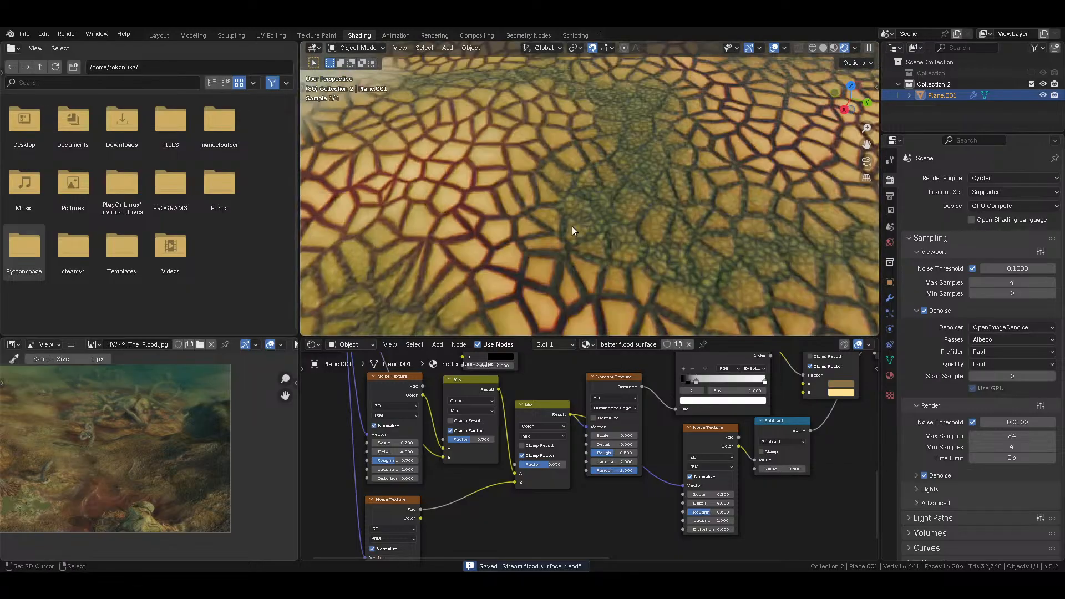
click(479, 440)
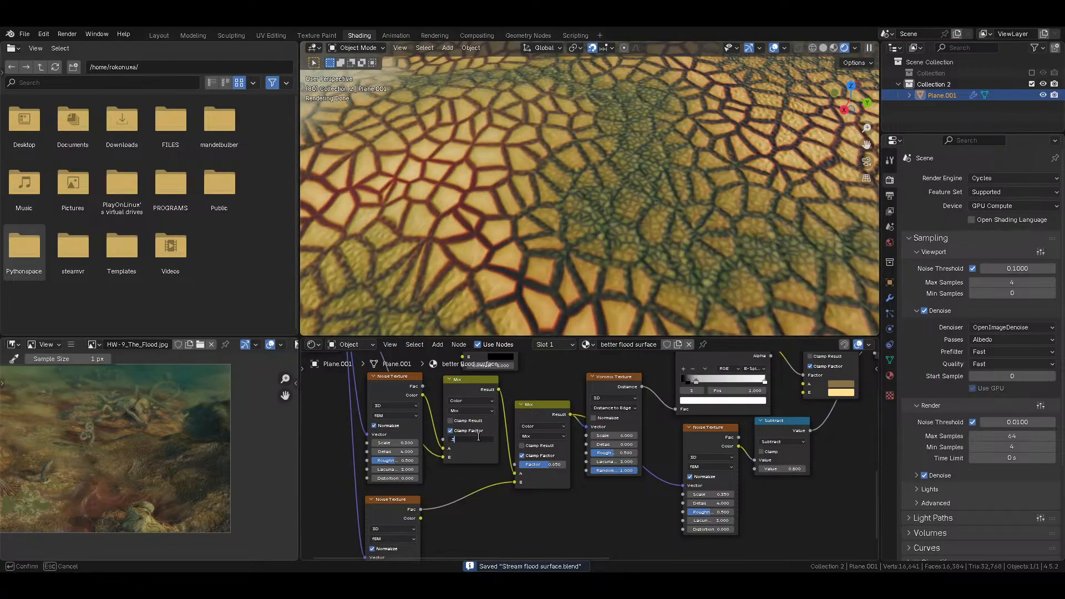
key(Return)
Step: Set the Voronoi Texture's scale to 16 and the second Mix node's factor to 0.4, and save the file
click(630, 435)
text(16)
key(Return)
click(549, 466)
text(.4)
key(Return)
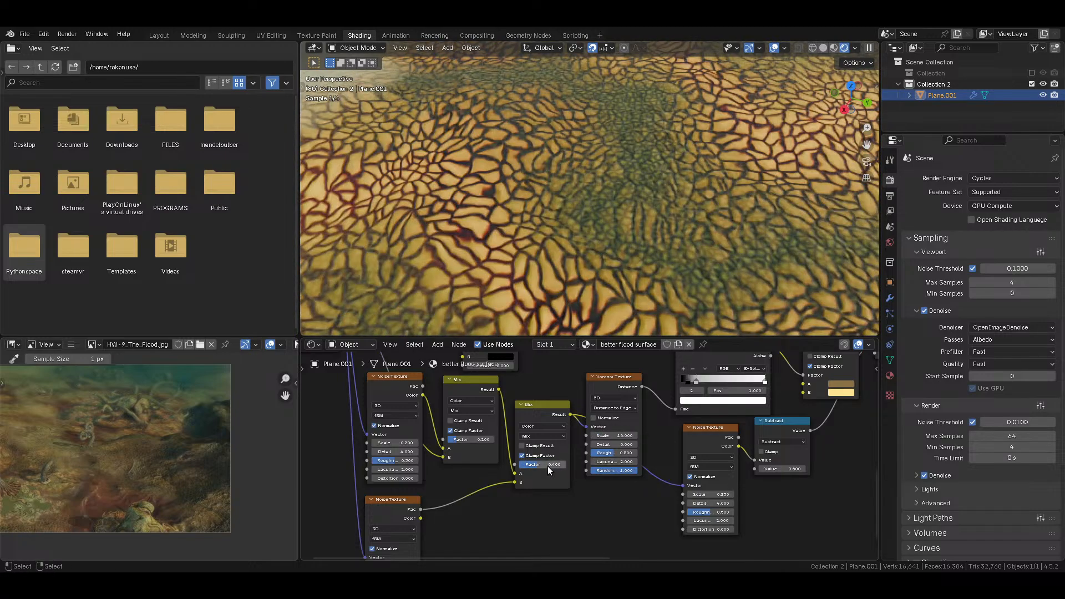
scroll(613, 222, down, 3)
scroll(613, 221, down, 2)
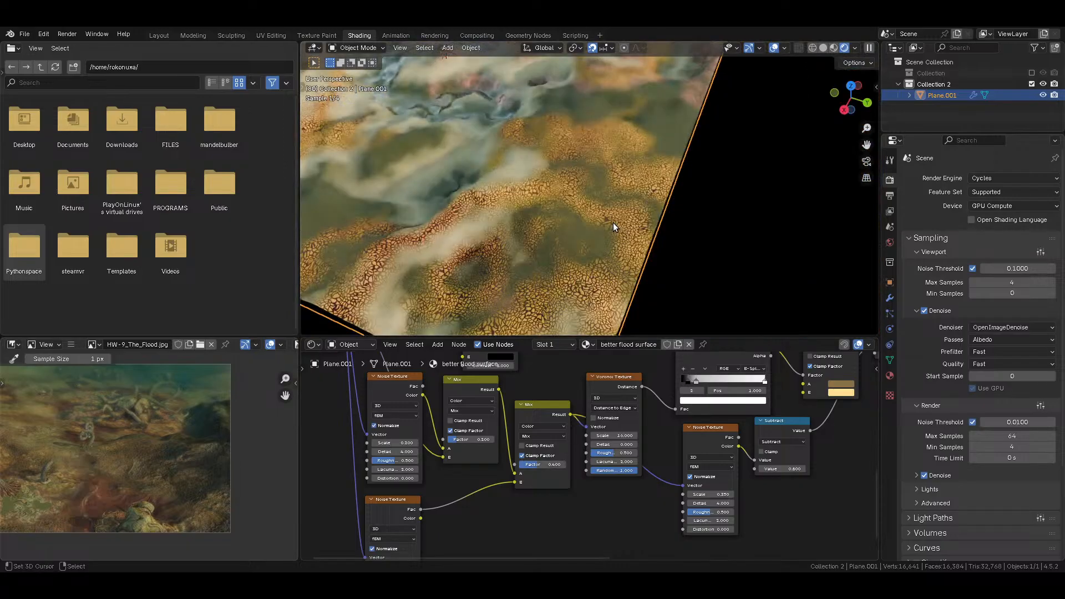
key(ctrl+s)
Step: Review the cracked surface and its colour blending across the whole terrain from different distances and sides
scroll(527, 456, down, 4)
middle_drag(635, 413, 470, 533)
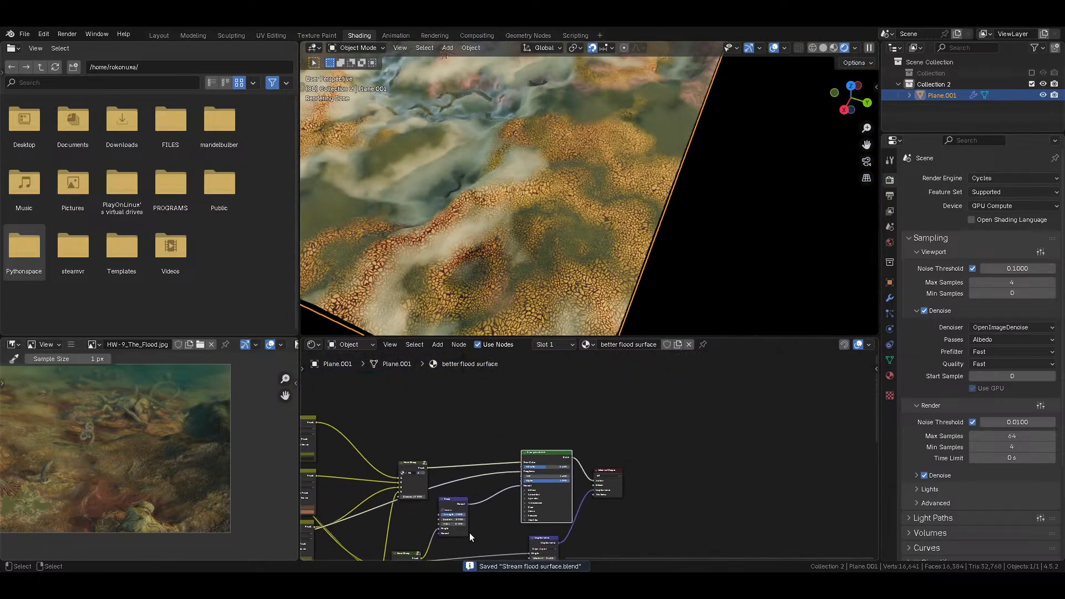
middle_drag(609, 248, 593, 264)
scroll(716, 249, down, 6)
scroll(594, 264, up, 5)
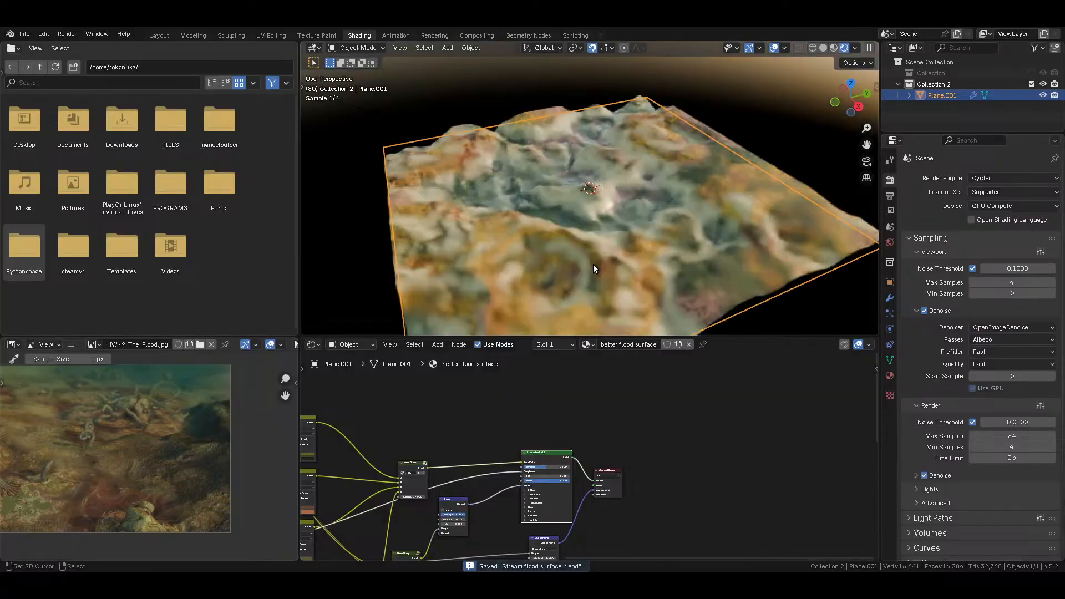
scroll(593, 264, up, 4)
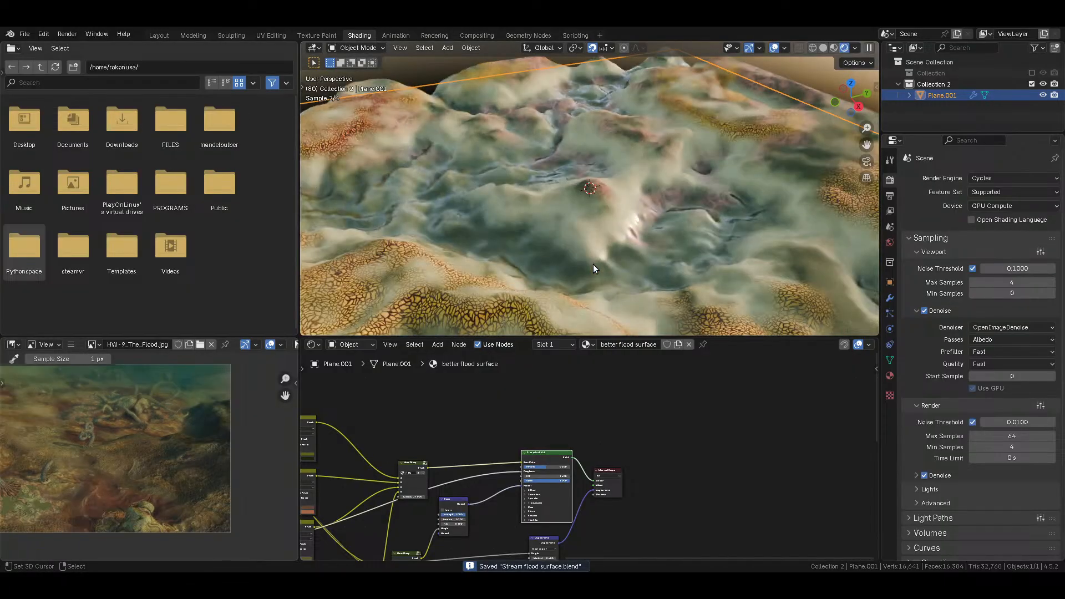
middle_drag(594, 264, 484, 262)
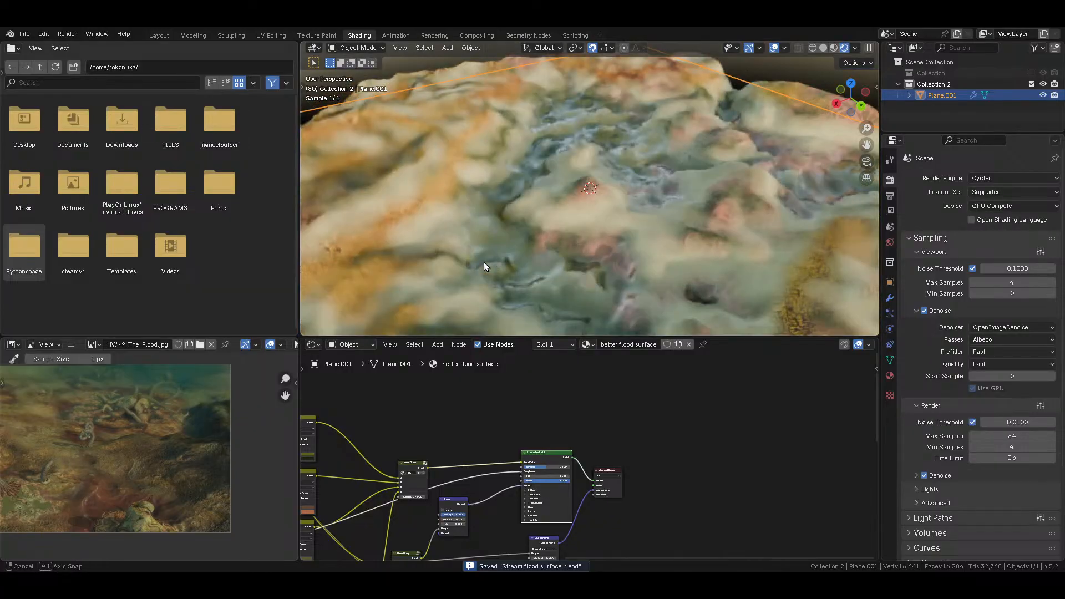
key(Home)
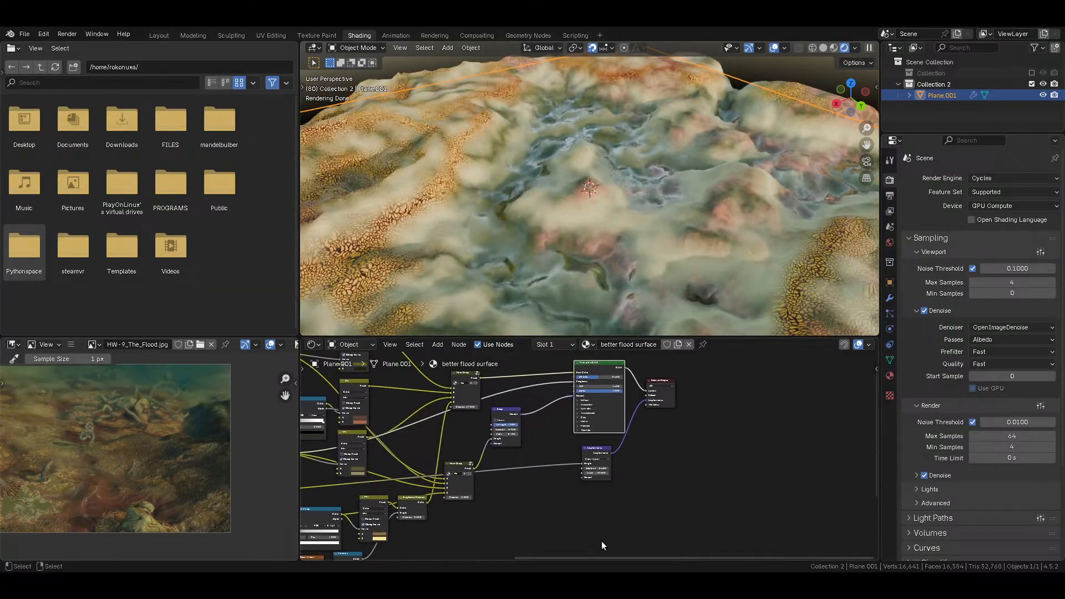
Step: Enable viewport display for all the plane's Displace modifiers and save the file
click(890, 298)
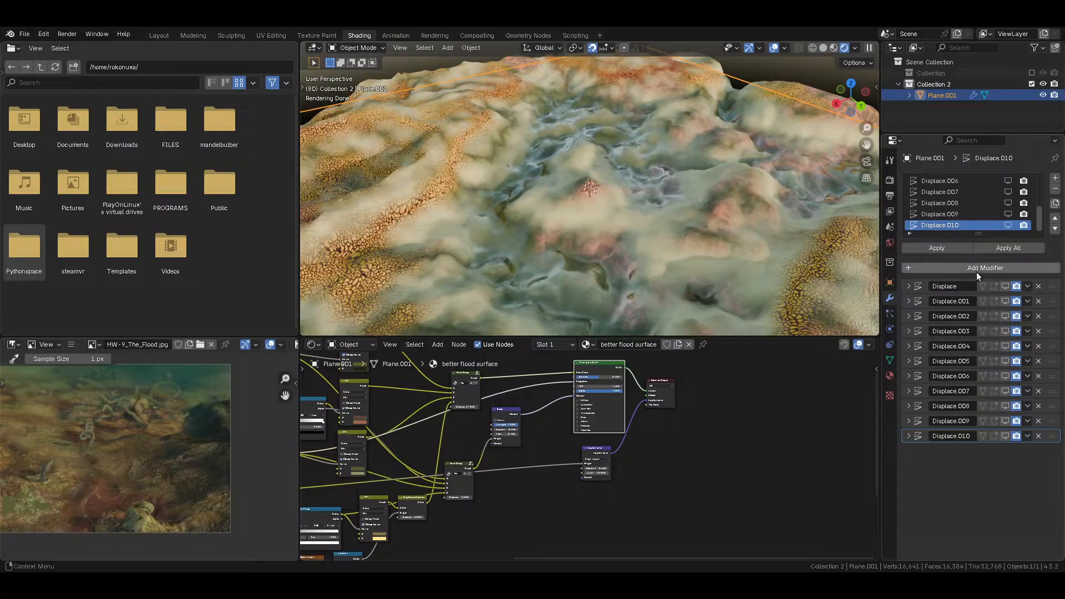
drag(1005, 287, 1007, 437)
scroll(683, 207, down, 5)
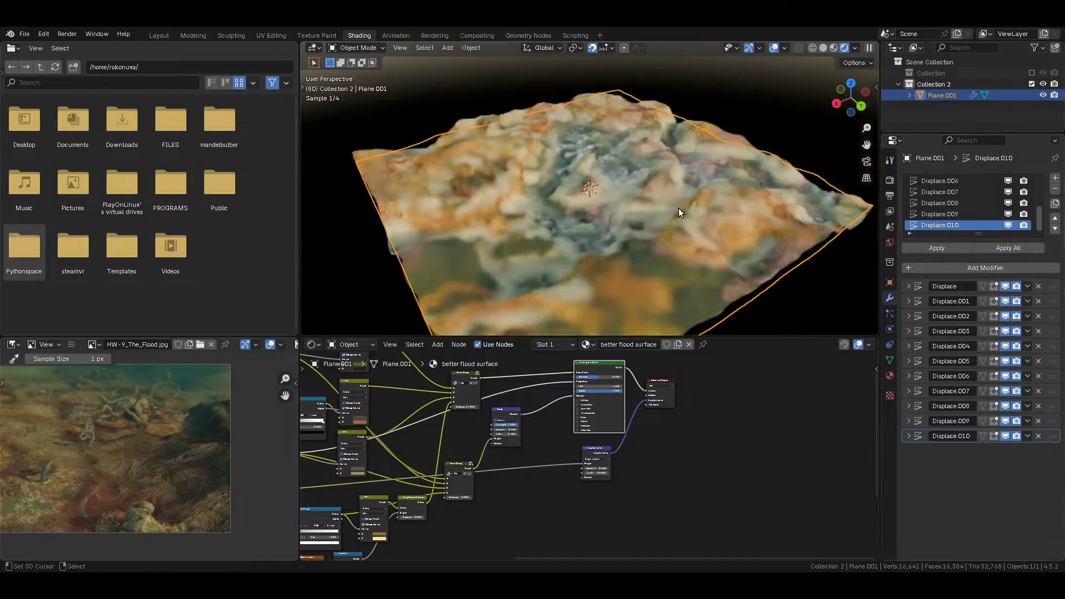
middle_drag(680, 208, 718, 192)
key(ctrl+s)
Step: Check the displaced mesh in wireframe shading and return to the rendered view
key(shift+z)
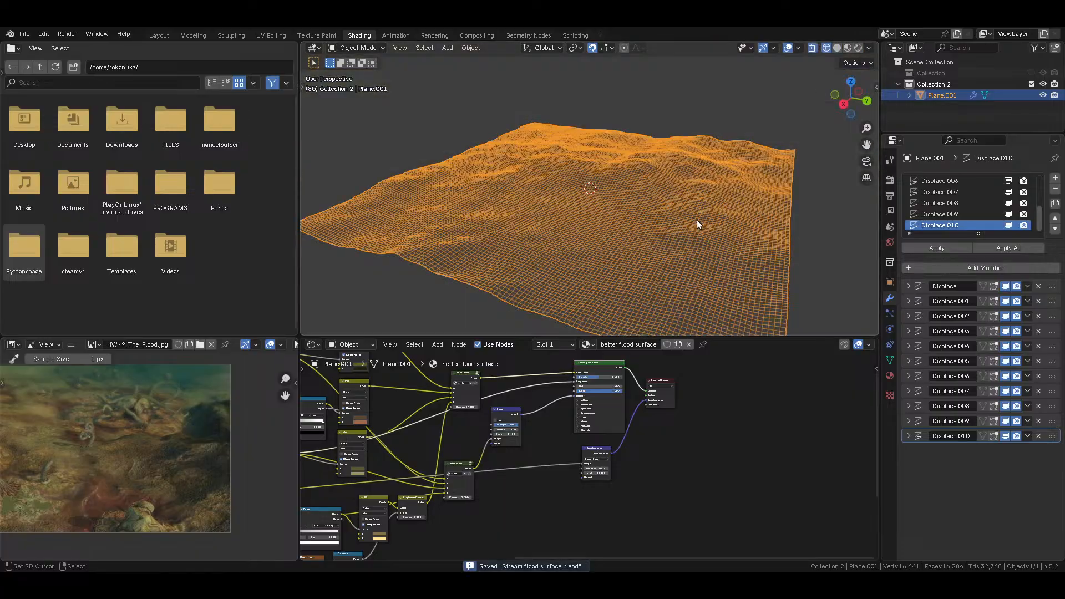
key(shift+z)
key(shift+z)
key(shift+z)
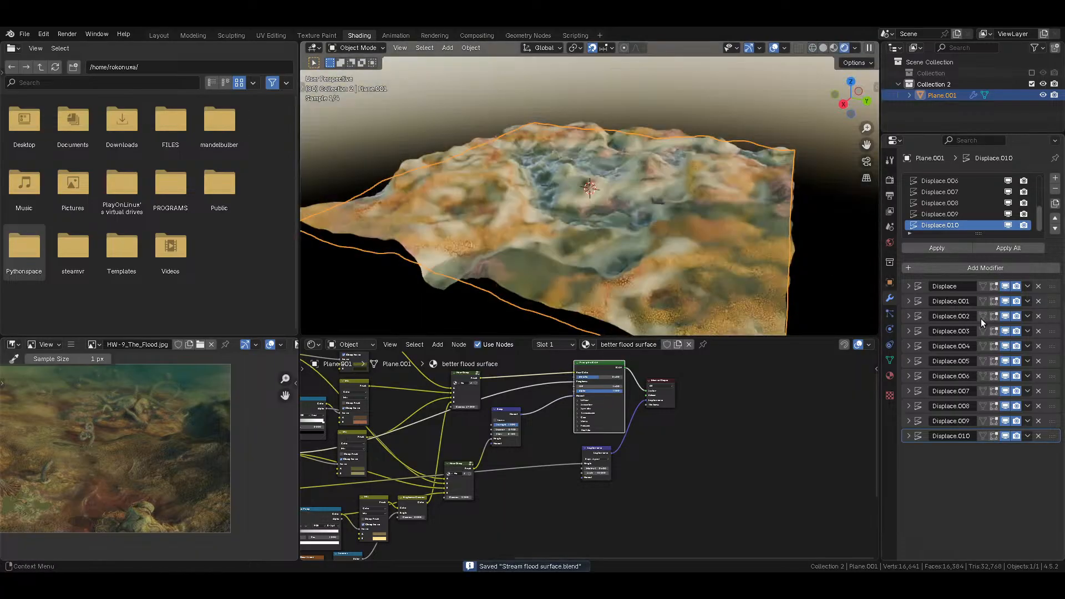
Step: Delete modifiers Displace.001 through Displace.010 from the plane, keeping only the first Displace modifier
click(1038, 302)
click(1039, 301)
click(1039, 301)
click(1038, 301)
click(1039, 301)
click(1039, 301)
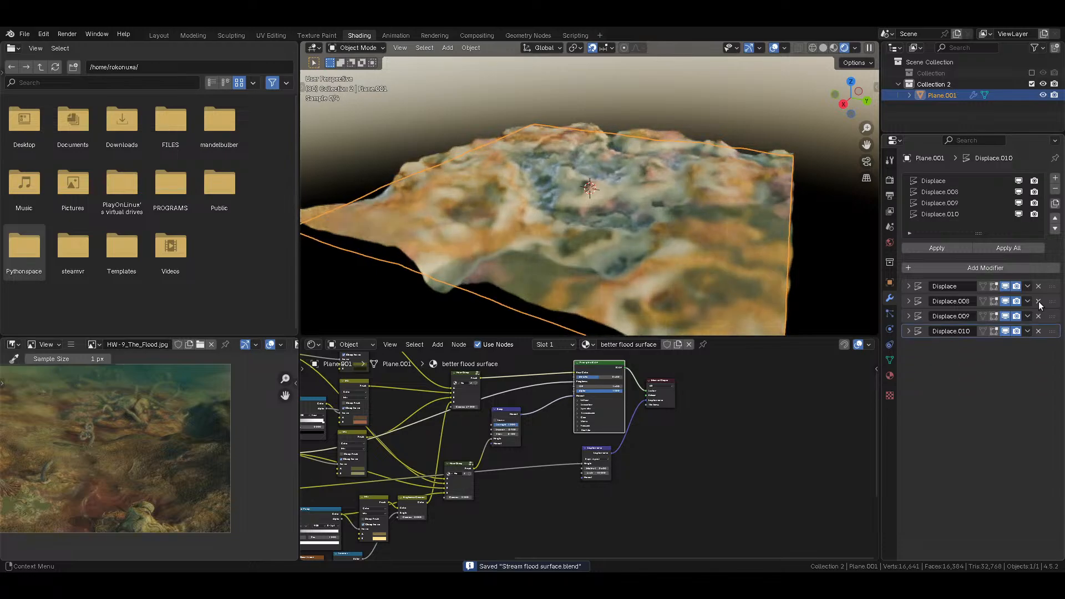
click(1038, 302)
click(1038, 301)
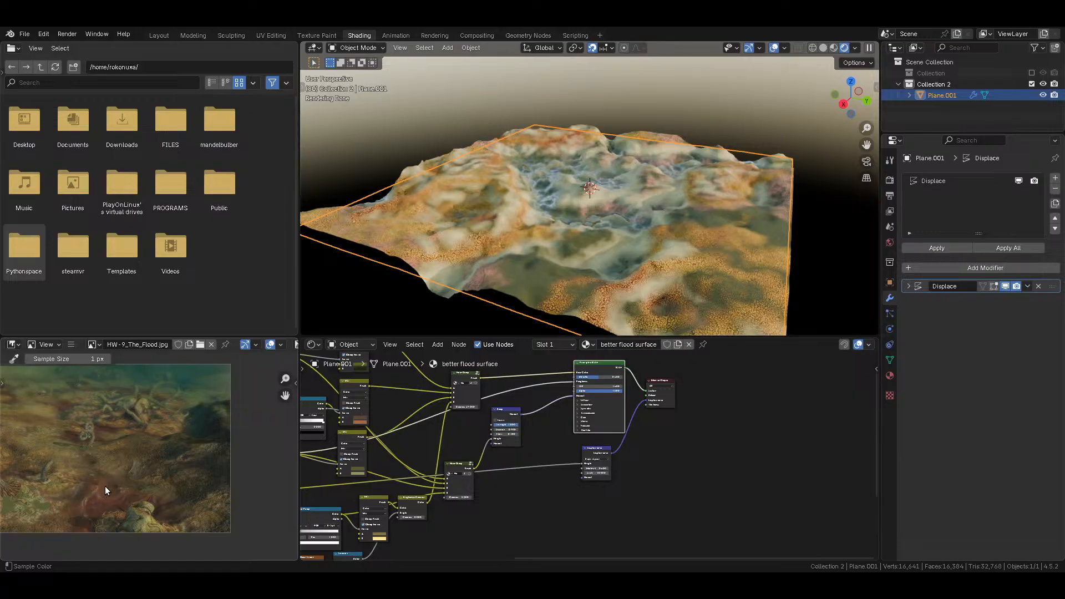
scroll(511, 459, up, 3)
middle_drag(461, 470, 648, 449)
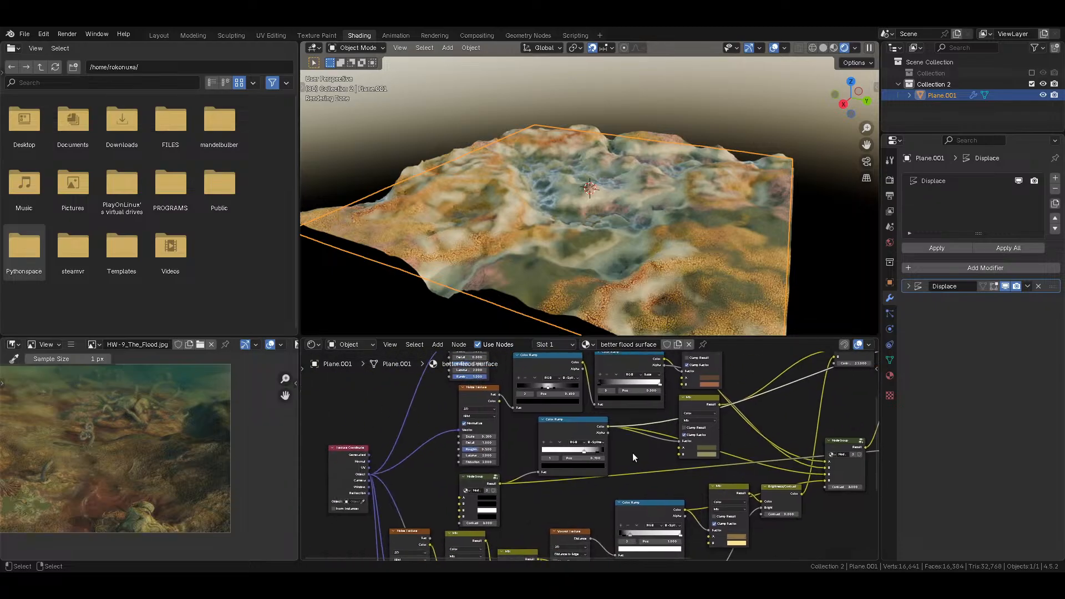
Step: Preview the output of the node group feeding the lower Color Ramp as a greyscale mask on the terrain
ctrl+shift+click(481, 479)
middle_drag(634, 247, 504, 199)
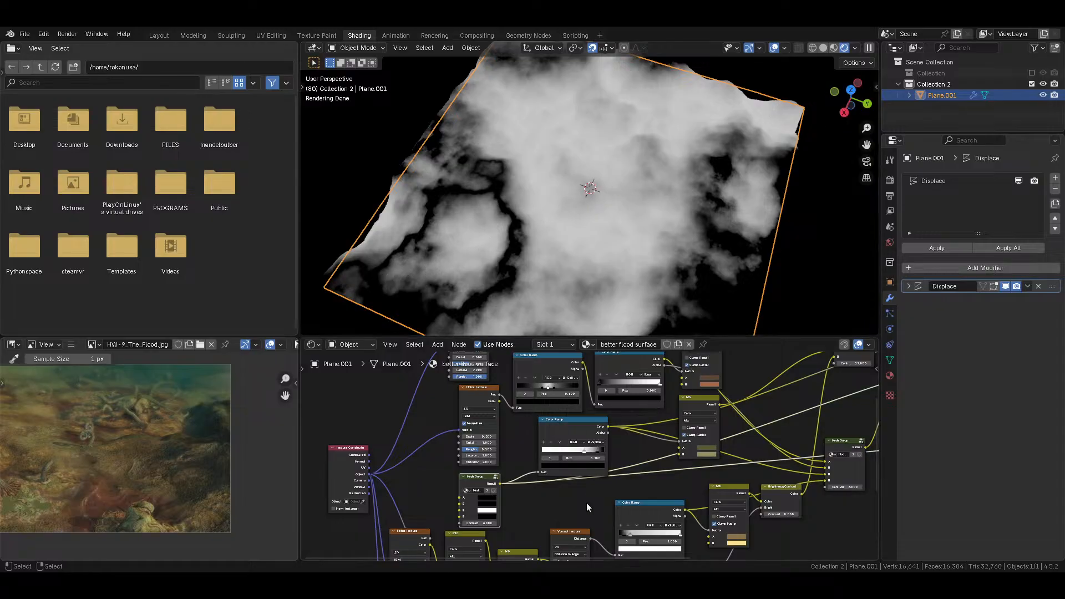
middle_drag(506, 497, 478, 428)
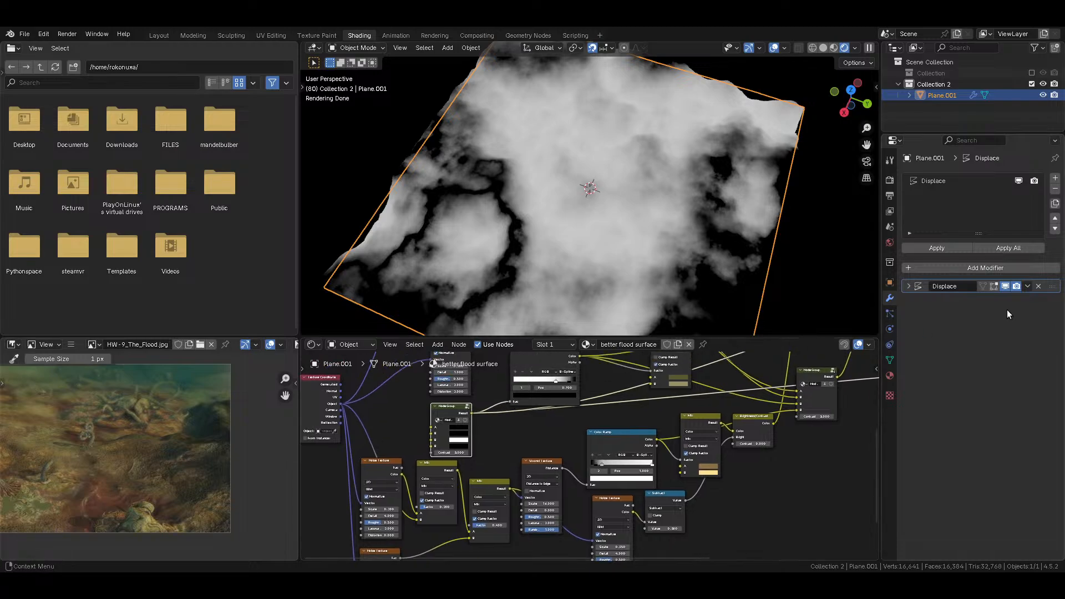
Step: In solid shading, set the plane's Displace modifier strength to 4 and its texture coordinates to Object
key(shift+z)
key(shift+z)
mouse_move(634, 219)
middle_down()
mouse_move(644, 169)
mouse_move(761, 174)
middle_up()
click(909, 286)
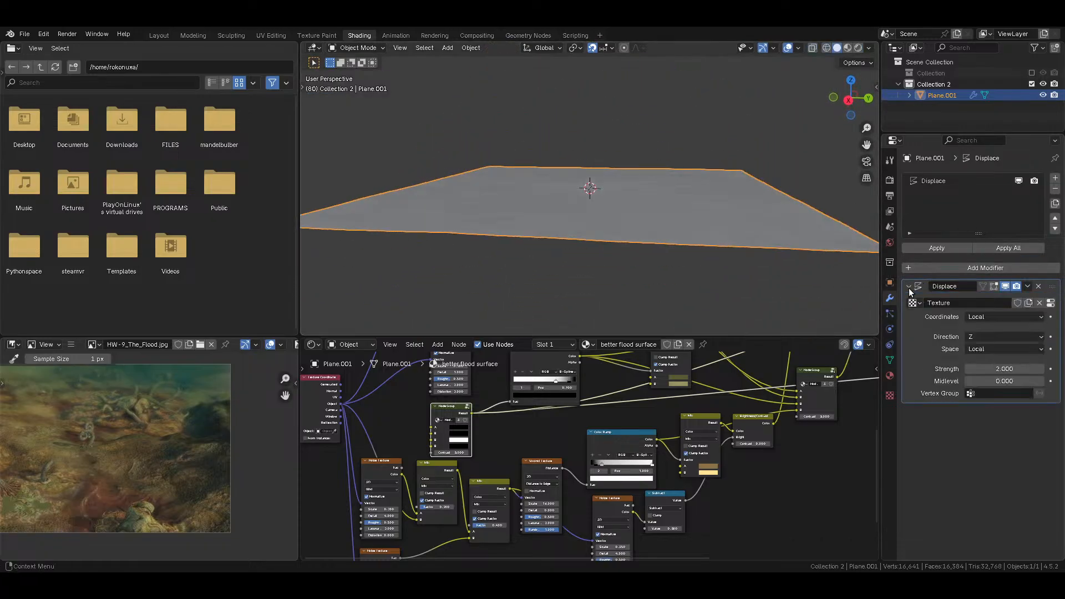
drag(1024, 369, 1027, 369)
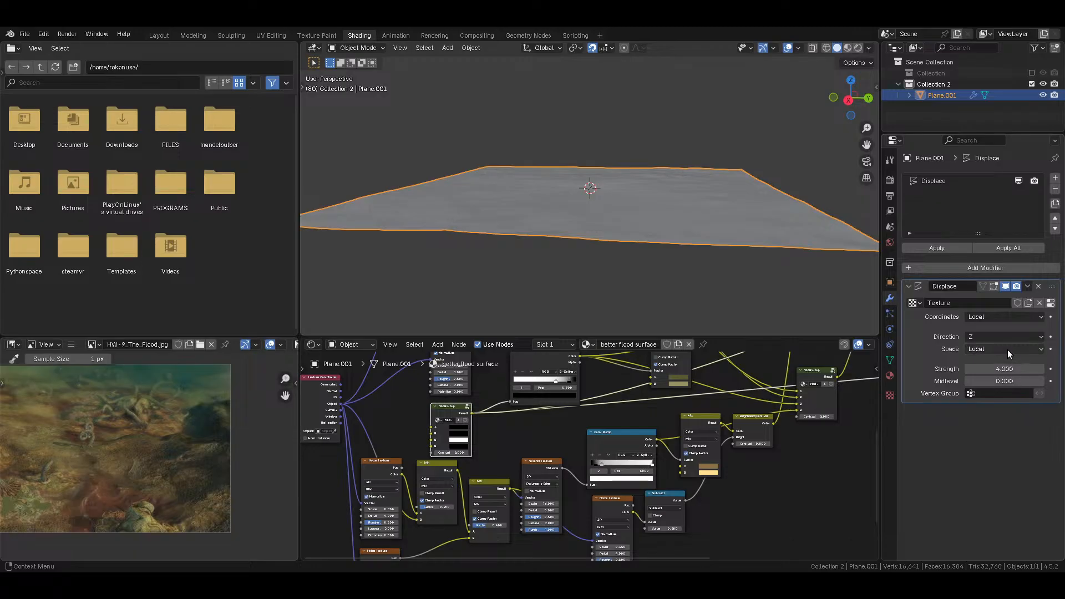
click(990, 315)
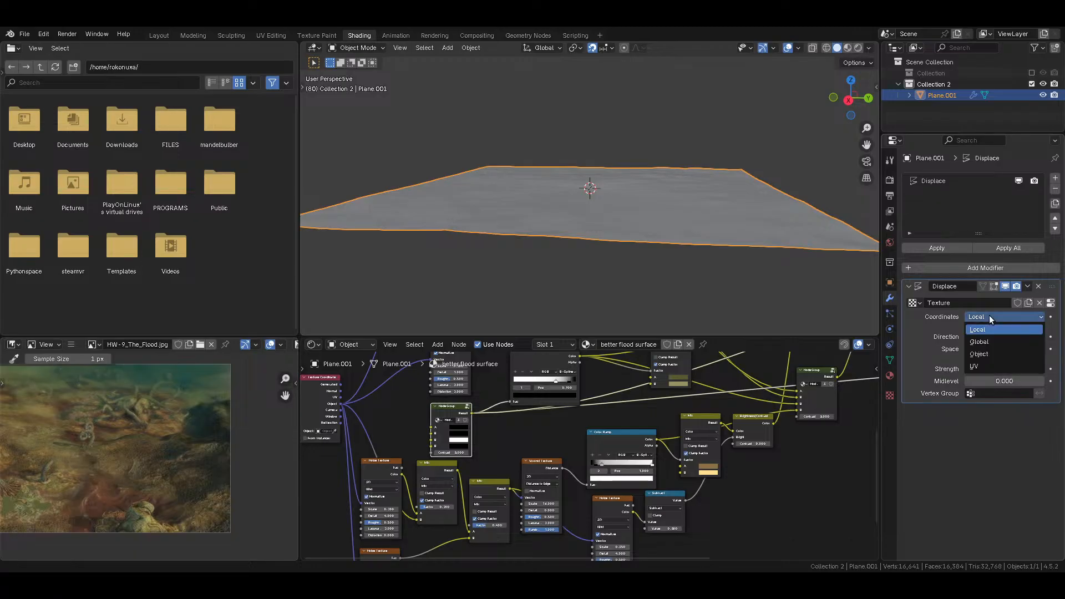
click(989, 353)
Step: Add a cube empty, place it above the terrain at about X -8, Y 24, Z 24, and reselect the plane
key(shift+a)
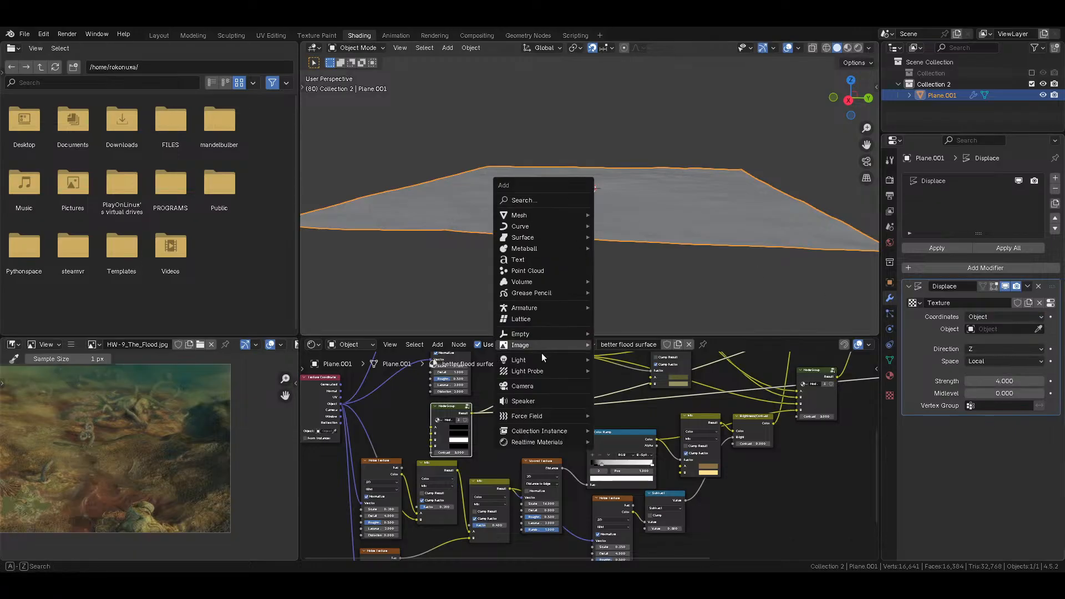
mouse_move(551, 334)
click(629, 384)
key(g)
click(676, 185)
key(s)
right_click(676, 184)
right_click(676, 185)
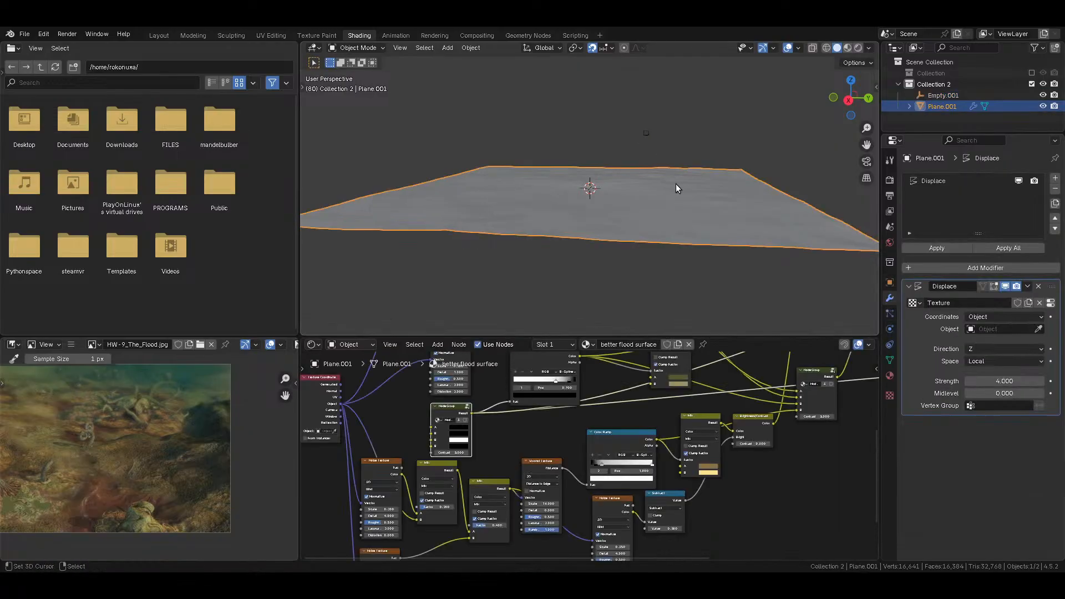
Step: Assign Empty.001 as the texture coordinate object of the plane's Displace modifier
middle_drag(649, 143, 720, 174)
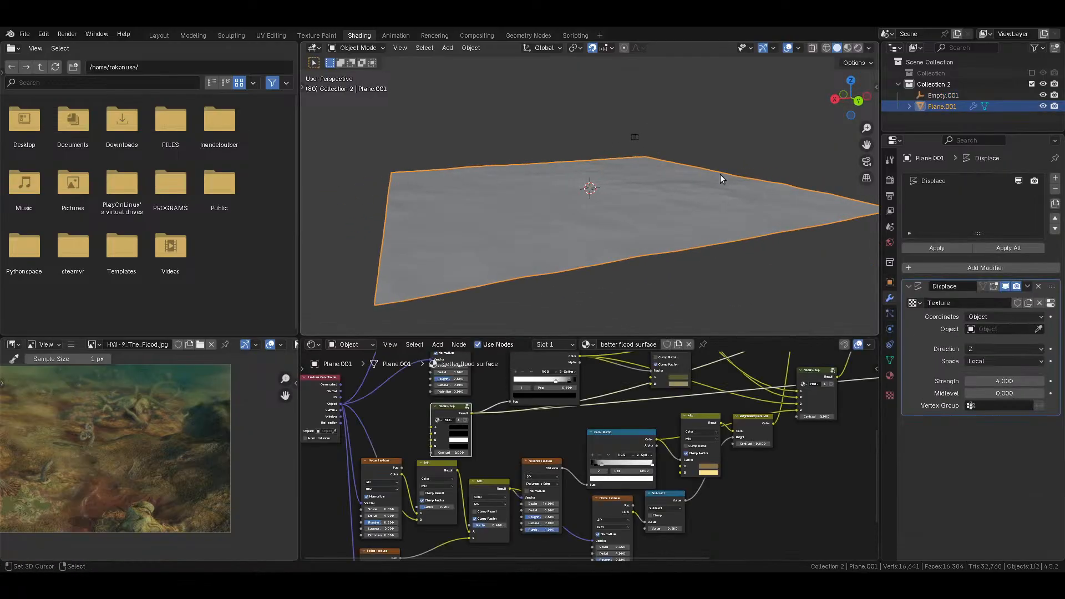
click(983, 328)
click(957, 381)
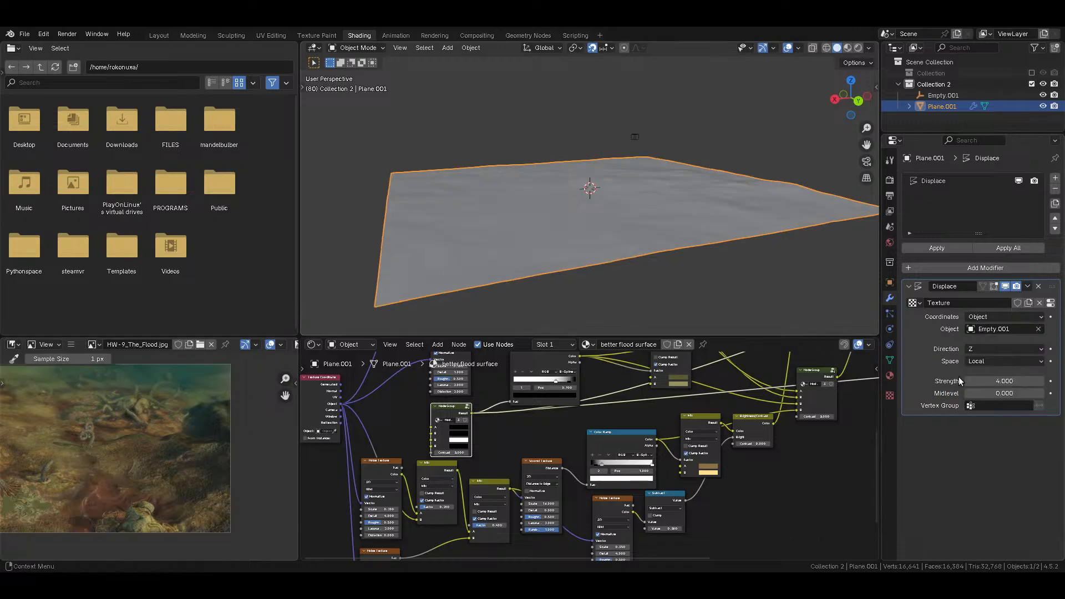
Step: Move the empty around over the terrain to test its effect on the displacement, and reselect the plane
click(634, 142)
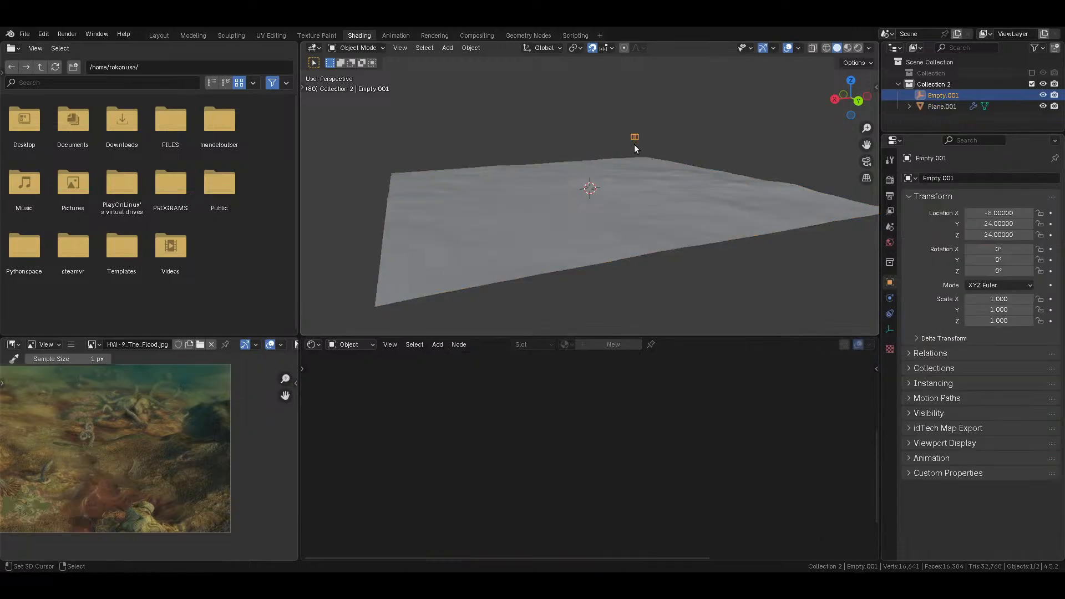
middle_drag(634, 142, 681, 177)
key(g)
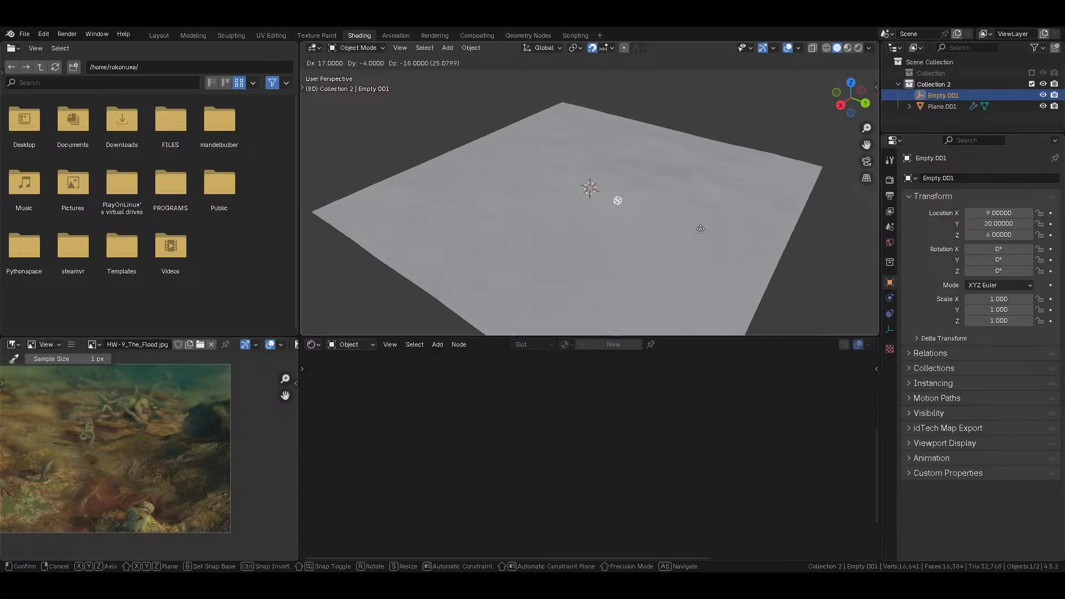
click(682, 183)
click(698, 176)
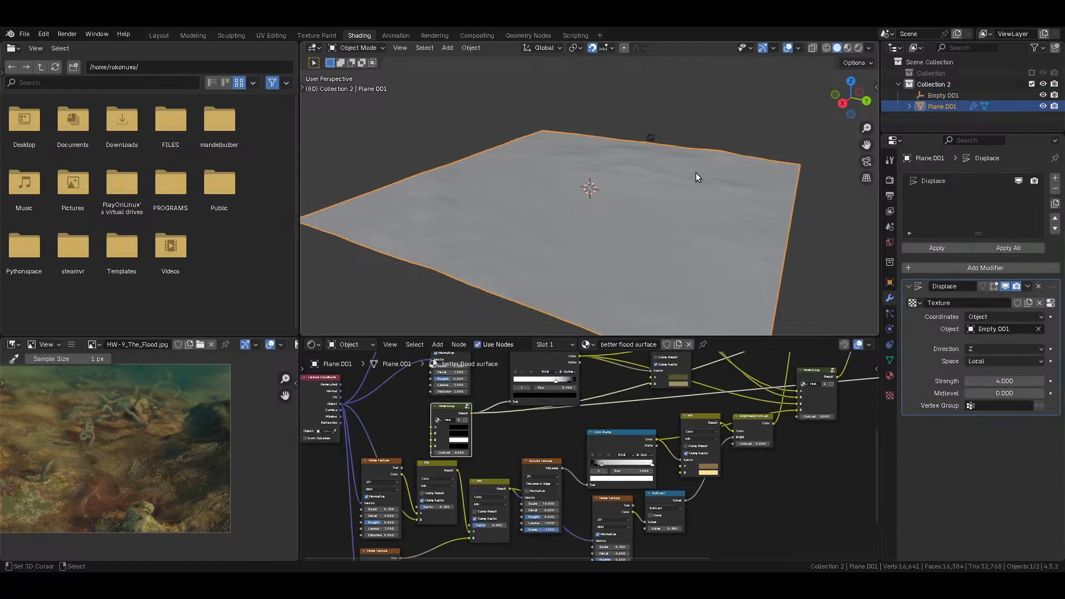
Step: Keep the Displace modifier's direction at Z and collapse its settings
click(979, 351)
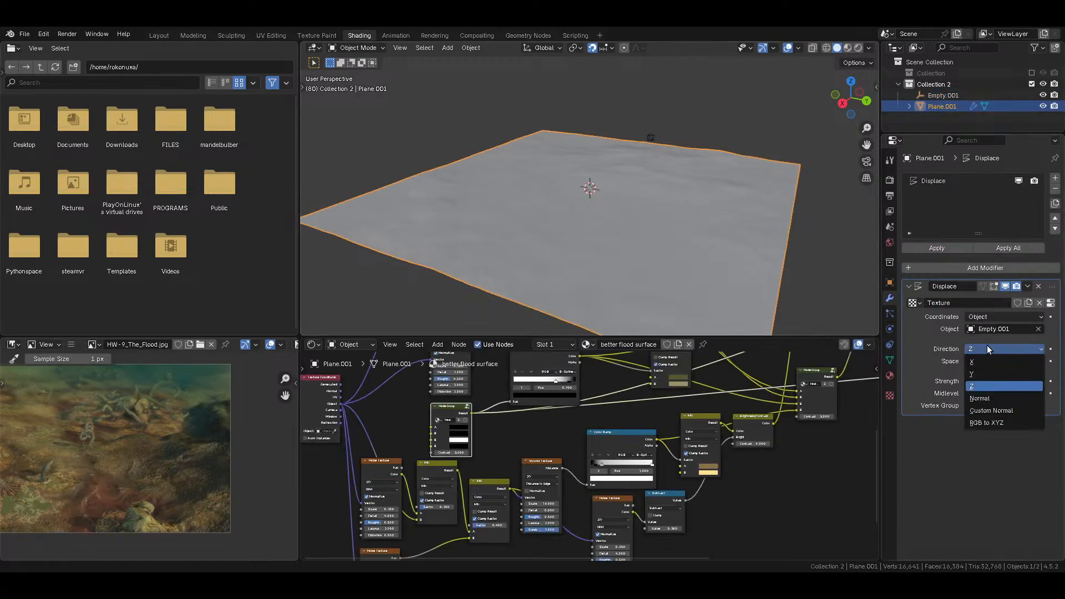
click(977, 387)
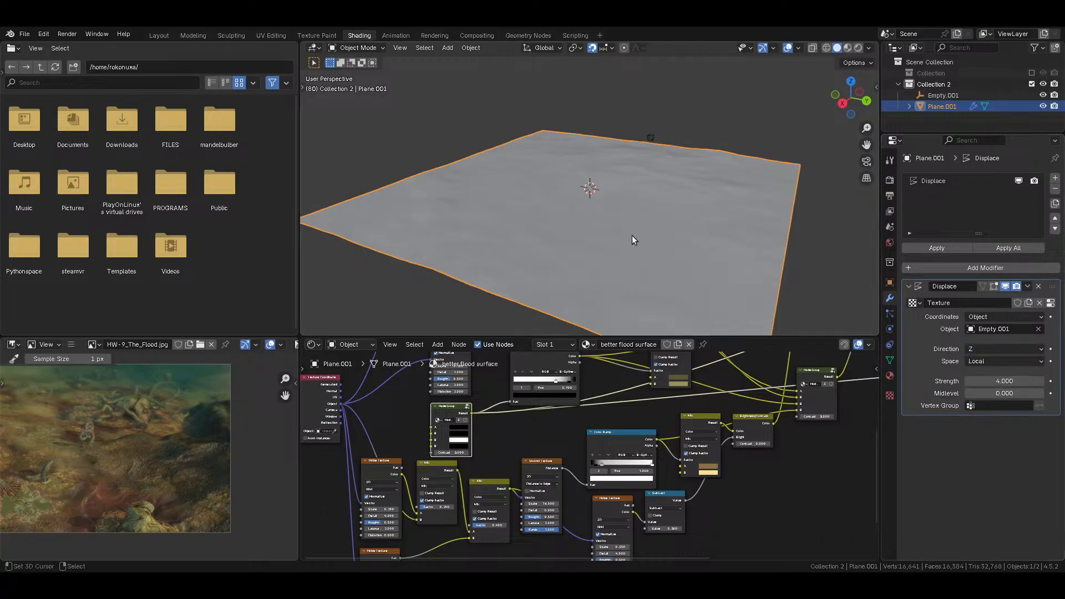
click(909, 287)
click(1011, 182)
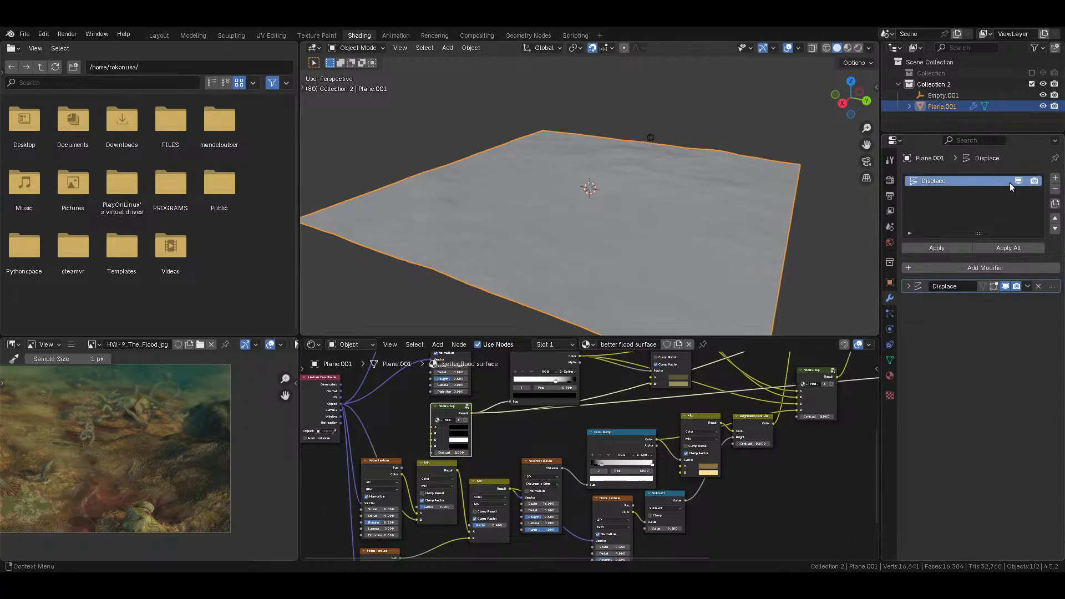
Step: Duplicate the plane's Displace modifier repeatedly until the stack reaches Displace.015
click(1056, 205)
click(1056, 204)
click(1056, 204)
click(1056, 204)
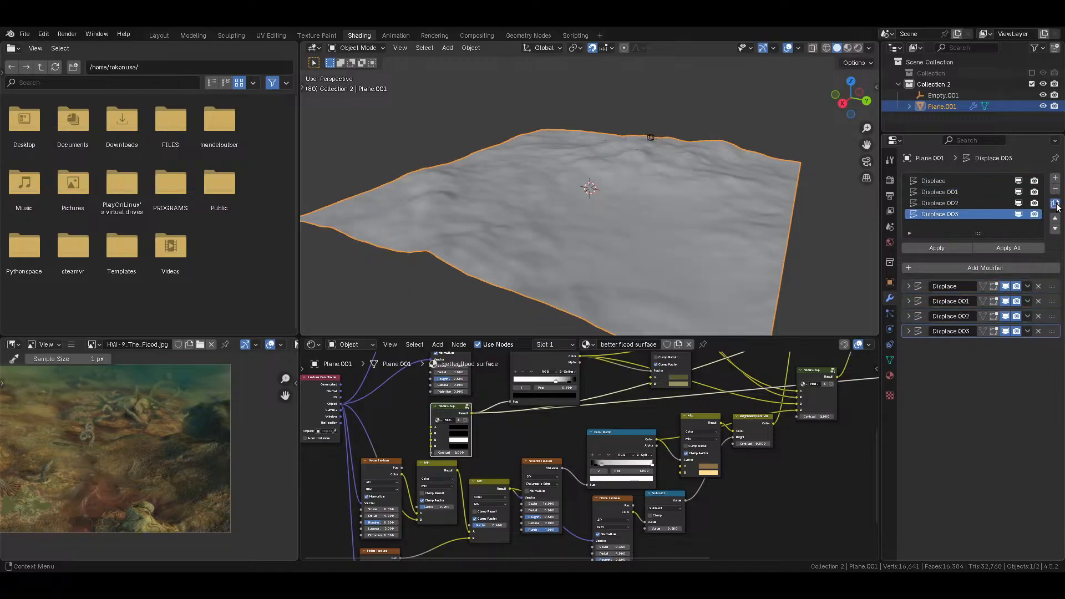
click(1056, 204)
click(1055, 204)
click(1056, 204)
click(1056, 204)
click(1056, 204)
click(1056, 204)
click(1055, 204)
click(1055, 204)
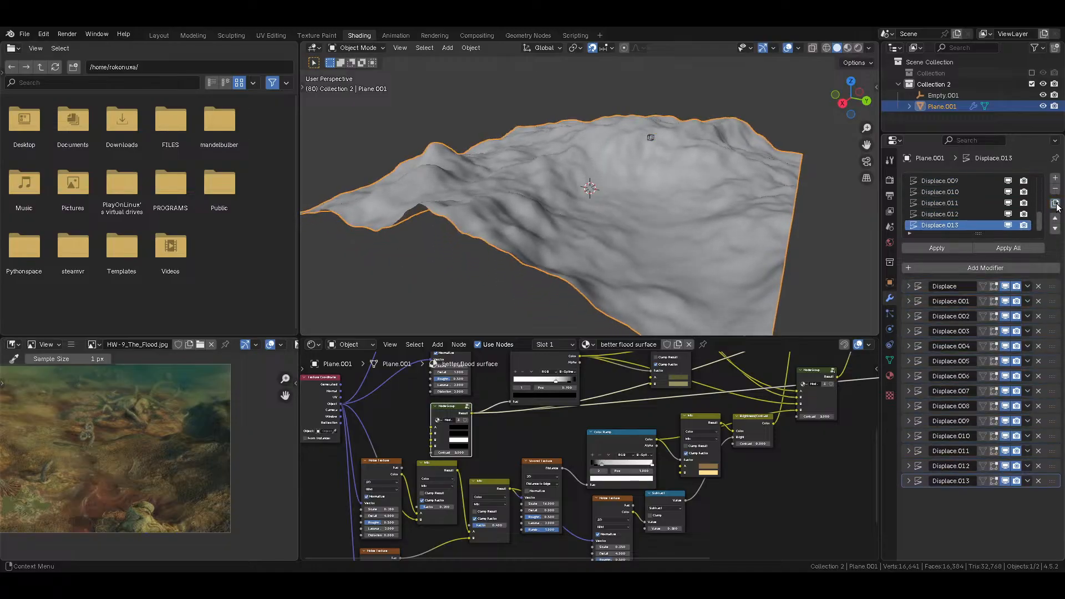
click(1056, 204)
click(1056, 204)
click(1056, 204)
Step: Select the empty that drives the displacement and try moving it freely to shift the terrain pattern
click(652, 138)
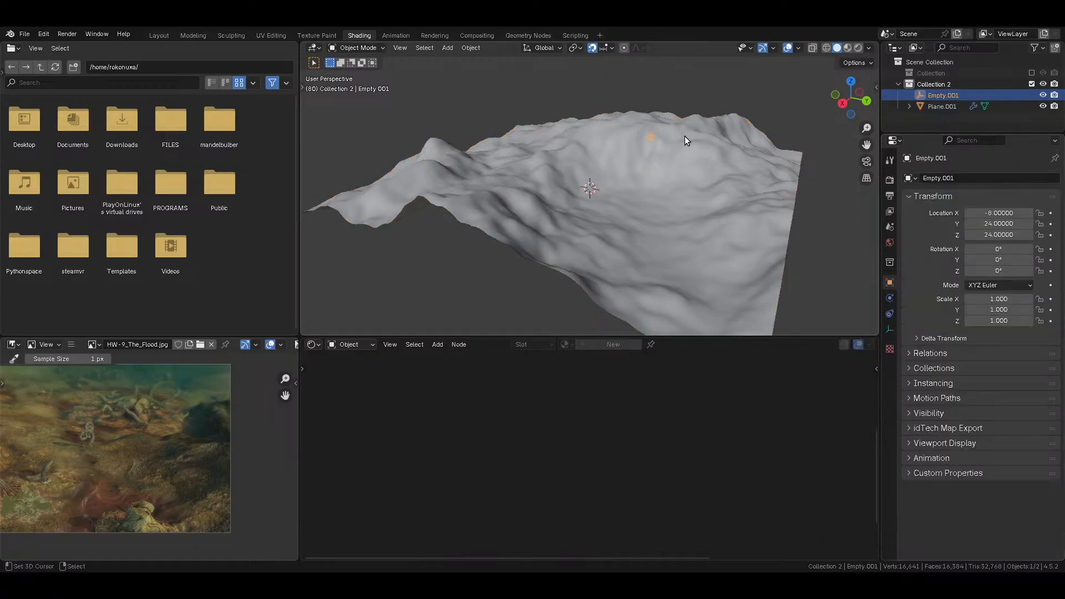
middle_drag(685, 137, 720, 189)
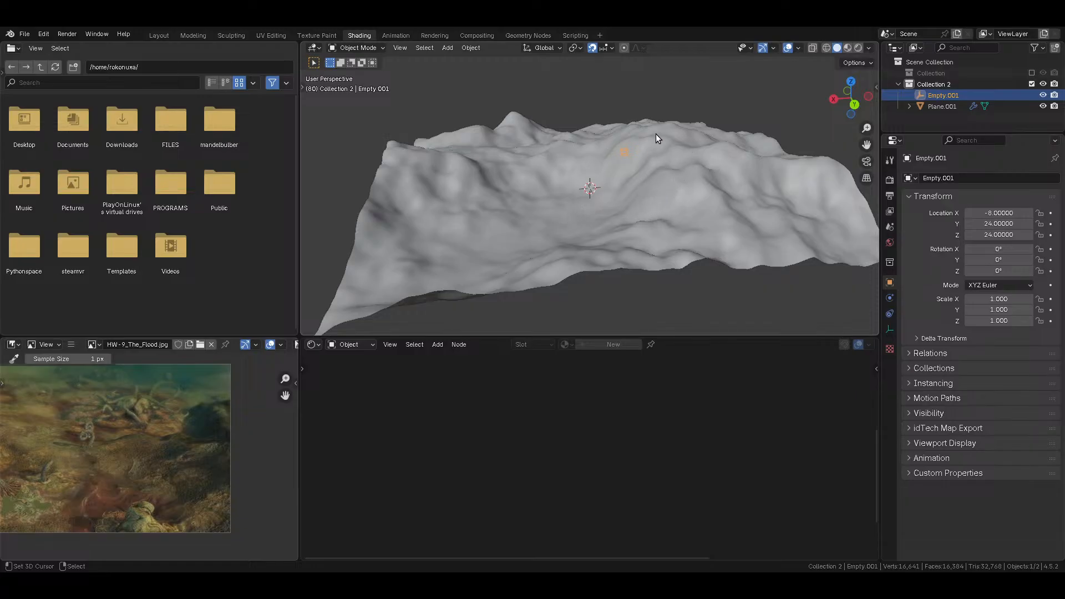
key(g)
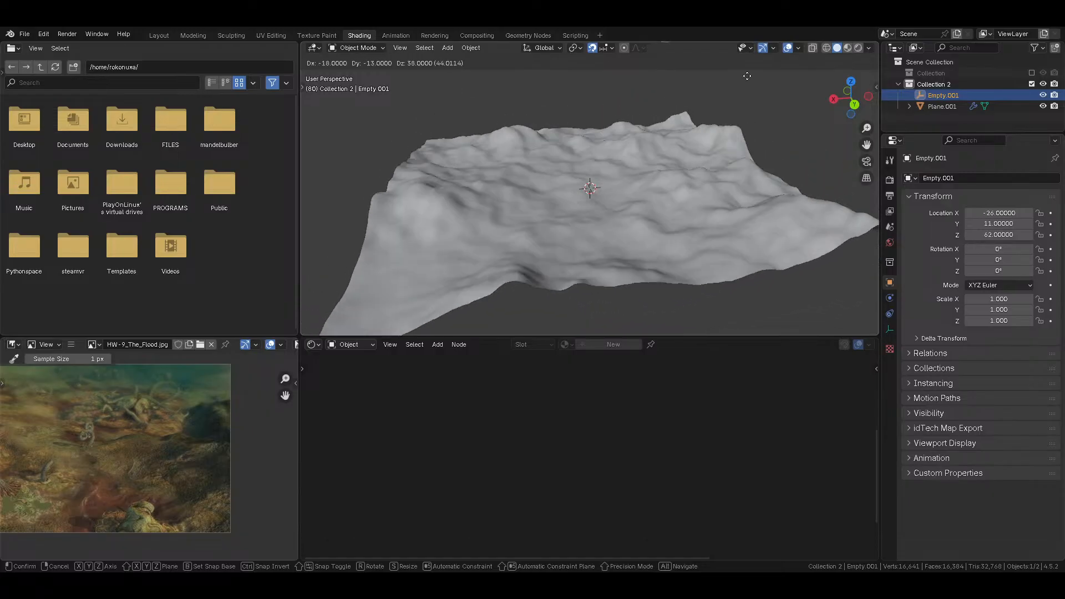
click(670, 185)
mouse_move(670, 185)
middle_down()
mouse_move(711, 218)
mouse_move(667, 202)
middle_up()
scroll(711, 218, down, 3)
scroll(726, 168, up, 5)
scroll(654, 167, down, 5)
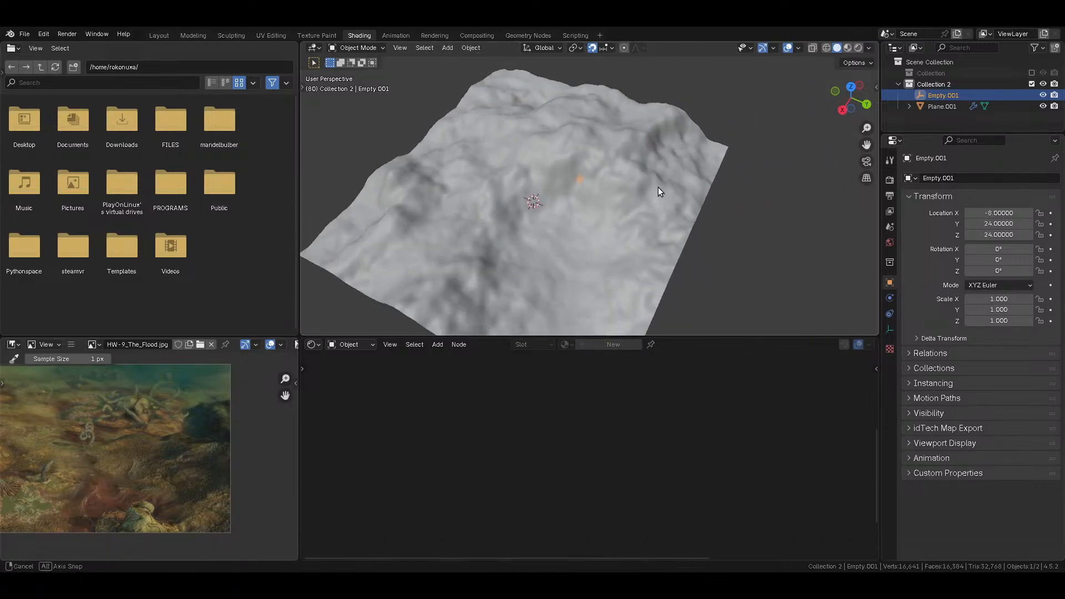
Step: Scale the empty by -0.2 along the Z axis to stretch the displacement pattern vertically
key(s)
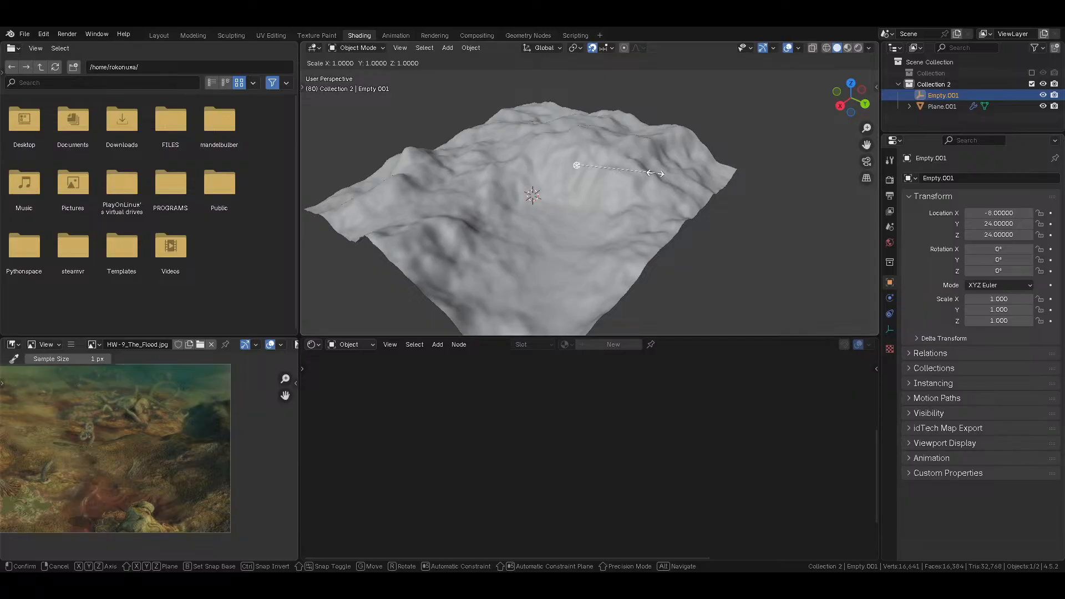
text(-2)
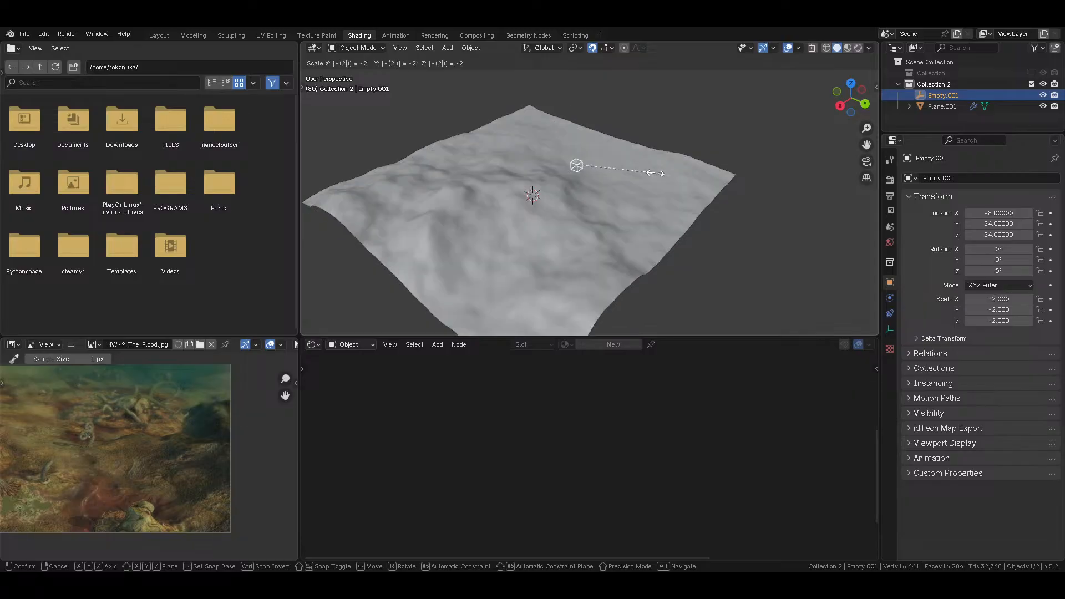
text(z)
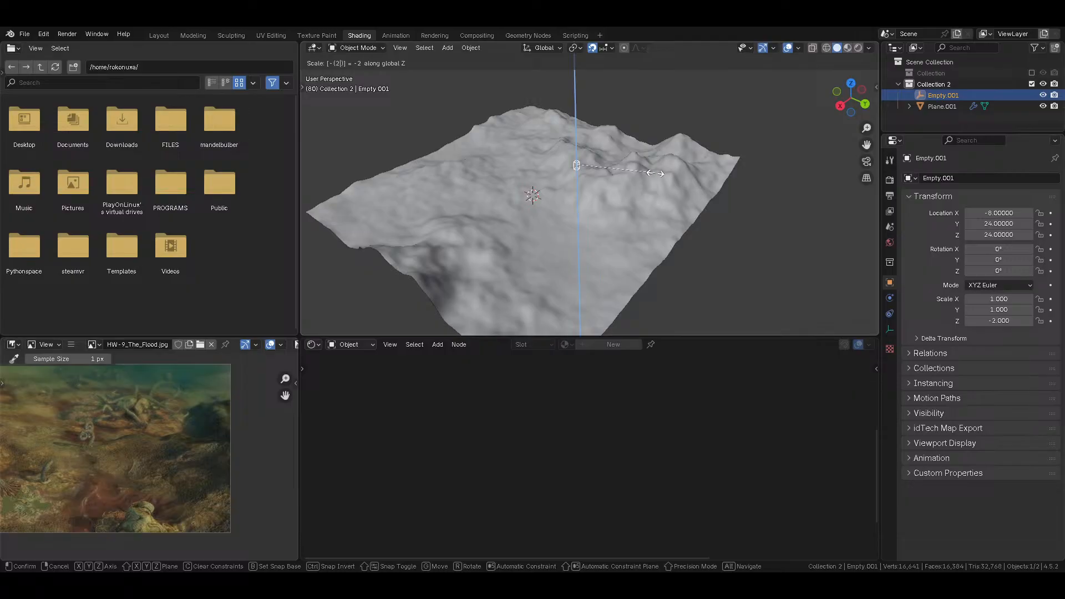
key(BackSpace)
key(BackSpace)
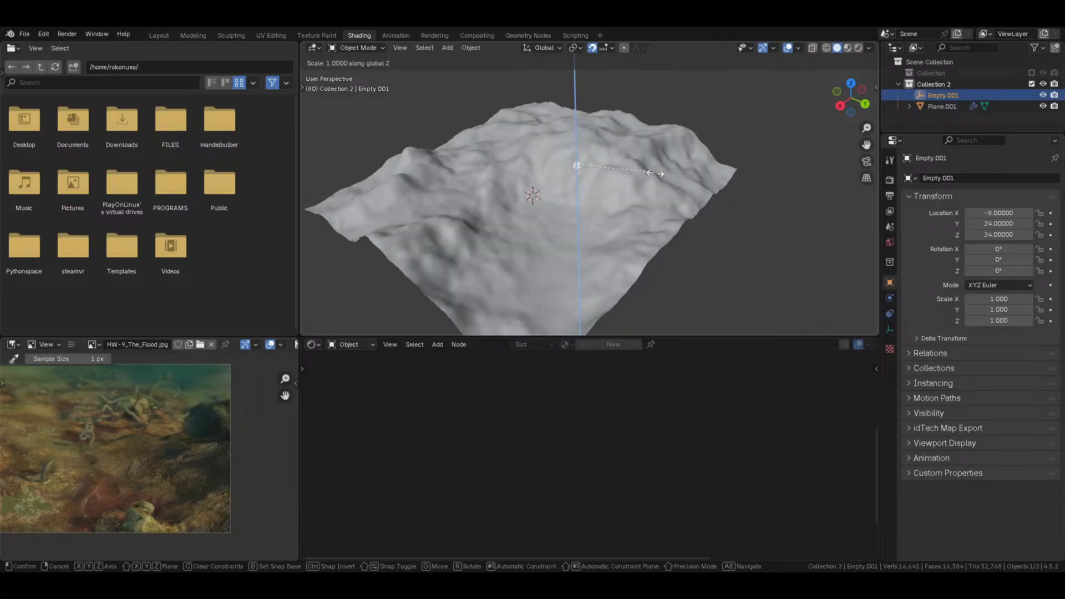
text(-(.2)
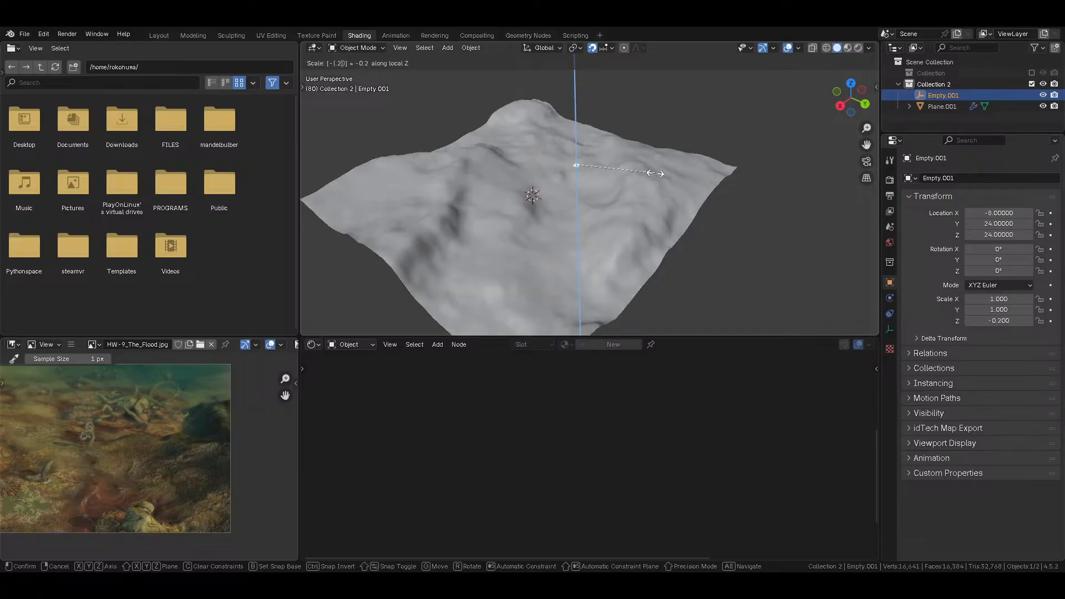
key(Return)
middle_drag(606, 170, 583, 219)
scroll(614, 172, up, 5)
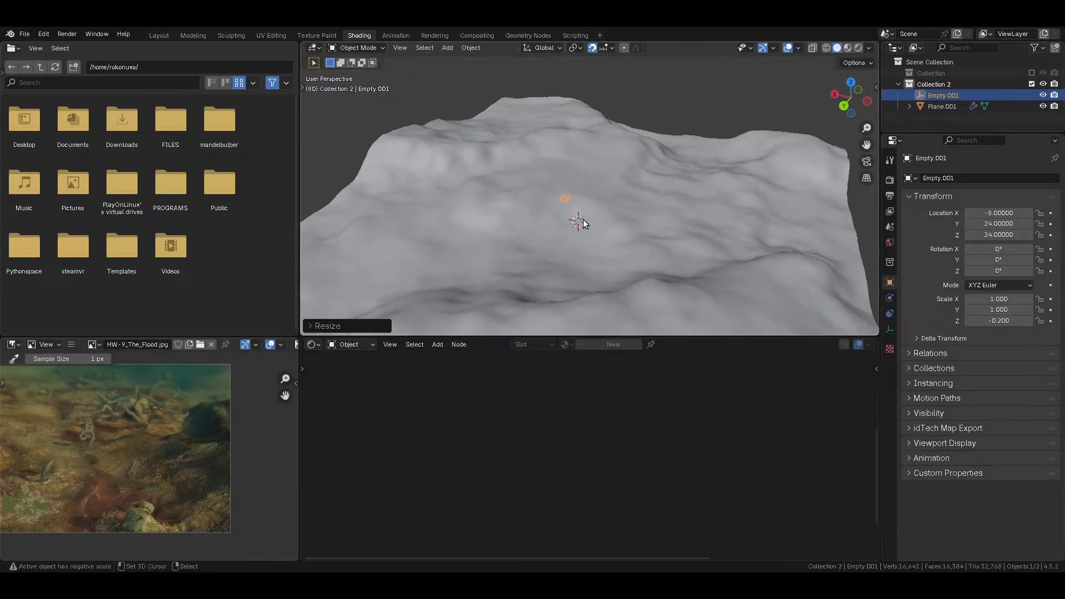
middle_drag(584, 219, 635, 238)
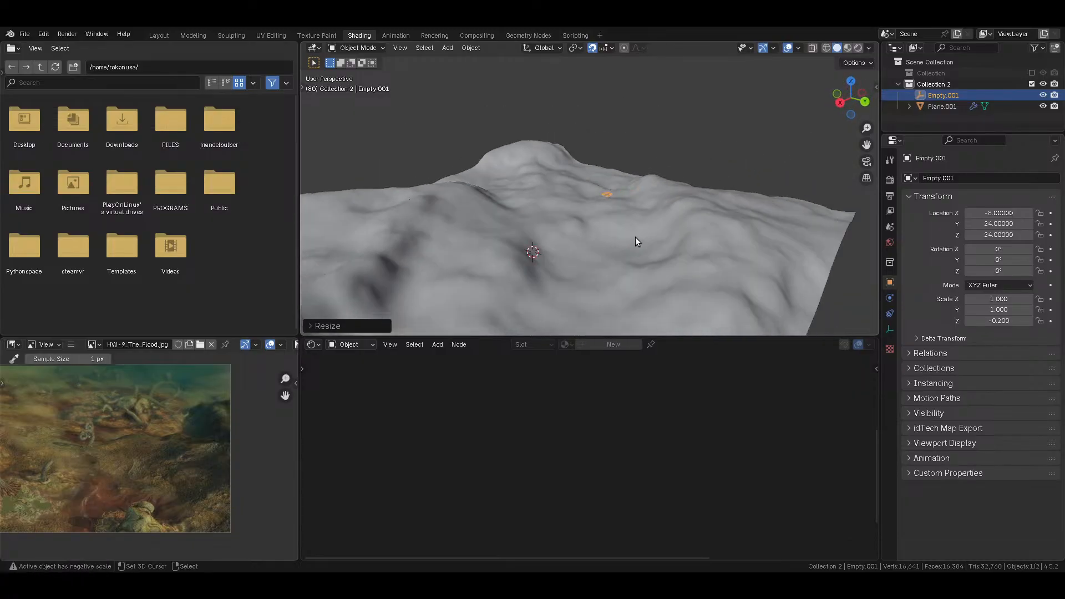
Step: Set the empty's Z scale to -0.1
click(1011, 320)
click(1011, 320)
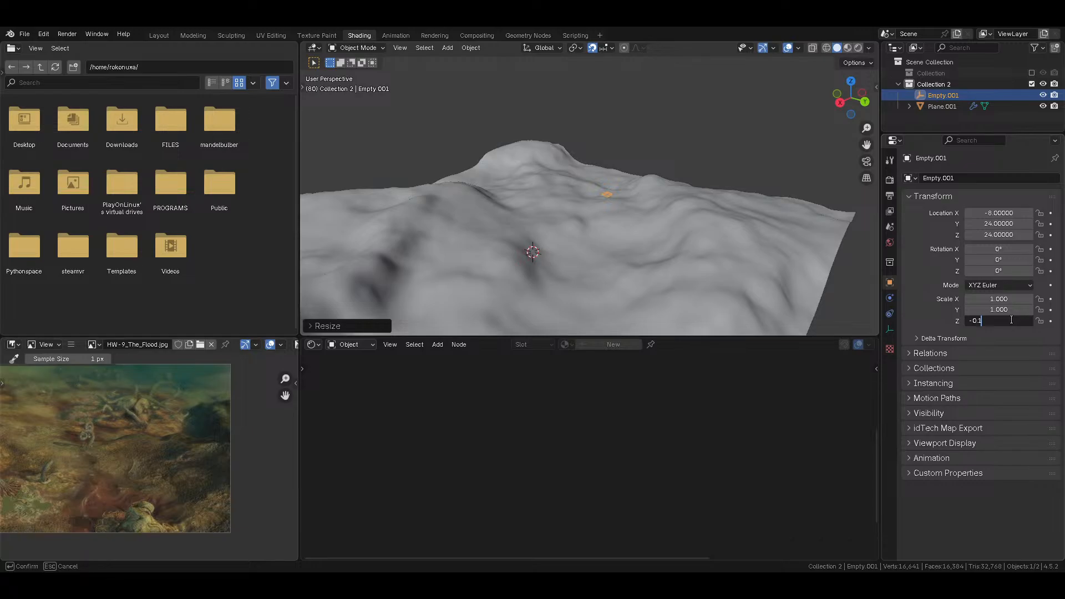
key(Return)
click(1011, 320)
click(1012, 321)
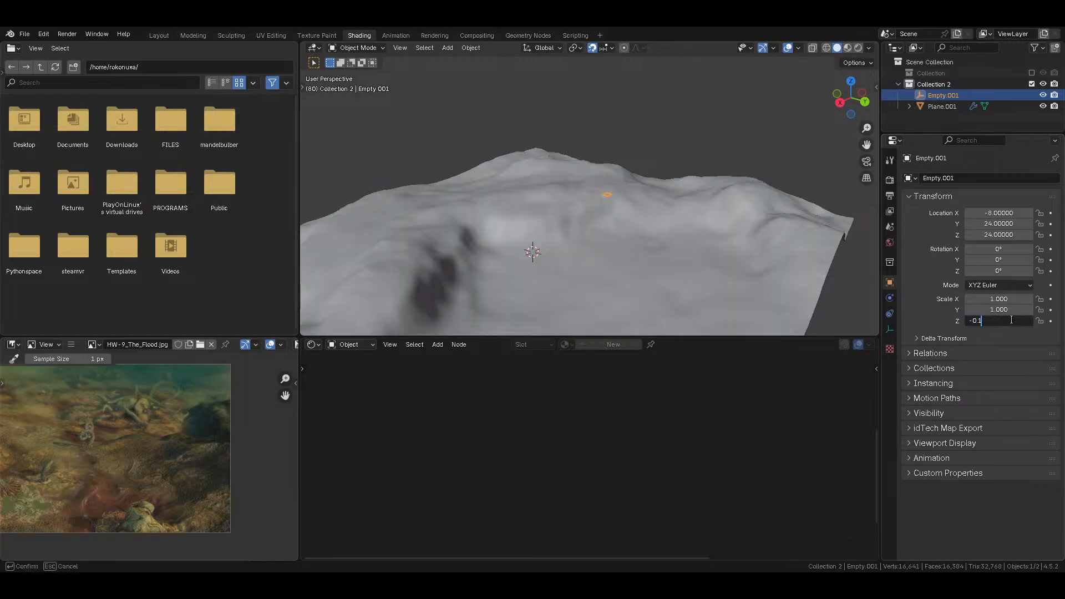
key(Return)
middle_drag(598, 190, 511, 211)
scroll(574, 205, down, 2)
Step: Select the terrain plane and delete all its duplicated Displace modifiers, keeping only the original one
right_click(675, 216)
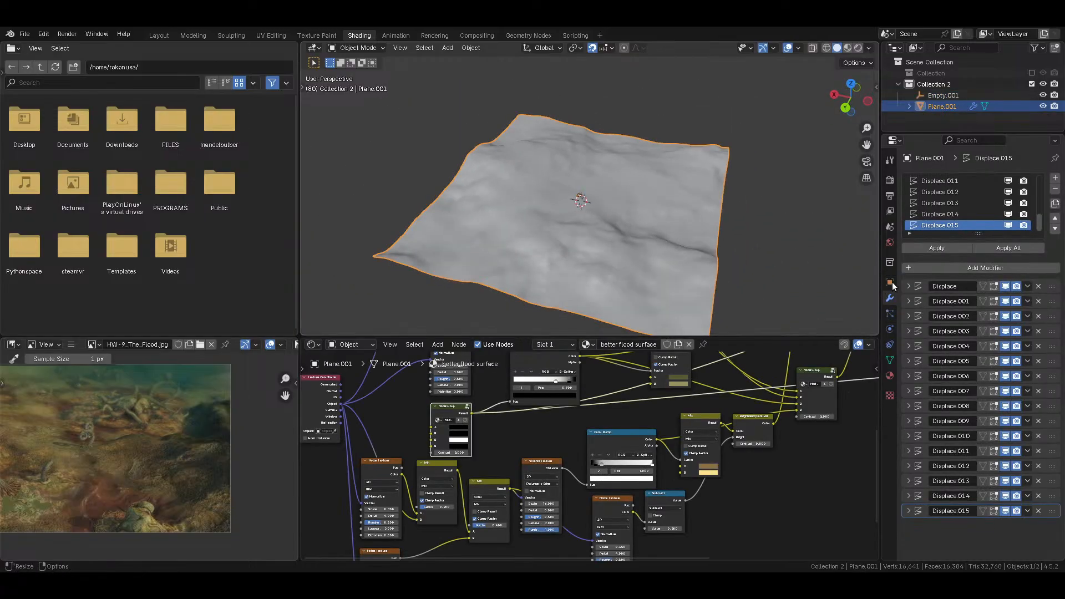
double_click(1040, 304)
double_click(1039, 304)
double_click(1039, 304)
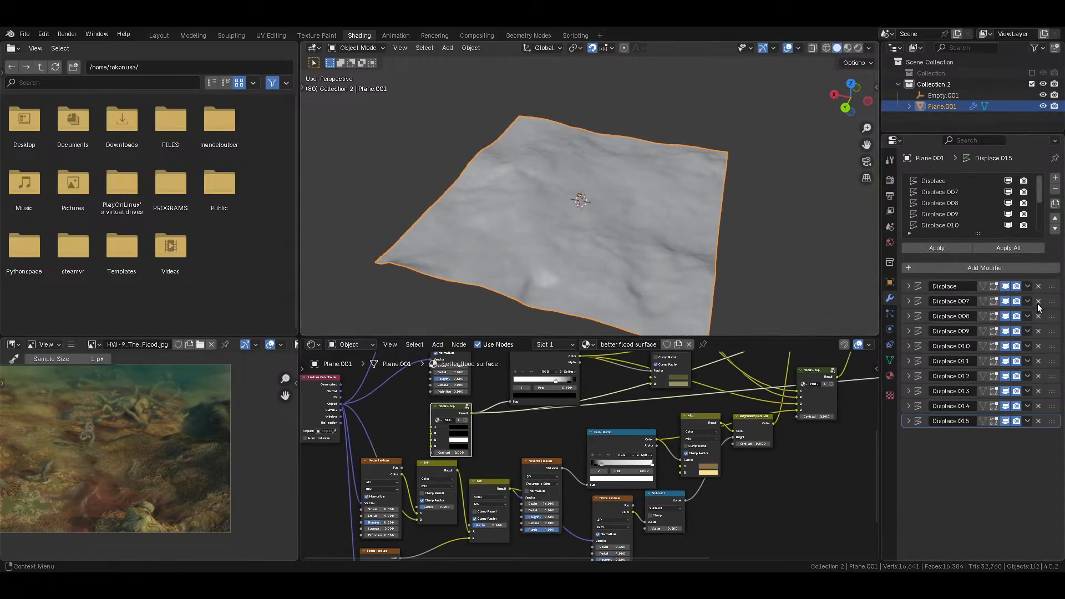
triple_click(1039, 304)
double_click(1038, 304)
double_click(1038, 304)
double_click(1038, 304)
Step: Set the strength of the plane's Displace modifier to 8
click(908, 287)
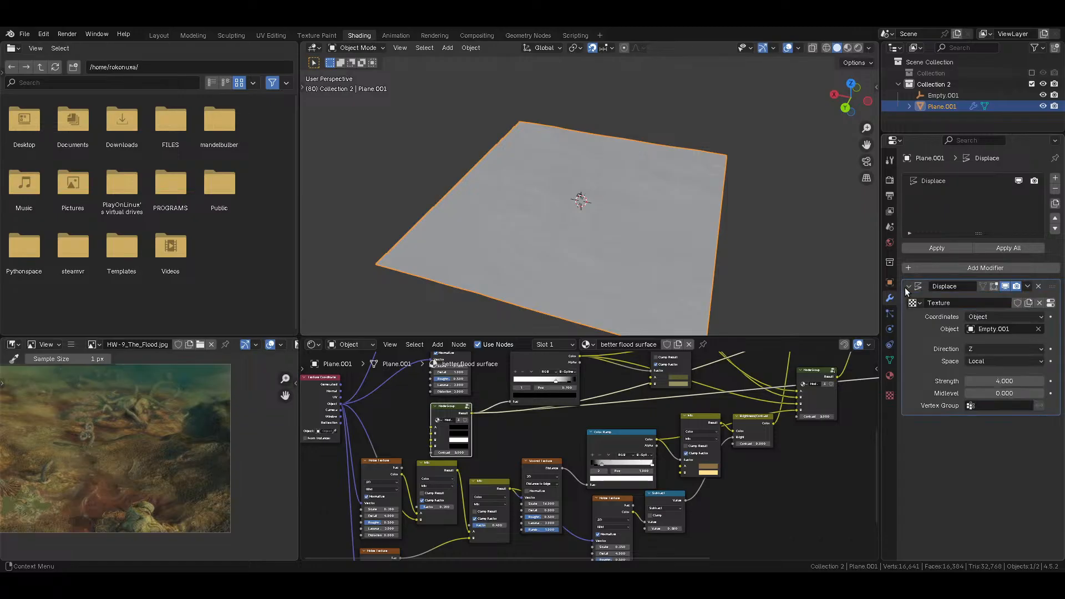
double_click(1021, 382)
text(8)
key(Return)
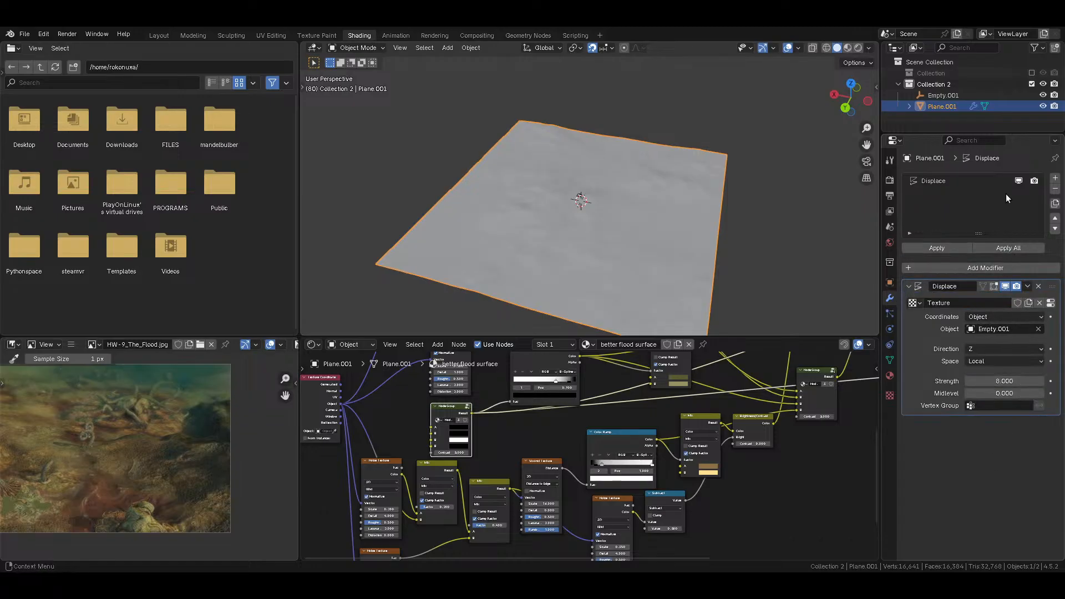
Step: Duplicate the plane's strength-8 Displace modifier repeatedly until the stack reaches Displace.065
click(1056, 203)
click(1056, 204)
click(1056, 204)
click(1056, 204)
click(1056, 203)
click(1056, 204)
click(1056, 204)
click(1056, 203)
click(1056, 204)
click(1056, 204)
click(1055, 204)
click(1056, 204)
click(1056, 204)
click(1055, 203)
click(1055, 204)
click(1055, 204)
click(1055, 204)
click(1056, 203)
click(1056, 203)
click(1056, 203)
click(1056, 203)
click(1056, 204)
click(1055, 204)
click(1055, 204)
click(1056, 204)
click(1056, 204)
click(1056, 203)
click(1056, 203)
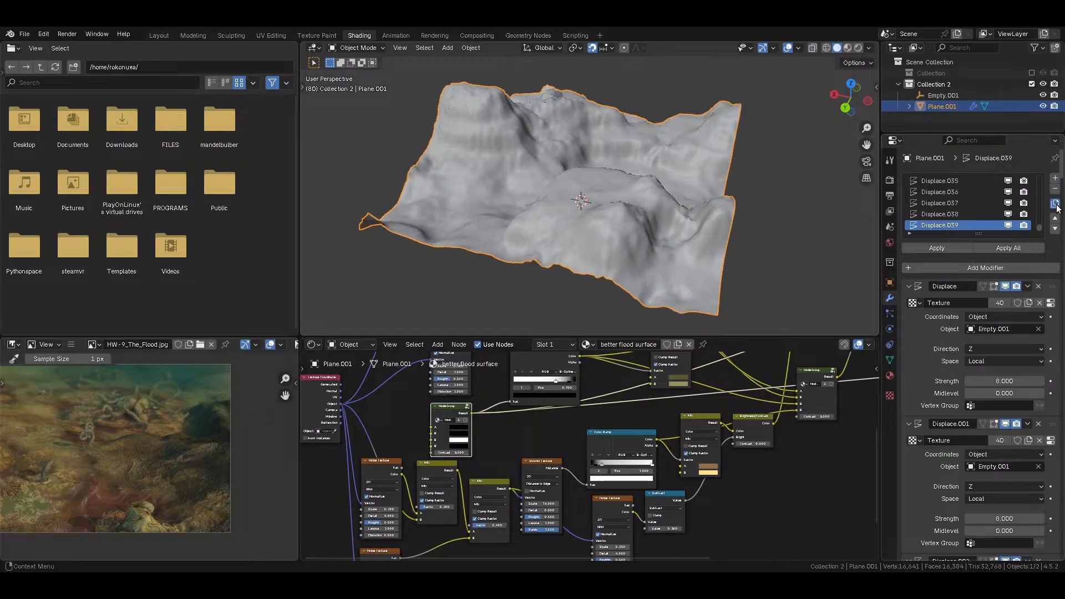
click(1056, 203)
click(1056, 203)
click(1056, 204)
click(1055, 204)
click(1056, 204)
click(1056, 204)
click(1056, 204)
click(1056, 204)
click(1055, 203)
click(1056, 203)
click(1056, 204)
click(1056, 203)
click(1056, 203)
click(1056, 203)
click(1056, 204)
Step: Switch the viewport to rendered shading and route the principled shader of the better flood surface material to the output
middle_drag(573, 167, 425, 235)
scroll(640, 246, up, 4)
mouse_move(640, 245)
middle_down()
mouse_move(644, 211)
mouse_move(621, 158)
mouse_move(637, 120)
mouse_move(640, 130)
middle_up()
scroll(640, 130, down, 8)
middle_drag(659, 176, 678, 224)
key(shift+z)
shift+middle_drag(638, 185, 648, 225)
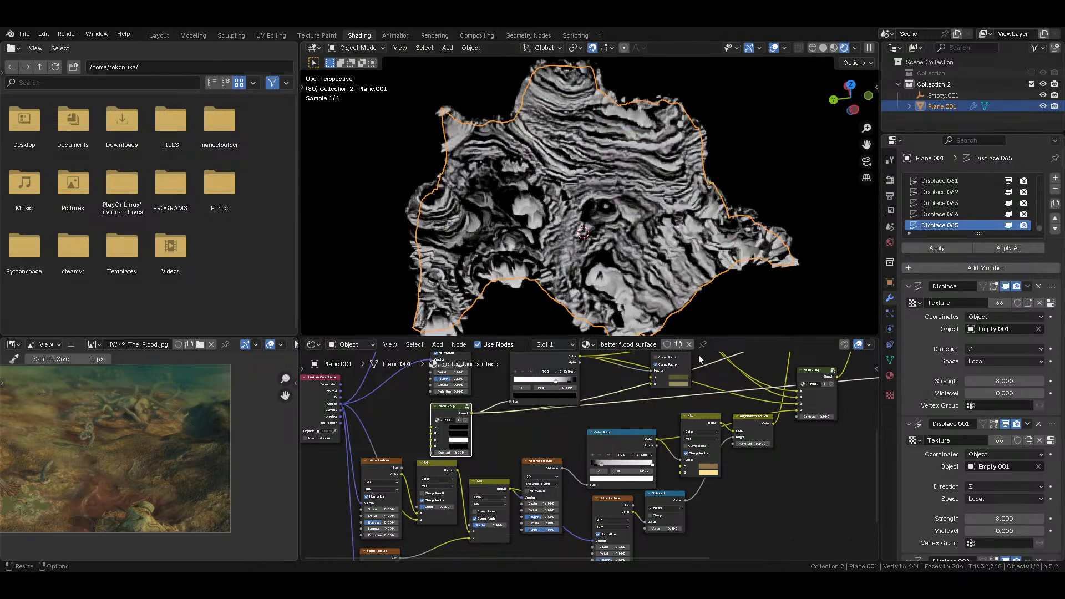
scroll(704, 401, down, 4)
middle_drag(721, 385, 455, 461)
ctrl+shift+click(644, 377)
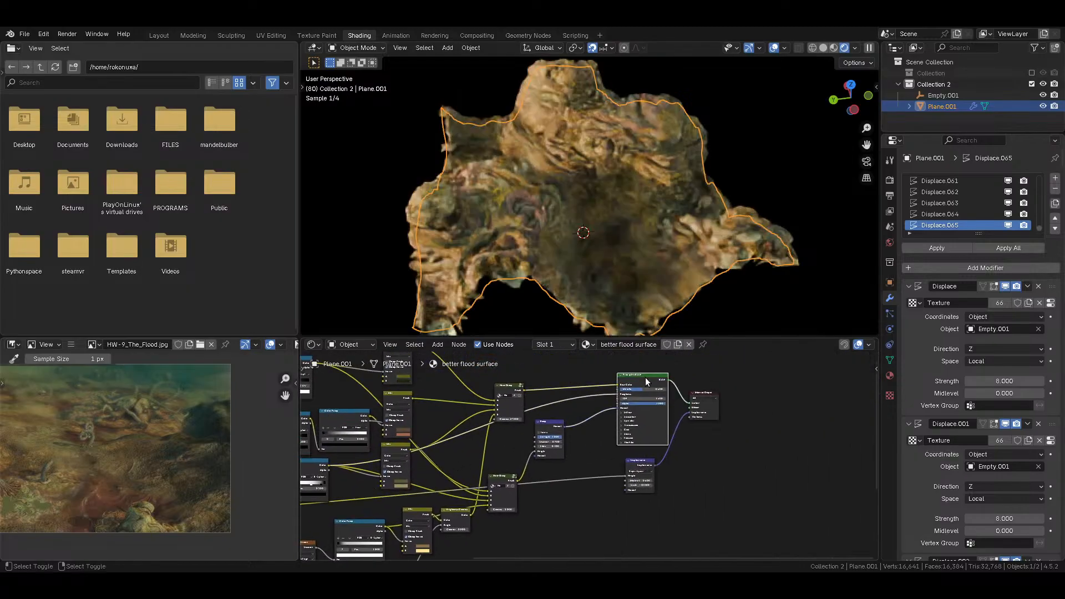
Step: Deselect everything in the scene and save the file
middle_drag(651, 241, 602, 225)
key(alt+a)
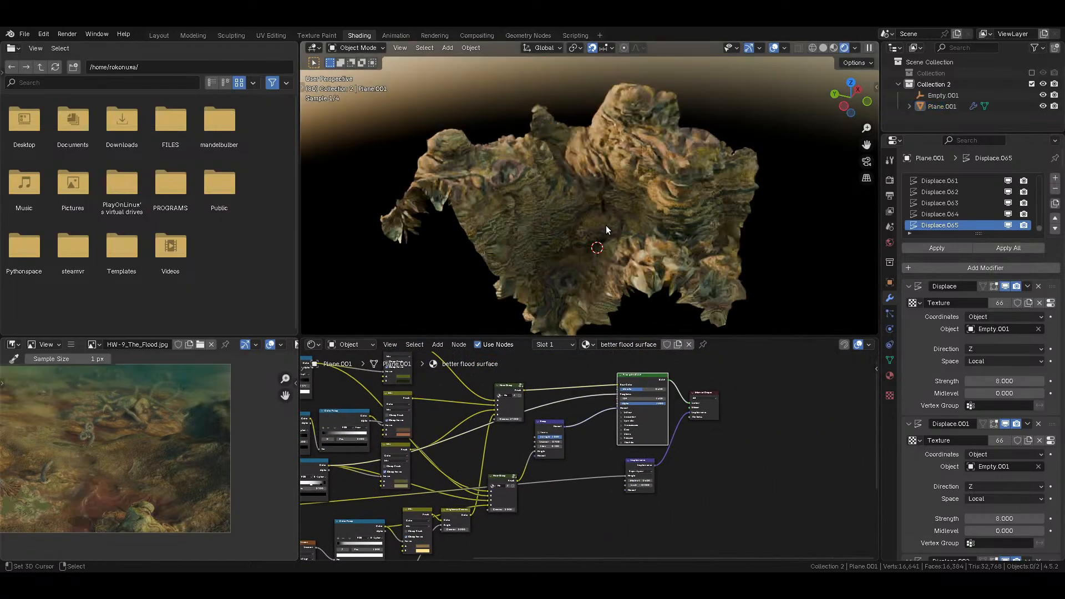
scroll(606, 225, up, 6)
key(ctrl+s)
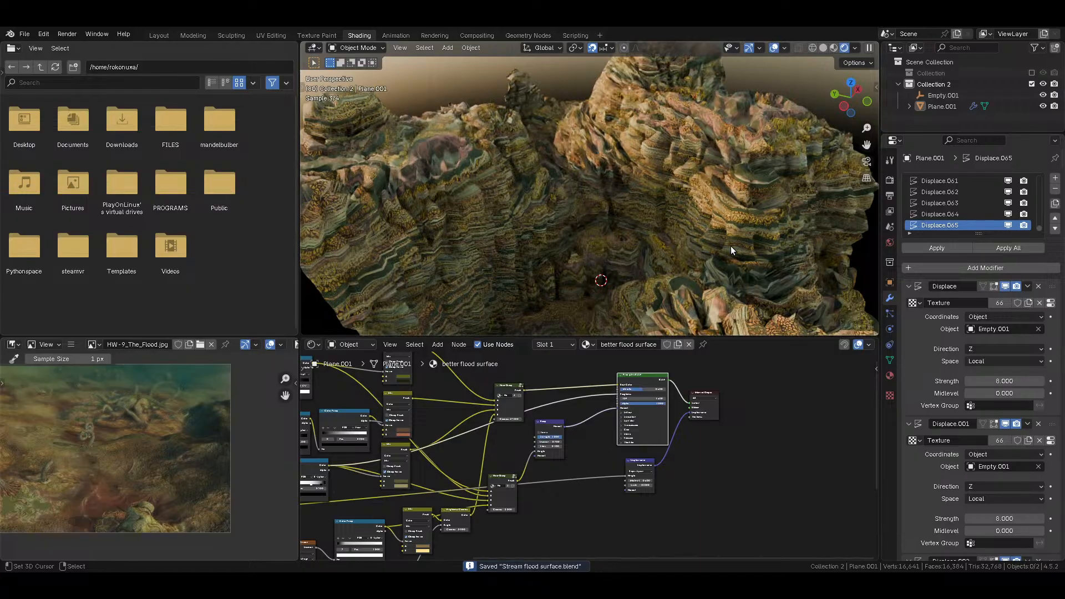
Step: Examine the noise texture and color ramp nodes of the better flood surface material
middle_drag(466, 469, 756, 474)
scroll(622, 469, up, 5)
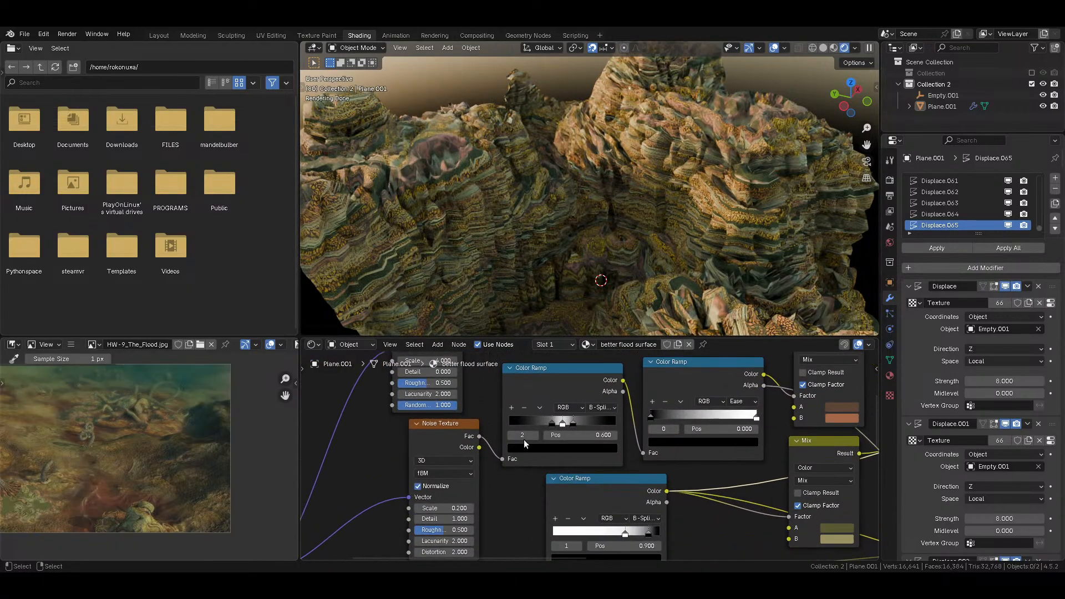
click(481, 427)
key(3)
middle_drag(481, 426, 453, 500)
click(626, 413)
key(3)
scroll(626, 413, down, 2)
scroll(626, 415, down, 1)
middle_drag(554, 421, 572, 487)
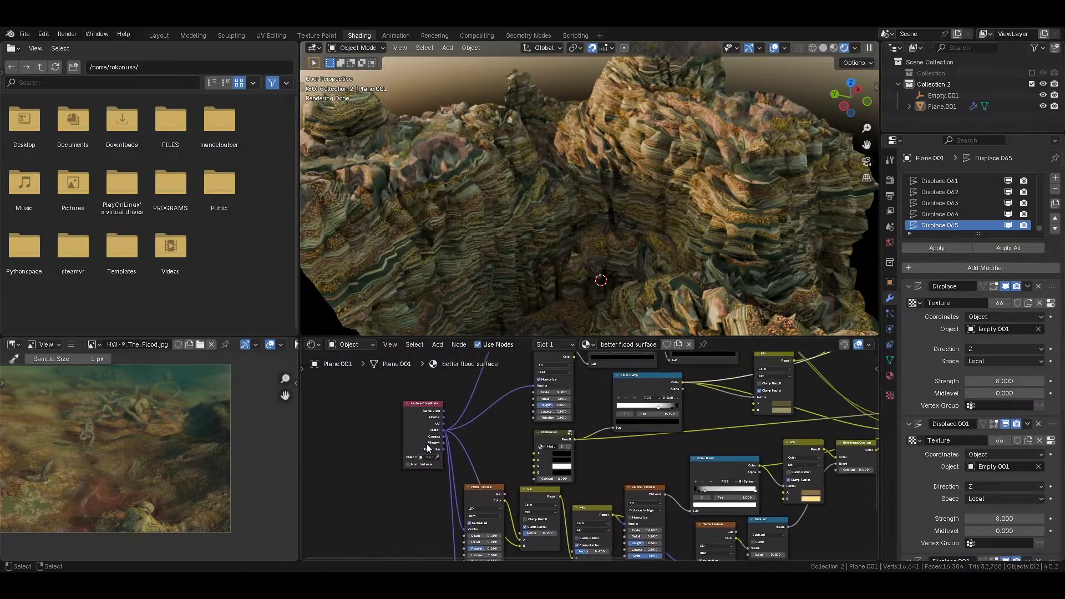
Step: Move the Texture Coordinate node farther away from the texture nodes it feeds
drag(427, 448, 398, 445)
scroll(813, 377, down, 1)
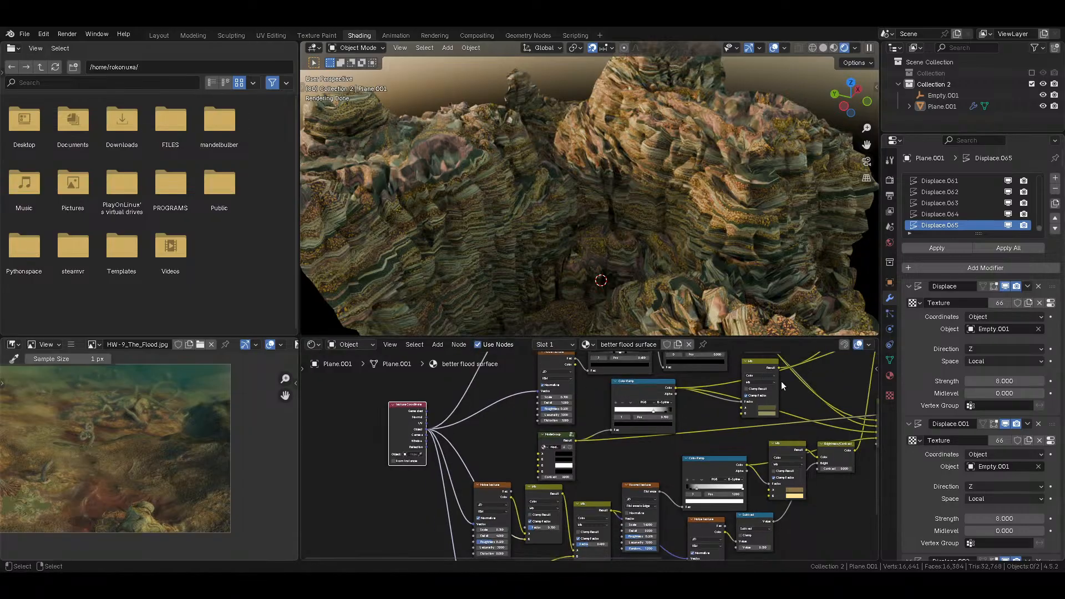
scroll(416, 458, up, 2)
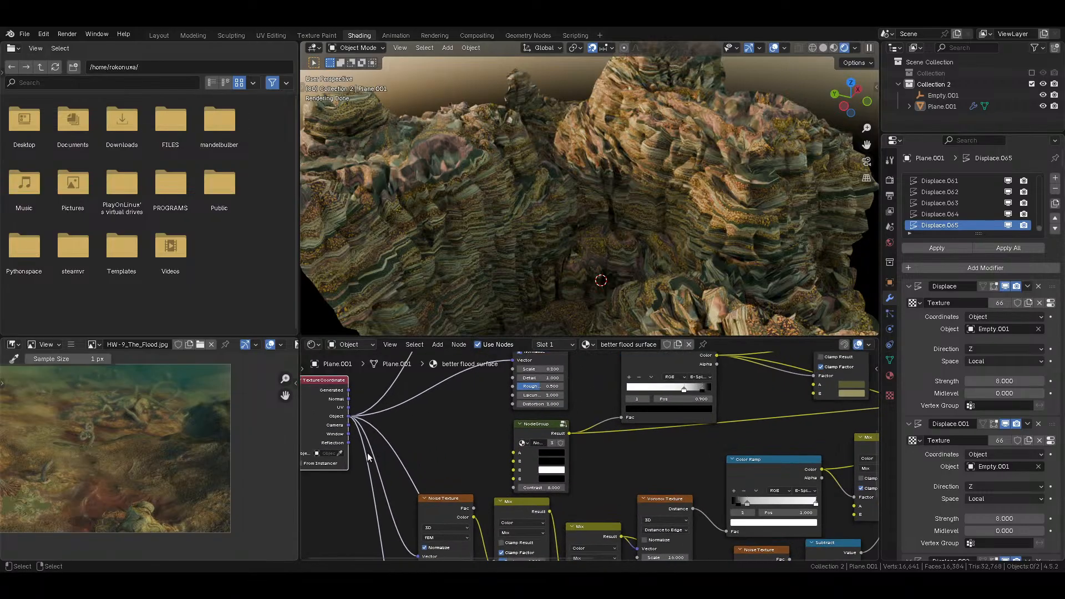
Step: Assign Empty.001 as the Texture Coordinate node's object
click(327, 455)
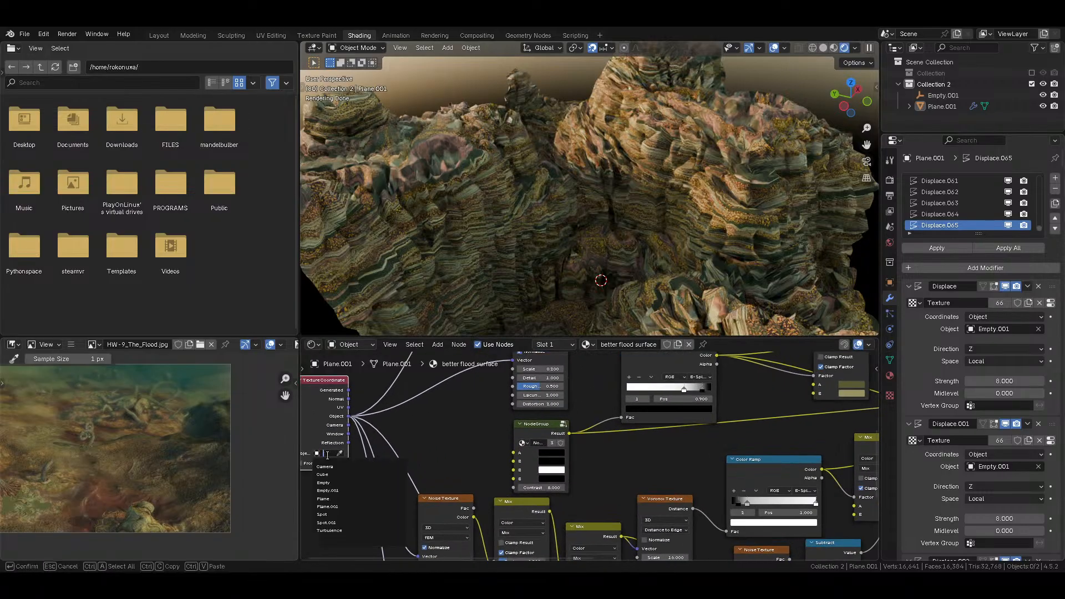
click(339, 491)
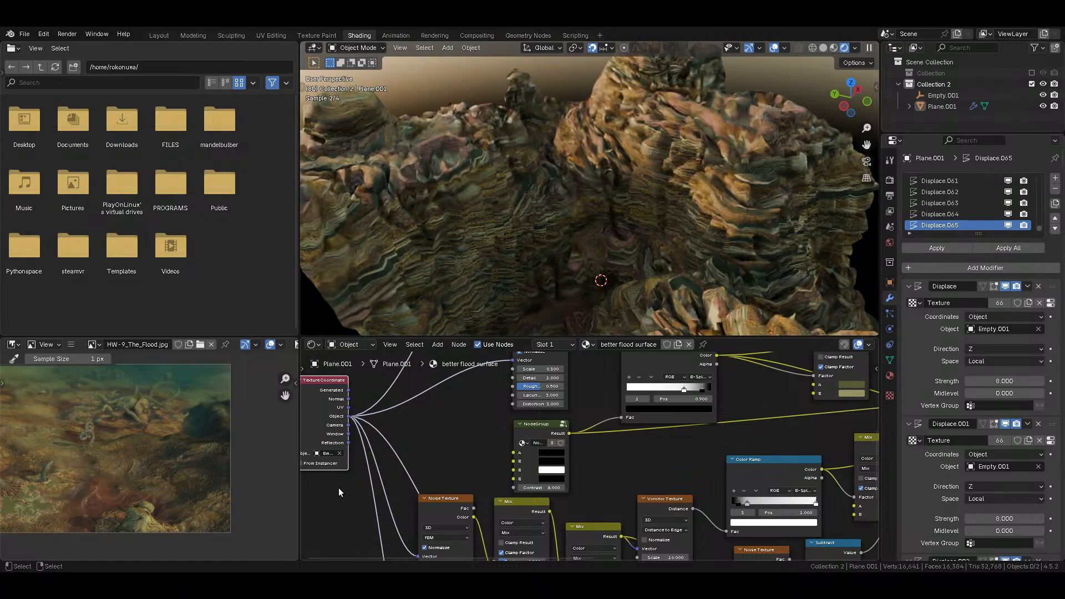
scroll(438, 446, down, 5)
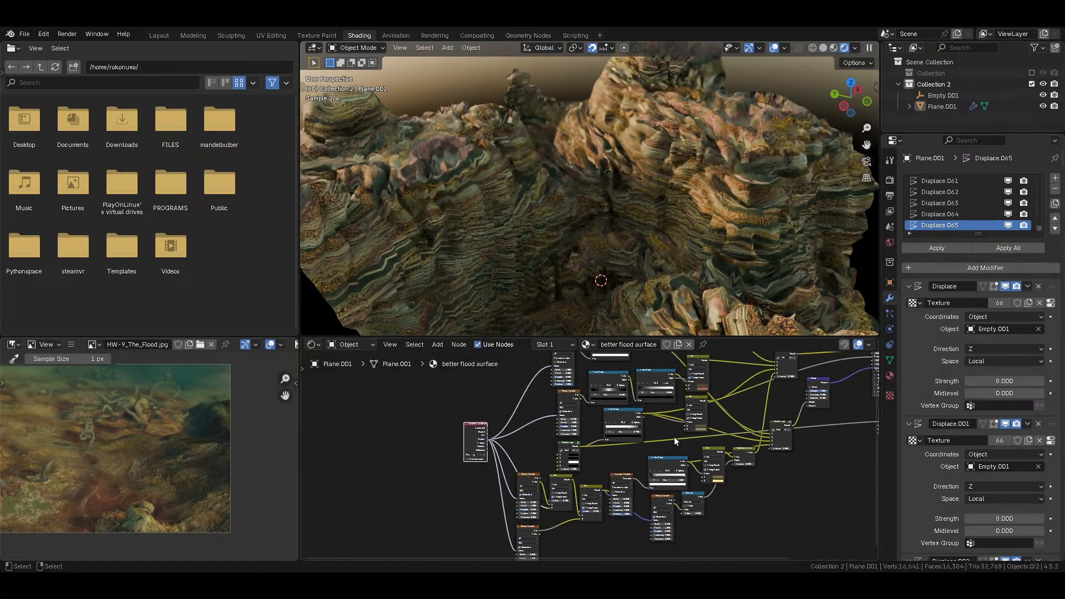
Step: Expose the Vector input of the Noise Texture inside the NodeGroup as a new group input, and return to the material
scroll(675, 440, up, 3)
scroll(681, 452, up, 4)
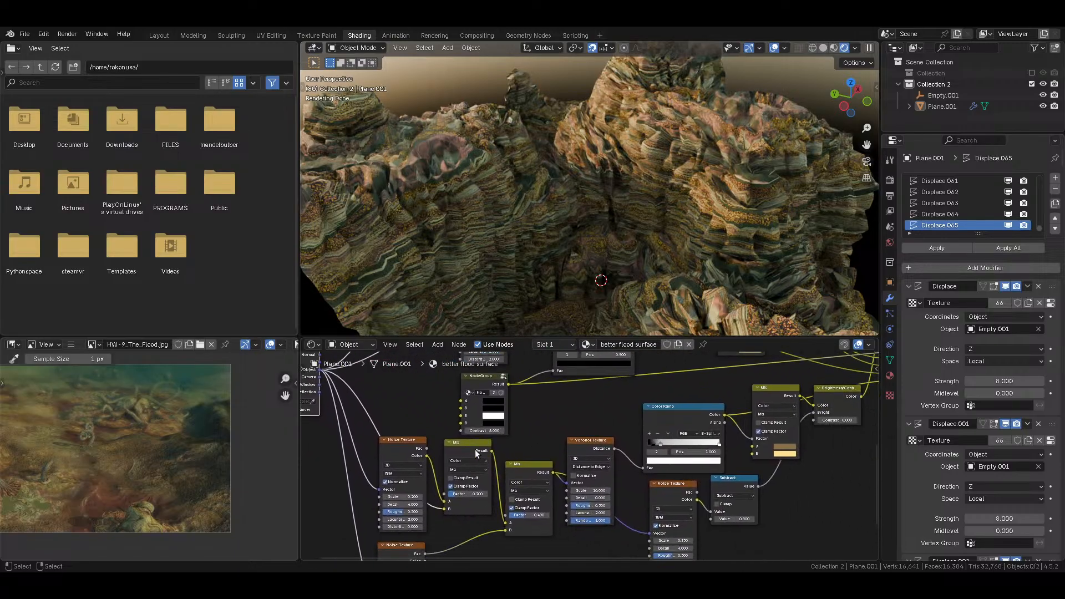
click(502, 376)
scroll(623, 411, up, 2)
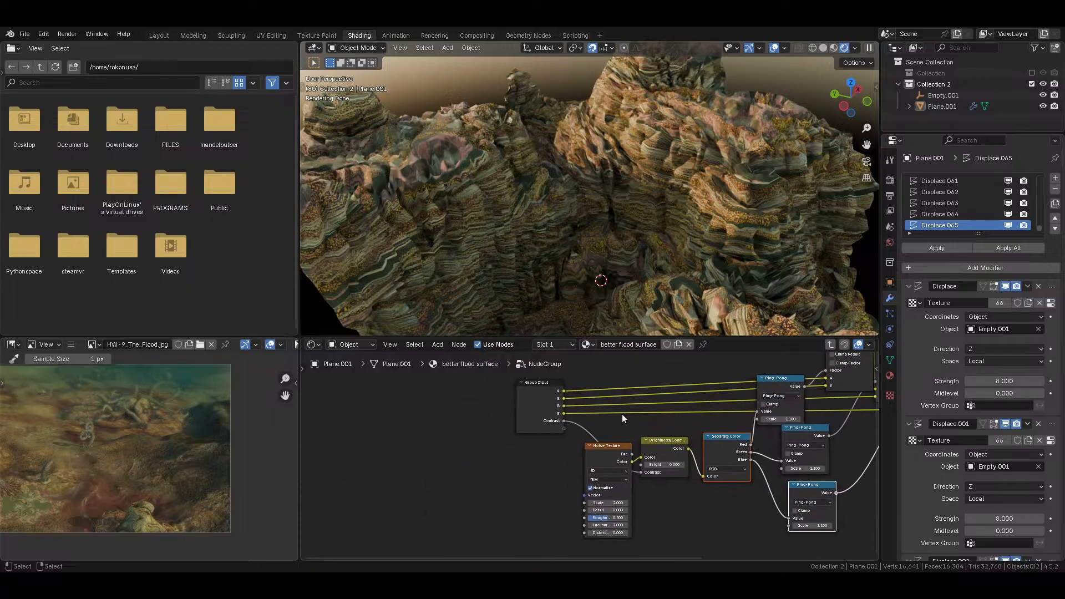
scroll(653, 462, up, 2)
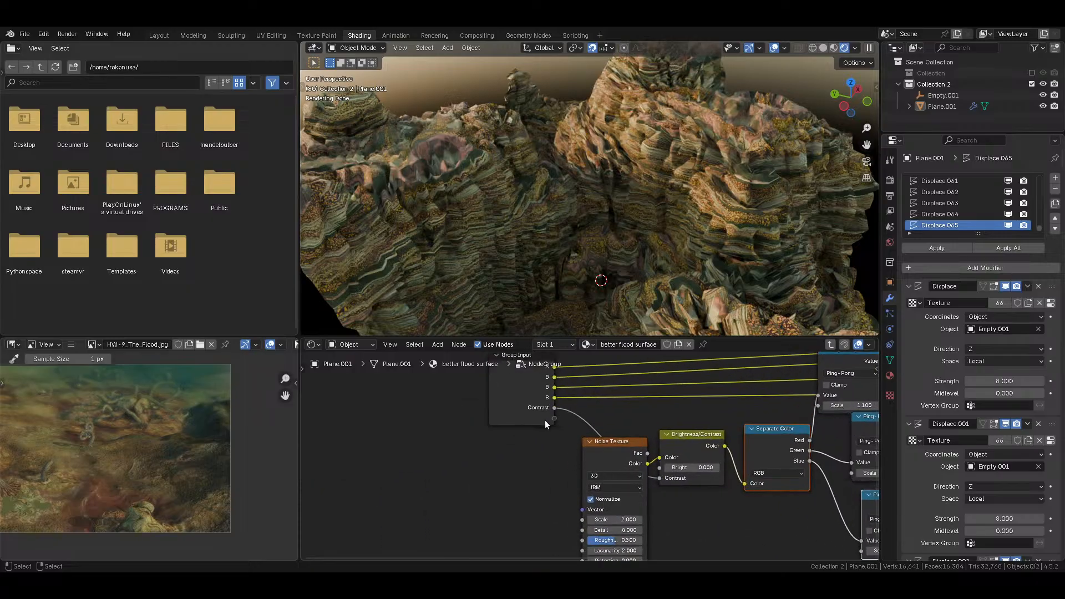
drag(554, 421, 581, 509)
click(831, 347)
Step: Connect the Texture Coordinate node's Object output to the NodeGroup's Vector input
middle_drag(663, 443, 683, 487)
drag(639, 418, 636, 406)
drag(470, 406, 619, 469)
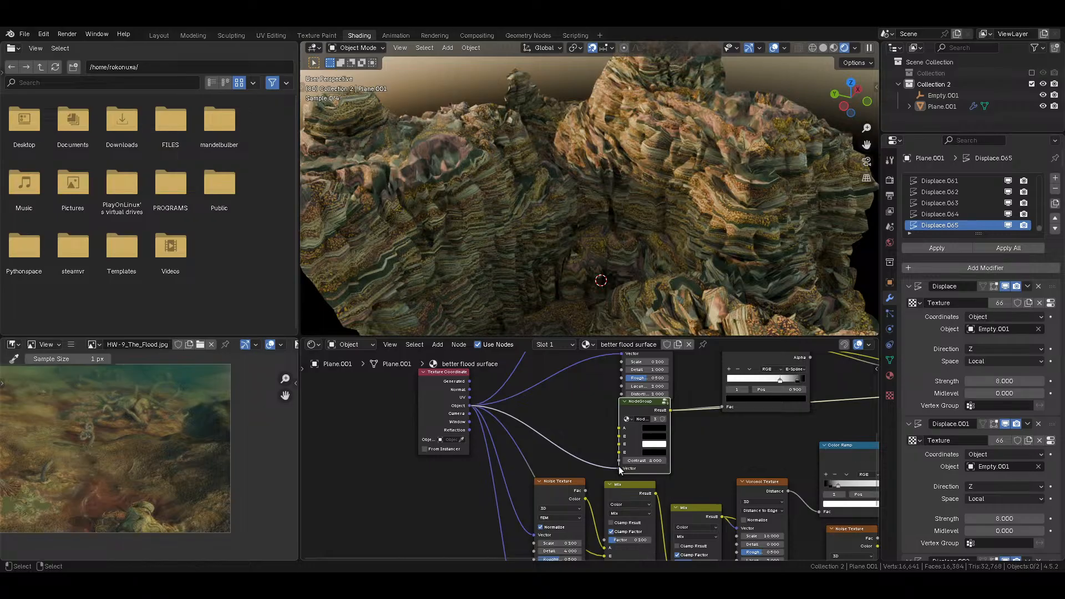
Step: Connect the Texture Coordinate node's Object output to the Vector input of the downstream color-mixing NodeGroup
scroll(621, 472, down, 4)
middle_drag(621, 477, 387, 396)
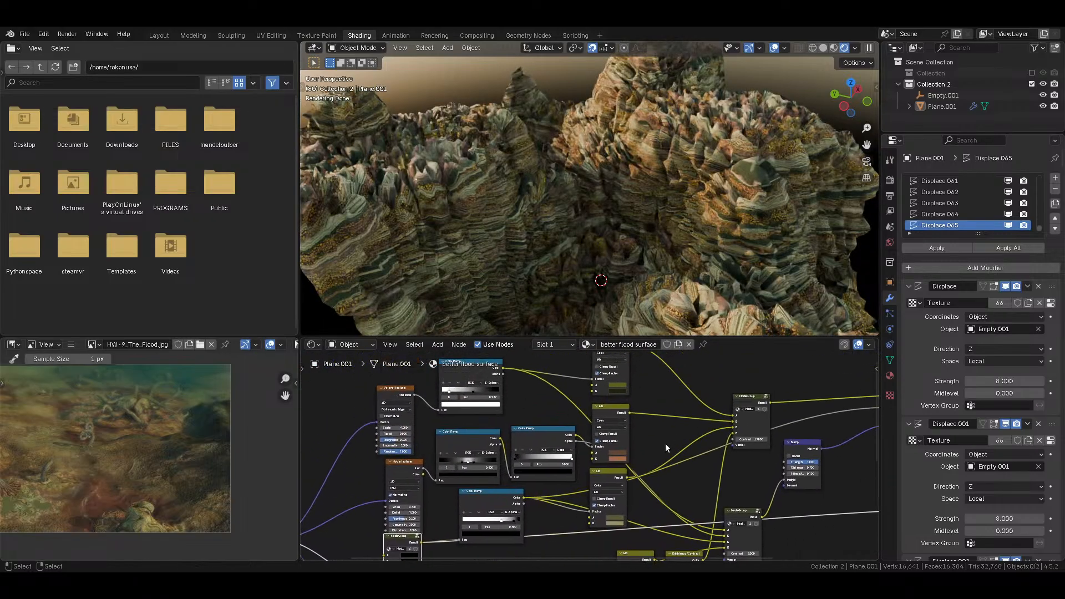
middle_drag(668, 438, 697, 395)
drag(304, 497, 761, 403)
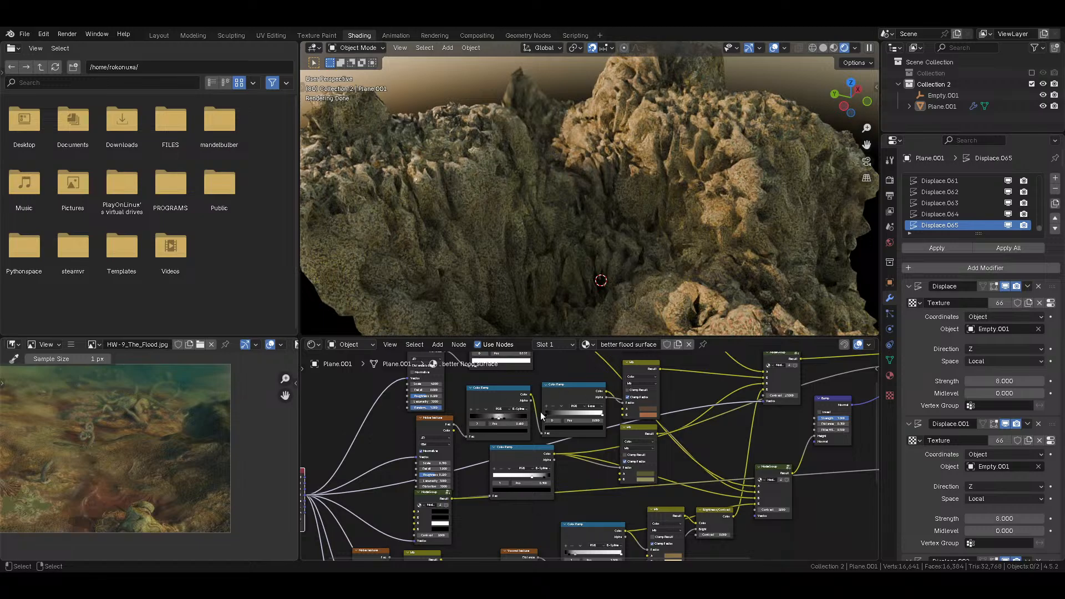
Step: Set the Scale of the Noise Texture inside the NodeGroup to 0.1 and save the file
click(448, 493)
click(624, 518)
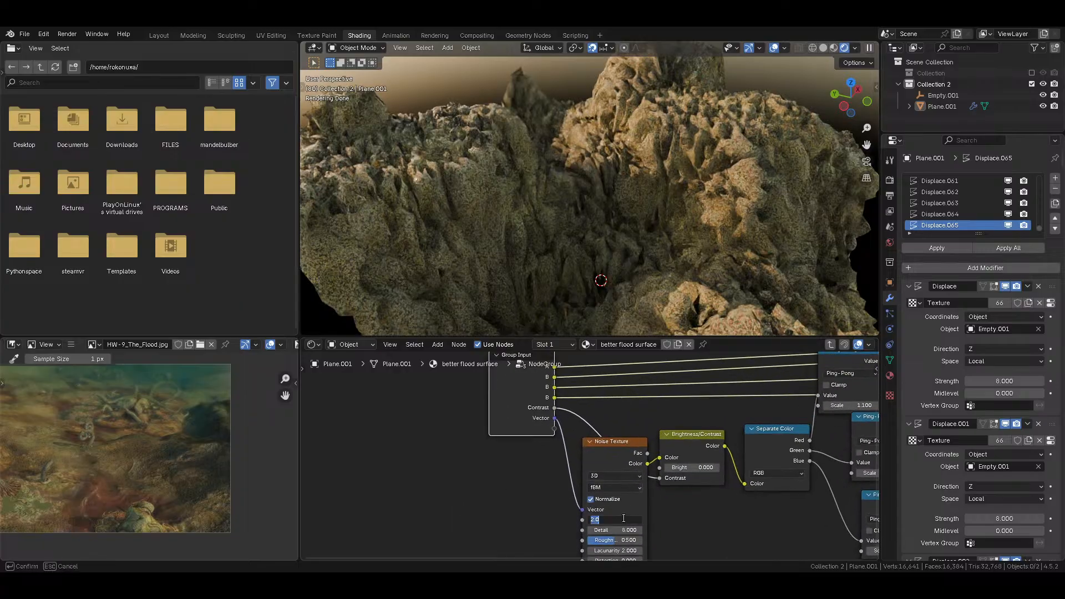
text(.1)
key(Return)
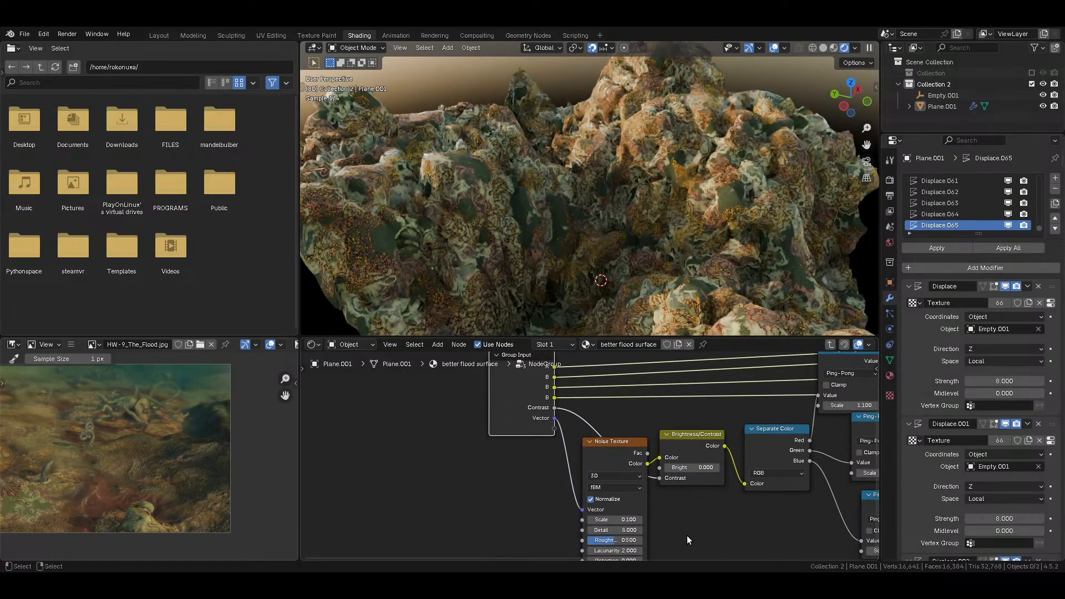
key(ctrl+s)
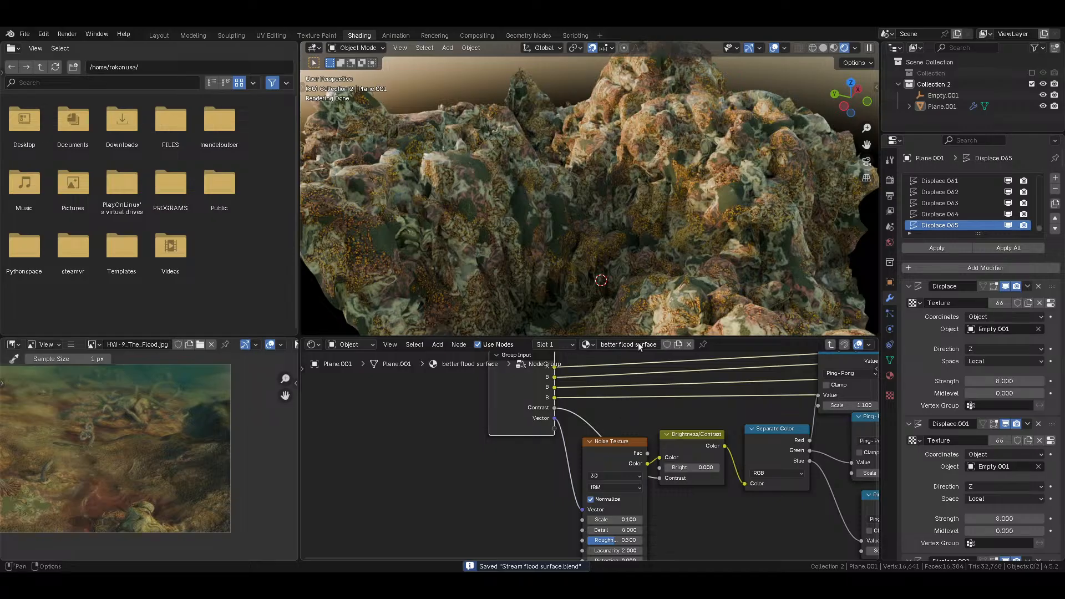
Step: Add a Subdivision Surface modifier to the terrain plane
scroll(667, 275, down, 3)
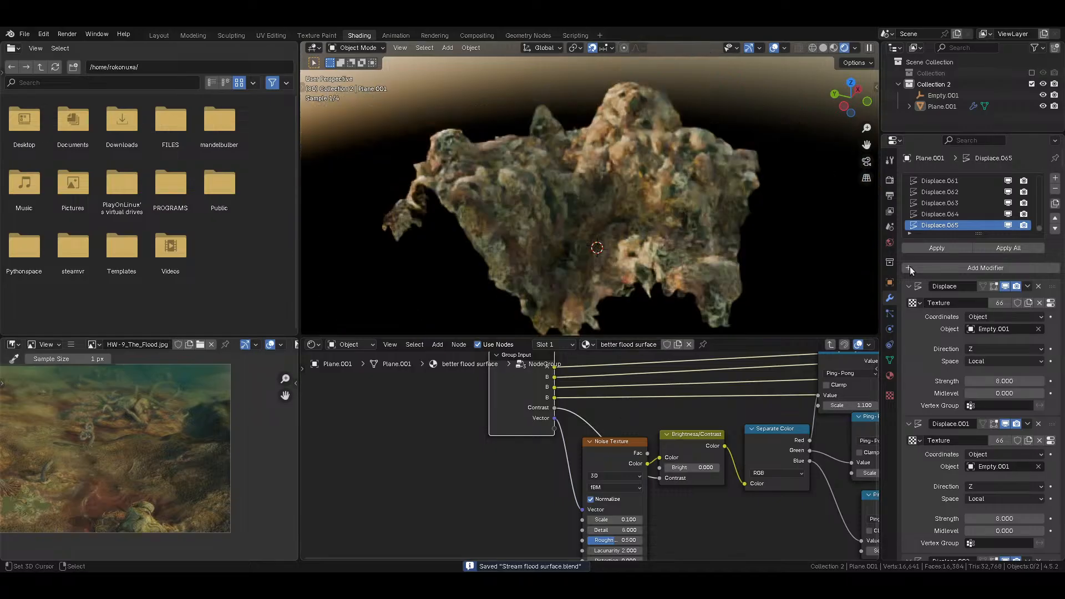
click(1054, 182)
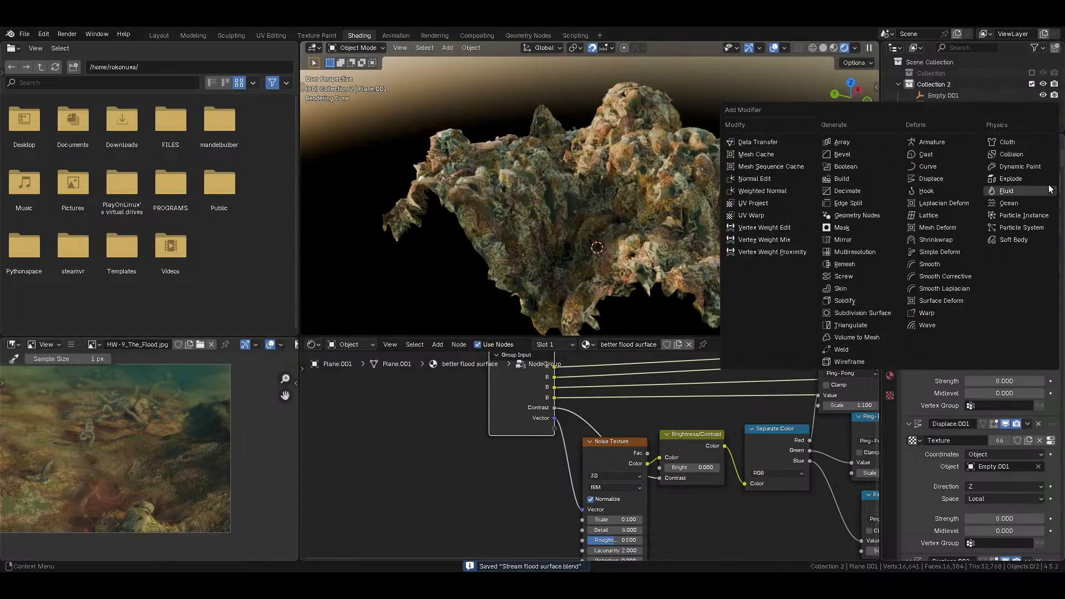
click(858, 311)
Step: Collapse the settings of all the Displace modifiers in the plane's modifier stack
scroll(939, 376, down, 5)
scroll(930, 311, up, 10)
drag(909, 286, 915, 528)
scroll(914, 458, down, 10)
drag(908, 189, 910, 513)
scroll(908, 368, down, 5)
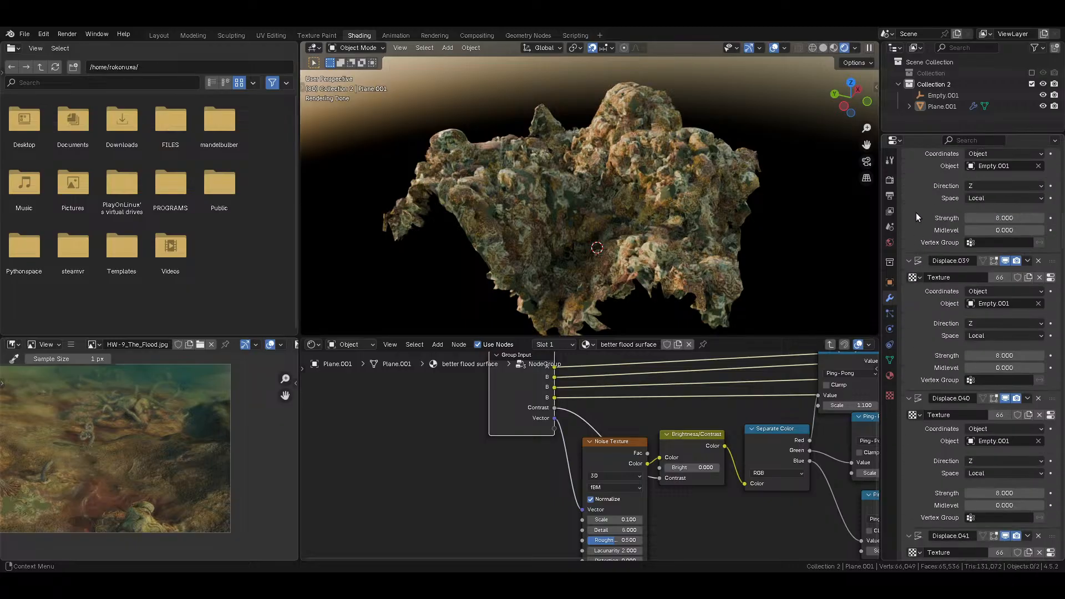
scroll(916, 212, up, 3)
drag(909, 196, 912, 530)
scroll(918, 382, down, 13)
drag(908, 247, 910, 469)
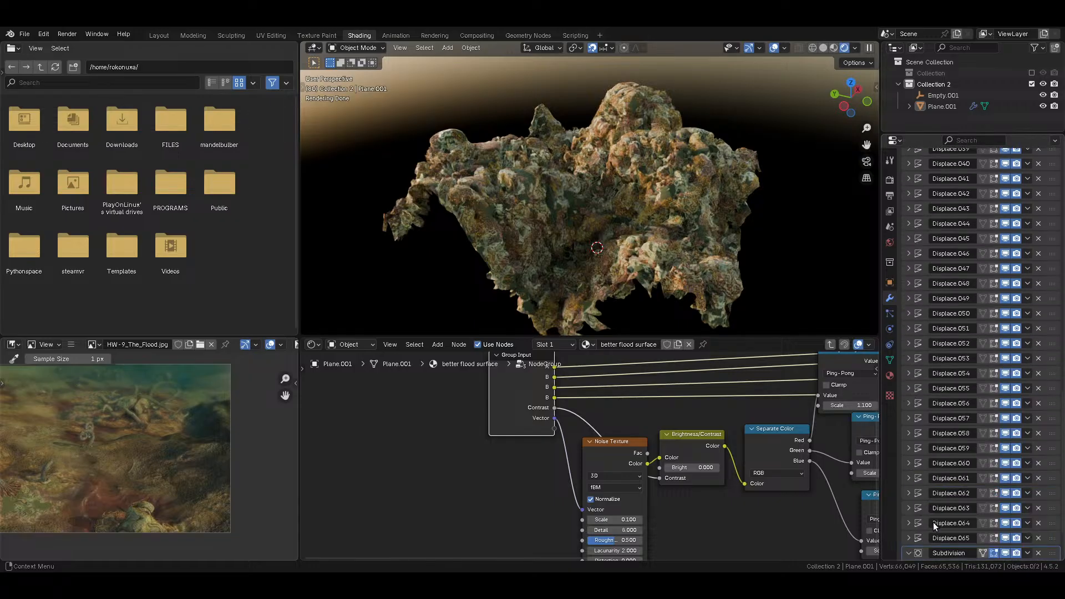
Step: Set the Subdivision modifier's viewport and render levels to 3 and save the file
scroll(926, 532, down, 4)
double_click(976, 510)
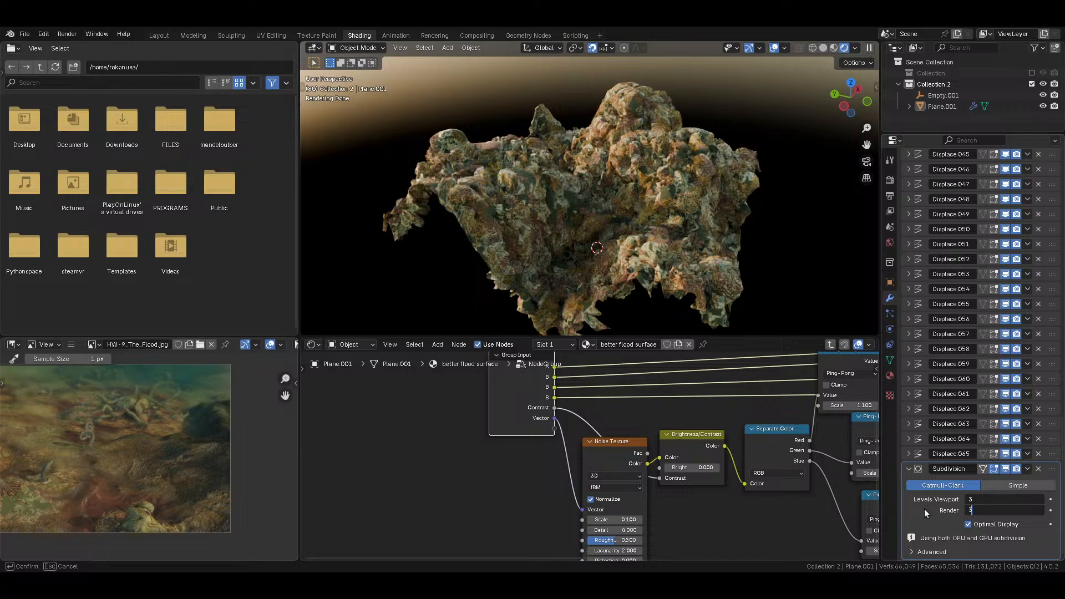
text(3)
key(Return)
key(ctrl+s)
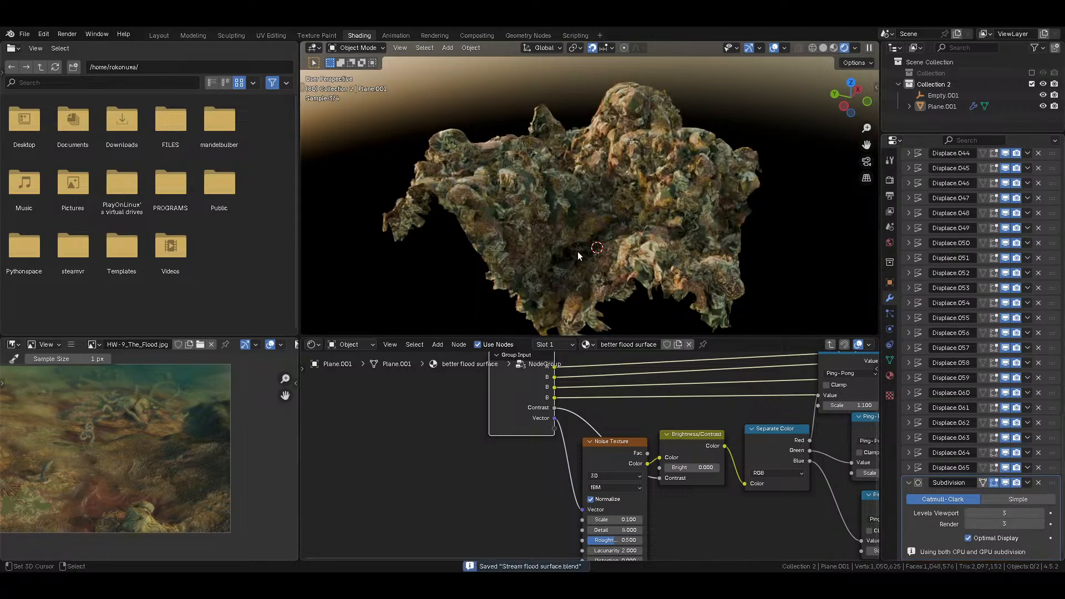
Step: Examine the subdivided terrain's surface detail up close in rendered shading, and its overall shape in solid shading
scroll(577, 251, up, 5)
middle_drag(578, 251, 635, 301)
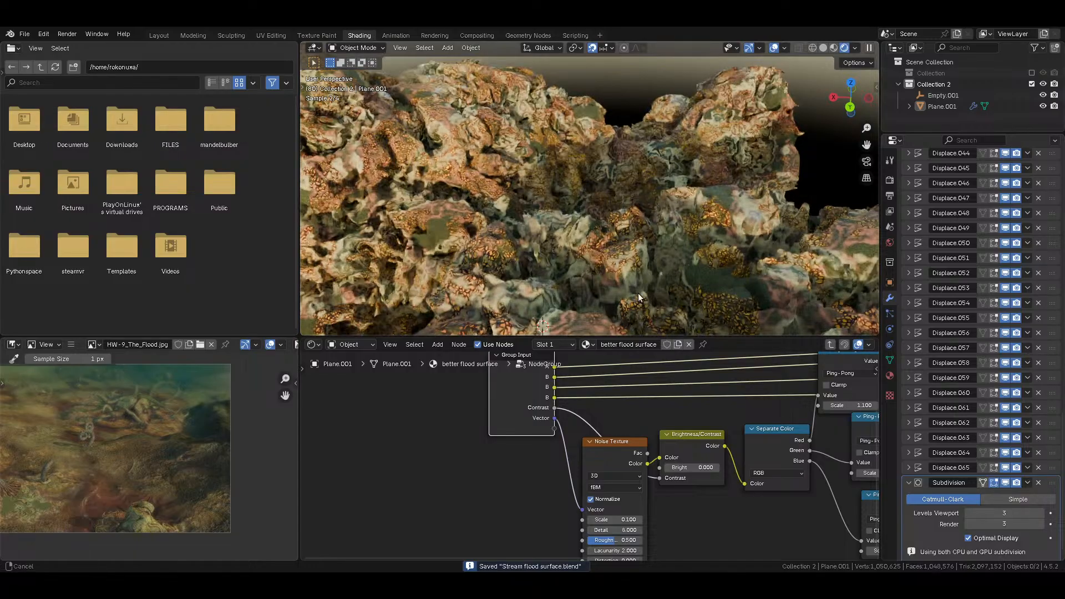
scroll(714, 224, up, 4)
scroll(681, 239, up, 1)
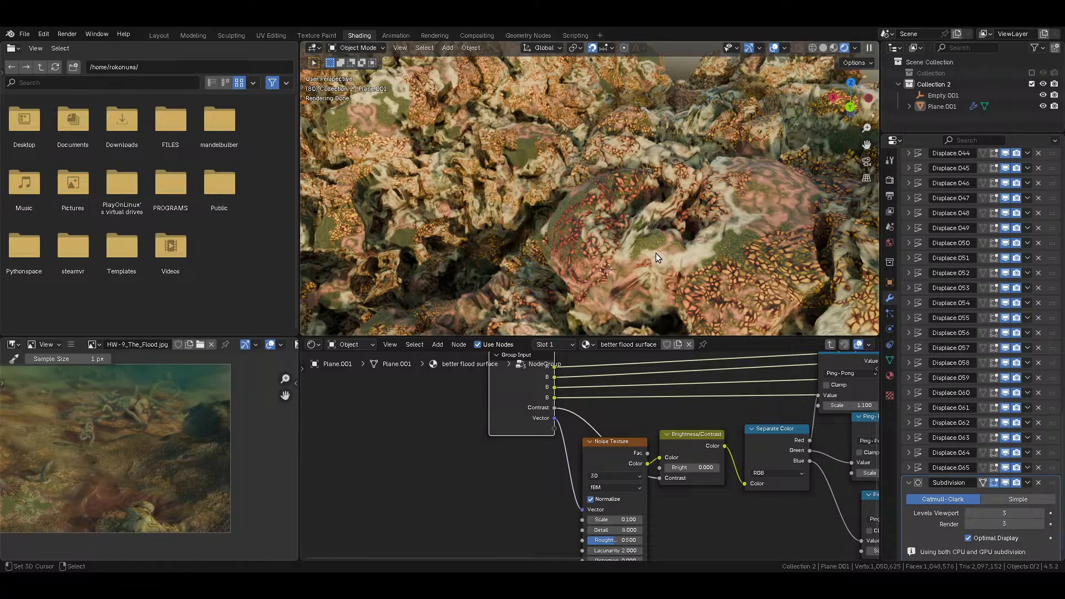
key(Home)
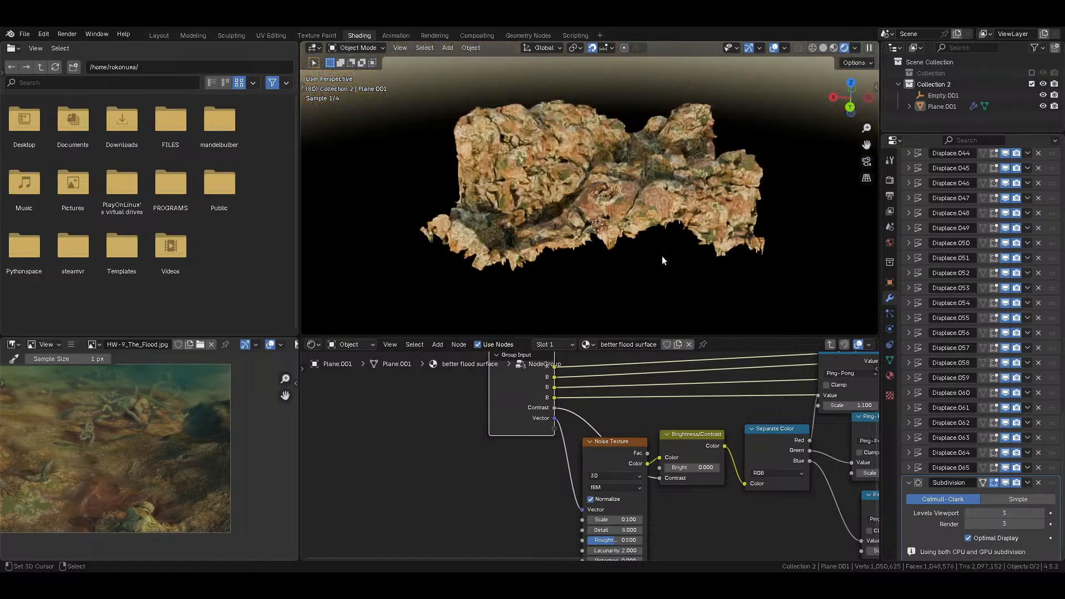
key(shift+z)
key(shift+z)
middle_drag(623, 249, 654, 264)
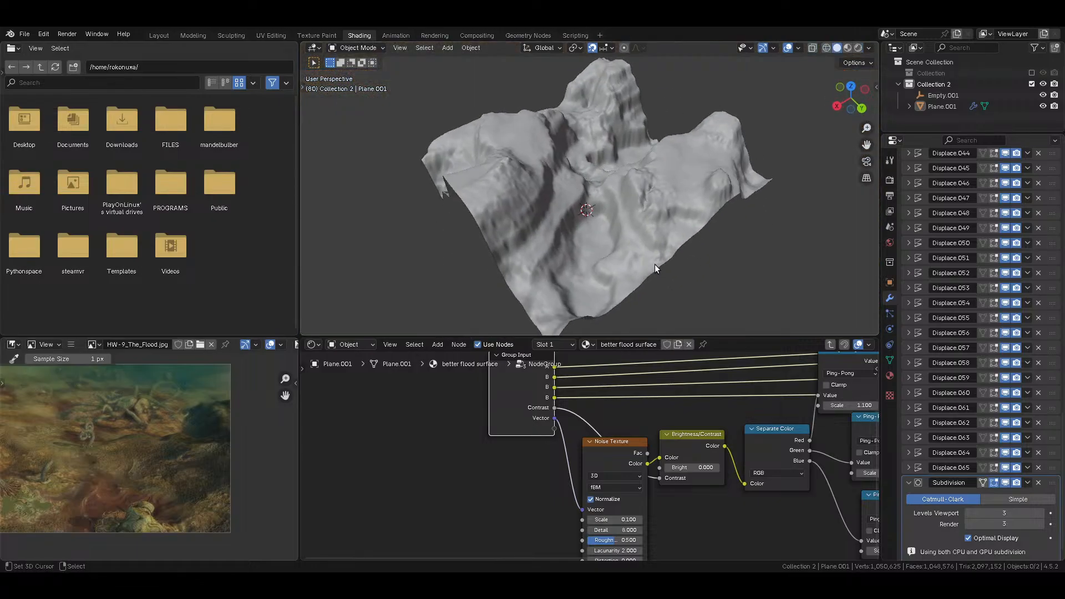
Step: Delete the Subdivision modifier and the Displace.018 to Displace.056 modifiers from the terrain plane
click(1040, 483)
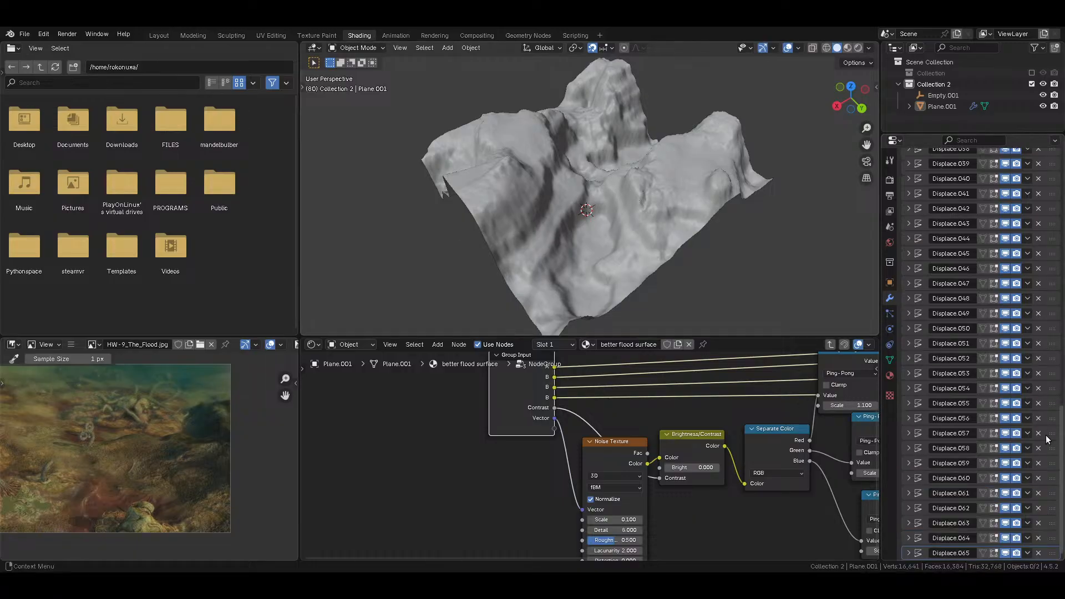
scroll(1040, 488, up, 20)
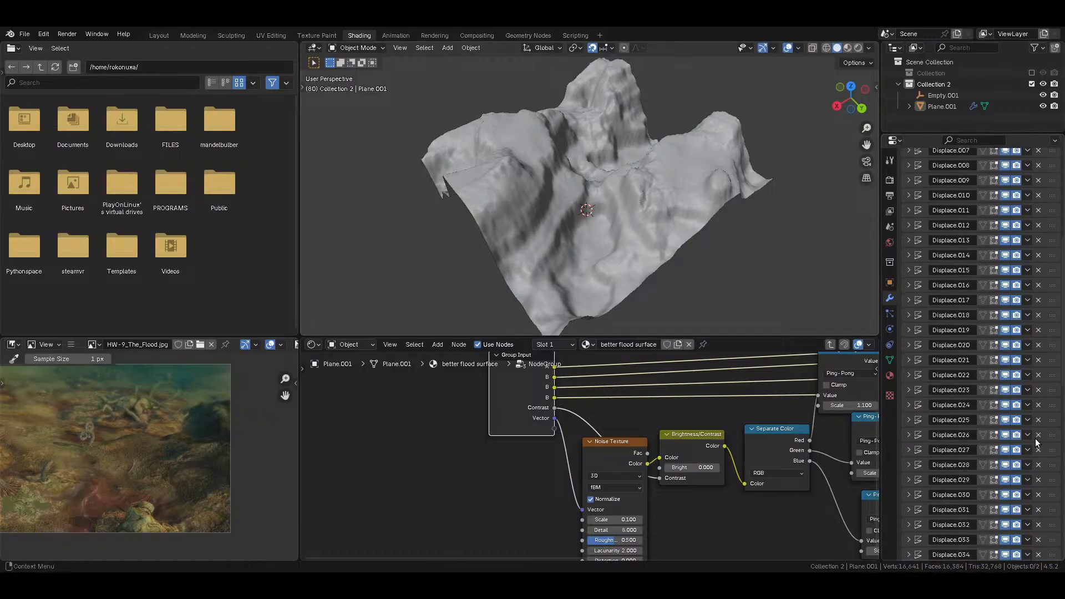
click(1038, 425)
click(1037, 426)
click(1038, 426)
click(1038, 426)
click(1038, 426)
click(1038, 425)
click(1038, 425)
click(1038, 426)
click(1038, 426)
click(1038, 426)
click(1038, 425)
click(1037, 425)
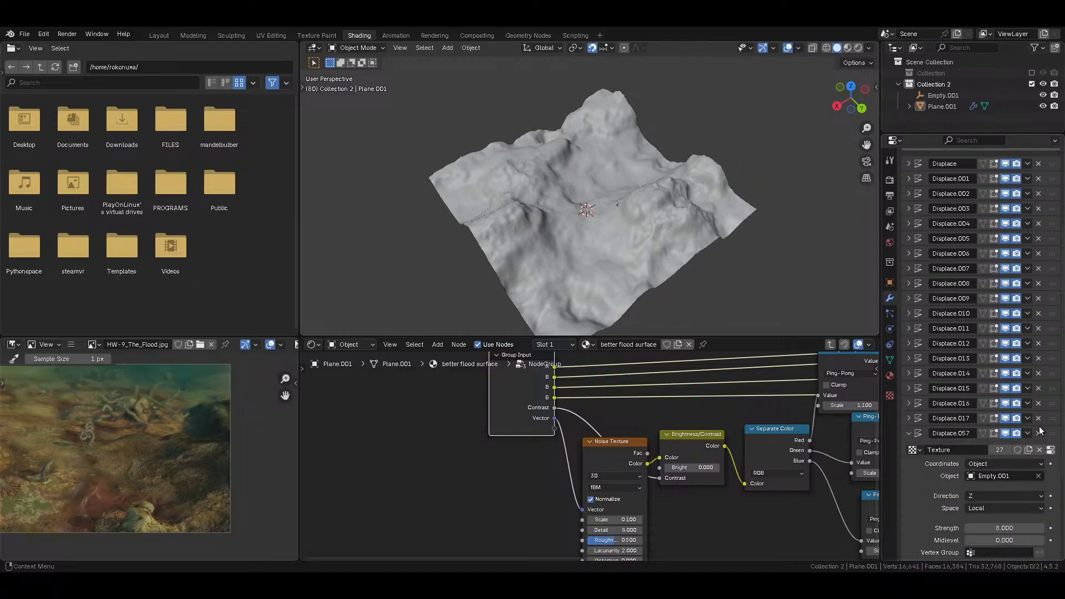
Step: Delete the Displace.011 to Displace.017 and Displace.057 to Displace.065 modifiers from the plane
click(1039, 433)
click(1039, 433)
click(1039, 433)
click(1039, 436)
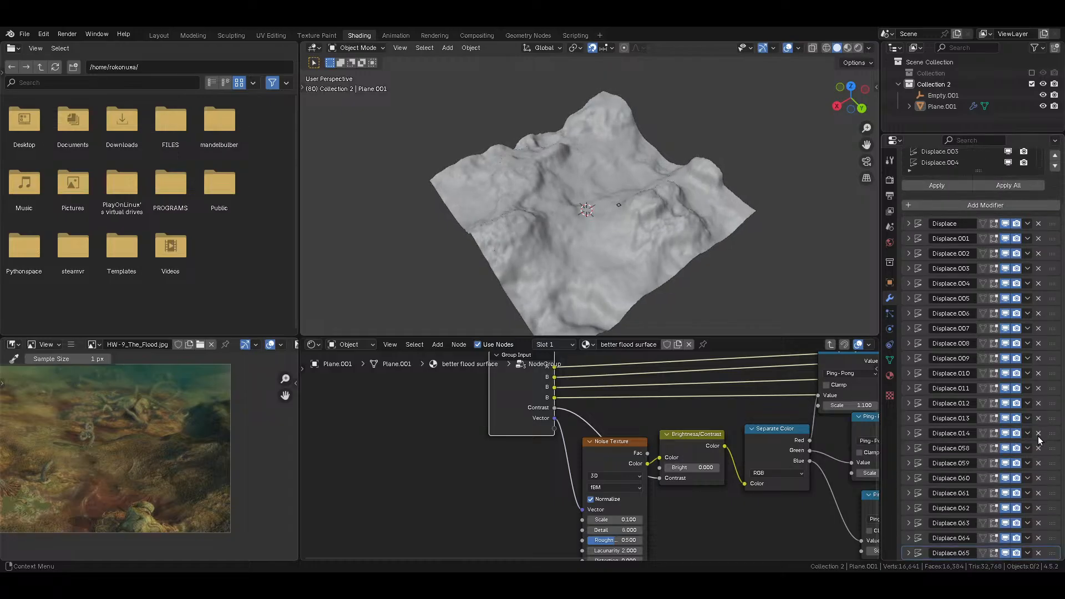
click(1039, 438)
click(1038, 553)
click(1037, 553)
click(1038, 553)
click(1038, 553)
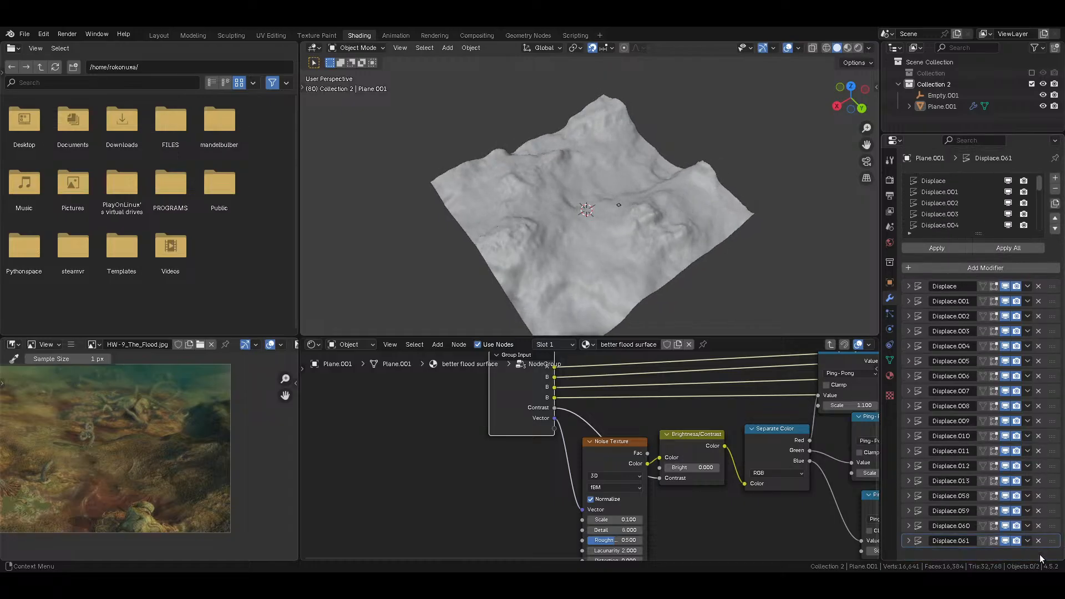
click(1038, 541)
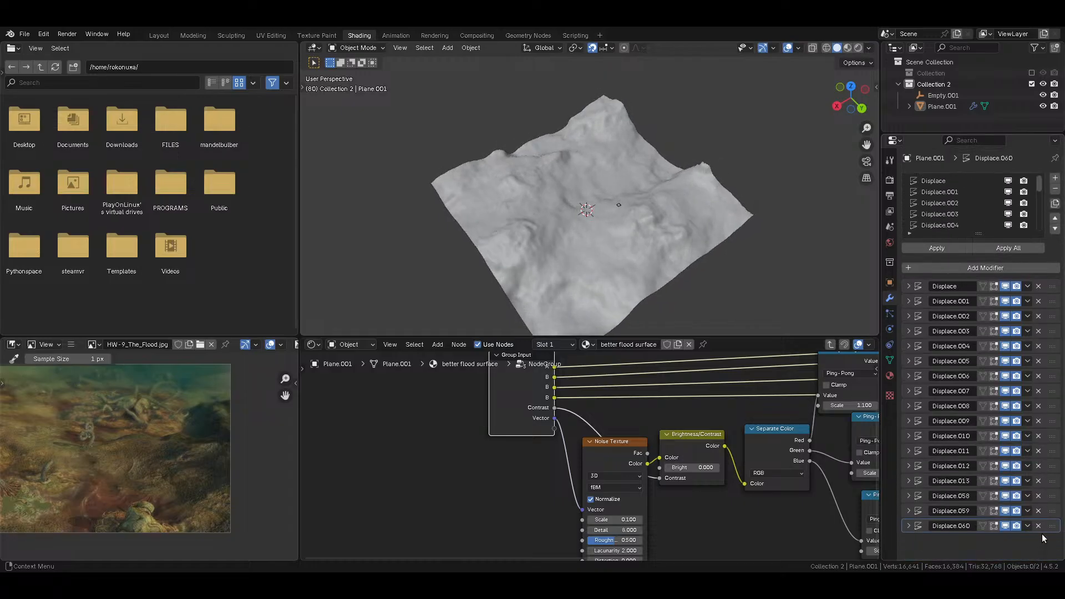
click(1038, 496)
click(1038, 496)
click(1038, 496)
click(1039, 450)
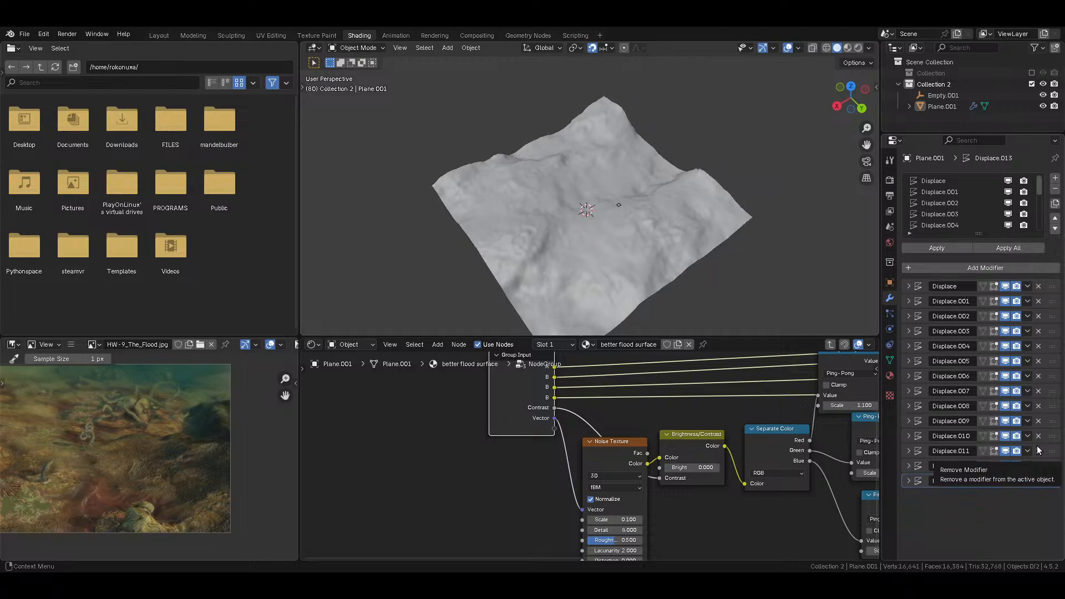
click(1039, 450)
click(1039, 450)
Step: Delete the Displace.001 to Displace.010 modifiers, keeping only the first Displace modifier
middle_drag(555, 288, 555, 253)
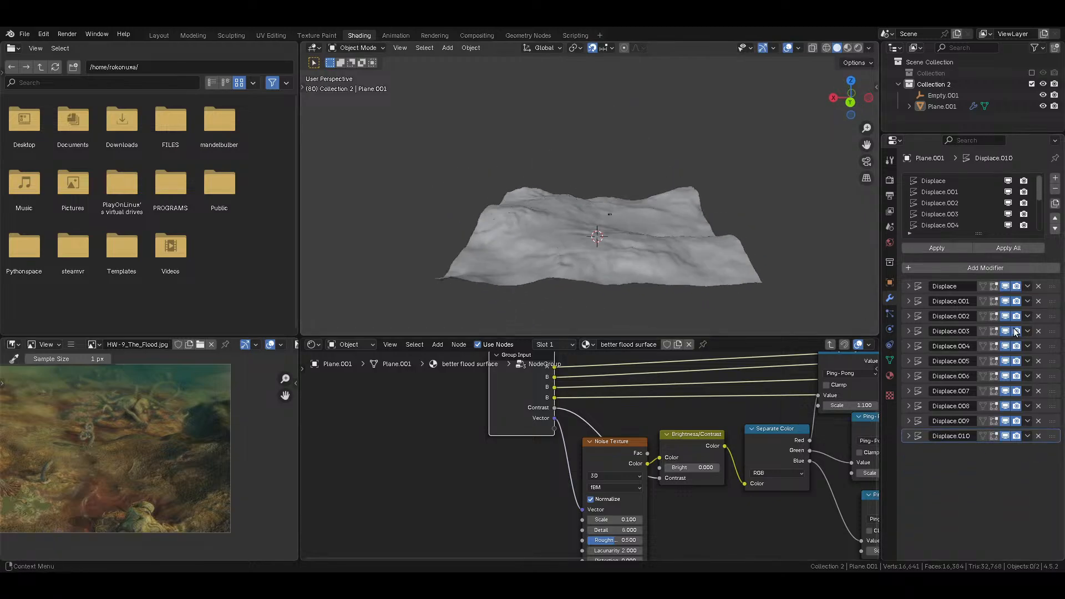
click(1038, 302)
click(1038, 302)
click(1038, 301)
click(1038, 301)
click(1038, 301)
click(1039, 302)
click(1038, 301)
click(1039, 302)
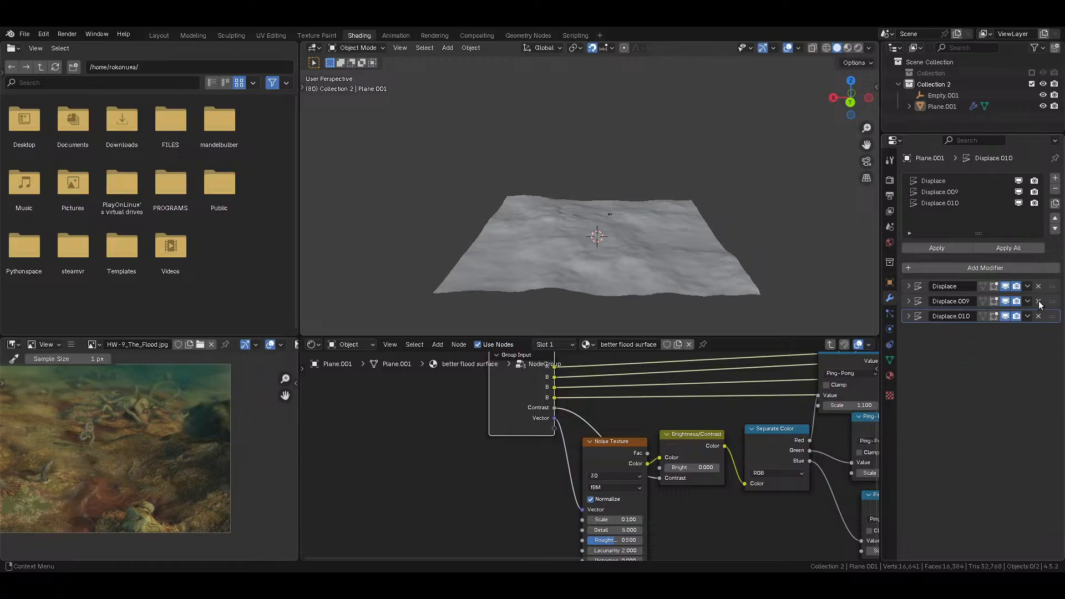
click(1038, 301)
click(1038, 301)
Step: Set the Strength of the single Displace modifier to 32
click(909, 286)
double_click(1010, 381)
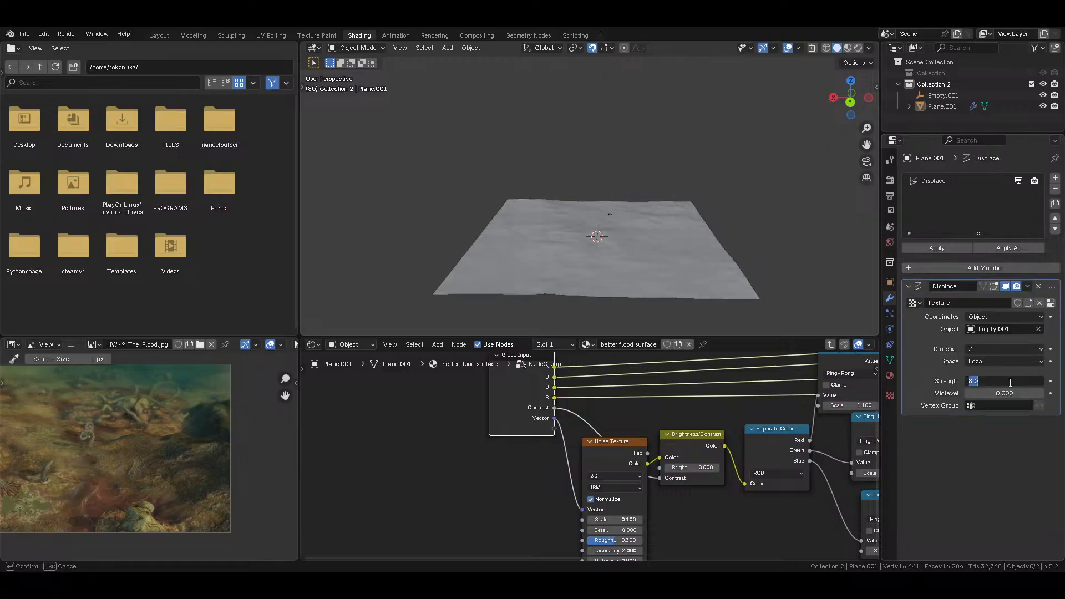
text(32)
key(Return)
Step: Duplicate the Displace modifier seven times and collapse the settings of the whole modifier stack
click(954, 180)
click(1055, 204)
click(1055, 203)
click(1055, 203)
click(1056, 204)
click(1055, 205)
click(1055, 205)
click(1056, 204)
middle_drag(650, 194, 517, 228)
middle_drag(619, 244, 555, 231)
ctrl+click(909, 286)
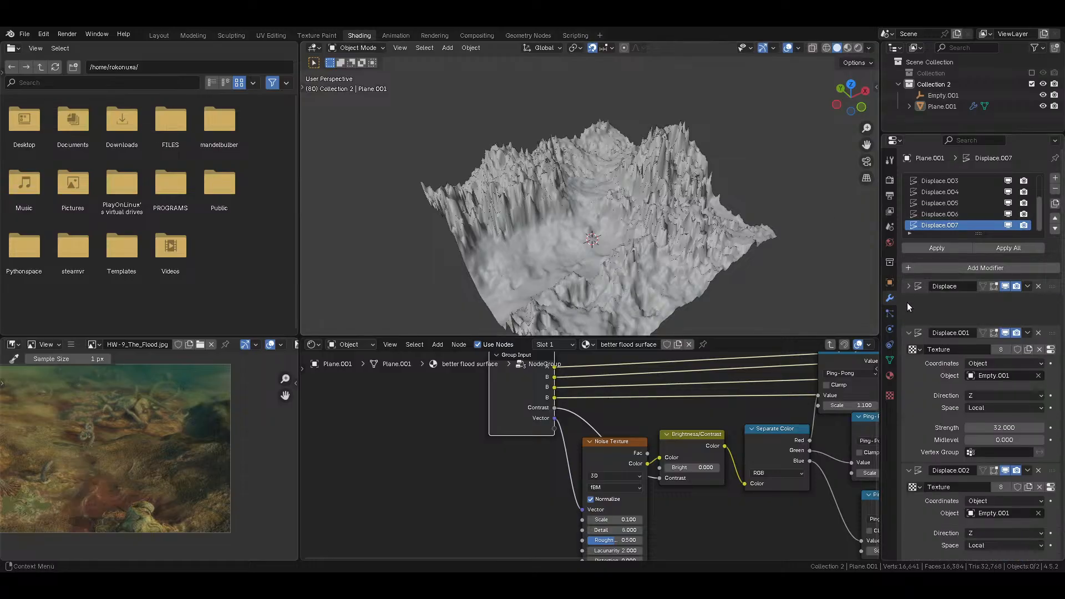
Step: Delete the seven duplicated Displace modifiers, keeping only the original one
click(1038, 331)
click(1038, 331)
click(1038, 331)
click(1039, 331)
click(1038, 331)
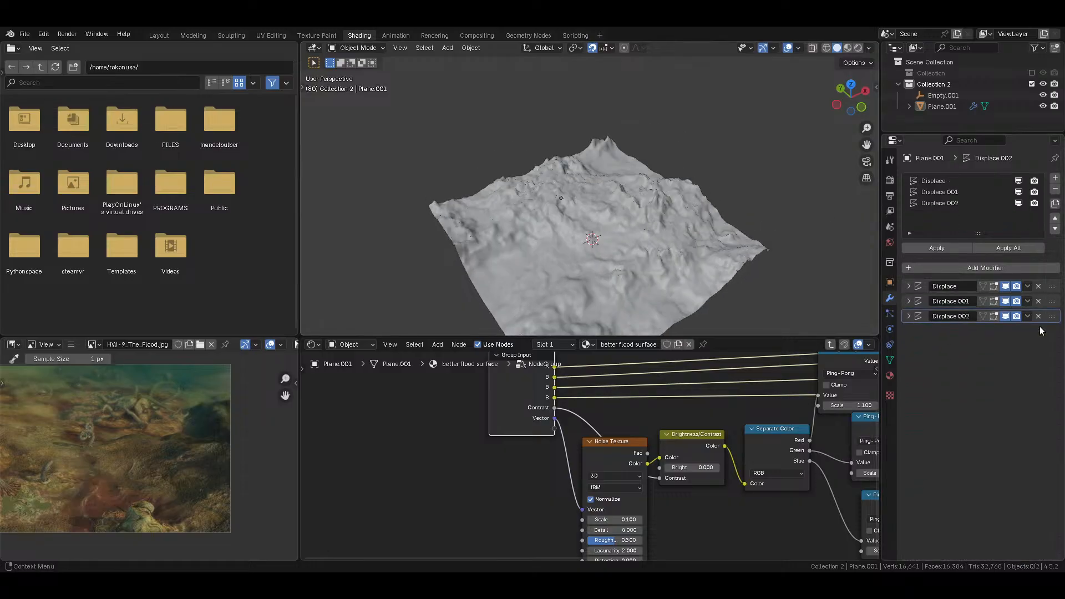
click(1039, 316)
click(1038, 301)
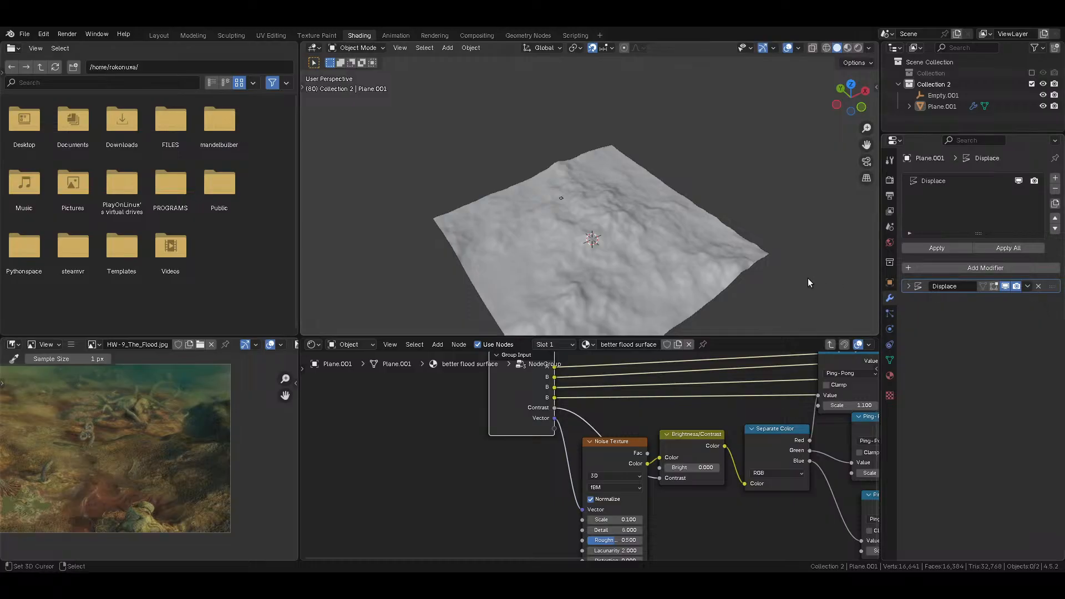
Step: Switch the viewport back to rendered shading and delete the last Displace modifier from the plane
key(shift+z)
middle_drag(591, 263, 644, 195)
scroll(646, 269, up, 4)
middle_drag(646, 268, 612, 146)
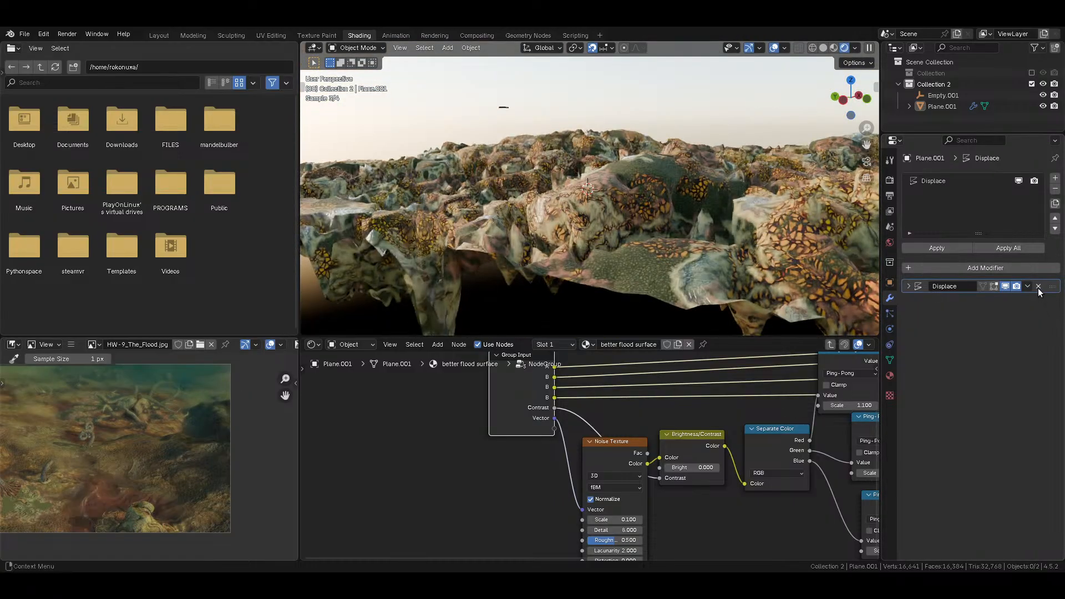
click(1039, 288)
middle_drag(576, 215, 591, 247)
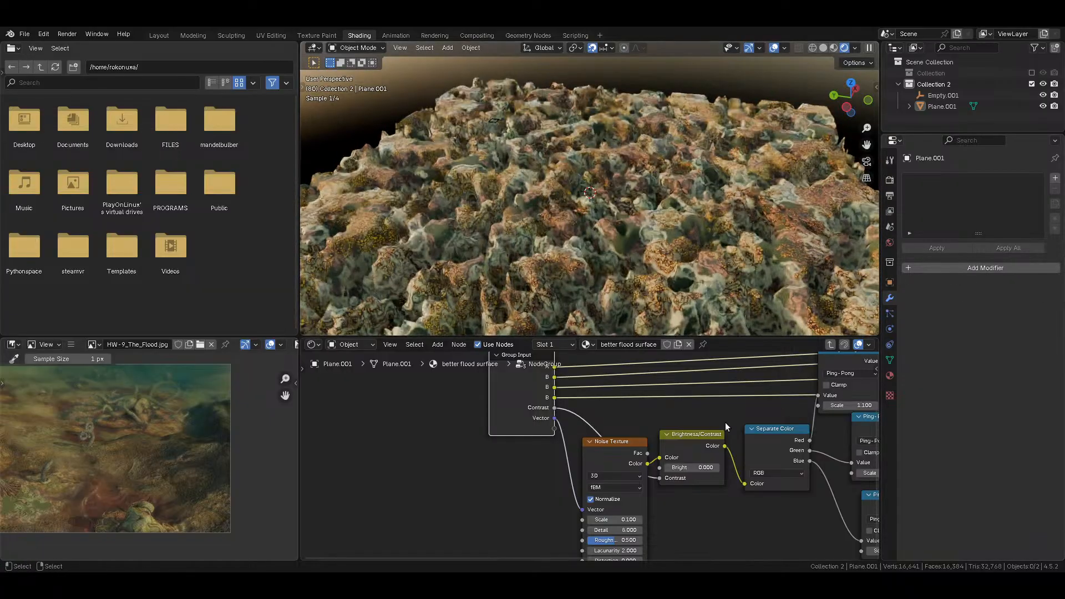
Step: Preview the black-and-white NodeGroup's output on the terrain from the main material, and open that group for editing
scroll(649, 432, down, 2)
middle_drag(645, 431, 543, 489)
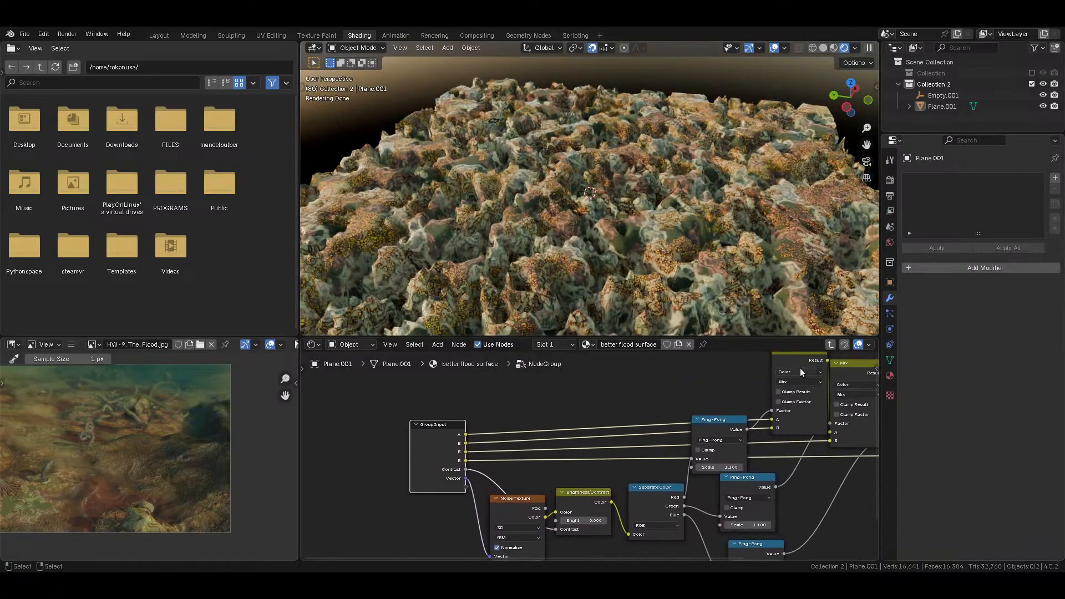
click(831, 346)
middle_drag(417, 477, 697, 438)
scroll(619, 458, down, 1)
middle_drag(619, 459, 559, 504)
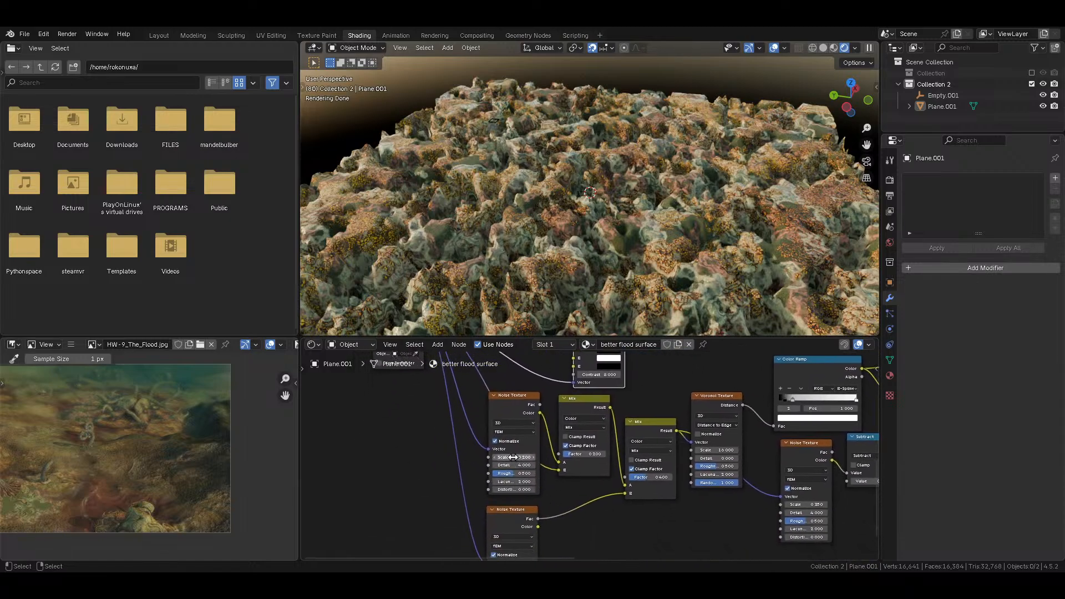
scroll(496, 462, down, 4)
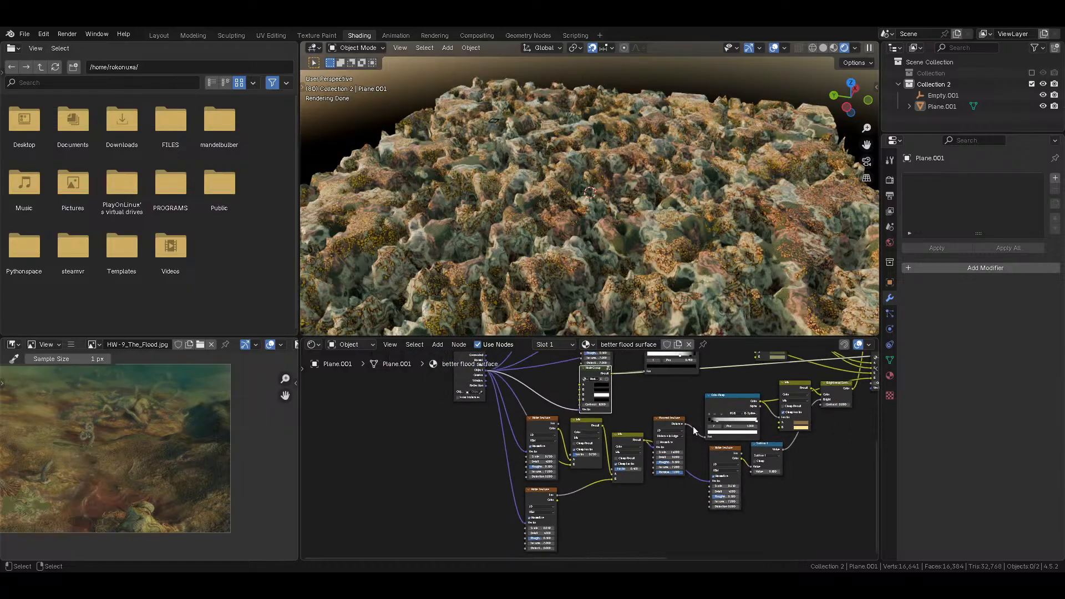
middle_drag(400, 476, 486, 476)
ctrl+shift+click(438, 475)
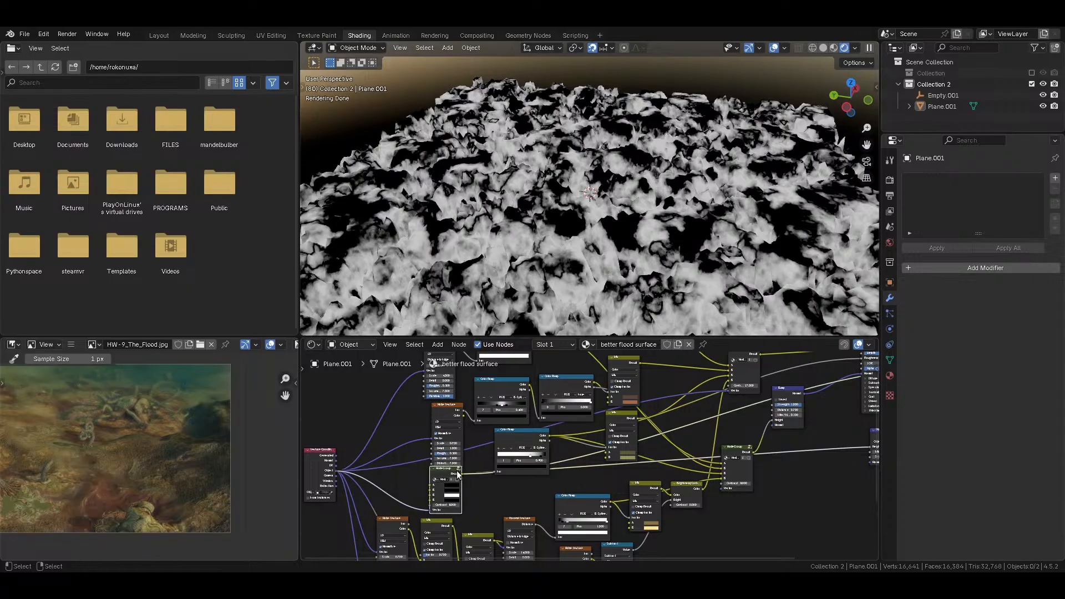
key(Tab)
scroll(580, 497, up, 5)
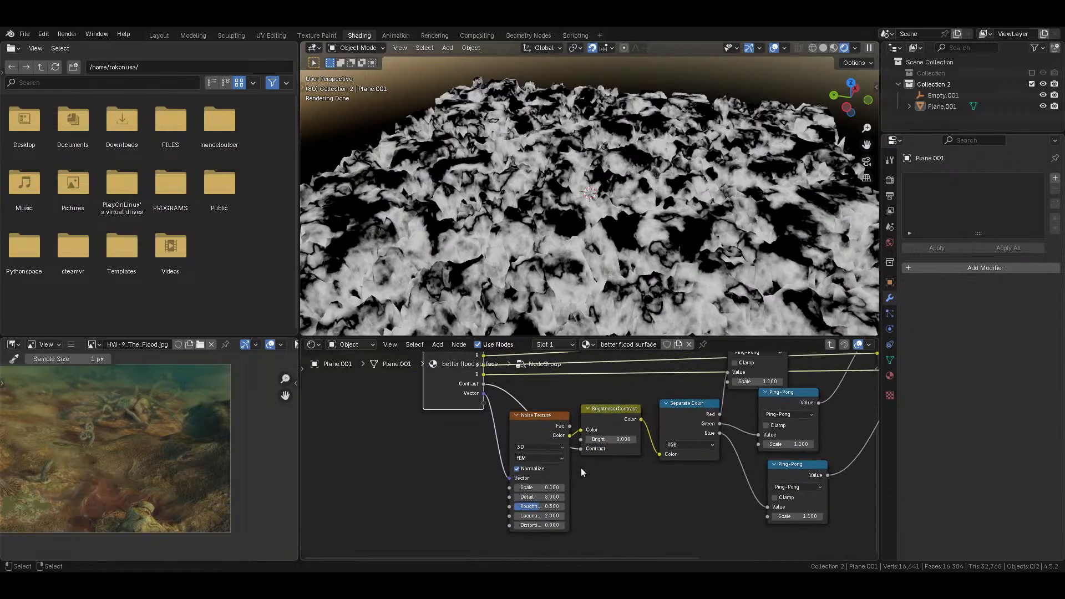
Step: Lower the Scale of the Noise Texture inside the NodeGroup to nearly zero
click(539, 502)
text(0)
key(Return)
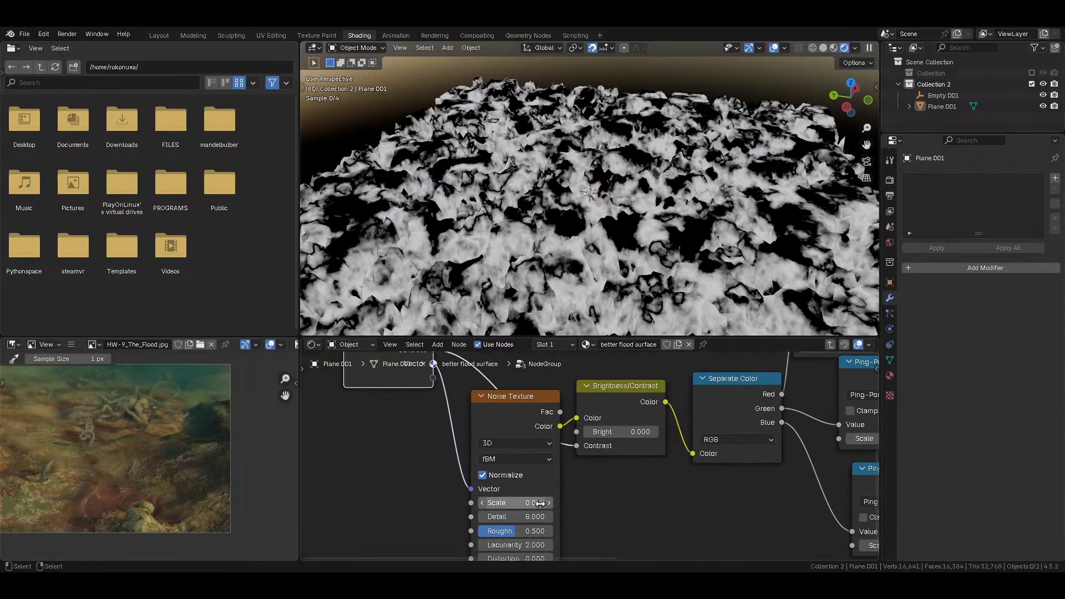
scroll(621, 444, down, 5)
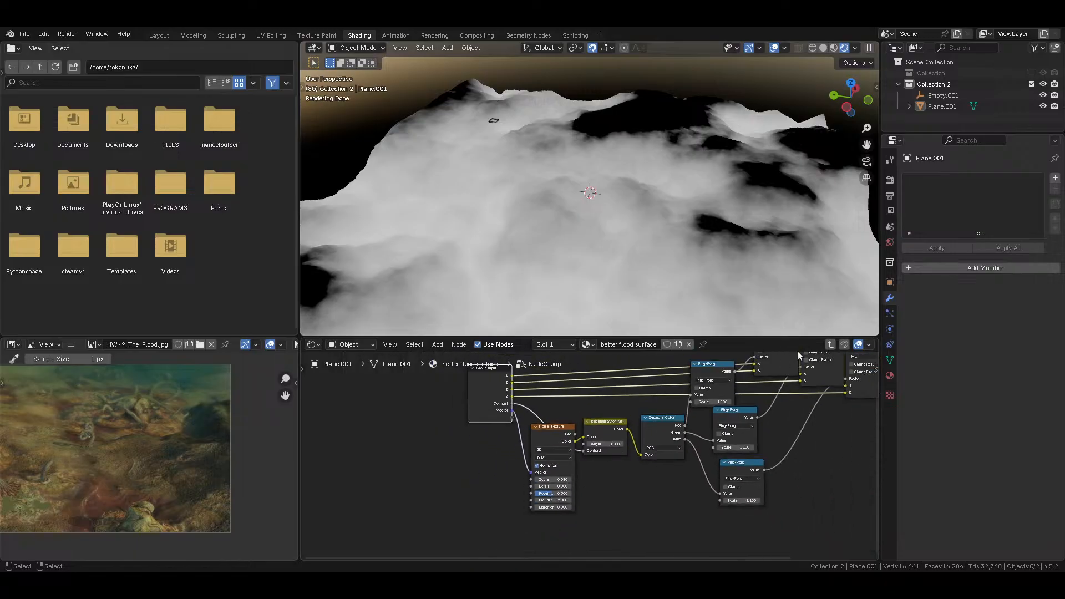
Step: Leave the NodeGroup, restore the final shader preview on the terrain, and save the file
click(832, 344)
scroll(754, 450, down, 5)
middle_drag(716, 426, 609, 457)
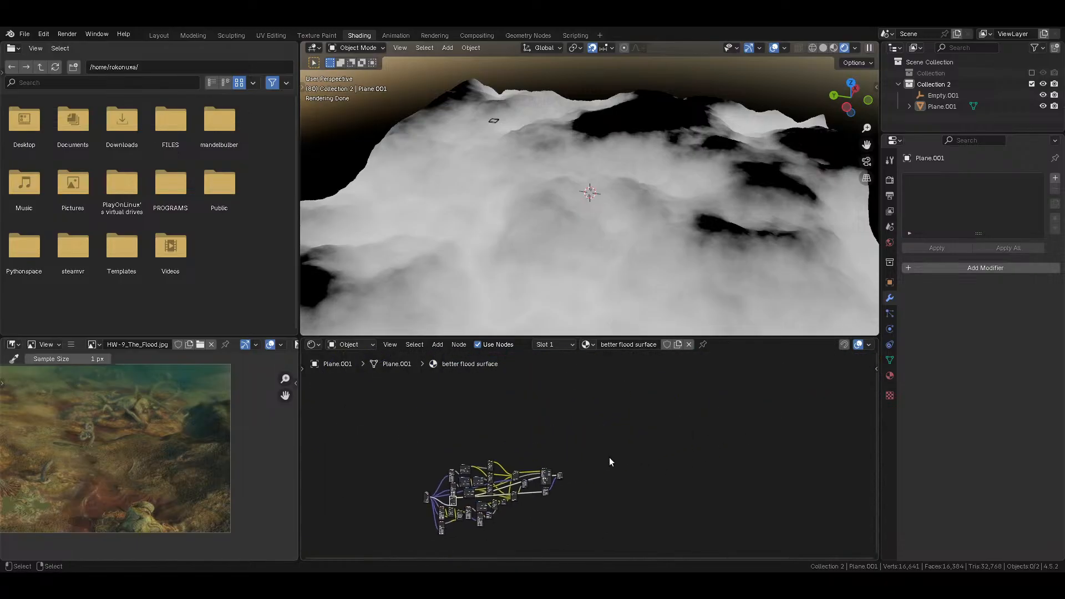
ctrl+shift+click(544, 470)
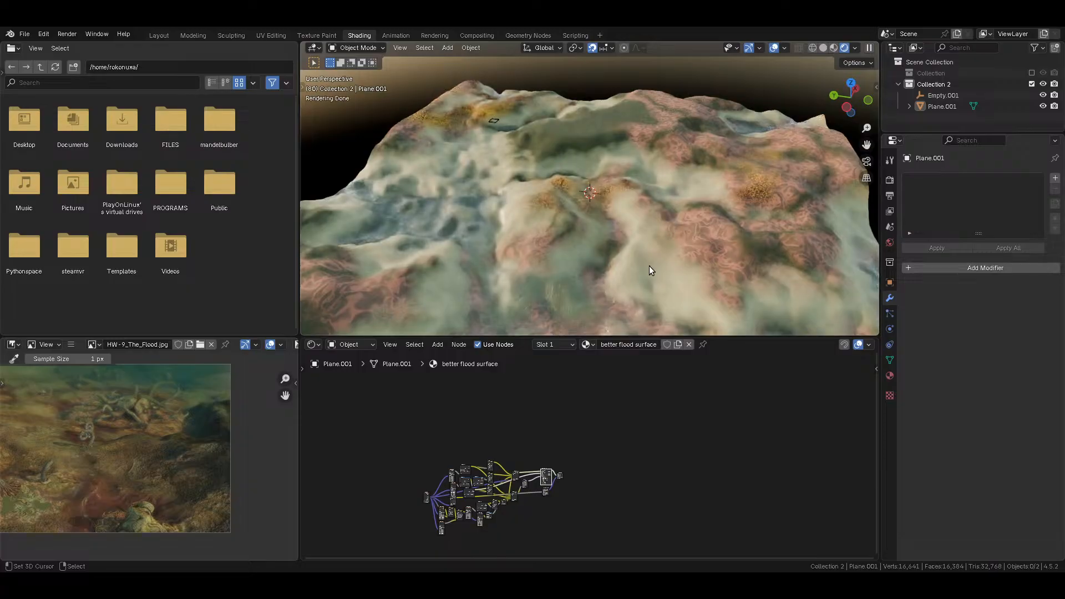
middle_drag(649, 265, 565, 295)
key(ctrl+s)
middle_drag(640, 222, 638, 183)
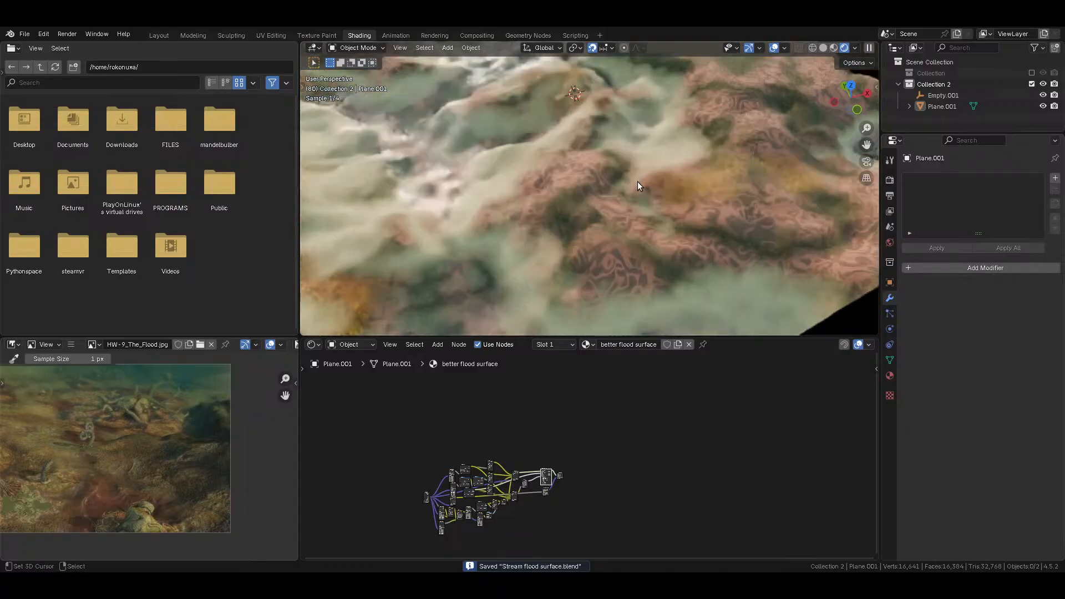
Step: Try Contrast values of 12 and 32 on the NodeGroup that feeds the Color Ramp
middle_drag(606, 416, 746, 395)
scroll(746, 394, up, 2)
scroll(746, 393, up, 8)
middle_drag(805, 442, 581, 406)
scroll(622, 408, up, 6)
middle_drag(704, 413, 601, 509)
scroll(561, 491, up, 2)
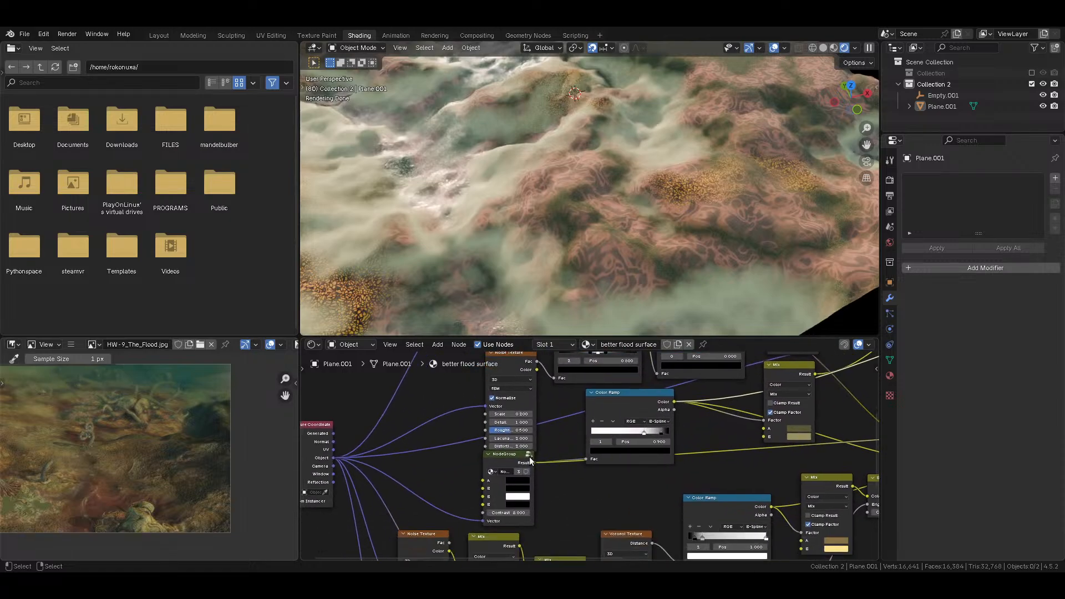
scroll(539, 509, up, 4)
click(494, 533)
text(12)
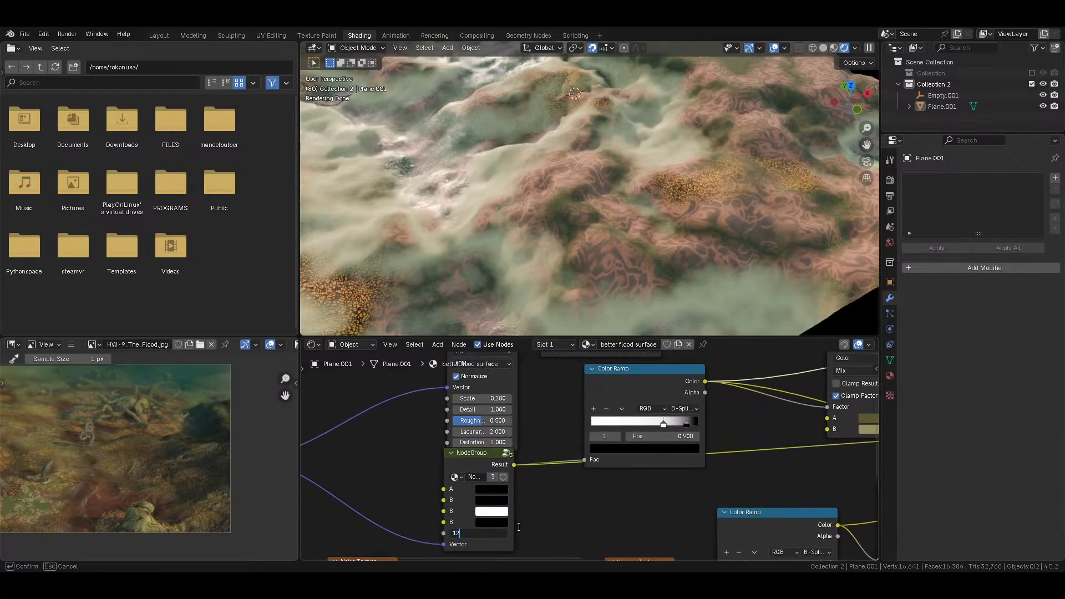
key(Return)
click(483, 536)
text(32)
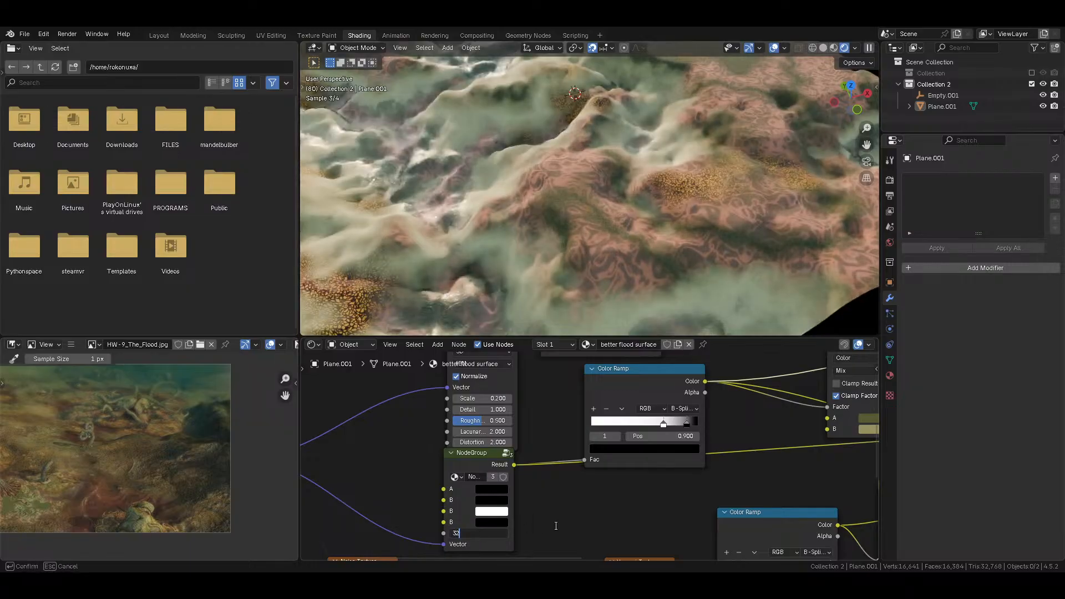
key(Return)
Step: Try much higher NodeGroup Contrast values of 64 and 512 and inspect the terrain
click(465, 534)
text(64)
key(Return)
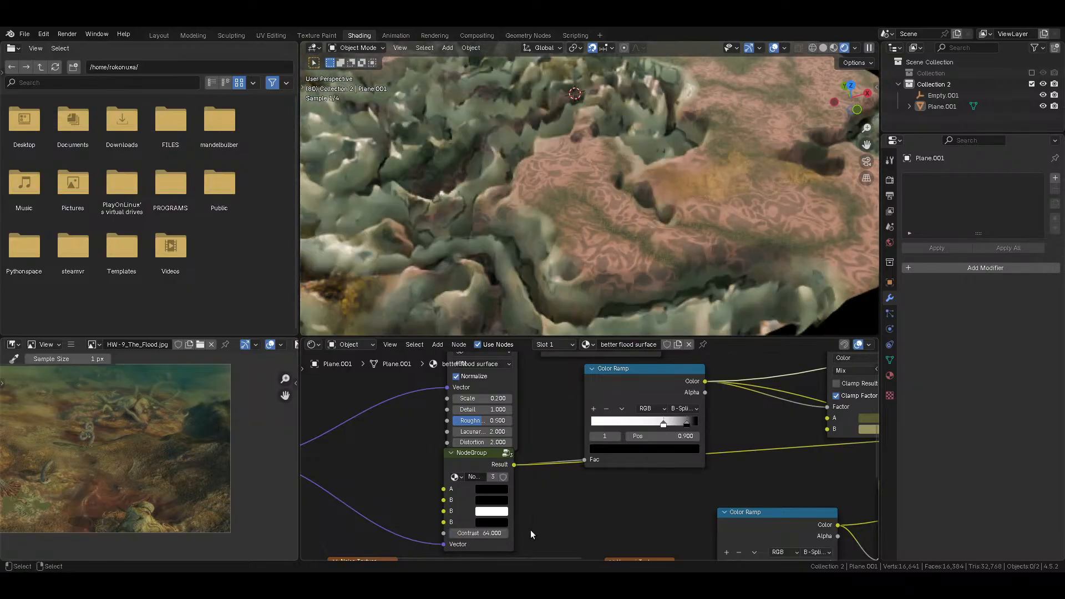
click(465, 534)
text(512)
key(Return)
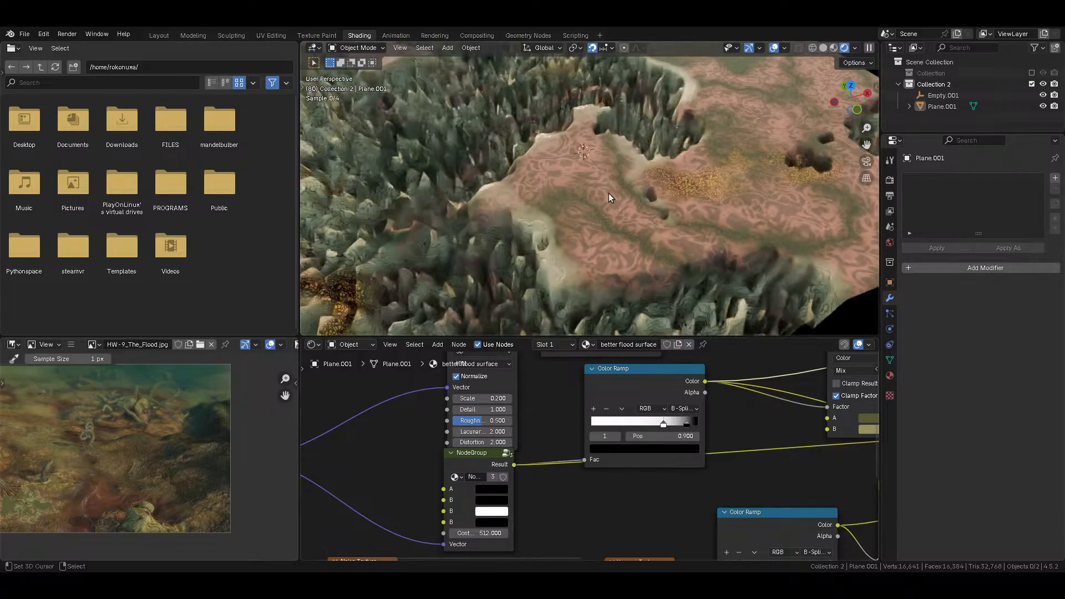
scroll(608, 193, down, 5)
scroll(618, 231, up, 4)
Step: Try a NodeGroup Contrast of 5, settle on 7, and save the file
click(508, 531)
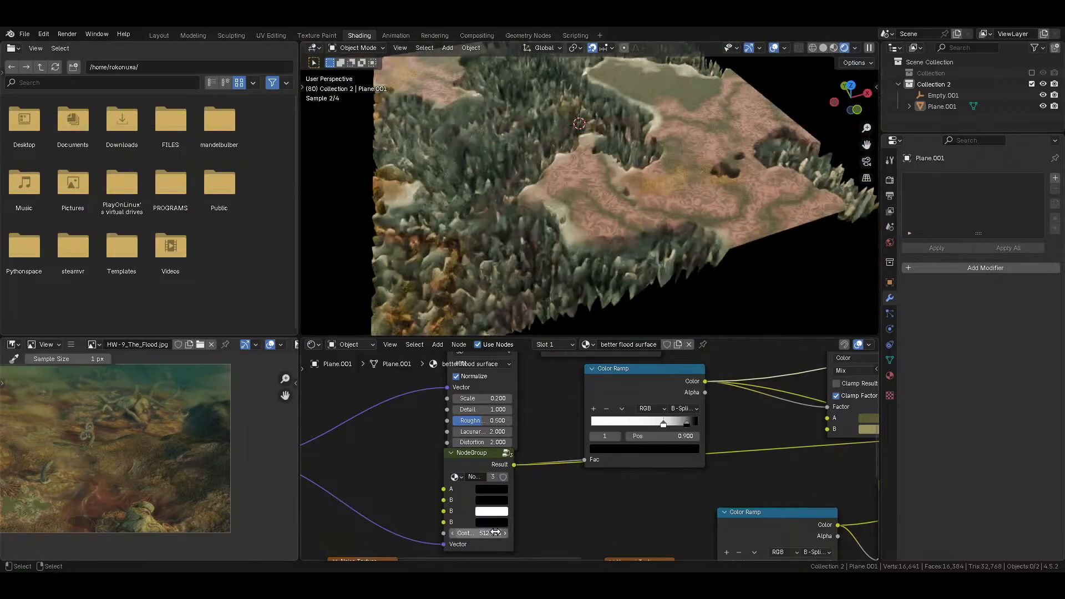
text(5)
key(Return)
click(481, 534)
text(7)
key(Return)
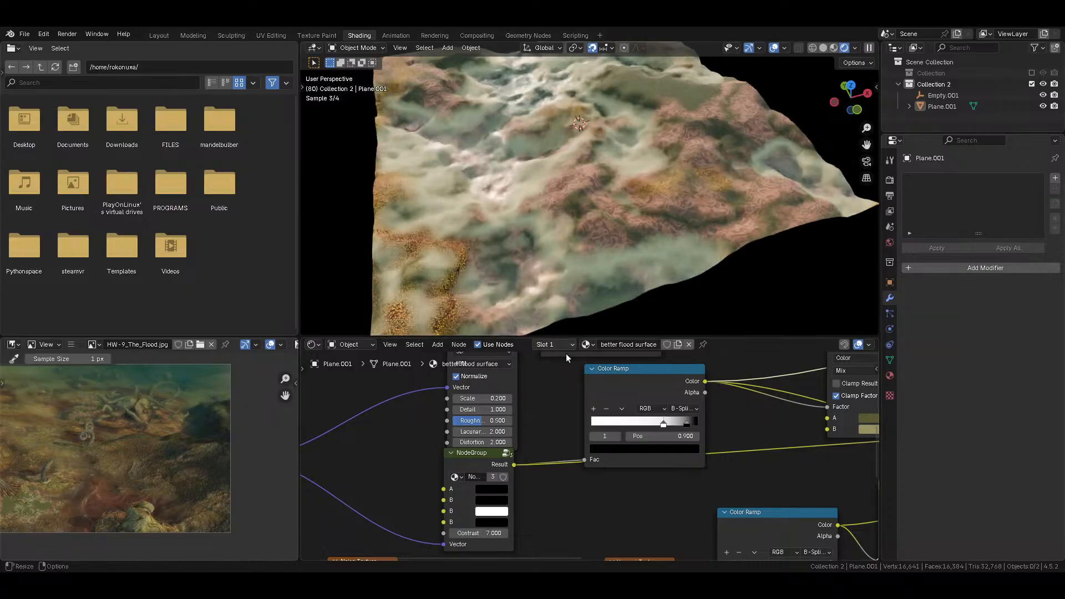
key(ctrl+s)
Step: Set the Scale of the Noise Texture feeding the Mix nodes before the Voronoi Texture to 0.3, after trying 0.1, and save
middle_drag(581, 485, 682, 293)
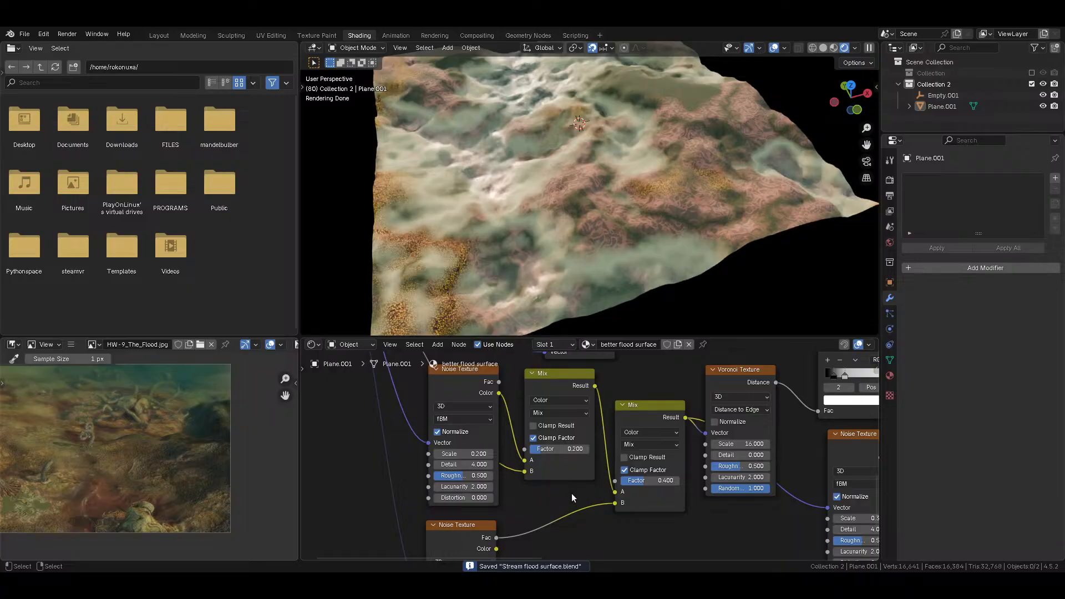
click(482, 454)
text(0.1)
key(Return)
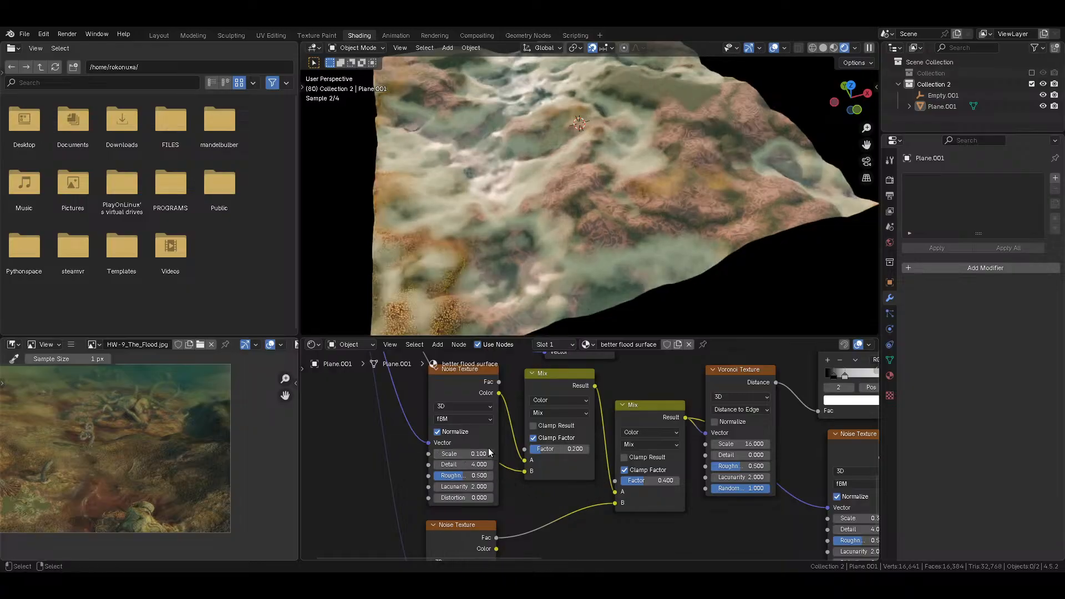
click(490, 453)
click(491, 454)
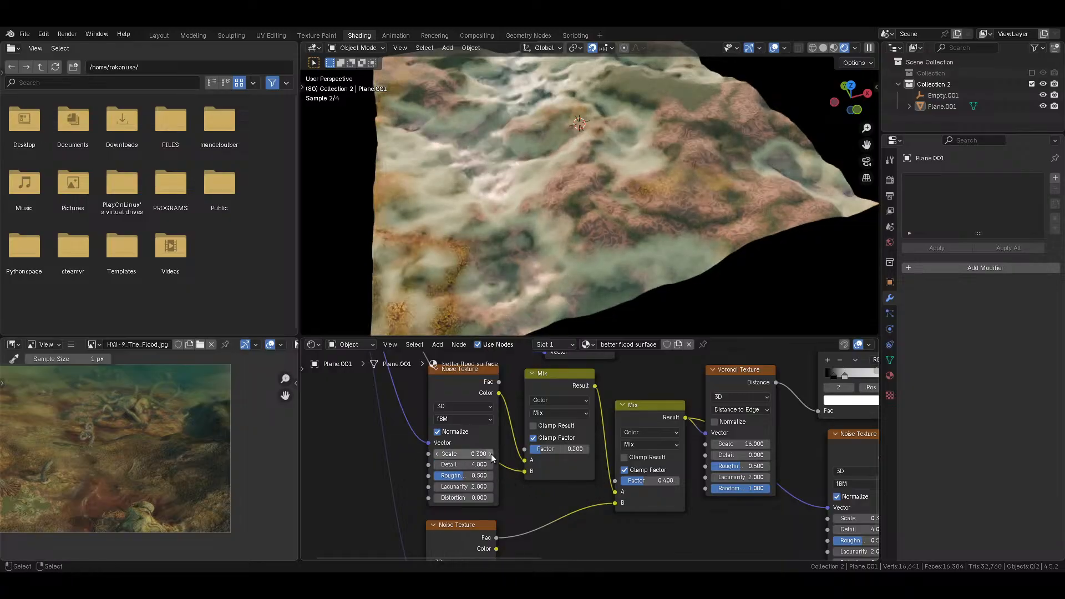
key(ctrl+s)
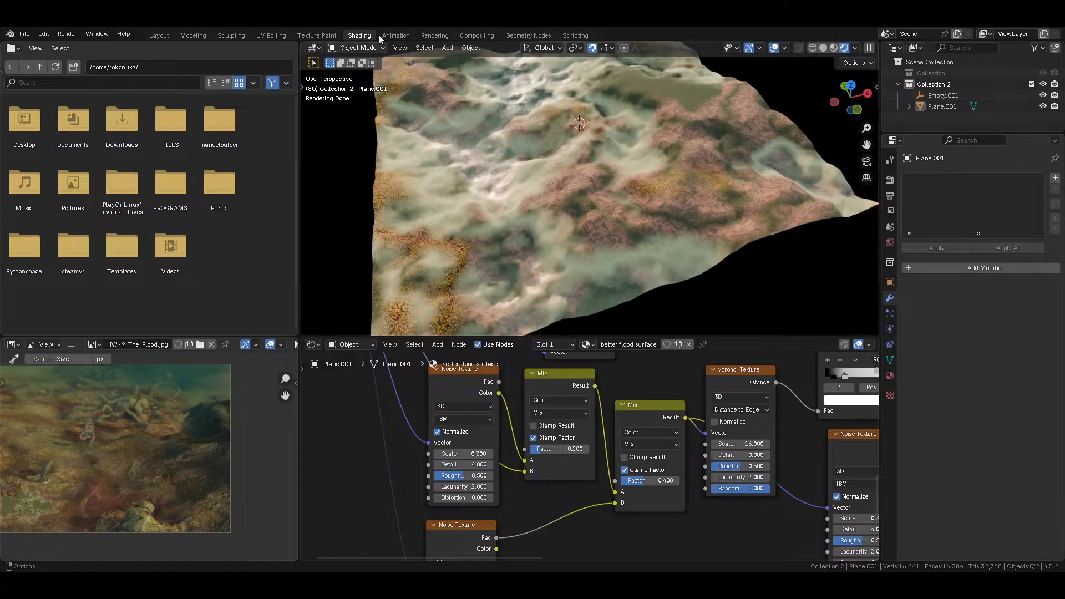
Step: In the Layout workspace, exclude Collection 2, create a new active collection, and save the file
click(159, 35)
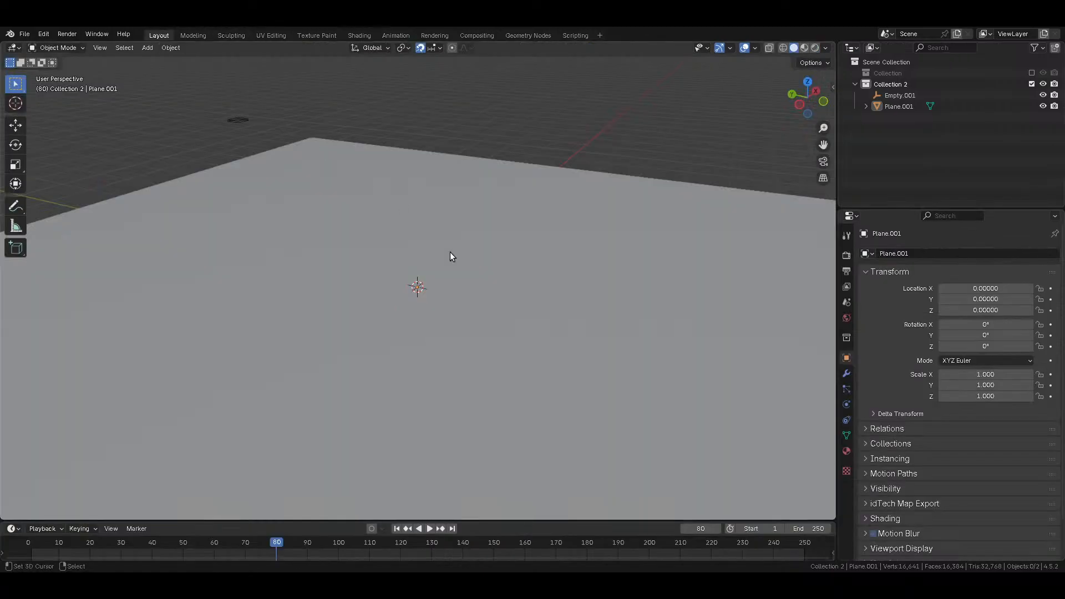
scroll(542, 264, down, 5)
click(1031, 83)
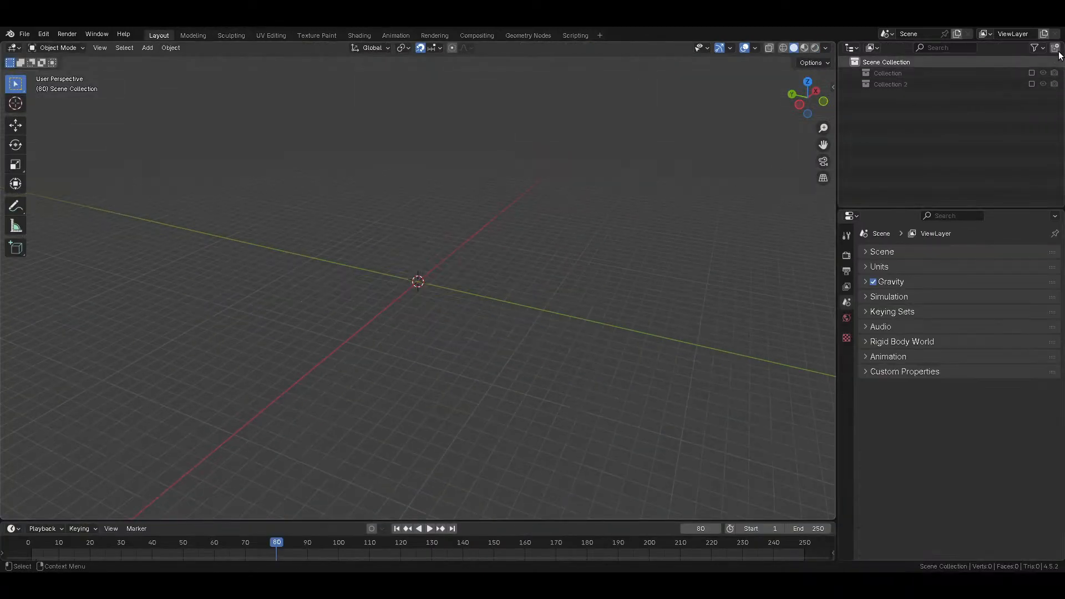
click(1055, 47)
click(900, 96)
key(ctrl+s)
Step: Add a plane mesh to Collection 3
key(shift+a)
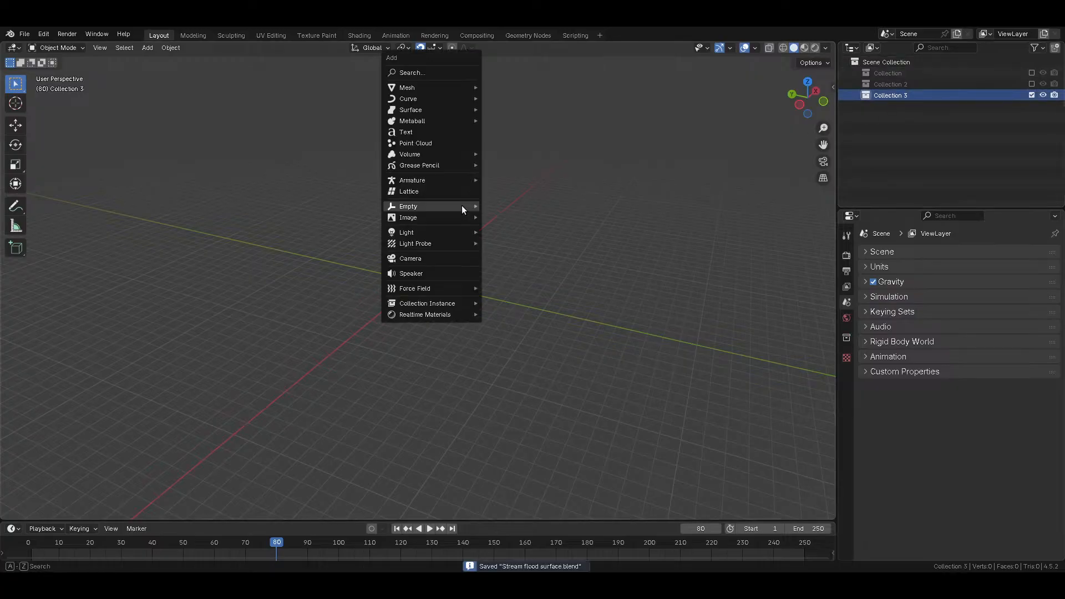
mouse_move(410, 87)
click(504, 88)
Step: In Edit Mode, alternately scale the plane by 2 and subdivide it, four times over, and return to Object Mode
key(Tab)
text(s0)
click(558, 238)
right_click(558, 238)
click(558, 238)
key(s)
key(2)
click(558, 238)
right_click(558, 238)
click(558, 238)
key(2)
click(558, 238)
right_click(558, 238)
click(558, 238)
key(s)
key(2)
click(558, 238)
right_click(558, 238)
click(558, 238)
key(Tab)
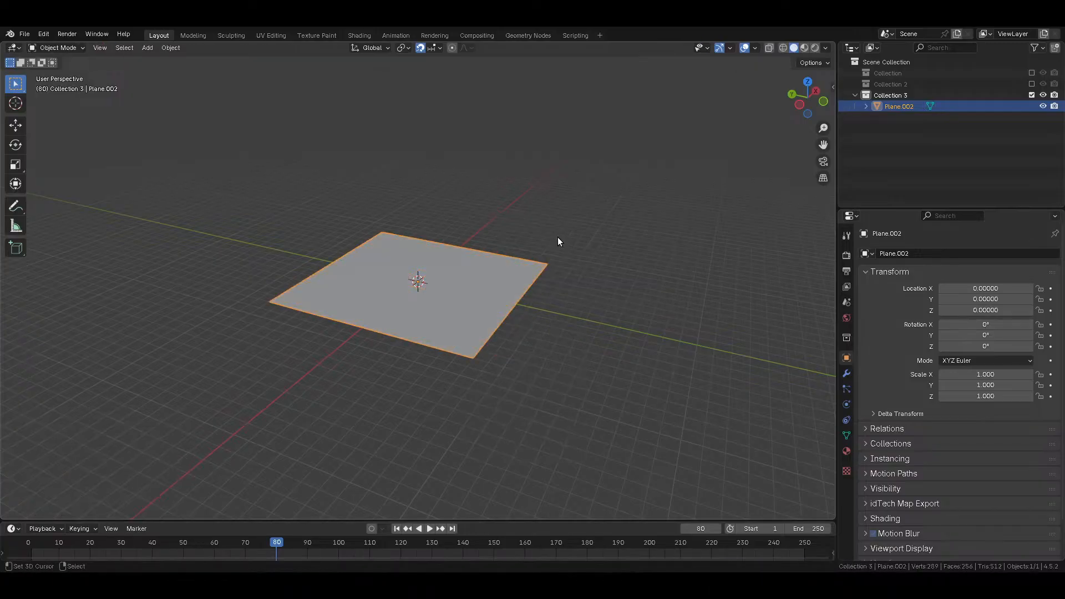
Step: Add a Displace modifier to the new plane and assign it a separate copy of the existing Texture
scroll(557, 237, up, 4)
middle_drag(558, 236, 561, 280)
click(847, 374)
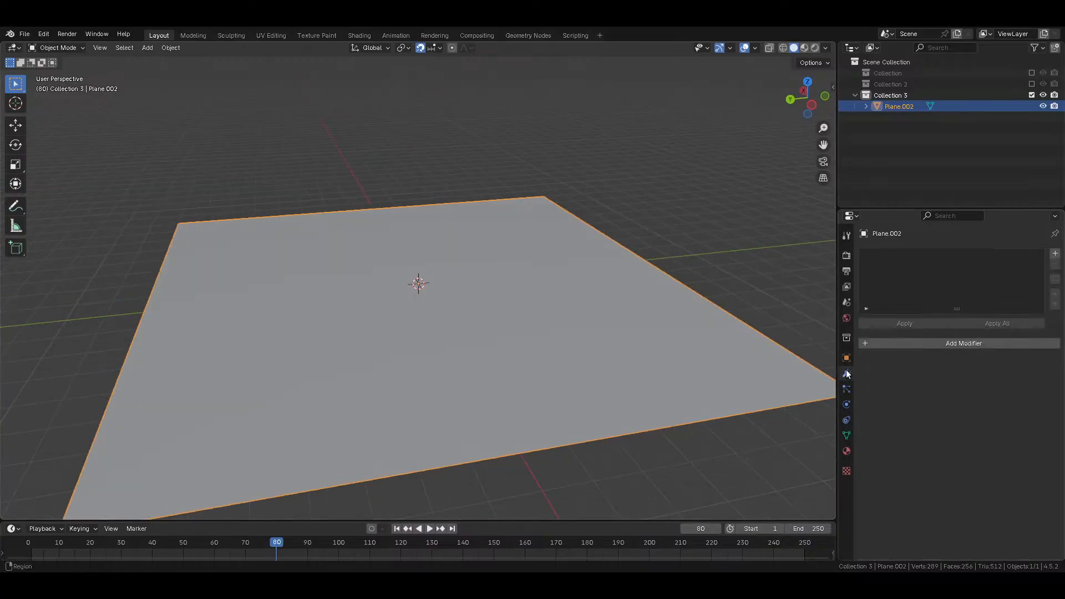
click(1055, 254)
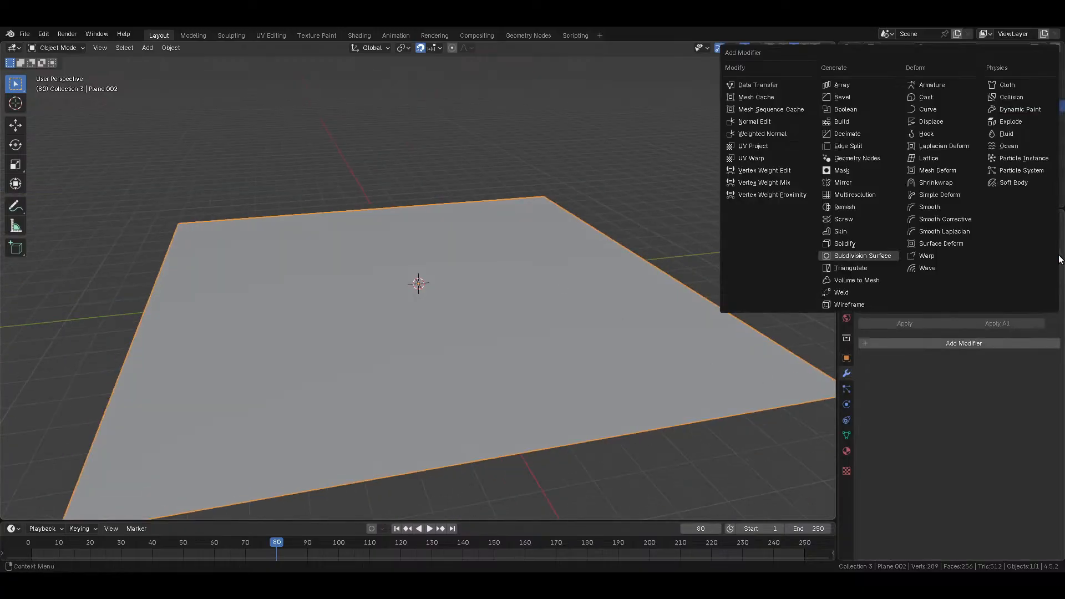
click(931, 122)
click(870, 378)
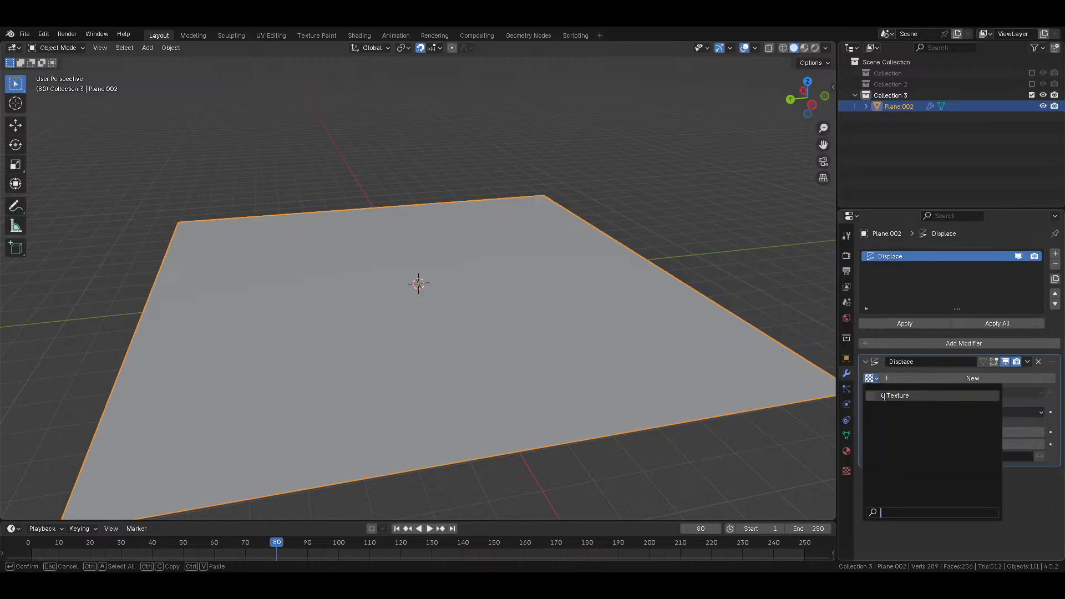
click(865, 407)
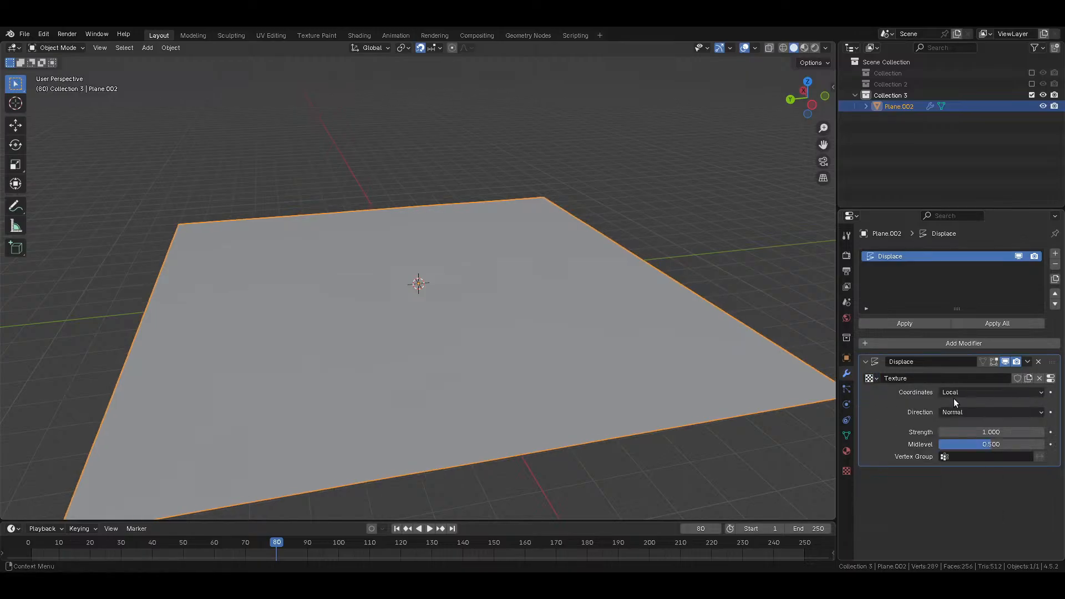
click(1025, 378)
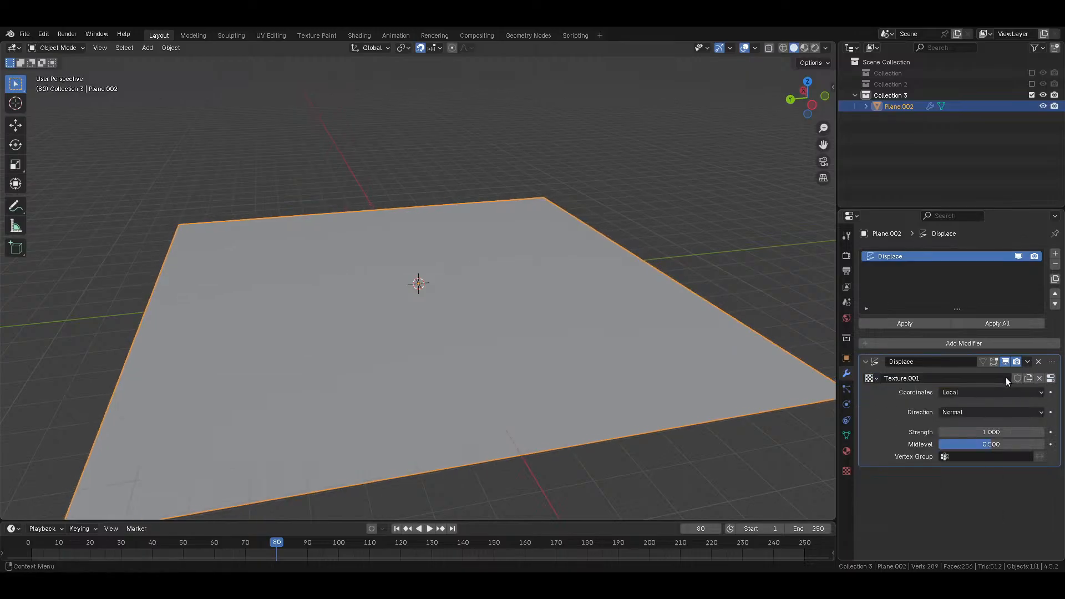
Step: Set the copied texture to Clouds with size 32 and depth 9, and return to the Displace settings
click(847, 471)
click(947, 286)
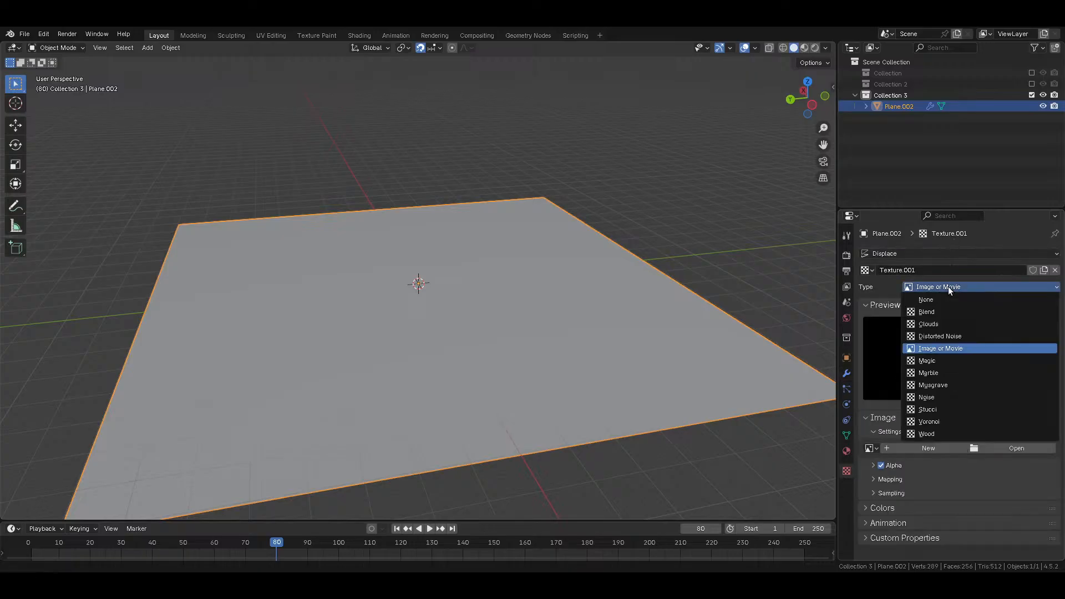
click(936, 325)
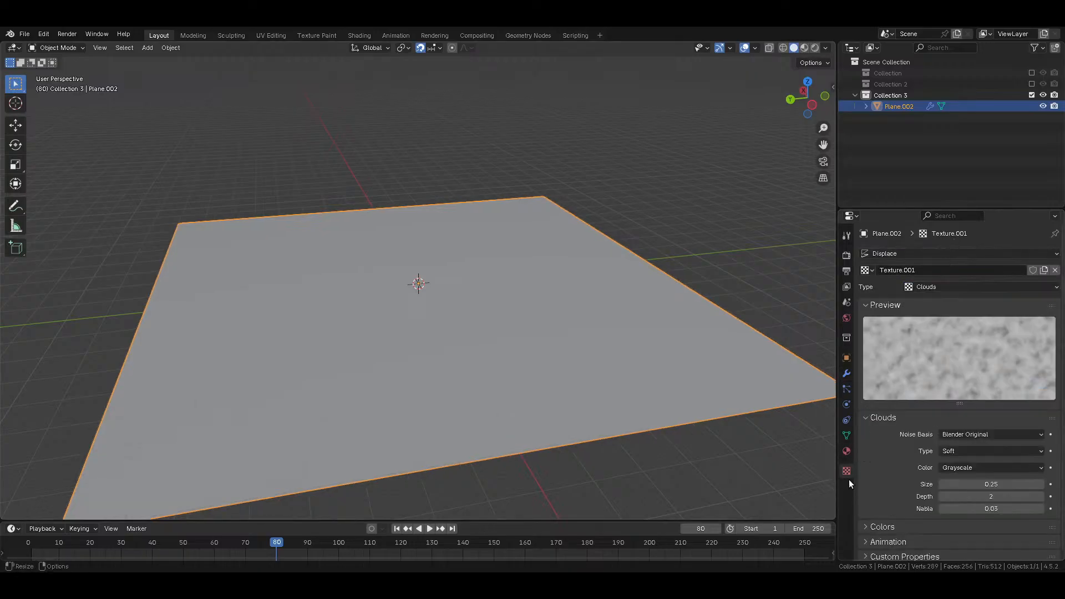
click(963, 305)
click(993, 386)
text(32)
key(Return)
click(982, 399)
text(9)
key(Return)
click(893, 431)
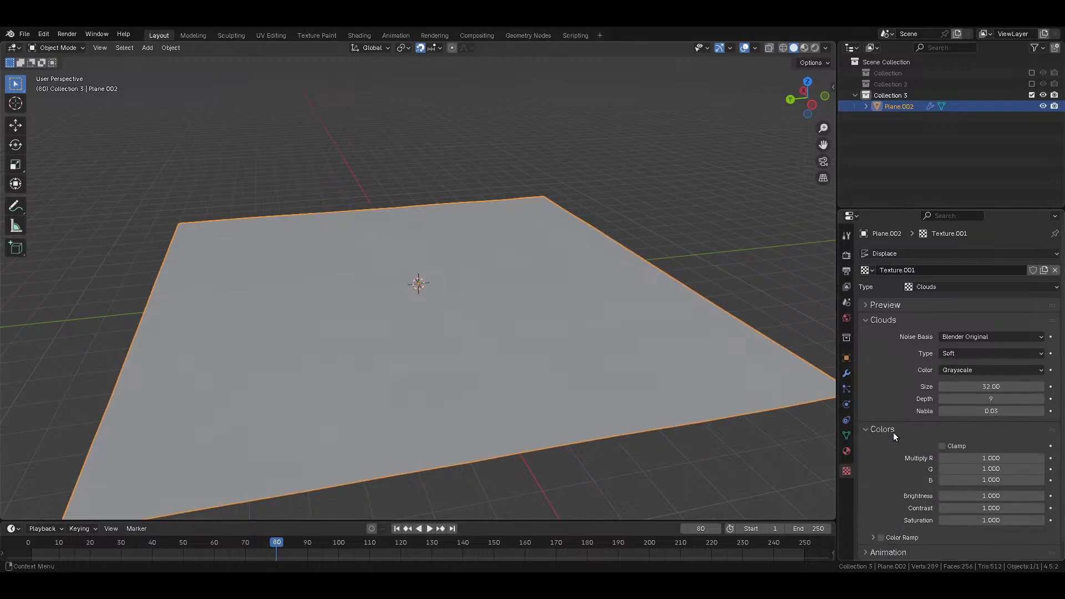
scroll(893, 432, down, 1)
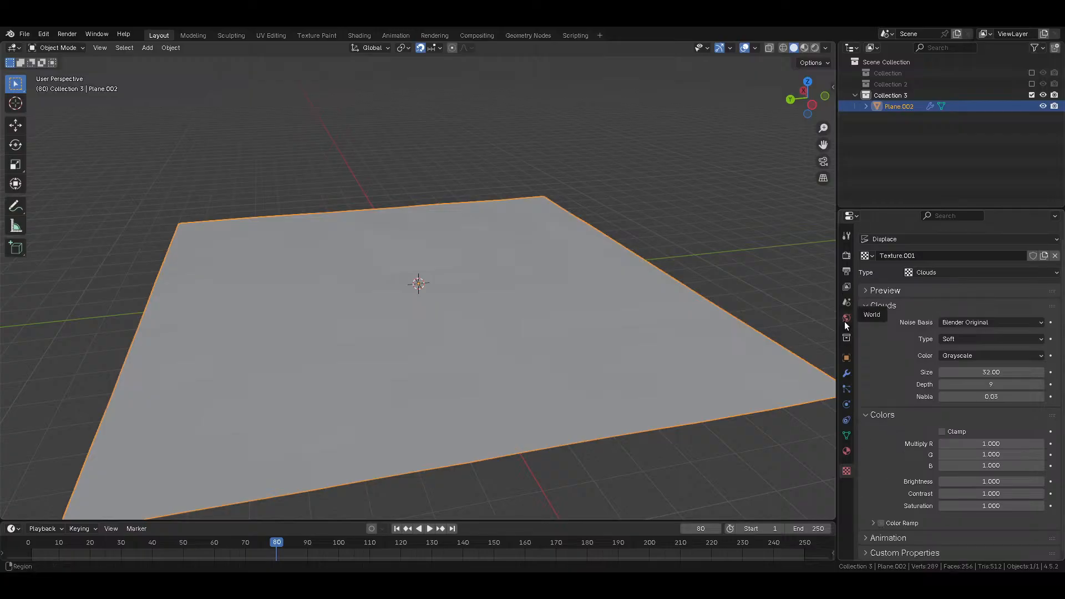
click(846, 374)
Step: Try Z as the Displace direction and switch it back to Normal
click(980, 387)
click(980, 387)
click(971, 413)
key(z)
click(970, 414)
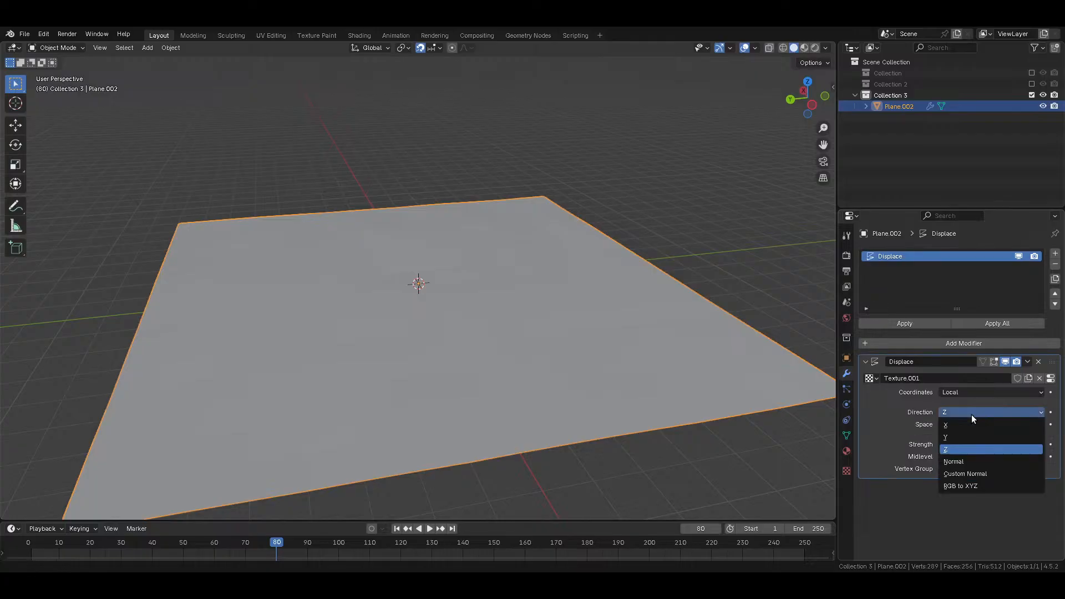
click(960, 461)
Step: Set the Displace coordinates to Object, targeting a new cube empty placed just beyond the plane's far edge
click(964, 392)
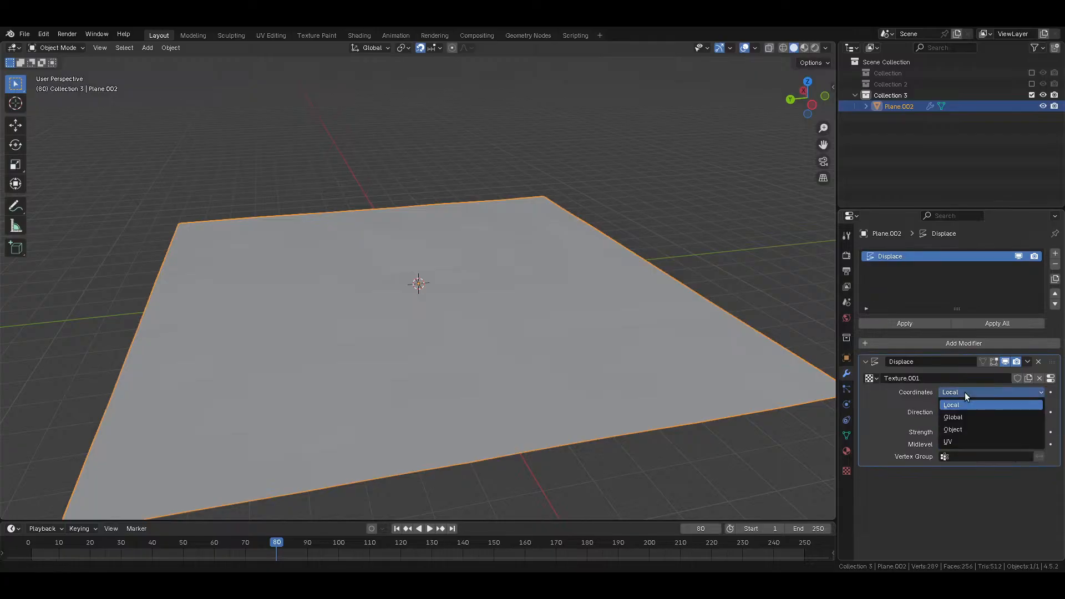
click(963, 427)
key(shift+a)
mouse_move(417, 394)
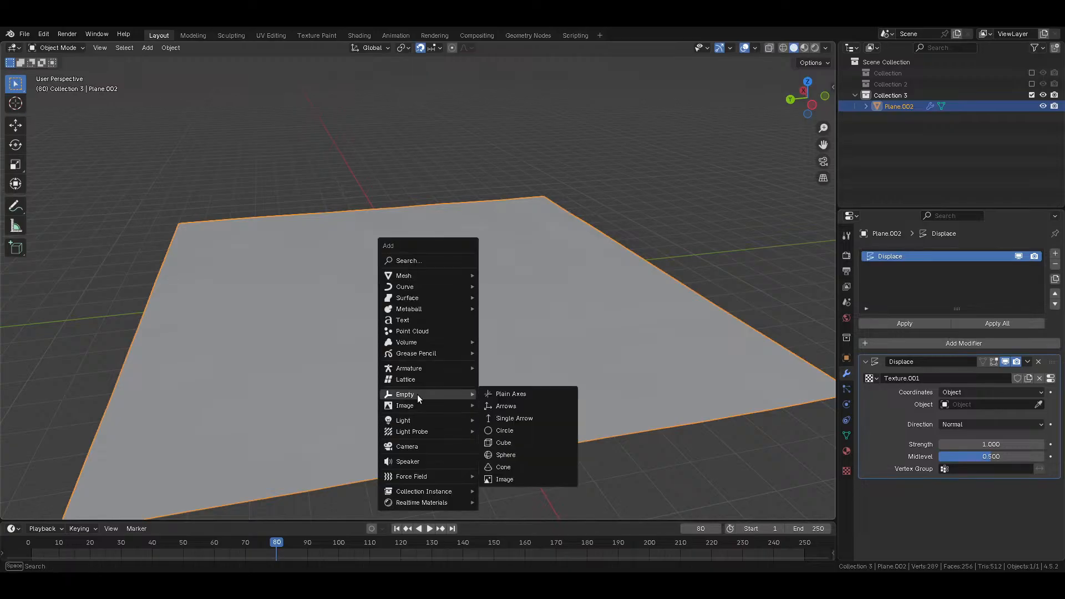
click(530, 444)
key(g)
click(548, 304)
right_click(562, 296)
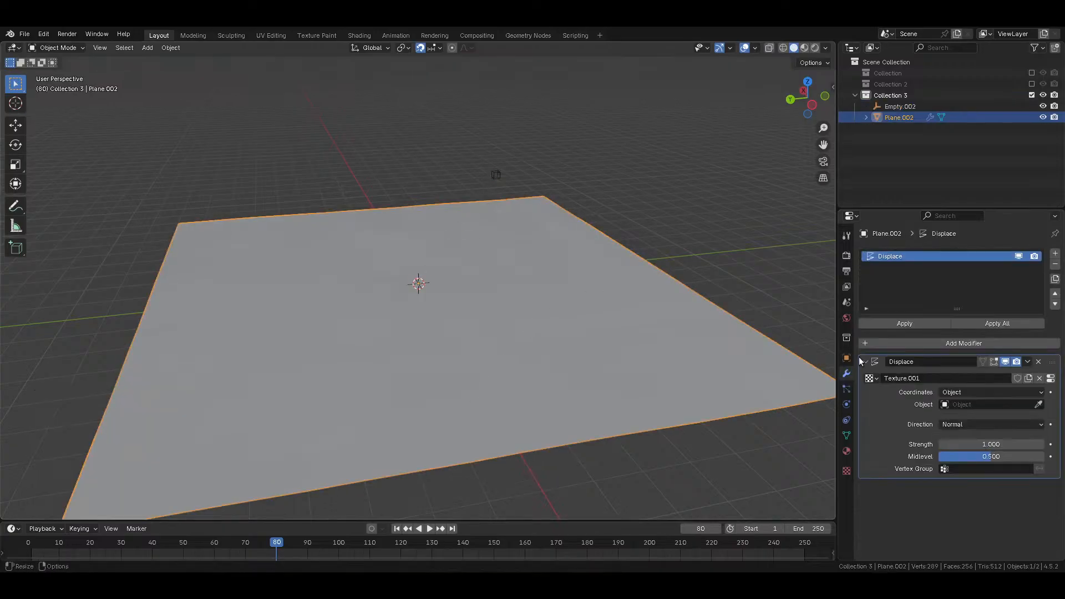
click(1039, 405)
click(497, 173)
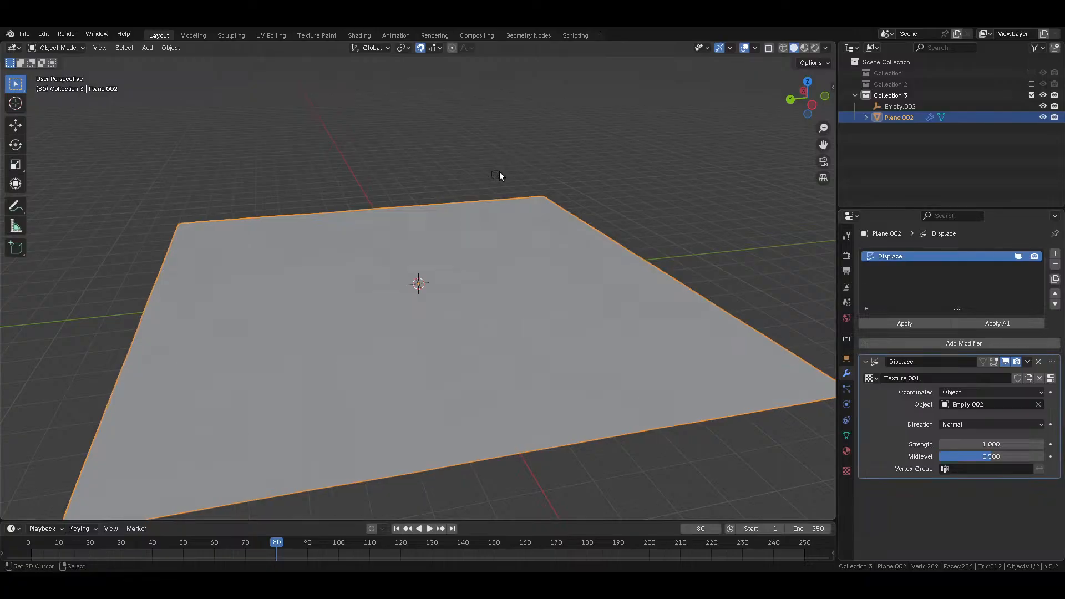
Step: Set the plane's Displace strength to 16, and then raise it to 100
click(997, 444)
text(16)
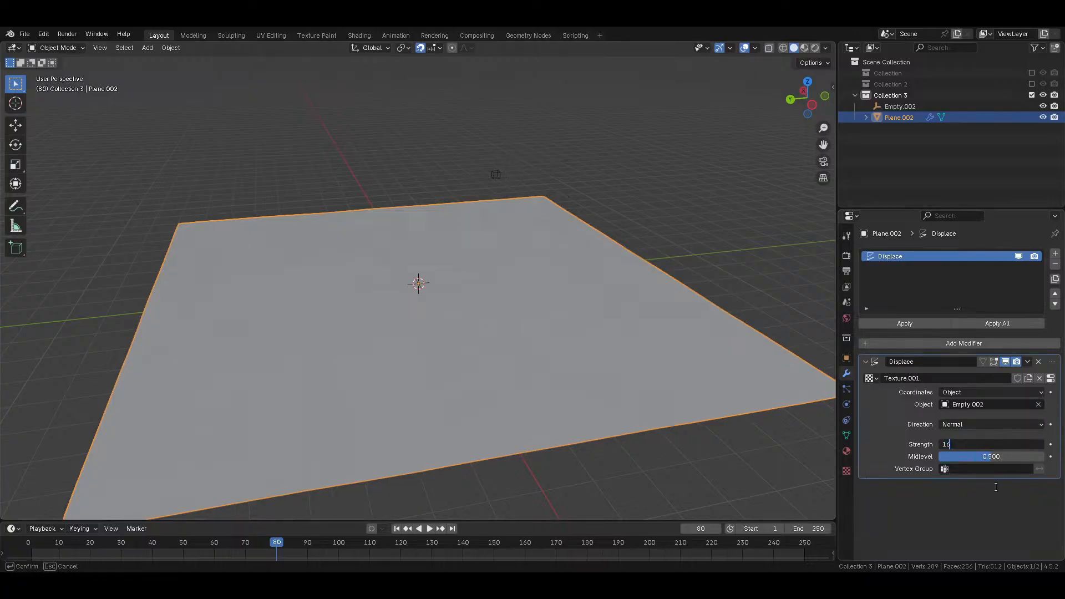
key(Return)
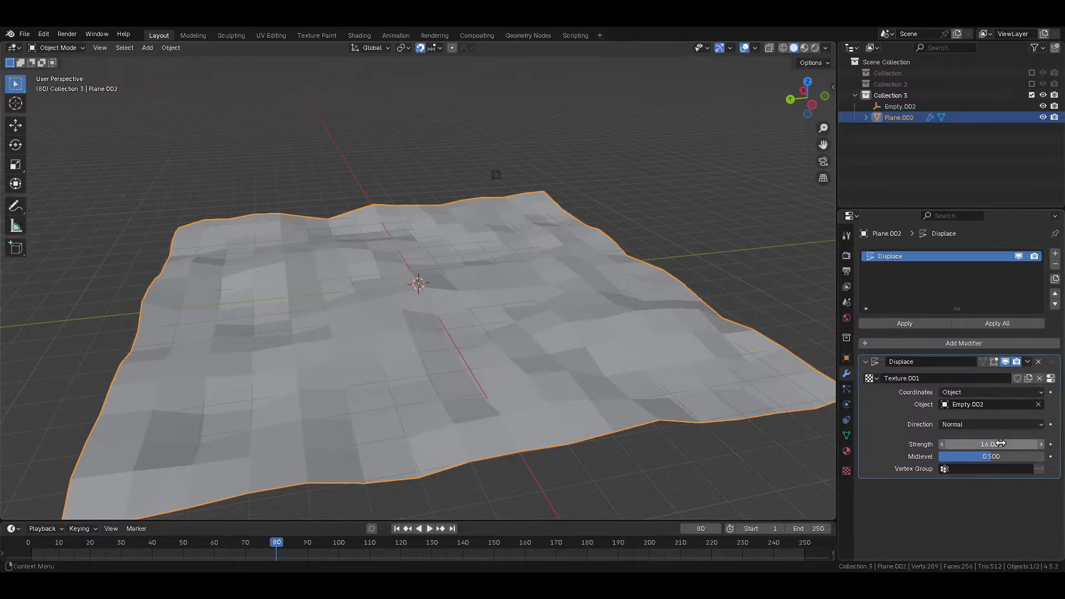
middle_drag(526, 340, 690, 380)
drag(991, 444, 1038, 444)
middle_drag(598, 318, 597, 334)
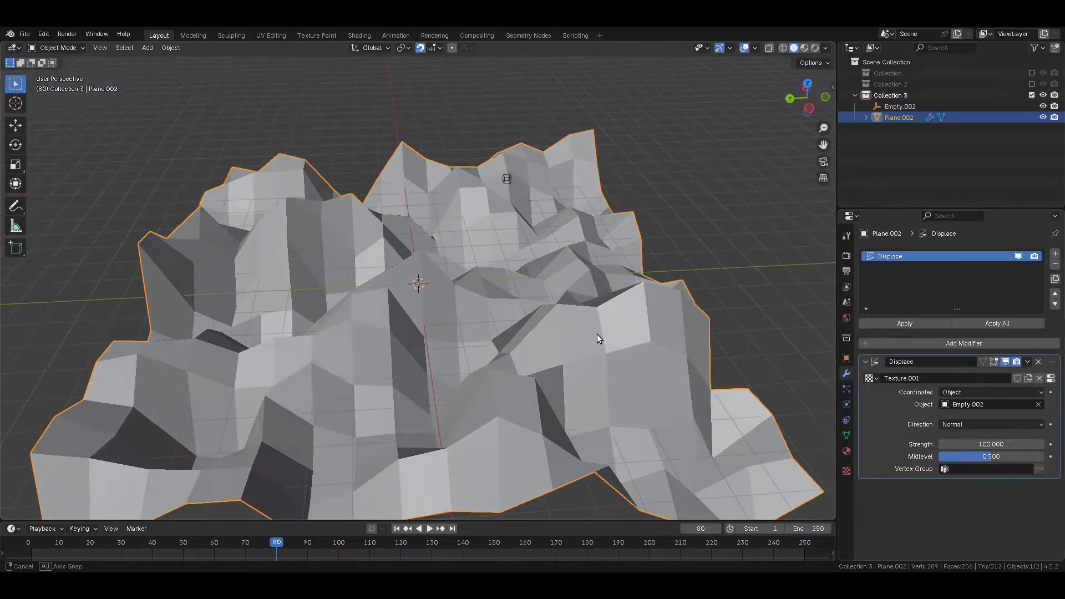
Step: Try subdividing the plane's mesh once in Edit Mode
key(Tab)
right_click(554, 313)
click(554, 314)
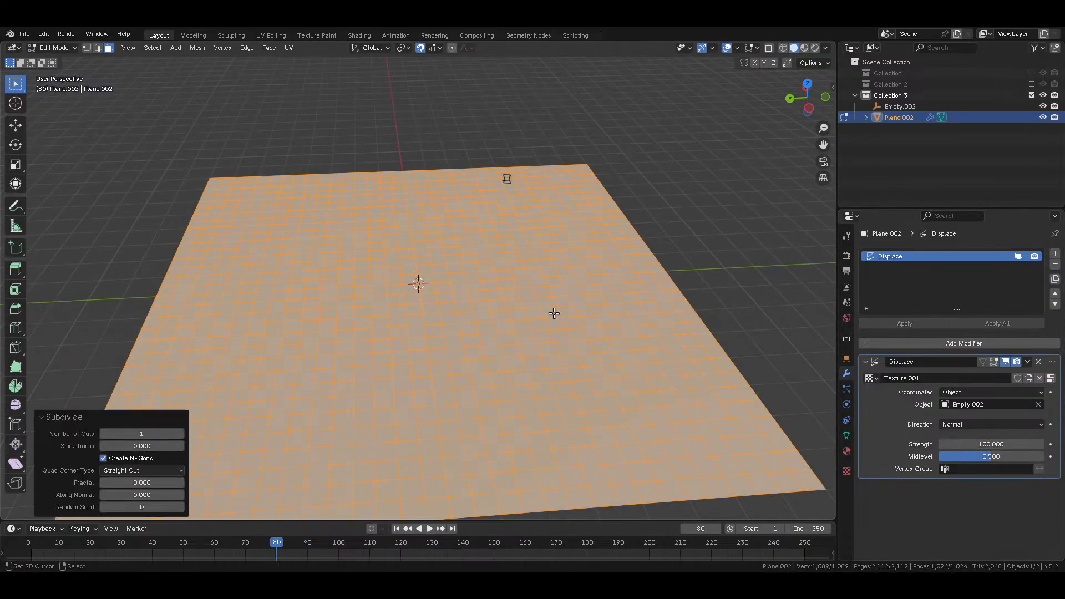
key(Tab)
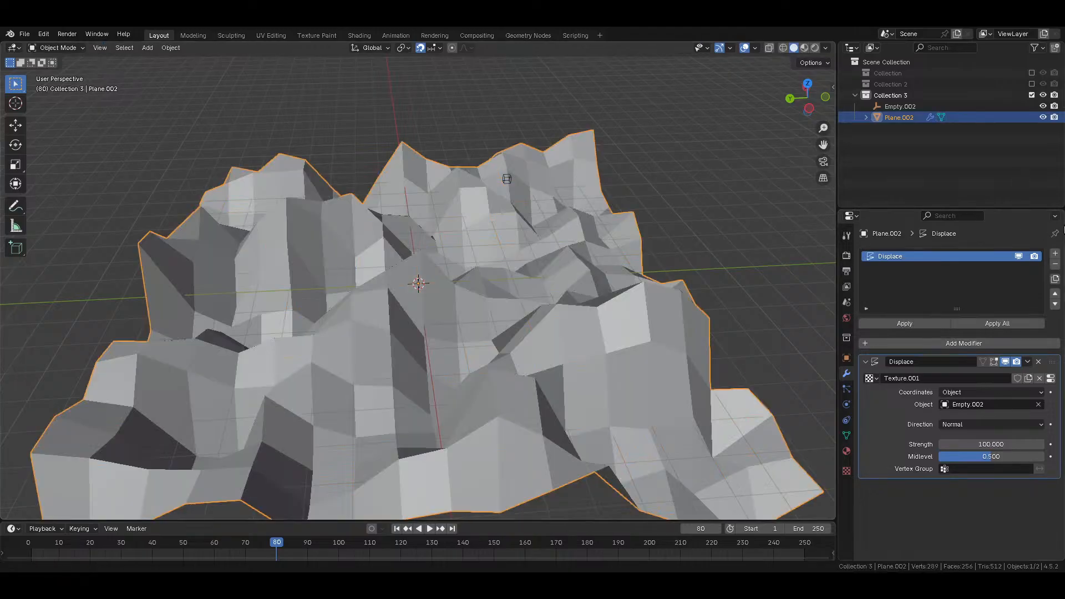
Step: Add a Simple Subdivision modifier with 4 viewport levels to the plane, placed ahead of the Displace modifier
click(963, 344)
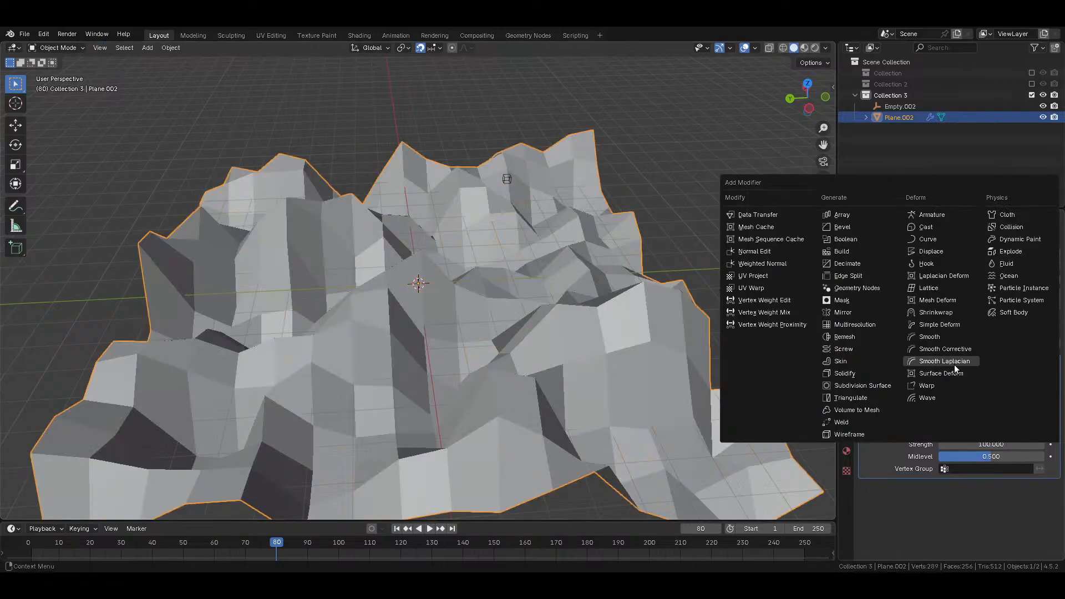
click(863, 386)
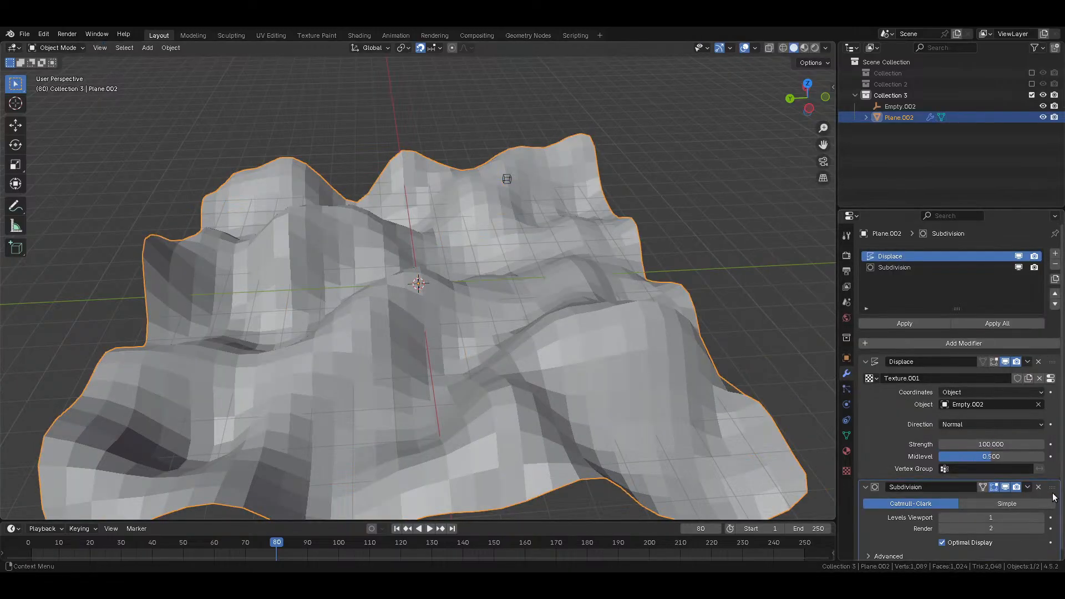
click(1027, 487)
click(994, 383)
click(994, 380)
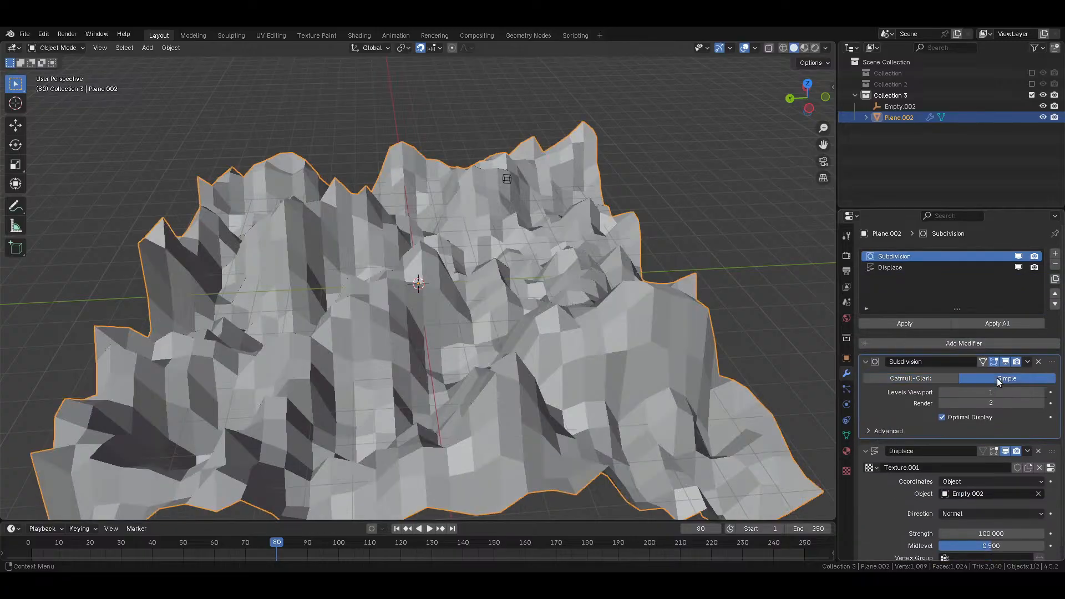
key(ctrl+4)
middle_drag(552, 317, 542, 337)
click(865, 362)
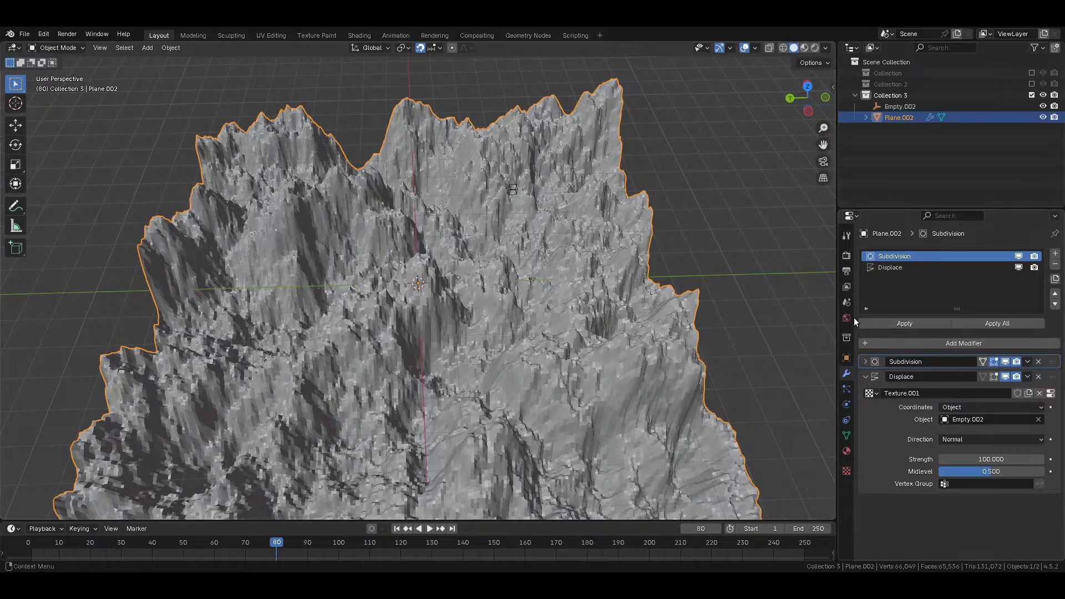
Step: Try stacking a duplicate of the Displace modifier in the Normal direction on the terrain plane
click(898, 106)
middle_drag(516, 233, 526, 256)
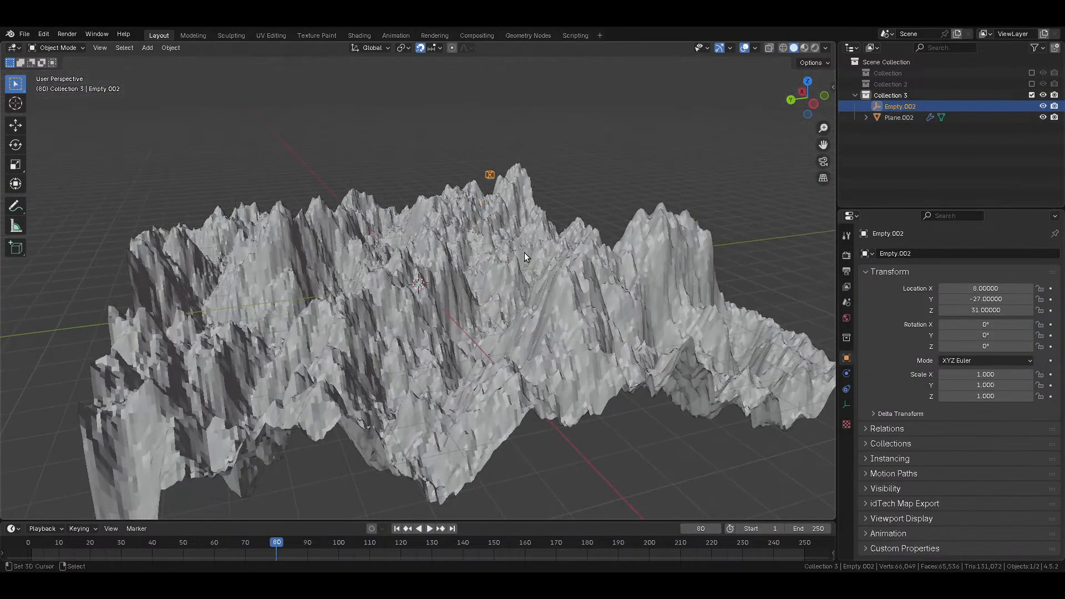
click(899, 117)
click(870, 376)
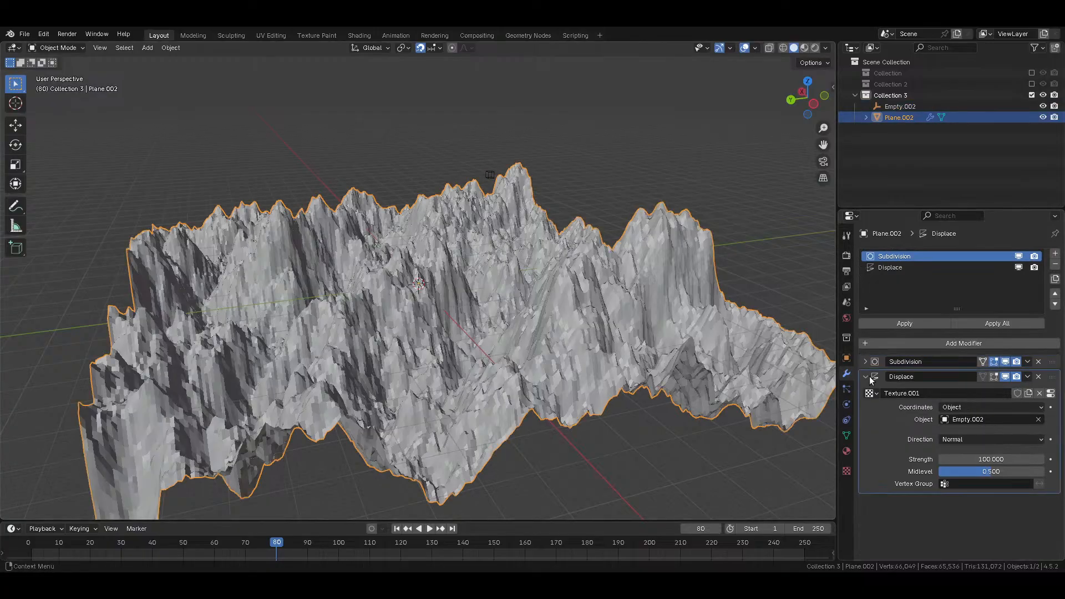
key(shift+d)
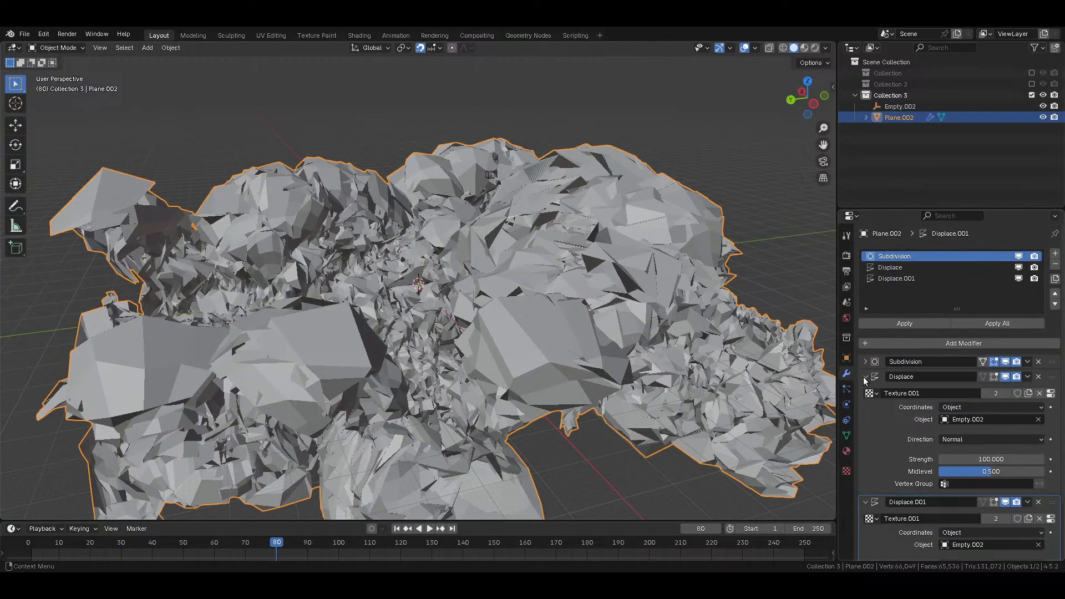
middle_drag(438, 226, 374, 271)
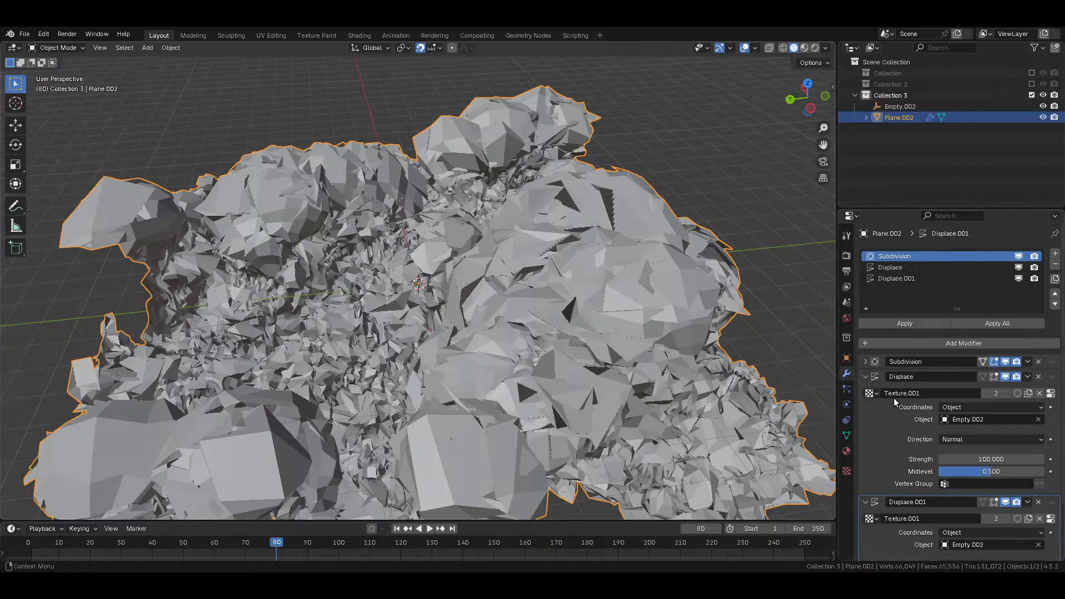
click(1038, 502)
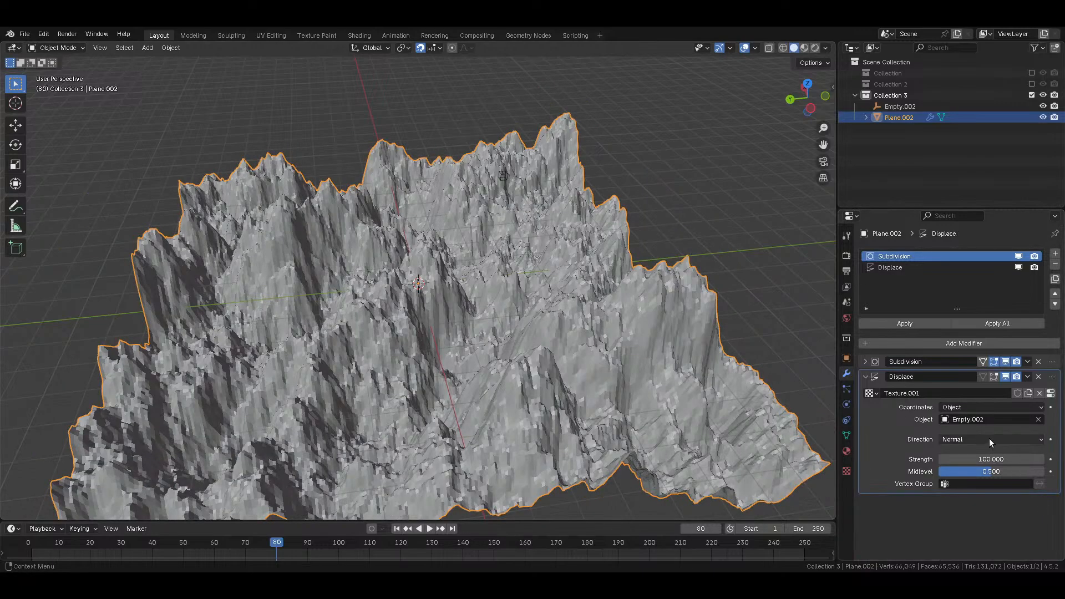
Step: Set the Displace direction to Z and collapse the modifier's settings
click(990, 439)
click(948, 482)
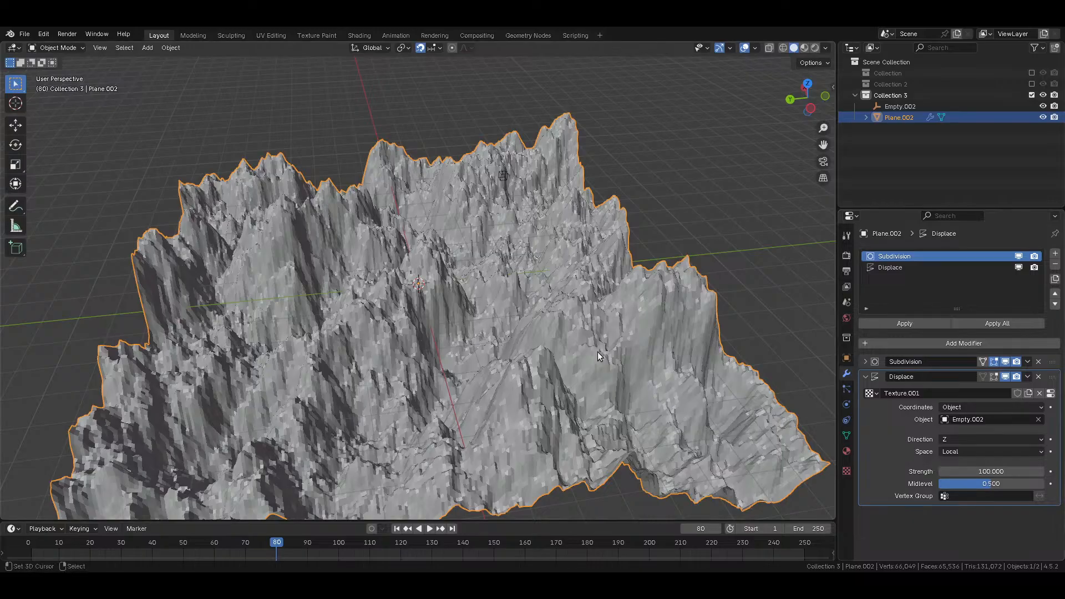
click(867, 377)
Step: Duplicate the Z-direction Displace modifier three times and examine the exaggerated terrain from several angles
key(shift+d)
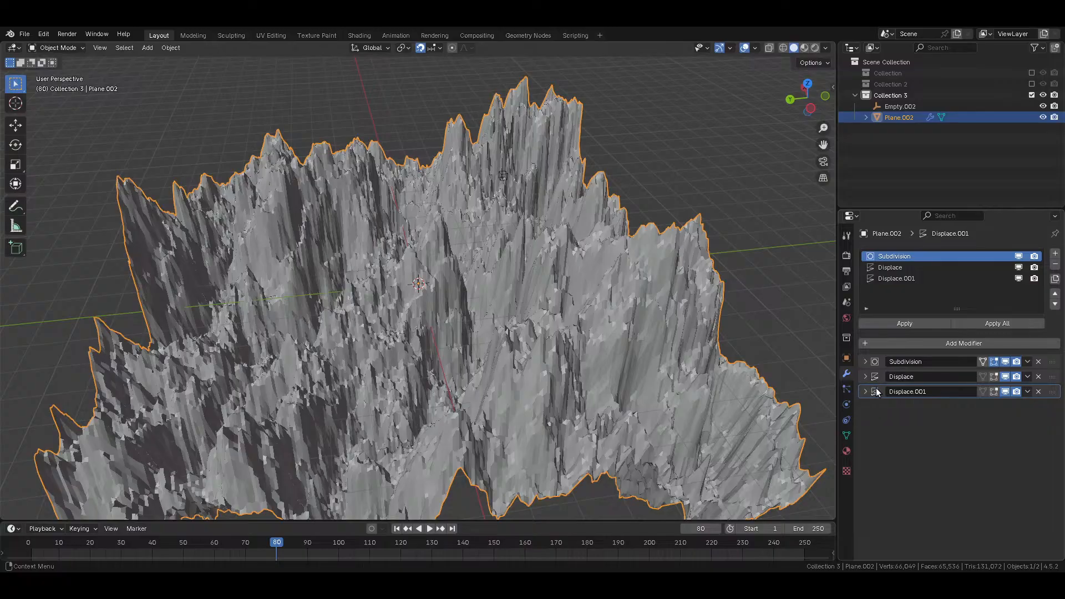
key(shift+d)
key(shift+d)
mouse_move(638, 388)
middle_down()
mouse_move(603, 373)
mouse_move(629, 387)
middle_up()
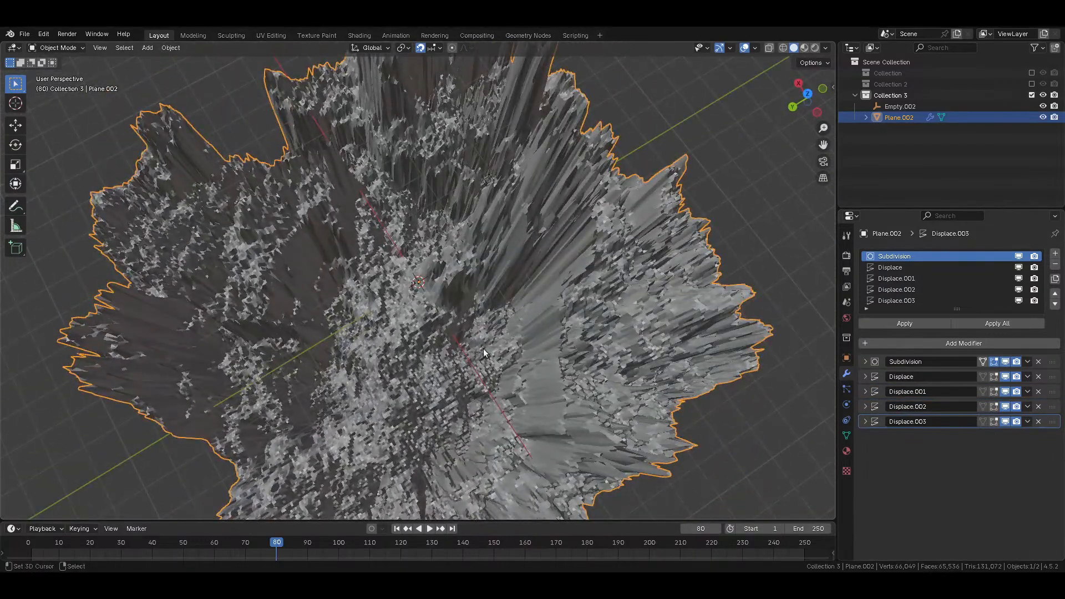
middle_drag(353, 379, 400, 328)
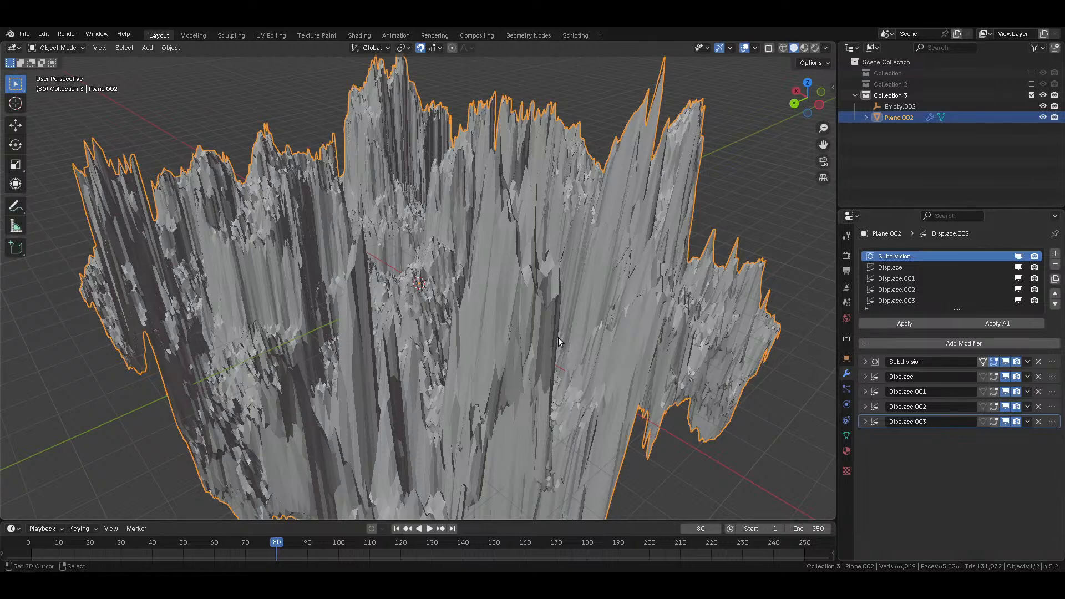
middle_drag(558, 338, 565, 291)
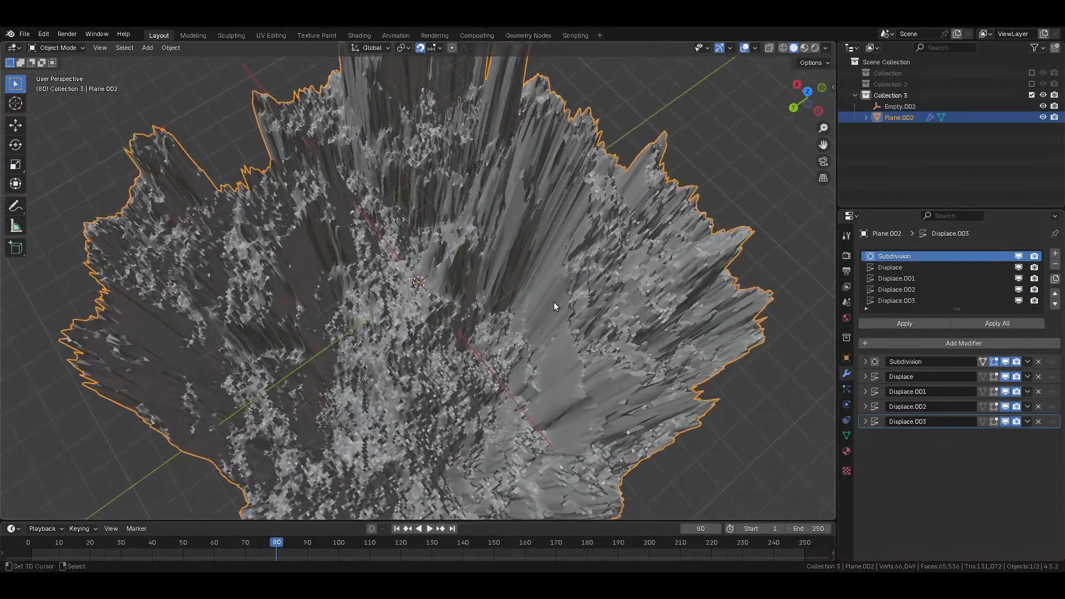
middle_drag(536, 375, 568, 371)
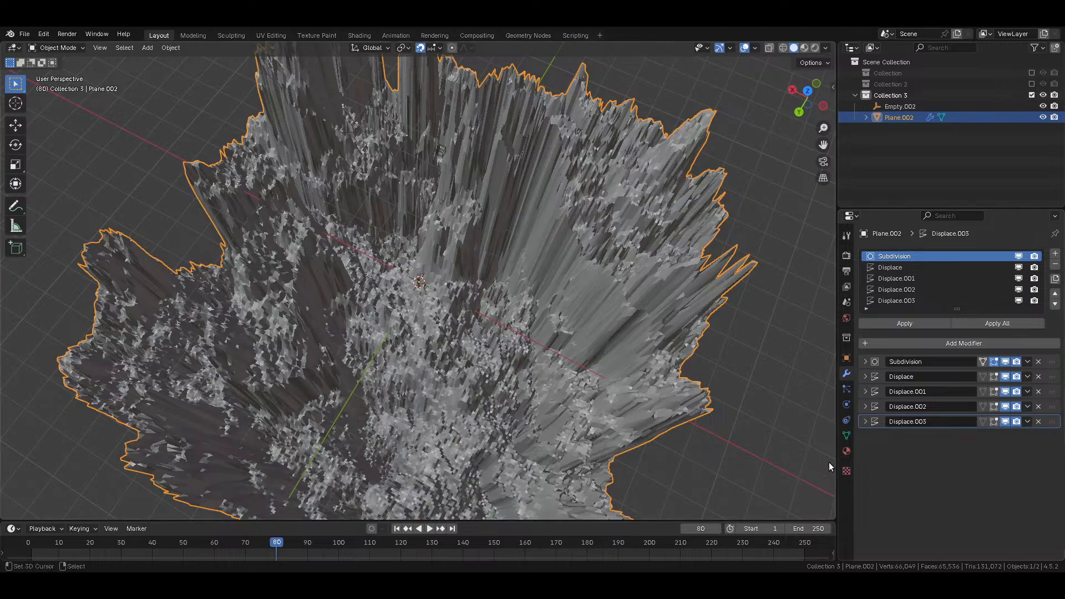
Step: Enable the Color Ramp on the displacement clouds texture and add a stop at position 0.5*1.6
click(846, 472)
click(914, 321)
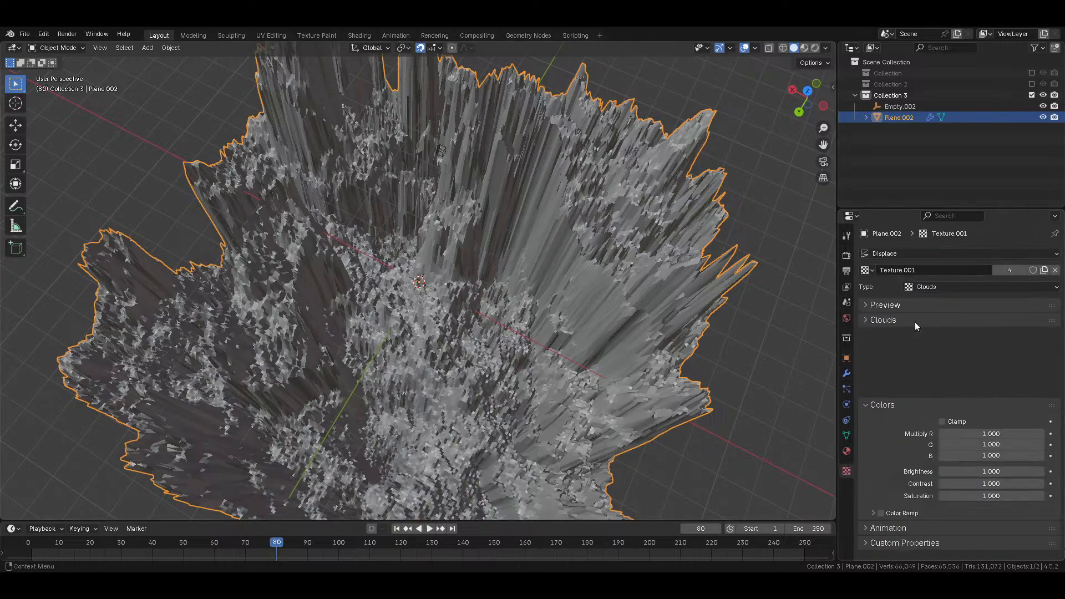
click(874, 444)
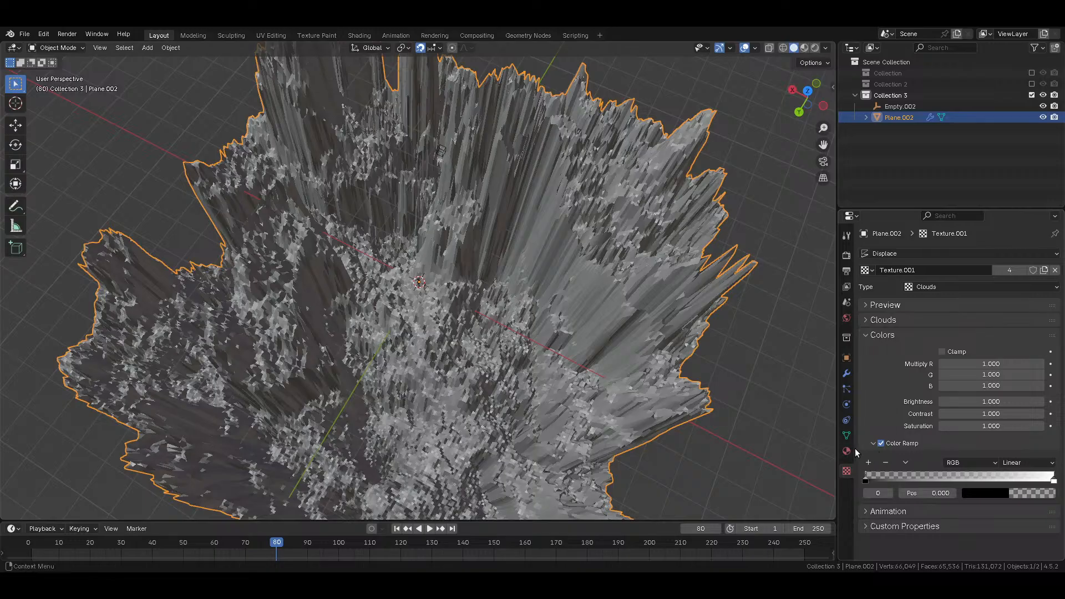
click(869, 463)
click(942, 493)
text(0.5*1.6)
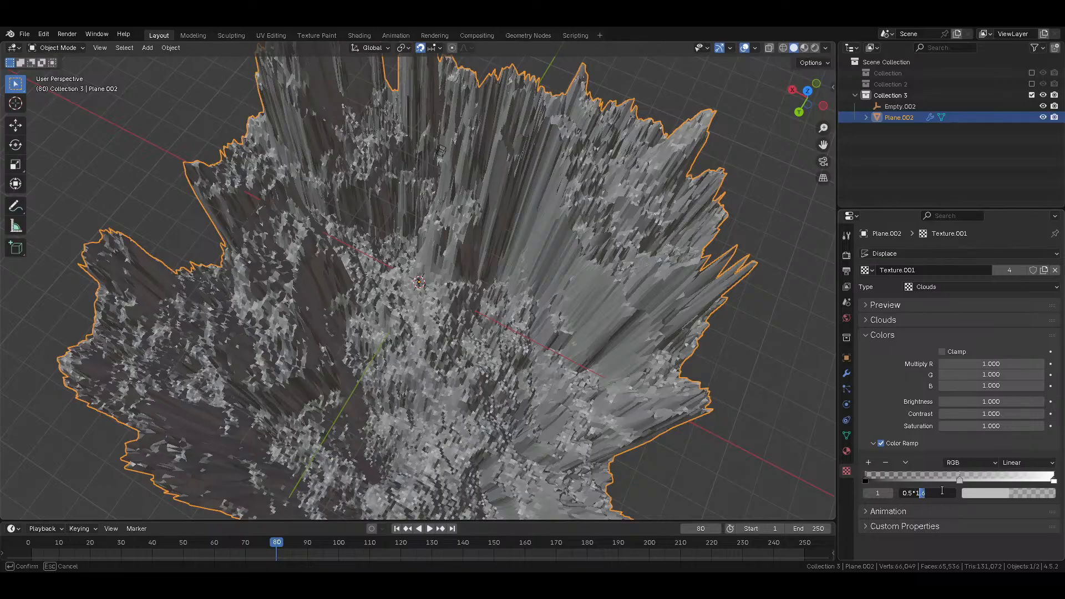
key(Return)
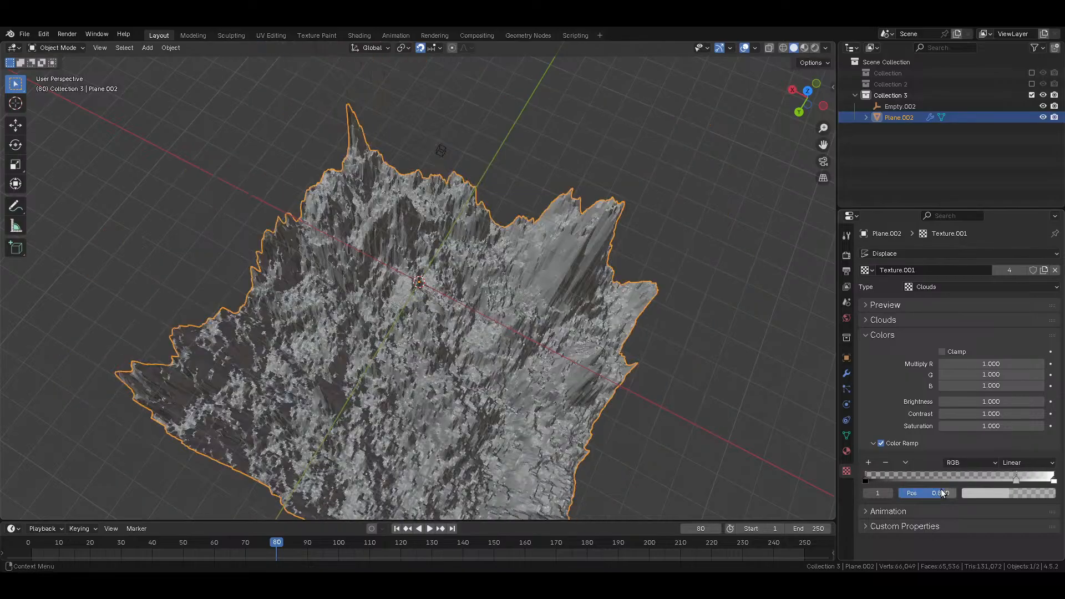
Step: Add another stop to the texture's color ramp at position 0.4*1.6
click(868, 463)
click(932, 493)
text(0.4*1.6)
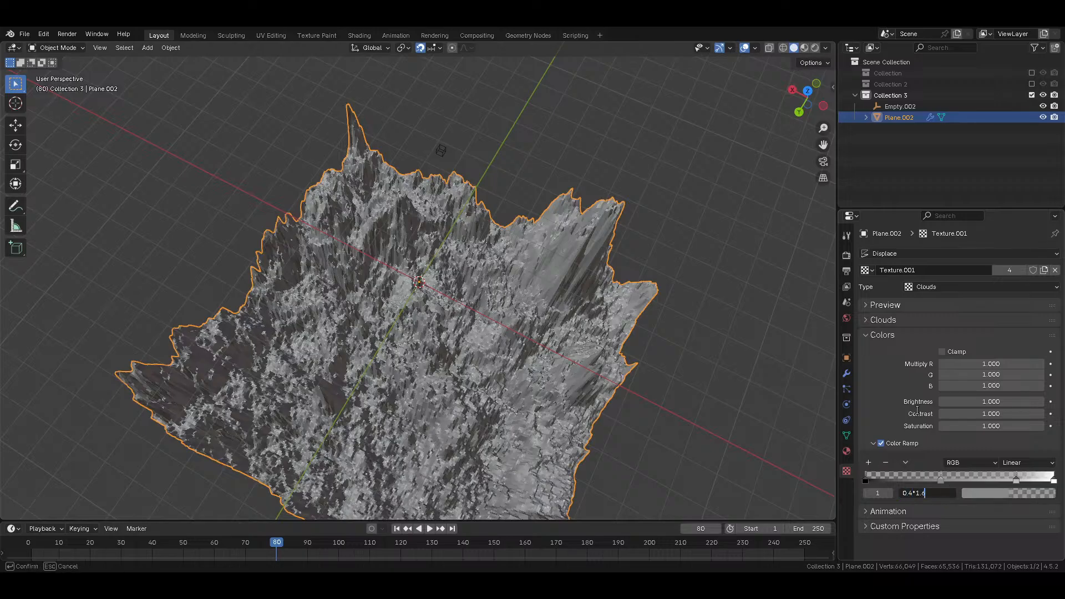
key(Return)
Step: Add five more stops to the color ramp, multiplying each new stop's default position by 1.6
click(869, 463)
click(941, 493)
key(Right)
text(*1.6)
key(Return)
click(869, 462)
click(941, 493)
key(Right)
text(*1.6)
key(Return)
click(869, 462)
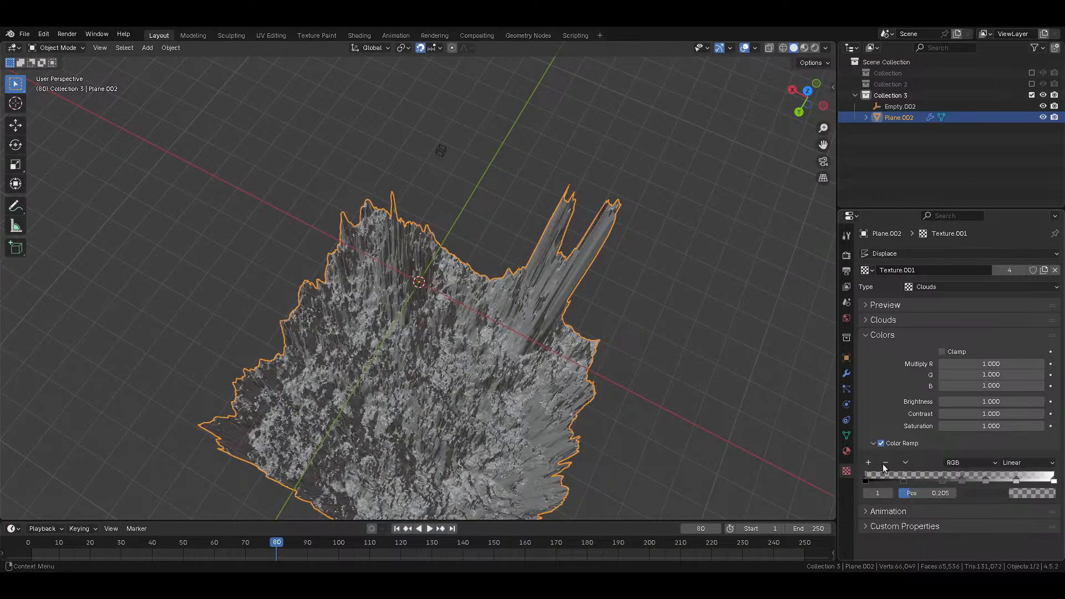
click(942, 493)
key(Right)
text(*1.6)
key(Return)
click(869, 463)
click(942, 493)
key(Right)
text(*1.6)
key(Return)
click(868, 463)
click(941, 493)
key(Right)
text(*1.6)
key(Return)
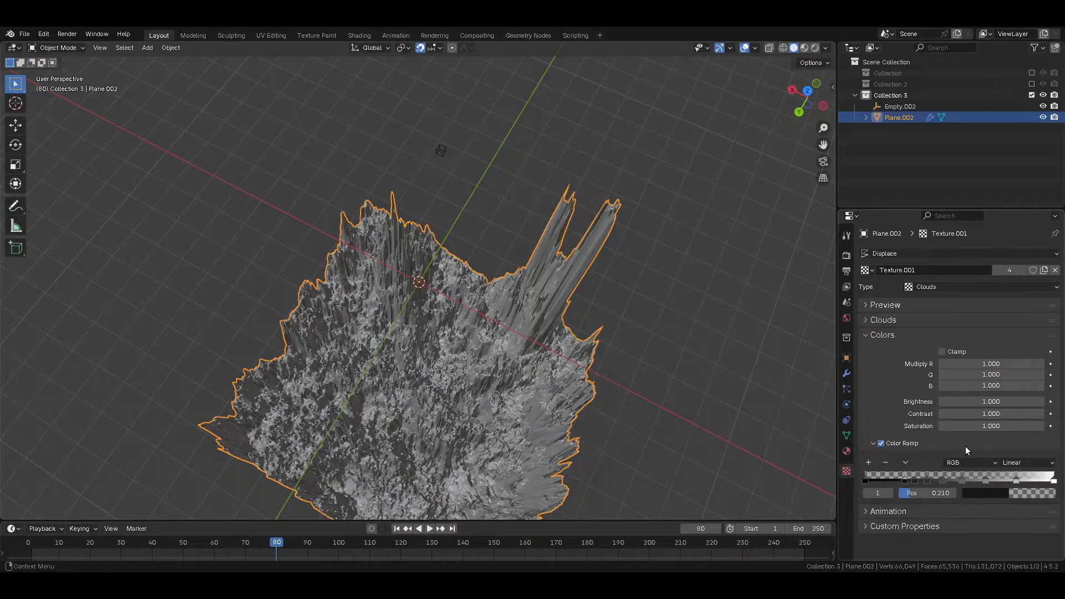
Step: Set the color ramp's interpolation to B-Spline
click(1039, 464)
key(b)
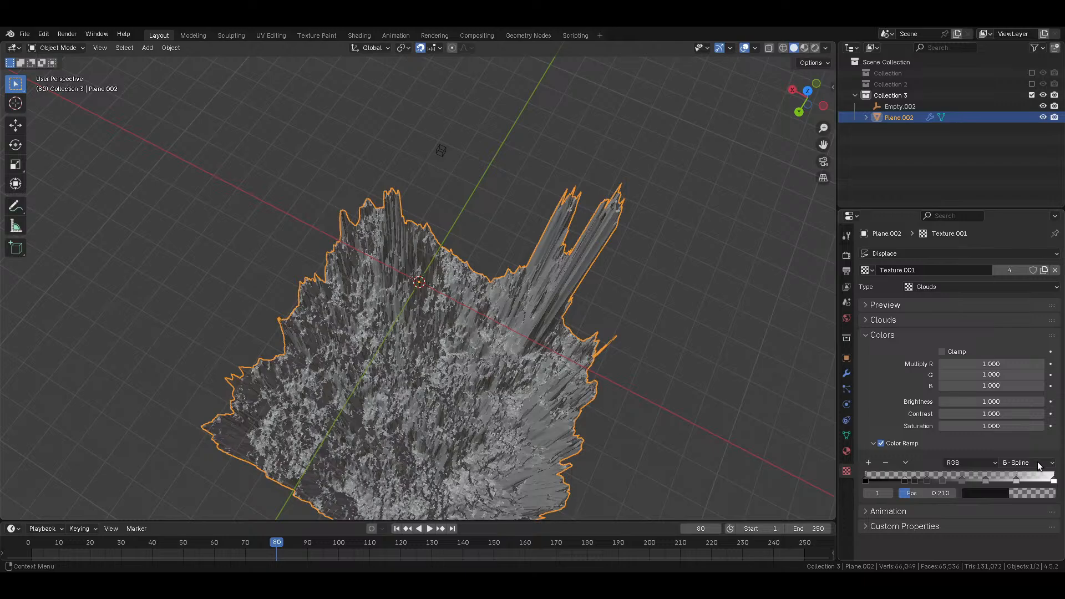
mouse_move(616, 387)
middle_down()
mouse_move(441, 386)
mouse_move(610, 399)
middle_up()
Step: Remove the three duplicate Displace modifiers, keeping only Subdivision and the original Displace
click(846, 374)
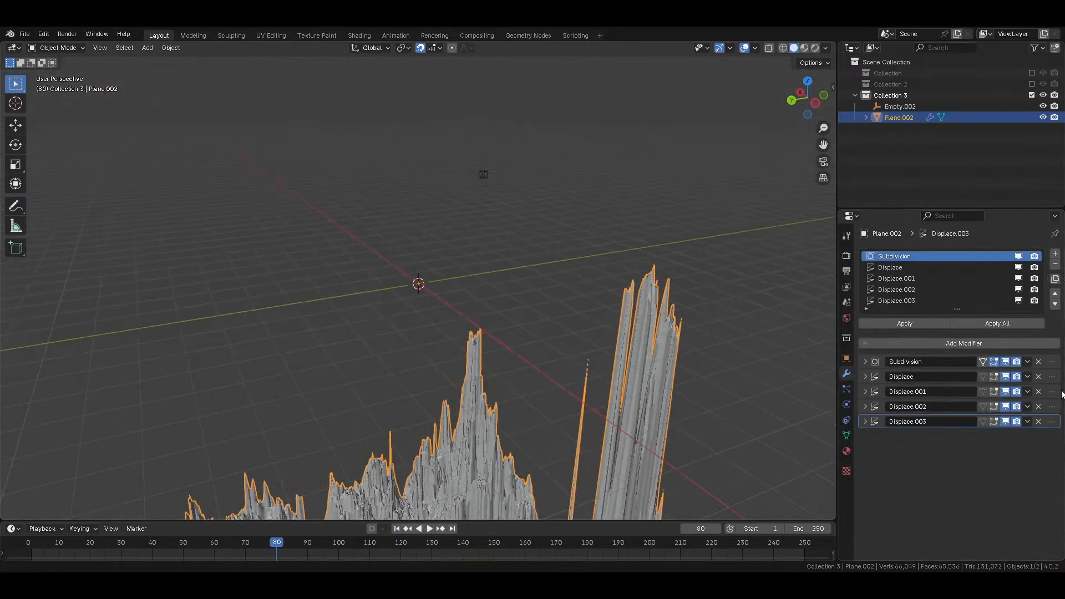
click(1039, 392)
click(1039, 392)
click(1038, 391)
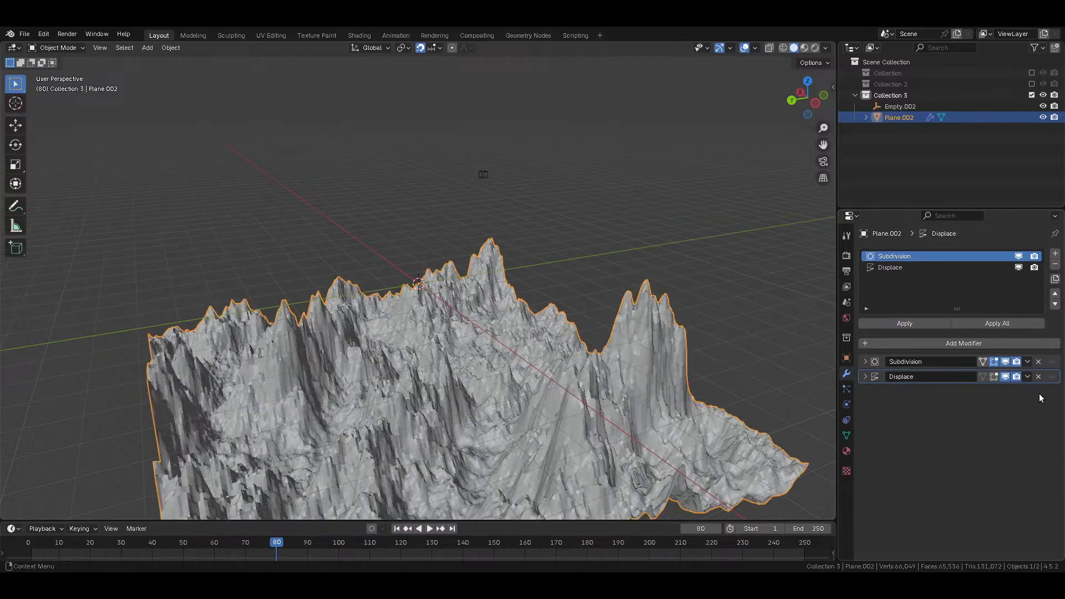
Step: Set the Displace midlevel to 0 and collapse the modifier's settings
click(865, 377)
mouse_move(991, 472)
mouse_down()
mouse_move(1020, 472)
mouse_move(991, 471)
mouse_up()
middle_drag(663, 347, 629, 378)
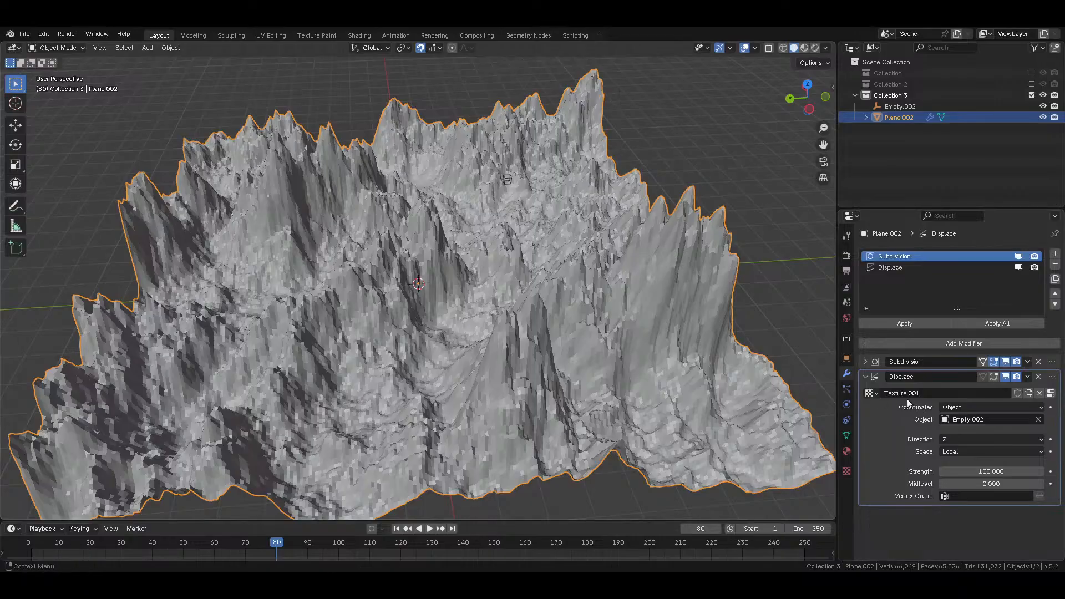
click(866, 377)
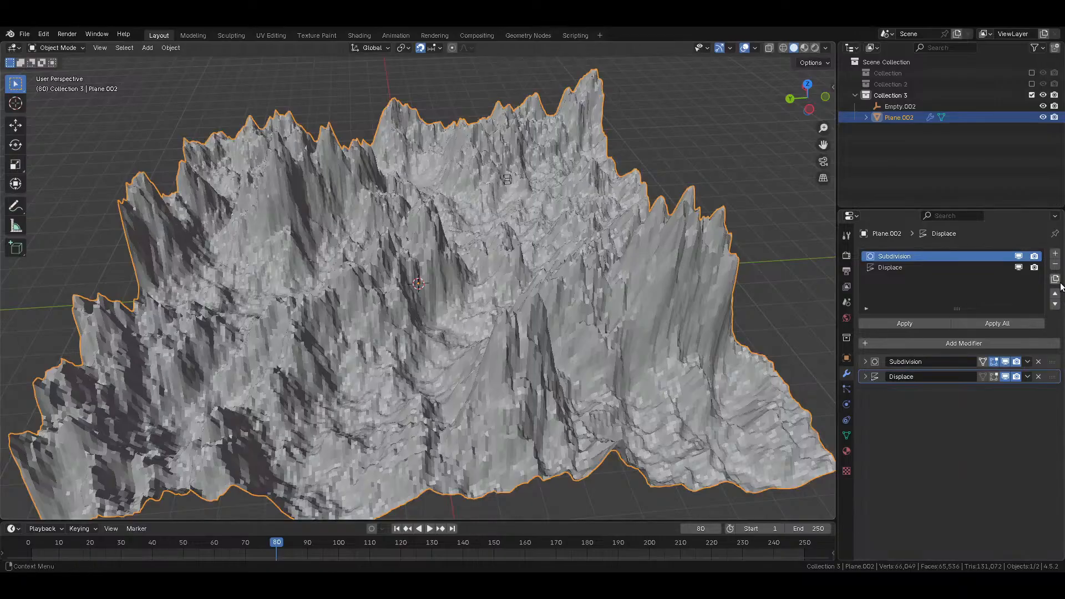
Step: Try stacking six duplicates of the zero-midlevel Displace modifier on the terrain
click(988, 267)
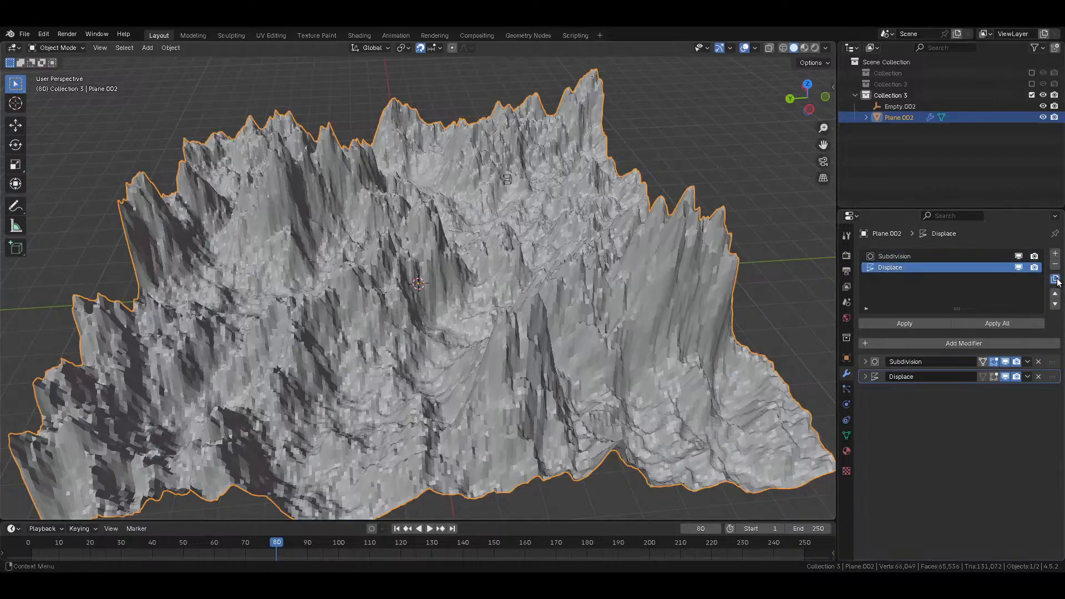
click(1055, 279)
click(1055, 279)
click(1055, 279)
click(1055, 279)
click(1055, 279)
click(1055, 279)
middle_drag(630, 270, 513, 309)
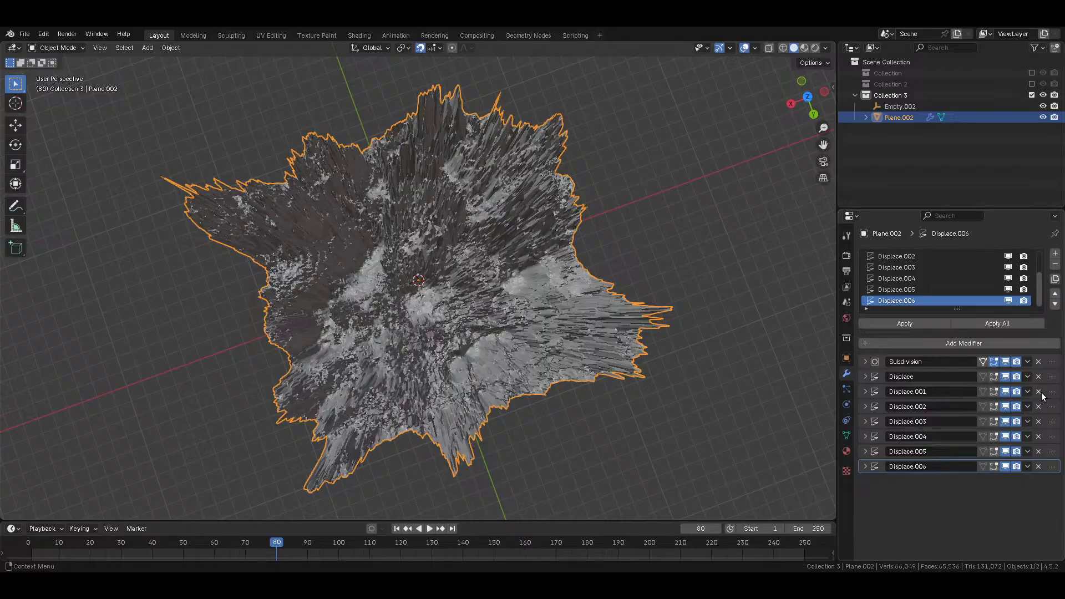
Step: Remove the six duplicate Displace modifiers and expand the settings of the original one
click(1040, 391)
click(1040, 392)
click(1040, 392)
click(1039, 392)
click(1040, 392)
click(1039, 392)
click(866, 377)
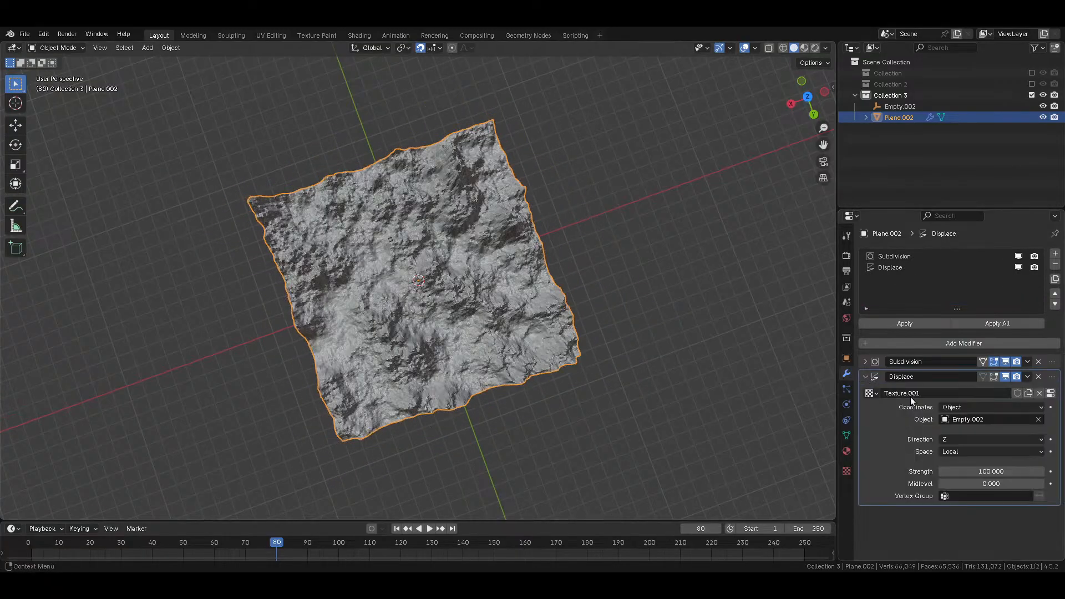
Step: Try a Displace strength of 512 and inspect the terrain from the top view
click(999, 471)
text(512)
key(Return)
middle_drag(666, 267, 458, 331)
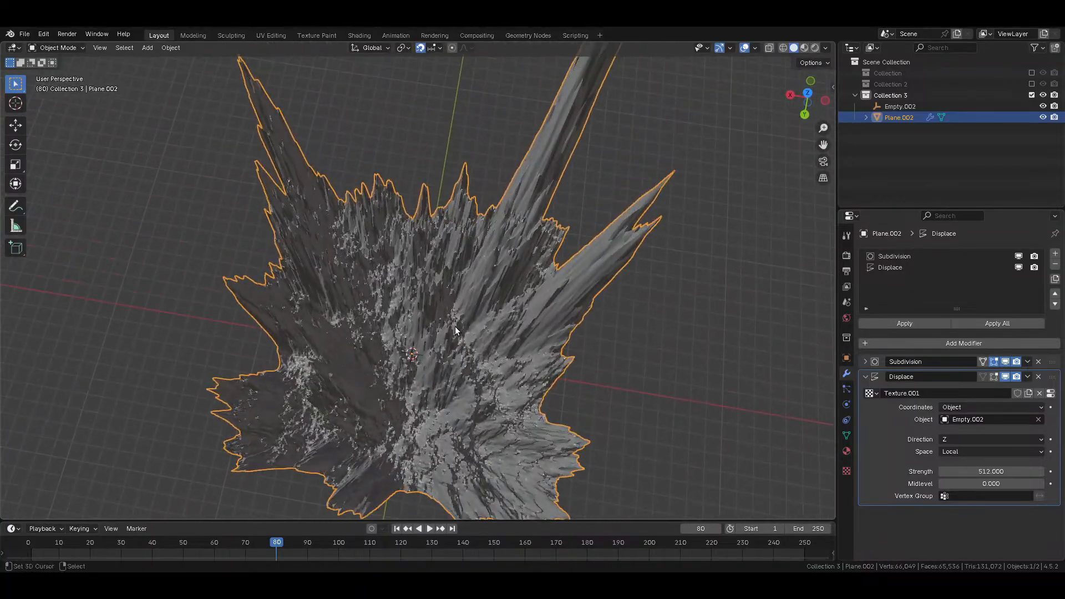
middle_drag(580, 286, 604, 393)
key(KP_7)
scroll(444, 243, up, 4)
shift+middle_drag(452, 198, 432, 334)
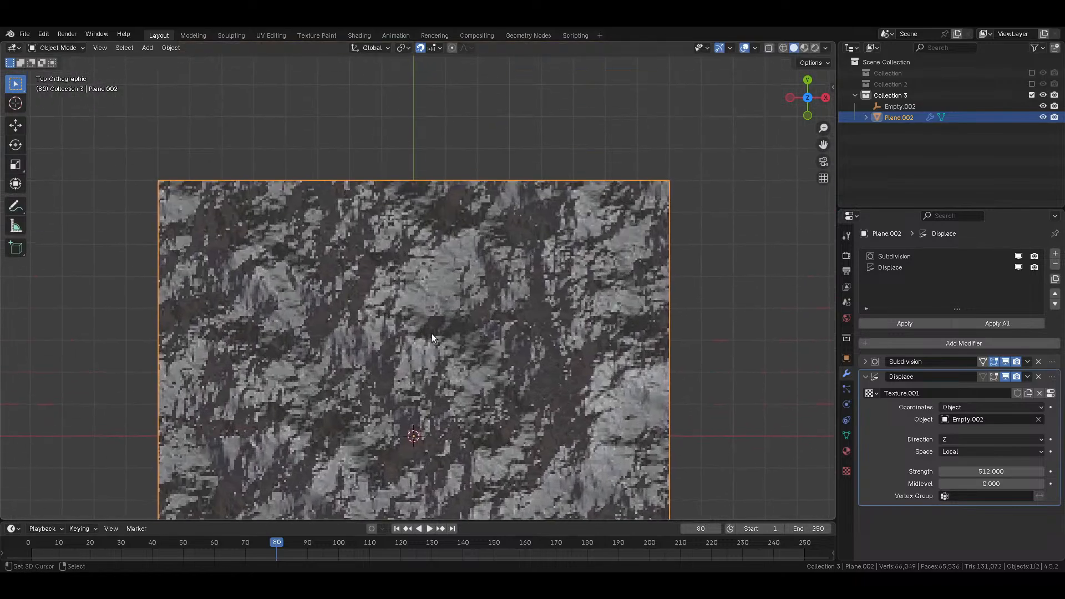
scroll(378, 243, up, 5)
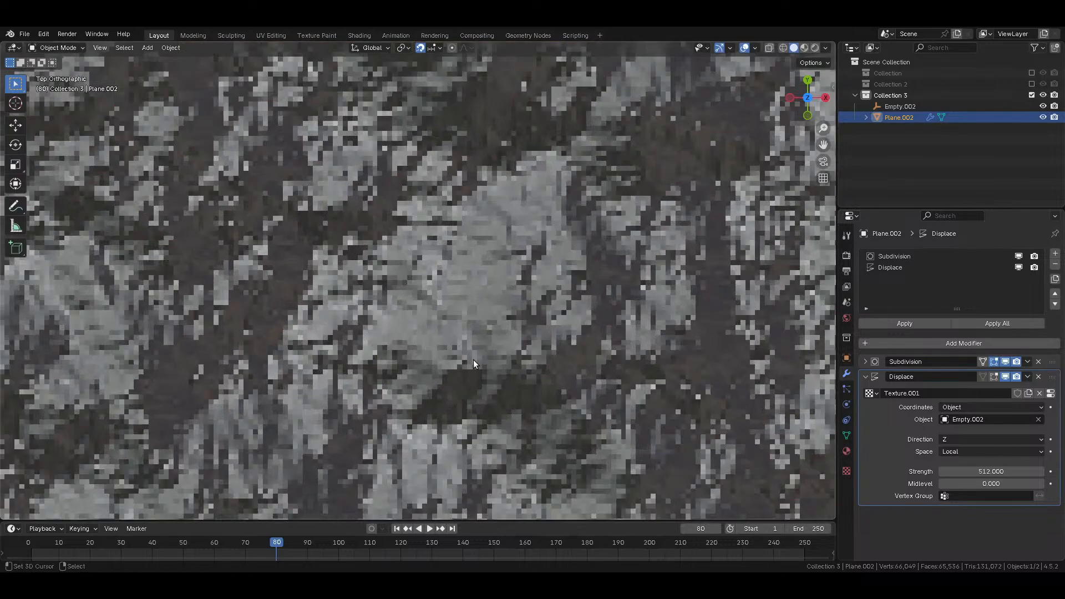
Step: Set the Displace strength to 8 and collapse the modifier's settings
click(997, 473)
text(8)
key(Return)
middle_drag(804, 402, 596, 339)
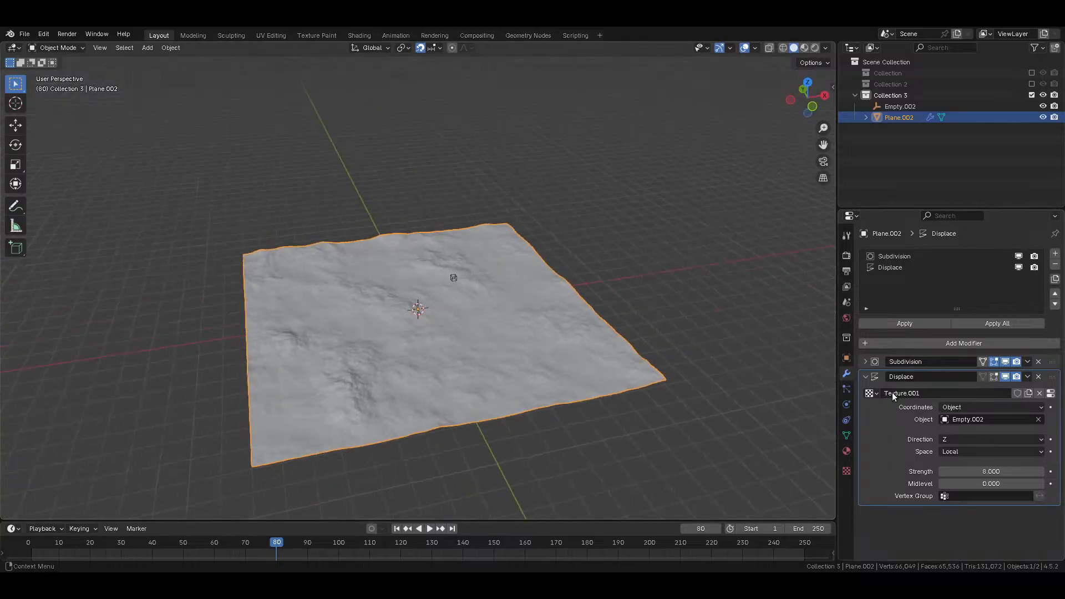
click(865, 377)
Step: Try stacking 39 duplicates of the strength-8 Displace modifier on the terrain
click(937, 266)
click(1054, 280)
click(1054, 280)
click(1054, 280)
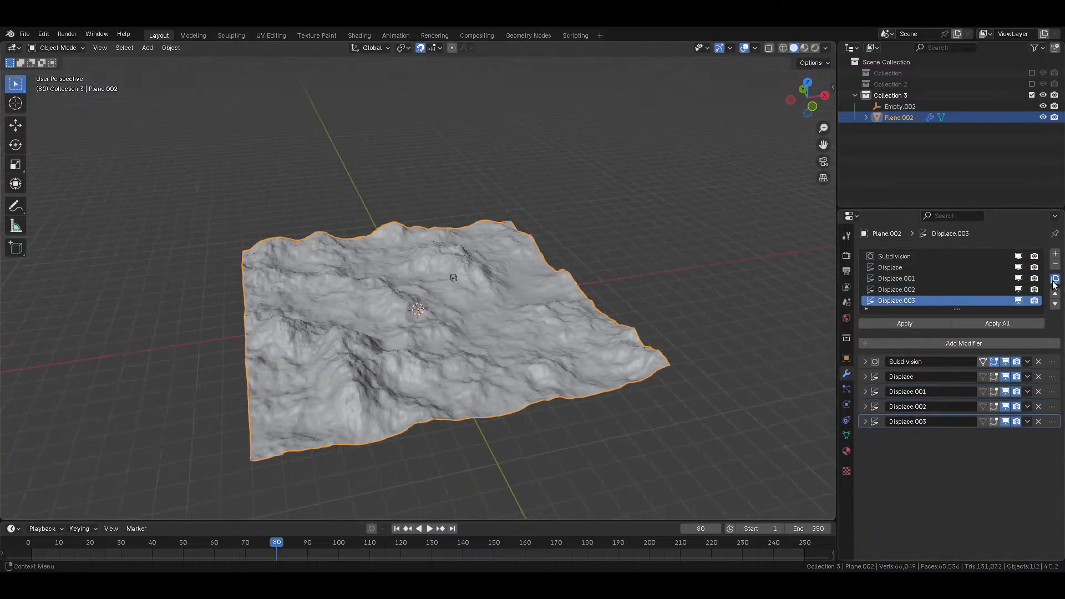
click(1054, 280)
click(1055, 279)
click(1054, 280)
click(1054, 280)
click(1054, 279)
click(1055, 280)
click(1054, 280)
click(1054, 279)
click(1055, 279)
click(1055, 280)
click(1055, 280)
click(1054, 279)
click(1055, 280)
click(1055, 280)
click(1055, 280)
click(1055, 280)
click(1055, 279)
click(1055, 279)
click(1054, 279)
click(1055, 280)
click(1055, 280)
click(1055, 280)
click(1055, 280)
click(1054, 280)
click(1054, 279)
click(1055, 280)
click(1054, 279)
click(1055, 279)
click(1054, 280)
click(1054, 279)
click(1055, 279)
click(1055, 279)
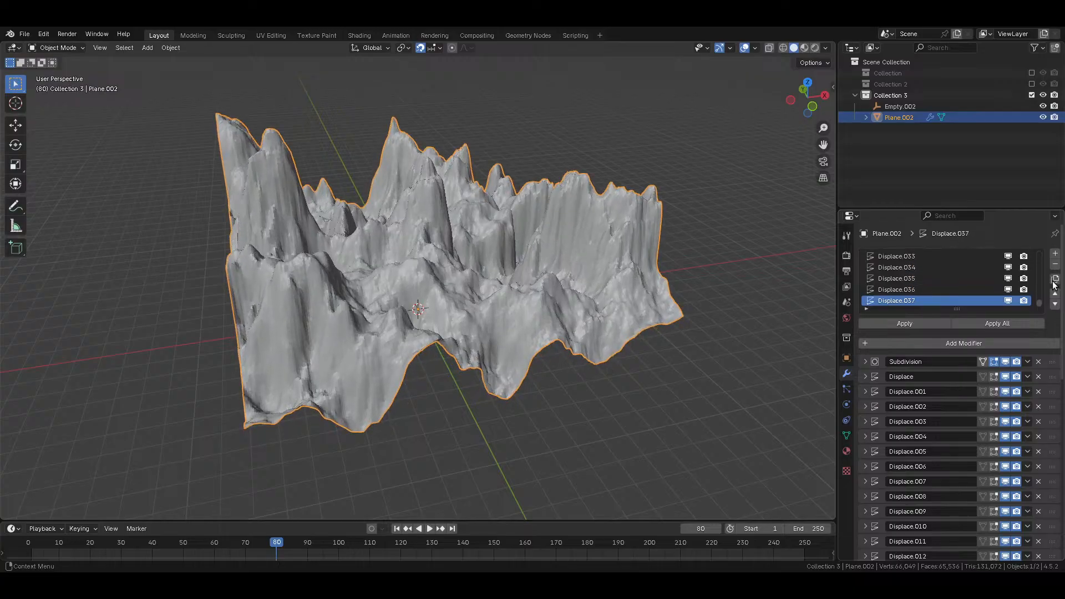
middle_drag(636, 241, 933, 352)
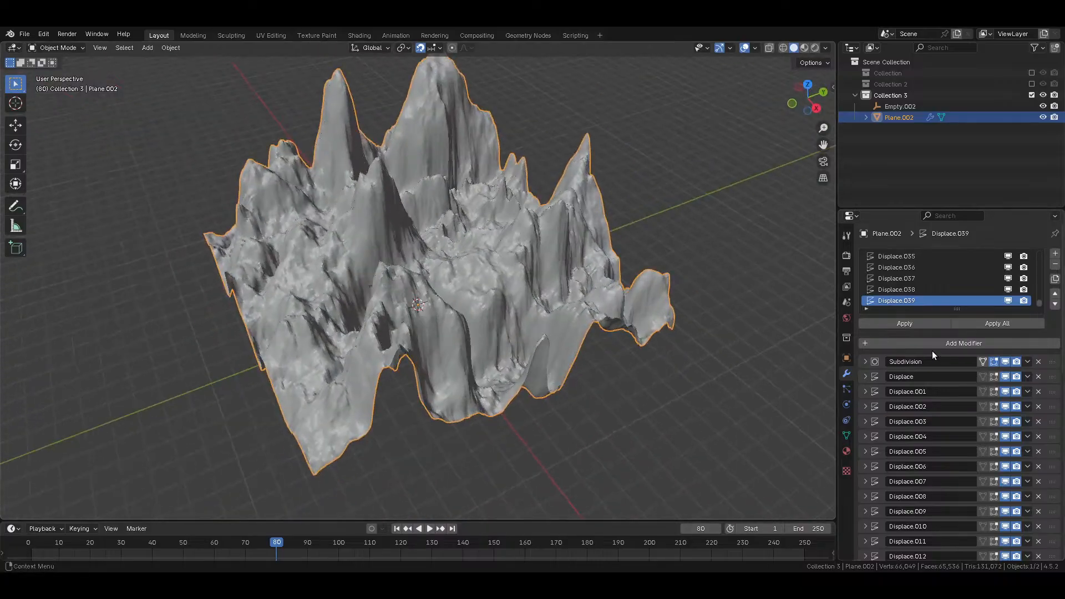
Step: Remove all 39 duplicate Displace modifiers, keeping only Subdivision and the original Displace
click(1038, 392)
click(1038, 391)
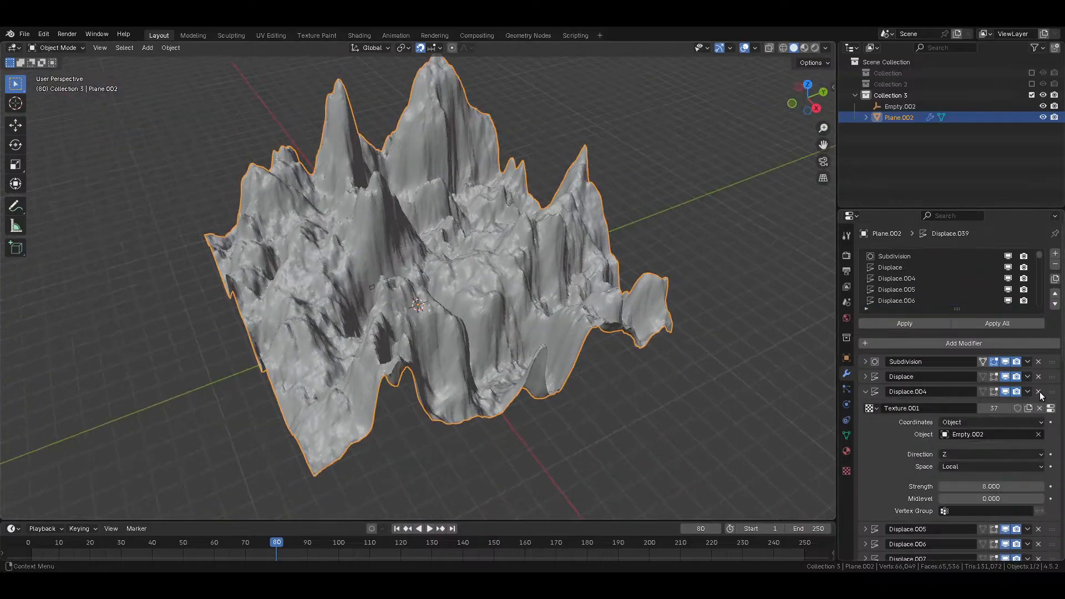
click(1039, 392)
click(1031, 392)
click(1036, 393)
click(1038, 392)
click(1038, 392)
scroll(986, 295, down, 10)
scroll(986, 300, down, 10)
click(986, 300)
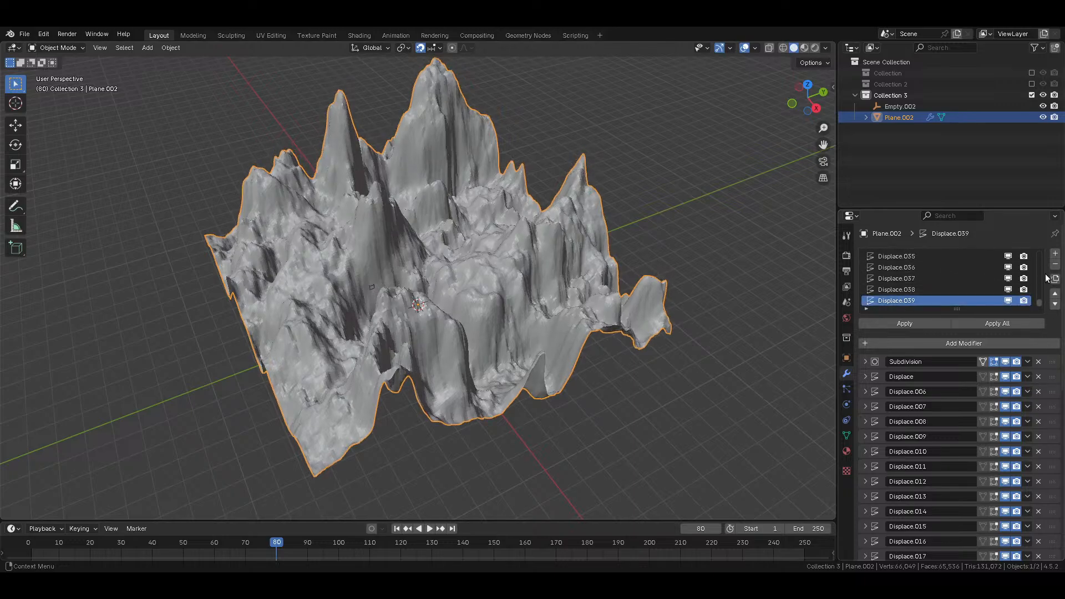
click(1055, 267)
click(1055, 266)
click(1056, 266)
click(1055, 266)
click(1055, 266)
click(1055, 266)
click(1055, 266)
click(1055, 267)
click(1055, 266)
click(1055, 266)
click(1055, 267)
click(1055, 267)
click(1055, 266)
click(1055, 266)
click(1055, 266)
click(1055, 266)
click(1055, 266)
click(1055, 266)
click(1055, 266)
click(1055, 266)
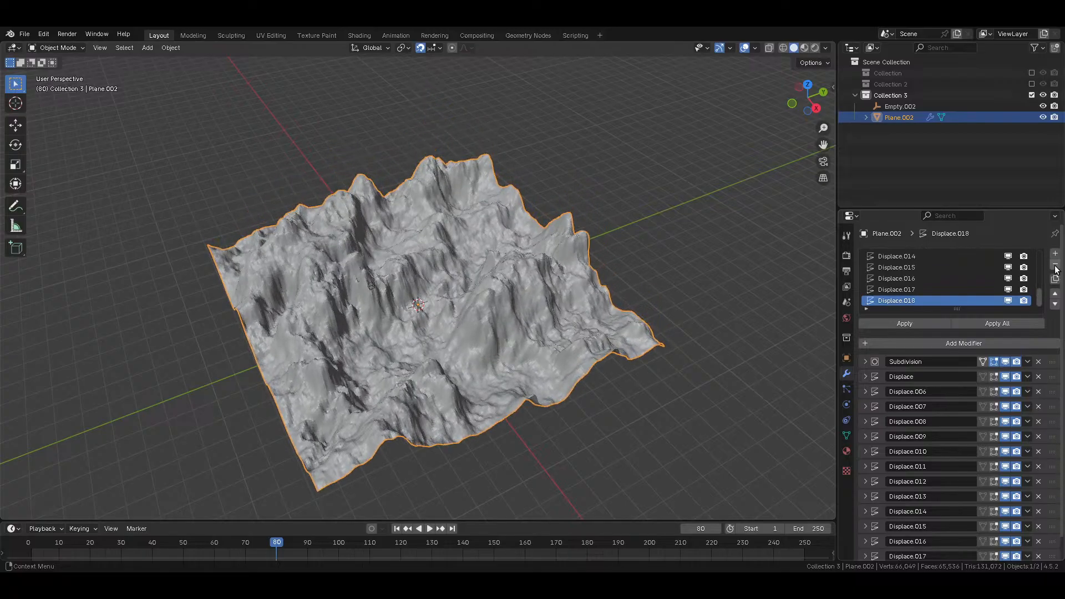
click(1055, 267)
click(1055, 267)
click(1055, 266)
click(1055, 266)
click(1055, 266)
click(1055, 266)
click(1055, 266)
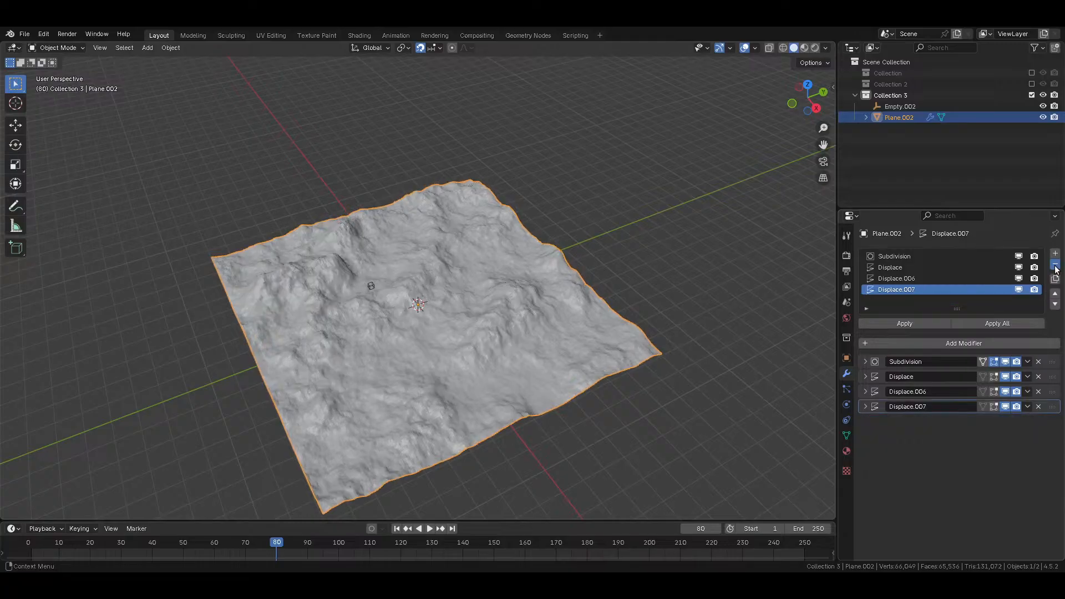
click(1055, 266)
click(1055, 267)
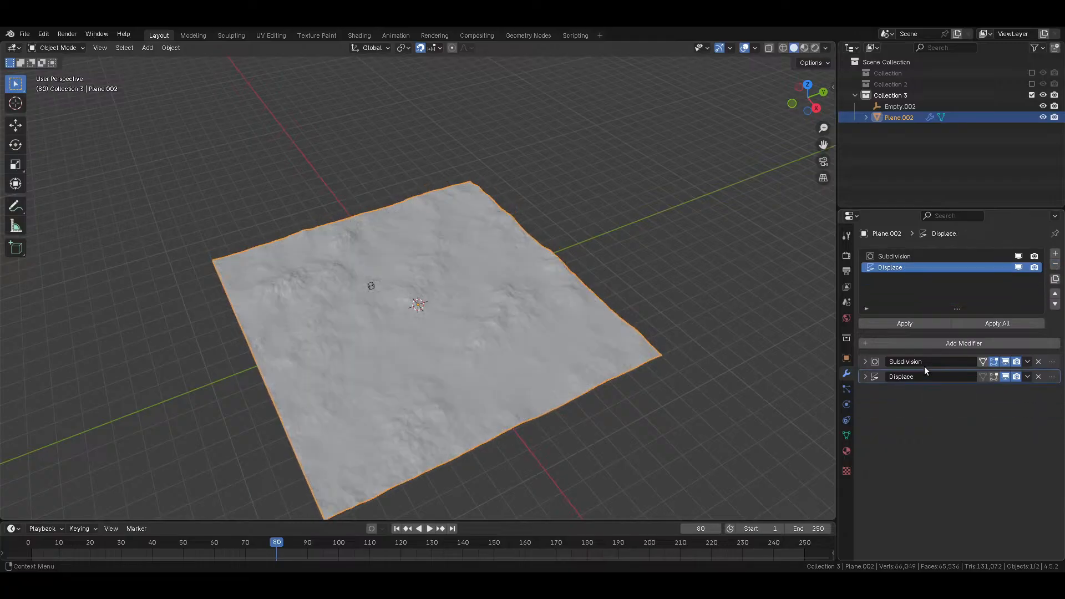
Step: Expand the remaining Displace modifier and set its strength to 24
click(866, 378)
click(1006, 471)
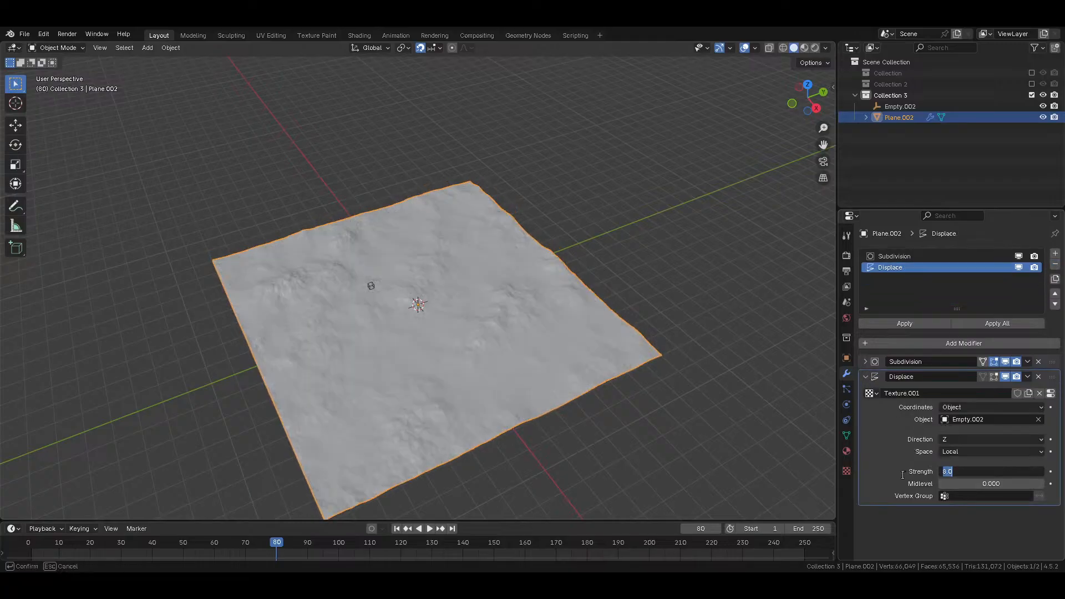
key(Return)
middle_drag(536, 356, 493, 291)
scroll(504, 342, up, 4)
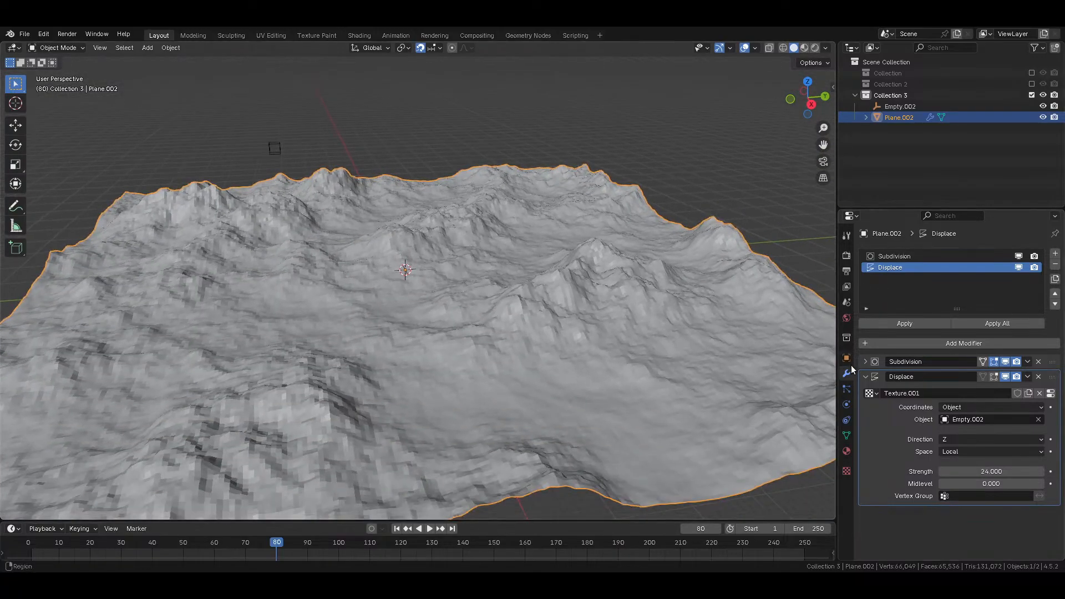
Step: Collapse the Displace settings and try stacking fourteen duplicates of the strength-24 modifier
click(865, 377)
click(1055, 279)
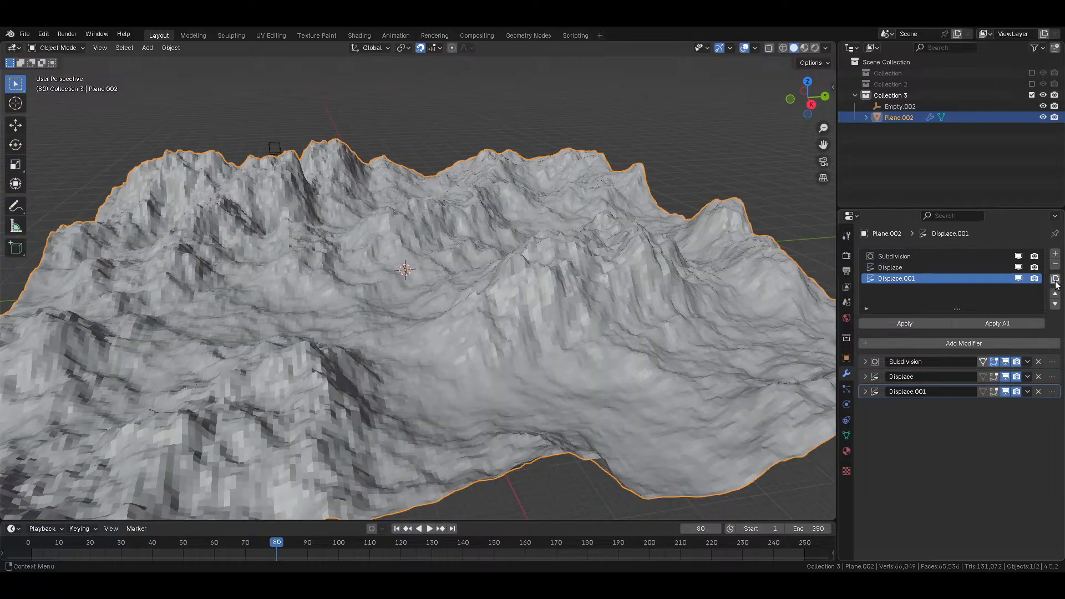
click(1055, 278)
click(1056, 282)
click(1056, 282)
click(1056, 283)
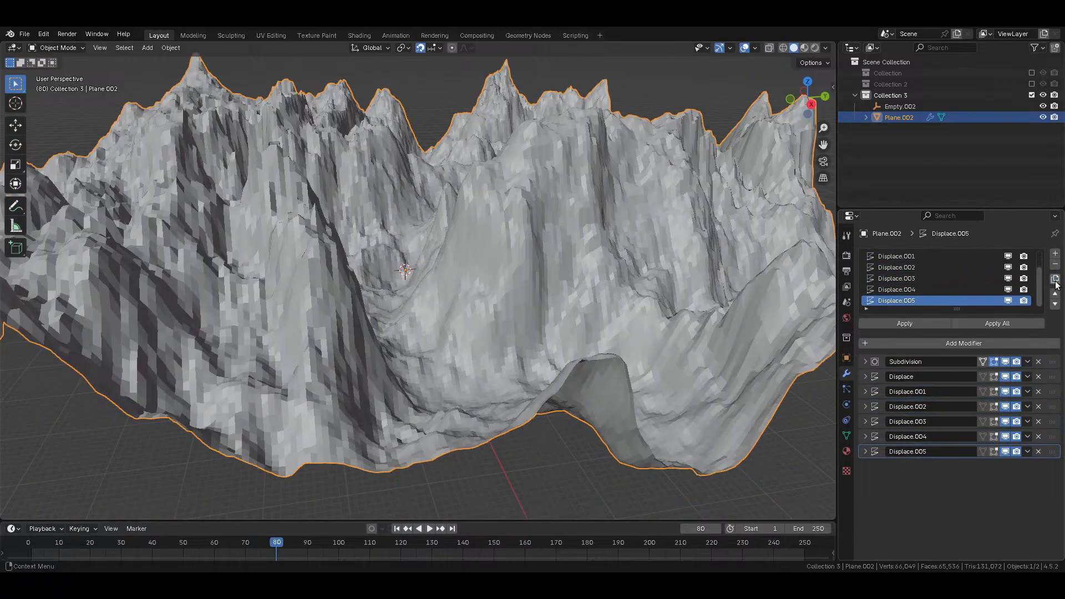
click(1056, 282)
click(1055, 282)
click(1056, 282)
click(1055, 283)
click(1056, 283)
click(1056, 282)
click(1055, 282)
click(1056, 283)
click(1055, 282)
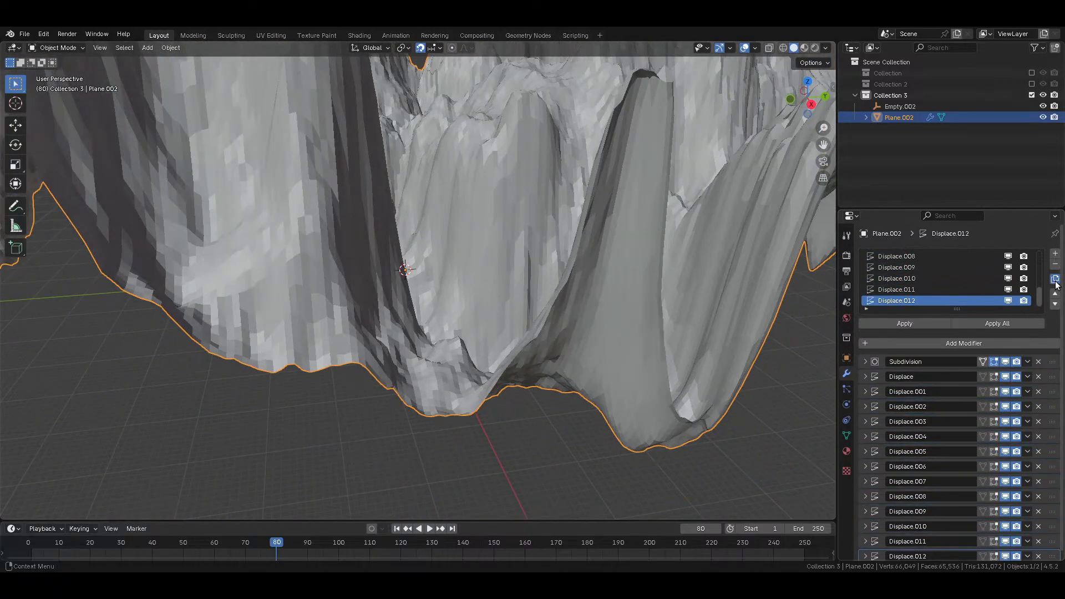
scroll(551, 226, down, 5)
middle_drag(551, 225, 602, 272)
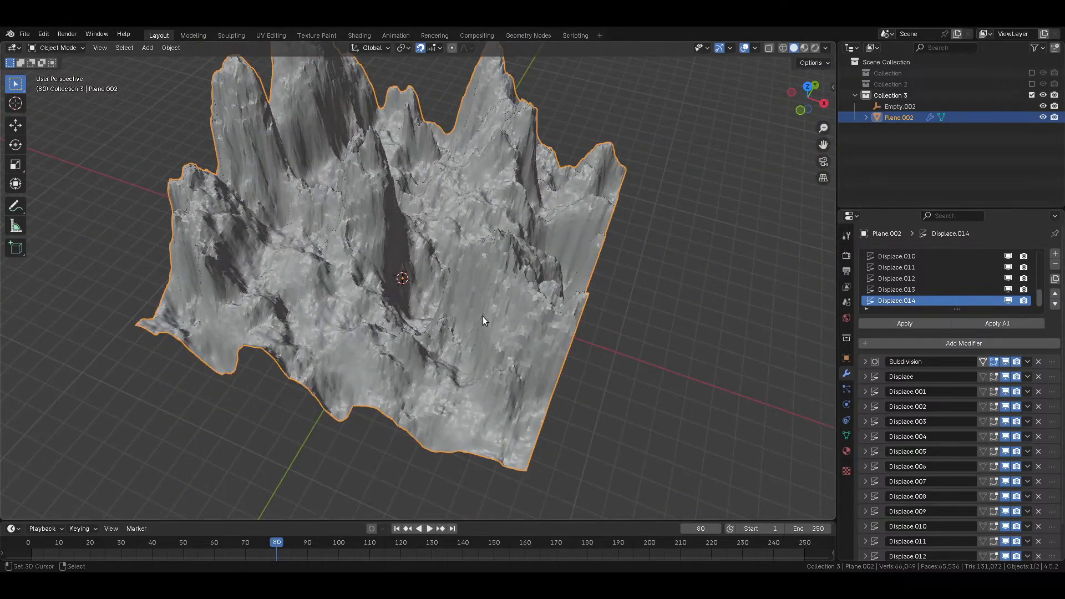
Step: Set the Z scale of Empty.002, the displacement's coordinate object, to 0.1
click(894, 106)
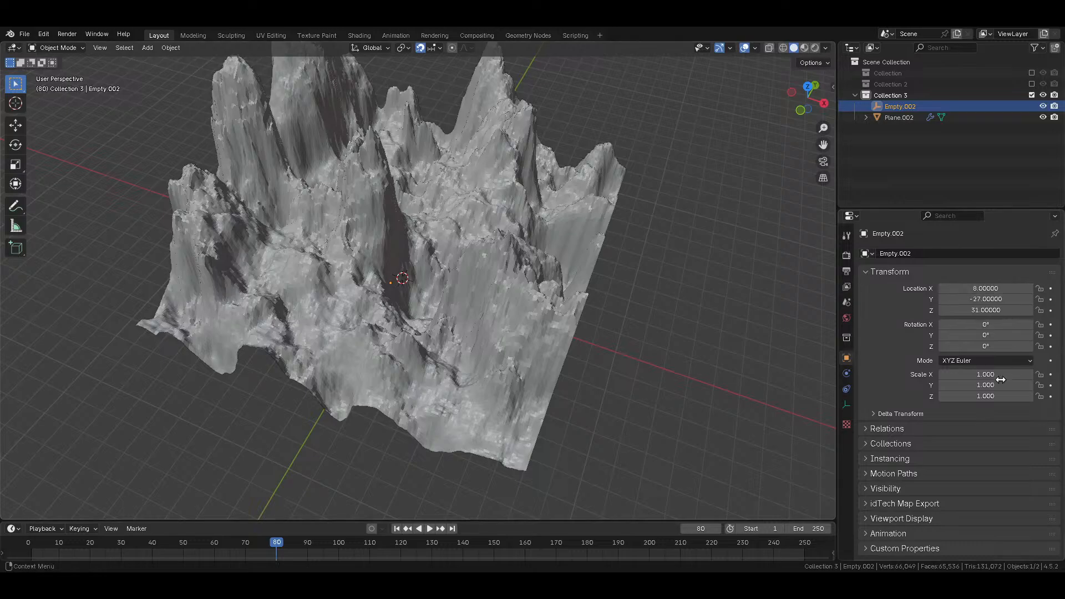
click(993, 394)
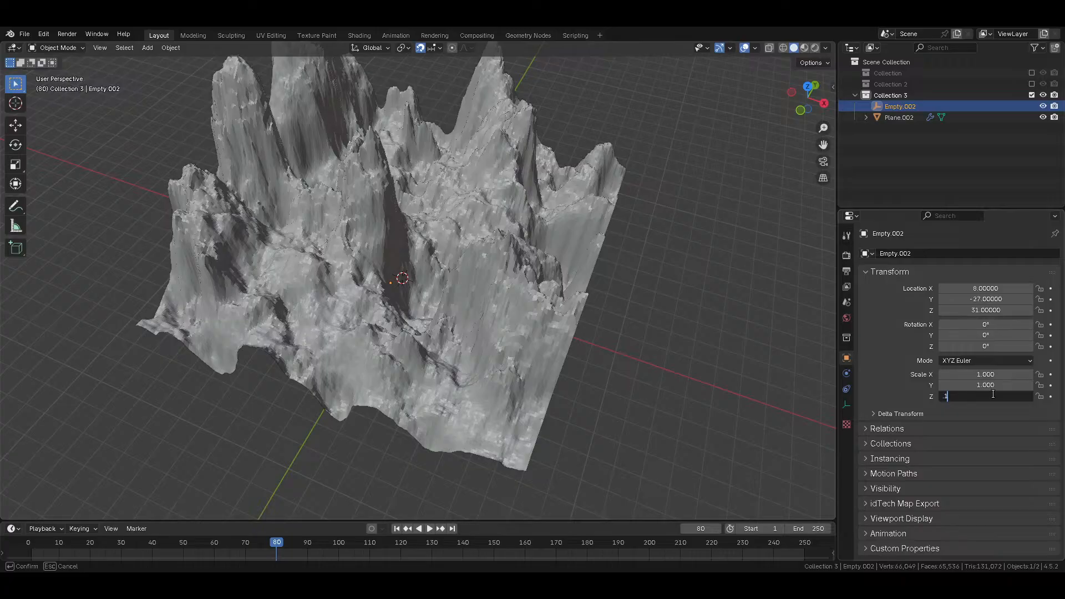
key(Return)
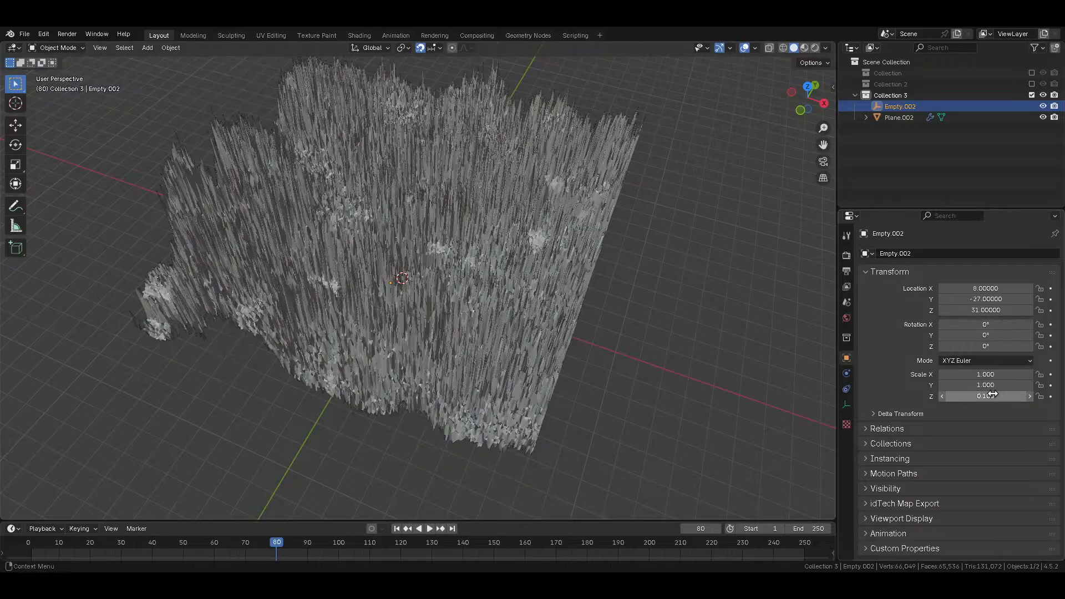
Step: Select the terrain plane and remove its fourteen duplicate Displace modifiers, keeping the original one
click(611, 325)
click(1055, 264)
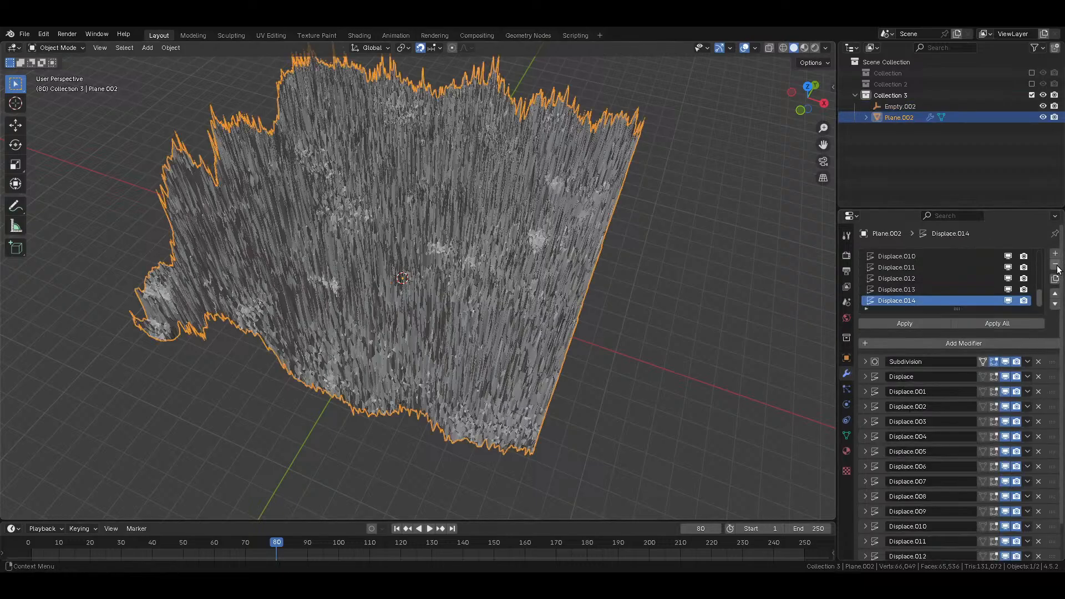
click(1055, 264)
click(1055, 265)
click(1055, 265)
click(1055, 265)
click(1055, 264)
click(1055, 265)
click(1055, 265)
click(1055, 264)
click(1055, 265)
click(1055, 265)
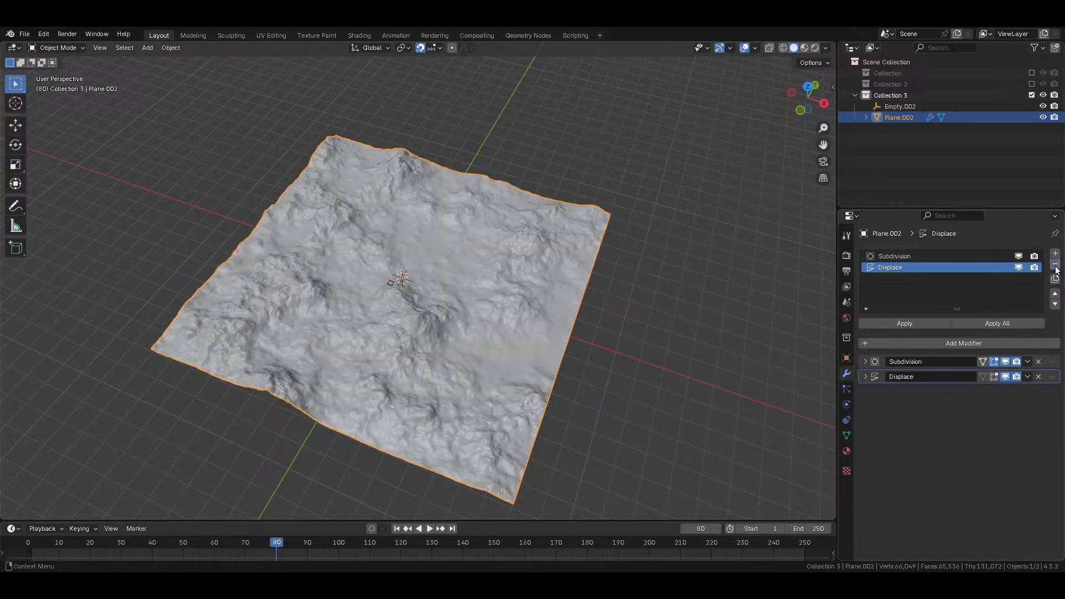
Step: Expand the original Displace modifier and try a strength of 4
click(865, 377)
click(986, 469)
text(4)
key(Return)
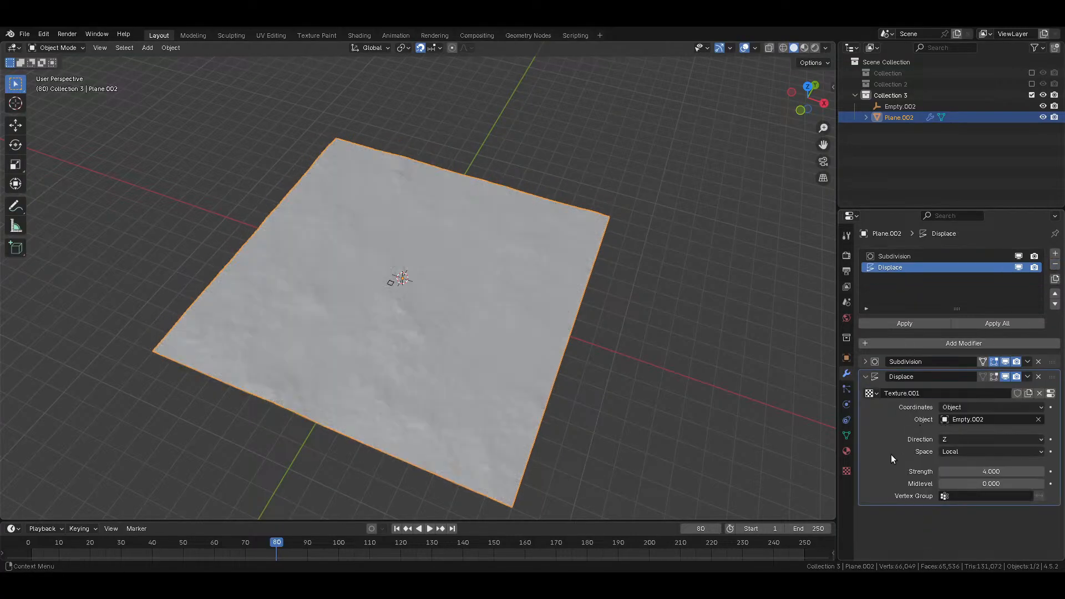
Step: Set the original Displace modifier's strength to 8 and collapse its settings
click(988, 471)
text(8)
key(Return)
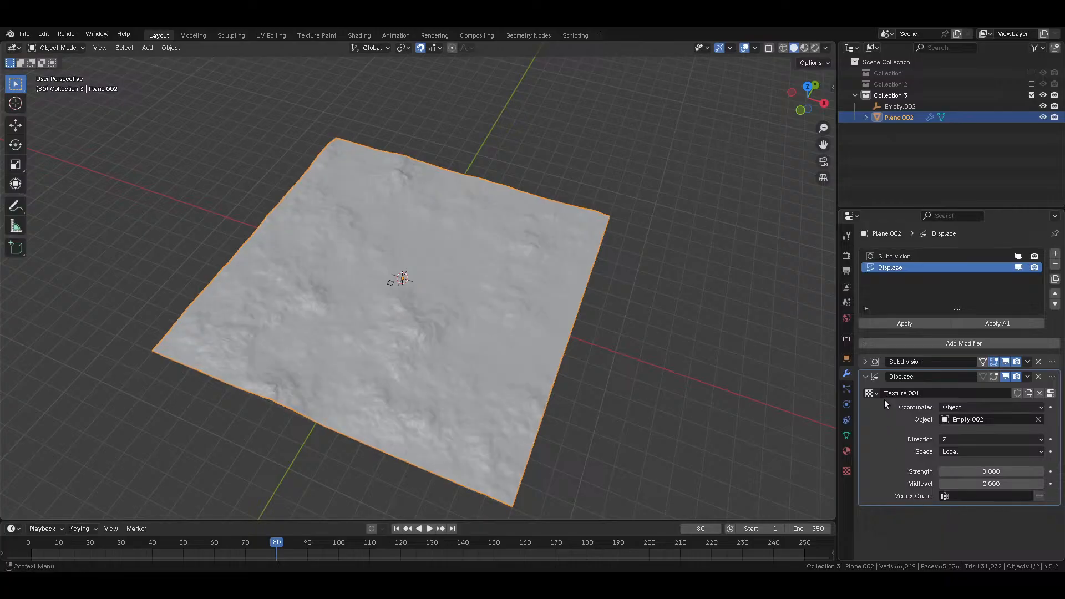
click(865, 377)
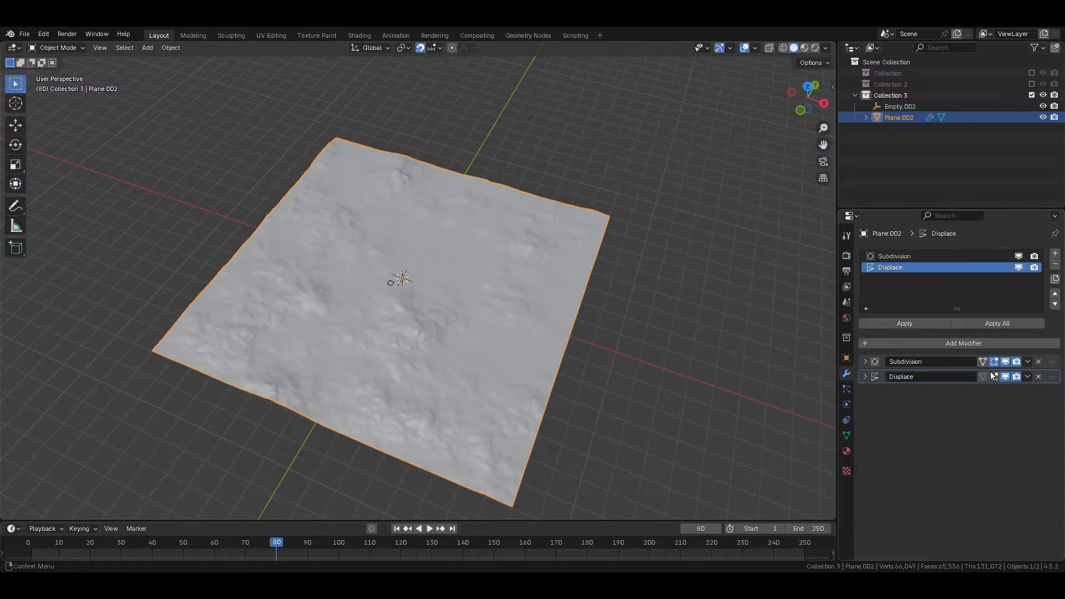
Step: Stack six duplicates of the Displace modifier on the terrain plane with the Z-flattened empty
click(1055, 279)
click(1055, 280)
click(1055, 280)
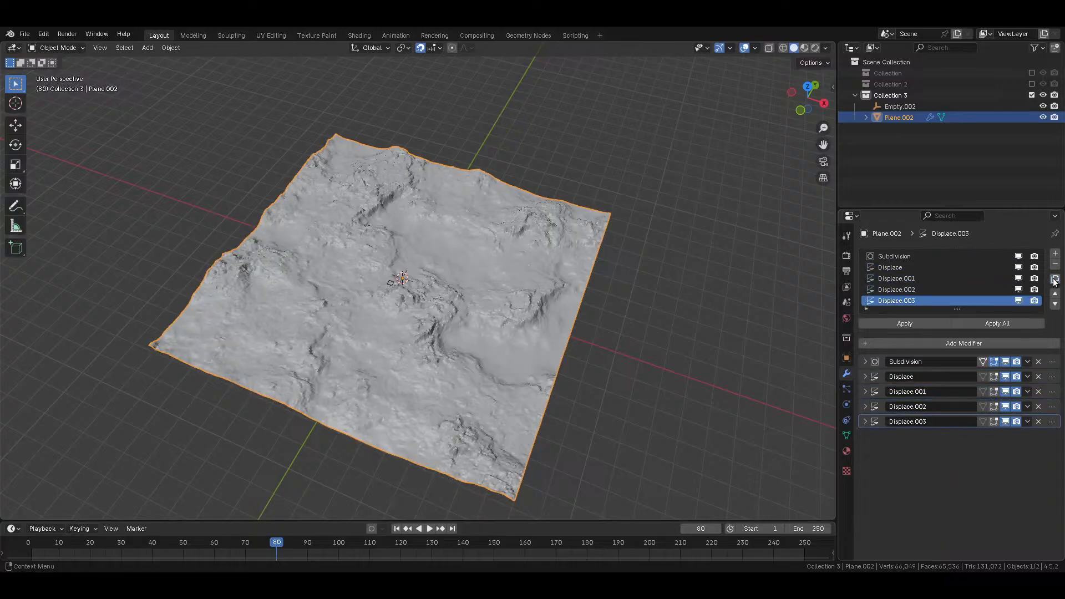
click(1055, 279)
click(1055, 279)
click(1055, 279)
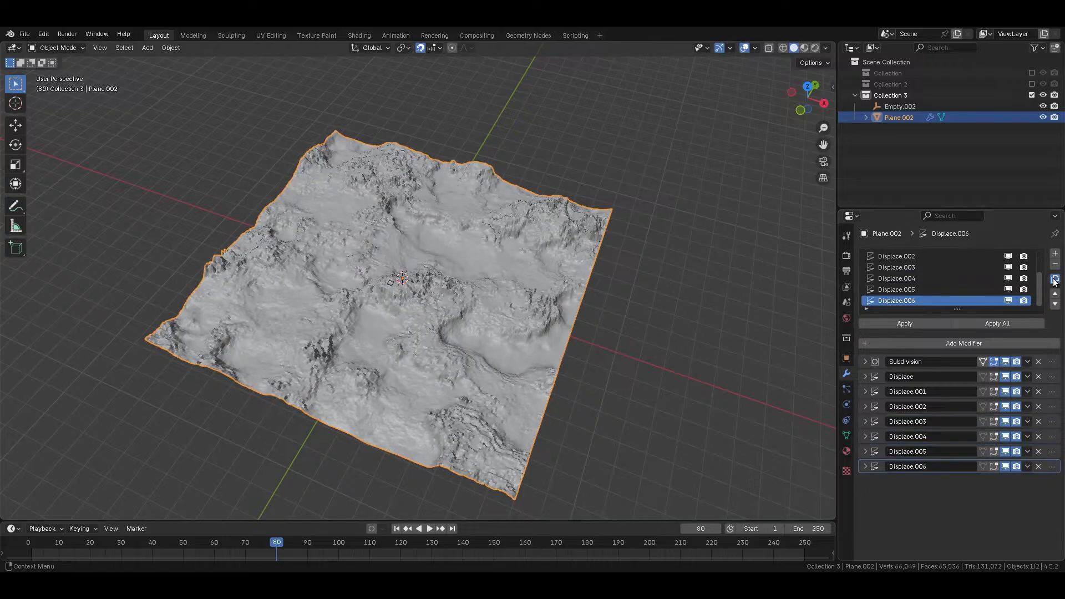
Step: Add seventeen more duplicates of the Displace modifier to the terrain plane's stack
click(1055, 279)
click(1055, 279)
click(1055, 279)
click(1055, 279)
click(1055, 279)
click(1055, 279)
click(1055, 279)
click(1055, 279)
click(1055, 279)
click(1055, 280)
click(1055, 280)
click(1055, 280)
click(1055, 280)
click(1055, 280)
click(1055, 281)
click(1055, 281)
click(1055, 280)
middle_drag(746, 246, 466, 265)
middle_drag(570, 340, 632, 355)
scroll(529, 254, up, 5)
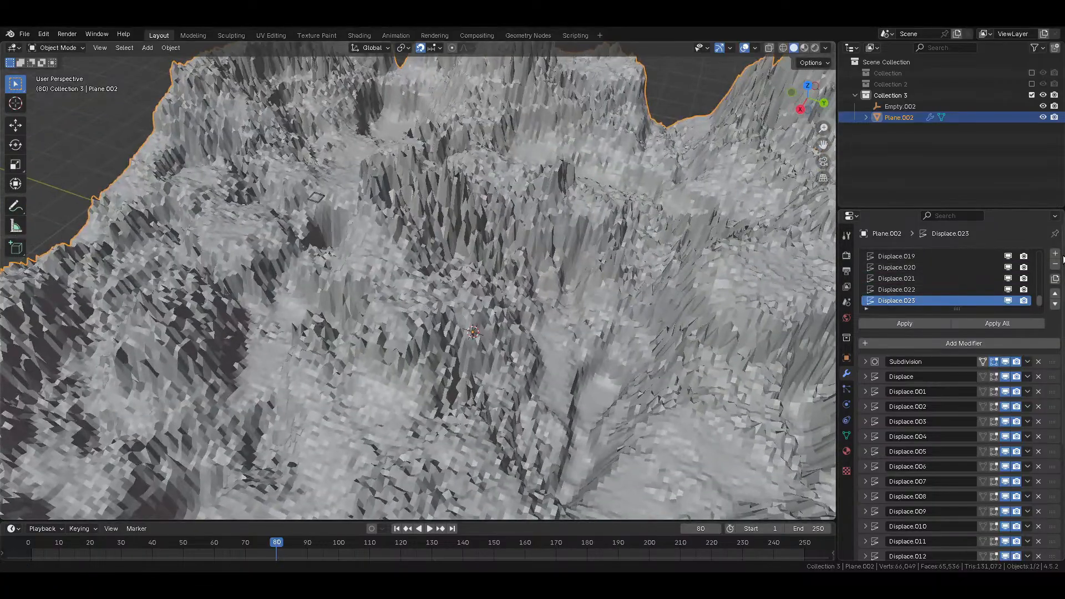
Step: Add a Smooth modifier with 5 repeats to the terrain plane and place it above the last Displace modifier
click(964, 343)
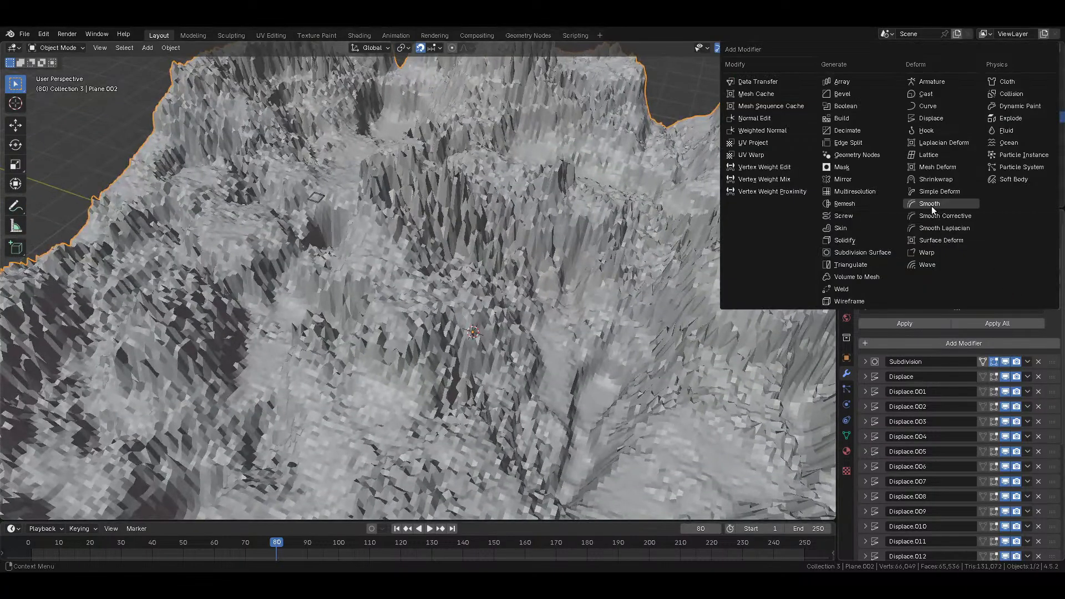
click(932, 207)
scroll(973, 431, down, 10)
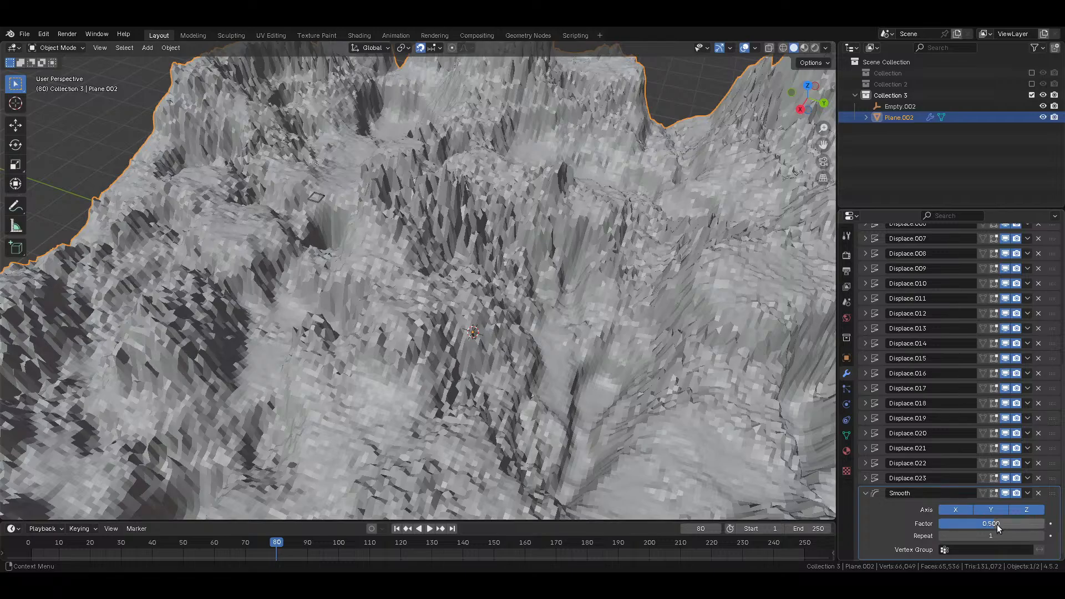
click(944, 535)
key(Return)
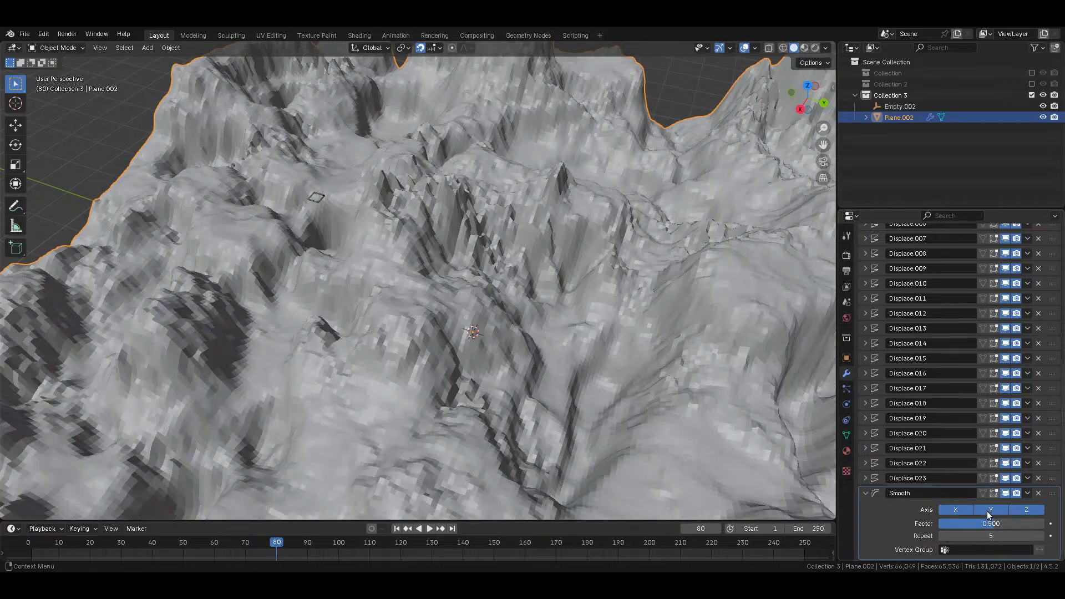
drag(988, 510, 965, 508)
drag(1049, 495, 1049, 478)
Step: Add a second Subdivision modifier with viewport level 2 and place it directly below the Smooth modifier
scroll(777, 427, down, 3)
scroll(882, 457, up, 10)
drag(1038, 272, 1039, 250)
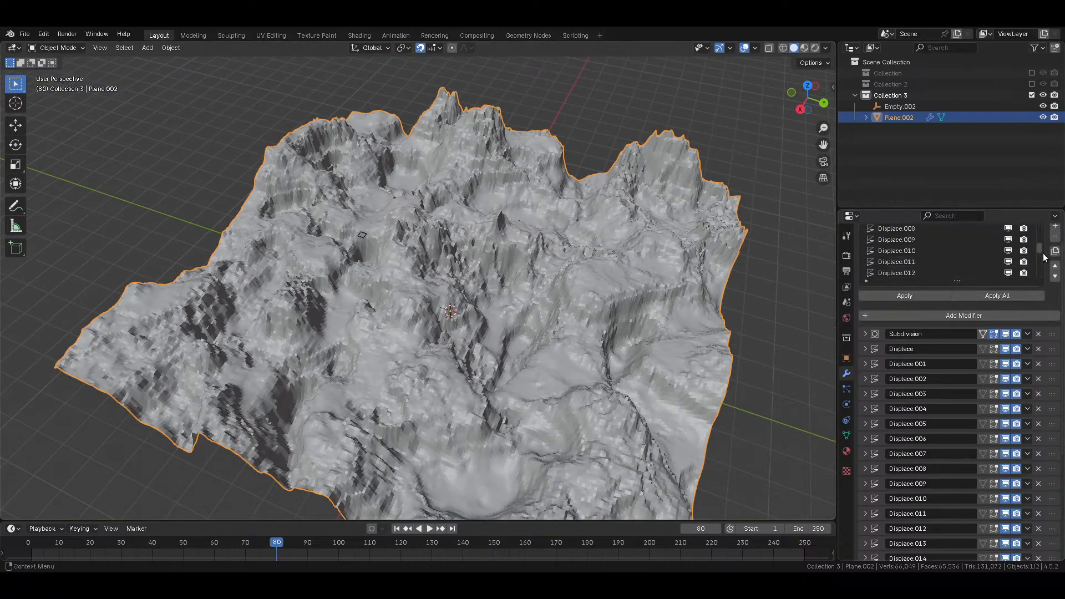
scroll(1055, 255, up, 2)
click(1055, 256)
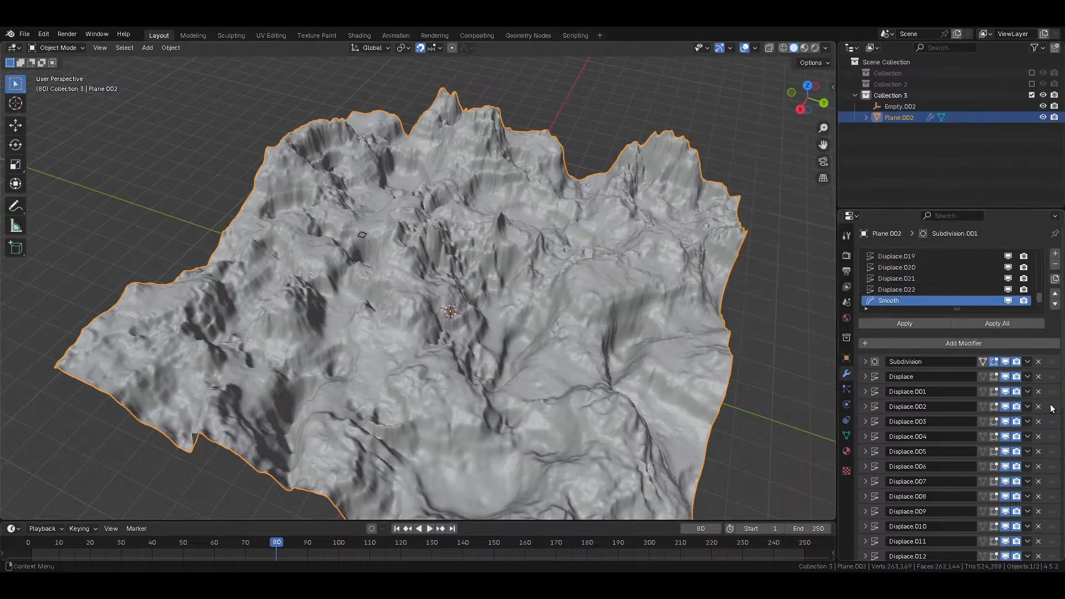
scroll(1044, 406, down, 12)
click(1041, 513)
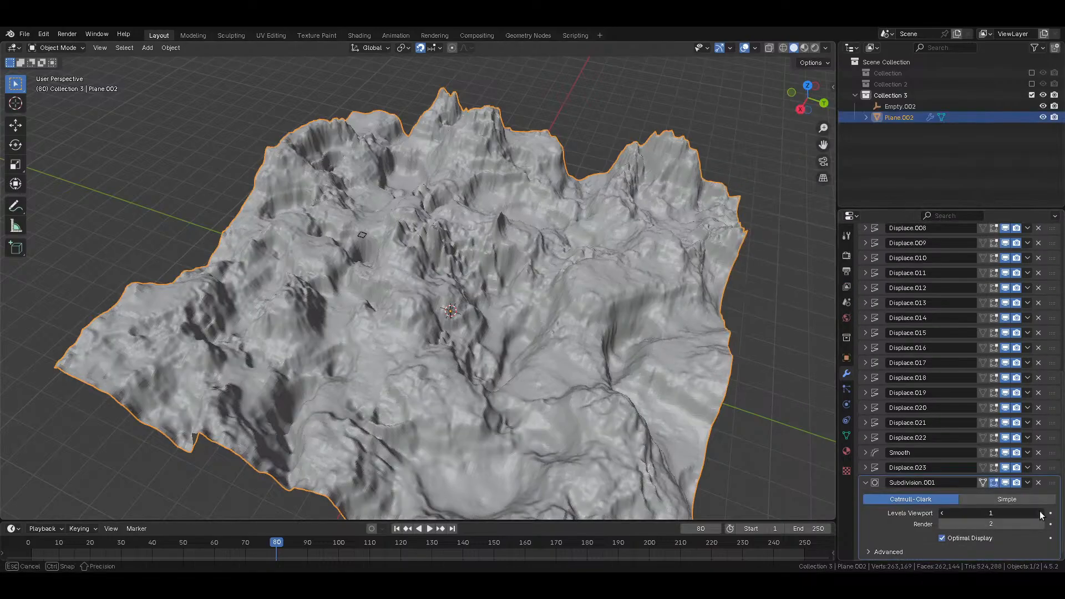
drag(1052, 483, 1053, 468)
scroll(661, 378, up, 4)
middle_drag(658, 377, 590, 336)
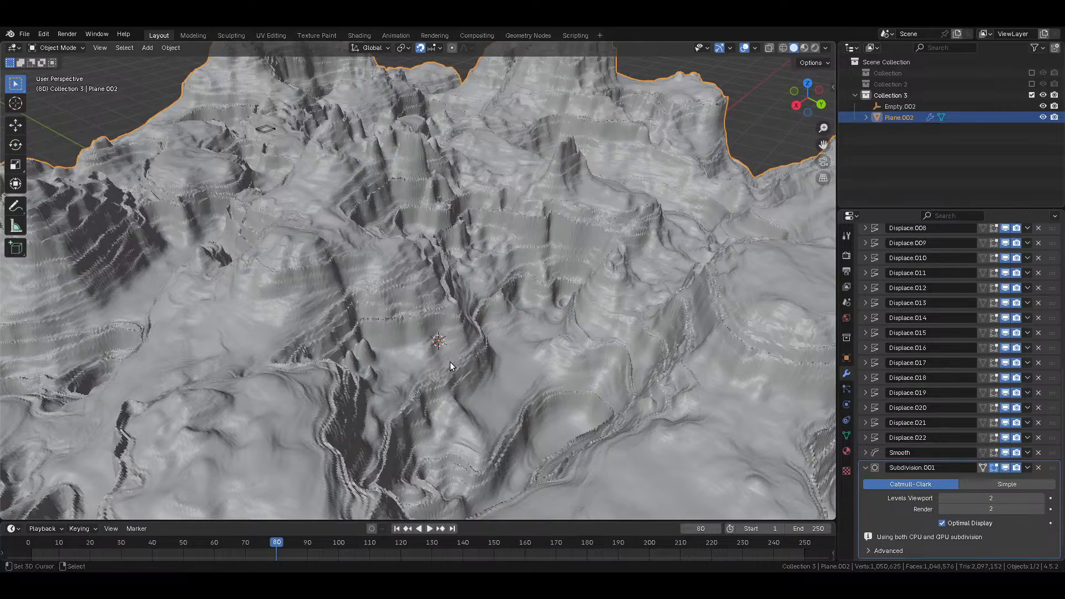
scroll(528, 340, up, 6)
middle_drag(531, 355, 580, 403)
scroll(581, 399, down, 5)
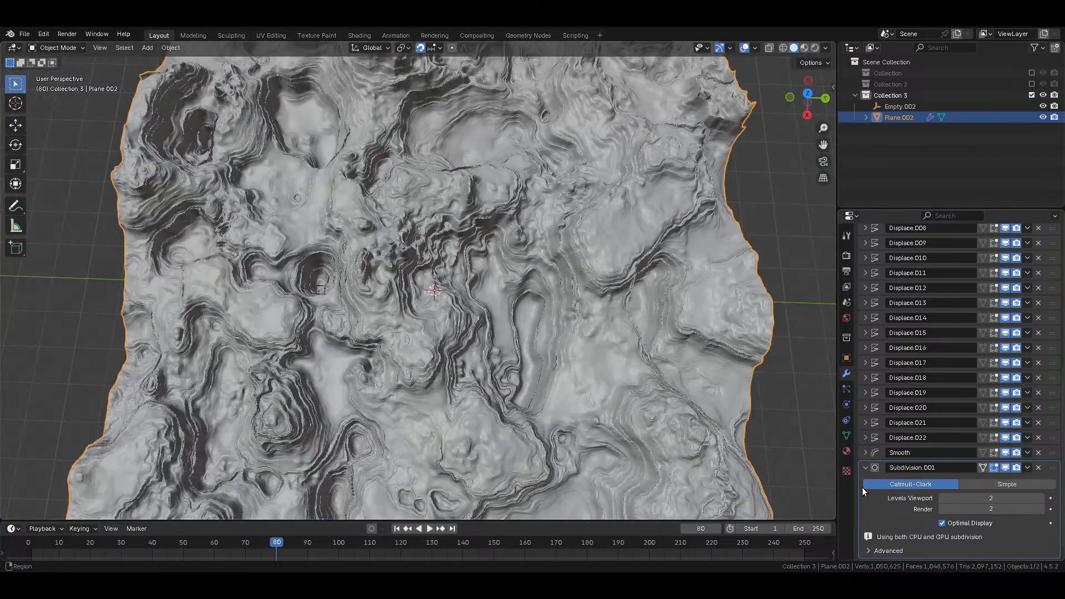
Step: Set the depth of the terrain's clouds texture to 0
click(847, 471)
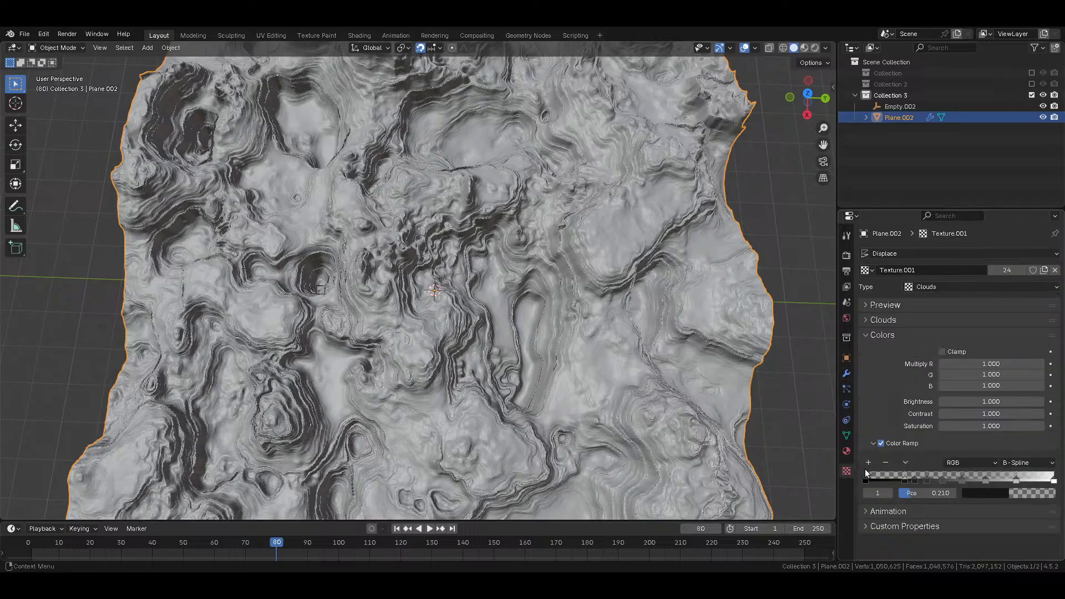
click(888, 336)
click(898, 322)
click(990, 399)
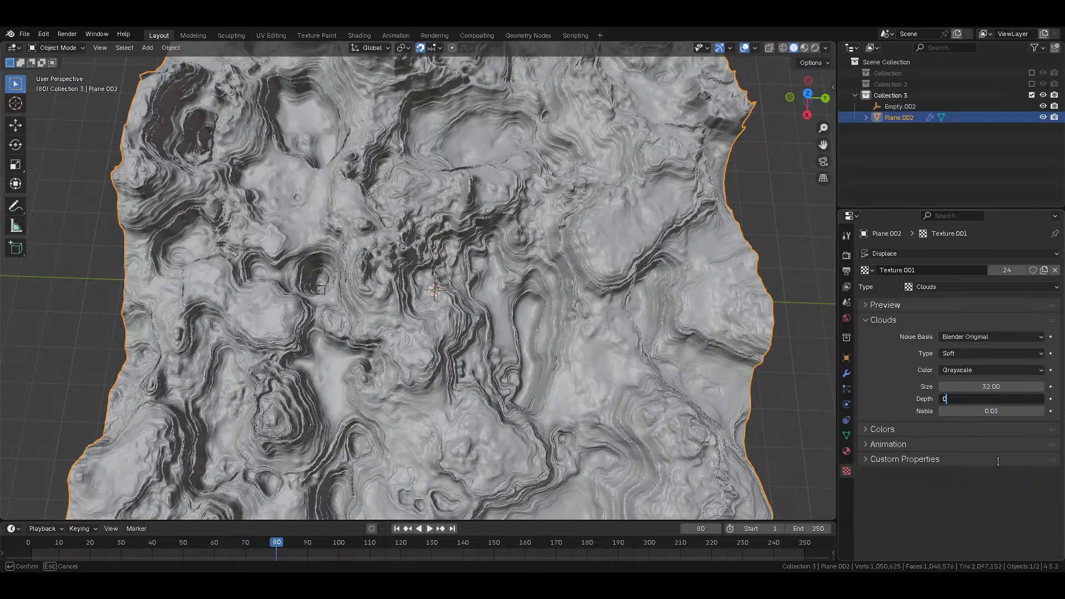
key(Return)
middle_drag(522, 361, 392, 342)
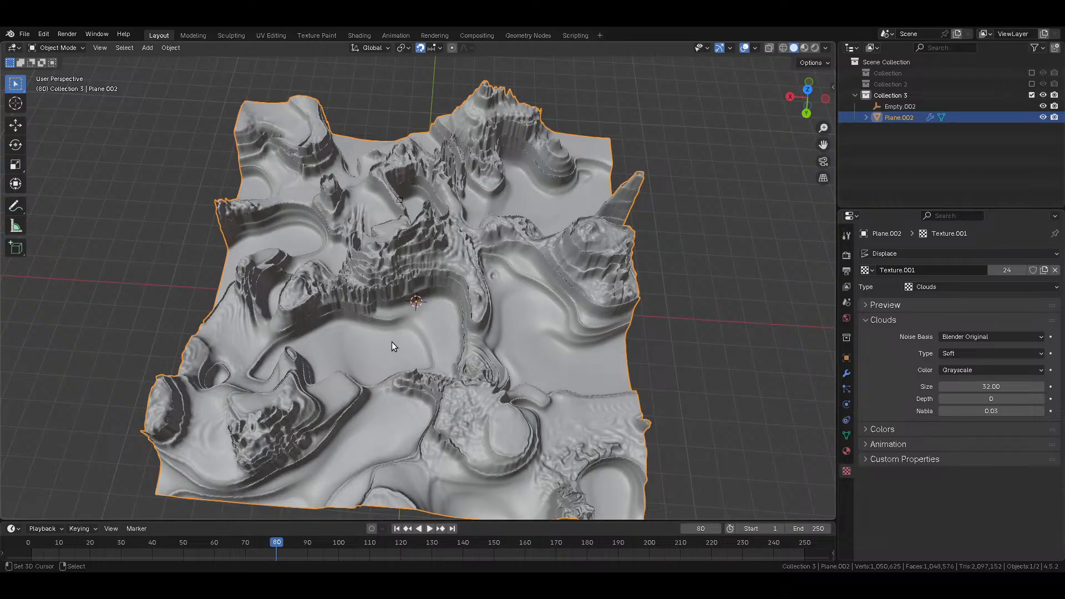
Step: Show the clouds texture preview and try texture sizes of 5, 1 and 2
click(943, 306)
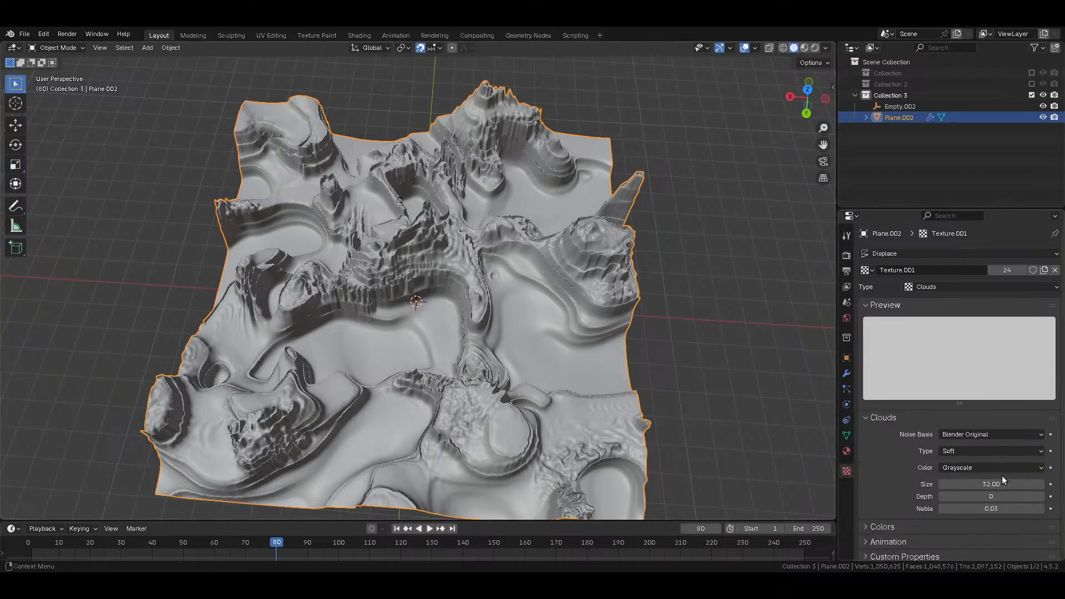
click(966, 484)
text(5)
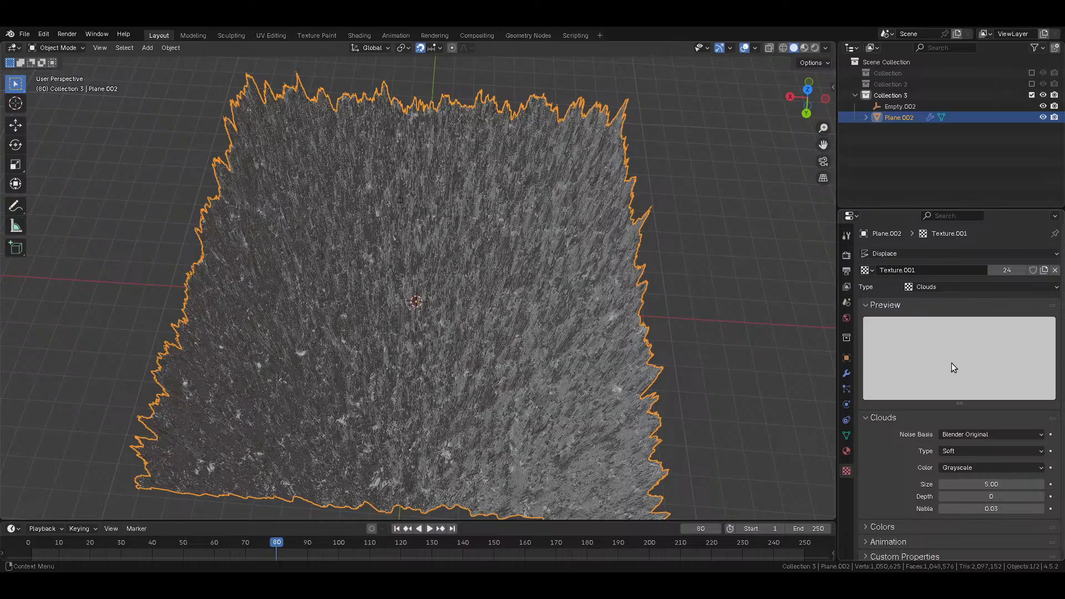
click(994, 476)
text(1)
key(Return)
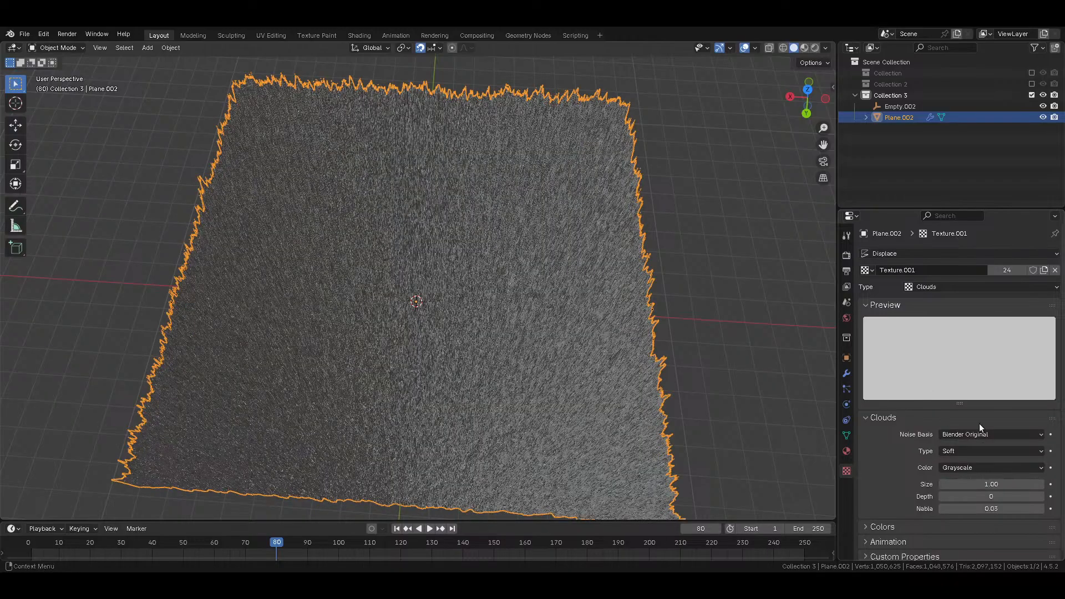
drag(990, 479, 1056, 479)
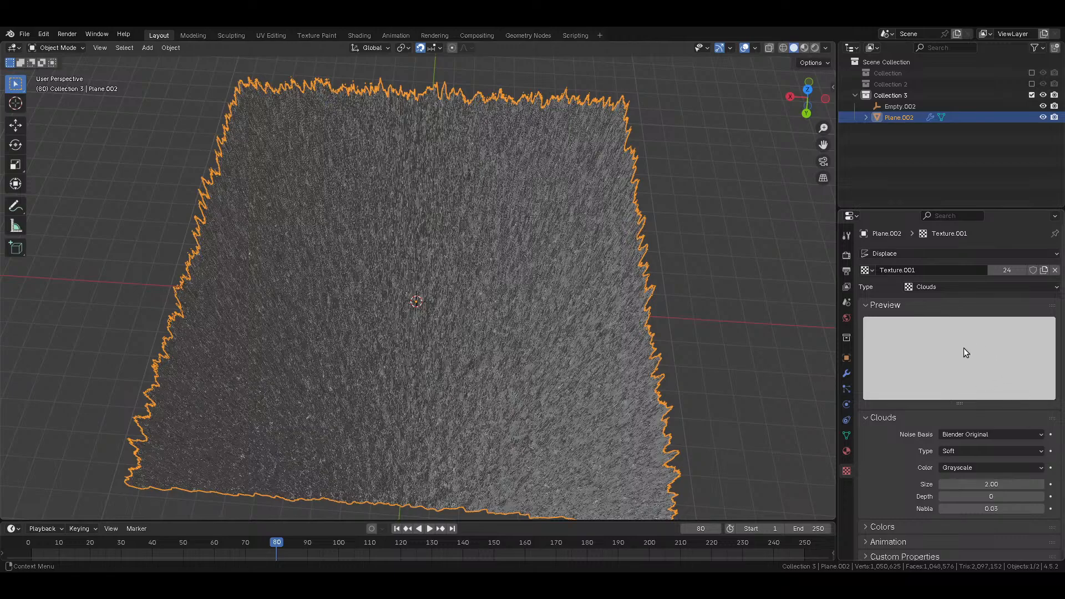
Step: Try clouds texture sizes of 5 and 256, and settle on a size of 64
click(967, 484)
text(5)
key(Return)
click(966, 486)
text(256)
key(Return)
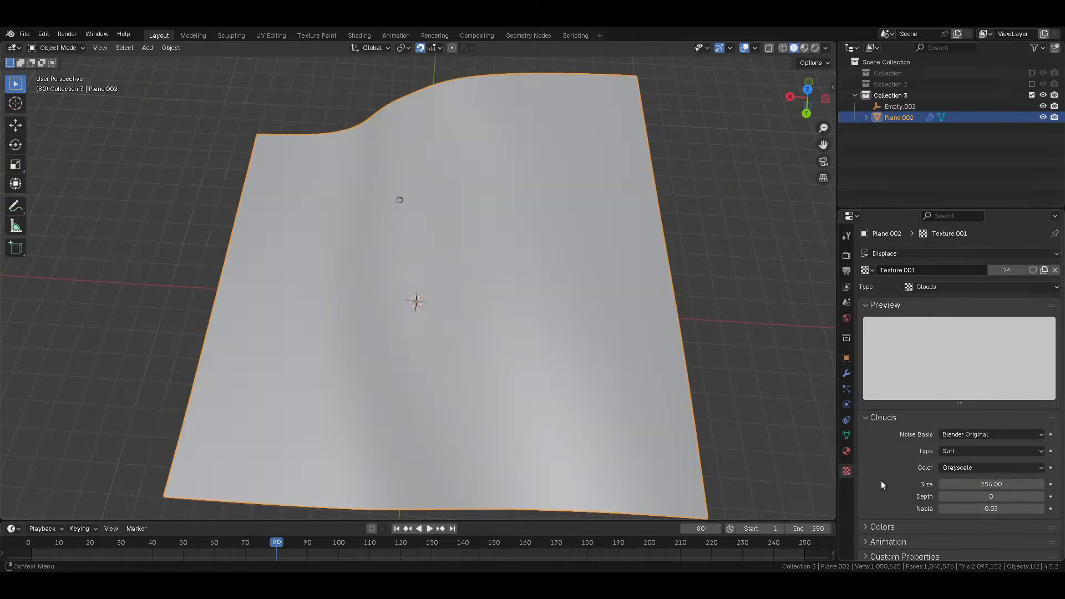
drag(988, 481, 988, 485)
scroll(591, 352, down, 2)
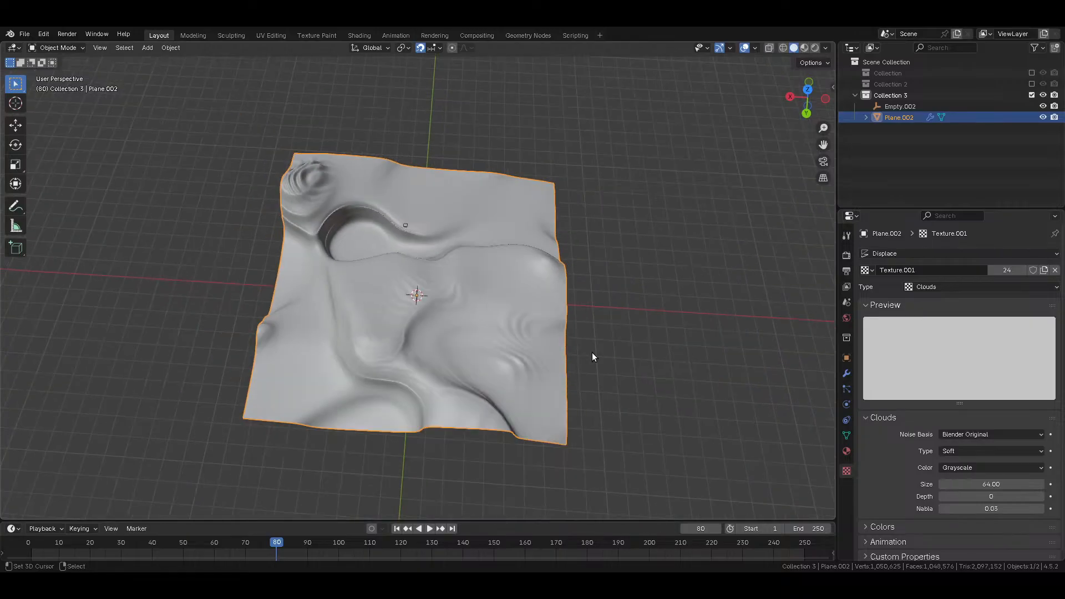
Step: Turn off viewport display for the duplicate modifiers Displace.008 to Displace.022
click(847, 374)
scroll(949, 423, down, 8)
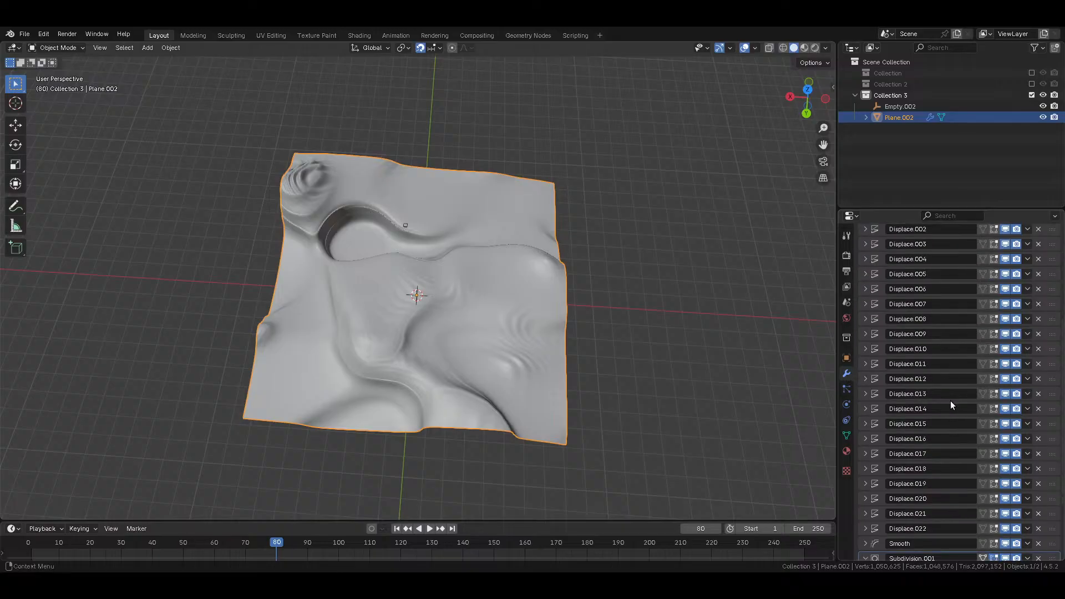
drag(1007, 484, 1005, 410)
drag(1004, 352, 1007, 303)
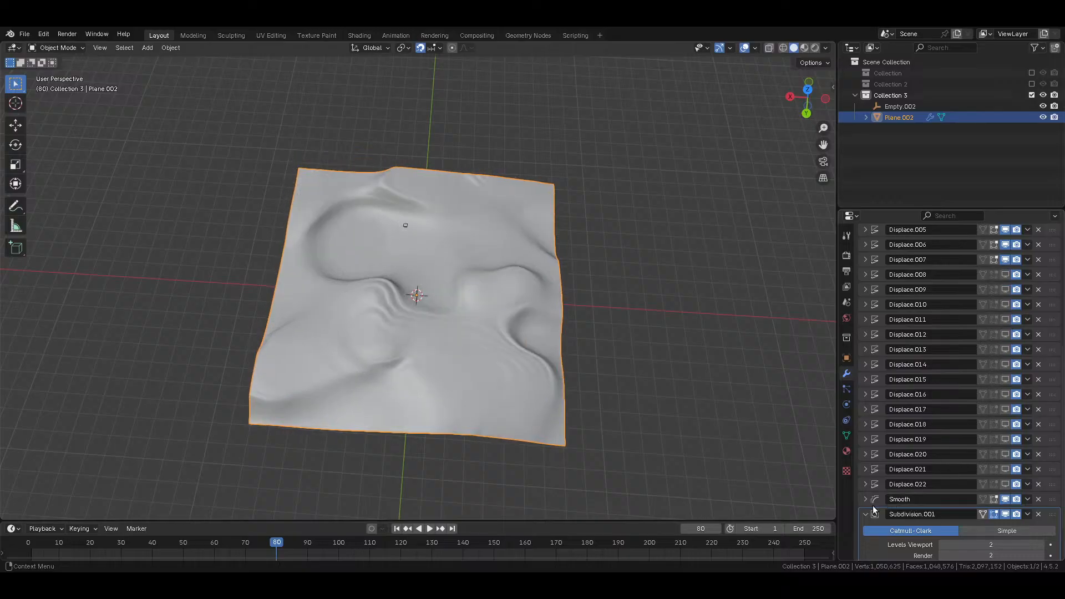
Step: Remove the second Subdivision, the Smooth and all duplicate Displace modifiers, keeping the original Subdivision and Displace
scroll(910, 488, up, 10)
click(962, 301)
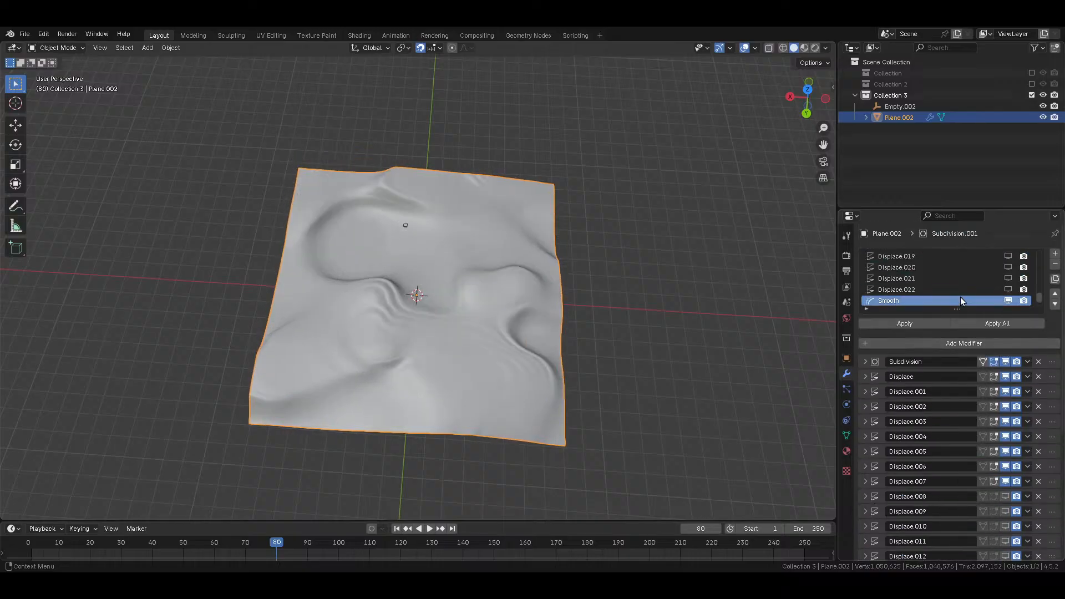
click(1056, 265)
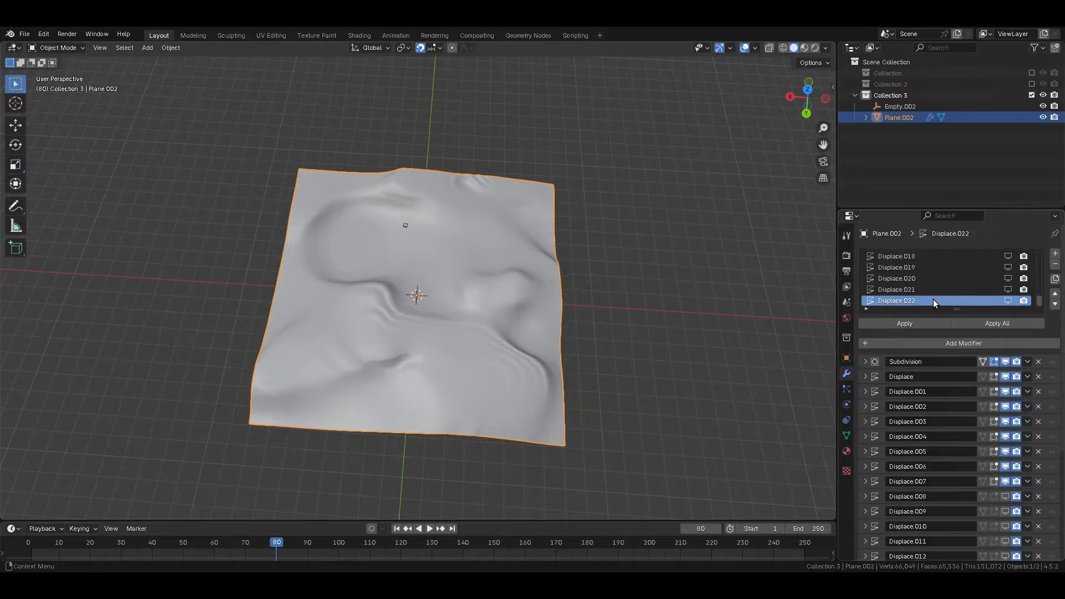
click(1056, 266)
click(1056, 265)
click(1055, 266)
click(1055, 266)
click(1055, 266)
click(1055, 265)
click(1055, 266)
double_click(1056, 266)
triple_click(1056, 265)
double_click(1055, 266)
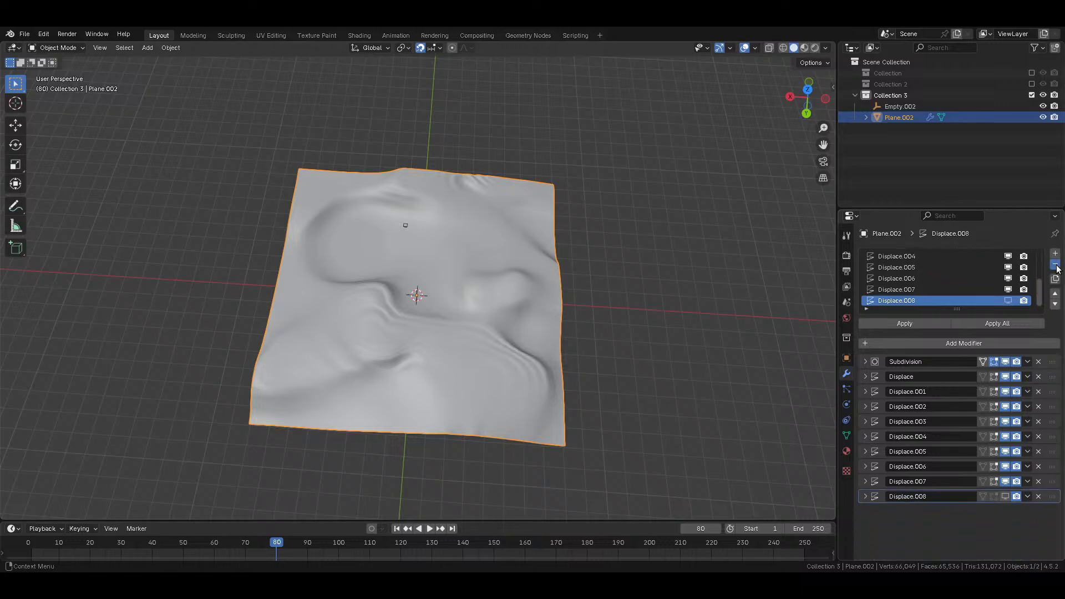
triple_click(1056, 265)
click(1055, 265)
click(1055, 265)
double_click(1056, 265)
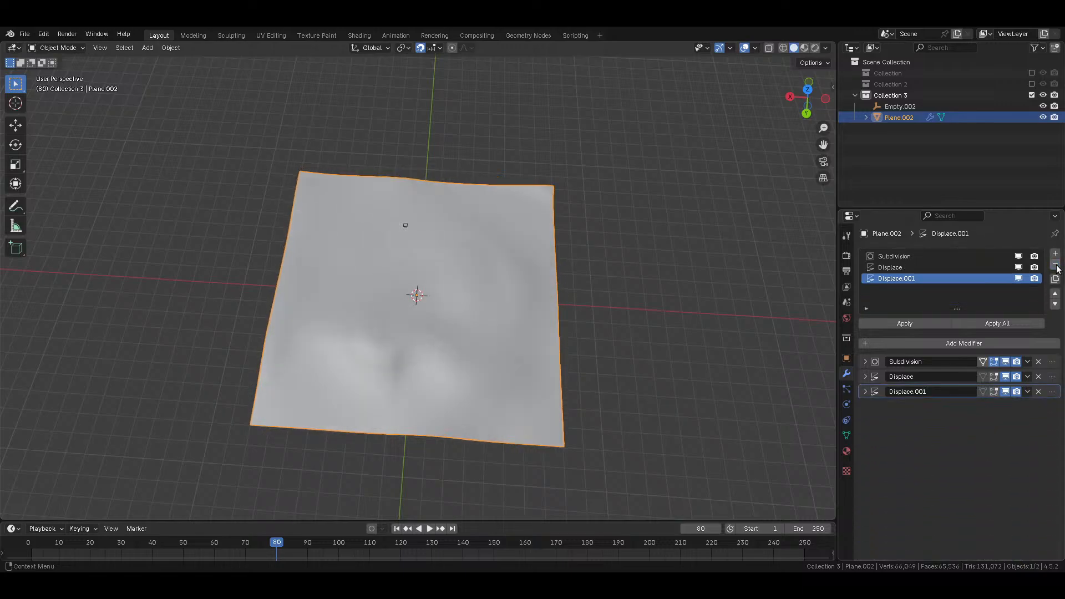
click(1056, 265)
Step: Duplicate the original Displace modifier once on the terrain plane
middle_drag(455, 387, 460, 339)
scroll(479, 331, up, 5)
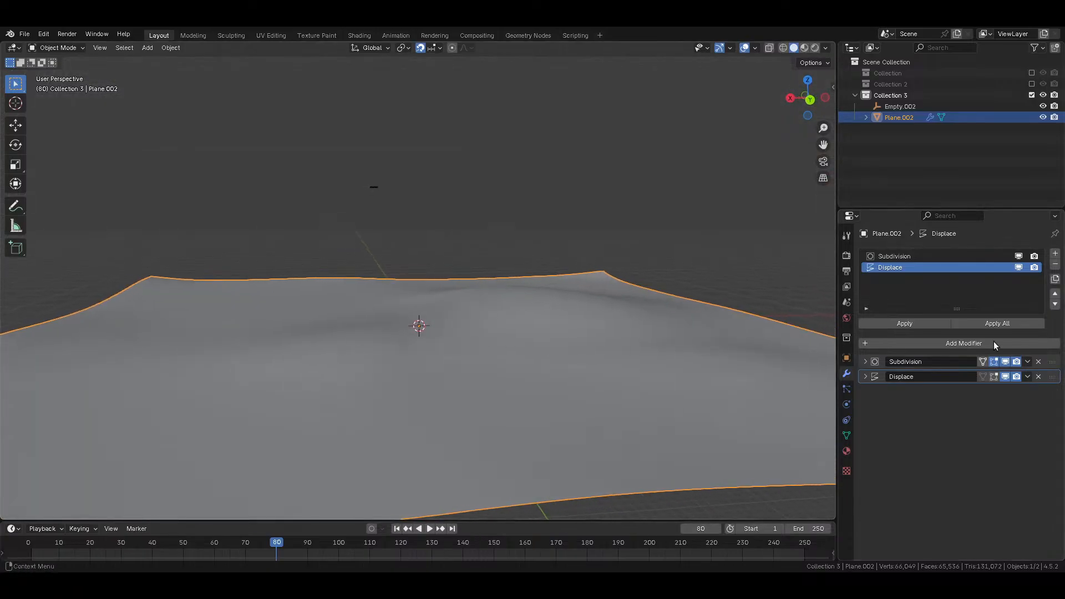
click(1055, 279)
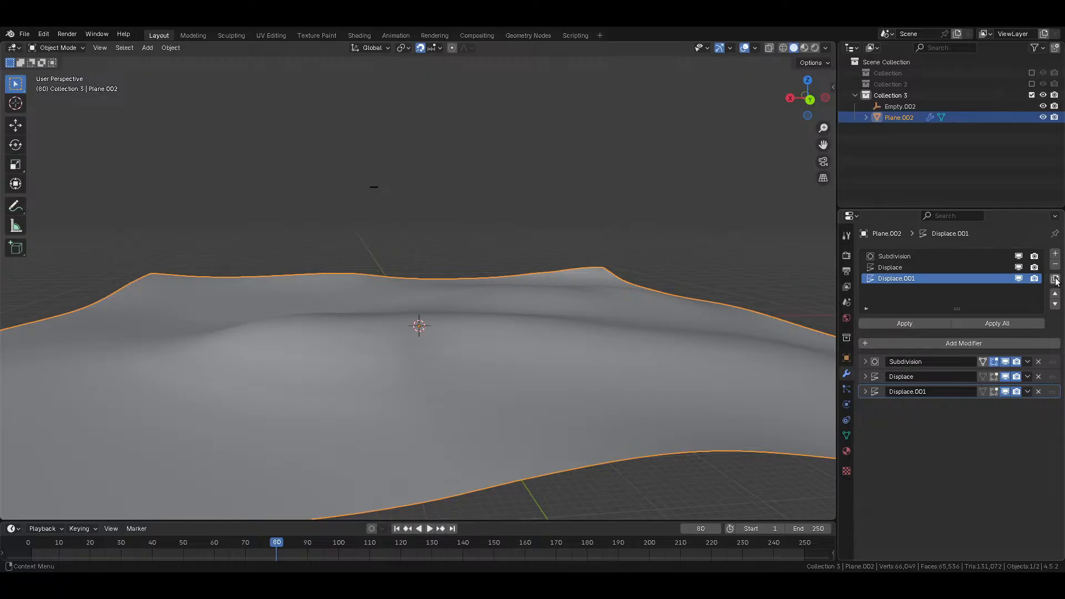
scroll(554, 320, down, 3)
middle_drag(555, 320, 521, 328)
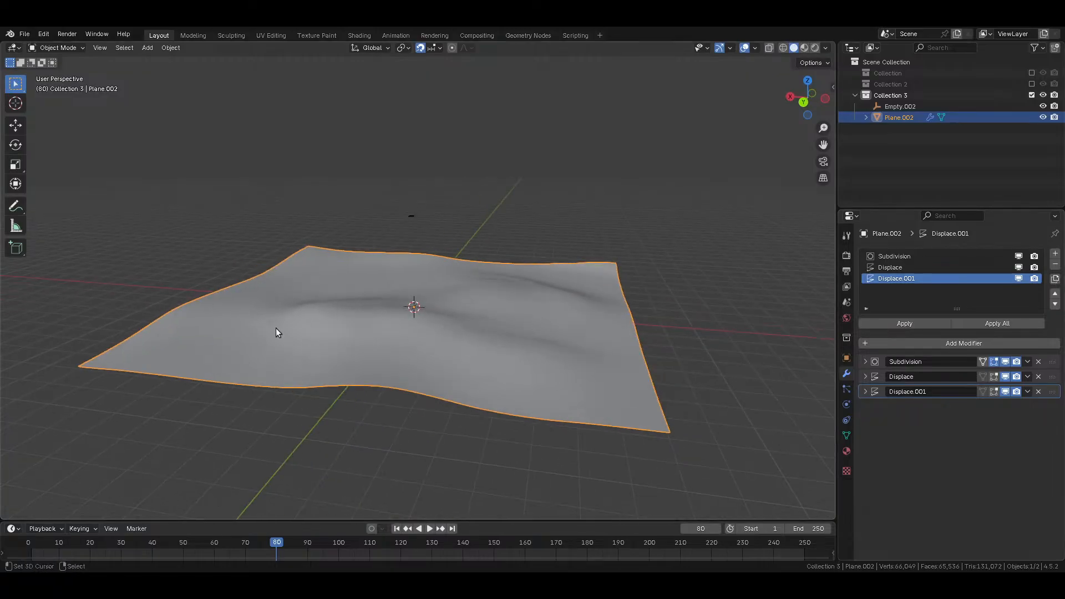
Step: Move the flattened empty by about -9.1 in X, -1.9 in Y and -1.3 in Z
click(407, 214)
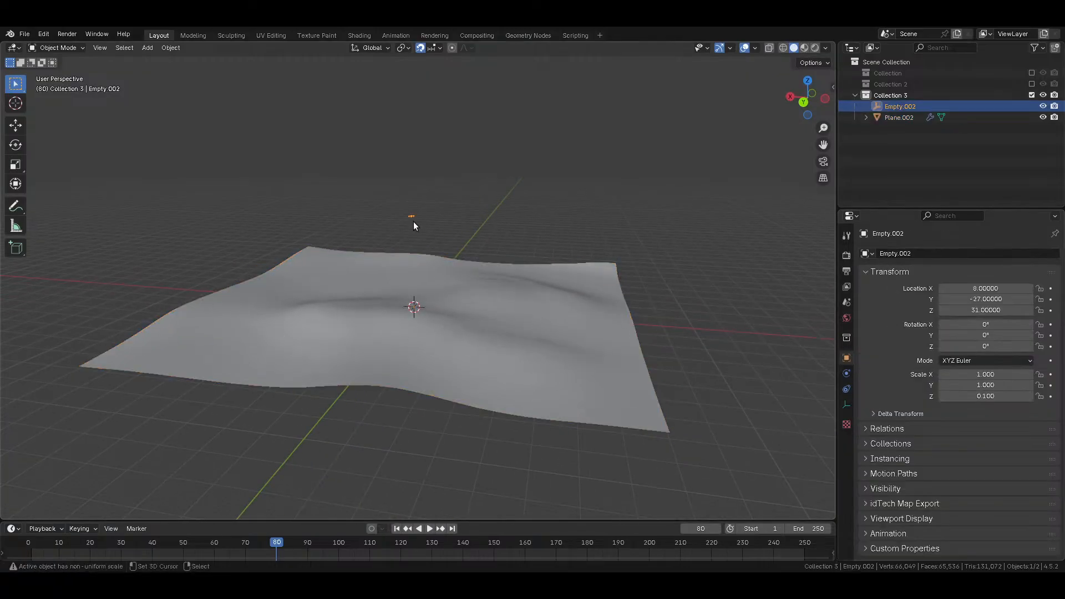
key(g)
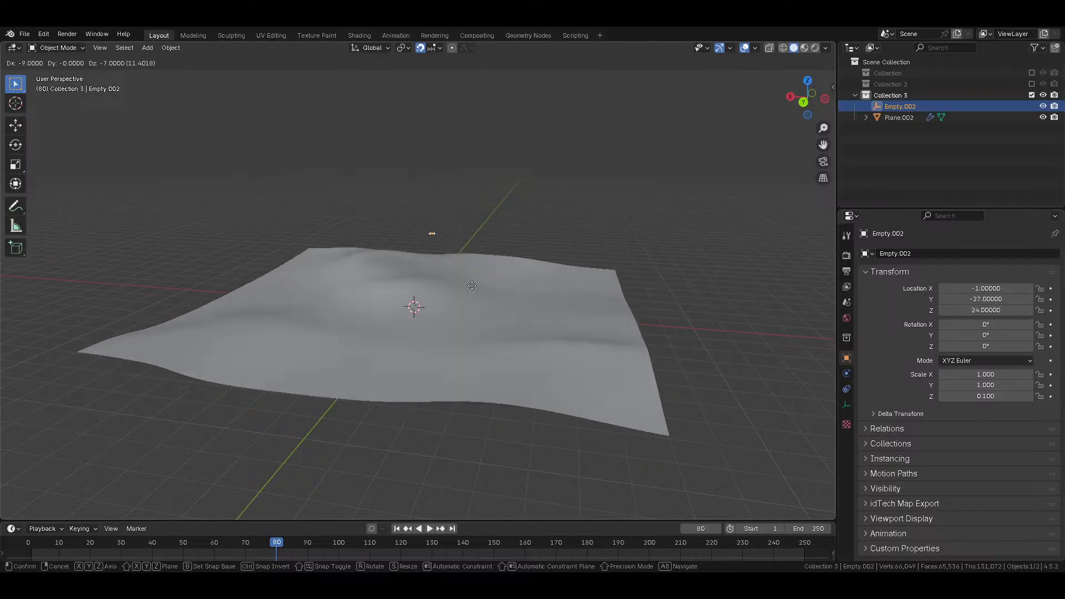
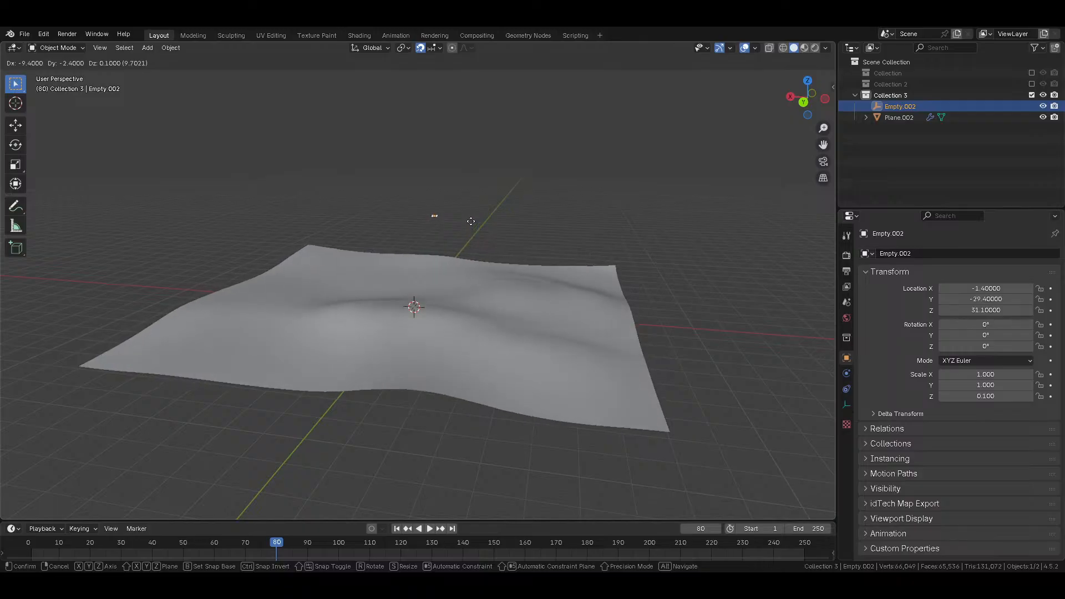
click(461, 258)
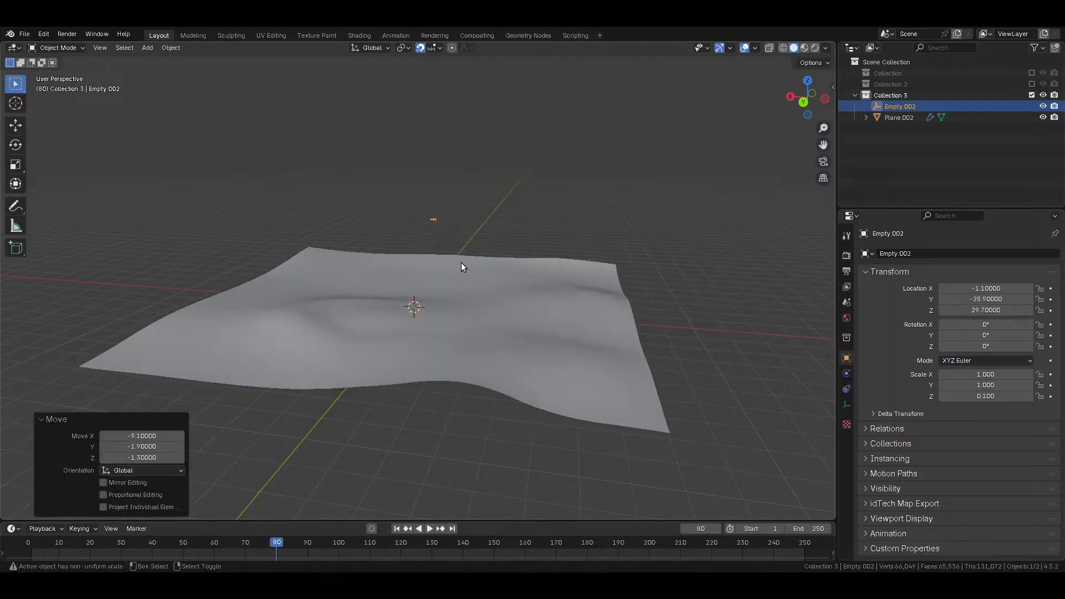
Step: Select the terrain plane and try a clouds texture depth of 4, and return it to 0
click(497, 297)
click(846, 469)
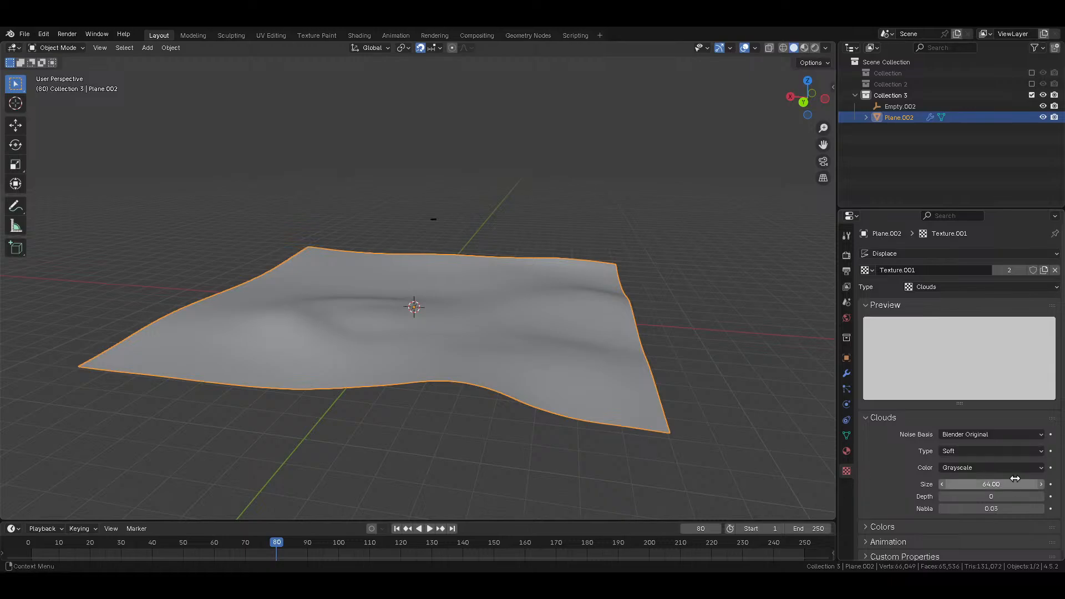
click(1042, 497)
click(1041, 496)
click(1041, 497)
click(1041, 496)
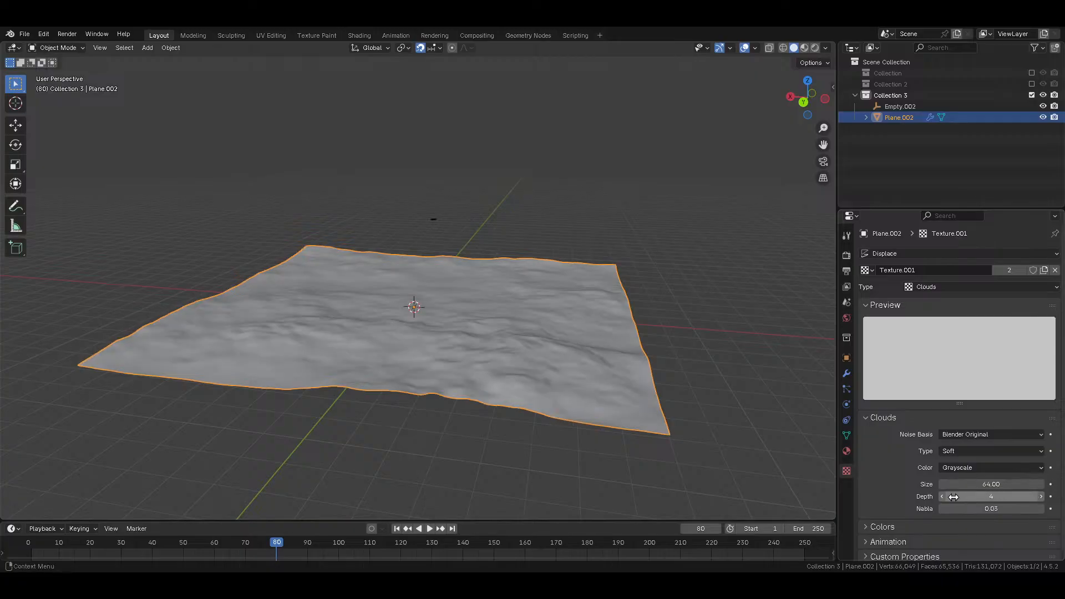
drag(989, 497, 944, 497)
Step: Duplicate the selected Displace modifier on the terrain plane repeatedly until the stack runs up to Displace.055
click(846, 378)
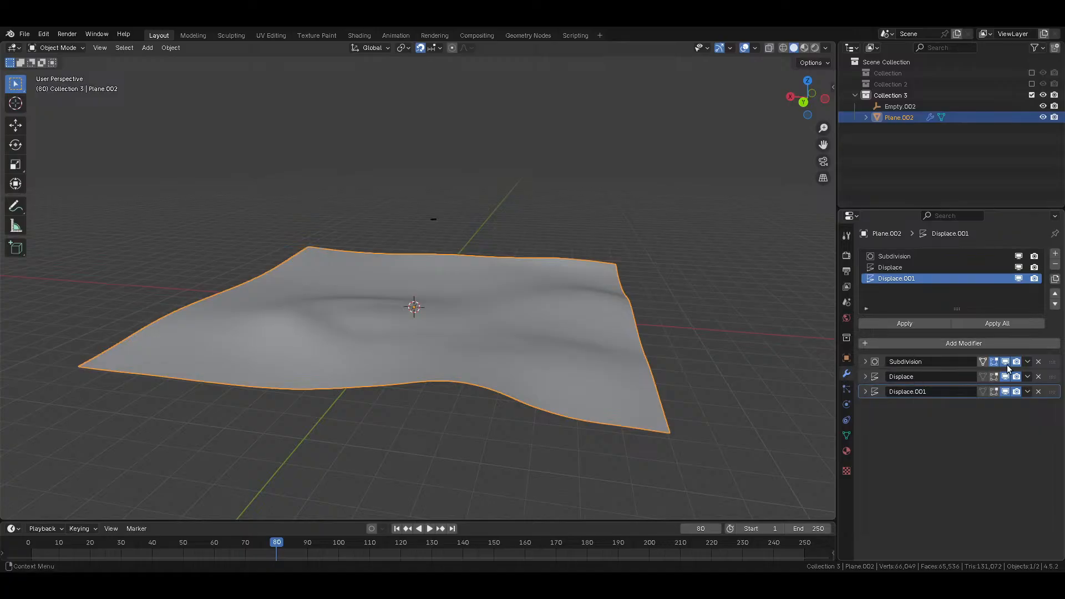
click(1055, 278)
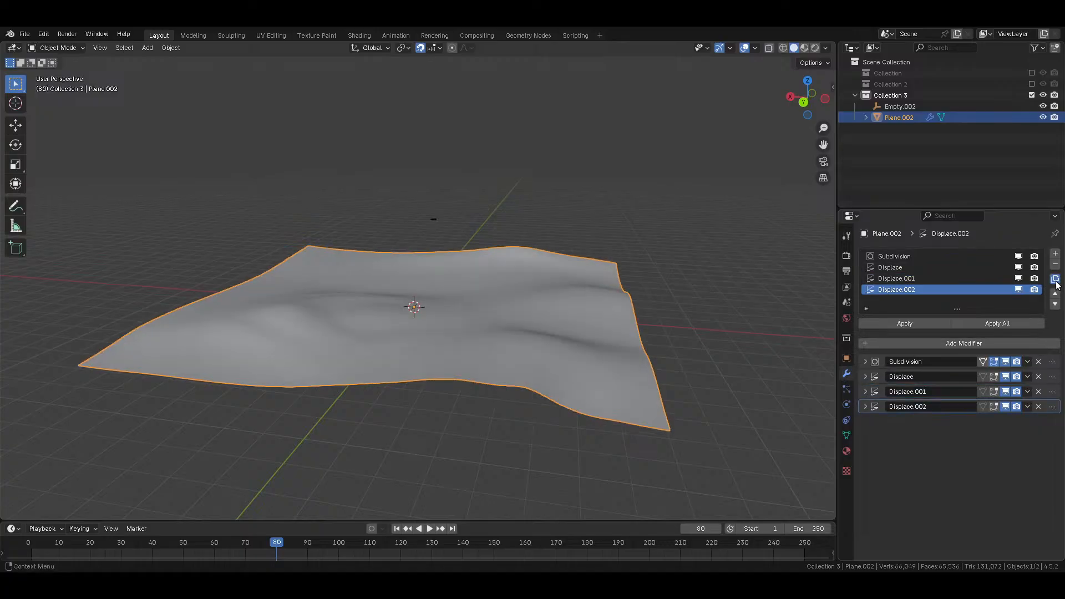
click(1055, 279)
click(1055, 279)
click(1055, 279)
click(1055, 279)
click(1055, 278)
click(1055, 279)
click(1055, 278)
click(1055, 278)
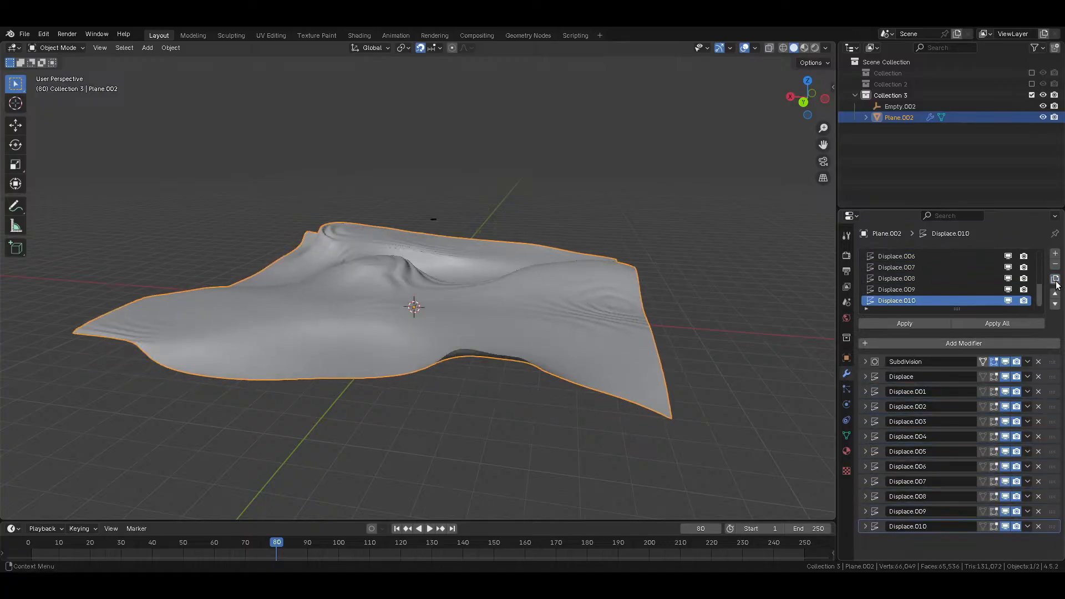
click(1055, 279)
click(1055, 278)
click(1055, 278)
click(1055, 278)
click(1055, 279)
click(1055, 279)
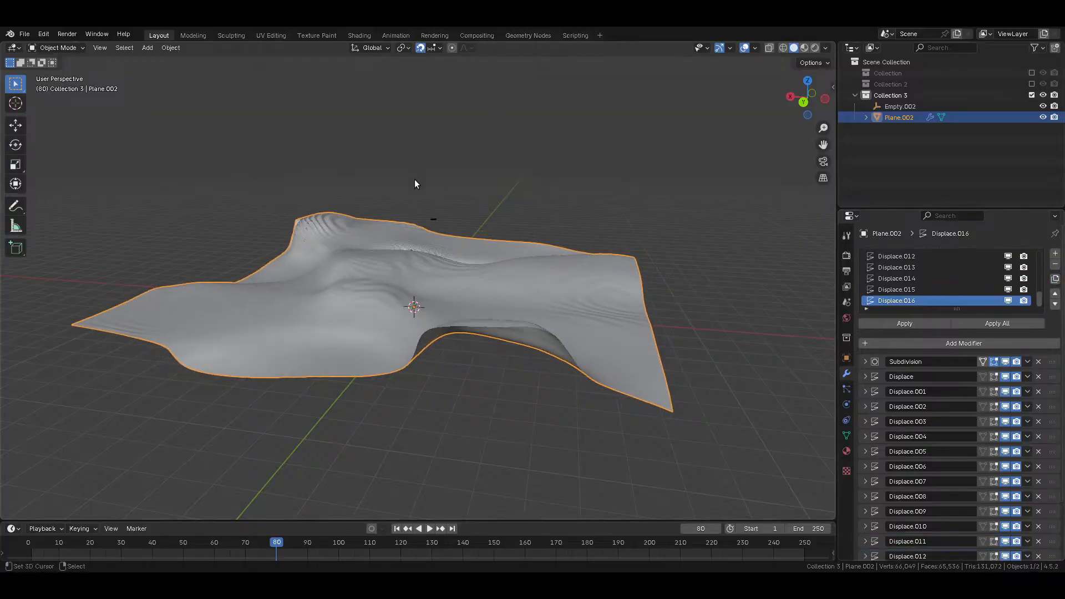
click(1055, 278)
click(1055, 279)
click(1055, 278)
click(1055, 278)
middle_drag(378, 275, 434, 308)
click(1055, 279)
click(1055, 278)
click(1055, 279)
click(1055, 279)
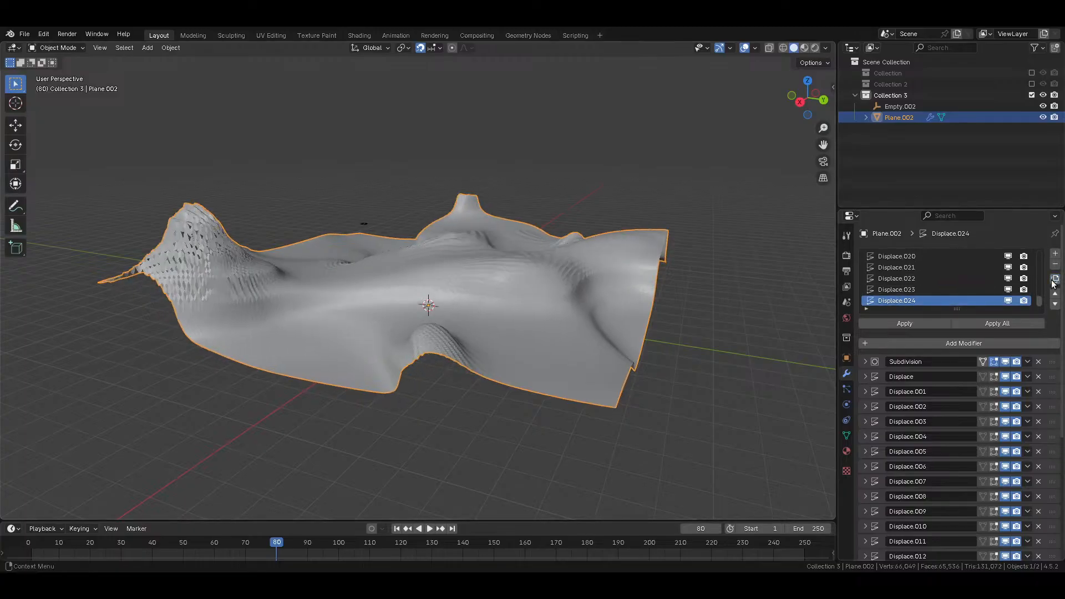
click(1054, 279)
click(1054, 279)
click(1054, 279)
click(1054, 279)
click(1054, 279)
click(1054, 279)
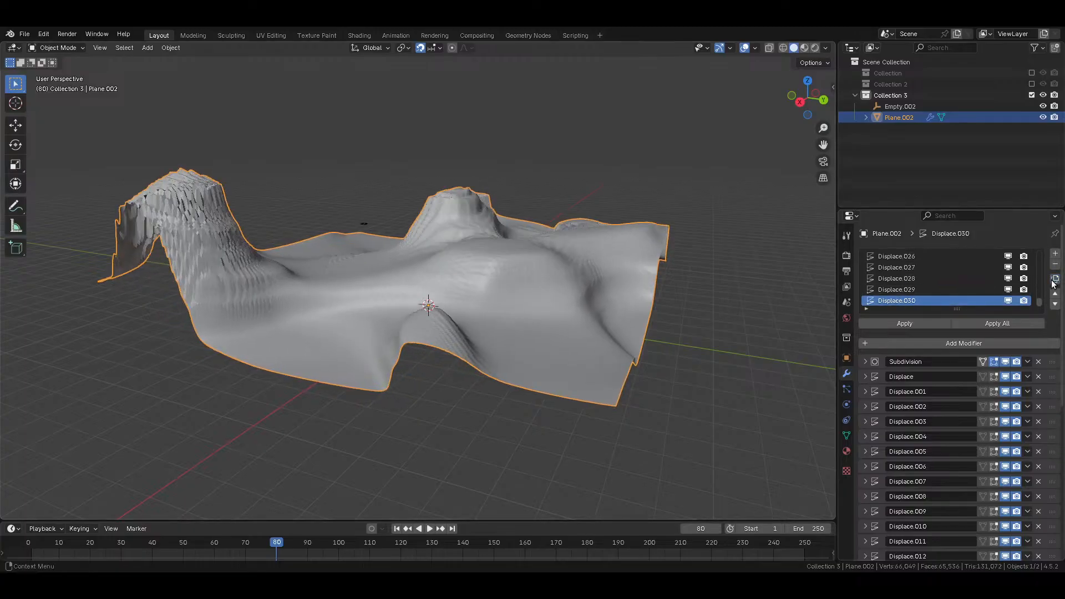
click(1054, 279)
click(1054, 279)
click(1054, 279)
click(1054, 279)
click(1054, 279)
click(1054, 279)
click(1054, 279)
click(1054, 279)
click(1054, 279)
click(1054, 279)
click(1054, 279)
click(1053, 279)
click(1054, 279)
click(1053, 279)
click(1054, 279)
click(1054, 279)
click(1054, 279)
click(1054, 279)
click(1054, 279)
click(1054, 279)
click(1053, 279)
click(1054, 279)
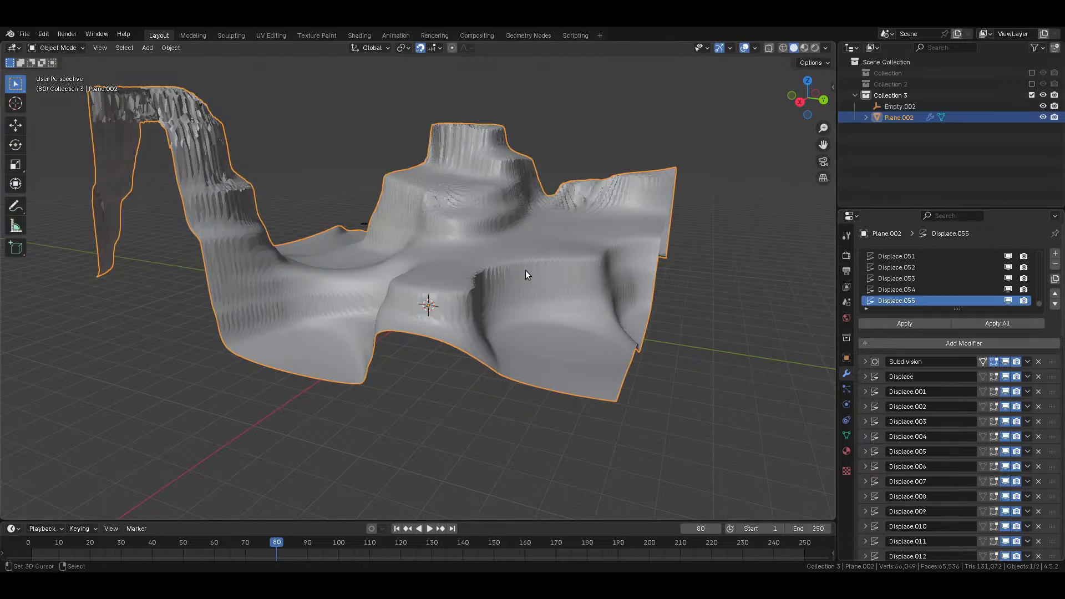
Step: Remove the last duplicated Displace modifiers one by one until Displace.007 is the final one in the stack
middle_drag(561, 285, 405, 292)
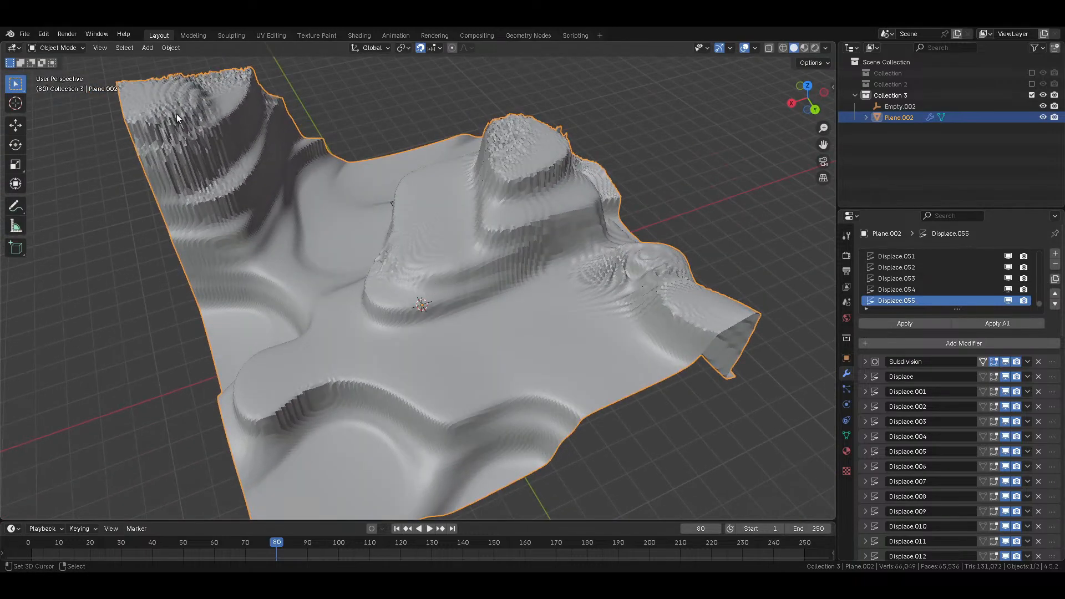
shift+middle_drag(182, 113, 318, 245)
scroll(311, 239, up, 8)
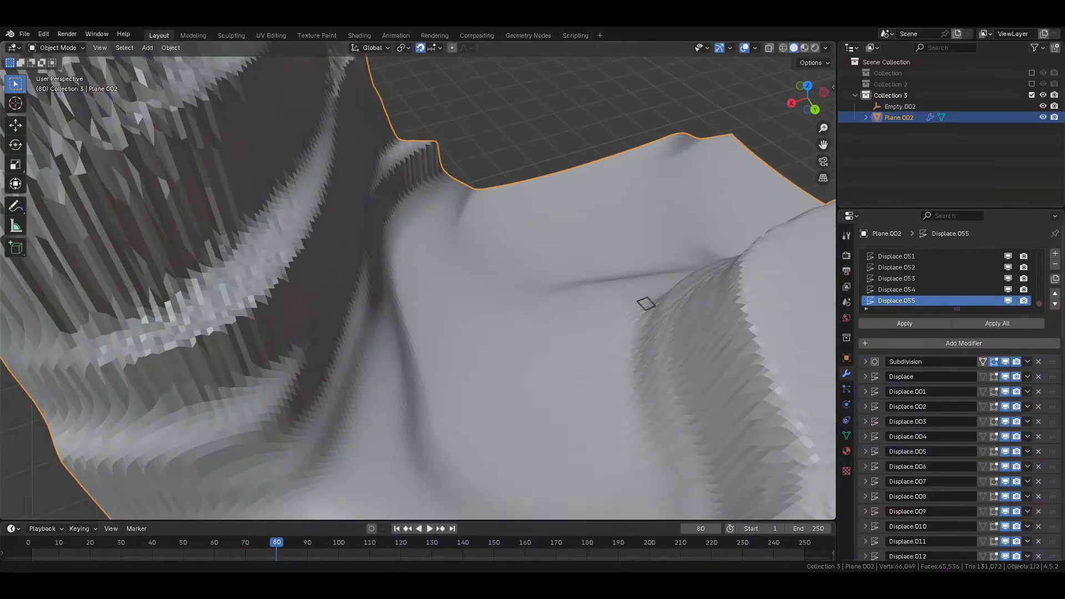
scroll(468, 343, down, 7)
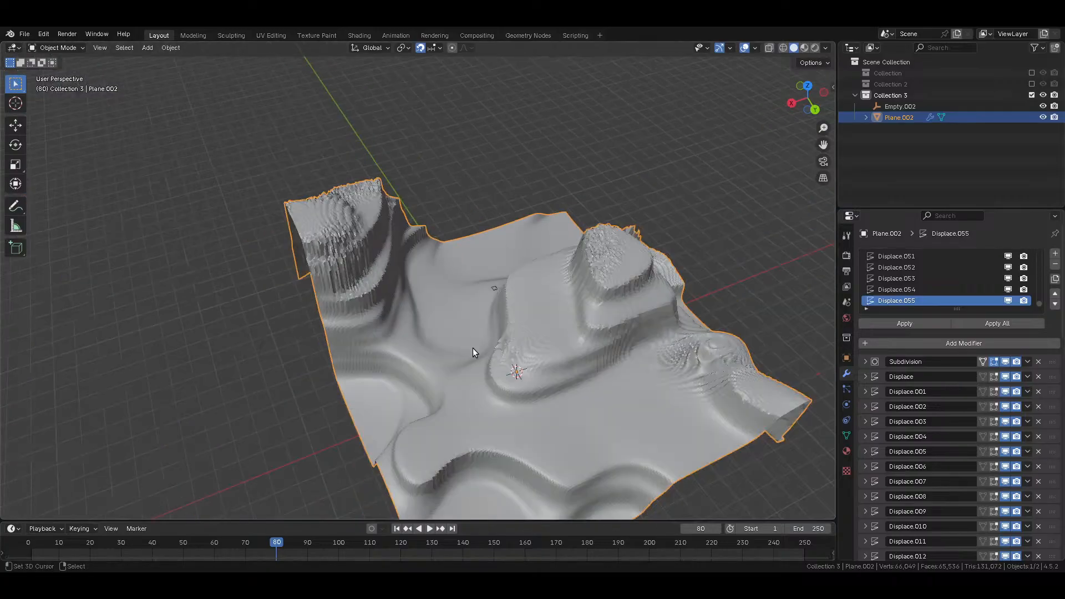
middle_drag(468, 343, 510, 319)
click(1055, 265)
click(1056, 265)
click(1056, 265)
click(1056, 265)
click(1056, 266)
click(1056, 265)
click(1056, 265)
click(1056, 265)
click(1055, 265)
click(1056, 265)
click(1056, 265)
click(1056, 265)
click(1055, 266)
click(1056, 265)
click(1055, 265)
click(1056, 265)
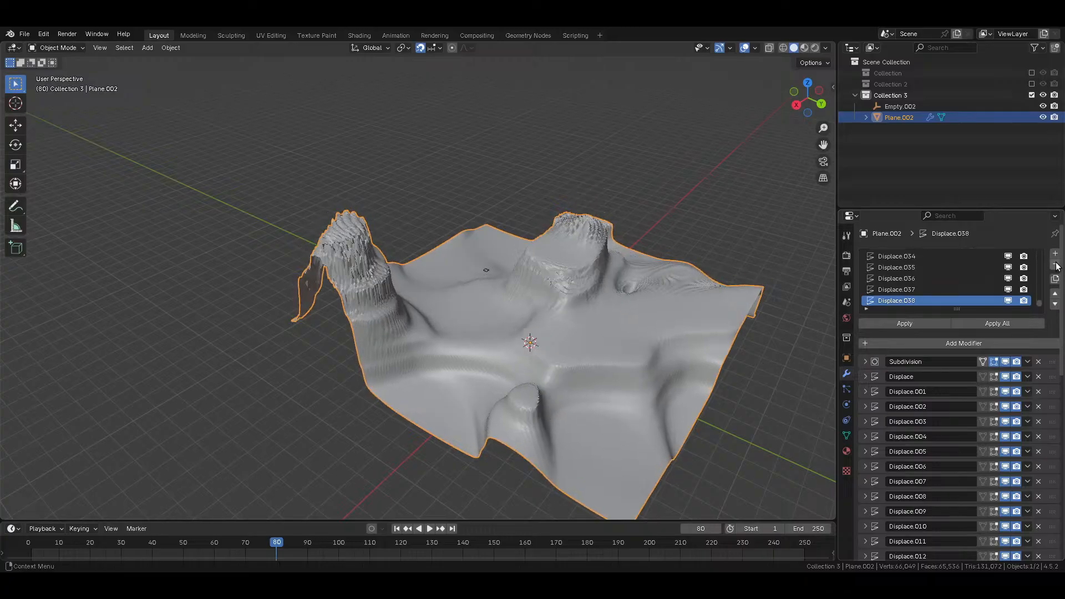
click(1056, 265)
click(1056, 265)
click(1056, 265)
click(1055, 266)
click(1055, 265)
click(1055, 265)
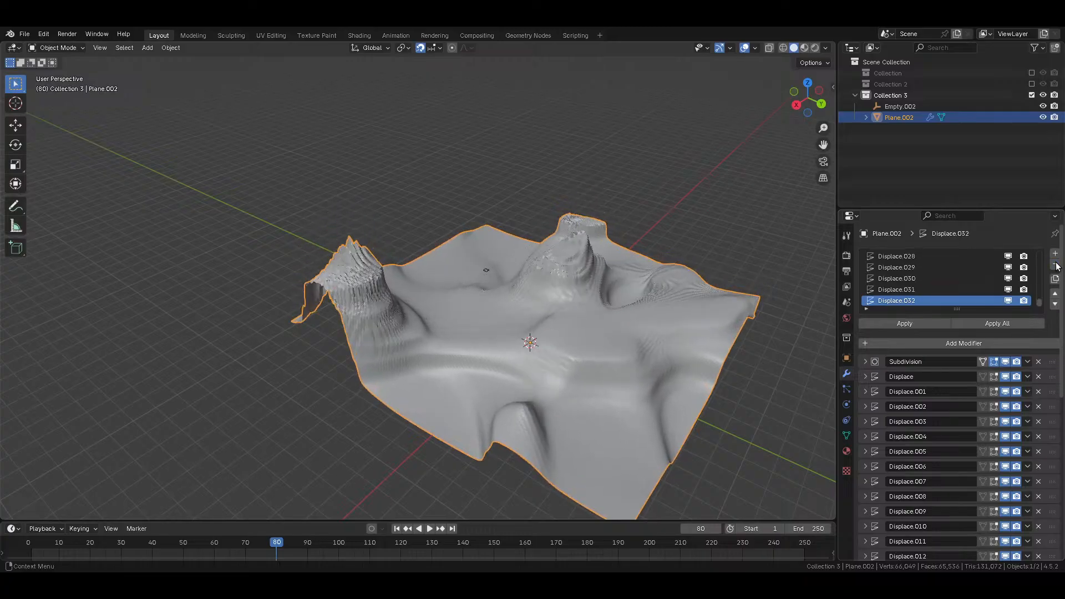
click(1056, 266)
click(1056, 265)
click(1056, 265)
click(1056, 265)
click(1055, 265)
click(1056, 265)
click(1056, 265)
click(1055, 265)
click(1056, 265)
click(1056, 266)
click(1055, 265)
click(1056, 265)
click(1056, 265)
click(1056, 265)
click(1055, 265)
click(1056, 265)
click(1056, 266)
click(1056, 265)
click(1056, 265)
click(1055, 265)
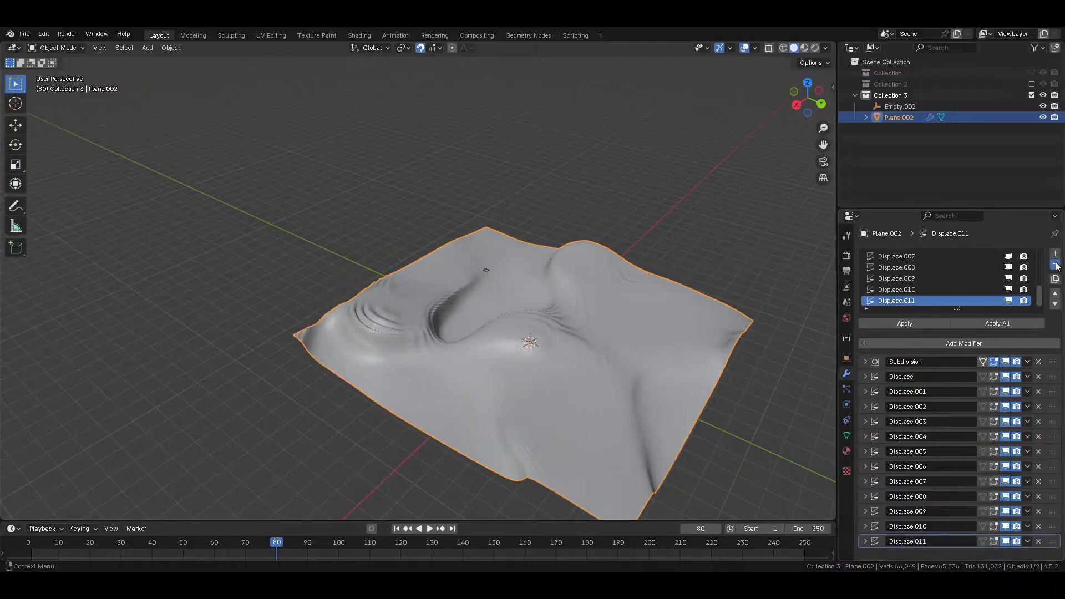
click(1056, 265)
click(1056, 265)
click(1055, 265)
Step: Raise the Subdivision modifier's viewport and render levels to 5, and then to 6
middle_drag(682, 362, 565, 358)
shift+middle_drag(591, 403, 593, 379)
middle_drag(593, 378, 890, 441)
scroll(728, 372, up, 3)
click(879, 362)
click(865, 362)
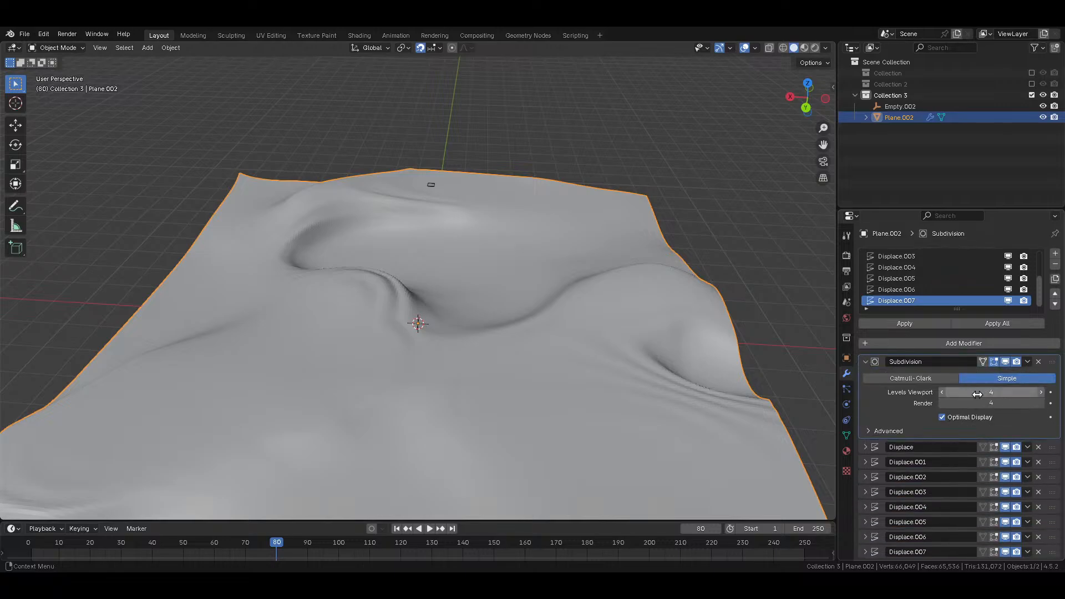
click(1019, 403)
text(5)
key(Return)
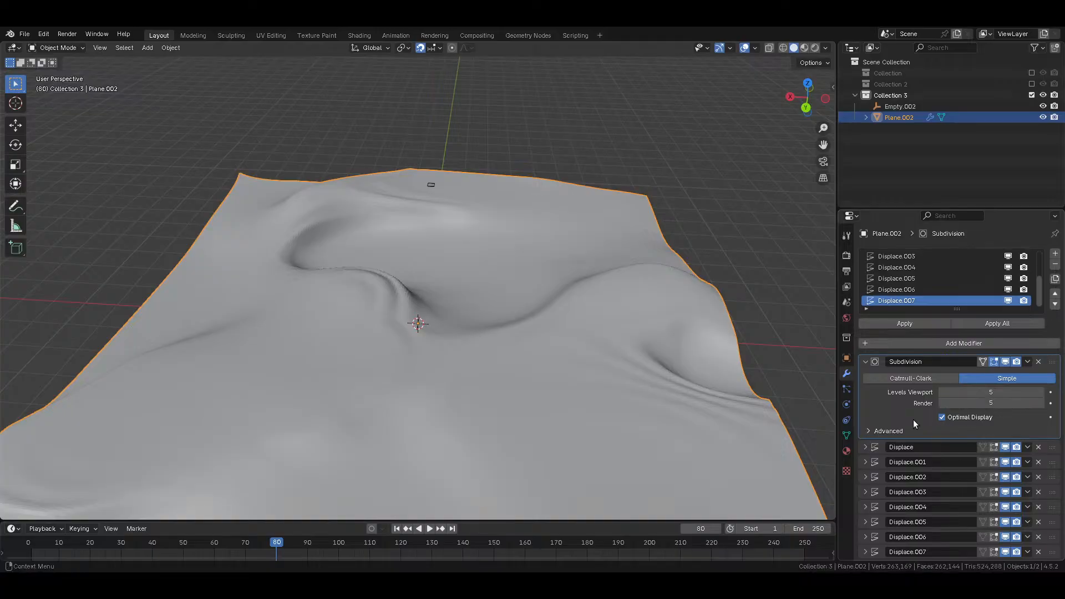
drag(981, 392, 982, 405)
text(6)
key(Return)
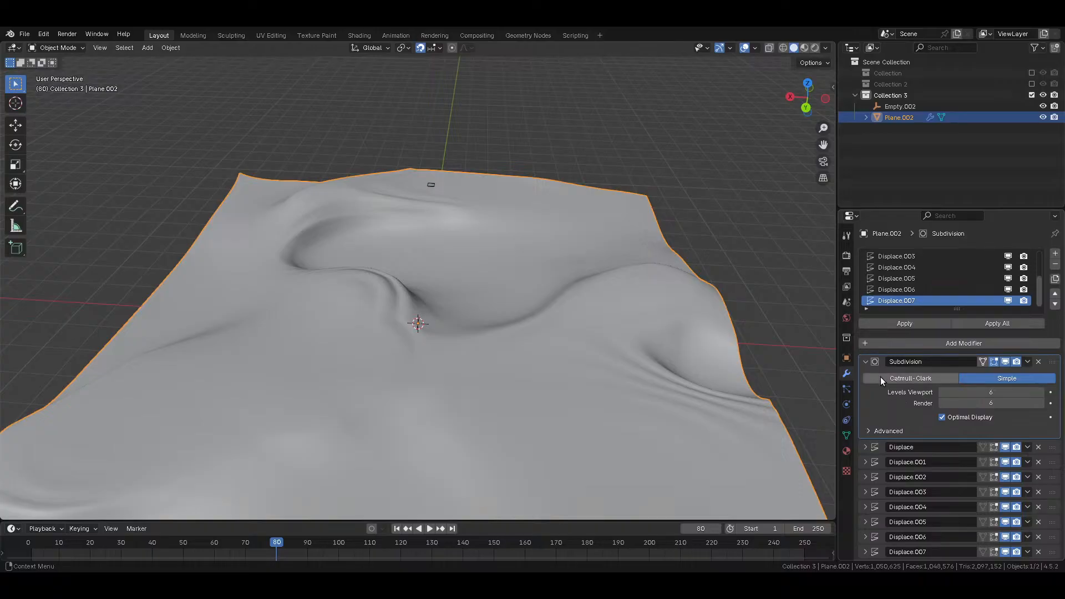
click(866, 362)
Step: Duplicate Displace.007 seven times so the modifier stack runs up to Displace.014
click(877, 486)
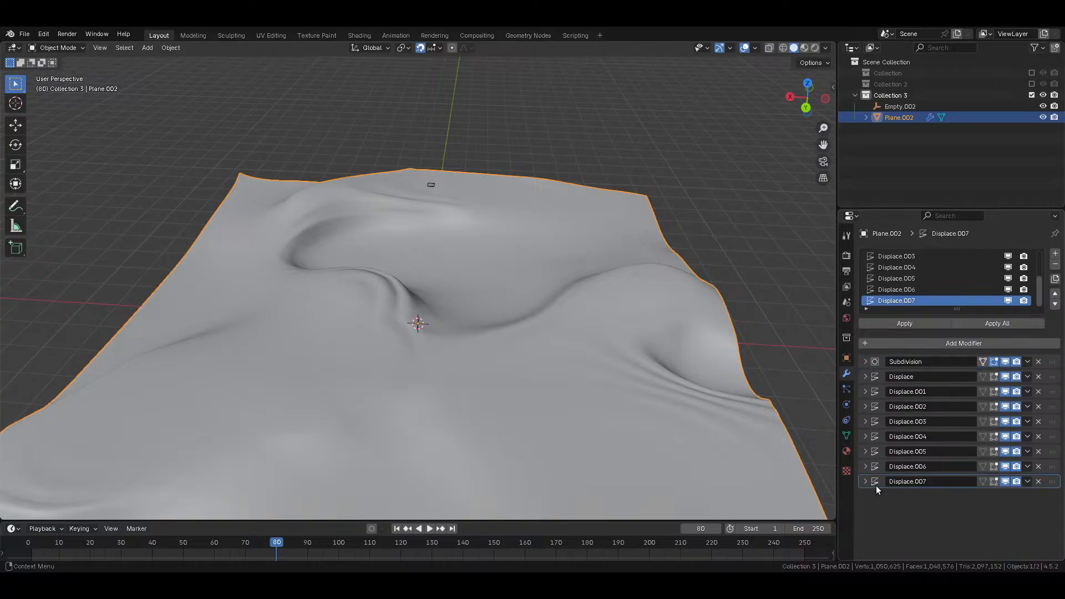
click(1056, 280)
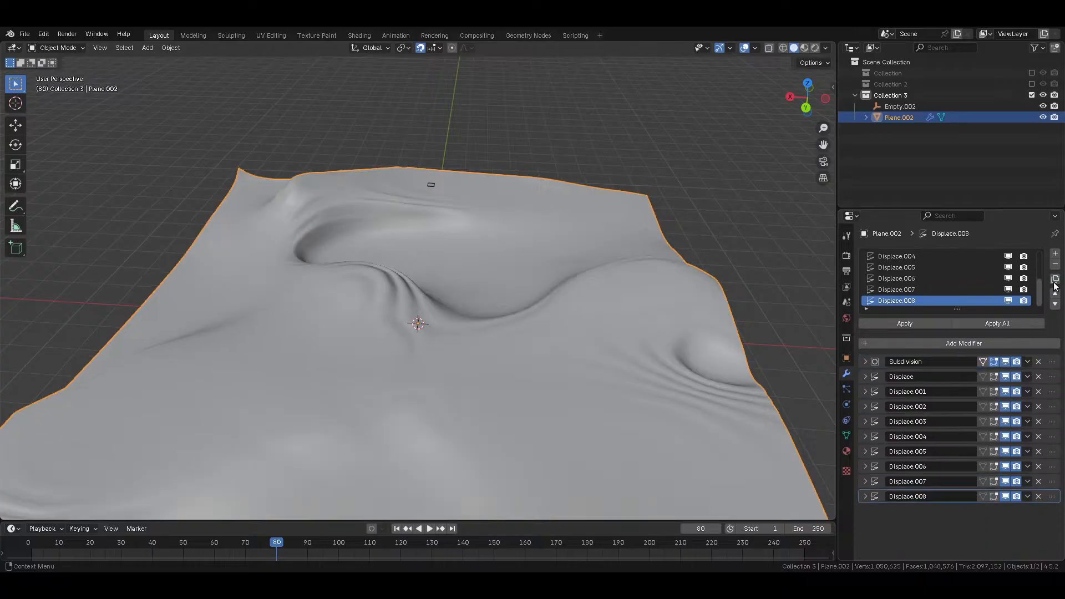
click(1056, 280)
click(1056, 280)
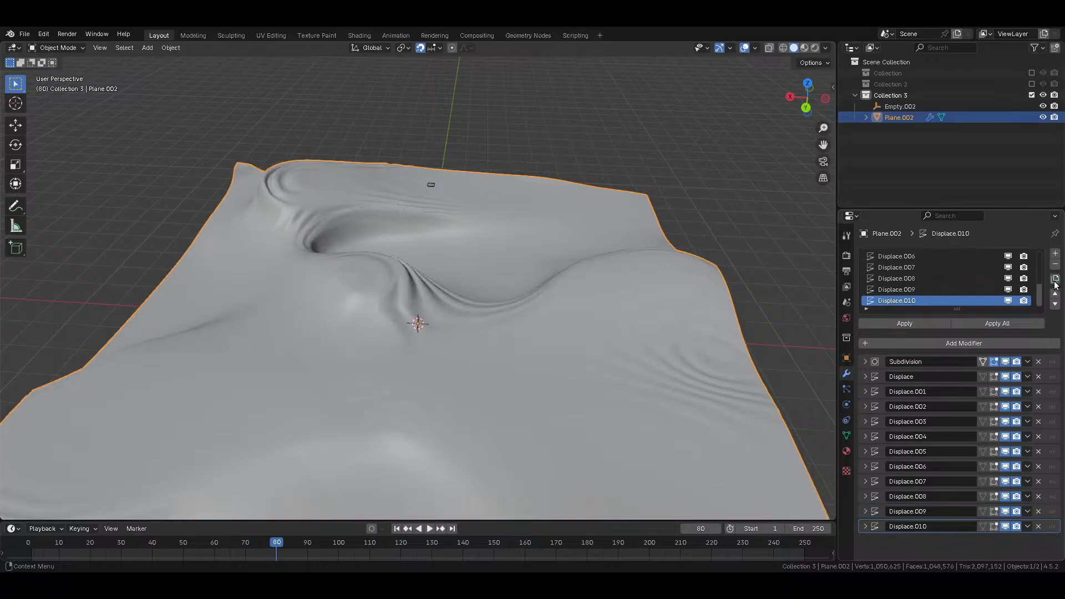
click(1055, 280)
click(1055, 280)
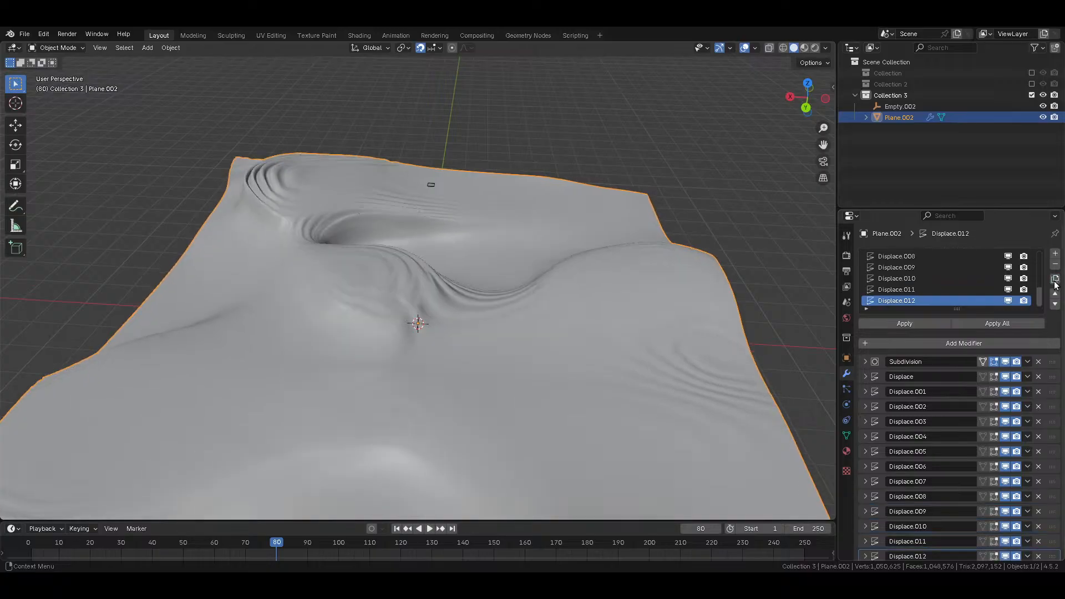
click(1055, 280)
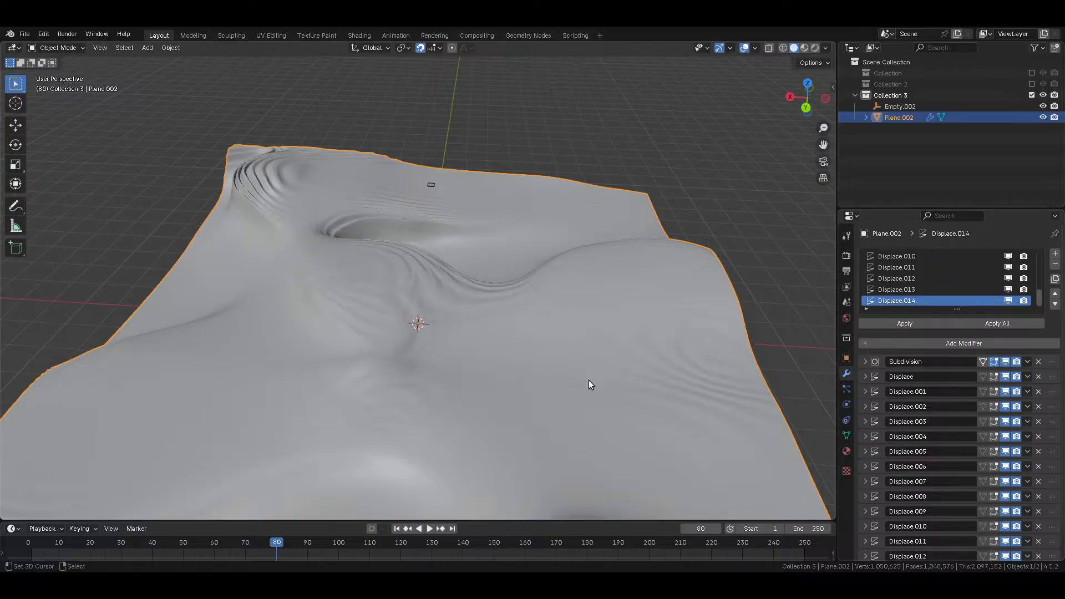
Step: Raise the clouds texture's depth in single increments past 3 to 4, and bring it back to 3
scroll(589, 384, down, 2)
middle_drag(590, 383, 367, 364)
scroll(559, 352, up, 6)
click(845, 469)
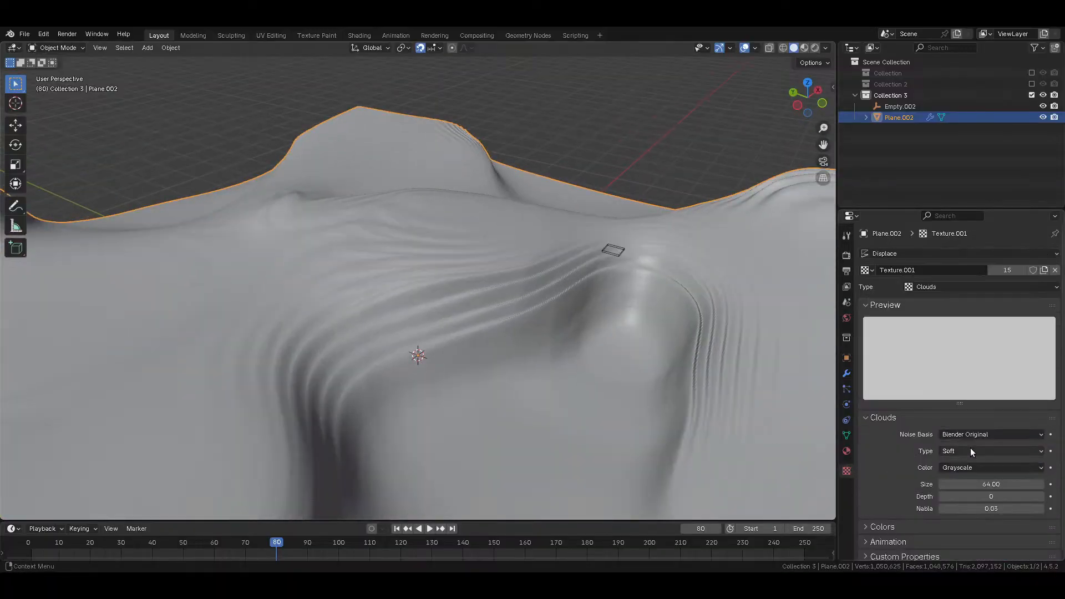
scroll(698, 424, down, 5)
click(1041, 497)
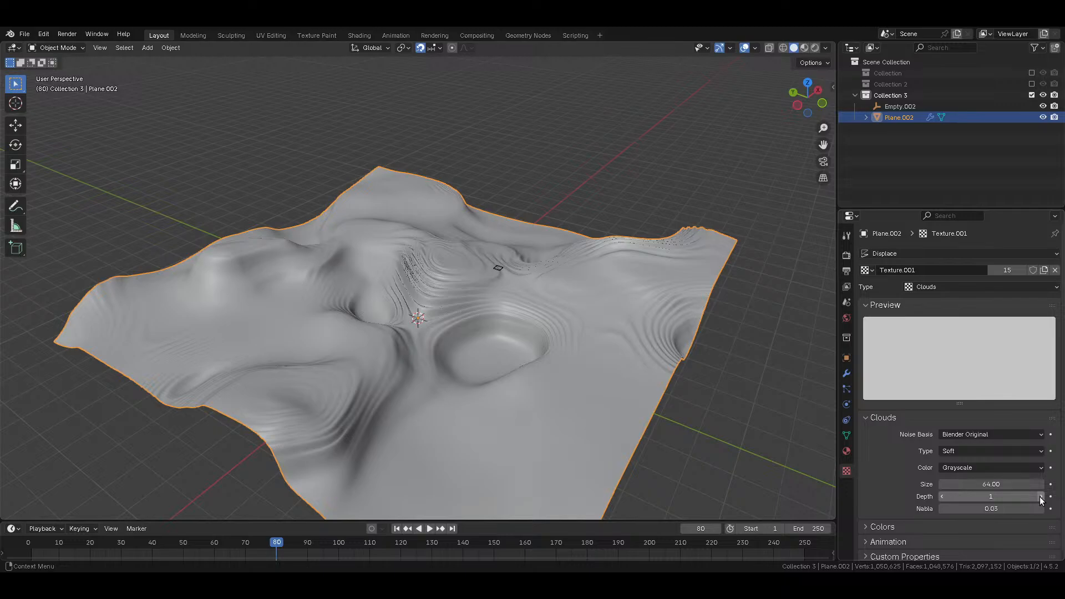
click(1040, 497)
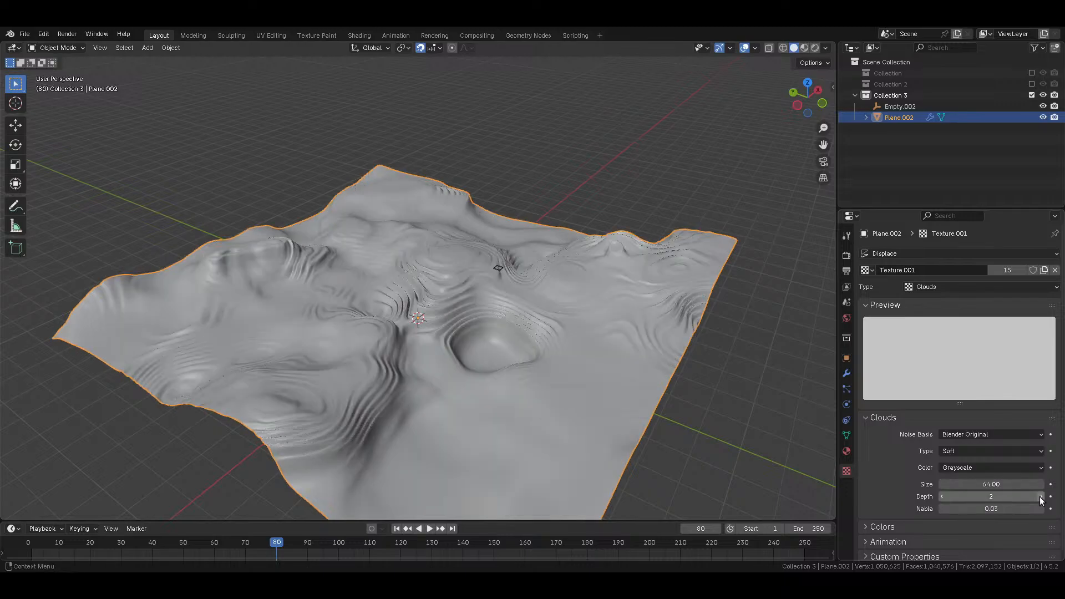
click(1040, 497)
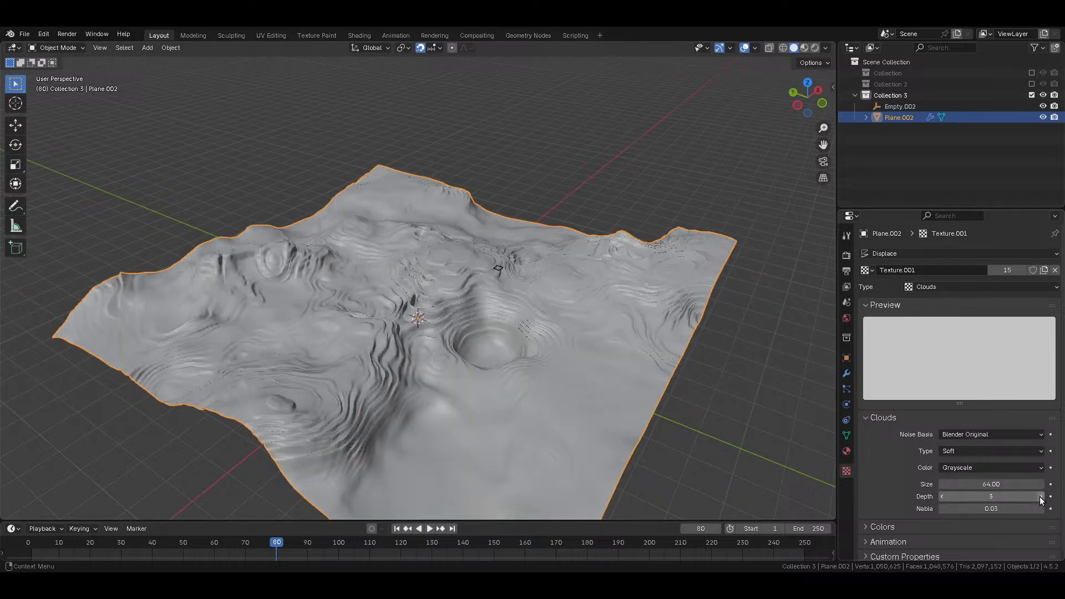
click(1041, 497)
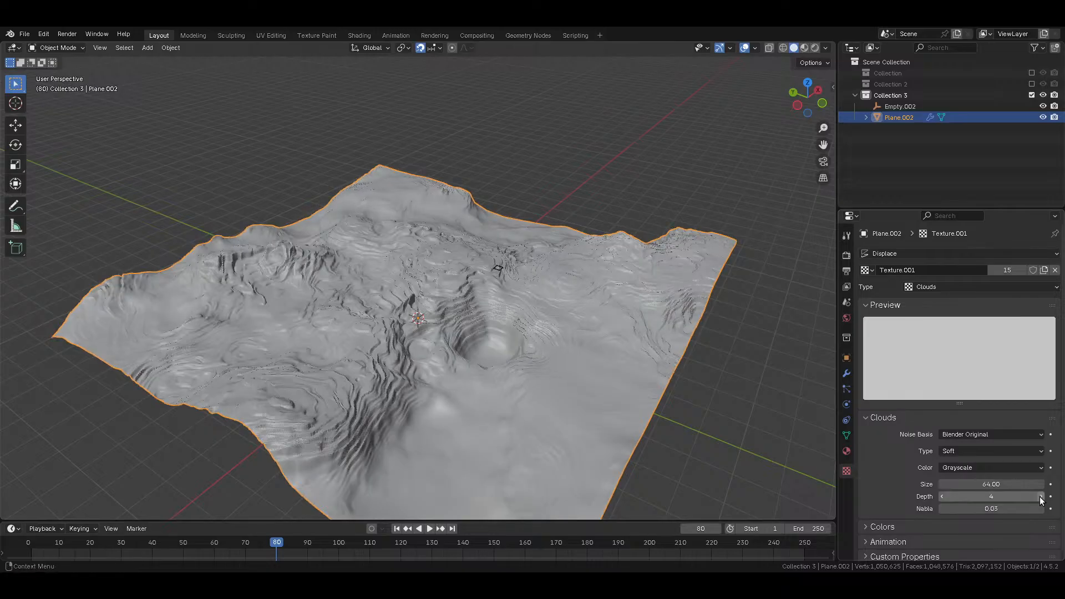
click(1041, 497)
click(941, 500)
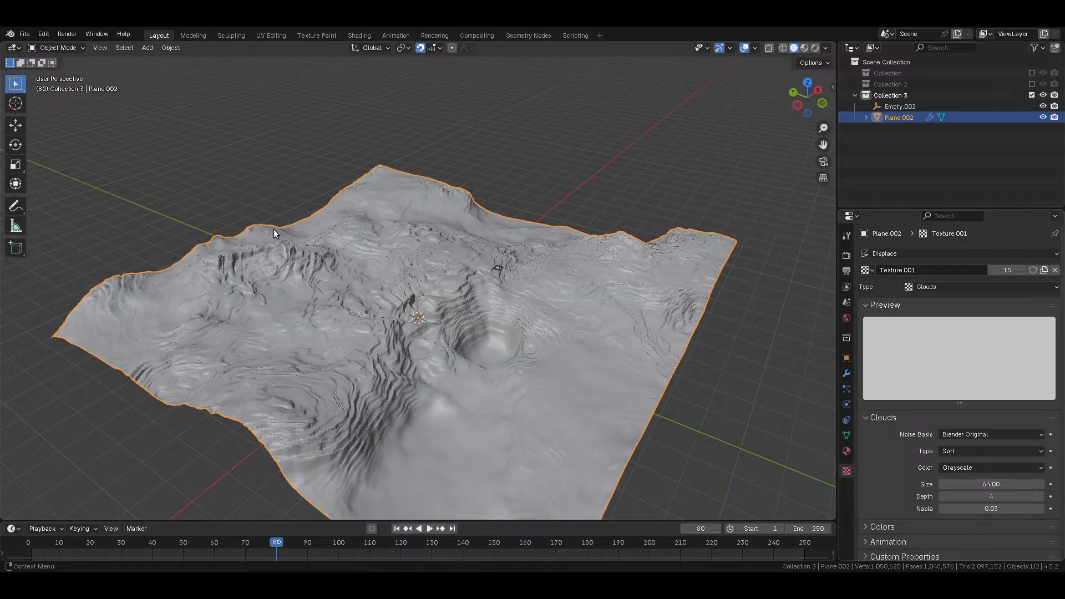
Step: Raise the clouds texture's depth to 6 and examine the crater in the terrain up close
ctrl+middle_drag(257, 255, 428, 339)
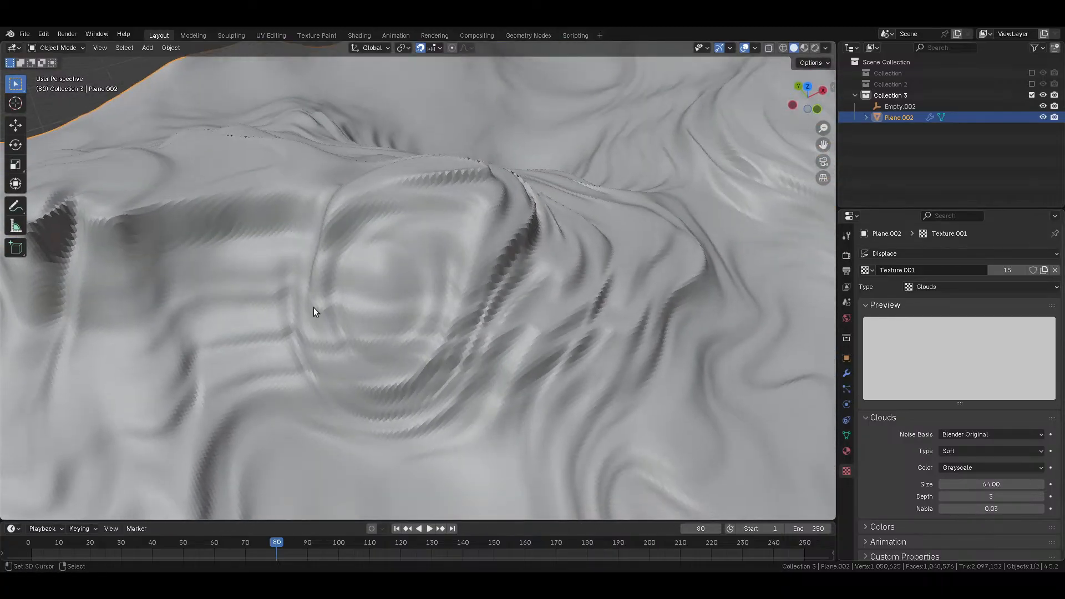
drag(991, 497, 990, 496)
click(1042, 496)
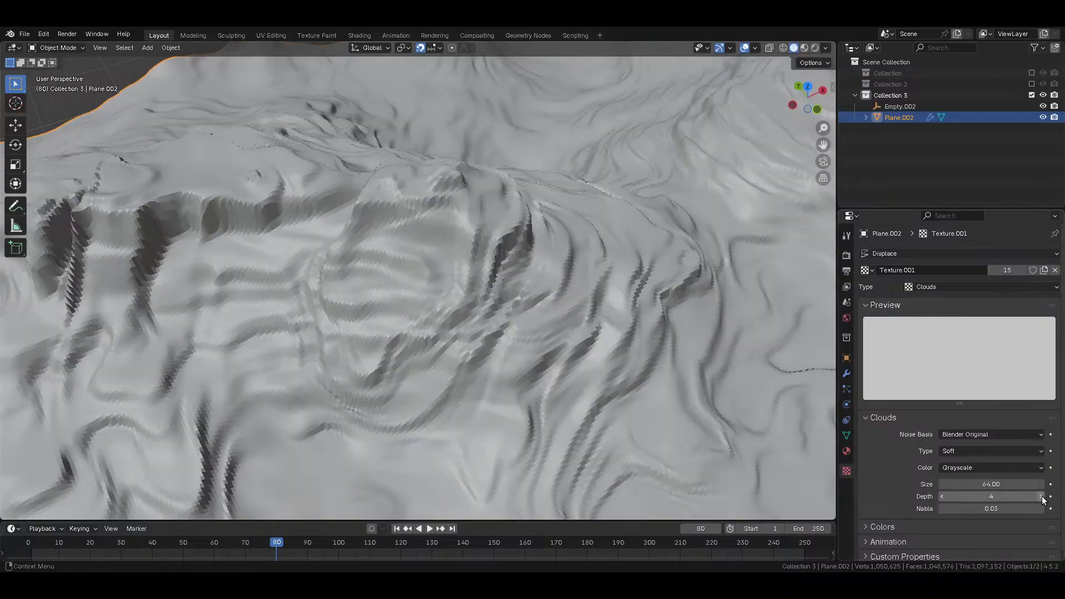
drag(1042, 499, 1042, 498)
middle_drag(481, 354, 457, 302)
scroll(559, 345, down, 8)
scroll(488, 325, up, 8)
scroll(408, 230, up, 4)
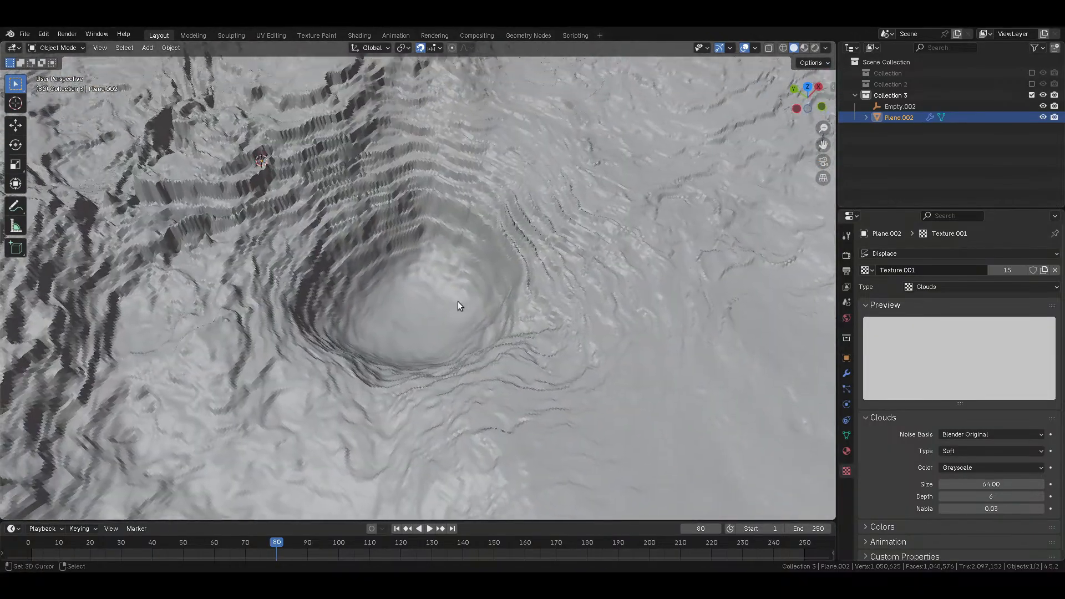
Step: Raise the clouds texture's depth in single increments to 12
drag(1040, 497, 1040, 501)
click(1041, 501)
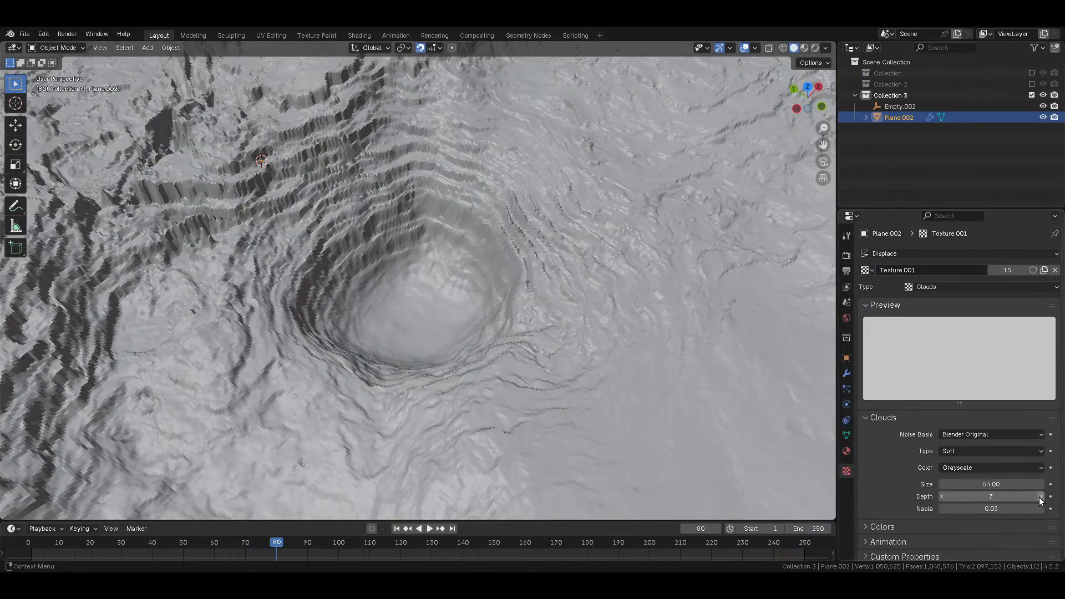
click(1041, 497)
click(1041, 501)
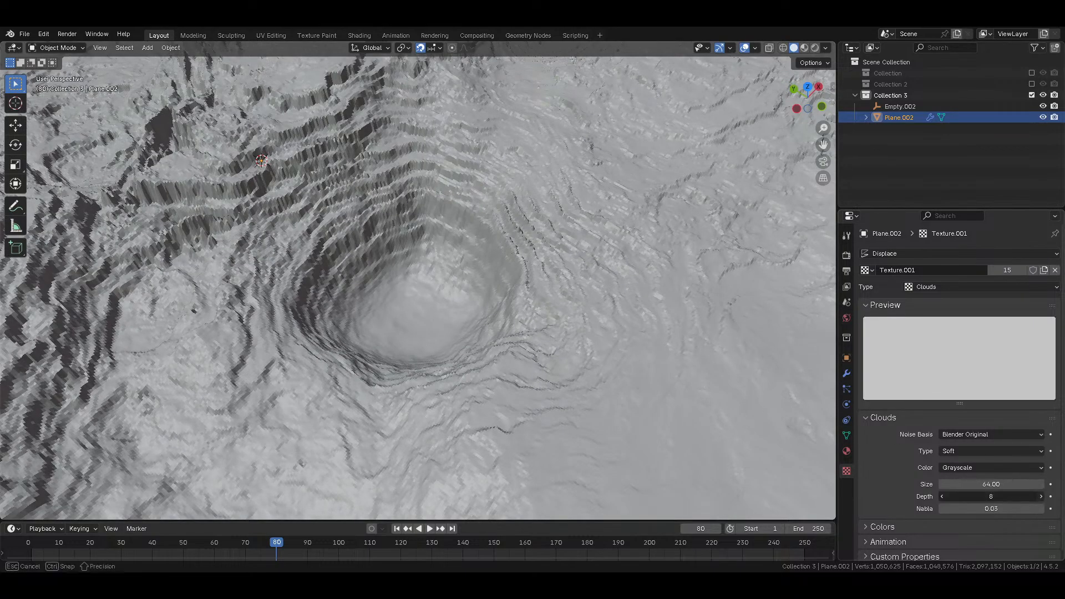
click(1040, 497)
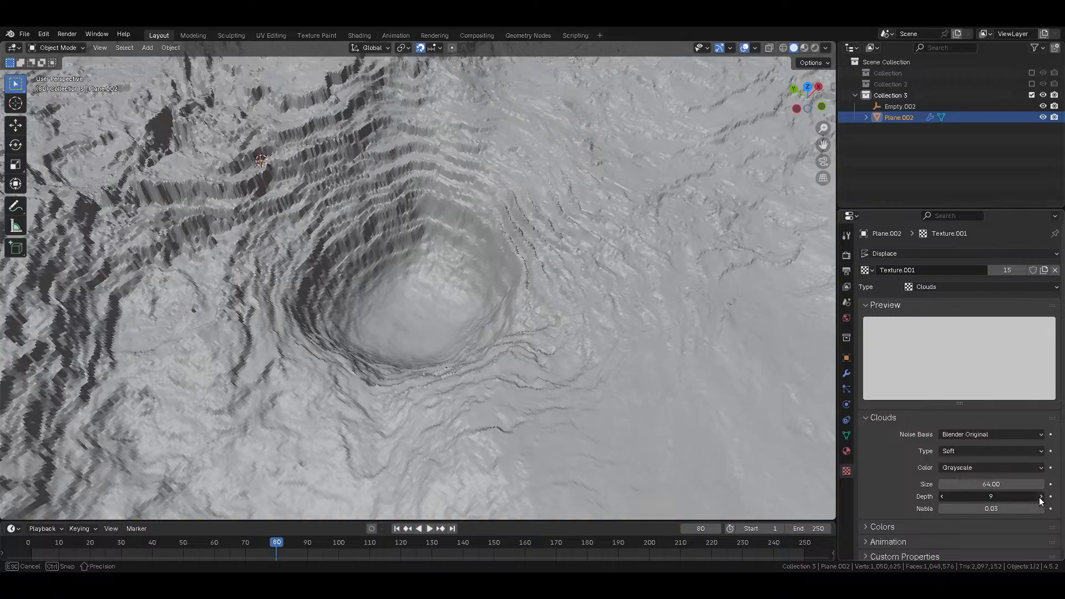
click(1040, 501)
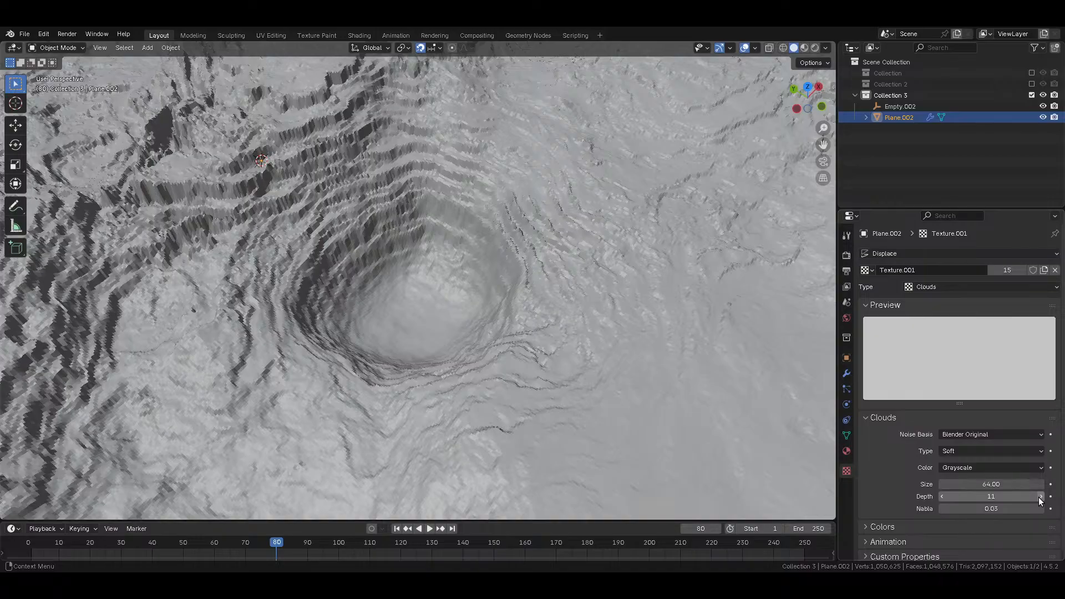
click(1039, 498)
middle_drag(416, 215, 412, 255)
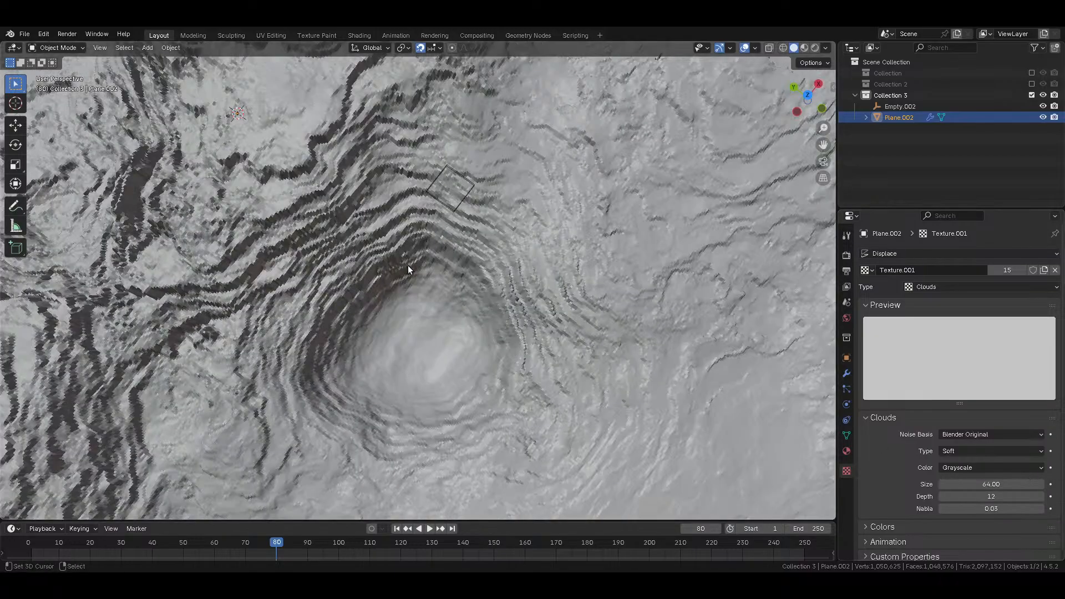
Step: Save the file and apply Shade Smooth to the terrain plane
middle_drag(451, 192, 460, 325)
scroll(467, 346, down, 5)
scroll(462, 351, up, 6)
scroll(412, 388, up, 3)
scroll(434, 359, down, 1)
scroll(446, 352, down, 1)
key(ctrl+s)
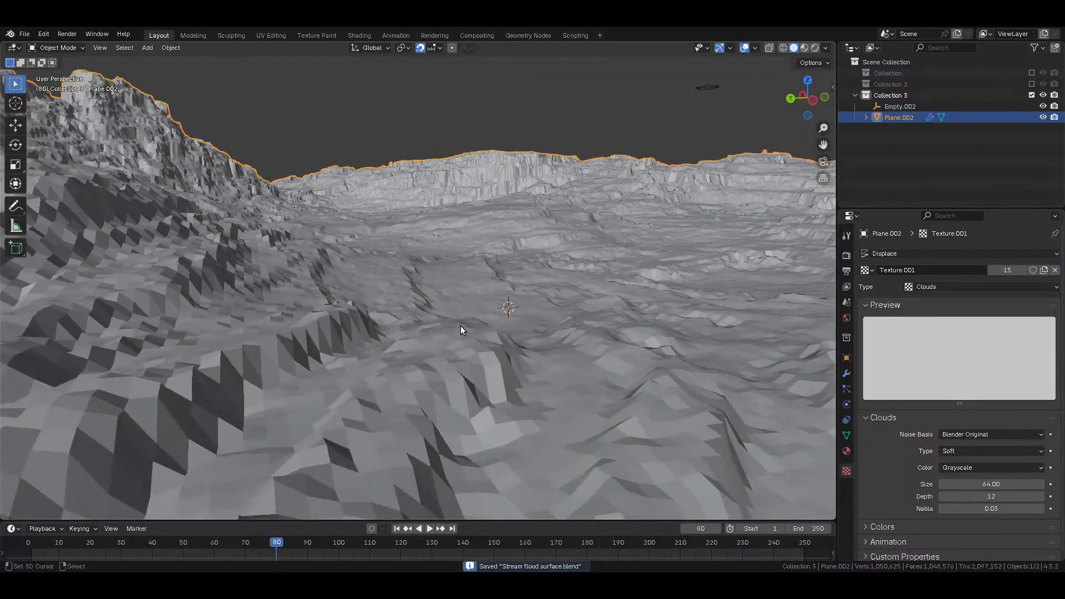
key(F3)
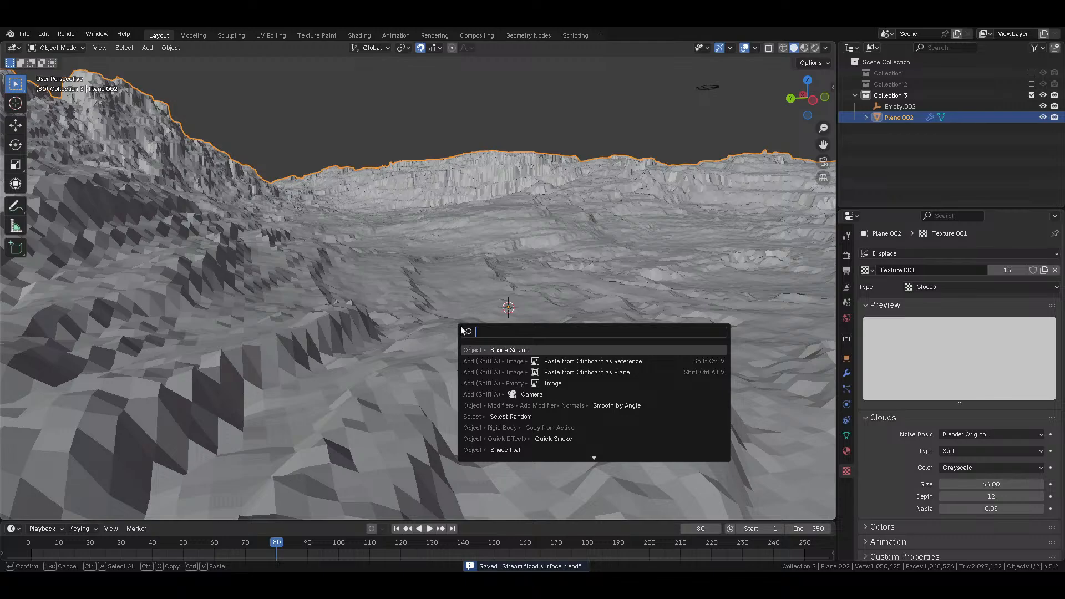
key(Return)
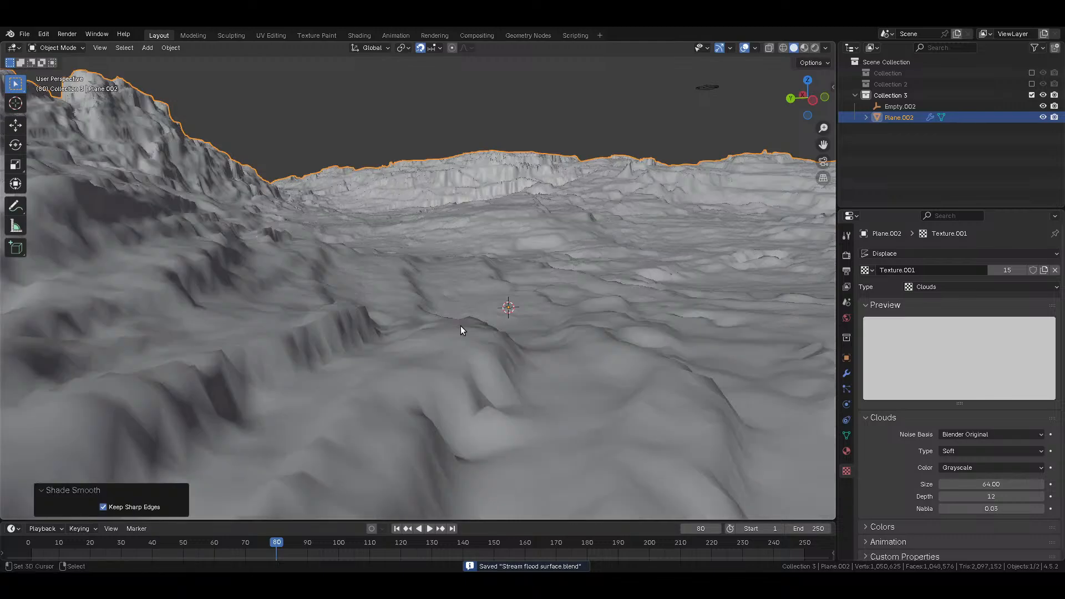
Step: Add a second Subdivision Surface modifier at the end of the stack, set its viewport levels to 2, and inspect the smoothed terrain
click(848, 372)
key(shift+a)
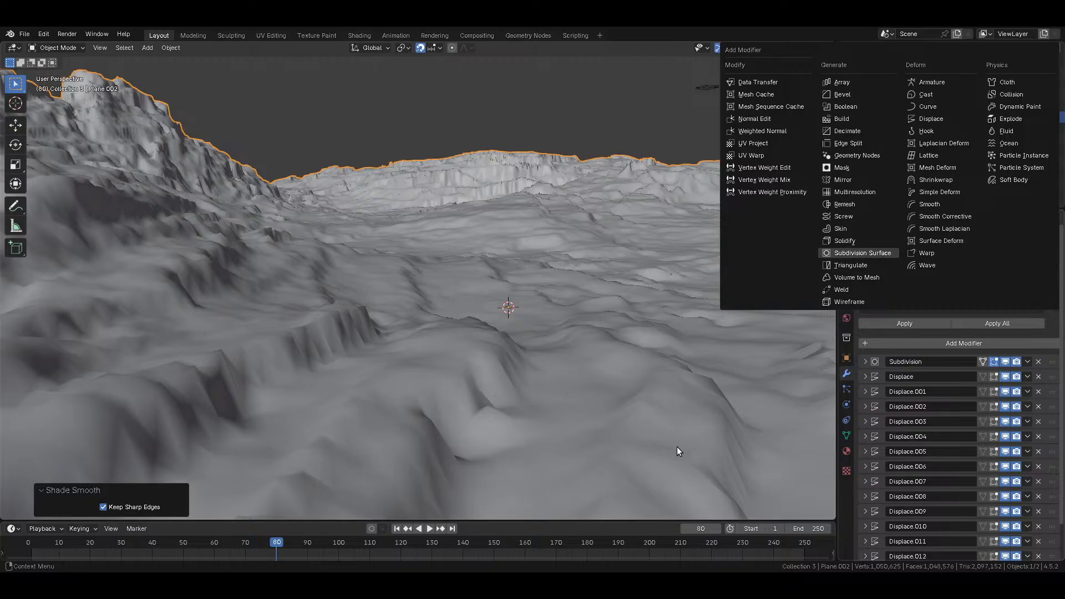
key(Return)
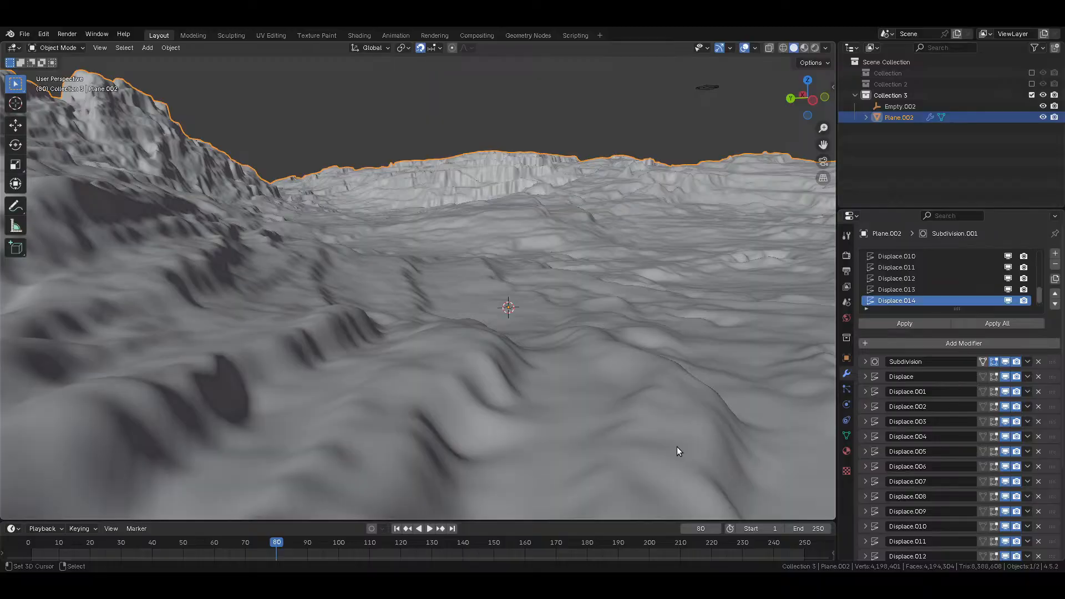
scroll(907, 487, down, 5)
click(1040, 511)
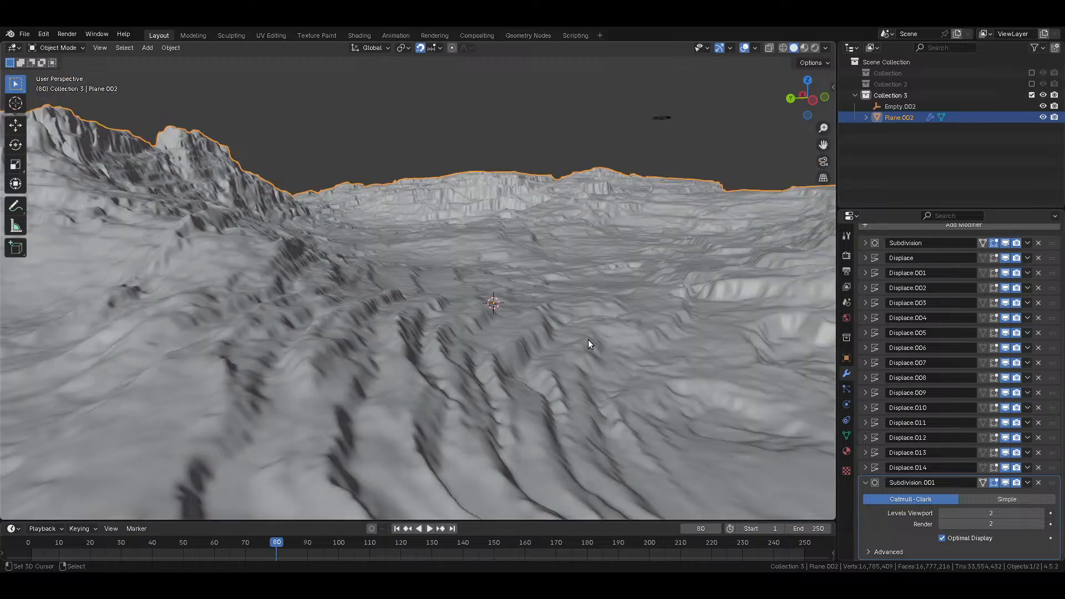
scroll(541, 364, down, 3)
middle_drag(388, 333, 464, 305)
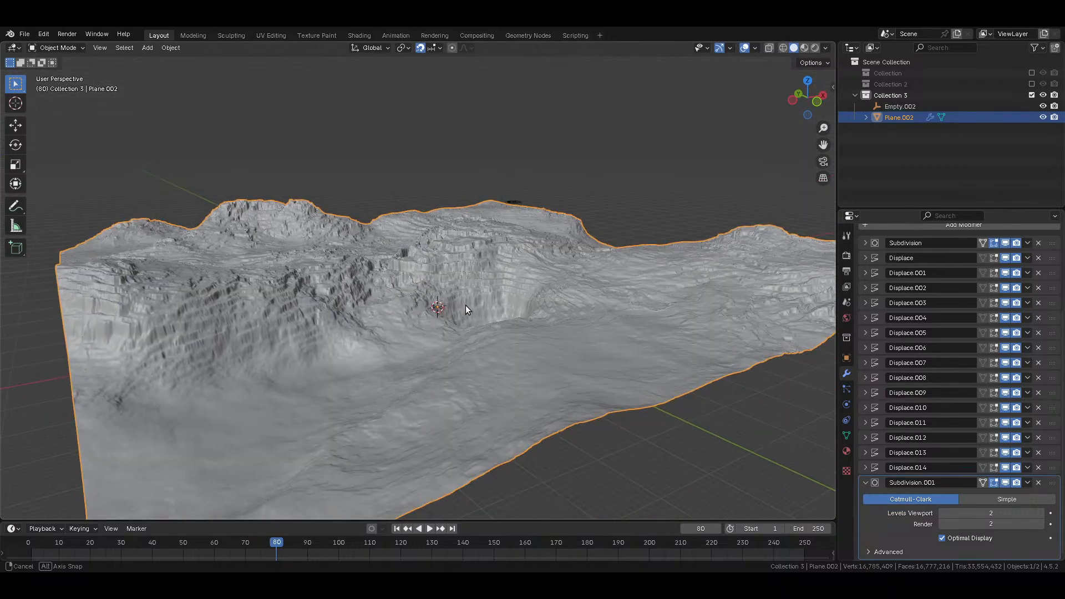
scroll(465, 305, up, 3)
middle_drag(512, 370, 557, 361)
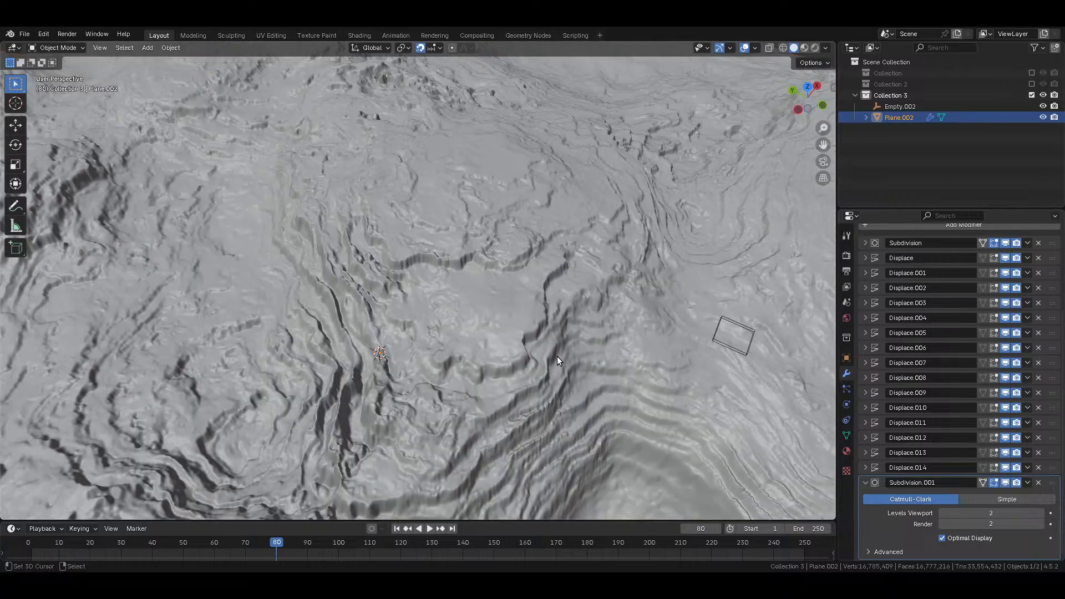
scroll(531, 355, up, 2)
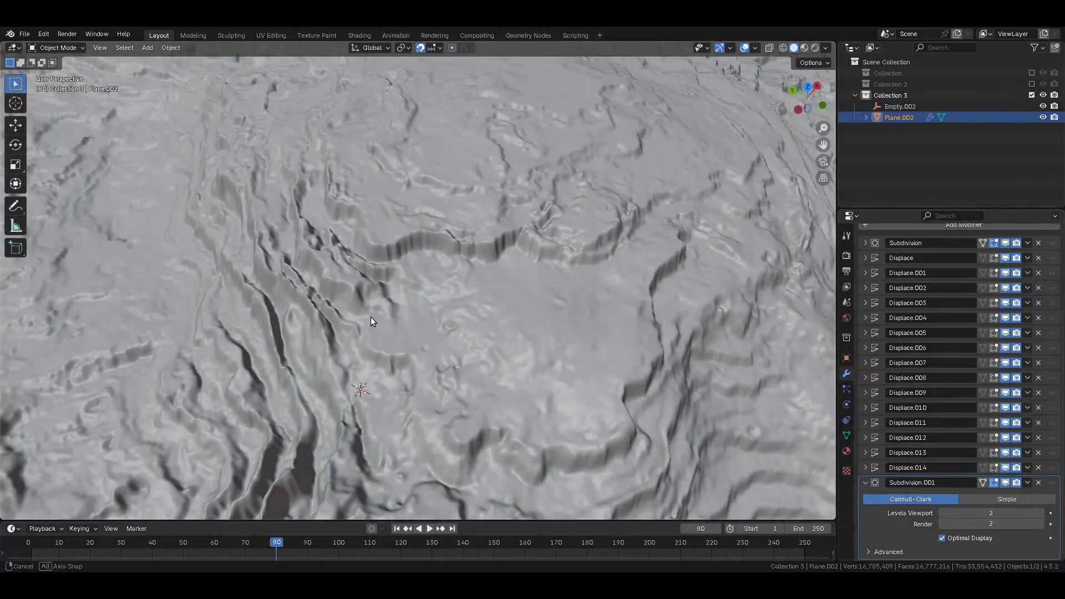
middle_drag(371, 319, 288, 306)
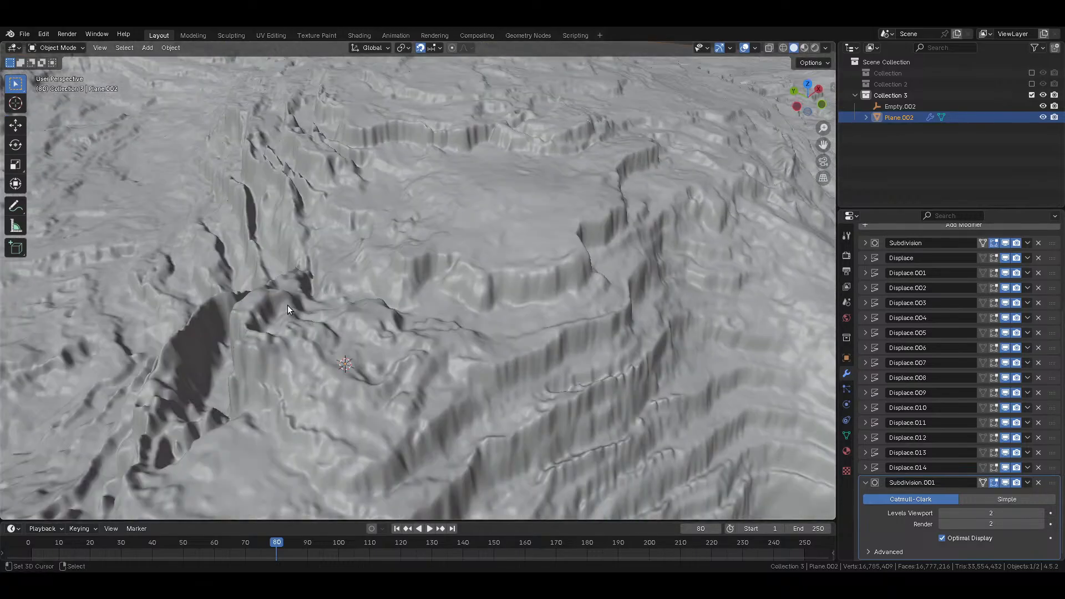
Step: Disable the last Subdivision modifier in the viewport and set the first Subdivision modifier's viewport levels to 4
click(1006, 482)
scroll(917, 407, up, 5)
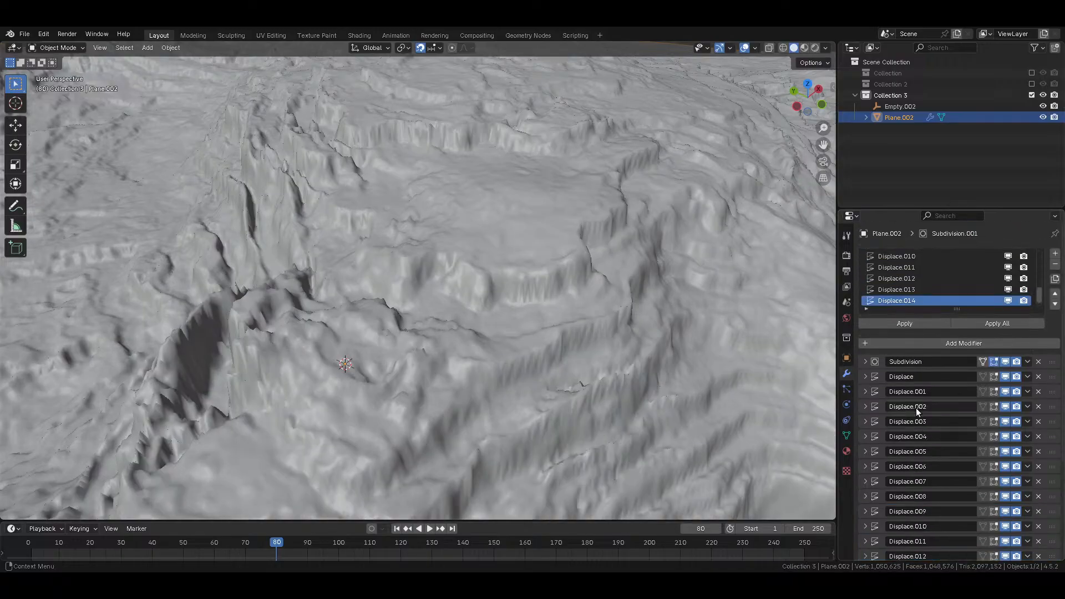
click(865, 362)
click(991, 392)
text(4)
key(Return)
click(864, 360)
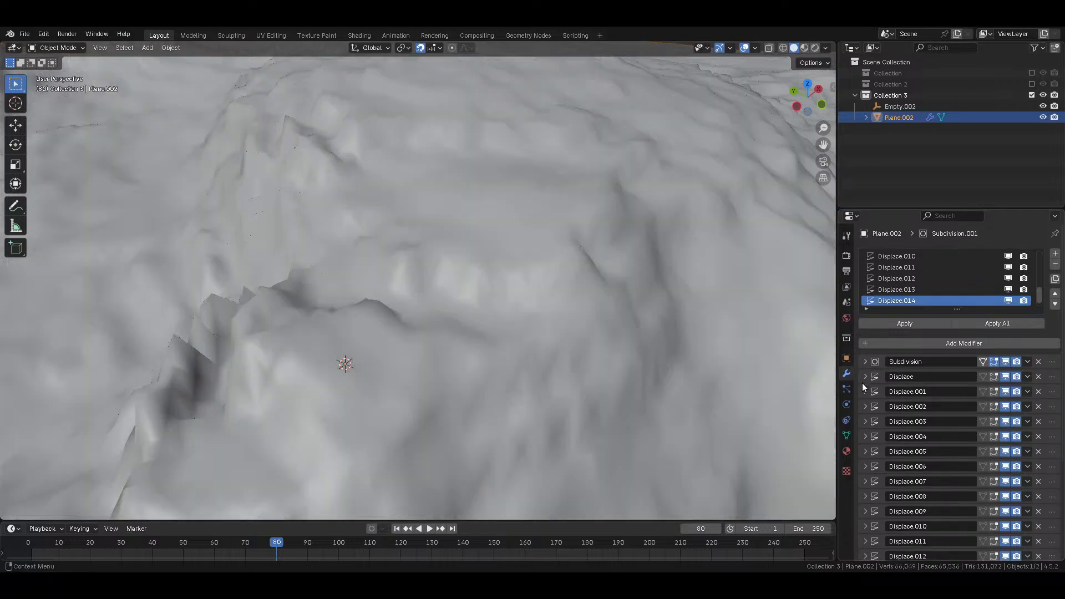
Step: Remove the last Subdivision modifier and Displace.014 through Displace.009, so the stack ends at Displace.008
scroll(903, 417, down, 5)
scroll(898, 482, up, 5)
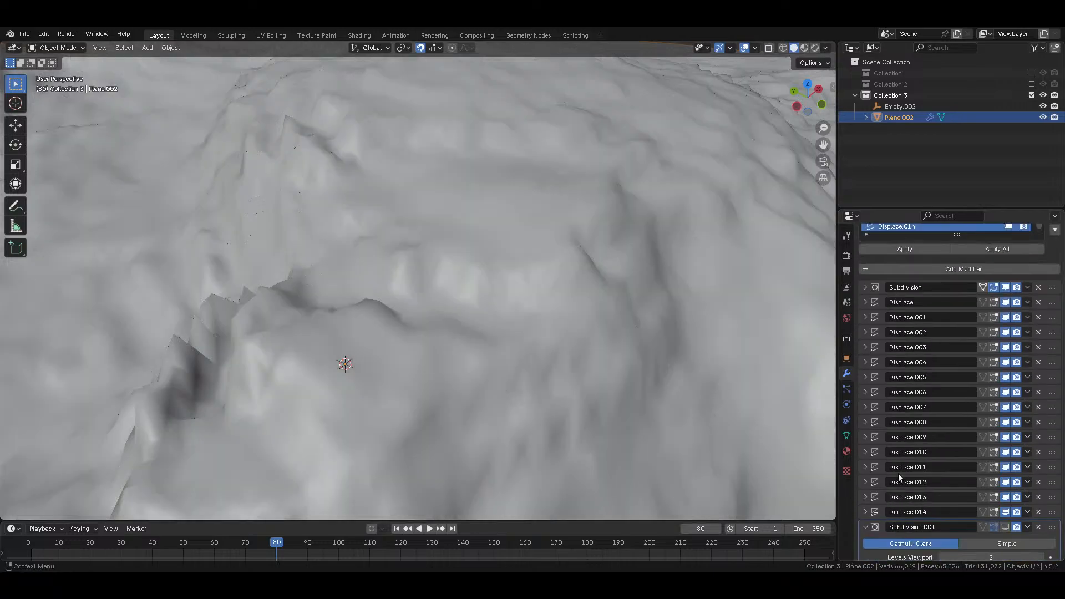
scroll(956, 294, down, 1)
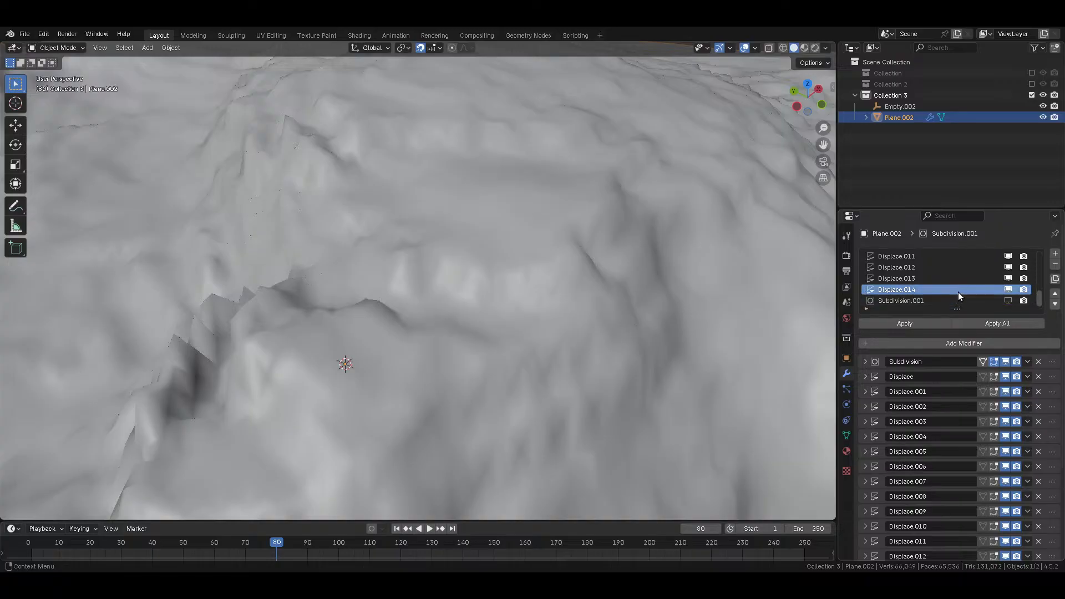
click(1056, 266)
click(1056, 266)
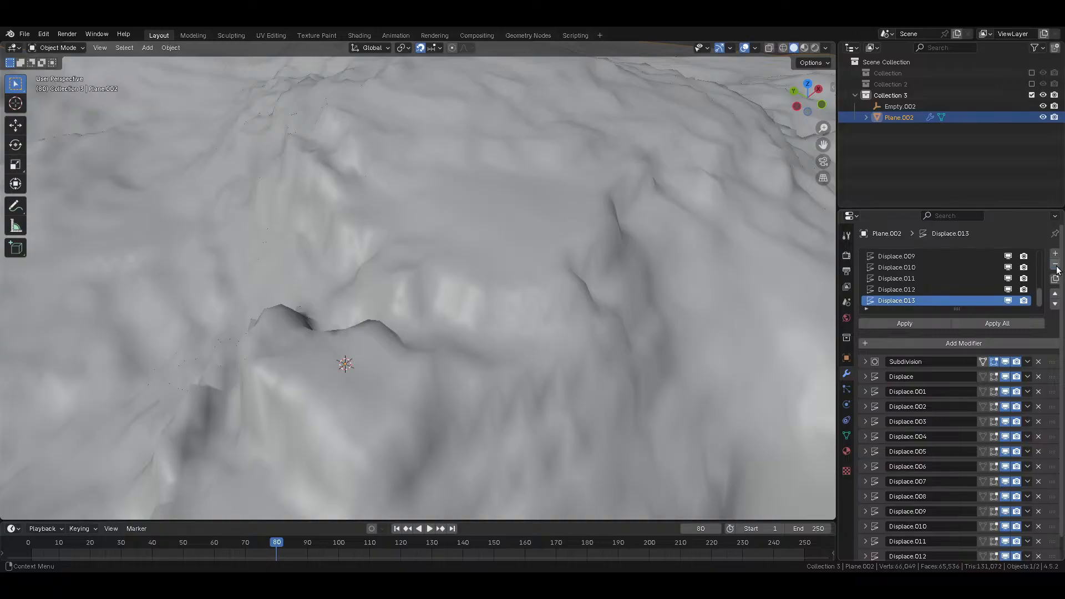
click(1055, 266)
click(1056, 266)
click(1056, 266)
click(1056, 266)
click(1055, 266)
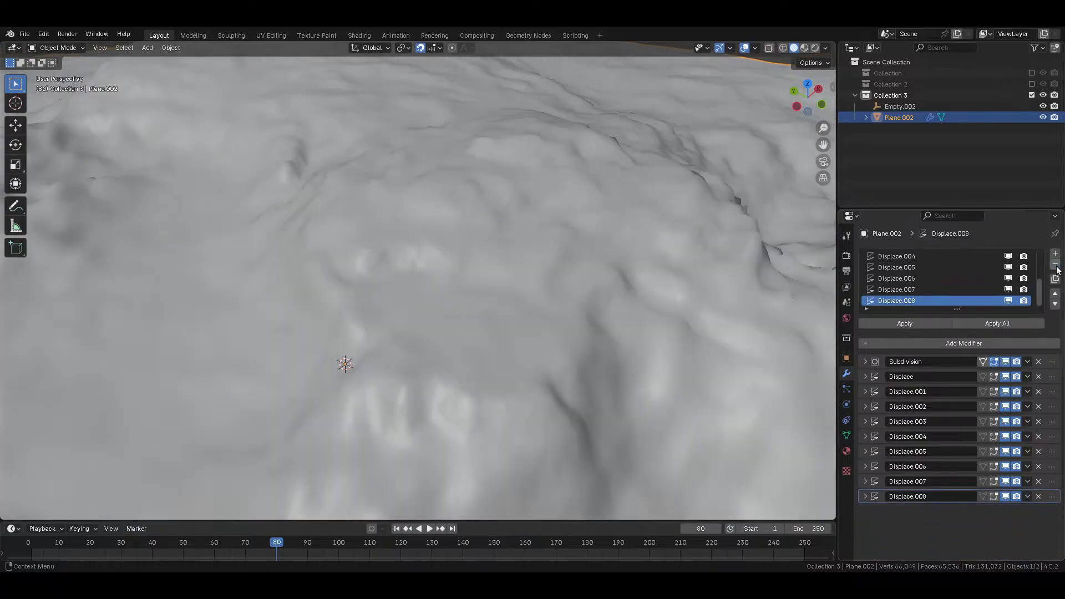
scroll(618, 431, down, 8)
scroll(615, 421, up, 6)
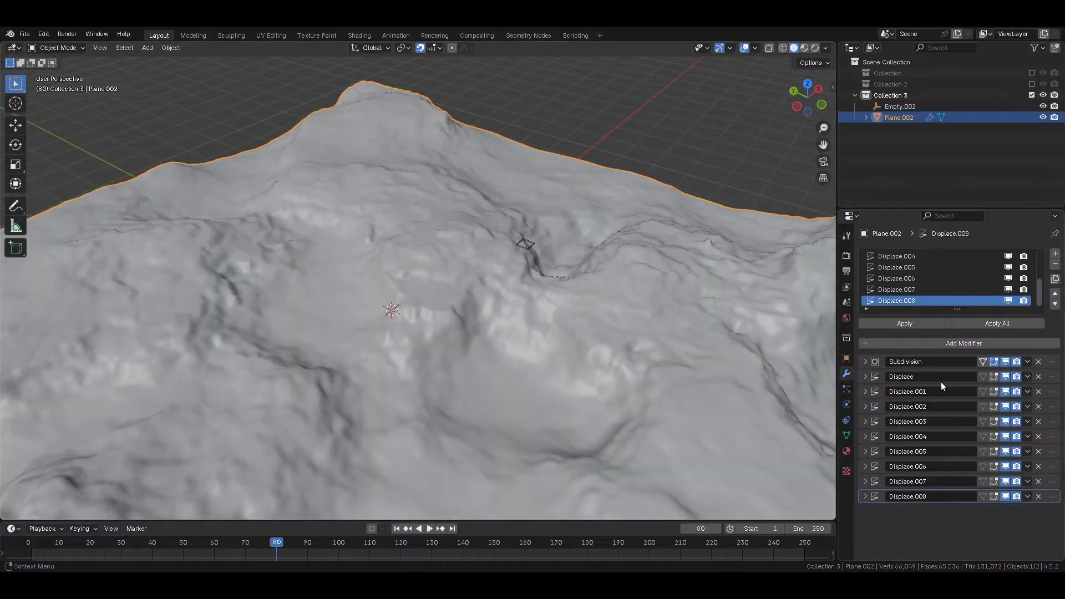
Step: Set both the viewport and render levels of the plane's Subdivision modifier to 6
click(865, 362)
drag(991, 403, 998, 442)
text(6)
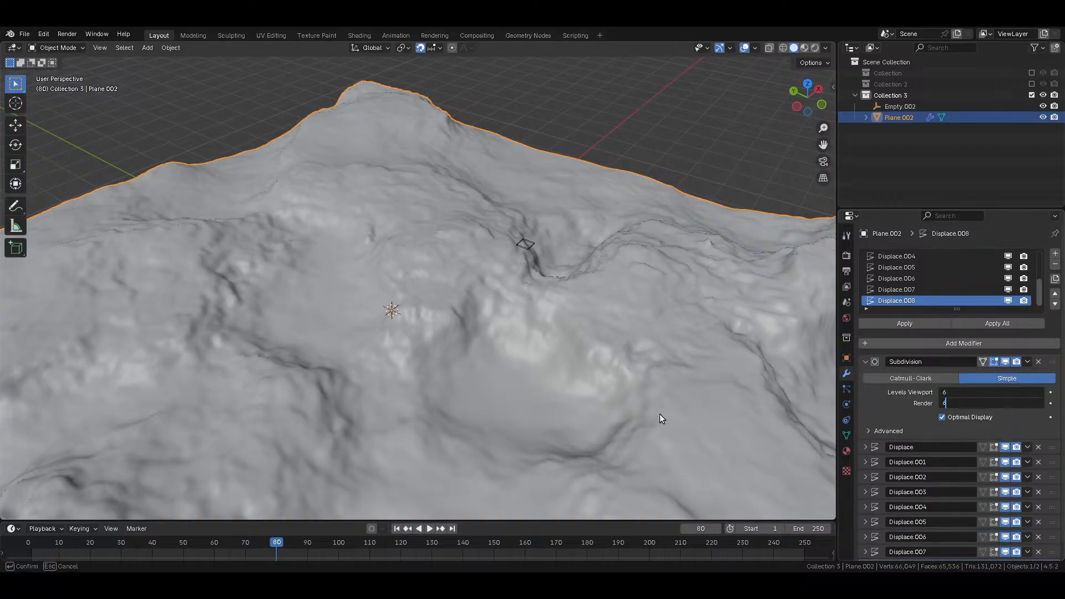
key(Return)
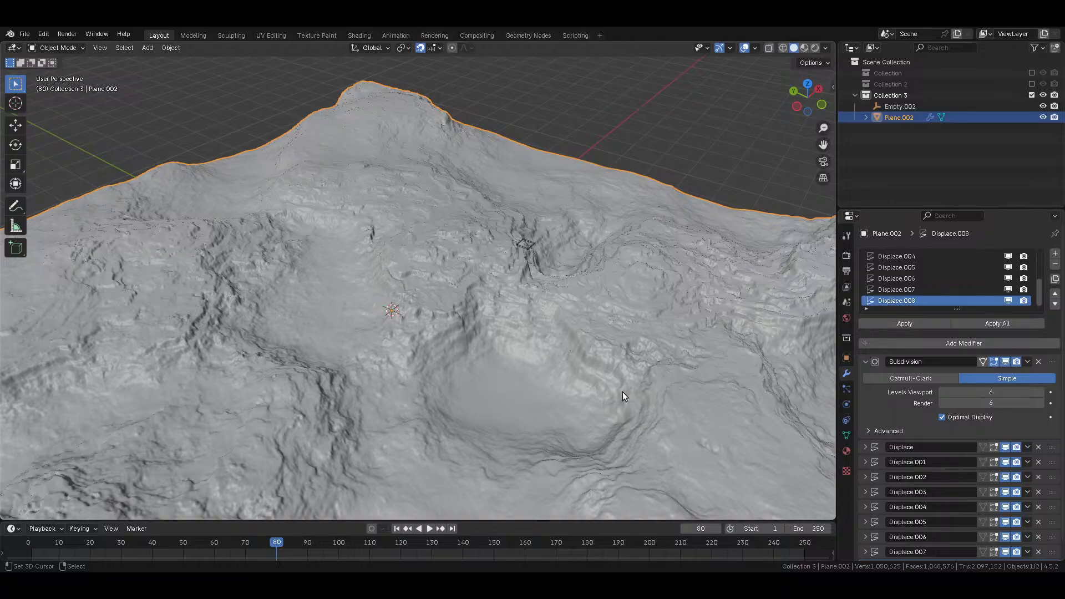
Step: Select the Empty above the terrain and move it up 2 units along the global Z axis
scroll(622, 392, down, 6)
middle_drag(529, 355, 355, 337)
scroll(441, 305, up, 5)
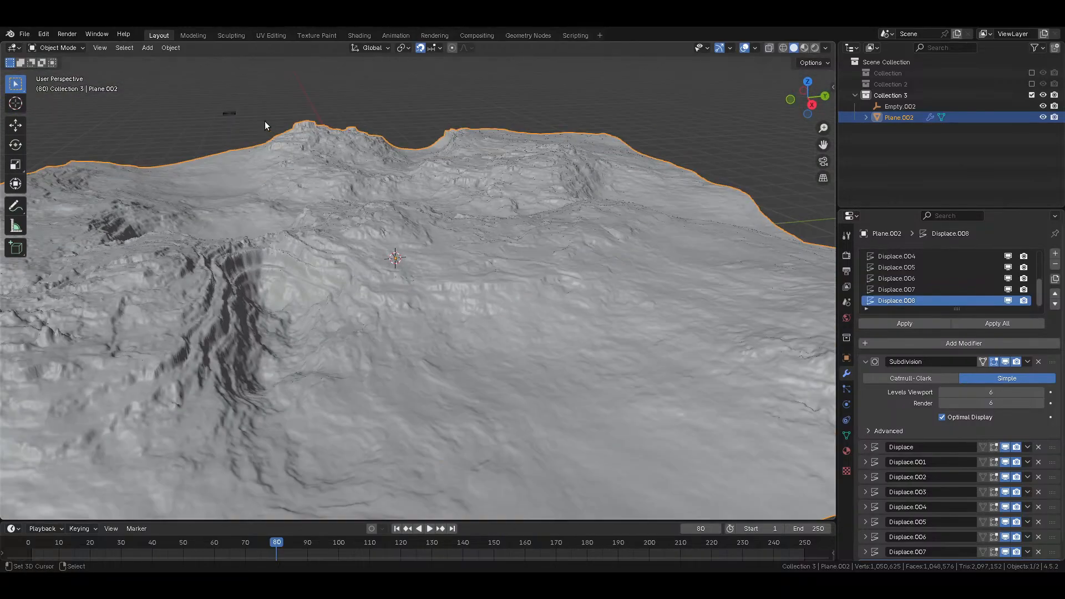
click(232, 109)
middle_drag(232, 110, 516, 313)
middle_drag(337, 262, 531, 258)
key(g)
key(z)
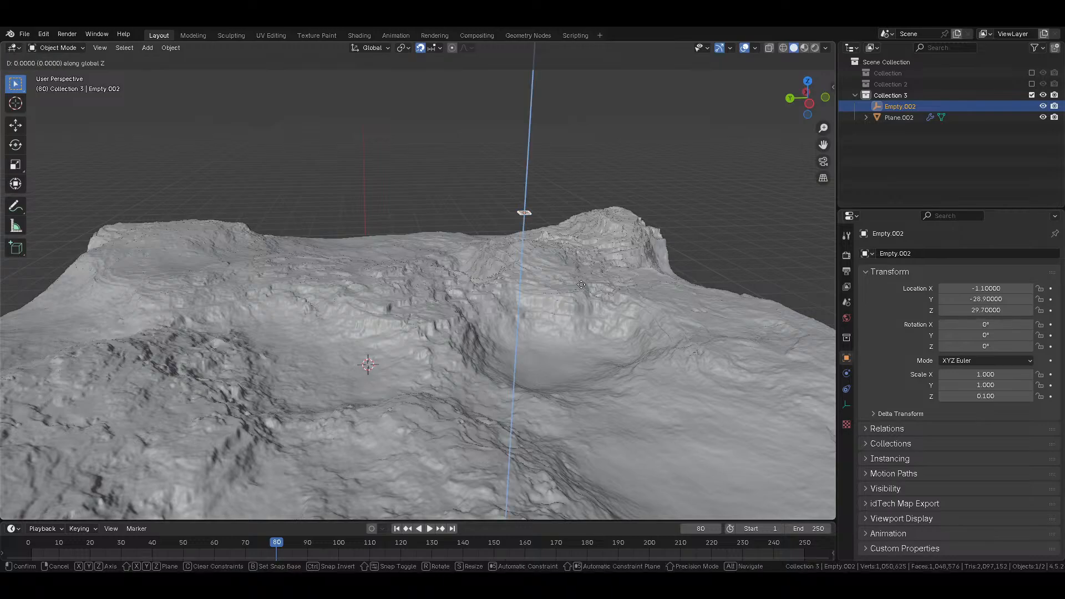
text(1)
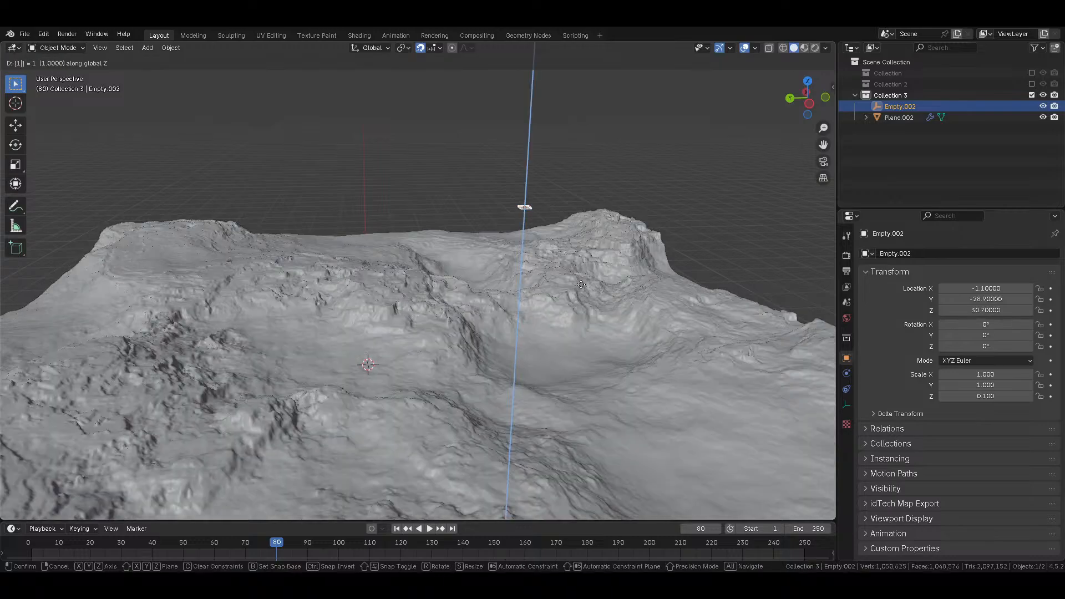
key(BackSpace)
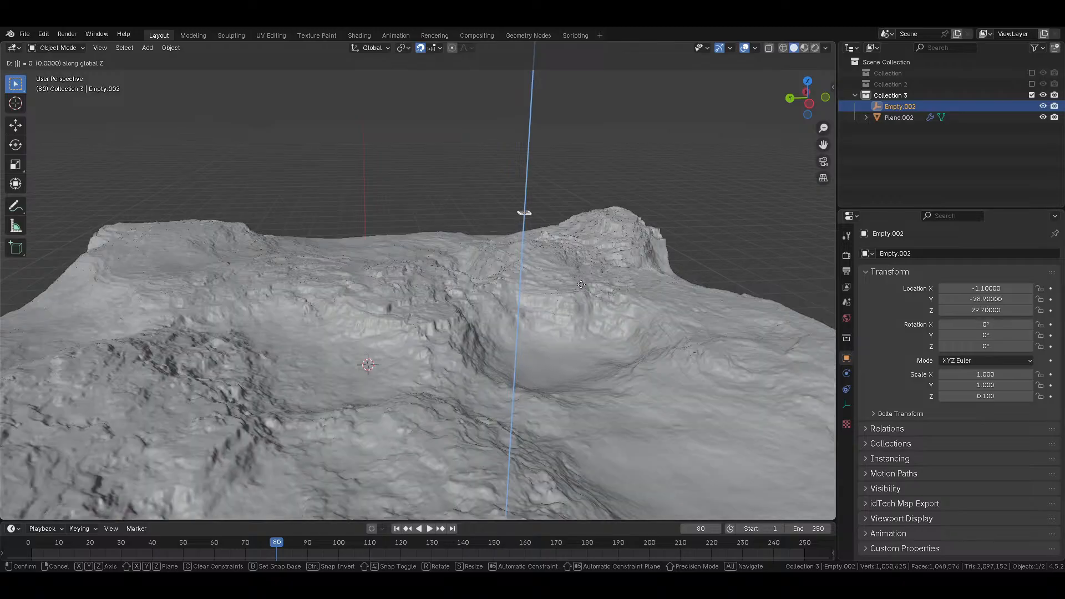
text(2)
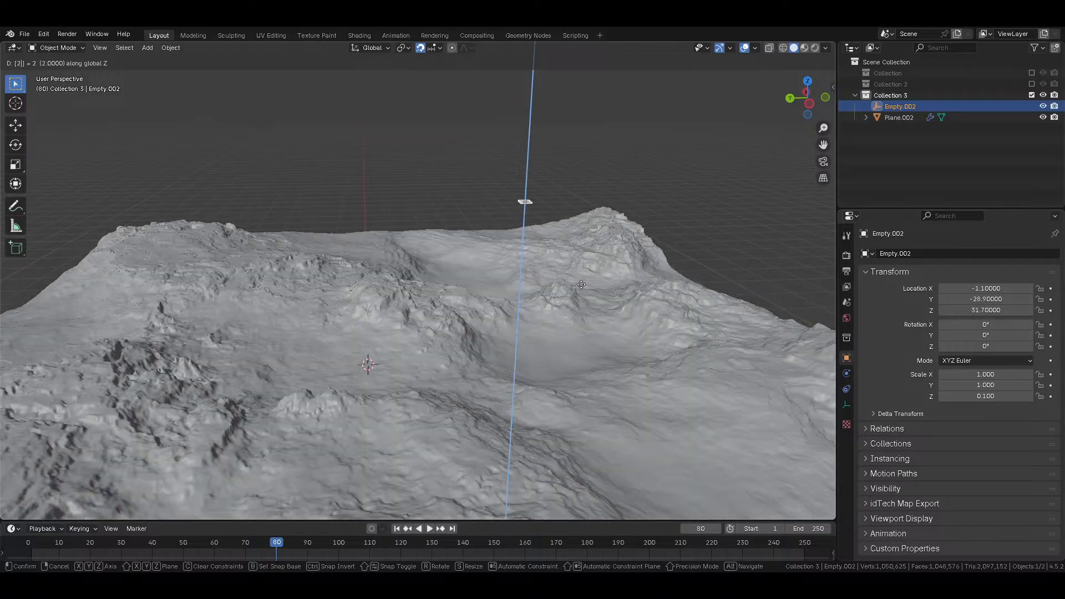
key(Return)
Step: Select the terrain plane and lower the viewport levels of its Subdivision modifier
click(633, 295)
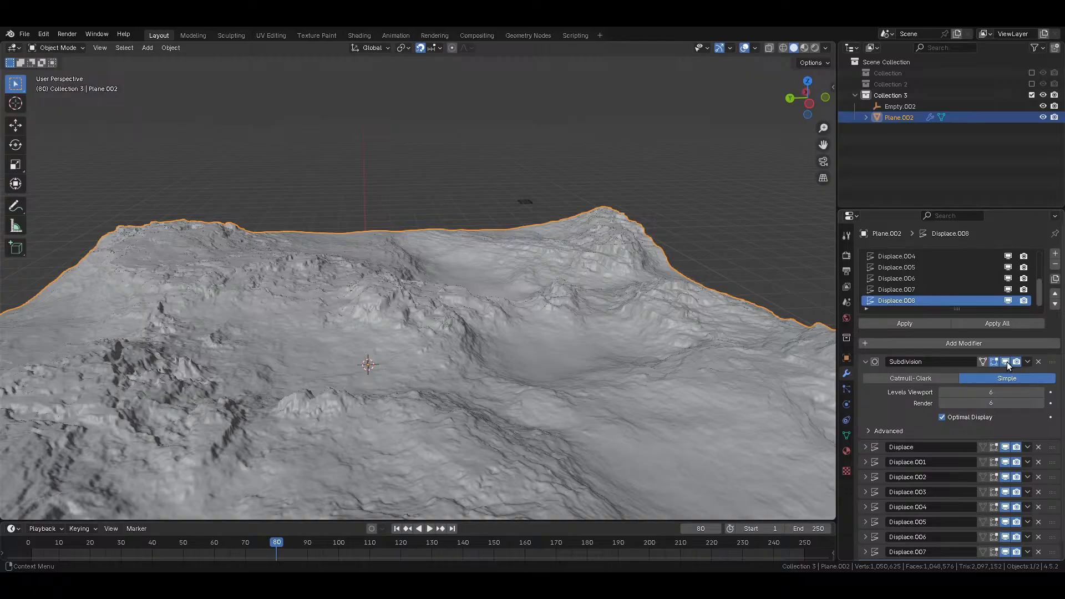
click(1006, 362)
click(1007, 361)
drag(1004, 391, 979, 391)
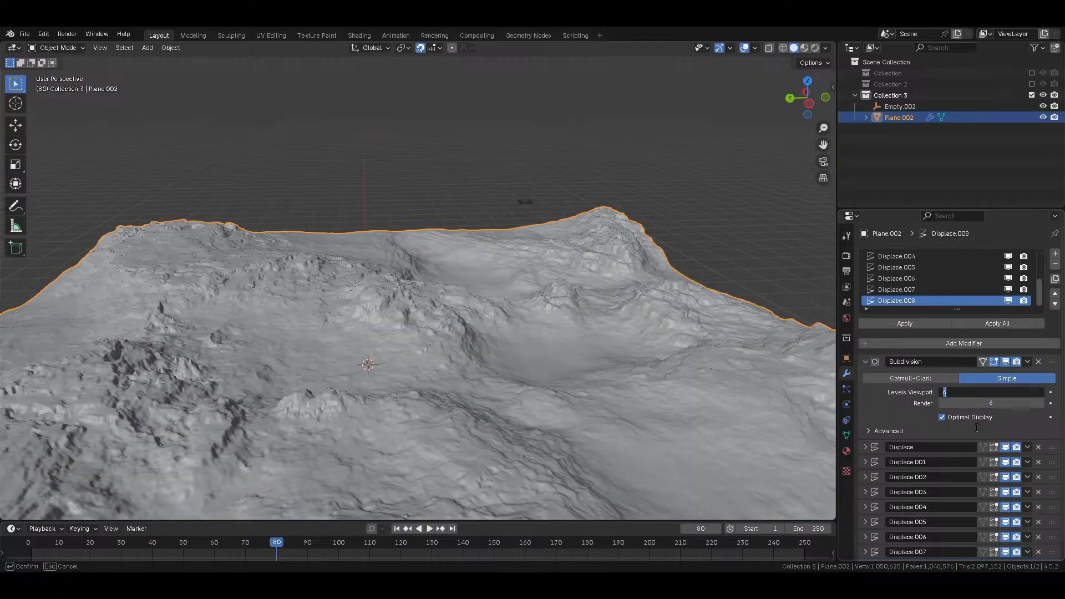
Step: Select the Empty and try moving it along Z and rotating it to preview other terrain shapes
click(522, 204)
scroll(631, 328, down, 4)
scroll(632, 328, up, 3)
key(g)
key(z)
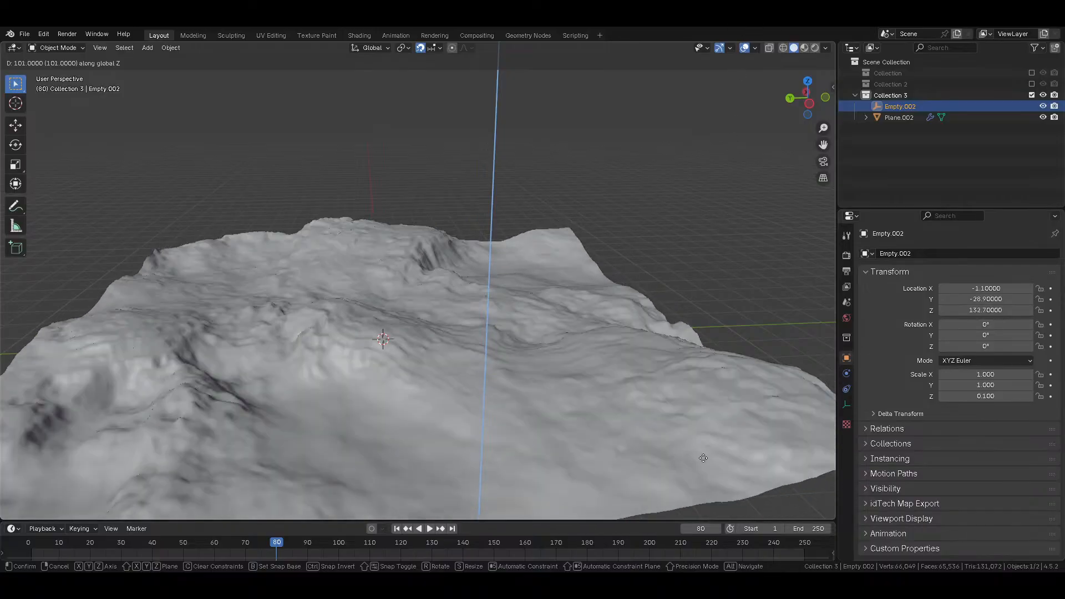
right_click(673, 387)
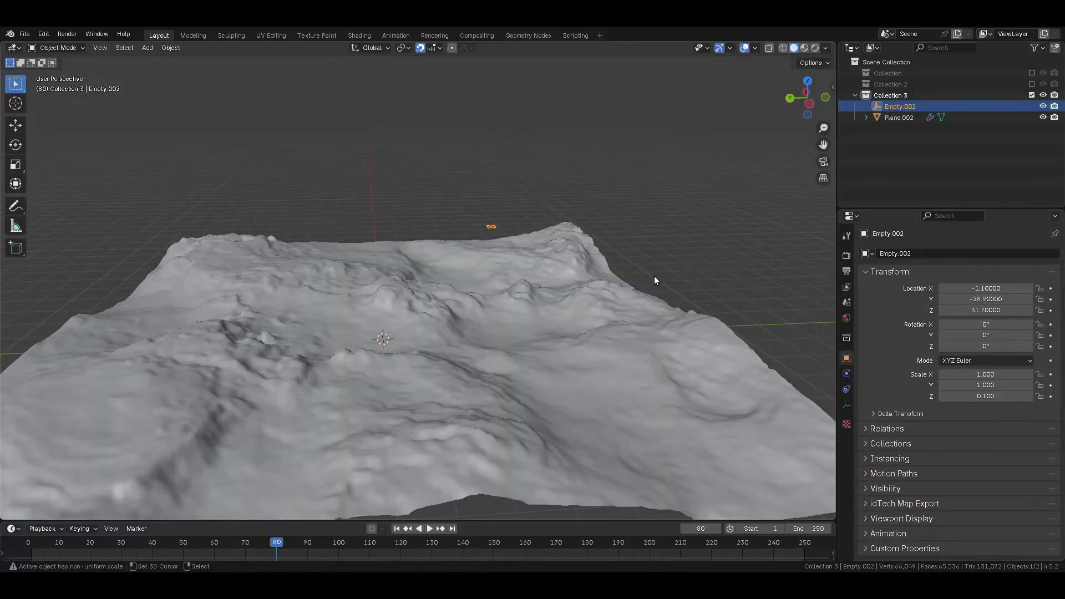
key(r)
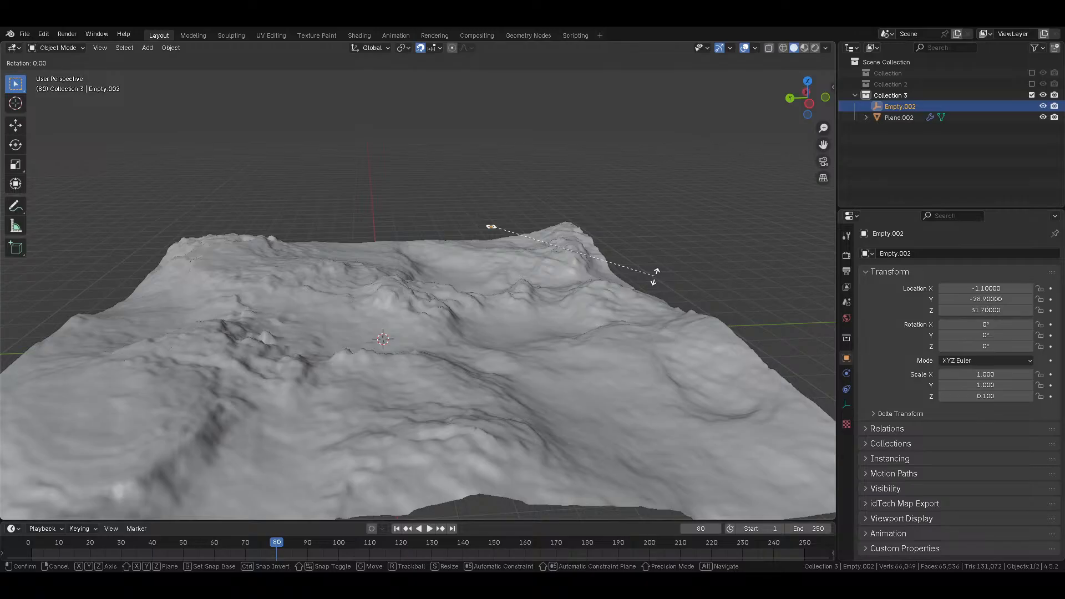
right_click(656, 278)
Step: Try rotating the Empty, and set its X, Y and Z rotation to 0°
drag(984, 325, 1058, 346)
middle_drag(721, 289, 660, 366)
drag(1012, 328, 1012, 346)
text(0)
key(Return)
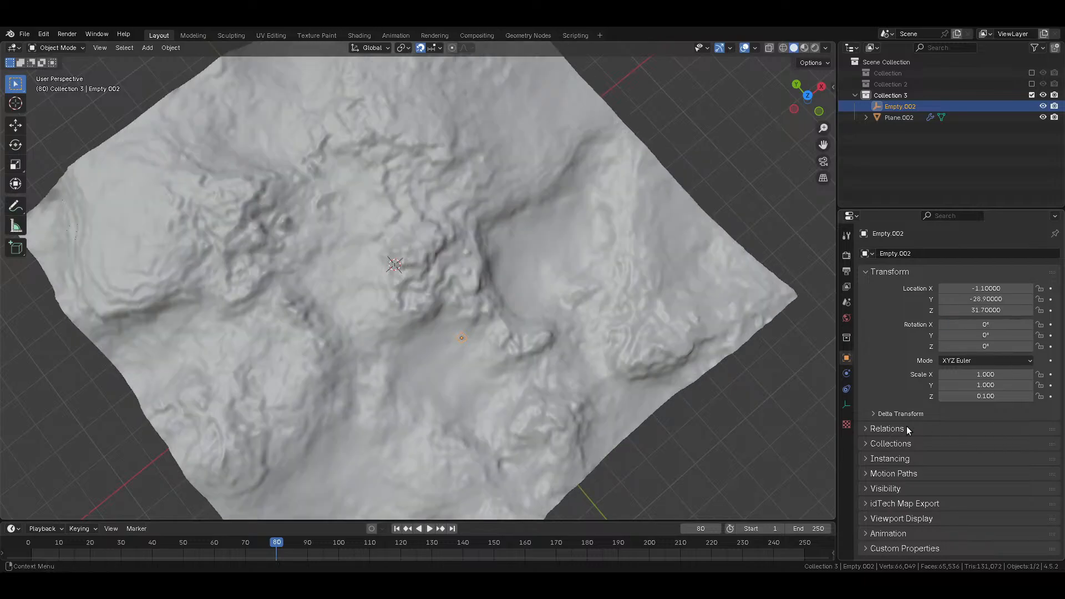
Step: Set the Empty's Y rotation to 5° to test the terrain shape, and reset the rotation to 0° on all axes
click(993, 335)
text(5)
key(Return)
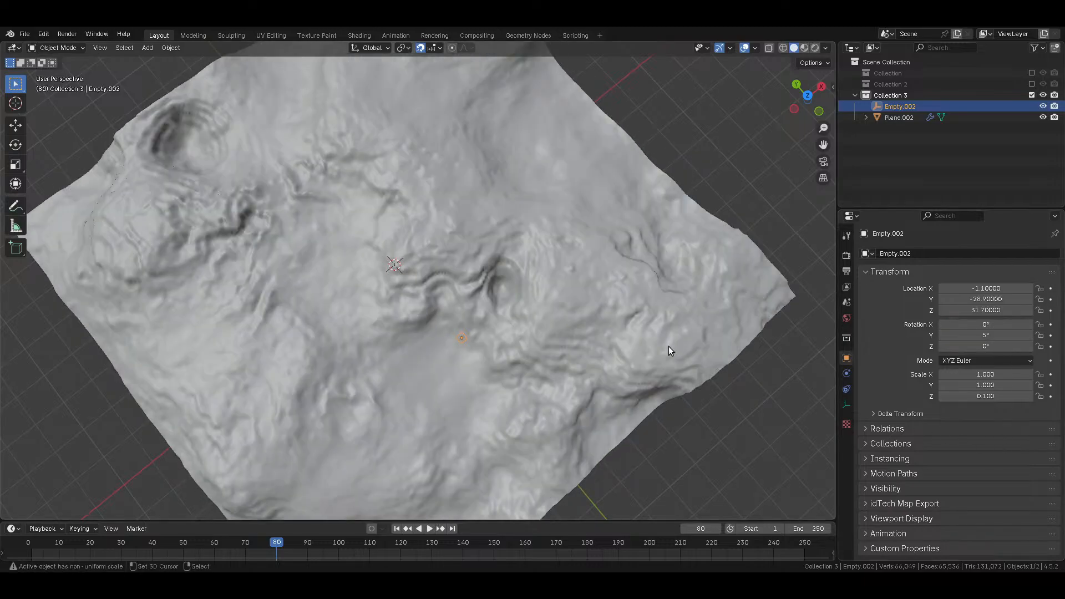
middle_drag(671, 351, 647, 298)
mouse_move(998, 335)
mouse_down()
mouse_move(1054, 335)
mouse_move(996, 346)
mouse_up()
key(Escape)
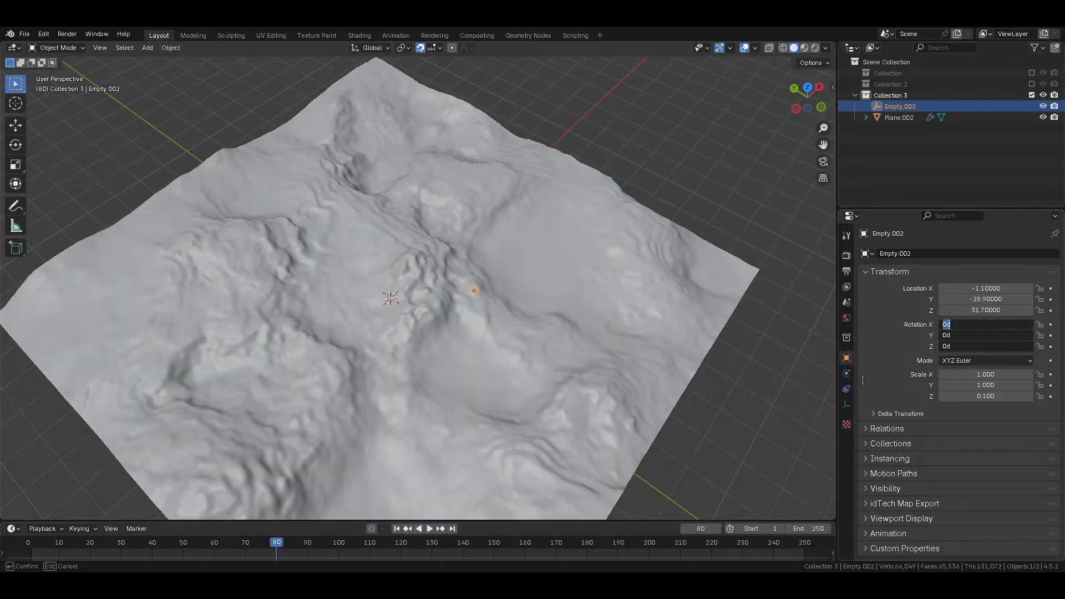
key(Return)
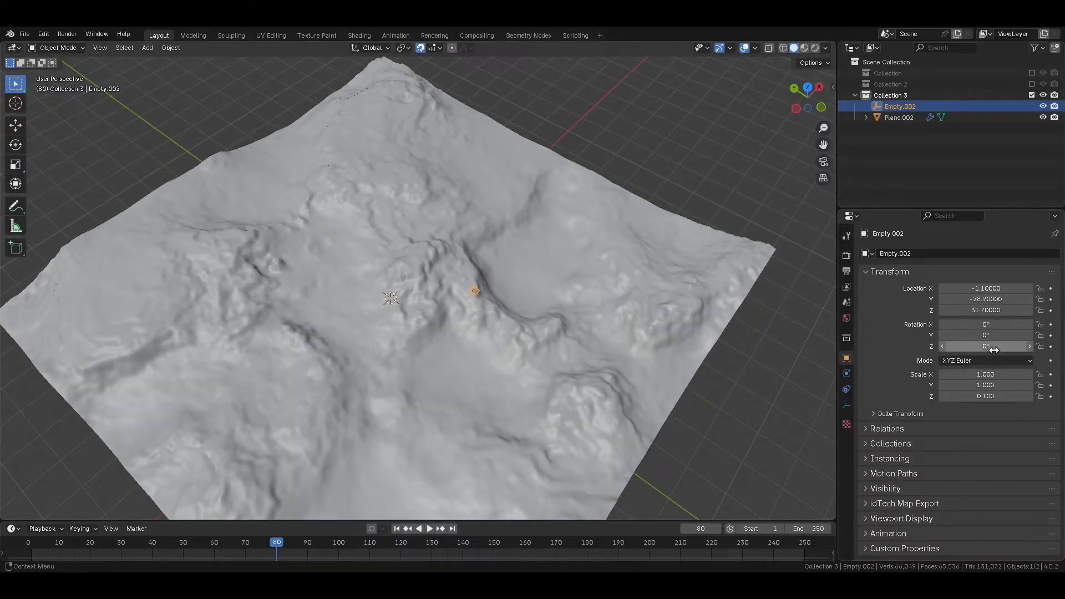
Step: Set the Empty's Y scale to 0.5 and its X scale to 2 to stretch the terrain pattern
click(990, 384)
text(.5)
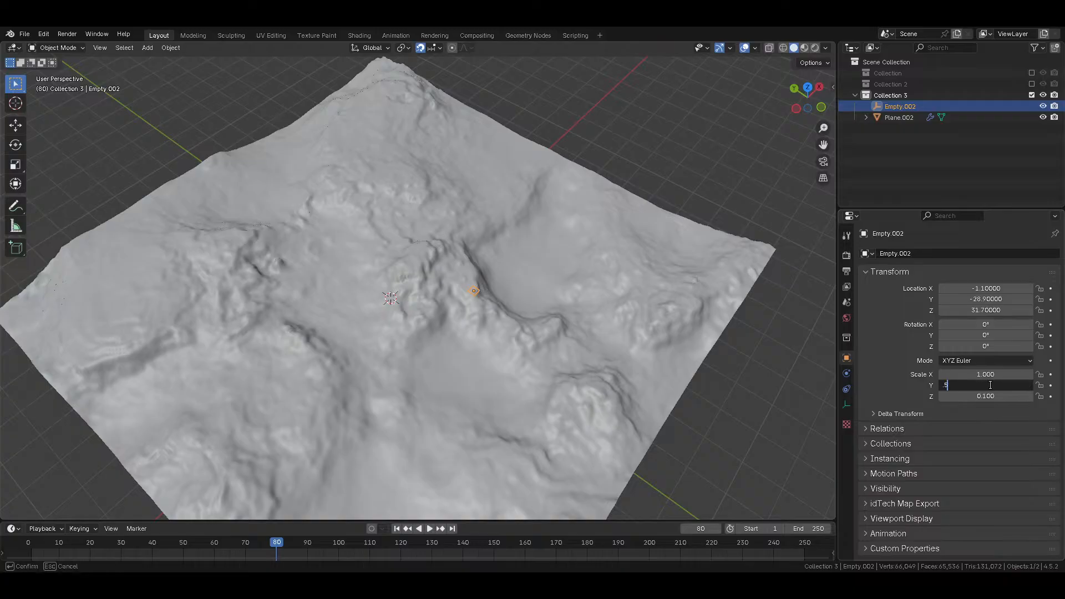
key(Return)
click(993, 374)
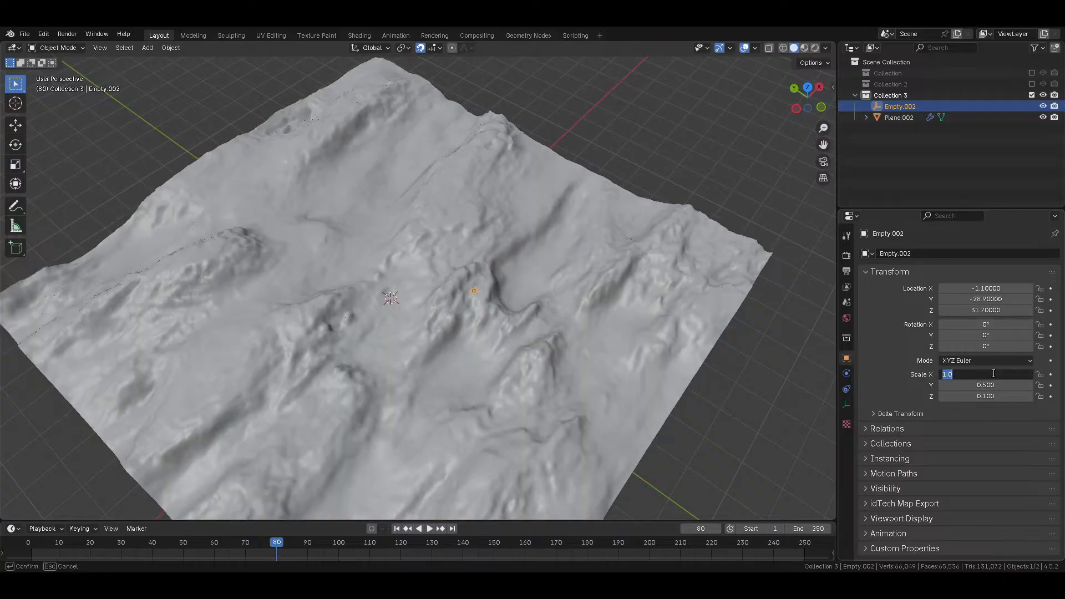
text(2)
key(Return)
middle_drag(459, 329, 518, 327)
Step: Select the terrain plane and remove its modifiers Displace.008 through Displace.002, keeping only Displace and Displace.001 after the Subdivision
click(391, 293)
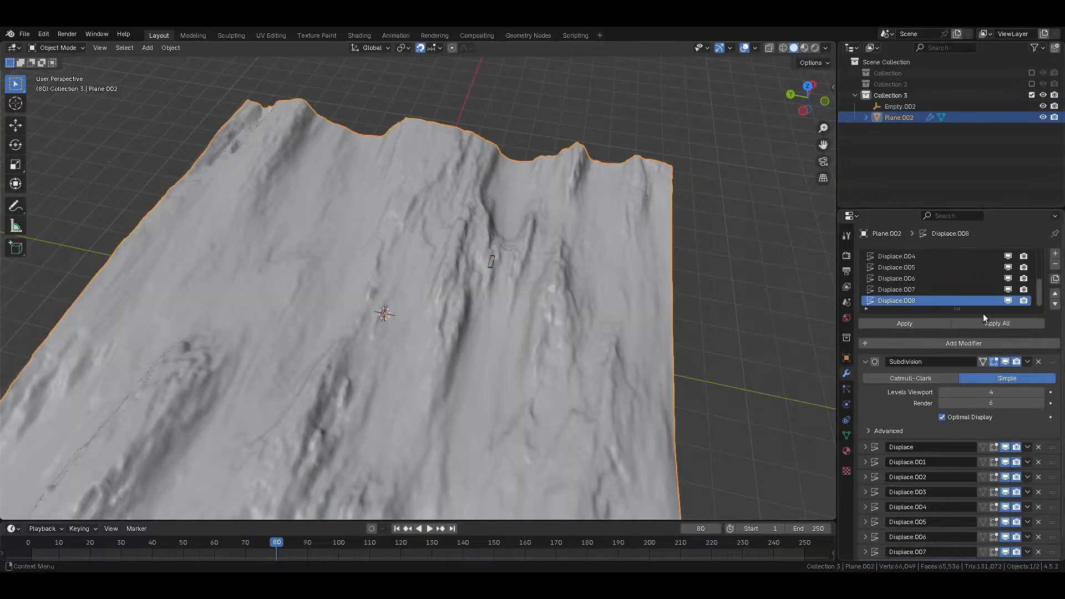
click(1056, 265)
click(1056, 265)
click(1056, 265)
click(1056, 265)
click(1056, 265)
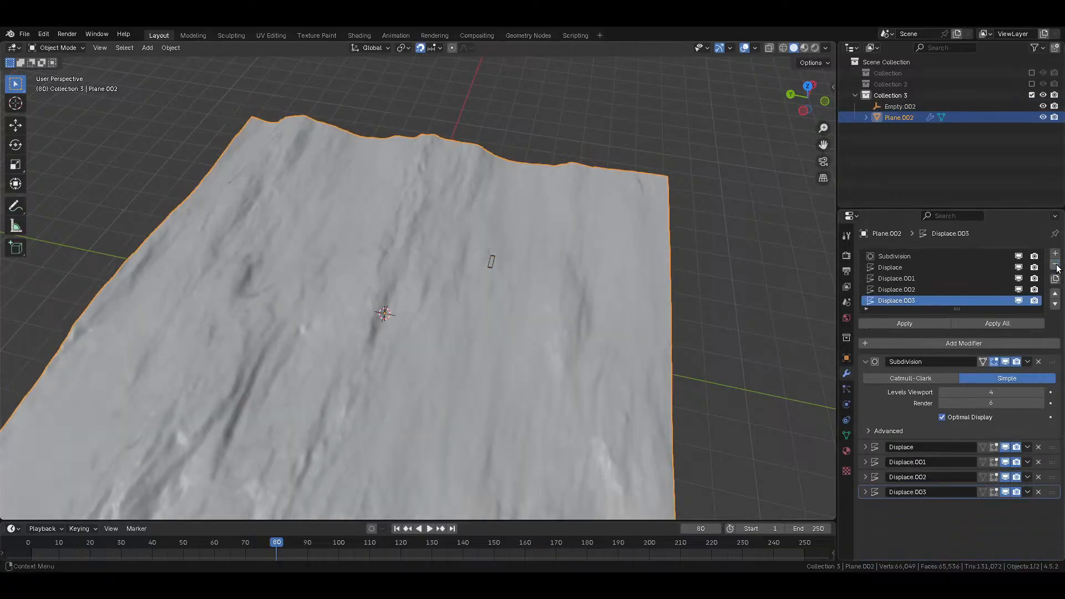
click(1056, 265)
click(1056, 265)
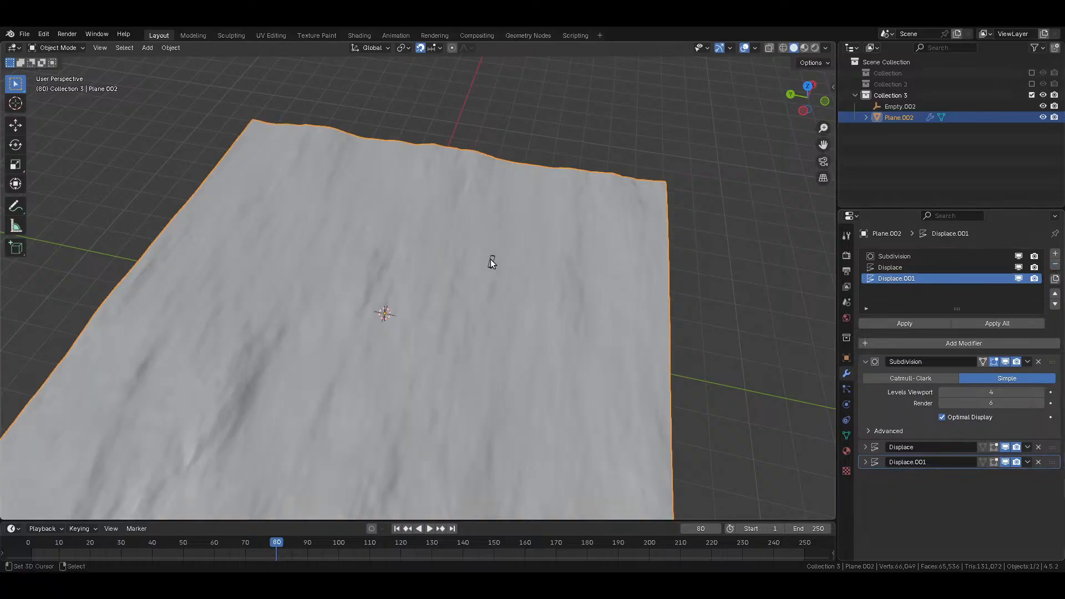
Step: Duplicate the Empty in place and set the copy's X scale to 0.5 and Y scale to 2
click(492, 261)
key(shift+d)
right_click(494, 263)
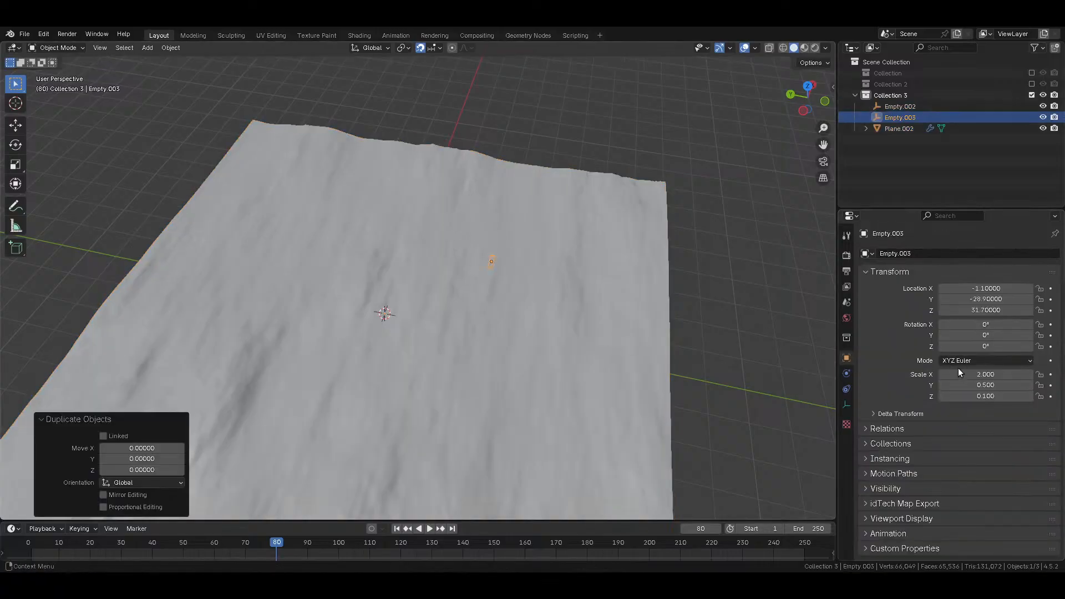
click(971, 374)
text(0.5)
key(Return)
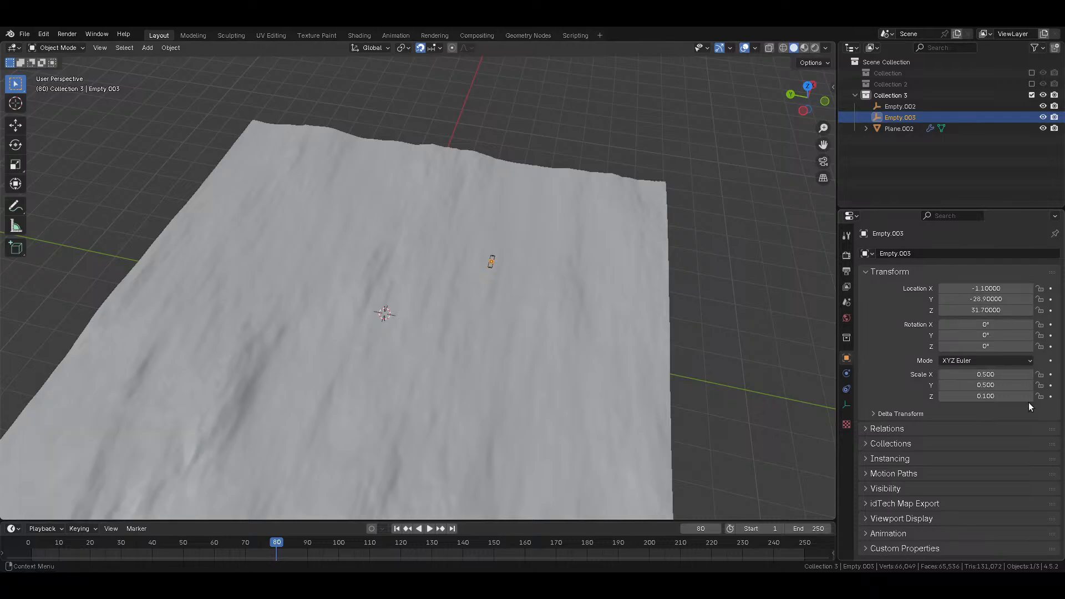
click(1004, 374)
click(1004, 384)
click(1004, 384)
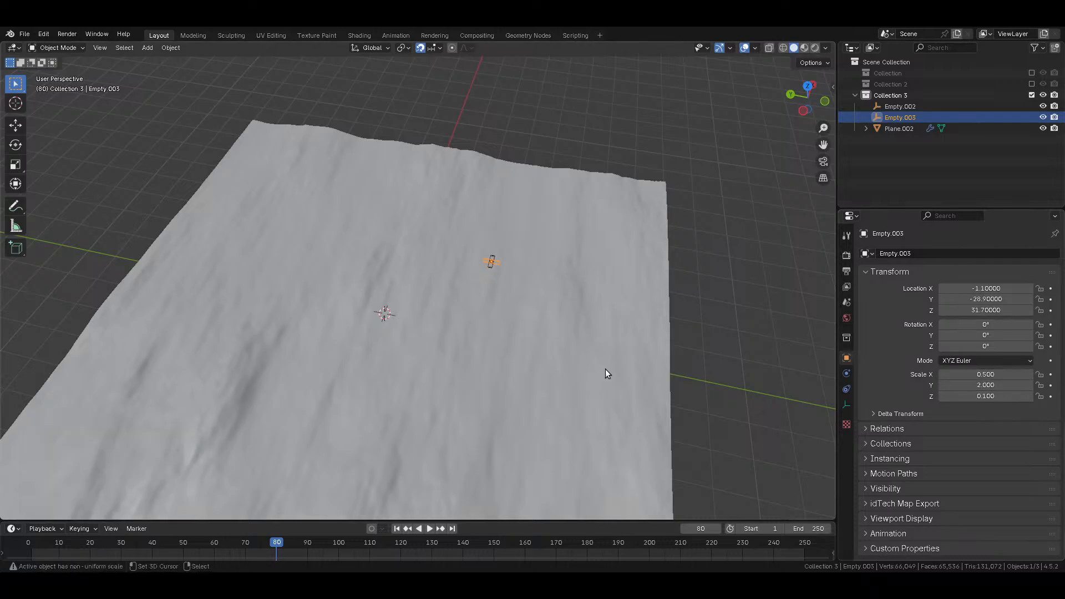
Step: Select the terrain plane and set the duplicated Empty as the texture coordinate object of the Displace.001 modifier
click(526, 286)
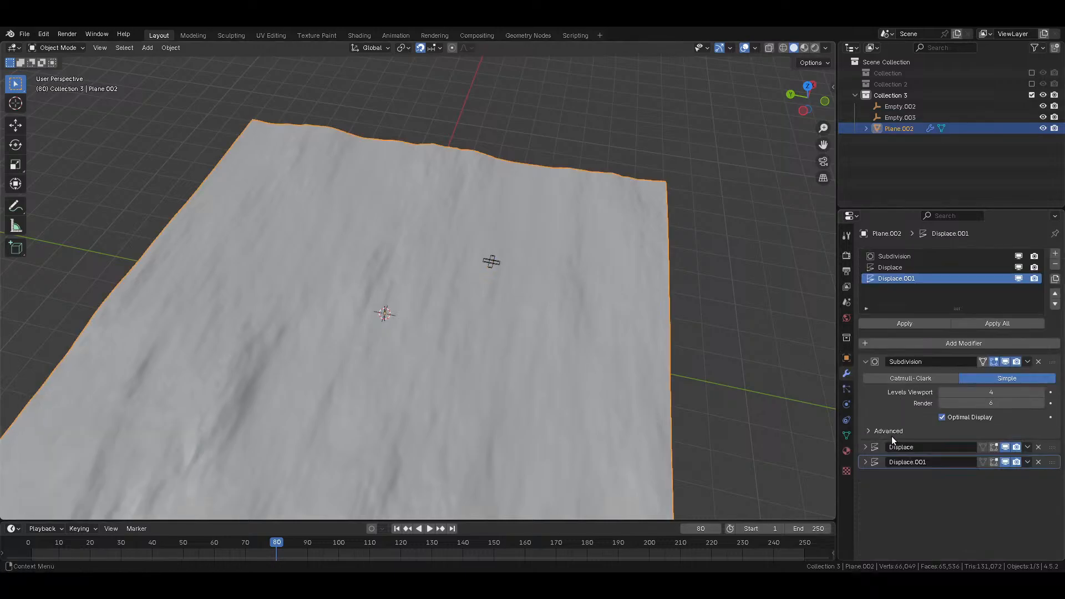
click(867, 361)
click(866, 391)
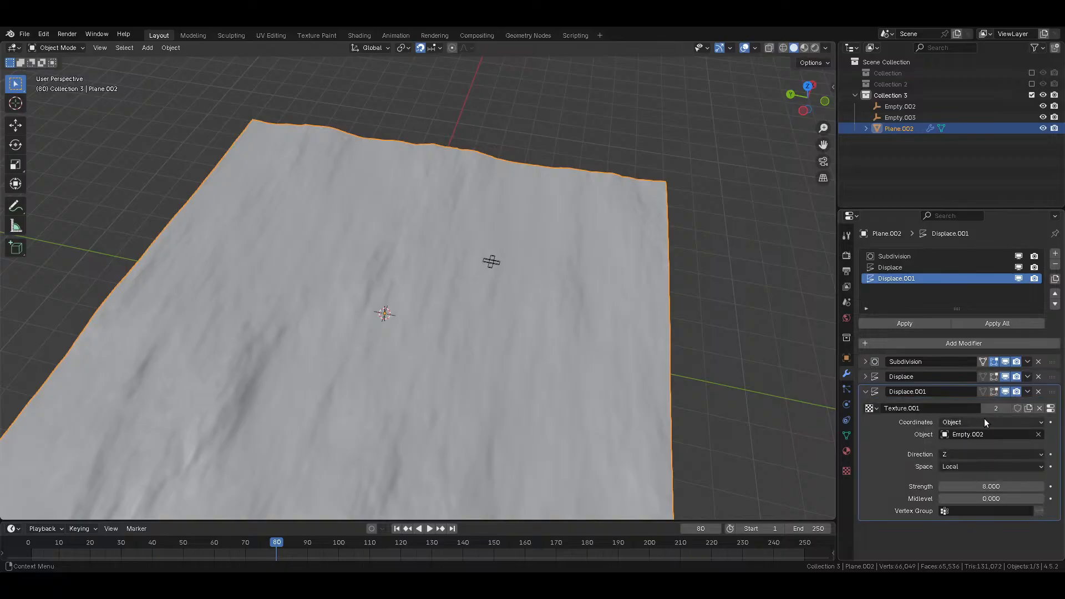
click(981, 434)
click(966, 507)
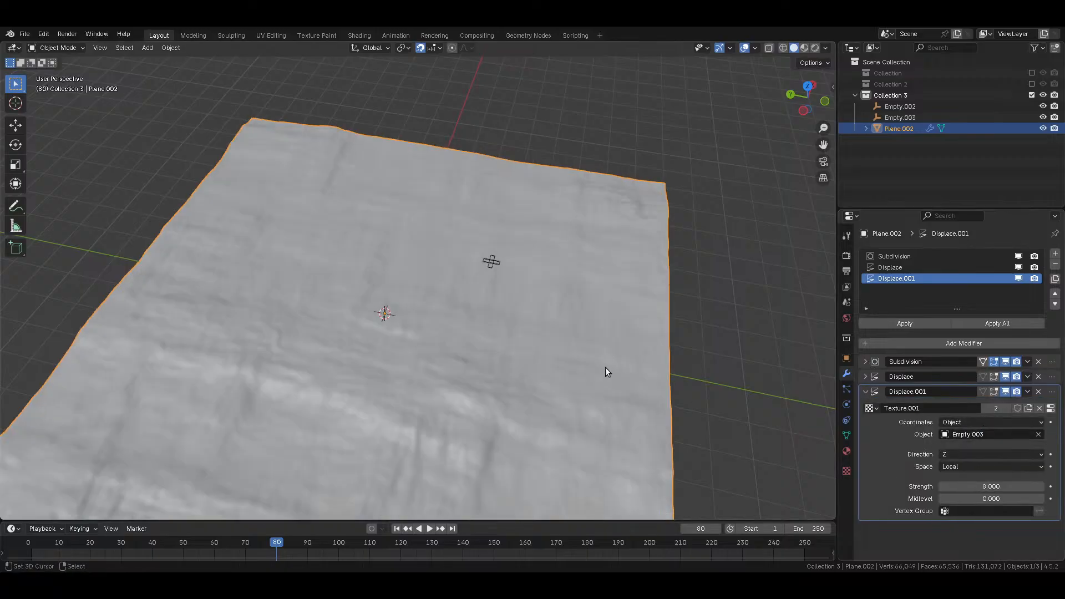
scroll(602, 367, down, 2)
click(865, 392)
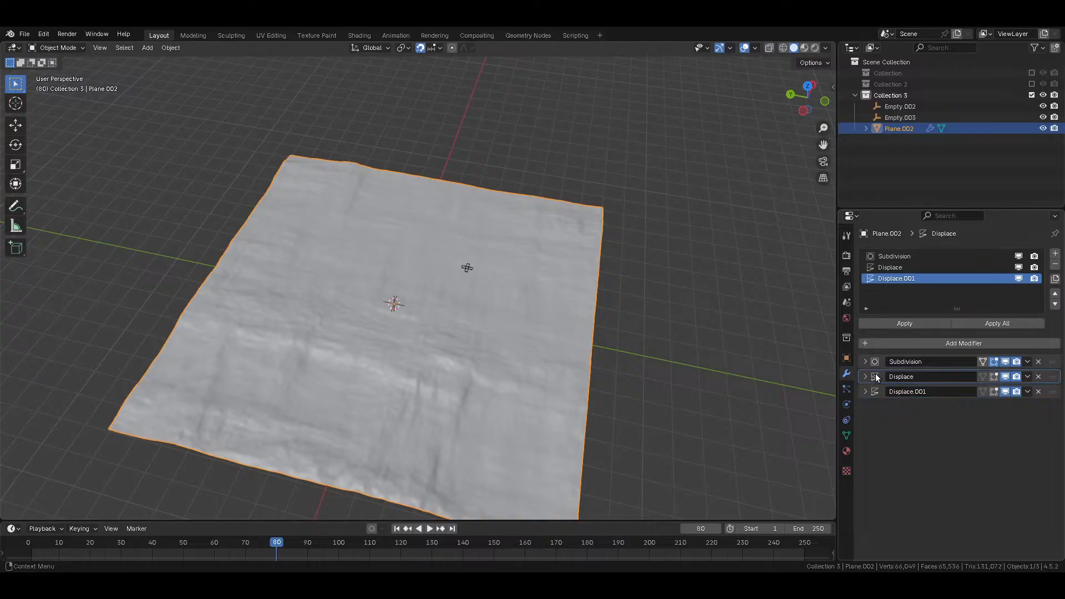
Step: Duplicate the plane's two Displace modifiers repeatedly and reorder the copies so the stack runs in sequence through Displace.010
key(shift+d)
drag(1060, 393, 1039, 458)
key(shift+d)
click(877, 407)
key(shift+d)
drag(1053, 421, 1056, 495)
key(shift+d)
key(shift+d)
key(shift+d)
key(shift+d)
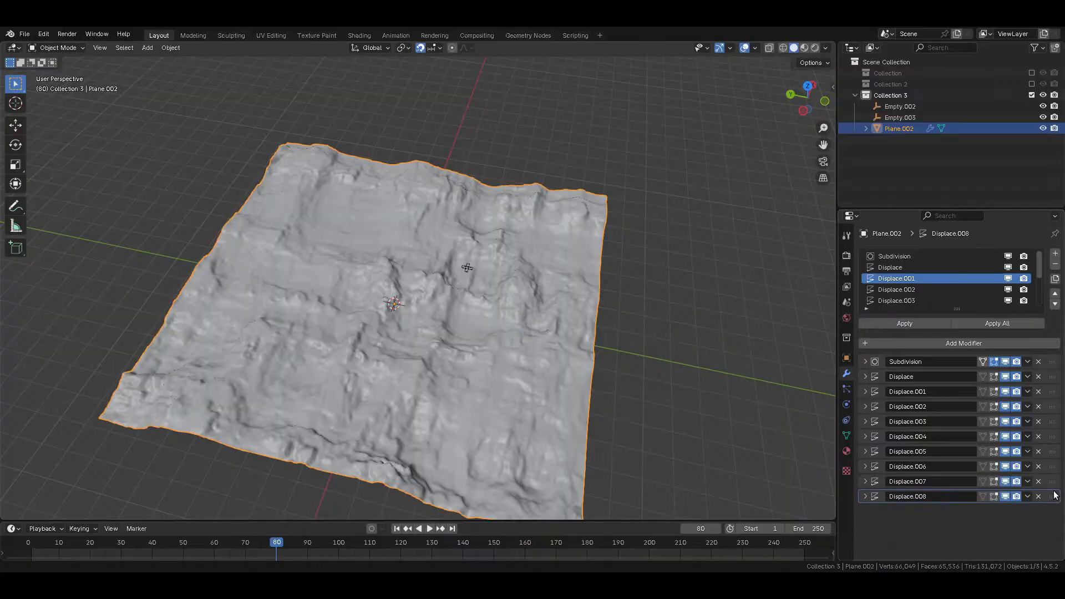
key(shift+d)
key(shift+d)
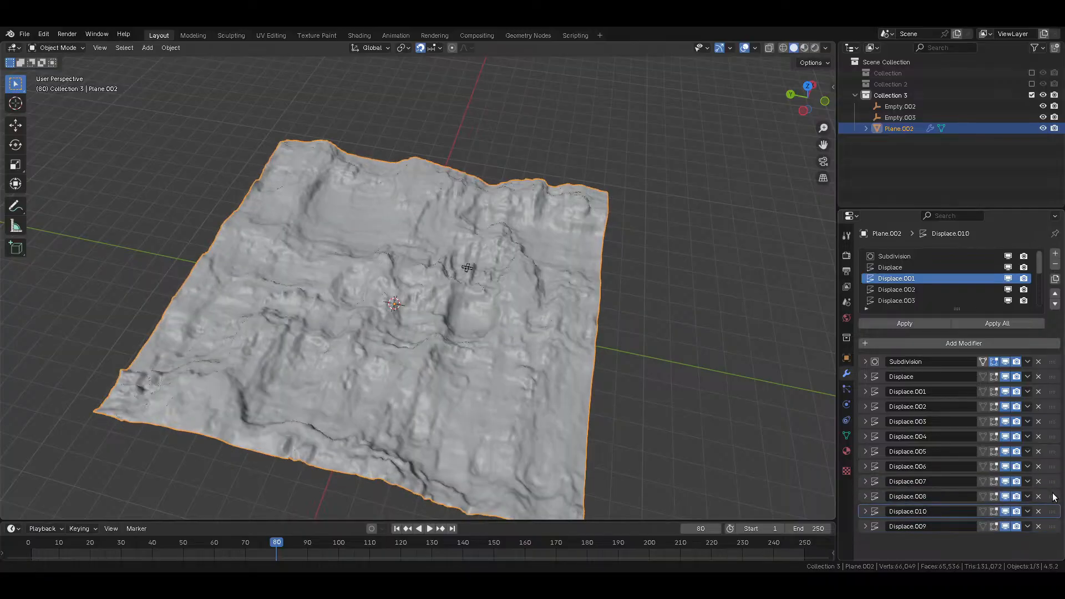
drag(1053, 511, 1052, 528)
Step: Select the original Empty, move it 19 units up along Z to reshape the terrain, and save the file
middle_drag(750, 424, 558, 387)
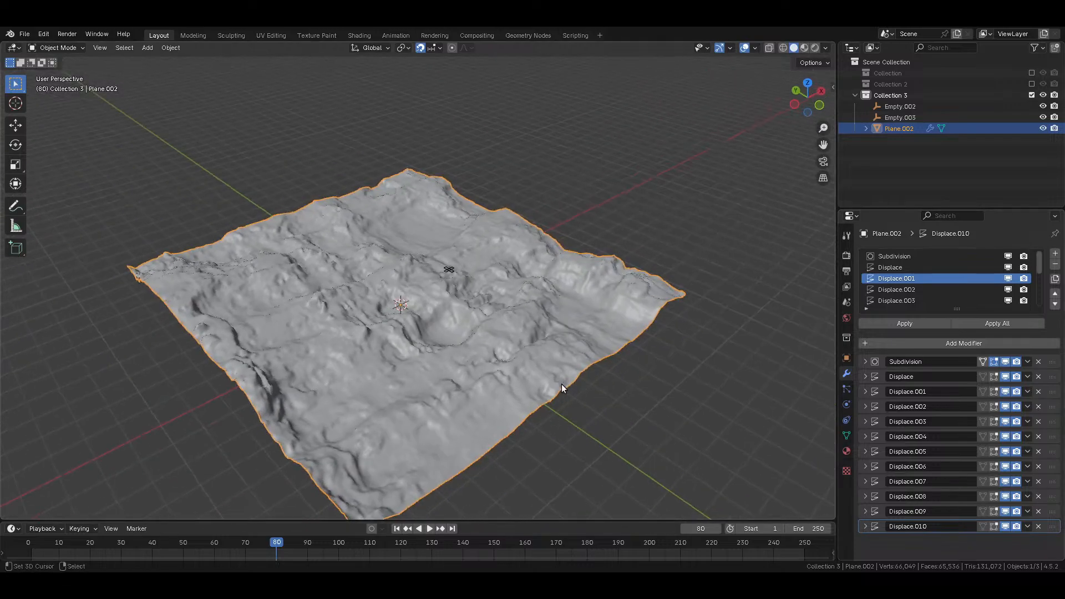
middle_drag(438, 337, 498, 291)
scroll(407, 316, up, 5)
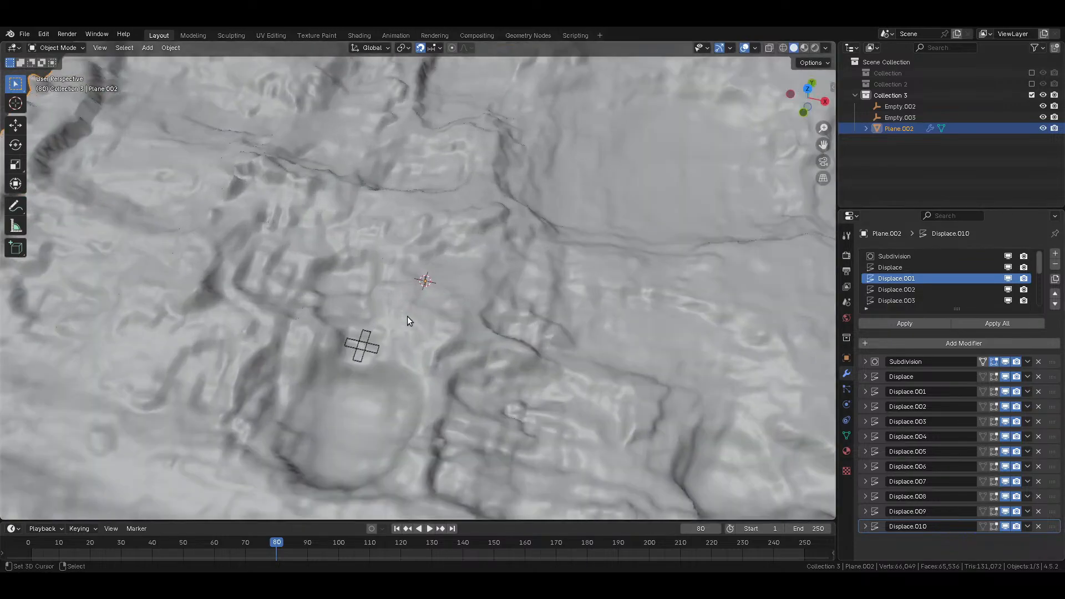
click(375, 352)
middle_drag(375, 352, 431, 309)
key(g)
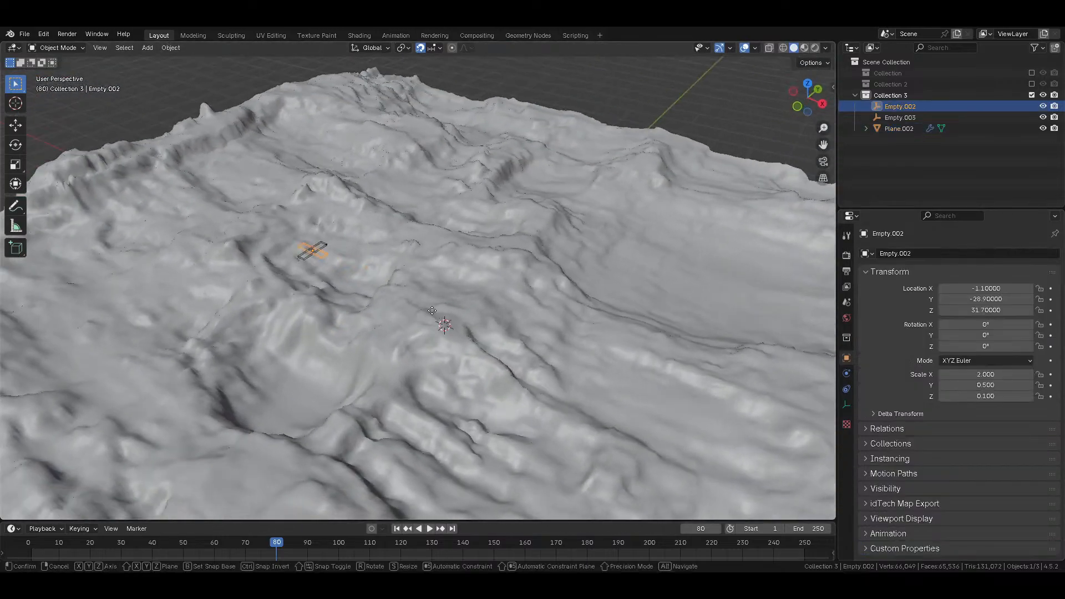
key(z)
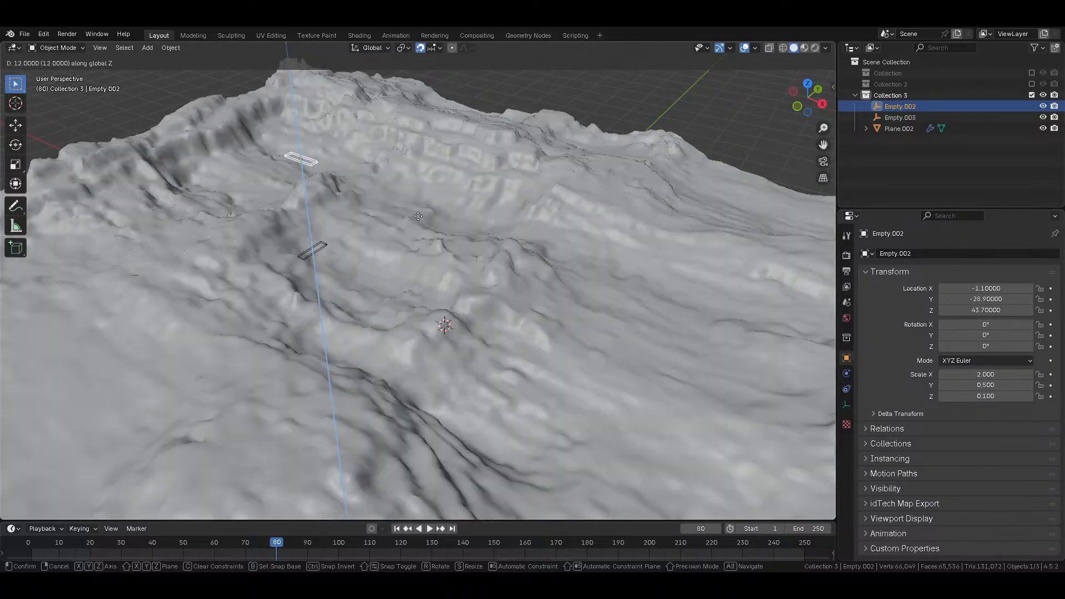
click(425, 156)
scroll(425, 155, down, 6)
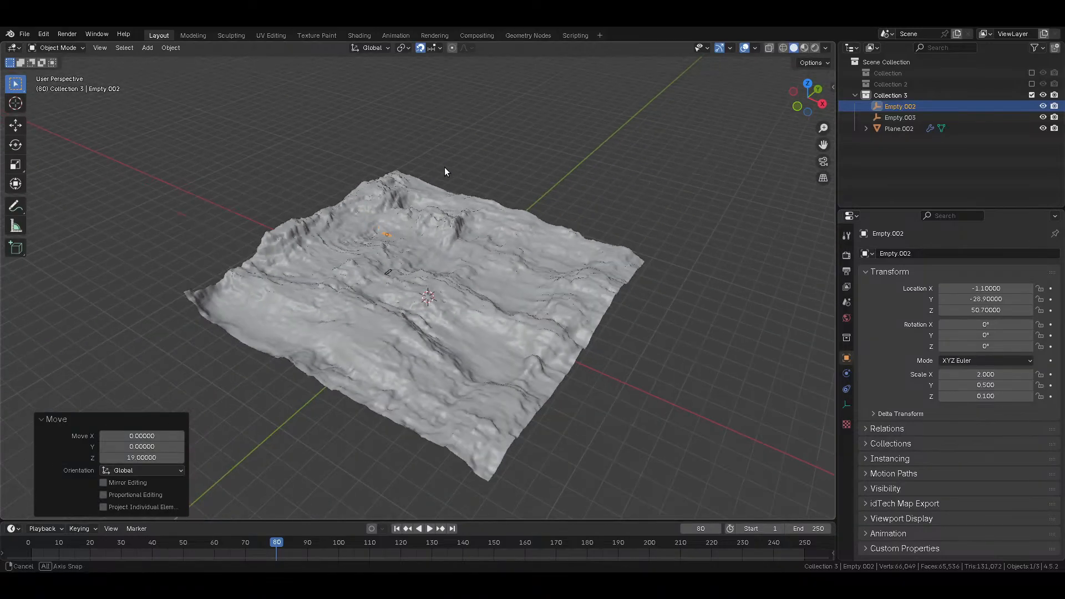
middle_drag(434, 162, 571, 166)
key(ctrl+s)
Step: Select the terrain plane and add a second Subdivision Surface modifier at the end of its stack
middle_drag(413, 265, 392, 354)
scroll(447, 301, up, 3)
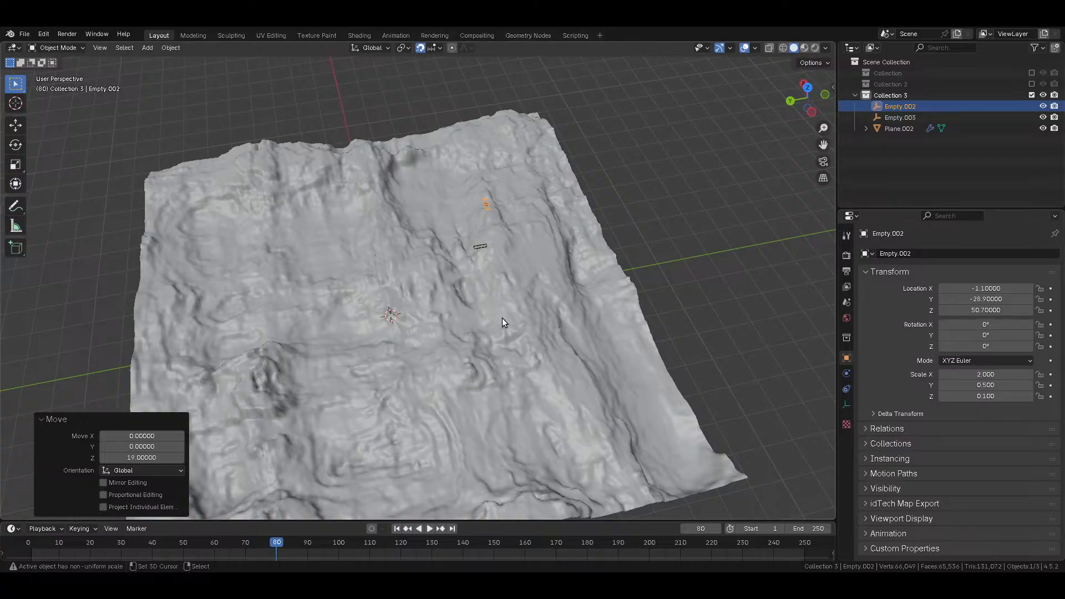
middle_drag(471, 334, 455, 324)
right_click(455, 324)
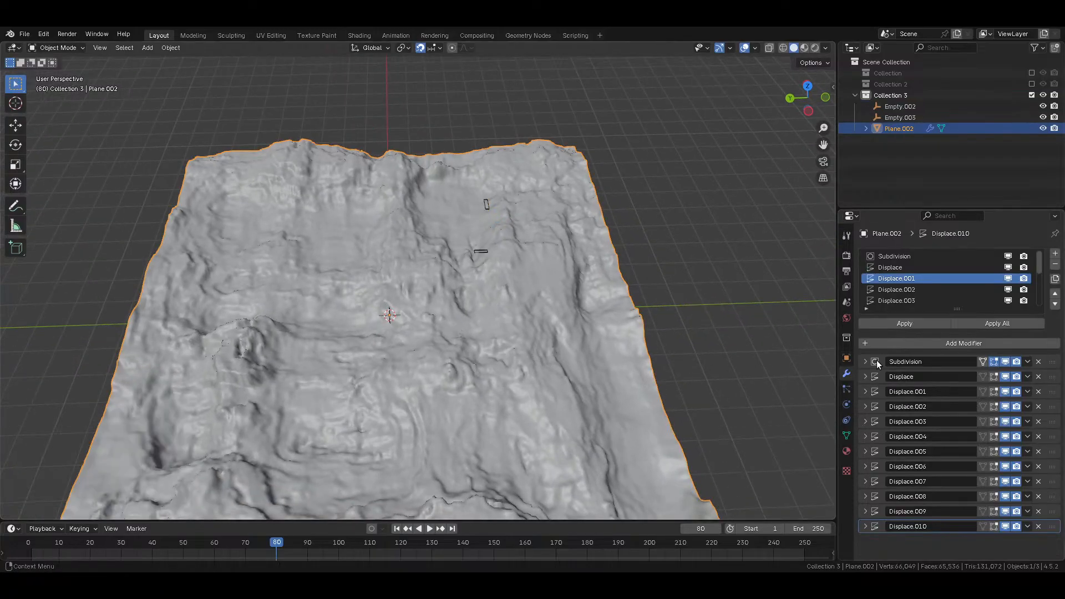
click(1055, 254)
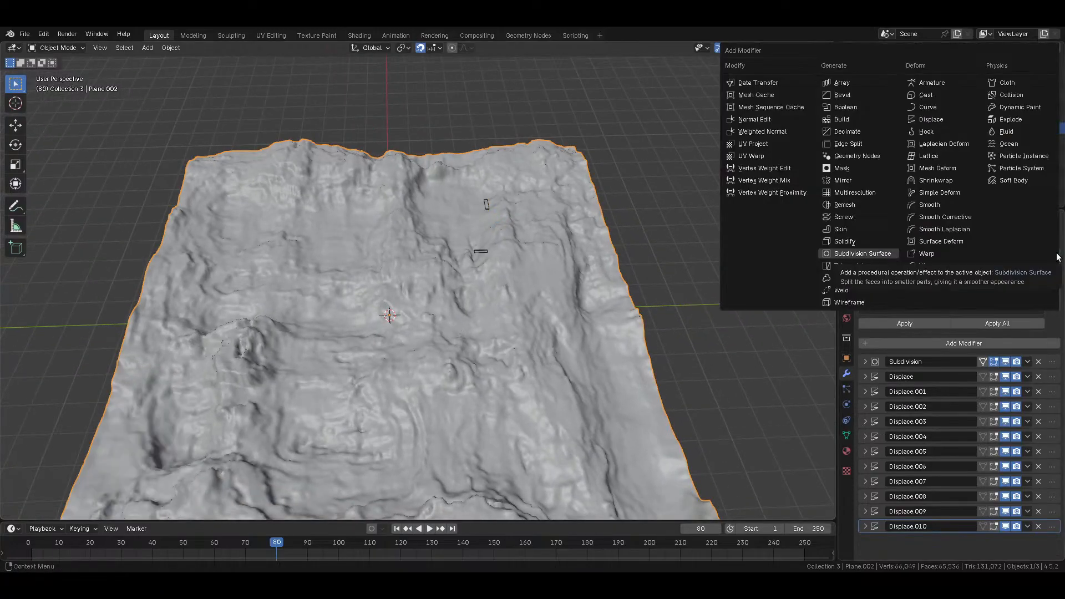
click(863, 253)
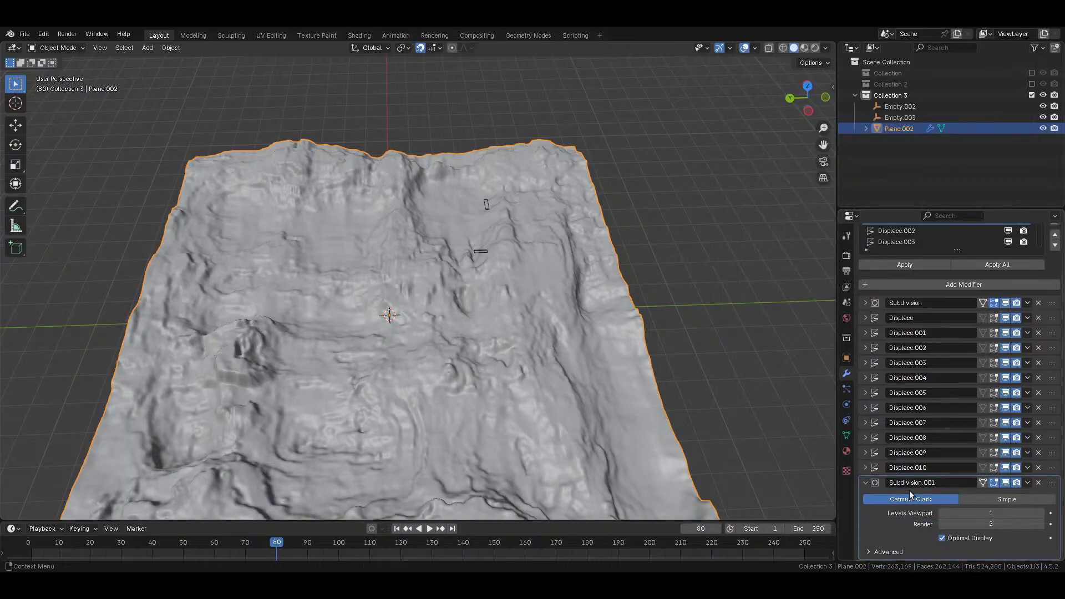
Step: Set the viewport levels of the plane's first Subdivision modifier to 6
scroll(962, 408, up, 3)
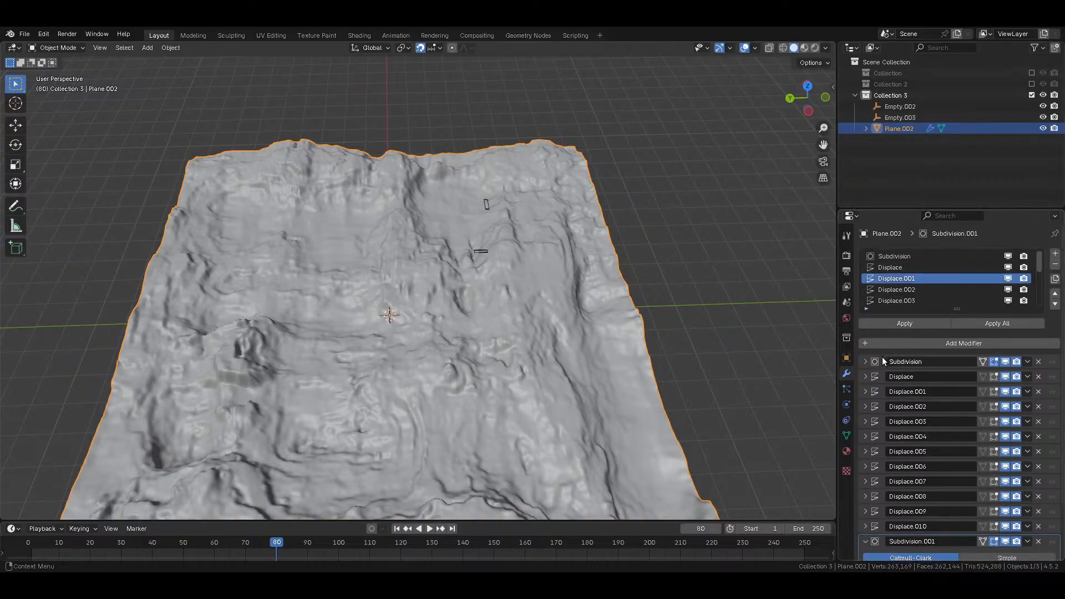
click(870, 361)
click(865, 361)
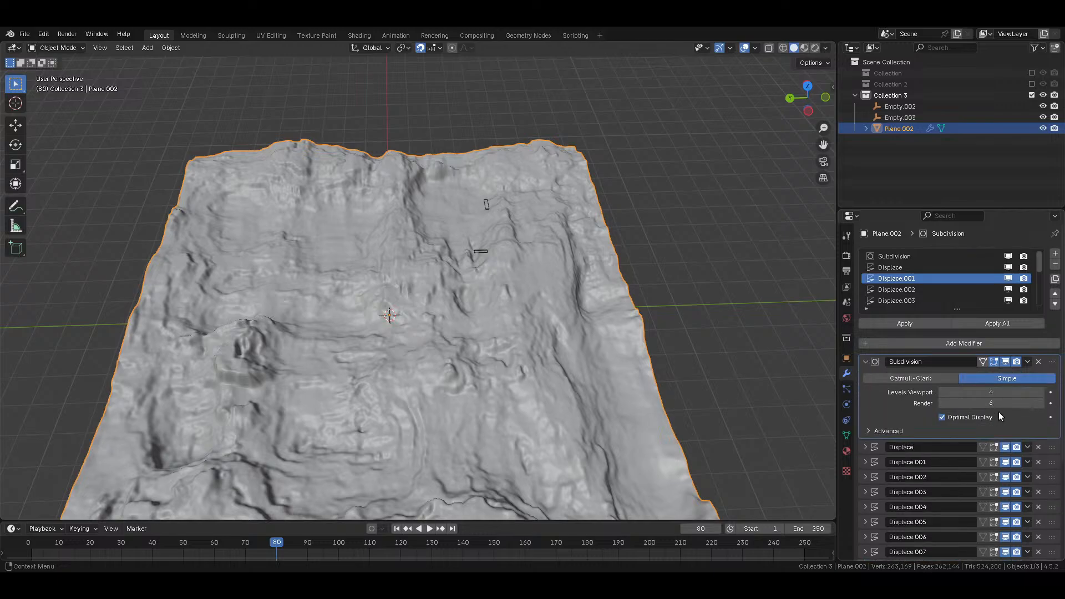
click(998, 394)
text(6)
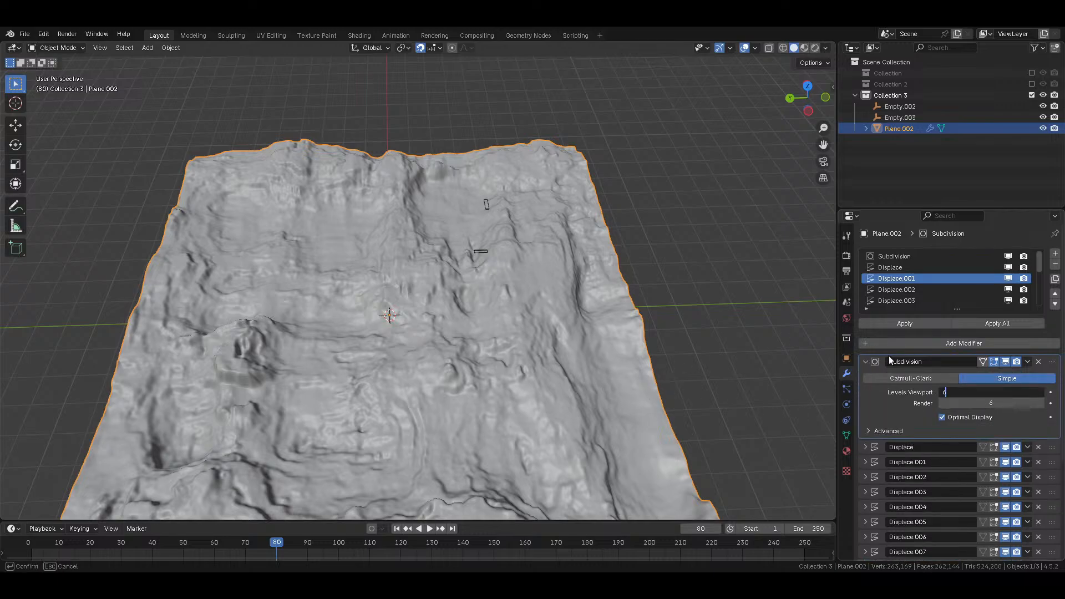
key(Return)
click(861, 359)
Step: Reorder the second Subdivision modifier so it sits between Displace.008 and Displace.009
scroll(881, 400, down, 3)
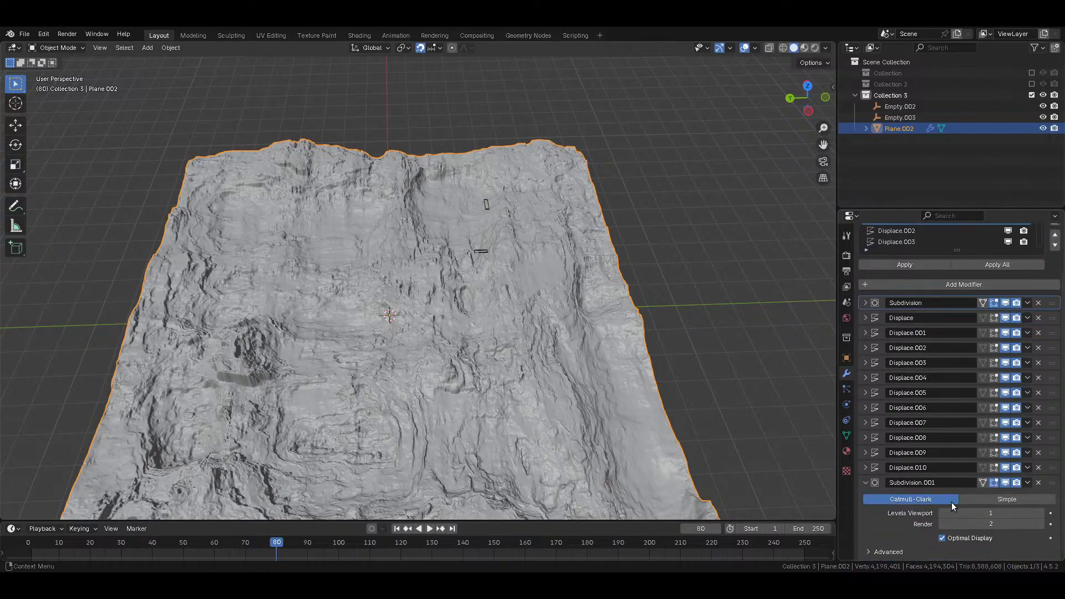
drag(1053, 484, 1052, 448)
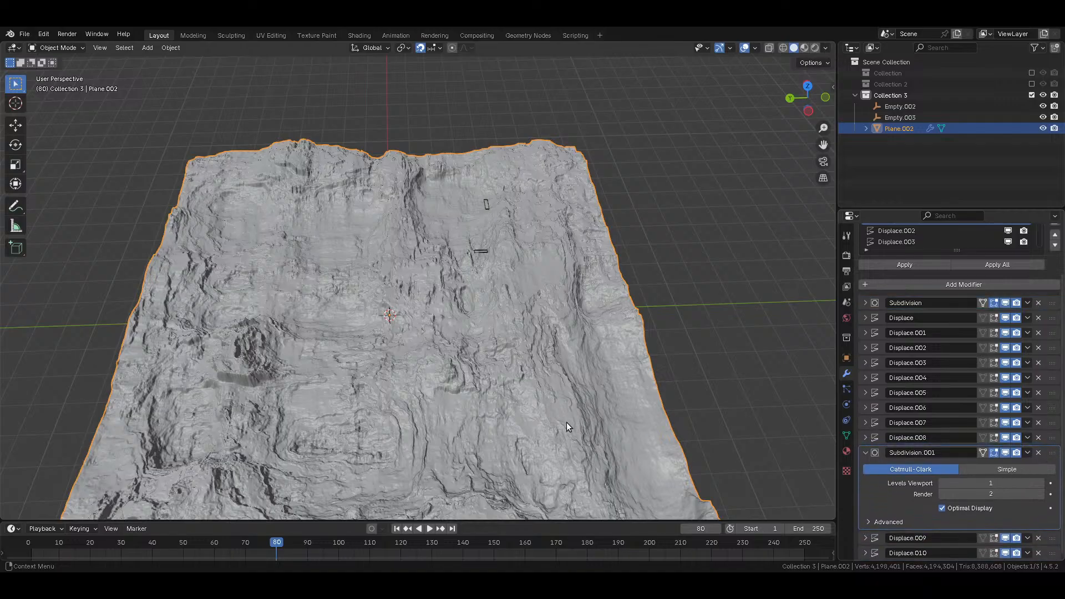
scroll(566, 426, up, 1)
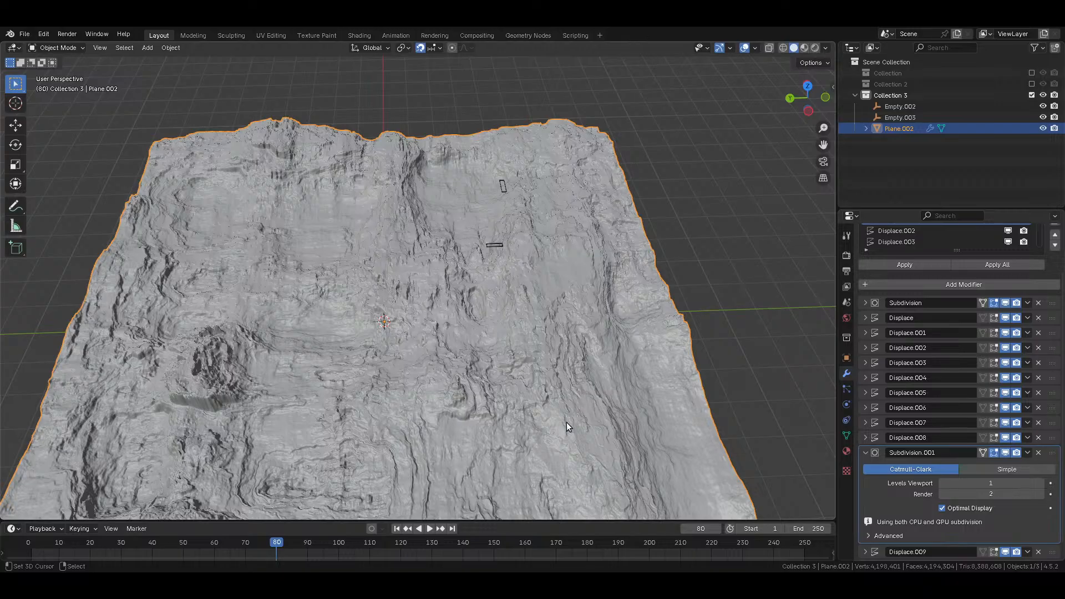
Step: Set the viewport levels of the second Subdivision modifier to 2 and save the file
click(990, 483)
text(2)
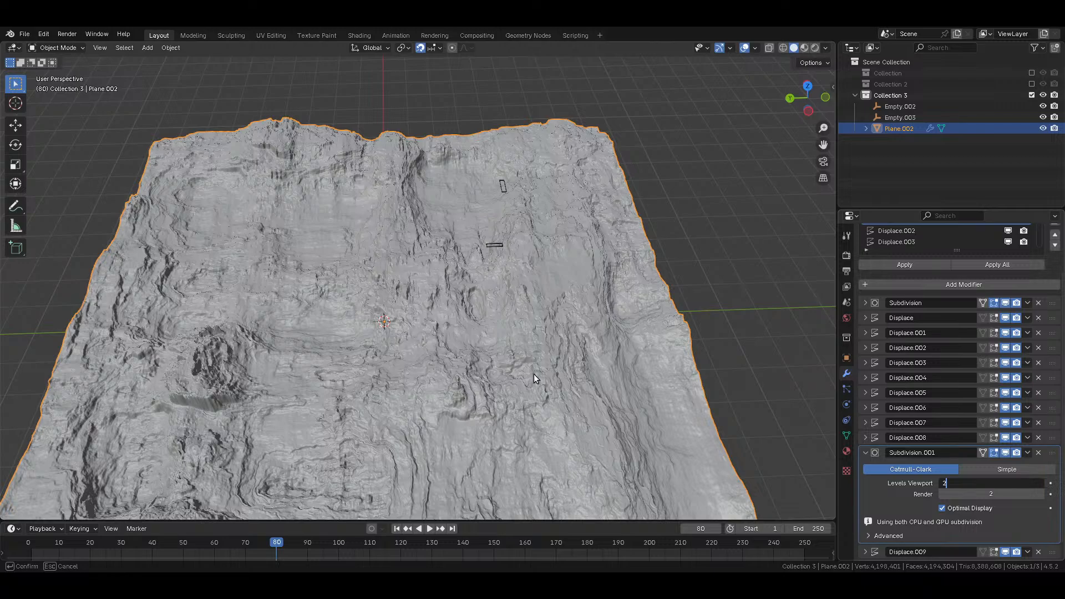
key(Return)
middle_drag(533, 379, 608, 208)
key(ctrl+s)
Step: Examine the terrain's surface detail up close by flying through it in walk navigation
mouse_move(595, 273)
shift+middle_down()
mouse_move(591, 251)
mouse_move(581, 257)
shift+middle_up()
key(shift+grave)
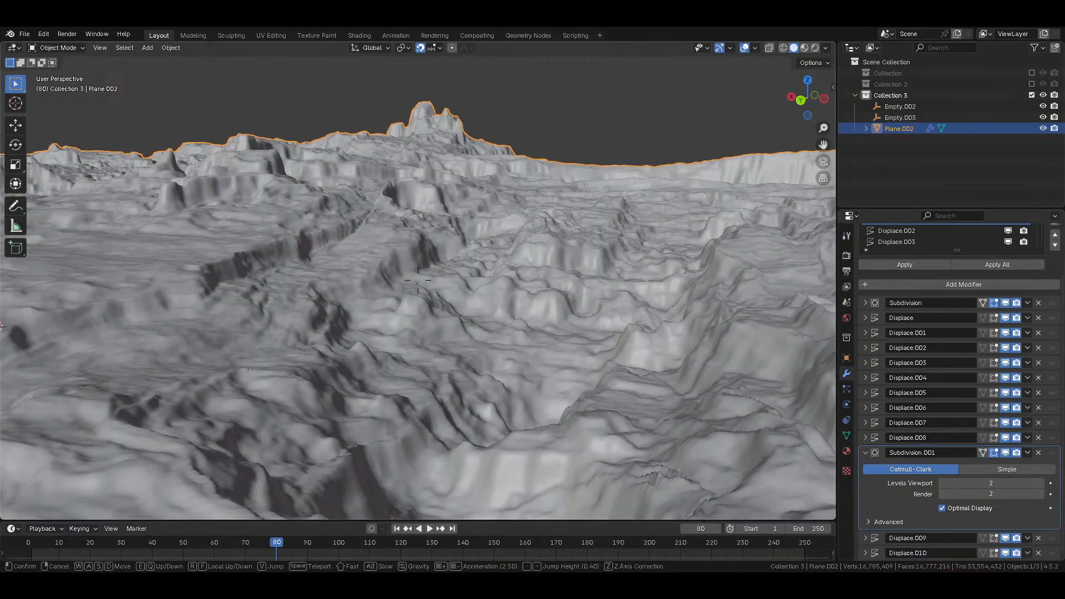
key(d)
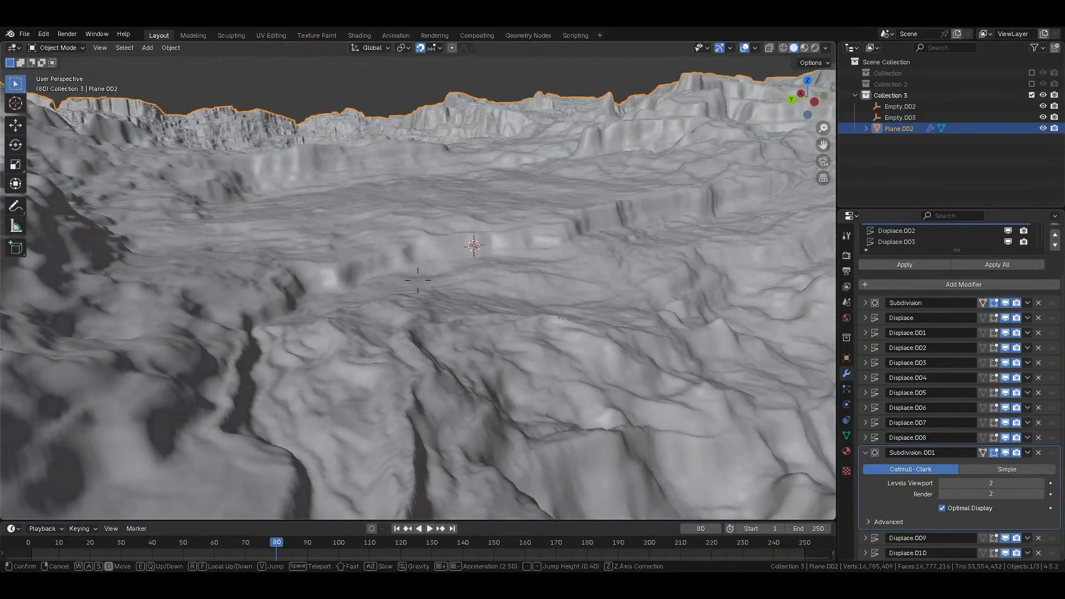
key(d)
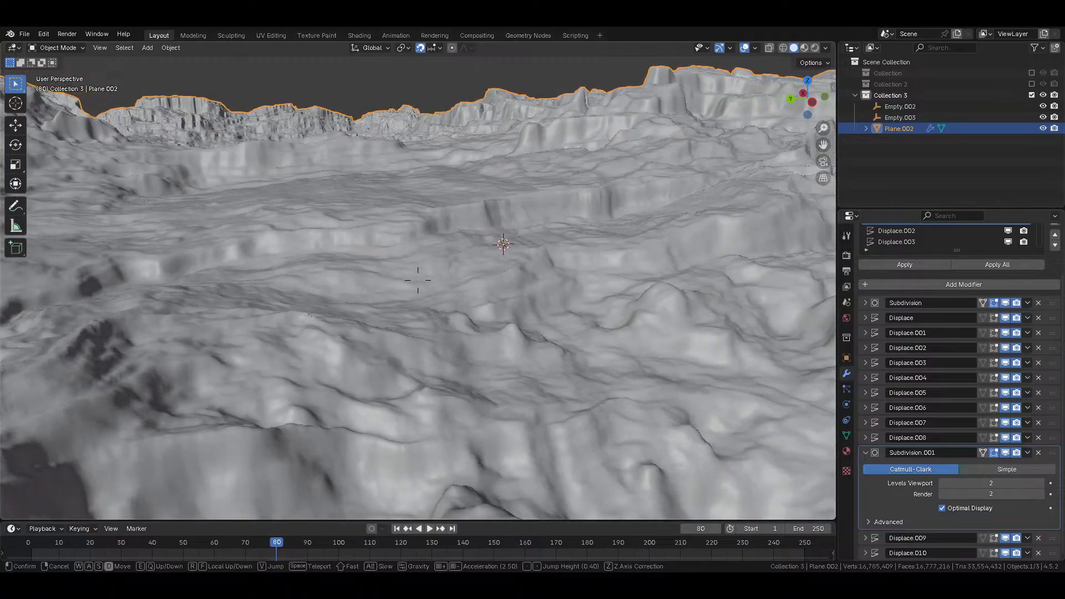
key(e)
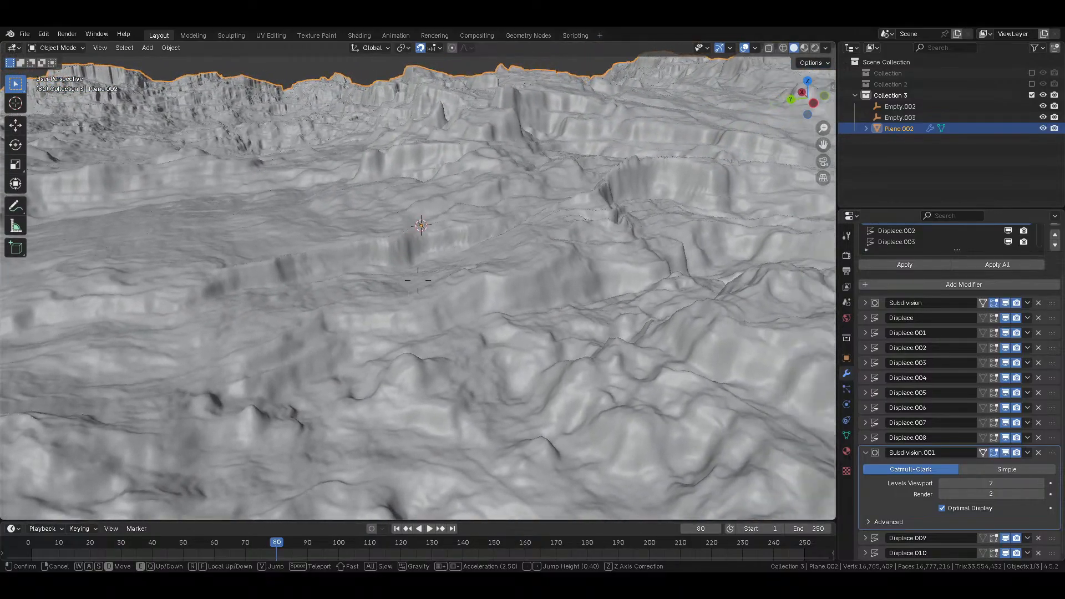
key(shift+w)
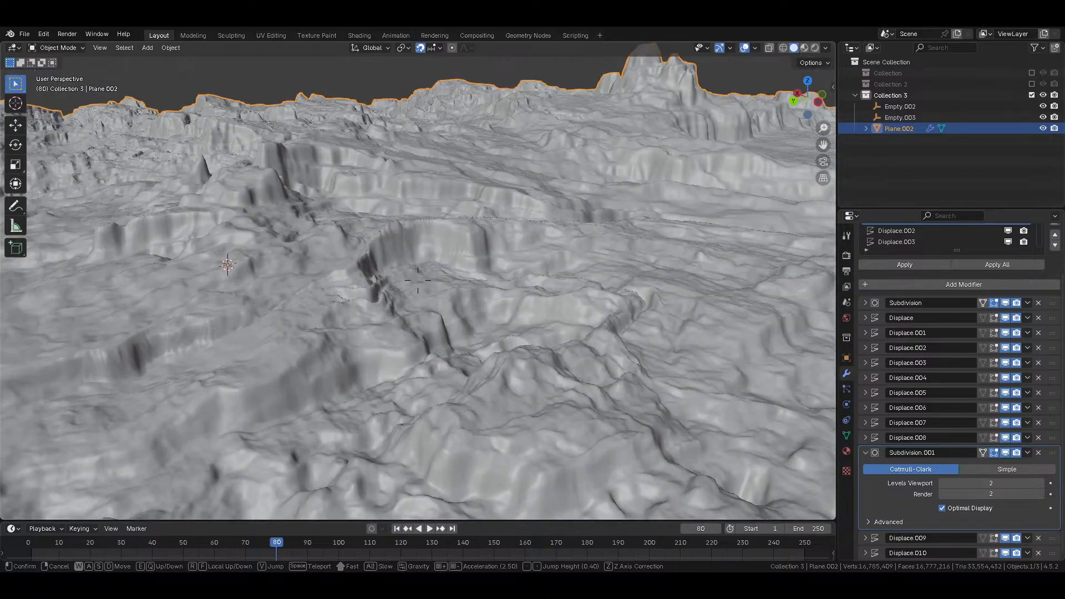
key(w)
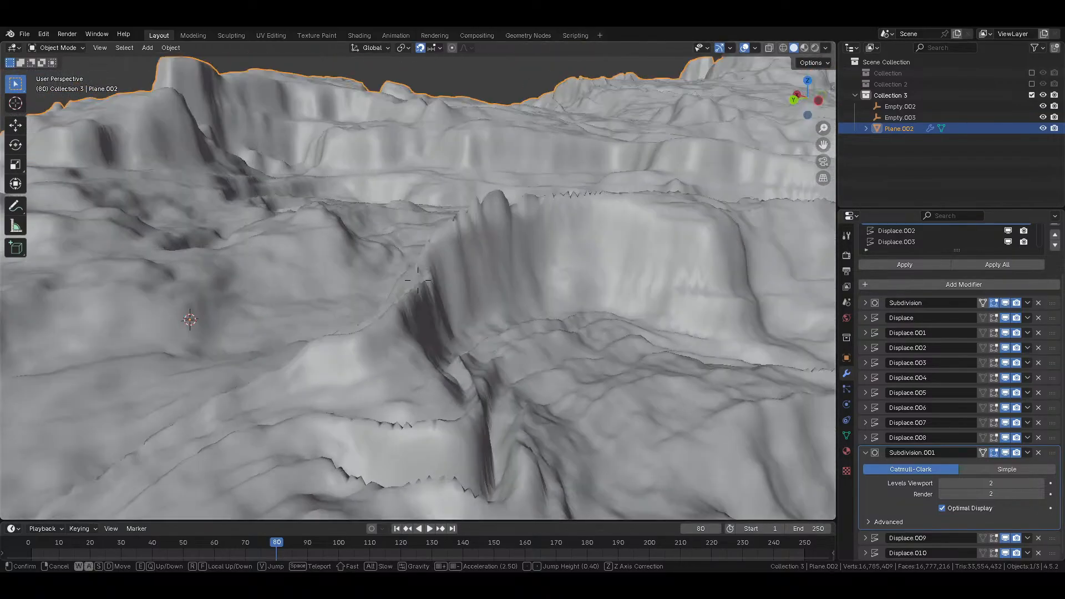
key(a)
click(418, 281)
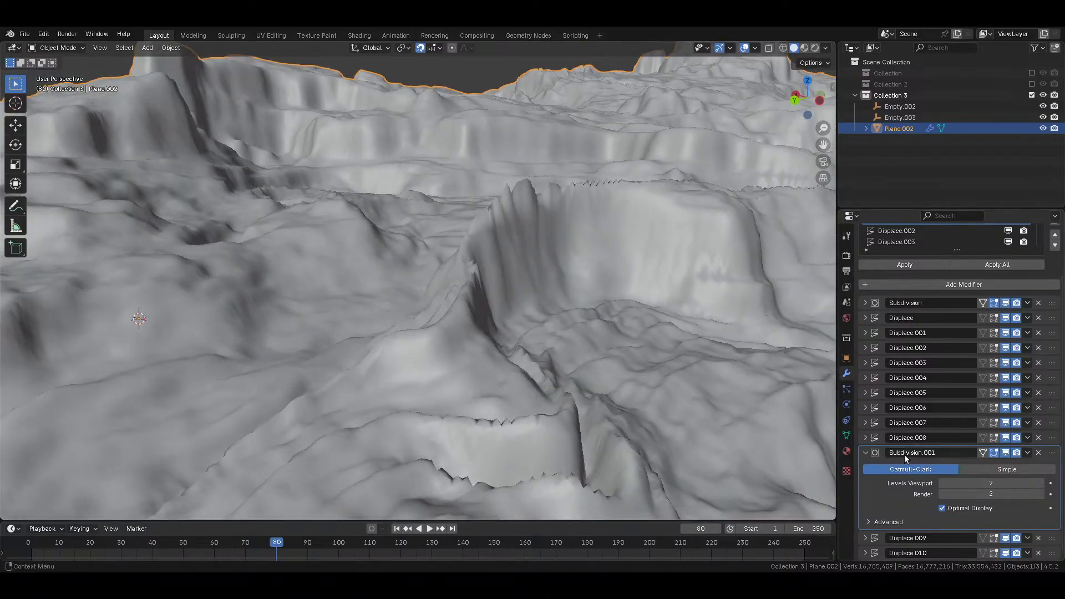
Step: Set both the viewport and render levels of the Subdivision.001 modifier to 1 and collapse its settings
drag(964, 484, 965, 493)
text(1)
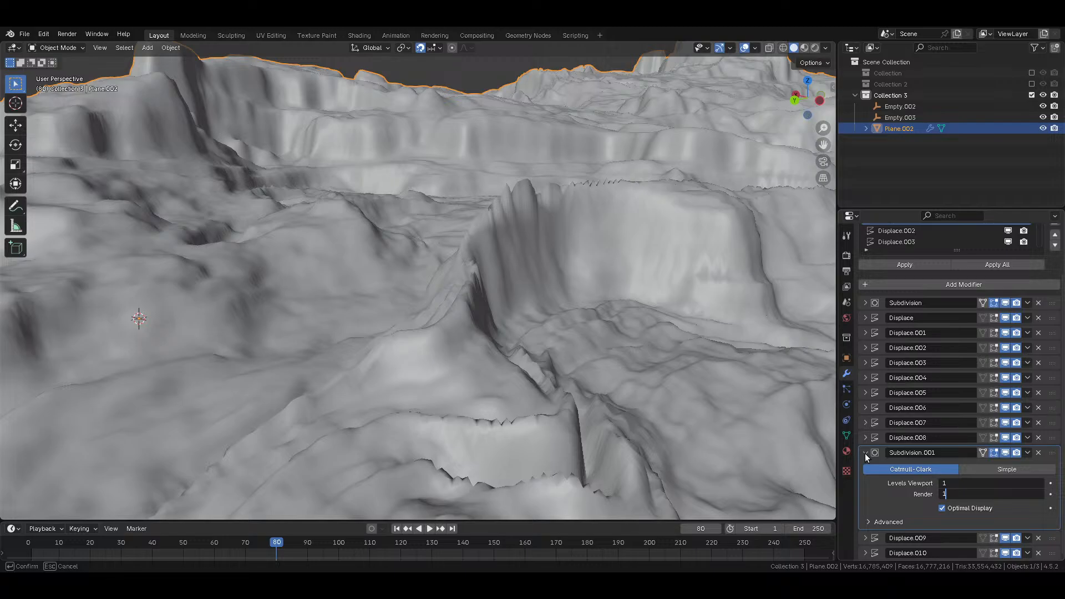
click(864, 453)
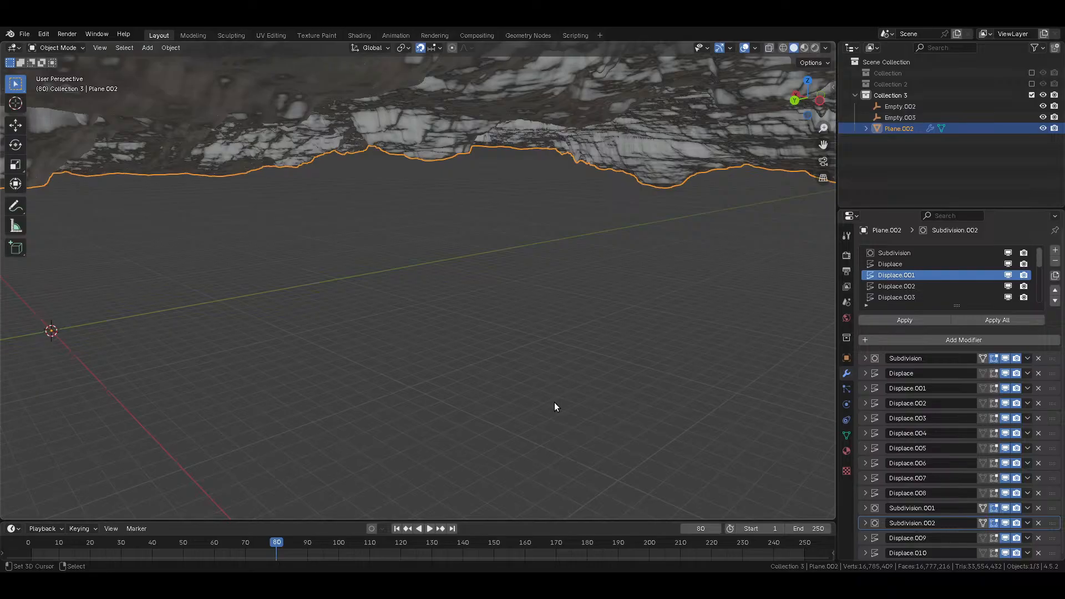
Step: Reorder the Subdivision.002 modifier so it sits directly after Displace.010
drag(1053, 526, 1055, 557)
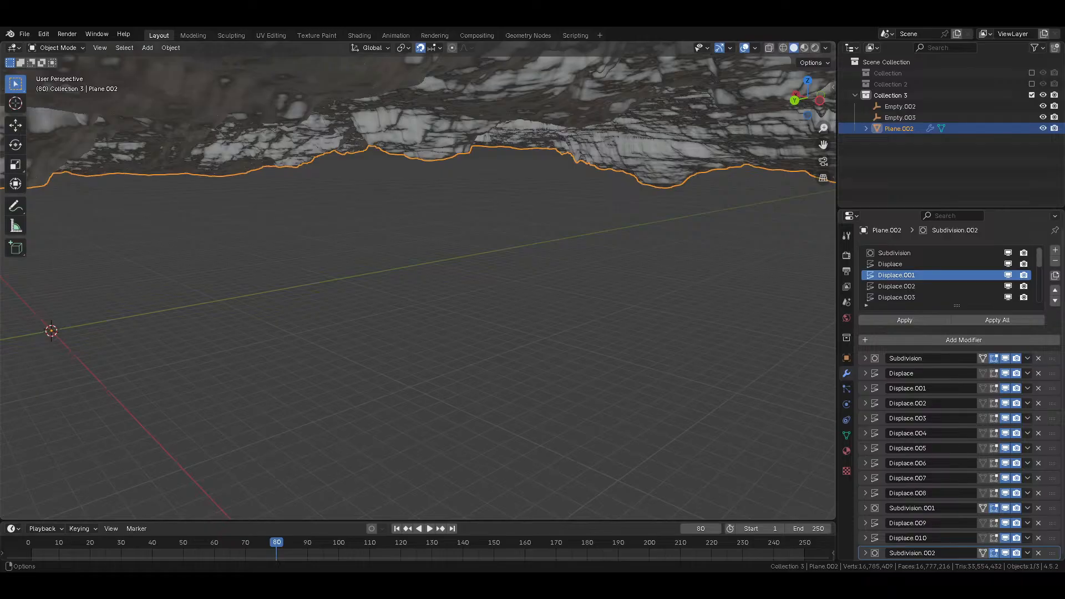
scroll(341, 314, down, 6)
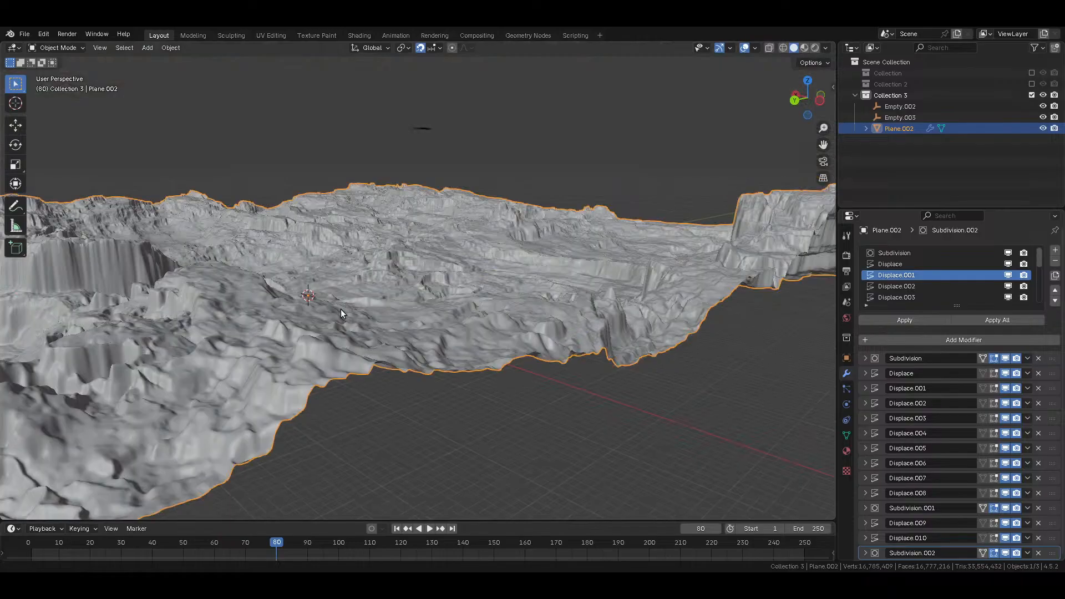
scroll(340, 309, down, 8)
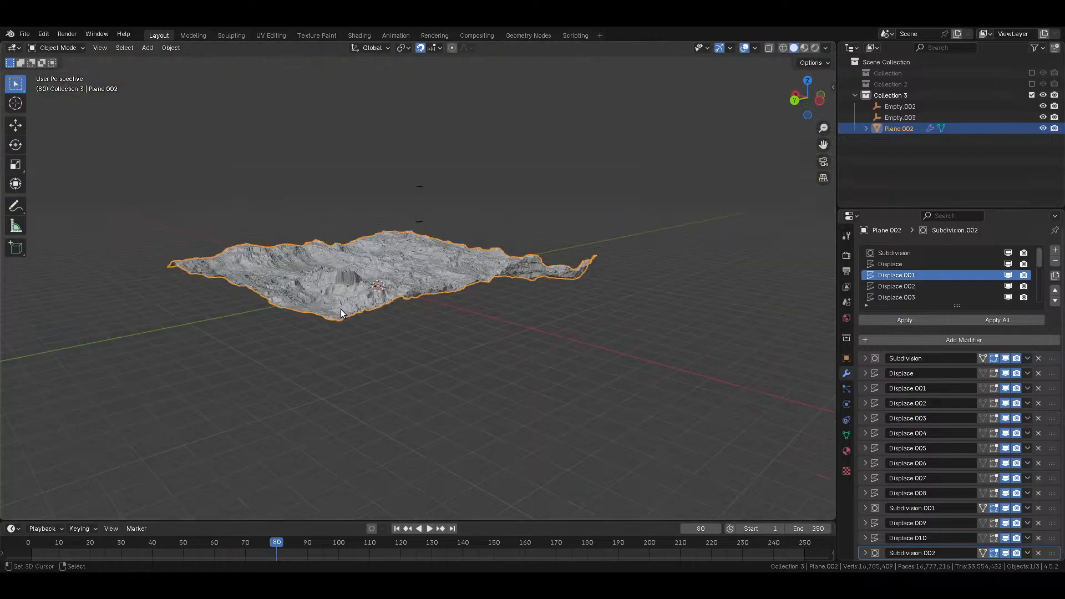
scroll(384, 277, up, 5)
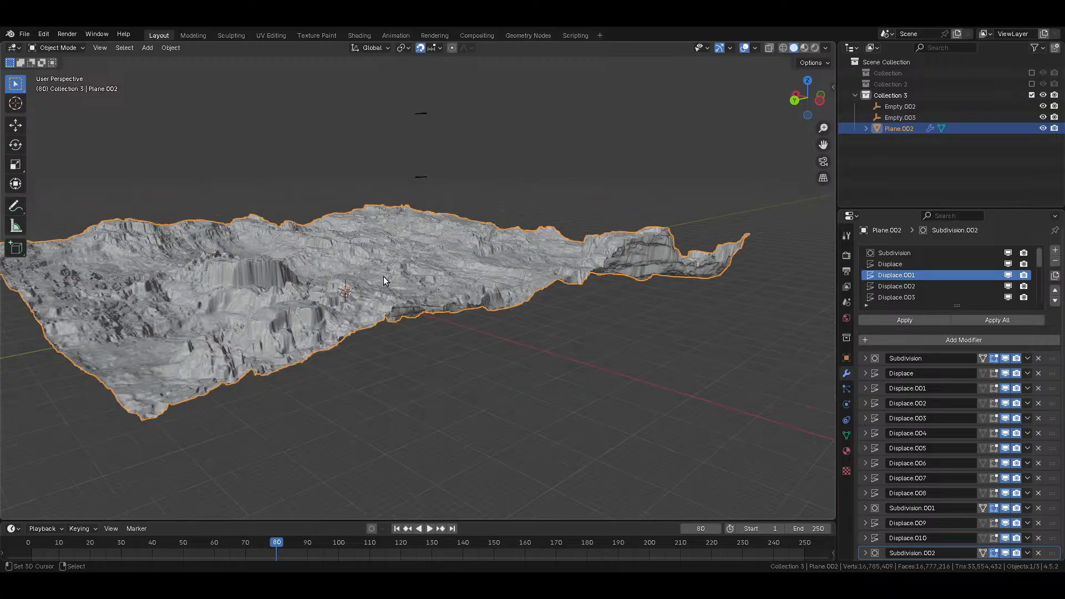
middle_drag(384, 276, 555, 344)
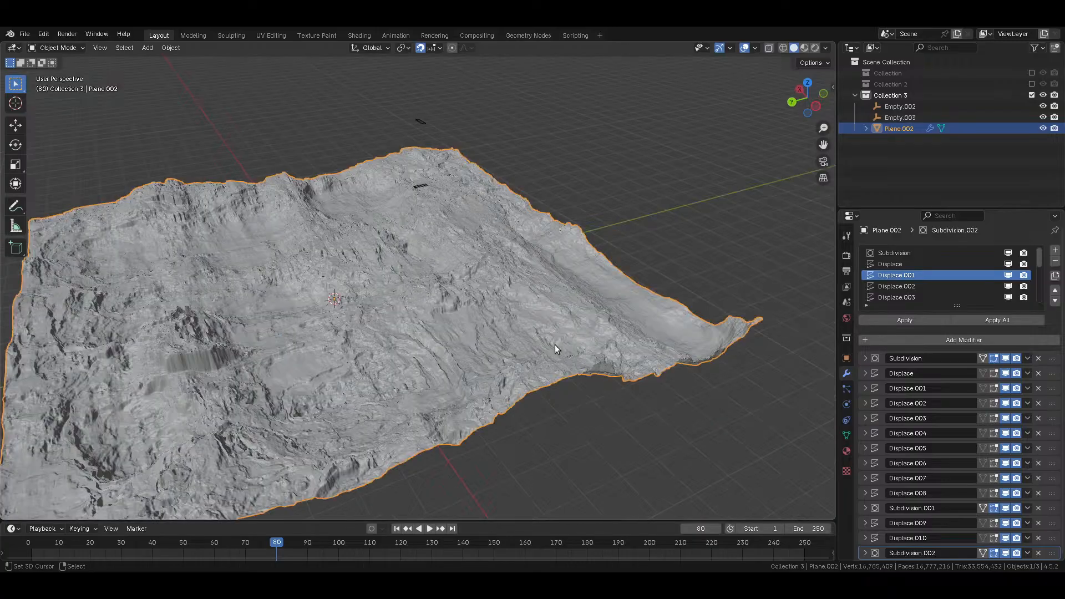
Step: Set the viewport levels of the plane's first Subdivision modifier to 4 and save the file
click(865, 358)
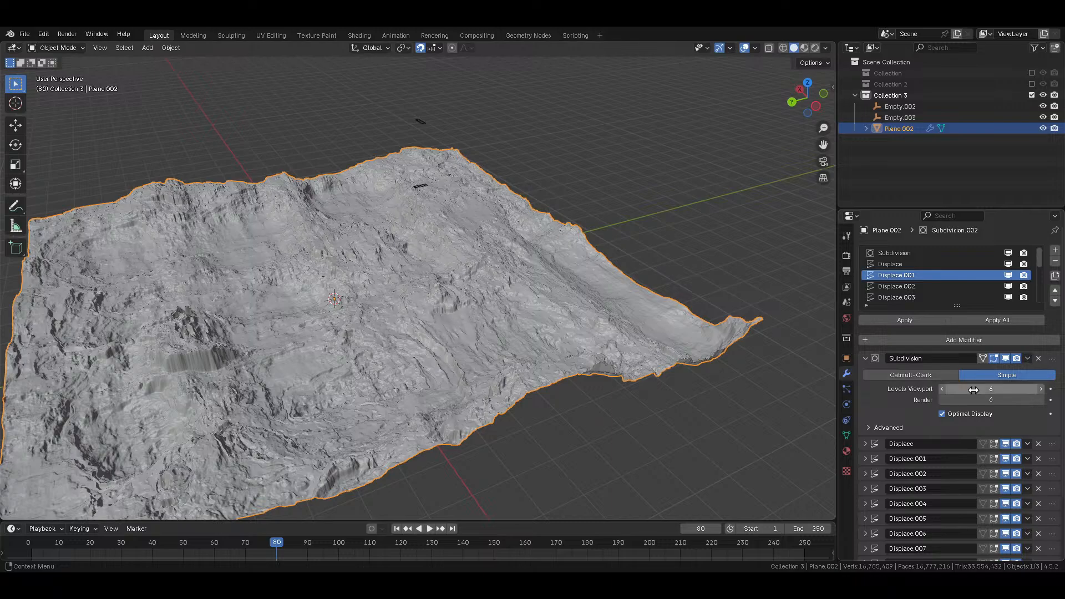
key(ctrl+s)
click(938, 389)
text(4)
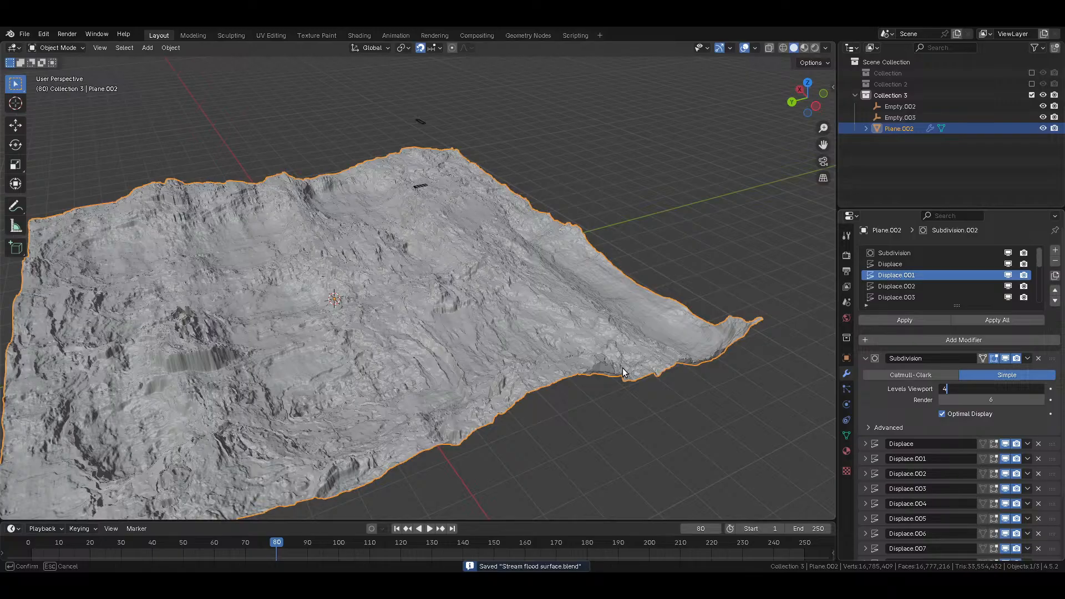
key(Return)
scroll(622, 370, down, 2)
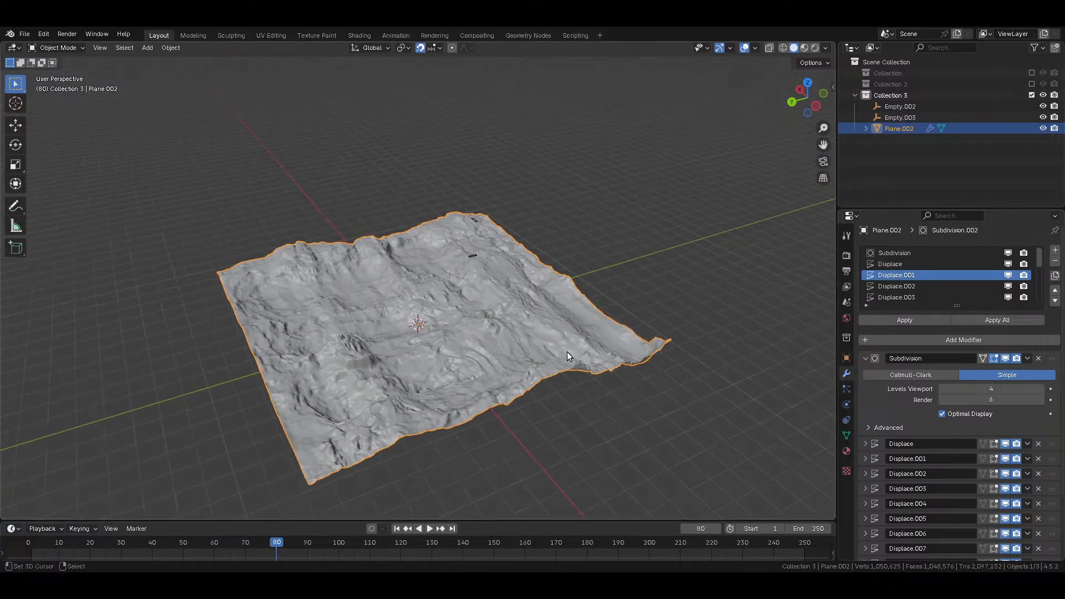
key(ctrl+s)
Step: Set the depth of the Clouds texture used by the Displace modifiers to 0 and save the file
middle_drag(536, 344, 467, 372)
scroll(515, 367, up, 5)
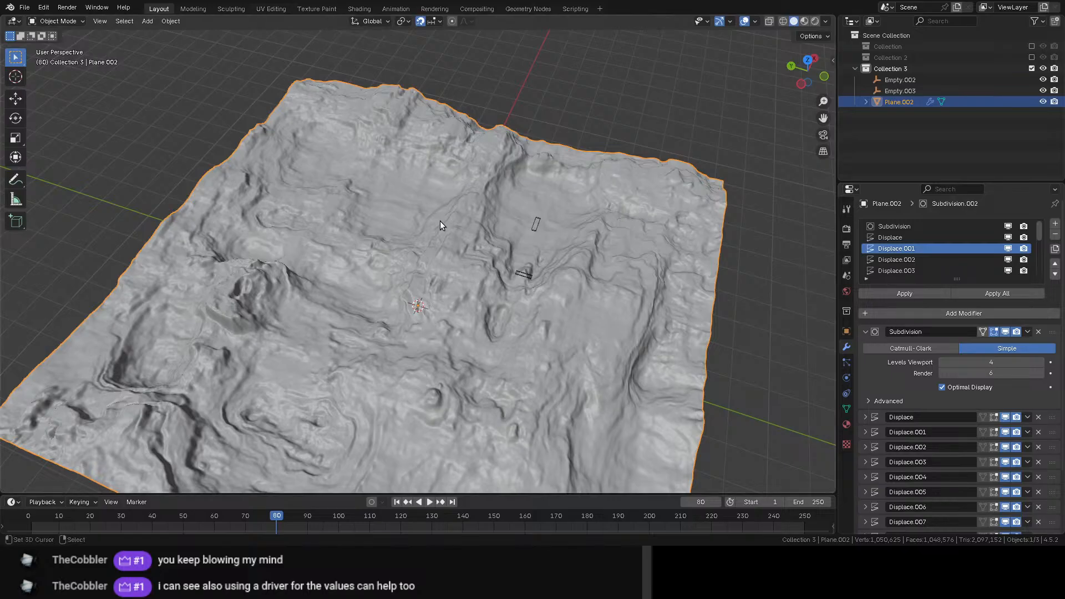
middle_drag(457, 313, 504, 287)
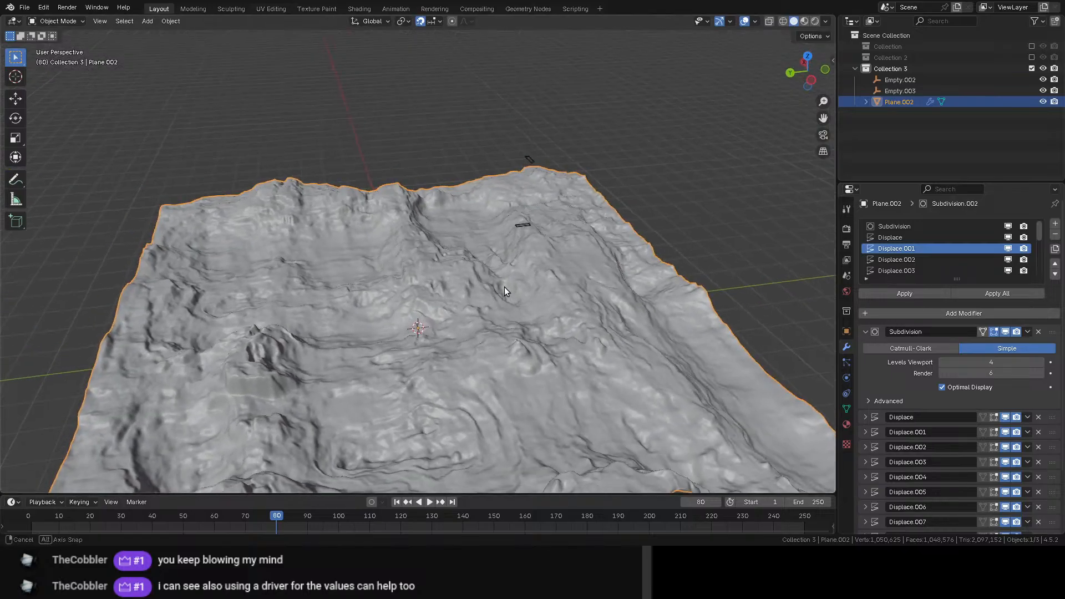
scroll(498, 287, down, 3)
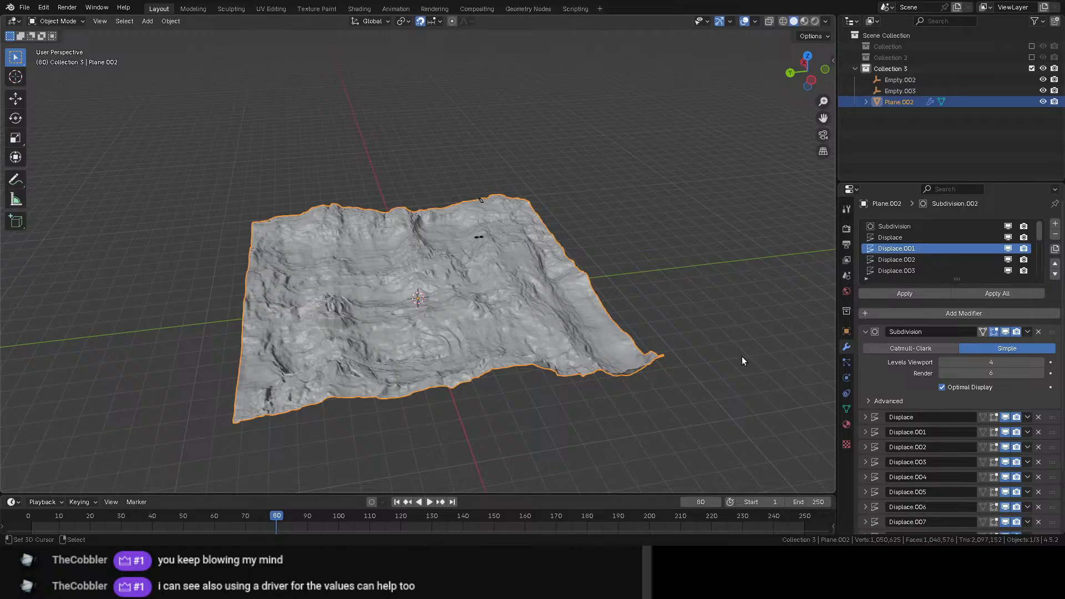
click(846, 444)
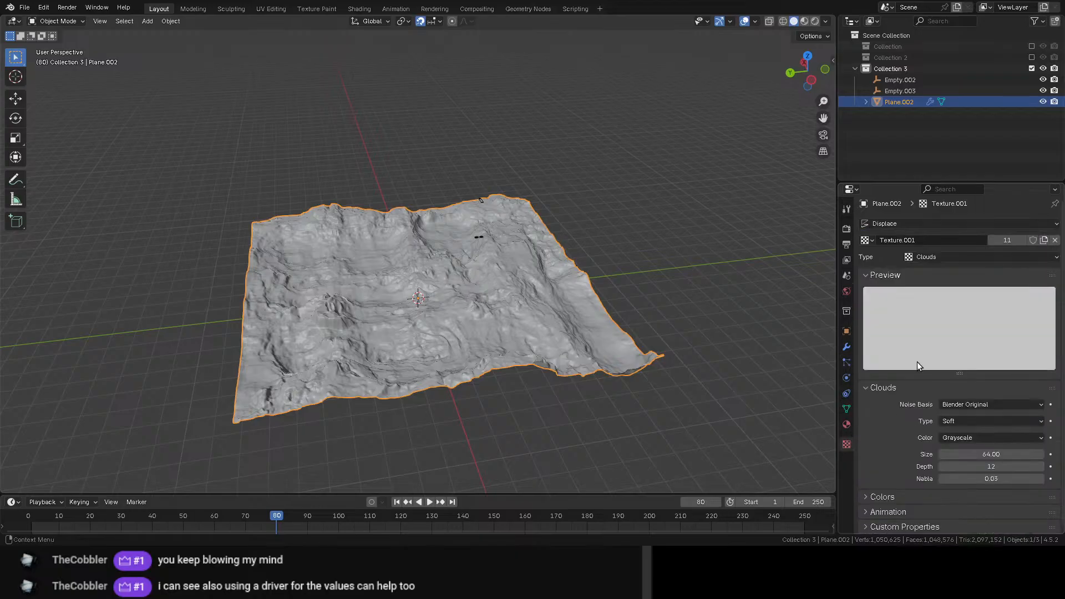
double_click(993, 467)
text(0)
key(Return)
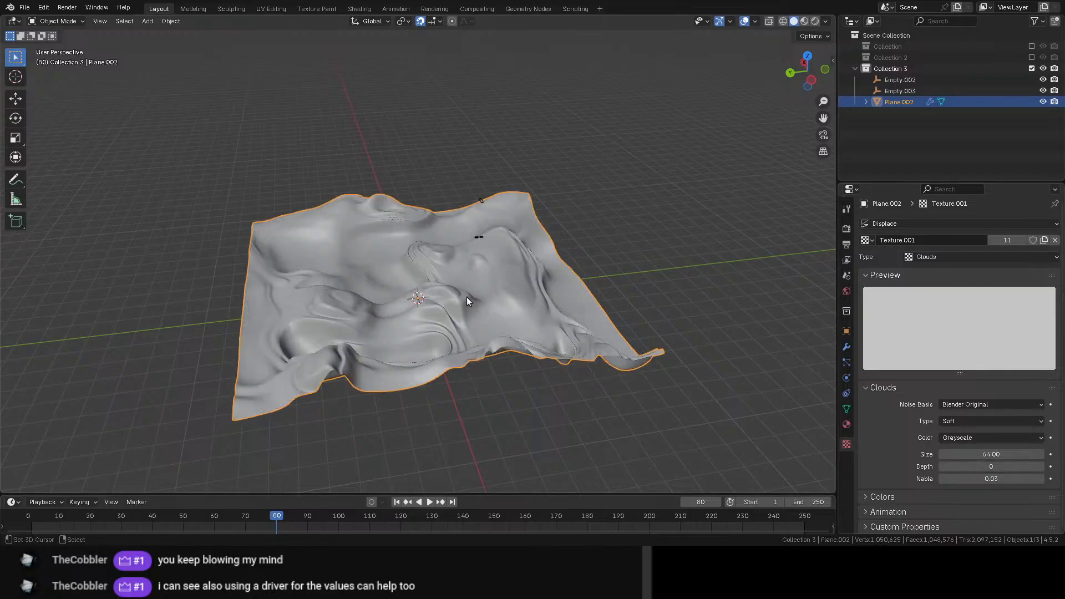
middle_drag(472, 295, 452, 347)
key(ctrl+s)
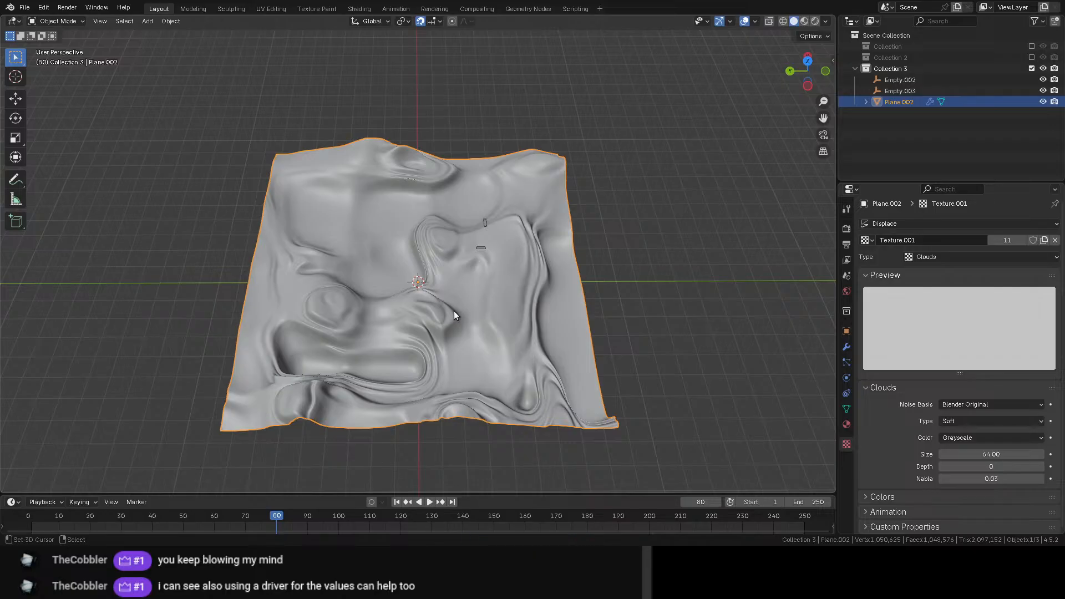
Step: Delete the plane's vertices in top view, keeping only the single row of faces at its positive Y edge
key(KP_1)
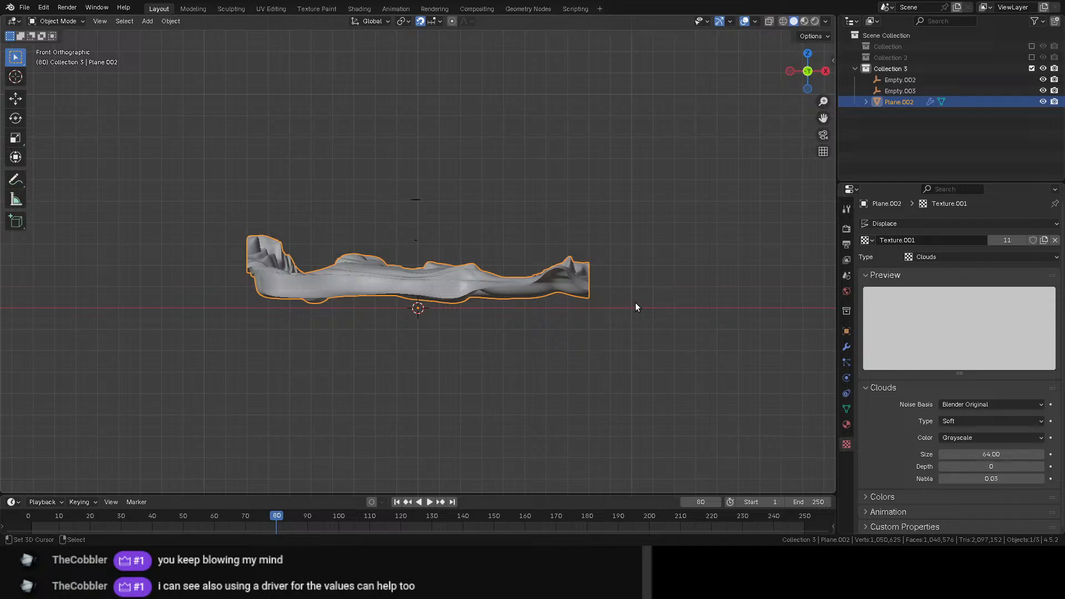
key(Tab)
key(KP_7)
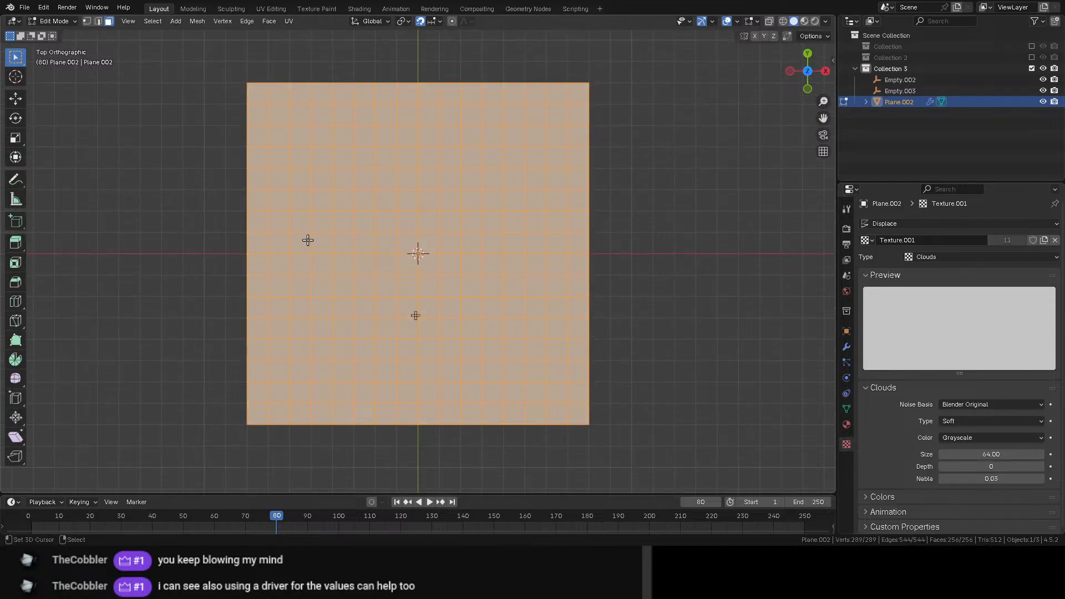
scroll(367, 219, down, 5)
drag(337, 204, 646, 411)
key(x)
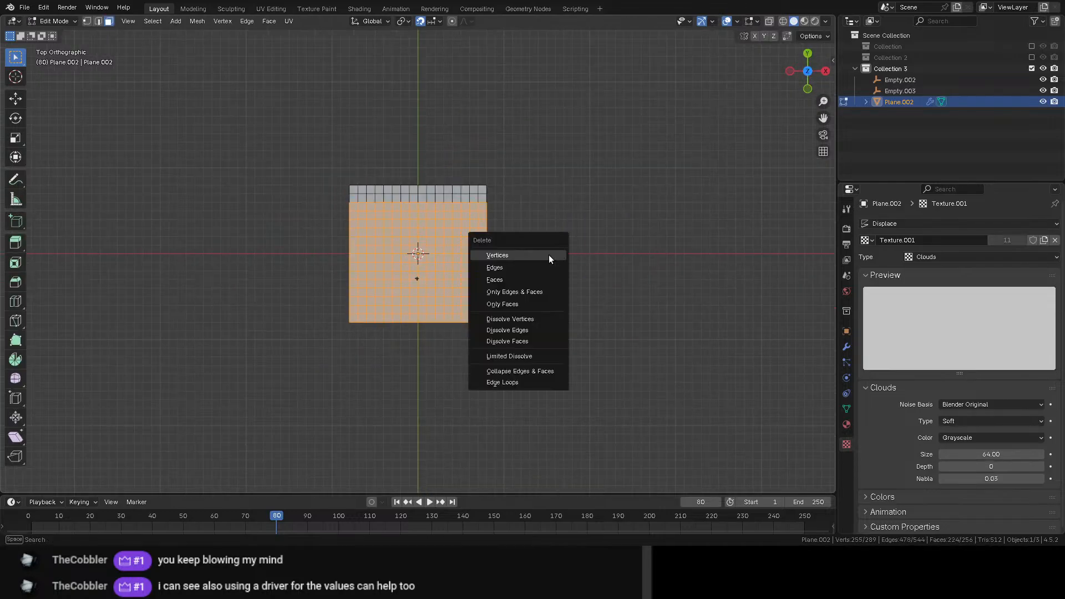
click(549, 259)
Step: Move the remaining strip of faces along Y until its lower edge lies on the X axis, and return to Object Mode
key(a)
key(g)
key(y)
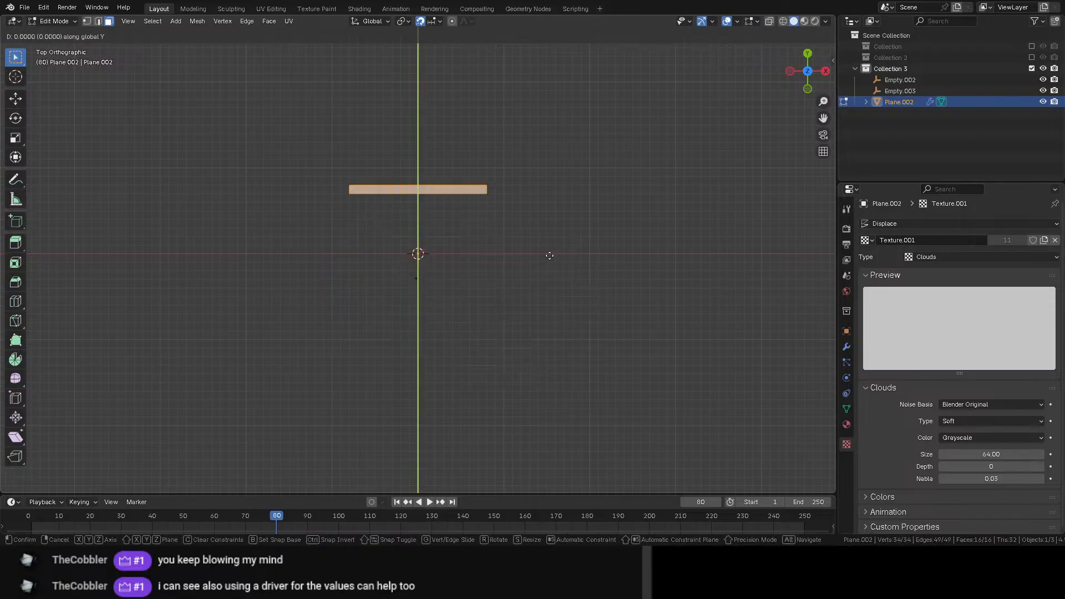
click(557, 320)
key(Tab)
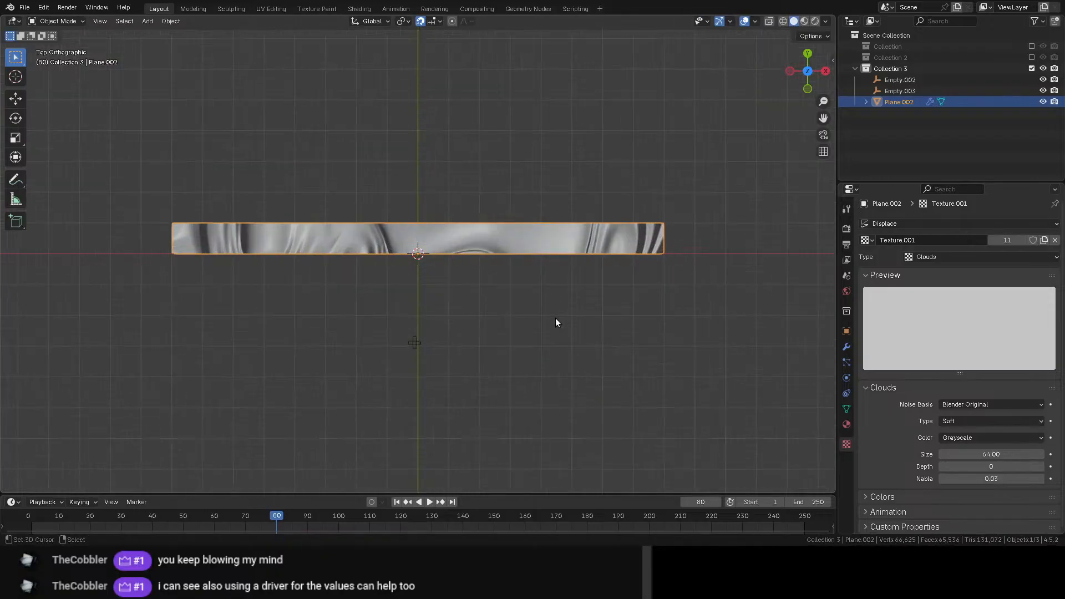
Step: Examine the displaced strip's height profile and overhangs from the front, the side and in perspective
key(KP_1)
mouse_move(555, 318)
middle_down()
mouse_move(483, 325)
mouse_move(557, 326)
middle_up()
key(KP_1)
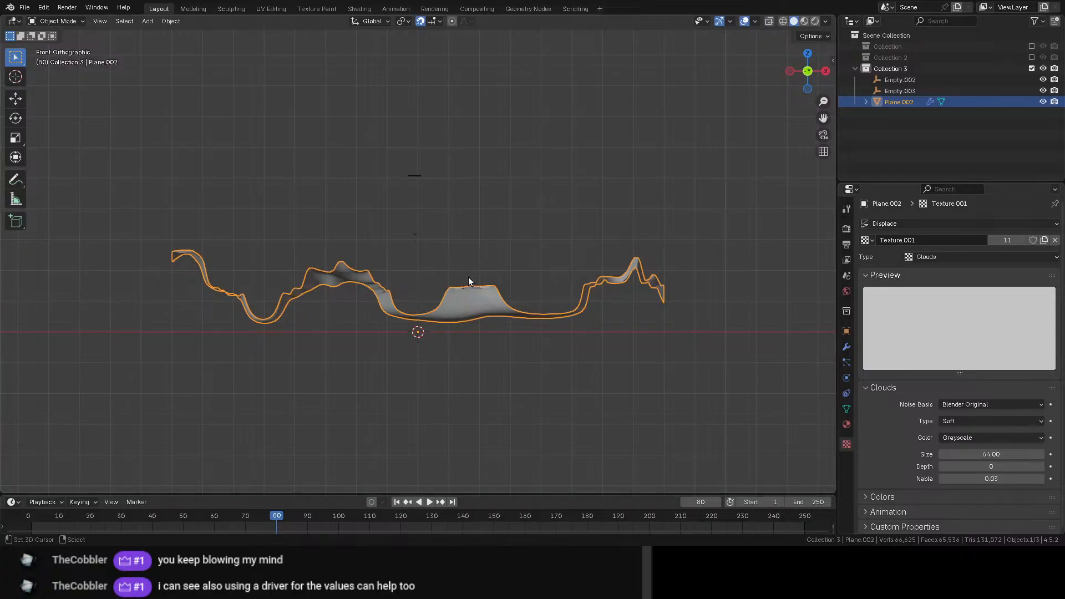
key(KP_3)
scroll(468, 277, up, 6)
middle_drag(468, 278, 553, 335)
scroll(261, 265, down, 3)
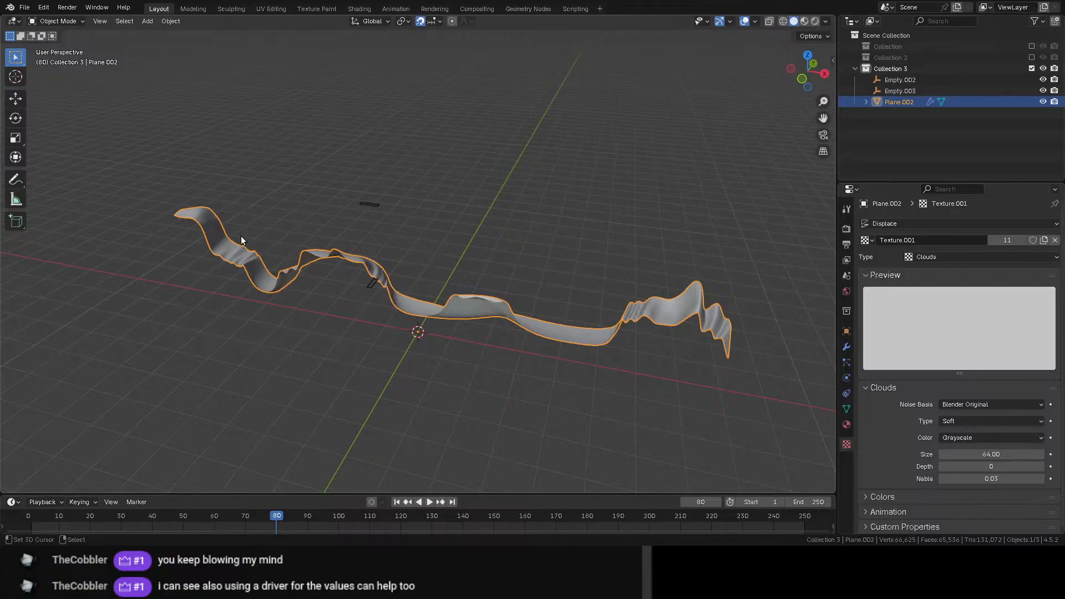
mouse_move(794, 327)
middle_down()
mouse_move(617, 326)
mouse_move(501, 300)
middle_up()
Step: Extrude the strip's lower edge loop 10 units along negative Y in top view and bring up the plane's modifier stack
key(Tab)
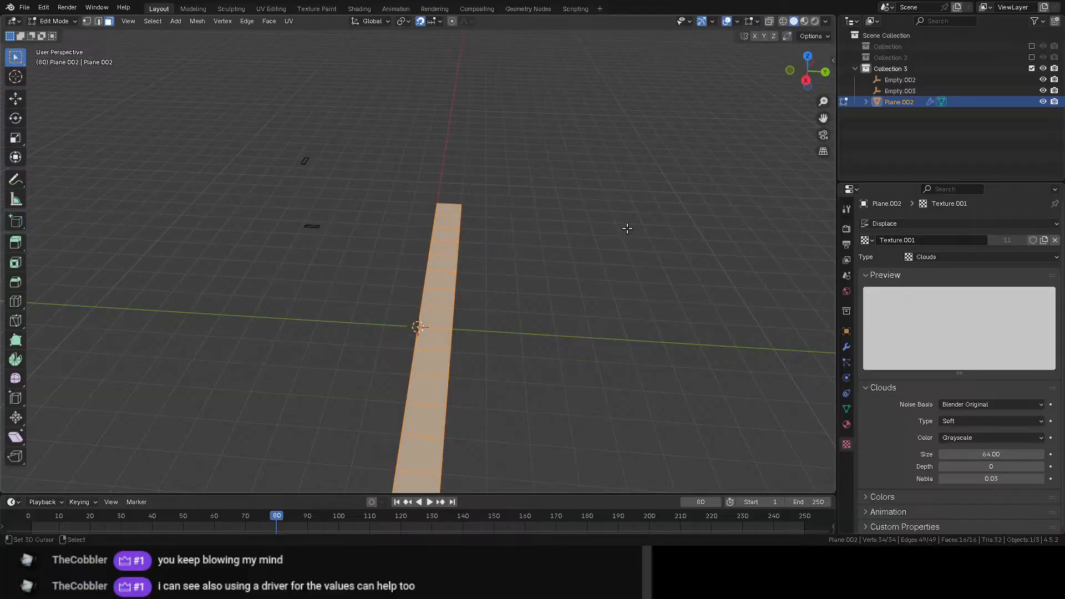
key(KP_7)
right_drag(627, 228, 431, 210)
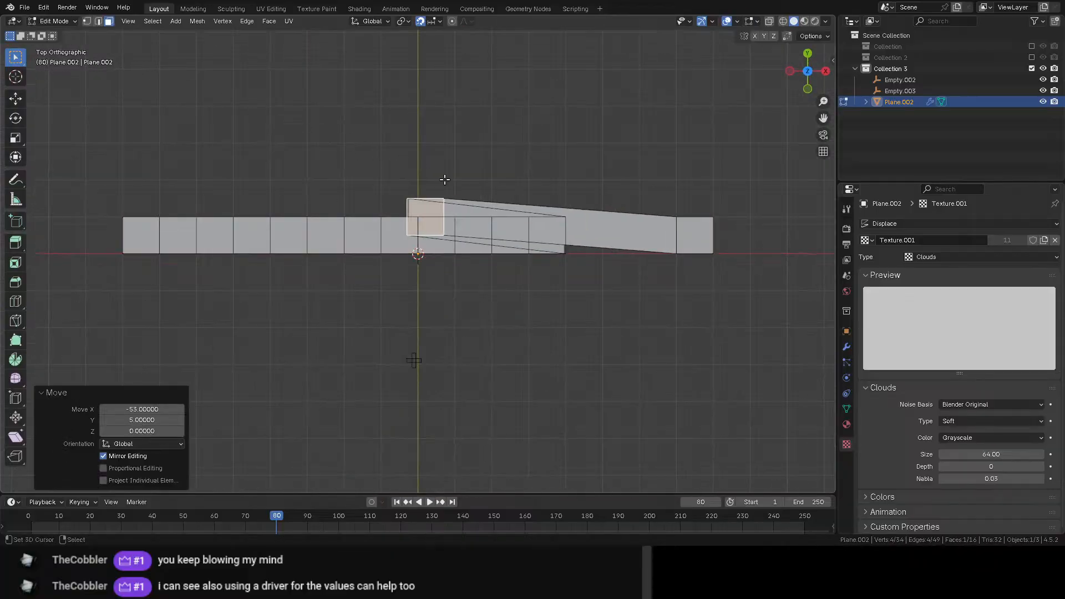
key(ctrl+z)
click(87, 21)
alt+click(411, 253)
scroll(489, 307, down, 5)
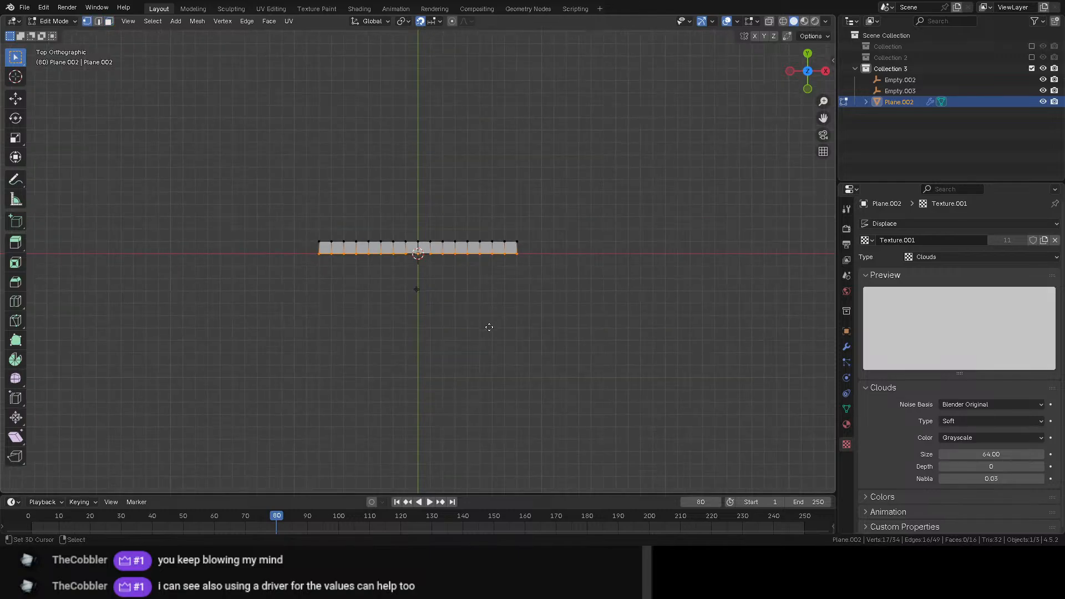
key(e)
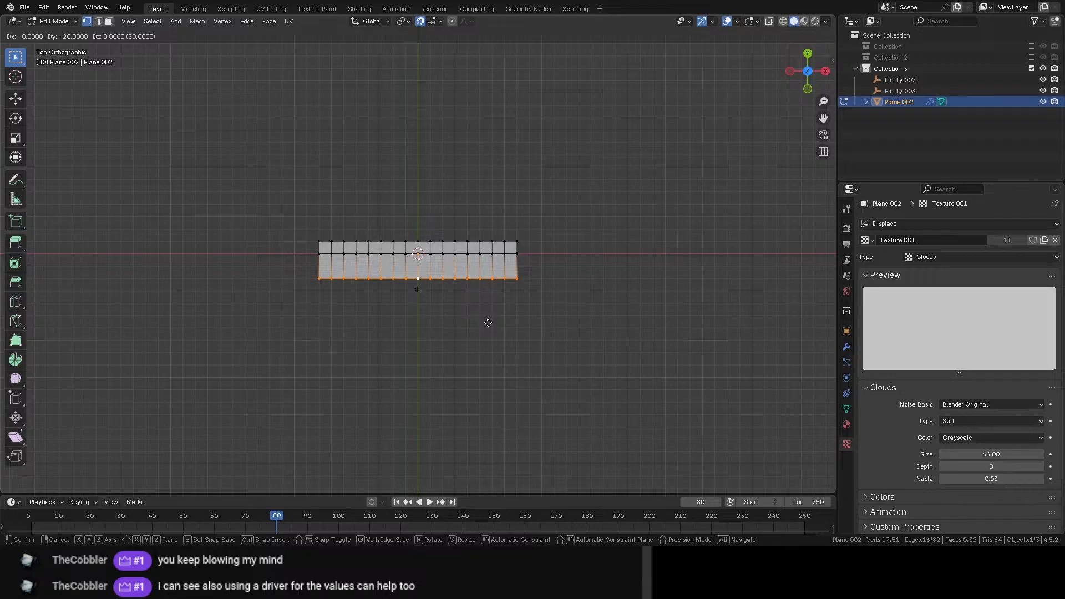
click(488, 317)
click(847, 346)
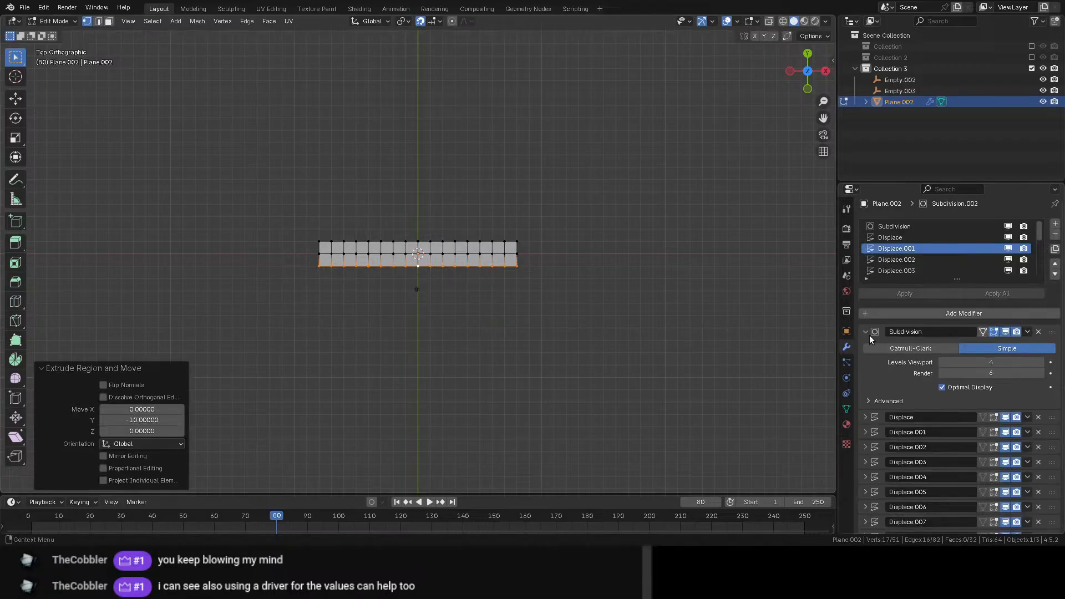
Step: Turn off the viewport display of the Subdivision, Subdivision.001 and Subdivision.002 modifiers
click(1006, 332)
scroll(987, 410, down, 3)
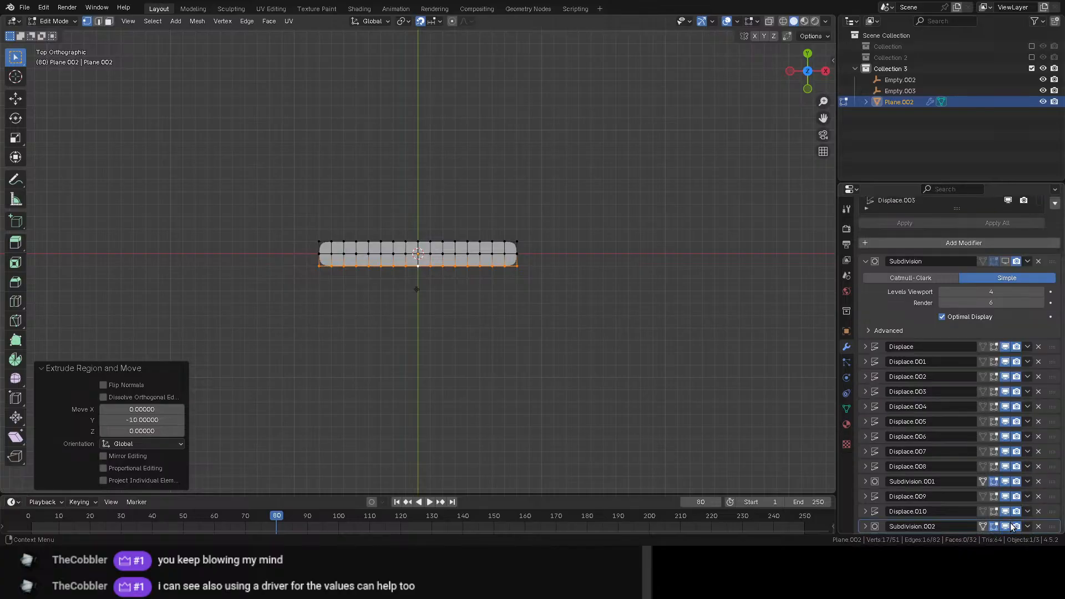
click(1005, 482)
Step: Extrude the strip's lower edge loop 10 units along negative Y and repeat the extrusion eleven times
text(e)
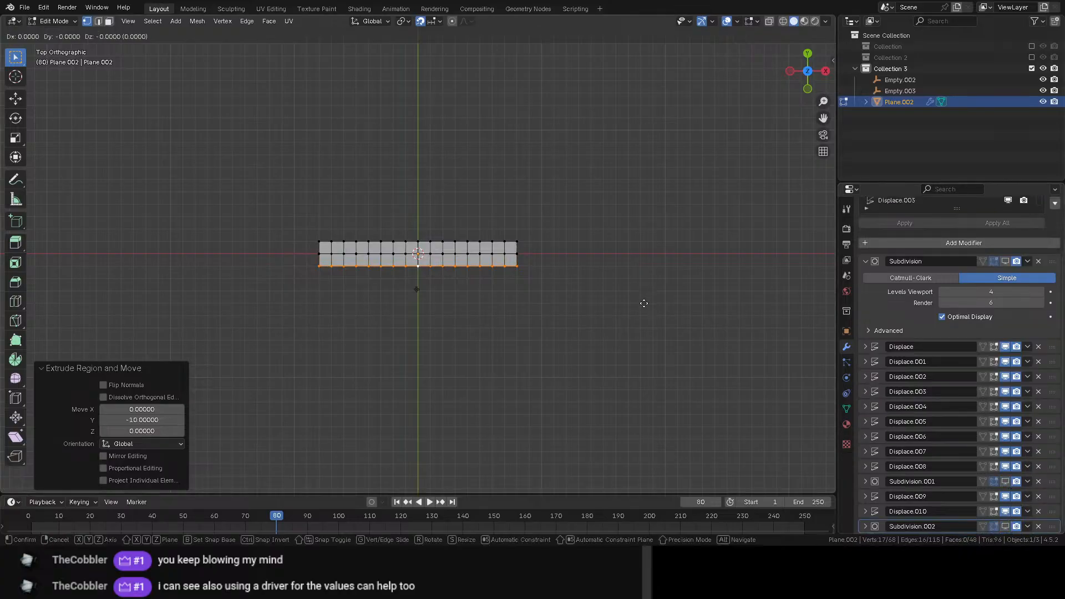
text(y-10)
key(Return)
key(shift+r)
key(shift+r)
key(shift+r)
key(shift+r)
key(shift+r)
key(shift+r)
key(shift+r)
key(shift+r)
key(shift+r)
key(shift+r)
key(shift+r)
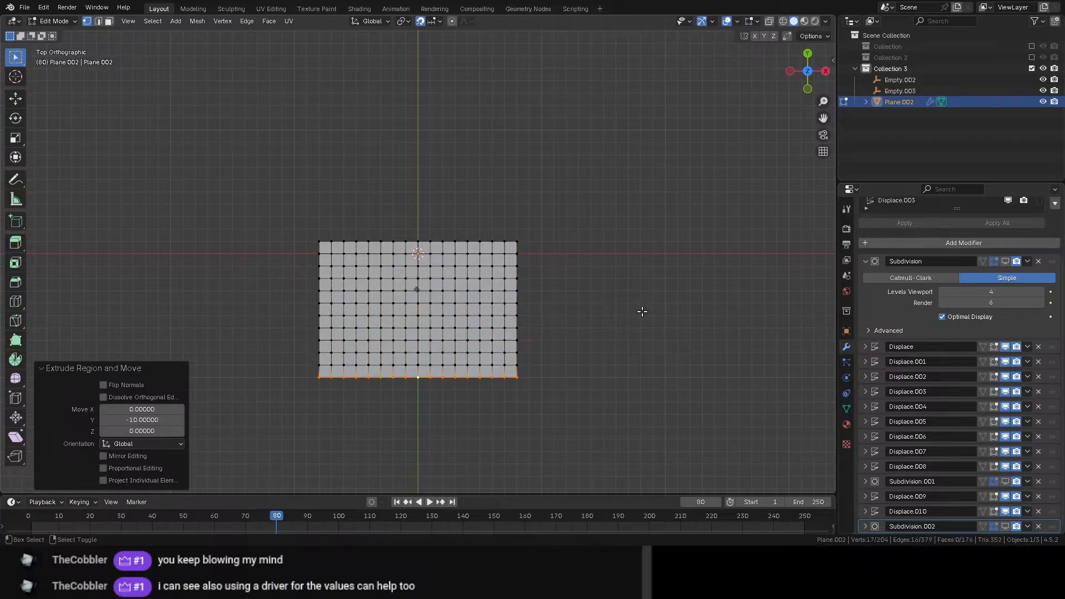
Step: Move the whole grid in negative X and positive Y until its upper-left corner lies ten cells from both axes
key(a)
key(g)
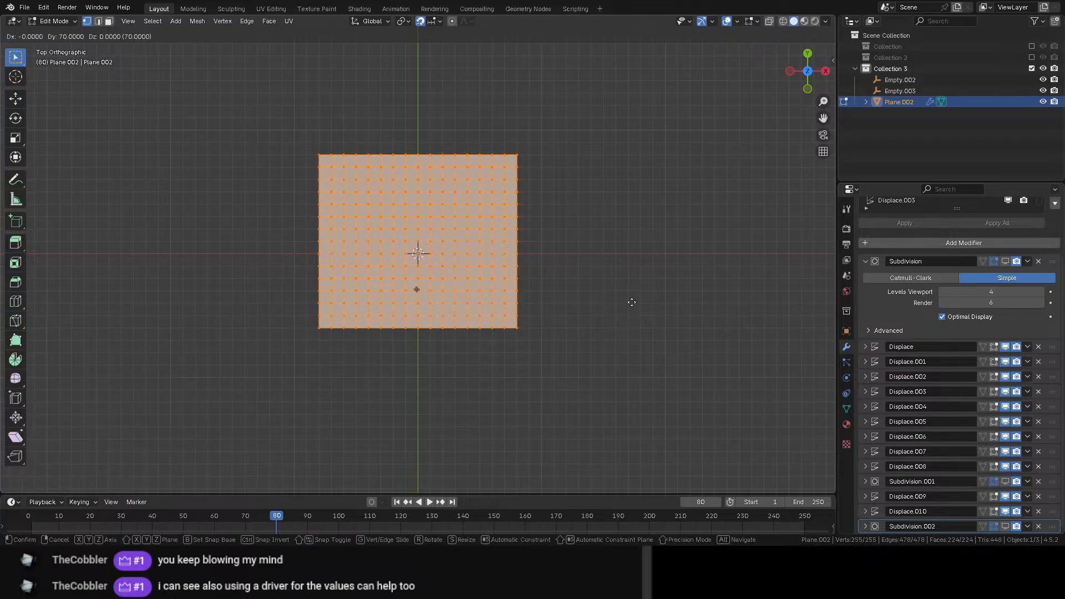
click(606, 272)
Step: Extrude the grid's positive X edge loop 10 units along X and repeat it three times, adding four columns
key(alt+a)
alt+right_click(501, 245)
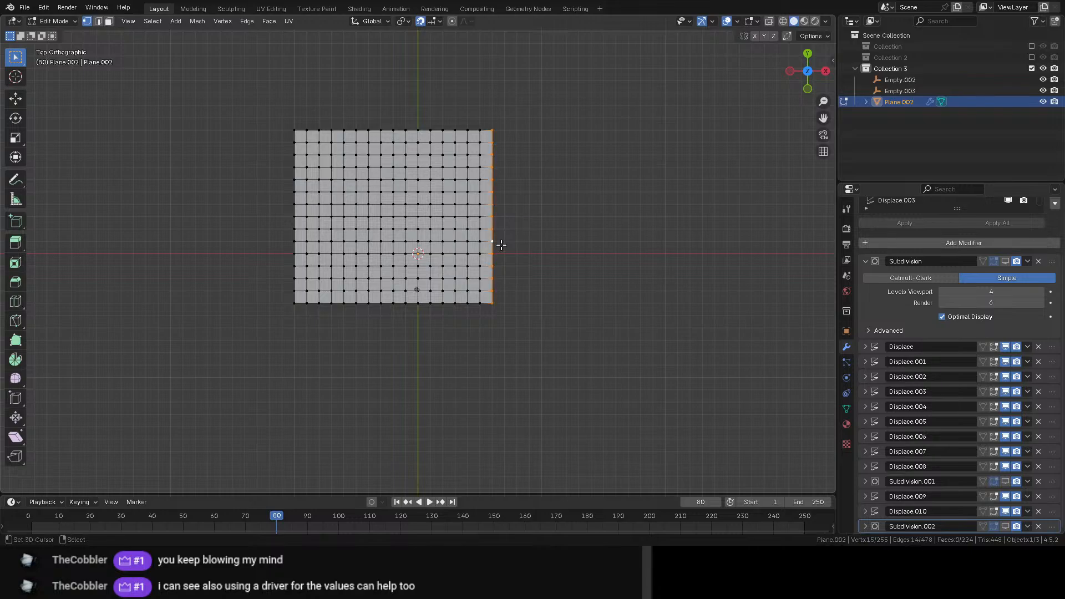
key(e)
click(515, 244)
key(shift+r)
key(shift+r)
key(shift+r)
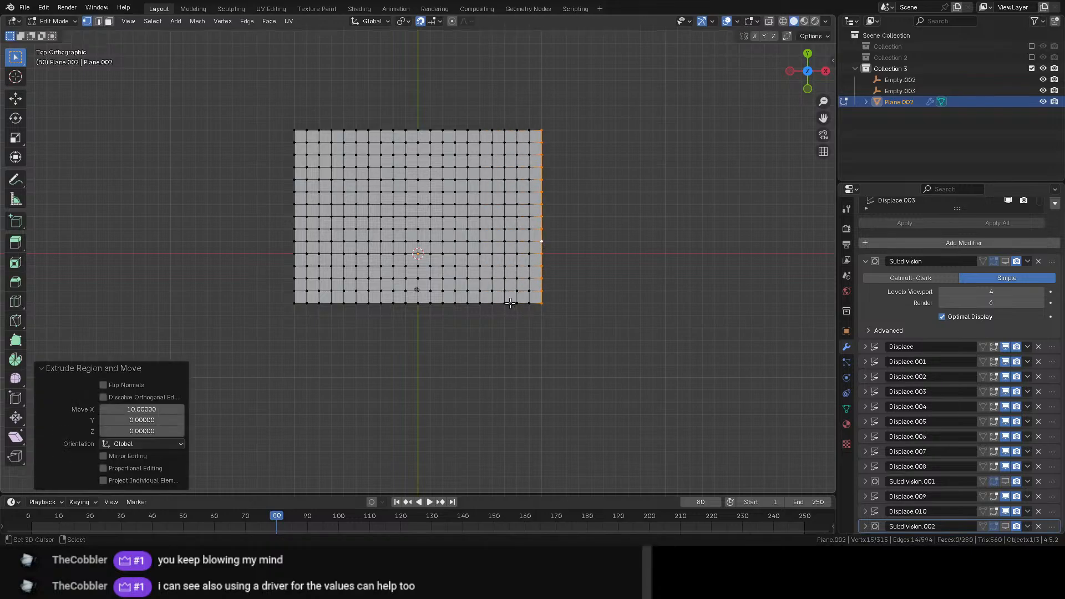
Step: Extrude the grid's lower edge loop 10 units along negative Y six times, and save the file in Object Mode
alt+right_click(504, 305)
key(e)
click(507, 320)
key(shift+r)
key(shift+r)
key(shift+r)
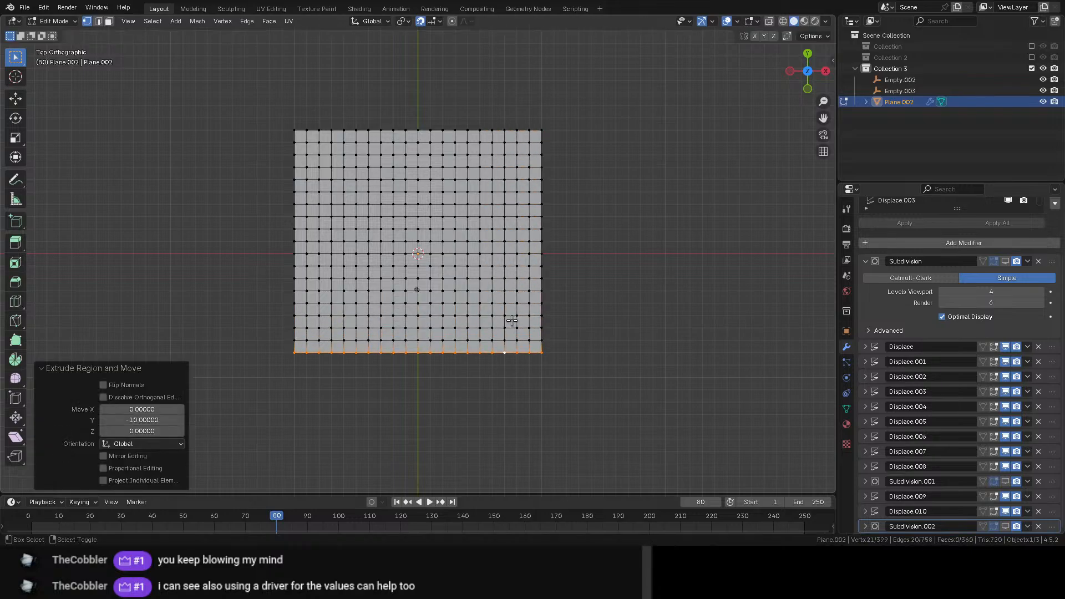
key(shift+r)
key(shift+r)
middle_drag(599, 338, 546, 295)
key(Tab)
key(ctrl+s)
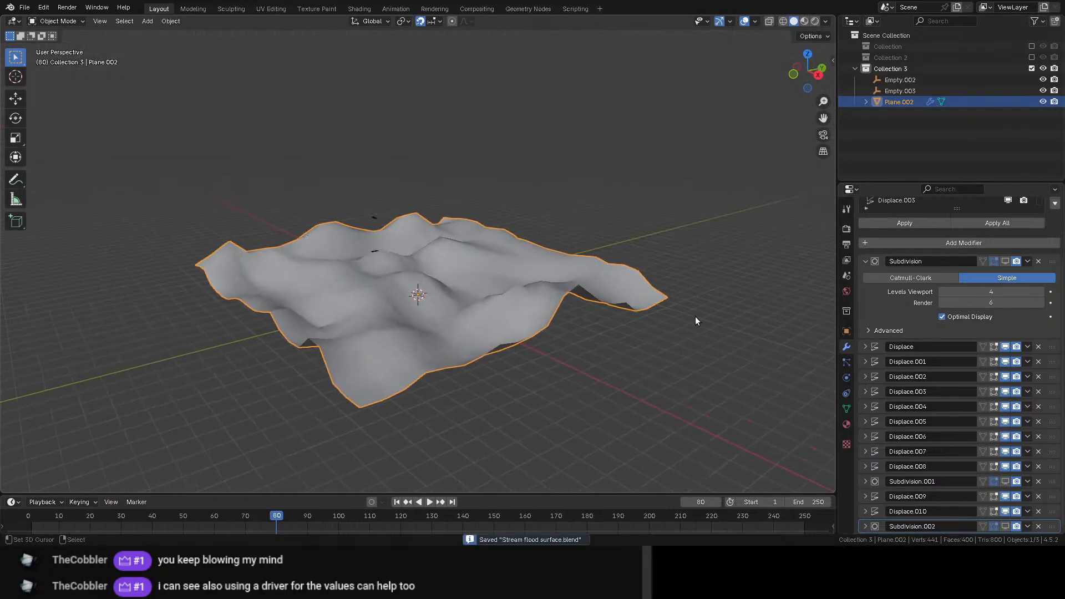
Step: Turn the viewport display of the Subdivision and Subdivision.001 modifiers back on and save the file
click(1005, 261)
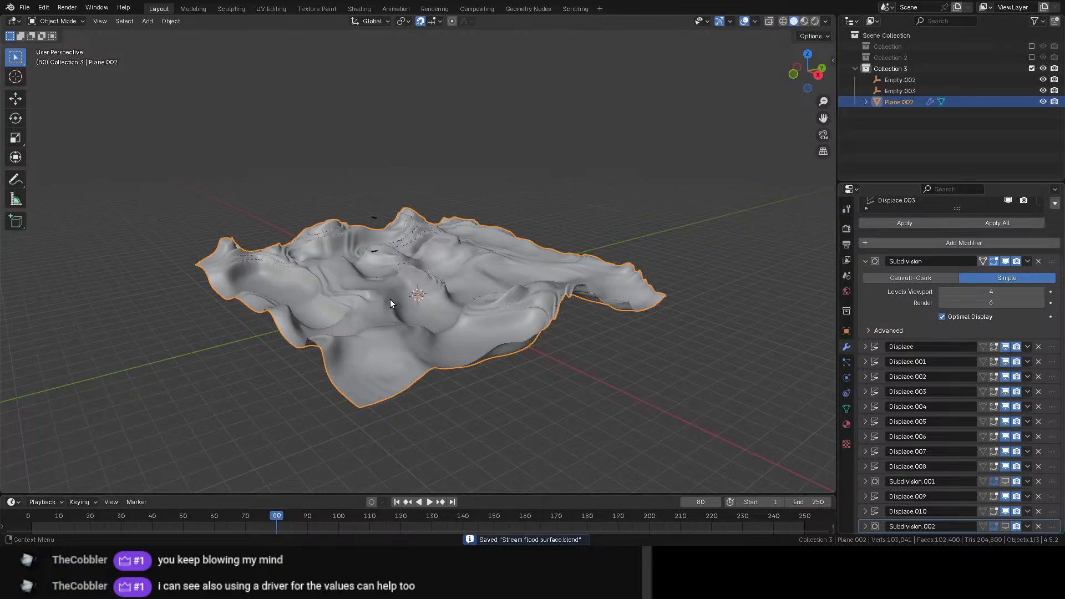
key(ctrl+z)
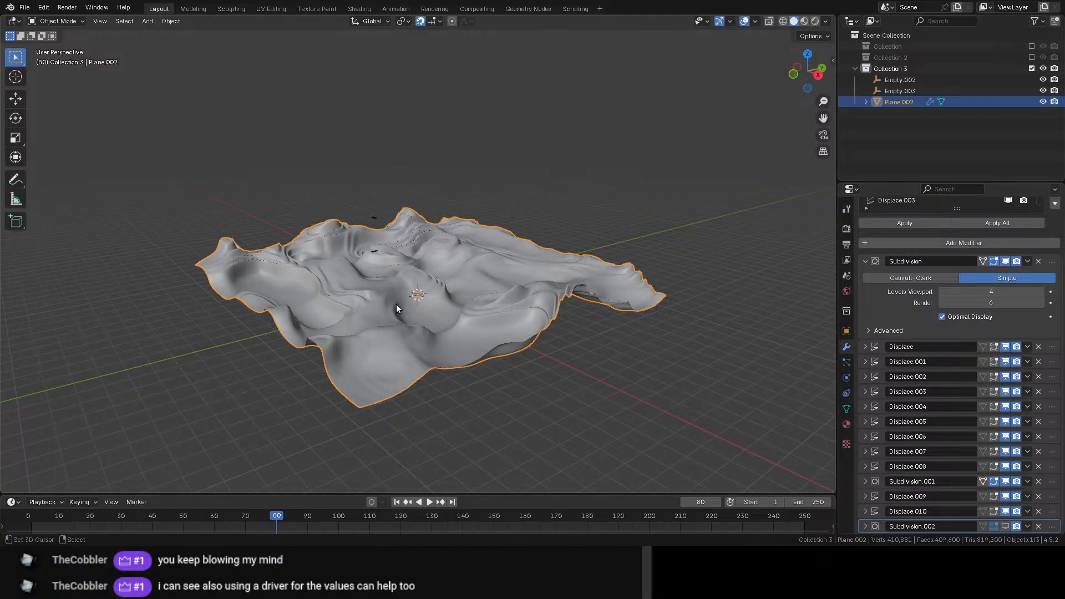
middle_drag(405, 305, 464, 364)
scroll(561, 354, up, 5)
key(ctrl+s)
Step: Set the depth of the terrain's Clouds displacement texture to 8 and save the file
middle_drag(520, 345, 394, 324)
scroll(446, 311, up, 6)
middle_drag(534, 312, 481, 264)
scroll(471, 266, down, 10)
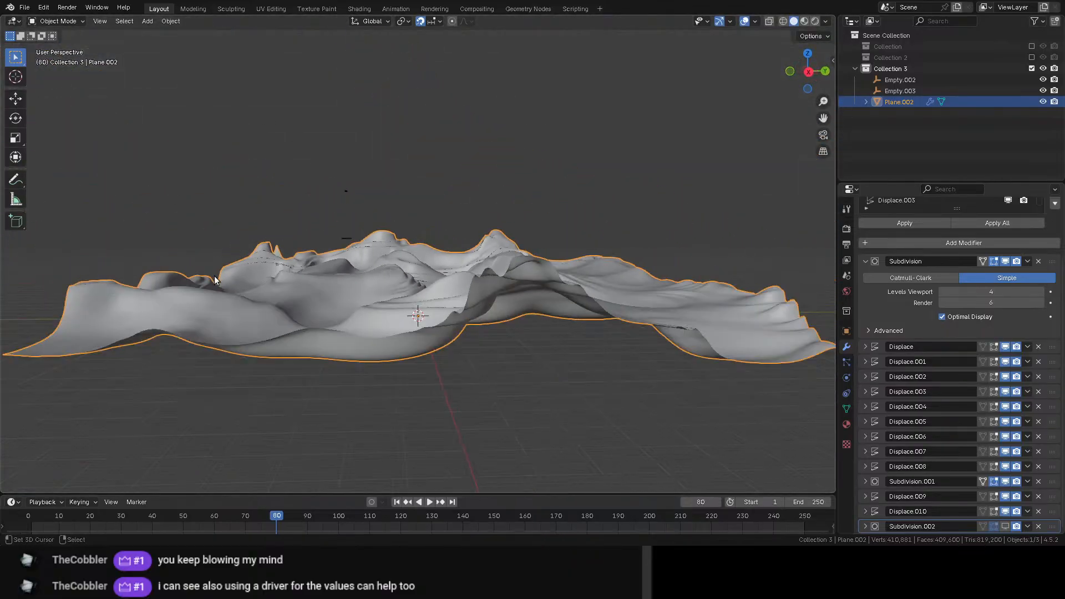
middle_drag(215, 280, 264, 238)
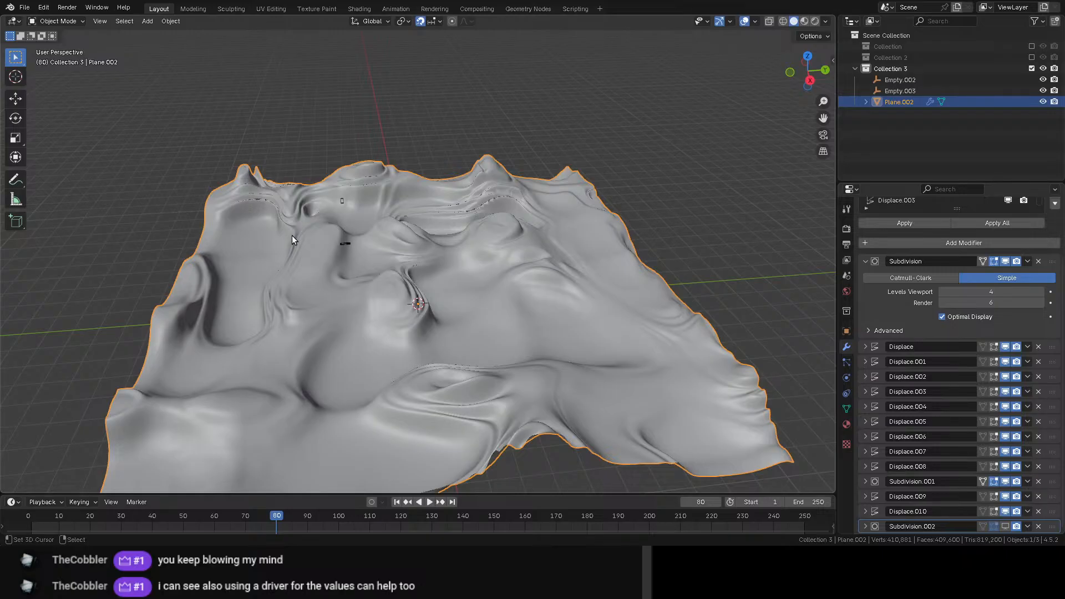
click(846, 444)
click(991, 466)
text(8)
key(Return)
middle_drag(607, 362, 490, 220)
key(ctrl+s)
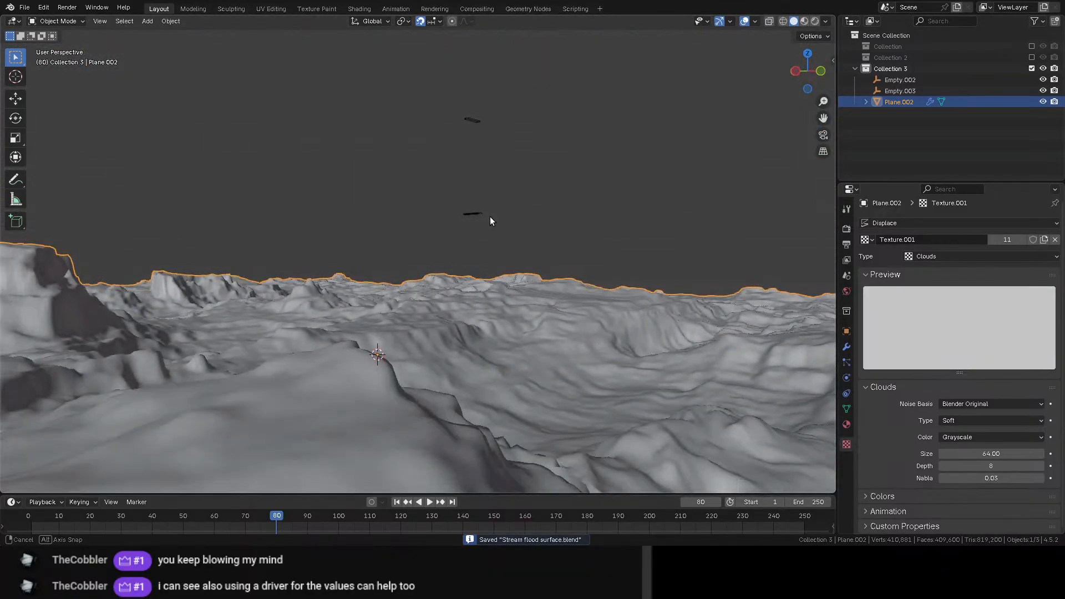
Step: Explore the detailed terrain at ground level in walk navigation with gravity, and return to an overview of the whole surface
key(shift+grave)
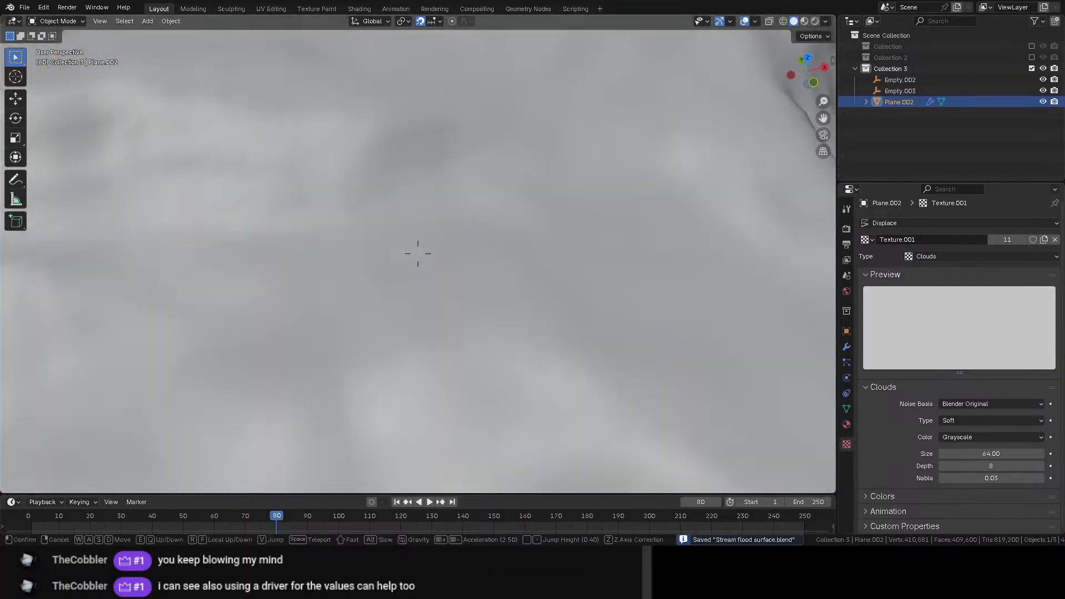
key(Tab)
key(w)
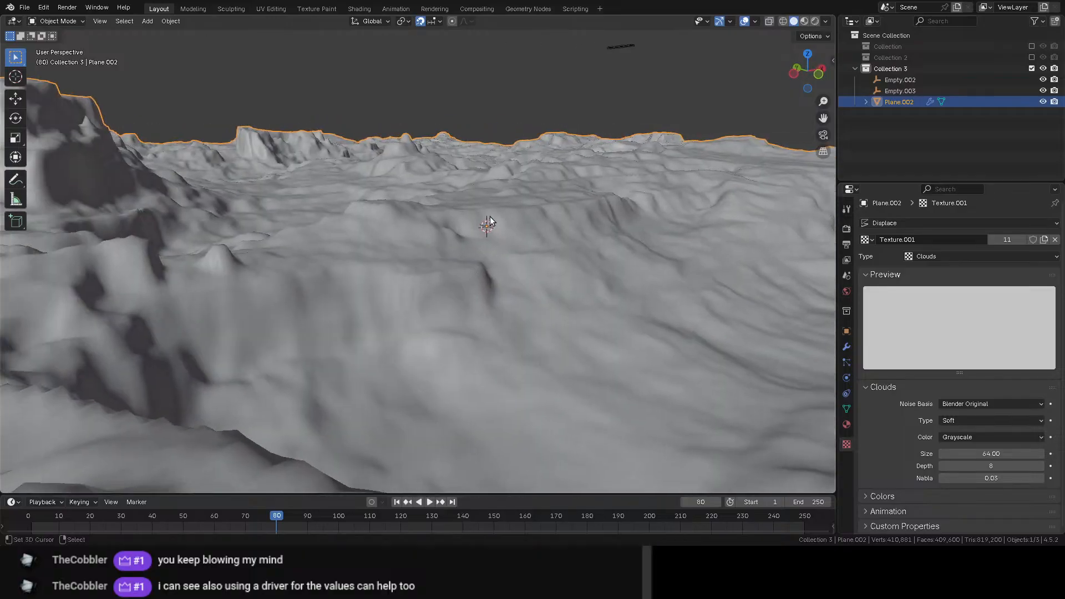
key(Escape)
middle_drag(560, 210, 451, 255)
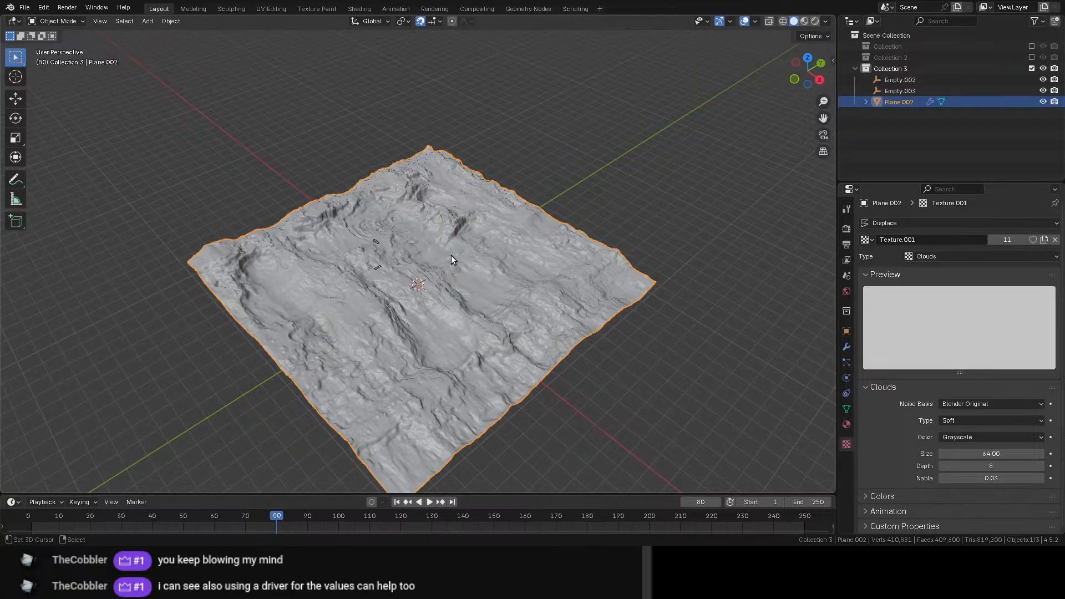
Step: Add a Single Arrow empty and move it 200 units along X, away from the terrain
key(shift+a)
mouse_move(513, 234)
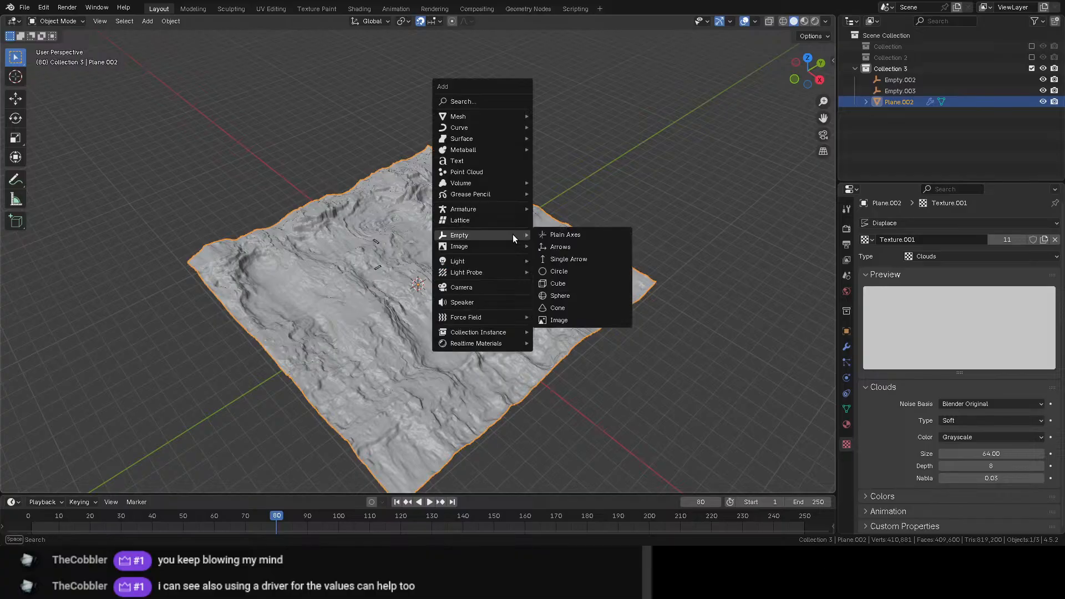
click(568, 259)
key(KP_7)
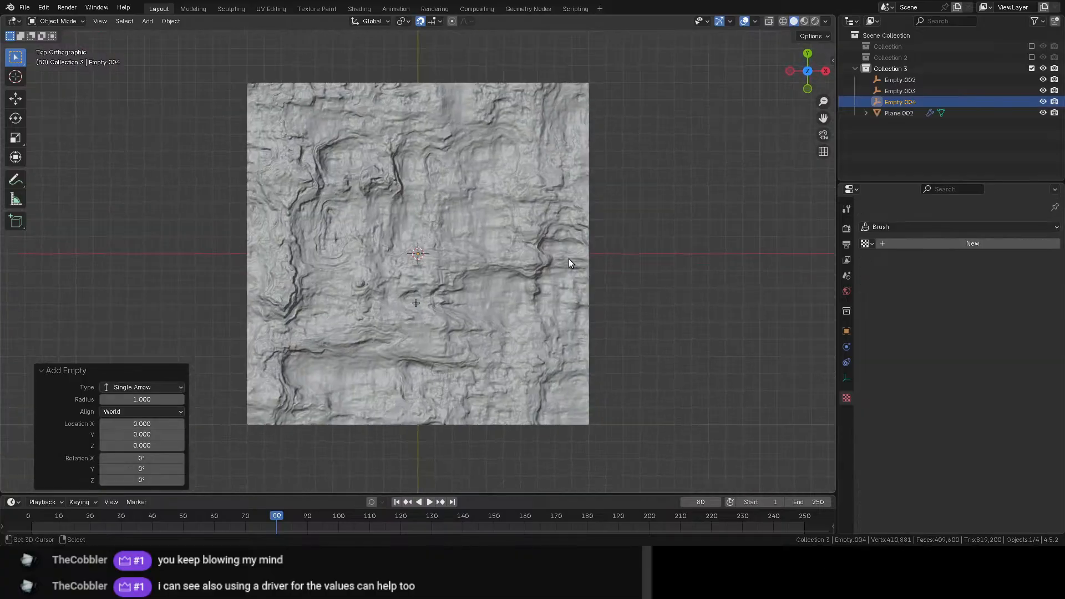
scroll(568, 258, down, 8)
scroll(426, 279, down, 5)
key(g)
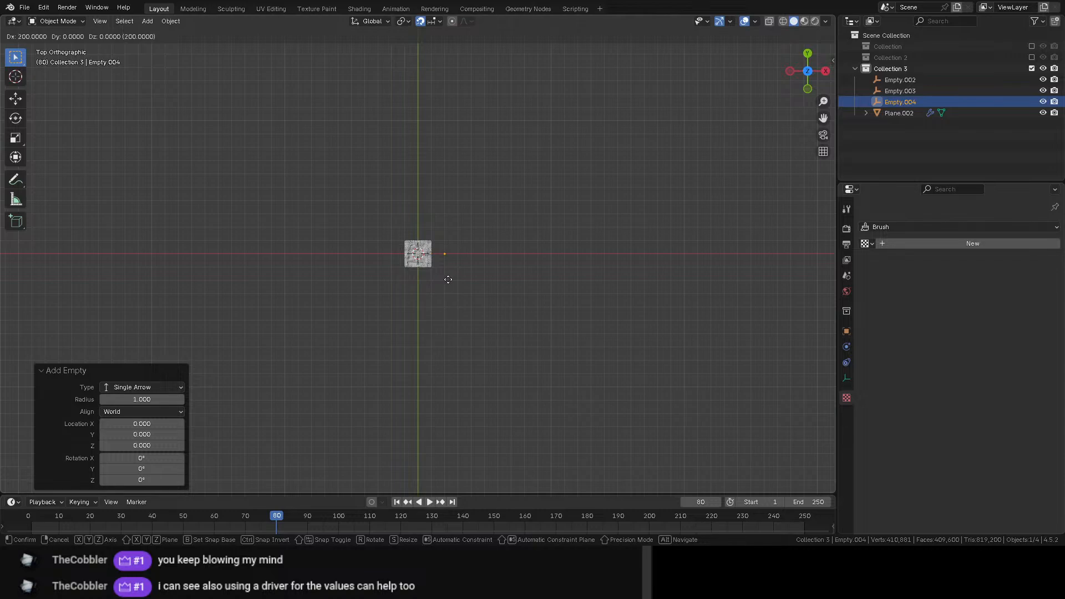
click(450, 280)
key(KP_Decimal)
middle_drag(445, 282, 464, 191)
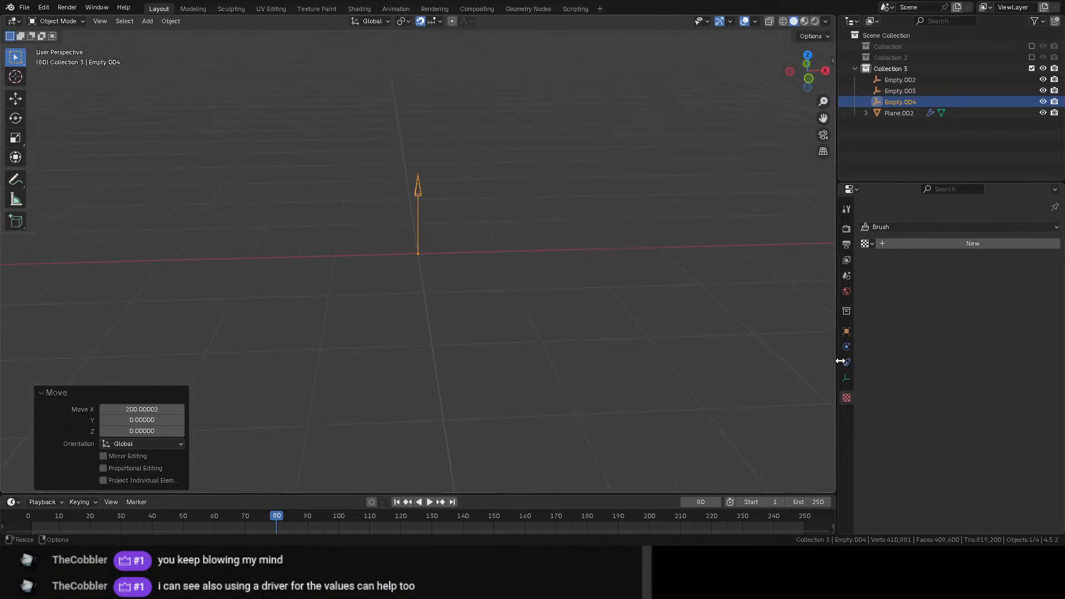
Step: Drive the arrow's Z location with the expression sin(frame/32) and play the animation
click(847, 331)
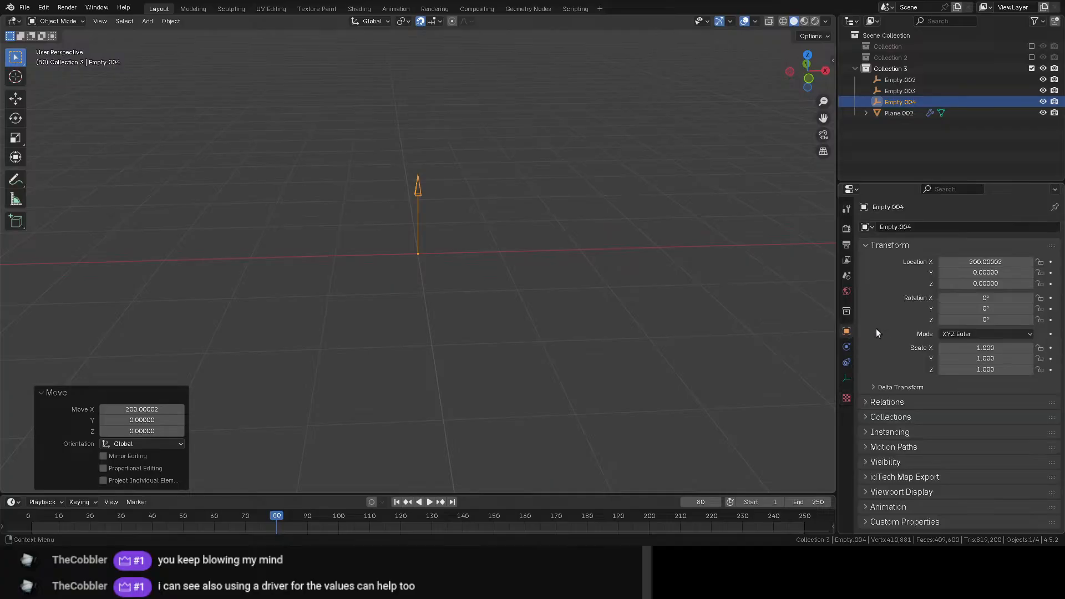
click(993, 284)
text(#sin(frame/32)
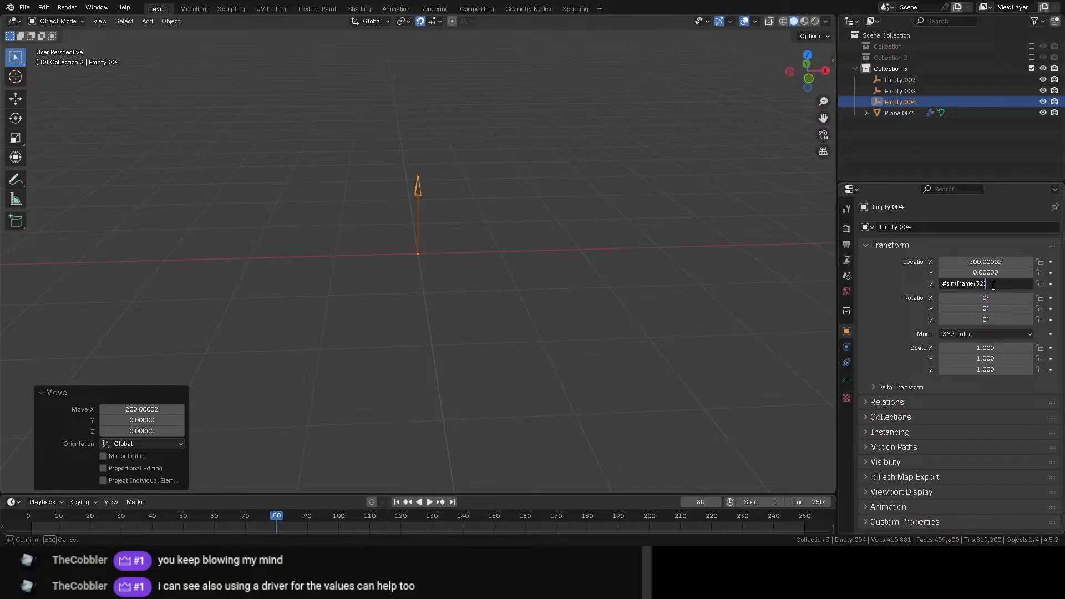
key(Return)
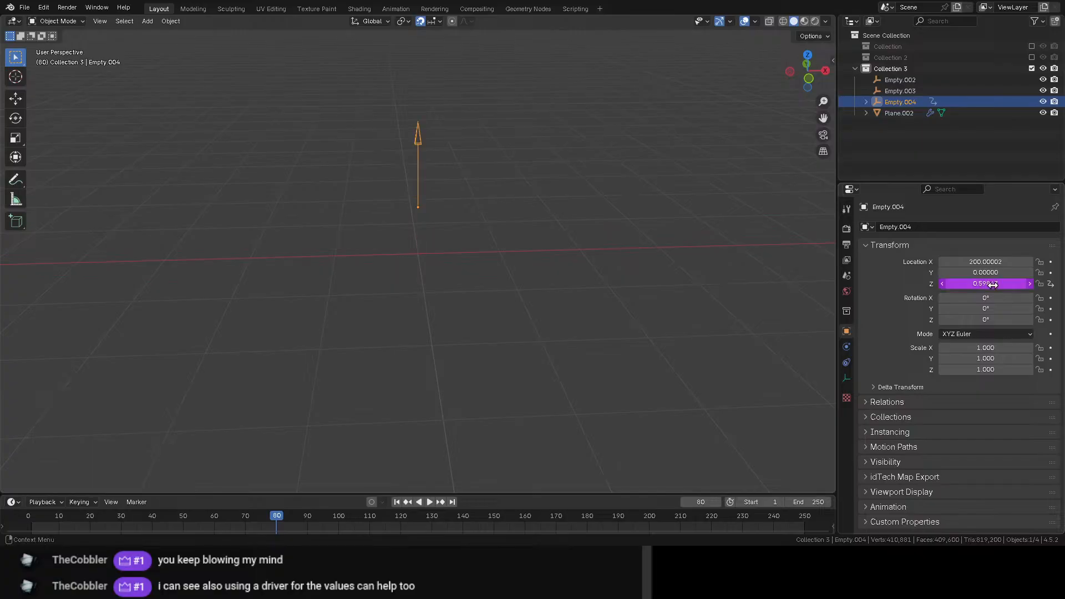
key(space)
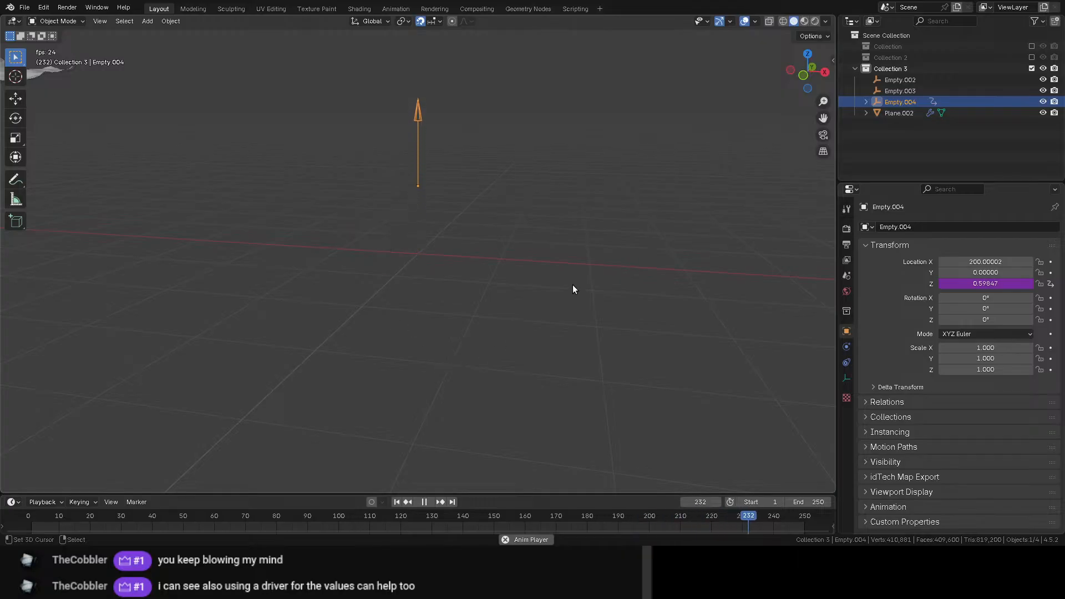
Step: Extend the arrow's Z location driver to sin(frame/32)+sin(frame/24)
click(1009, 283)
click(1009, 283)
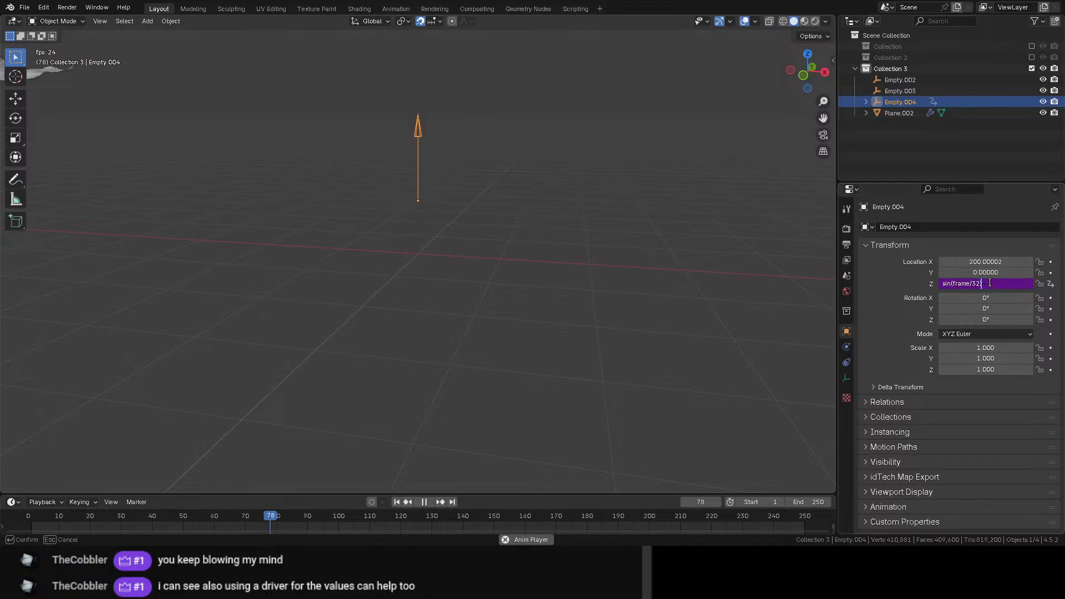
key(ctrl+a)
key(ctrl+c)
key(End)
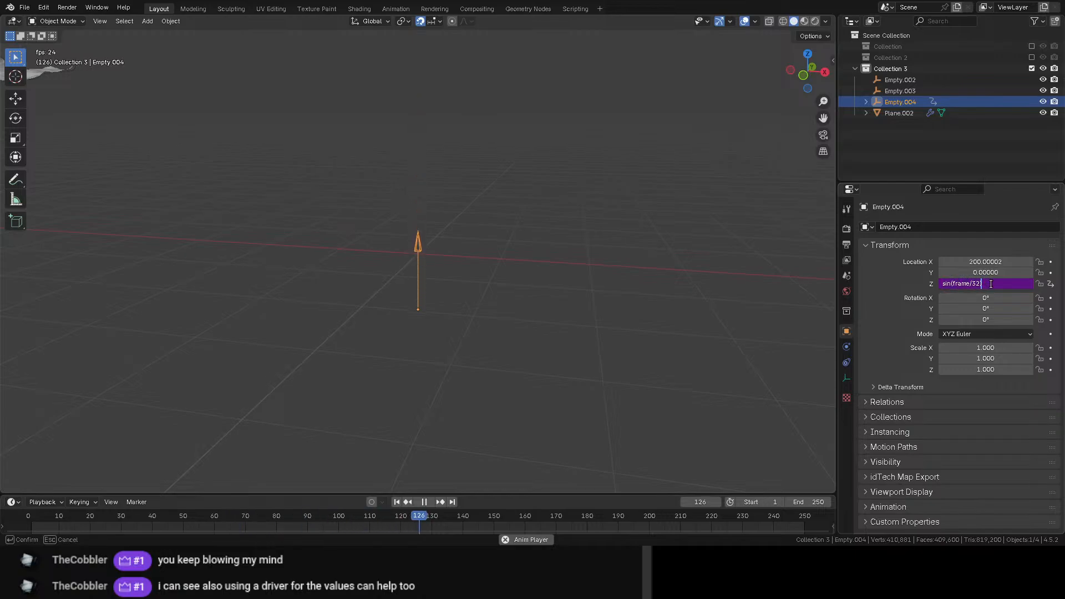
text(+)
key(ctrl+v)
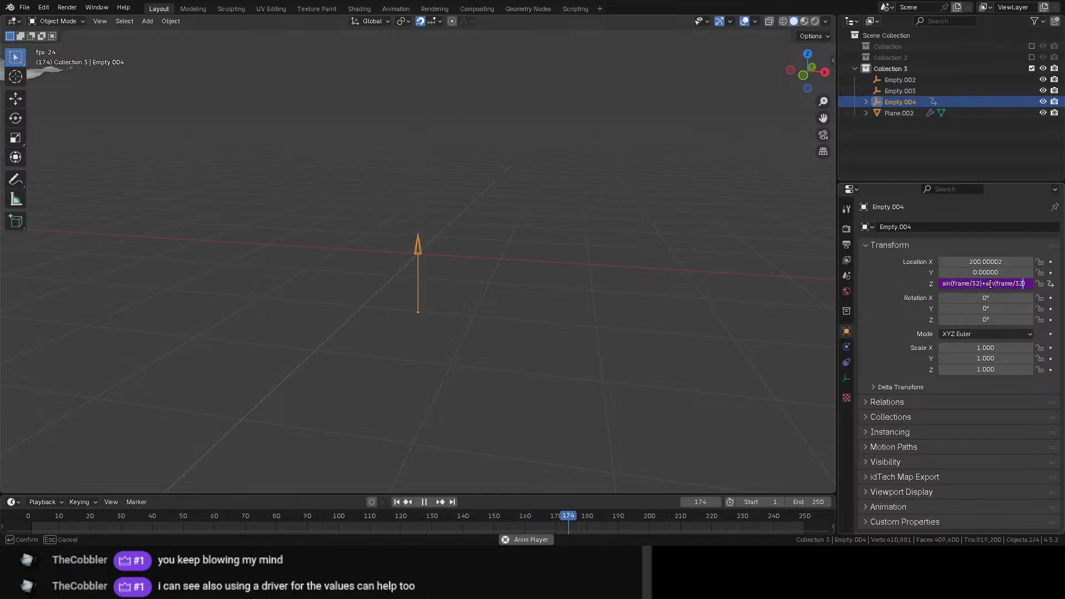
key(Left)
key(BackSpace)
key(BackSpace)
text(24)
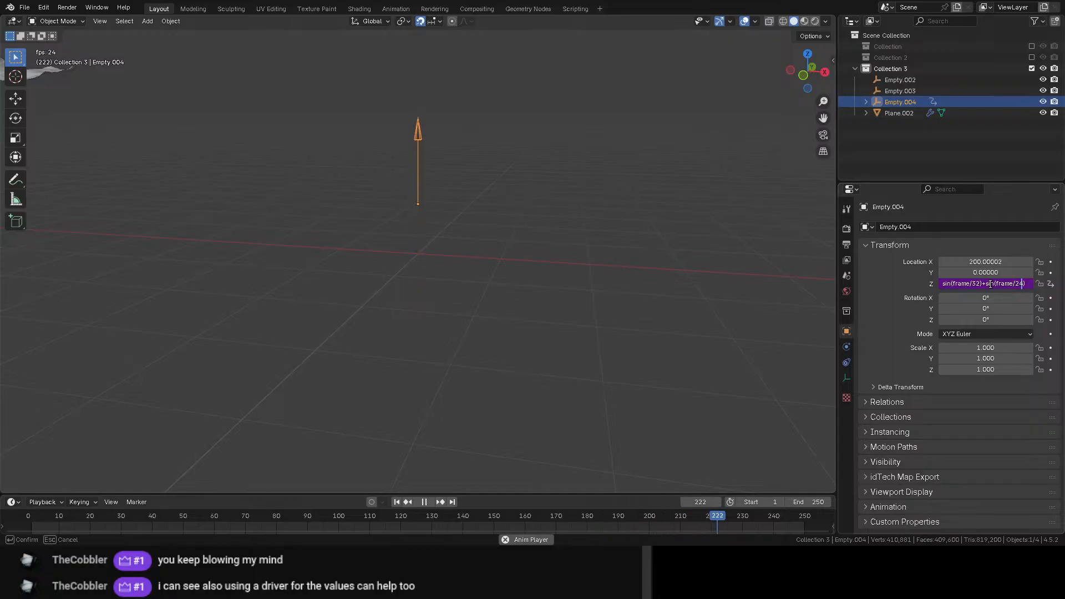
key(Return)
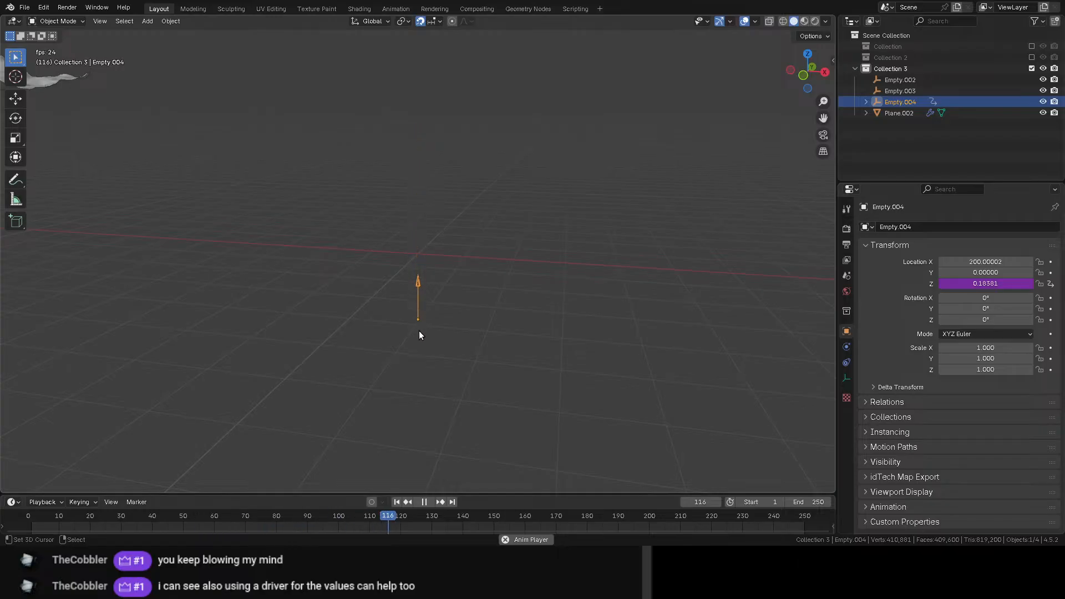
Step: Examine the arrow's combined sine motion in front view by scrubbing the timeline, and return to frame 1
key(KP_1)
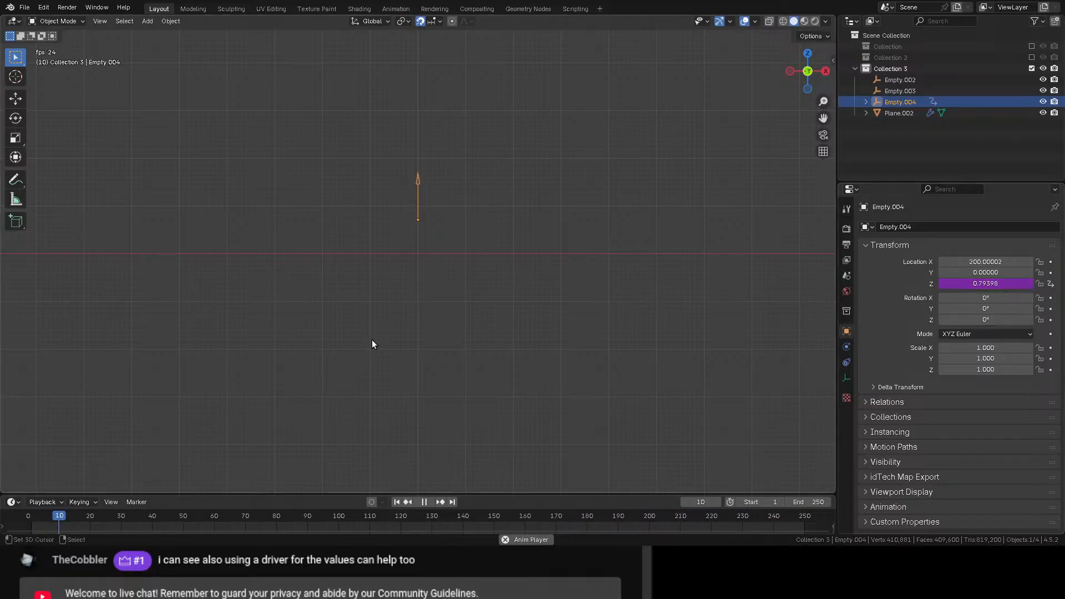
mouse_move(66, 517)
mouse_down()
mouse_move(771, 521)
mouse_move(64, 523)
mouse_up()
drag(224, 523, 400, 437)
click(397, 502)
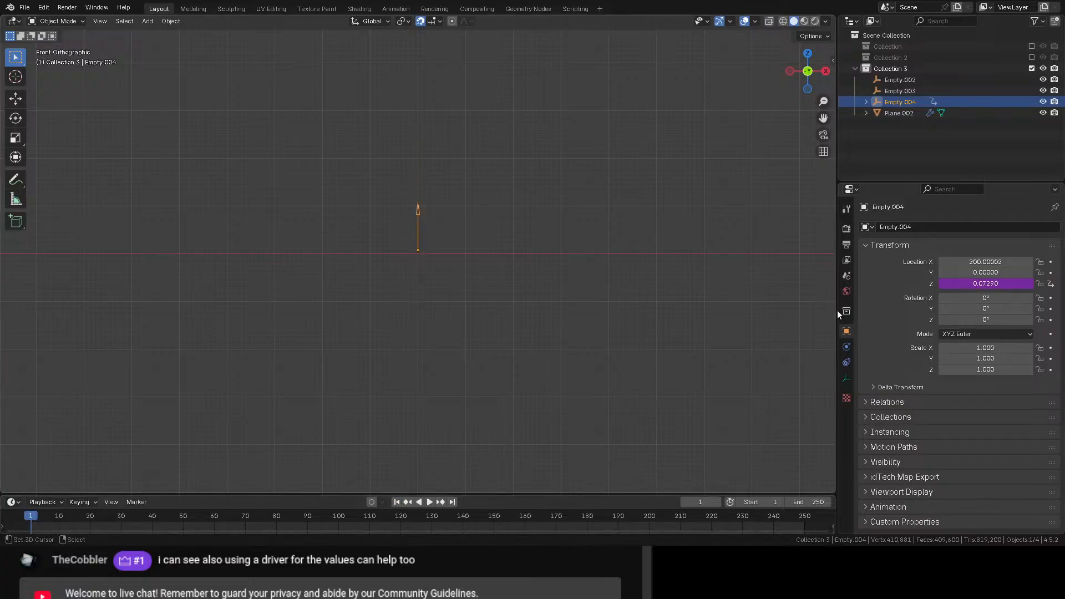
Step: Extend the arrow's Z location driver to sin(frame/32)+sin(frame/24)+cos(frame/32)
click(1014, 282)
click(1027, 282)
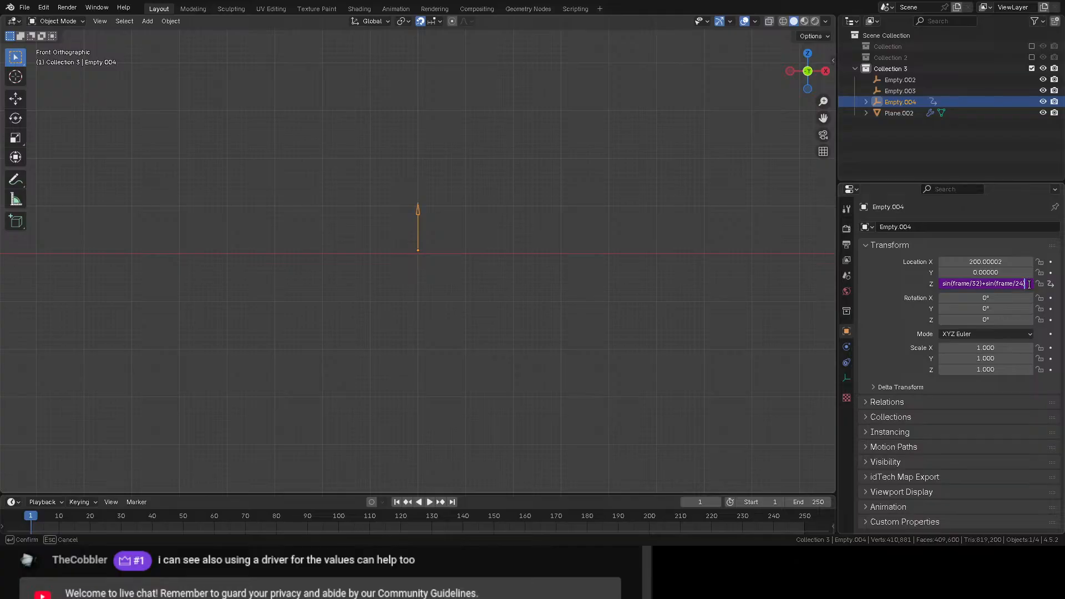
text(+sin(frame/32)
text(cos(frame/32)
key(Return)
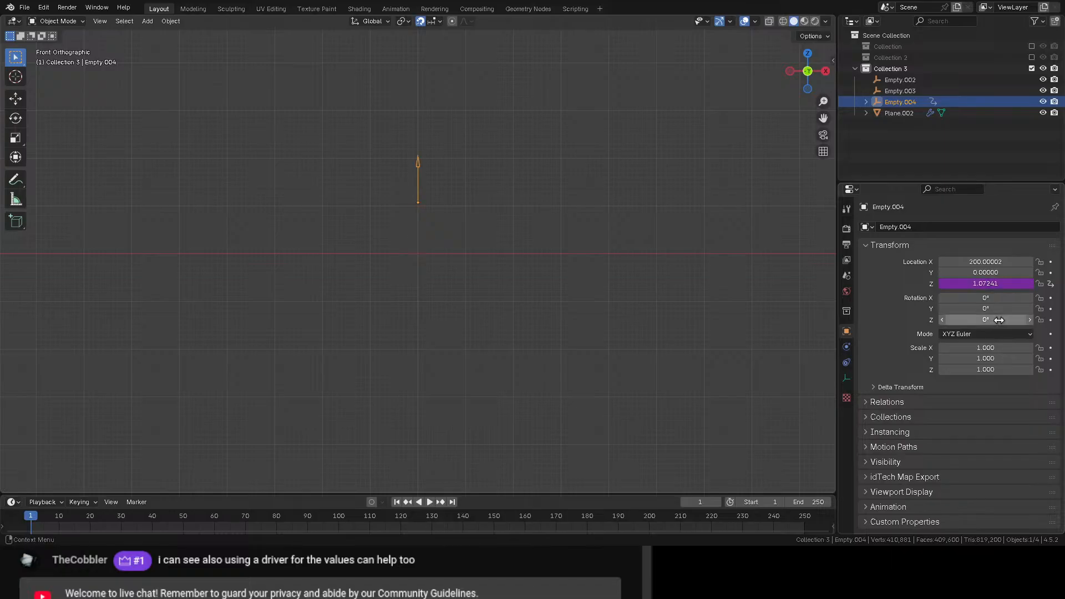
Step: Play and scrub the arrow's new motion, return to frame 1 and bring the terrain back into view
key(space)
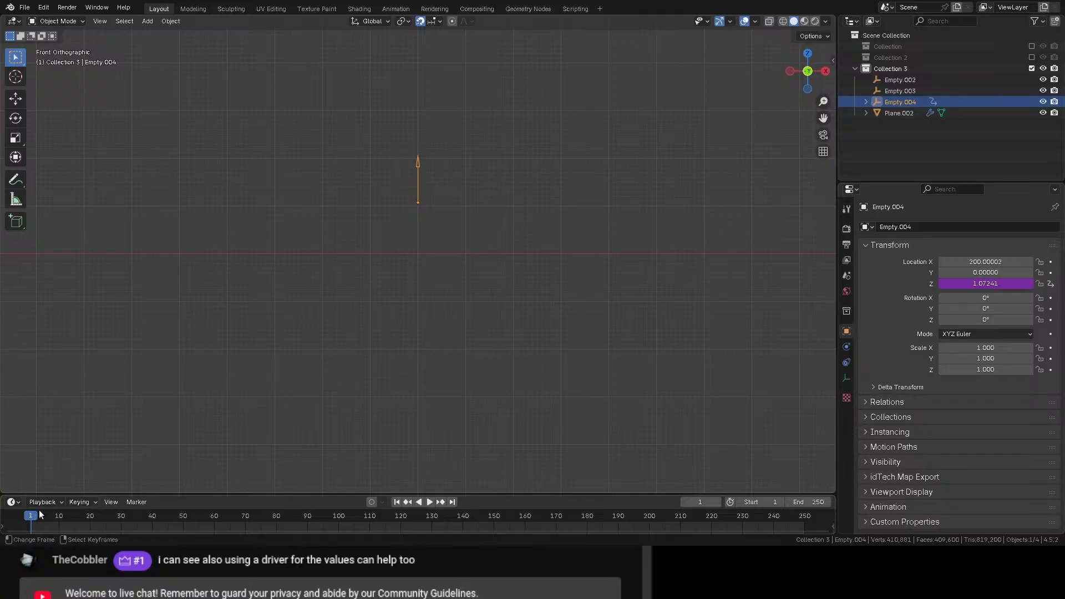
drag(35, 521, 392, 512)
key(space)
click(396, 502)
middle_drag(582, 283, 457, 268)
middle_drag(376, 98, 414, 161)
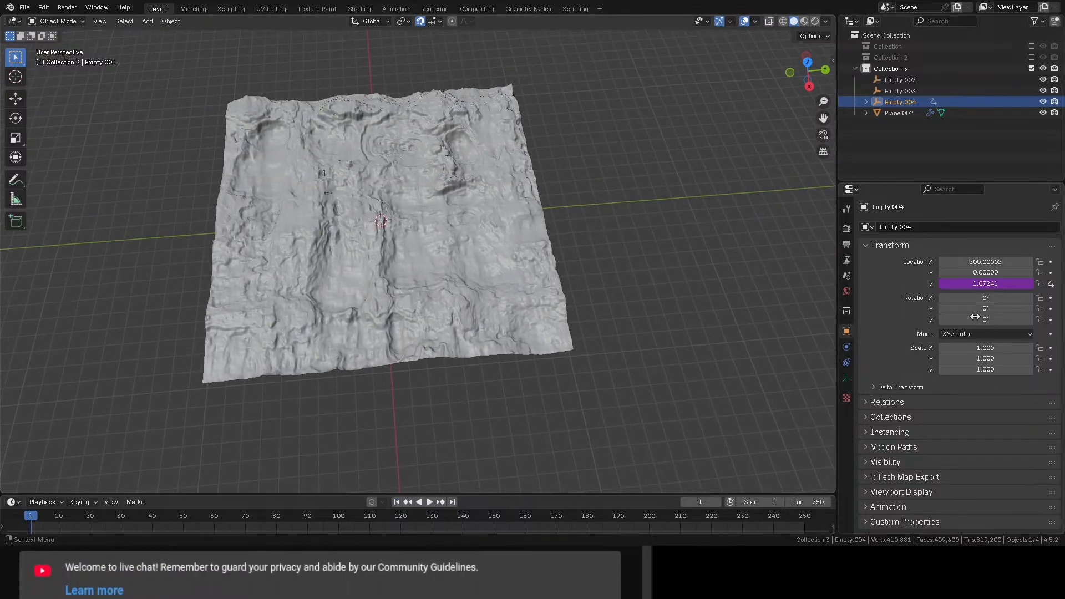
Step: Remove the arrow empty's Z location driver, delete the empty and save the file
right_click(992, 285)
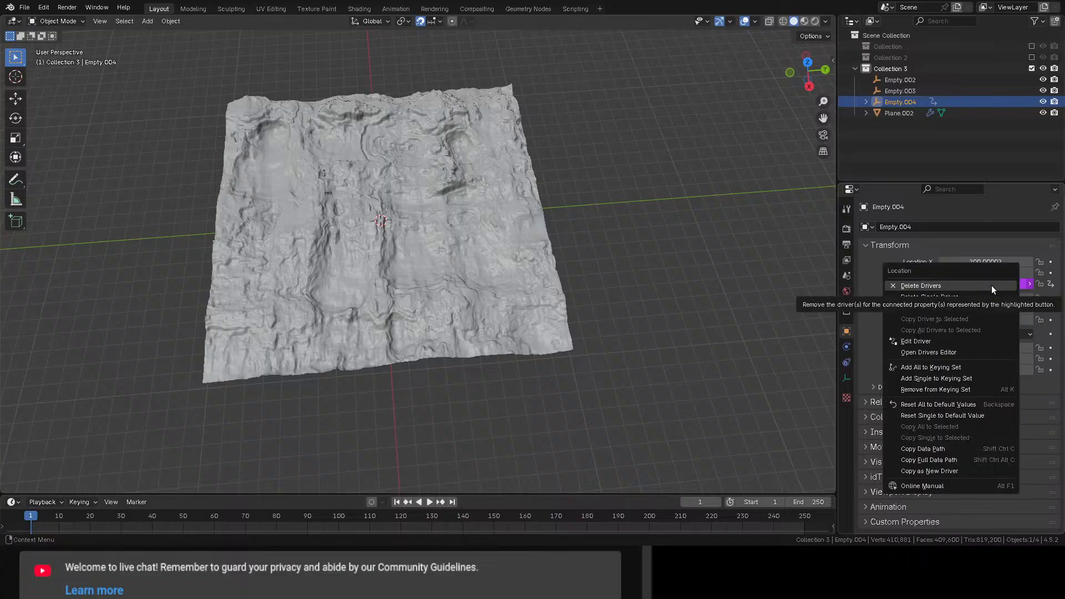
click(967, 286)
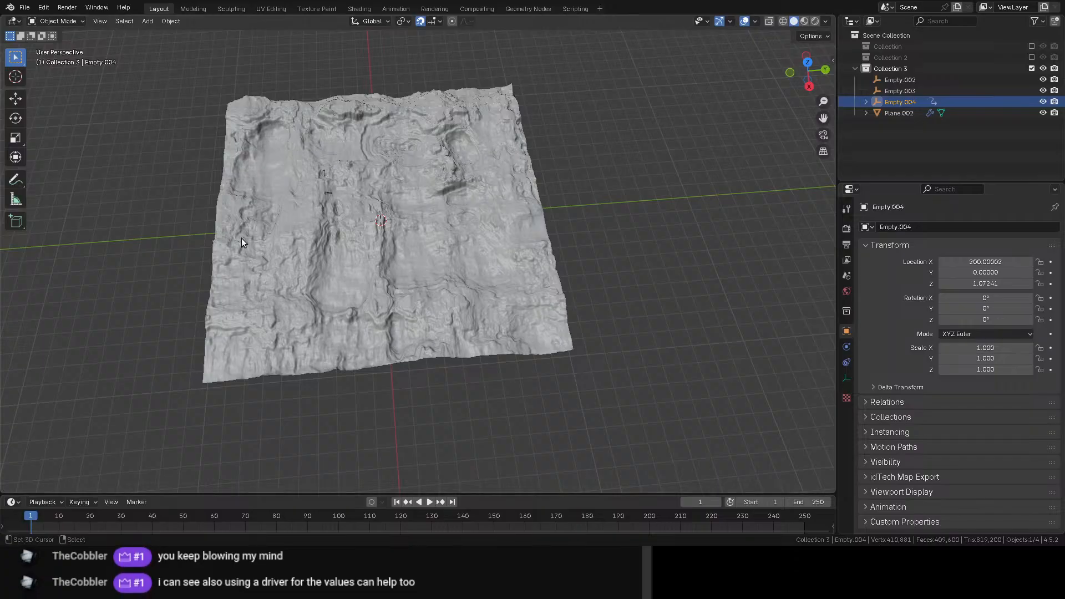
middle_drag(354, 392, 641, 298)
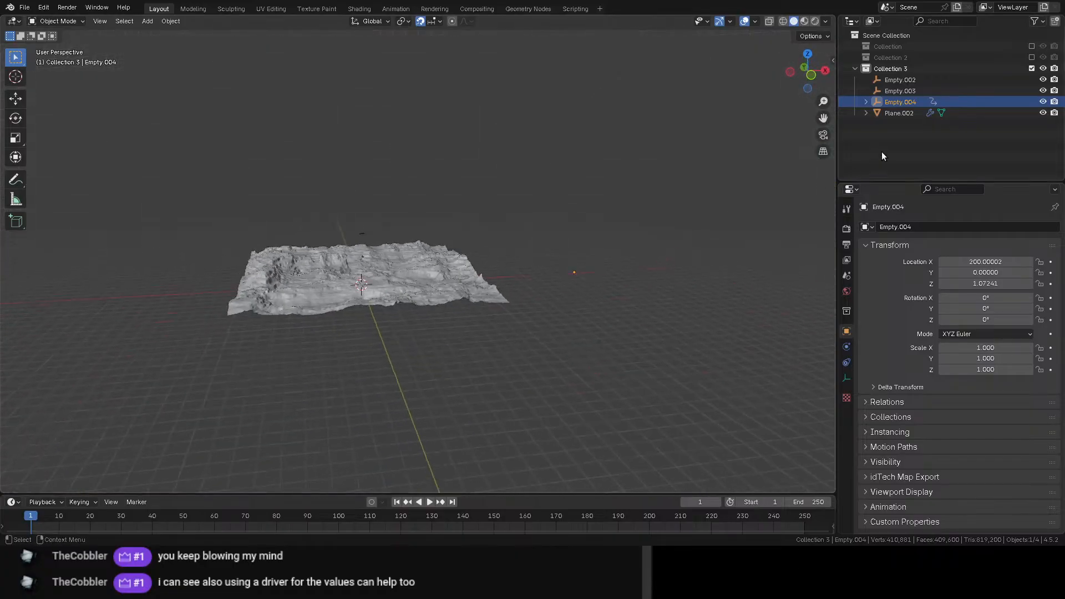
key(x)
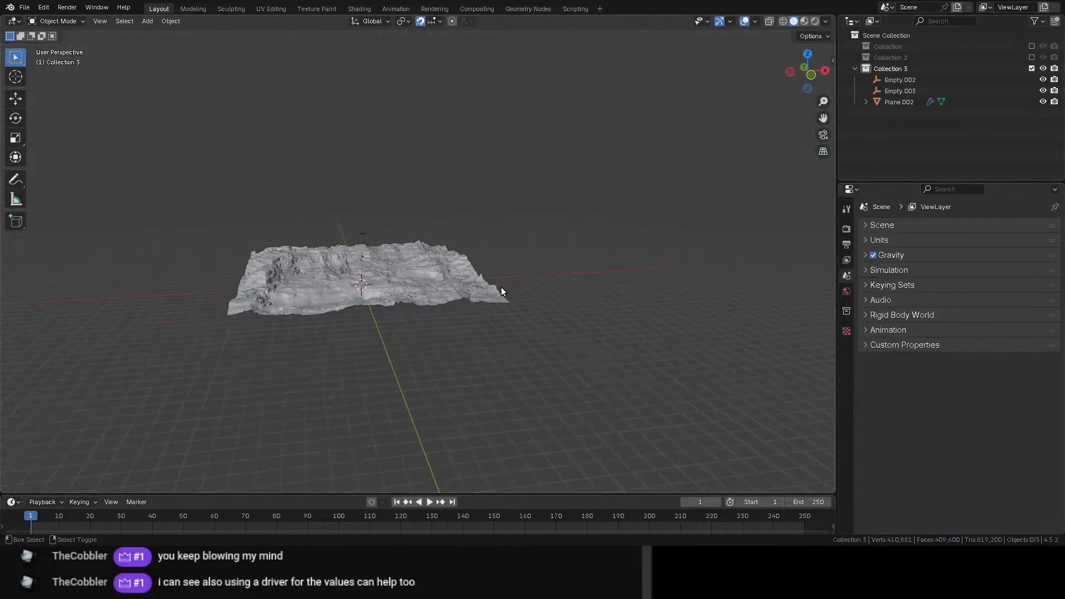
scroll(501, 287, up, 3)
key(ctrl+s)
Step: Examine the displaced terrain's ridges and valleys up close, from low side angles and from above
scroll(501, 287, up, 4)
middle_drag(501, 287, 375, 312)
shift+middle_drag(308, 327, 531, 326)
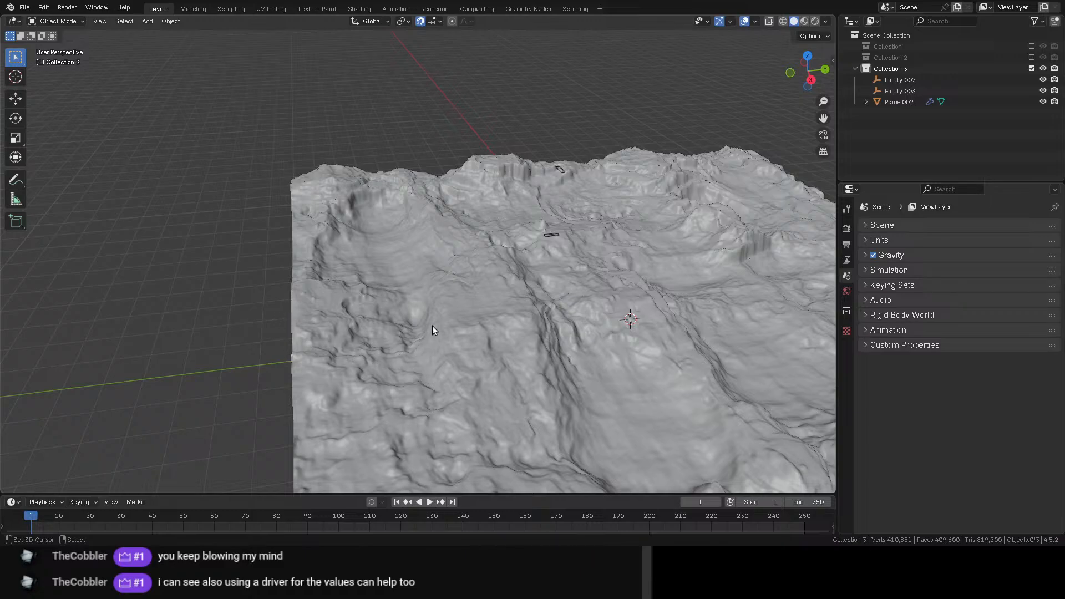
middle_drag(738, 340, 233, 314)
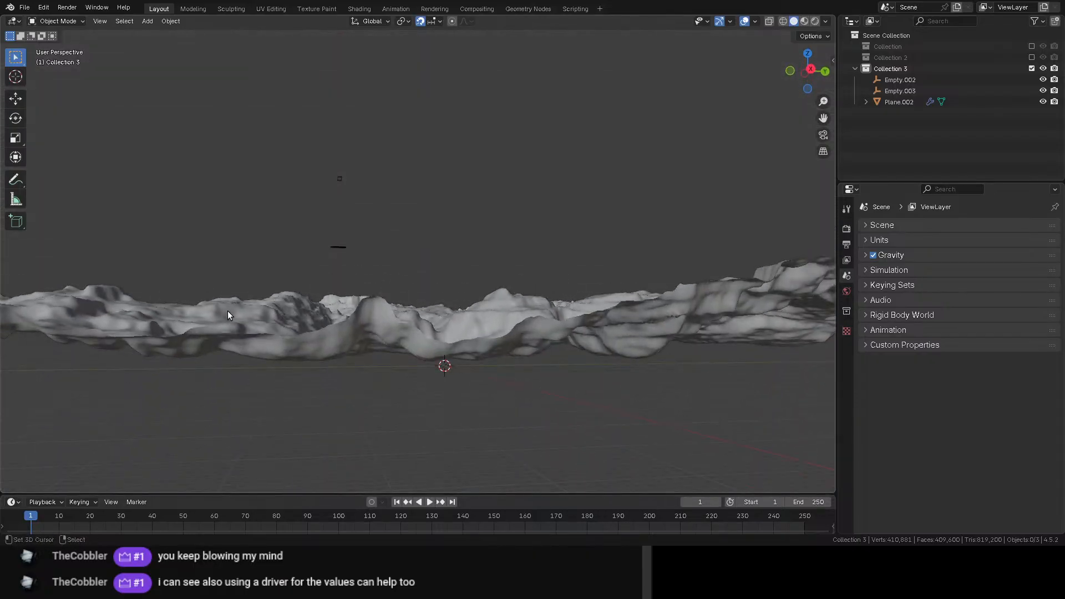
middle_drag(721, 325, 634, 404)
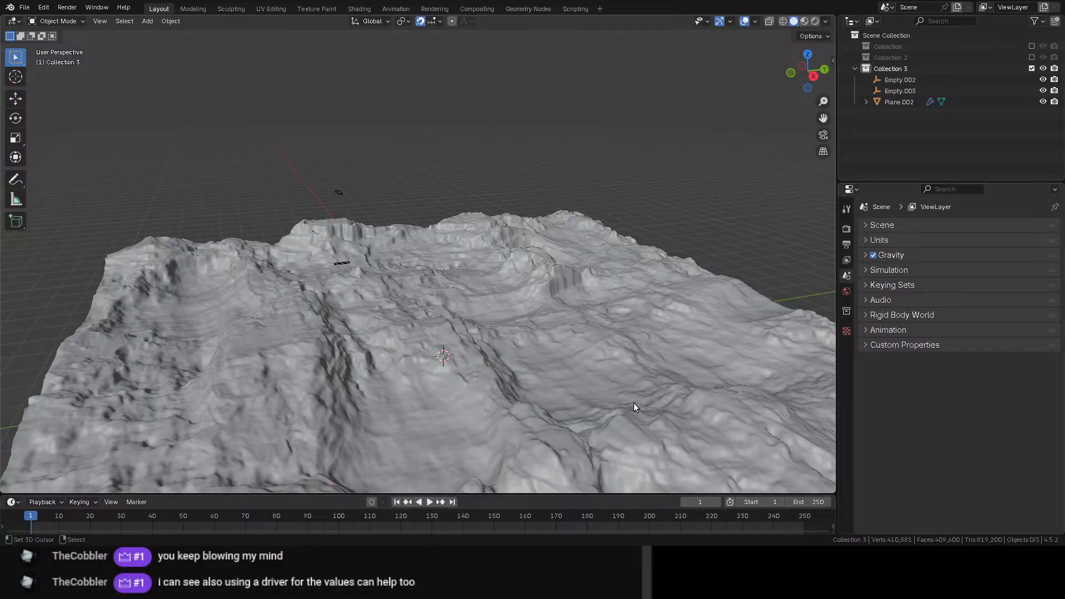
scroll(407, 268, down, 4)
middle_drag(495, 281, 382, 256)
Step: Rotate Empty.002 by 45° about the global Z axis and view the terrain's changed displacement
scroll(382, 256, up, 5)
click(358, 238)
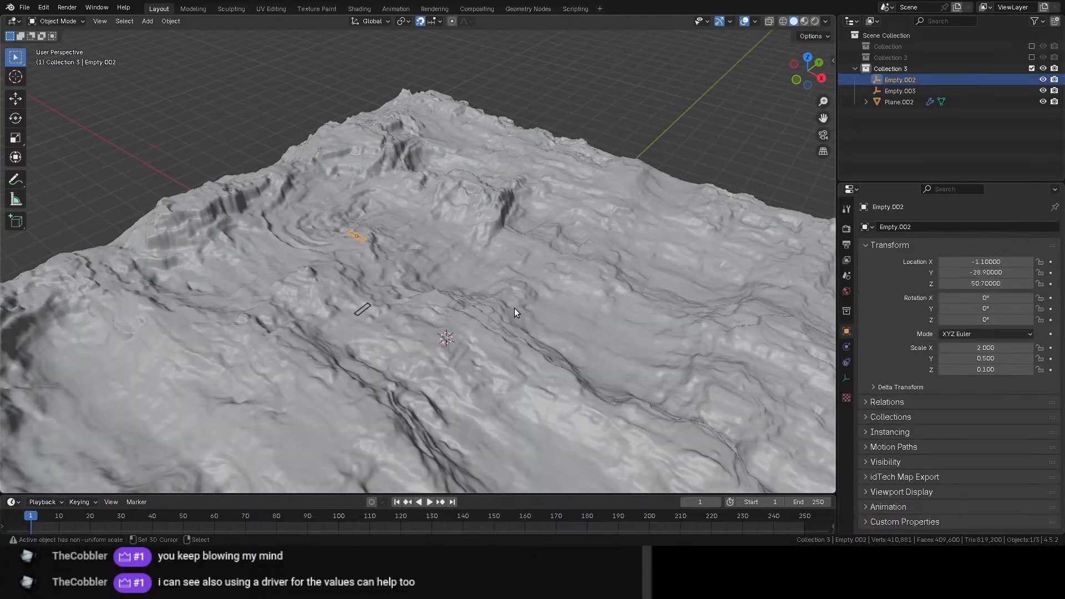
text(rz)
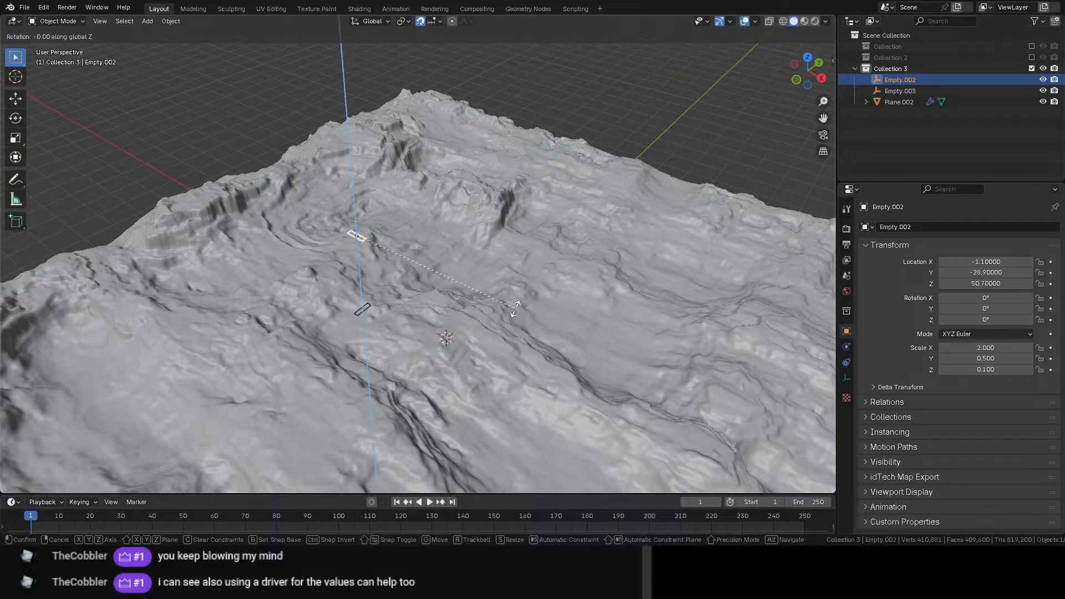
text(45)
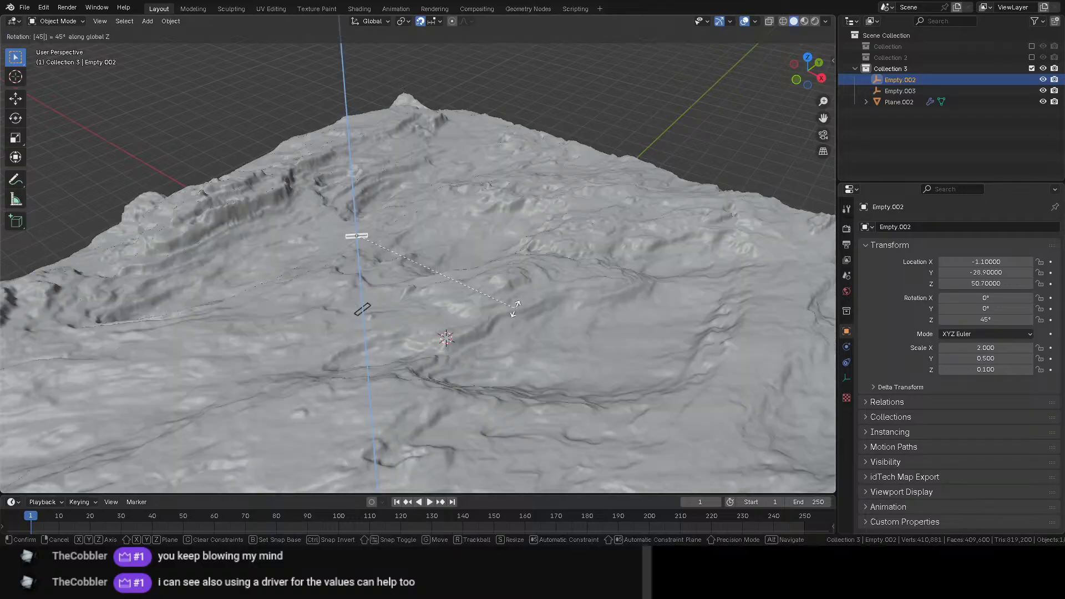
scroll(515, 312, down, 5)
middle_drag(514, 312, 558, 313)
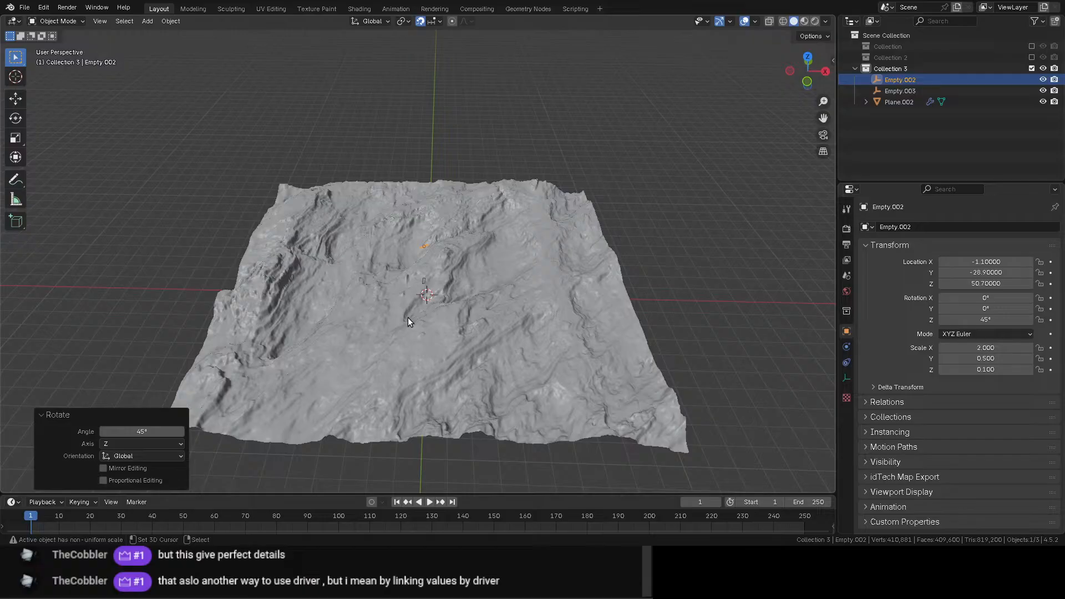
Step: Set the last rotation's angle to 0° and compare the terrain's unrotated displacement
scroll(407, 321, up, 3)
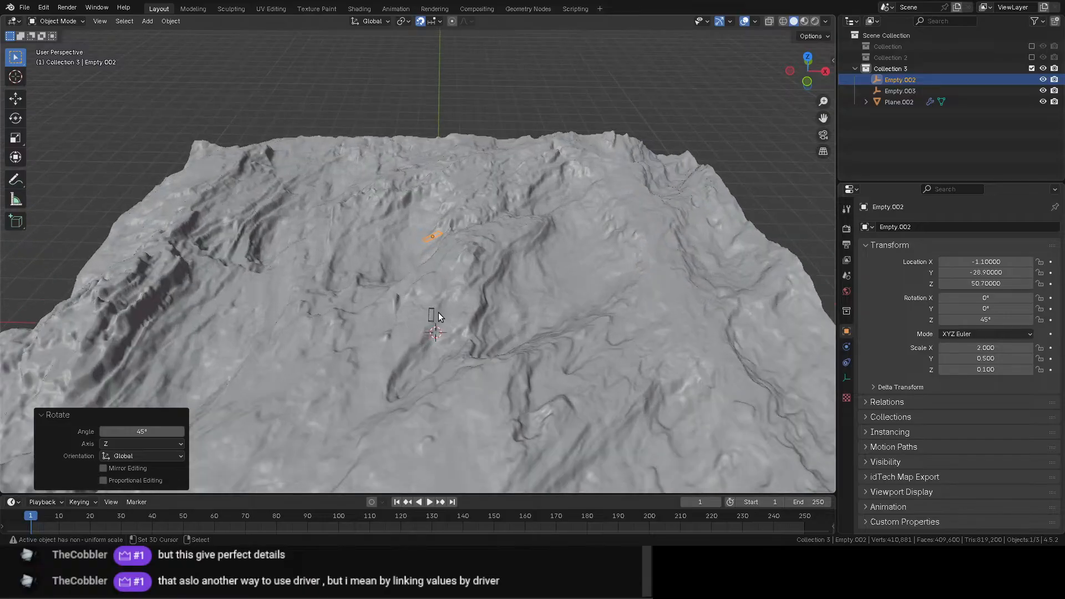
click(142, 432)
text(0)
key(Return)
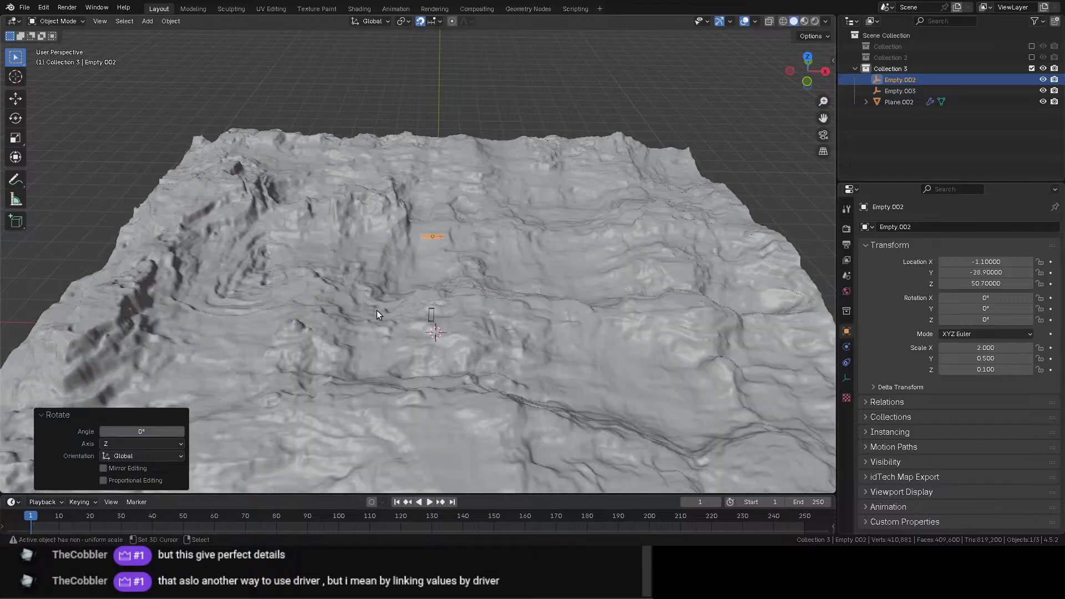
scroll(563, 298, down, 5)
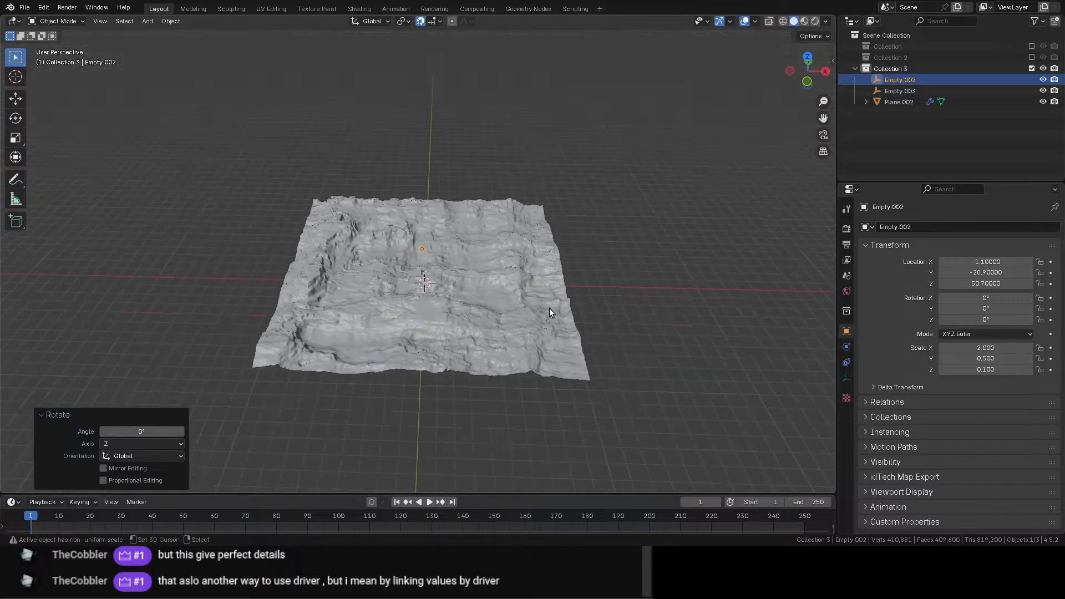
Step: Set Empty.002's Z rotation to 45° and show the terrain in top view
click(979, 320)
text(45)
key(Return)
middle_drag(615, 286, 542, 352)
key(KP_7)
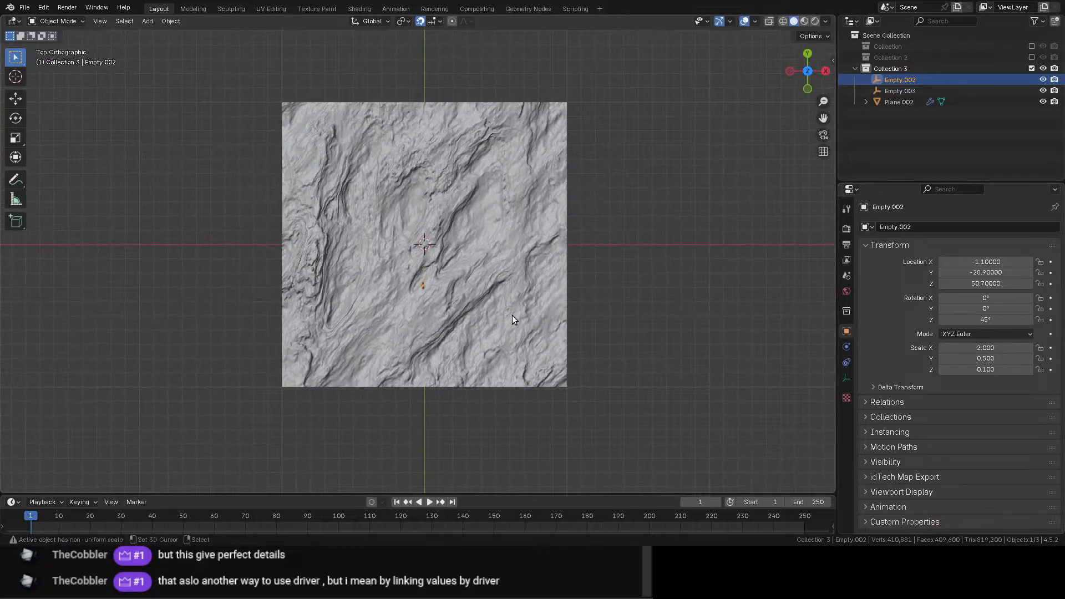
Step: Put the terrain plane in Edit Mode and turn off edit-mode display for its Subdivision and Subdivision.001 modifiers
click(480, 245)
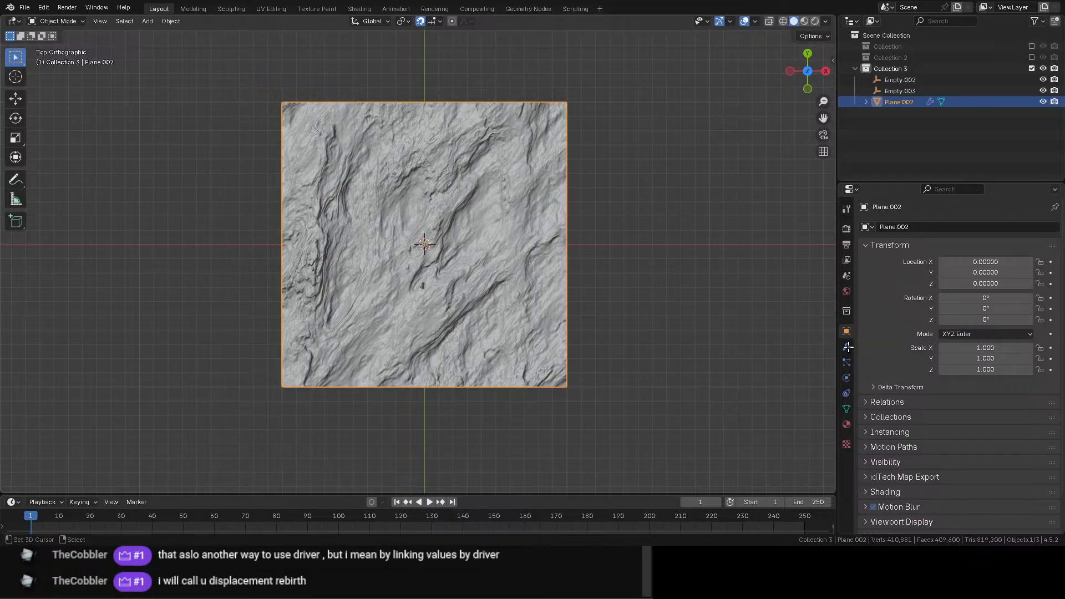
key(Tab)
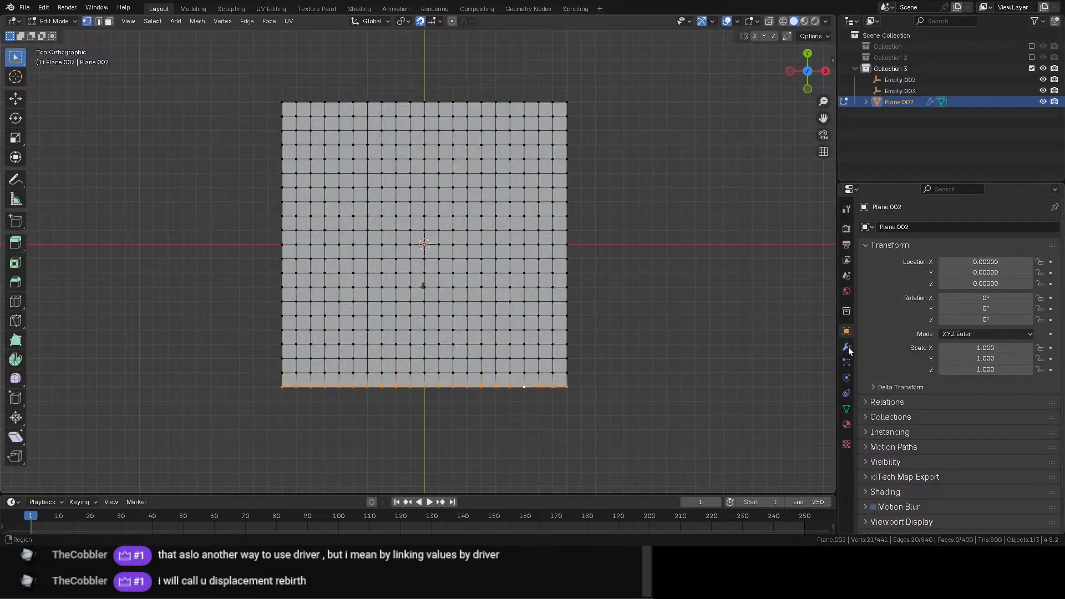
click(847, 347)
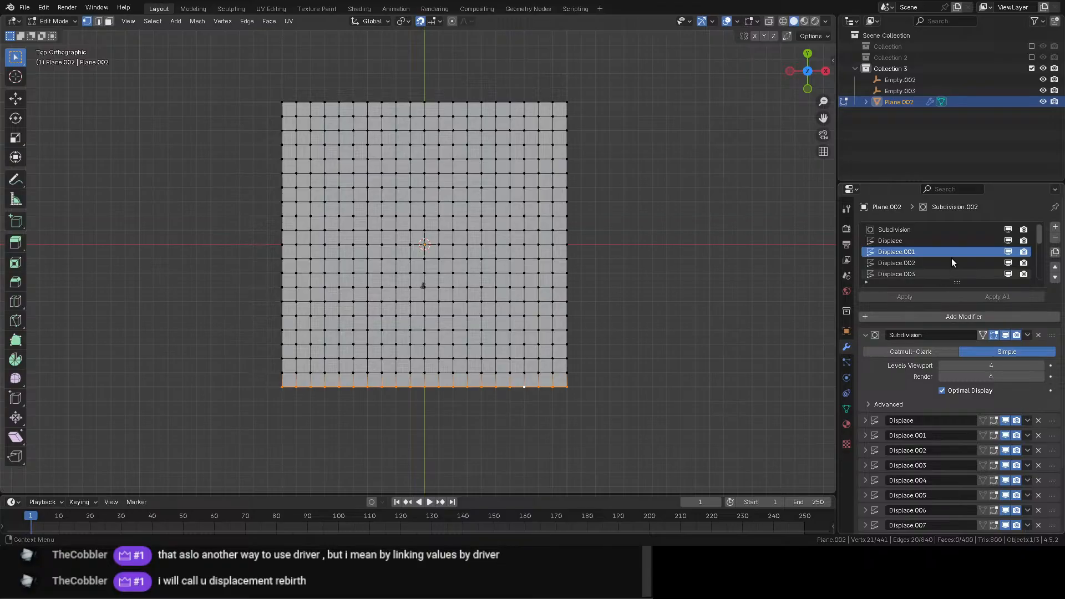
click(995, 336)
click(865, 335)
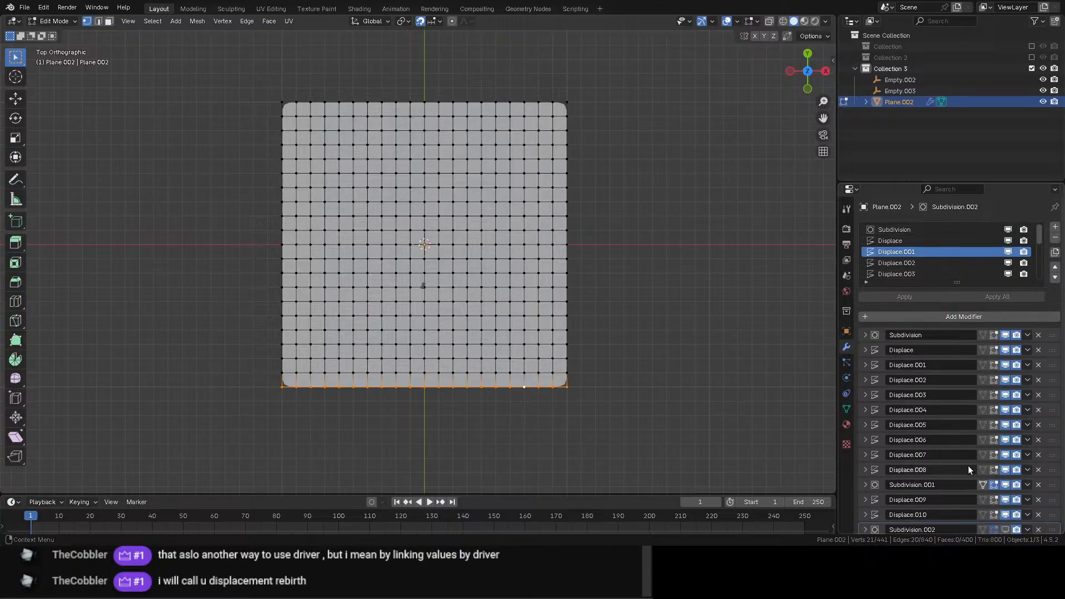
click(996, 481)
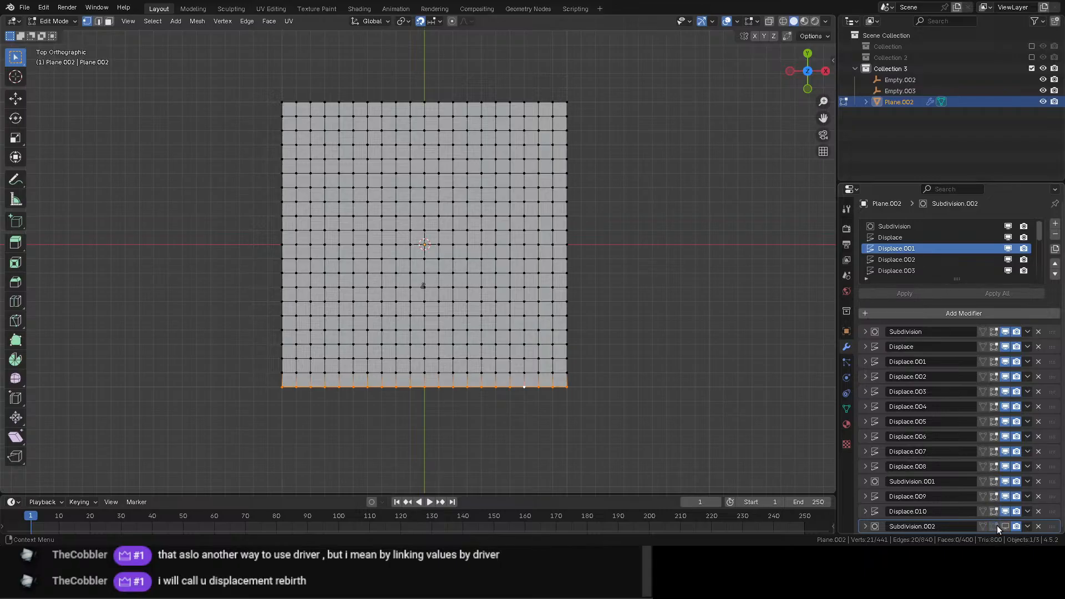
Step: Scale the terrain's entire mesh by a factor of 2, return to Object Mode and view the enlarged terrain
key(a)
key(s)
key(2)
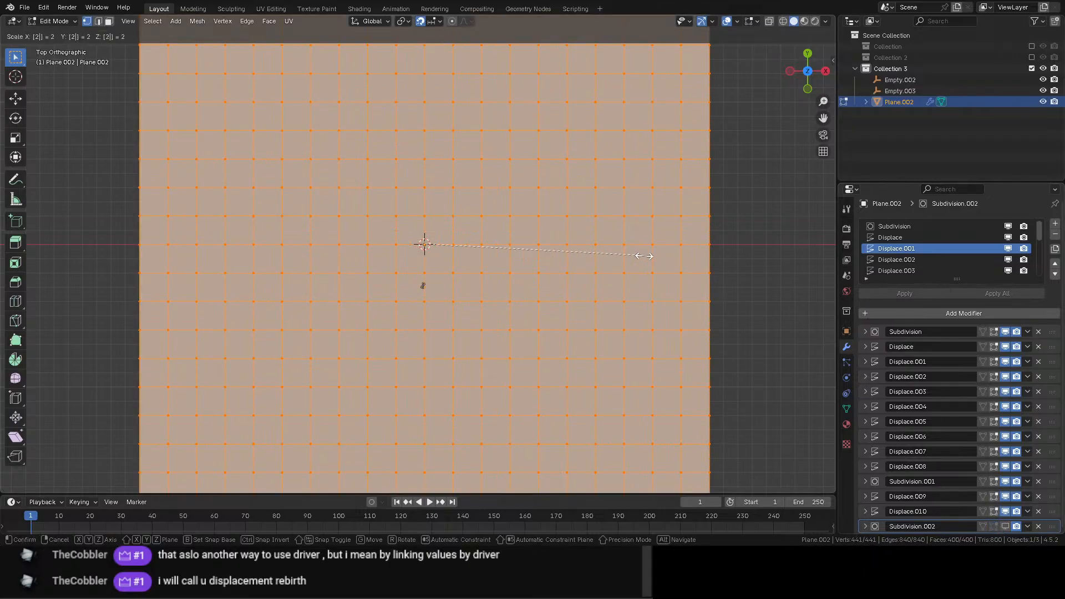
key(Return)
key(Tab)
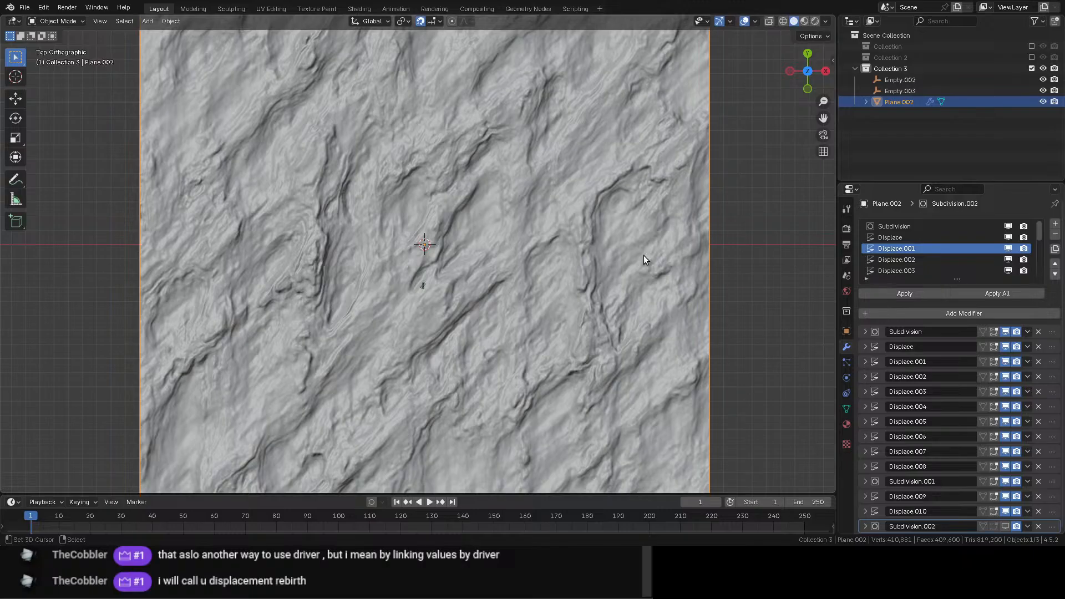
middle_drag(644, 255, 604, 310)
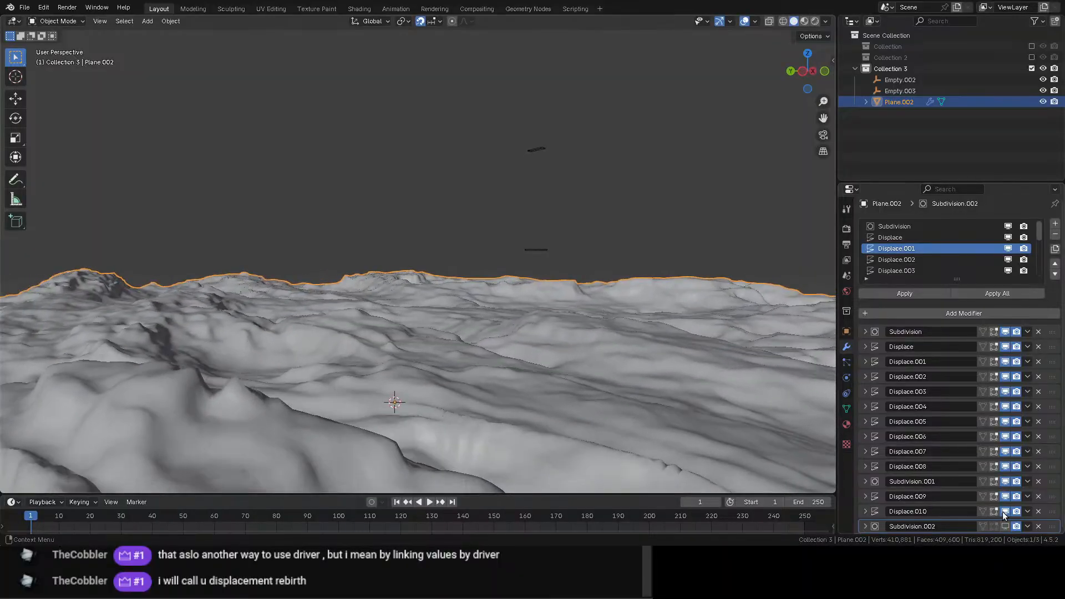